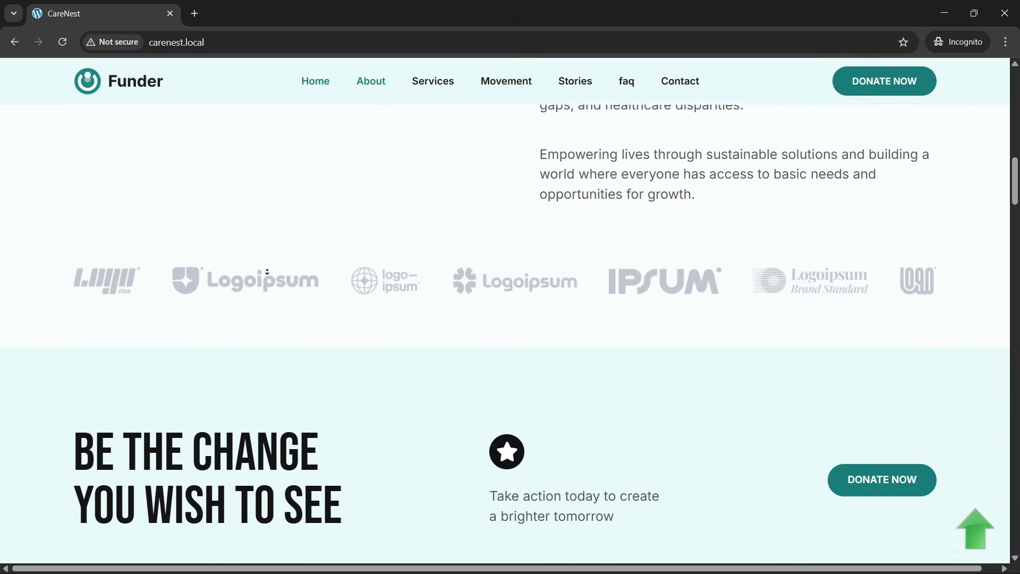
- Review the CareNest homepage from the partner logos through the services, movement, stories, FAQ and community sections to the footer, then return to the page's beginning
scroll(267, 274, down, 3)
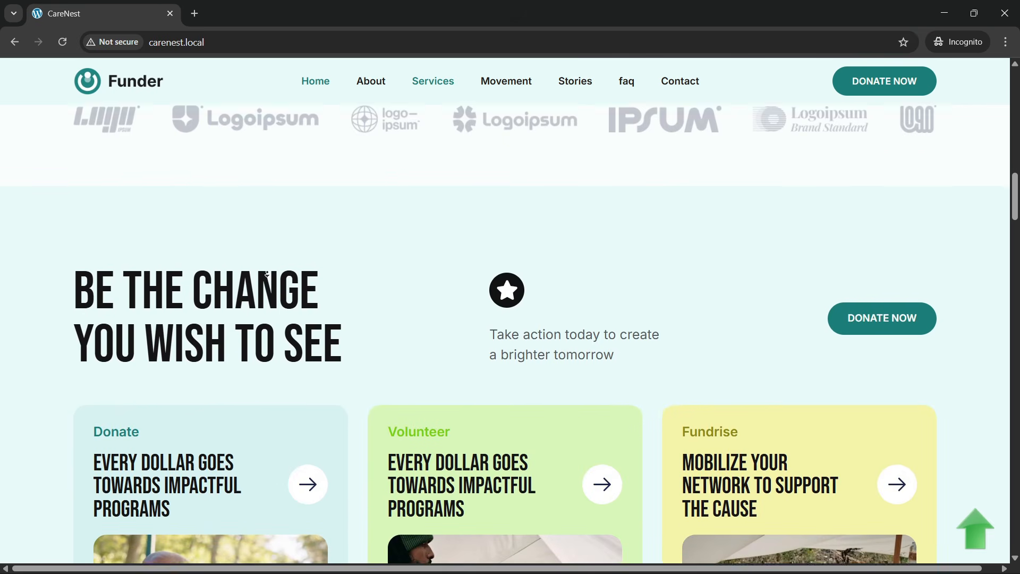
scroll(266, 274, down, 1)
scroll(266, 274, down, 1)
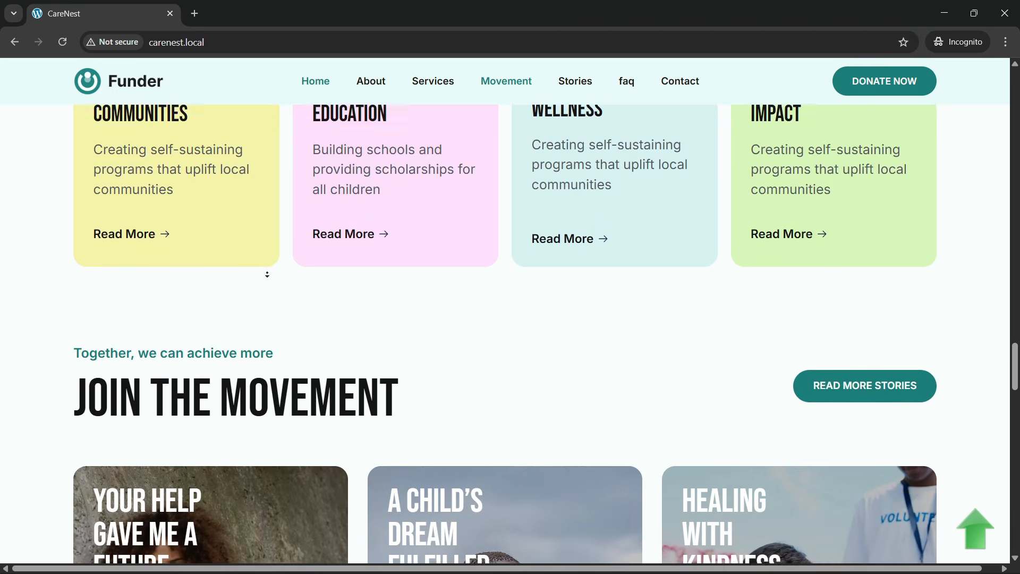
scroll(267, 274, down, 1)
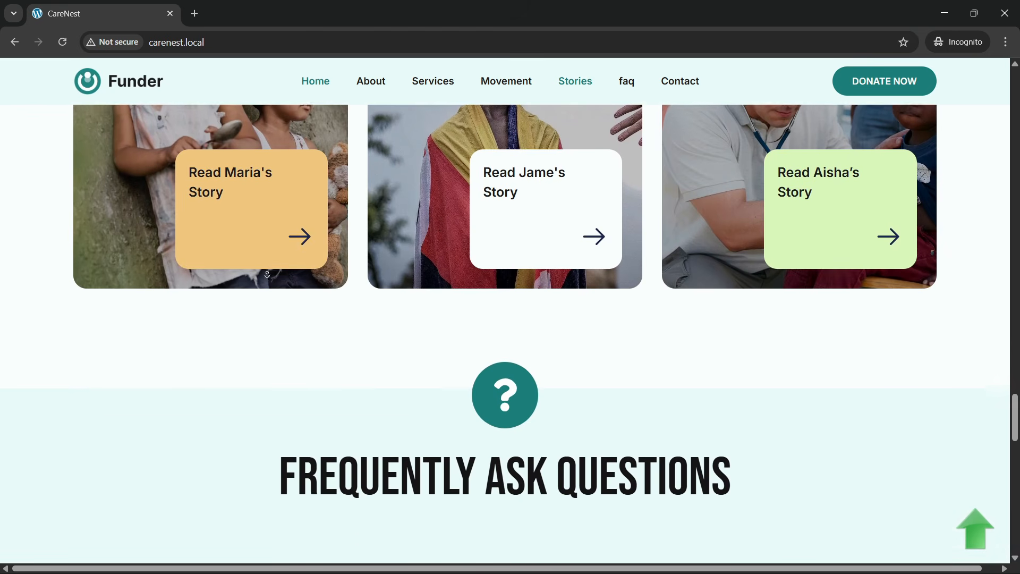
scroll(267, 274, down, 4)
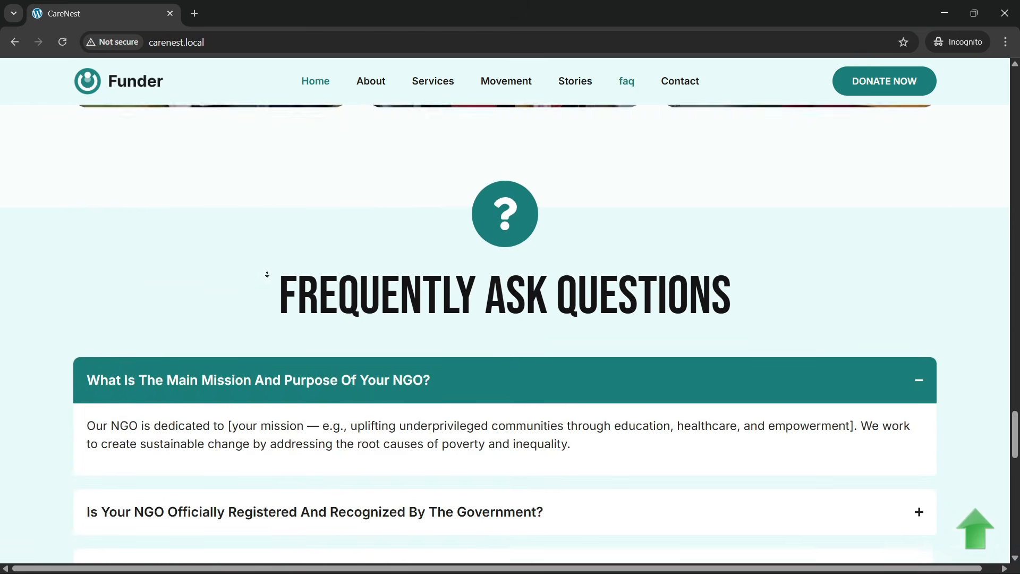
scroll(267, 274, down, 4)
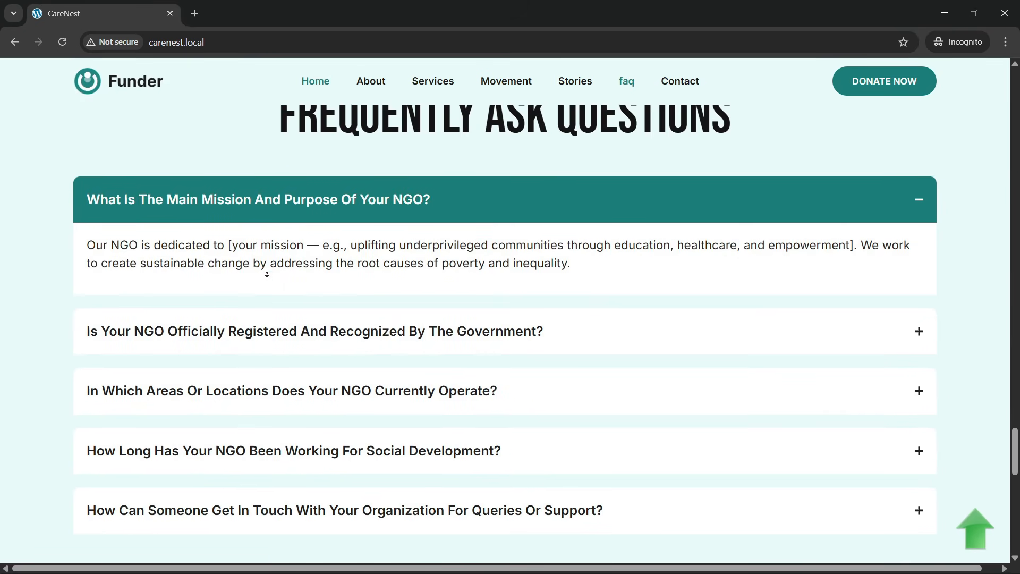
scroll(267, 274, down, 4)
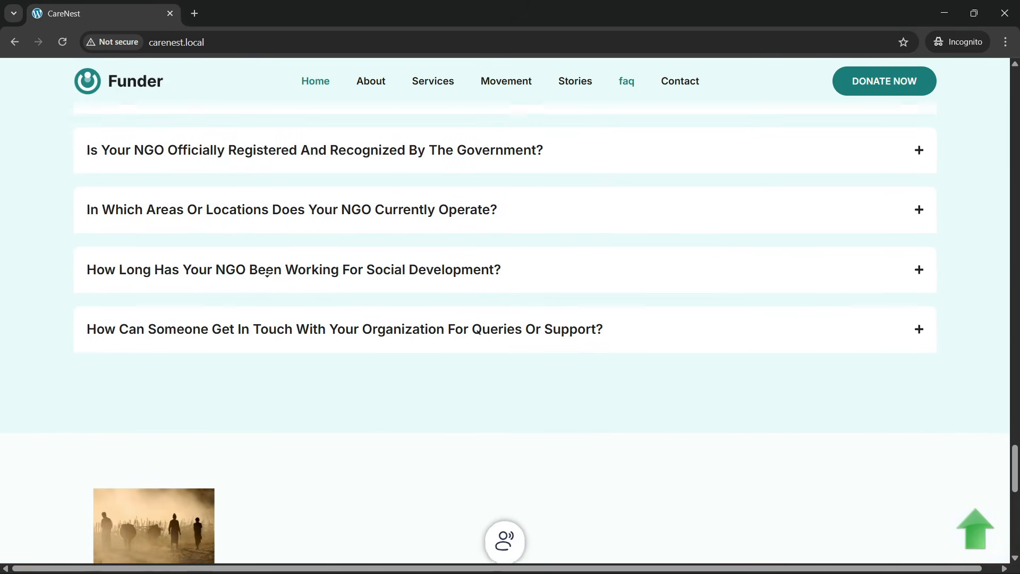
scroll(267, 274, down, 4)
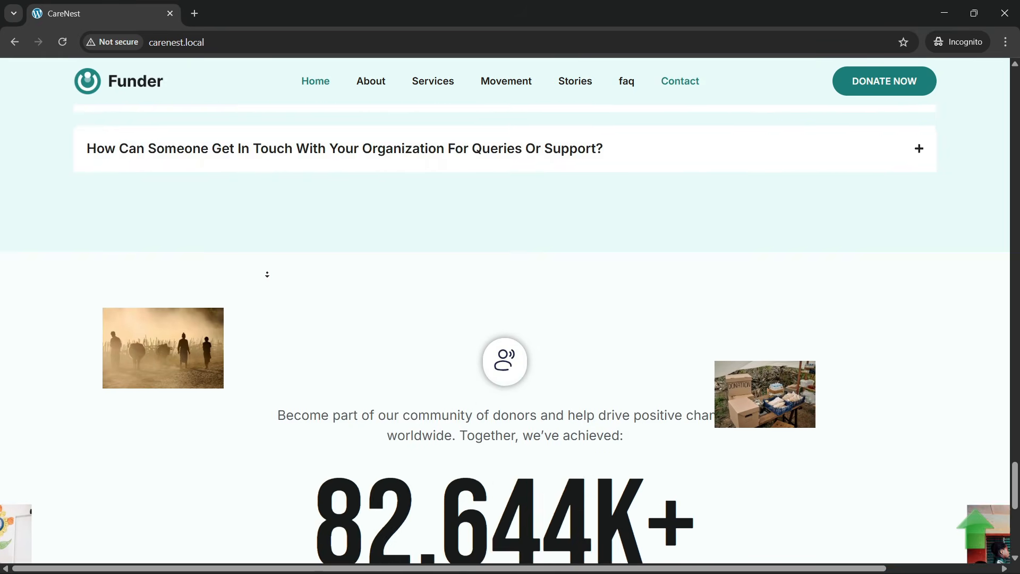
scroll(268, 274, down, 4)
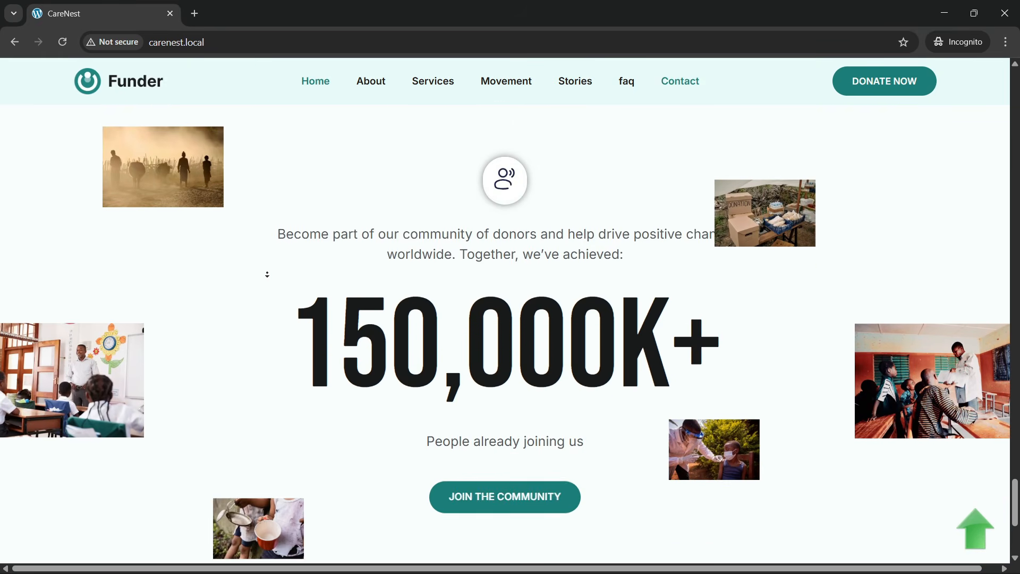
scroll(267, 274, down, 4)
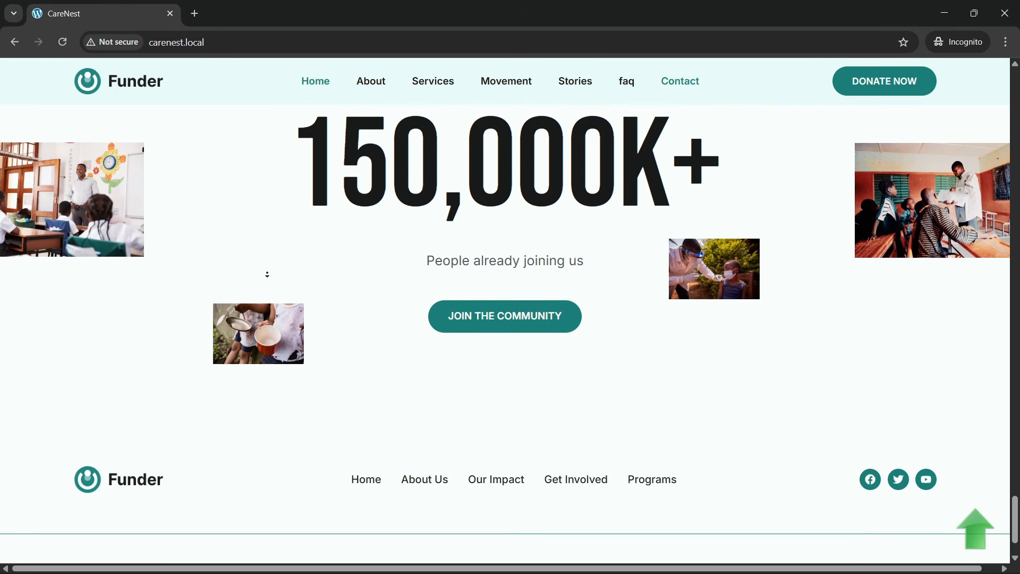
scroll(267, 274, down, 2)
key(Home)
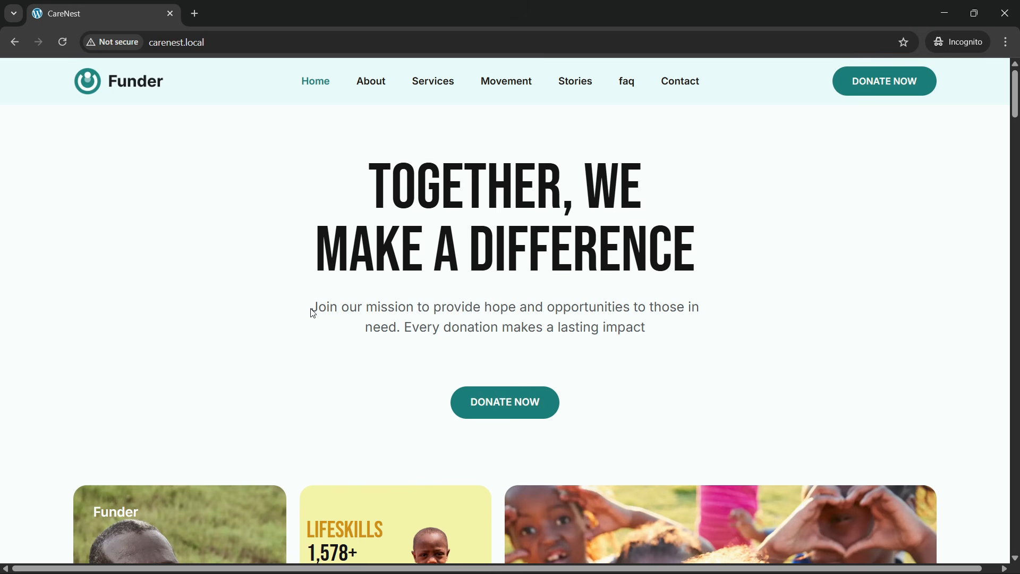
- Reload carenest.local and examine the sticky header, the hero heading, its Donate Now buttons and the image cards beneath
click(223, 43)
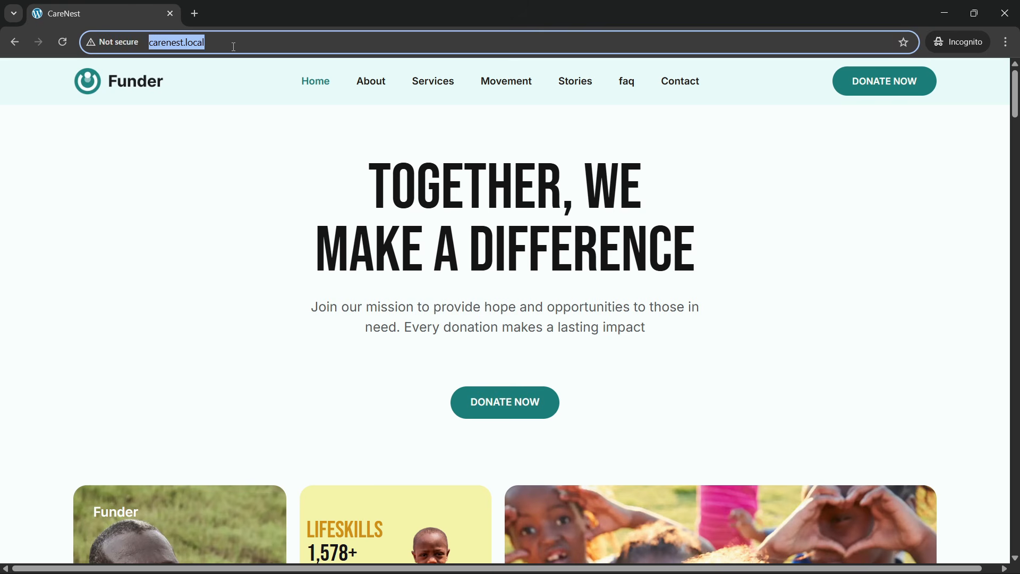
key(Return)
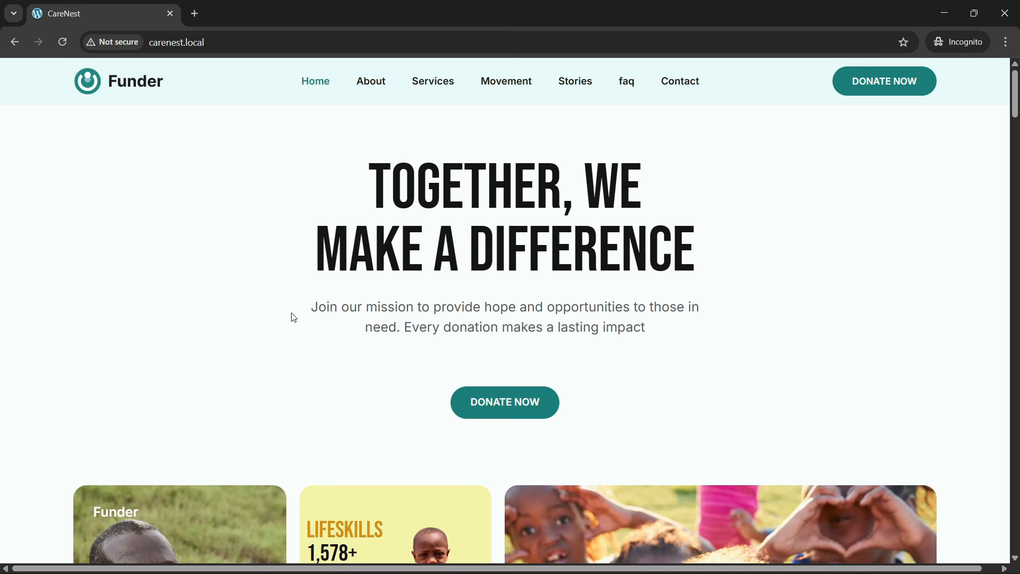
scroll(294, 318, down, 2)
scroll(296, 318, up, 2)
scroll(294, 318, down, 3)
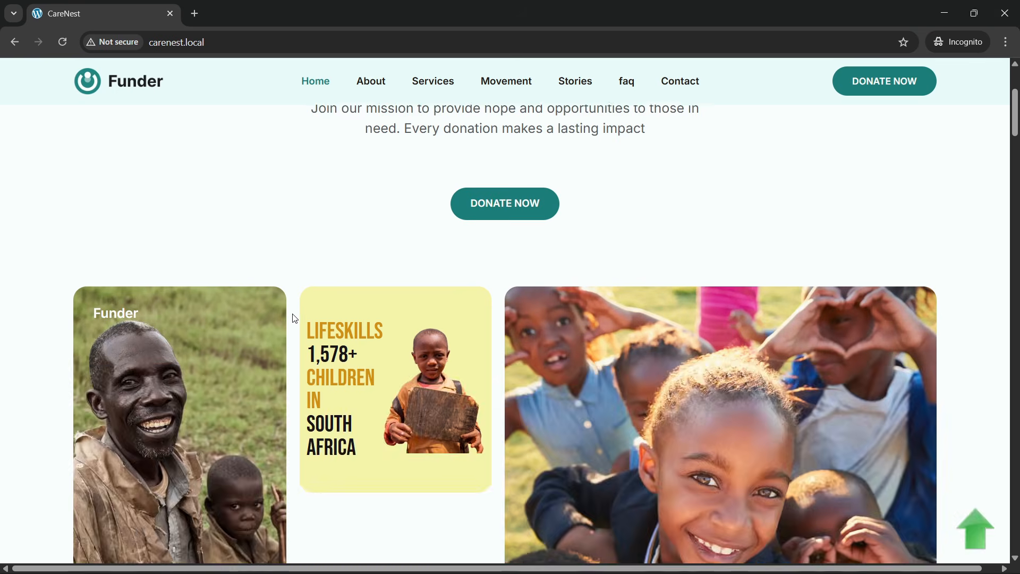
scroll(292, 318, up, 3)
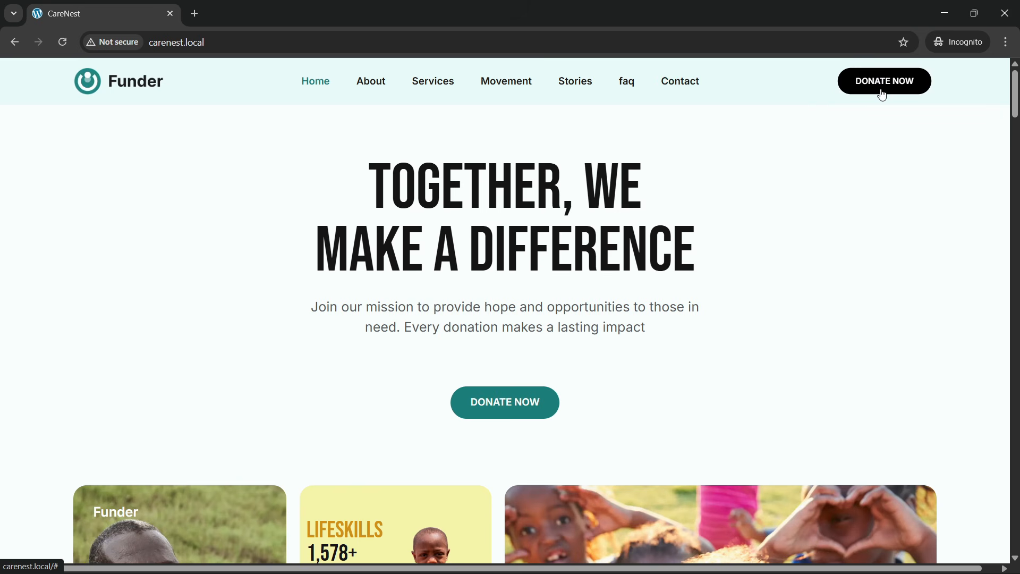
scroll(444, 277, down, 3)
scroll(383, 341, up, 3)
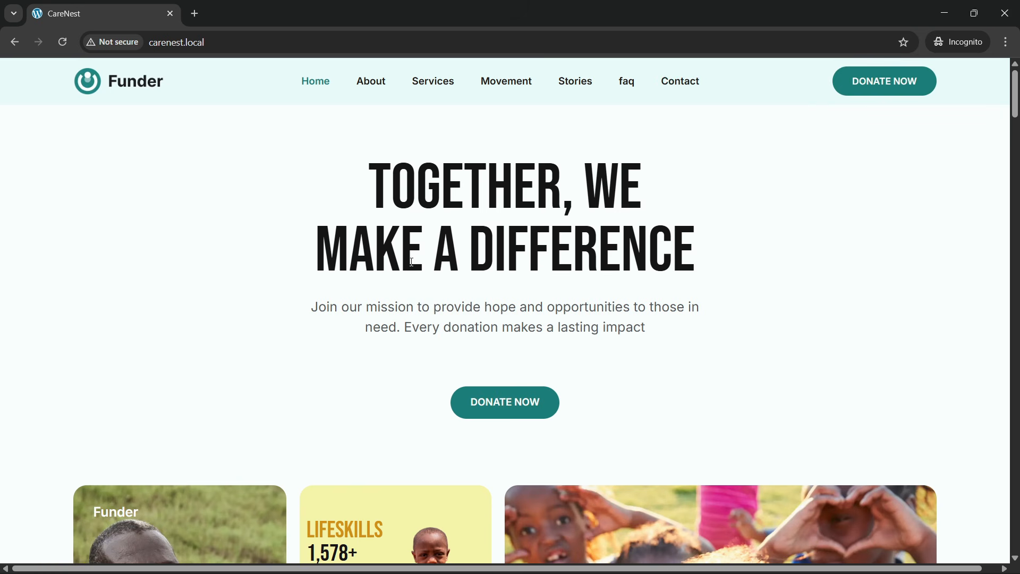
scroll(383, 341, down, 1)
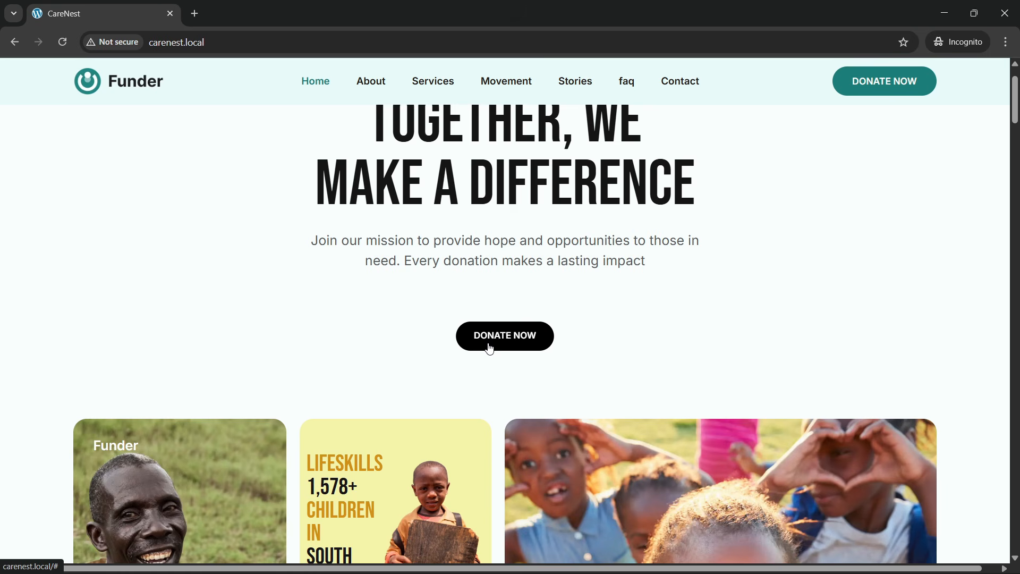
scroll(490, 349, down, 3)
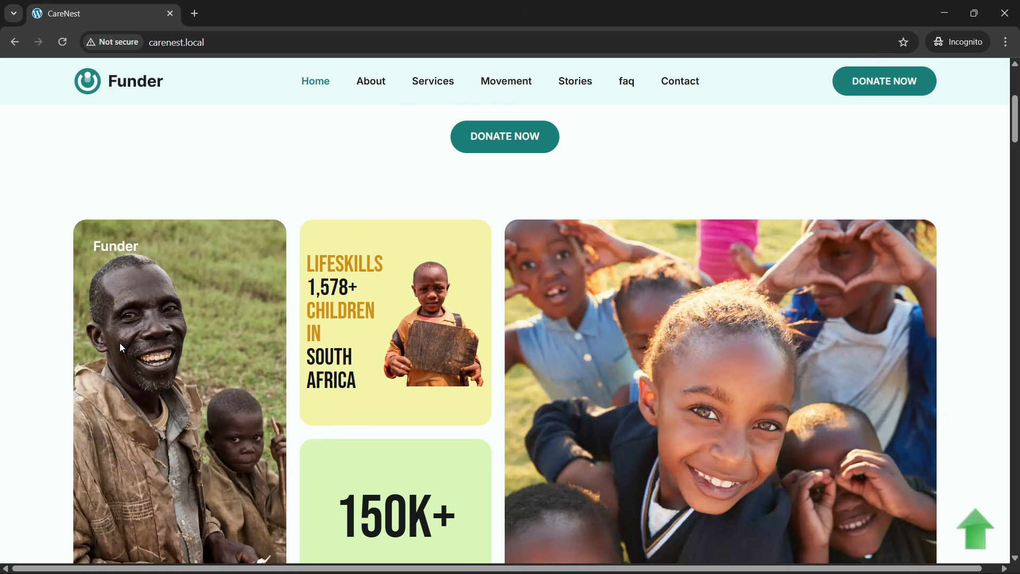
scroll(122, 348, down, 2)
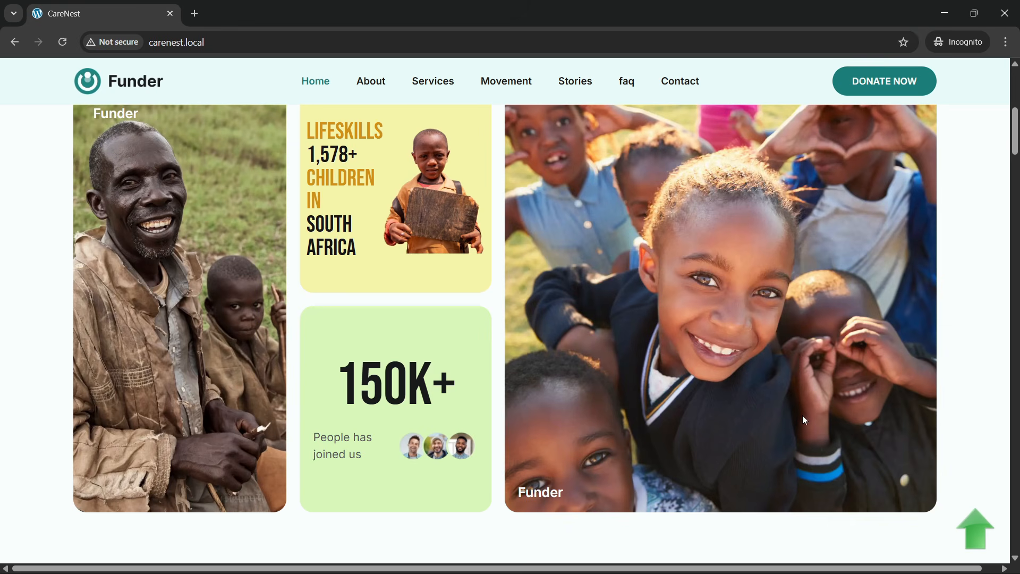
scroll(751, 315, up, 6)
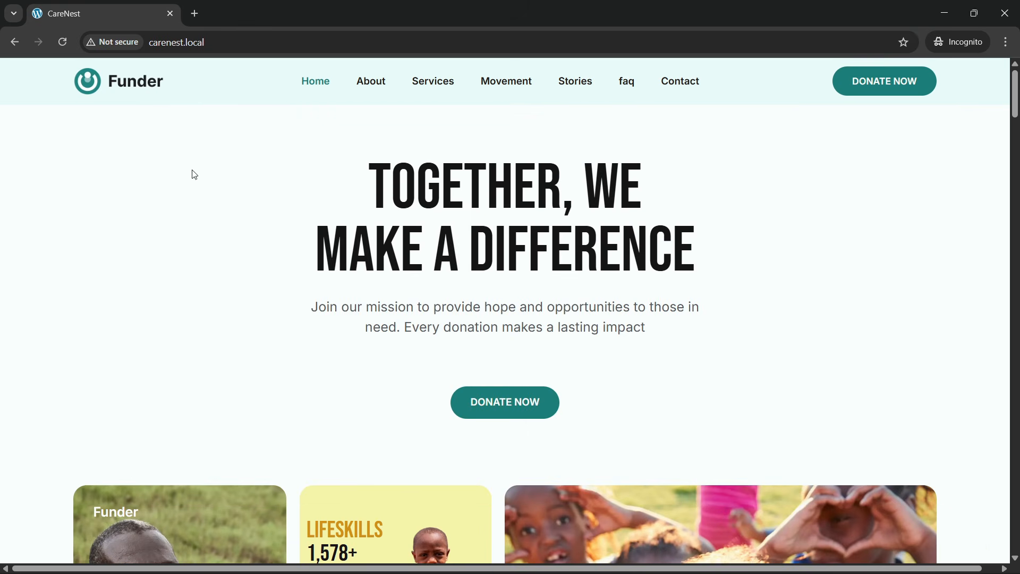
- Reload carenest.local and inspect the hero image cards, the 150K+ counter, the about text and the partner logos
click(220, 46)
key(Return)
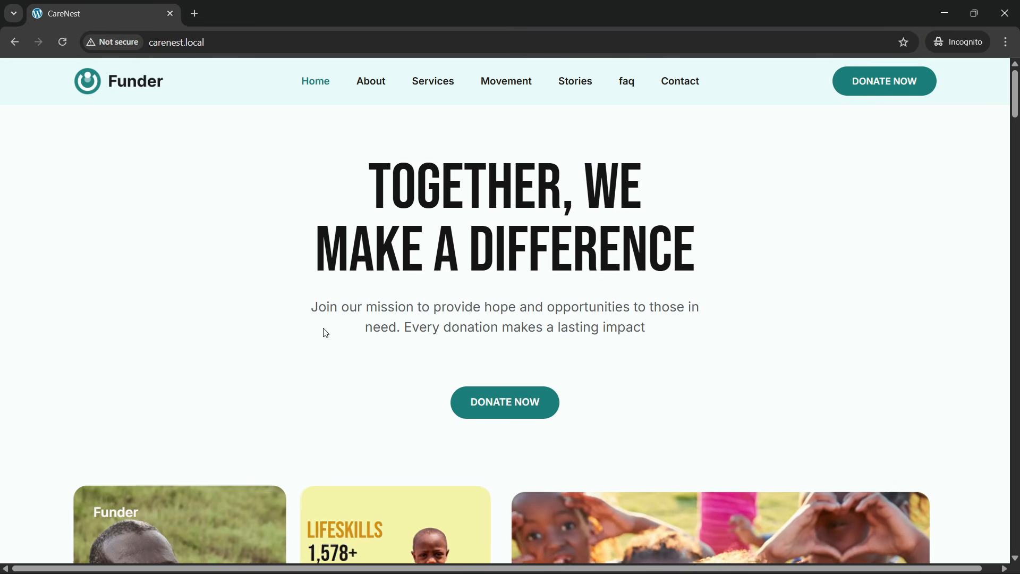
scroll(326, 332, down, 3)
scroll(326, 333, down, 5)
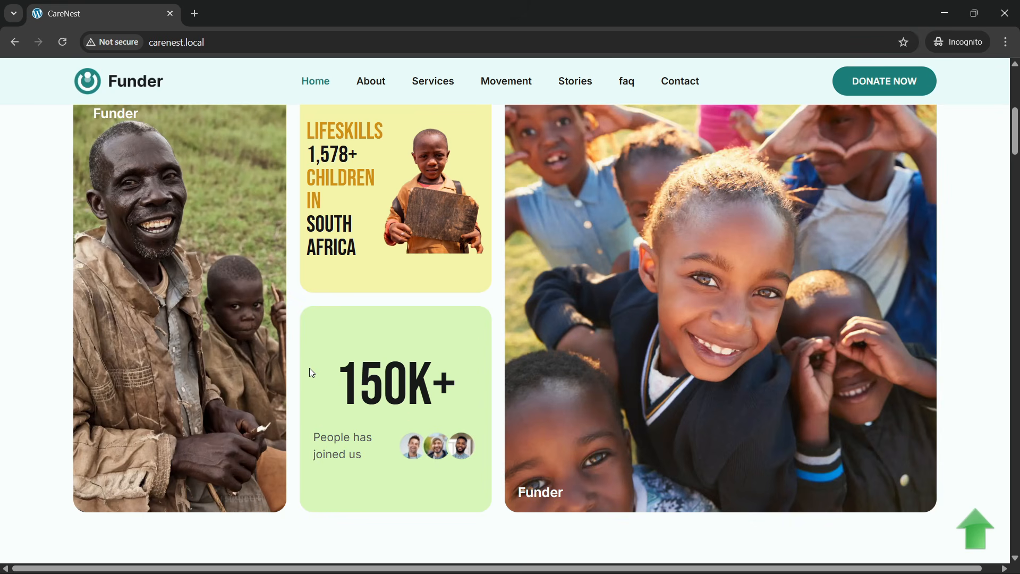
scroll(312, 372, down, 7)
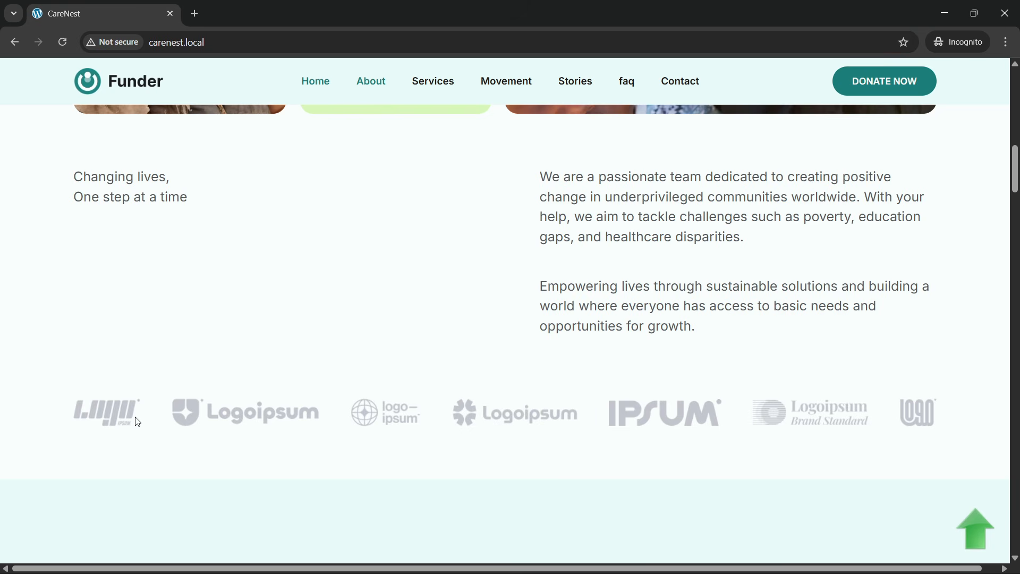
- Reload the homepage and check the entrance animations from the hero down to the "Be the change you wish to see" section
click(214, 38)
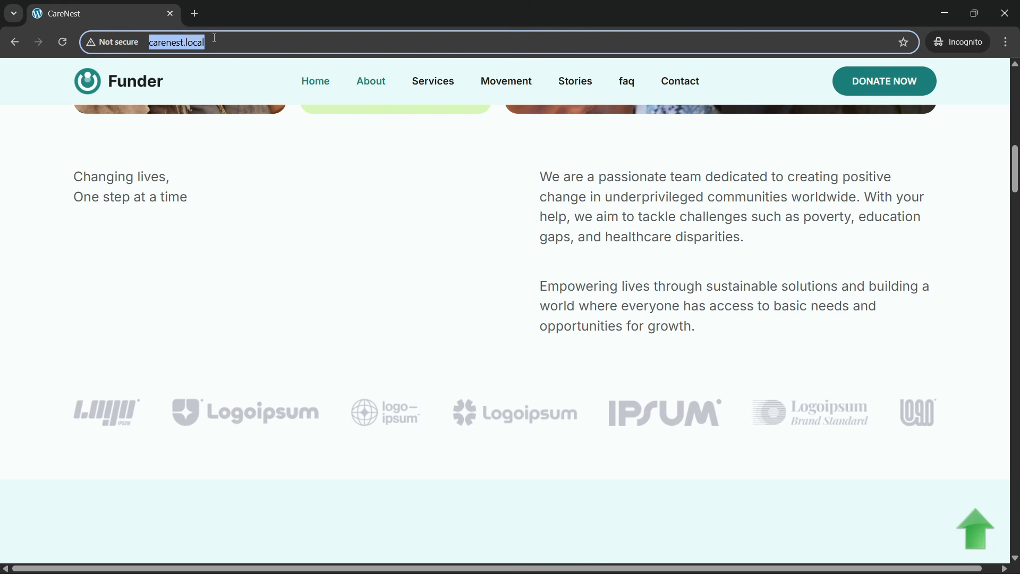
key(Return)
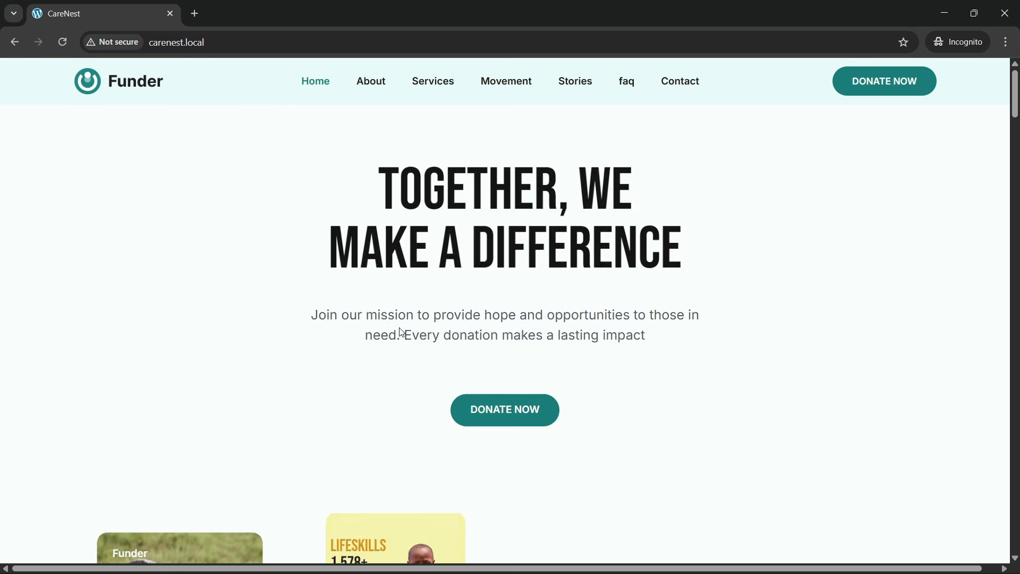
scroll(401, 355, down, 5)
scroll(401, 359, down, 10)
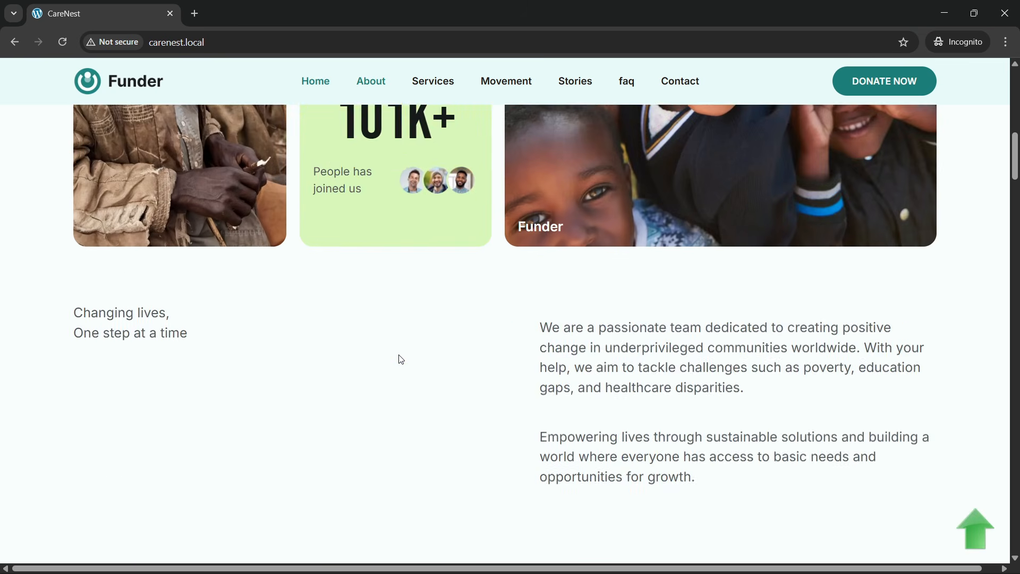
scroll(401, 359, down, 4)
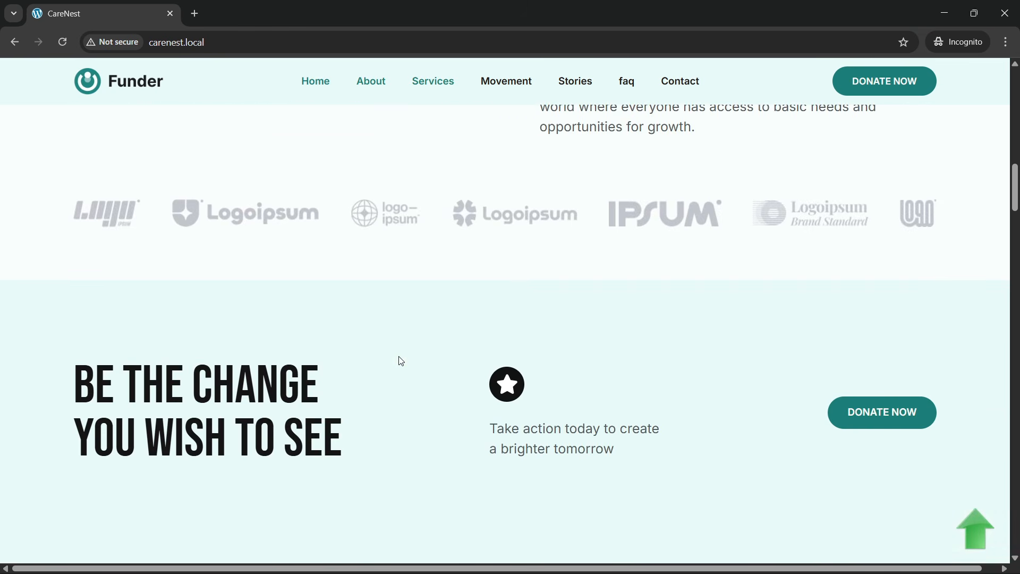
scroll(401, 360, down, 4)
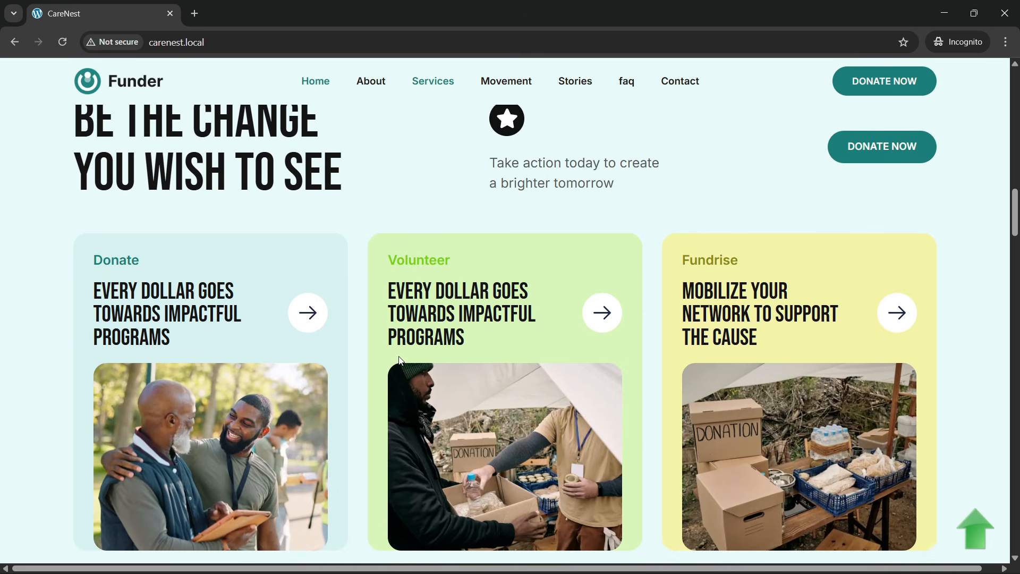
- Reload the homepage and examine the Donate, Volunteer and Fundrise cards, continuing to the "Transforming lives through action" section
click(229, 42)
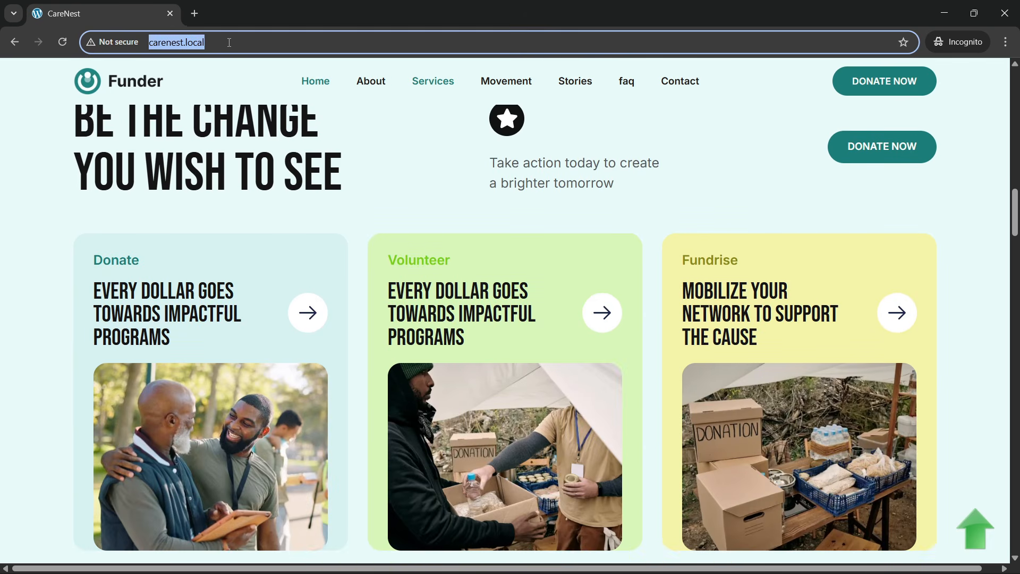
key(Return)
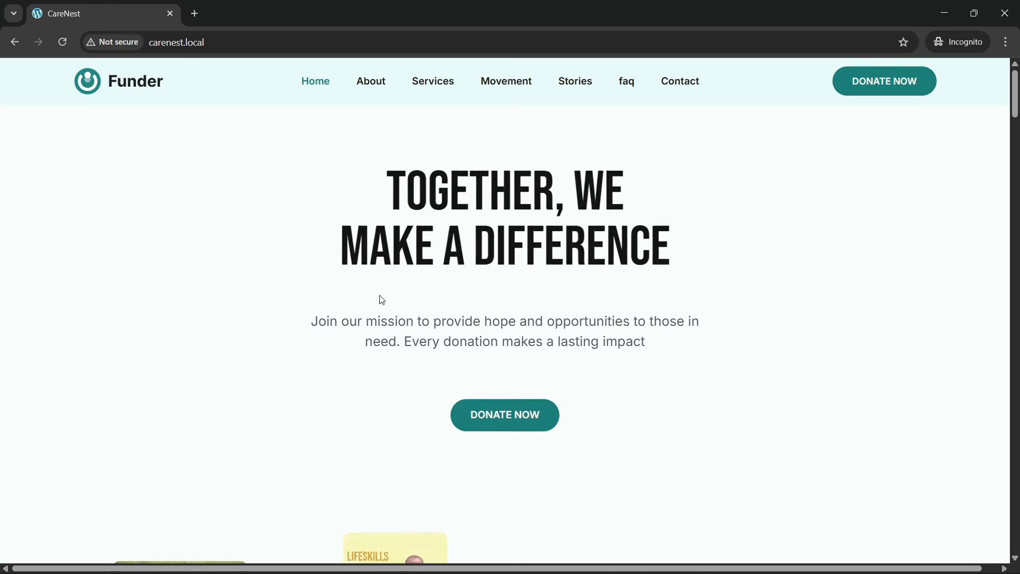
scroll(380, 298, down, 4)
scroll(391, 319, down, 12)
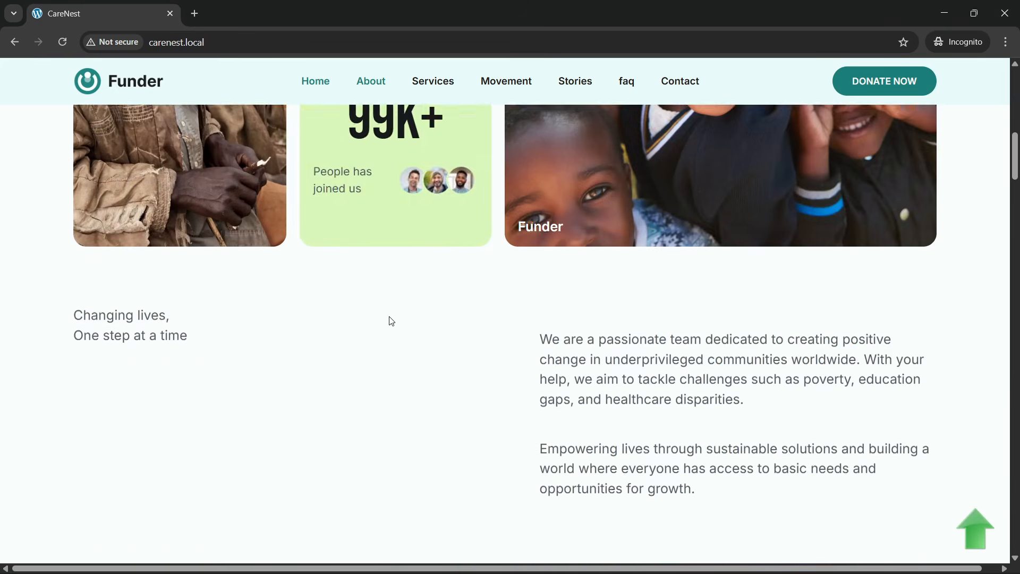
scroll(391, 323, down, 7)
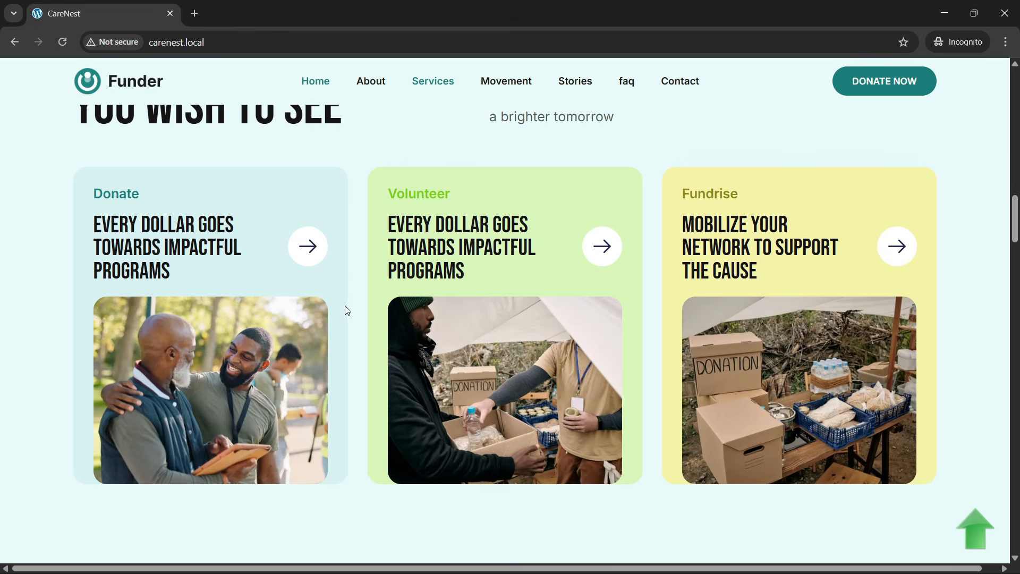
scroll(347, 309, up, 2)
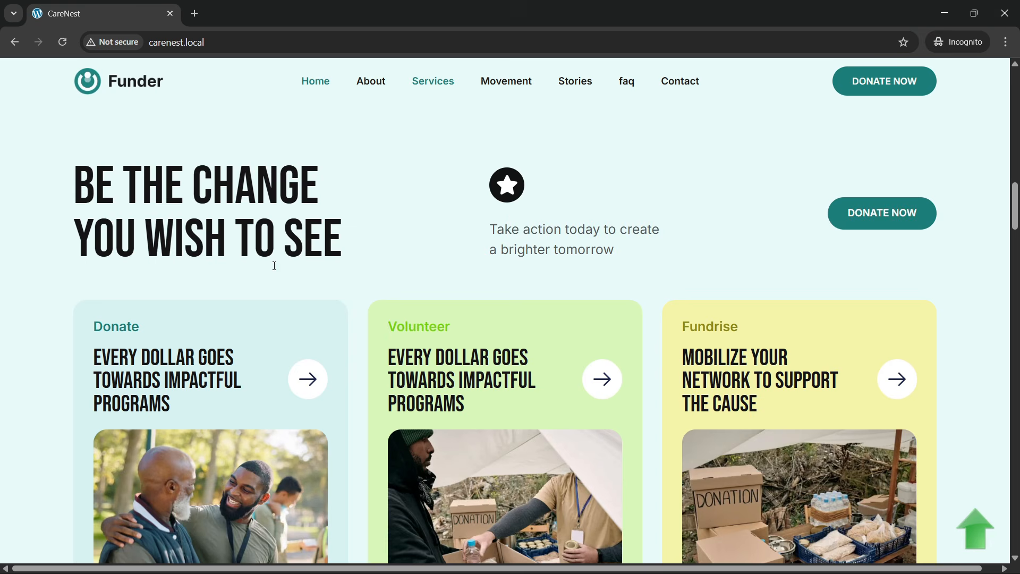
scroll(274, 262, down, 3)
scroll(371, 341, up, 1)
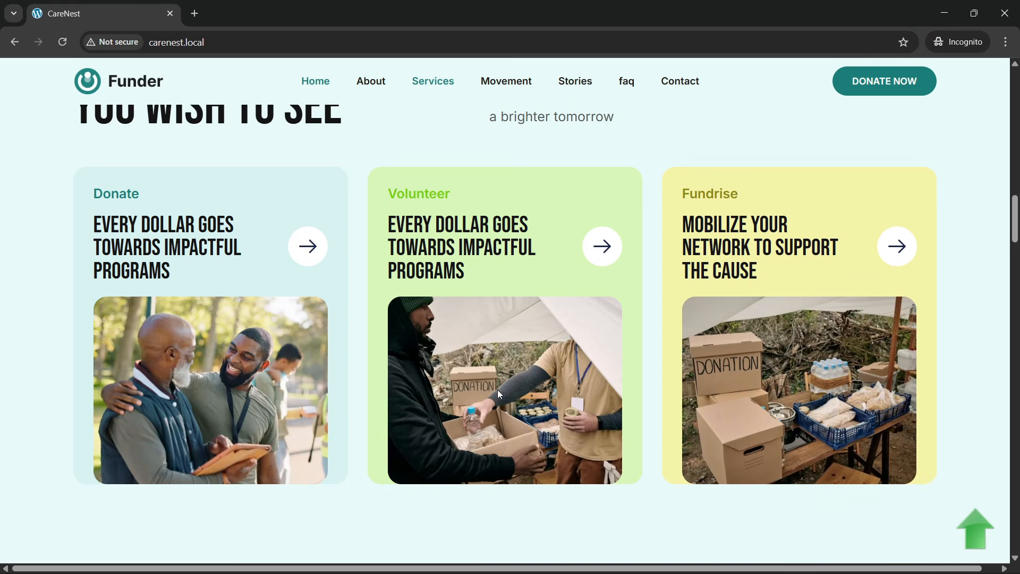
scroll(438, 278, up, 2)
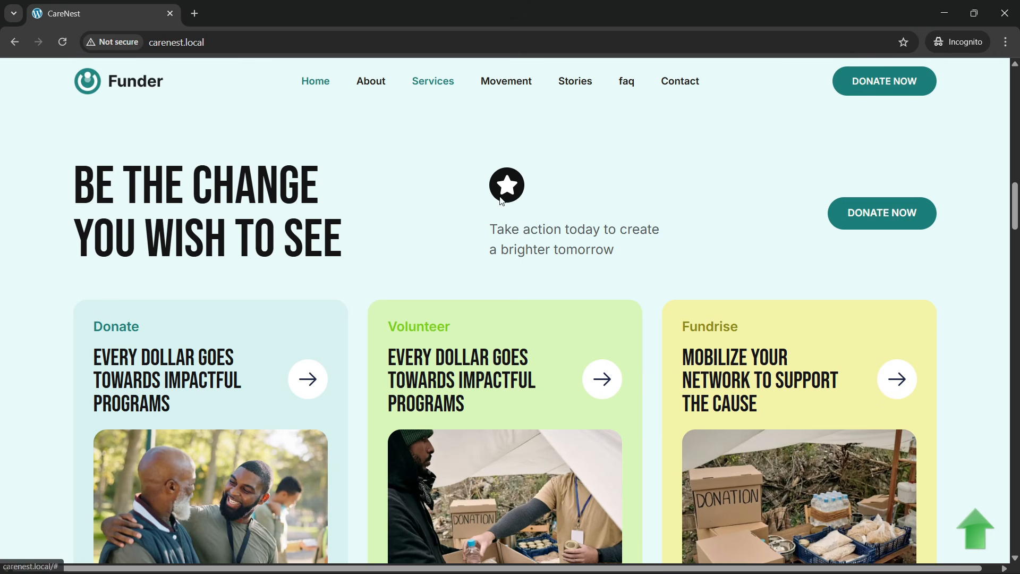
scroll(228, 304, down, 8)
scroll(232, 309, down, 5)
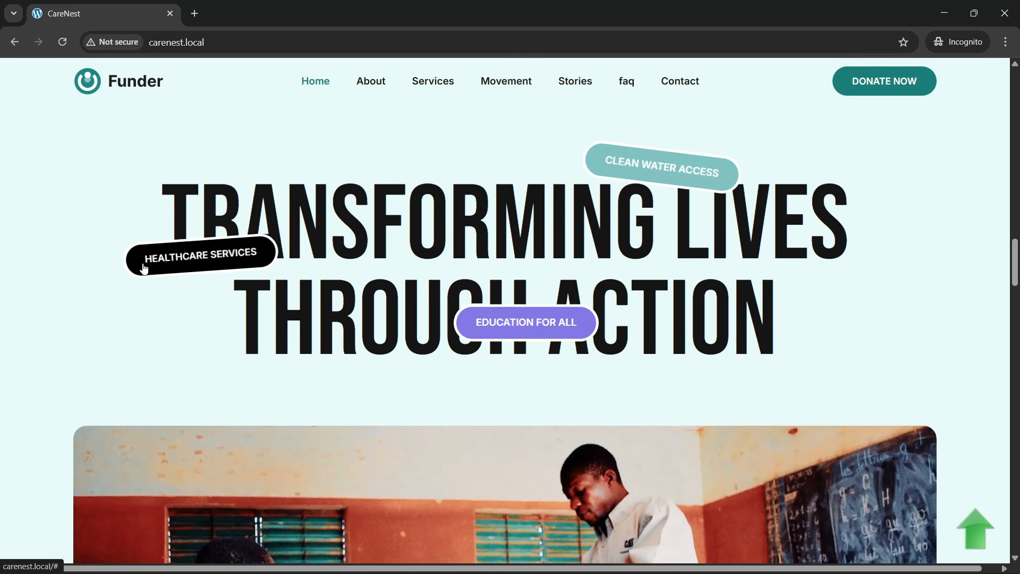
- Reload the homepage and examine the "Transforming lives through action" section, its classroom video image and the play button's hover effect
click(253, 40)
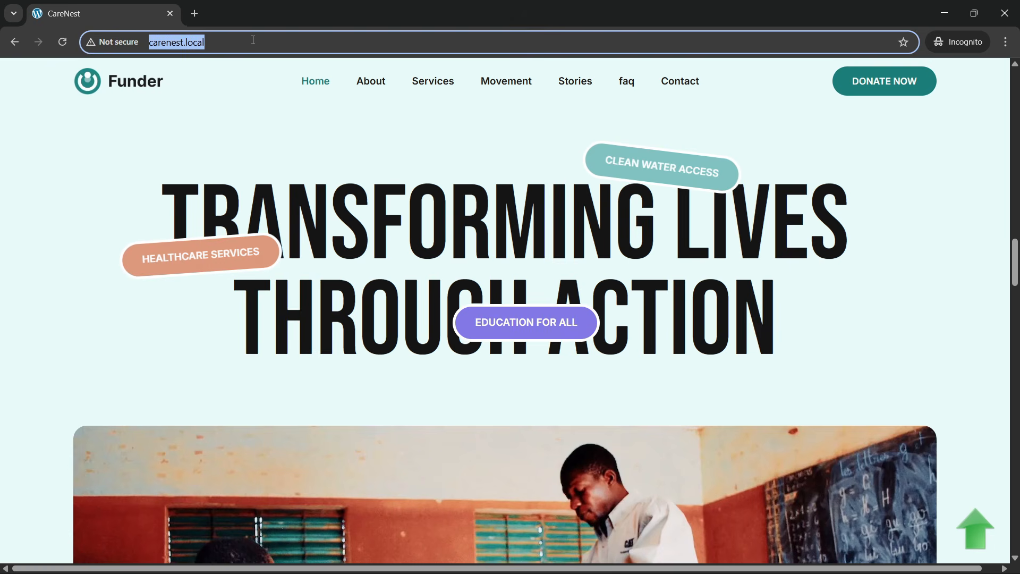
key(Return)
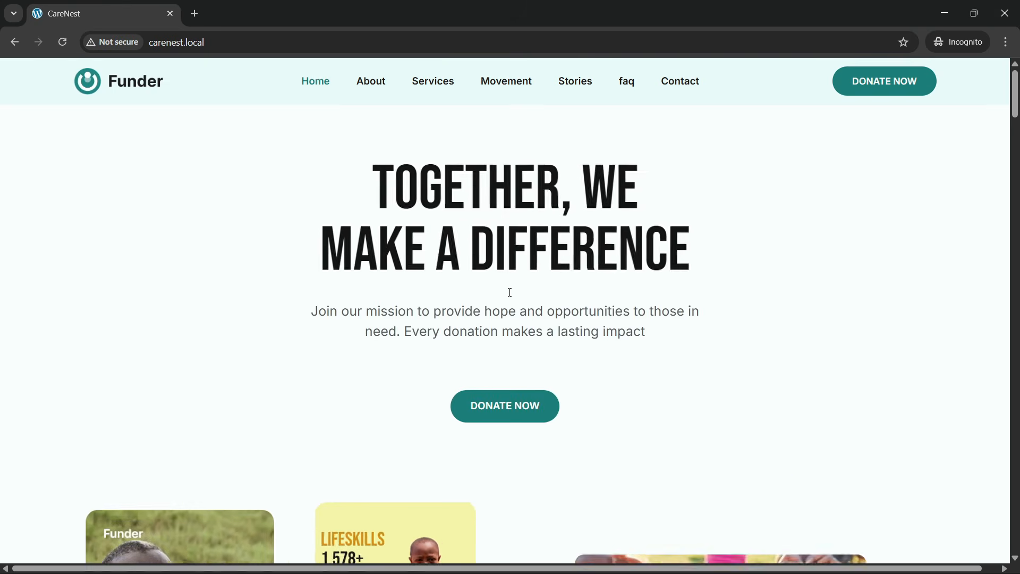
scroll(417, 305, down, 15)
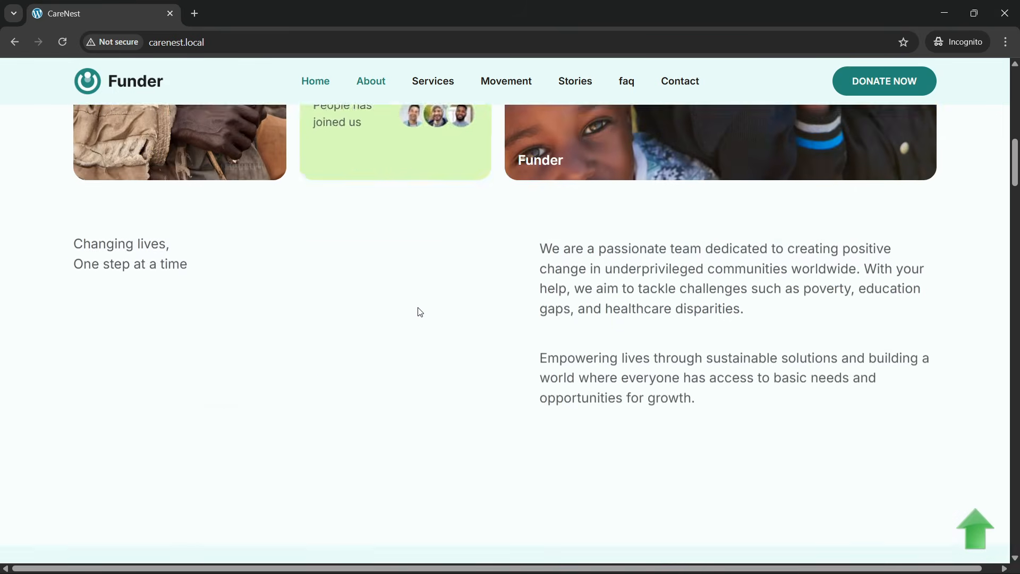
scroll(418, 308, down, 20)
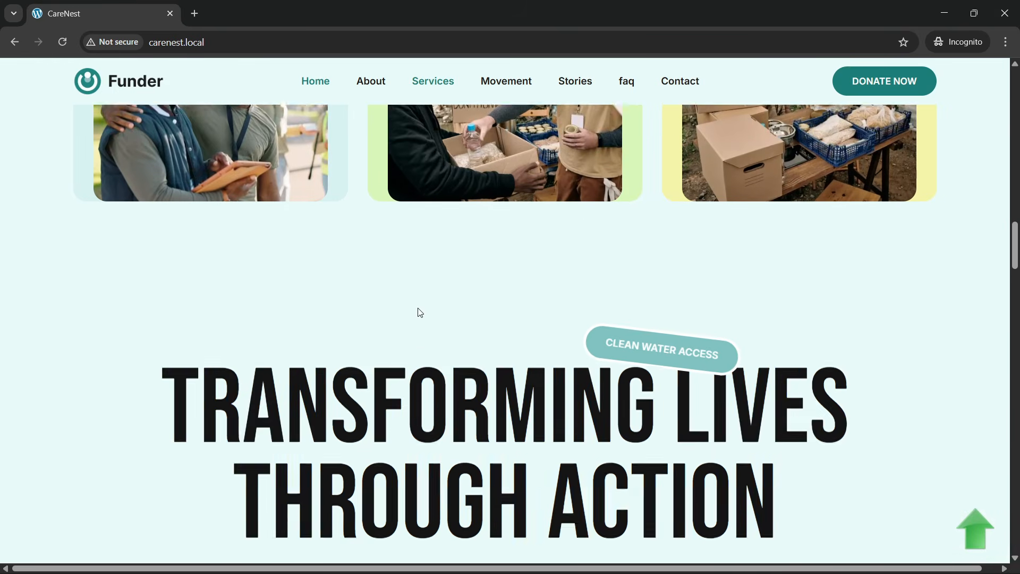
scroll(420, 312, down, 10)
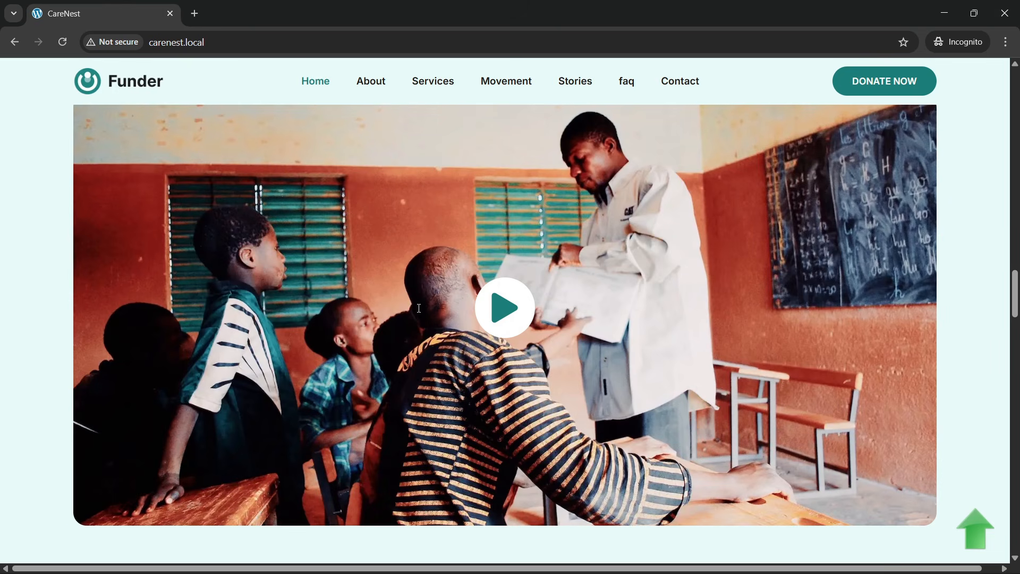
scroll(417, 316, up, 1)
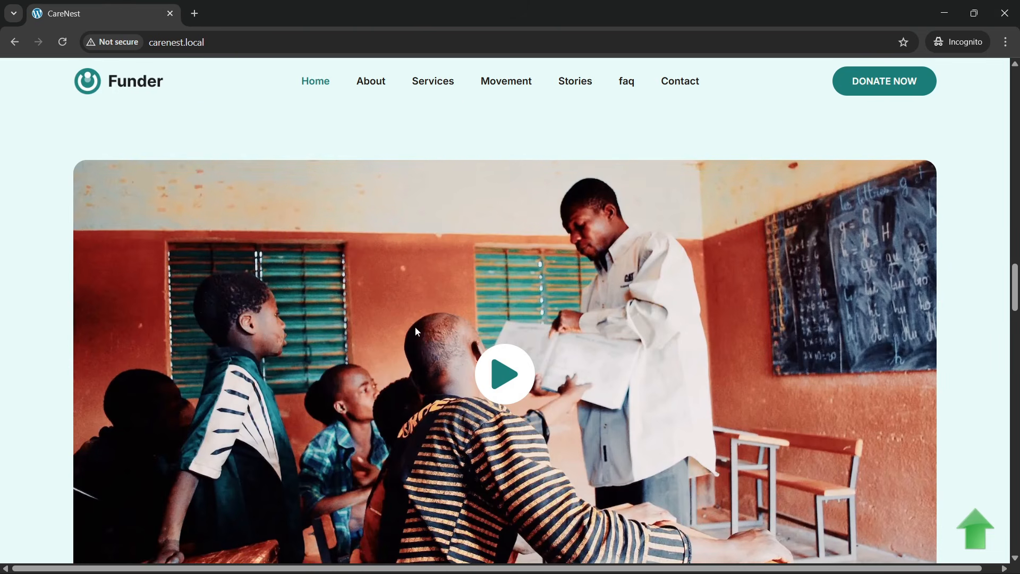
scroll(457, 330, down, 1)
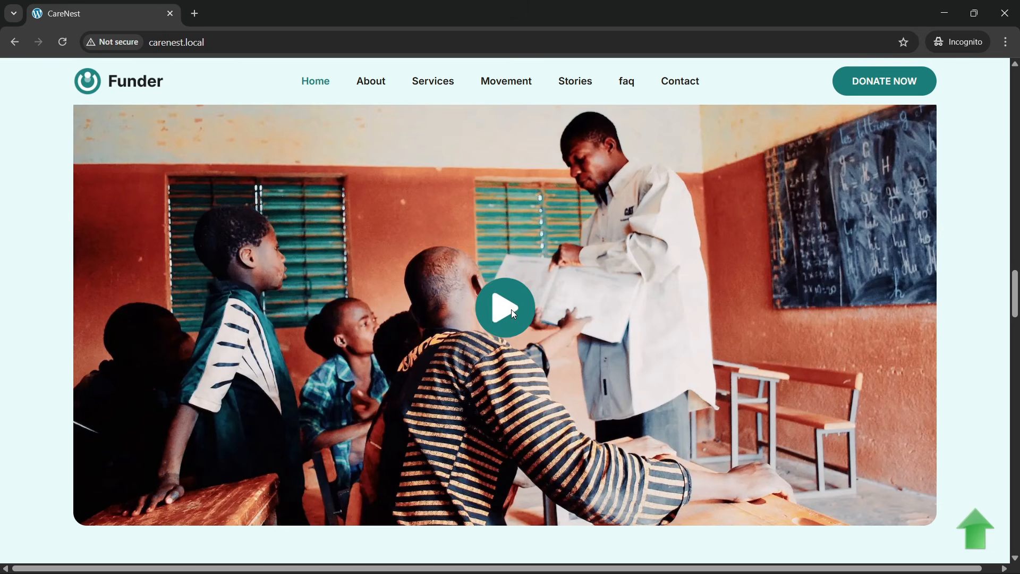
scroll(413, 320, up, 2)
scroll(506, 327, down, 2)
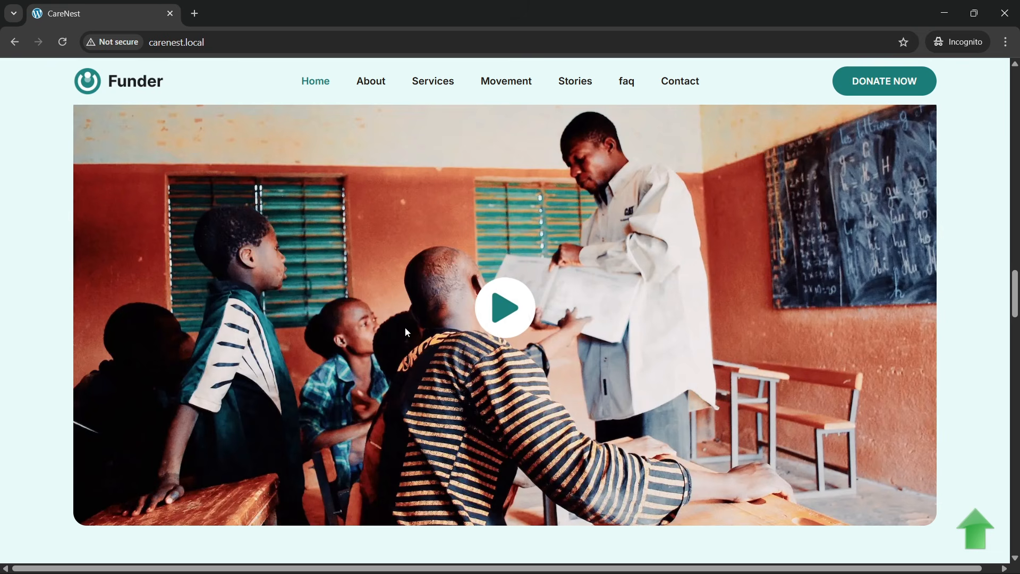
- Examine the centred "Join the movement" section with its Empower Communities, Access to Education, Health and Wellness and Environmental Impact cards
scroll(405, 328, down, 5)
scroll(403, 326, down, 5)
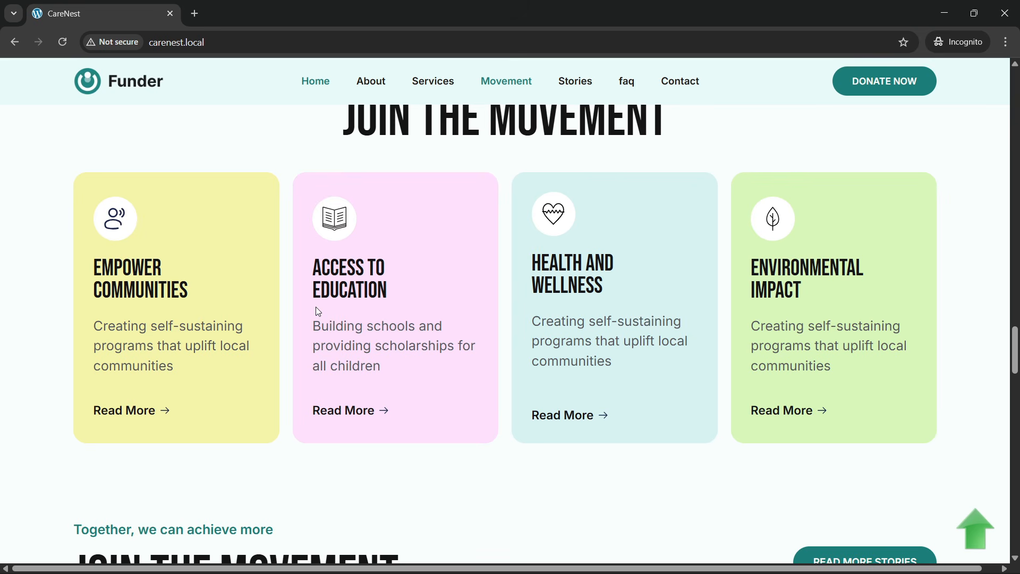
scroll(316, 308, up, 1)
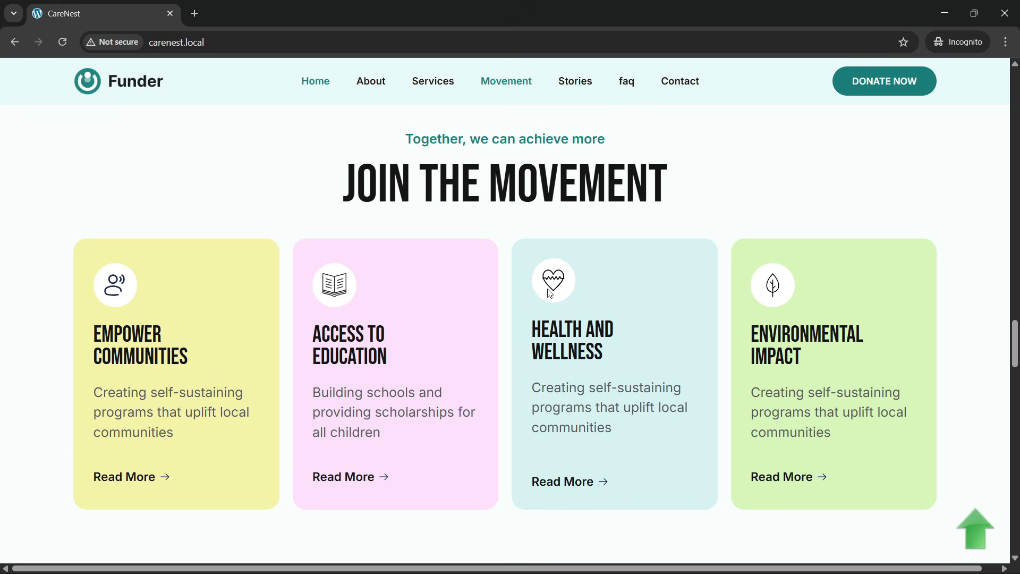
scroll(455, 304, down, 6)
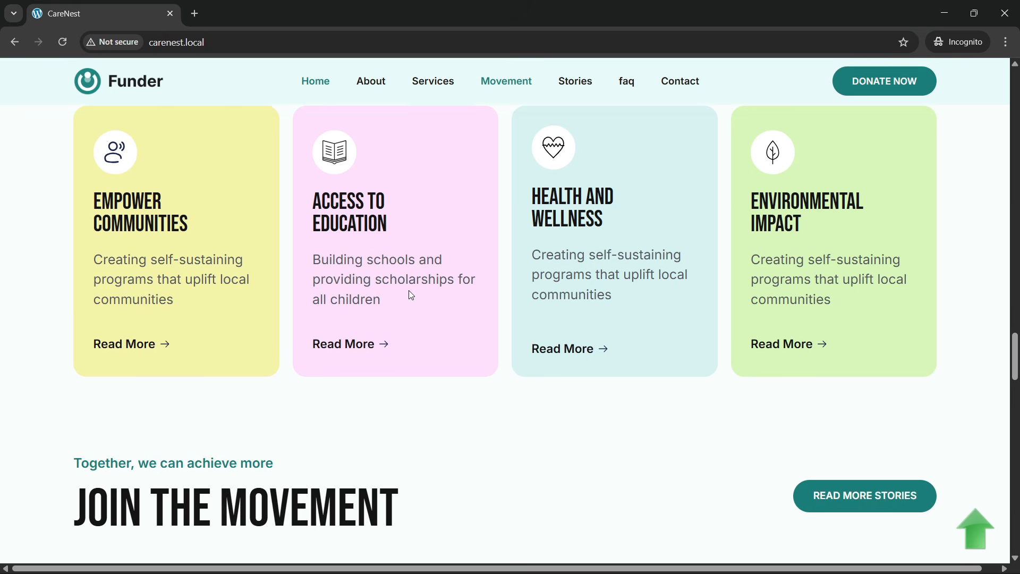
- Inspect the three story cards and check the hover effects of their link boxes and the Read More Stories button
scroll(427, 317, down, 1)
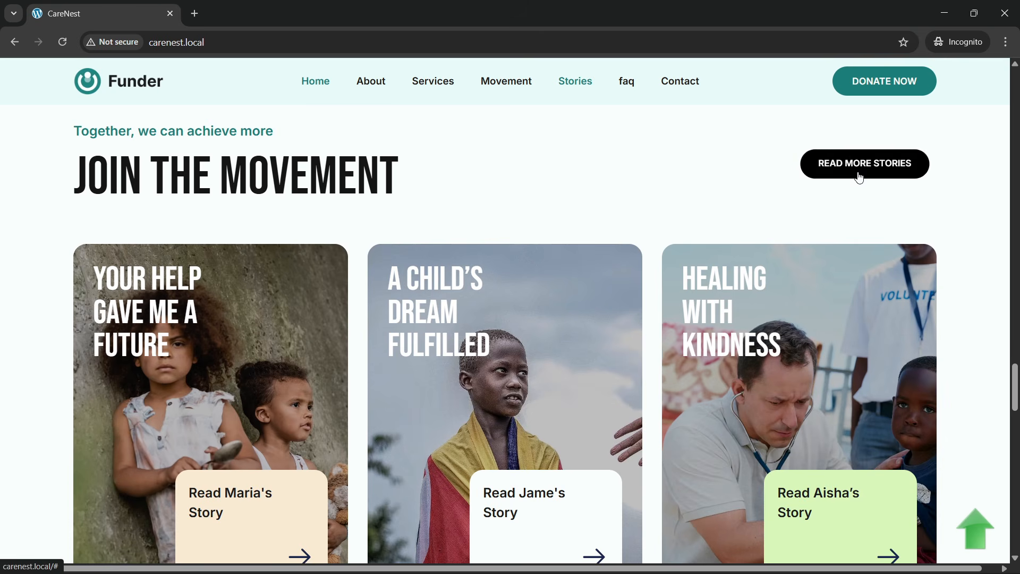
scroll(853, 194, down, 2)
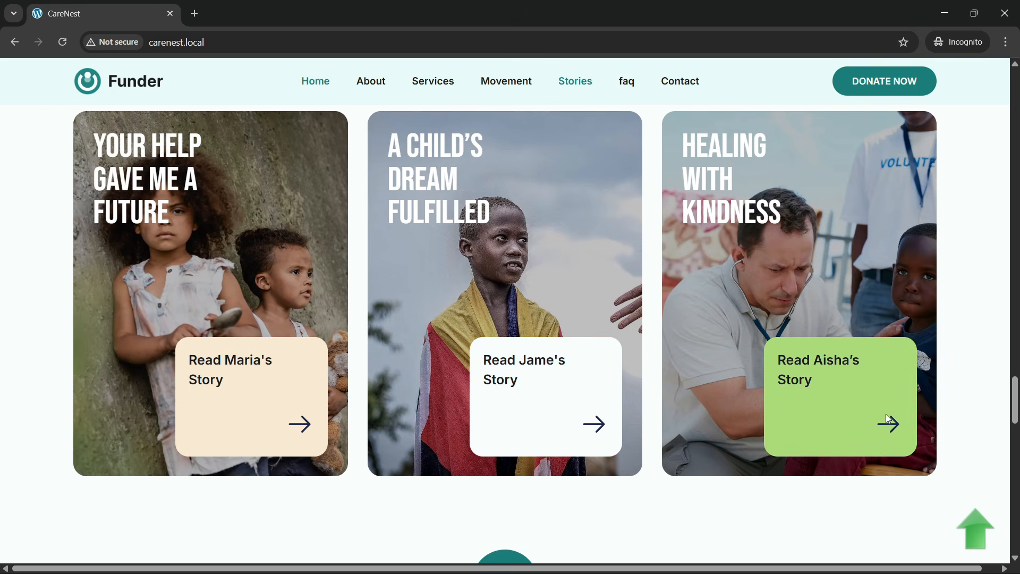
scroll(411, 404, up, 1)
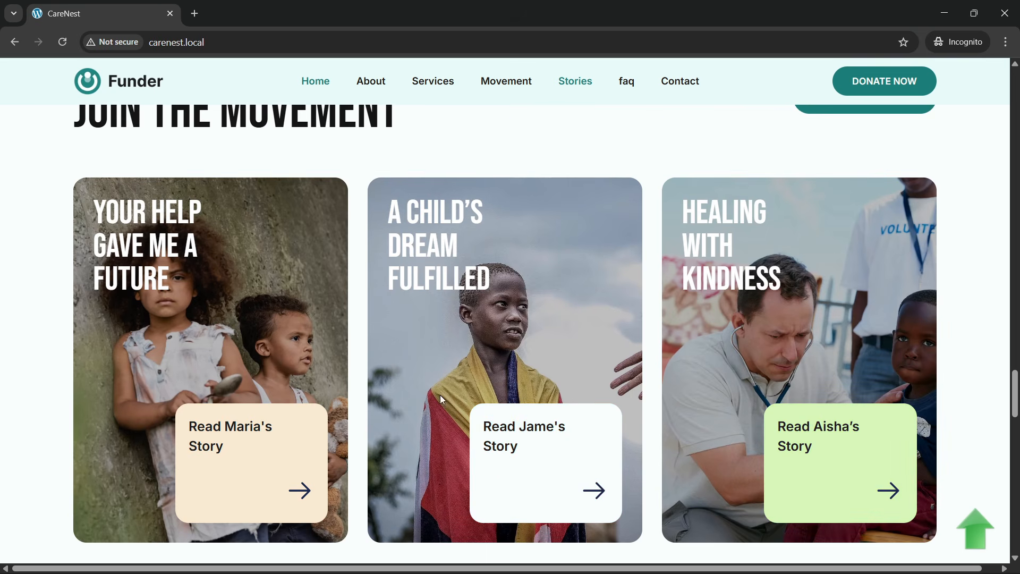
scroll(440, 394, up, 2)
scroll(455, 396, down, 1)
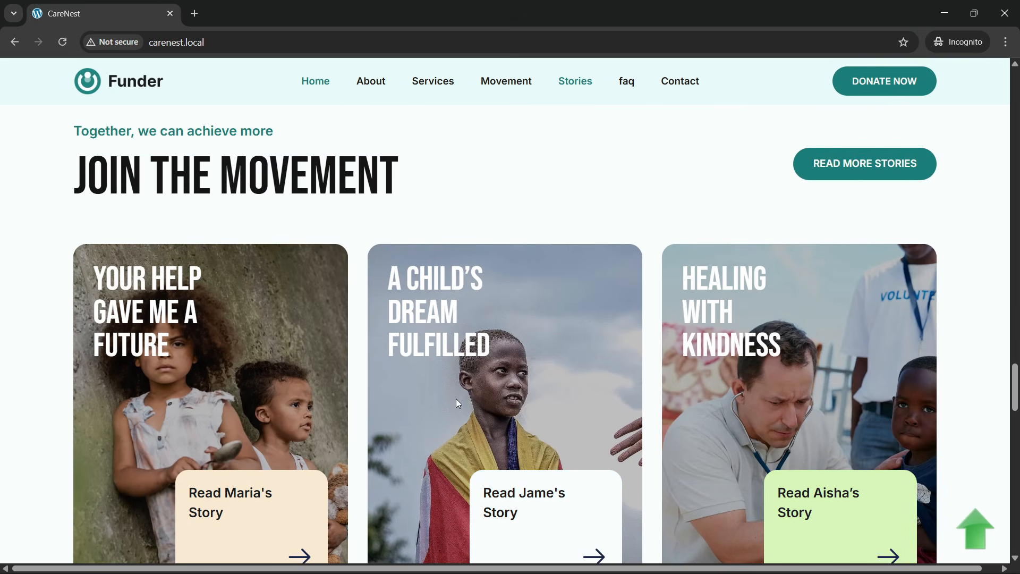
scroll(394, 410, down, 1)
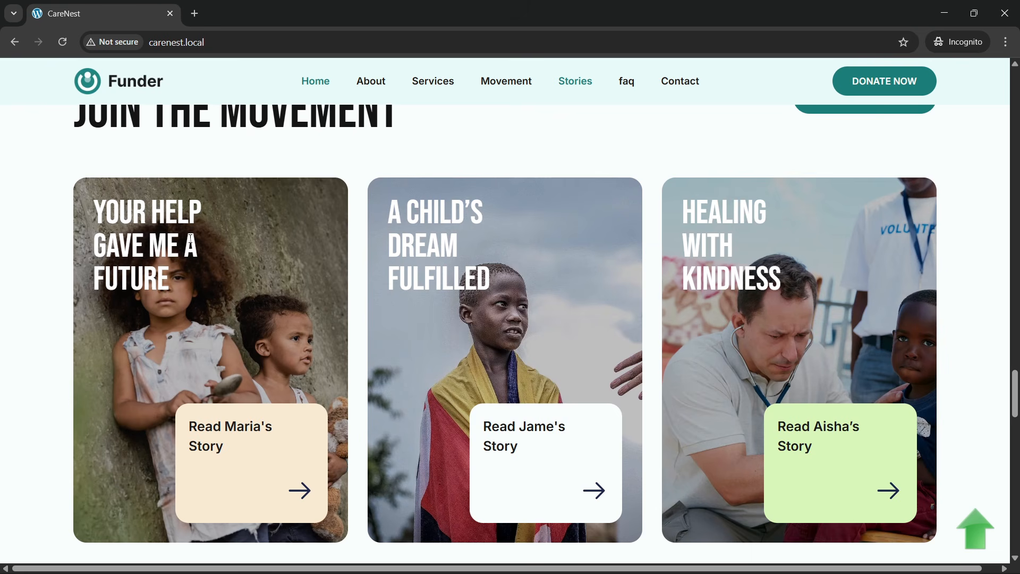
- Reload carenest.local and check the entrance animations from the hero down to the story cards
click(249, 46)
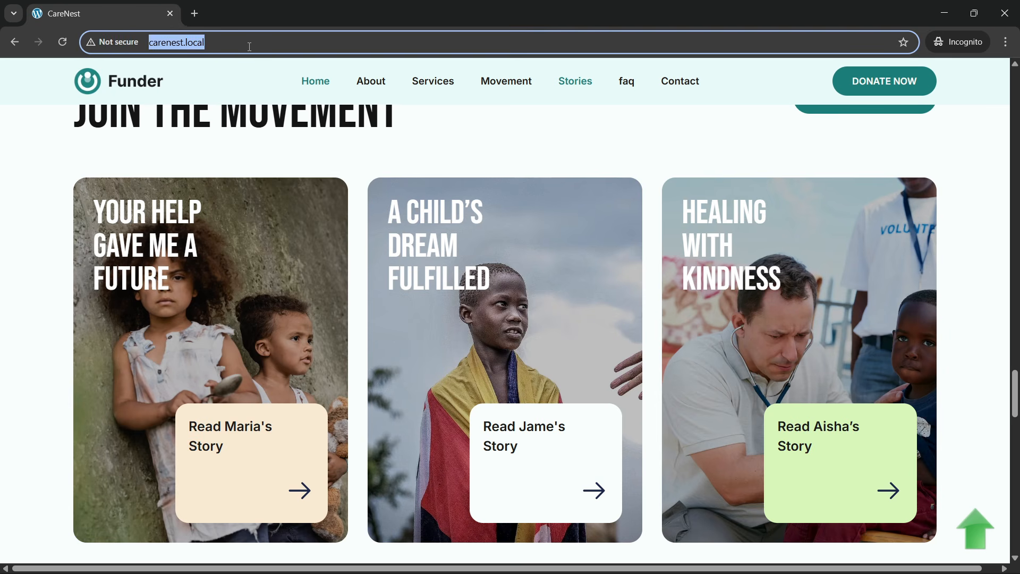
key(Return)
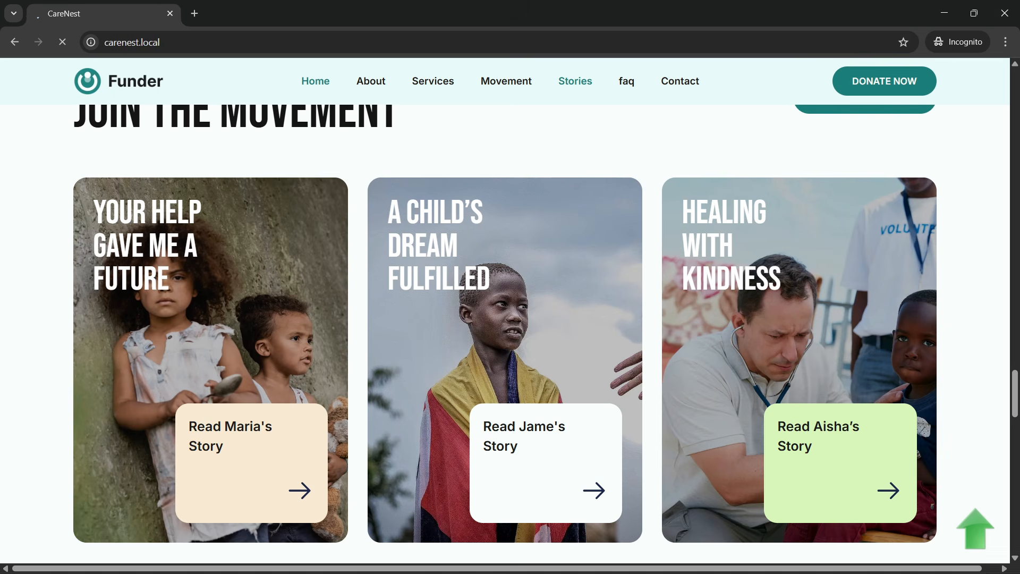
scroll(359, 270, down, 12)
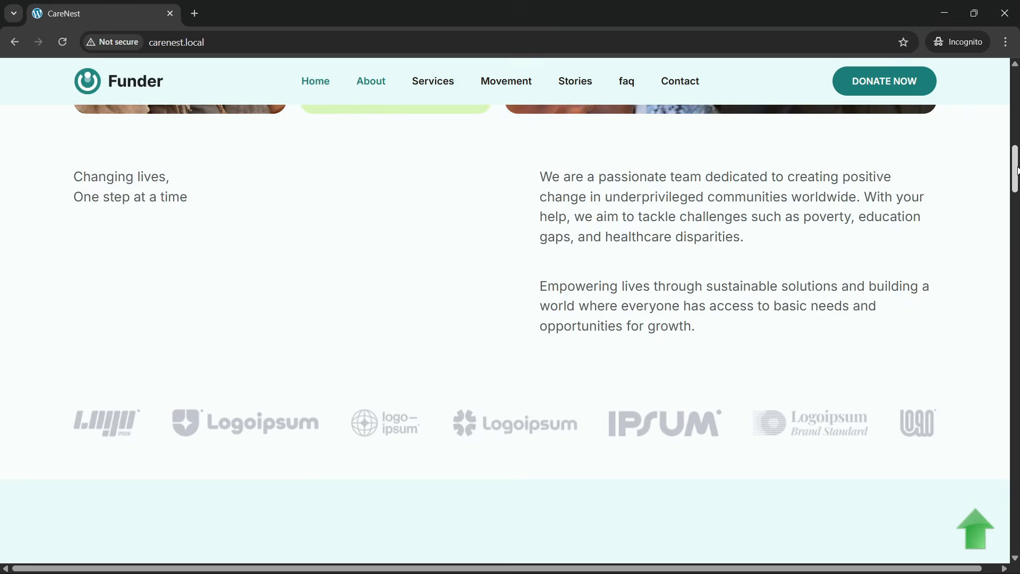
drag(1017, 170, 1017, 393)
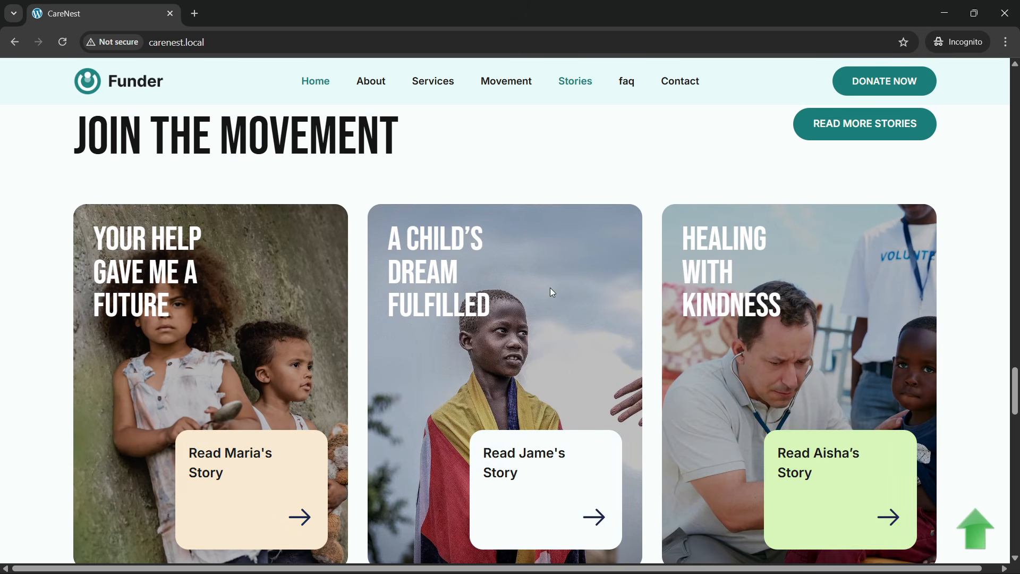
- Test the Frequently Ask Questions accordion by opening its questions one after another from the first to the last
scroll(189, 287, down, 10)
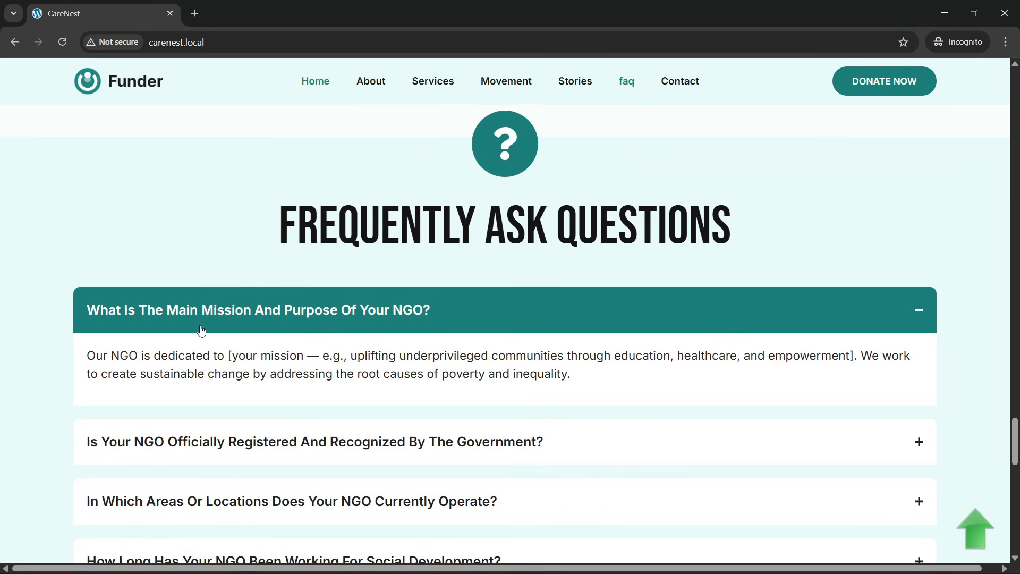
scroll(302, 289, down, 1)
click(477, 251)
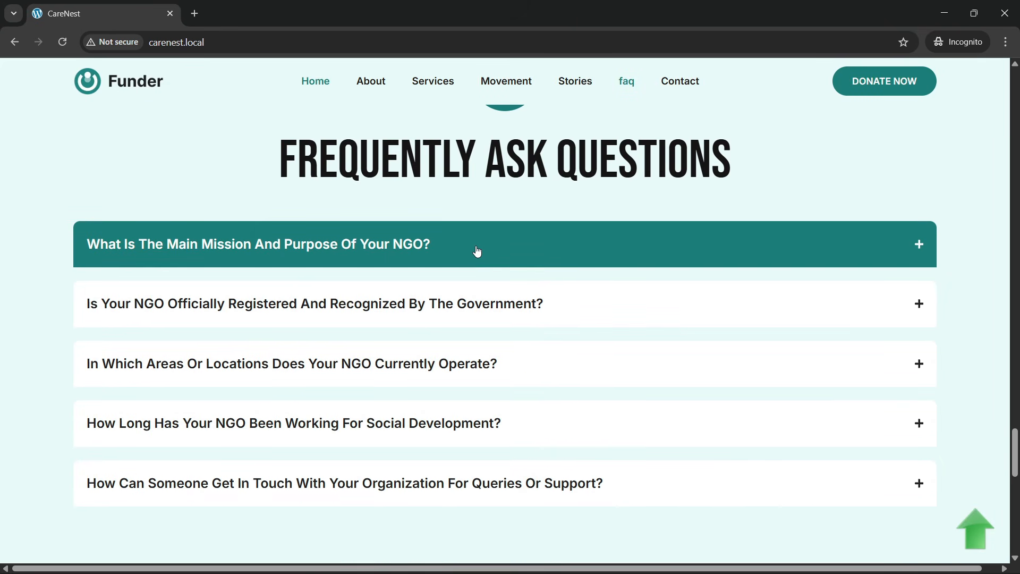
click(477, 252)
click(433, 370)
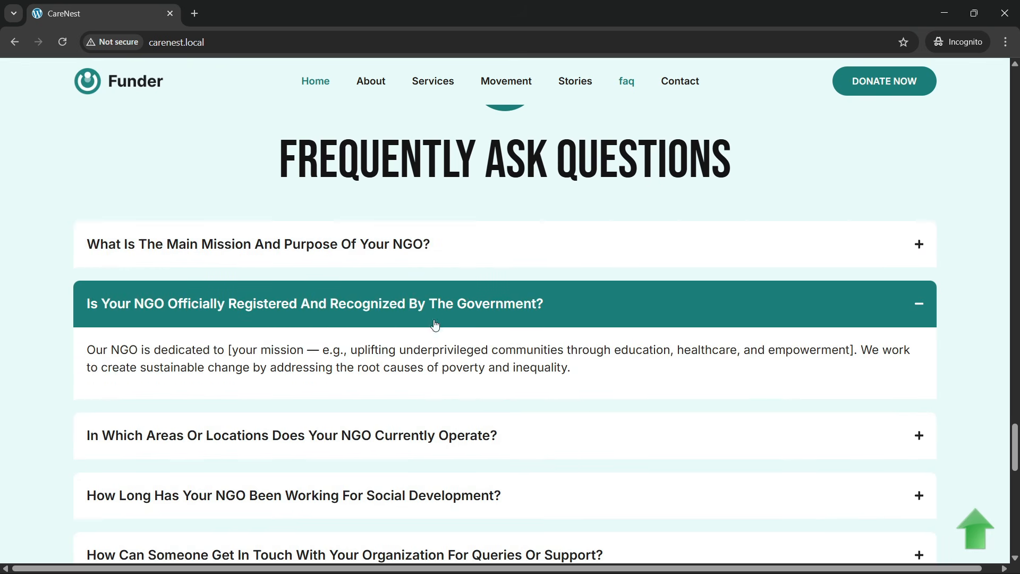
click(436, 311)
click(451, 379)
scroll(450, 379, down, 2)
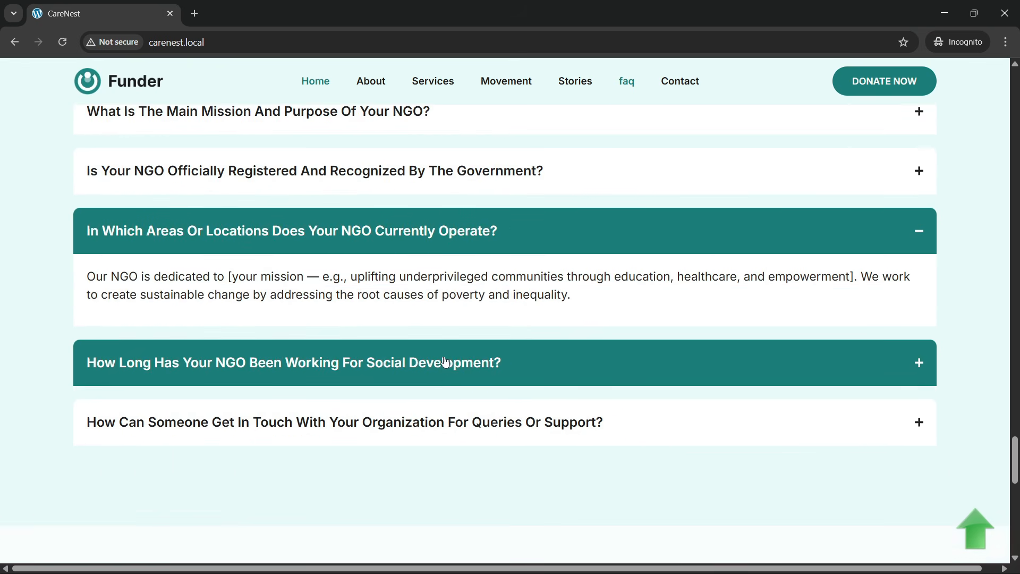
click(445, 361)
click(462, 414)
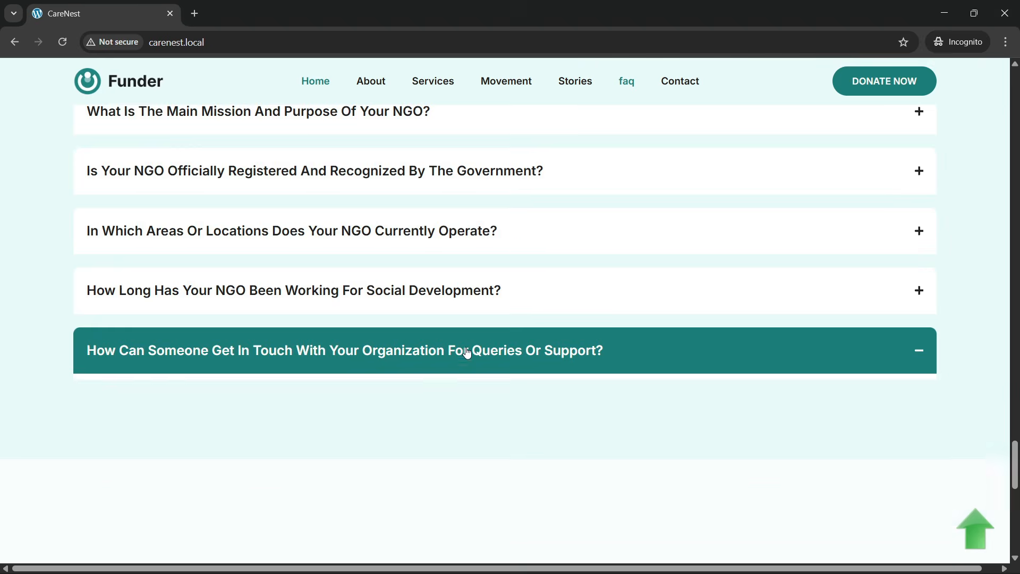
- Test the FAQ accordion in reverse order, toggling the questions from the fourth one back up to the first two
click(455, 295)
click(449, 234)
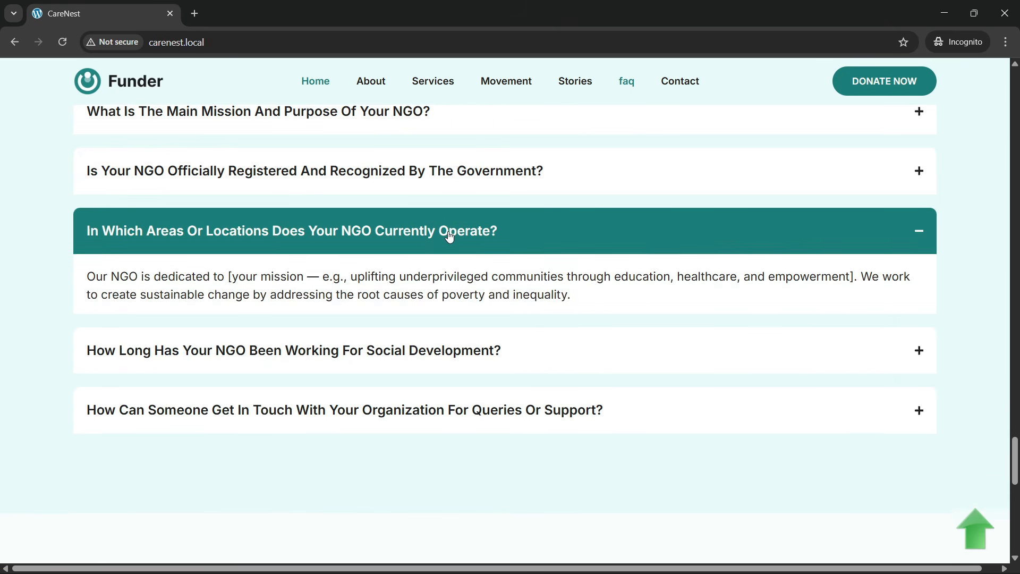
click(450, 237)
scroll(449, 237, up, 2)
click(452, 244)
click(452, 245)
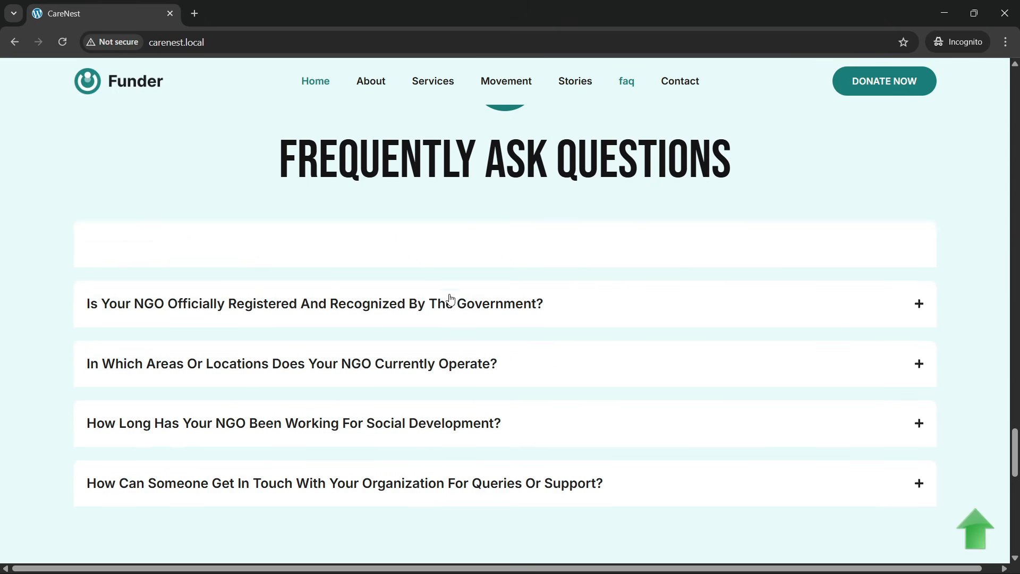
click(450, 298)
- Examine the community section with its animated people counter, floating images and the Join the Community button's hover effect
scroll(448, 298, down, 8)
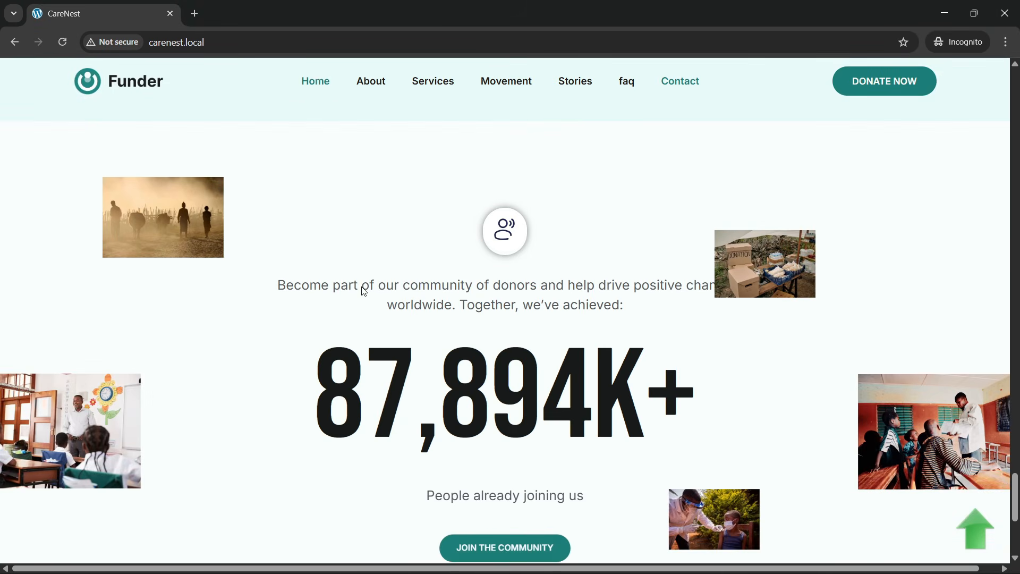
scroll(346, 292, down, 2)
scroll(348, 319, up, 2)
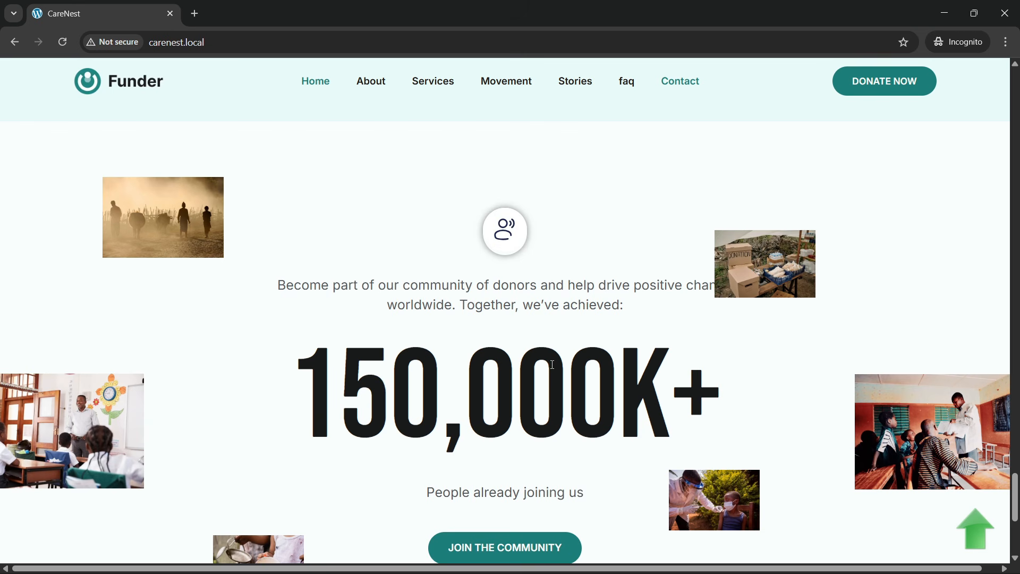
scroll(513, 255, down, 2)
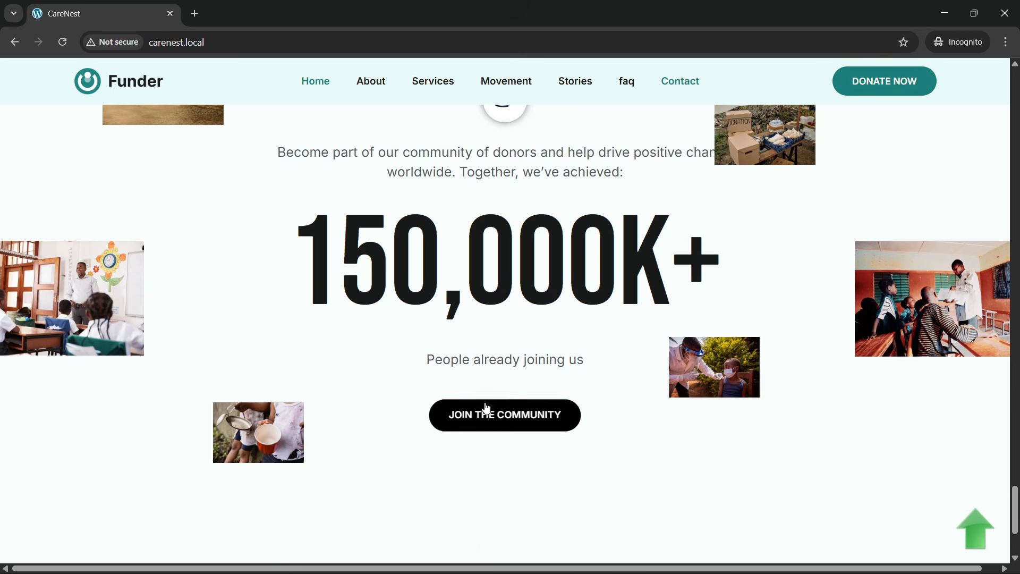
scroll(644, 376, up, 2)
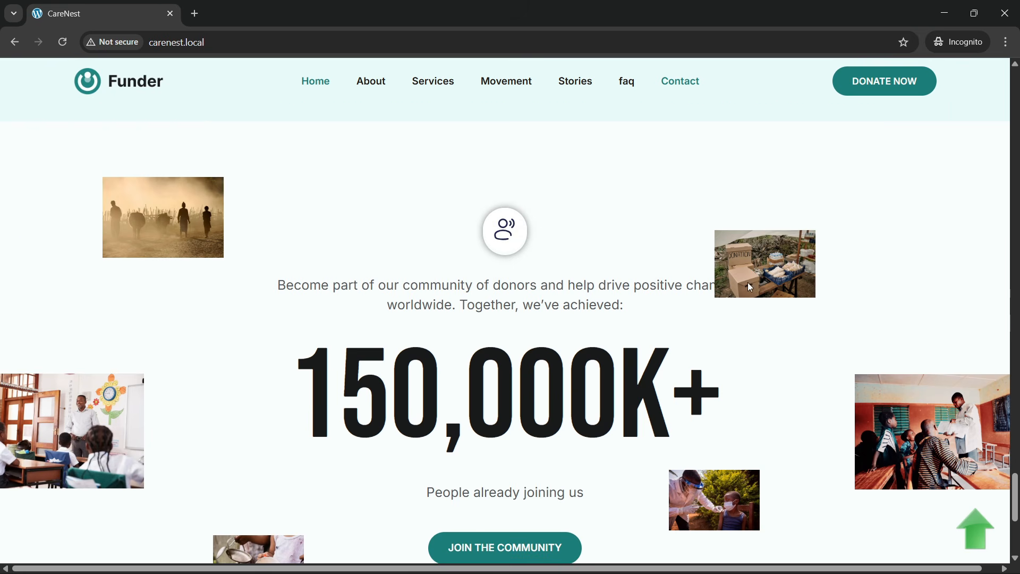
- Reload the homepage and check all sections down to the footer with its navigation links, social icons and policy links
click(212, 42)
key(Return)
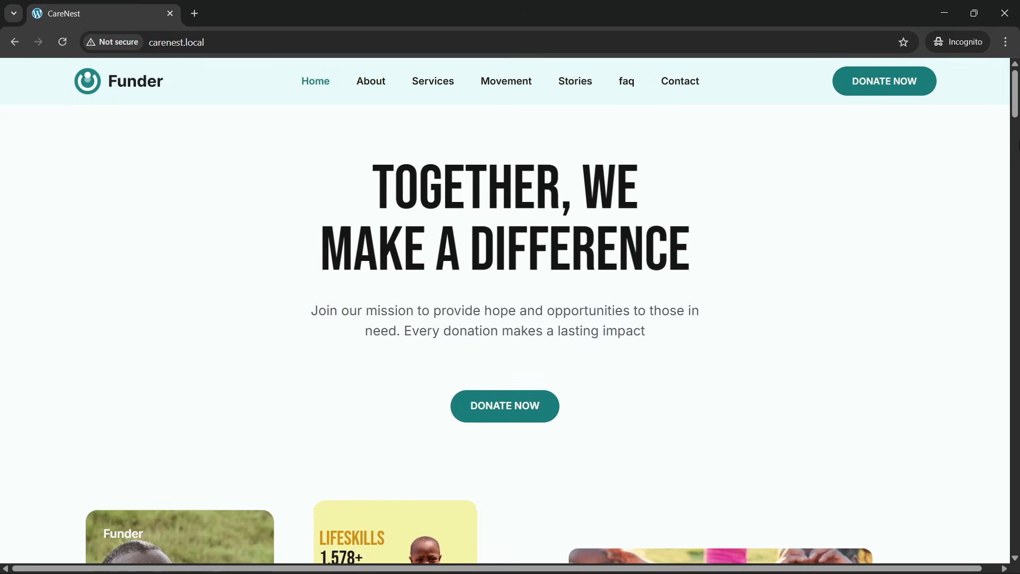
drag(1014, 114, 1018, 537)
scroll(605, 406, down, 3)
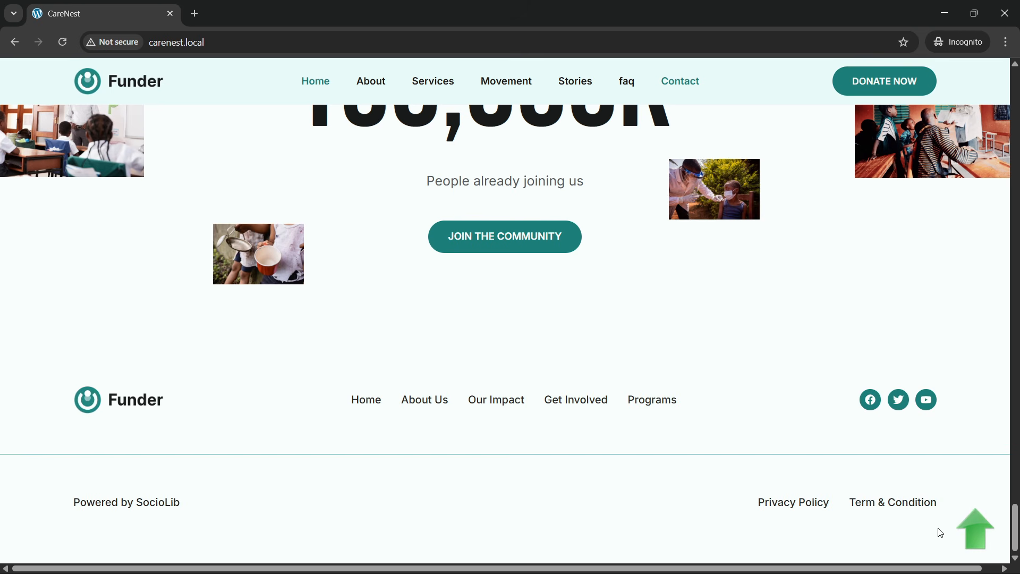
- Test the green back-to-top arrow from the footer and look over the navigation and hero section again
click(976, 535)
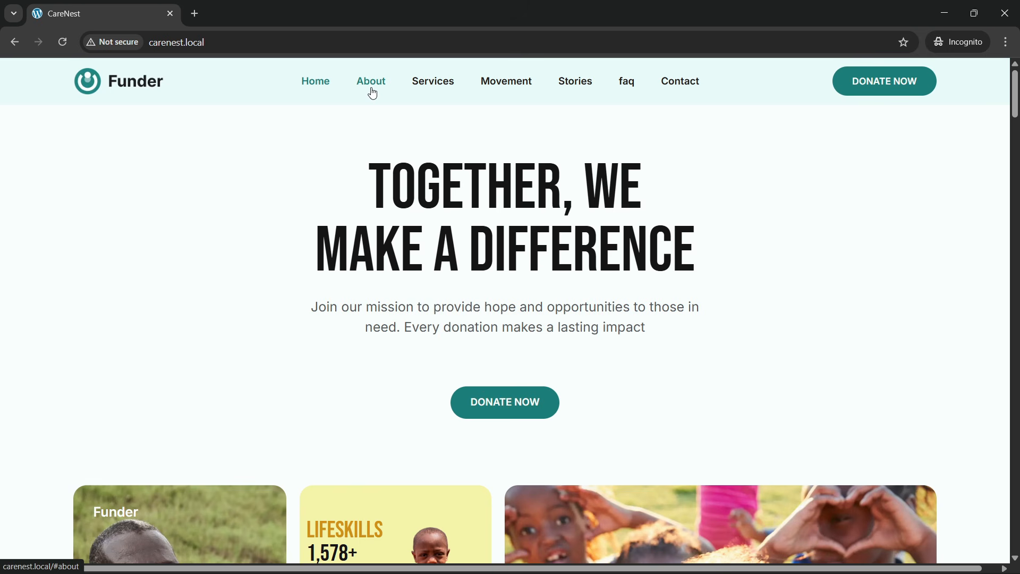
scroll(371, 262, down, 2)
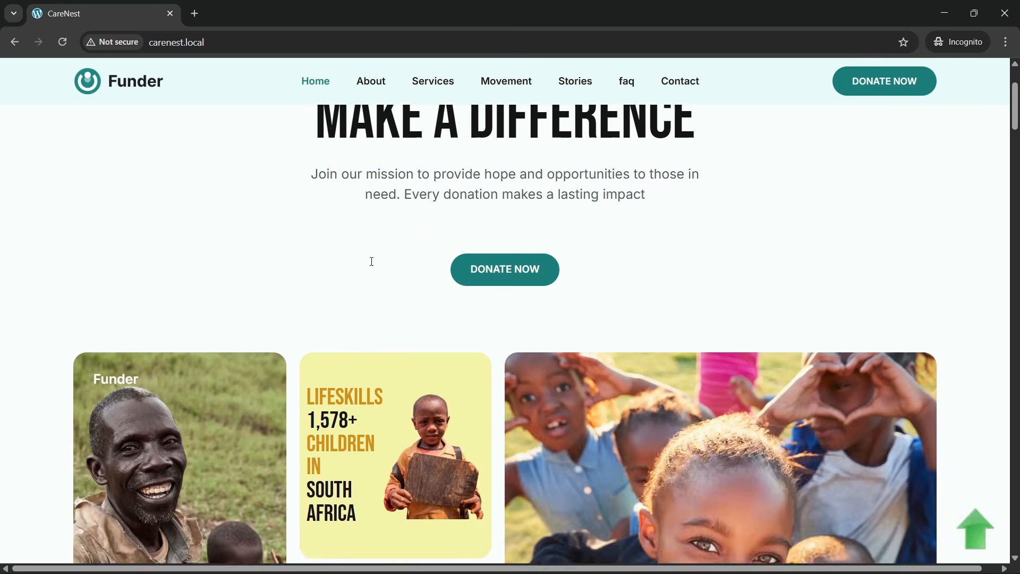
- Test the header navigation links from About through Contact, then check the community section and footer they lead to
scroll(325, 160, up, 2)
click(381, 92)
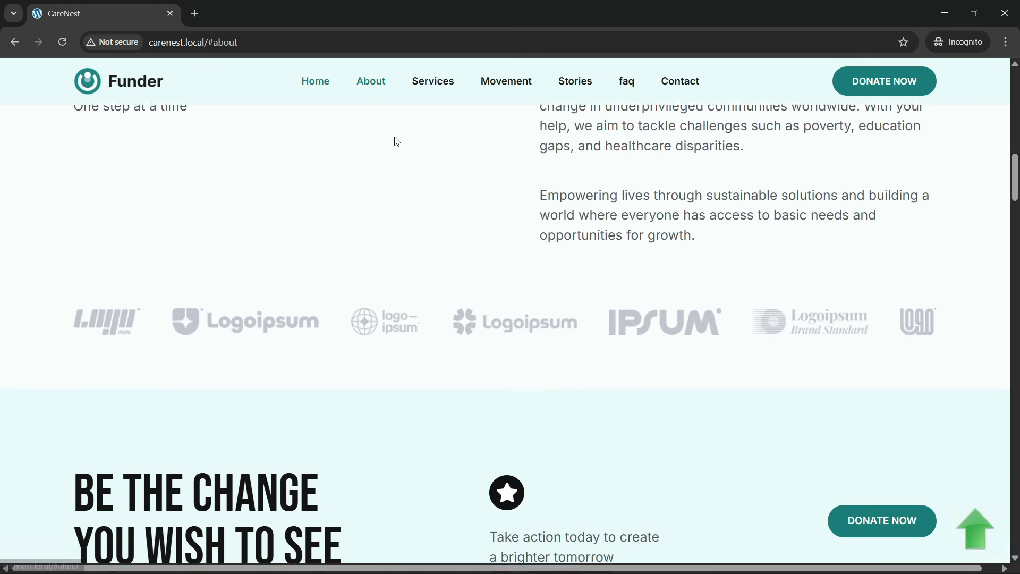
click(446, 85)
click(505, 88)
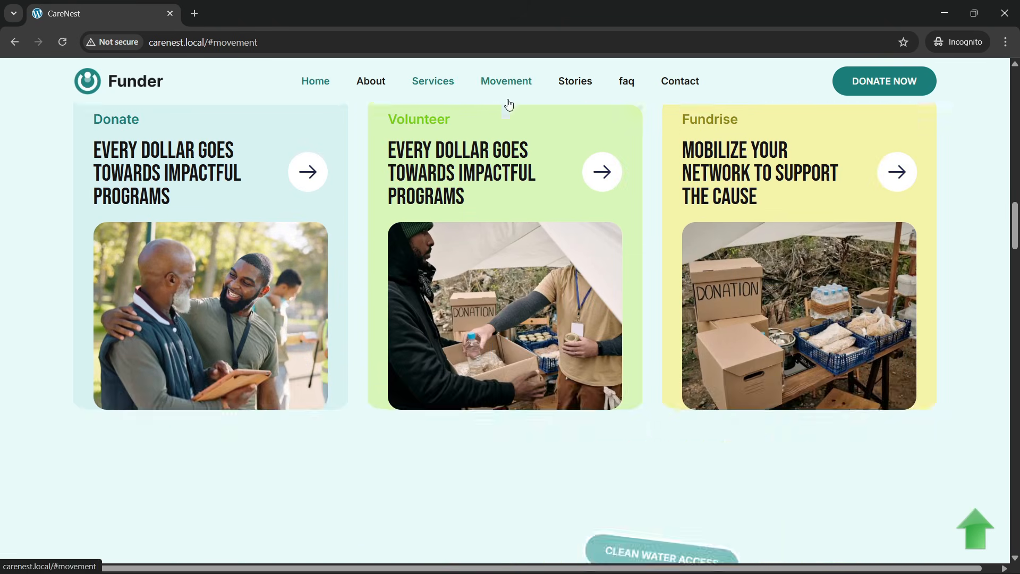
click(582, 90)
click(624, 82)
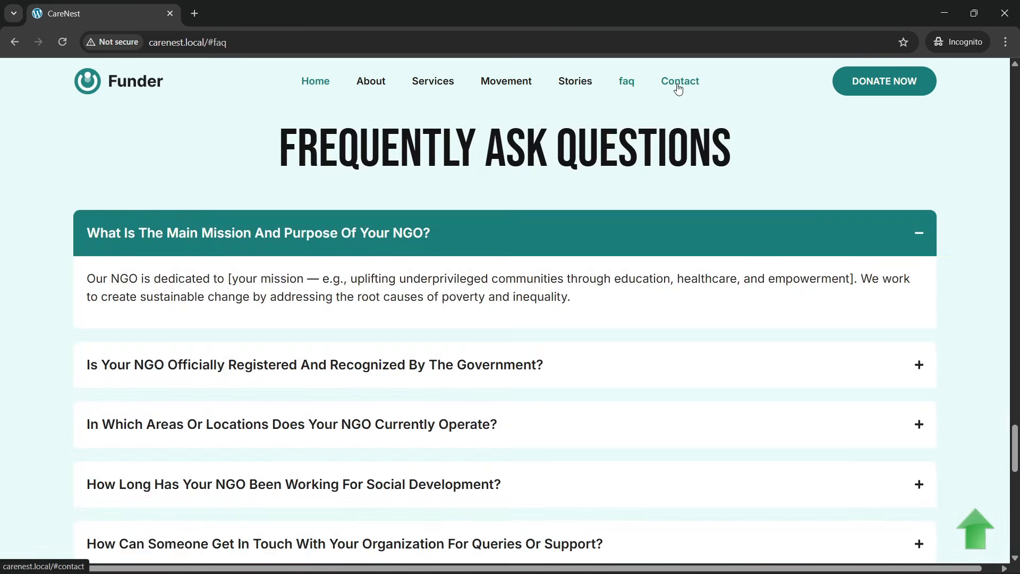
click(679, 81)
scroll(553, 357, up, 7)
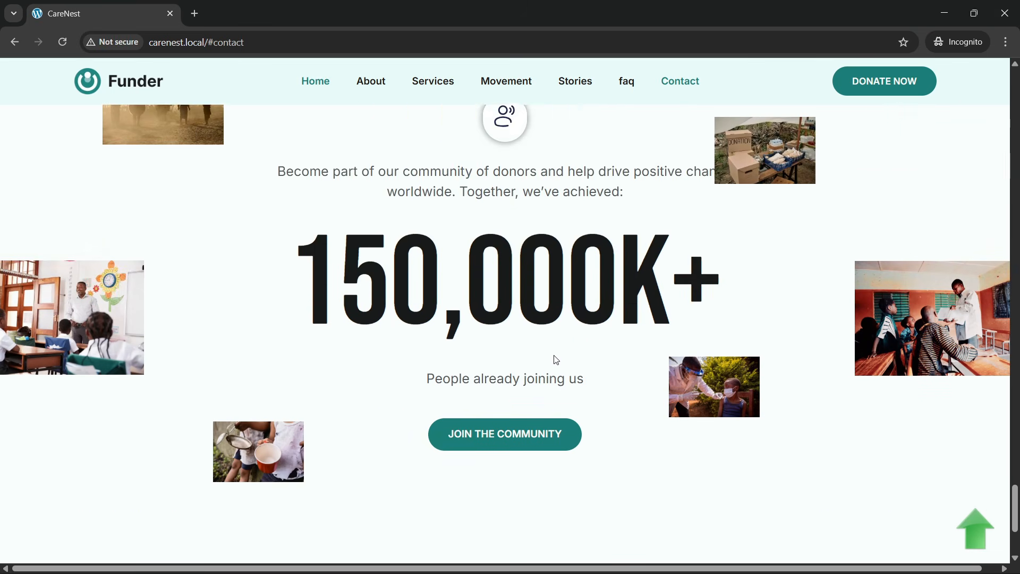
scroll(562, 356, down, 5)
scroll(485, 322, down, 2)
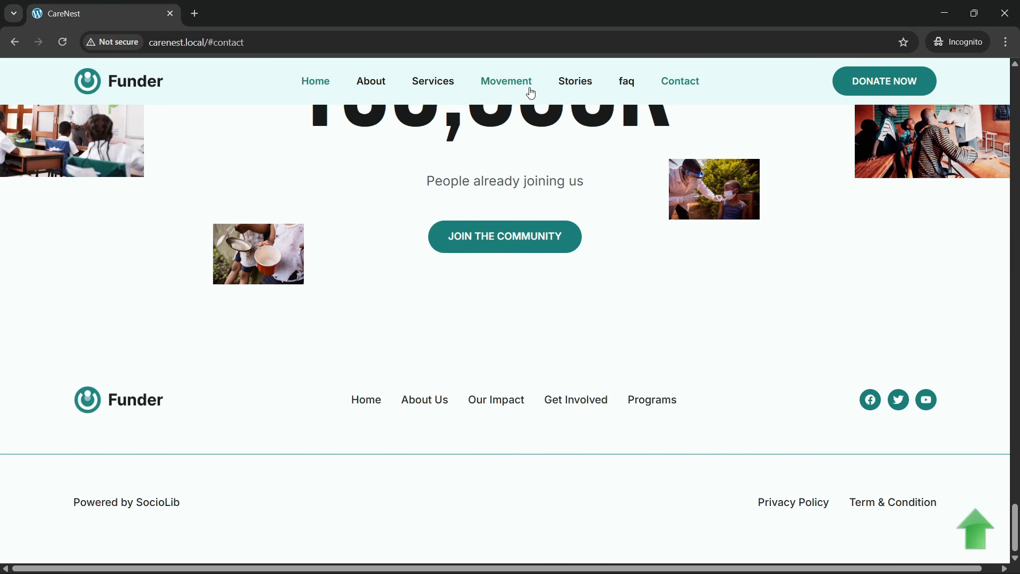
- Test the header links again, going back to About and forward through Movement, Stories, faq and Contact
click(475, 85)
click(383, 85)
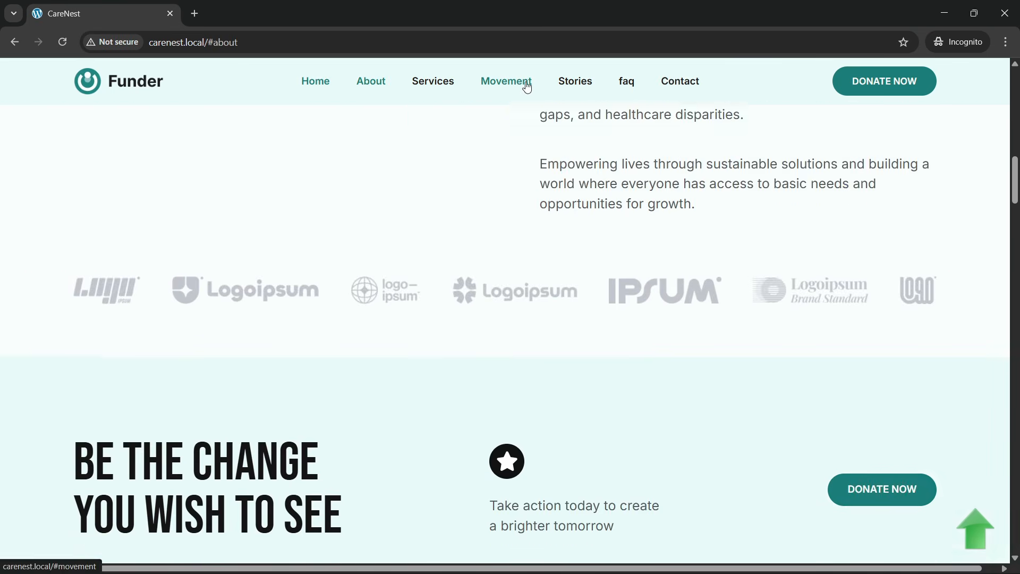
click(527, 85)
click(575, 83)
click(626, 83)
click(680, 81)
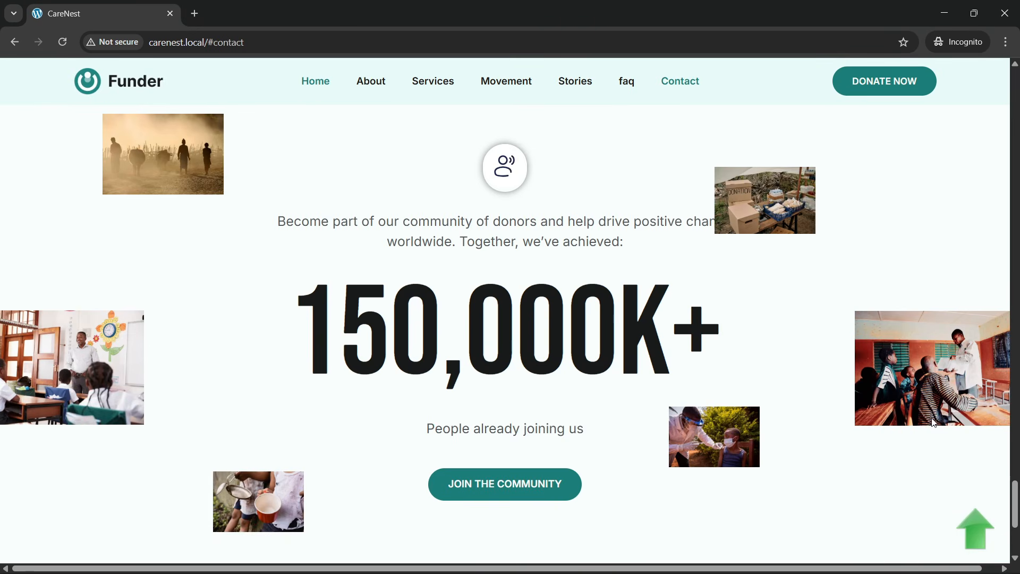
- Return to the hero with the green back-to-top arrow and inspect the page in the developer tools' responsive mobile view
click(976, 531)
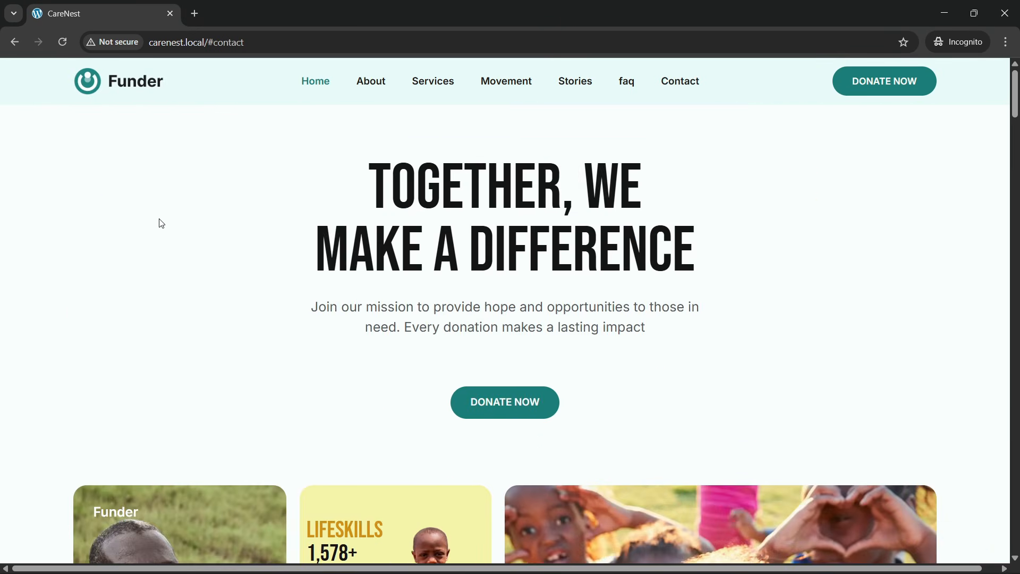
right_click(159, 221)
click(221, 481)
right_click(205, 362)
click(247, 347)
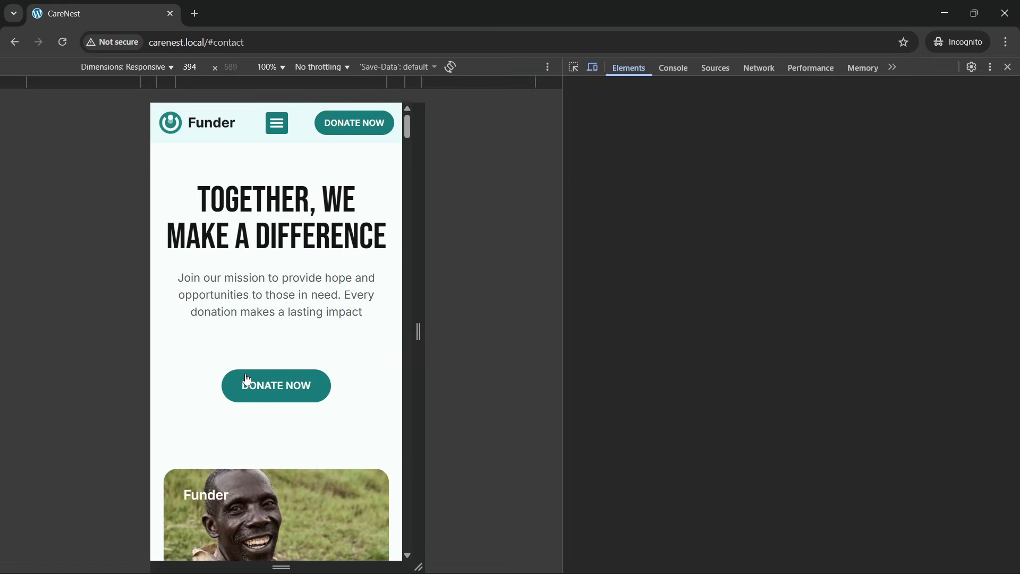
- Check the mobile layout of the hero and its image and statistics cards, returning to the hero heading
scroll(262, 387, down, 3)
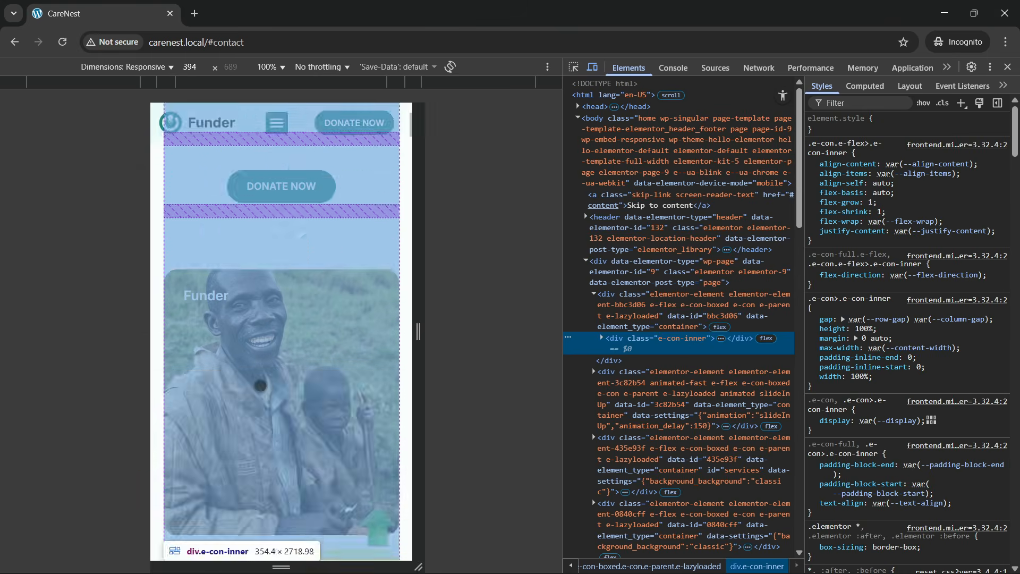
scroll(262, 387, up, 3)
scroll(261, 385, down, 10)
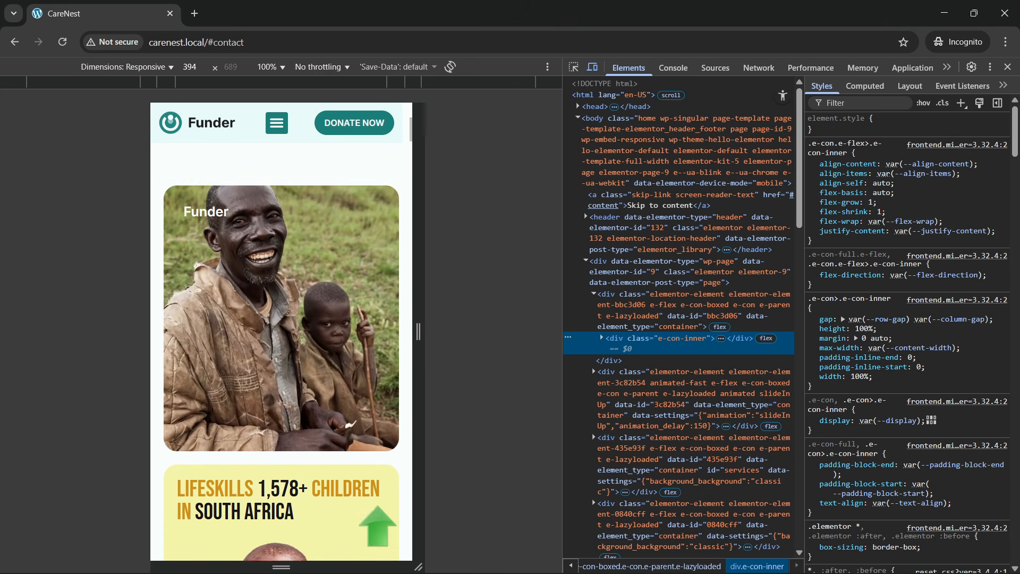
scroll(262, 385, down, 10)
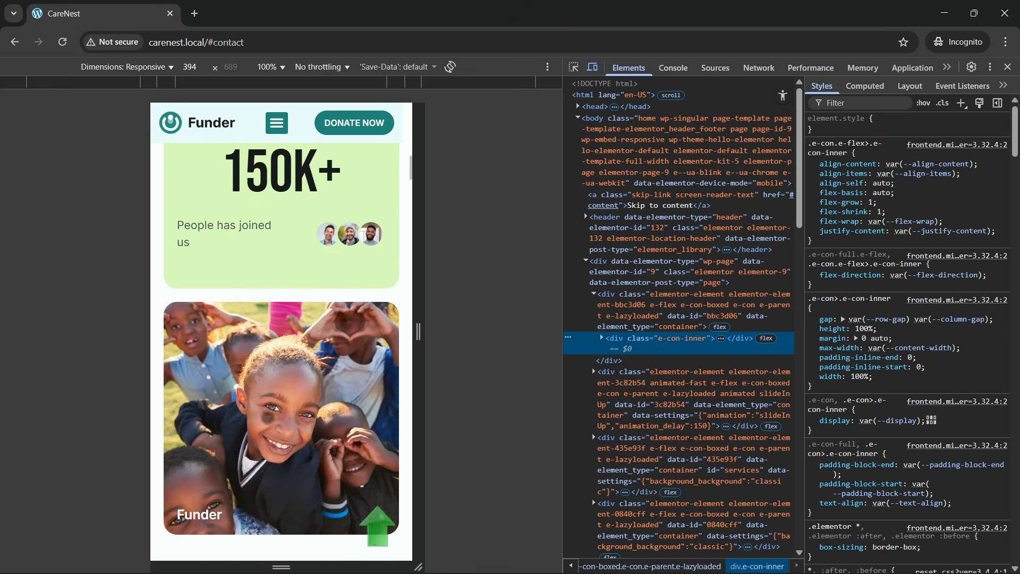
scroll(262, 384, up, 3)
scroll(240, 215, up, 12)
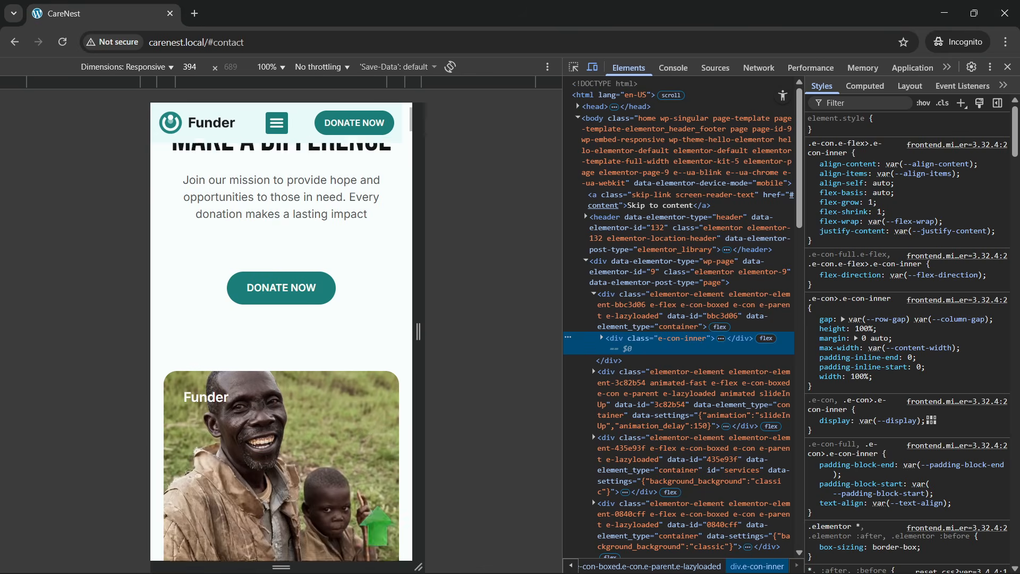
- Remove #contact from the page address and load carenest.local in the mobile view
drag(208, 43, 306, 45)
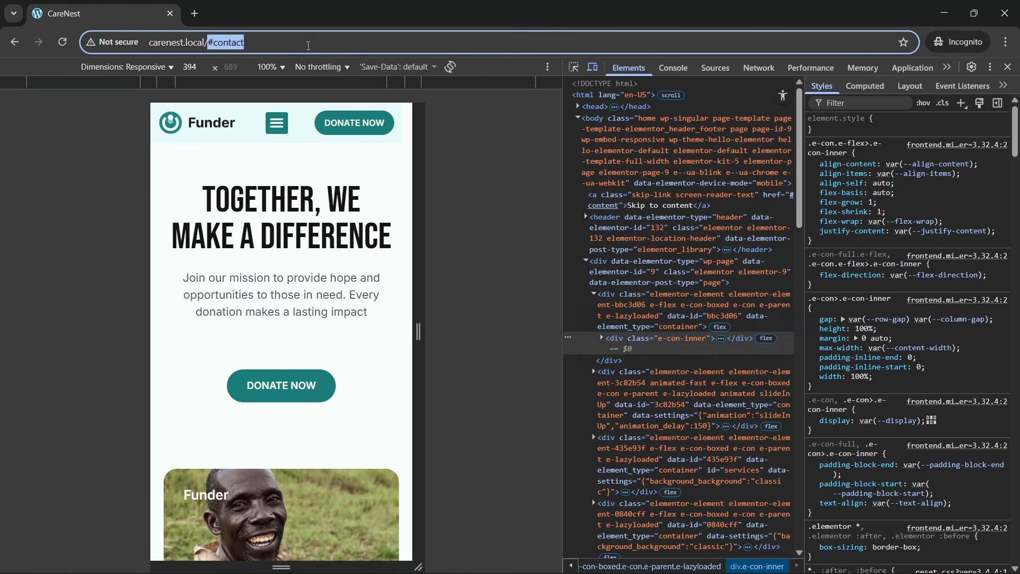
key(BackSpace)
key(Return)
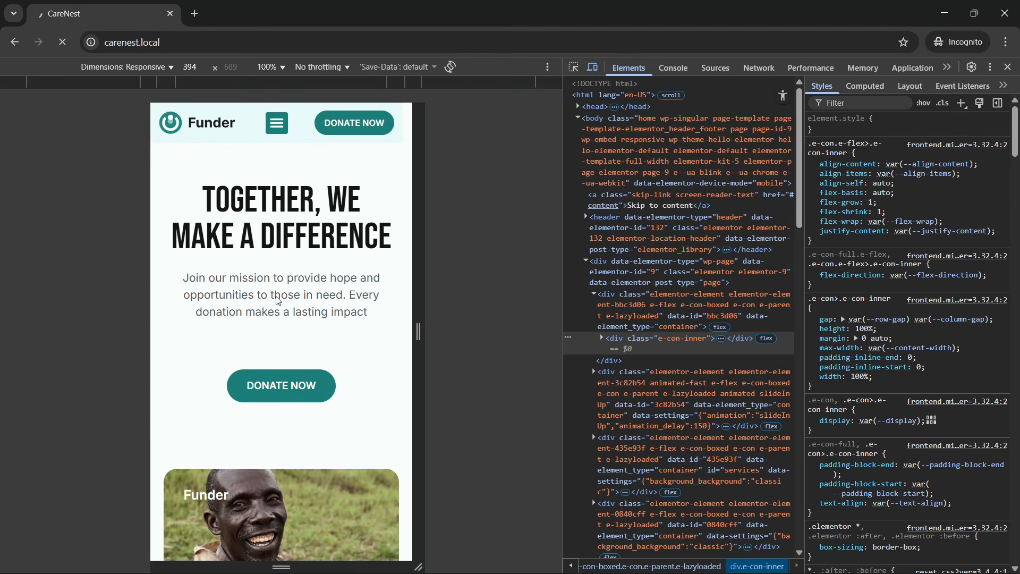
- Examine the mobile layout and entrance animations from the hero through the about text, partner logos, donation cards and floating service labels
scroll(276, 353, down, 3)
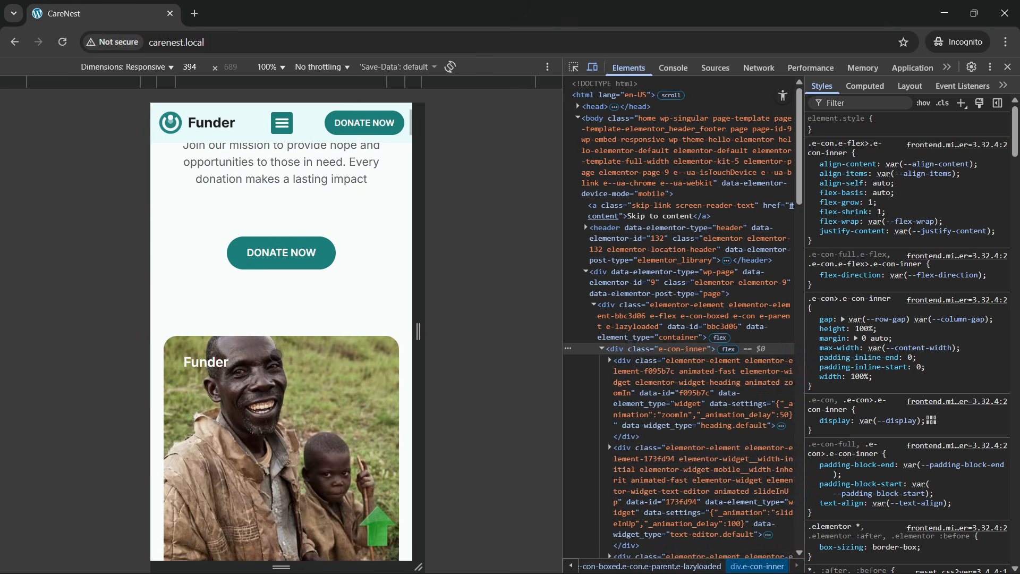
scroll(276, 360, down, 10)
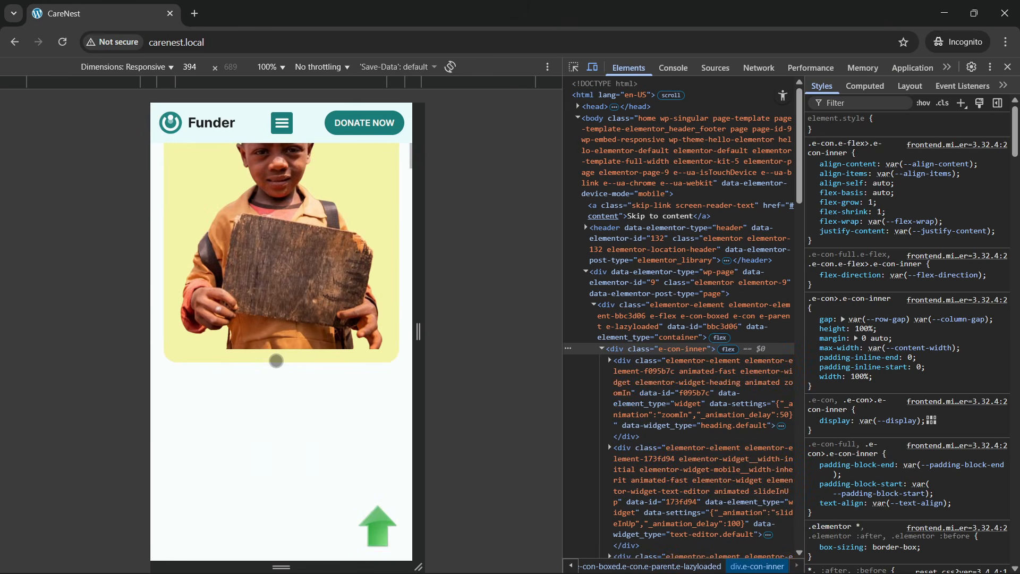
scroll(276, 360, down, 10)
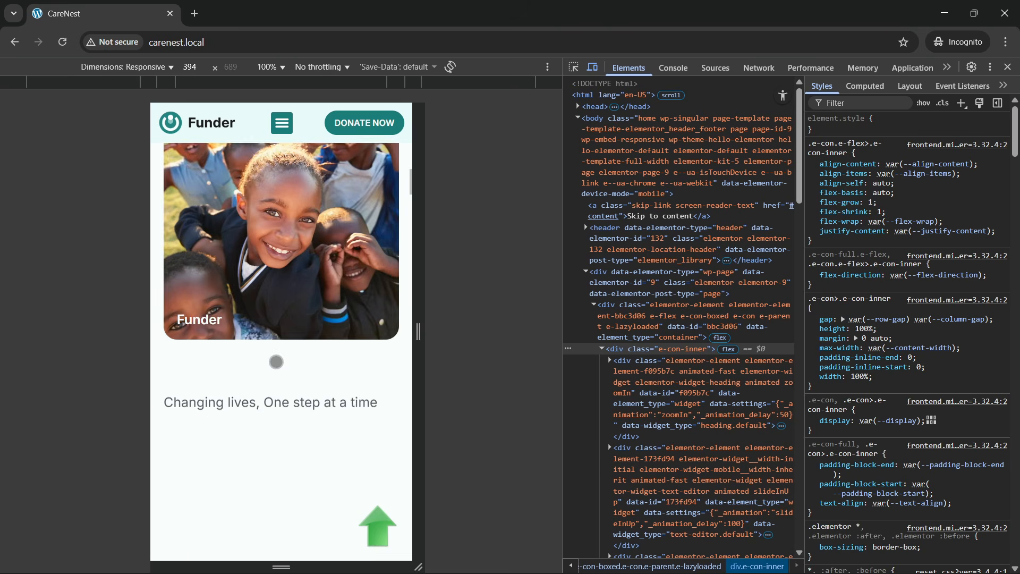
scroll(277, 362, down, 8)
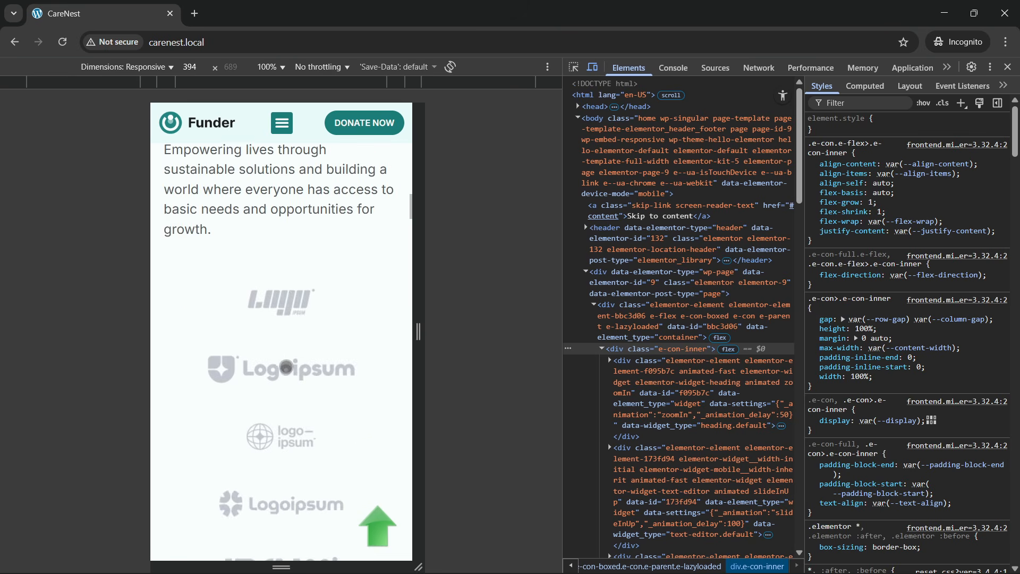
scroll(287, 367, down, 4)
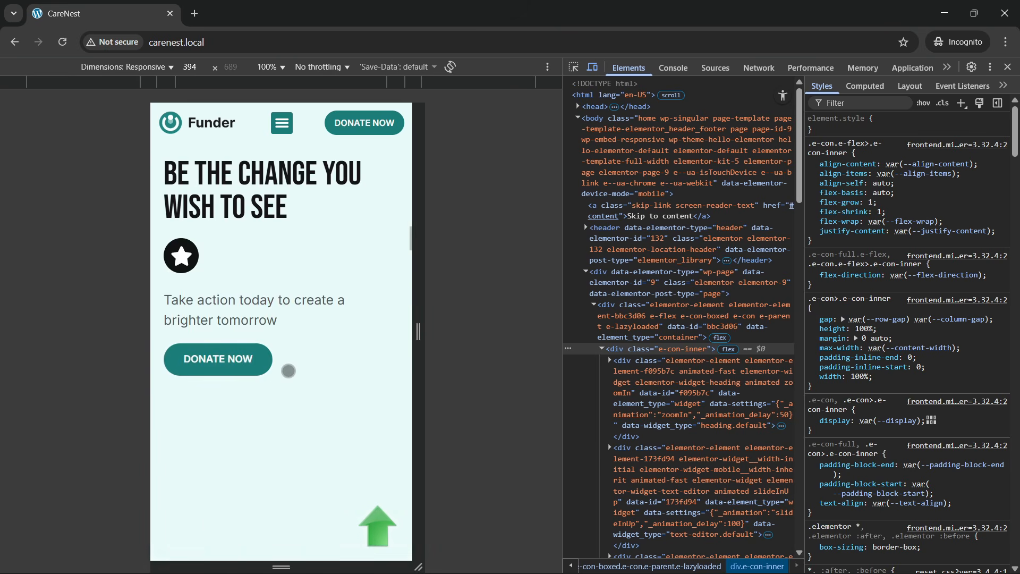
scroll(287, 367, down, 4)
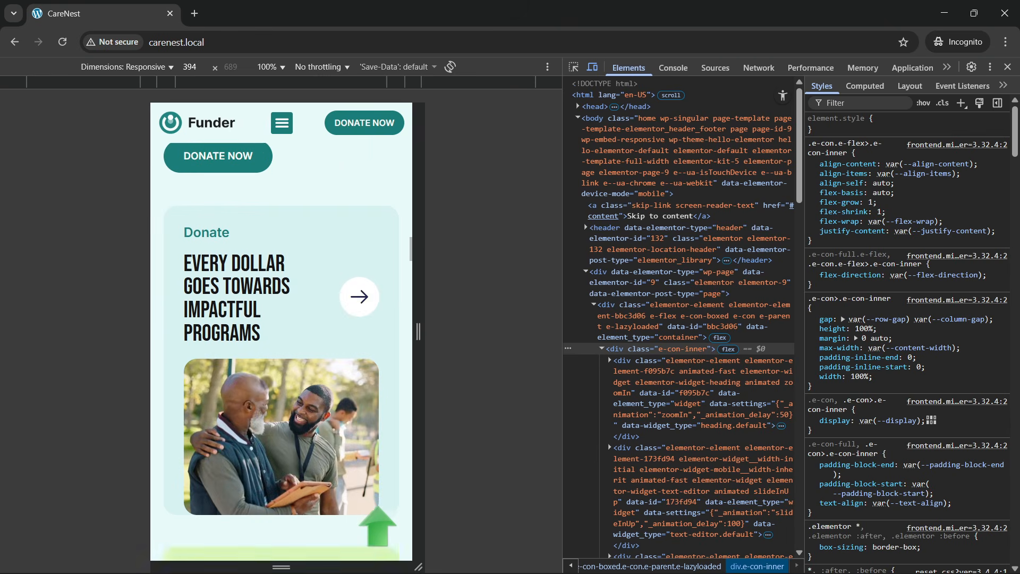
scroll(287, 367, down, 12)
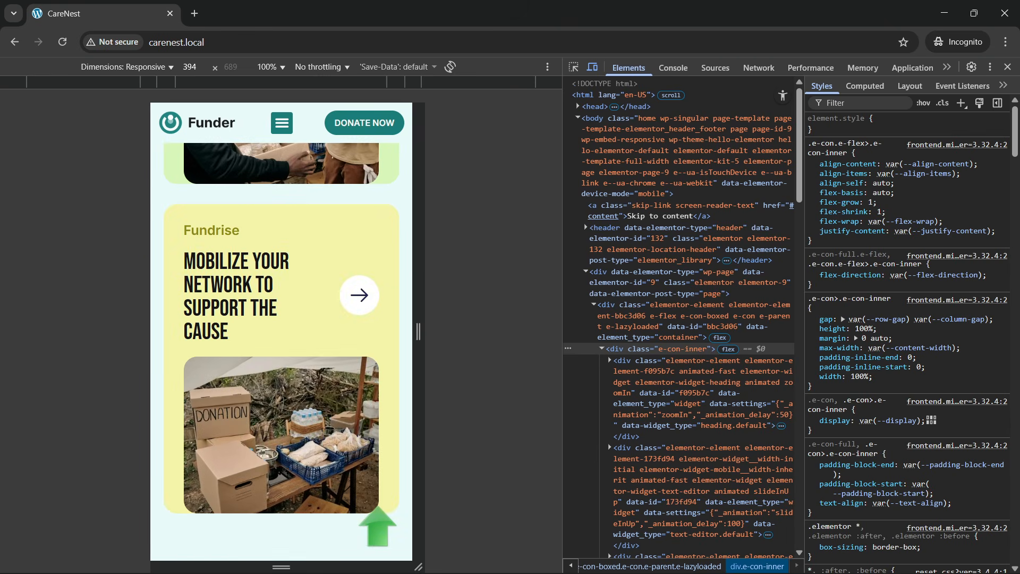
scroll(276, 383, down, 4)
scroll(276, 383, down, 6)
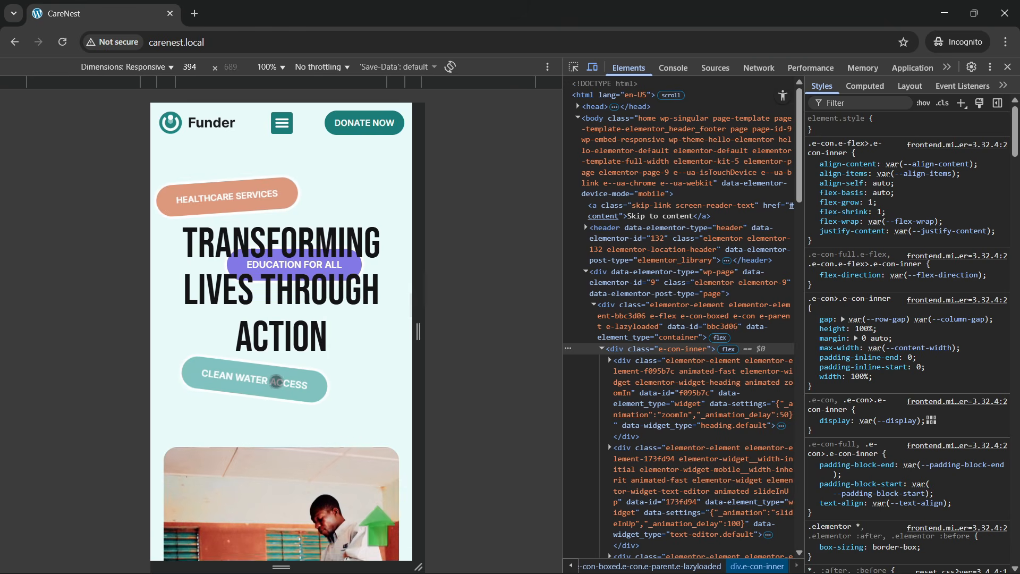
- Examine the mobile layout of the video block, the Join the Movement cards and the story cards
scroll(277, 382, down, 4)
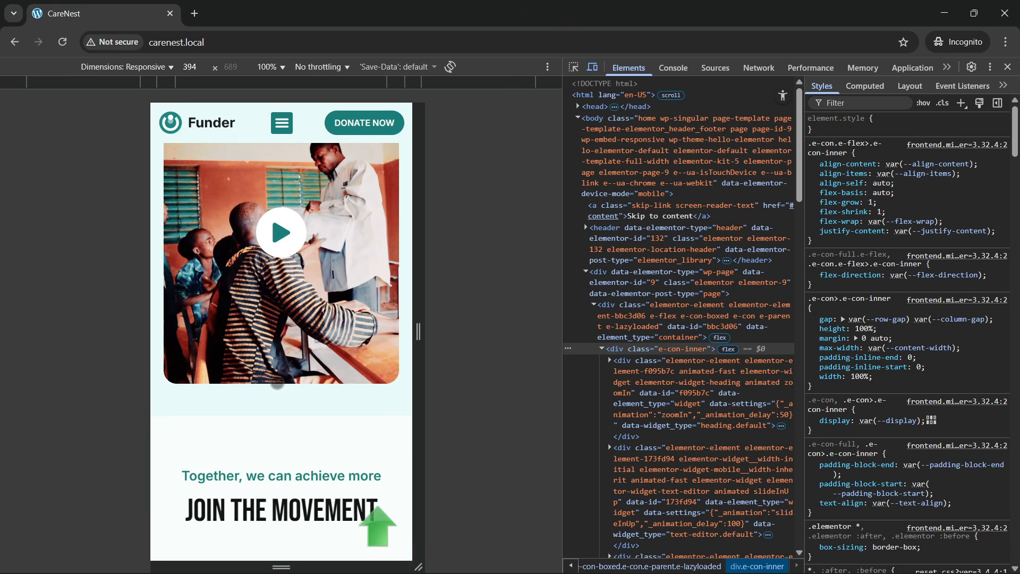
scroll(277, 383, down, 6)
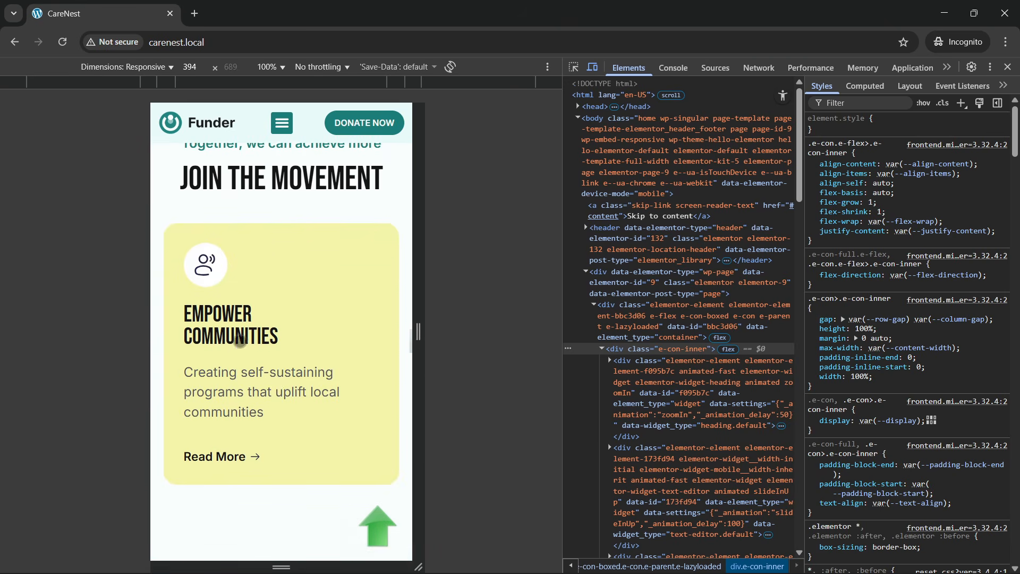
scroll(276, 406, down, 11)
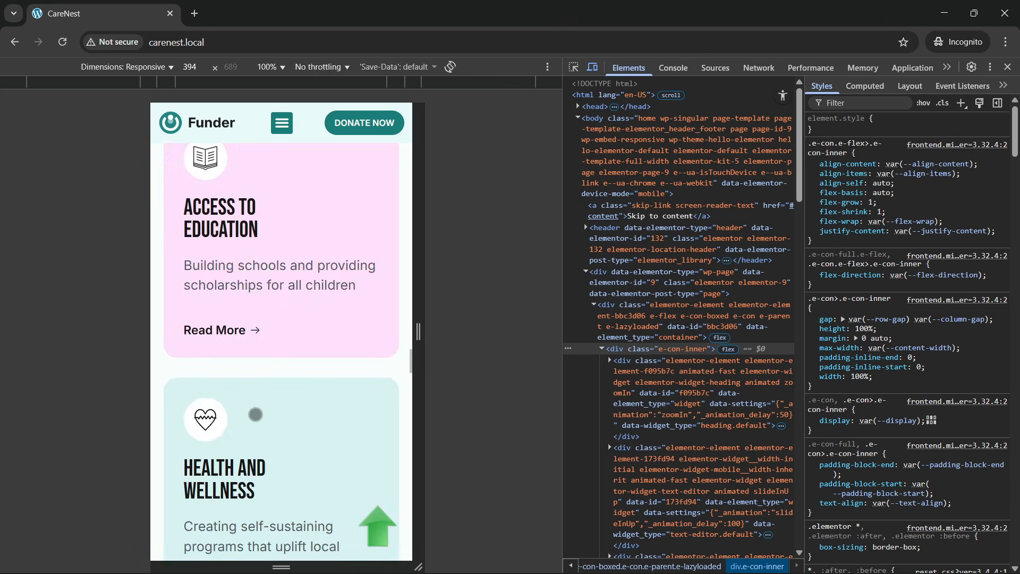
scroll(257, 411, down, 11)
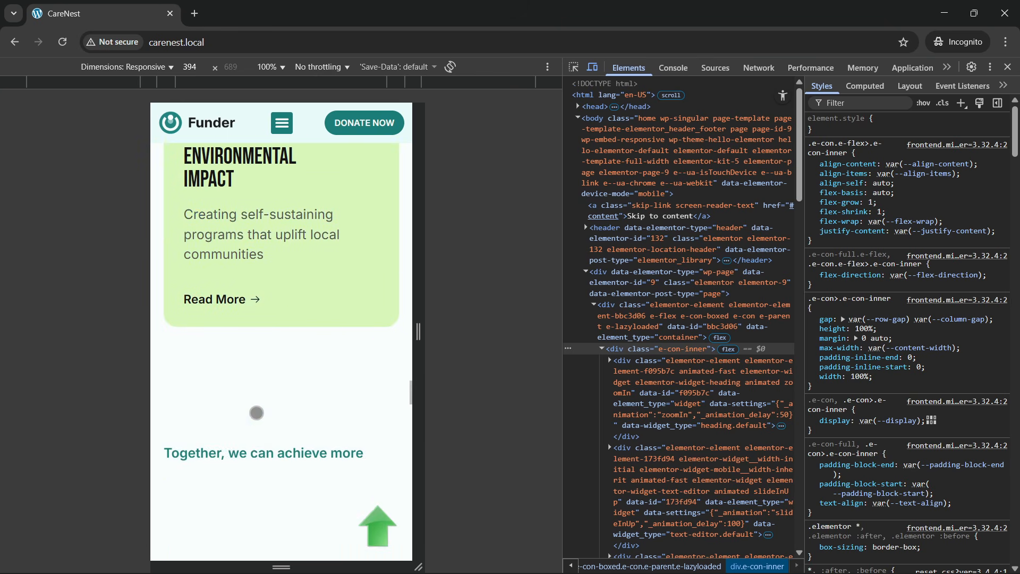
scroll(257, 414, down, 1)
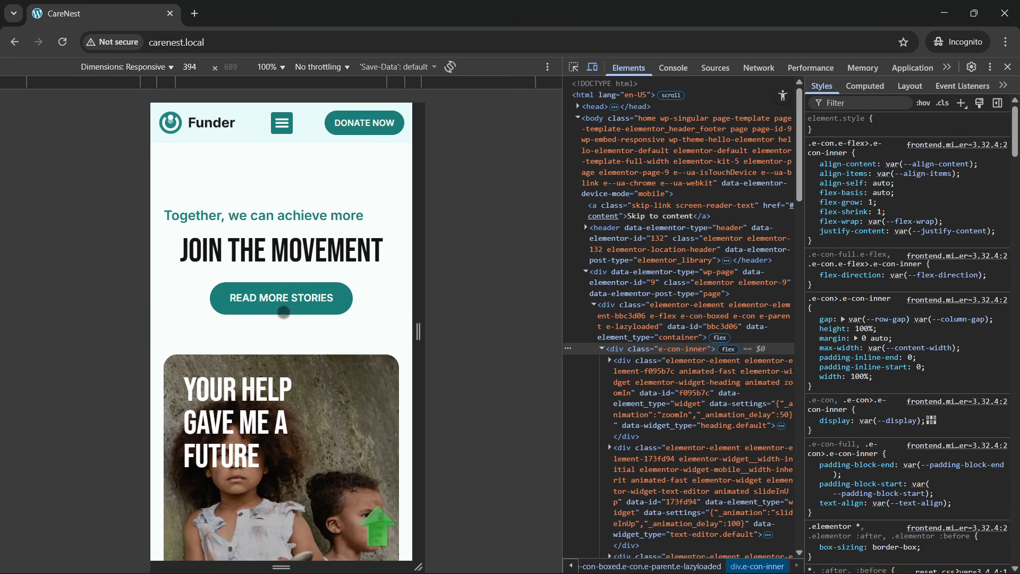
scroll(274, 365, down, 3)
scroll(321, 466, down, 5)
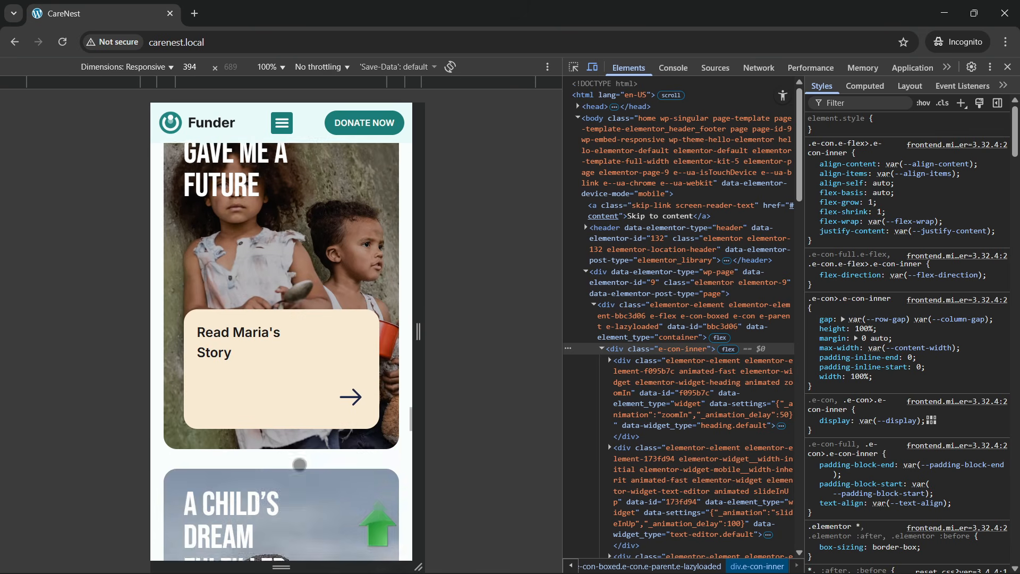
scroll(274, 453, down, 8)
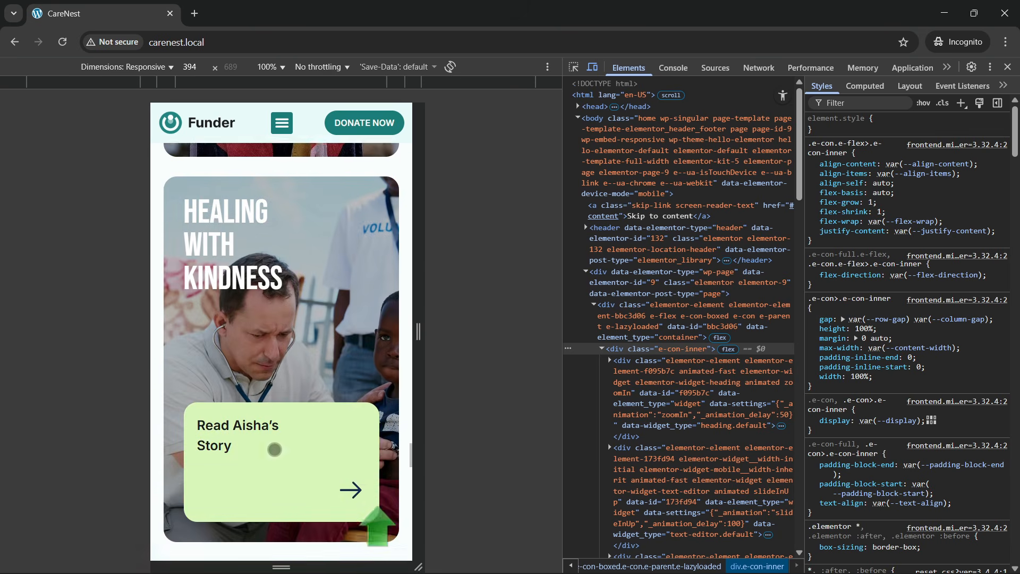
- Test the mobile FAQ accordion by toggling the first two questions, and check the remaining questions below
scroll(274, 447, down, 6)
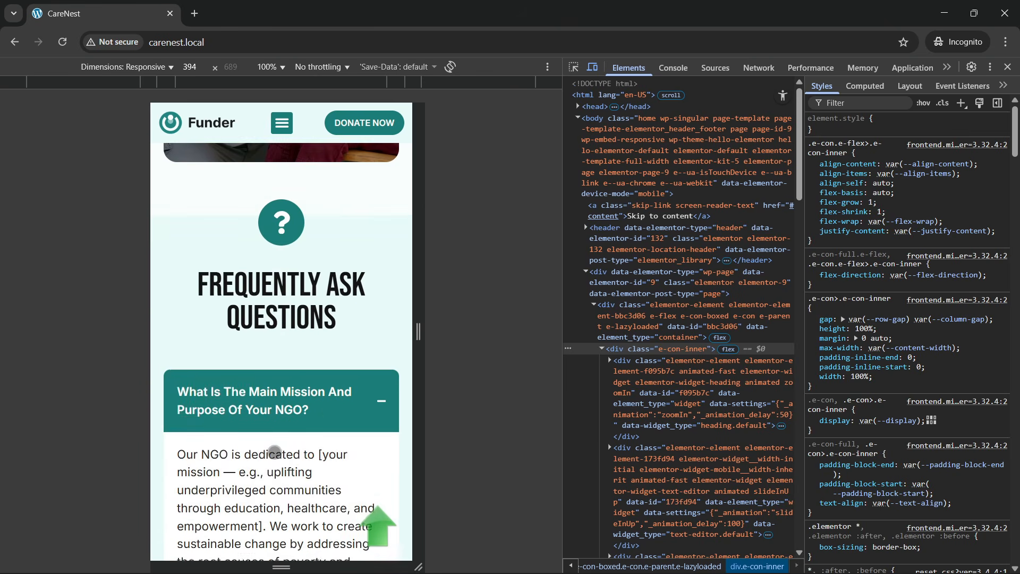
click(304, 212)
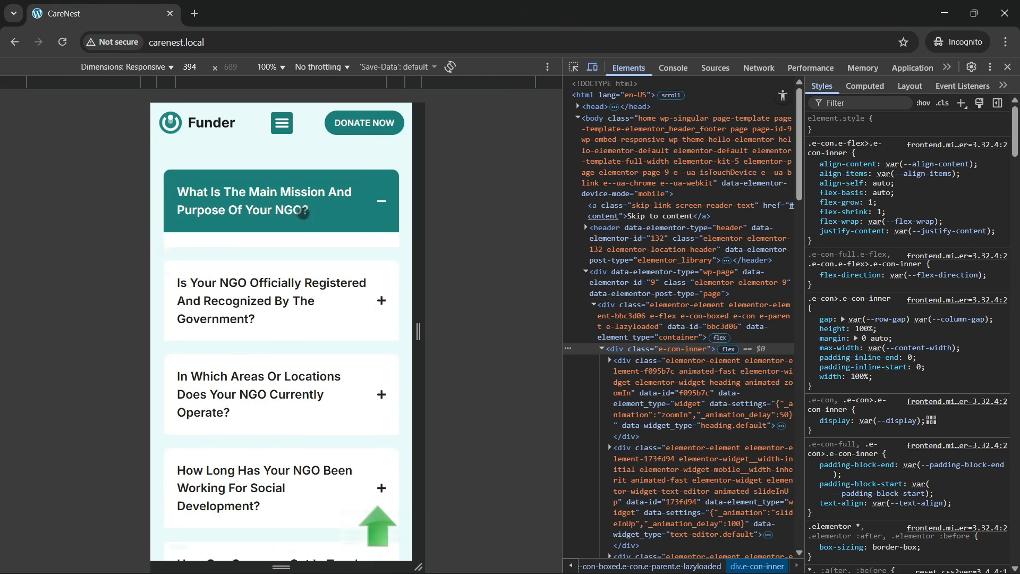
click(315, 286)
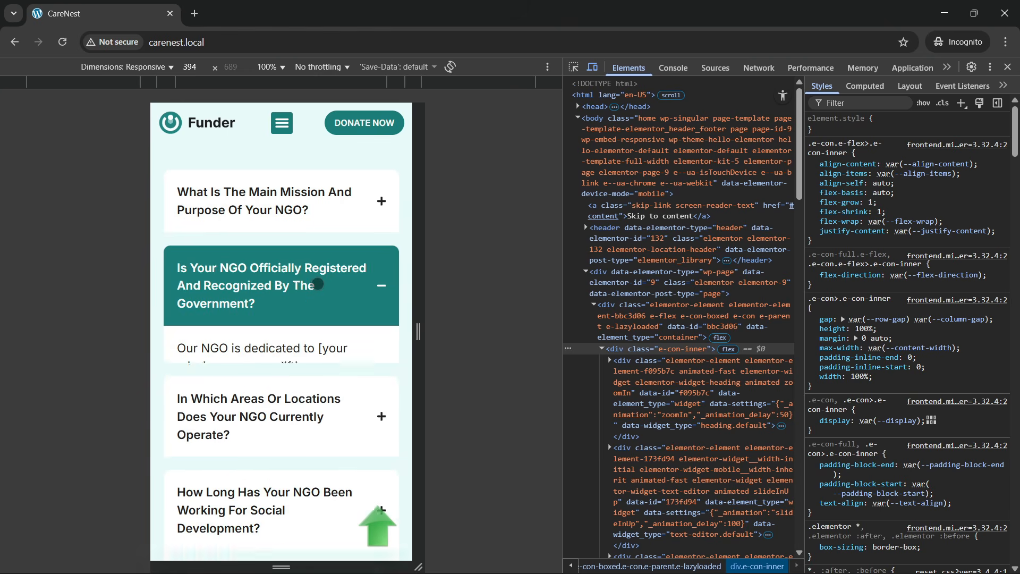
scroll(304, 391, down, 3)
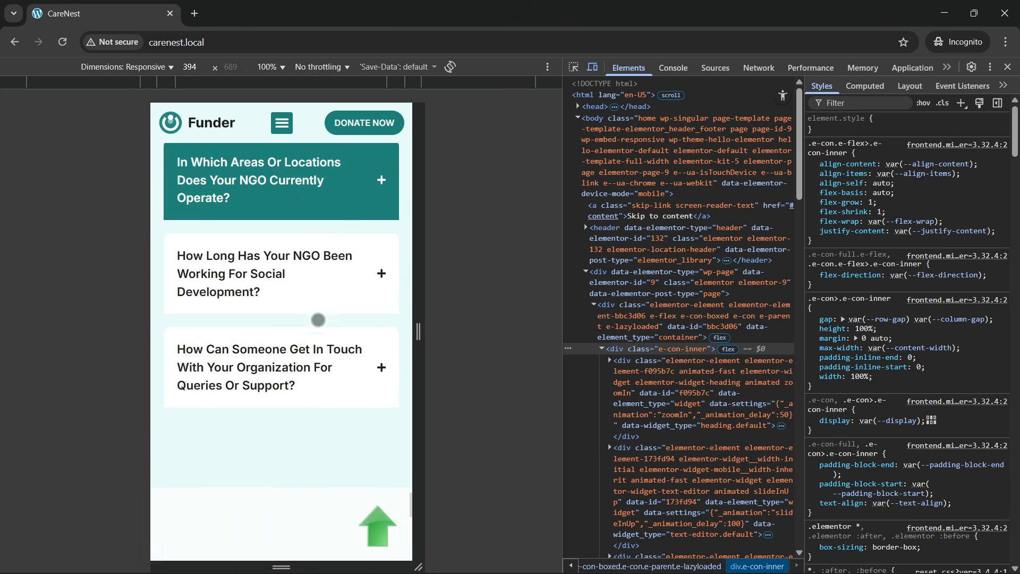
- Test the last two questions of the mobile FAQ accordion by expanding and collapsing each
click(316, 295)
click(318, 294)
click(312, 363)
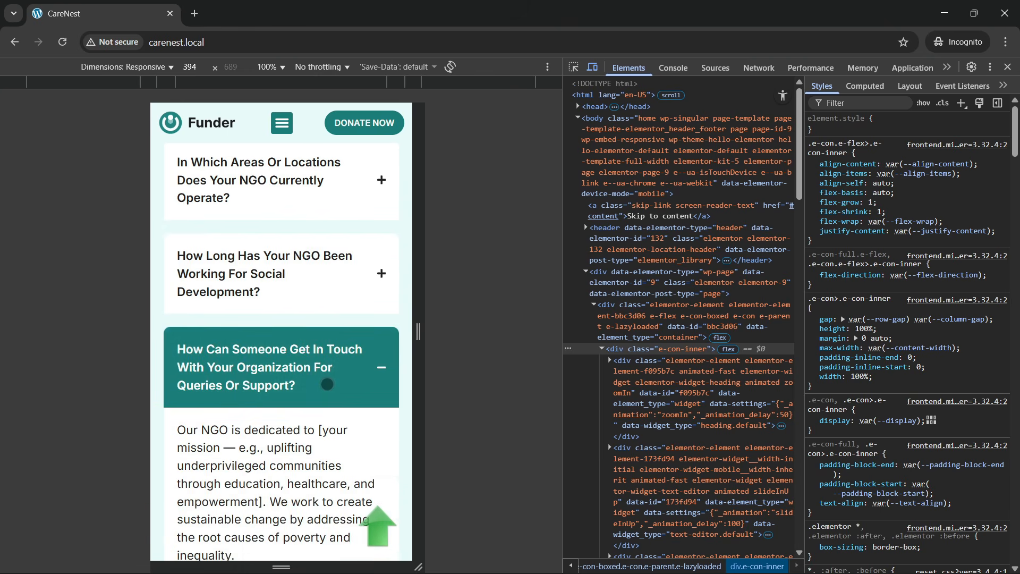
click(311, 364)
- Test the Join the Community button and the back-to-top arrow in the mobile view, checking the footer in between
scroll(287, 386, down, 3)
scroll(277, 411, down, 3)
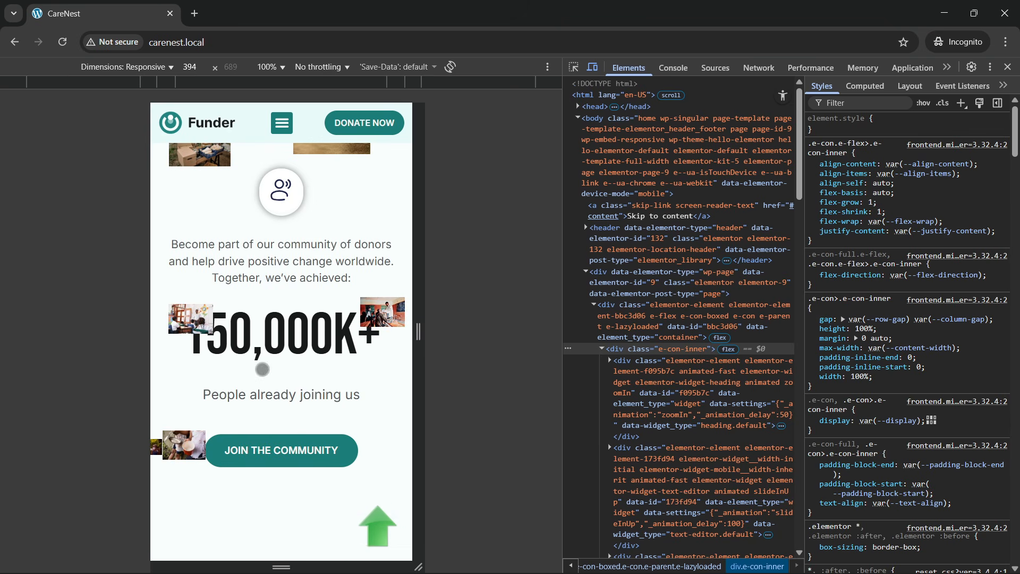
click(286, 454)
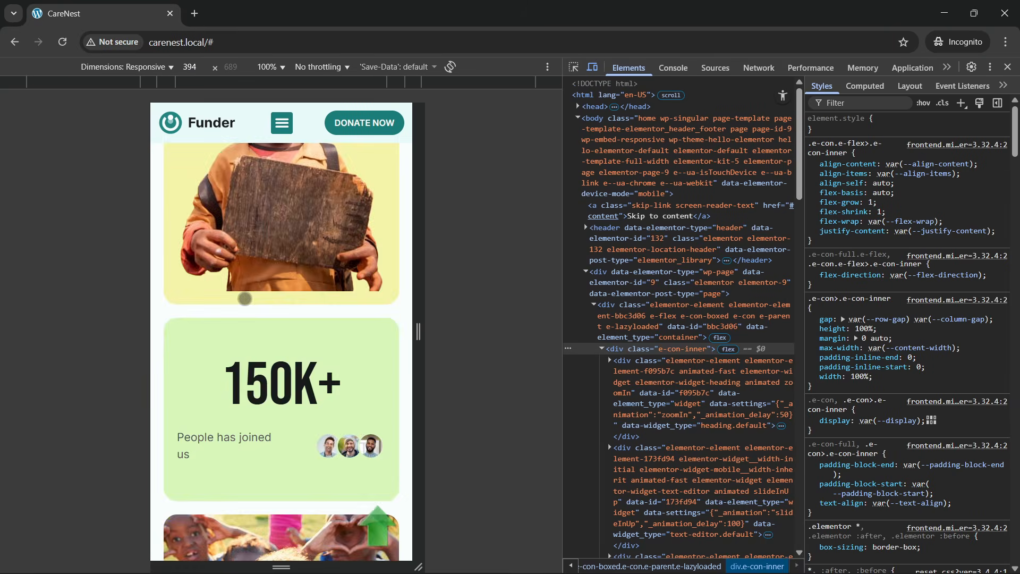
scroll(347, 243, down, 20)
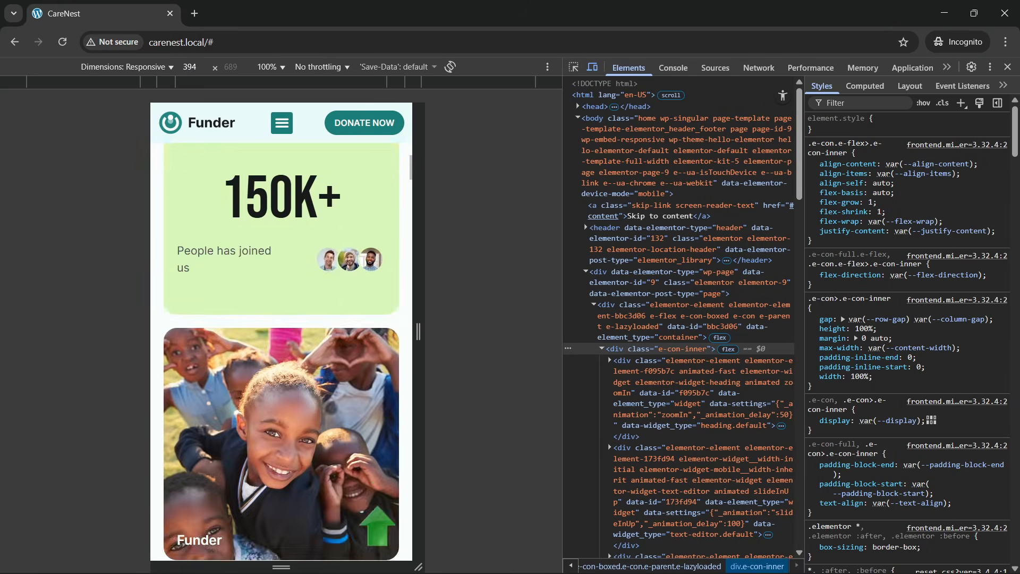
scroll(292, 446, down, 20)
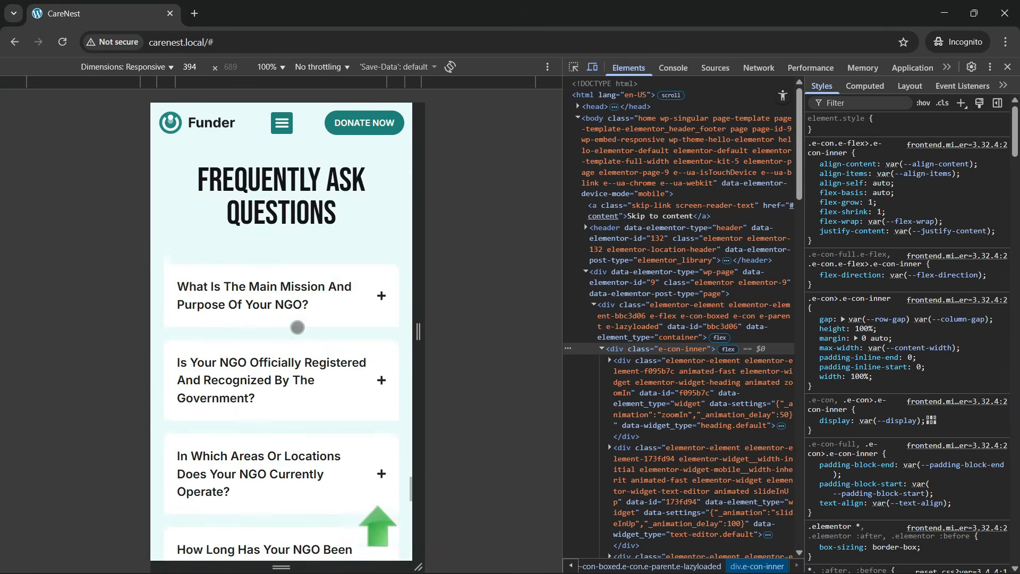
scroll(298, 382, down, 5)
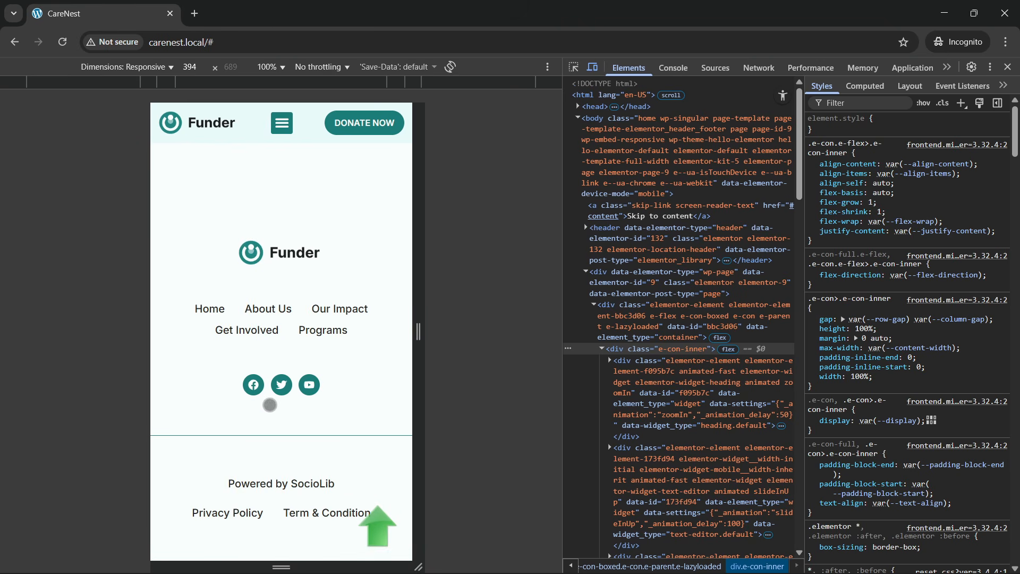
scroll(276, 383, up, 1)
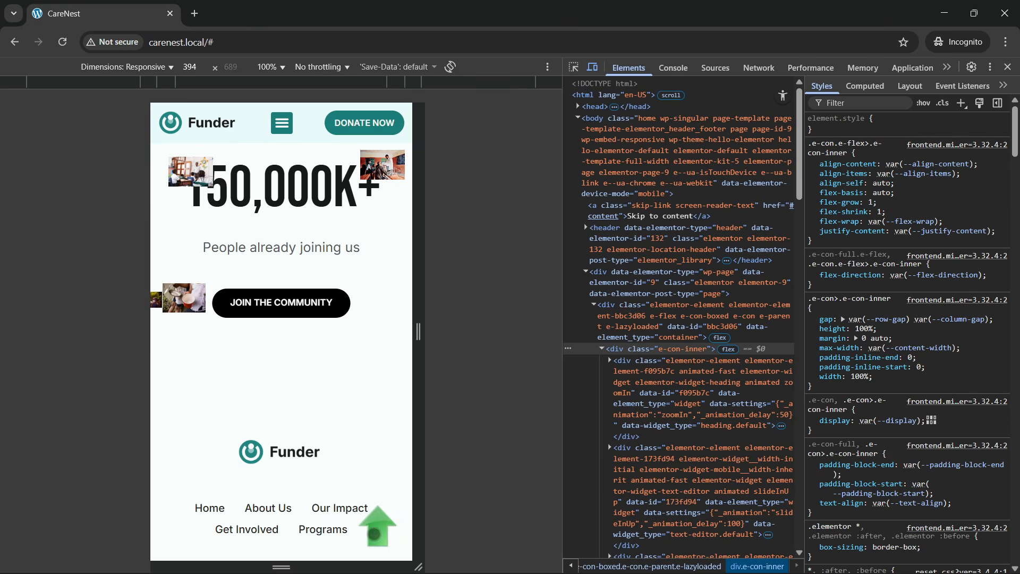
click(376, 530)
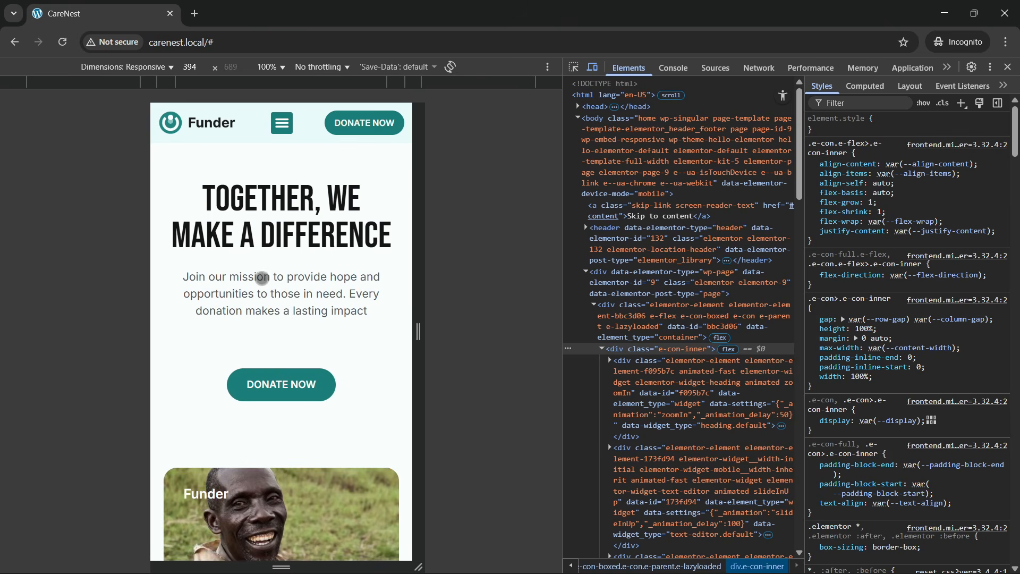
- Test the mobile navigation links About, Services, Movement, Stories, faq and Contact one after another
click(281, 122)
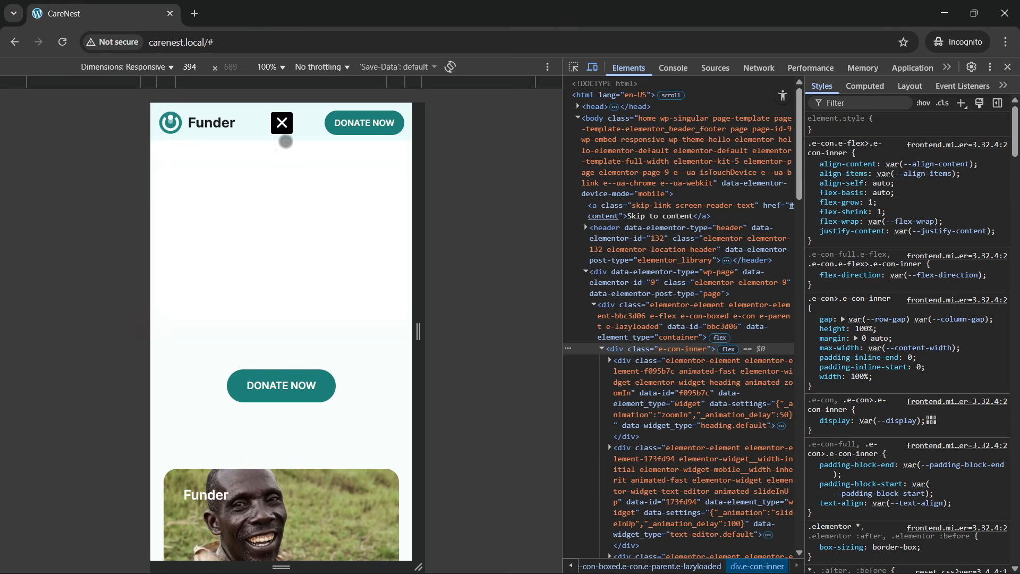
click(284, 177)
click(282, 130)
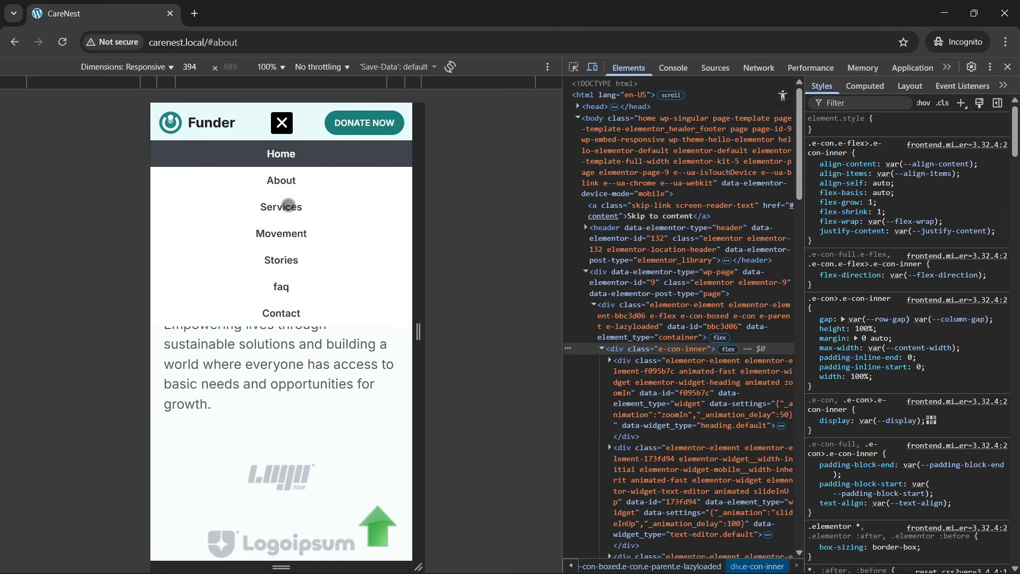
click(288, 205)
click(282, 123)
click(287, 234)
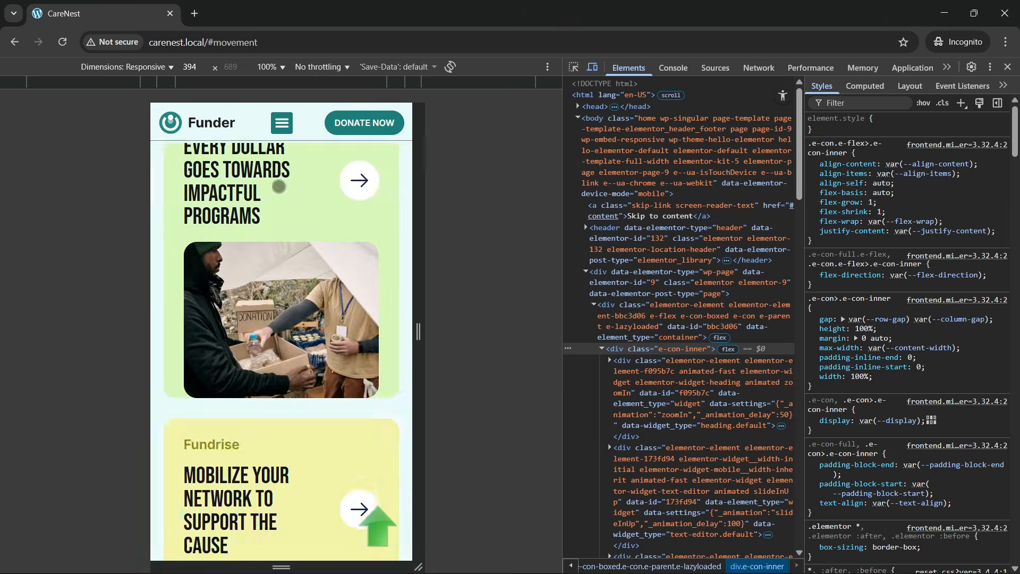
click(282, 123)
click(280, 258)
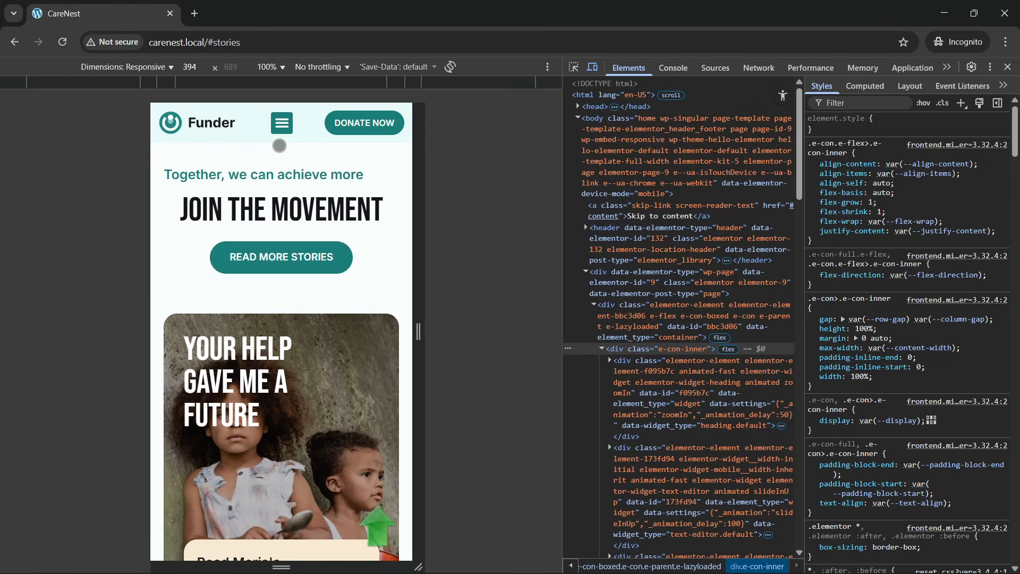
click(281, 123)
click(281, 279)
click(281, 123)
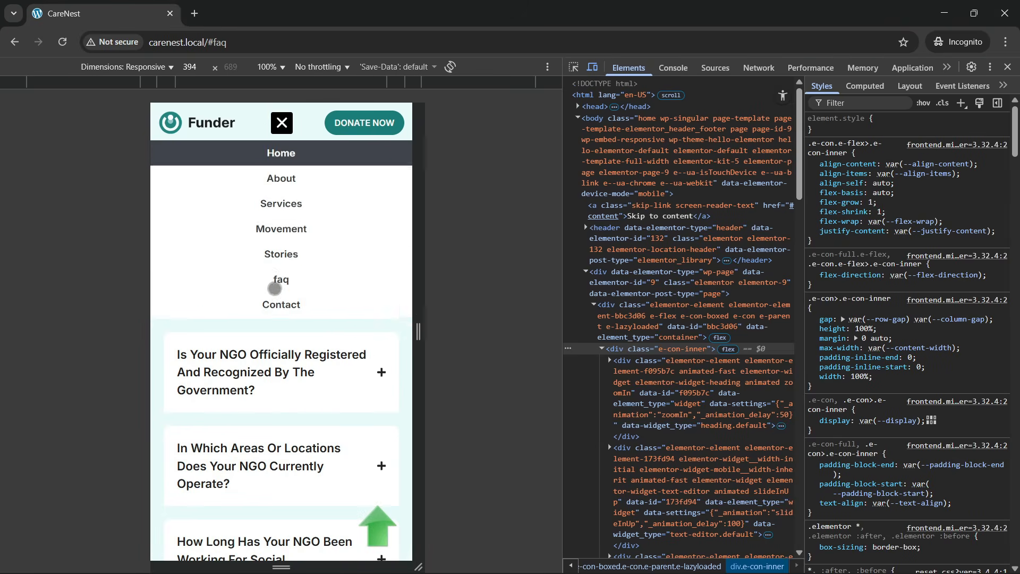
click(278, 305)
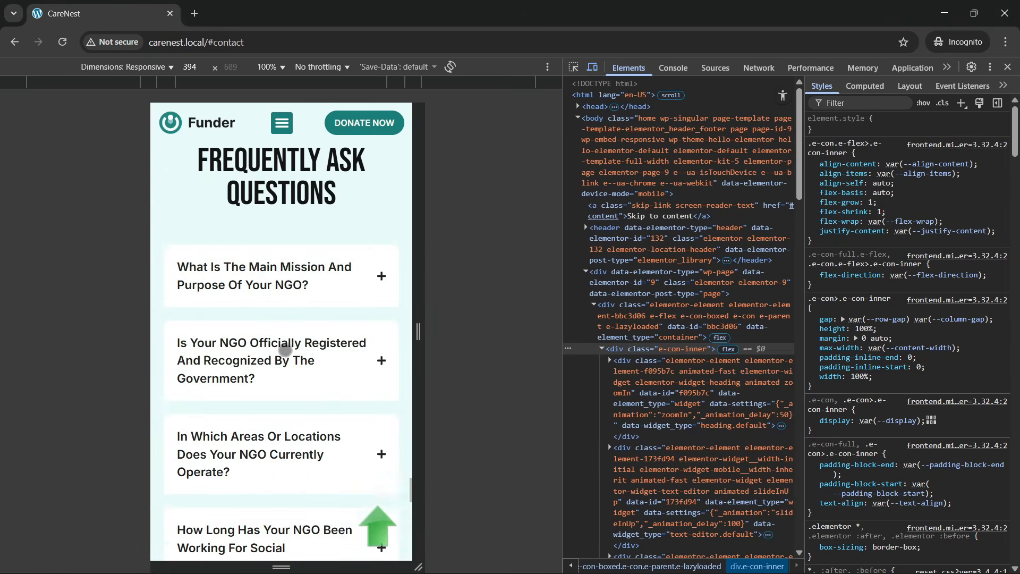
- Narrow the mobile preview to 388 pixels, review the middle sections again, and close the developer tools
drag(421, 292, 417, 312)
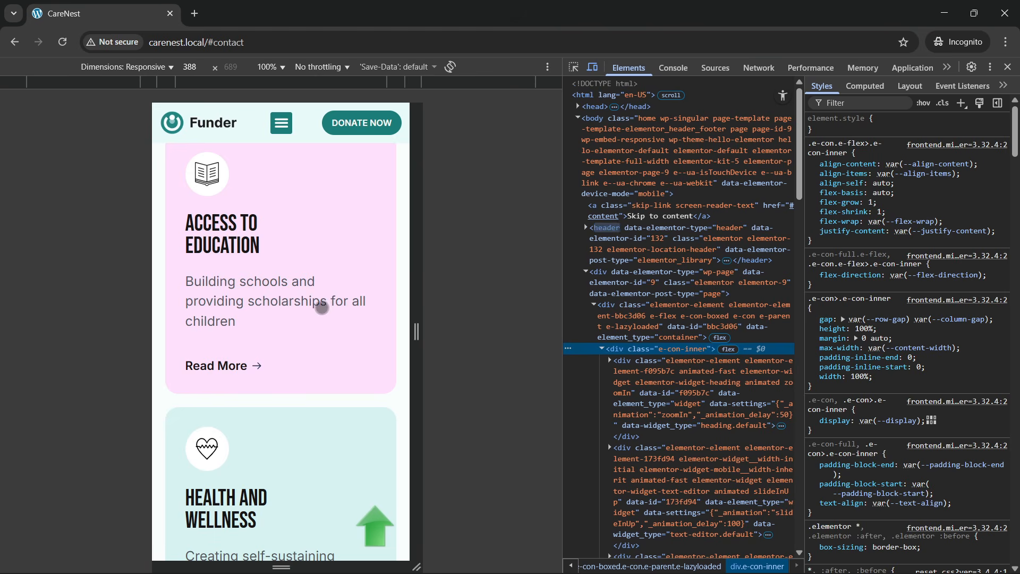
scroll(322, 308, up, 10)
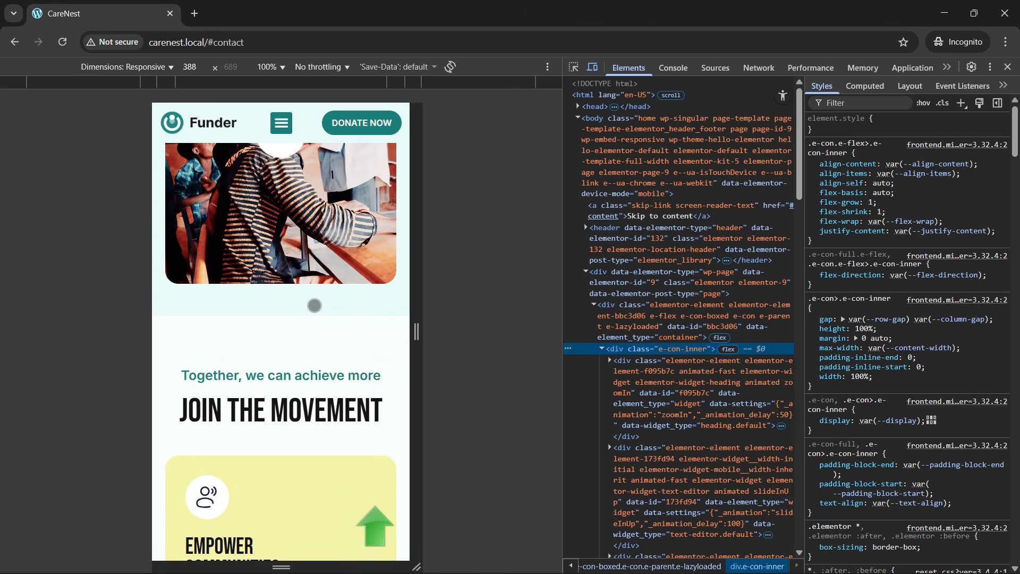
scroll(311, 308, up, 4)
scroll(312, 312, up, 4)
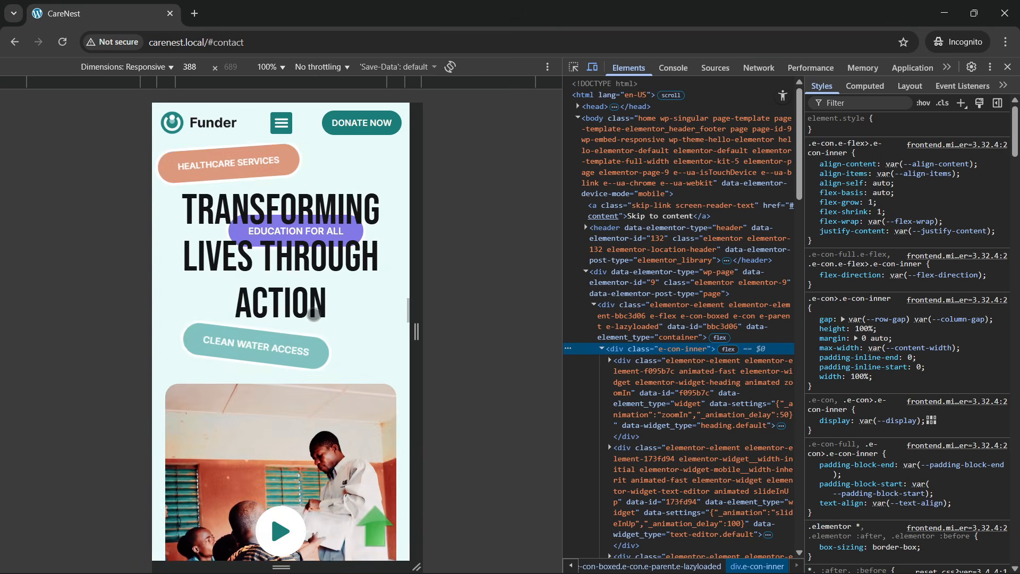
scroll(315, 319, up, 4)
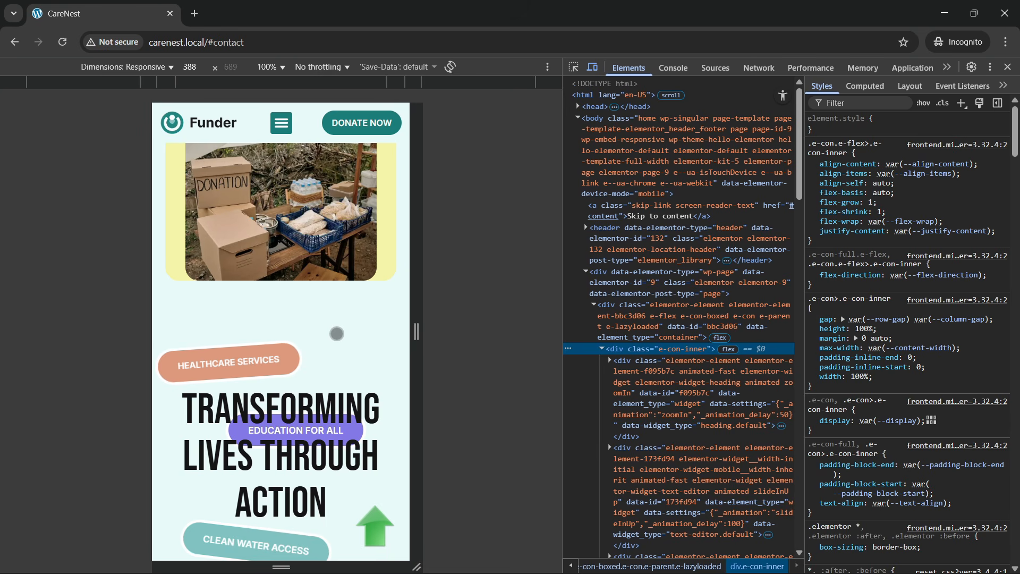
click(1007, 67)
scroll(523, 321, up, 6)
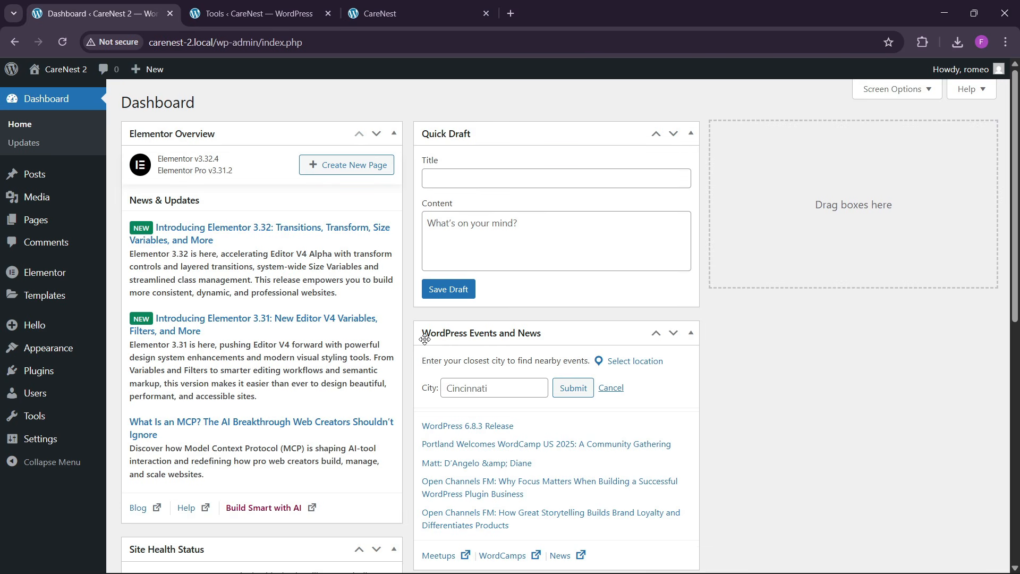
- Check the installed theme and the installed plugins in the CareNest 2 WordPress dashboard
mouse_move(53, 348)
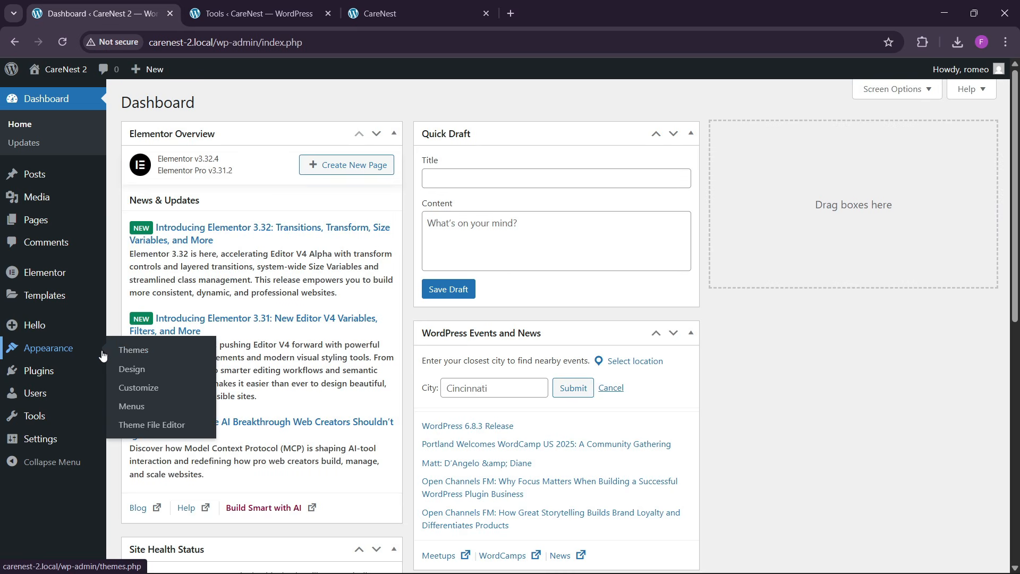
click(138, 350)
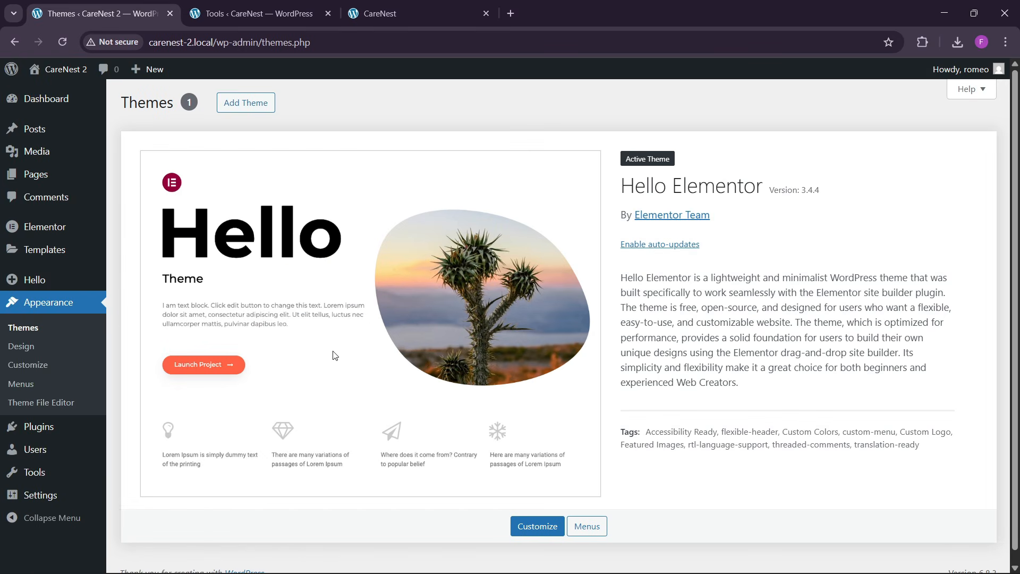
mouse_move(54, 427)
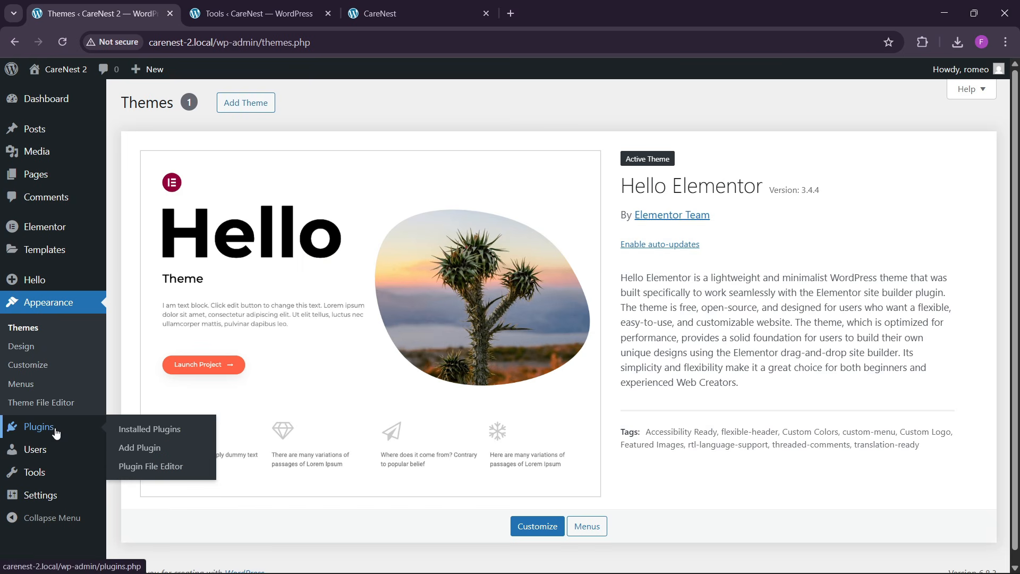
click(143, 428)
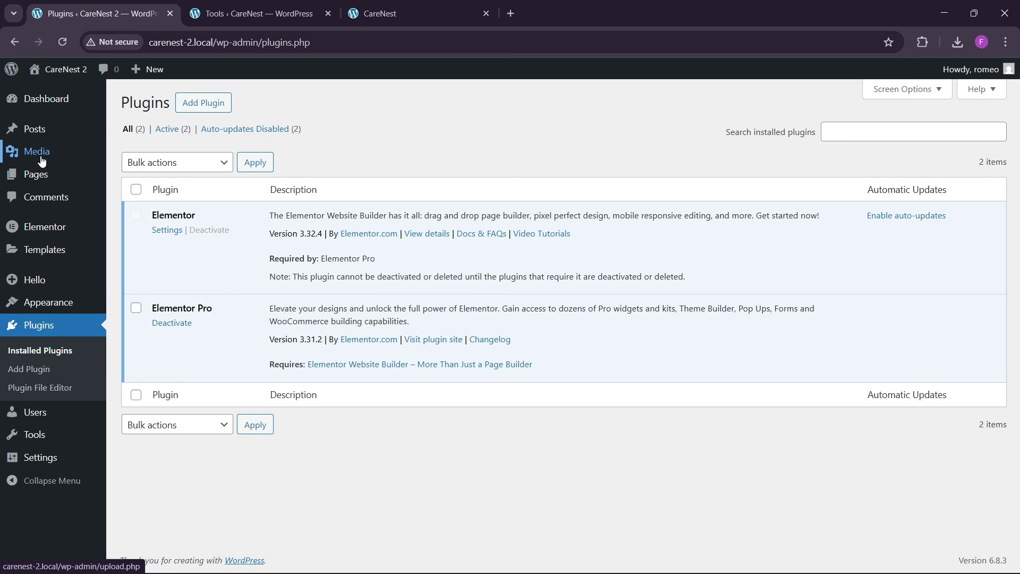
- Open the CareNest 2 media library and look over the uploaded images and logos
mouse_move(37, 152)
click(136, 155)
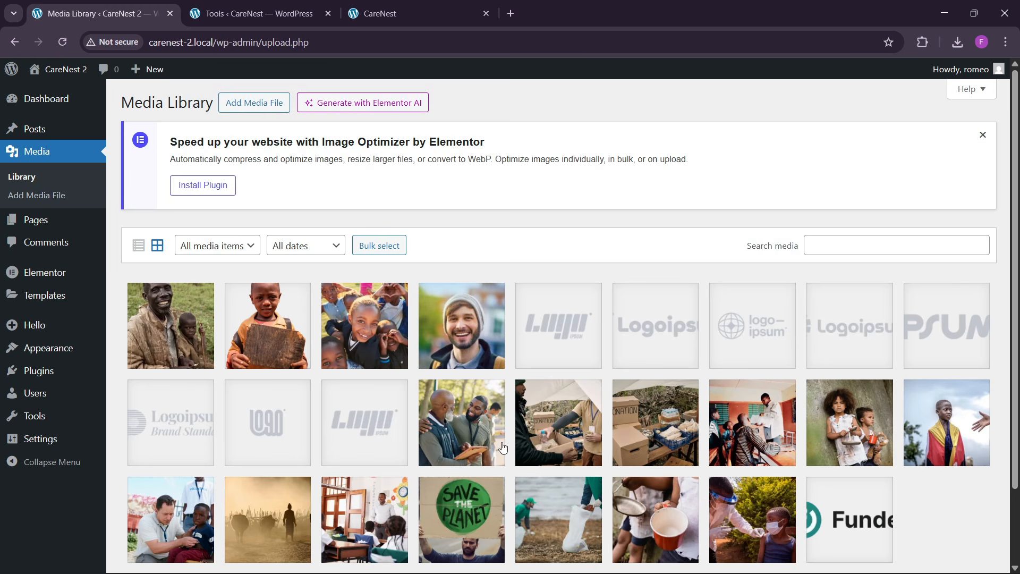
scroll(502, 446, down, 1)
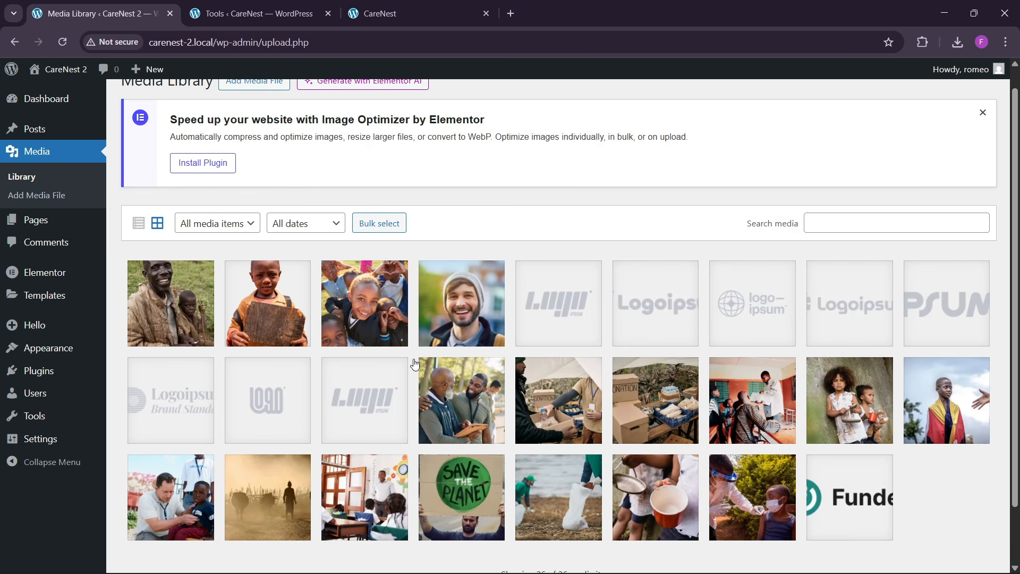
scroll(318, 353, up, 1)
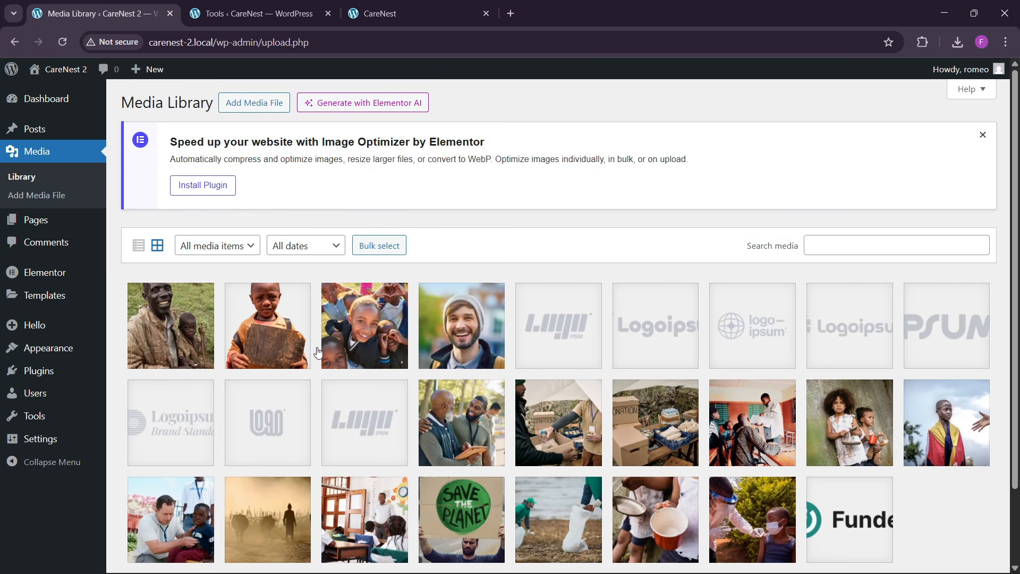
scroll(318, 352, down, 3)
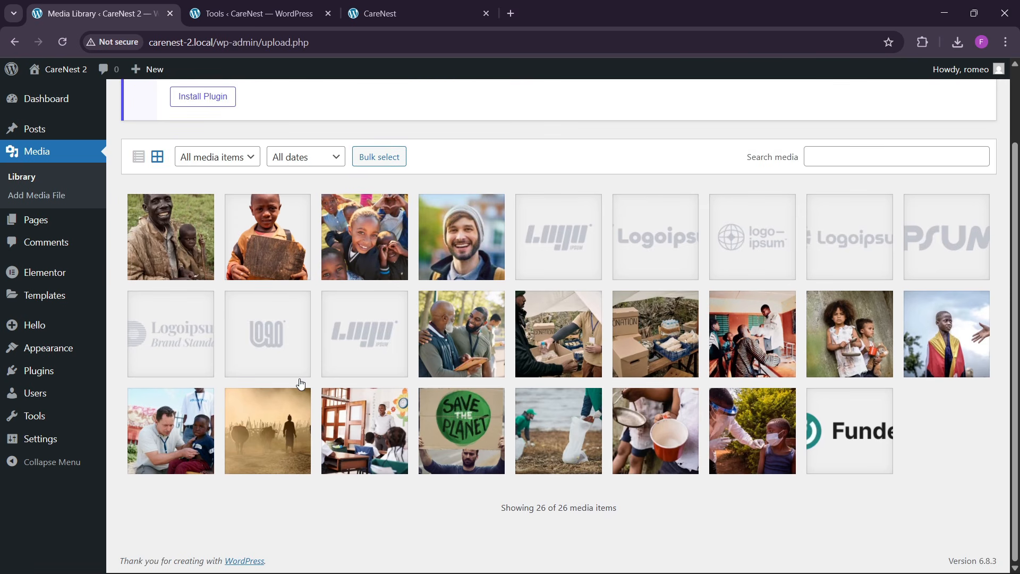
- Select all existing pages in the site's page list and move them to the trash
mouse_move(42, 225)
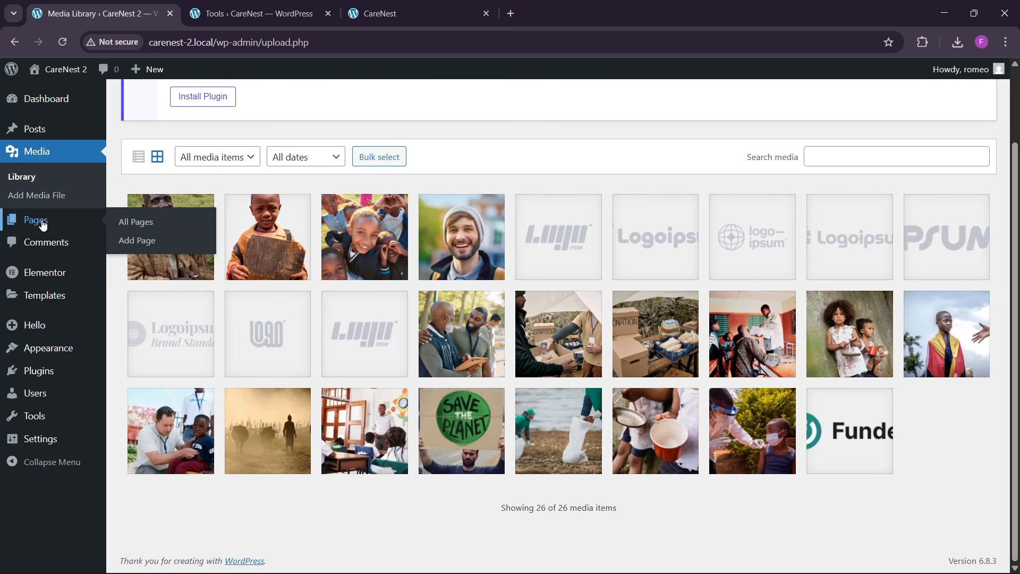
click(139, 223)
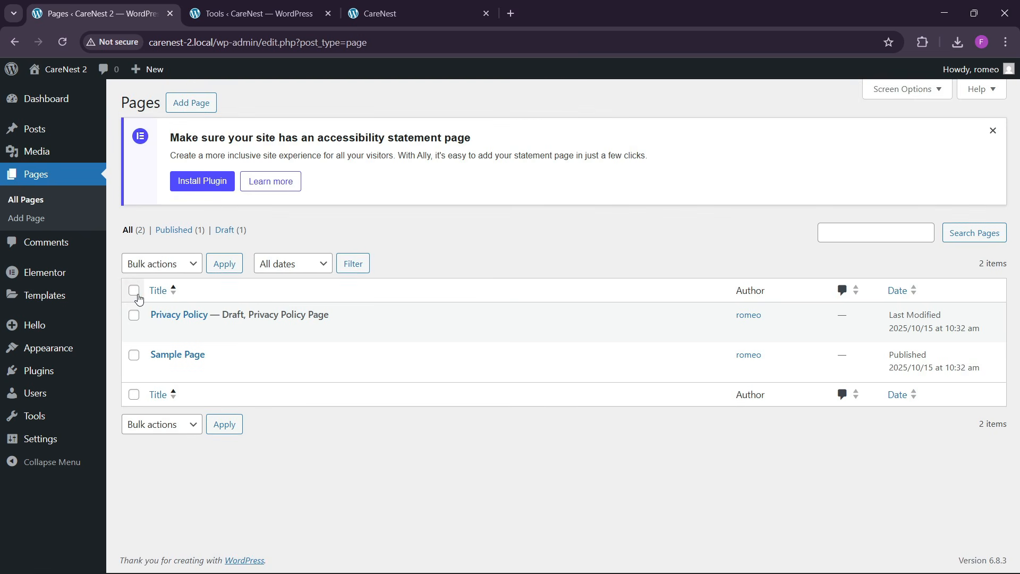
click(134, 290)
click(167, 262)
click(155, 316)
click(223, 264)
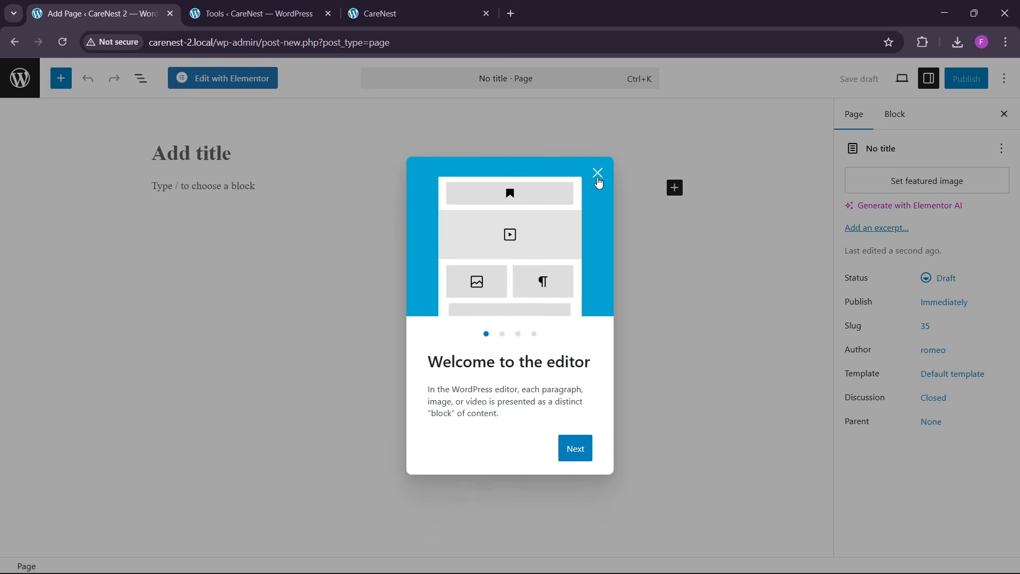
- Start a new page and title it "Home"
click(597, 172)
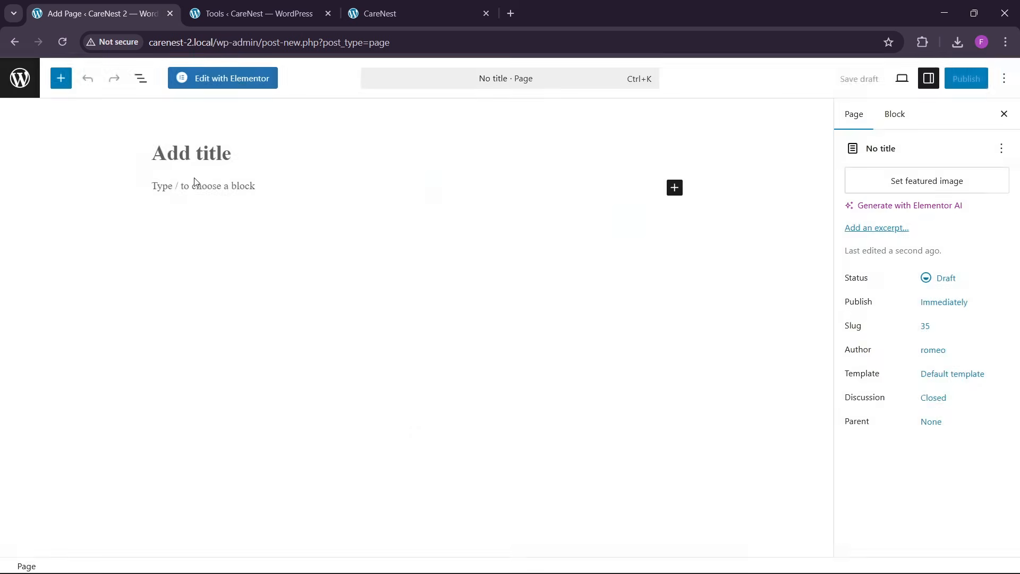
click(199, 151)
text(Homw)
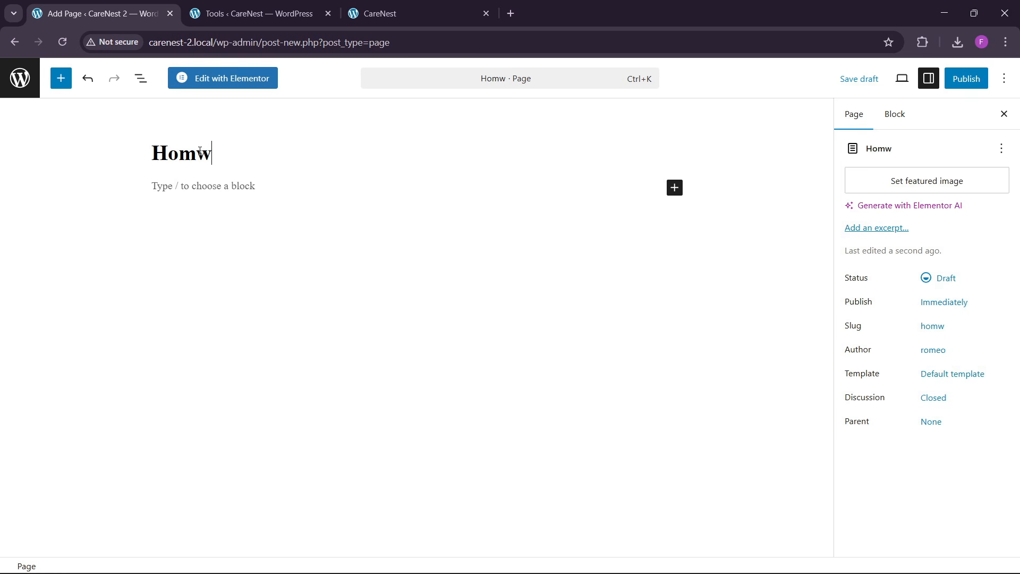
key(BackSpace)
text(e)
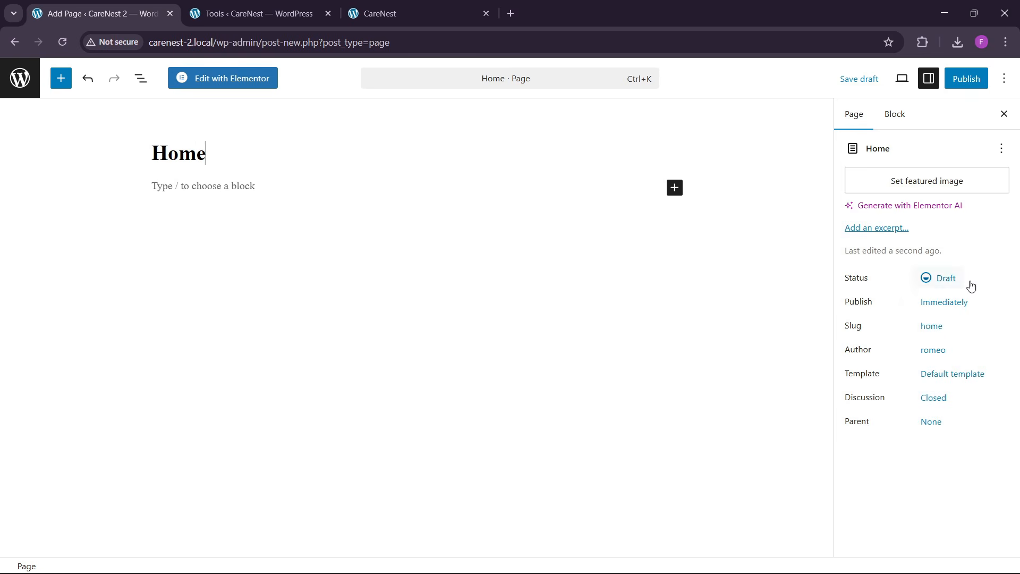
- Set the Home page's template to Elementor Full Width and publish the page
click(951, 373)
click(769, 454)
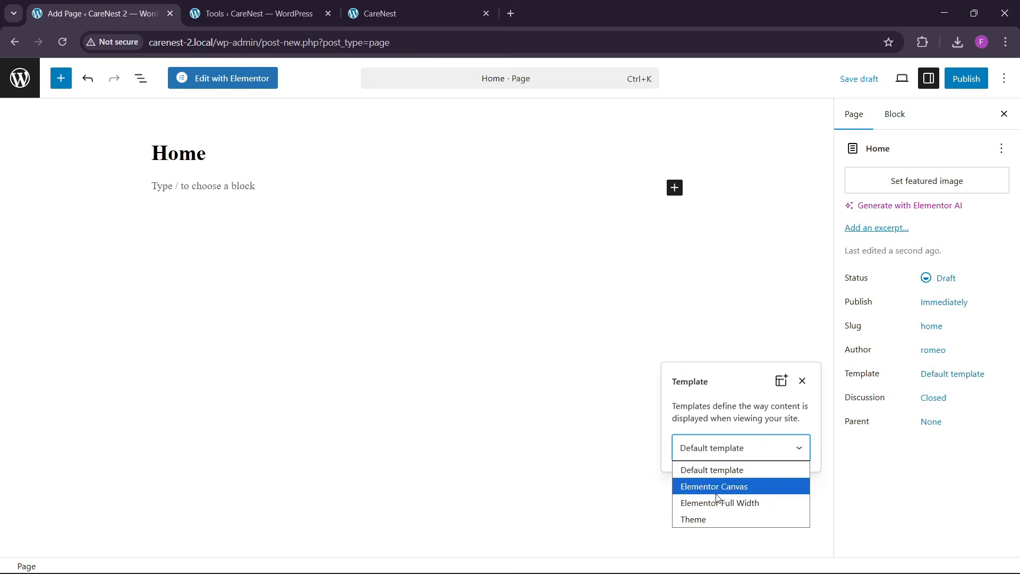
click(723, 501)
click(966, 78)
click(968, 78)
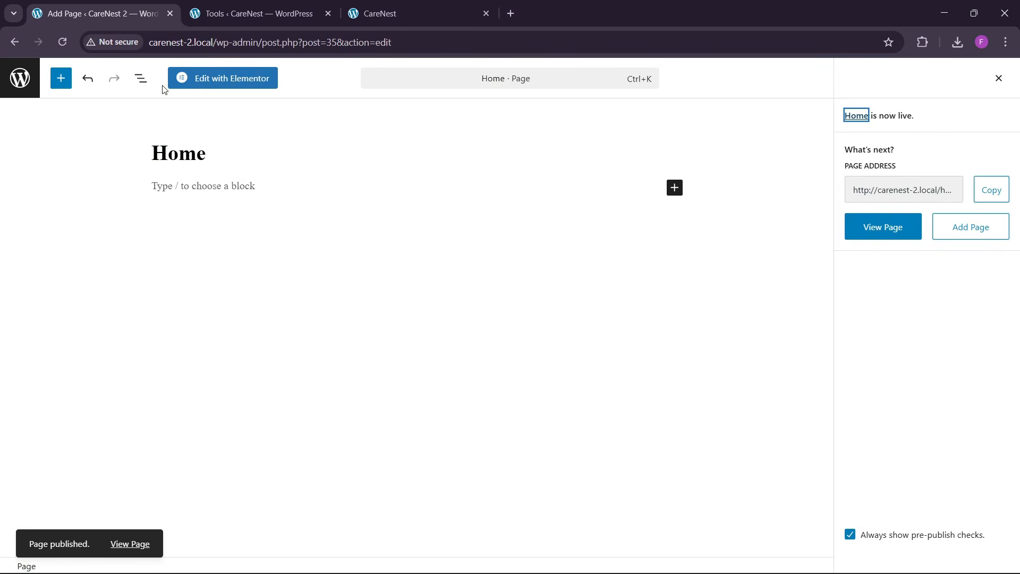
- View the published page, then set the site's homepage to the static page Home in the Reading settings and save
click(912, 223)
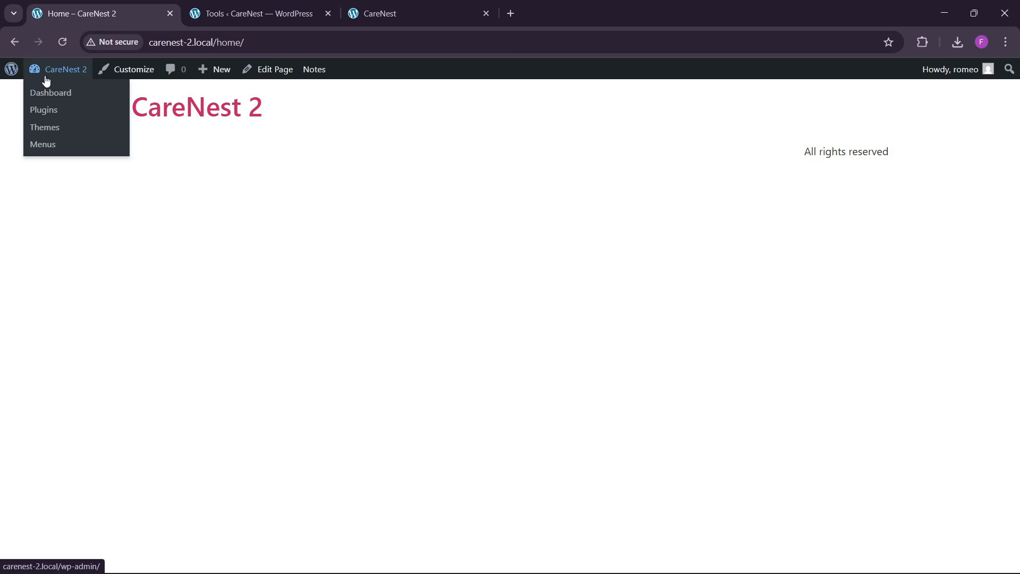
click(45, 93)
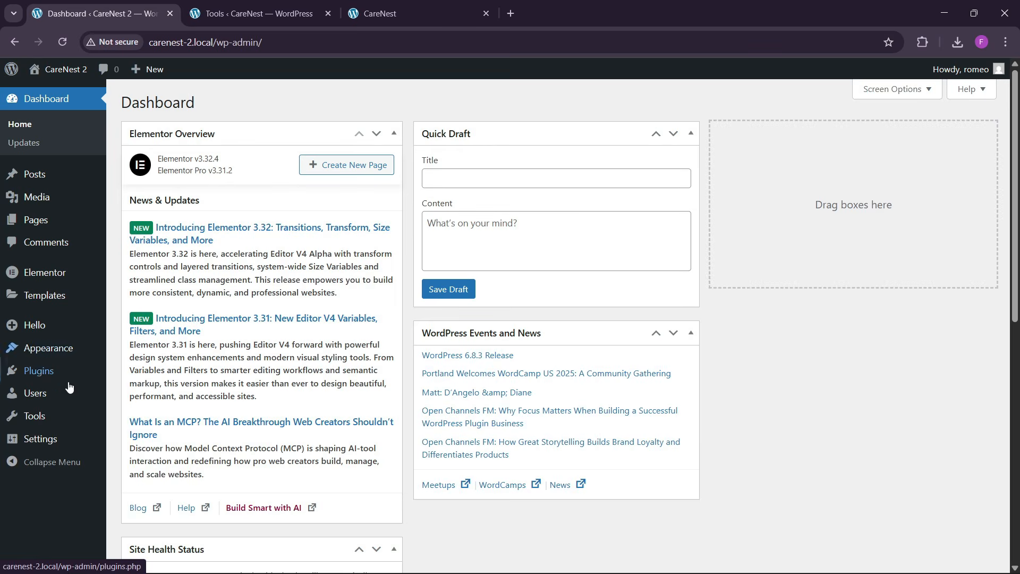
mouse_move(45, 440)
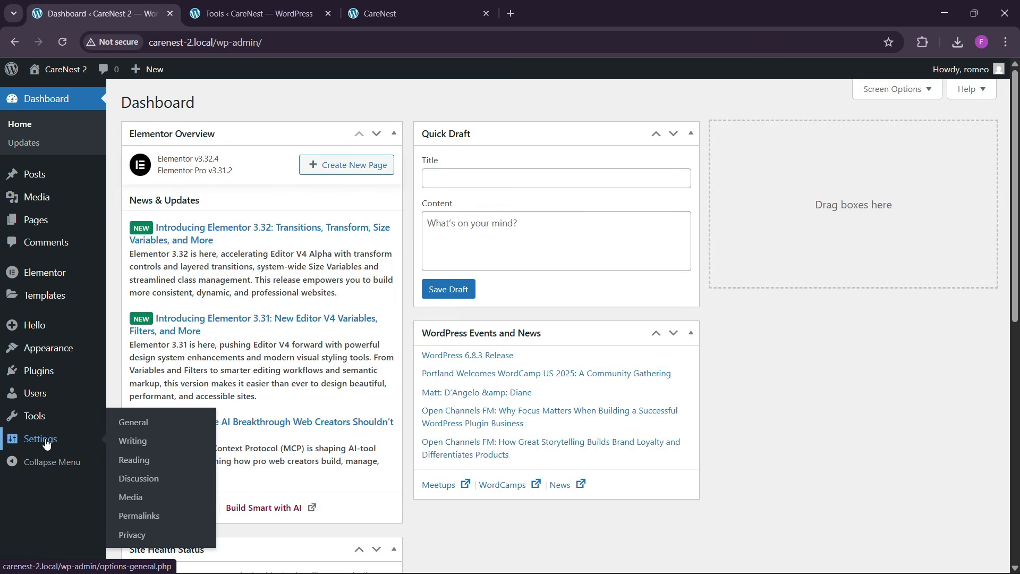
click(133, 462)
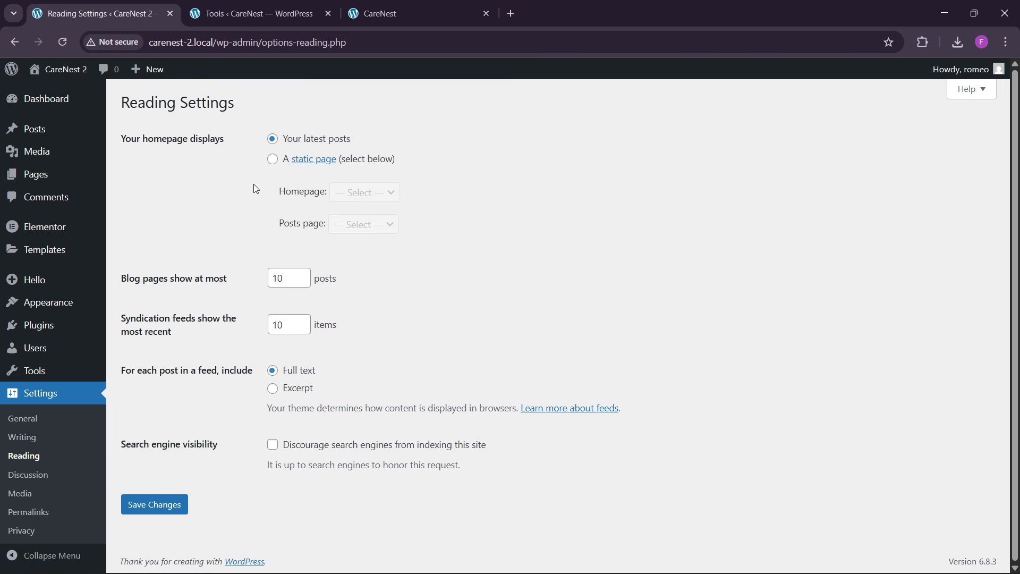
click(273, 159)
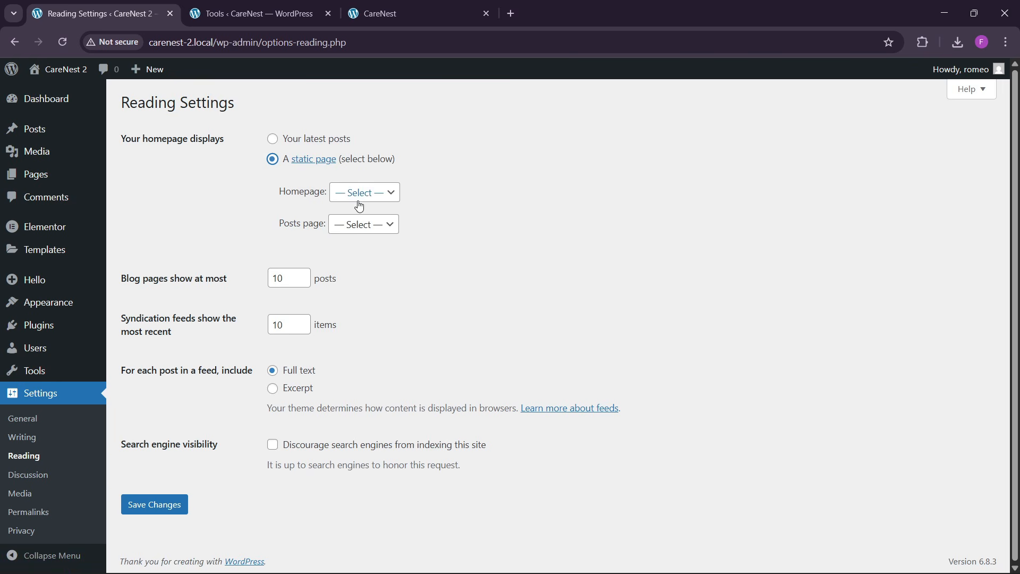
click(371, 195)
click(353, 229)
click(186, 507)
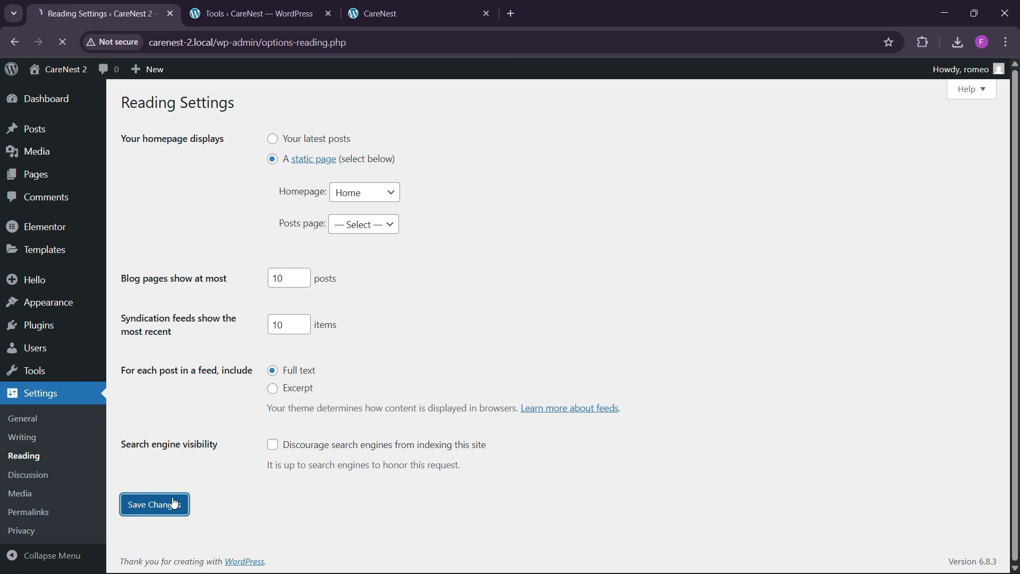
- Open the CareNest 2 site in a new browser tab, place the reference CareNest site before it, and close the Tools page
click(382, 13)
click(169, 5)
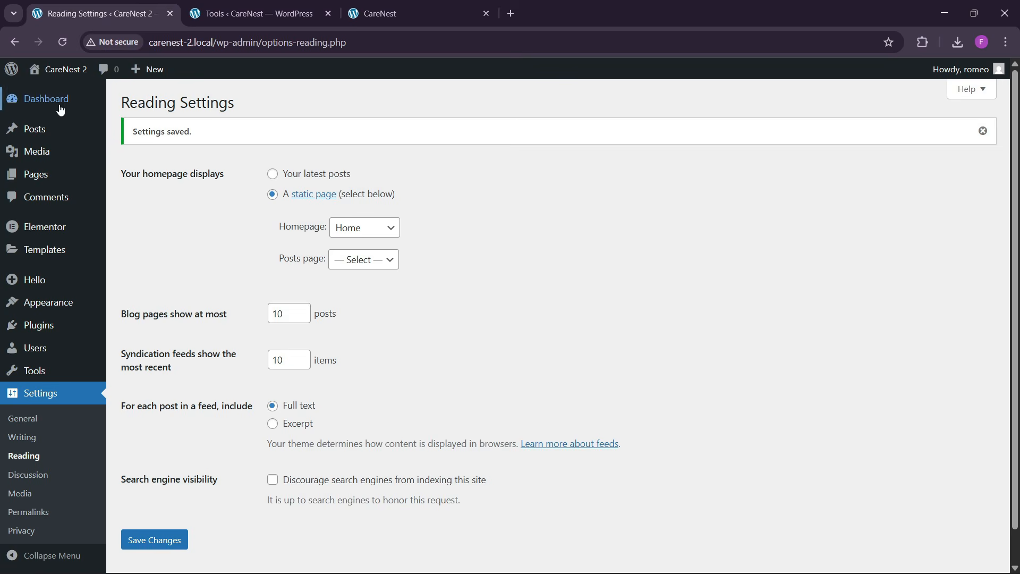
mouse_move(59, 69)
right_click(56, 95)
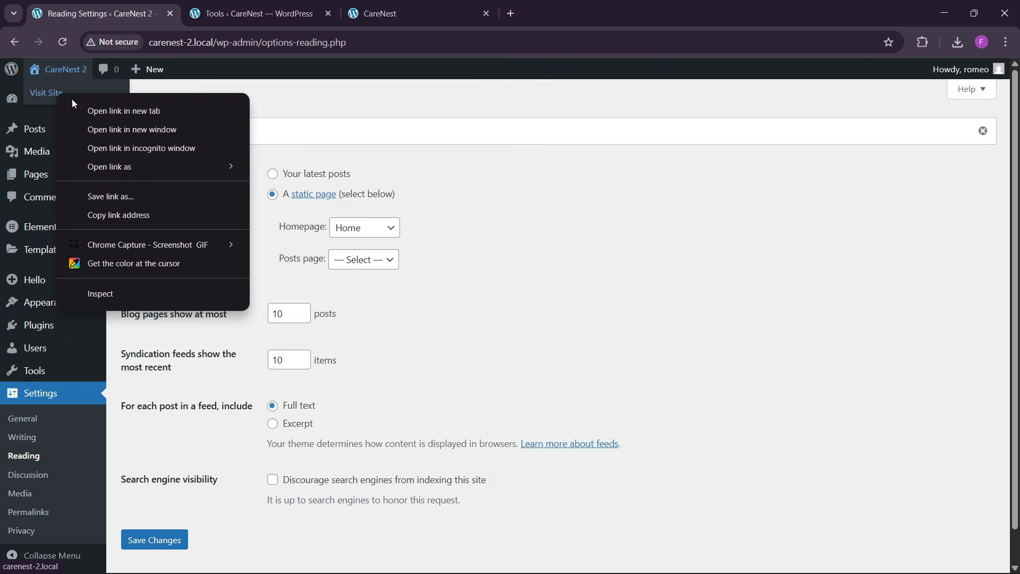
click(112, 110)
click(255, 11)
click(133, 5)
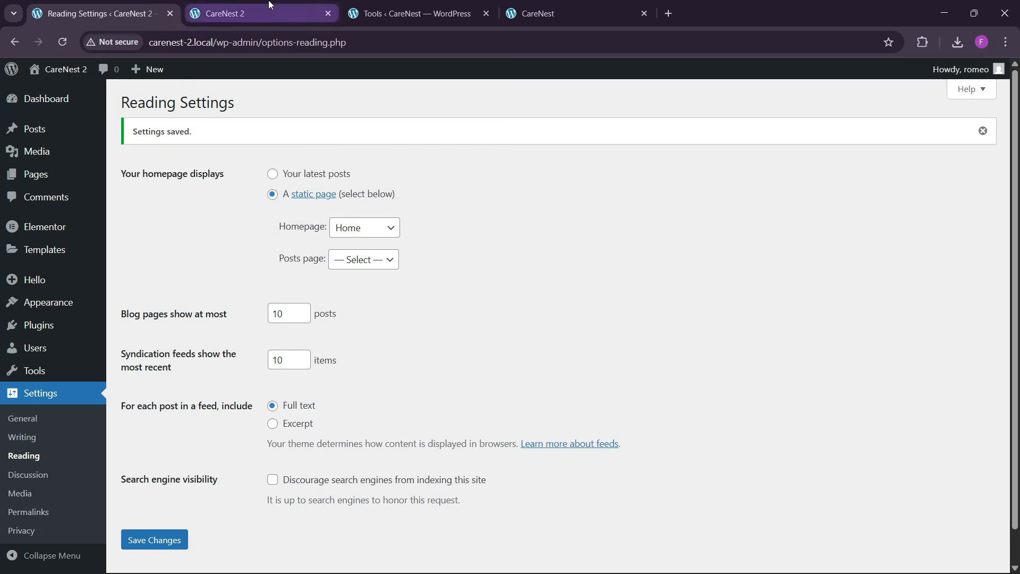
click(255, 12)
click(62, 8)
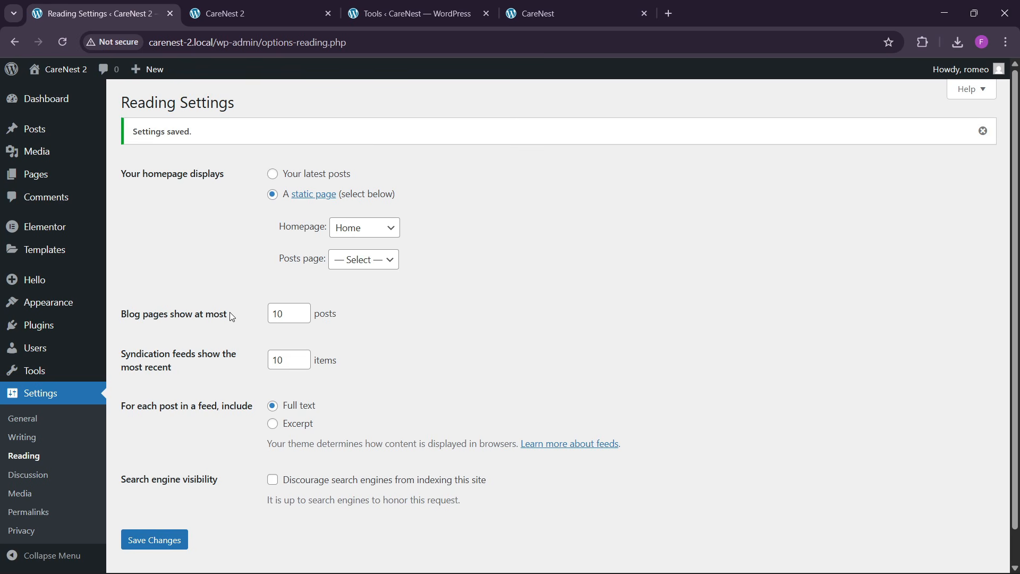
drag(550, 8, 237, 6)
click(577, 15)
click(643, 13)
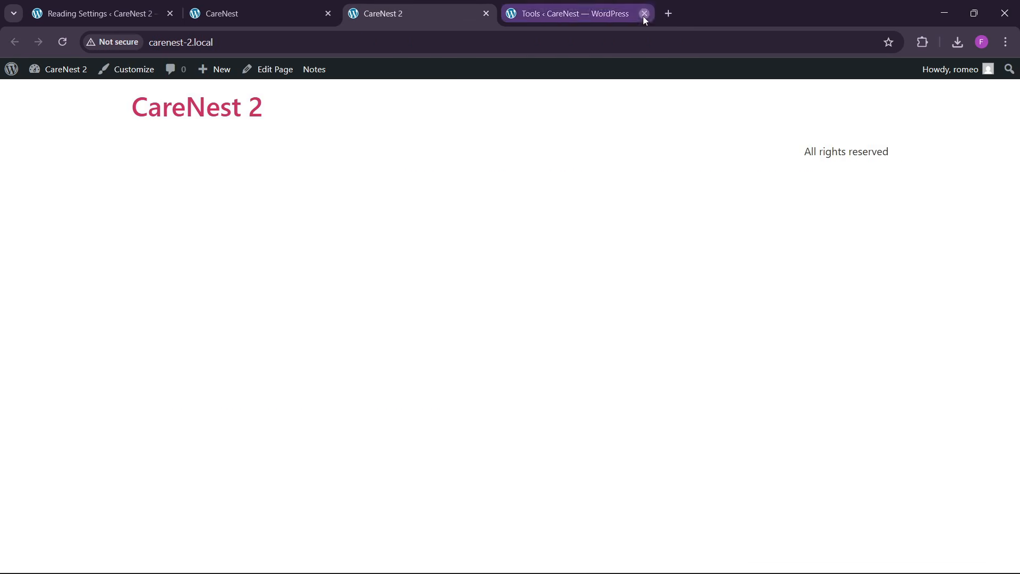
- Open the CareNest 2 Home page from its live view for editing with Elementor
click(285, 6)
click(152, 5)
click(242, 6)
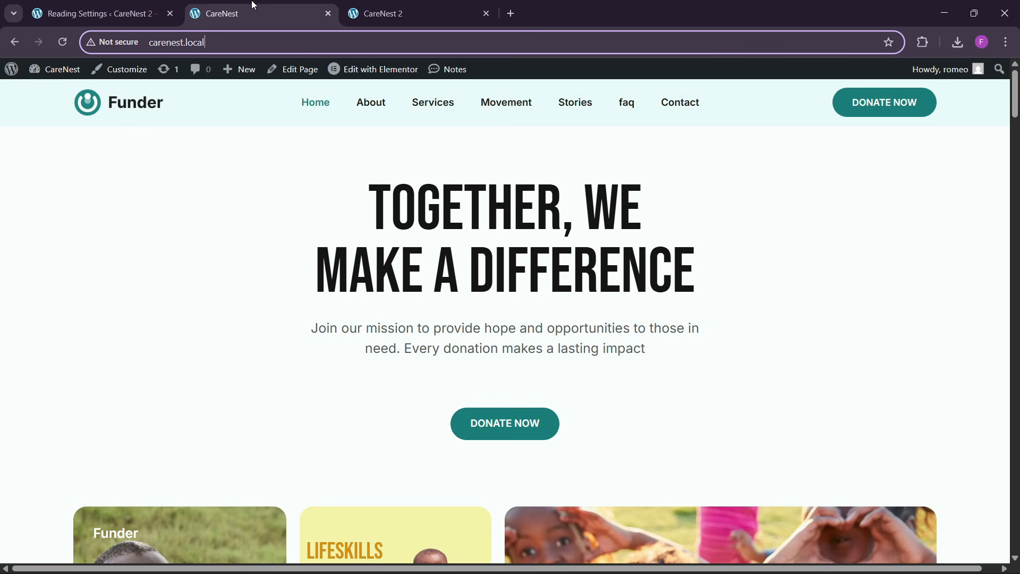
click(396, 5)
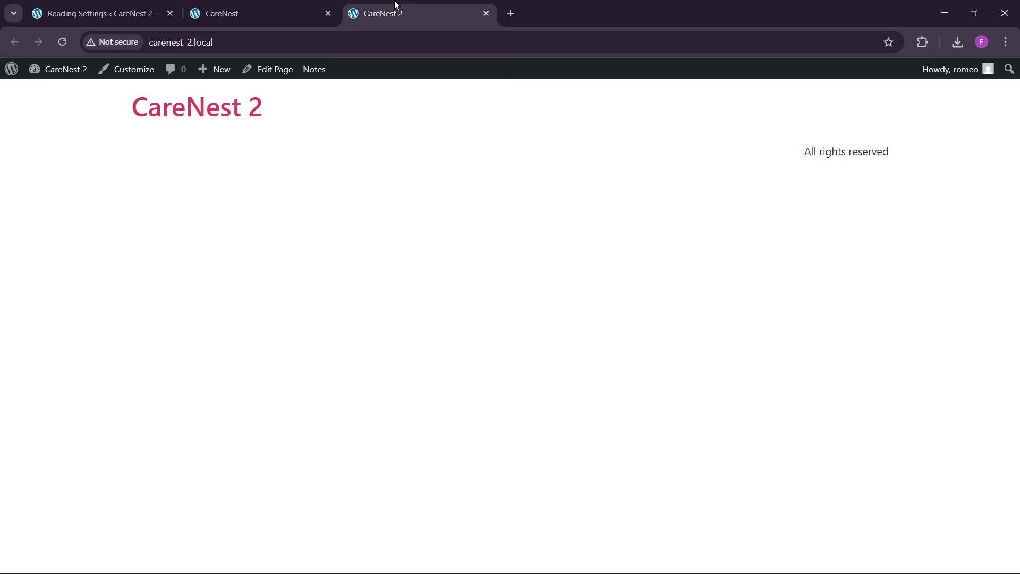
click(270, 75)
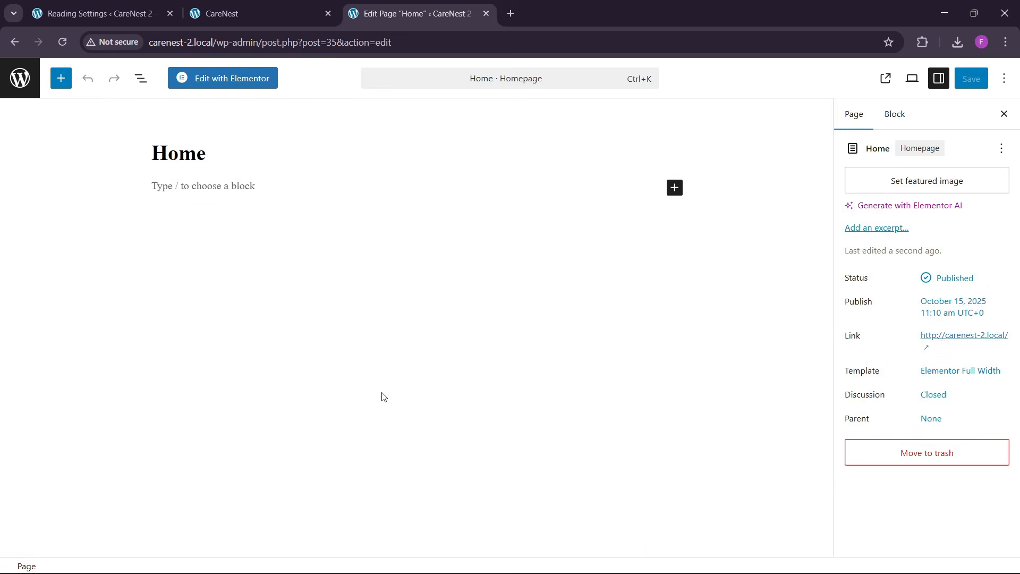
- Look over the hero section of the reference CareNest homepage and check which browser extensions are available for inspecting it
click(260, 19)
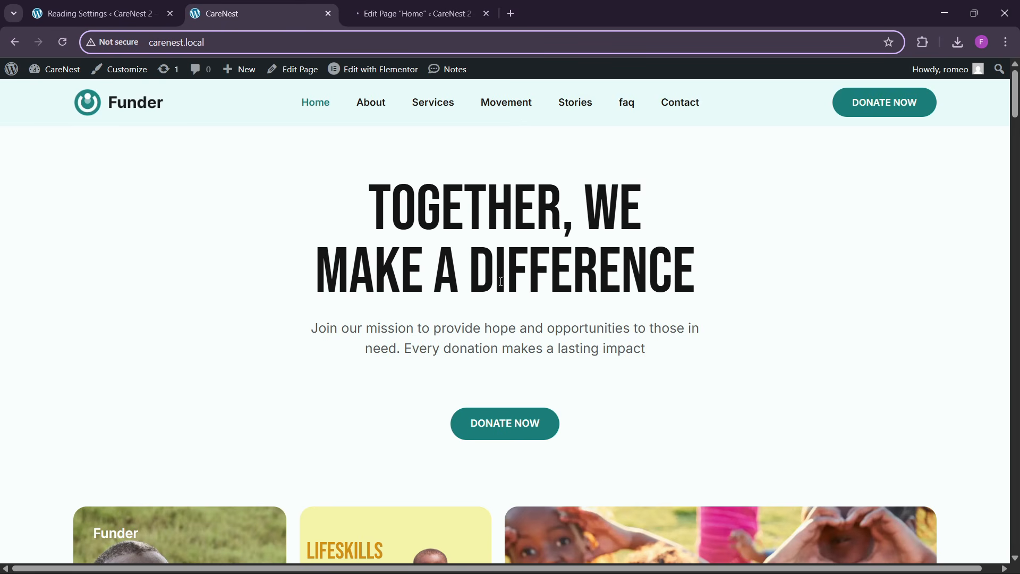
scroll(540, 358, down, 3)
scroll(542, 355, up, 3)
scroll(536, 352, down, 4)
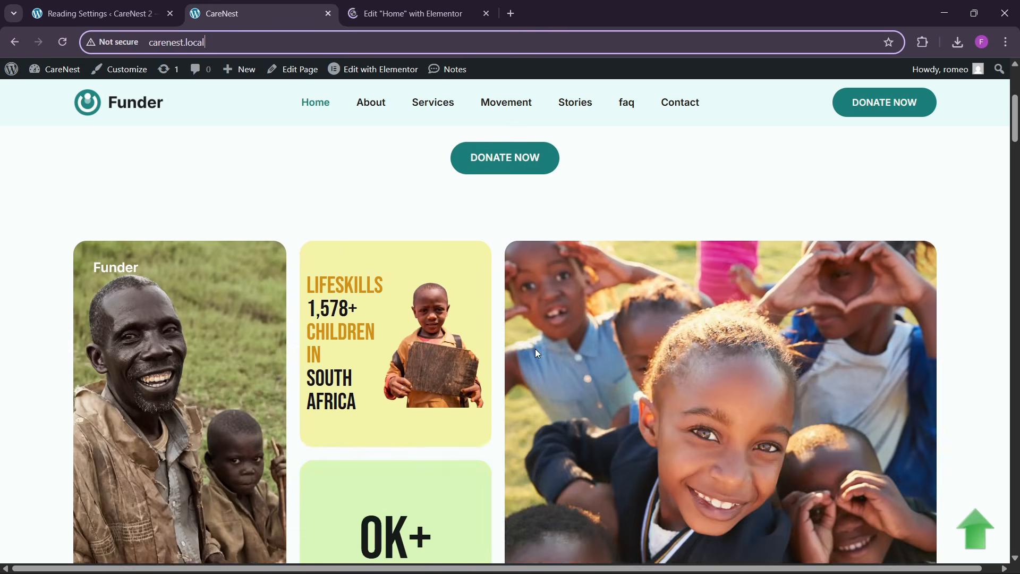
scroll(535, 350, down, 3)
scroll(539, 347, up, 7)
scroll(539, 344, down, 3)
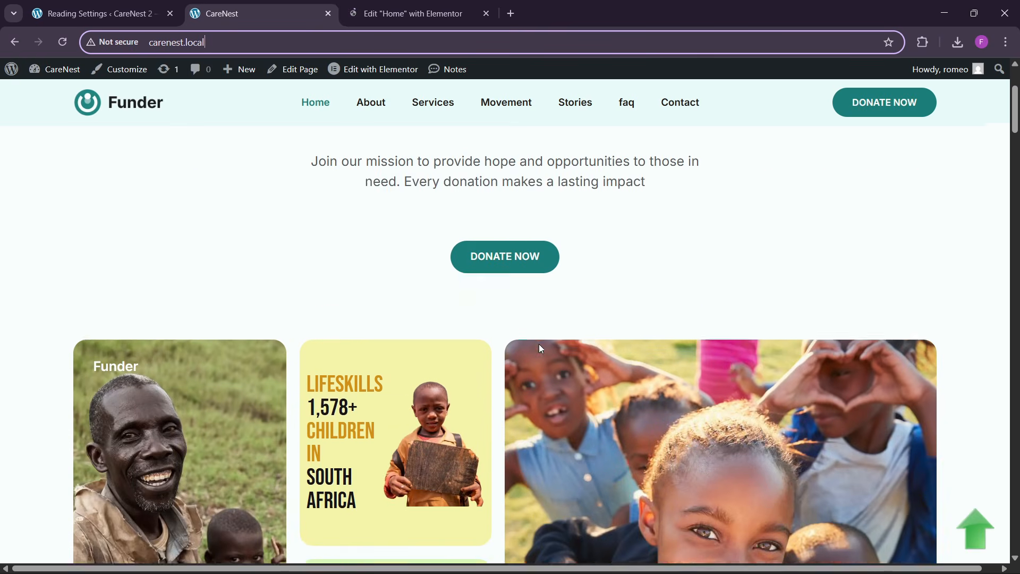
scroll(538, 346, down, 3)
scroll(538, 344, up, 6)
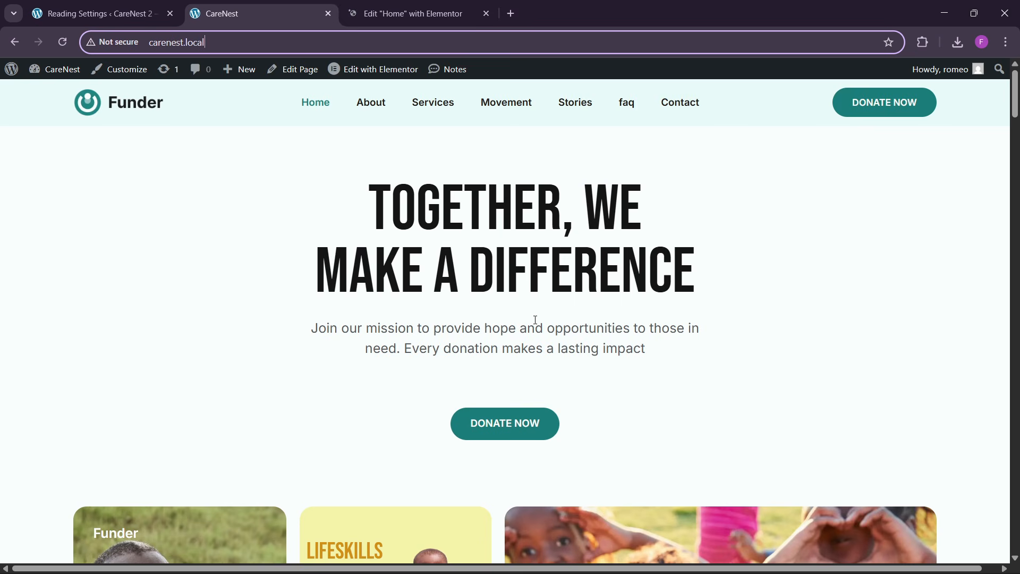
scroll(380, 326, down, 3)
scroll(383, 333, up, 3)
click(420, 5)
click(283, 6)
click(924, 42)
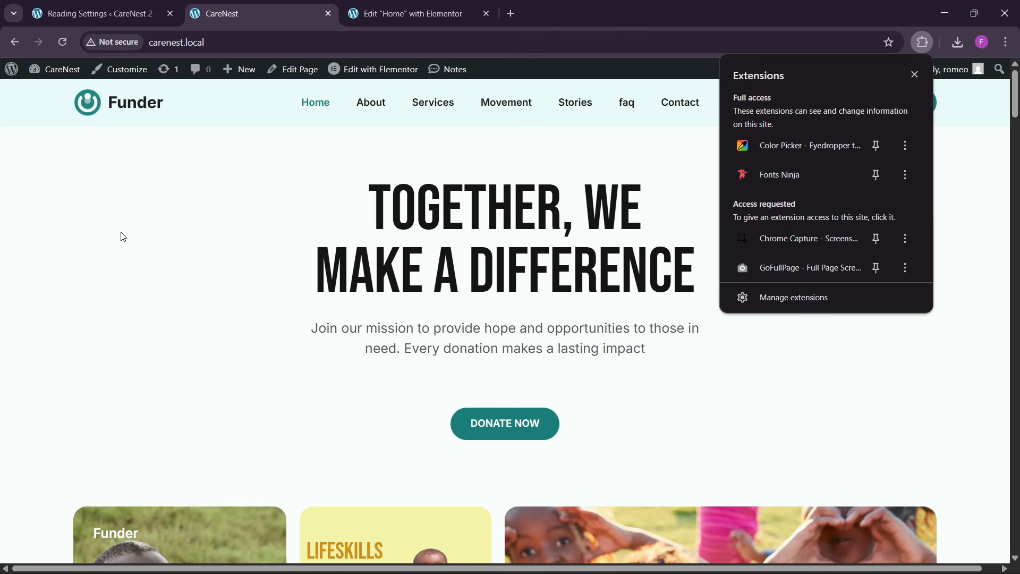
click(144, 235)
- Dismiss the Elementor notification in the Home page editor and narrow the widget panel
click(408, 14)
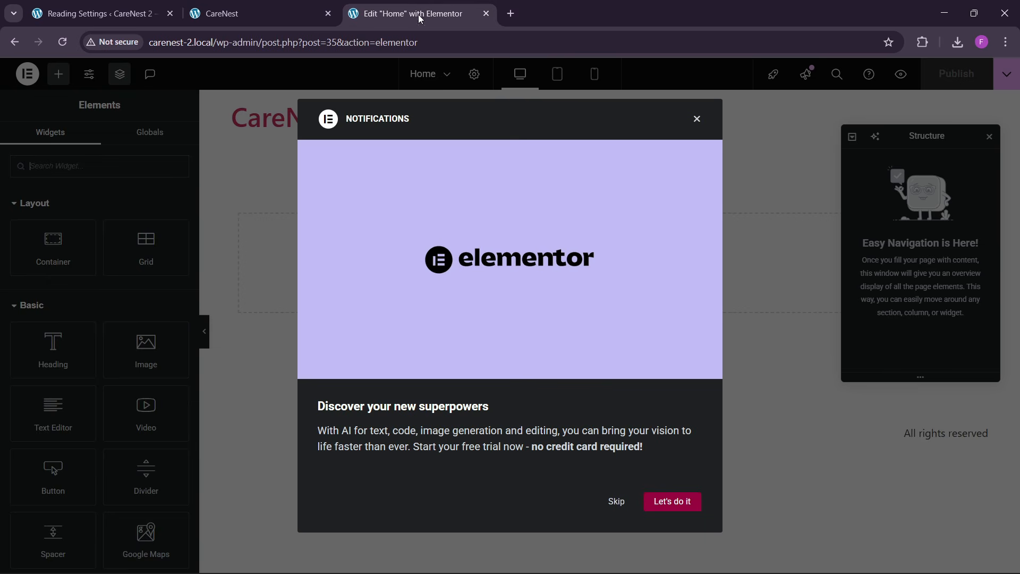
click(693, 119)
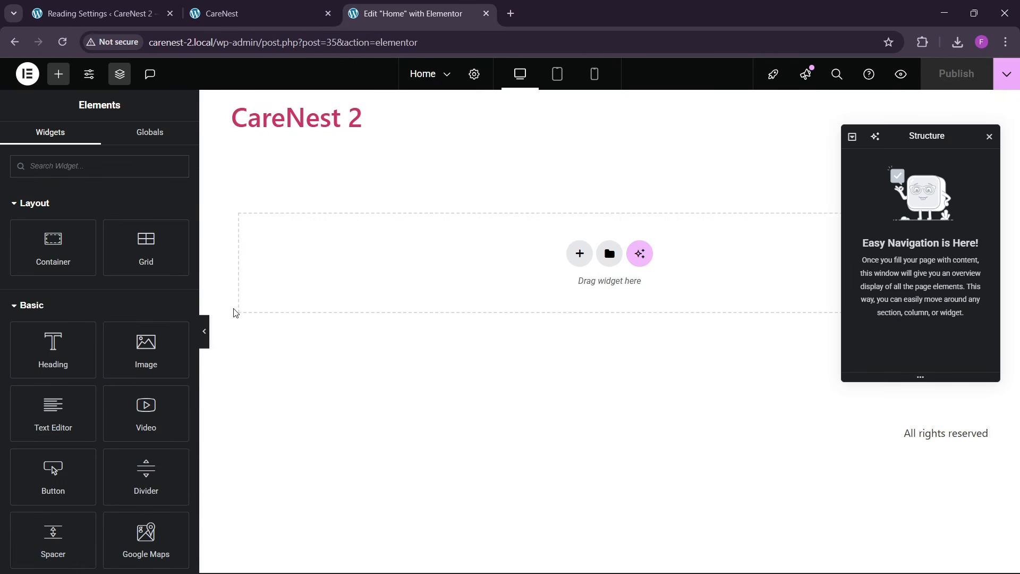
drag(197, 285, 166, 287)
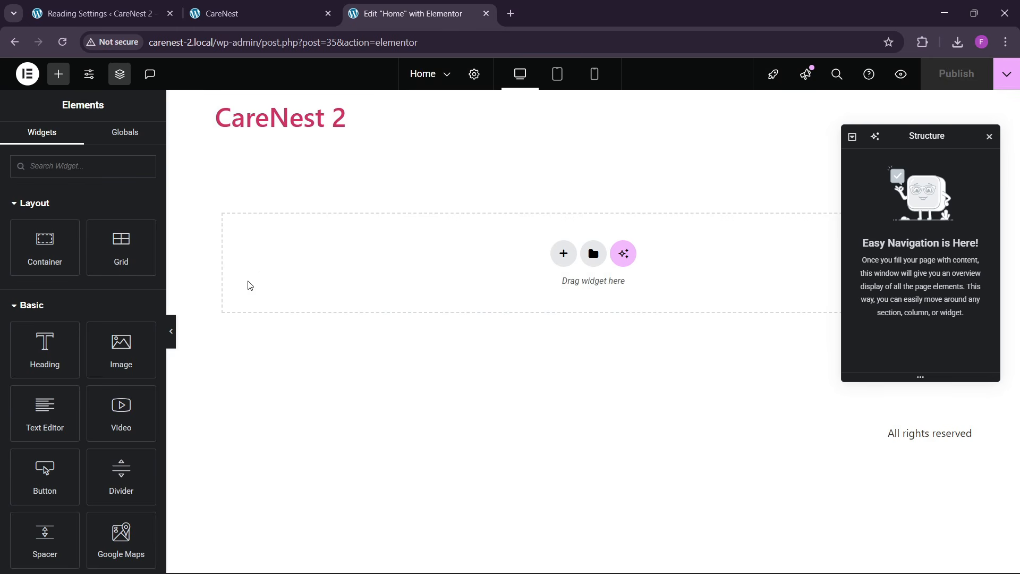
- Inspect the font of the reference site's hero heading with the Fonts Ninja extension
click(292, 6)
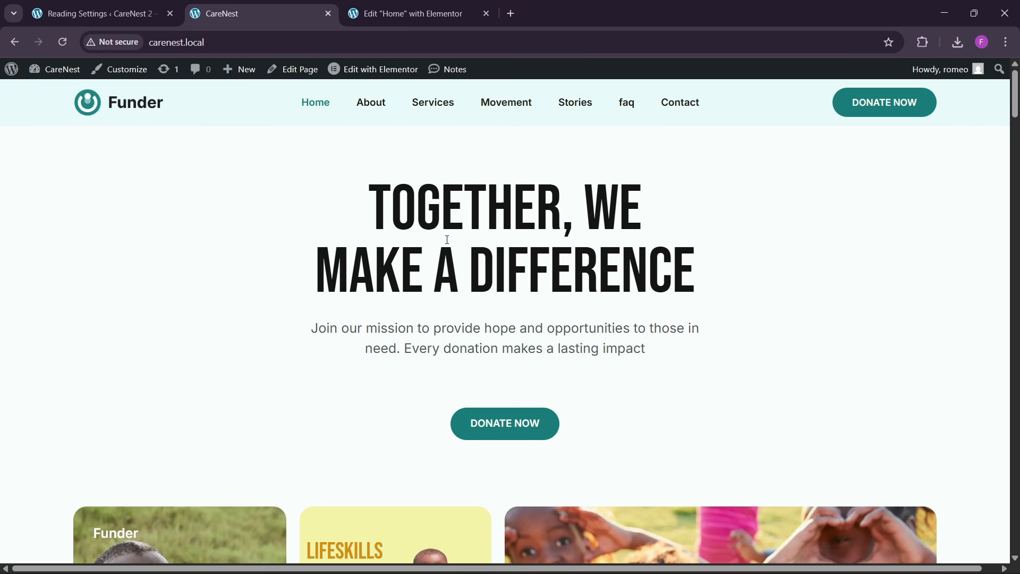
right_click(465, 214)
click(849, 156)
click(924, 43)
click(788, 173)
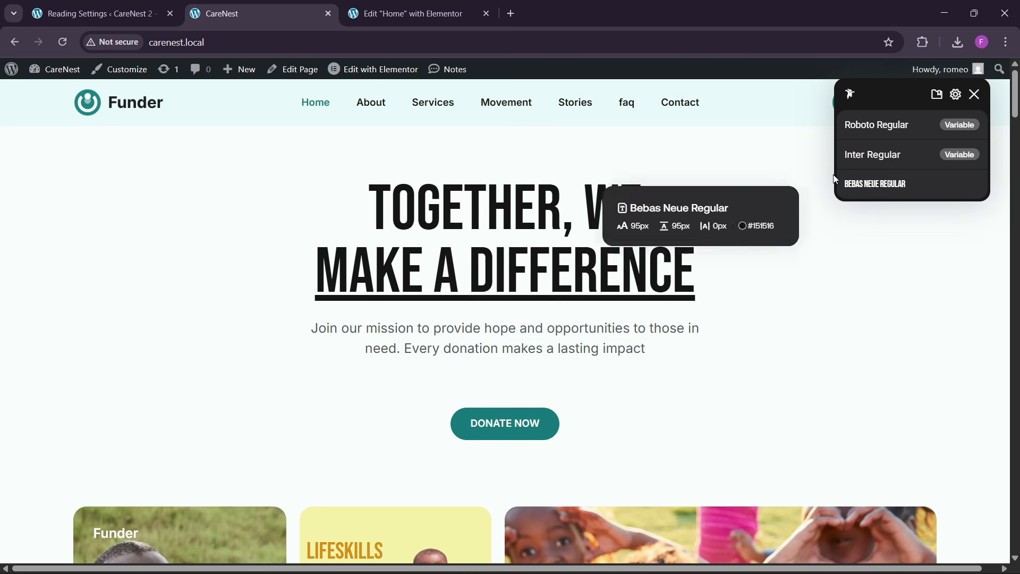
click(974, 96)
- Add a single container with a downward direction to the Home page in Elementor and name it "hero"
click(409, 14)
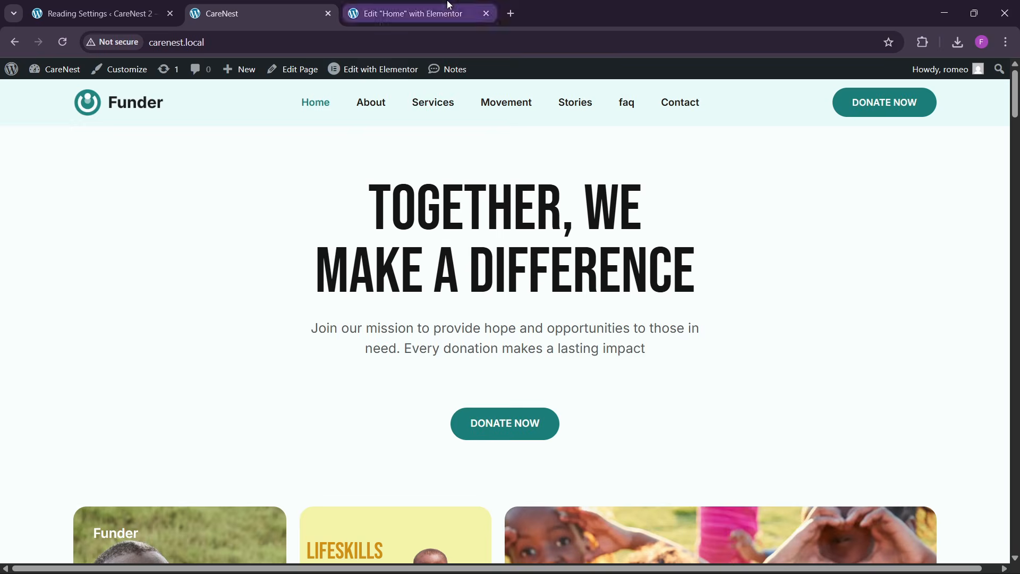
click(289, 4)
click(409, 13)
click(569, 257)
click(549, 294)
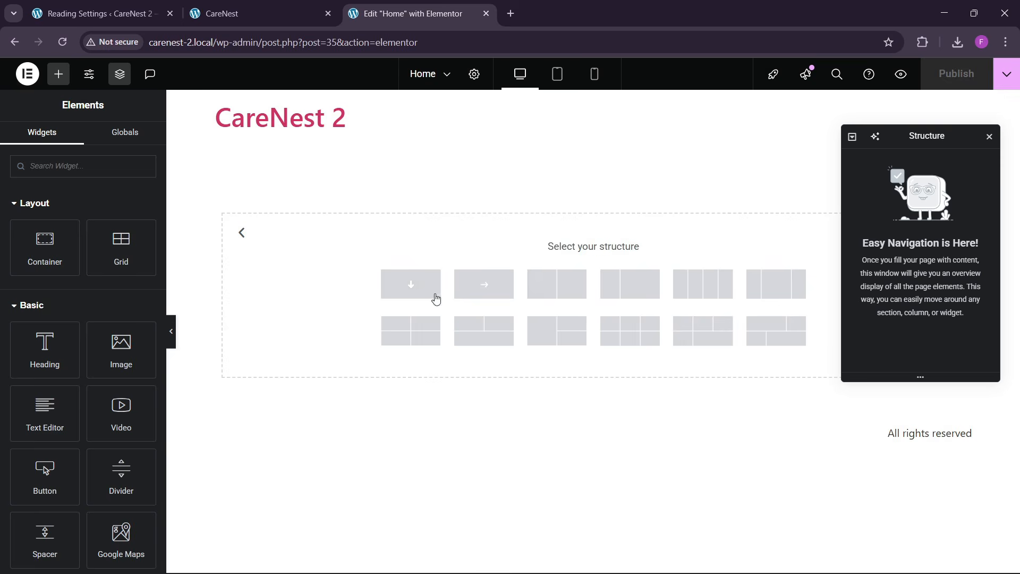
click(434, 298)
double_click(894, 159)
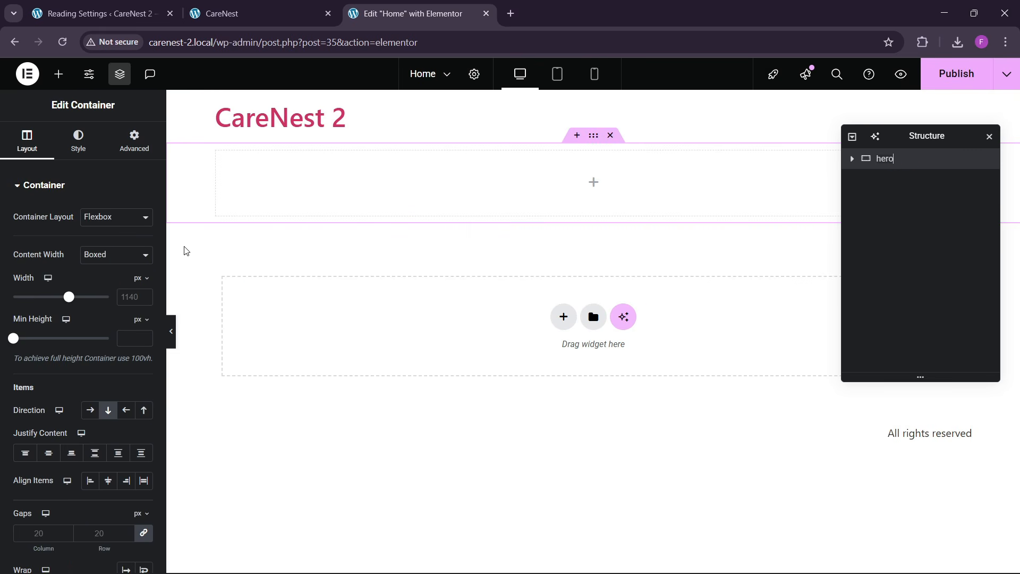
- Set the hero container's width to 1300 px and its padding to 80 px top and bottom with 0 on the sides
click(128, 297)
text(1300)
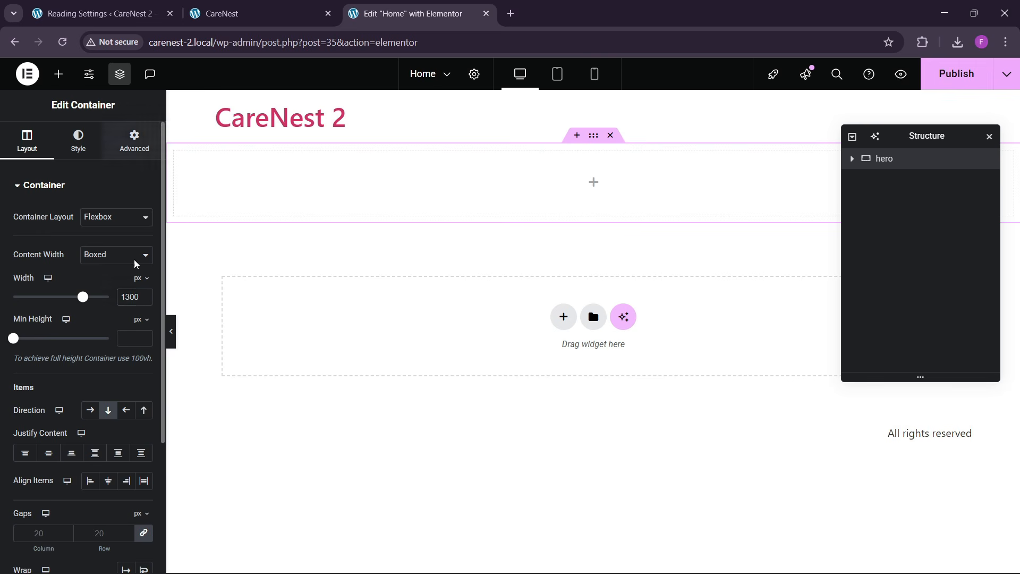
click(134, 140)
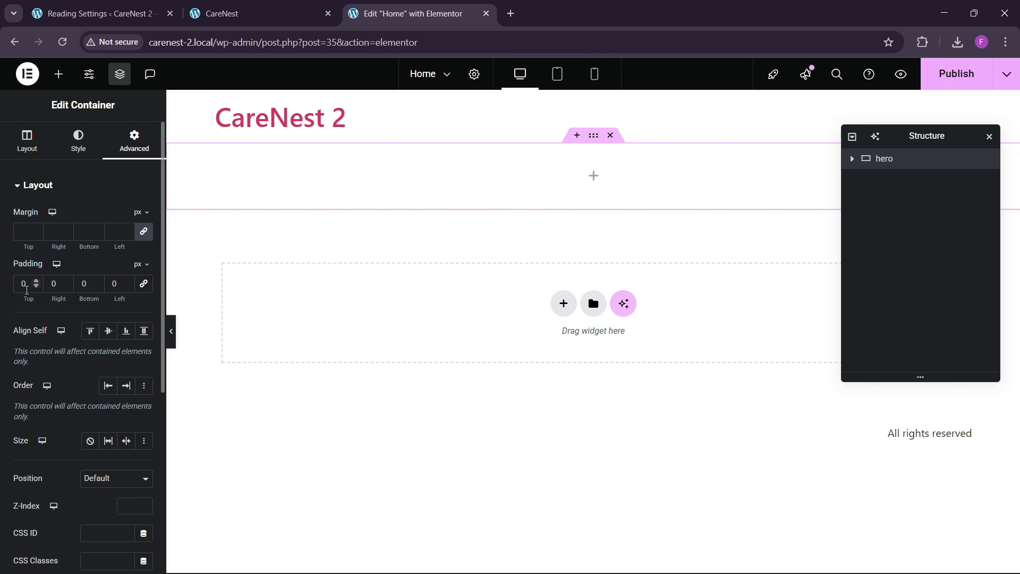
text(8)
click(79, 284)
text(8)
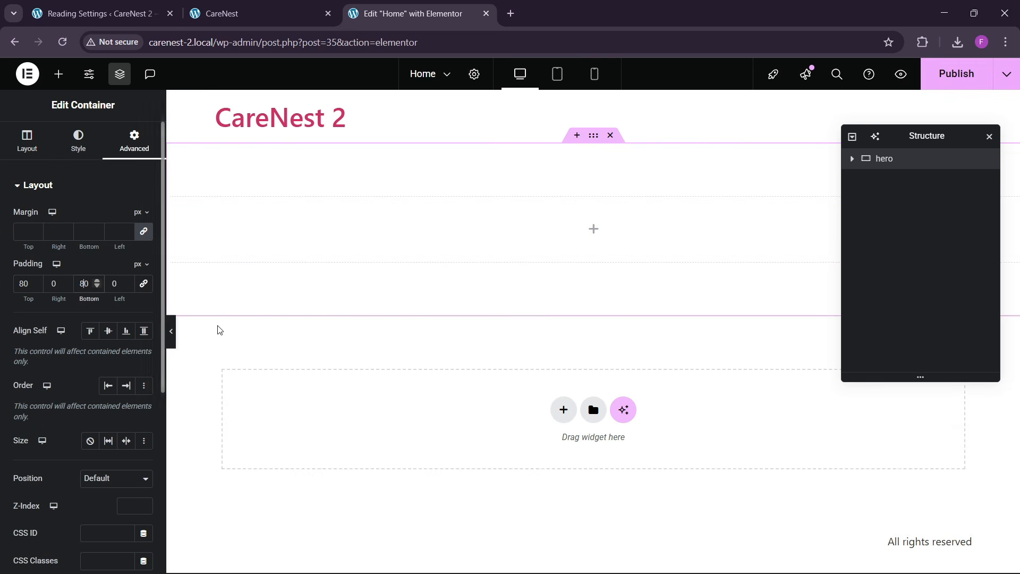
- Add a Heading widget to the hero container and set its title to "Together, We Make a Difference", copied from the reference site
click(58, 73)
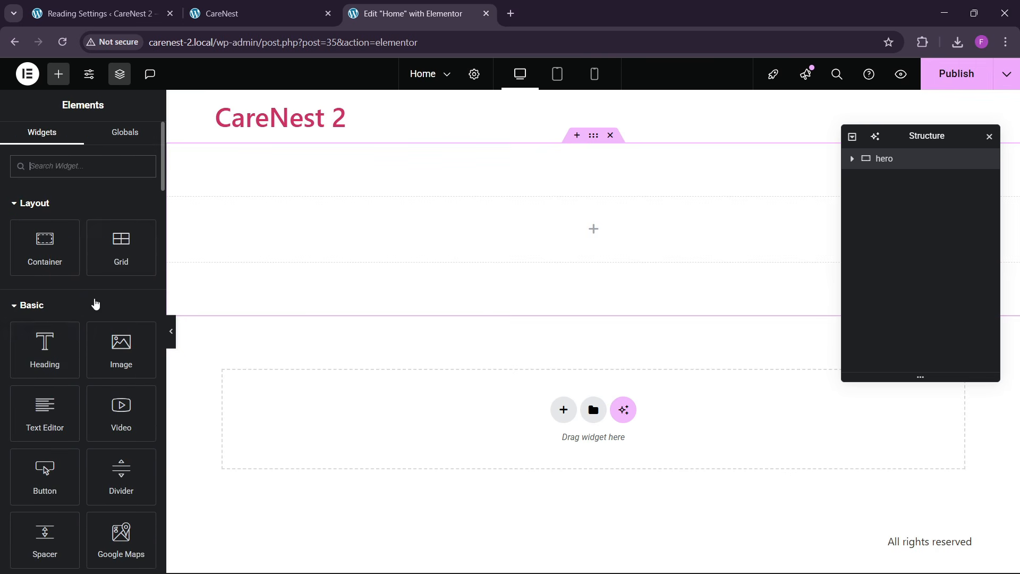
drag(45, 350, 488, 264)
click(222, 13)
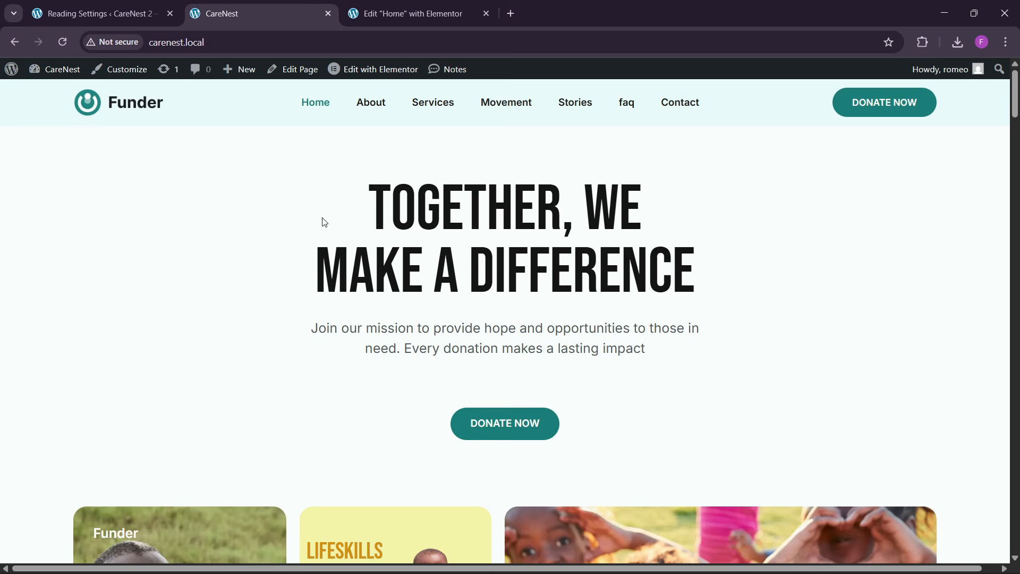
drag(371, 207, 727, 269)
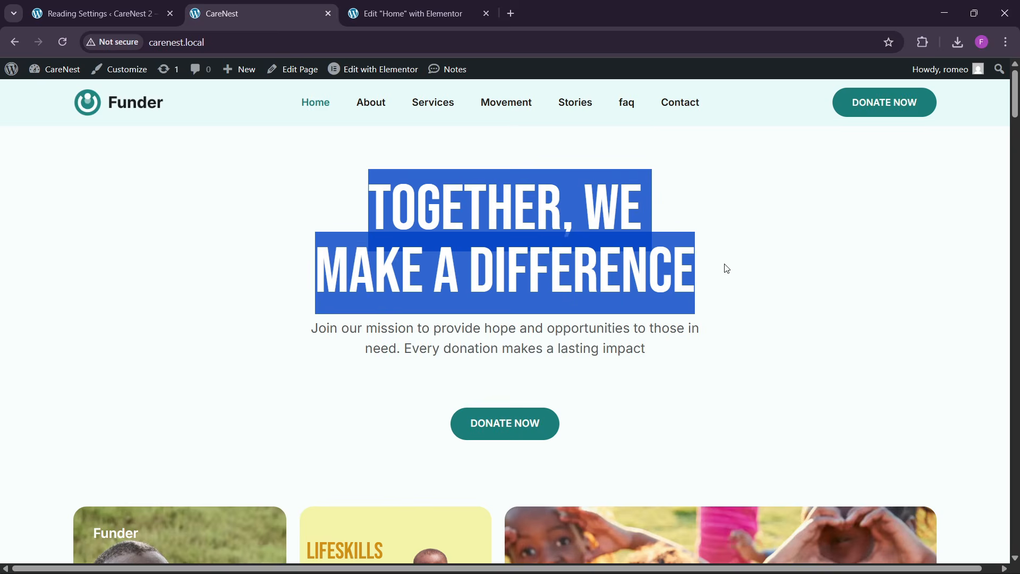
click(472, 4)
click(94, 249)
key(ctrl+a)
text(Together, We Make a Difference)
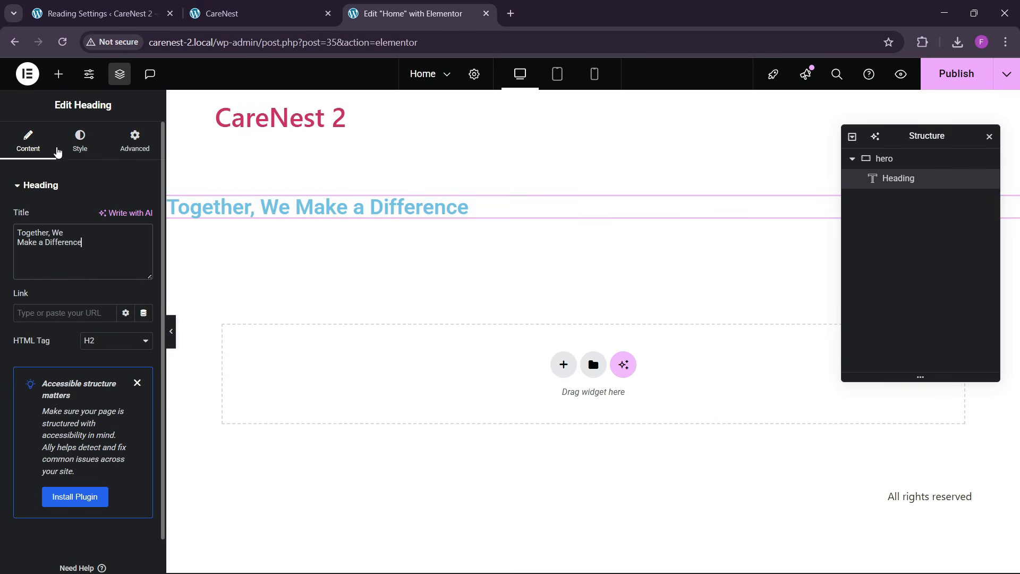
- Center the hero container's contents with both Justify Content and Align Items
click(74, 149)
click(887, 159)
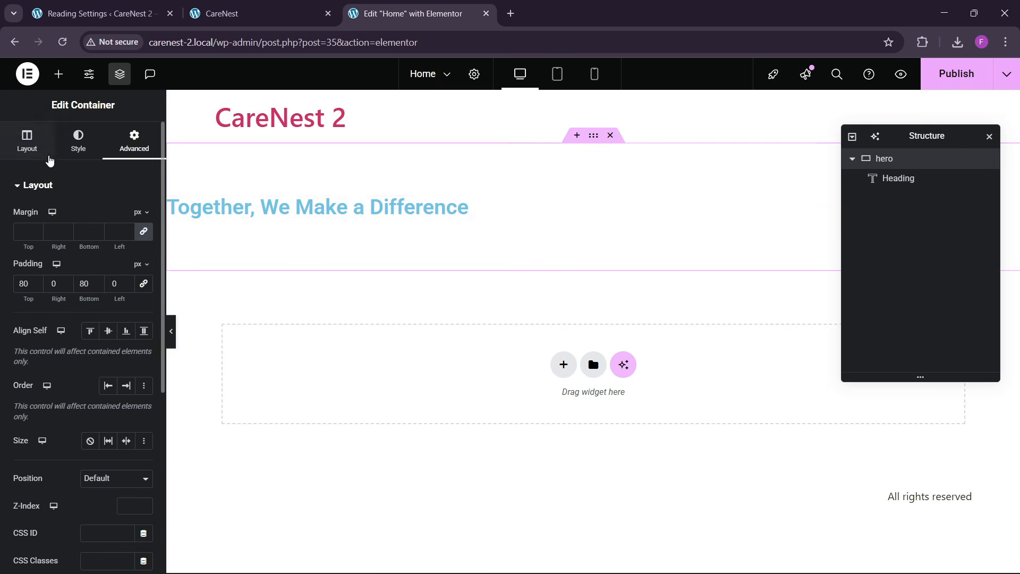
click(46, 152)
click(107, 480)
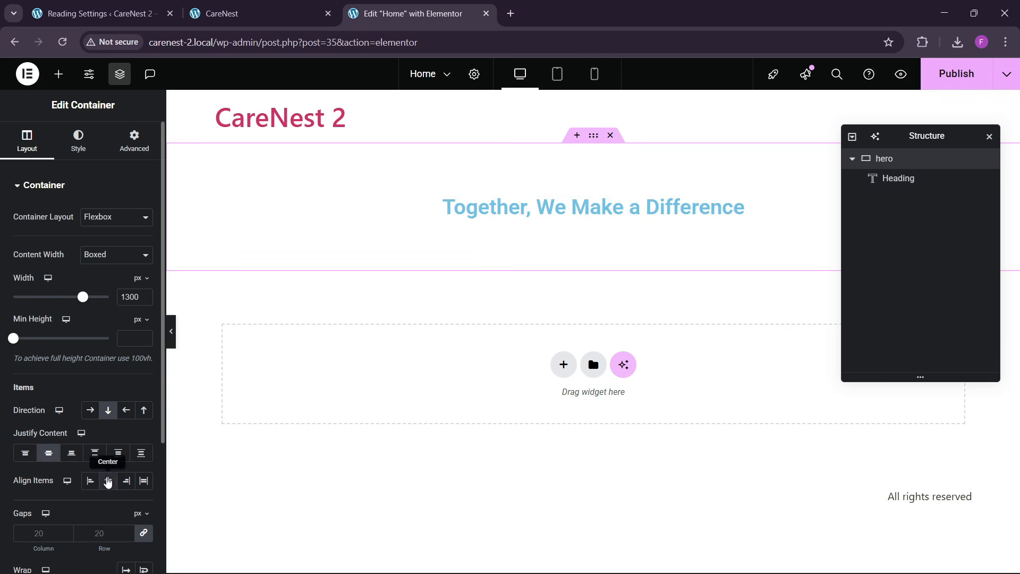
- Center-align the hero heading's text and set its font family to Bebas Neue
click(569, 235)
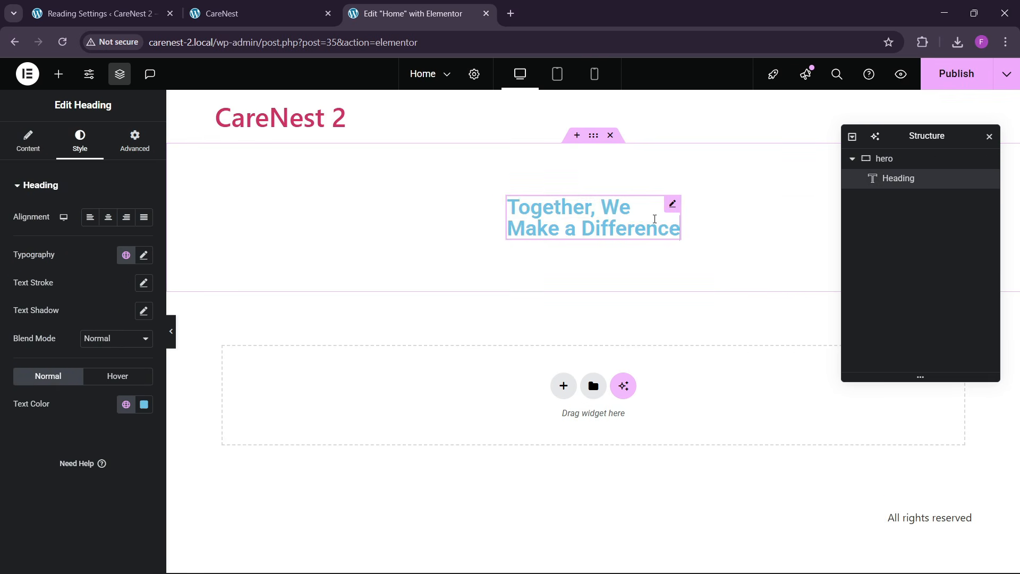
click(108, 217)
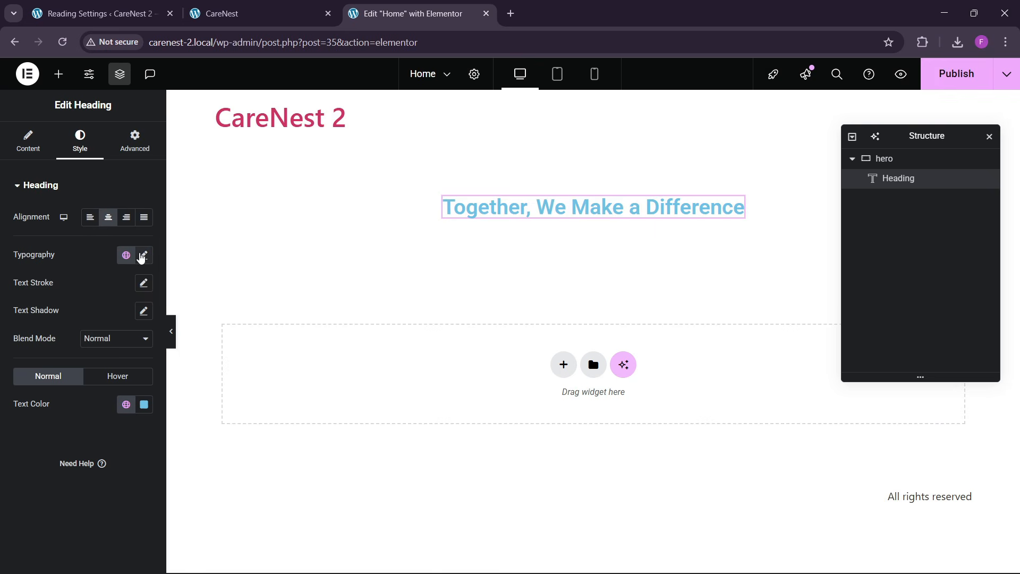
click(144, 256)
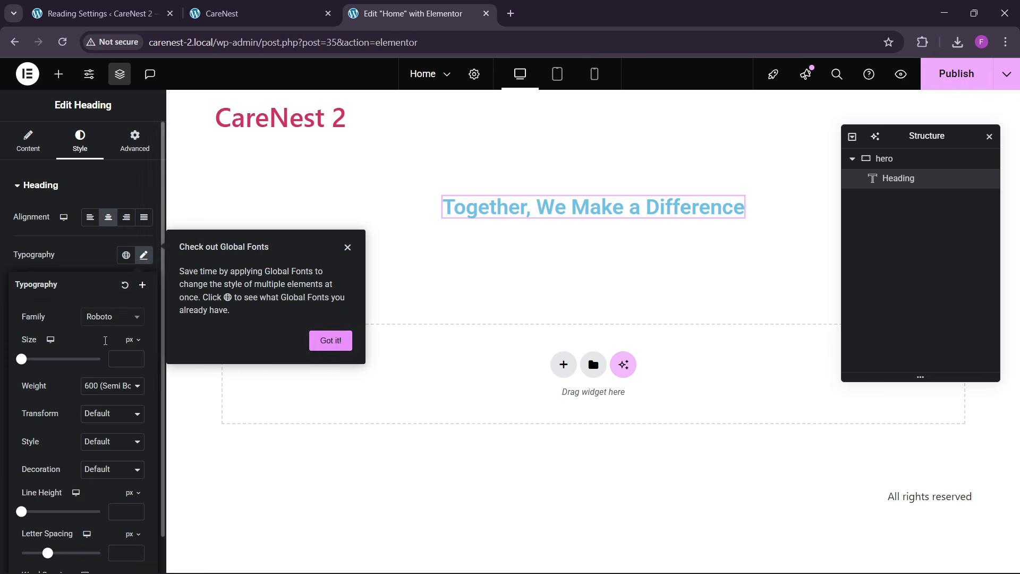
click(120, 316)
text(bebas)
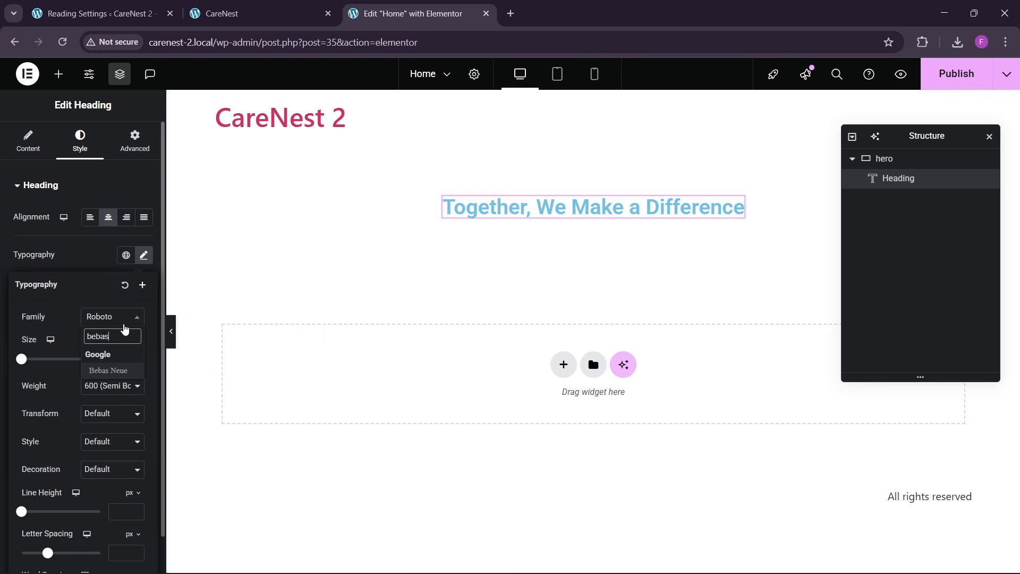
key(Return)
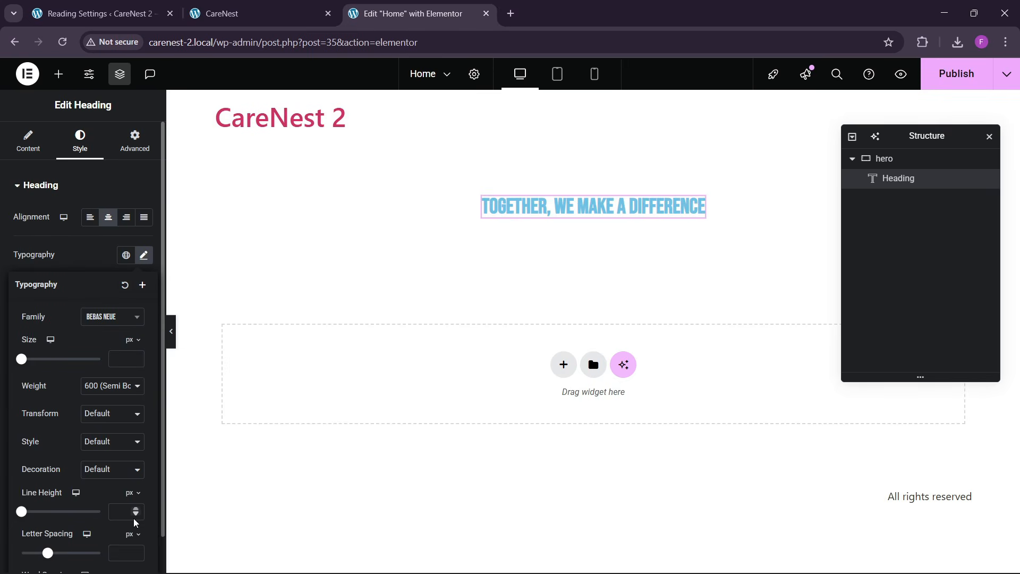
- Set the heading's letter spacing to 0, its weight to 500 (Medium) and its size to 80 px
click(136, 551)
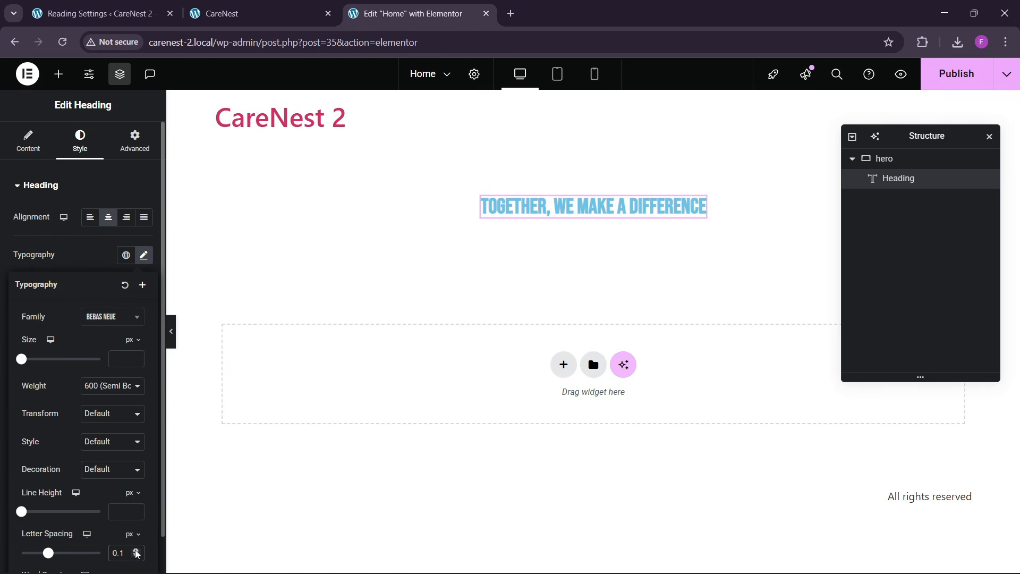
key(BackSpace)
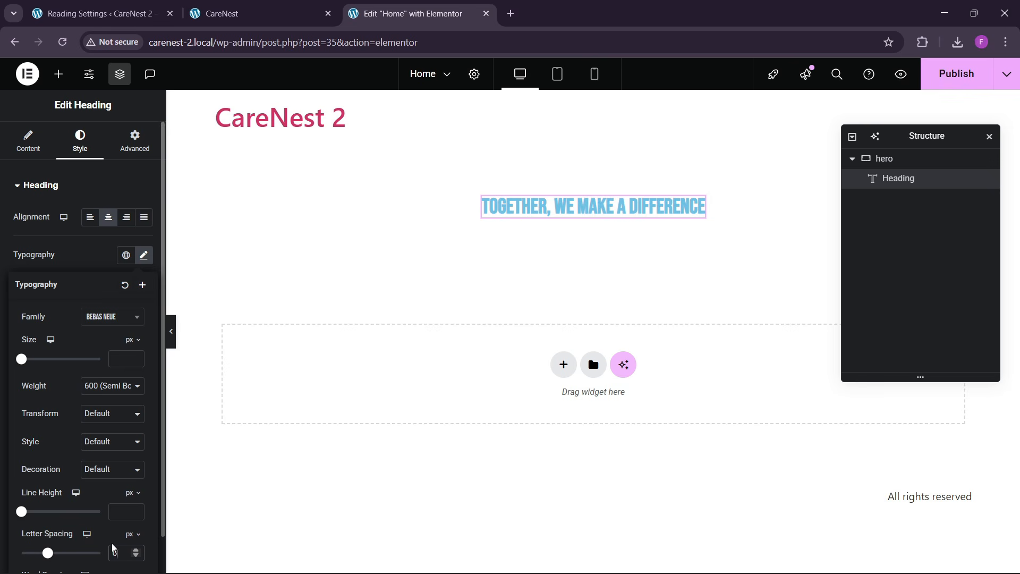
click(122, 392)
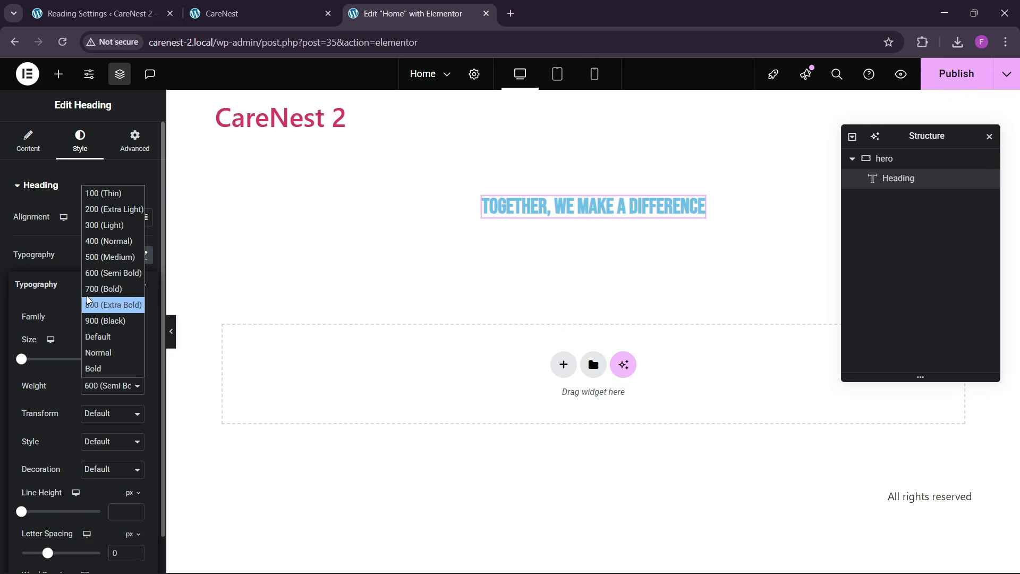
click(107, 255)
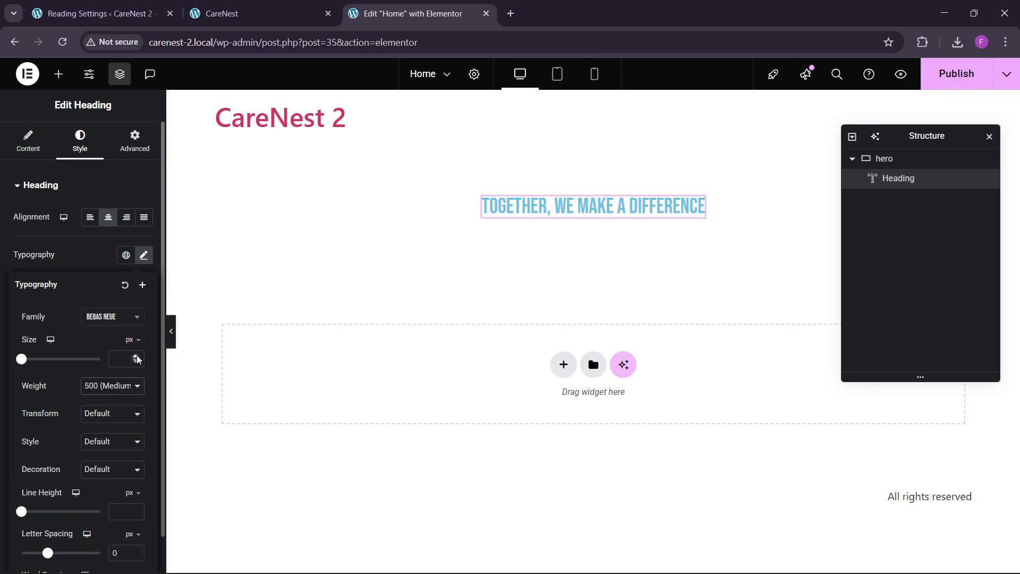
drag(137, 357, 137, 358)
- Check the reference site's heading layout and insert a <br> after "Together, We" in the heading title
click(256, 10)
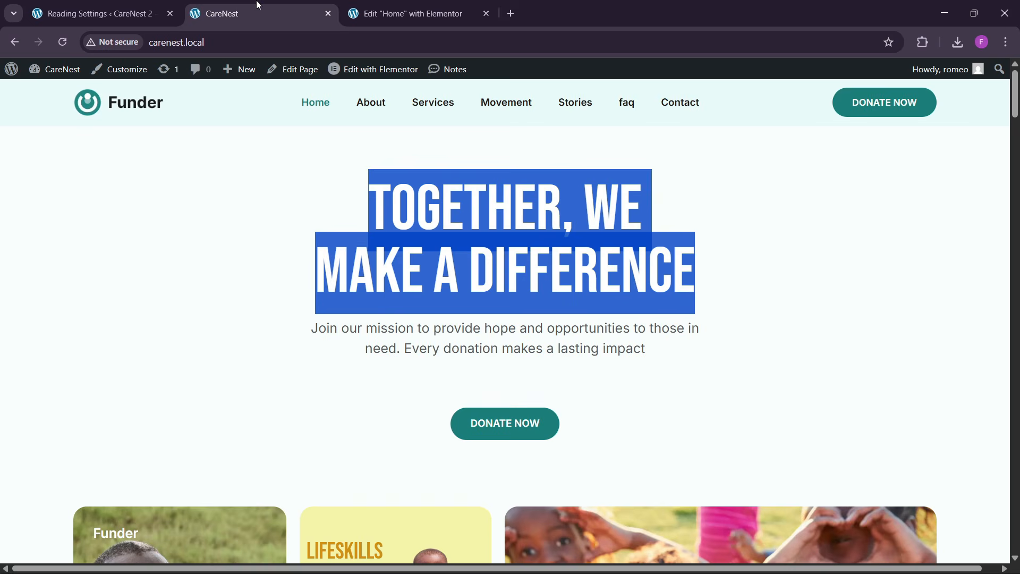
click(457, 11)
click(40, 146)
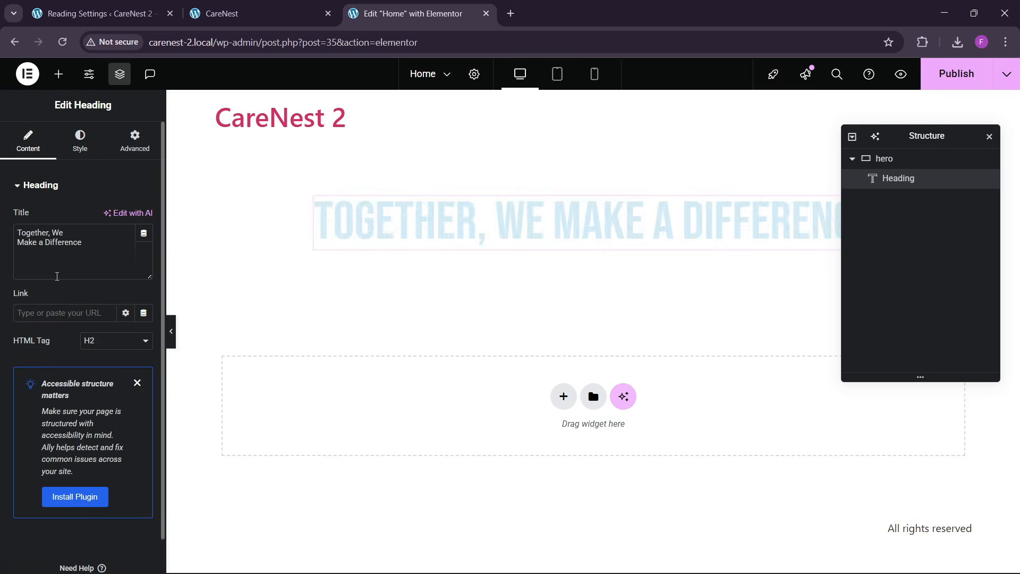
text(br>)
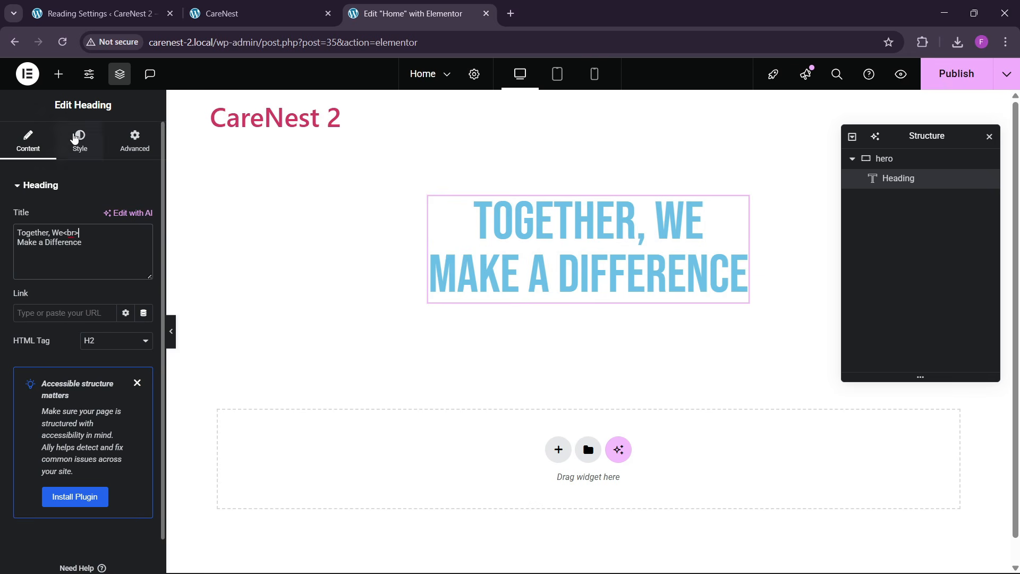
- Set the heading's text color to black, #000000
click(80, 141)
click(143, 405)
drag(137, 296, 69, 332)
click(2, 457)
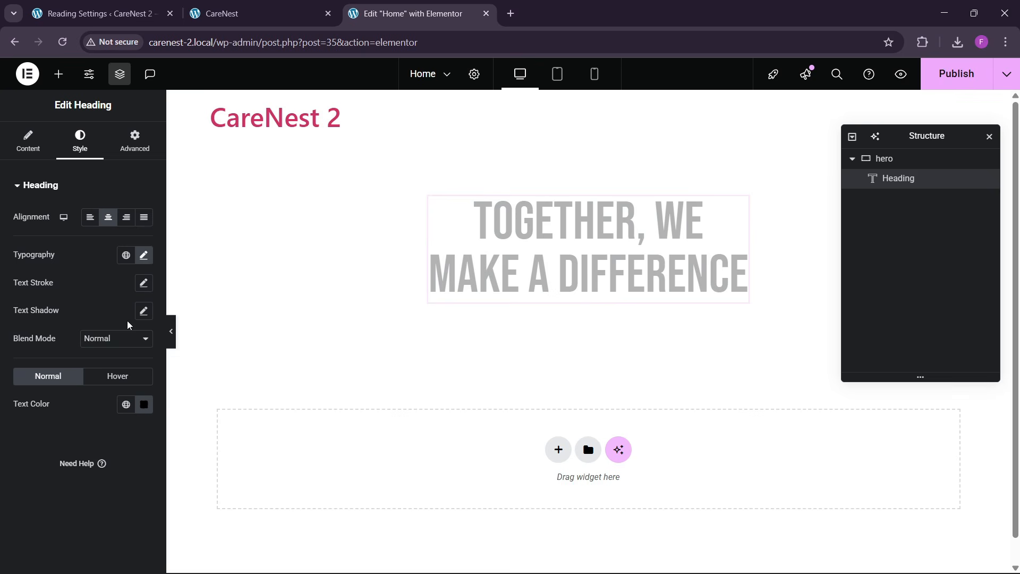
- Save the heading's black text color as a new global color, replacing the default name
click(143, 404)
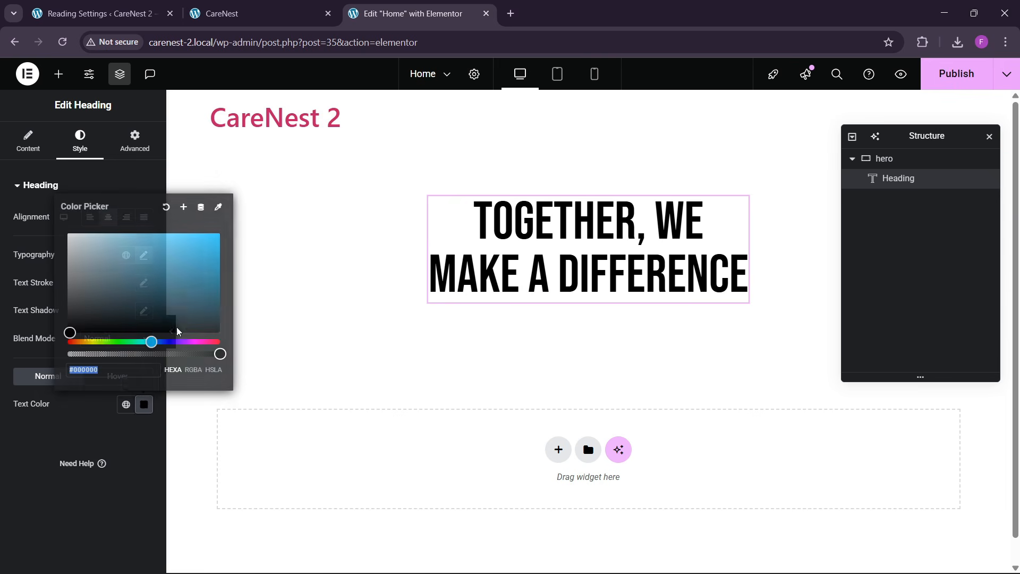
click(183, 207)
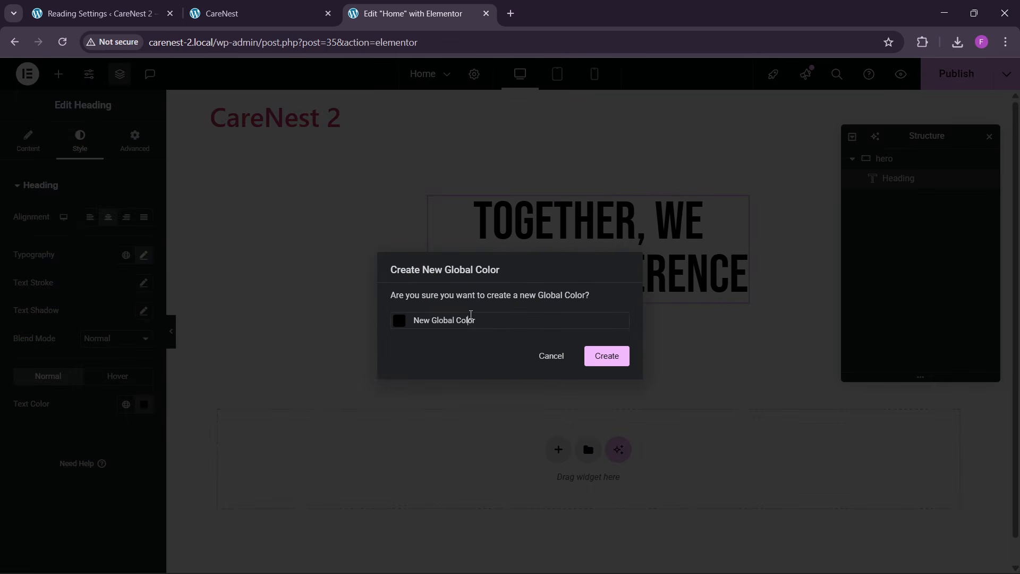
key(ctrl+a)
key(BackSpace)
click(607, 355)
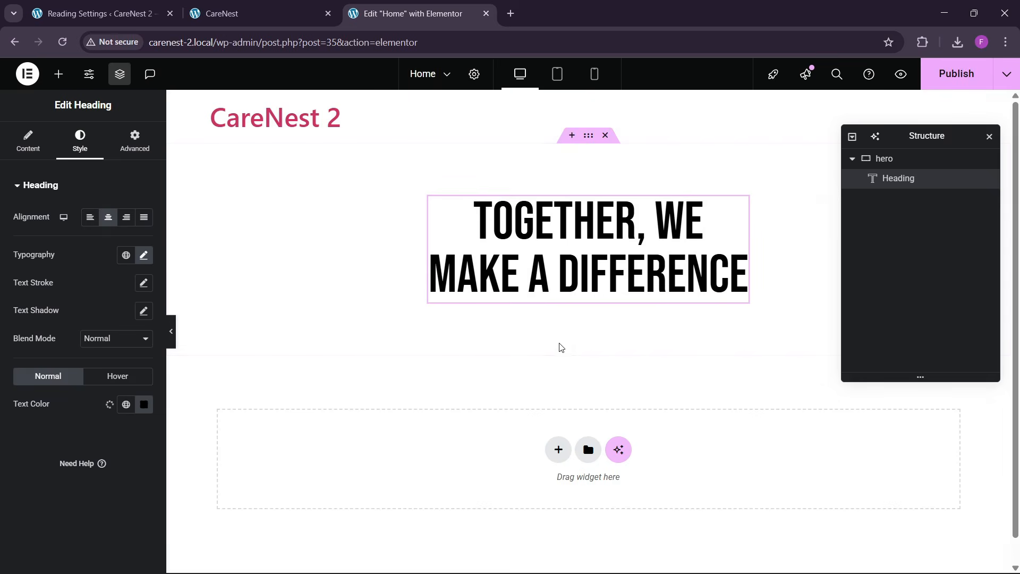
- Compare the heading with the reference site and set its font size to 90 px
click(254, 13)
click(409, 13)
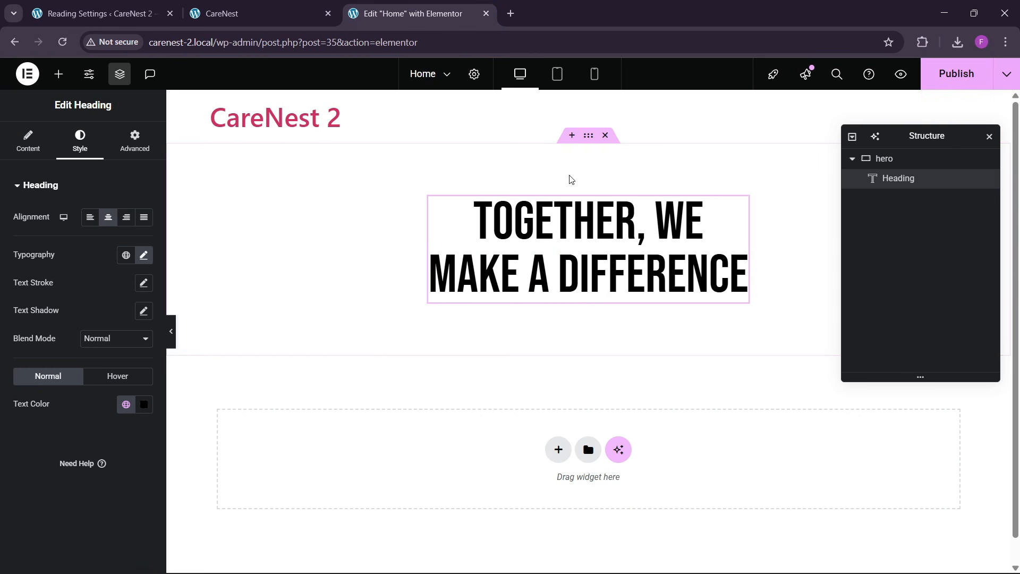
click(143, 254)
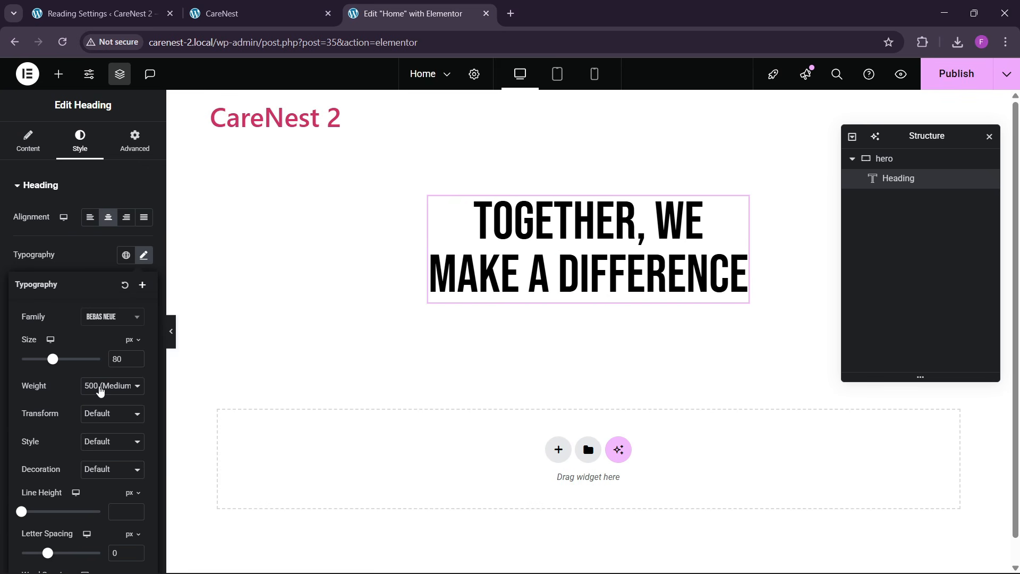
text(80)
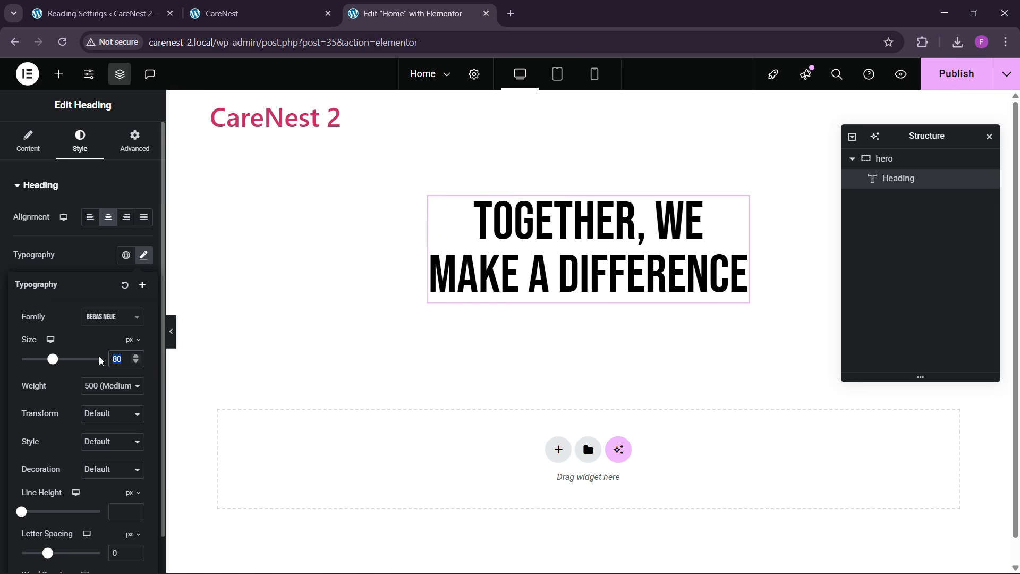
text(90)
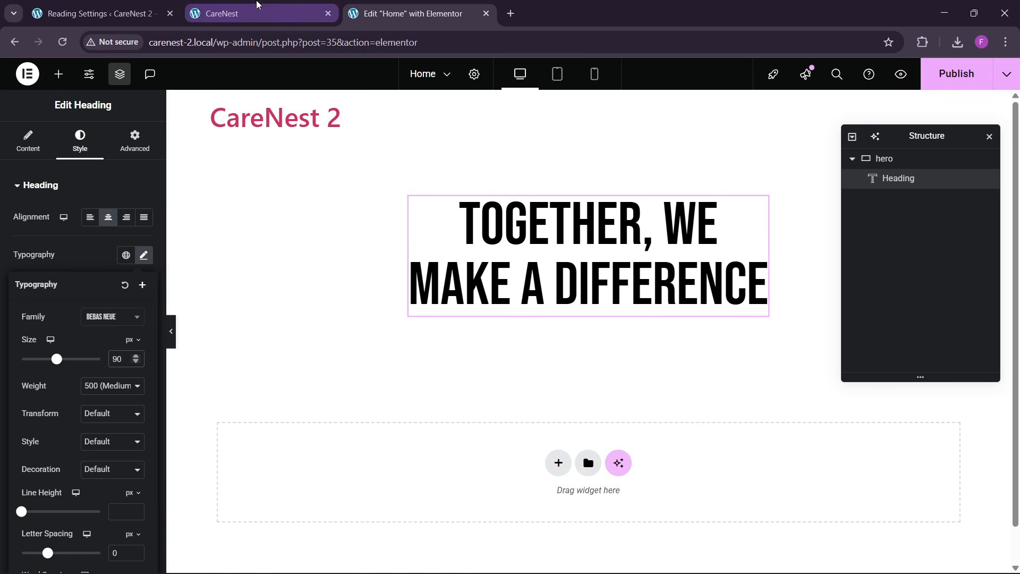
- Sample the hero's background color on the reference CareNest page with the color picker extension
click(258, 5)
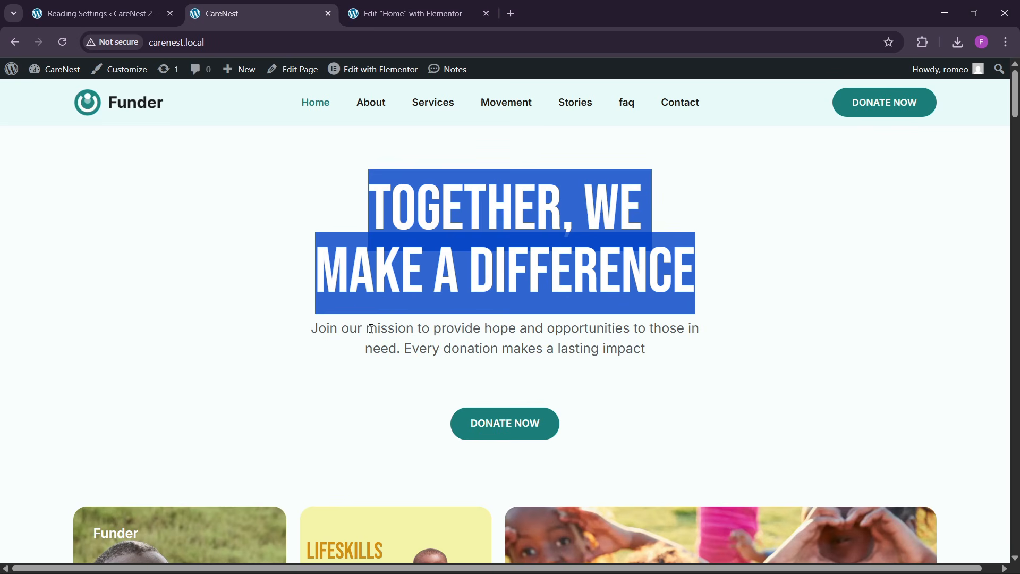
scroll(400, 353, down, 8)
scroll(460, 379, up, 8)
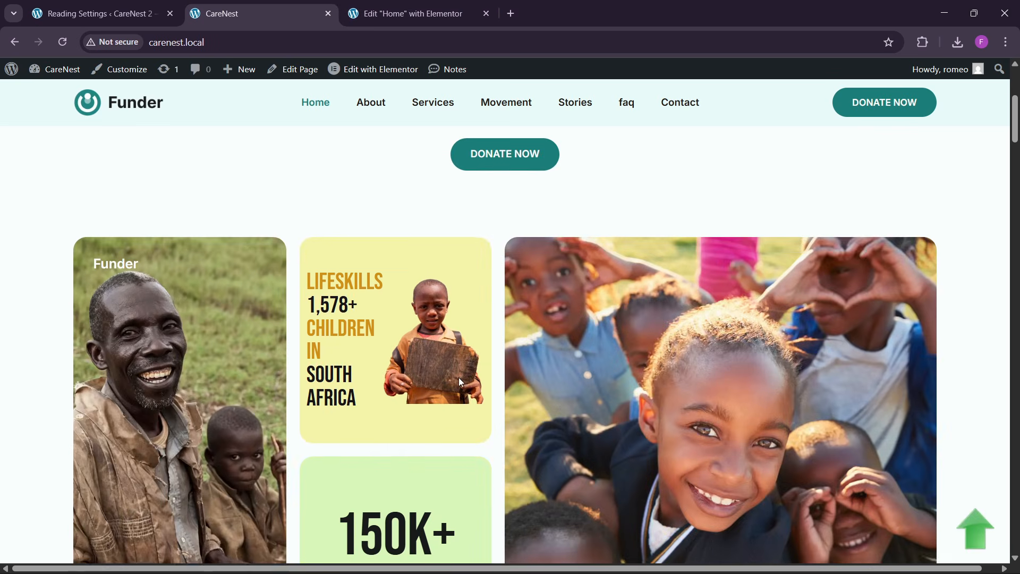
click(153, 350)
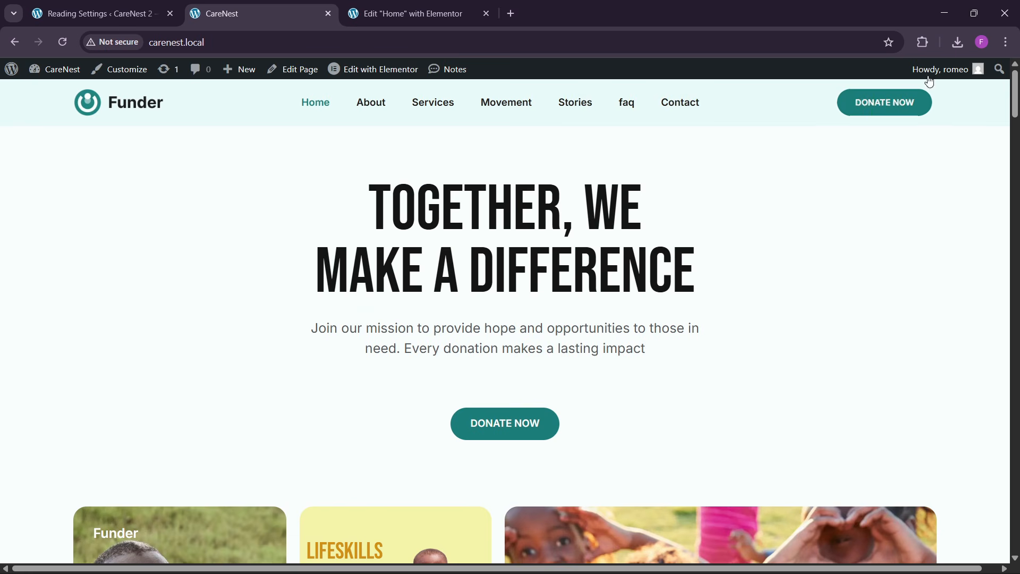
click(924, 41)
click(790, 155)
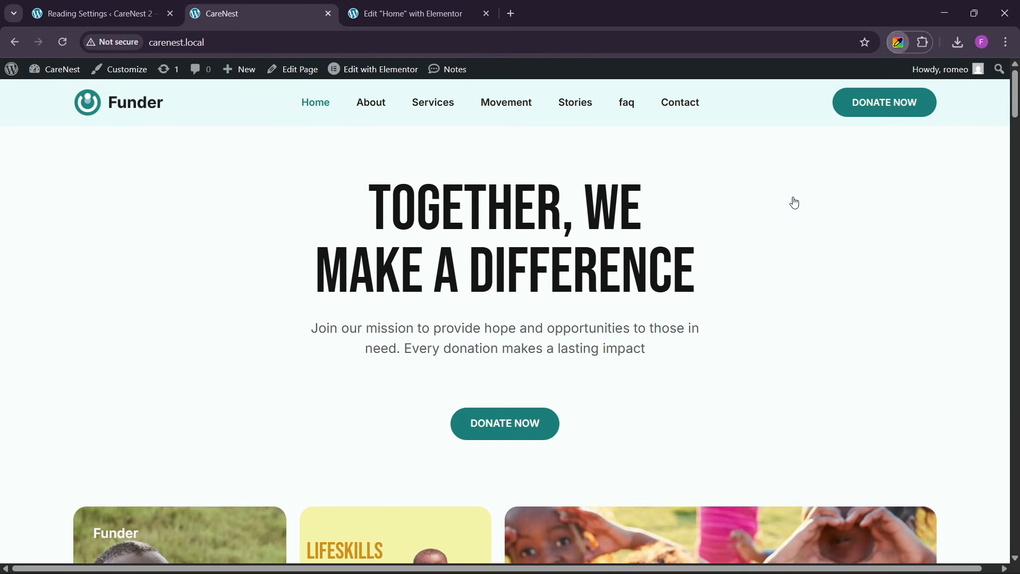
click(815, 206)
click(731, 177)
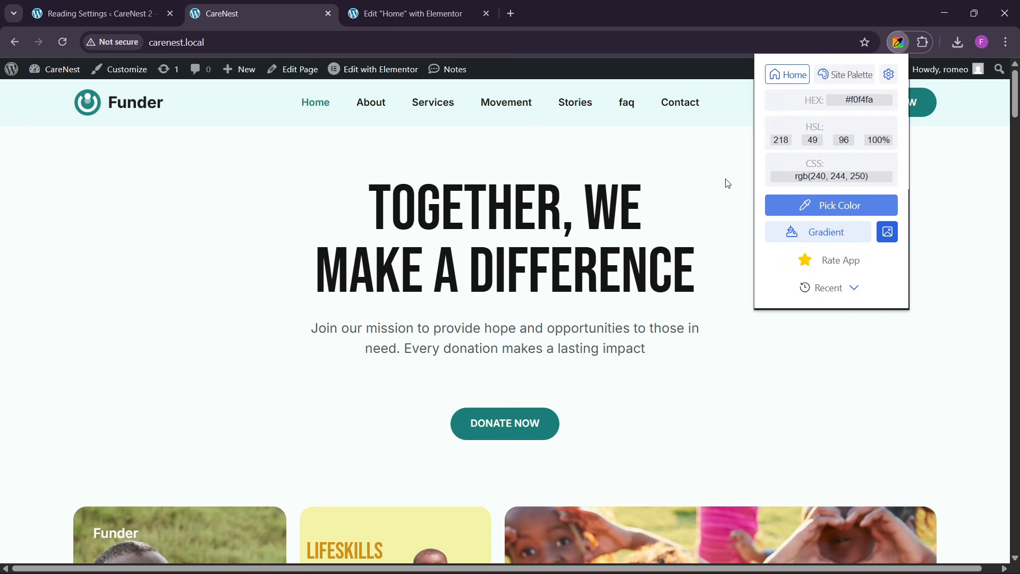
- Give the Home page body a classic background with color #f9fefe and publish the page
click(409, 13)
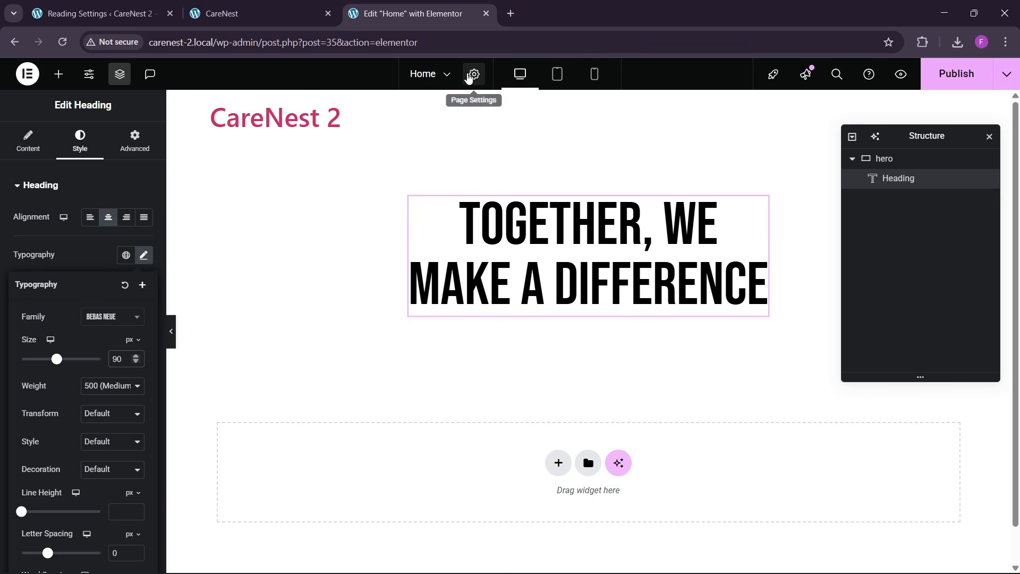
click(473, 74)
click(81, 146)
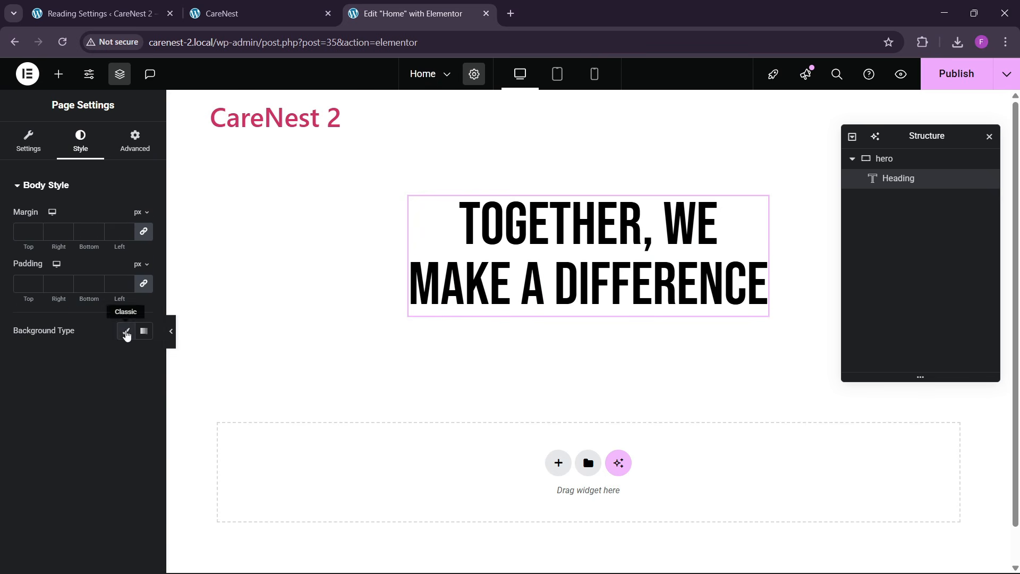
click(126, 330)
click(144, 358)
drag(105, 460, 64, 368)
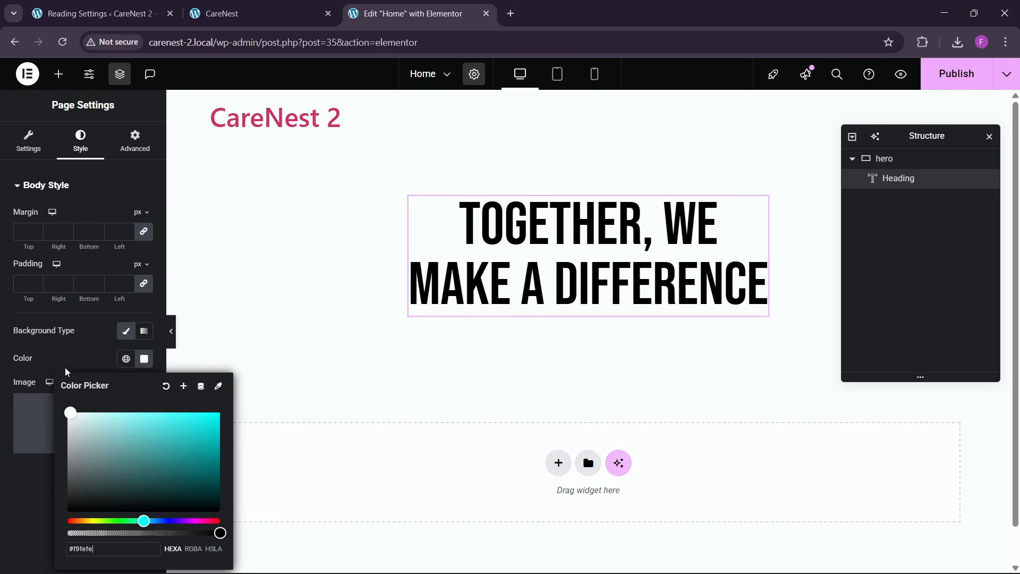
click(64, 369)
click(970, 79)
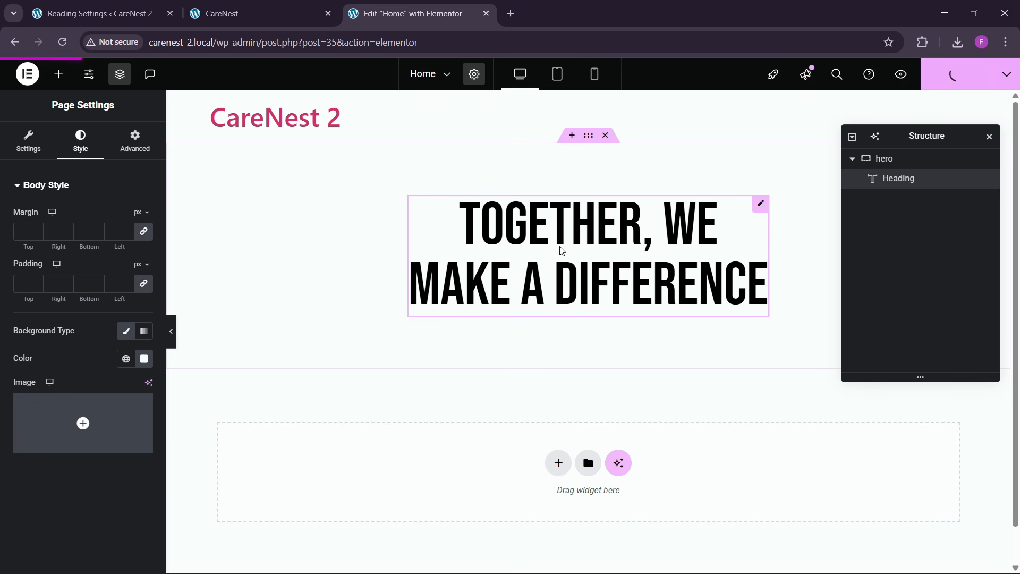
- Review the reference hero section and add a Text Editor widget below the heading in the hero container
click(235, 12)
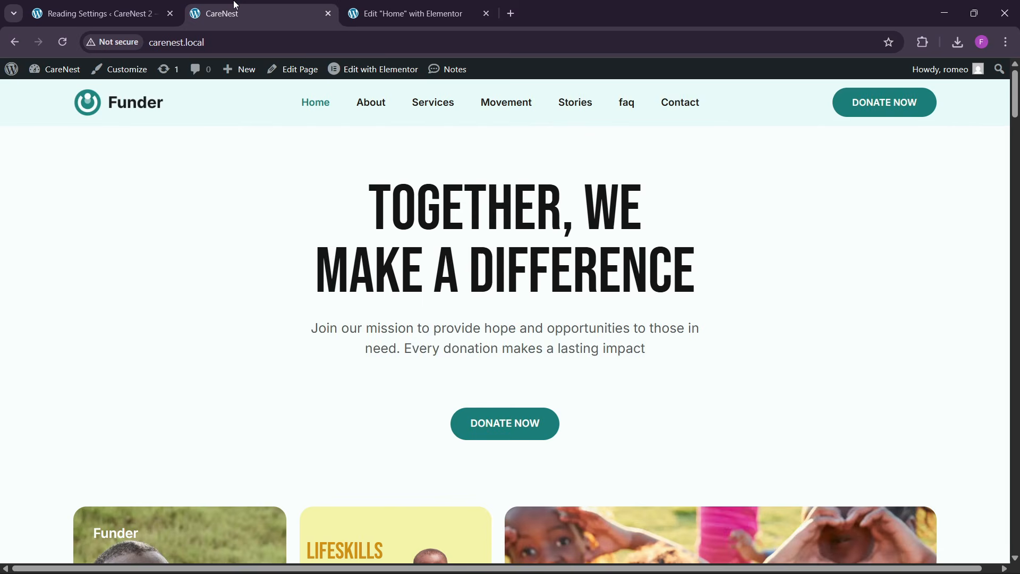
scroll(396, 369, down, 10)
scroll(505, 419, down, 8)
scroll(412, 367, up, 15)
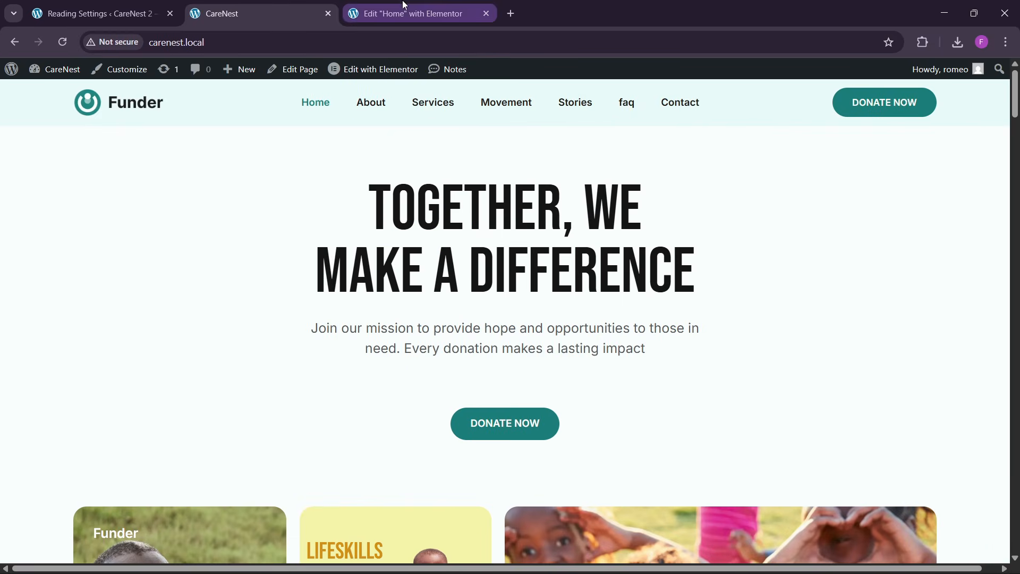
click(411, 13)
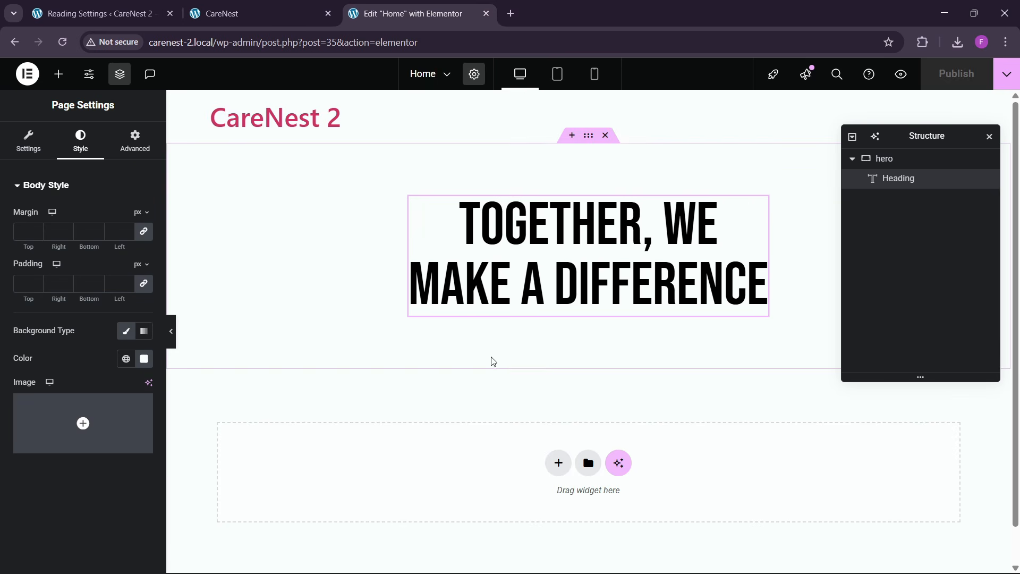
click(58, 73)
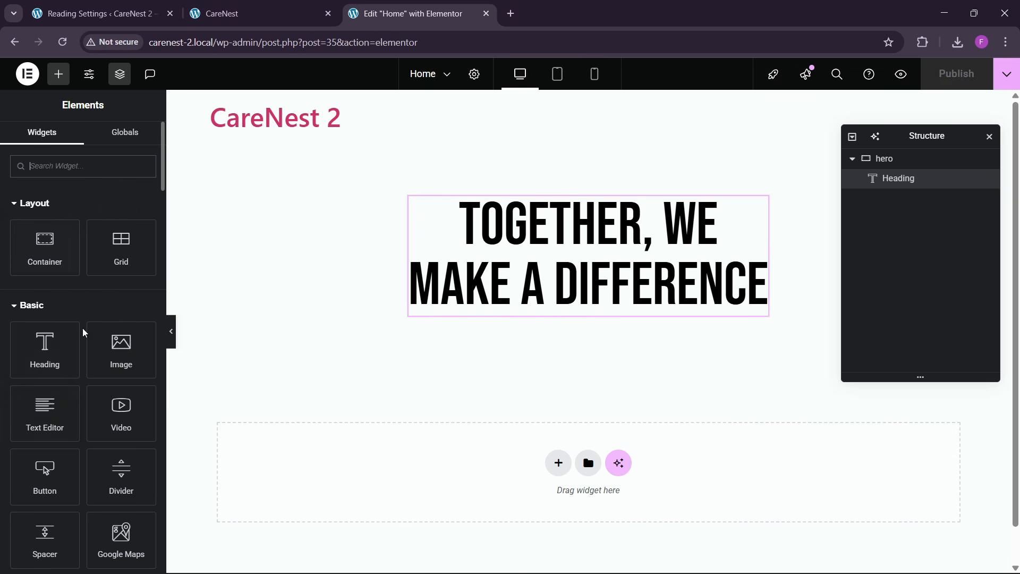
drag(54, 404, 507, 319)
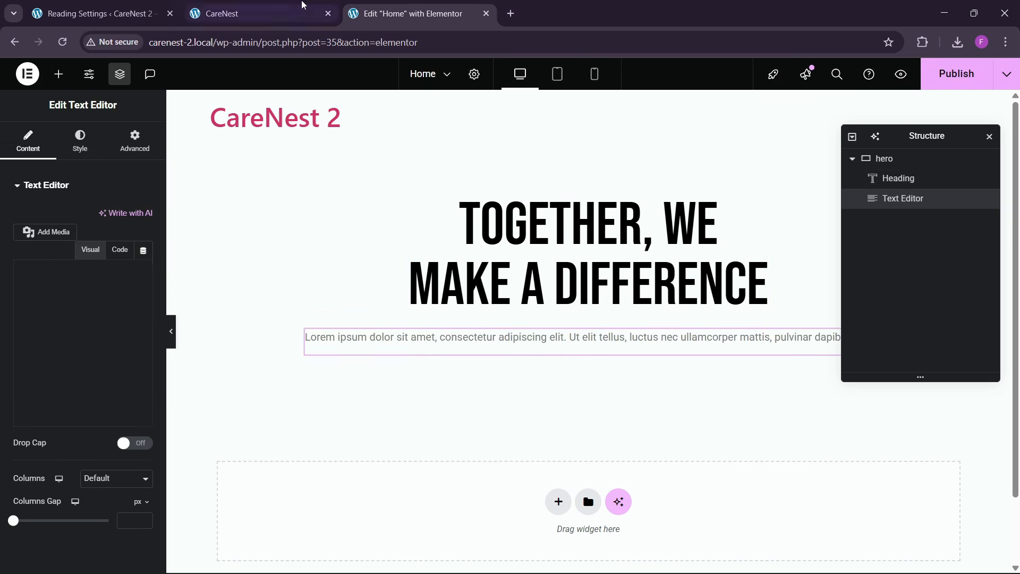
- Copy the hero description from the reference CareNest page and replace the Text Editor's placeholder text with it
click(303, 11)
drag(313, 333, 669, 364)
key(ctrl+c)
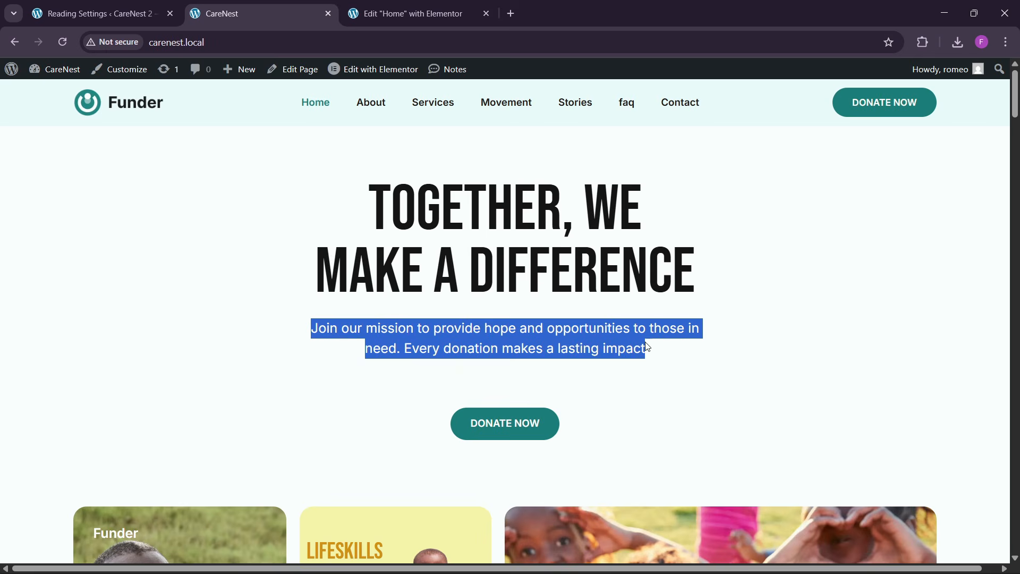
click(407, 13)
click(120, 250)
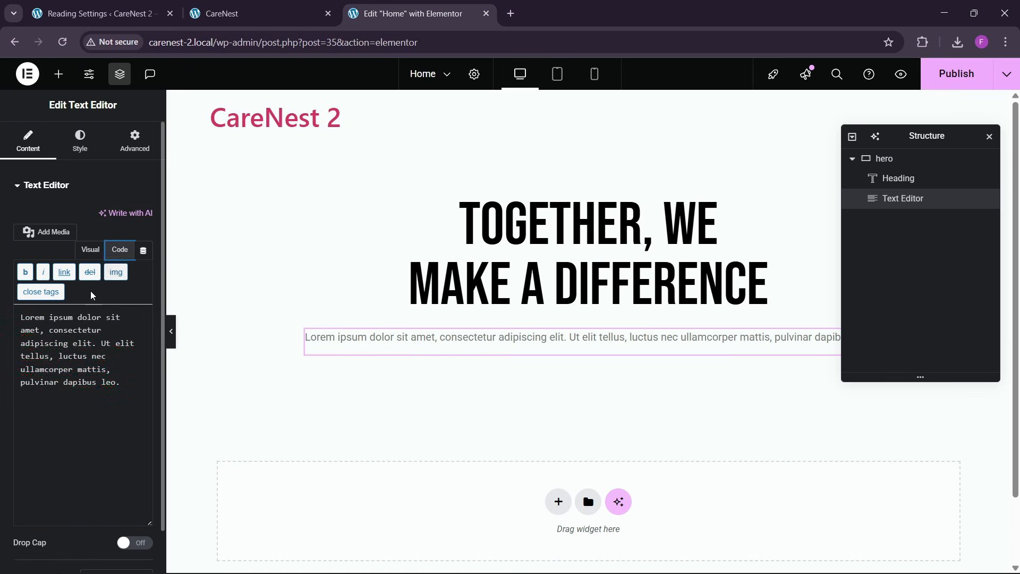
click(77, 321)
key(ctrl+a)
key(ctrl+v)
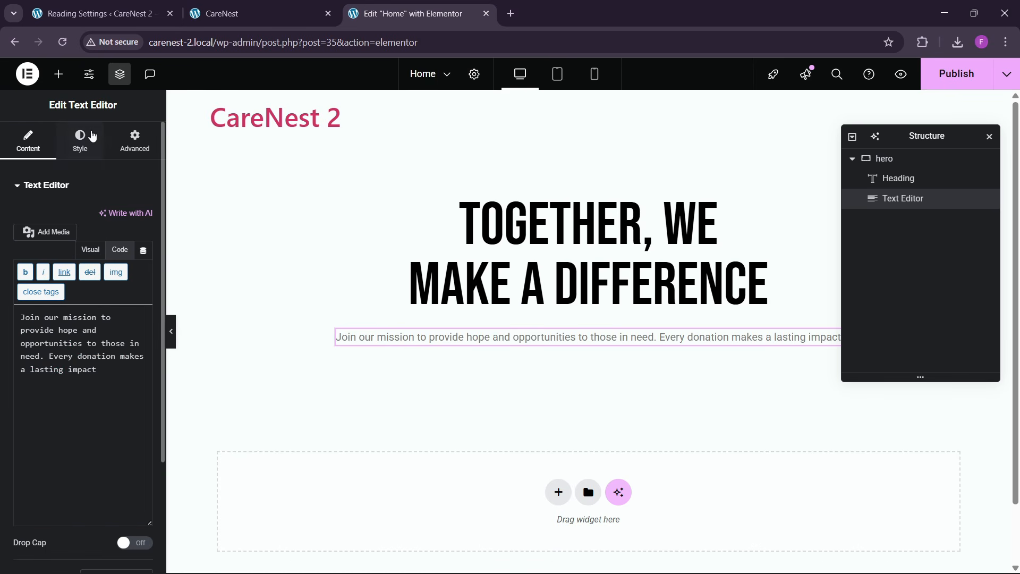
- Give the hero description a custom width of 47%
click(93, 136)
click(134, 139)
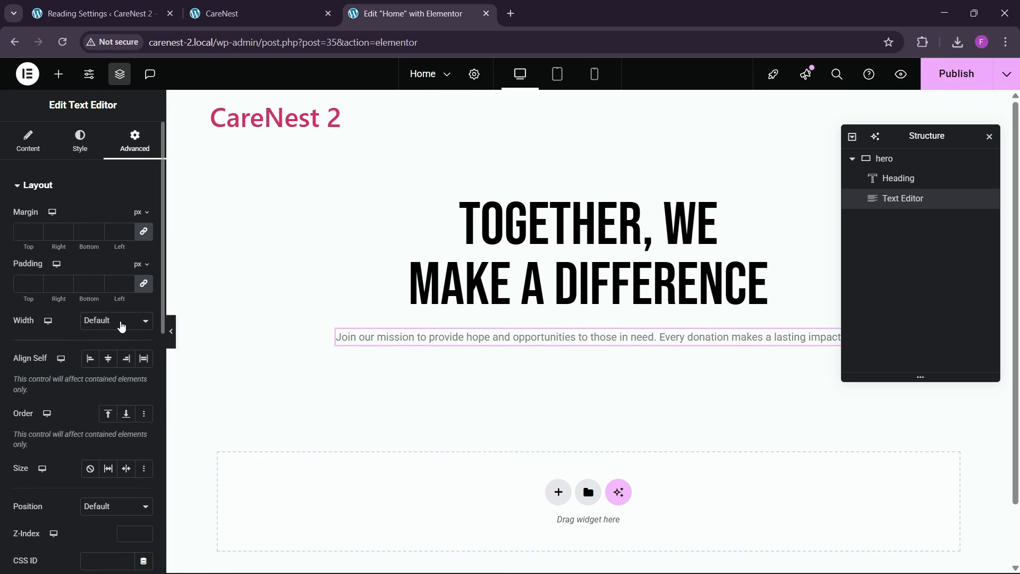
click(122, 326)
click(103, 387)
drag(15, 370, 60, 378)
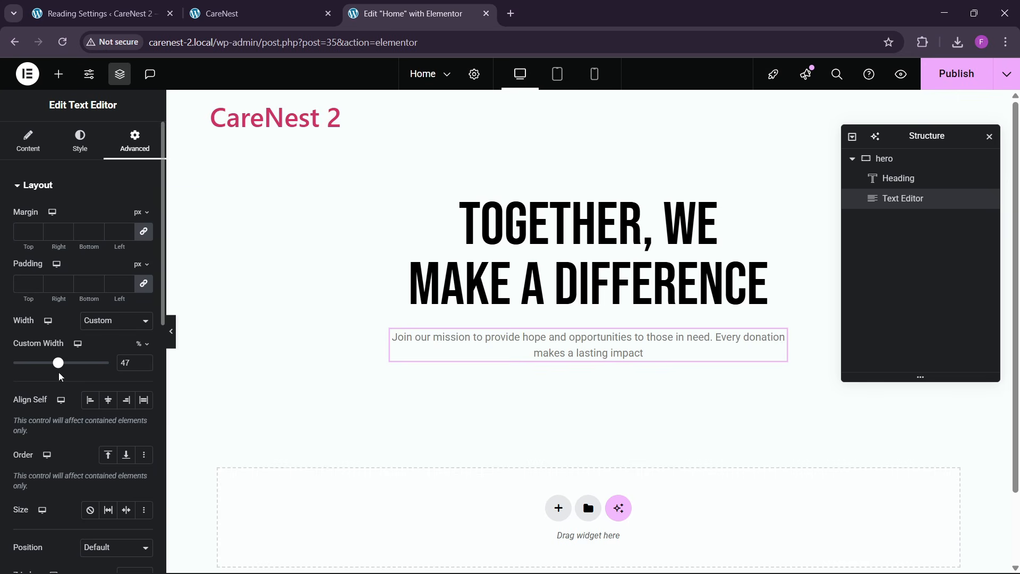
- Set the hero description's font size to 20 px and compare it with the reference page
click(236, 13)
click(401, 6)
click(80, 140)
click(143, 255)
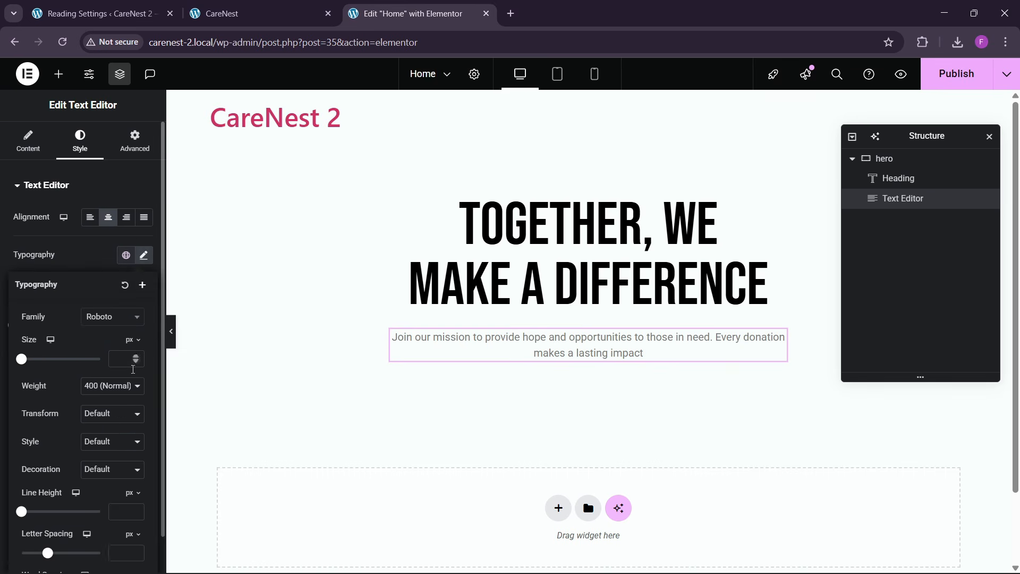
click(137, 357)
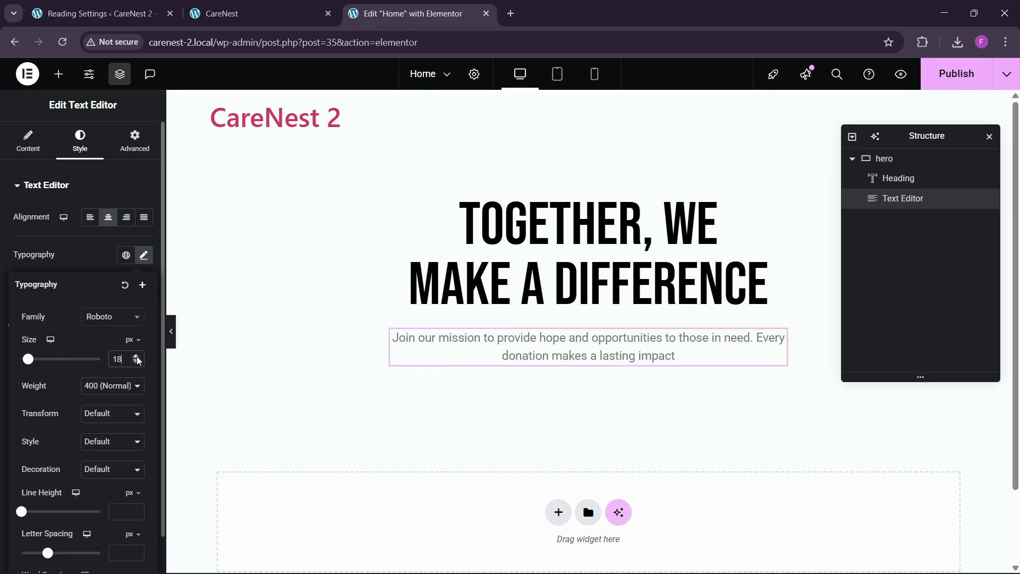
click(136, 357)
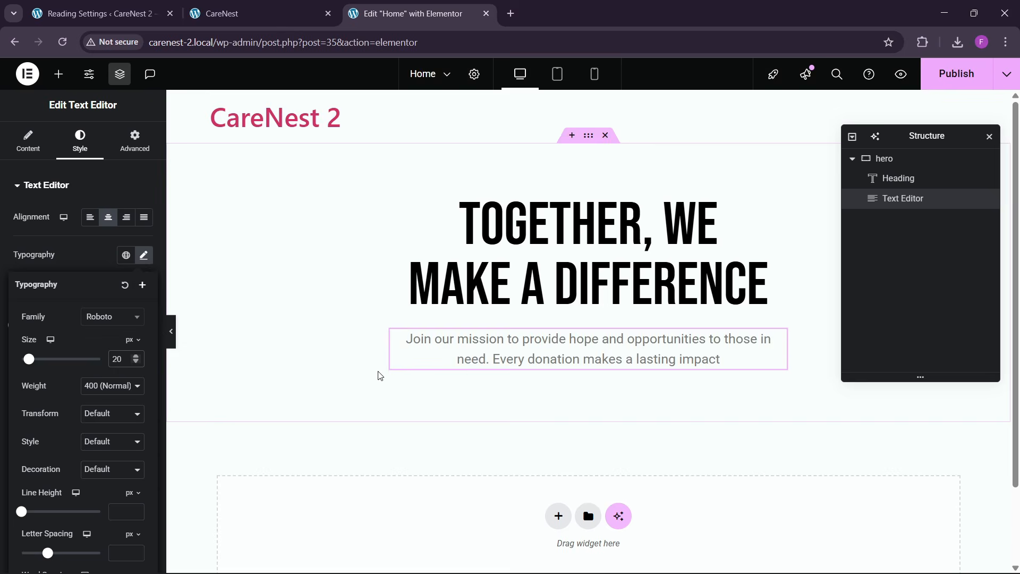
click(222, 13)
click(409, 13)
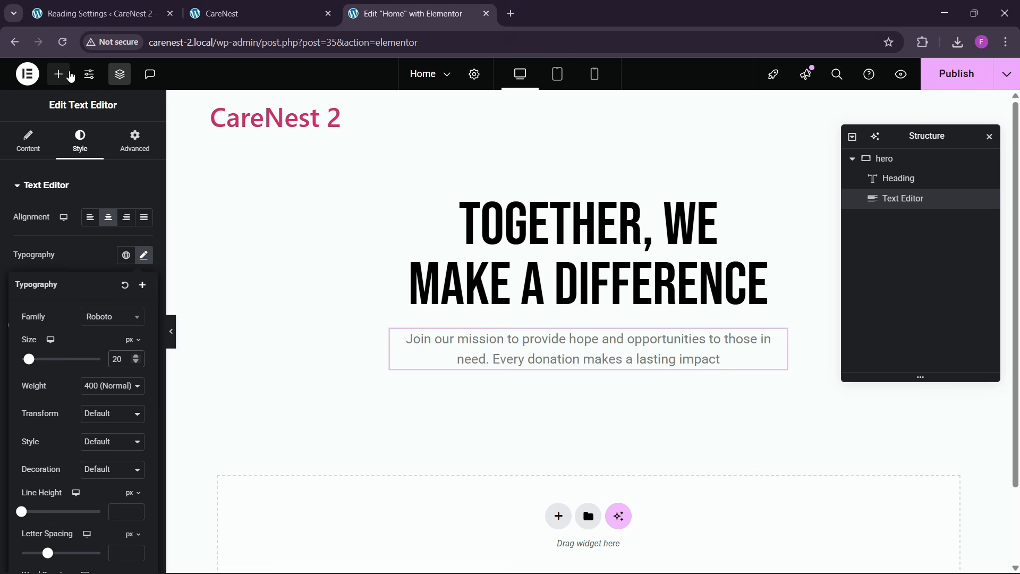
- Add a Button widget below the hero description and set its text to "DONATE NOW"
click(58, 74)
drag(46, 409, 595, 366)
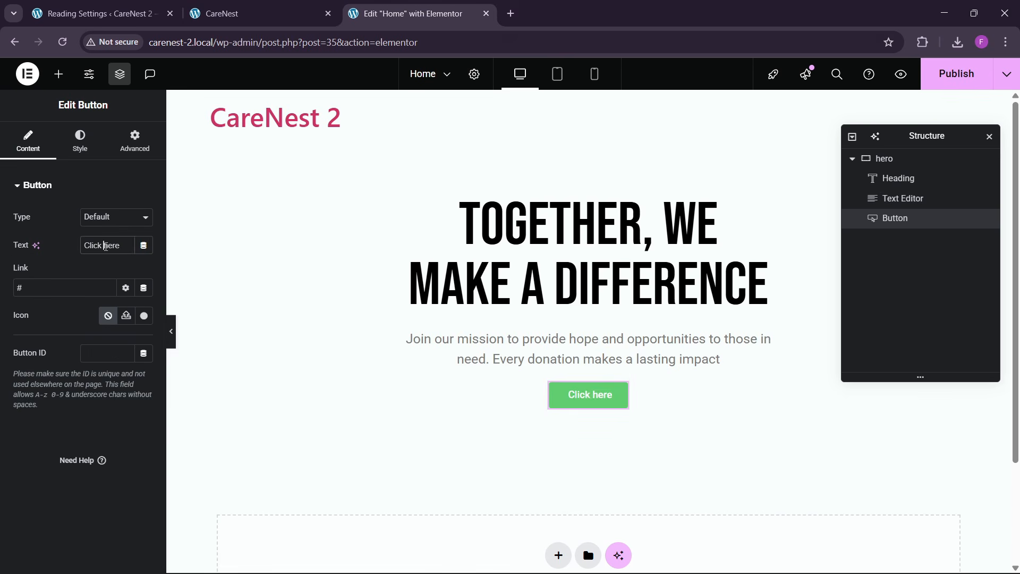
key(BackSpace)
text(DON)
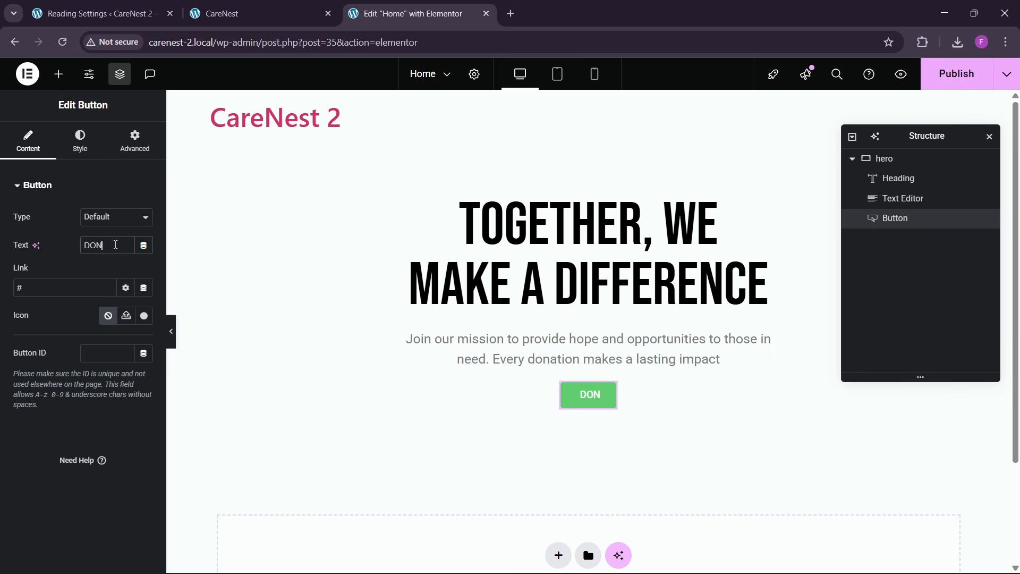
text(ATE NOW)
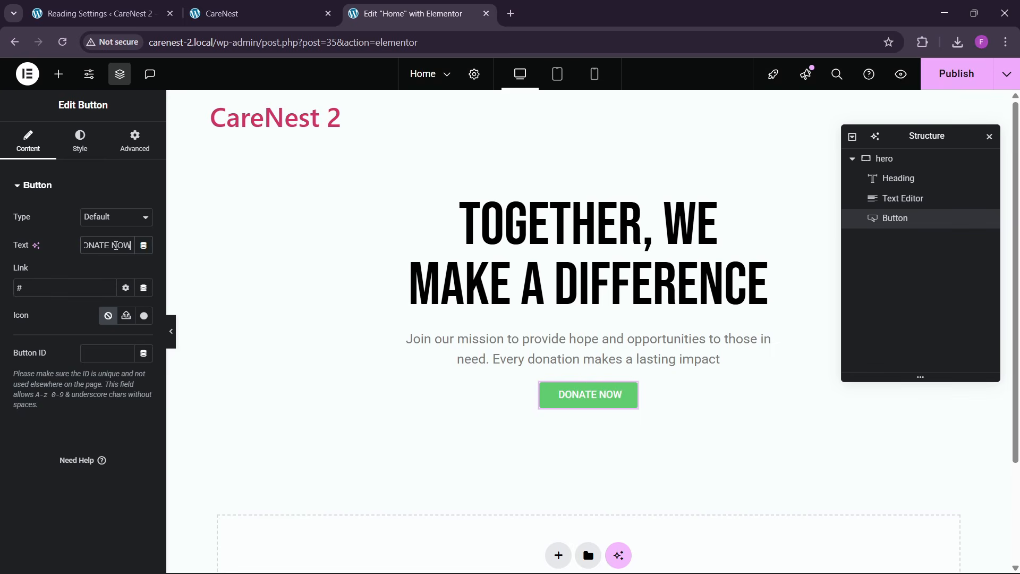
- Sample the hero DONATE NOW button's teal color on the reference CareNest page with the color picker extension
click(239, 14)
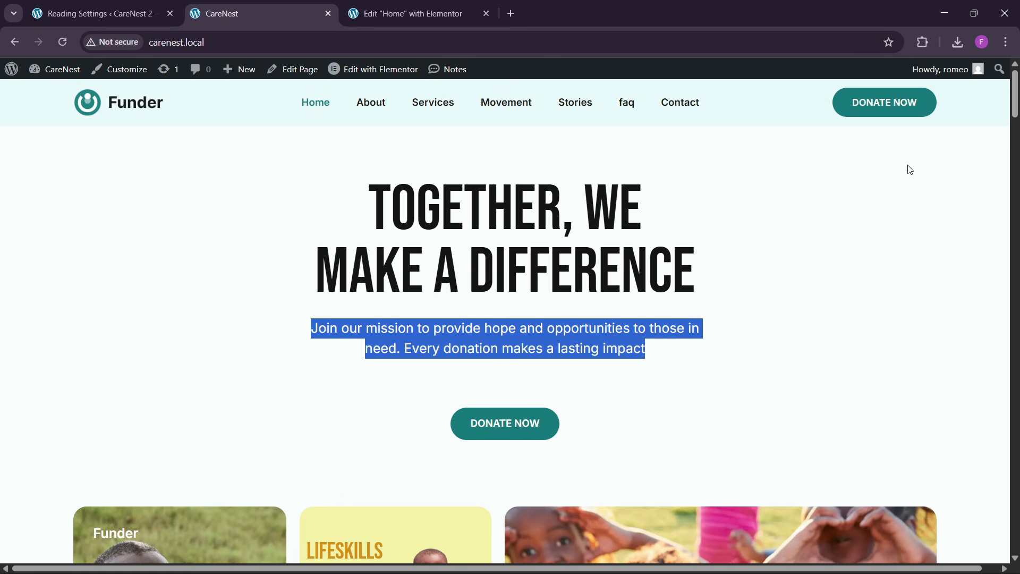
click(922, 42)
click(798, 144)
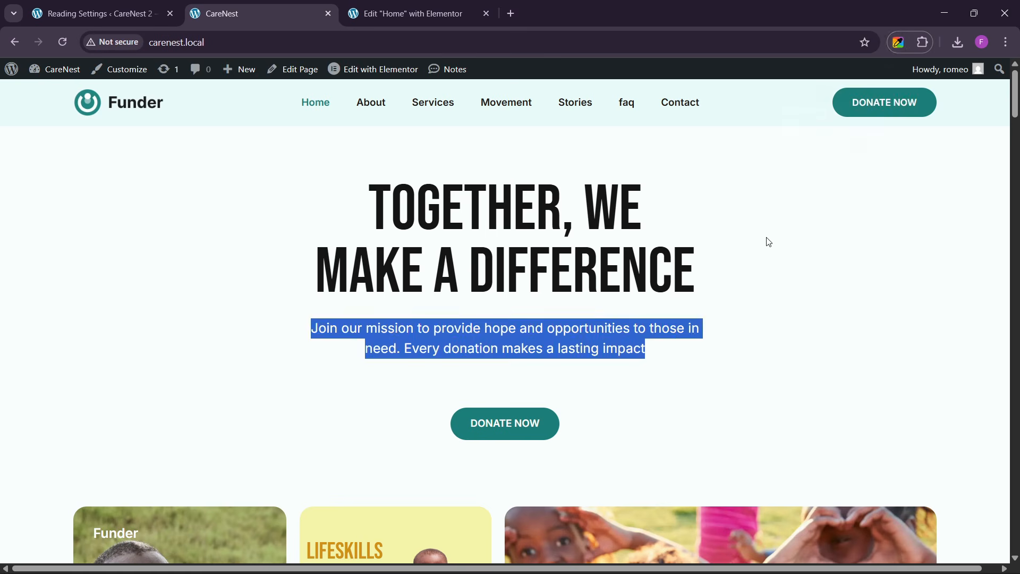
click(810, 210)
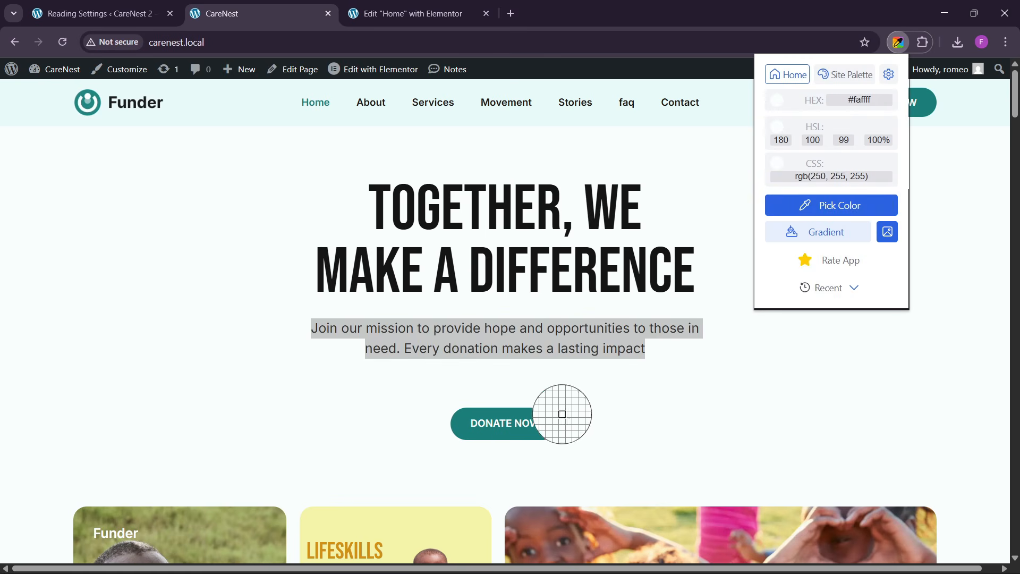
click(542, 425)
- Apply the sampled teal as the background color of the new DONATE NOW button in Elementor
click(419, 16)
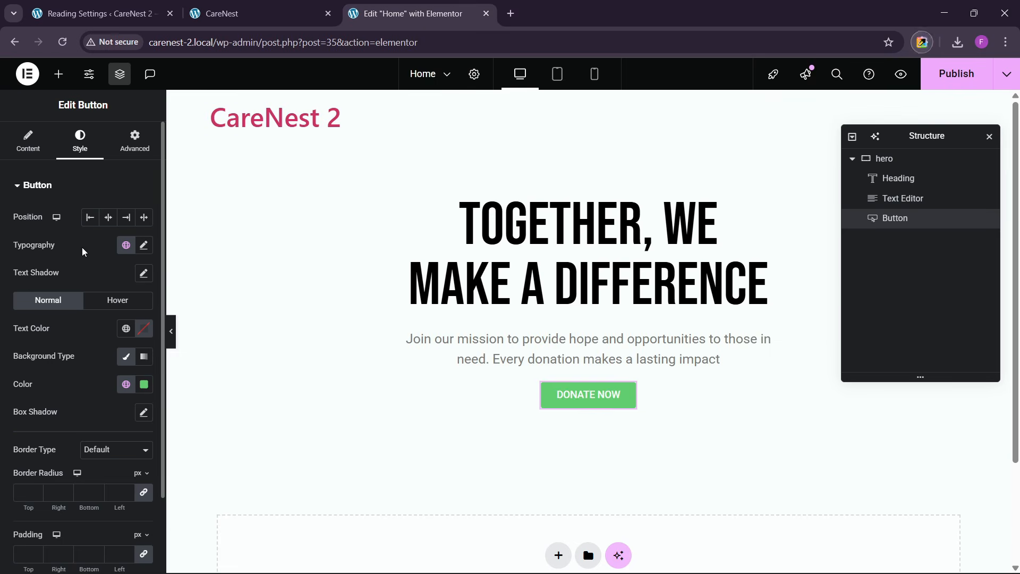
click(142, 385)
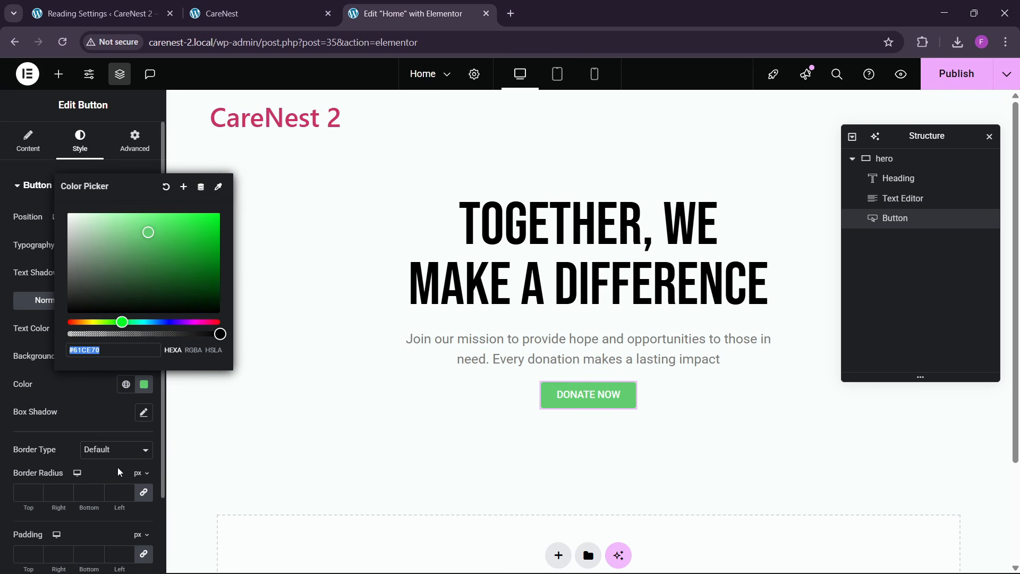
key(ctrl+v)
click(90, 386)
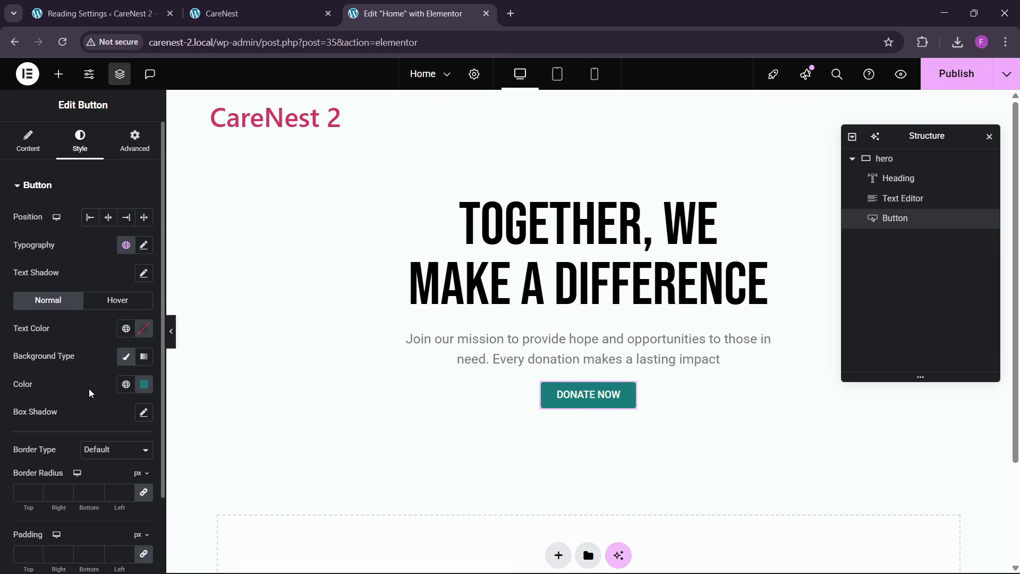
scroll(35, 468, down, 2)
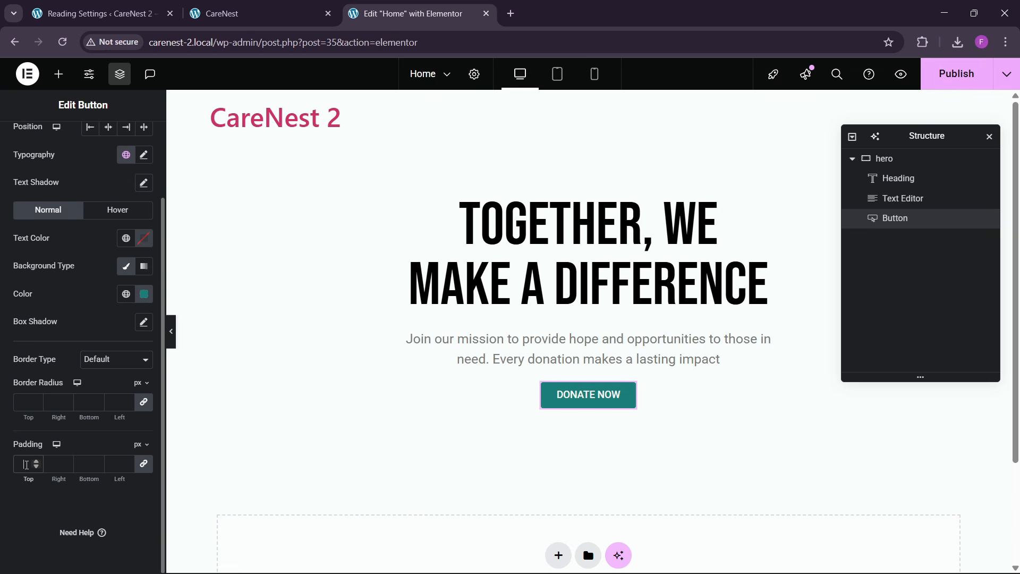
text(100)
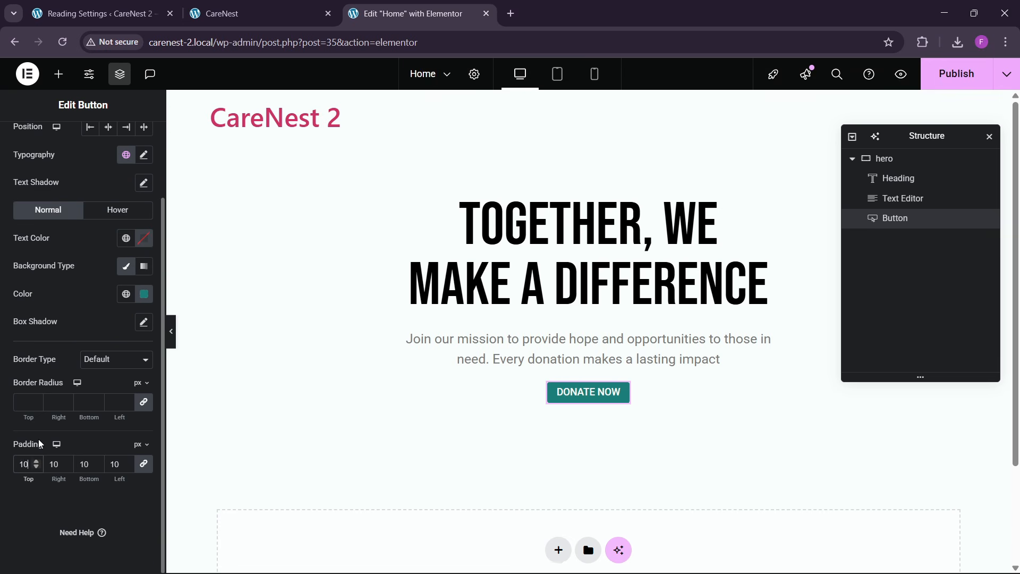
key(BackSpace)
key(BackSpace)
key(BackSpace)
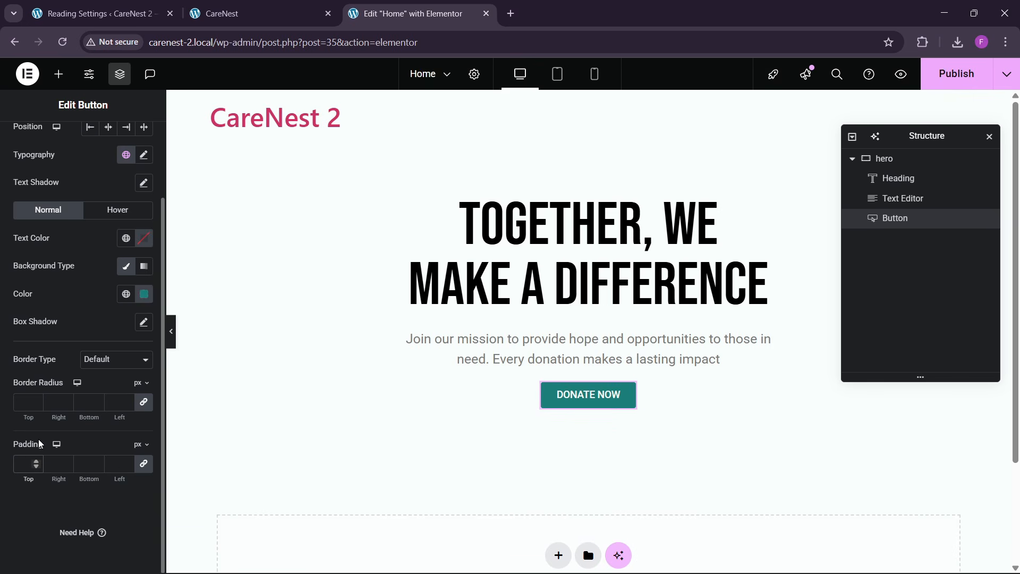
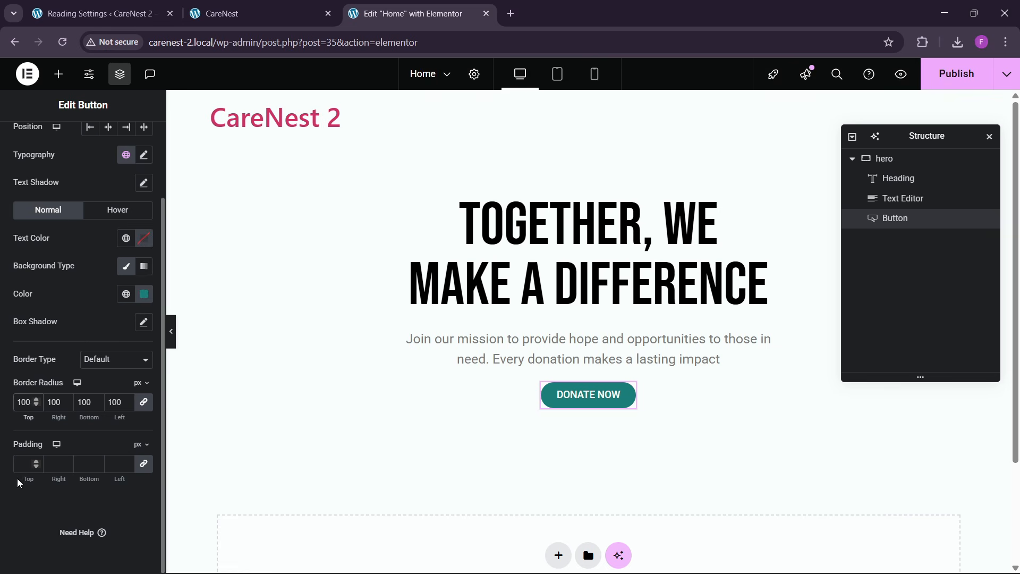
- Set the DONATE NOW button's padding to 18 px top and bottom and 30 px right and left
text(15)
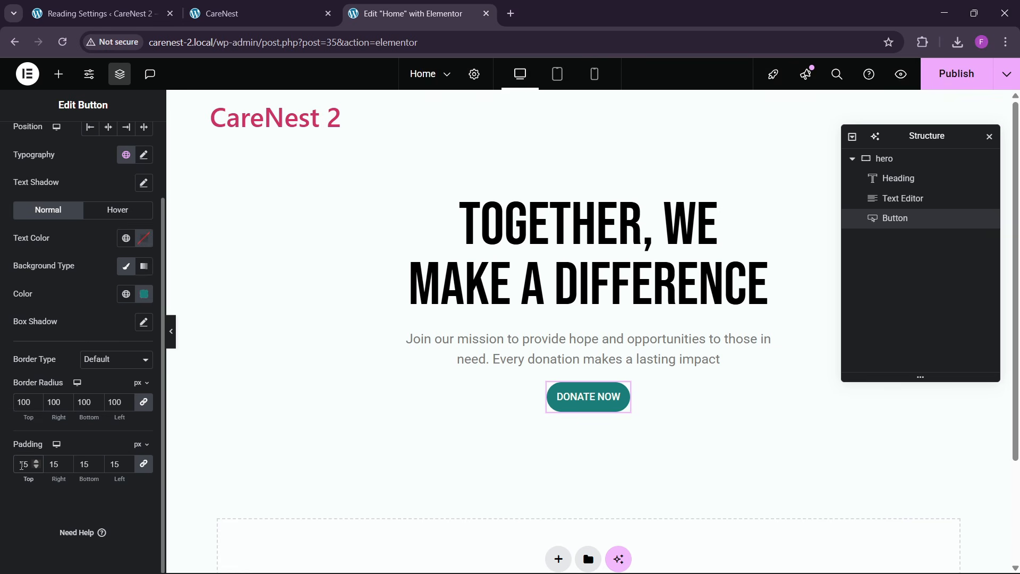
key(BackSpace)
key(BackSpace)
text(18)
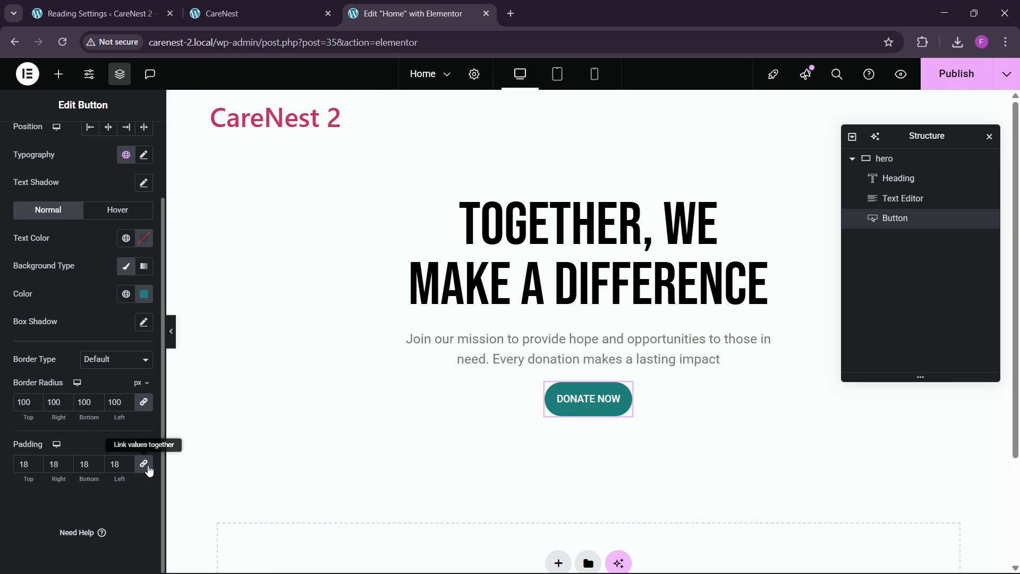
click(146, 465)
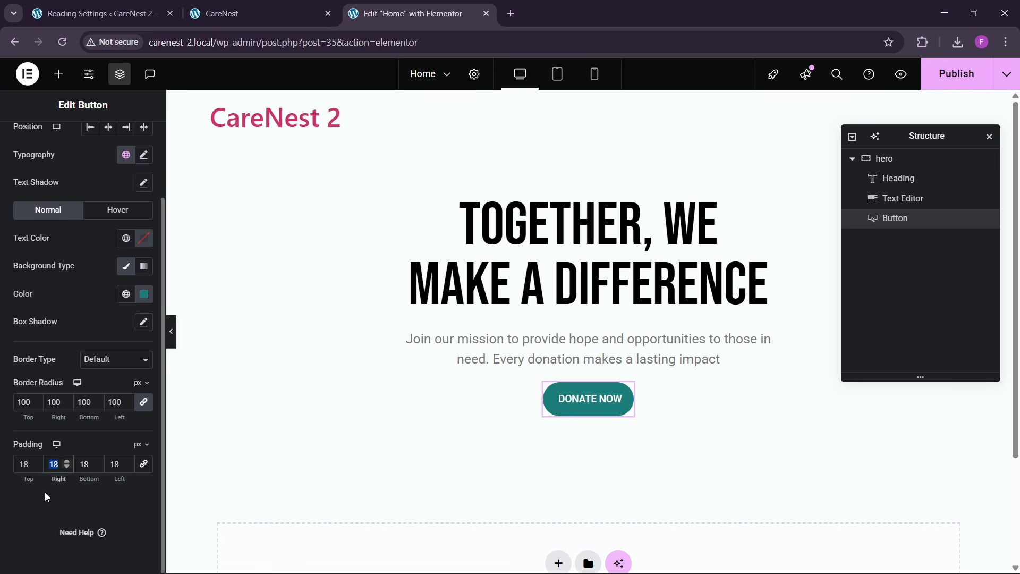
text(30)
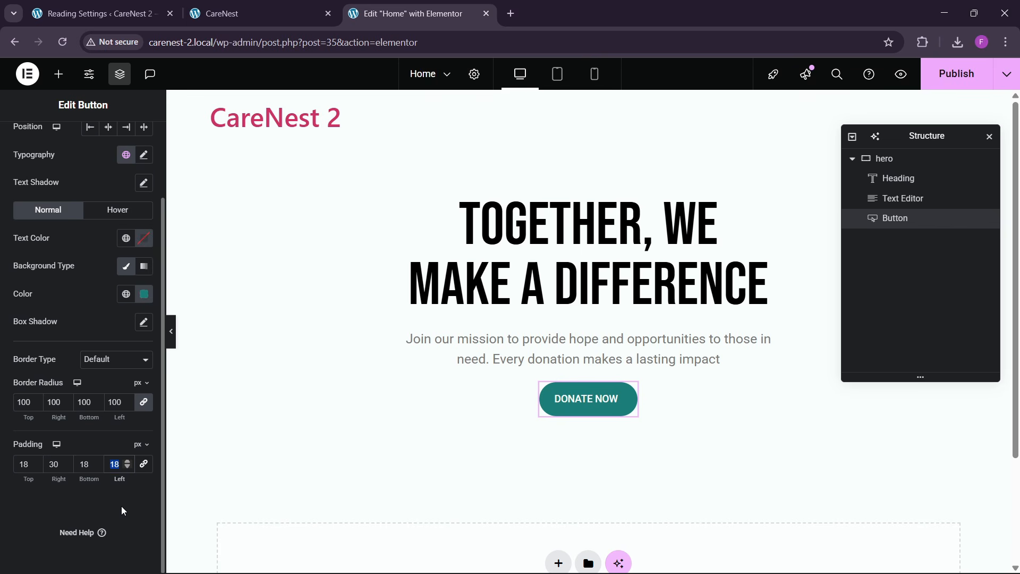
text(30)
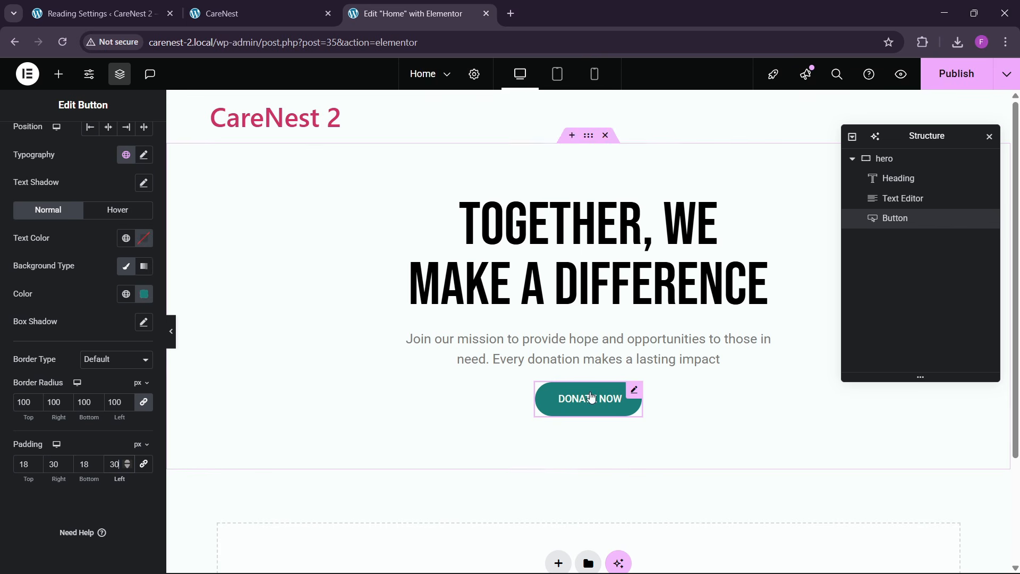
- Check the button's hover look on the reference page and set the new button's hover background color to black
click(118, 211)
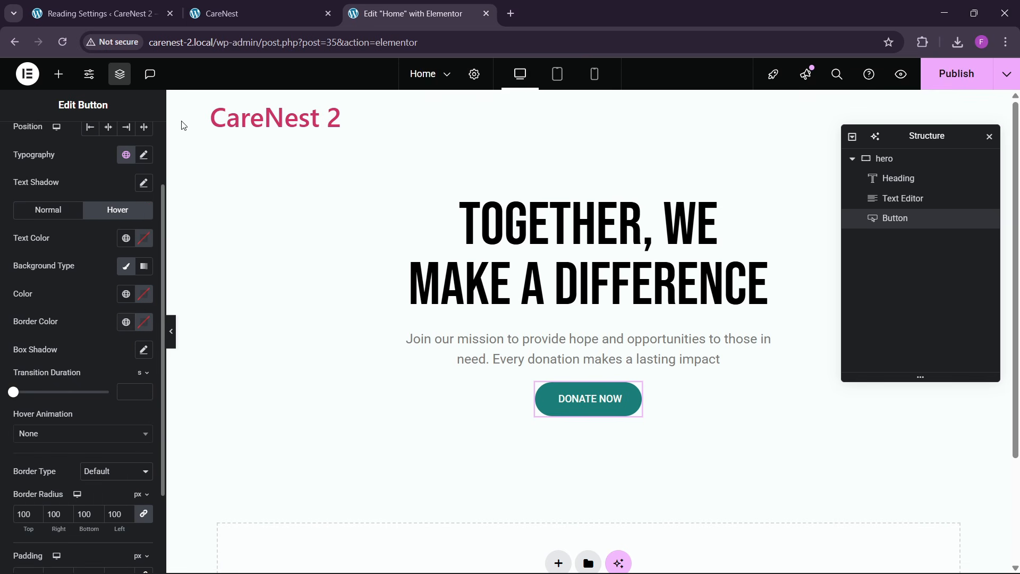
click(94, 13)
click(242, 14)
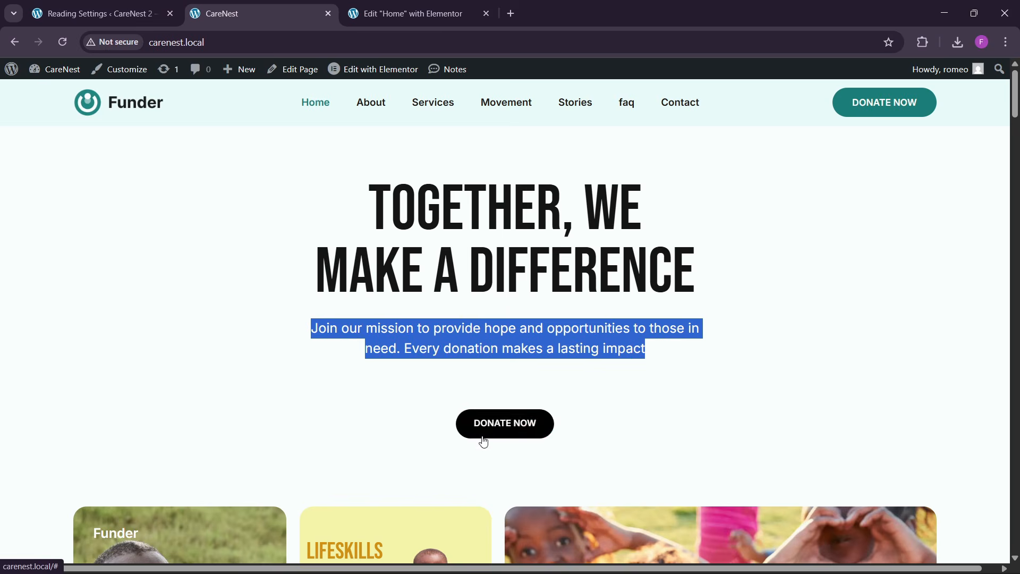
click(406, 13)
click(143, 294)
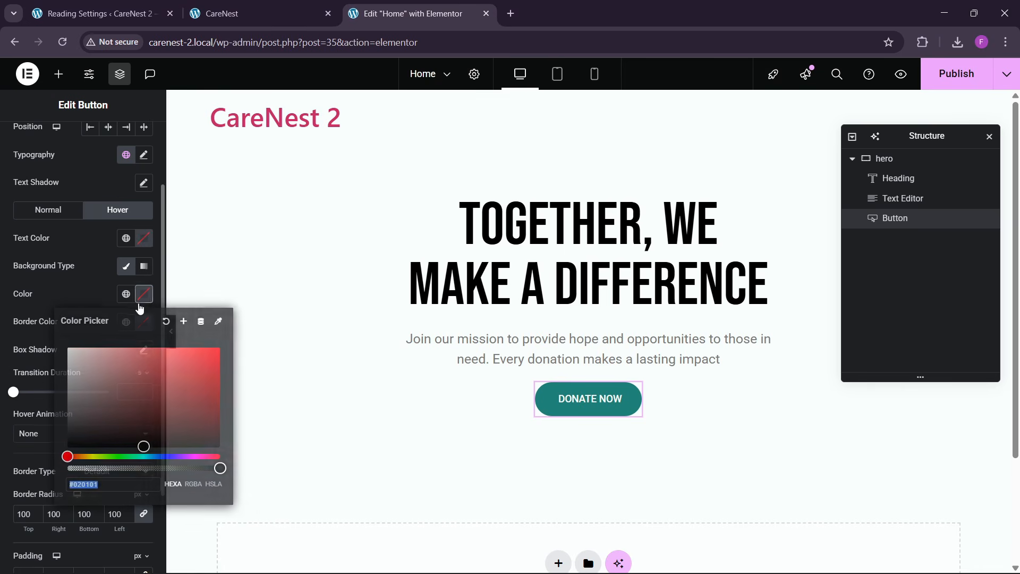
drag(144, 410, 67, 447)
click(131, 250)
- Set the DONATE NOW button's hover text color to white and its hover animation to Shrink
click(142, 240)
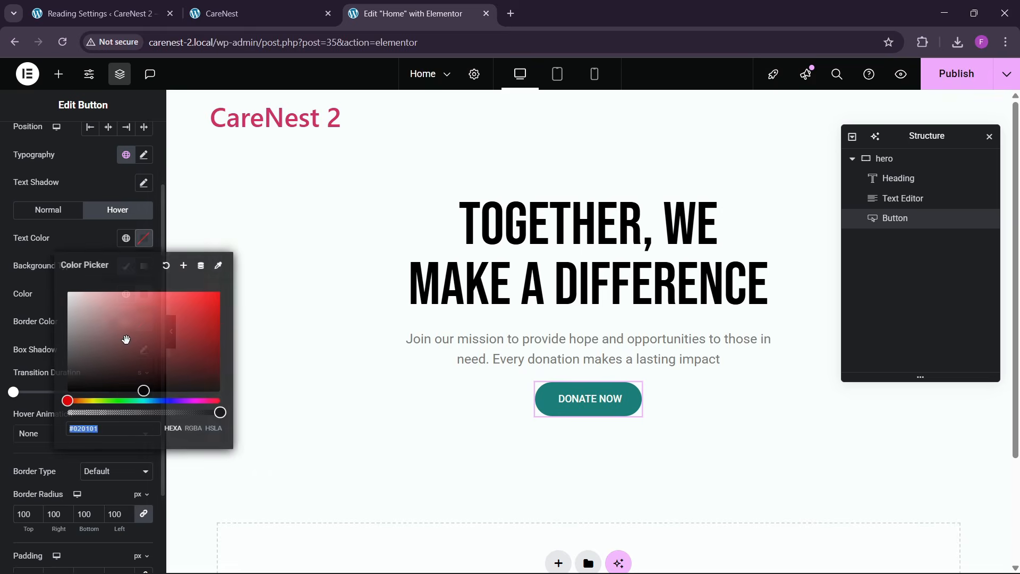
drag(126, 339, 65, 286)
click(84, 241)
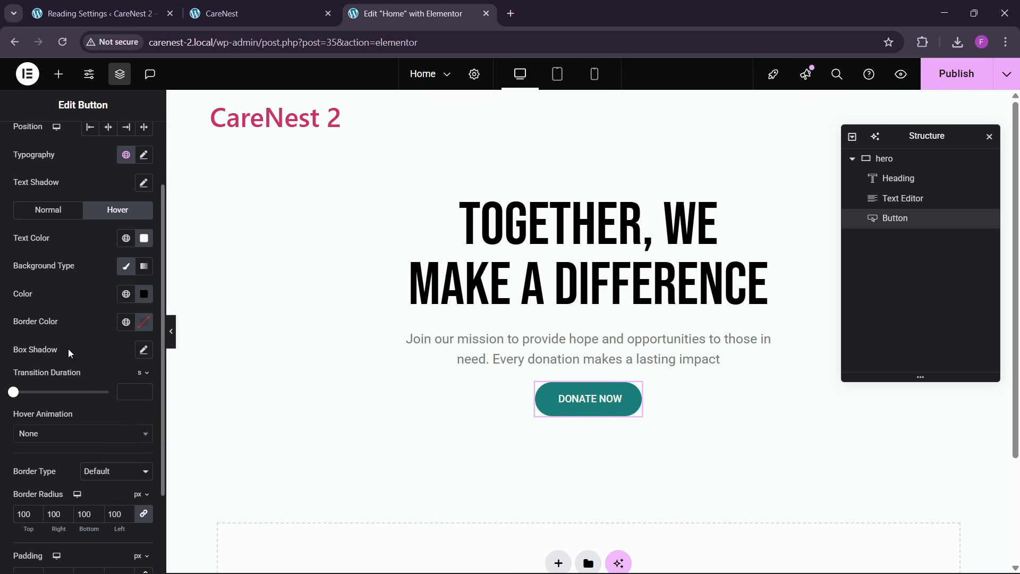
scroll(68, 348, down, 1)
click(55, 368)
click(39, 420)
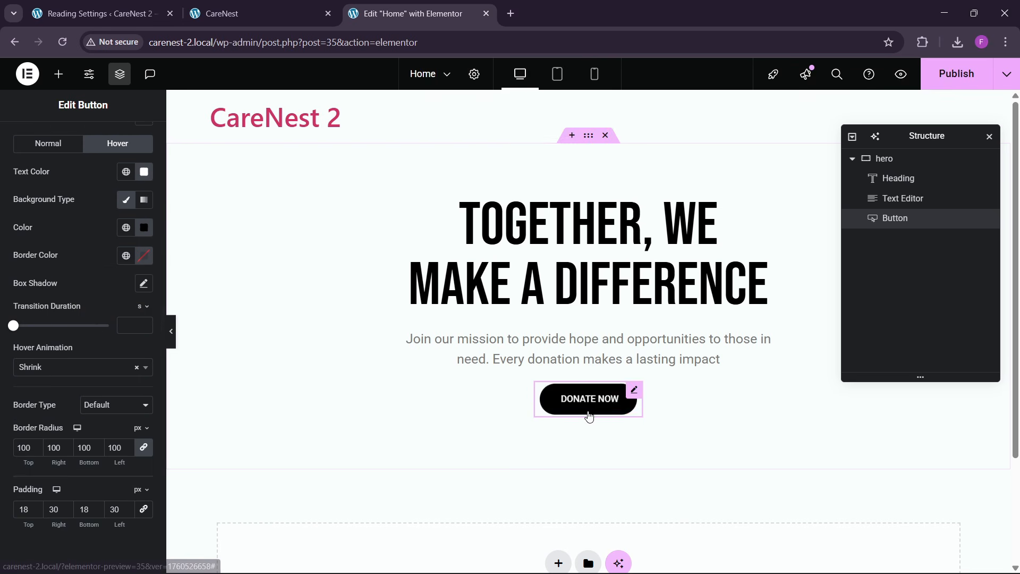
- Give the DONATE NOW button a top margin of 40 px and publish the page
click(123, 150)
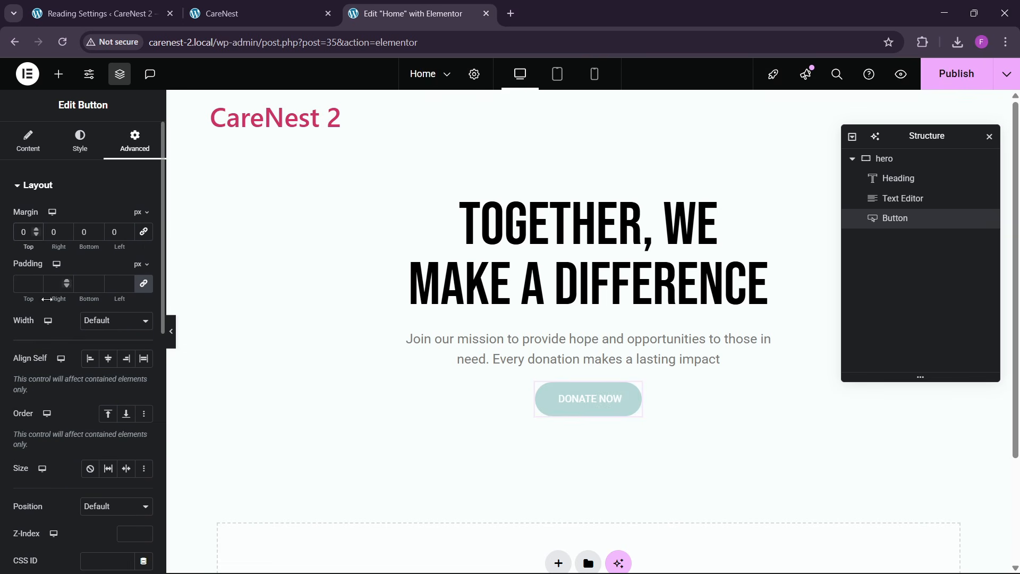
text(4)
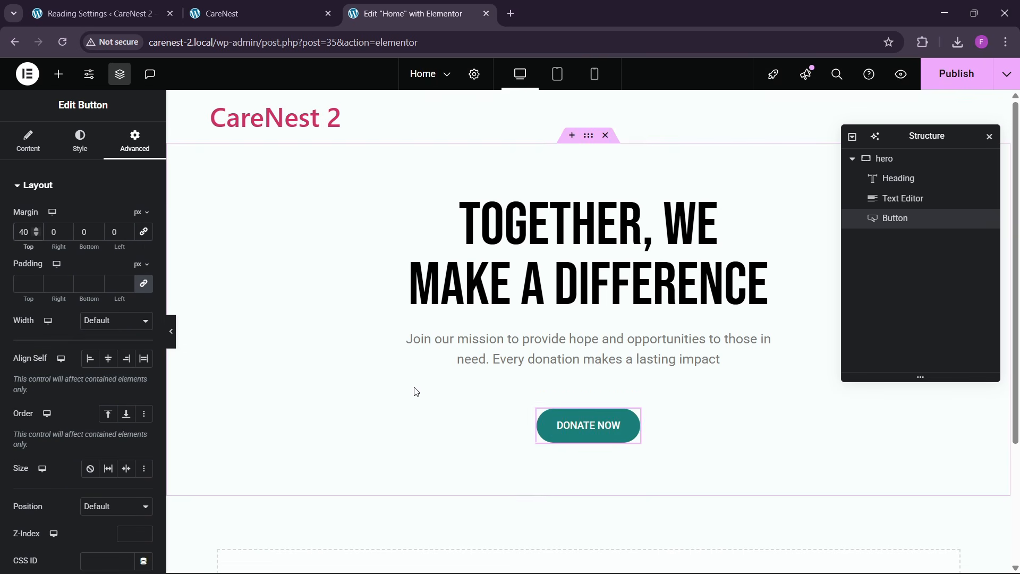
click(966, 73)
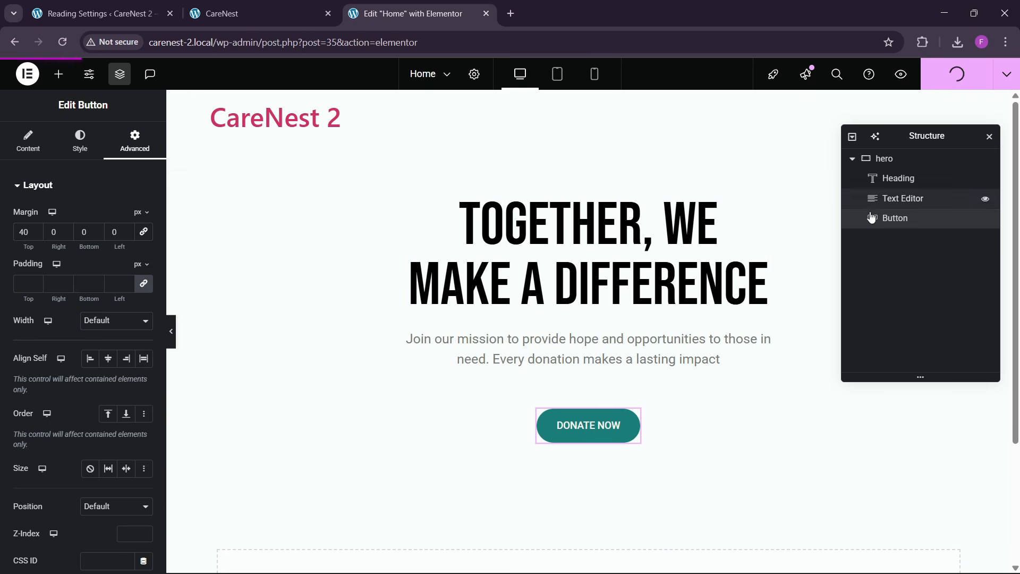
- View the published CareNest 2 page and examine the section below the hero on the reference page
click(1007, 74)
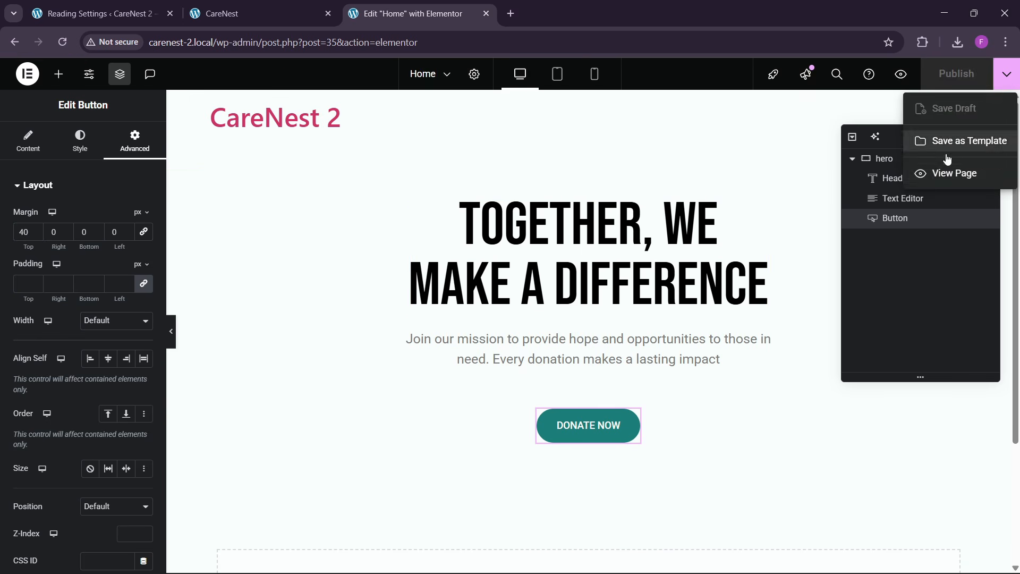
click(943, 174)
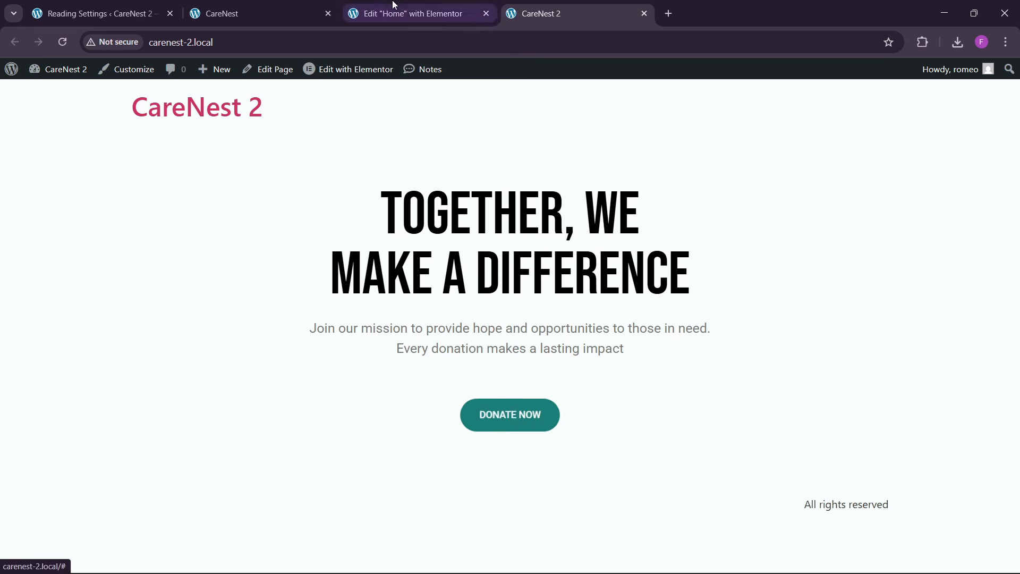
click(408, 14)
click(199, 6)
scroll(445, 399, down, 6)
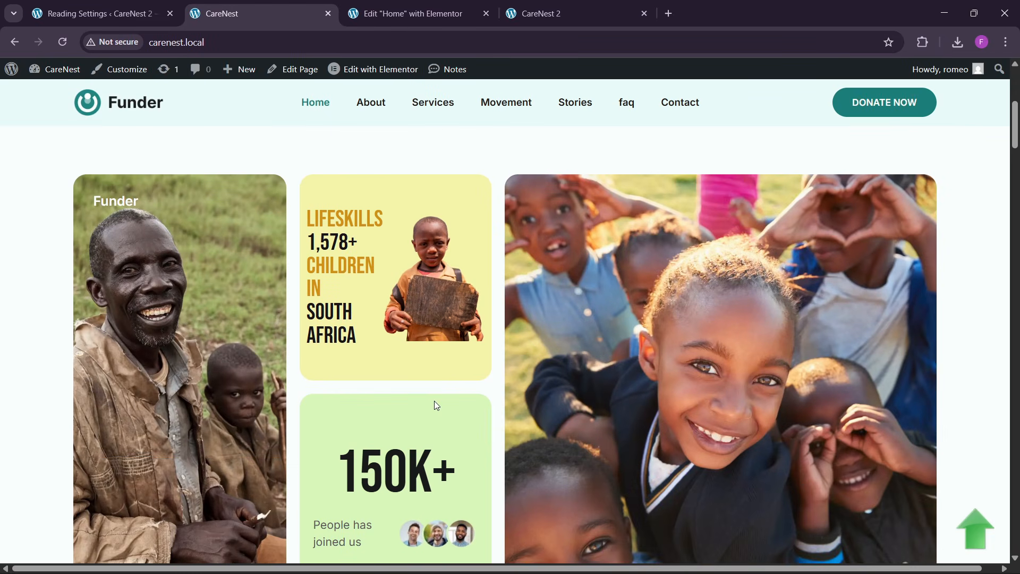
scroll(437, 406, up, 3)
- Back in the Elementor editor, add a container with two equal columns below the hero
click(414, 13)
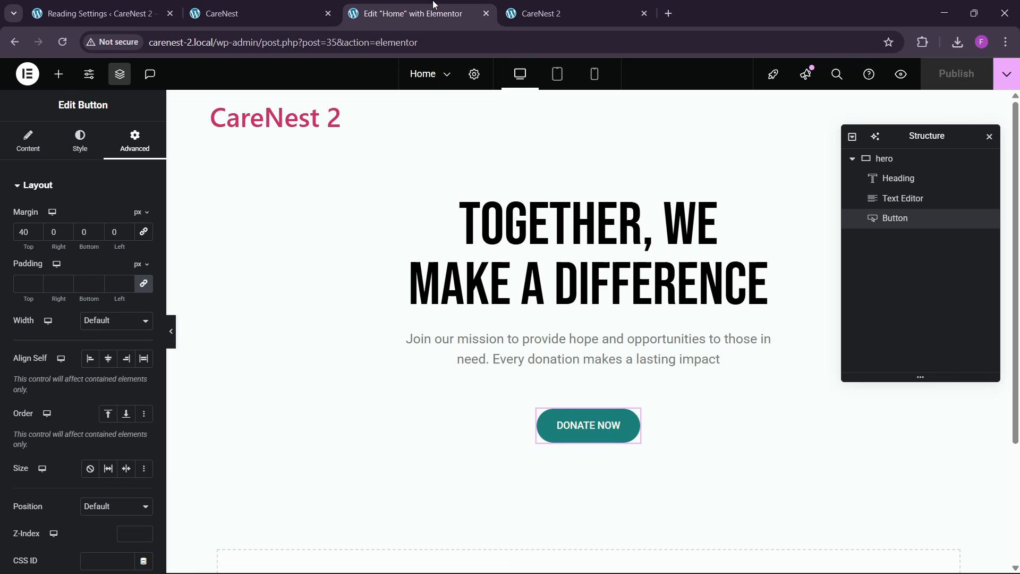
scroll(515, 371, down, 3)
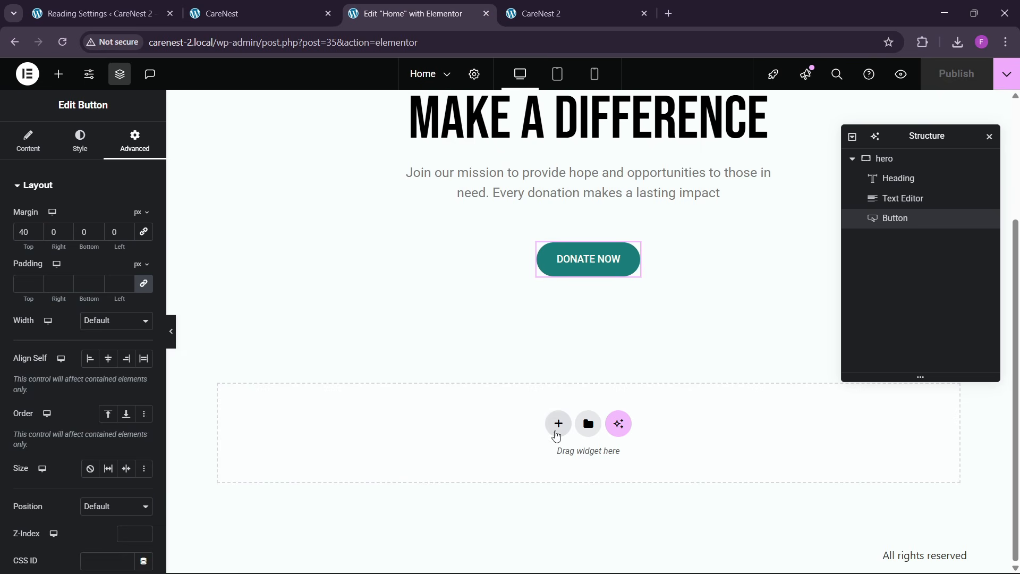
click(557, 425)
click(531, 466)
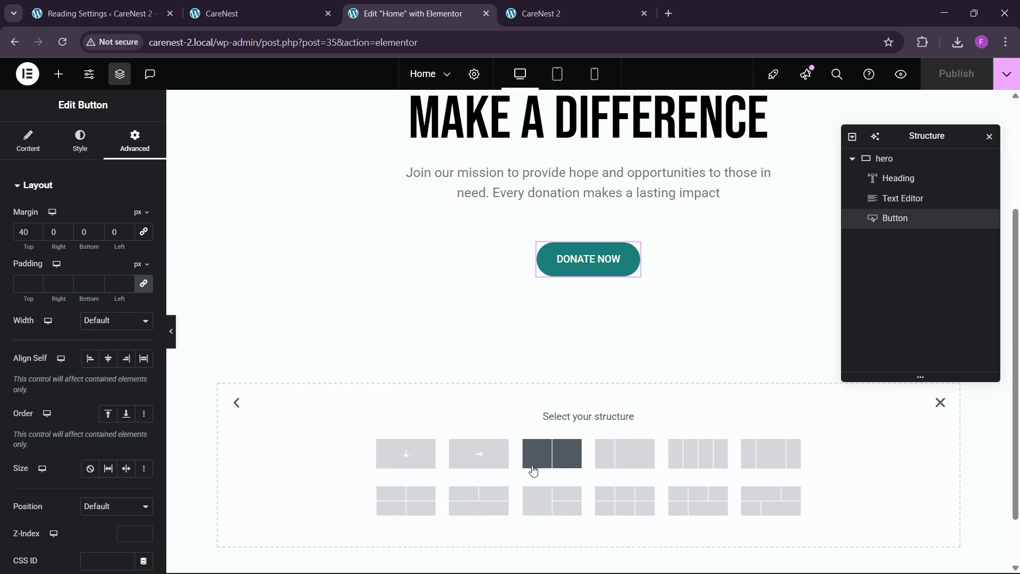
click(534, 471)
- Check the image card section on the reference page and rename the new two-column container "hero 2"
click(239, 13)
scroll(423, 339, down, 2)
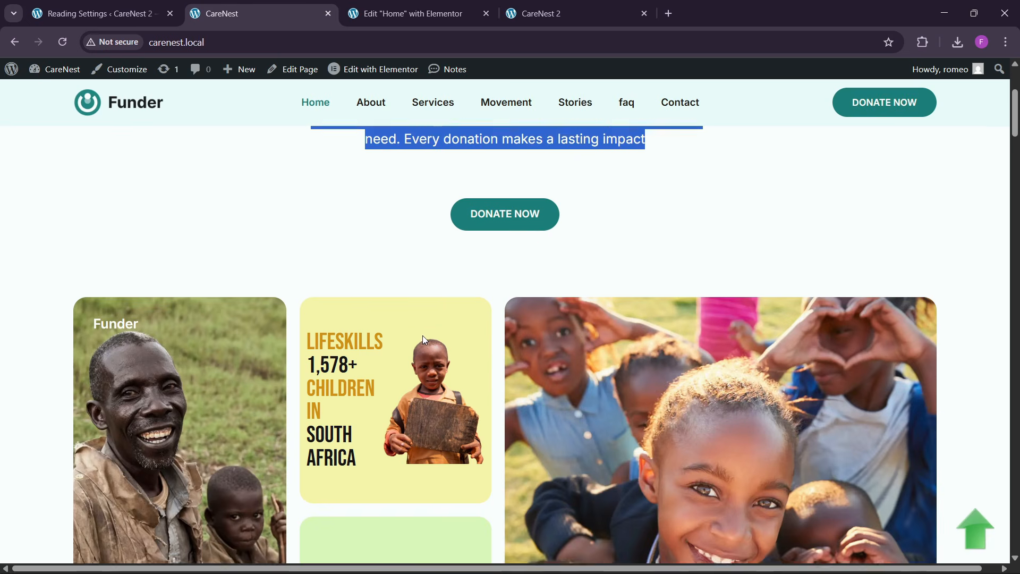
click(406, 13)
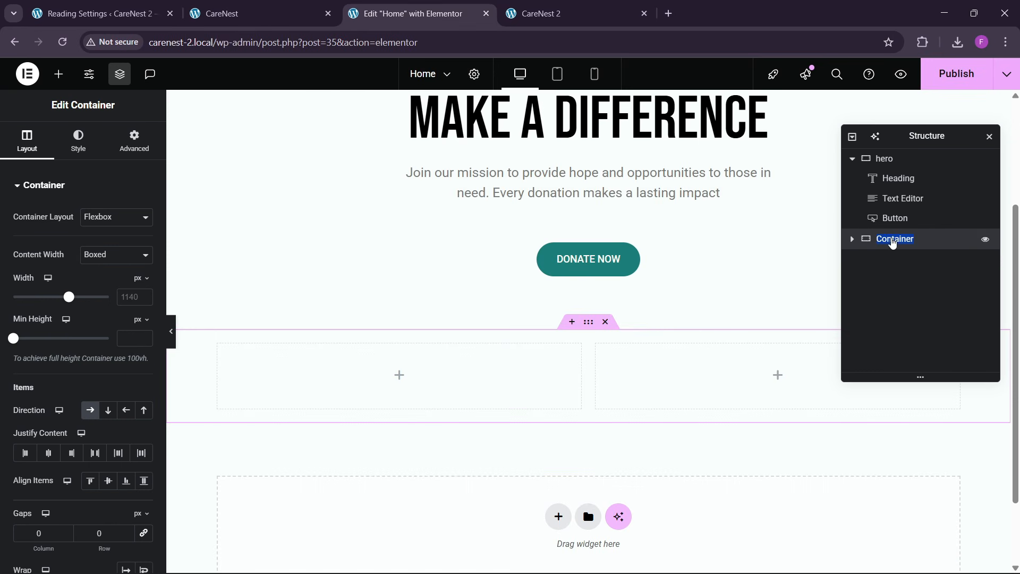
click(894, 241)
text(hero 2)
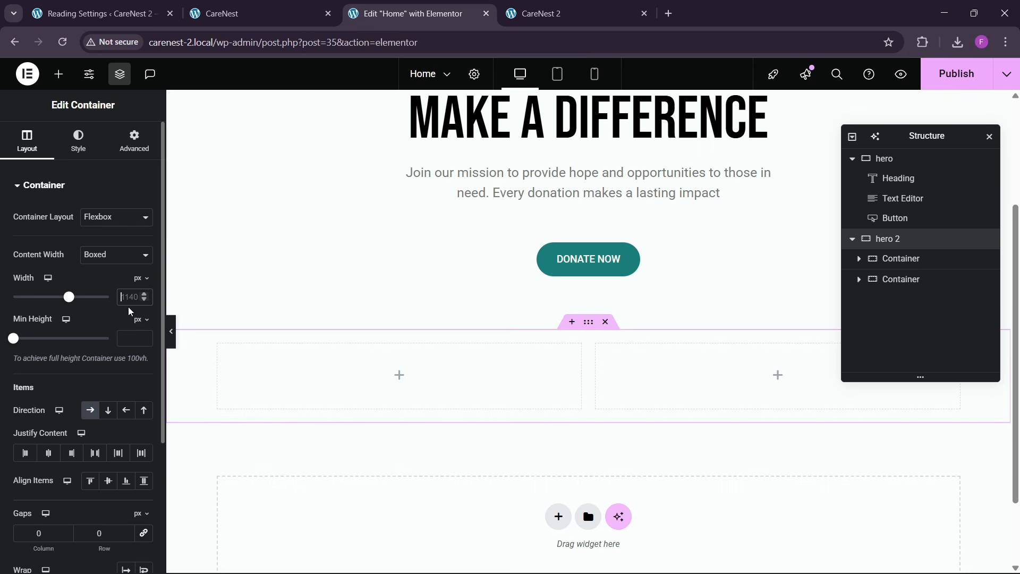
text(1300)
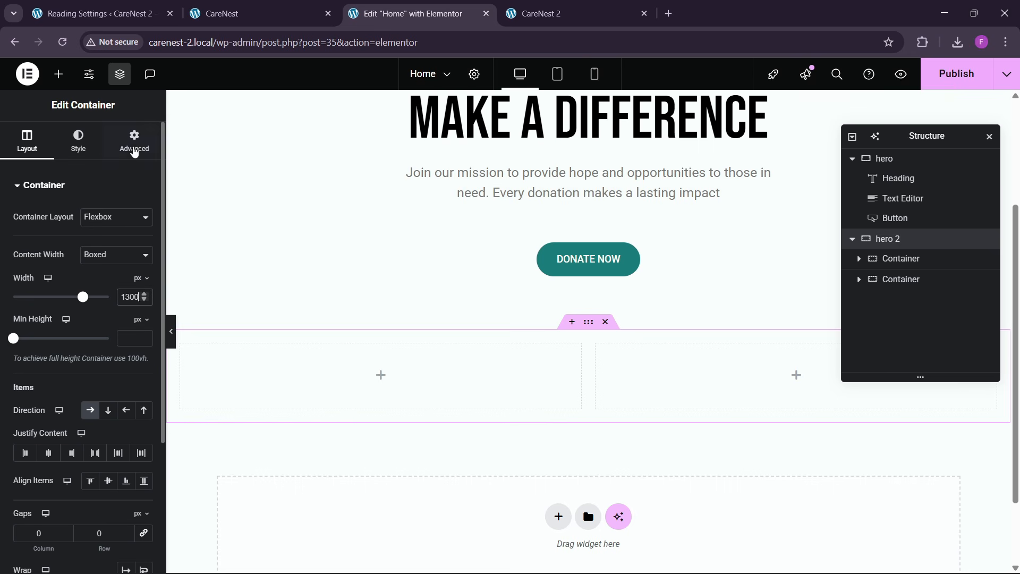
- Set the hero 2 container's width to 1300 px and the padding of it and both inner containers to 0
click(134, 152)
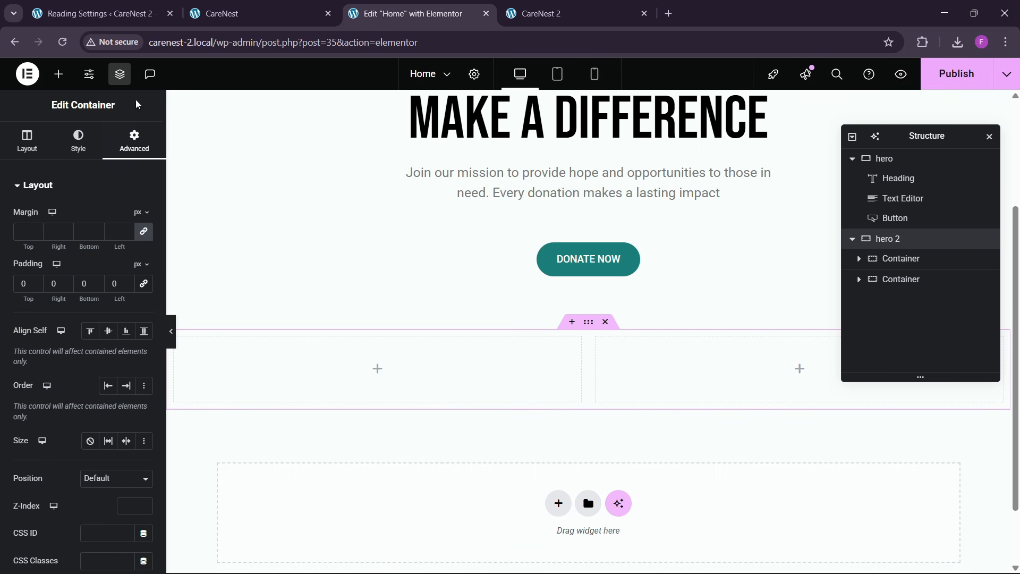
click(884, 259)
click(135, 142)
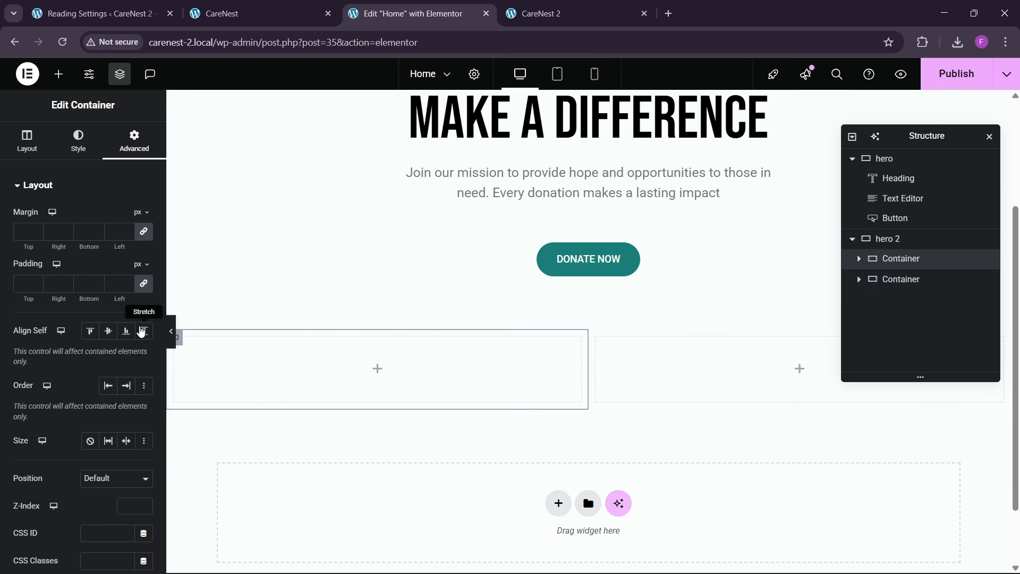
click(892, 279)
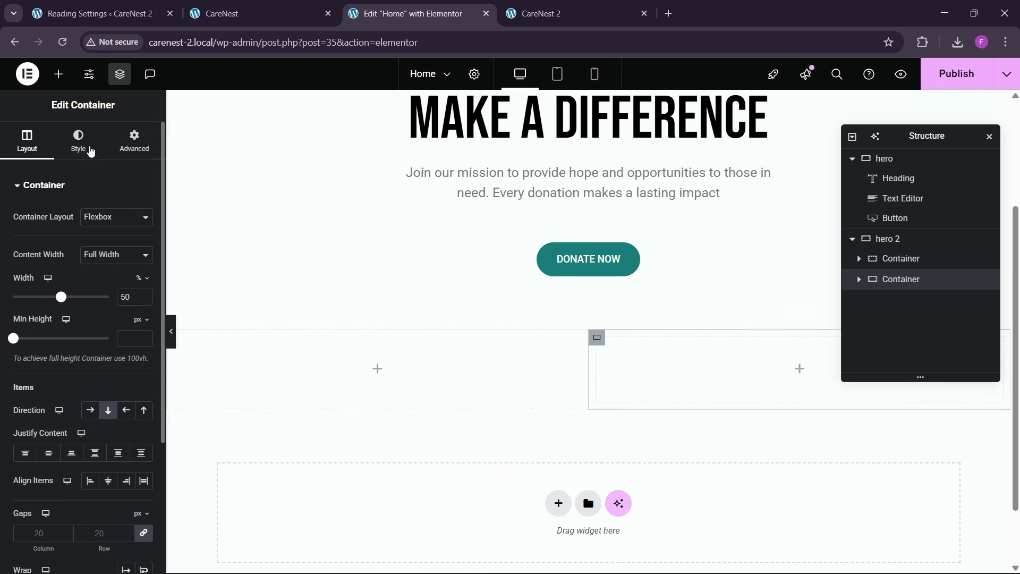
click(130, 145)
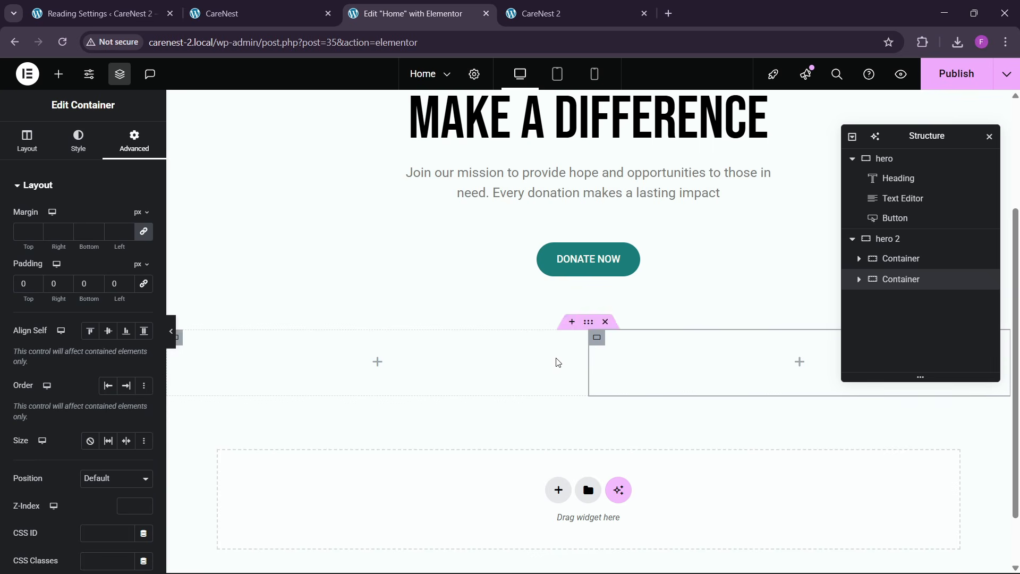
- Compare with the reference page's card layout and rename hero 2's two inner containers "1" and "2"
click(239, 13)
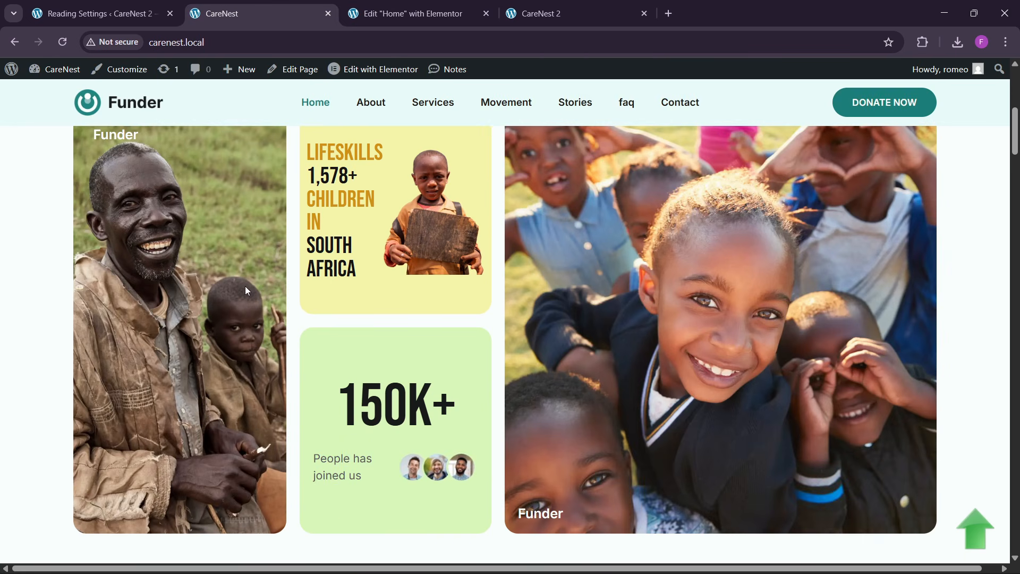
click(408, 13)
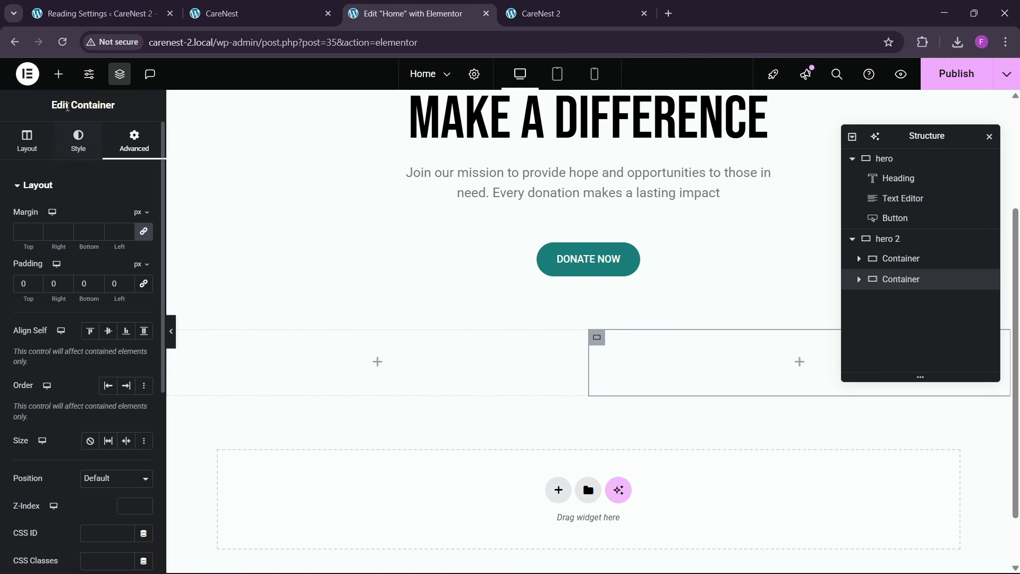
click(59, 74)
double_click(903, 258)
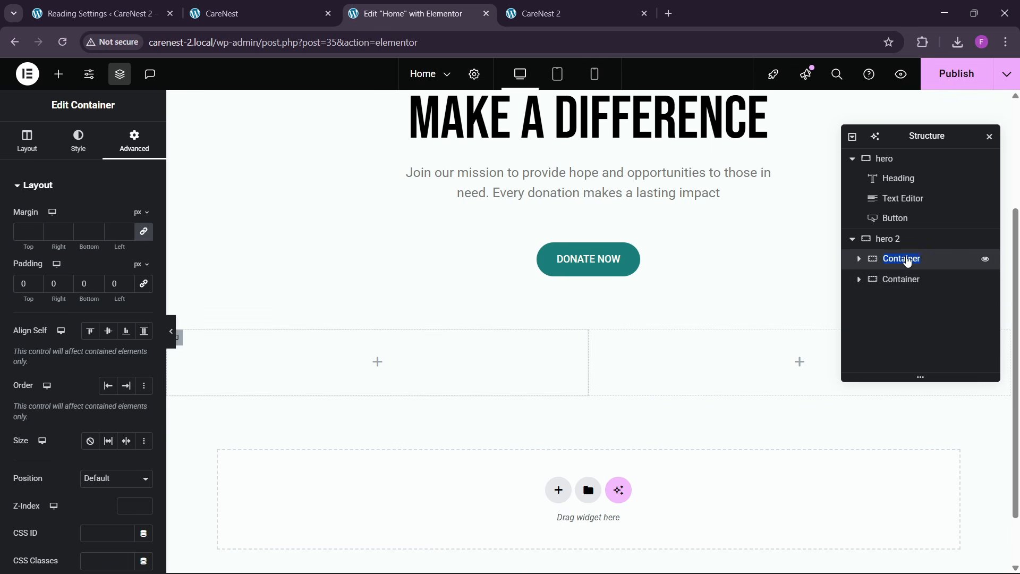
text(1)
double_click(903, 280)
text(2)
key(Return)
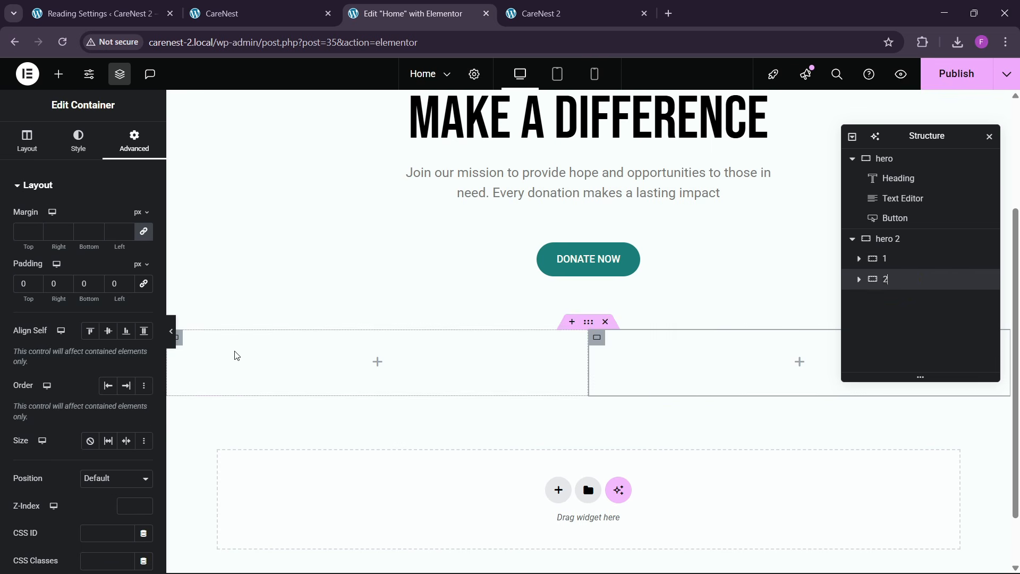
- Nest a new container inside container 1, set its padding to 0 and rename it "1-1"
scroll(234, 353, down, 1)
click(66, 80)
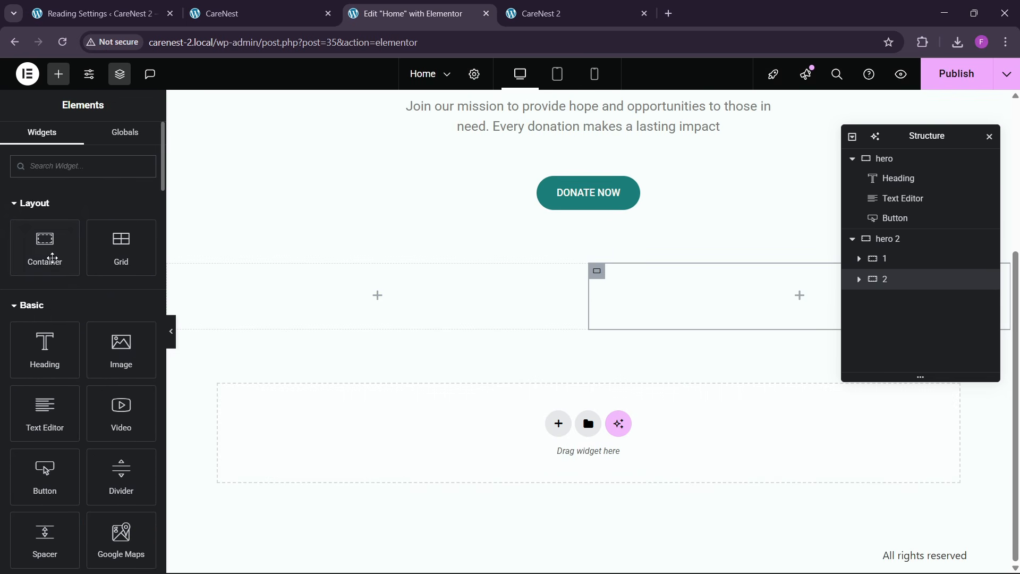
drag(50, 257, 353, 319)
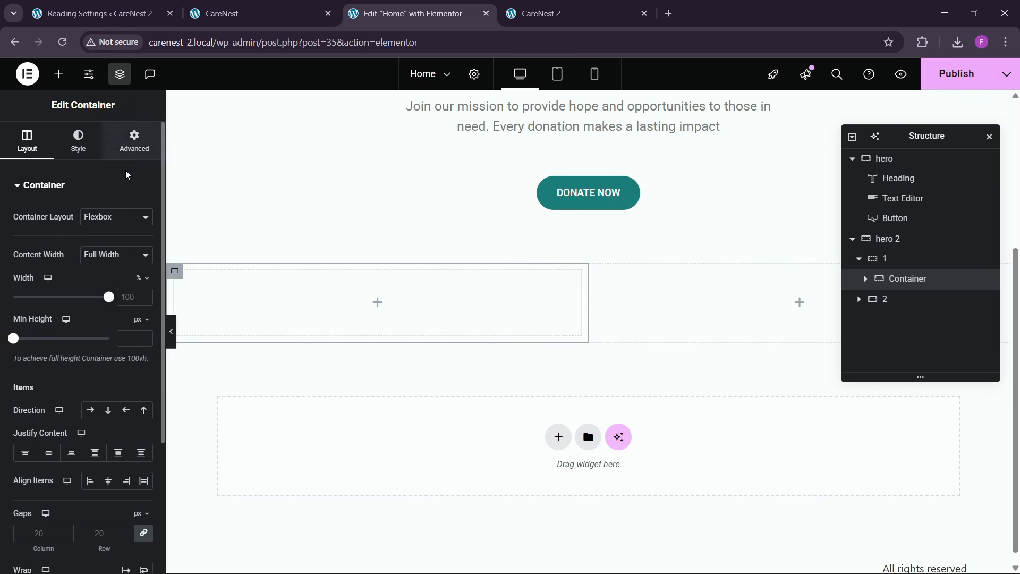
click(134, 139)
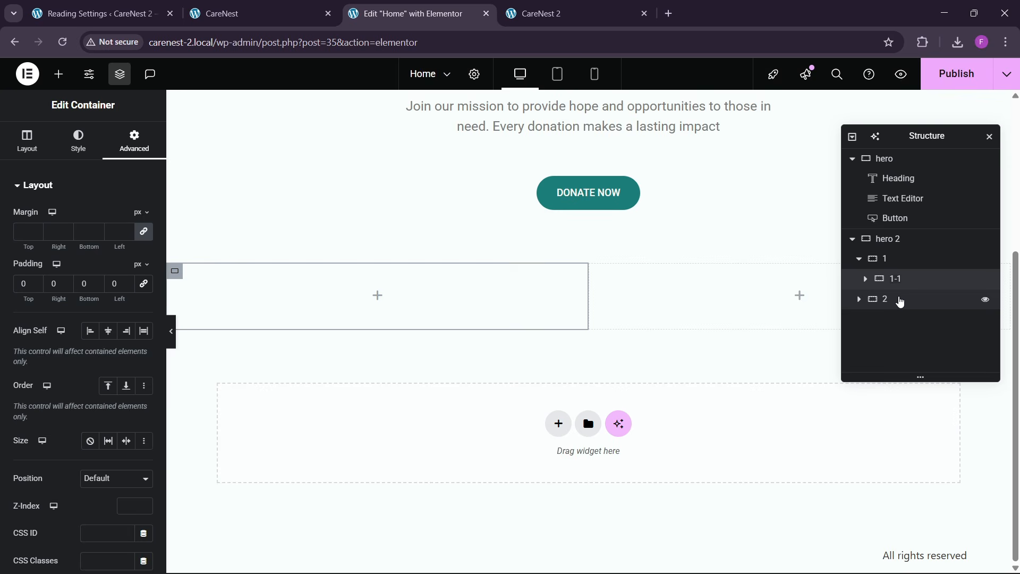
- Duplicate container 1-1 and lay out container 1 as a row with Space Between justification and Stretch alignment
right_click(905, 279)
click(907, 253)
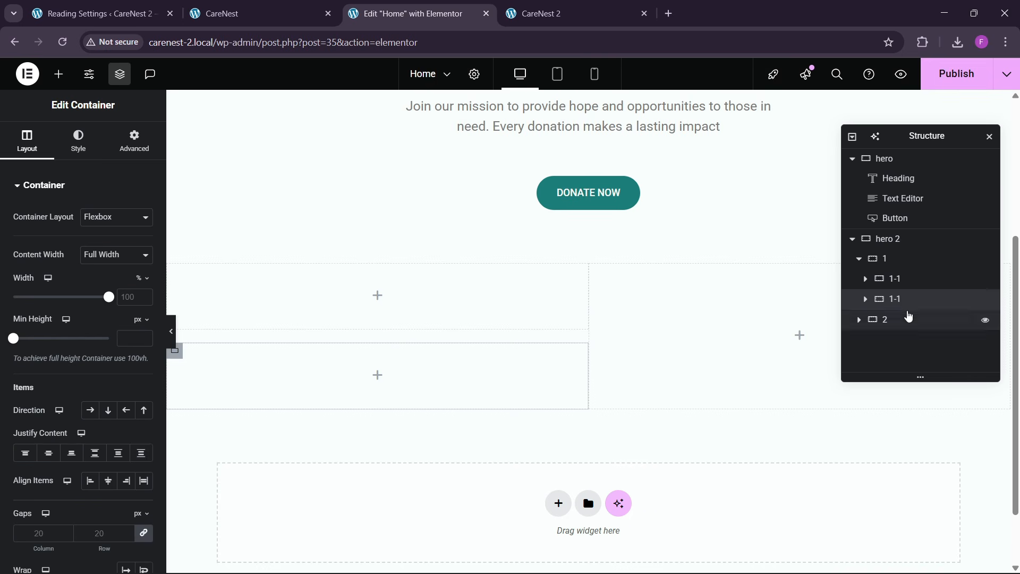
click(894, 259)
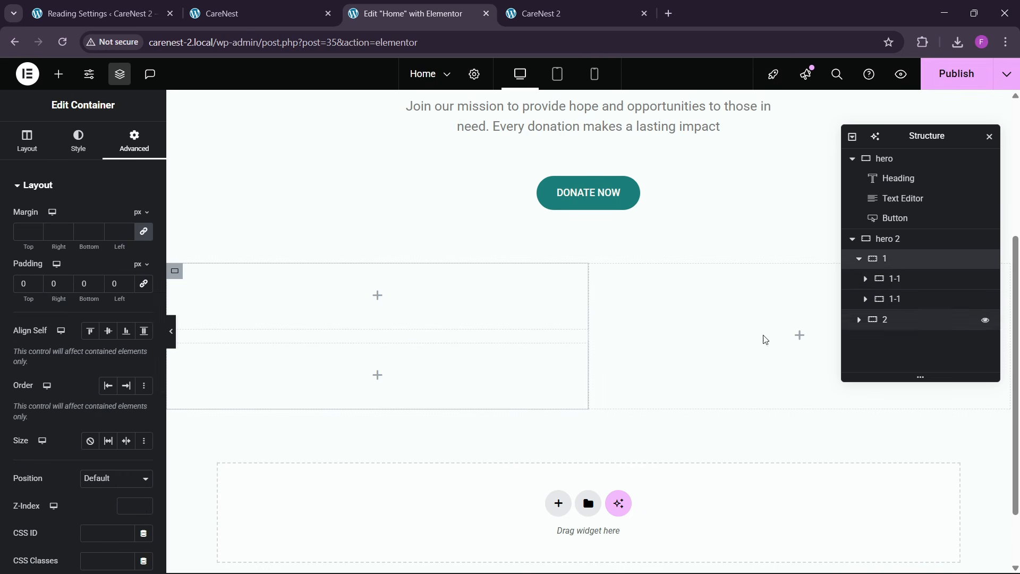
click(29, 142)
click(91, 410)
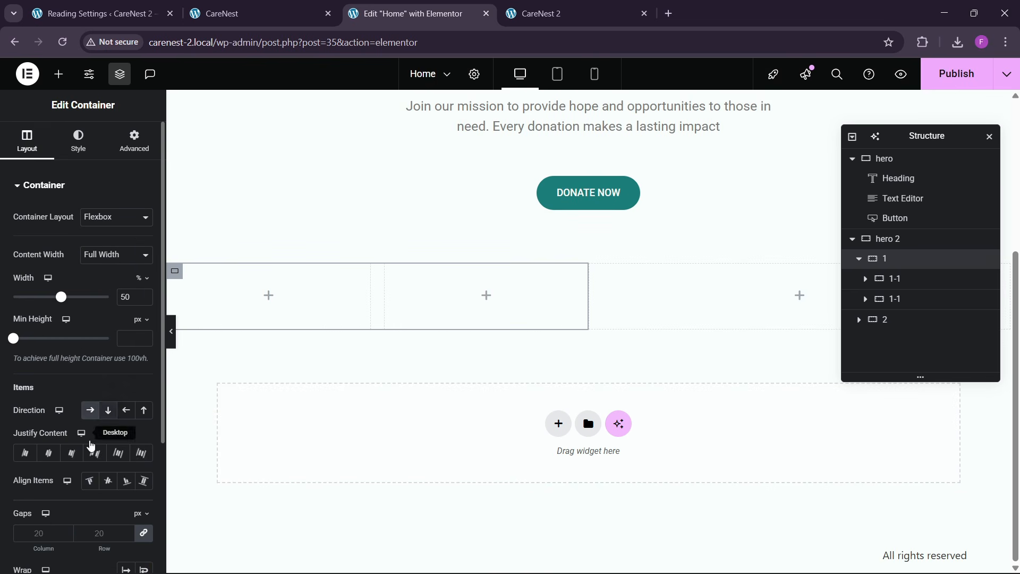
click(95, 453)
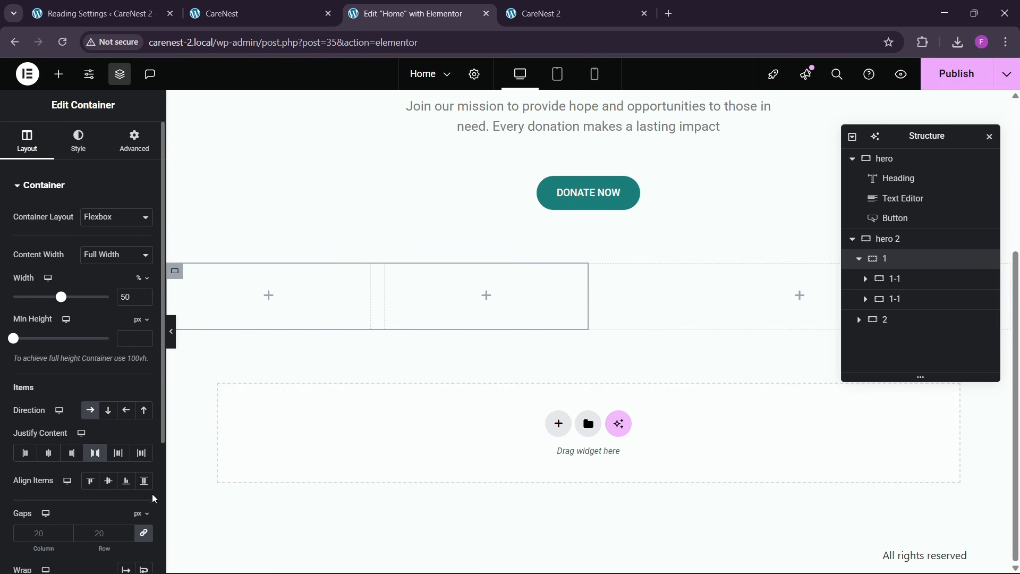
click(144, 480)
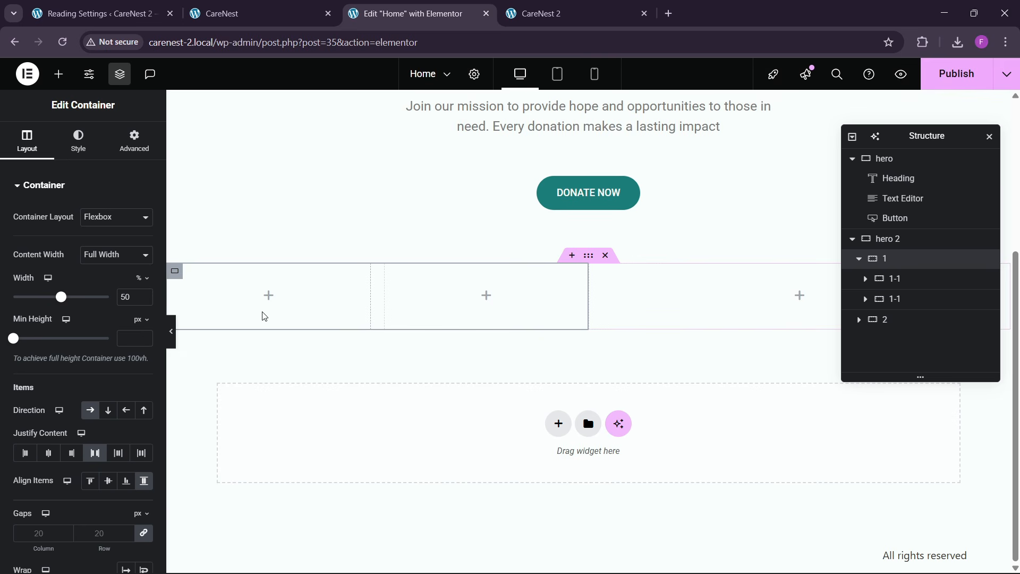
- Set img-1.webp from the media library as the first 1-1 container's classic background, checking the matching card on the reference page
click(175, 271)
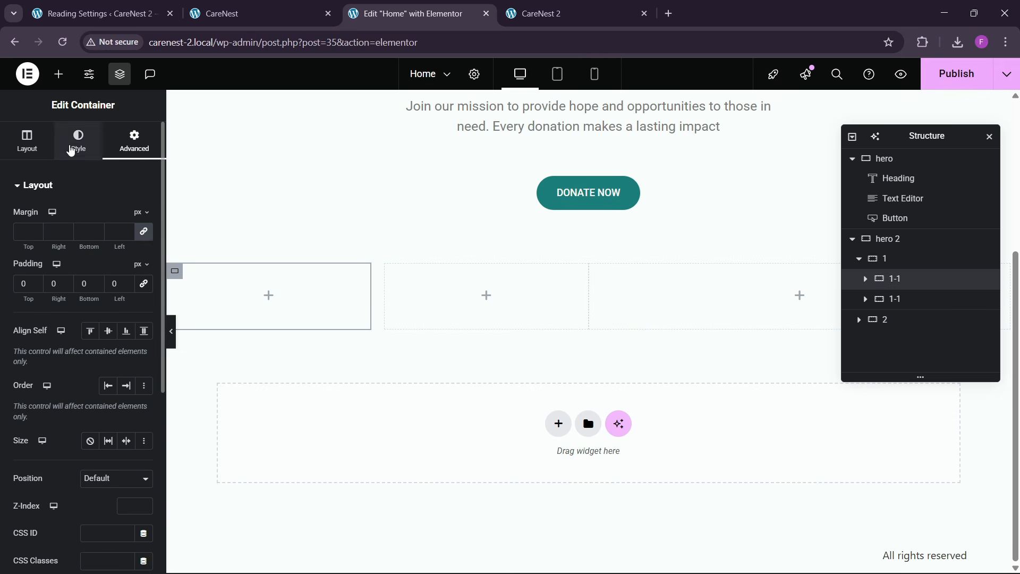
click(79, 141)
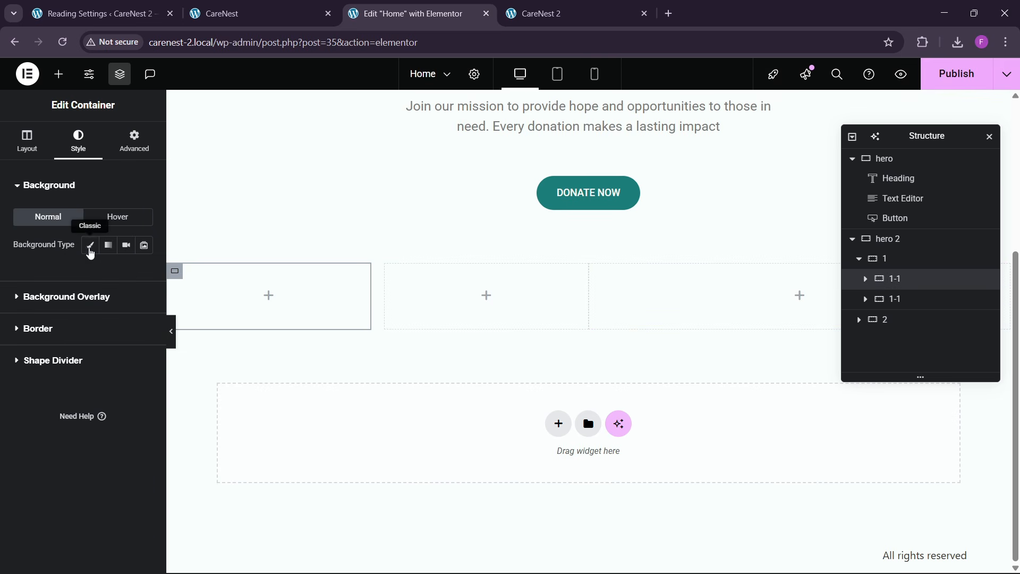
click(91, 245)
click(82, 338)
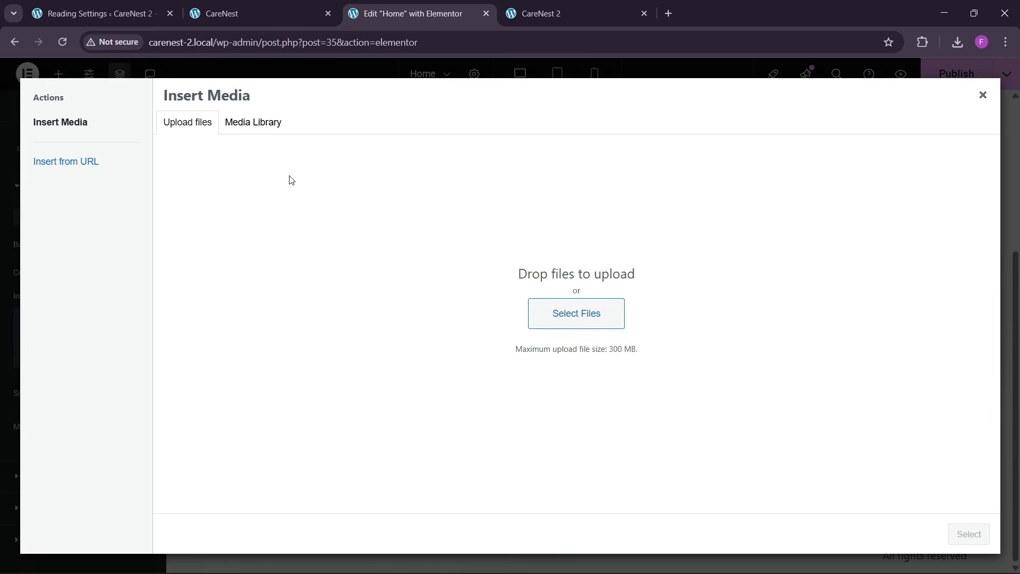
click(254, 123)
click(256, 9)
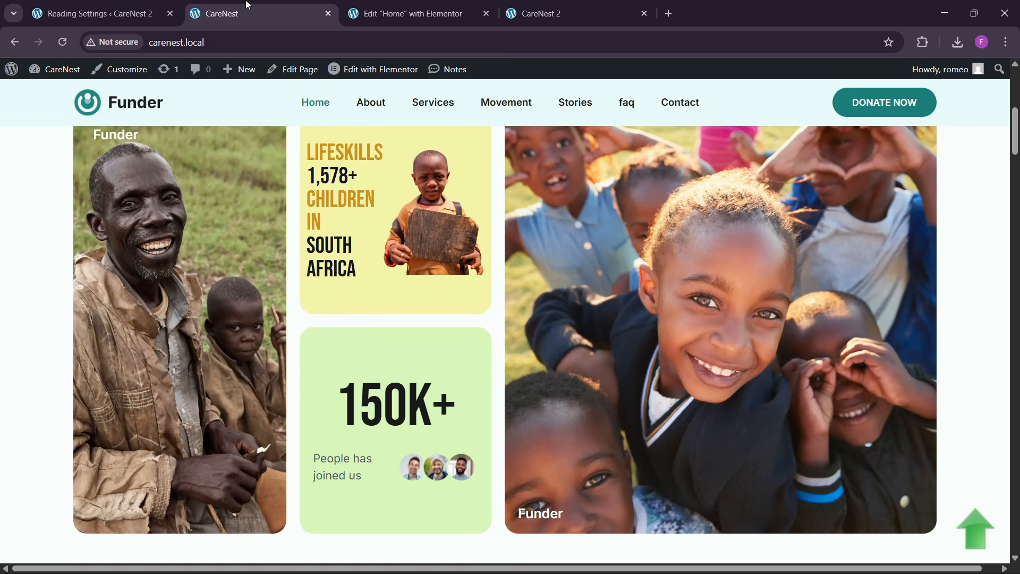
click(352, 14)
click(246, 237)
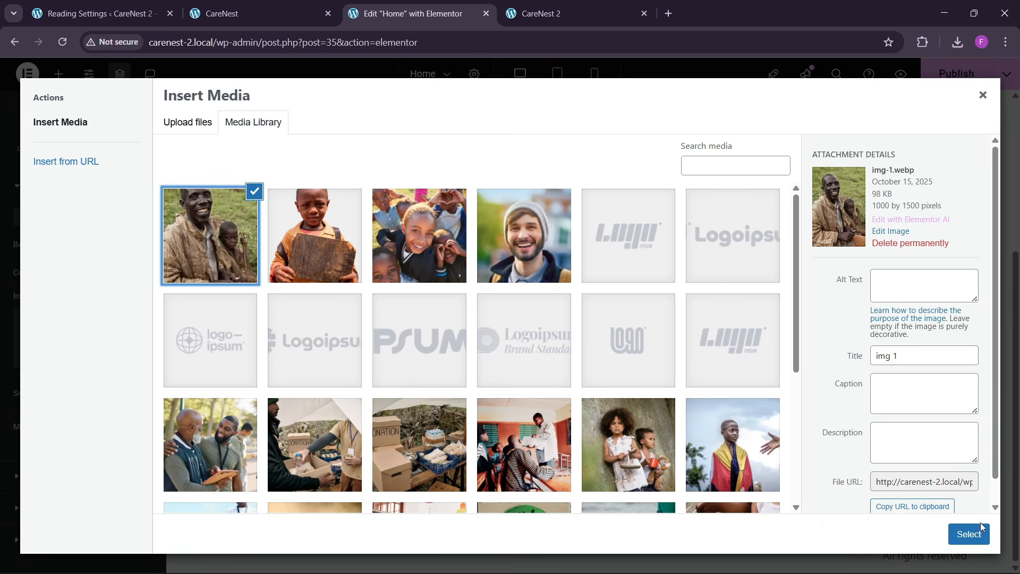
click(968, 534)
- Dismiss the image optimizer notice and set the background image's position to Center Center and display size to Cover
scroll(114, 425, down, 2)
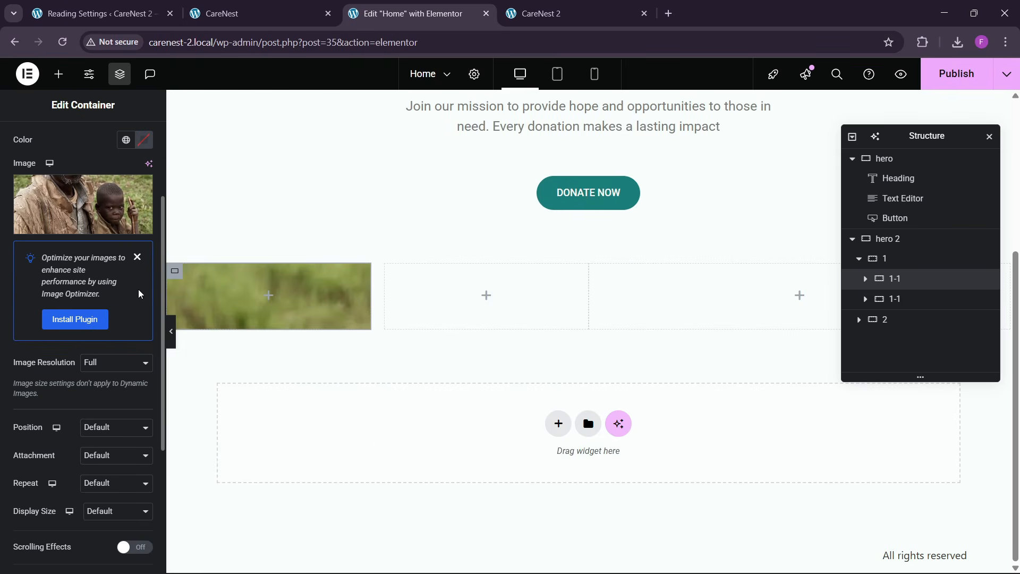
click(137, 257)
click(99, 324)
click(99, 352)
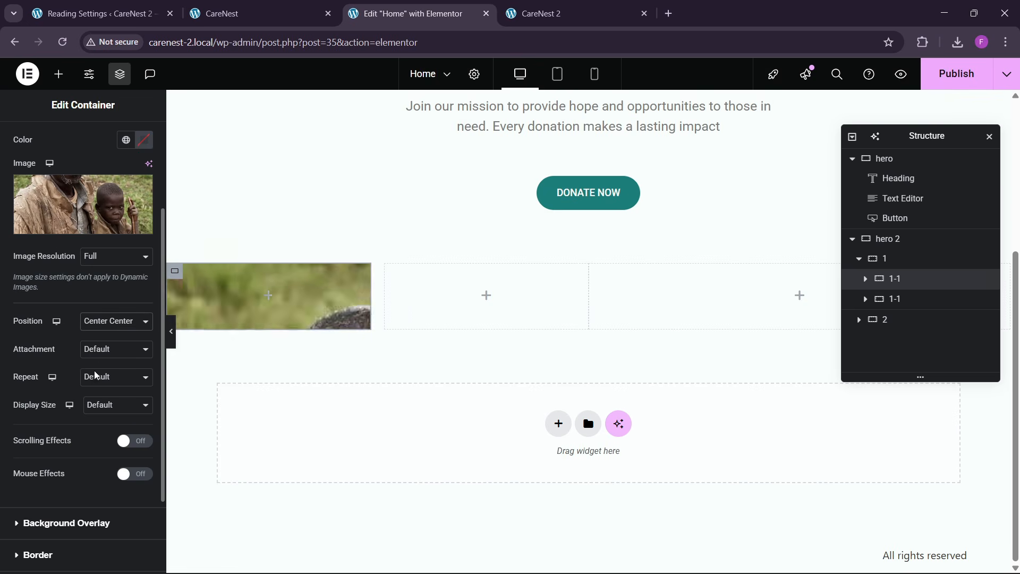
click(107, 404)
click(101, 452)
- Set the first 1-1 container's minimum height to 450 px and its padding to 30 px on all sides
scroll(76, 384, up, 1)
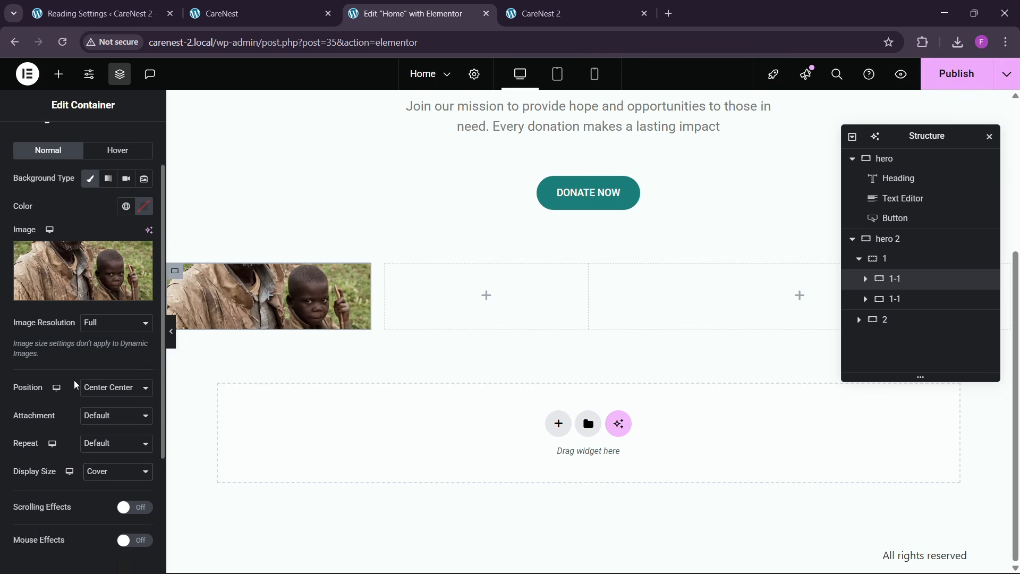
scroll(76, 384, up, 2)
click(28, 140)
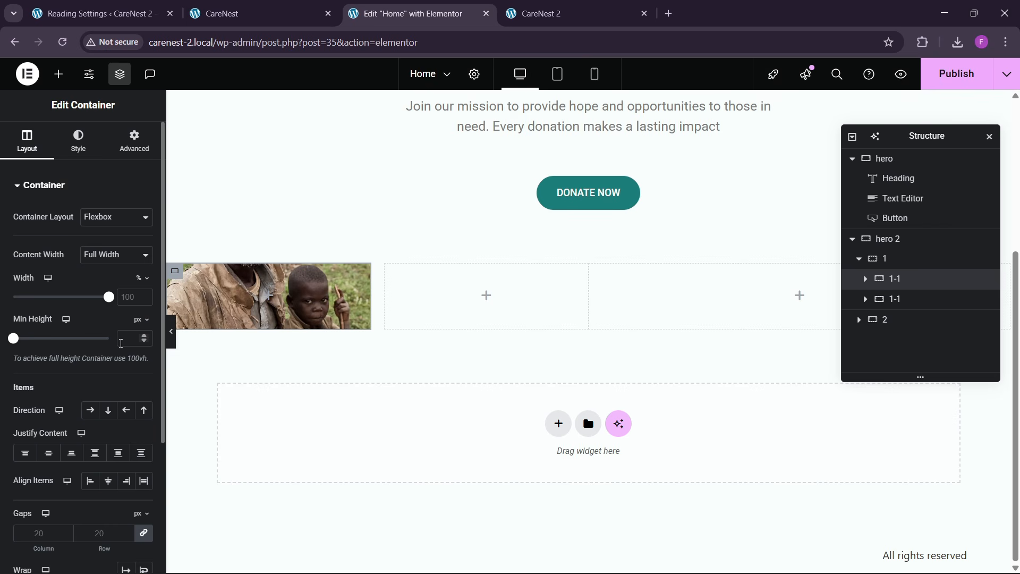
text(450)
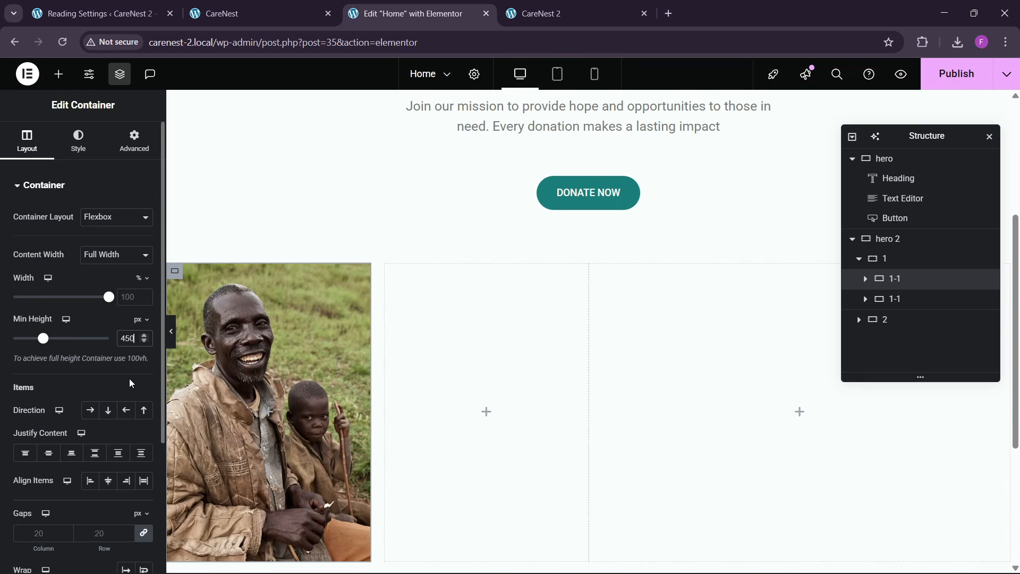
scroll(266, 360, down, 1)
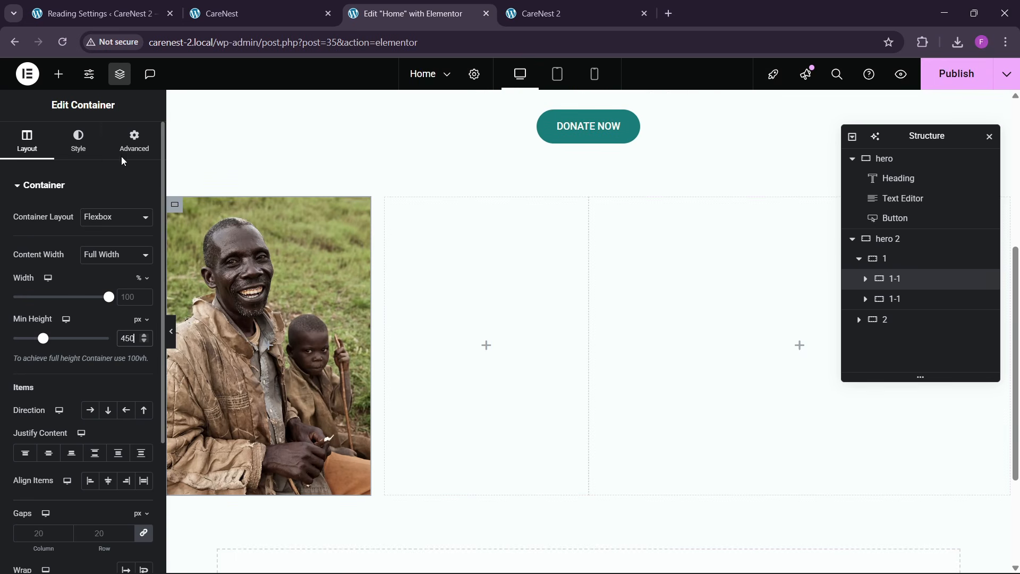
click(134, 141)
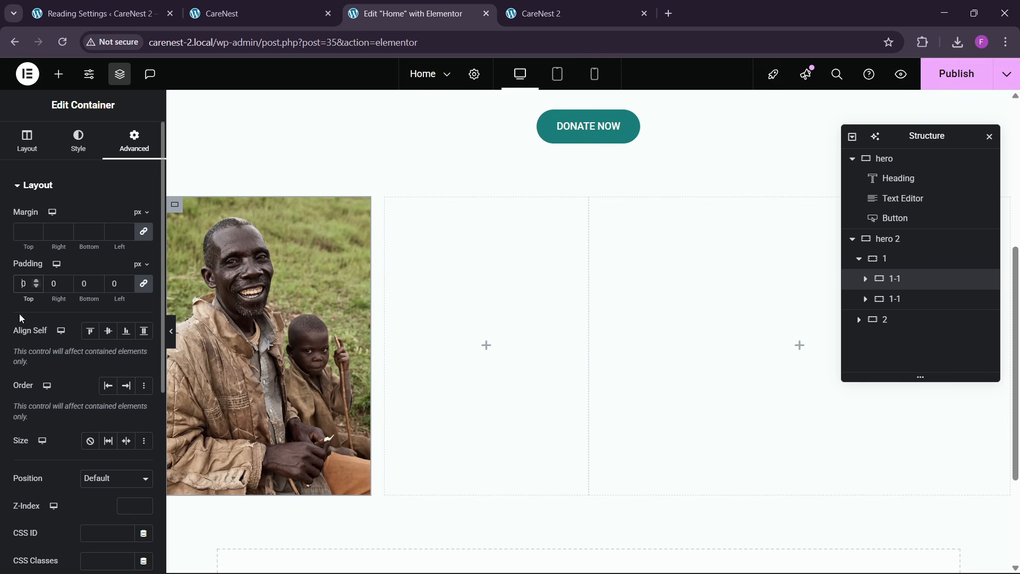
text(3)
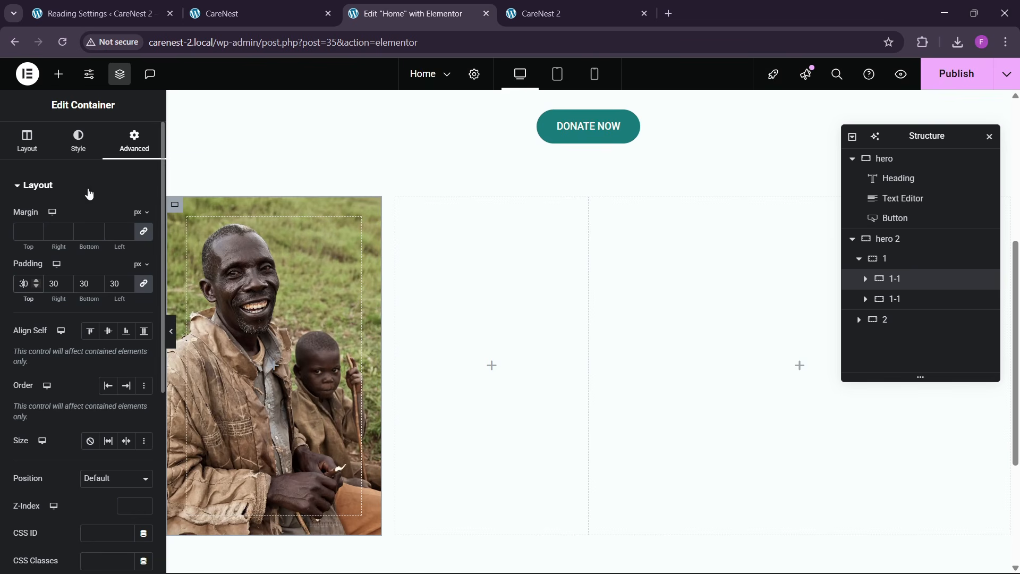
- Give the first 1-1 container a border radius of 10 px on all corners
click(78, 143)
scroll(51, 370, down, 5)
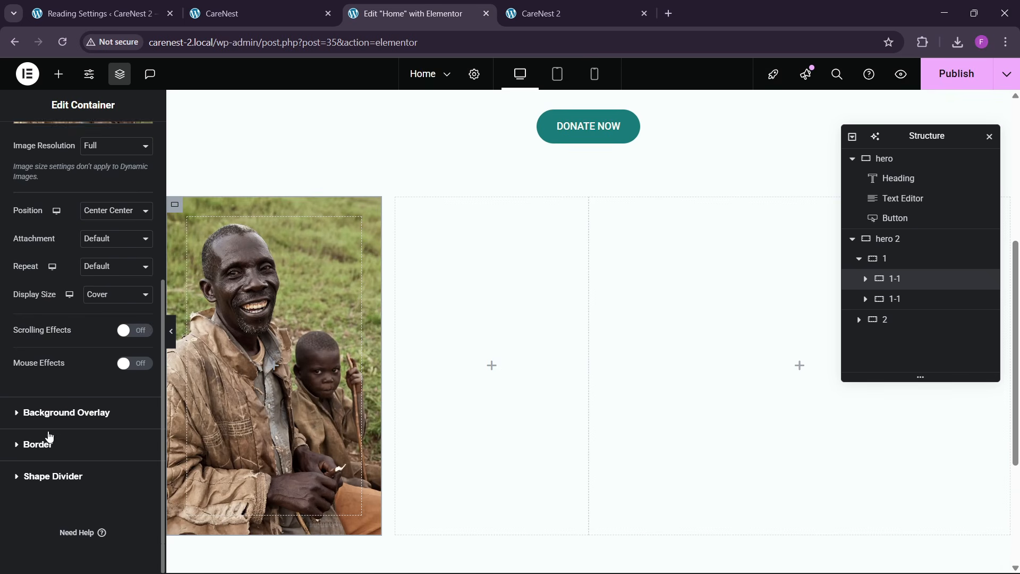
click(49, 436)
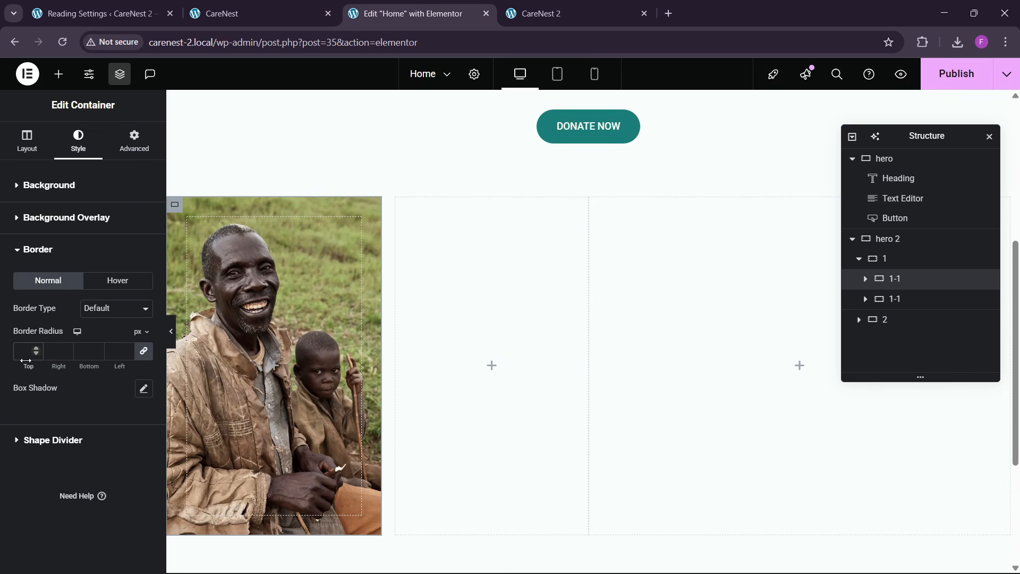
- Check the first card's label on the reference page and add a heading reading "Funder" inside the first 1-1 container
click(262, 12)
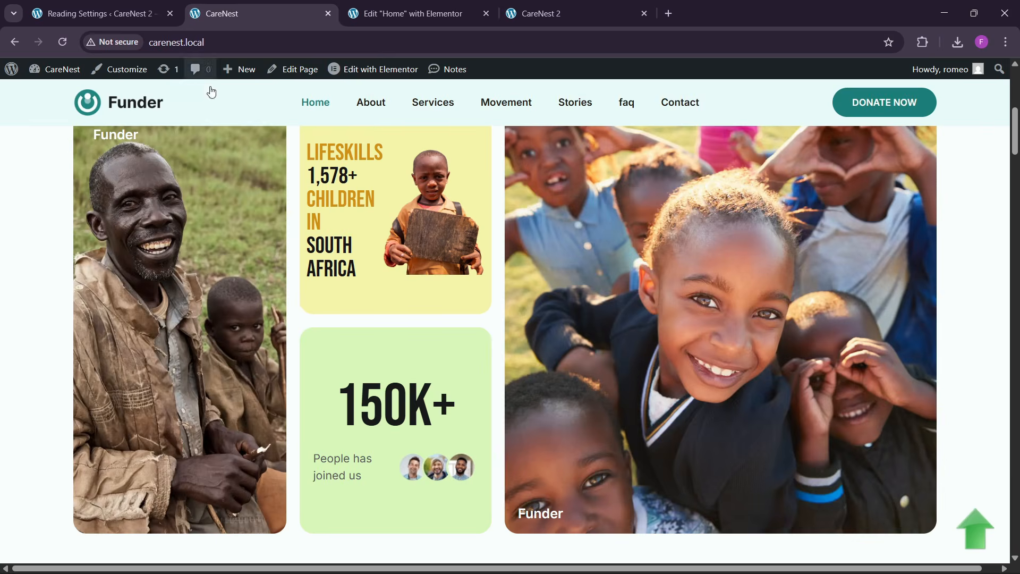
scroll(190, 181, up, 1)
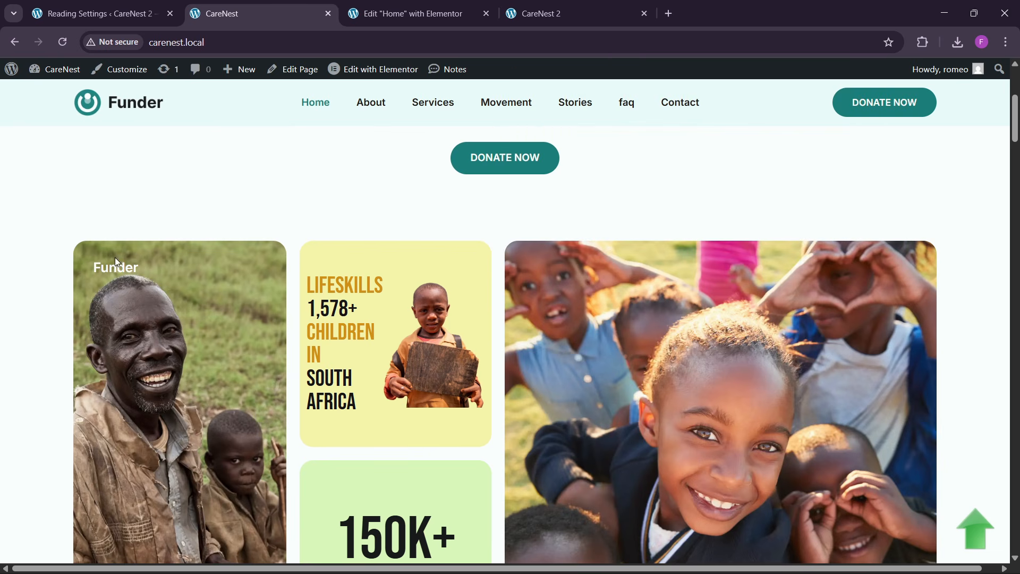
click(407, 15)
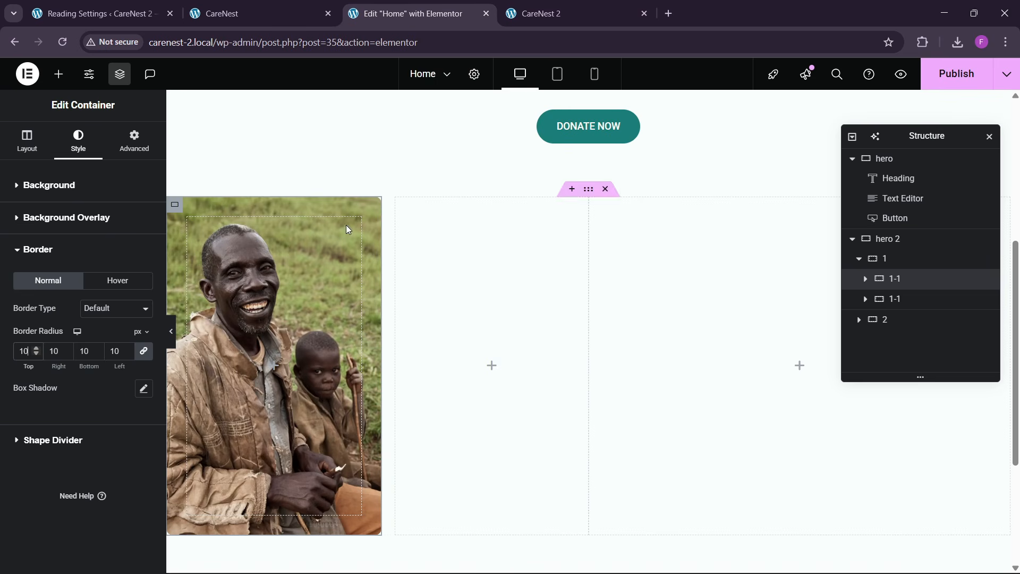
click(58, 74)
drag(70, 359, 243, 363)
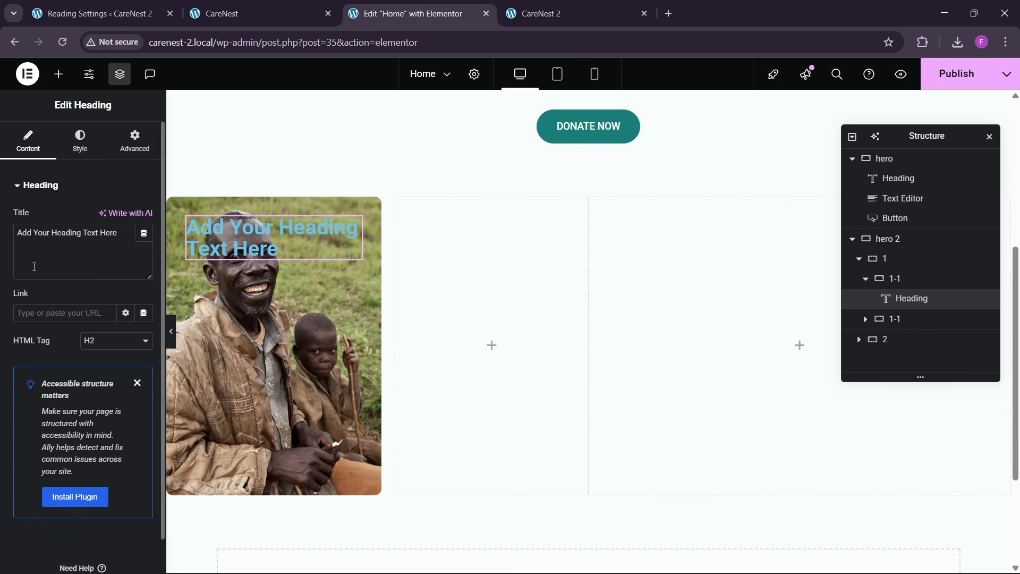
key(ctrl+a)
key(BackSpace)
text(Fu)
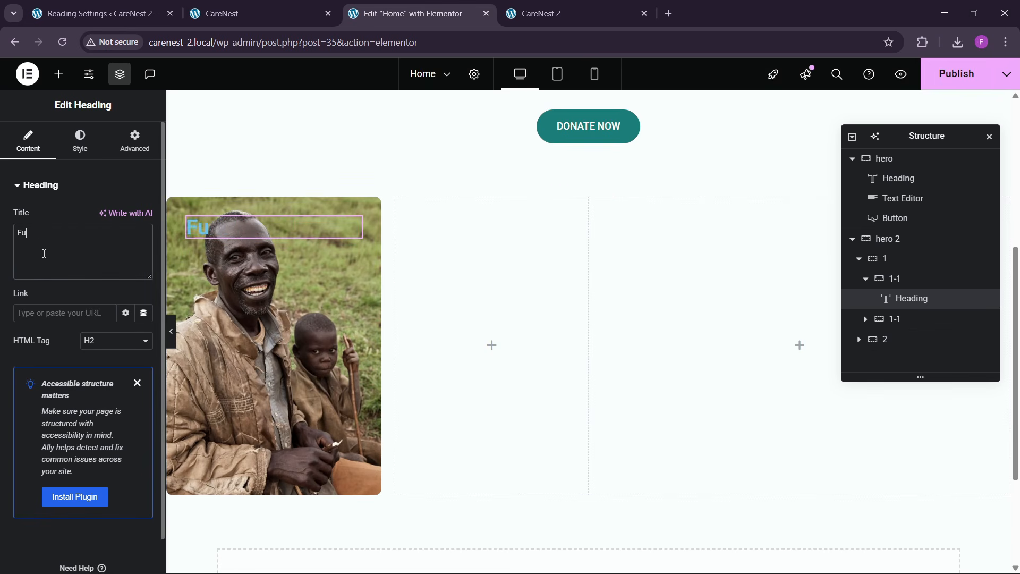
- Make the Funder heading's text white and set its font size to 23 px
click(80, 140)
click(144, 256)
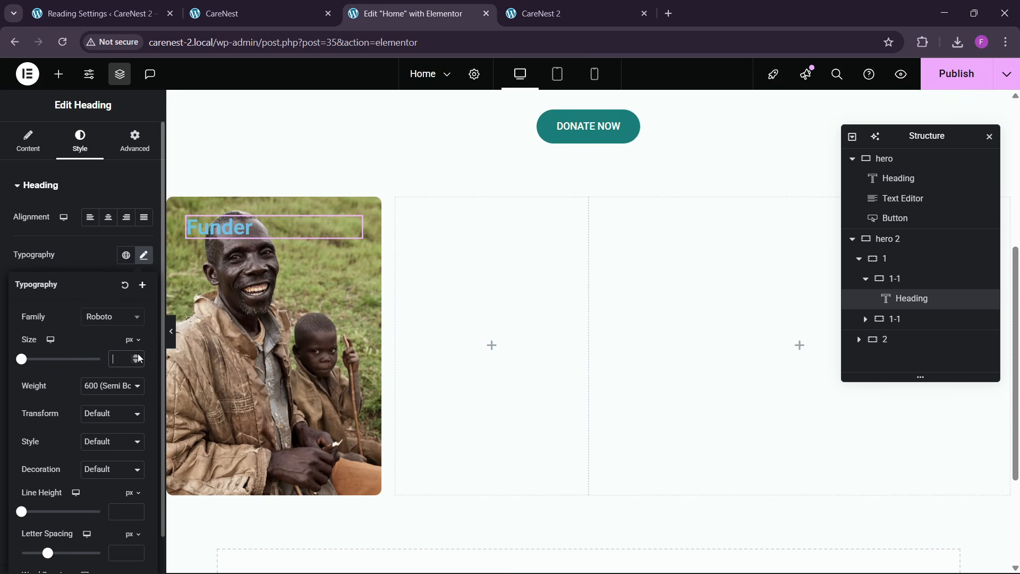
text(4)
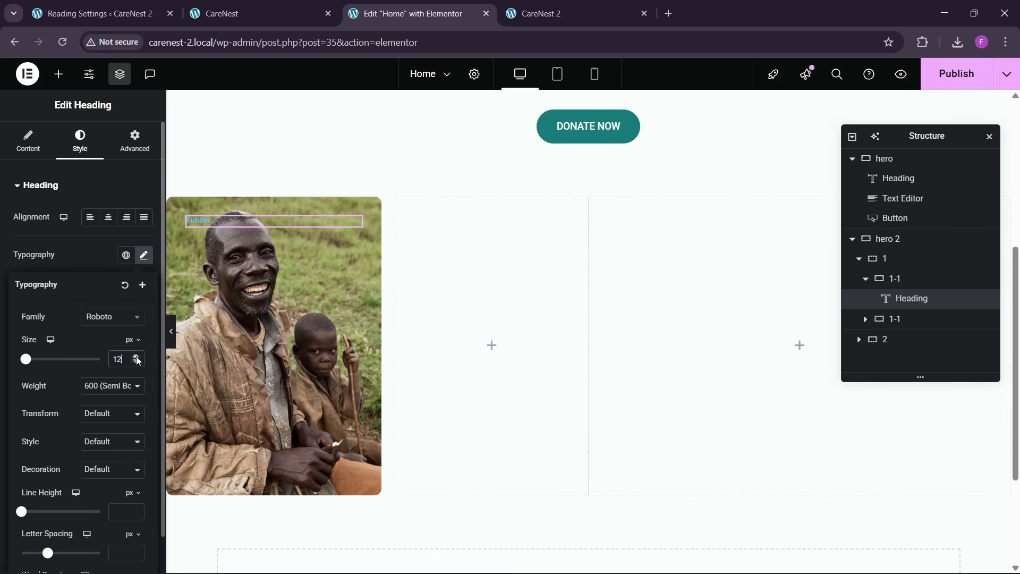
click(136, 356)
click(65, 252)
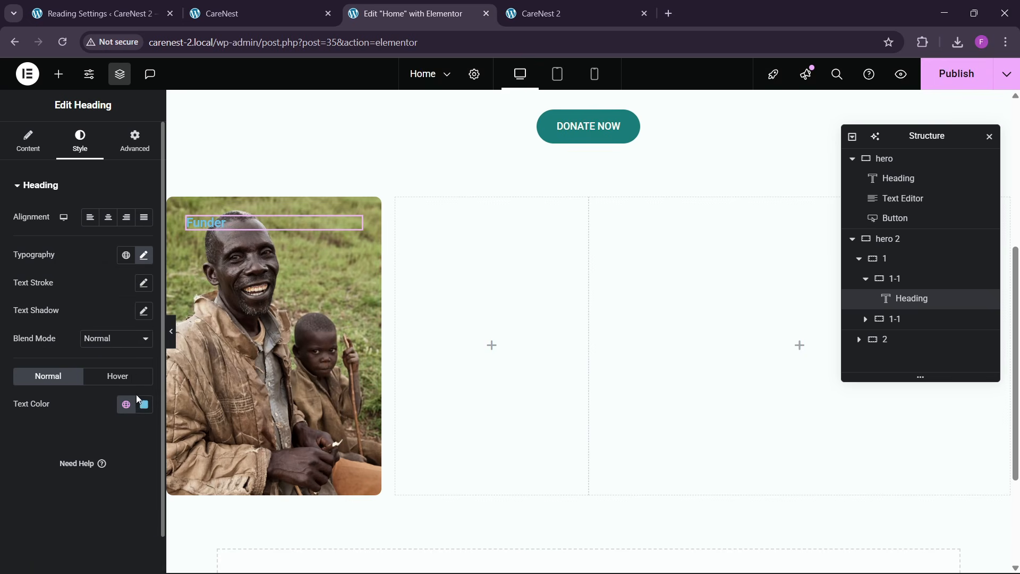
click(145, 405)
drag(88, 252, 41, 204)
click(41, 205)
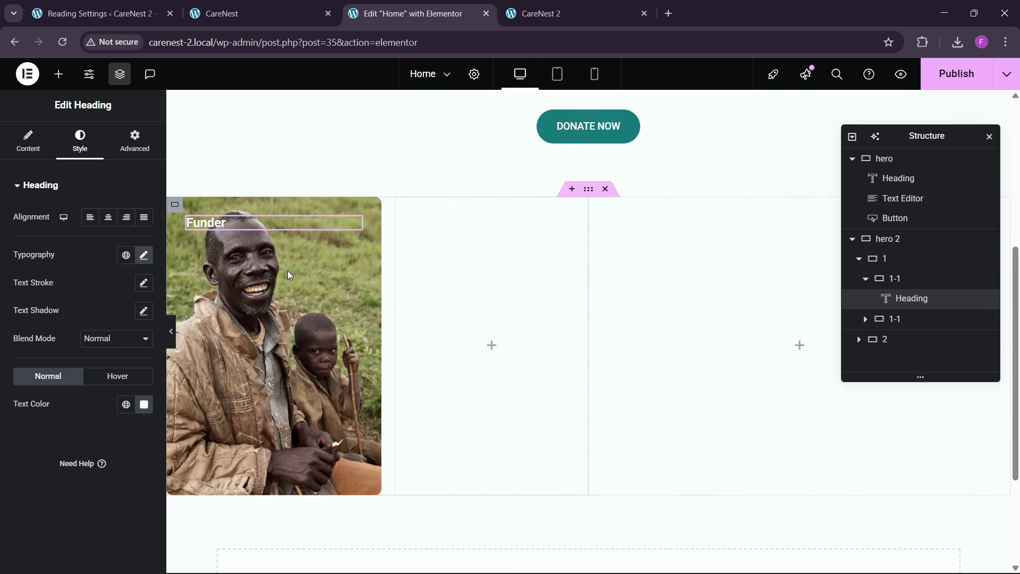
click(143, 255)
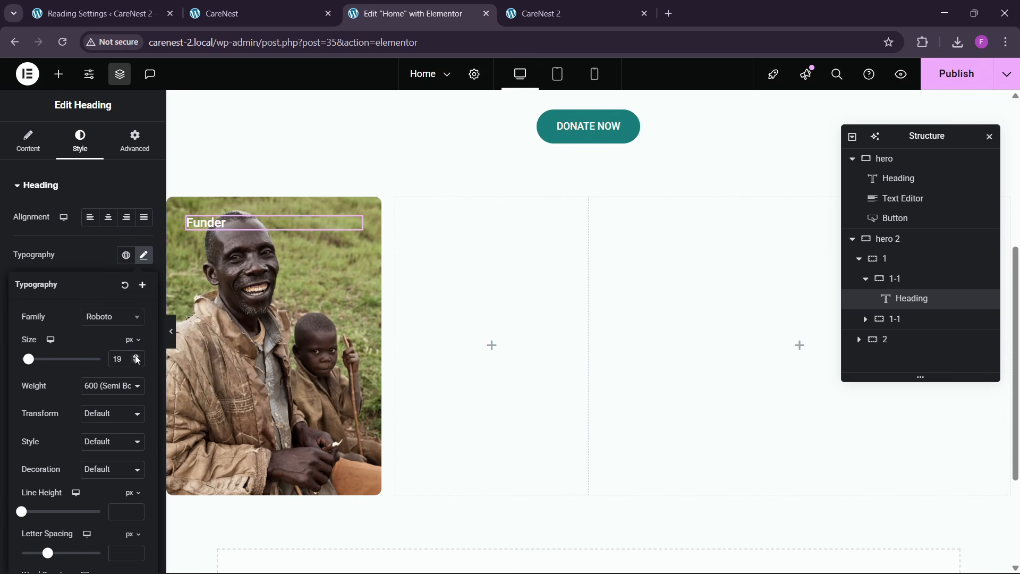
click(136, 357)
click(137, 356)
click(137, 356)
click(136, 356)
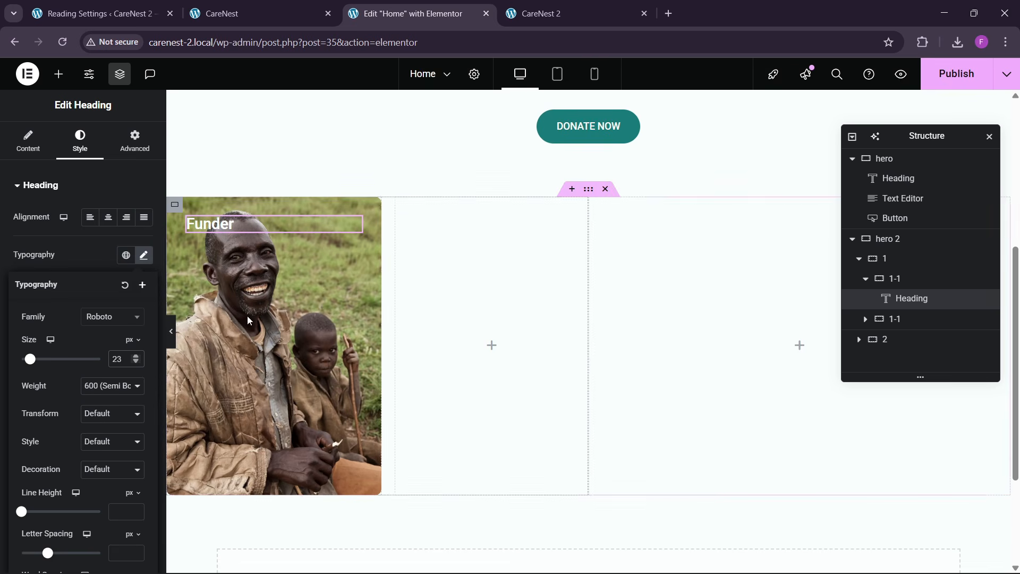
- Add a classic black background overlay with 0.19 opacity to the first 1-1 container
click(924, 279)
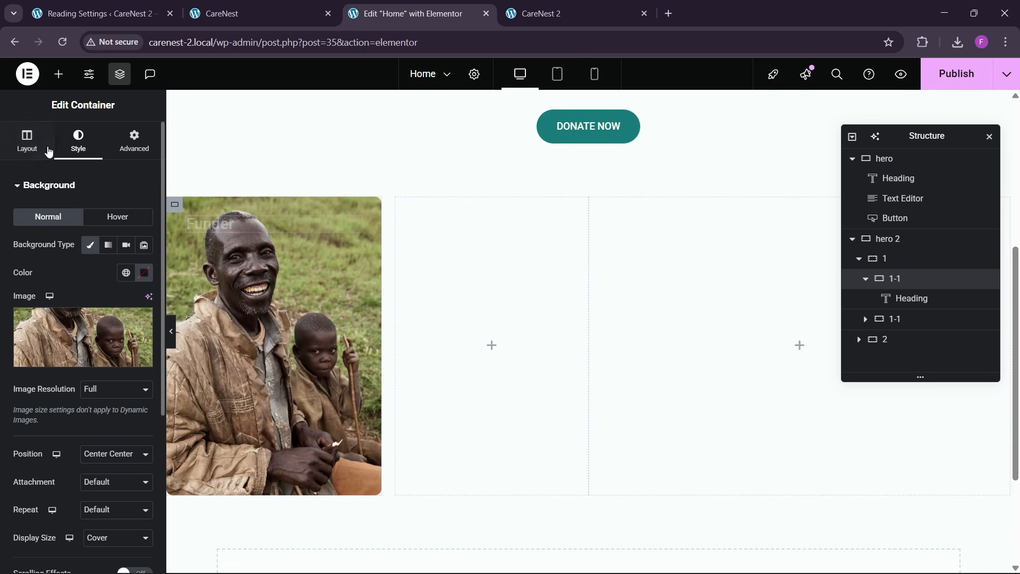
scroll(75, 351, down, 3)
click(56, 457)
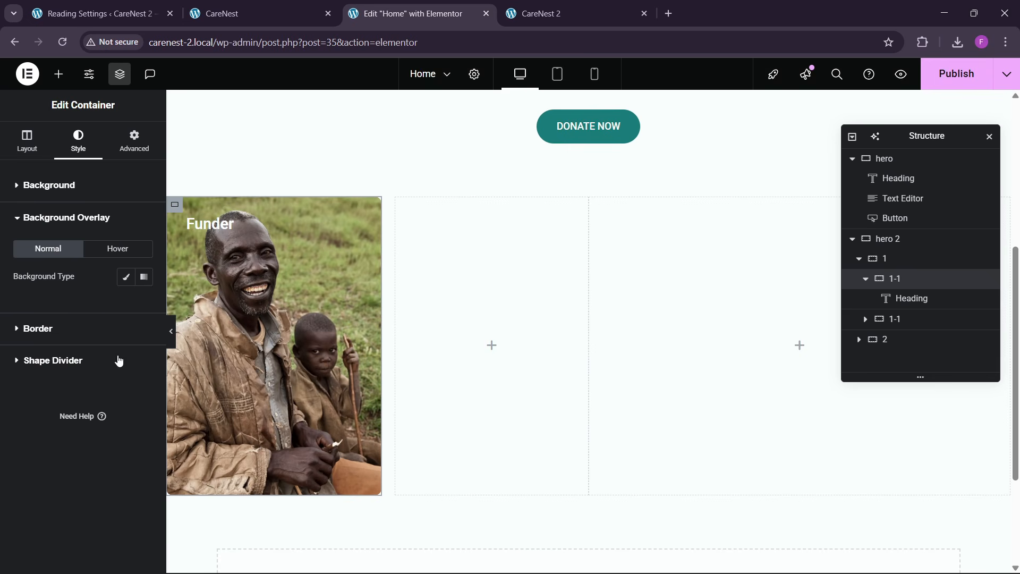
click(126, 277)
click(144, 304)
drag(119, 396, 36, 450)
click(46, 334)
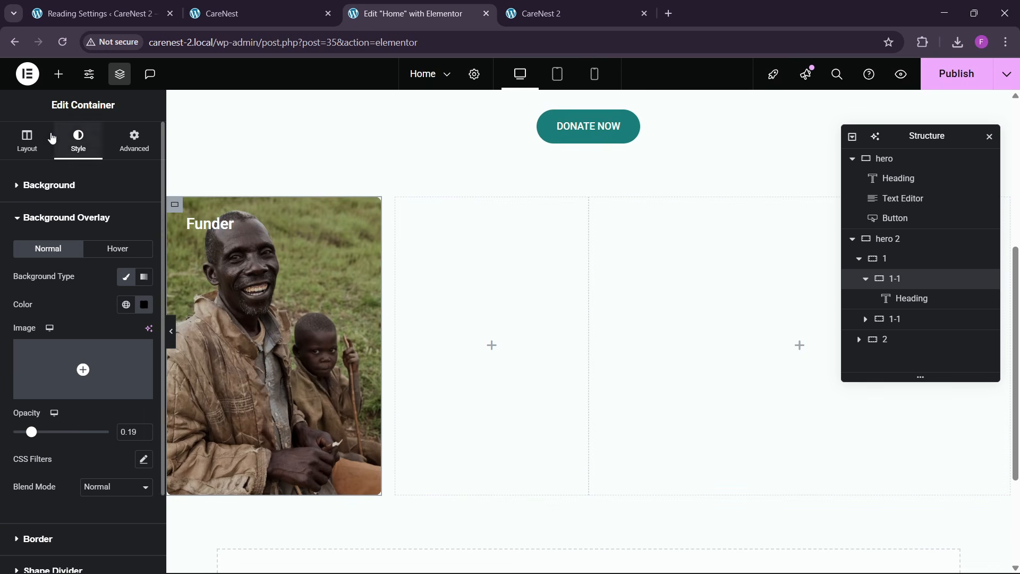
- Set the first 1-1 container's minimum height to 500 px
click(29, 141)
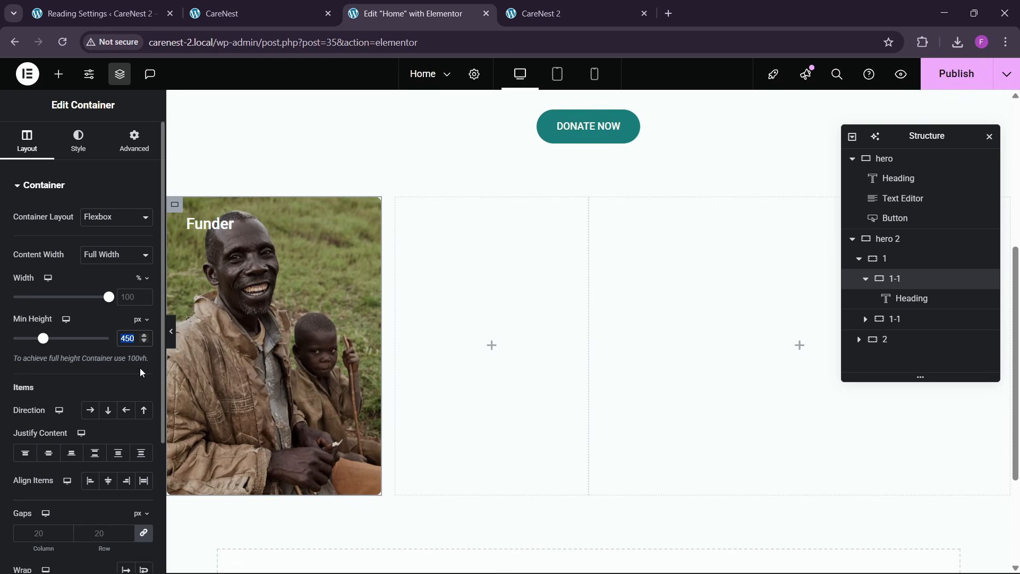
text(050)
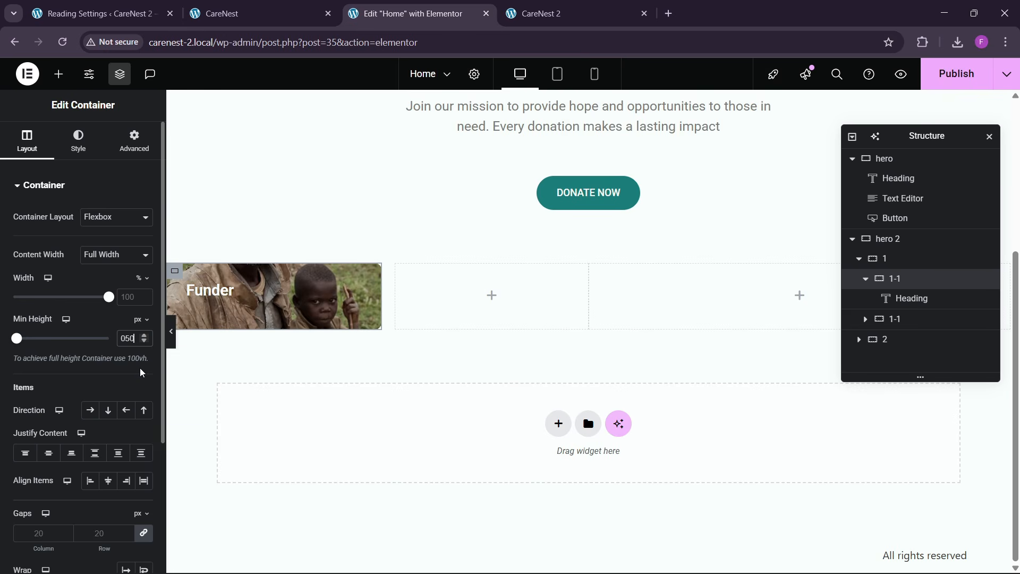
text(0)
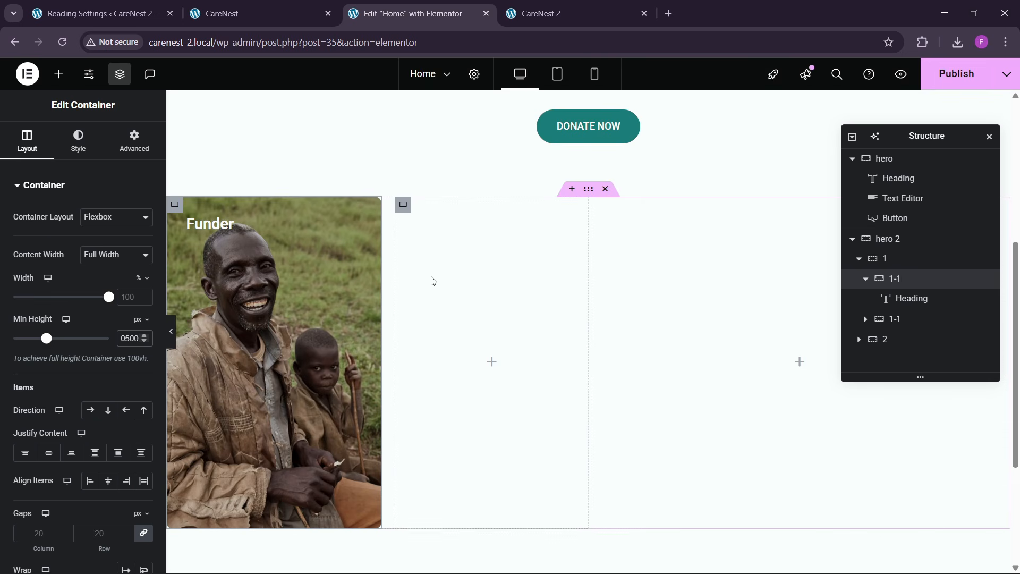
- Check the card layout on the reference page and nest a new container inside the second 1-1 container
click(101, 14)
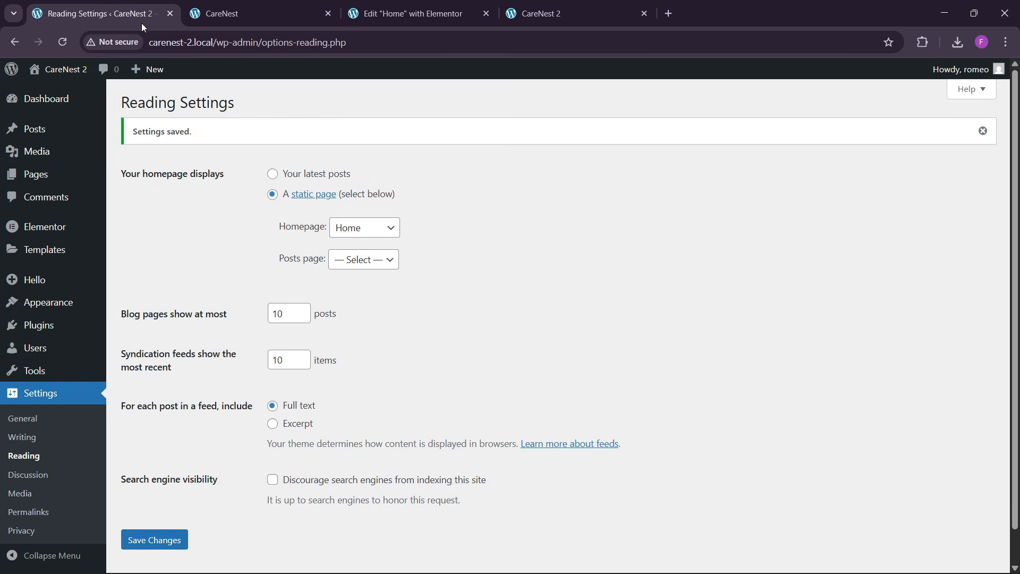
click(313, 13)
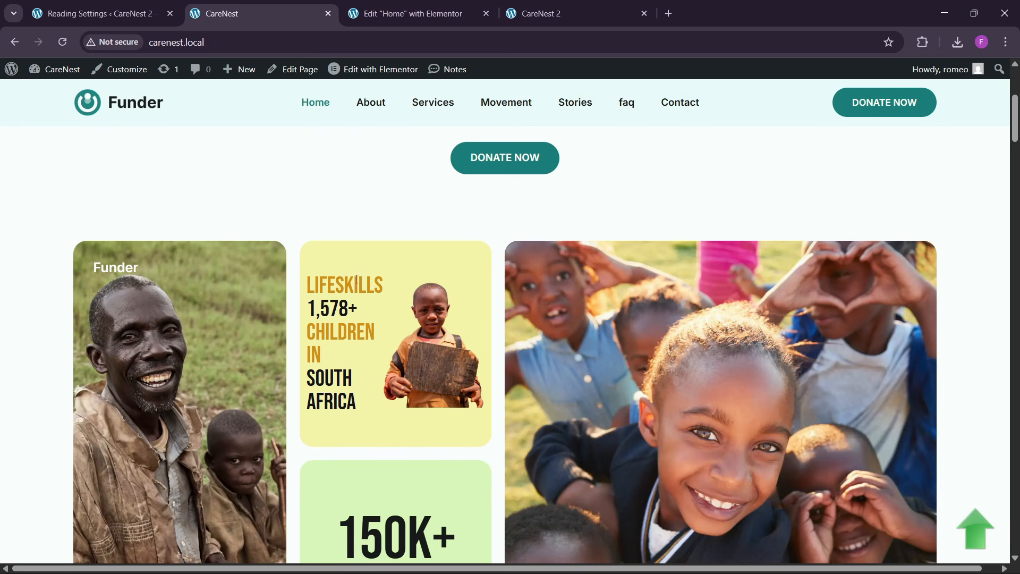
click(408, 14)
click(59, 74)
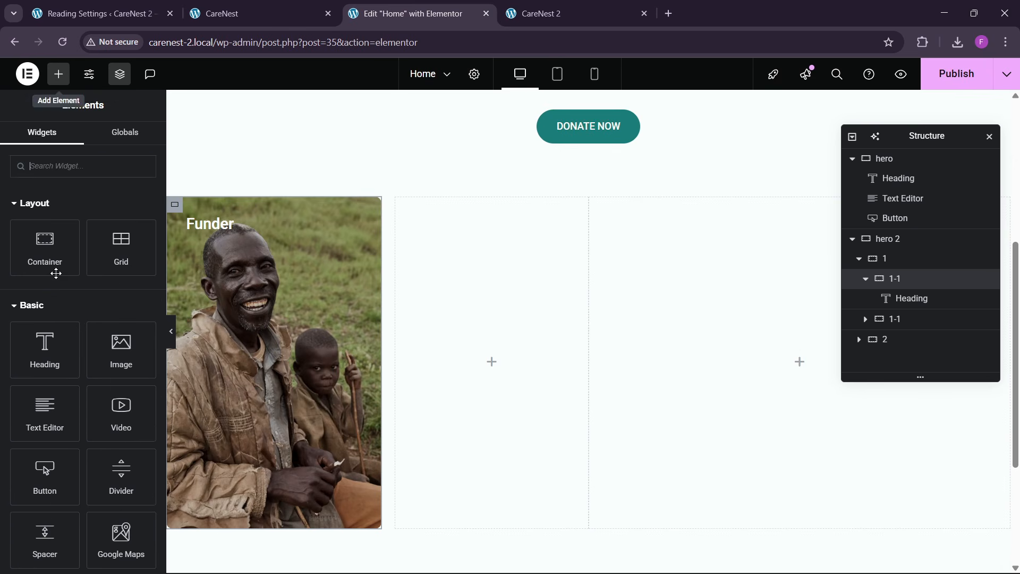
drag(52, 268, 500, 361)
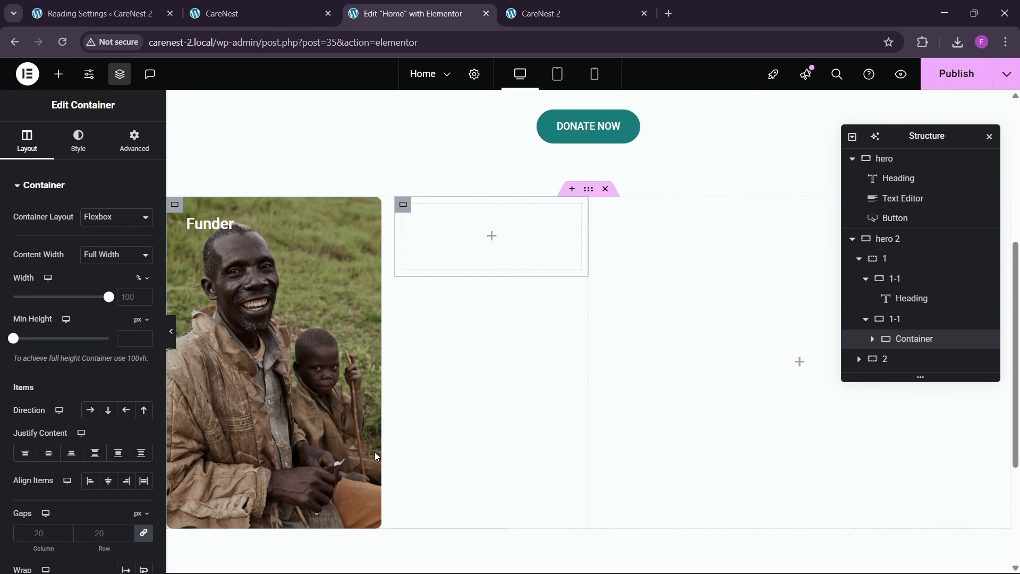
- Give the nested container 10 px padding on all sides, rename it "inners", and duplicate it
click(134, 141)
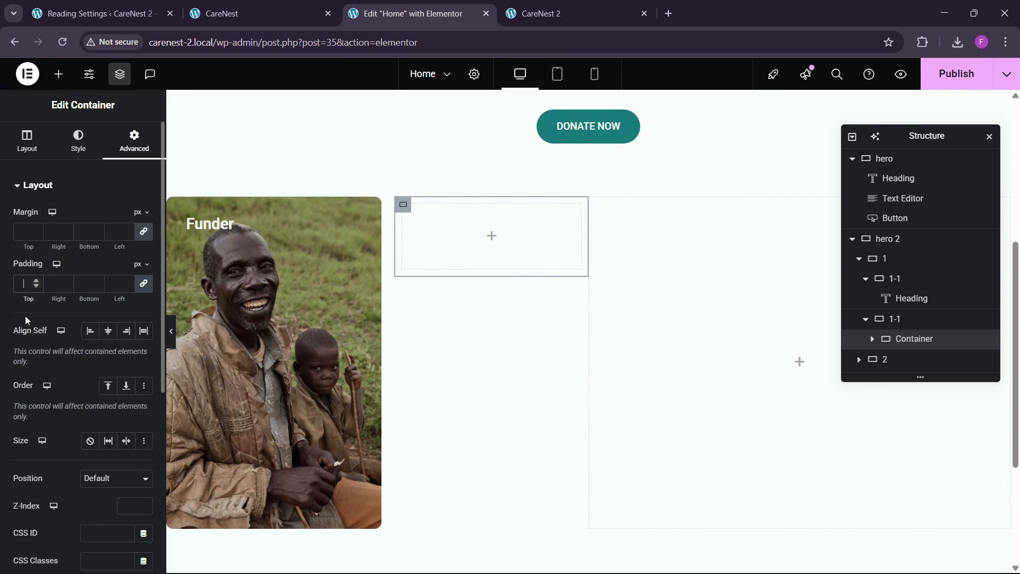
text(10)
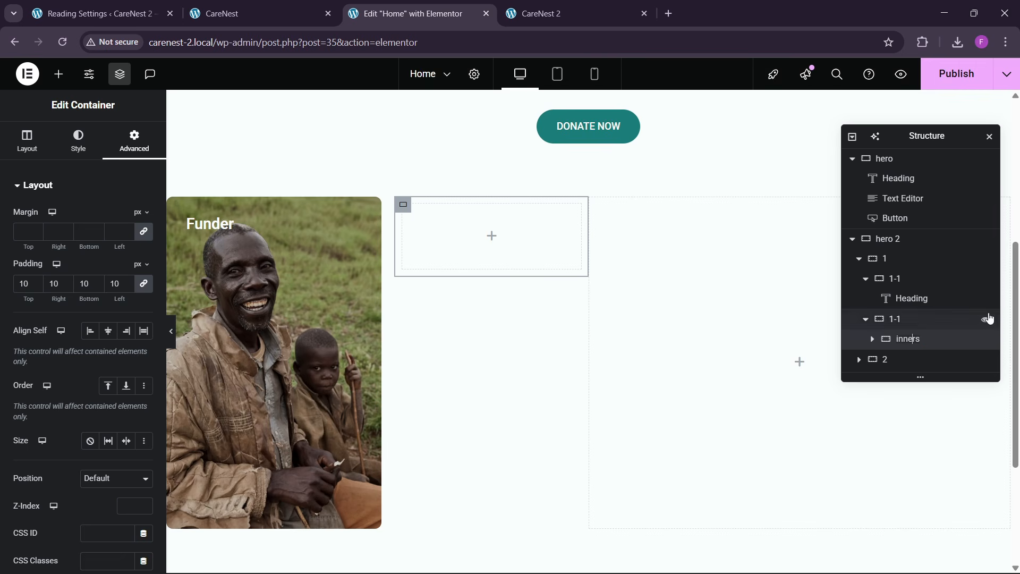
right_click(916, 344)
click(914, 269)
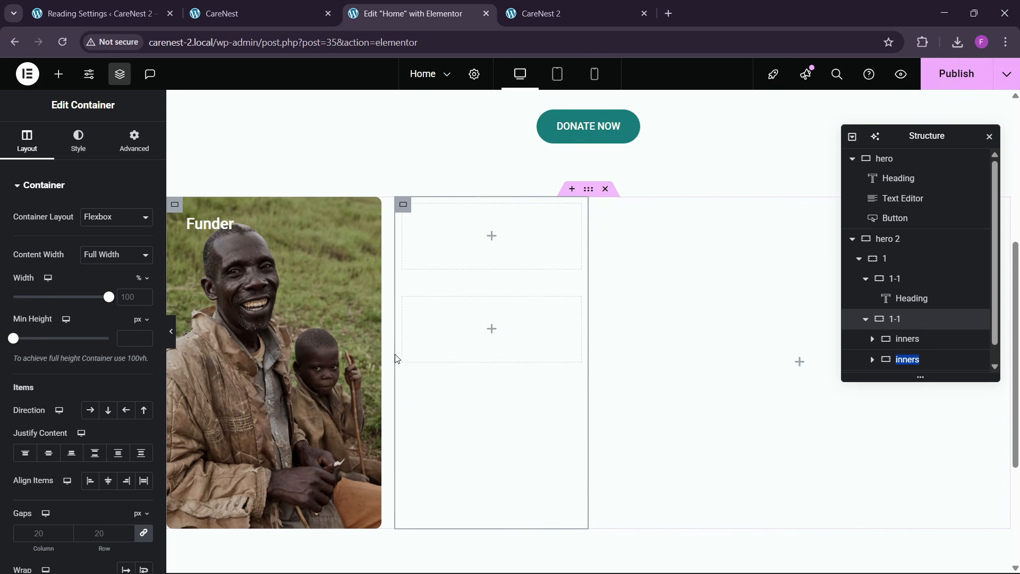
- Arrange the second 1-1 container's items in a column, justified with space between and aligned to the center
click(135, 141)
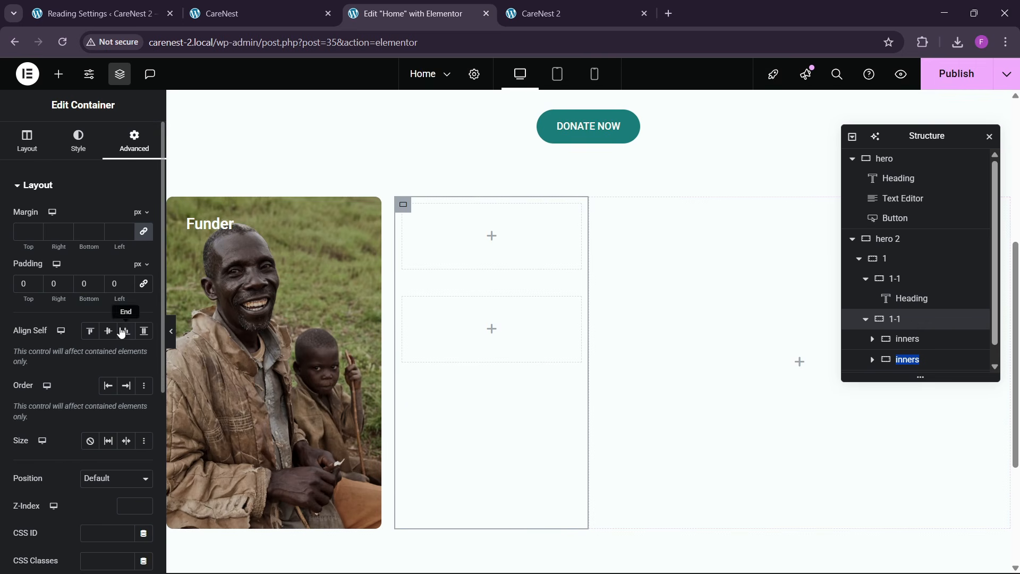
click(43, 156)
scroll(109, 298, down, 2)
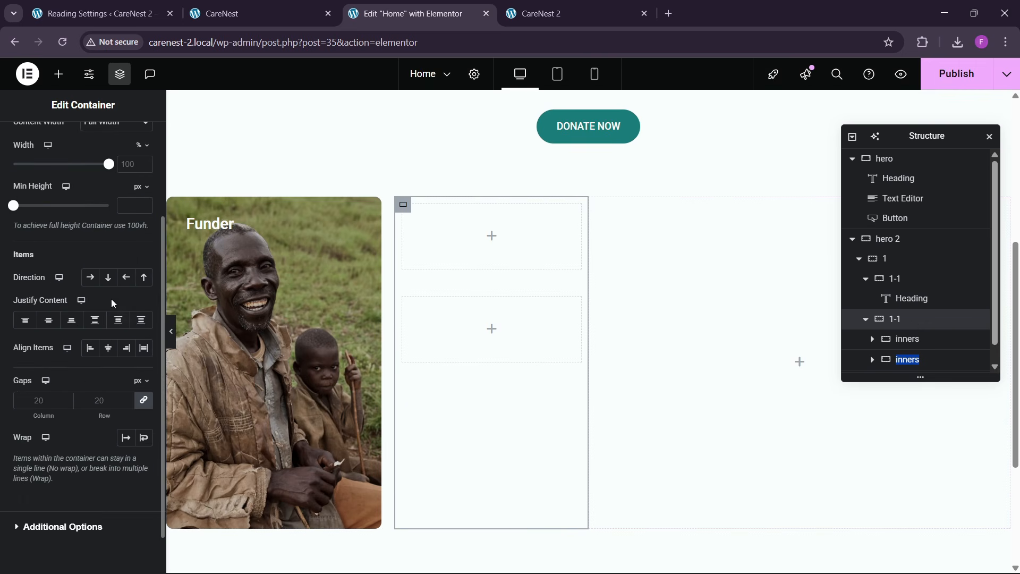
click(94, 319)
click(108, 347)
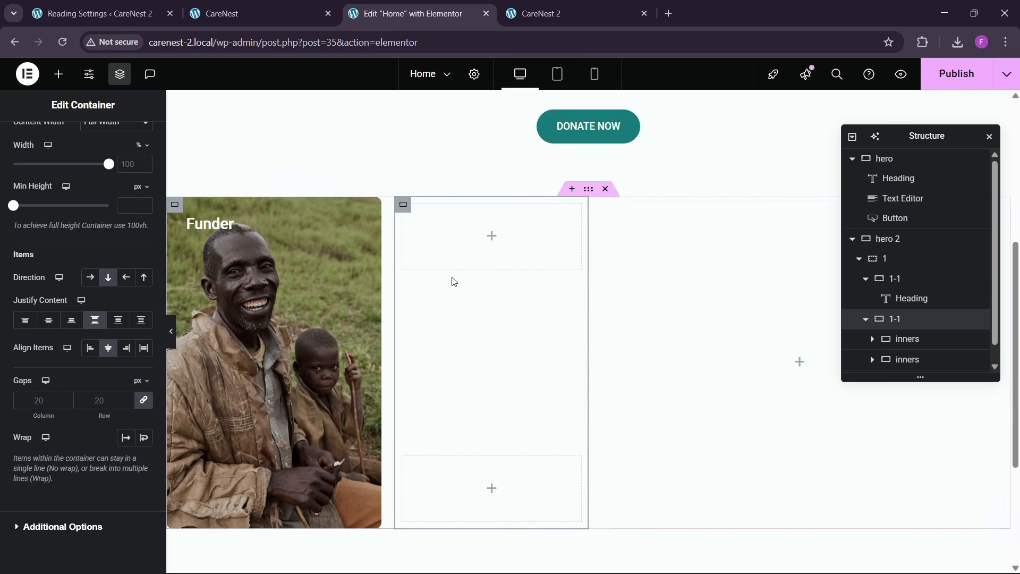
- Sample the yellow card's background color on the reference page with the Color Picker extension
click(95, 13)
click(282, 12)
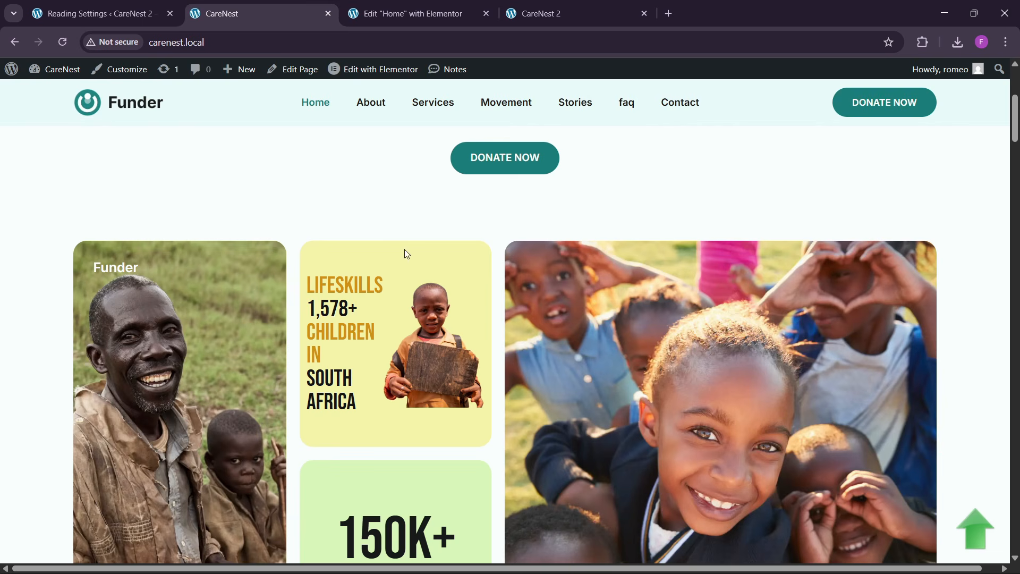
click(923, 42)
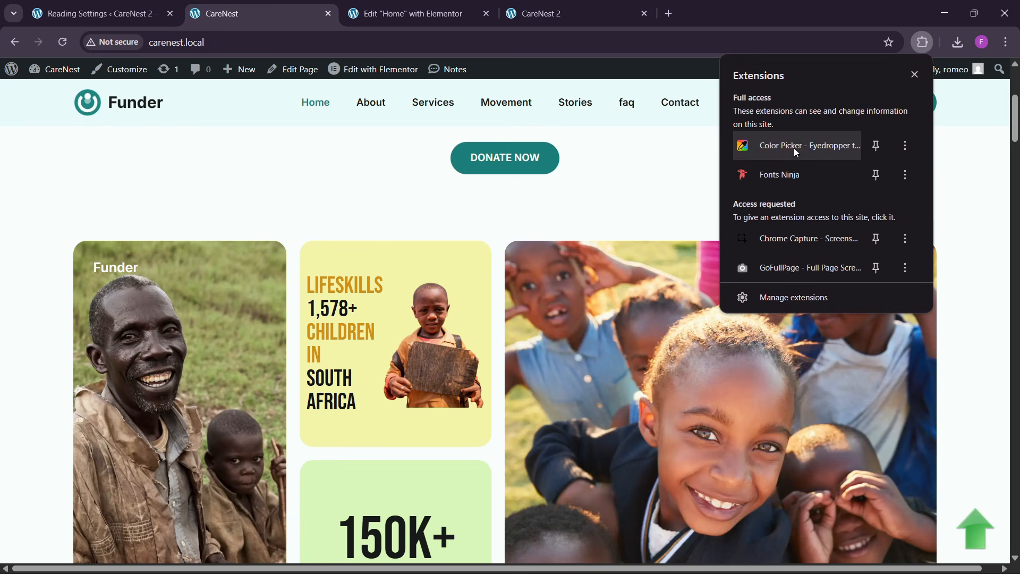
click(783, 149)
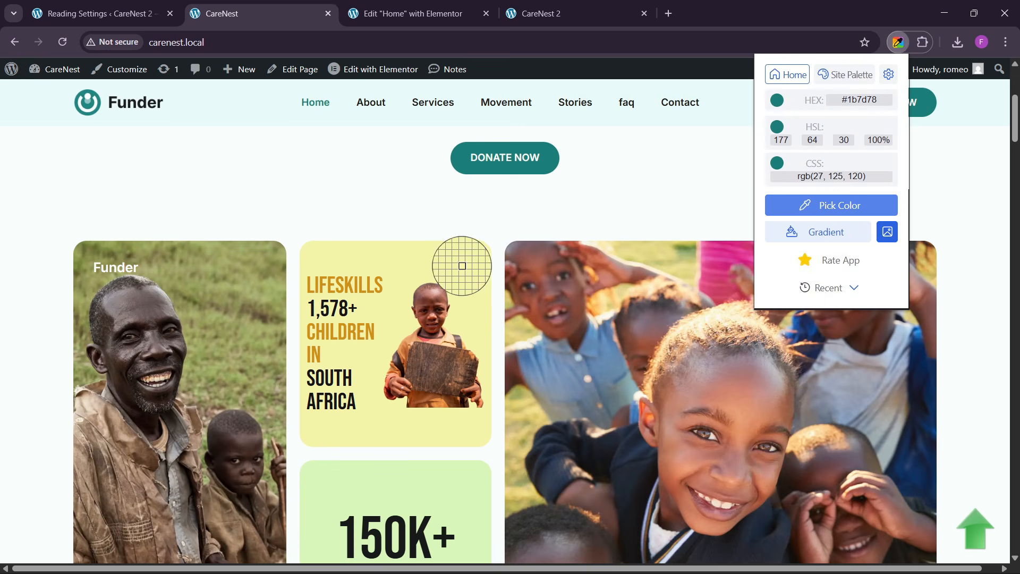
click(456, 282)
- Give the upper inners container a classic background in the sampled yellow and a 10 px border radius on all corners
click(415, 14)
click(408, 211)
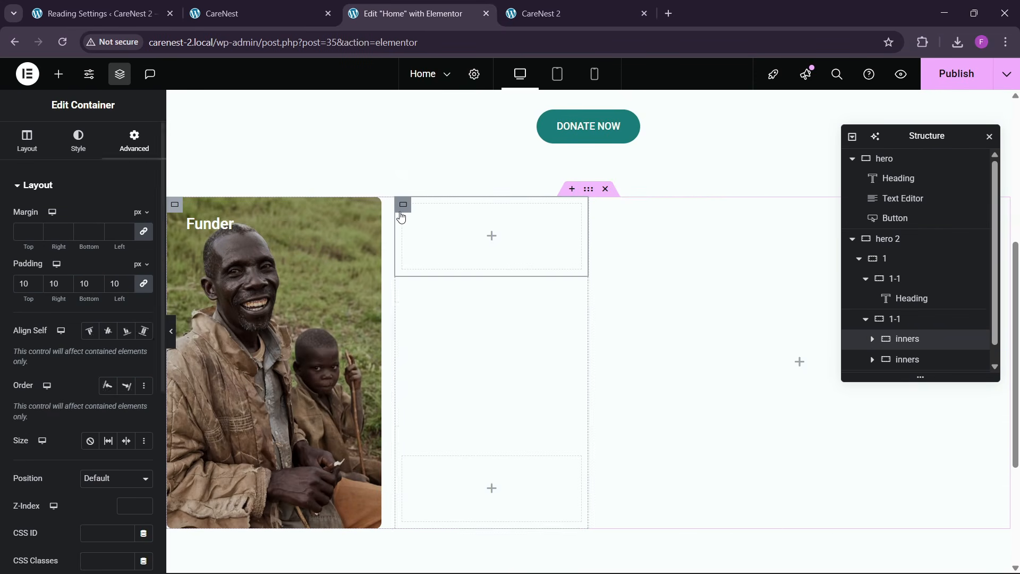
click(83, 151)
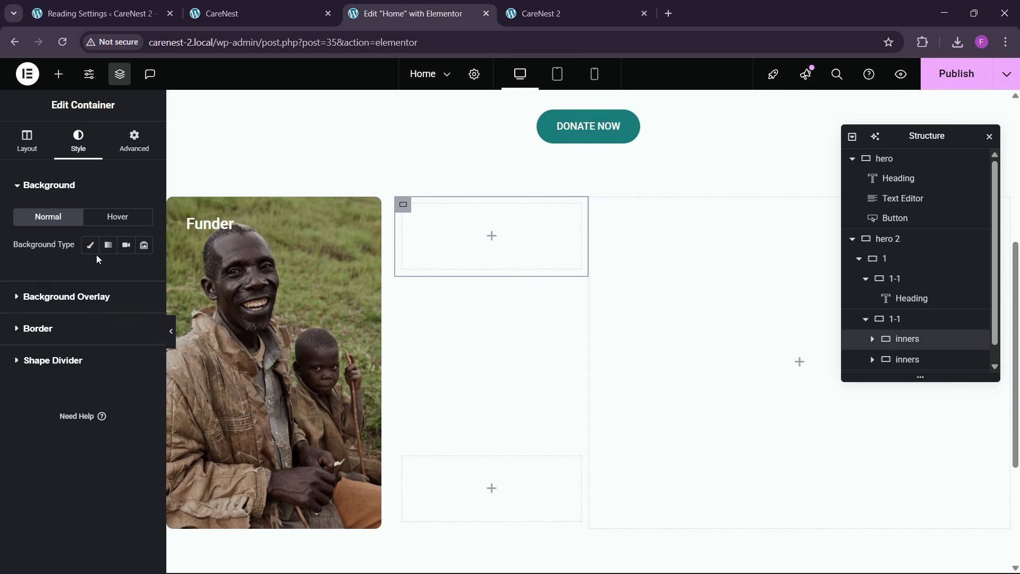
click(143, 273)
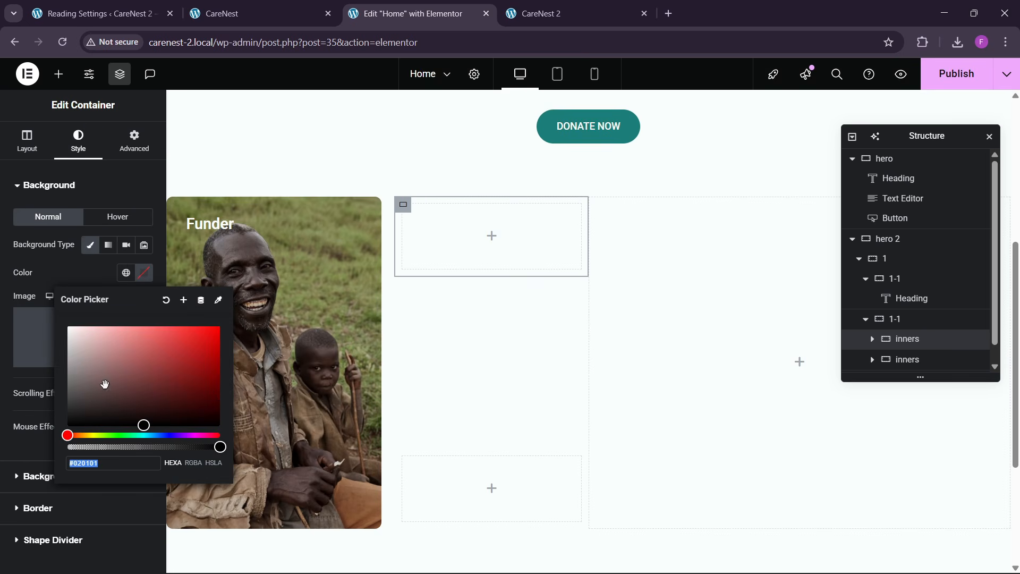
key(ctrl+v)
click(81, 266)
scroll(57, 403, down, 2)
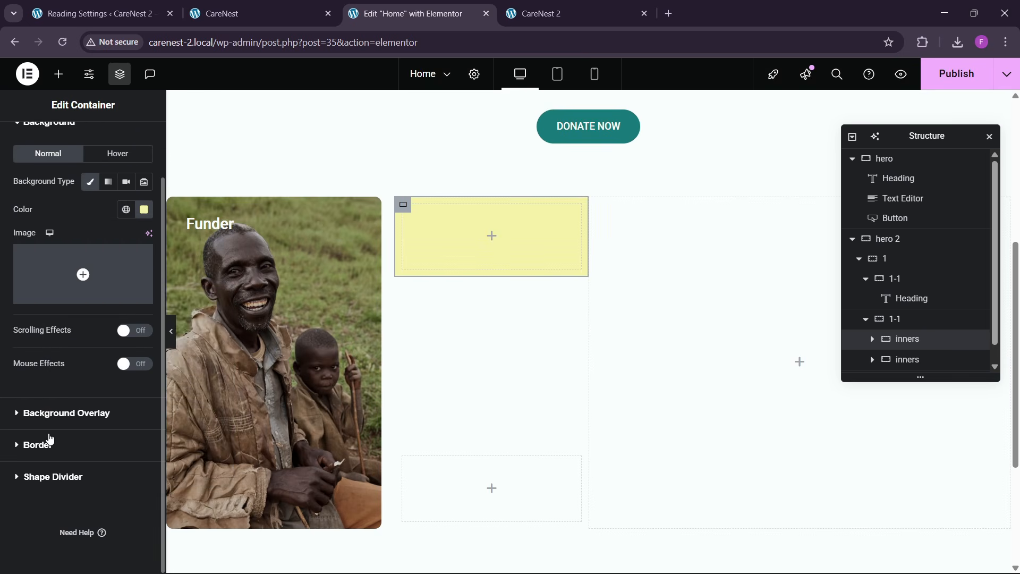
click(49, 439)
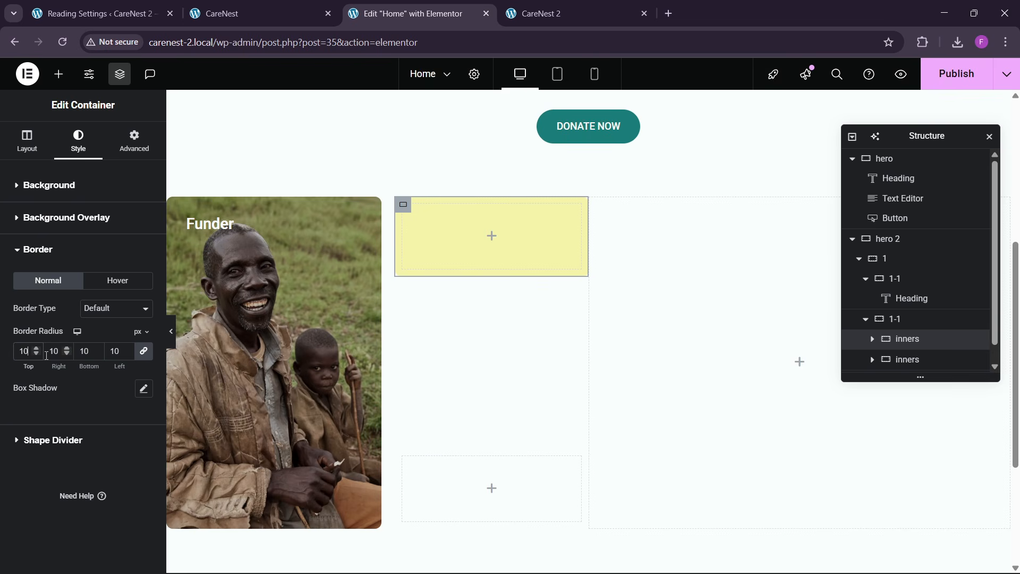
- Check the yellow card on the reference page and add a heading inside the upper inners container
click(223, 4)
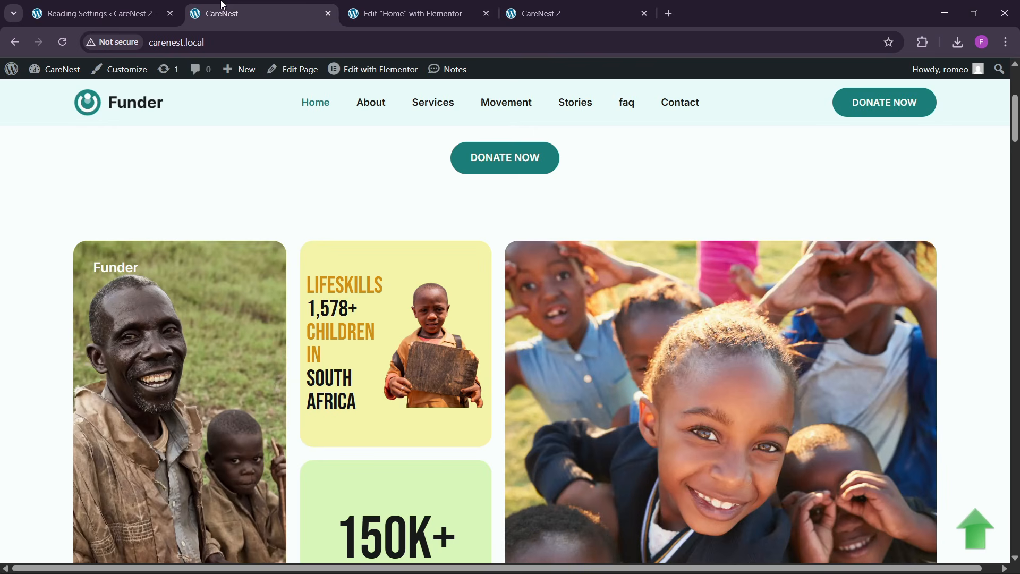
click(414, 10)
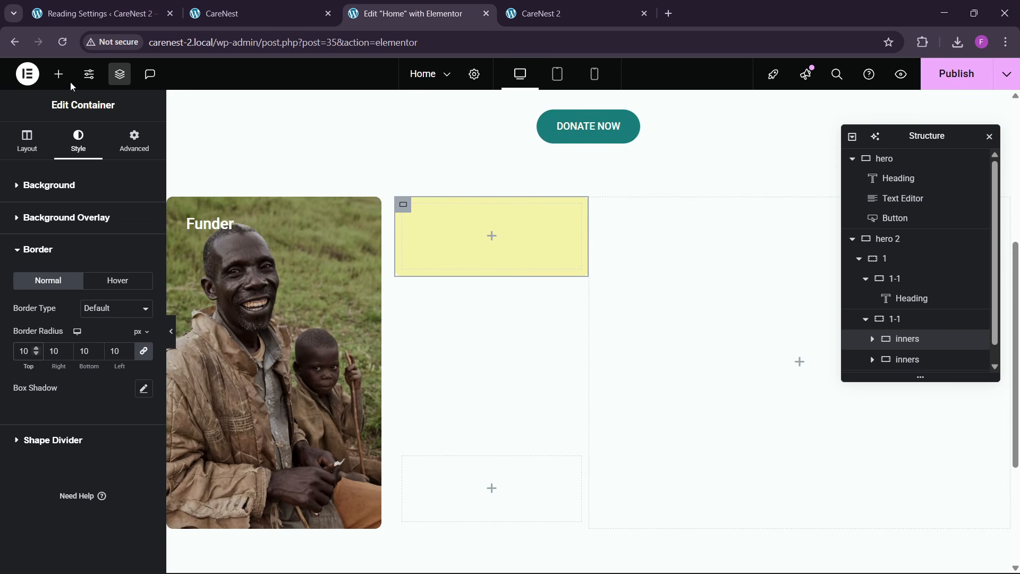
click(59, 74)
drag(53, 351, 481, 233)
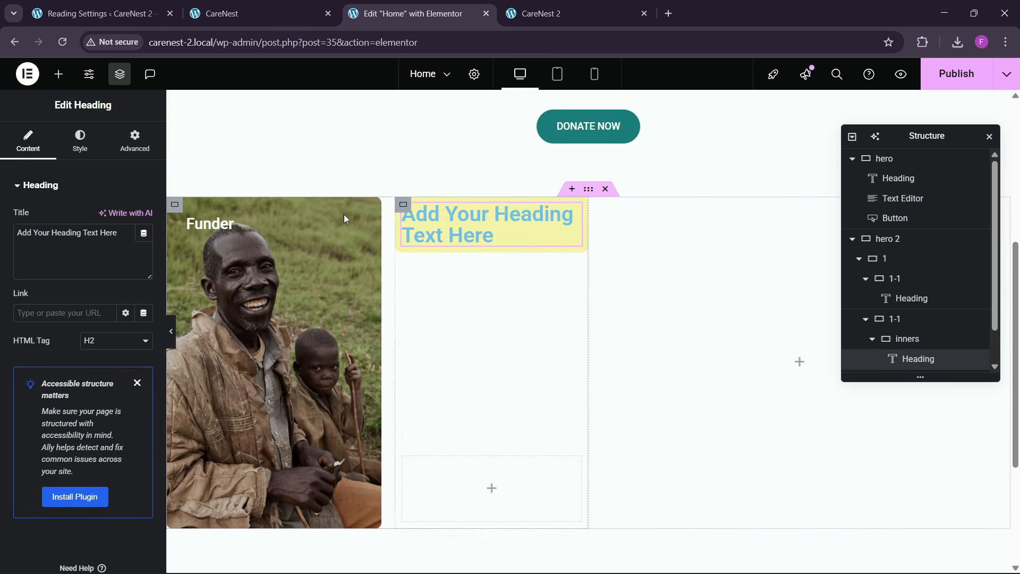
- Copy the yellow card's text from the reference page and make the new heading read "Lifeskills 1,578+ Children in South Africa"
click(244, 8)
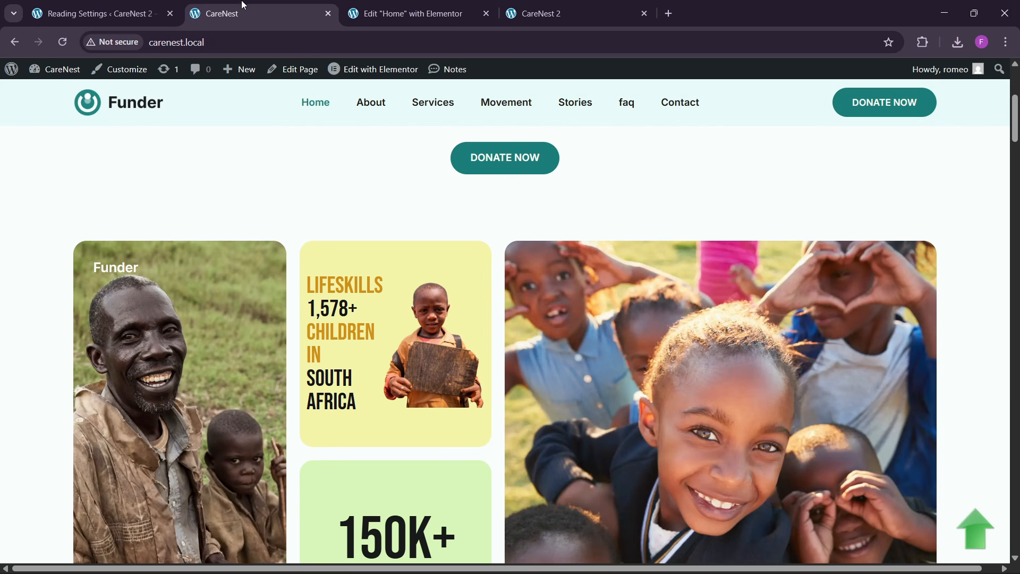
drag(311, 285, 361, 384)
click(307, 293)
drag(306, 292, 363, 400)
click(407, 12)
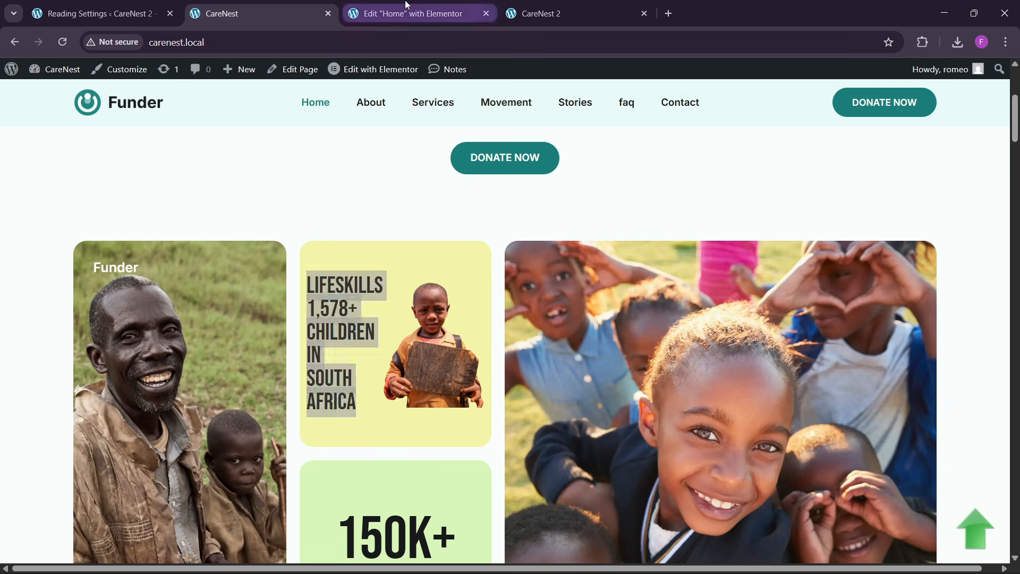
key(ctrl+a)
text(Lifeskills 1,578+ Children in South Africa)
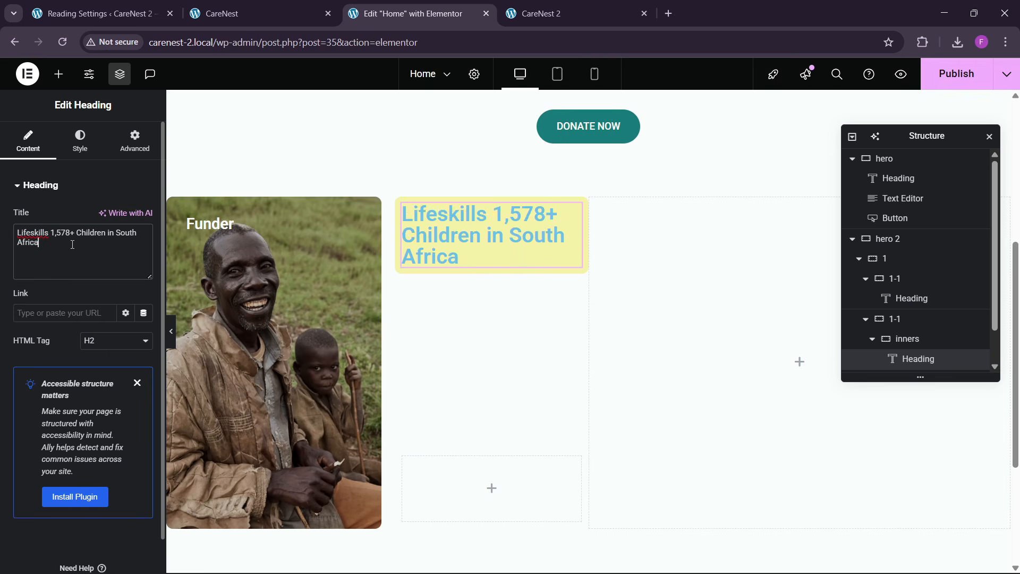
- Set the Lifeskills heading's font family to Bebas Neue and its weight to 500 (Medium)
click(80, 140)
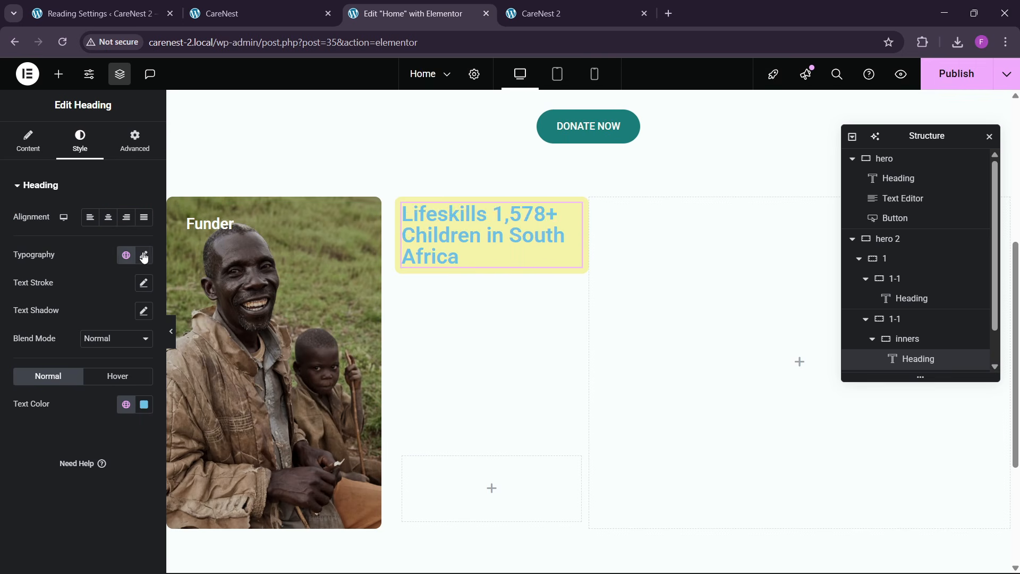
click(144, 255)
click(108, 322)
text(bebas)
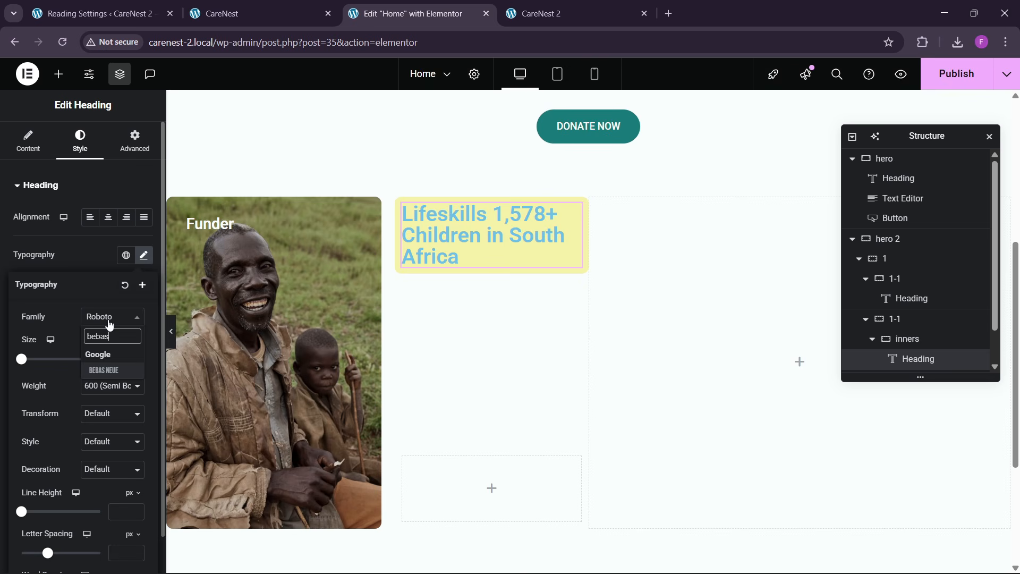
key(Return)
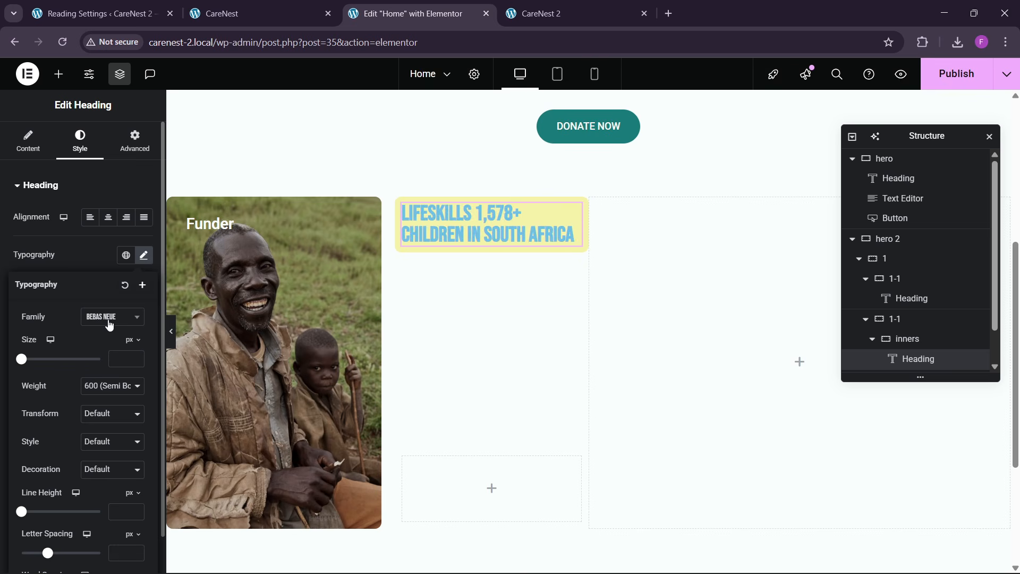
click(118, 388)
click(102, 256)
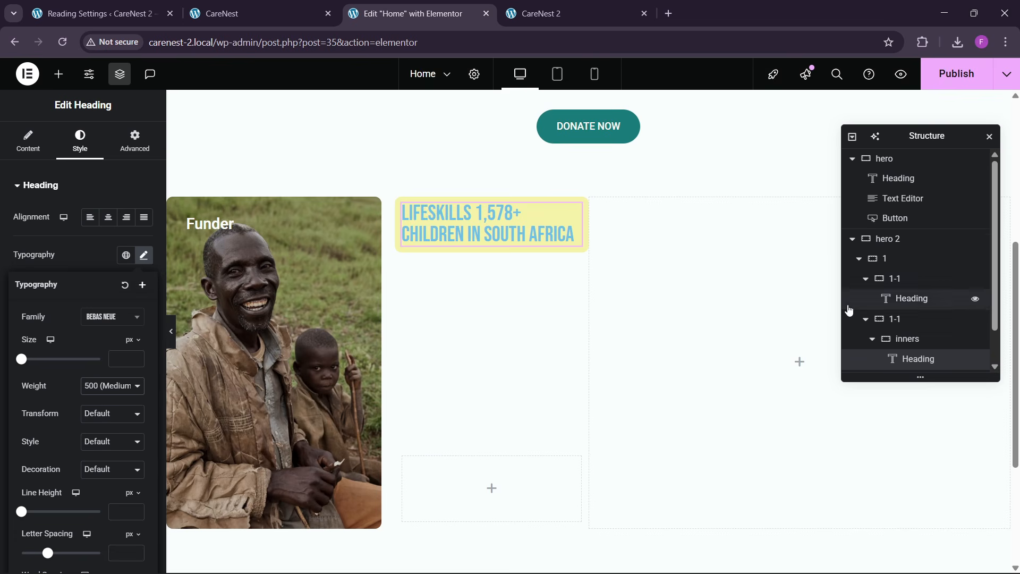
- Set the upper inners container's minimum height to 250 px
scroll(887, 324, down, 1)
click(747, 383)
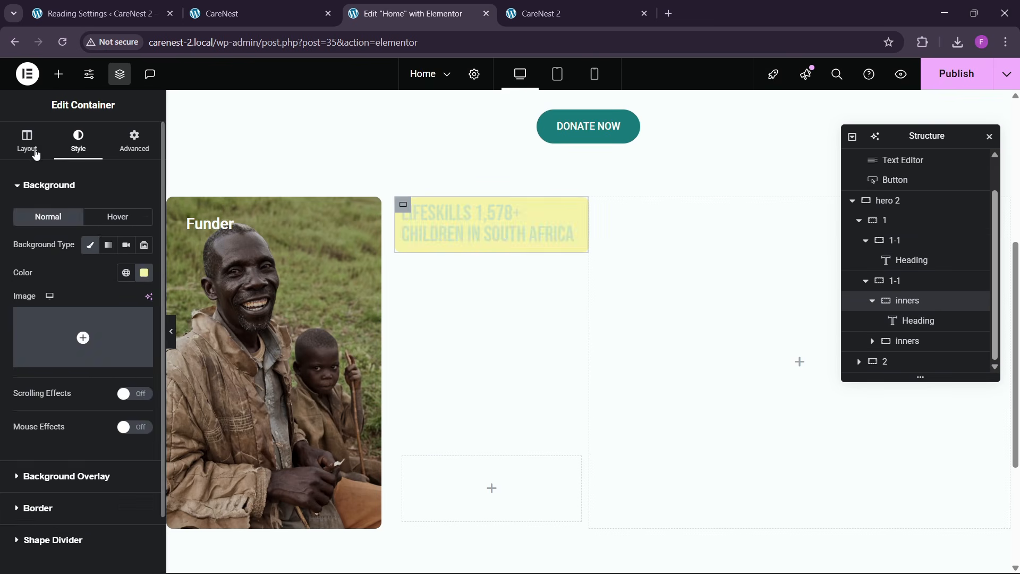
click(27, 140)
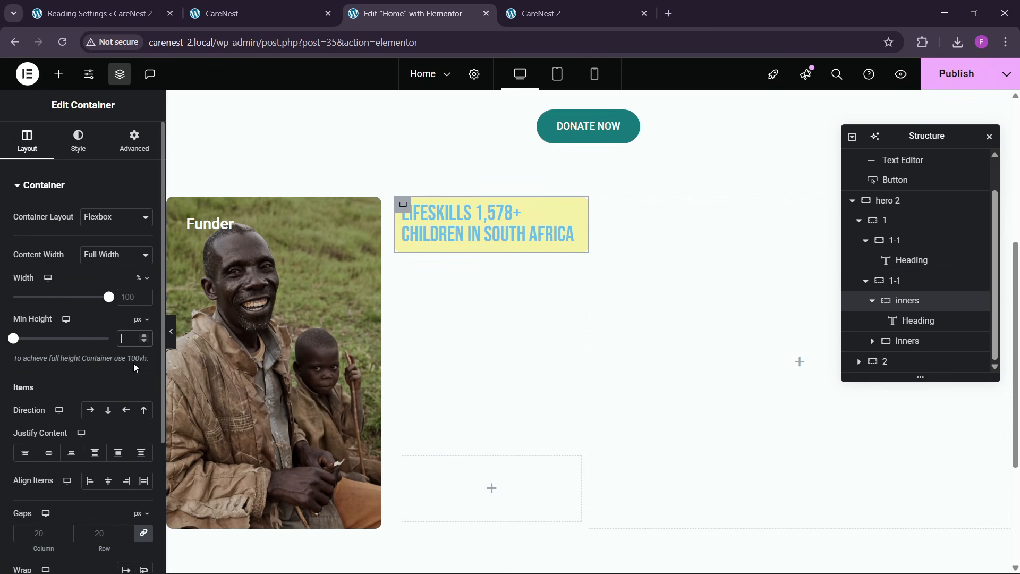
text(300)
key(BackSpace)
text(250)
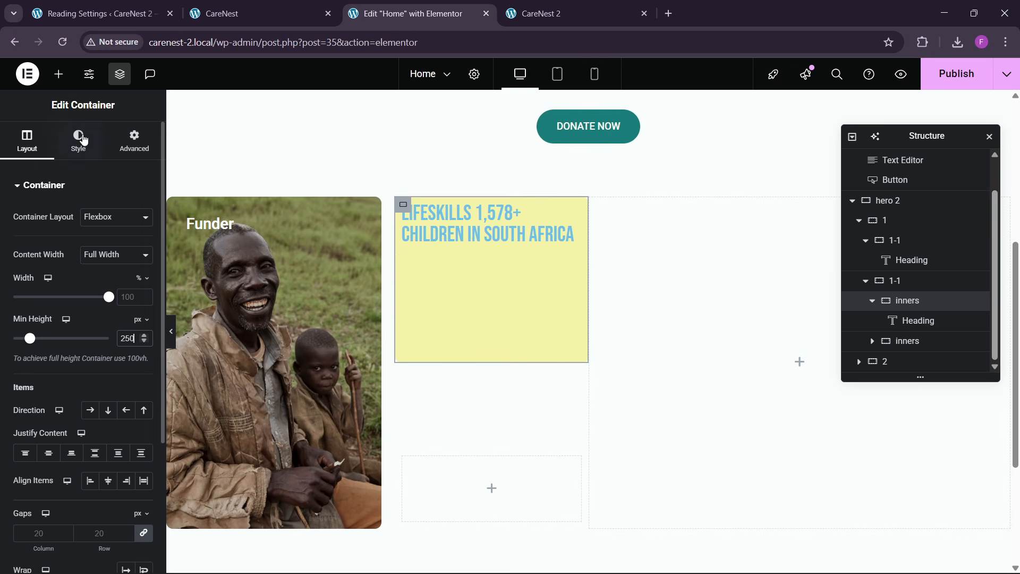
- Add an image below the Lifeskills heading in the yellow container and choose the picture of the child holding a wooden board
click(59, 74)
drag(128, 356, 474, 235)
click(98, 277)
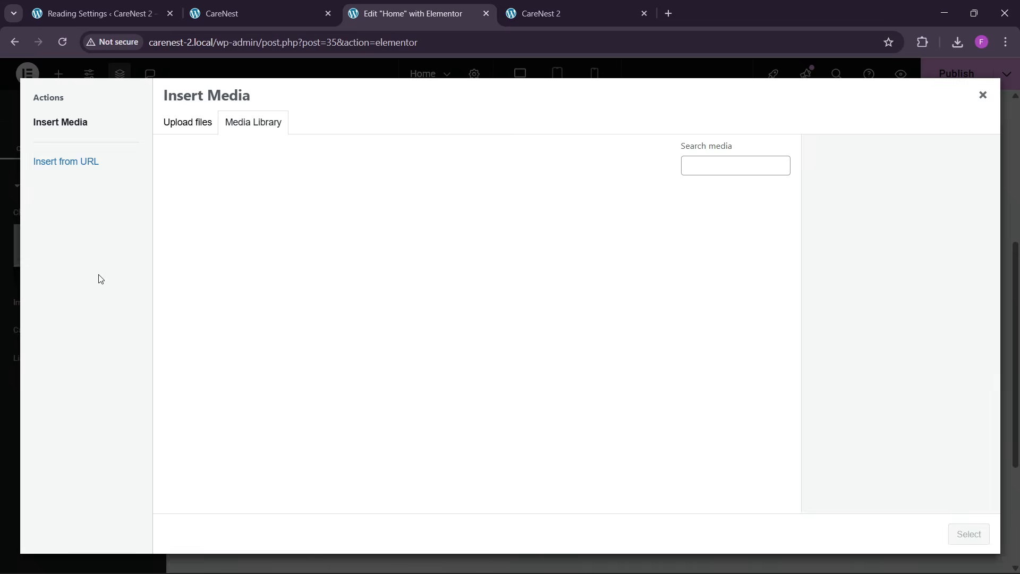
click(300, 277)
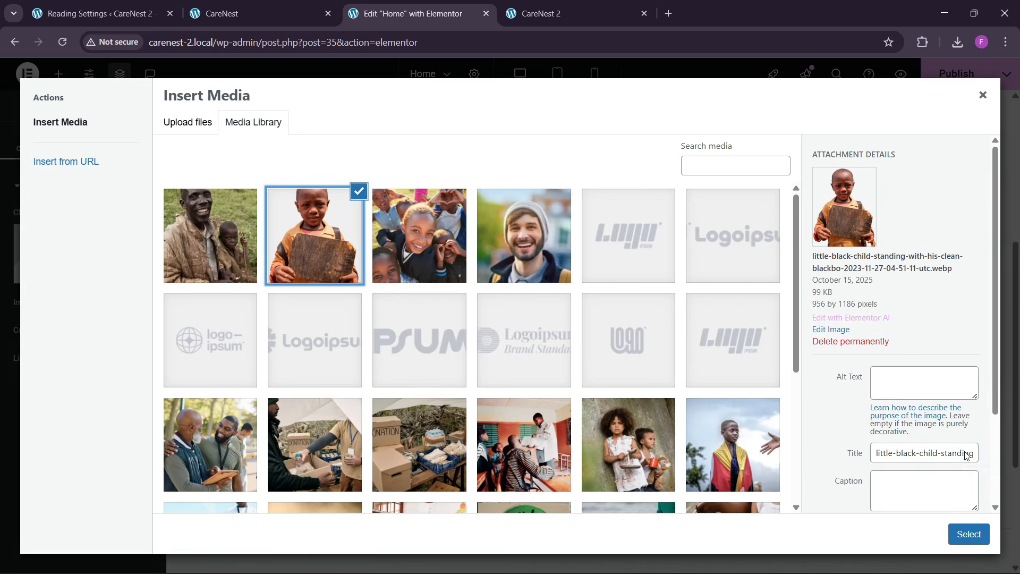
click(967, 533)
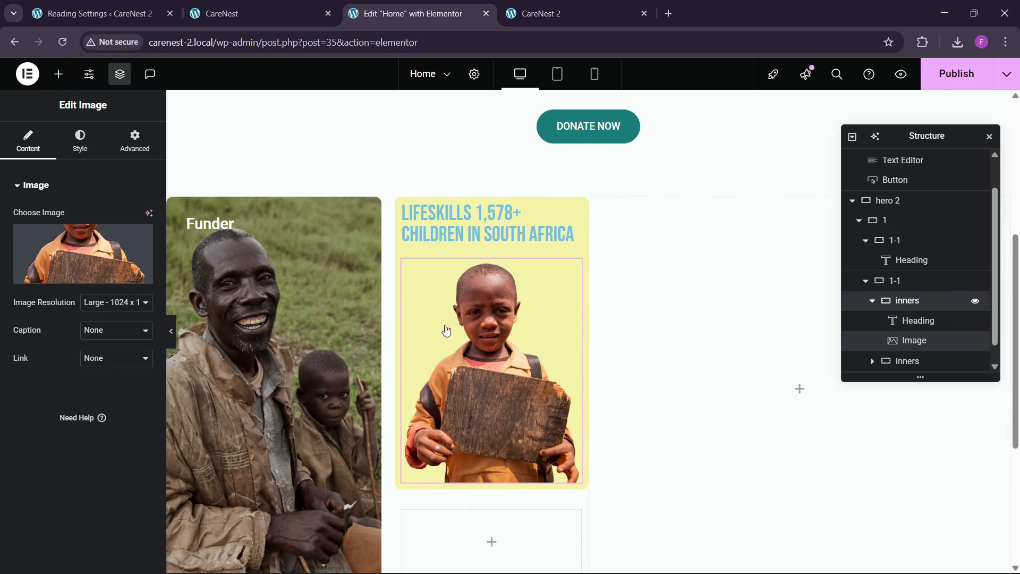
- Arrange the yellow container's items in a horizontal row and align them to the center
click(402, 204)
scroll(42, 254, down, 3)
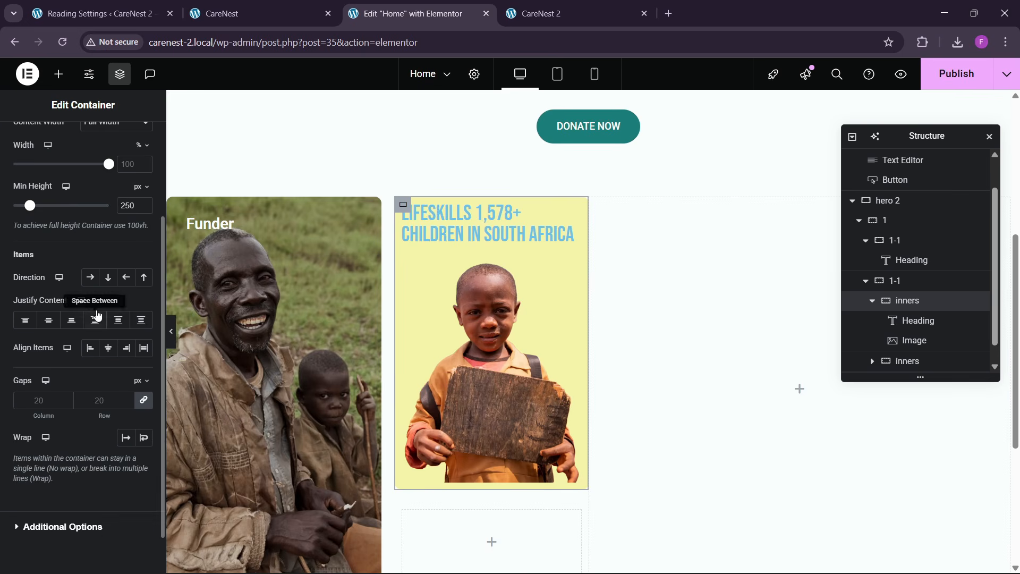
click(90, 277)
click(107, 347)
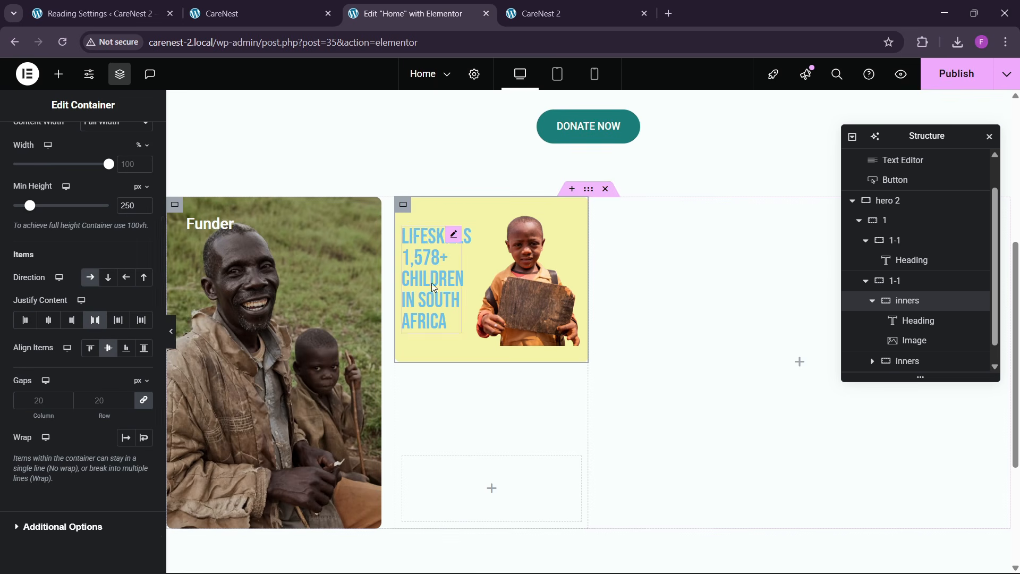
- Set the Lifeskills heading's text color to black (#000000)
click(454, 236)
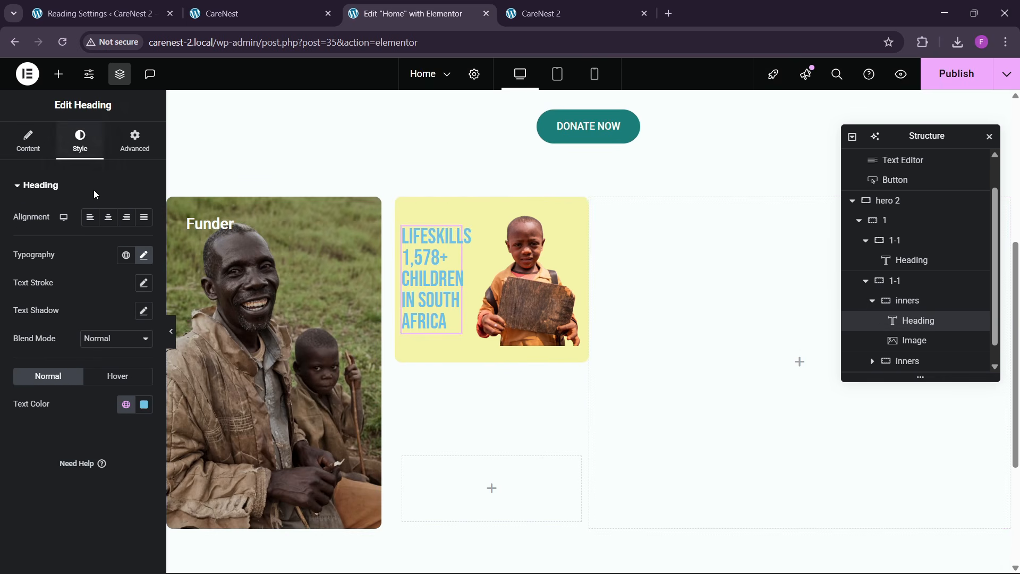
click(144, 404)
drag(123, 282, 62, 340)
click(43, 433)
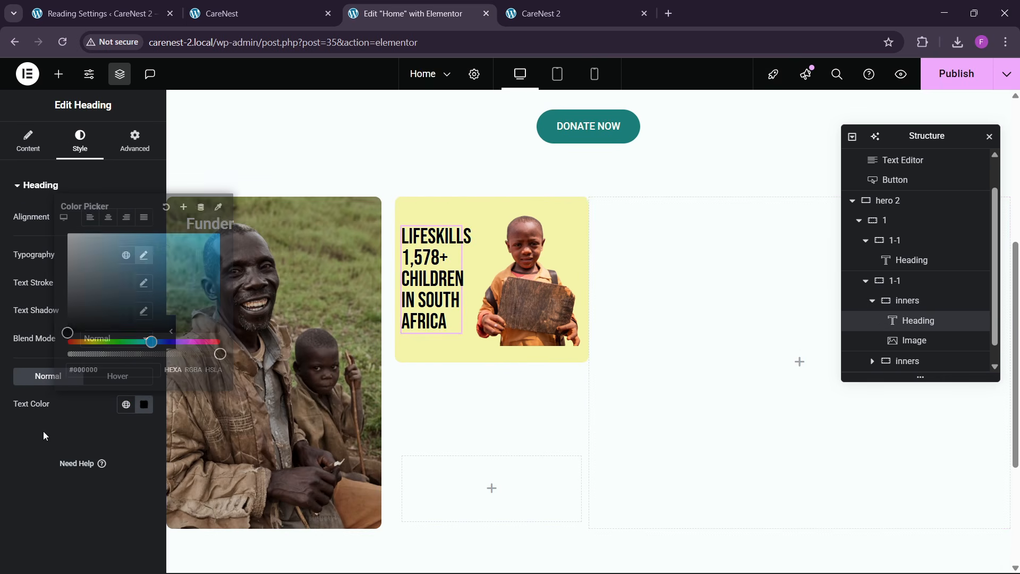
- Check the yellow card's text on the reference page and set the Lifeskills heading's line height to 1.1 em
click(140, 6)
click(282, 3)
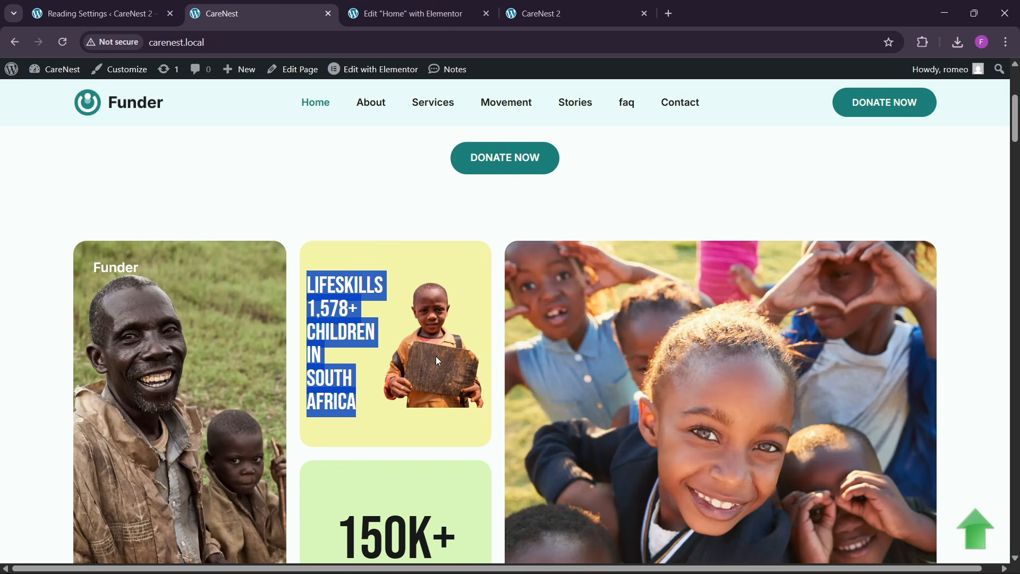
click(342, 354)
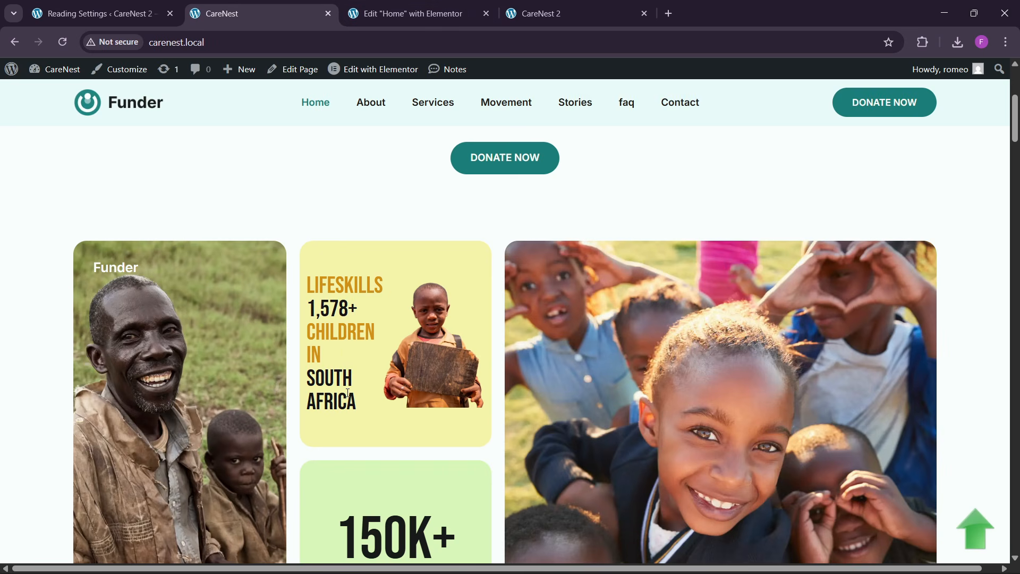
click(374, 21)
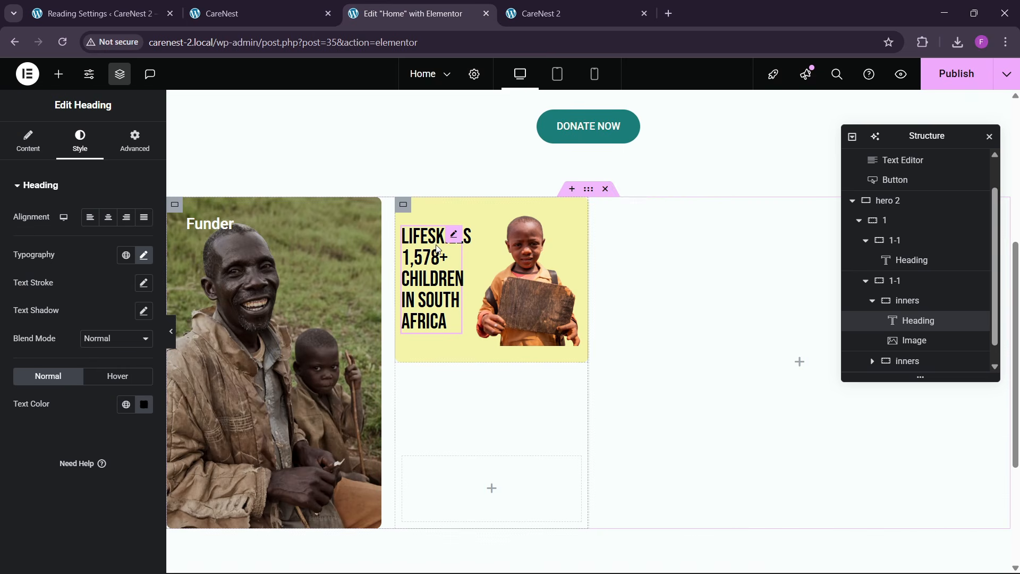
click(144, 255)
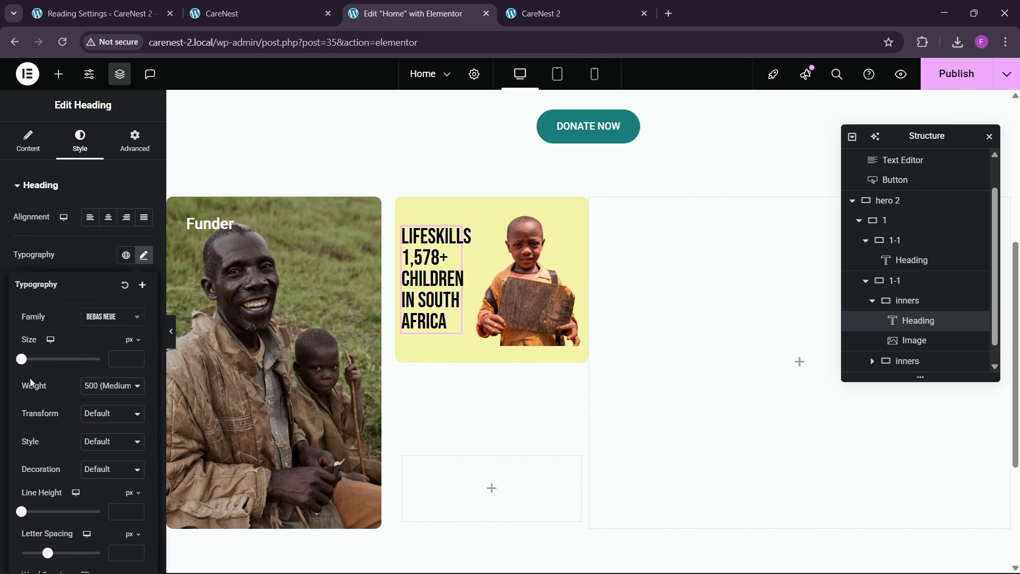
scroll(123, 405, down, 1)
click(132, 456)
click(132, 471)
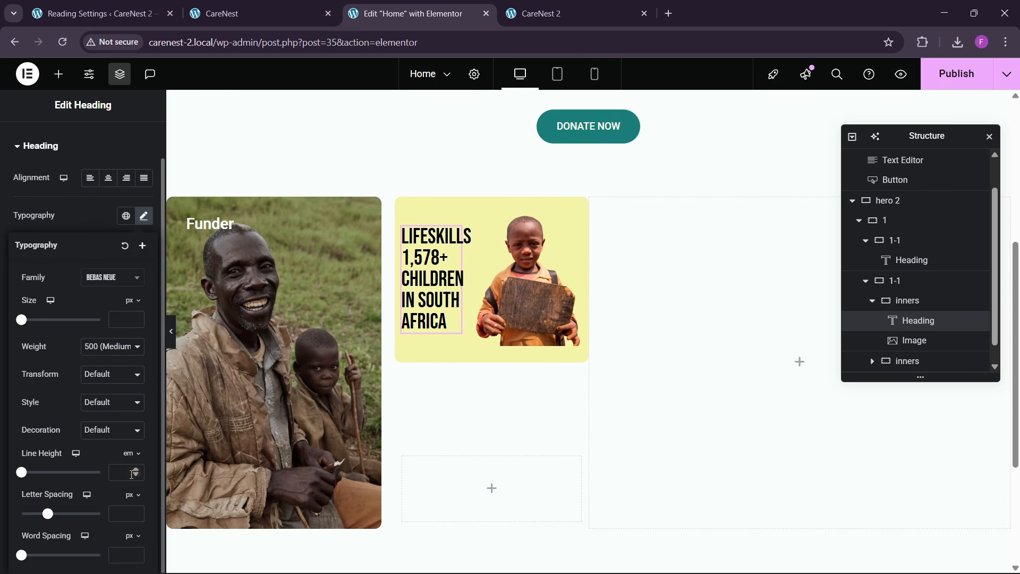
click(135, 471)
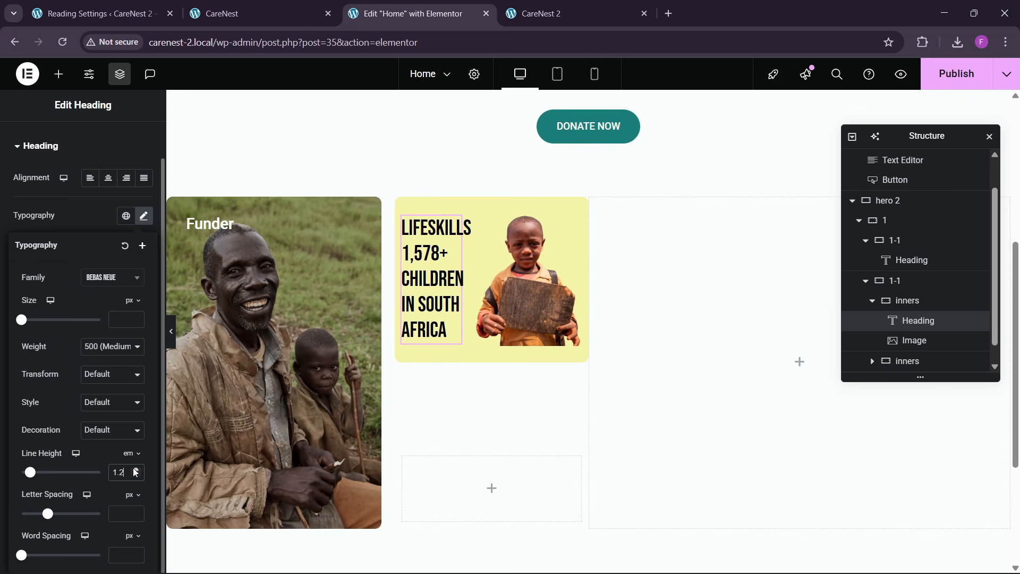
click(136, 477)
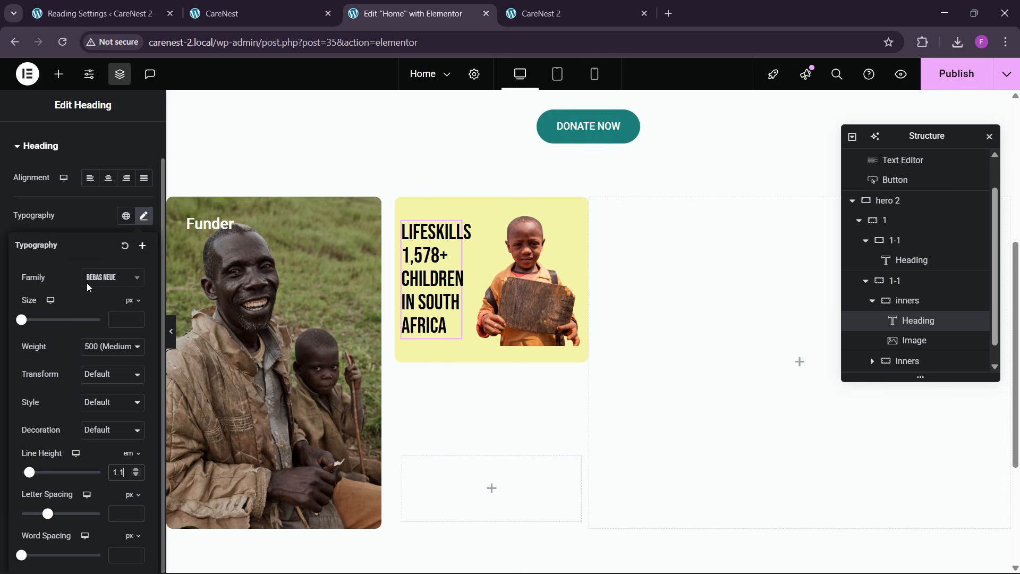
- Set the Lifeskills heading's font size to 34 px
drag(137, 318, 138, 320)
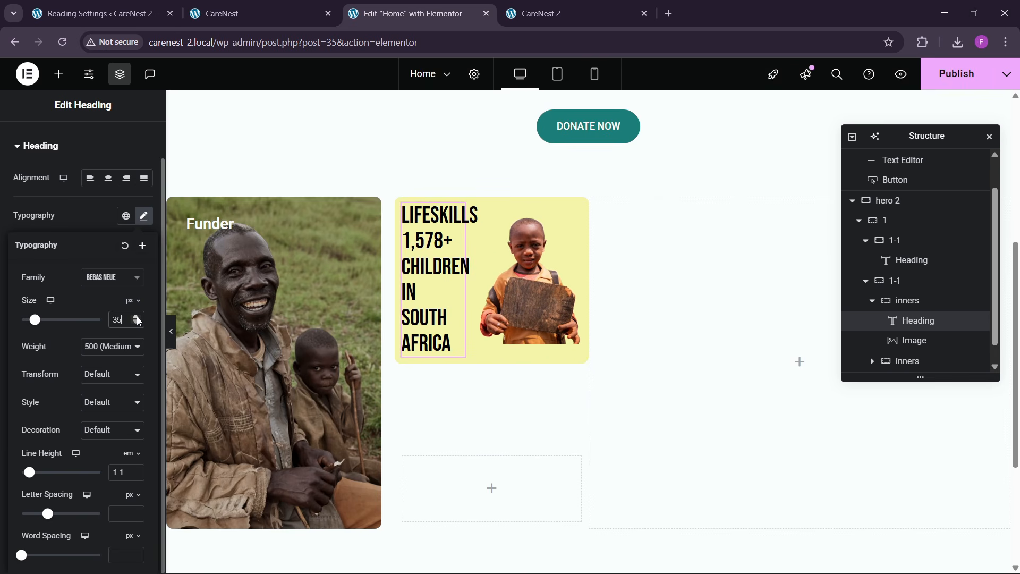
click(138, 325)
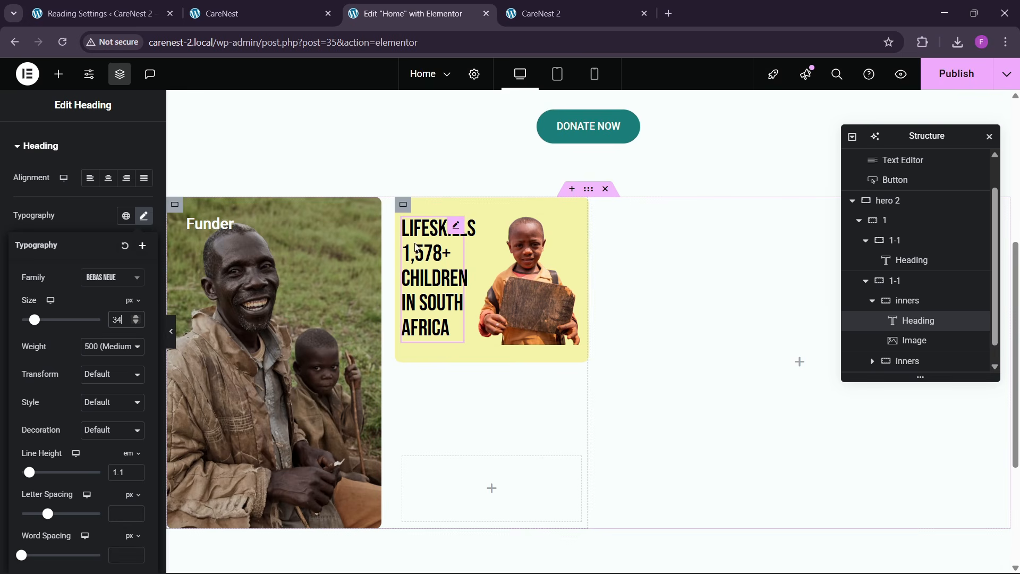
click(293, 294)
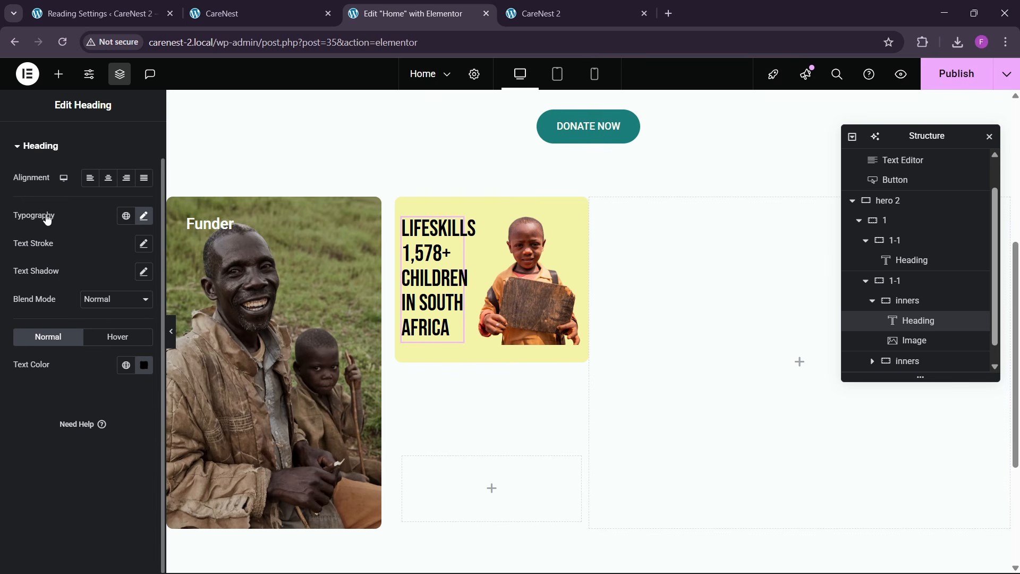
- Wrap the word "Lifeskills" in the heading title in a span tag with an inline style for color
scroll(47, 218, up, 1)
click(35, 157)
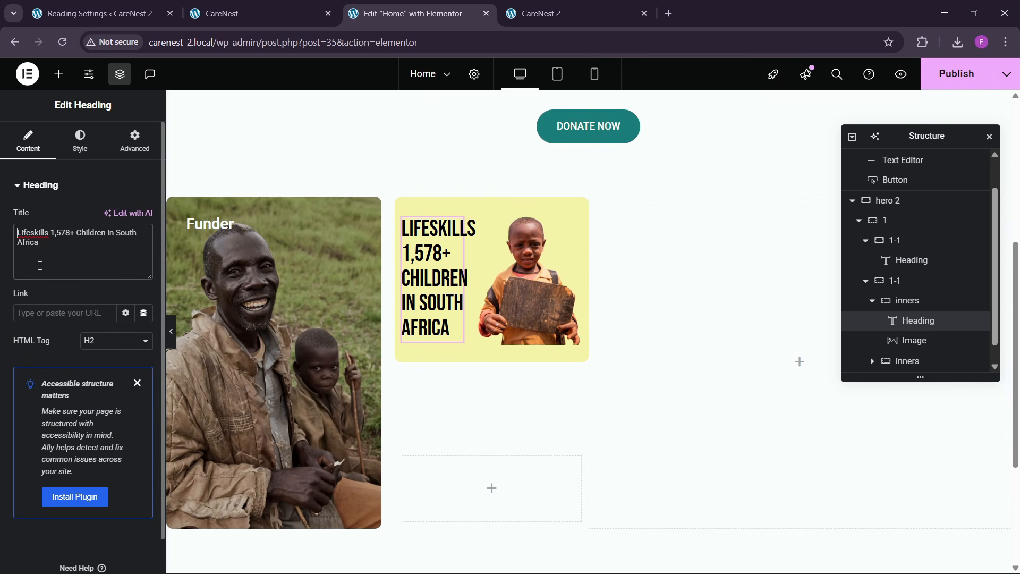
text(<span>)
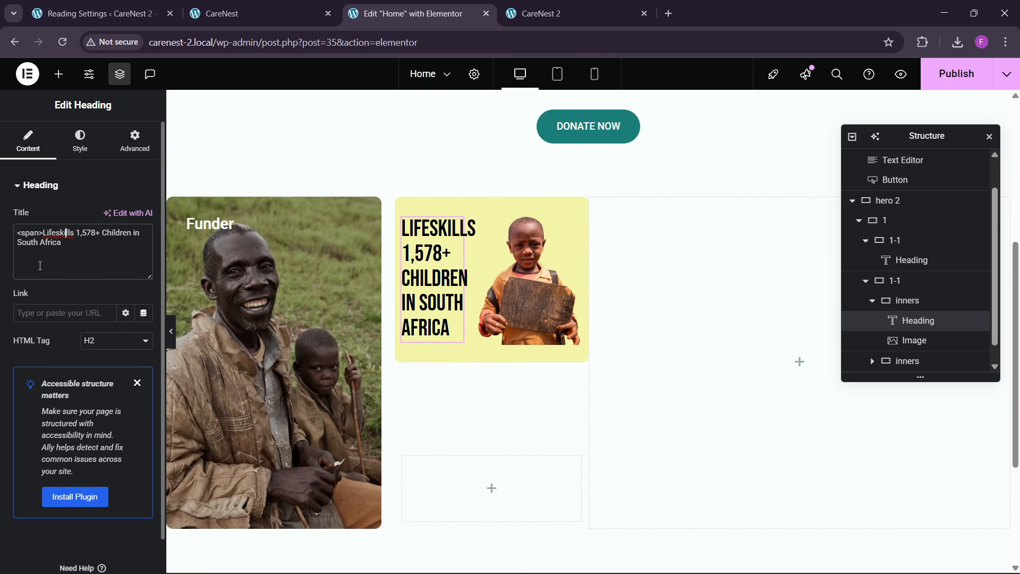
text(</span)
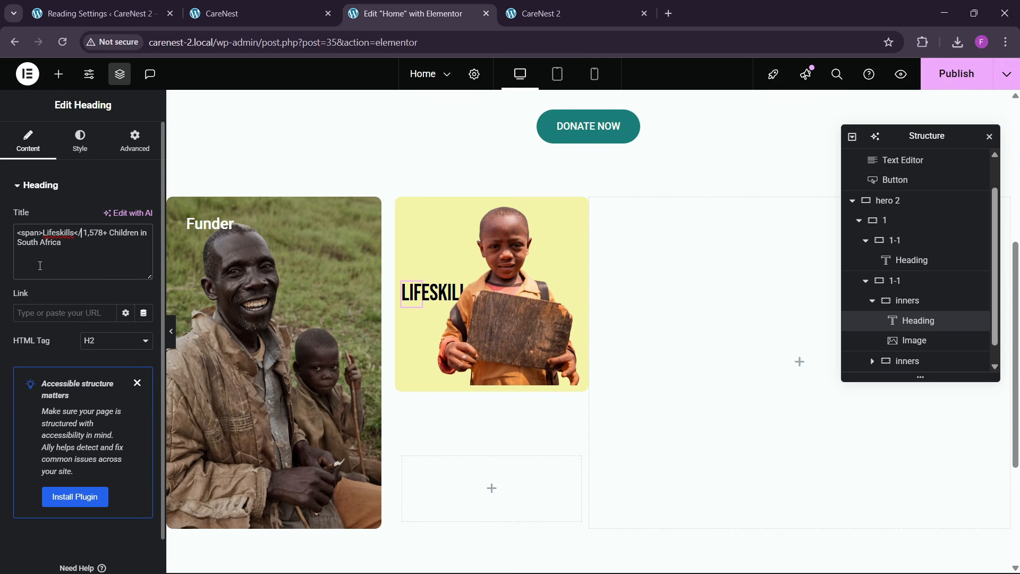
text(>)
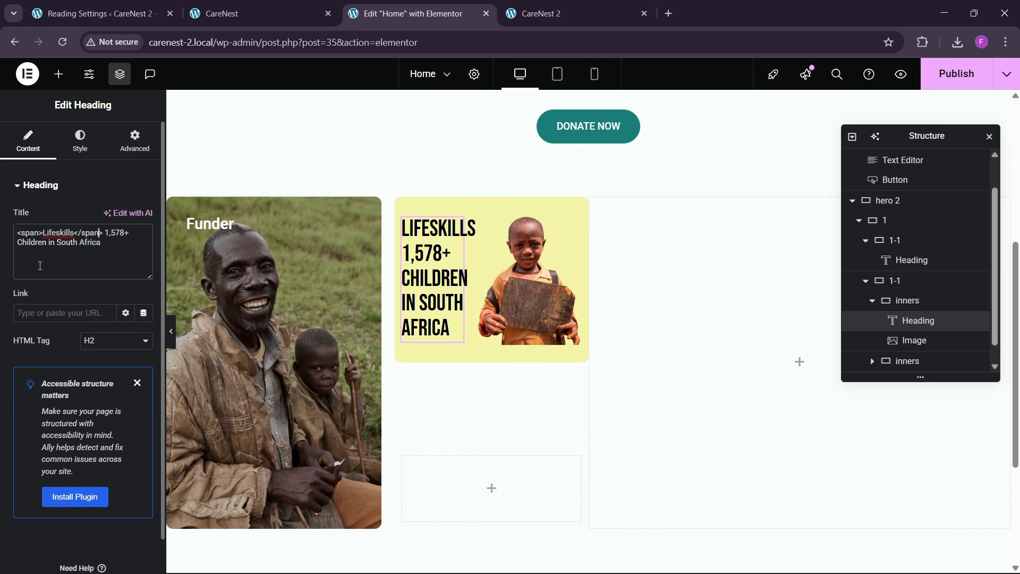
text( style=")
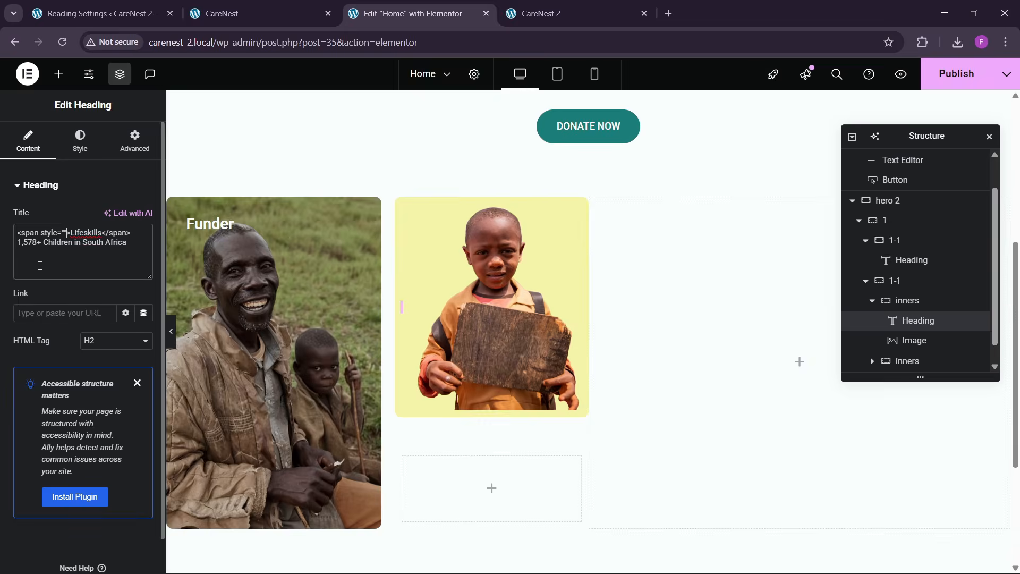
text(color:#)
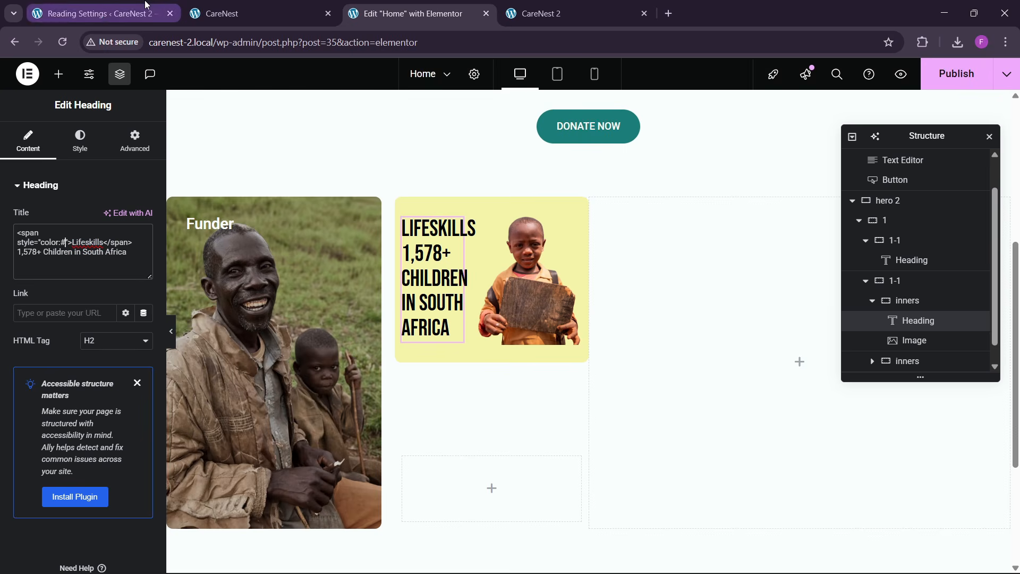
- Pick the orange of "Lifeskills" on the reference page and enter #d09016 as the color in the heading's span
click(245, 12)
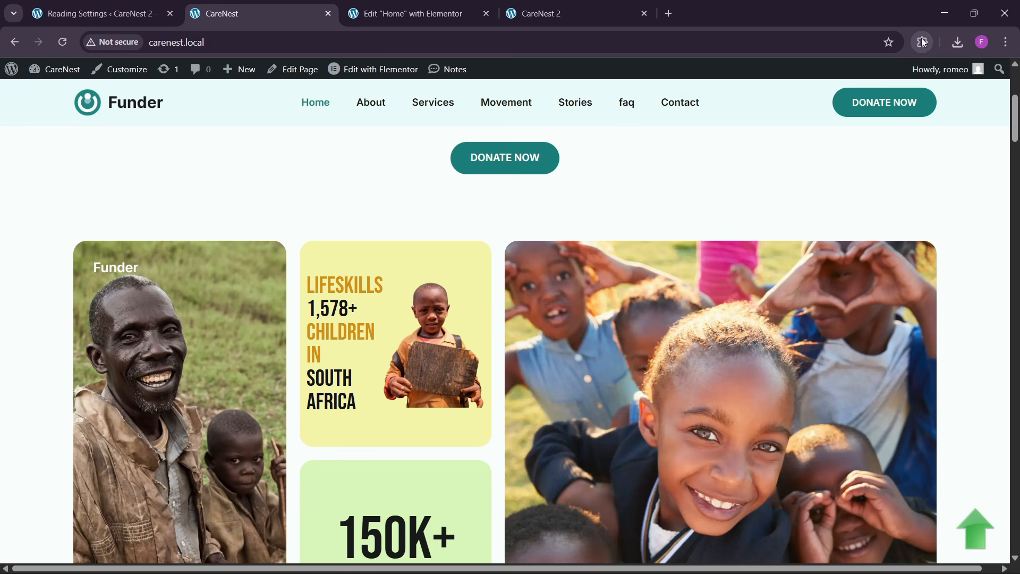
click(923, 42)
click(810, 142)
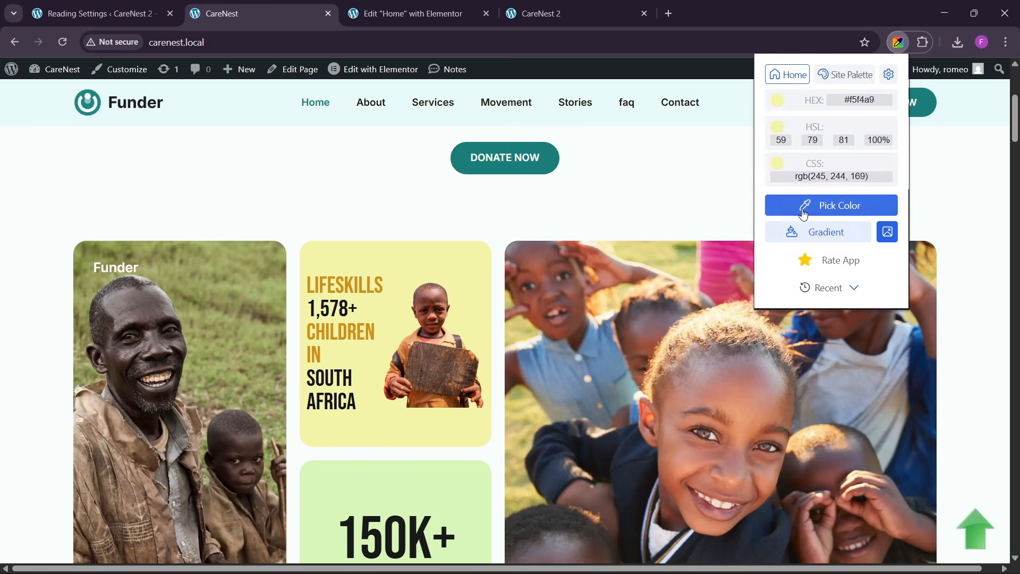
click(802, 213)
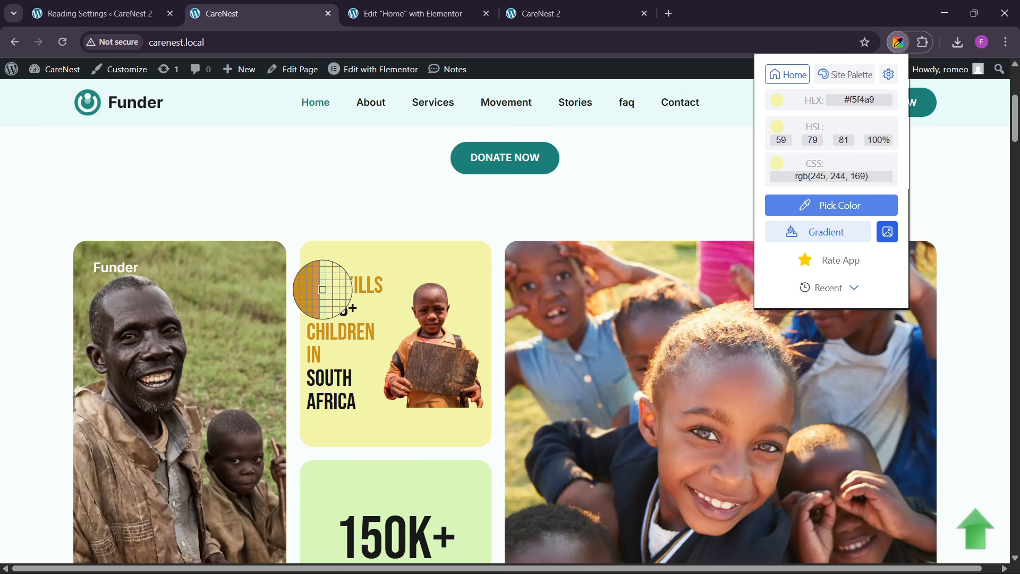
click(322, 289)
click(404, 13)
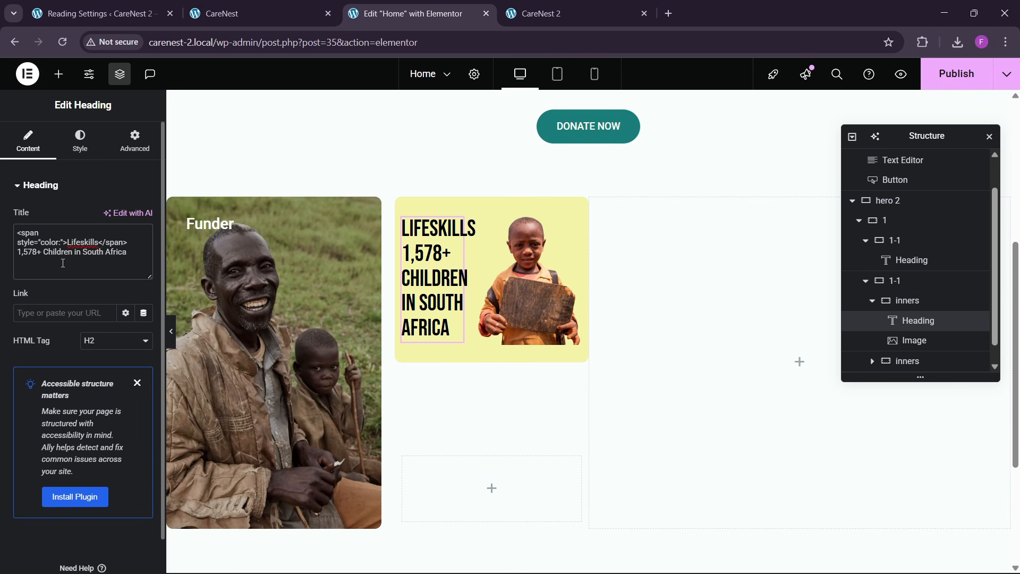
text(d09016)
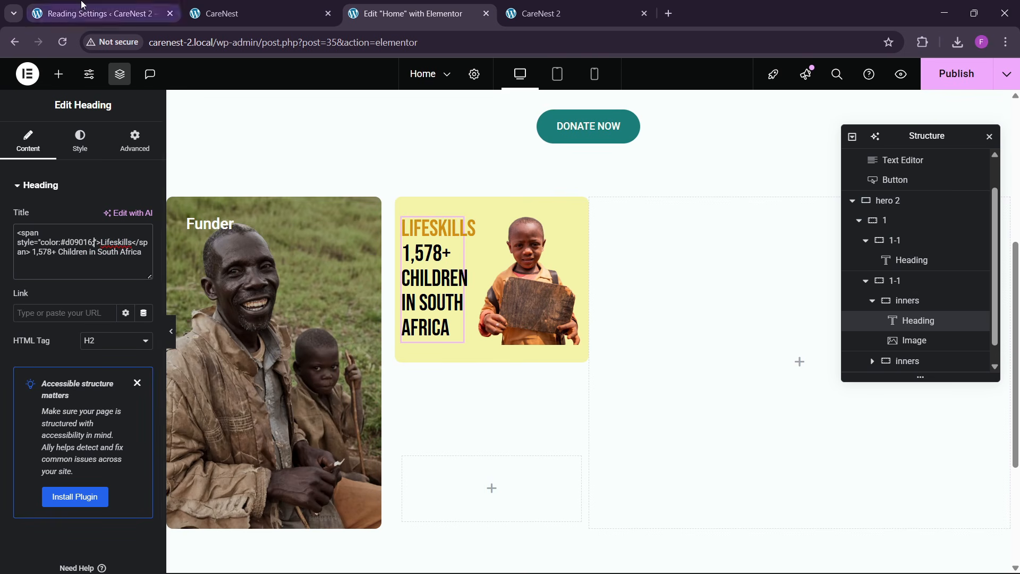
- Check the reference card's colored words and wrap "Children in" in the heading title in a span with color #d09016
click(93, 13)
click(279, 6)
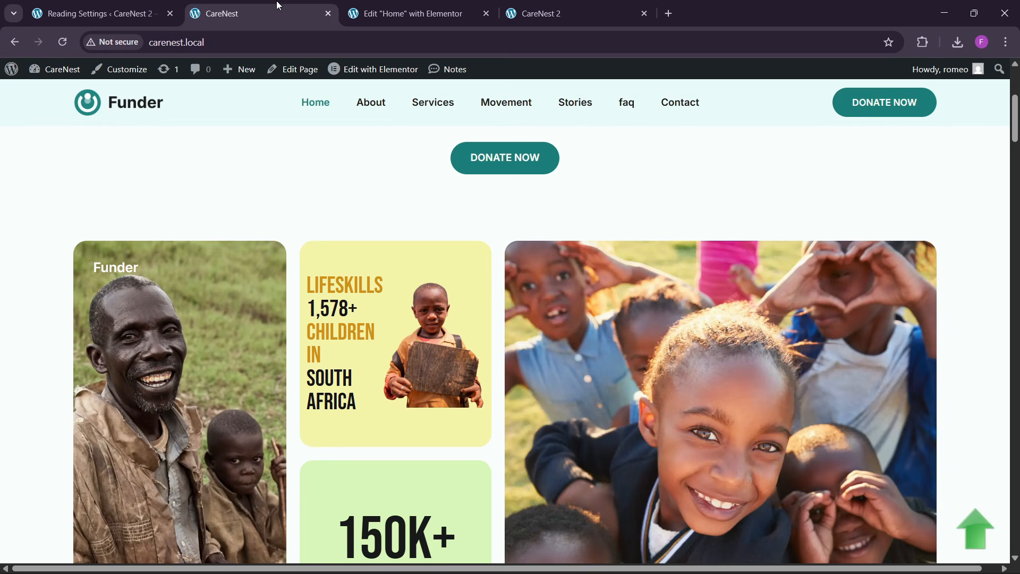
click(404, 13)
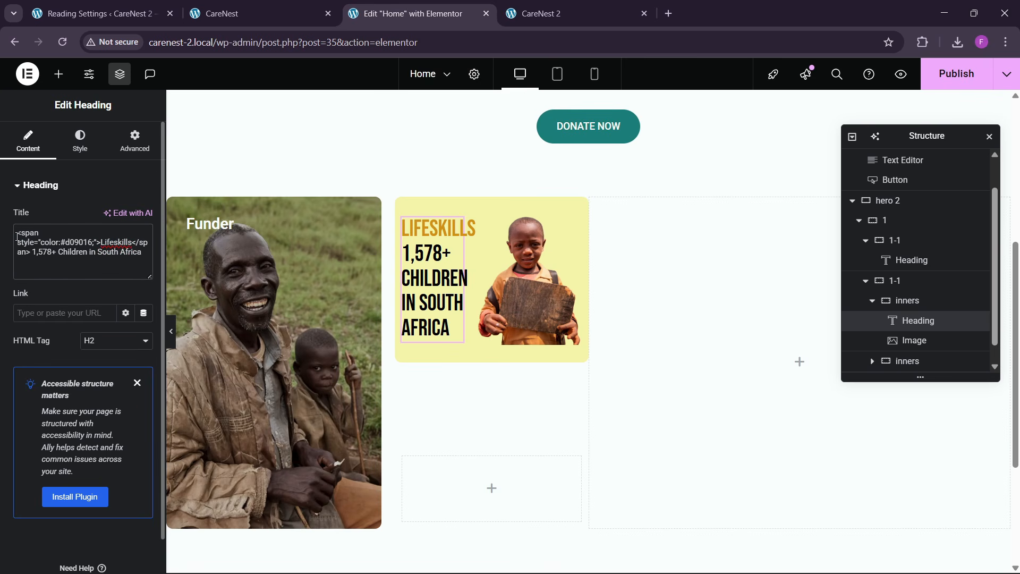
drag(19, 234, 88, 243)
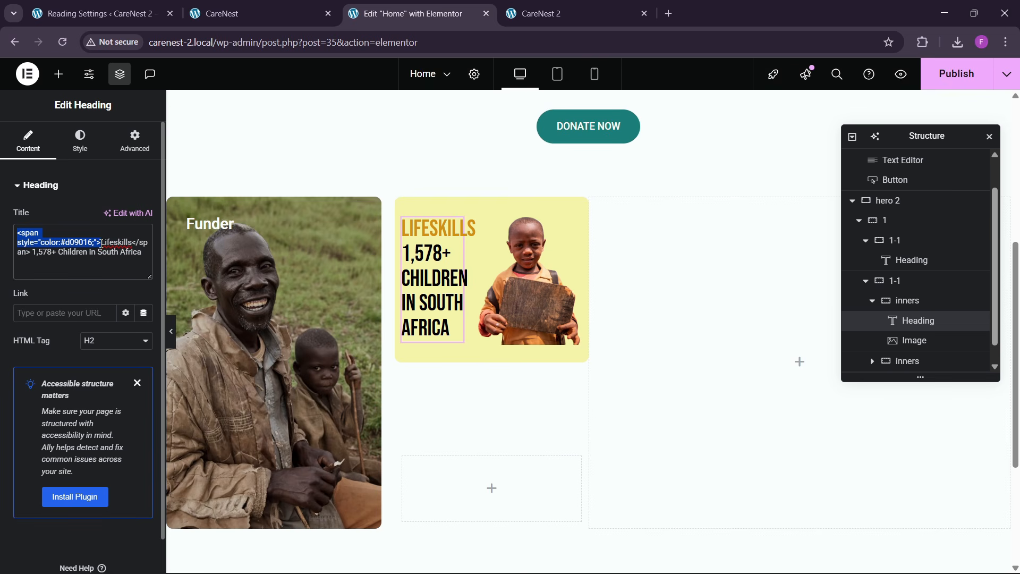
click(102, 269)
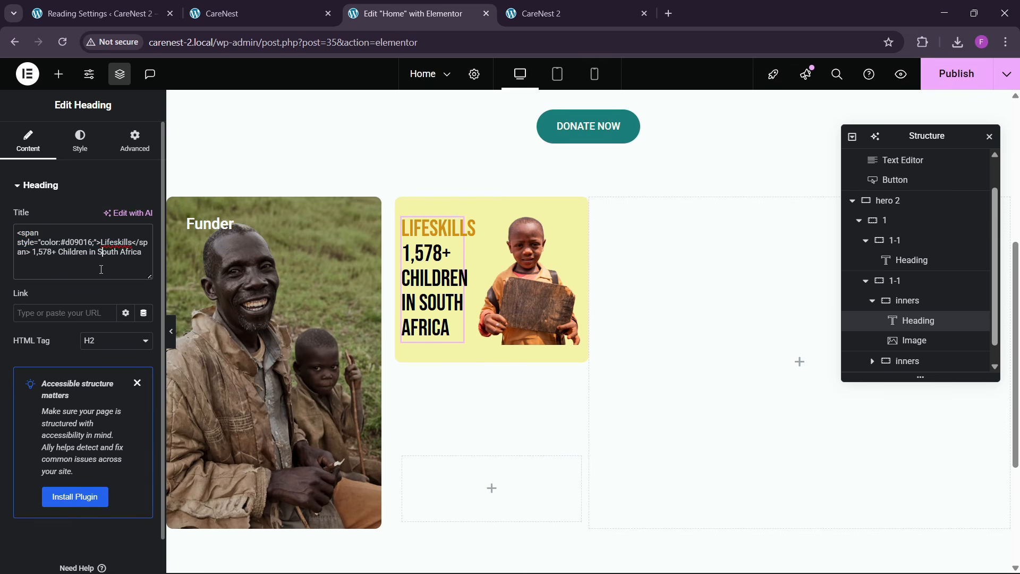
text(<span style="color:#d09016;">)
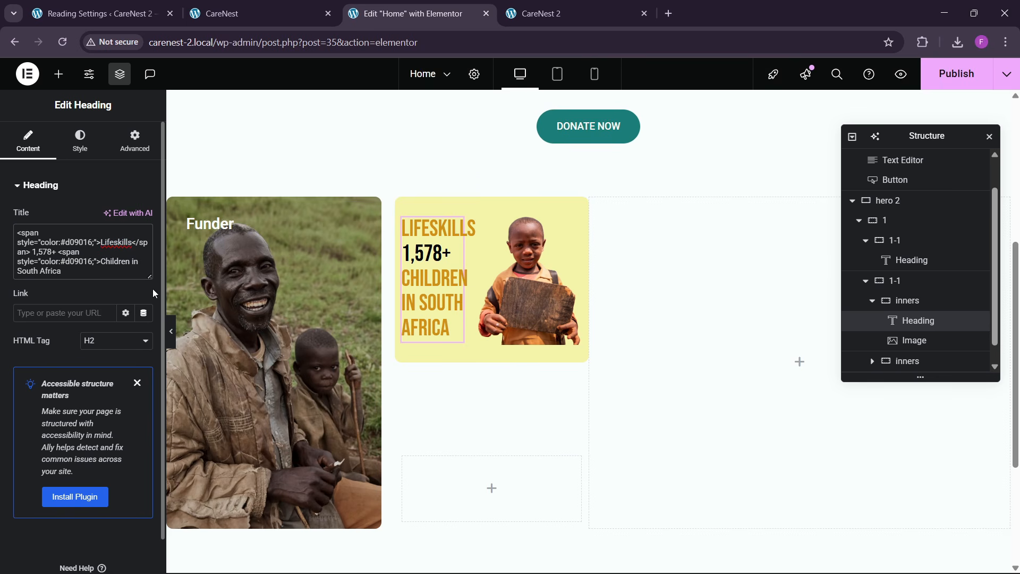
text(</sp)
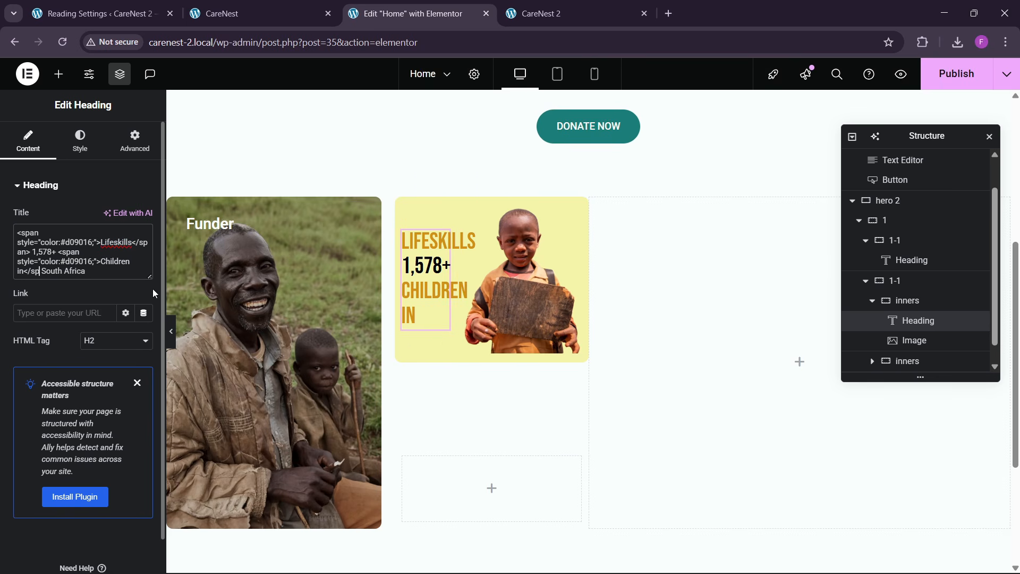
text(an>)
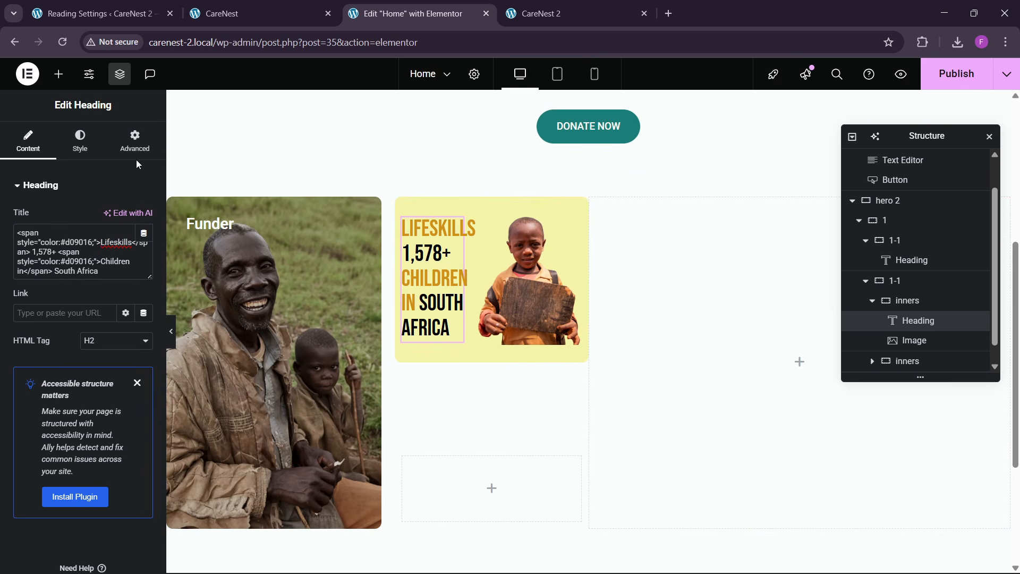
- Set the Lifeskills heading's line height to 1.2 em and publish the page
click(80, 139)
click(143, 255)
scroll(96, 344, down, 1)
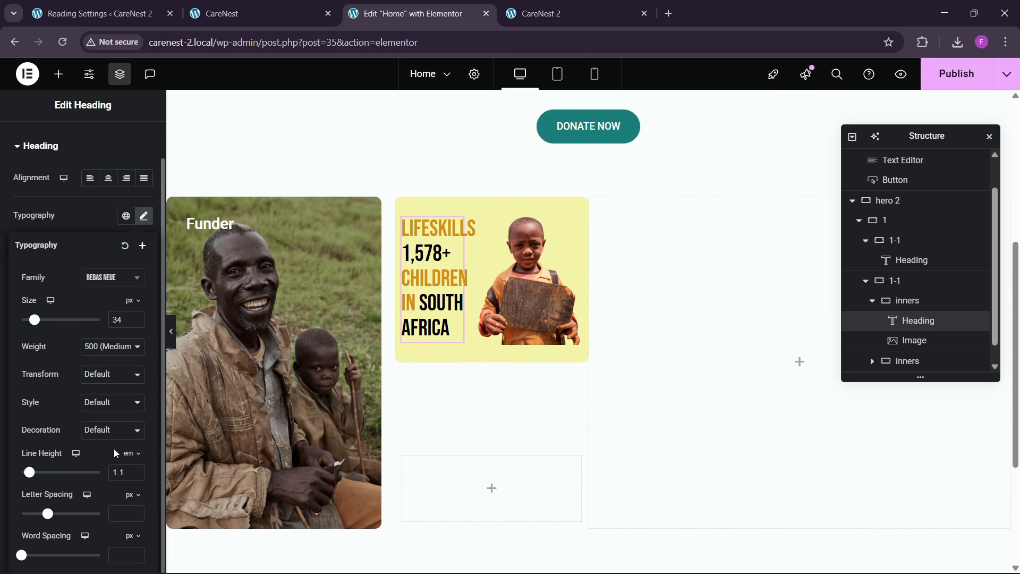
click(137, 471)
click(137, 471)
click(137, 475)
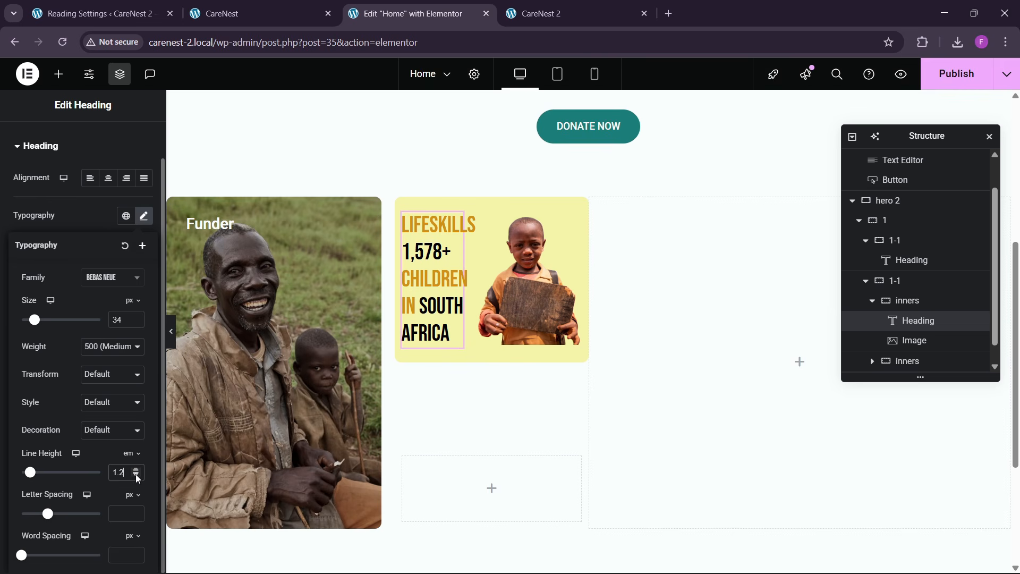
click(928, 85)
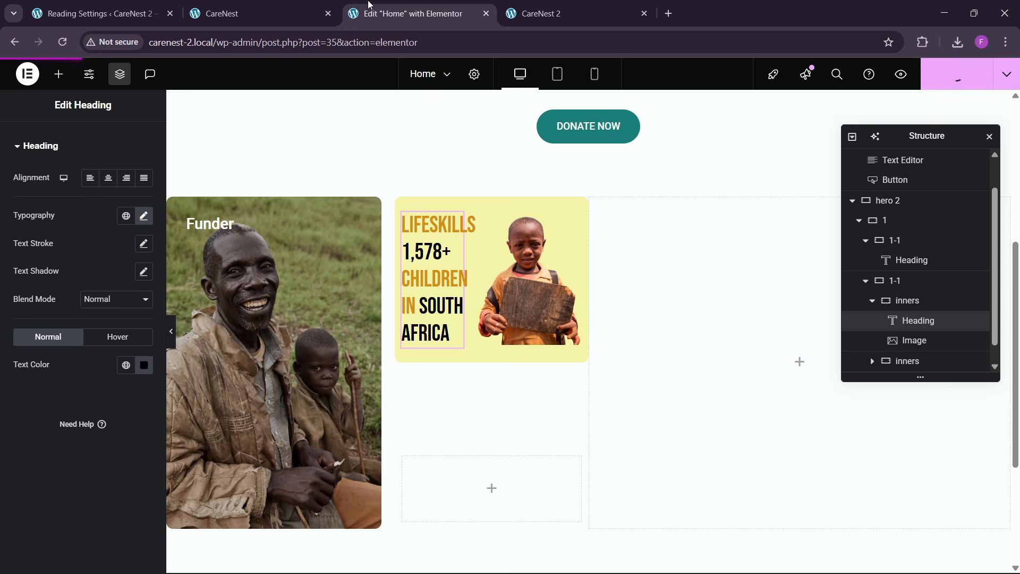
- Check the 150K+ card on the reference page and set the lower inners container's minimum height to 250 px
click(237, 13)
scroll(359, 319, down, 3)
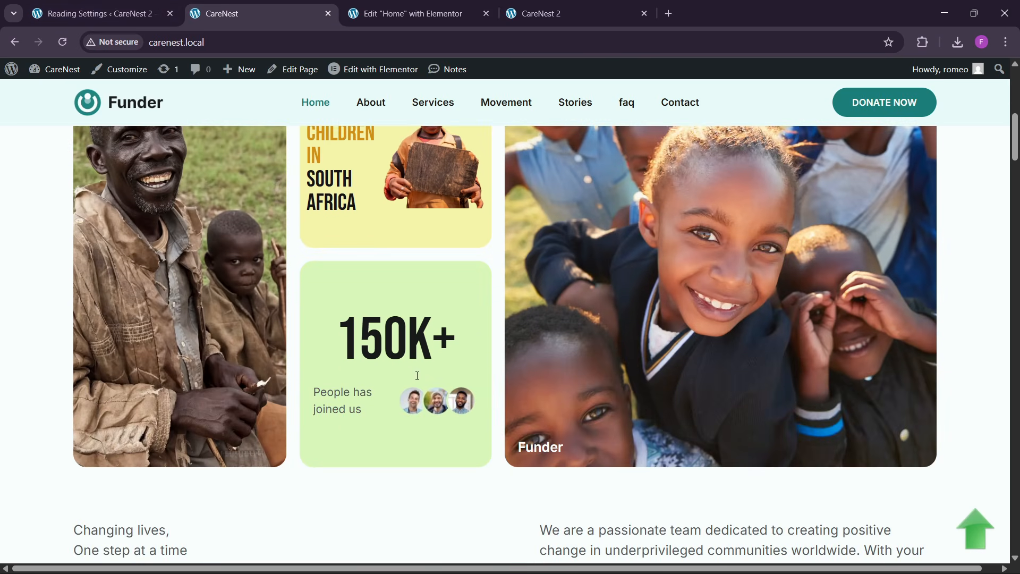
click(408, 14)
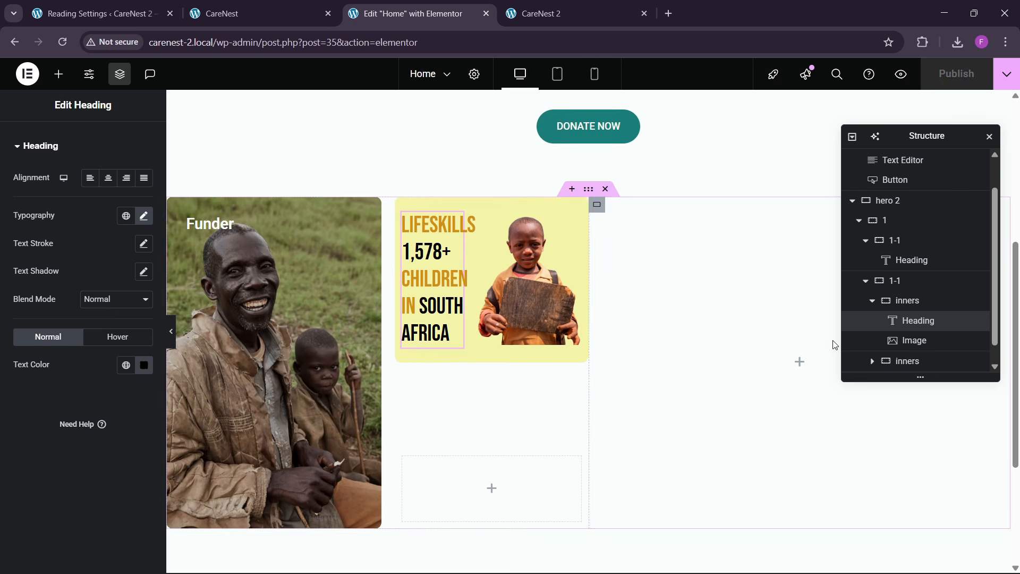
click(856, 301)
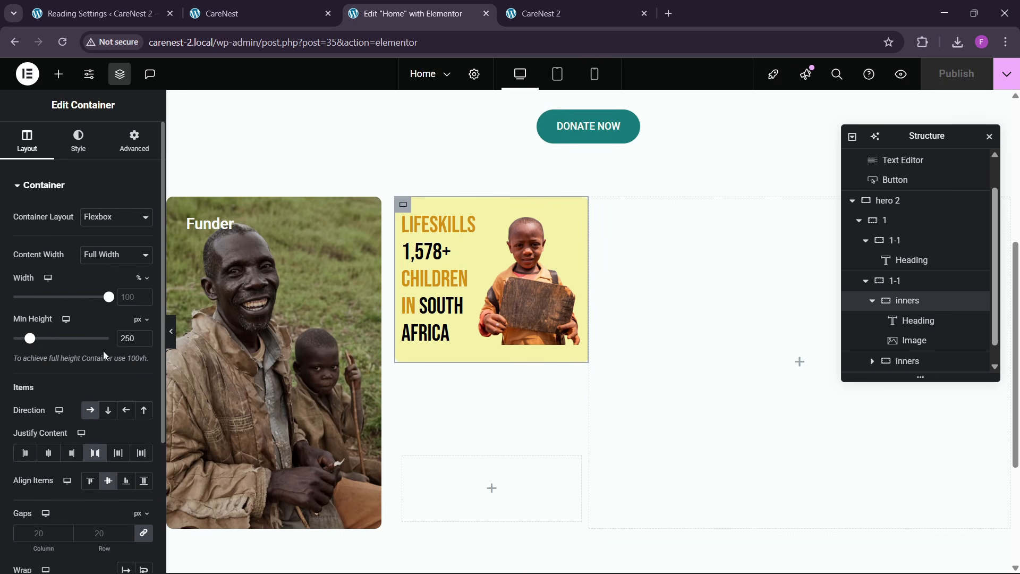
click(930, 364)
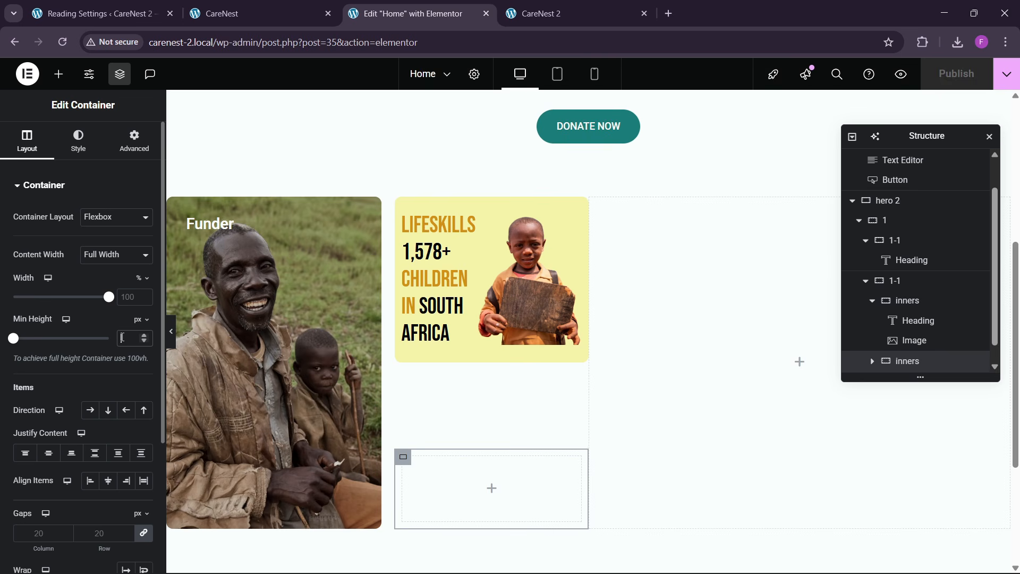
click(132, 339)
text(2)
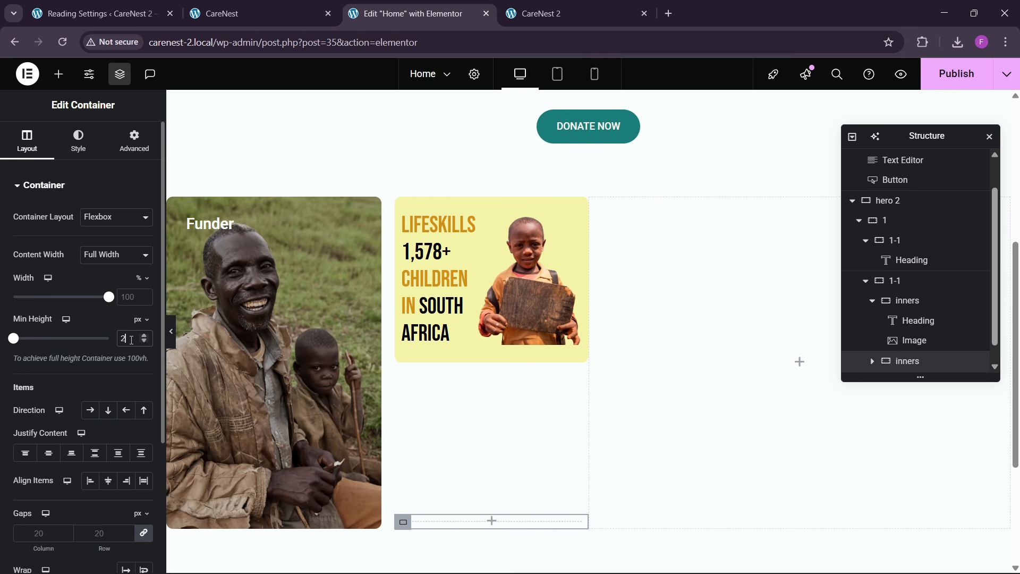
text(50)
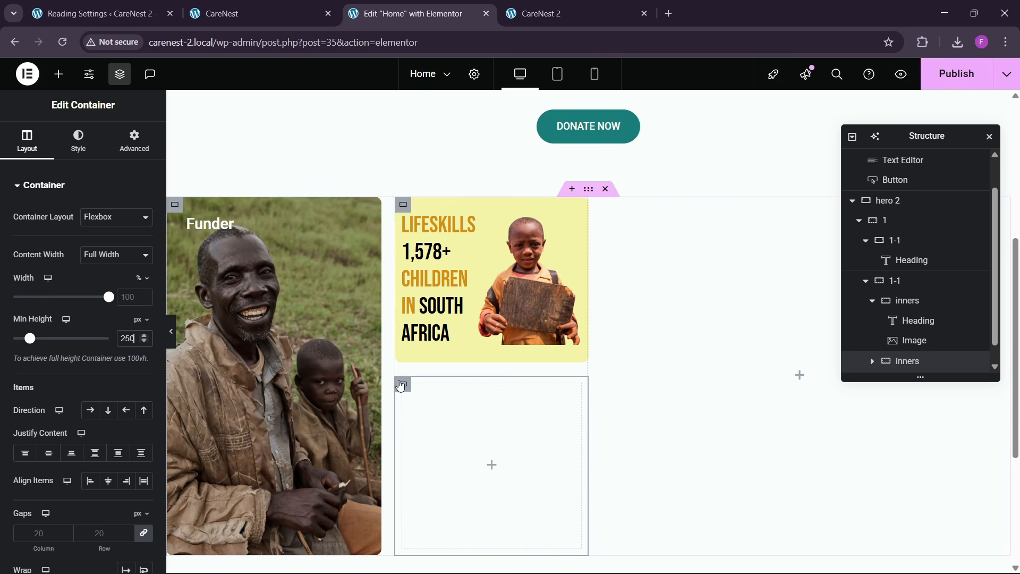
- Try to pick the green background color of the 150K+ card on the reference page
click(261, 6)
click(922, 42)
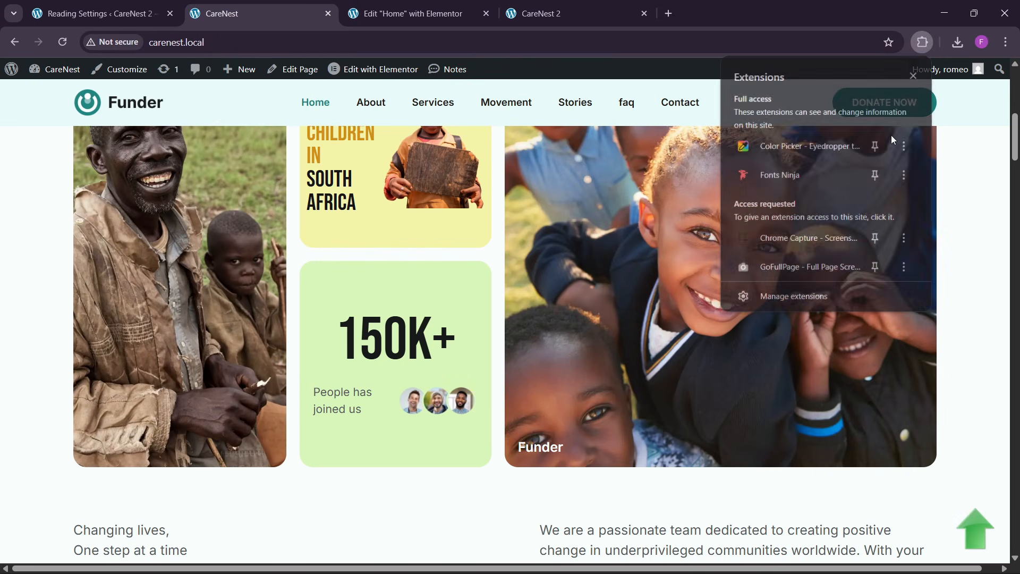
click(795, 145)
click(805, 207)
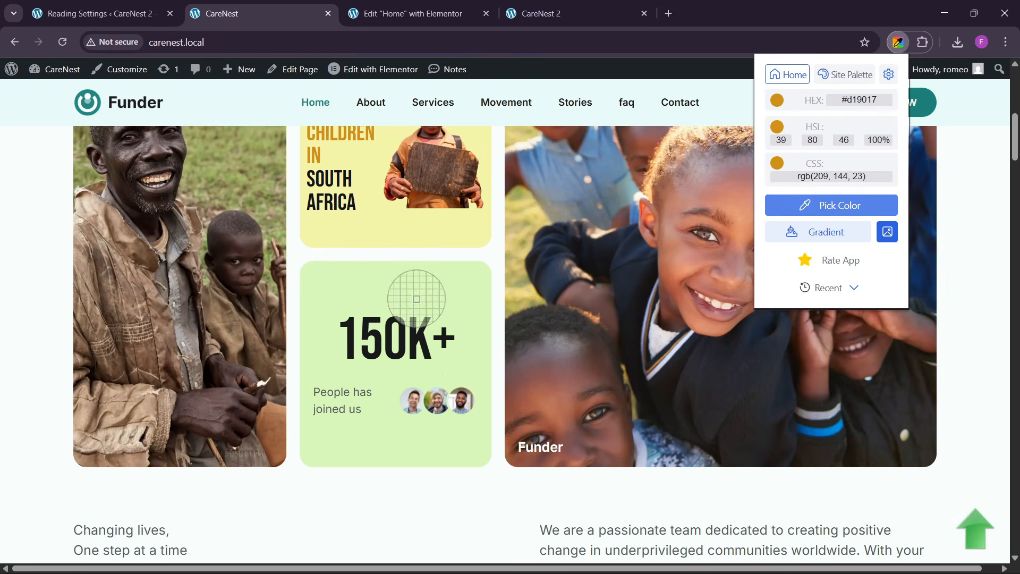
click(428, 348)
click(408, 13)
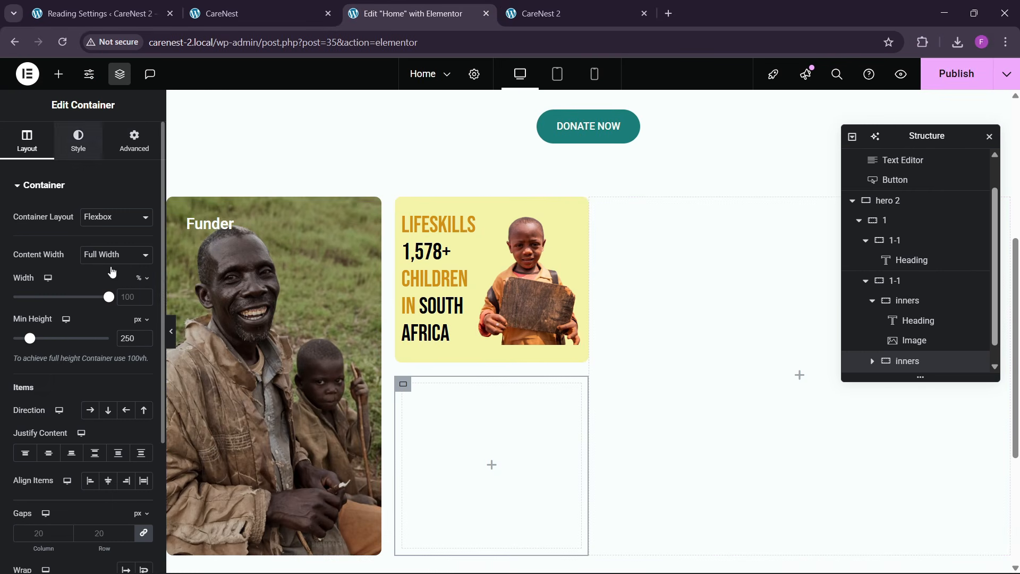
- Give the lower inners container a classic background and enter the picked color
click(78, 141)
click(90, 244)
click(143, 272)
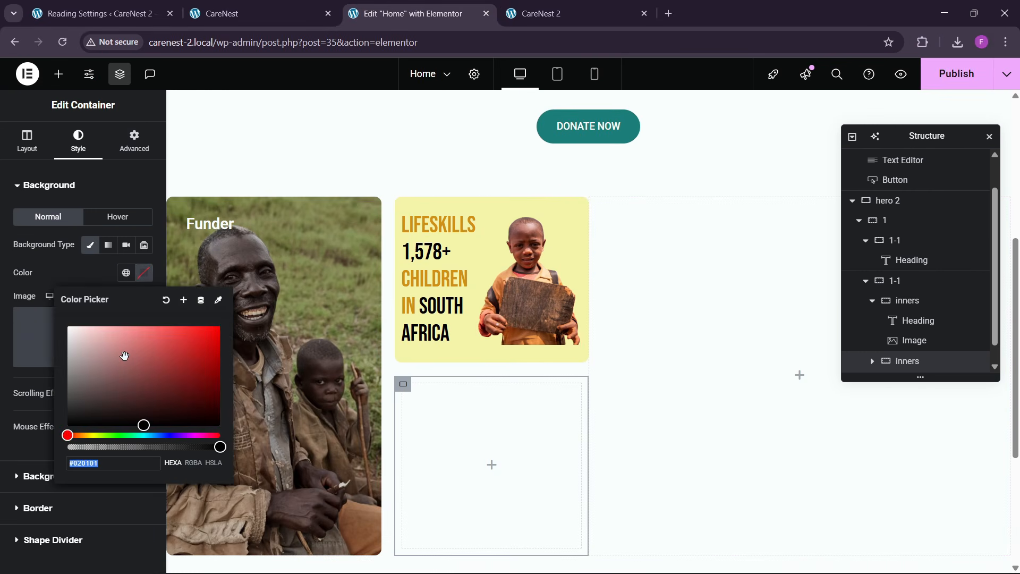
text(#2B2233)
click(105, 274)
- Pick the 150K+ card's light green on the reference page and set the lower inners container's background color to #d8f6b8
click(244, 14)
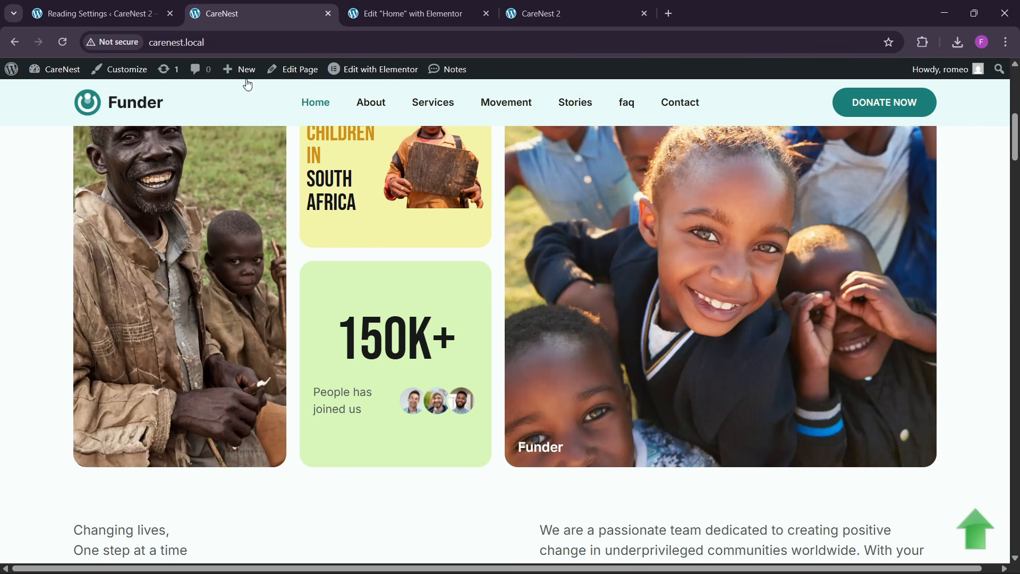
click(922, 43)
click(809, 151)
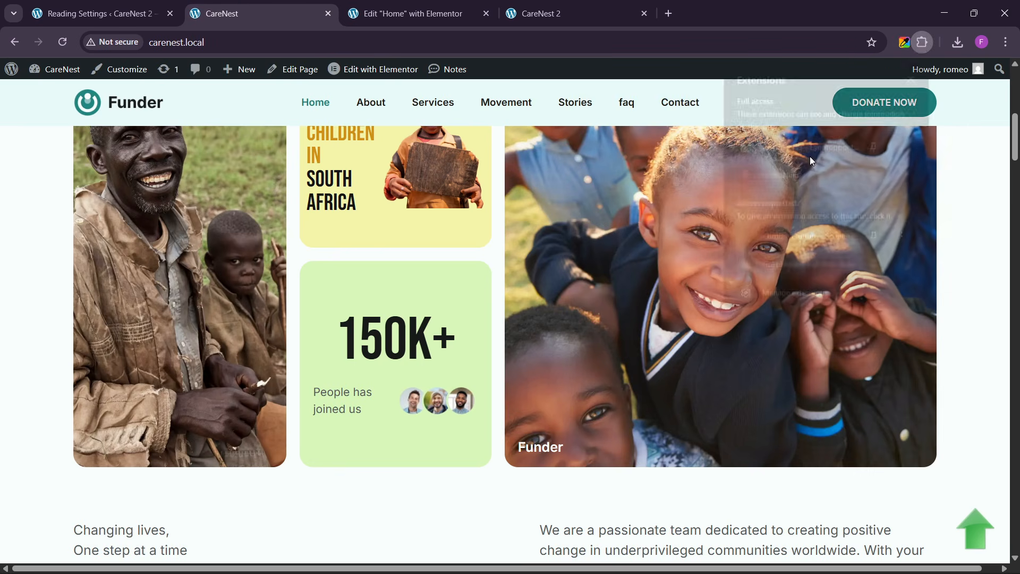
click(831, 205)
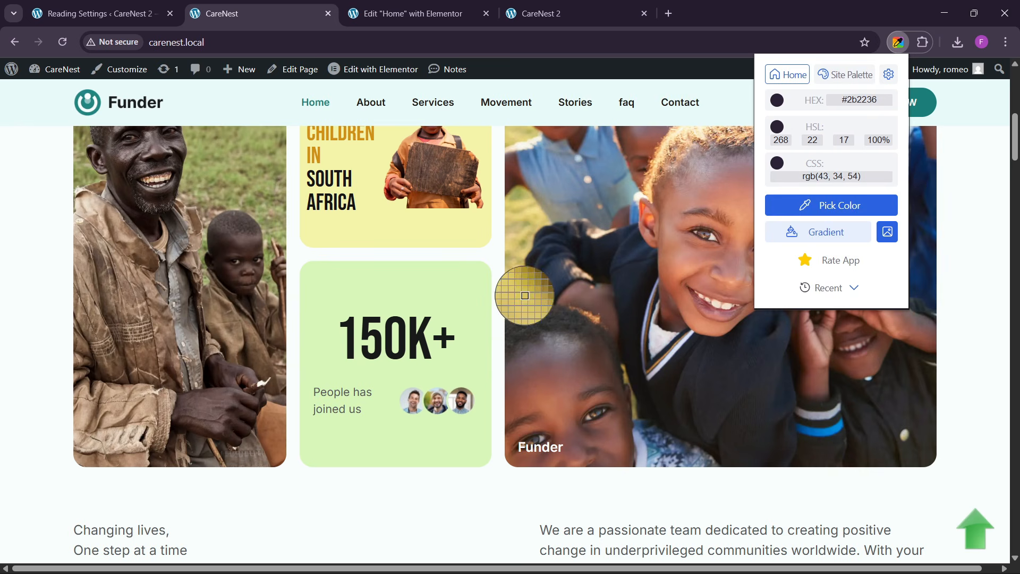
click(460, 293)
click(409, 13)
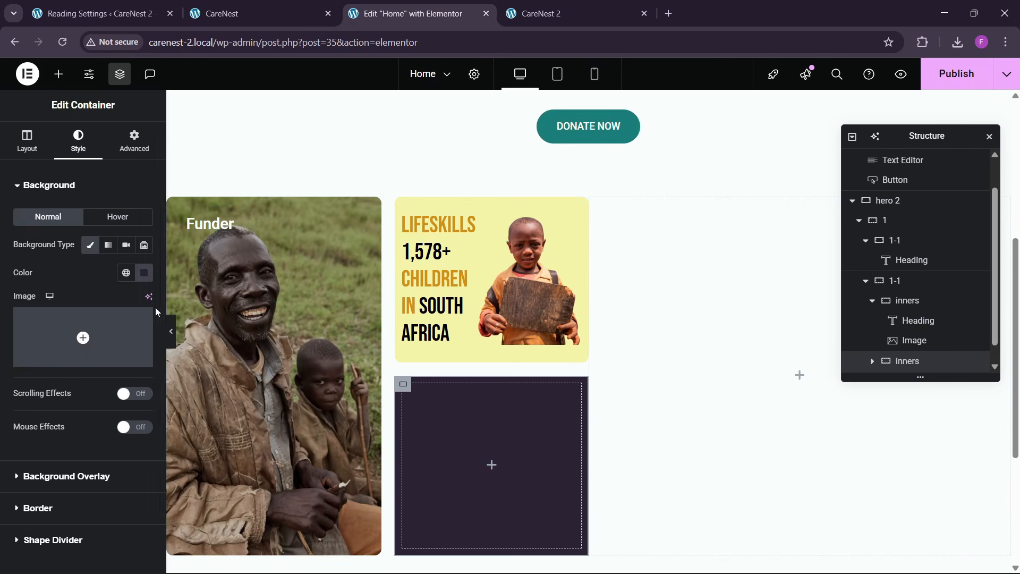
click(144, 272)
text(#d8f6b8)
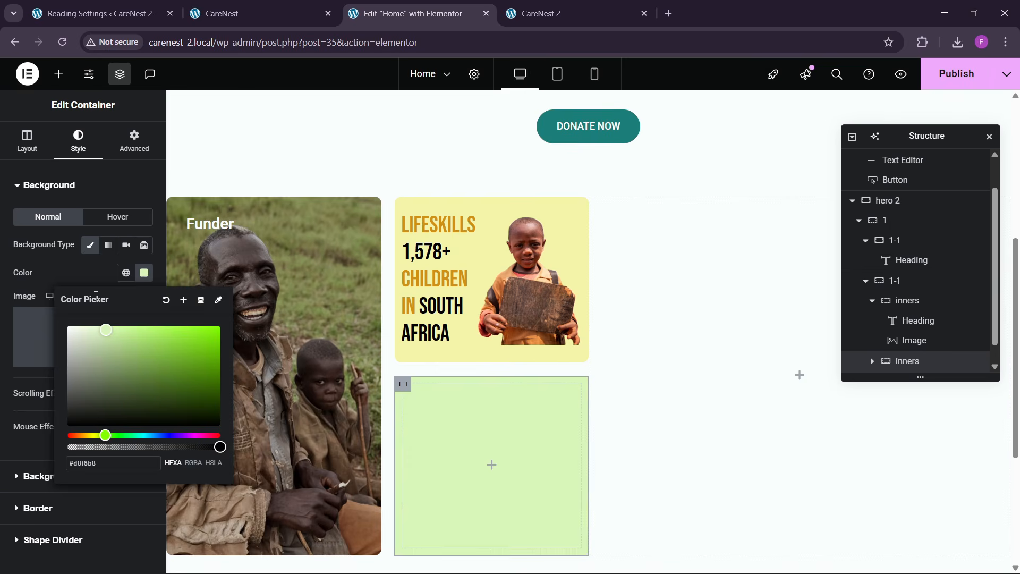
click(406, 394)
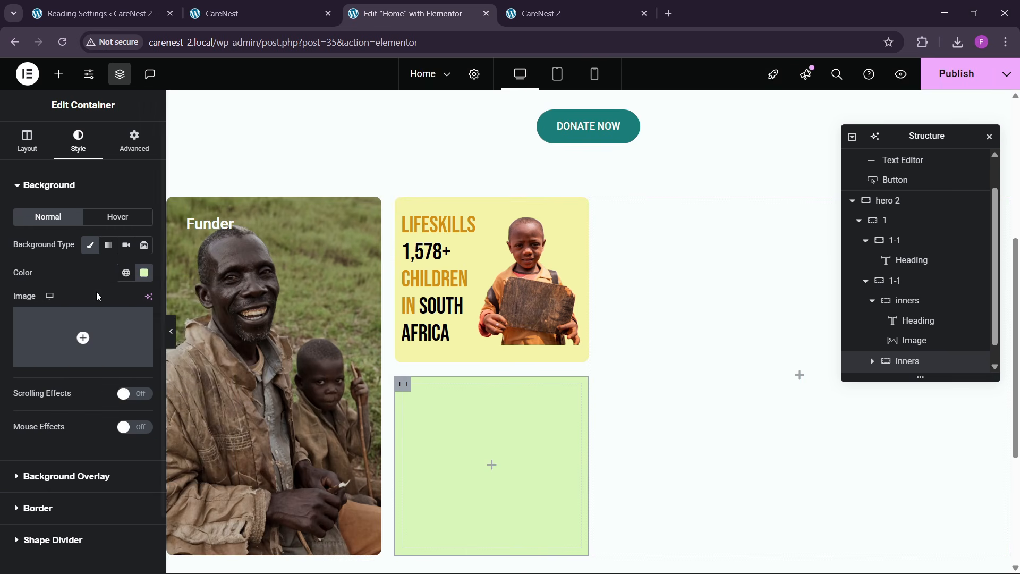
- Set a border radius of 20 px on all corners of the green container, checking the reference card's corners
scroll(98, 287, down, 2)
click(46, 442)
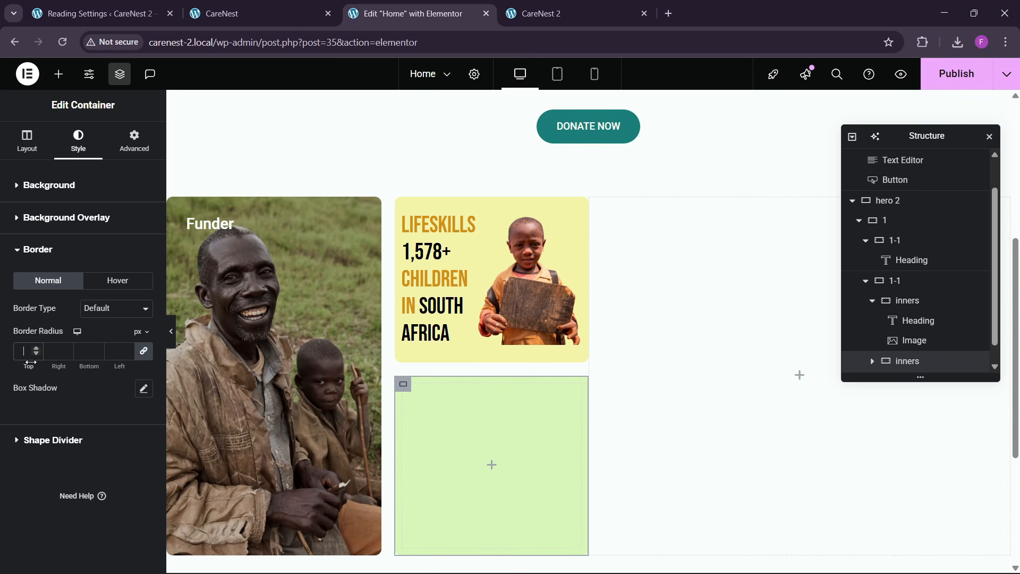
click(254, 13)
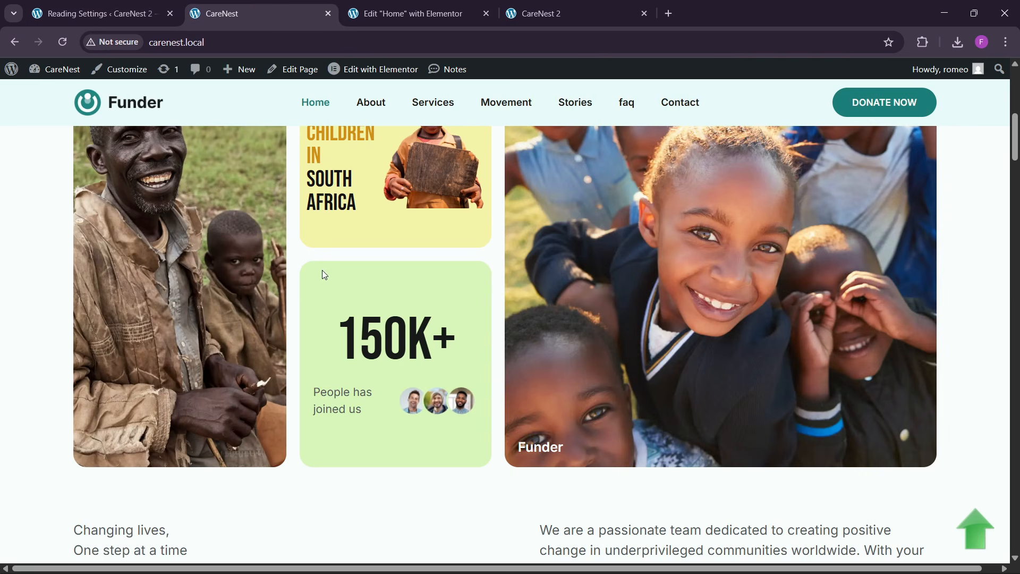
click(409, 14)
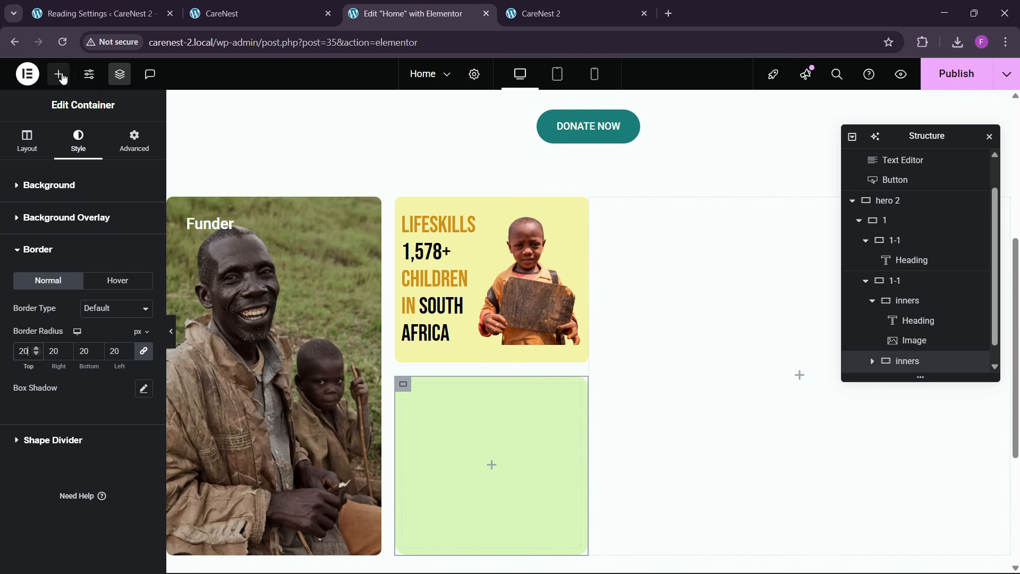
- Find the Counter widget and place it in the green container
click(59, 74)
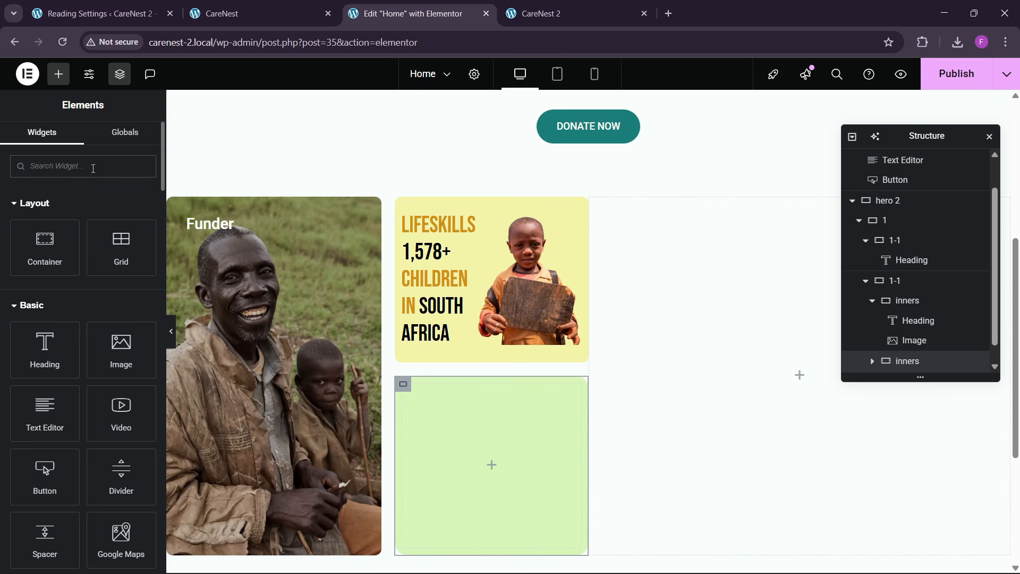
click(93, 168)
text(counter)
drag(62, 220, 462, 428)
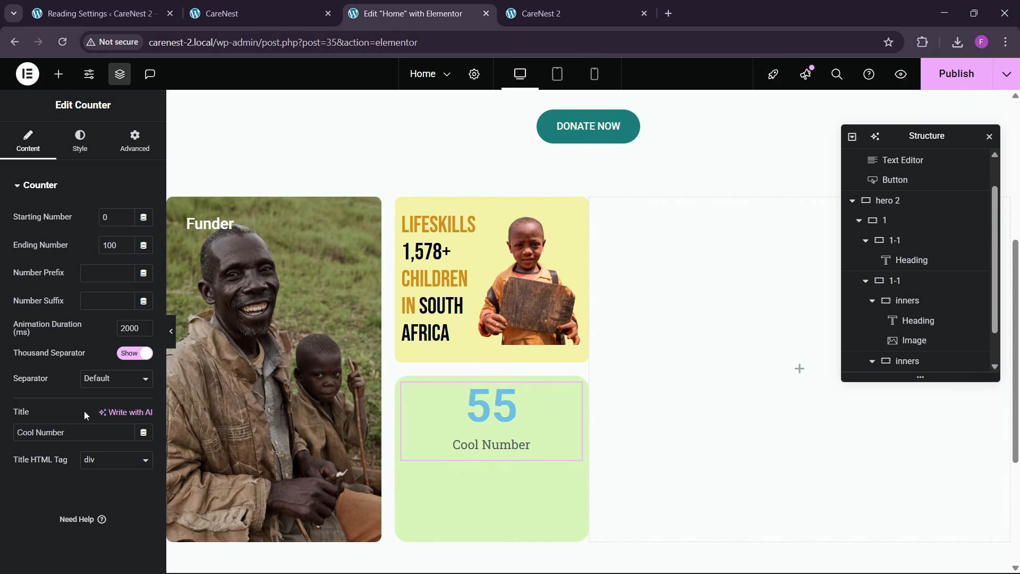
- Clear the counter's title and set its ending number to 150 with the number suffix K+
drag(75, 438, 3, 448)
key(BackSpace)
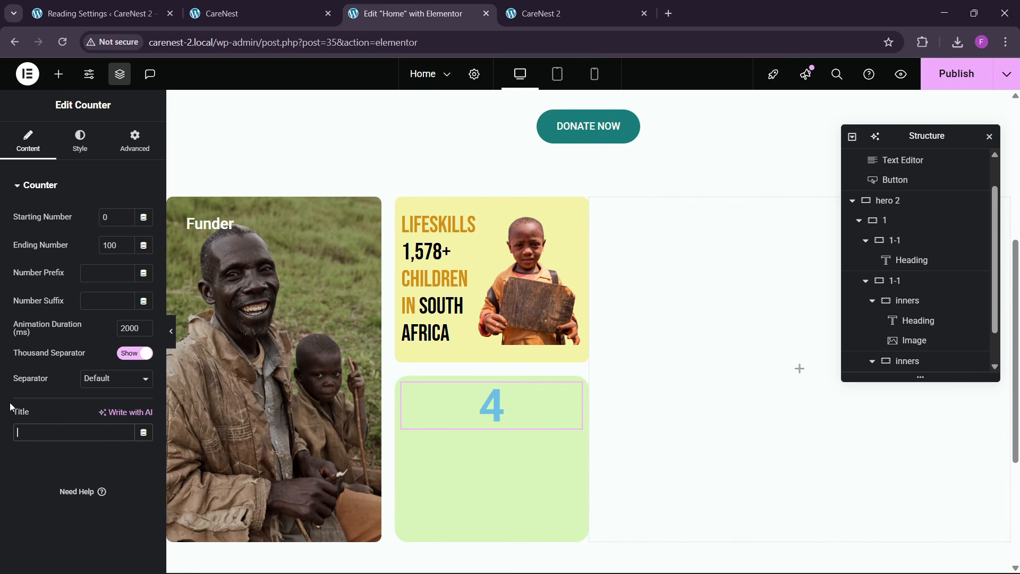
double_click(110, 245)
text(150)
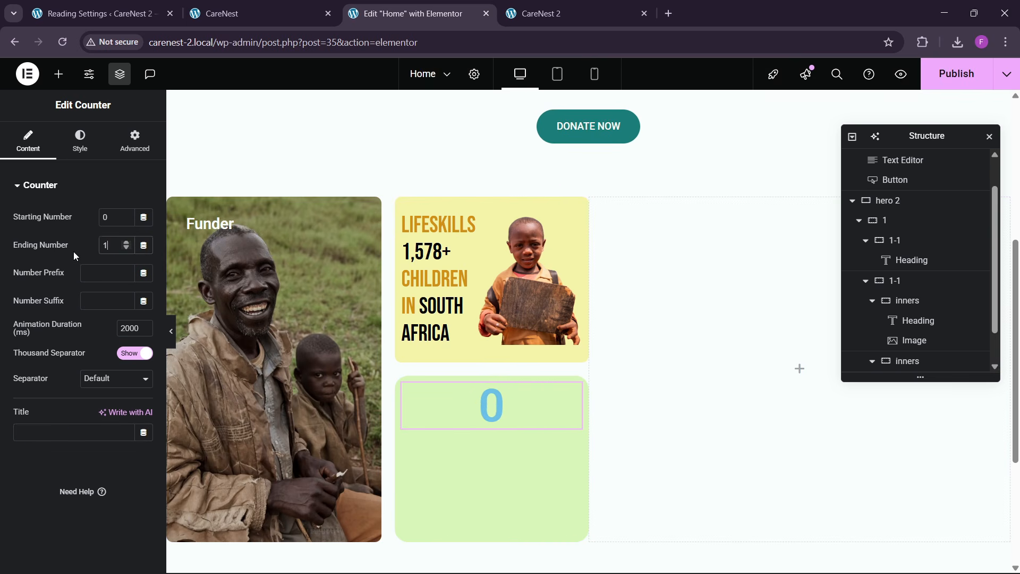
click(93, 301)
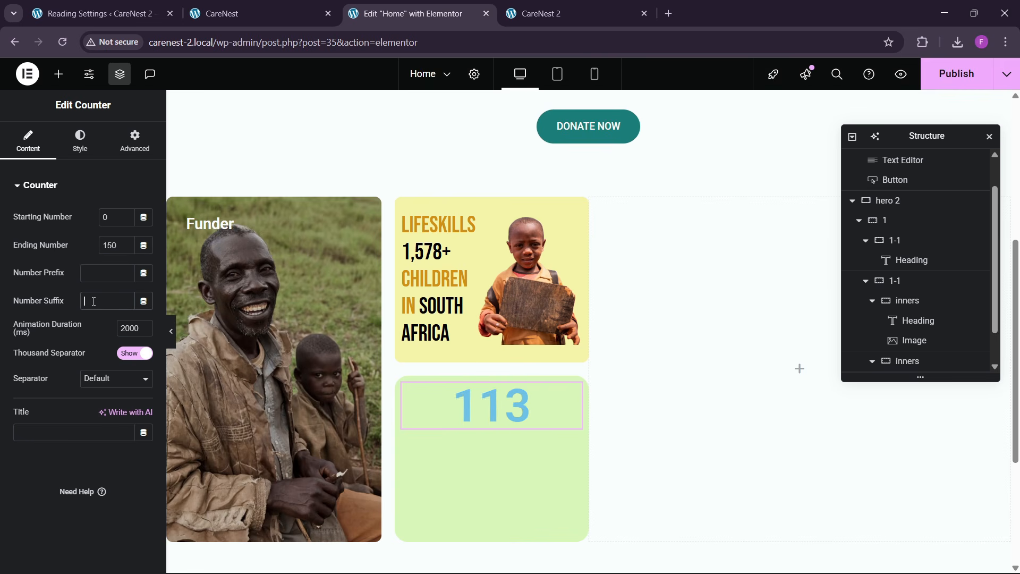
text(K+)
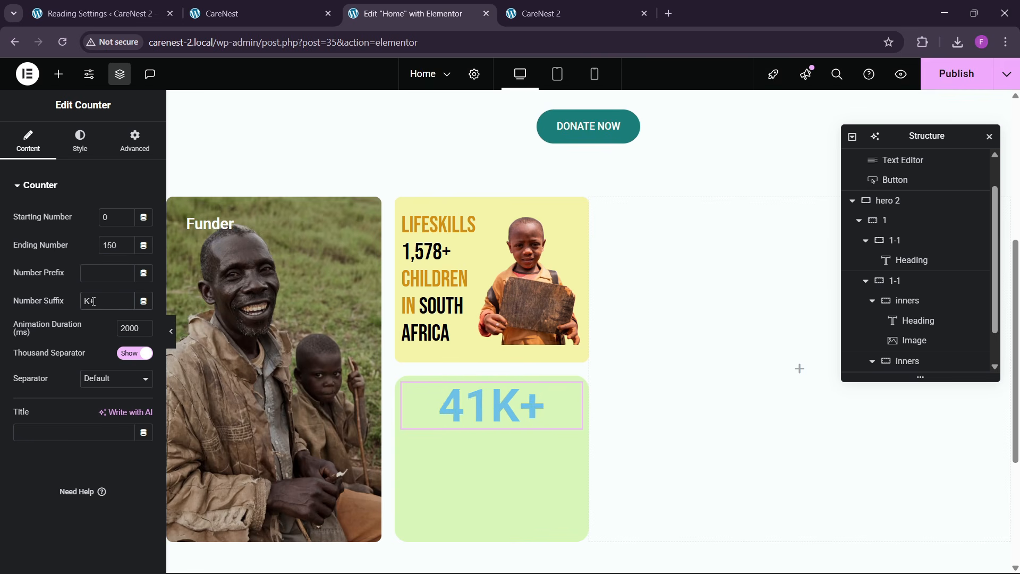
- Set the counter number's text color to the global color theme black
click(79, 141)
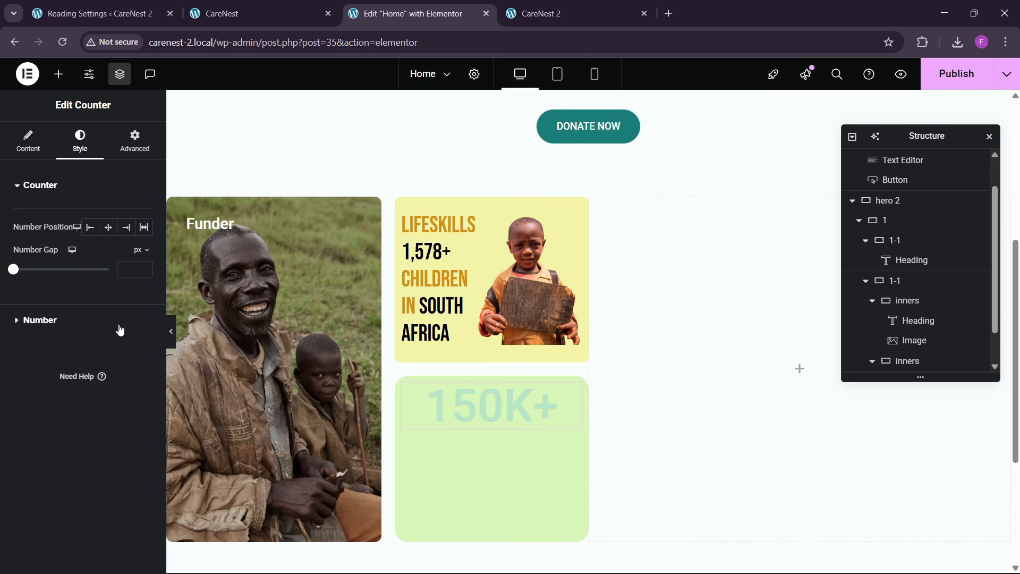
click(52, 322)
click(126, 249)
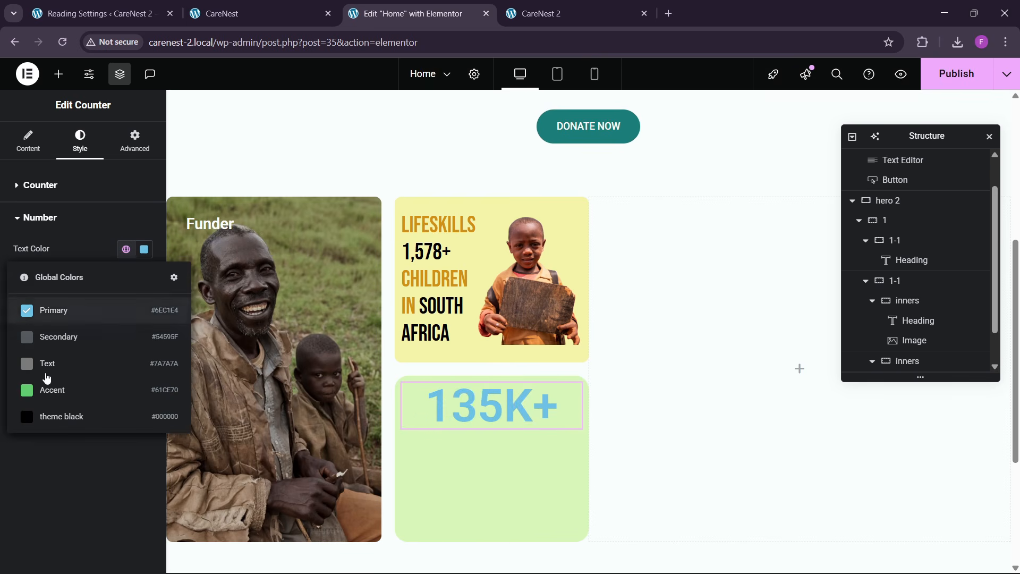
click(53, 416)
- Set the counter number's font family to Bebas Neue with weight 500 (Medium)
click(143, 277)
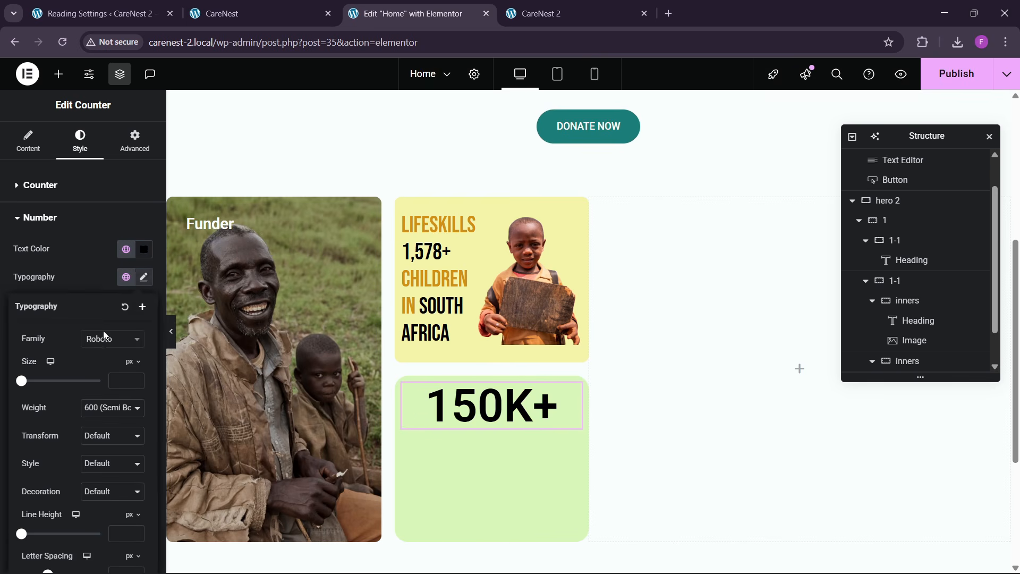
click(109, 337)
text(bebas)
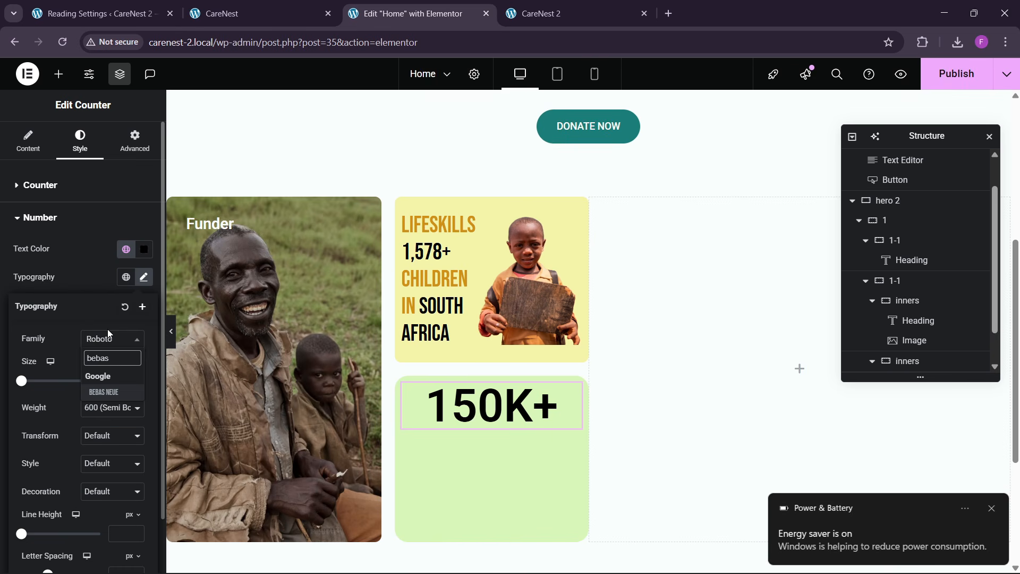
key(Return)
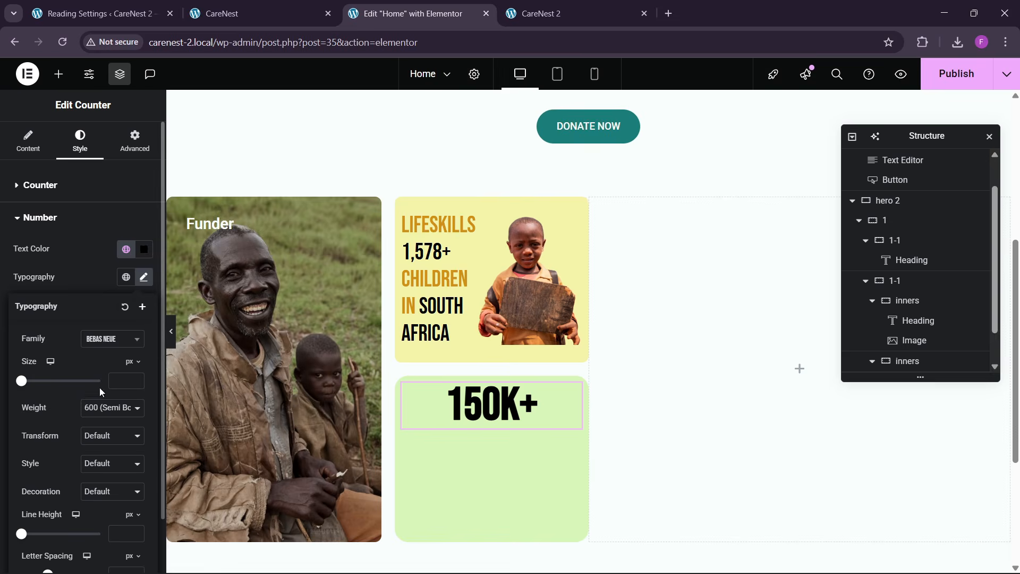
click(109, 407)
click(106, 279)
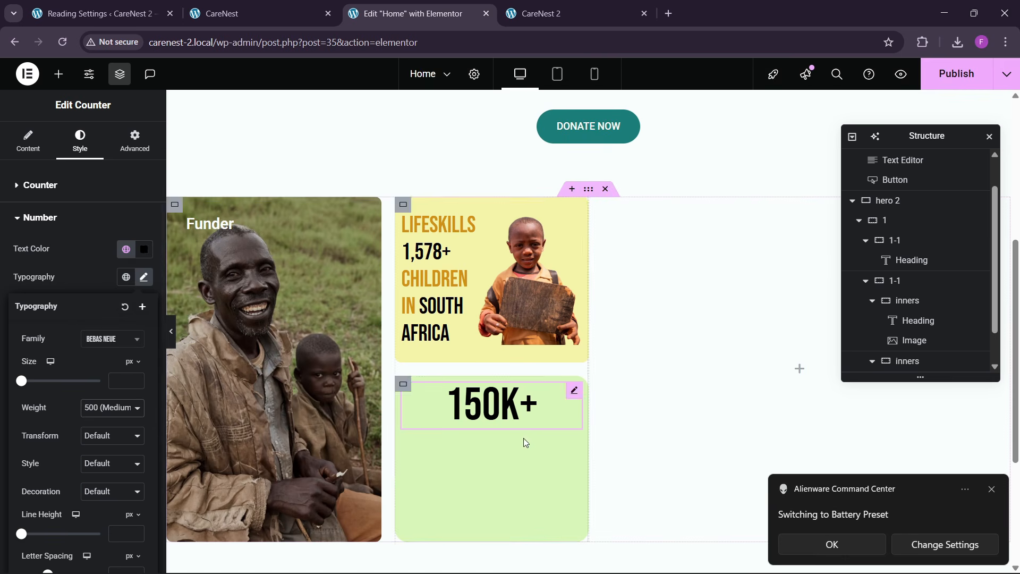
- Add a nested container below the 150K+ counter in the green card and set its padding to 0 on all sides
click(62, 78)
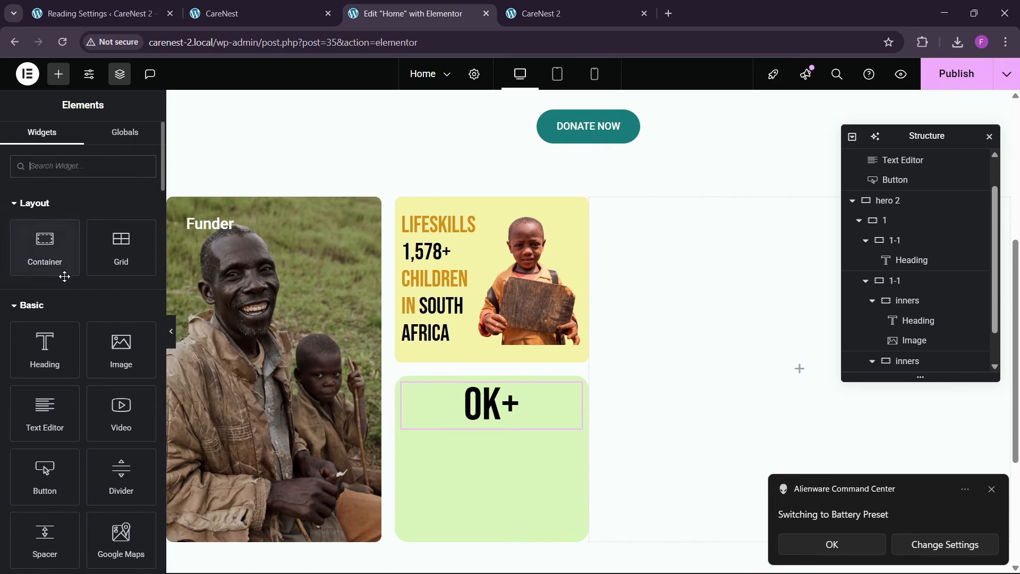
drag(62, 273, 492, 463)
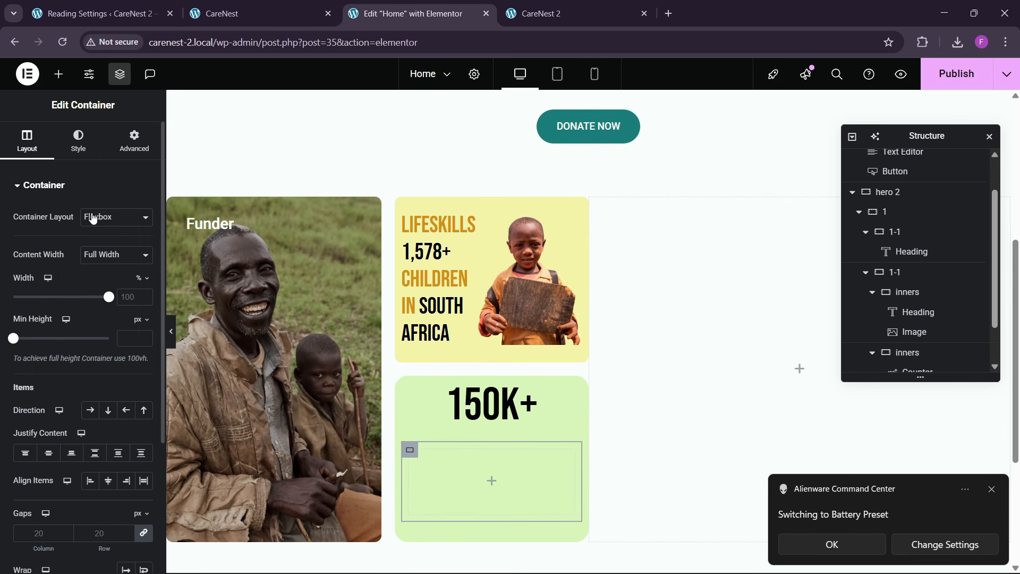
click(134, 140)
click(146, 285)
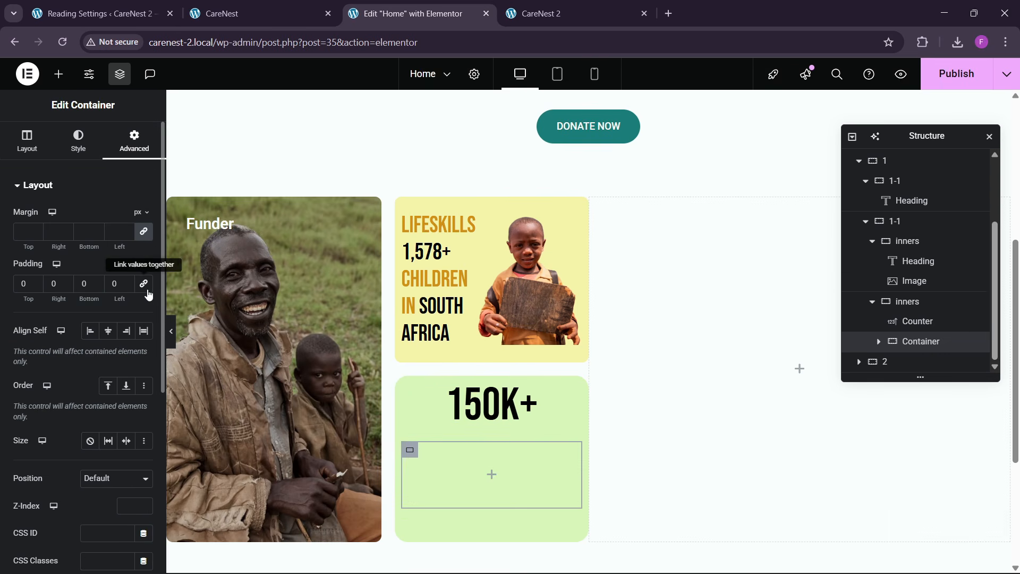
- Copy the hero's paragraph text widget and paste it into the new nested container of the green card
scroll(488, 325, up, 1)
scroll(537, 269, up, 1)
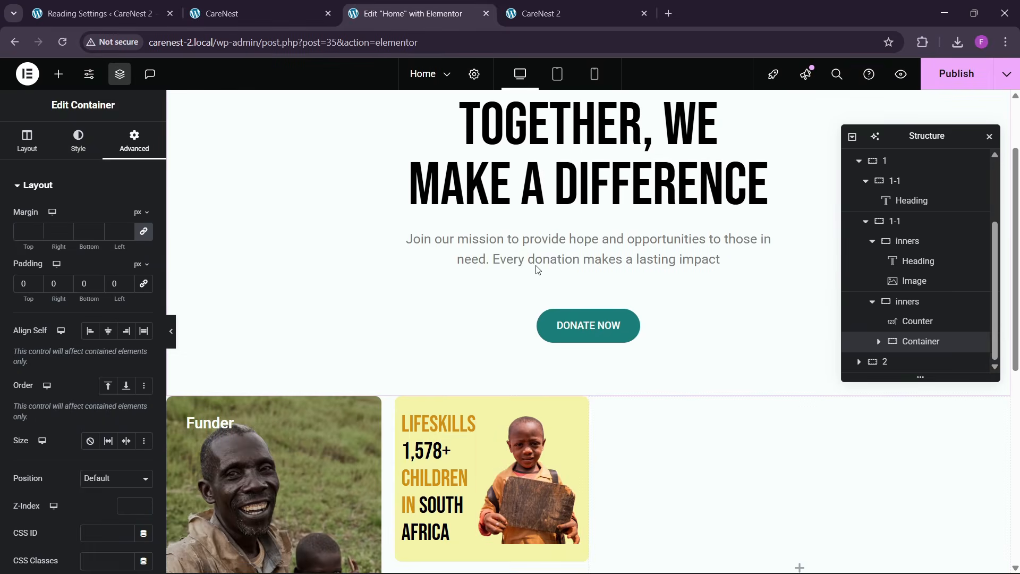
right_click(539, 260)
click(571, 321)
scroll(499, 369, down, 2)
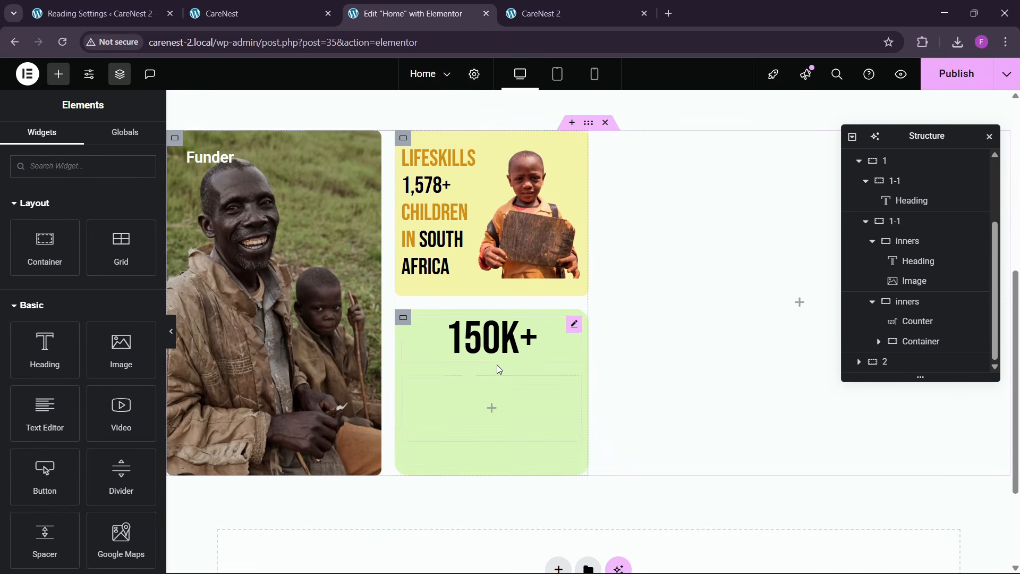
right_click(440, 392)
click(470, 326)
- Check the card wording on the reference CareNest site and replace the pasted text with "People has joined us"
click(148, 4)
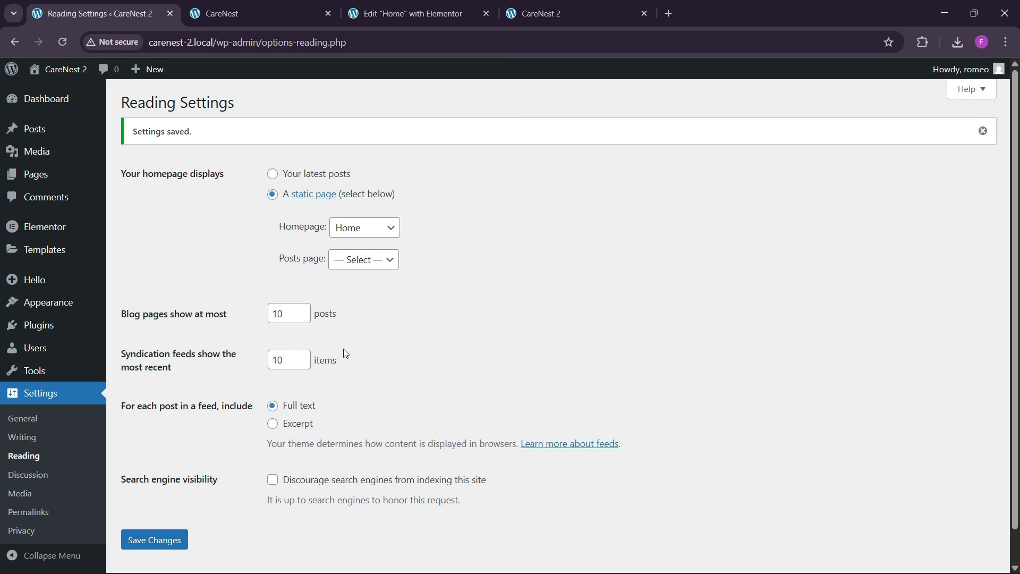
click(228, 13)
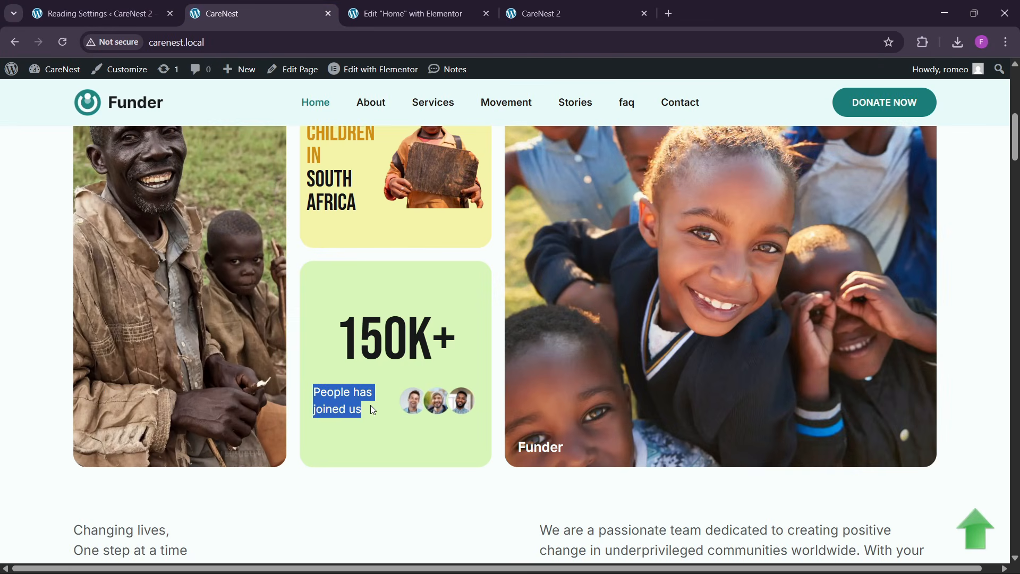
click(406, 14)
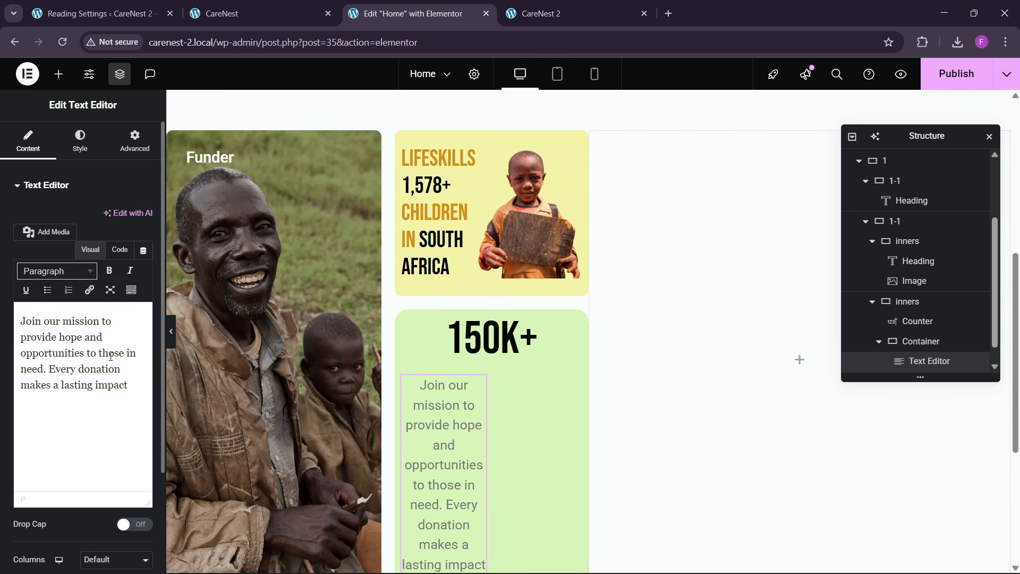
click(121, 253)
triple_click(83, 363)
text(People has joined us)
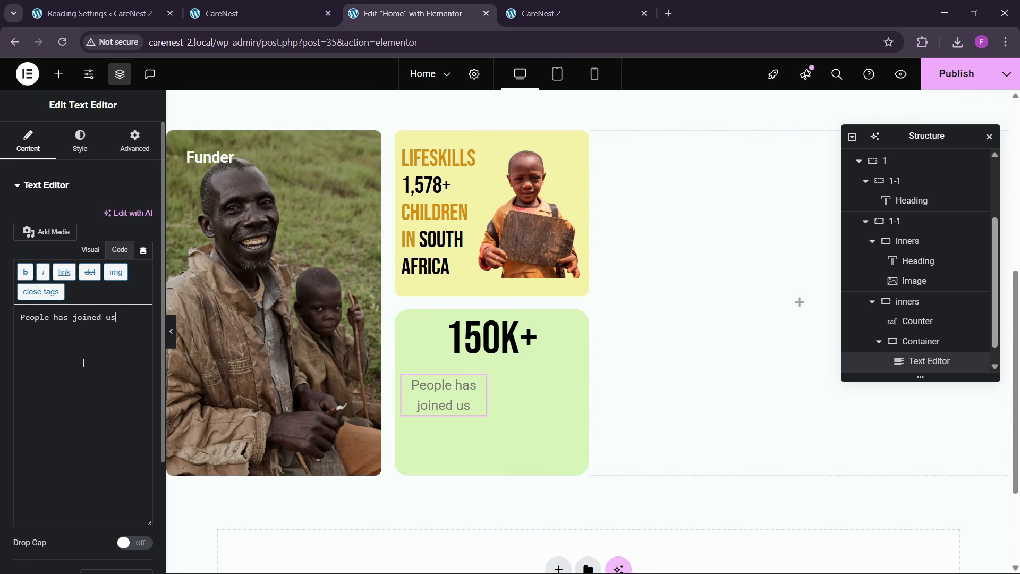
- Add an Image widget under the text and lay out the nested container as a row with space-between justification and centered items
click(59, 74)
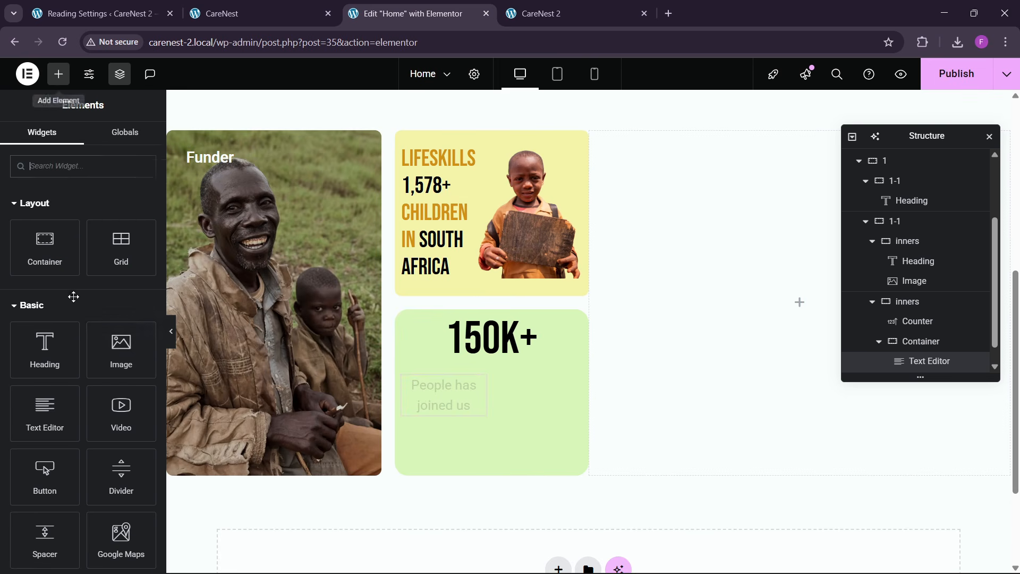
drag(104, 379, 468, 423)
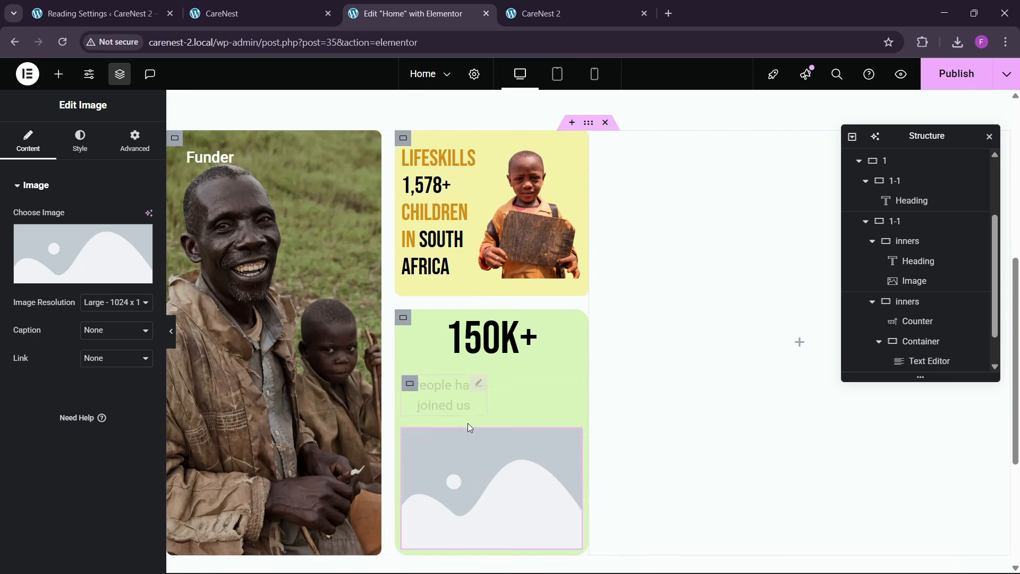
scroll(914, 354, down, 1)
click(921, 301)
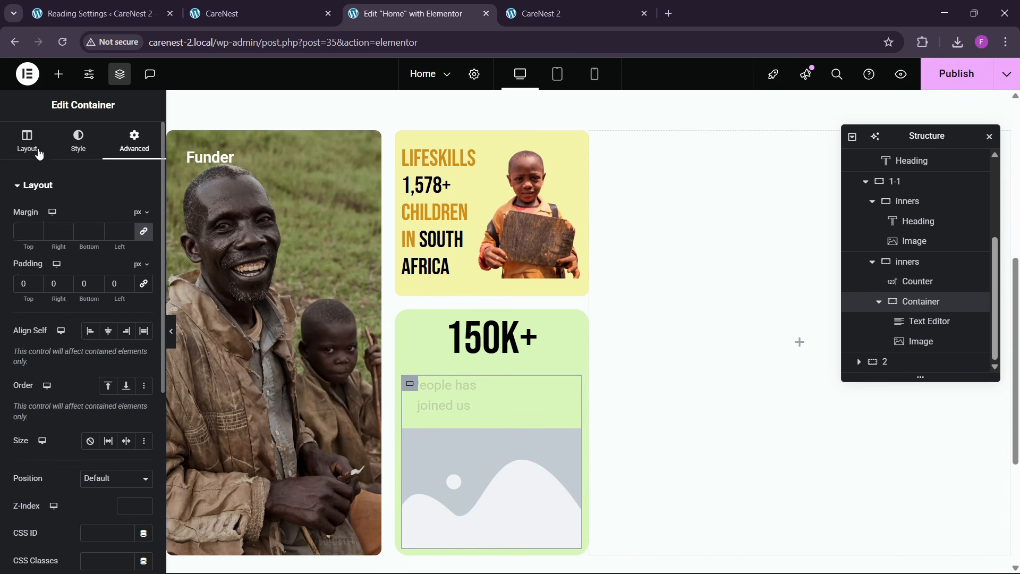
click(29, 142)
click(99, 416)
click(95, 453)
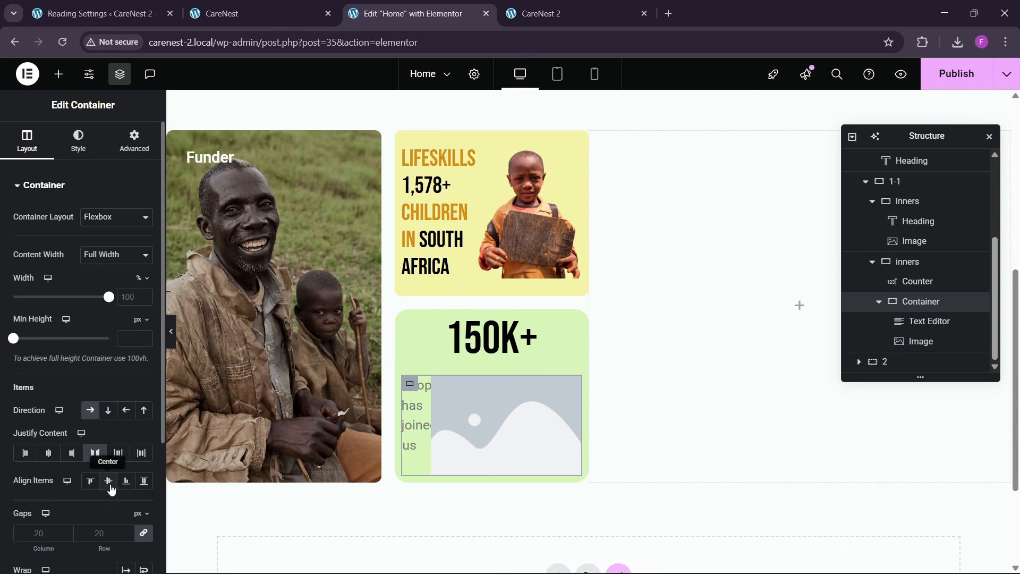
click(108, 481)
- Upload the avatars picture Screenshot_11-10-2025_15214_live.sociolib.com from the Downloads folder and insert it in the placeholder Image widget
click(496, 413)
click(496, 413)
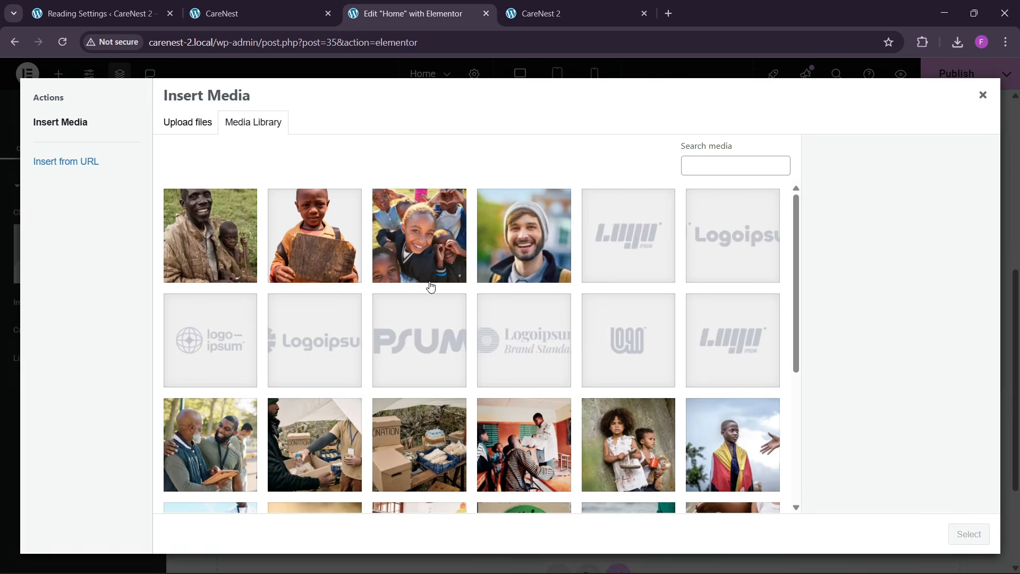
scroll(439, 359, down, 10)
scroll(483, 364, up, 5)
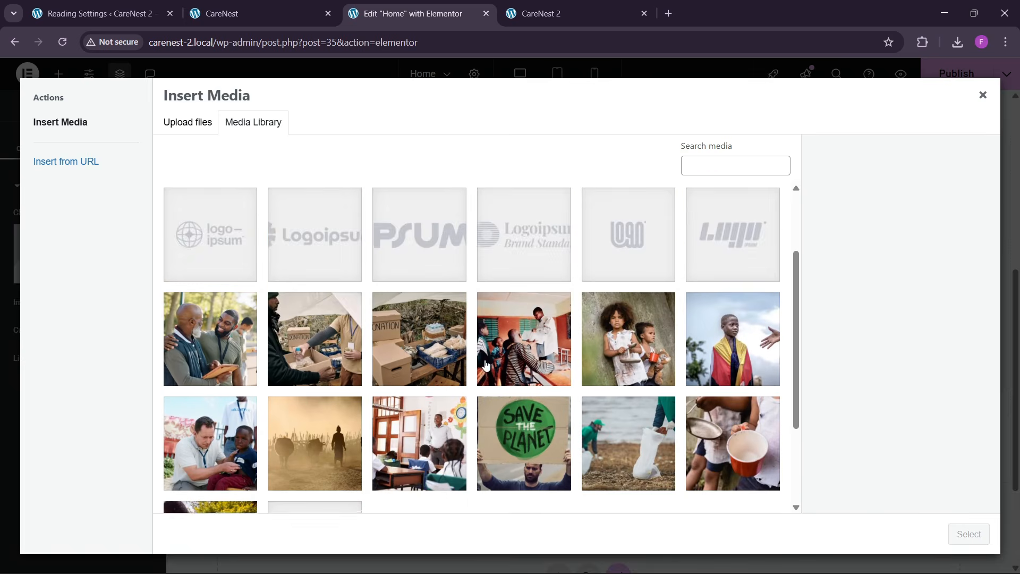
scroll(467, 372, down, 5)
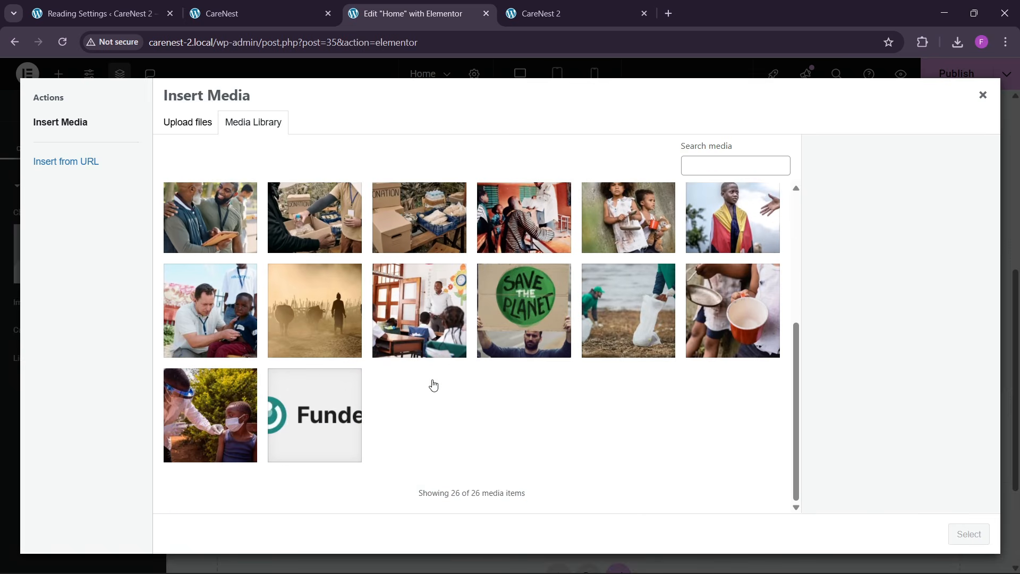
scroll(434, 378, up, 5)
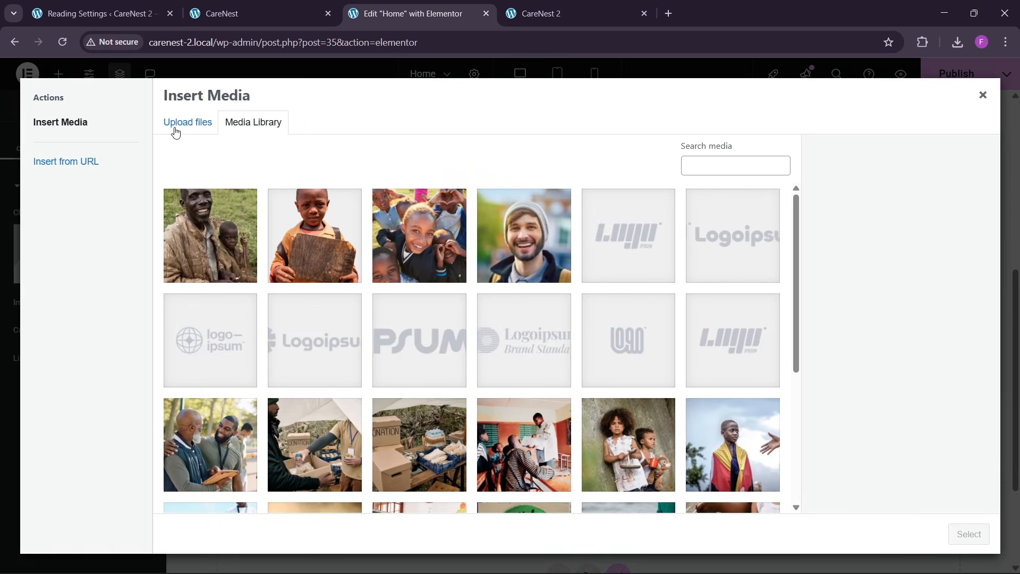
click(176, 133)
click(534, 318)
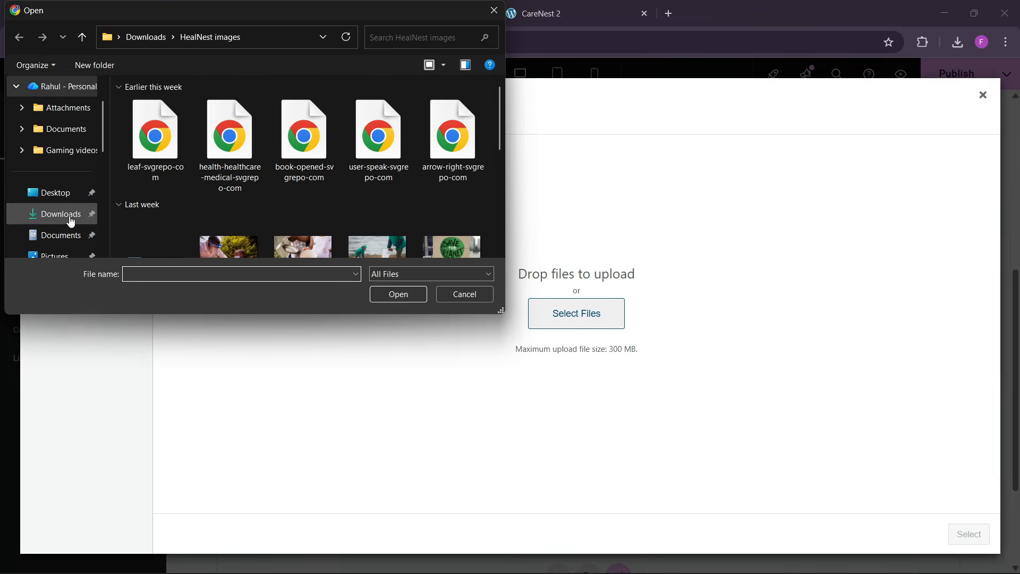
click(72, 220)
scroll(292, 196, down, 5)
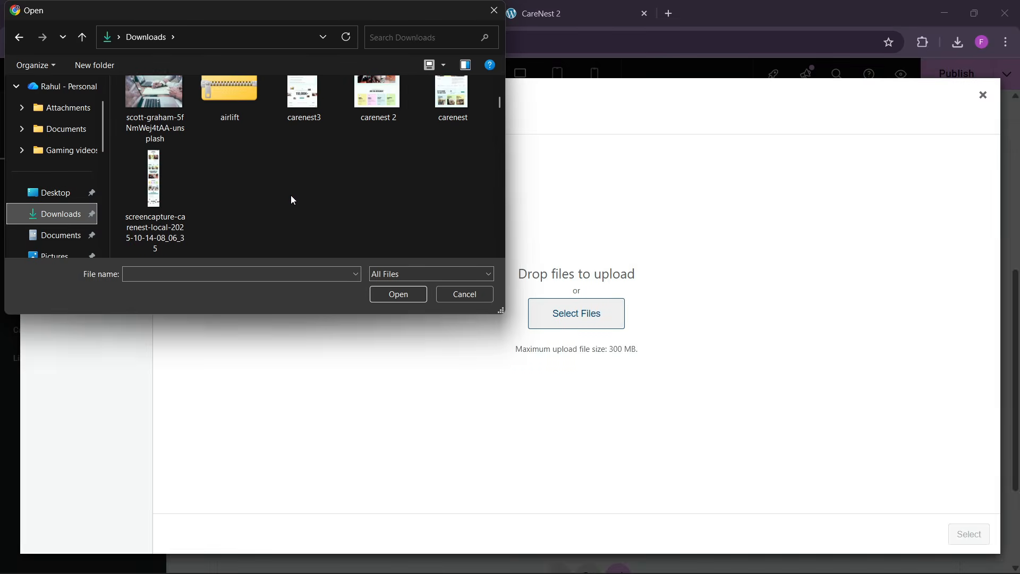
scroll(291, 196, down, 5)
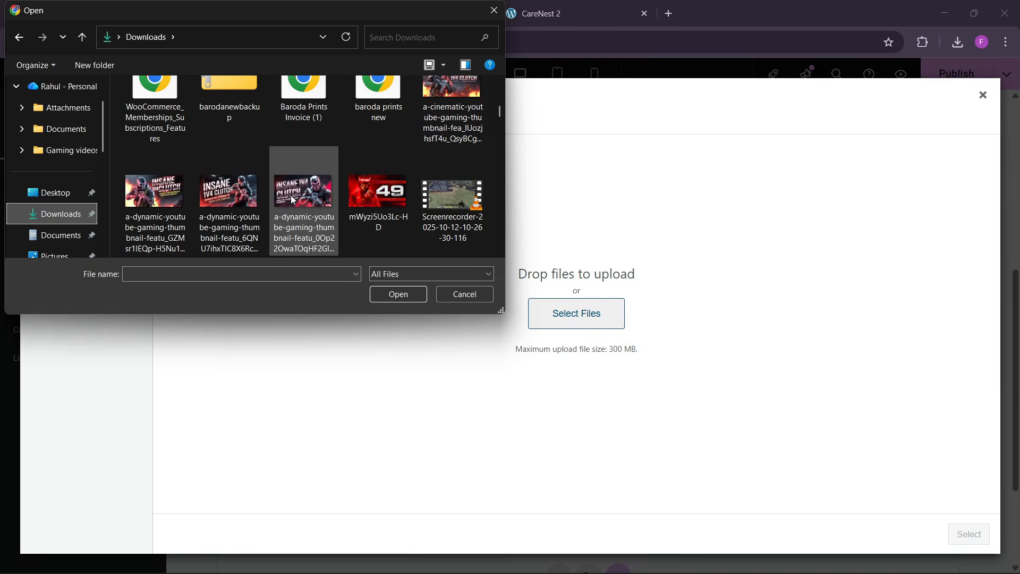
scroll(291, 196, down, 4)
scroll(373, 158, up, 2)
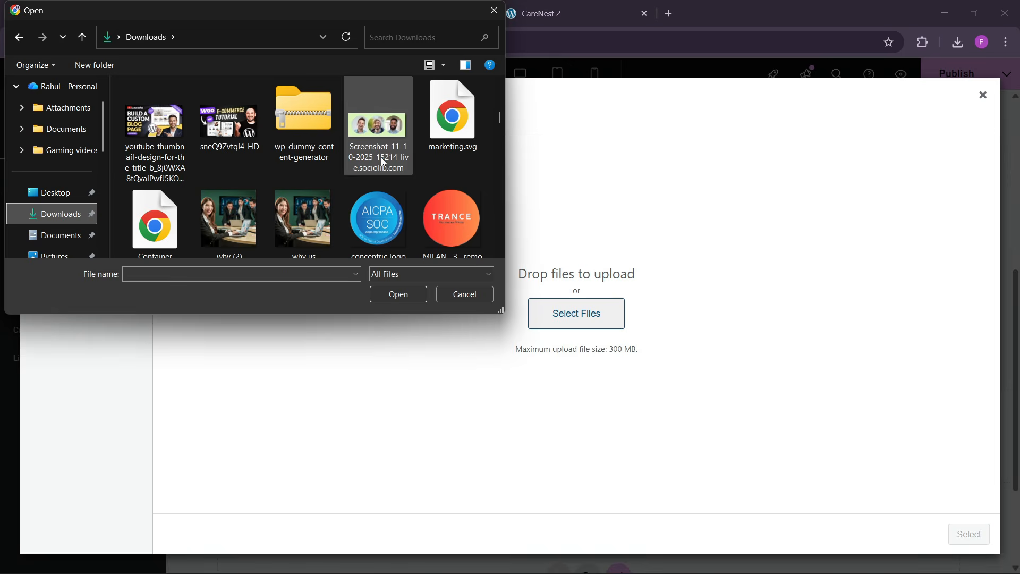
click(381, 157)
click(394, 295)
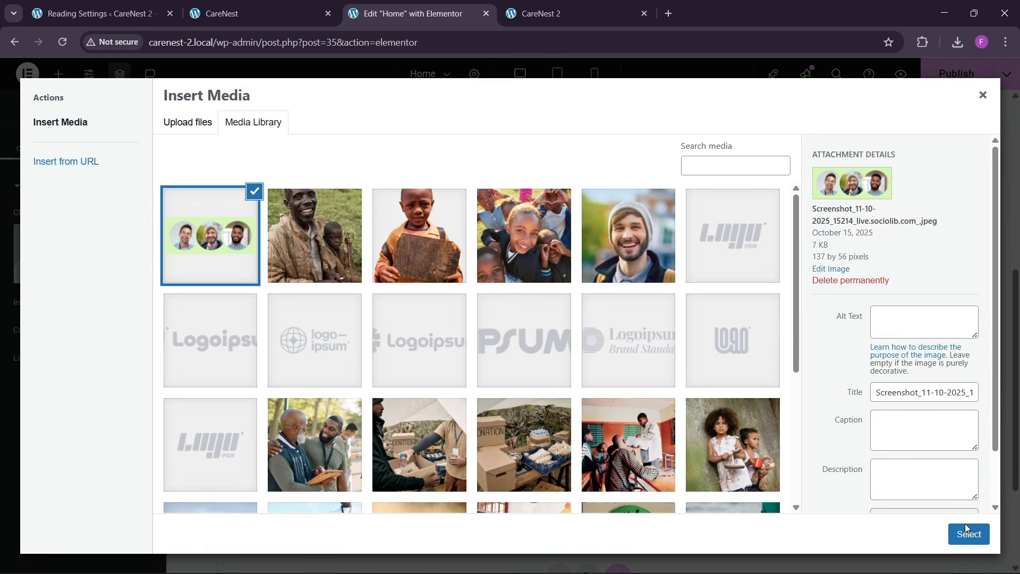
click(966, 531)
- Set the green card container's direction to column, with its content justified to the center and its items center-aligned
scroll(940, 363, up, 2)
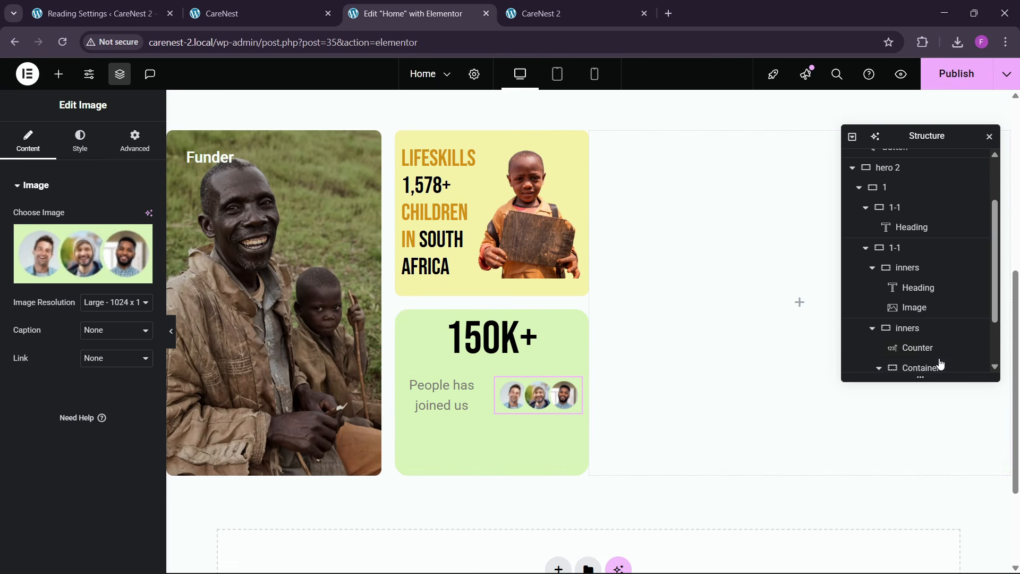
scroll(940, 364, down, 2)
click(878, 301)
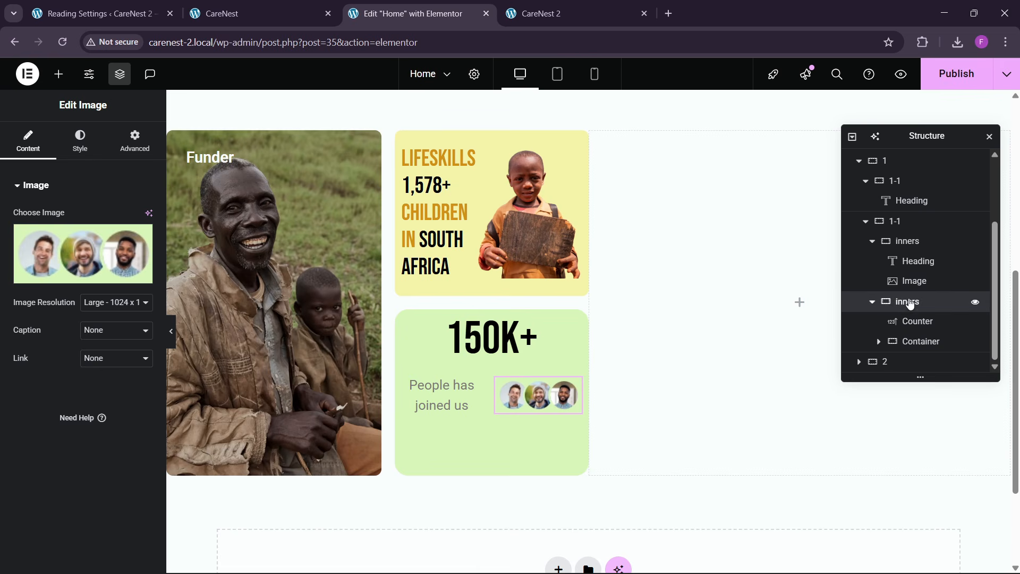
click(909, 302)
click(27, 141)
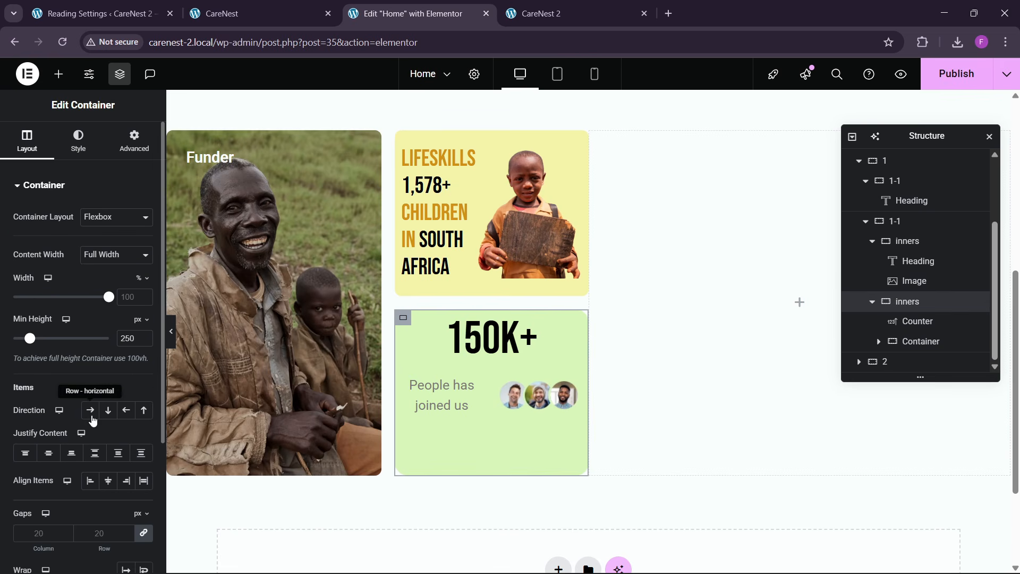
click(97, 453)
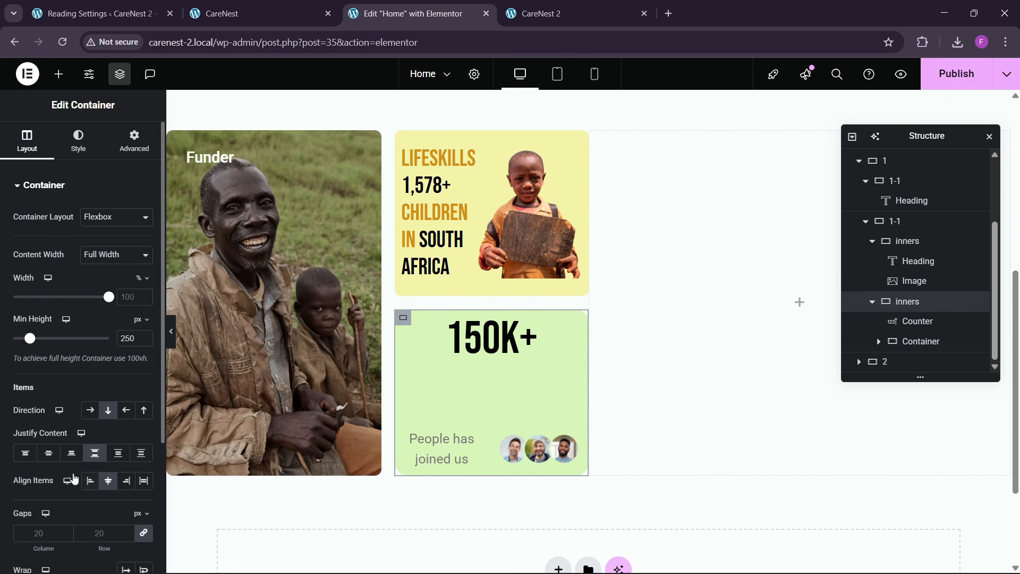
click(48, 455)
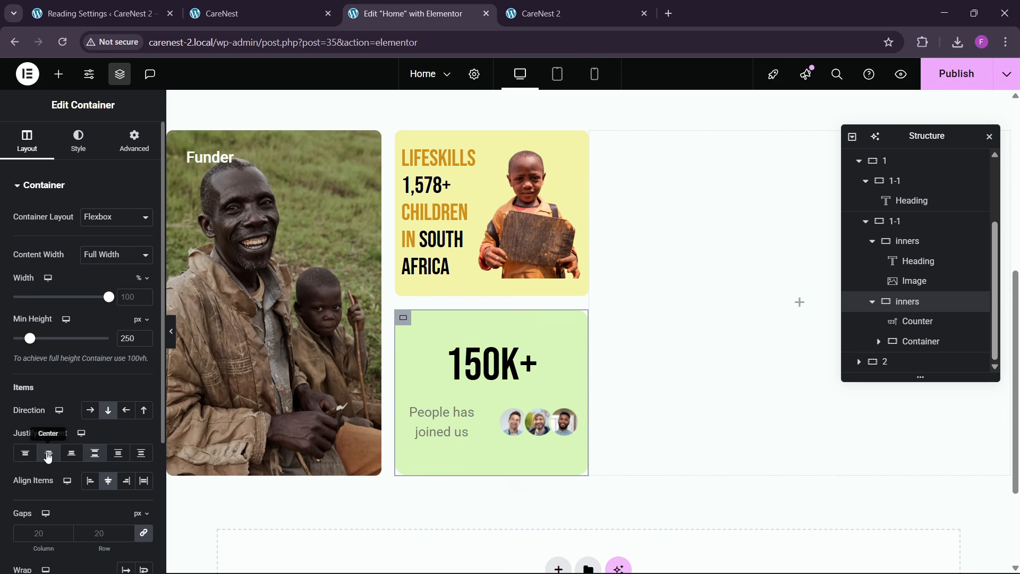
- Set the 150K+ counter number's font size to 85 px
click(498, 380)
click(72, 317)
click(143, 276)
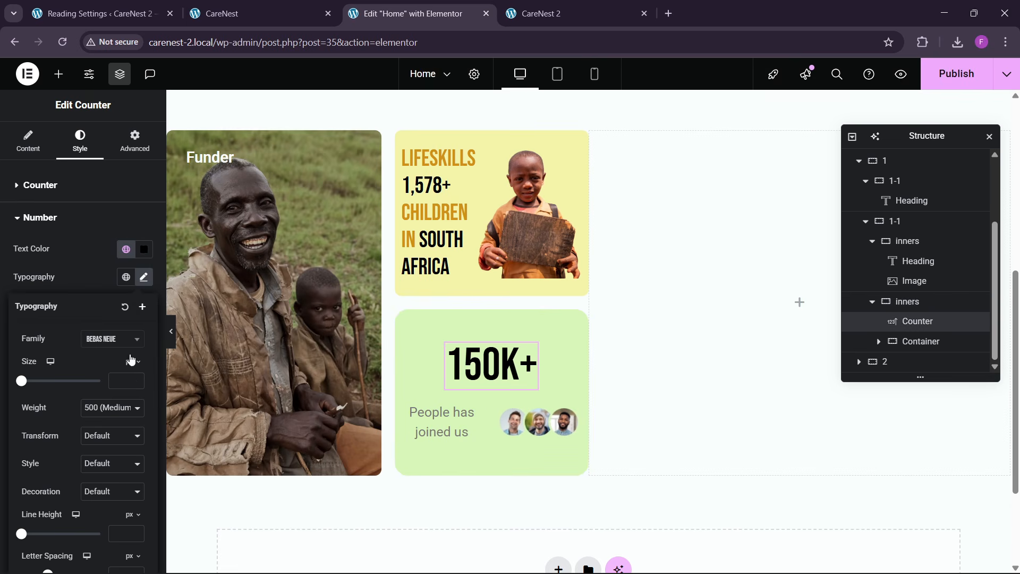
drag(137, 380, 139, 381)
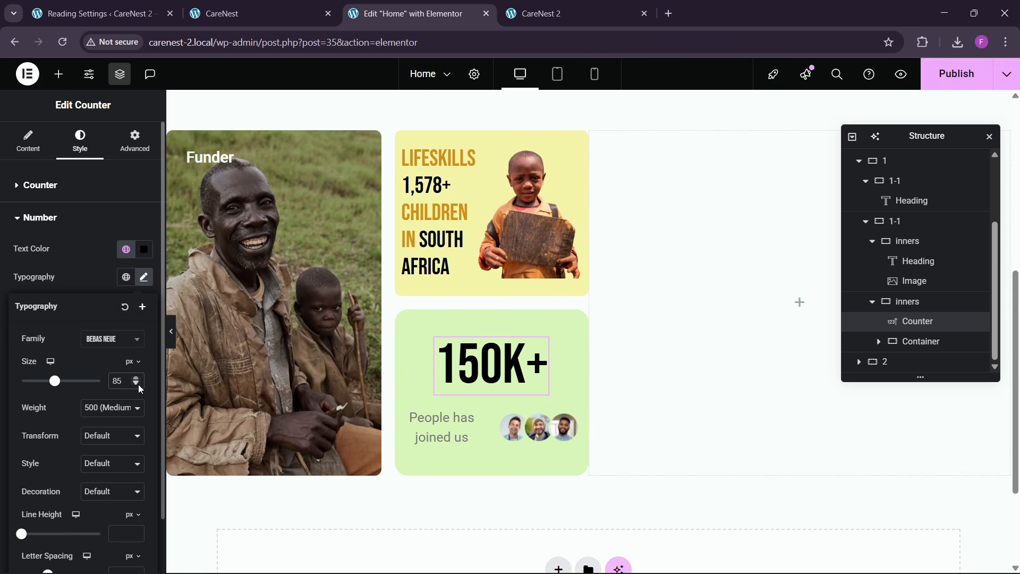
- Publish the page and compare the green card with the one on the reference CareNest site
scroll(541, 350, up, 1)
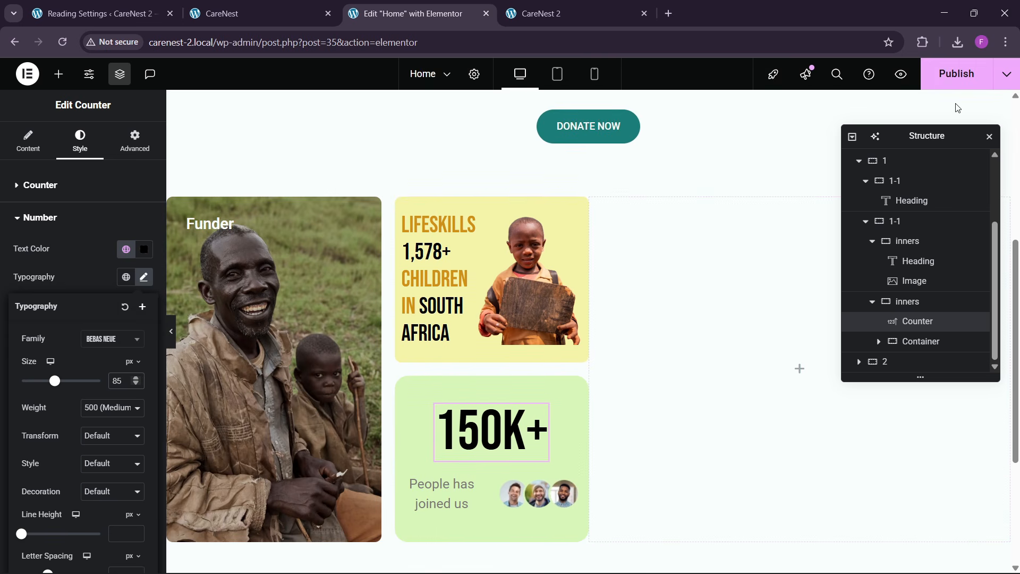
click(956, 73)
click(228, 12)
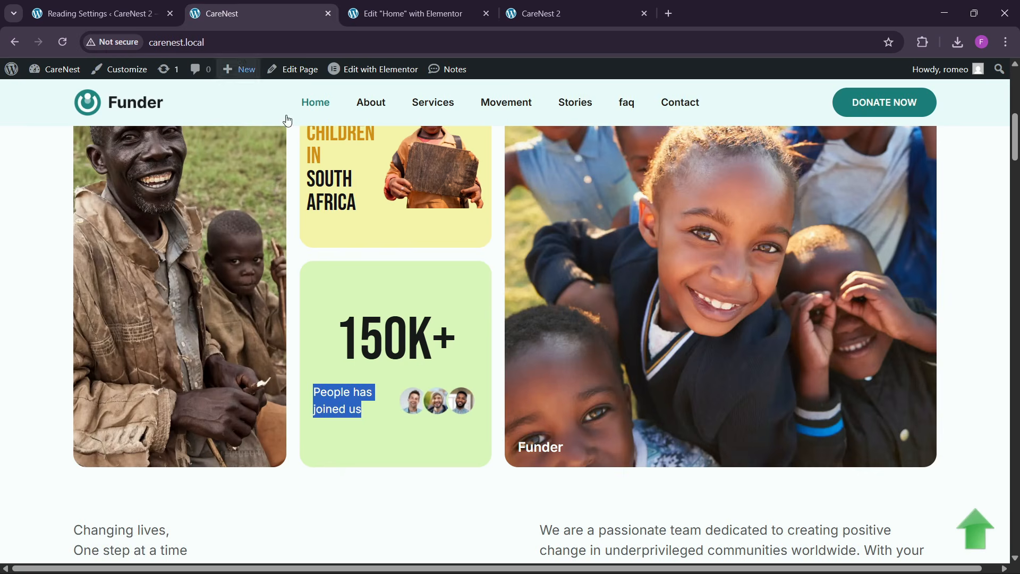
click(414, 13)
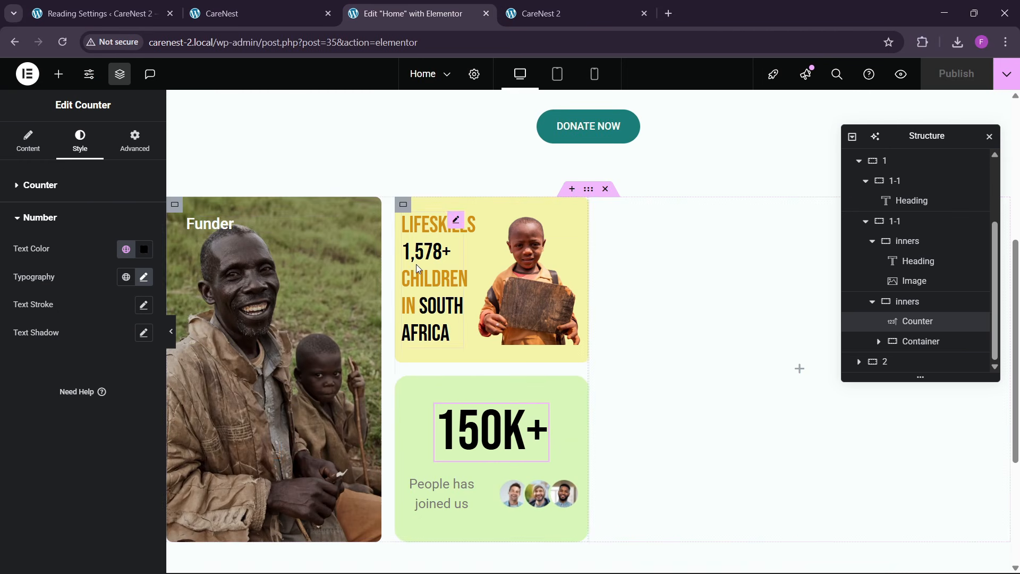
click(176, 206)
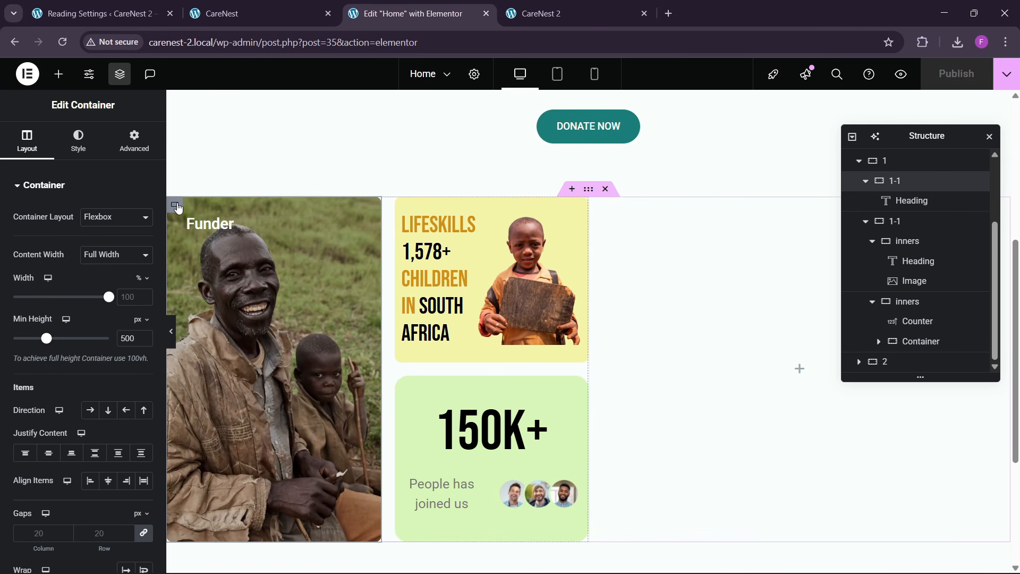
right_click(178, 208)
click(203, 294)
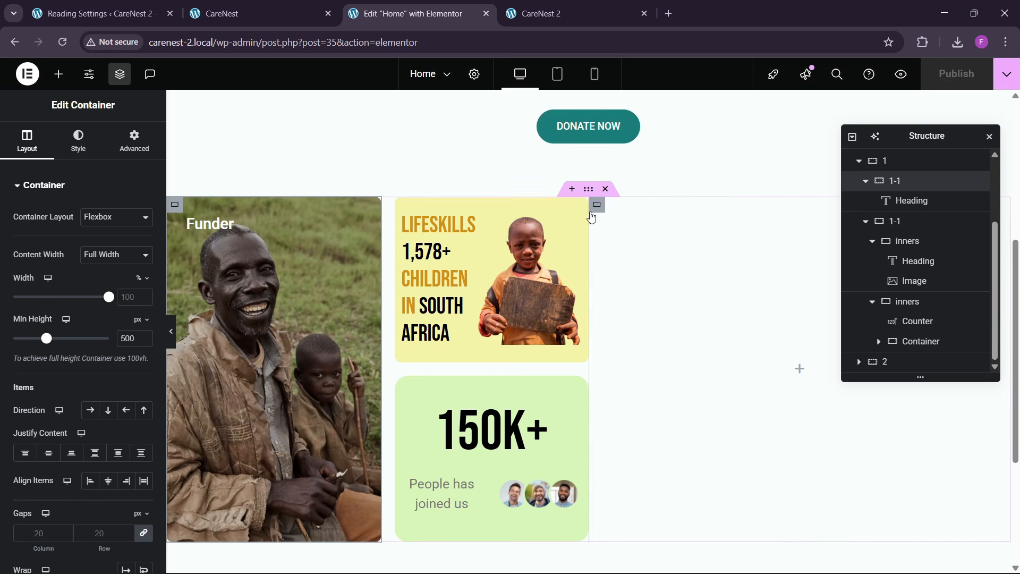
click(597, 208)
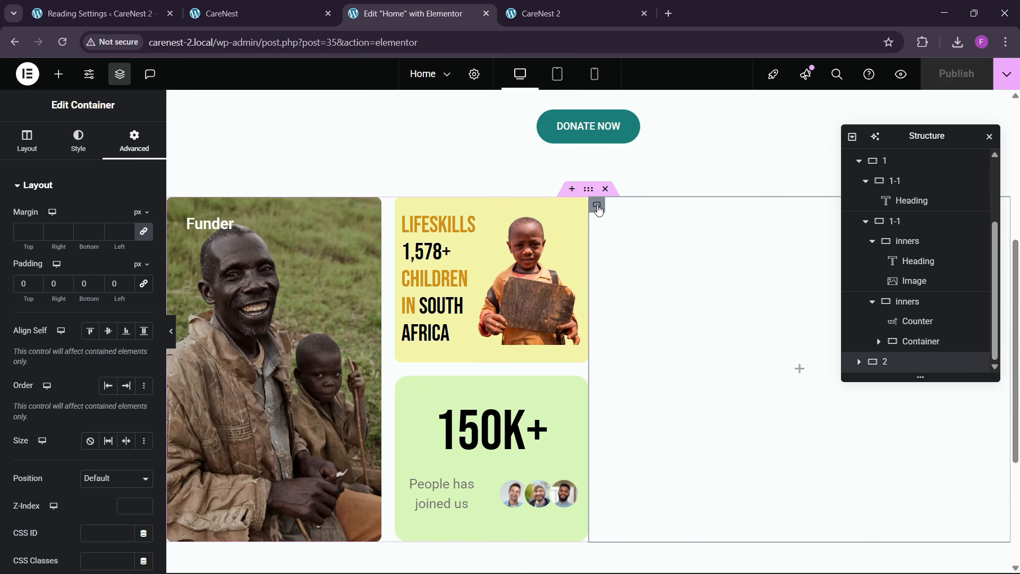
right_click(597, 207)
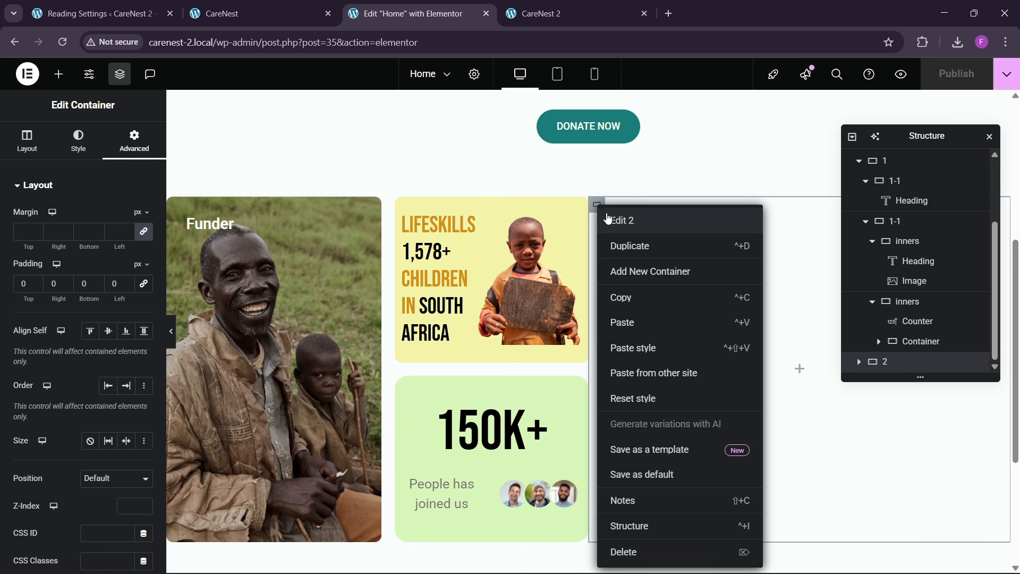
- Give container 2 a classic background using the elementary-school-kids-having-fun-outdoors image from the media library
click(596, 207)
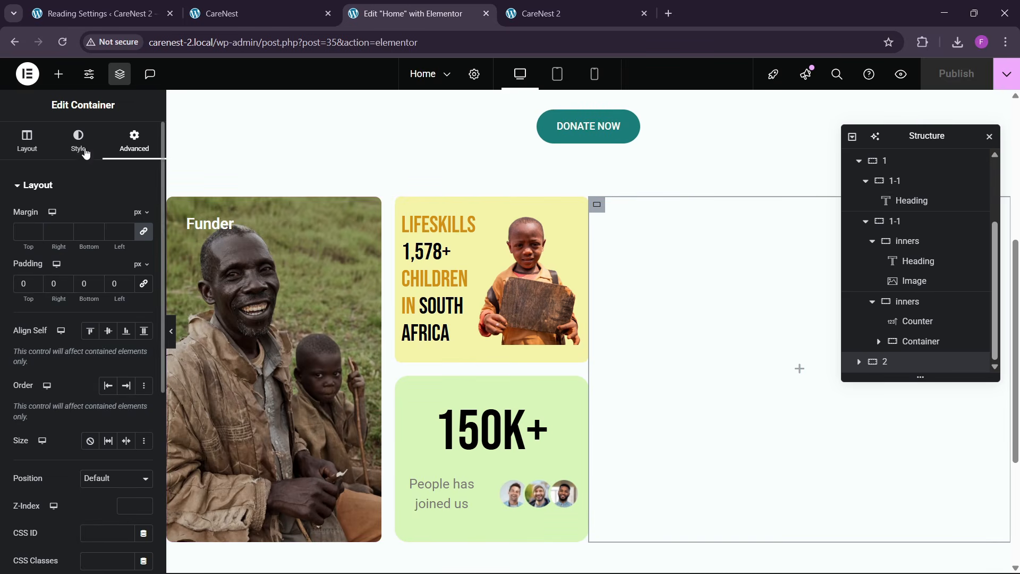
click(81, 146)
click(157, 8)
key(ctrl+Tab)
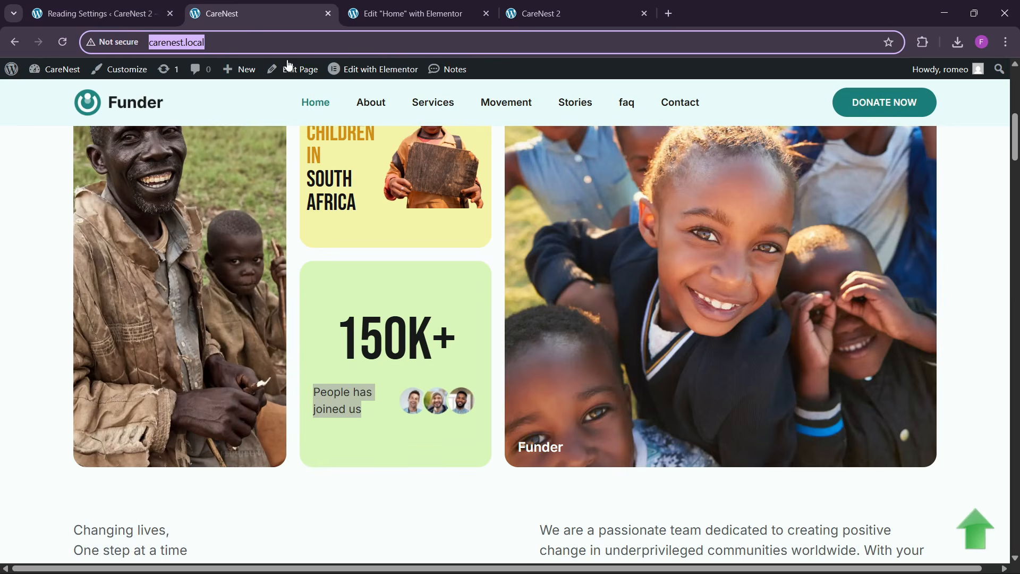
key(ctrl+Tab)
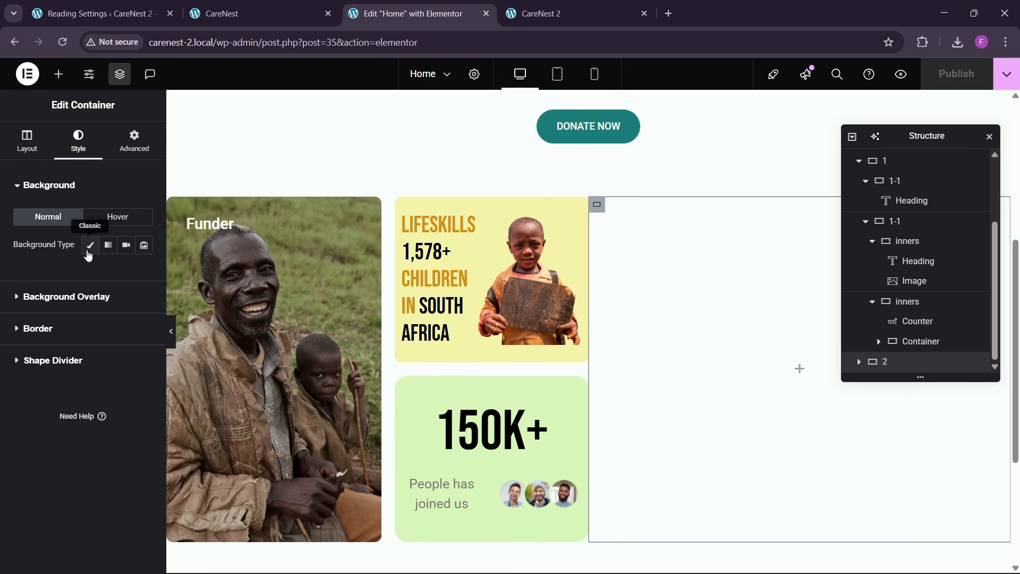
click(88, 255)
click(82, 330)
click(511, 274)
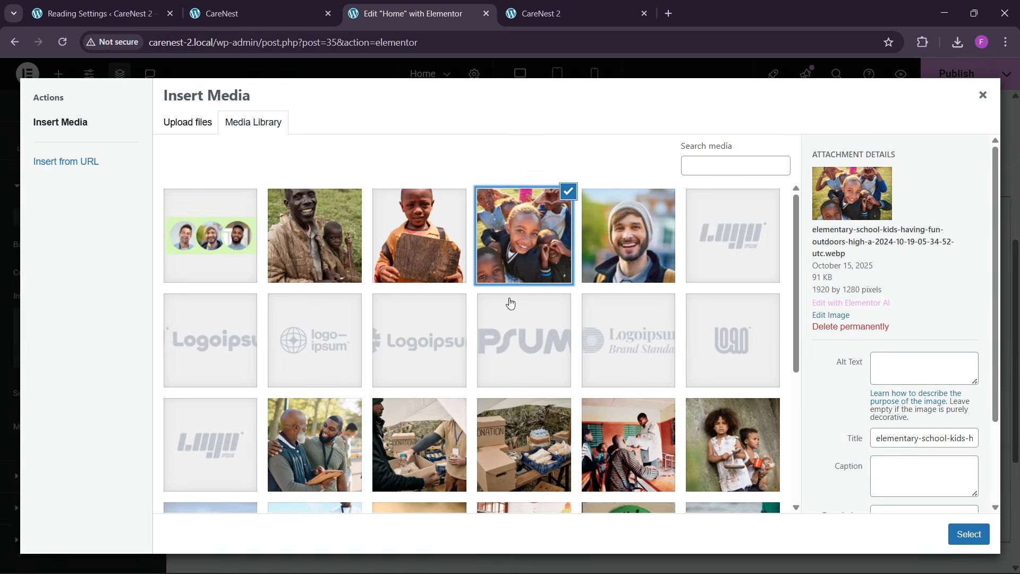
click(949, 529)
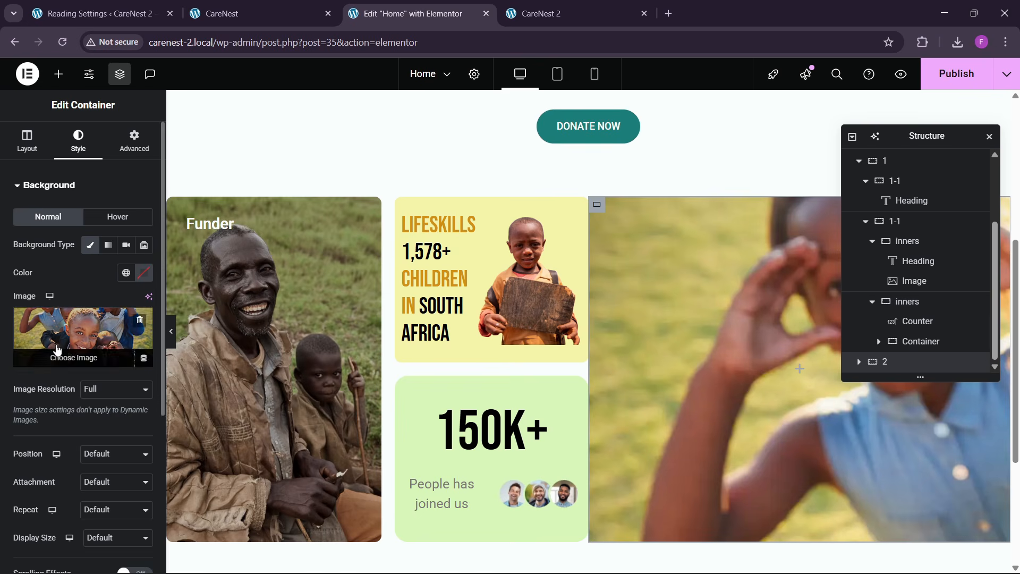
- Set container 2's background image position to Center Center and its display size to Cover
scroll(57, 349, down, 3)
click(103, 321)
click(104, 355)
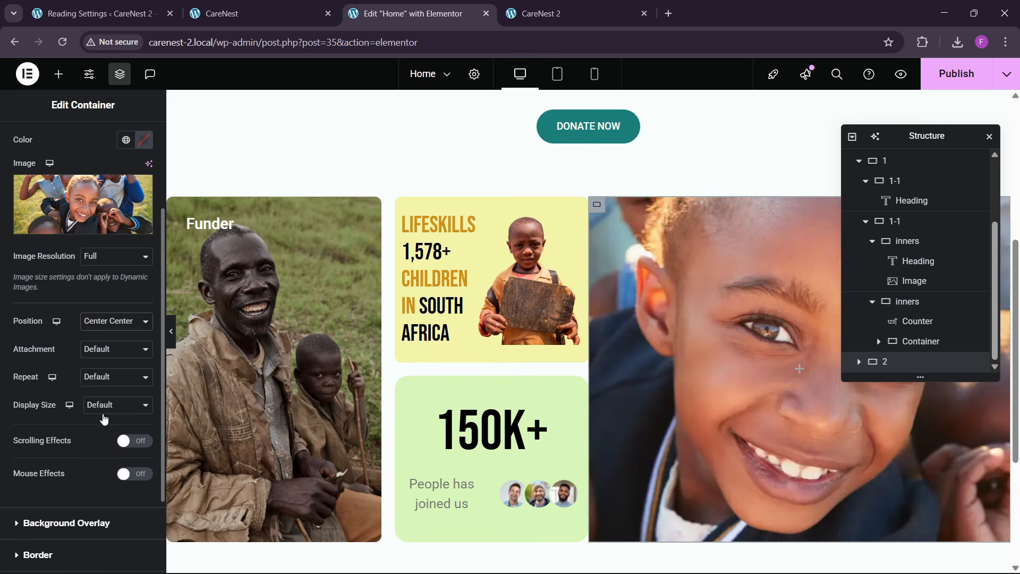
click(106, 406)
click(100, 450)
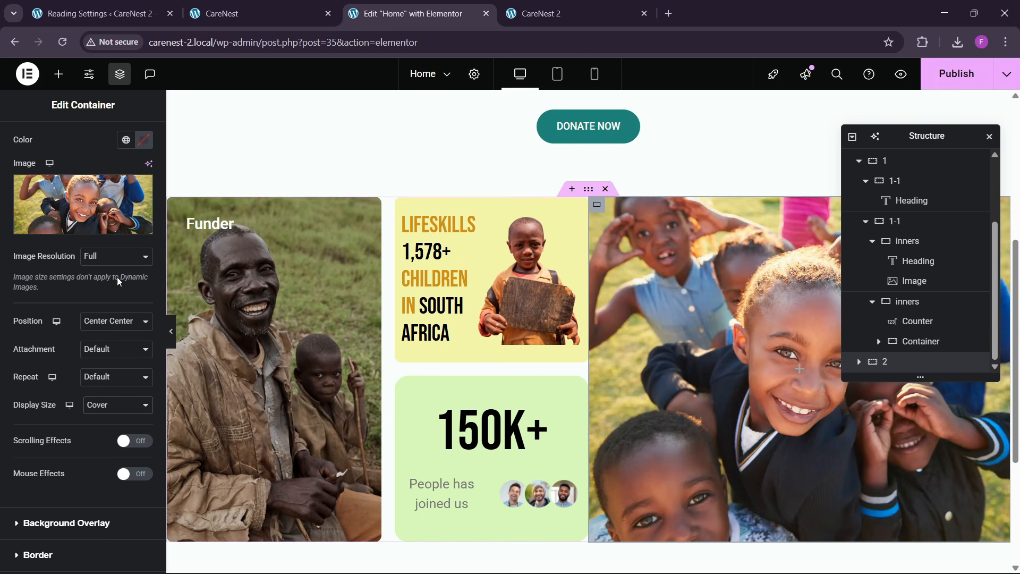
- Give container 2 a 10 px border radius on all corners and 30 px padding on all sides
scroll(93, 276, down, 2)
click(53, 450)
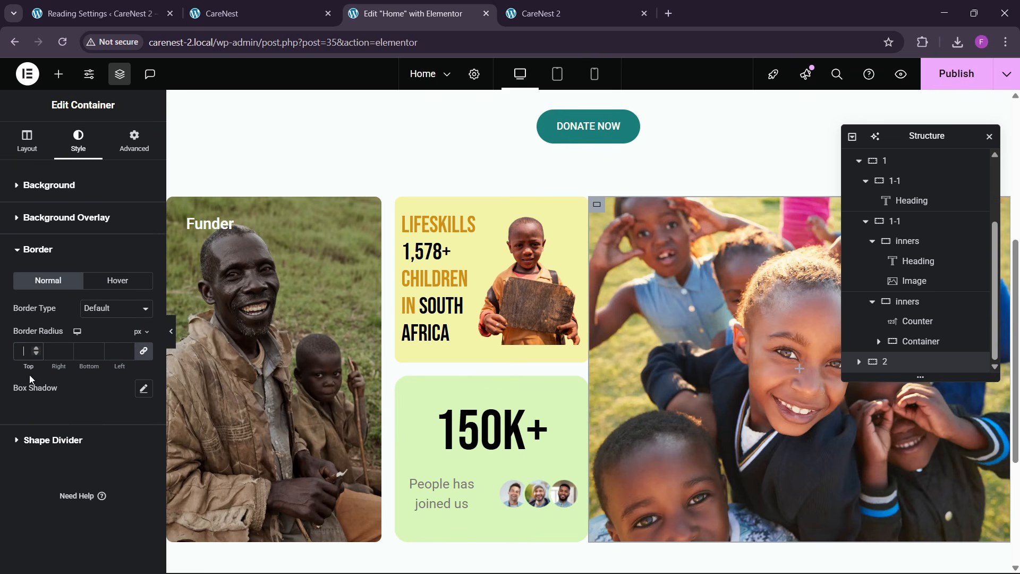
text(10)
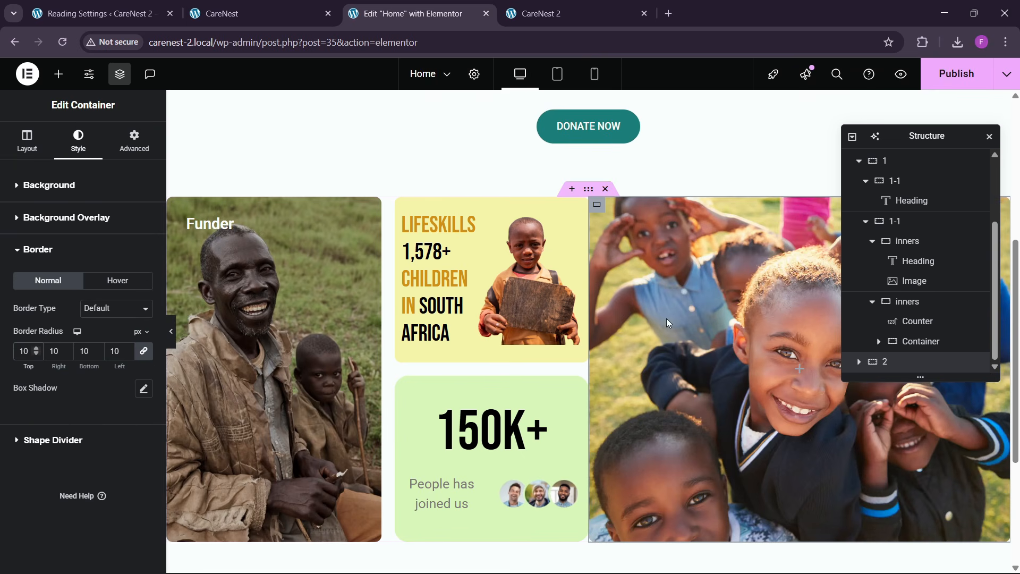
scroll(757, 344, down, 1)
click(134, 141)
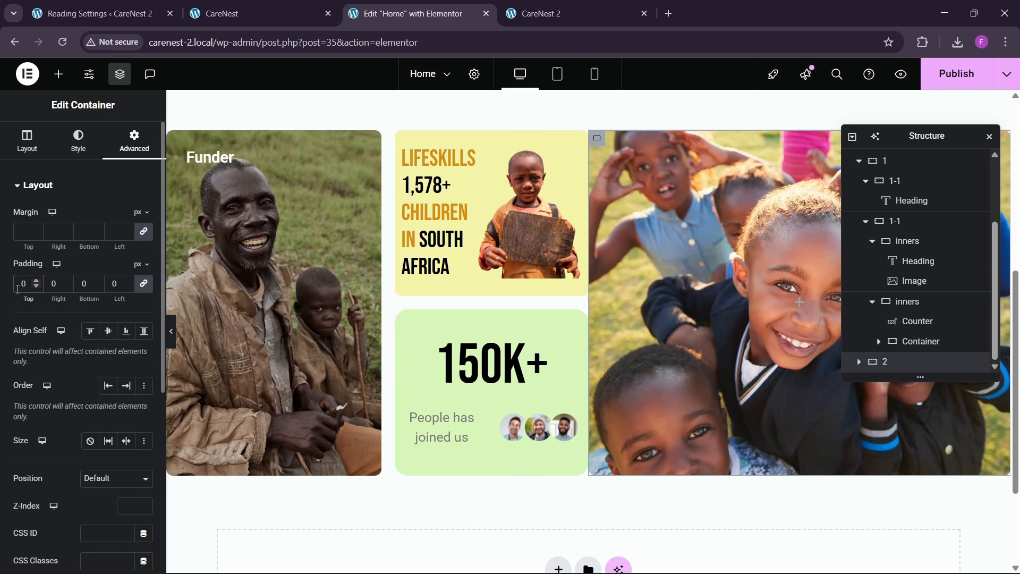
click(17, 288)
text(30)
- Copy the Funder heading from the old man's photo card and paste it into container 2
right_click(224, 165)
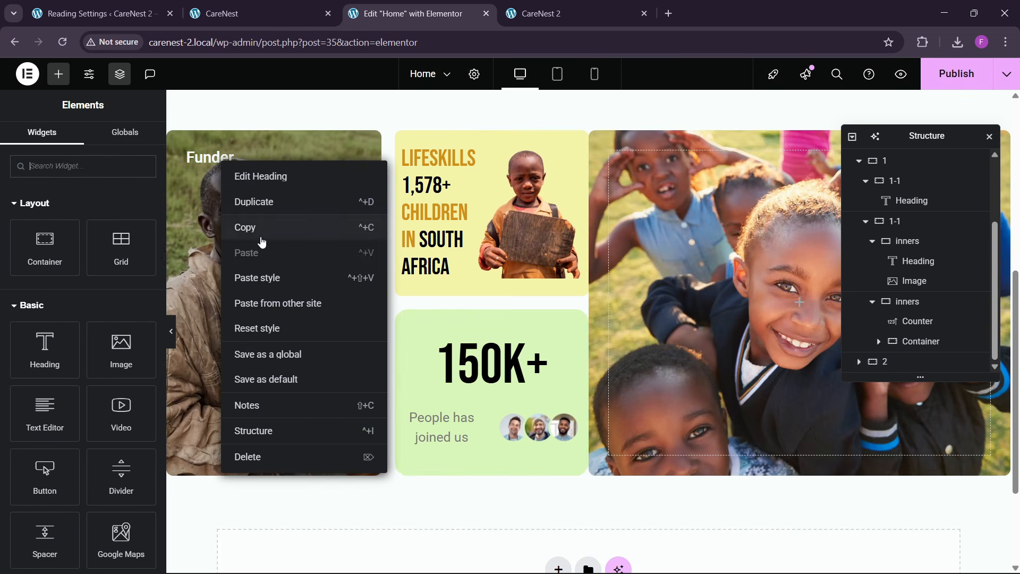
click(260, 233)
right_click(677, 260)
click(689, 329)
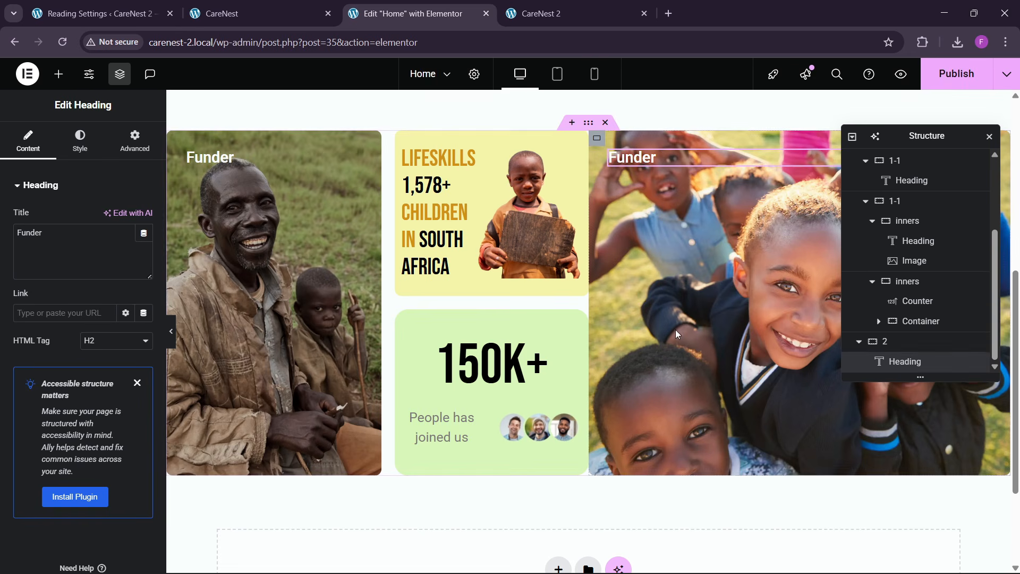
- Justify container 2's content to the end and align its items to the start
click(906, 343)
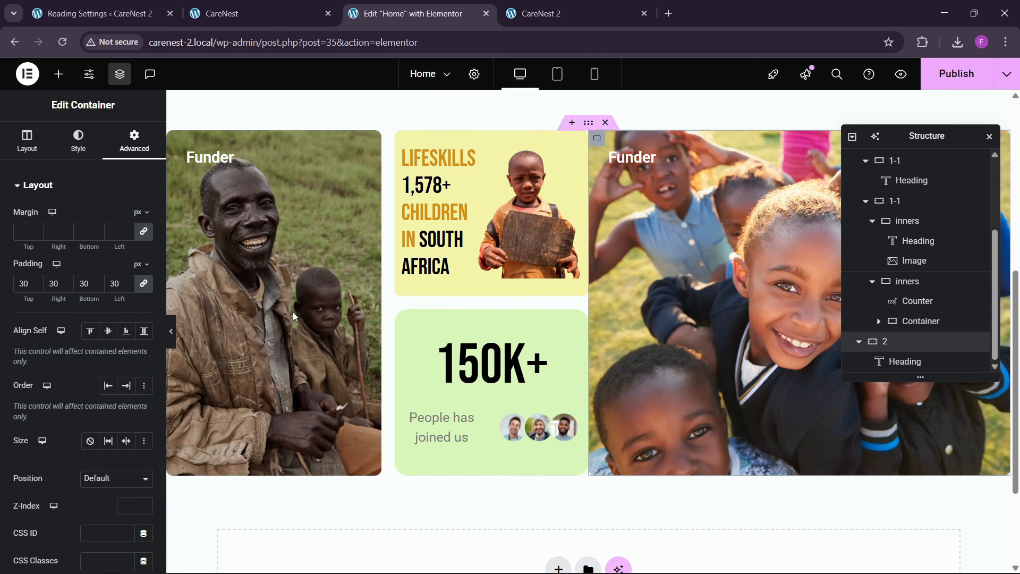
click(29, 141)
scroll(66, 332, down, 1)
click(48, 386)
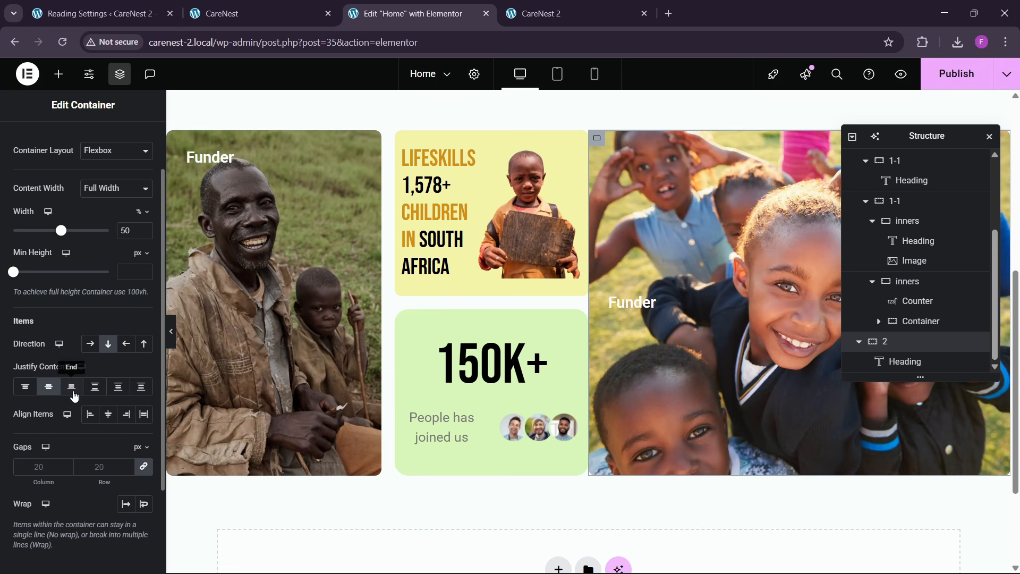
click(71, 387)
click(90, 419)
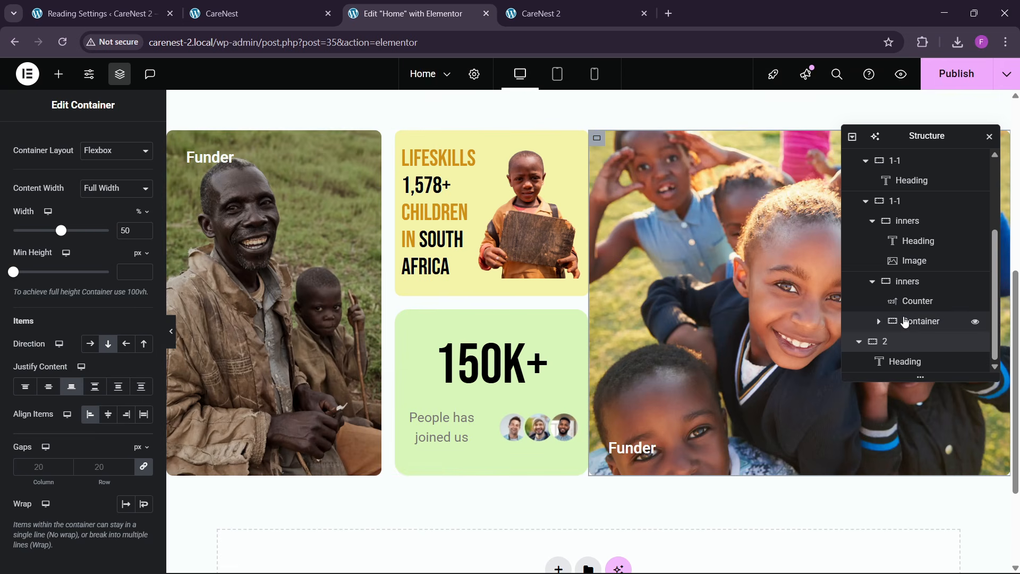
- Set the hero 2 container's content justification to Space Between and its item alignment to Stretch
scroll(905, 321, up, 3)
click(856, 205)
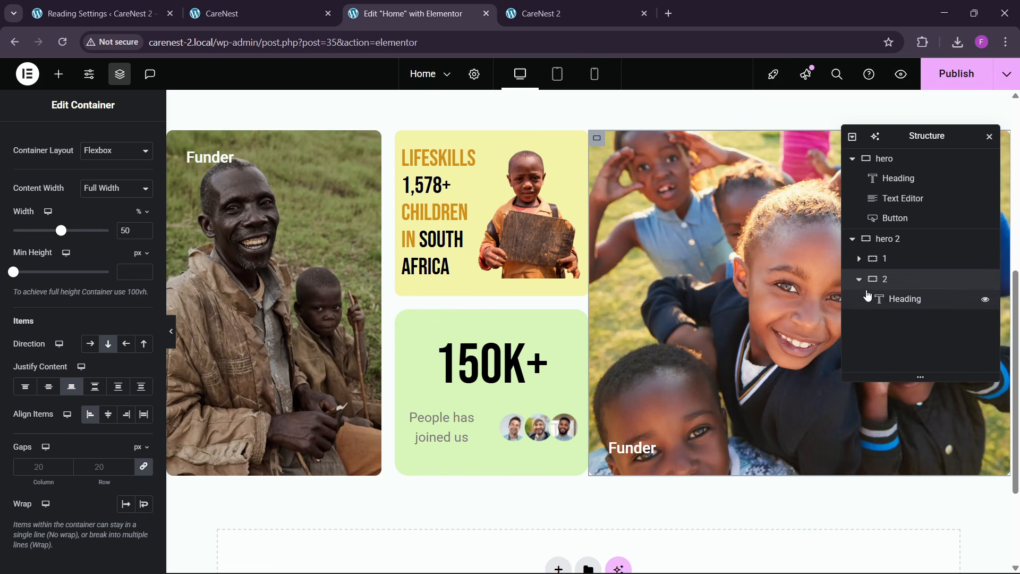
click(859, 278)
click(910, 240)
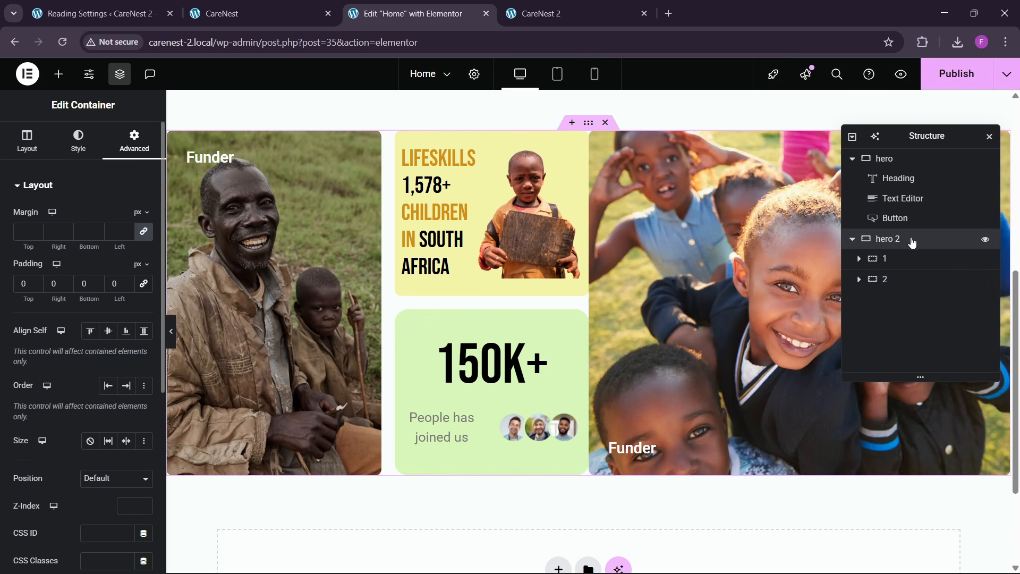
click(26, 139)
scroll(101, 384, down, 1)
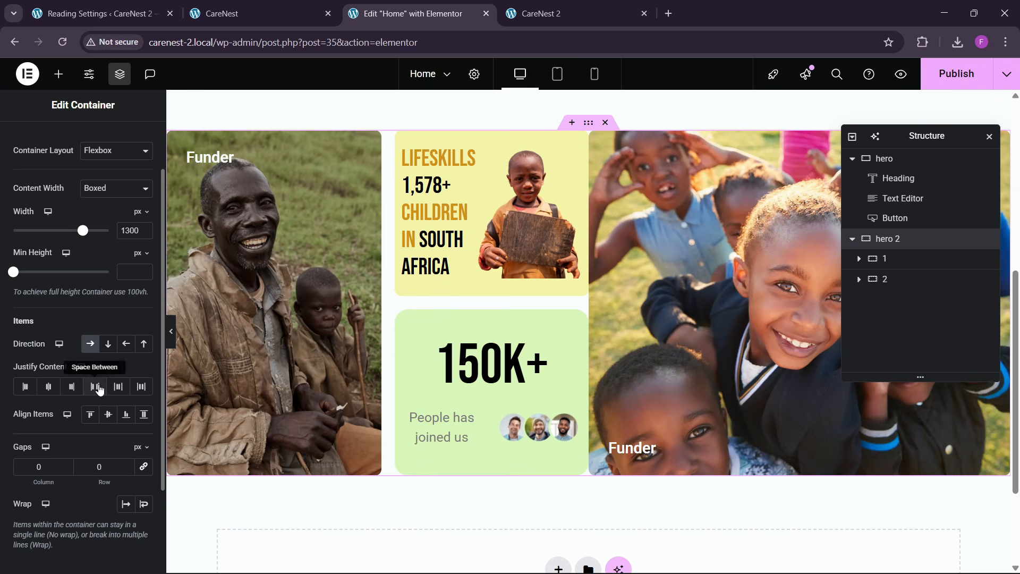
click(96, 387)
click(108, 414)
click(143, 414)
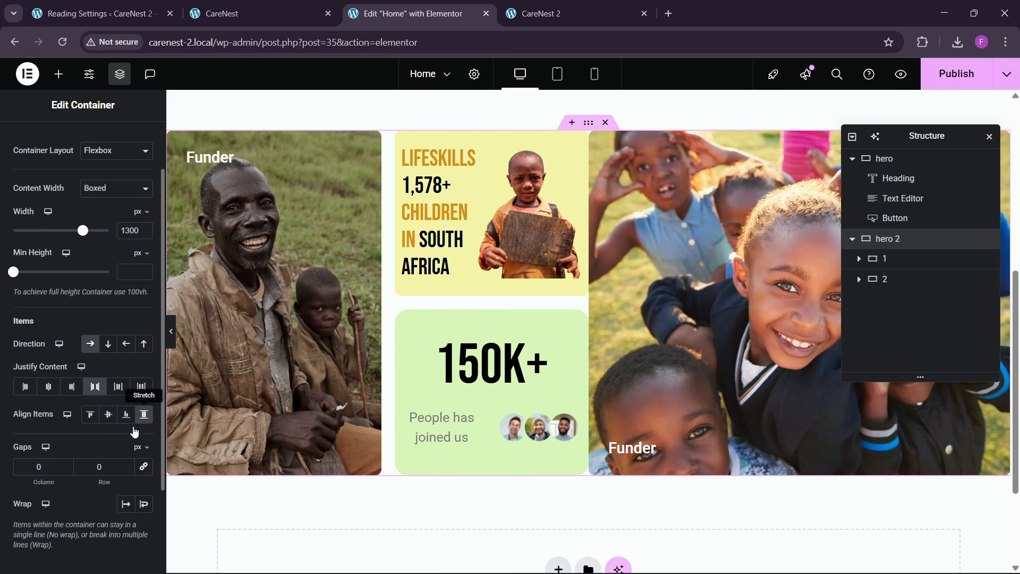
- Set the hero 2 container's column and row gaps to 20 px
click(93, 474)
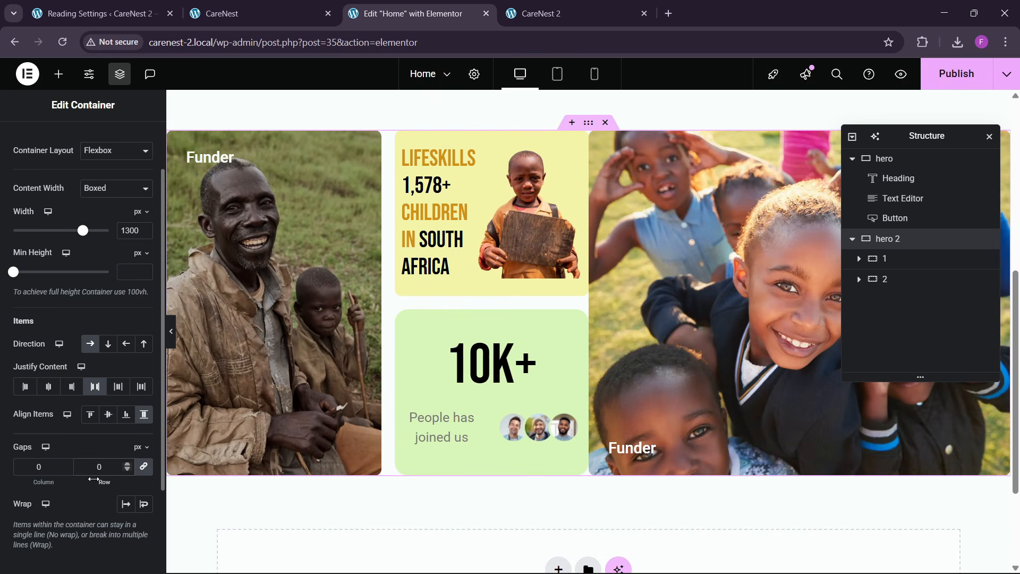
text(3)
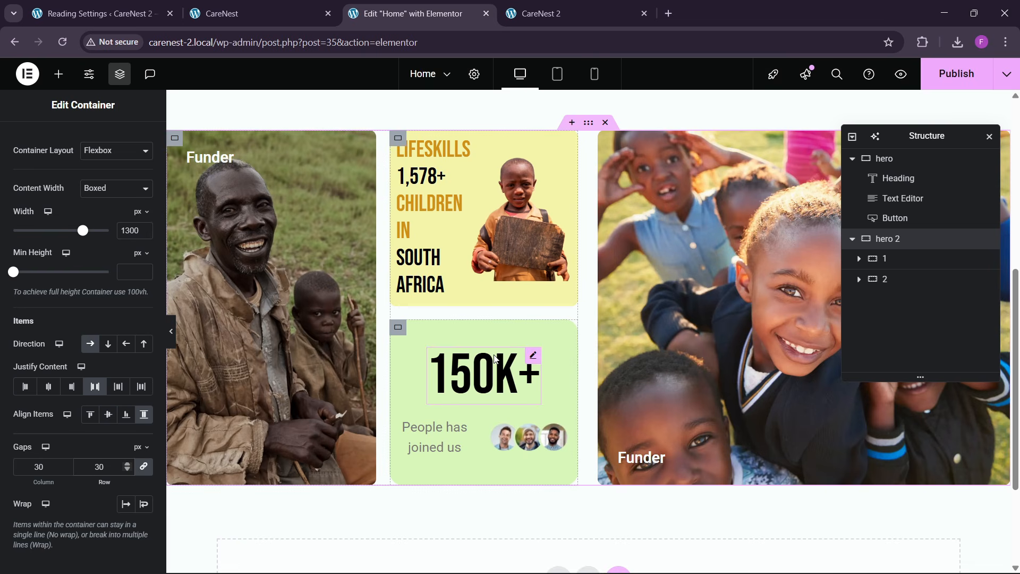
key(BackSpace)
text(2)
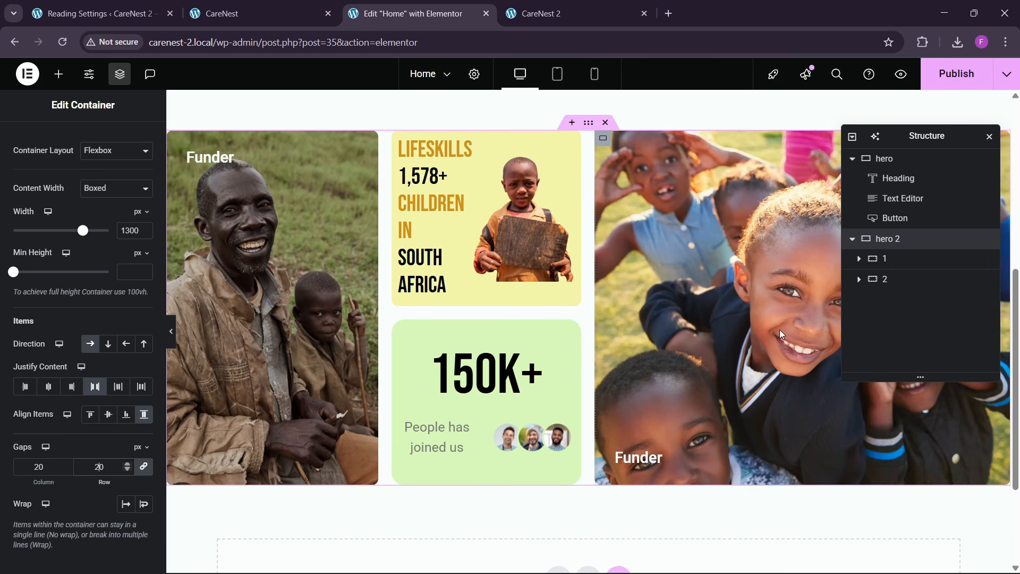
- Publish the page, reload the live CareNest 2 homepage to check the cards, and review the text and logos section on the reference site
key(ctrl+s)
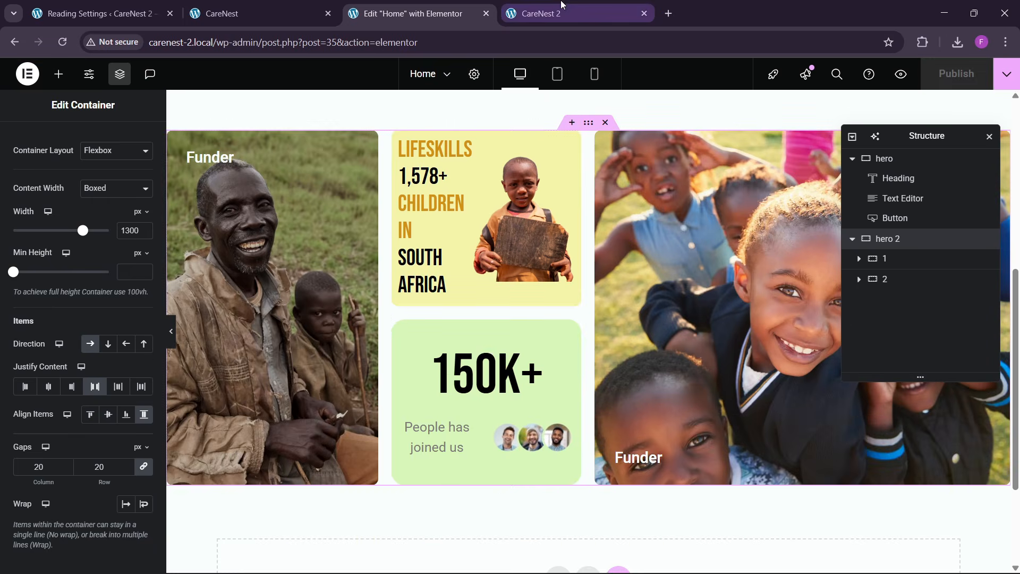
click(562, 11)
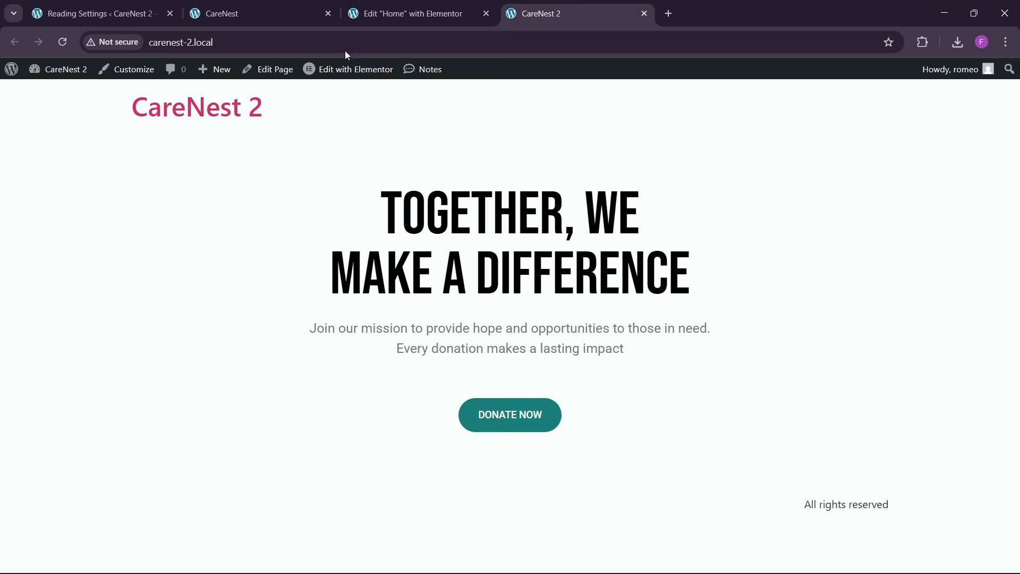
click(329, 48)
key(Return)
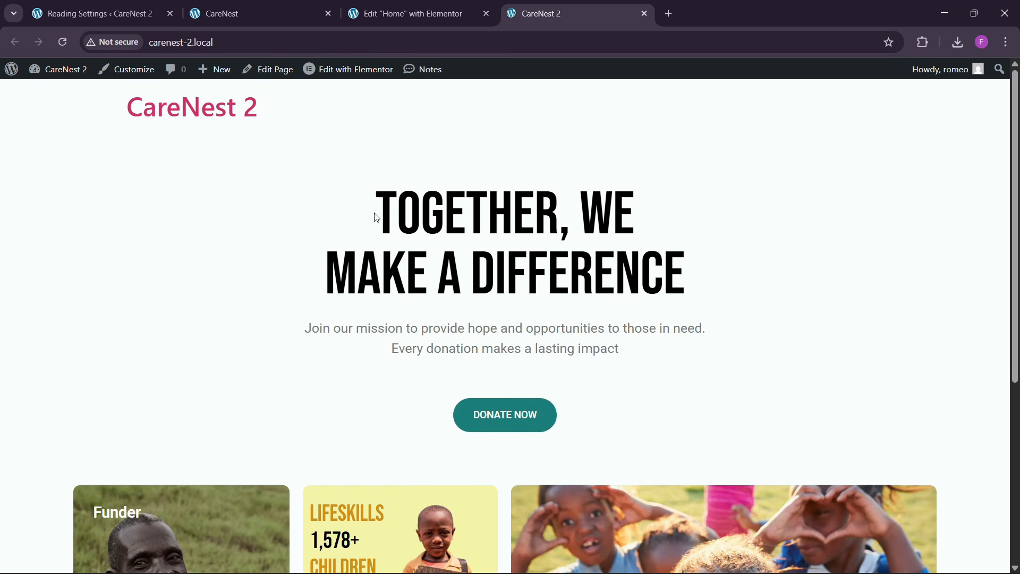
scroll(412, 276, down, 5)
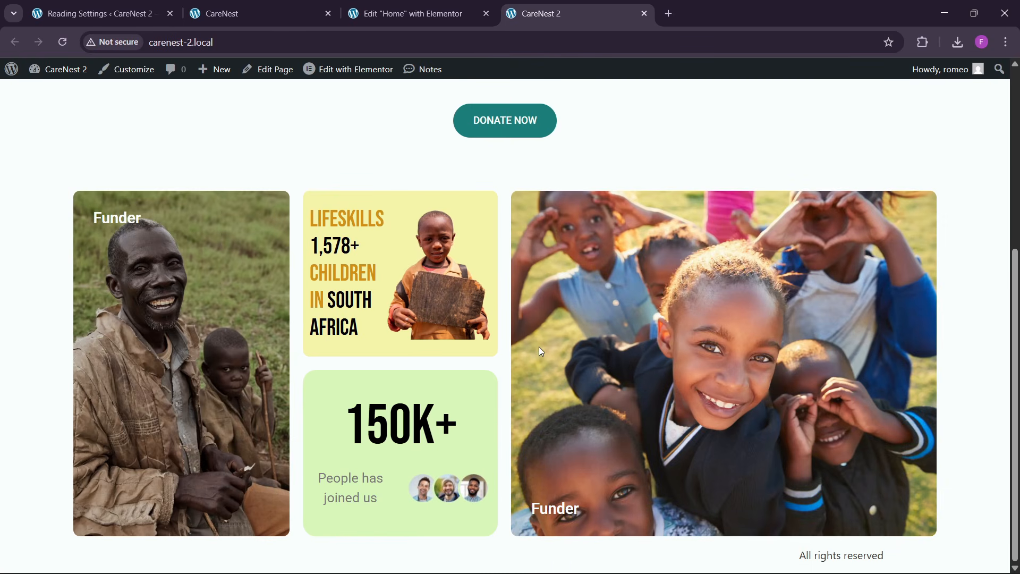
click(260, 11)
scroll(350, 286, down, 5)
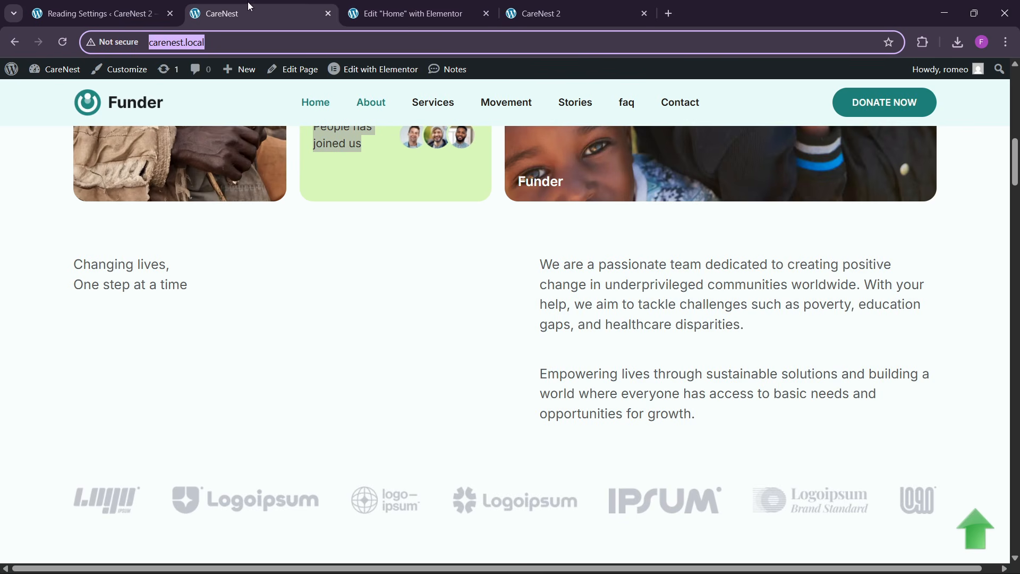
scroll(370, 370, down, 2)
scroll(369, 370, up, 1)
- Add a new row-direction flexbox container below the hero 2 section, checking the reference layout for its structure
click(455, 14)
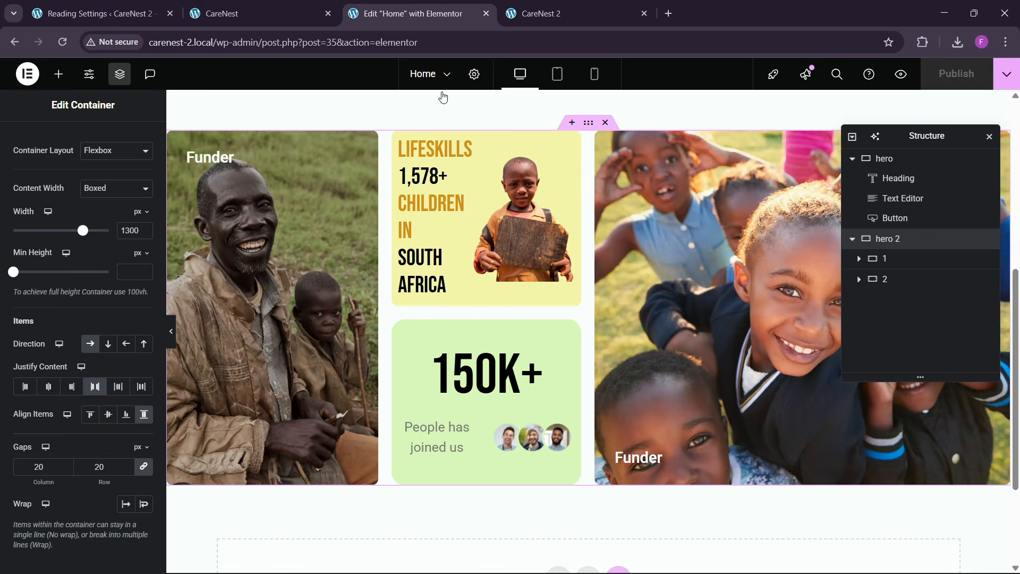
scroll(567, 373, down, 1)
click(558, 424)
click(552, 461)
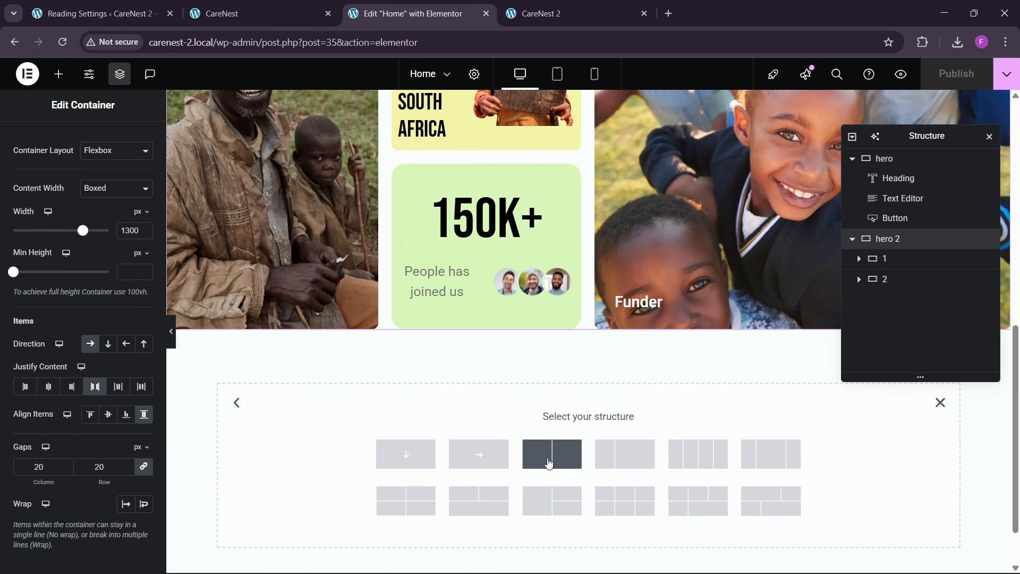
click(255, 14)
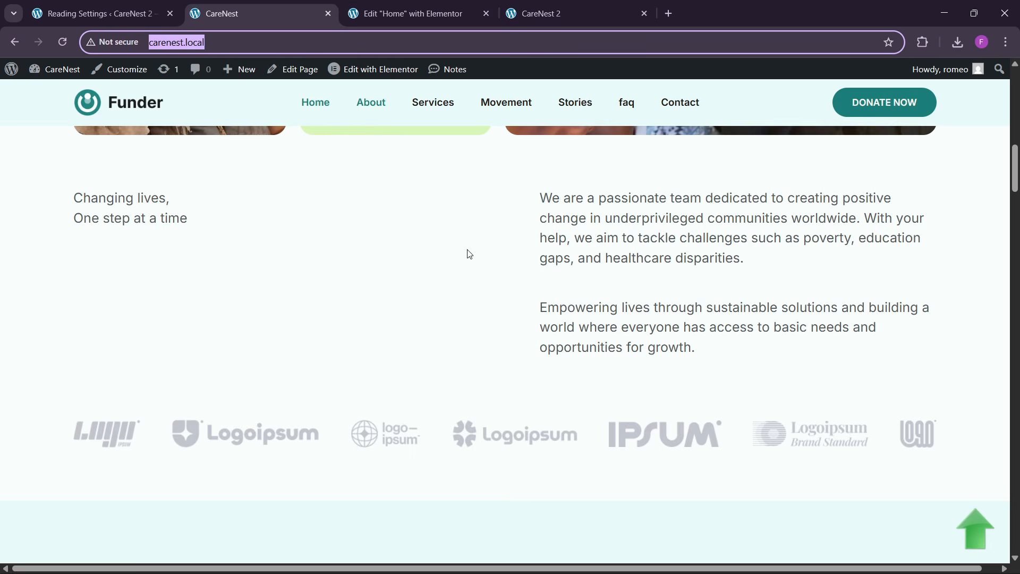
click(415, 5)
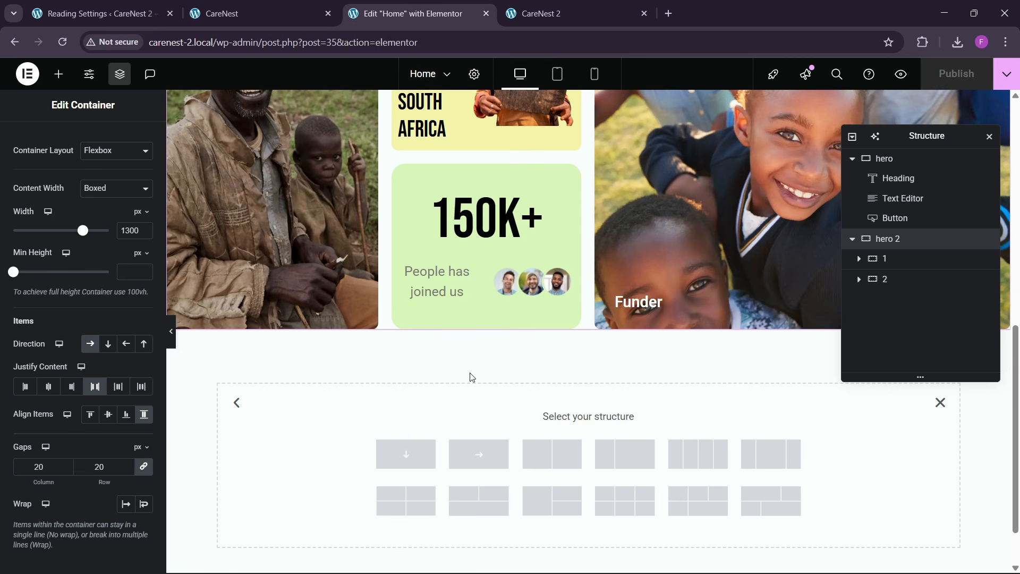
click(478, 456)
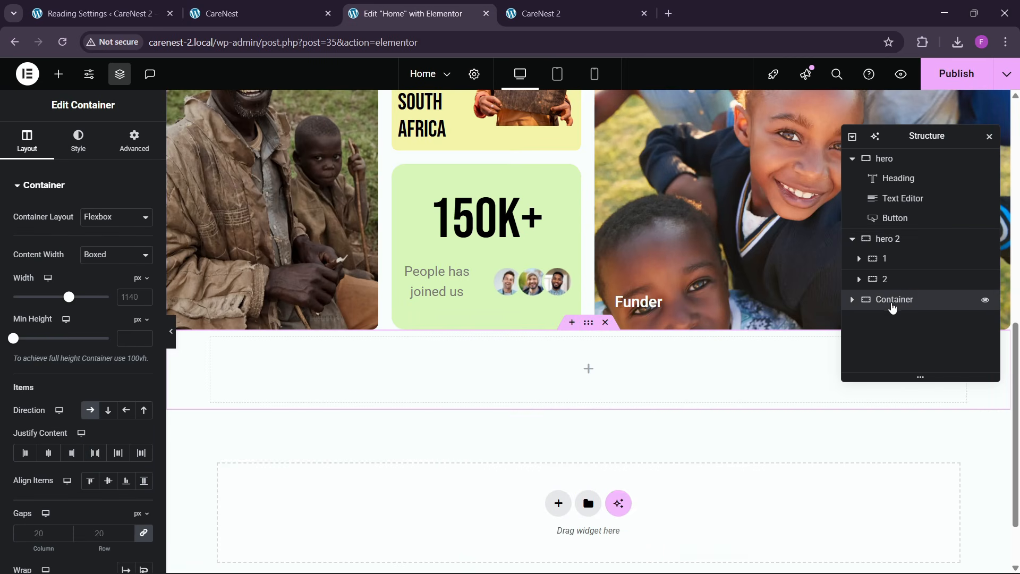
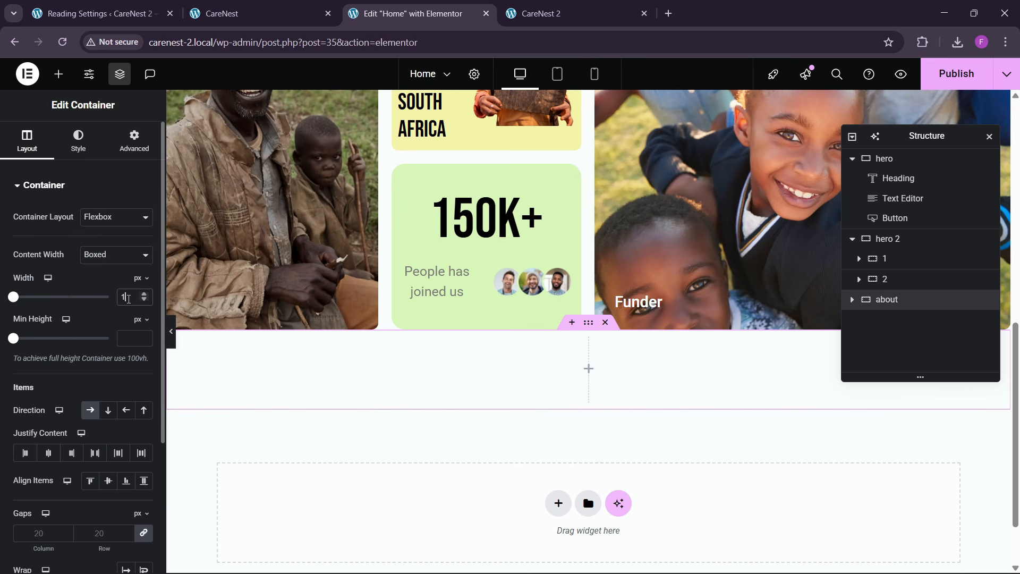
- Set the about container's padding to 80 px at the top and bottom and 0 on the right and left
click(132, 154)
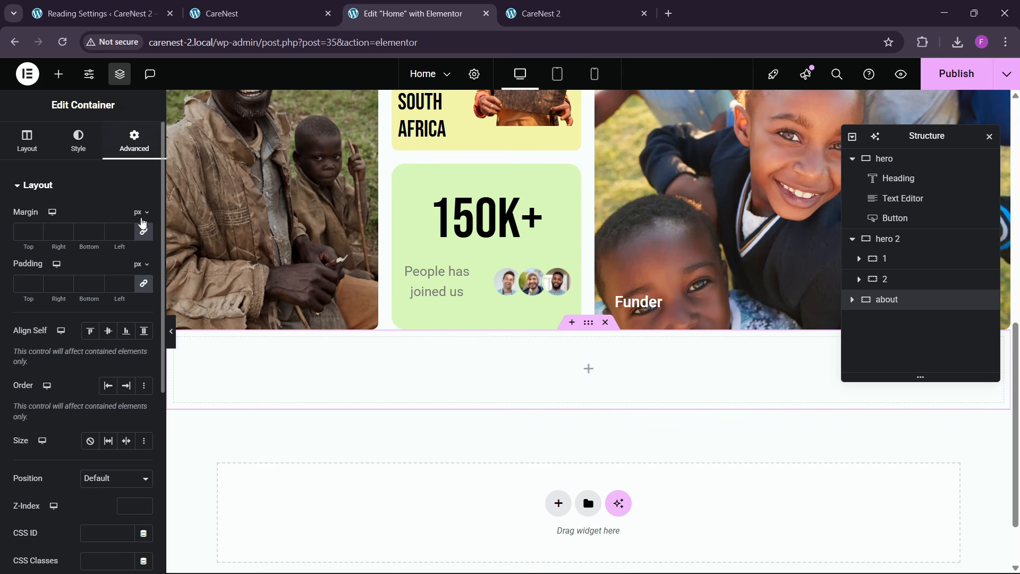
click(143, 283)
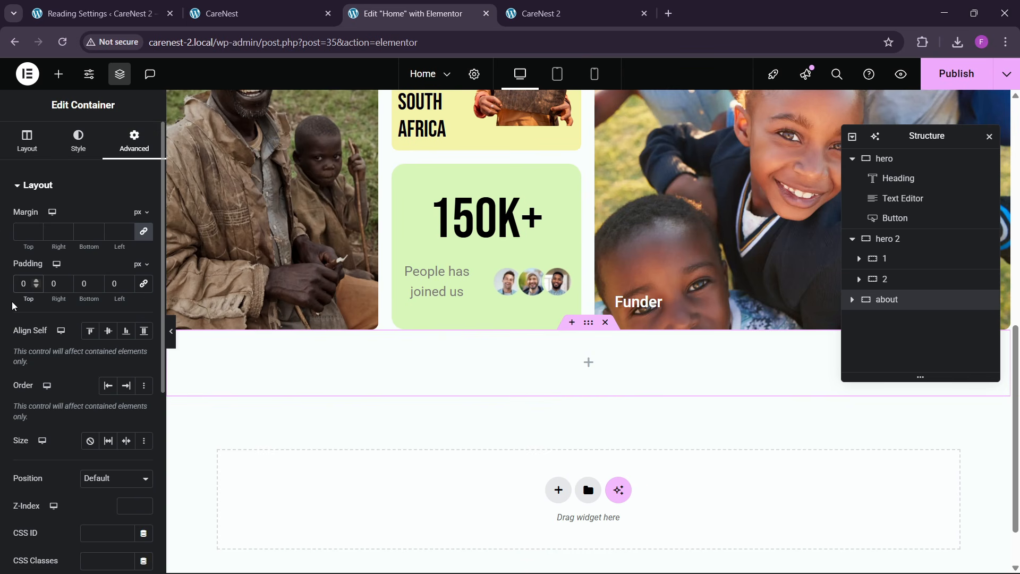
text(80)
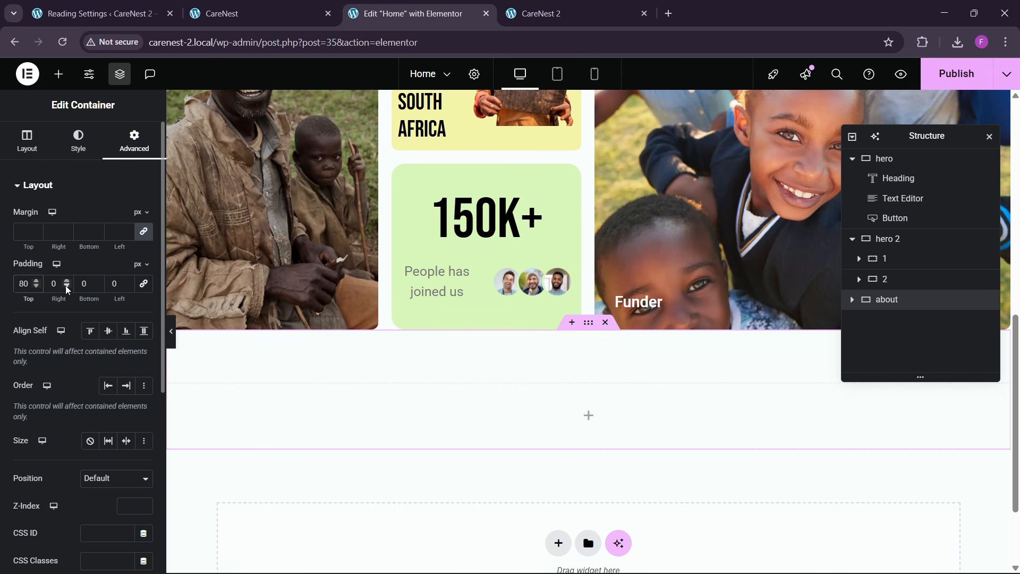
text(80)
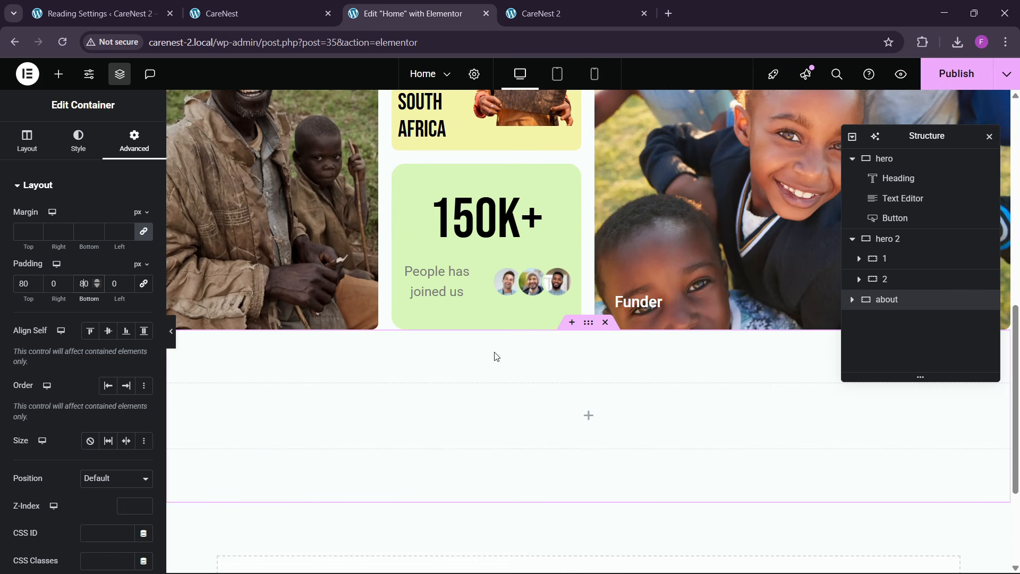
- Copy the hero section's description text and paste it into the empty about container
scroll(493, 276, up, 8)
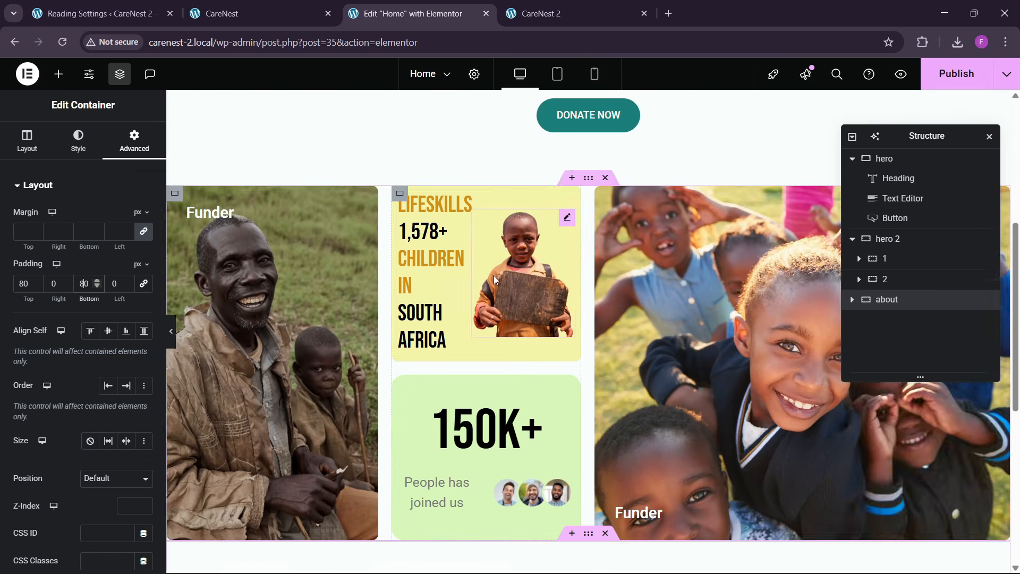
right_click(579, 221)
click(608, 287)
scroll(457, 324, down, 10)
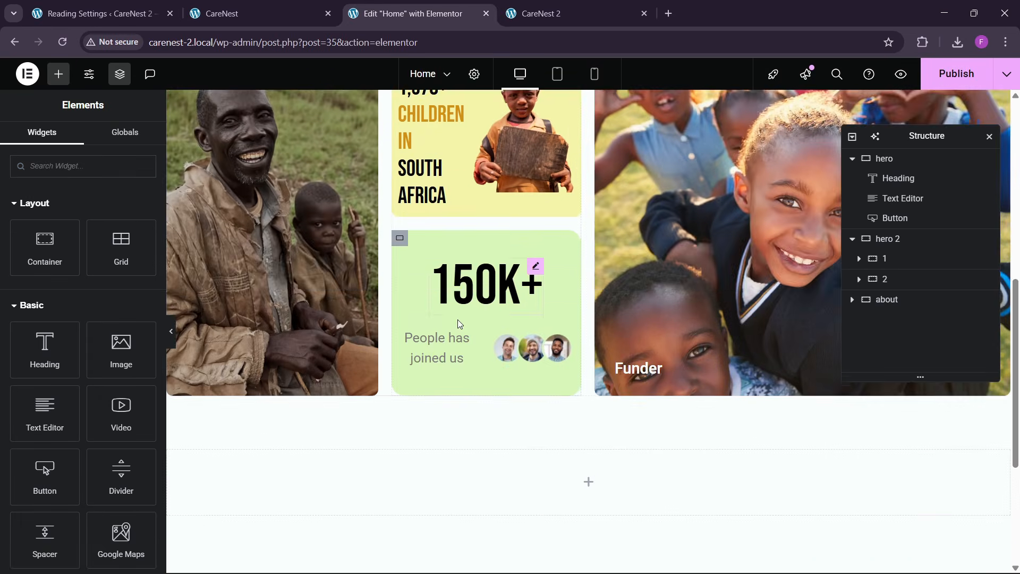
right_click(302, 291)
click(341, 331)
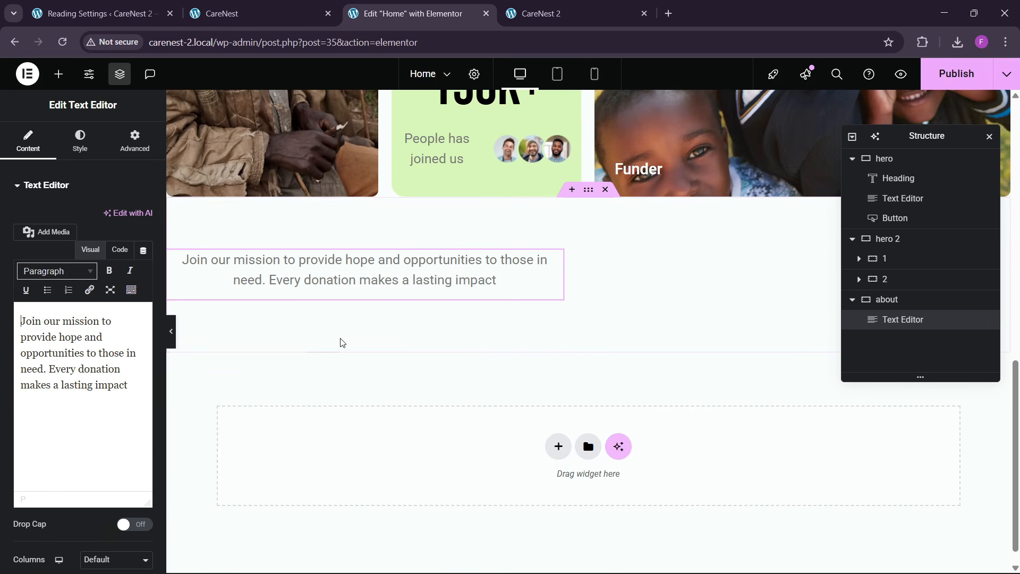
- Left-align the pasted text in the about container and duplicate it to form a second column
click(79, 141)
click(89, 216)
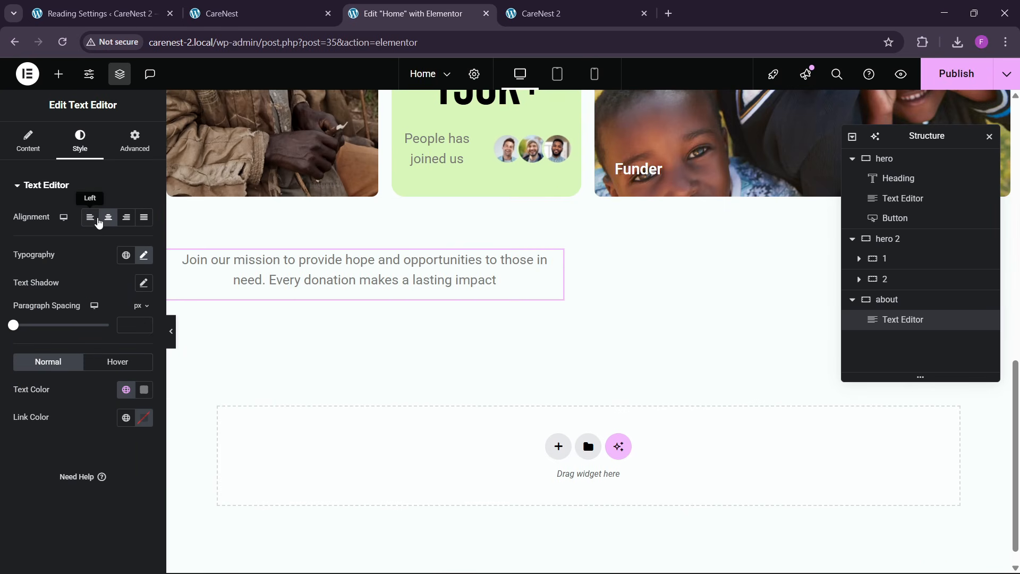
click(135, 142)
right_click(361, 266)
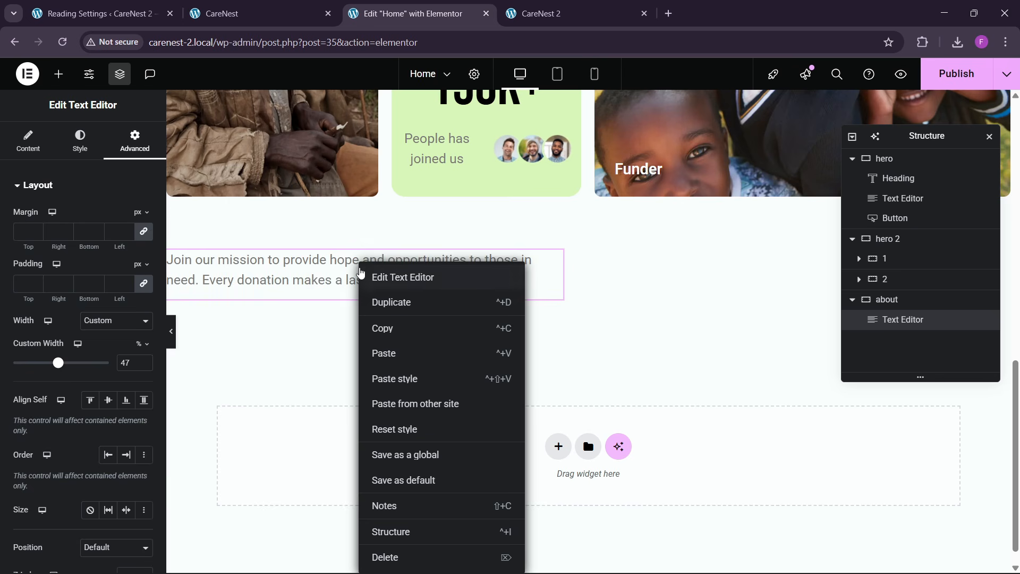
click(386, 317)
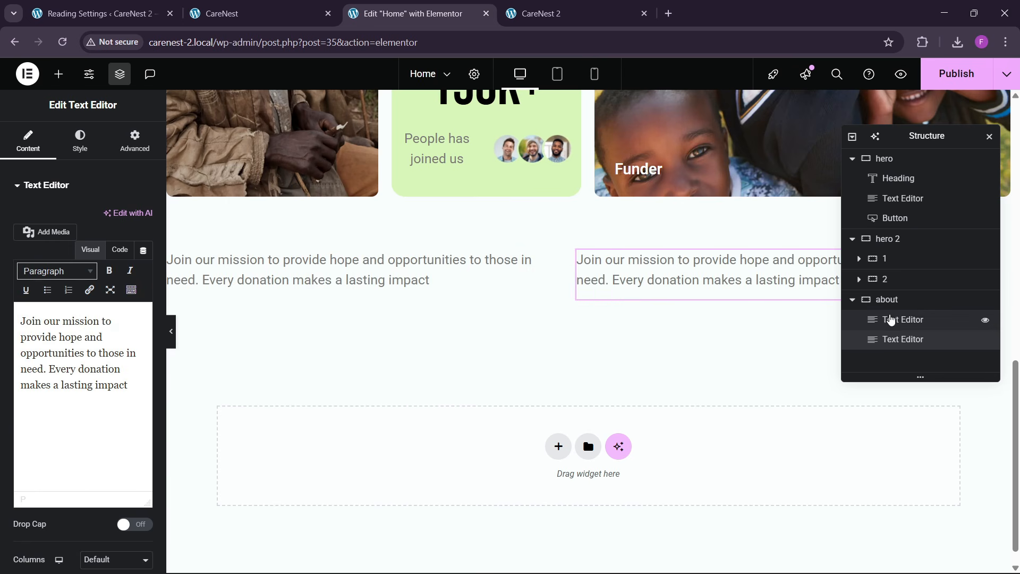
- Set the about container's content justification to Space Between and its item alignment to Start
click(886, 299)
click(27, 141)
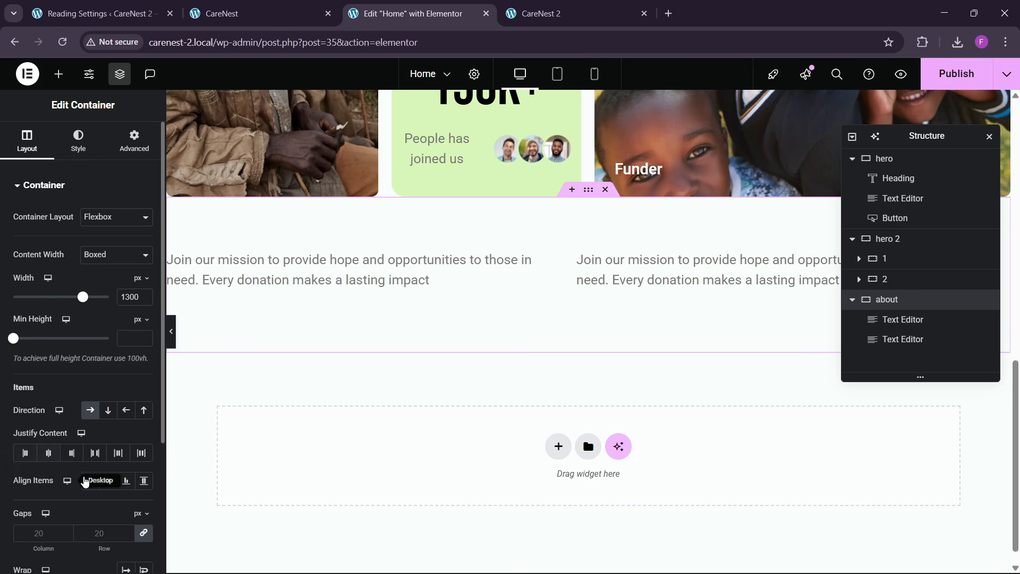
click(49, 453)
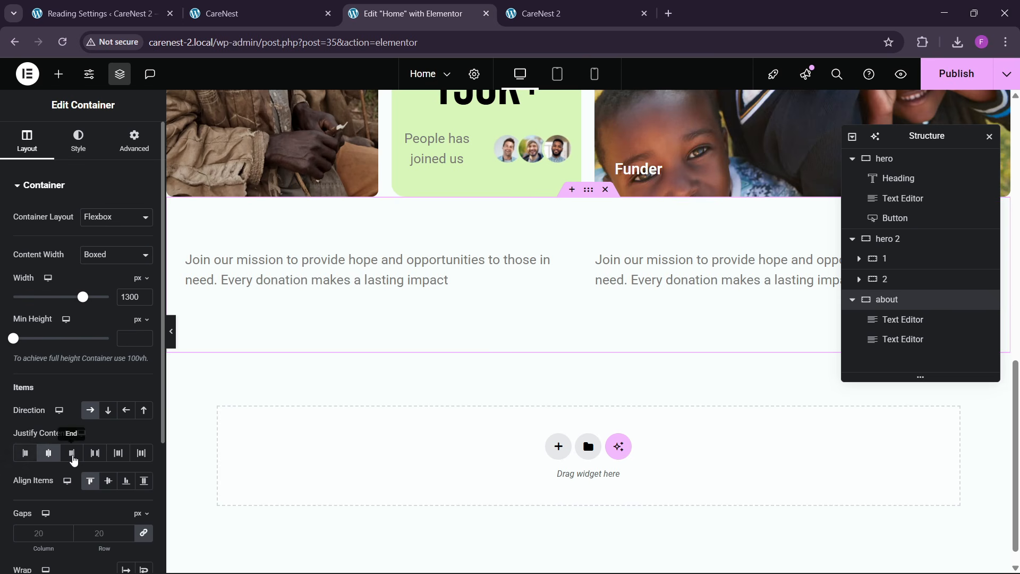
click(86, 456)
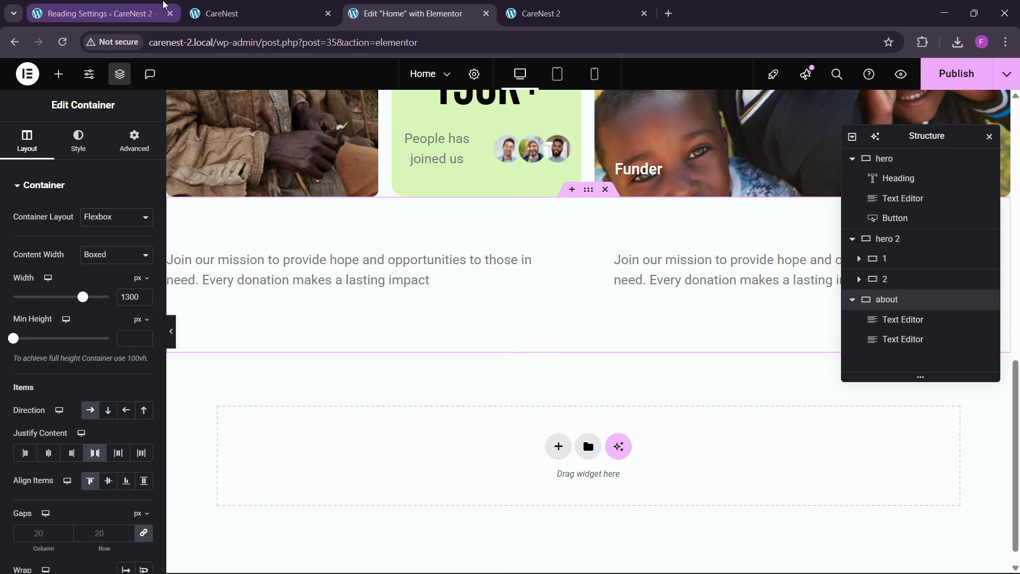
- Replace the first about text with "Changing lives, One step at a time" from the reference site and set its custom width to 14%
click(255, 13)
drag(75, 194, 201, 220)
click(409, 14)
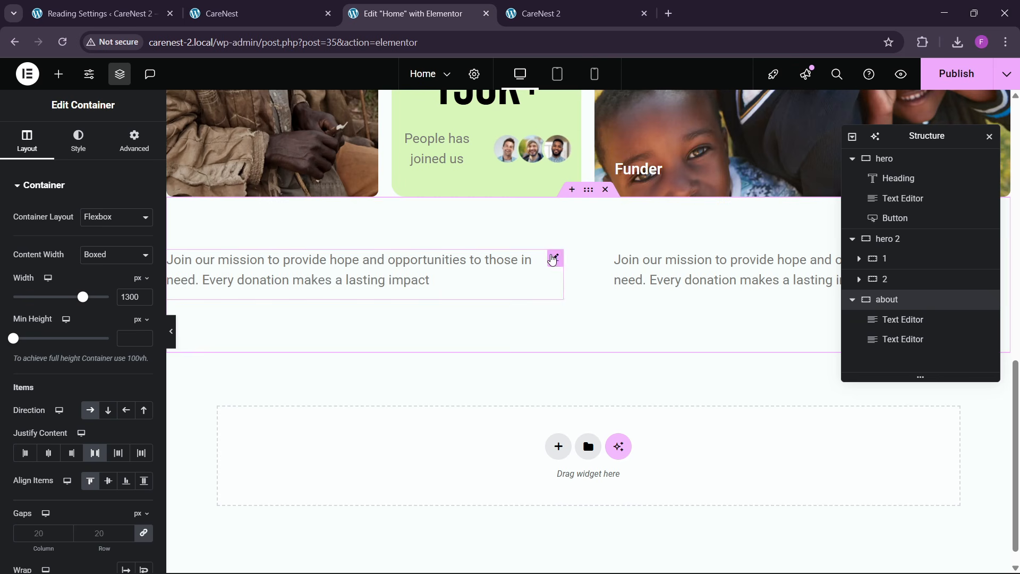
click(552, 259)
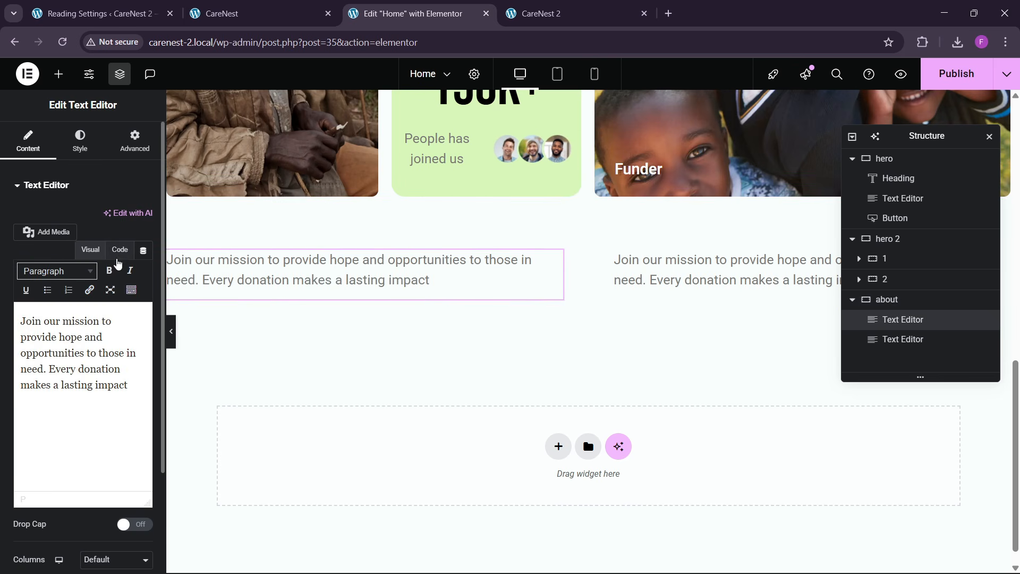
click(120, 249)
key(ctrl+v)
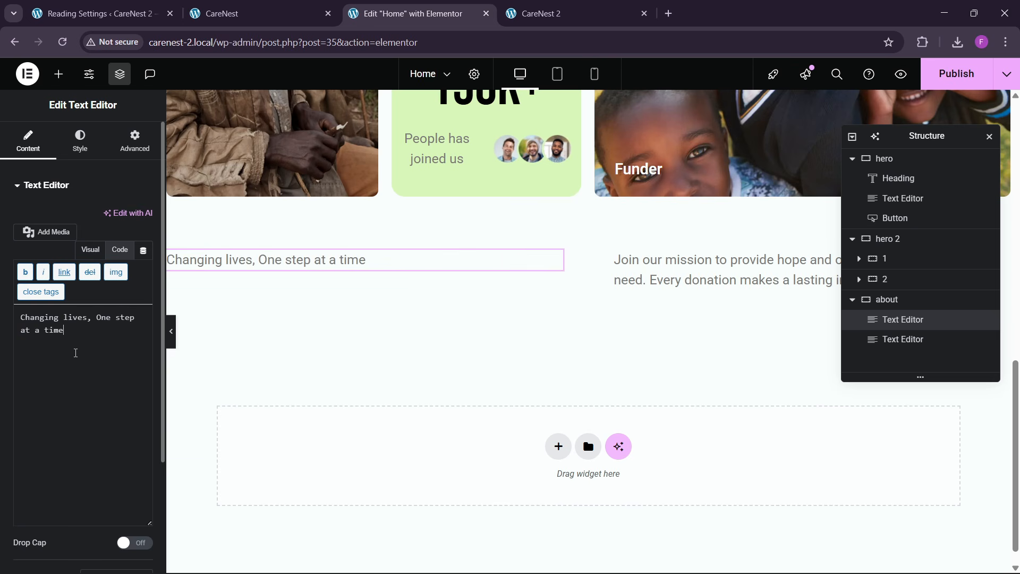
click(130, 139)
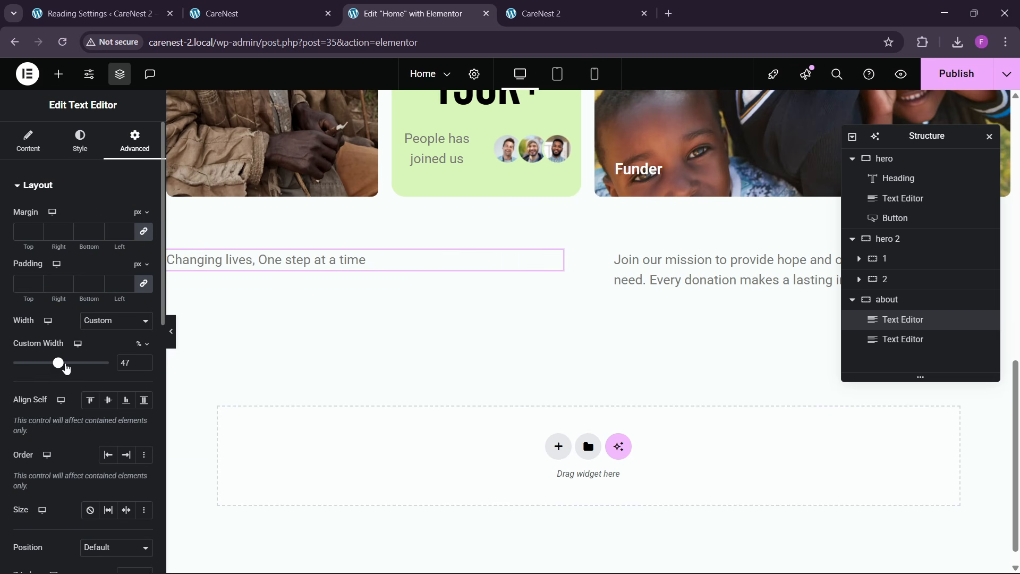
drag(38, 378, 30, 381)
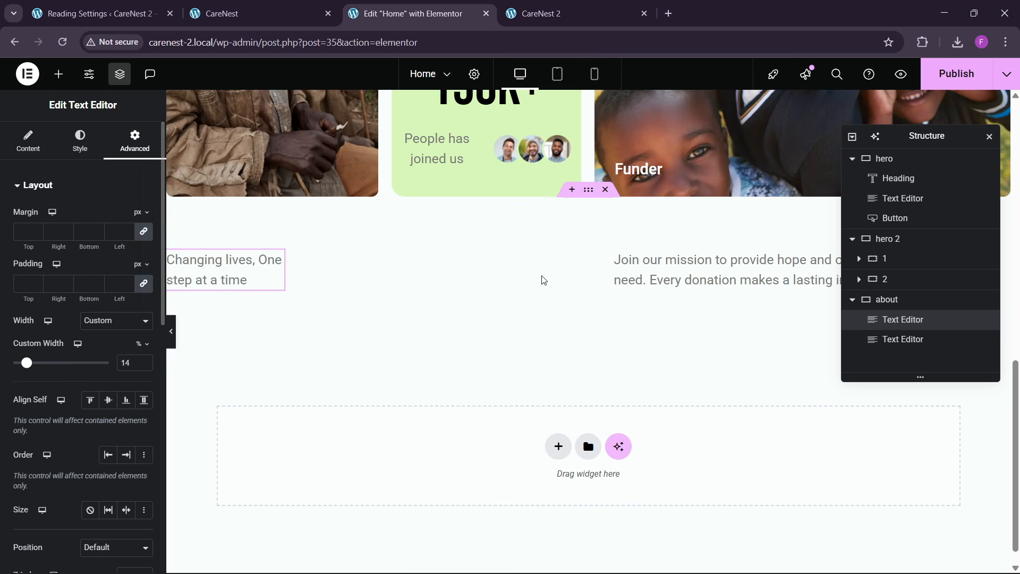
- Replace the second about text with the two paragraphs from the reference site, beginning "We are a passionate team"
click(143, 7)
click(217, 8)
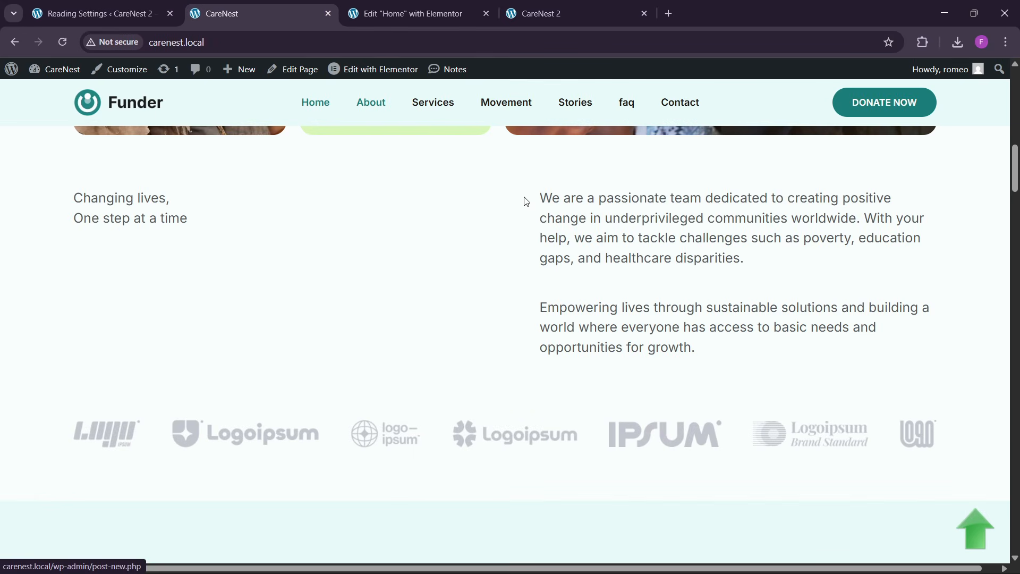
drag(524, 198, 745, 344)
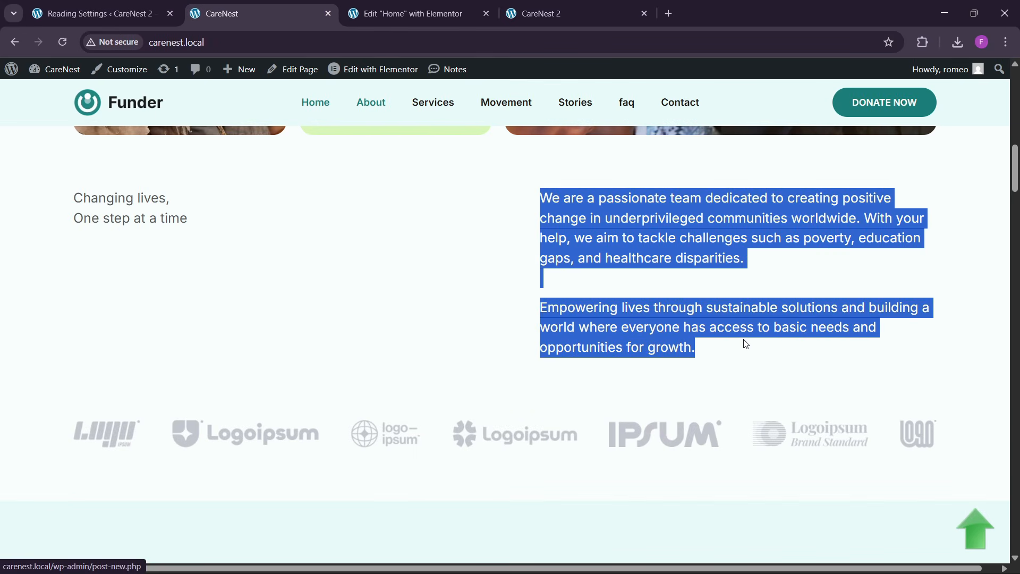
click(407, 14)
click(28, 141)
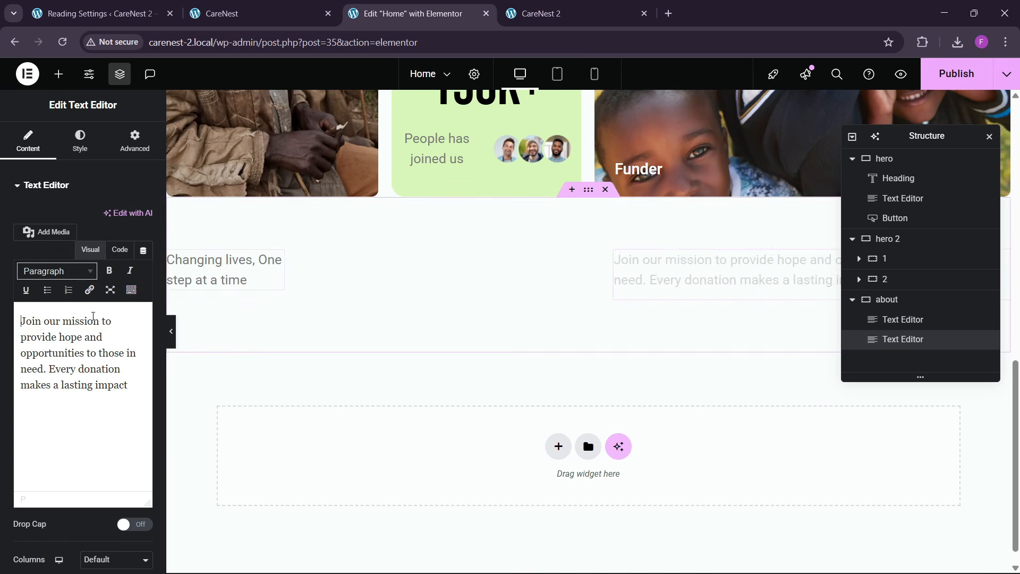
click(120, 250)
key(ctrl+a)
key(ctrl+v)
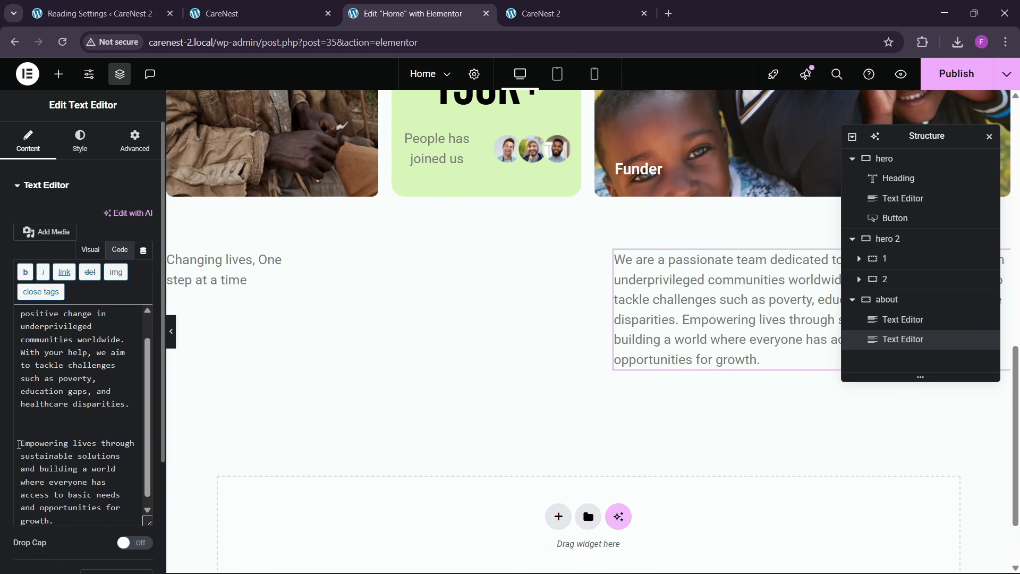
- Replace the blank lines before "Empowering lives" in the second about text with two <br> tags
key(BackSpace)
key(BackSpace)
text(<br>)
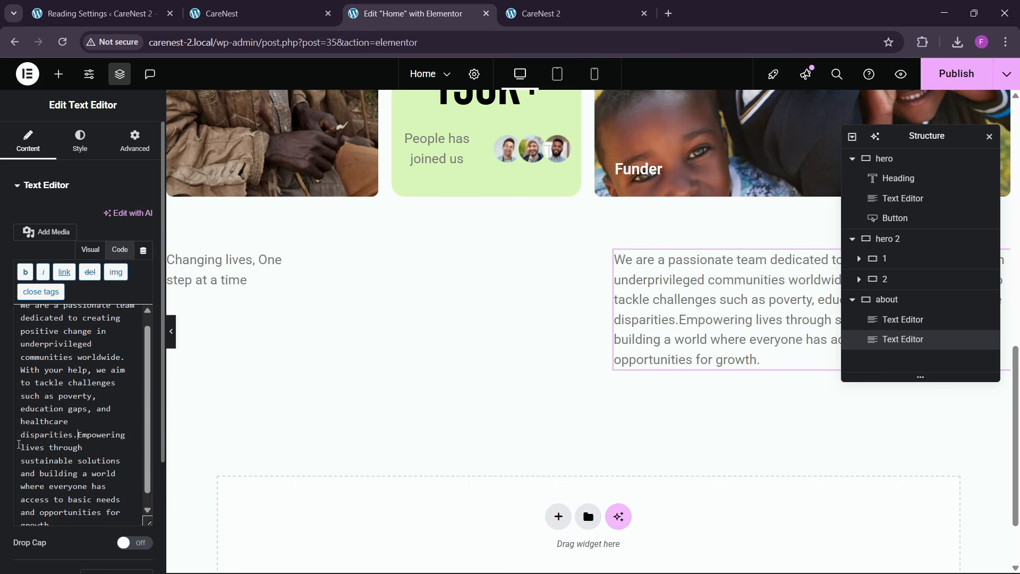
text(<b)
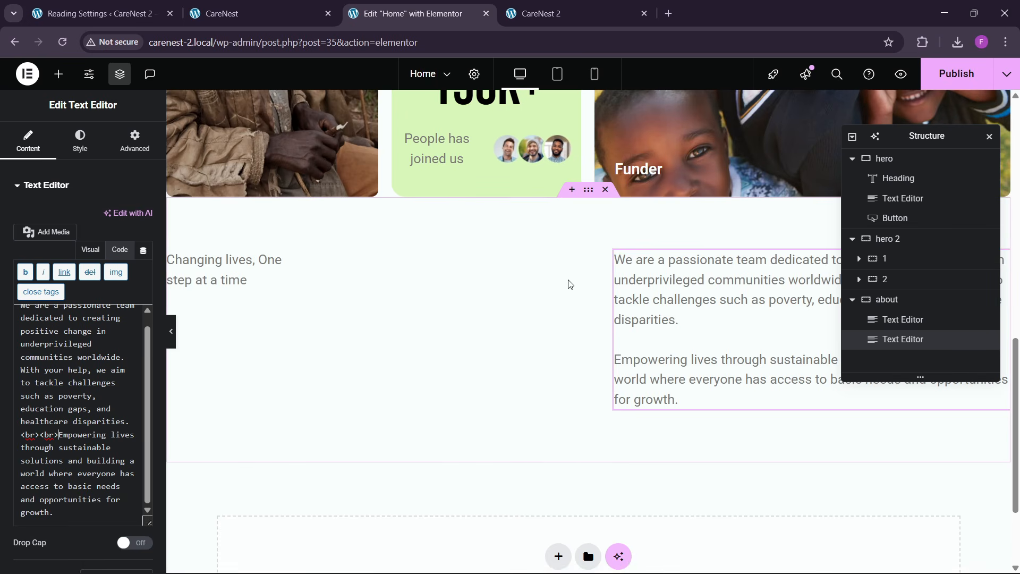
- Publish the page and check the logo row below the text on the reference site
click(956, 73)
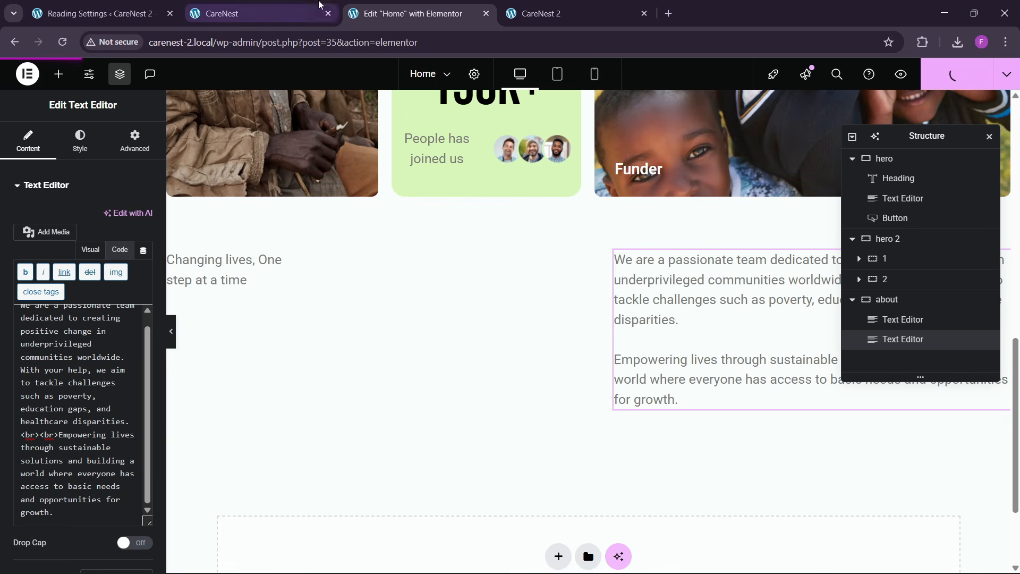
click(255, 13)
scroll(403, 312, down, 3)
click(409, 13)
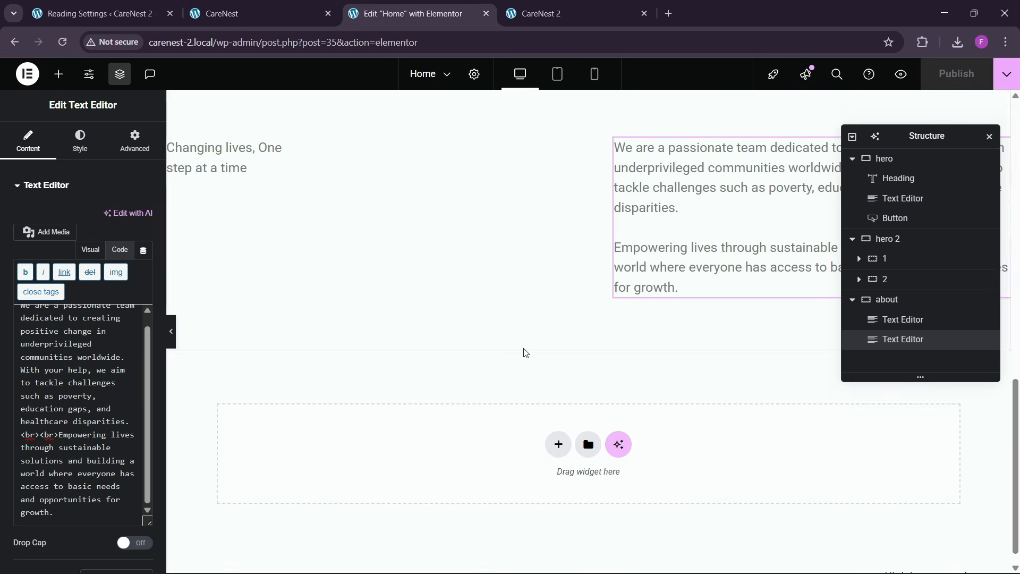
- Add a 1300 px wide container below the about section with row direction, Space Between justification and centered items
click(557, 422)
click(547, 455)
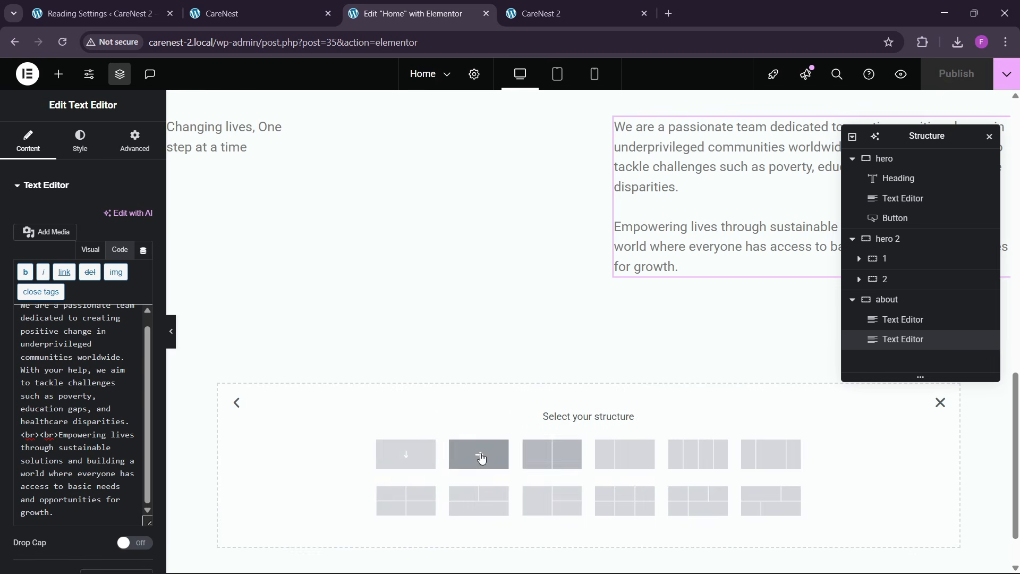
click(416, 455)
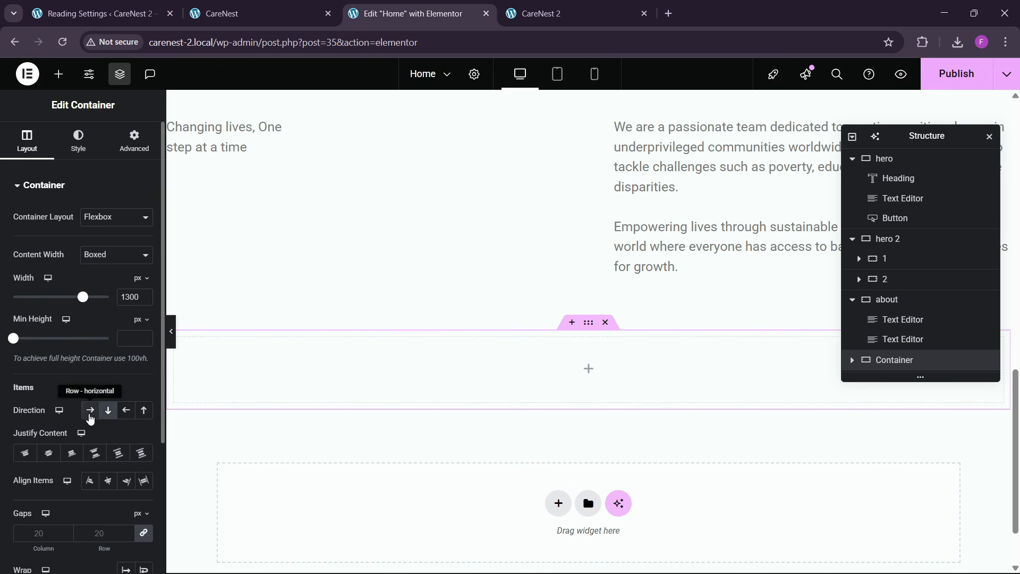
click(90, 411)
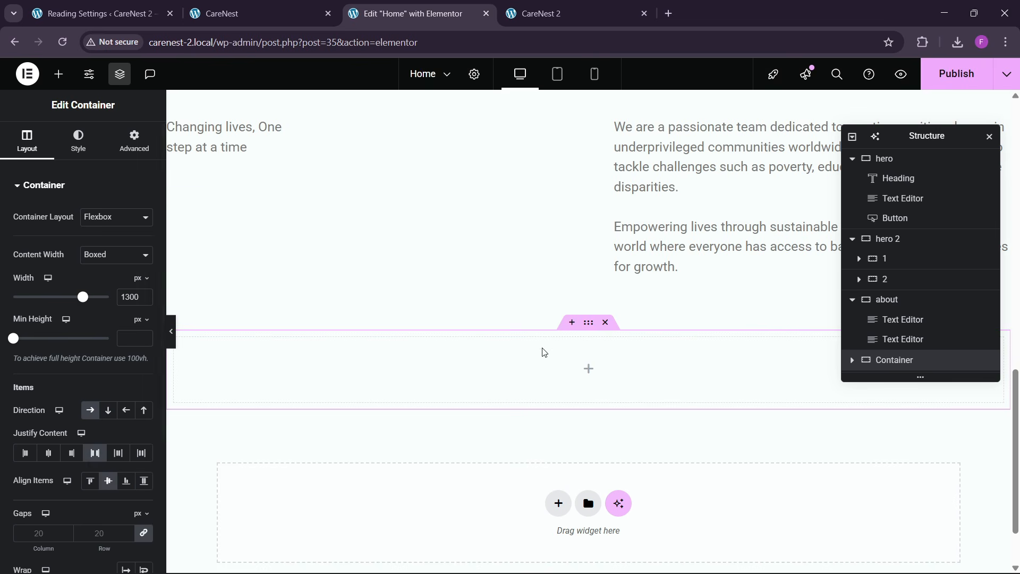
- Set the new container's padding to 80 px at the bottom and 0 on the other sides
click(136, 142)
click(142, 284)
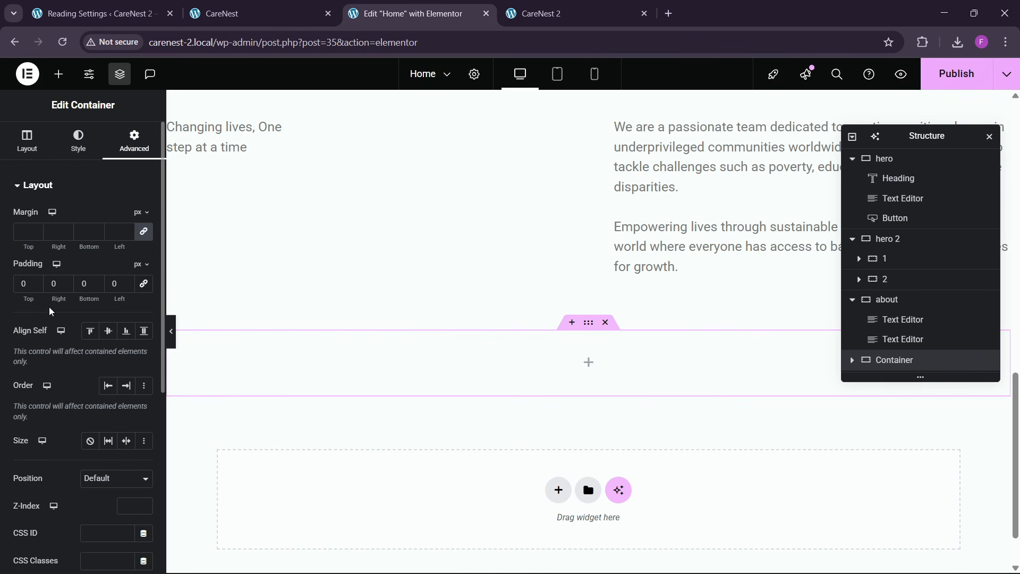
text(80)
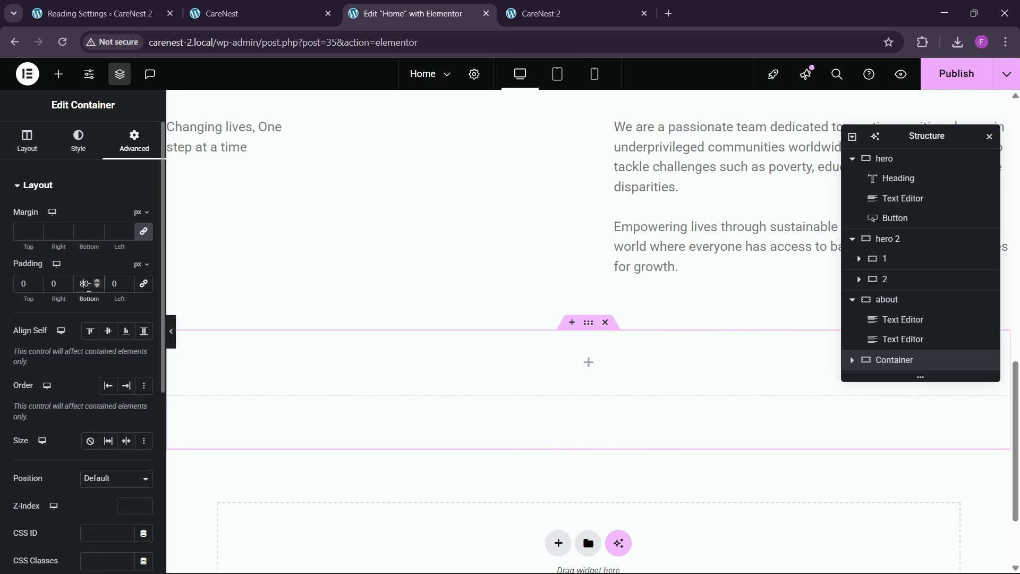
- Add an Image widget to the new container and assign it Logo-2.webp from the media library
click(58, 74)
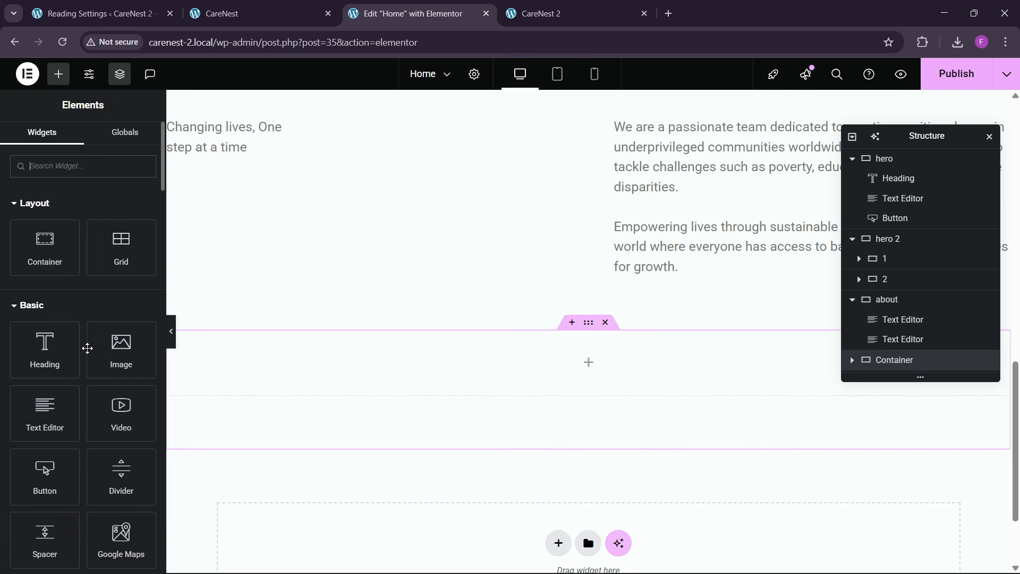
drag(118, 348, 351, 370)
click(76, 265)
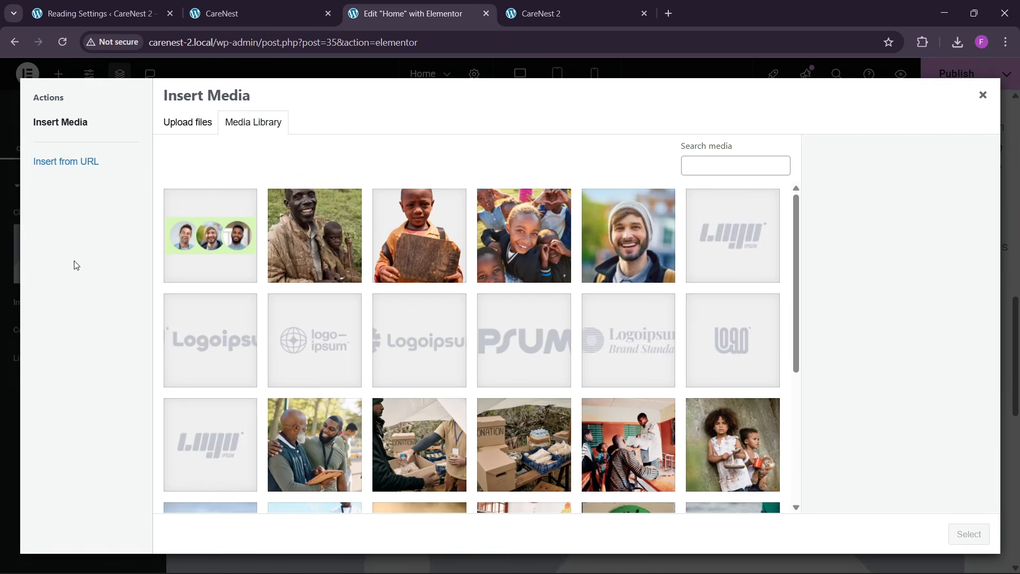
click(752, 250)
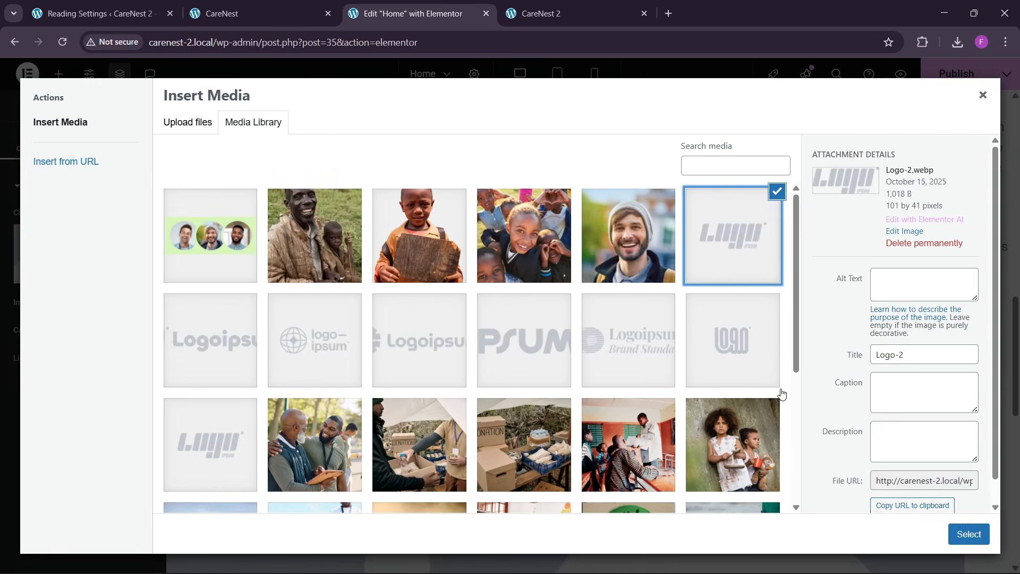
click(968, 534)
- Check the reference logo row, and duplicate the logo Image widget until the container holds seven images
right_click(215, 350)
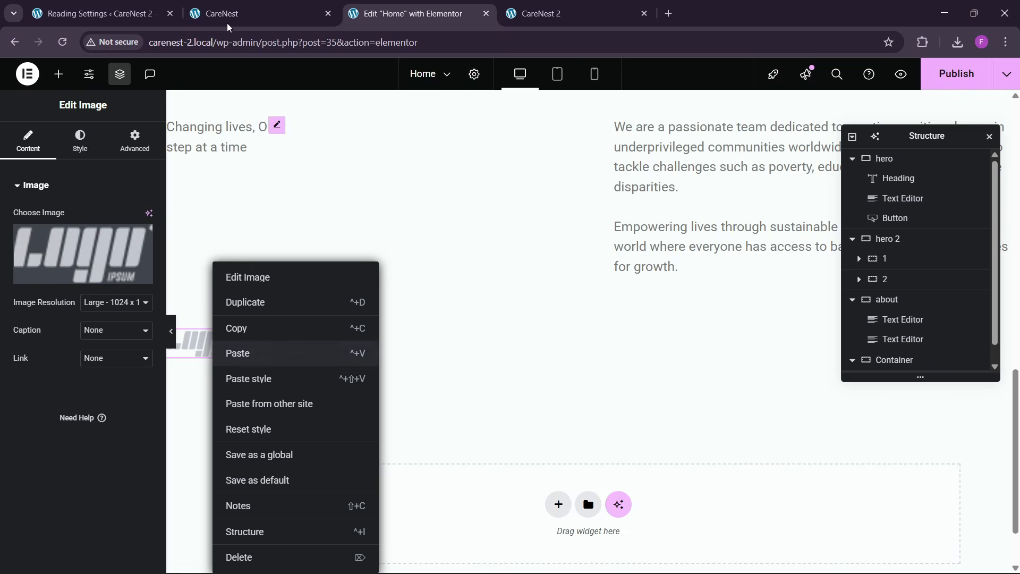
key(ctrl+shift+Tab)
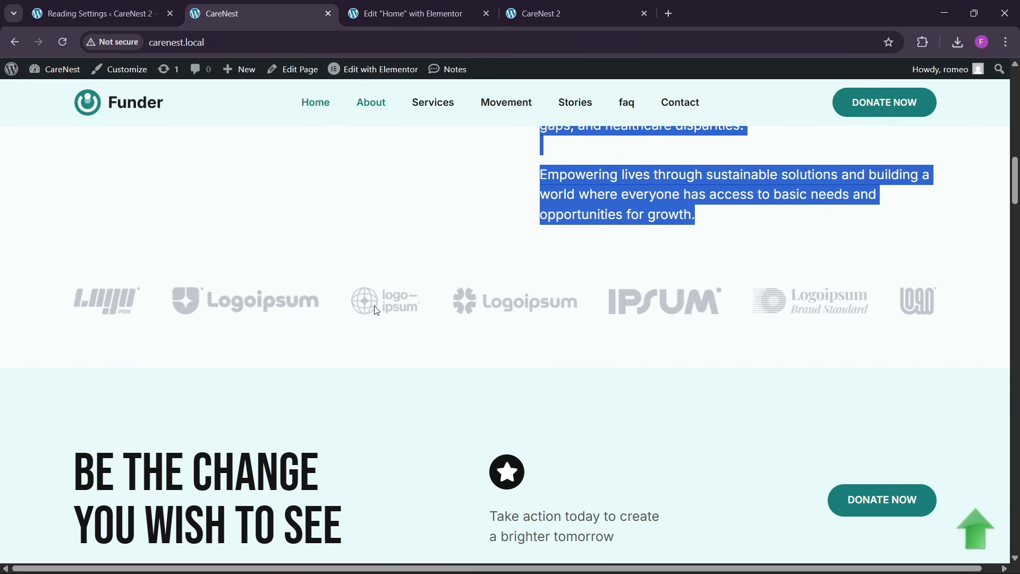
click(449, 15)
click(427, 274)
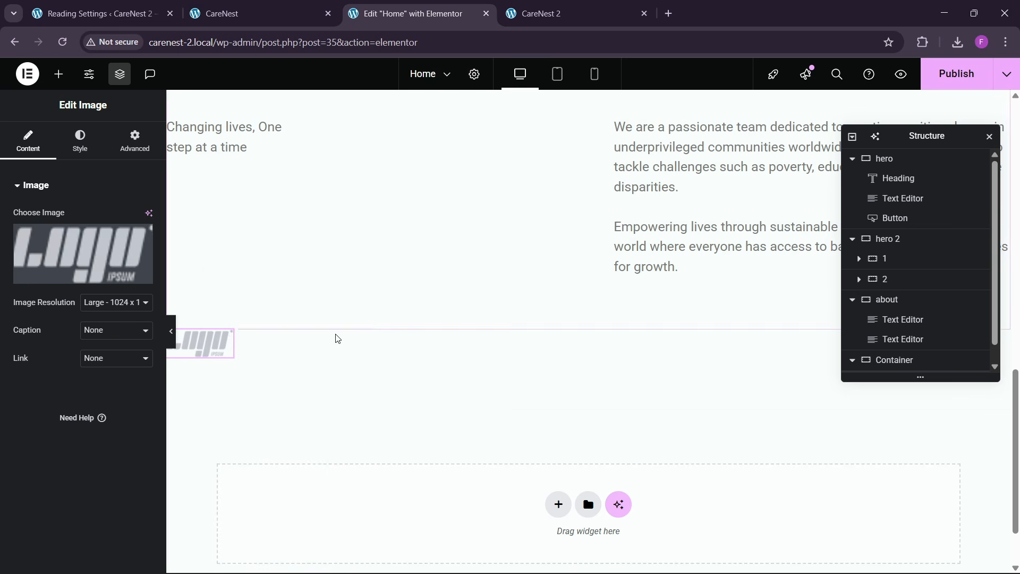
right_click(208, 350)
click(223, 304)
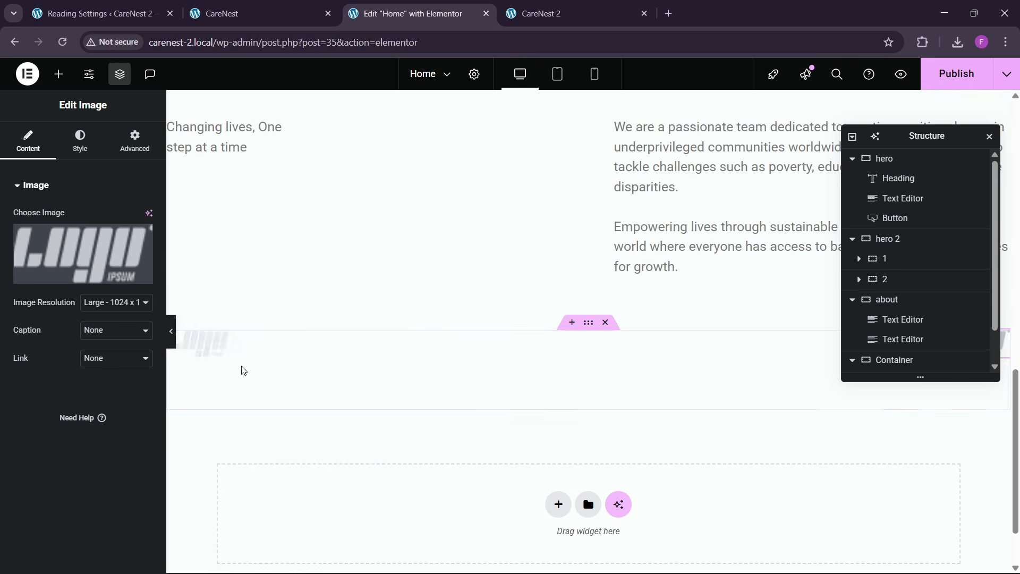
scroll(649, 346, down, 2)
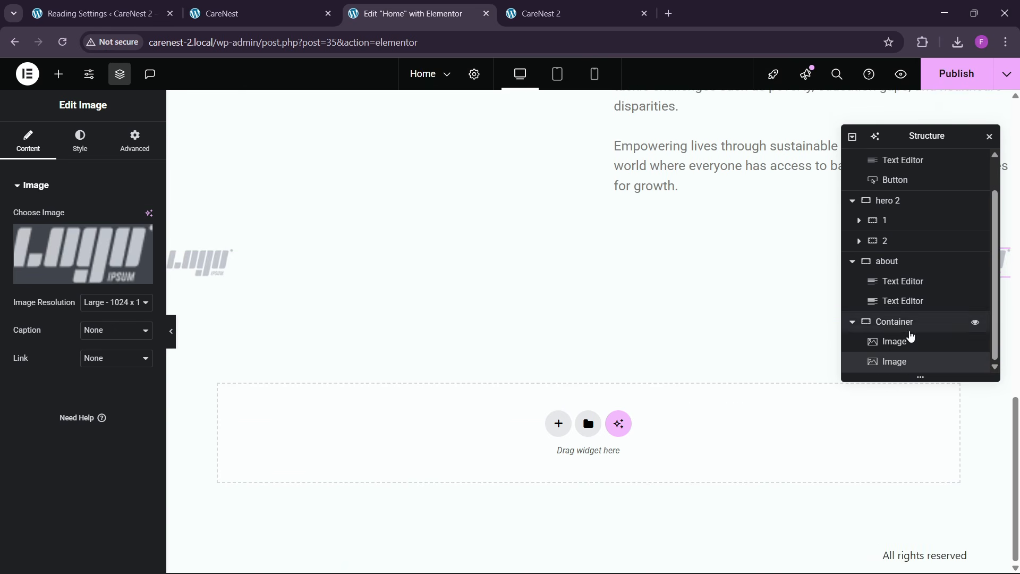
right_click(893, 366)
click(902, 318)
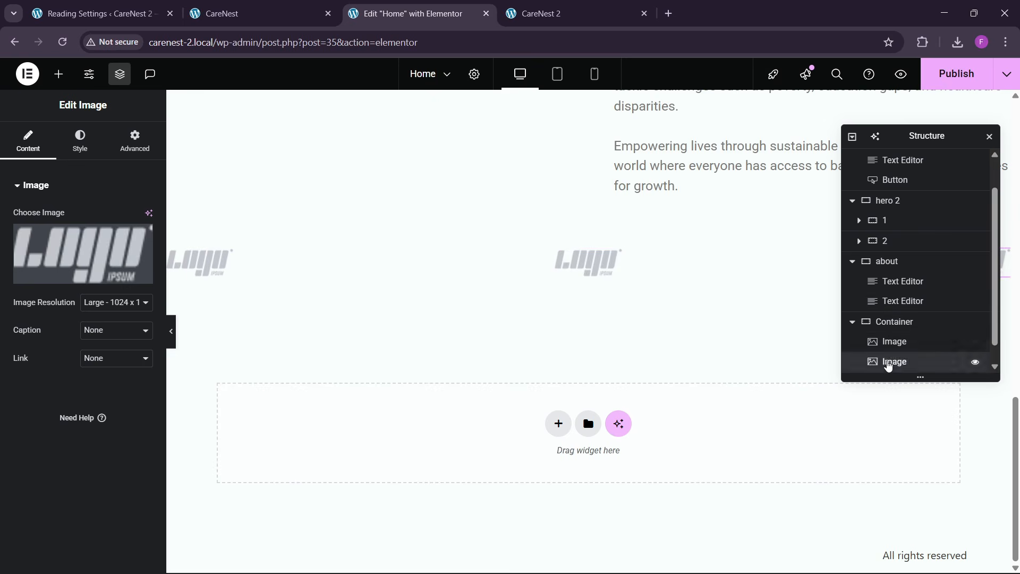
right_click(886, 364)
click(891, 311)
right_click(879, 363)
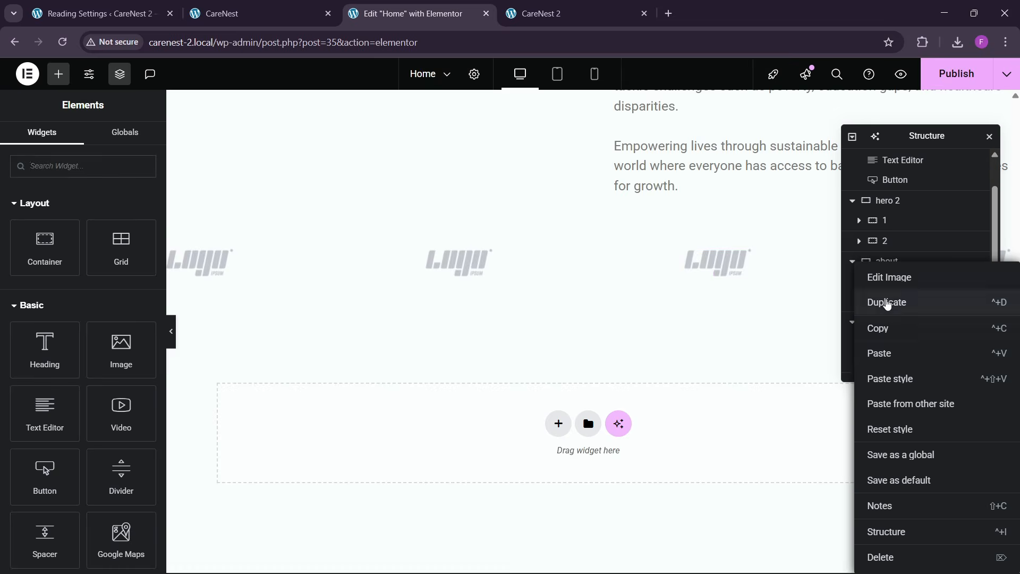
click(885, 302)
right_click(881, 366)
click(882, 305)
right_click(888, 364)
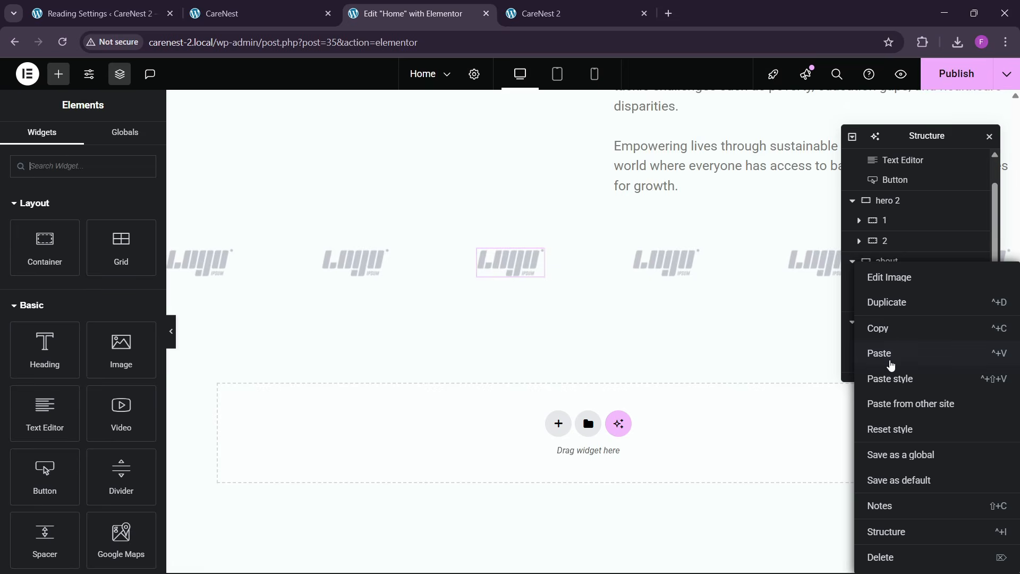
click(888, 328)
click(884, 321)
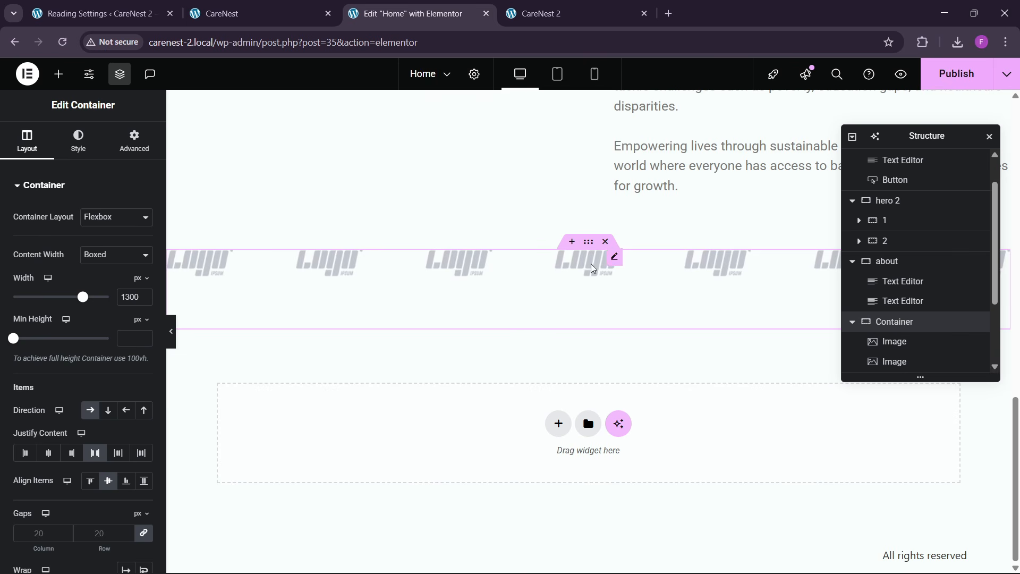
- Replace the second image with the shield Logoipsum logo and the third with the globe logo-ipsum logo from the media library
double_click(308, 267)
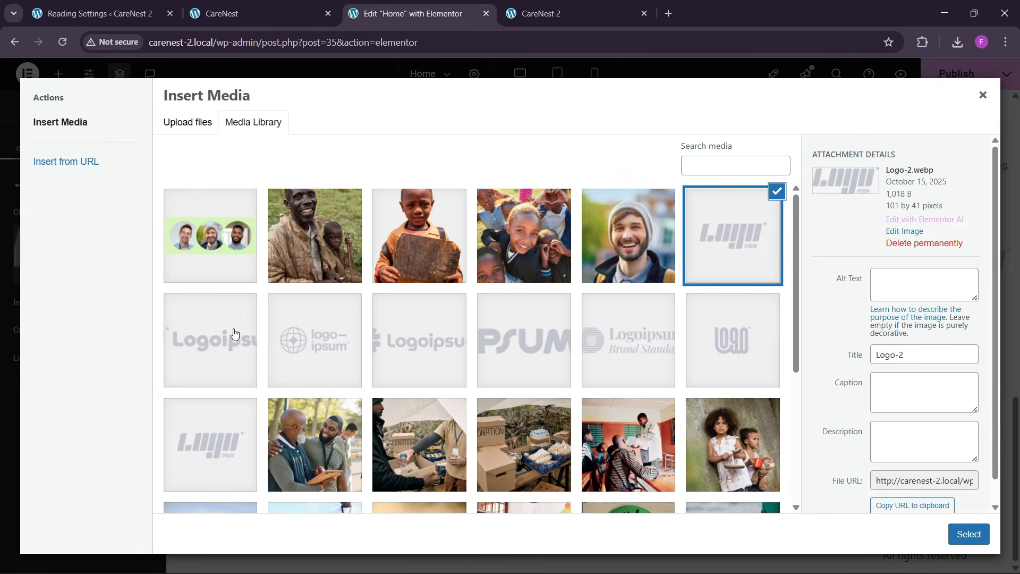
click(252, 341)
click(970, 539)
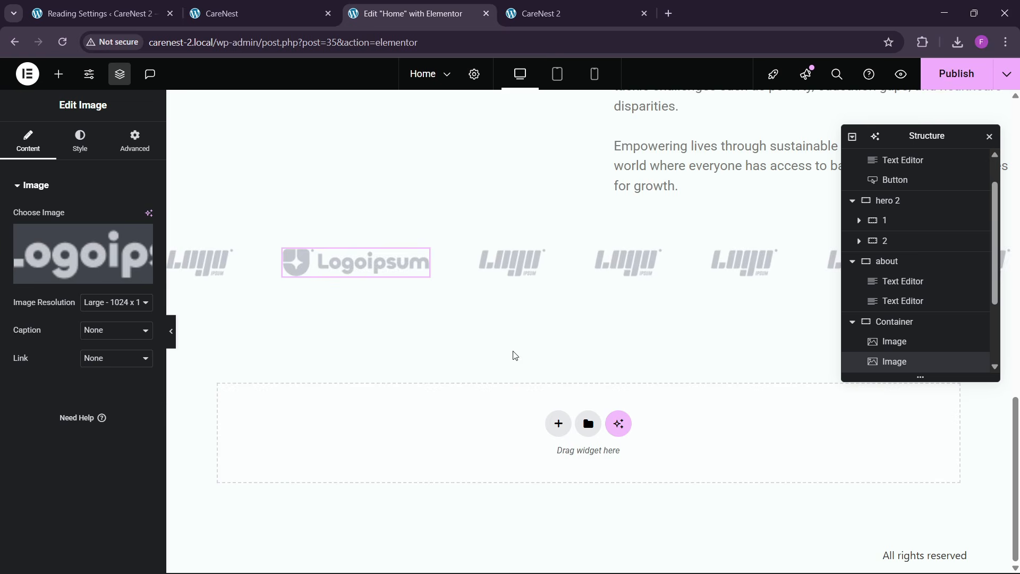
click(499, 271)
click(144, 263)
click(432, 352)
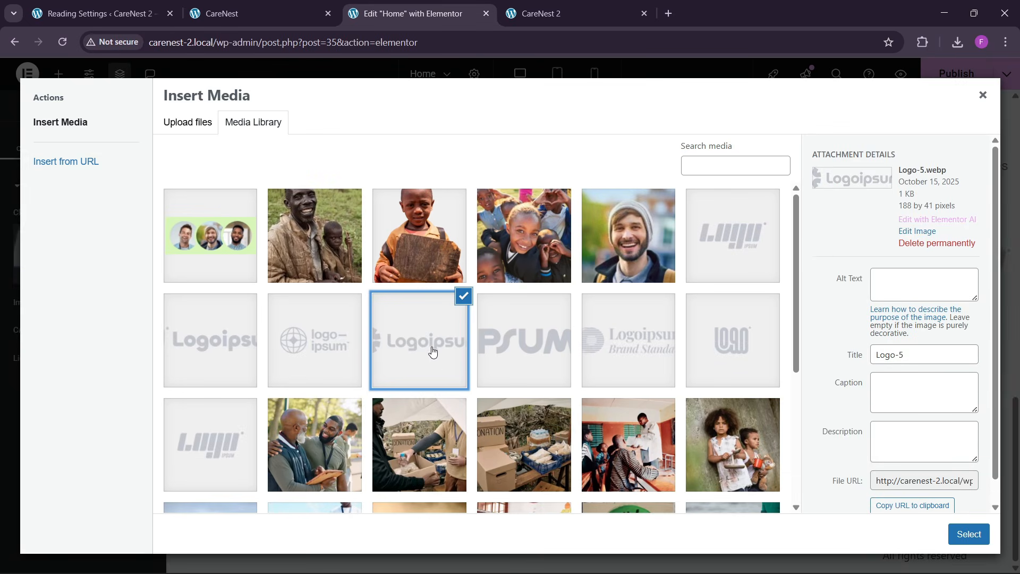
click(309, 354)
click(969, 533)
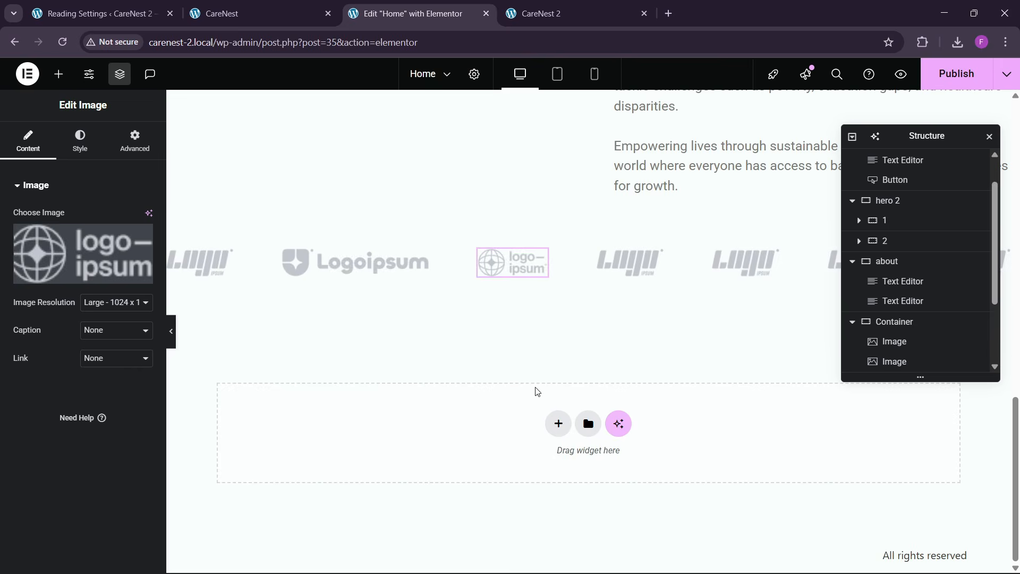
- Replace the fourth image with the IPSUM logo and the fifth with Logo-5.webp from the media library
click(632, 261)
click(140, 260)
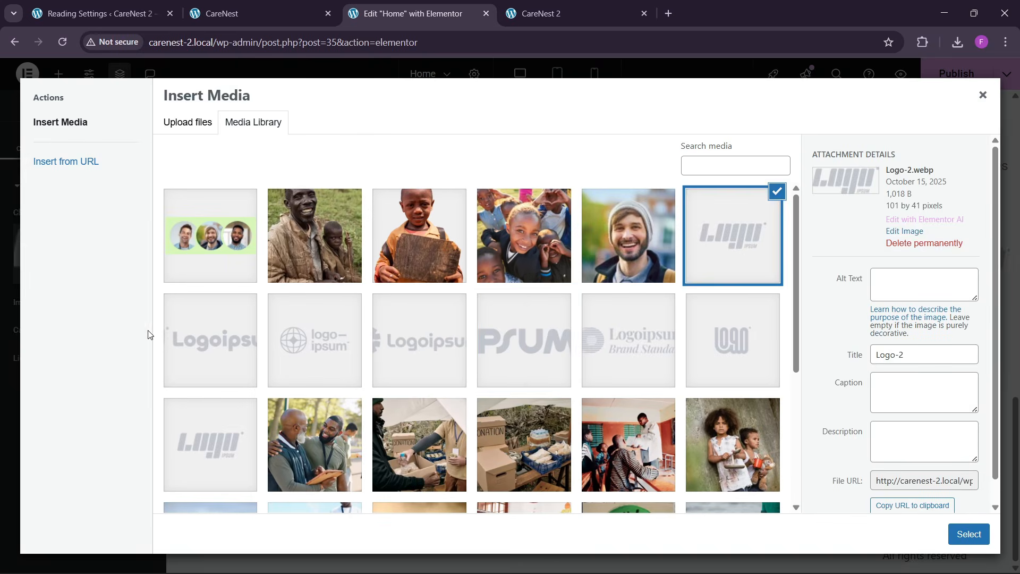
click(515, 376)
click(969, 534)
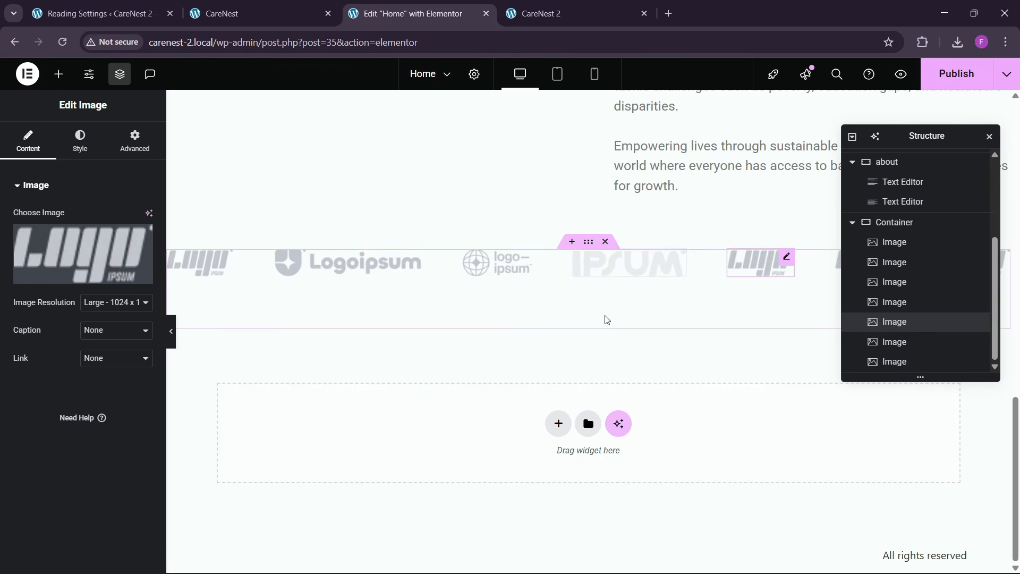
click(82, 253)
click(449, 360)
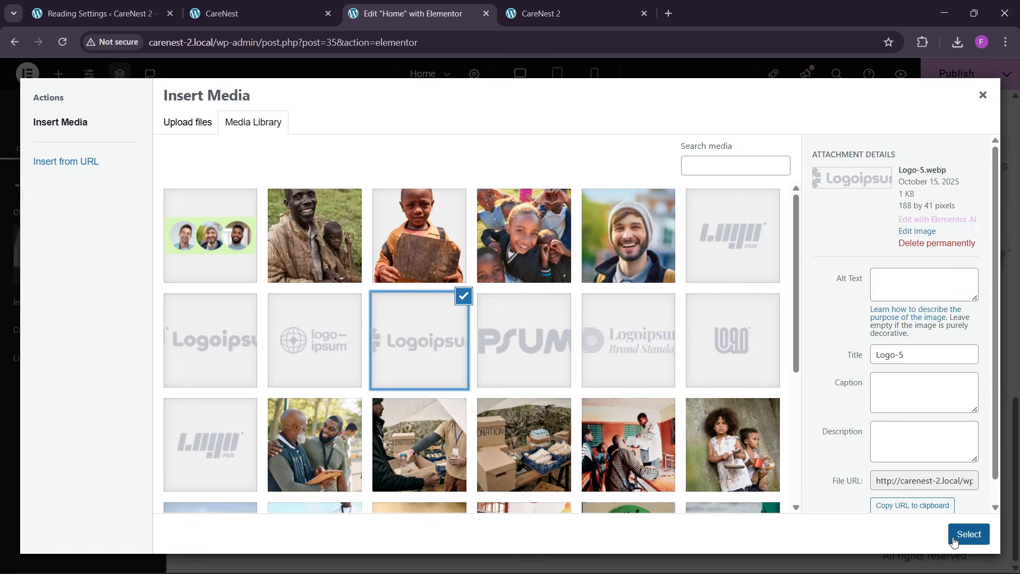
click(969, 534)
- Replace the sixth image with the Logoipsum Brand Standard logo and the seventh with Logo-2-1.webp from the media library
drag(897, 139, 587, 216)
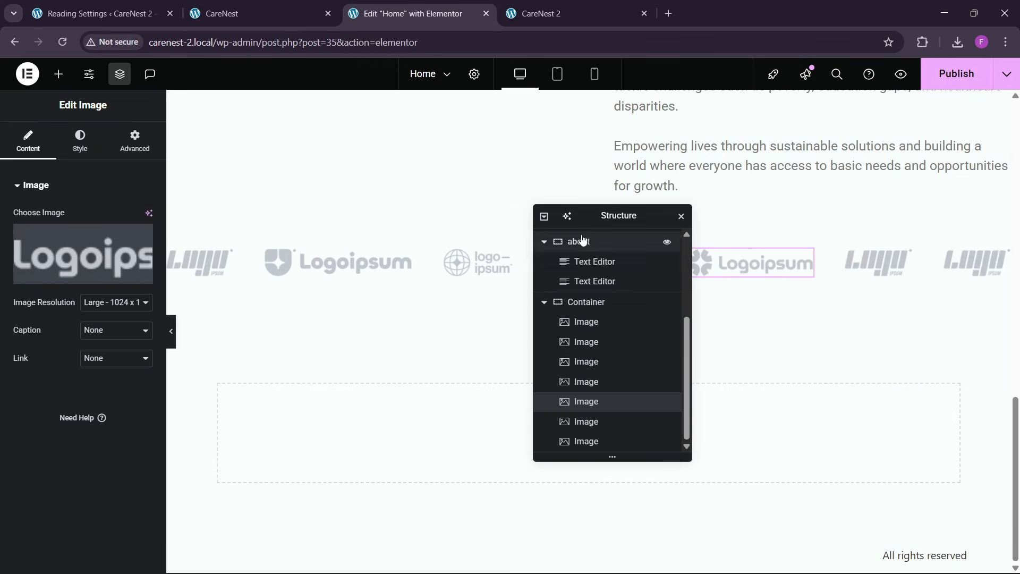
click(897, 261)
click(83, 254)
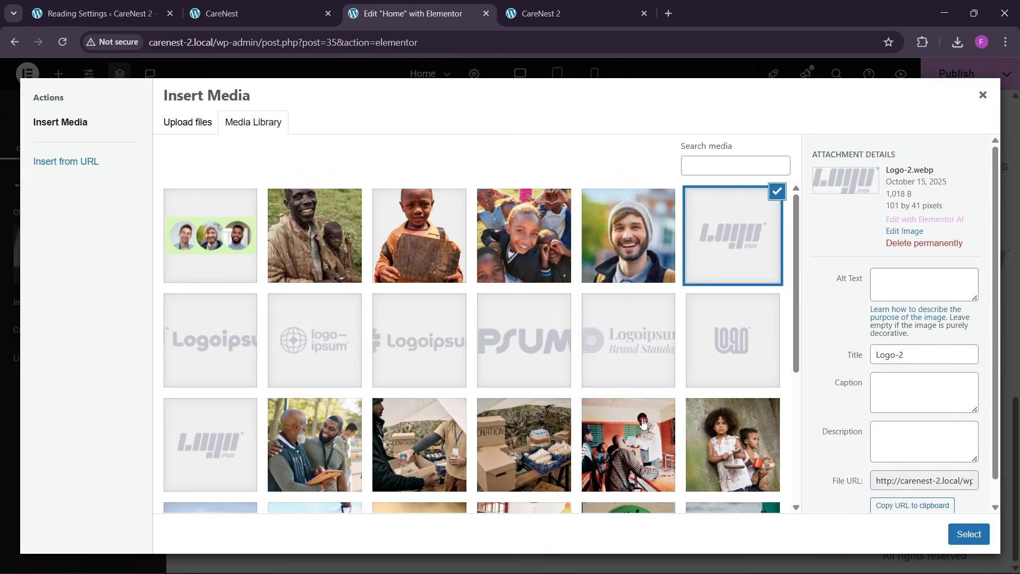
click(626, 340)
click(969, 534)
click(949, 256)
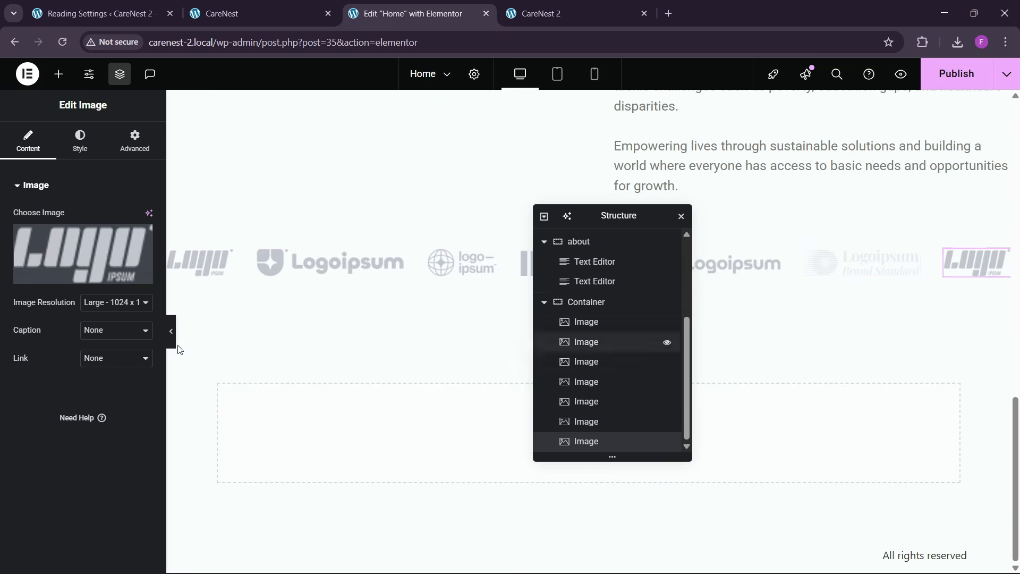
click(82, 253)
click(233, 457)
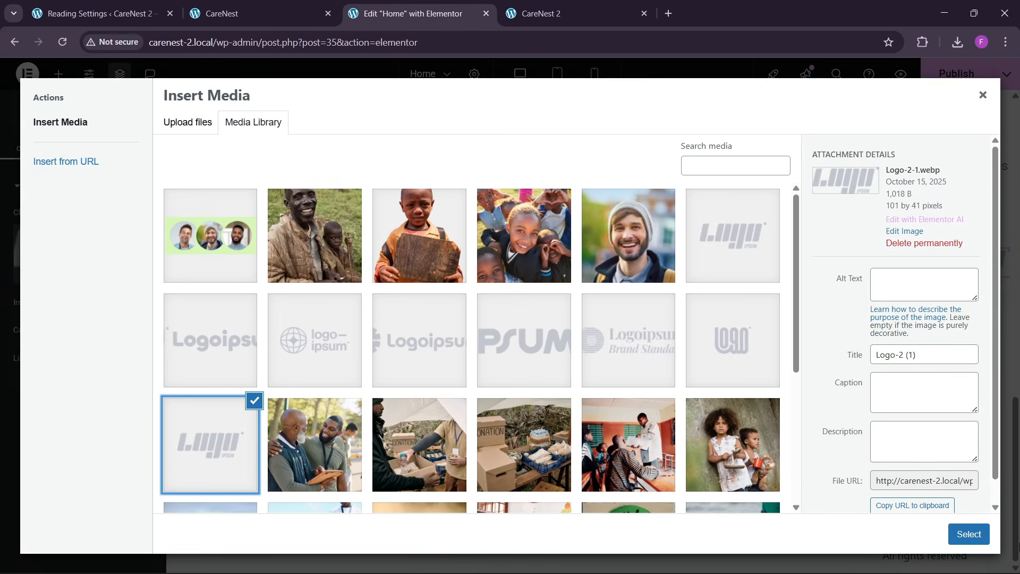
click(980, 540)
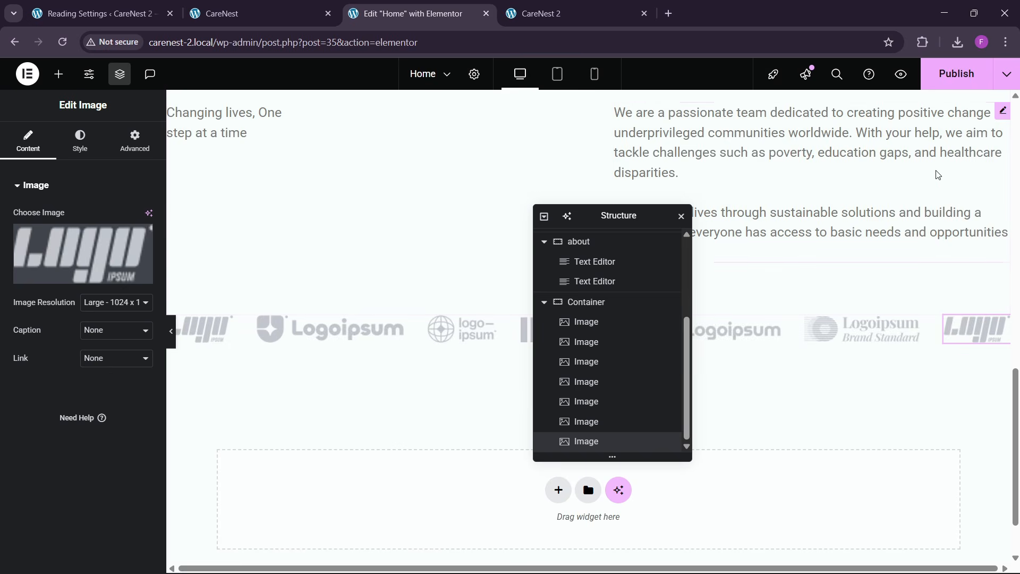
- Publish the page and review the cards and about section on the reloaded CareNest 2 site
click(954, 87)
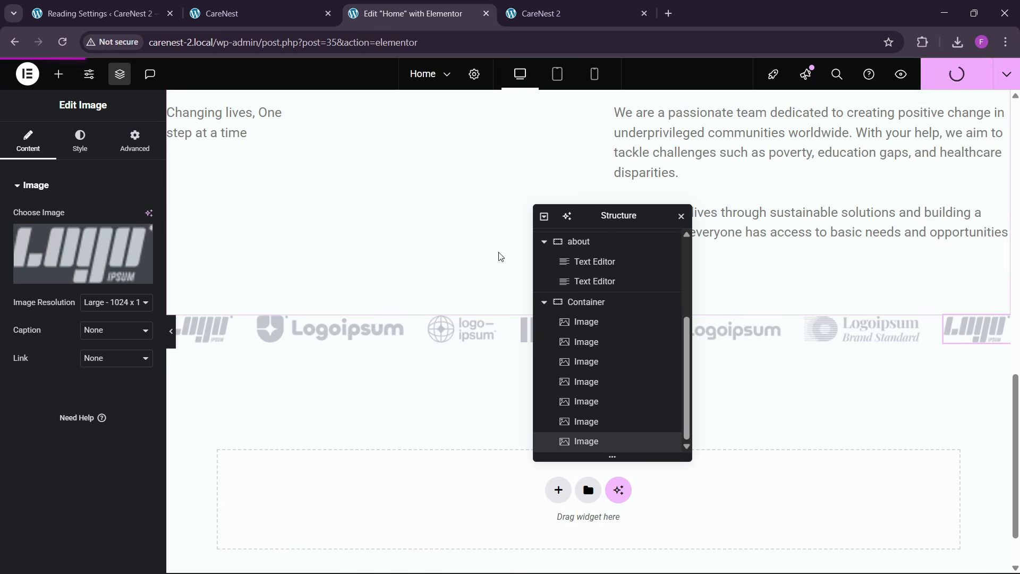
click(508, 4)
click(248, 42)
key(Return)
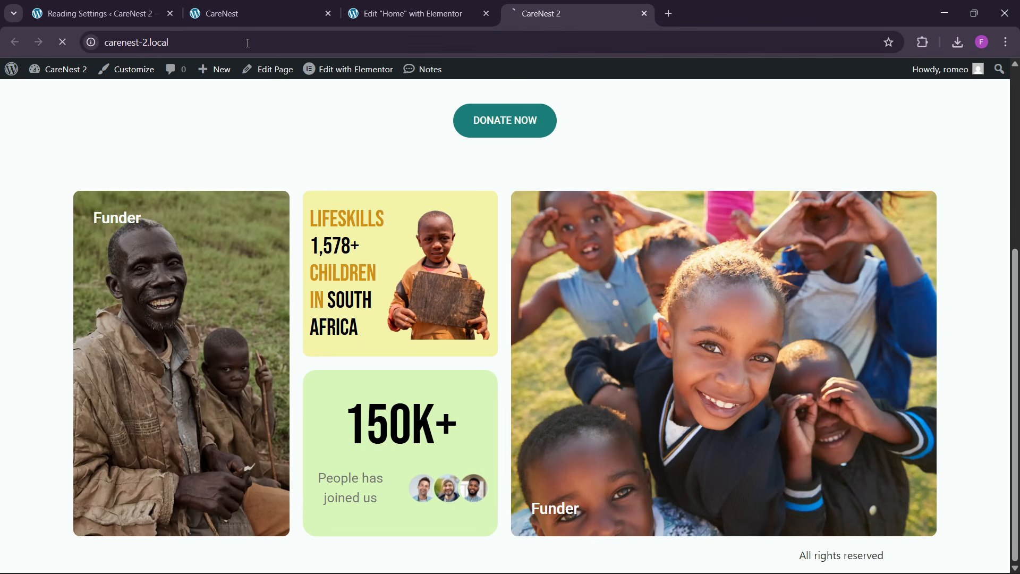
scroll(451, 319, down, 10)
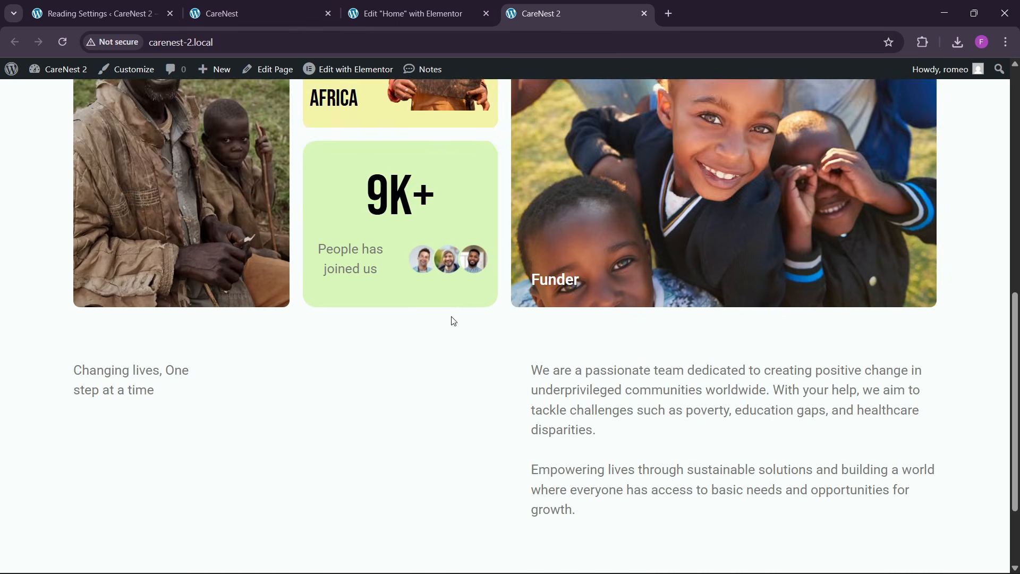
scroll(467, 350, up, 10)
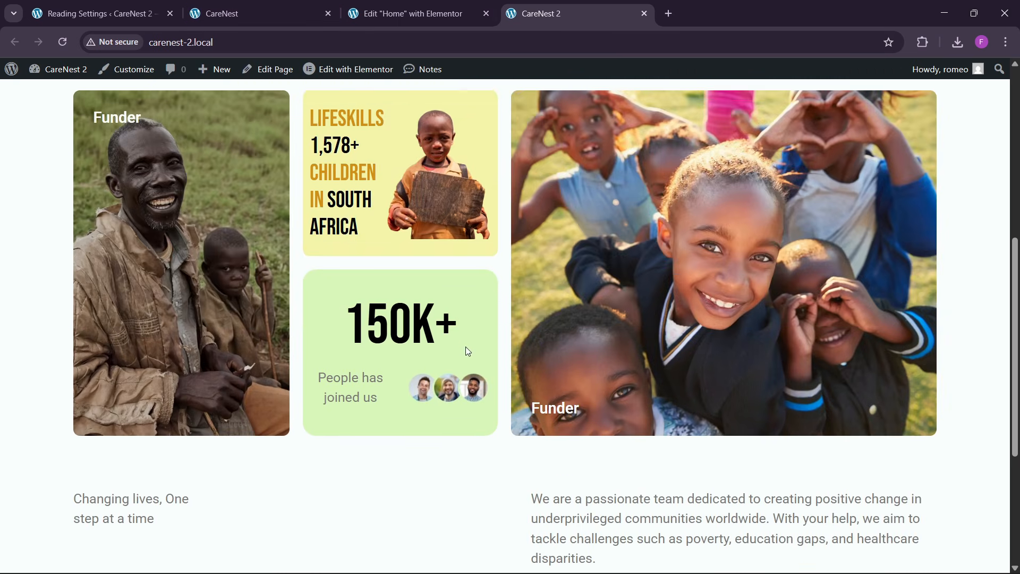
scroll(455, 348, down, 7)
- Examine the "Be the change you wish to see" section on the reference CareNest site
key(ctrl+shift+Tab)
key(ctrl+shift+Tab)
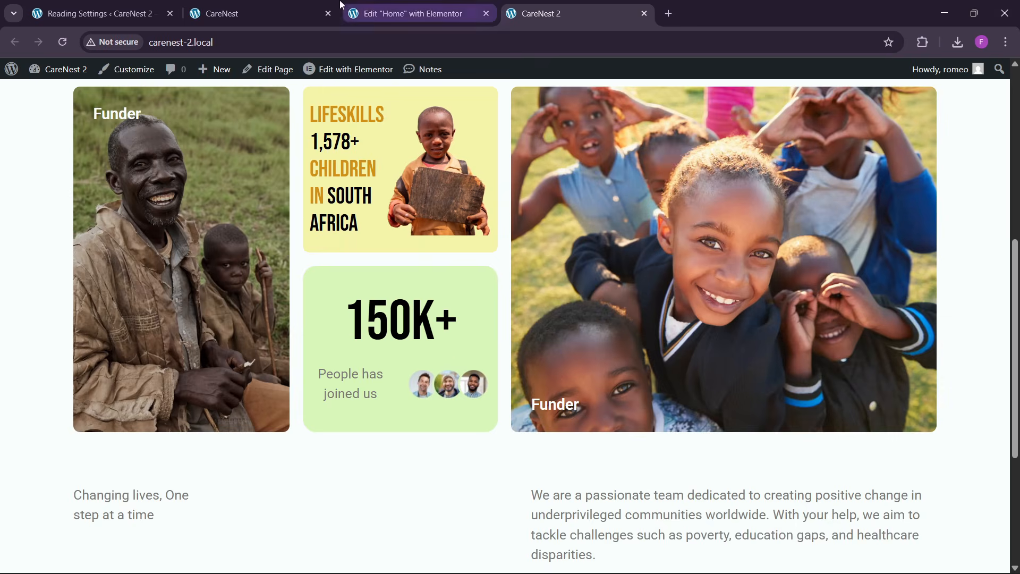
scroll(420, 334, down, 5)
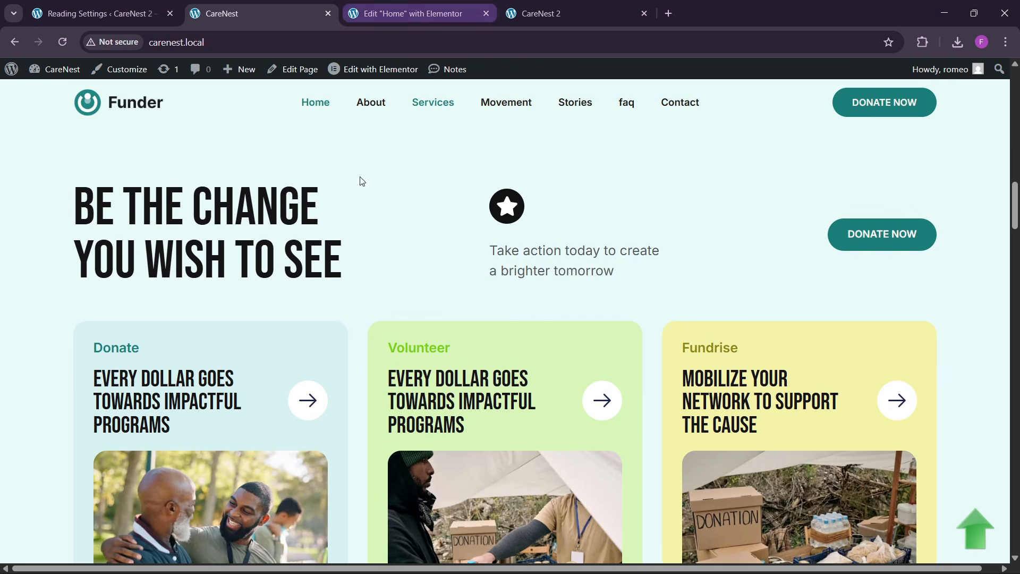
scroll(382, 266, down, 2)
scroll(394, 320, up, 1)
- Add a column-direction Flexbox container below the logo row, name it "change main" and set its width to 1300 px
key(ctrl+Tab)
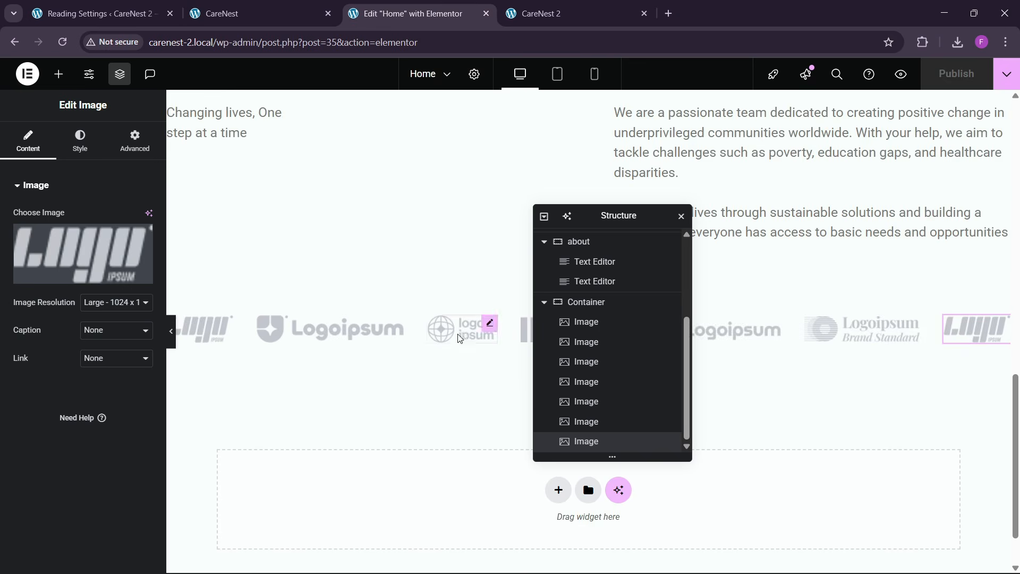
scroll(487, 354, down, 1)
drag(592, 218, 724, 162)
click(558, 423)
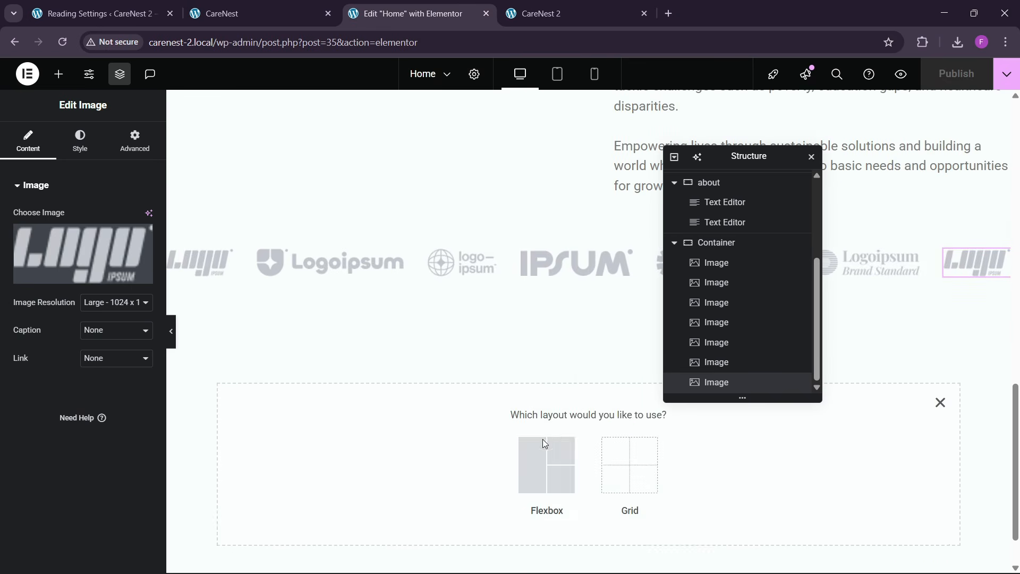
click(546, 467)
click(407, 454)
scroll(724, 366, down, 1)
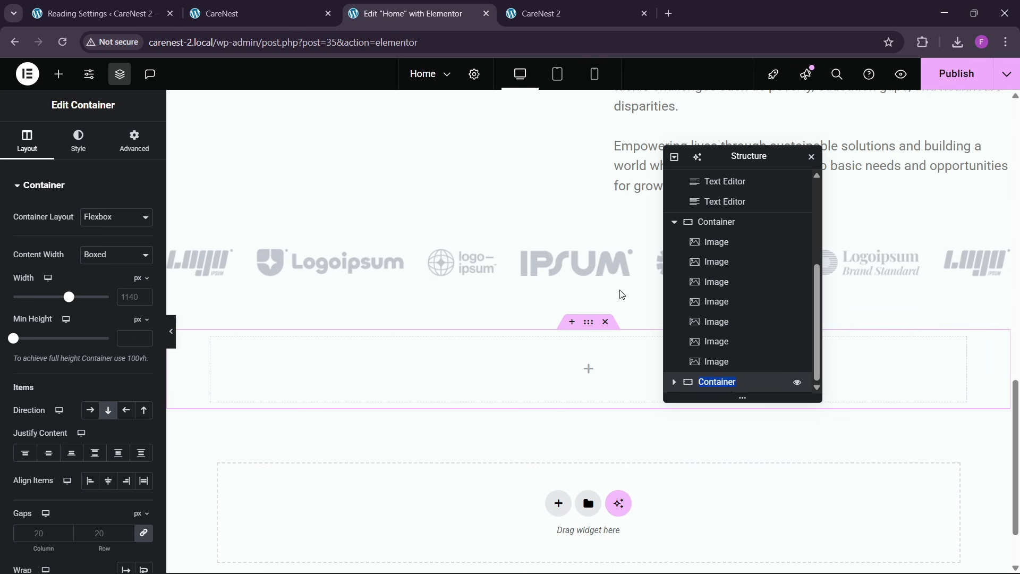
click(313, 11)
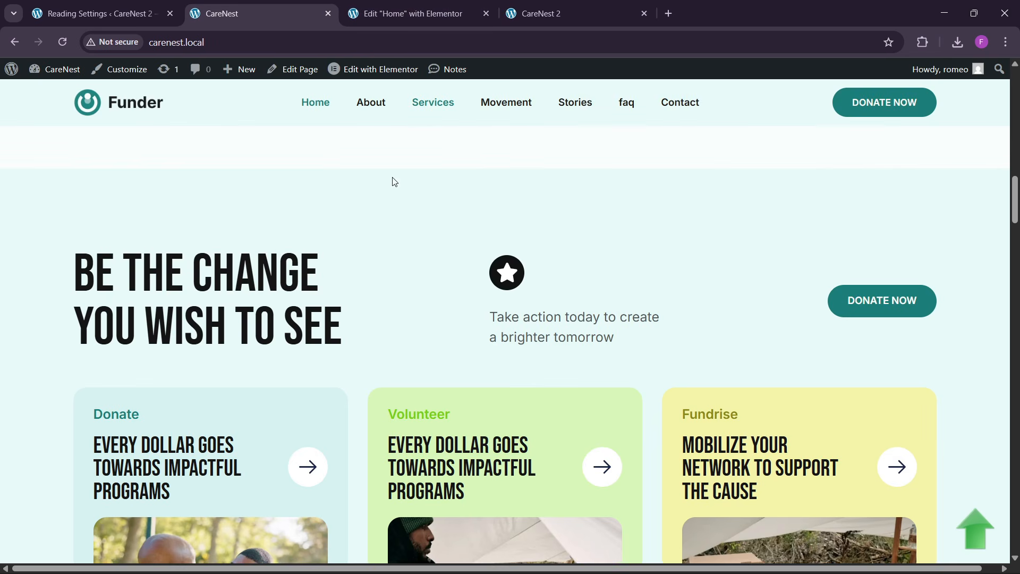
click(409, 14)
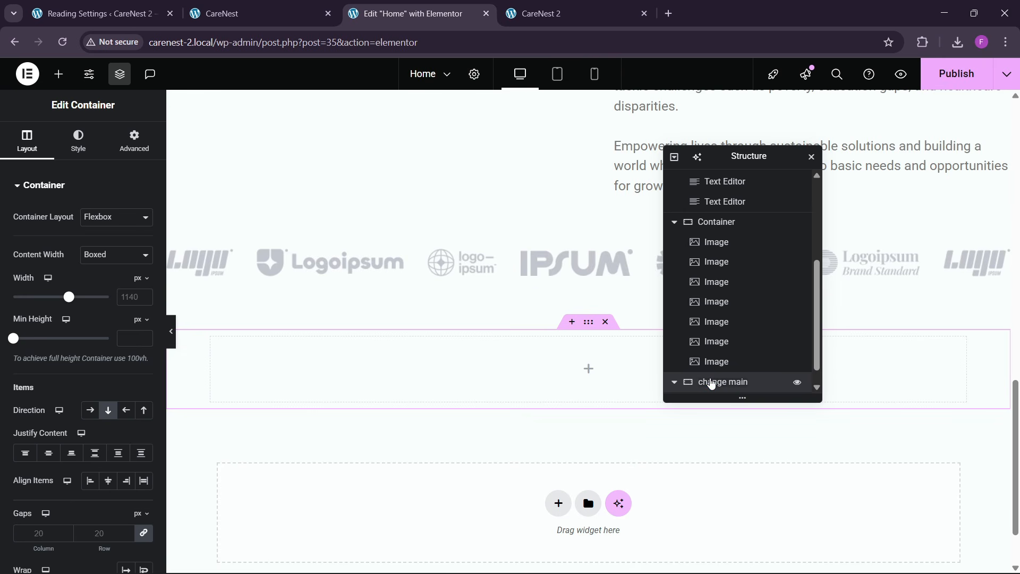
scroll(312, 422, down, 2)
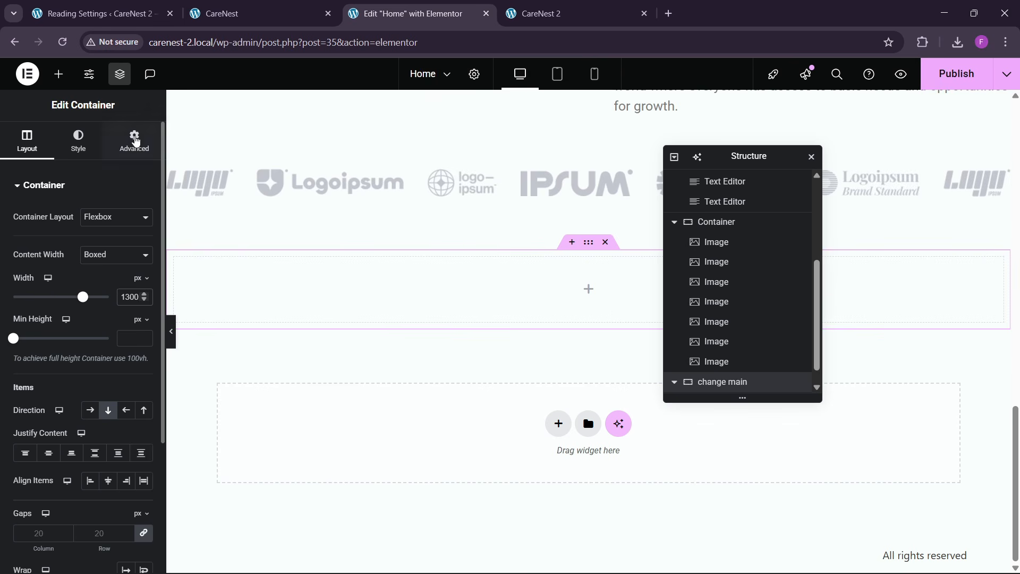
- Set the "change main" container's padding to 80 px at the top and bottom and 0 on the sides
click(134, 141)
click(143, 283)
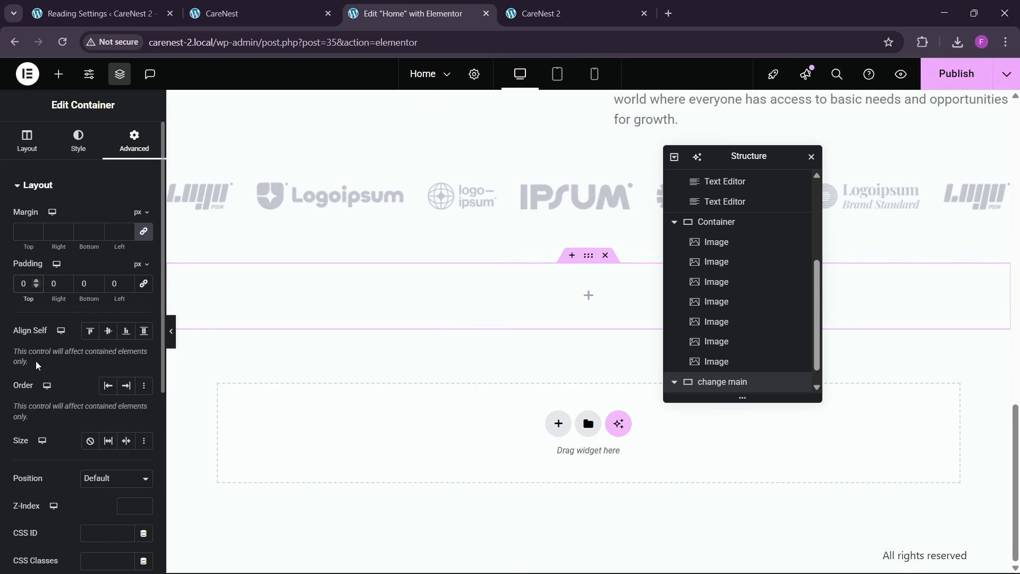
text(808)
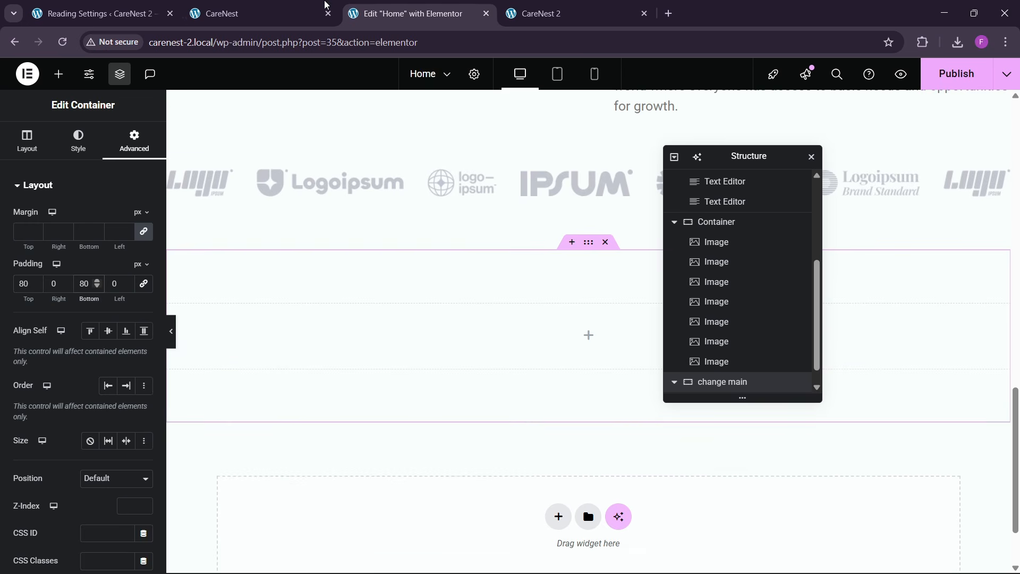
- Sample the "Be the change you wish to see" section's background colour on the reference CareNest site with the Color Picker extension
click(320, 4)
click(922, 42)
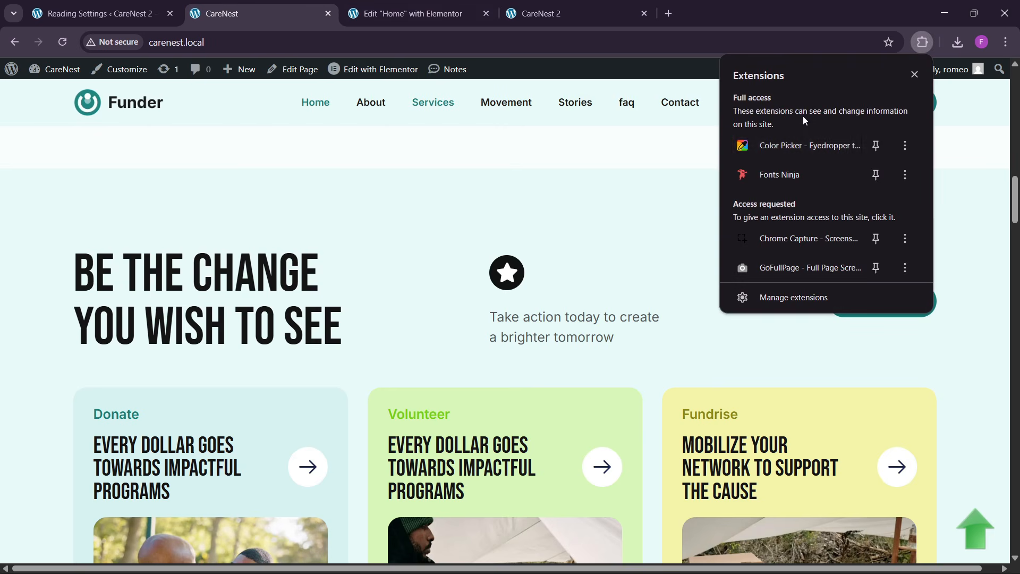
click(786, 144)
click(799, 206)
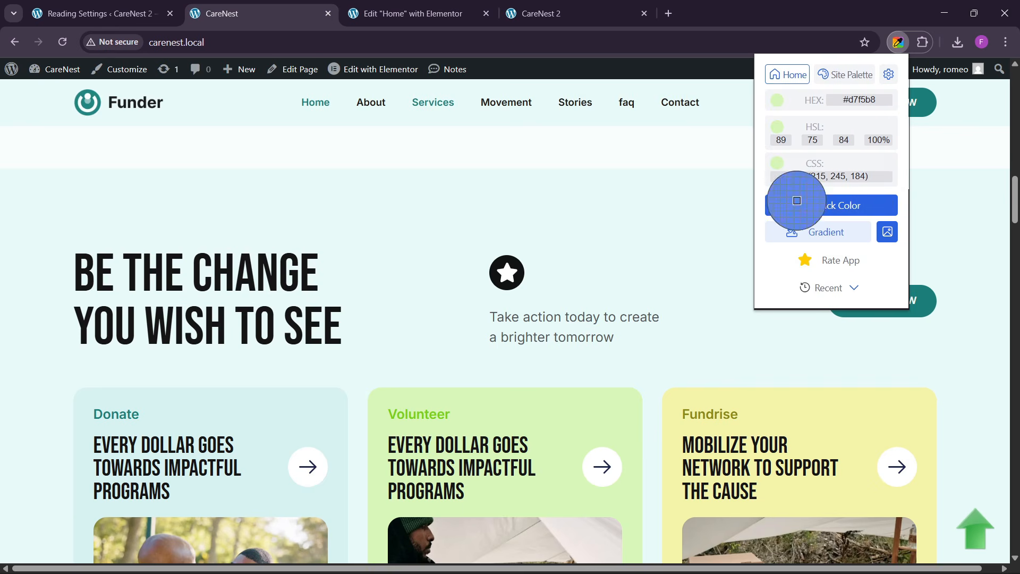
click(636, 217)
- Set the "change main" container's background to the sampled colour #E9FBFA in the CareNest 2 editor
click(445, 4)
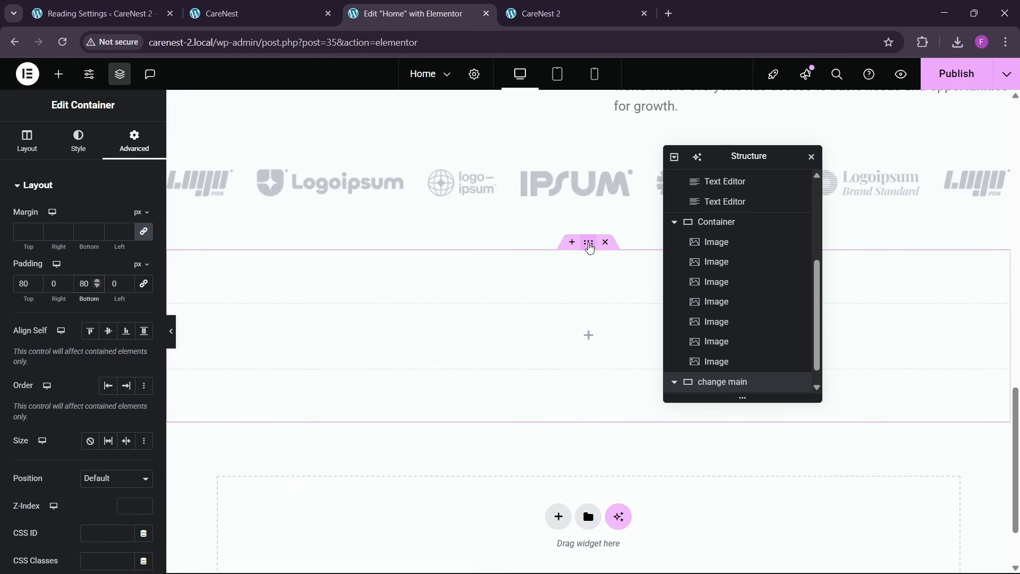
click(78, 140)
click(91, 245)
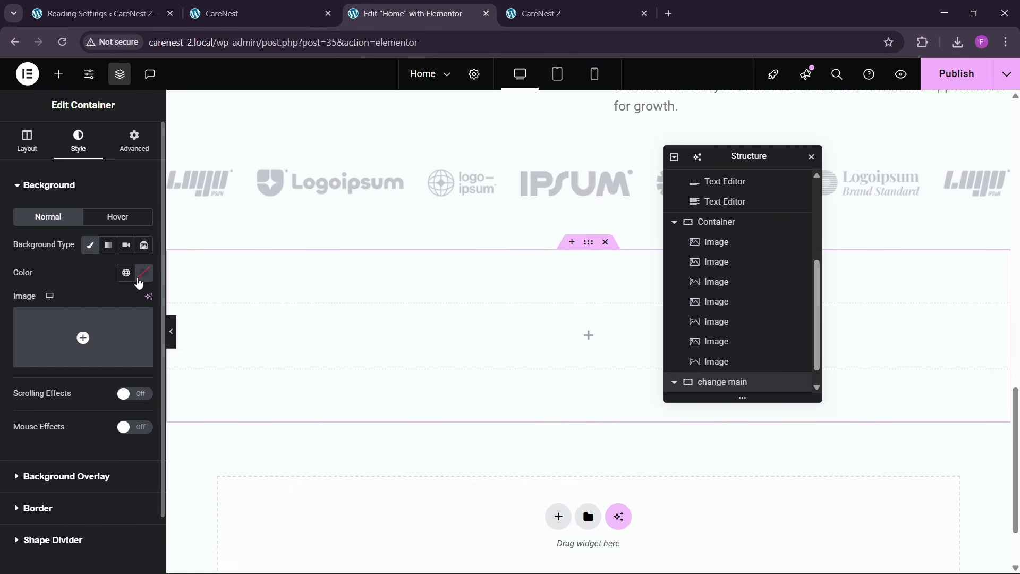
click(143, 273)
key(ctrl+v)
click(84, 267)
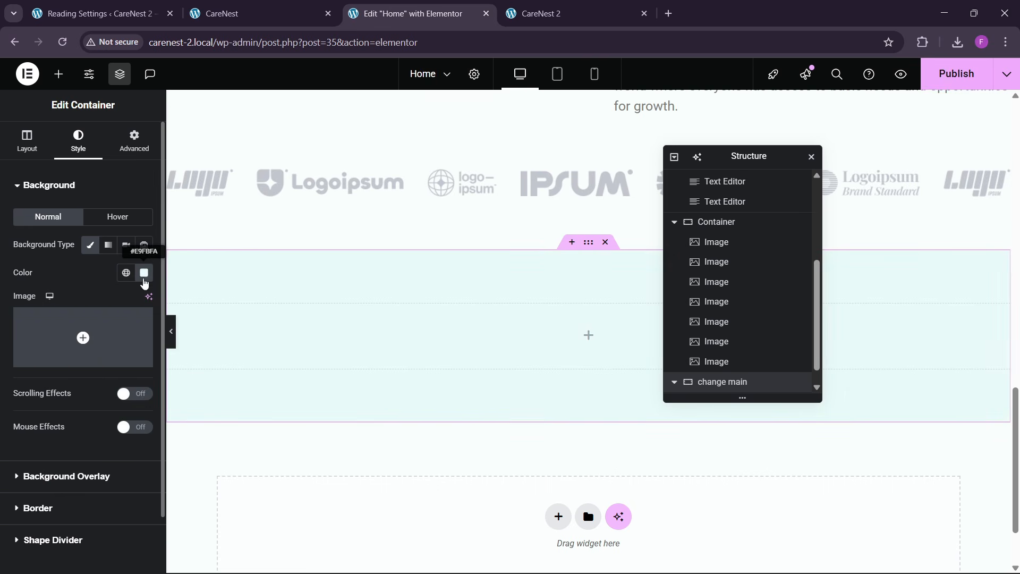
- Save the container's background colour as a new global colour named "theme bg"
click(143, 274)
click(183, 300)
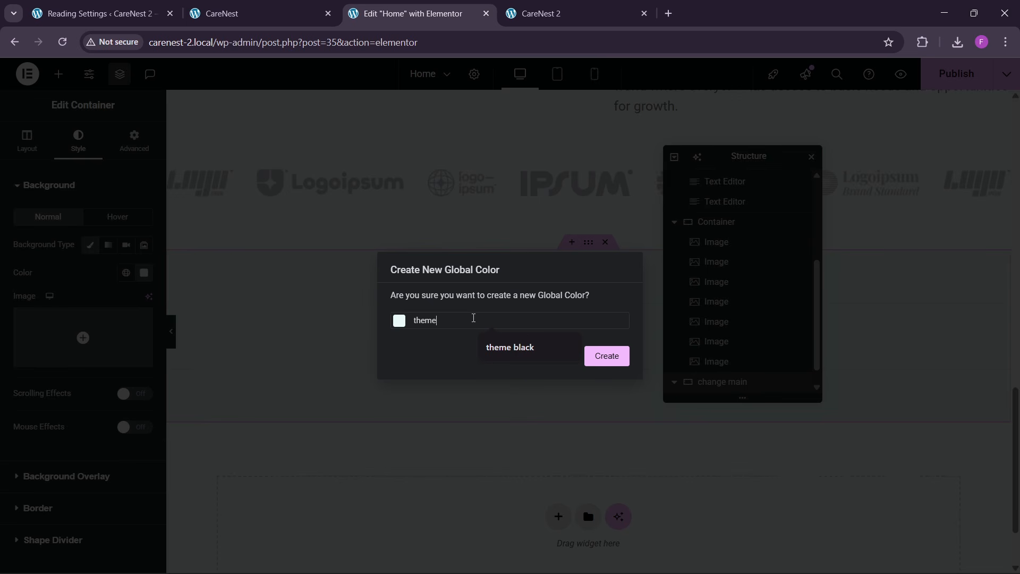
text(theme bg)
click(611, 355)
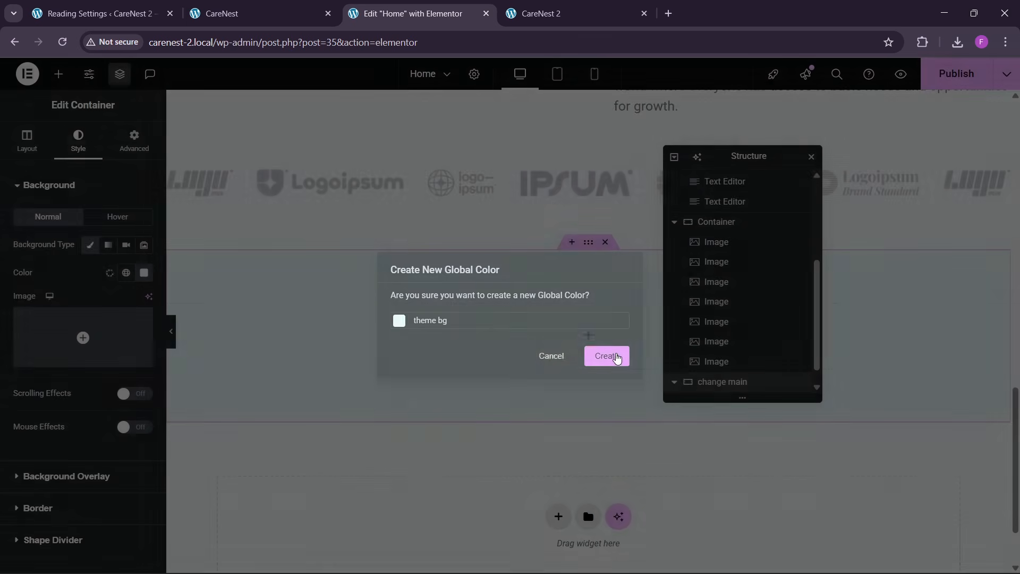
- Check the reference section's layout, add a container named "1" inside "change main" and set its padding to 0
click(308, 11)
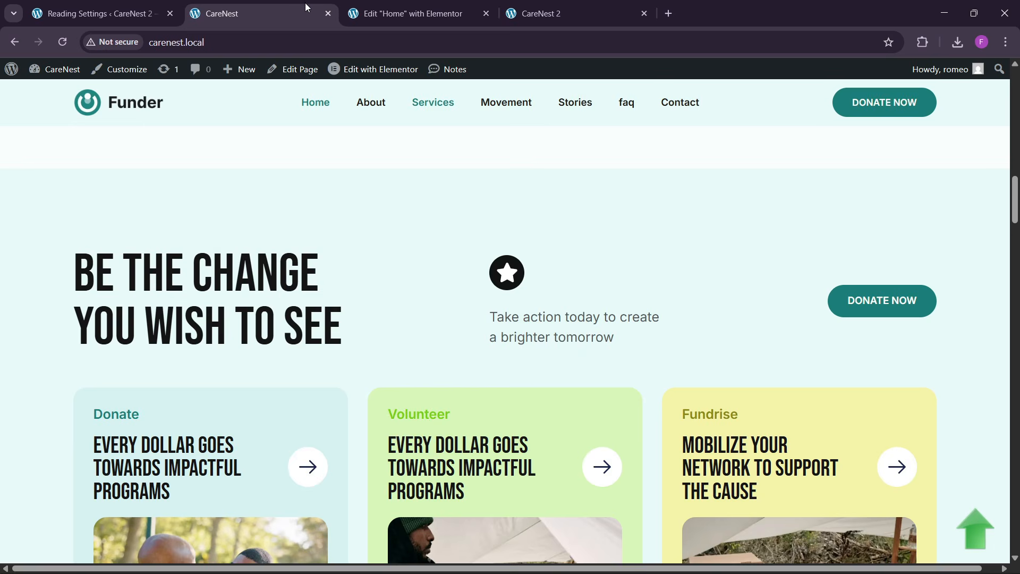
click(372, 14)
click(194, 4)
scroll(385, 285, down, 2)
scroll(388, 284, up, 1)
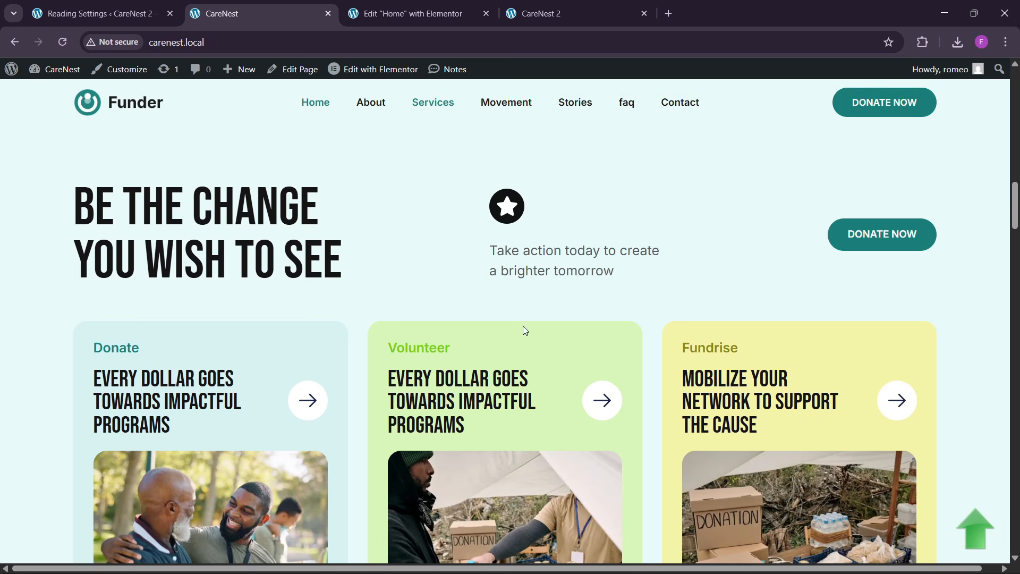
click(361, 5)
click(58, 74)
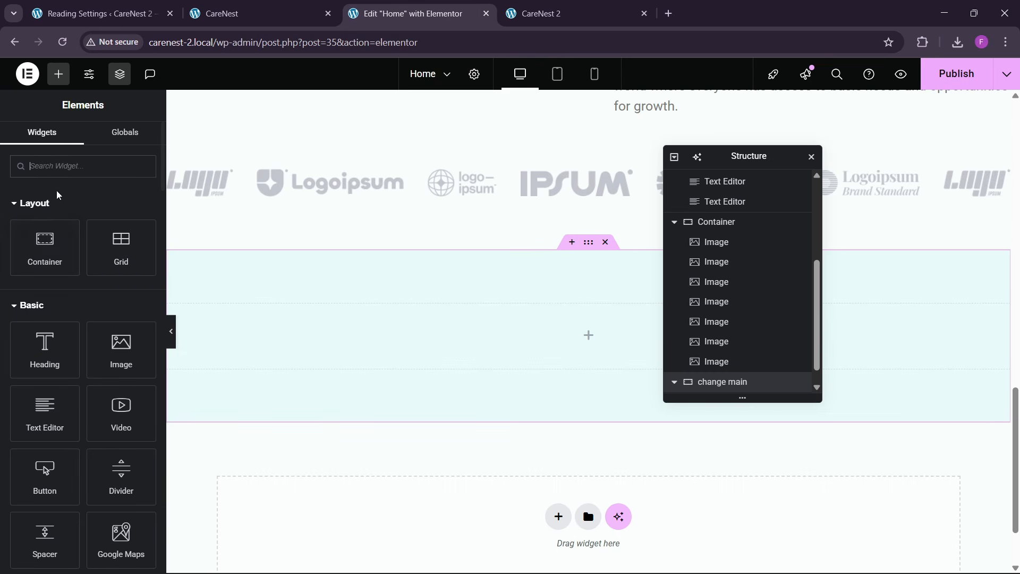
drag(49, 243, 340, 333)
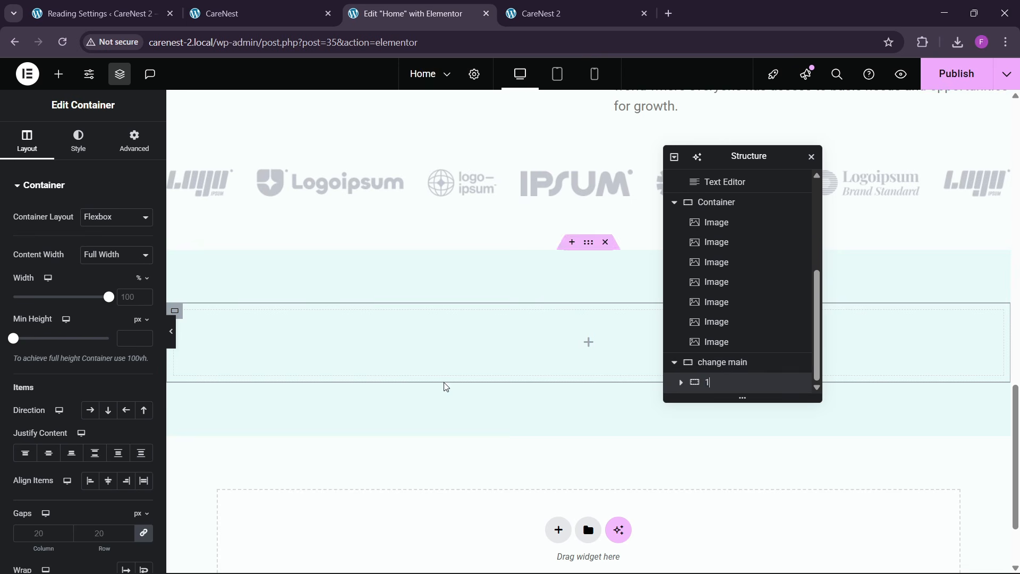
click(134, 141)
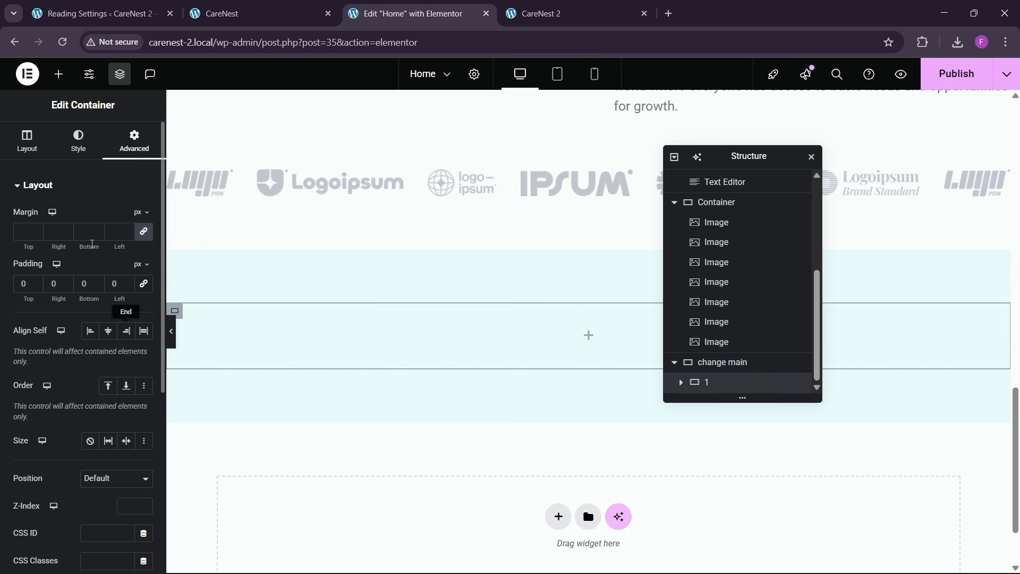
- Add a nested container named "inners" inside container "1" and set its padding to 0
click(59, 74)
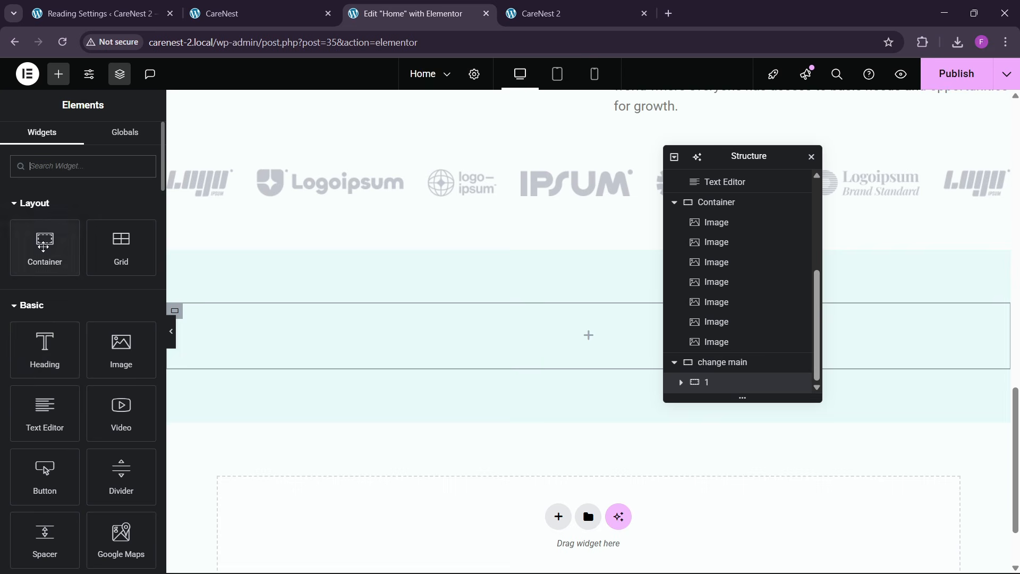
drag(44, 245, 295, 335)
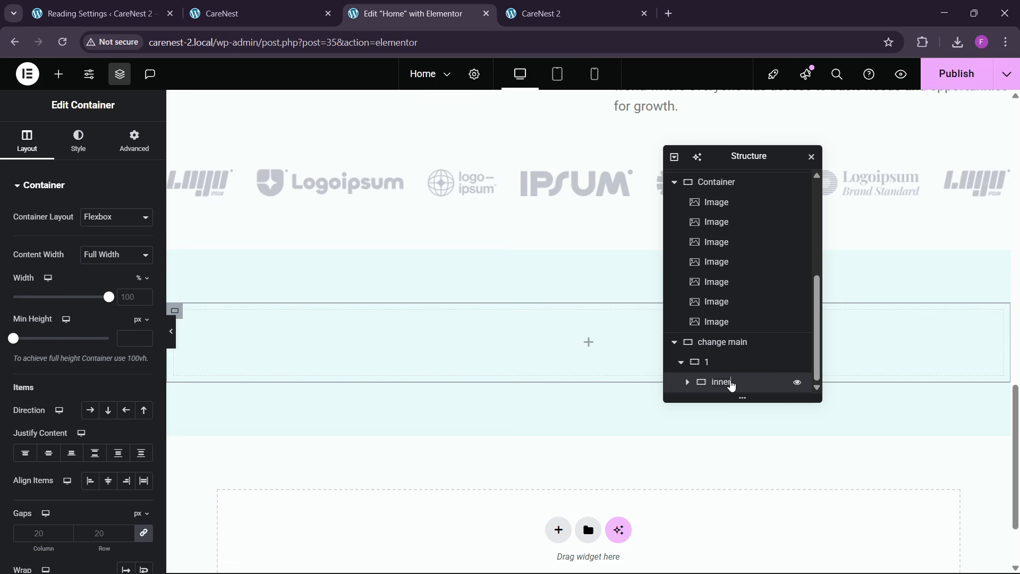
click(134, 141)
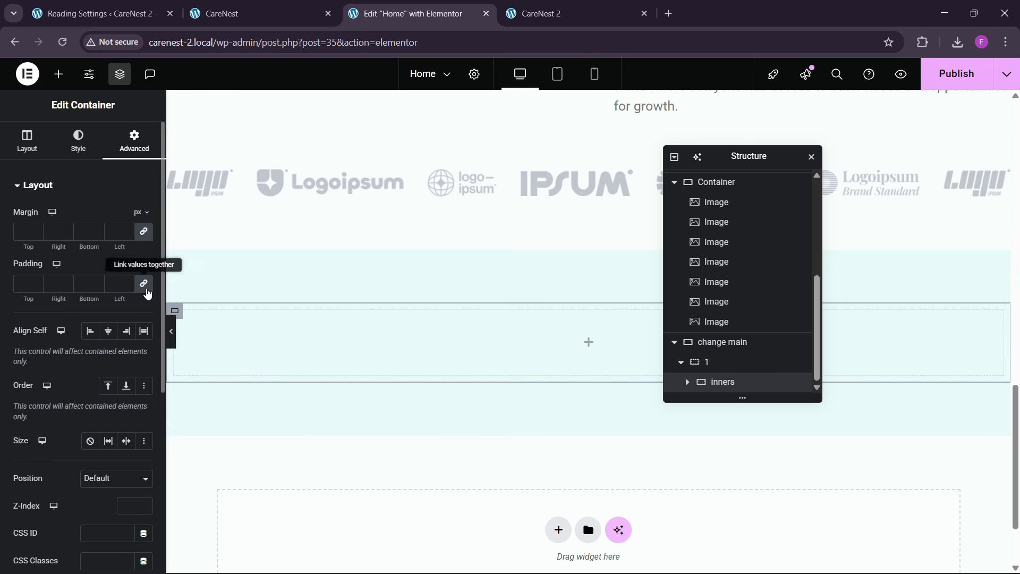
- Duplicate the "inners" container twice to get three containers inside "1"
right_click(726, 386)
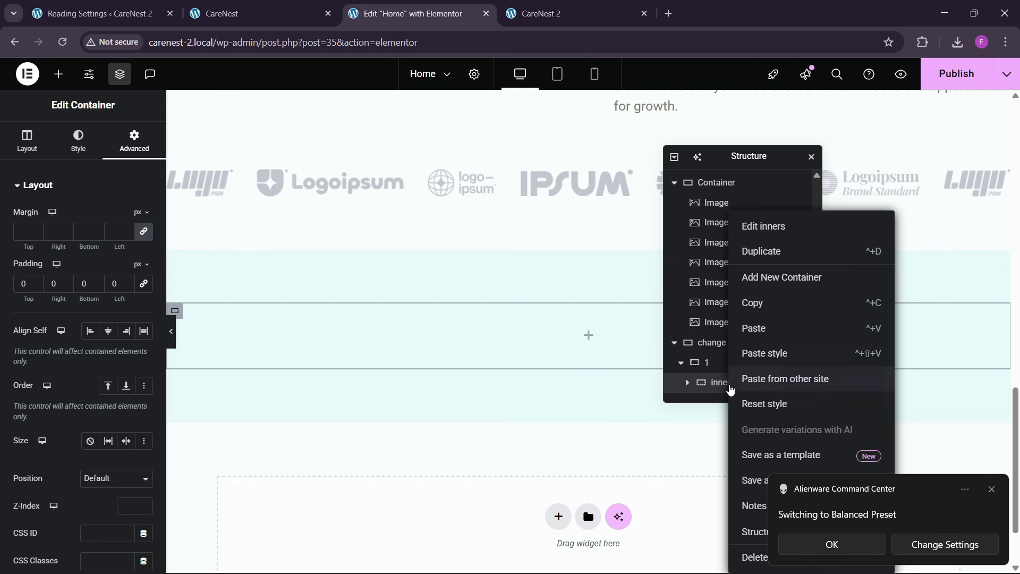
click(743, 341)
right_click(720, 385)
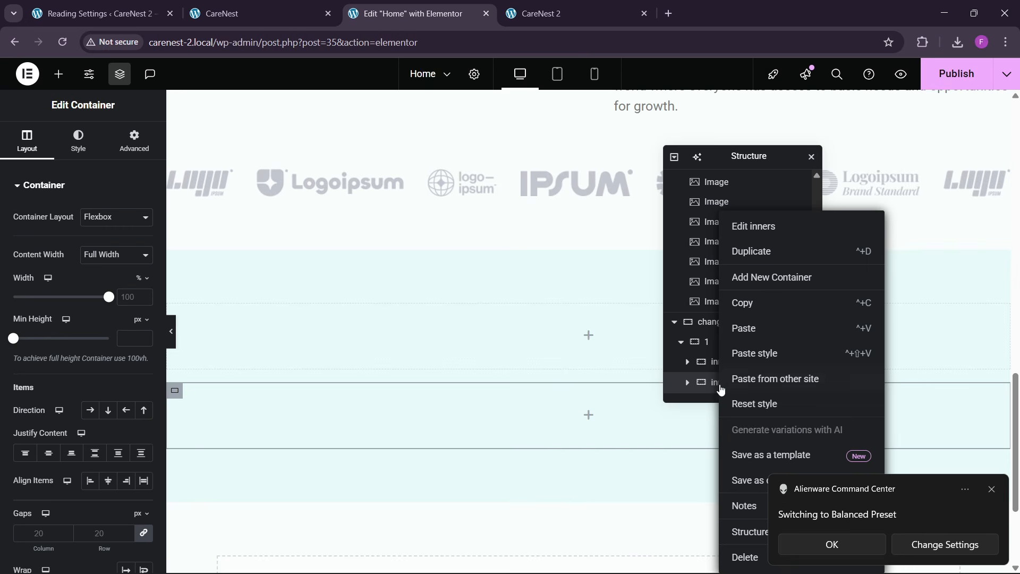
click(750, 252)
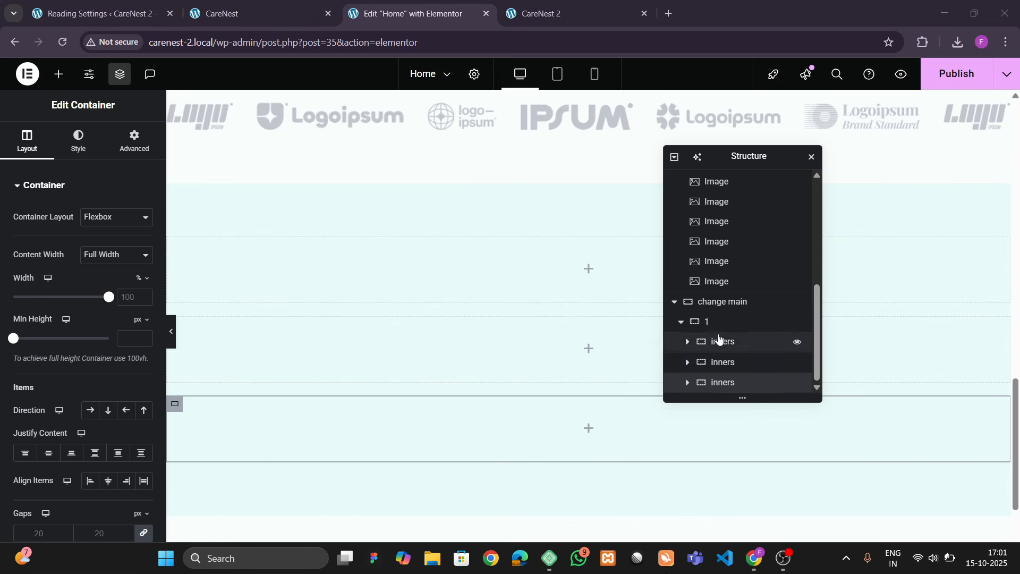
- Set container "1" to a horizontal row direction
click(717, 324)
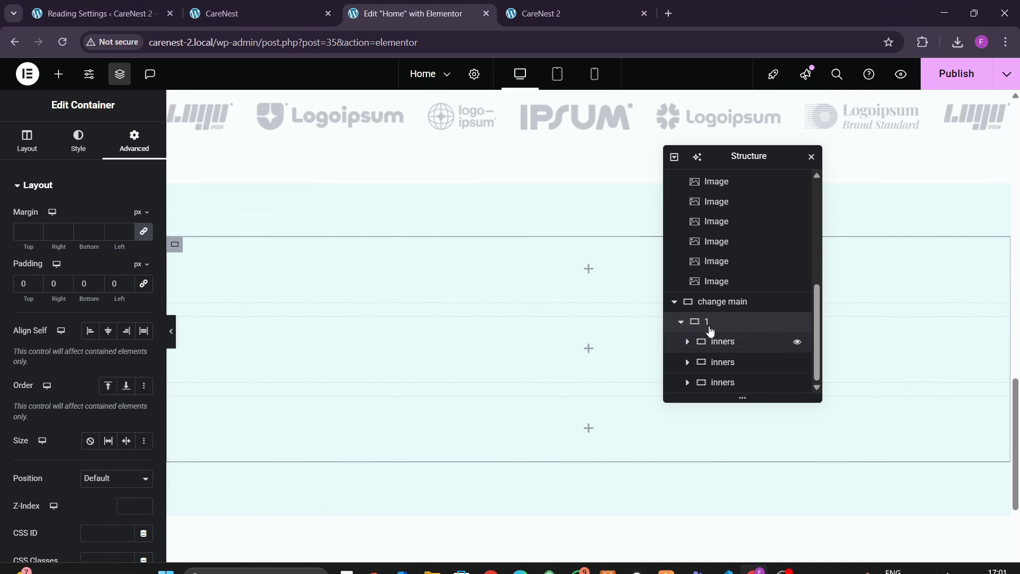
click(38, 154)
click(89, 409)
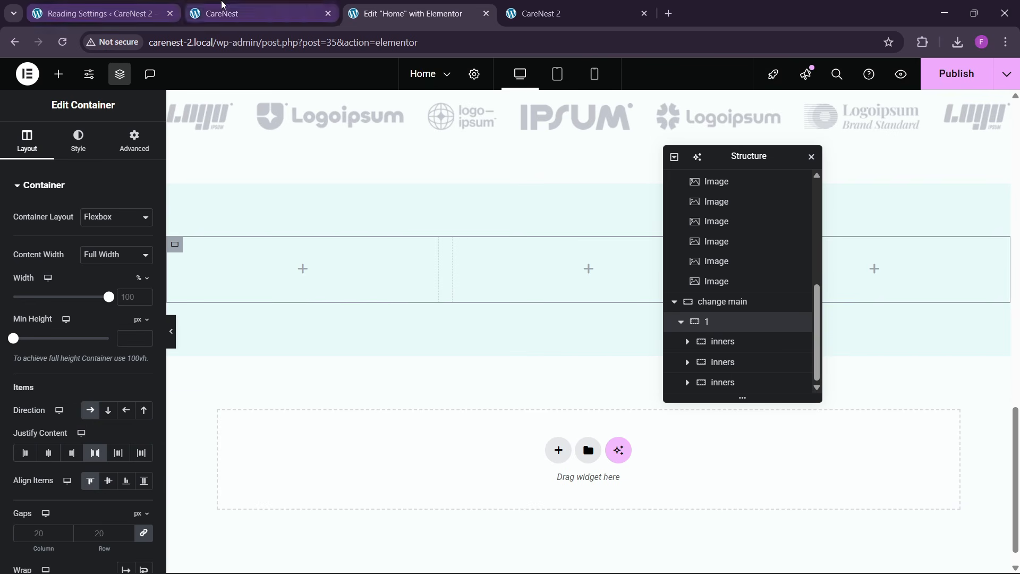
- Copy the hero heading and paste it into the first "inners" container
click(261, 14)
click(430, 6)
scroll(446, 271, up, 10)
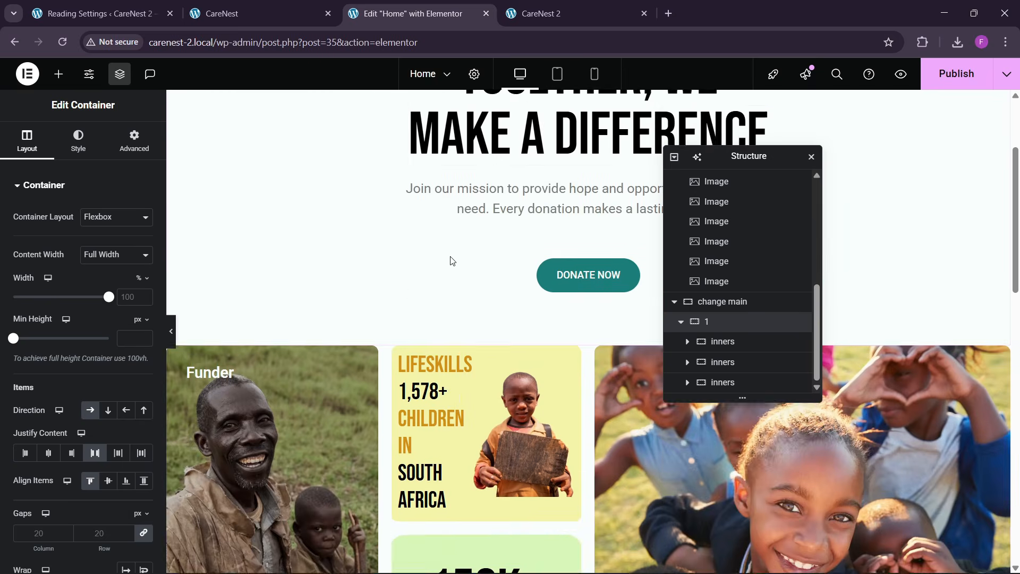
scroll(452, 261, up, 3)
right_click(508, 226)
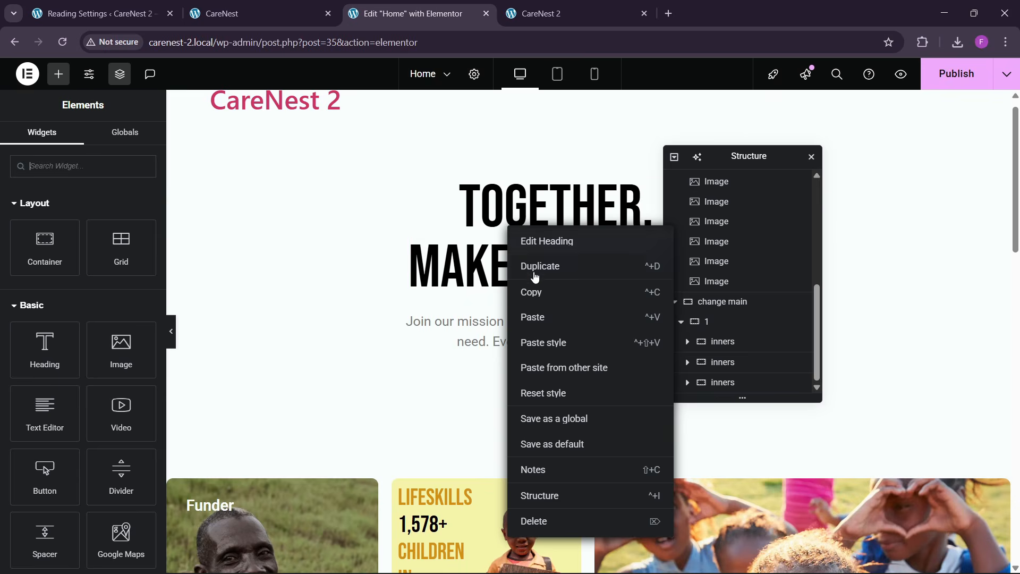
click(536, 290)
scroll(425, 339, down, 4)
scroll(410, 340, down, 10)
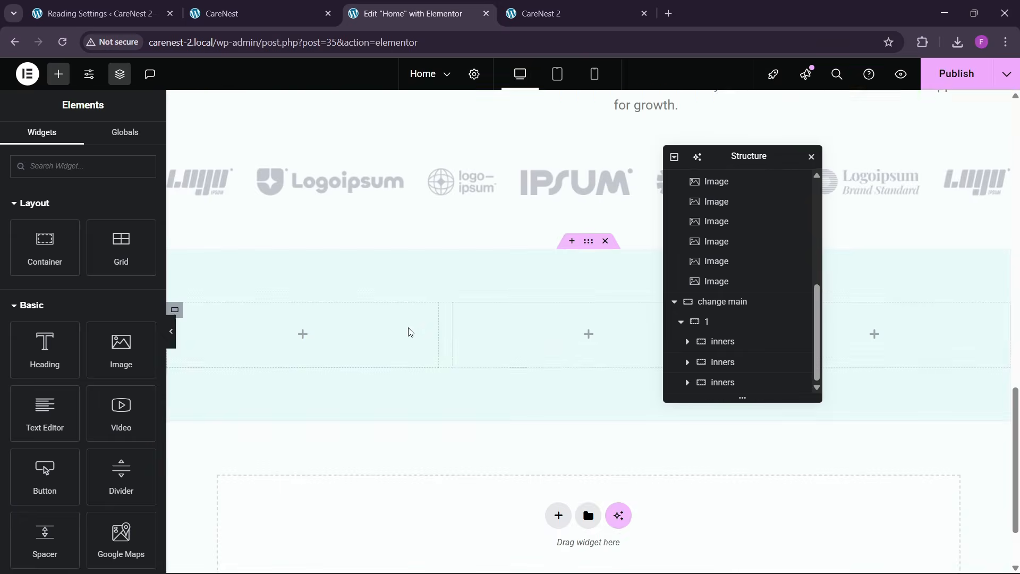
right_click(290, 271)
click(301, 330)
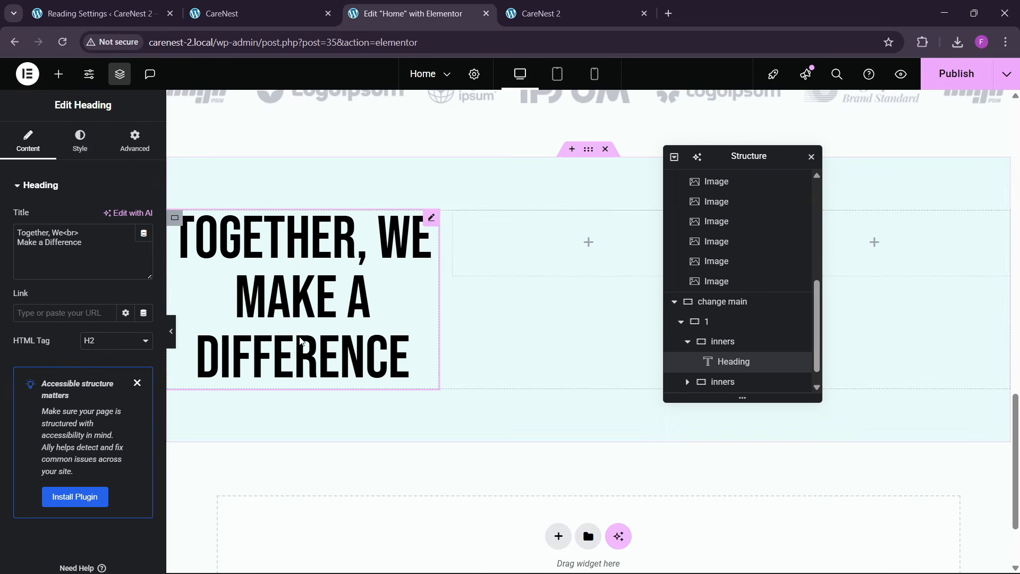
- Left-align the pasted heading and replace its text with "Be the Change You Wish to See" from the reference site
click(82, 139)
click(90, 217)
key(ctrl+2)
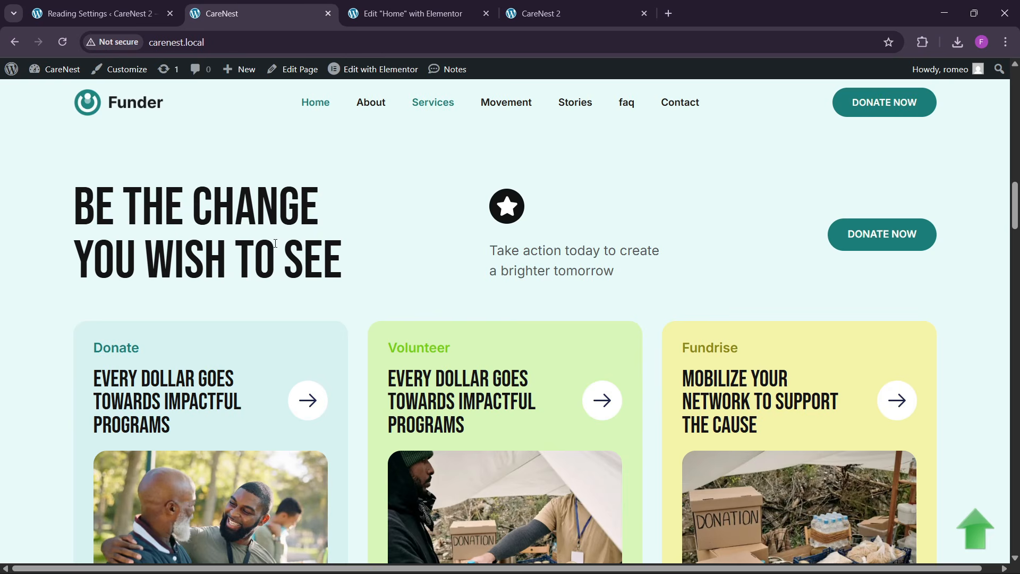
drag(87, 211, 409, 259)
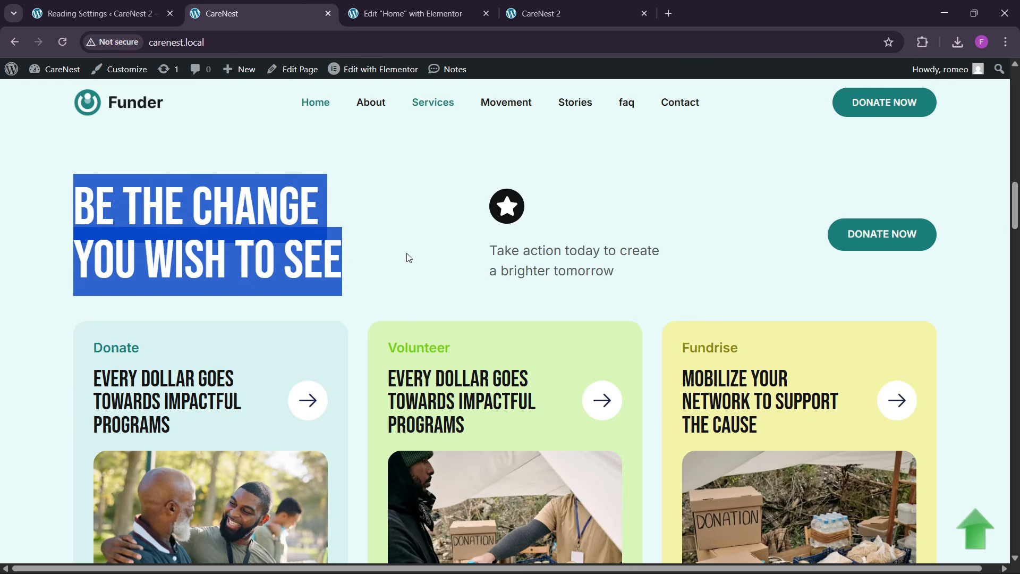
click(434, 5)
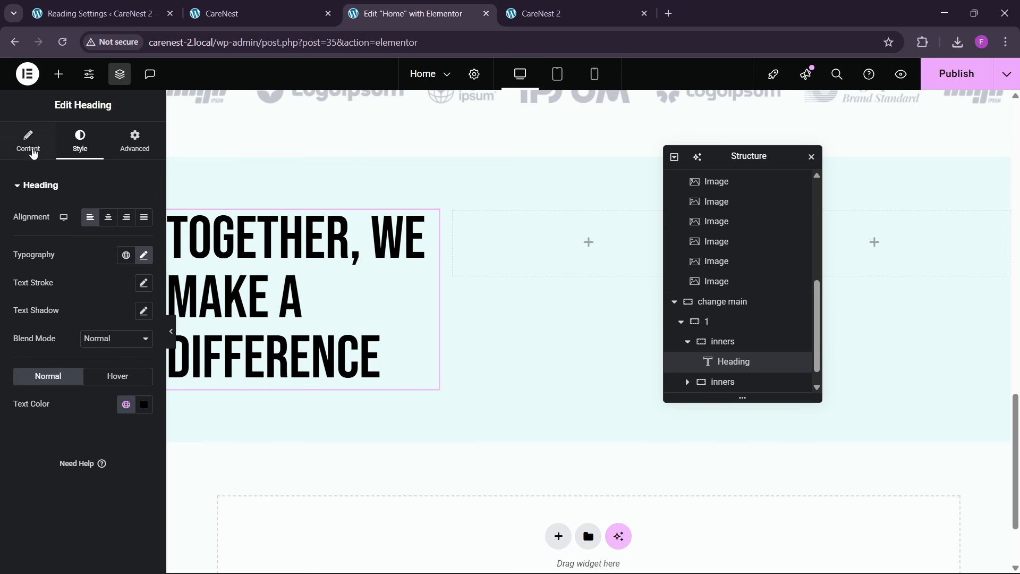
click(33, 154)
key(ctrl+v)
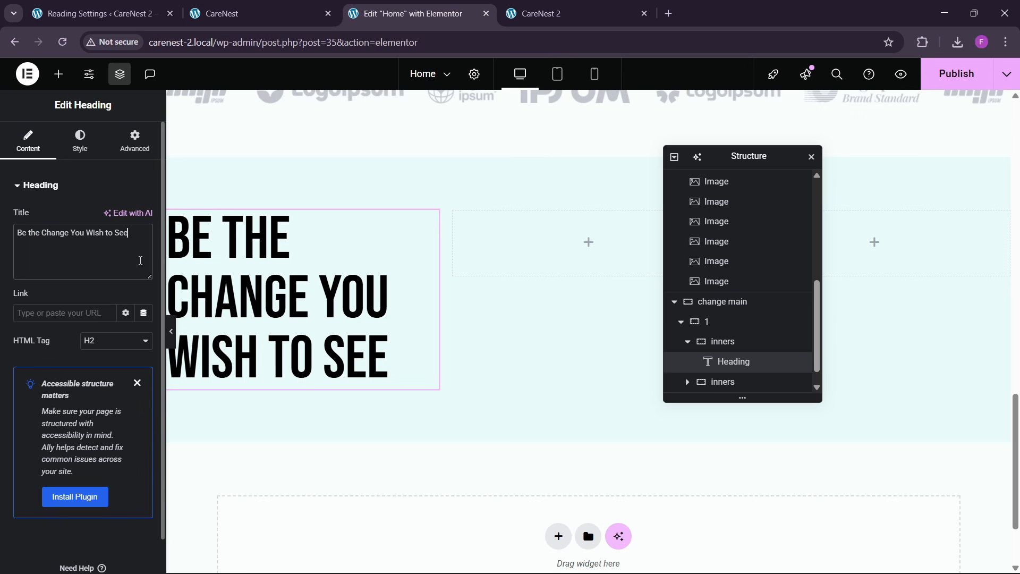
- Add an Icon widget with the star to the second "inners" container and set its view to Stacked
click(289, 6)
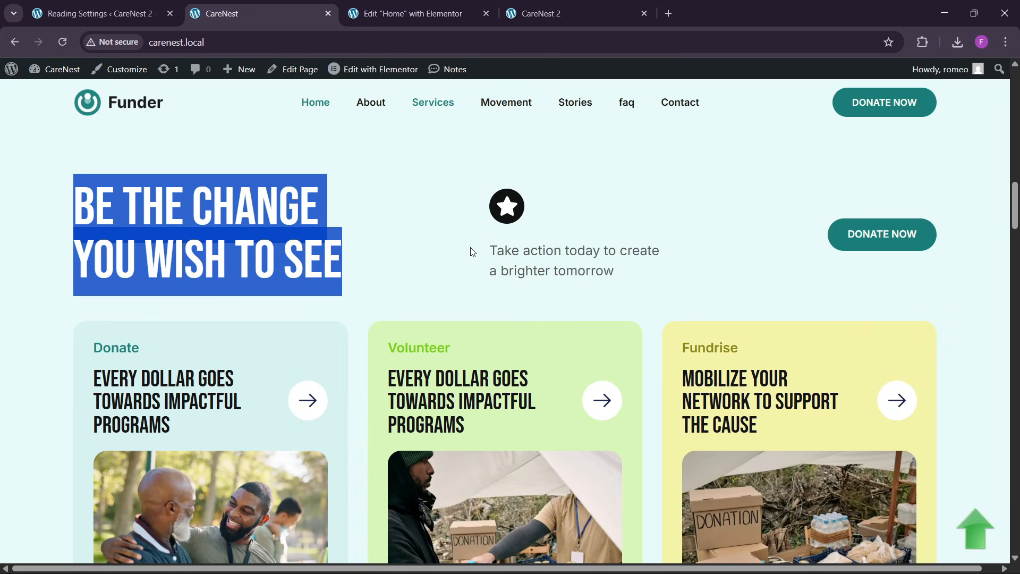
click(449, 12)
click(59, 74)
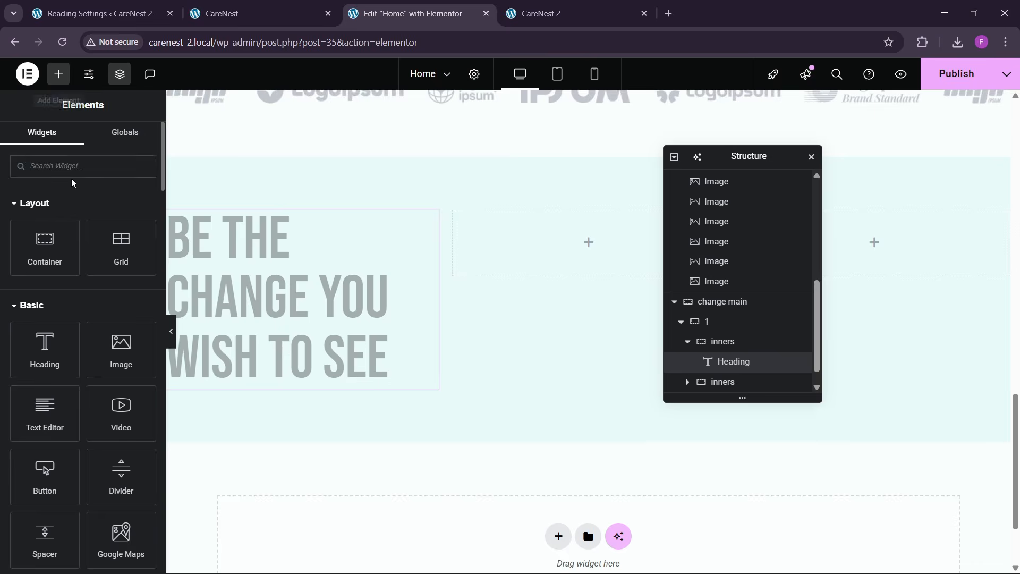
text(icon)
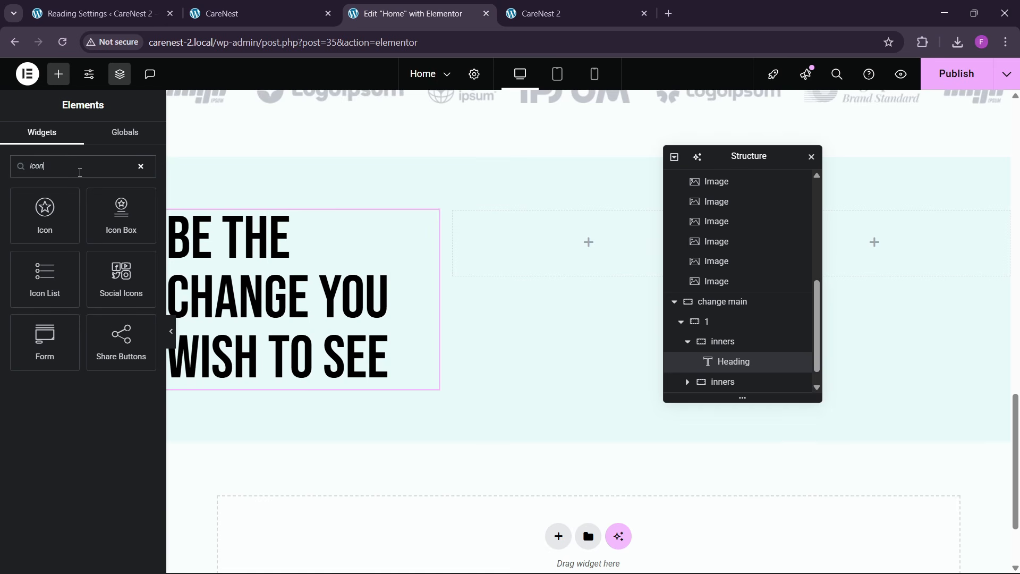
drag(60, 212, 563, 272)
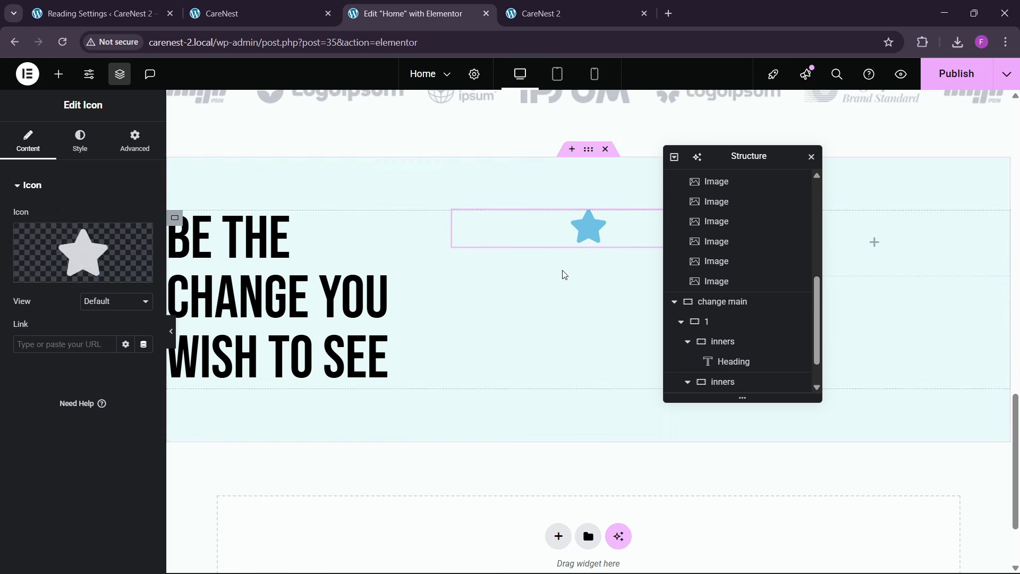
click(102, 301)
click(103, 335)
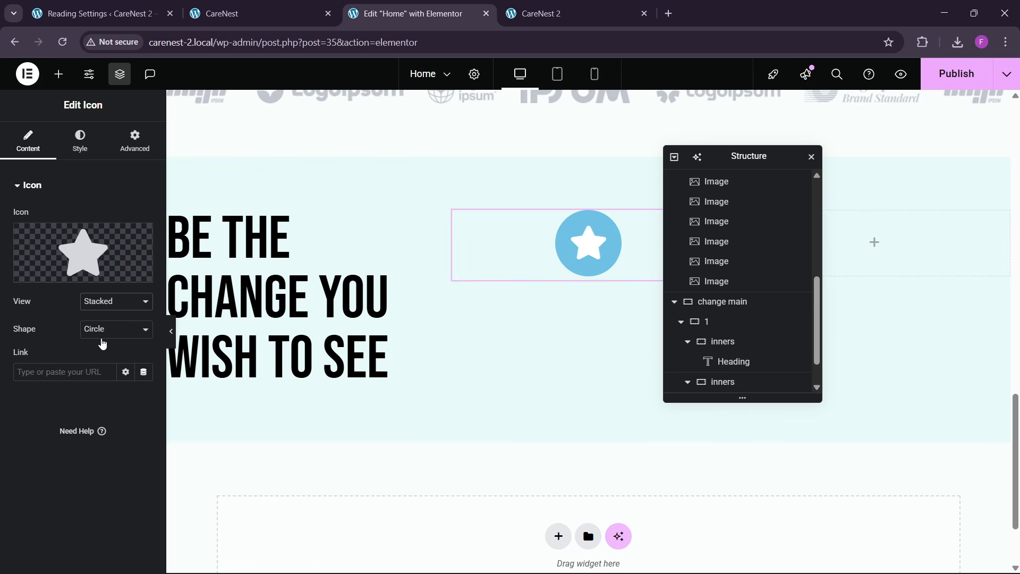
- Left-align the star icon in the second "inners" container and open the global colours for its primary colour
click(80, 141)
click(107, 217)
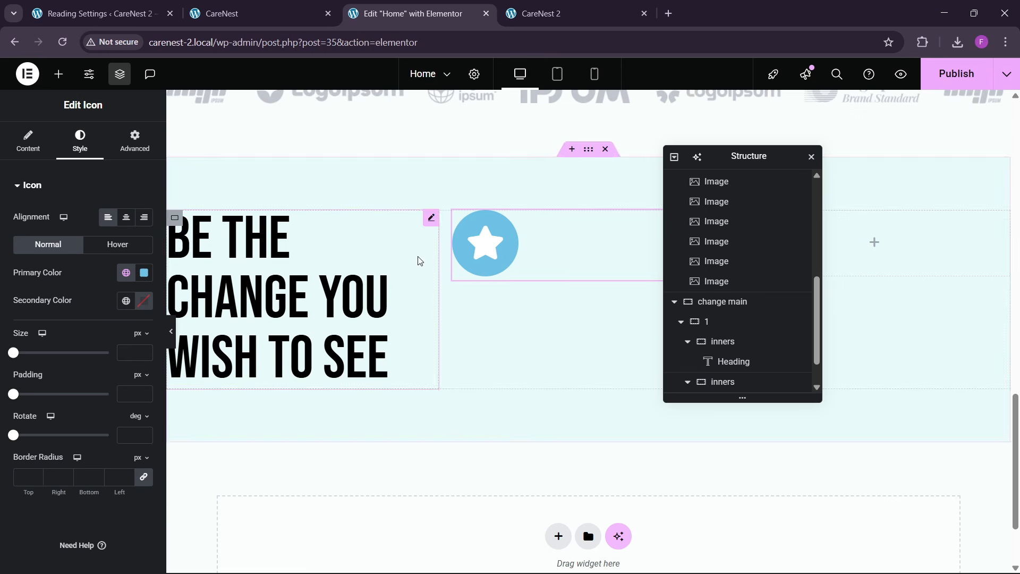
click(127, 273)
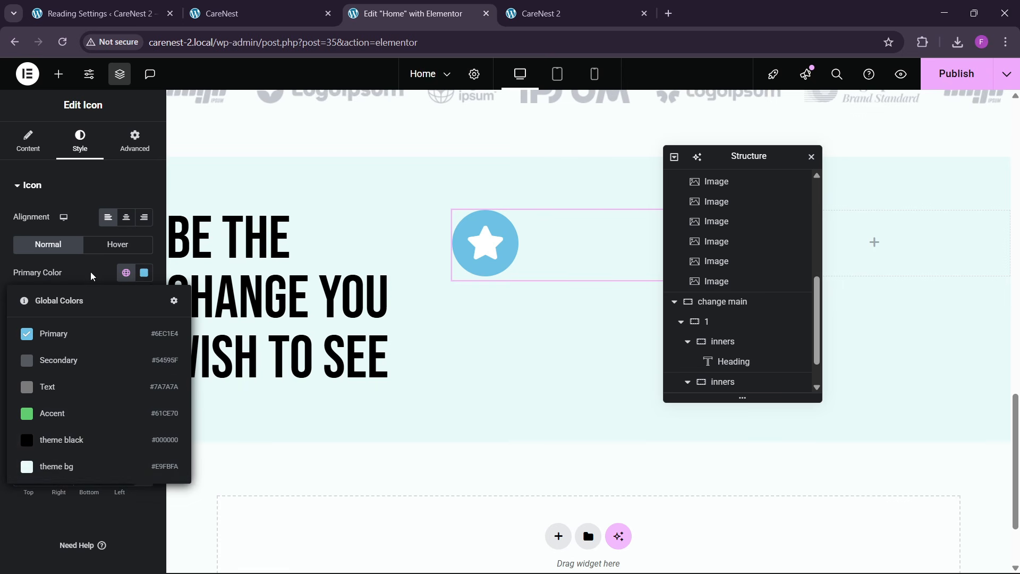
- Save the hero Donate Now button's background colour #1C7E79 as a new global colour named "theme green"
scroll(461, 324, up, 8)
scroll(461, 324, up, 6)
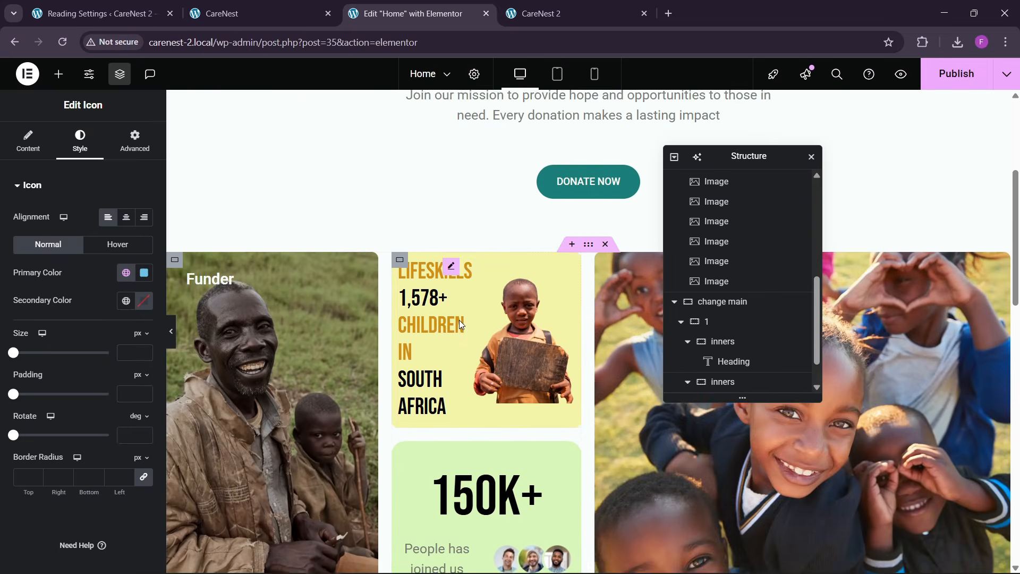
click(562, 324)
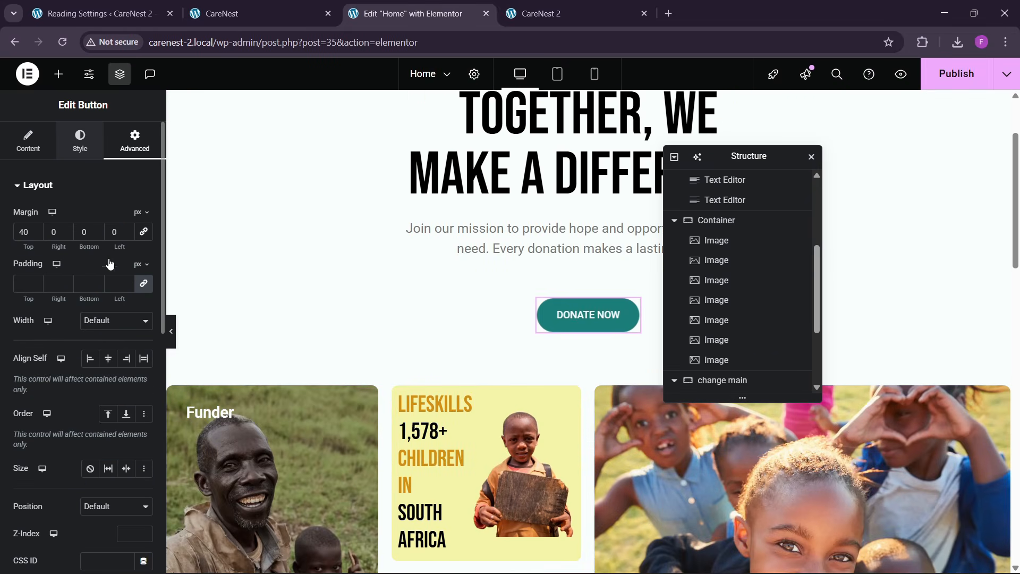
click(143, 383)
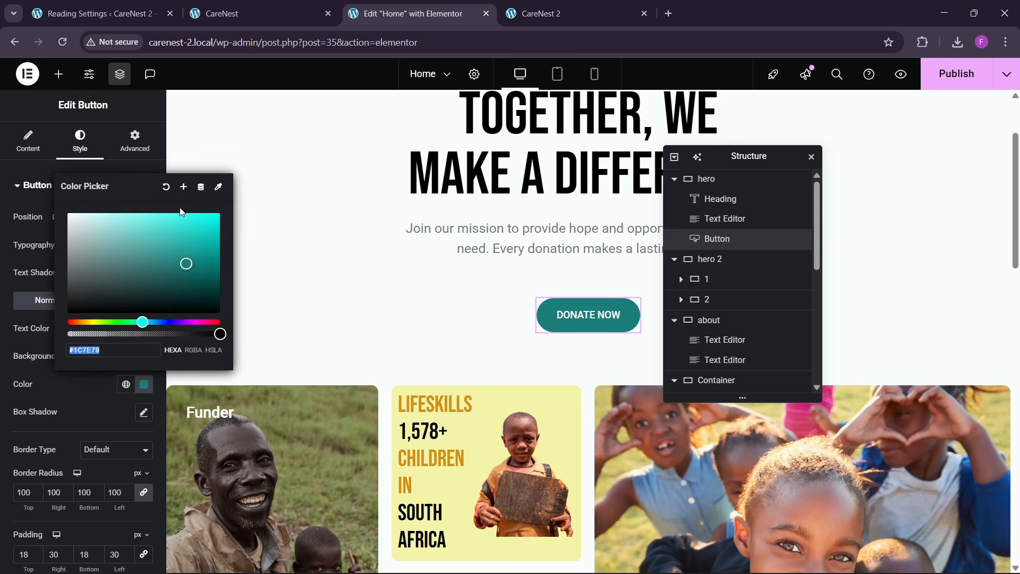
click(185, 187)
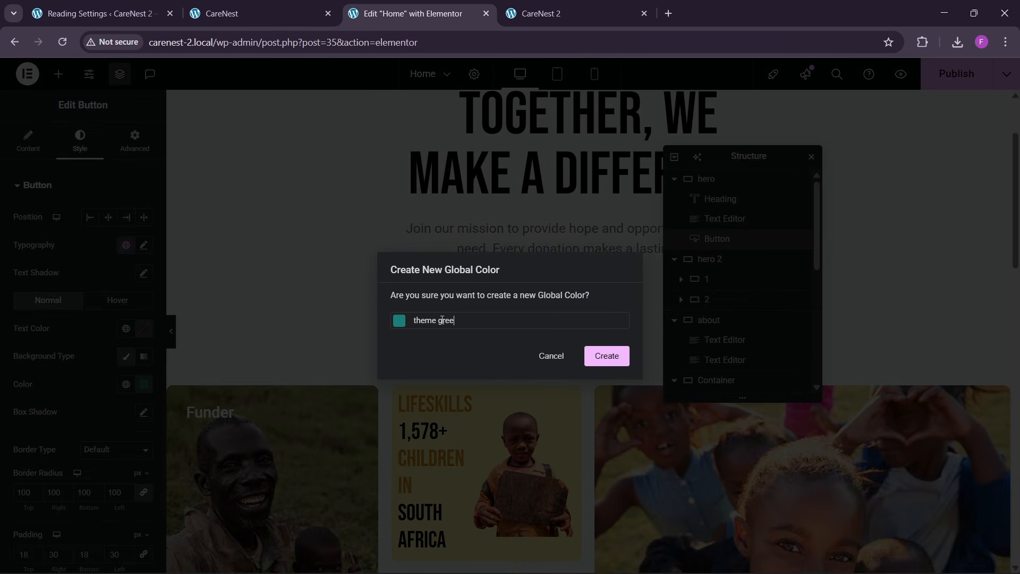
click(608, 364)
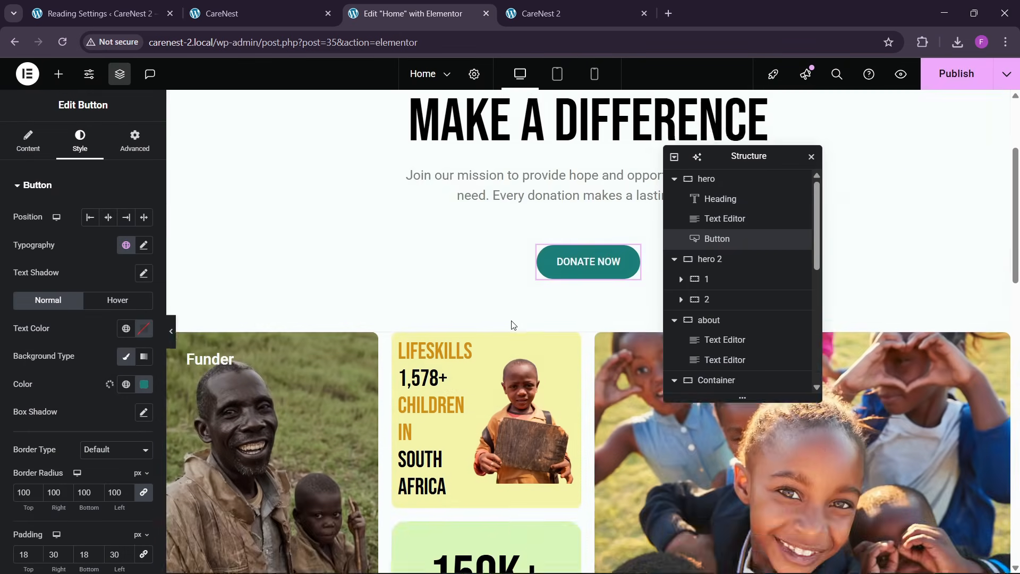
- Apply the new green global colour as the primary colour of the star icon in the "Be the change" section
scroll(513, 324, down, 10)
click(483, 423)
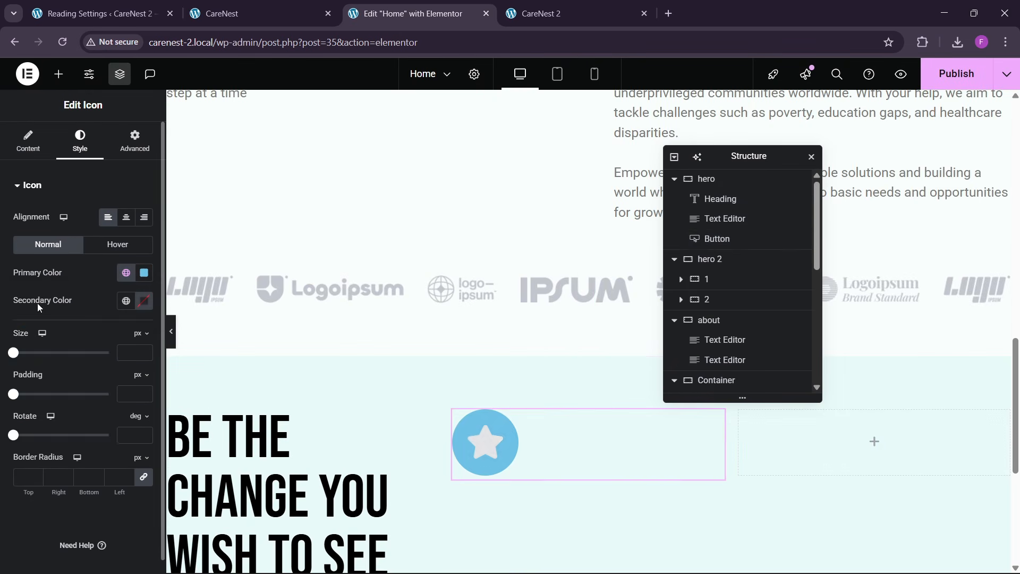
click(126, 272)
click(80, 493)
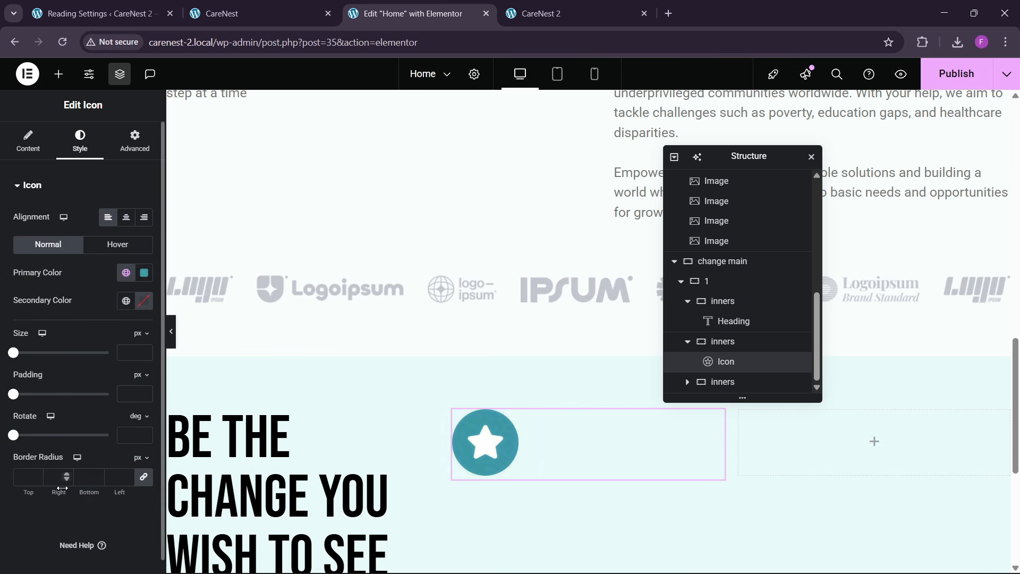
- Replace the star with the Donate icon from the icon library, filtering by "dona"
click(25, 138)
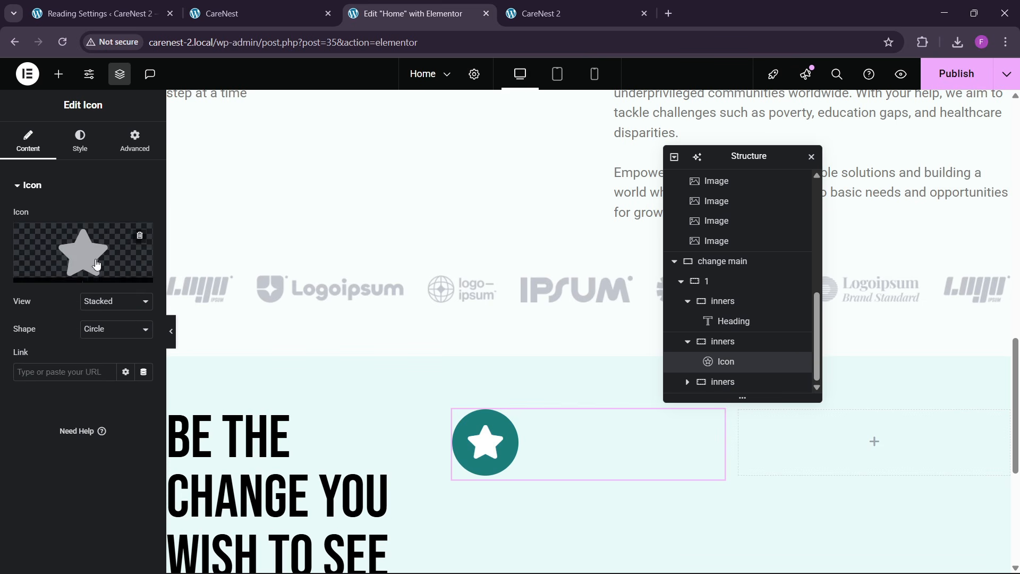
click(64, 272)
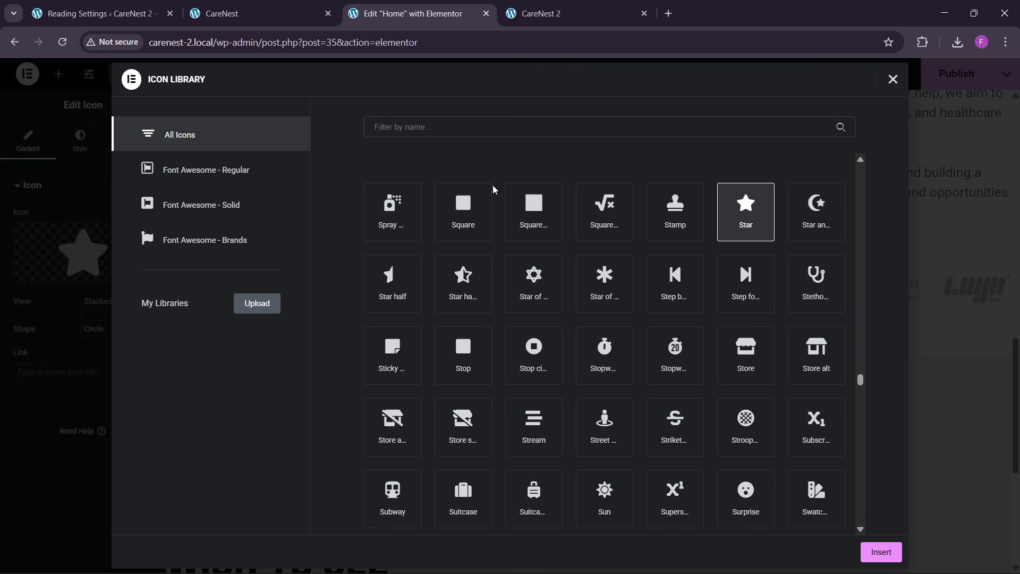
text(dona)
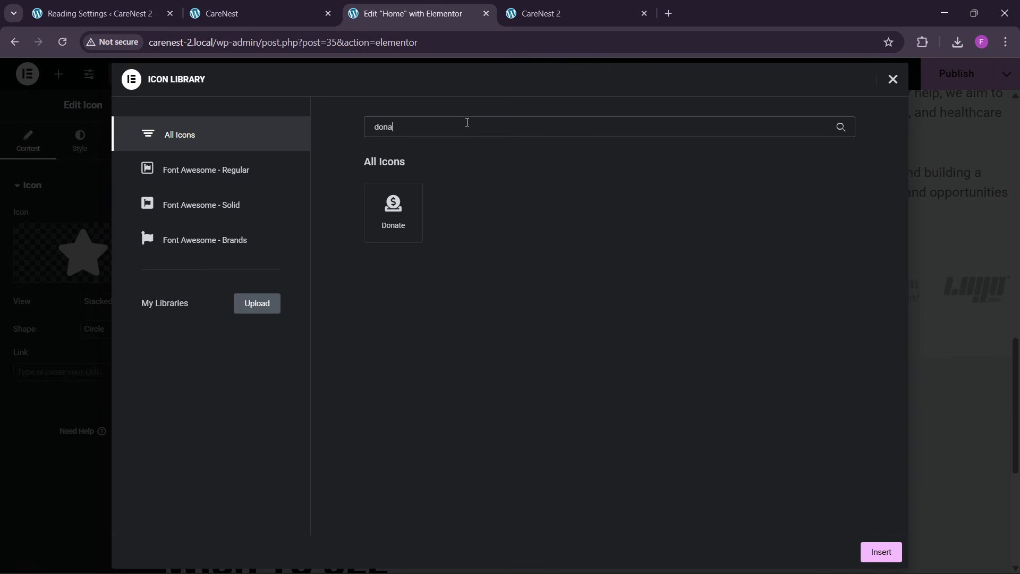
click(409, 186)
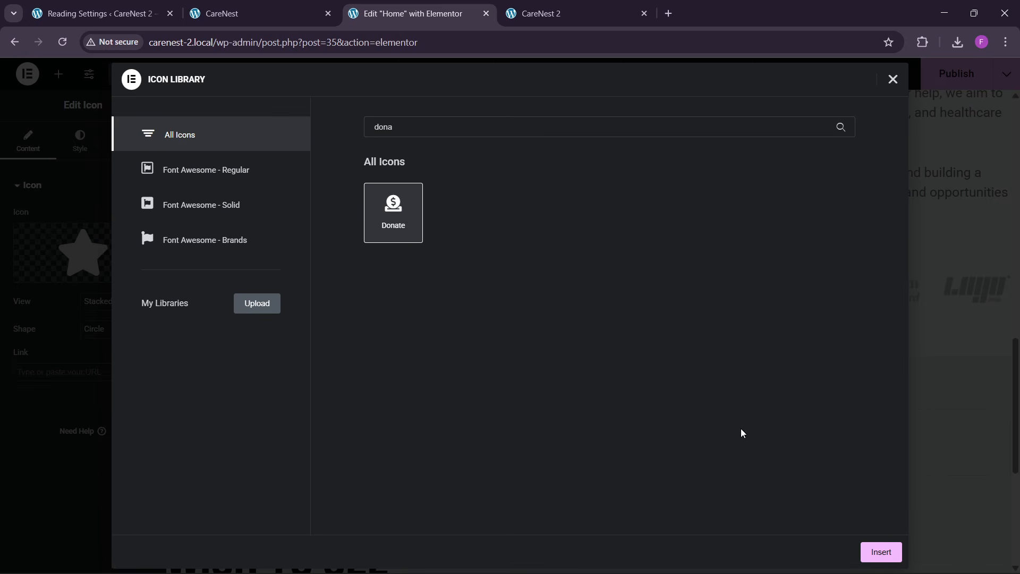
click(868, 549)
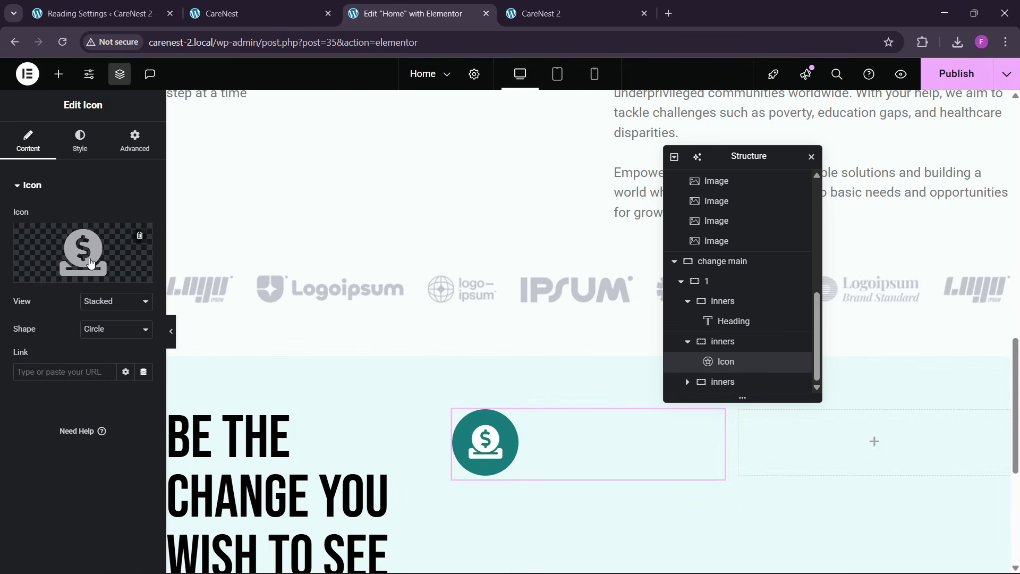
- Set the Donate icon's size to 30 px
click(80, 141)
click(144, 352)
text(8)
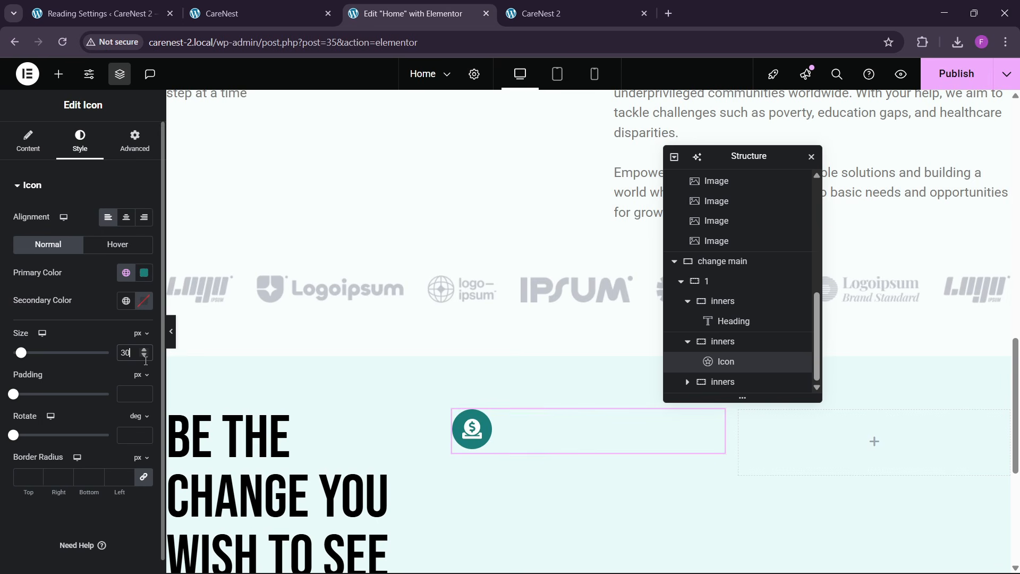
- Check the reference section, then copy the "Changing lives, One step at a time" text widget and paste it below the Donate icon
click(261, 6)
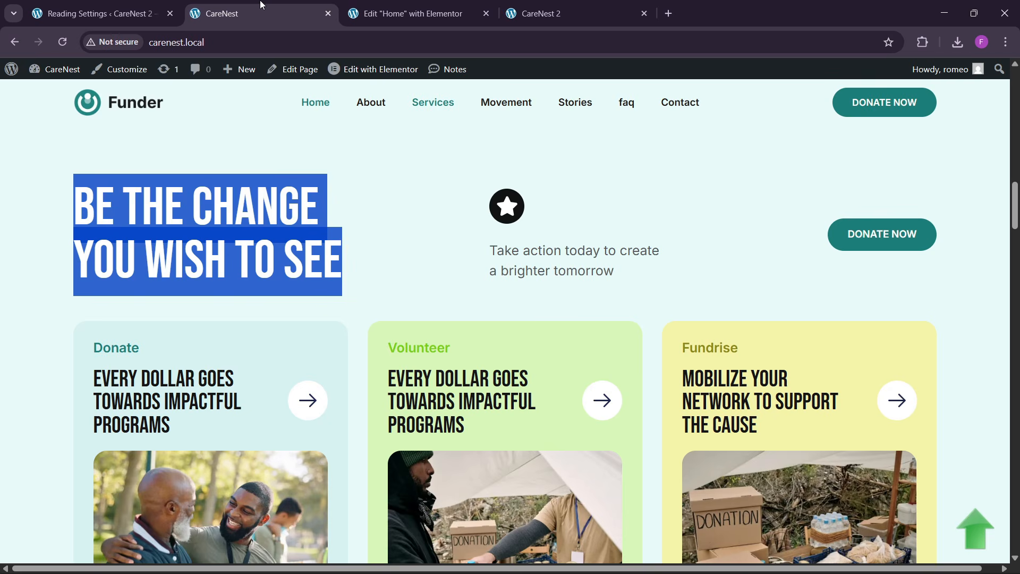
click(351, 8)
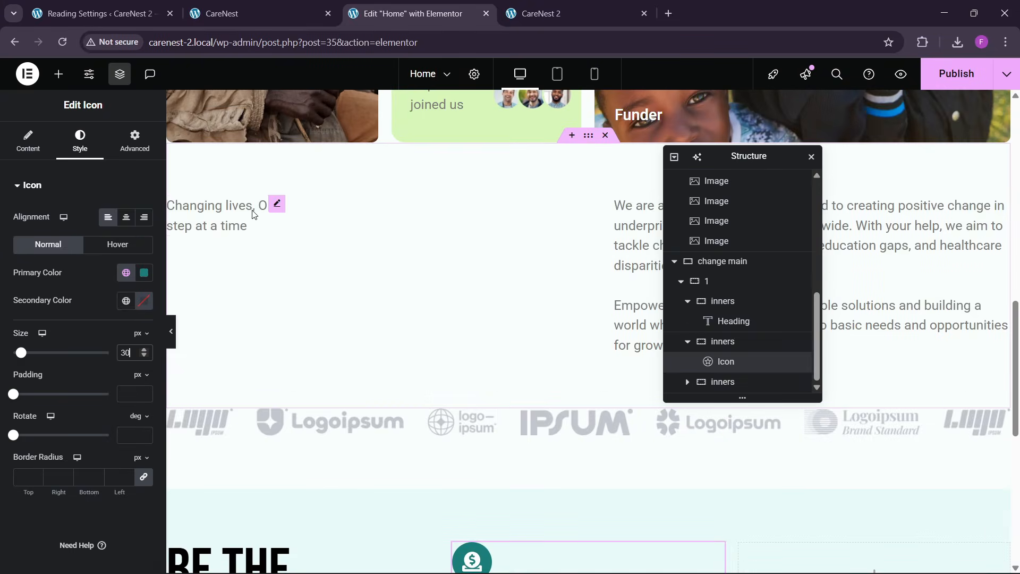
right_click(252, 211)
click(284, 276)
scroll(457, 356, down, 3)
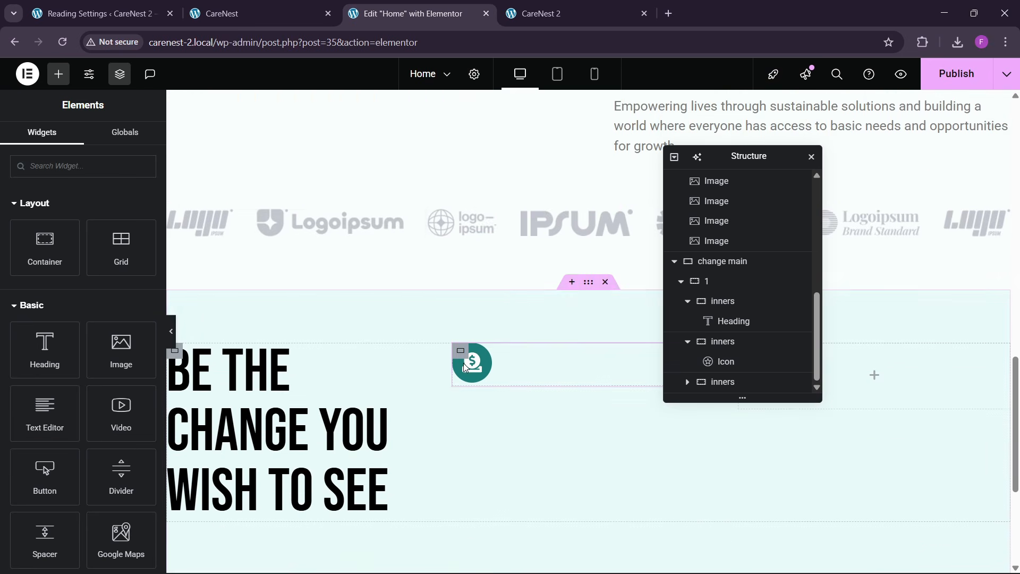
right_click(464, 363)
click(491, 352)
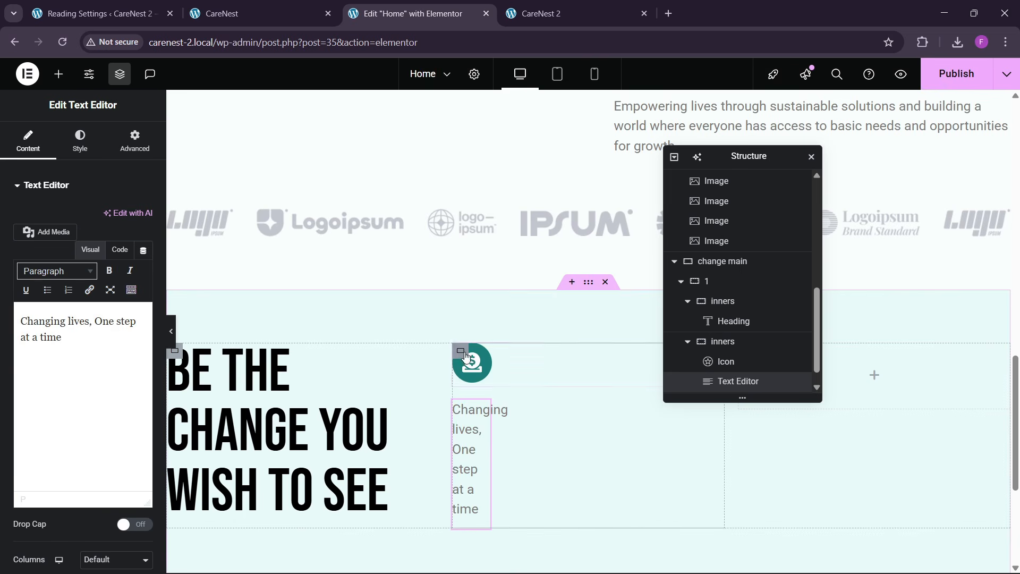
- Set the pasted text widget's width to Full Width (100%)
click(135, 141)
click(117, 321)
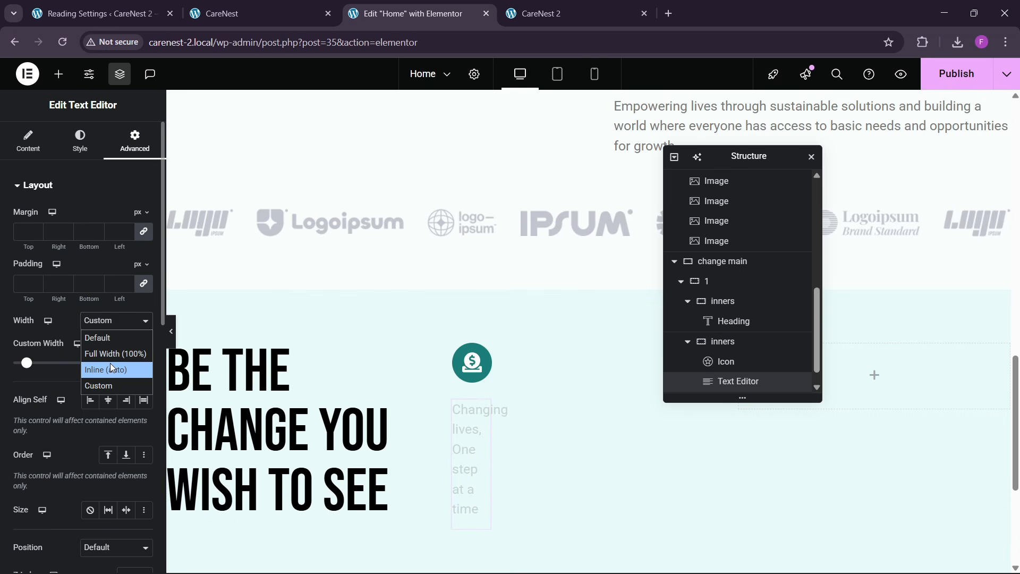
click(110, 368)
click(104, 321)
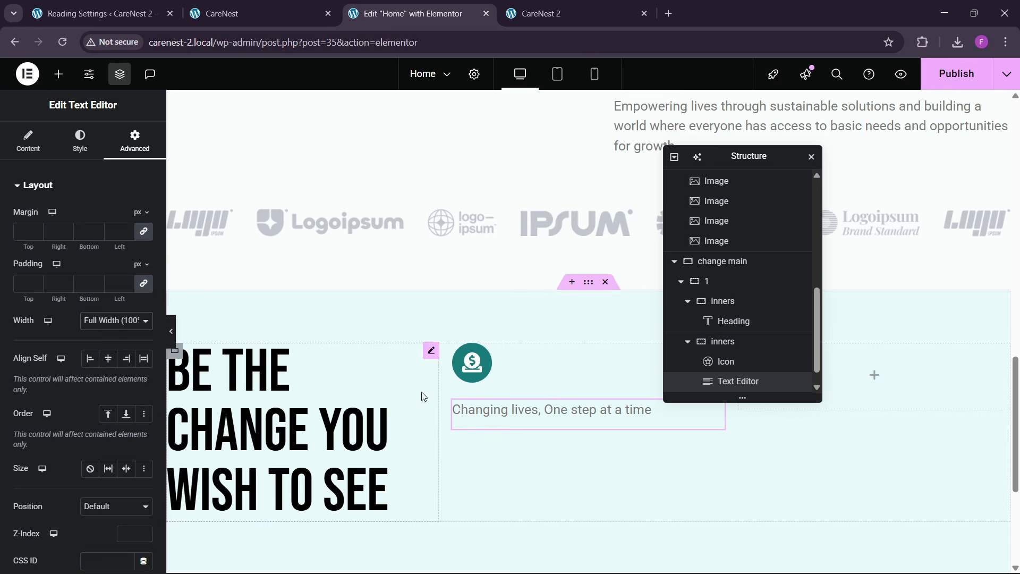
- Replace the pasted widget's text with "Take action today to create a brighter tomorrow", copied from the CareNest reference site
click(95, 13)
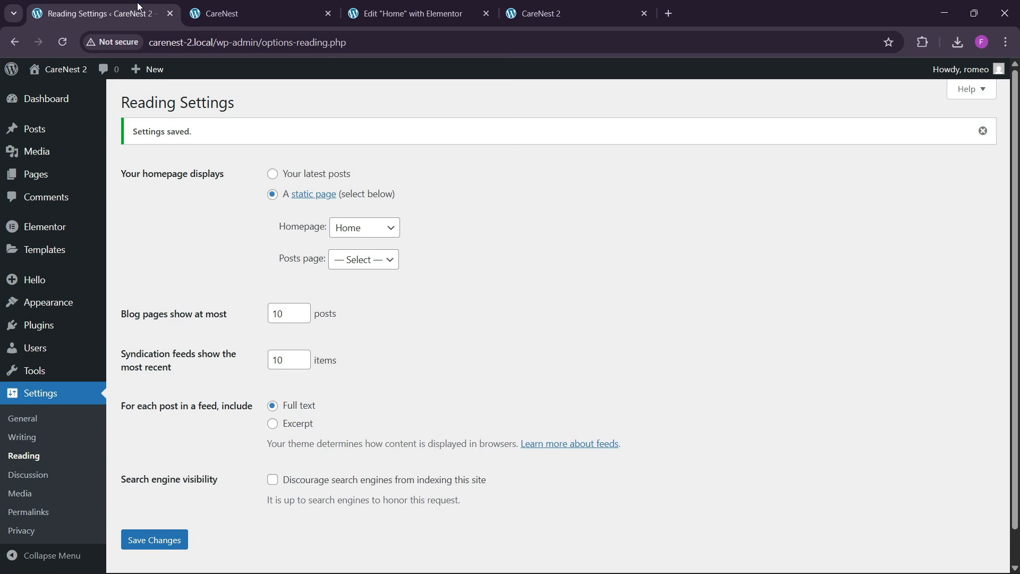
click(255, 13)
drag(496, 252, 609, 272)
drag(491, 250, 646, 272)
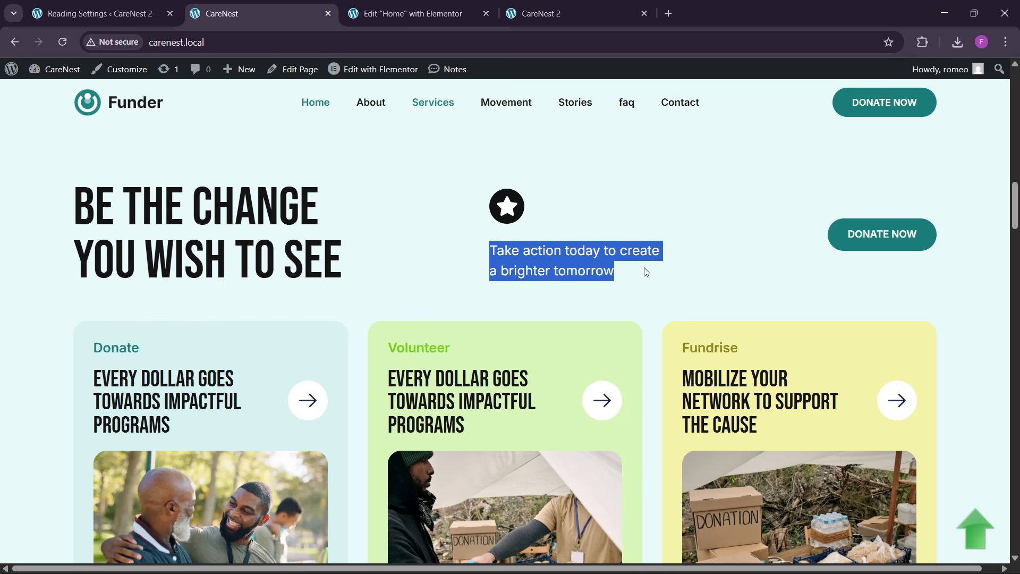
click(409, 13)
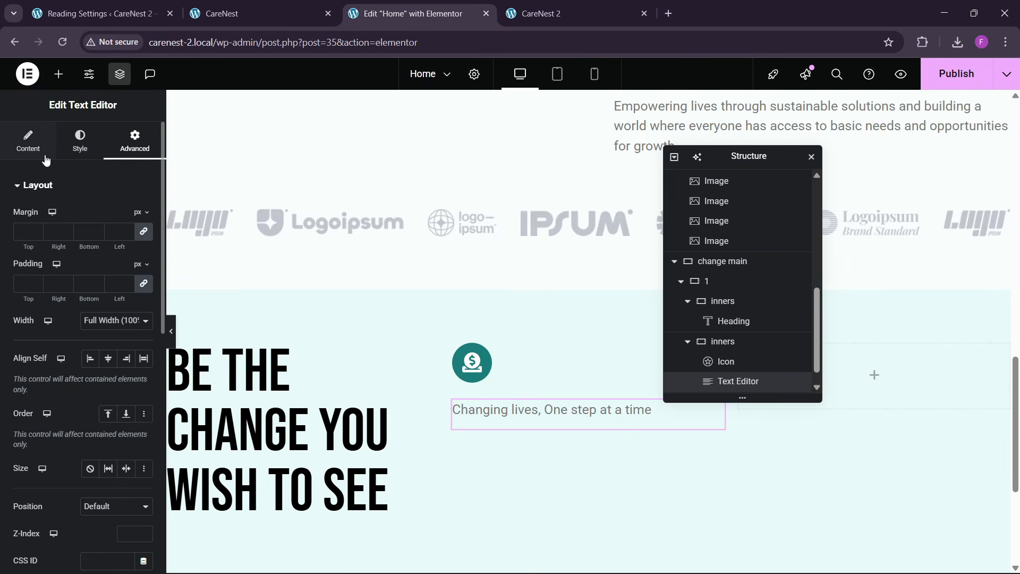
click(120, 250)
key(ctrl+a)
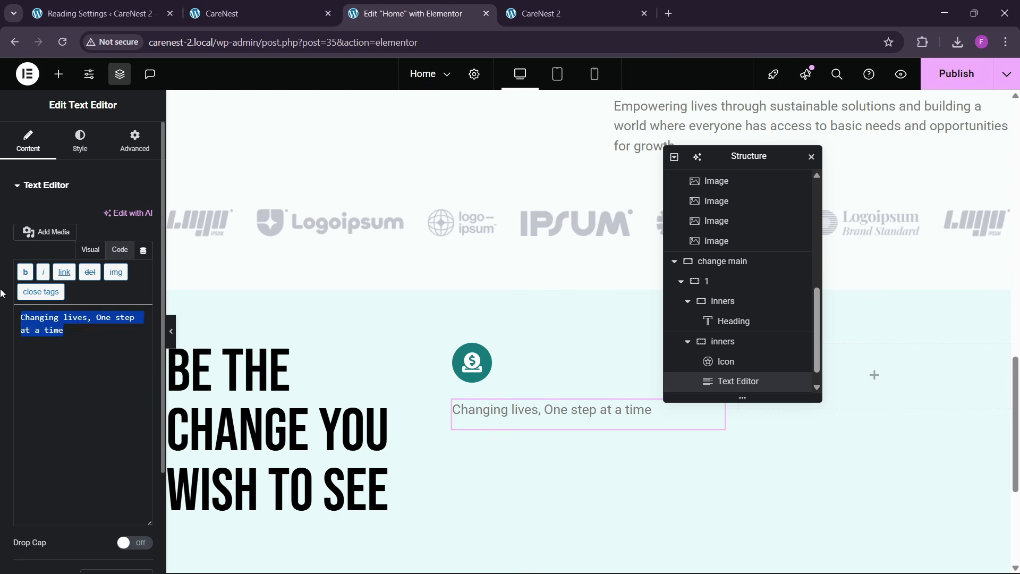
key(ctrl+v)
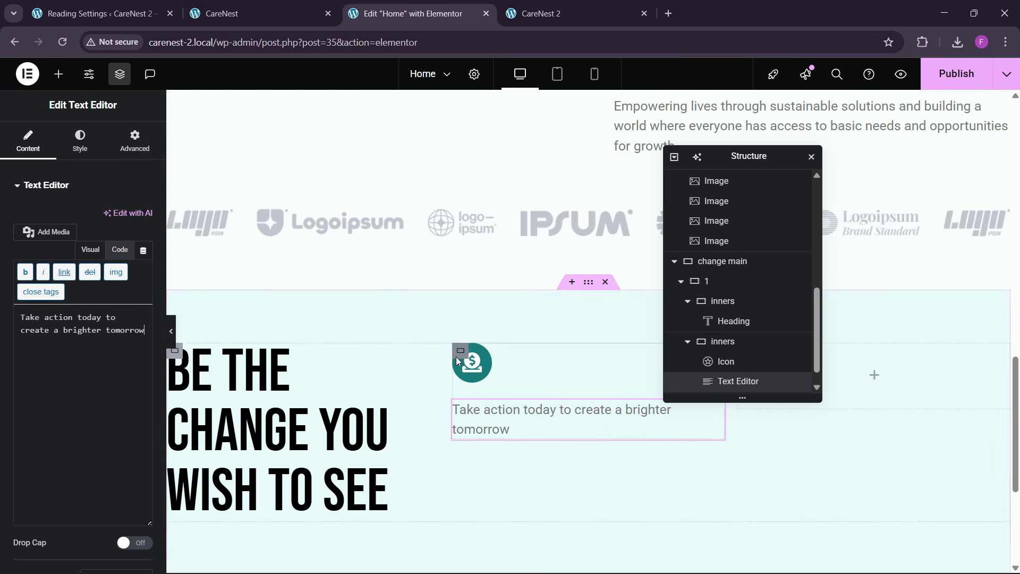
- Copy the hero's Donate Now button and paste it into the empty third "inners" container
click(232, 6)
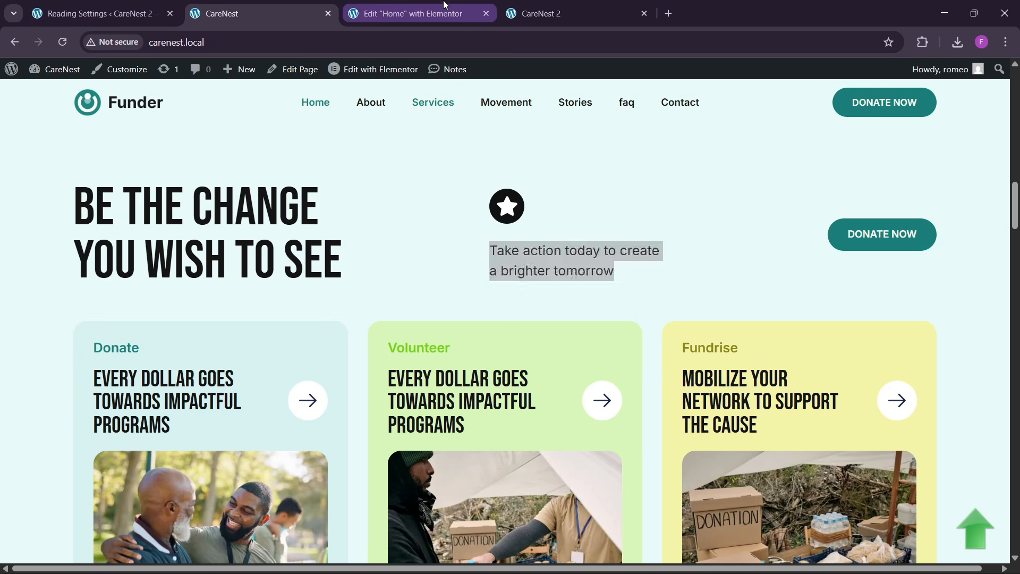
click(393, 4)
scroll(525, 264, up, 4)
scroll(524, 264, up, 12)
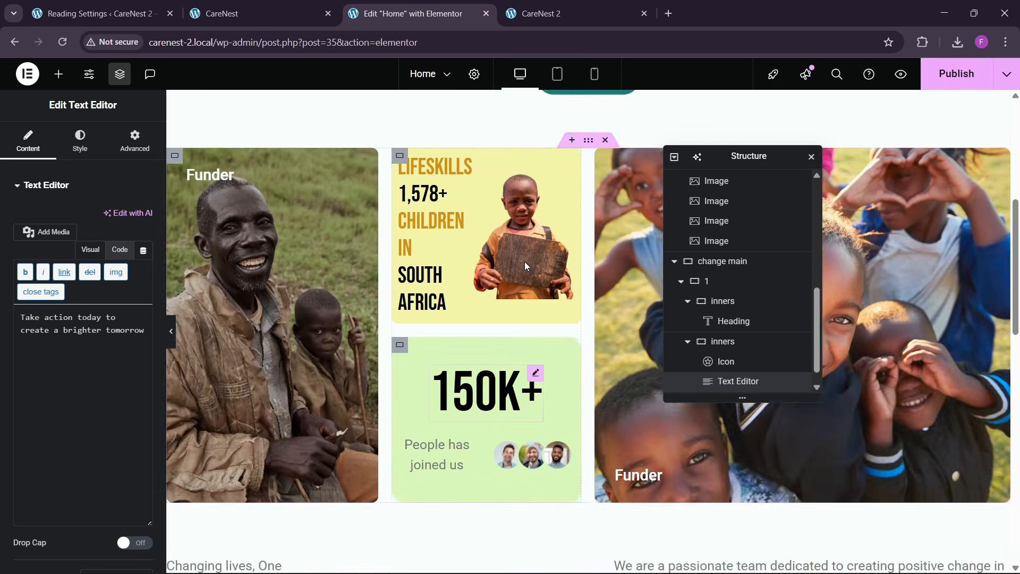
right_click(584, 314)
click(600, 330)
scroll(600, 341, down, 20)
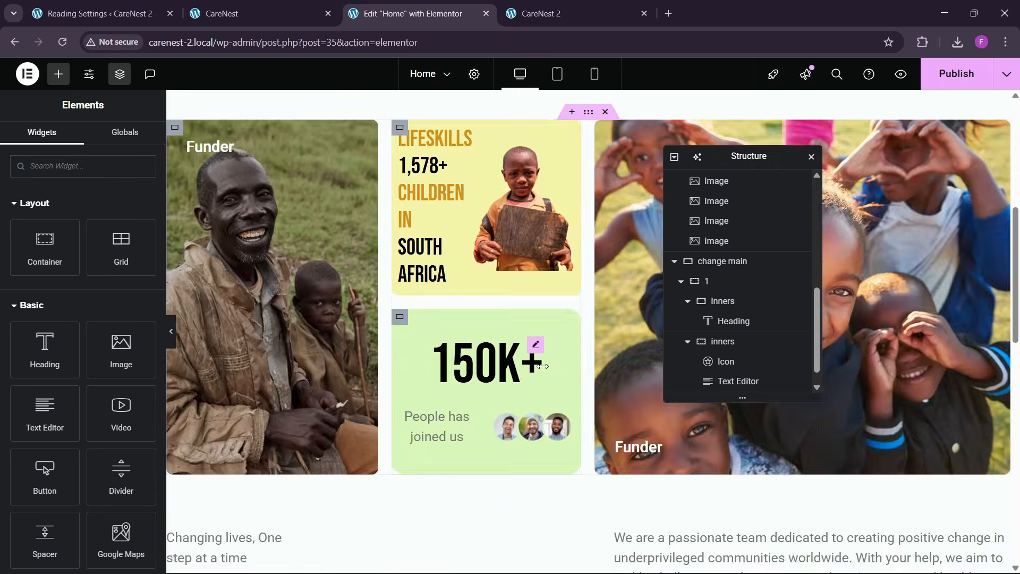
drag(749, 158, 573, 197)
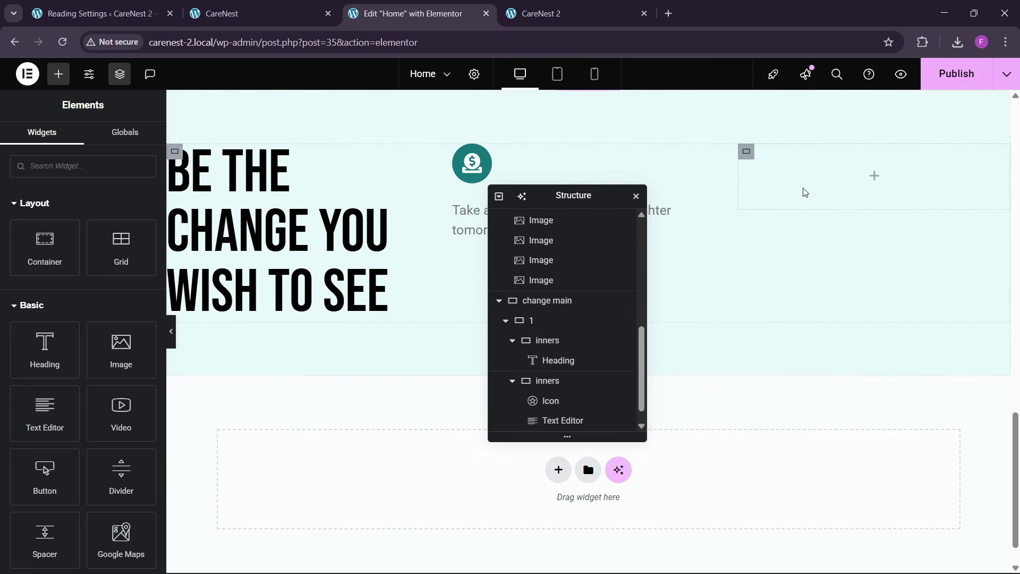
right_click(812, 187)
click(835, 302)
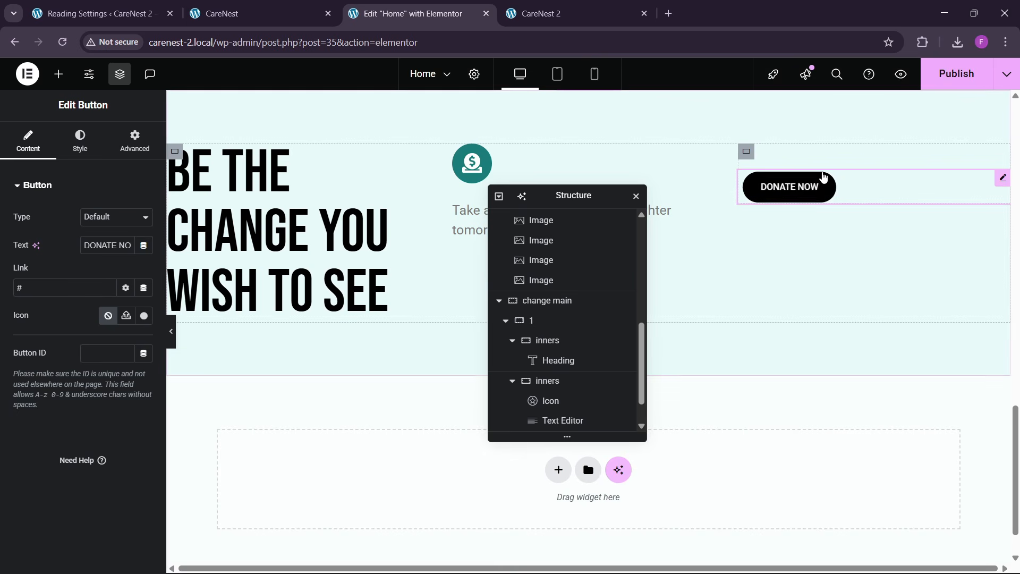
- Right-align the pasted Donate Now button and set container "1" to align its items to the center
click(80, 141)
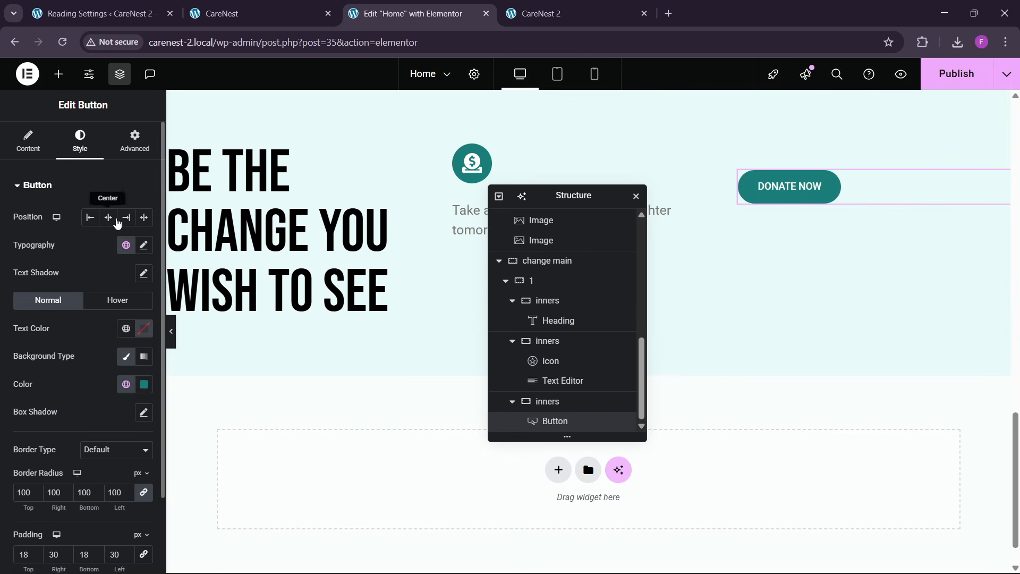
click(126, 217)
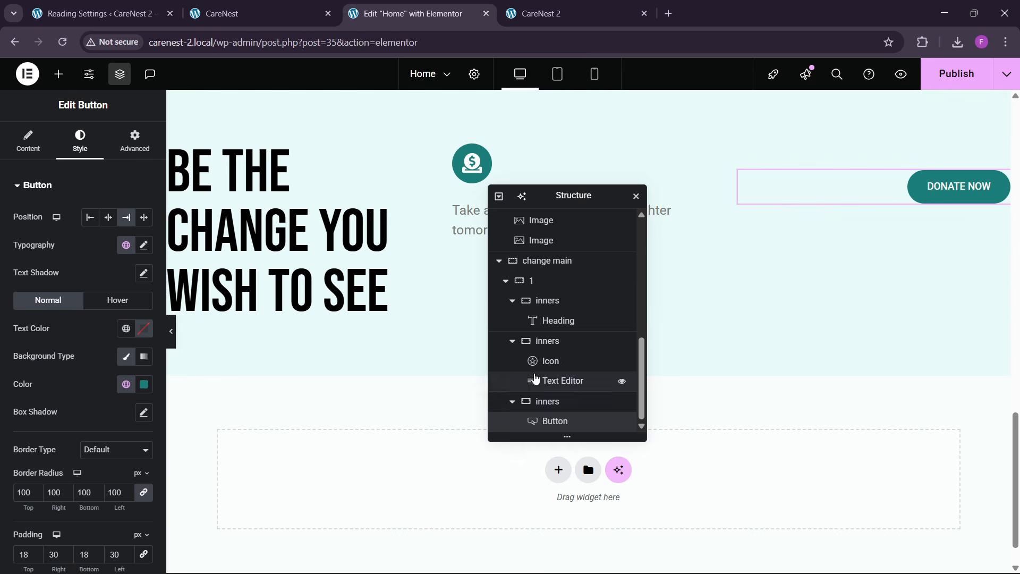
click(536, 284)
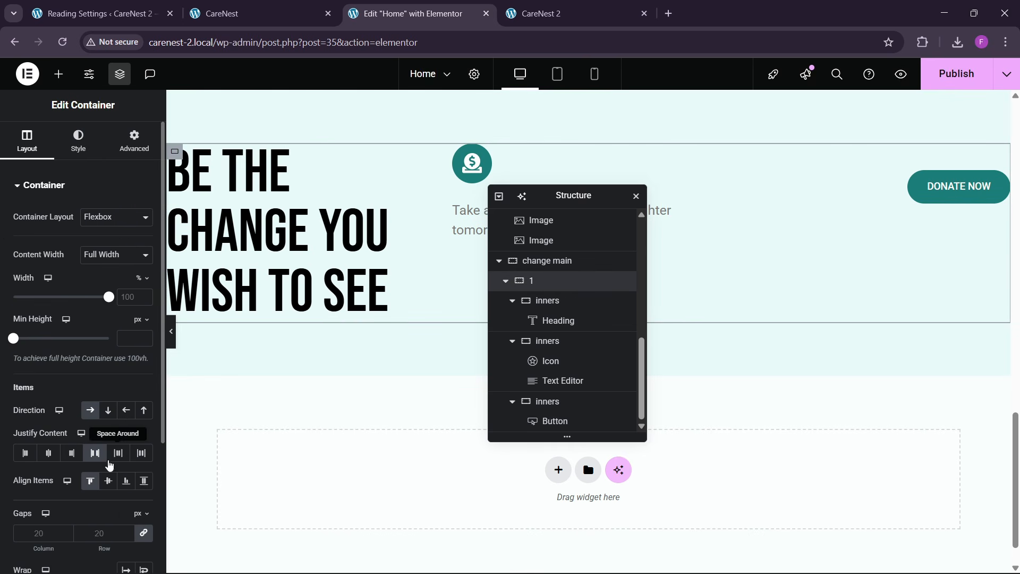
click(109, 481)
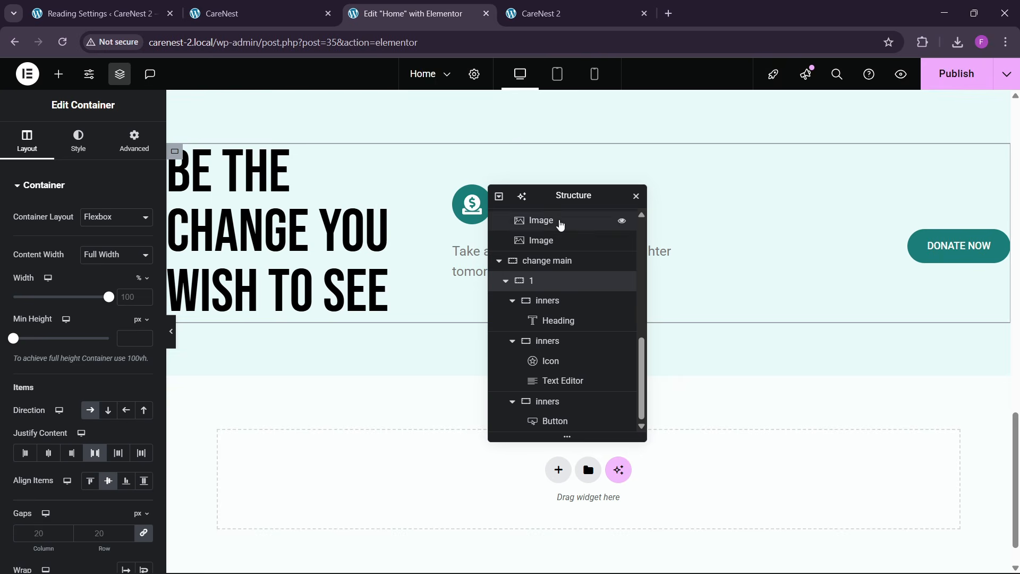
- Widen the first "inners" container so the "Be the Change You Wish to See" heading wraps onto two lines
click(285, 11)
click(454, 5)
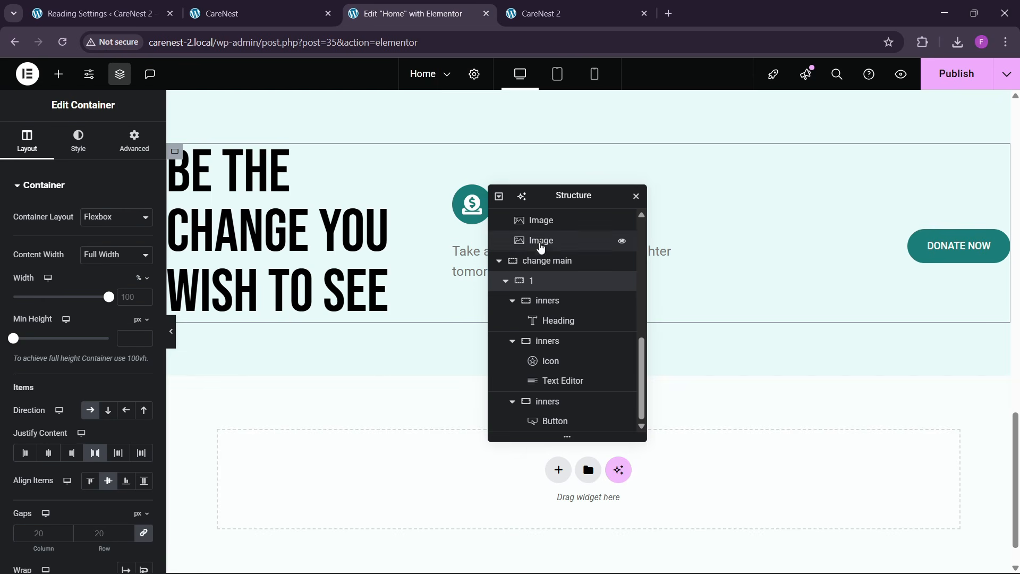
drag(563, 198, 786, 216)
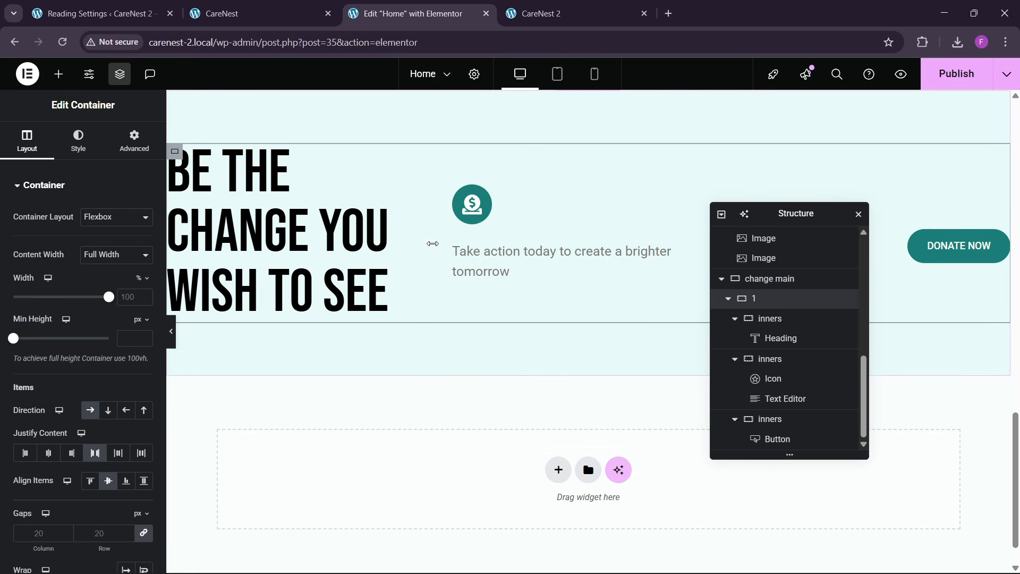
drag(436, 243, 576, 247)
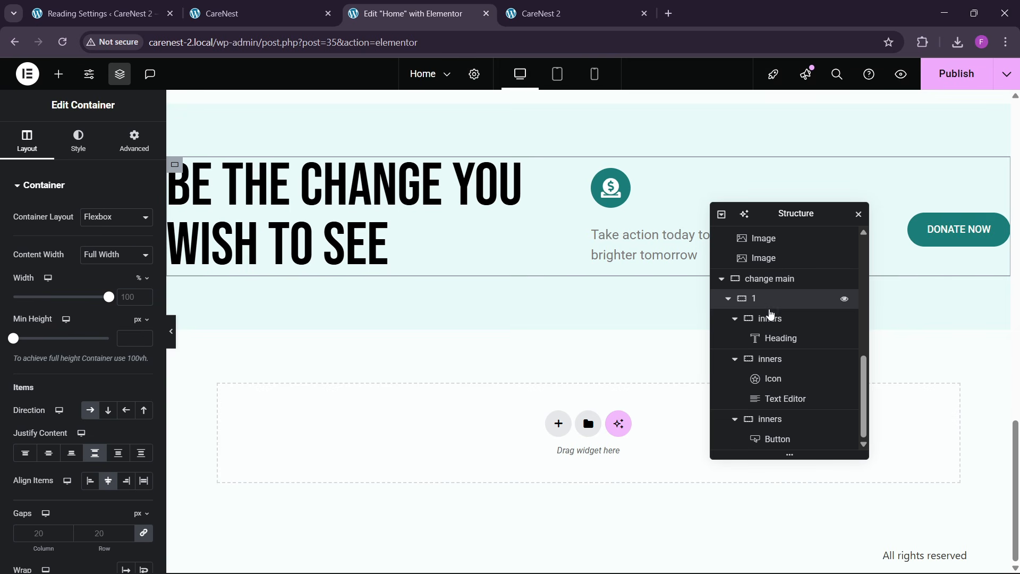
- Set the column and row gaps of container "1" to 50 px
scroll(85, 370, down, 3)
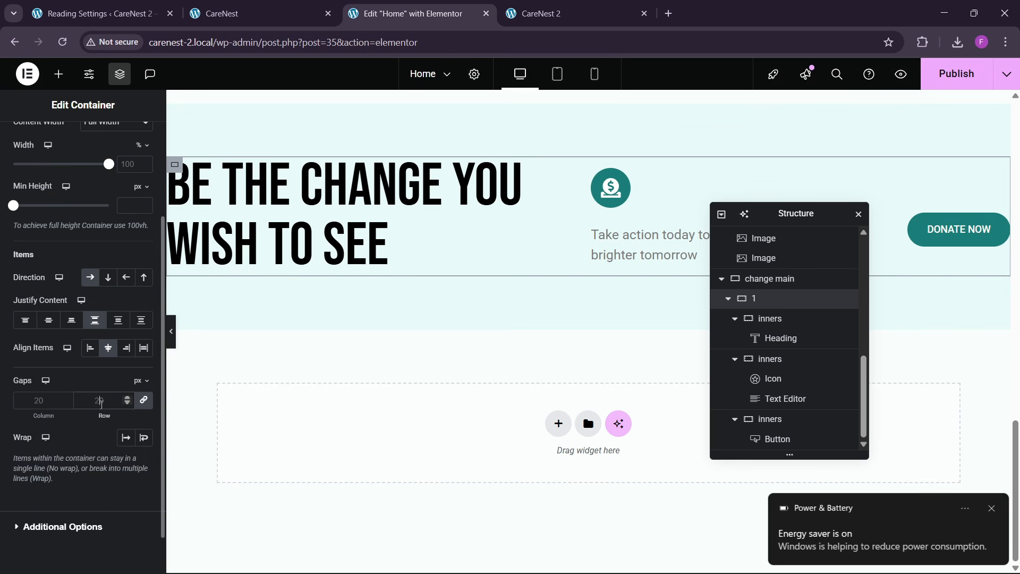
click(112, 400)
text(60)
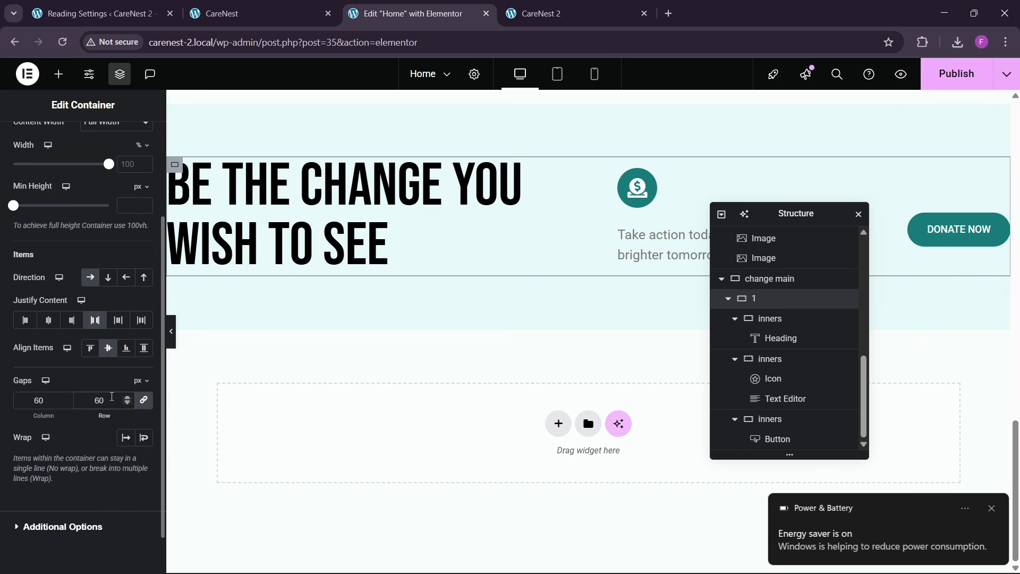
key(BackSpace)
key(BackSpace)
text(100)
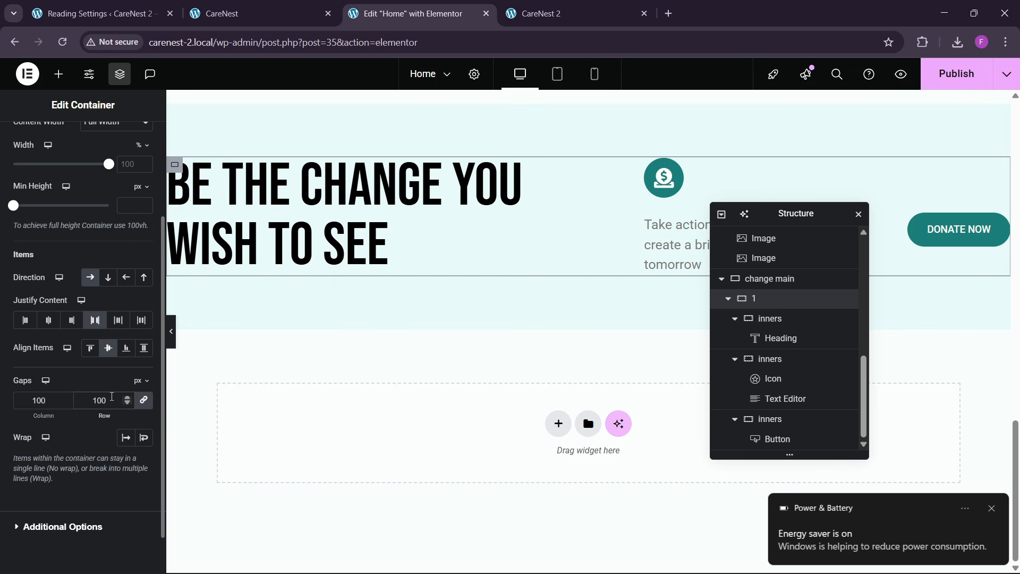
key(BackSpace)
key(BackSpace)
key(BackSpace)
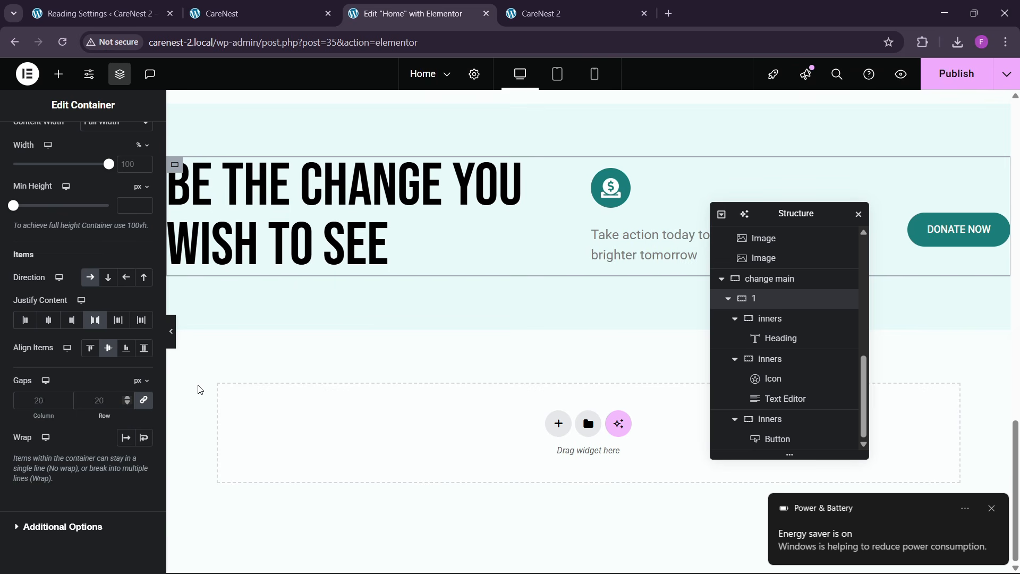
text(50)
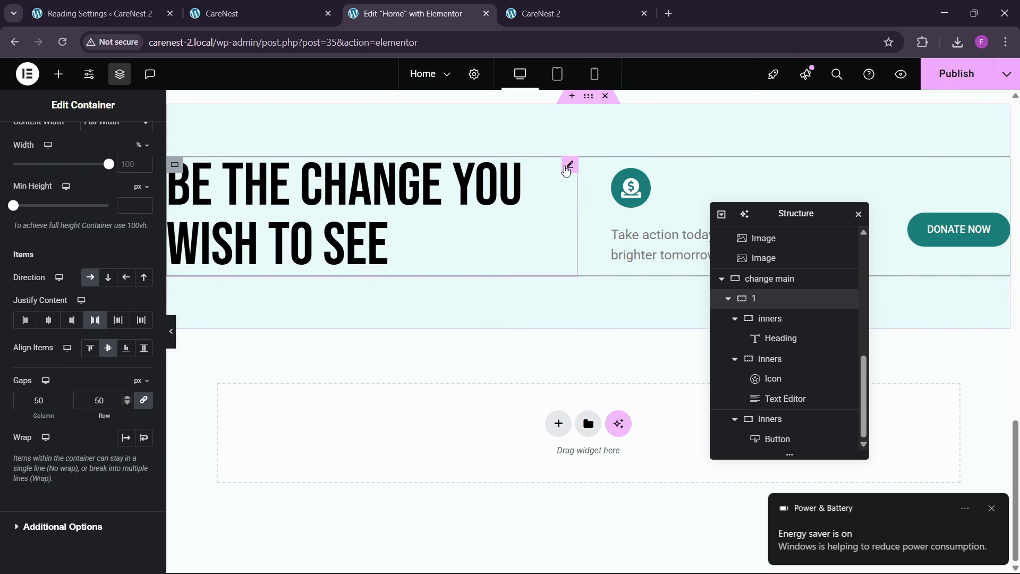
- Insert a <br> before "You Wish to See" in the heading title and narrow its container to about 46.8%
click(567, 167)
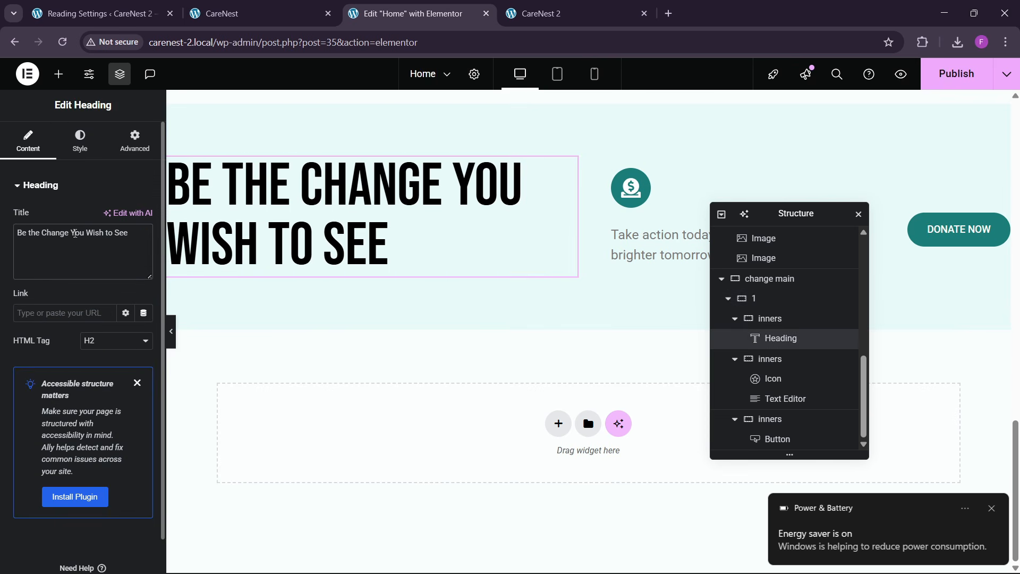
text(<br)
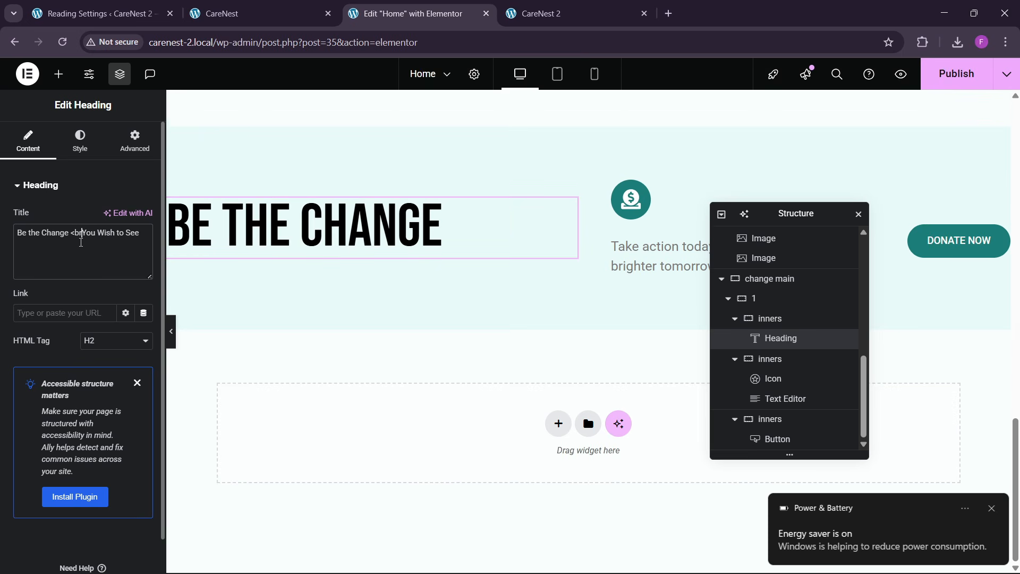
text(>)
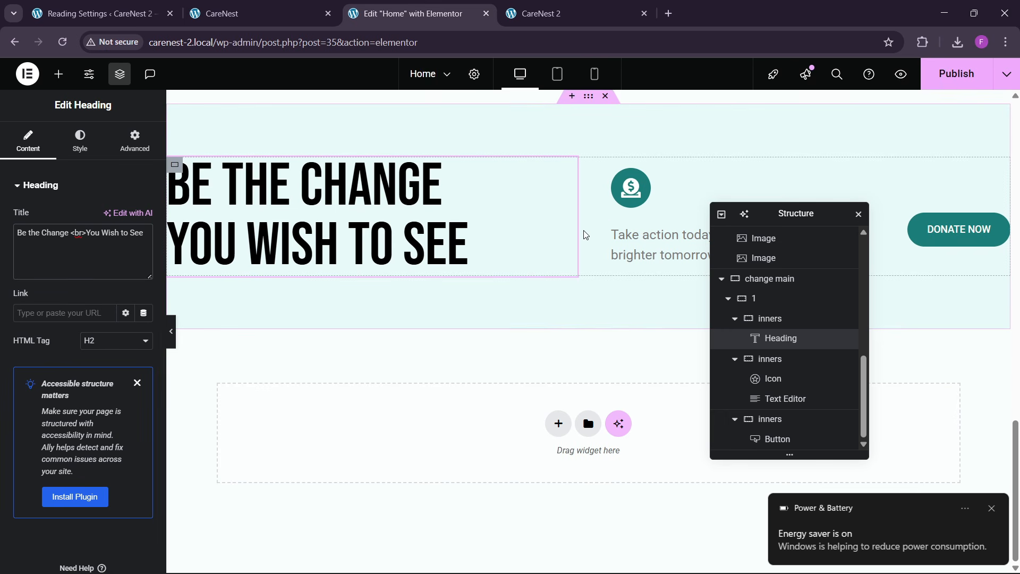
drag(576, 227, 563, 236)
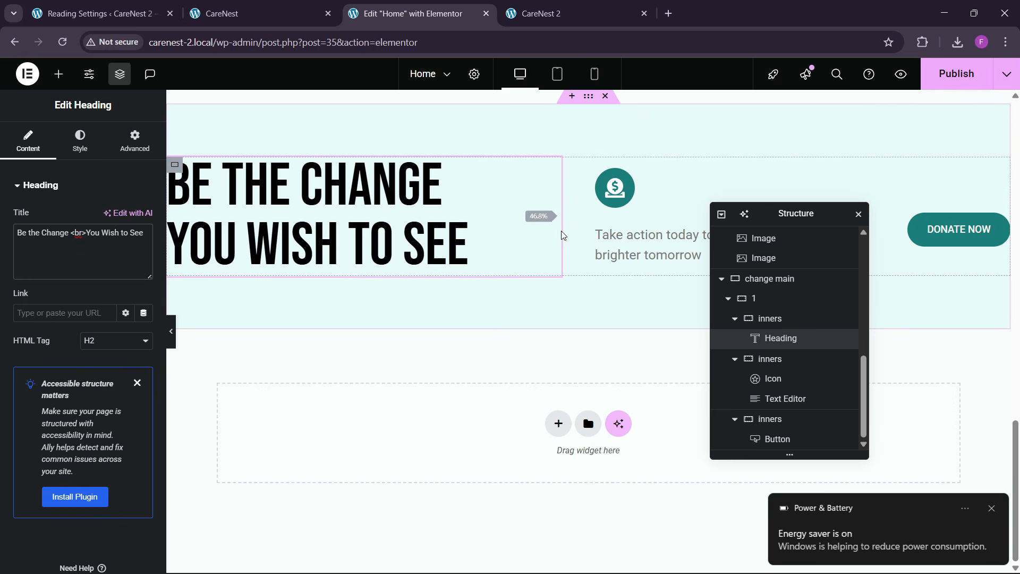
- Publish the changes made to the Home page
drag(811, 213, 457, 201)
click(939, 85)
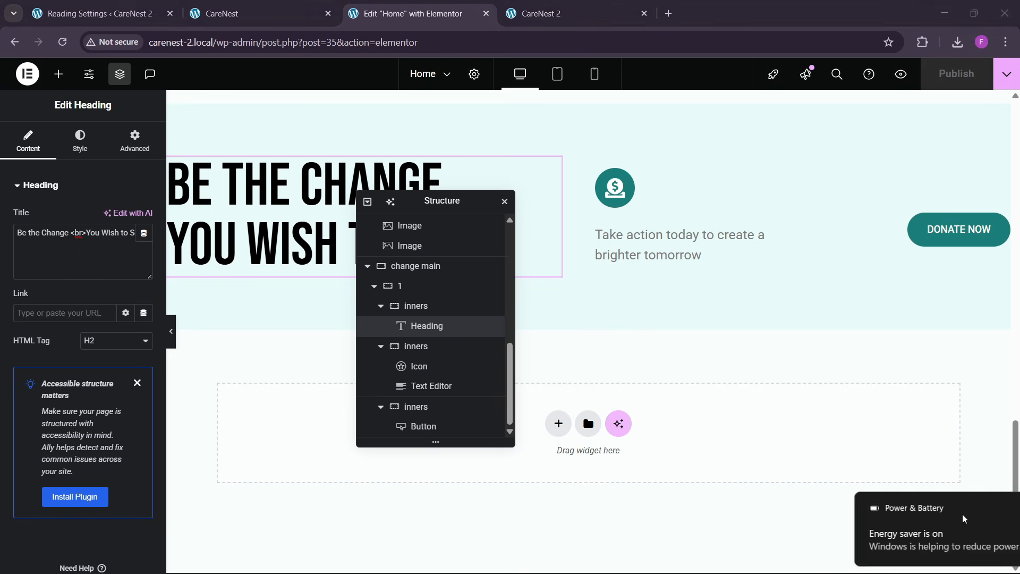
click(933, 560)
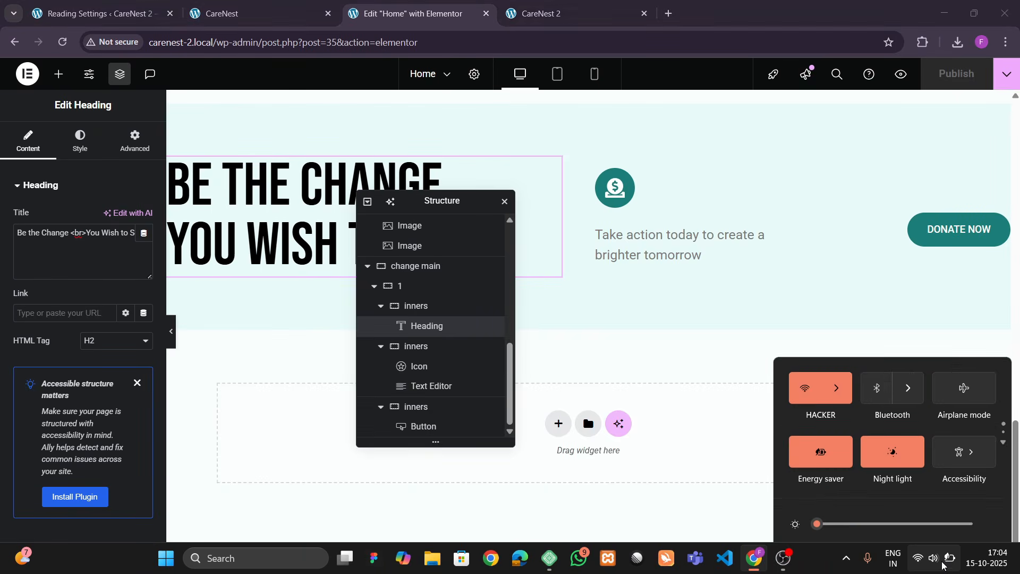
click(730, 437)
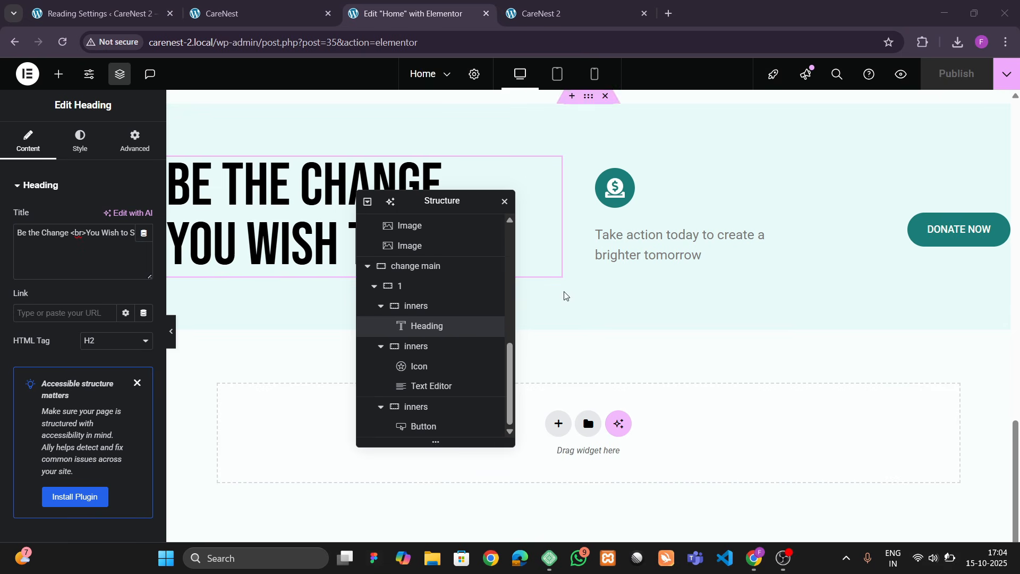
- Reload the live CareNest 2 page and compare its "Be the change" section with the CareNest reference site's
click(536, 21)
click(321, 42)
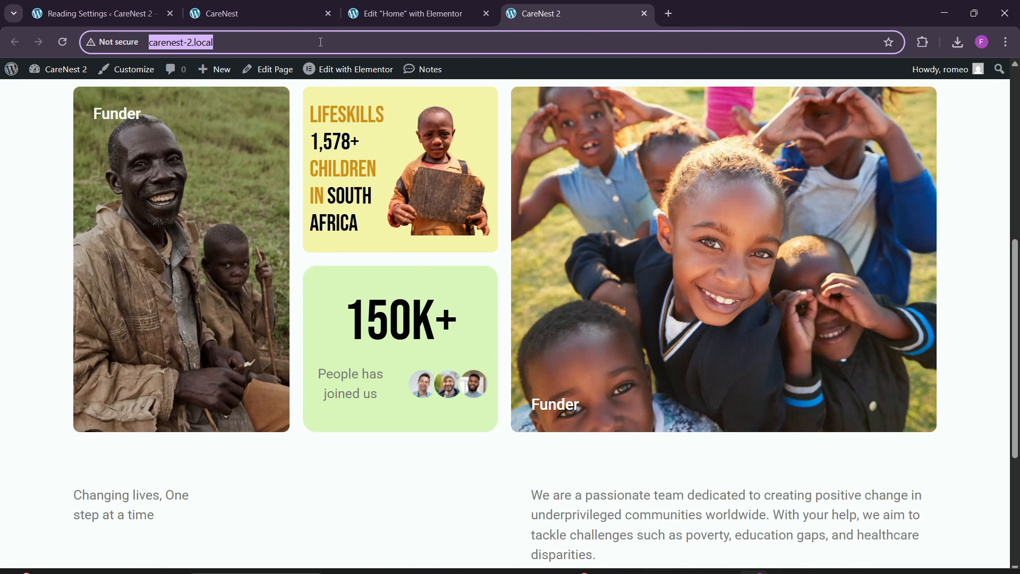
key(Return)
scroll(476, 308, down, 4)
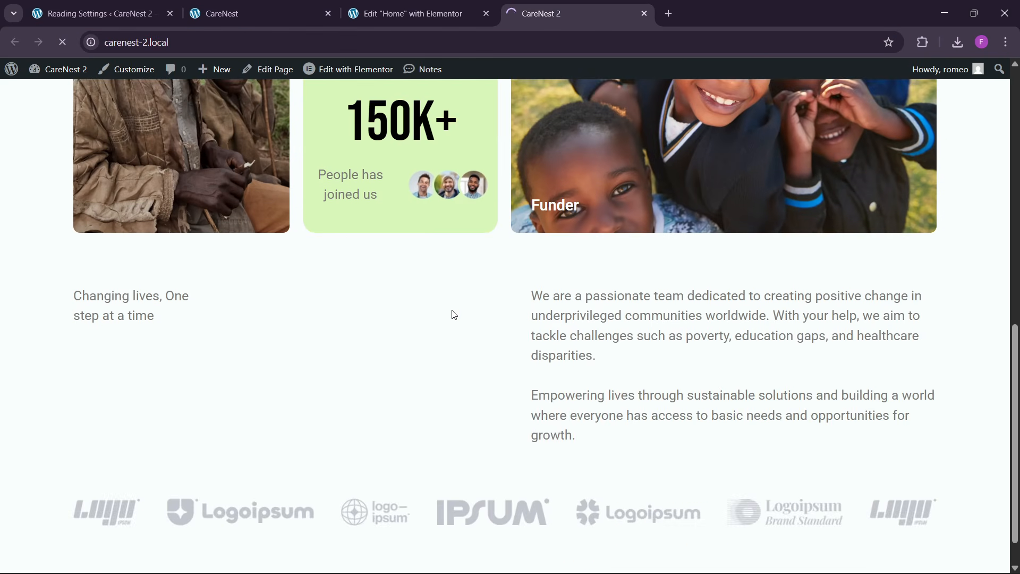
scroll(460, 337, down, 10)
scroll(465, 351, down, 5)
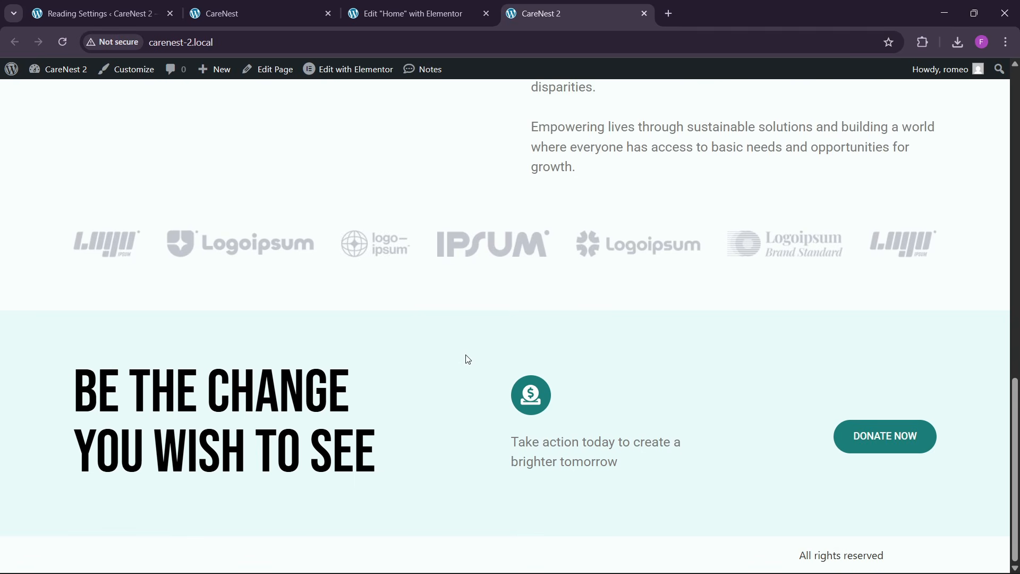
click(295, 6)
scroll(318, 303, down, 4)
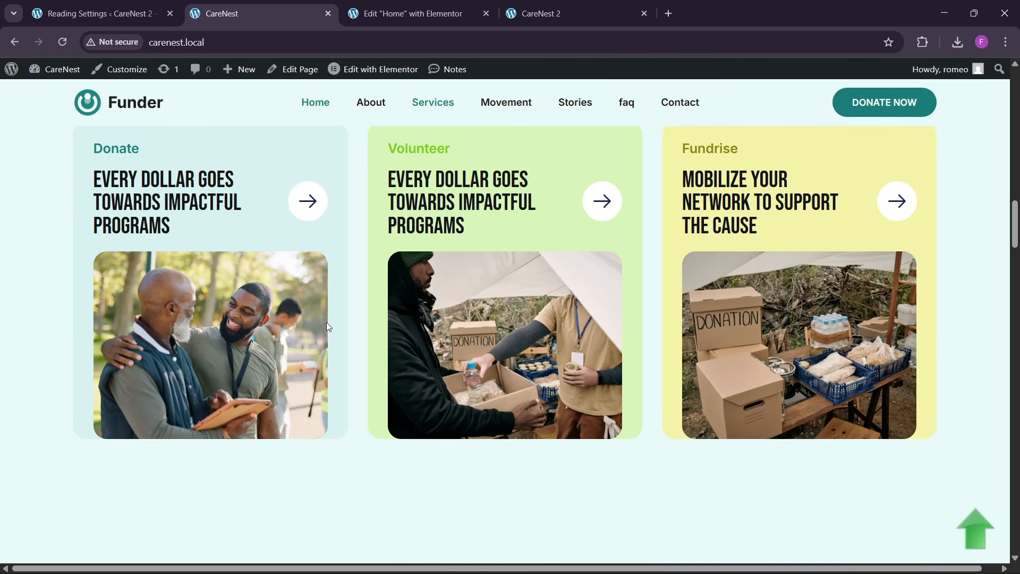
scroll(330, 343, up, 1)
- Back in the Elementor editor, add an empty container named "2" with zero padding below container "1" inside "change main"
click(414, 14)
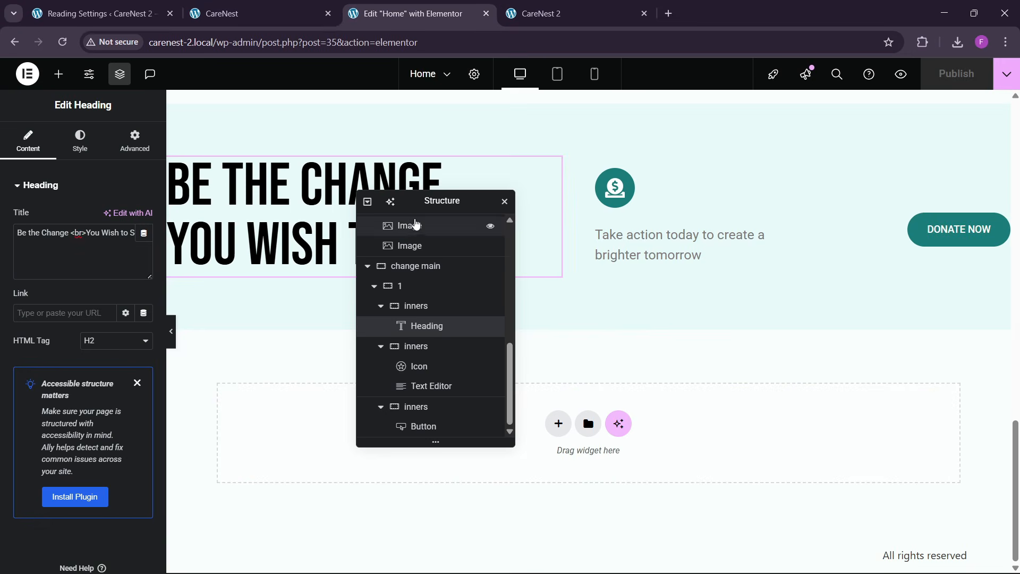
drag(441, 199, 824, 175)
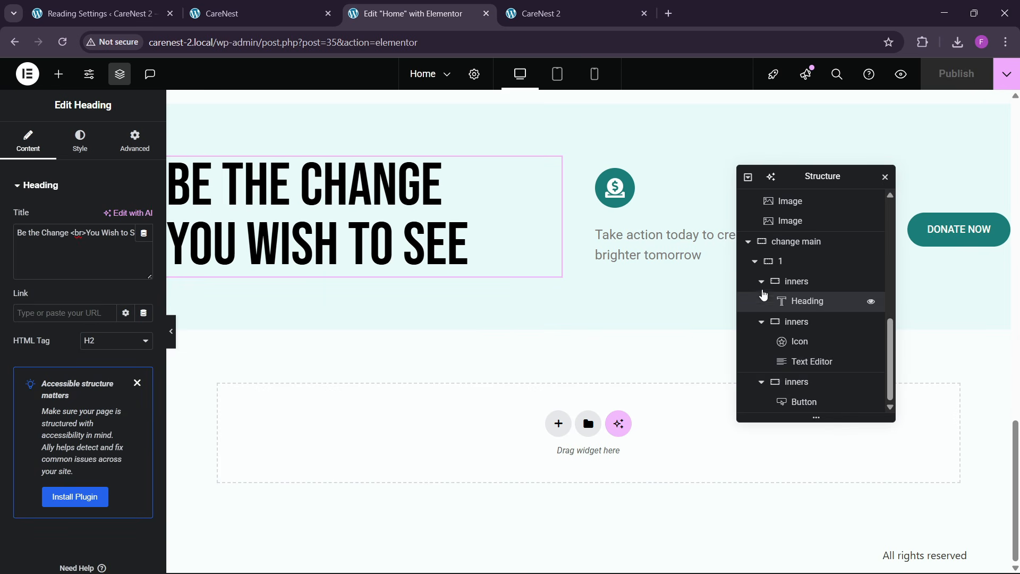
click(754, 261)
click(798, 403)
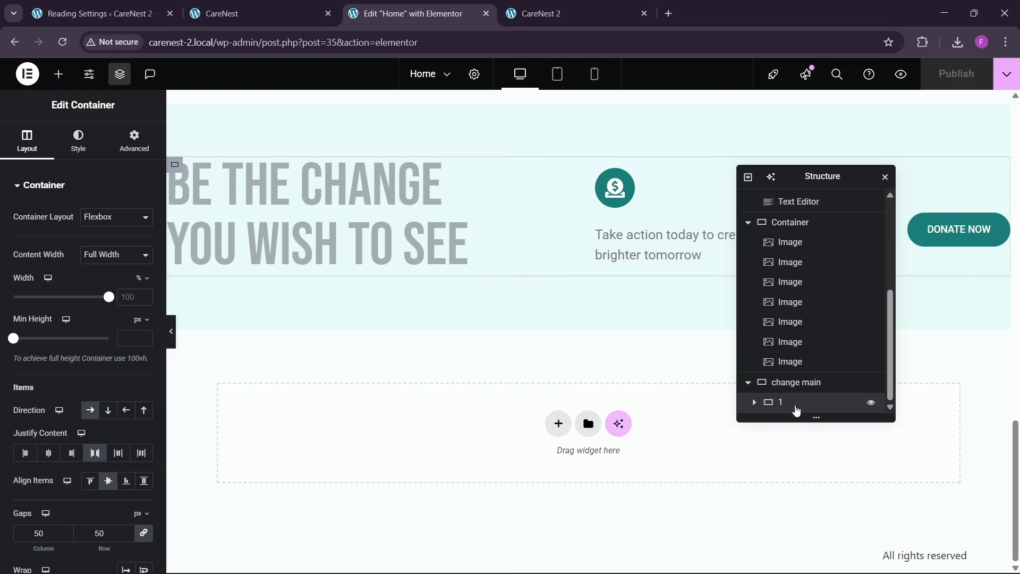
right_click(795, 402)
click(839, 278)
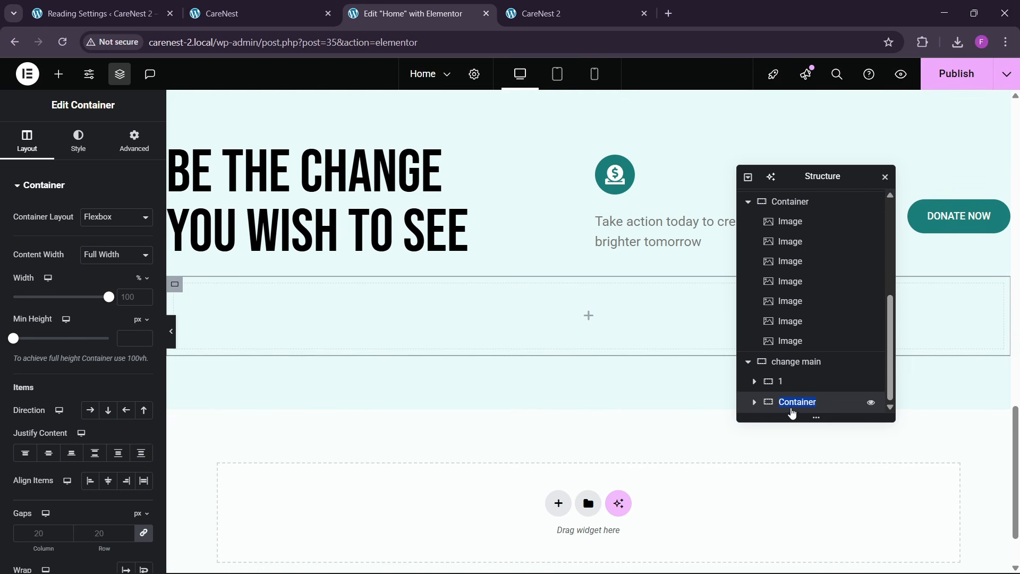
click(133, 141)
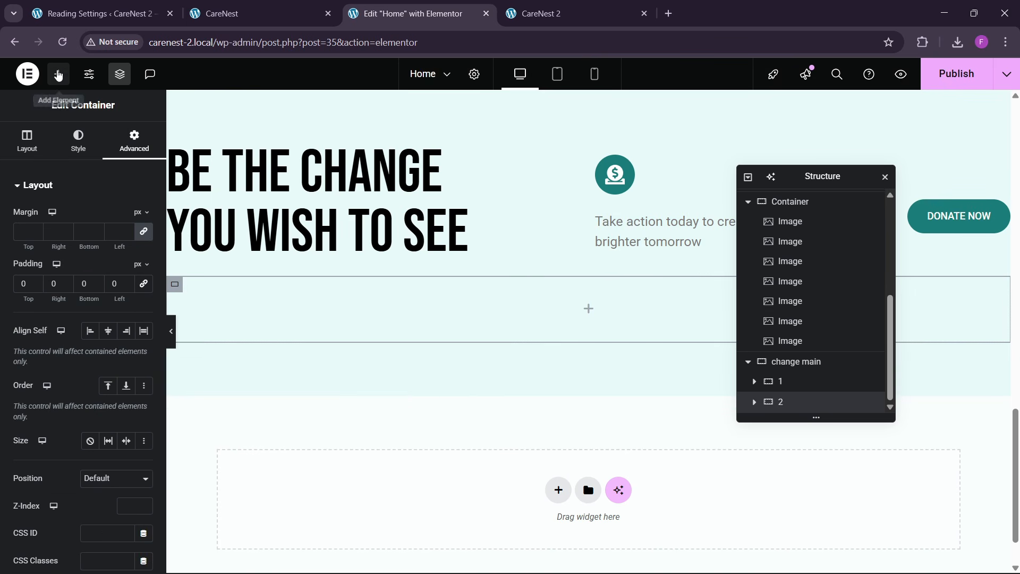
- Find the Grid element and place it inside container "2"
click(58, 75)
click(100, 168)
text(grid)
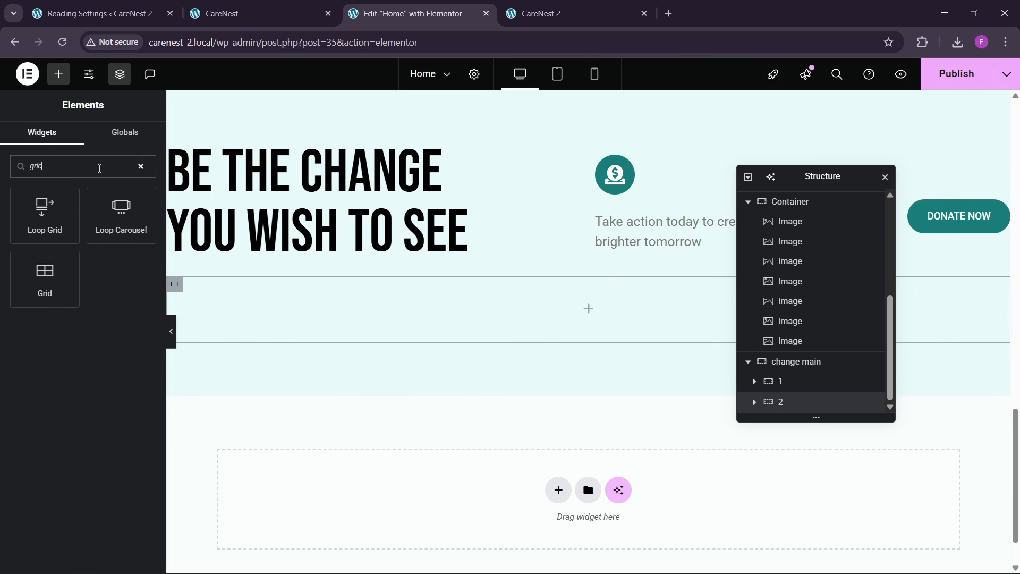
drag(58, 312, 241, 301)
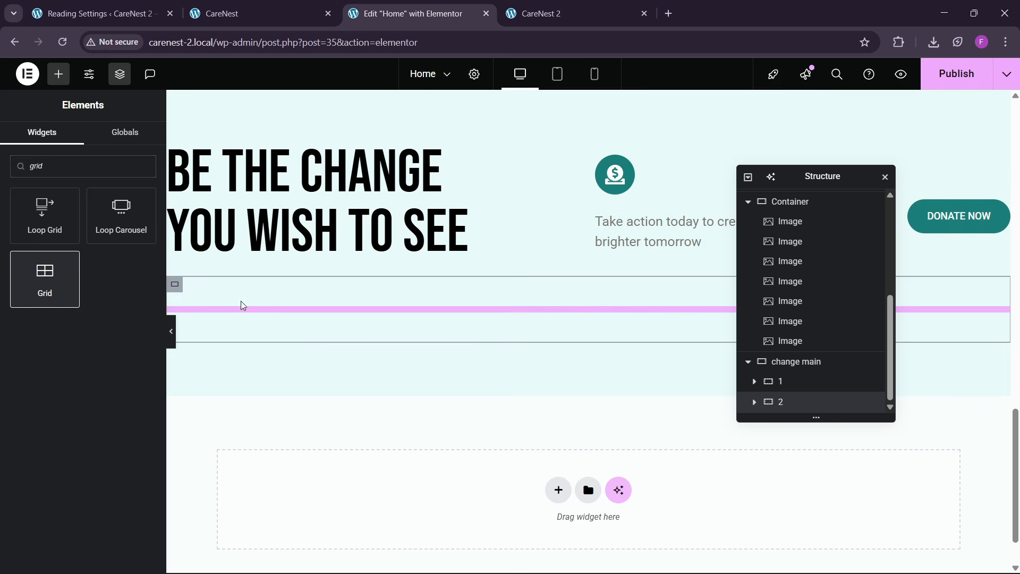
- Reduce the grid to 1 row, keeping 3 columns like the reference cards, and remove its padding
click(296, 12)
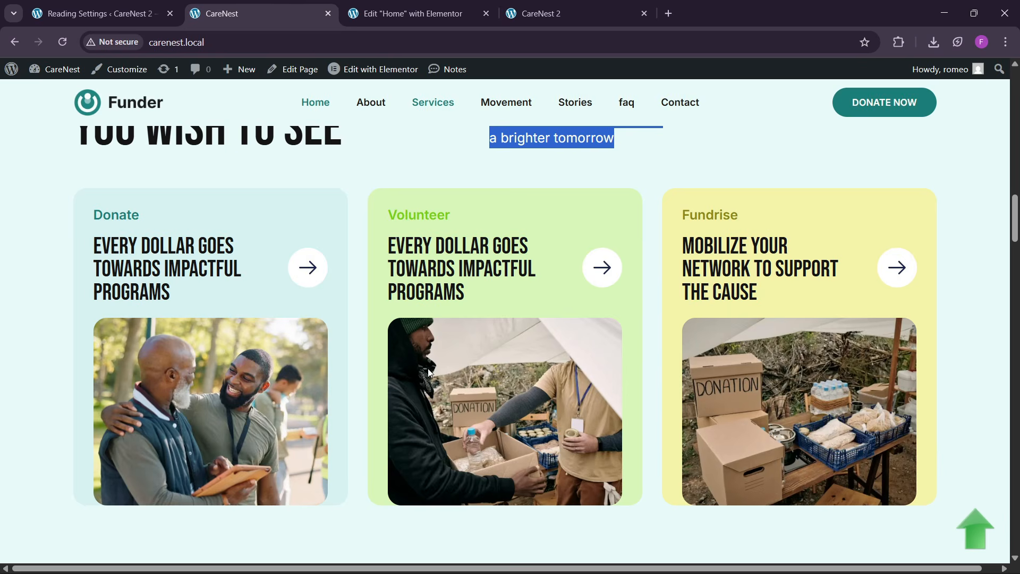
click(452, 11)
scroll(81, 367, down, 2)
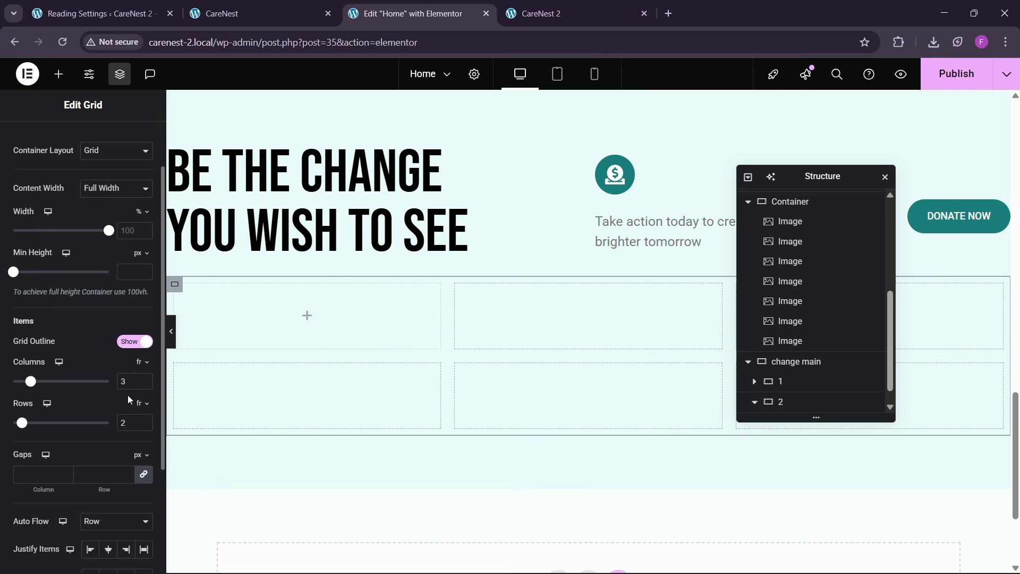
click(146, 425)
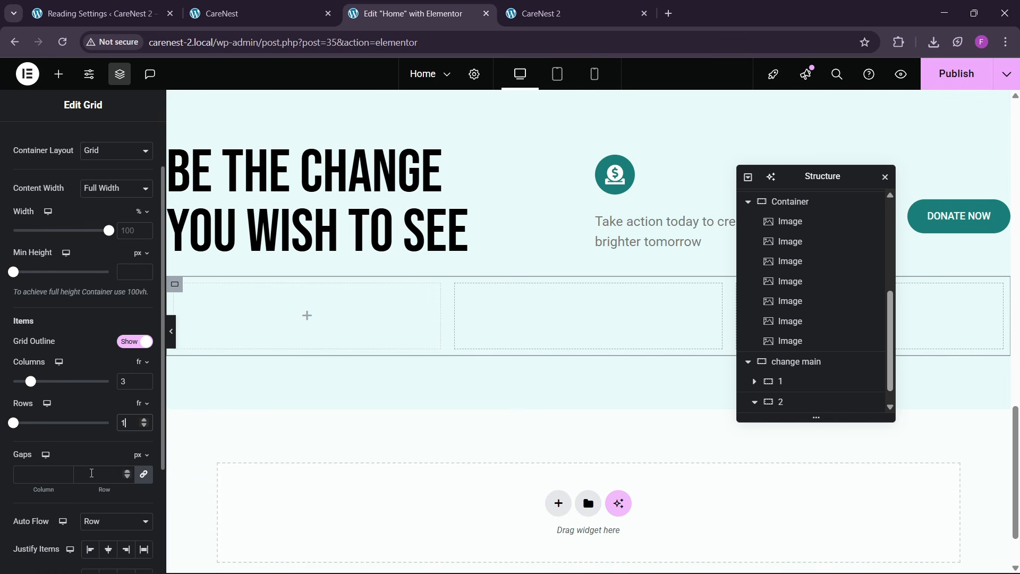
scroll(118, 182, up, 3)
click(133, 140)
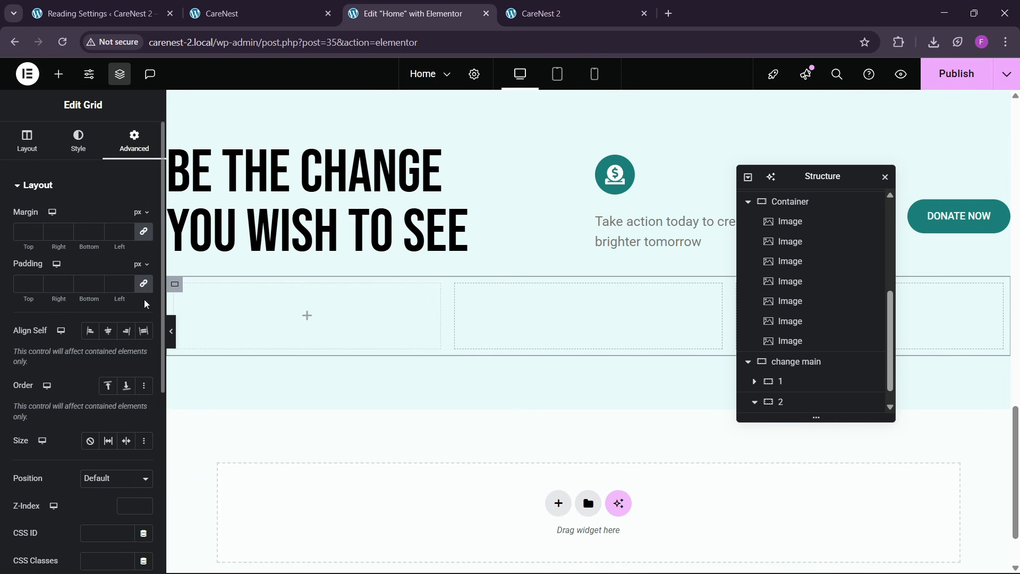
- Add a container to the grid's first cell and set its padding to 30 px on all sides
click(58, 74)
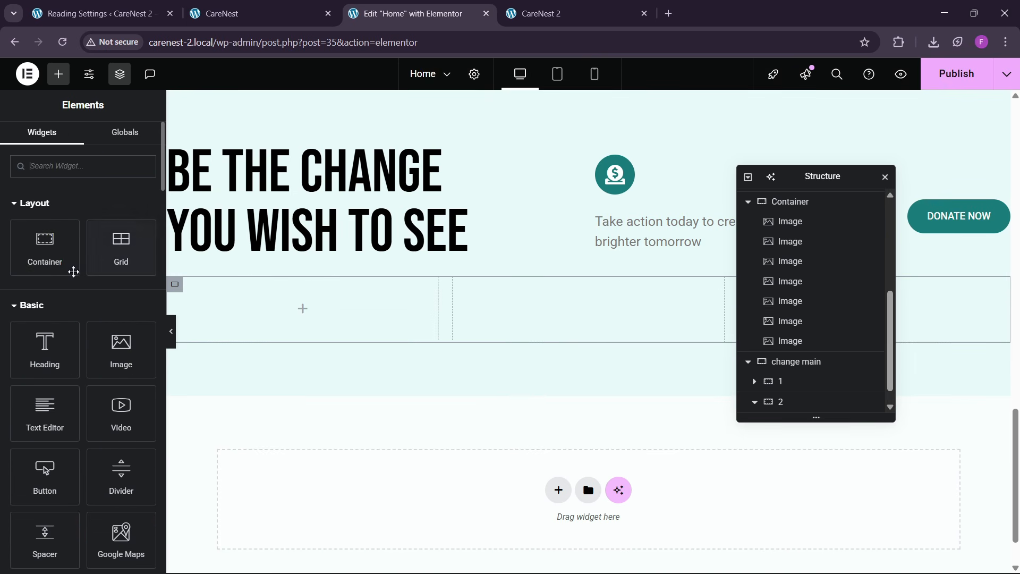
drag(73, 268, 250, 364)
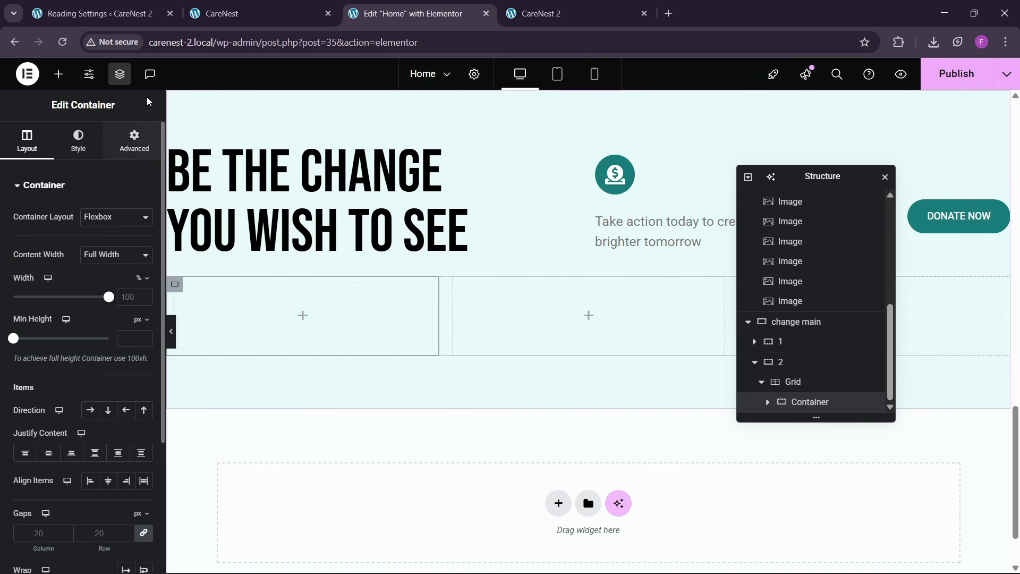
click(192, 42)
click(216, 14)
click(450, 4)
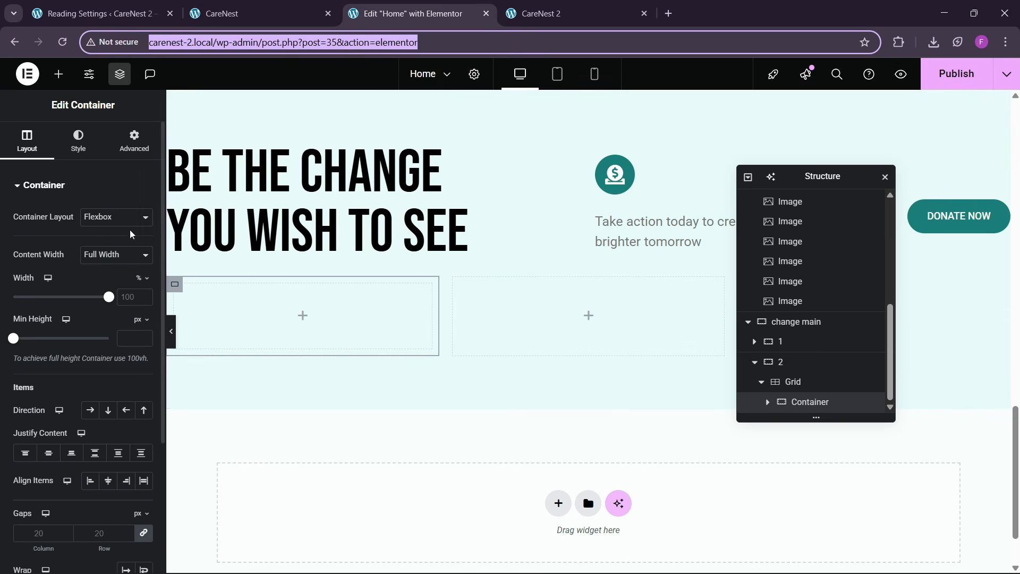
click(134, 140)
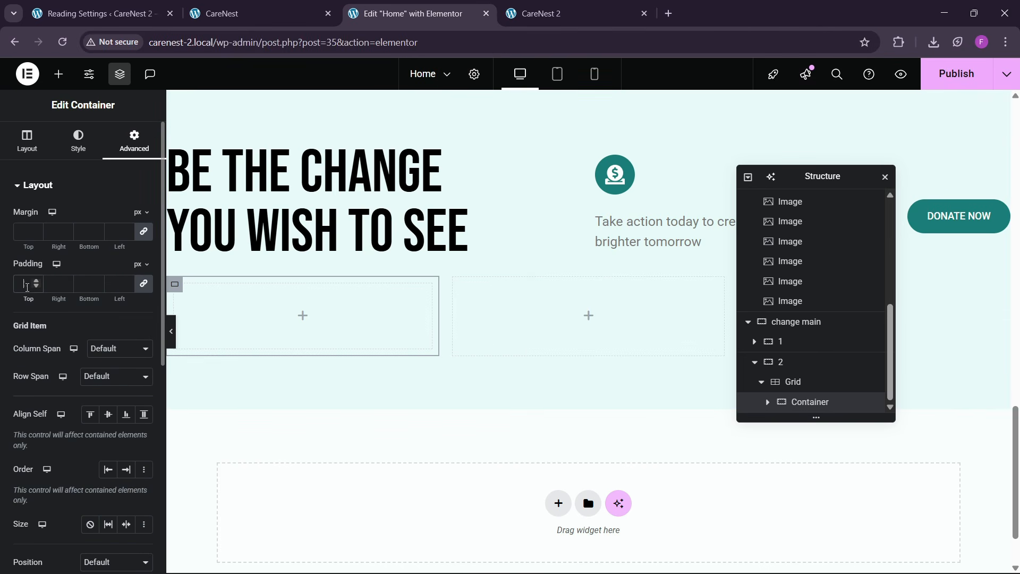
click(45, 283)
text(30)
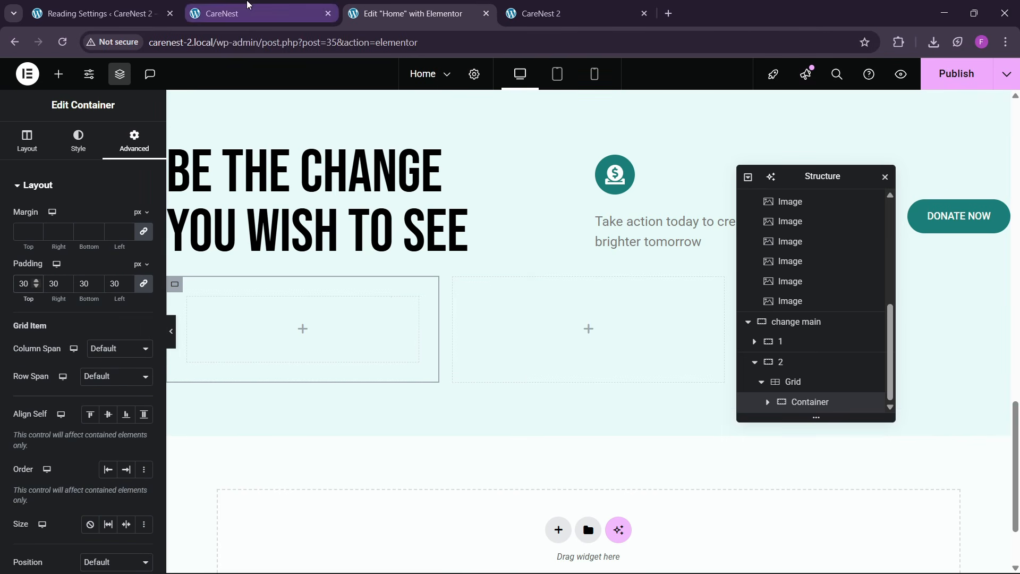
- Check the reference card's corners and set the first grid container's border radius to 10 px on all sides
click(251, 11)
click(409, 13)
click(79, 154)
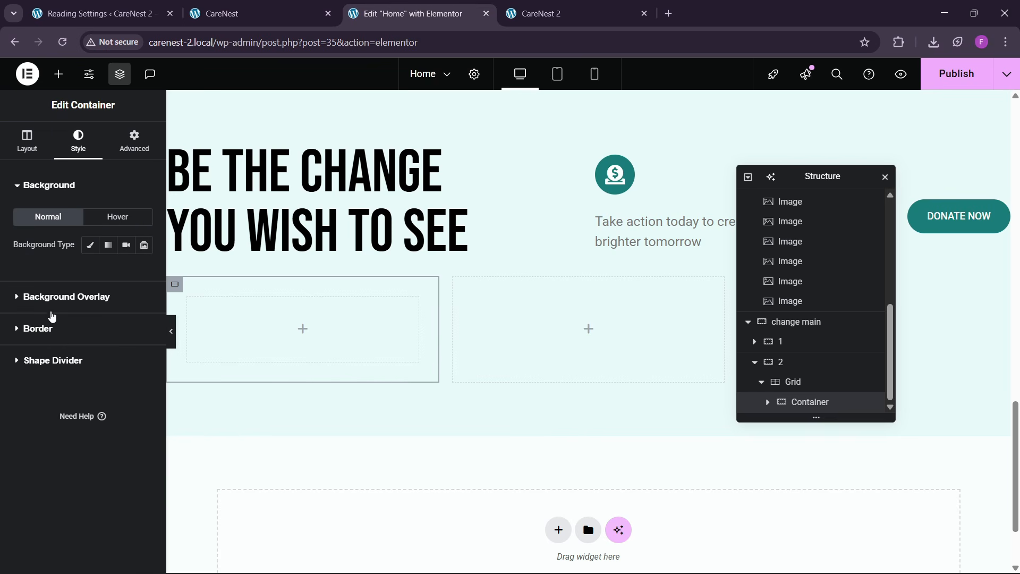
click(58, 338)
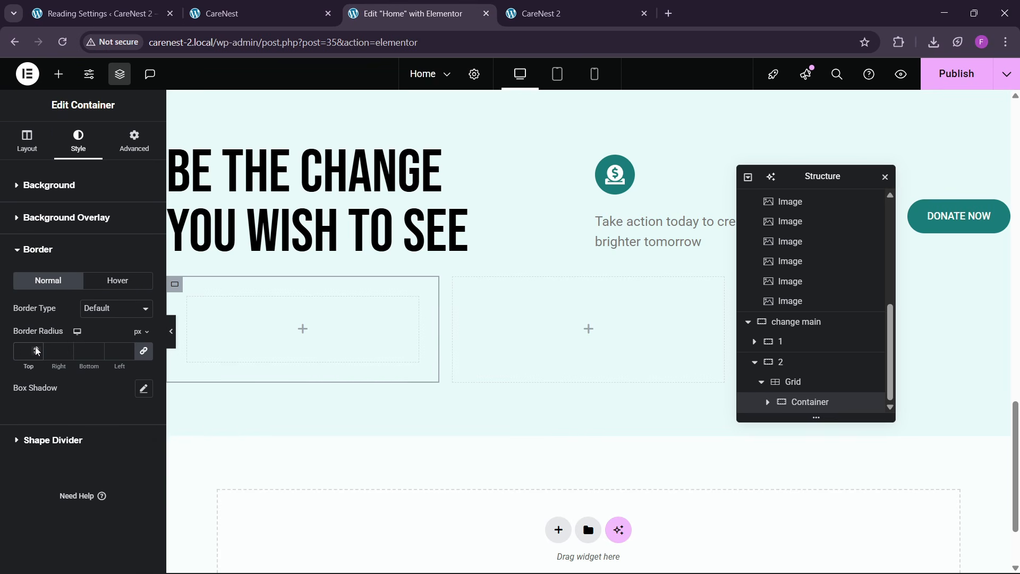
- Sample the background color #d5f2f1 from the Donate card on the reference site with the color picker extension
click(241, 11)
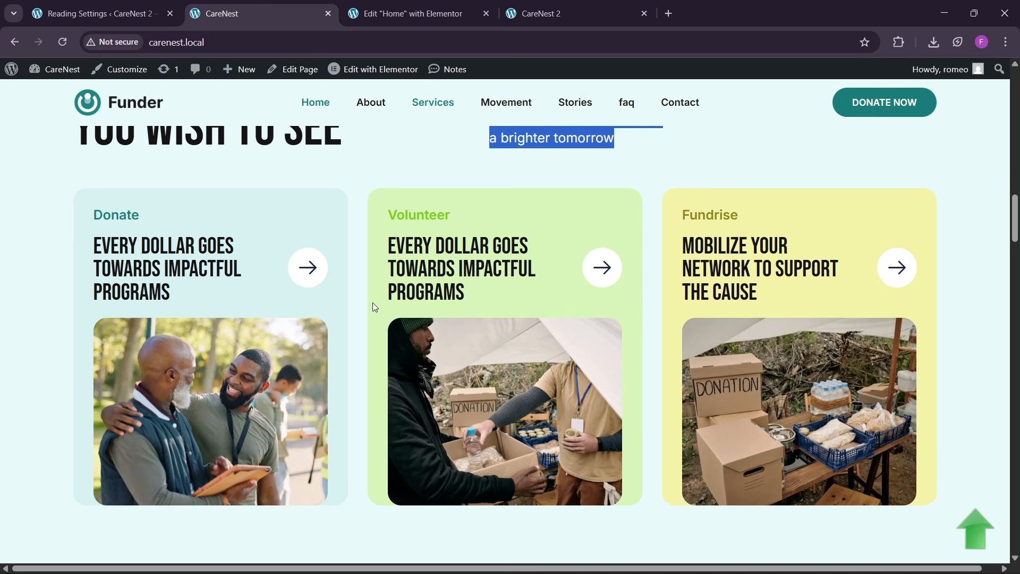
click(898, 44)
click(797, 142)
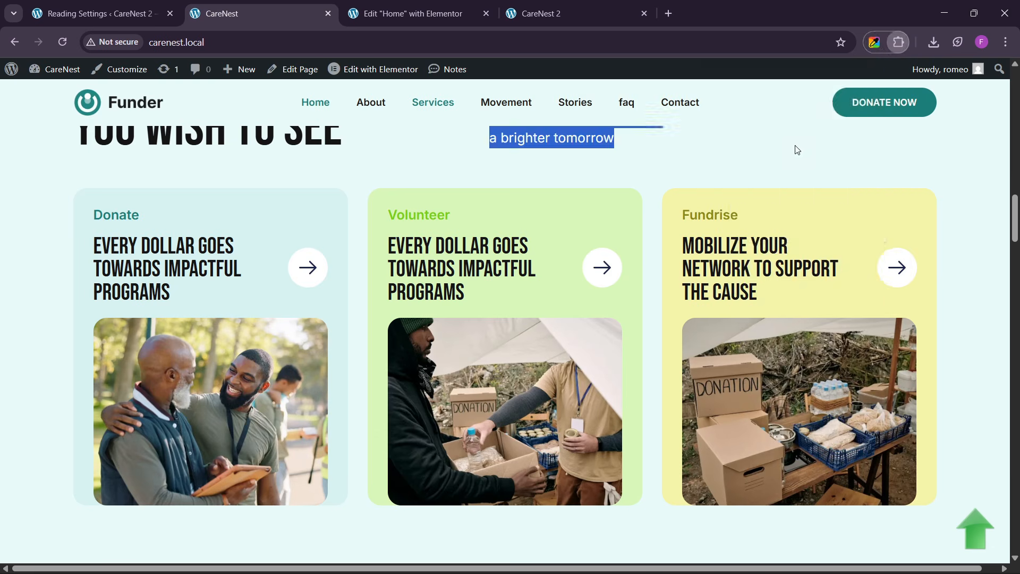
click(781, 205)
click(318, 225)
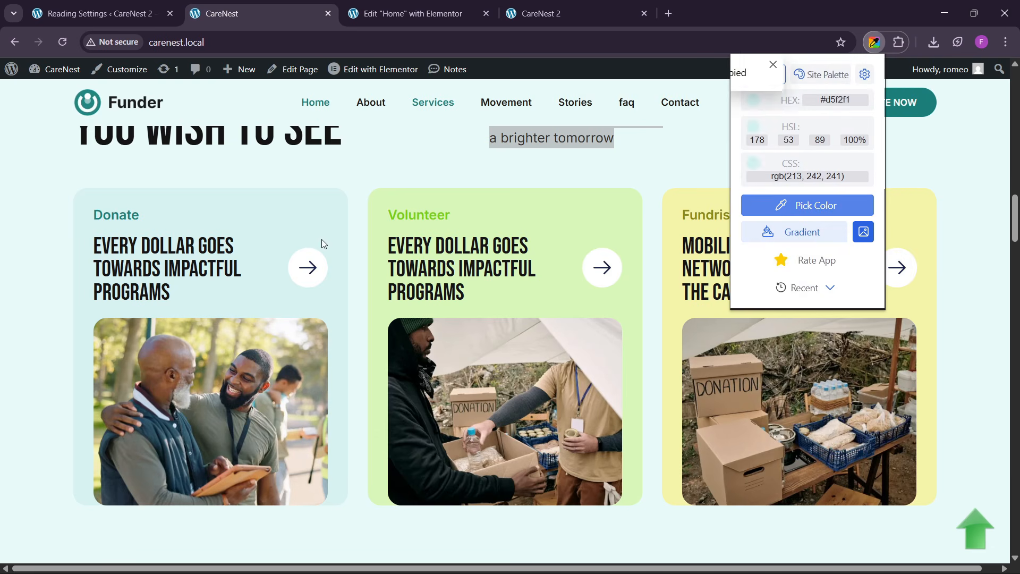
- Back in the Elementor editor, give the first card container a classic background in the sampled color #d5f2f1
key(ctrl+Tab)
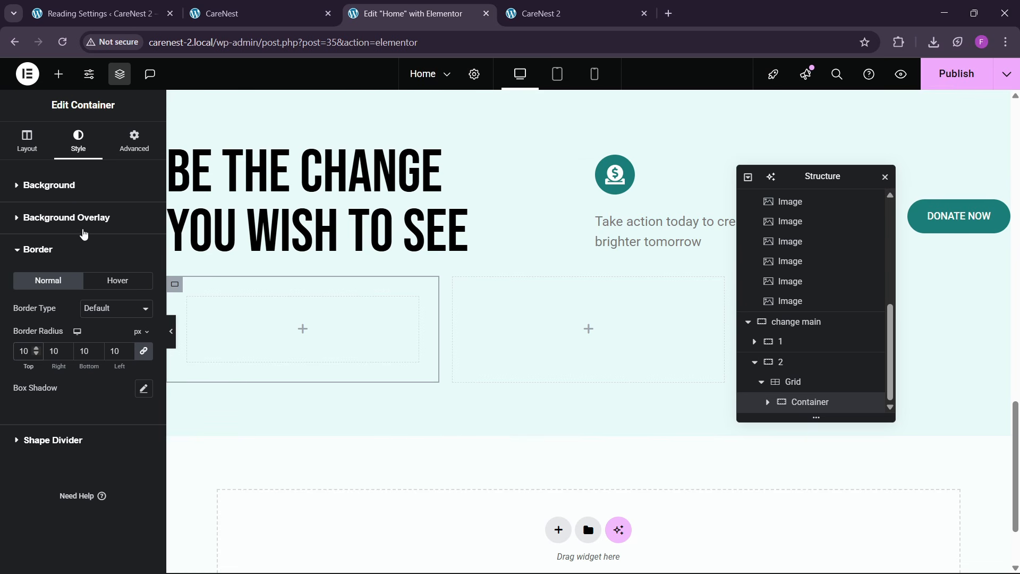
click(98, 261)
click(91, 246)
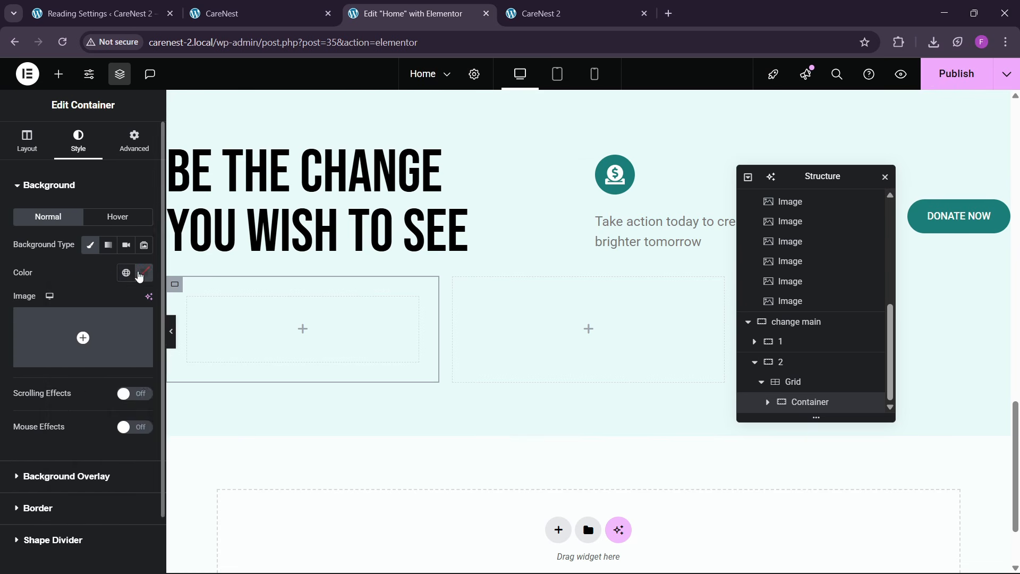
click(144, 273)
key(ctrl+v)
click(98, 285)
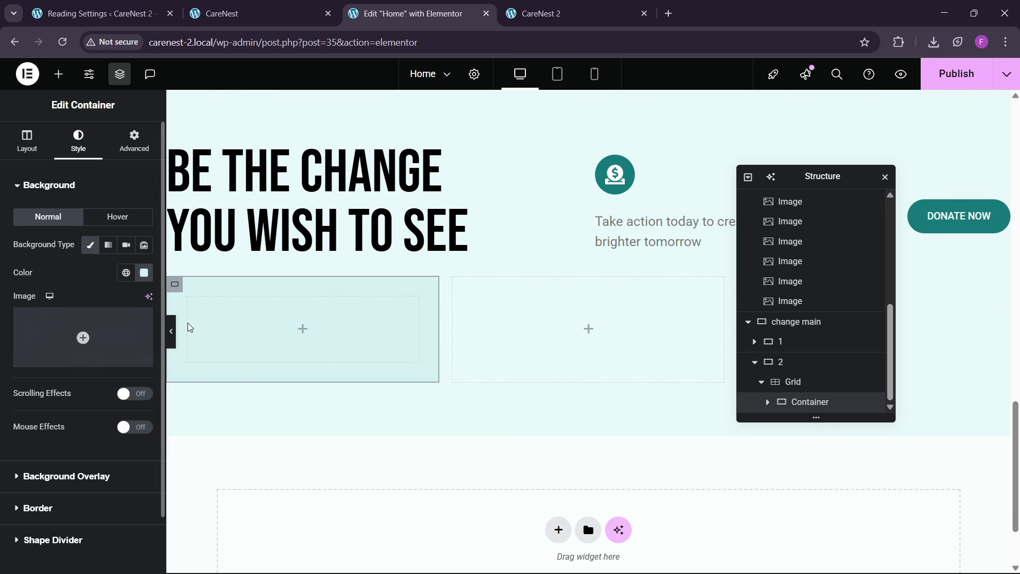
- Check the reference card, then add a heading reading "Donate" inside the first card container
click(249, 6)
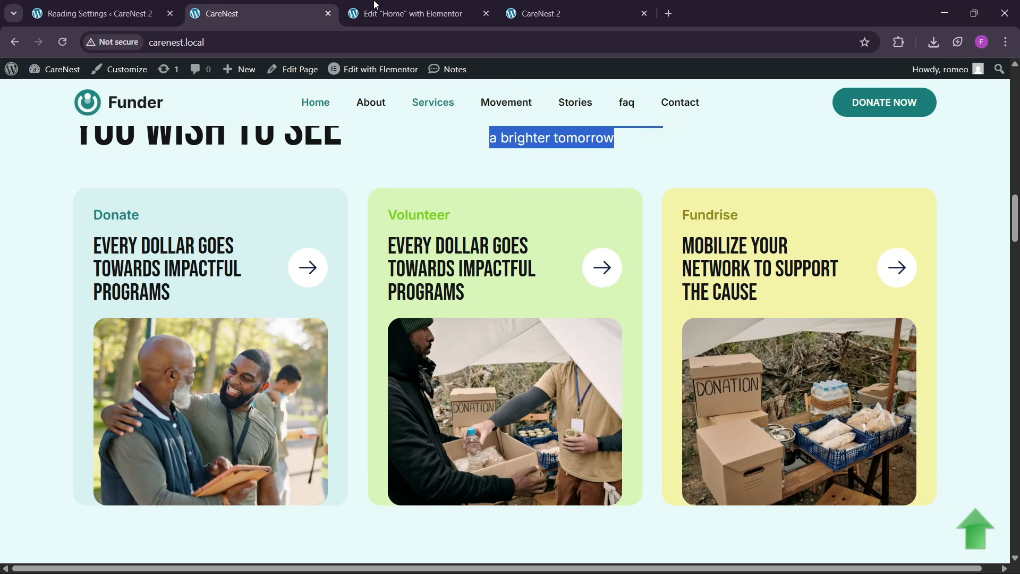
click(404, 8)
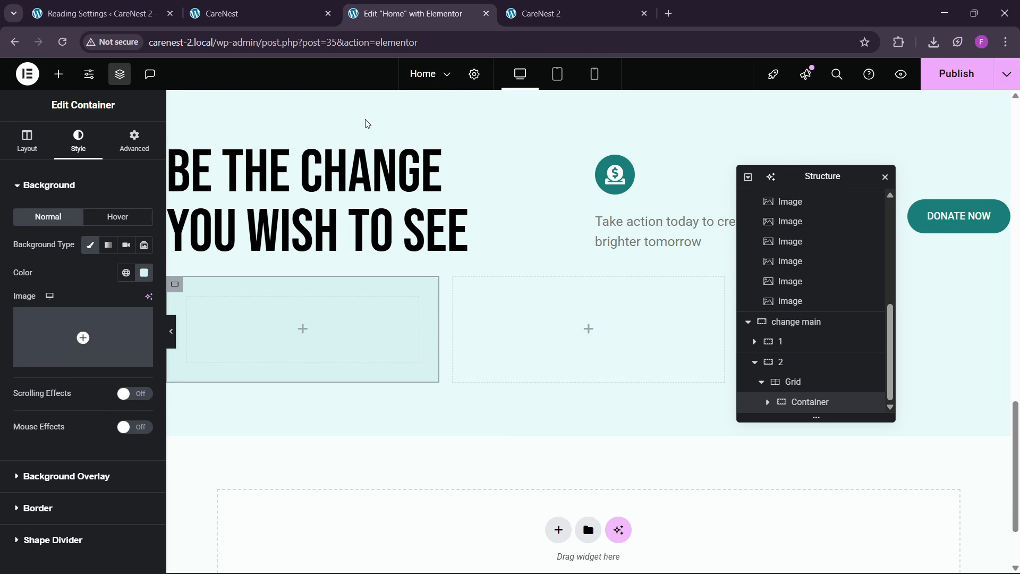
click(59, 74)
drag(44, 349, 250, 330)
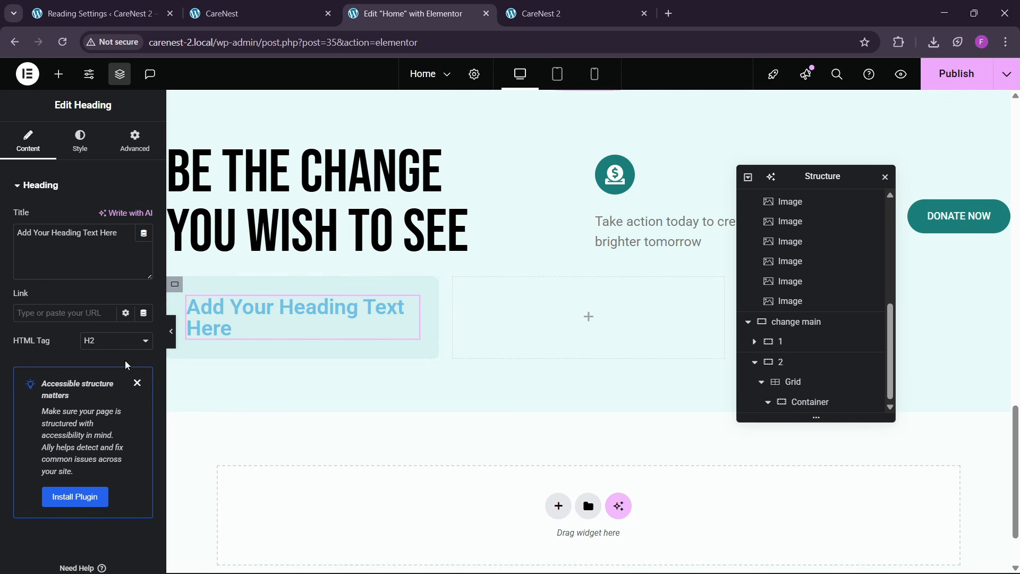
text(Donate)
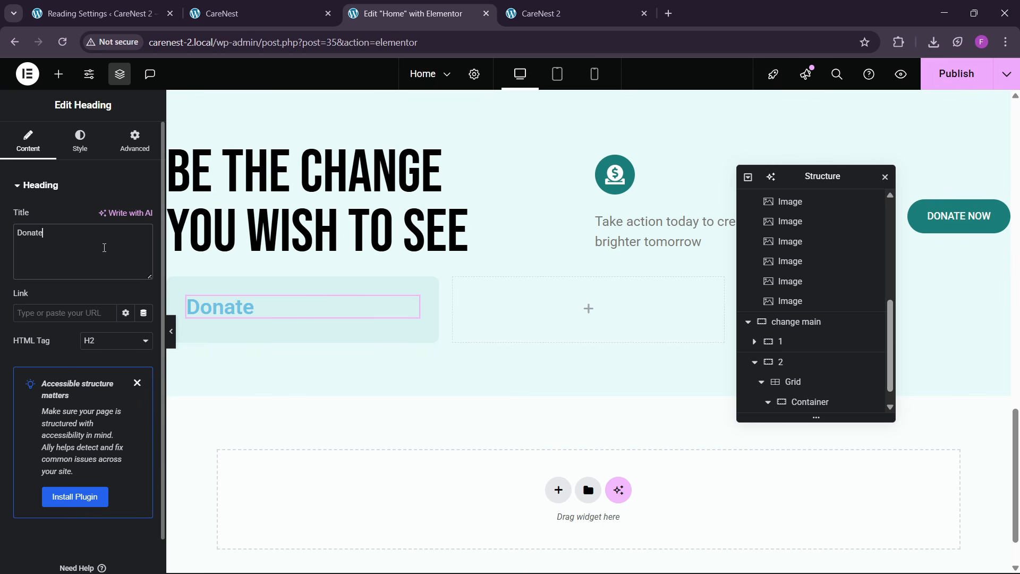
- Apply the teal global color to the "Donate" heading and set its font size to 20 px
click(80, 141)
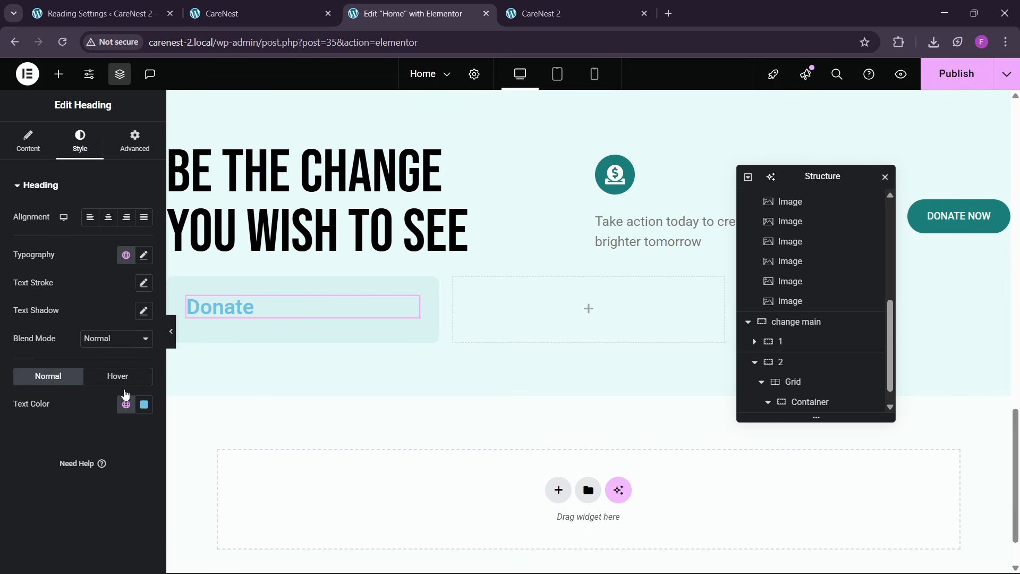
click(126, 404)
click(74, 374)
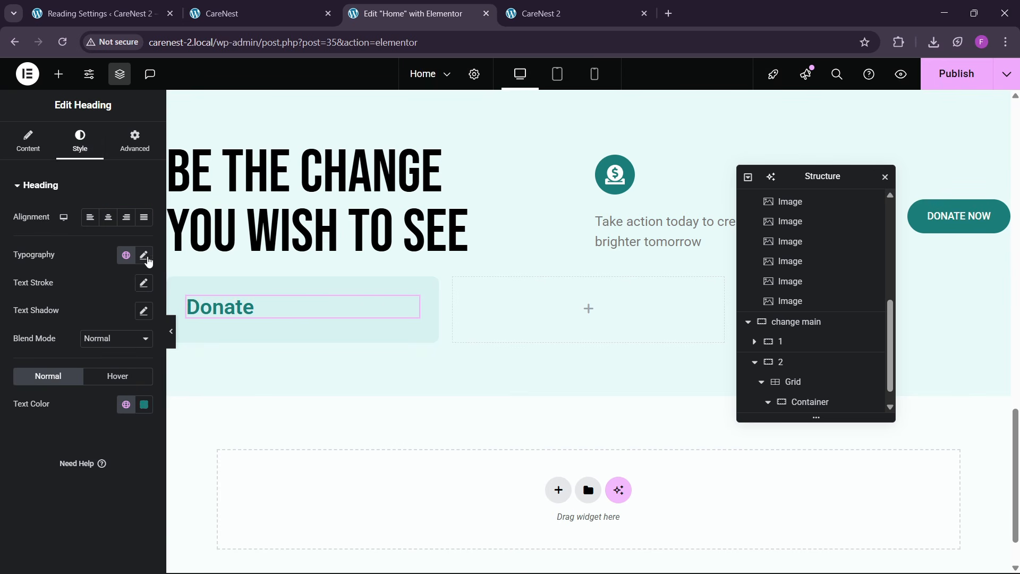
click(144, 255)
click(136, 359)
text(3)
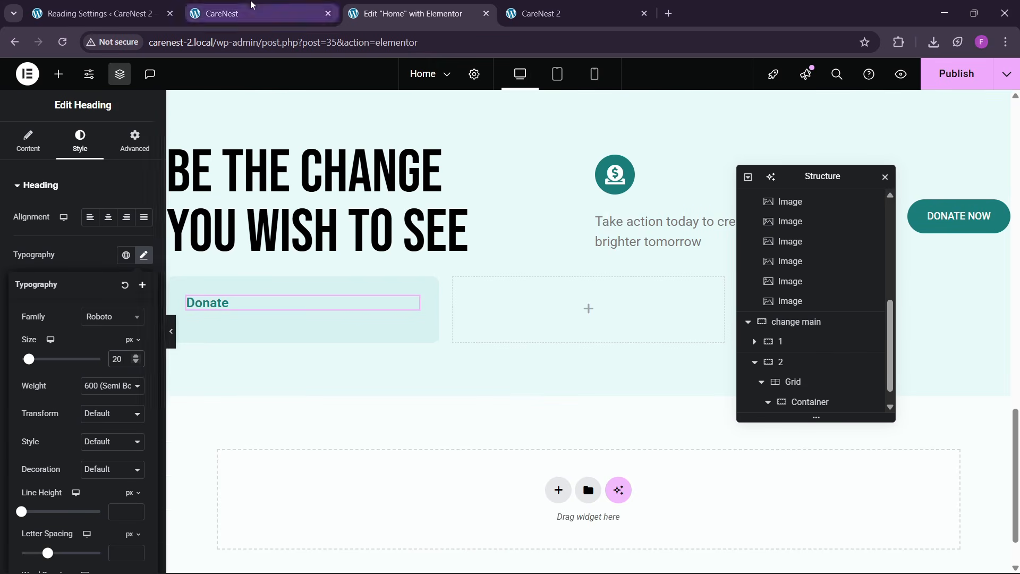
- Check the reference card, then copy the "Be the Change" heading and paste it below the "Donate" heading
click(239, 13)
click(409, 14)
right_click(343, 188)
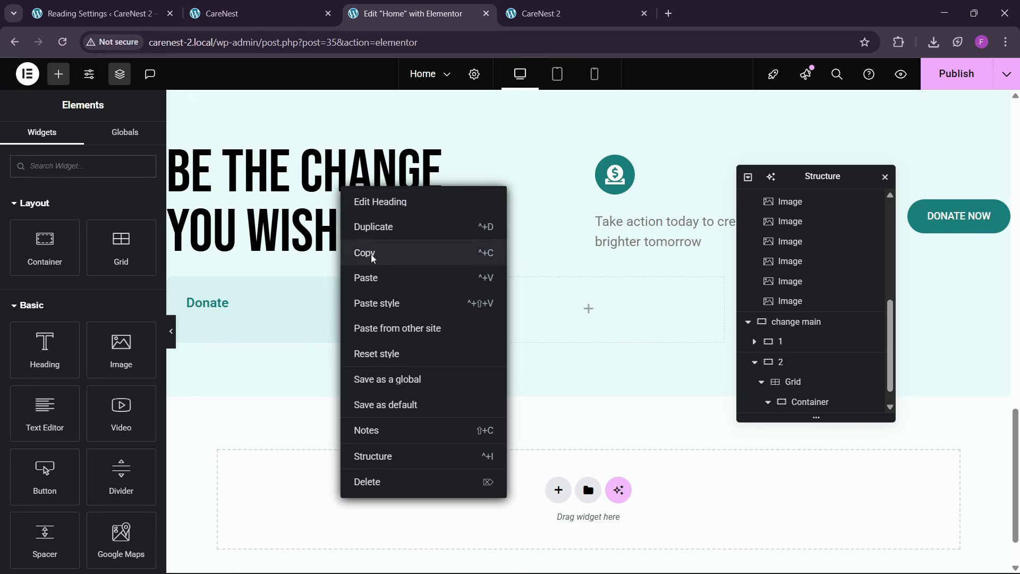
click(374, 259)
right_click(239, 301)
click(257, 353)
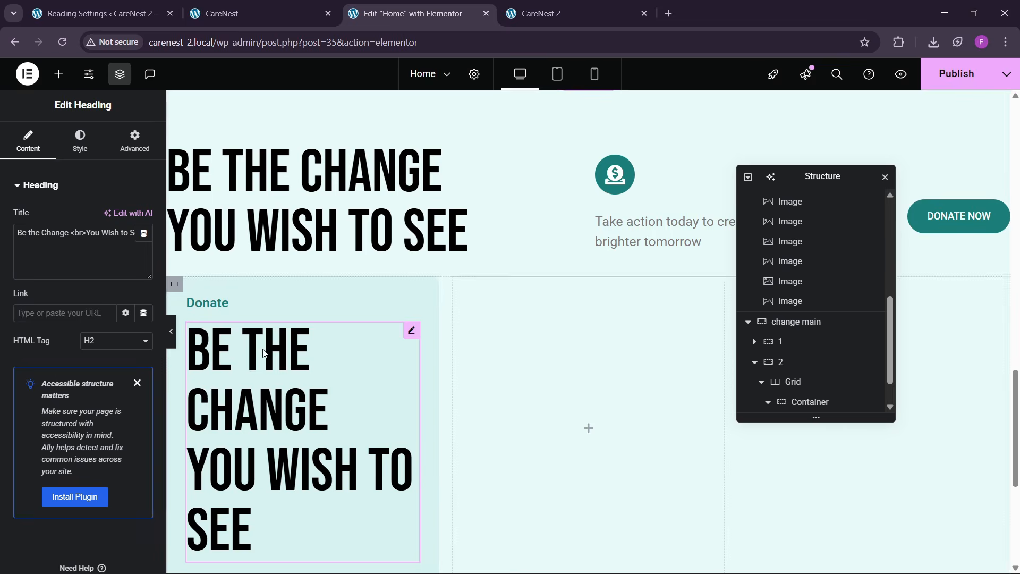
- Replace the pasted heading's text with "Every Dollar Goes Towards Impactful Programs" copied from the reference Donate card
click(239, 14)
drag(82, 250, 184, 289)
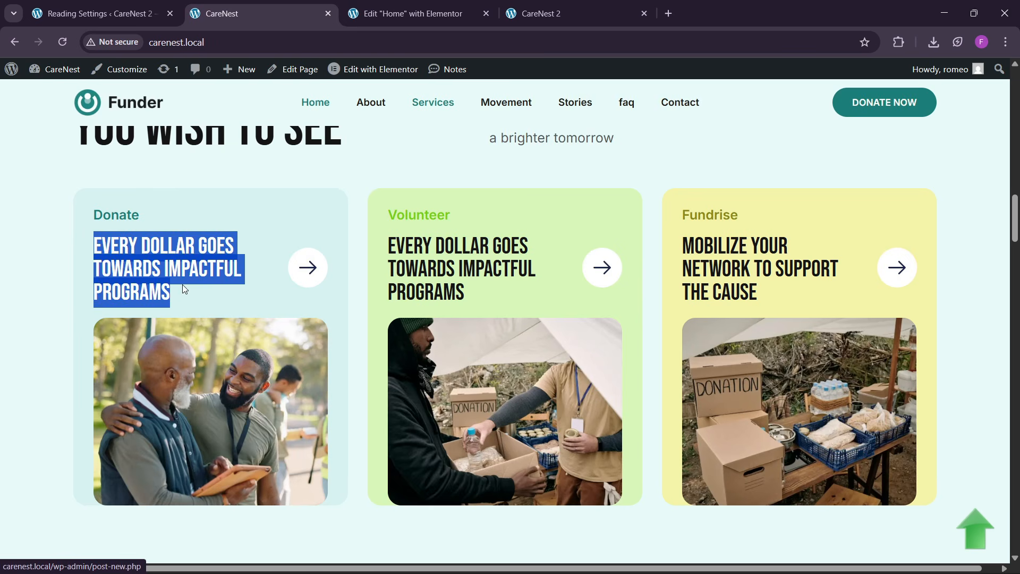
click(409, 13)
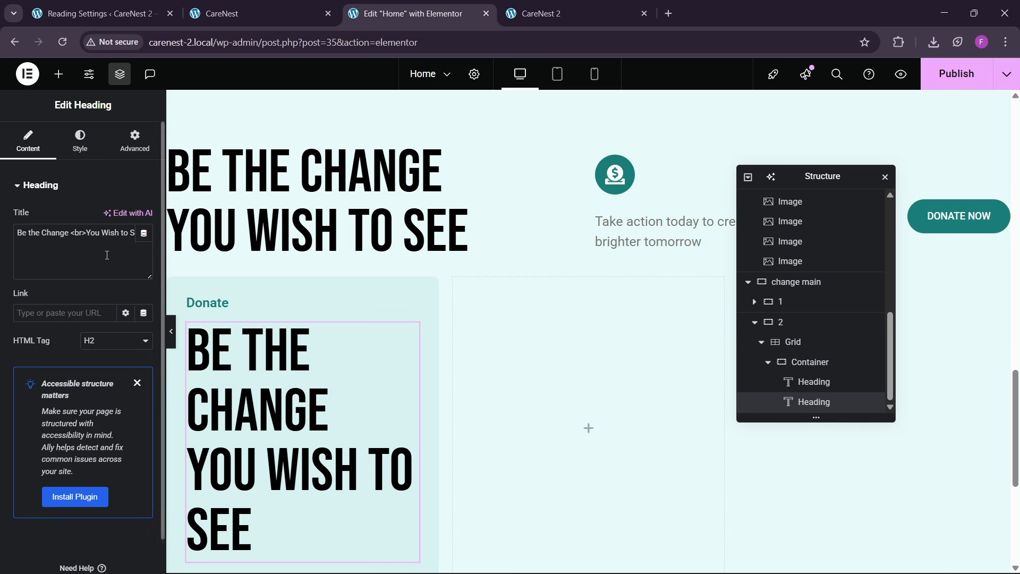
key(ctrl+a)
key(ctrl+v)
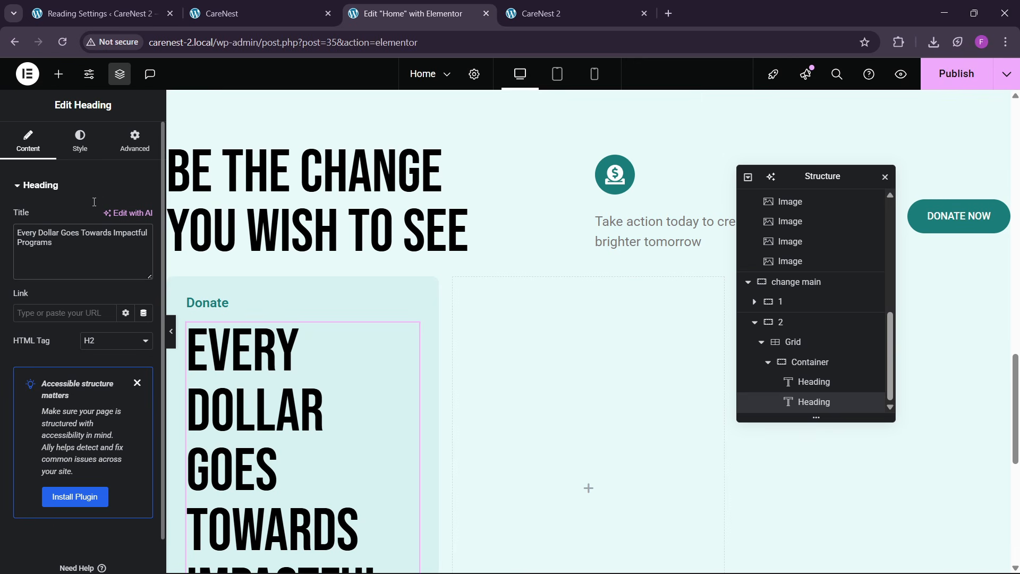
- Set the "Every Dollar Goes Towards Impactful Programs" heading's font size to 30 px
click(80, 141)
click(144, 255)
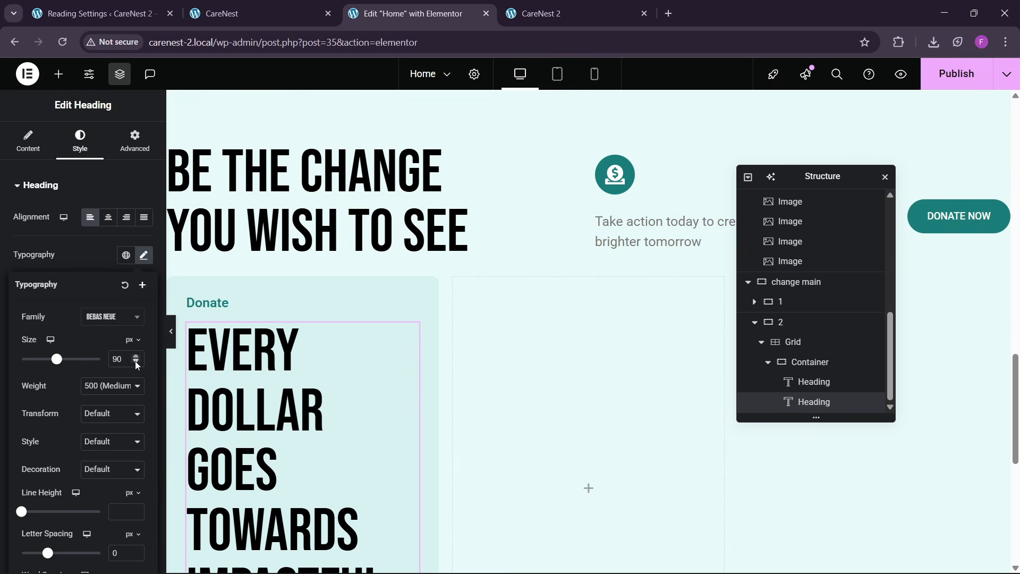
drag(136, 361, 137, 359)
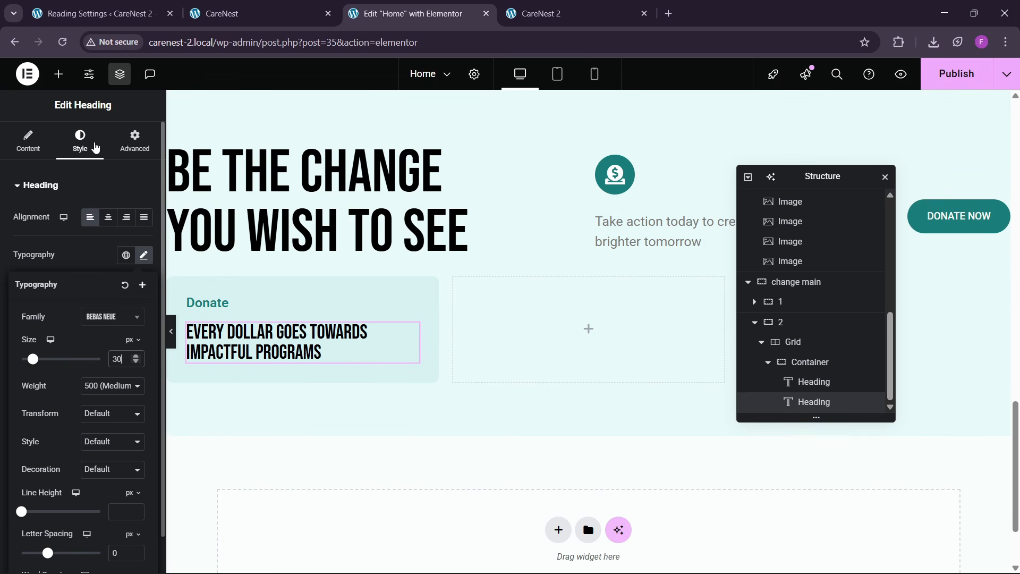
- Add an inner container with zero padding below the "Donate" heading and move the "Every Dollar" heading into it
click(58, 74)
drag(46, 264, 242, 326)
drag(54, 259, 251, 335)
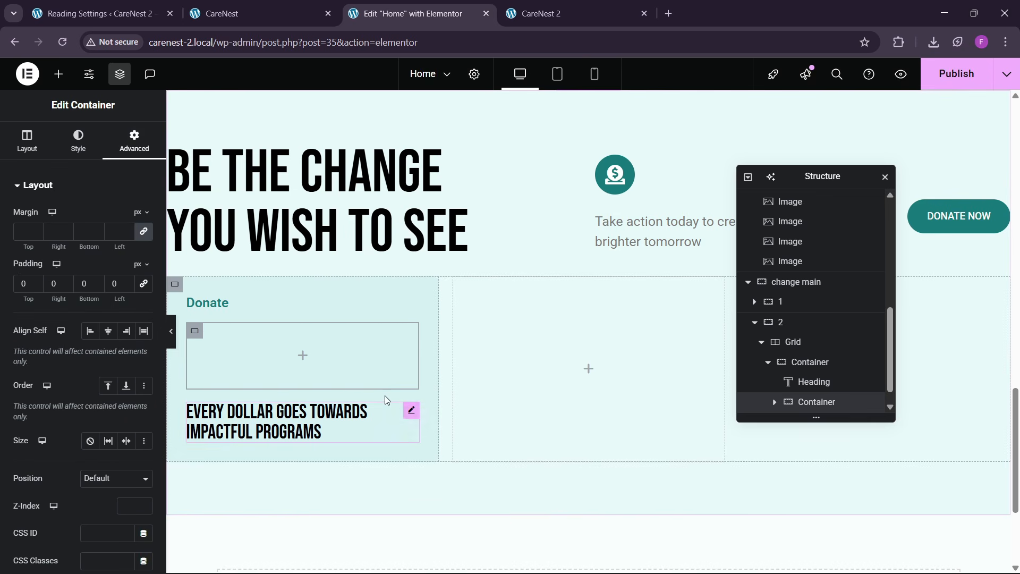
drag(385, 395, 307, 360)
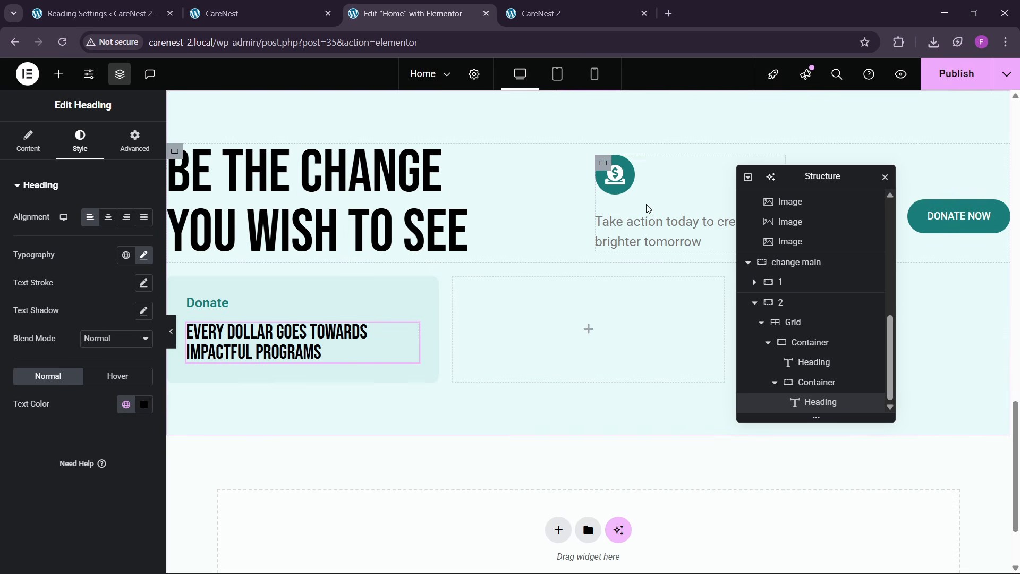
click(632, 191)
right_click(627, 186)
click(645, 248)
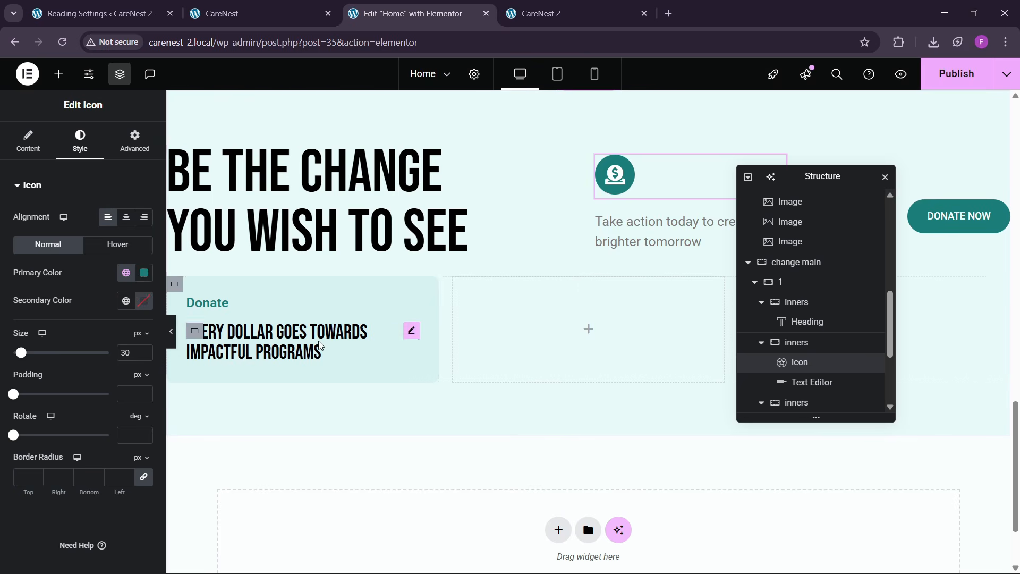
right_click(321, 345)
click(345, 325)
right_click(320, 345)
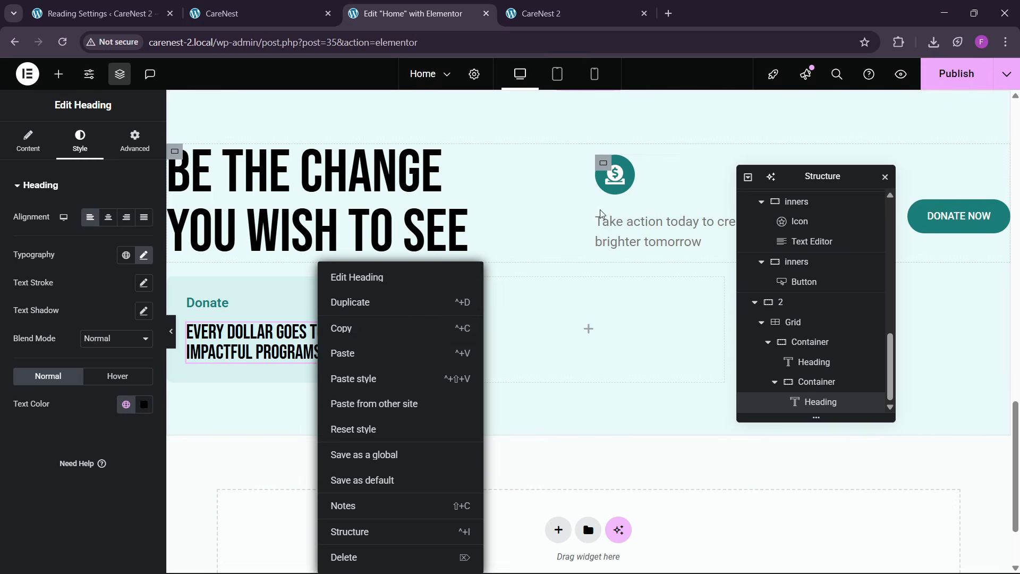
click(621, 186)
right_click(623, 185)
click(645, 248)
right_click(343, 351)
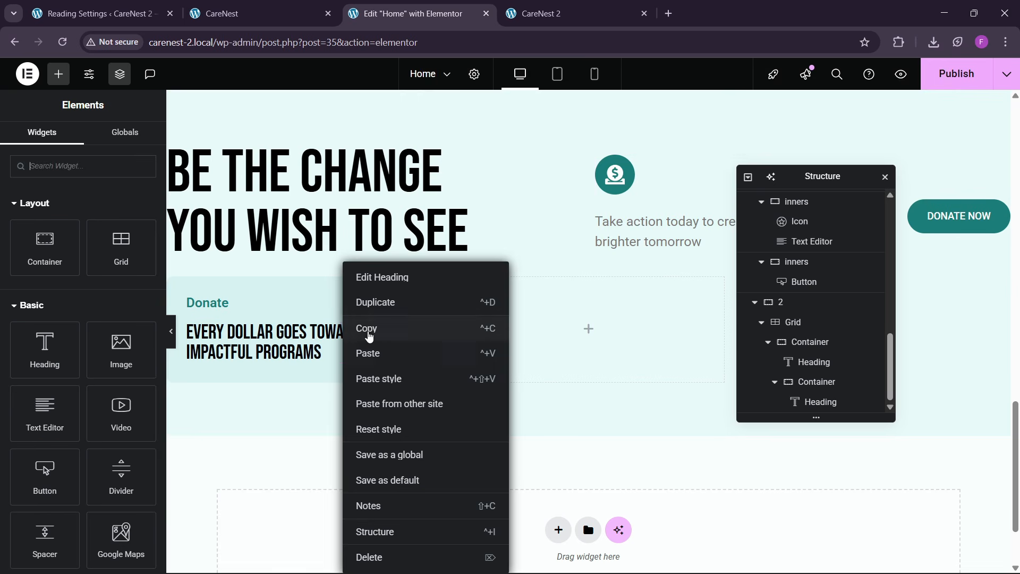
click(364, 327)
- Copy the round donation icon from row "1" and paste it below the "Every Dollar" heading in the inner container
right_click(619, 183)
click(644, 247)
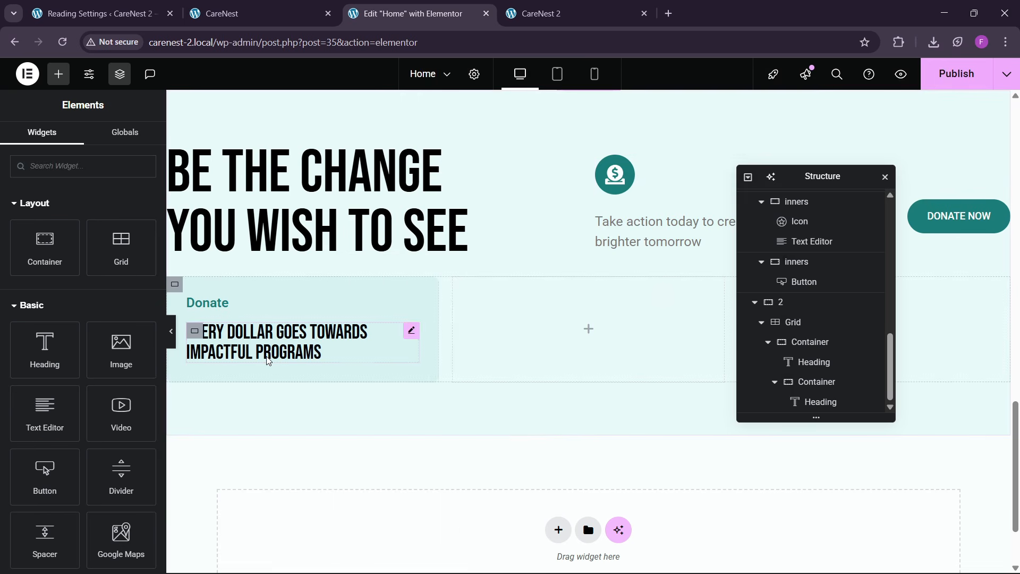
right_click(269, 345)
click(302, 354)
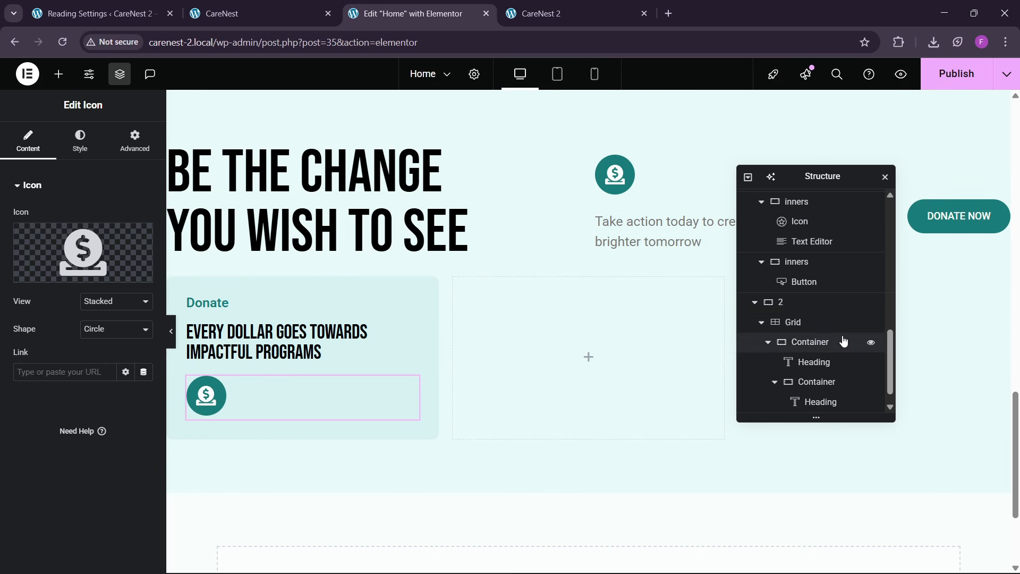
- Lay out the card's inner container as a horizontal row with Space Between justification and centered item alignment
scroll(828, 366, down, 1)
click(812, 366)
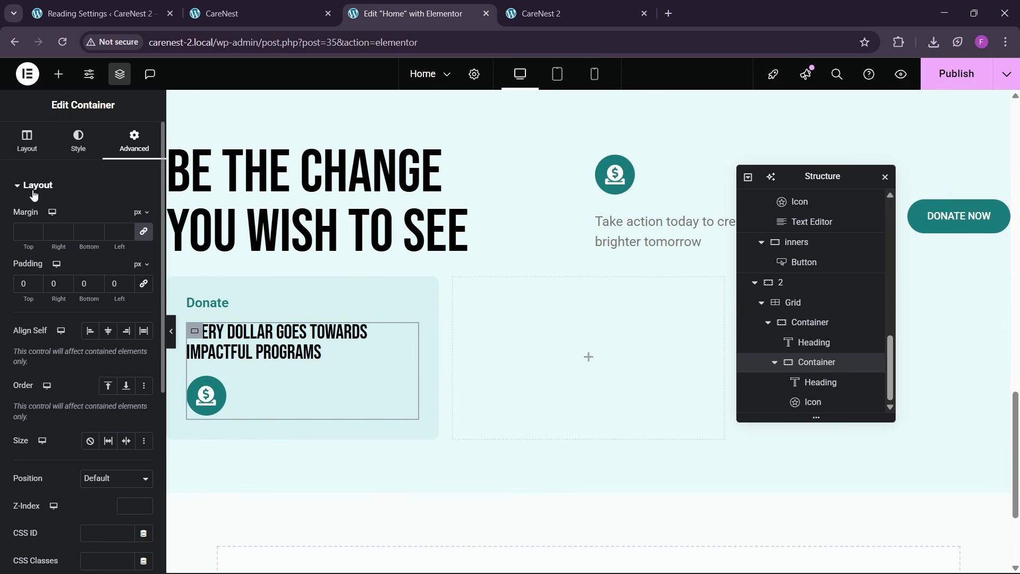
click(27, 141)
click(89, 410)
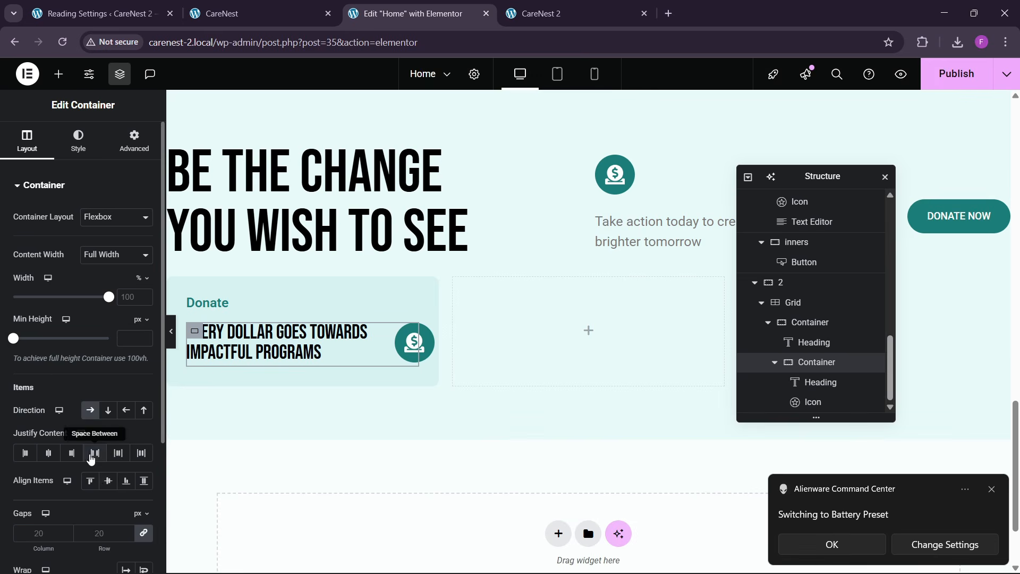
click(105, 484)
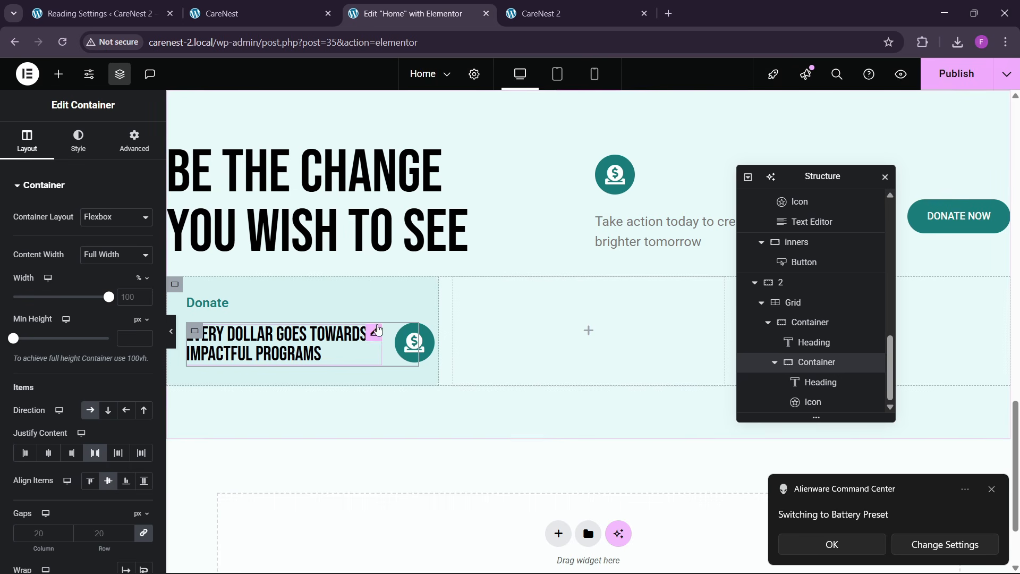
- Give the "Every Dollar" heading a custom width of 60%
click(375, 336)
click(134, 141)
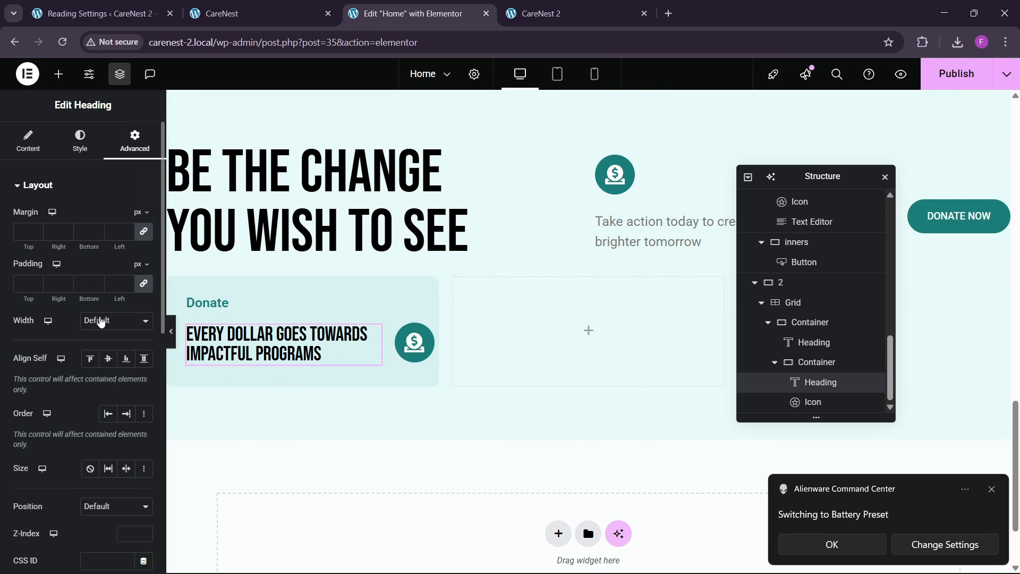
click(101, 323)
click(95, 382)
drag(15, 363, 79, 367)
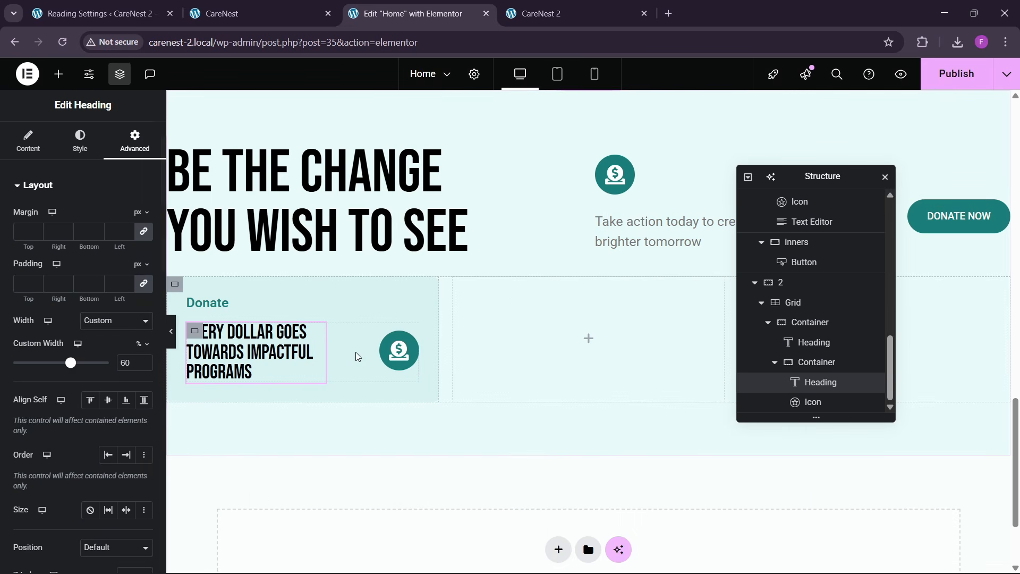
- Start an SVG upload for the icon in the Donate card and enable unfiltered file uploads
click(401, 348)
click(250, 13)
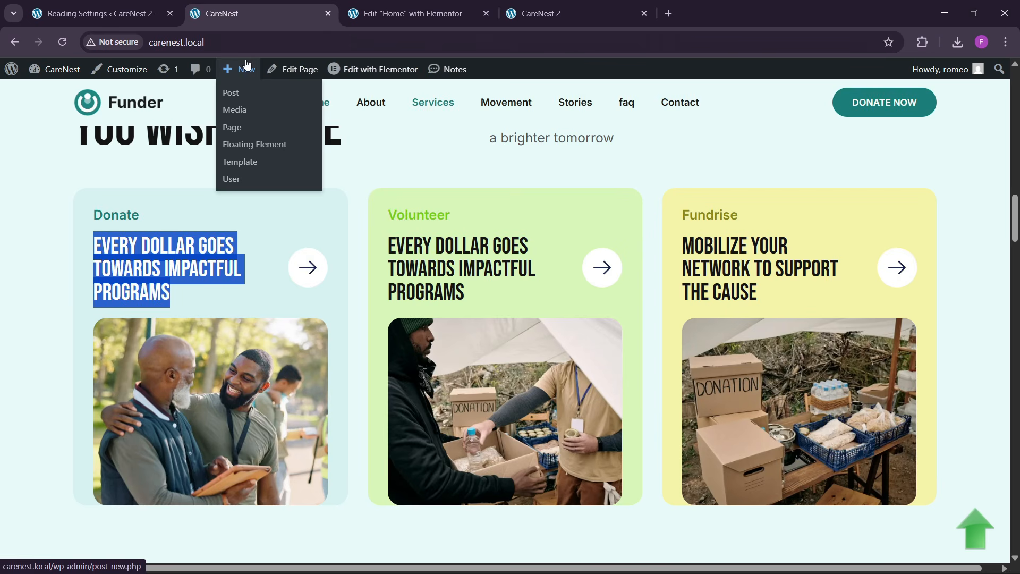
click(409, 14)
click(117, 273)
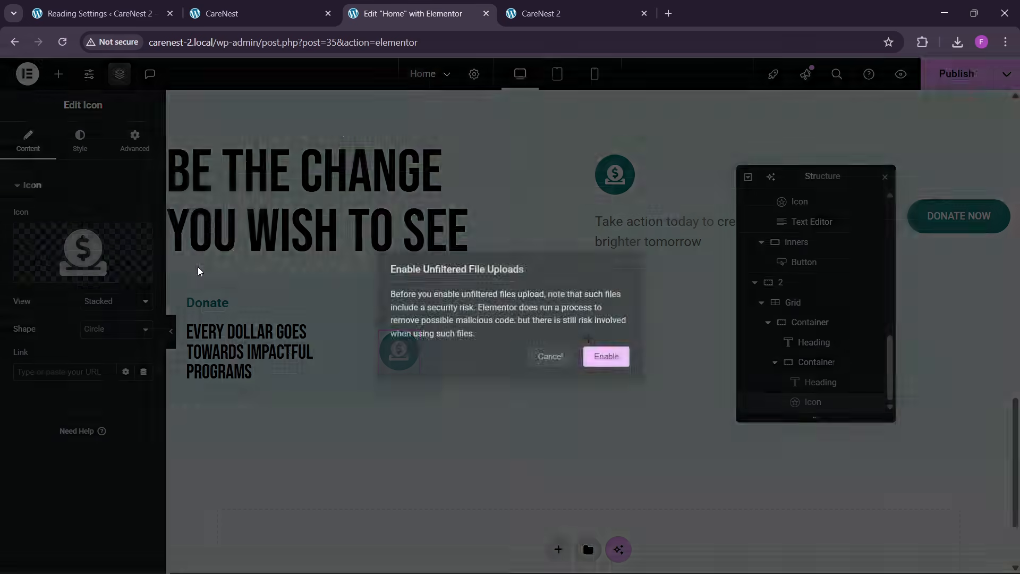
click(605, 356)
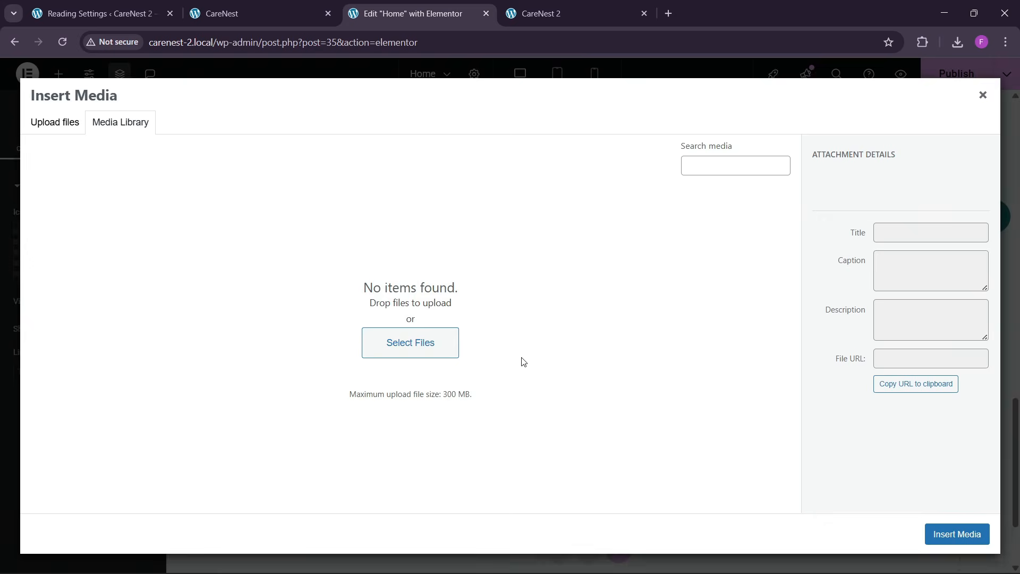
- Upload the SVG icons from the HealNest images folder in Downloads to the media library, repeating the upload with all five files selected
click(54, 136)
click(510, 313)
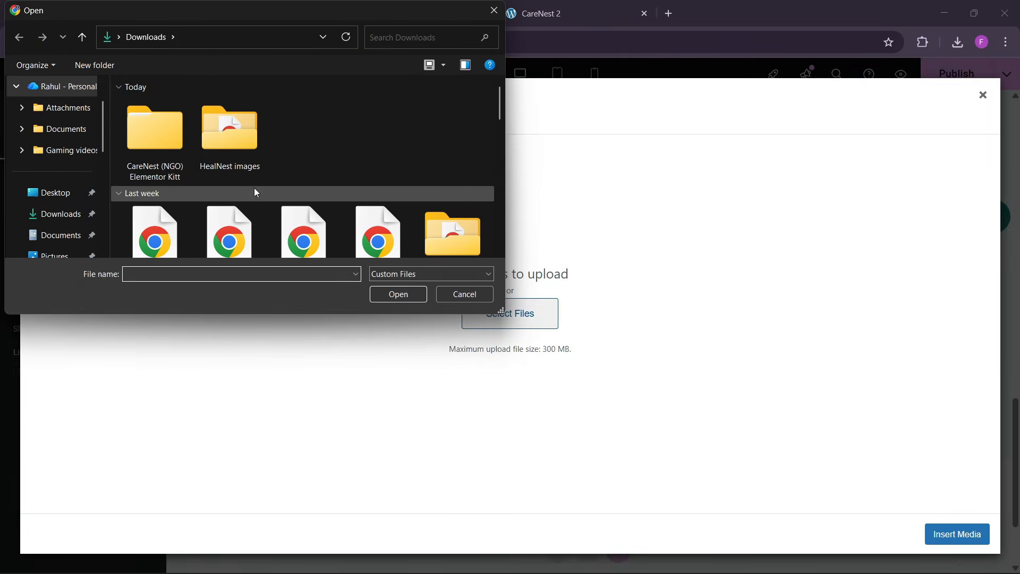
double_click(240, 151)
key(ctrl+a)
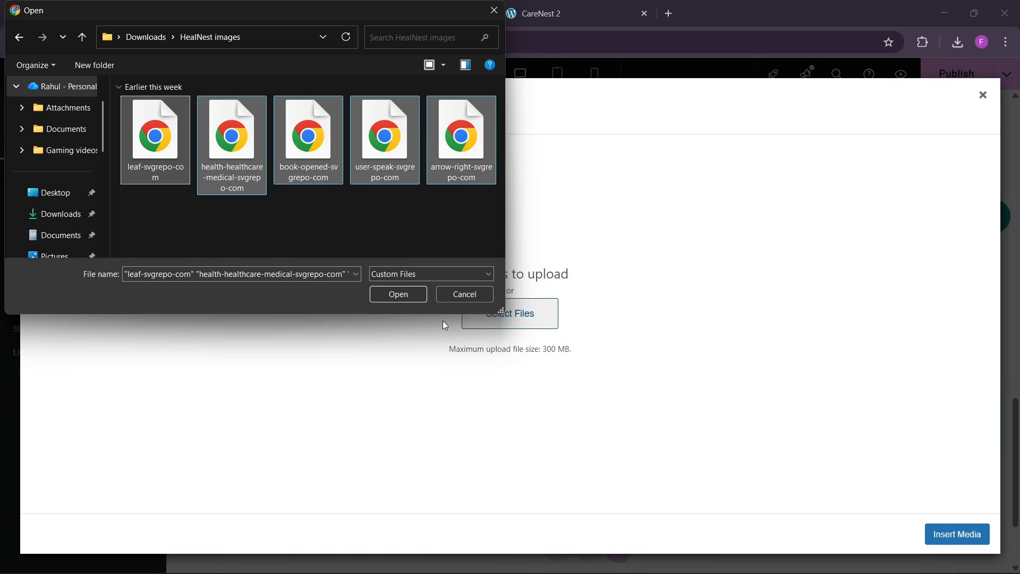
click(392, 298)
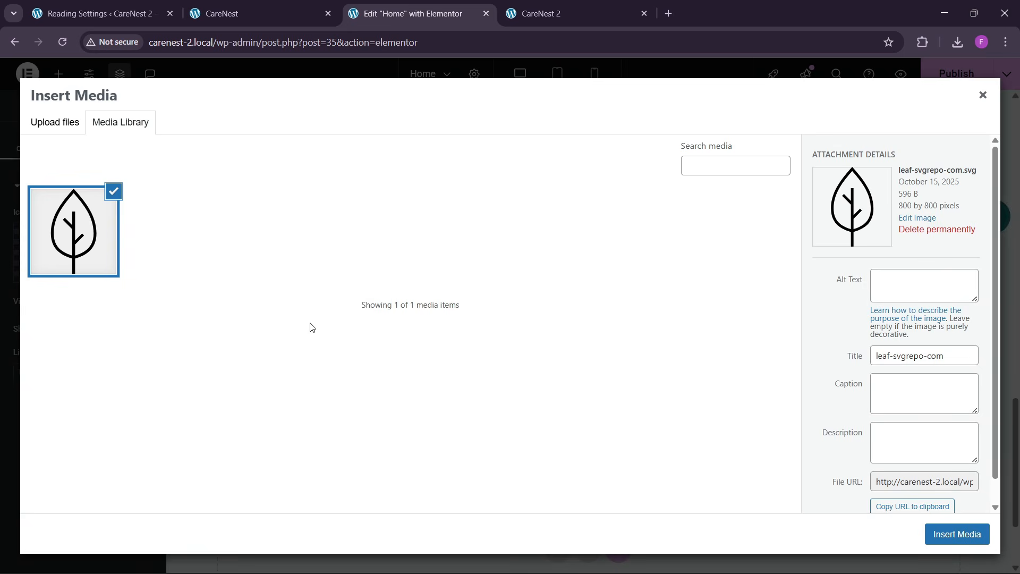
click(55, 122)
click(486, 312)
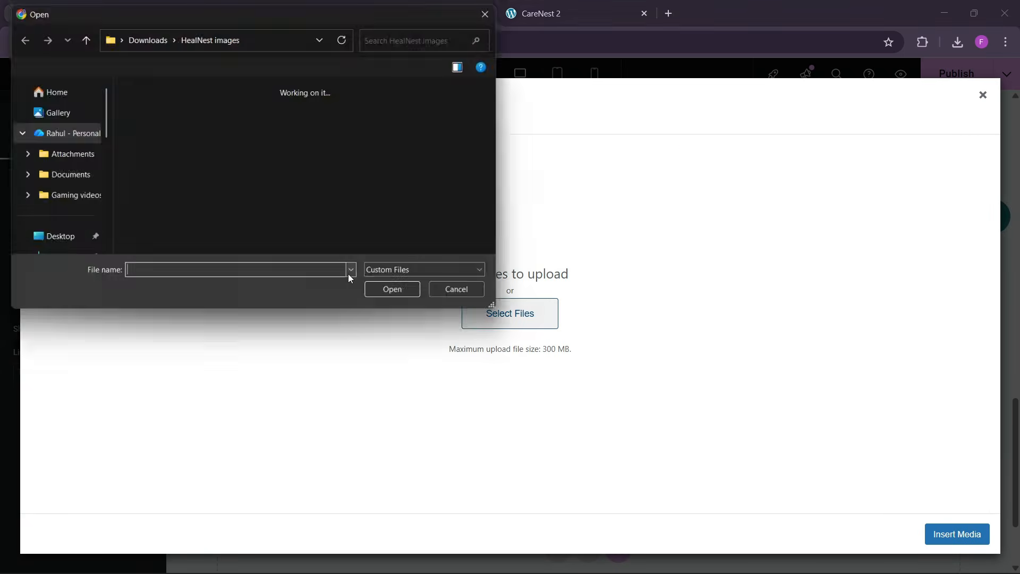
key(ctrl+a)
click(404, 300)
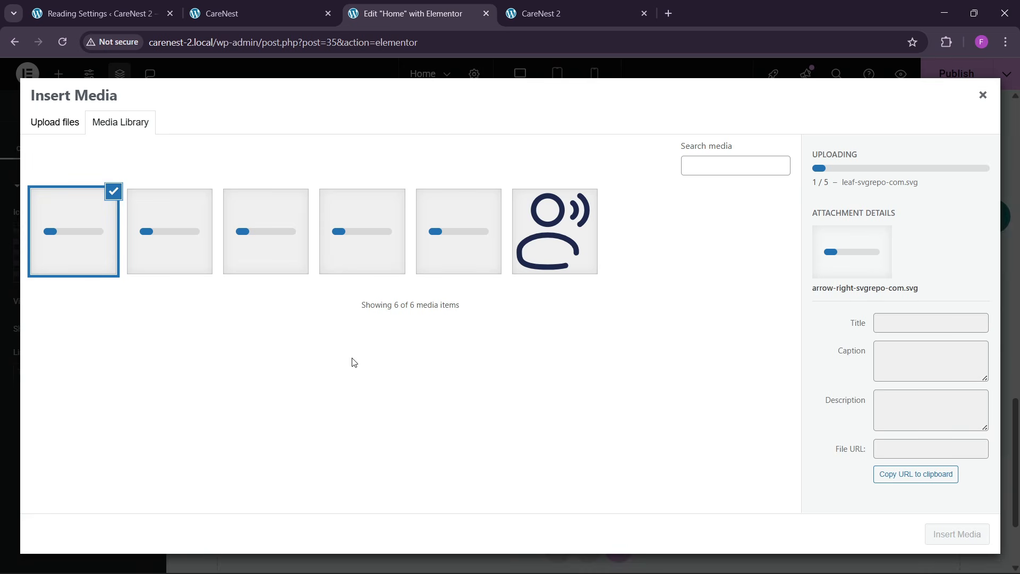
- Insert arrow-right-svgrepo-com.svg from the media library as the Donate card's icon
click(287, 8)
click(412, 5)
click(554, 231)
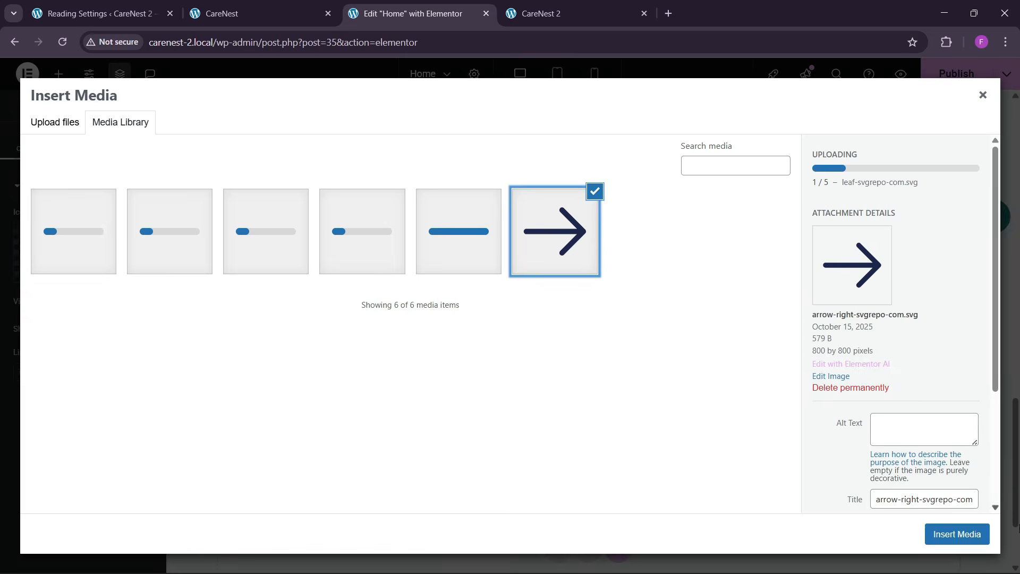
click(957, 534)
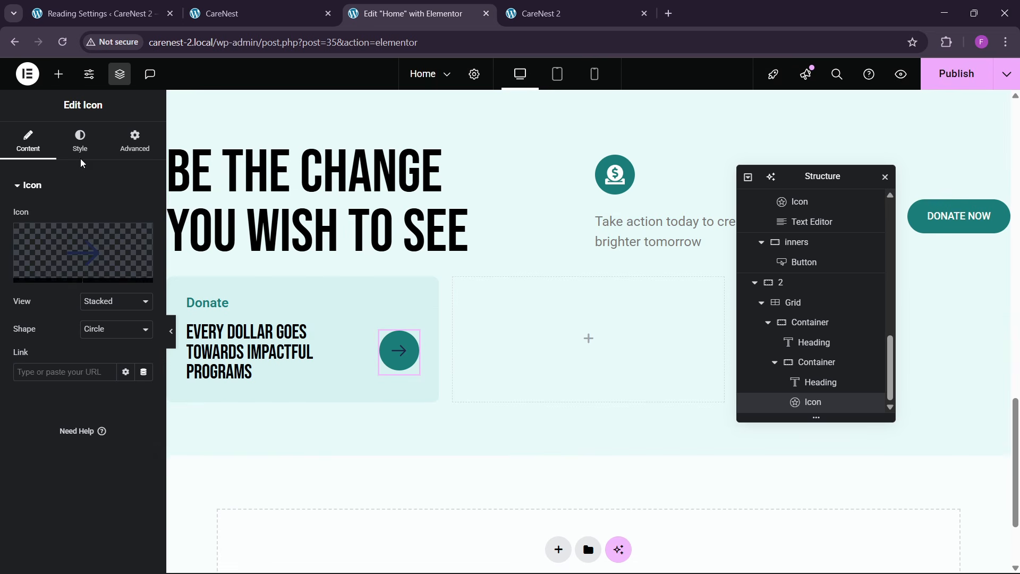
- Set the arrow icon's normal primary color to white and compare it with the reference CareNest page
click(80, 141)
click(144, 273)
drag(144, 370, 40, 293)
click(70, 279)
click(157, 11)
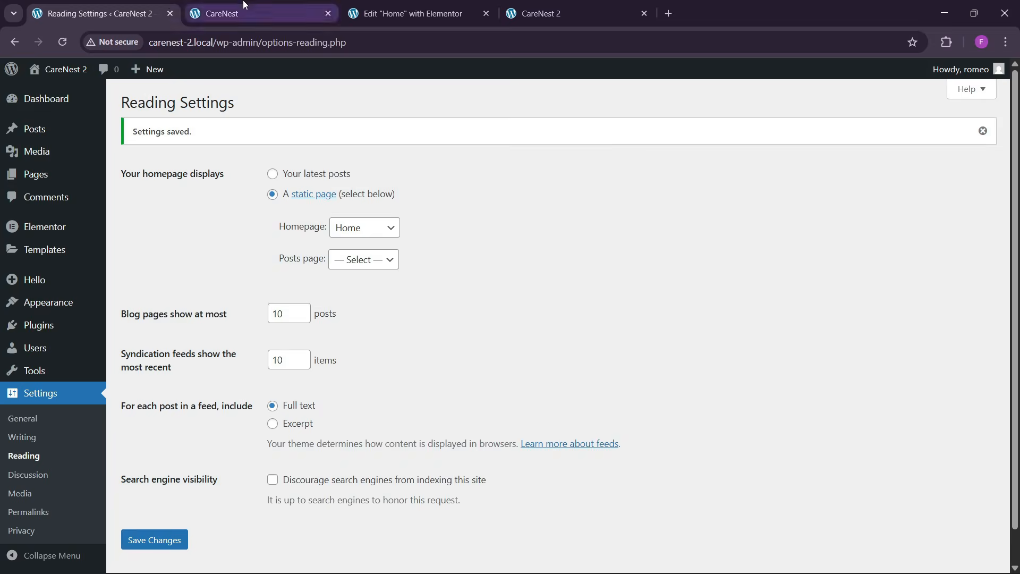
click(244, 5)
click(405, 13)
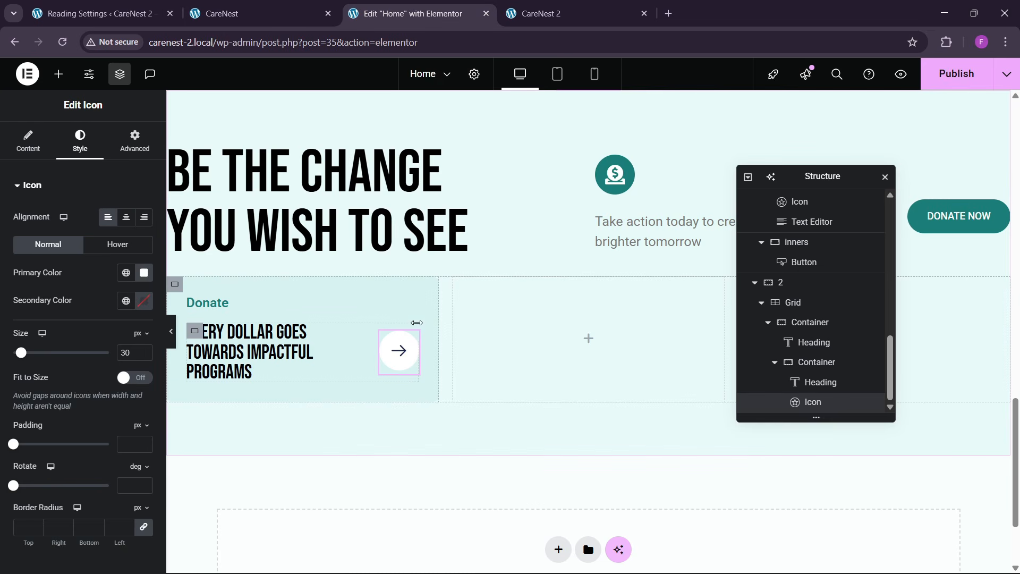
- Set the arrow icon's hover primary color to #FFFFFF and its hover animation to Shrink
click(112, 246)
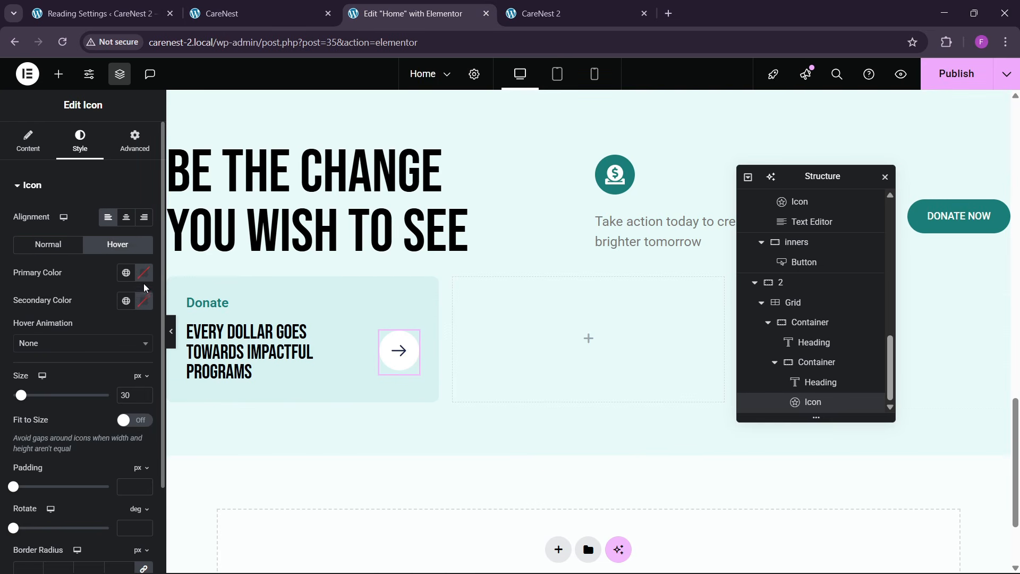
click(126, 274)
click(74, 493)
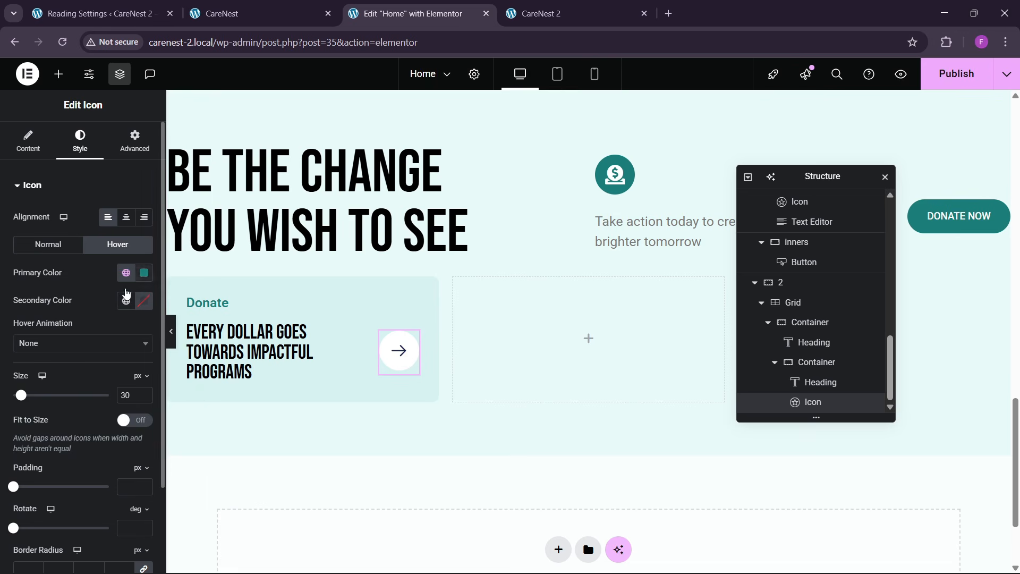
click(141, 273)
click(66, 324)
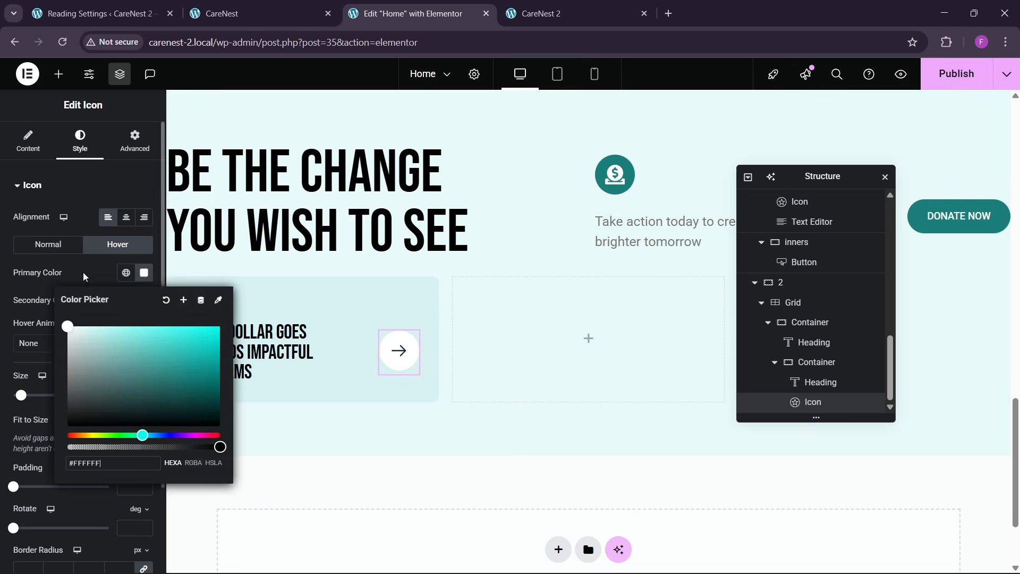
click(61, 390)
click(57, 344)
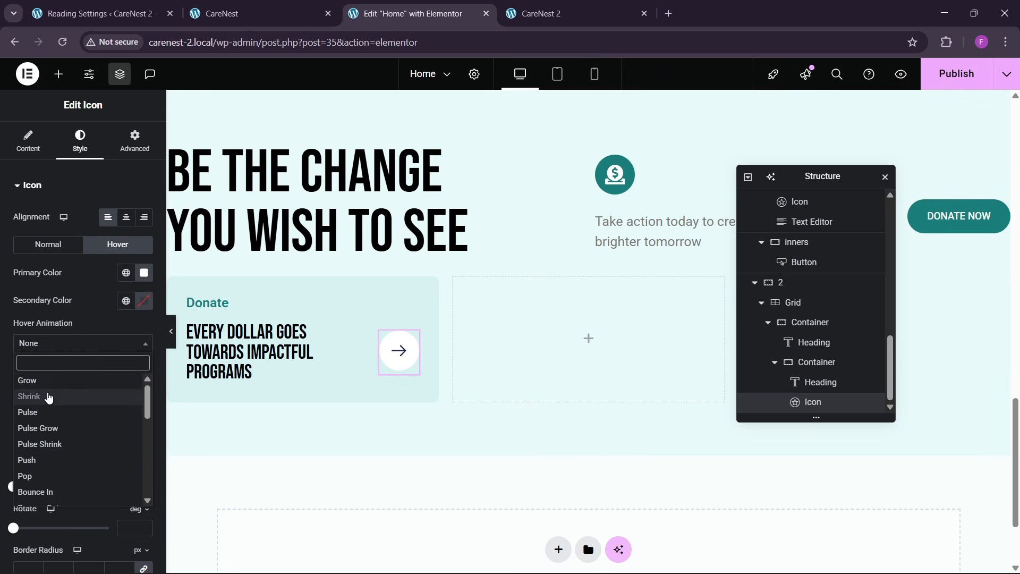
click(45, 396)
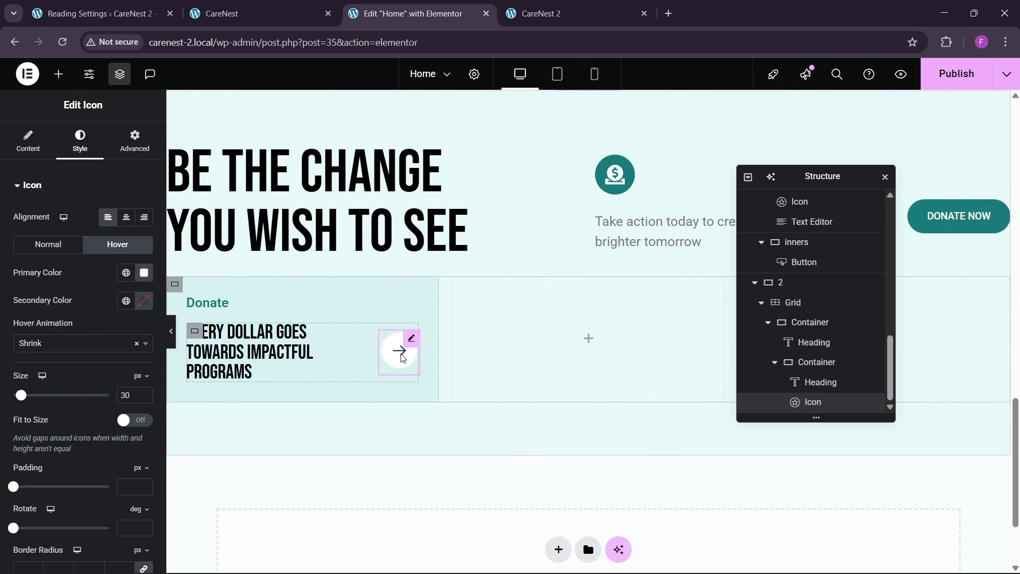
- Compare the card with the reference page and set the "Every Dollar" heading's font size to 33 px
click(249, 14)
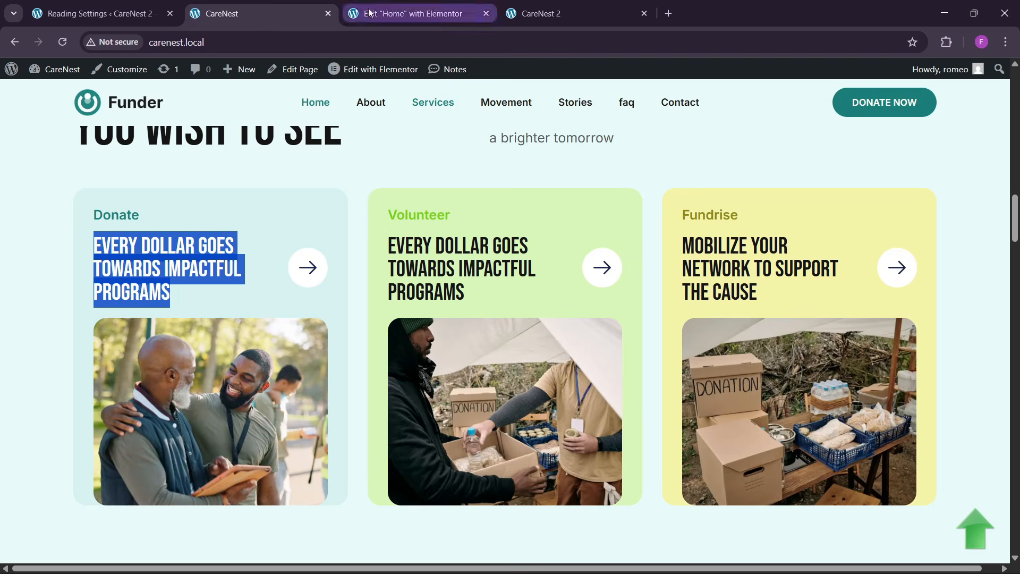
click(414, 13)
click(321, 329)
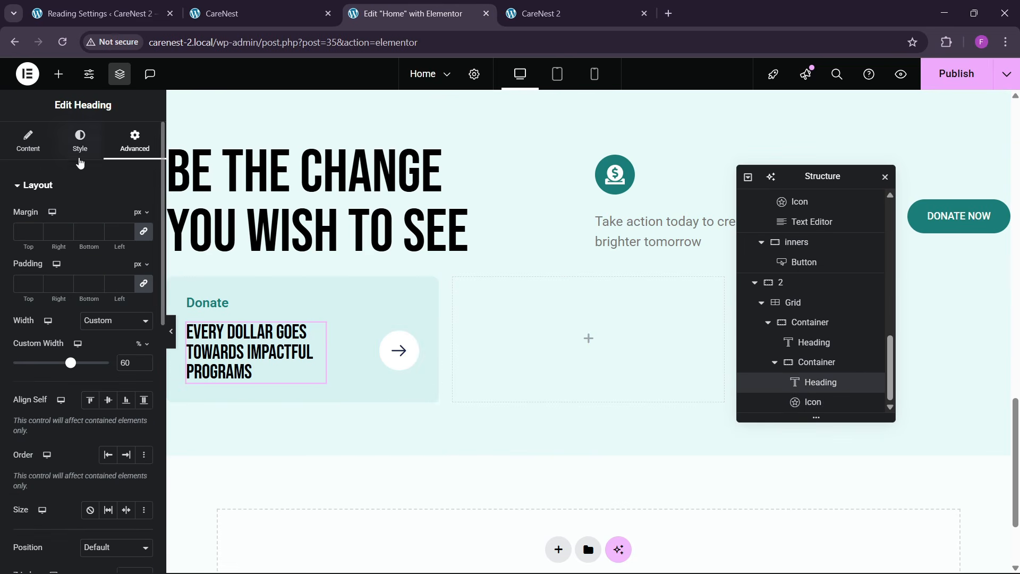
click(80, 143)
click(144, 255)
click(136, 358)
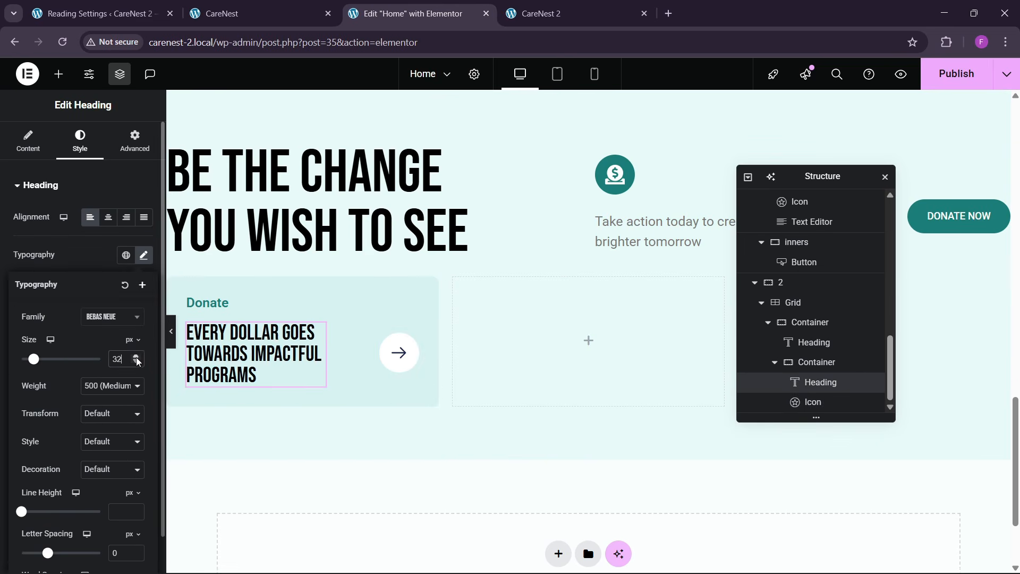
click(136, 358)
click(136, 363)
click(136, 364)
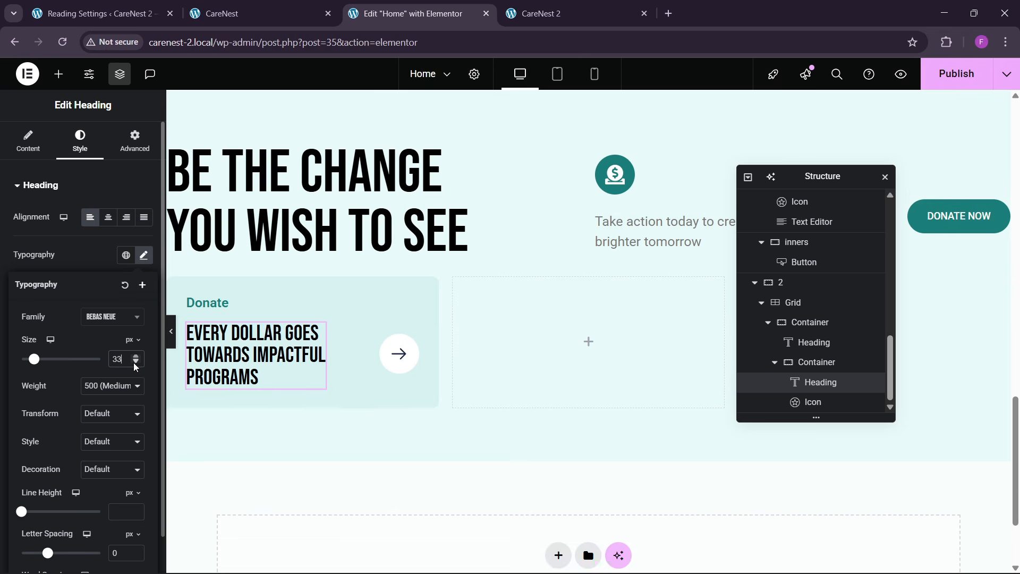
- Add an Image widget to the Donate card and fill it with the media library photo of the donation boxes
click(244, 14)
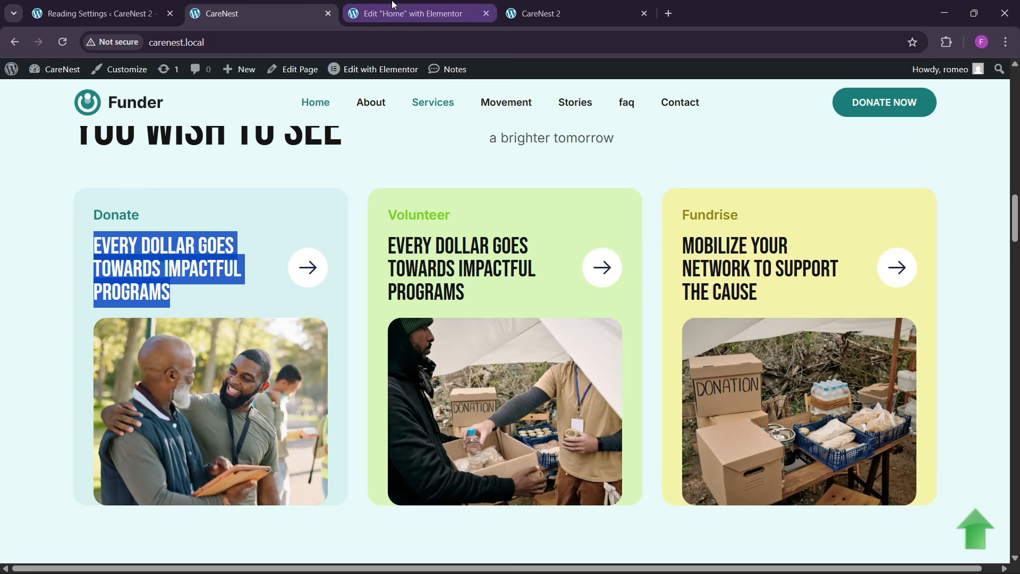
click(409, 13)
click(58, 74)
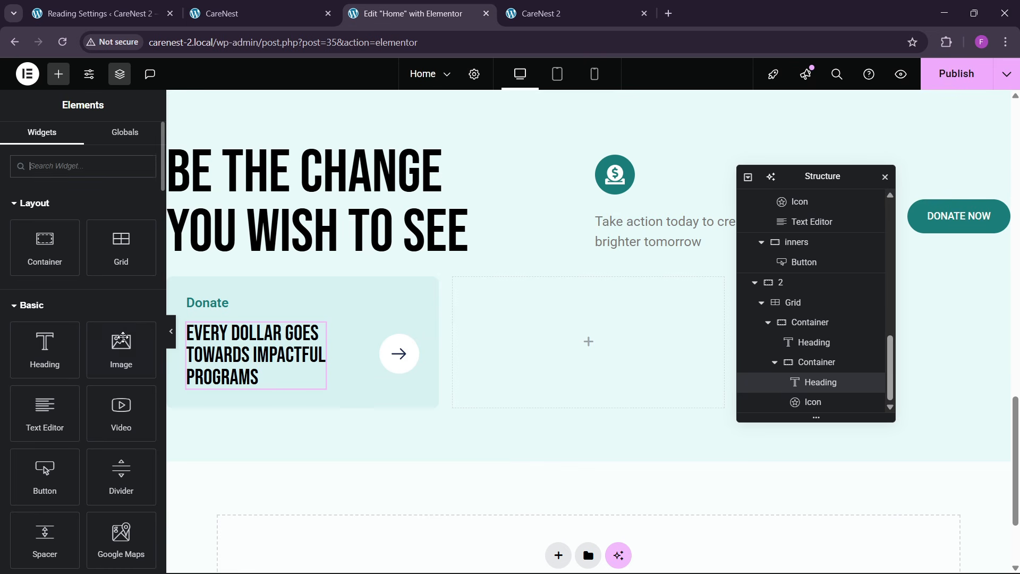
drag(121, 347, 241, 366)
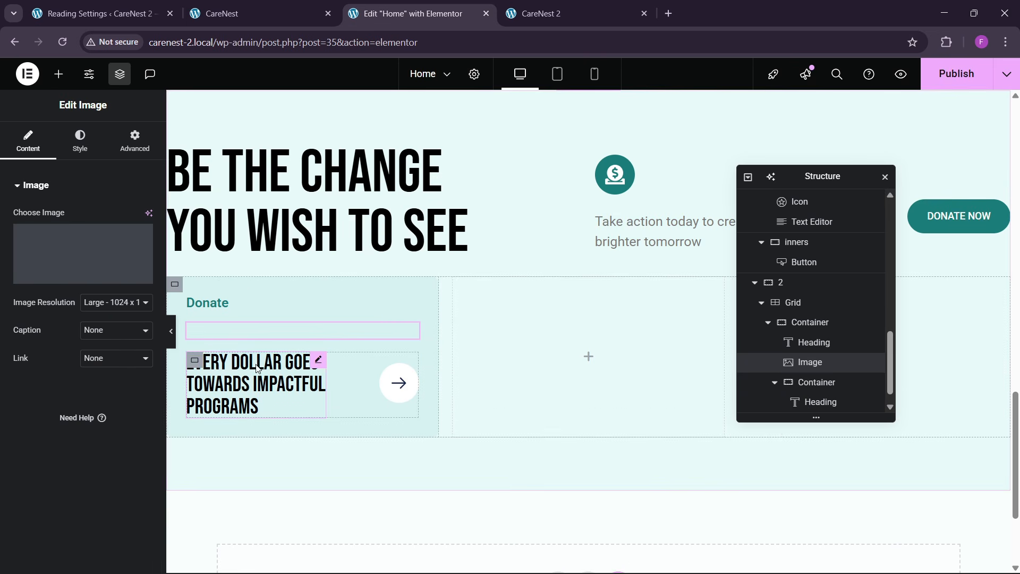
click(401, 358)
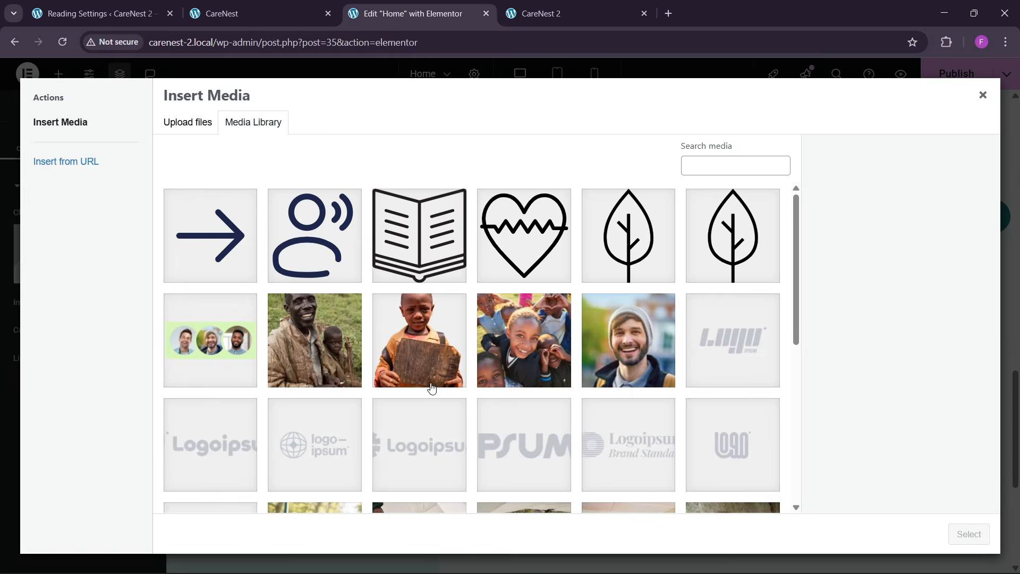
scroll(432, 379, down, 8)
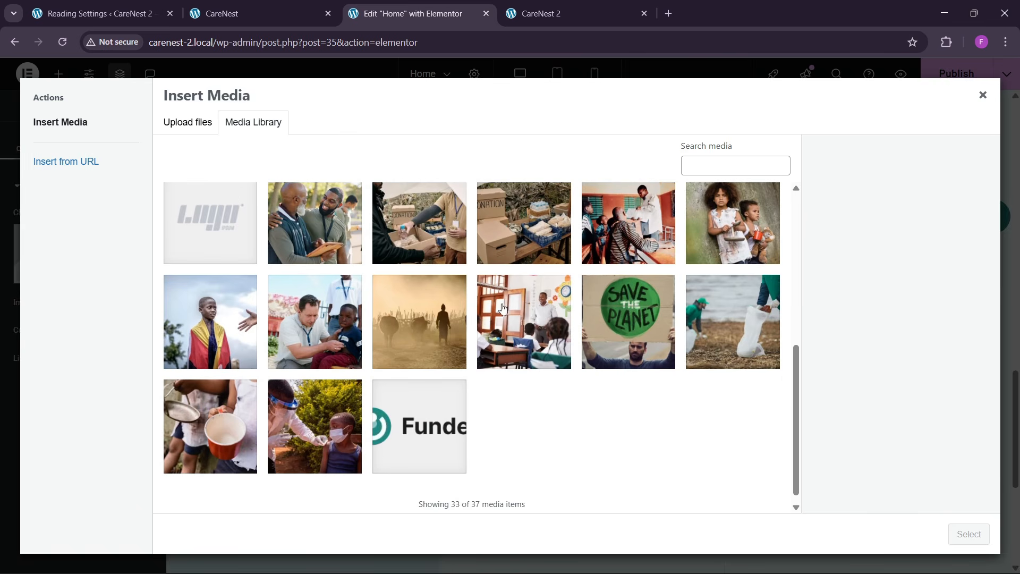
click(510, 249)
click(967, 534)
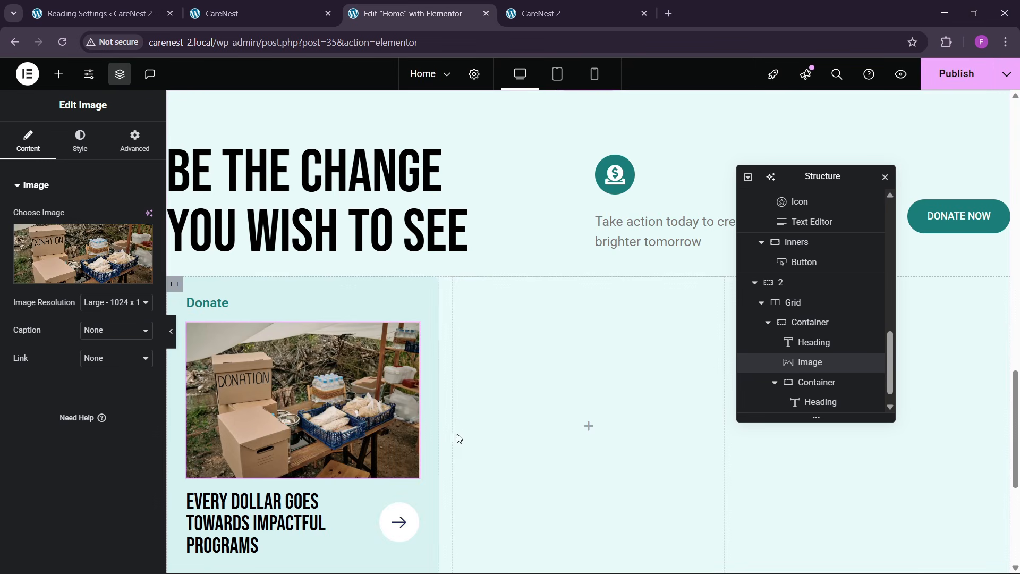
- Move the image below the inner container with the "Every Dollar" heading and compare the card with the reference page
scroll(775, 382, down, 1)
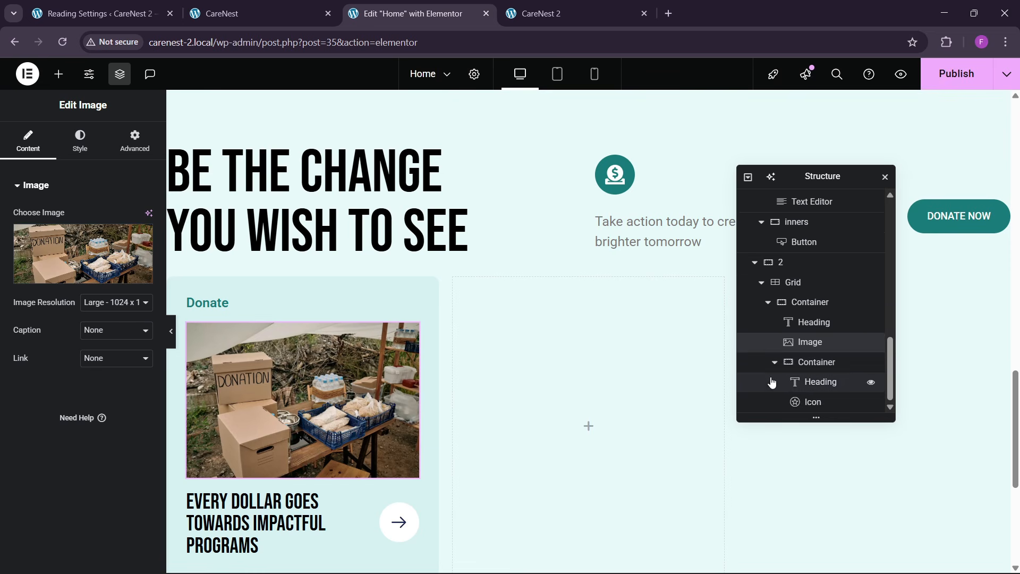
click(773, 368)
mouse_move(823, 381)
mouse_down()
mouse_move(824, 407)
mouse_move(824, 380)
mouse_up()
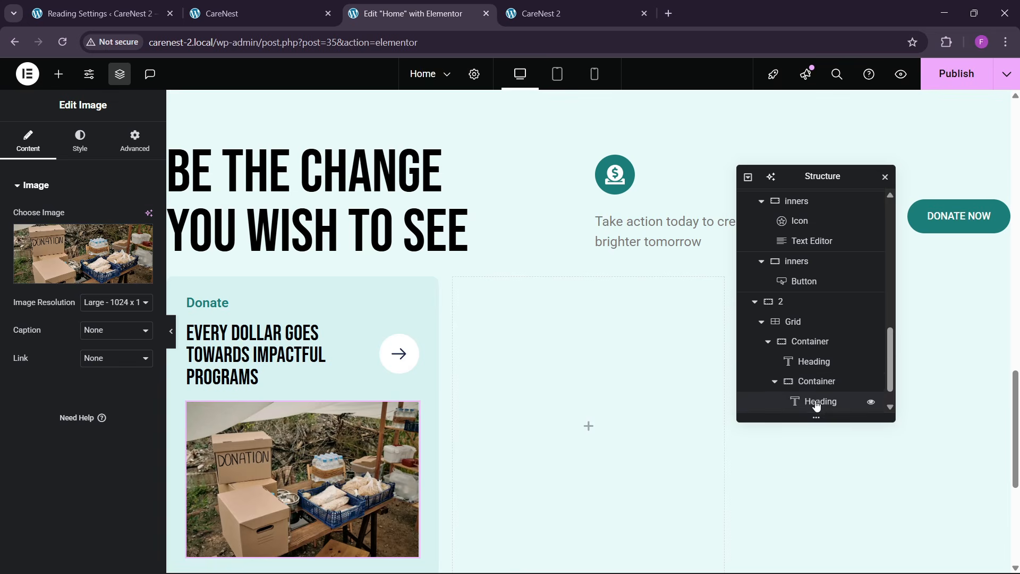
click(775, 382)
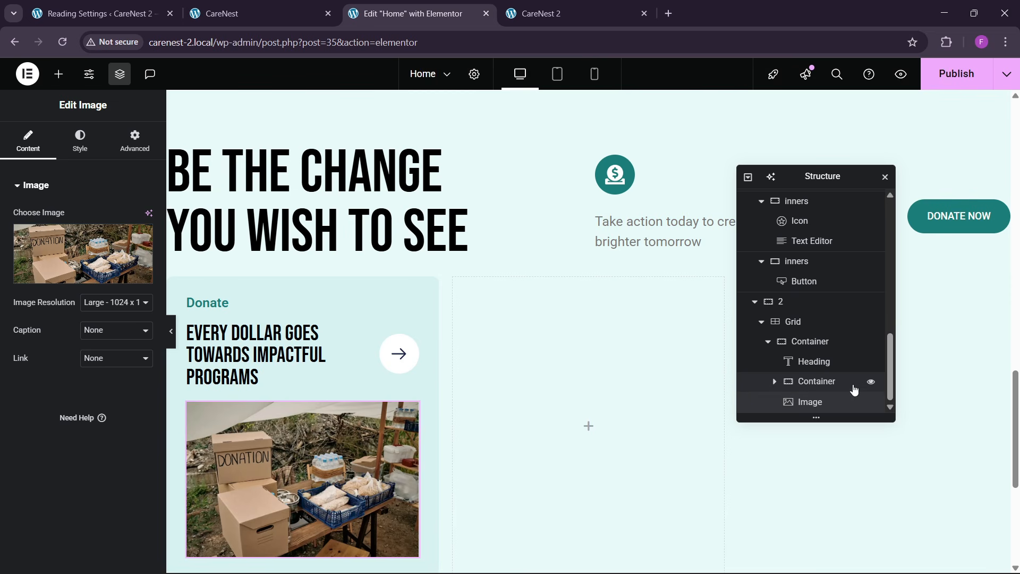
click(234, 13)
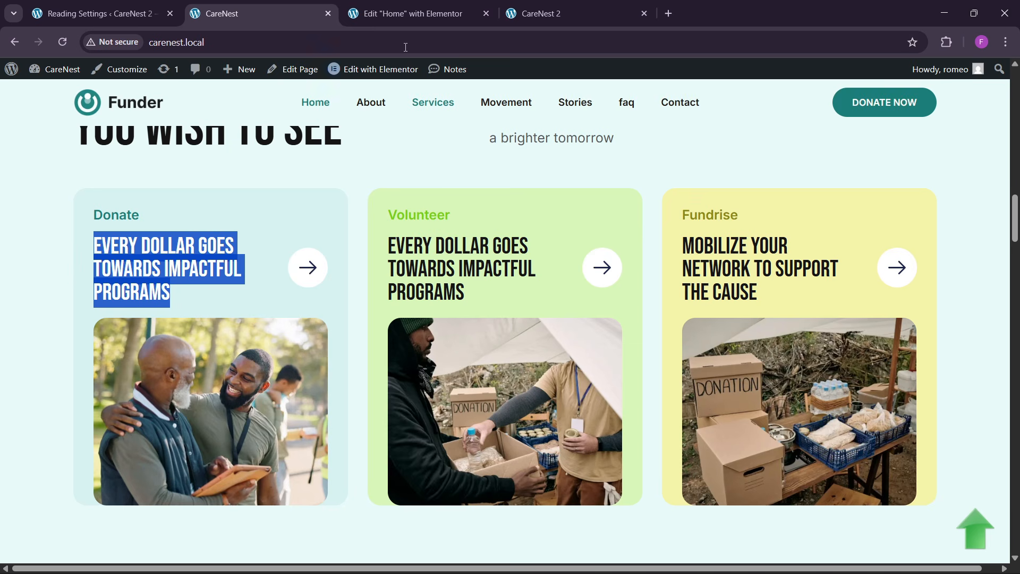
- Unlink the Donate card container's padding and set its bottom padding to 0 px
click(409, 13)
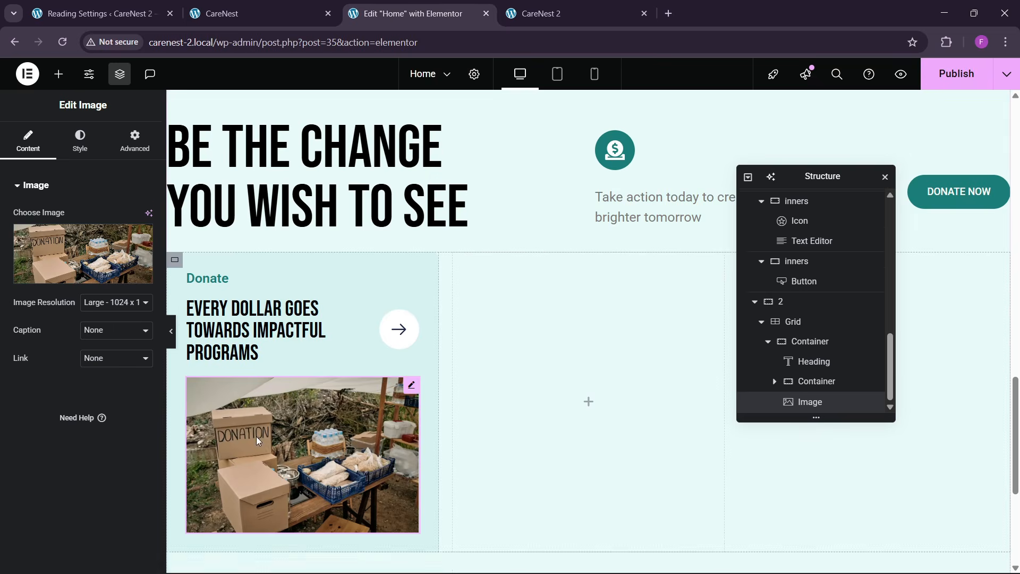
scroll(257, 439, down, 1)
click(133, 146)
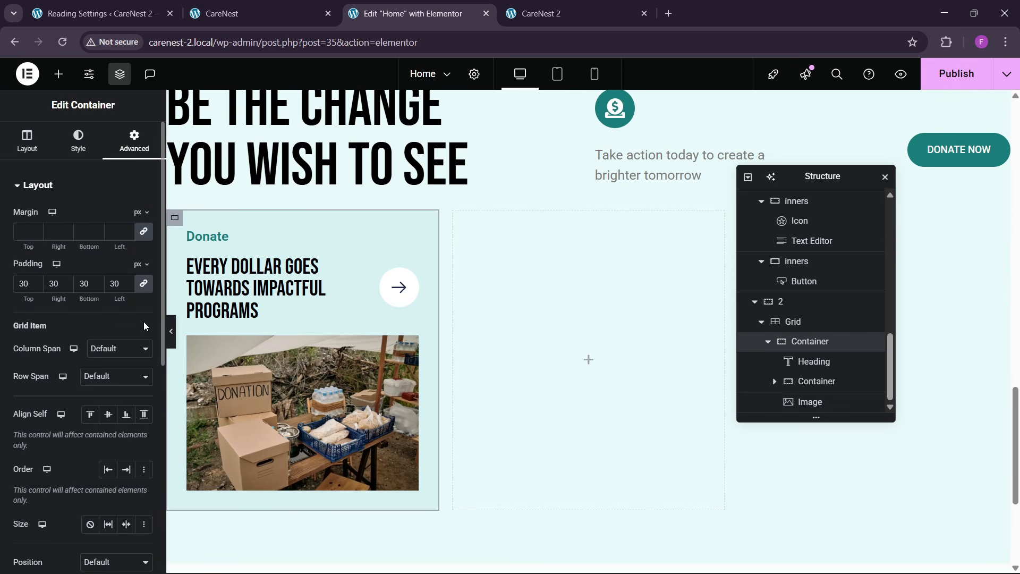
click(141, 286)
click(91, 283)
key(BackSpace)
key(BackSpace)
text(0)
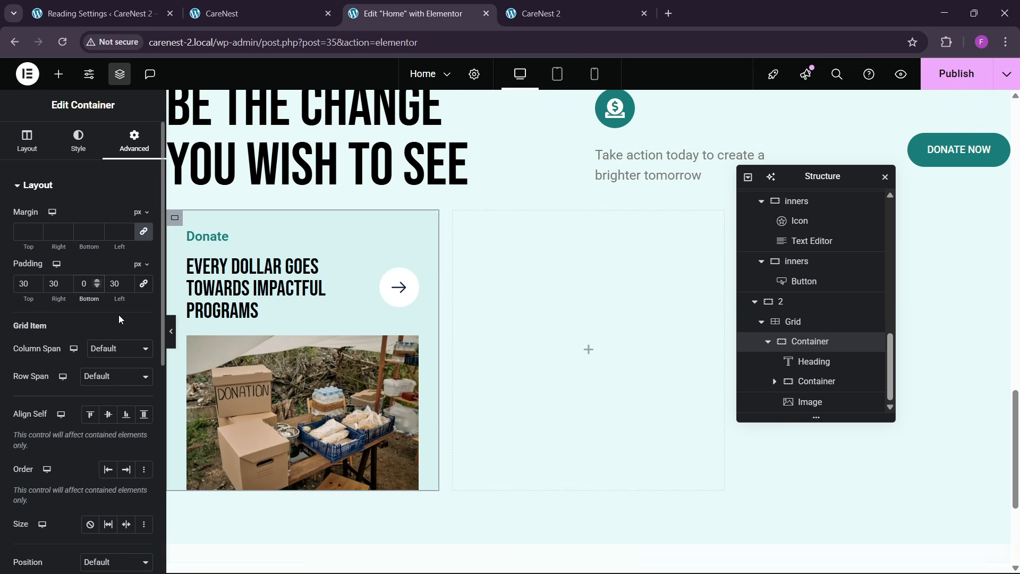
- Round the donation photo's corners with a 10 px border radius and compare it with the reference page
click(354, 414)
click(93, 149)
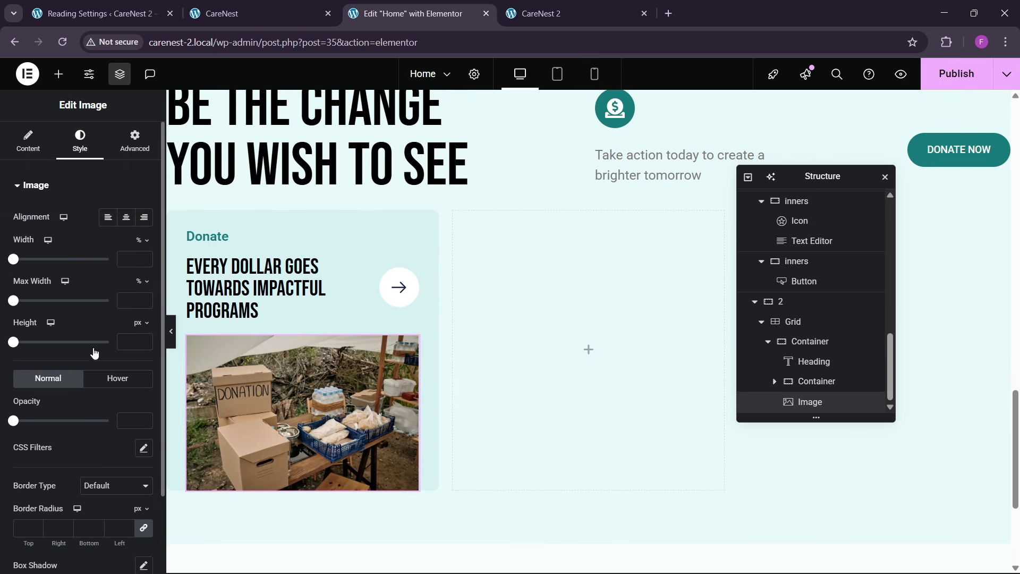
scroll(94, 352, down, 2)
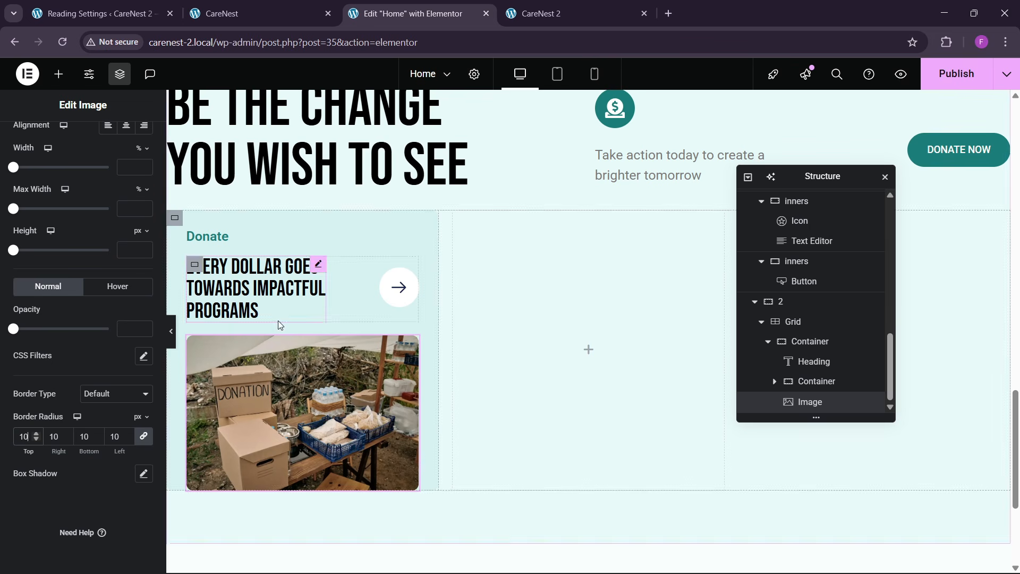
click(227, 6)
click(443, 7)
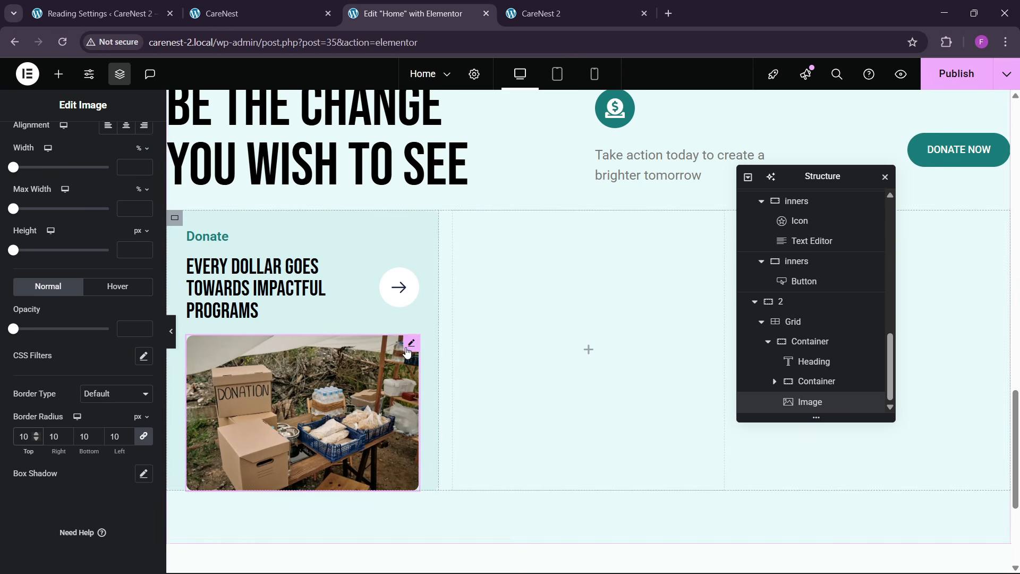
- Unlink the donation photo's margins and set its top margin to 20 px
click(119, 151)
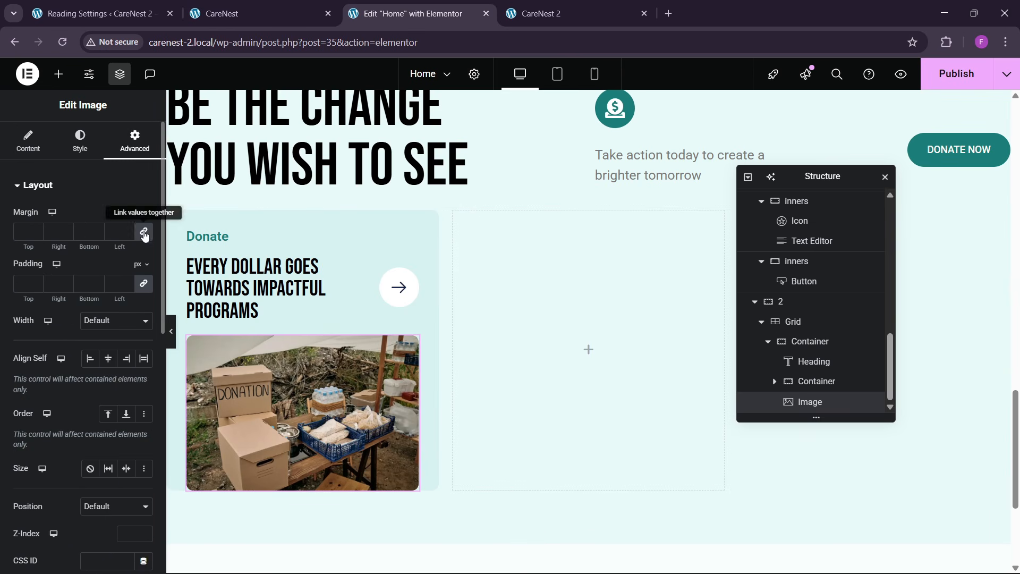
text(30)
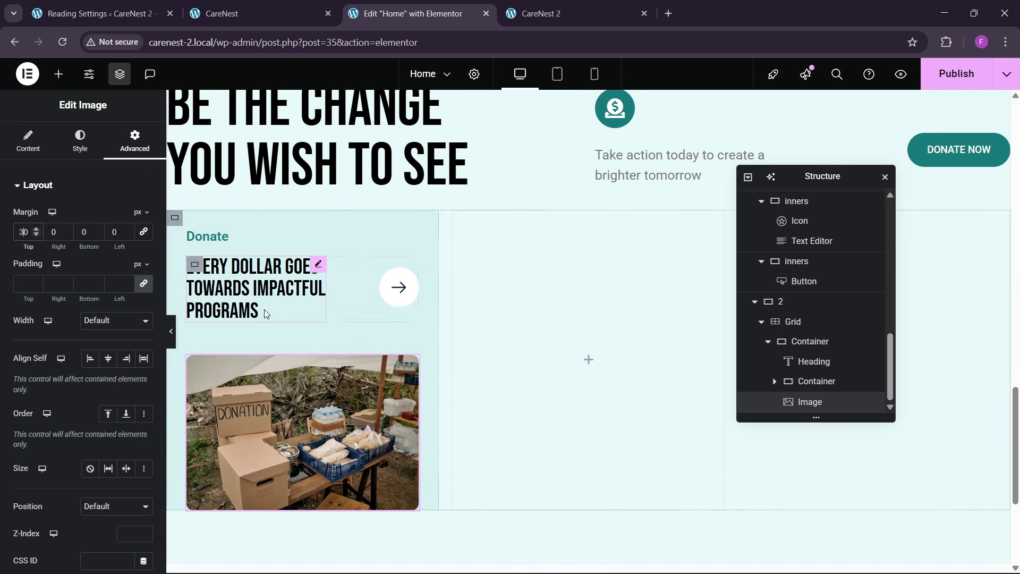
key(BackSpace)
text(2)
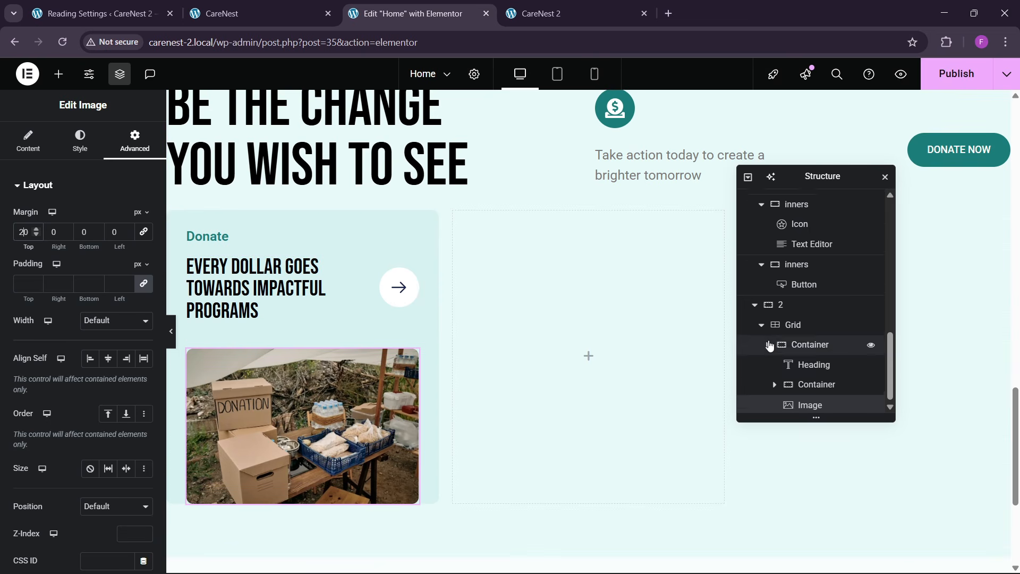
- Duplicate the Donate card container twice so that all three grid columns hold a card
click(770, 346)
click(796, 401)
right_click(805, 404)
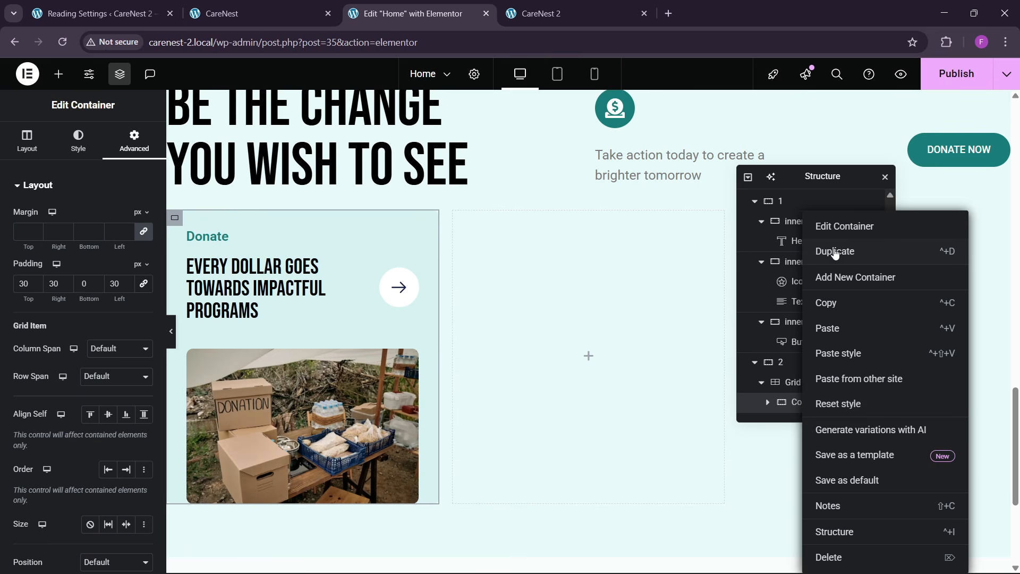
click(835, 252)
right_click(820, 401)
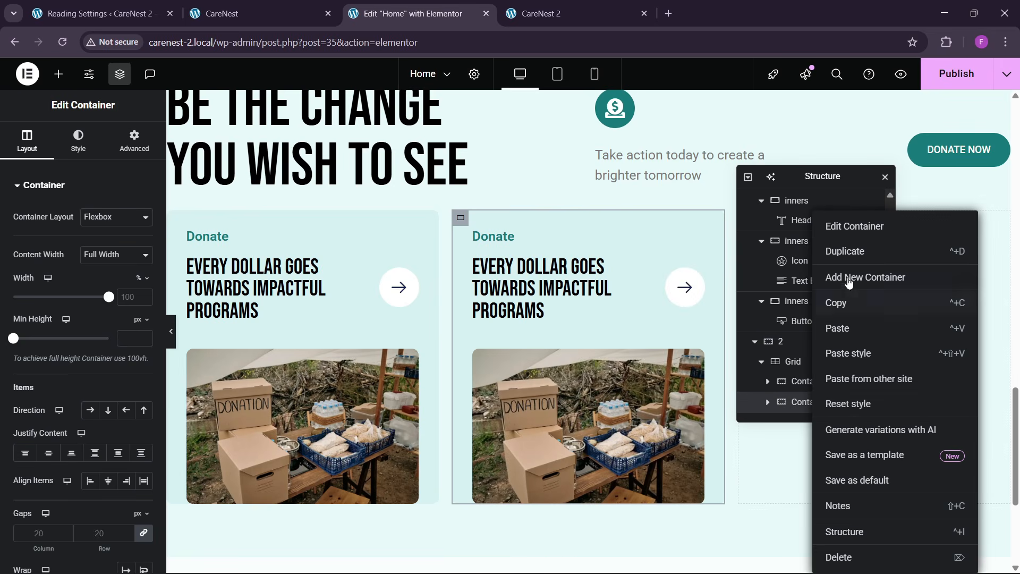
click(846, 253)
scroll(802, 385, down, 1)
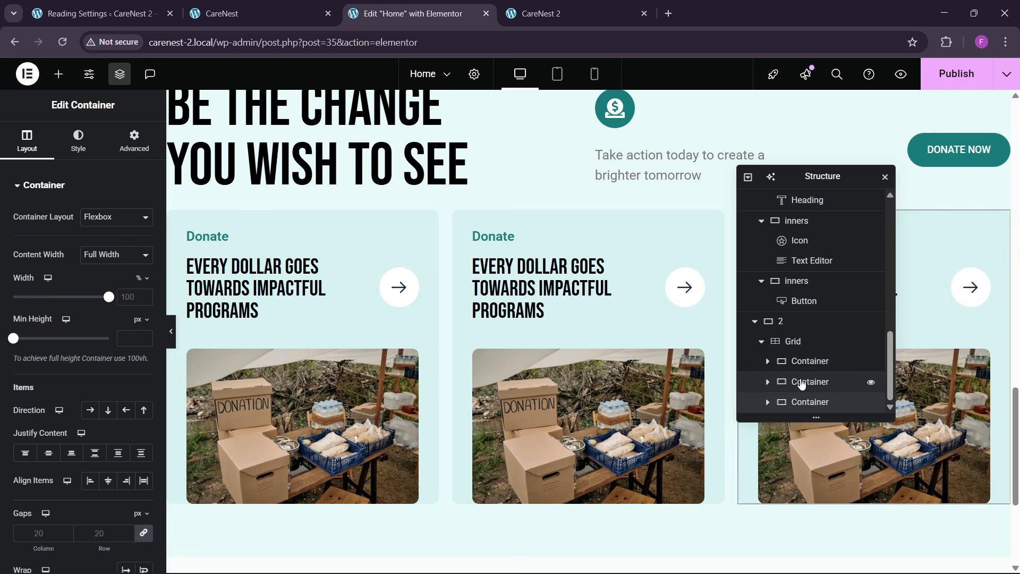
- Set the card grid's column and row gaps to 30 px and compare the cards with the reference page
click(793, 341)
click(27, 140)
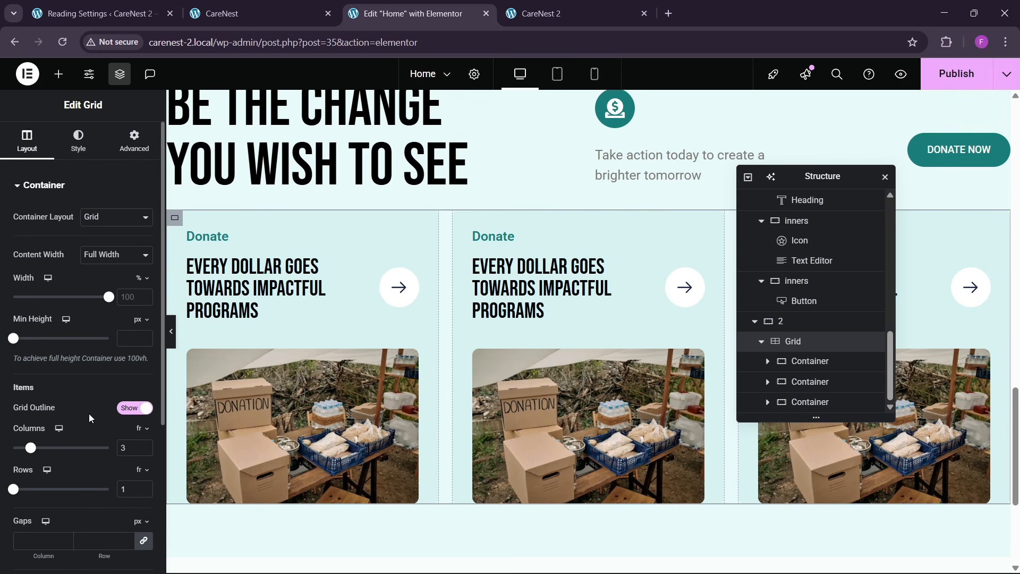
scroll(88, 413, down, 1)
click(96, 475)
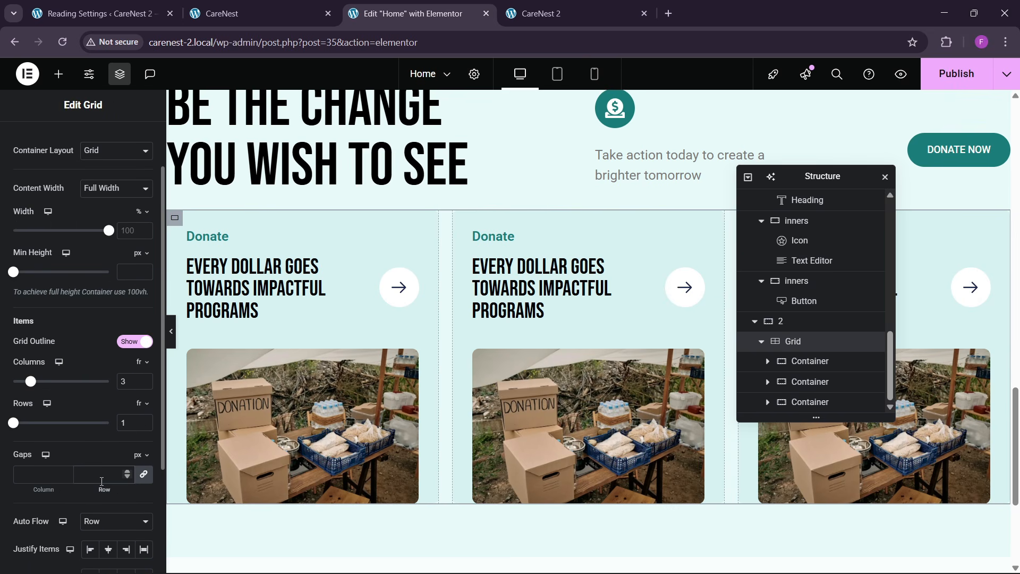
text(30)
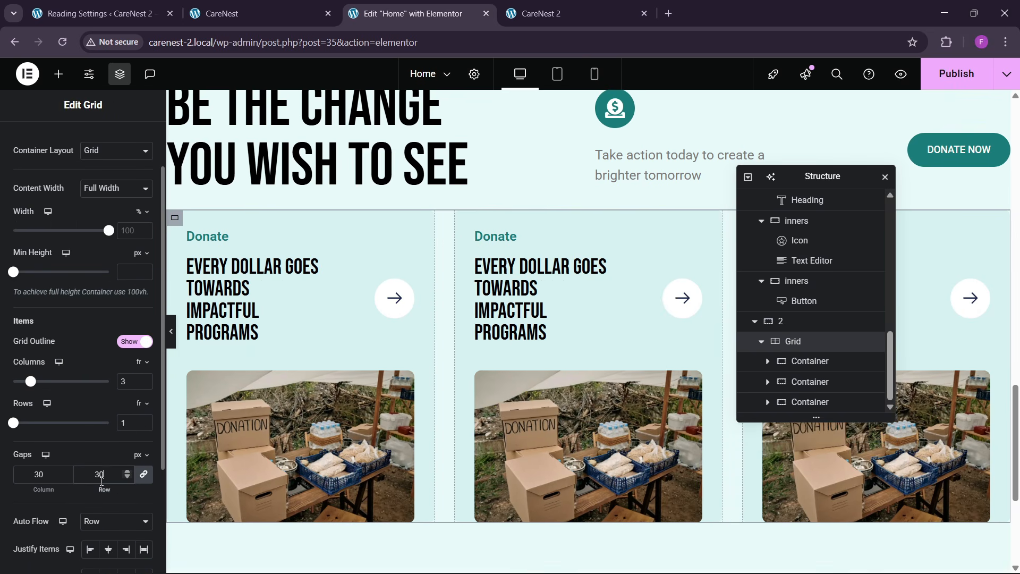
click(261, 11)
drag(397, 242, 489, 288)
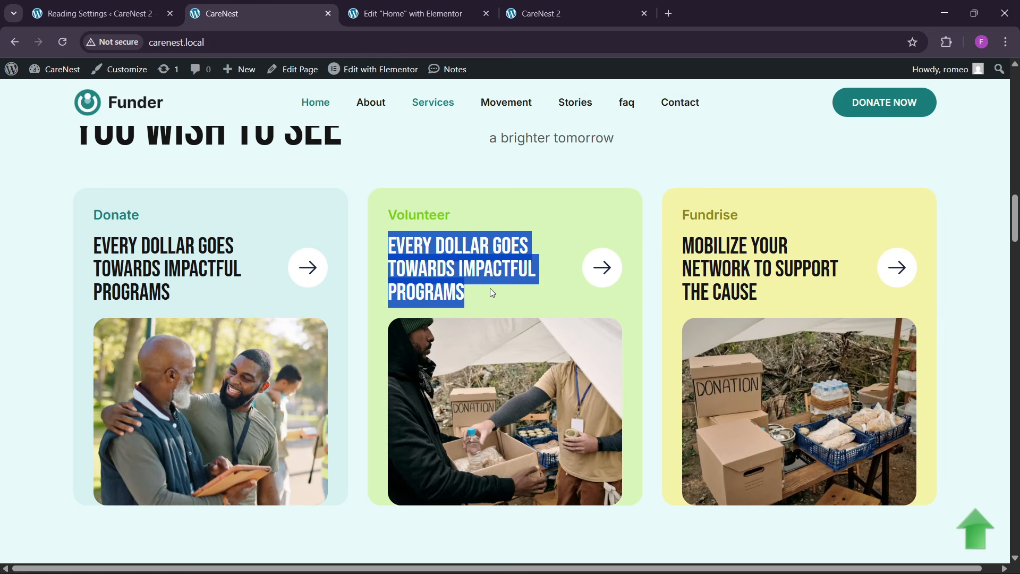
click(542, 322)
click(419, 11)
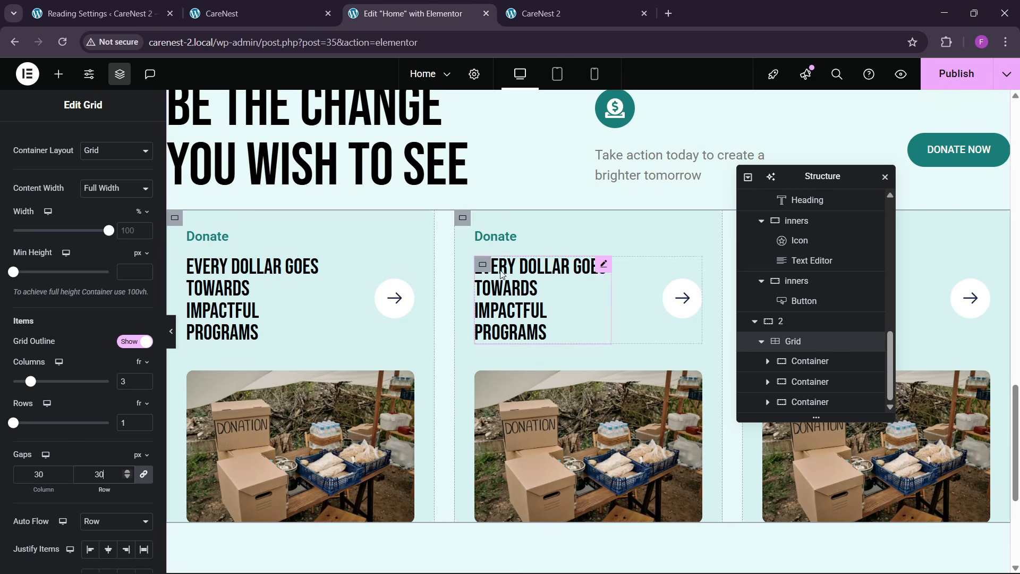
- Select the second card and copy the Volunteer card's green background color from the reference page with the color picker extension
click(463, 219)
click(281, 12)
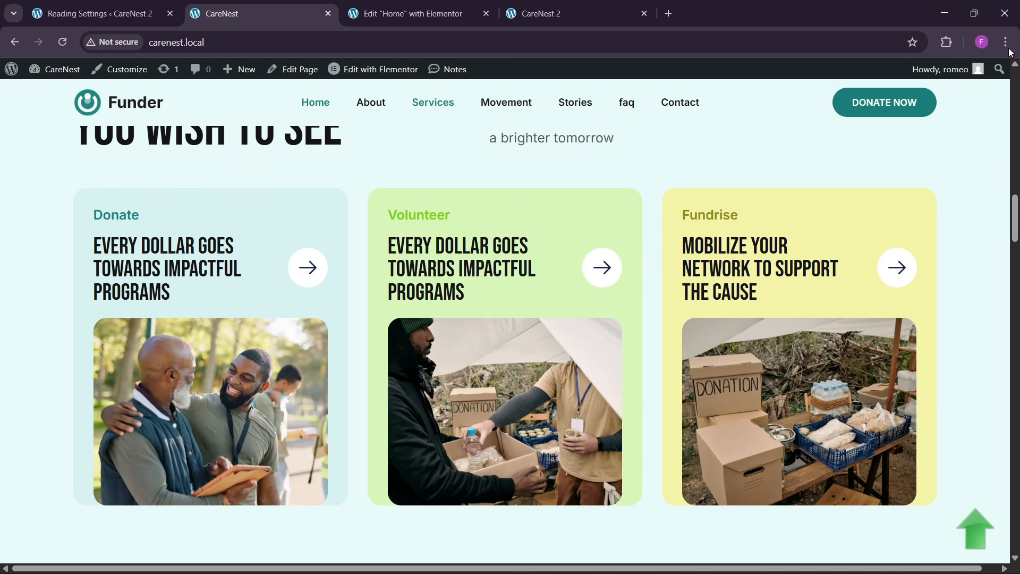
click(943, 45)
click(843, 139)
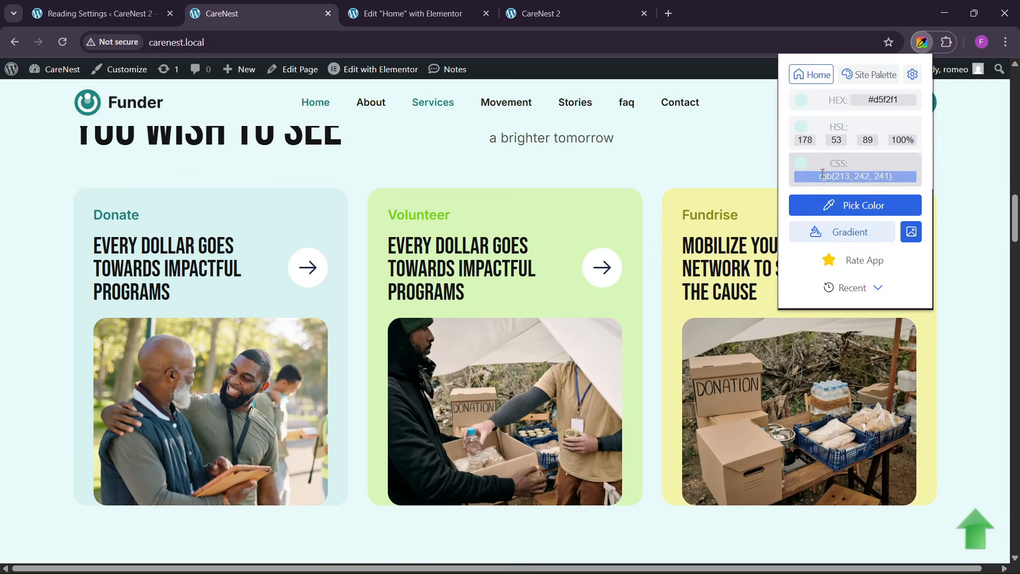
click(836, 207)
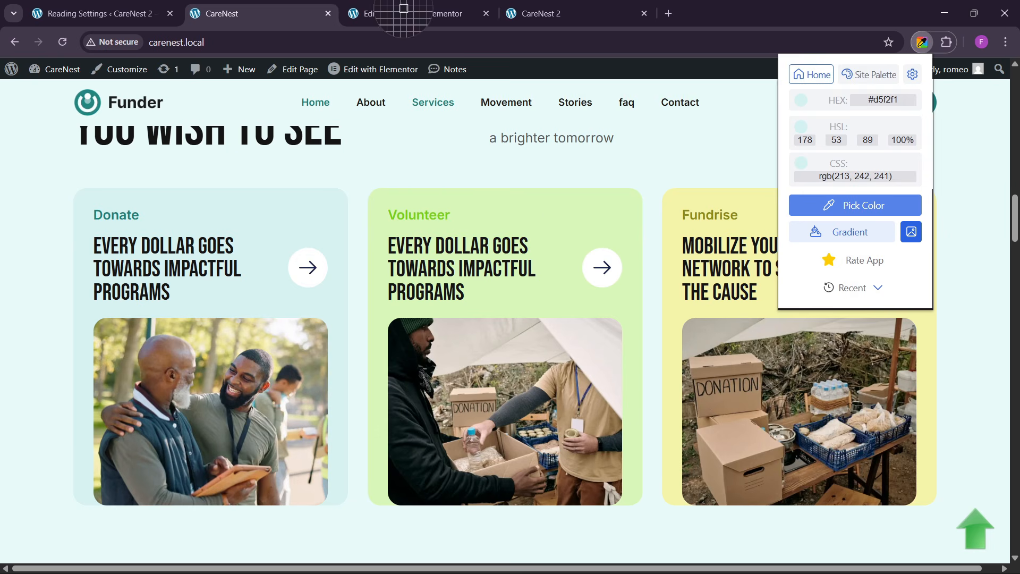
click(576, 209)
key(ctrl+Tab)
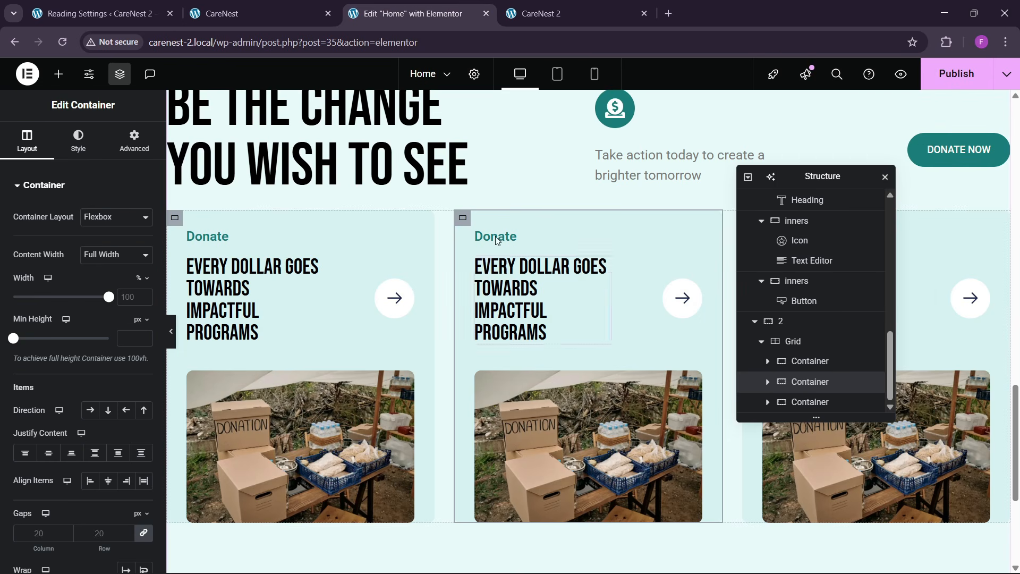
- Set the second card's background color to the copied green #d8f6b8
click(78, 140)
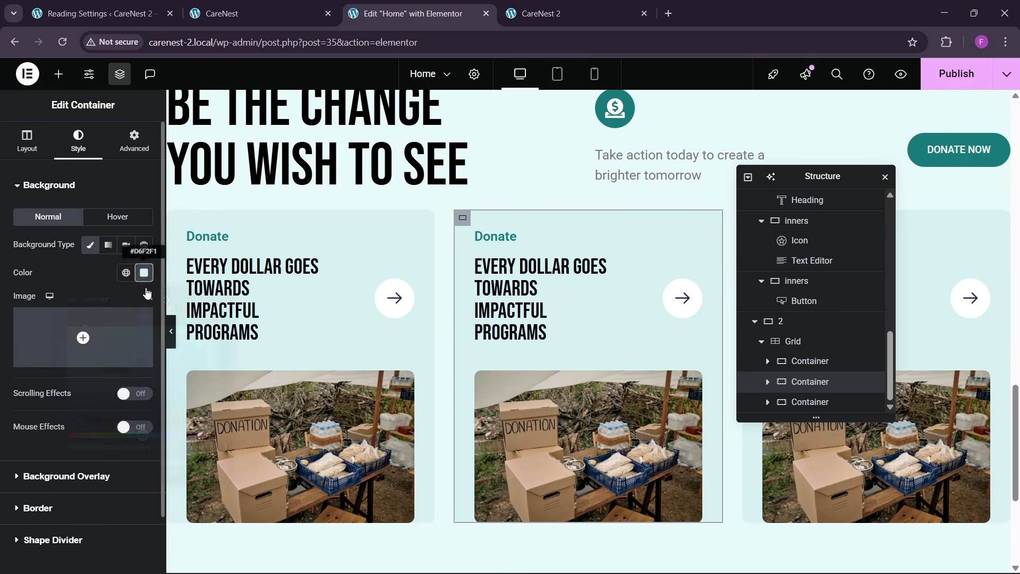
click(143, 272)
text(#D8F6B8)
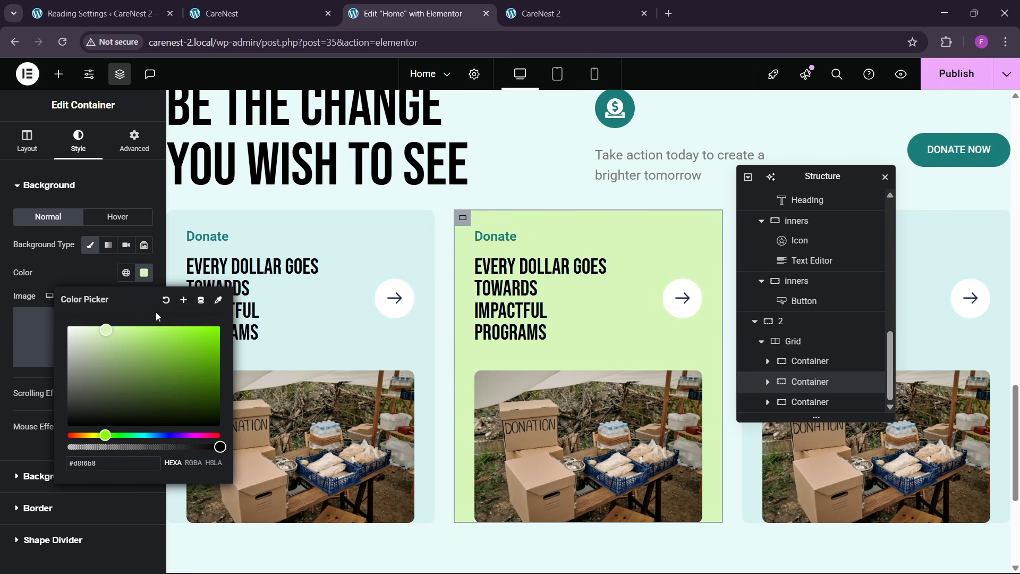
click(183, 301)
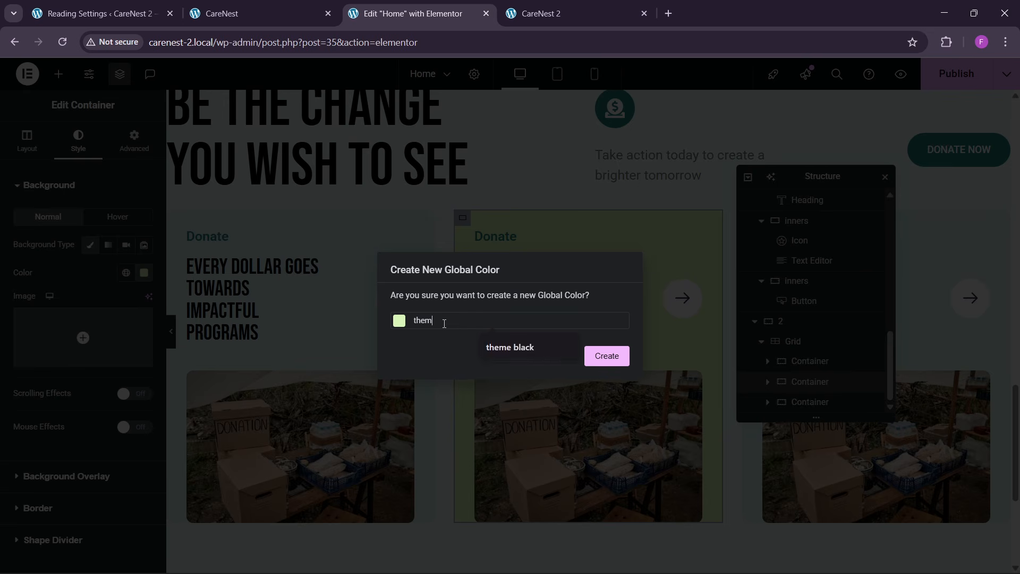
text(theme green)
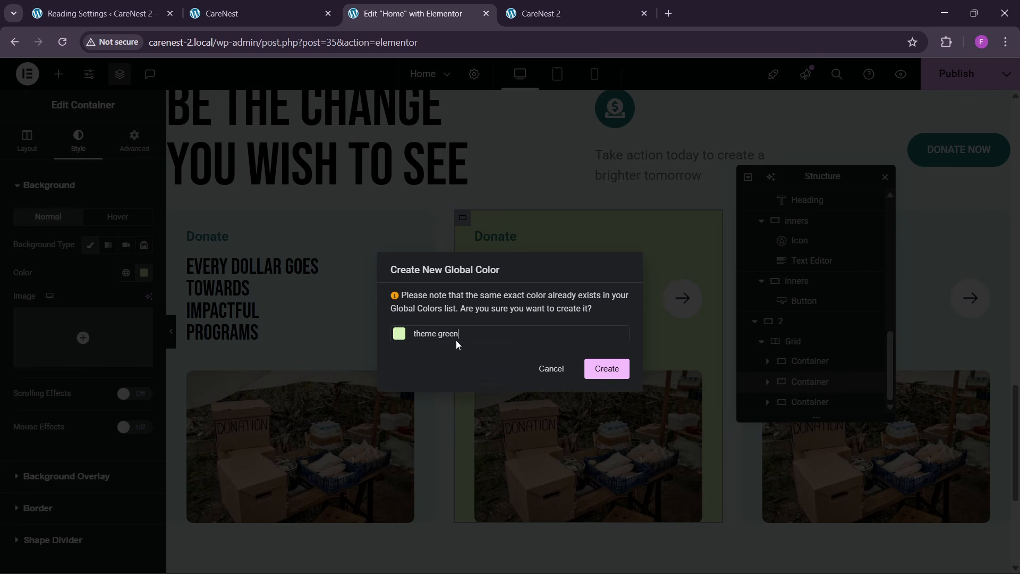
key(BackSpace)
key(BackSpace)
key(BackSpace)
key(BackSpace)
key(BackSpace)
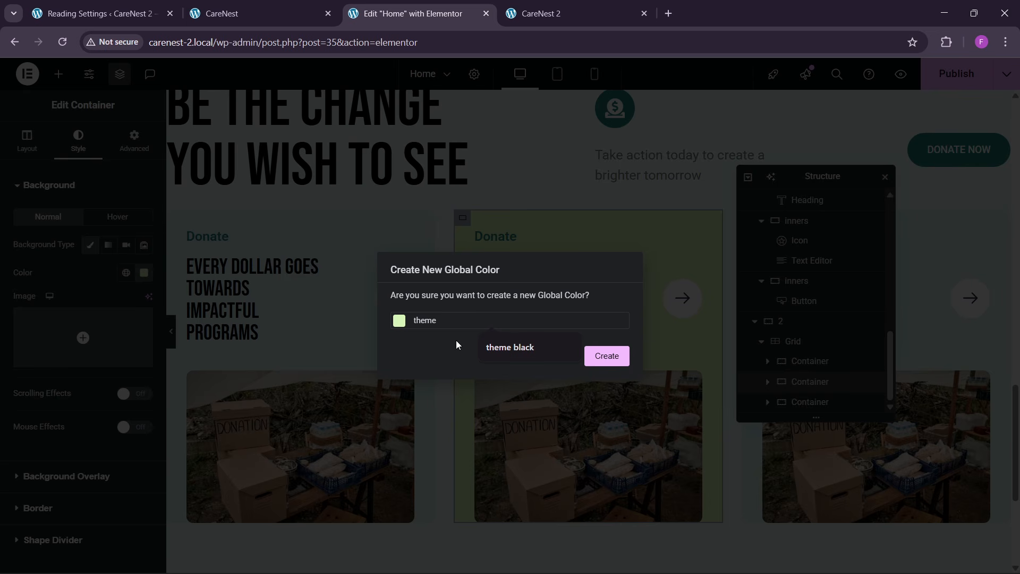
text(green)
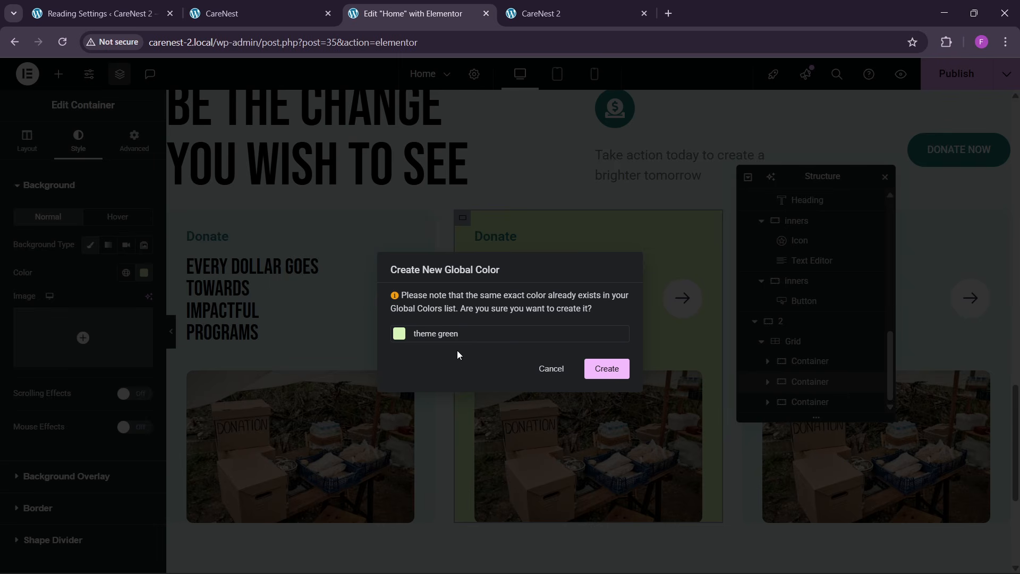
click(542, 377)
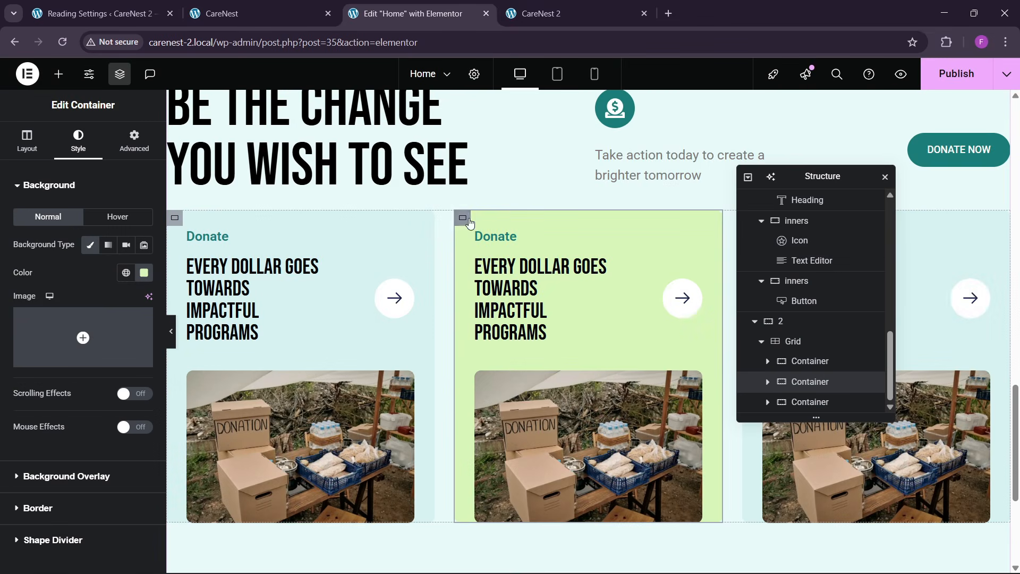
- Copy the Fundrise card's yellow background color #f5f4a9 from the reference page with the color picker extension
click(311, 7)
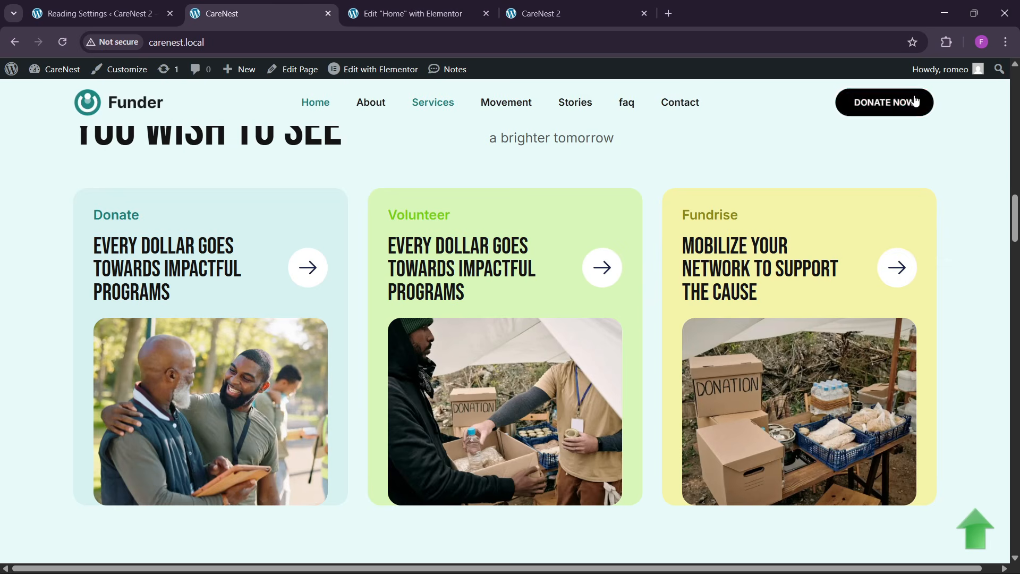
click(946, 41)
click(828, 142)
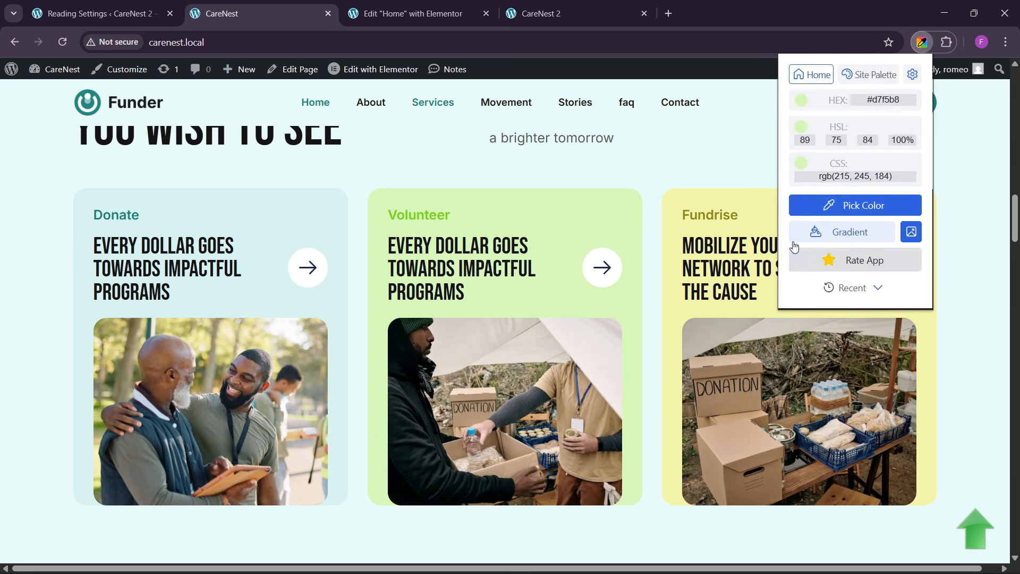
click(802, 205)
click(775, 213)
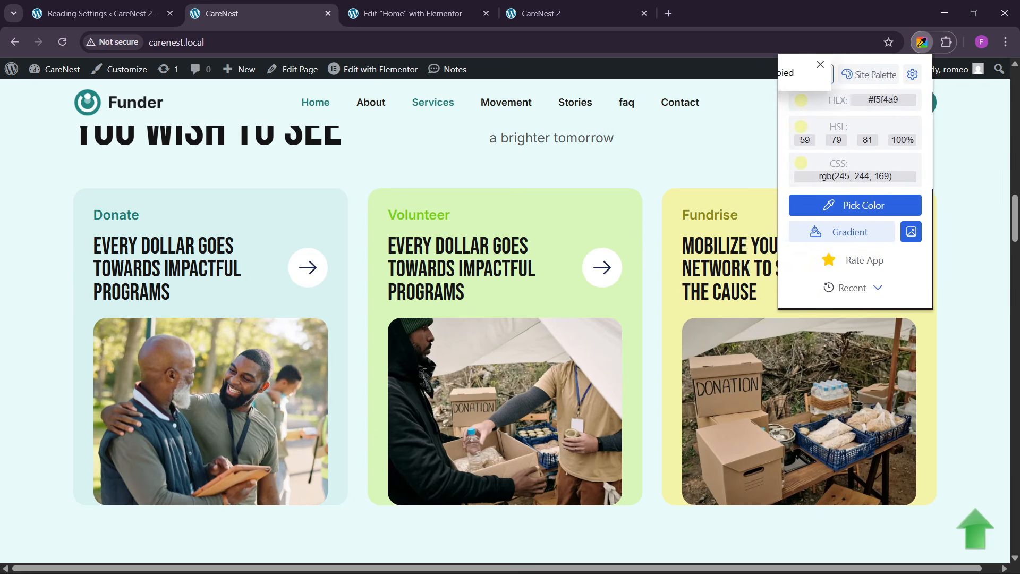
- Move the Structure window off the third card and set that card's background color to #f5f4a9
click(404, 8)
drag(805, 173, 621, 229)
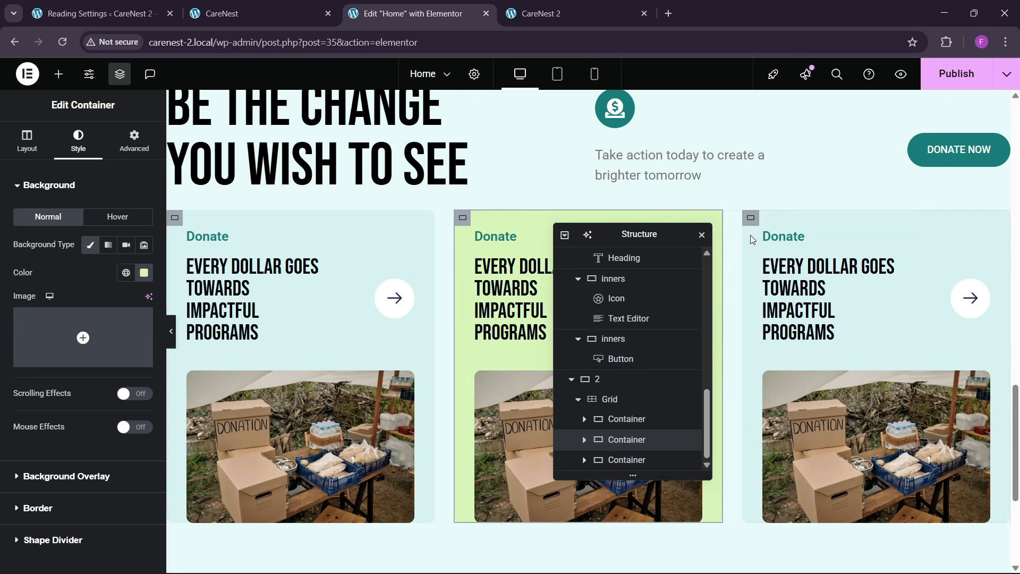
click(750, 218)
click(78, 141)
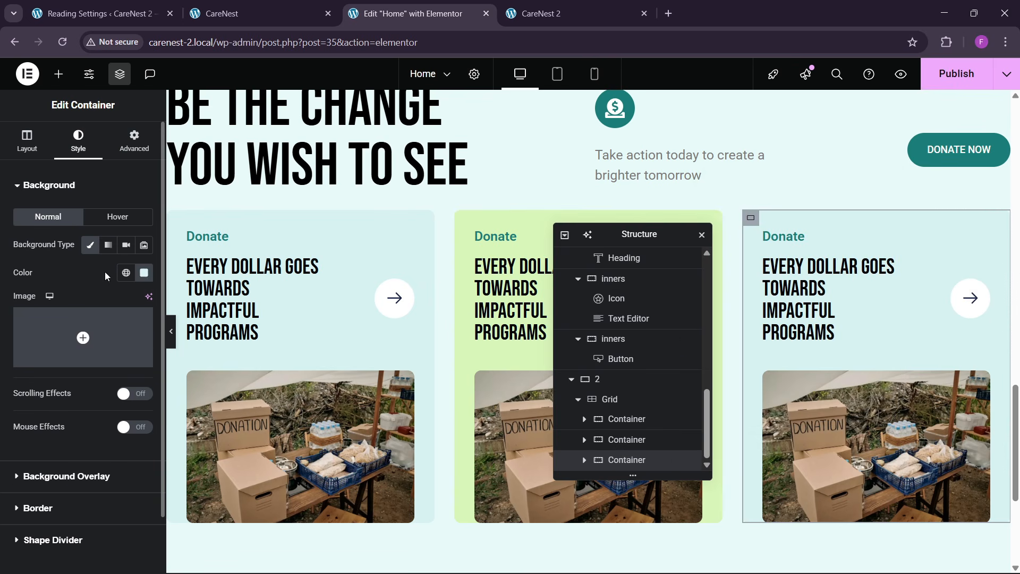
click(144, 274)
text(#F5F4A9)
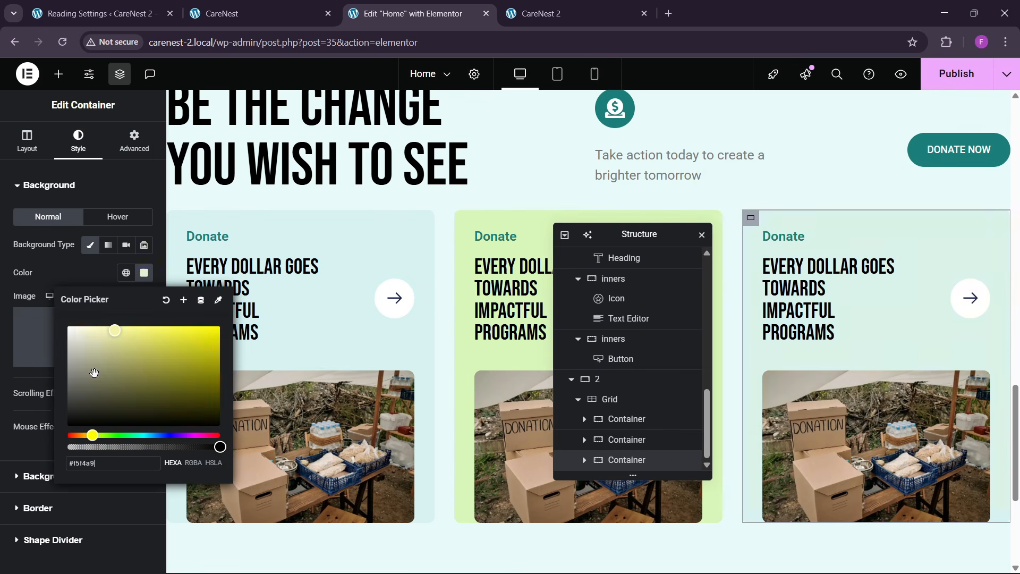
click(85, 279)
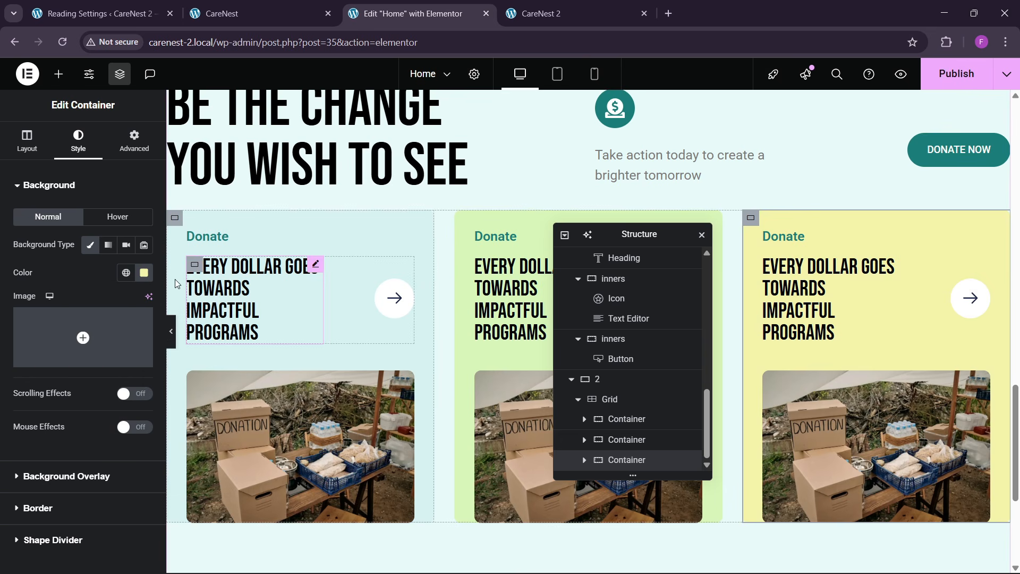
- Save the third card's yellow background color as a new global theme color
click(144, 272)
click(201, 297)
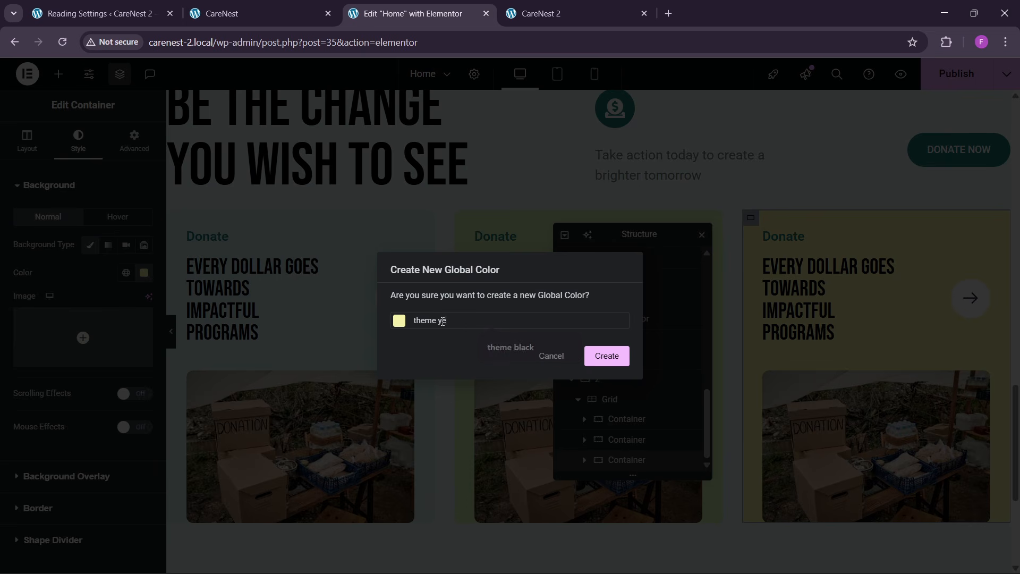
click(607, 355)
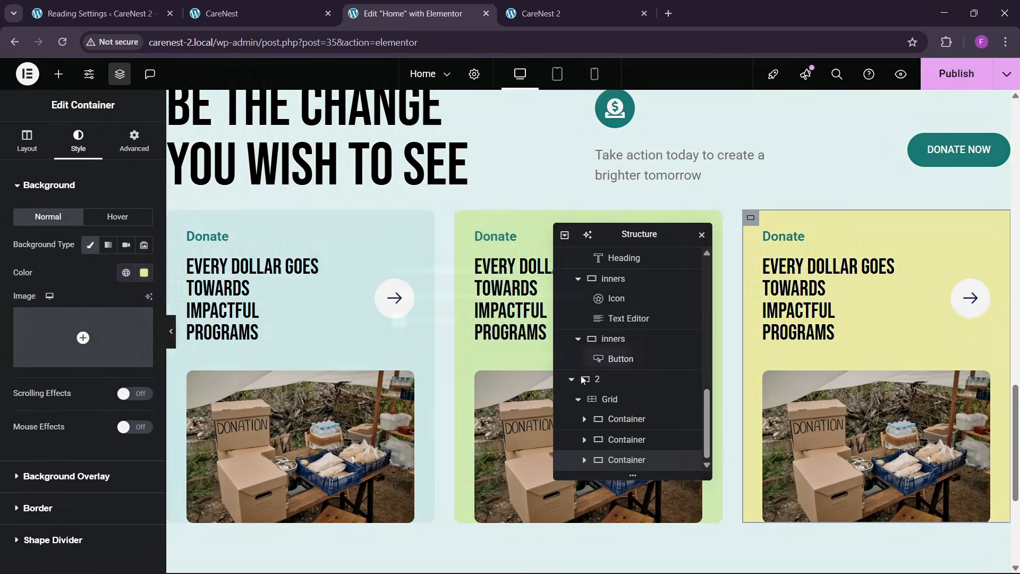
- Collapse containers 1 and 2 in the structure, select the change main container, and center its justify content and align items
scroll(451, 371, down, 3)
scroll(478, 377, up, 3)
click(578, 379)
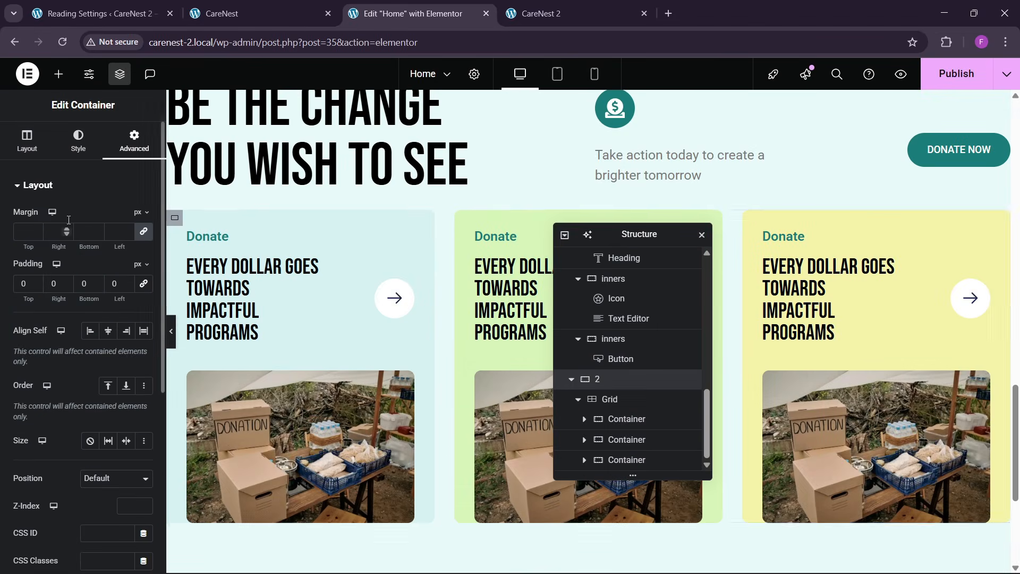
click(572, 383)
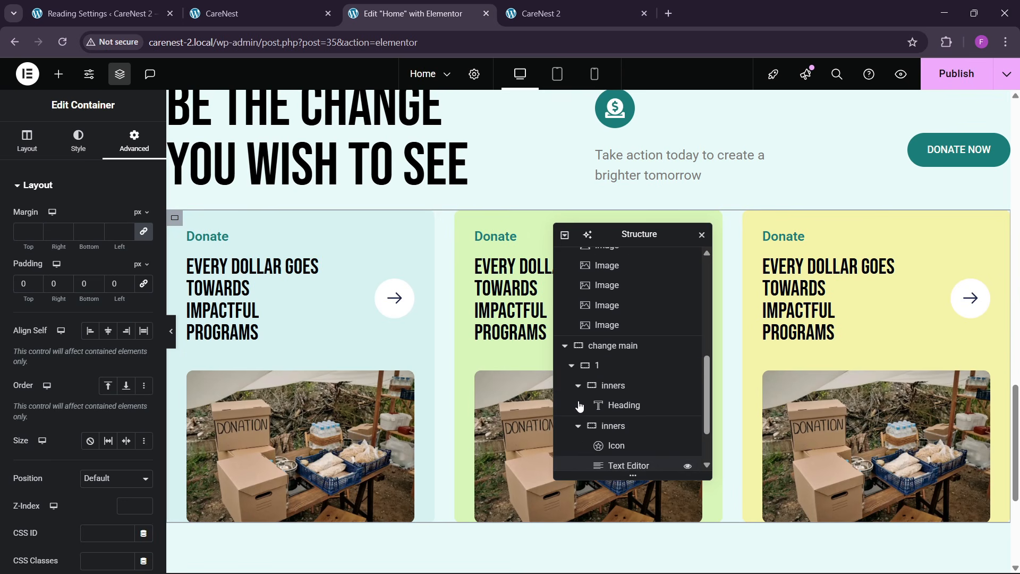
click(571, 367)
click(609, 423)
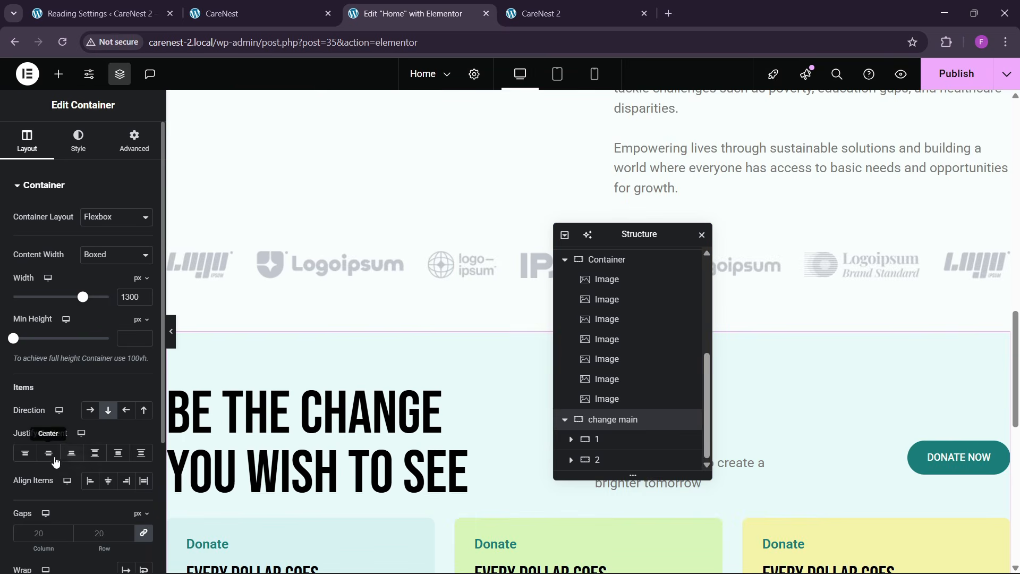
click(55, 457)
click(107, 480)
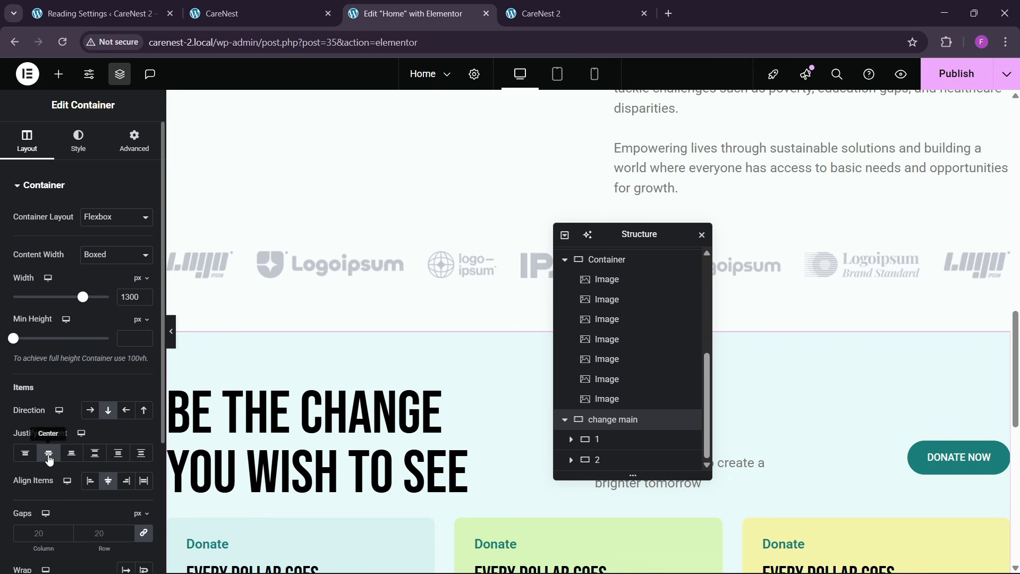
- Set the change main container's column and row gaps to 45 px
scroll(101, 473, down, 1)
click(110, 465)
text(40)
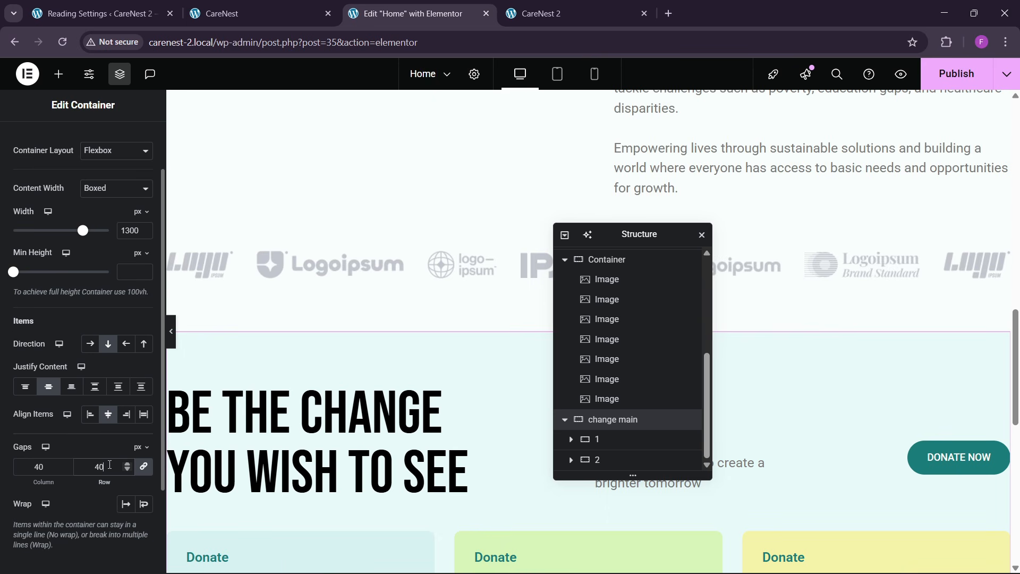
scroll(420, 365, down, 3)
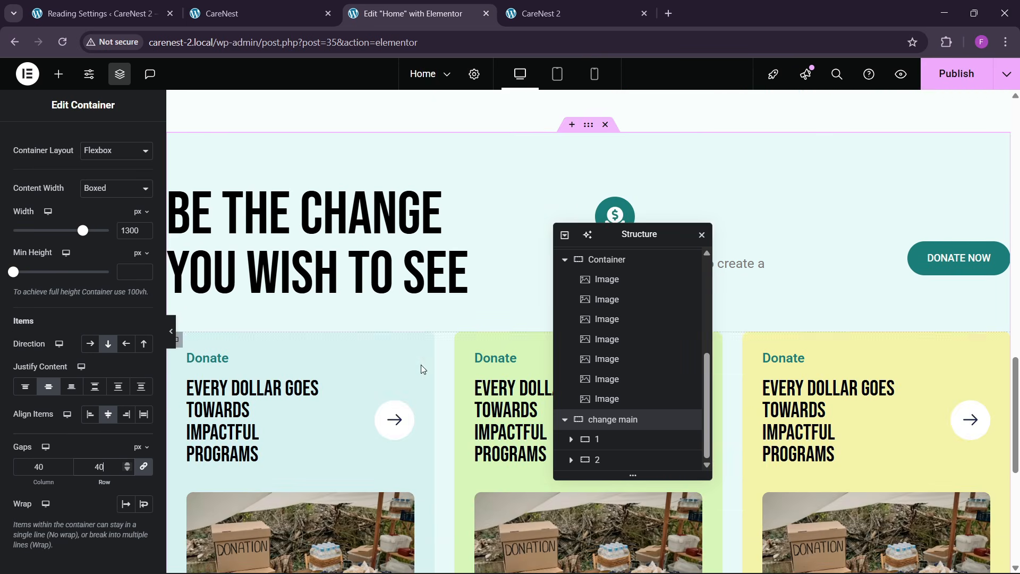
key(BackSpace)
text(5)
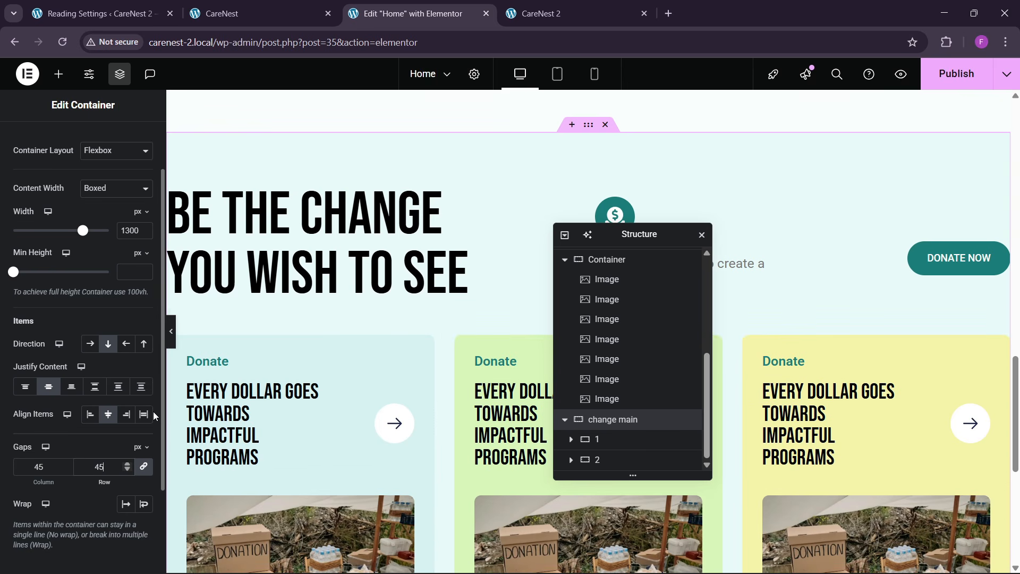
- Publish the page, reload the live CareNest 2 homepage, and check the Be the Change section with its three cards
click(956, 73)
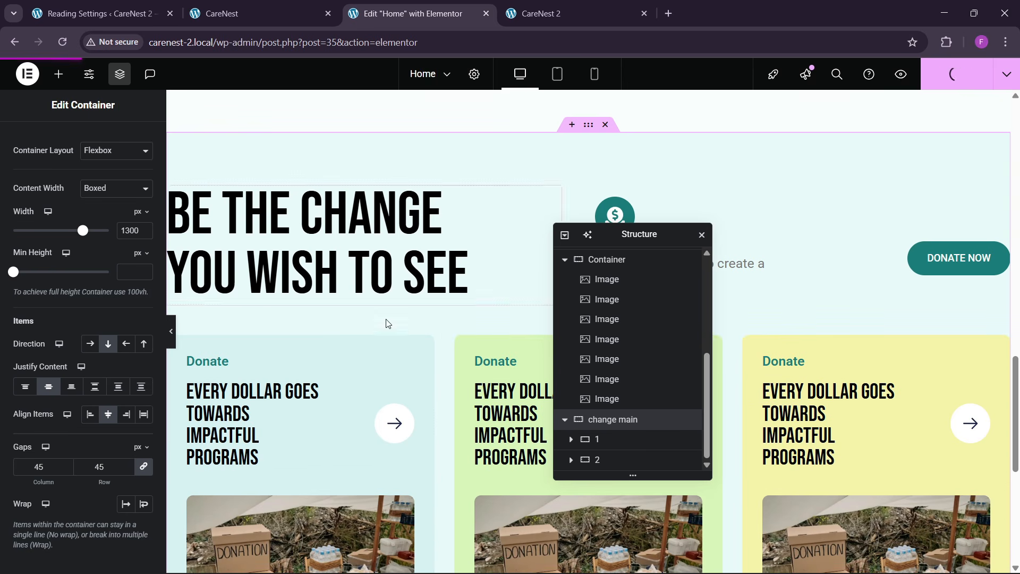
scroll(455, 373, down, 2)
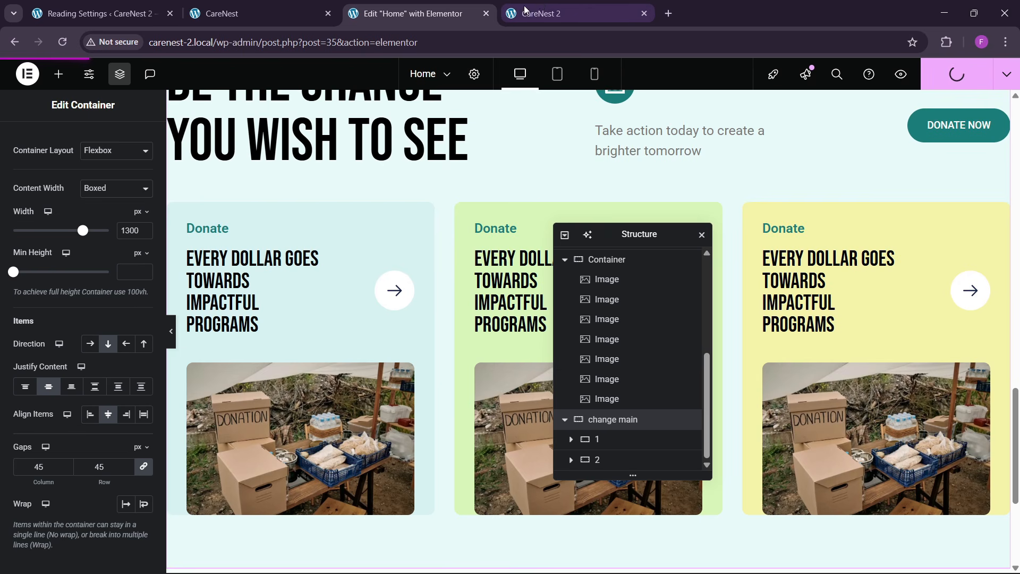
click(556, 4)
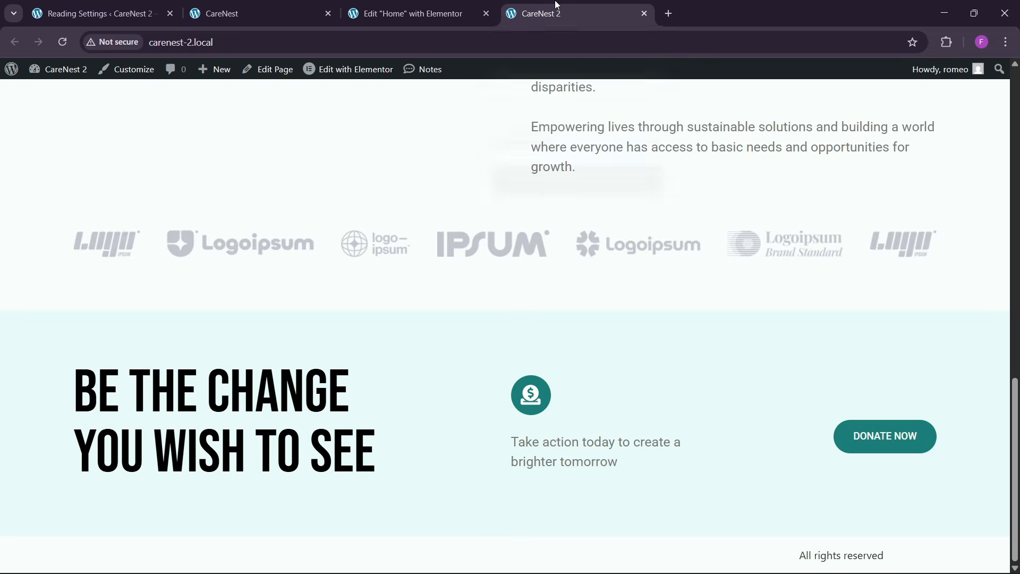
click(342, 40)
key(Return)
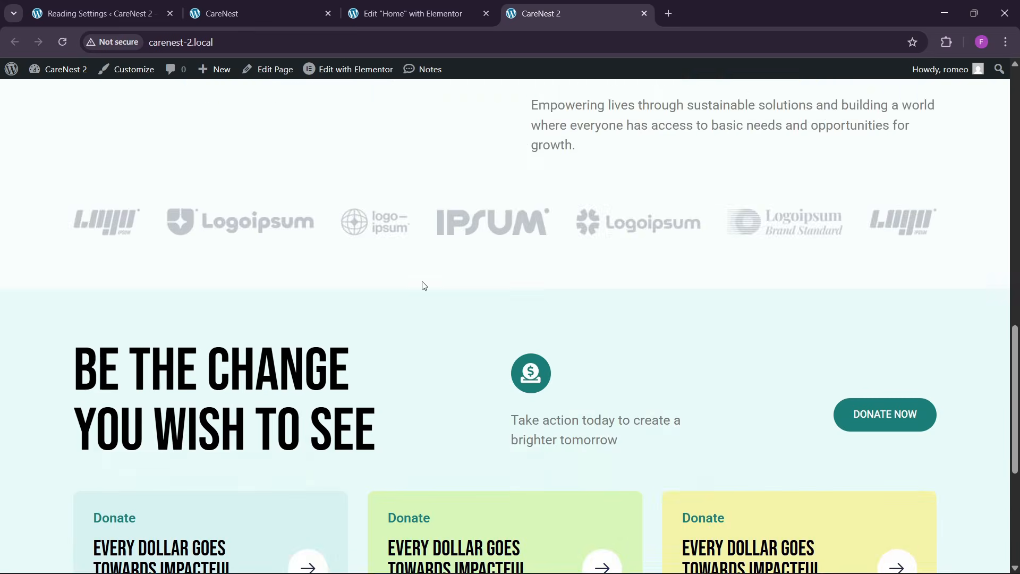
scroll(424, 286, down, 5)
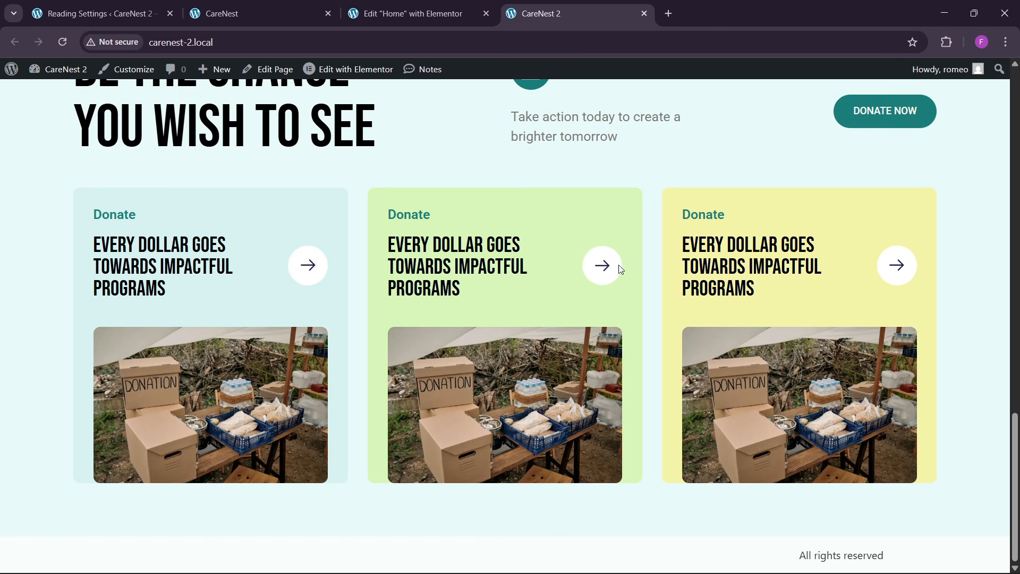
scroll(572, 381, up, 5)
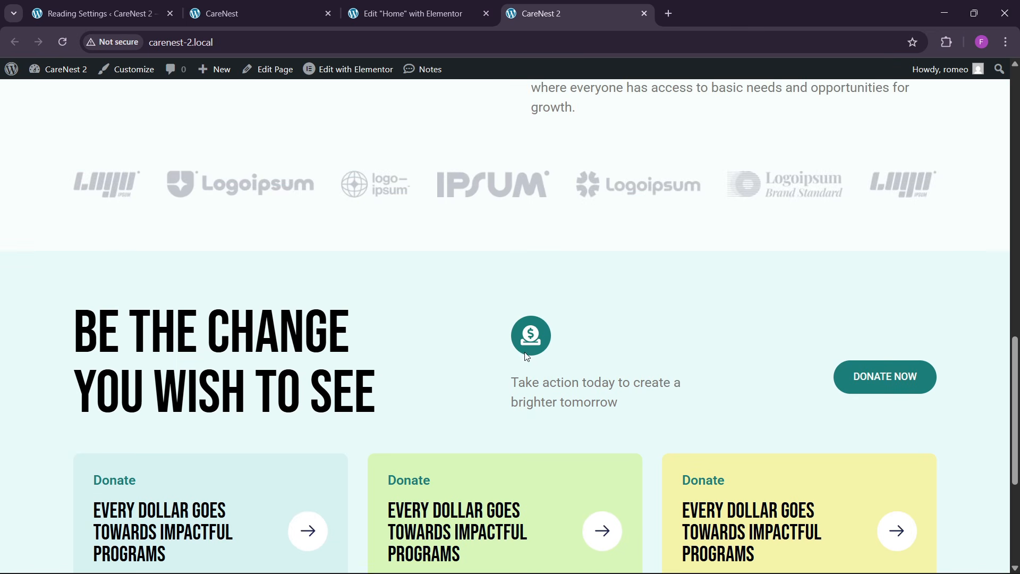
- Examine the Transforming Lives Through Action section on the reference CareNest page
click(276, 7)
scroll(429, 374, up, 10)
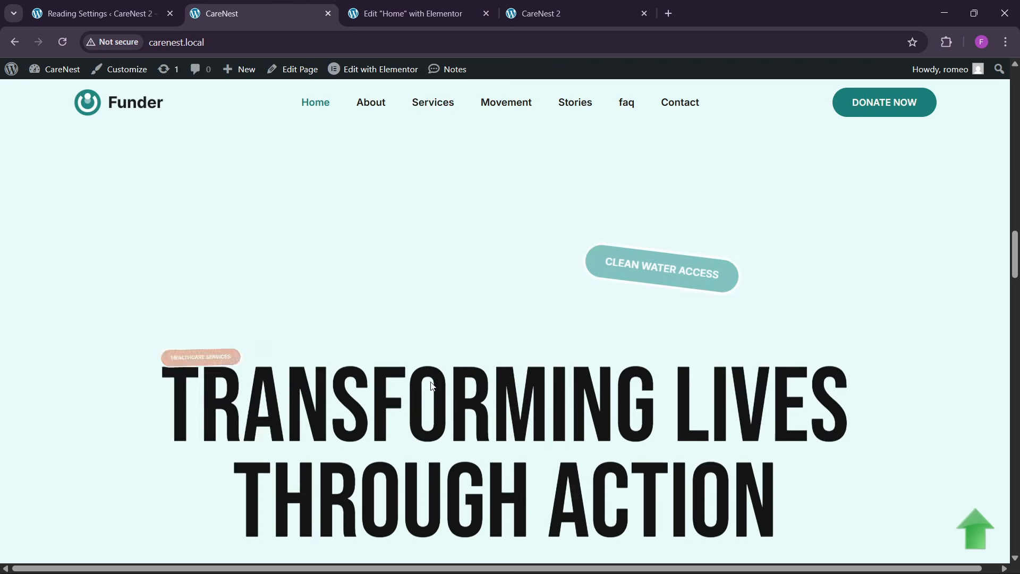
scroll(431, 382, down, 5)
scroll(442, 365, up, 3)
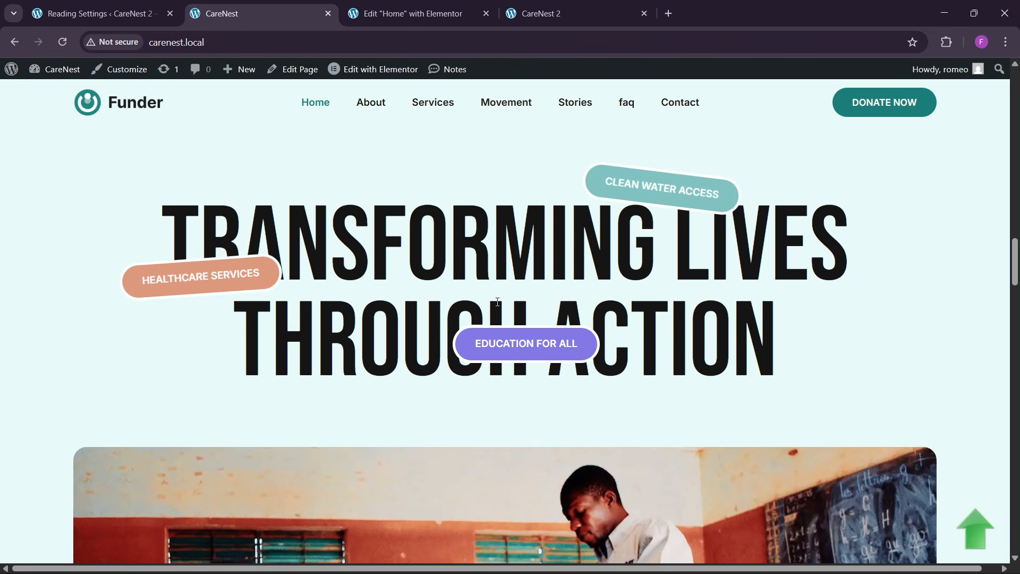
scroll(499, 340, down, 4)
- Move the Structure window aside, compare with the reference page, add a column flexbox container below the cards section, and name it video
click(419, 13)
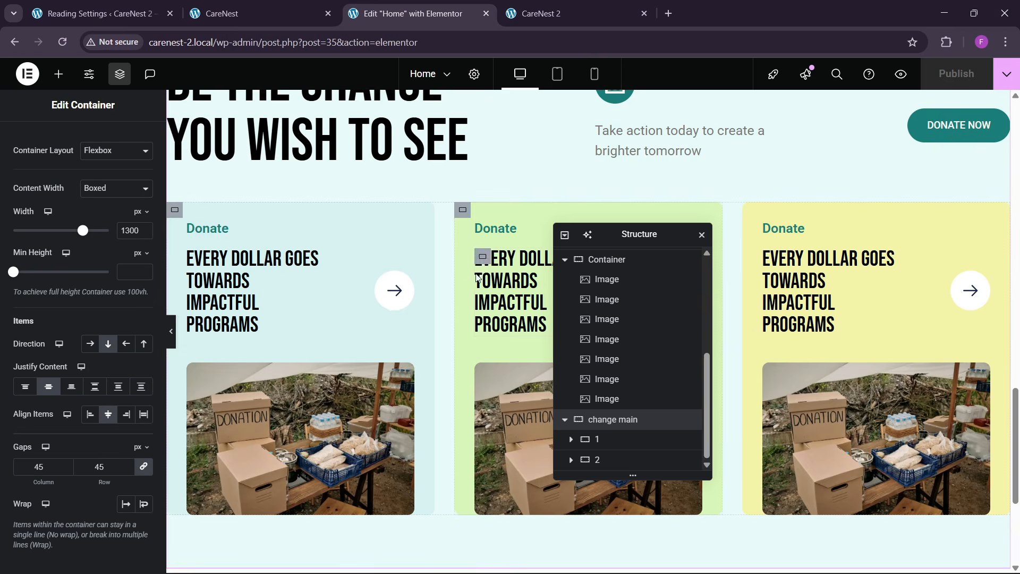
scroll(477, 277, down, 4)
drag(625, 239, 787, 196)
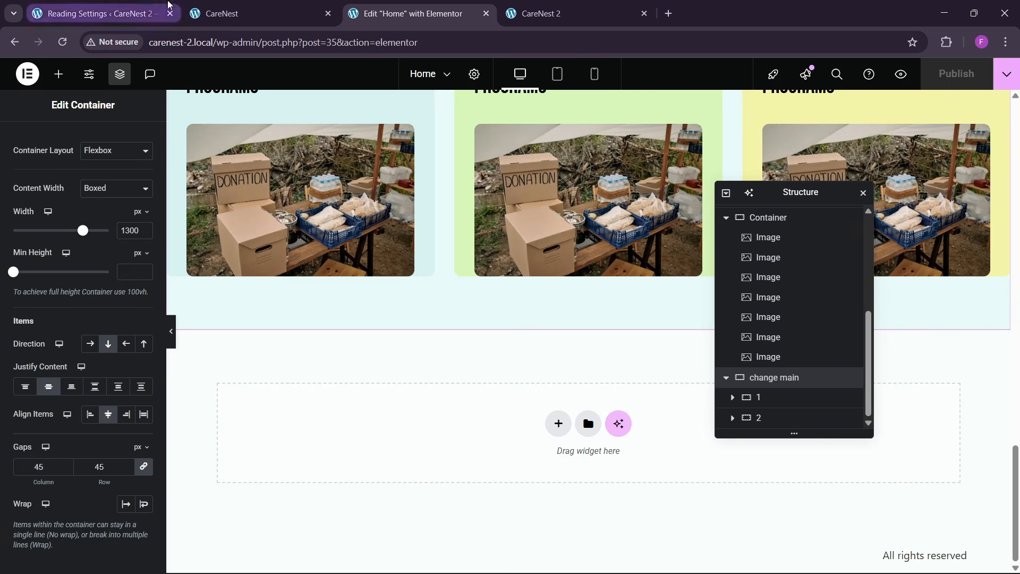
click(218, 13)
scroll(438, 307, up, 6)
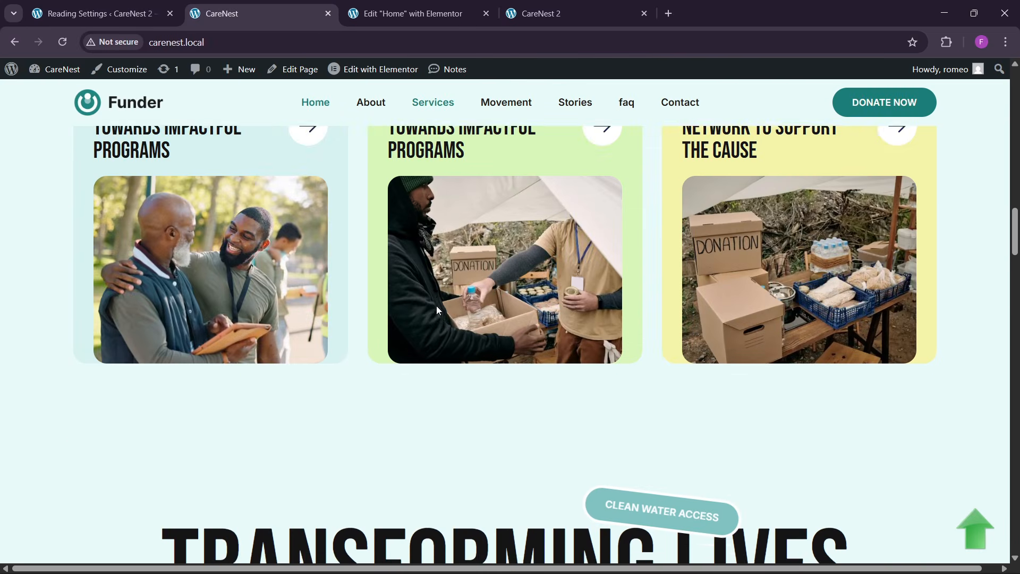
scroll(435, 304, down, 6)
click(420, 13)
click(557, 425)
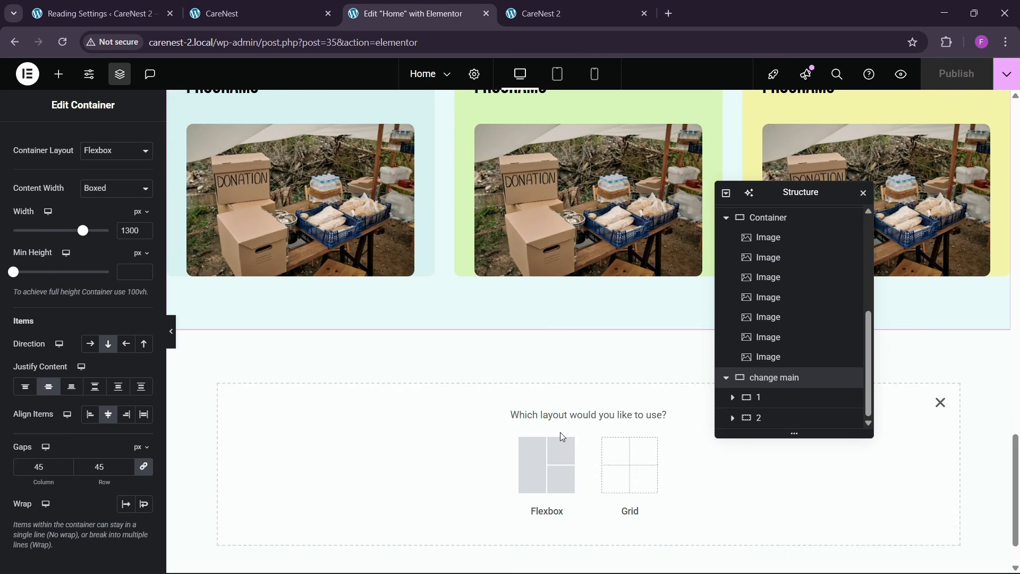
click(555, 452)
click(428, 454)
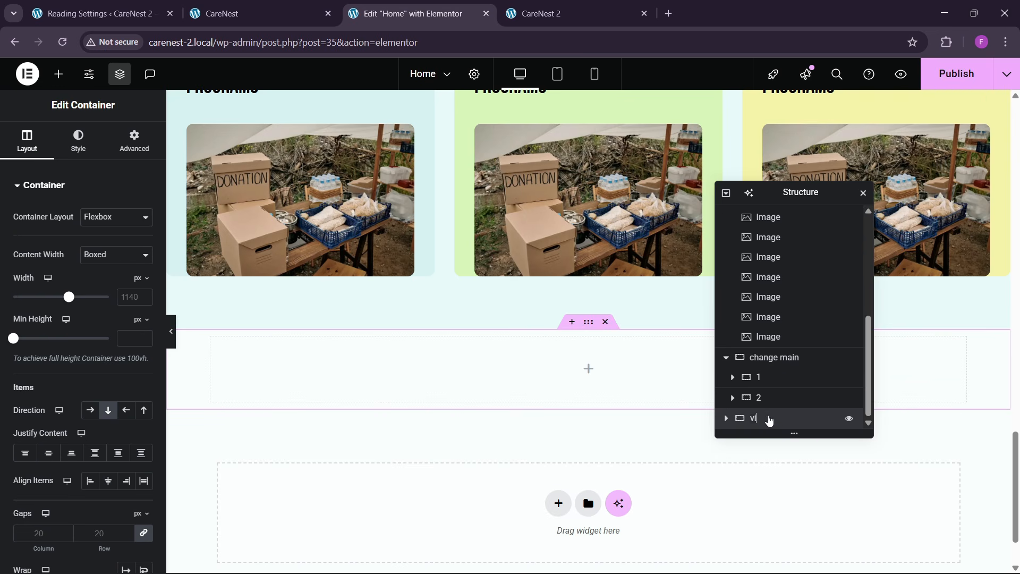
- Set the video container's width to 1300 px and its top and bottom padding to 80 px
click(118, 304)
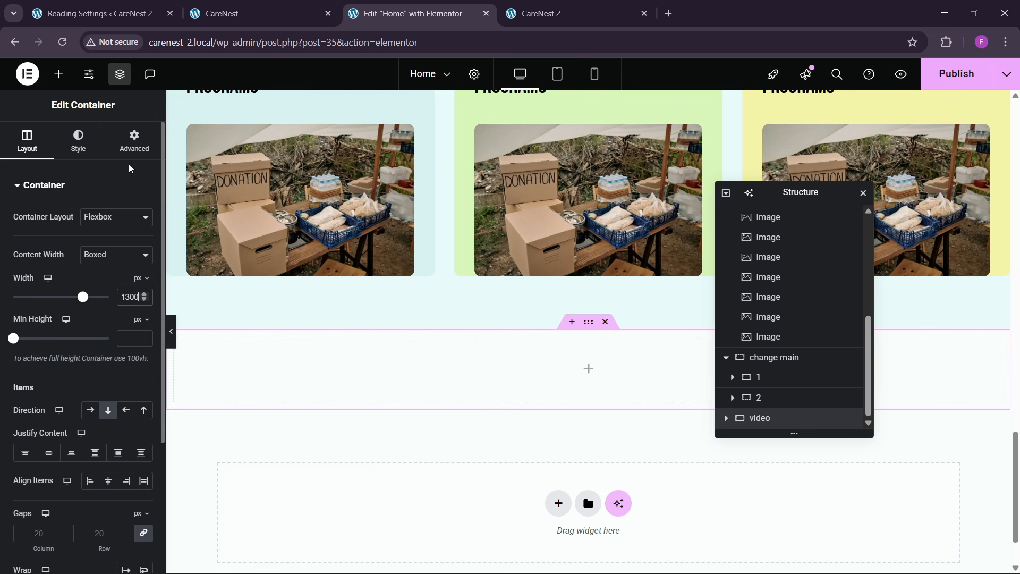
click(133, 141)
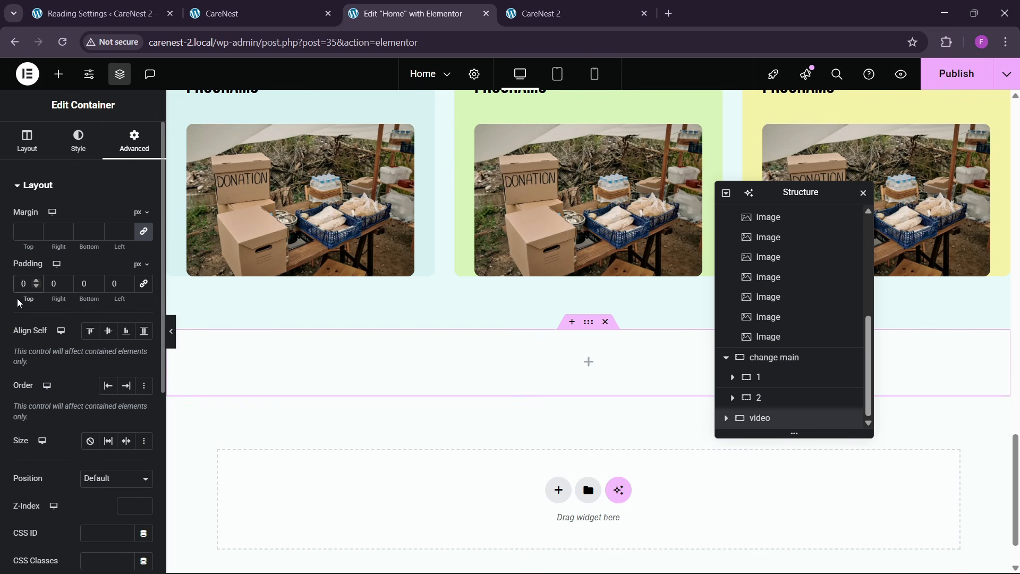
text(8)
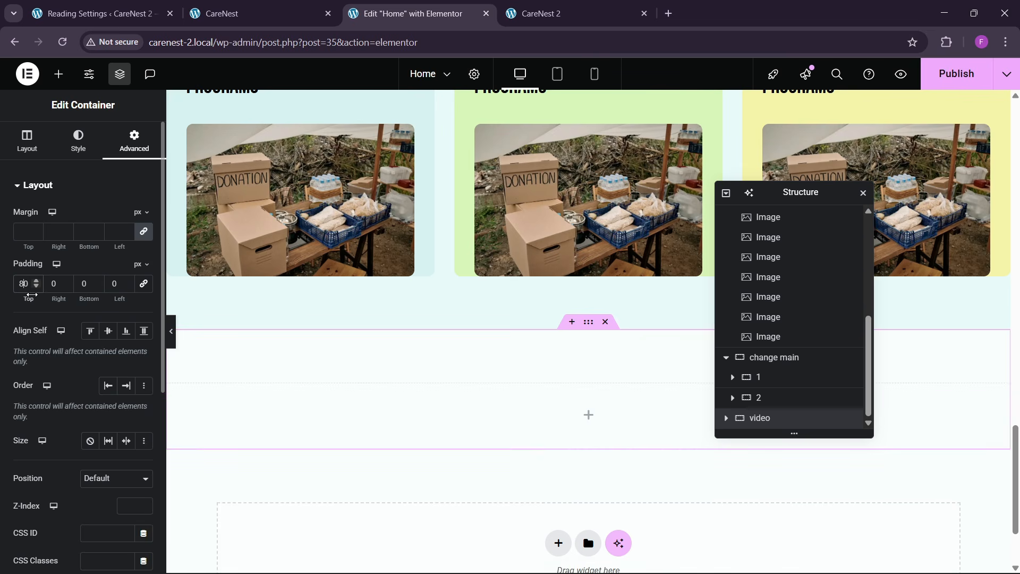
click(88, 283)
text(8)
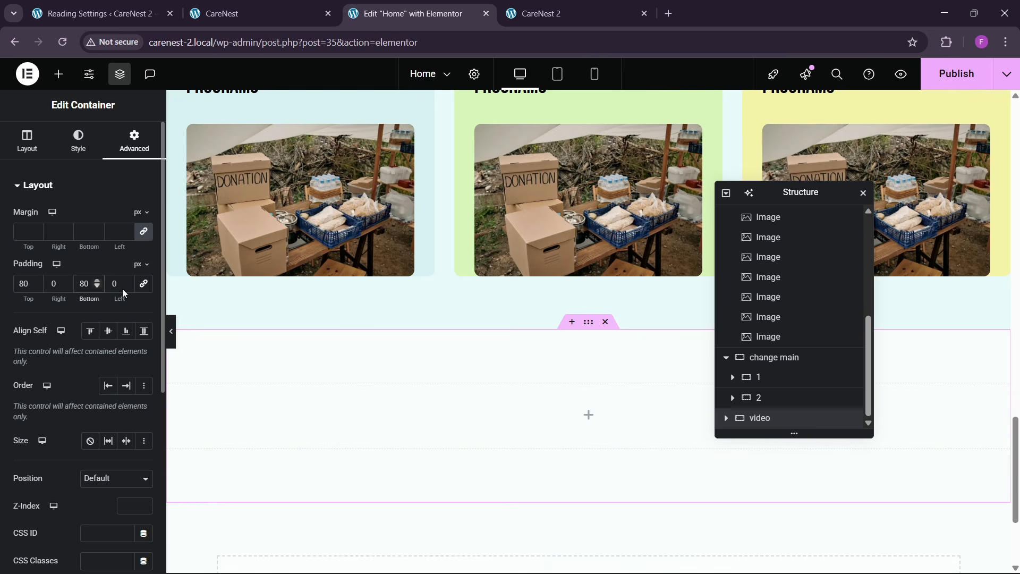
- Copy the "Be the Change You Wish to See" heading and paste it into the video container
scroll(521, 339, up, 4)
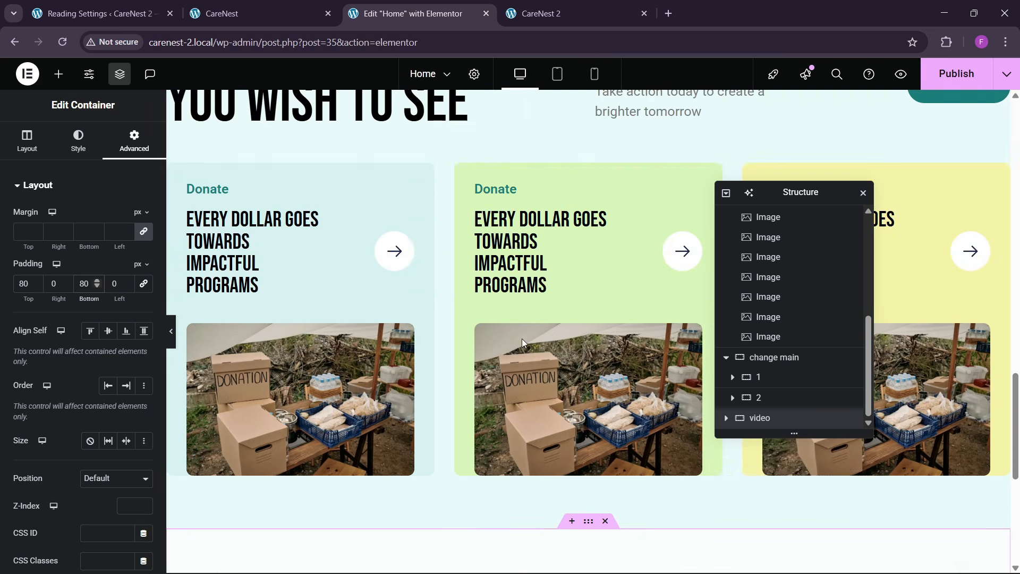
click(33, 157)
scroll(483, 316, up, 5)
right_click(340, 300)
click(373, 330)
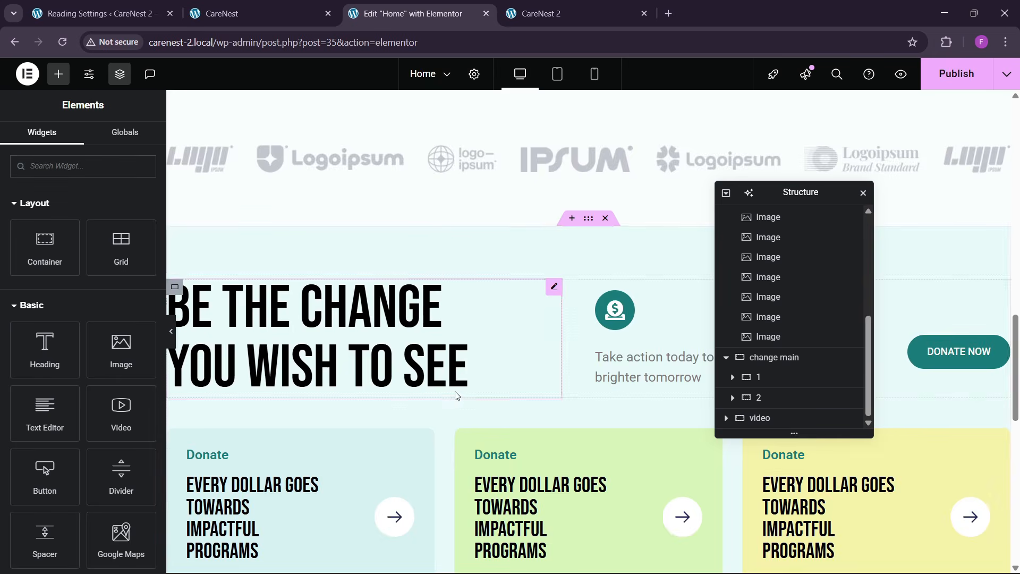
scroll(456, 396, down, 9)
right_click(417, 420)
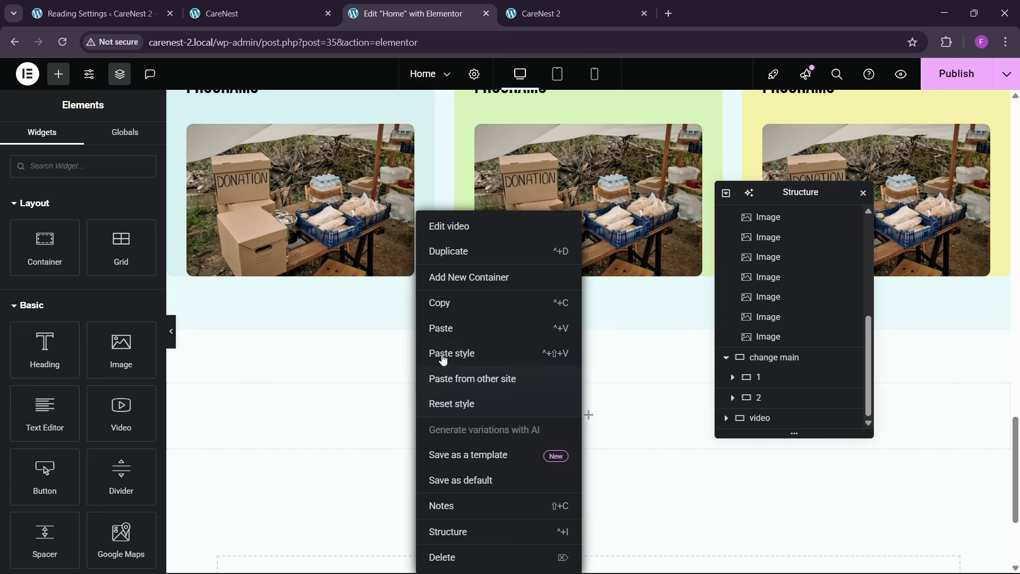
click(441, 328)
- Replace the pasted heading's text with "Transforming Lives Through Action" copied from the reference page
click(264, 8)
scroll(335, 308, up, 2)
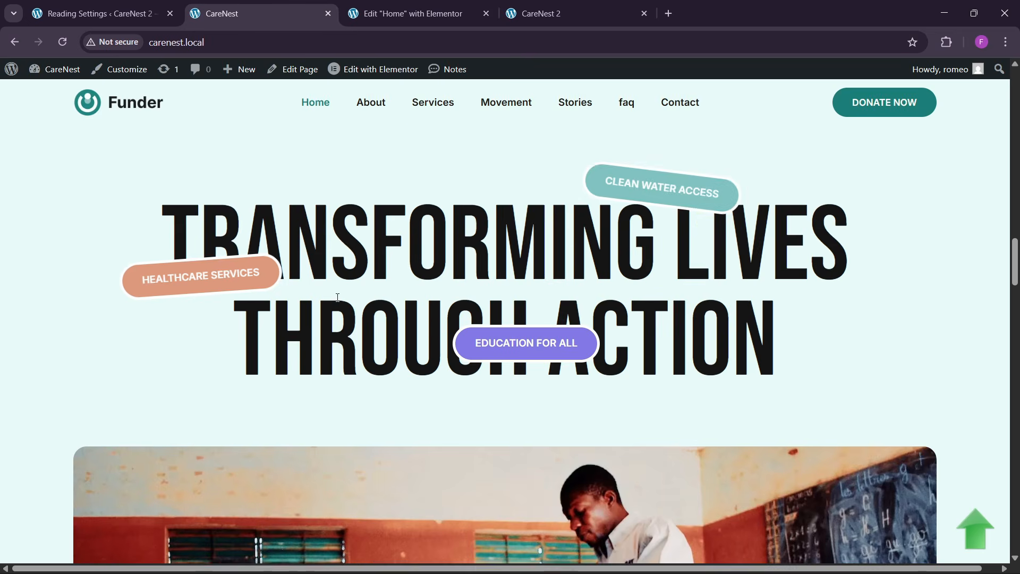
drag(162, 239, 776, 340)
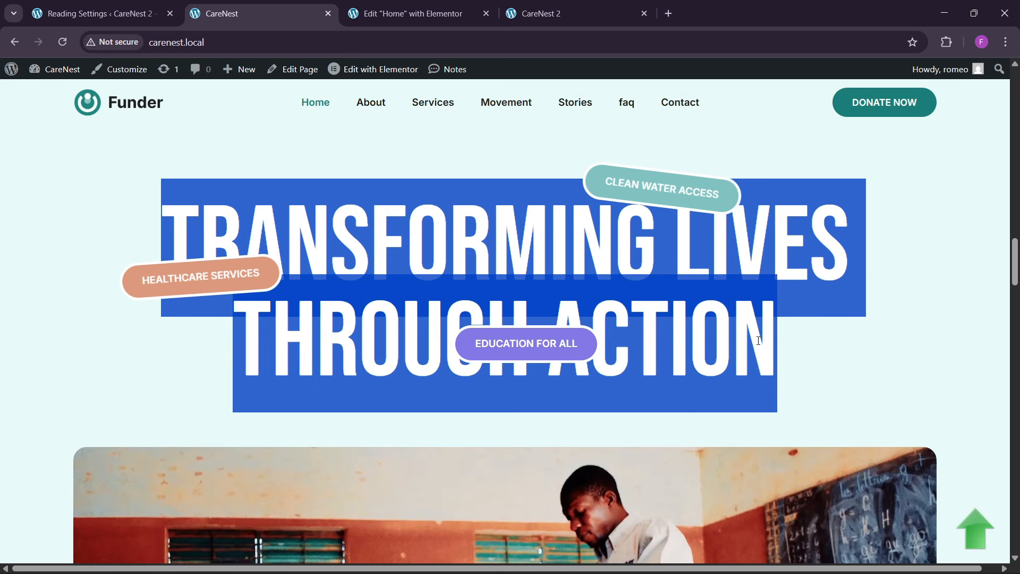
click(409, 13)
click(85, 266)
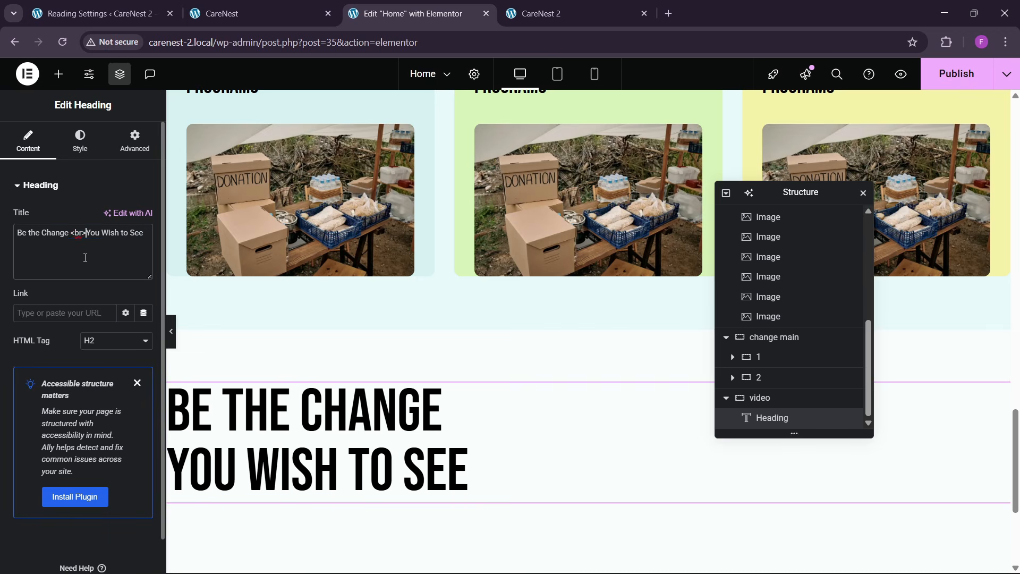
key(ctrl+a)
key(ctrl+v)
- Center the video container's justify content and align items
click(80, 150)
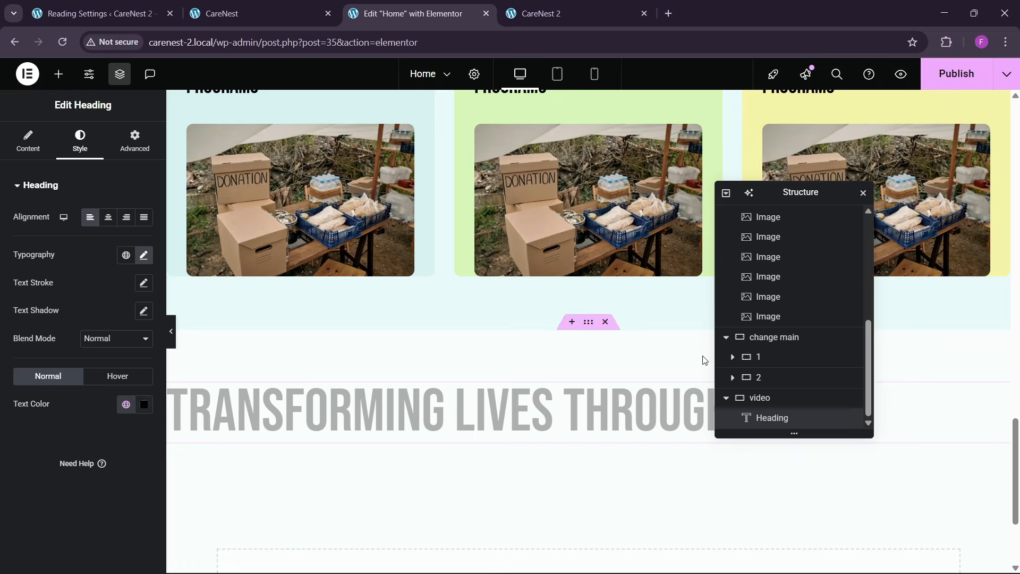
click(768, 399)
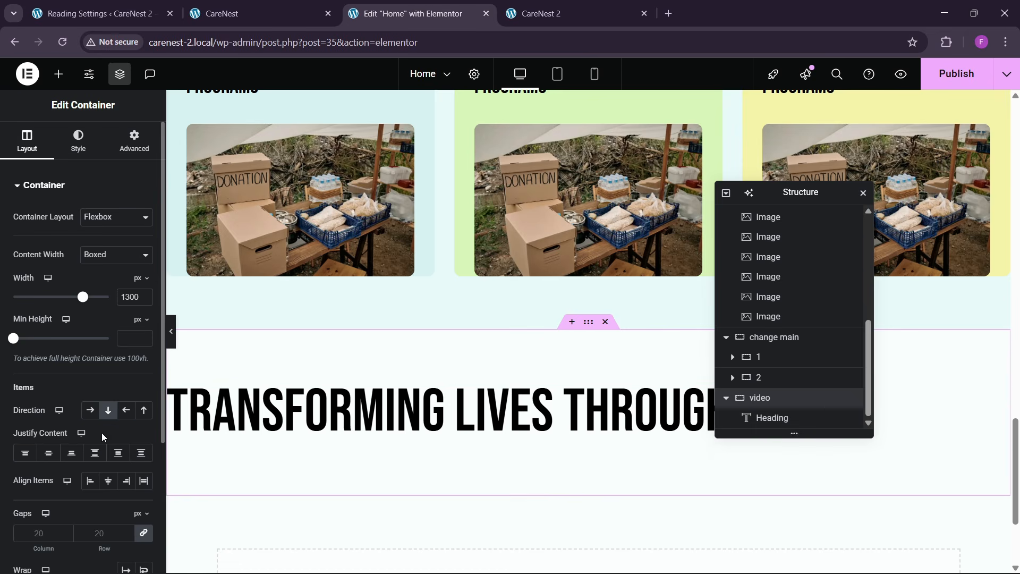
click(49, 452)
click(107, 480)
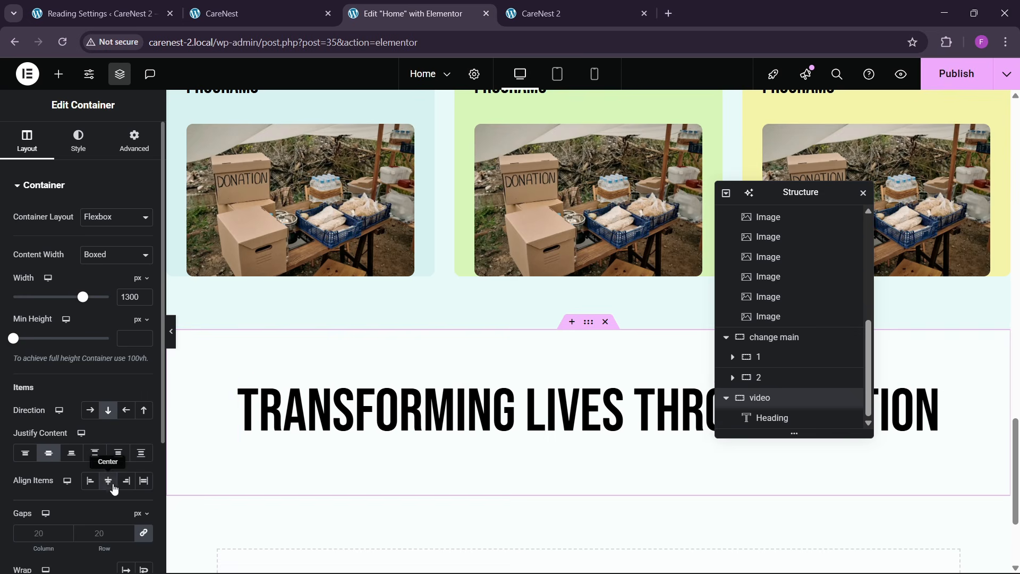
- Try font sizes of 200, 150 and 180 px on the "Transforming Lives Through Action" heading
click(932, 412)
click(144, 256)
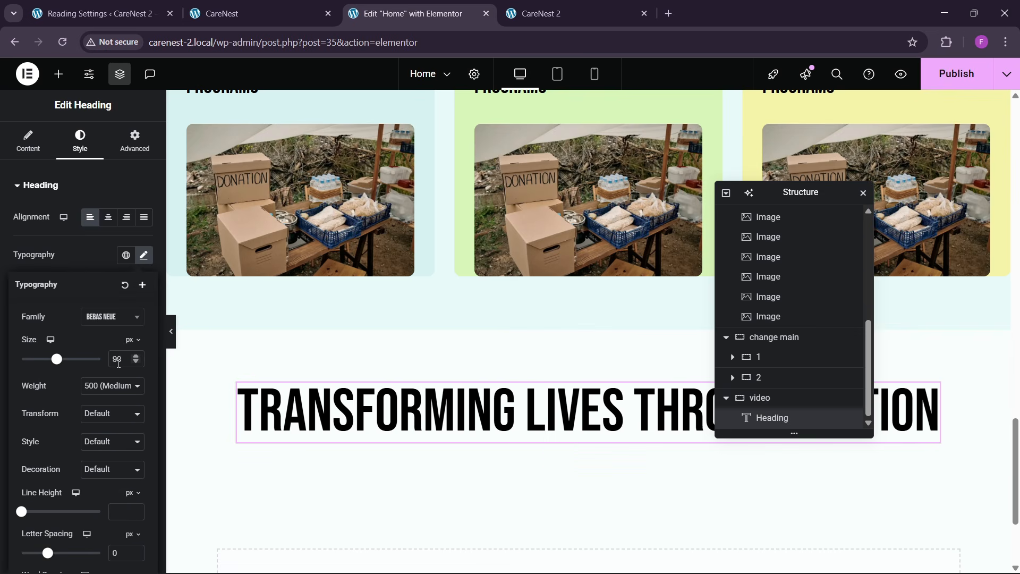
text(200)
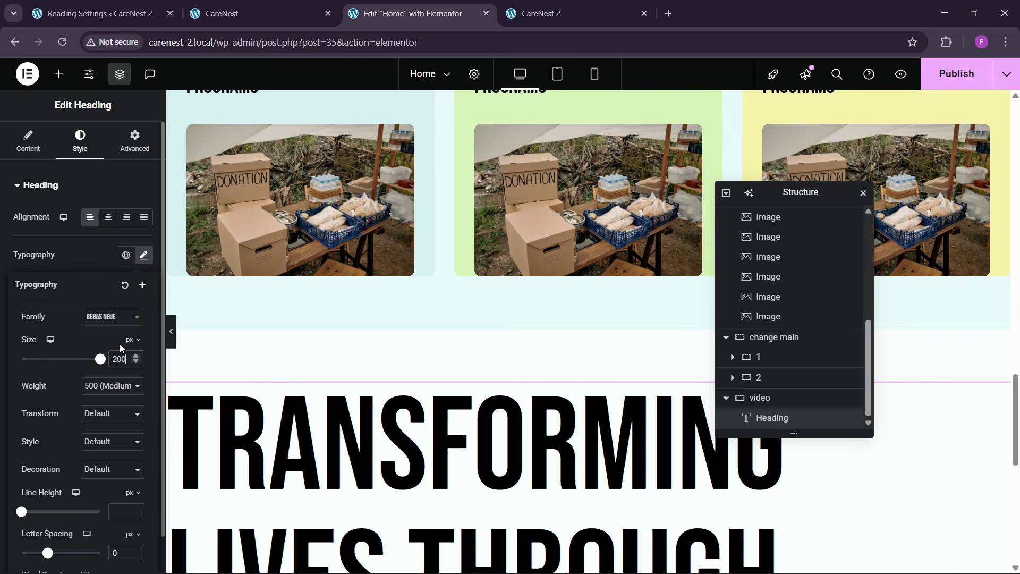
key(BackSpace)
key(BackSpace)
key(BackSpace)
text(150)
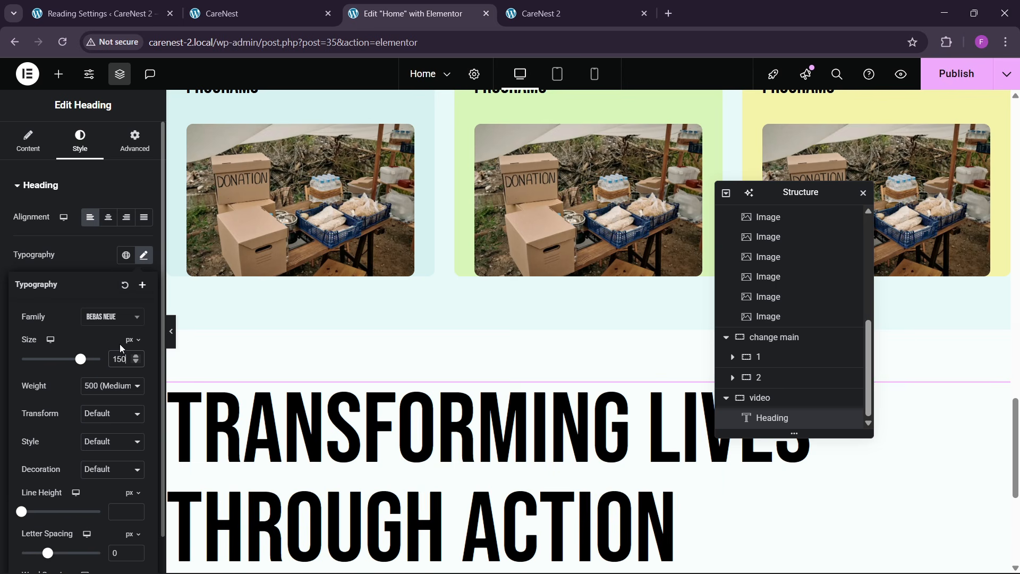
key(BackSpace)
key(BackSpace)
key(BackSpace)
text(180)
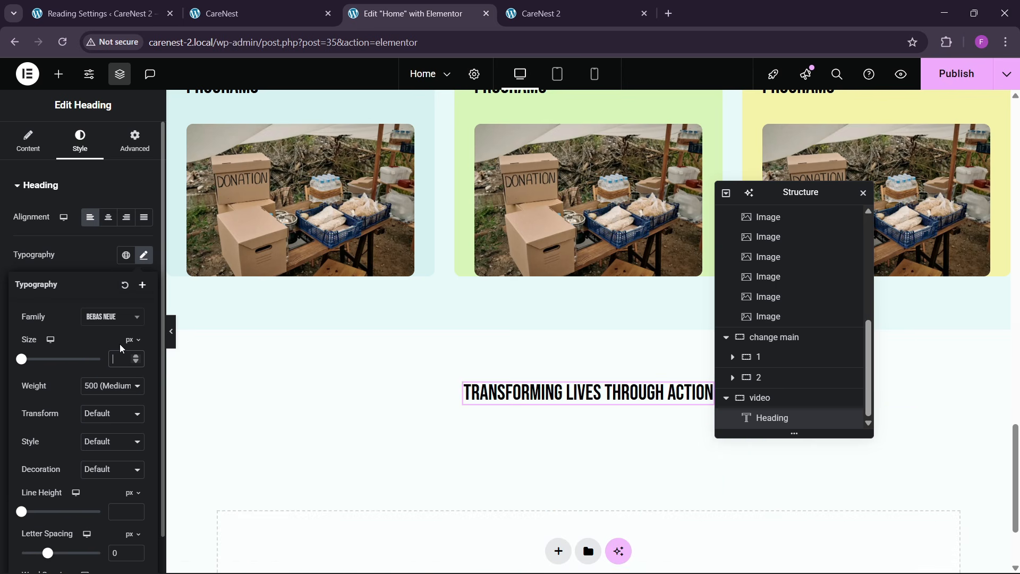
scroll(223, 224, up, 3)
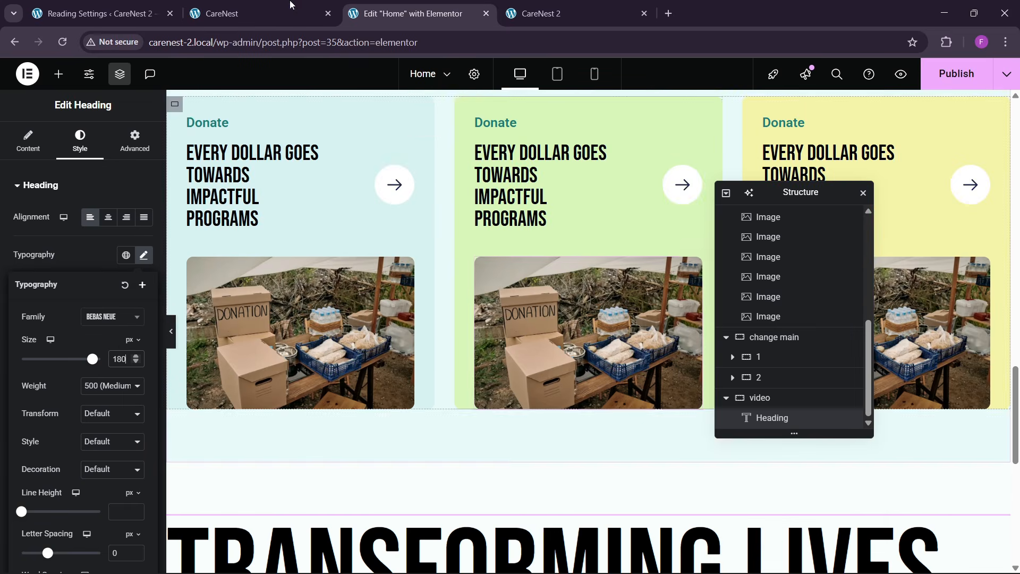
click(282, 8)
click(444, 5)
scroll(388, 346, down, 3)
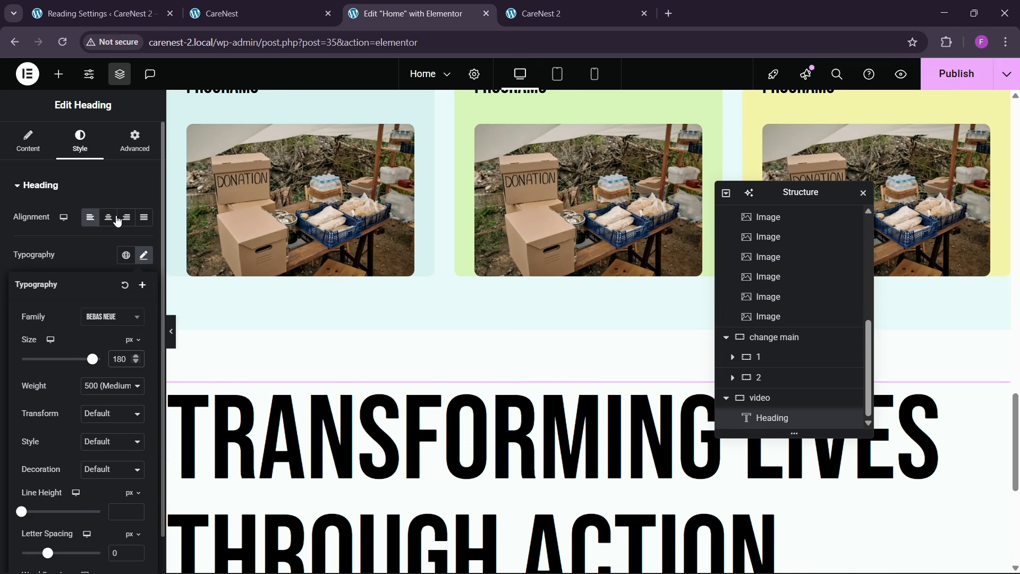
- Center the "Transforming Lives Through Action" heading's text and set its font size to 150 px
click(108, 217)
scroll(471, 359, down, 2)
click(144, 255)
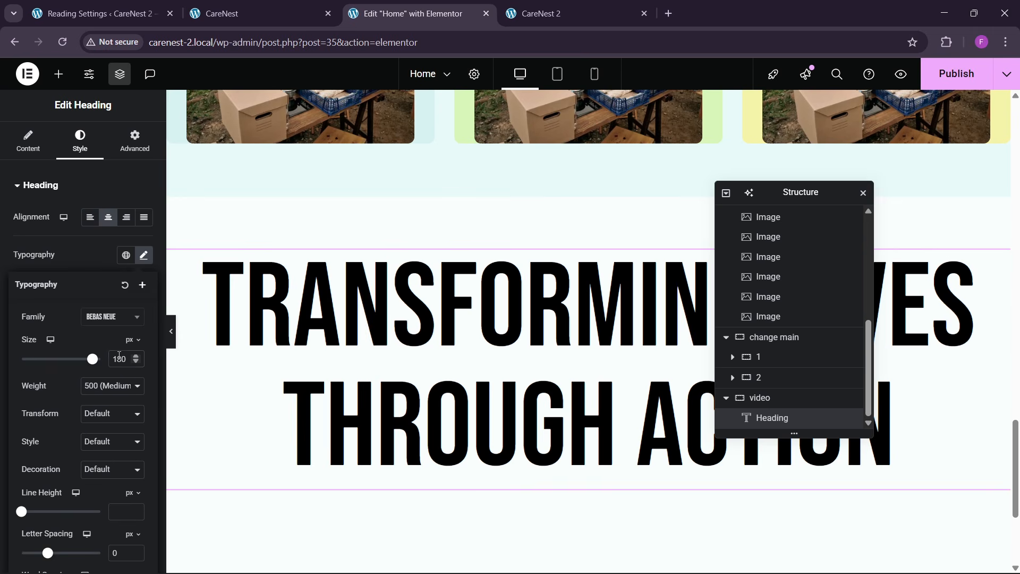
double_click(121, 356)
text(1)
text(80)
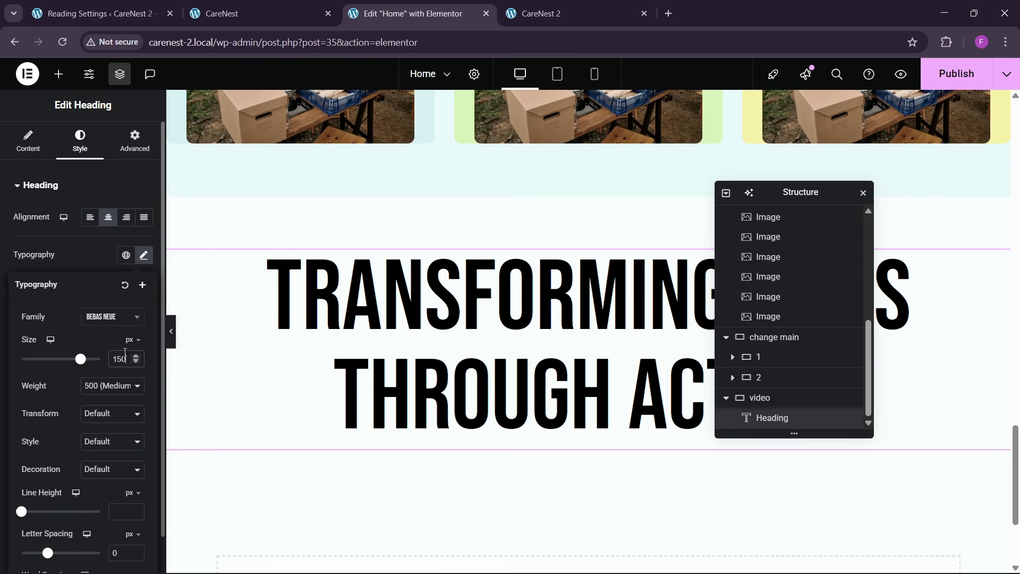
- Add a container named "video box" below the heading inside the video container and set its padding to 0
click(260, 13)
scroll(486, 264, down, 8)
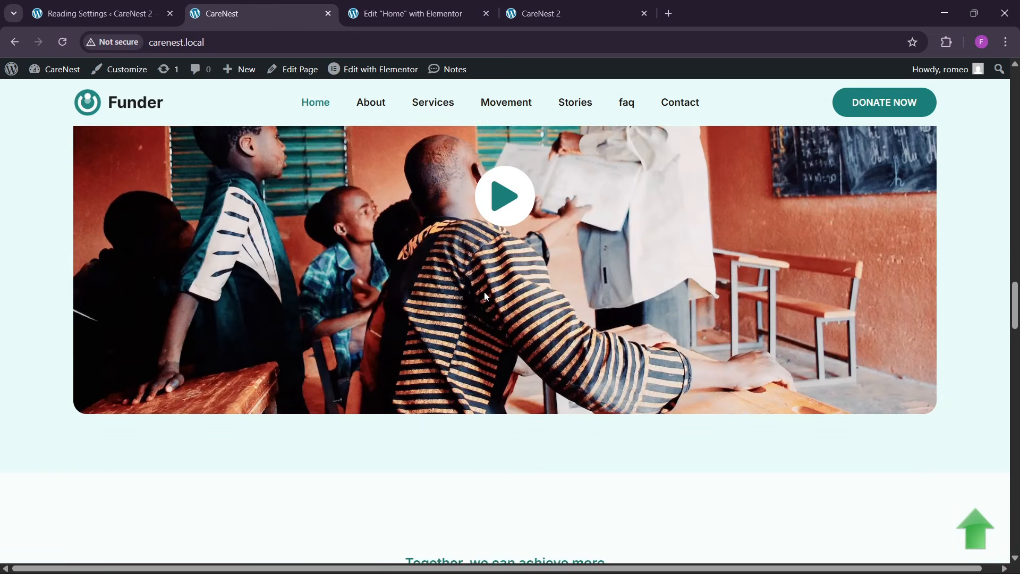
scroll(483, 292, up, 2)
click(409, 13)
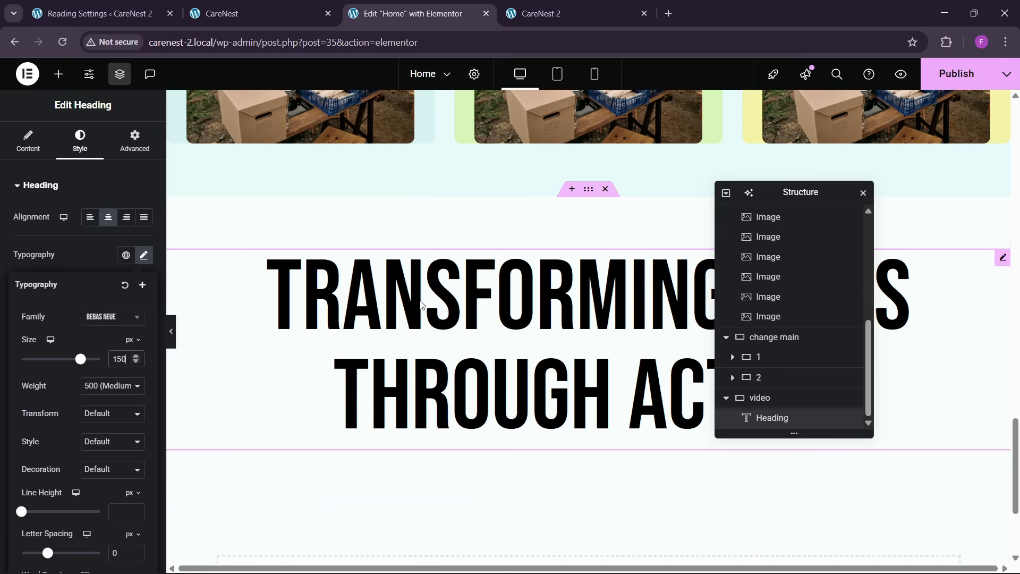
scroll(390, 330, down, 3)
click(59, 74)
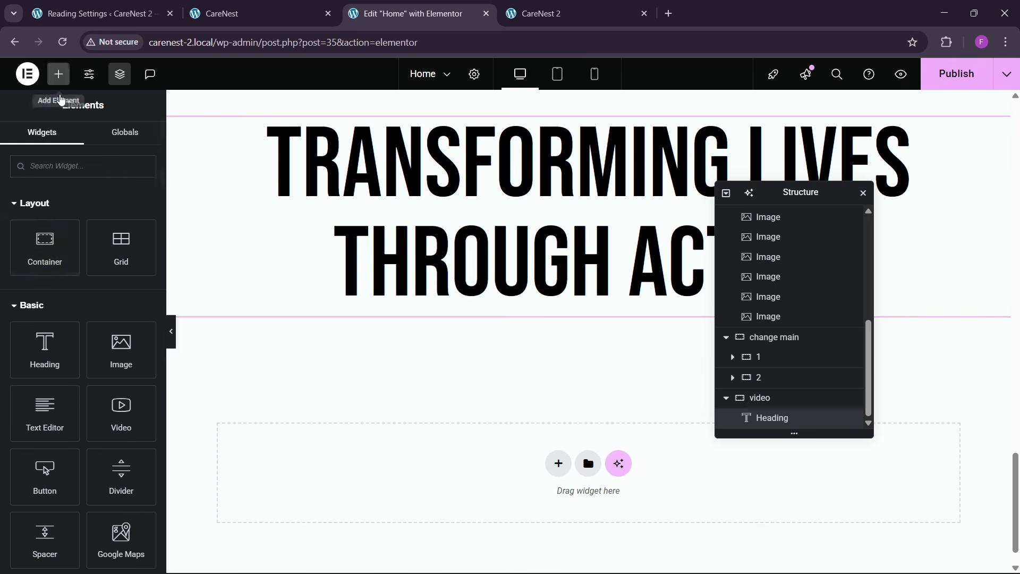
drag(53, 254, 525, 289)
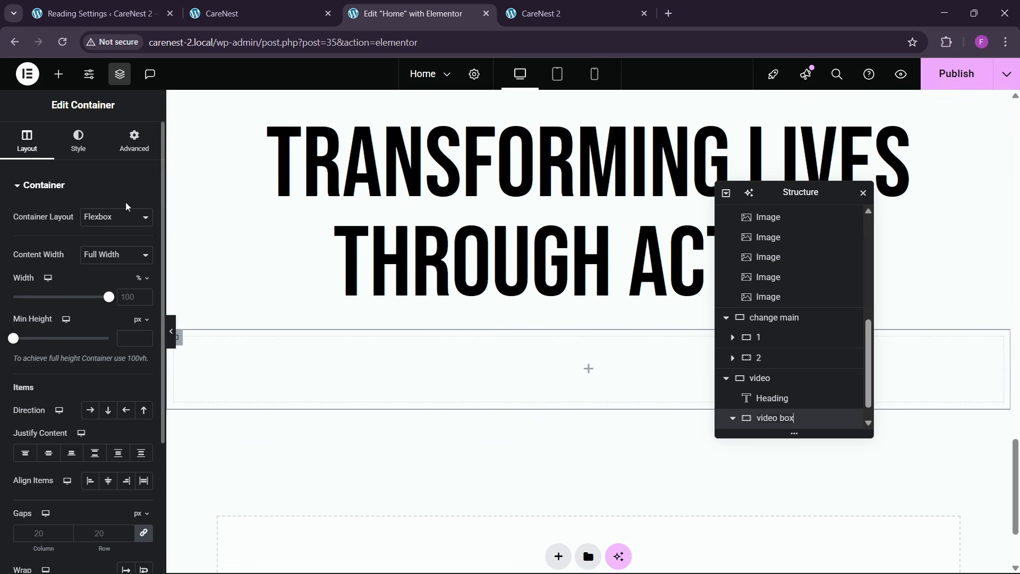
click(130, 153)
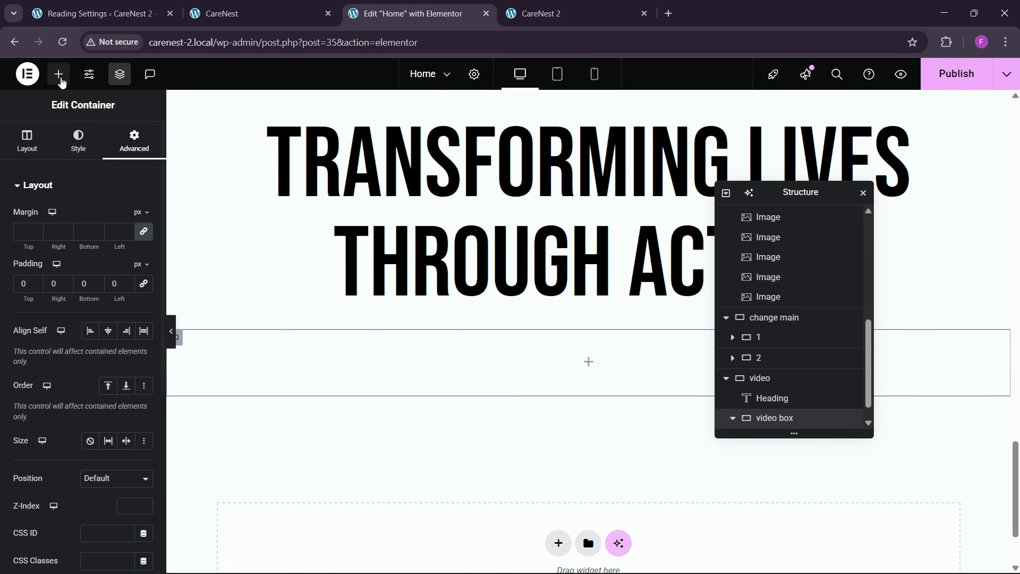
- Give the video box a classic background using the classroom image video-img.webp from the media library
click(58, 74)
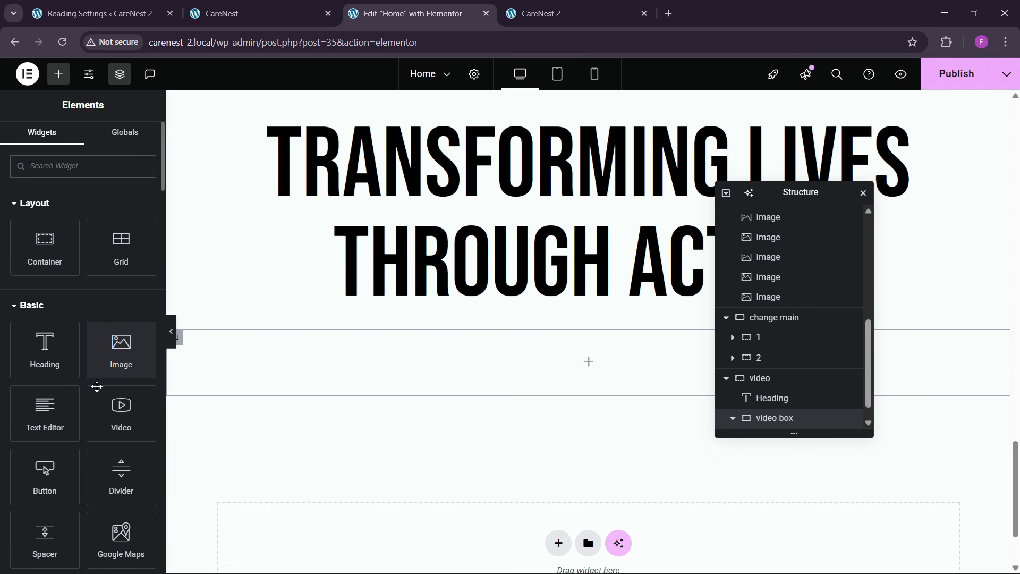
click(239, 13)
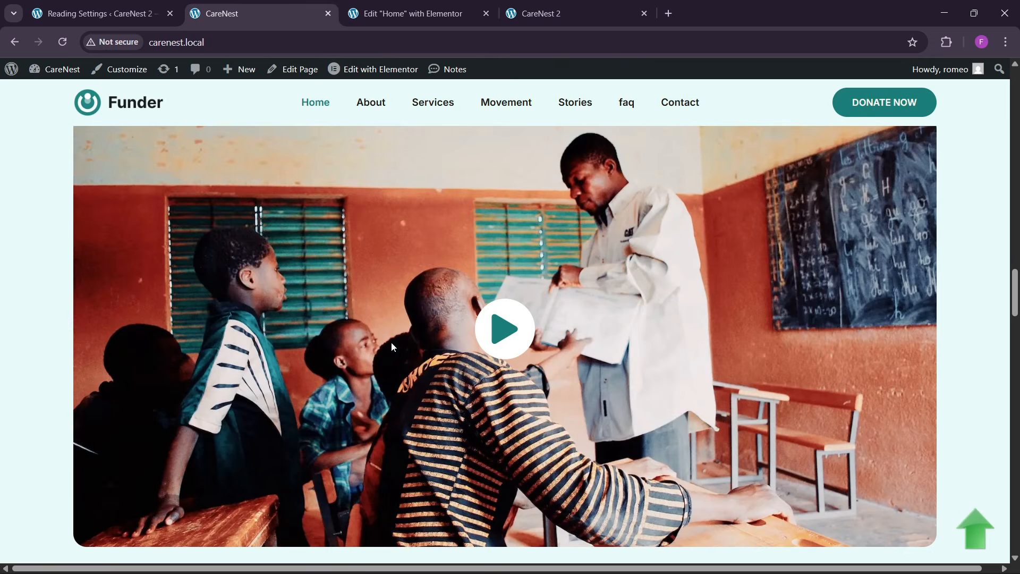
click(411, 13)
scroll(246, 340, down, 2)
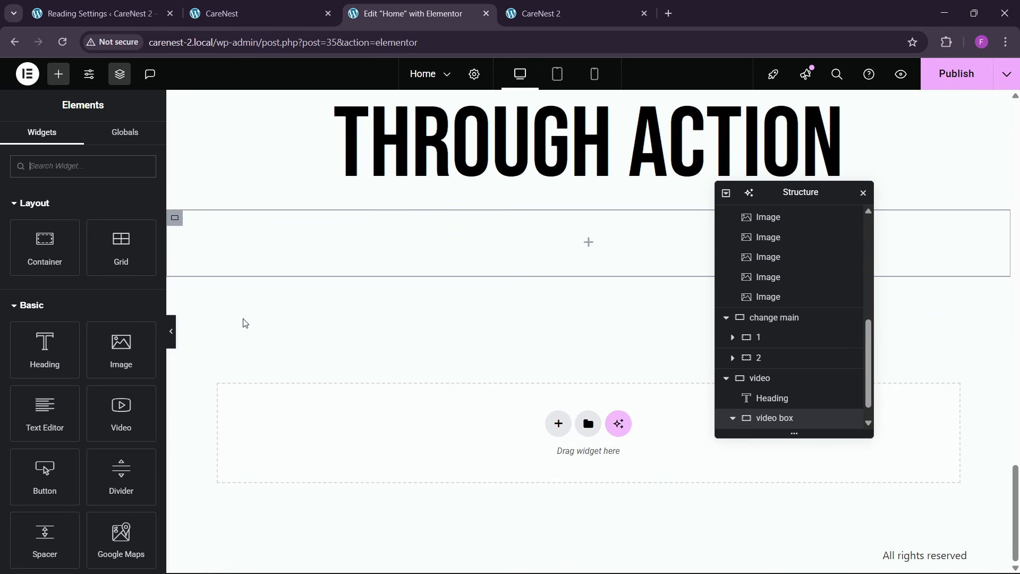
click(174, 218)
click(78, 141)
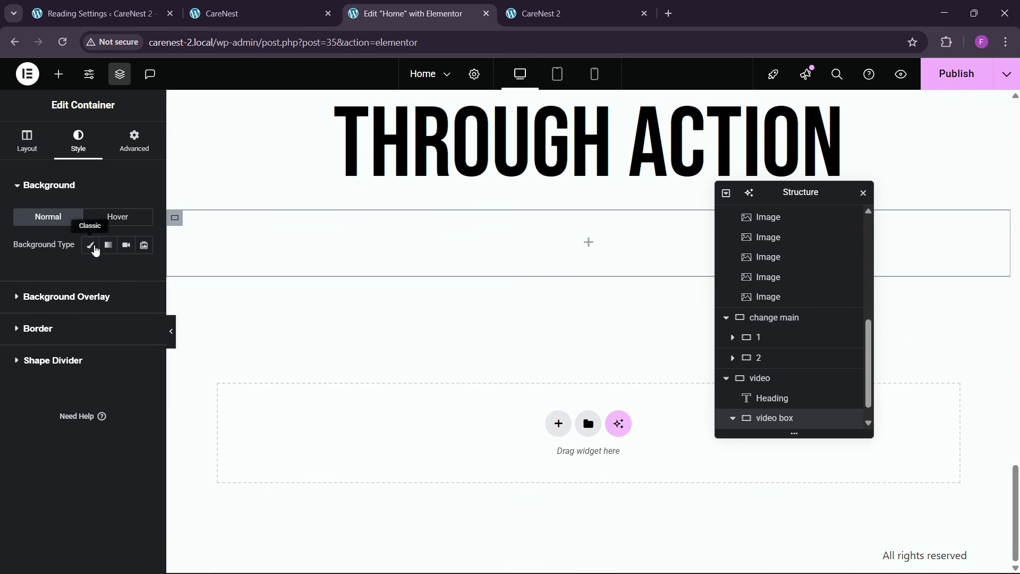
click(93, 323)
scroll(449, 382, down, 4)
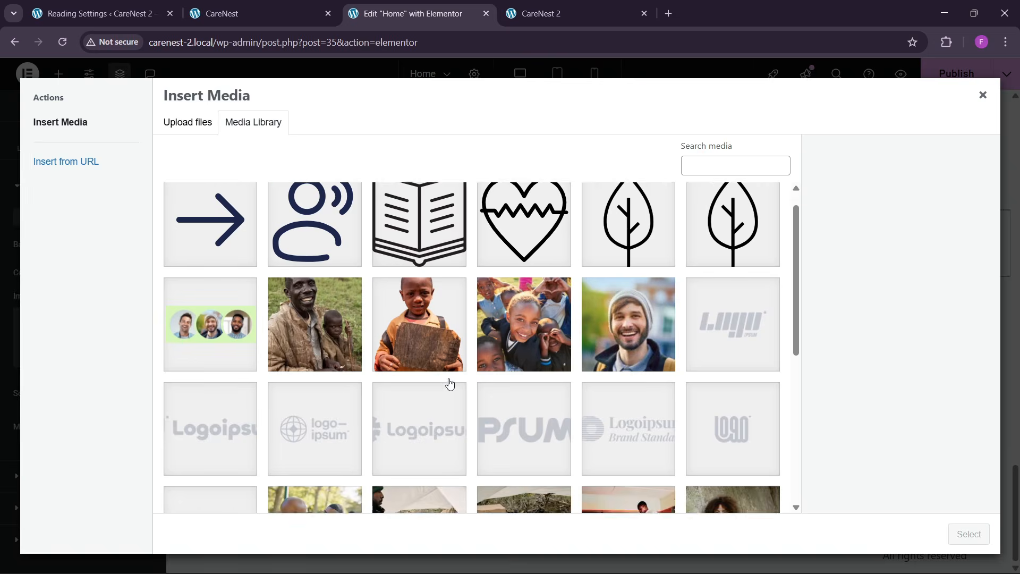
click(627, 356)
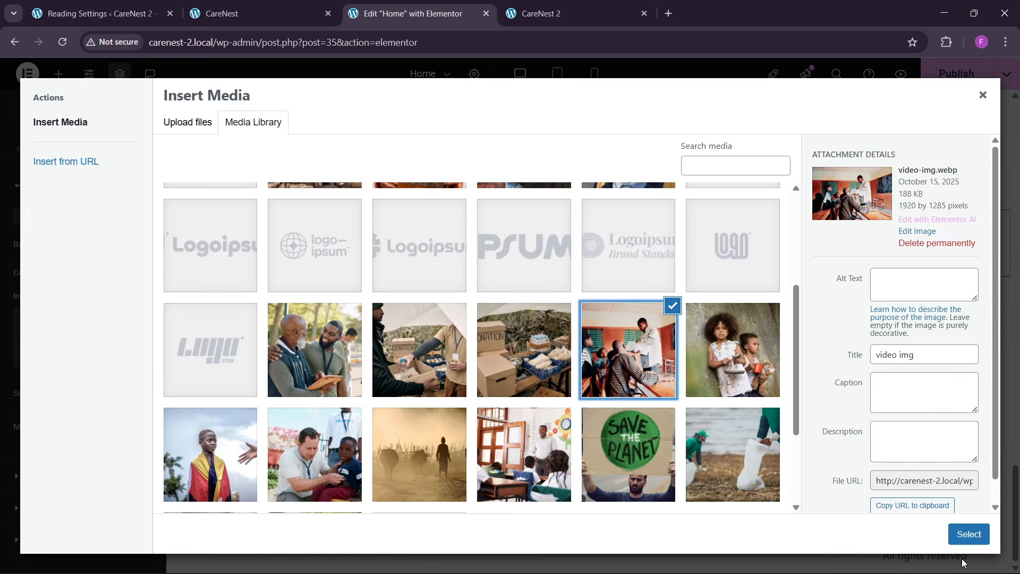
click(969, 534)
- Set the video box's background image position to Center Center and its display size to Cover
scroll(119, 416, down, 3)
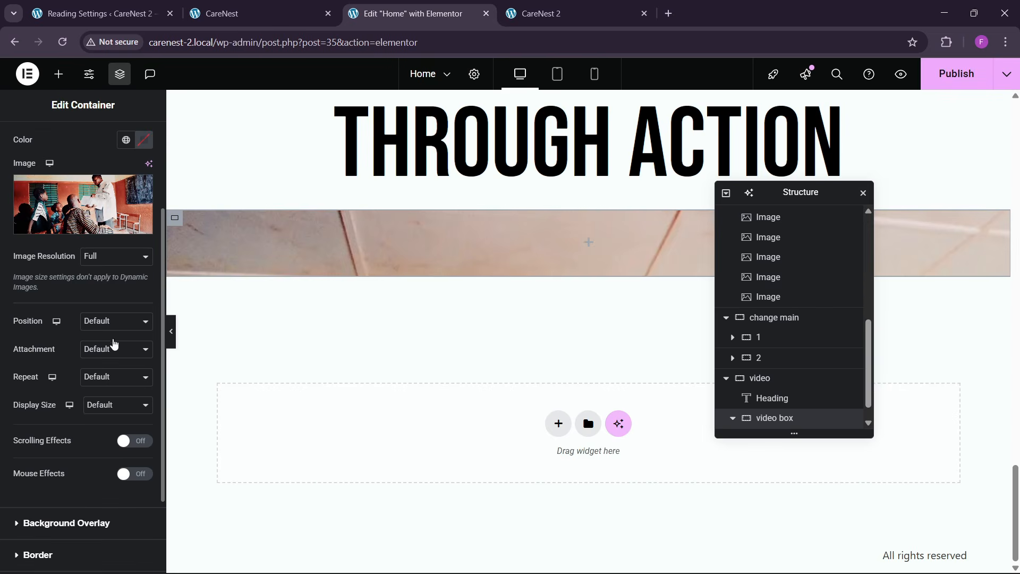
click(116, 320)
click(108, 354)
click(118, 405)
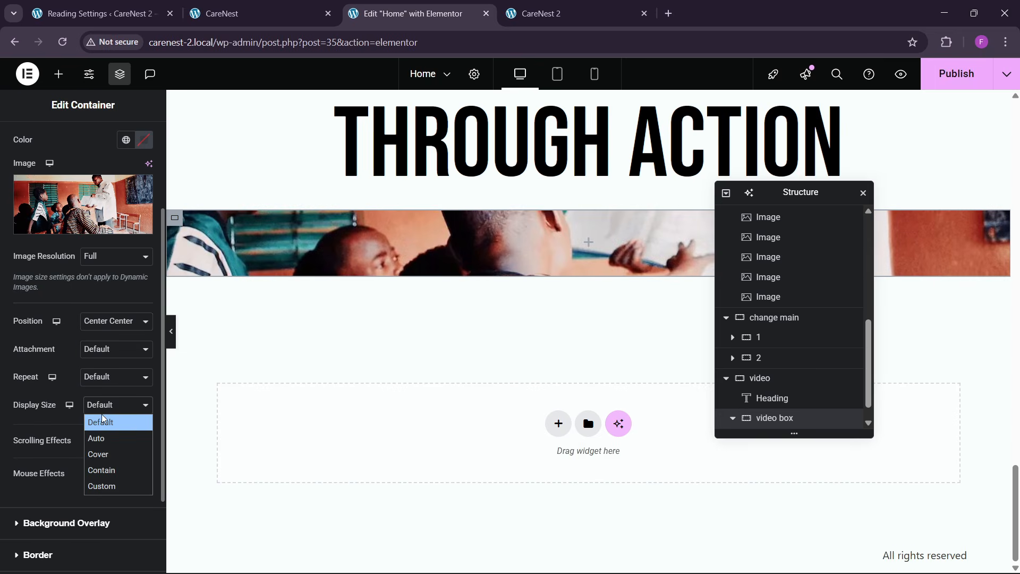
click(95, 453)
- Give the video box a column direction, centered justify content and align items, and a 600 px minimum height
scroll(40, 181, up, 3)
click(27, 141)
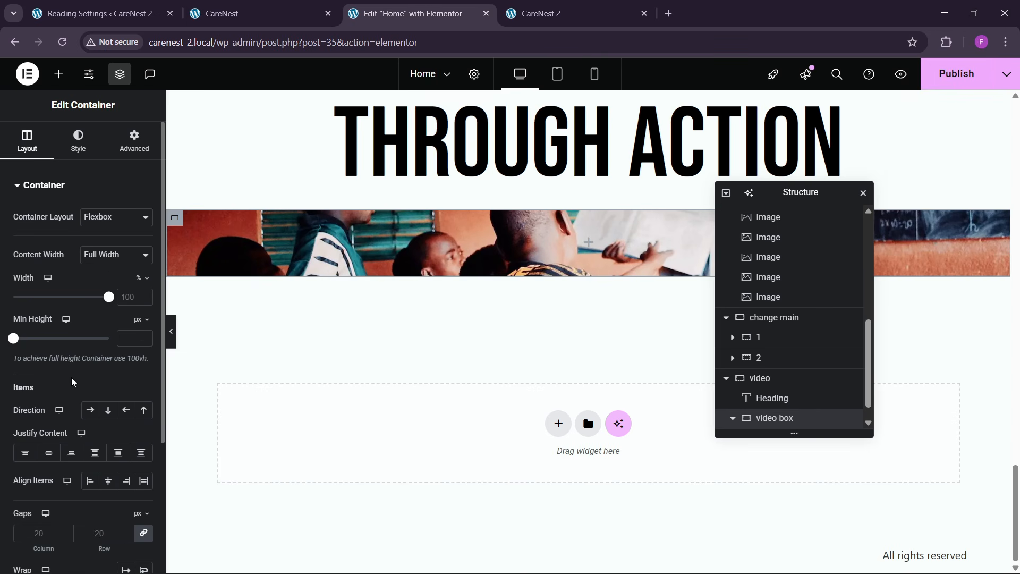
click(108, 410)
click(49, 452)
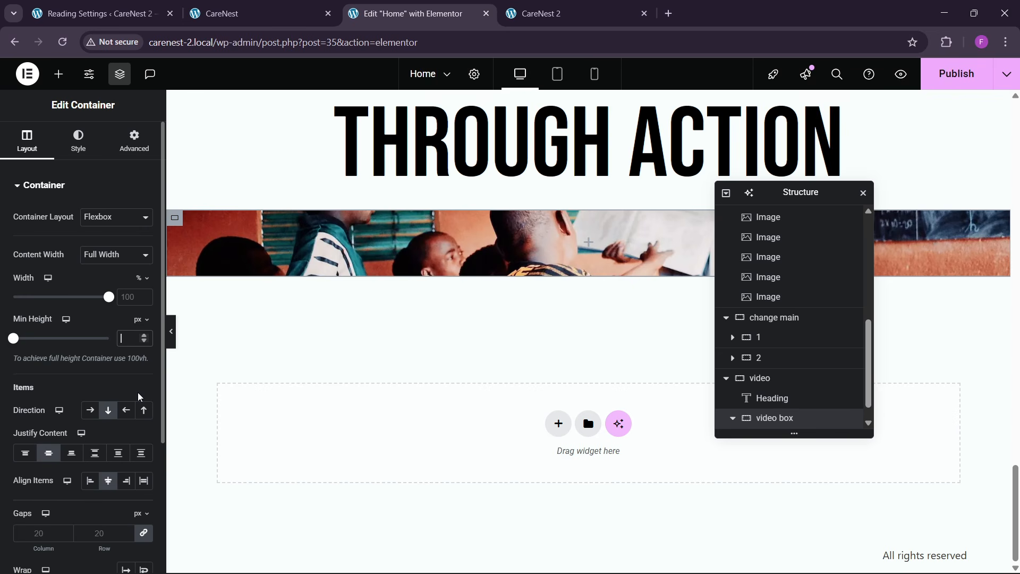
text(600)
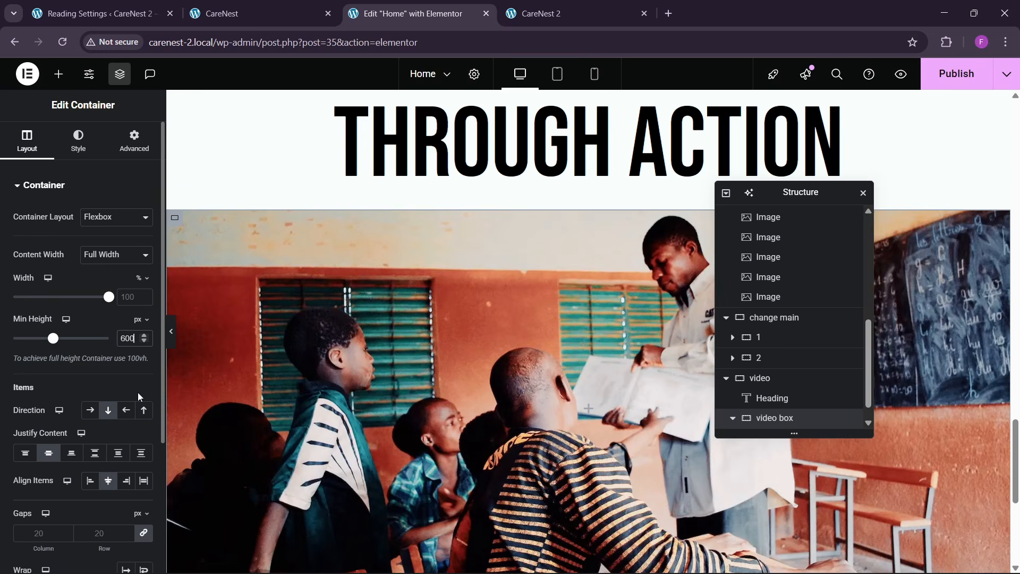
scroll(460, 336, down, 4)
scroll(460, 335, up, 3)
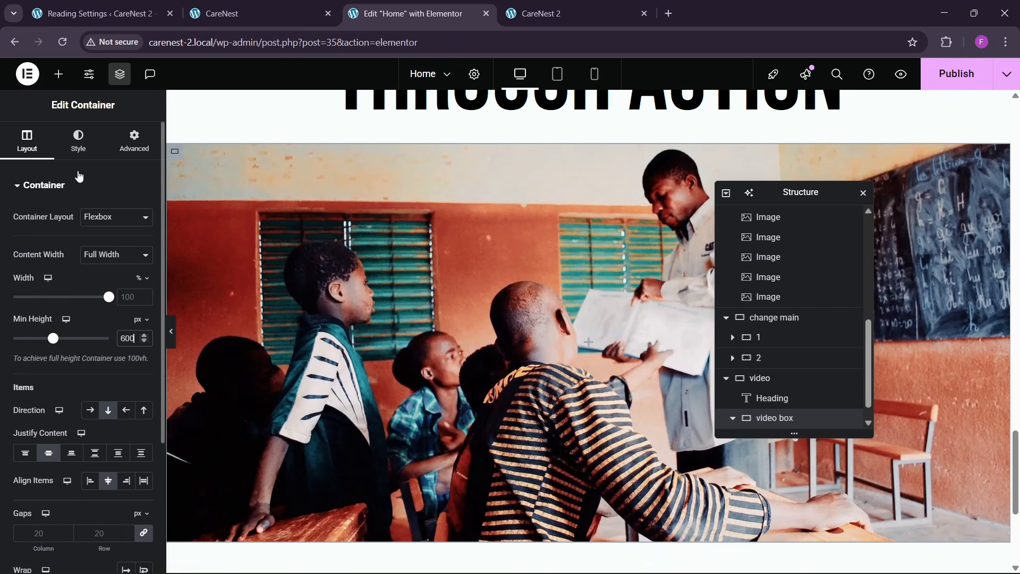
- Set the video box's border radius to 20 px on all corners
click(78, 140)
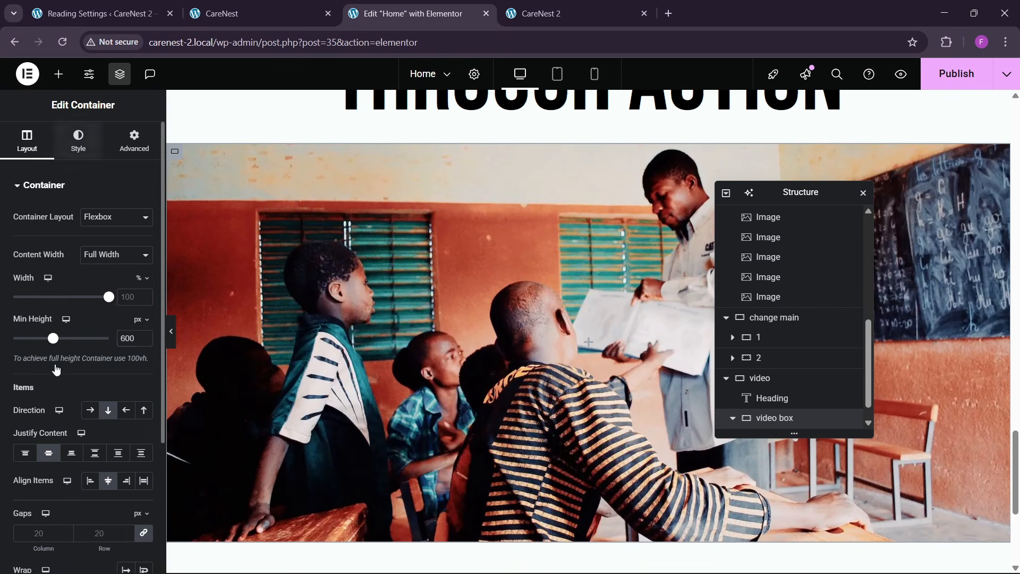
scroll(48, 396, down, 1)
scroll(48, 396, down, 3)
click(37, 443)
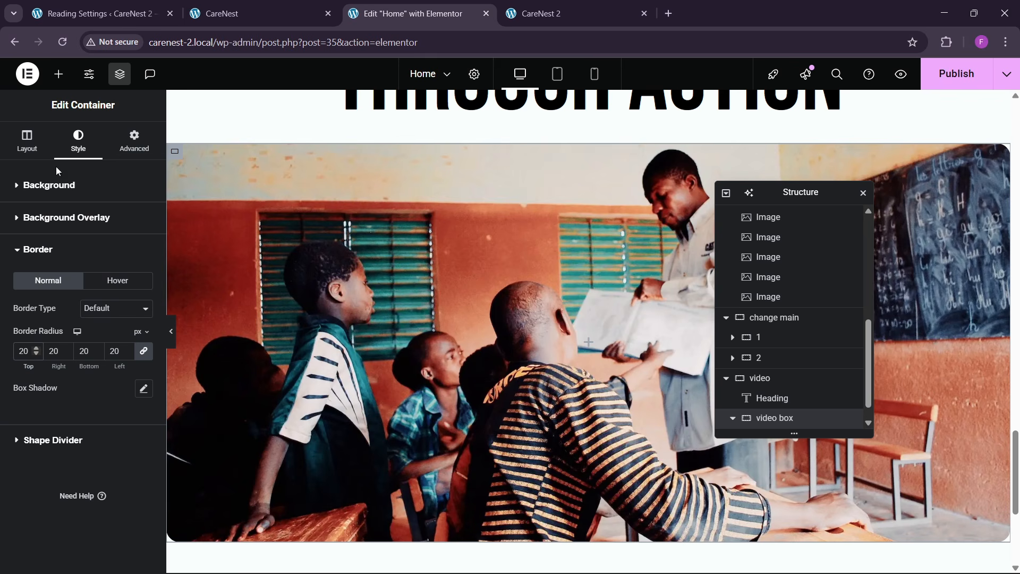
- Copy the circular arrow icon from the first donation card and paste it into the video box
click(134, 140)
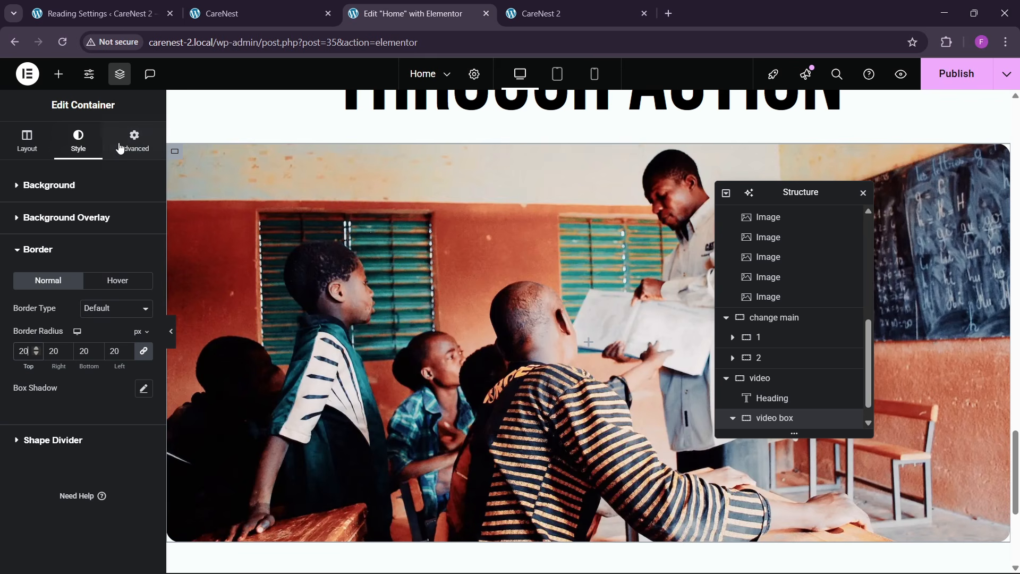
click(58, 73)
scroll(504, 276, up, 10)
scroll(504, 276, up, 4)
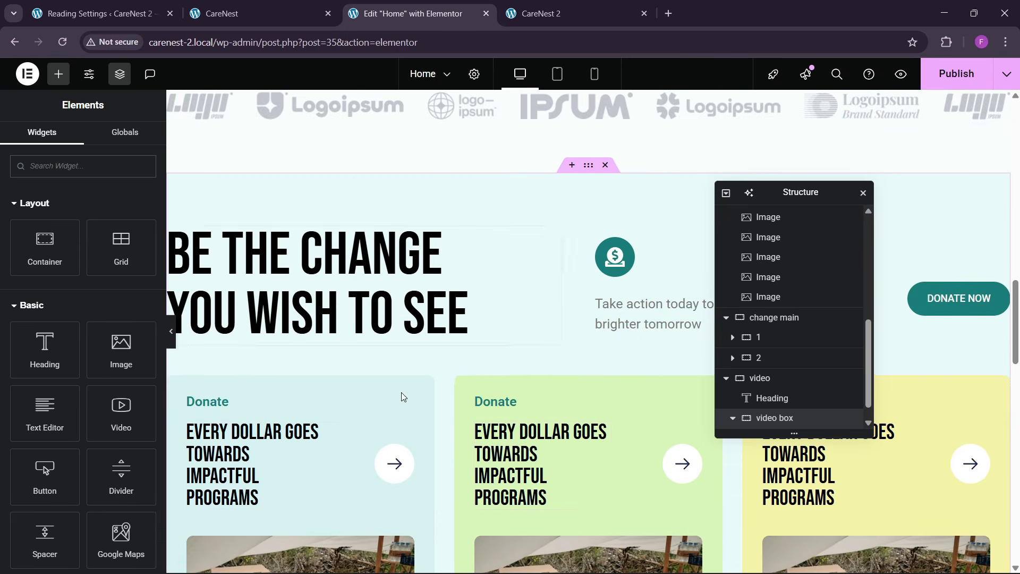
right_click(398, 462)
click(423, 323)
scroll(533, 380, down, 12)
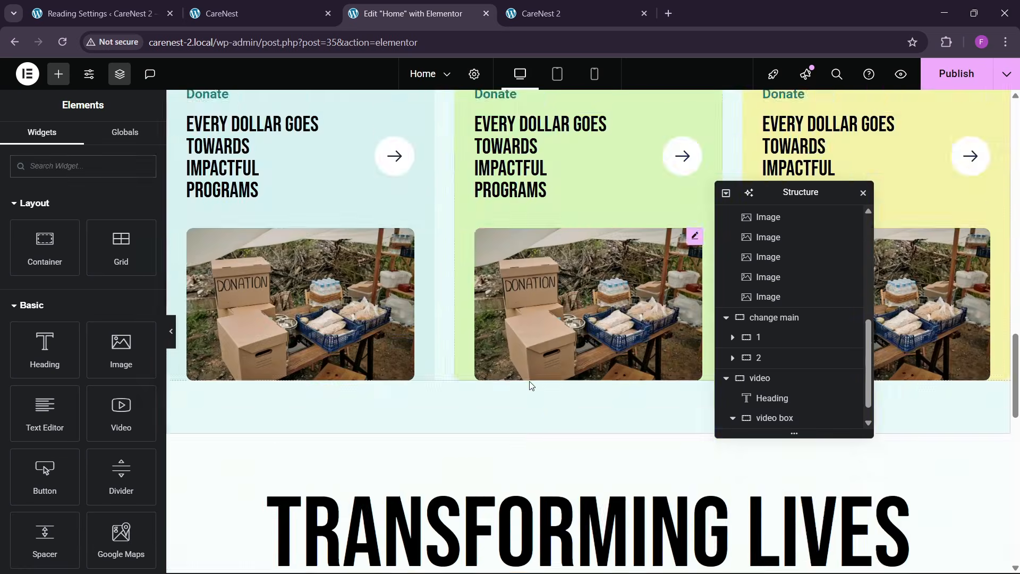
scroll(533, 380, down, 3)
scroll(524, 432, up, 1)
right_click(523, 431)
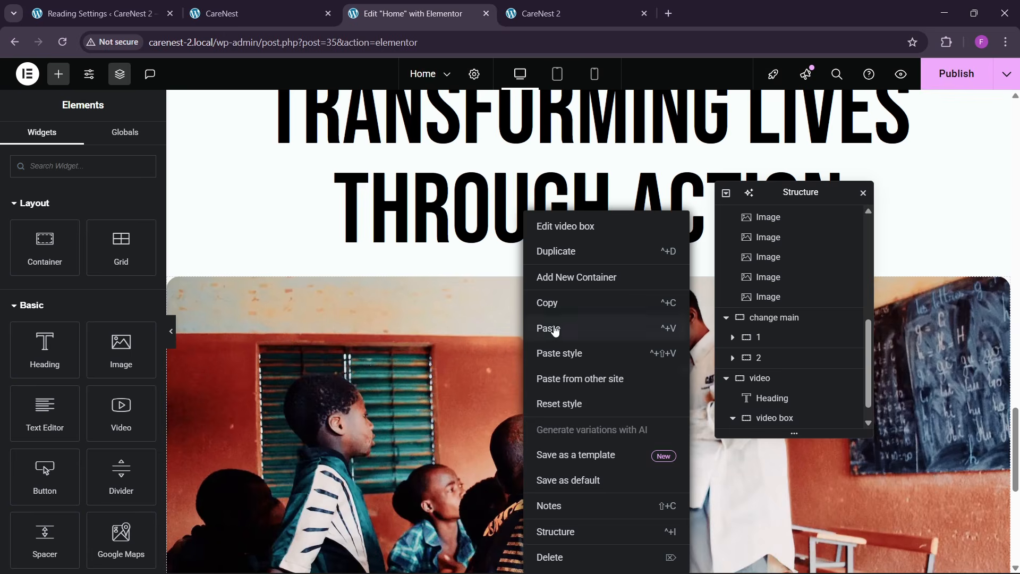
click(554, 330)
scroll(575, 435, down, 3)
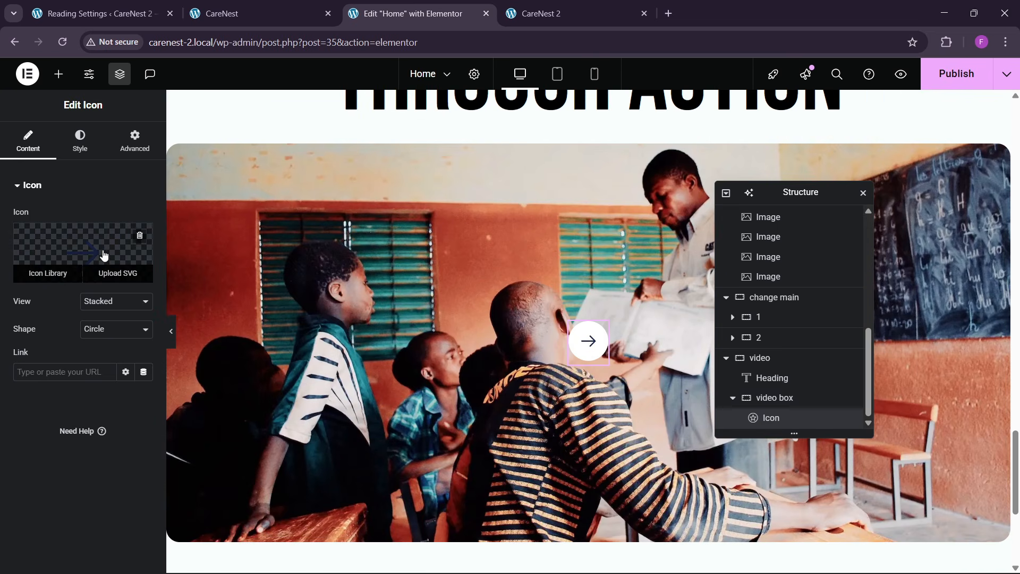
- Find "play" in the icon library and replace the pasted arrow with the solid Play circle icon
click(103, 255)
text(play)
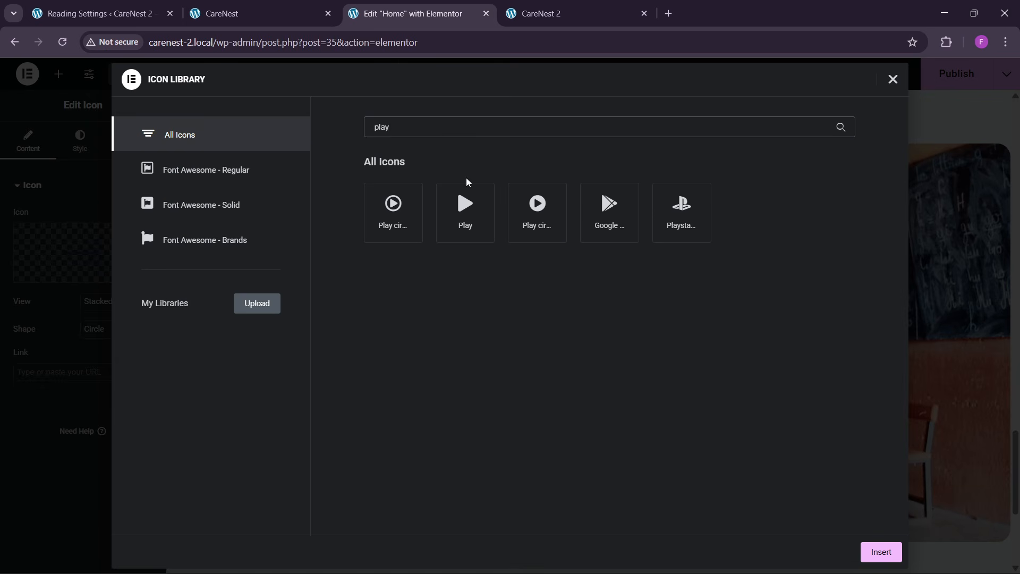
click(515, 214)
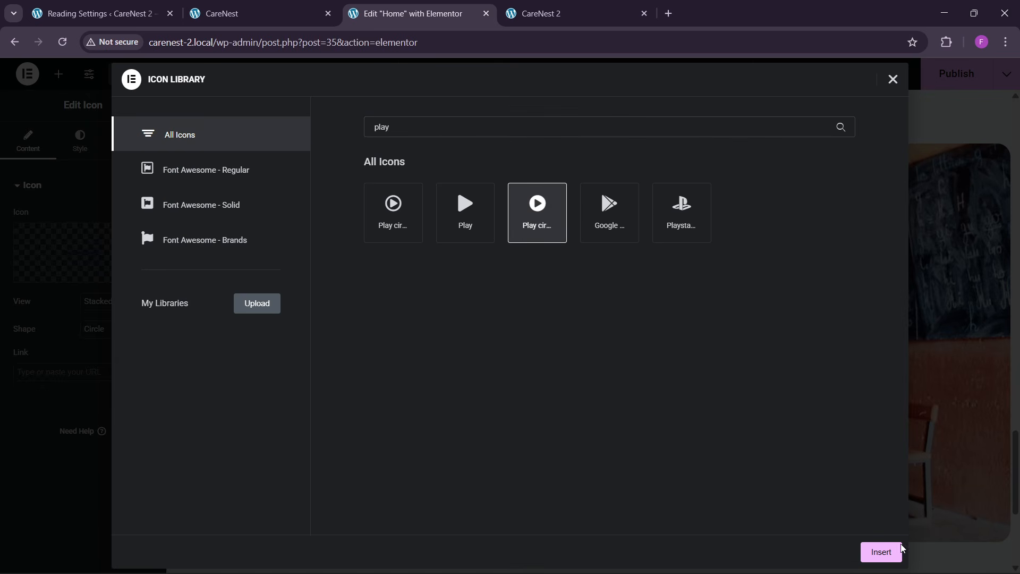
click(880, 551)
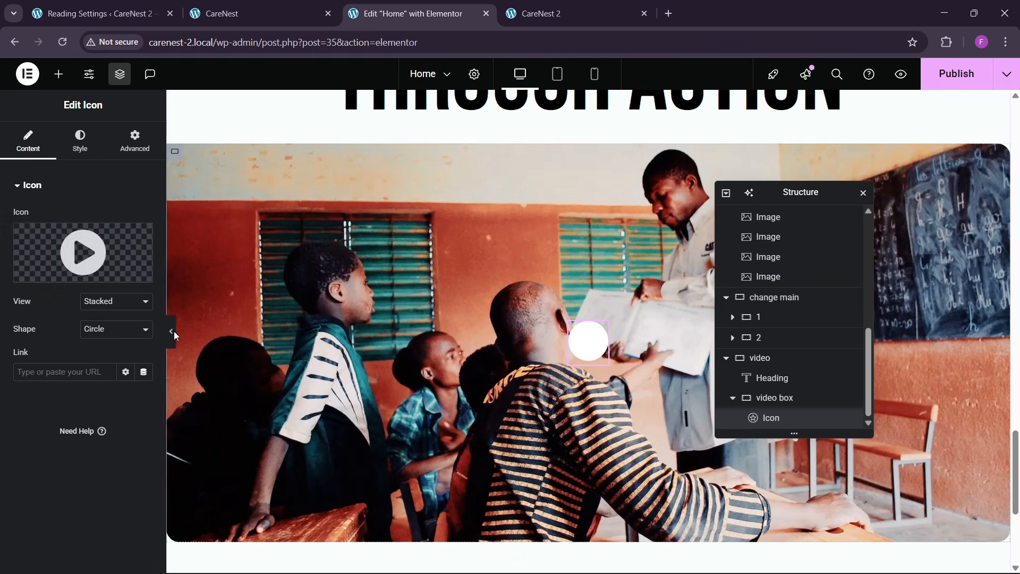
- Set the video box icon's primary color to theme green and replace the icon with the plain Play icon found under "play"
click(82, 144)
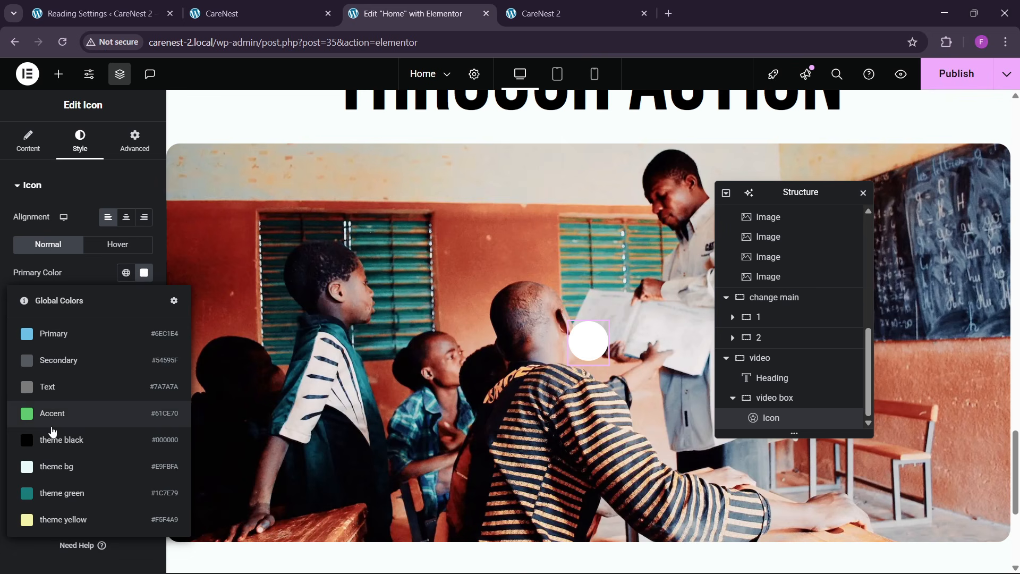
click(55, 492)
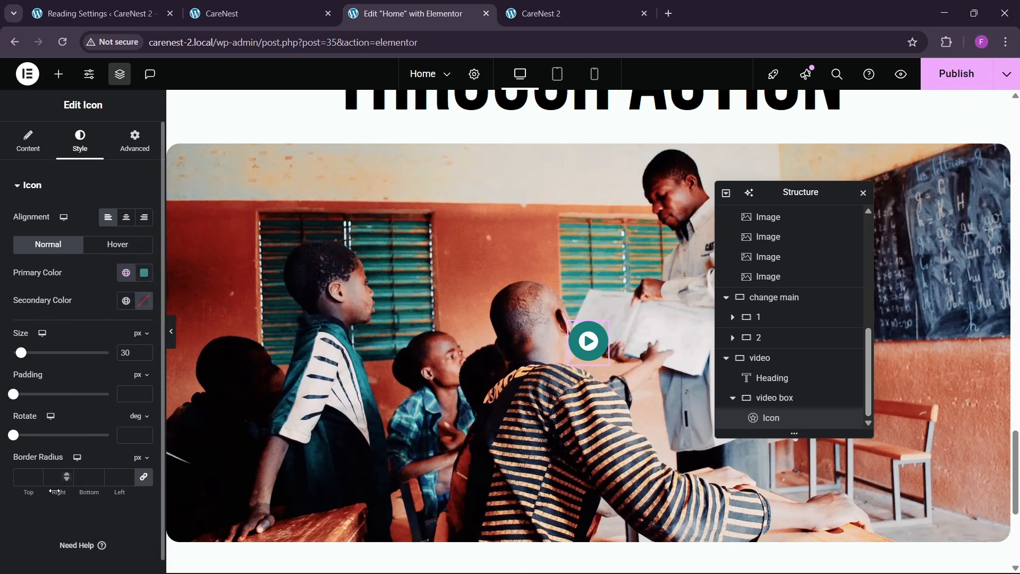
click(28, 140)
click(48, 276)
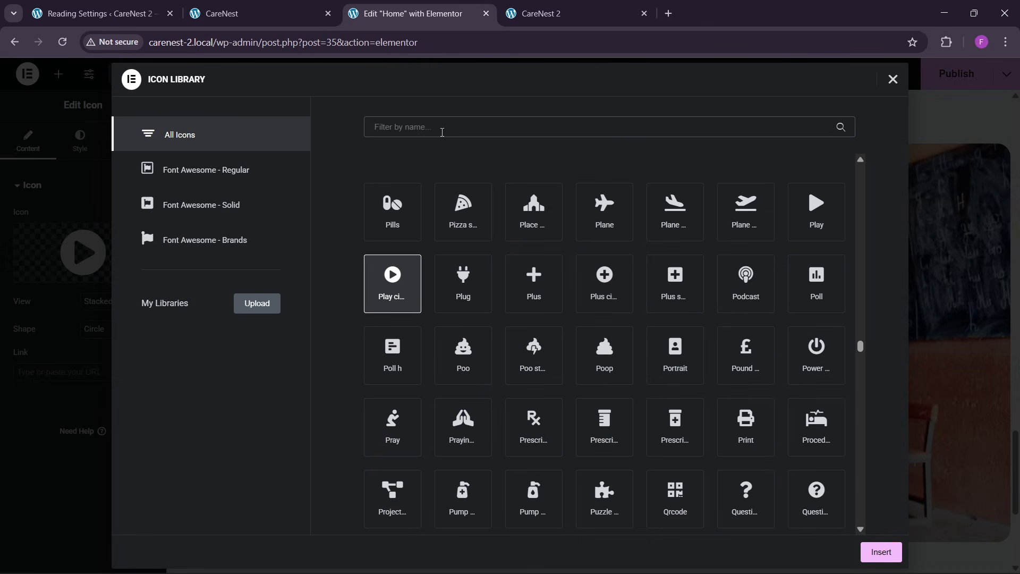
click(442, 132)
text(play)
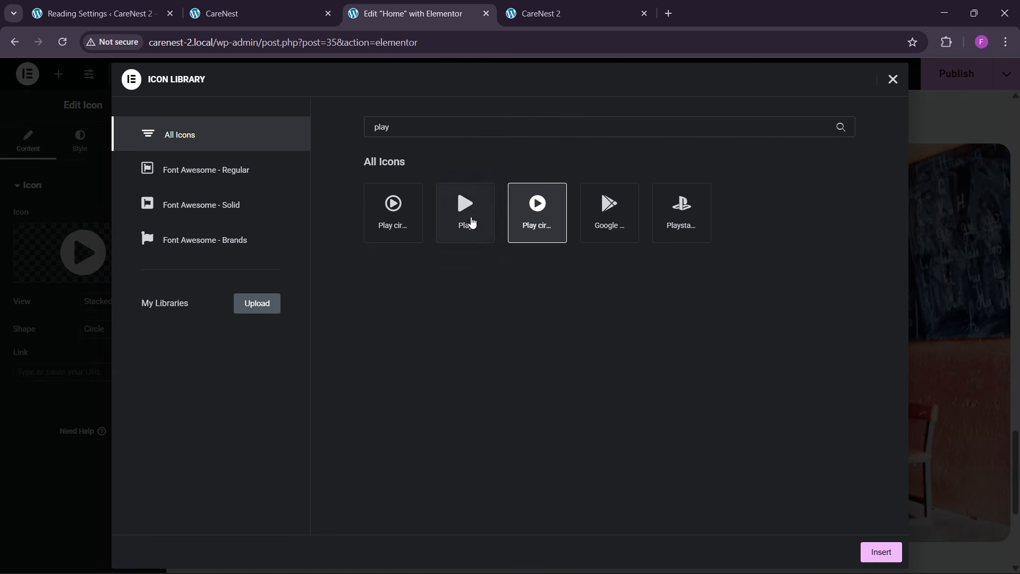
click(471, 222)
click(880, 552)
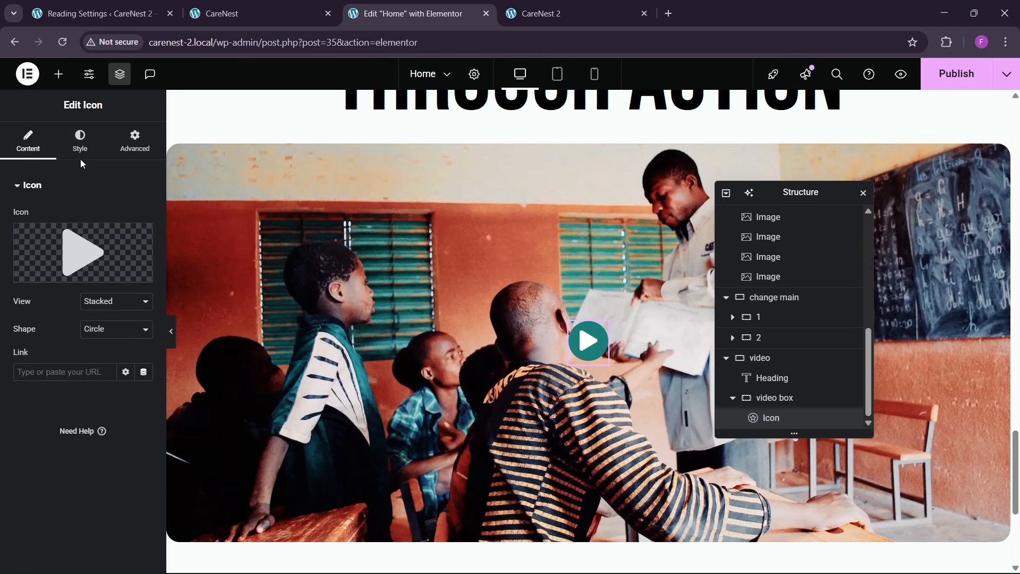
- Set the play icon's size to 40 px, padding to 30 px, and hover secondary color to theme green
click(80, 140)
double_click(126, 351)
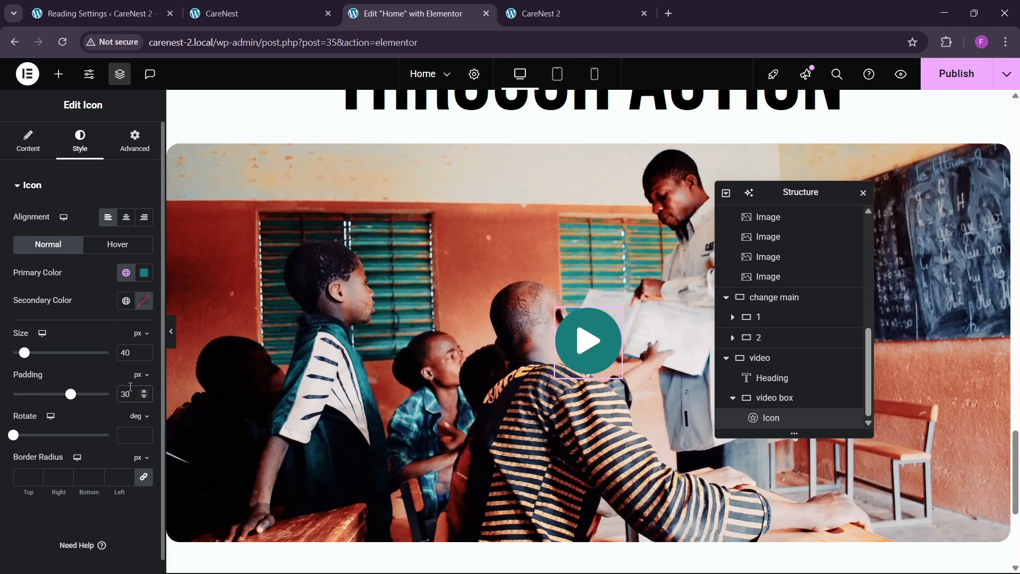
click(109, 247)
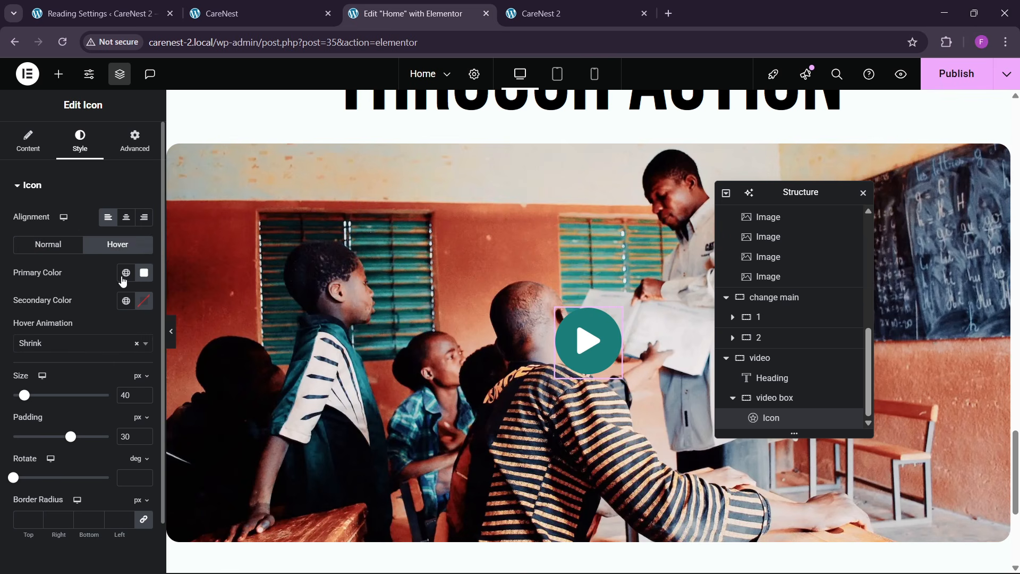
click(130, 304)
click(55, 520)
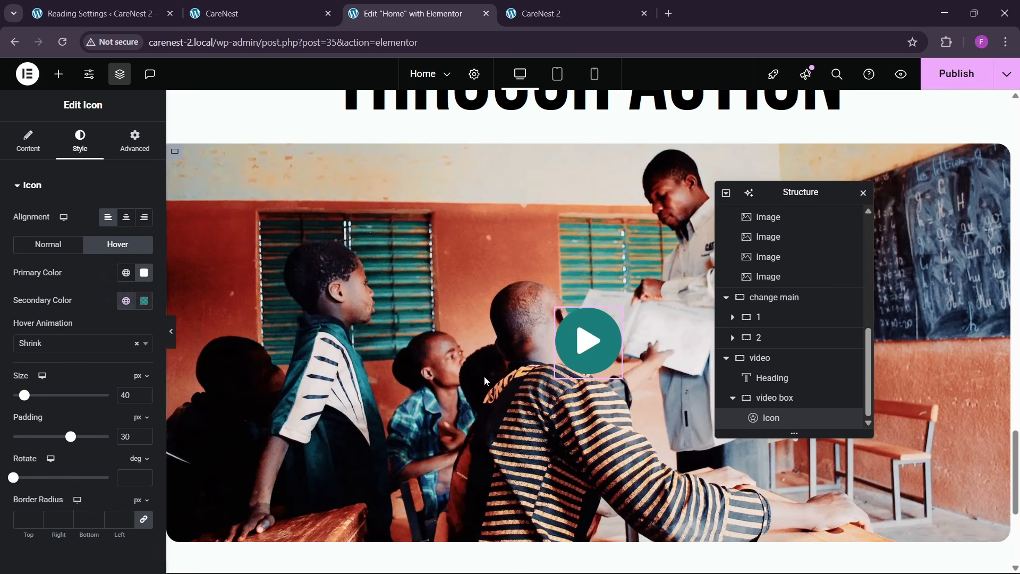
- Compare the video section with the reference CareNest page and publish the changes to the Home page
scroll(467, 313, down, 1)
scroll(468, 314, up, 4)
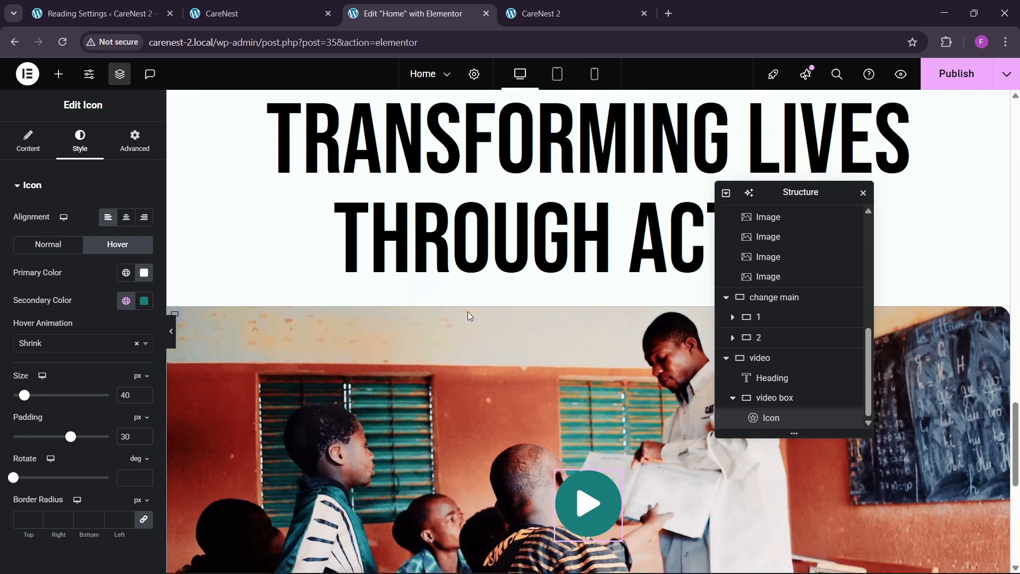
click(254, 13)
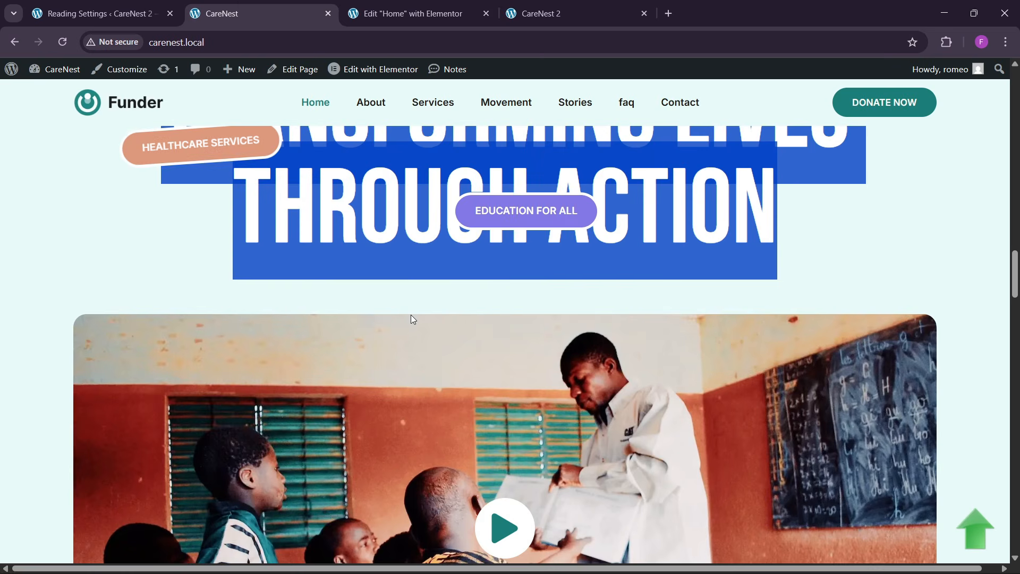
click(423, 9)
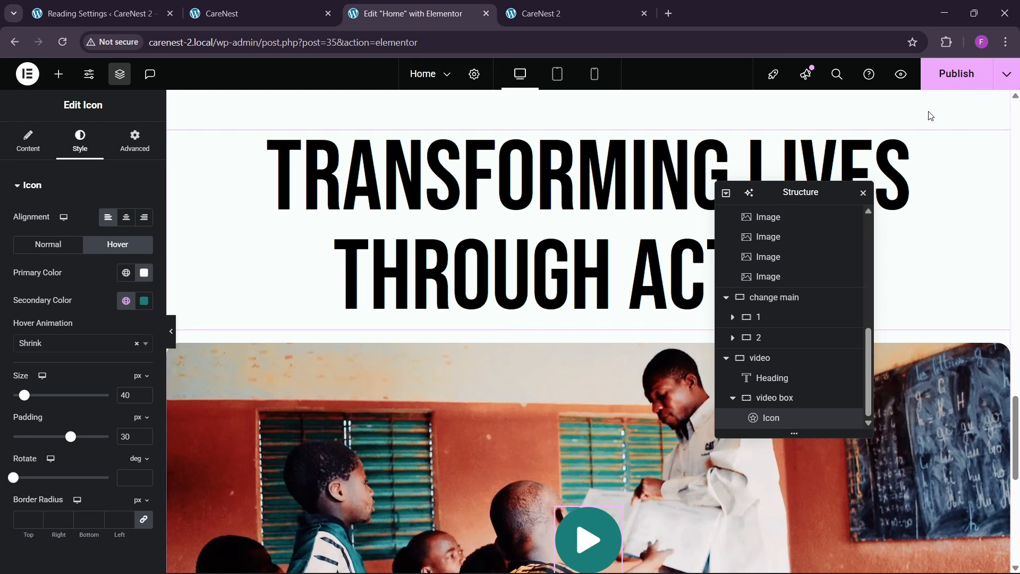
click(255, 13)
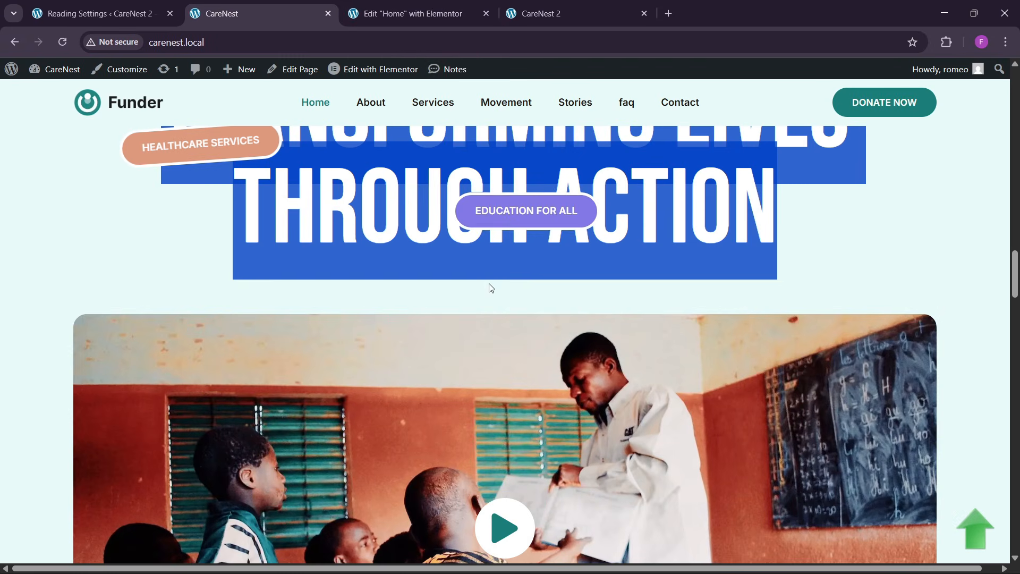
click(433, 4)
- Copy the DONATE NOW button from the "Be the change" section and paste it below the "Transforming lives through action" heading
scroll(648, 378, down, 10)
scroll(620, 349, up, 5)
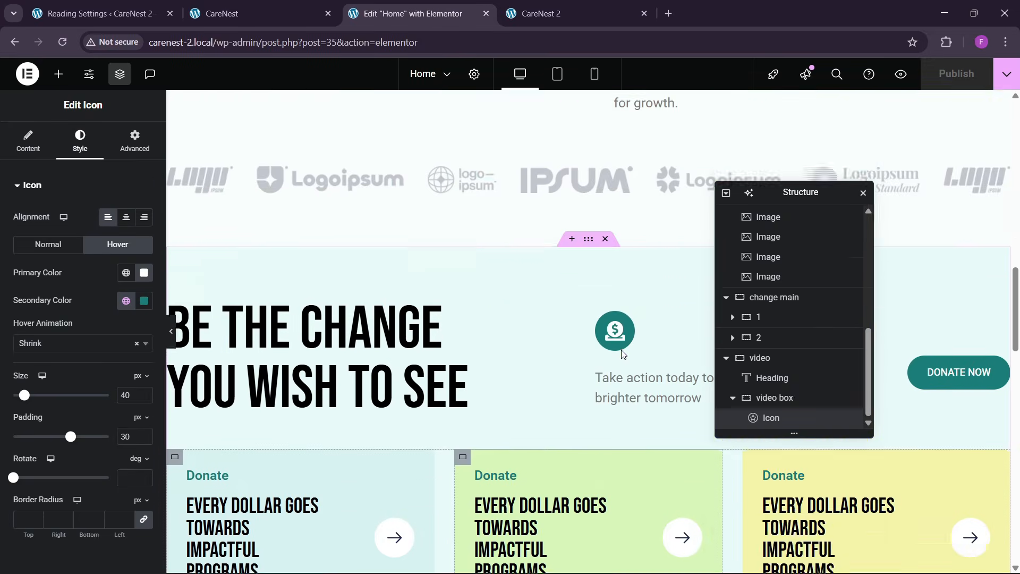
right_click(930, 443)
click(885, 332)
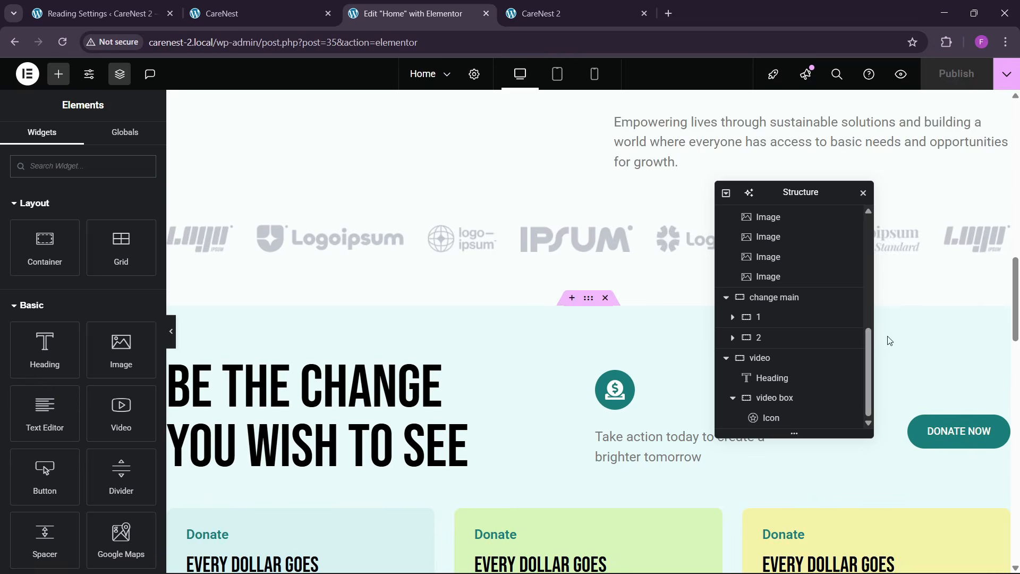
scroll(482, 369, down, 2)
scroll(482, 369, down, 8)
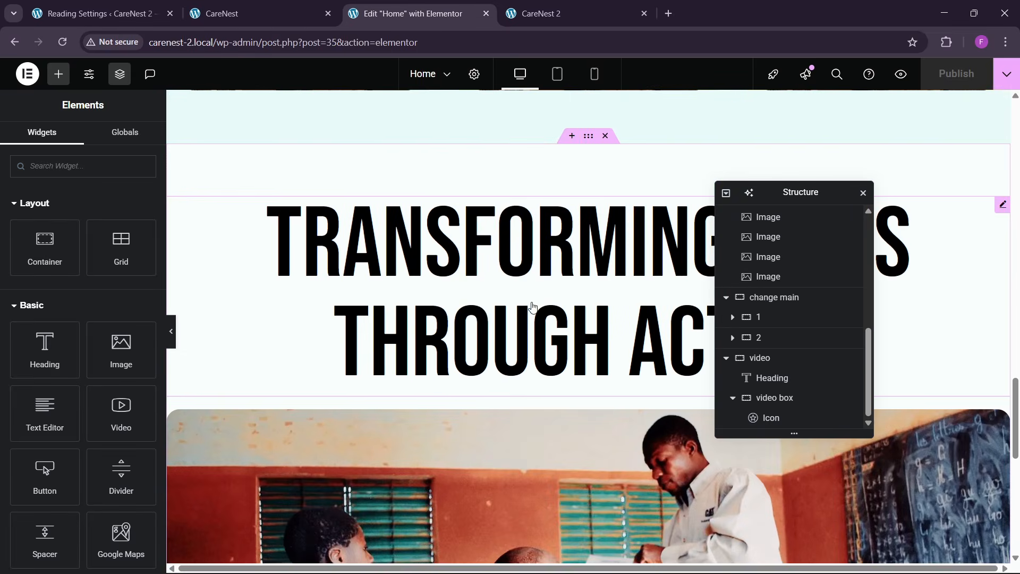
right_click(530, 307)
click(554, 353)
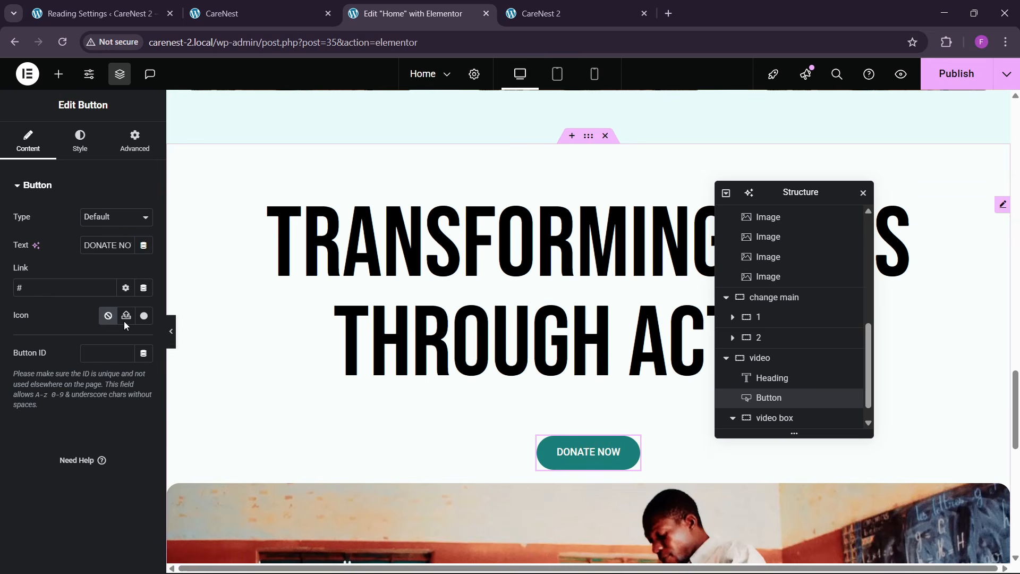
- Clear the pasted button's top margin and change its text to "EDUCATION FOR ALL"
click(139, 144)
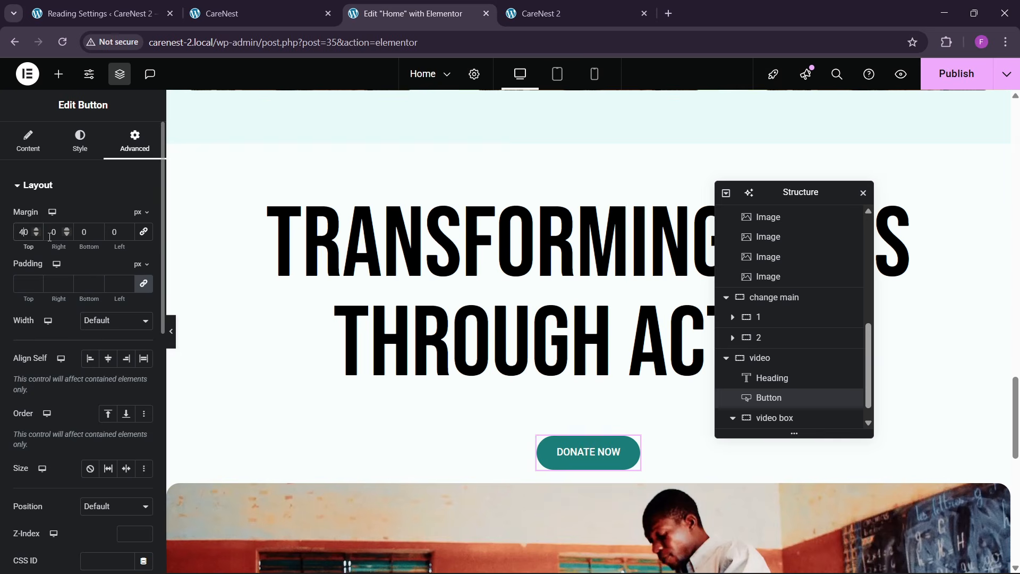
key(BackSpace)
click(249, 5)
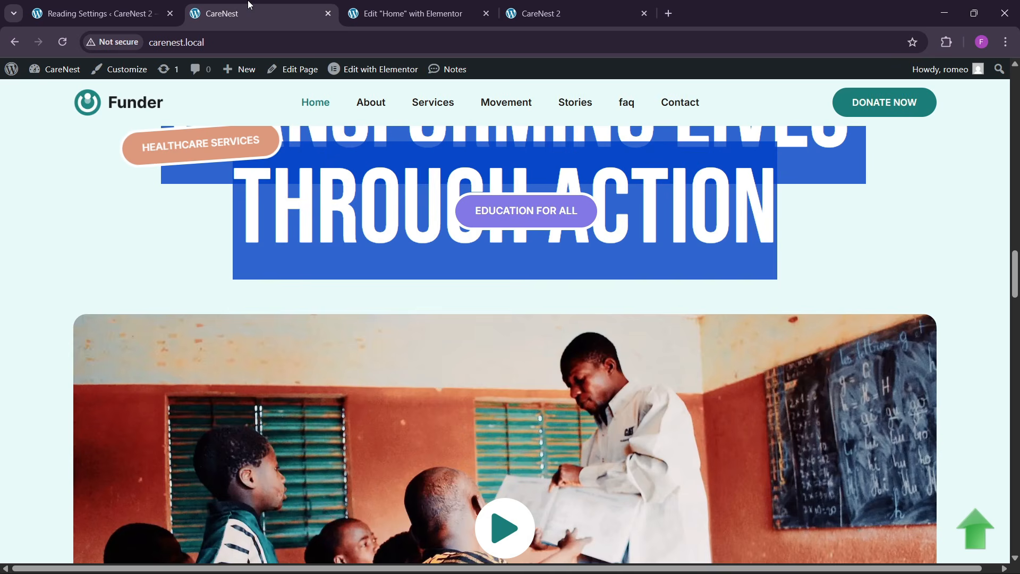
click(406, 13)
click(27, 142)
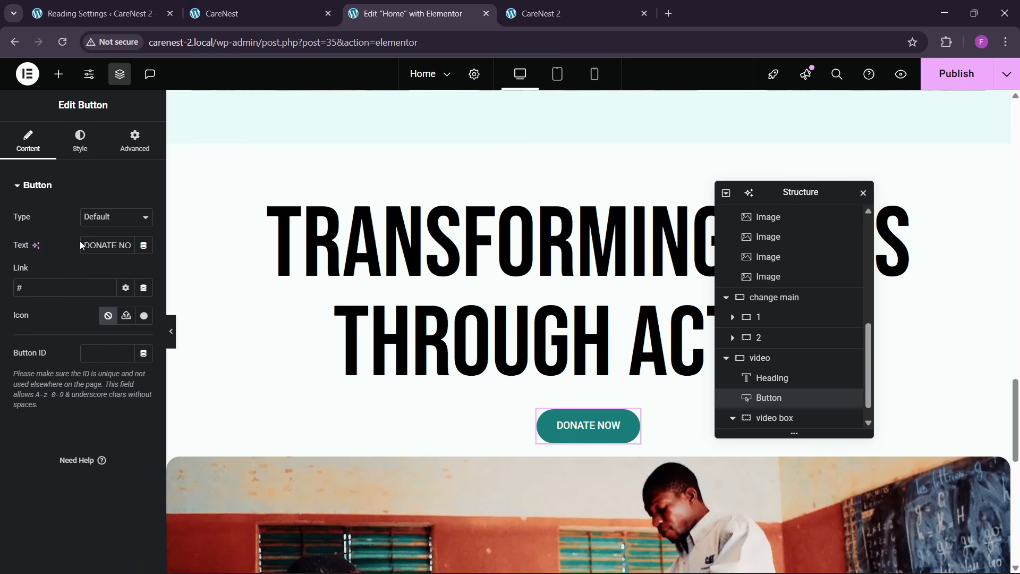
triple_click(106, 245)
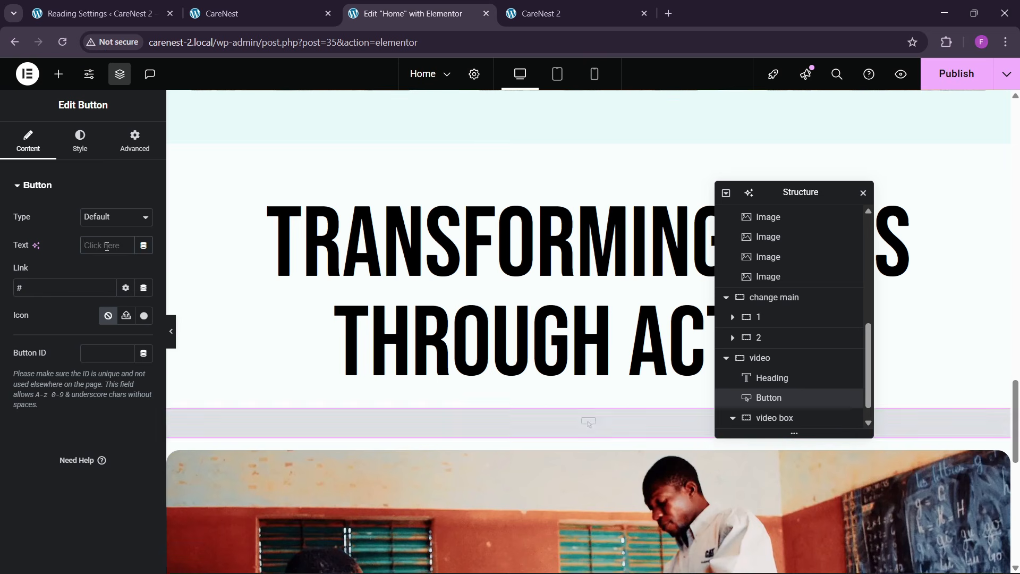
text(ED)
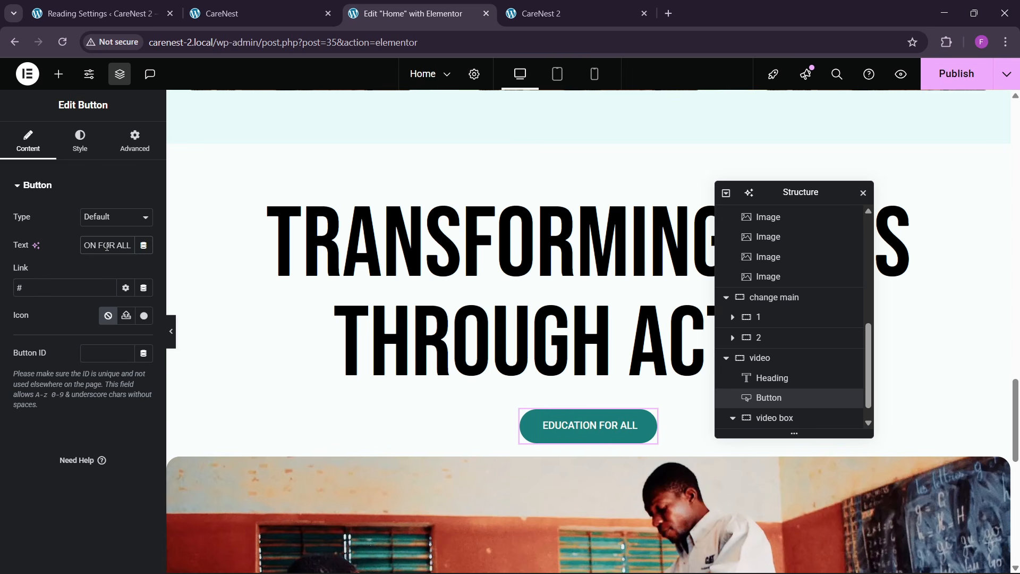
- Sample the purple of the reference page's EDUCATION FOR ALL badge and apply it, #8279e6, as the new button's background color
click(81, 147)
click(228, 12)
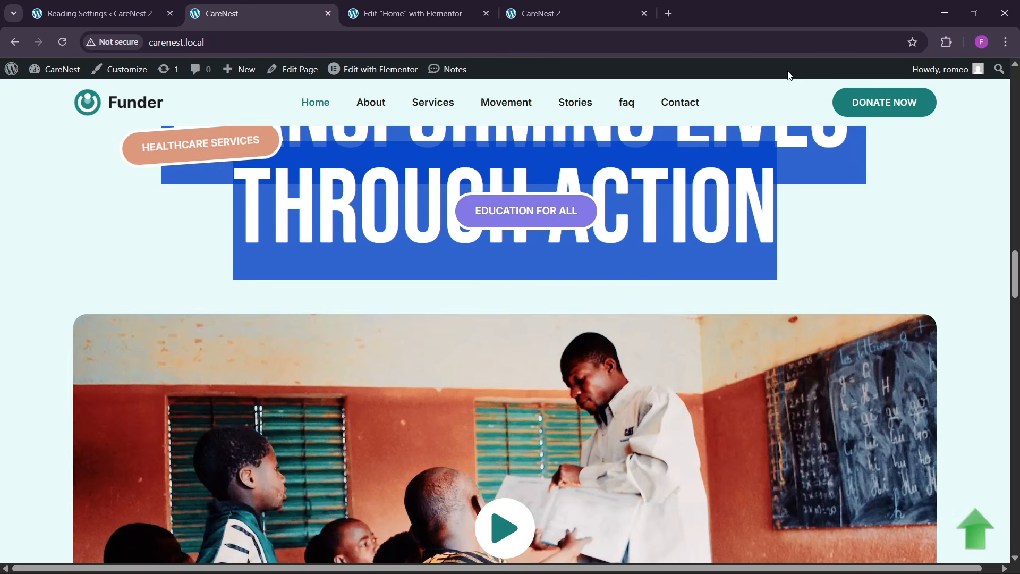
click(852, 238)
click(947, 42)
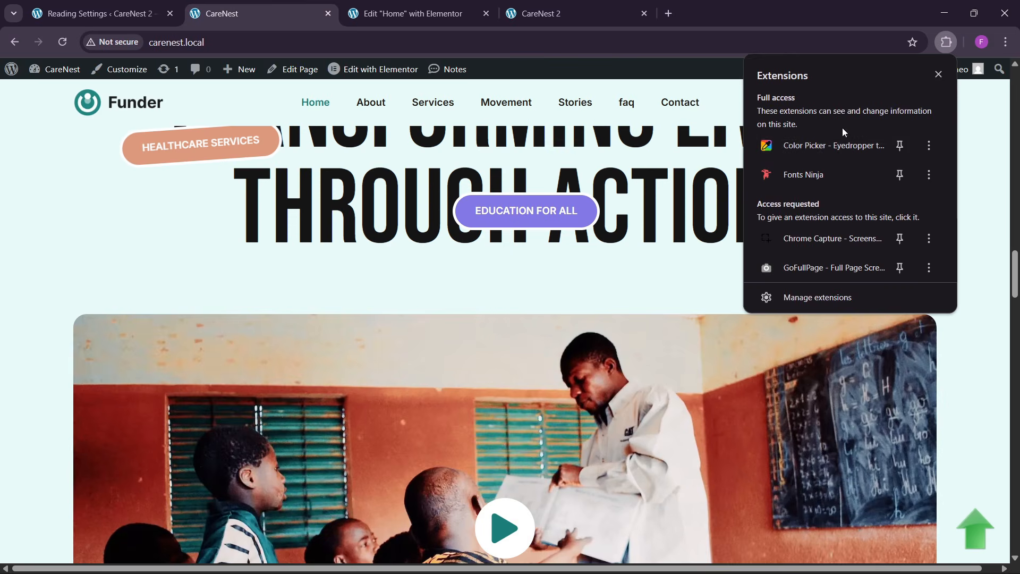
click(825, 147)
click(854, 205)
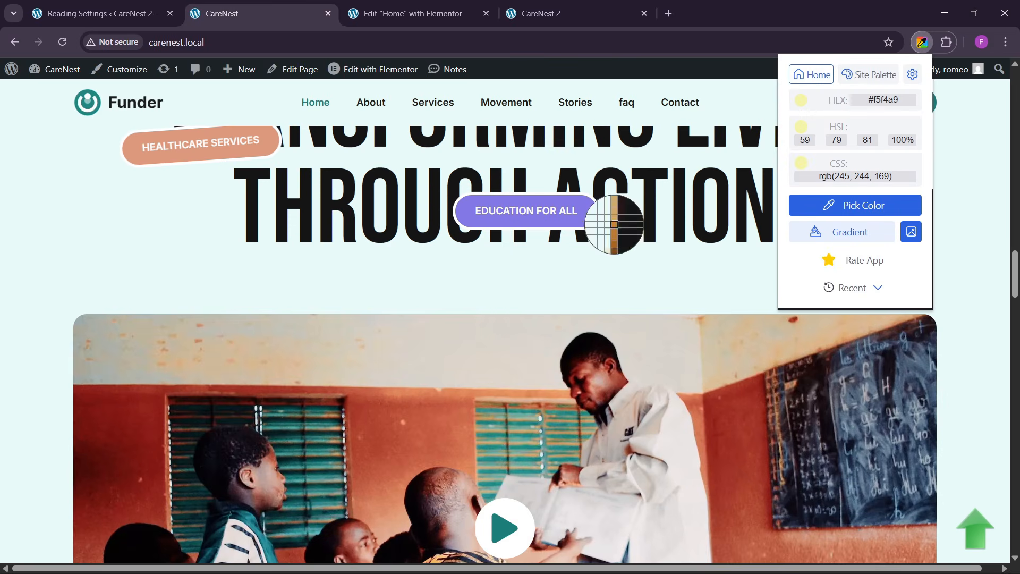
click(587, 214)
click(457, 12)
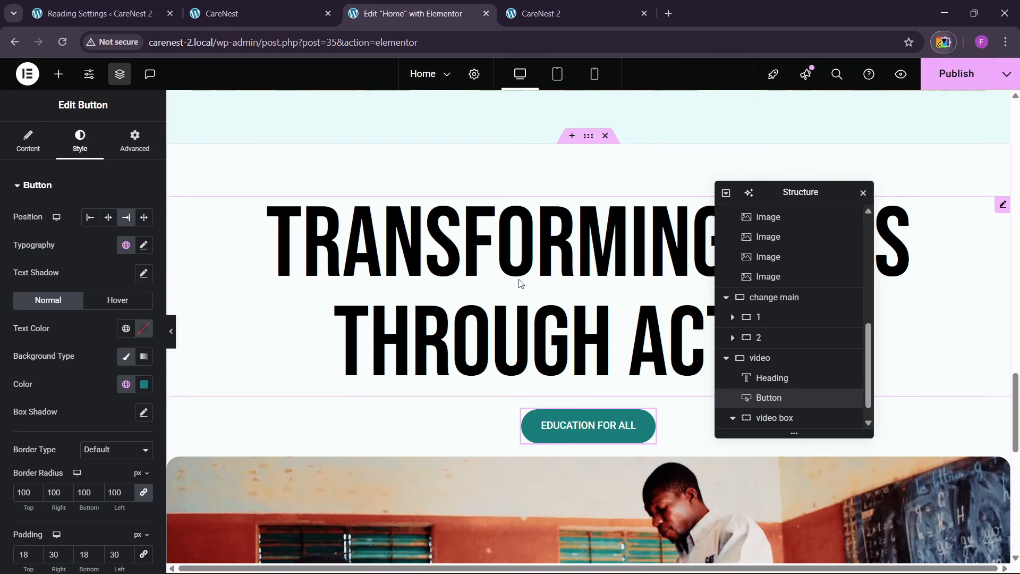
click(143, 385)
key(ctrl+v)
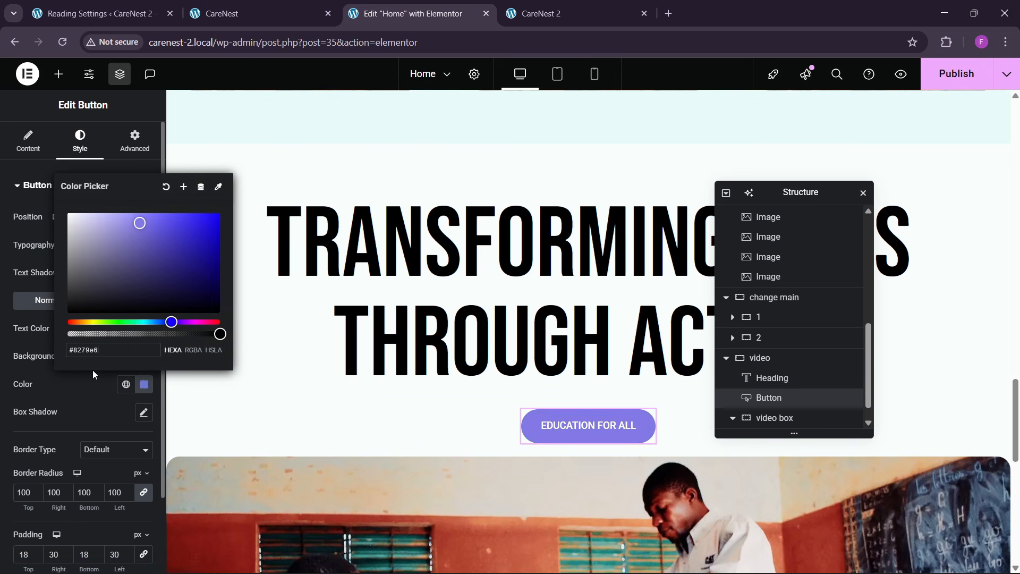
click(87, 408)
- Give the EDUCATION FOR ALL button a solid white border, 3 px wide on all sides
scroll(65, 358, down, 2)
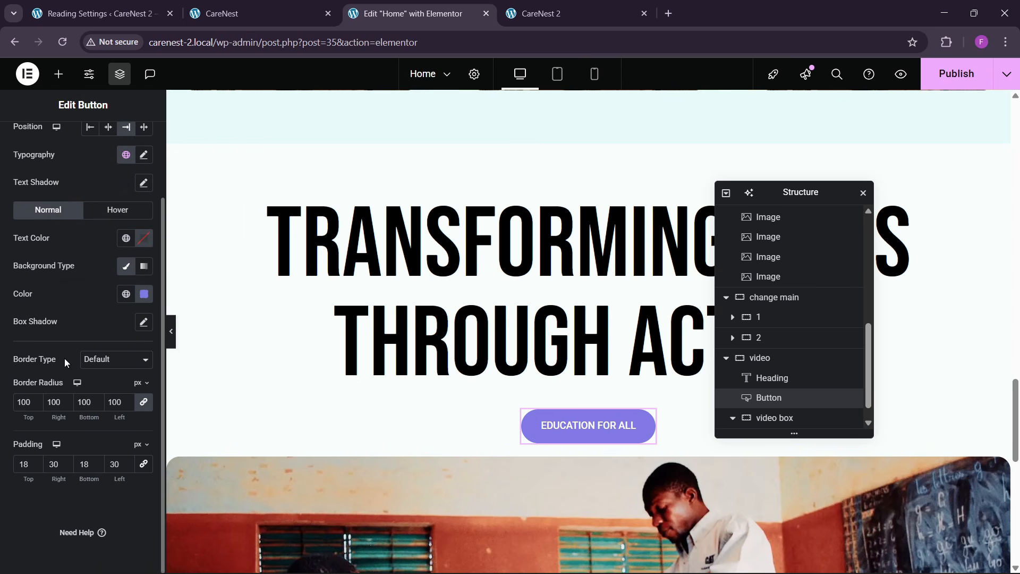
click(97, 359)
click(94, 409)
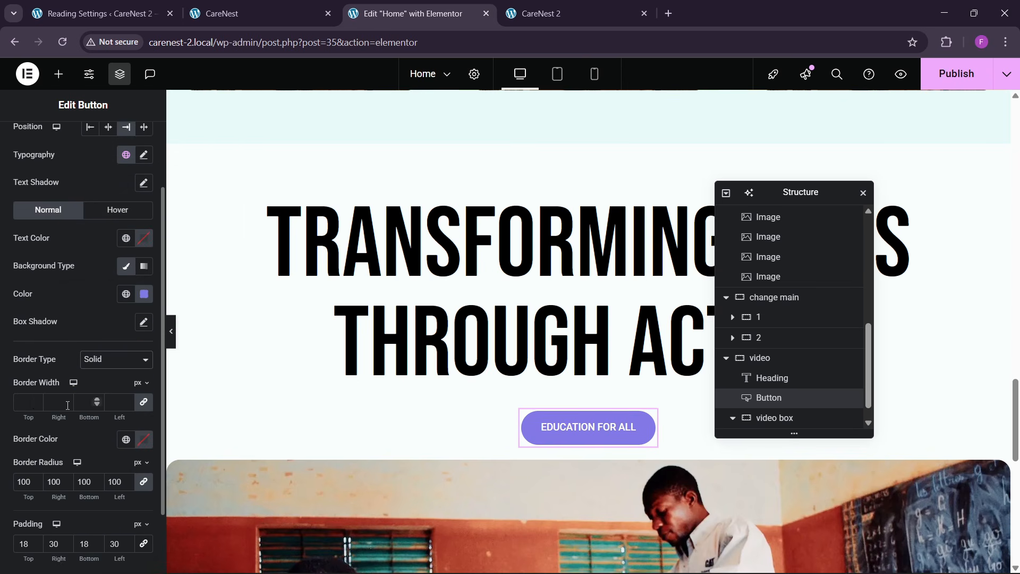
click(36, 400)
click(36, 400)
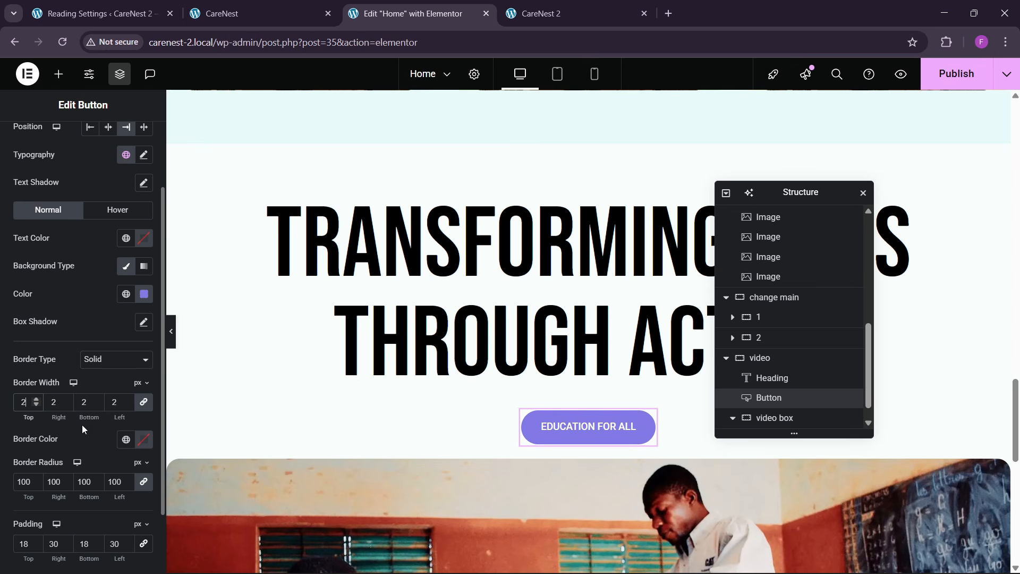
click(143, 438)
click(43, 444)
text(3)
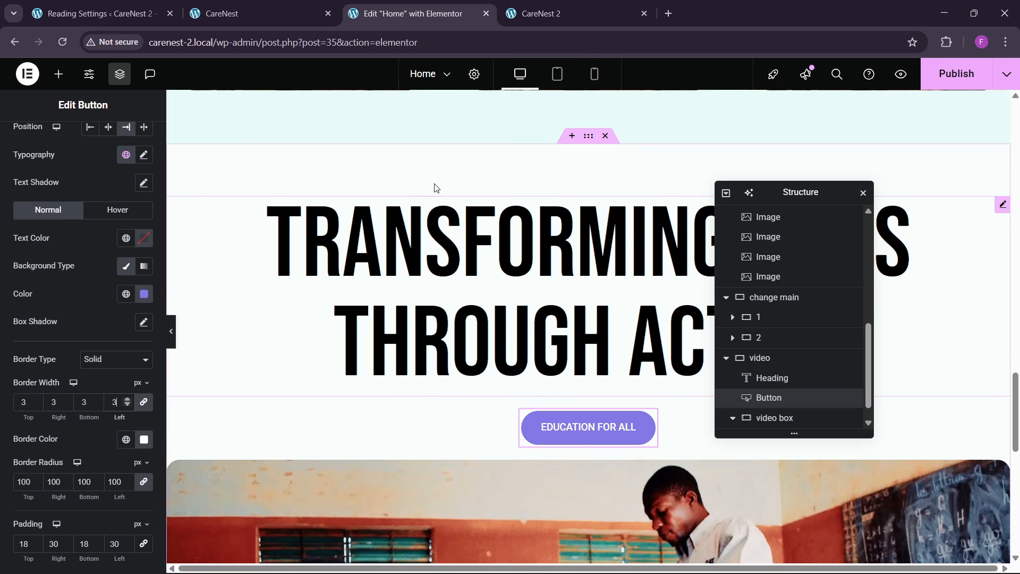
- Set the background color of the video section's container to the global color theme bg
key(ctrl+shift+Tab)
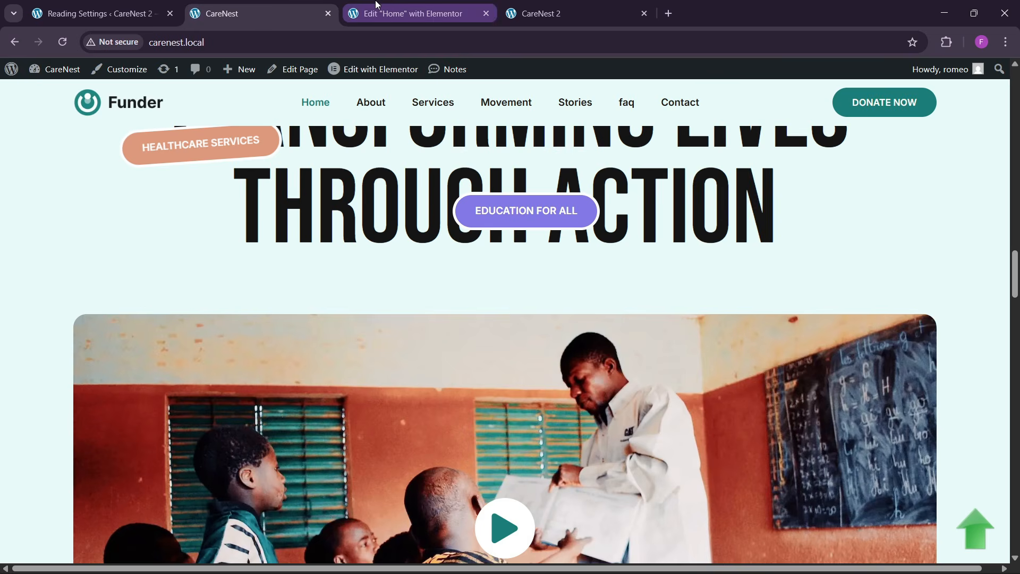
key(ctrl+Tab)
scroll(560, 211, up, 3)
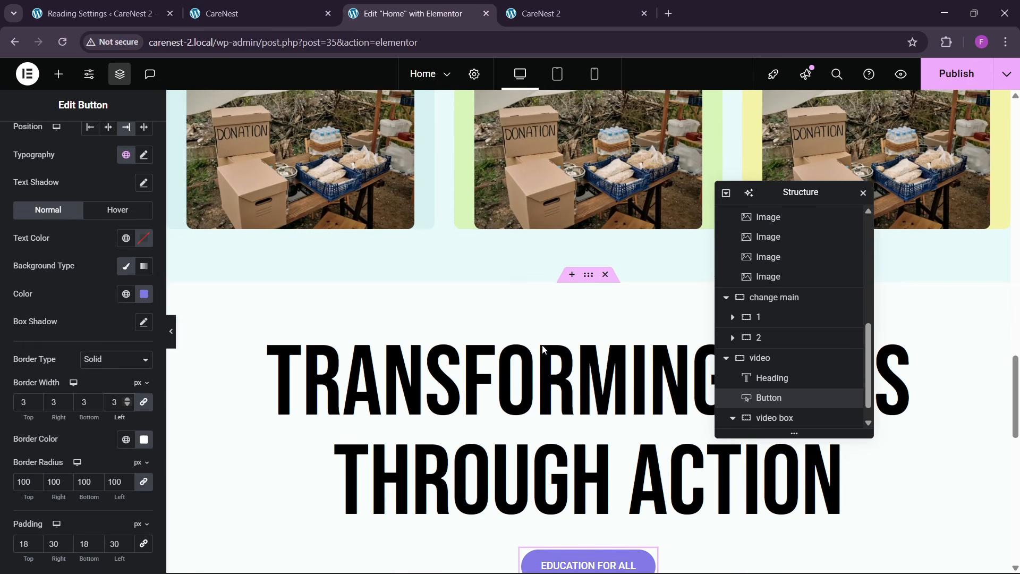
click(78, 147)
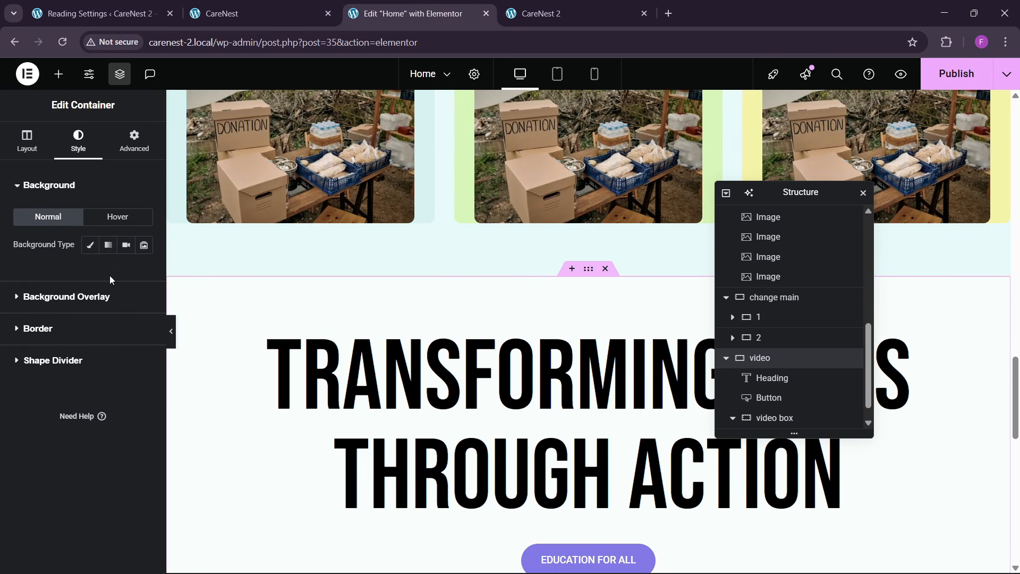
click(89, 245)
click(126, 272)
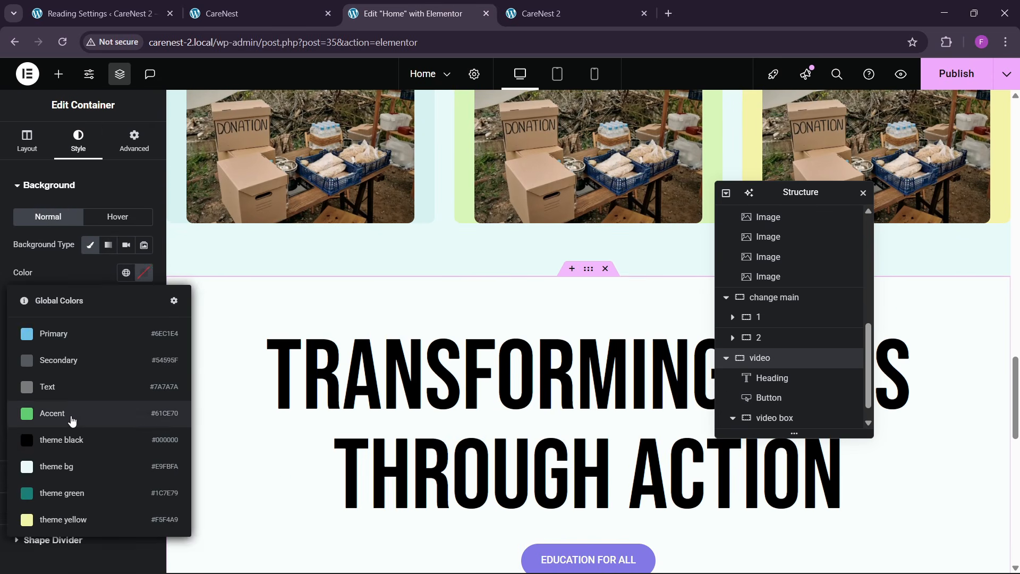
click(68, 453)
click(125, 273)
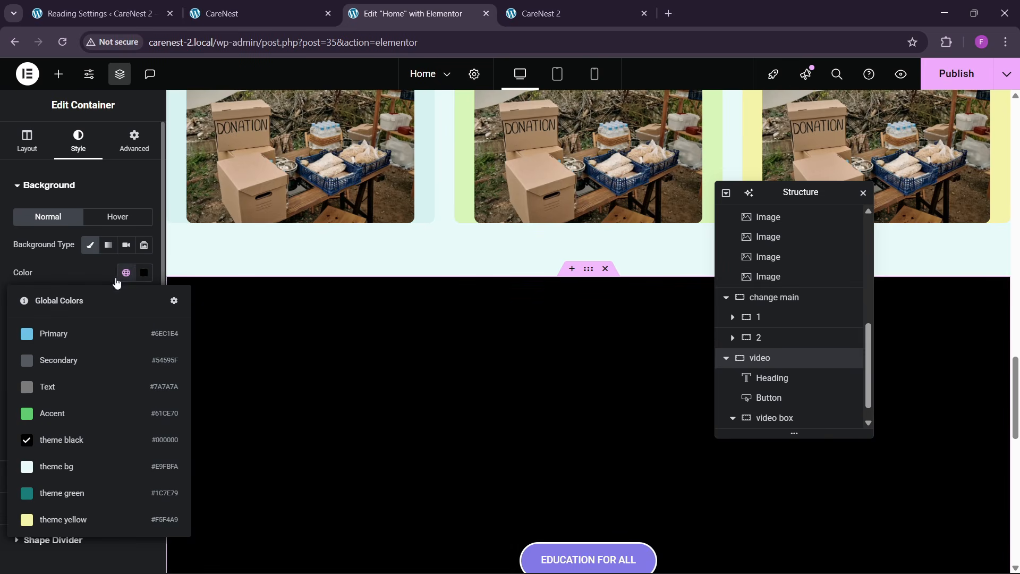
click(68, 466)
scroll(541, 371, down, 10)
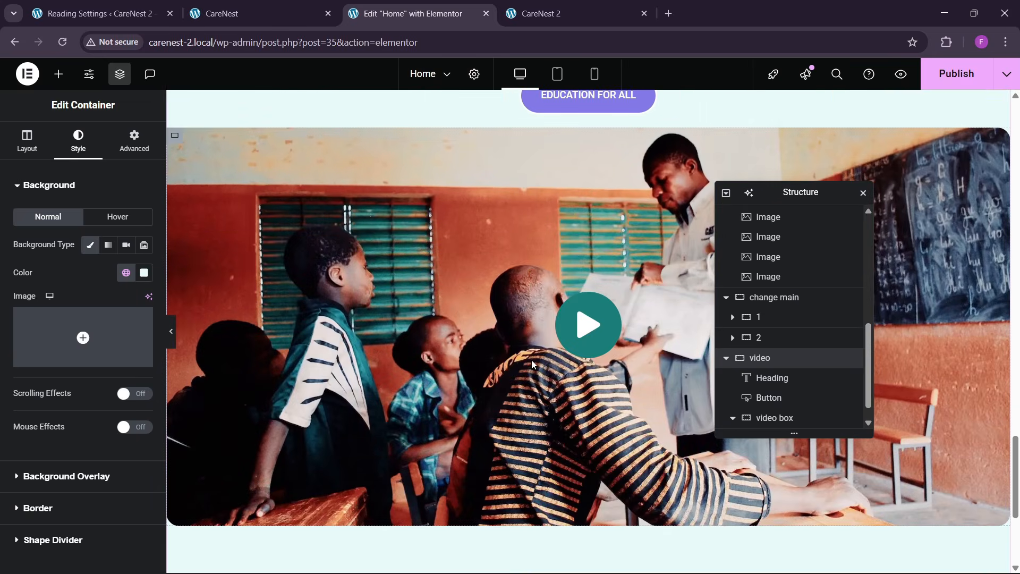
scroll(531, 365, up, 7)
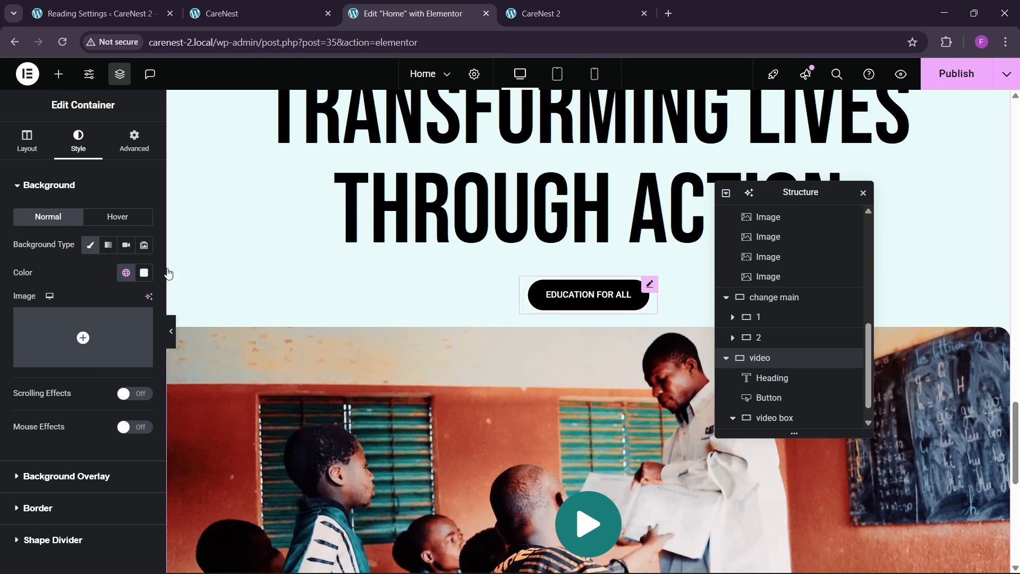
- Set the EDUCATION FOR ALL button's border width to 4 px on all sides
click(588, 294)
scroll(118, 406, down, 3)
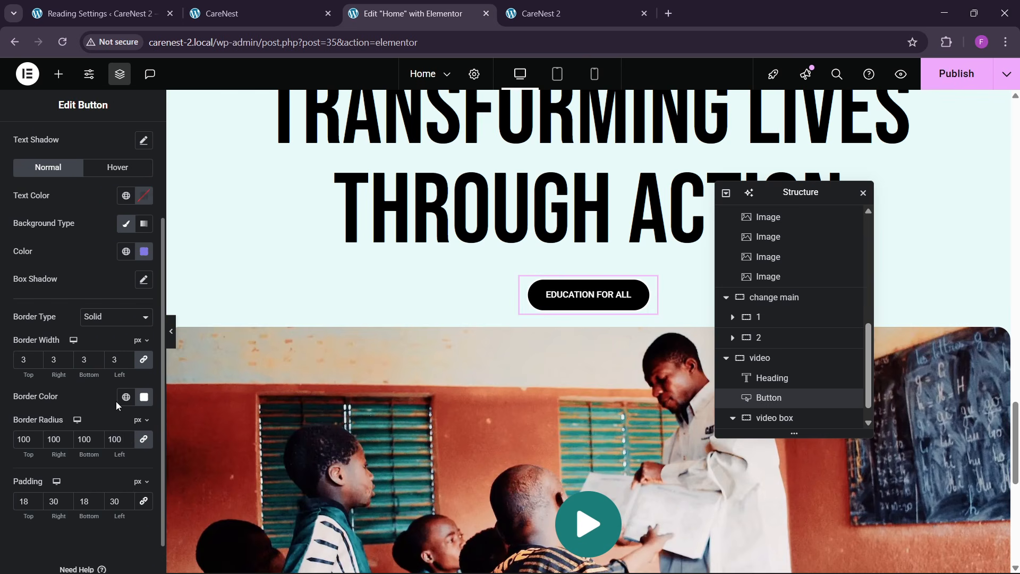
double_click(84, 358)
text(4)
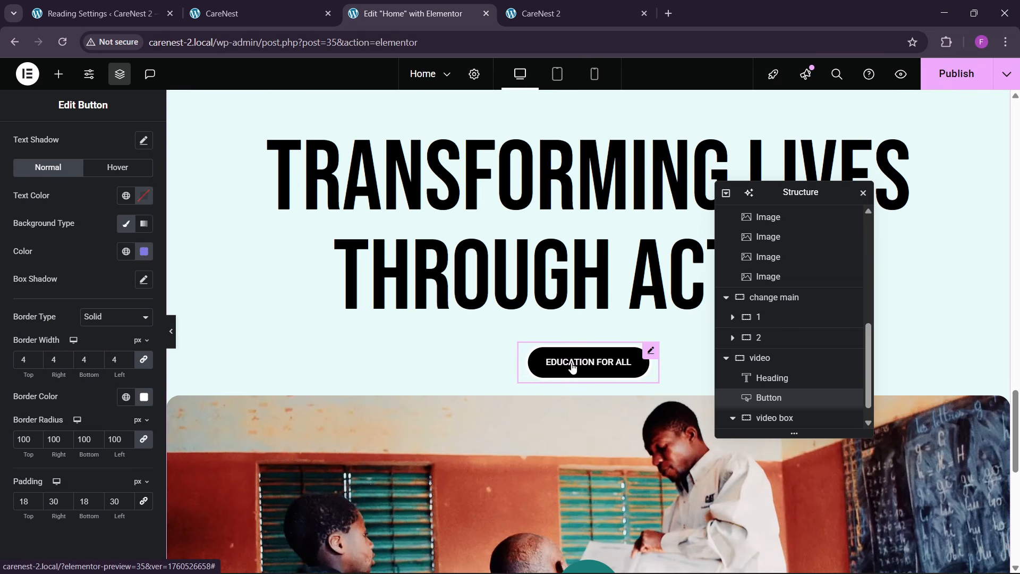
- Create two copies of the EDUCATION FOR ALL button, stacked below the original
right_click(572, 366)
click(599, 303)
right_click(604, 342)
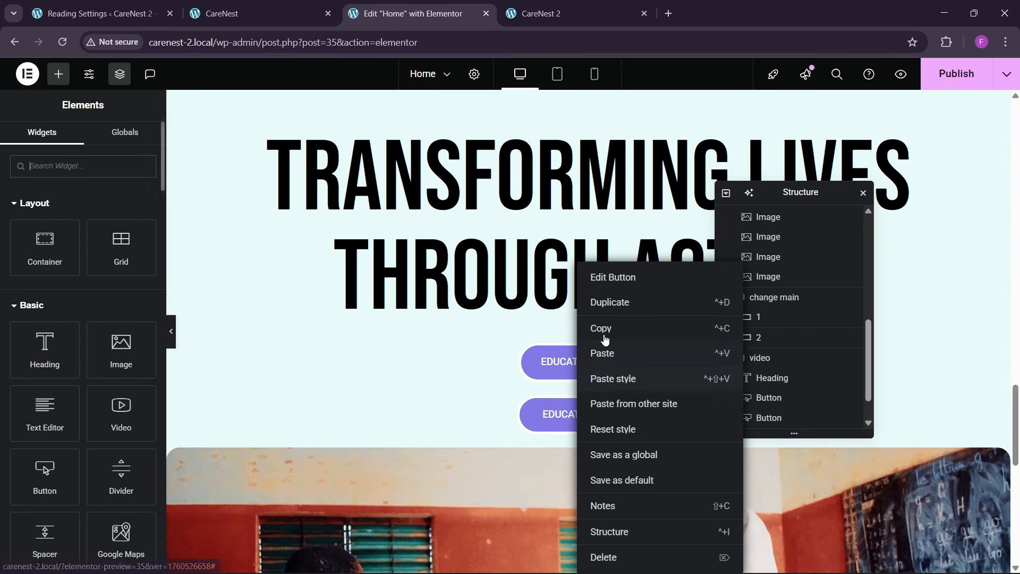
click(602, 353)
click(588, 361)
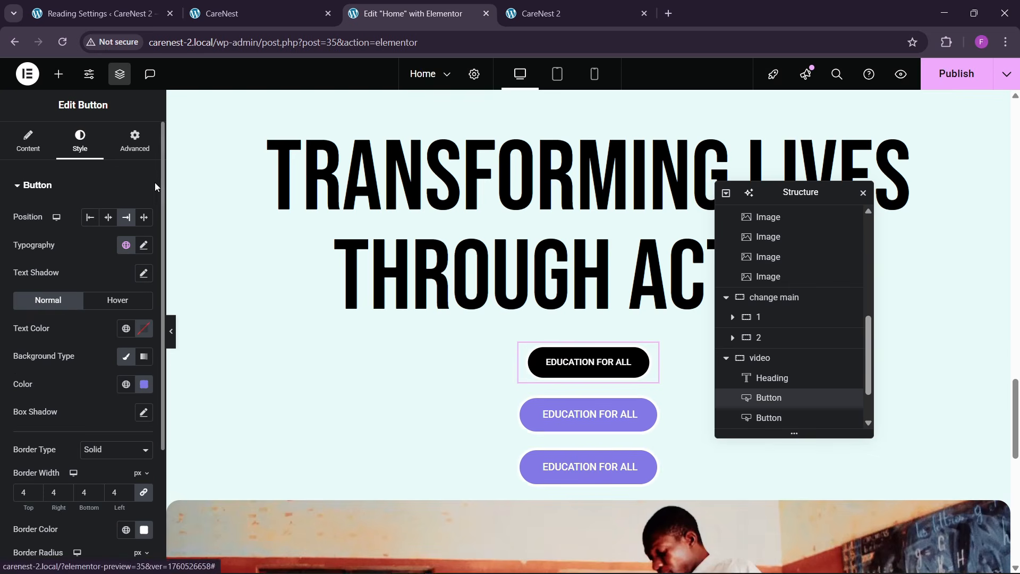
- Sample the teal background color of the CLEAN WATER ACCESS badge on the reference page
click(246, 4)
scroll(836, 246, up, 3)
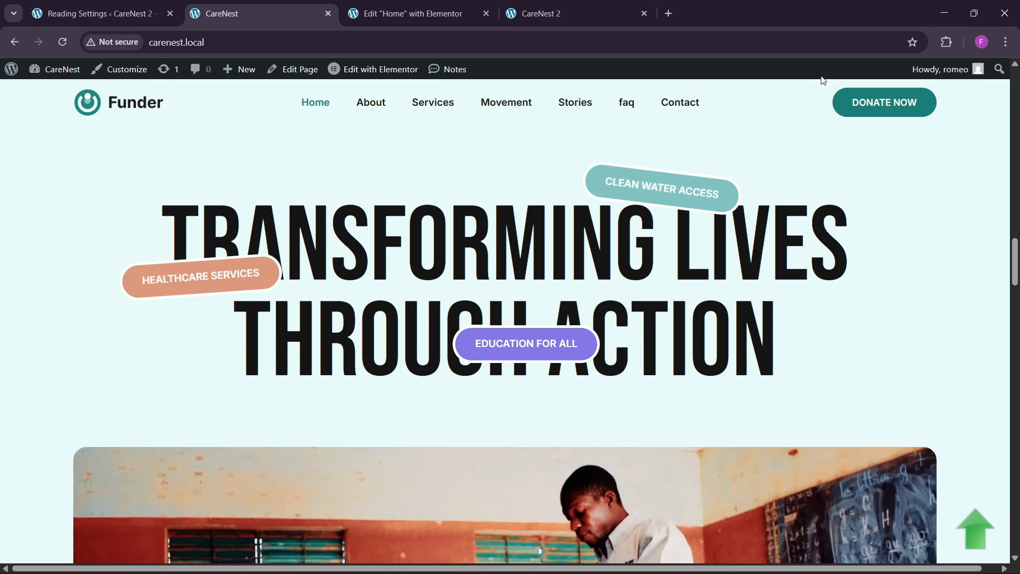
click(945, 42)
click(827, 143)
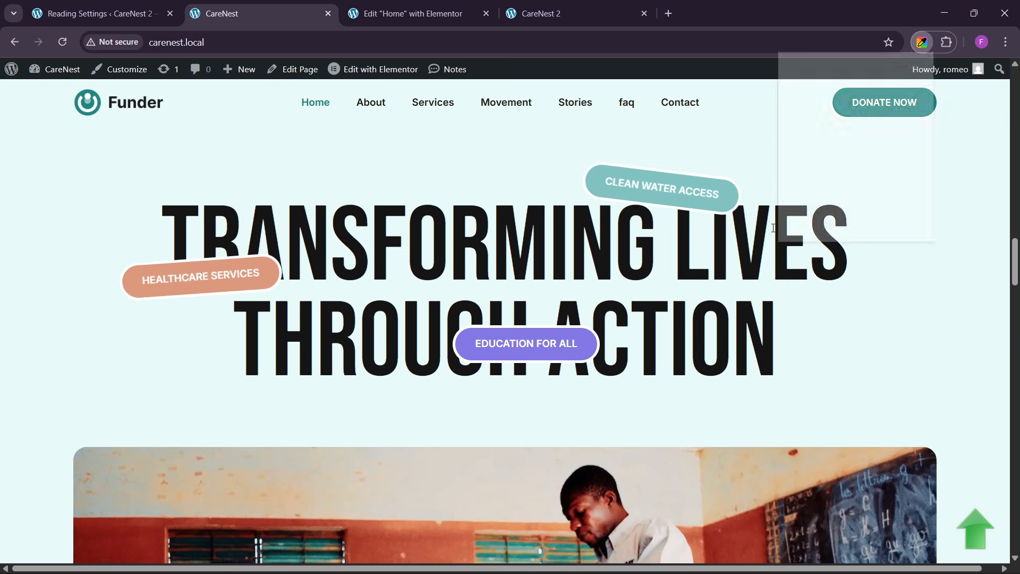
click(835, 203)
click(600, 193)
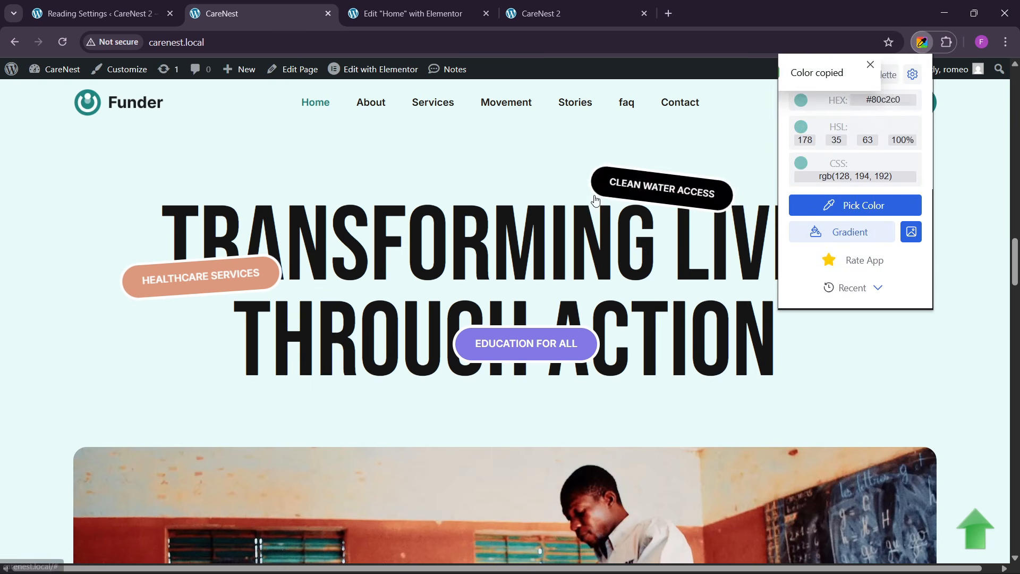
- Apply the sampled teal, #80c2c0, as the background color of the second EDUCATION FOR ALL button
key(ctrl+Tab)
click(588, 414)
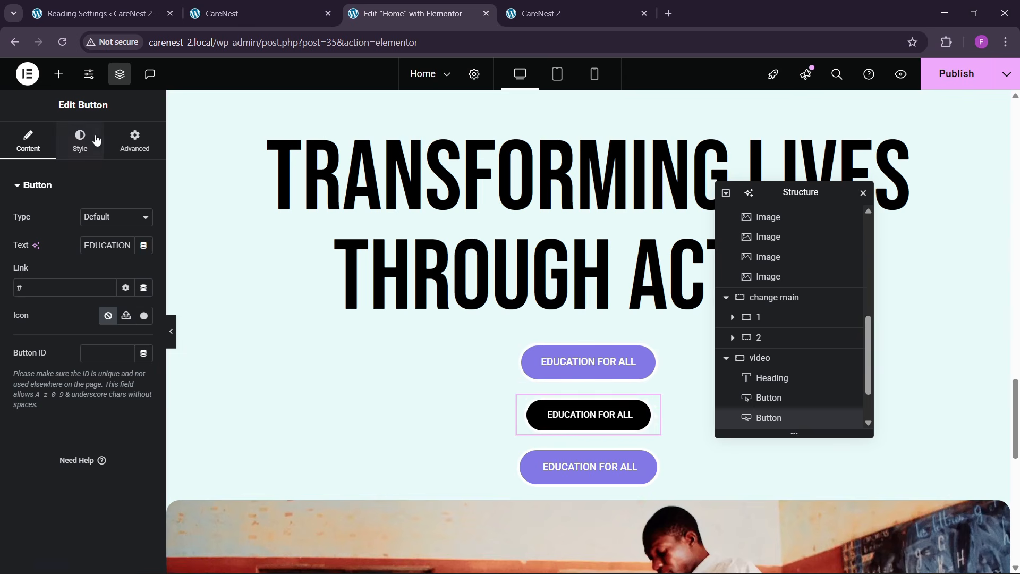
click(80, 141)
click(144, 384)
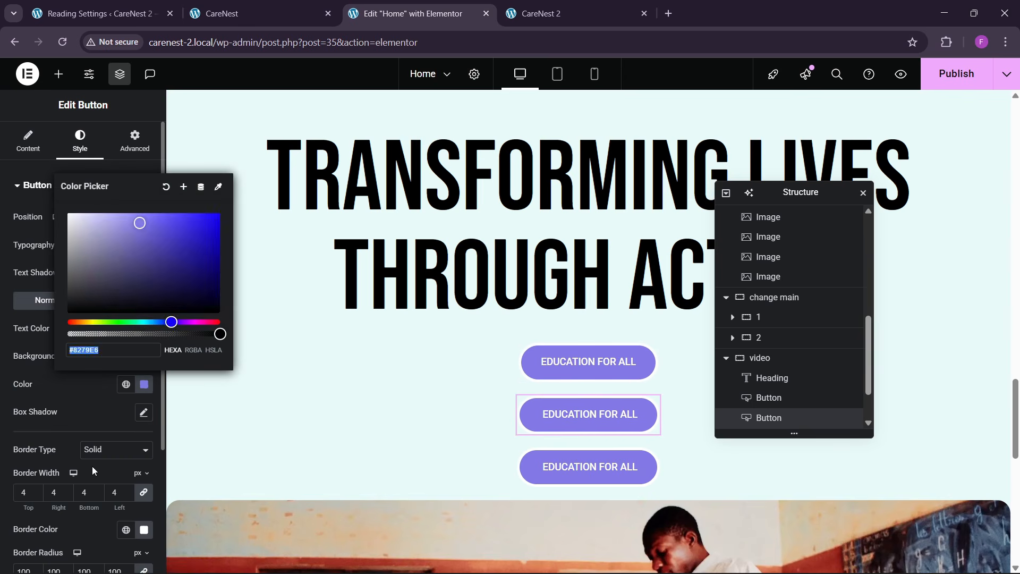
text(#80c2c0)
click(350, 417)
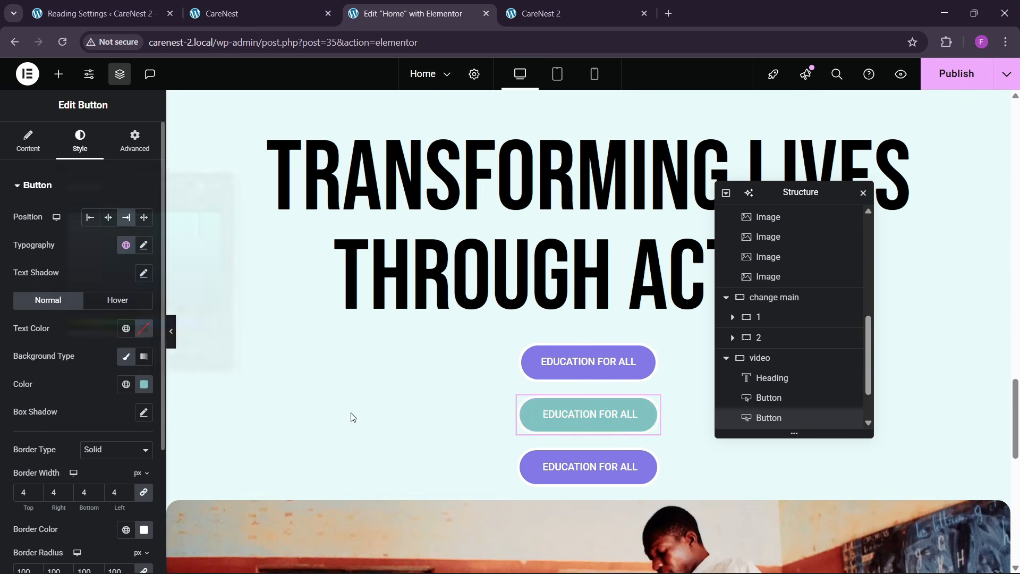
- Change the third EDUCATION FOR ALL button's background color to a strong orange-red
click(570, 477)
click(80, 141)
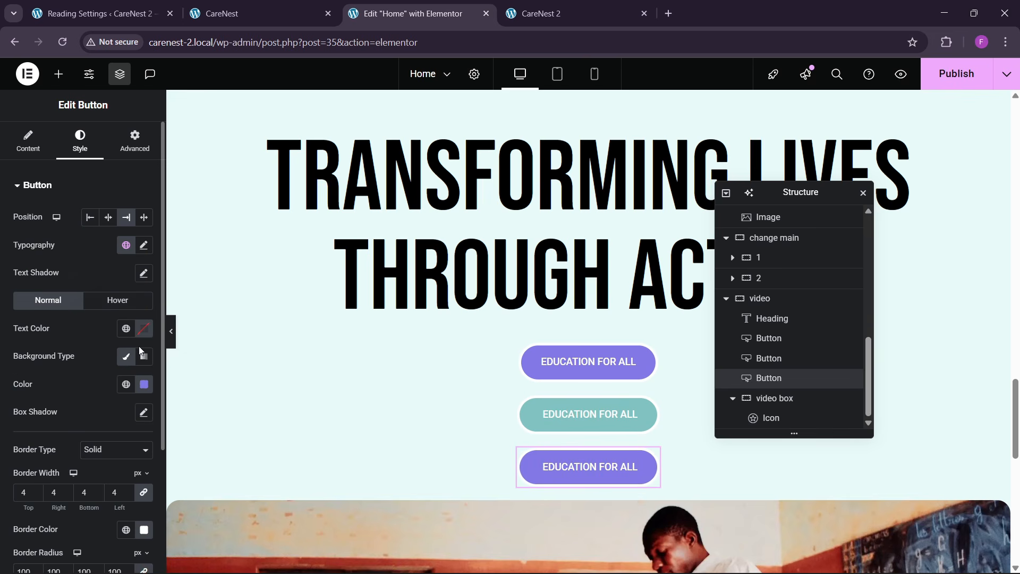
click(146, 386)
drag(122, 322, 71, 322)
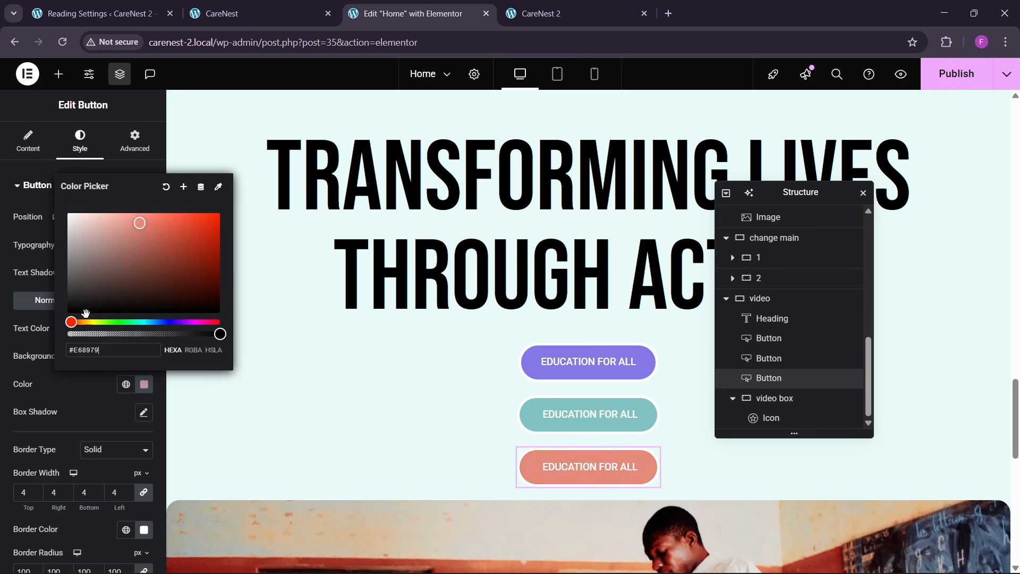
click(186, 236)
drag(186, 237, 181, 231)
click(87, 387)
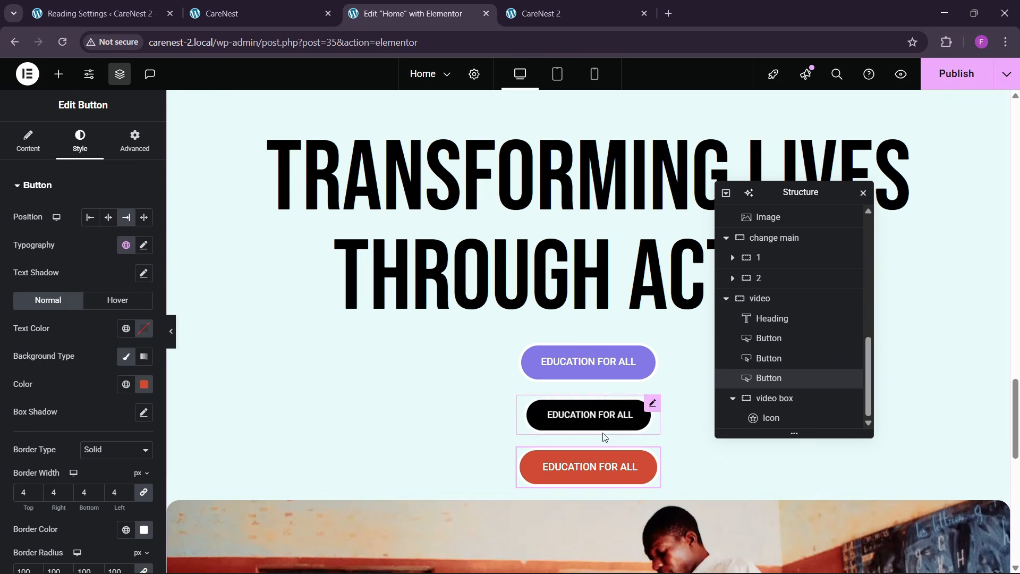
- Make the purple button absolutely positioned and place it beside the heading's left edge, offset about 62 px horizontally and 199 px vertically
click(587, 362)
click(135, 140)
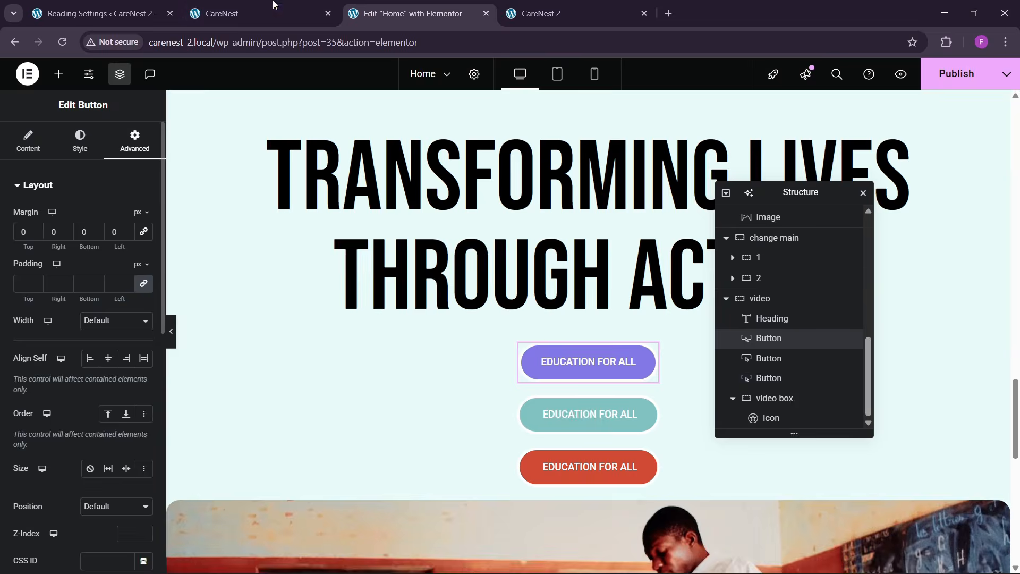
click(273, 5)
click(452, 7)
scroll(59, 343, down, 4)
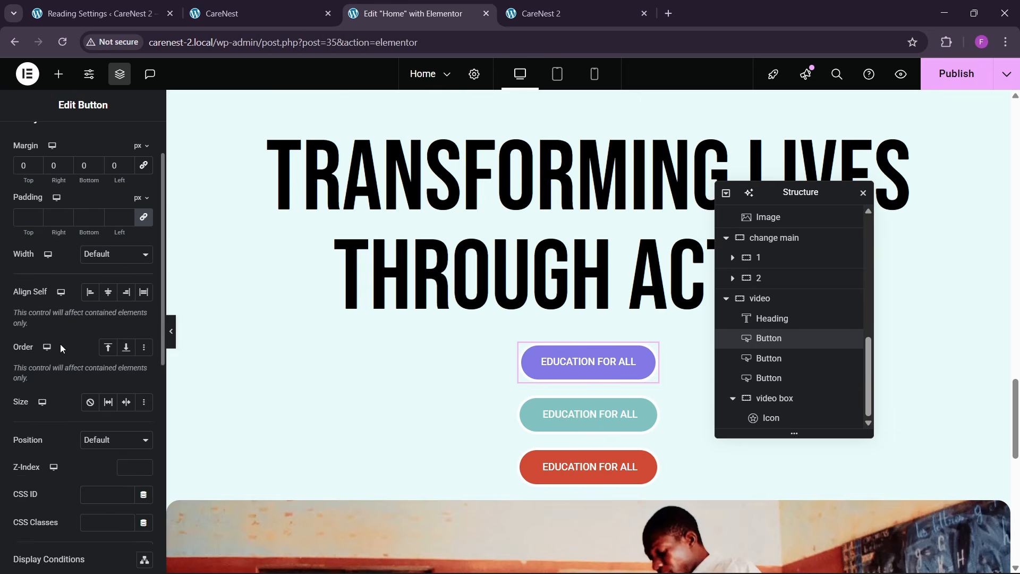
scroll(44, 364, down, 1)
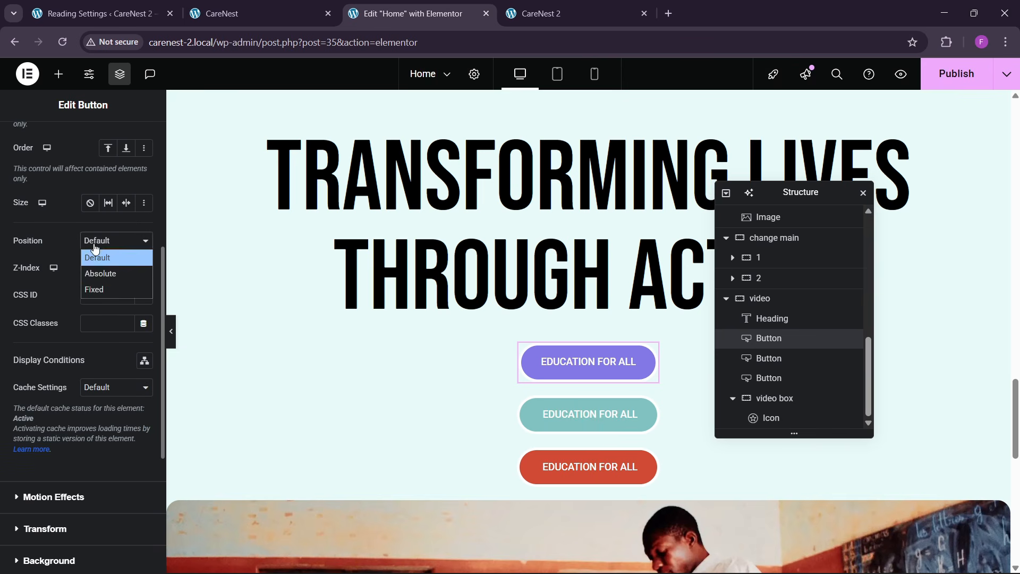
click(93, 274)
scroll(429, 367, up, 3)
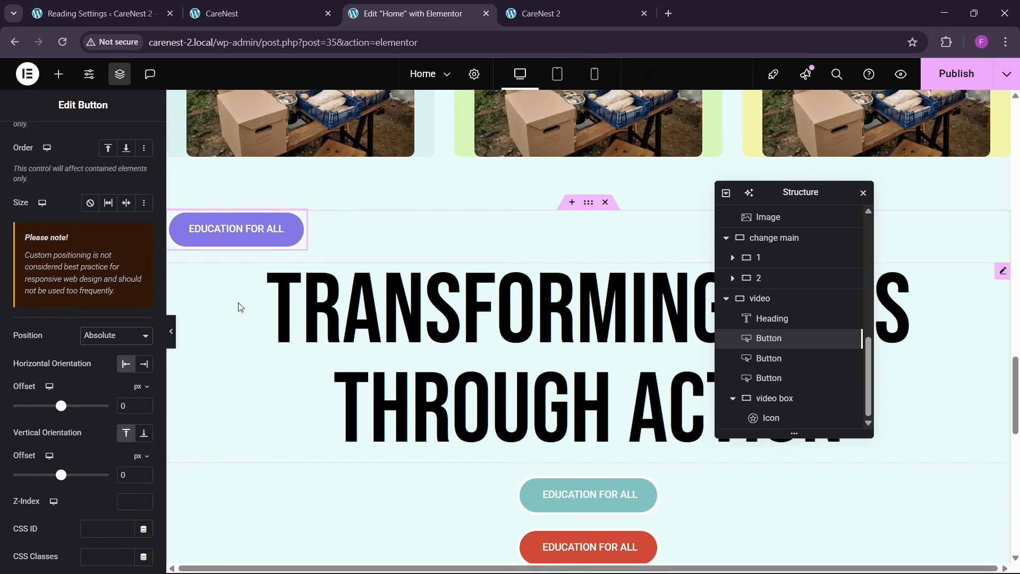
drag(243, 227, 284, 361)
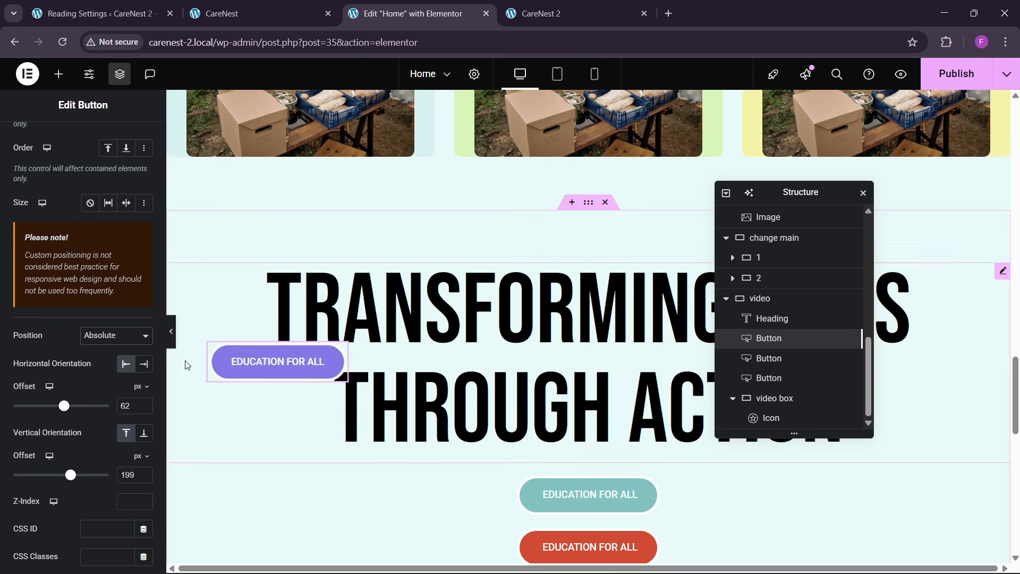
scroll(85, 368, down, 1)
scroll(559, 462, down, 1)
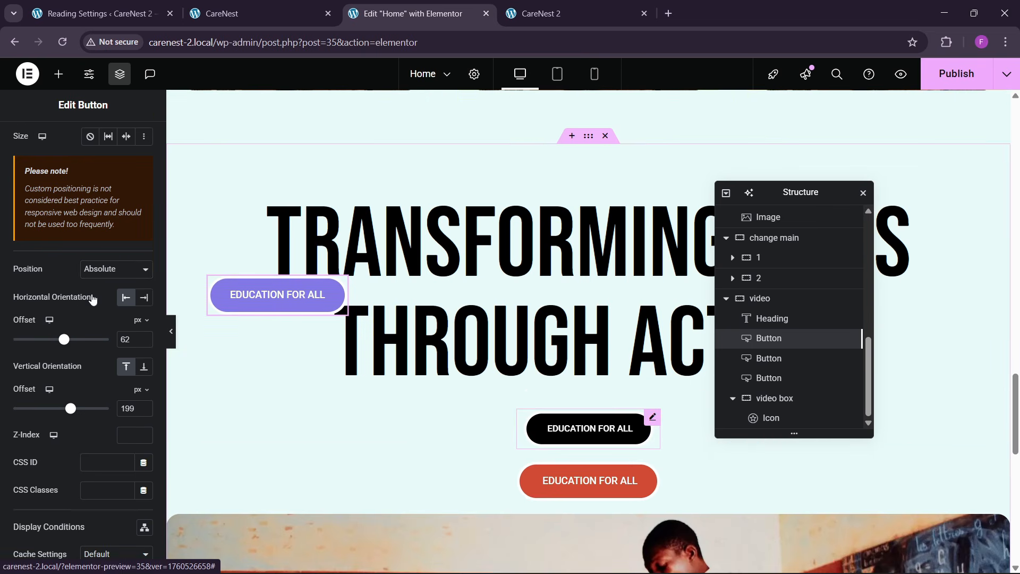
- Set the teal button's position to Absolute and move the purple button above the end of the heading's first line
click(588, 428)
click(136, 139)
scroll(78, 378, down, 3)
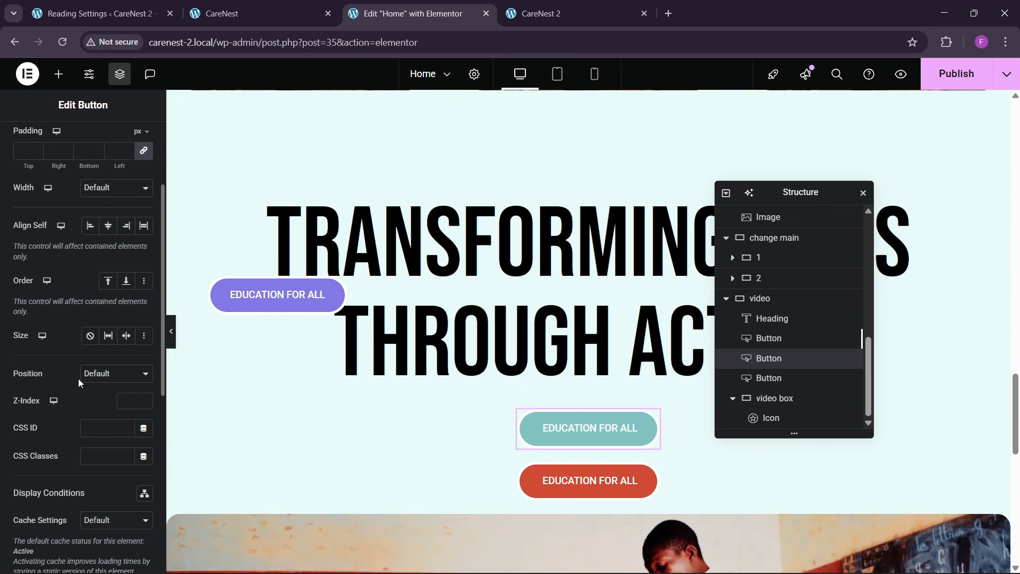
click(106, 374)
click(99, 405)
drag(277, 294, 822, 197)
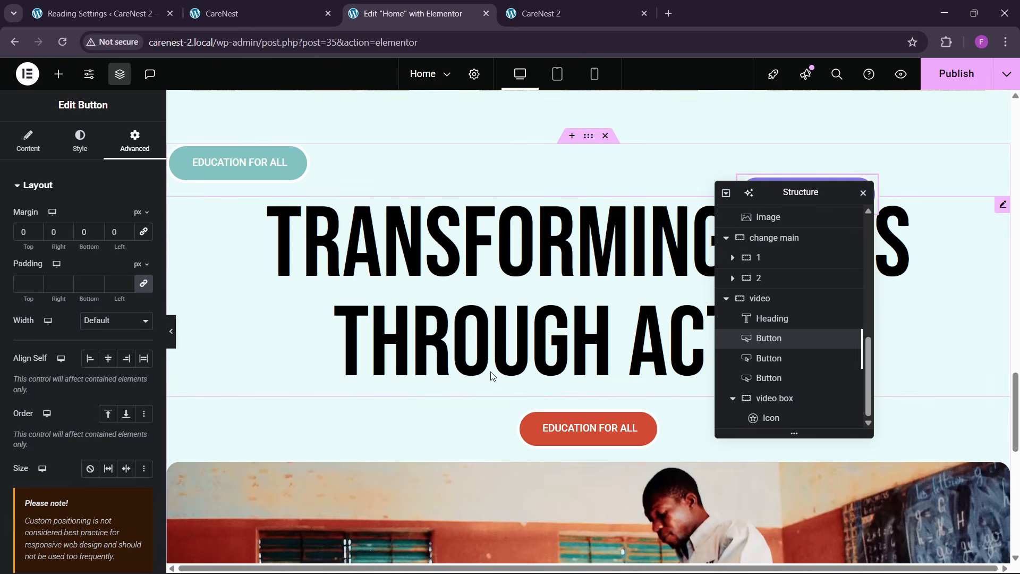
- Make the red button absolutely positioned and place it over the word THROUGH, offset about 399 px horizontally and 299 px vertically
click(591, 429)
click(135, 141)
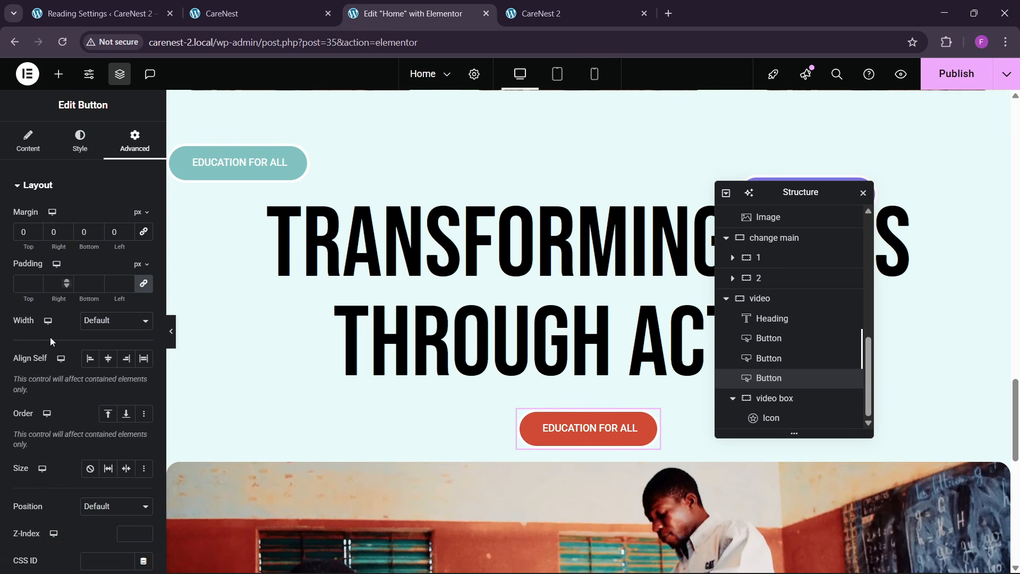
scroll(45, 366, down, 2)
scroll(45, 366, down, 3)
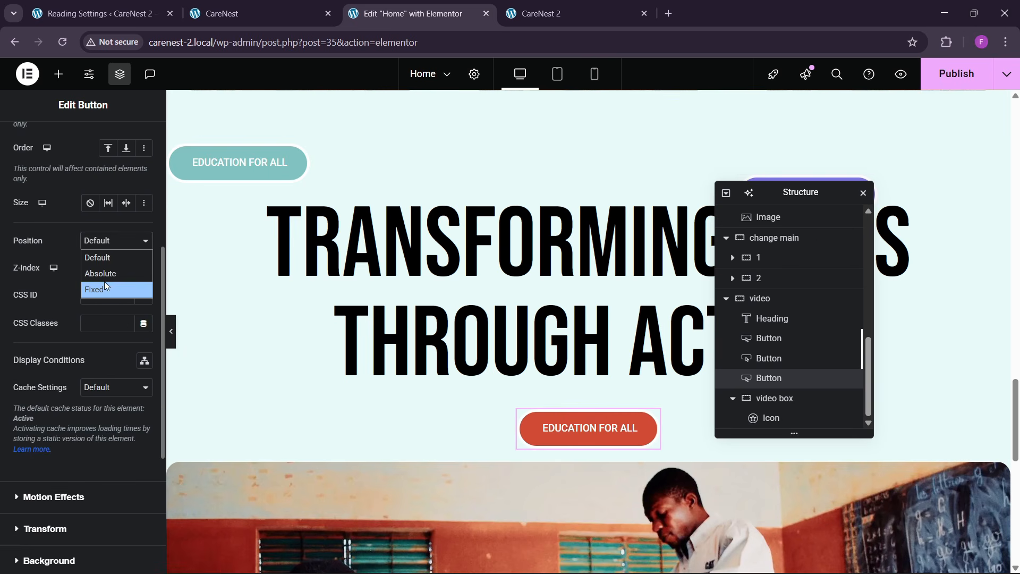
click(100, 273)
drag(253, 175, 520, 376)
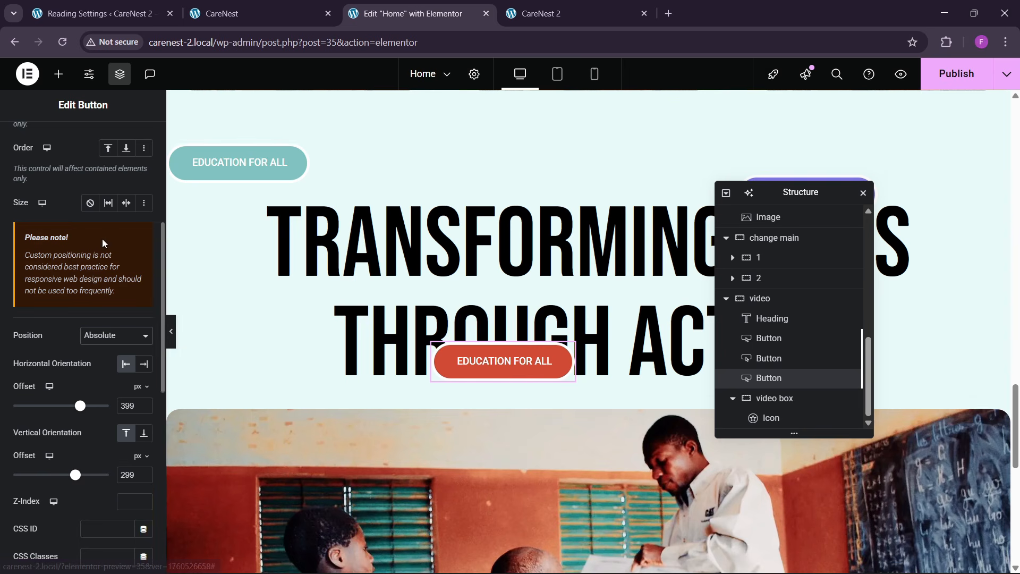
- Rotate the red EDUCATION FOR ALL button by -12 degrees with a Transform
scroll(94, 259, up, 5)
scroll(93, 258, down, 5)
scroll(90, 266, down, 8)
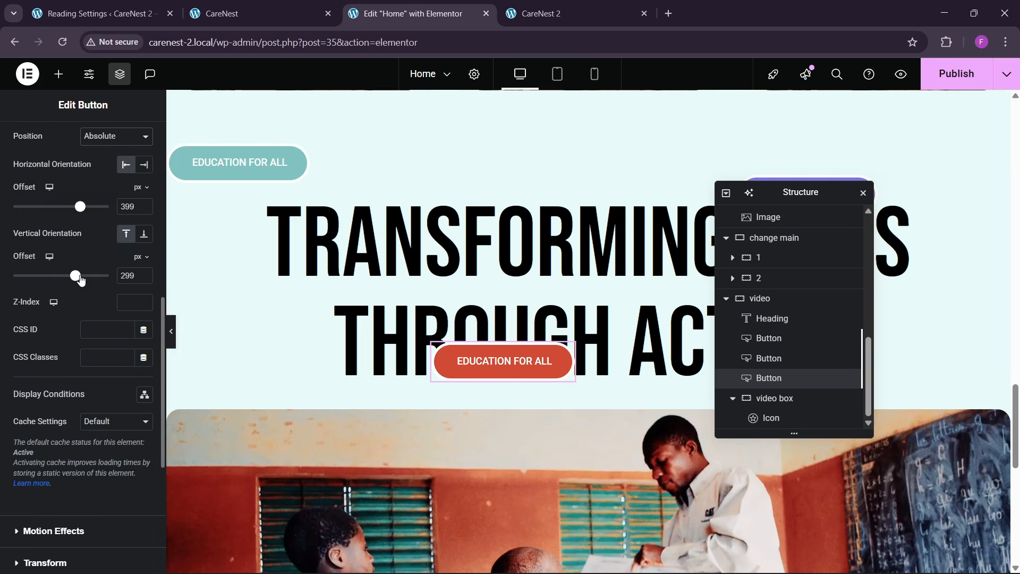
click(53, 356)
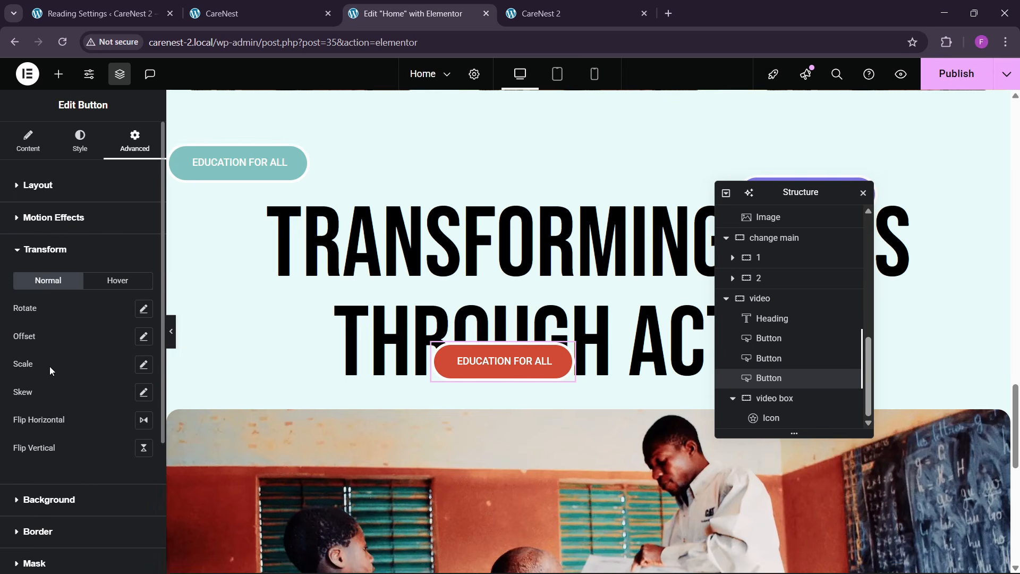
click(142, 309)
drag(61, 358, 59, 362)
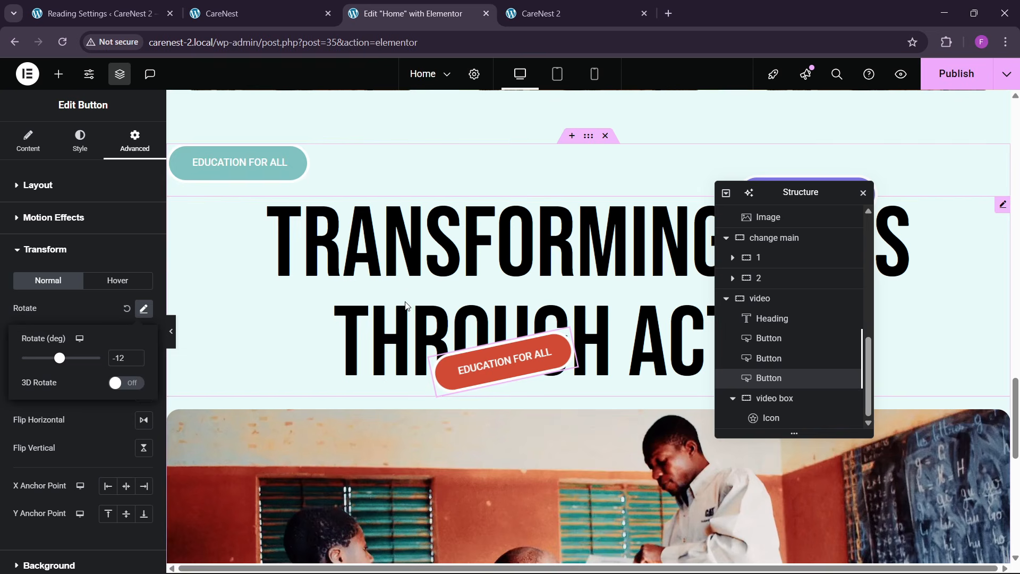
- Move the teal EDUCATION FOR ALL button over the start of the word TRANSFORMING in the heading
drag(239, 162, 294, 228)
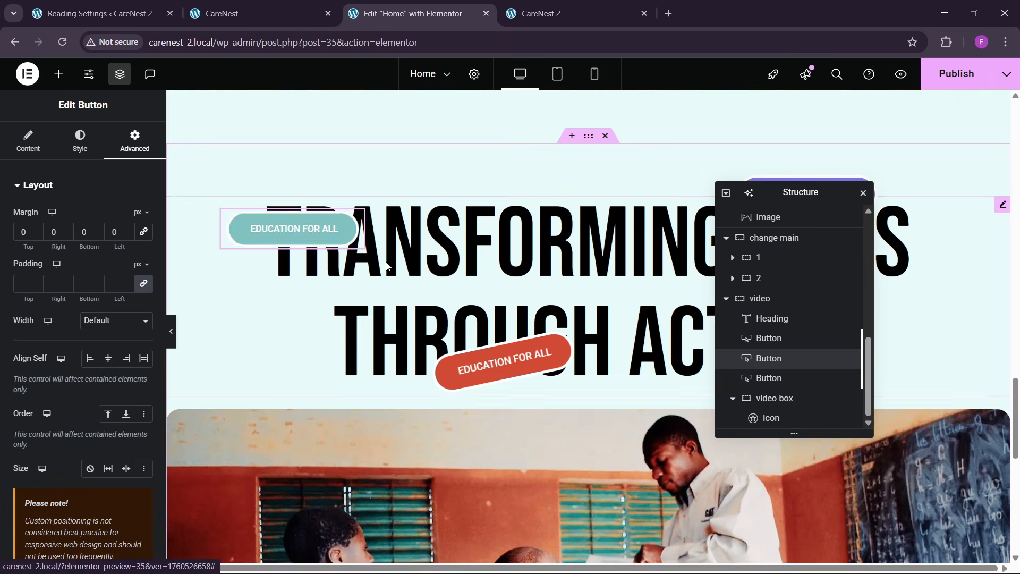
- Publish the page and reload the live CareNest 2 homepage to check the badge buttons and video section
drag(764, 196, 573, 210)
click(951, 83)
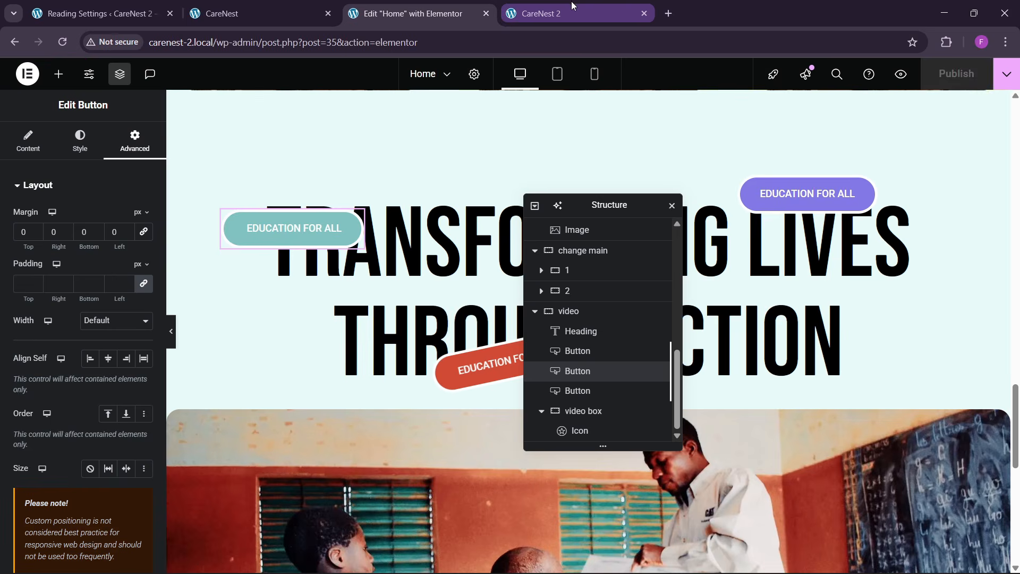
click(537, 12)
click(317, 43)
key(Return)
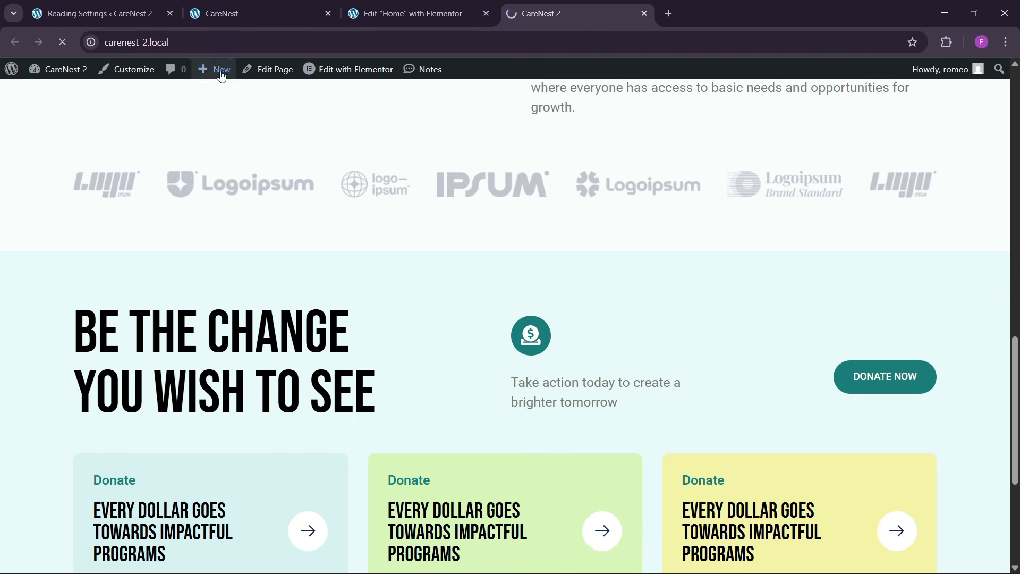
scroll(495, 354, down, 5)
scroll(495, 355, down, 20)
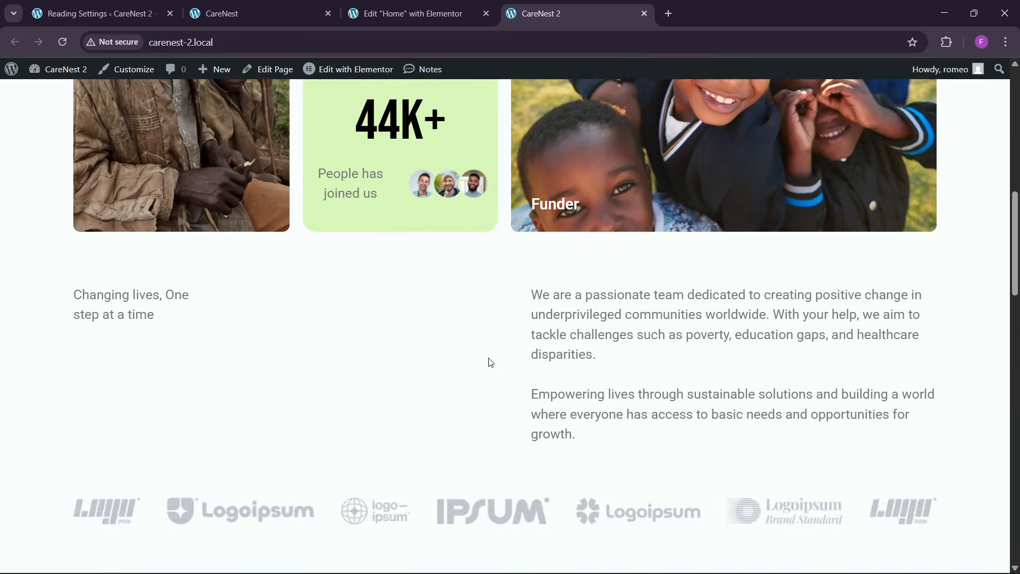
scroll(483, 381, up, 7)
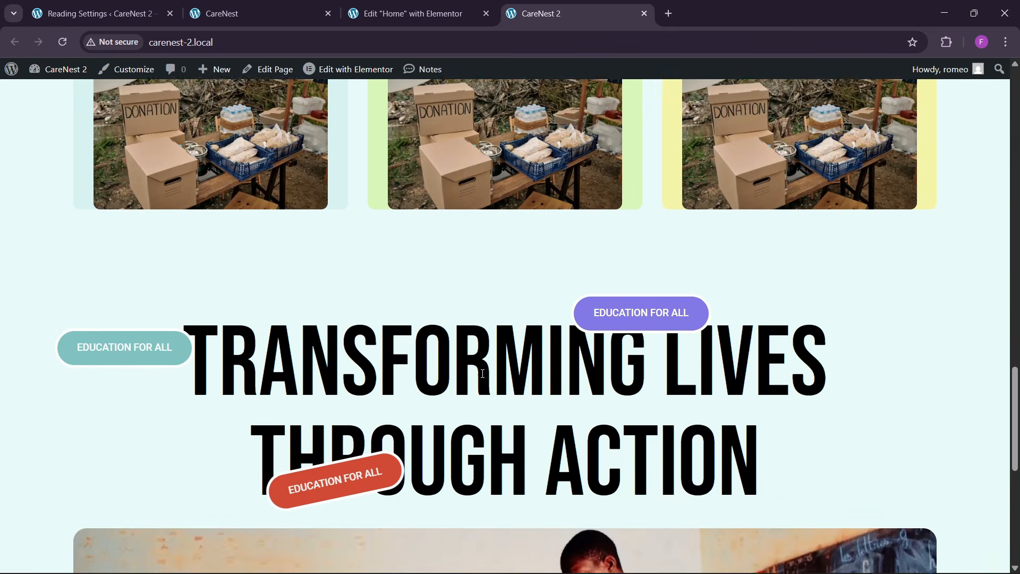
scroll(496, 403, down, 8)
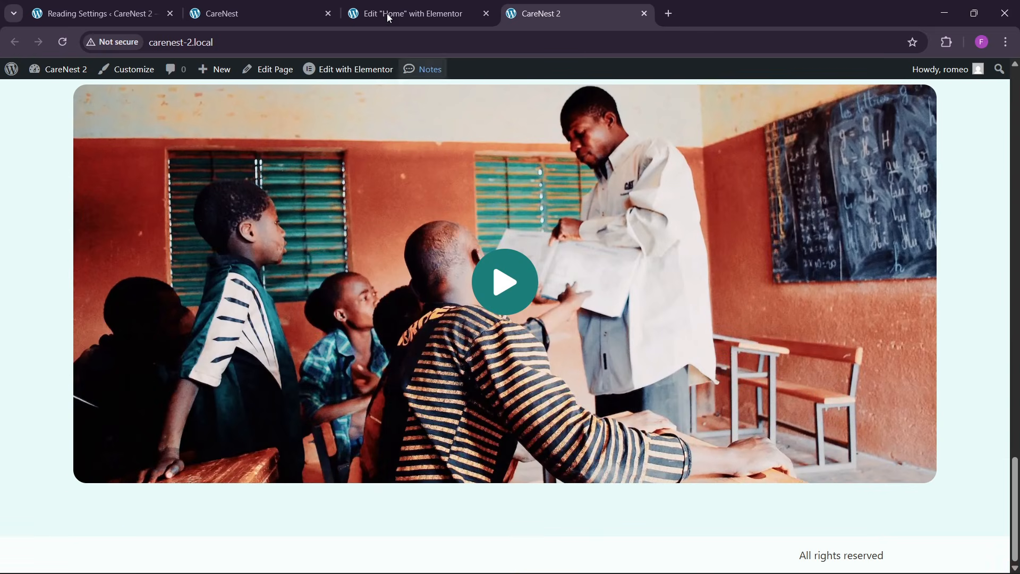
- Add a single-column container below the video section, following the reference page's Join the Movement section
click(304, 6)
scroll(475, 350, down, 10)
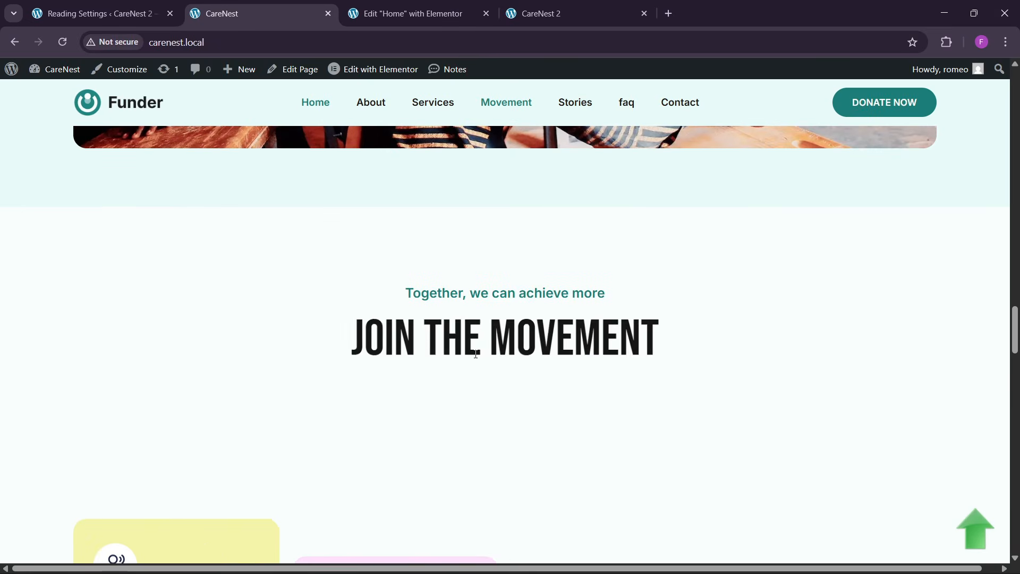
scroll(470, 367, down, 5)
scroll(460, 318, up, 5)
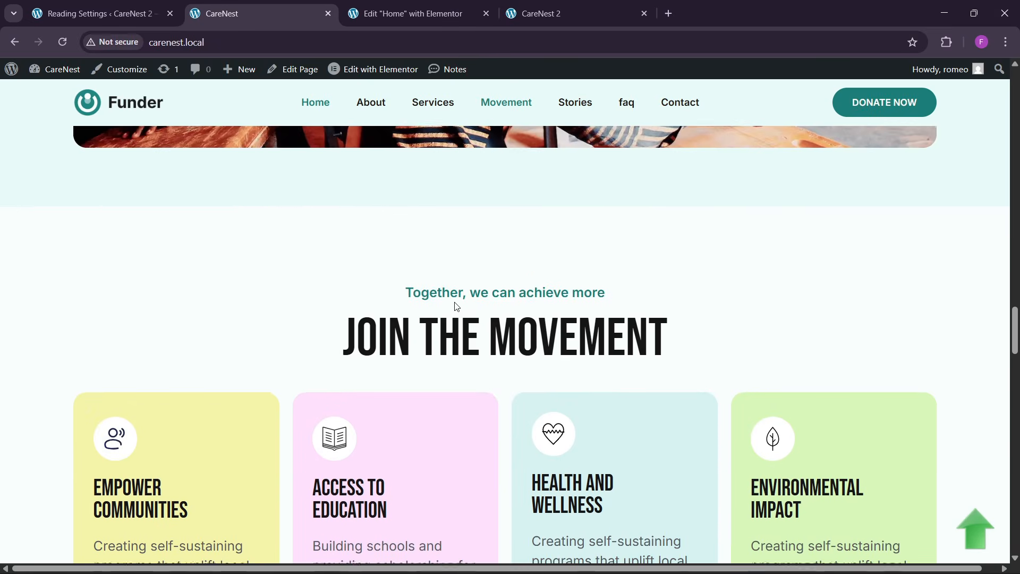
click(414, 14)
scroll(584, 318, down, 8)
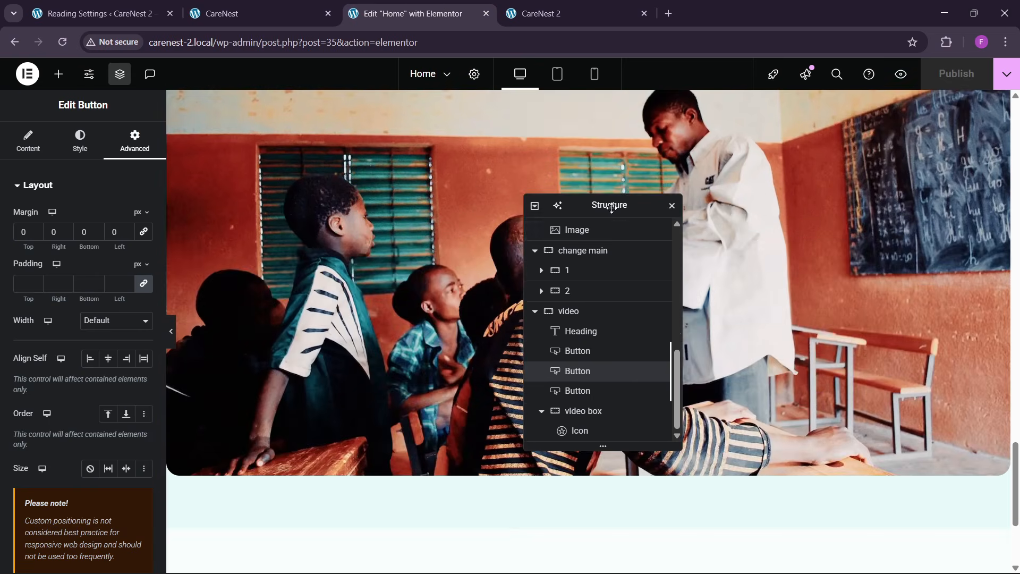
drag(611, 208, 781, 185)
scroll(537, 337, down, 4)
click(558, 421)
click(547, 463)
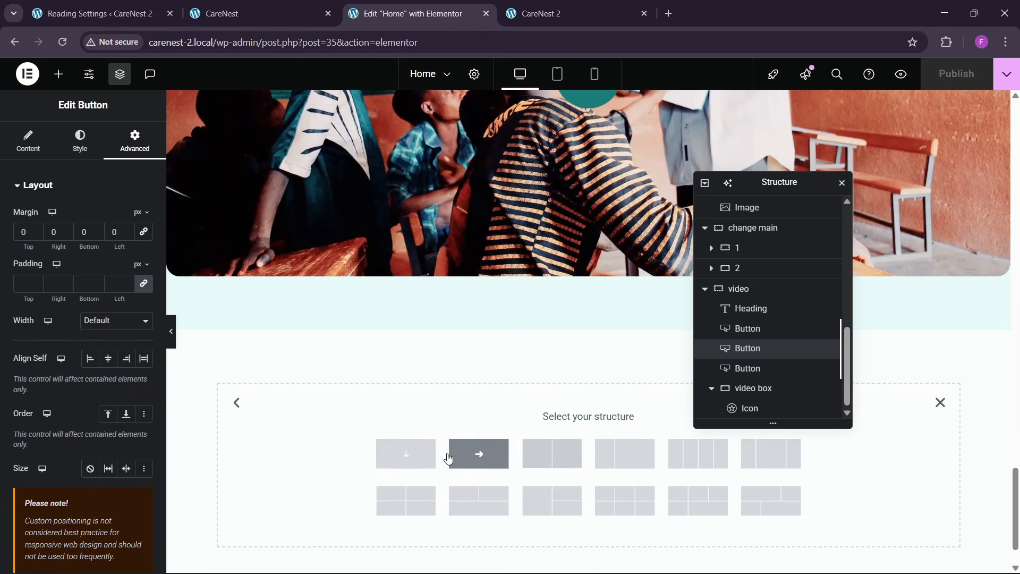
click(417, 460)
- Rename the new container as movement and set its boxed width to 1300 px
click(311, 7)
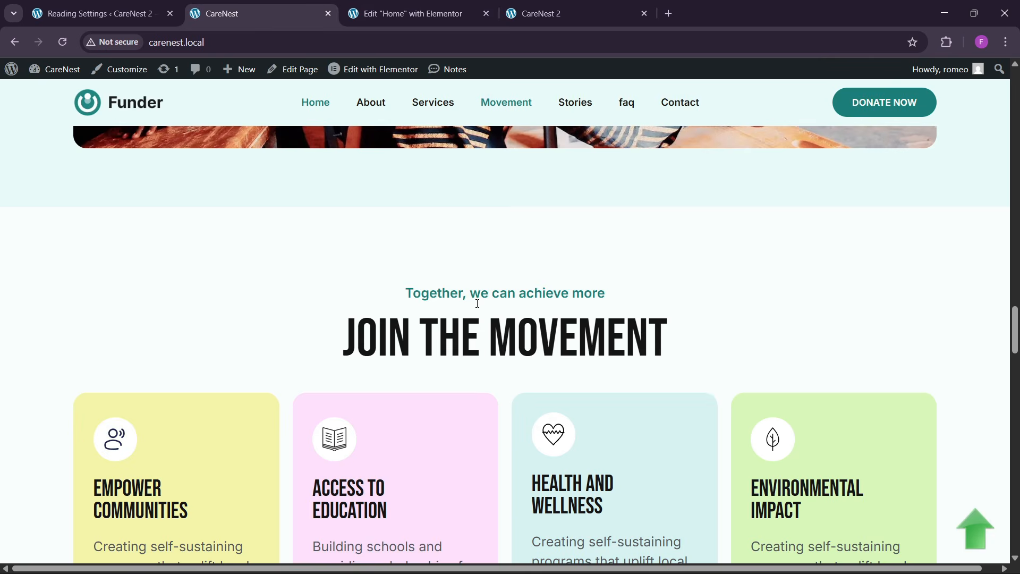
click(533, 8)
click(404, 8)
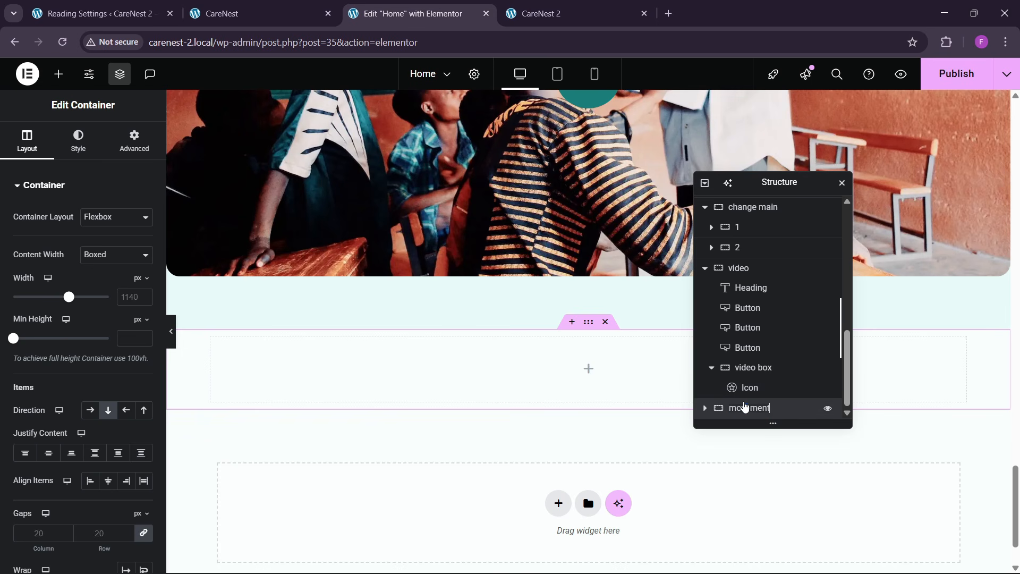
scroll(416, 375, down, 2)
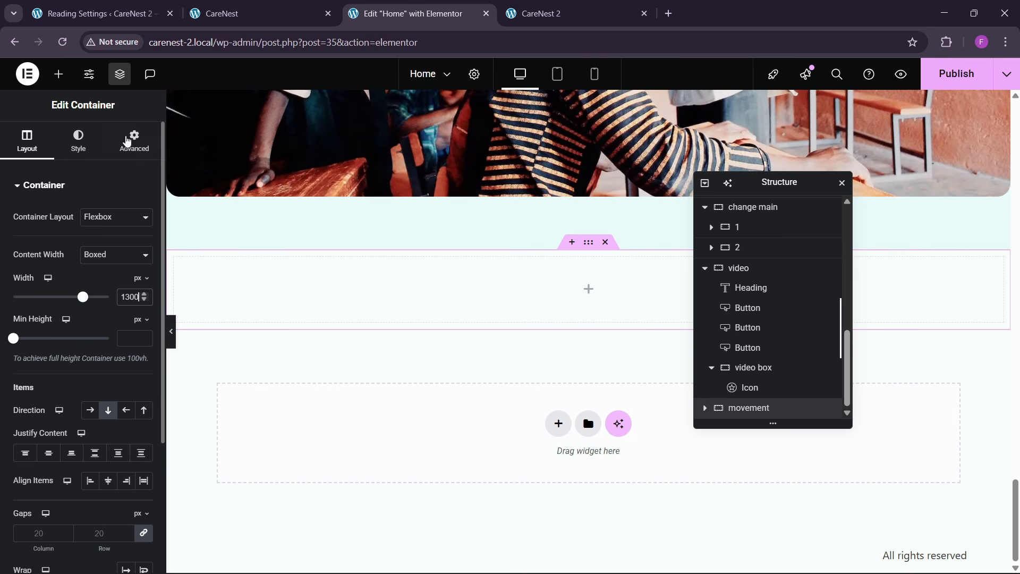
- Set the movement container's padding to 80 px at top and bottom and 0 on the sides
click(128, 141)
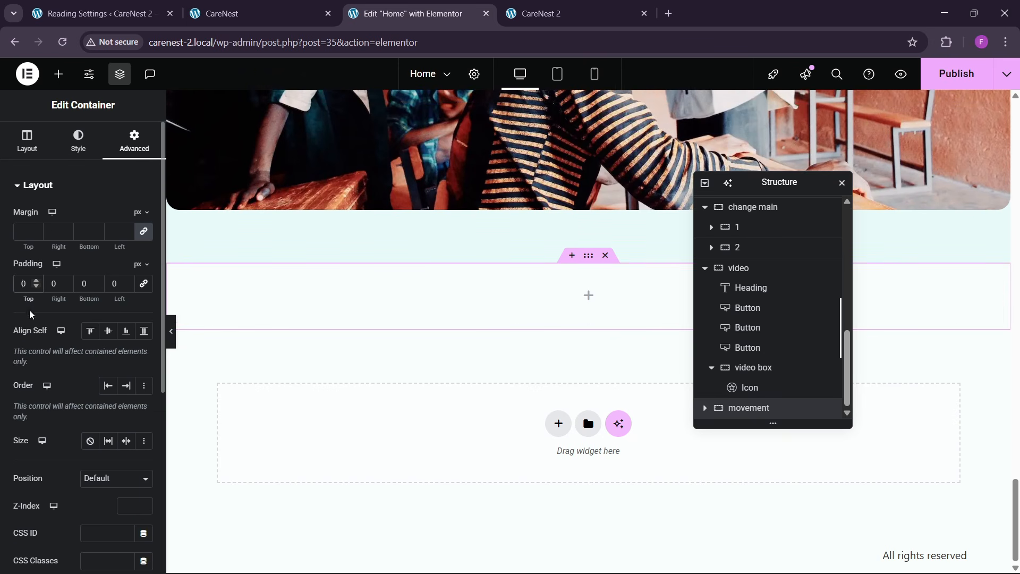
text(80)
click(85, 286)
text(80)
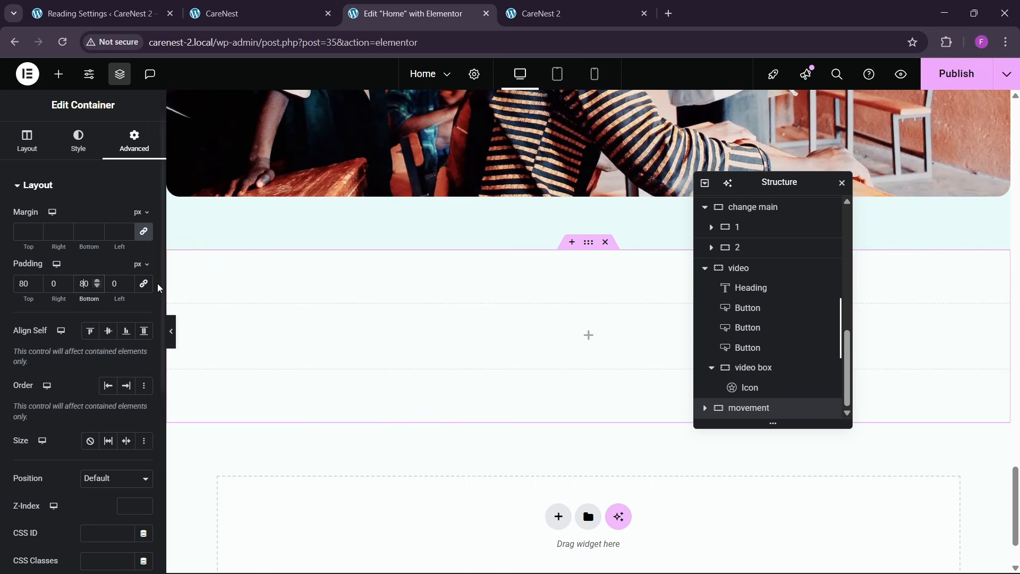
- Copy the BE THE CHANGE YOU WISH TO SEE heading and paste it into the movement container
scroll(387, 376, up, 15)
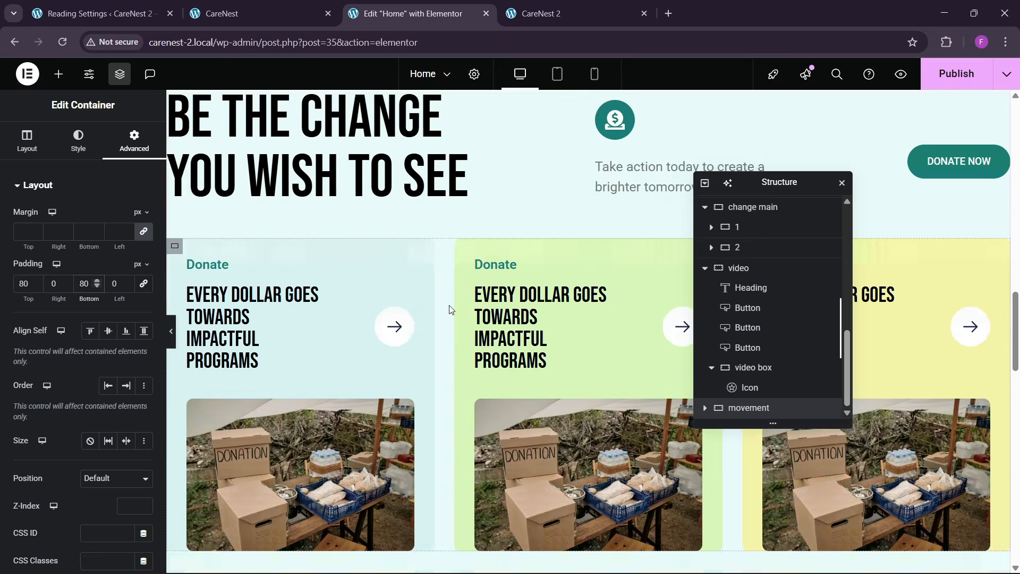
scroll(449, 309, up, 4)
right_click(318, 349)
click(341, 329)
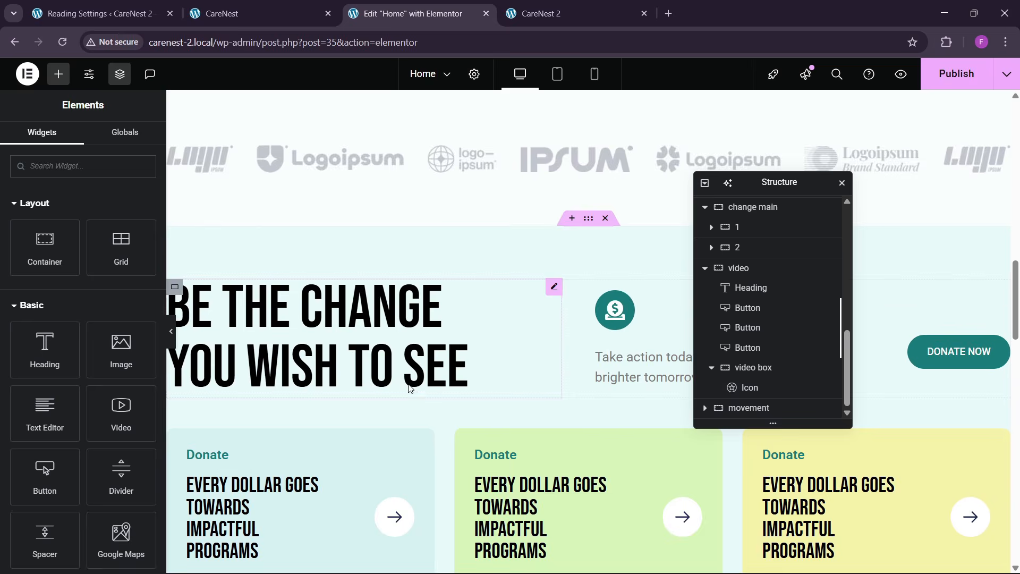
scroll(419, 394, down, 6)
scroll(423, 397, down, 10)
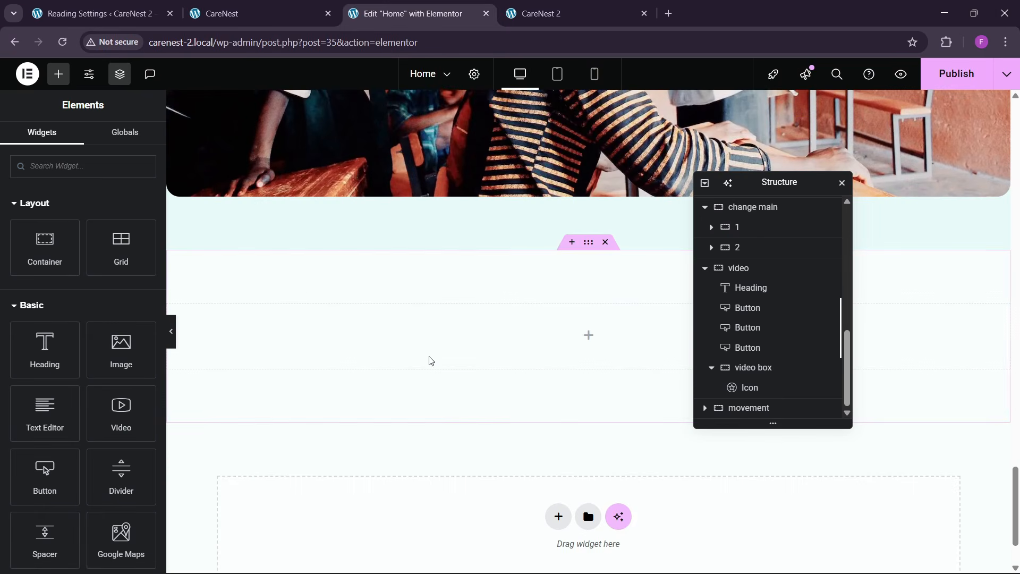
right_click(440, 344)
click(440, 339)
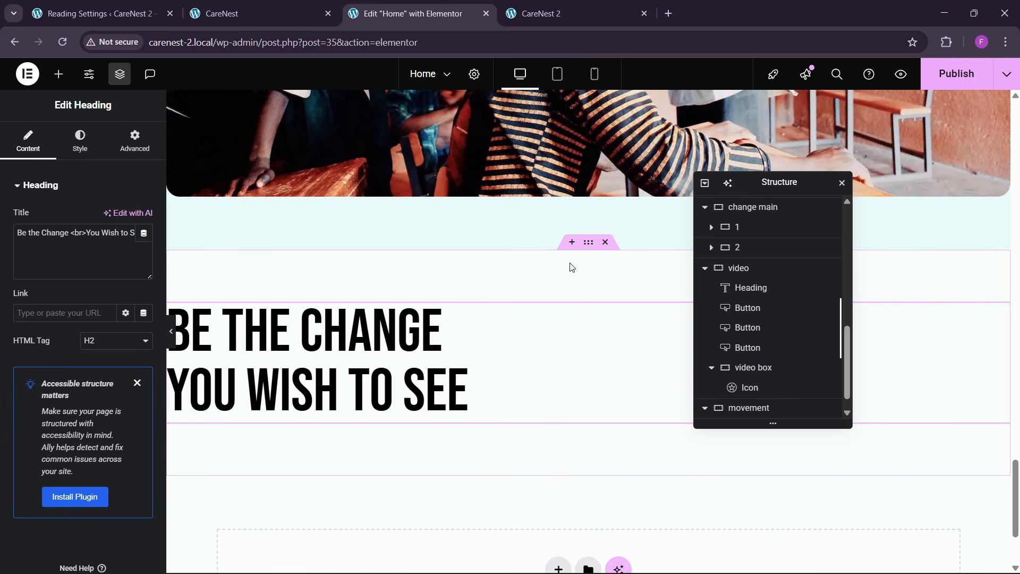
- Center the movement container's content with Justify Content and Align Items
click(581, 250)
click(28, 140)
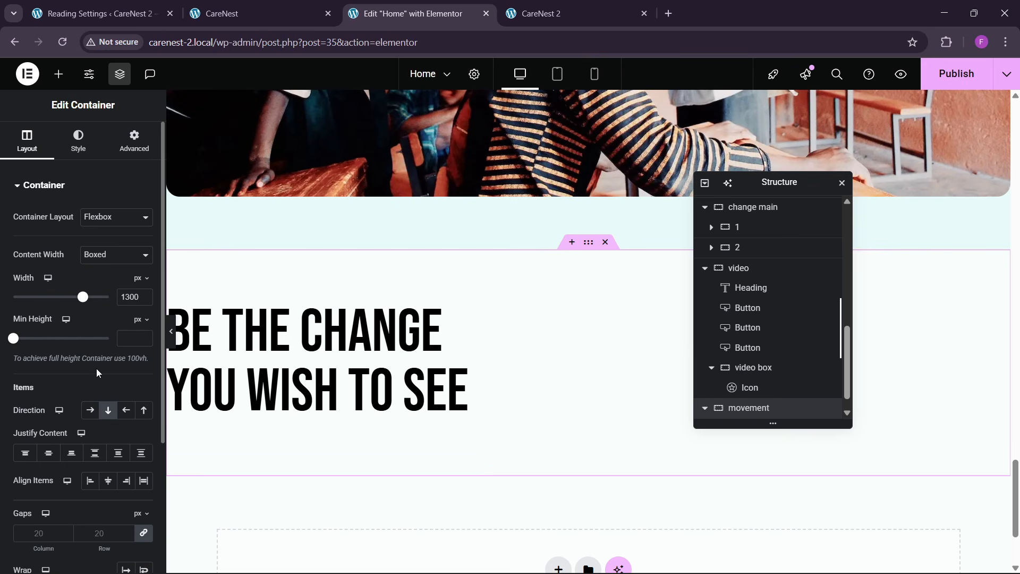
click(109, 482)
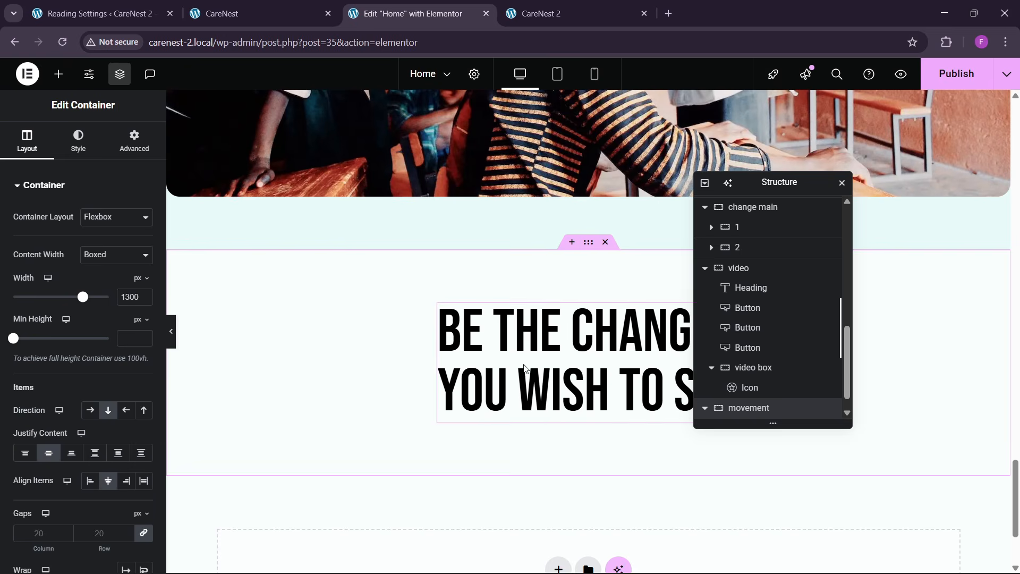
- Replace the pasted heading's title with "Join the Movement", copied from the reference page
click(261, 14)
drag(341, 353, 674, 335)
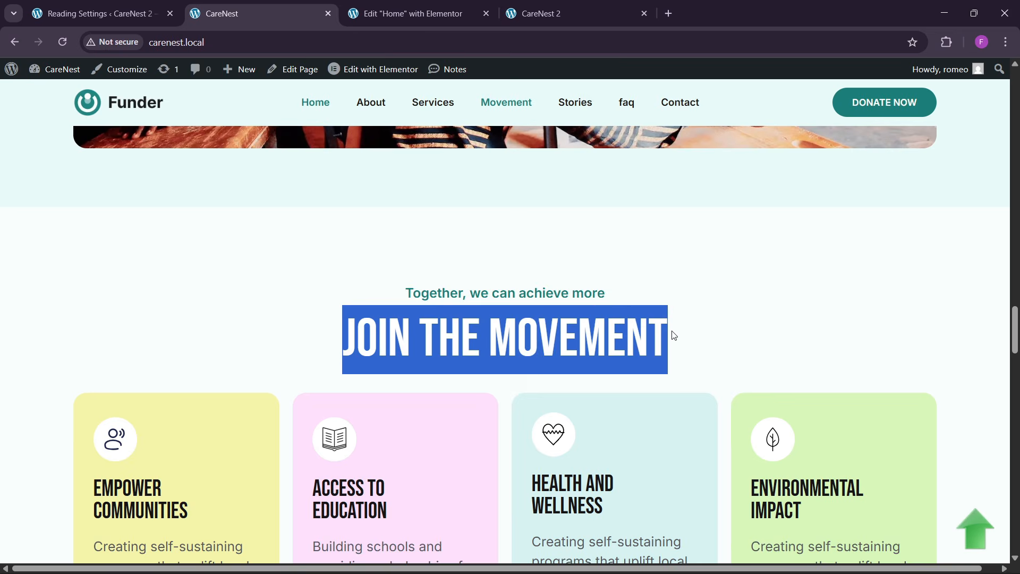
click(413, 13)
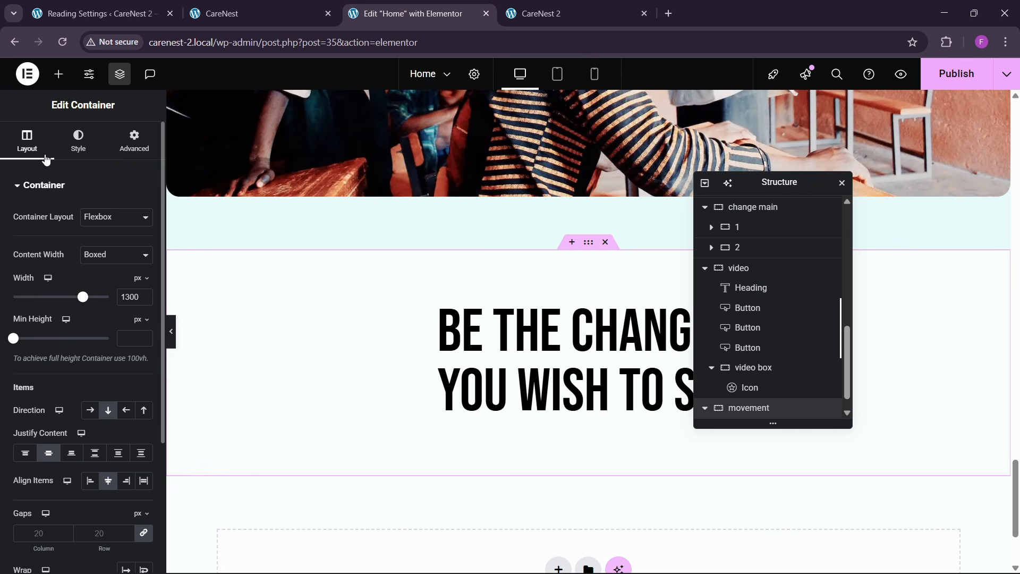
click(490, 317)
click(93, 250)
key(ctrl+a)
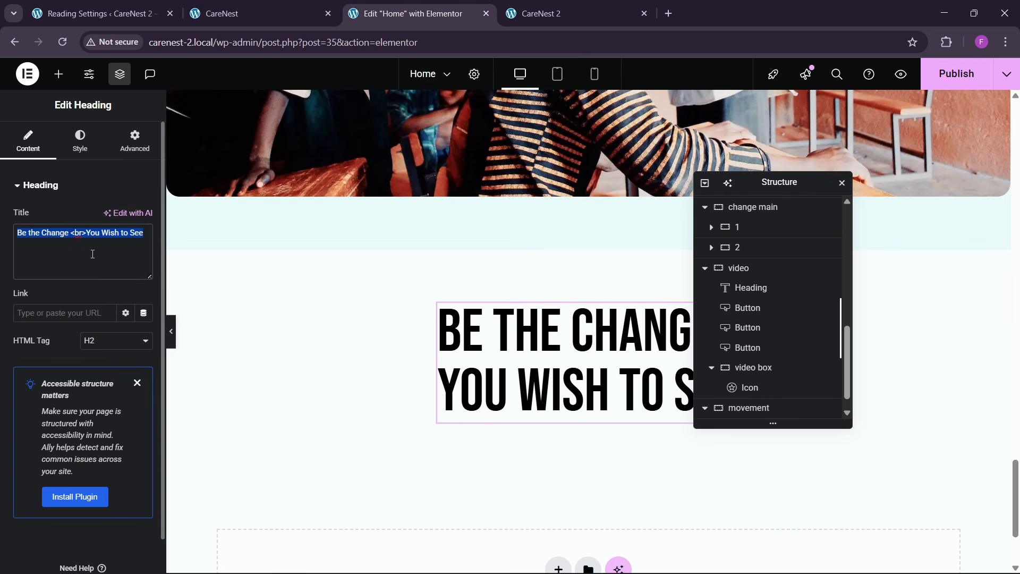
key(ctrl+v)
- Copy the small teal Donate heading from a donation card into the movement container, above the Join the Movement heading
click(255, 13)
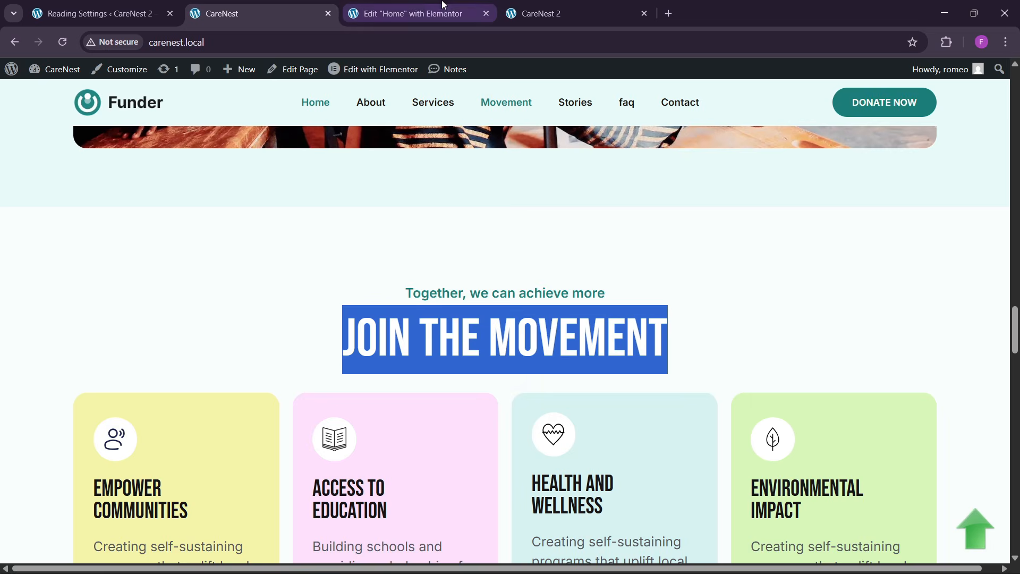
click(413, 13)
scroll(466, 314, up, 5)
scroll(467, 312, up, 15)
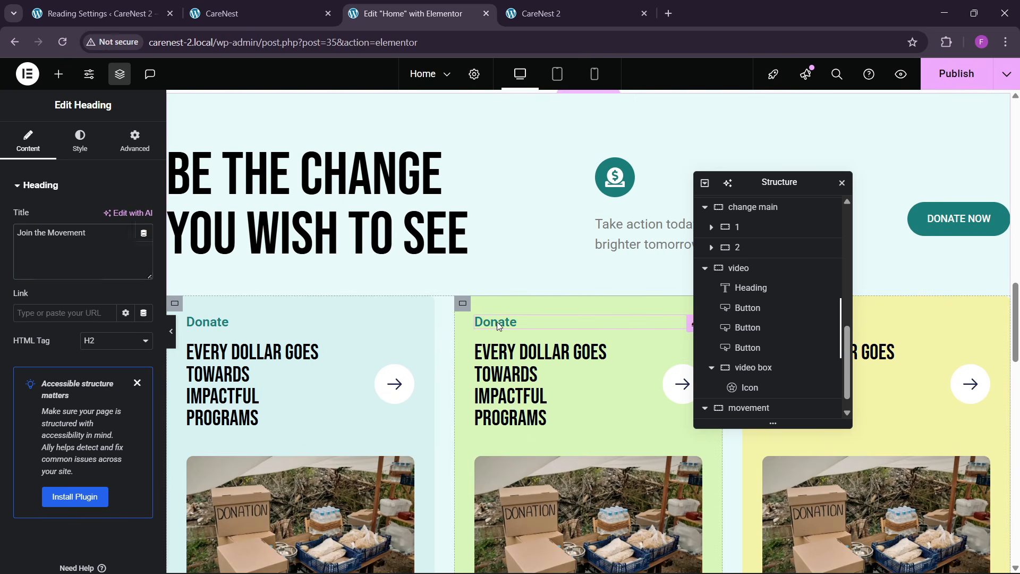
right_click(500, 326)
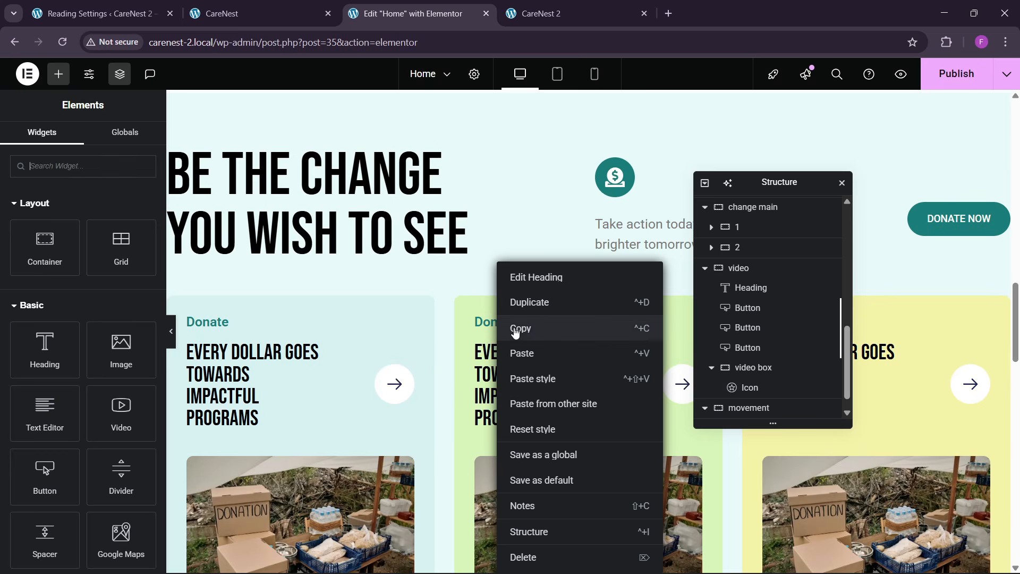
click(520, 328)
scroll(457, 382, down, 15)
scroll(459, 384, down, 1)
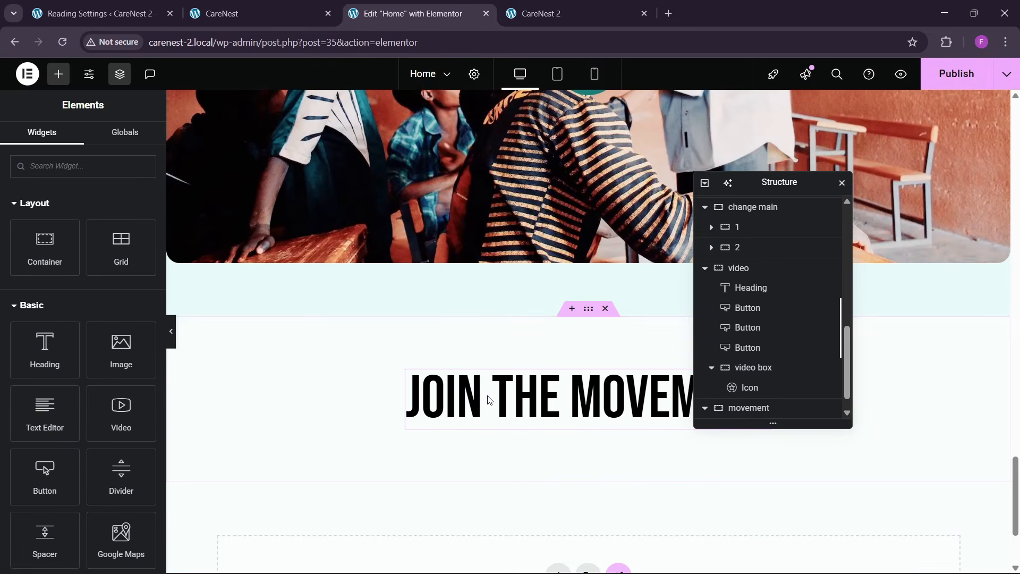
right_click(489, 401)
click(505, 351)
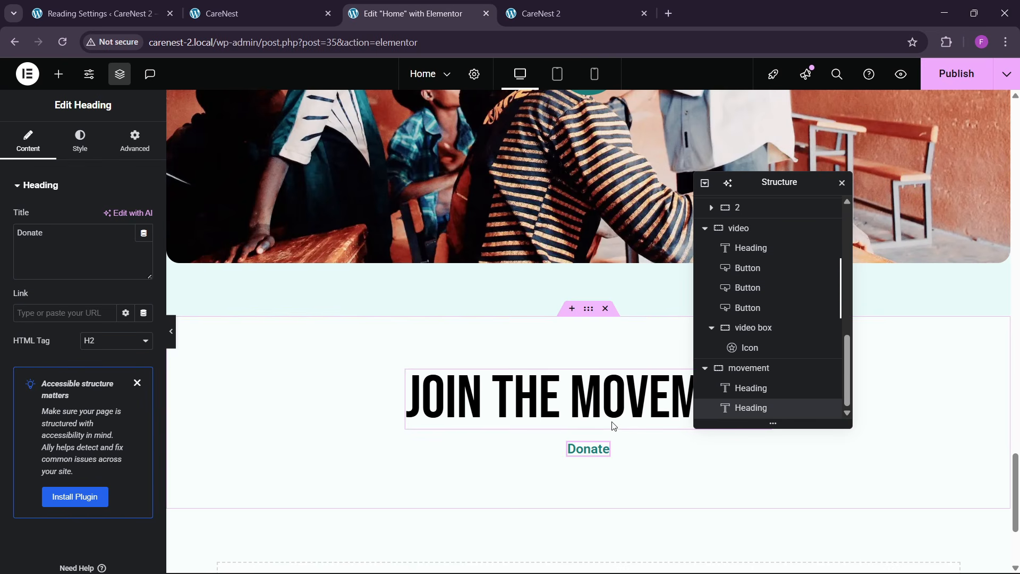
drag(750, 388, 549, 449)
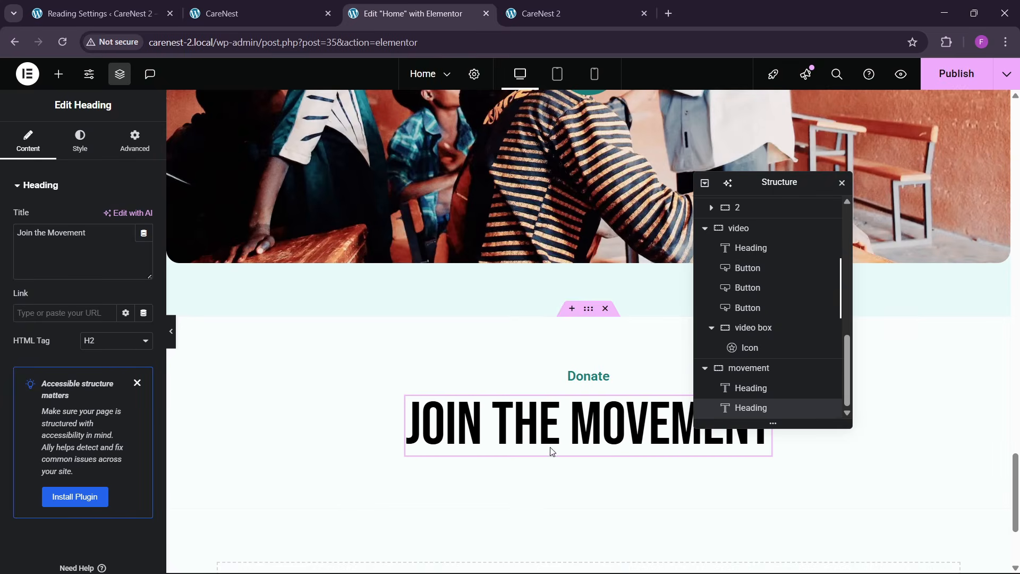
click(299, 16)
drag(404, 299, 622, 299)
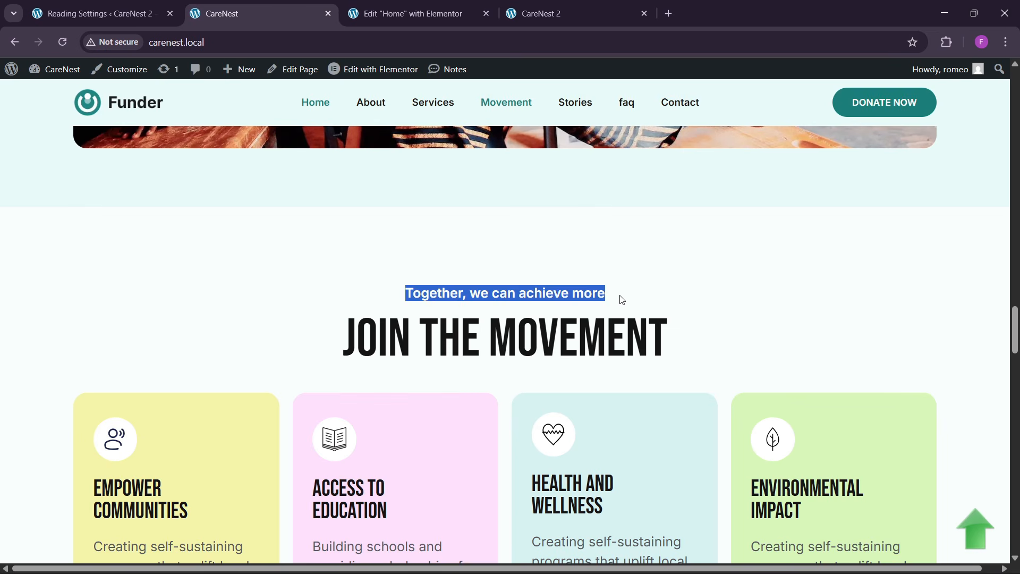
click(468, 5)
click(53, 252)
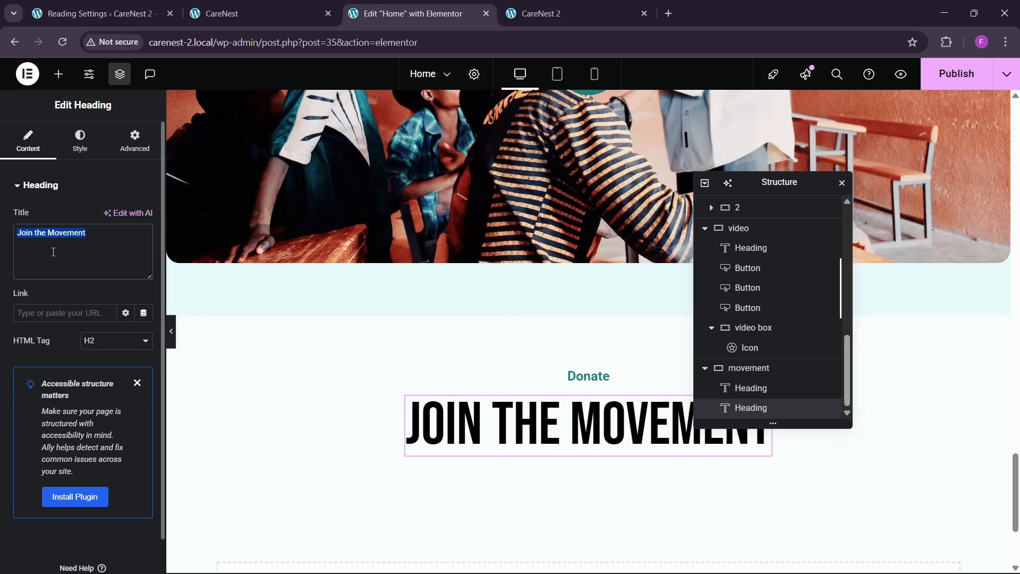
key(ctrl+v)
key(ctrl+z)
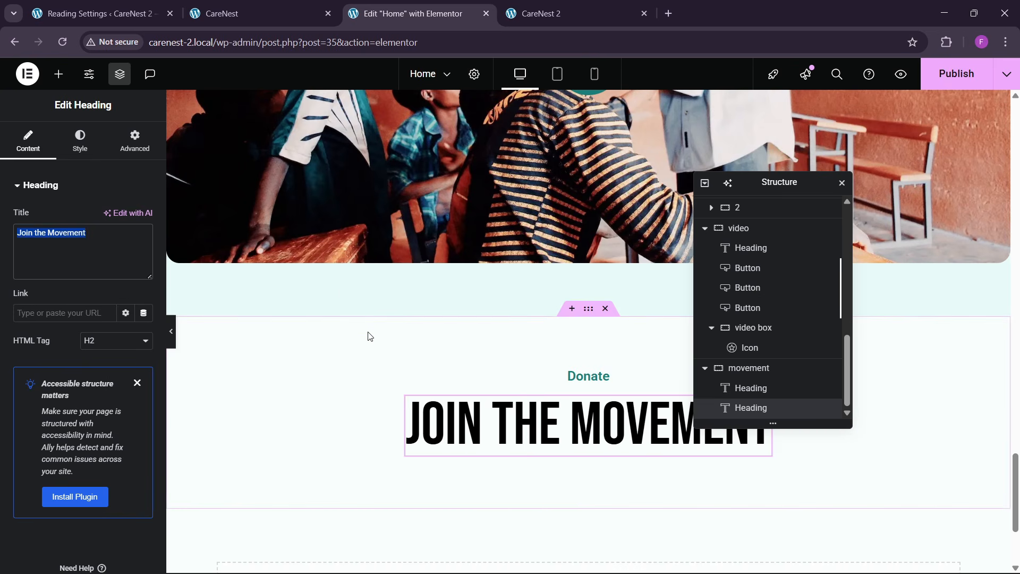
- Replace the small Donate heading's title with "Together, we can achieve more", copied from the reference page
click(265, 2)
drag(403, 291, 621, 286)
click(420, 13)
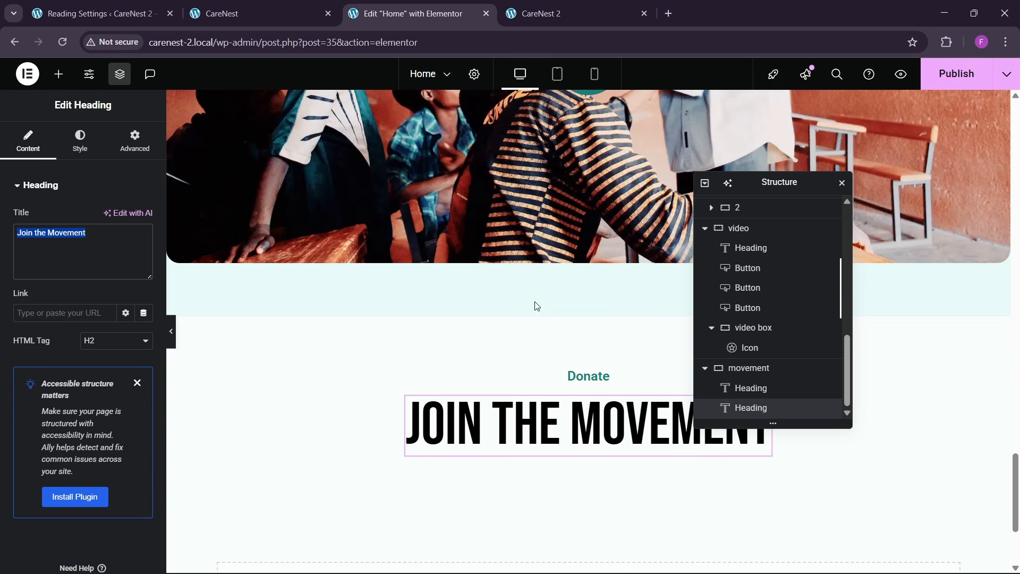
click(586, 375)
key(ctrl+v)
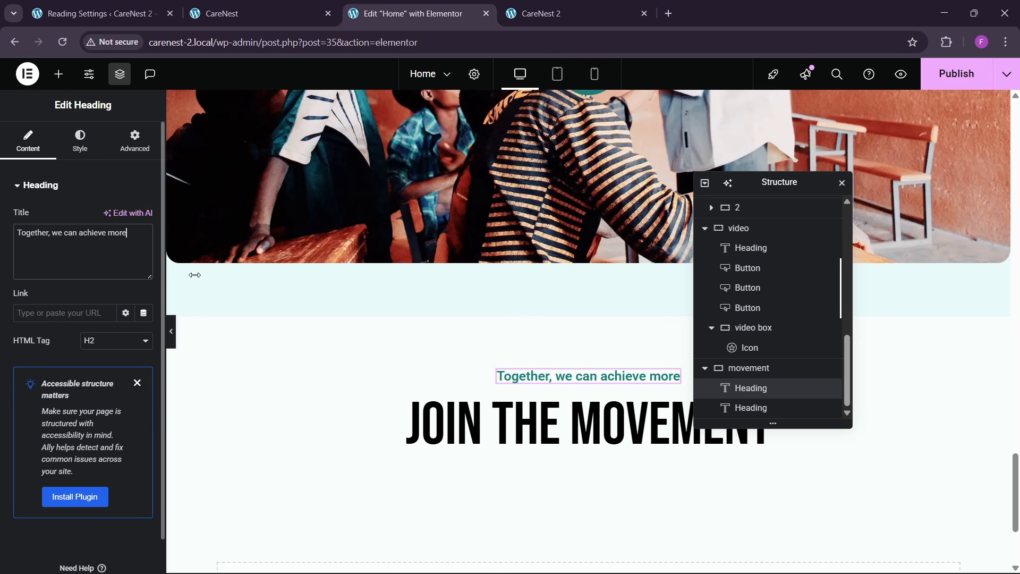
- Add a container below the Join the Movement heading, following the reference page, and set its padding to 0
click(247, 16)
scroll(345, 335, down, 2)
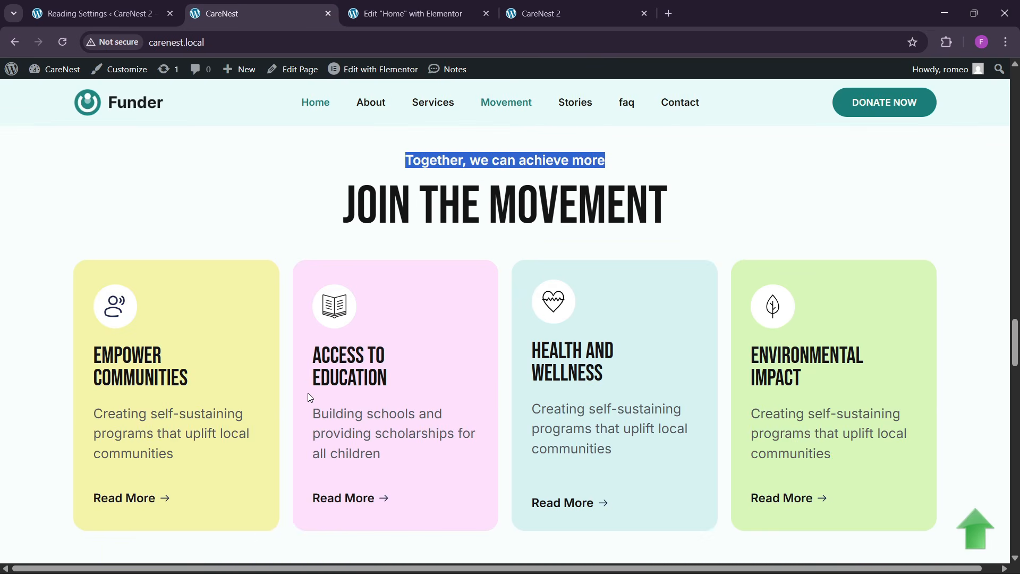
click(420, 13)
scroll(403, 213, down, 2)
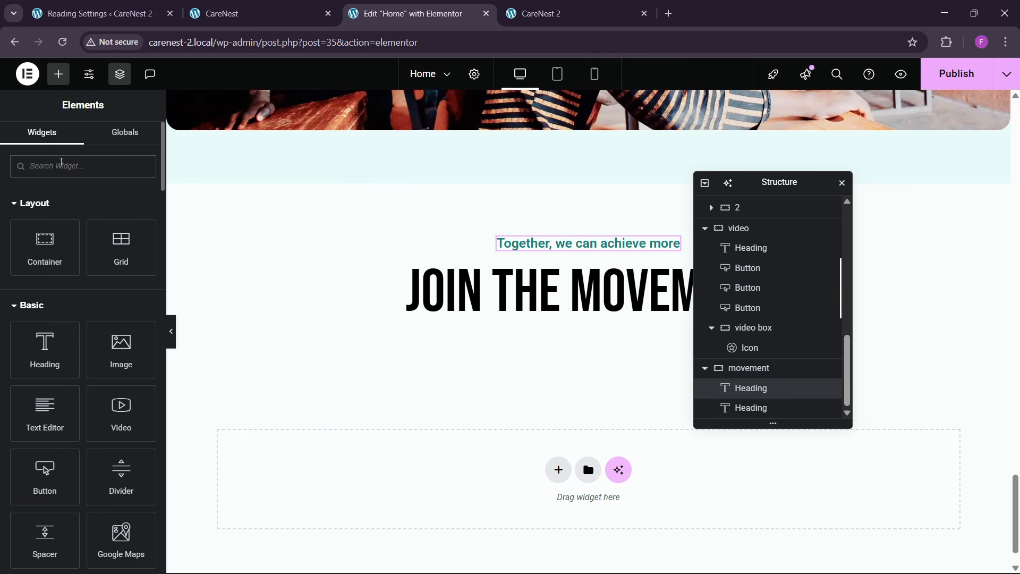
text(con)
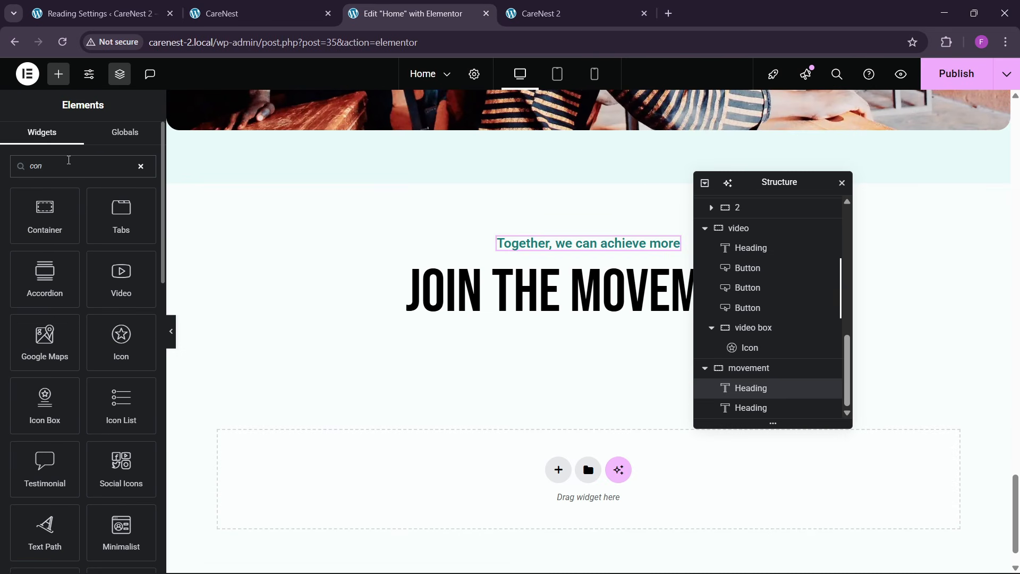
drag(44, 215, 571, 312)
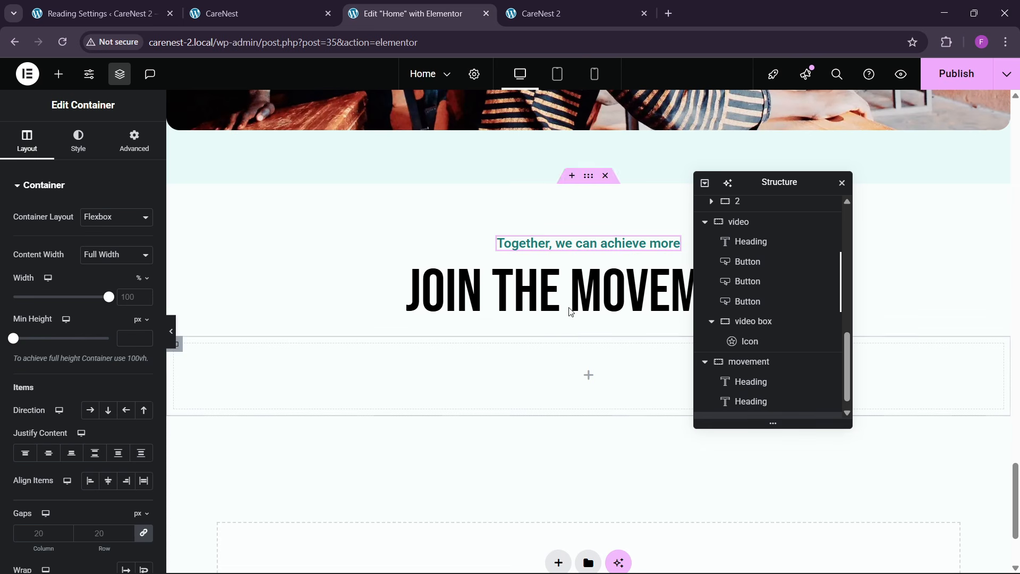
click(135, 142)
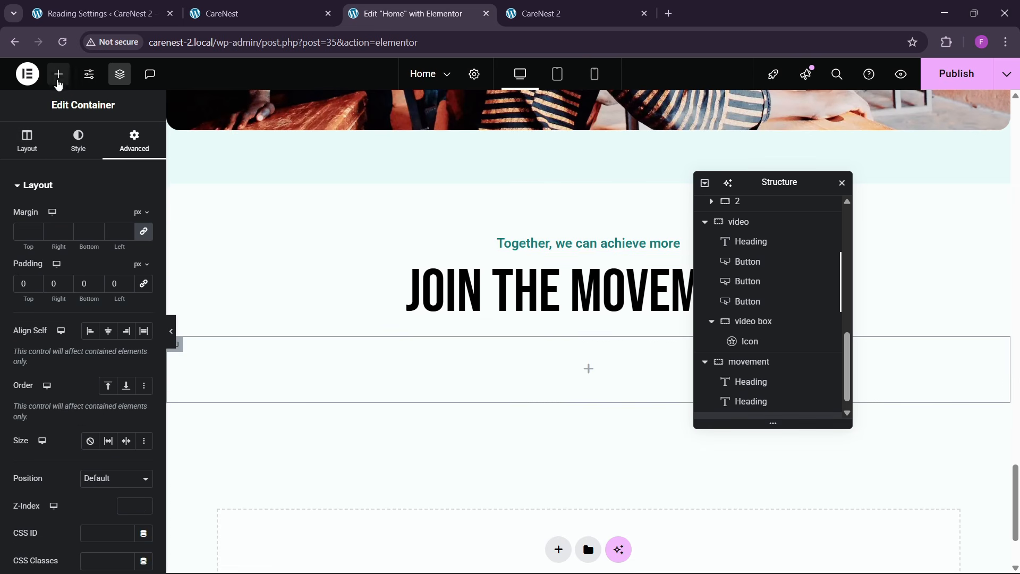
- Insert a grid into the new container, set it to 4 columns and 1 row, and remove its padding
click(59, 79)
text(grid)
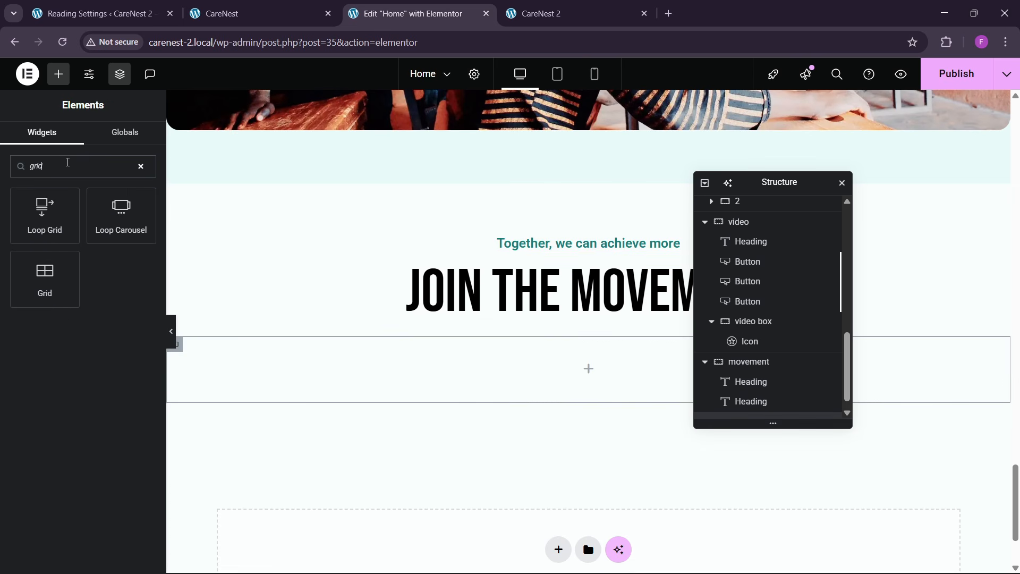
drag(45, 276, 348, 361)
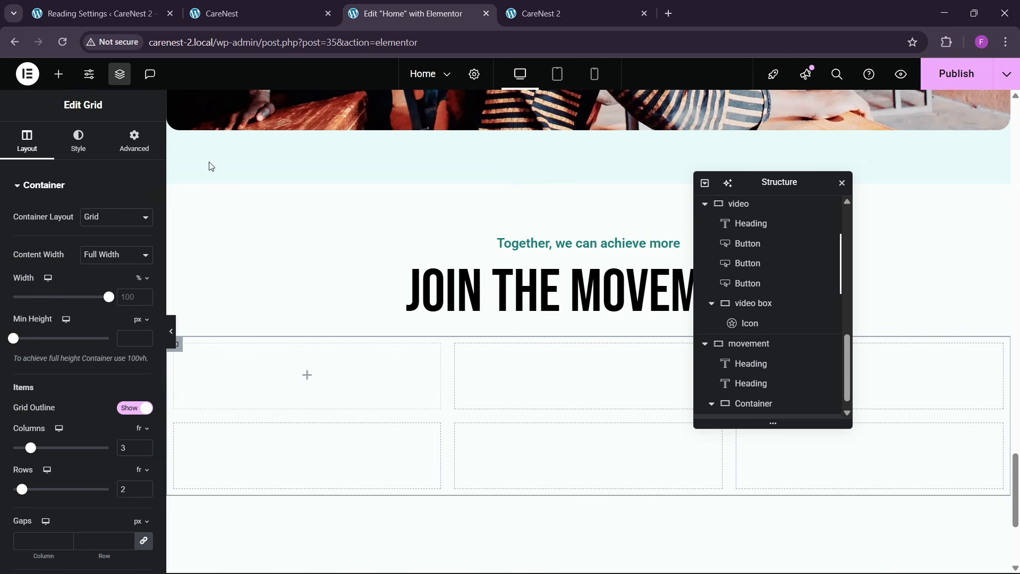
click(211, 6)
click(452, 8)
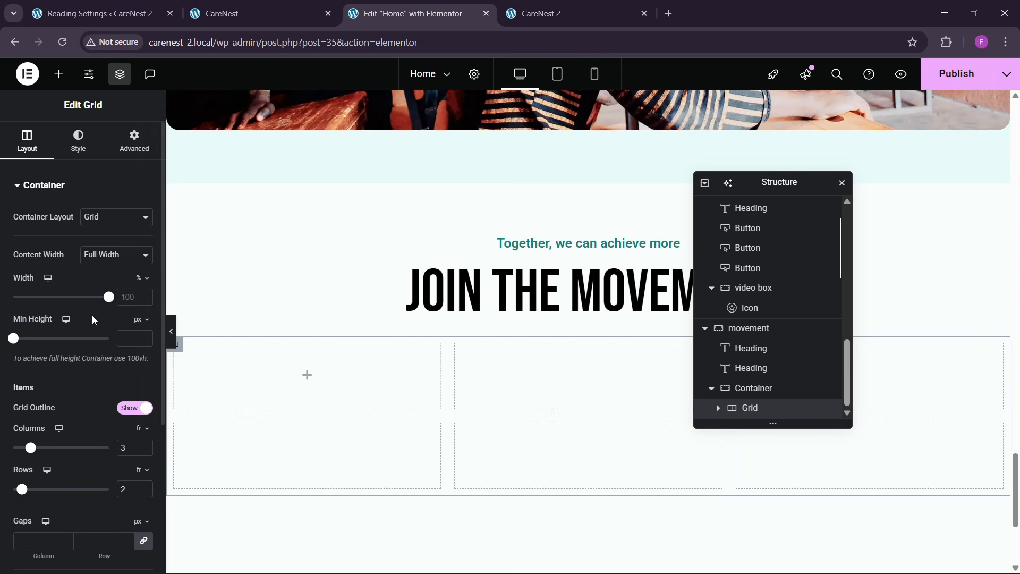
scroll(91, 318, down, 2)
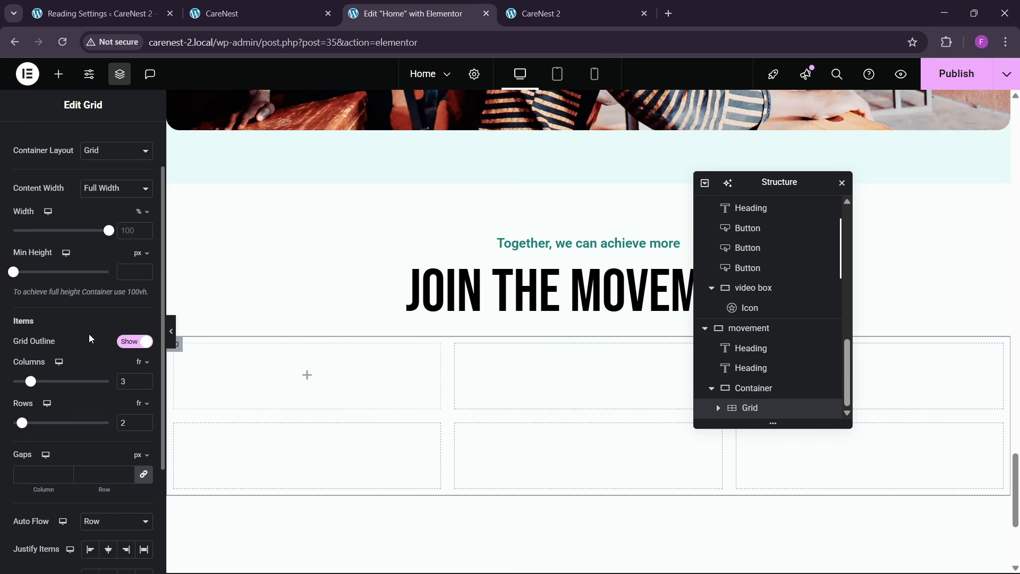
click(145, 380)
click(144, 426)
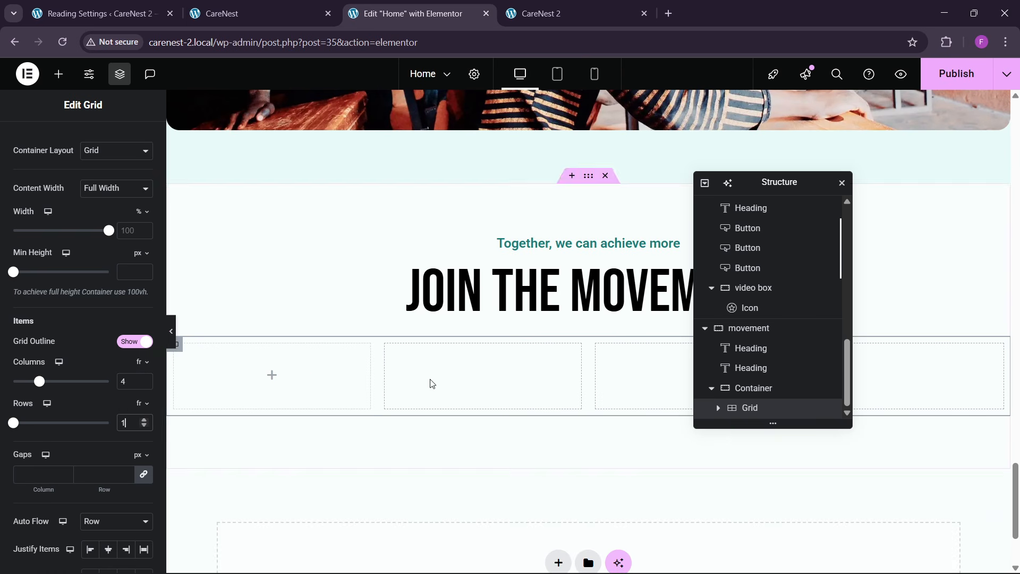
scroll(78, 157, up, 2)
click(134, 140)
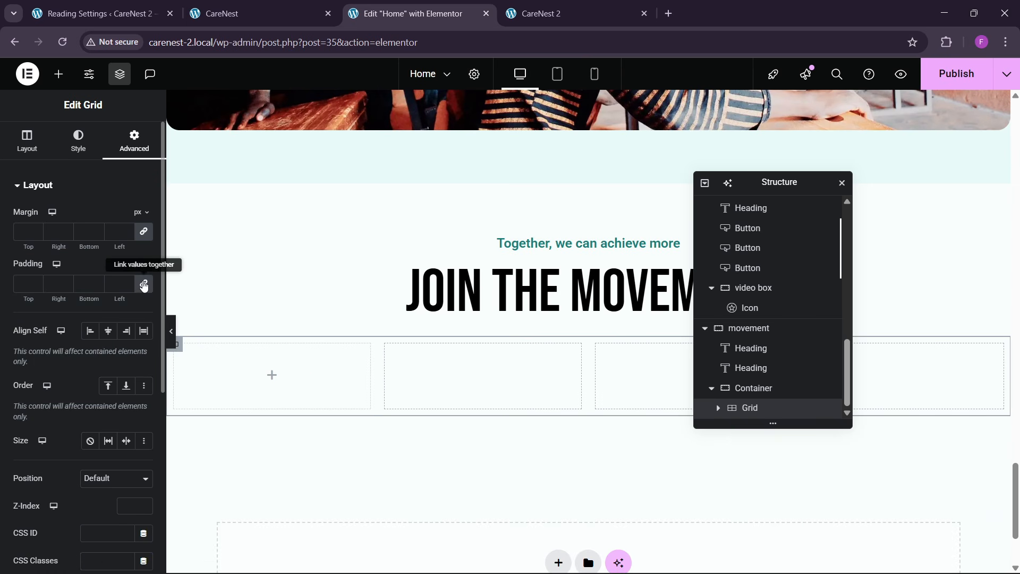
- Add a container in the grid's first cell and set its padding to 30 px on all sides
click(58, 74)
drag(42, 248, 228, 361)
click(135, 141)
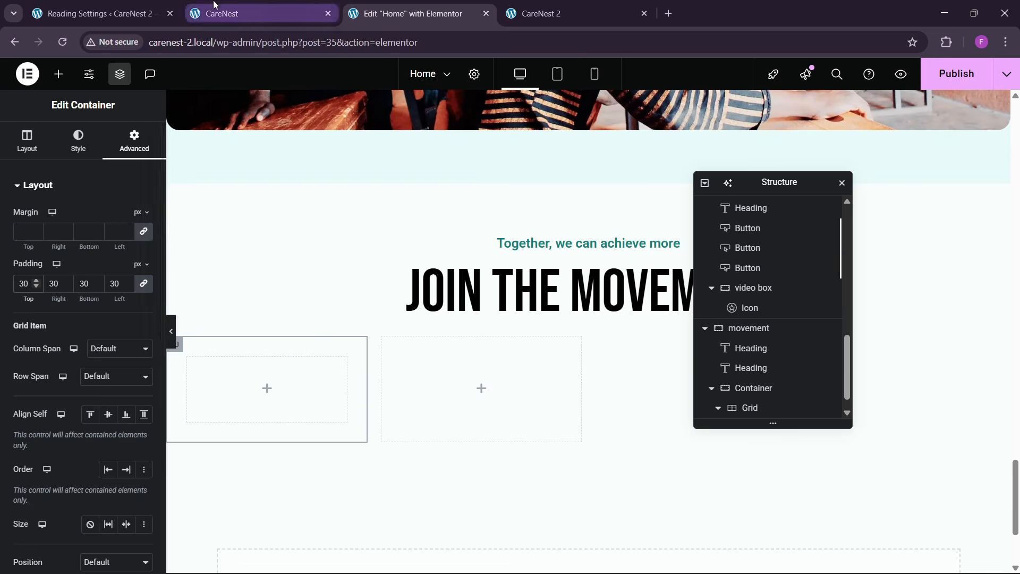
- Give the first grid cell's container the theme yellow background, matching the reference card
click(255, 14)
click(446, 16)
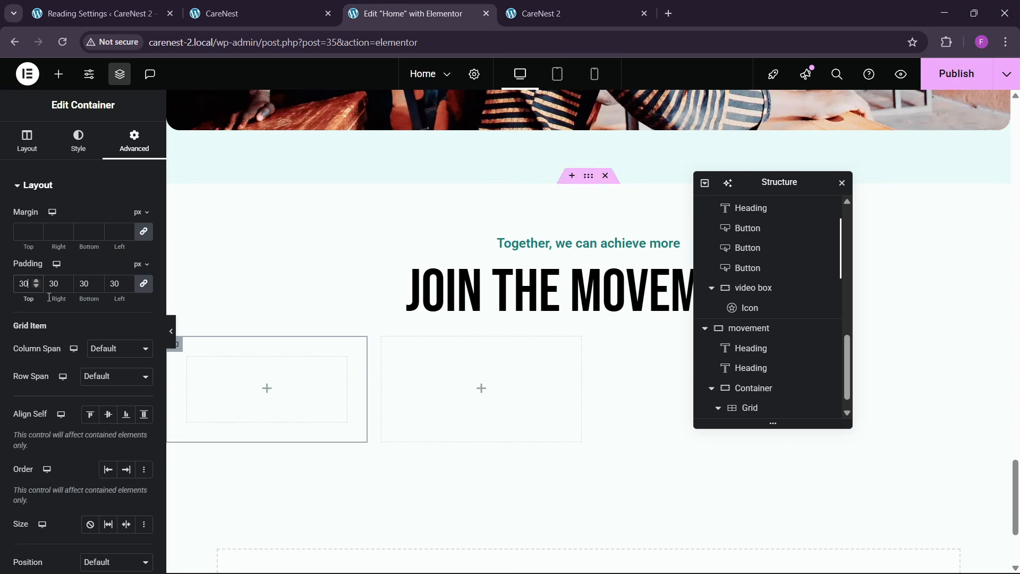
click(76, 146)
click(93, 250)
click(126, 272)
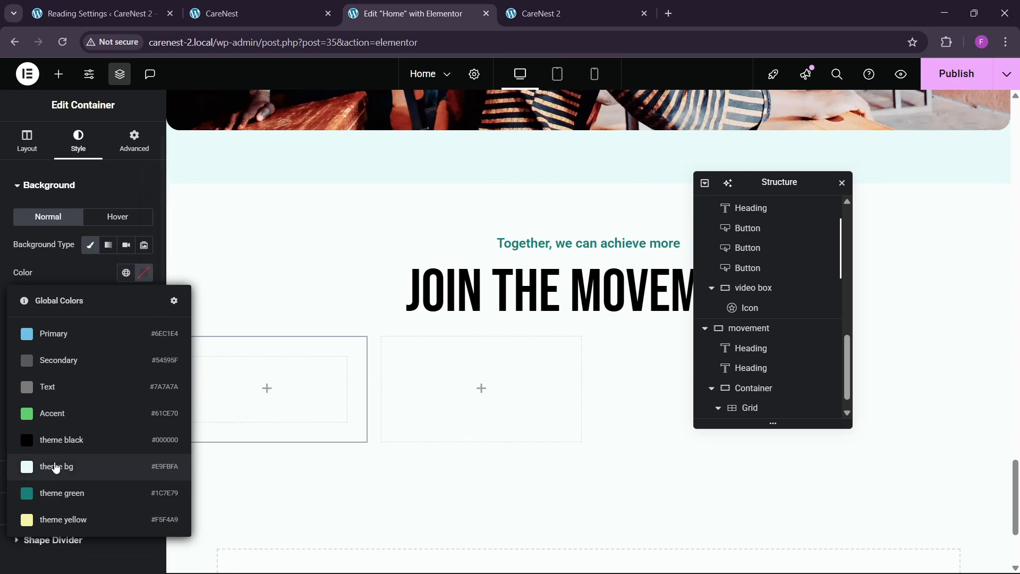
click(64, 517)
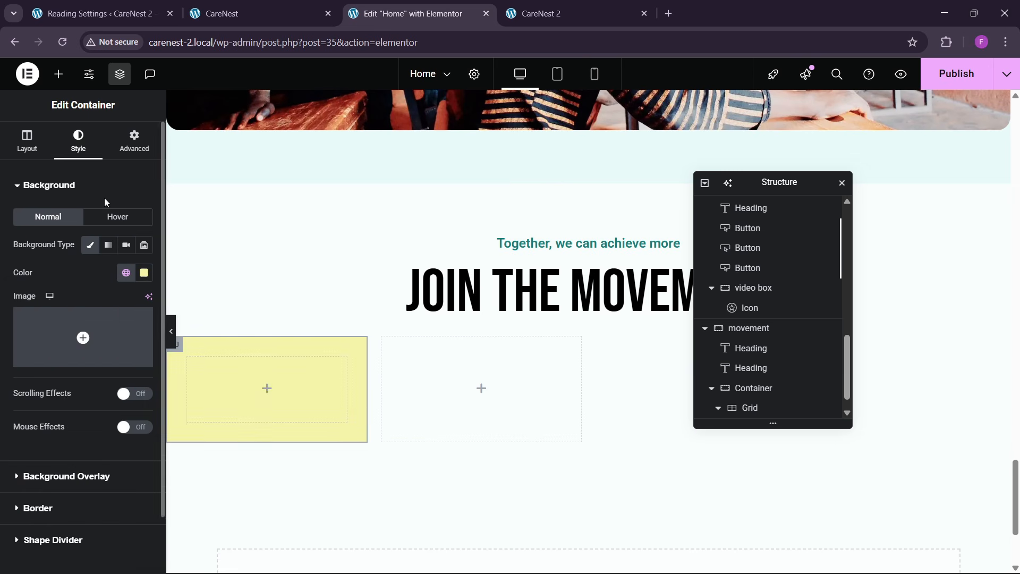
- Set the yellow card's border radius to 10 px on all corners
scroll(52, 464, down, 2)
click(47, 451)
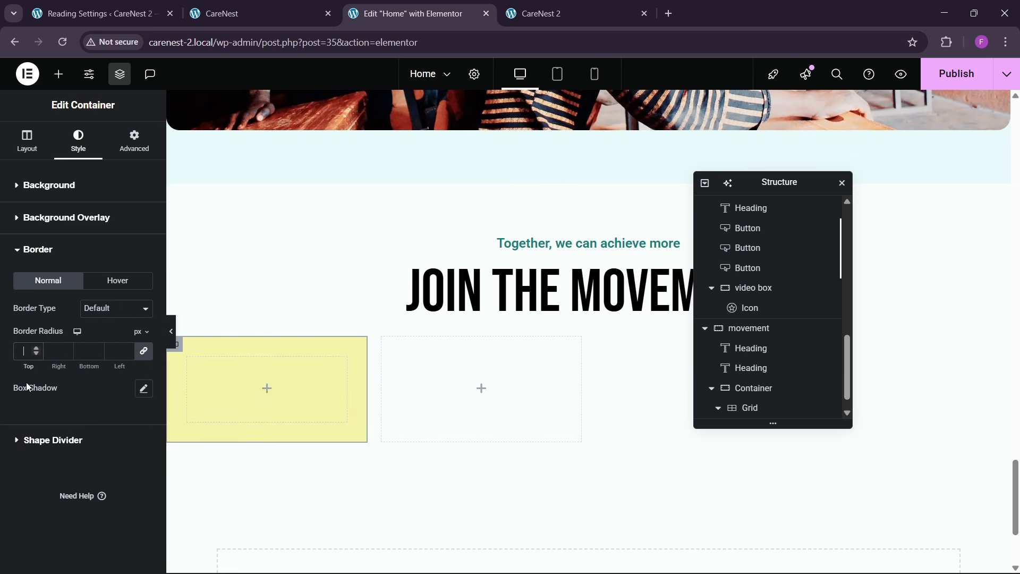
text(10)
- Copy the round arrow icon from the first donation card into the yellow card
click(197, 4)
click(409, 14)
scroll(400, 355, up, 6)
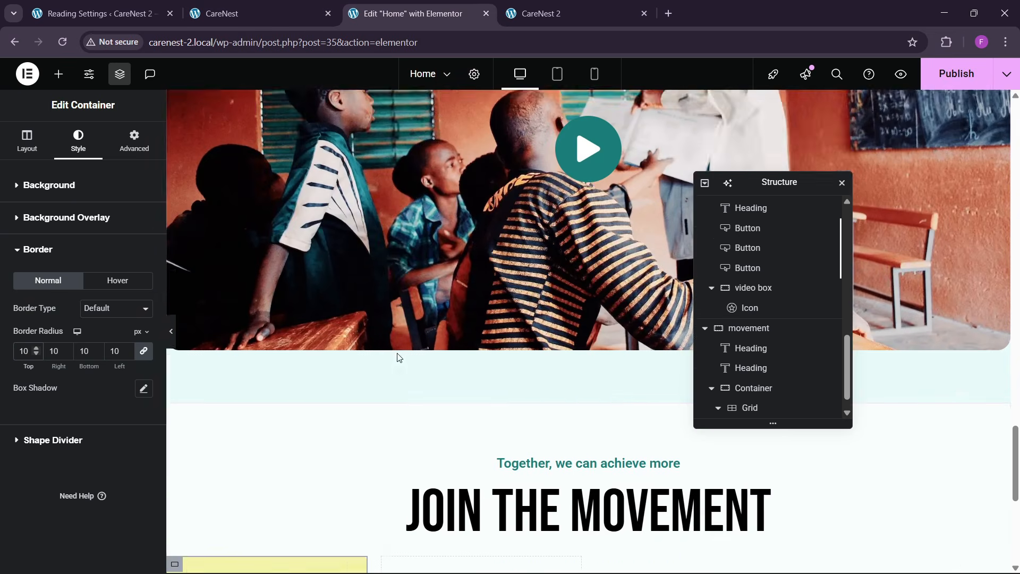
scroll(400, 349, up, 10)
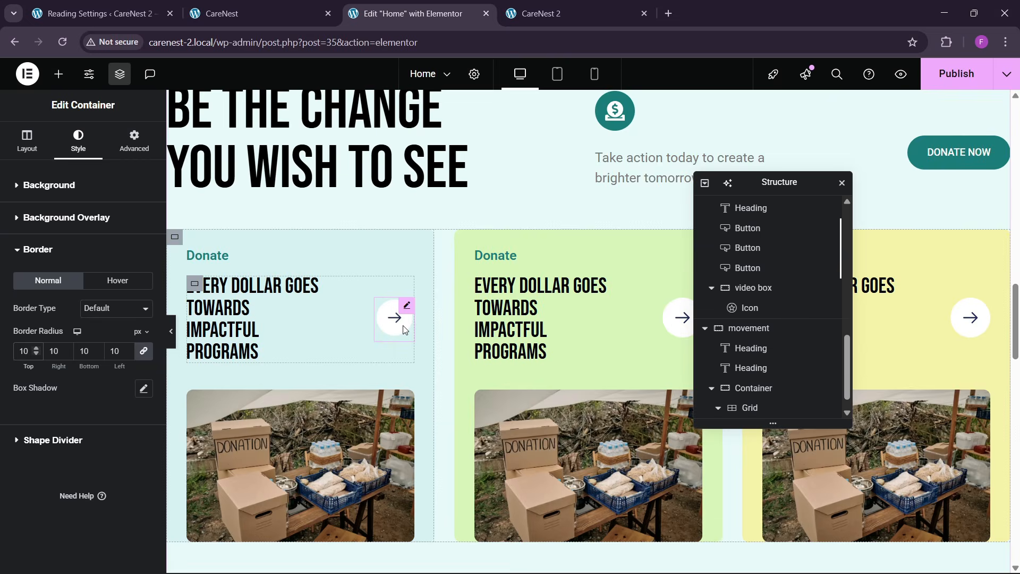
right_click(405, 330)
click(410, 337)
scroll(410, 340, down, 10)
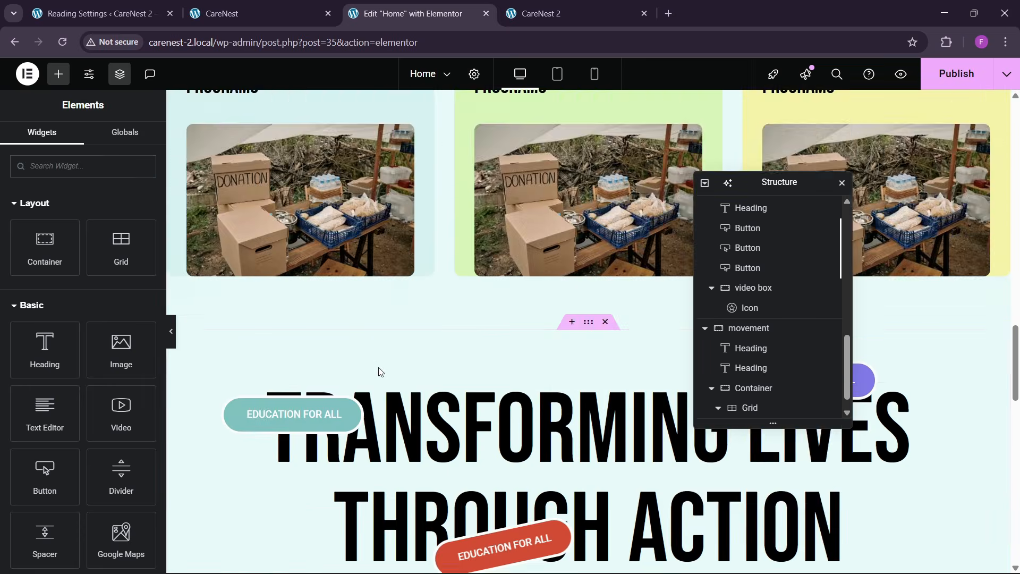
scroll(381, 370, down, 8)
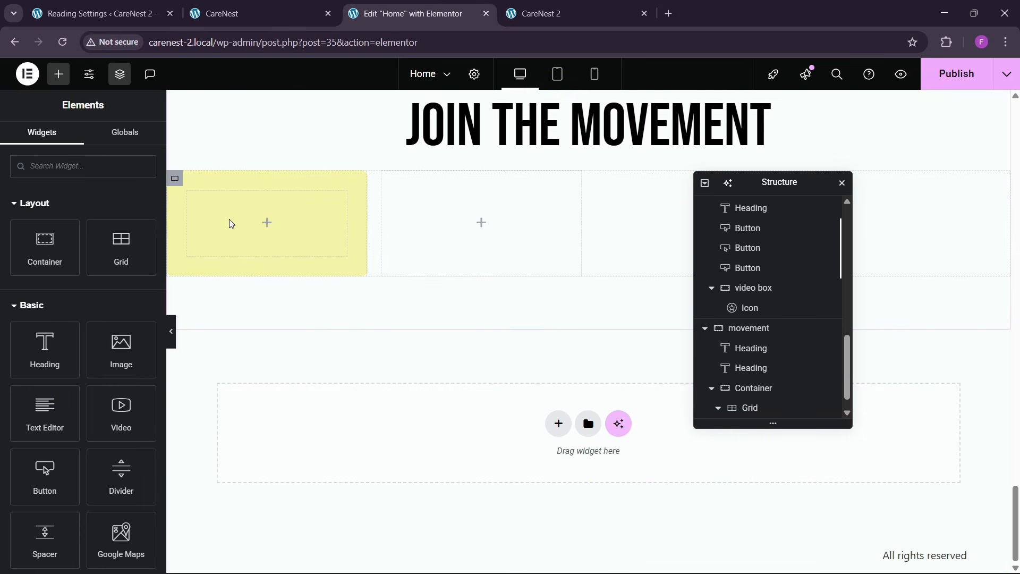
right_click(229, 215)
click(254, 328)
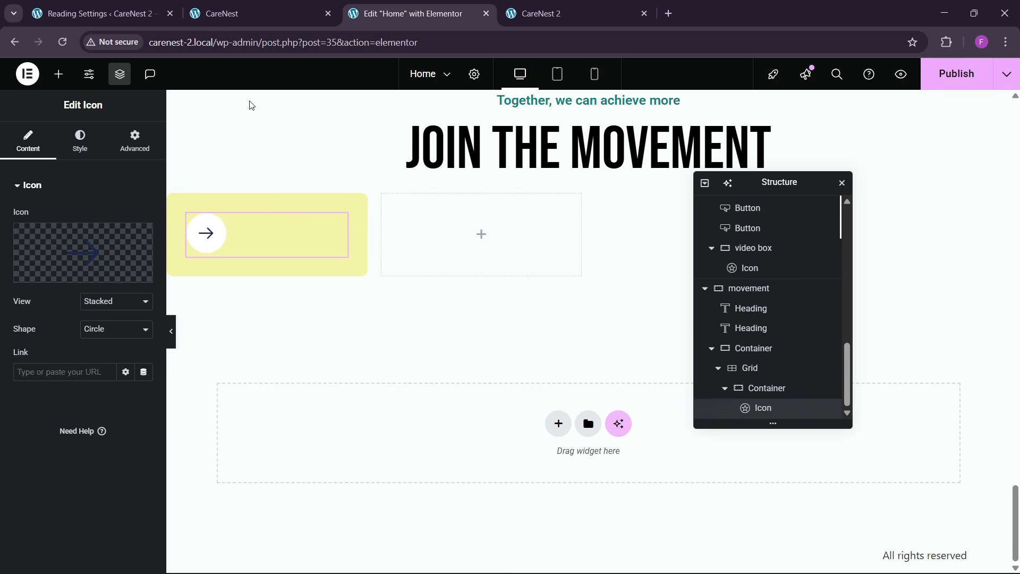
- Replace the pasted arrow icon with user-speak-svgrepo-com-1.svg from the media library, as on the reference card
click(255, 13)
click(409, 14)
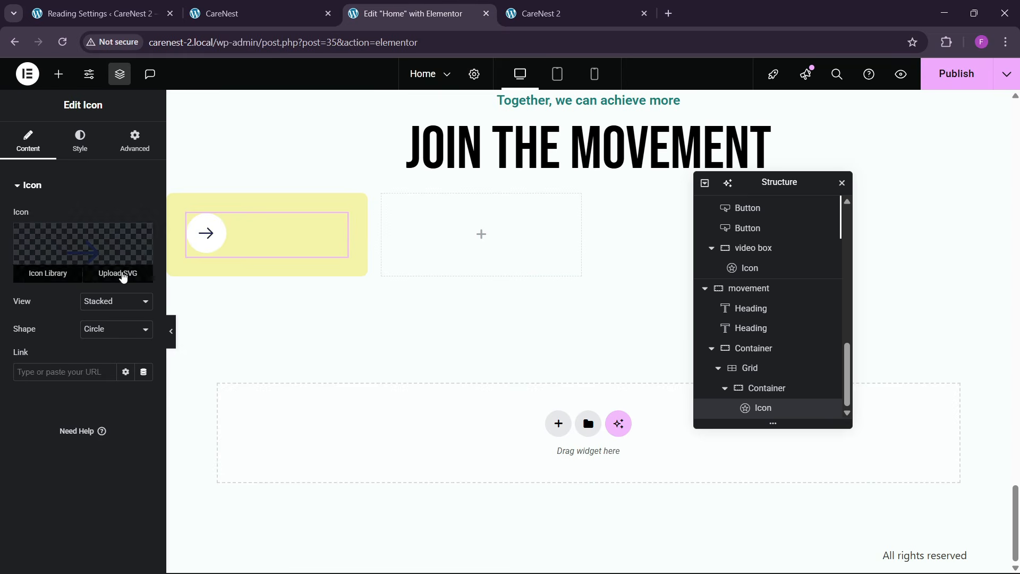
click(118, 275)
click(197, 250)
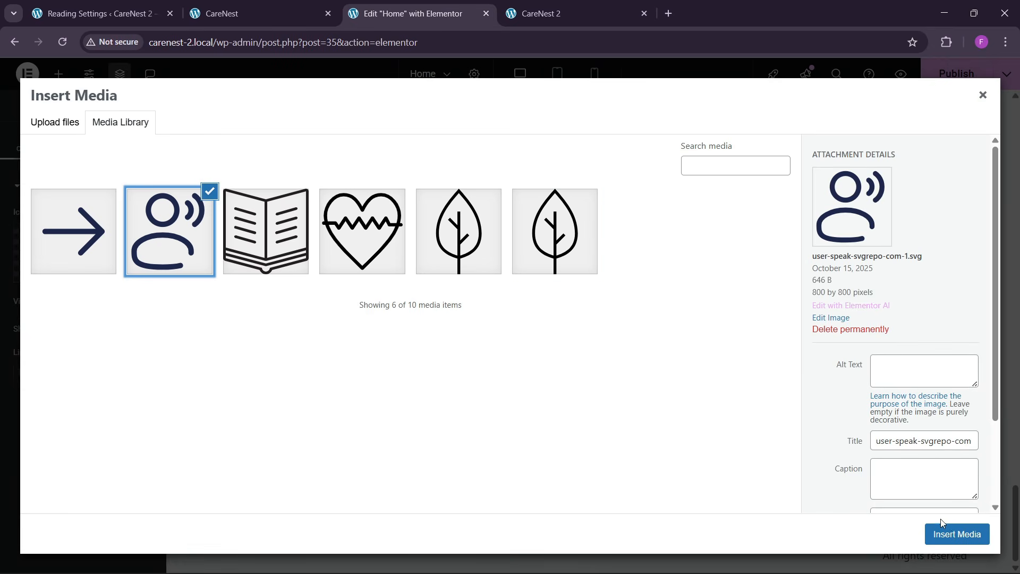
click(940, 533)
- Copy the "Every Dollar Goes Towards Impactful Programs" heading from the first donation card into the yellow card, below its icon
click(255, 14)
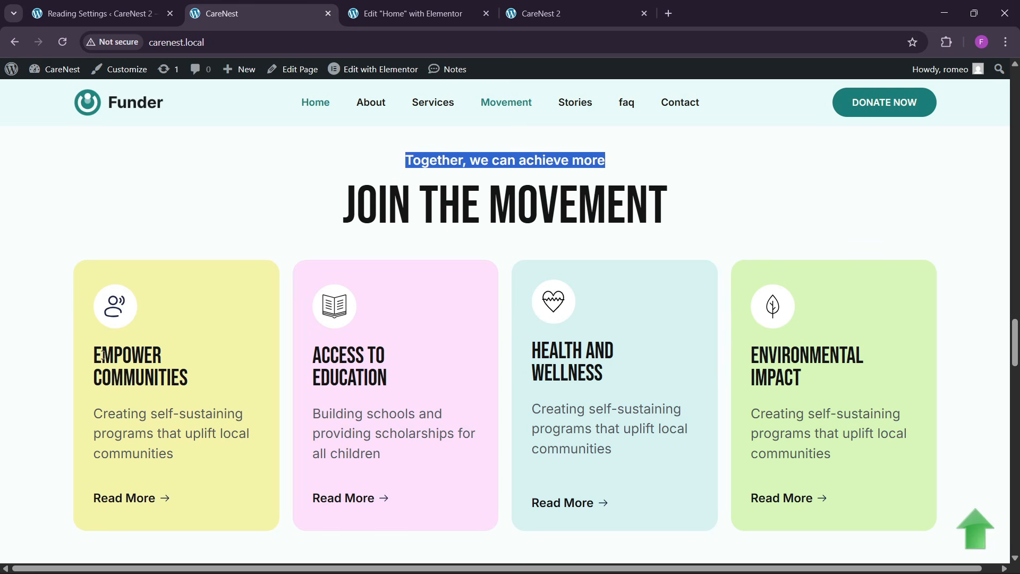
click(398, 6)
scroll(347, 249, up, 15)
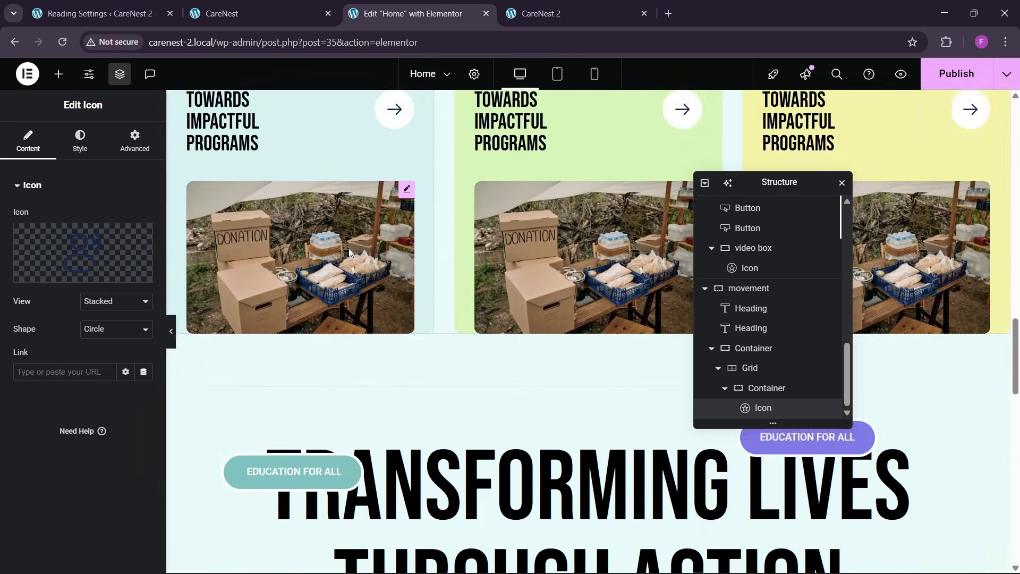
scroll(348, 249, up, 4)
right_click(289, 263)
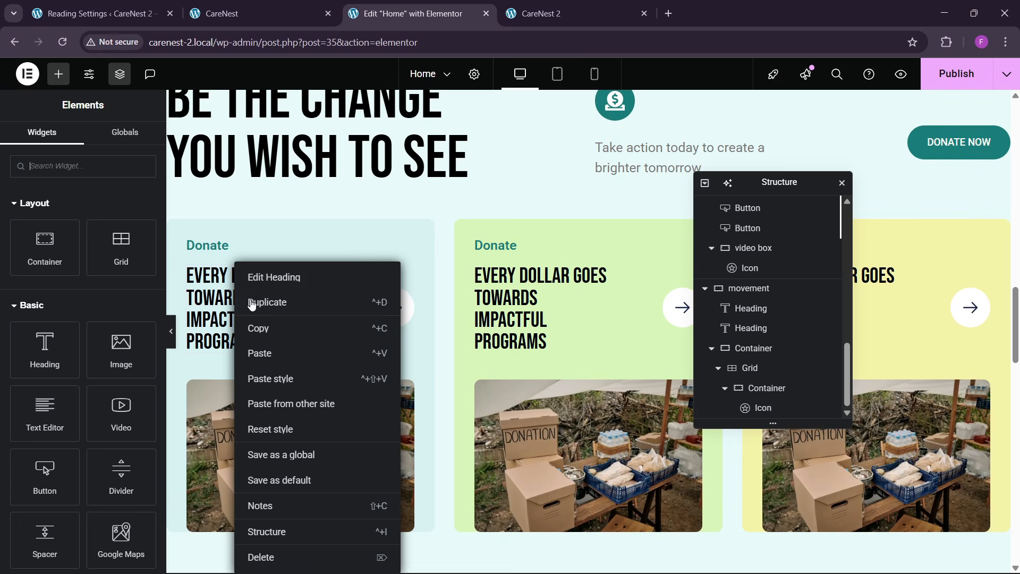
click(268, 334)
scroll(279, 346, down, 1)
scroll(278, 345, down, 17)
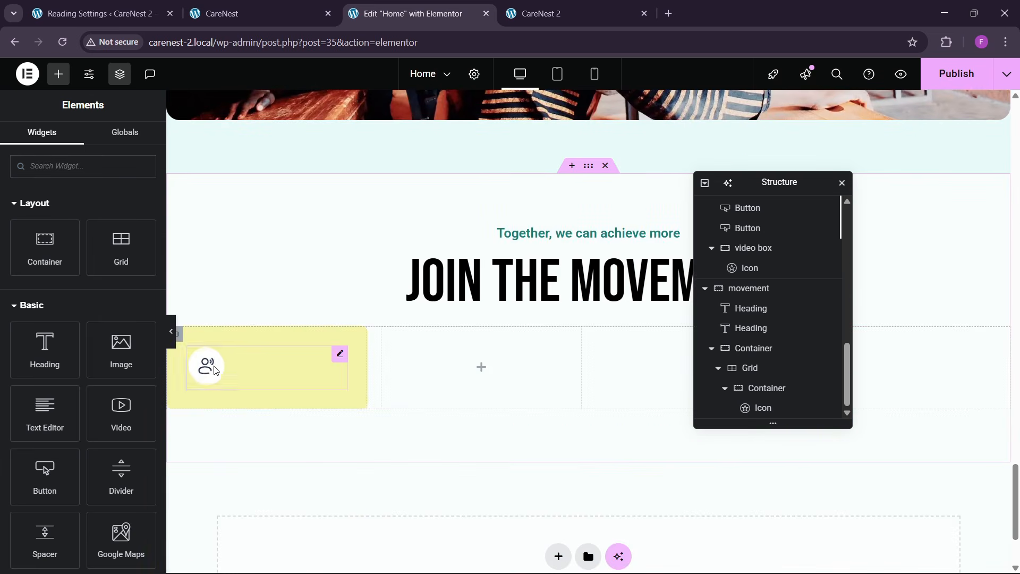
right_click(216, 370)
click(237, 348)
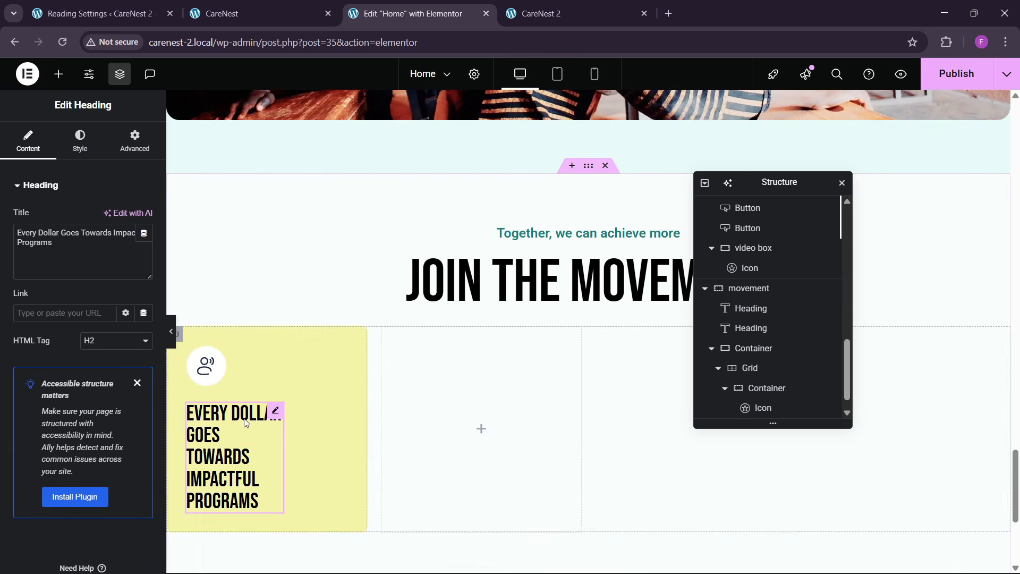
- Set the yellow card heading's width to Full Width (100%)
click(127, 144)
click(109, 320)
click(110, 354)
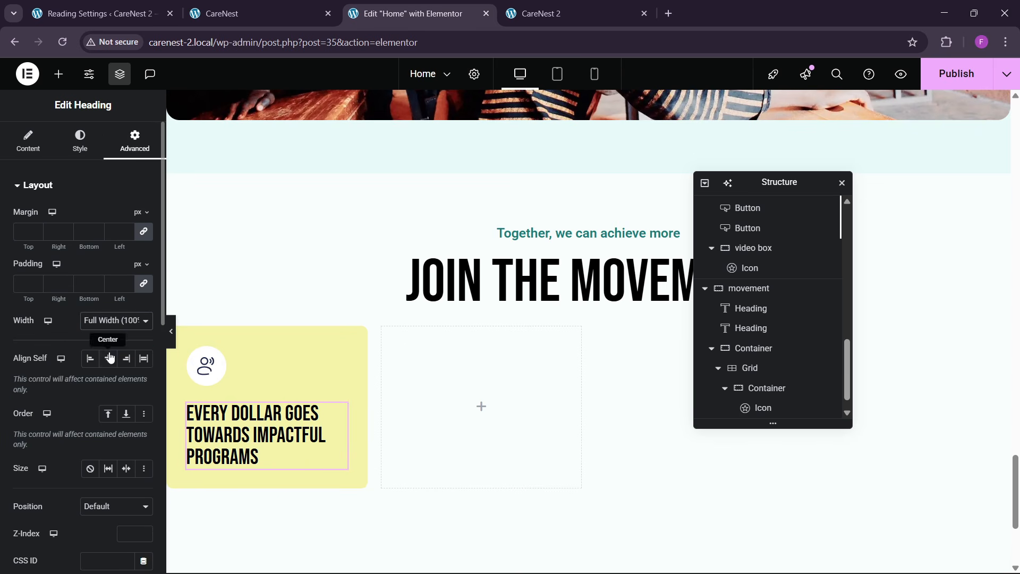
- Copy the "Empower Communities" title from the reference page's yellow card for the new card's heading
click(217, 14)
drag(94, 352, 208, 382)
click(379, 7)
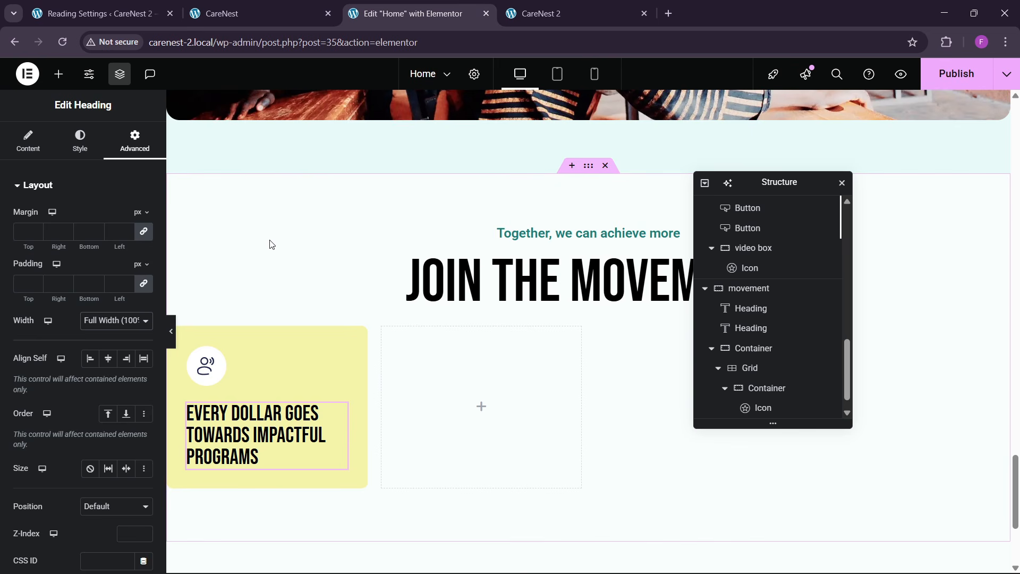
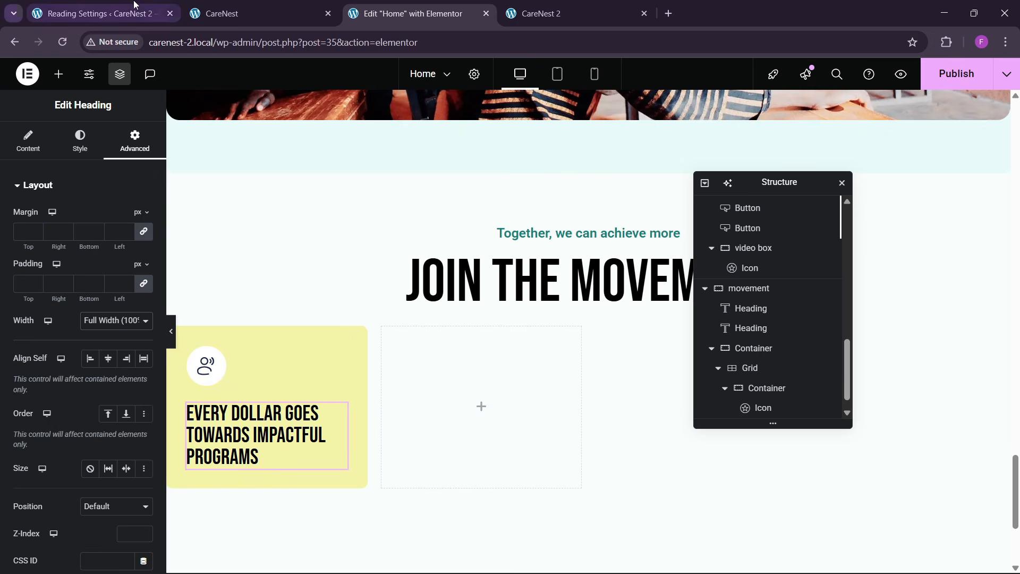
- Replace the yellow card's heading text with "Empower Communities" from the reference site
click(239, 14)
click(414, 13)
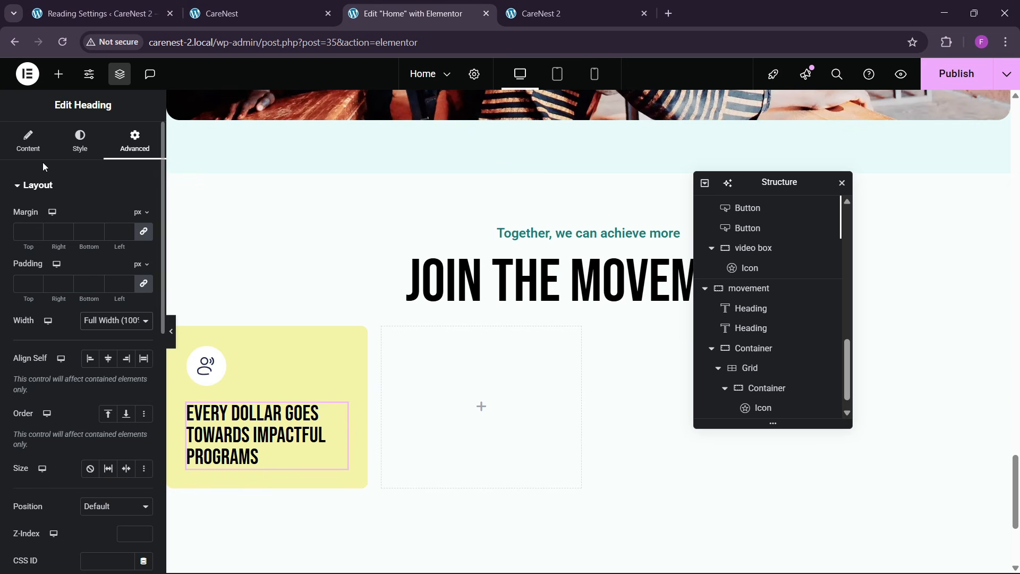
click(29, 142)
key(ctrl+a)
text(Empower Communities)
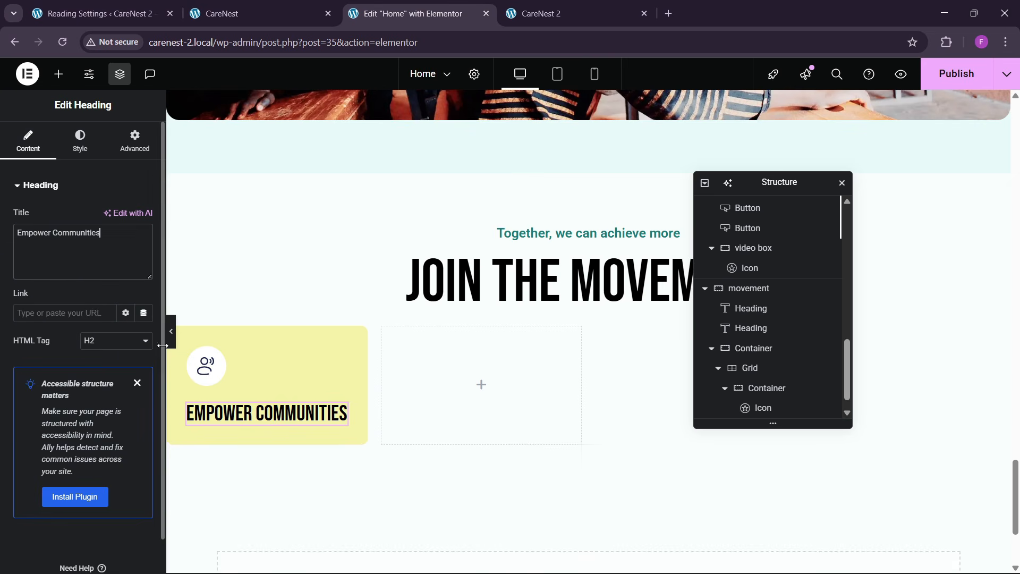
- Insert a <br> line break between "Empower" and "Communities" in the card heading, matching the reference site's layout
click(286, 7)
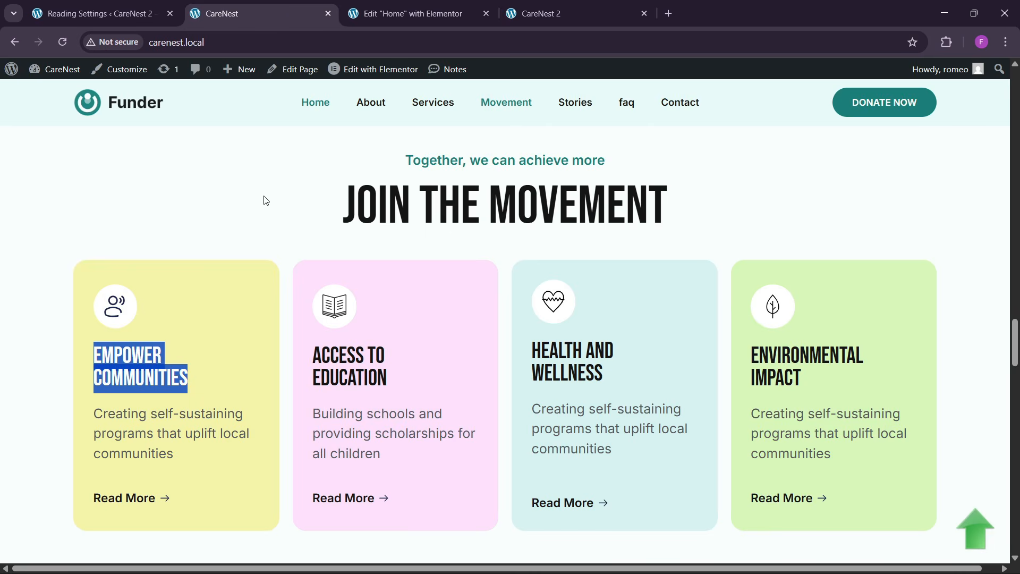
click(404, 10)
click(305, 4)
key(ctrl+Tab)
click(54, 232)
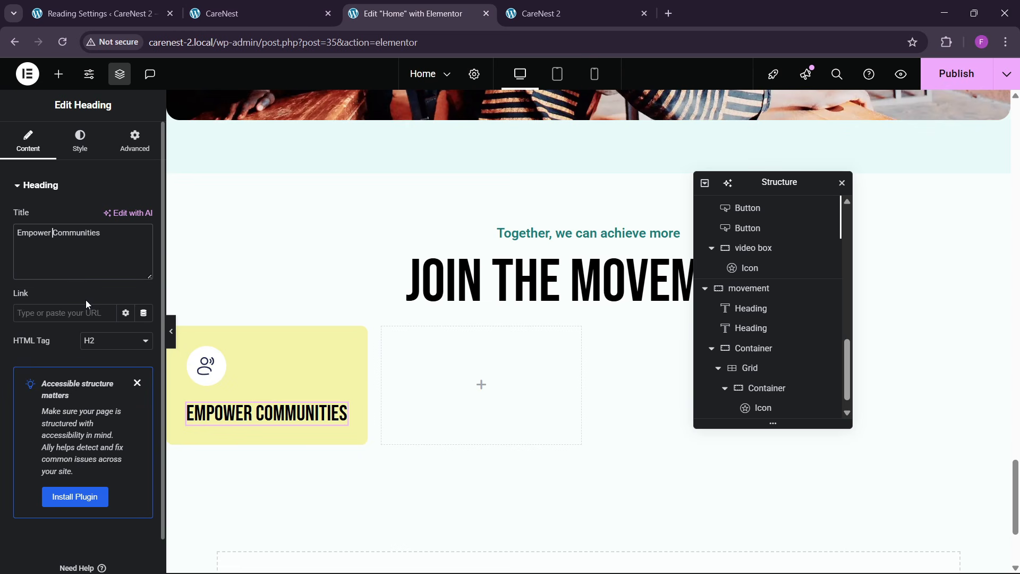
text(<br>)
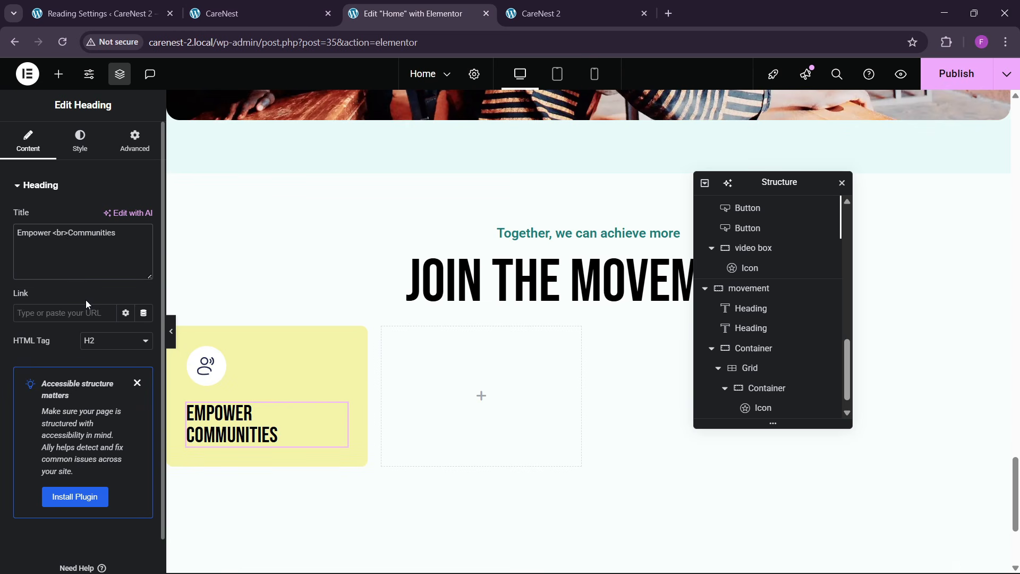
click(274, 2)
click(390, 5)
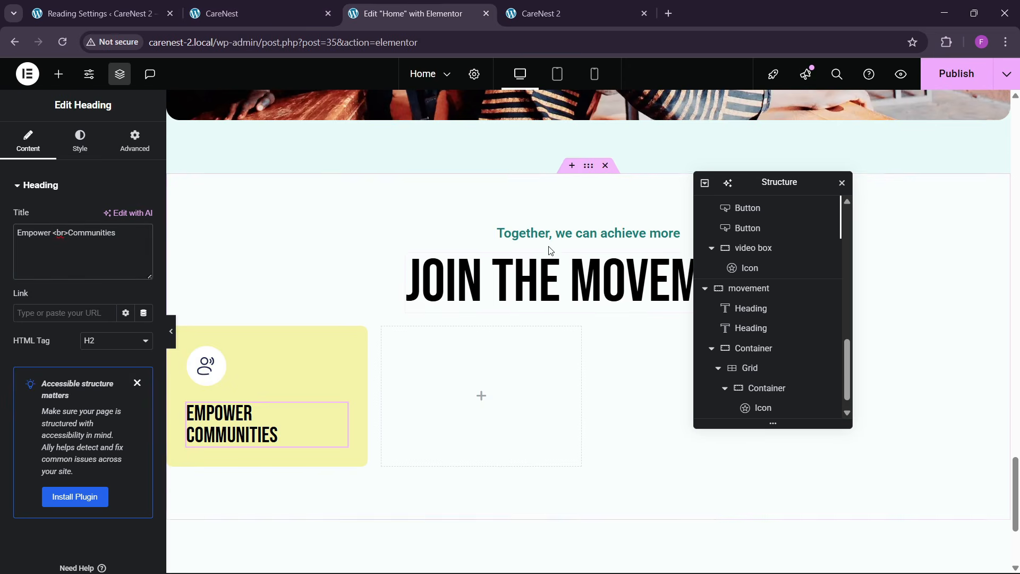
- Copy an existing description text widget from a section higher on the page and paste it below the Empower Communities heading
scroll(527, 211, up, 10)
scroll(527, 211, up, 10)
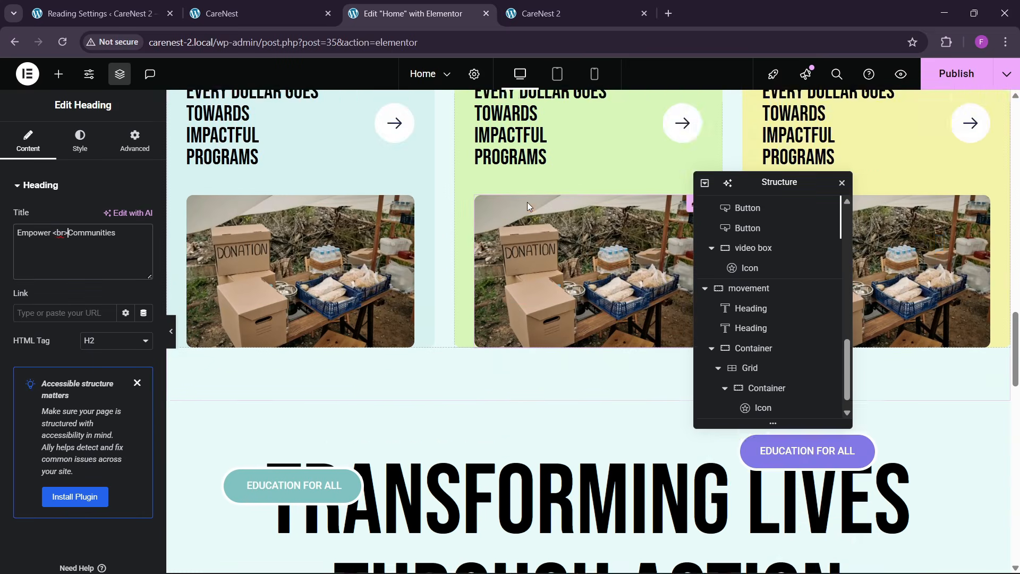
right_click(652, 152)
click(671, 215)
scroll(374, 272, down, 20)
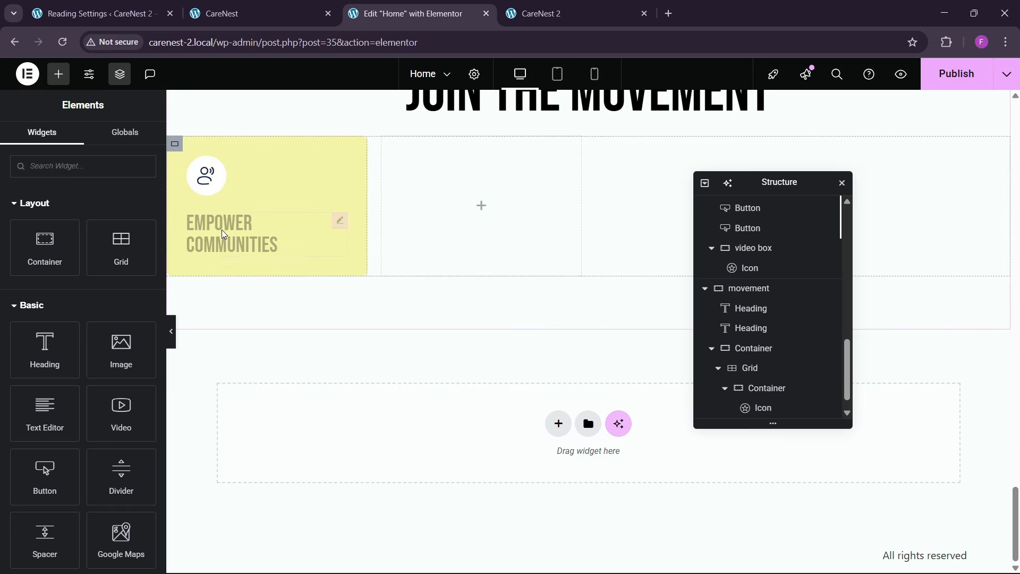
right_click(224, 231)
click(249, 322)
- Replace the pasted description with "Creating self-sustaining programs that uplift local communities." copied from the reference site
click(290, 6)
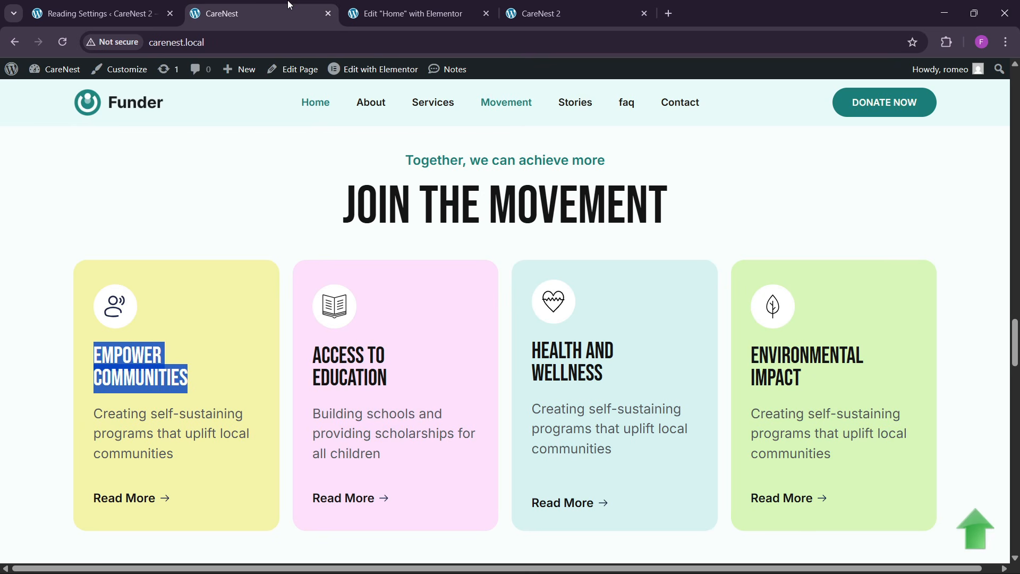
drag(98, 413, 188, 453)
click(355, 16)
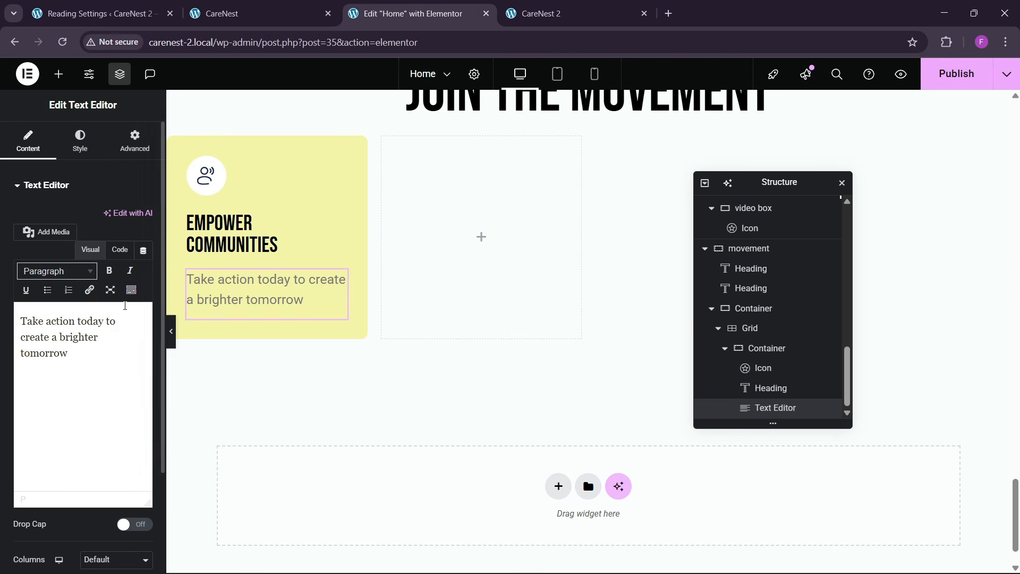
click(119, 249)
triple_click(85, 323)
key(ctrl+v)
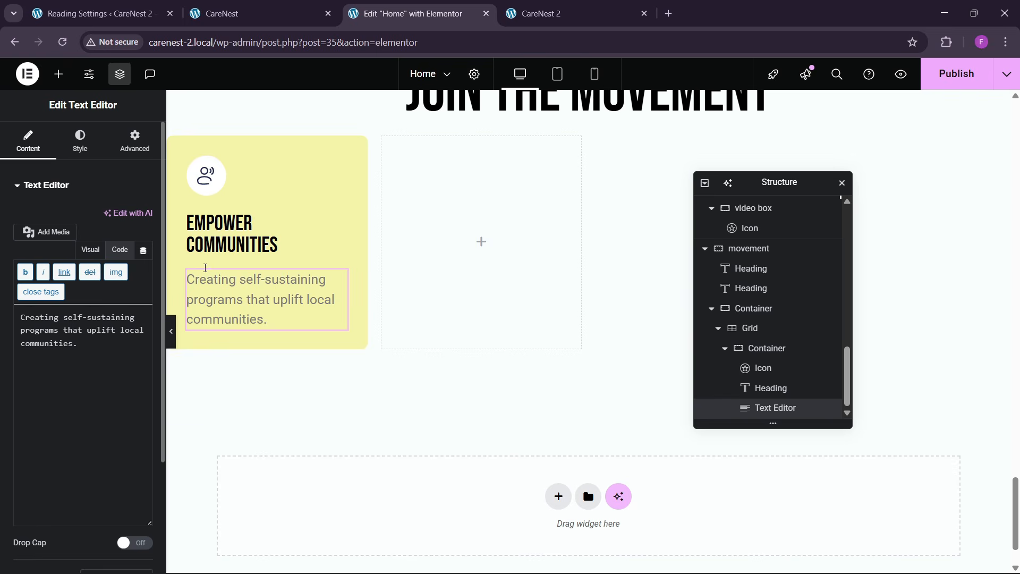
- Add a Button widget below the card's description, as on the reference site, and label it "Read More"
click(296, 8)
click(407, 12)
click(58, 74)
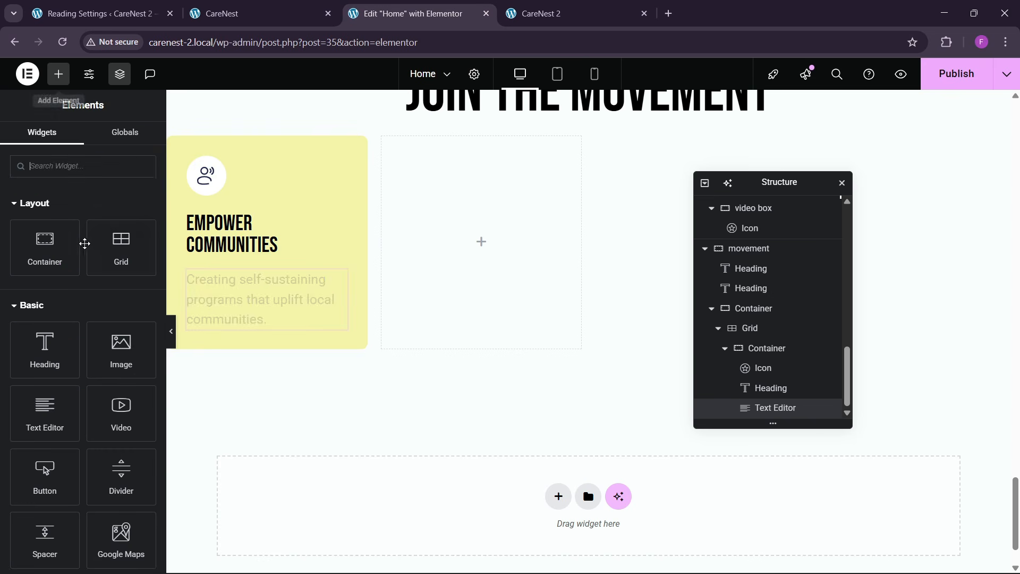
scroll(63, 369, down, 2)
drag(50, 343, 242, 334)
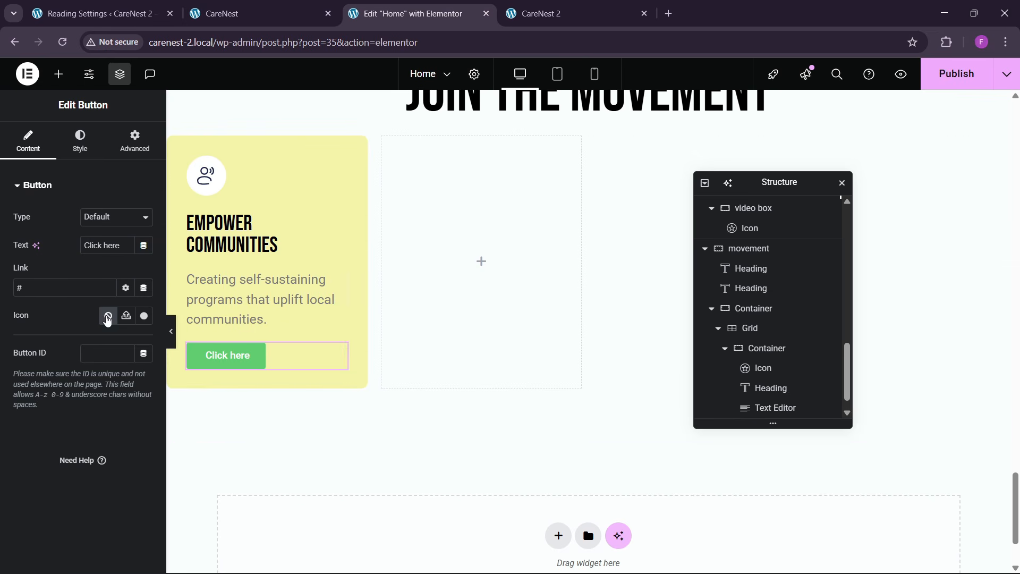
text(Read More)
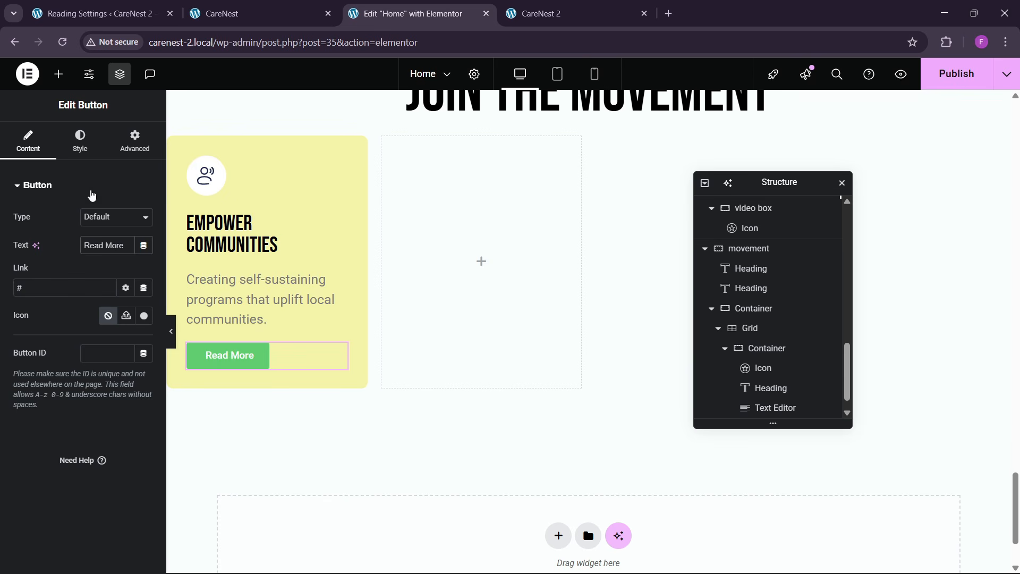
- Make the Read More button's background colour fully transparent
click(82, 143)
scroll(72, 388, down, 2)
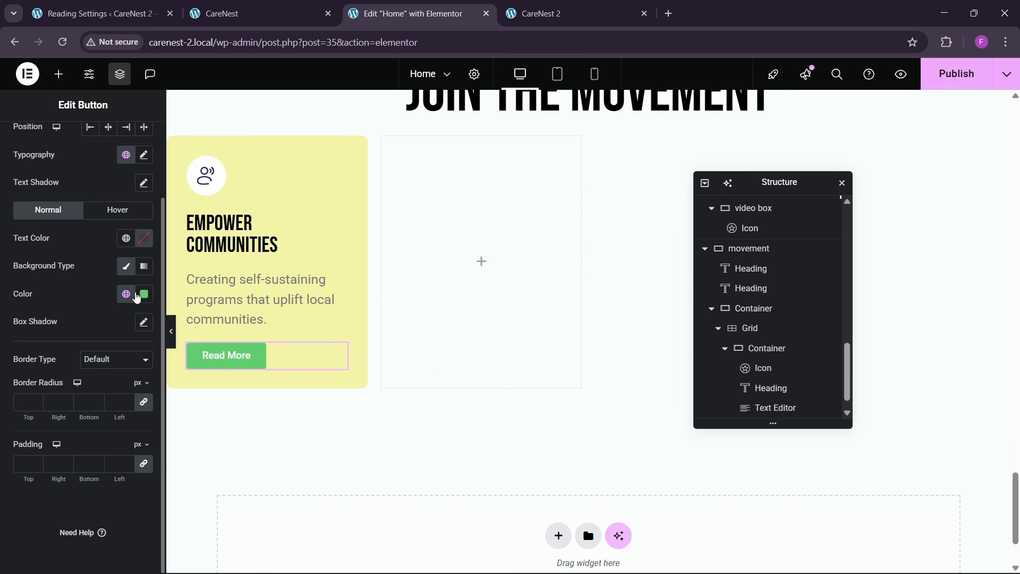
click(144, 293)
drag(216, 469, 53, 474)
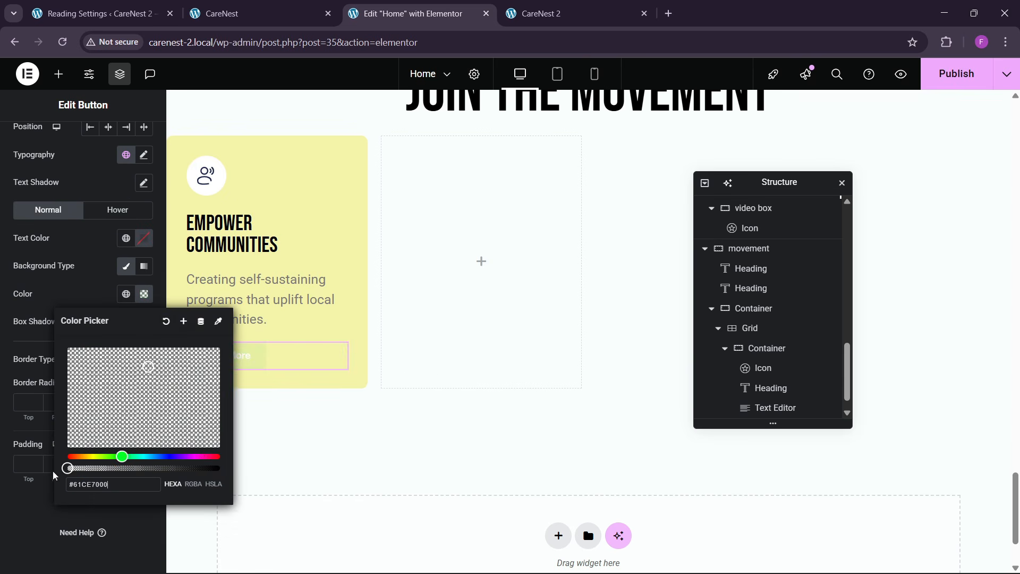
click(68, 304)
- Set the Read More button's text colour to the global theme black and its padding to 0 px on all sides
click(127, 239)
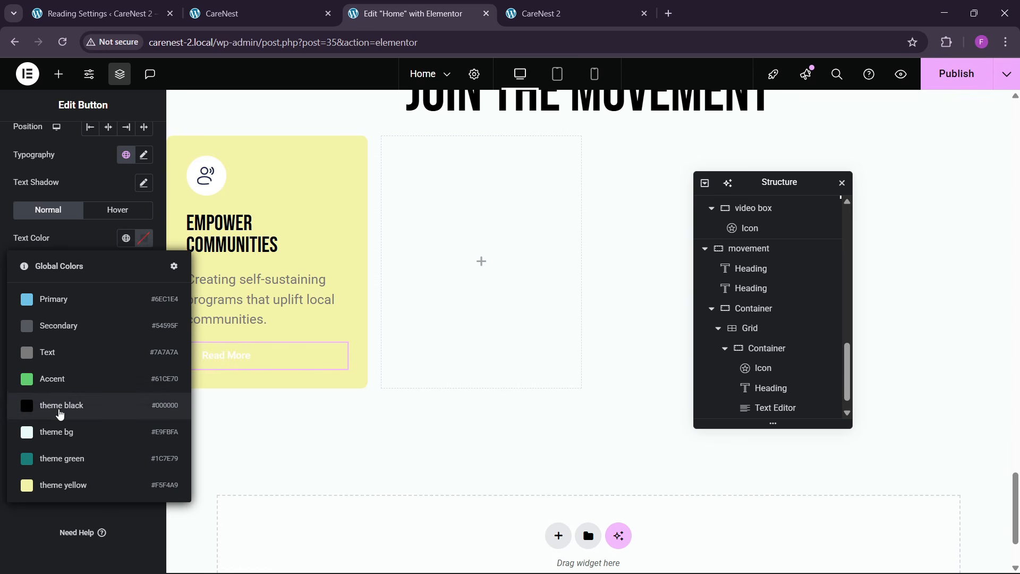
click(48, 406)
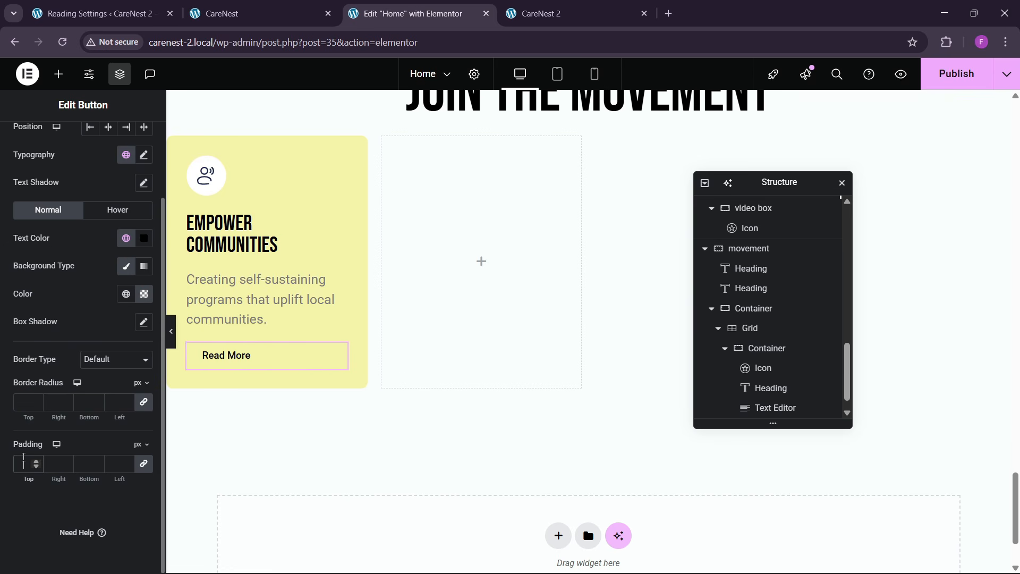
scroll(61, 287, up, 5)
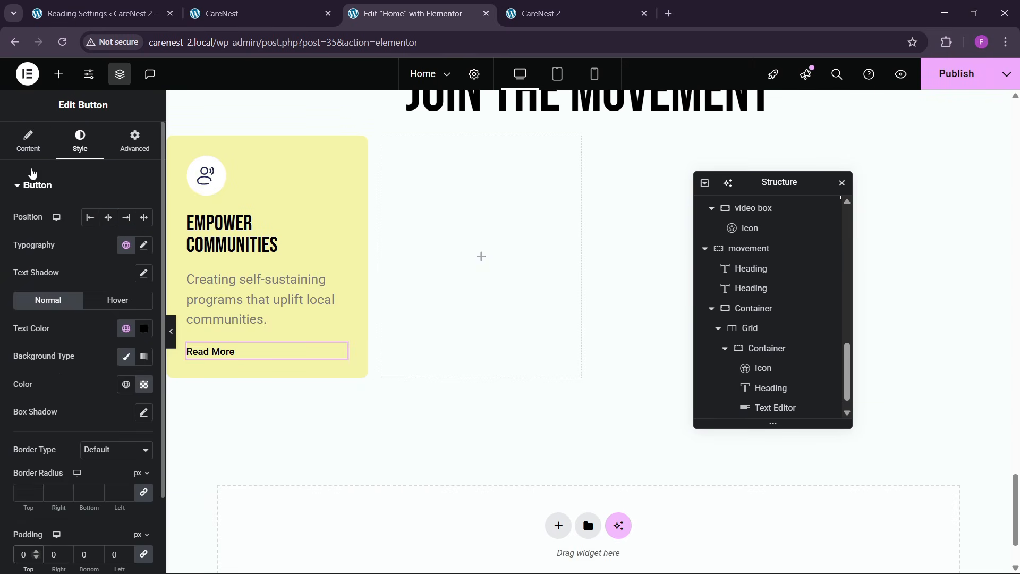
- Add the arrow SVG from the media library as the Read More button's icon and place it after the text
click(28, 142)
click(130, 319)
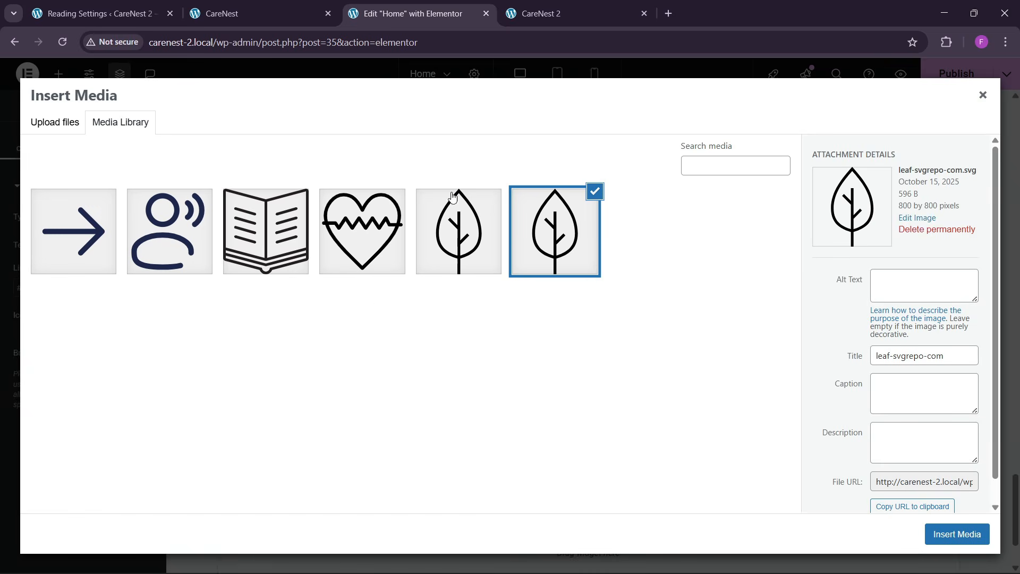
click(80, 256)
click(953, 534)
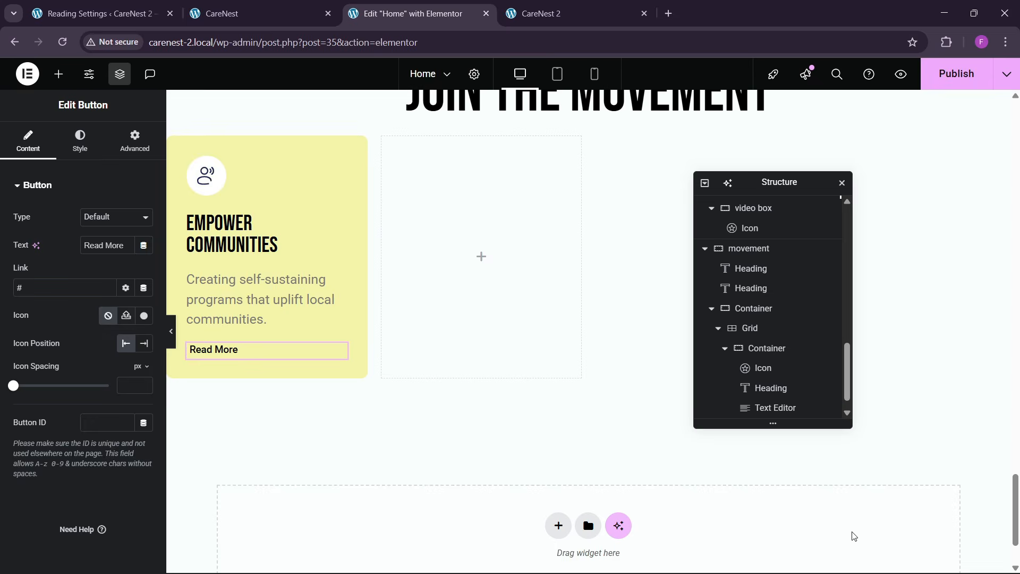
click(144, 343)
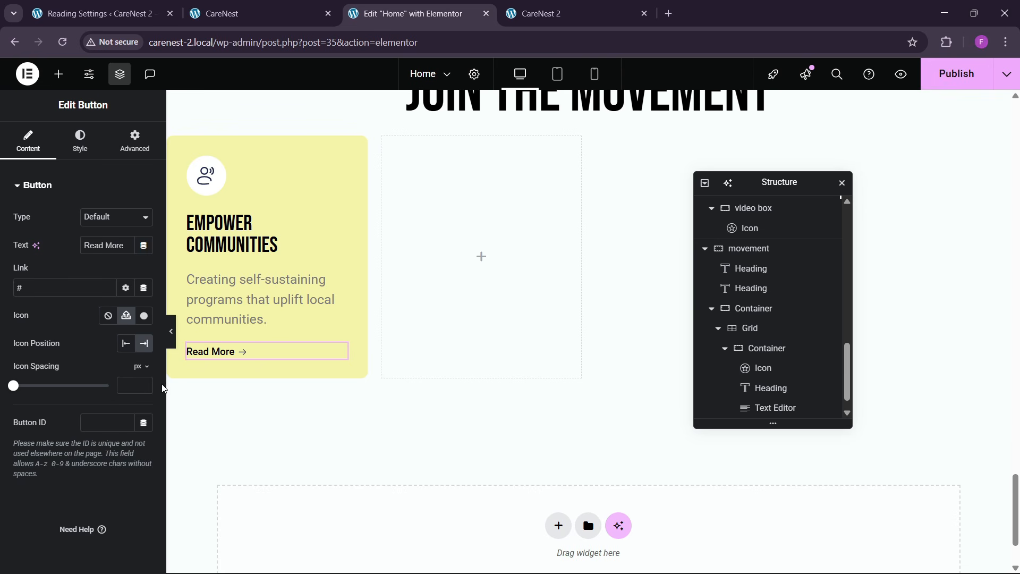
- Set the Read More button's font size to 18 px and compare it with the reference site
click(79, 149)
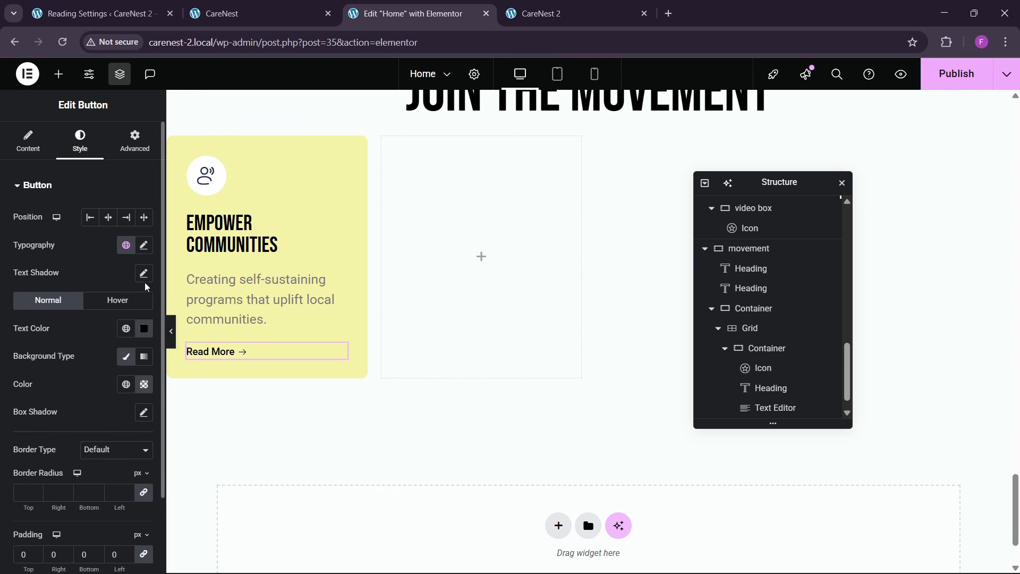
click(144, 246)
click(137, 346)
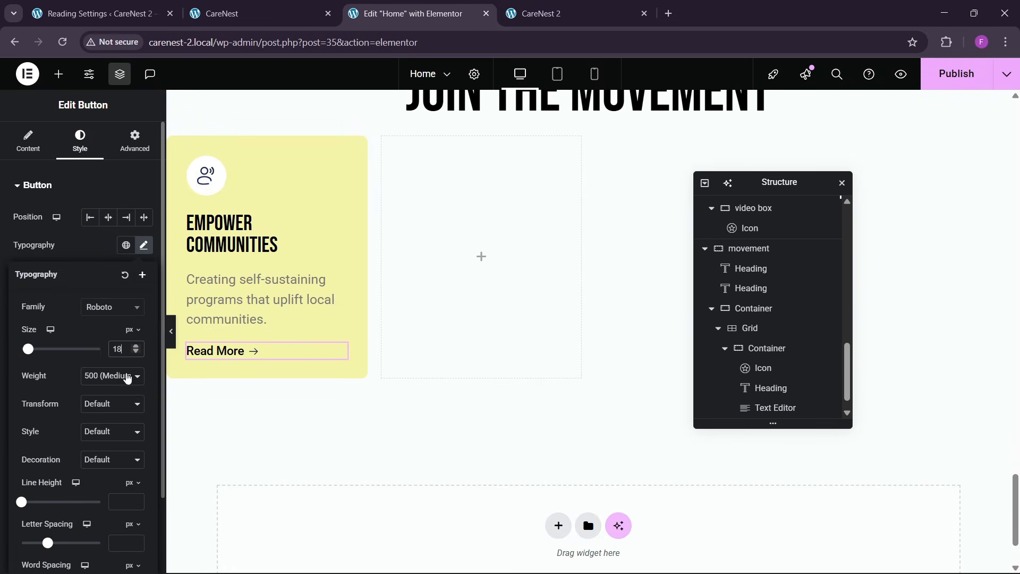
click(254, 13)
click(412, 13)
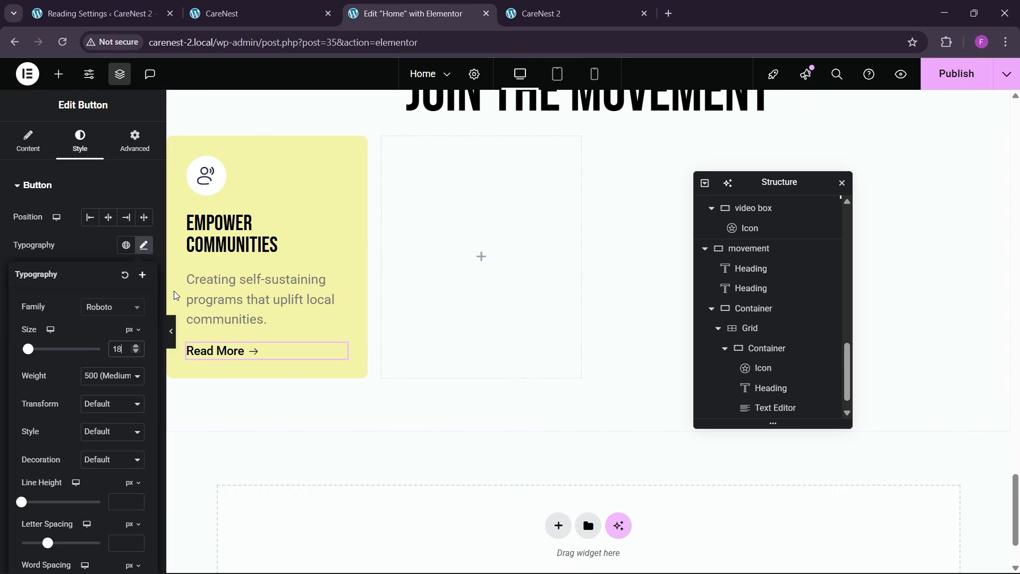
- Unlink the yellow card container's padding values and set the top and bottom padding to 50 px
scroll(176, 295, up, 1)
click(174, 210)
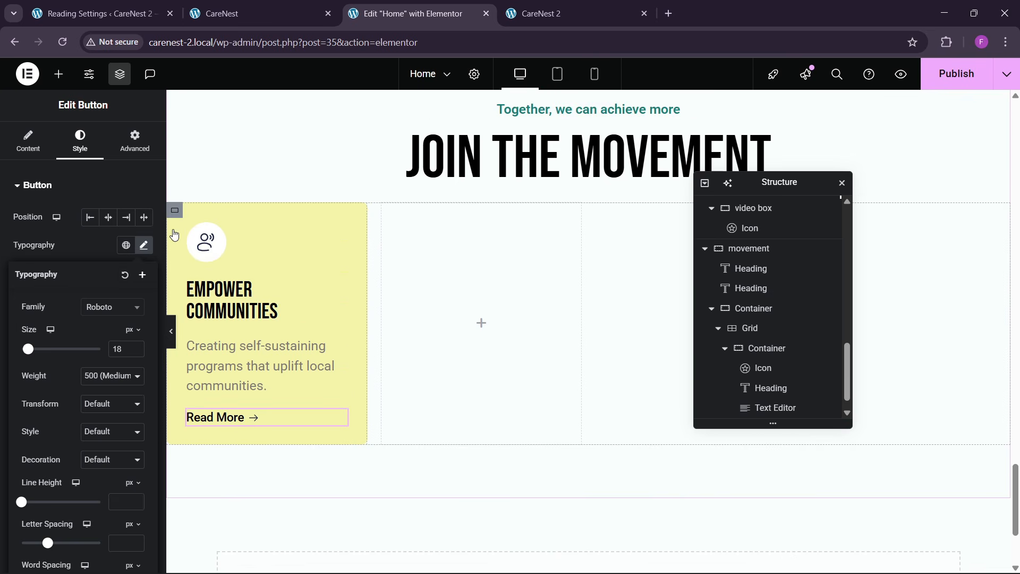
click(133, 142)
click(144, 285)
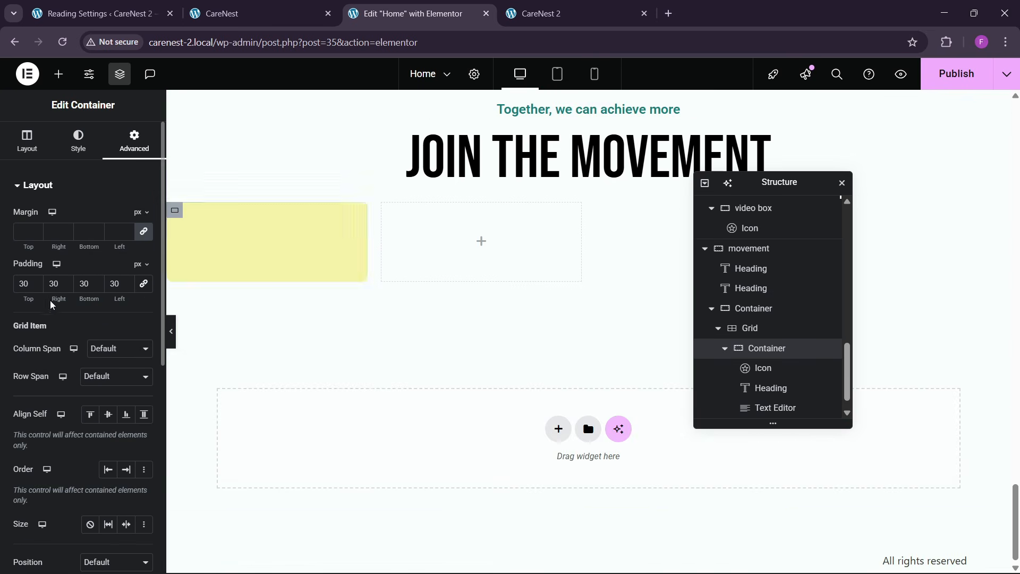
key(BackSpace)
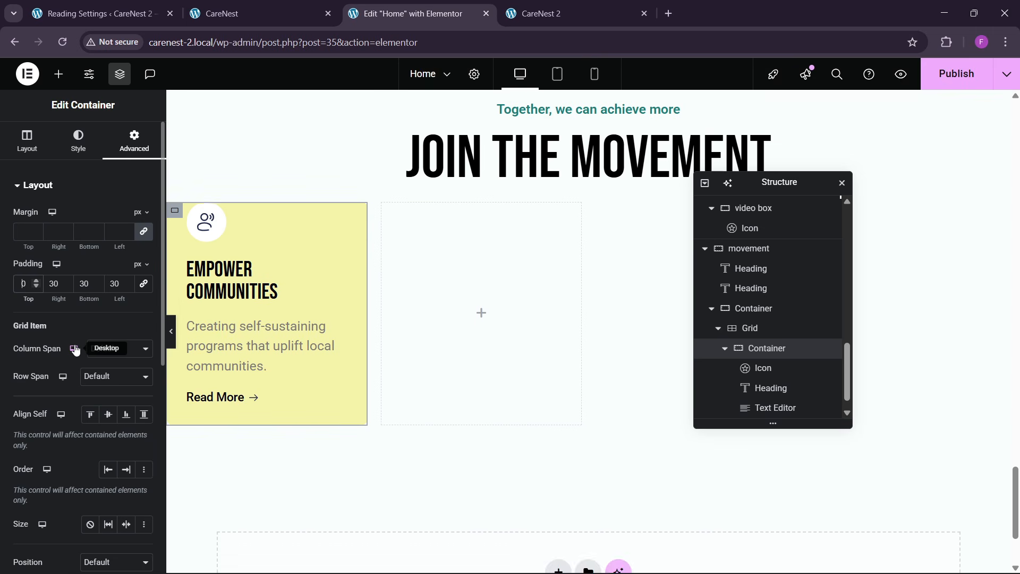
text(5)
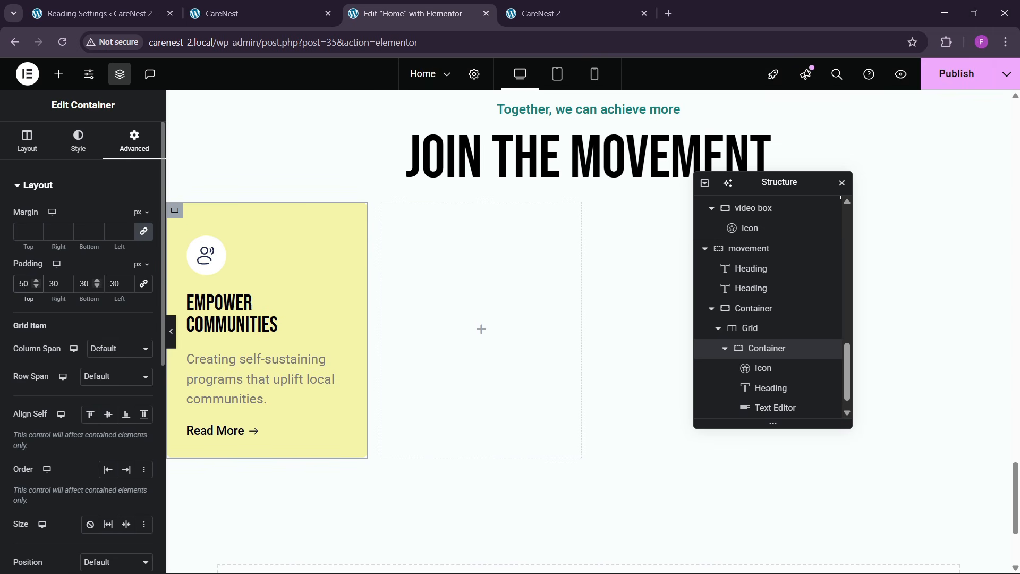
key(BackSpace)
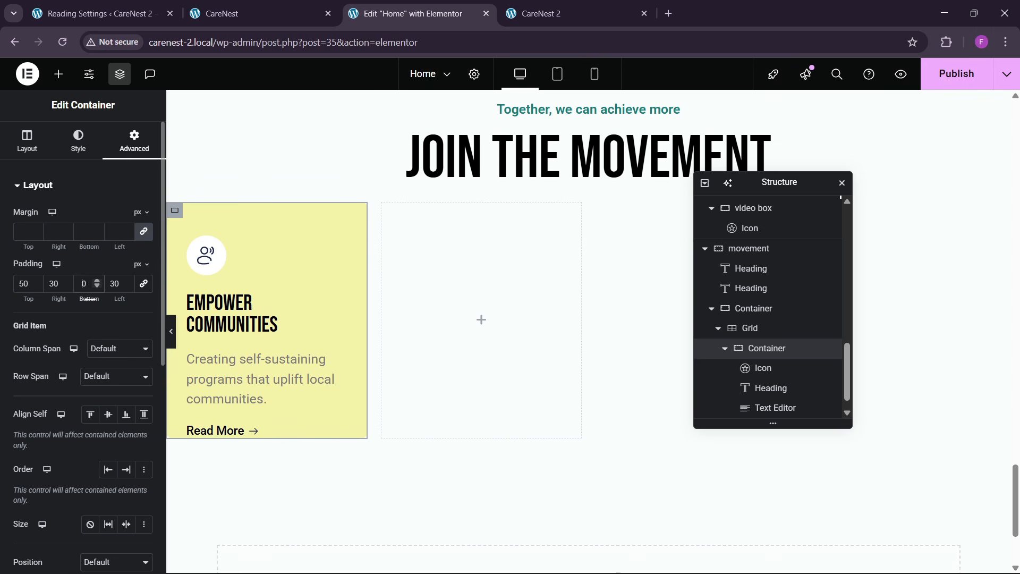
text(5)
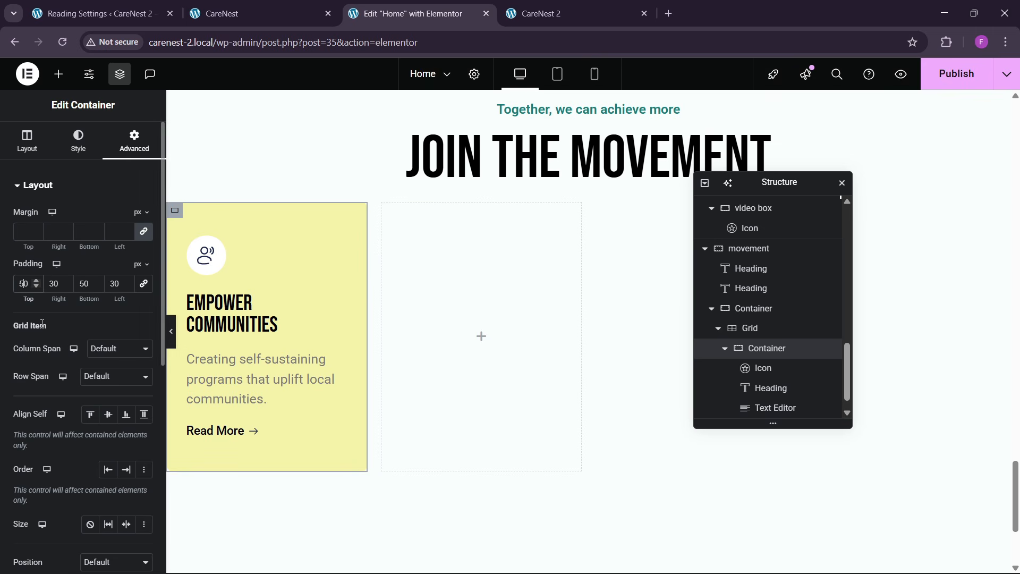
- Reduce the yellow card container's top and bottom padding to 40 px
key(BackSpace)
text(4)
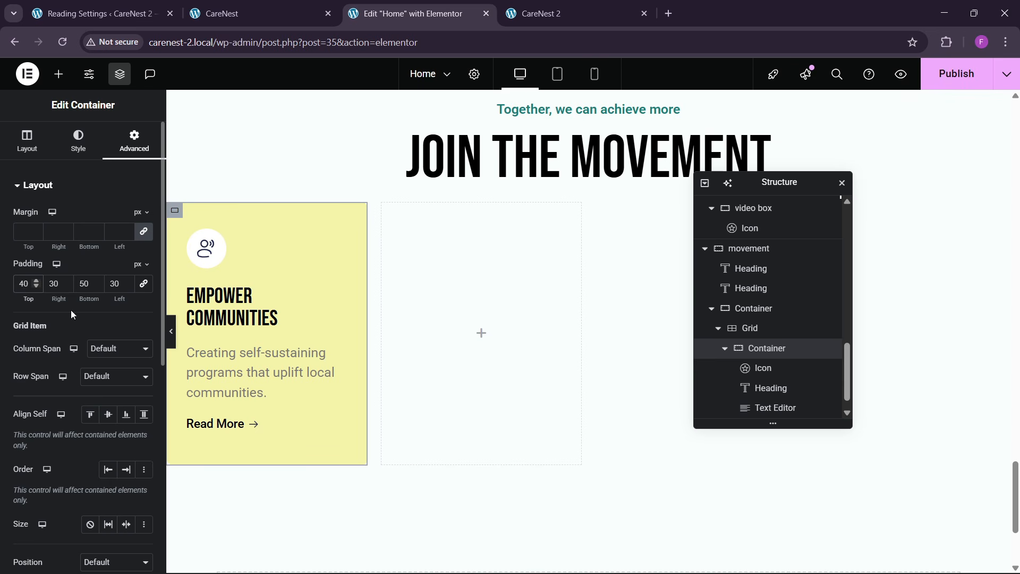
key(BackSpace)
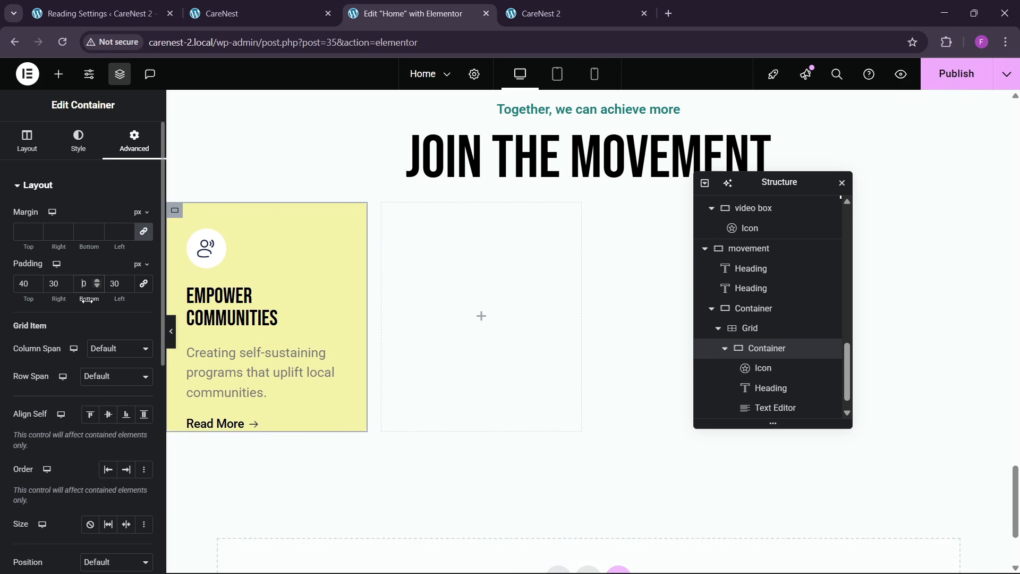
text(4)
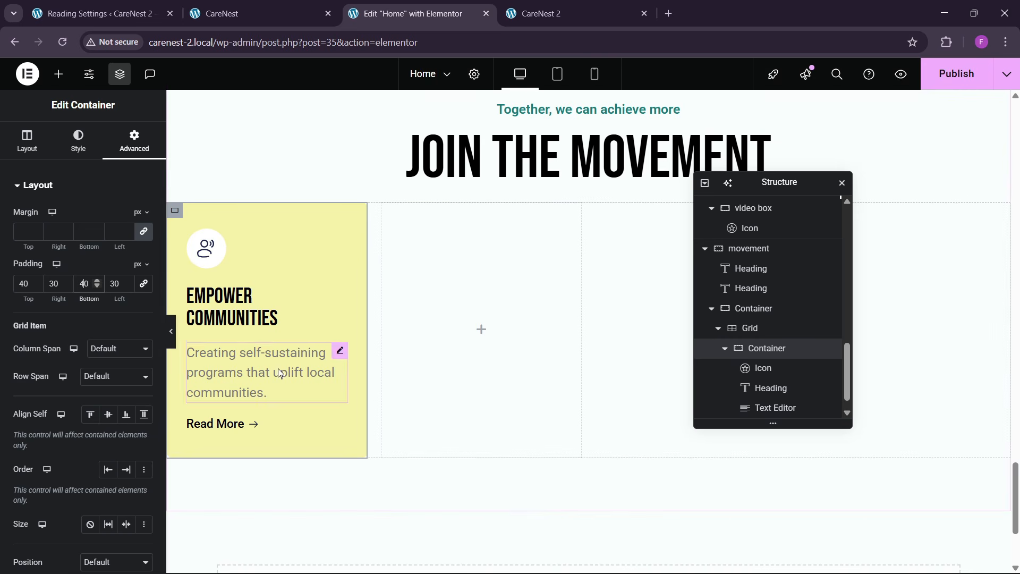
- Give the Read More button a top margin of 20 px with the other sides at 0
click(262, 425)
click(135, 141)
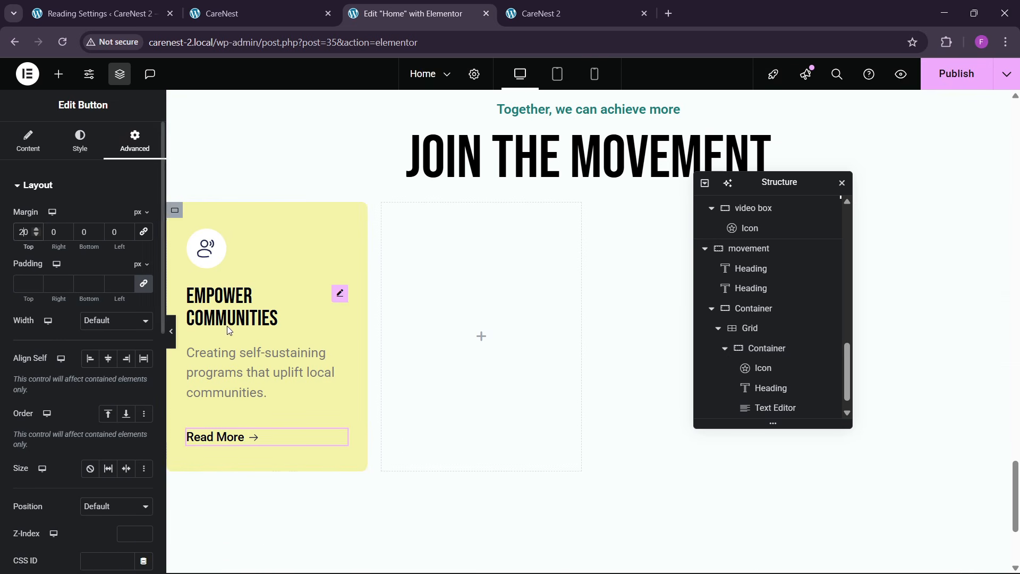
- Set the size of the icon in the Empower Communities card to 35 px
click(211, 270)
click(83, 152)
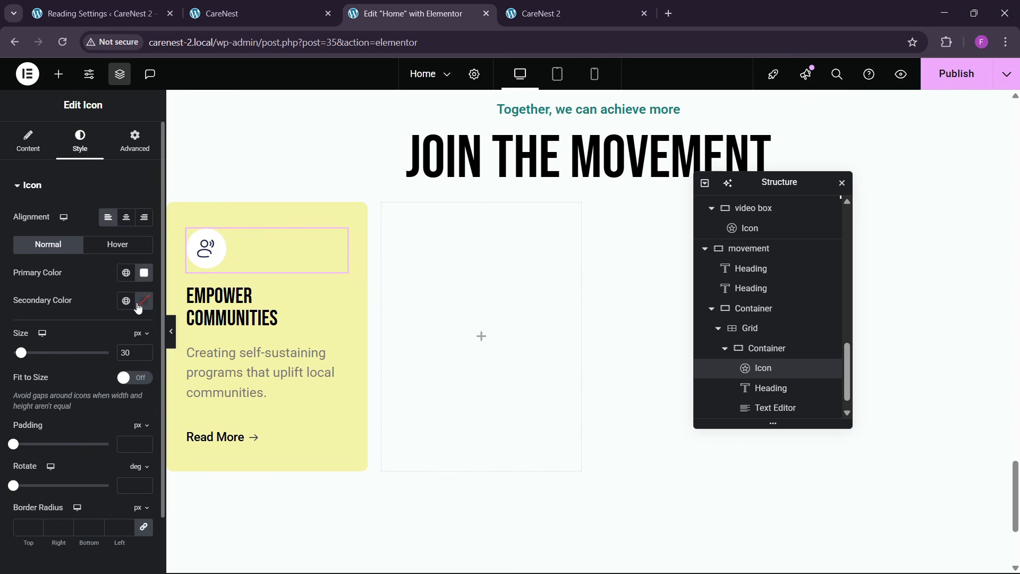
text(35)
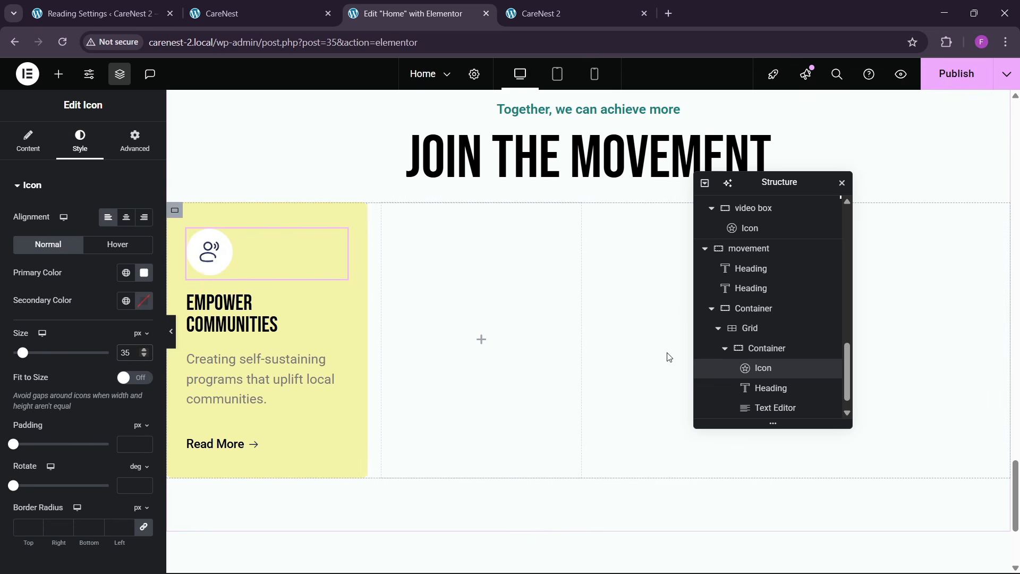
- Duplicate the Empower Communities card container three times to fill the four-column grid
click(727, 352)
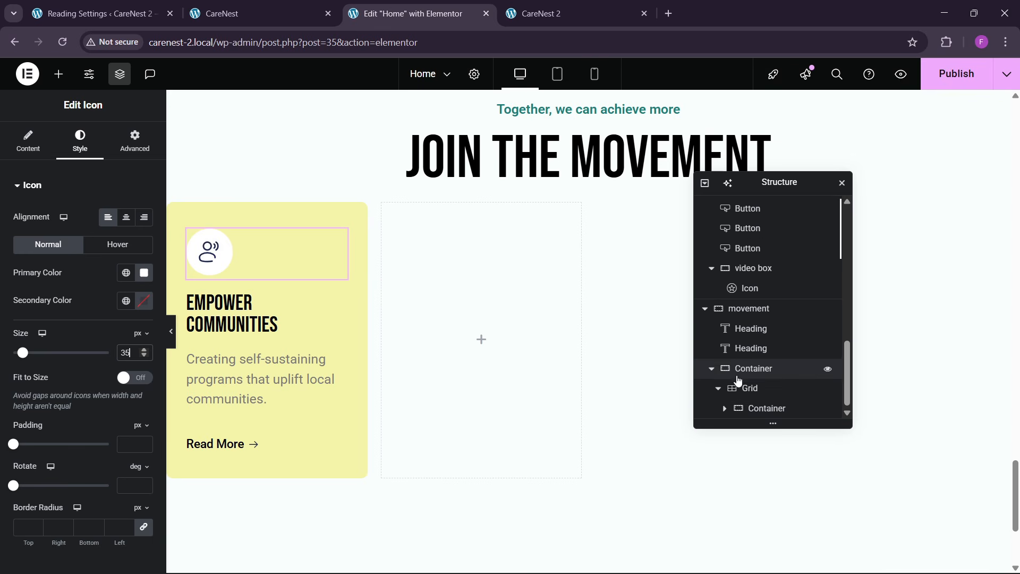
right_click(761, 413)
click(793, 258)
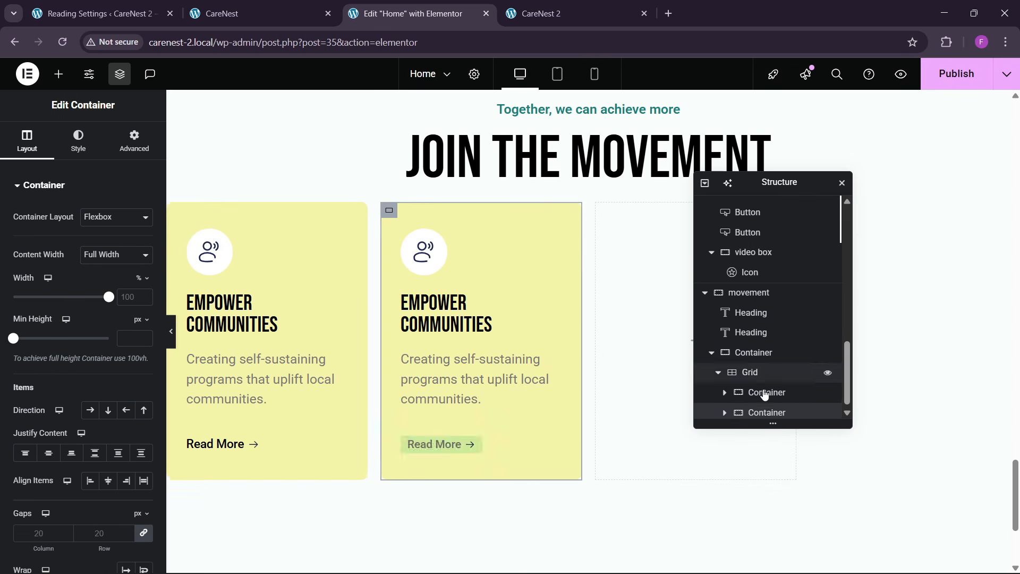
right_click(764, 407)
click(799, 254)
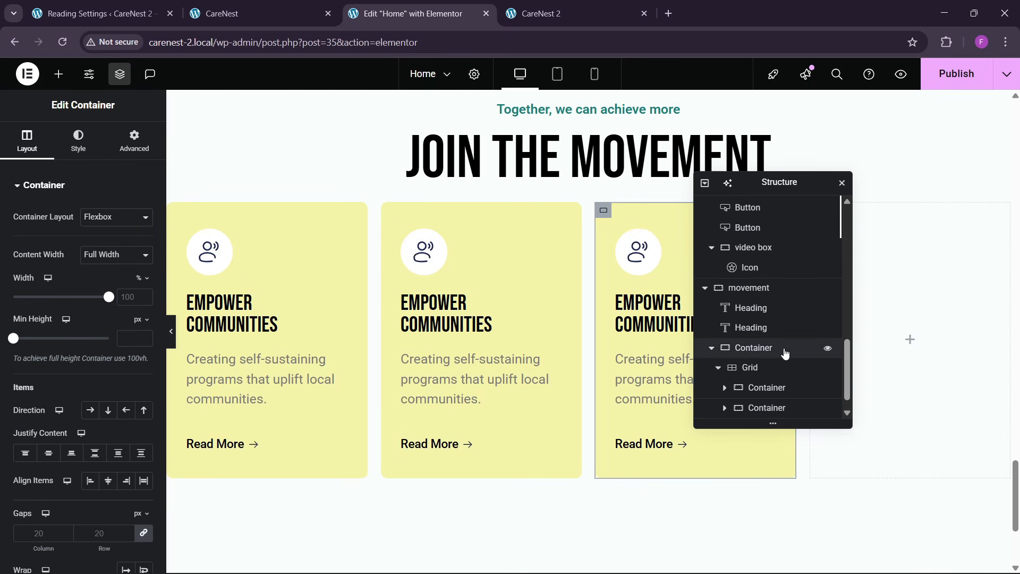
right_click(772, 409)
click(805, 255)
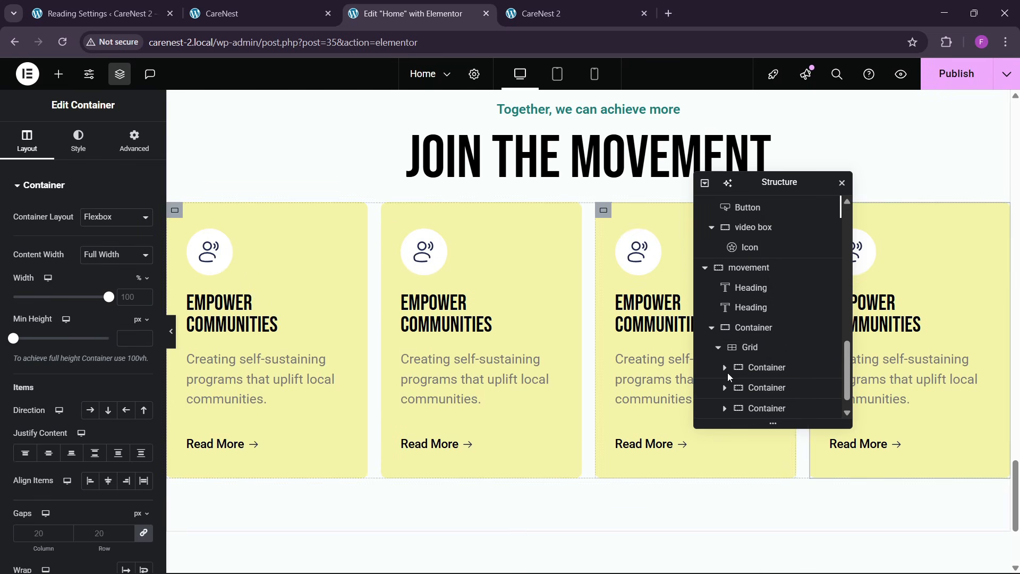
- Set the card grid's column and row gaps to 30 px
scroll(756, 340, down, 1)
click(751, 328)
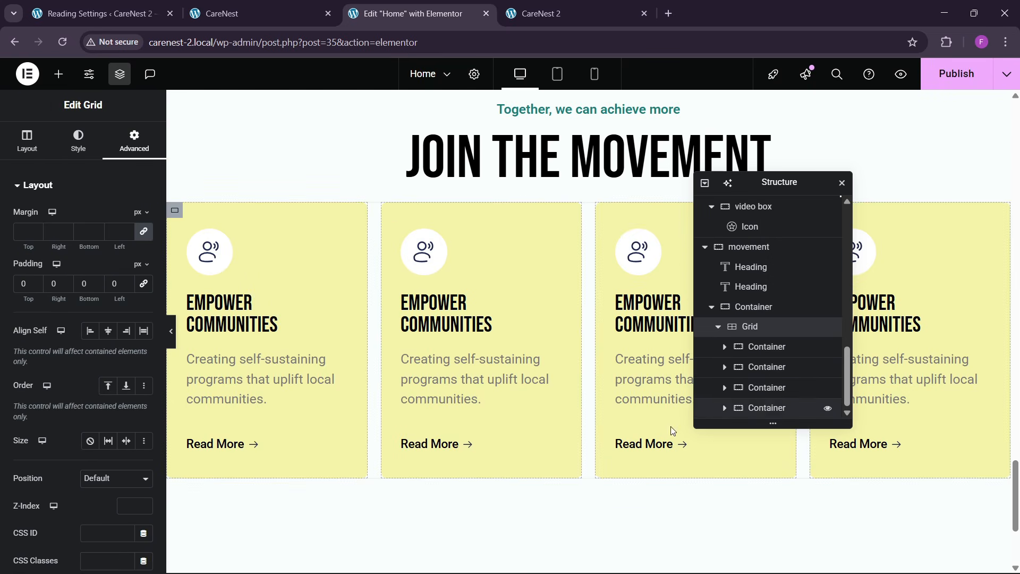
click(27, 140)
scroll(92, 471, down, 3)
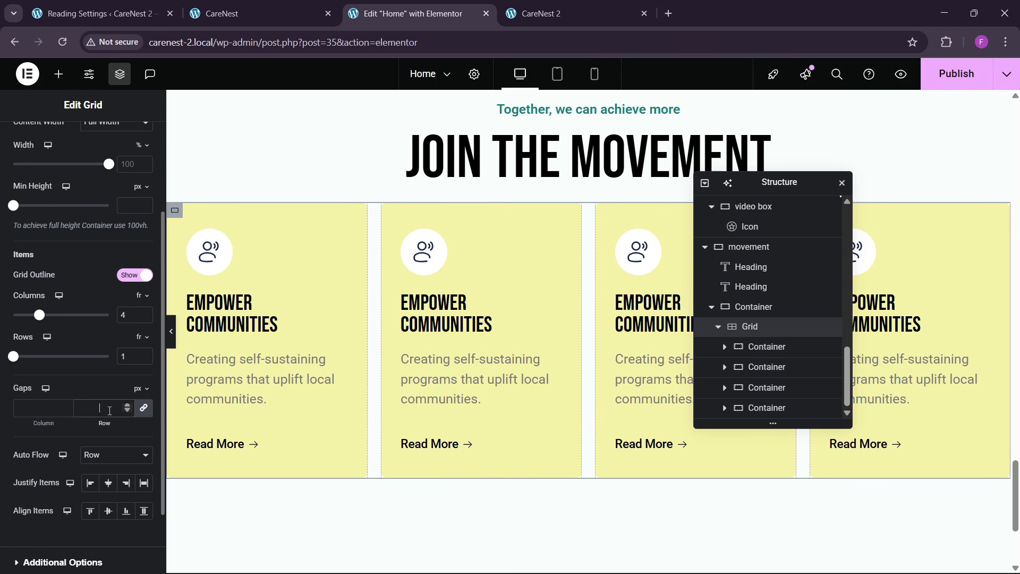
click(110, 411)
text(30)
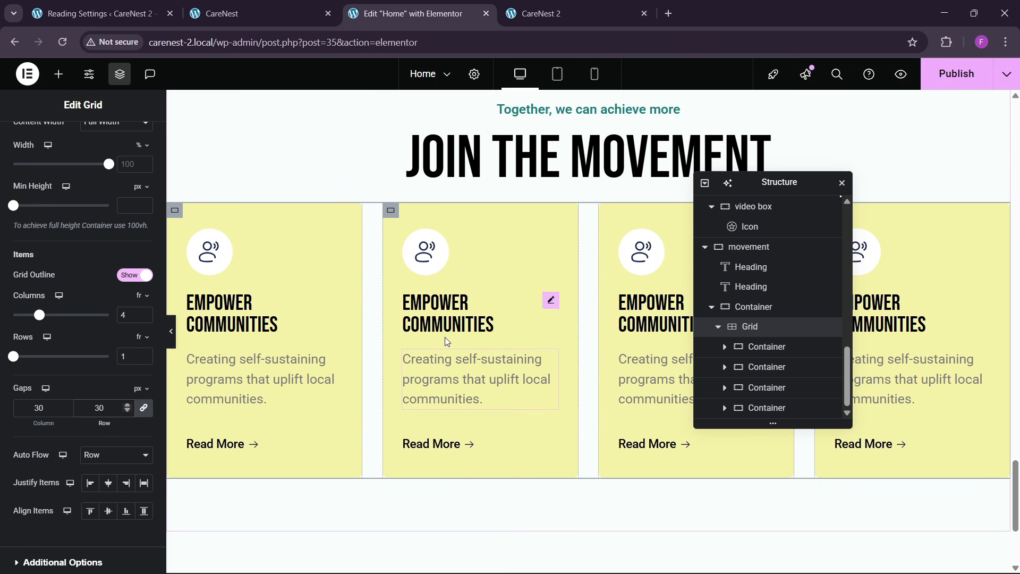
- Give the container around the card grid a top margin of 30 px with the other sides at 0
scroll(109, 238, up, 3)
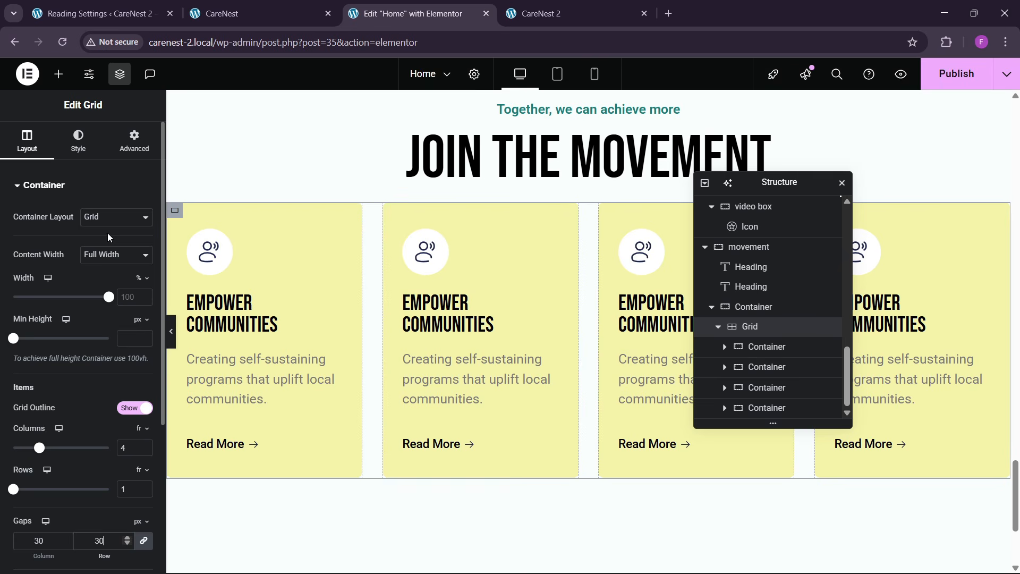
click(745, 310)
click(143, 232)
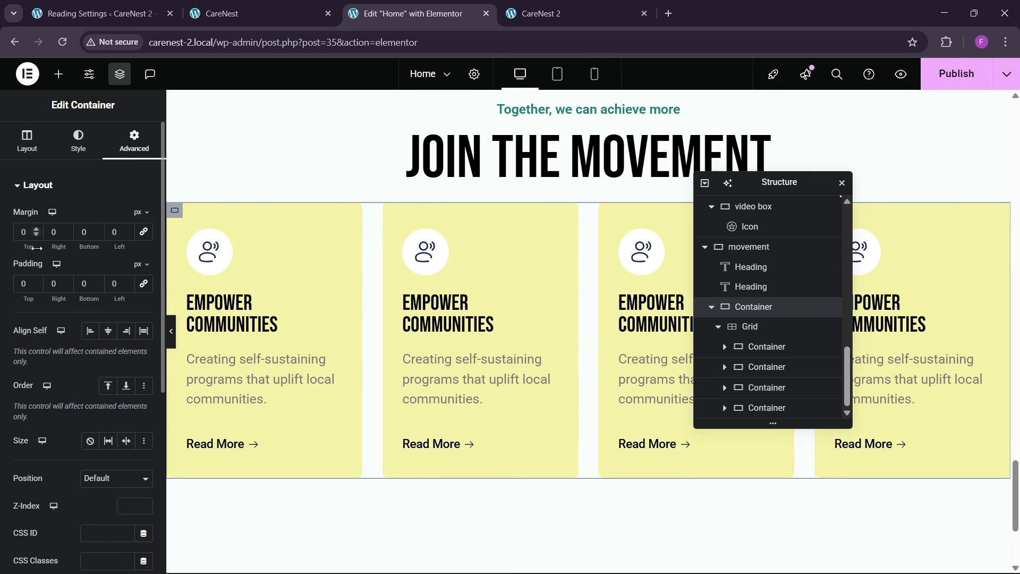
text(3)
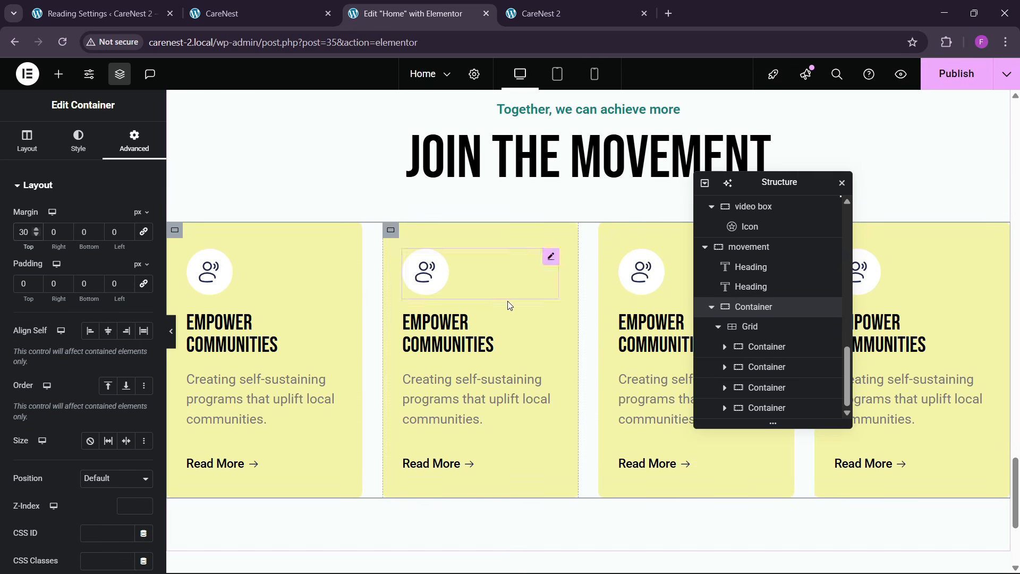
scroll(534, 293, up, 2)
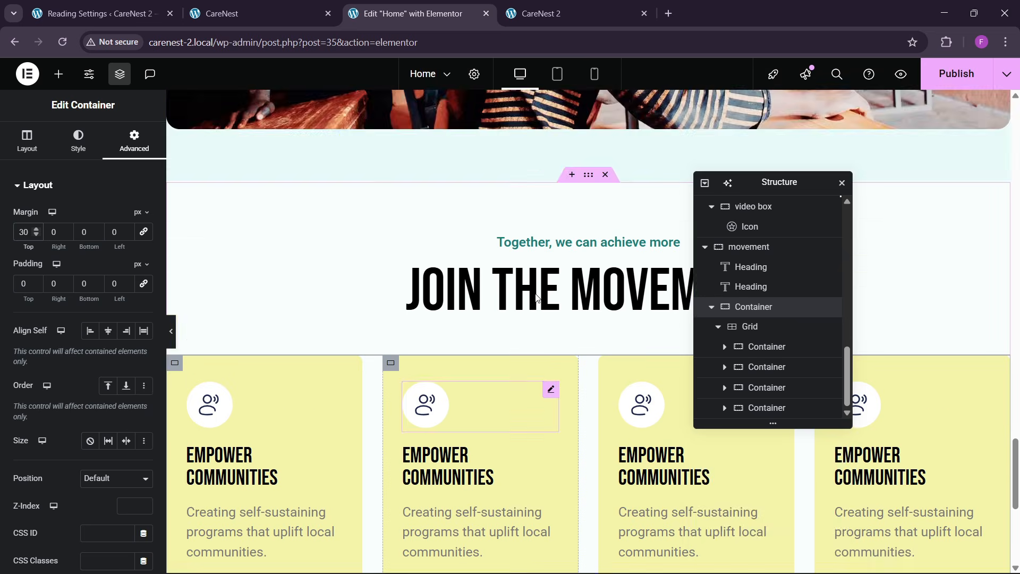
scroll(535, 293, down, 2)
- Check the card colors on the reference site and set the second card's background to the theme bg global color
click(300, 7)
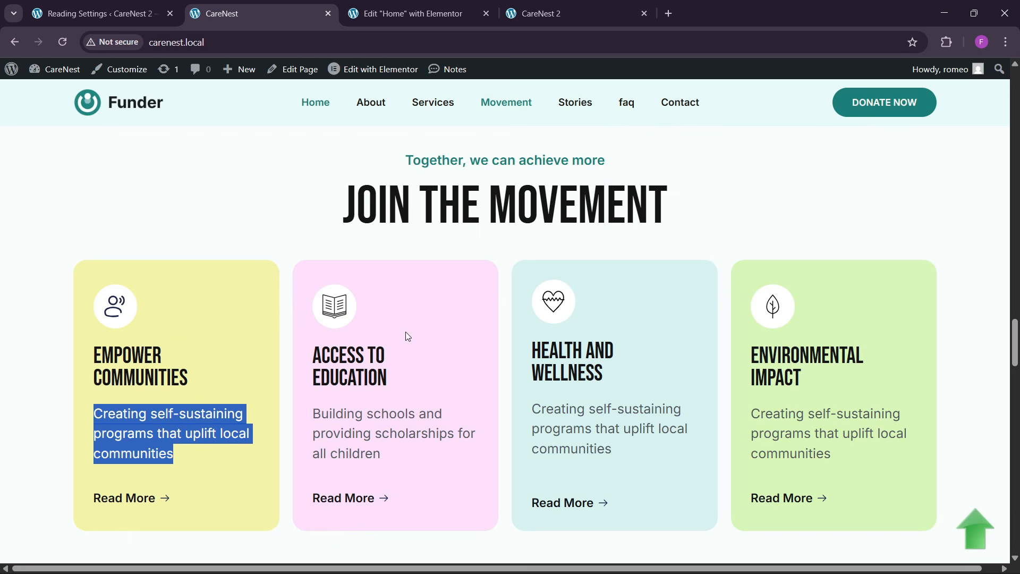
click(409, 13)
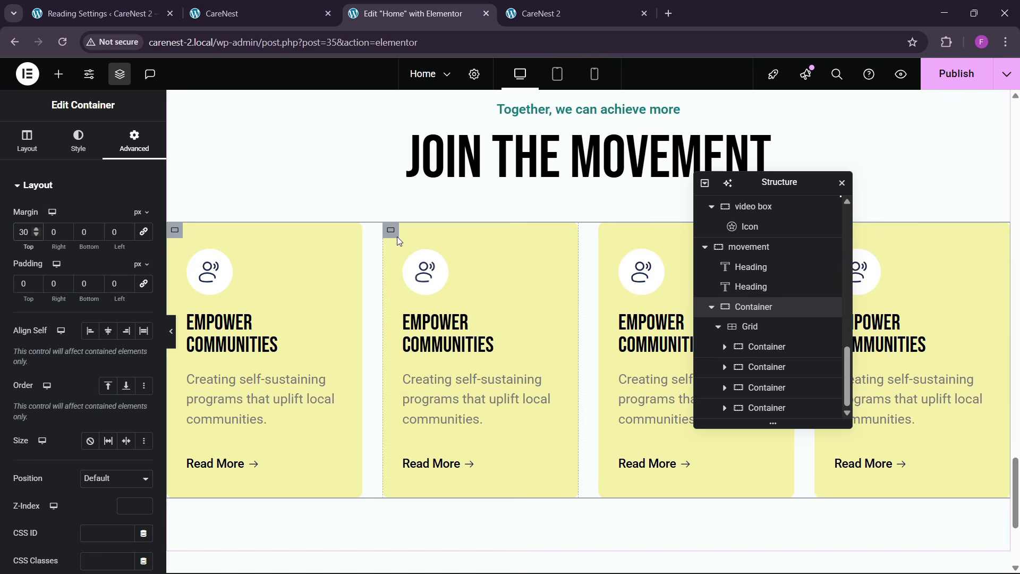
click(78, 141)
click(126, 272)
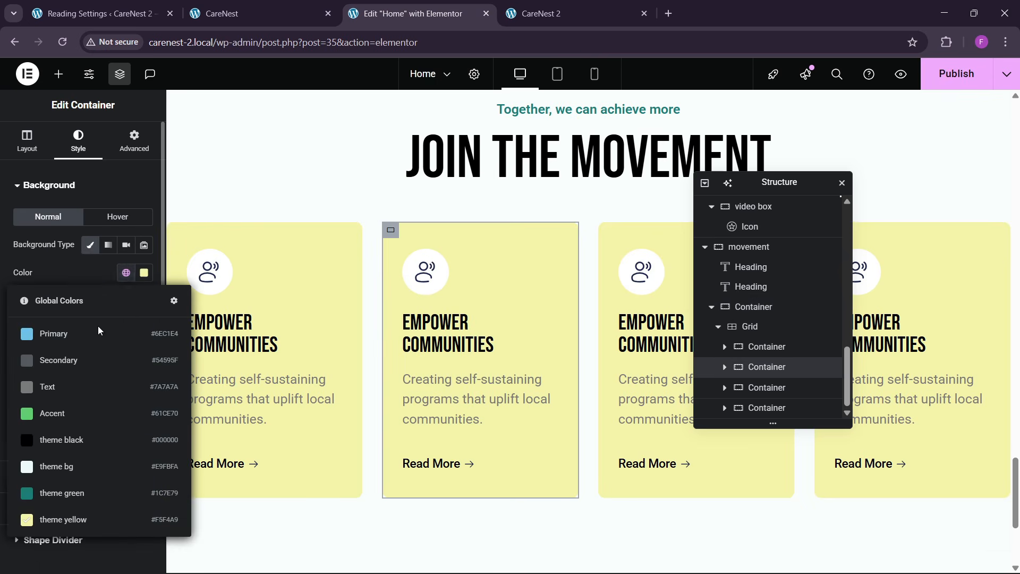
click(75, 466)
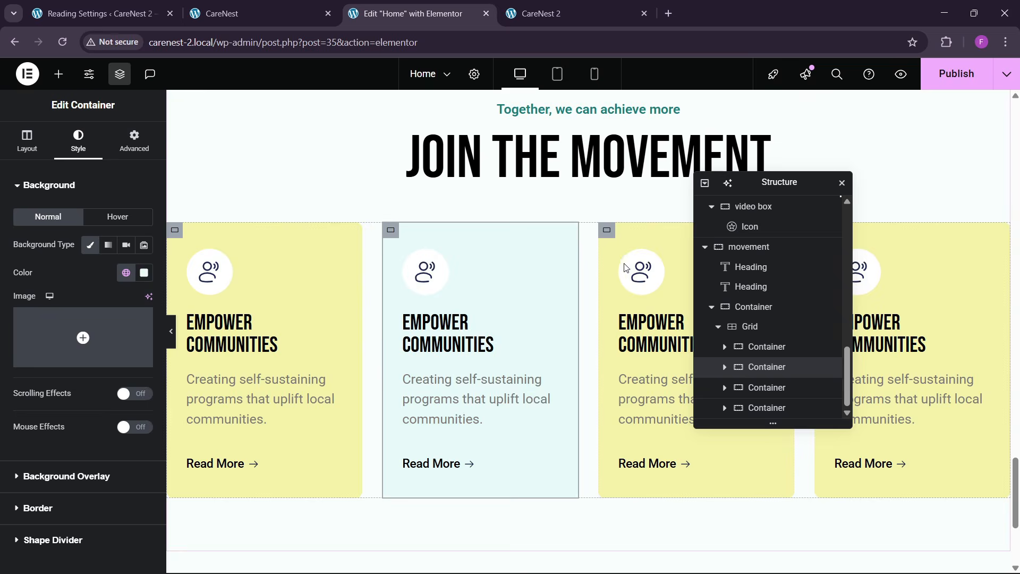
- Publish the page, then reload the live CareNest 2 site and review the Join the Movement card row
click(611, 235)
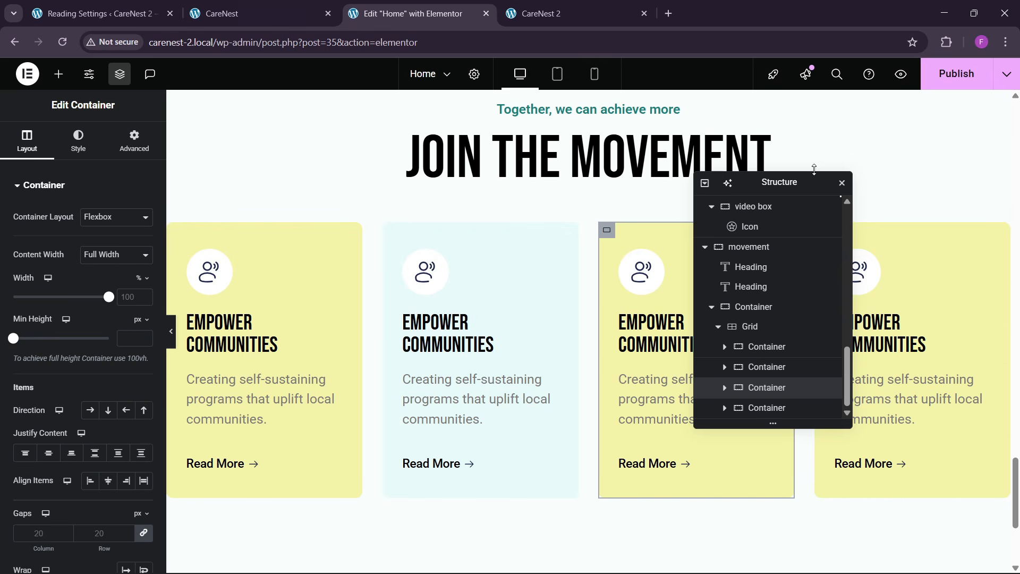
click(945, 84)
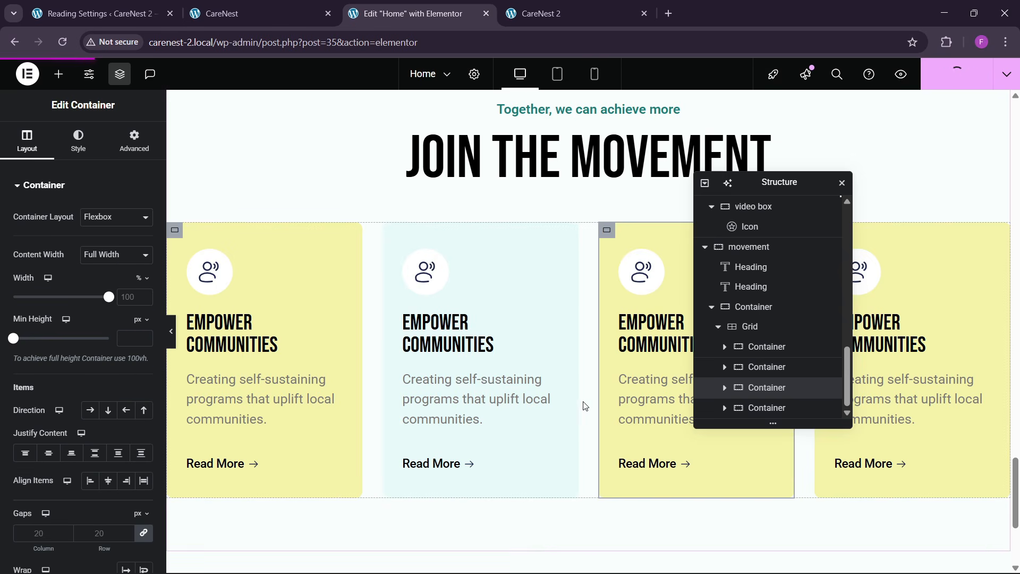
click(552, 13)
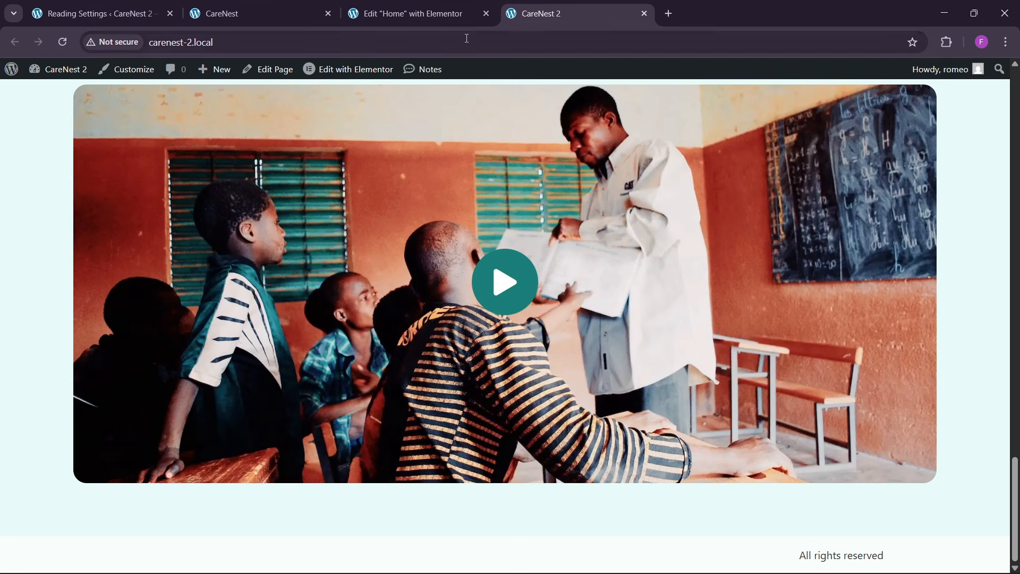
click(317, 37)
key(Return)
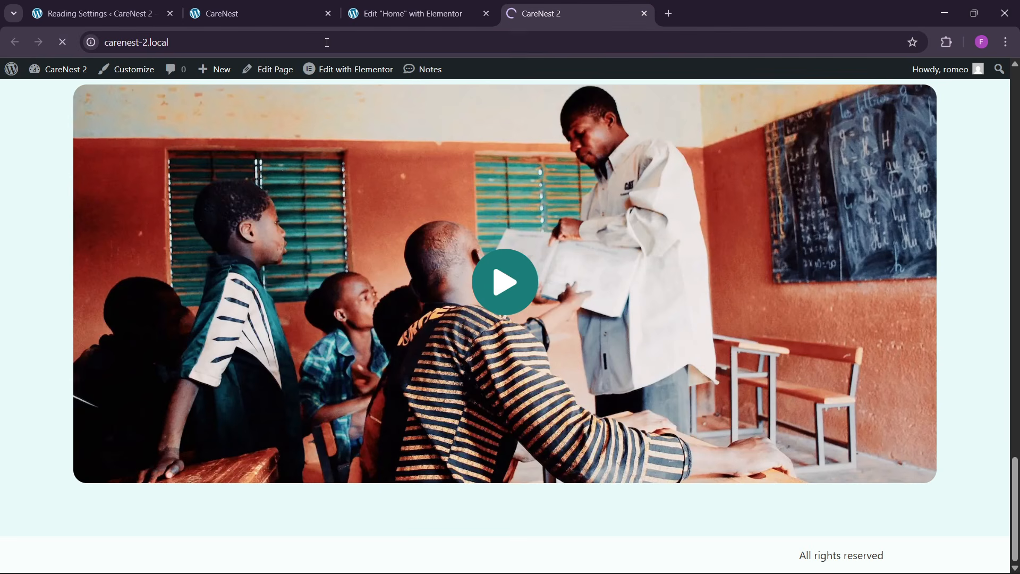
scroll(463, 397, down, 15)
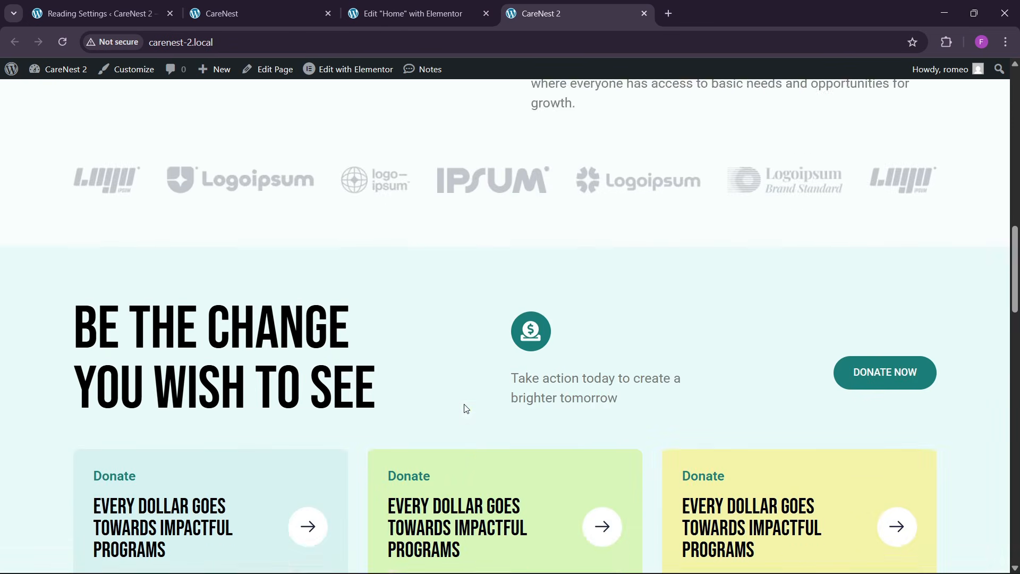
scroll(466, 408, down, 20)
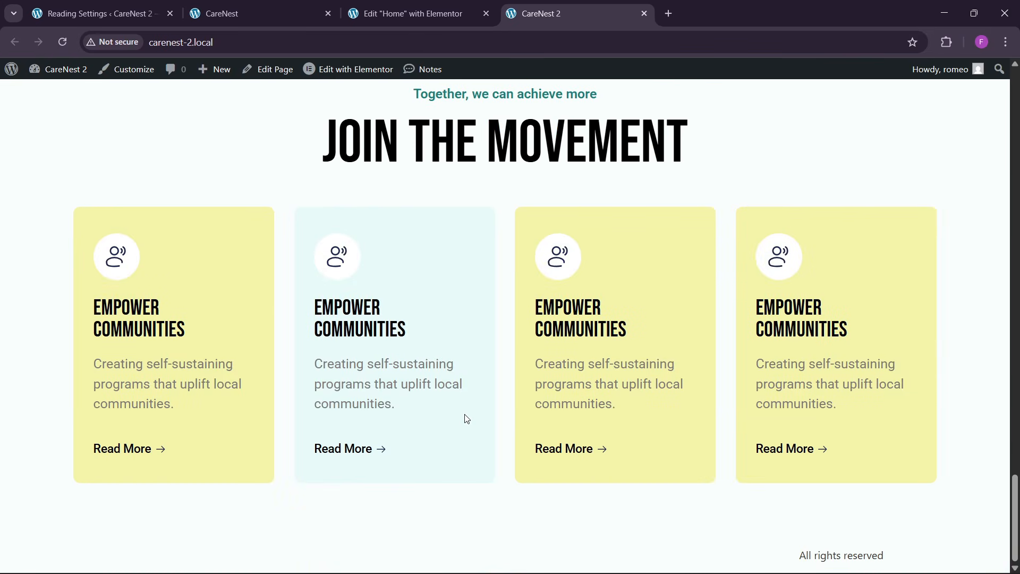
- Examine the stories section below the movement cards on the reference CareNest site
click(243, 11)
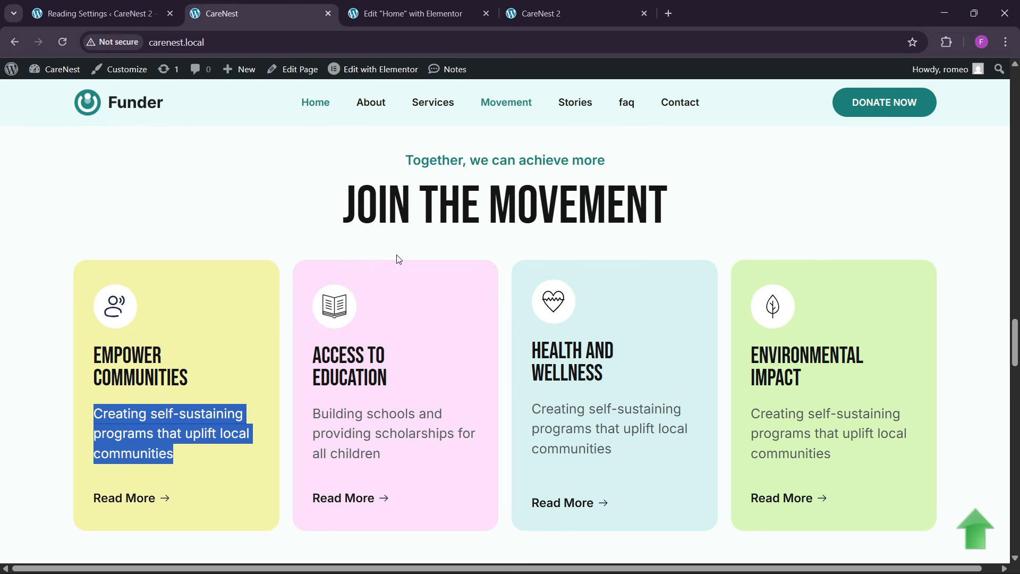
scroll(400, 260, down, 7)
scroll(406, 292, down, 1)
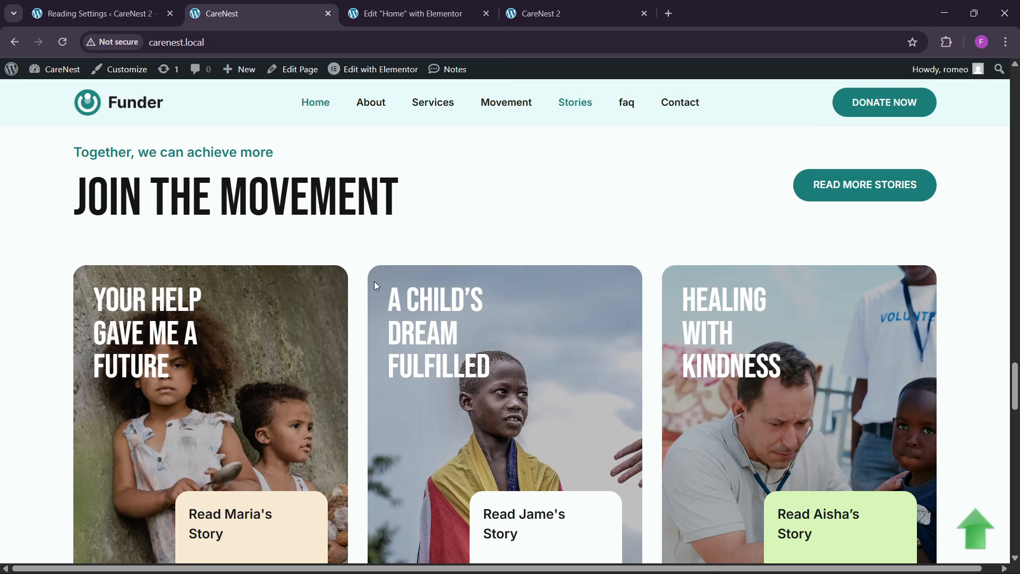
scroll(404, 303, down, 3)
scroll(404, 304, up, 2)
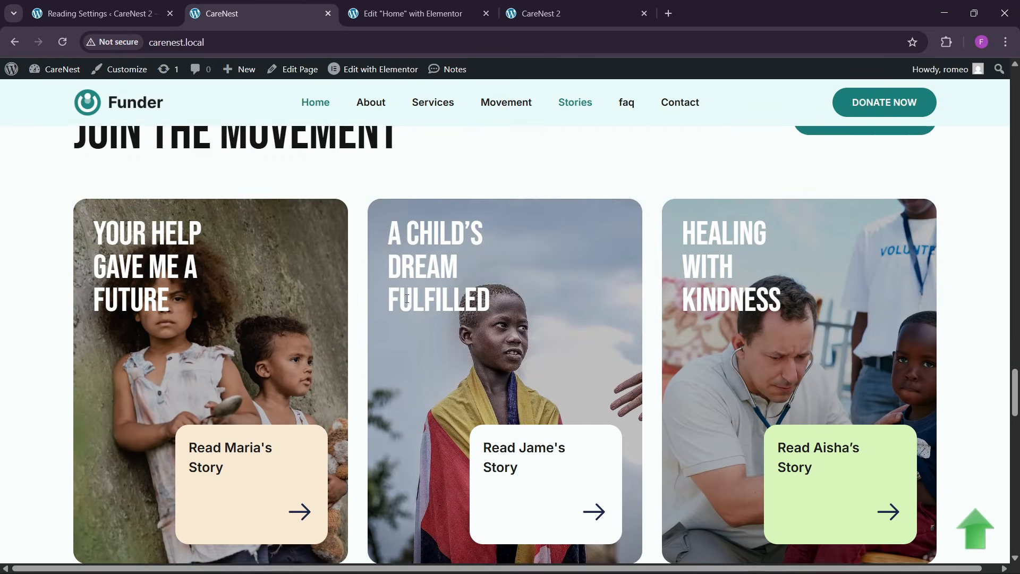
scroll(408, 306, down, 1)
- Add a new single-column flexbox container with vertical direction below the movement section
click(409, 13)
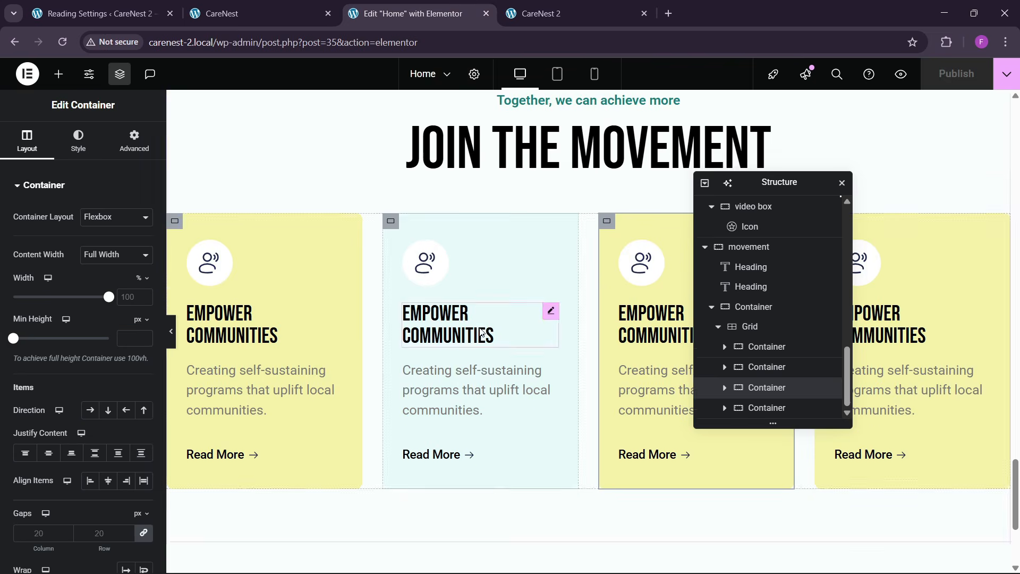
scroll(537, 409, down, 4)
click(558, 423)
click(548, 470)
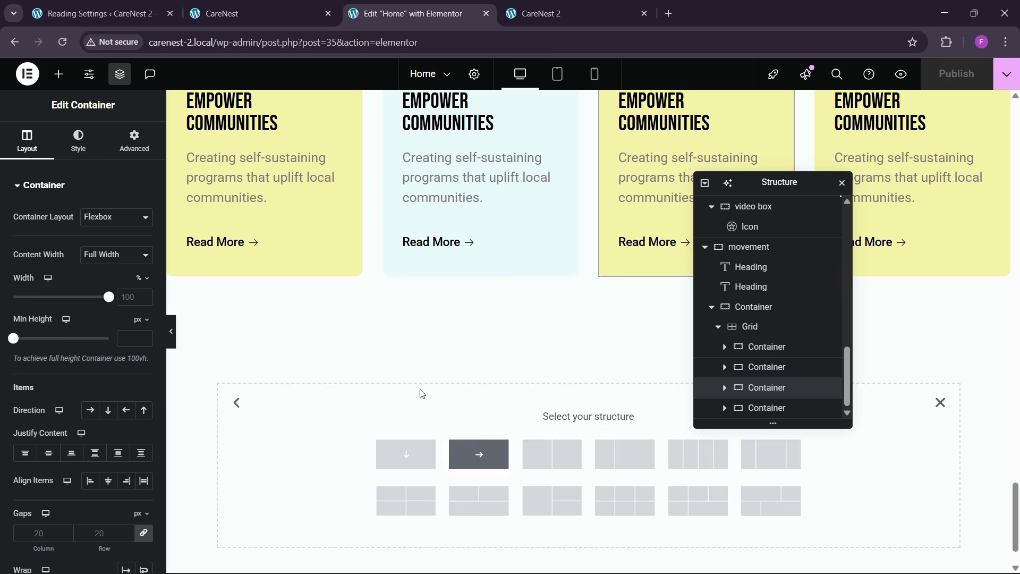
click(283, 16)
scroll(484, 281, up, 4)
click(408, 14)
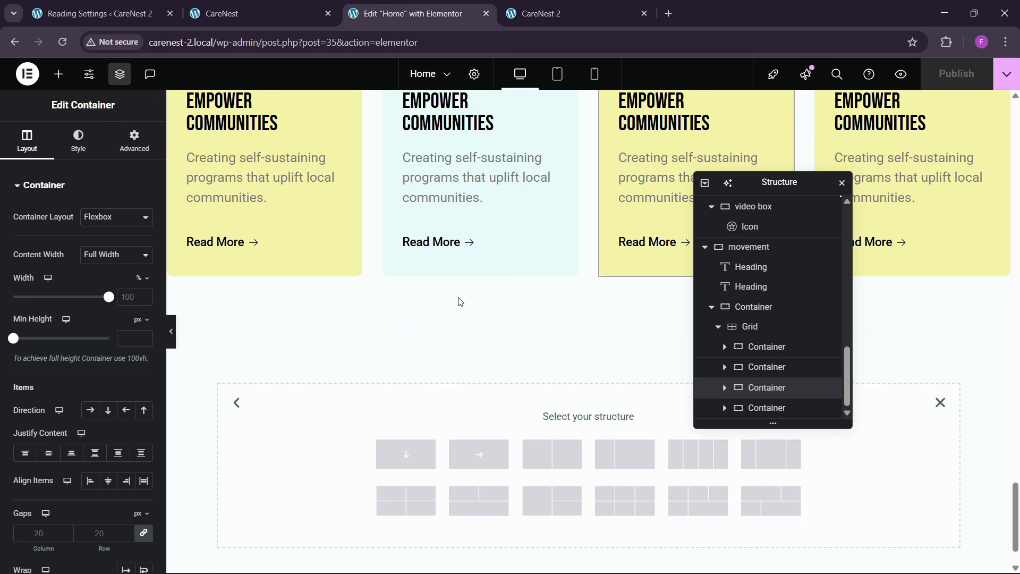
click(414, 455)
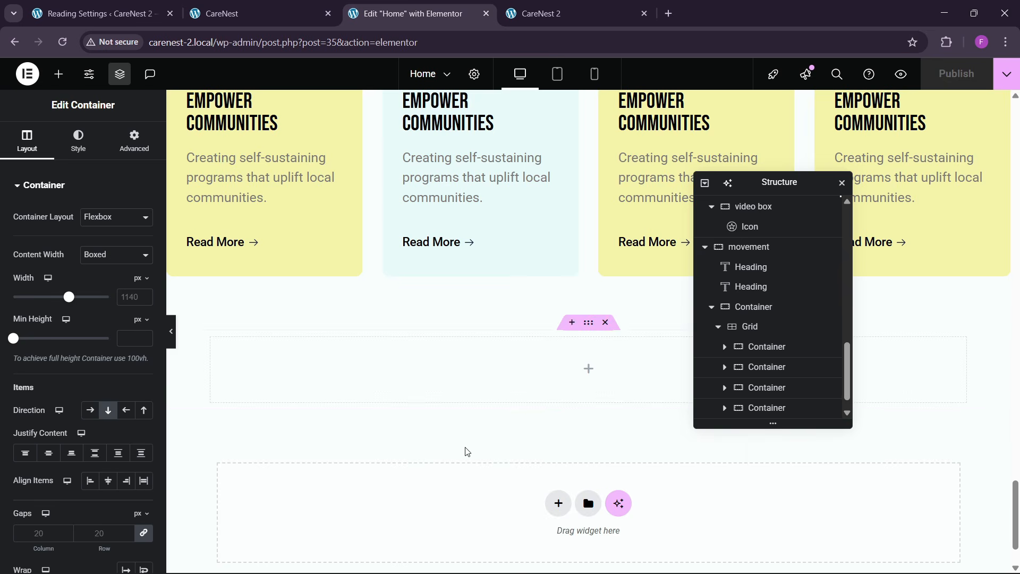
- Review the stories section's heading row on the reference site and rename the new container as blogs
click(255, 14)
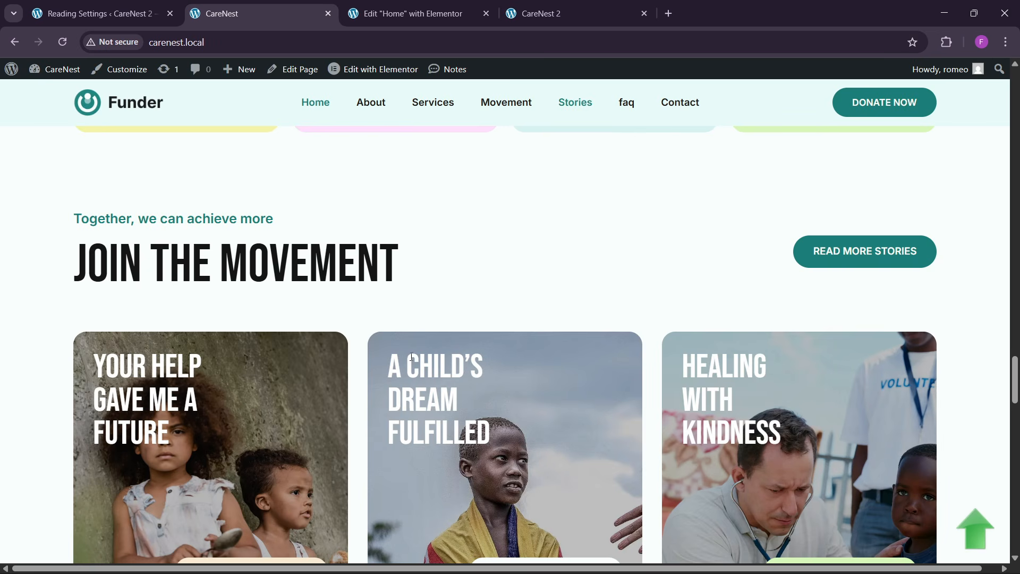
scroll(140, 264, up, 1)
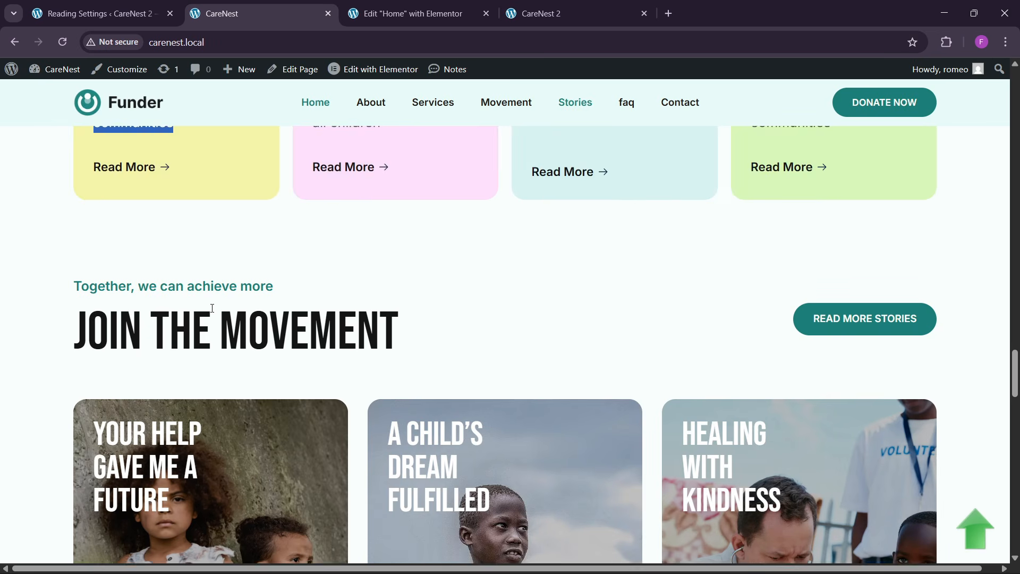
scroll(229, 343, down, 2)
click(373, 14)
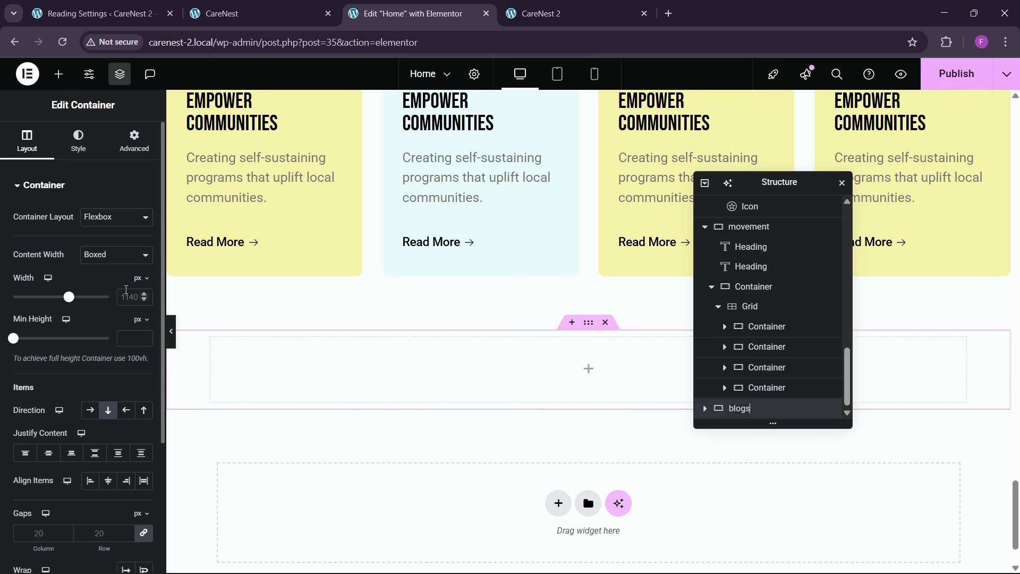
- Set the blogs container's boxed width to 1300 px and its padding to 80 px top and bottom, 0 right and left
text(00)
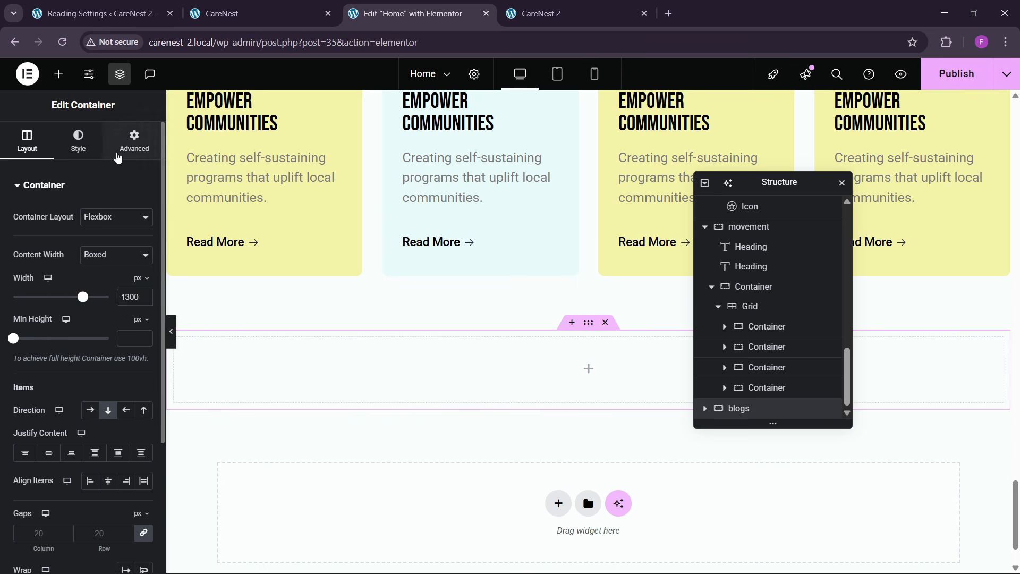
click(134, 142)
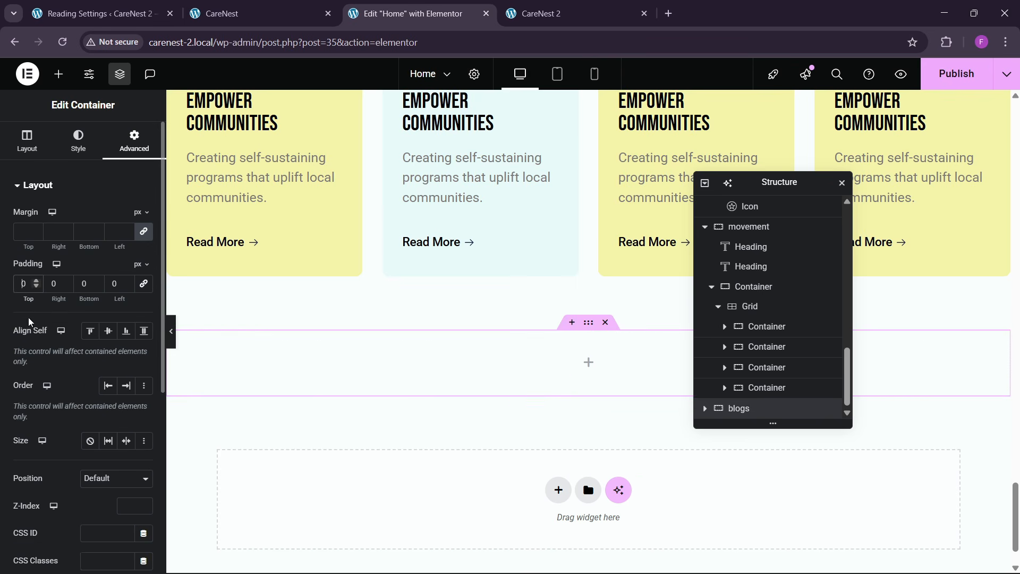
text(8)
text(8)
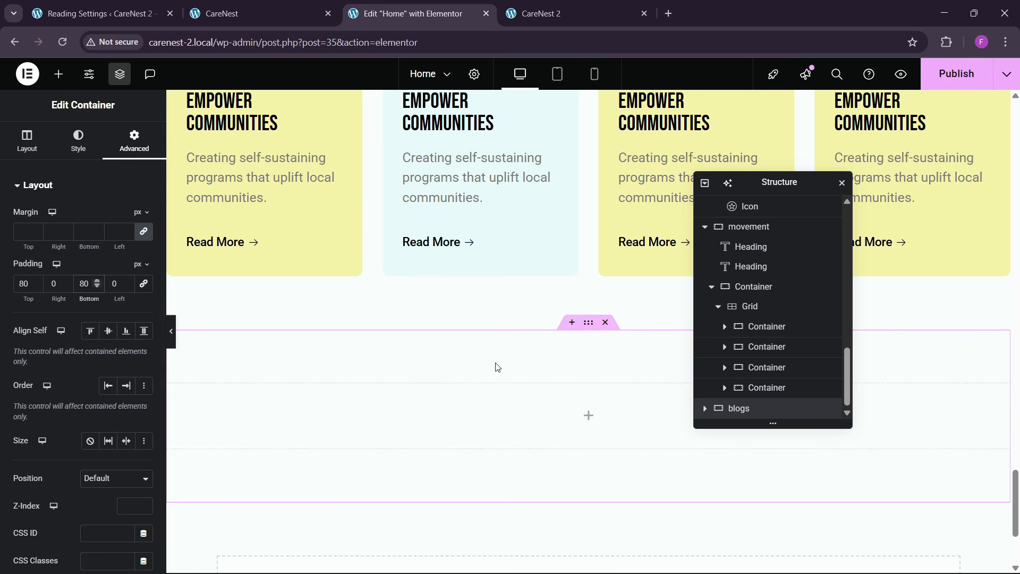
- Add a zero-padding container named 1 inside blogs and duplicate it as a second container named 2
click(256, 14)
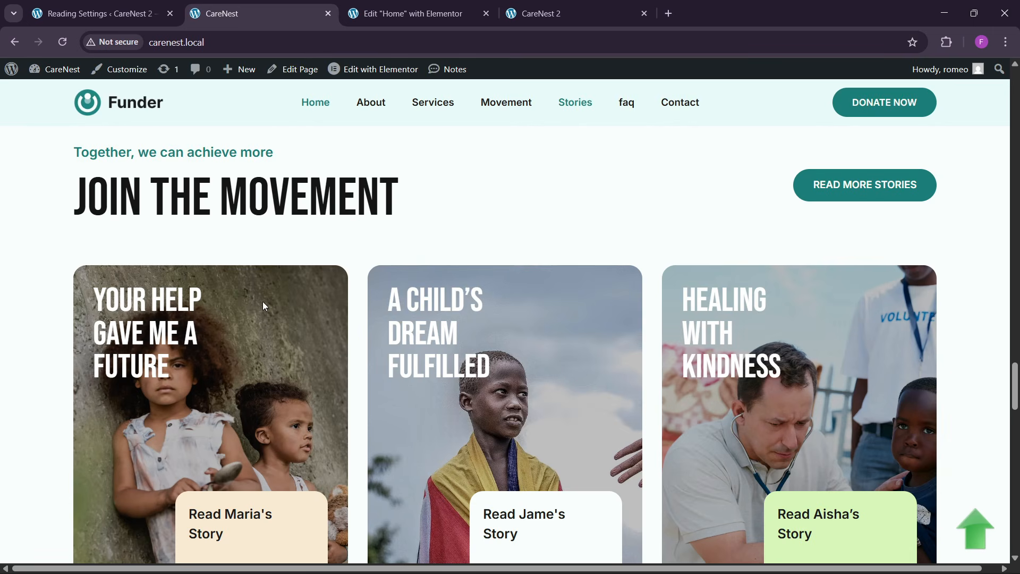
key(ctrl+Tab)
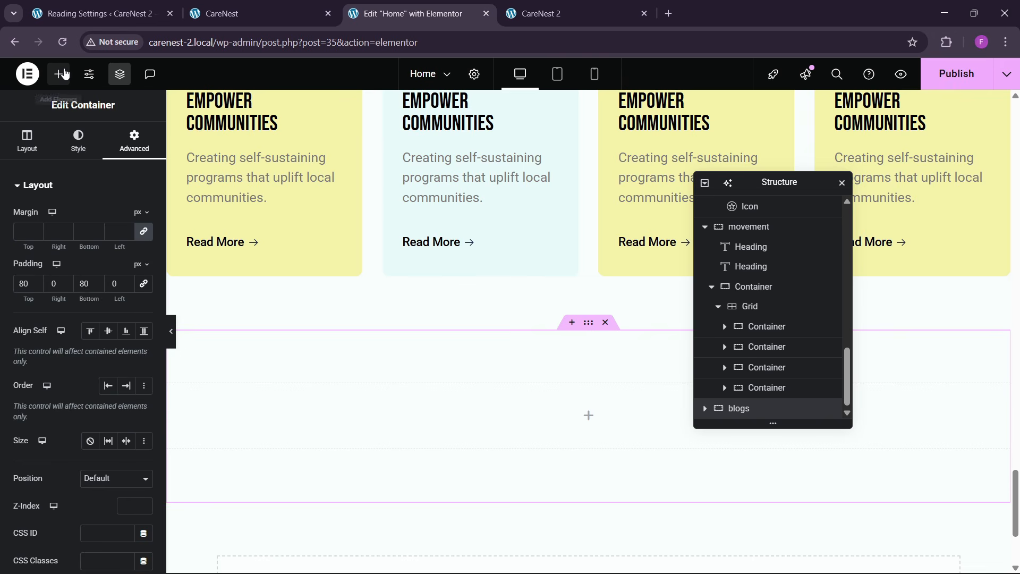
click(60, 73)
drag(46, 247, 223, 420)
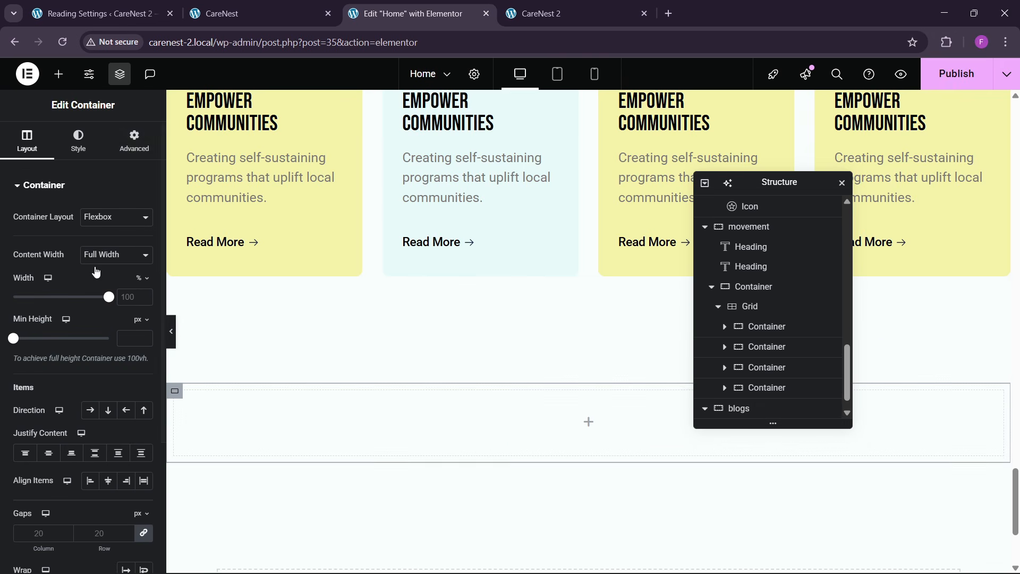
click(134, 141)
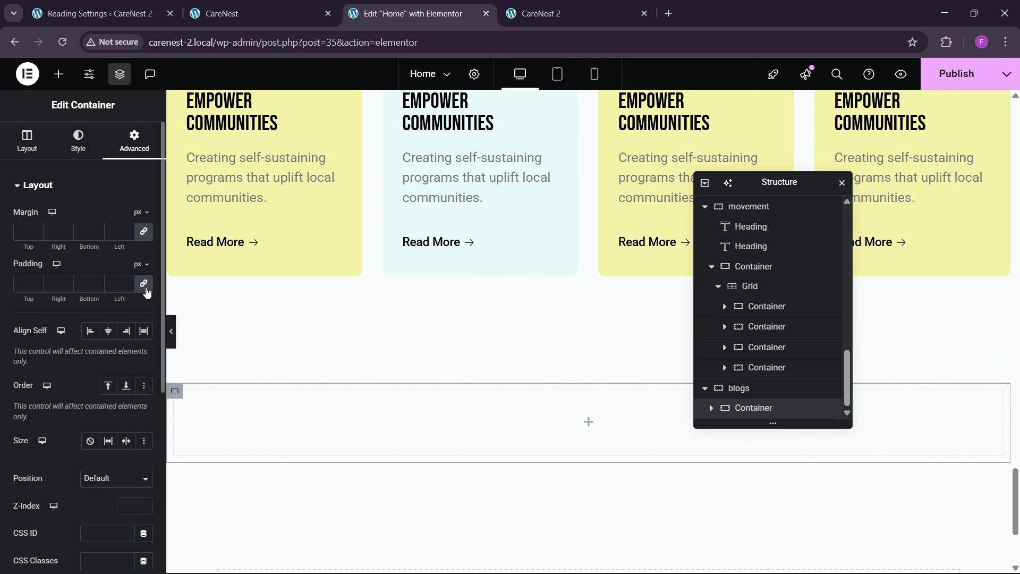
double_click(751, 408)
right_click(755, 408)
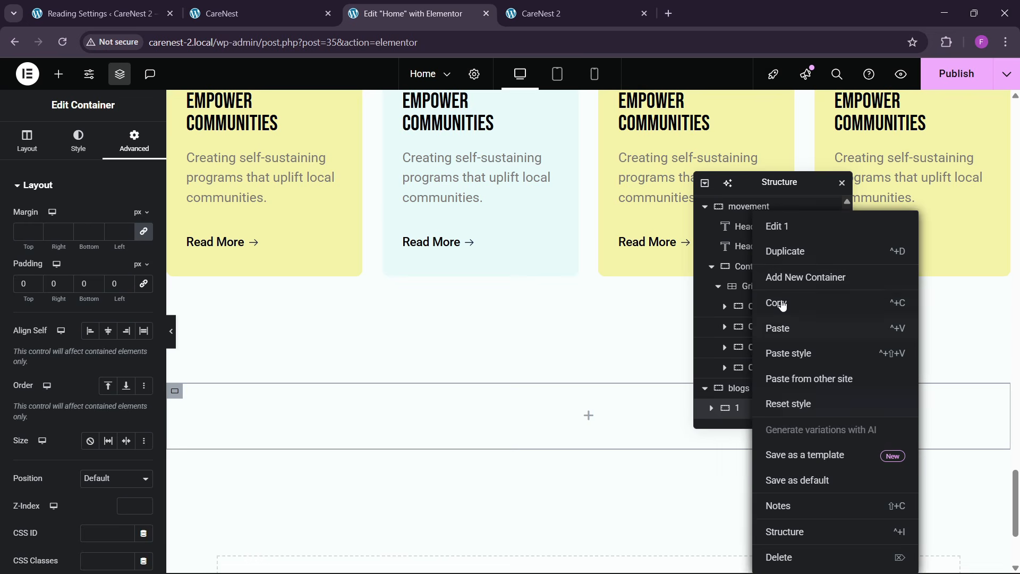
click(765, 248)
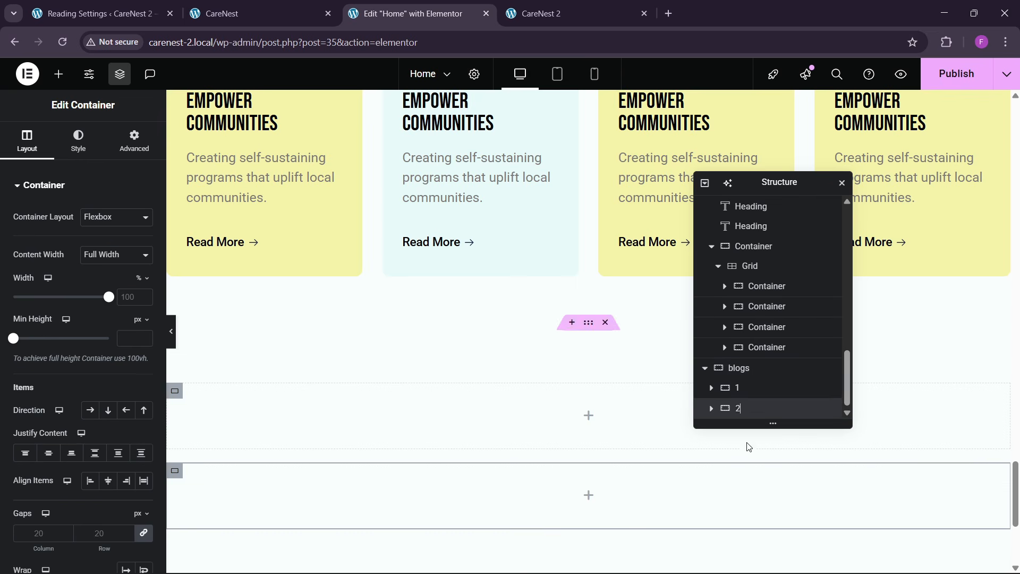
- Add a zero-padding container named inners inside container 1, following the reference heading row, and duplicate it
click(743, 387)
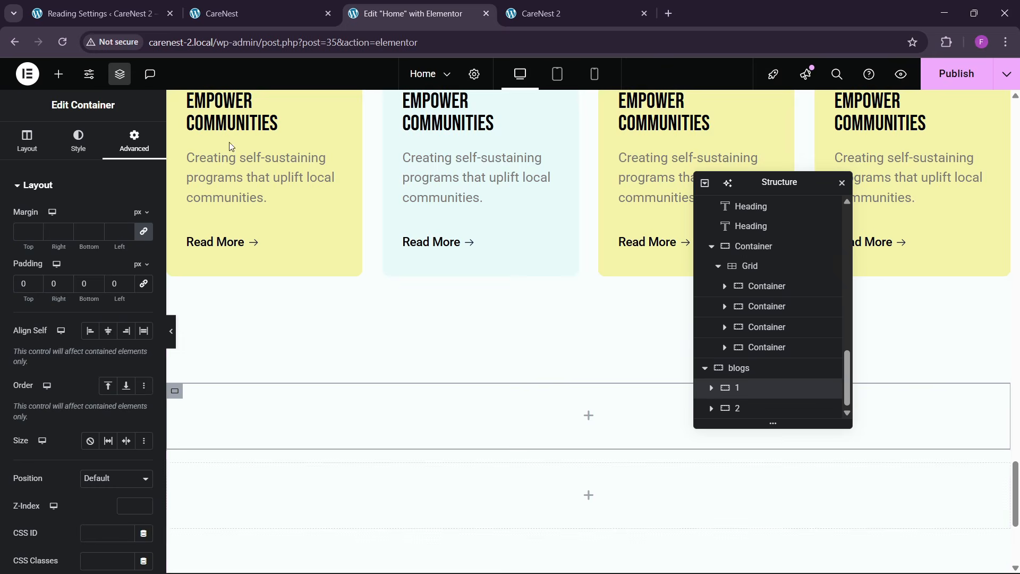
click(228, 14)
scroll(451, 388, up, 3)
click(419, 14)
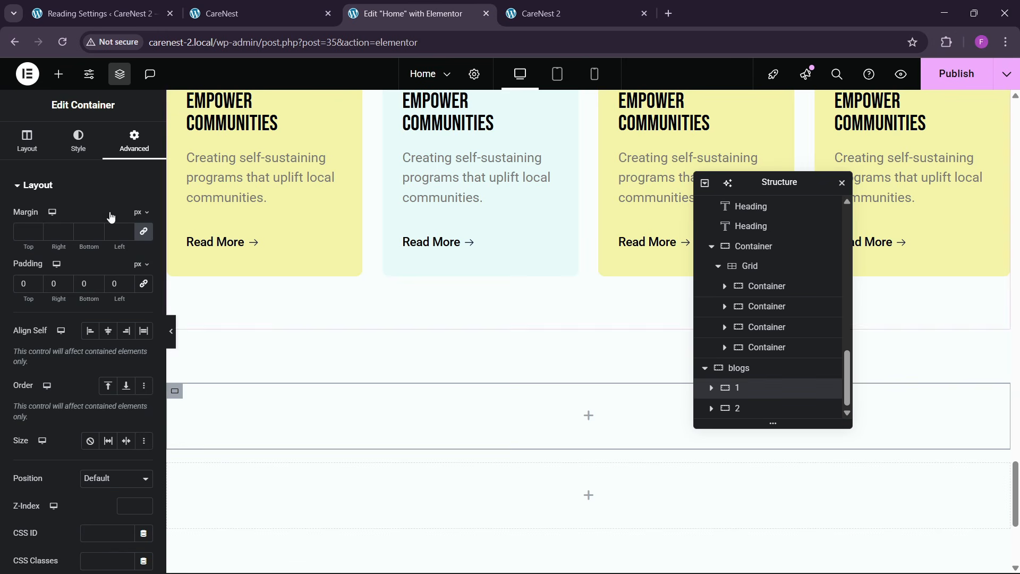
click(58, 73)
drag(44, 249, 291, 403)
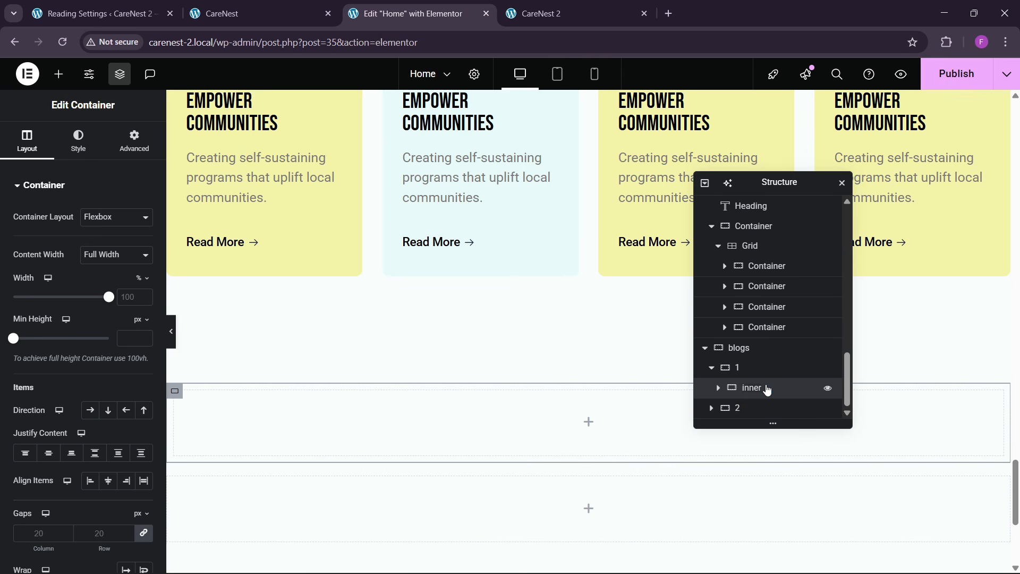
click(137, 141)
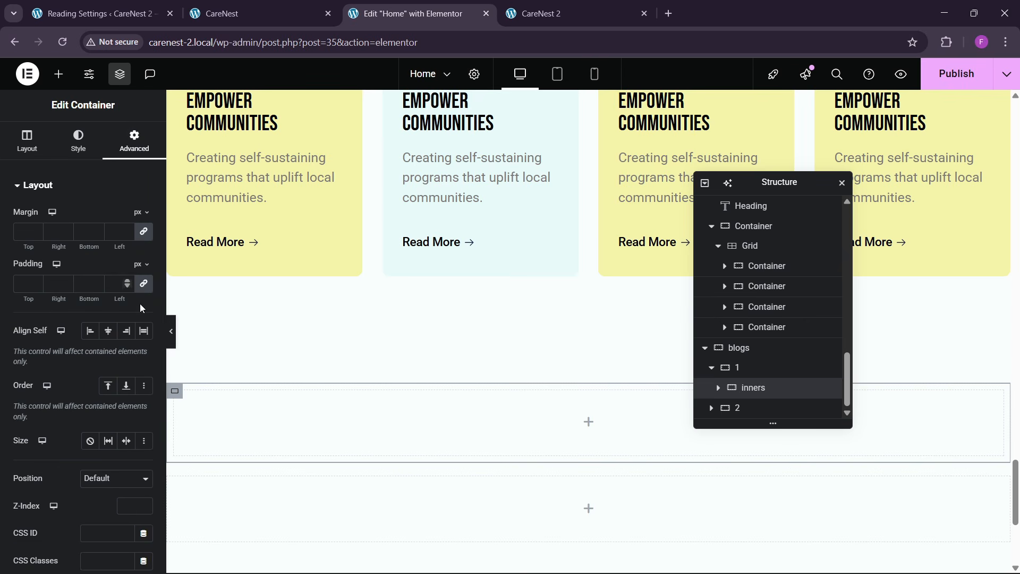
right_click(756, 390)
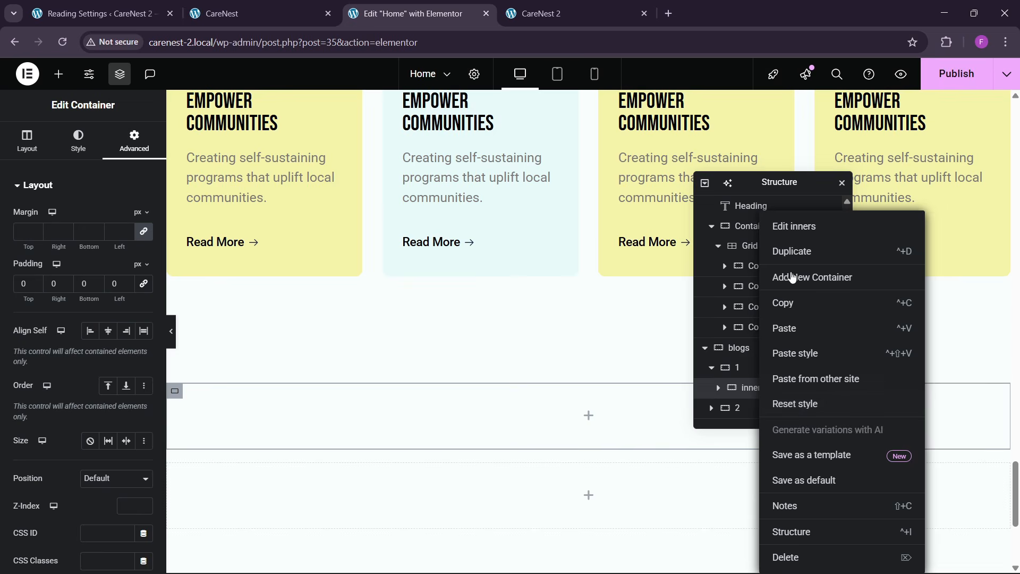
click(789, 251)
- Arrange container 1 in a horizontal row with space between its items and centred vertical alignment
click(741, 348)
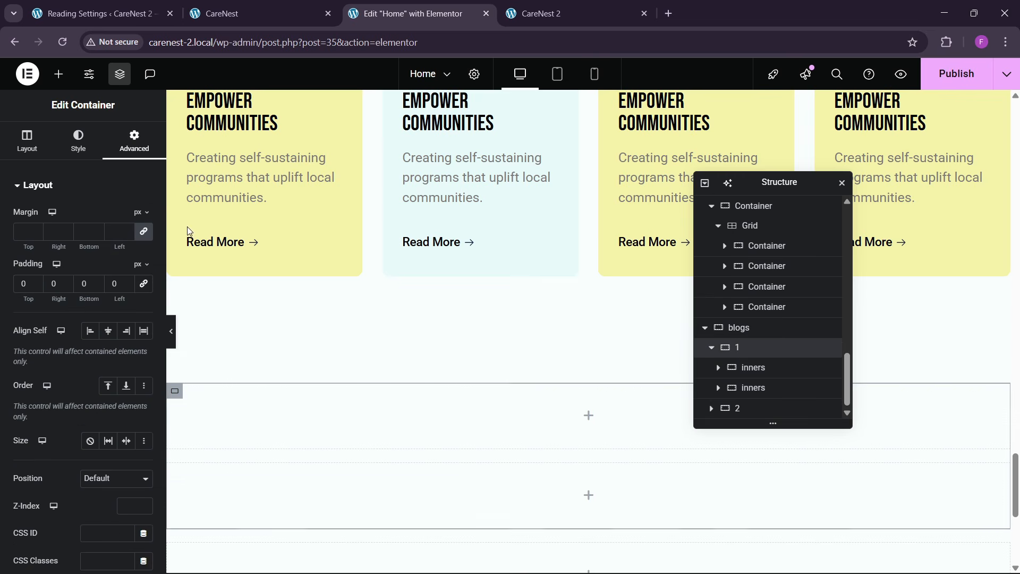
click(26, 140)
click(91, 418)
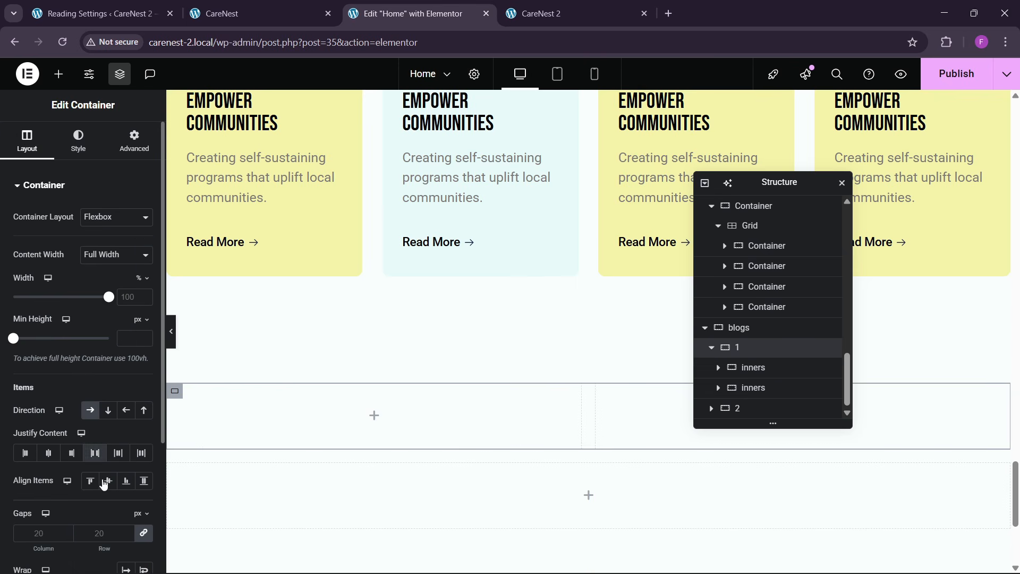
- Copy the "Together, we can achieve more" heading from the movement section into the first inners container of blogs
click(763, 368)
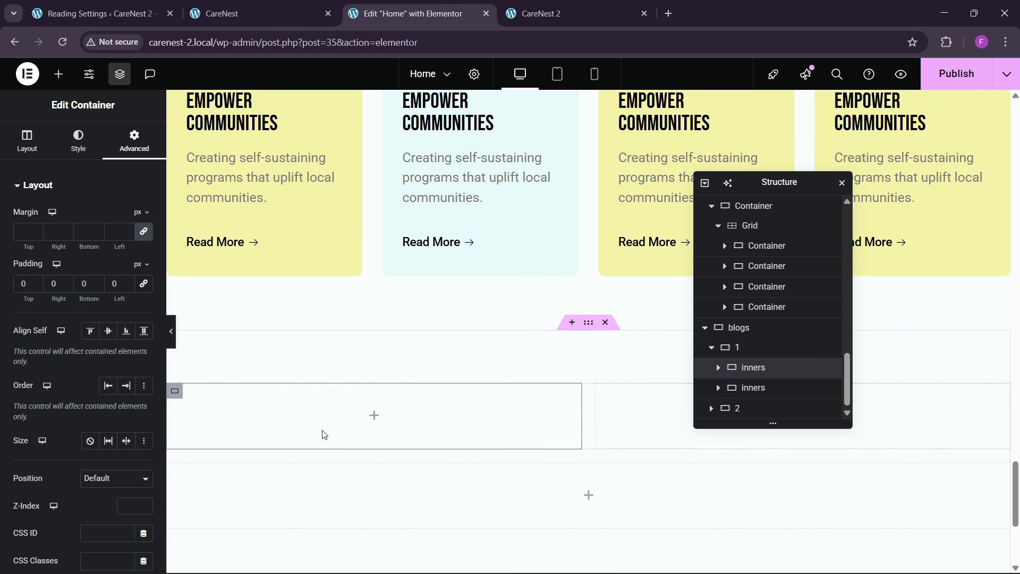
scroll(345, 348, up, 2)
scroll(345, 348, up, 5)
right_click(539, 318)
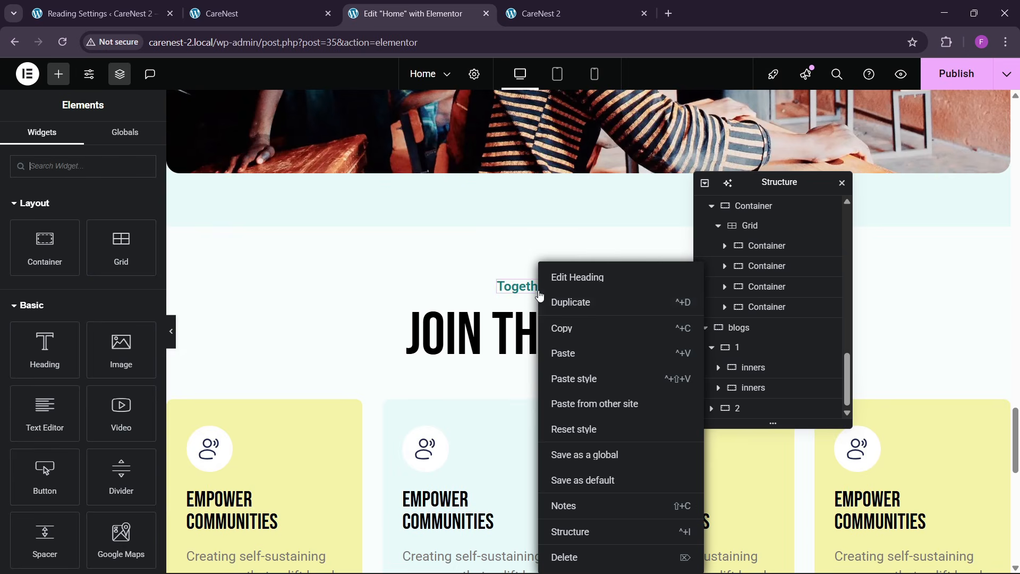
scroll(383, 398, down, 10)
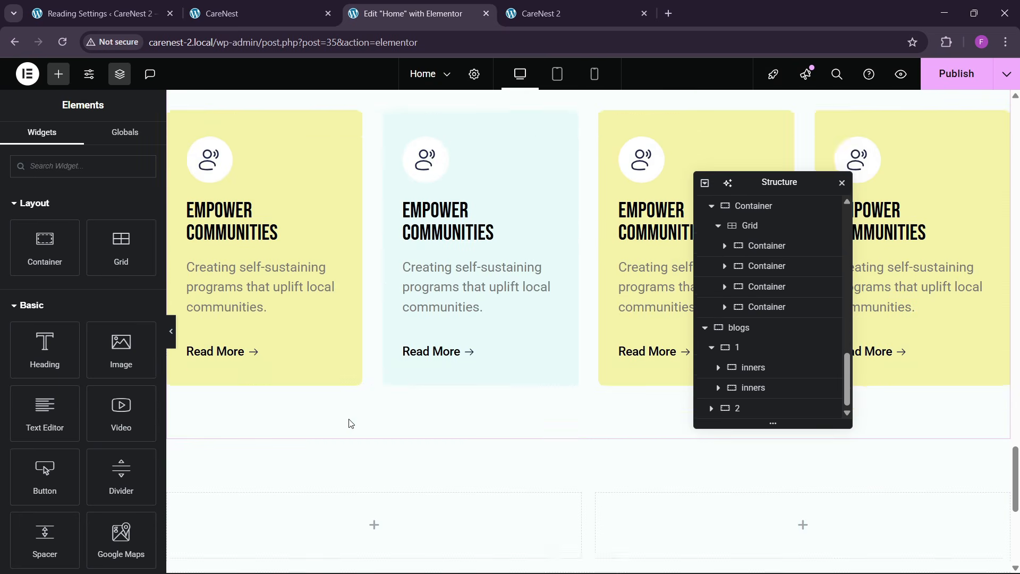
right_click(238, 294)
click(264, 325)
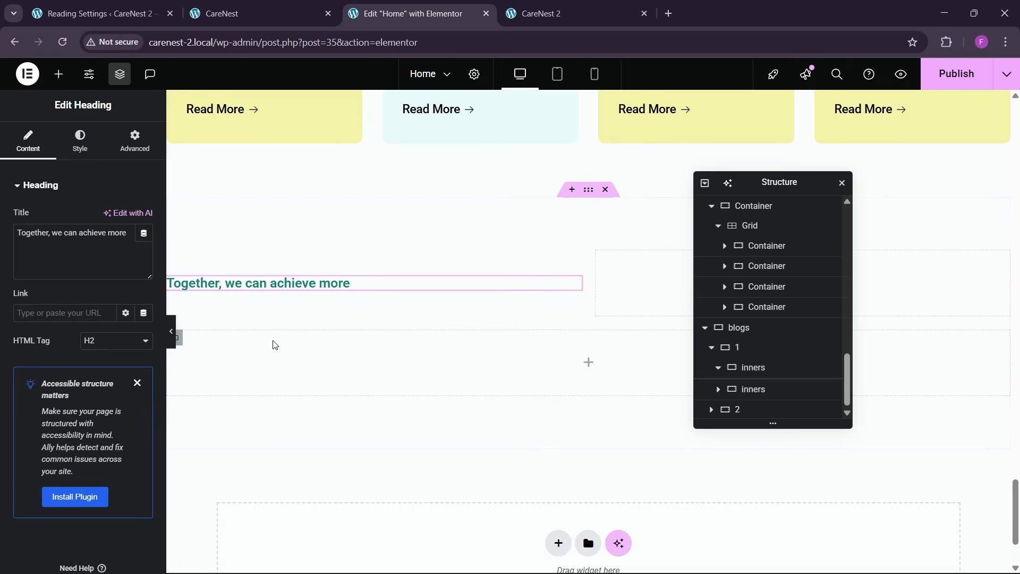
- Copy the Join the Movement heading and paste it below the small heading in the first inners container
scroll(438, 287, up, 7)
right_click(503, 328)
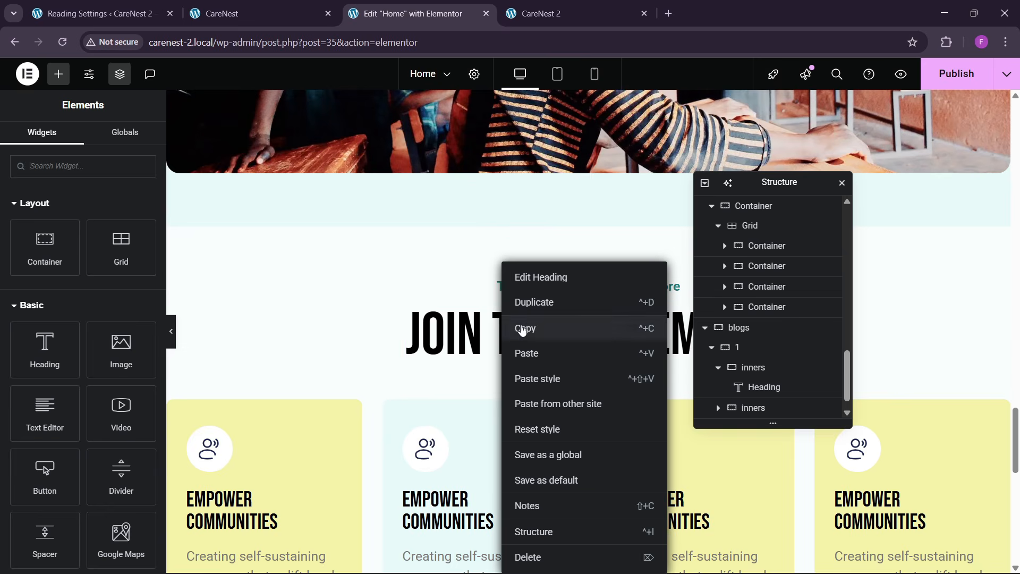
click(505, 327)
scroll(357, 383, down, 8)
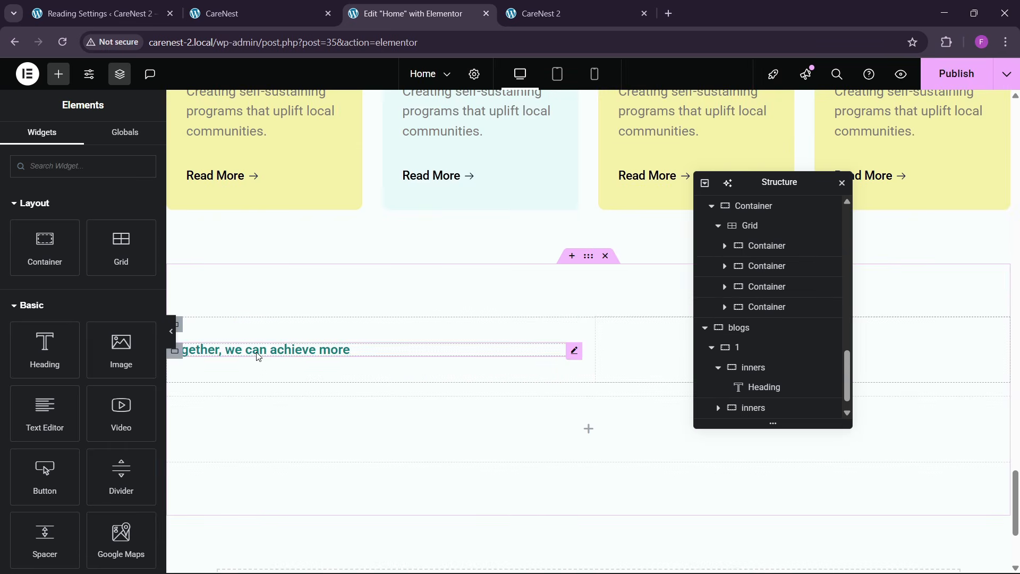
right_click(256, 362)
click(274, 352)
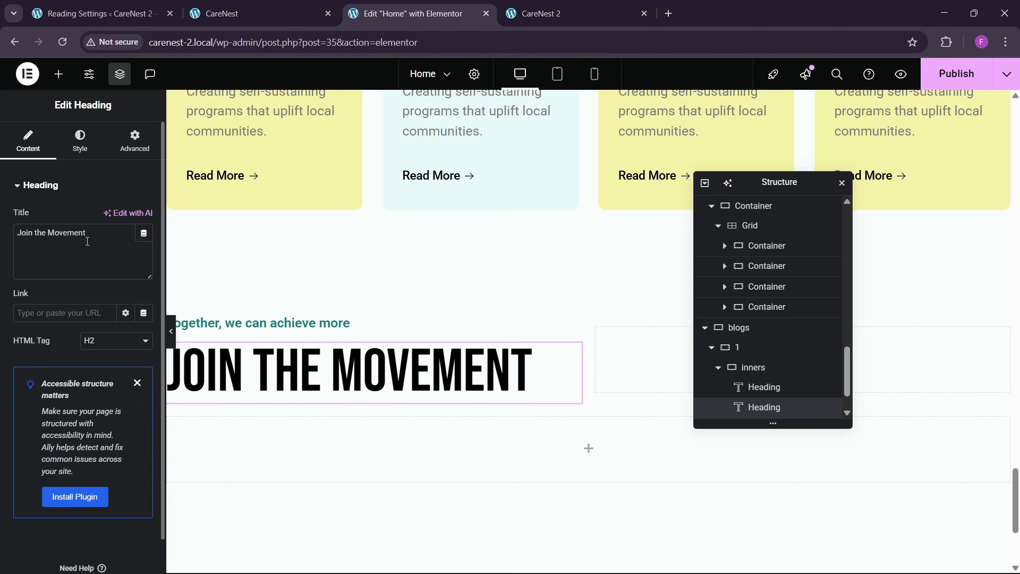
- Change the pasted large heading's text to Read Our Stories
key(ctrl+a)
key(BackSpace)
text(Rea)
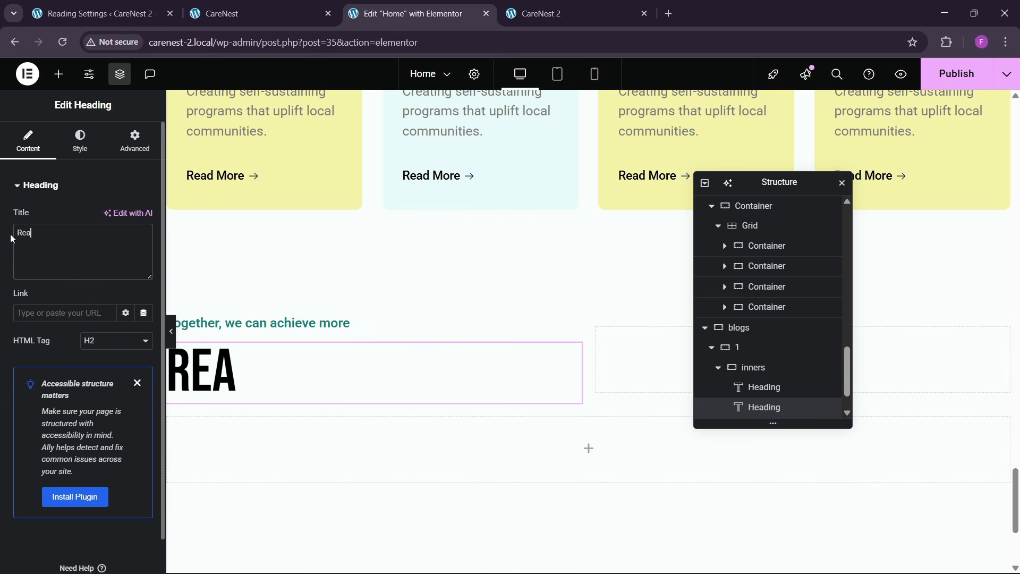
text(d Our Stories)
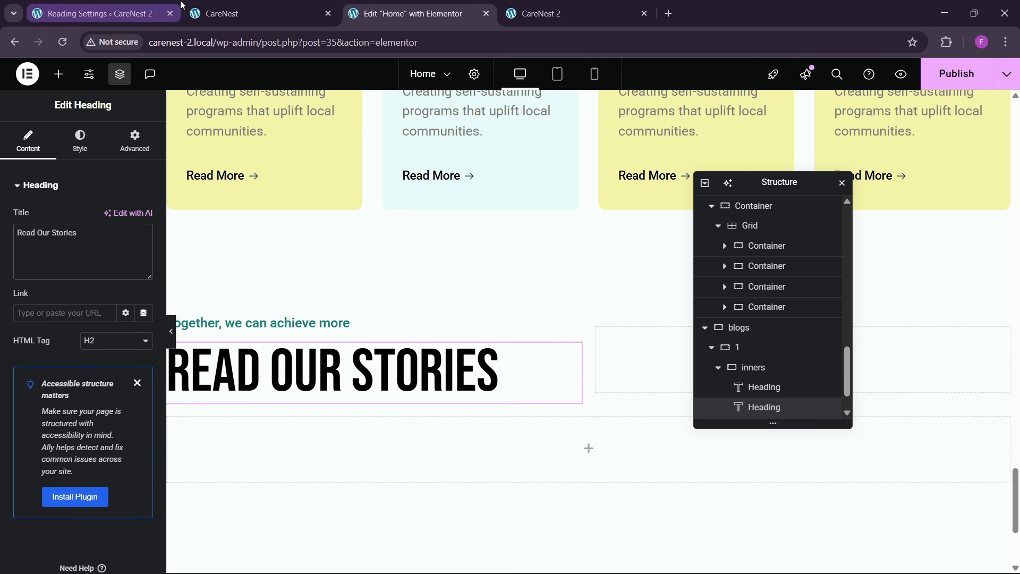
- Copy the DONATE NOW button from the Be the Change section into the second inners container of the blogs heading row
click(251, 7)
click(408, 13)
scroll(564, 256, up, 10)
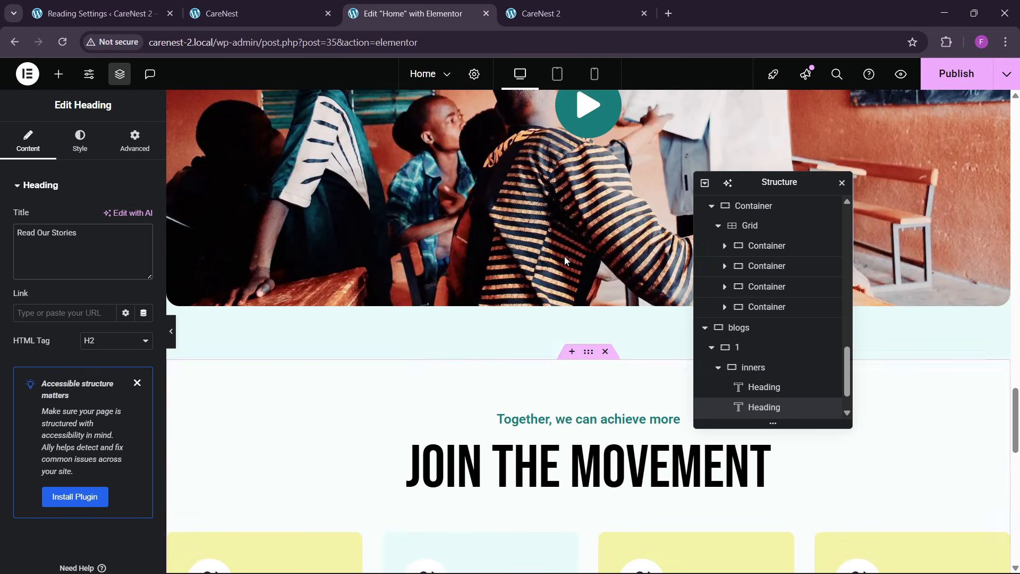
scroll(566, 264, up, 15)
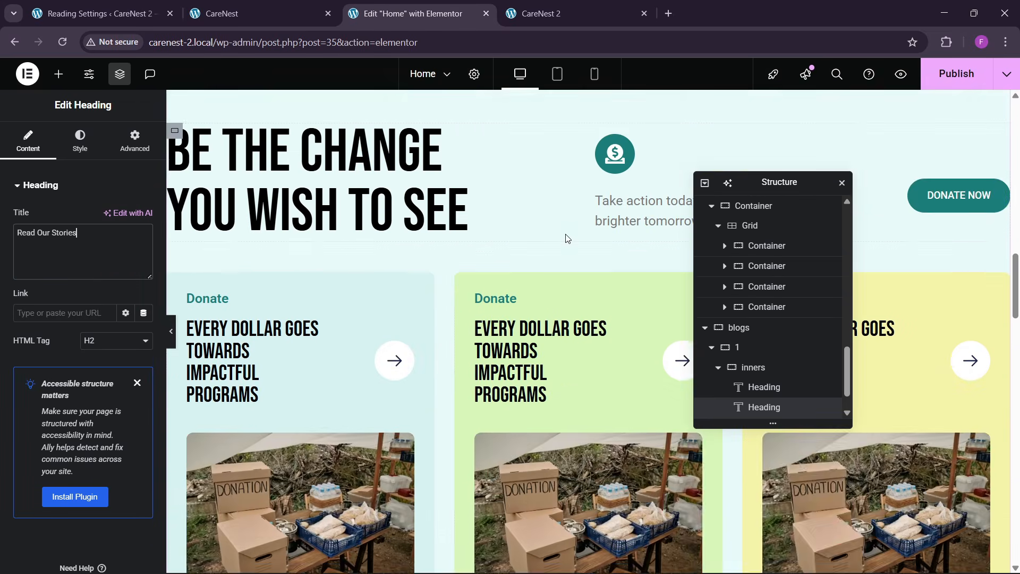
scroll(568, 238, up, 3)
right_click(969, 327)
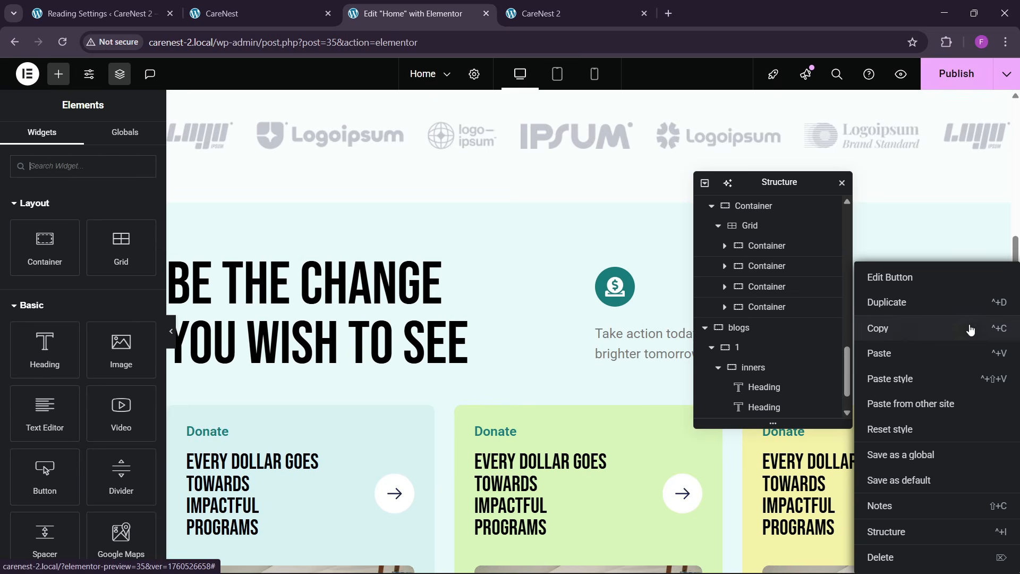
key(Escape)
drag(756, 187, 523, 198)
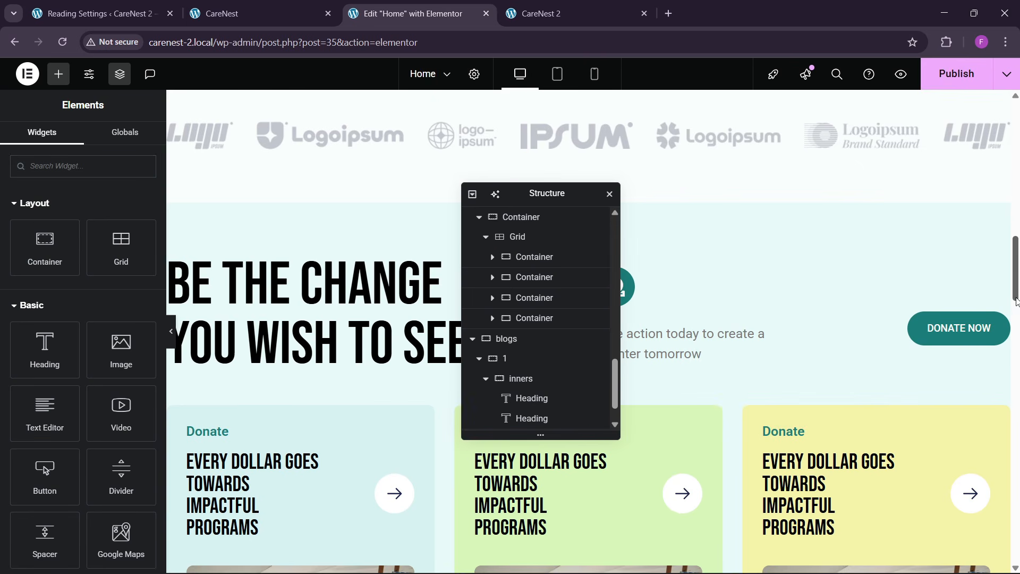
drag(1015, 301, 1015, 554)
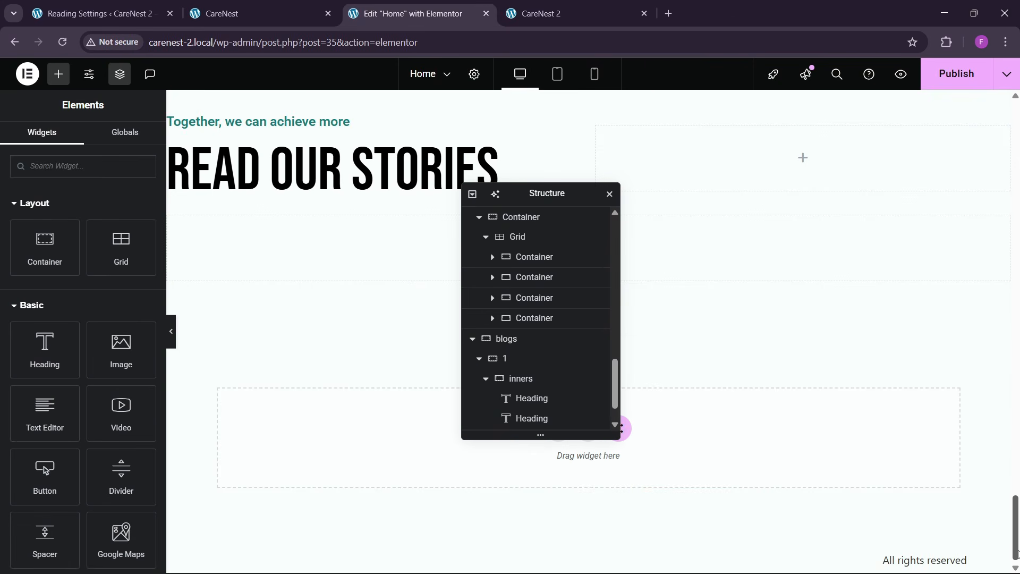
right_click(739, 171)
click(775, 283)
- Change the pasted button's text to ALL STORIES
click(931, 173)
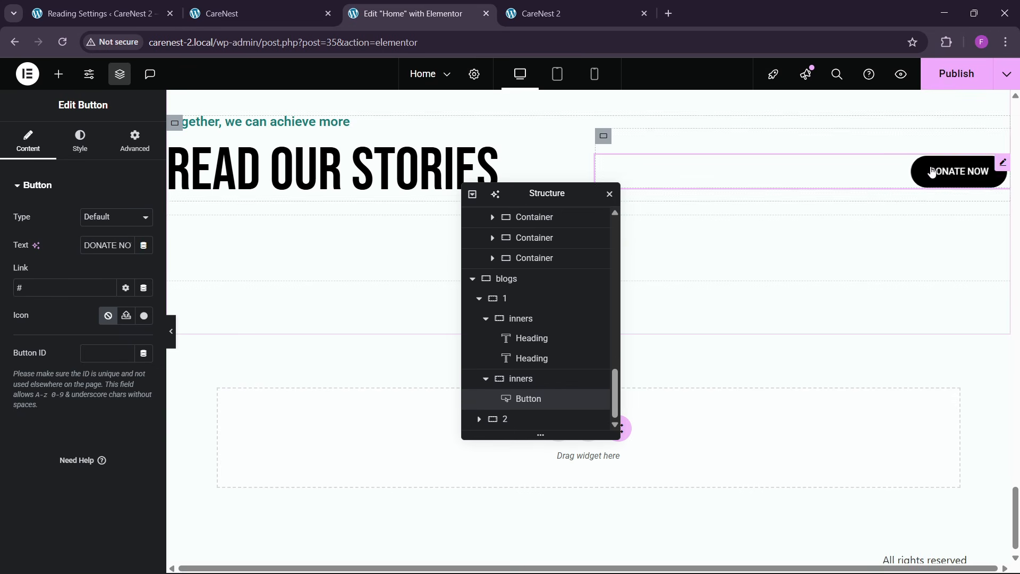
click(97, 245)
key(BackSpace)
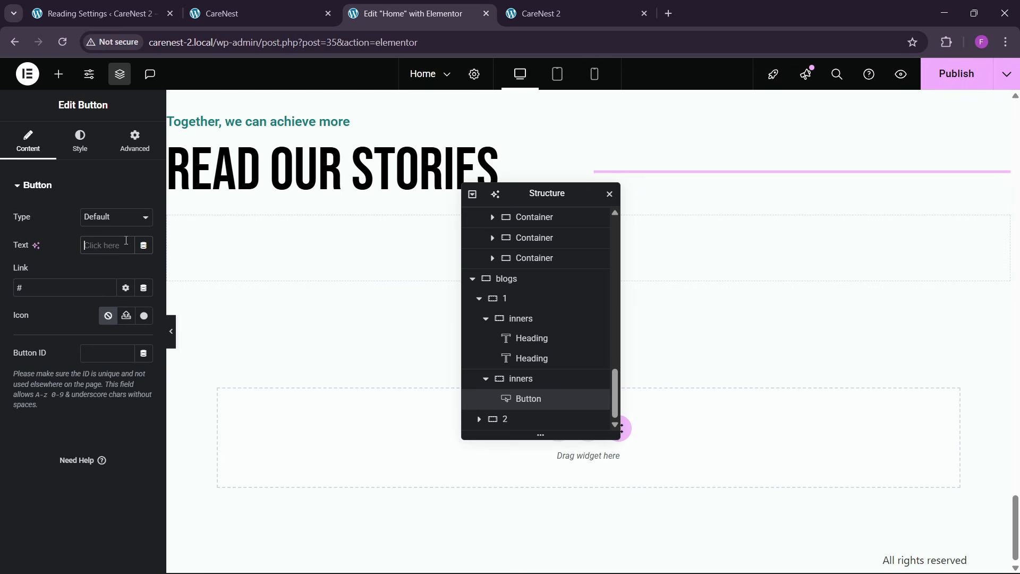
text(ALL)
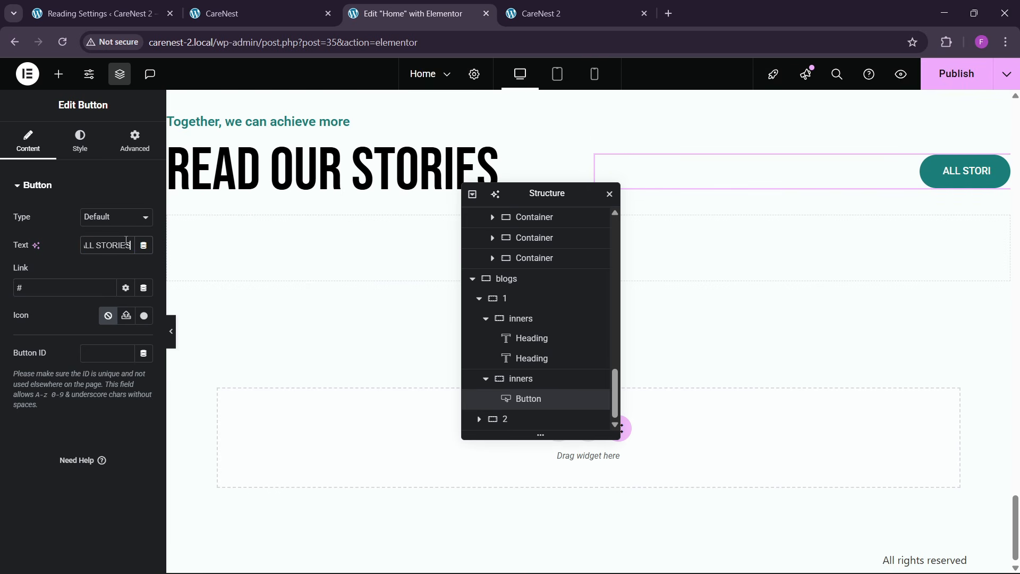
- Compare the finished heading row with the reference CareNest site and examine the layout of its three story cards
click(269, 6)
scroll(376, 358, down, 3)
click(436, 5)
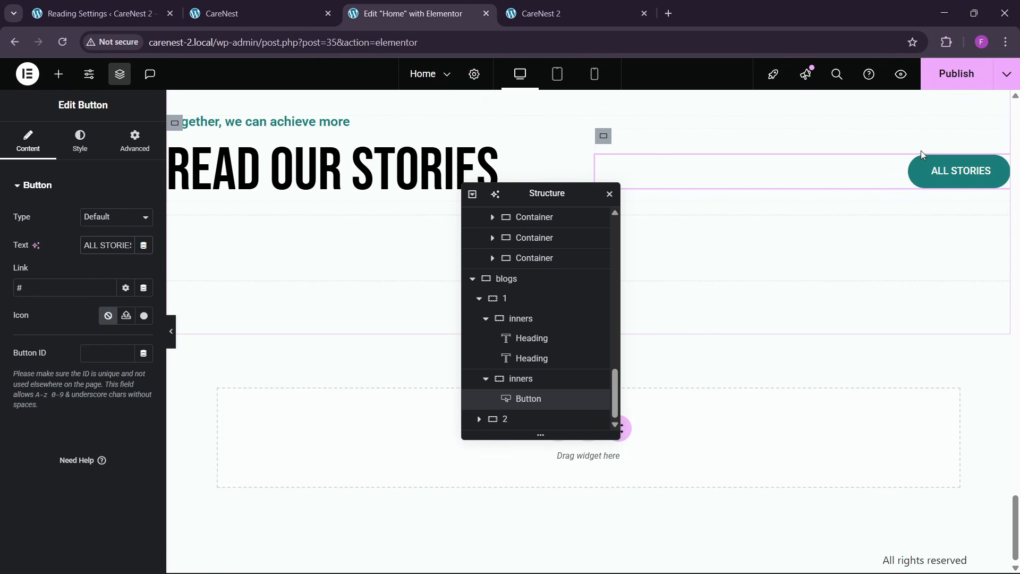
click(287, 6)
scroll(374, 414, down, 4)
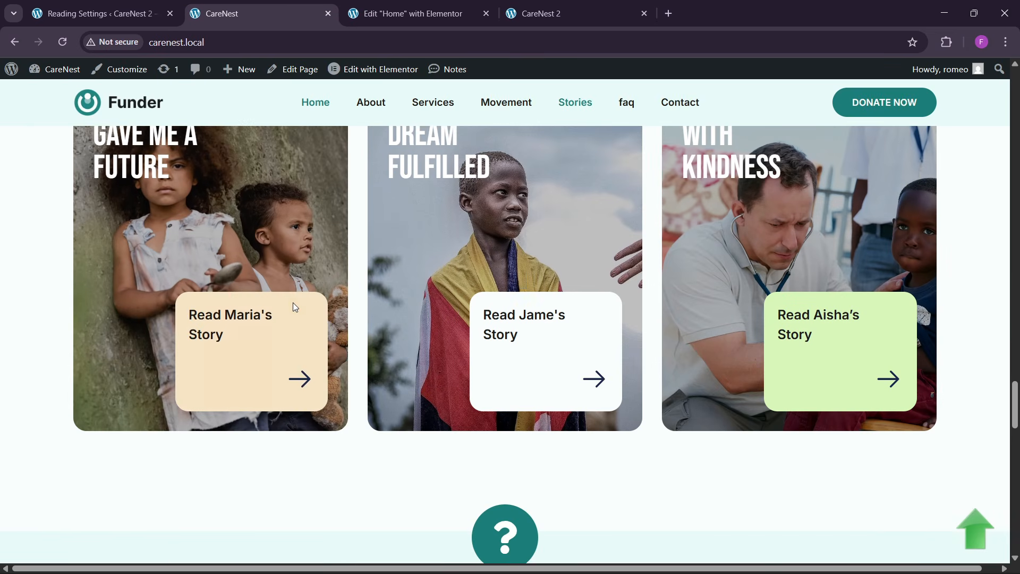
- Back in the Elementor editor, insert a Grid into container 2 of the blogs section, beneath the heading row
scroll(295, 307, up, 2)
click(404, 13)
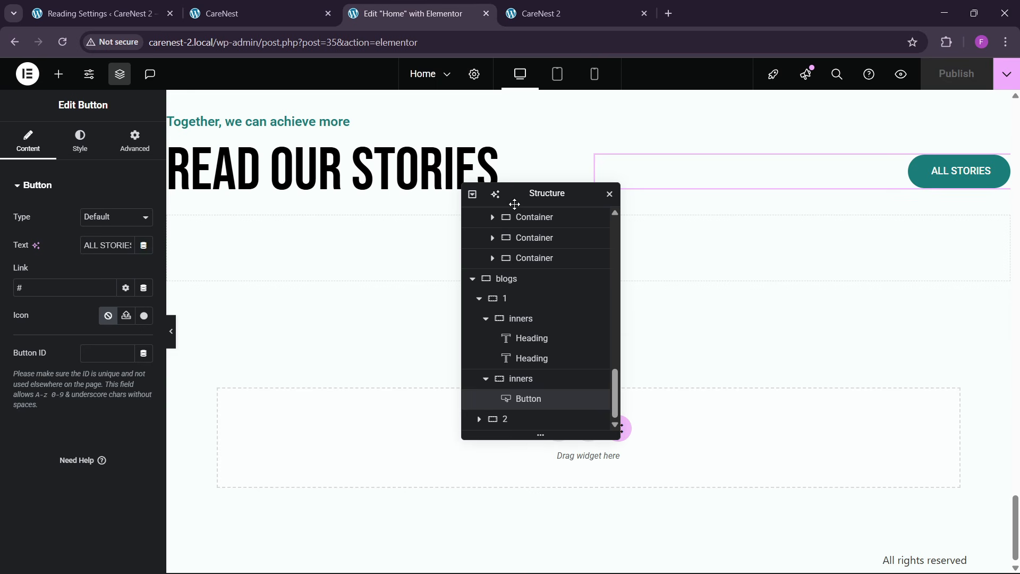
drag(515, 203, 698, 207)
click(59, 74)
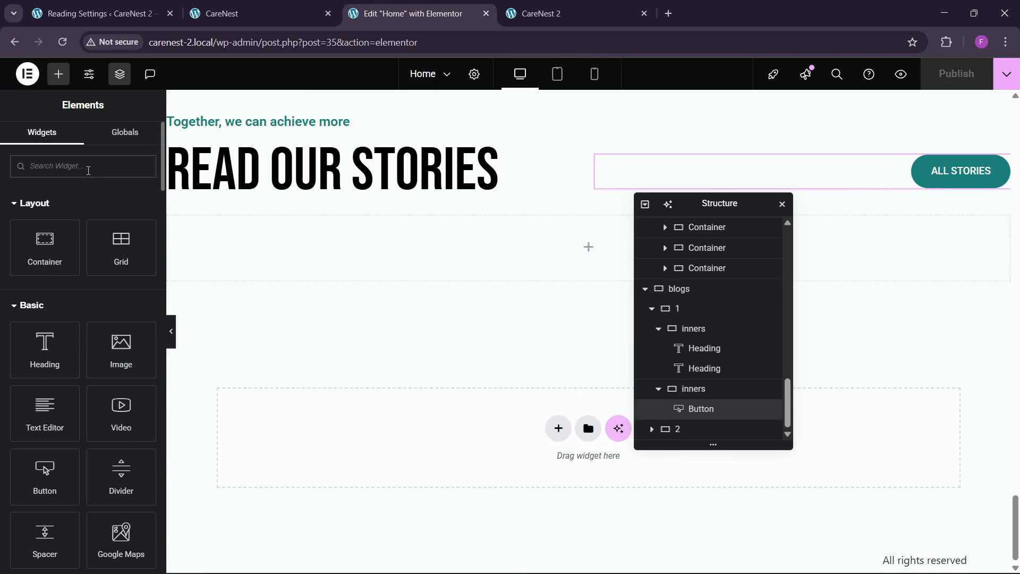
text(grid)
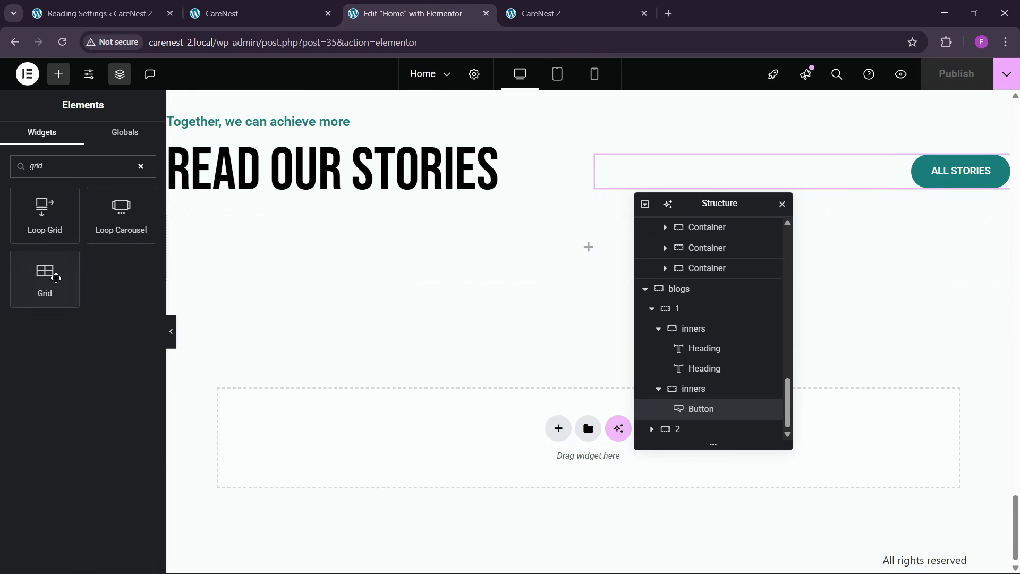
drag(55, 277, 405, 292)
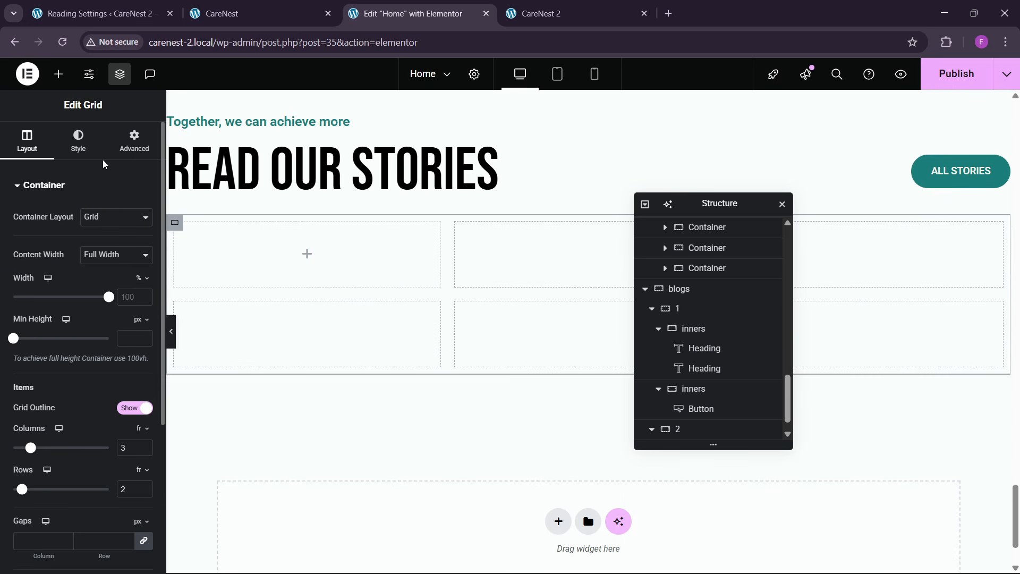
- Reduce the new three-column grid to 1 row and remove its padding
click(254, 13)
click(409, 13)
scroll(93, 444, down, 3)
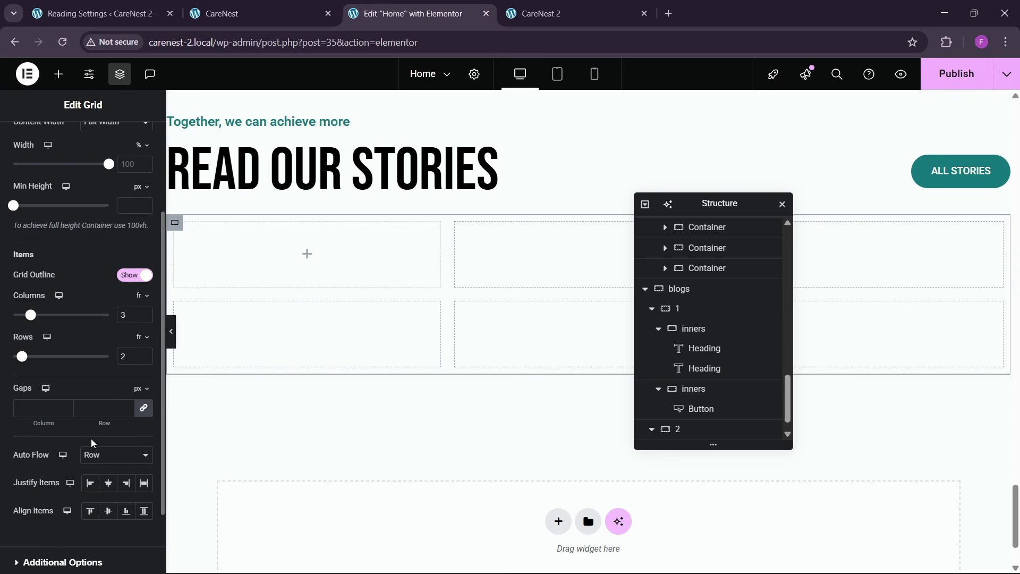
click(143, 360)
scroll(33, 280, up, 3)
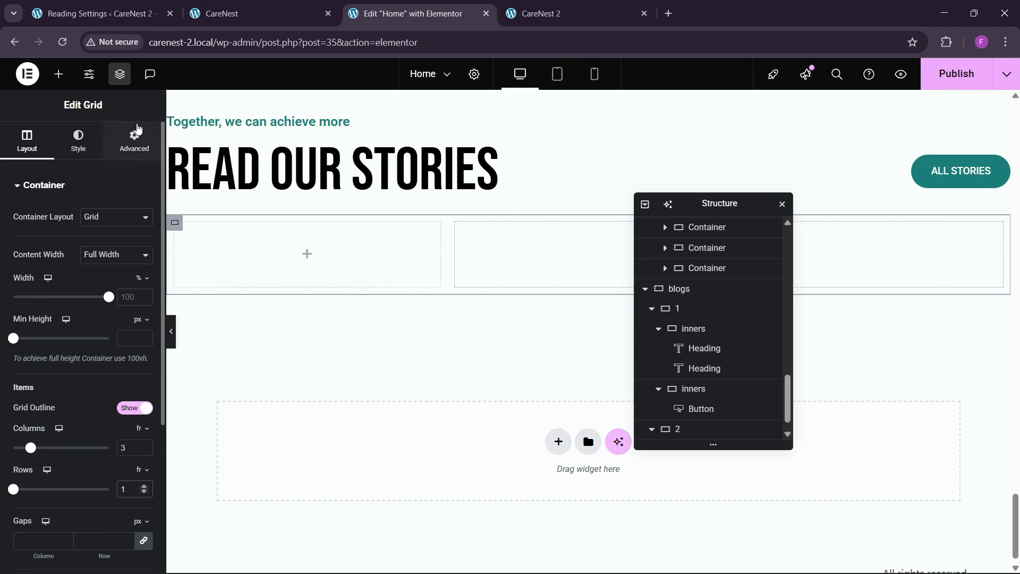
click(135, 155)
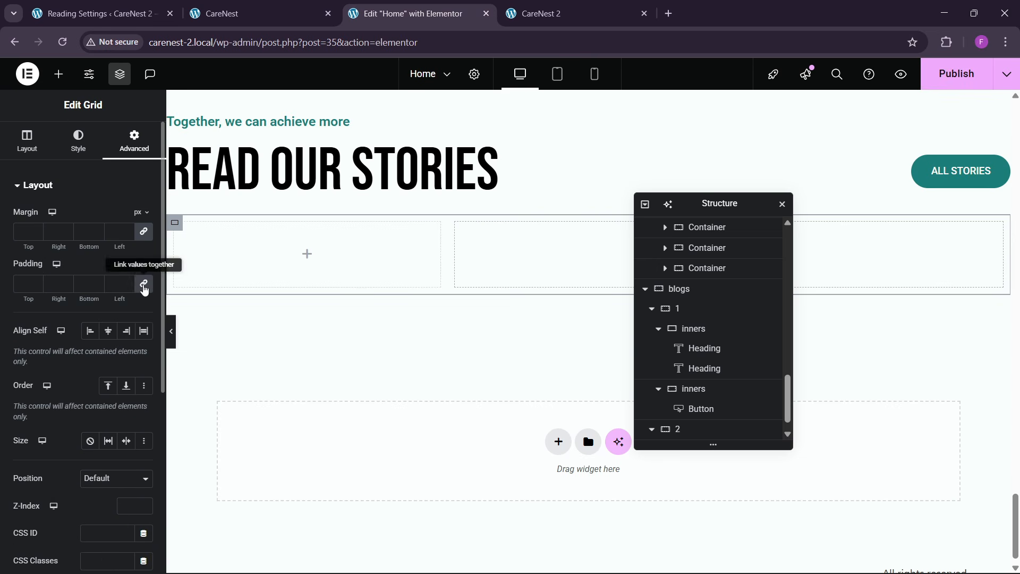
- Add a container to the grid's first cell and set its padding to 30 px on all sides
click(58, 73)
drag(46, 244, 260, 260)
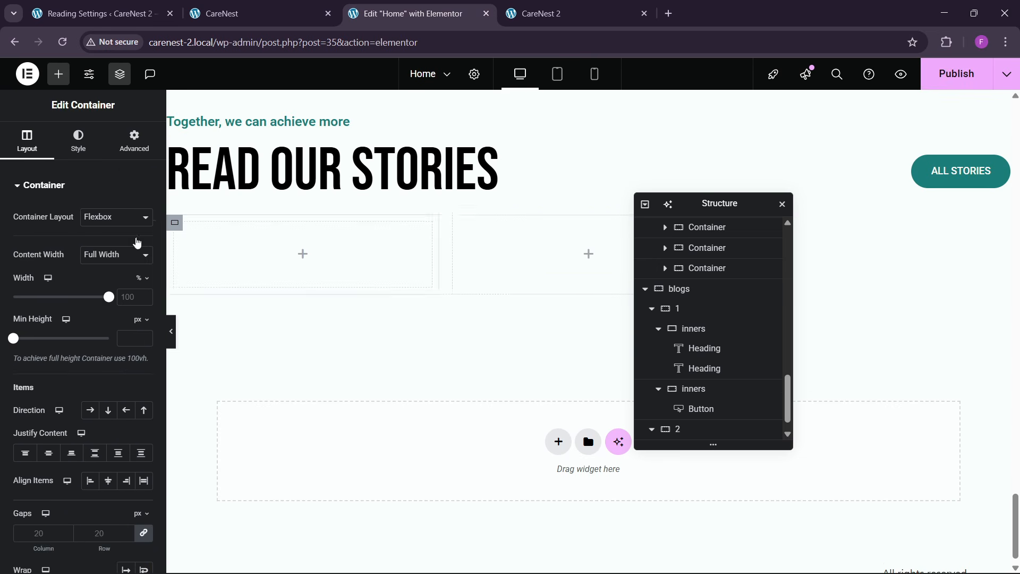
click(133, 143)
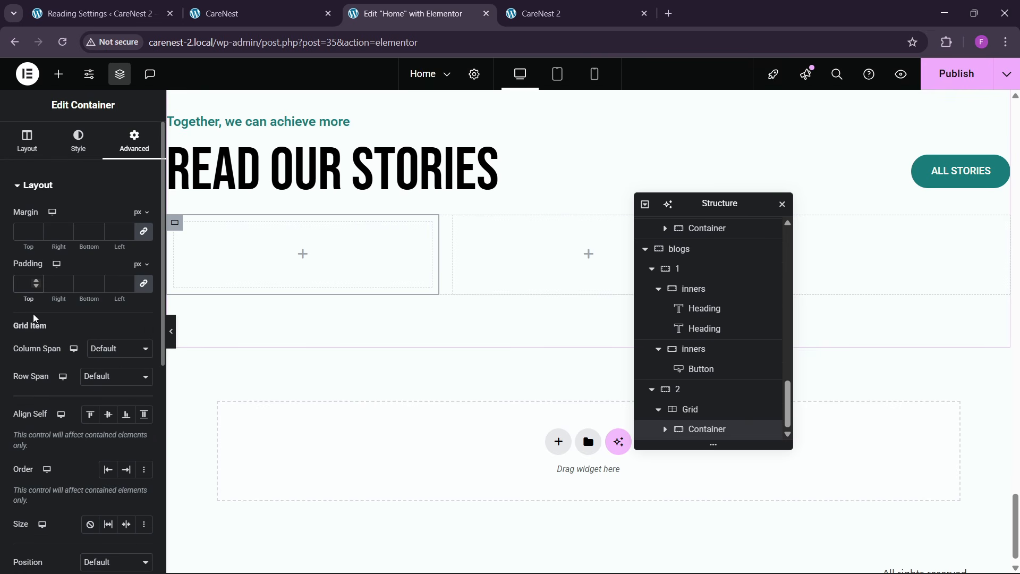
text(30)
click(239, 13)
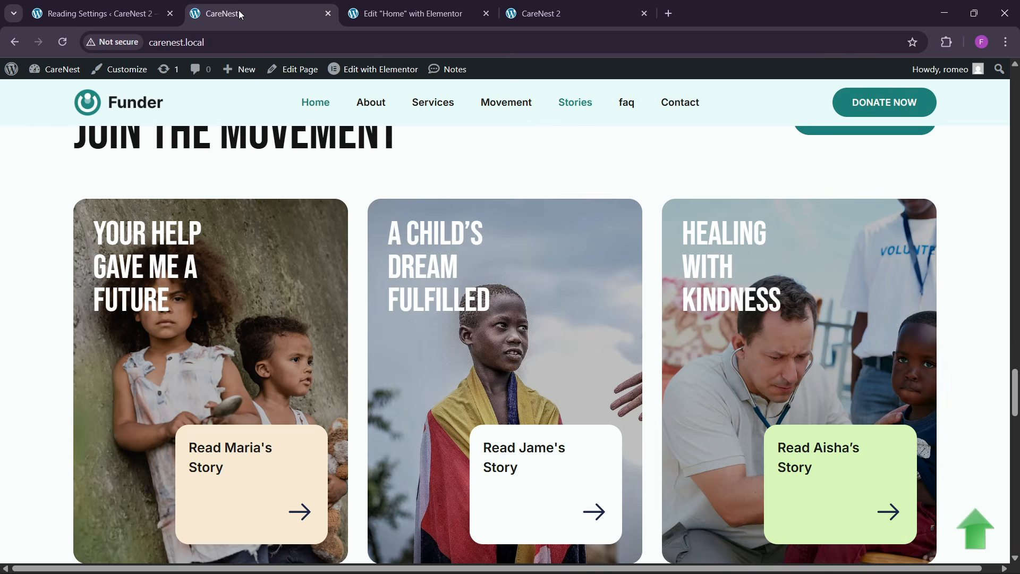
click(409, 13)
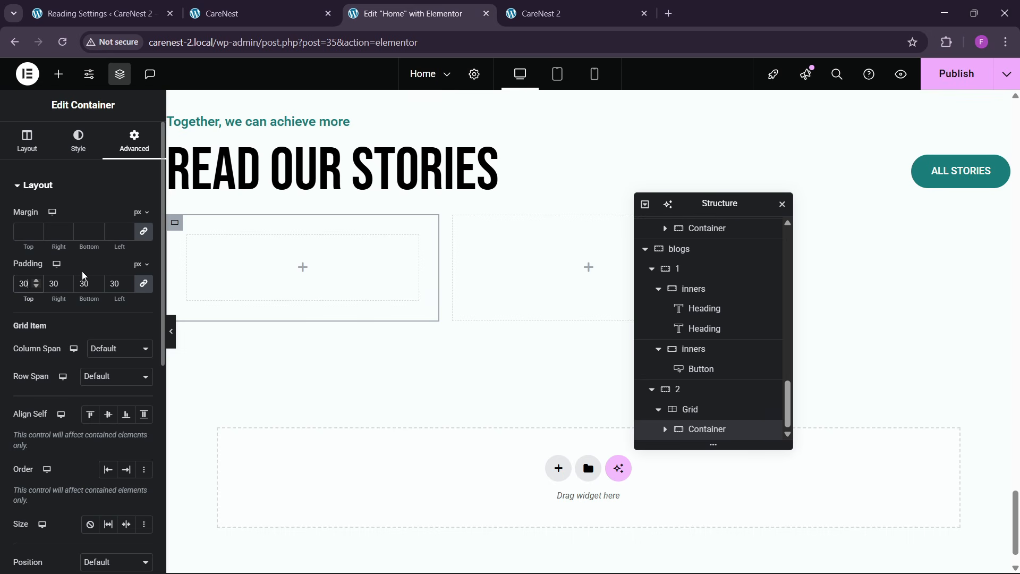
- Give the card container a classic background using the image service-1.webp from the media library
click(79, 154)
click(91, 244)
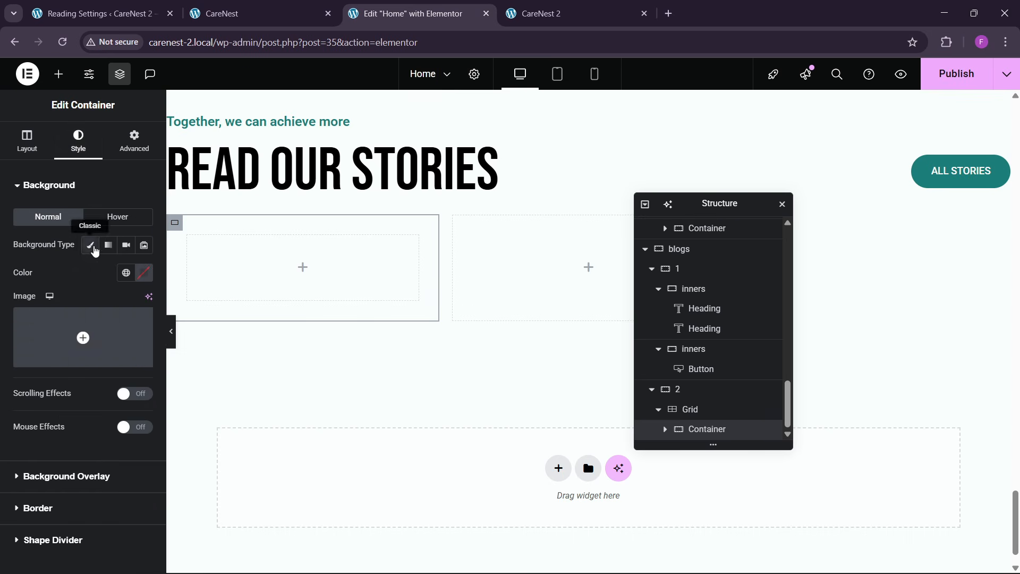
click(96, 329)
click(262, 18)
click(405, 14)
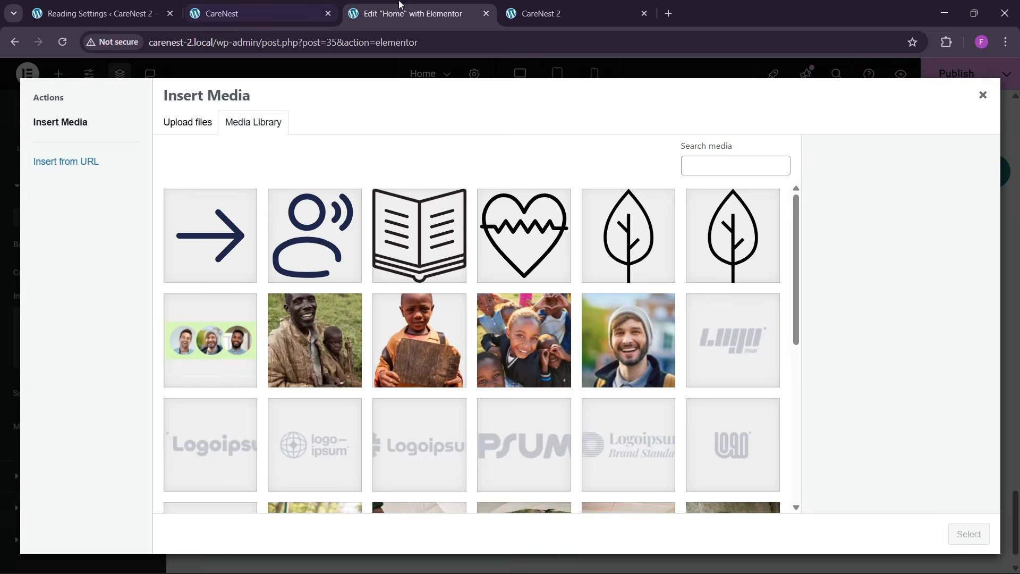
scroll(551, 425, down, 5)
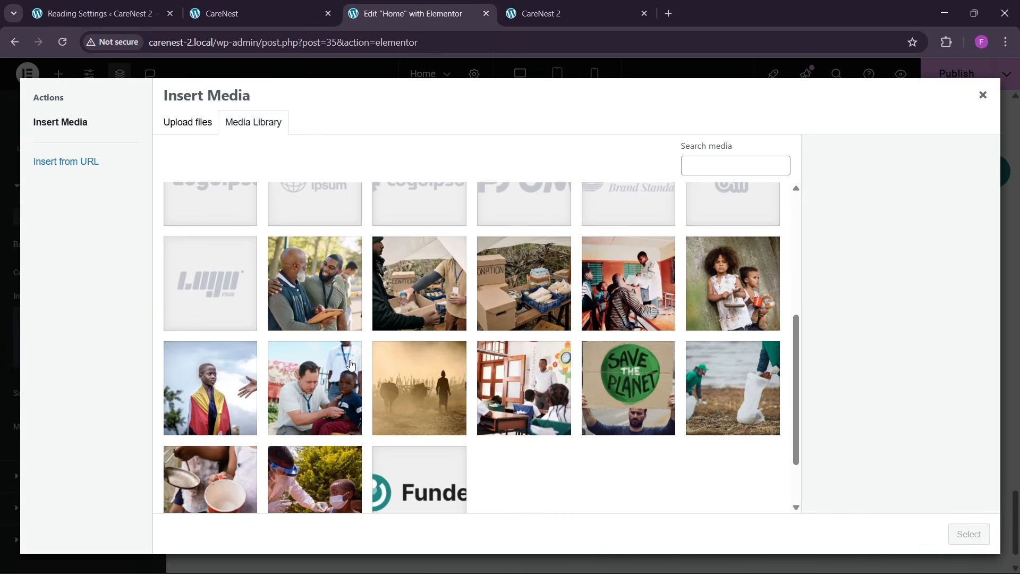
click(756, 304)
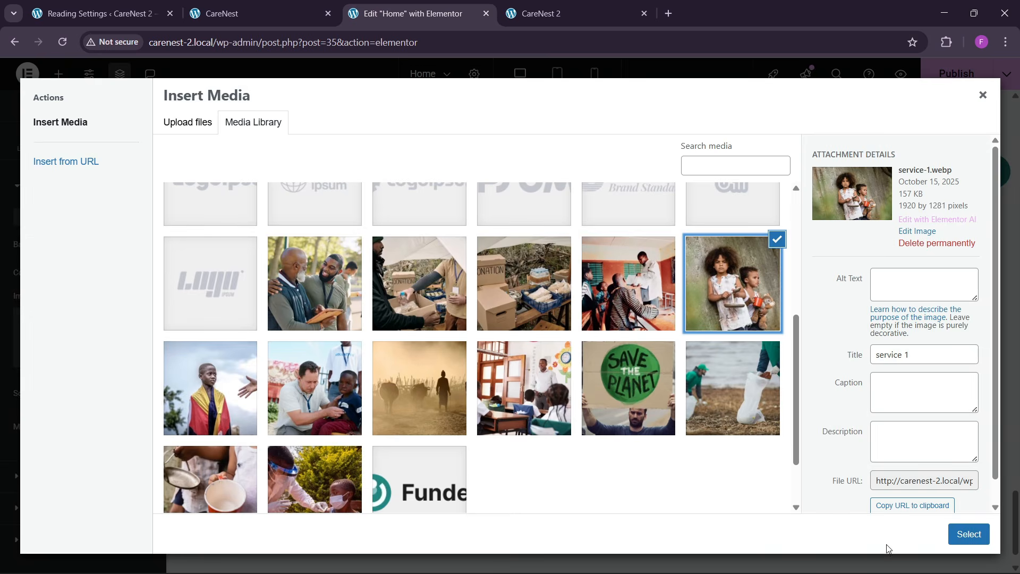
click(968, 533)
- Set the card's background image position to Center Center and its display size to Cover
click(263, 14)
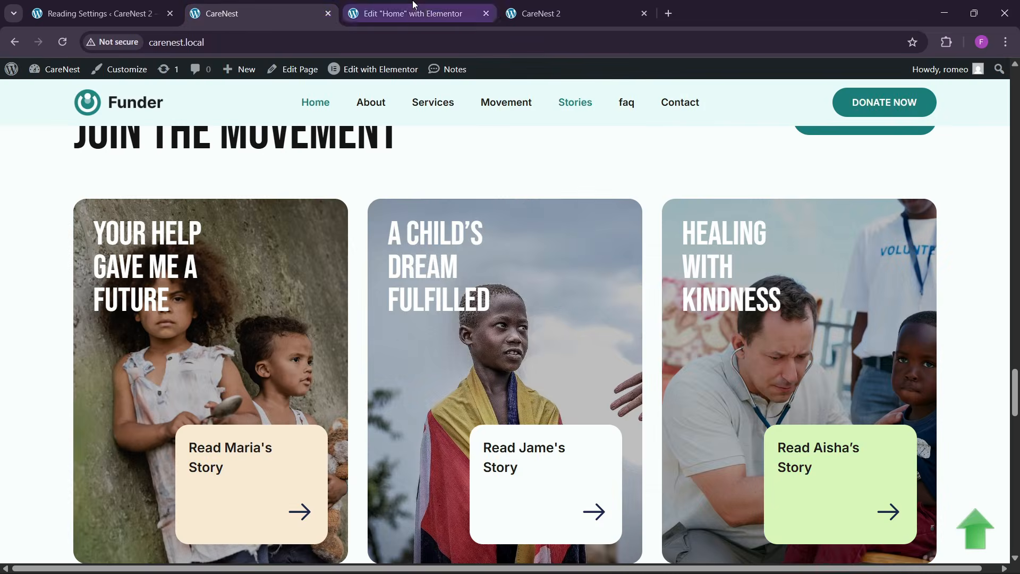
click(406, 13)
scroll(60, 335, down, 3)
click(101, 323)
click(98, 353)
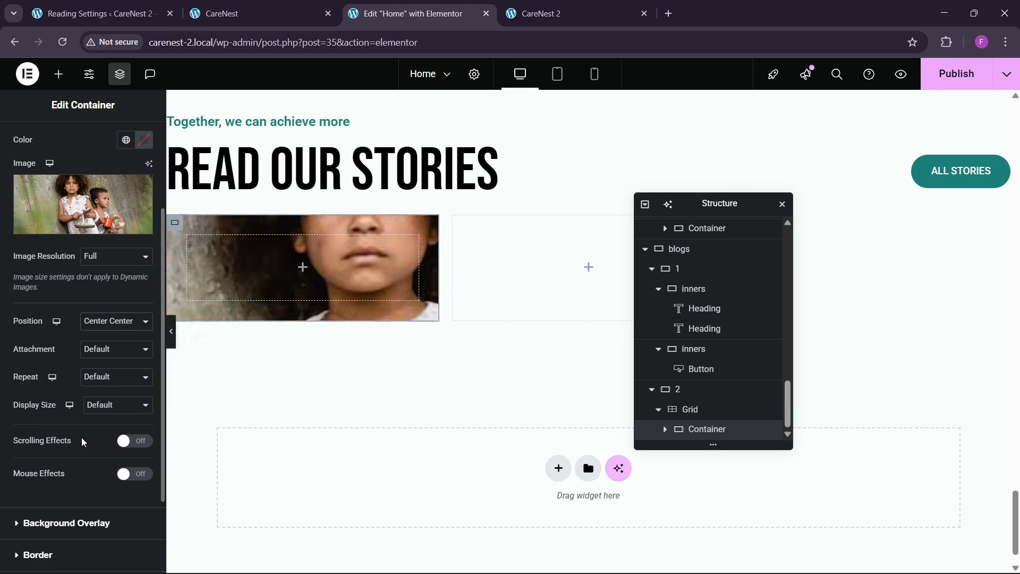
click(102, 410)
click(102, 455)
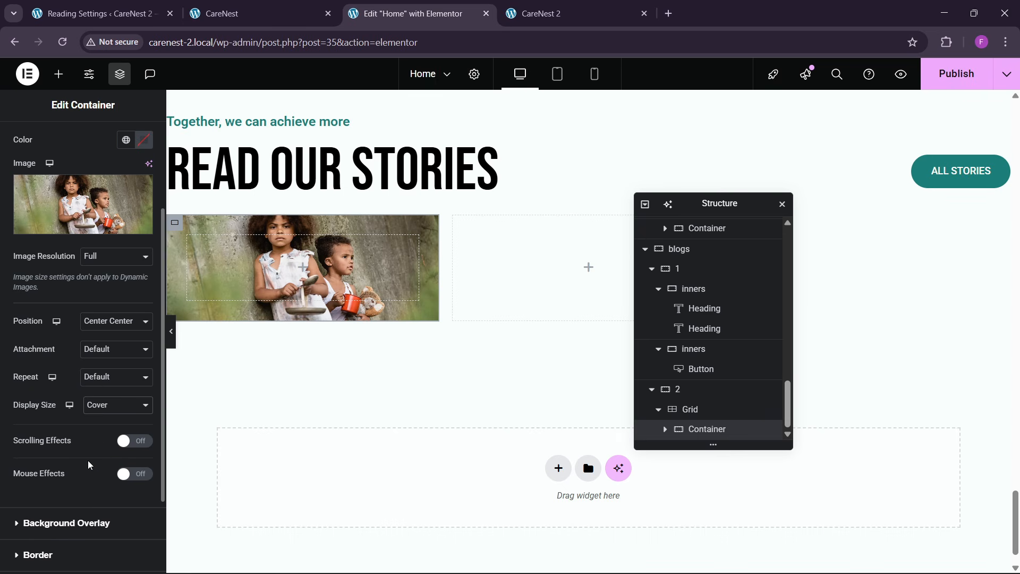
- Set the card container's minimum height to 450 px, checking its proportions against the reference site
scroll(90, 466, down, 1)
scroll(57, 408, up, 2)
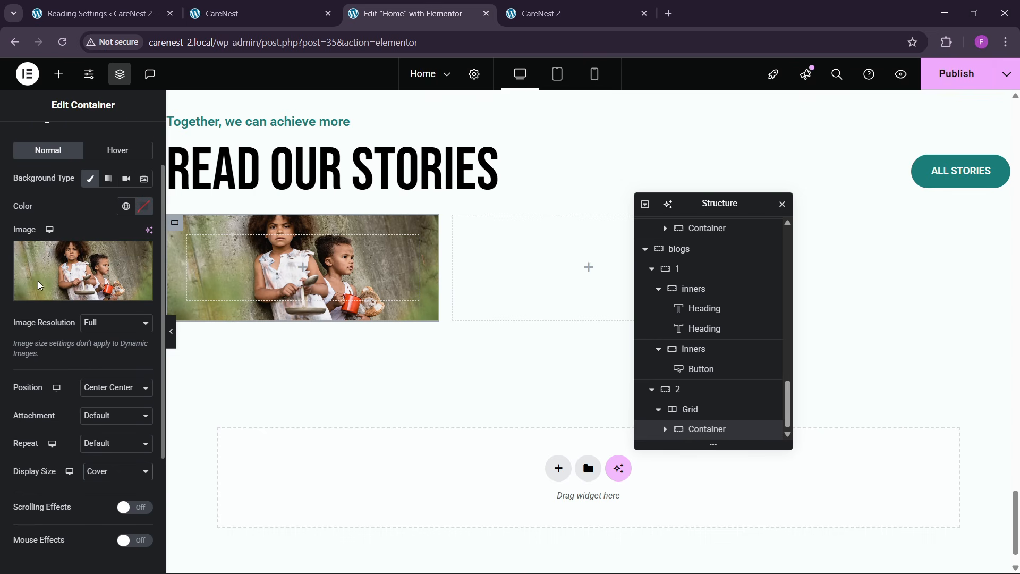
scroll(23, 150, up, 2)
click(26, 141)
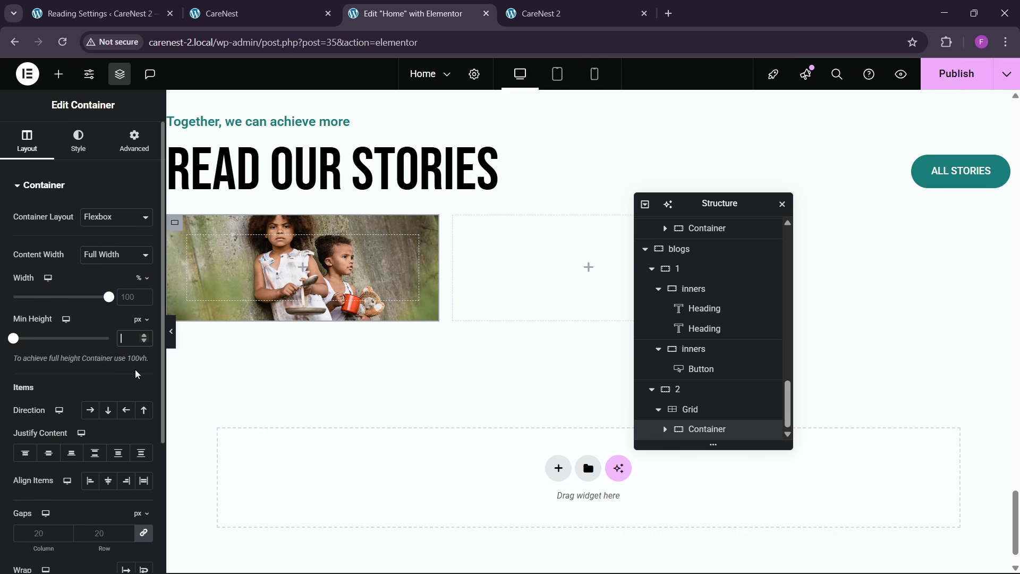
text(400)
key(ctrl+shift+Tab)
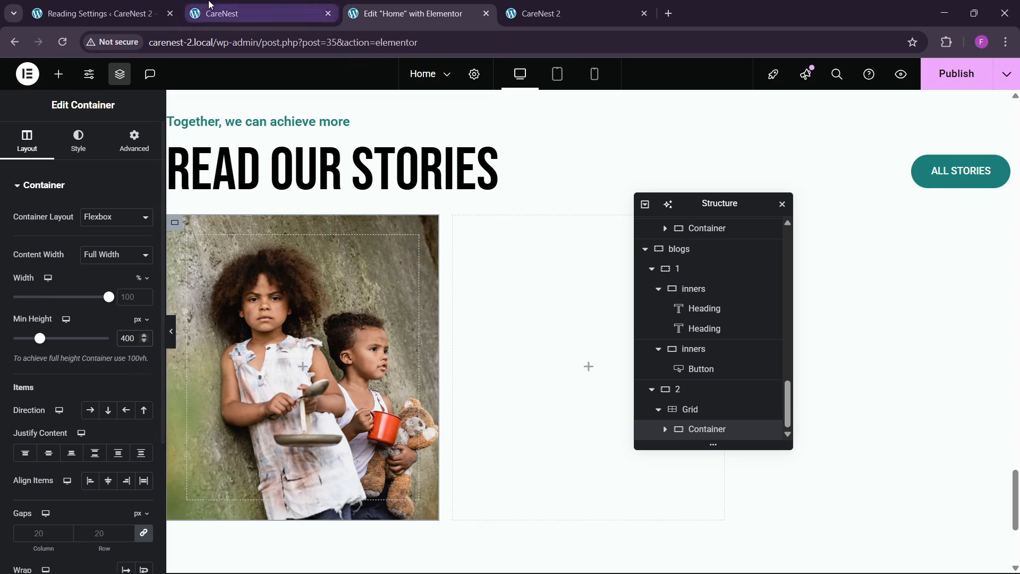
key(ctrl+Tab)
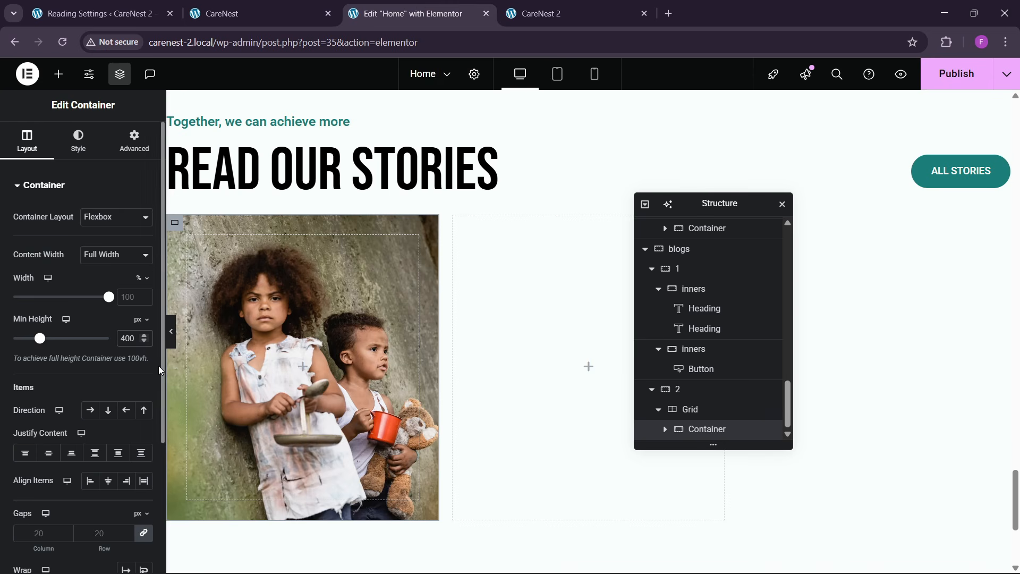
key(BackSpace)
text(5)
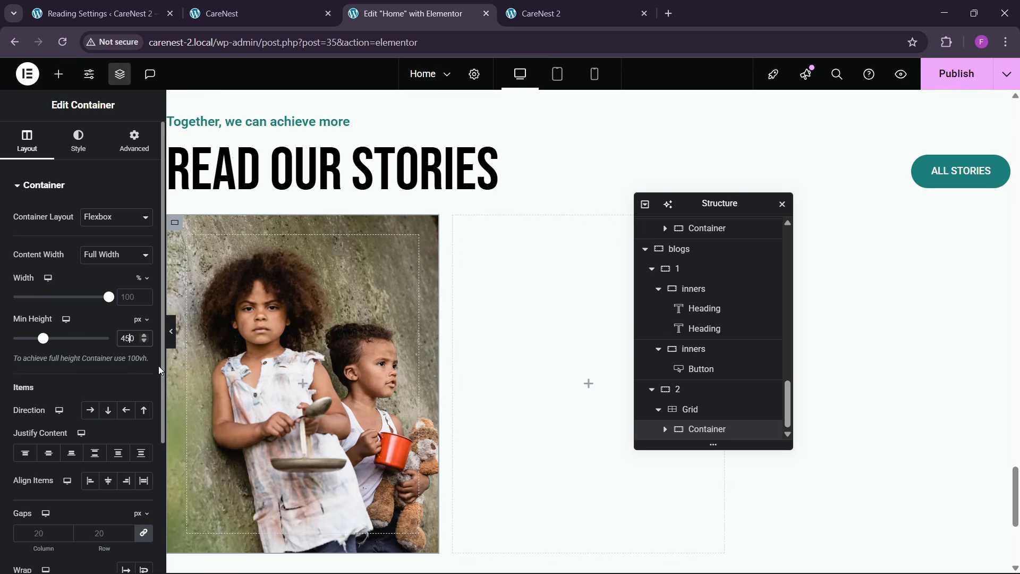
- Set the card container's border radius to 10 px on all corners and compare it with the reference cards
click(61, 146)
scroll(50, 416, down, 5)
click(45, 442)
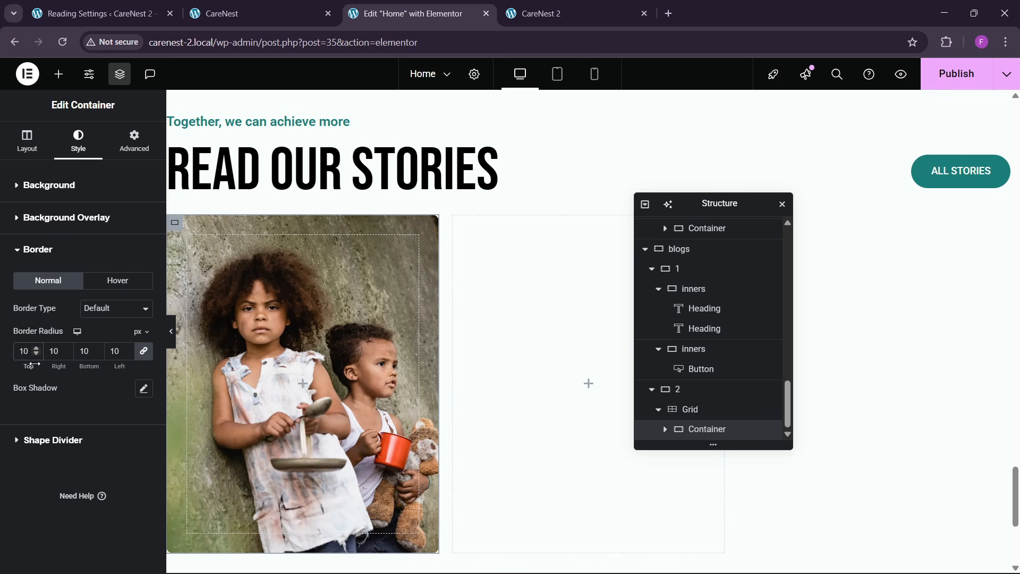
click(259, 11)
click(409, 13)
- Copy the Empower Communities heading from the first yellow card above and paste it into the new story card
scroll(396, 230, down, 1)
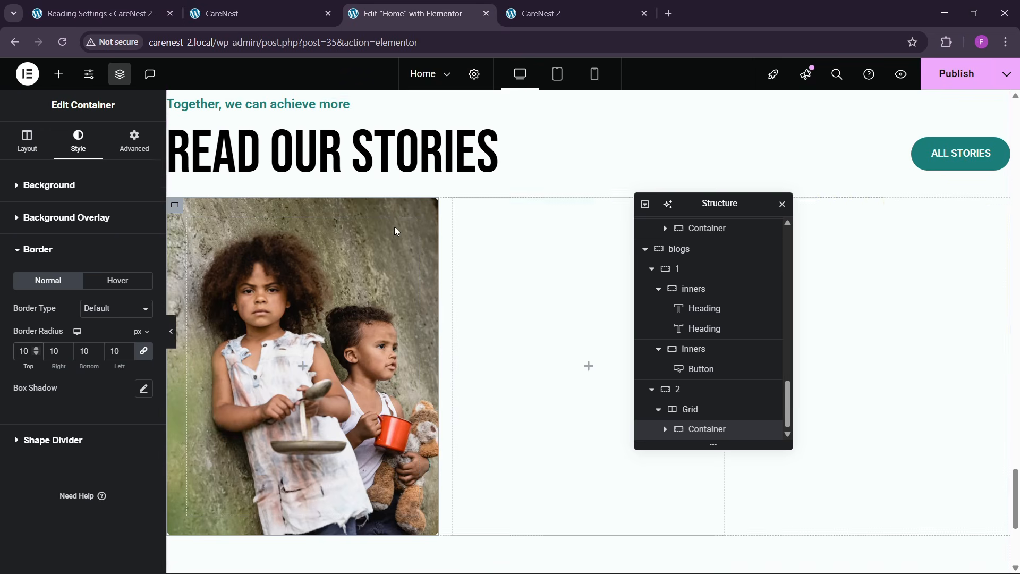
scroll(394, 230, up, 6)
right_click(278, 236)
click(301, 304)
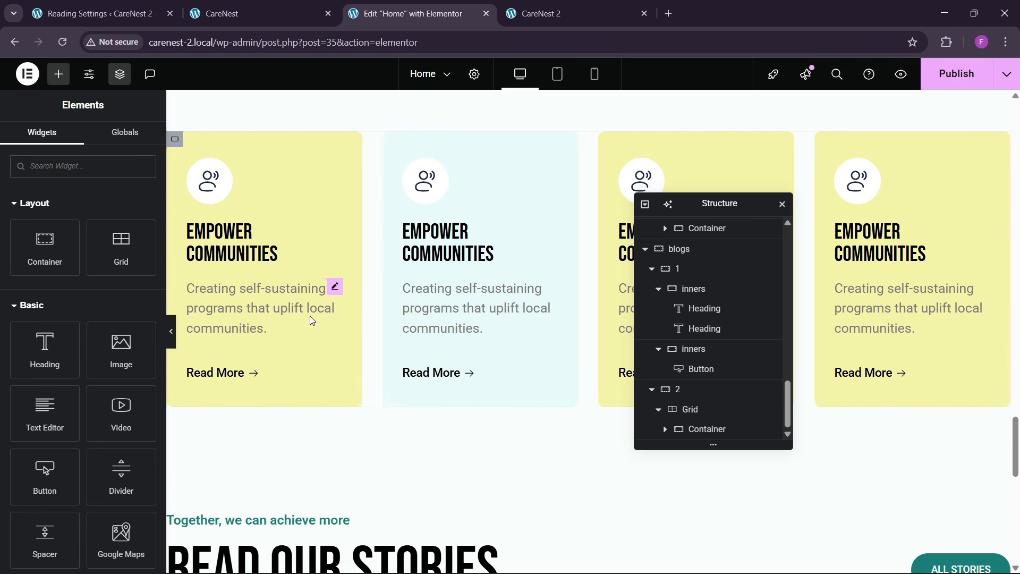
scroll(314, 326, down, 8)
right_click(247, 292)
click(280, 331)
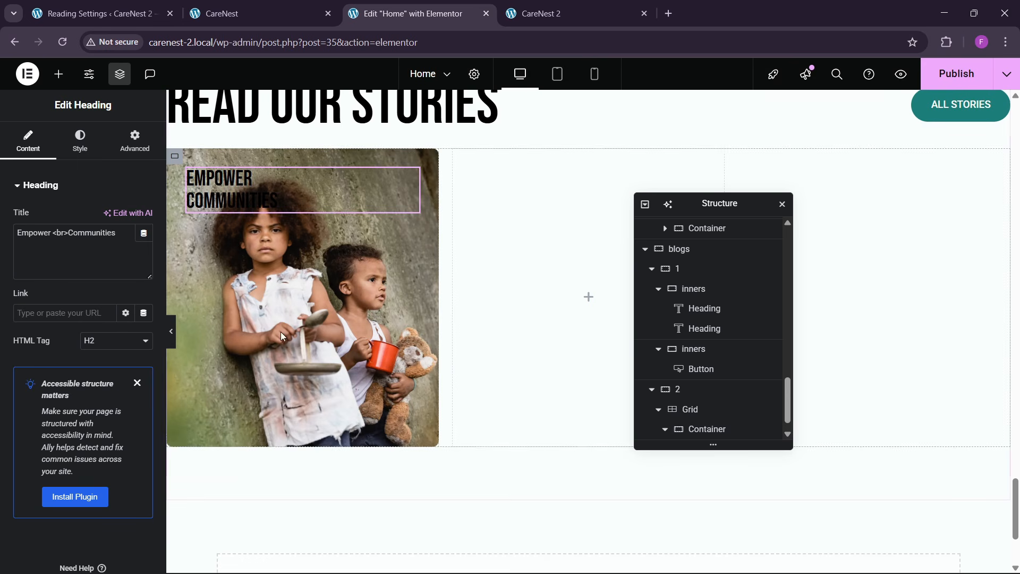
- Increase the pasted card heading's font size to about 43 px and make its text white
click(80, 142)
click(143, 256)
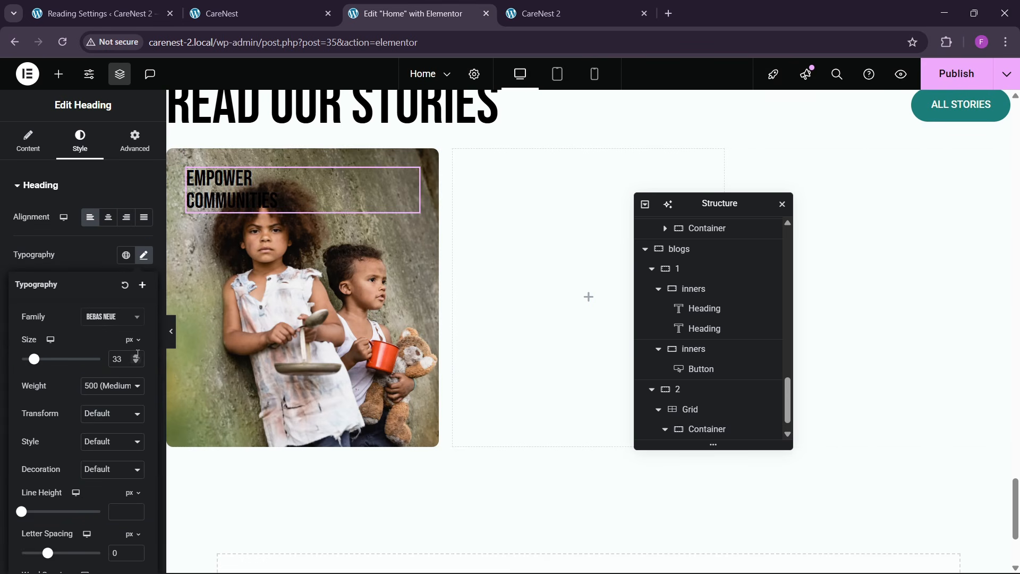
drag(136, 356, 136, 356)
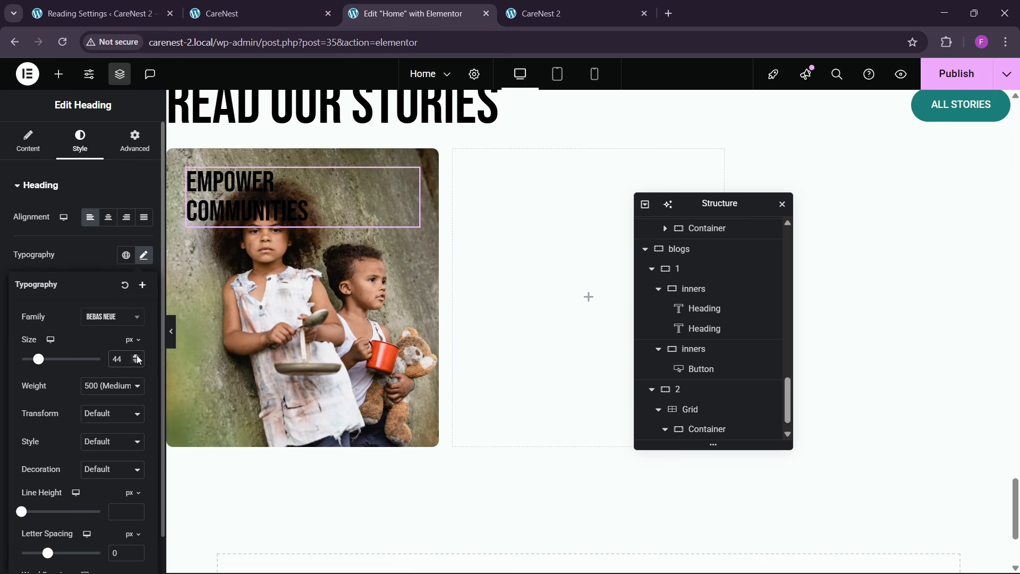
click(137, 365)
click(96, 251)
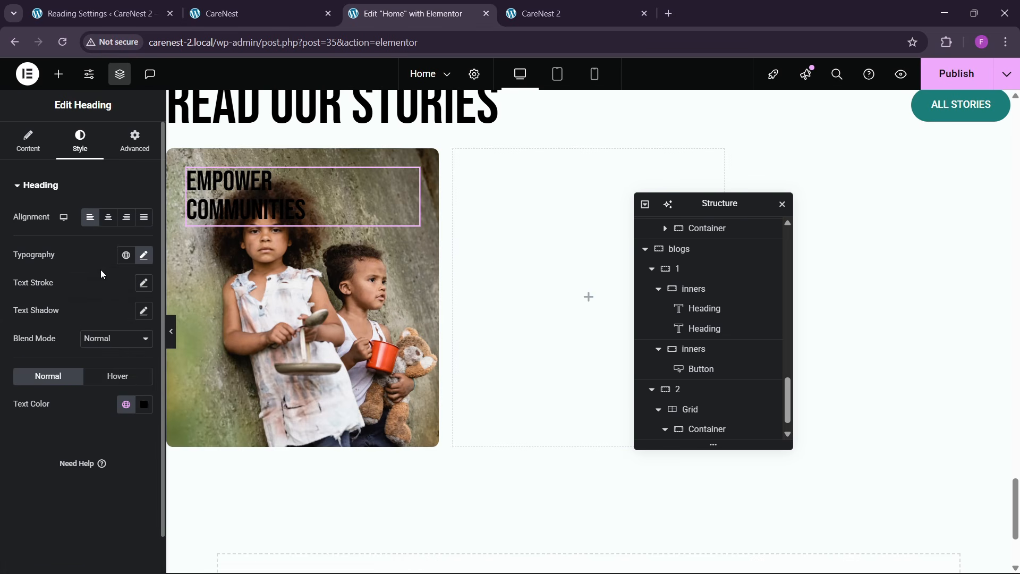
click(144, 405)
click(63, 216)
click(23, 448)
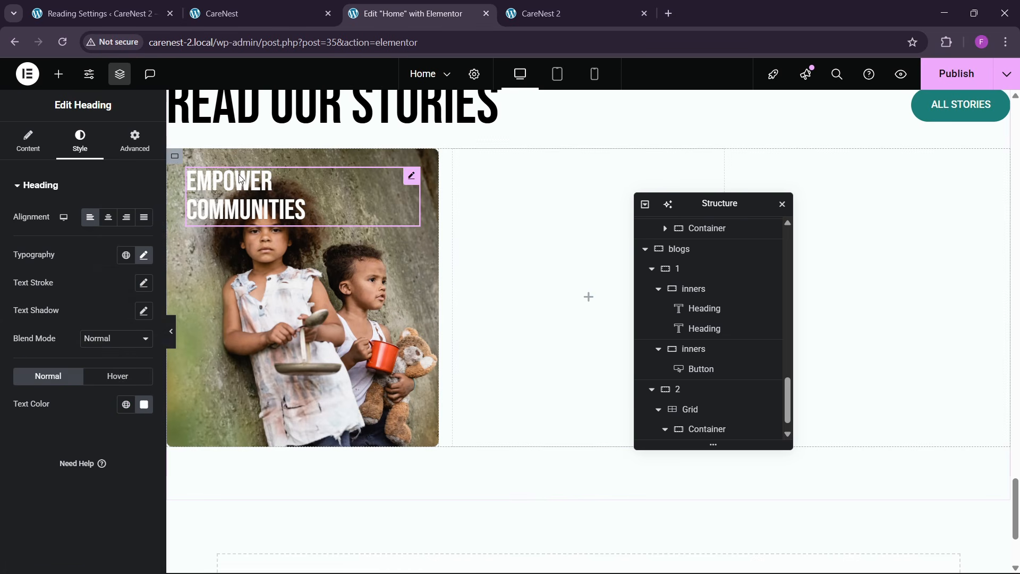
- Add a black classic background overlay to the story card and lower its opacity to match the reference
click(175, 156)
scroll(84, 343, down, 5)
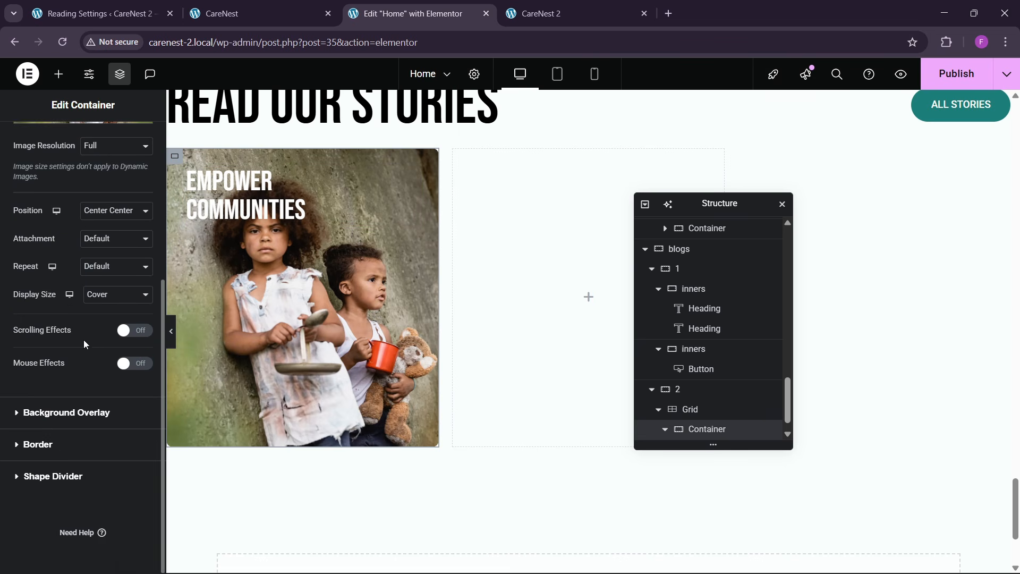
click(56, 416)
click(125, 277)
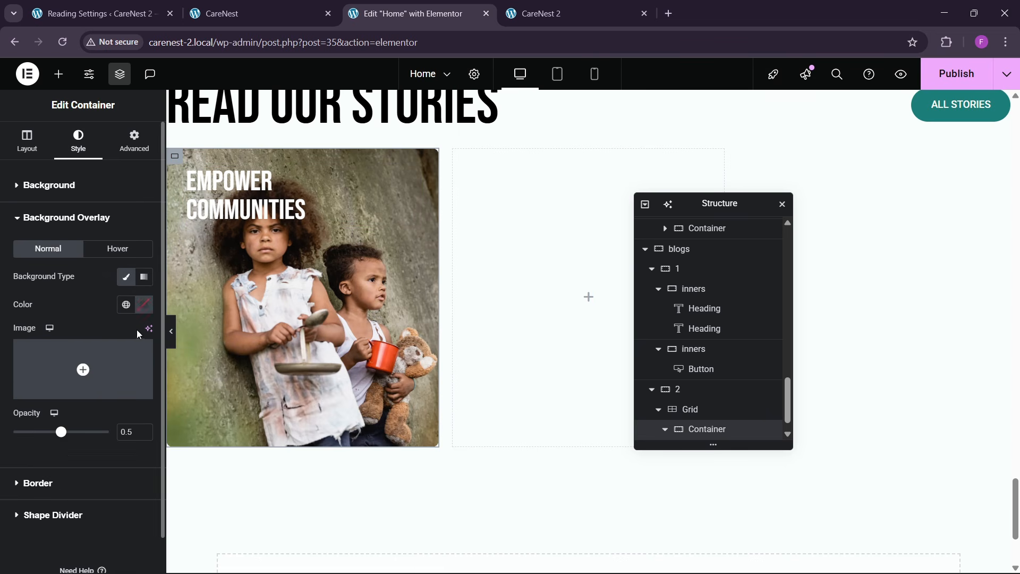
click(144, 304)
click(68, 458)
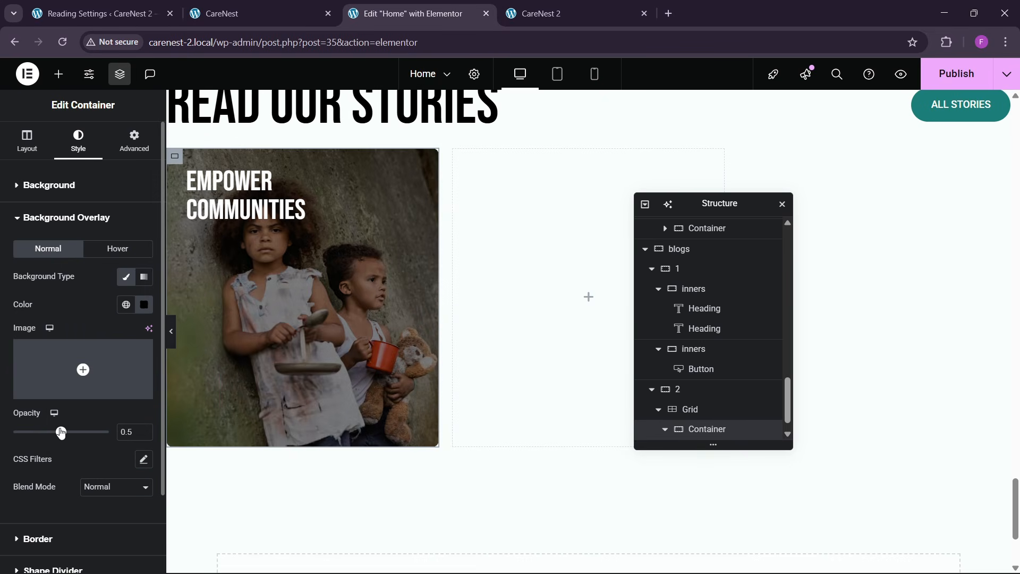
drag(61, 432, 32, 461)
click(224, 13)
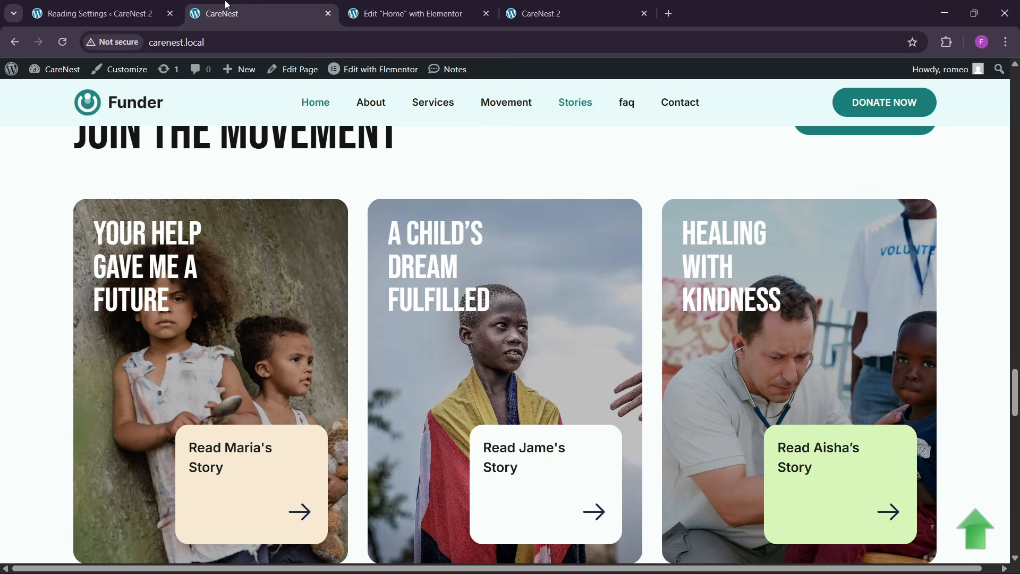
- Replace the story card's heading text with "Your help gave me a future" copied from the first reference card
drag(91, 235, 179, 296)
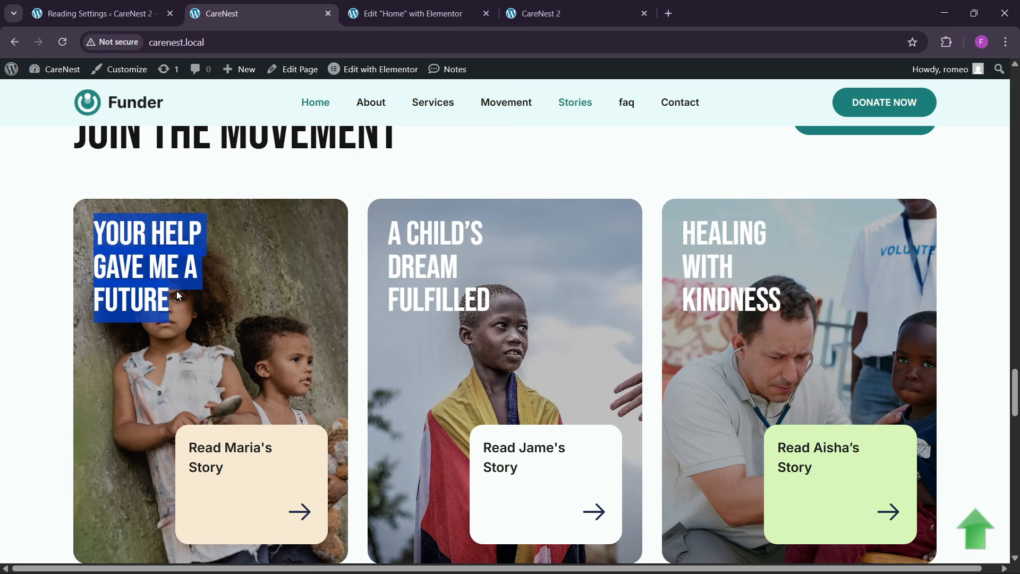
click(406, 13)
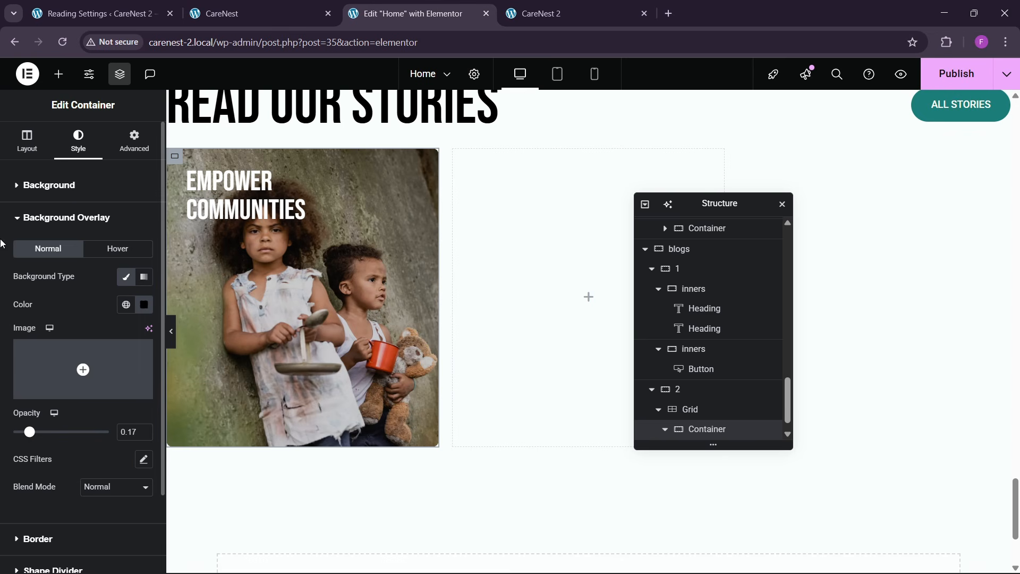
click(33, 144)
click(301, 210)
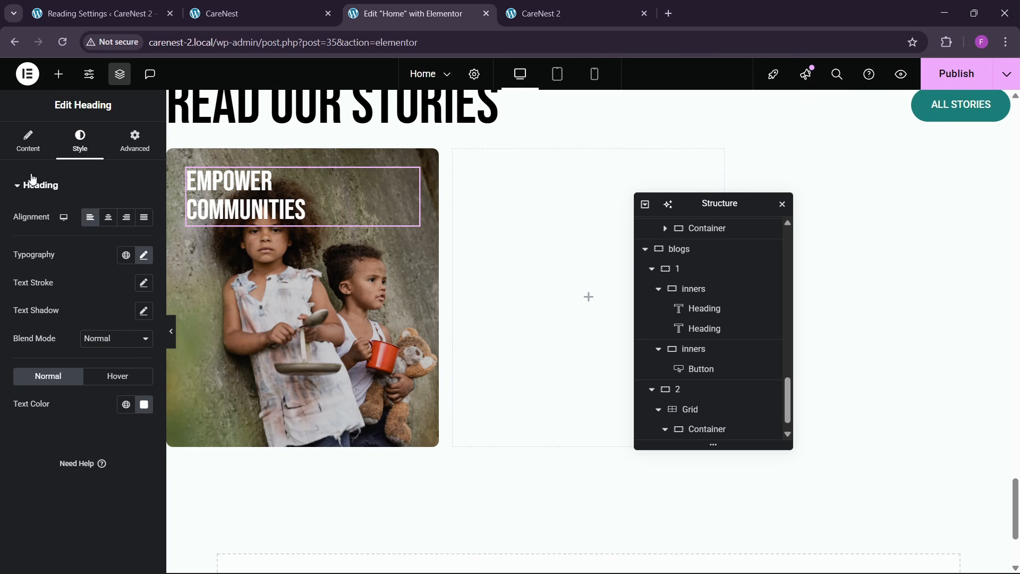
click(28, 141)
key(ctrl+v)
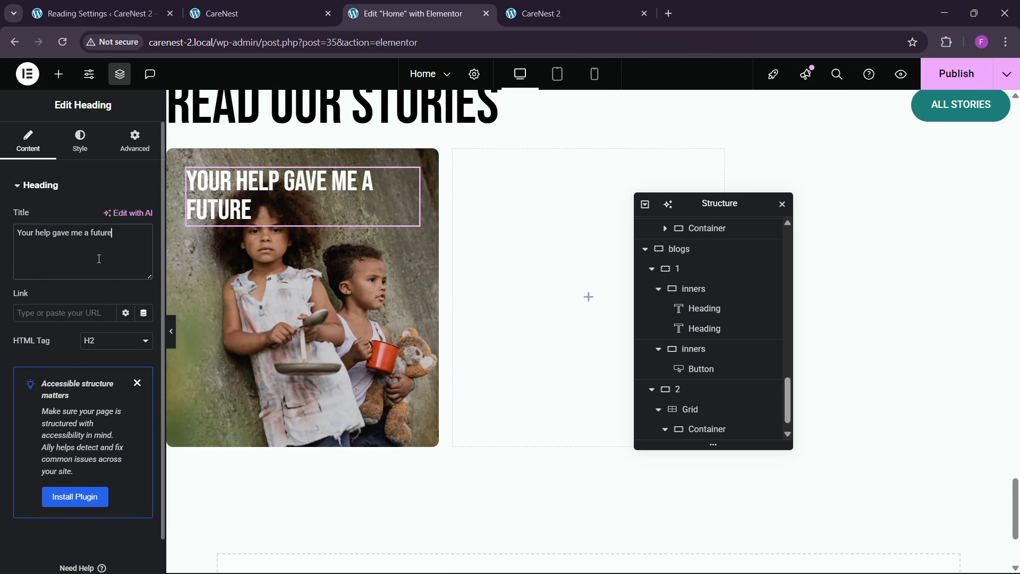
- Adjust the story card heading's font size to about 45 px
click(80, 141)
click(143, 255)
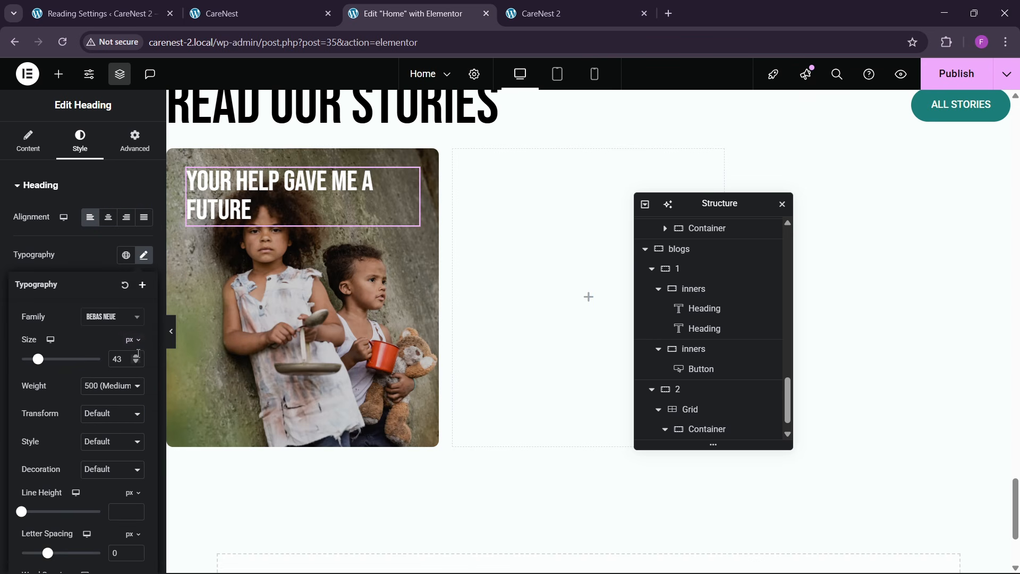
click(138, 356)
click(137, 361)
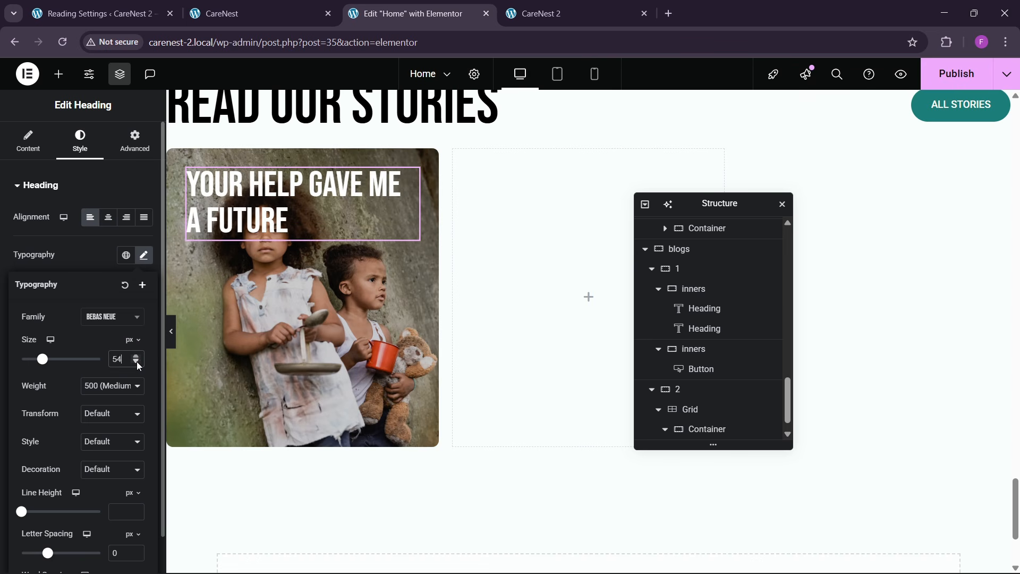
click(136, 361)
click(136, 361)
click(136, 361)
click(136, 361)
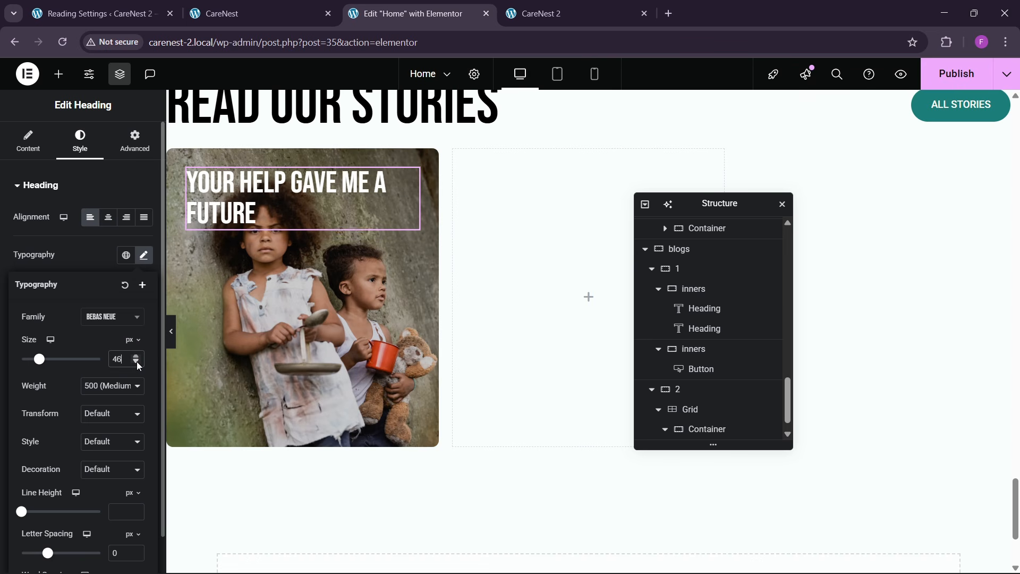
click(136, 361)
- Give the story card heading a custom width of 57% and compare its line breaks with the reference card
click(132, 145)
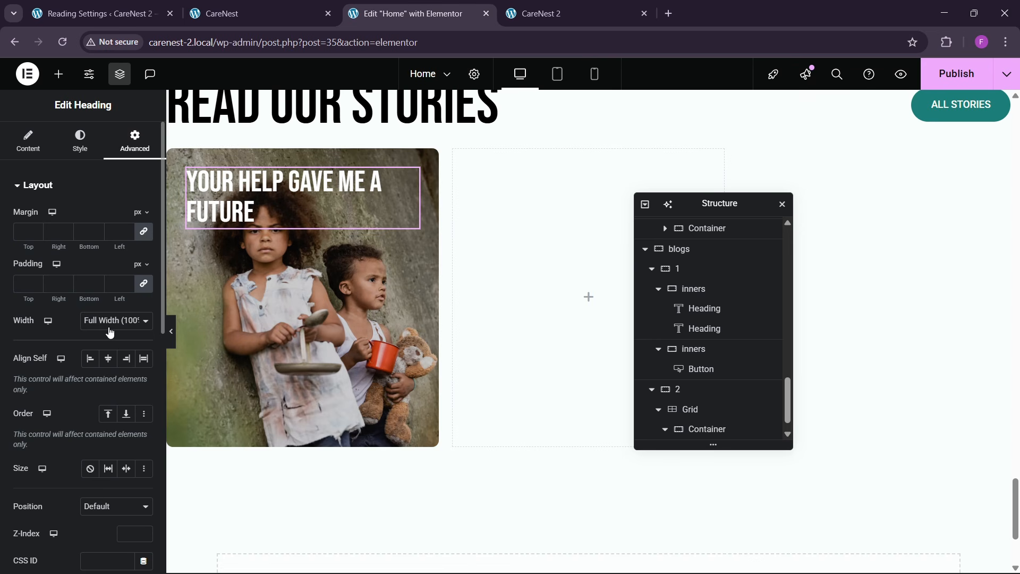
click(109, 333)
click(110, 385)
click(71, 365)
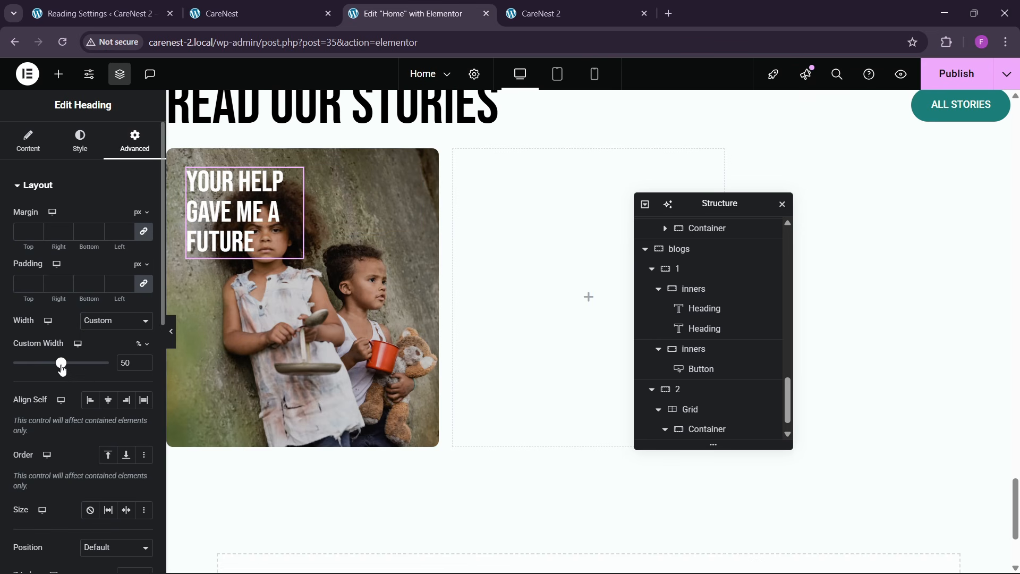
mouse_move(63, 370)
mouse_down()
mouse_move(81, 370)
mouse_move(72, 378)
mouse_up()
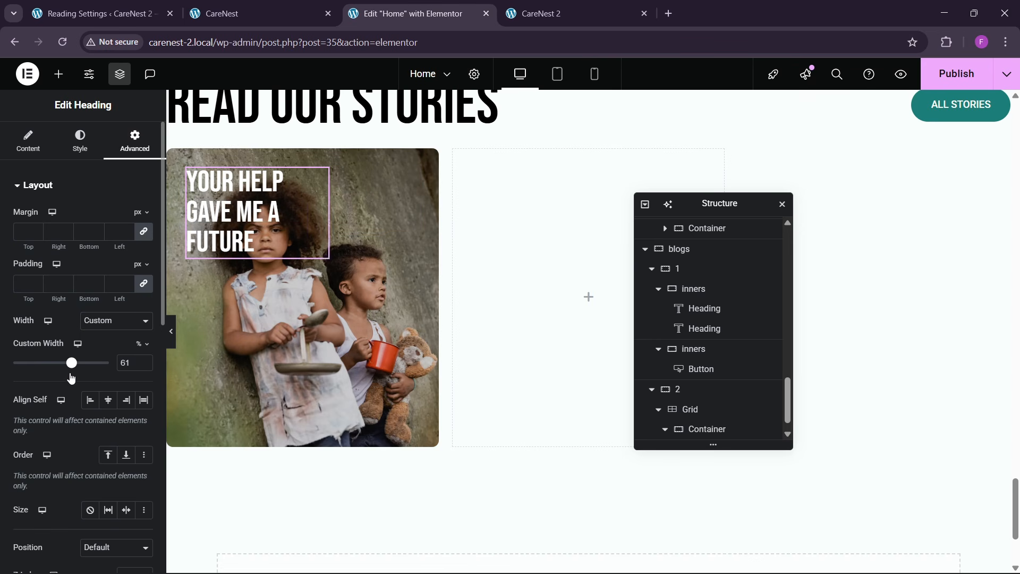
click(231, 16)
click(409, 13)
click(231, 13)
click(376, 5)
- Add a nested container below the story card's heading and set the card to column direction with space-between justification
click(58, 74)
drag(39, 233, 278, 307)
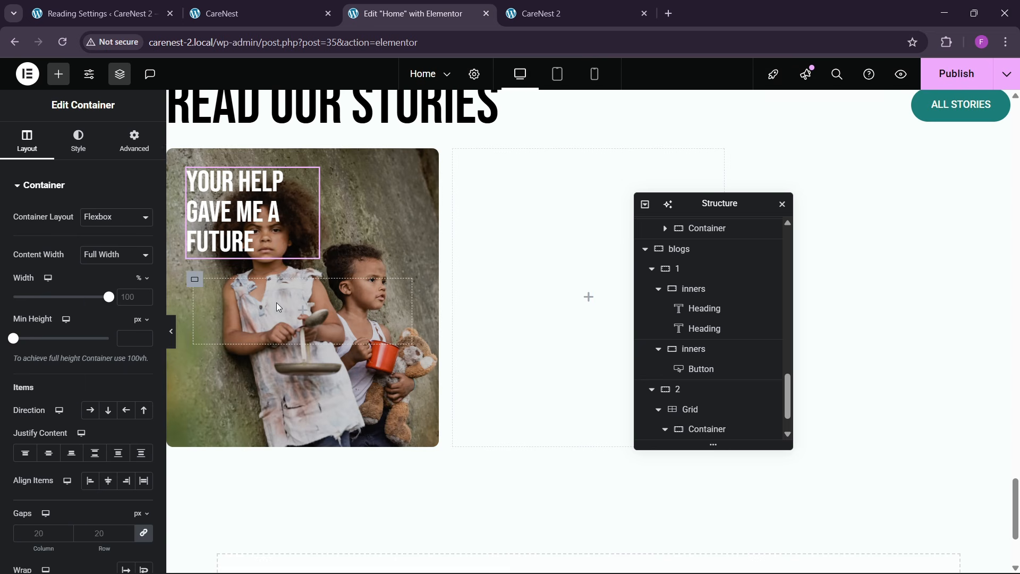
scroll(728, 319, down, 2)
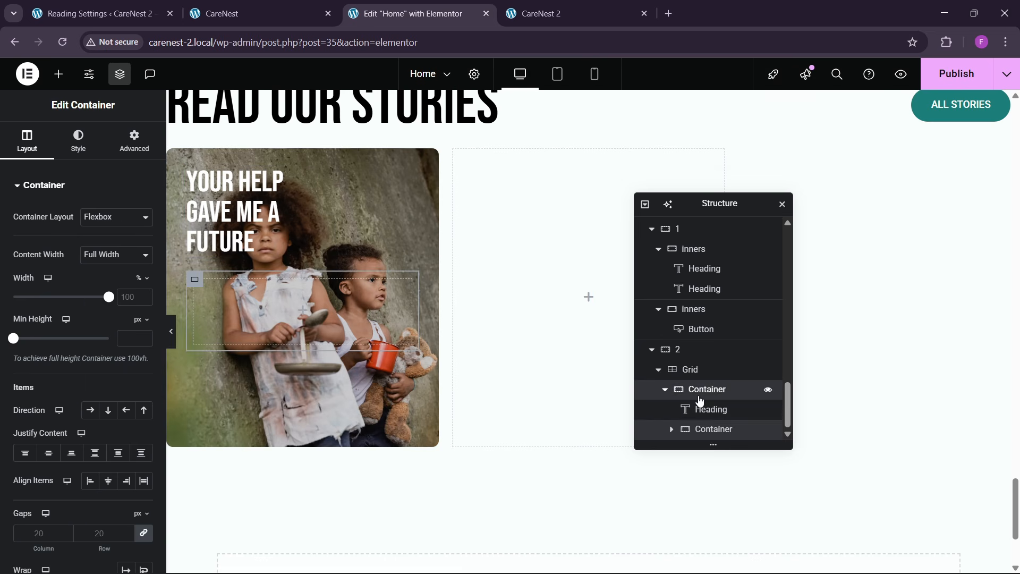
click(700, 397)
click(108, 410)
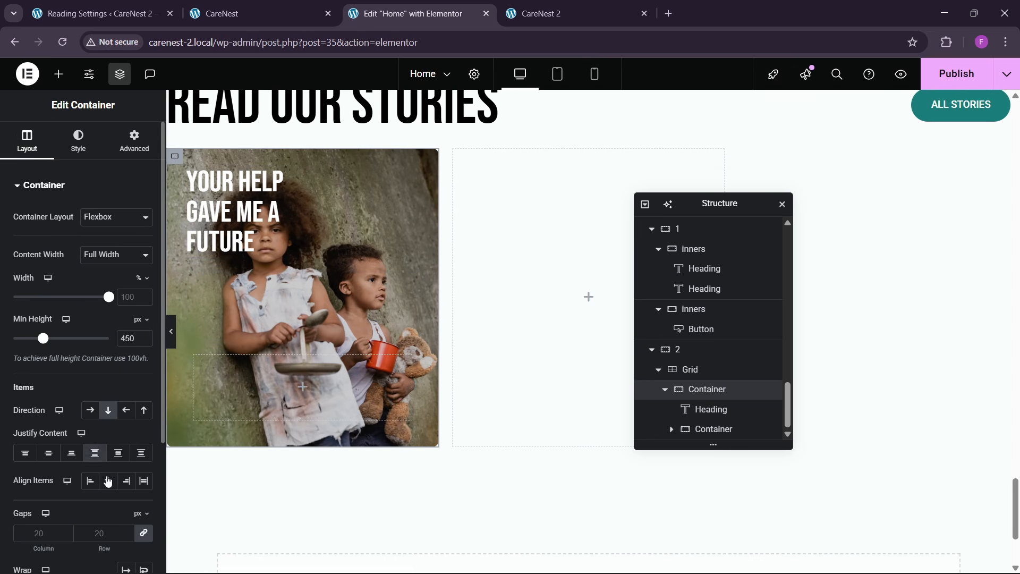
click(109, 481)
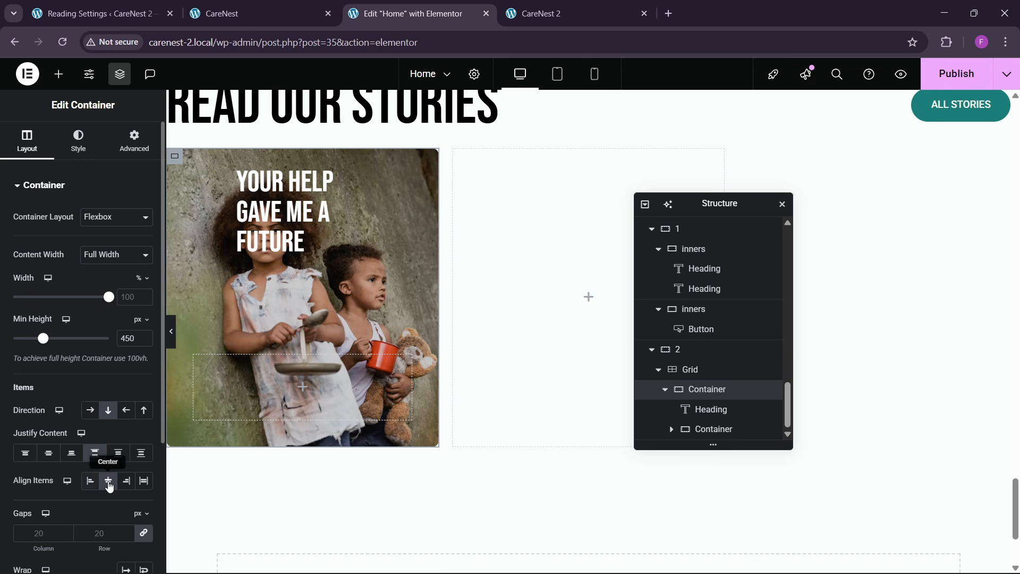
click(110, 486)
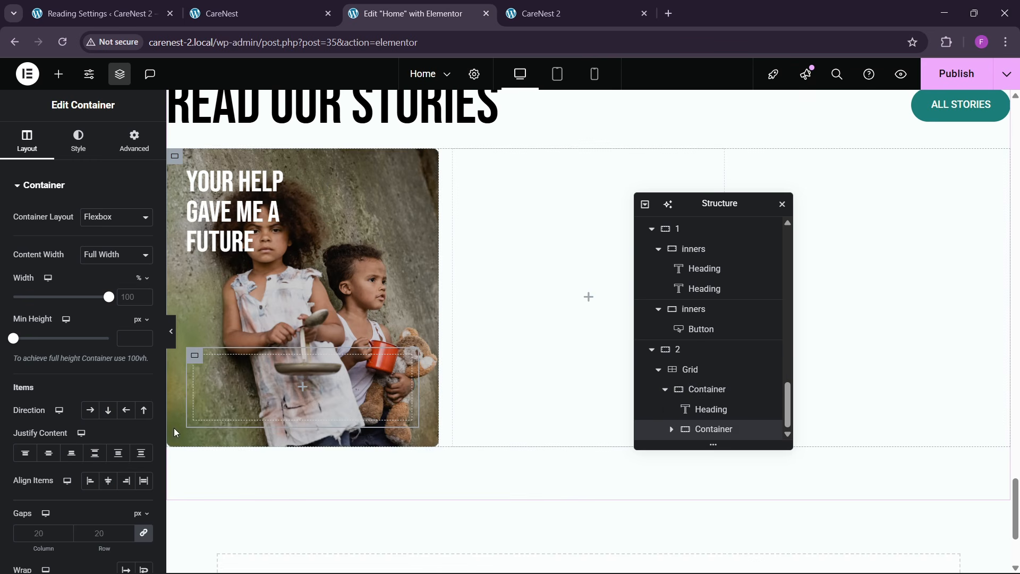
- Give the nested container the global theme bg background color and a 20 px border radius on all corners
click(260, 13)
click(401, 4)
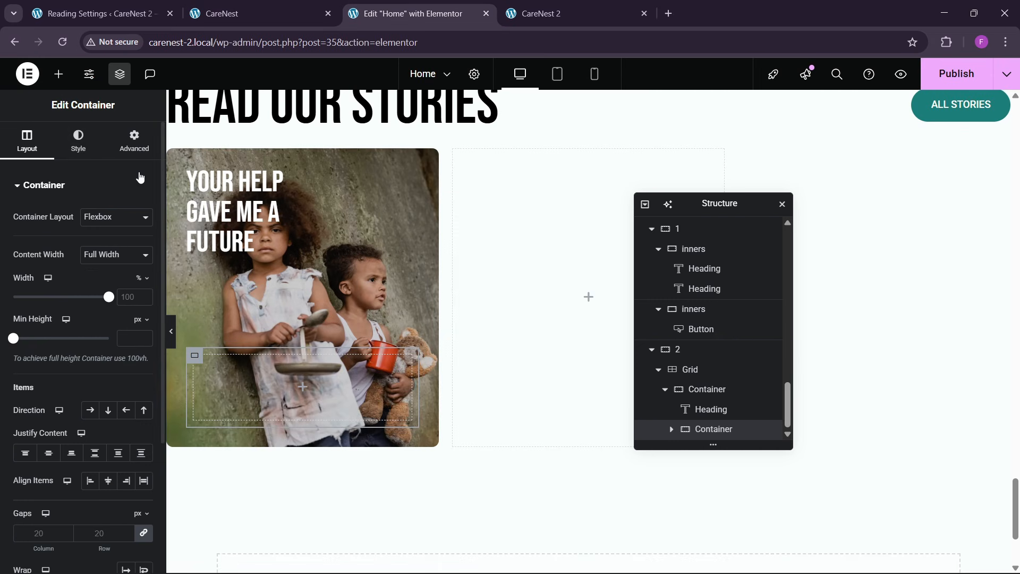
click(78, 141)
click(90, 245)
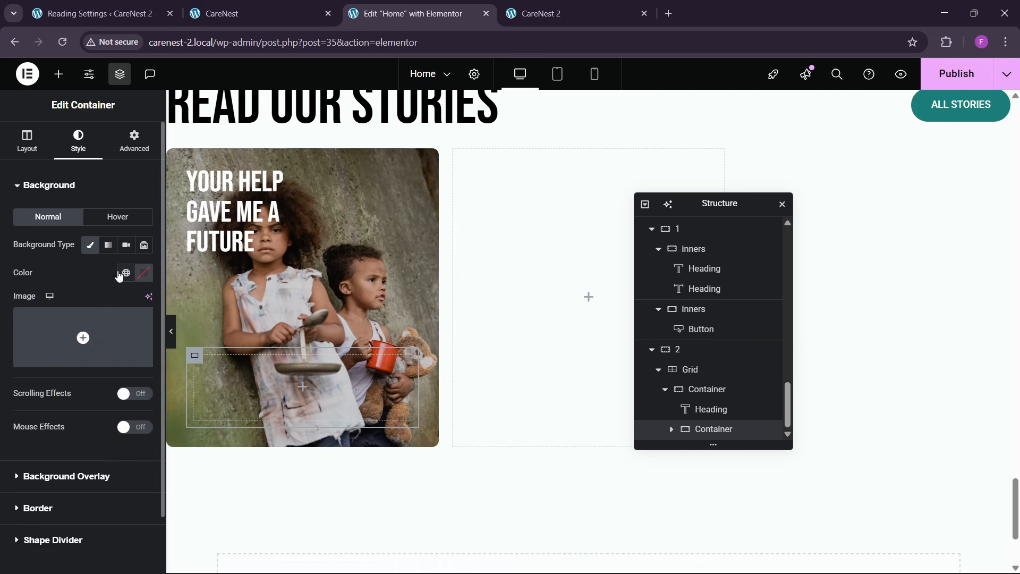
click(122, 274)
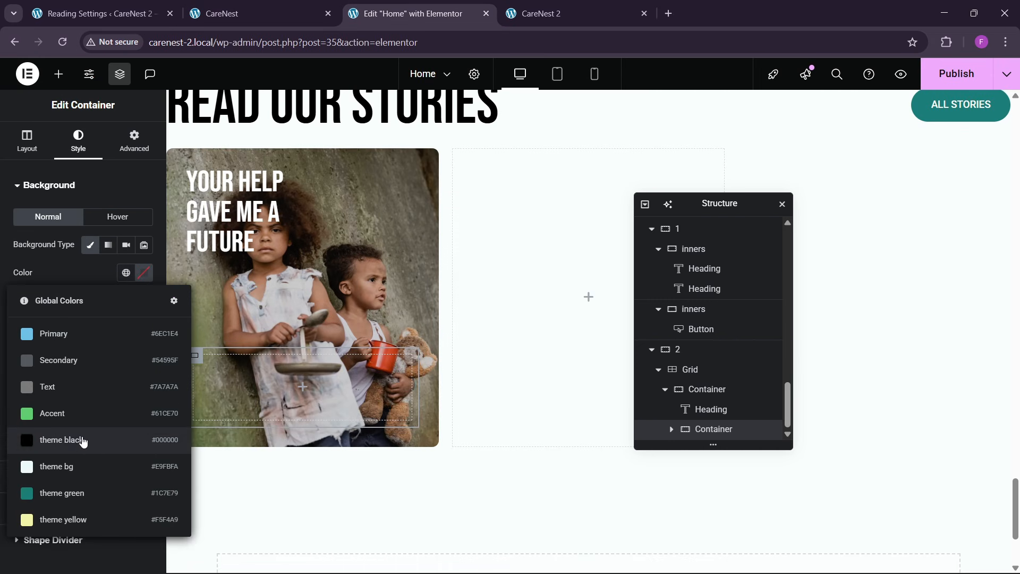
click(68, 465)
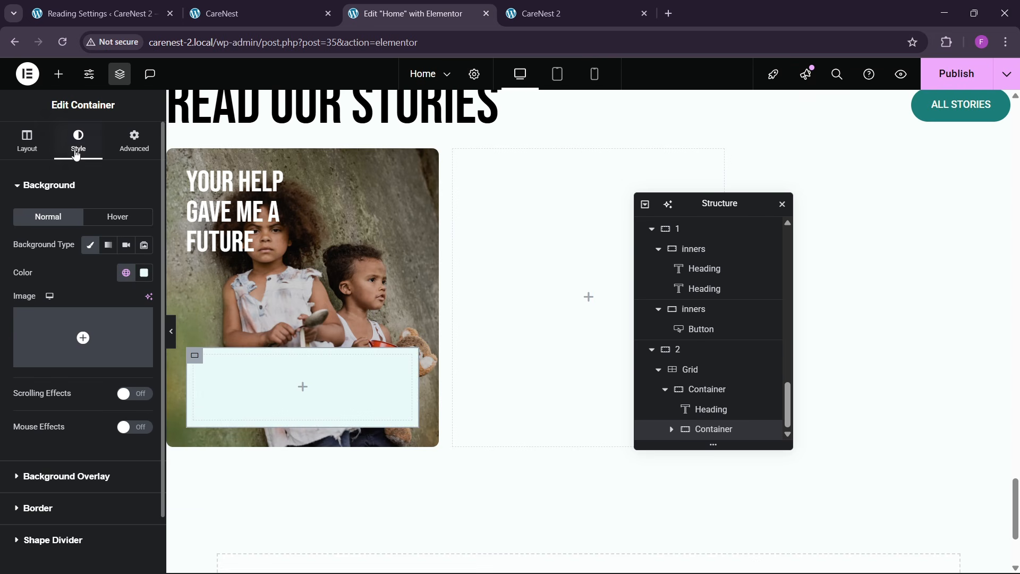
click(33, 508)
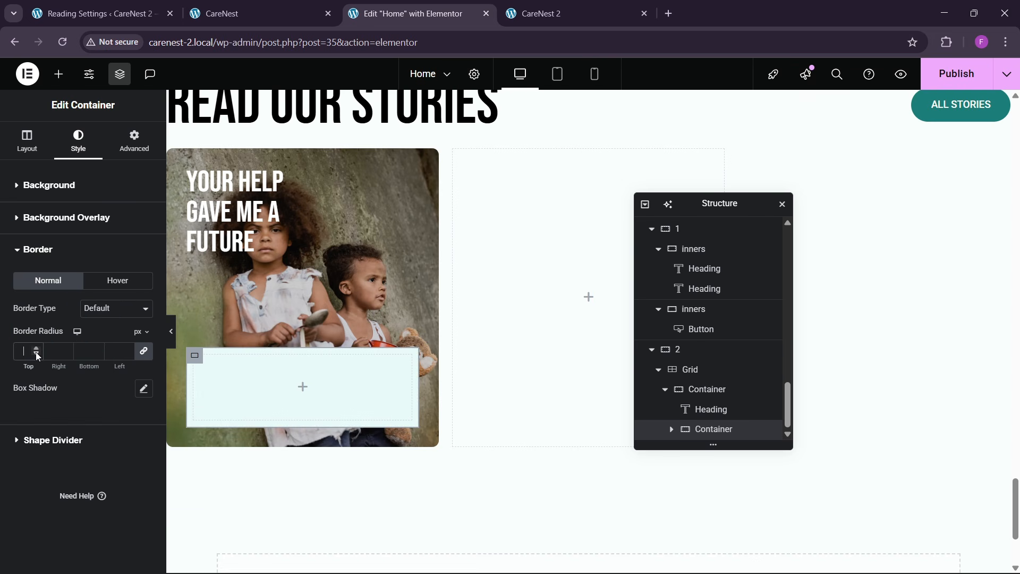
text(20)
- Set the nested container's width to 63% and its padding to 20 px on all sides
click(27, 141)
drag(109, 299, 78, 314)
click(135, 149)
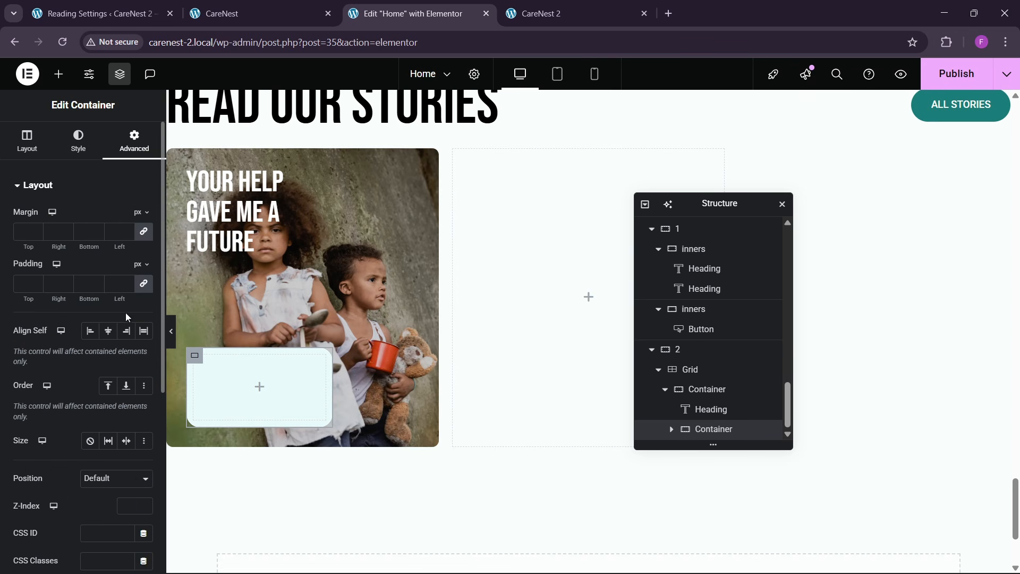
text(20)
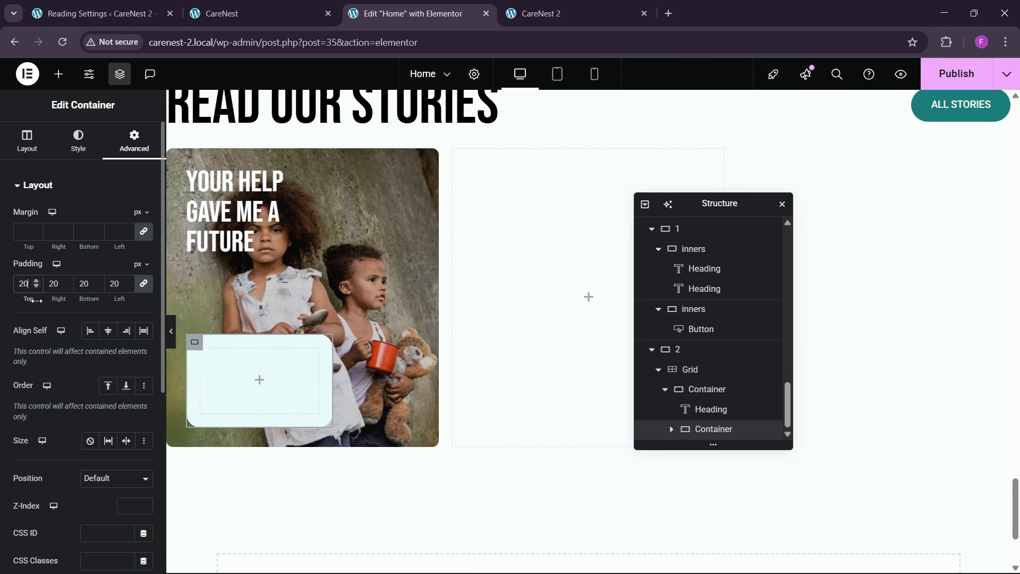
- Align the nested container itself to the end of the story card and compare it with the reference cards
scroll(81, 354, down, 3)
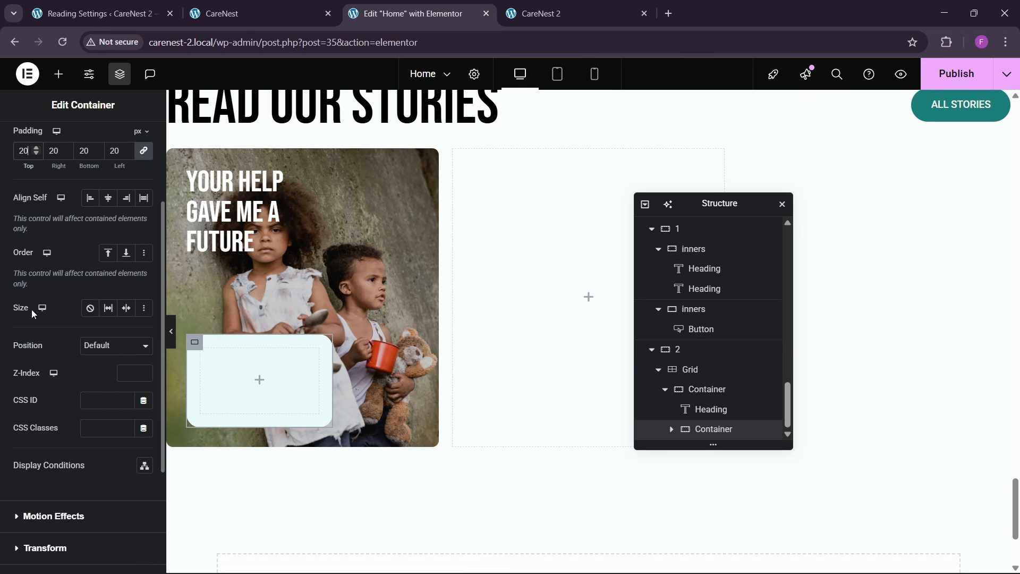
scroll(31, 349, up, 1)
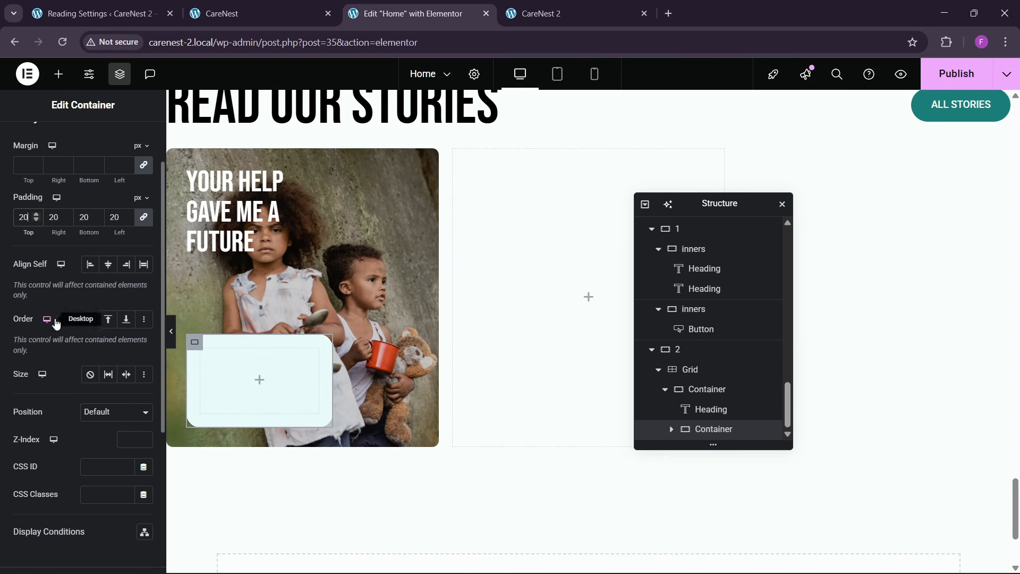
click(129, 268)
click(252, 7)
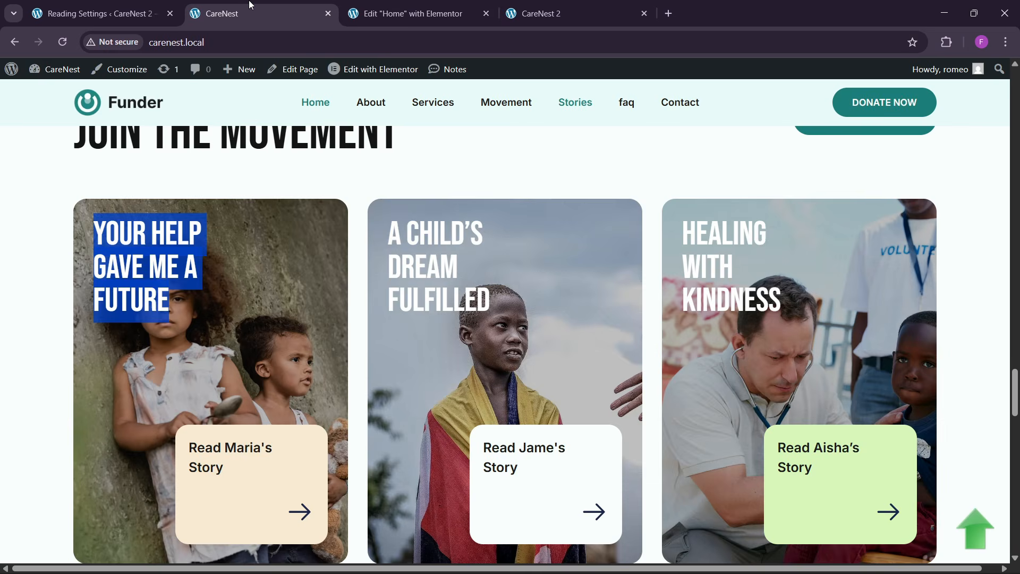
click(406, 13)
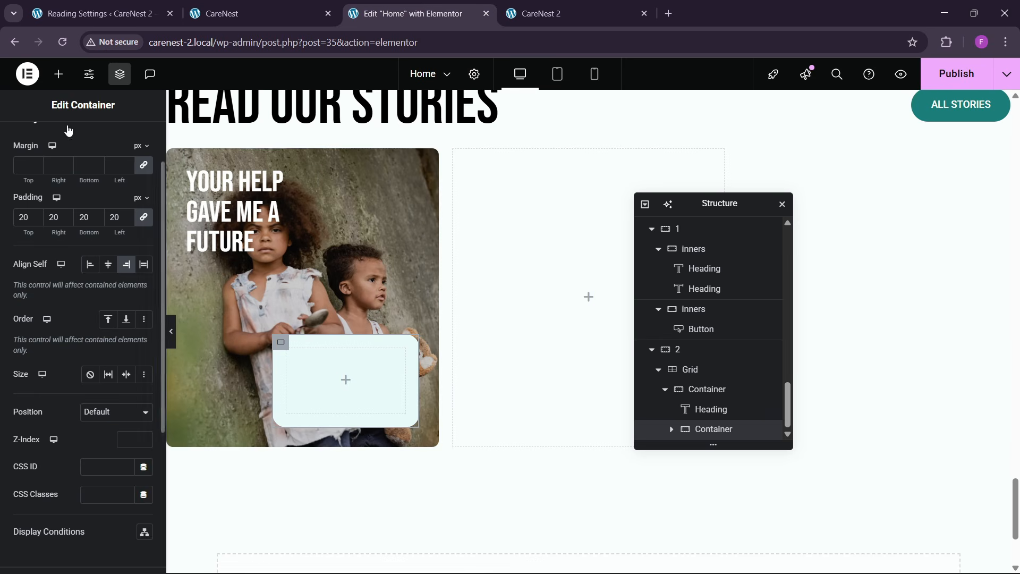
- Copy the description text widget from the first yellow card above and paste it into the nested container
scroll(600, 301, up, 6)
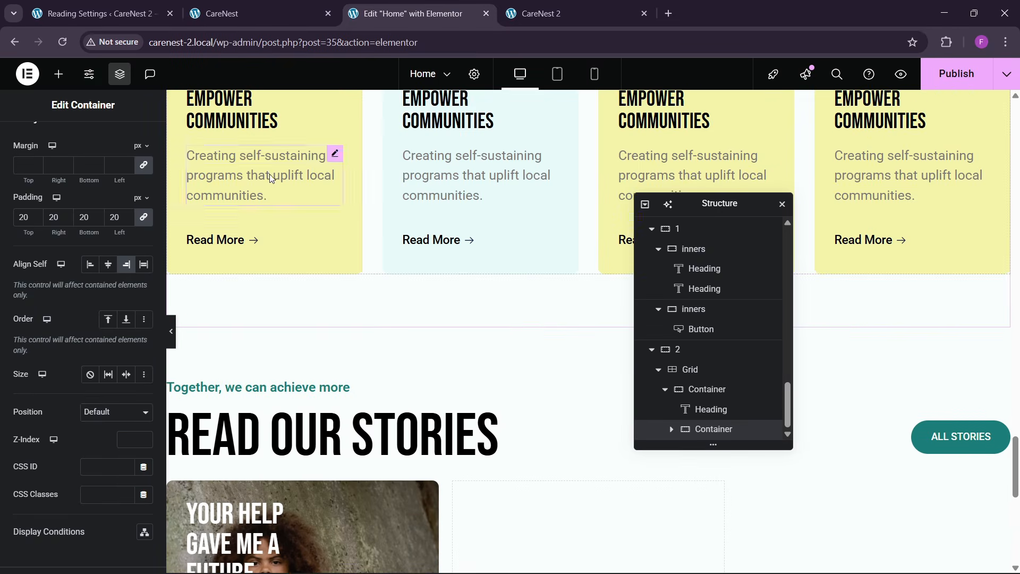
right_click(270, 173)
click(296, 237)
scroll(405, 367, down, 9)
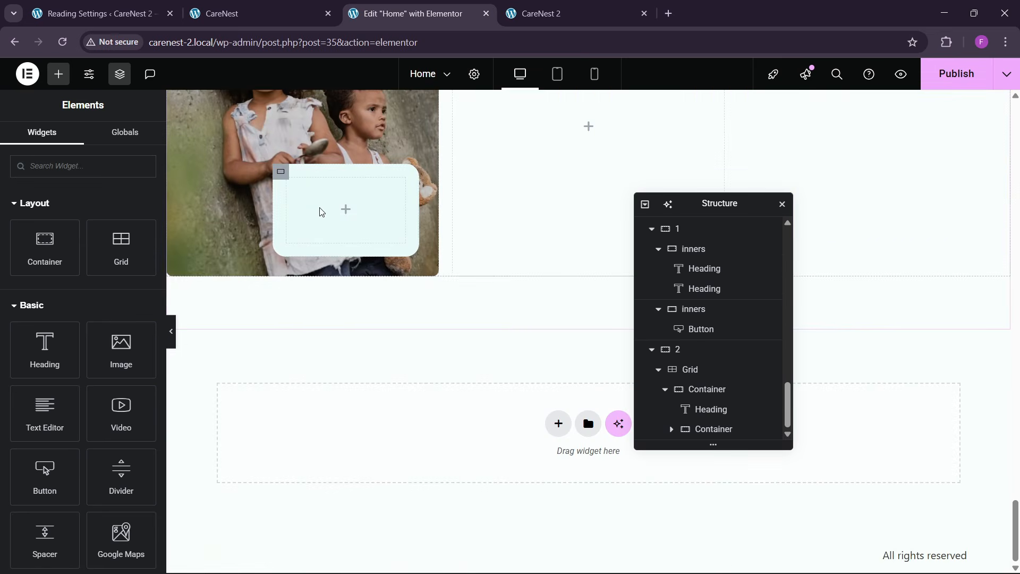
right_click(322, 212)
click(361, 322)
- Replace the pasted description with the story label copied from the small box on the first reference card
click(261, 14)
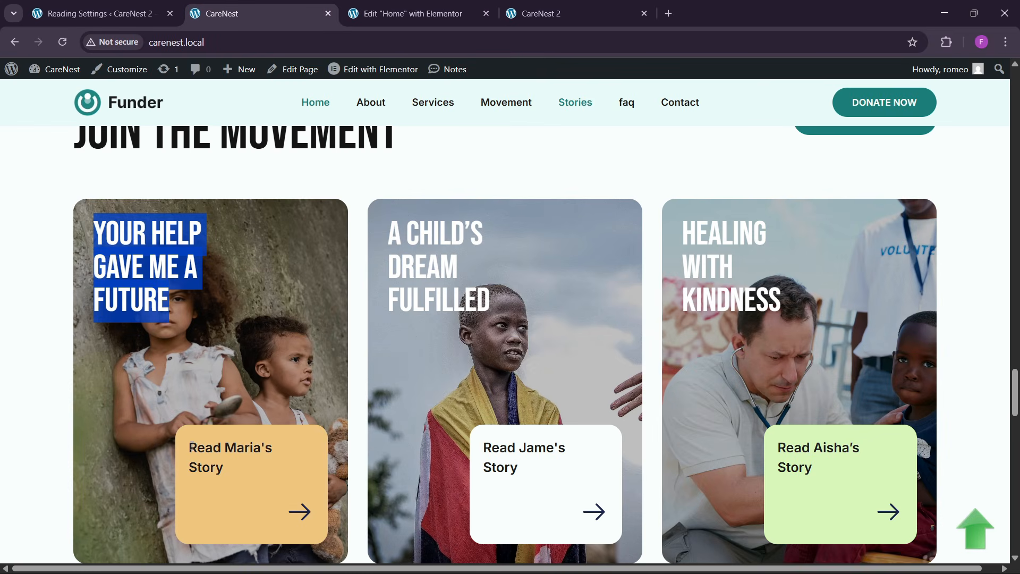
drag(190, 447, 218, 465)
key(ctrl+Tab)
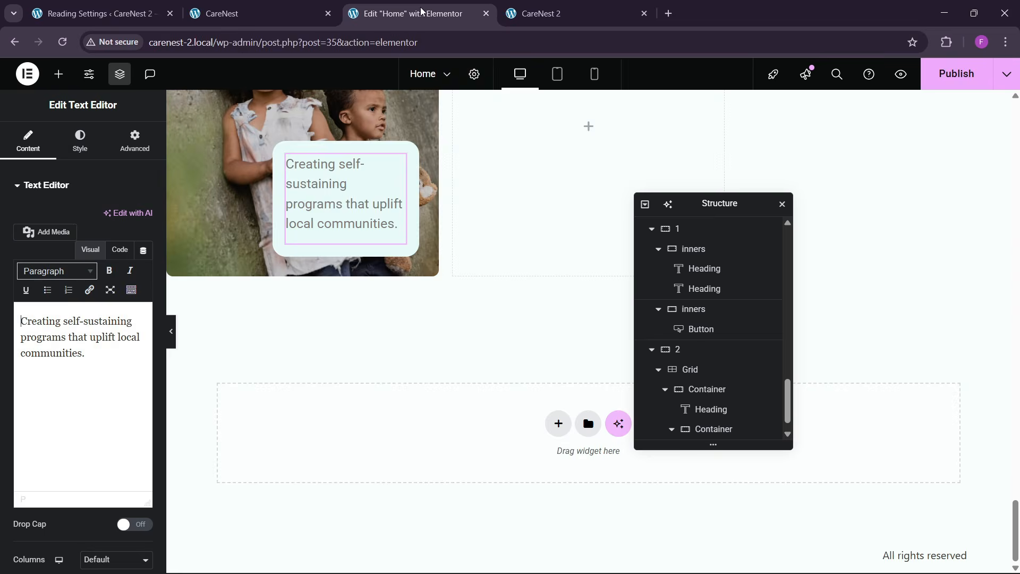
click(120, 249)
key(ctrl+a)
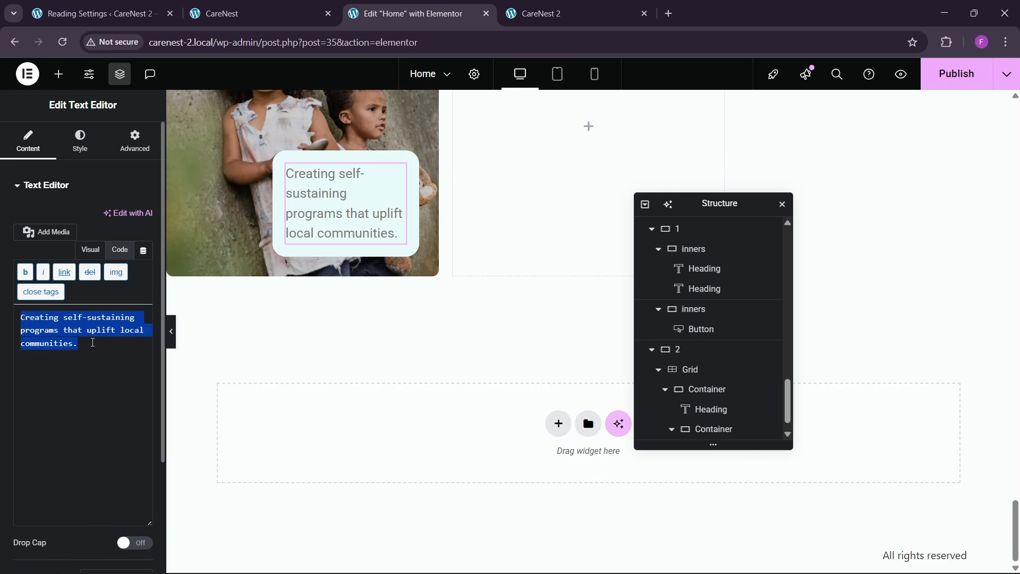
key(ctrl+v)
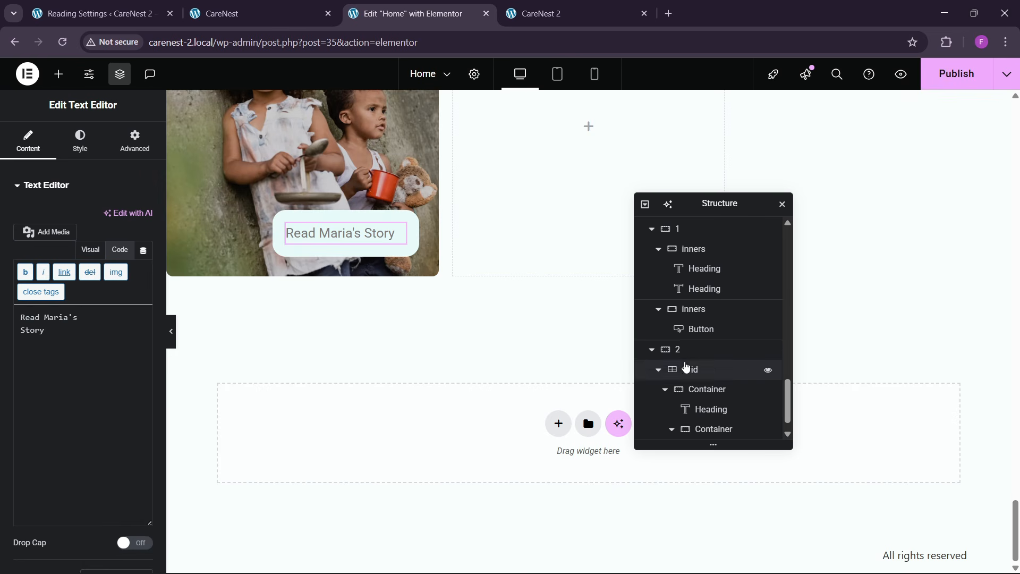
- Set the nested container's minimum height to 150 px
scroll(690, 393, down, 1)
click(712, 415)
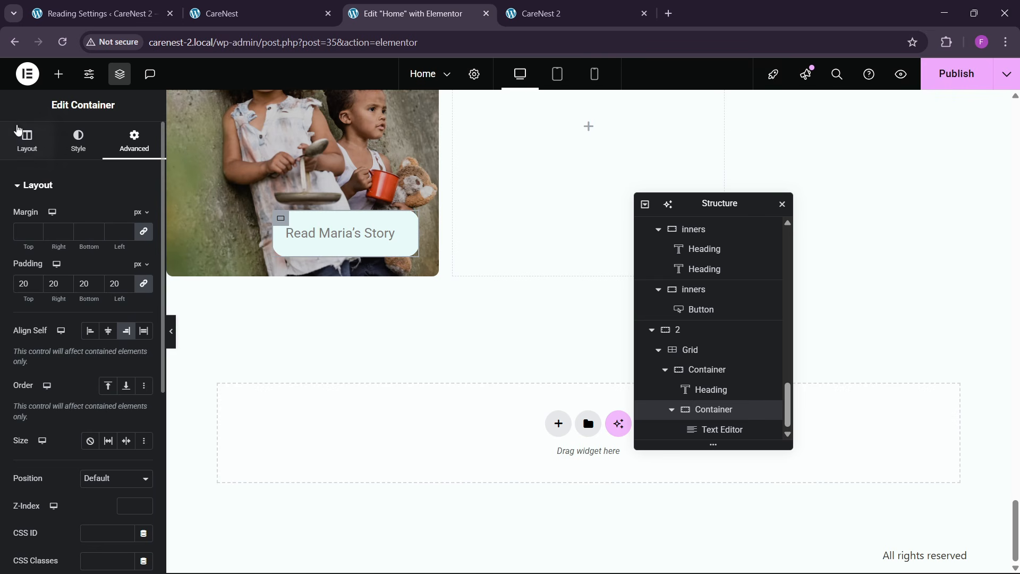
click(28, 139)
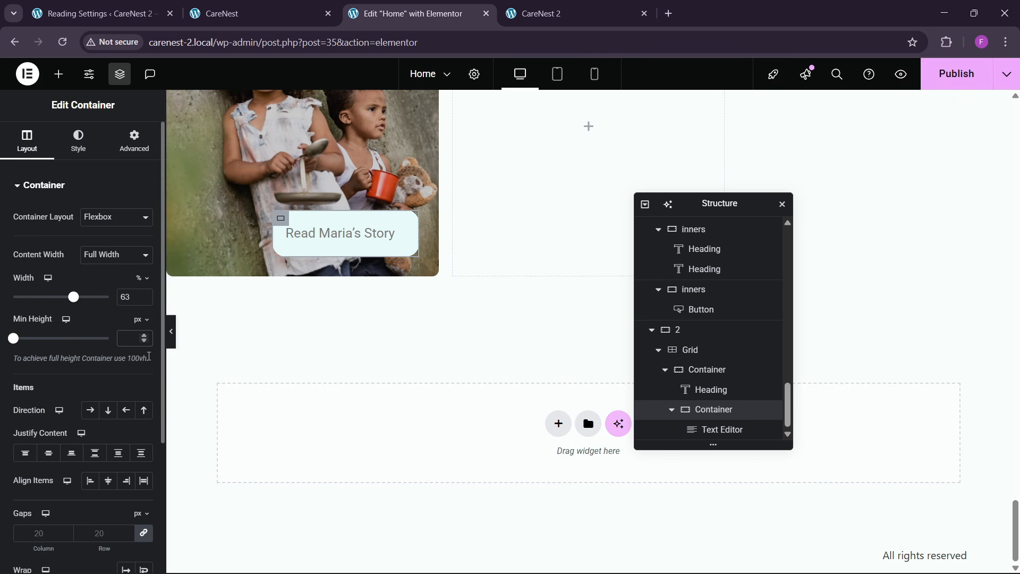
text(200)
key(BackSpace)
key(BackSpace)
key(BackSpace)
text(150)
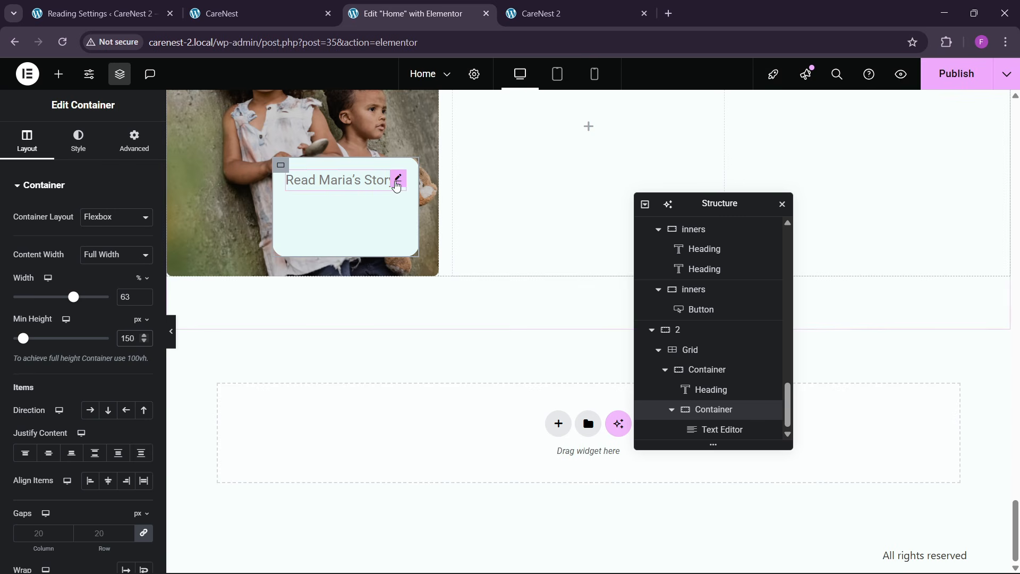
- Set the nested box's label text to the black global color and add a <br> line break before "Story"
click(397, 180)
click(80, 141)
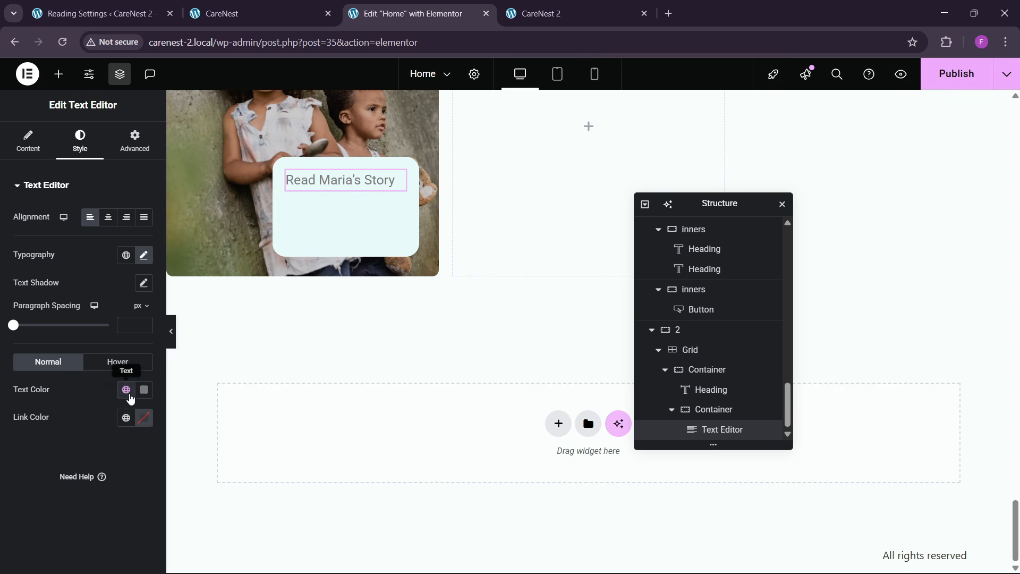
click(126, 390)
click(69, 333)
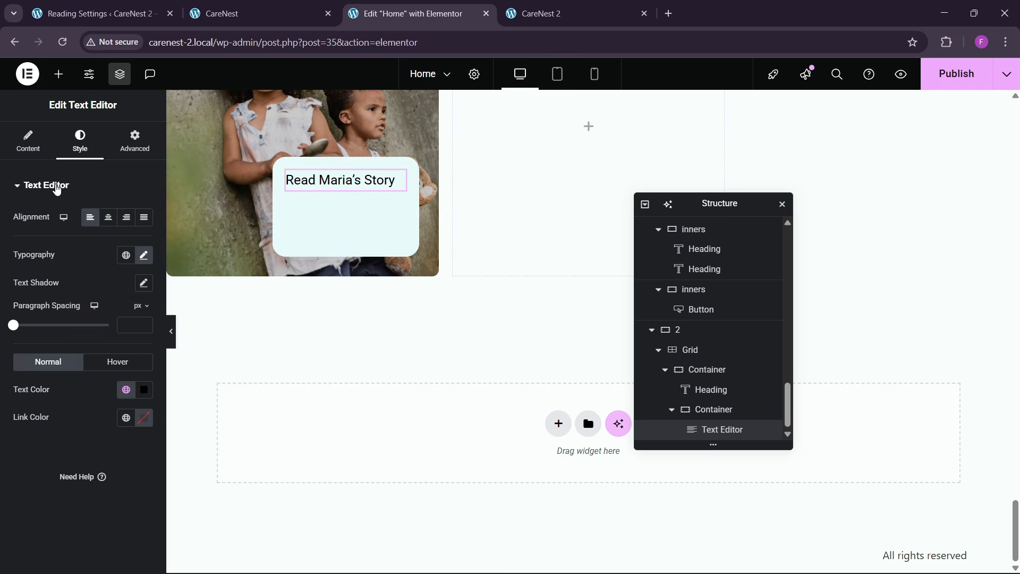
click(28, 141)
click(120, 249)
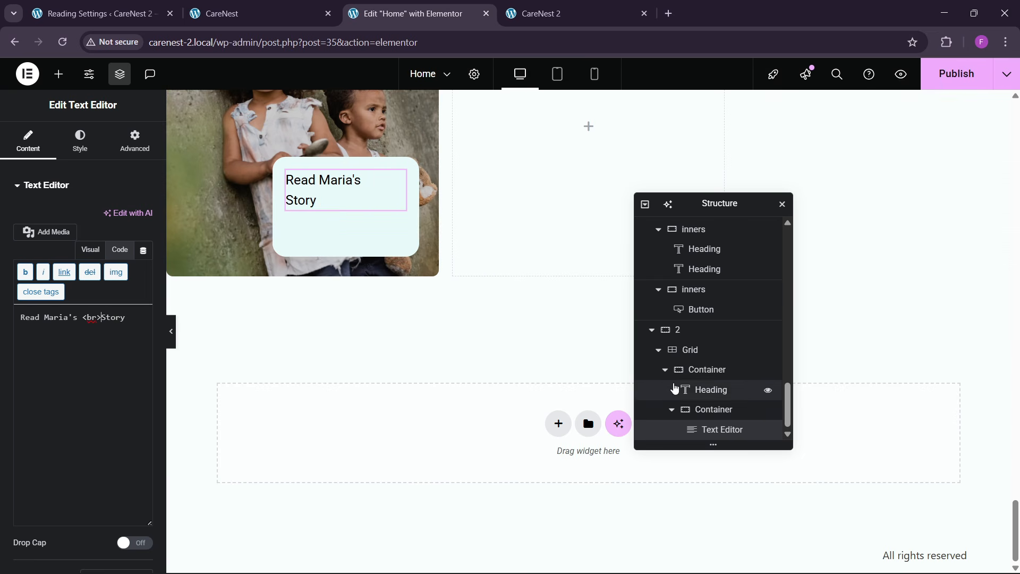
- Set the nested container's minimum height to 180 px and compare it with the reference story cards
click(712, 409)
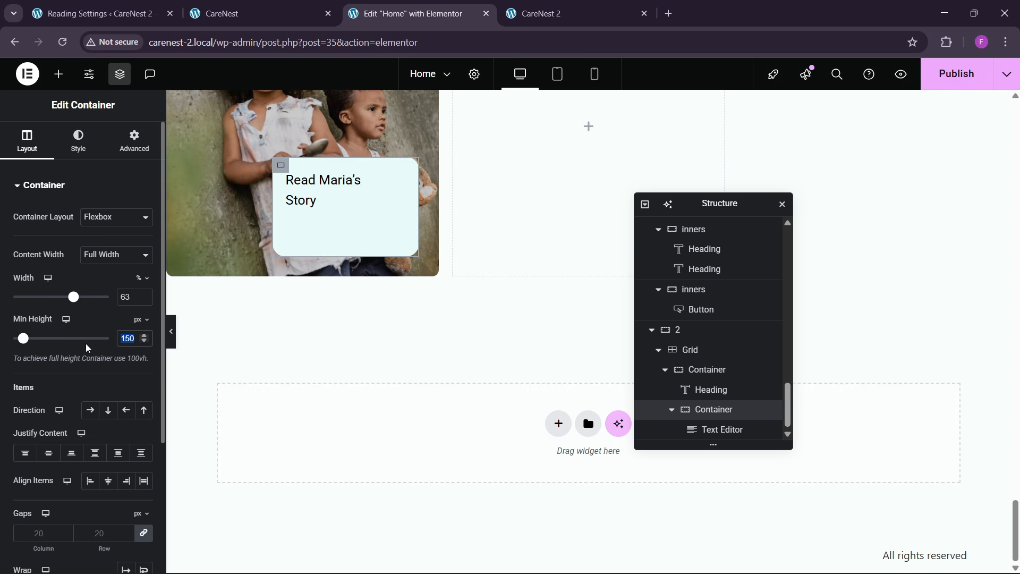
text(180)
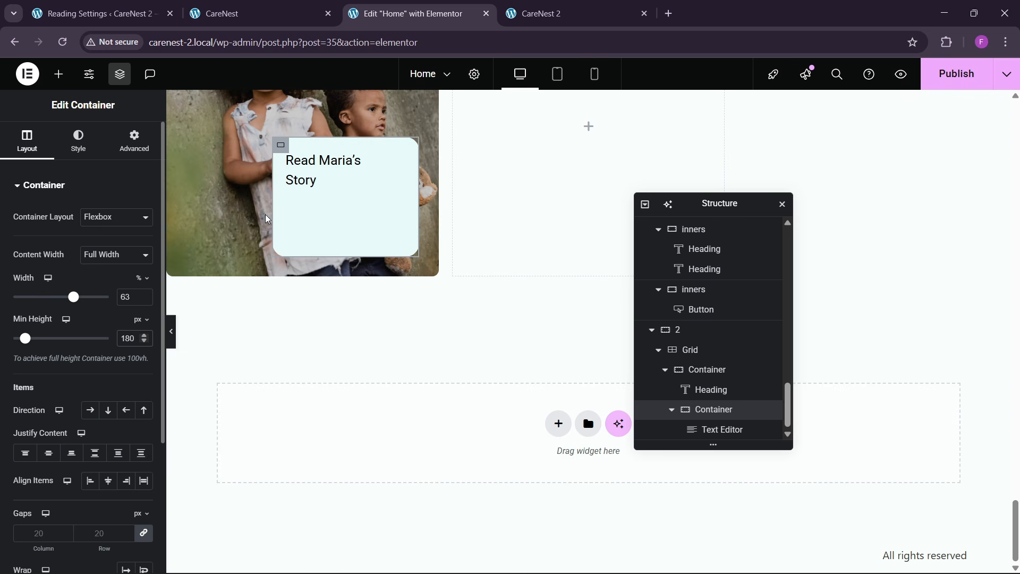
click(229, 12)
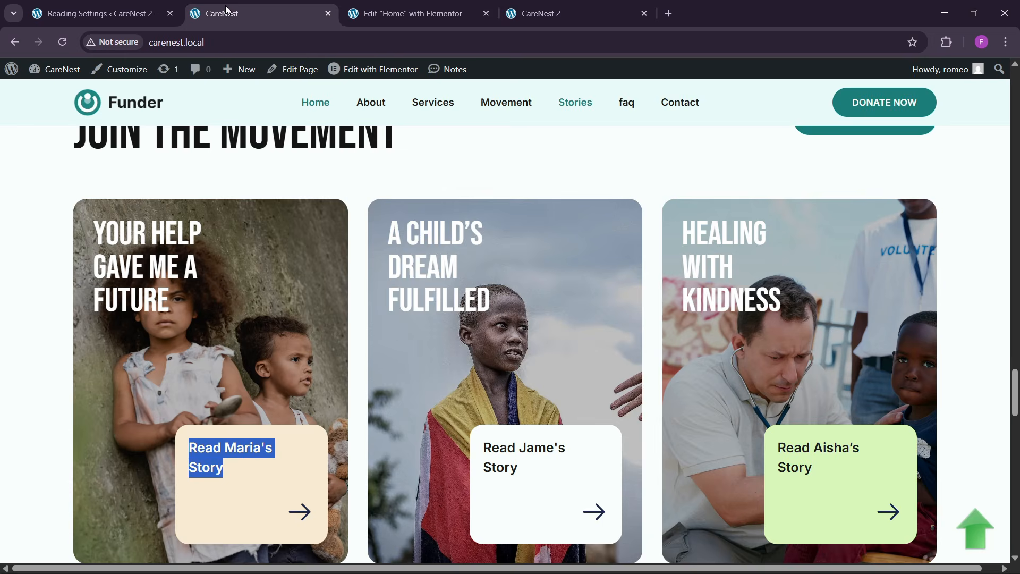
click(407, 6)
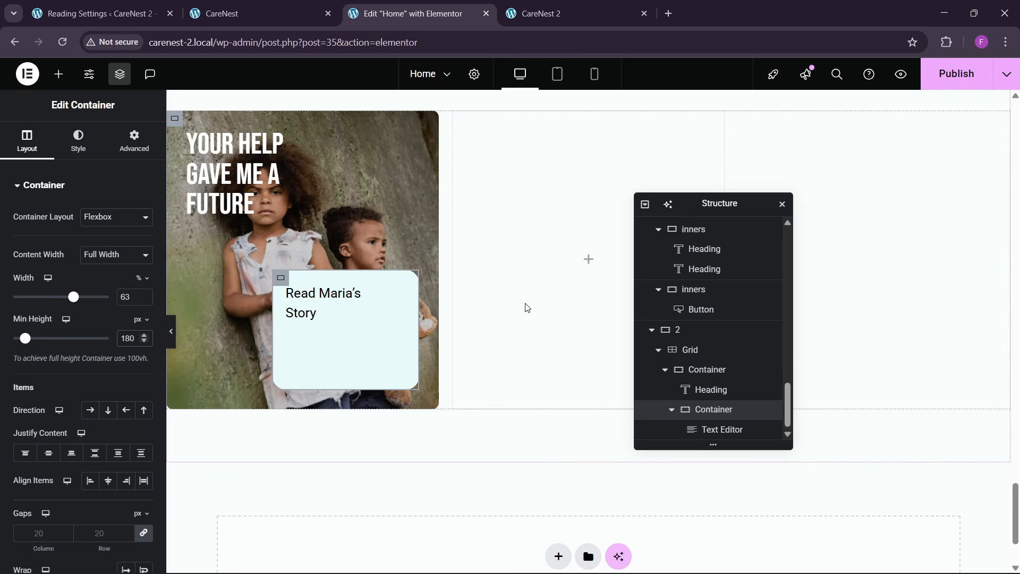
- Find the Icon widget and add it below the story label in the nested container
click(58, 74)
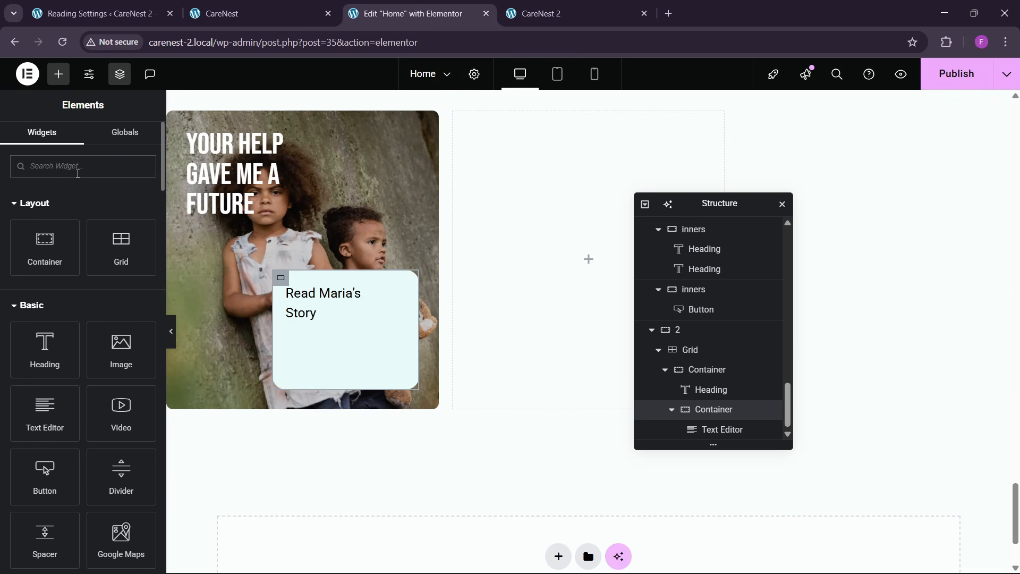
click(78, 174)
text(icon)
drag(37, 233, 325, 308)
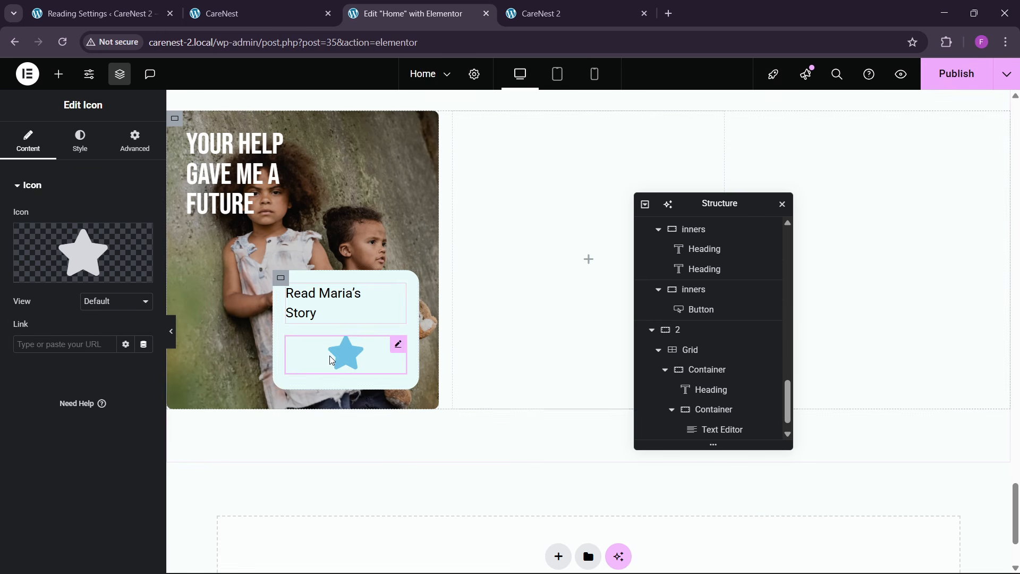
- Replace the default star icon with the arrow SVG from the media library
click(93, 250)
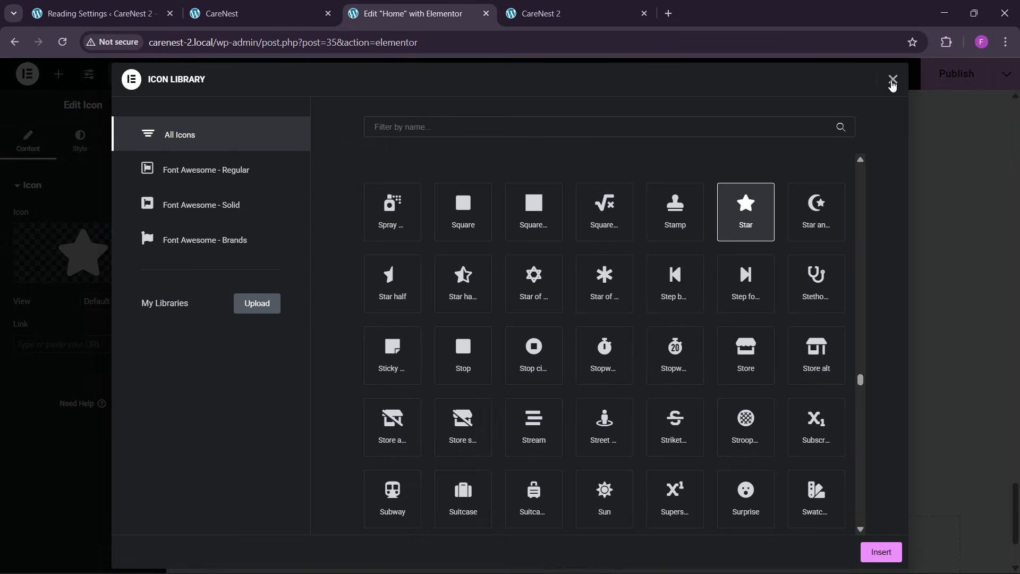
click(892, 81)
click(110, 269)
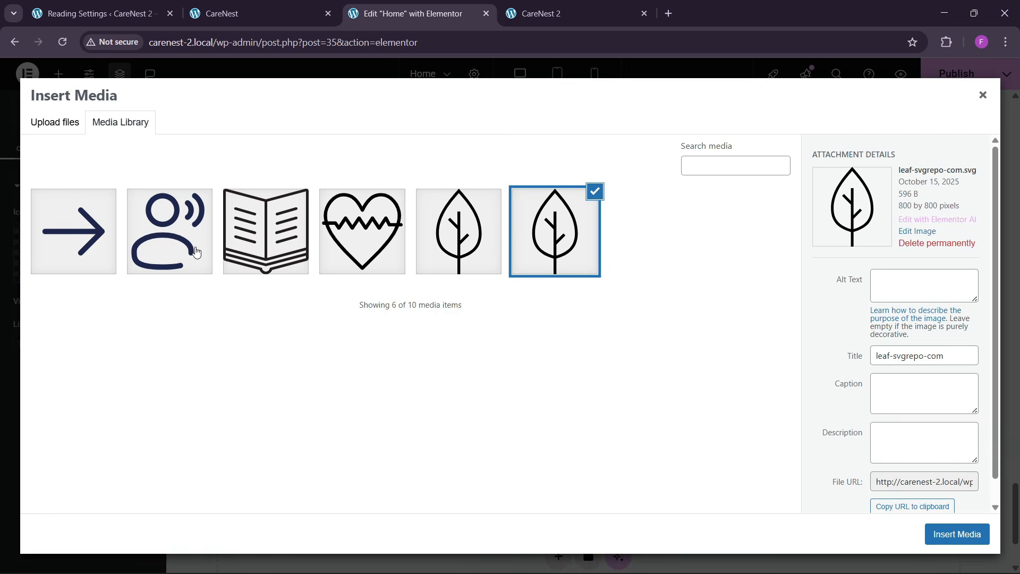
click(37, 251)
click(935, 530)
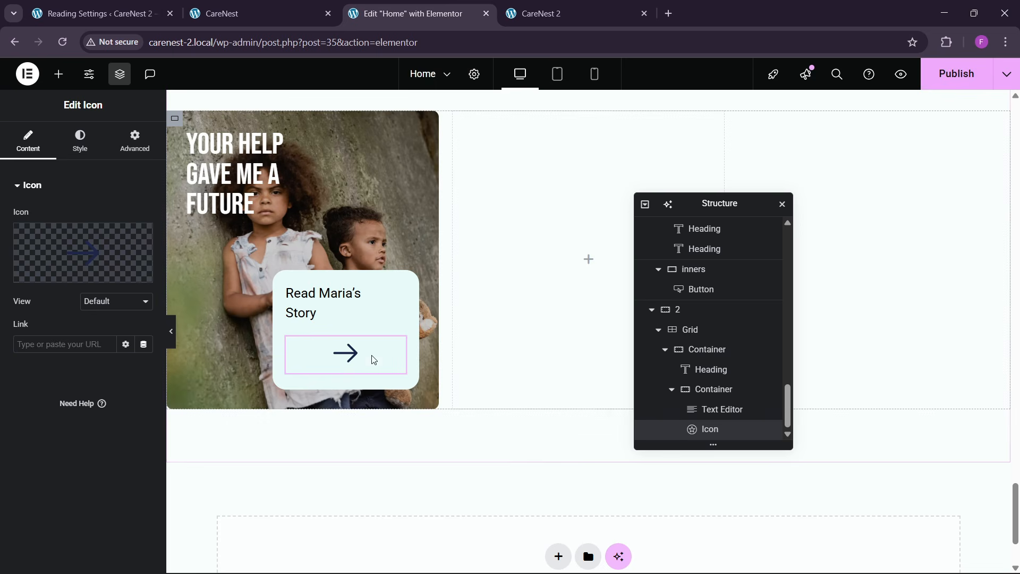
- Align the arrow icon itself to the end of the nested container
click(85, 142)
click(122, 148)
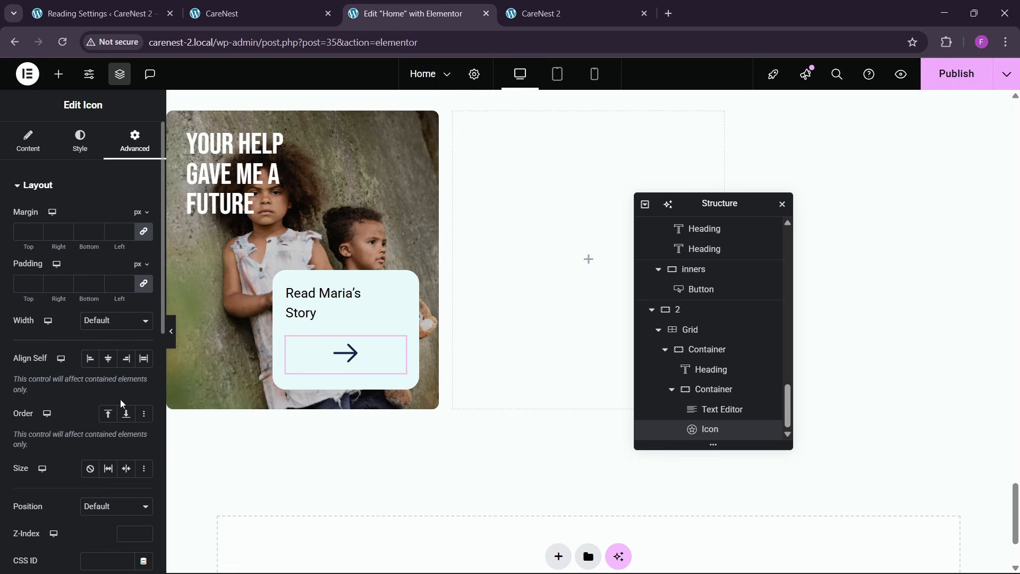
click(126, 359)
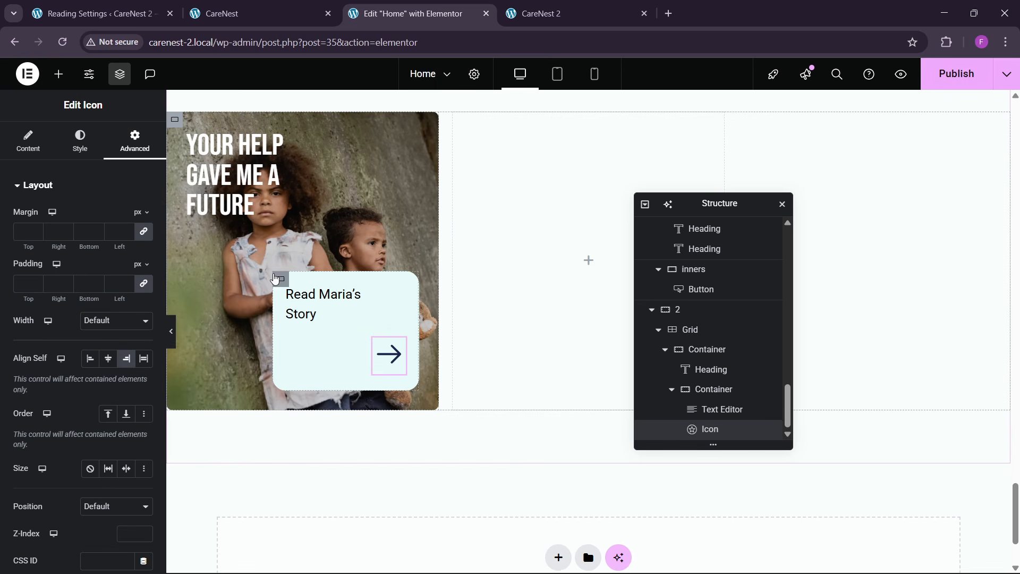
- Set the first story card container's minimum height to 500 px
scroll(208, 213, up, 1)
click(176, 186)
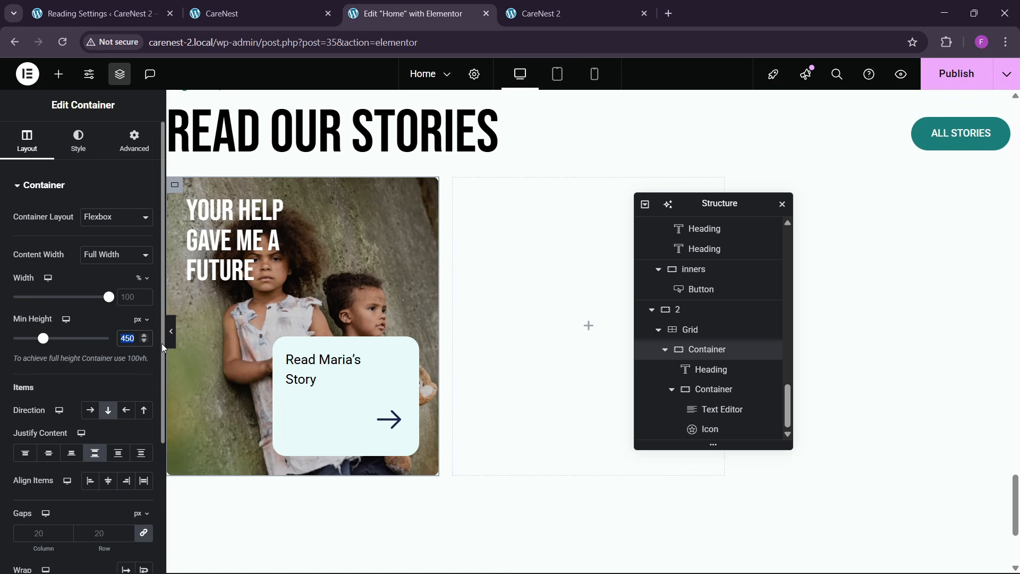
text(500)
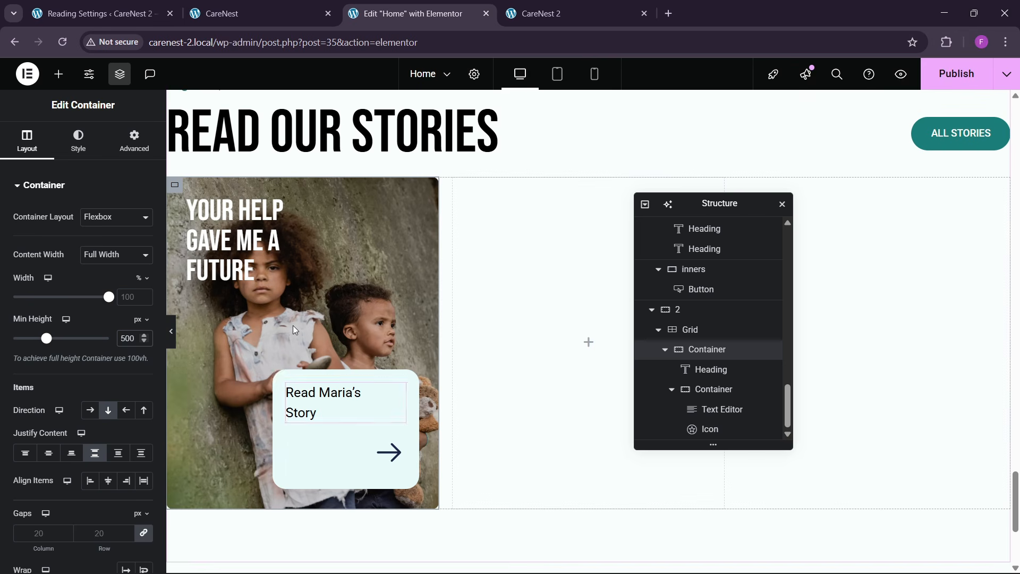
- Give the nested label box a solid hover background in a darker teal based on #E9FBFA, and check the reference page
click(281, 377)
click(79, 144)
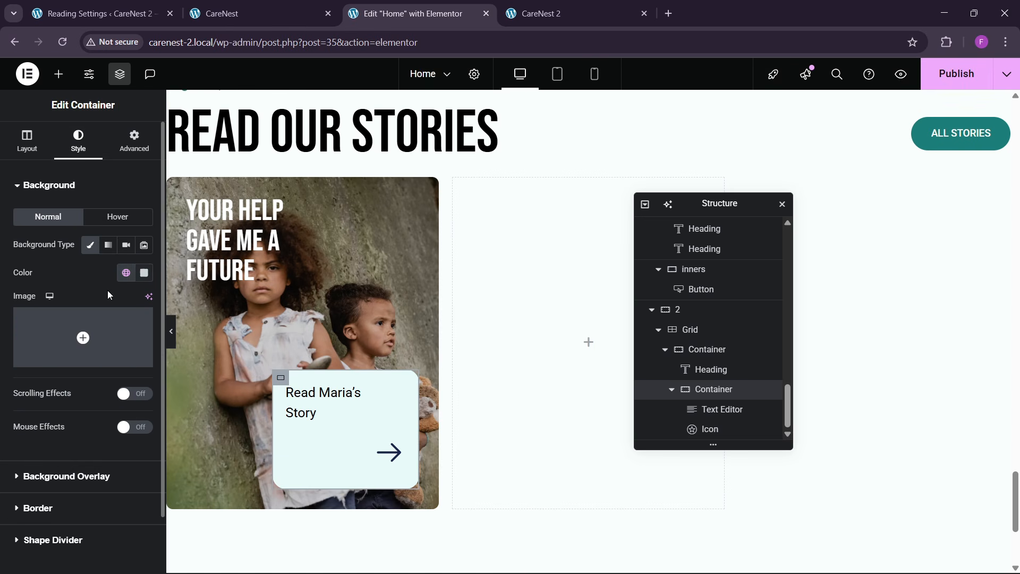
click(143, 273)
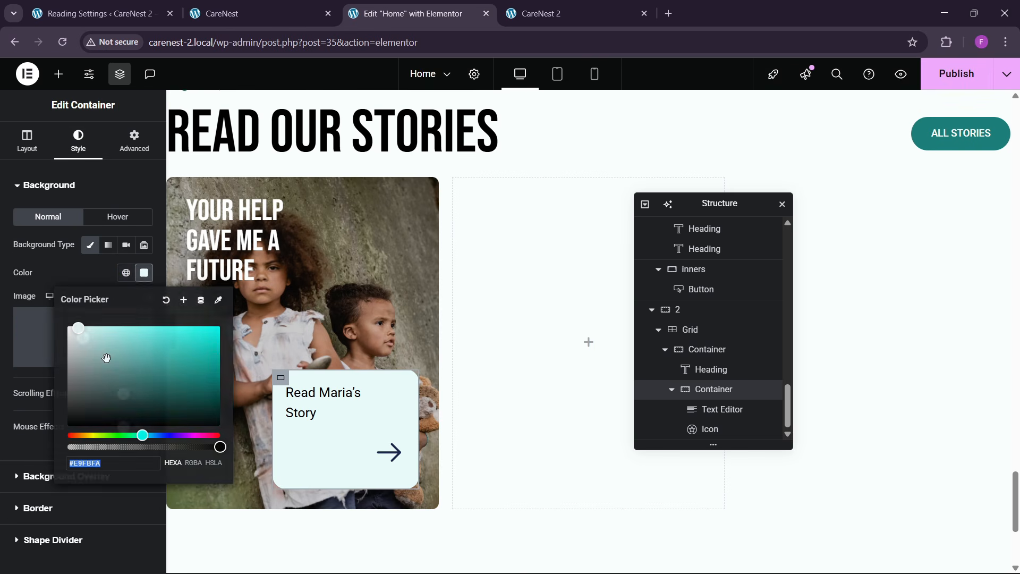
click(117, 216)
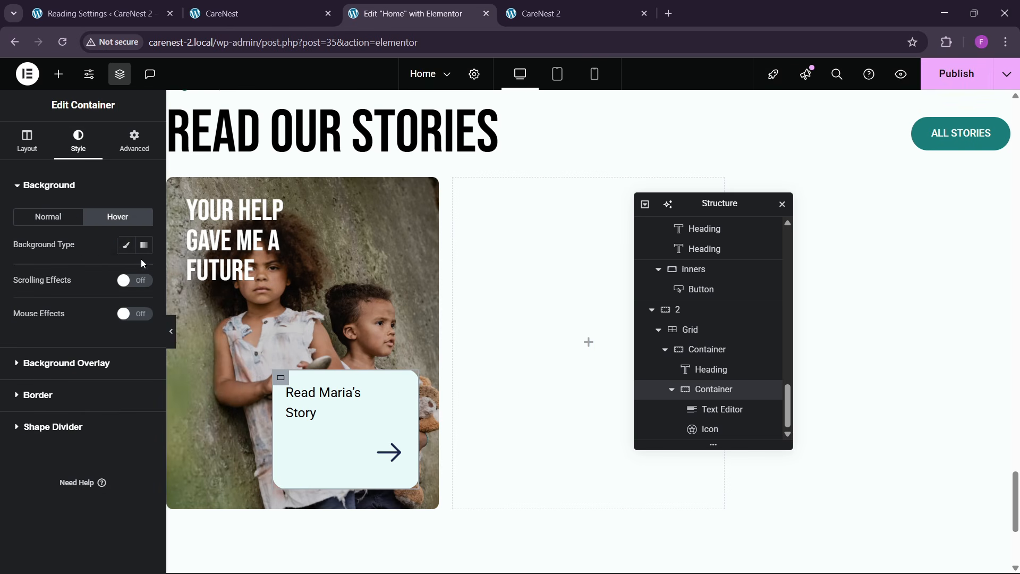
click(126, 245)
click(148, 277)
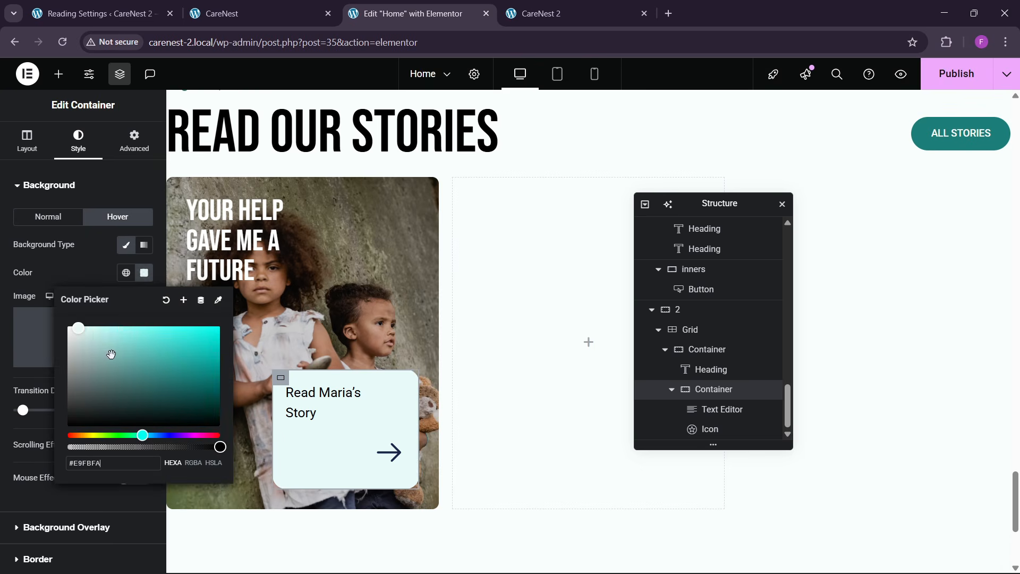
click(84, 266)
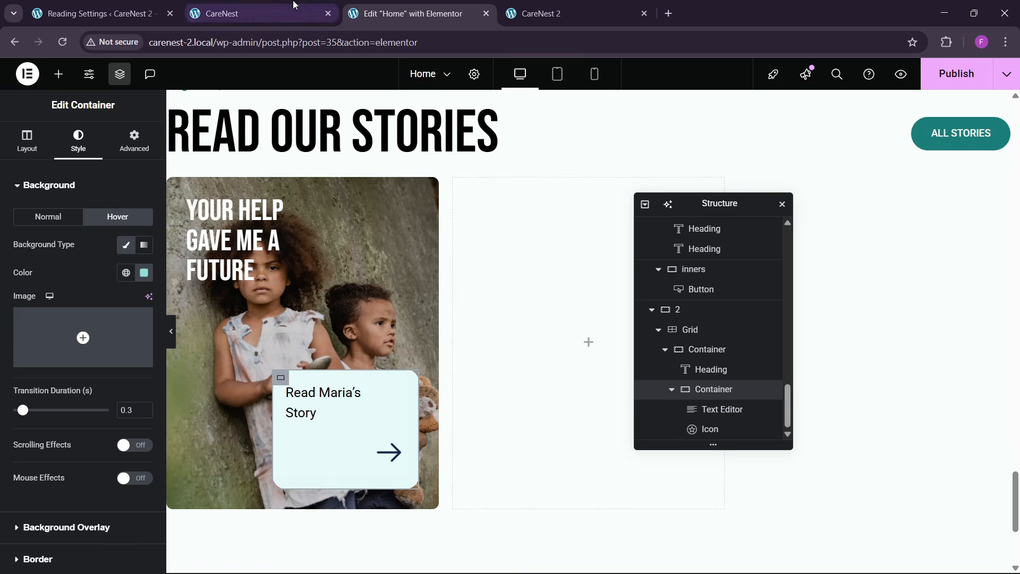
click(255, 13)
click(385, 6)
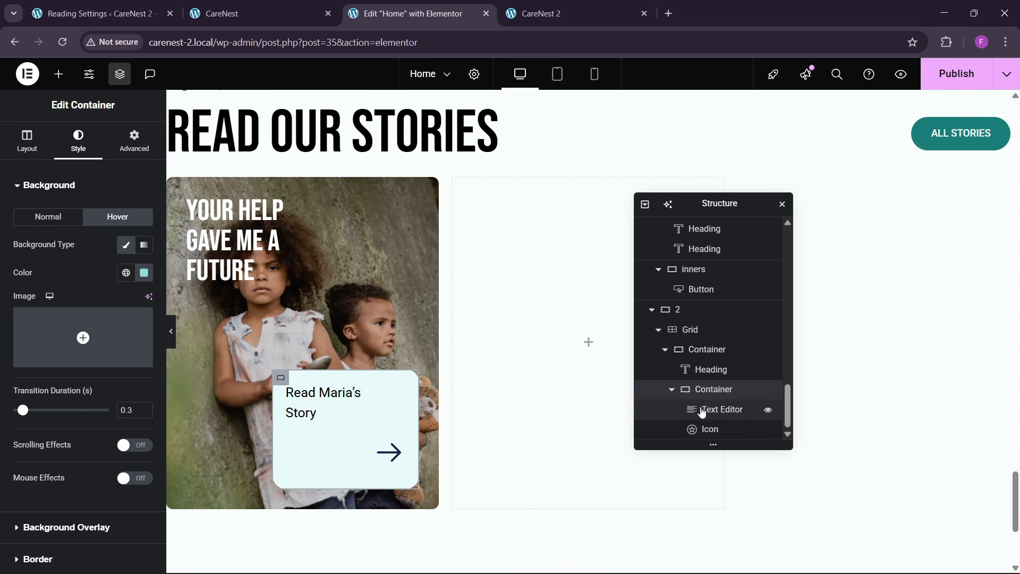
- Duplicate the finished story card container twice to fill the three grid columns
click(664, 349)
click(689, 426)
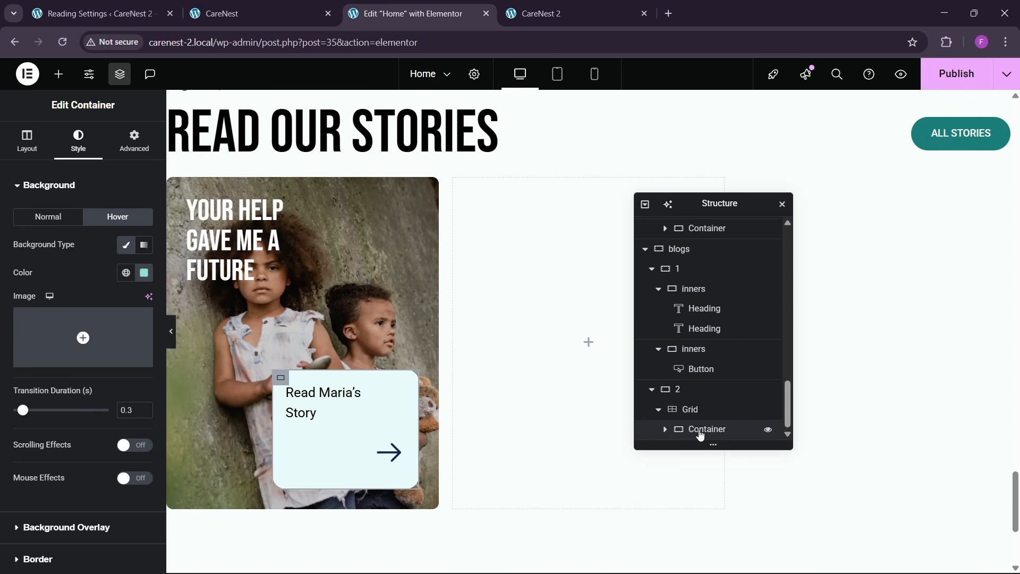
right_click(699, 429)
key(ctrl+d)
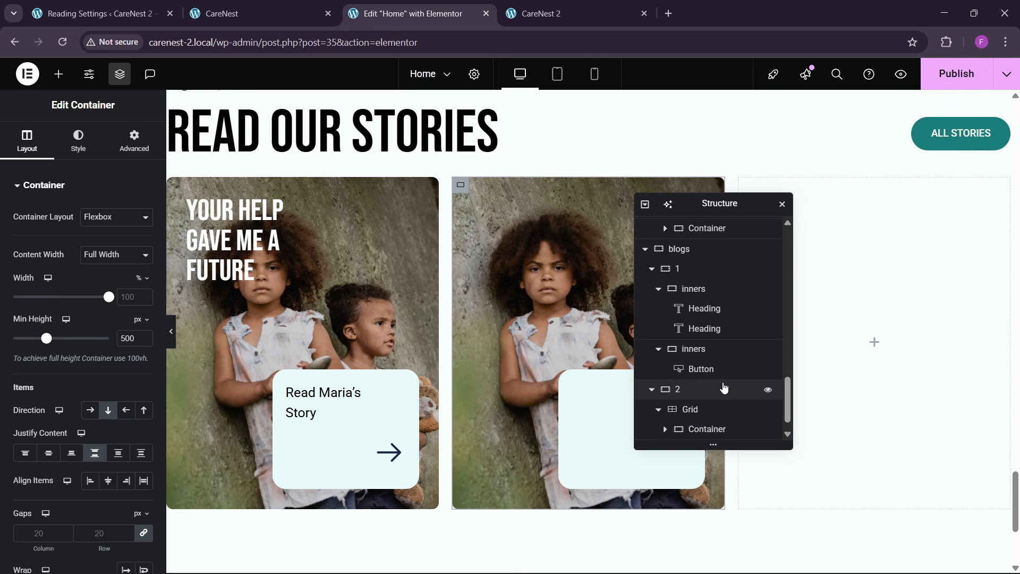
right_click(699, 429)
key(ctrl+d)
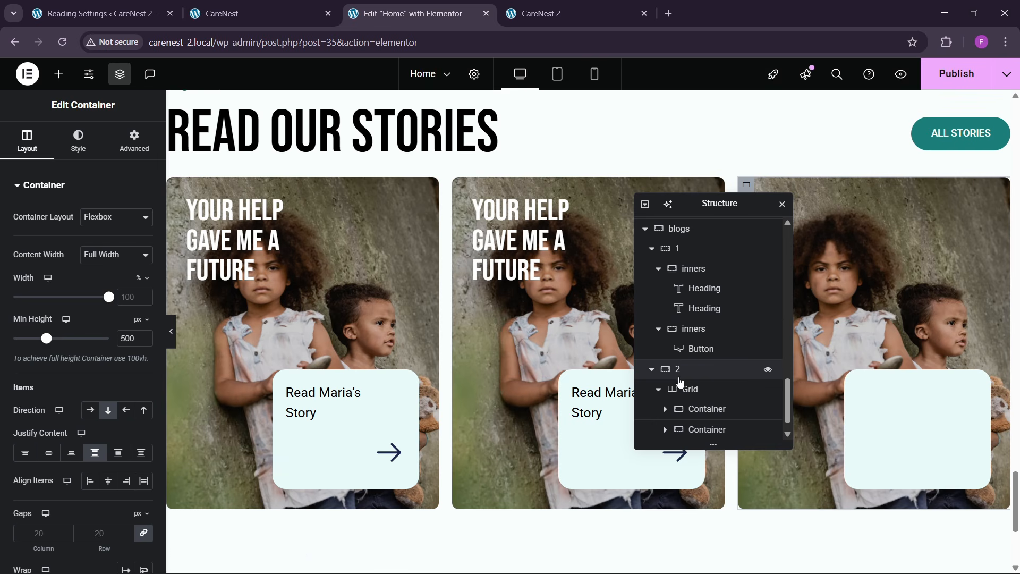
- Set the story grid's column and row gaps to 30 px
scroll(685, 409, down, 1)
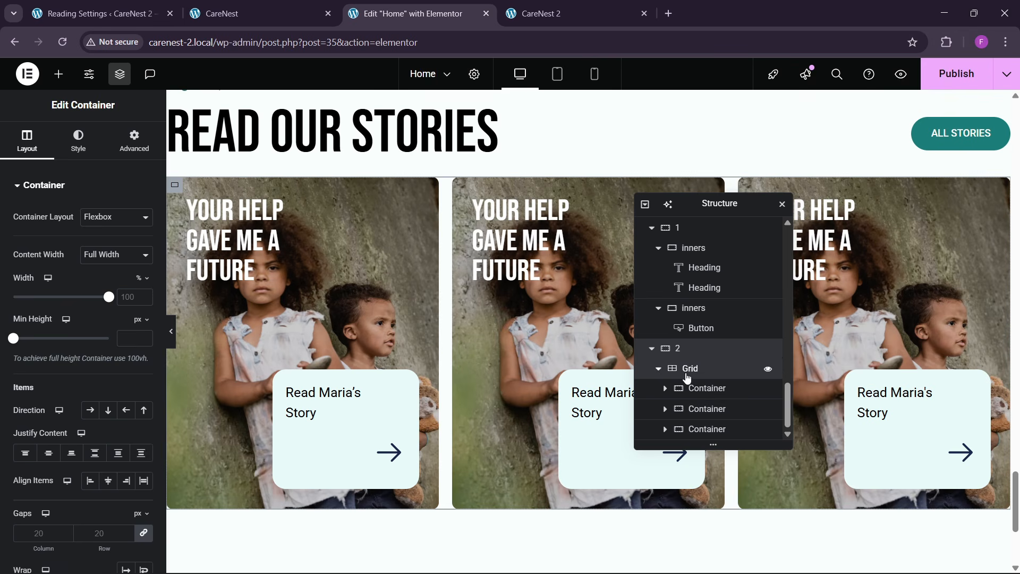
click(689, 369)
click(27, 141)
scroll(88, 361, down, 3)
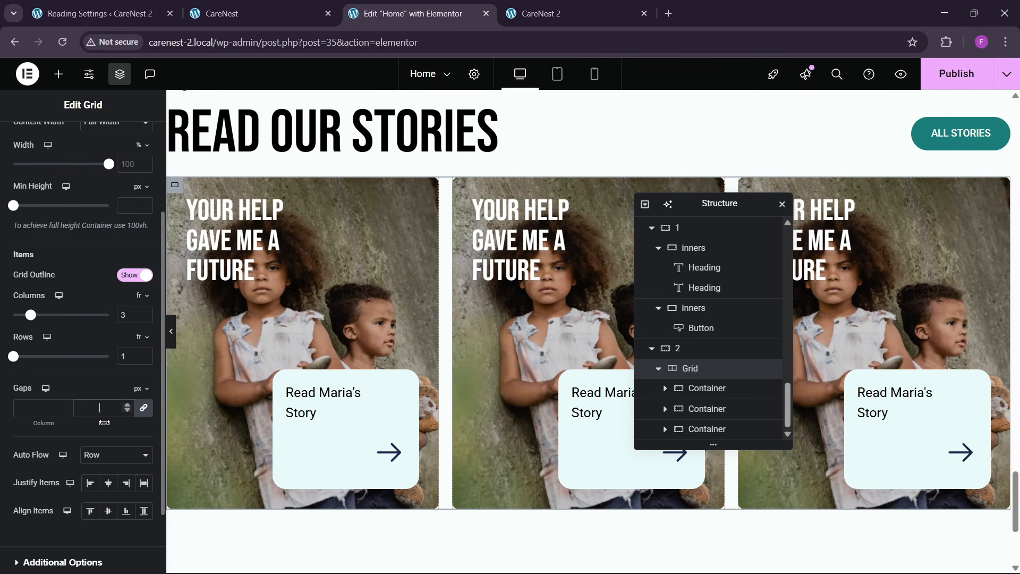
text(30)
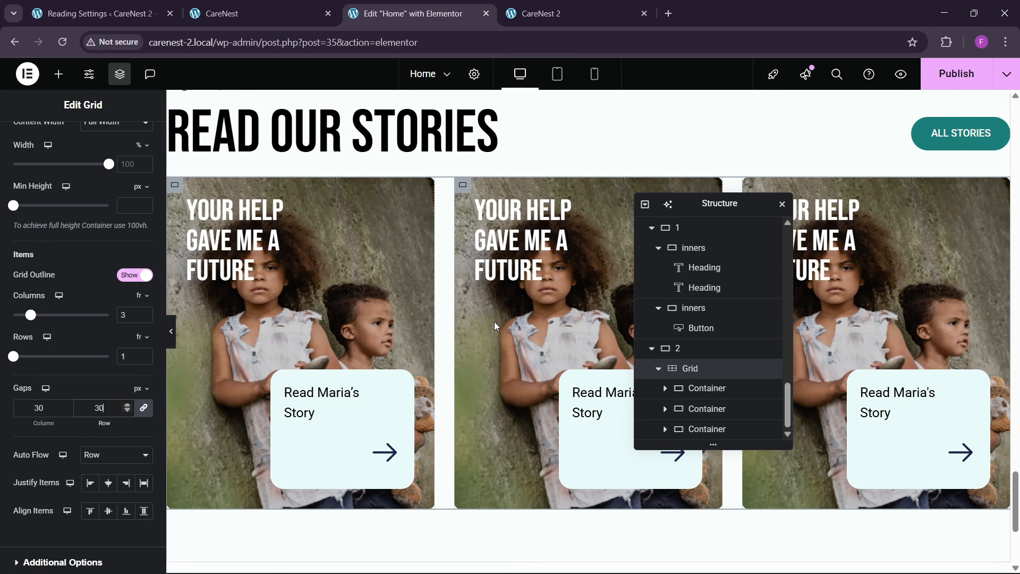
- Give container 2, which holds the story grid, a top margin of 20 px only
scroll(59, 242, up, 3)
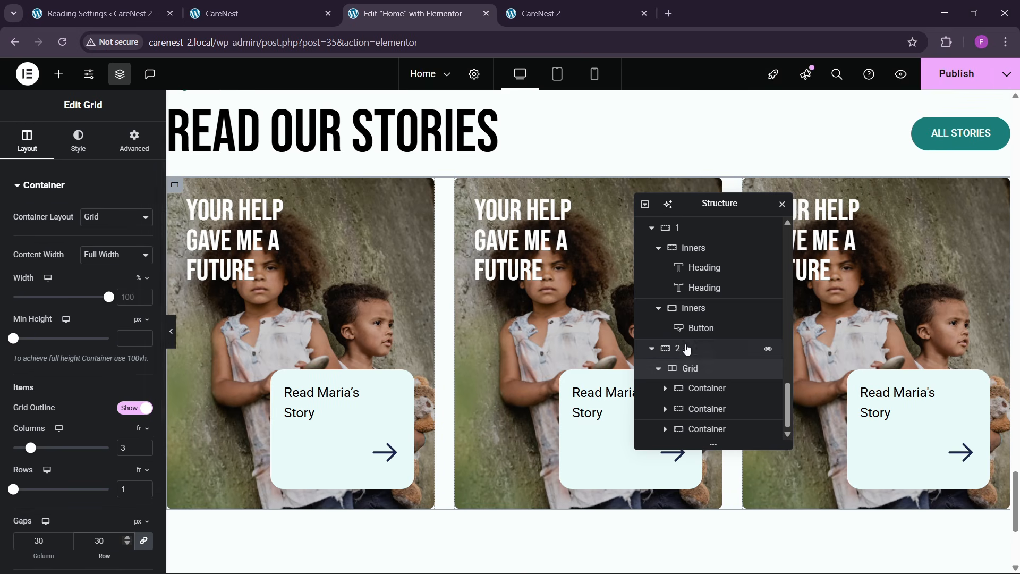
click(685, 348)
click(99, 149)
click(130, 157)
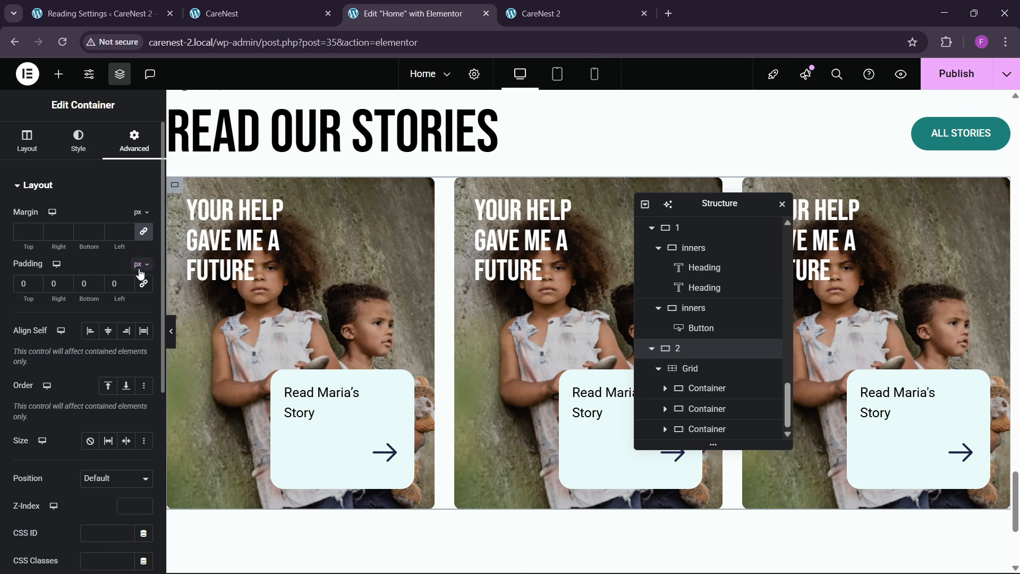
text(20)
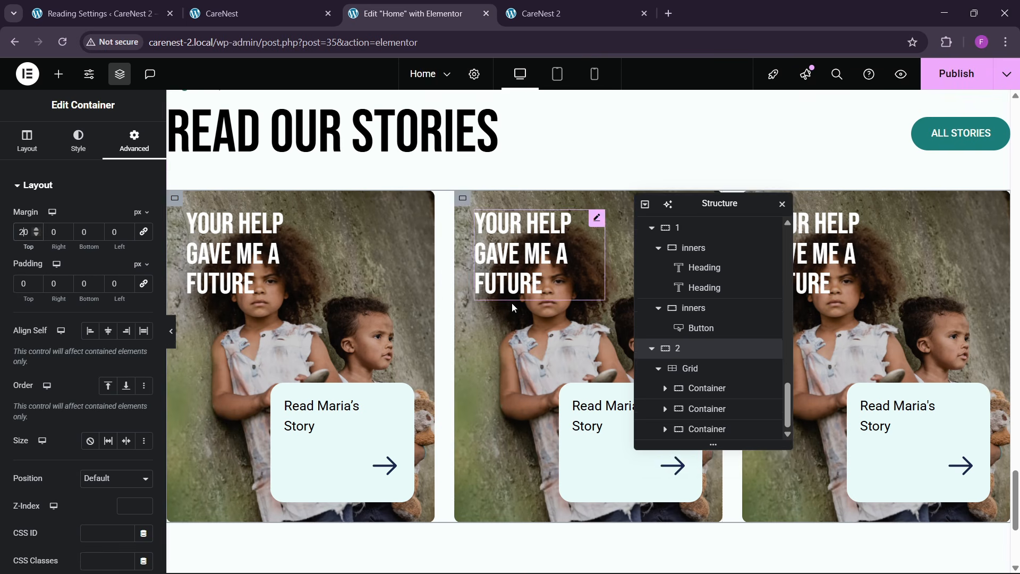
- Publish the home page, then reload the live CareNest 2 site and check the story cards at the end of the page
scroll(450, 319, up, 2)
click(967, 80)
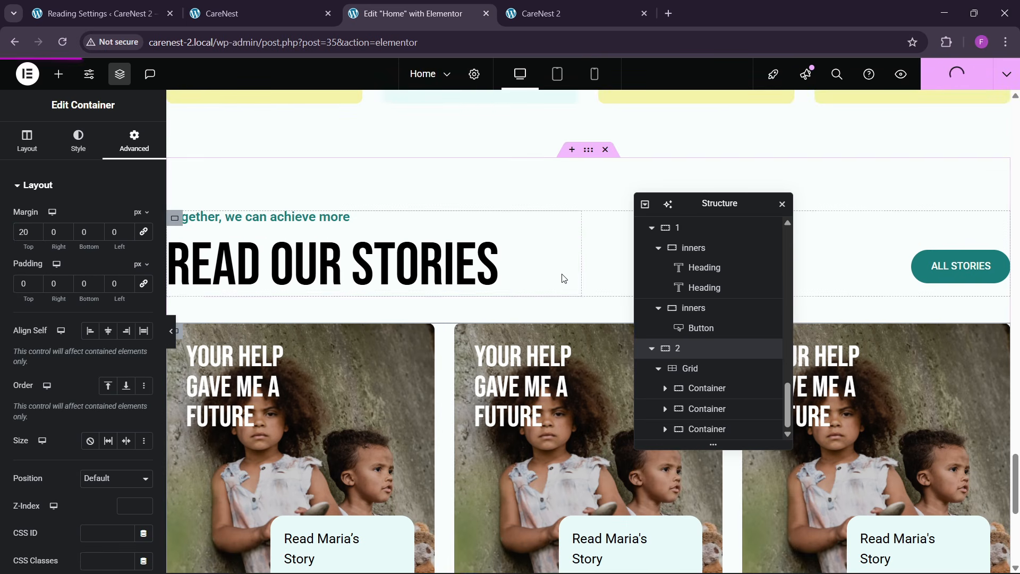
click(542, 13)
click(272, 47)
key(Return)
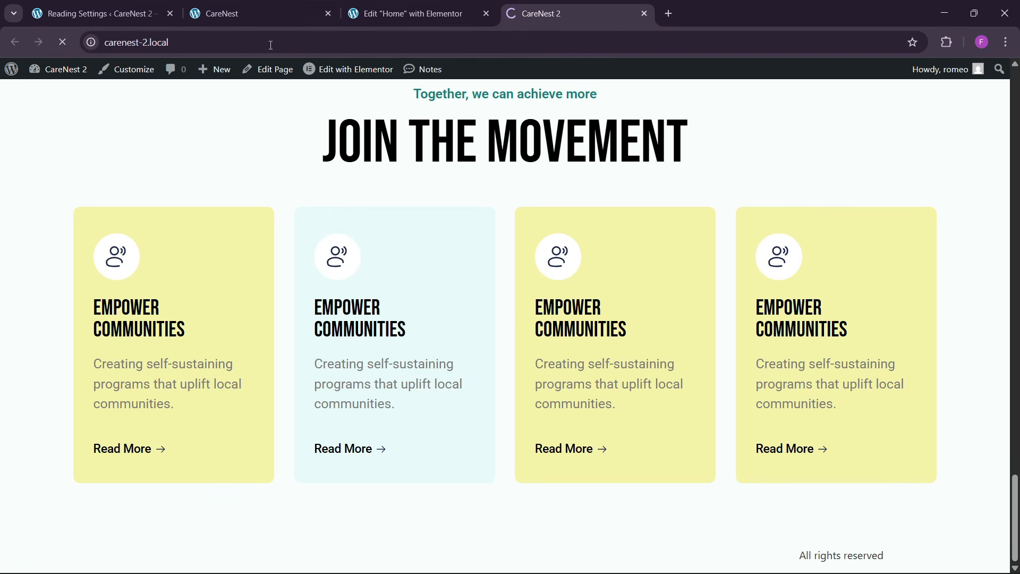
scroll(380, 318, down, 8)
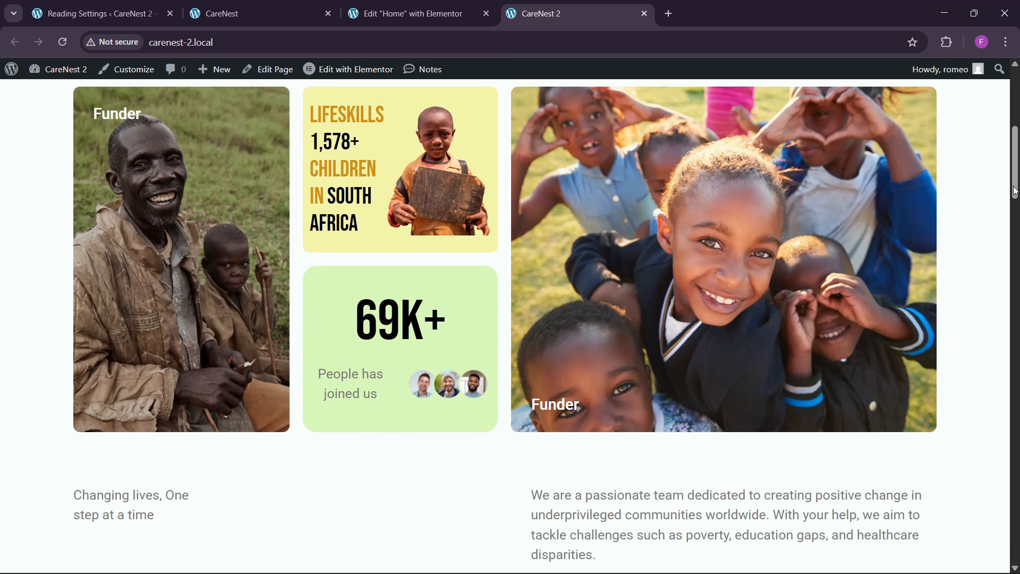
drag(1015, 191, 1012, 567)
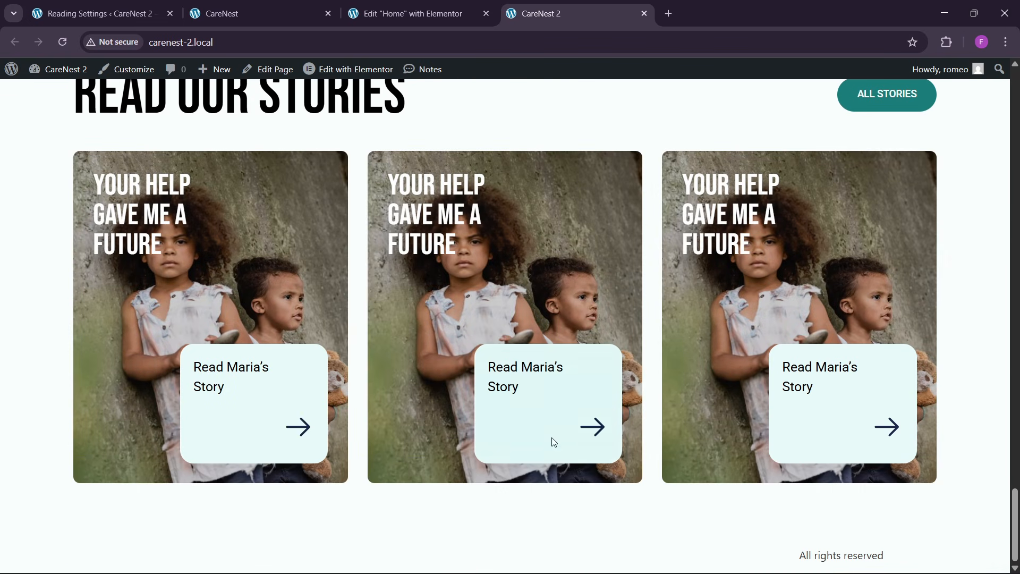
- Review the FAQ section of the reference CareNest page, including its heading, question icon and accordion
click(289, 6)
scroll(446, 358, down, 10)
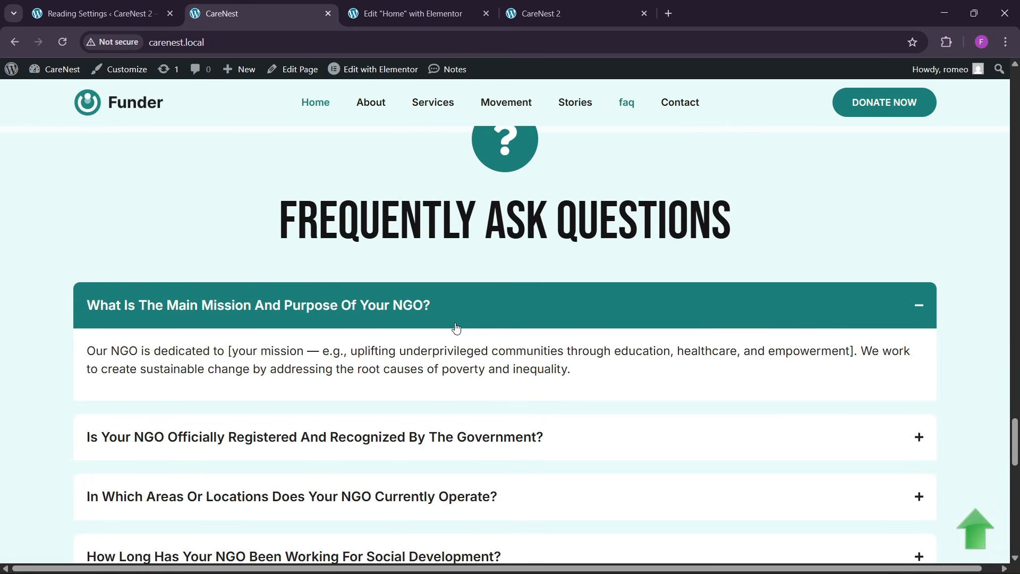
scroll(457, 330, down, 3)
scroll(460, 334, up, 1)
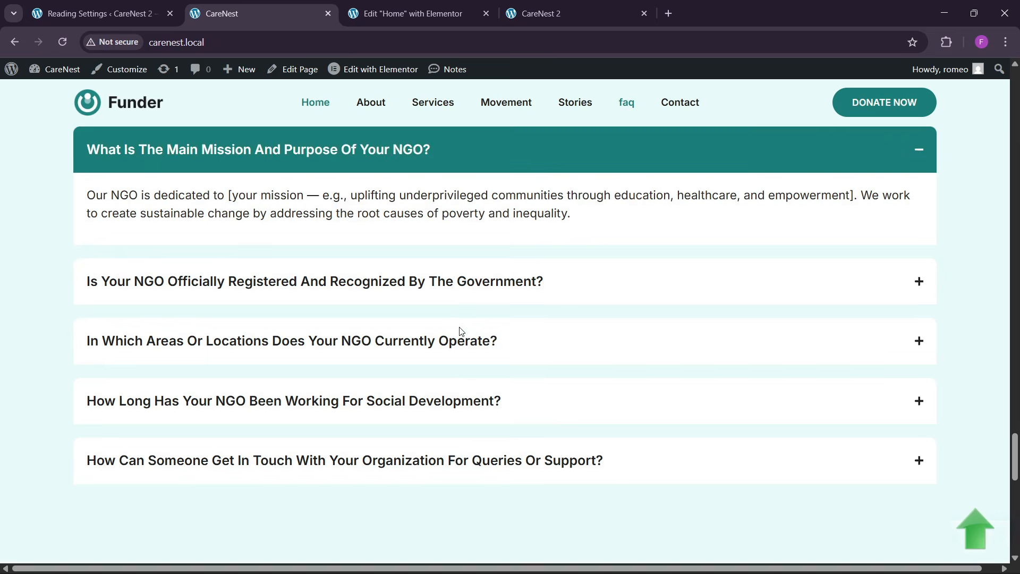
scroll(457, 348, down, 9)
scroll(461, 352, up, 10)
scroll(392, 297, up, 5)
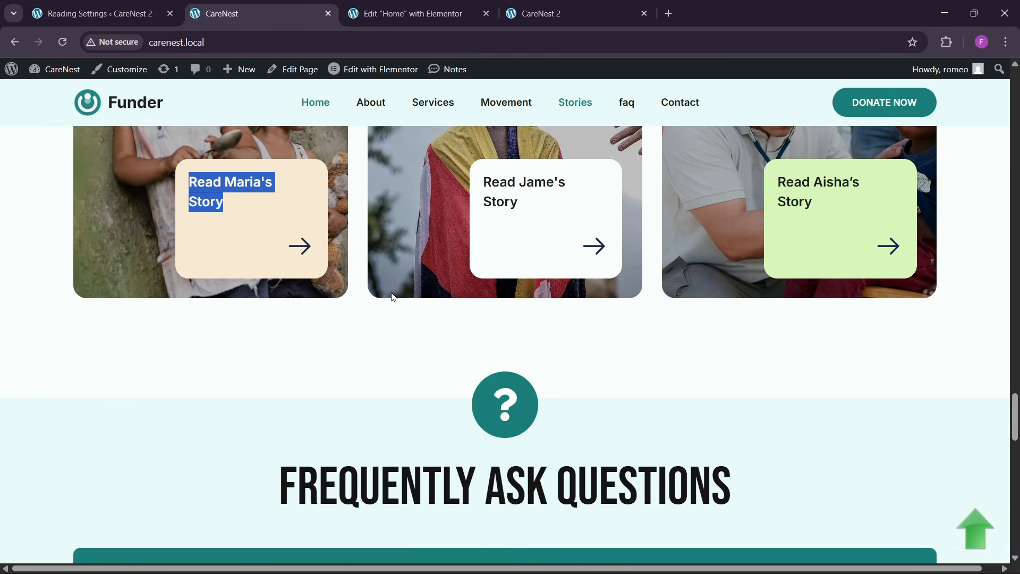
- In the Elementor editor, add a vertical flexbox container below the stories section, name it faq and set its width to 1300 px
click(408, 13)
scroll(518, 367, down, 5)
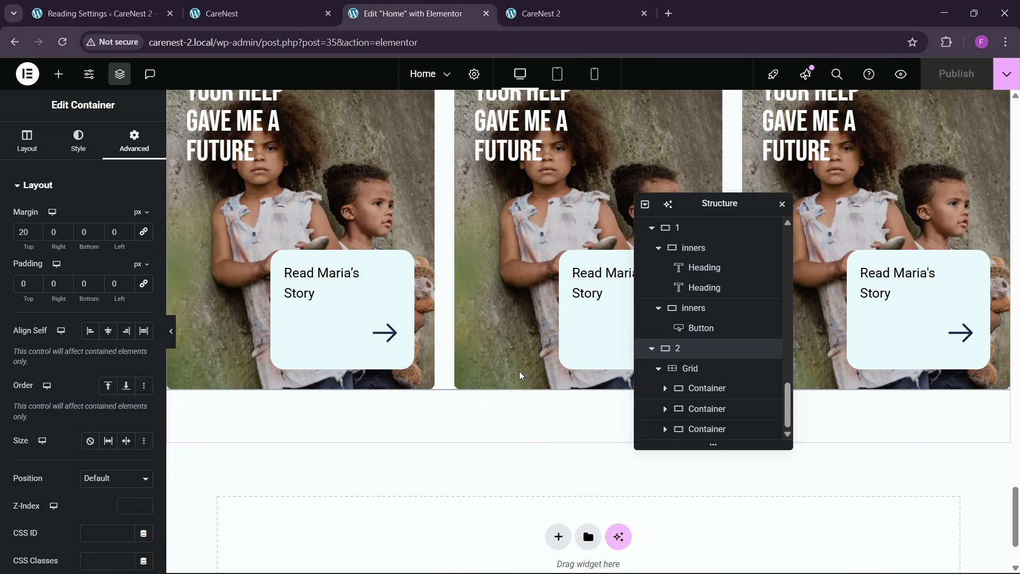
click(558, 429)
click(549, 454)
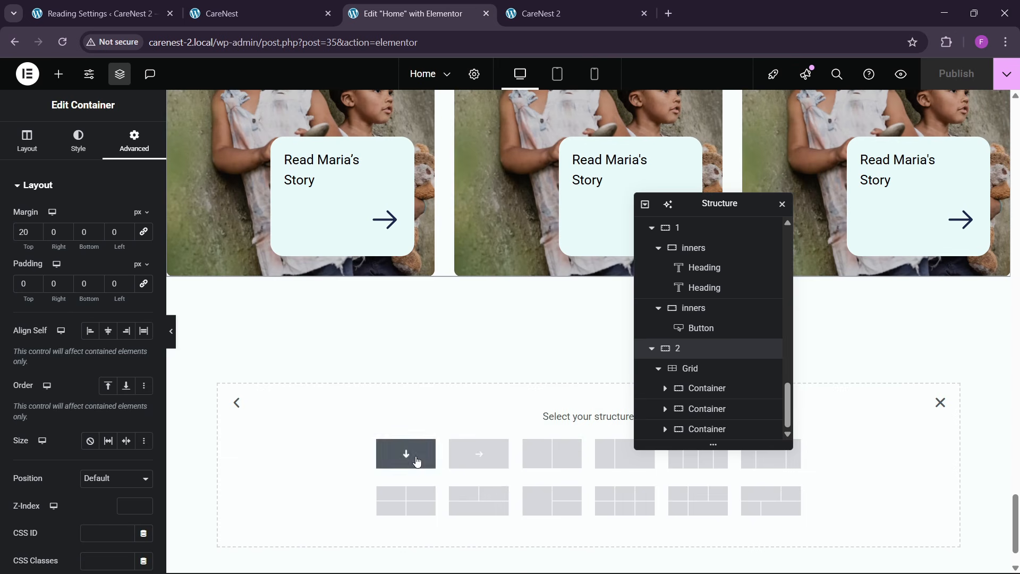
click(416, 461)
double_click(678, 431)
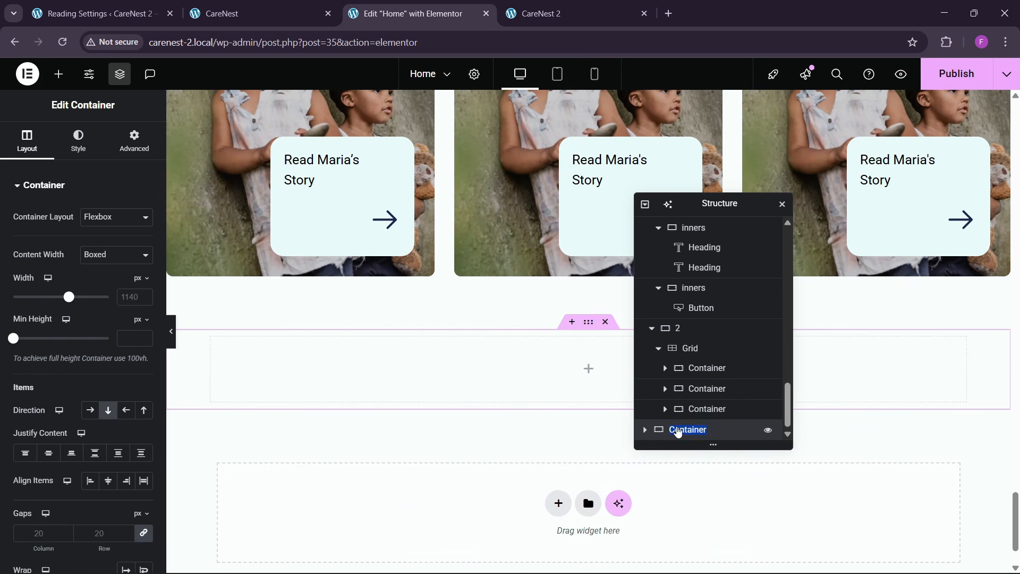
scroll(391, 374, down, 2)
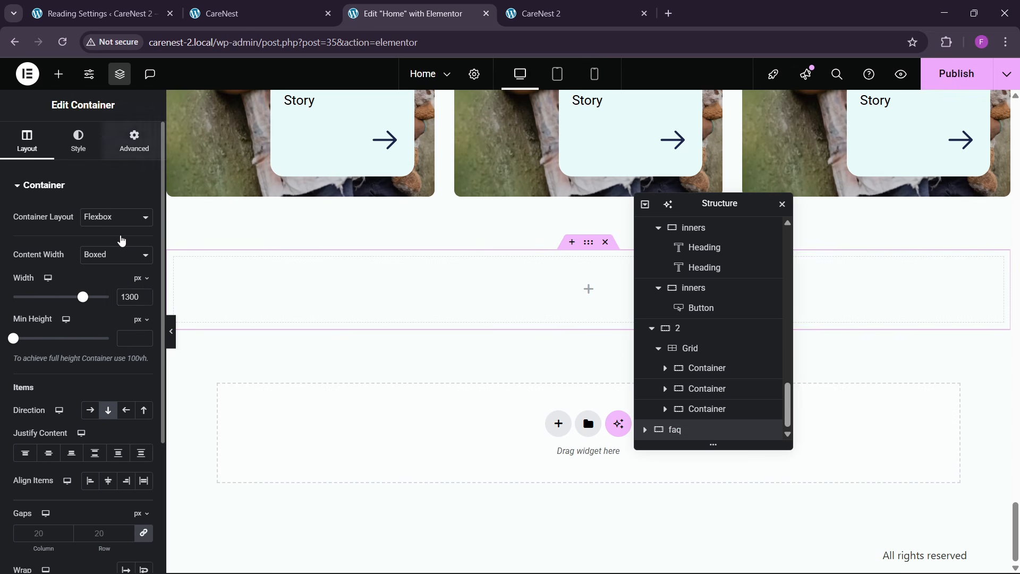
- Set the faq container's padding to 80 px at the top and bottom, with 0 on the right and left
click(135, 141)
click(24, 283)
text(0)
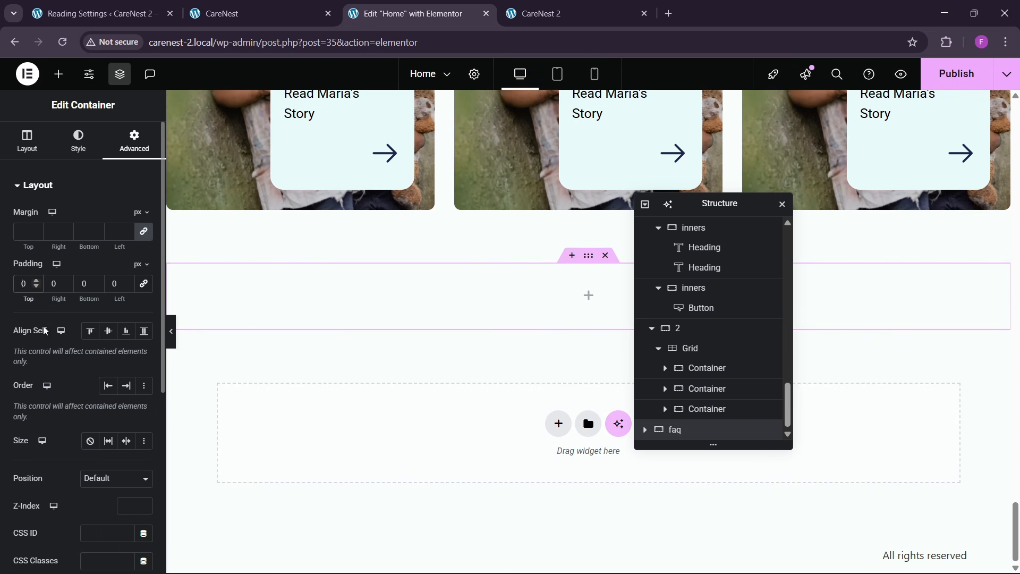
text(8)
text(8)
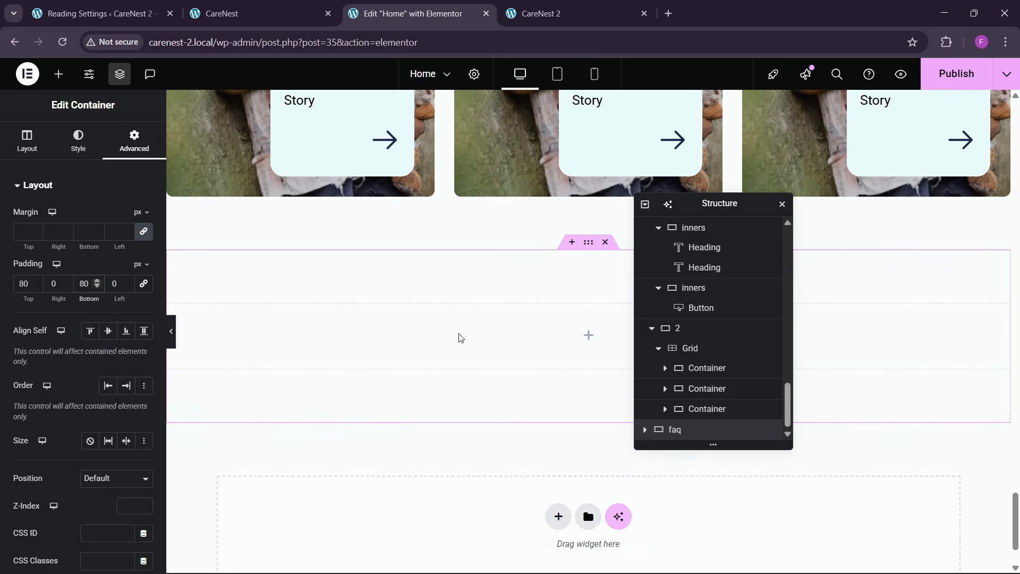
- Sample the light background colour of the reference page's FAQ section with the Color Picker extension
click(247, 11)
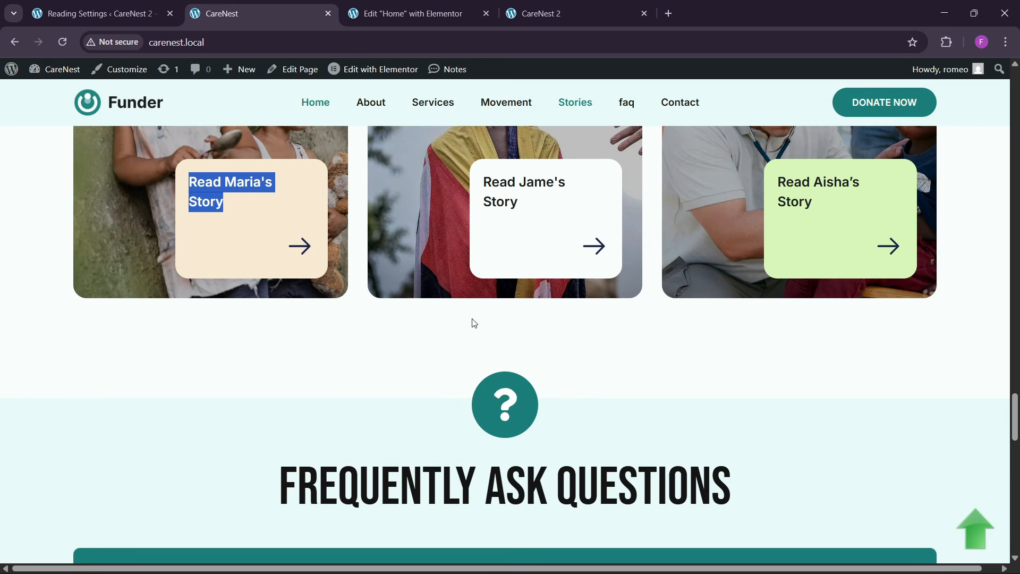
scroll(471, 321, down, 5)
click(945, 42)
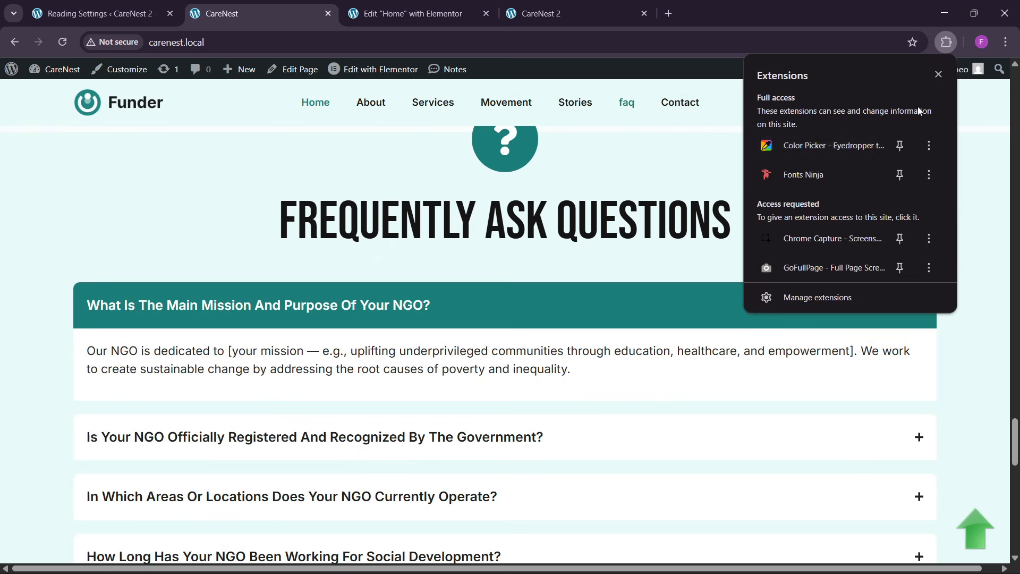
click(811, 139)
click(806, 215)
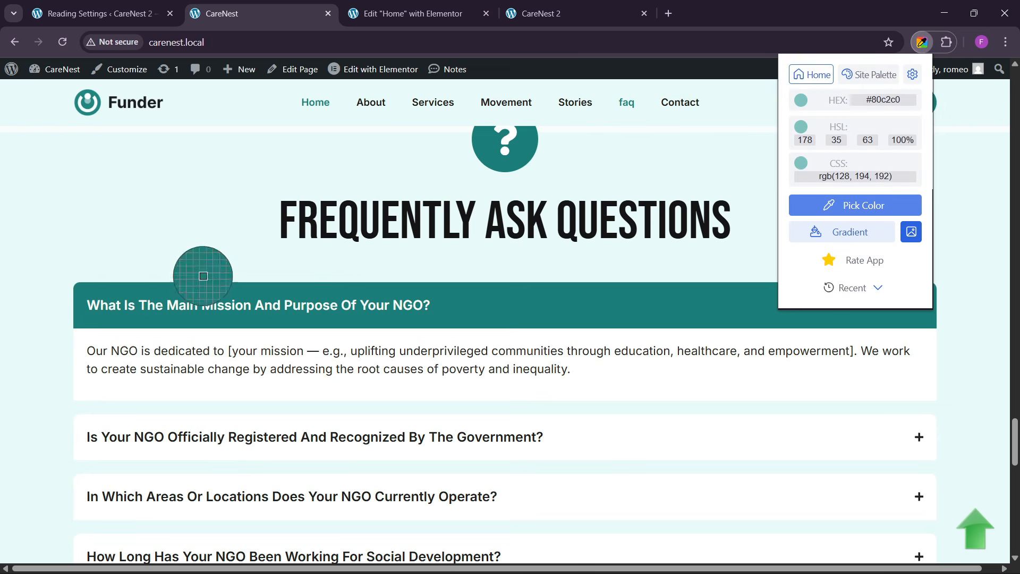
click(170, 229)
- Give the faq container a classic background in the light colour sampled from the reference page
click(409, 13)
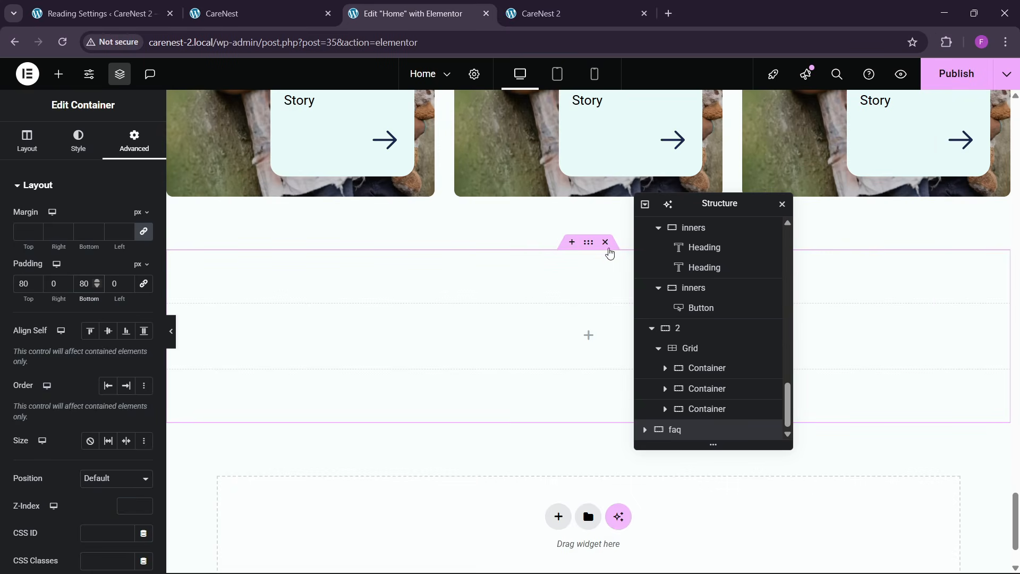
click(78, 140)
click(90, 245)
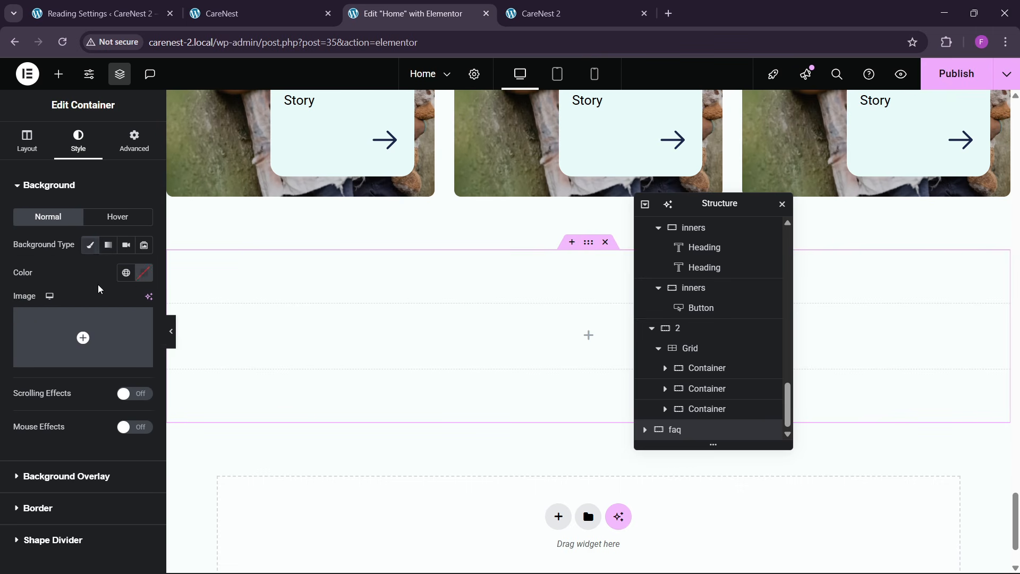
click(144, 272)
click(142, 433)
click(90, 245)
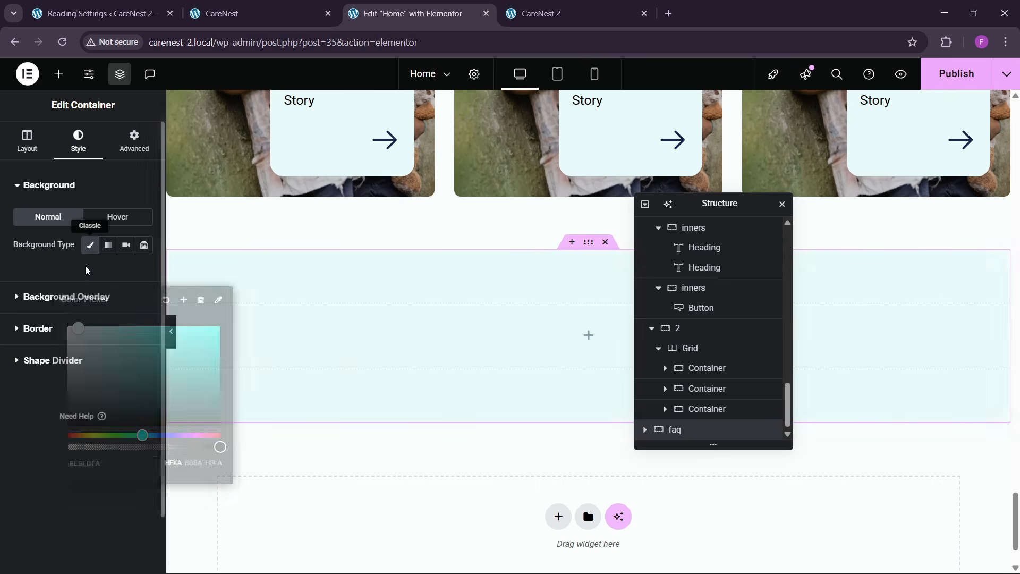
click(90, 245)
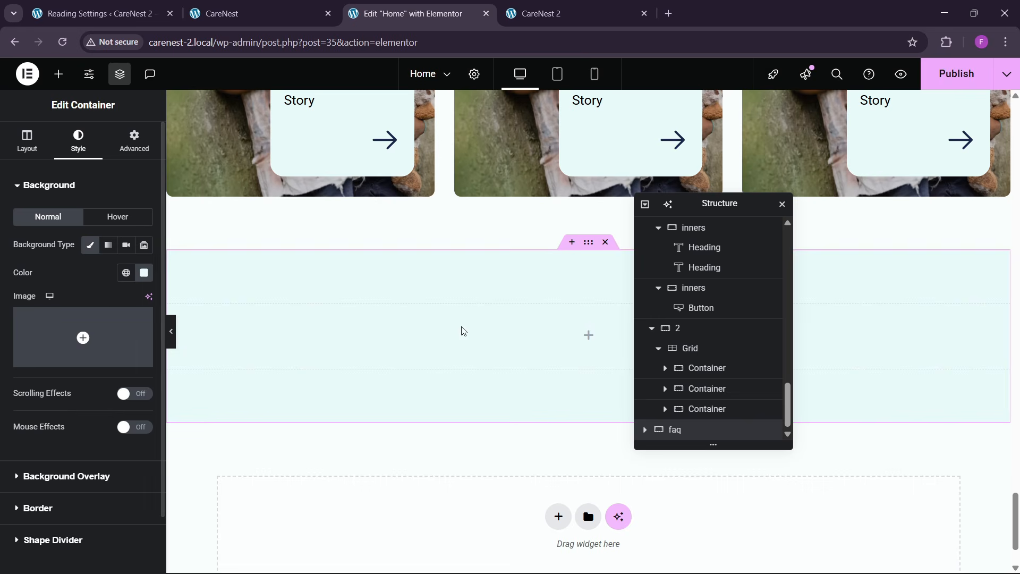
- Copy the round play icon from the classroom image section and paste it into the faq container
click(245, 8)
click(466, 9)
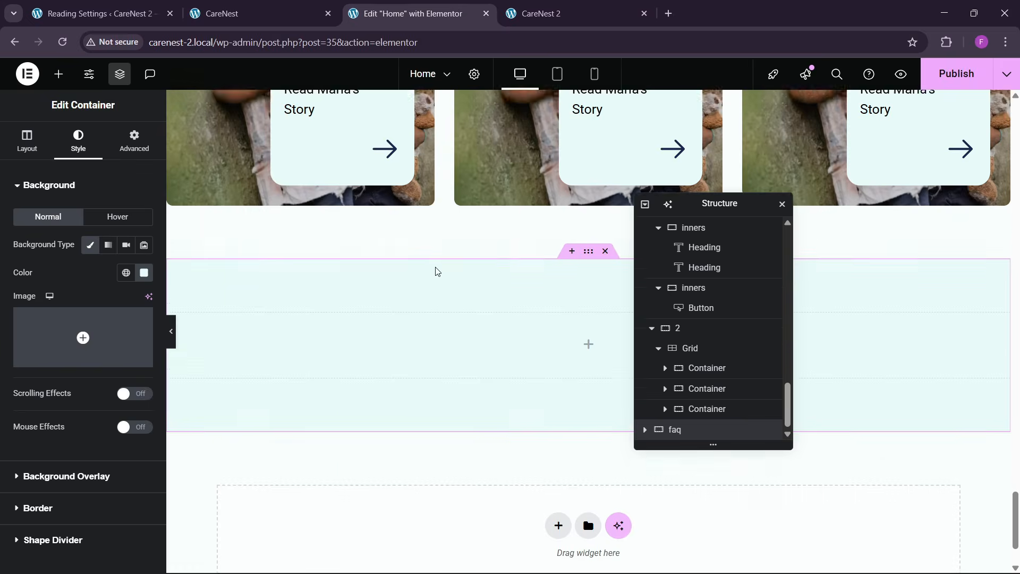
scroll(452, 281, up, 6)
scroll(451, 281, up, 8)
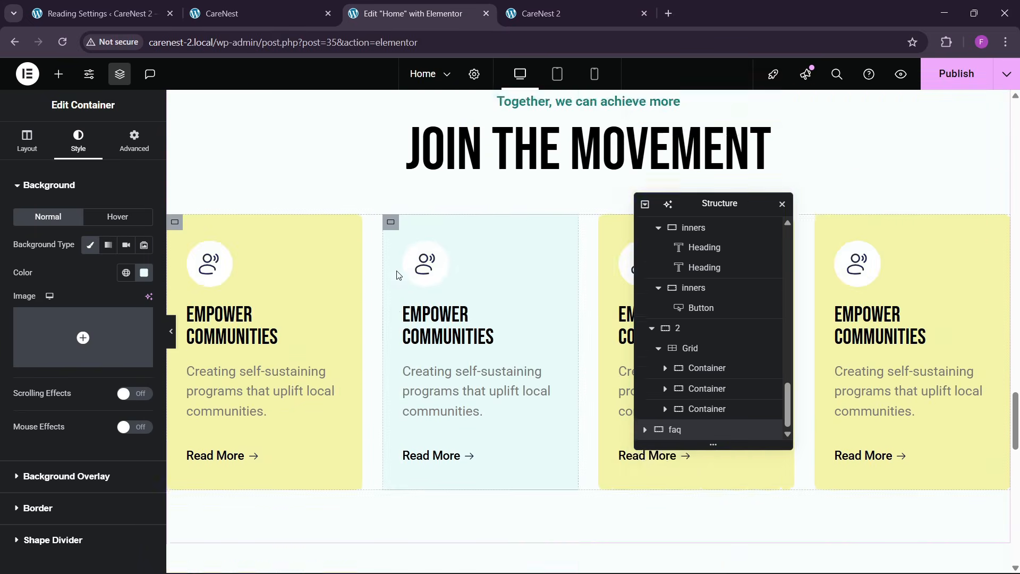
scroll(406, 271, down, 5)
scroll(337, 278, up, 9)
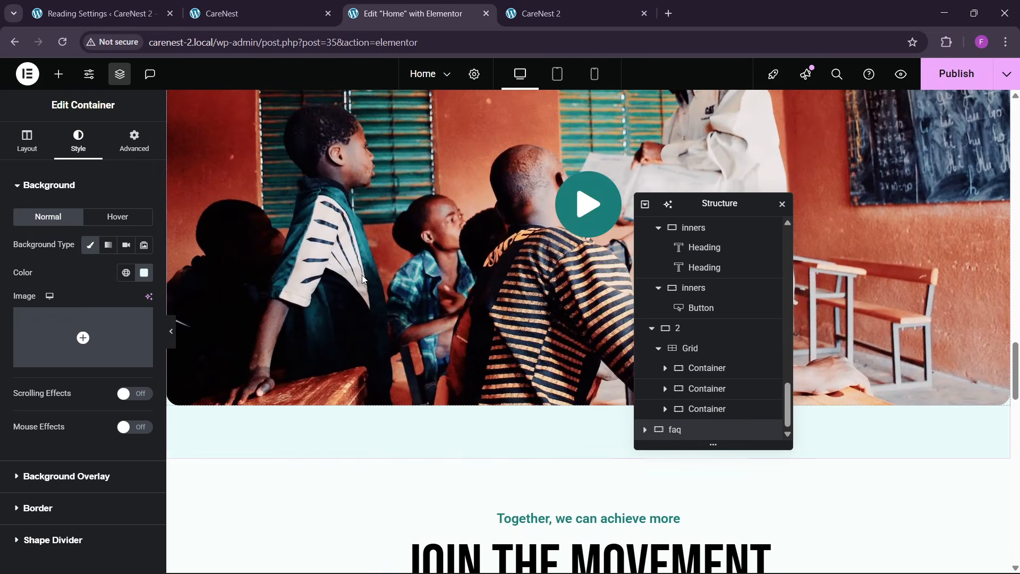
right_click(584, 216)
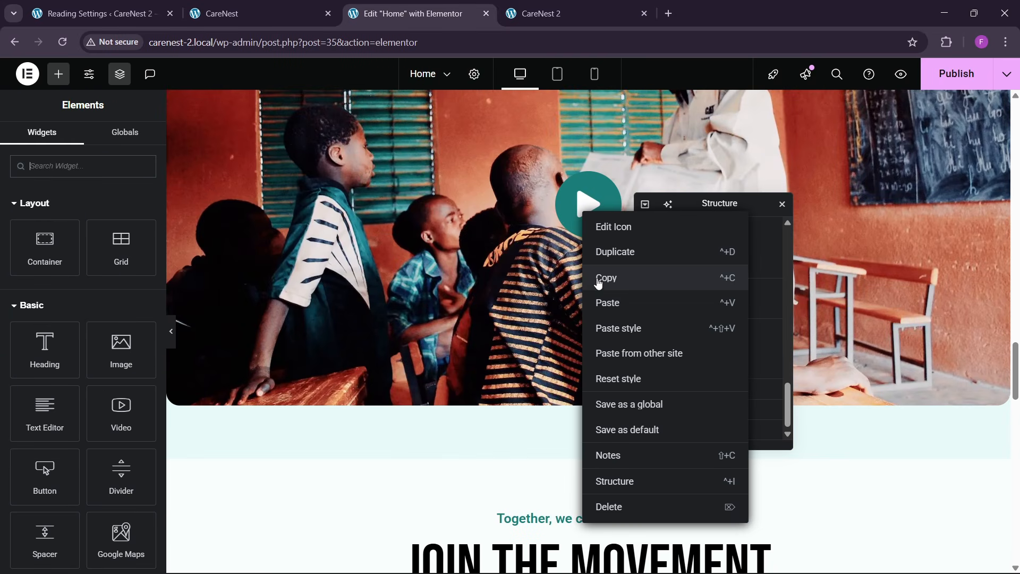
click(598, 279)
scroll(446, 365, down, 15)
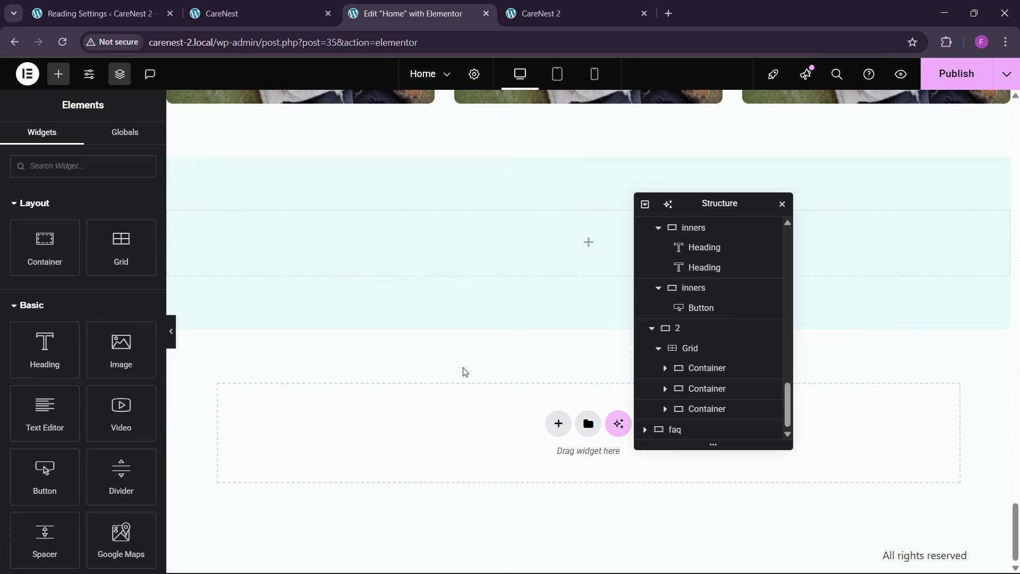
right_click(493, 247)
click(523, 329)
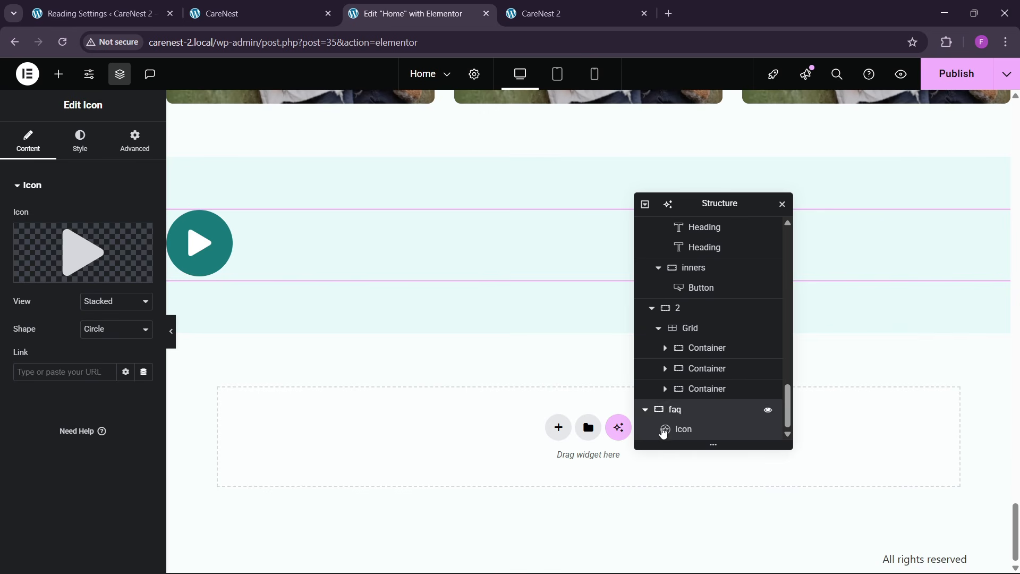
- Align the faq container's items to the center
click(671, 410)
click(27, 141)
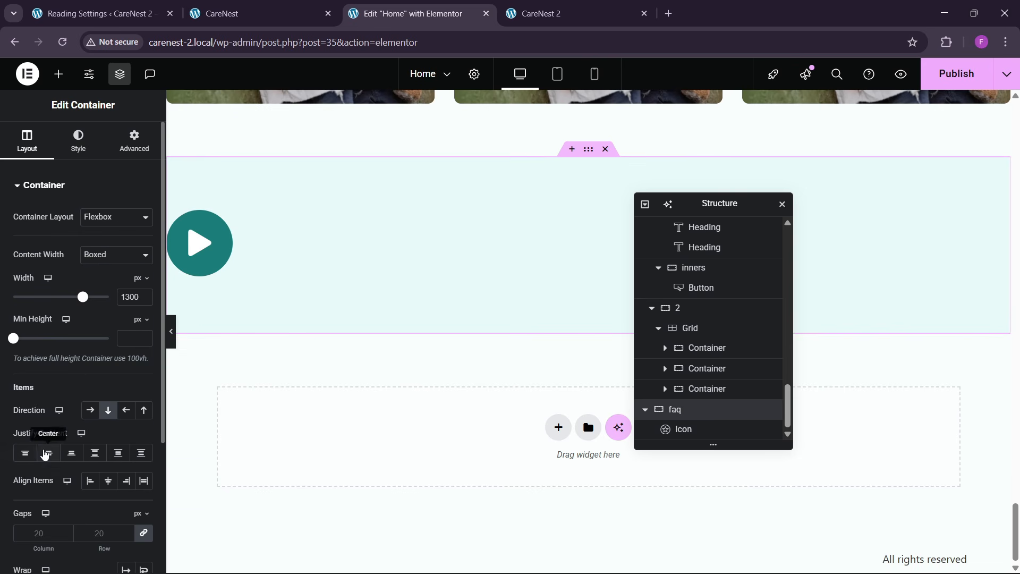
click(108, 480)
- Replace the pasted play icon with the plain Question icon from the icon library
click(569, 268)
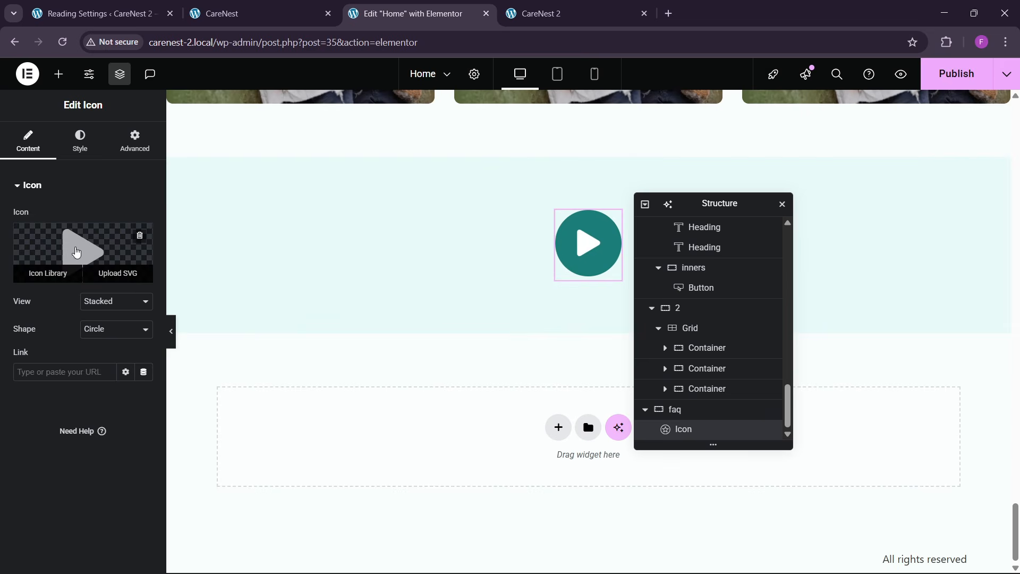
click(108, 256)
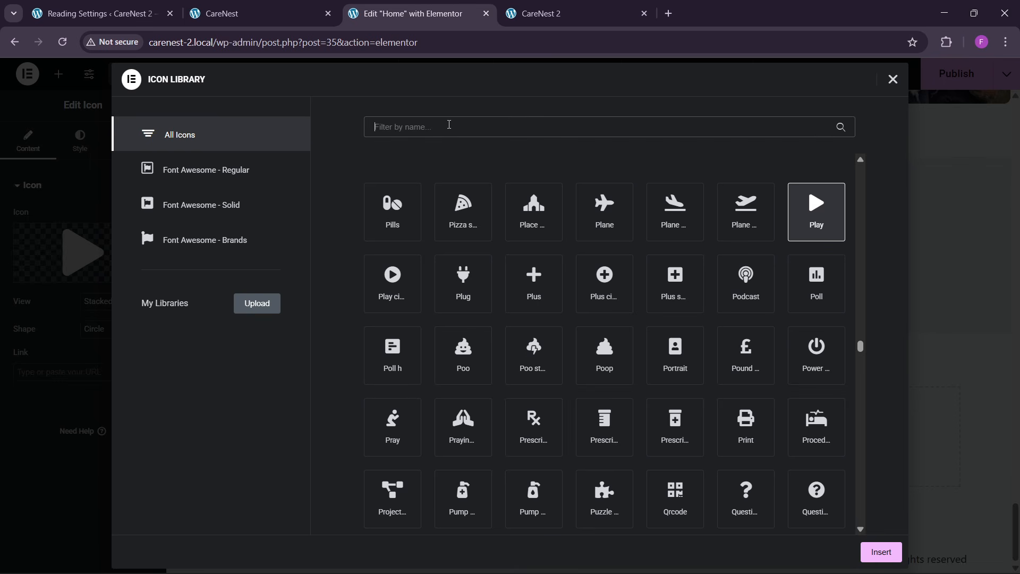
click(449, 124)
text(questi)
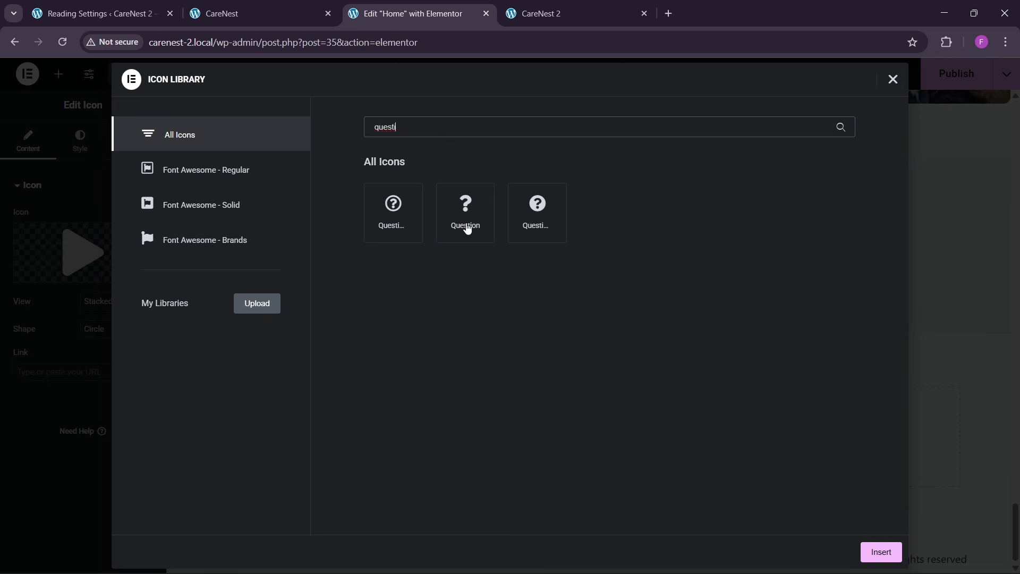
click(465, 228)
click(882, 550)
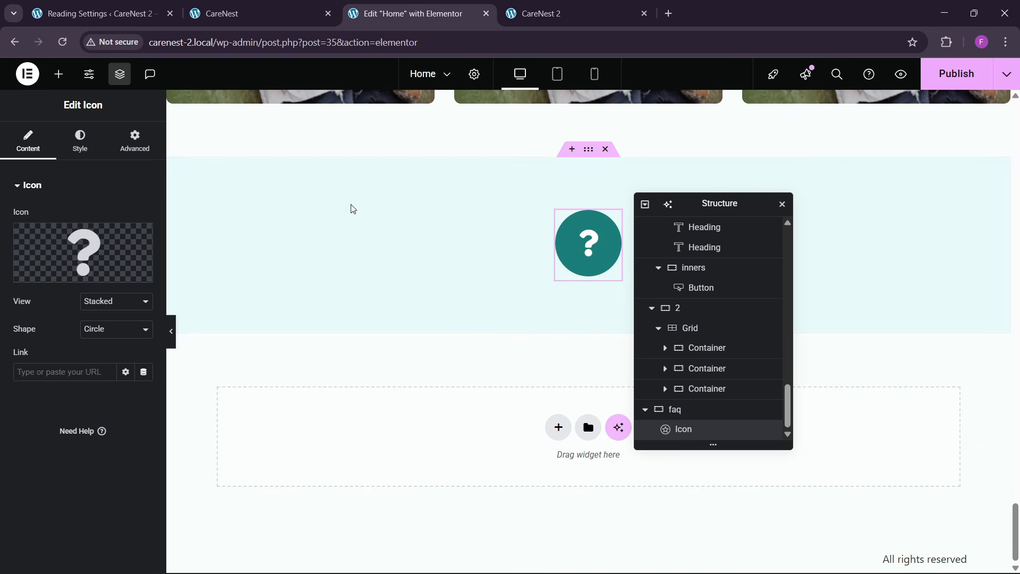
- Compare with the reference FAQ section and give the question icon a top margin of -8 em, leaving the other sides at 0
click(281, 3)
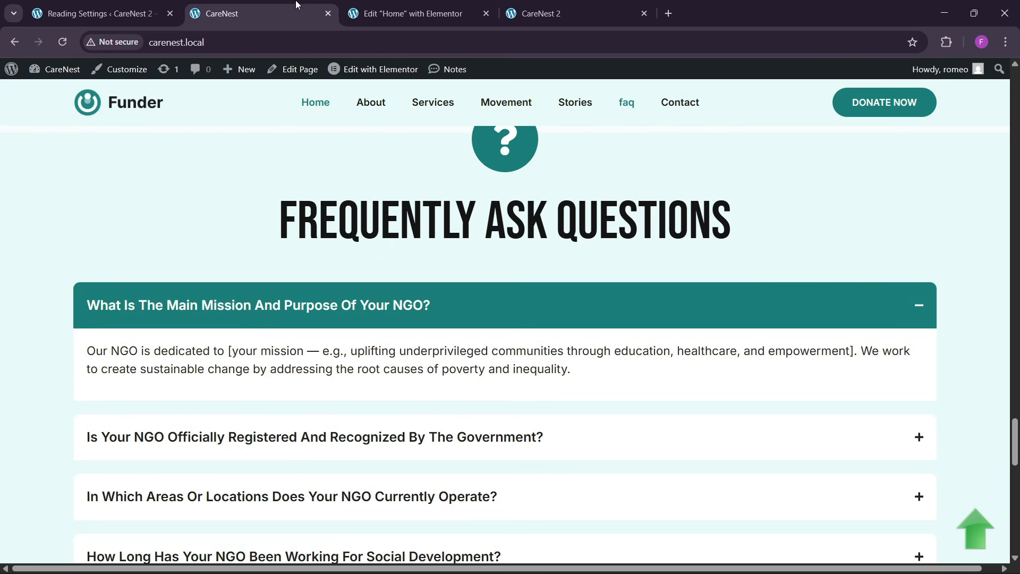
scroll(484, 264, down, 1)
click(434, 13)
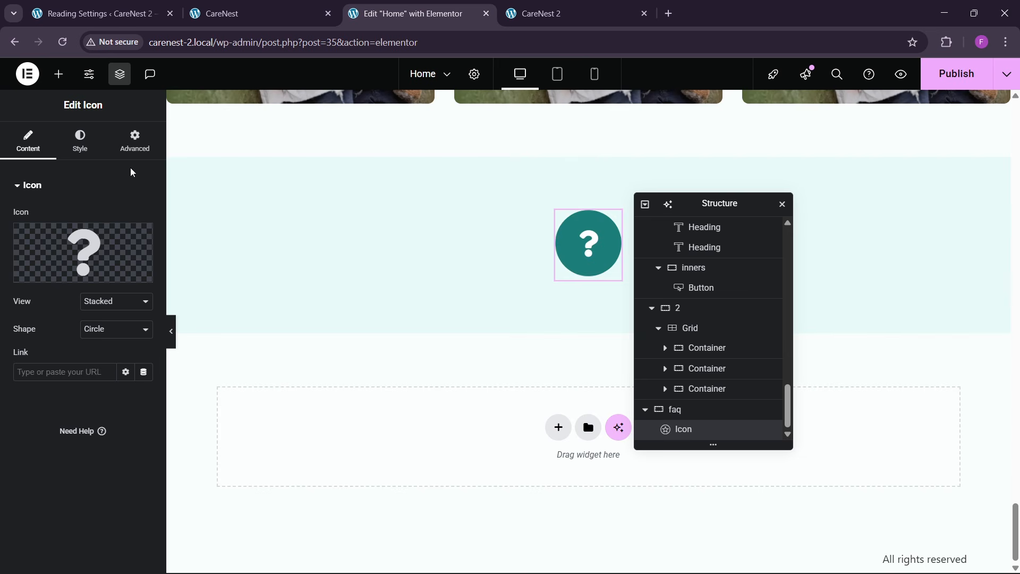
click(138, 151)
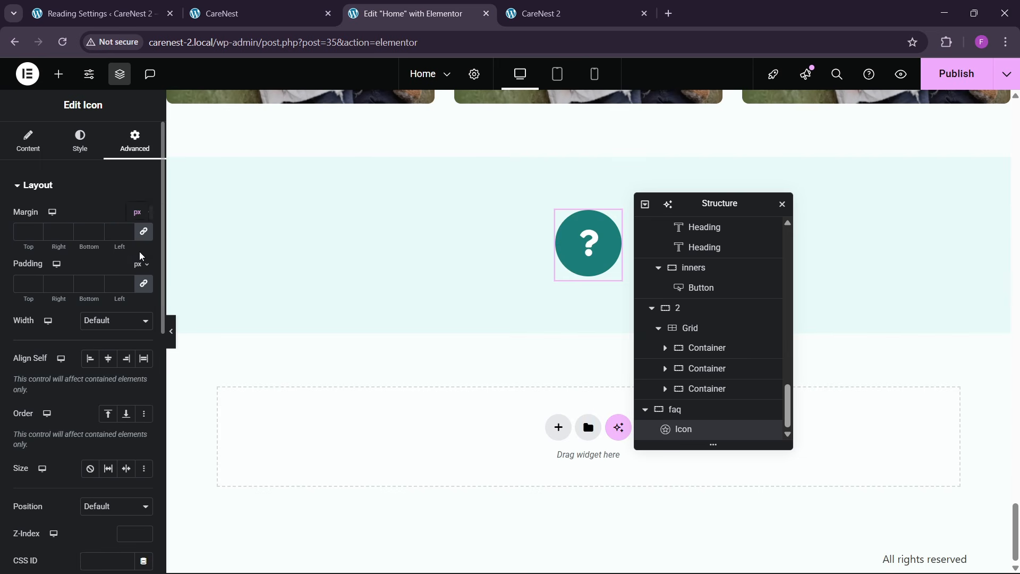
click(138, 253)
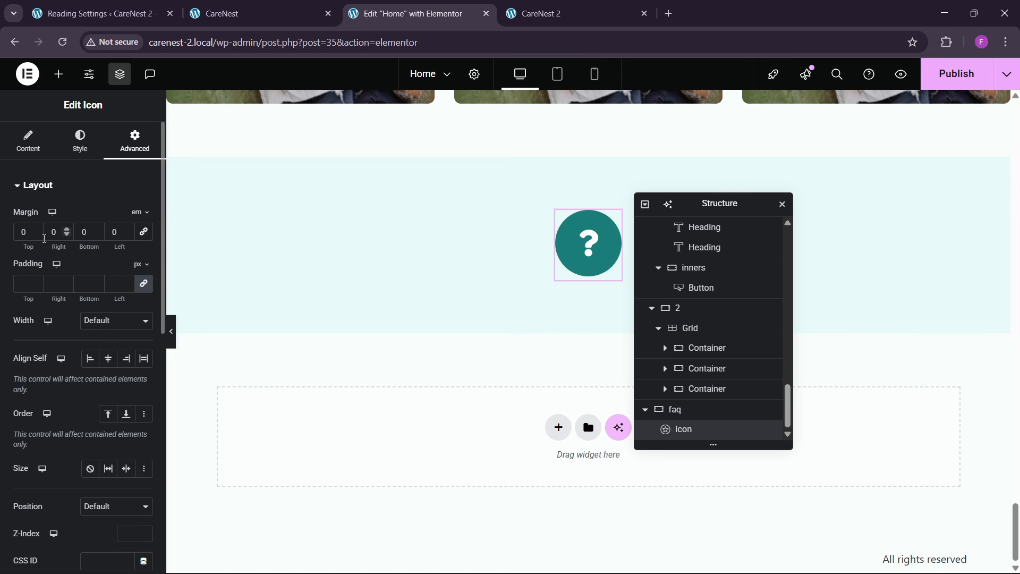
click(37, 236)
click(37, 237)
click(37, 236)
click(37, 236)
click(37, 236)
click(36, 236)
click(37, 237)
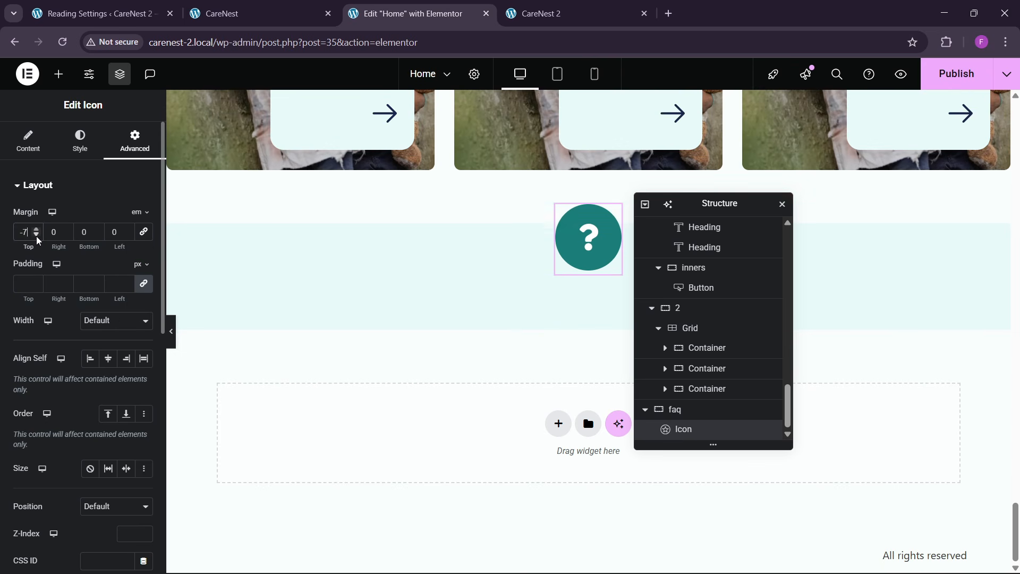
click(37, 236)
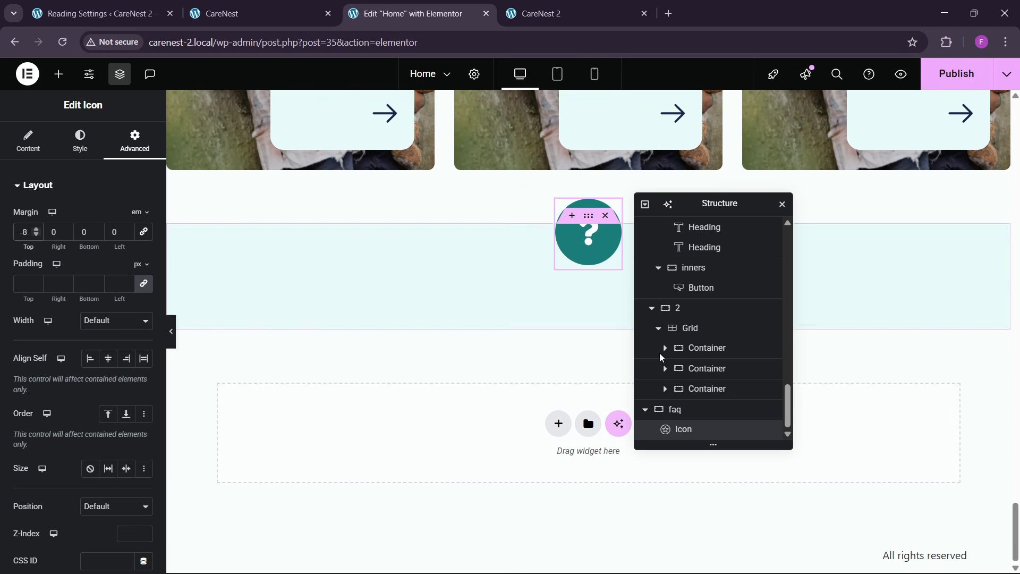
- Copy the Read Our Stories heading and paste it below the question icon in the faq container
scroll(390, 308, up, 7)
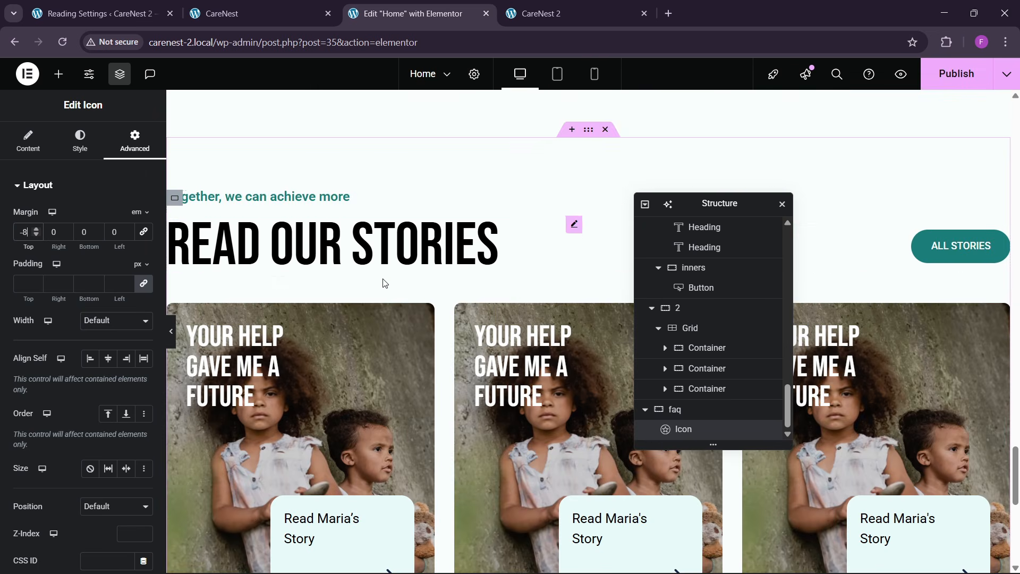
right_click(379, 271)
click(394, 325)
scroll(520, 356, down, 7)
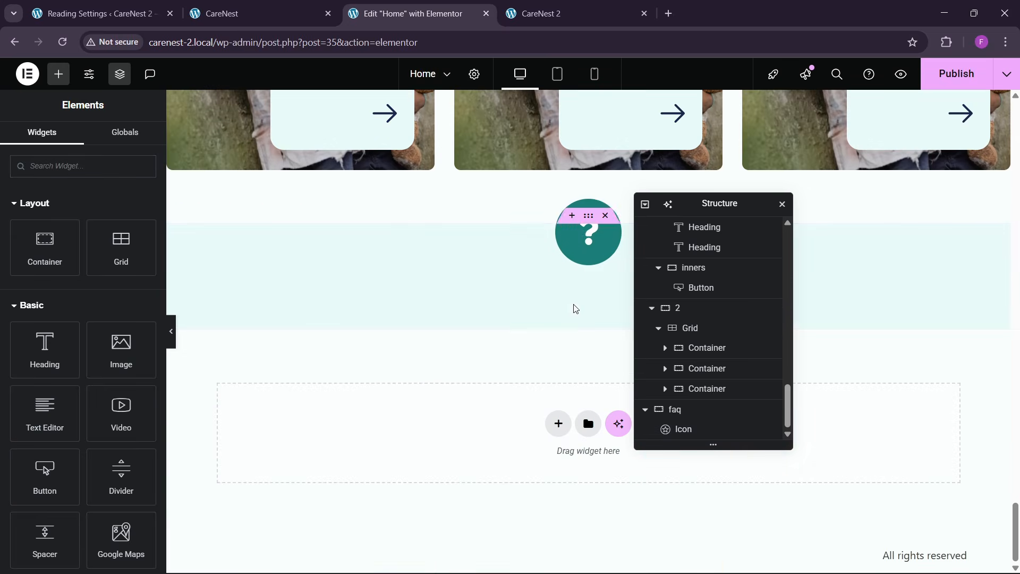
right_click(579, 253)
click(613, 346)
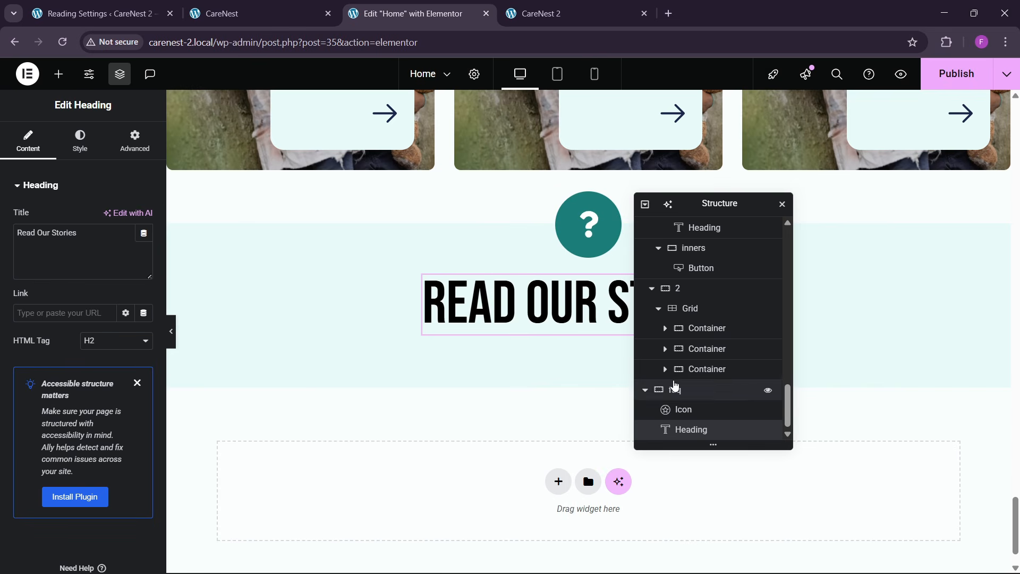
- Replace the pasted heading's text with "Frequently Ask Questions" copied from the reference CareNest page
click(260, 14)
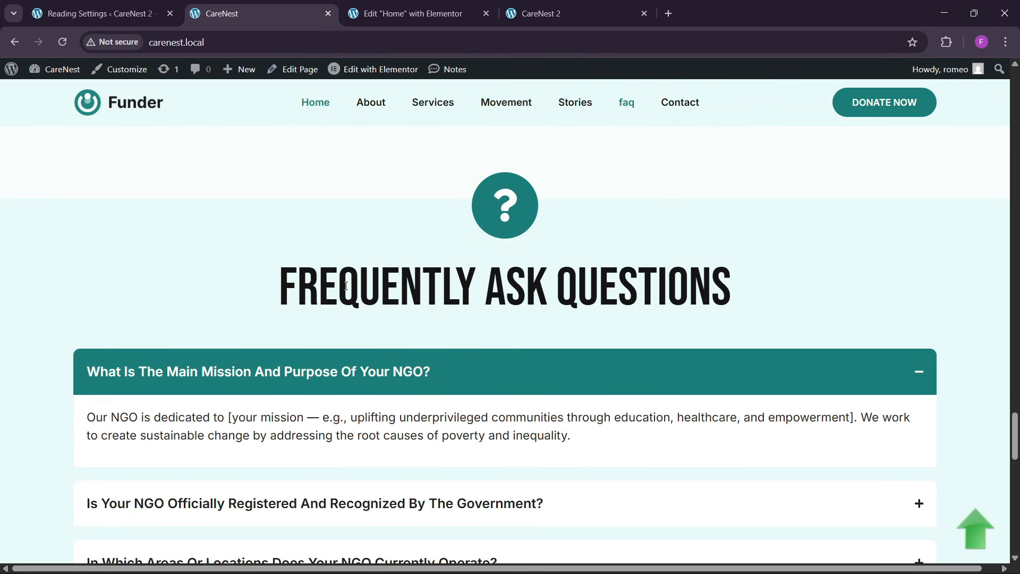
drag(280, 292, 807, 304)
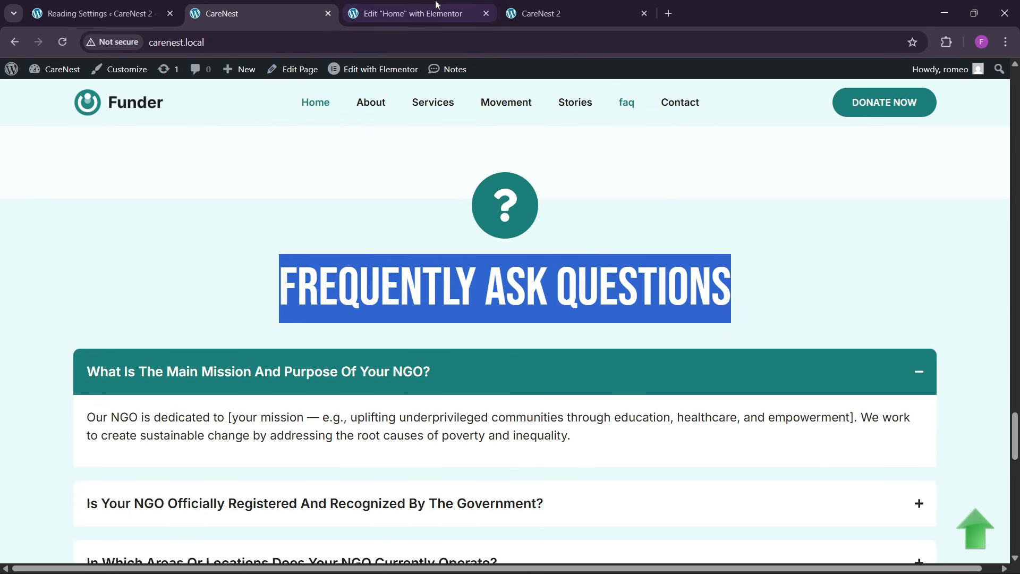
click(409, 13)
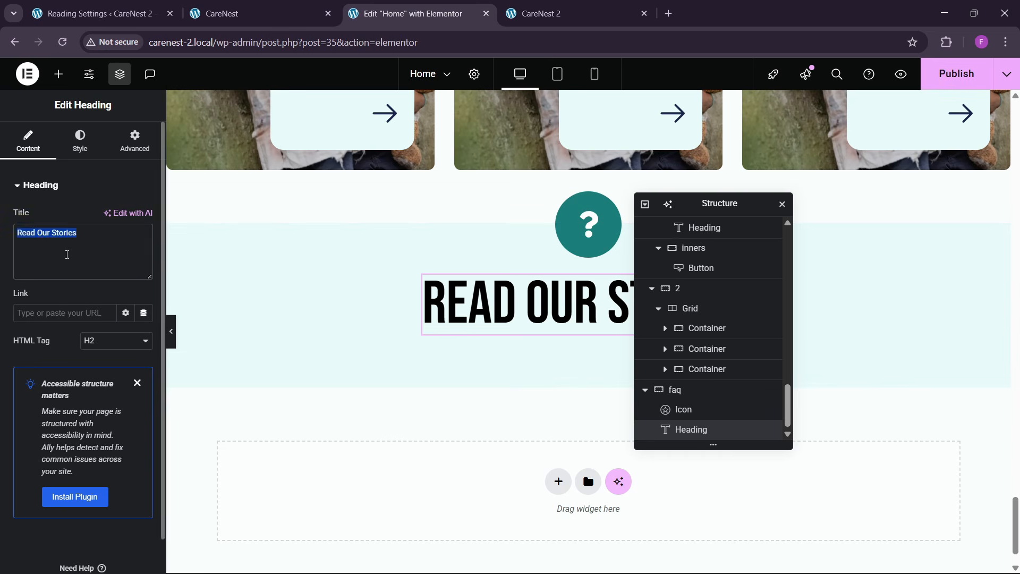
key(ctrl+v)
- Check the reference FAQ section and add an Accordion widget below the Frequently Ask Questions heading
click(253, 14)
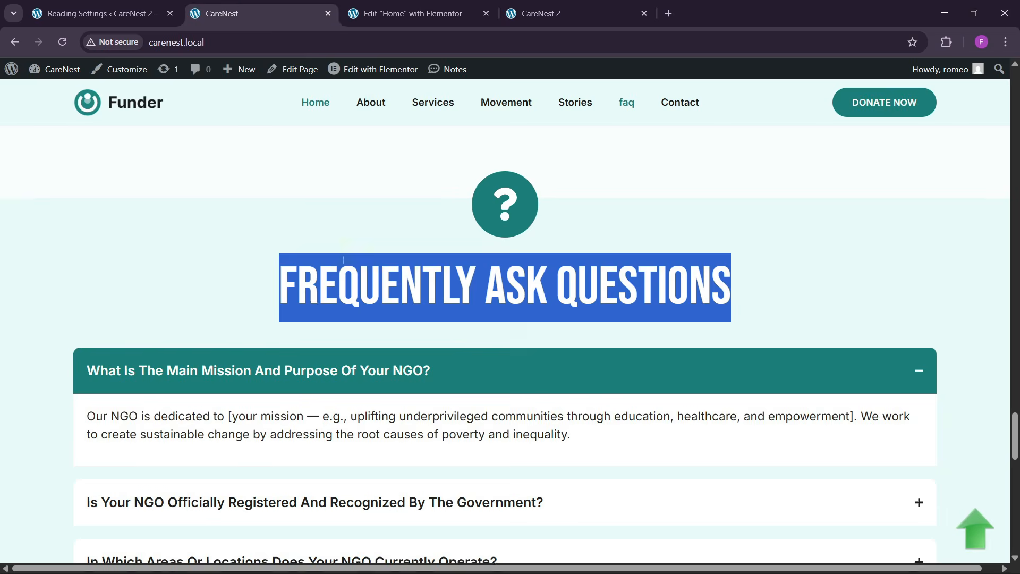
click(419, 6)
click(56, 76)
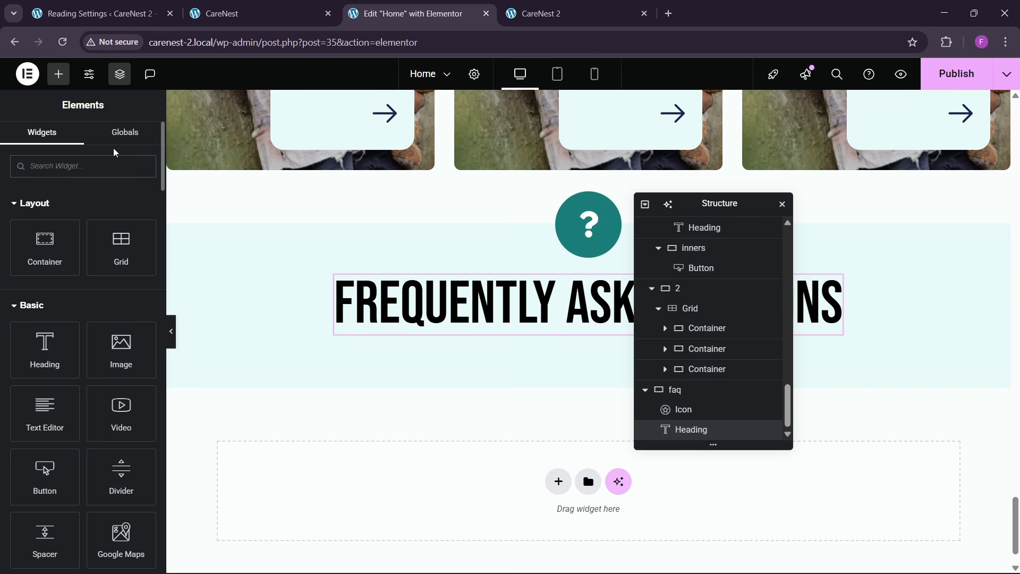
text(acc)
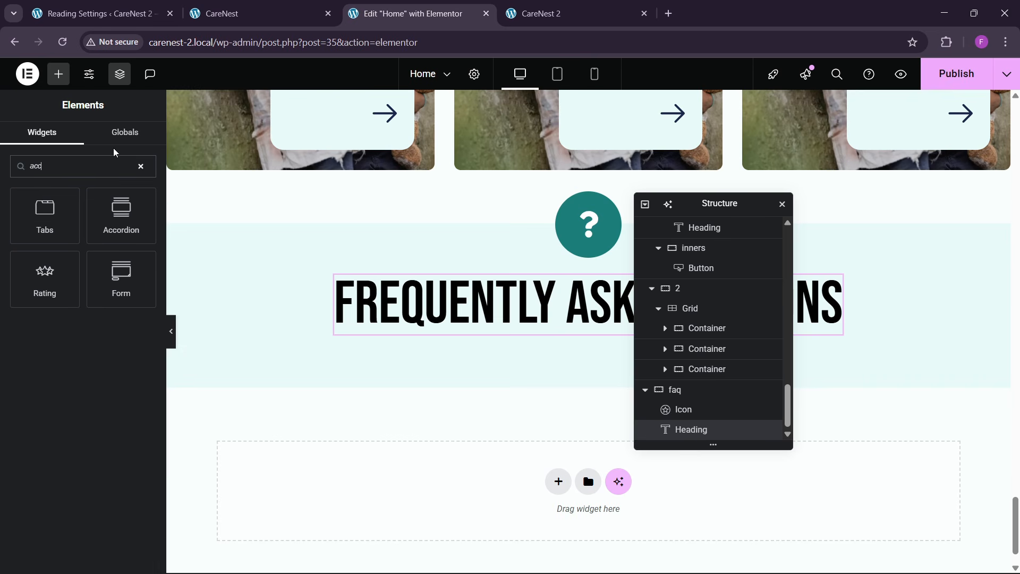
text(or)
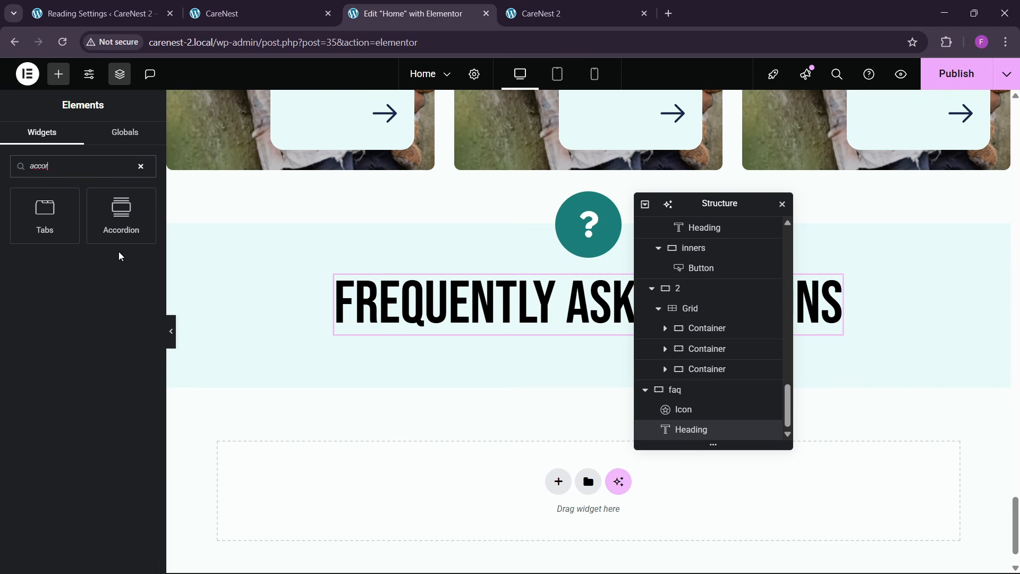
drag(123, 229, 542, 333)
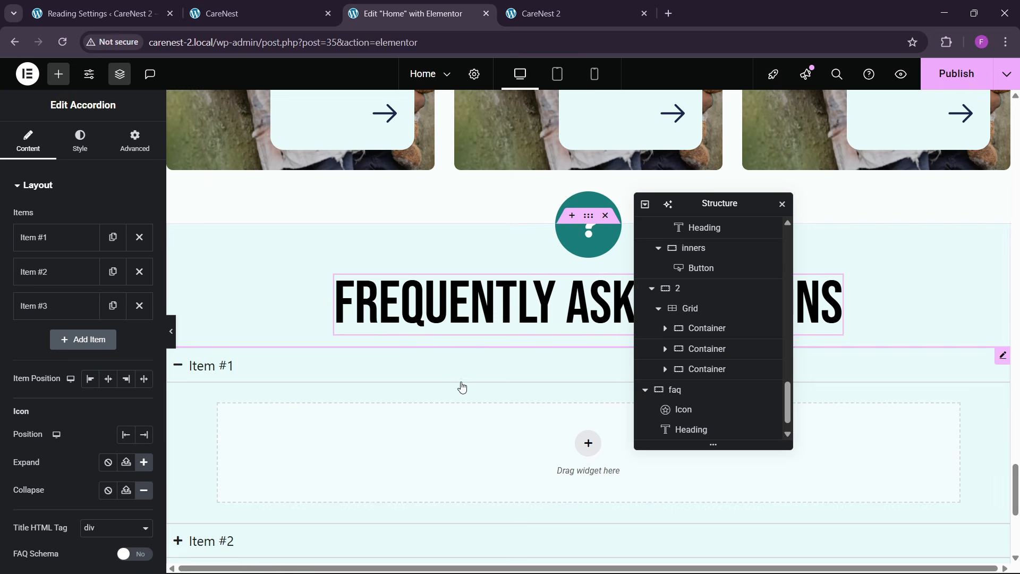
- Try to select the first question's text in the reference page's FAQ accordion
click(280, 16)
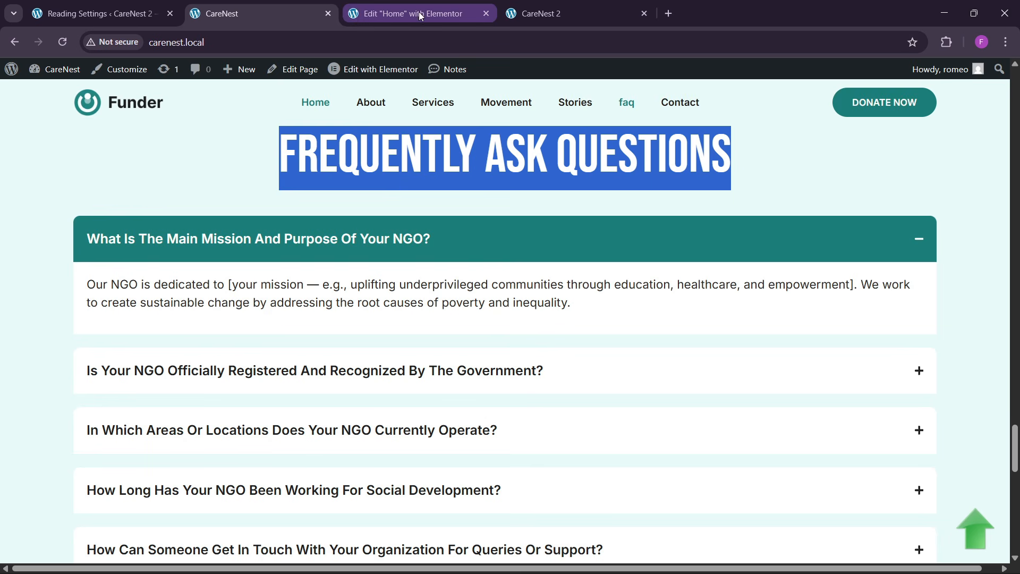
double_click(98, 240)
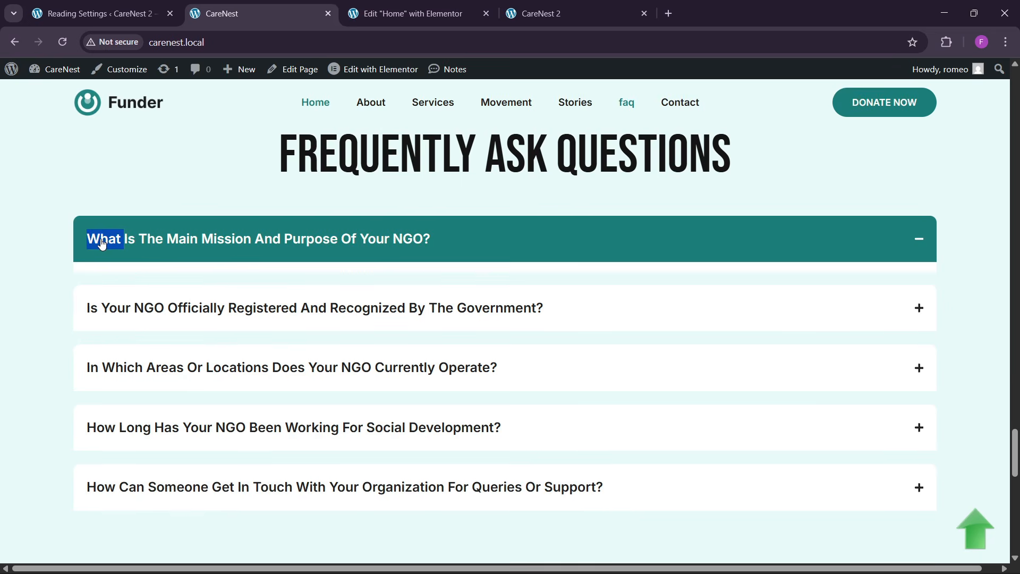
drag(100, 237, 111, 239)
double_click(188, 243)
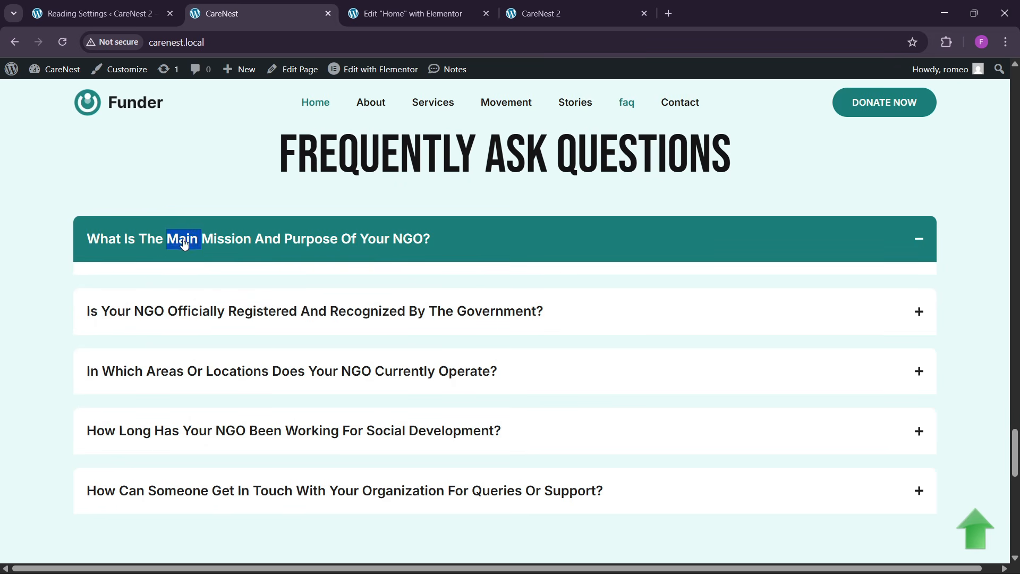
double_click(159, 241)
click(115, 242)
- Open ChatGPT in a new browser tab and ask it for some dummy FAQs for a website
key(ctrl+t)
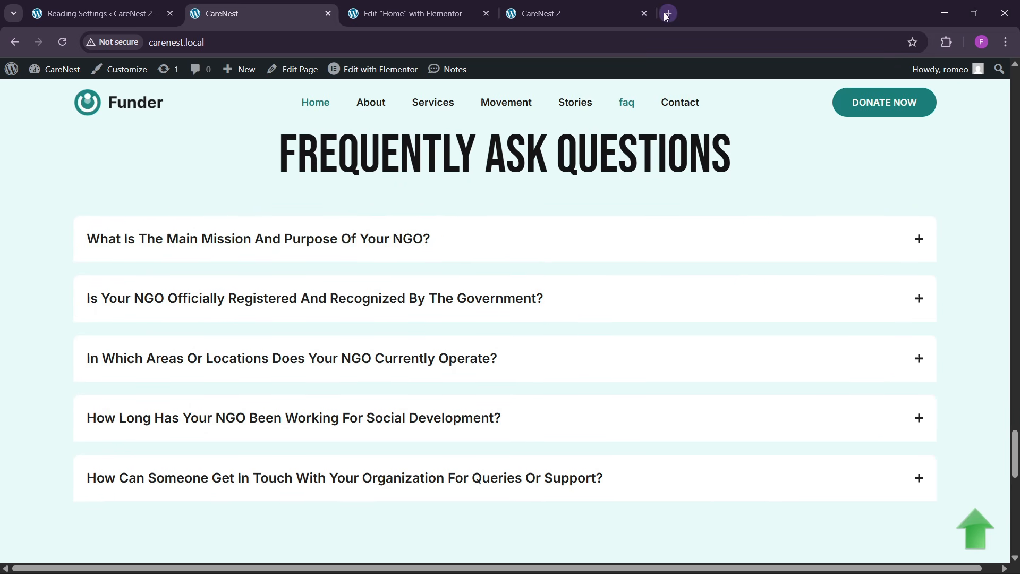
text(chat)
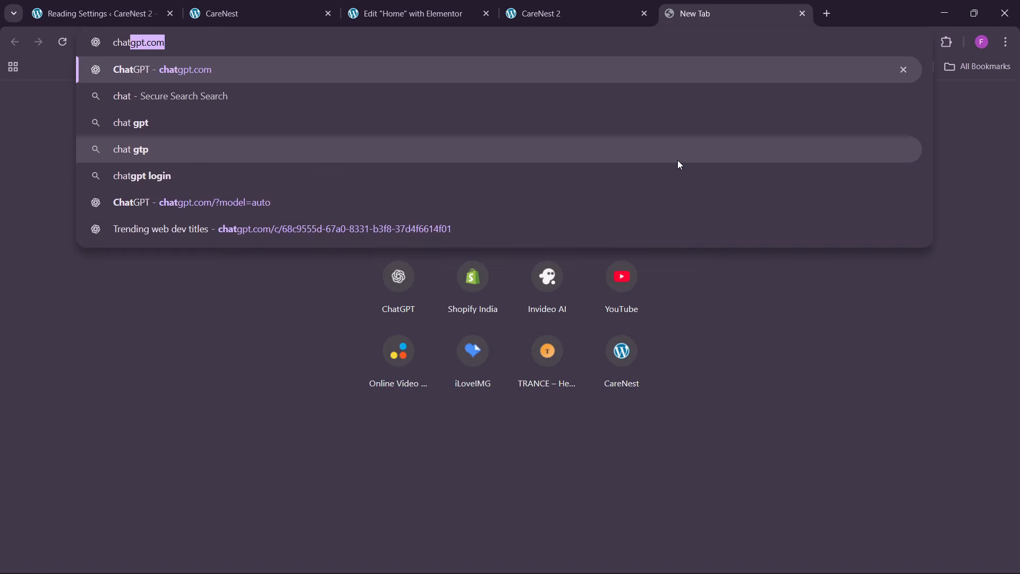
key(Return)
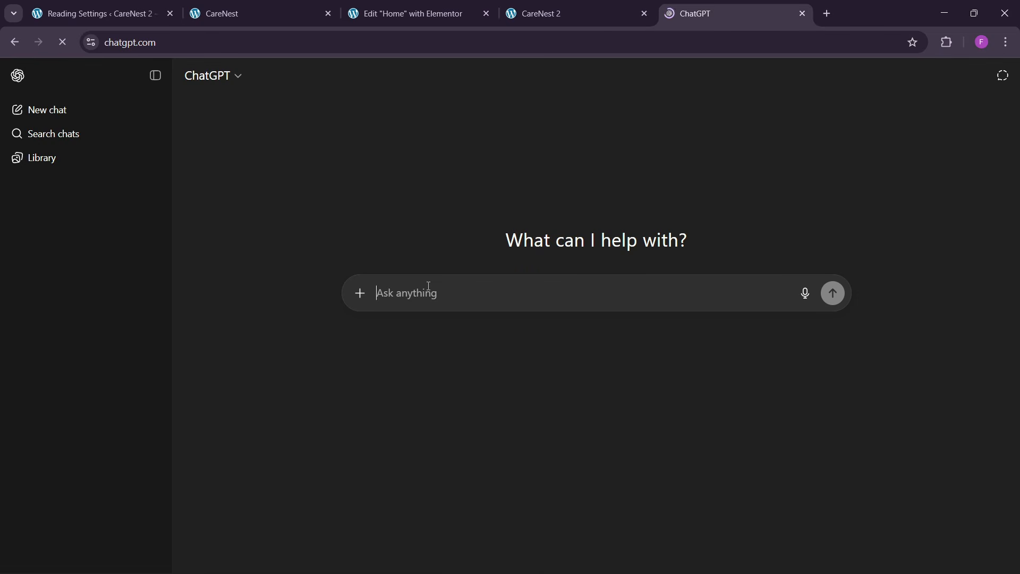
text(give me )
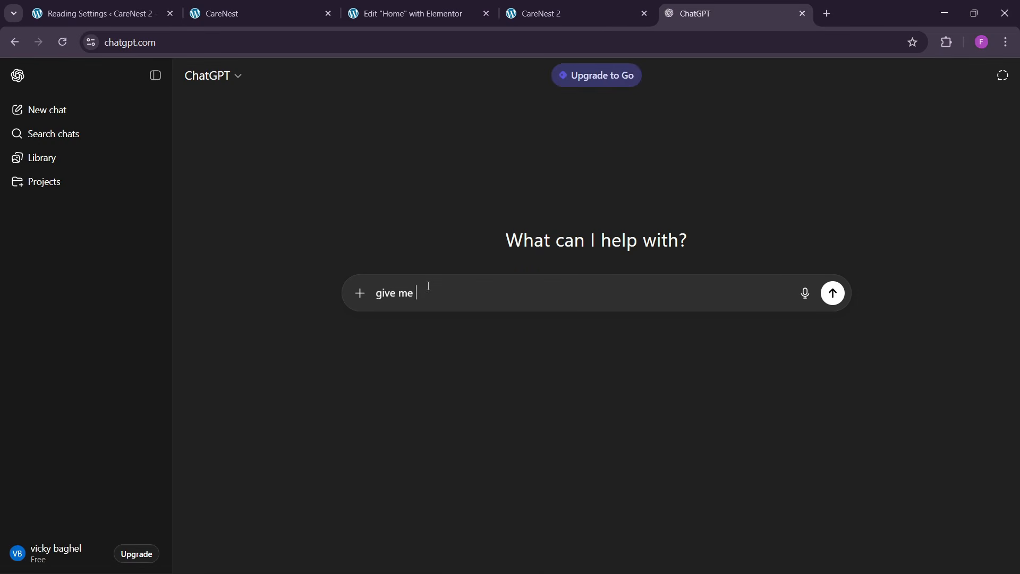
text(some dummy faq for)
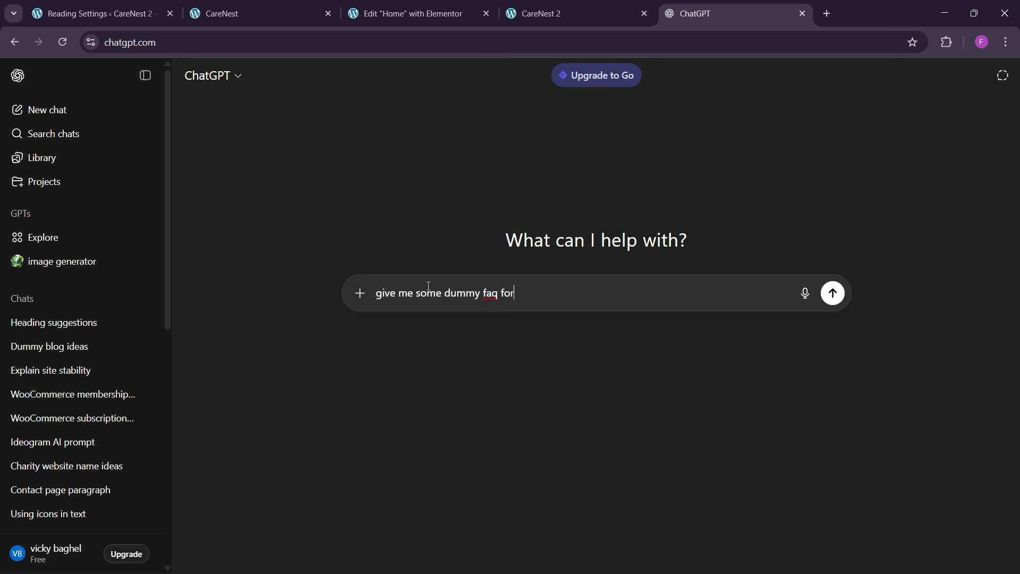
text(bsite)
key(Return)
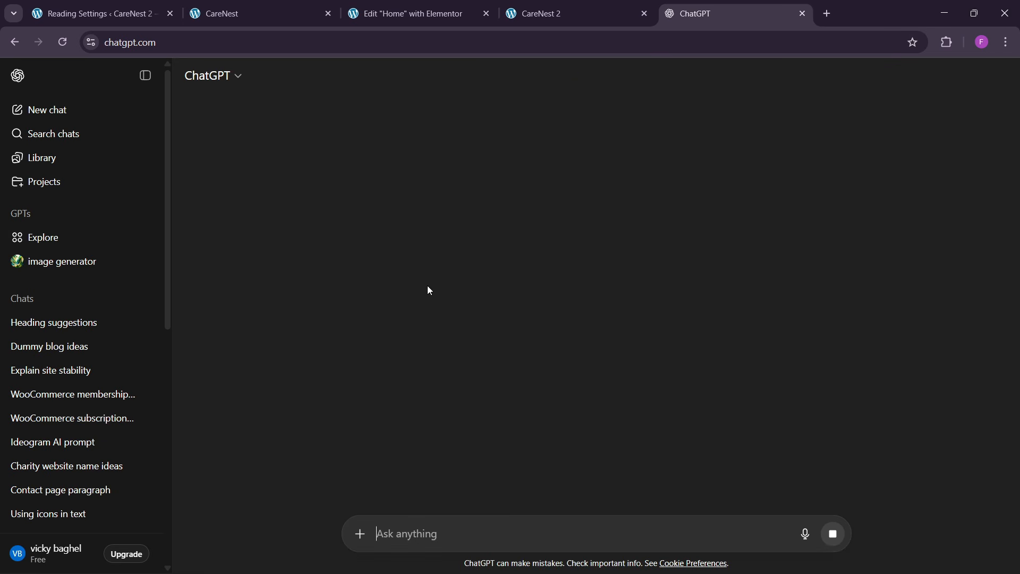
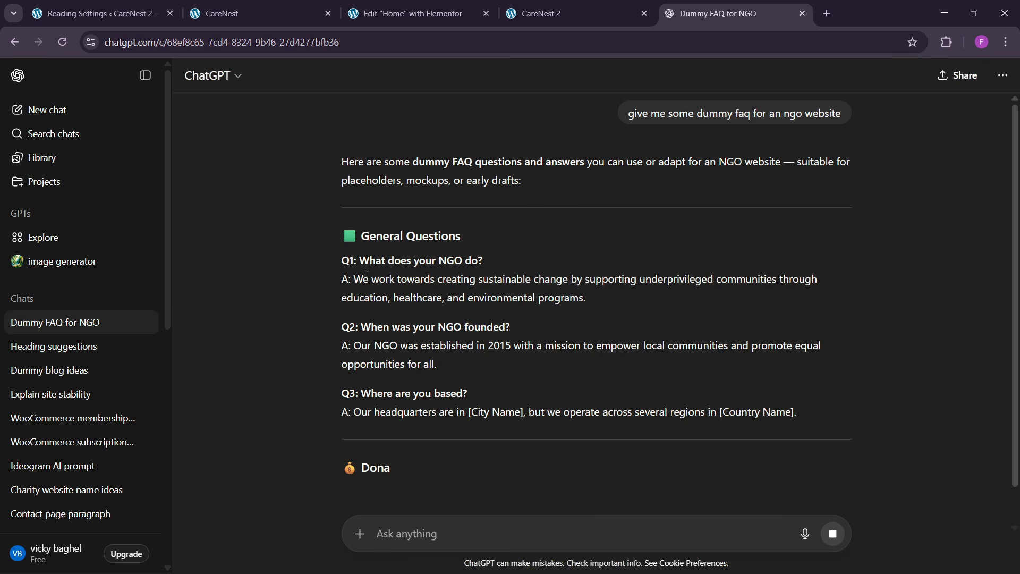
- Copy the question "What does your NGO do?" from ChatGPT and use it as the first accordion item's title in Elementor
drag(362, 262, 534, 265)
key(ctrl+c)
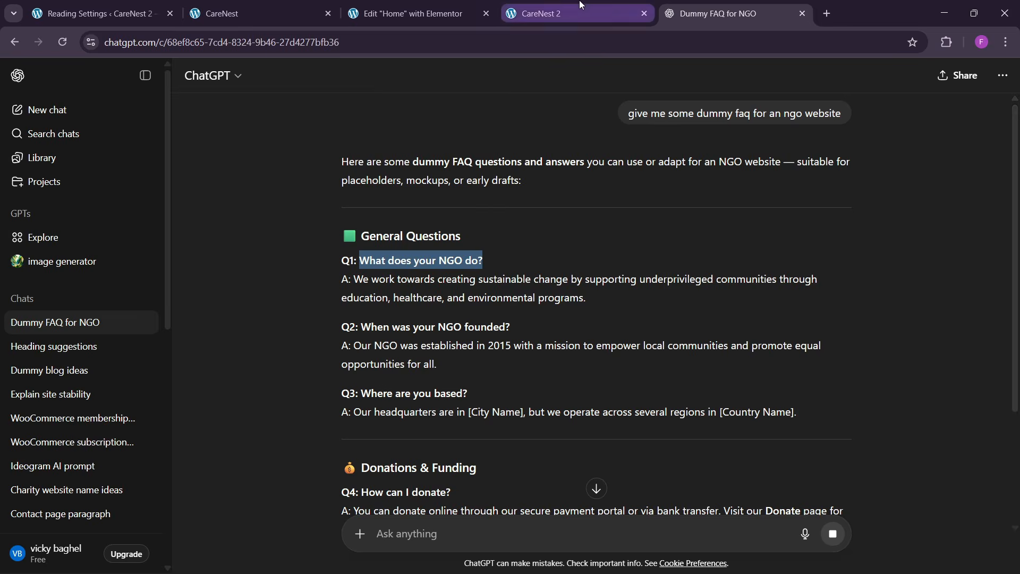
click(409, 13)
click(58, 238)
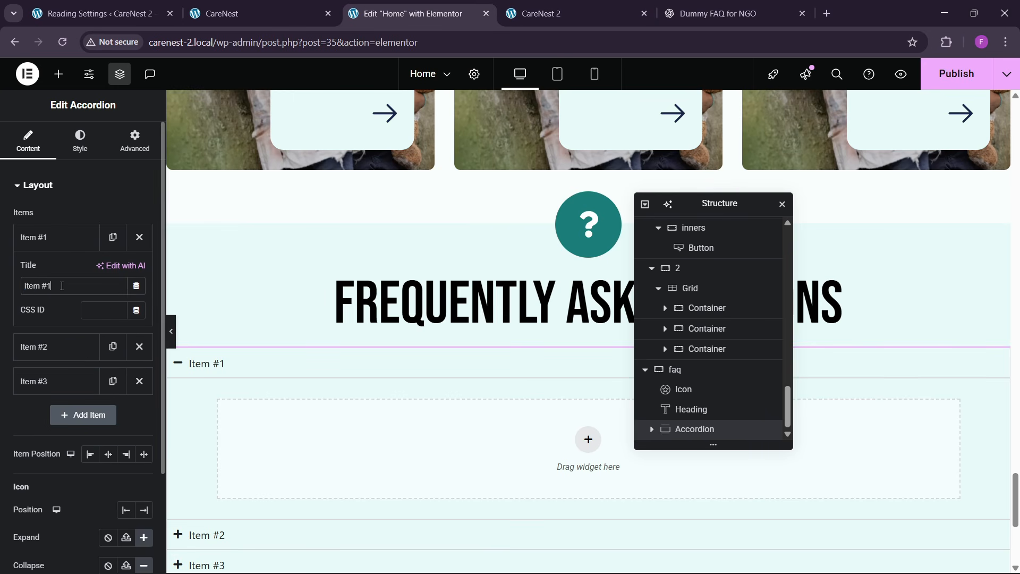
key(ctrl+v)
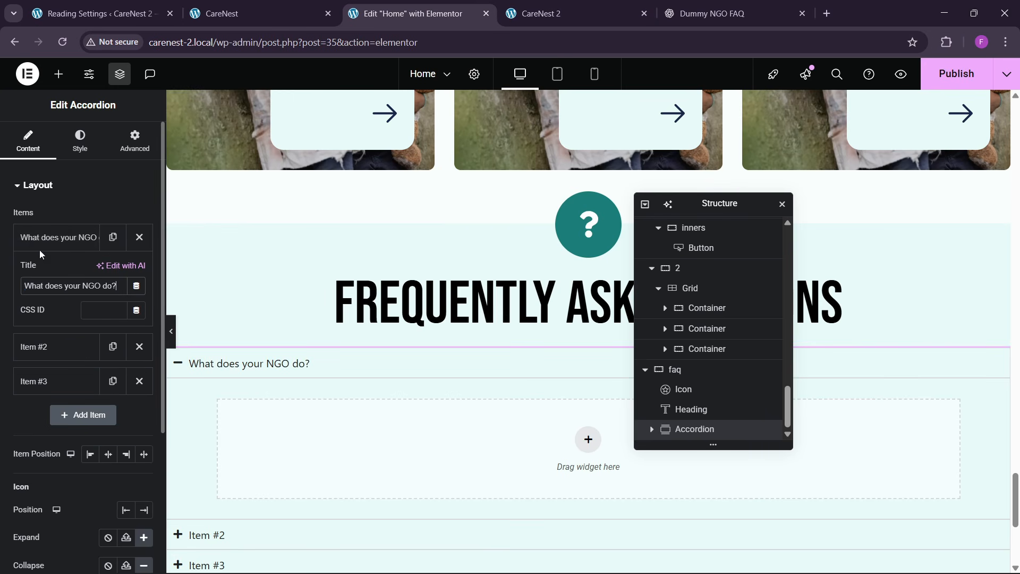
click(39, 249)
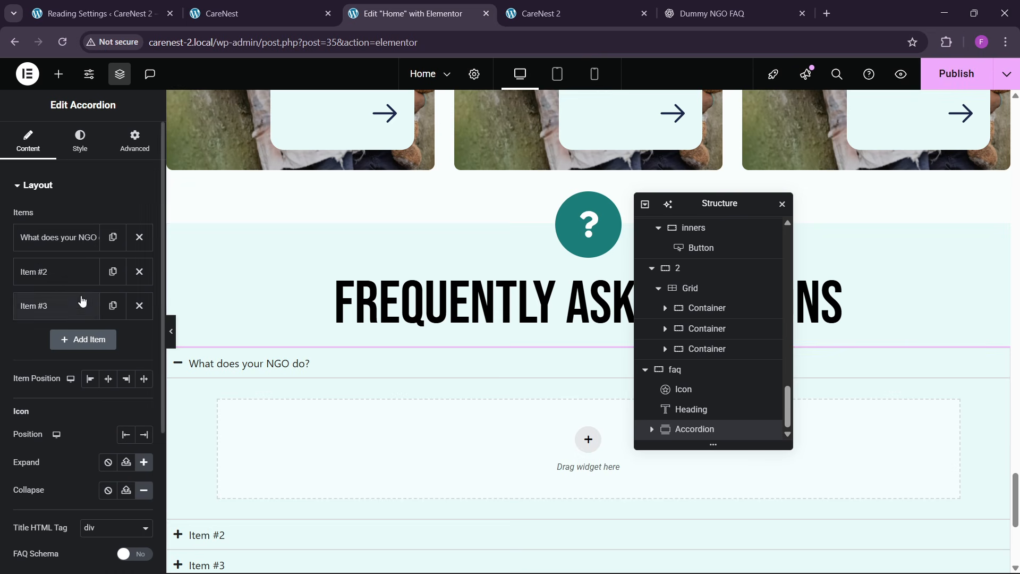
- Delete accordion items #2 and #3 and duplicate the "What does your NGO do?" item twice
click(138, 272)
click(139, 272)
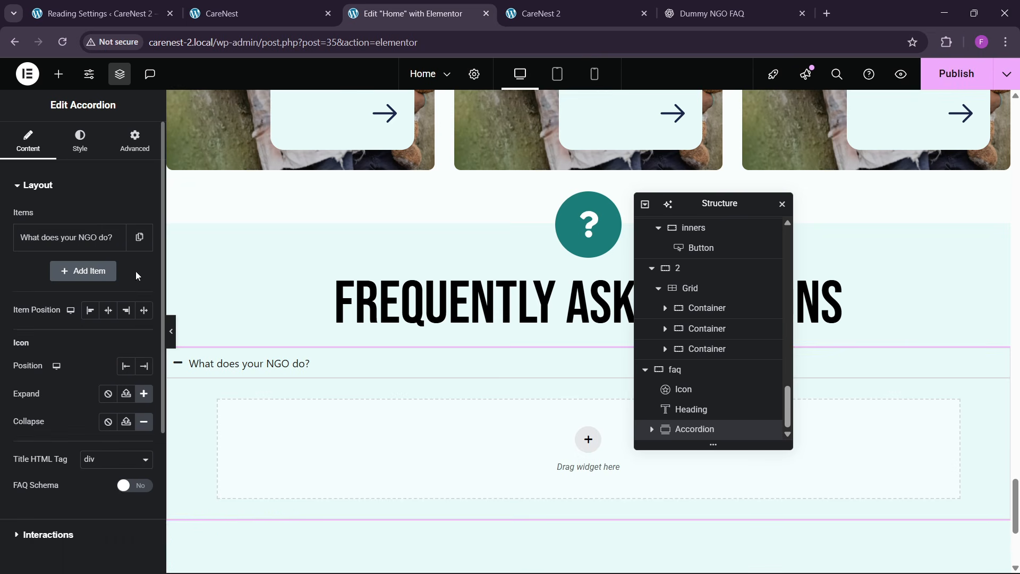
click(113, 237)
click(113, 271)
- Stretch the accordion items across the full row and place the expand/collapse icon at the end of each title
scroll(82, 353, down, 3)
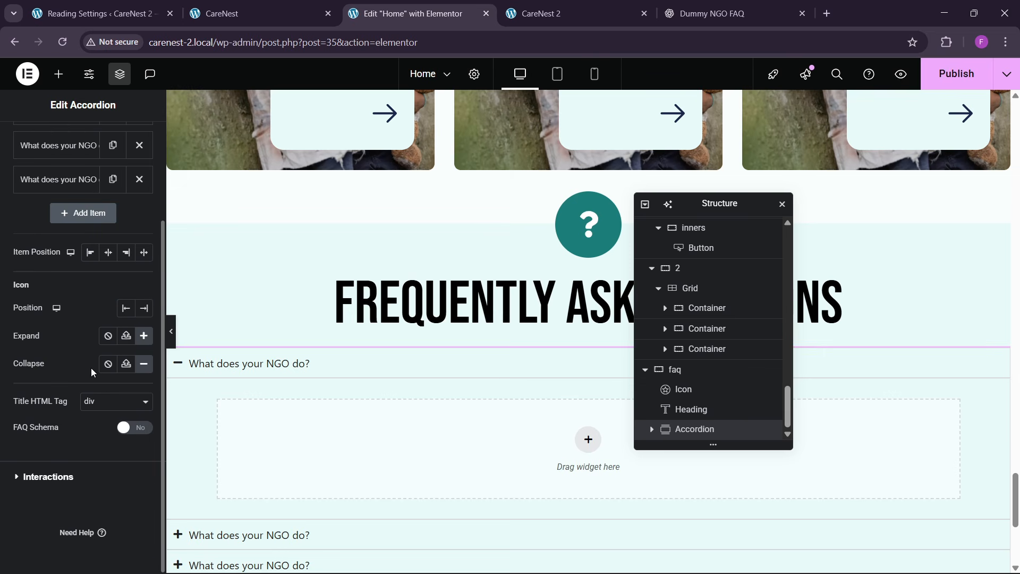
click(144, 252)
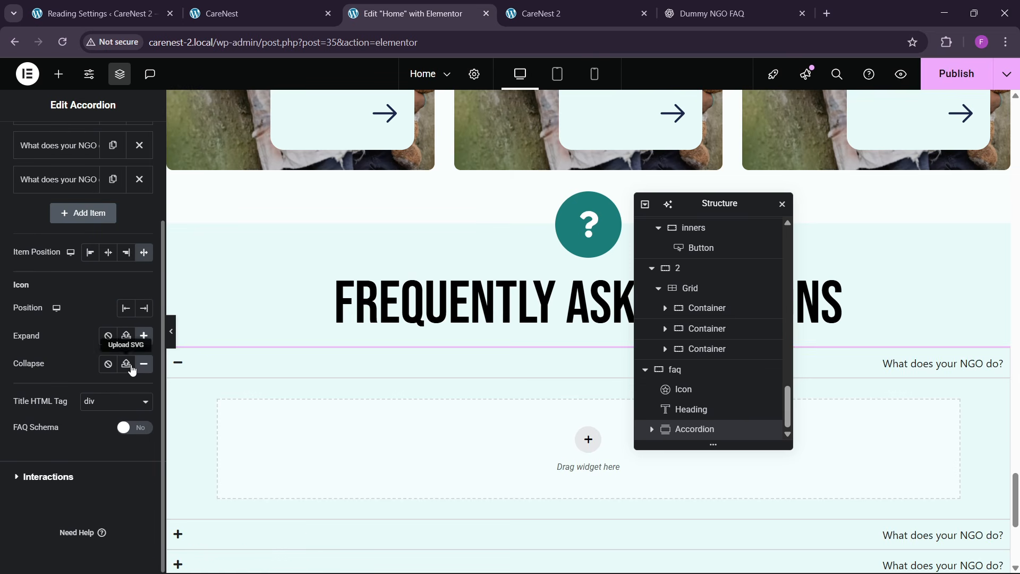
click(308, 362)
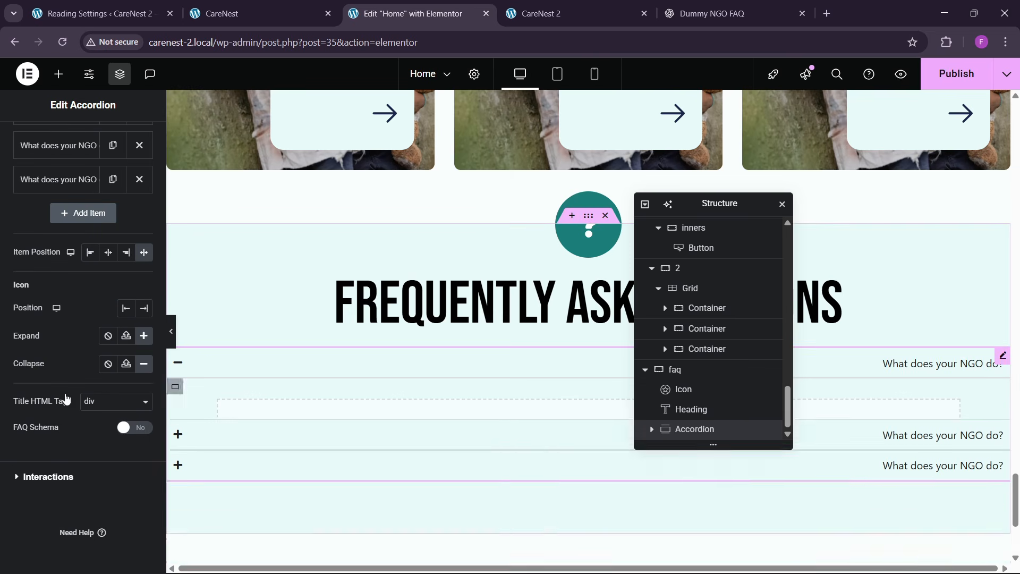
click(142, 309)
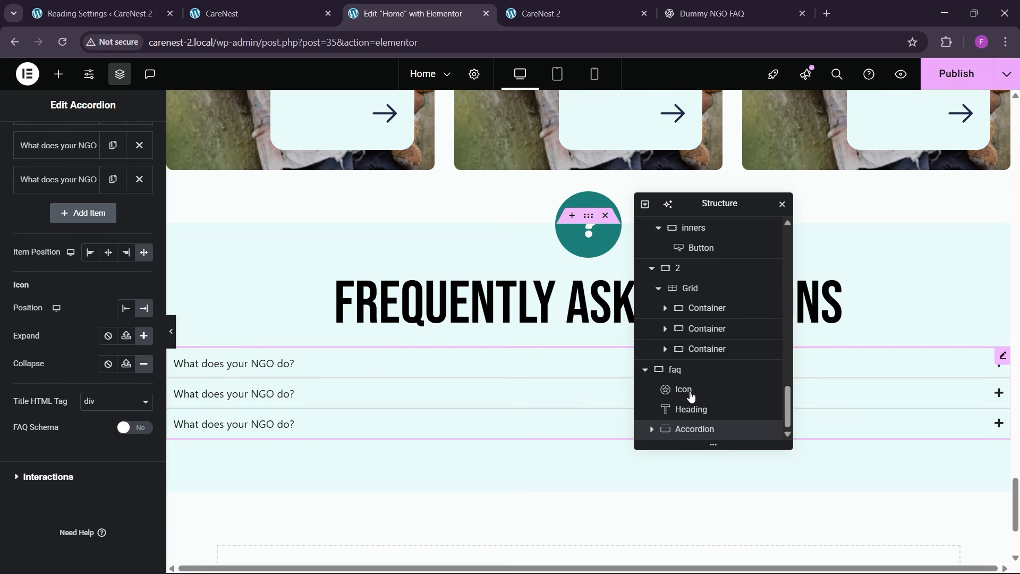
click(386, 364)
click(384, 370)
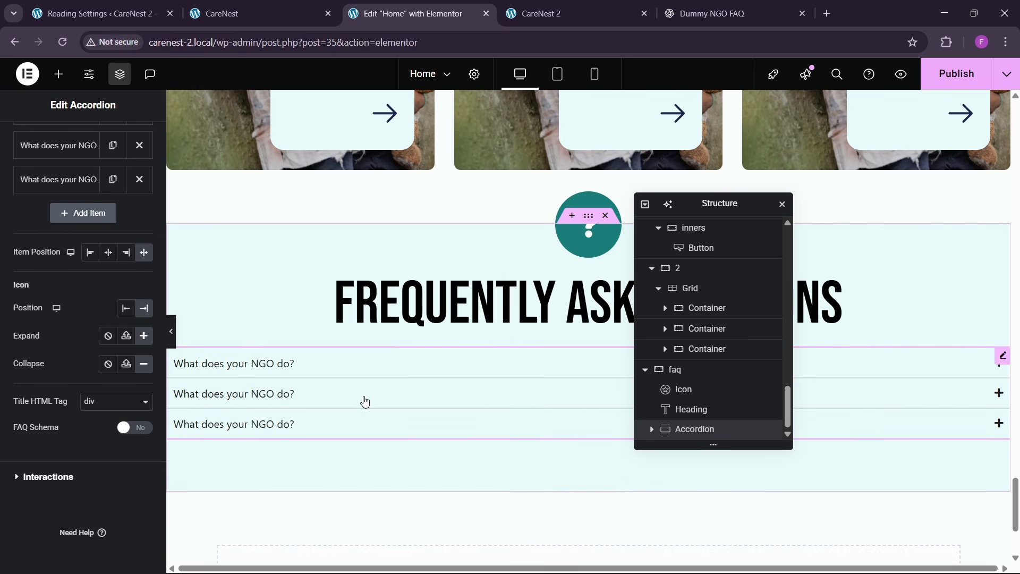
- Compare the accordion with the reference page's FAQ section and open the accordion's style settings
click(264, 22)
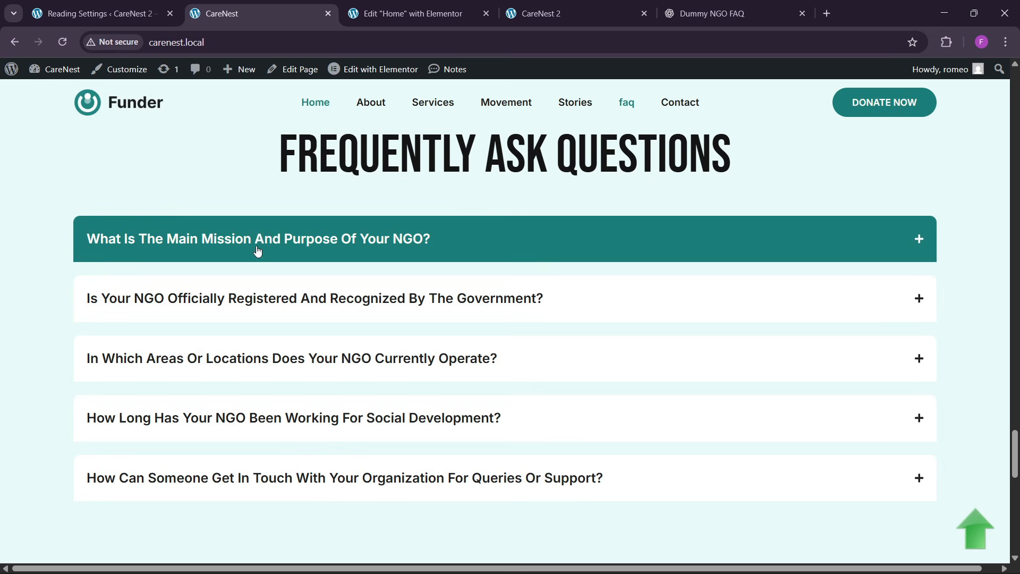
click(365, 5)
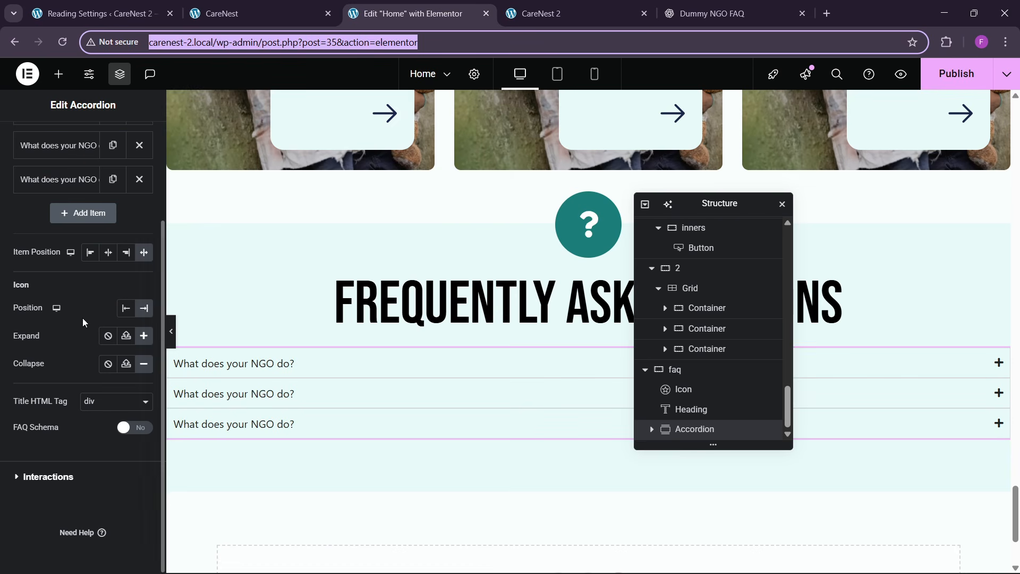
scroll(75, 345, up, 3)
click(80, 139)
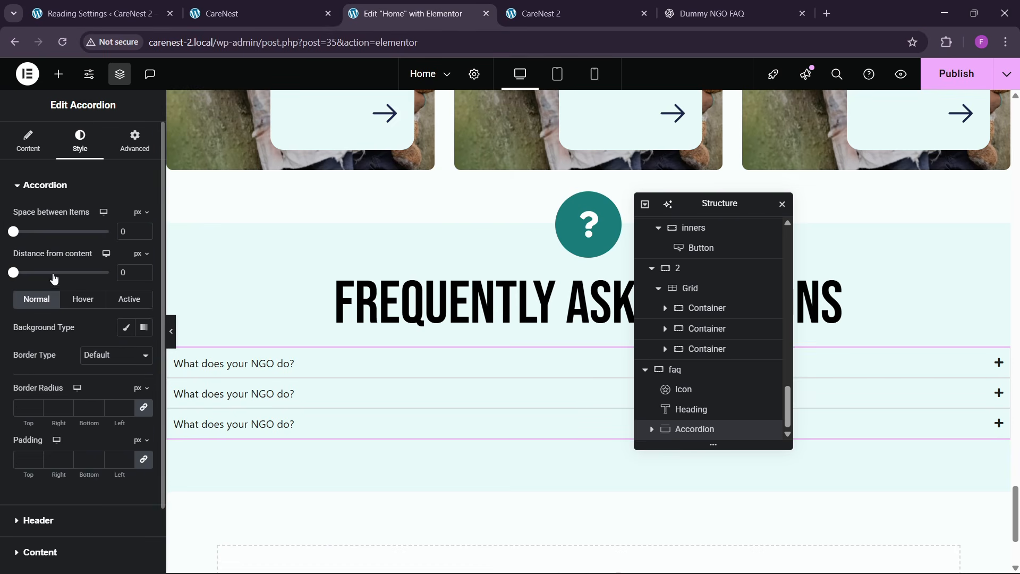
- Add a container inside the first accordion item, set its content width to Full Width and its padding to 20 px
click(258, 363)
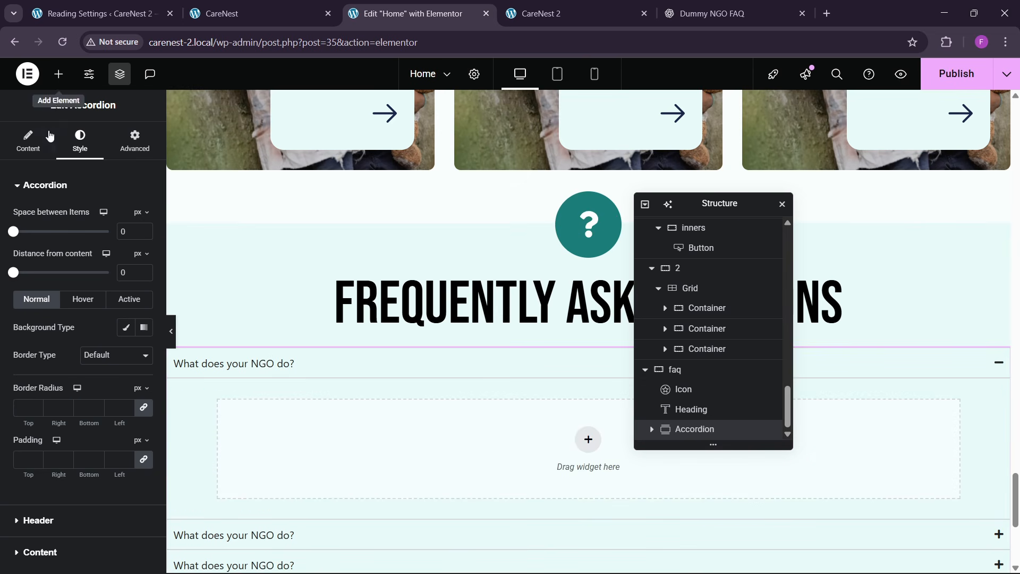
click(58, 74)
drag(45, 246, 338, 430)
click(135, 141)
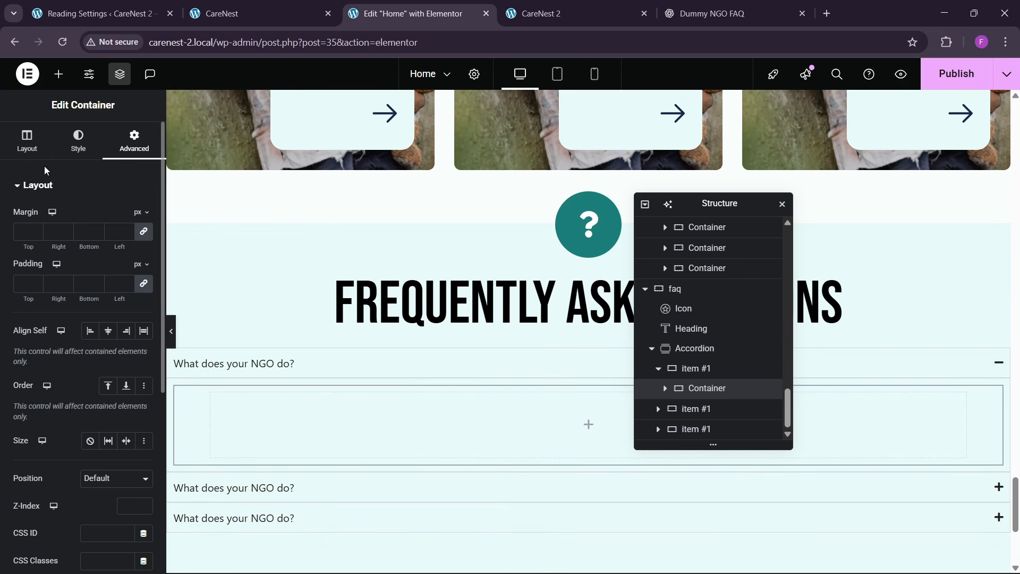
click(27, 141)
click(101, 287)
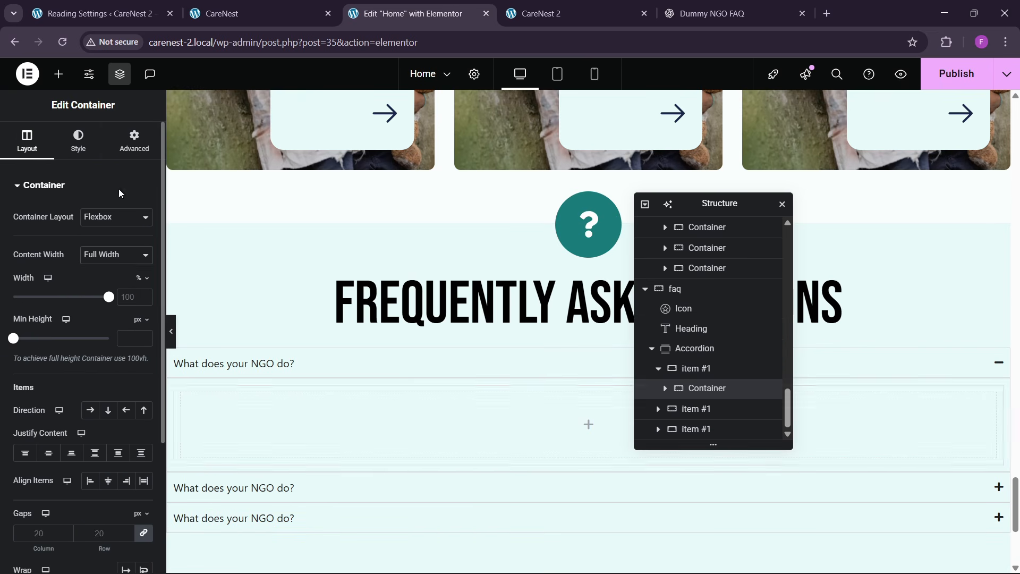
click(134, 141)
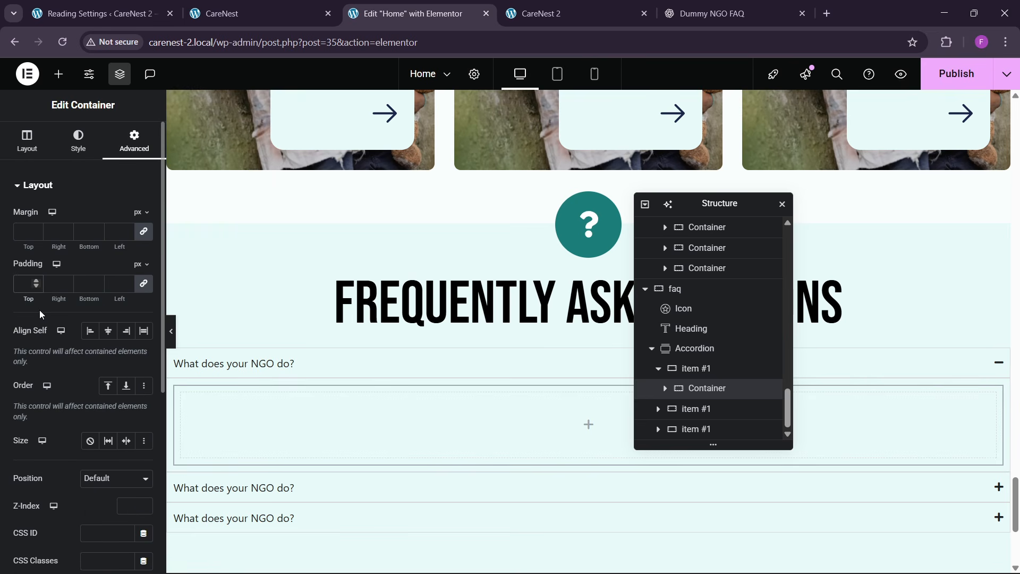
text(20)
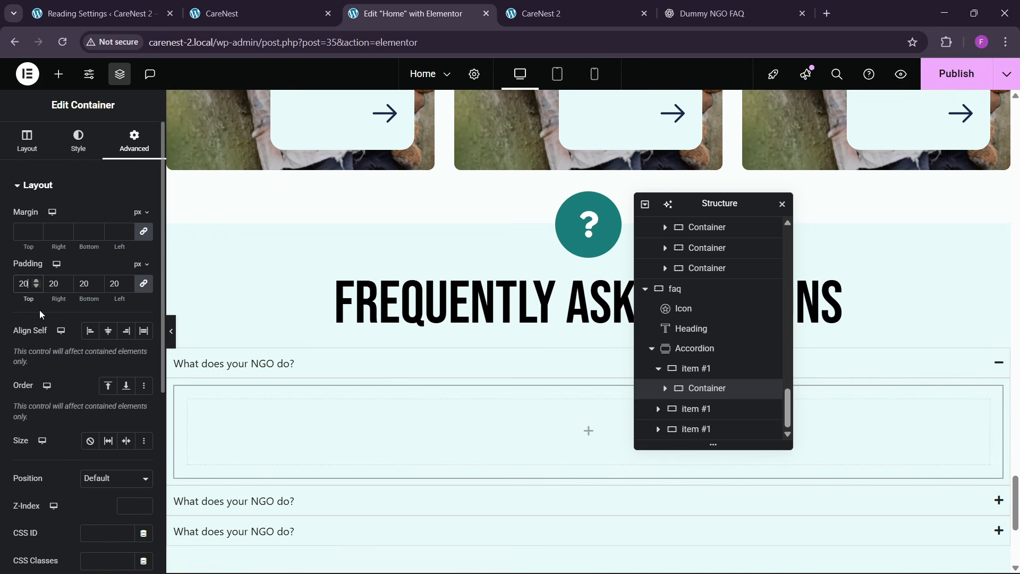
- Check the opened answer on the reference page and give the container inside the first item a white background
click(328, 5)
click(244, 255)
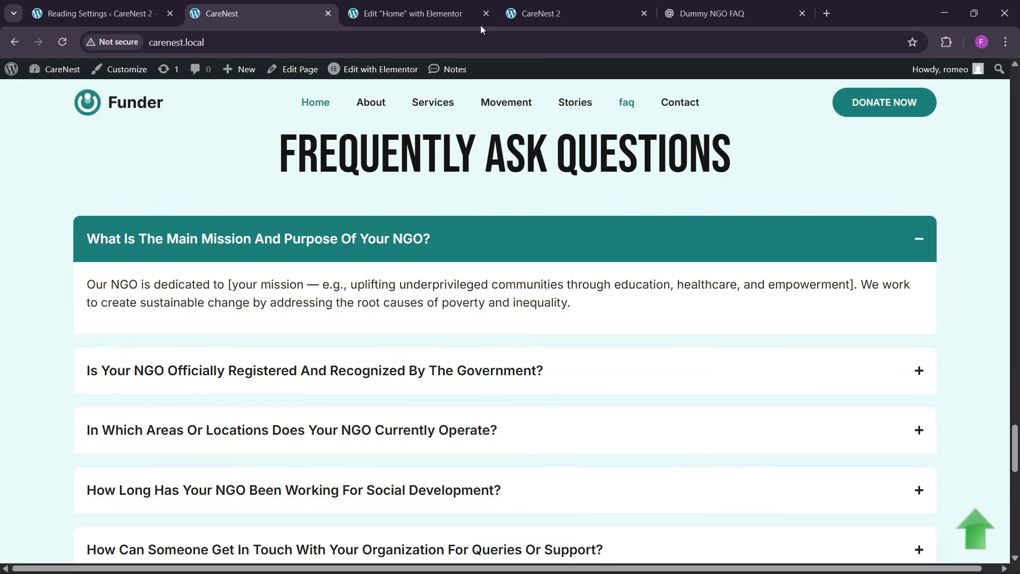
click(472, 17)
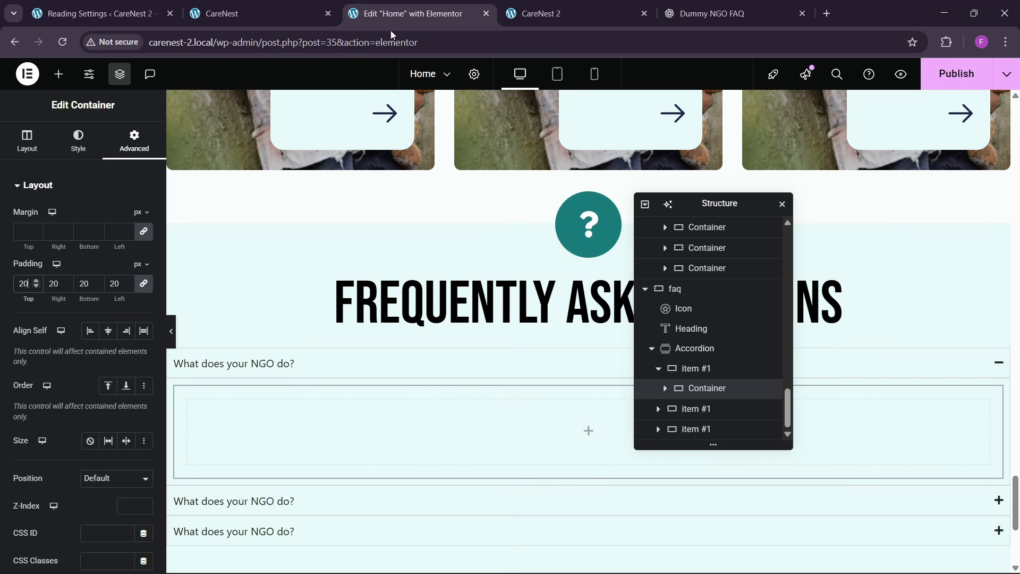
click(78, 140)
click(90, 245)
click(144, 272)
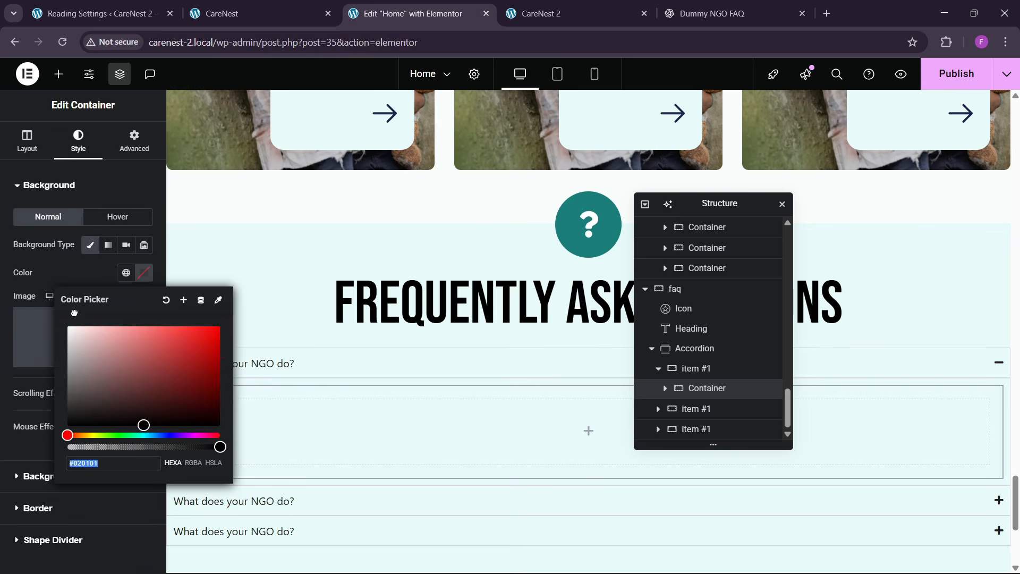
click(90, 280)
- Set the padding of the first accordion item's outer container to 0 on all sides
click(129, 154)
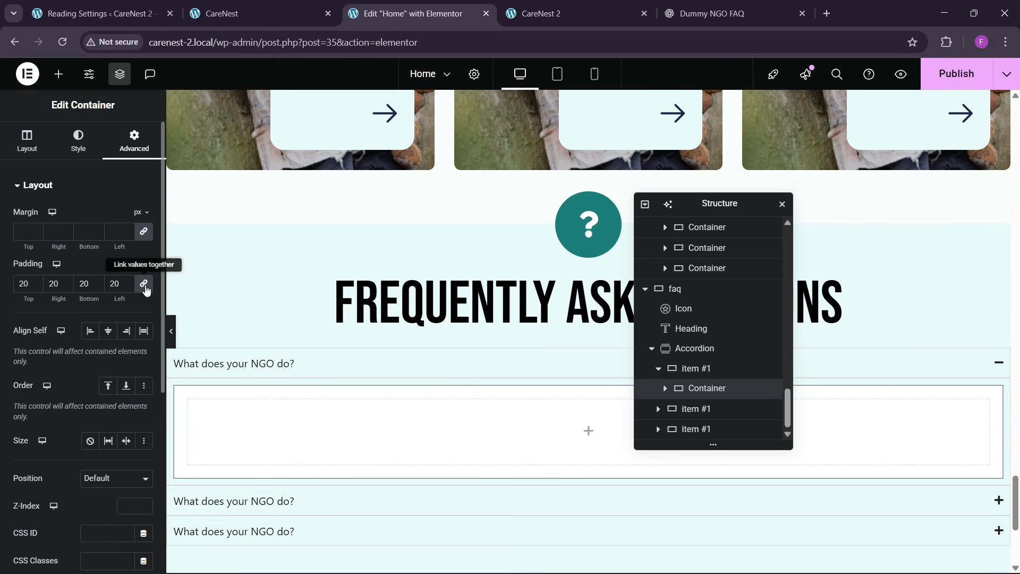
click(698, 368)
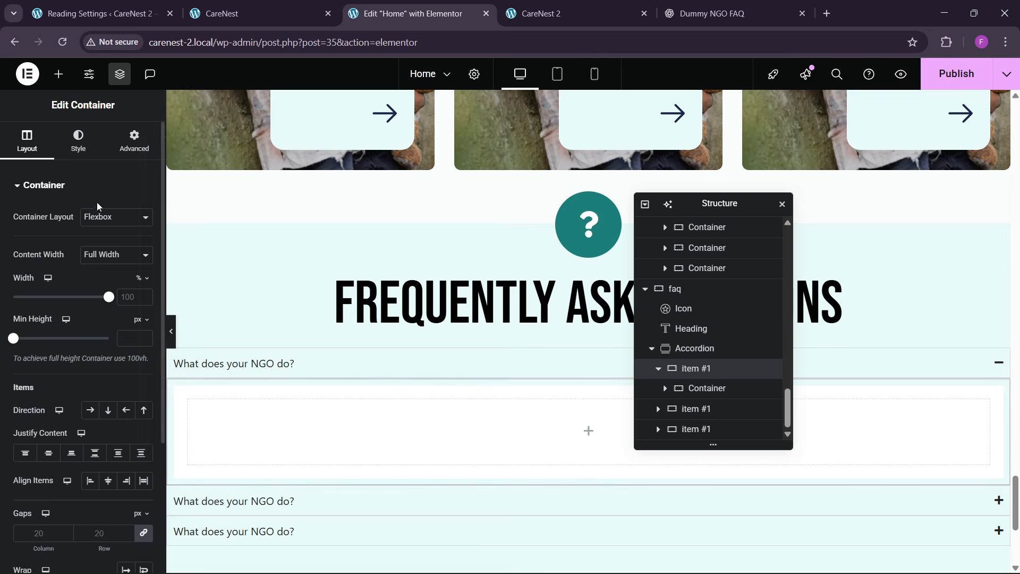
click(134, 143)
click(143, 283)
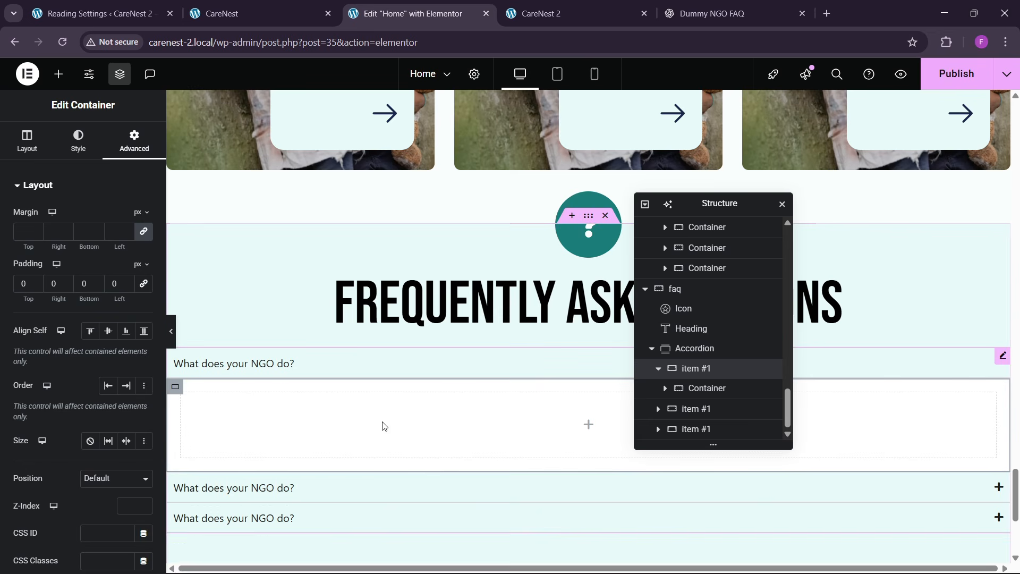
- Add a Text Editor widget inside the white container and replace its text with the first answer copied from ChatGPT
scroll(414, 282, up, 10)
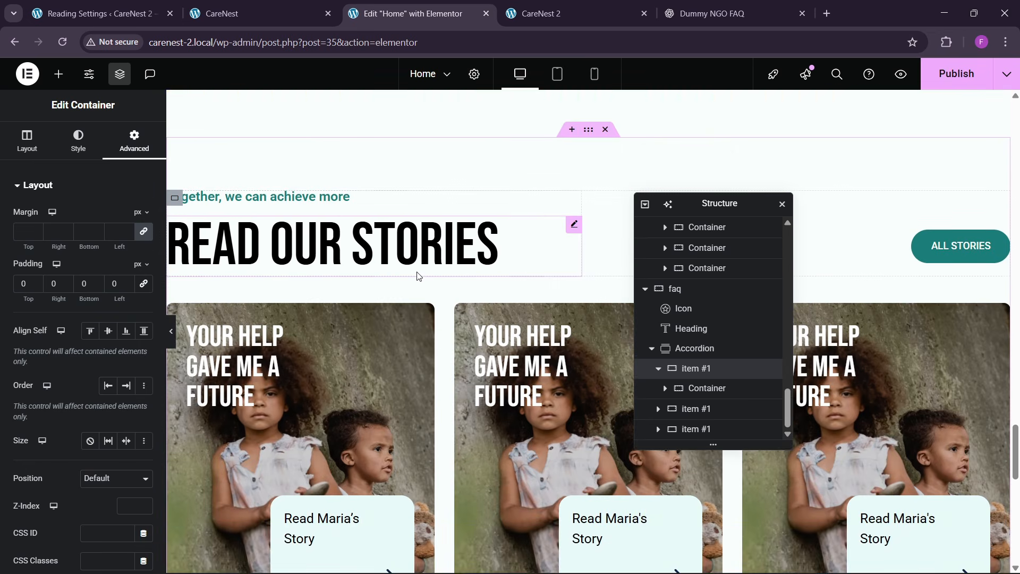
scroll(369, 271, down, 10)
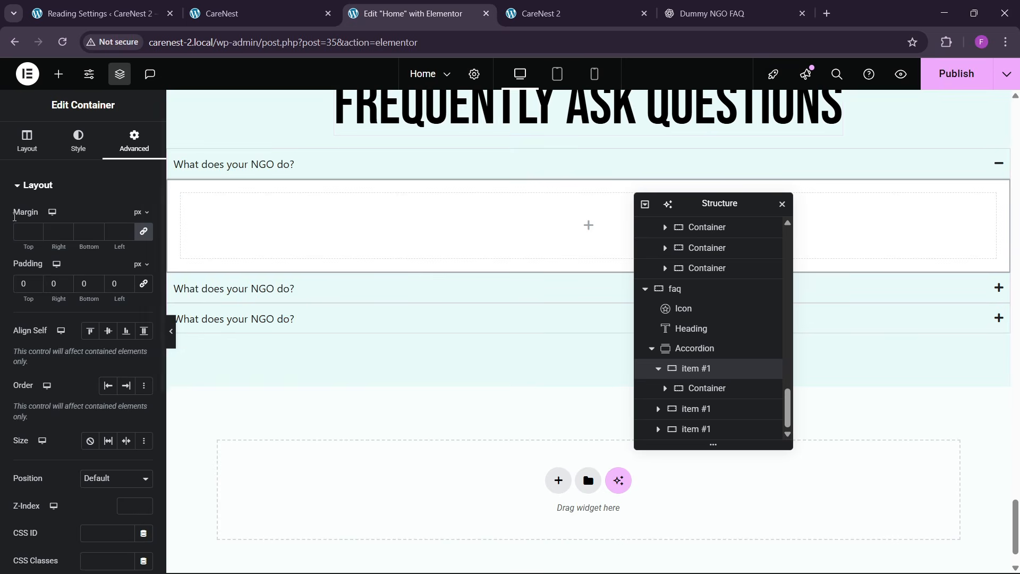
click(58, 74)
drag(44, 413, 635, 298)
key(ctrl+c)
click(717, 13)
click(563, 13)
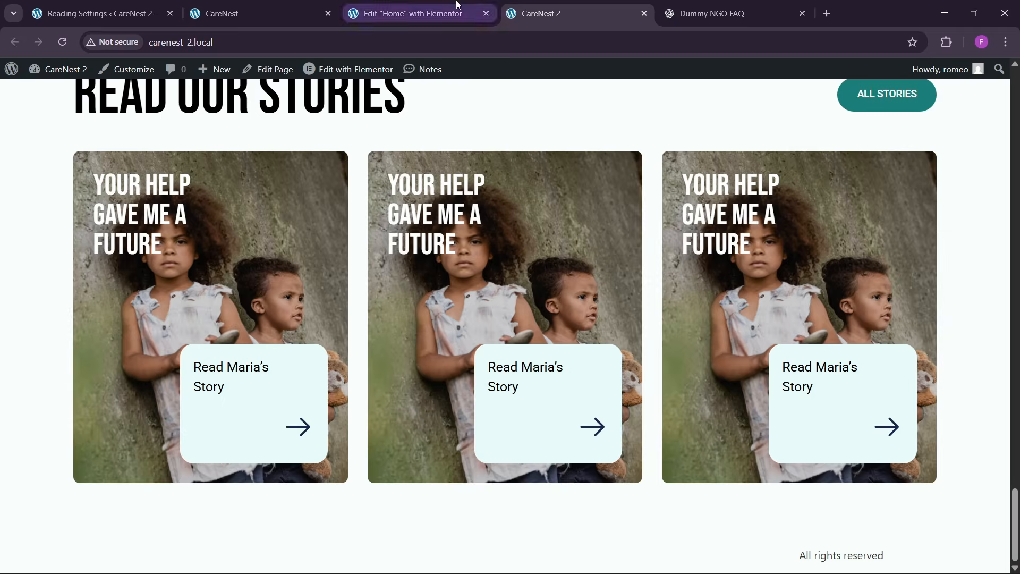
click(458, 4)
click(120, 249)
key(ctrl+a)
key(ctrl+v)
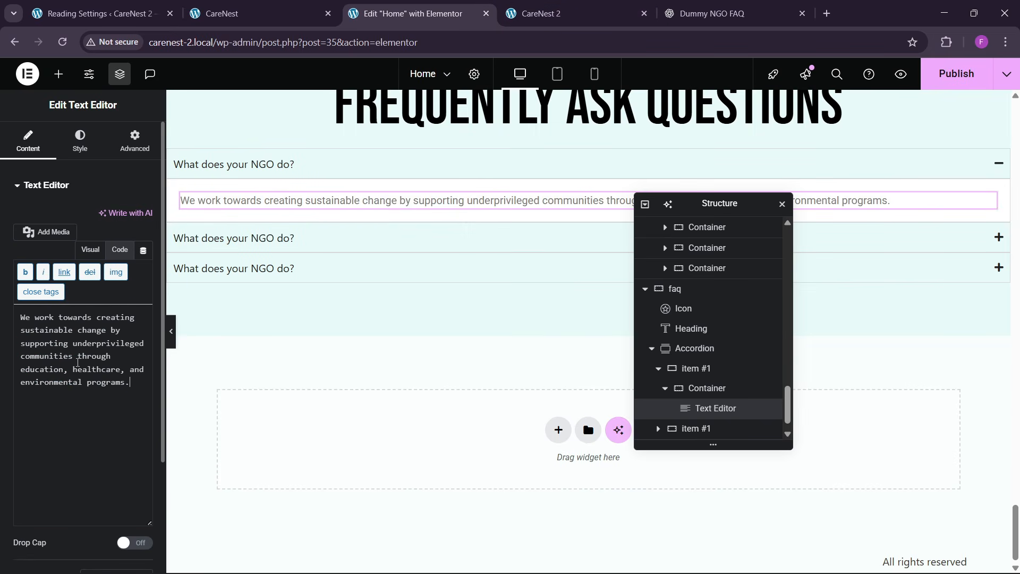
- Increase the answer text's font size and set its text color to the global black
click(80, 141)
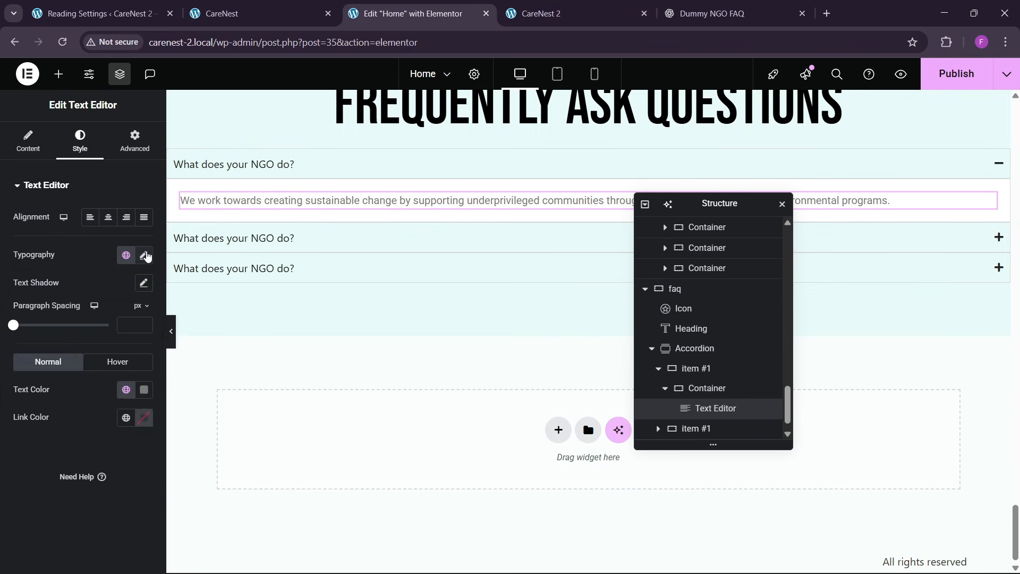
click(143, 255)
click(137, 357)
click(138, 357)
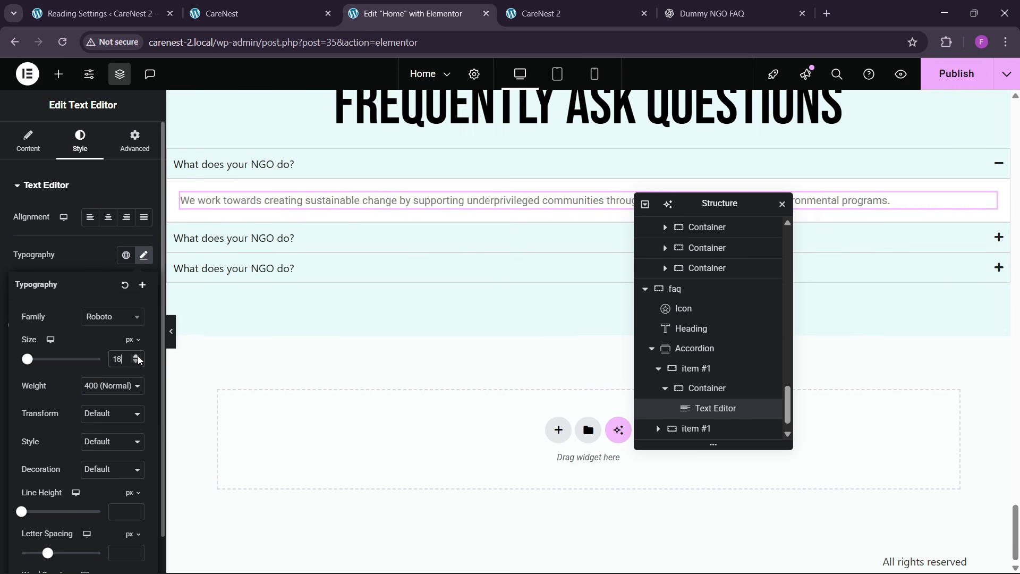
click(98, 260)
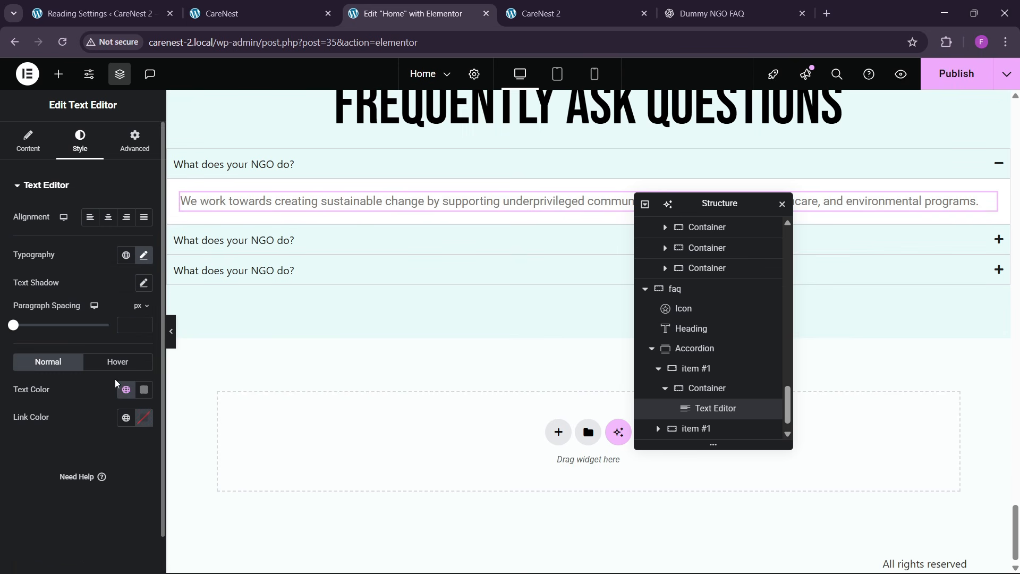
click(126, 390)
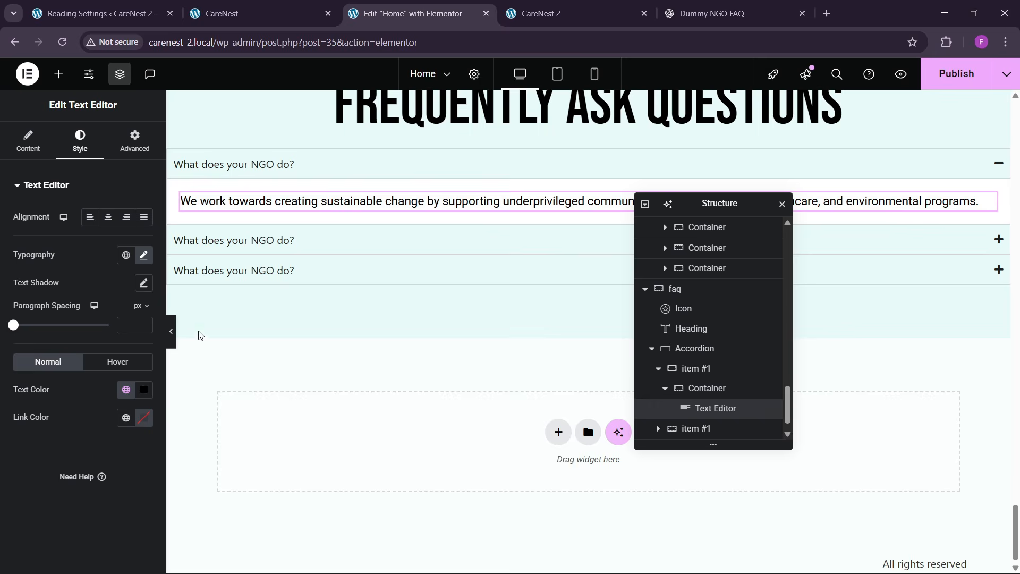
- Set the accordion header title typography to a size of 21 px and weight 600 (Semi Bold)
click(269, 166)
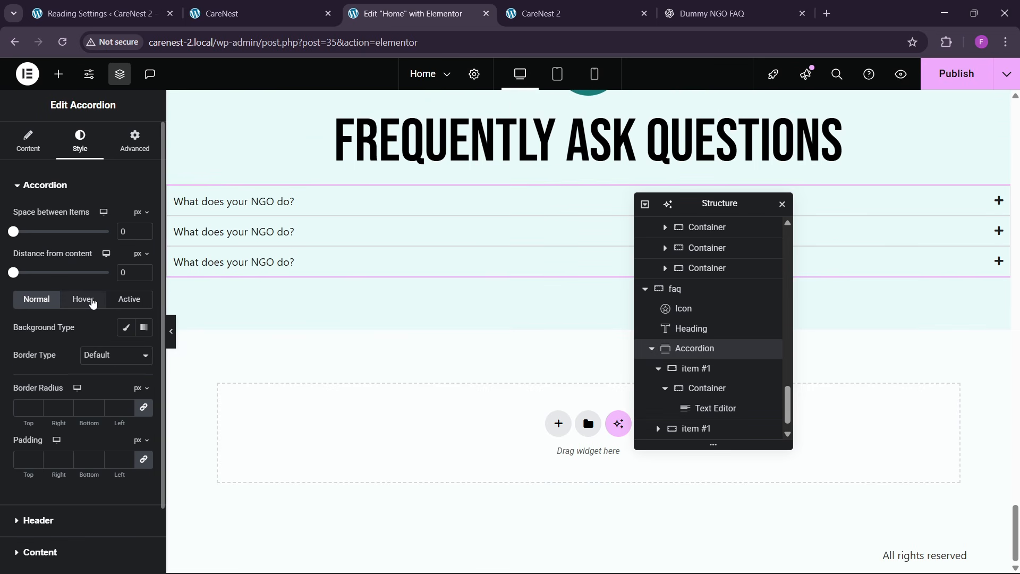
scroll(87, 363, down, 2)
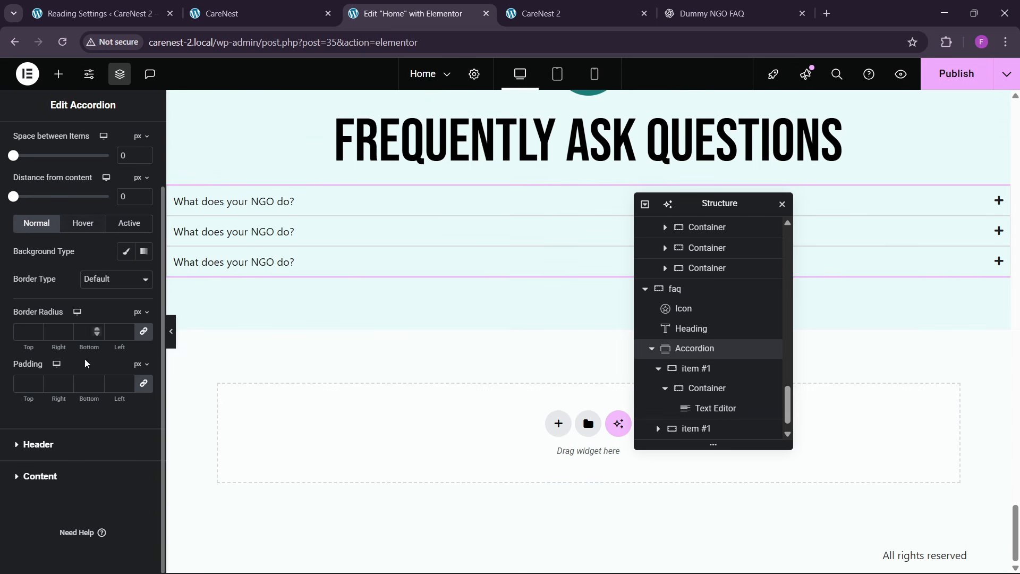
click(53, 455)
click(144, 267)
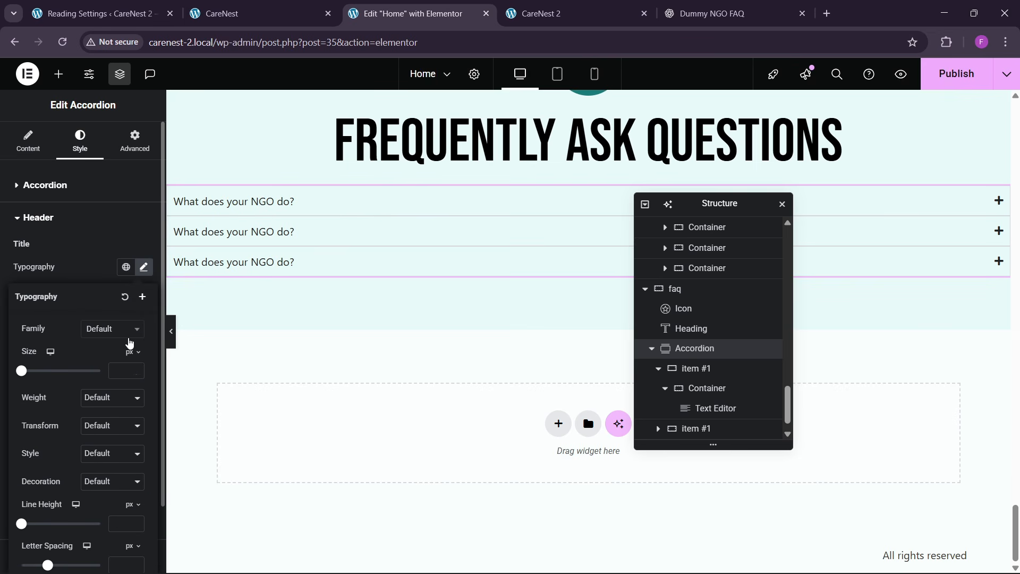
text(21)
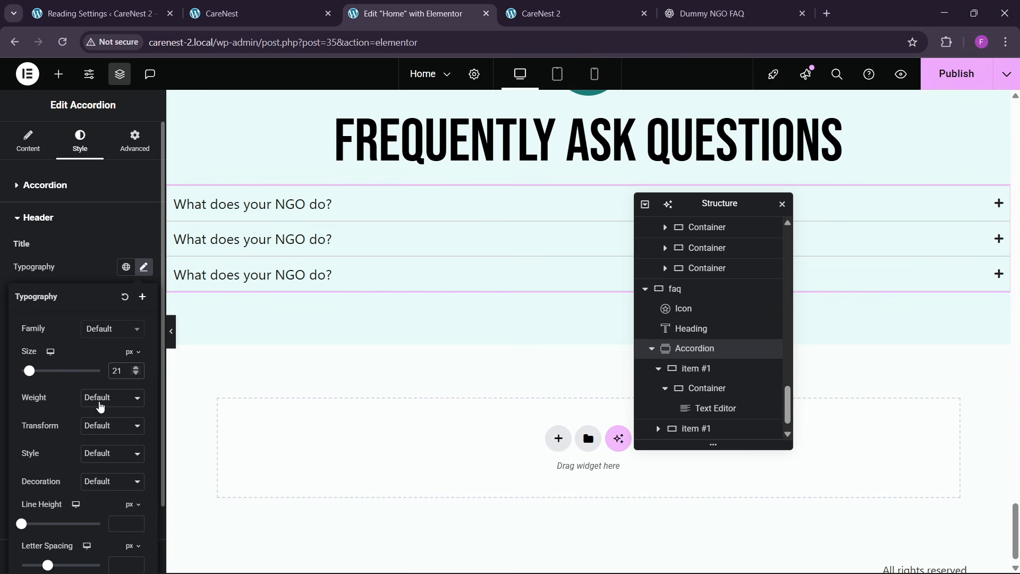
click(101, 407)
click(99, 285)
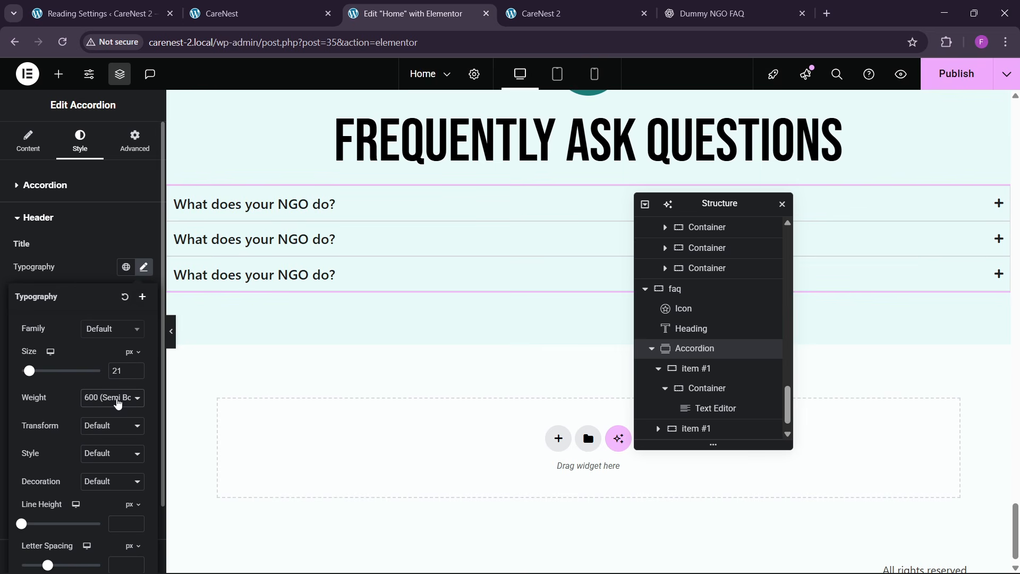
click(93, 271)
click(341, 207)
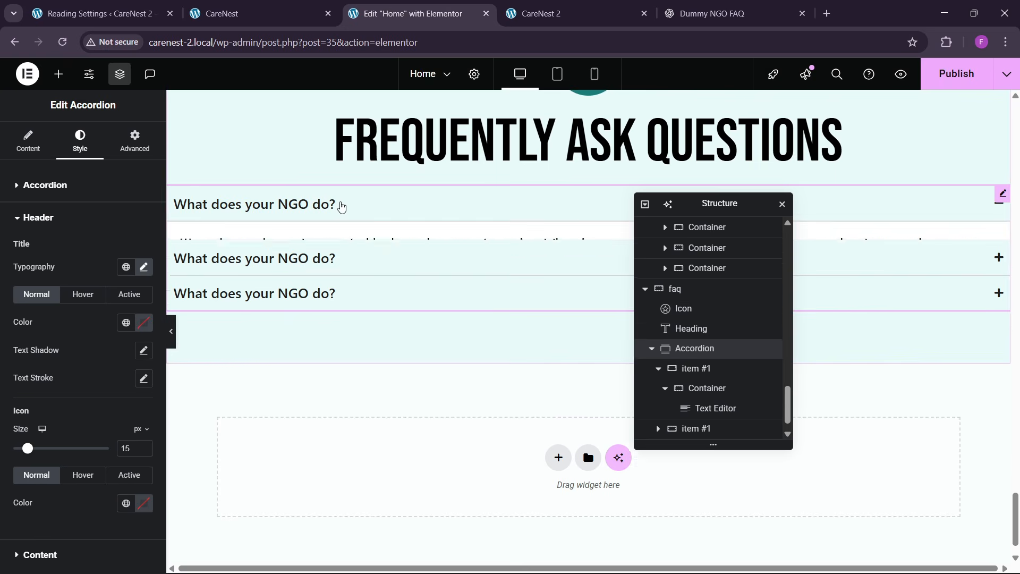
click(340, 207)
scroll(52, 374, down, 2)
scroll(43, 340, up, 2)
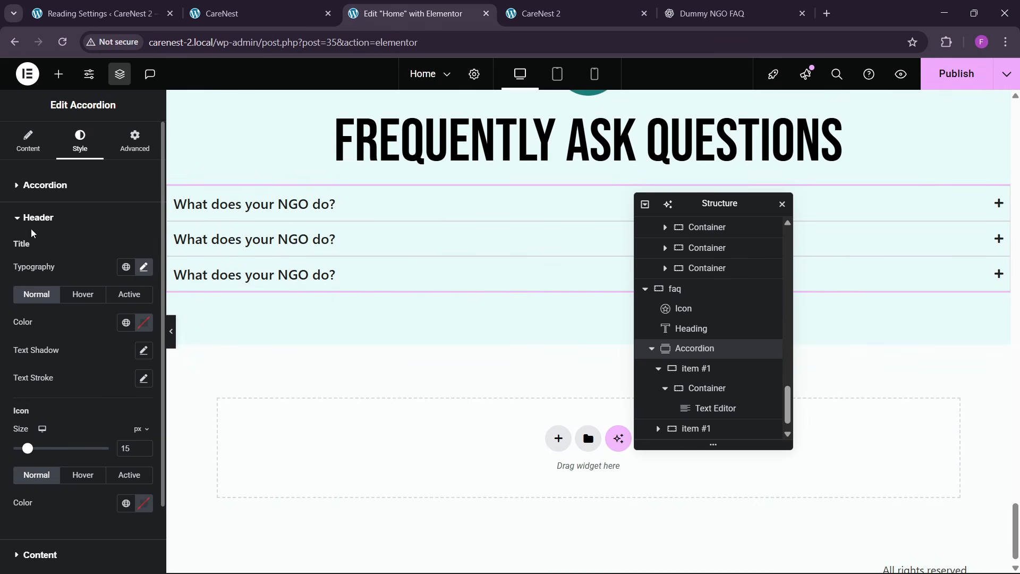
- Set the accordion items' padding to 20 px on all sides
click(45, 185)
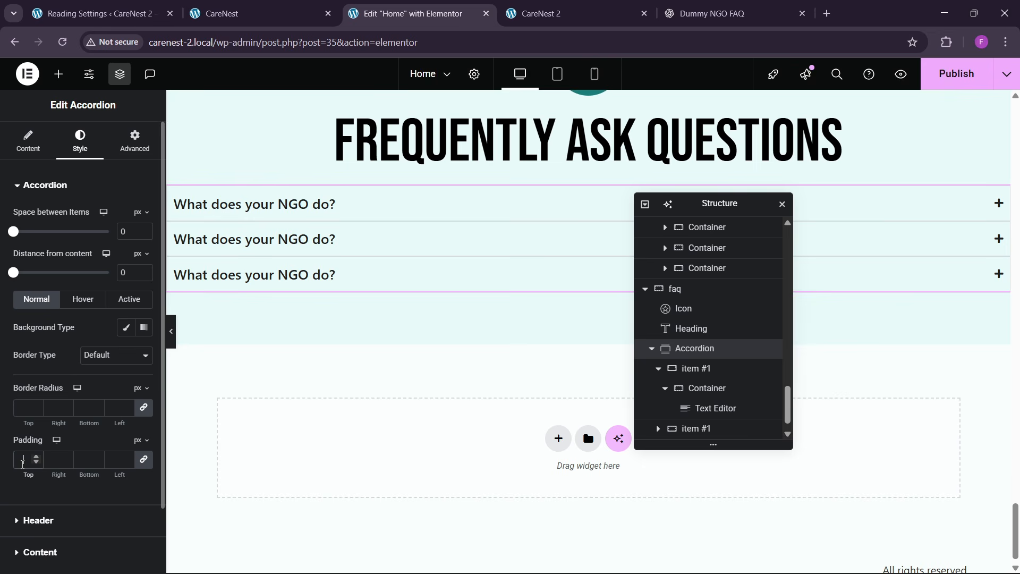
text(230)
key(BackSpace)
key(BackSpace)
key(BackSpace)
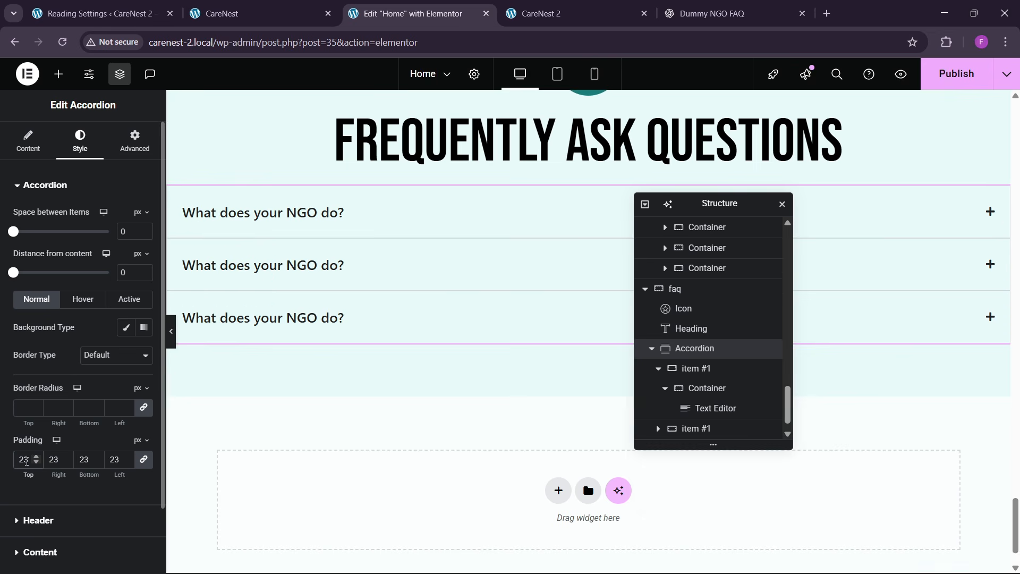
text(20)
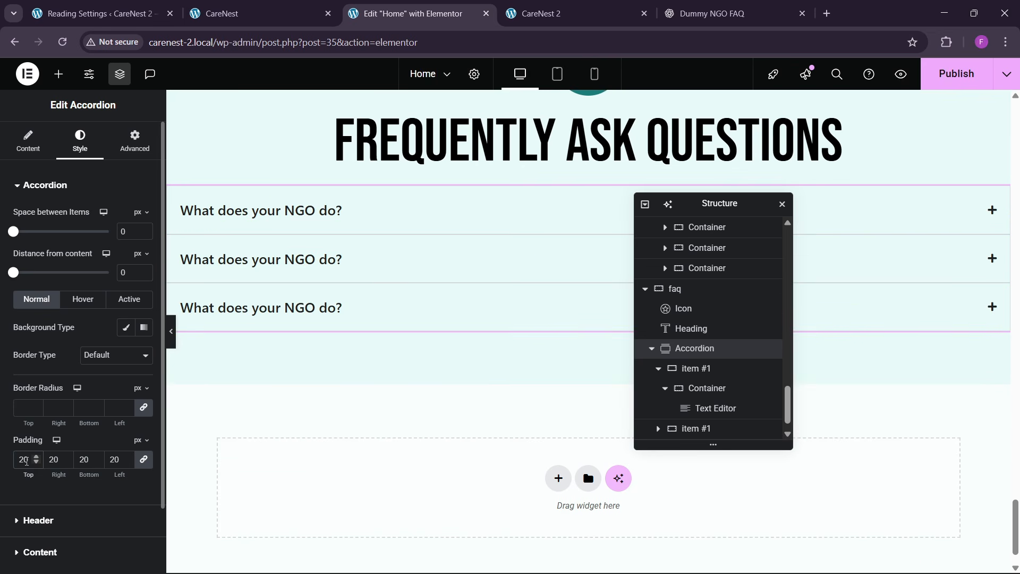
- Give the accordion items a classic white background in the normal state
click(126, 327)
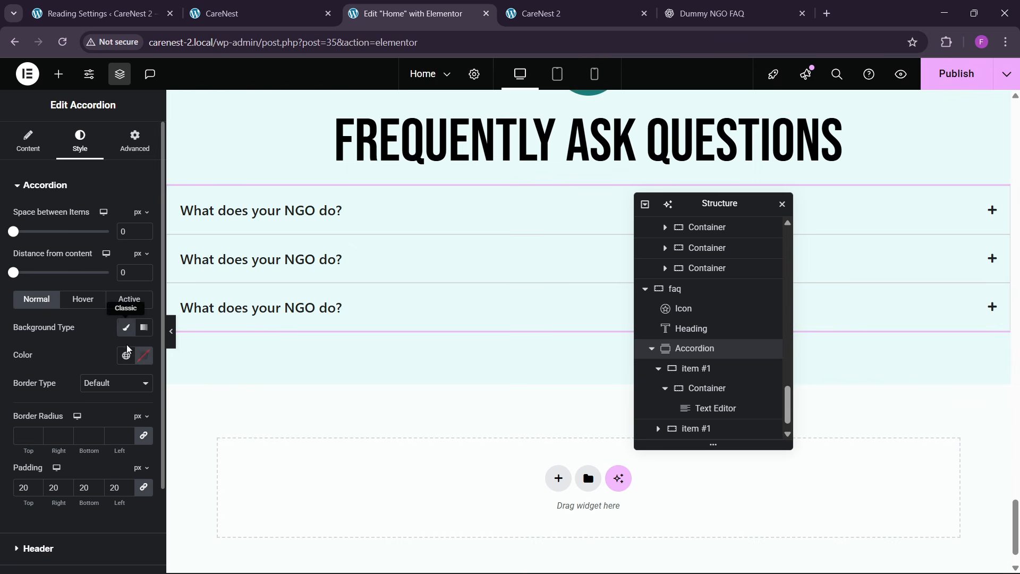
click(144, 355)
drag(133, 444, 67, 409)
click(48, 344)
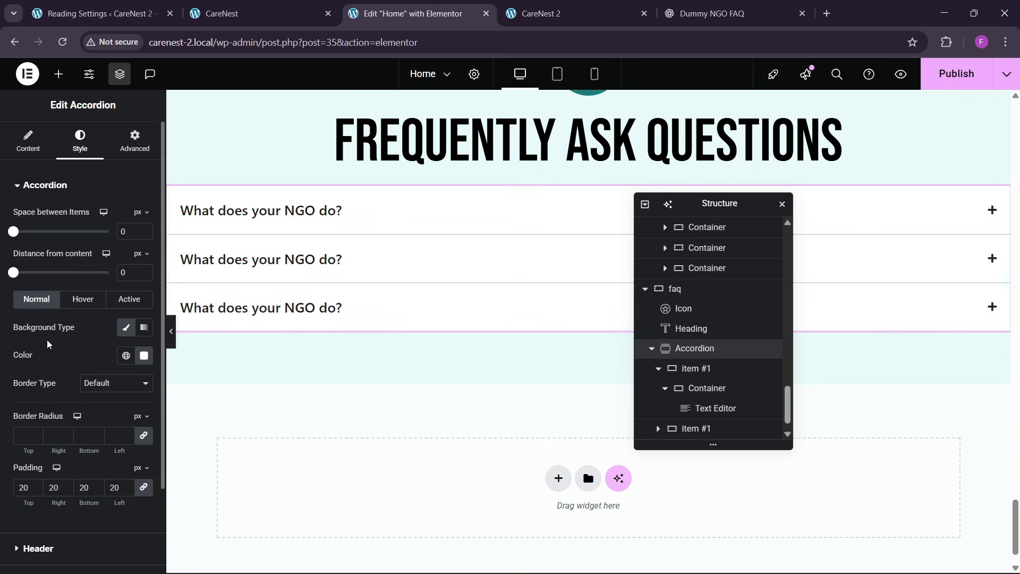
- For the accordion's hover state, set the border type to None and the classic background to the global theme green
click(83, 301)
click(88, 355)
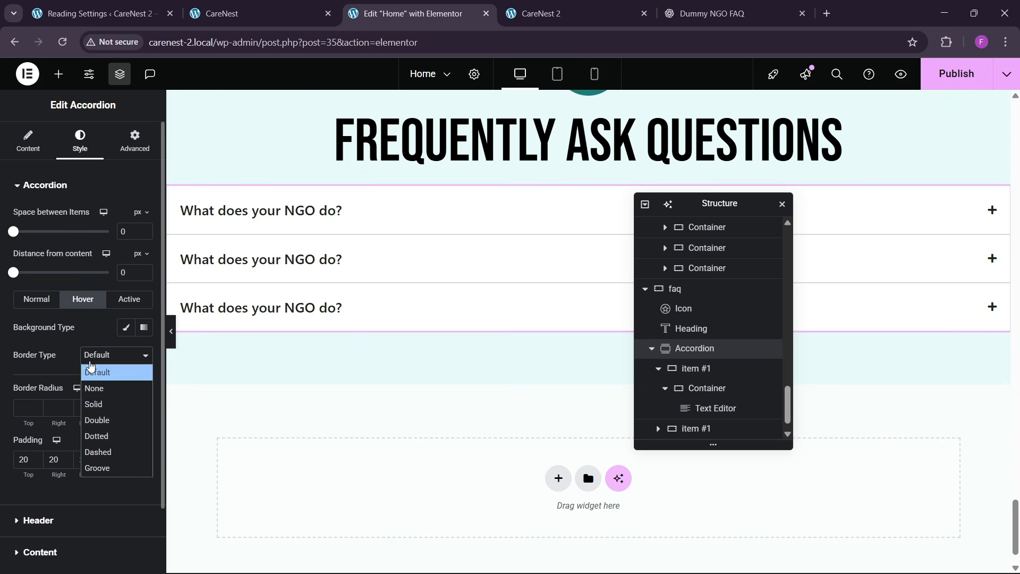
click(91, 371)
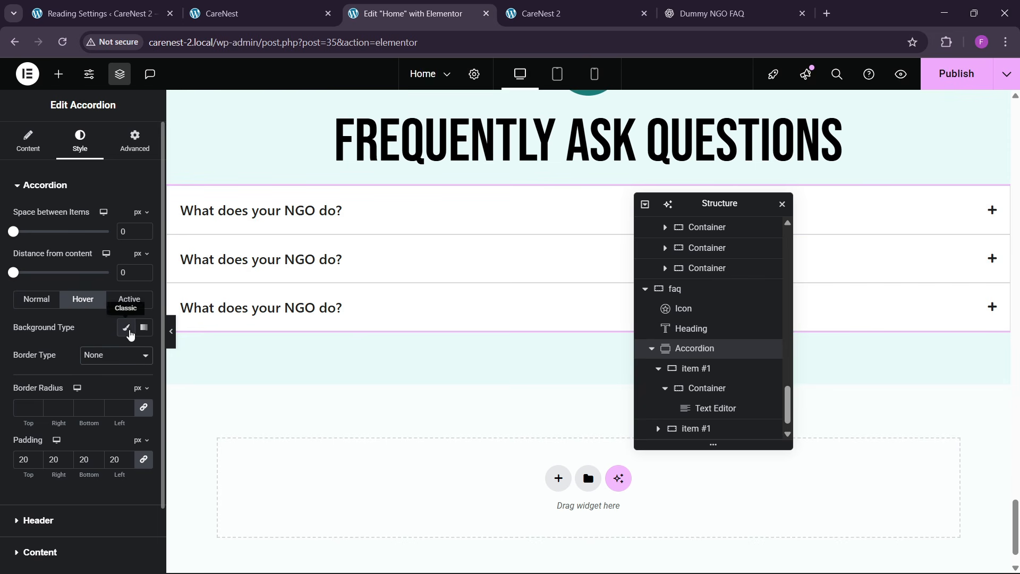
click(125, 327)
click(126, 355)
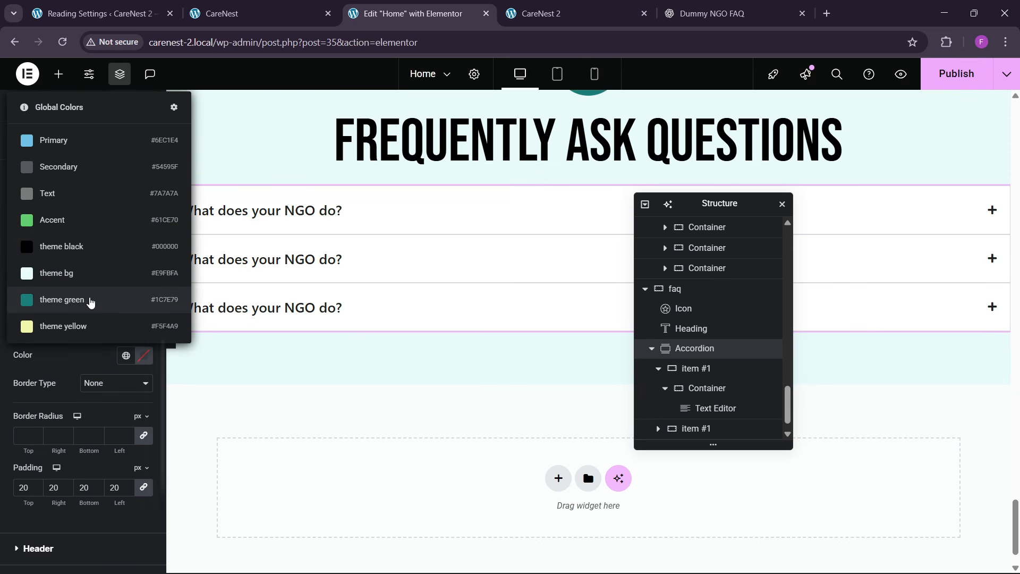
click(91, 298)
- Set the accordion's active-state classic background to the global theme green
click(129, 299)
click(126, 327)
click(126, 355)
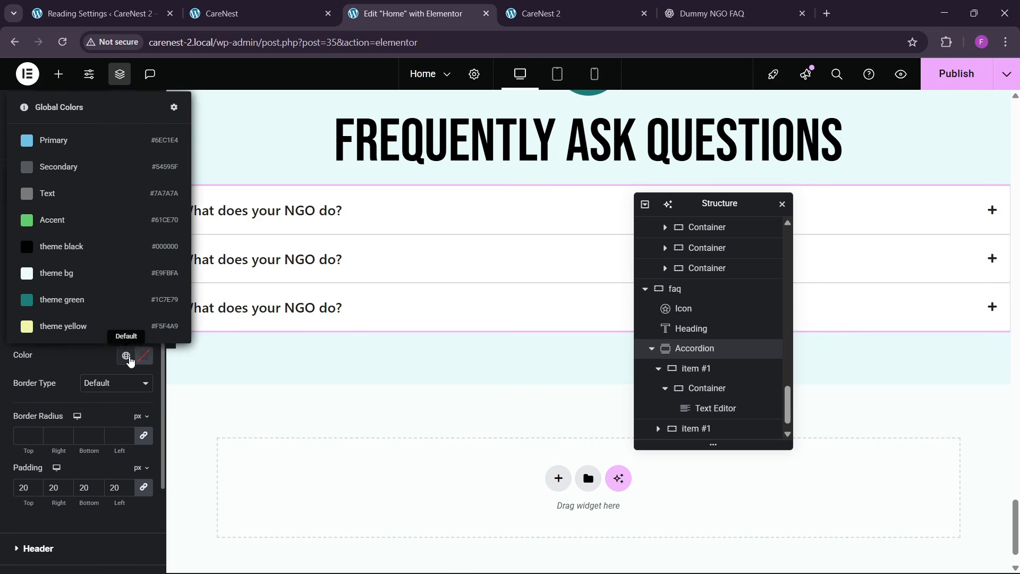
click(106, 299)
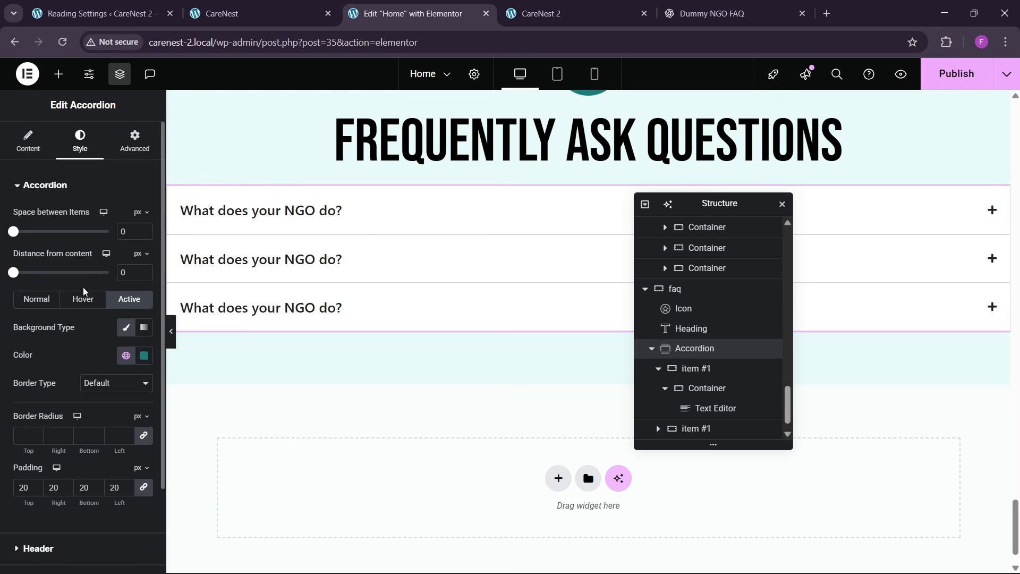
- Set the accordion header title color to theme black in the normal state and white in the hover and active states
scroll(51, 407, down, 2)
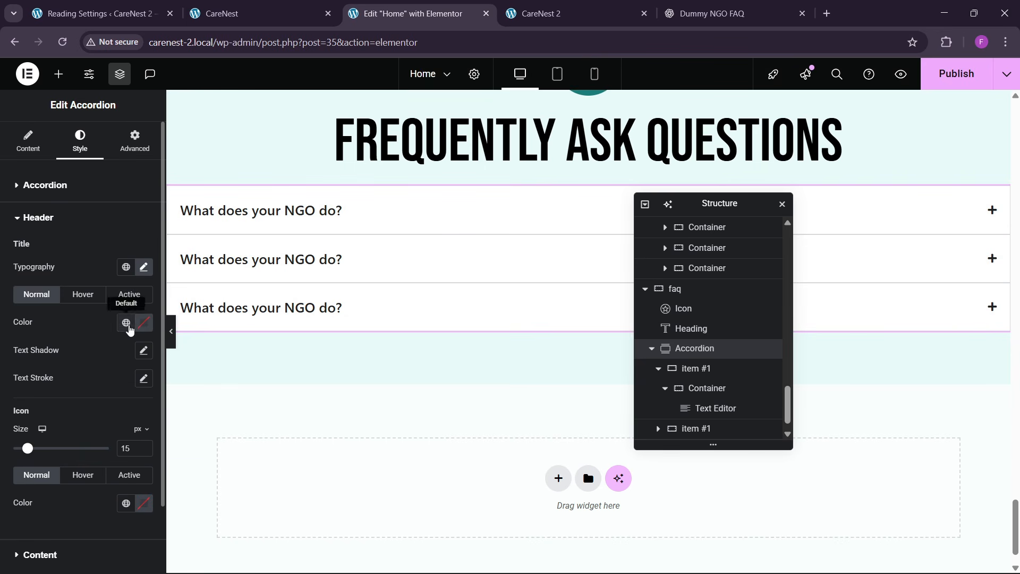
click(126, 322)
click(63, 209)
click(83, 294)
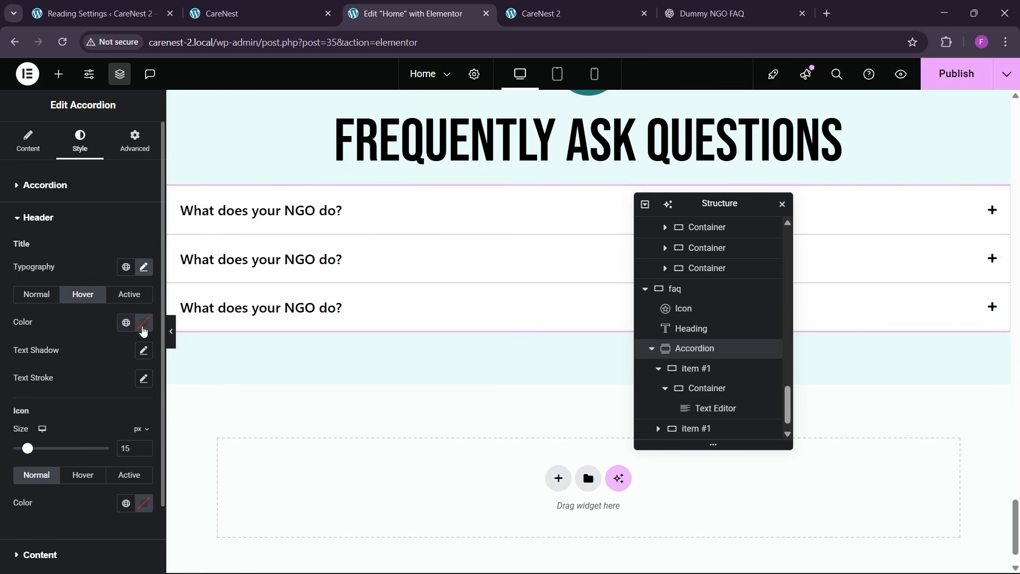
click(143, 322)
click(126, 315)
click(129, 293)
click(143, 322)
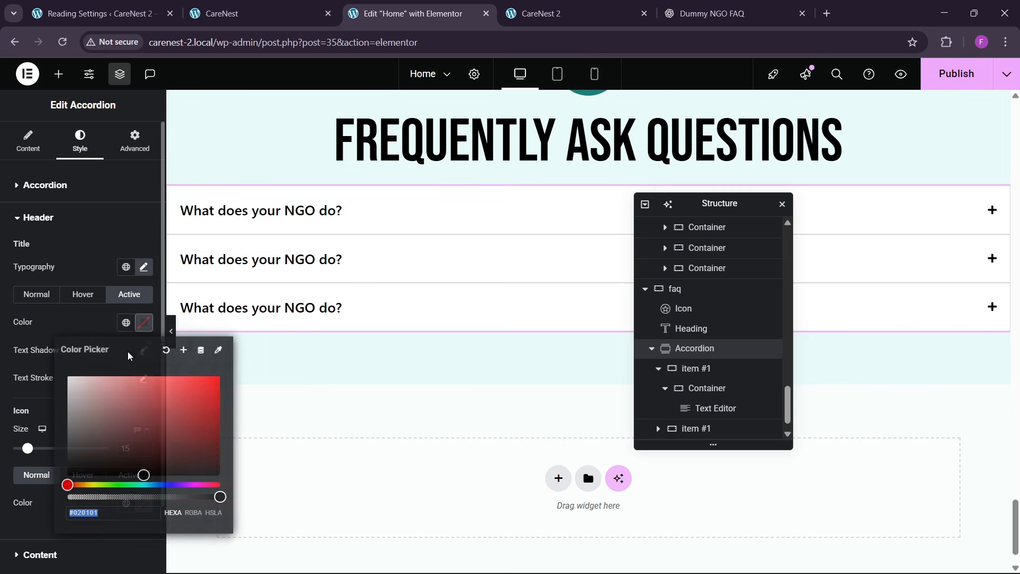
click(66, 364)
click(300, 258)
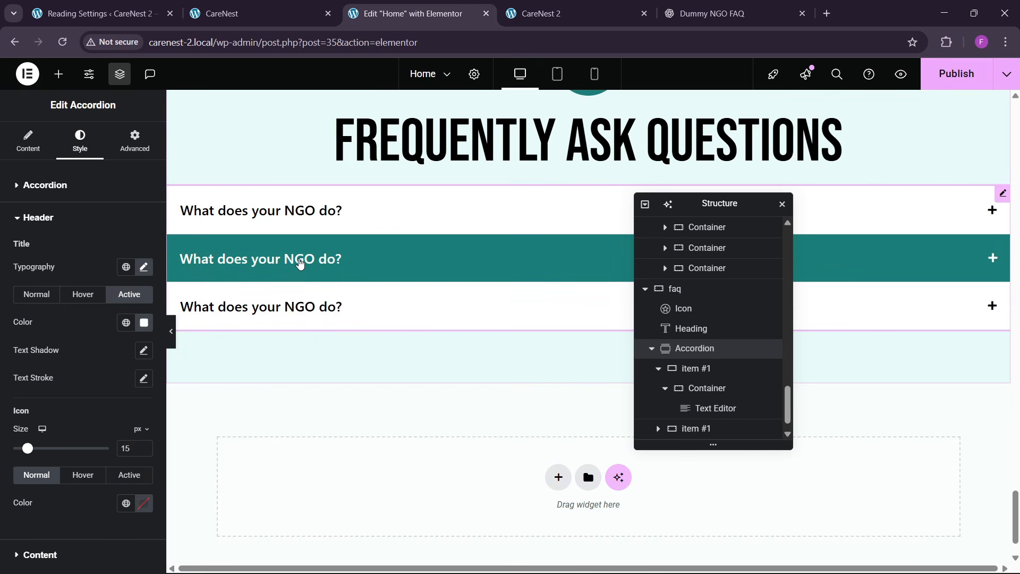
- Set the space between the accordion items to 20 px
click(64, 185)
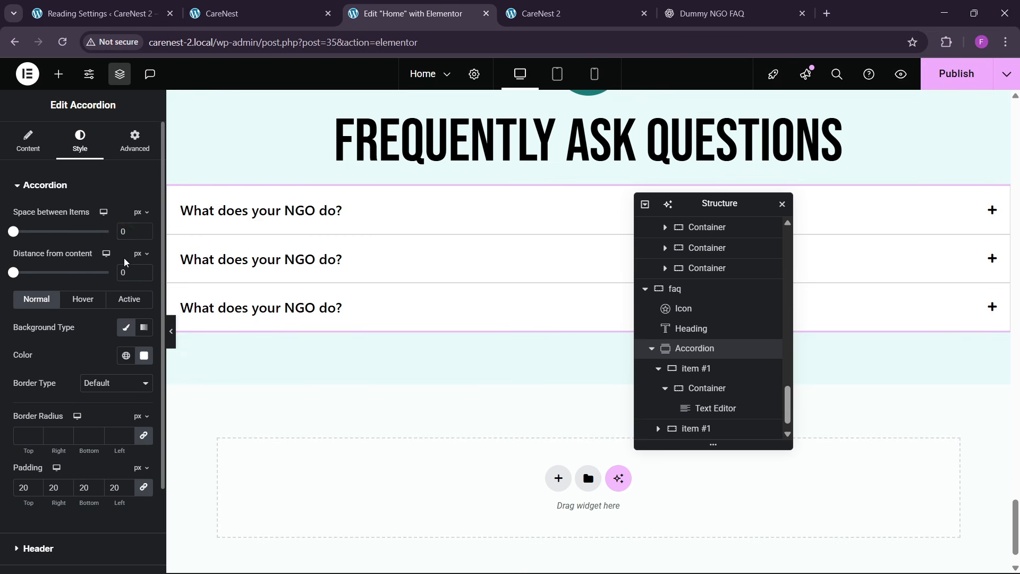
text(10)
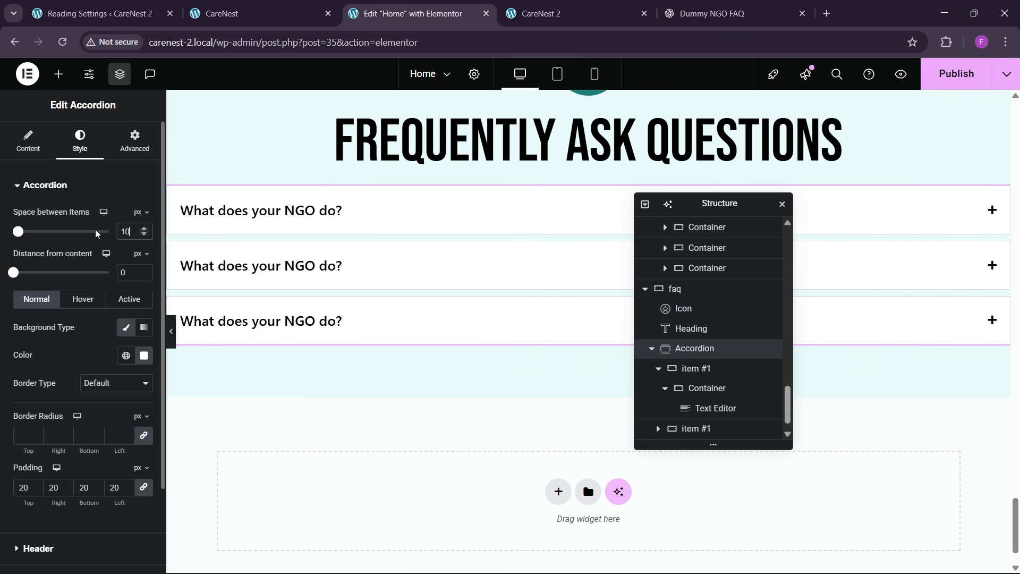
key(BackSpace)
key(BackSpace)
text(20)
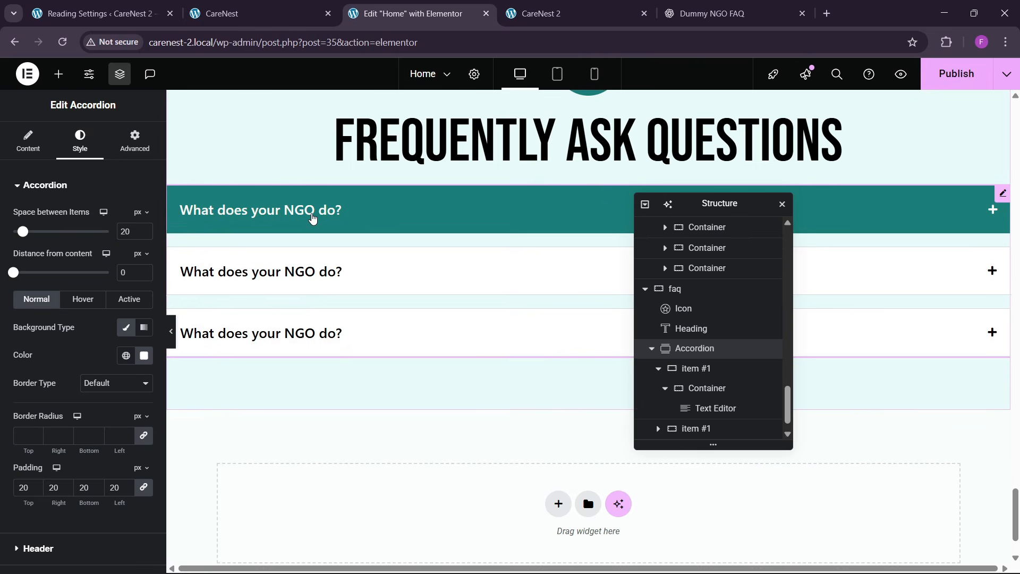
- Set the padding of the white answer container in the first accordion item to 40 px on all sides
click(323, 217)
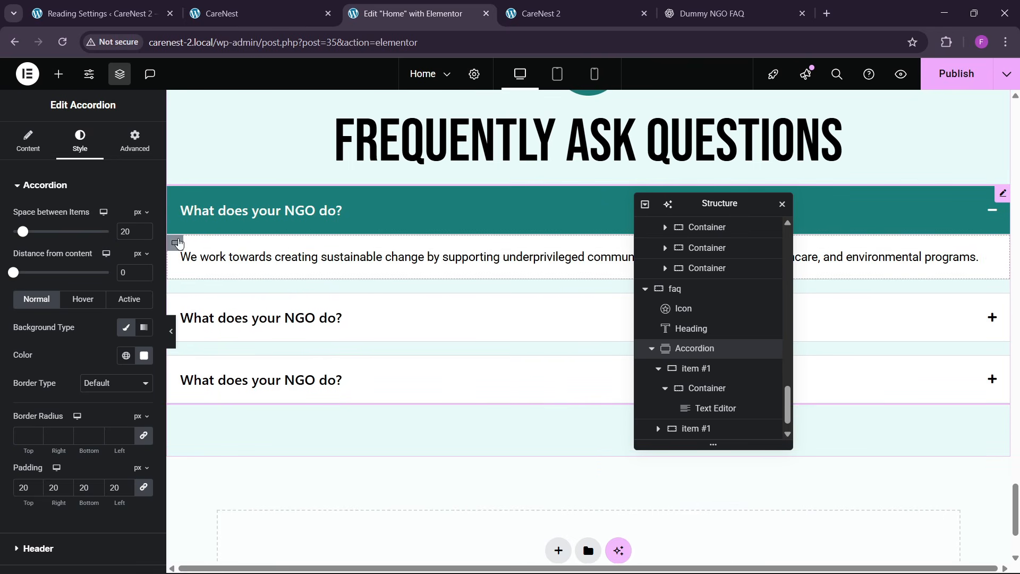
click(178, 246)
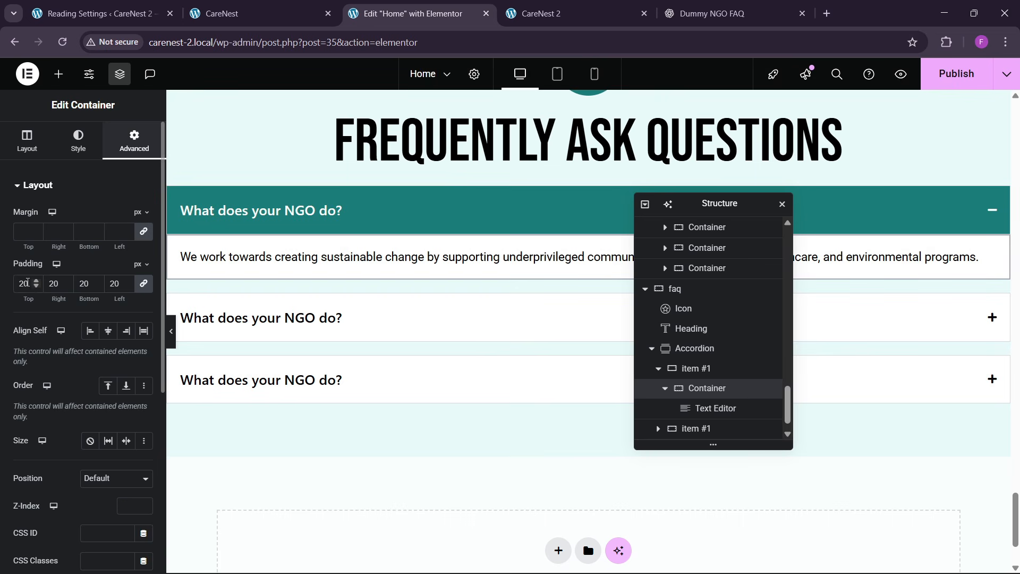
key(BackSpace)
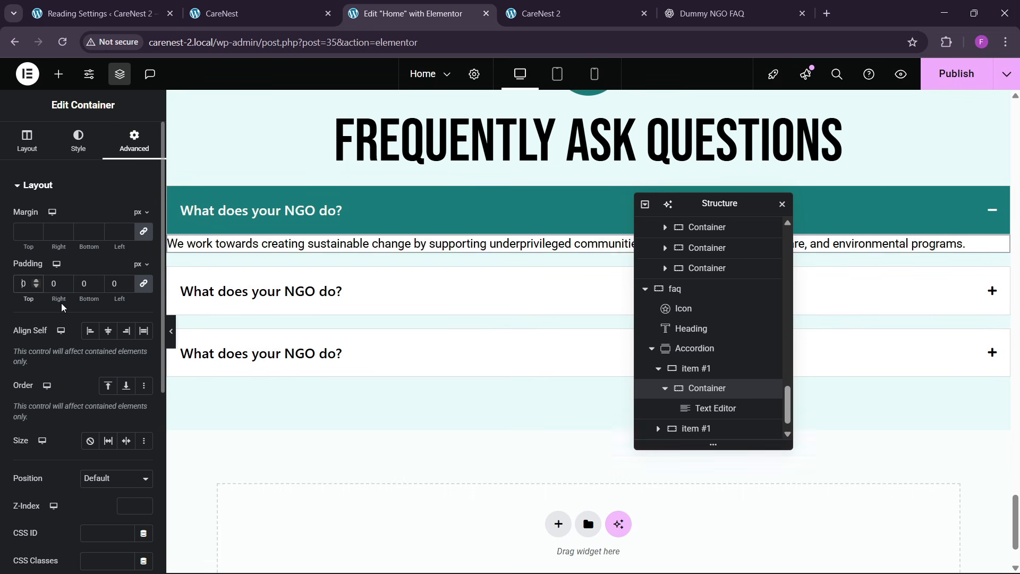
text(4)
key(BackSpace)
text(3)
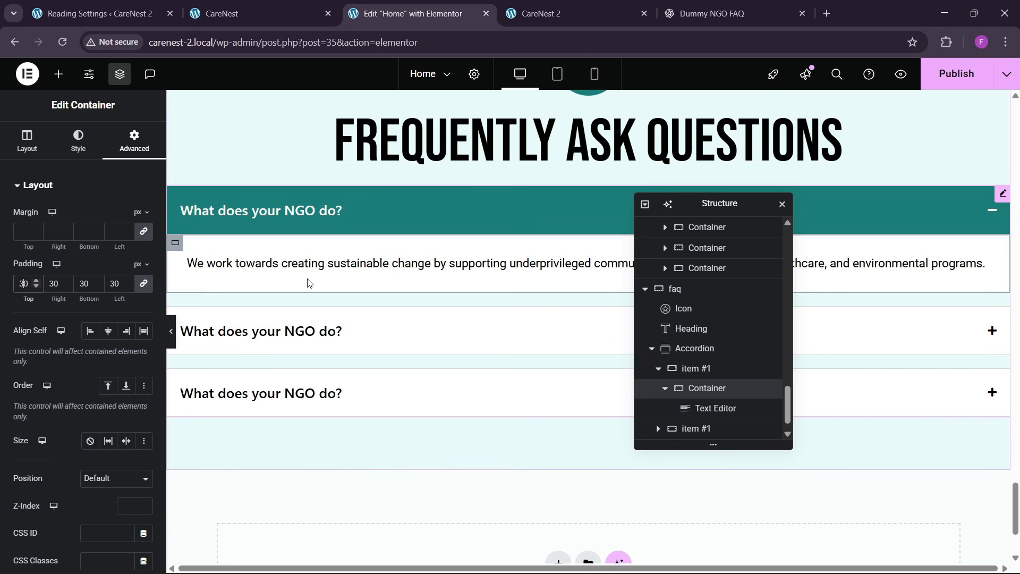
key(BackSpace)
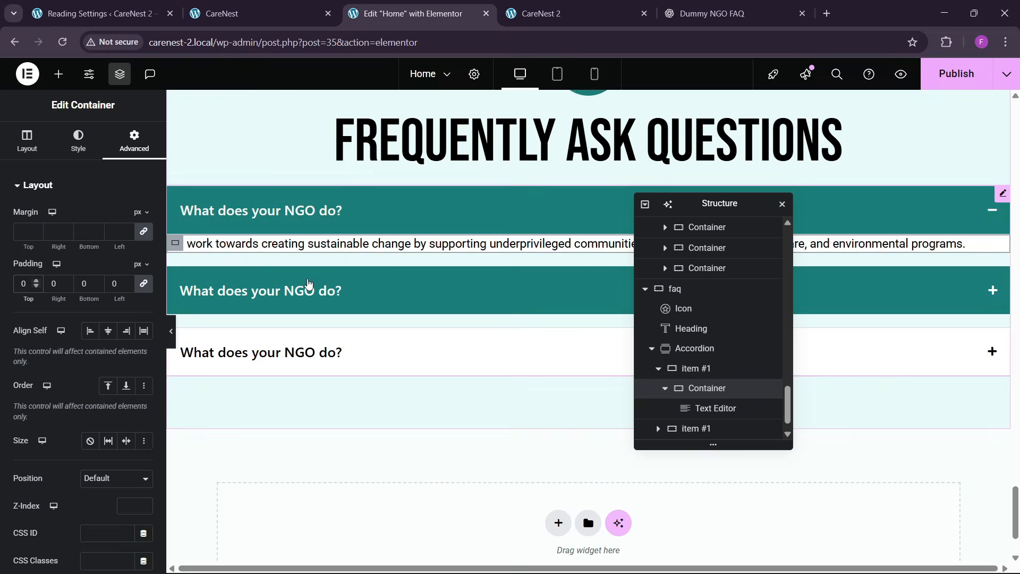
text(4)
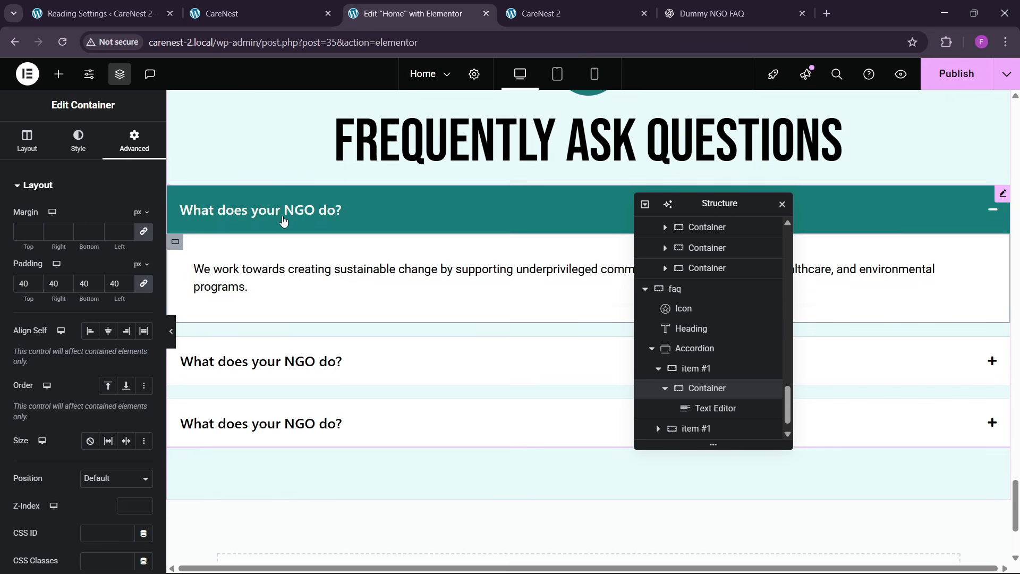
- Set the border type of the first accordion item's outer container to None
click(283, 220)
click(702, 369)
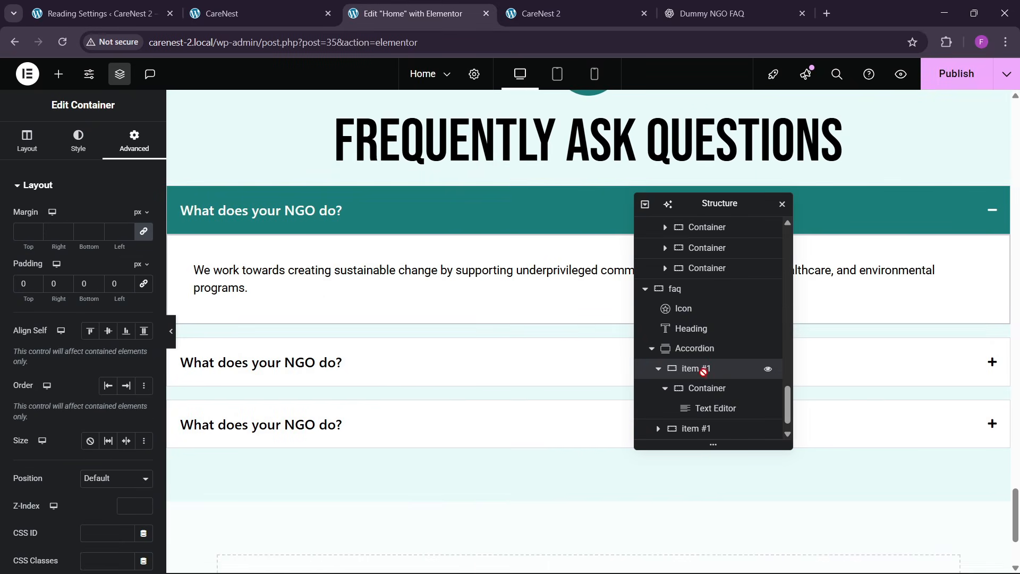
click(79, 141)
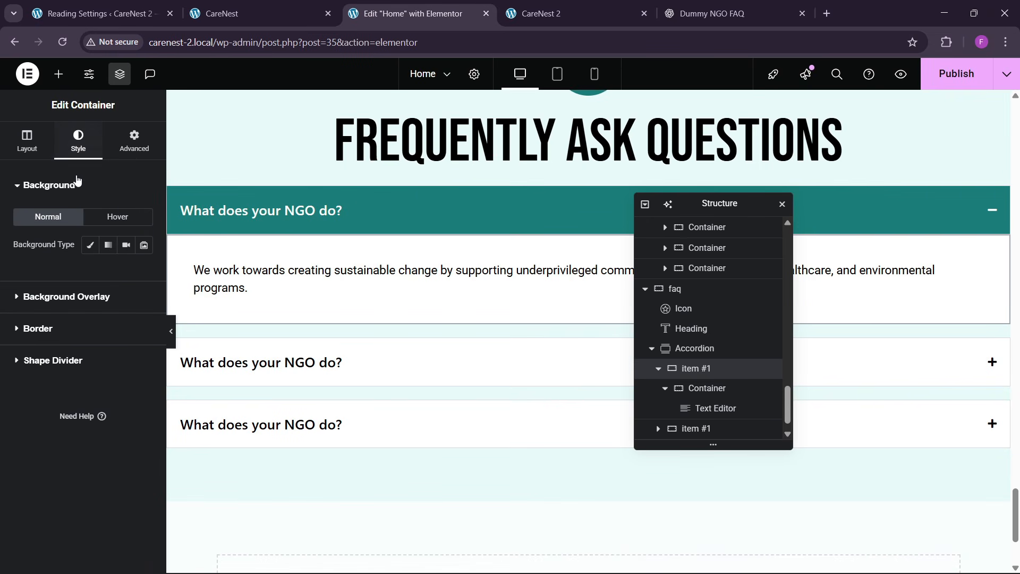
click(58, 322)
click(104, 308)
click(95, 342)
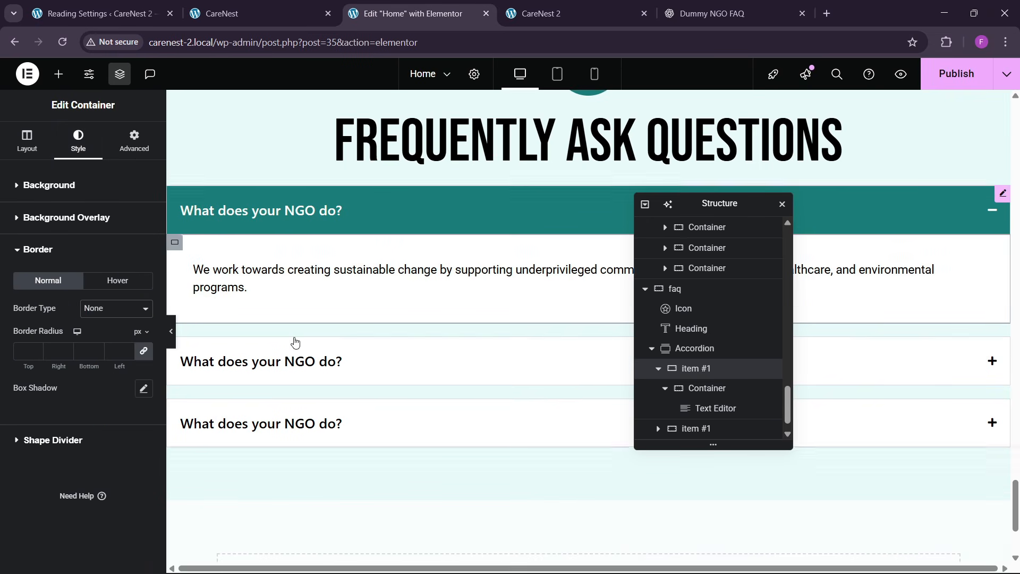
- Preview the FAQ section without the editing panel and check how the first accordion item closes and opens
click(171, 341)
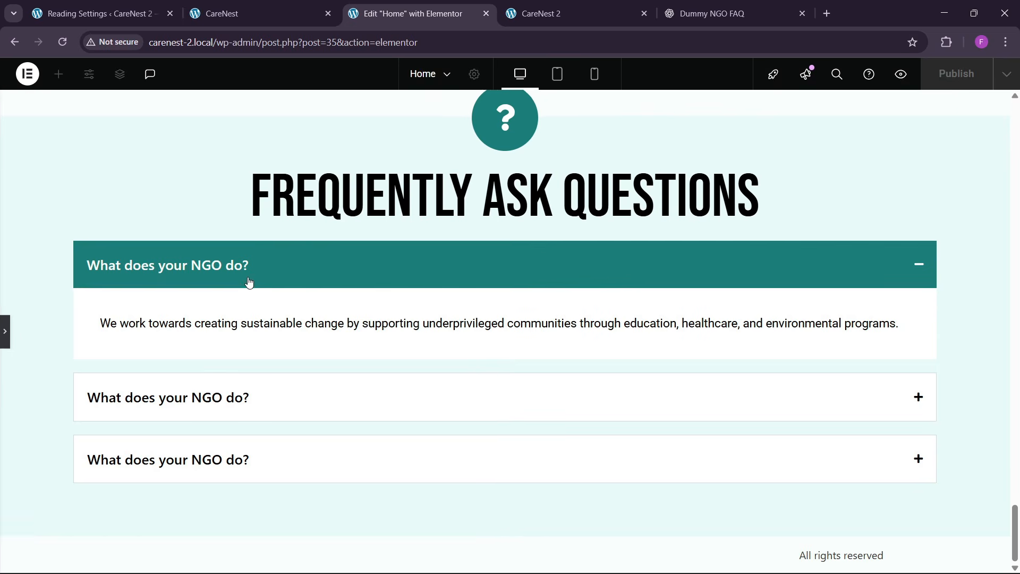
click(248, 282)
click(257, 322)
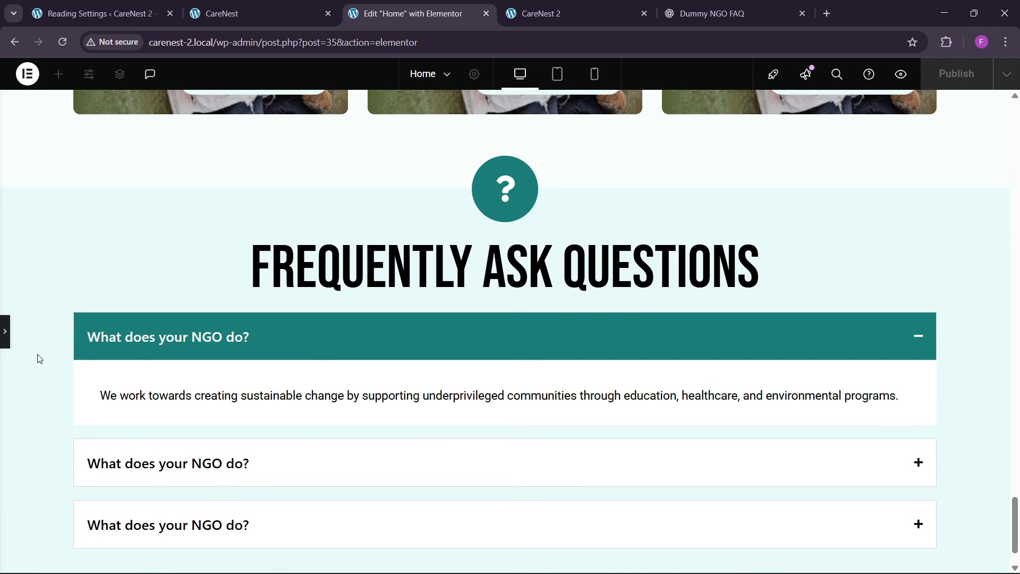
click(7, 341)
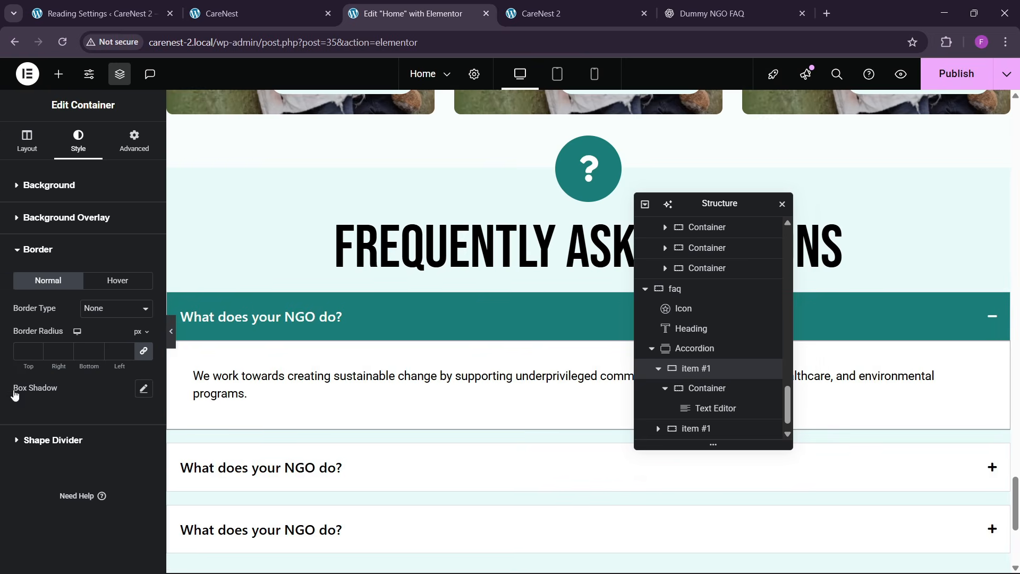
- Match the reference accordion's rounded corners by setting the accordion's normal border radius to 10, 10, 0 and 0 px, and preview it
click(272, 15)
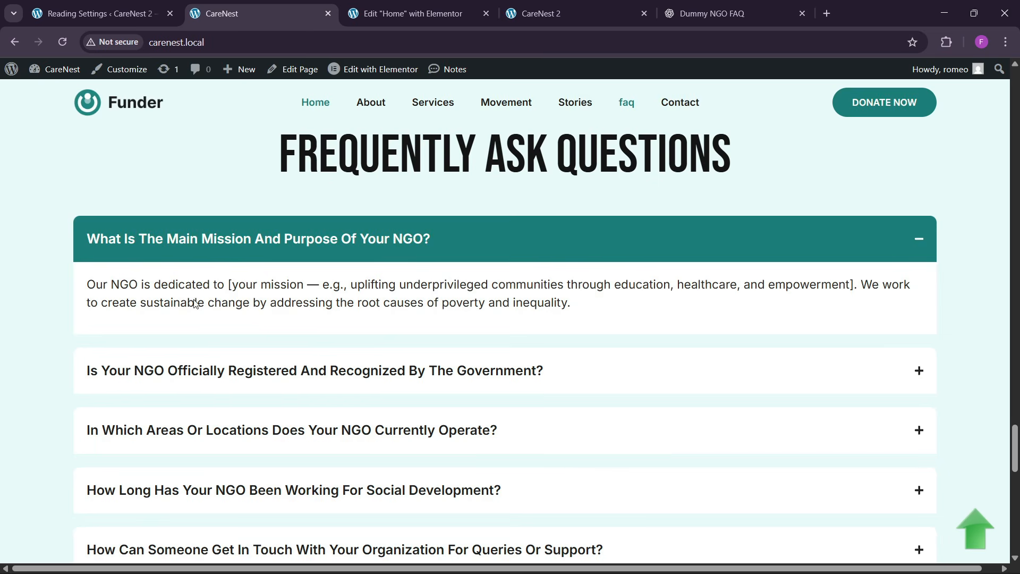
click(413, 13)
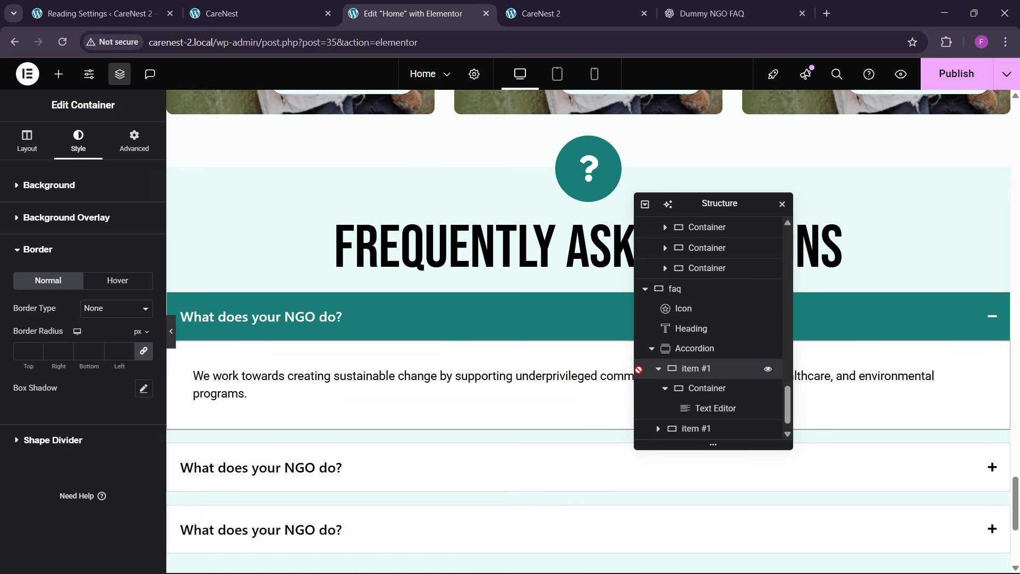
click(675, 348)
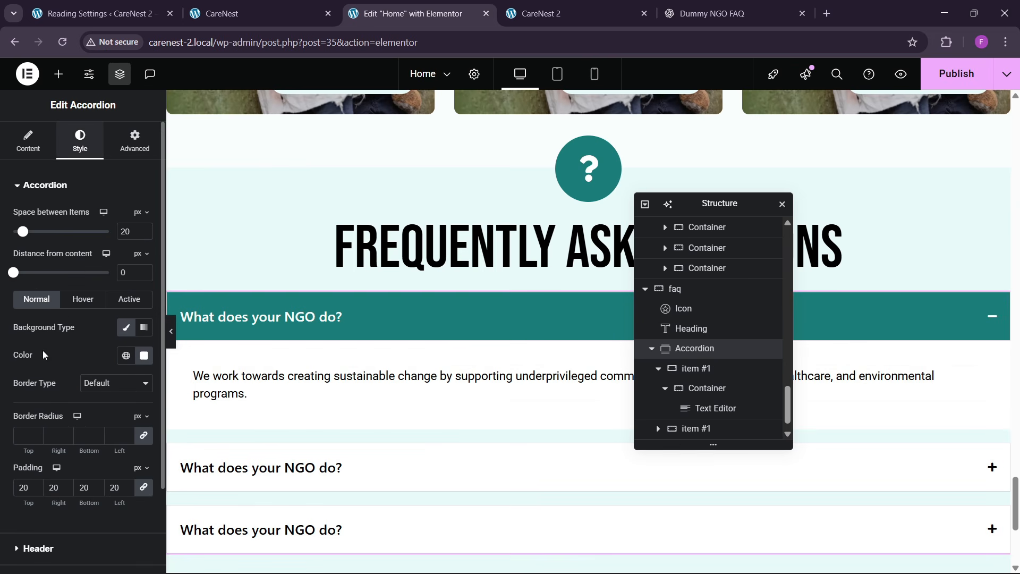
scroll(78, 396, down, 2)
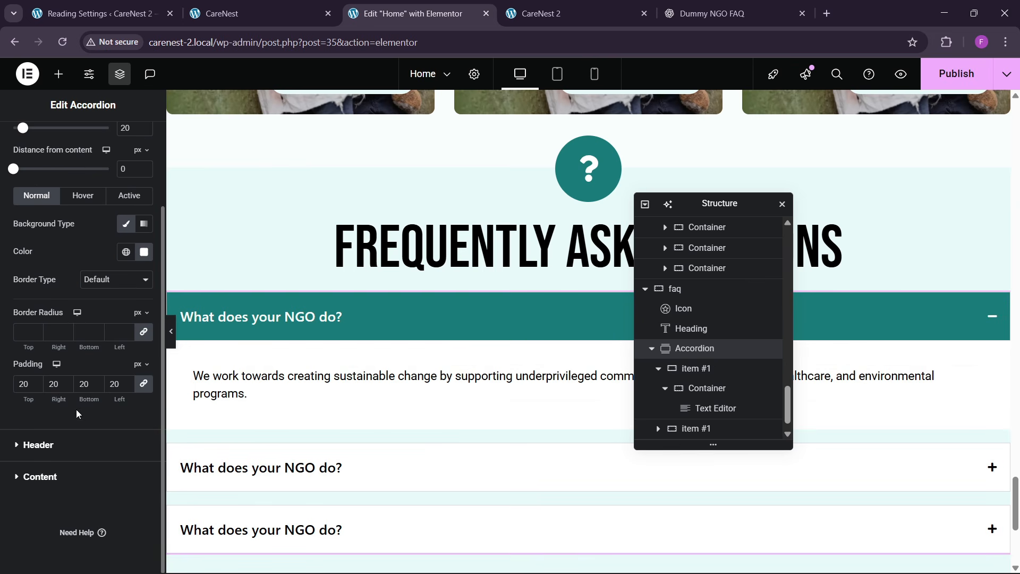
click(39, 449)
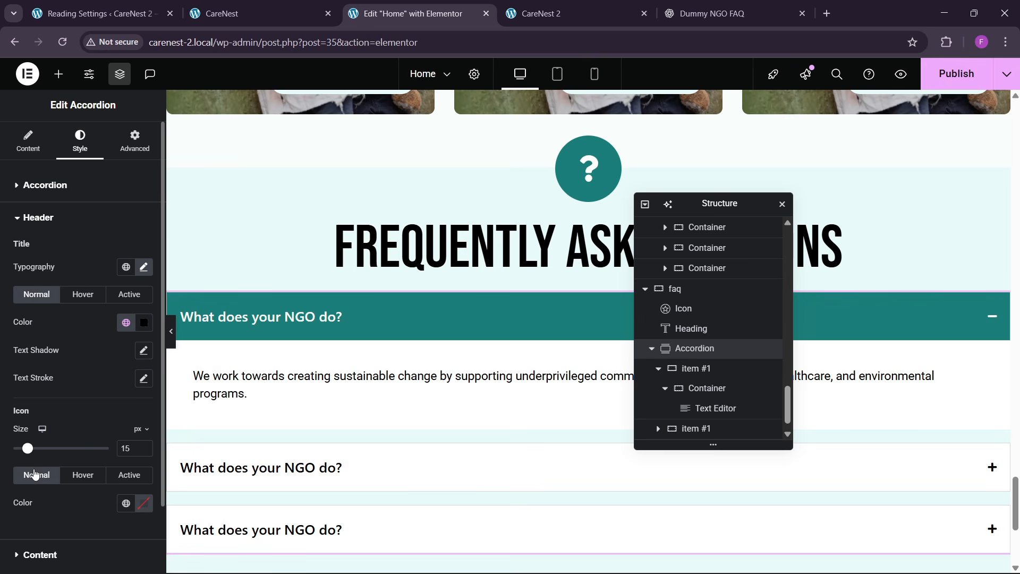
scroll(54, 394, down, 1)
scroll(48, 389, up, 2)
click(33, 171)
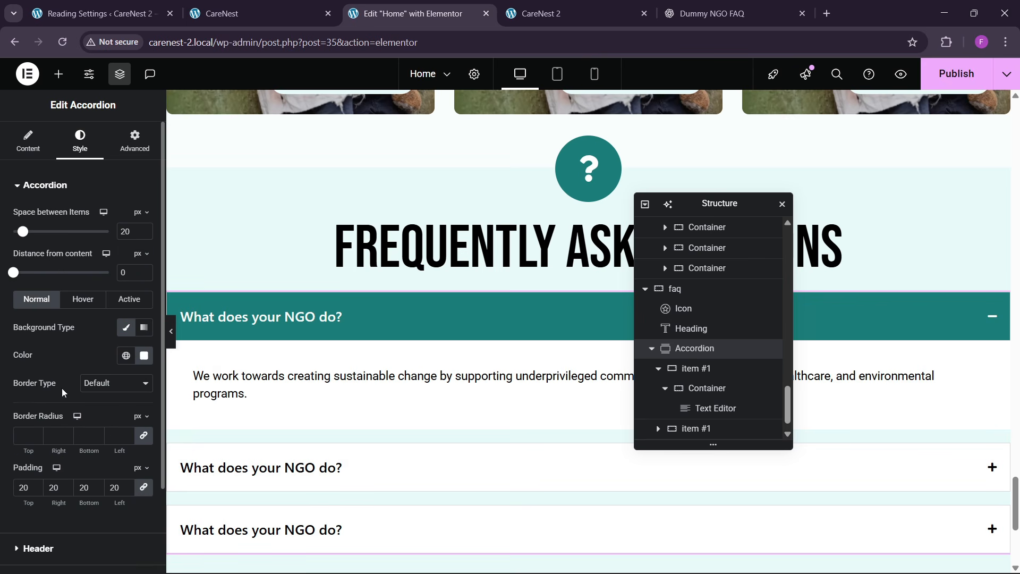
scroll(48, 426, down, 1)
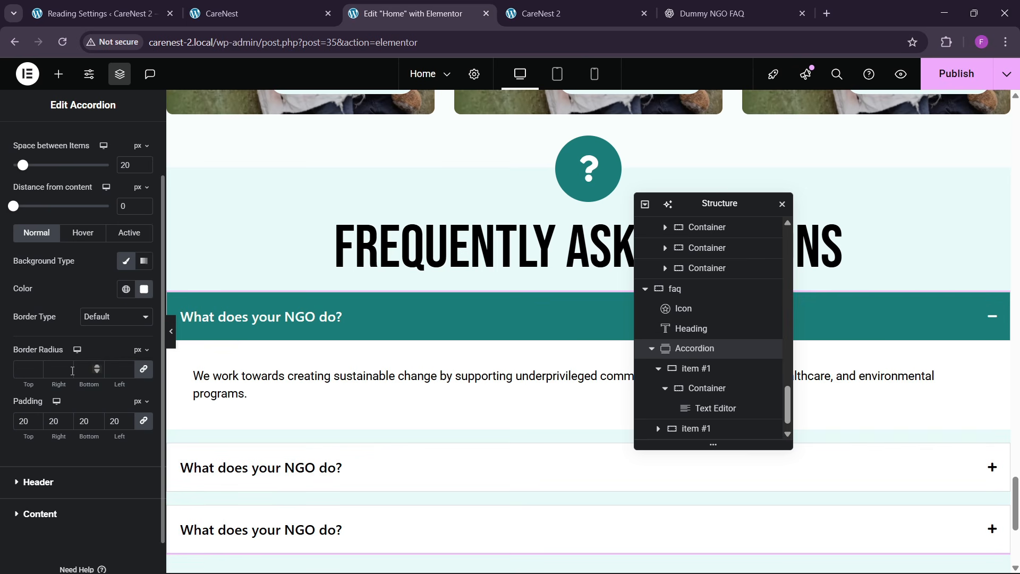
click(143, 370)
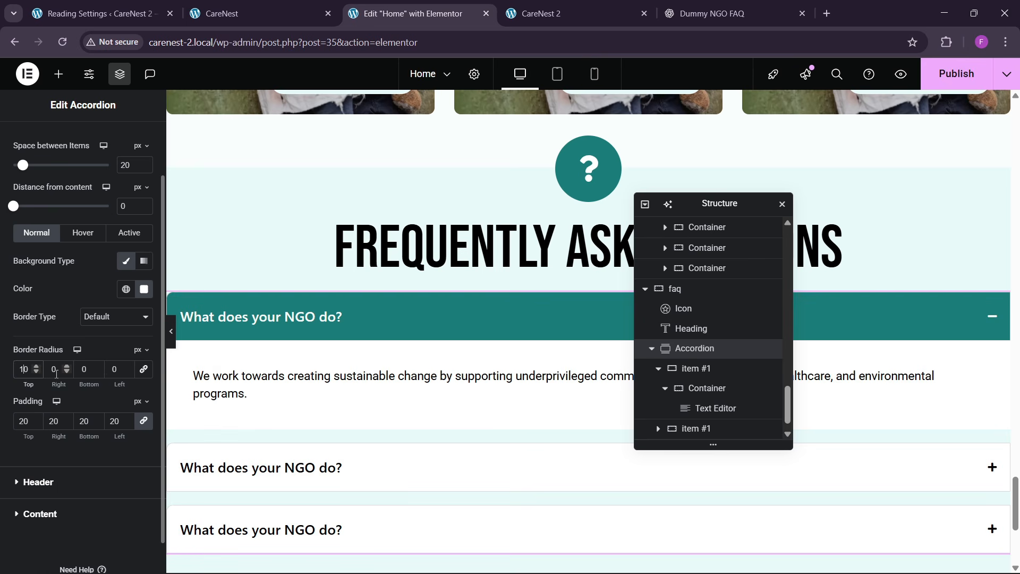
click(171, 330)
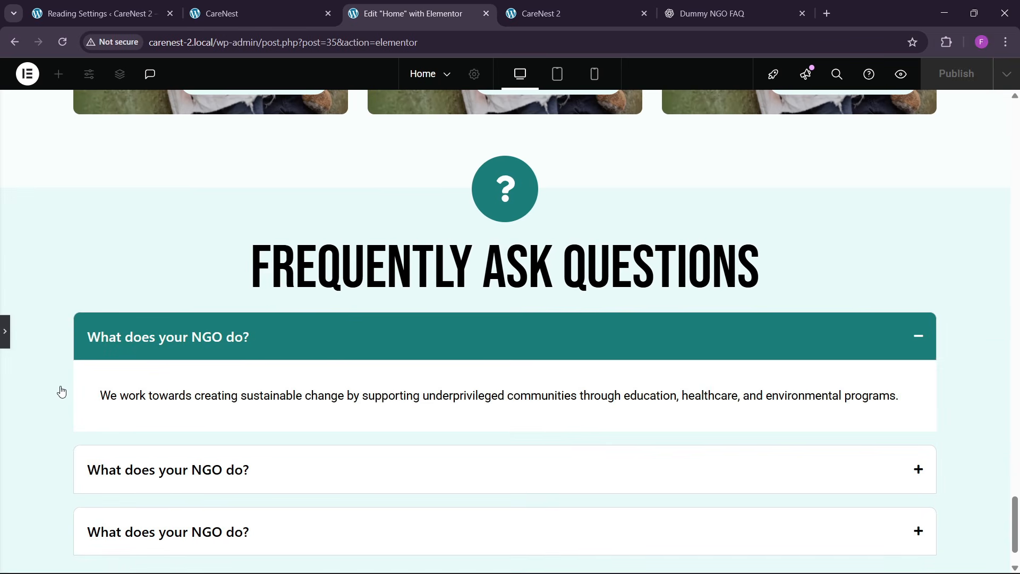
- Duplicate the accordion's last item twice to make five FAQ items
scroll(131, 250, up, 1)
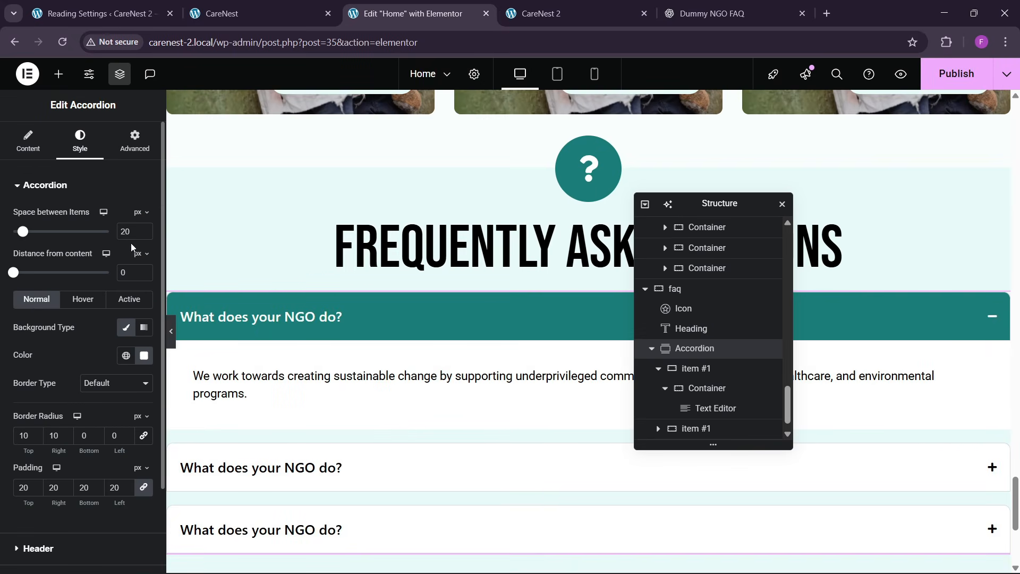
click(29, 154)
click(114, 307)
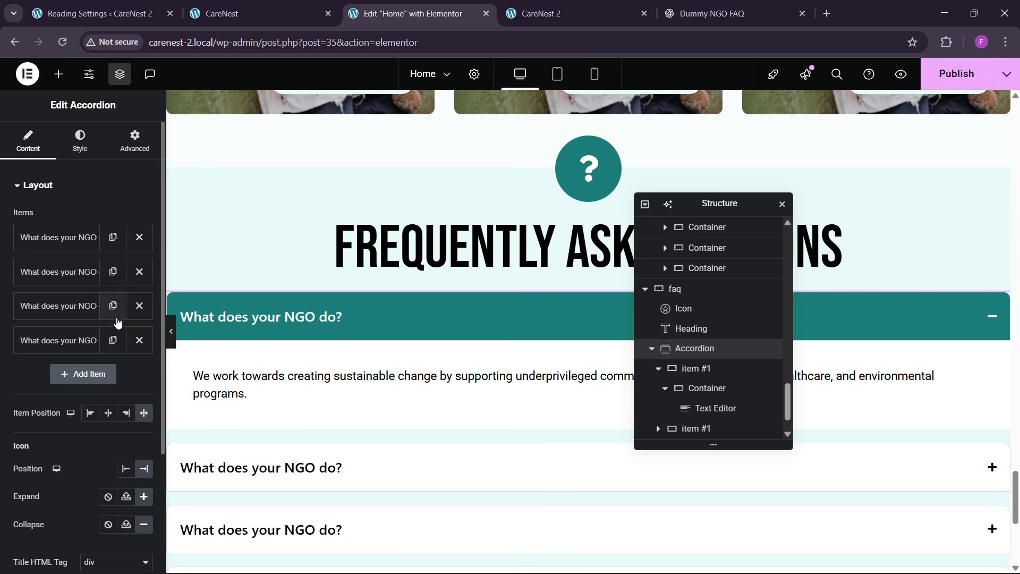
click(113, 340)
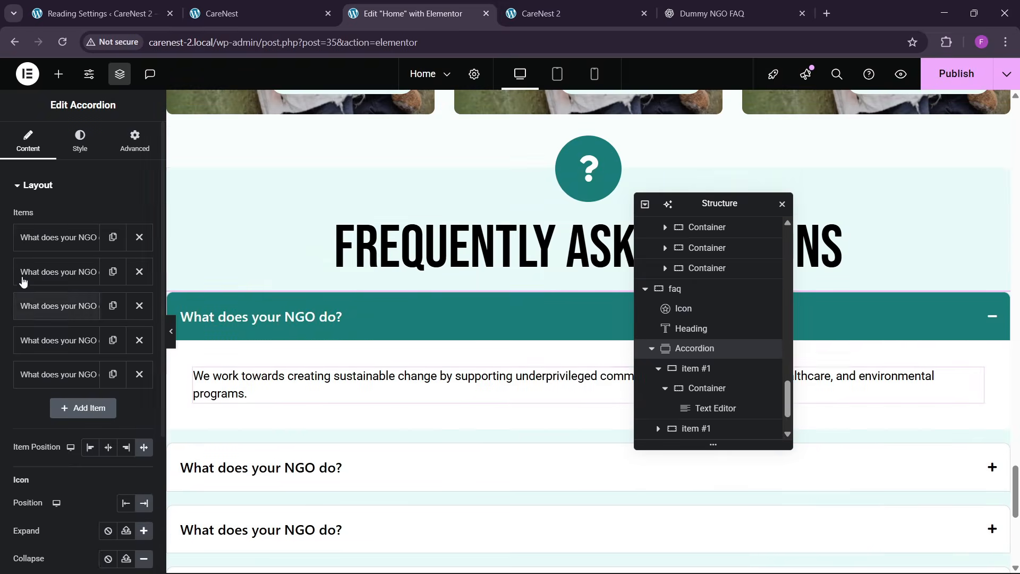
- Set the accordion's top margin to 30 px and publish the page
click(135, 144)
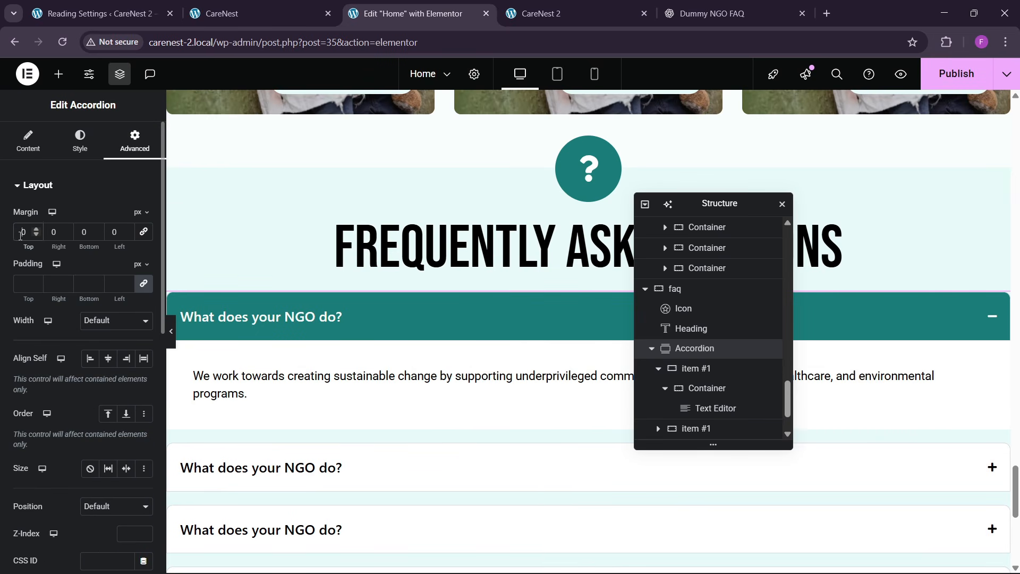
text(30)
click(956, 74)
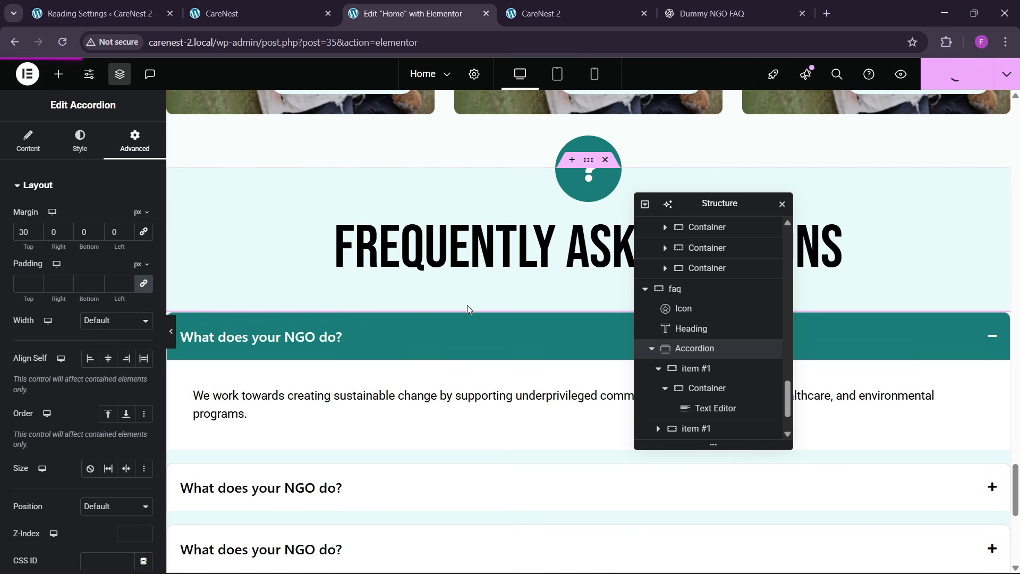
- Reload the live CareNest 2 page and check the spacing around the FAQ section's icon, heading and accordion
click(542, 15)
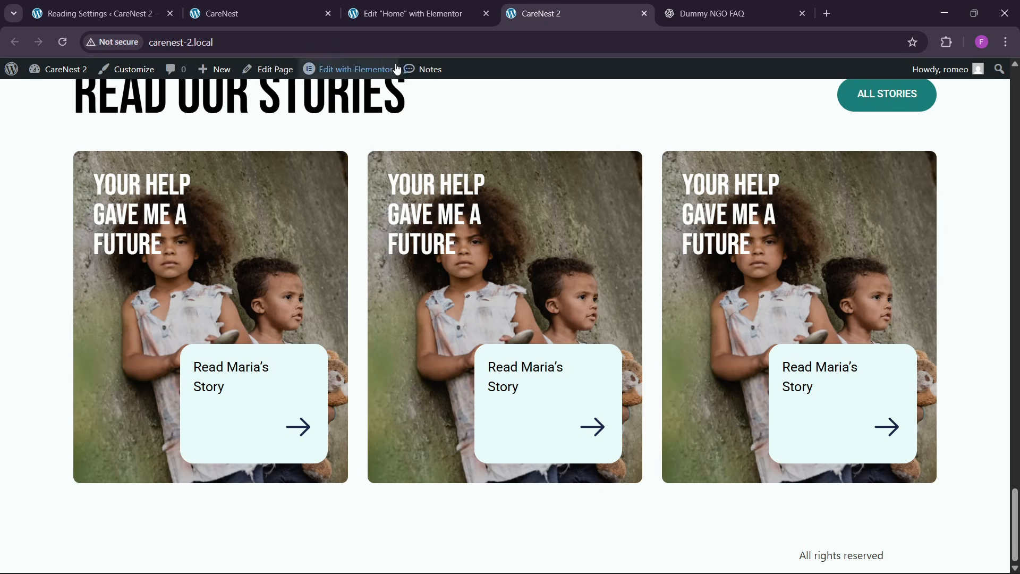
click(369, 42)
key(Return)
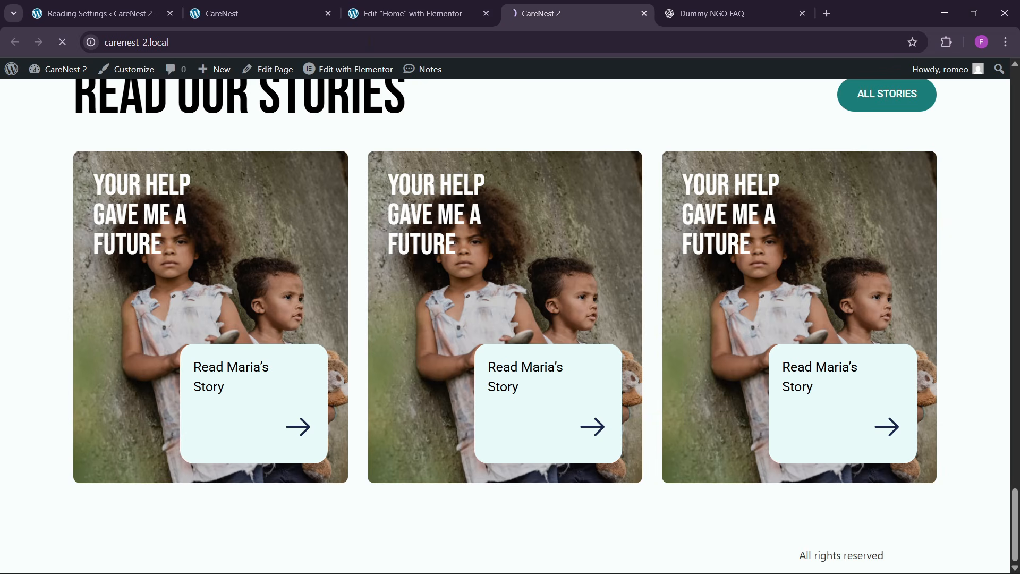
scroll(429, 266, down, 3)
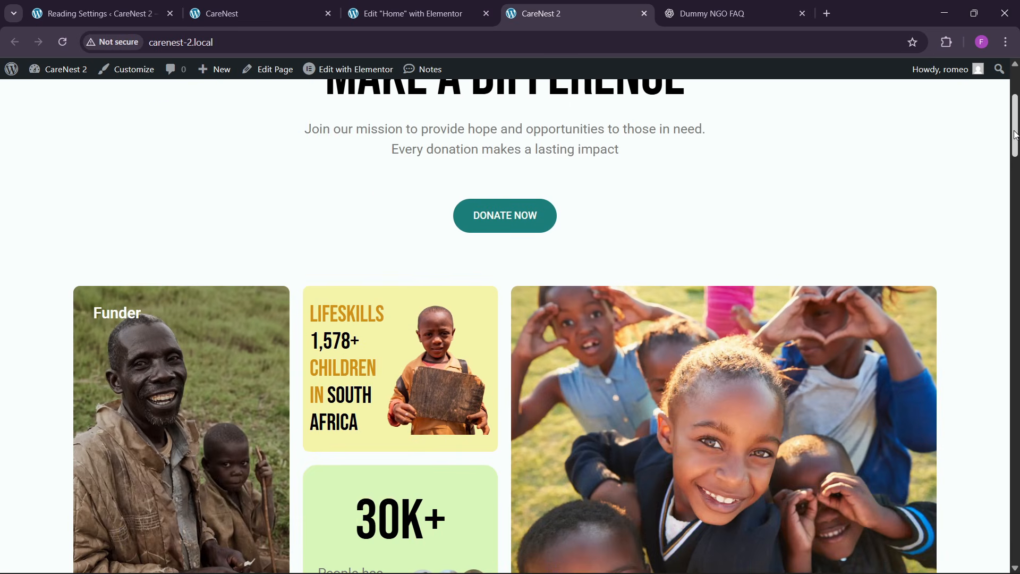
drag(1016, 138, 1018, 507)
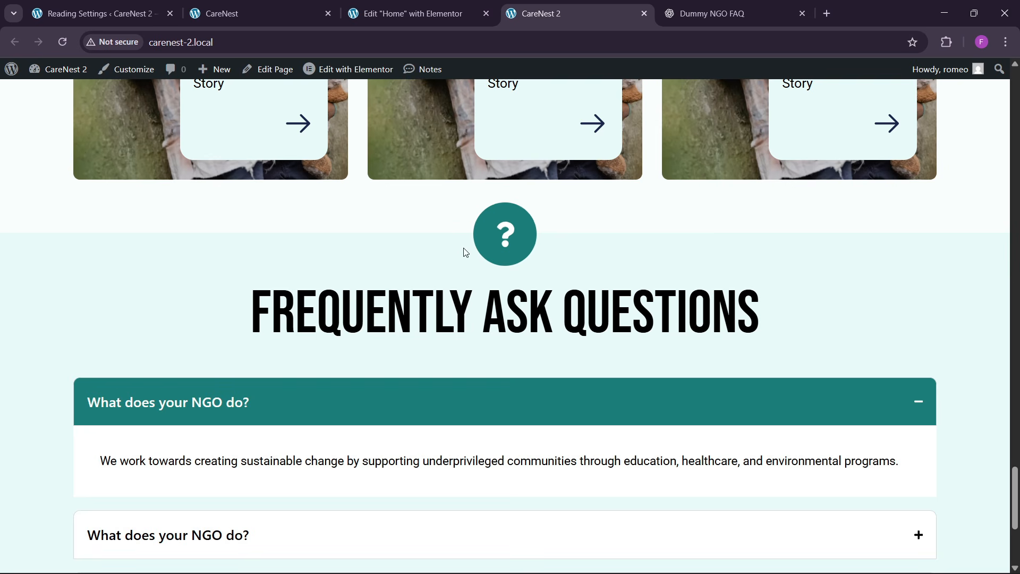
- Set the bottom padding of the blogs container in the Home page editor to 150 px and publish the page
key(ctrl+shift+Tab)
scroll(458, 274, up, 10)
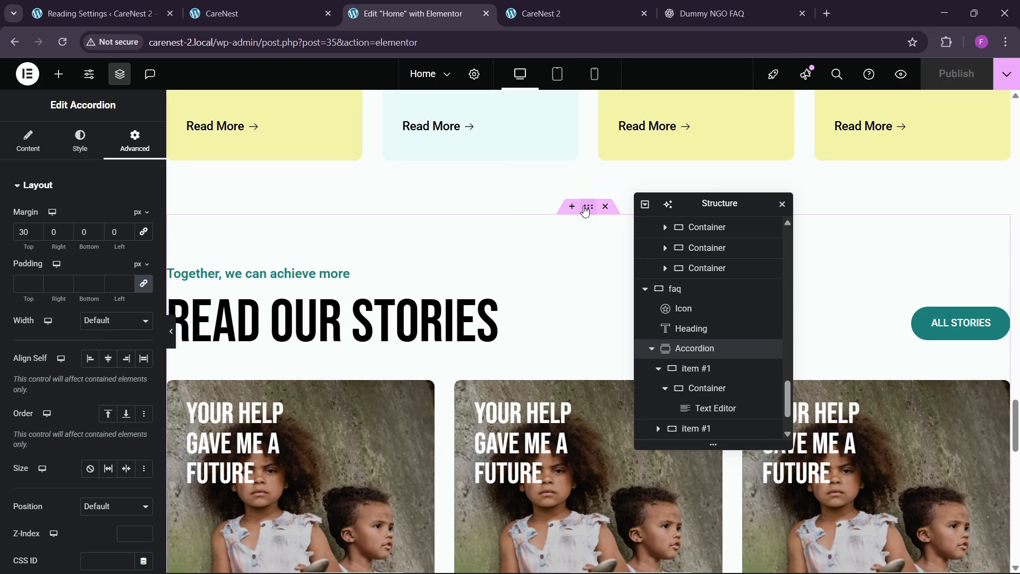
click(584, 208)
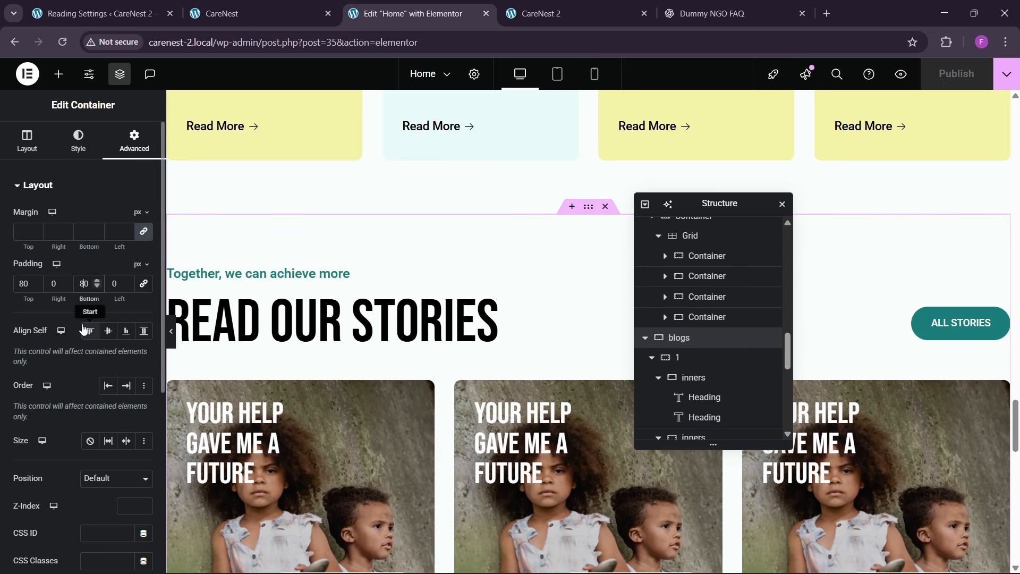
key(BackSpace)
scroll(364, 343, down, 7)
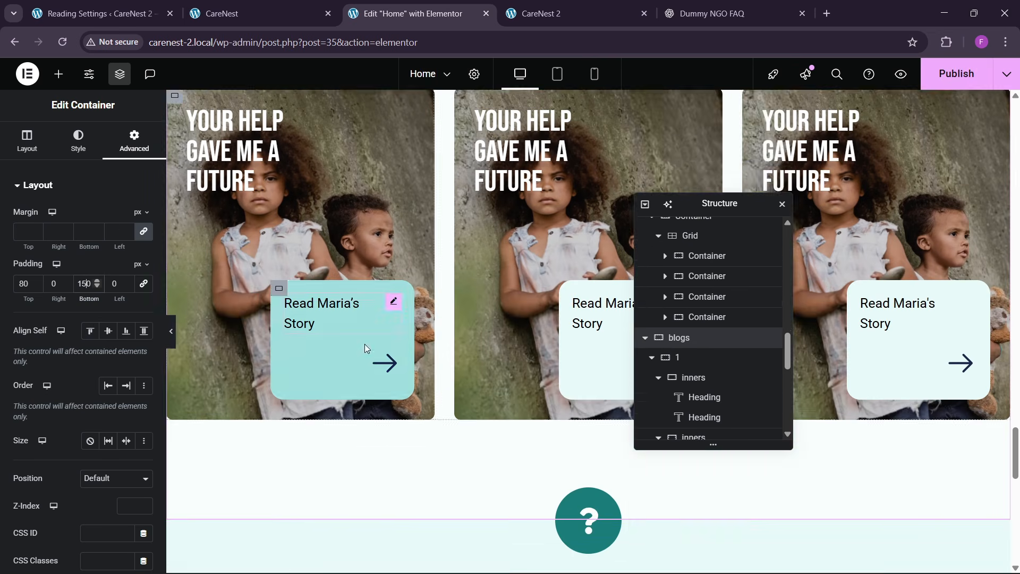
click(956, 74)
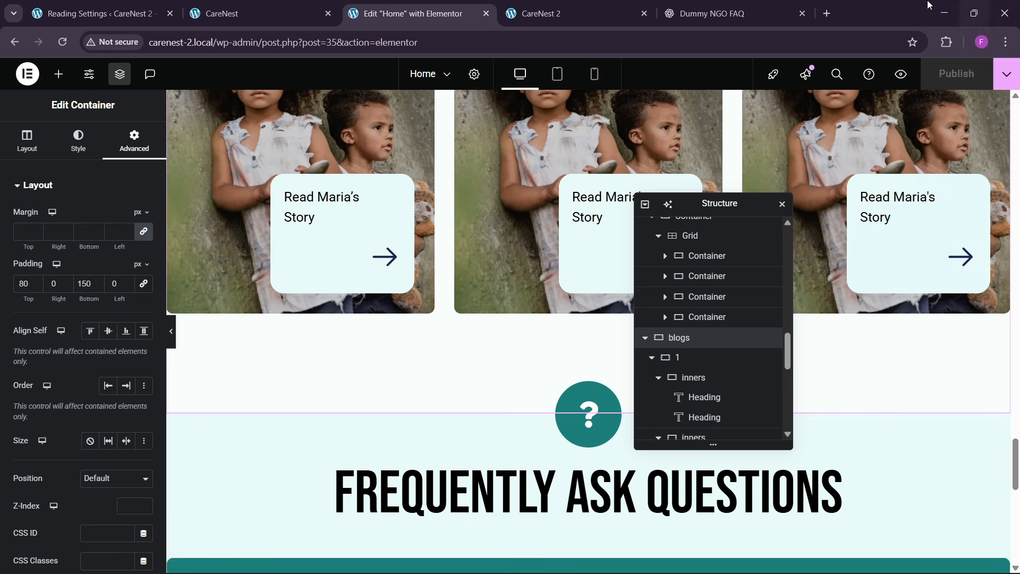
- Reload the live CareNest 2 page and review its sections from the hero down to the FAQ
click(563, 13)
click(330, 45)
key(Return)
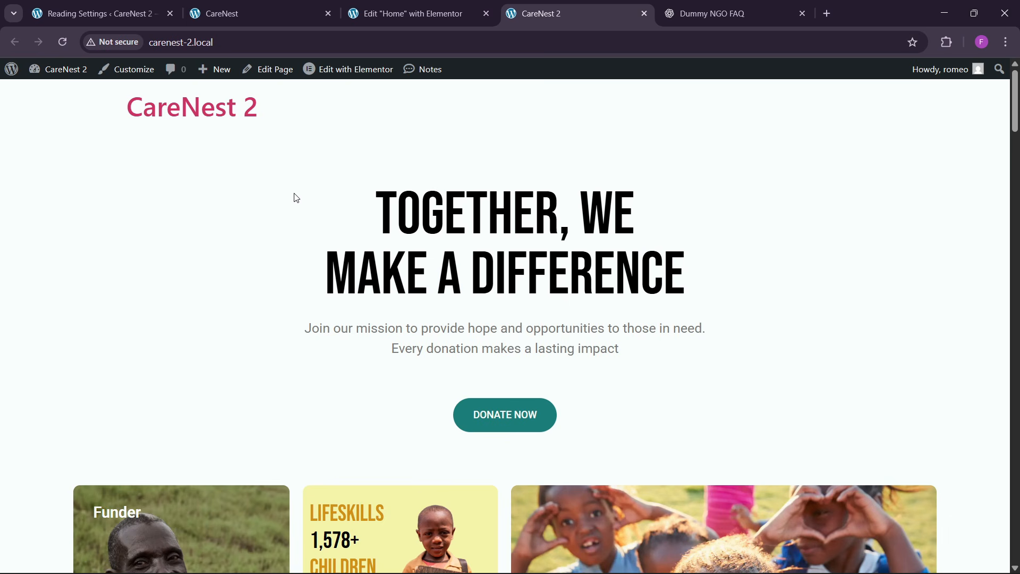
scroll(458, 185, down, 15)
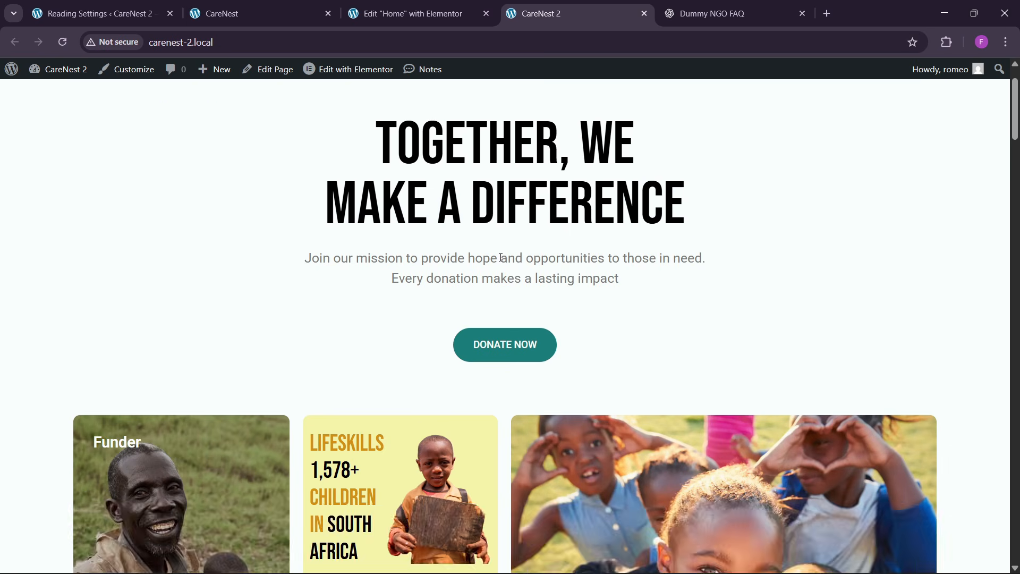
scroll(504, 340, down, 4)
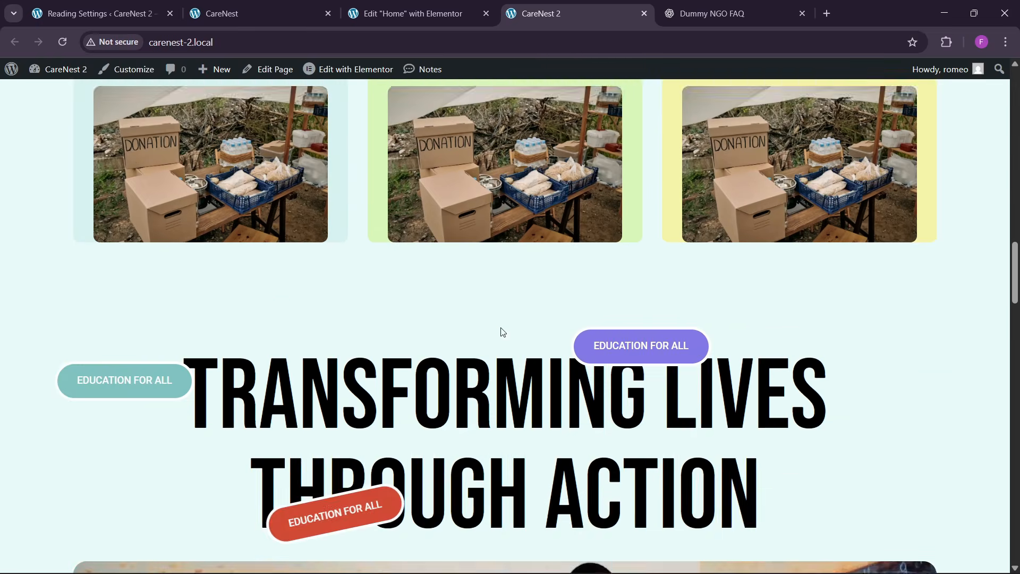
scroll(496, 324, up, 10)
scroll(493, 329, down, 10)
scroll(491, 334, down, 15)
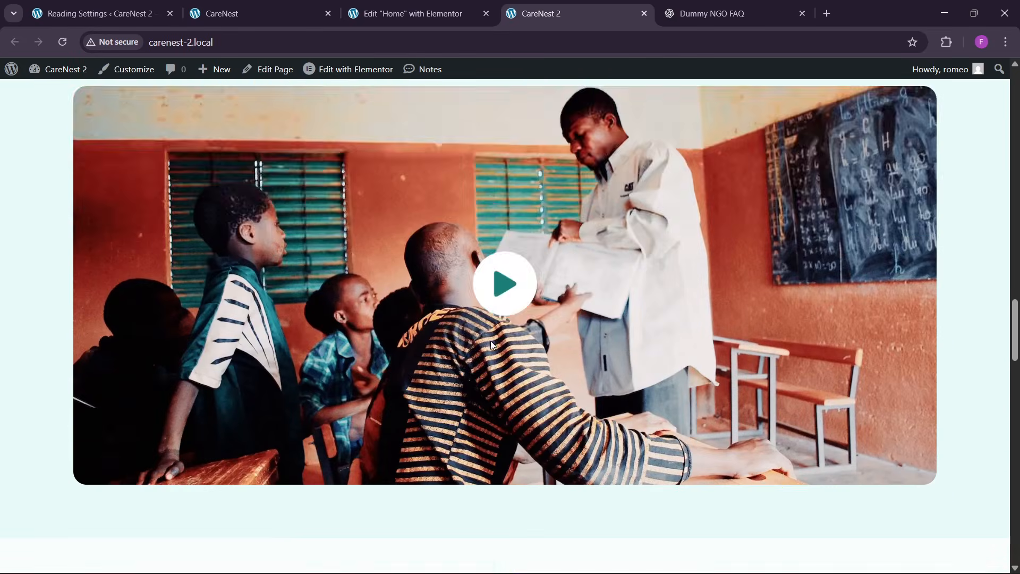
scroll(486, 334, down, 9)
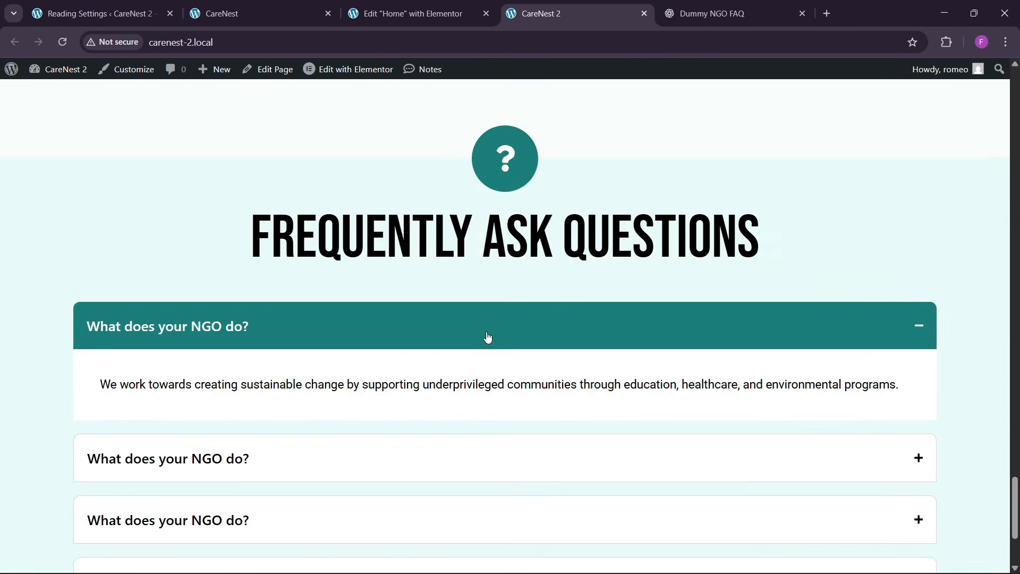
- Test how the FAQ accordion items open and close on the live page
click(284, 289)
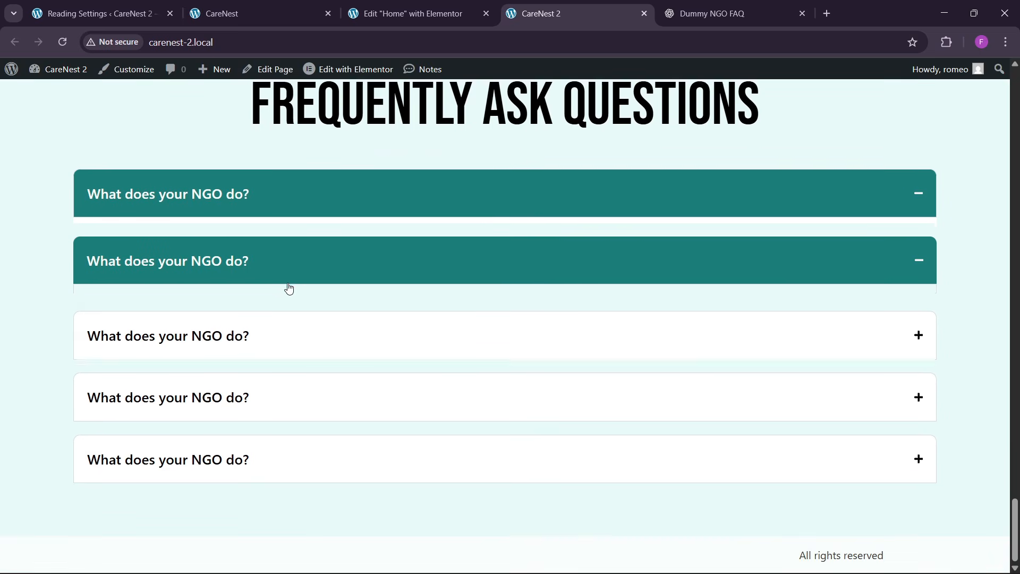
click(293, 286)
click(312, 238)
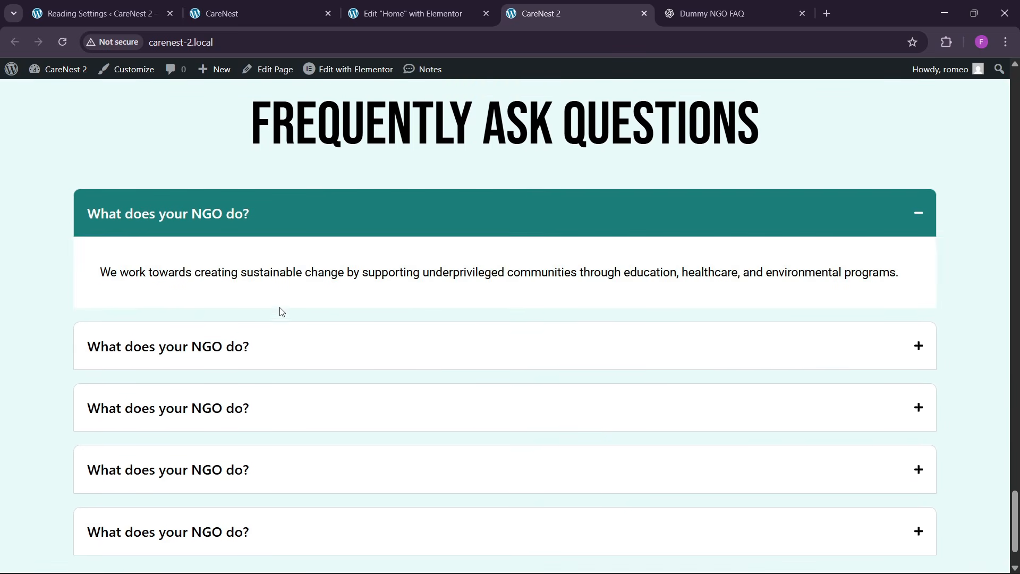
click(281, 344)
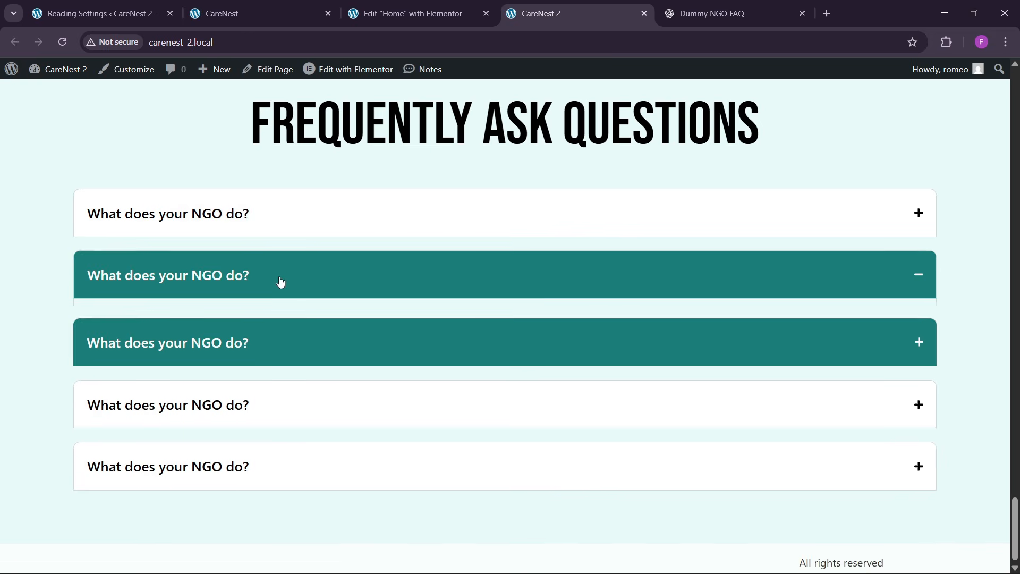
click(300, 268)
- Examine the reference page's community section below the FAQ, and compare it with the end of the live CareNest 2 page
click(309, 3)
scroll(403, 319, down, 12)
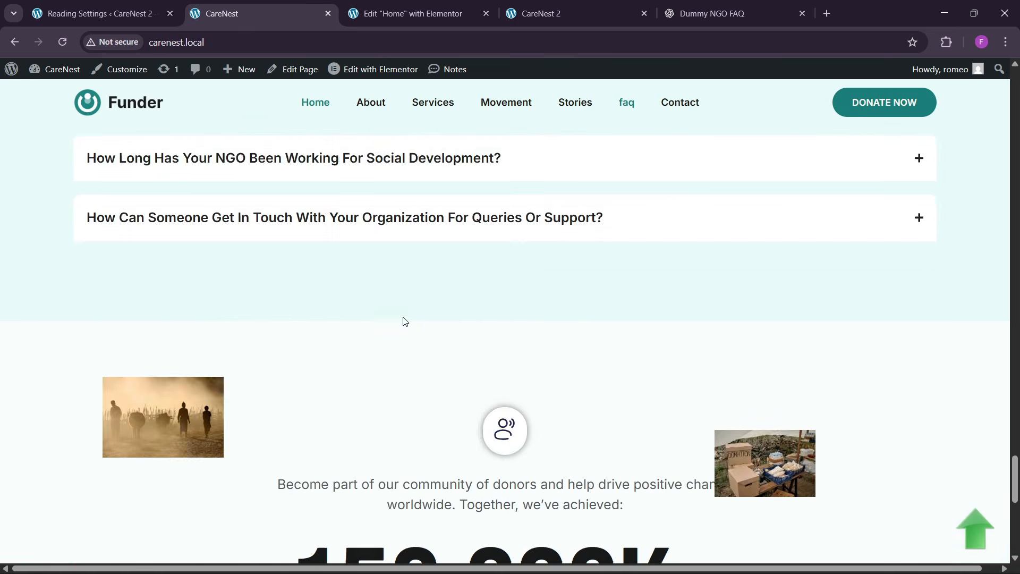
scroll(404, 323, up, 3)
scroll(456, 364, down, 5)
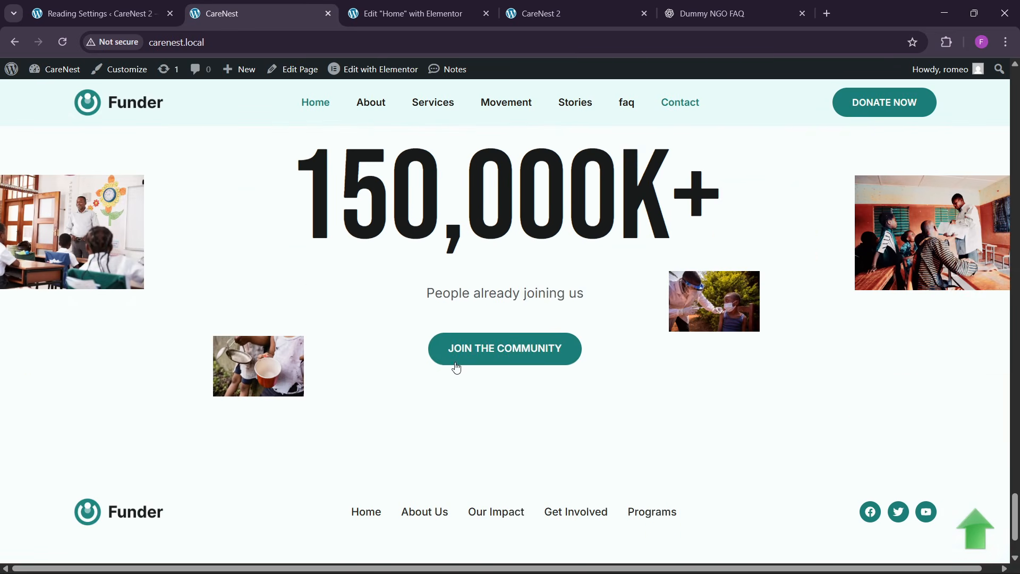
scroll(531, 425, up, 2)
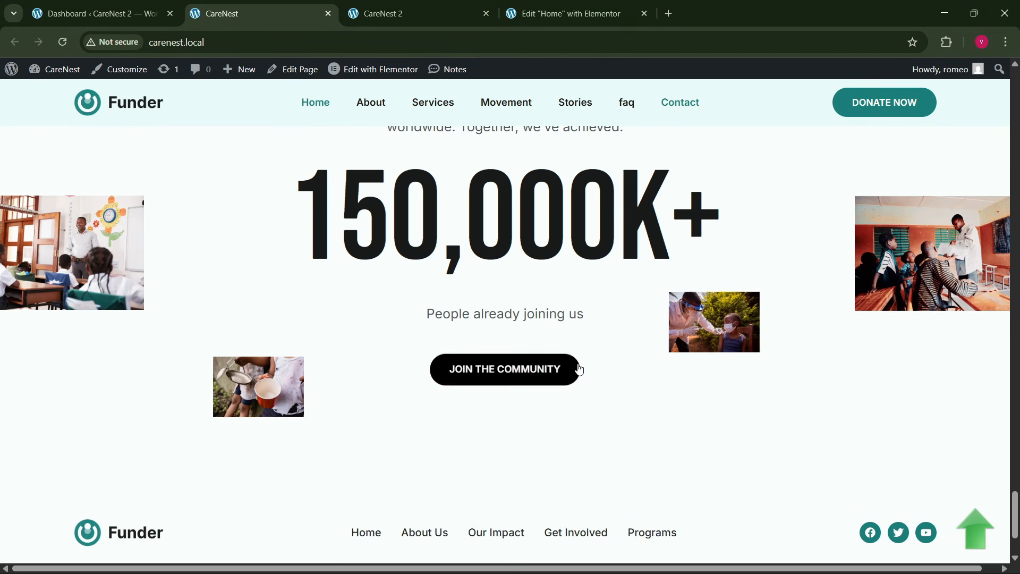
scroll(502, 404, up, 3)
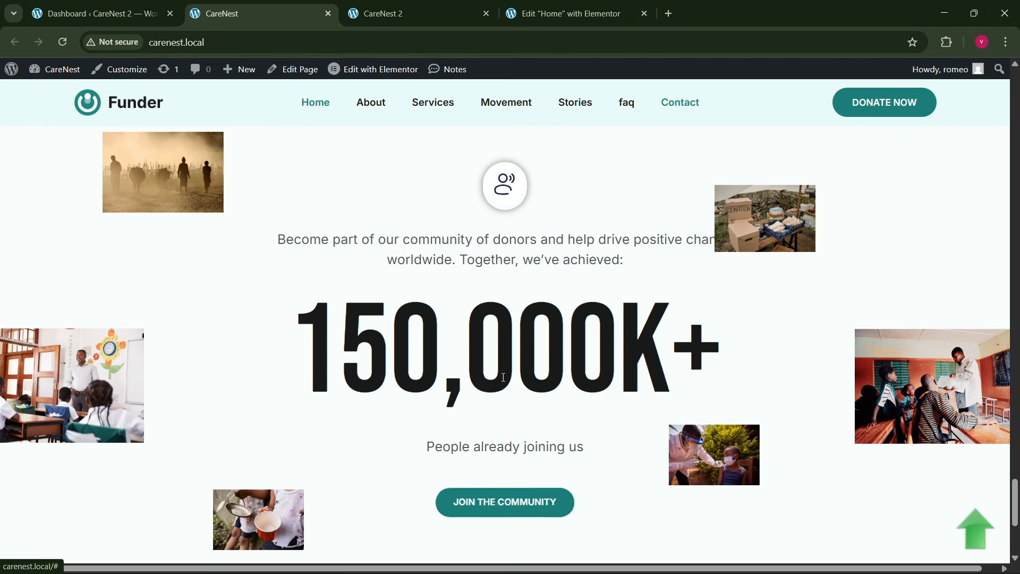
scroll(507, 265, up, 4)
click(547, 7)
click(461, 4)
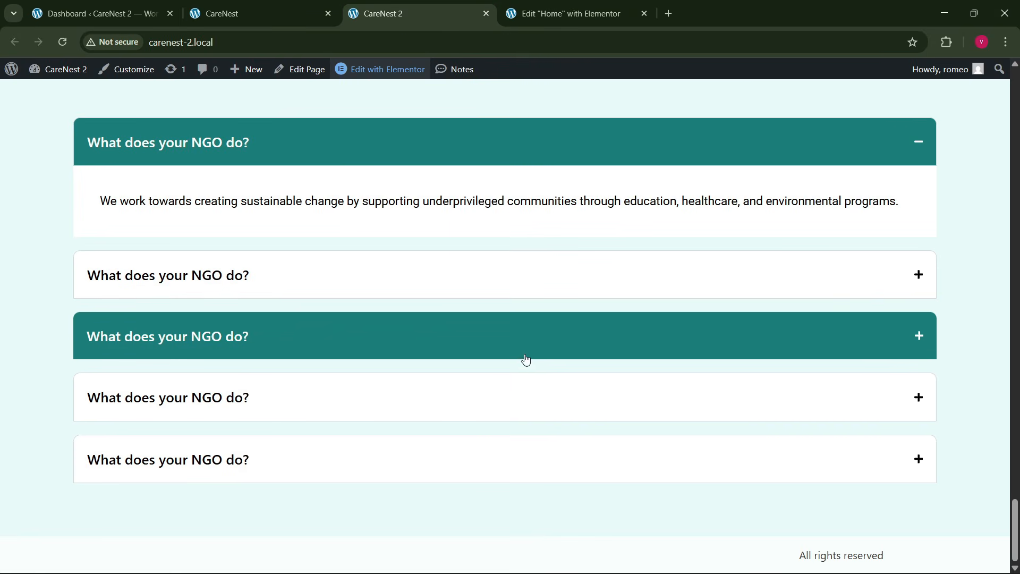
- After comparing the reference and live pages, add a column-direction boxed container below the FAQ, named community, with a 1300 px width
click(269, 5)
scroll(369, 321, up, 2)
scroll(398, 352, down, 7)
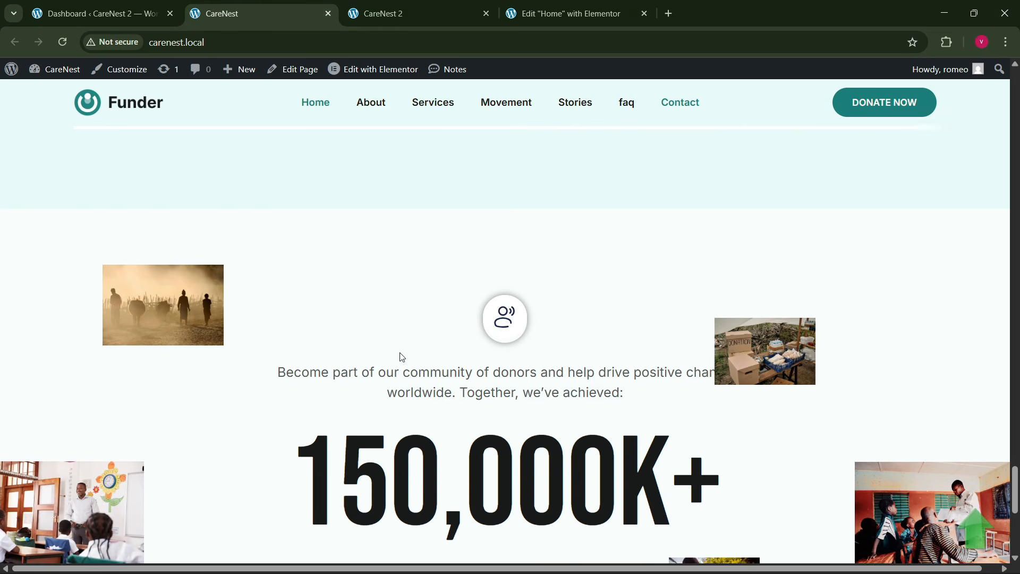
click(568, 13)
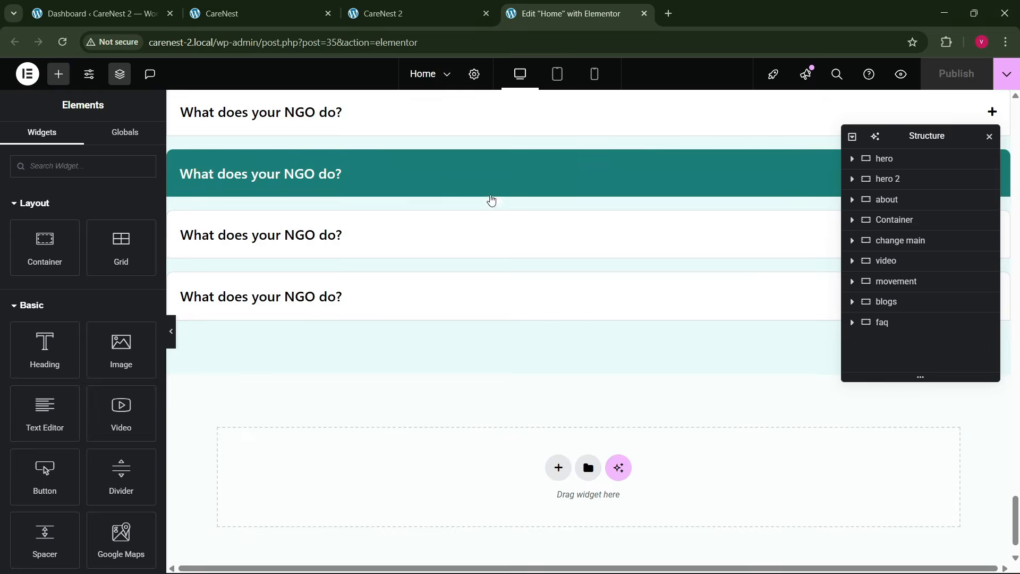
click(404, 13)
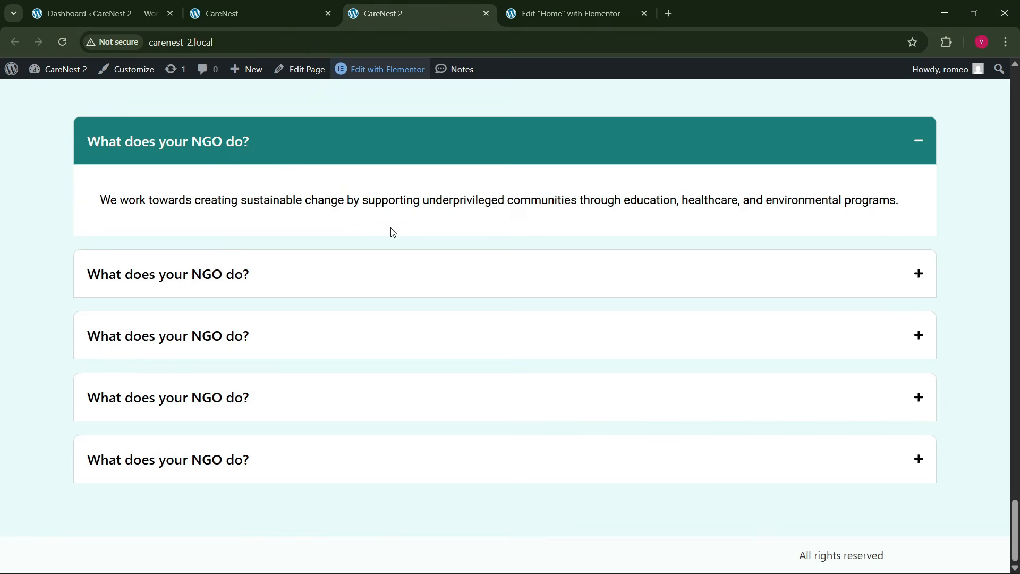
click(287, 11)
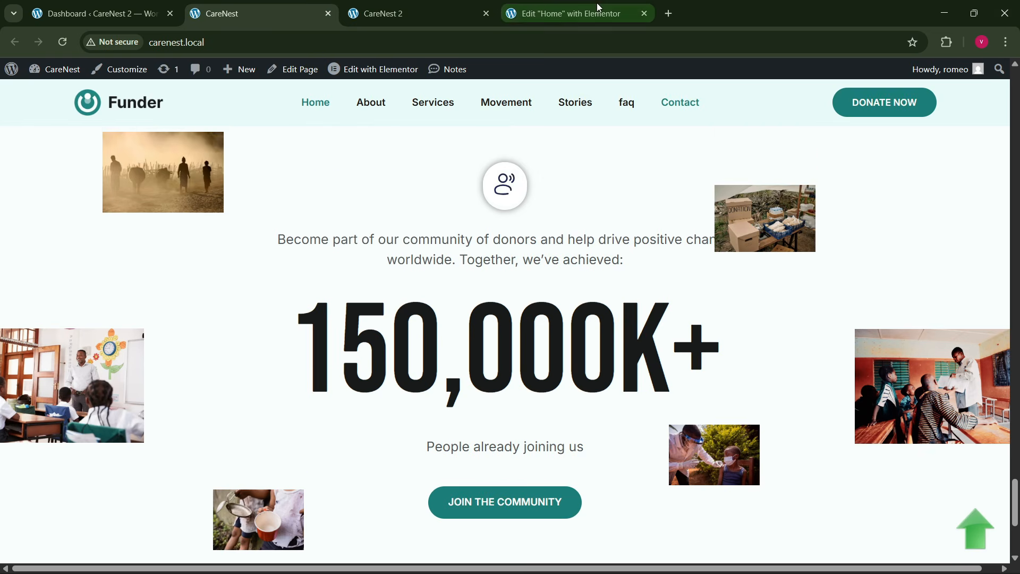
click(564, 12)
click(558, 423)
click(547, 463)
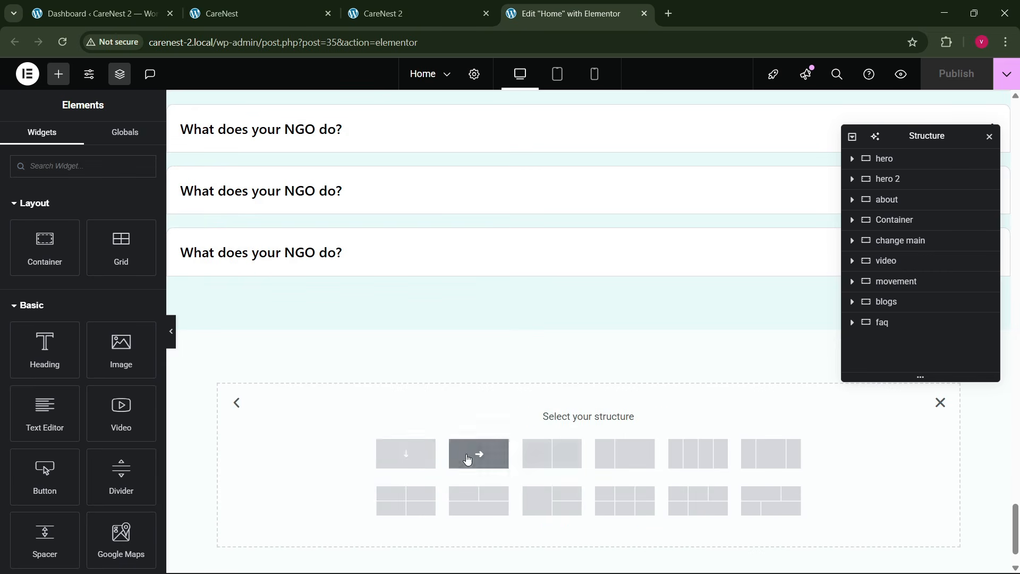
click(406, 453)
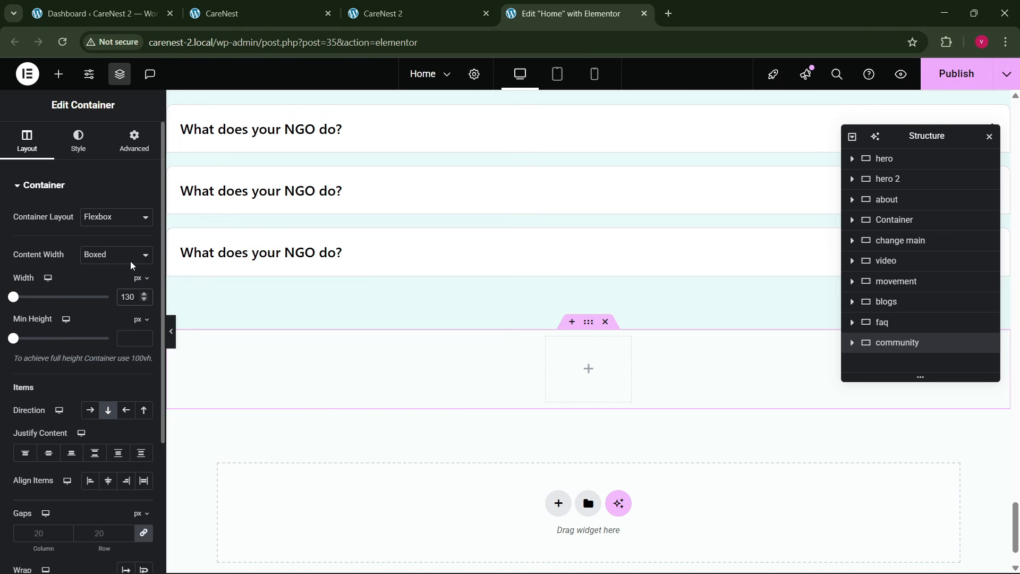
- Set the community container's padding to 80 px top and bottom and 0 right and left
click(134, 141)
click(137, 289)
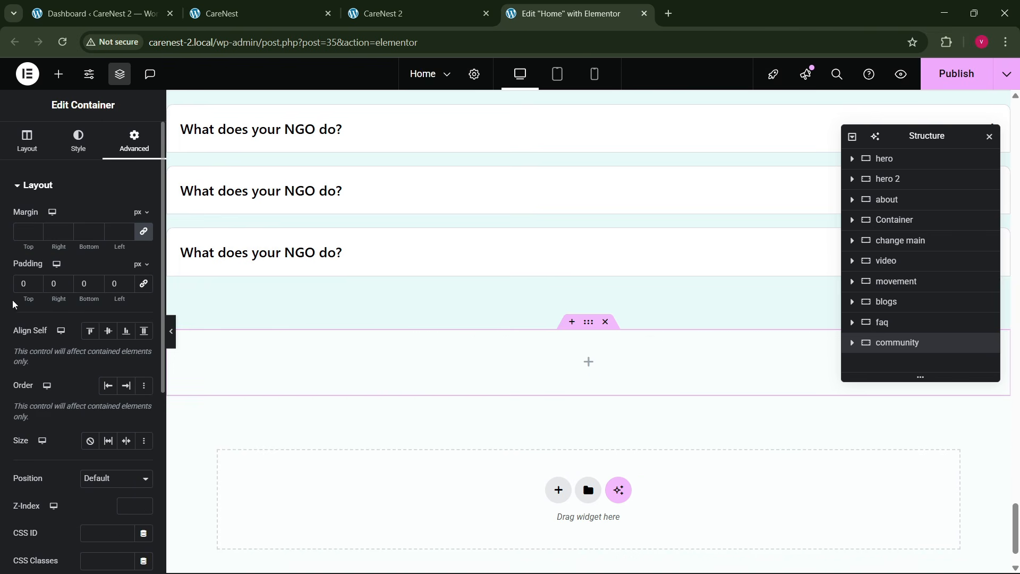
click(24, 289)
text(80)
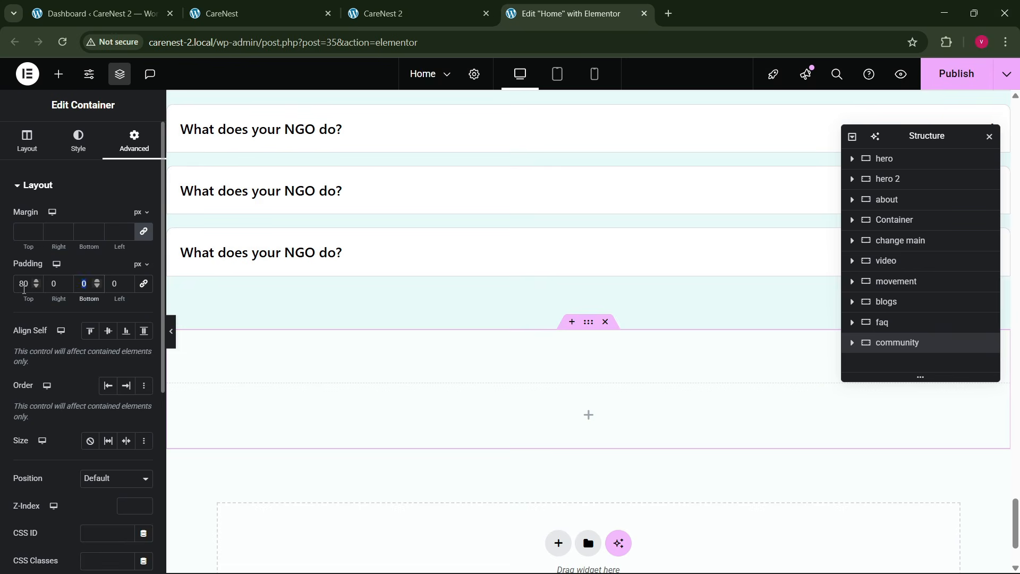
text(80)
- Copy the icon from the first Join the Movement card and paste it into the empty community container
scroll(584, 275, up, 5)
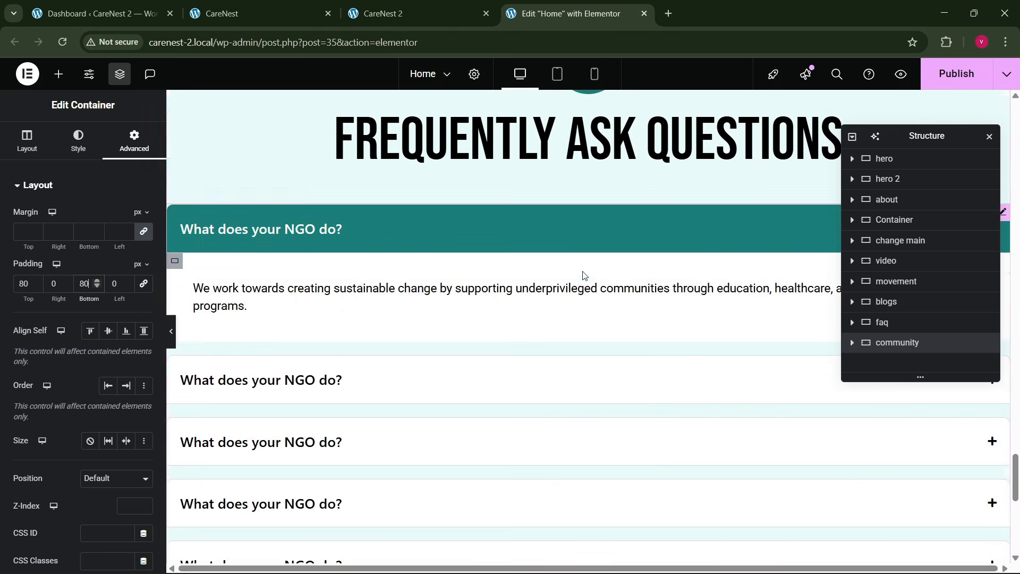
click(249, 13)
click(535, 5)
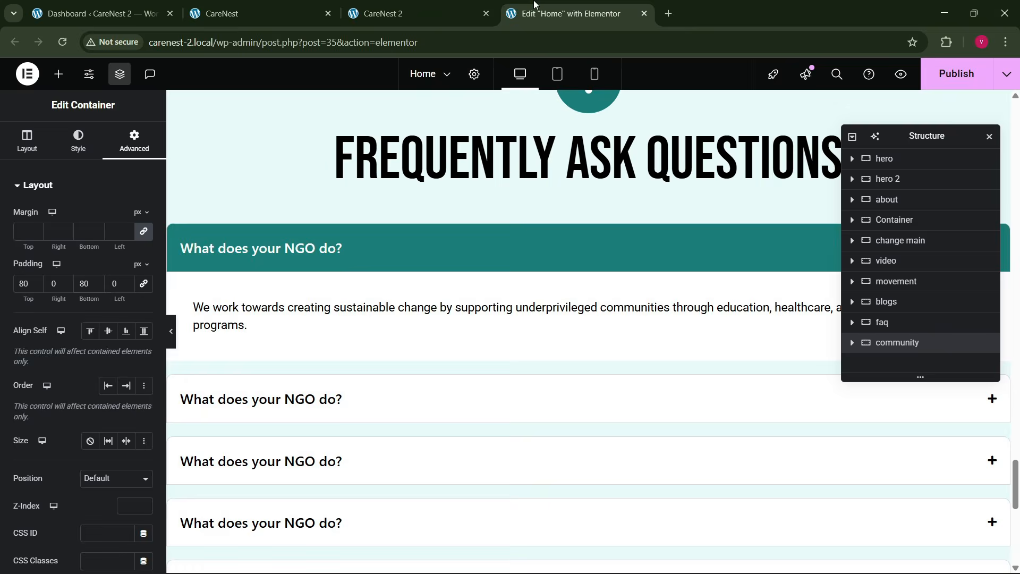
scroll(470, 349, up, 6)
scroll(471, 346, up, 4)
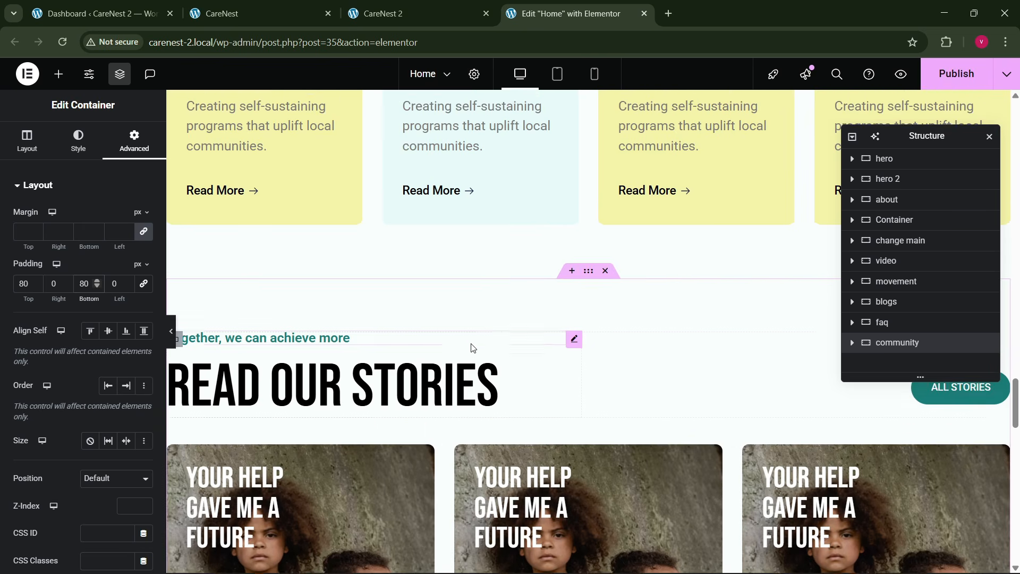
right_click(197, 215)
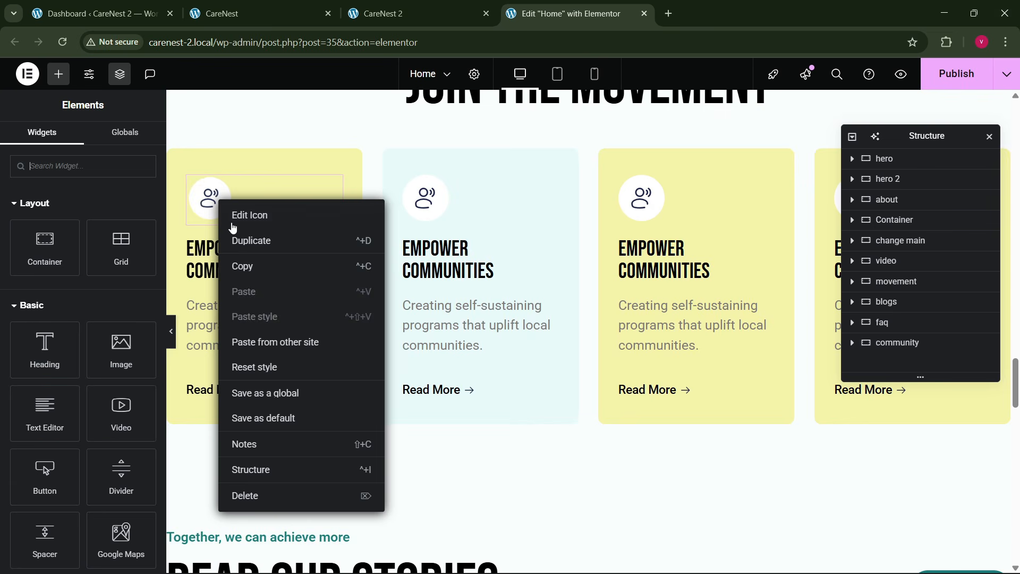
click(261, 267)
scroll(563, 369, down, 9)
scroll(563, 367, down, 15)
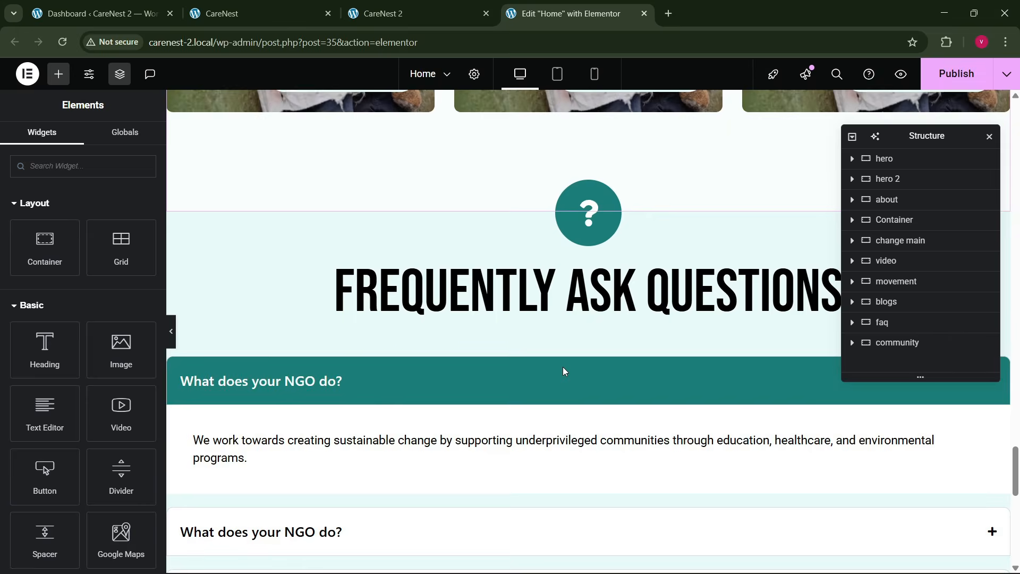
right_click(528, 286)
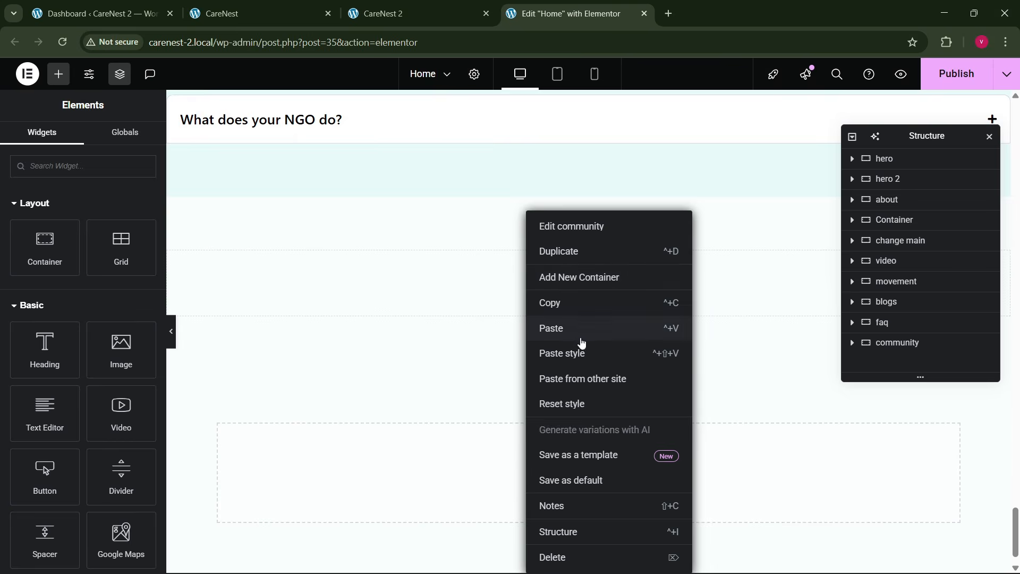
click(579, 331)
- Set the community container's Justify Content and Align Items to Center
click(590, 190)
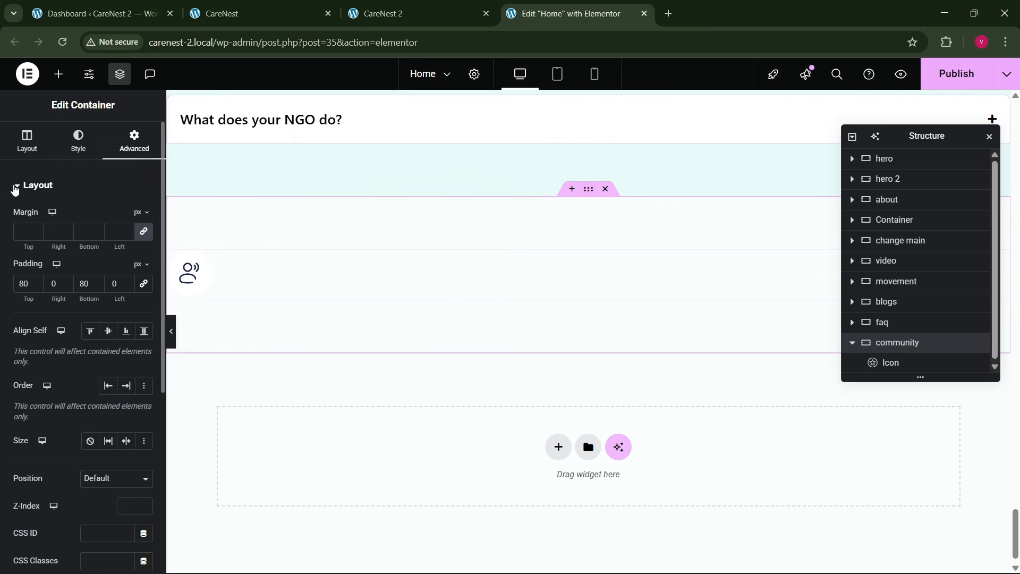
click(29, 144)
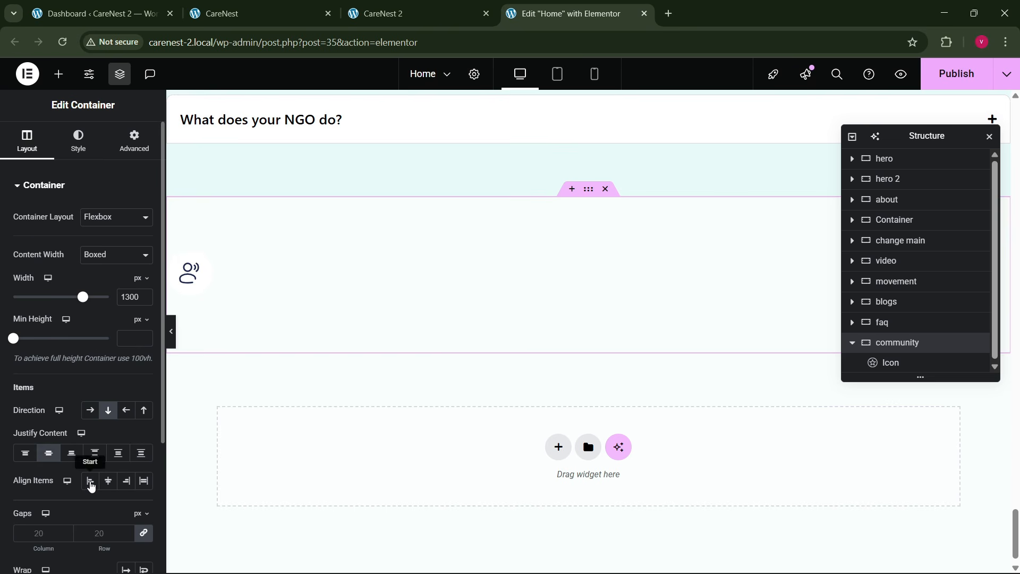
click(108, 480)
- Check the reference community section, and copy the hex background color of the FAQ container in the Home page editor
click(307, 7)
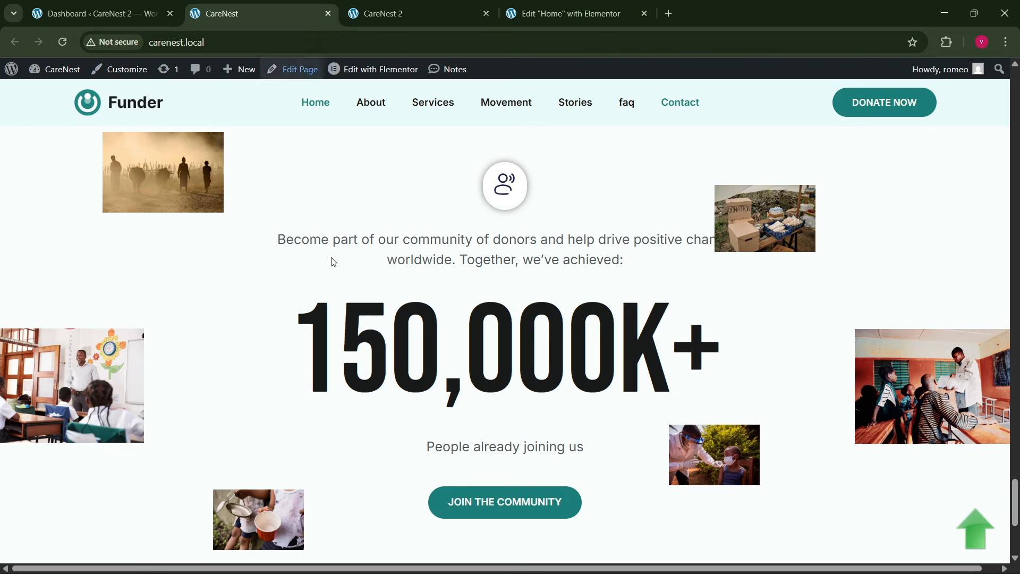
click(540, 13)
scroll(631, 261, up, 5)
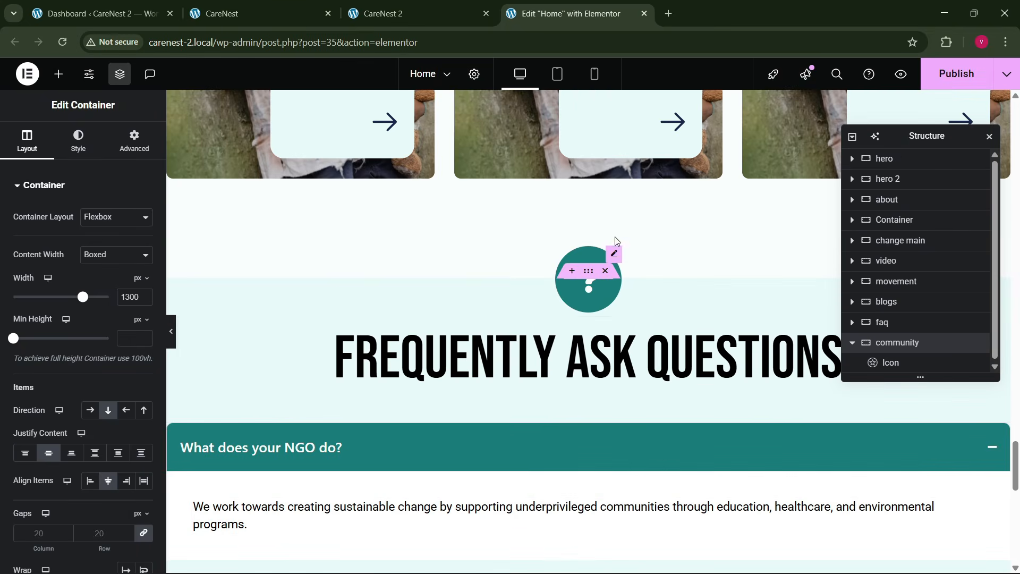
click(79, 143)
click(143, 274)
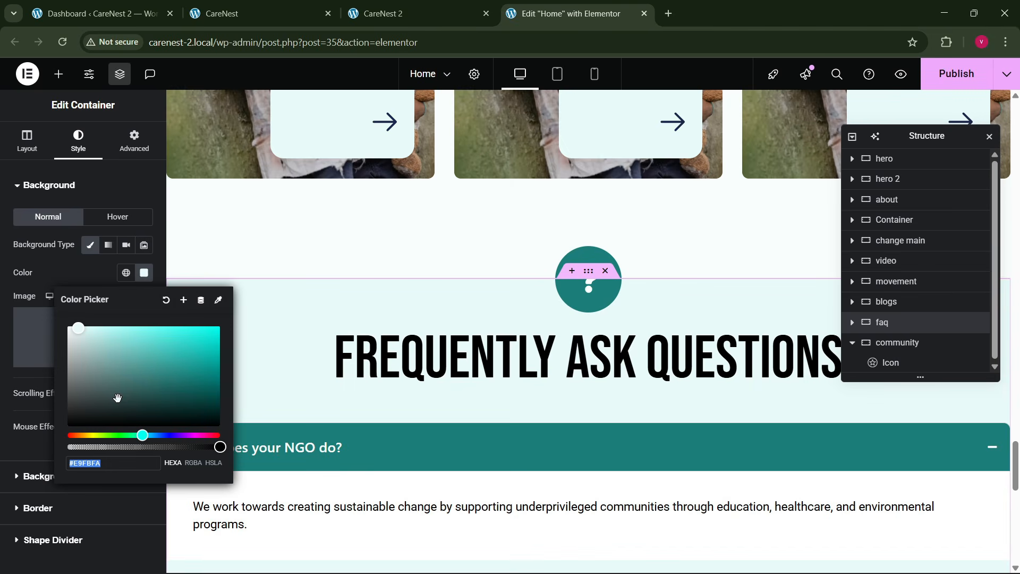
scroll(630, 358, down, 10)
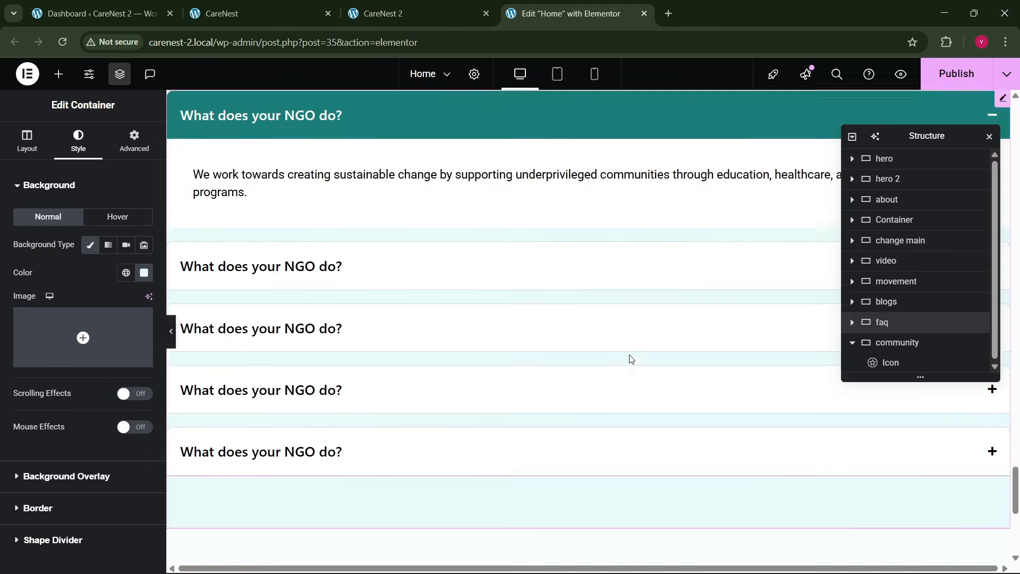
- Give the community container a classic background in the copied color #E9FBFA
click(587, 195)
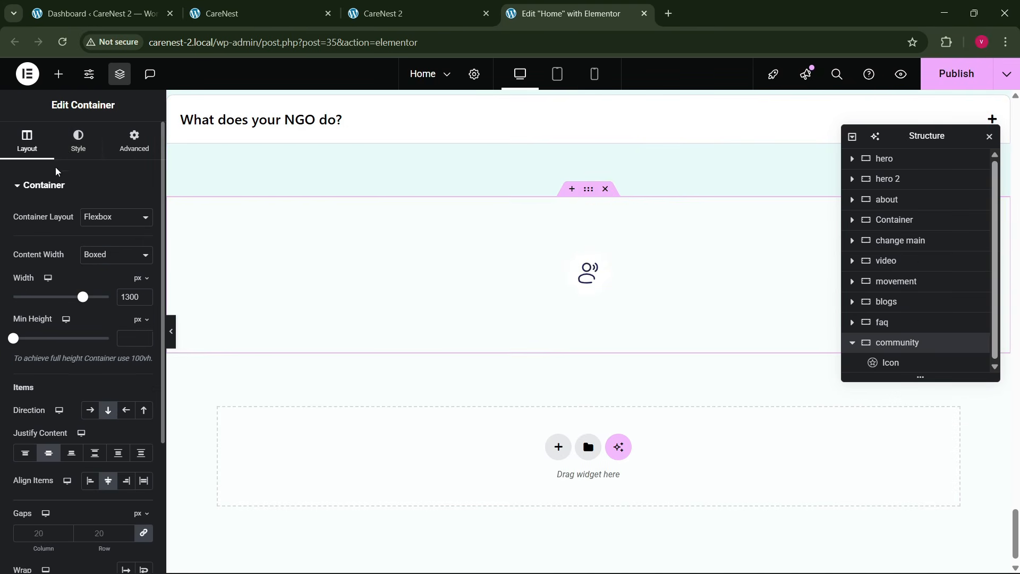
click(75, 154)
click(90, 244)
click(143, 272)
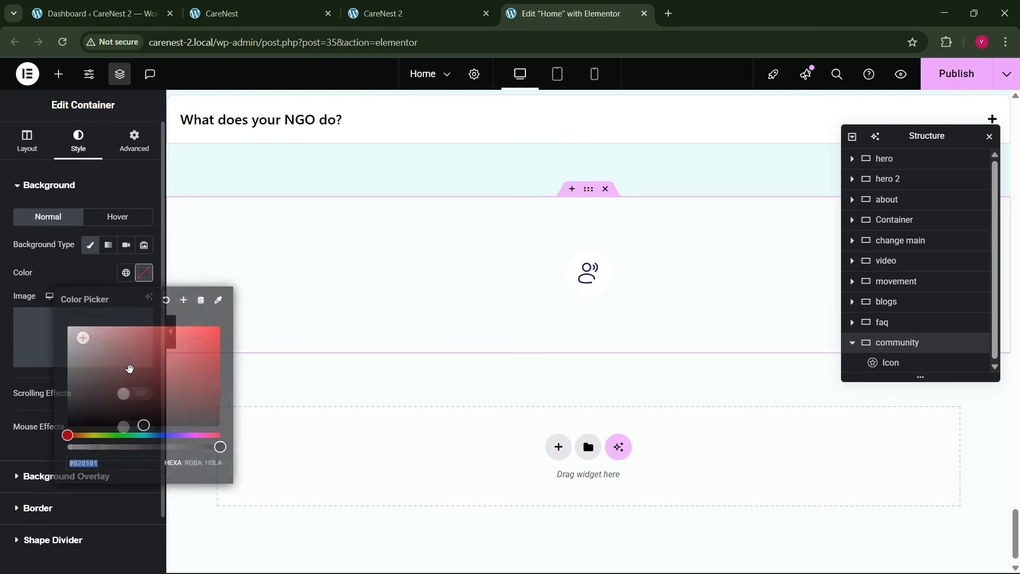
click(143, 425)
key(ctrl+v)
click(82, 276)
scroll(82, 275, down, 2)
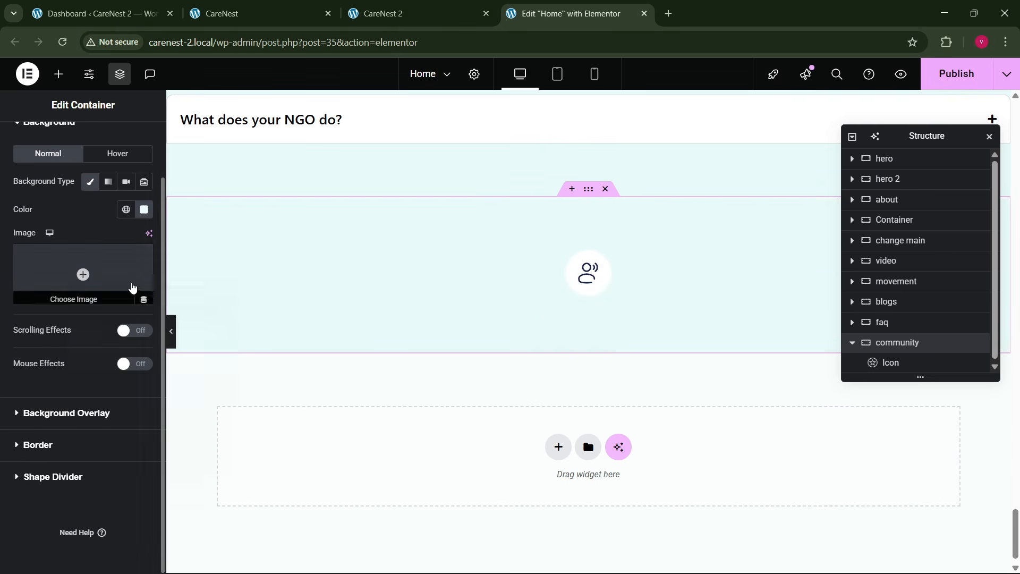
- Copy the description text from the first Join the Movement card and paste it below the icon in the community container
click(298, 13)
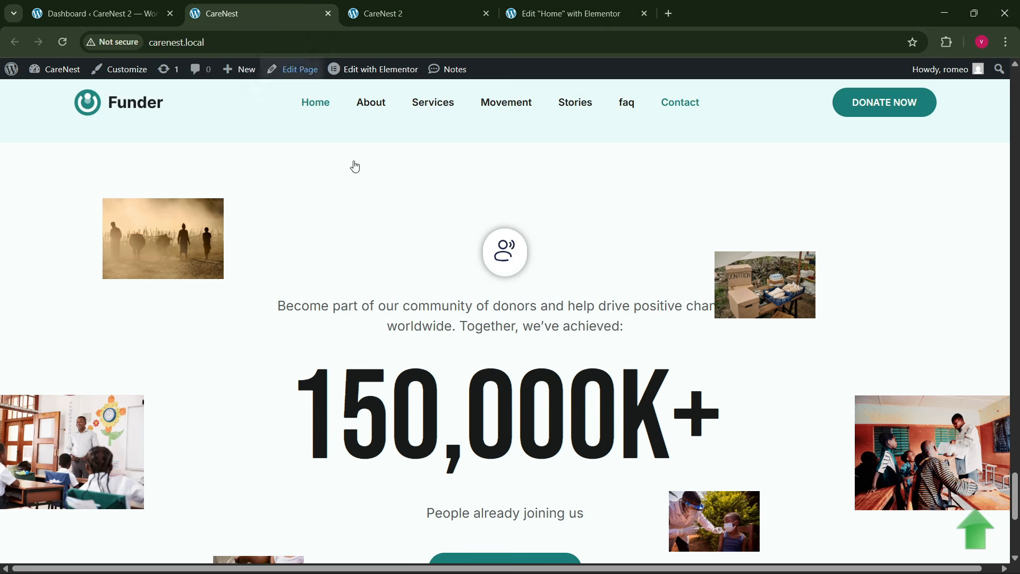
click(532, 14)
scroll(499, 321, up, 10)
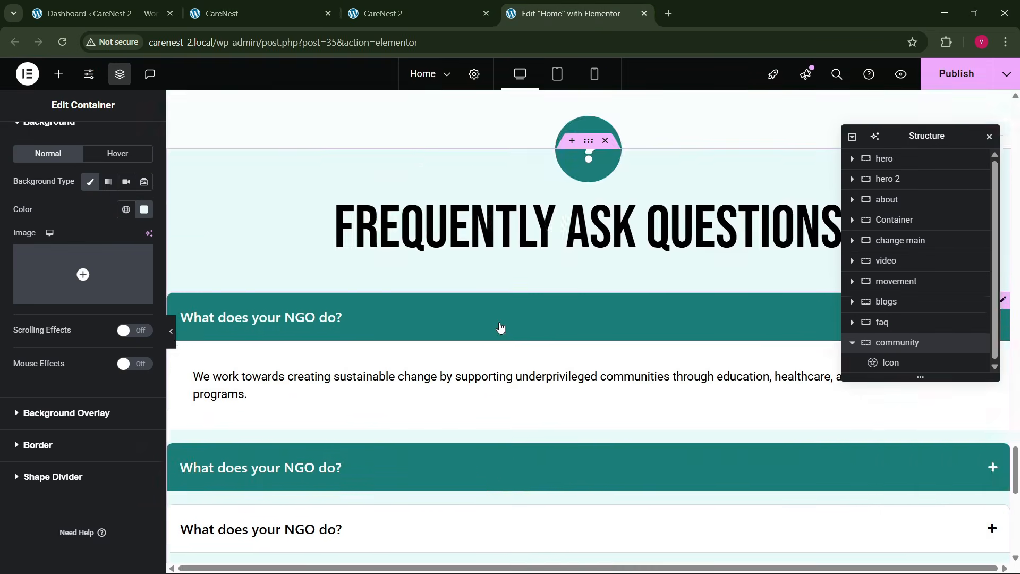
scroll(498, 322, up, 8)
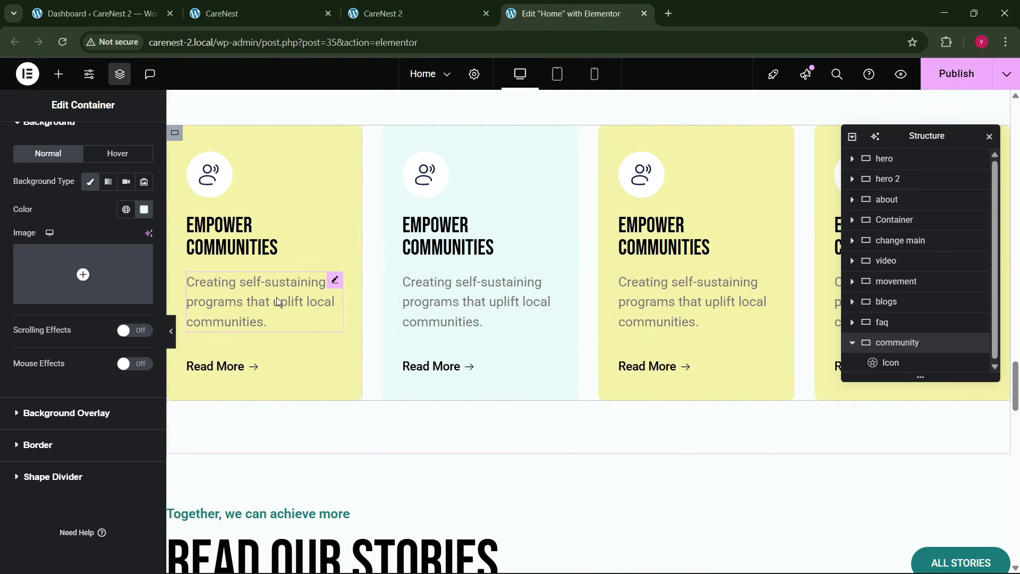
scroll(499, 322, up, 6)
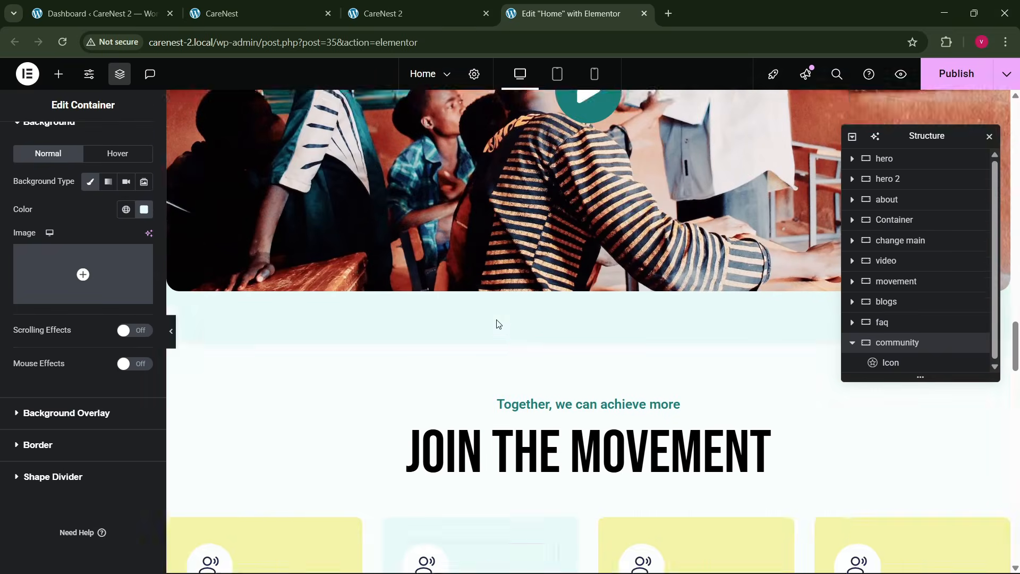
scroll(499, 324, down, 5)
right_click(255, 352)
click(405, 353)
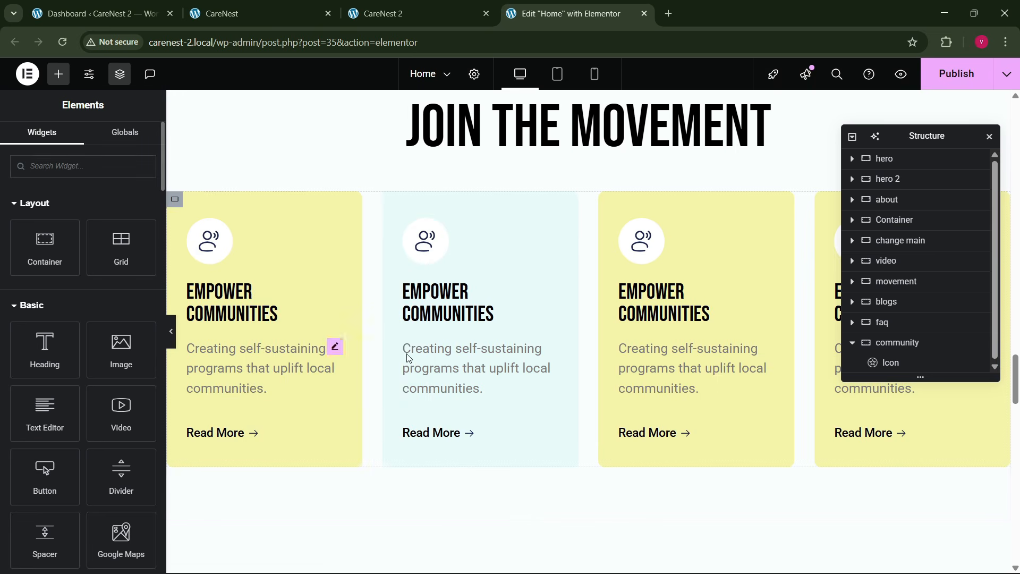
scroll(406, 353, down, 5)
scroll(592, 417, down, 15)
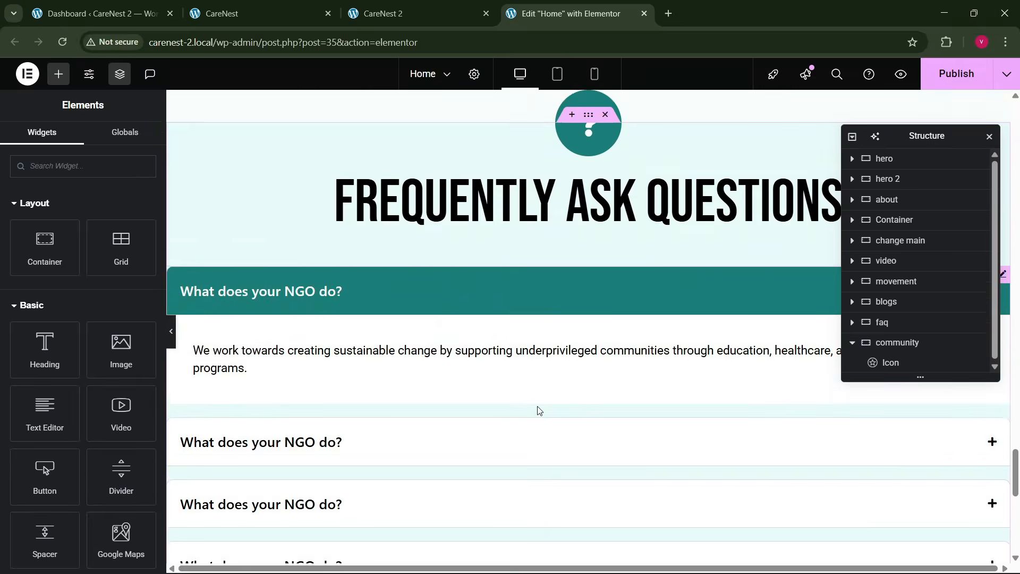
click(591, 264)
right_click(592, 264)
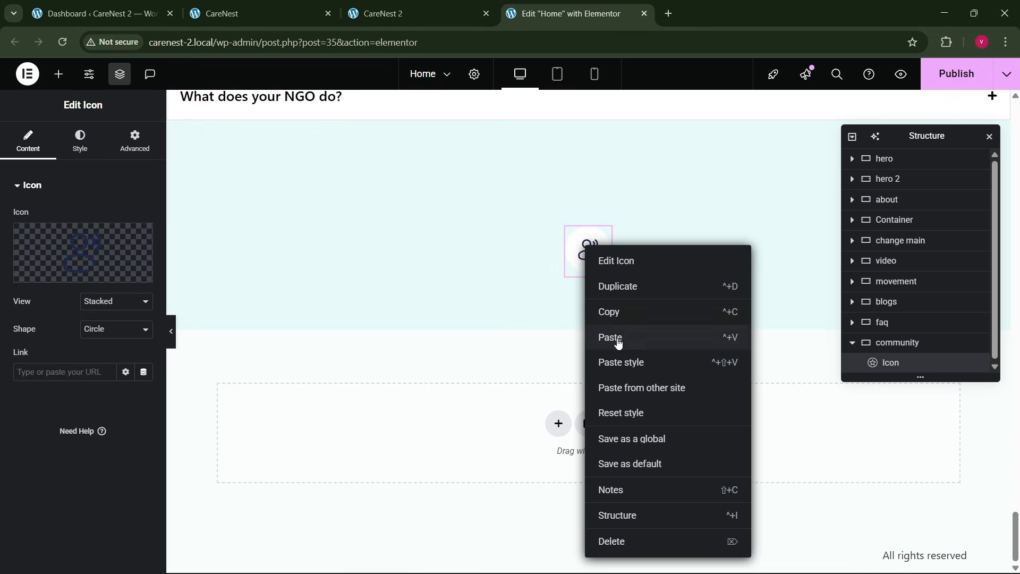
click(603, 336)
- Set the pasted text to "Become part of our community of donors and help drive positive change worldwide. Together, we've achieved:" and center-align it
click(291, 5)
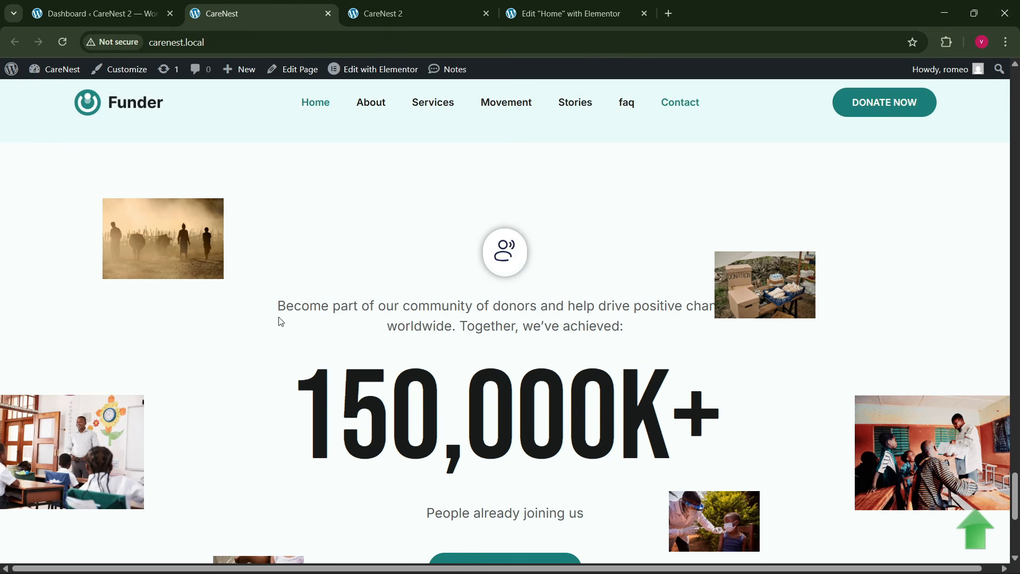
drag(279, 319, 639, 331)
key(ctrl+c)
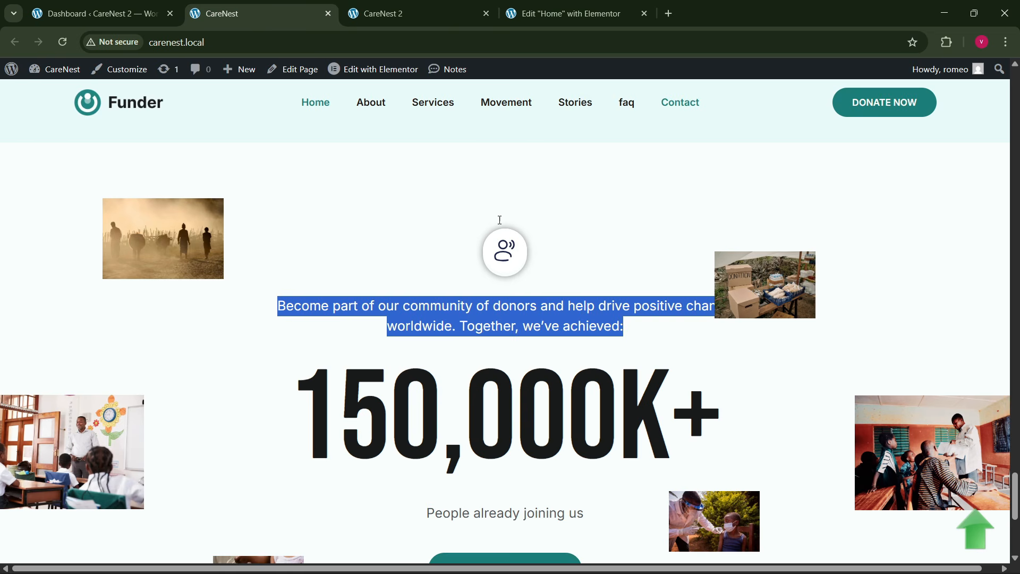
click(571, 13)
click(120, 250)
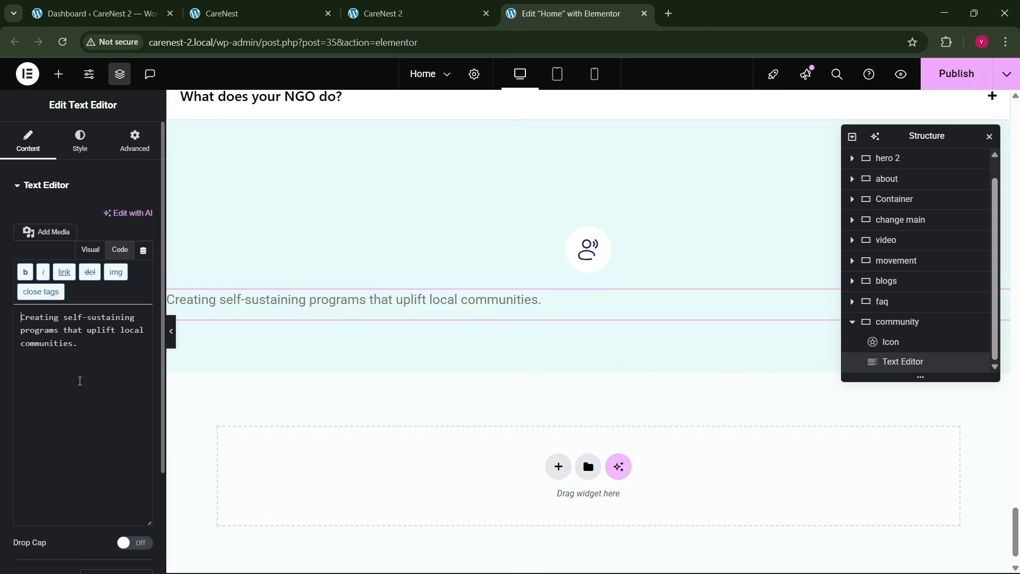
key(ctrl+a)
key(ctrl+v)
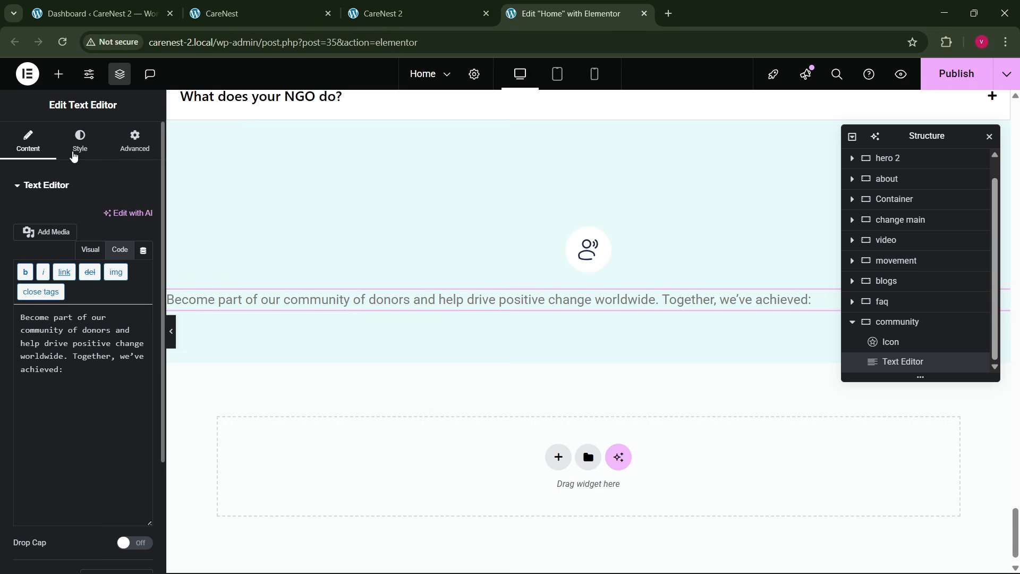
click(75, 153)
click(108, 216)
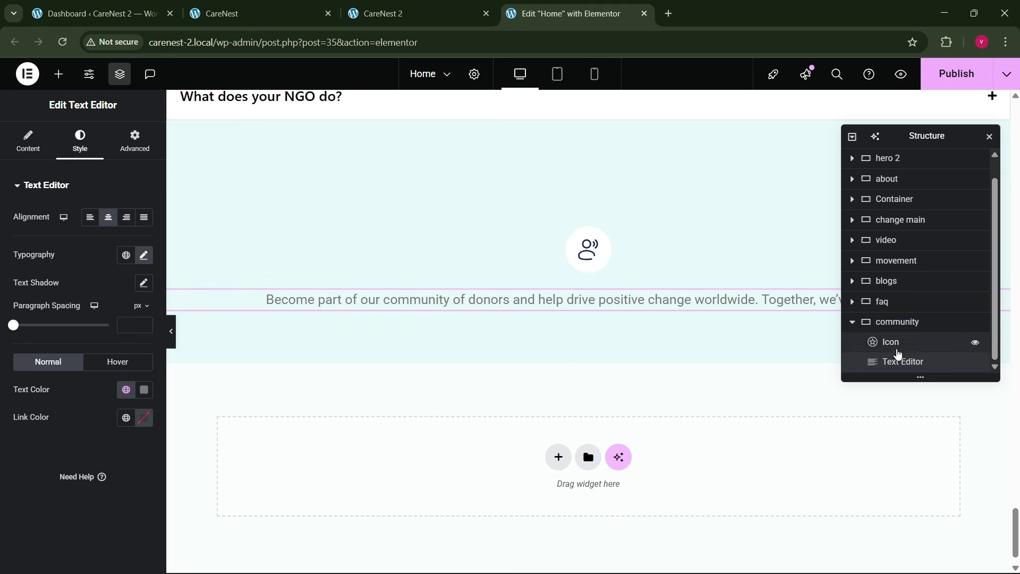
- Give the community description text a custom width of 50% and compare its line wrapping with the reference page
click(903, 323)
click(30, 142)
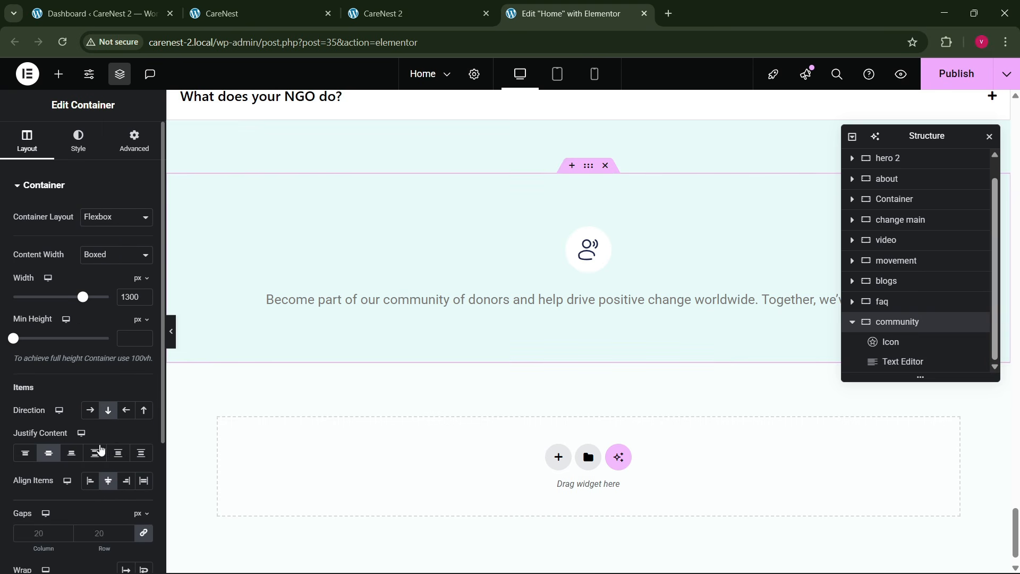
click(580, 302)
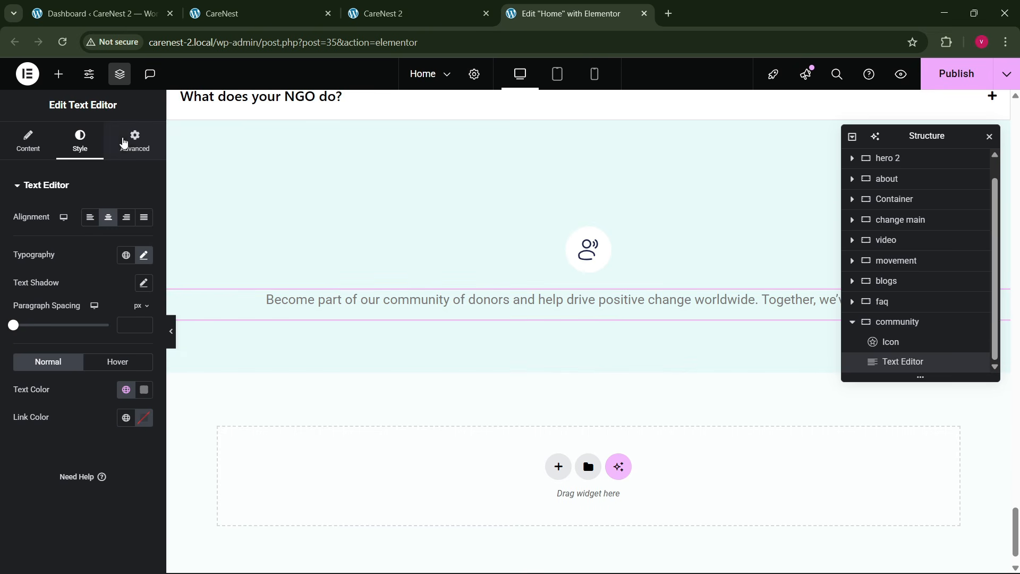
click(125, 148)
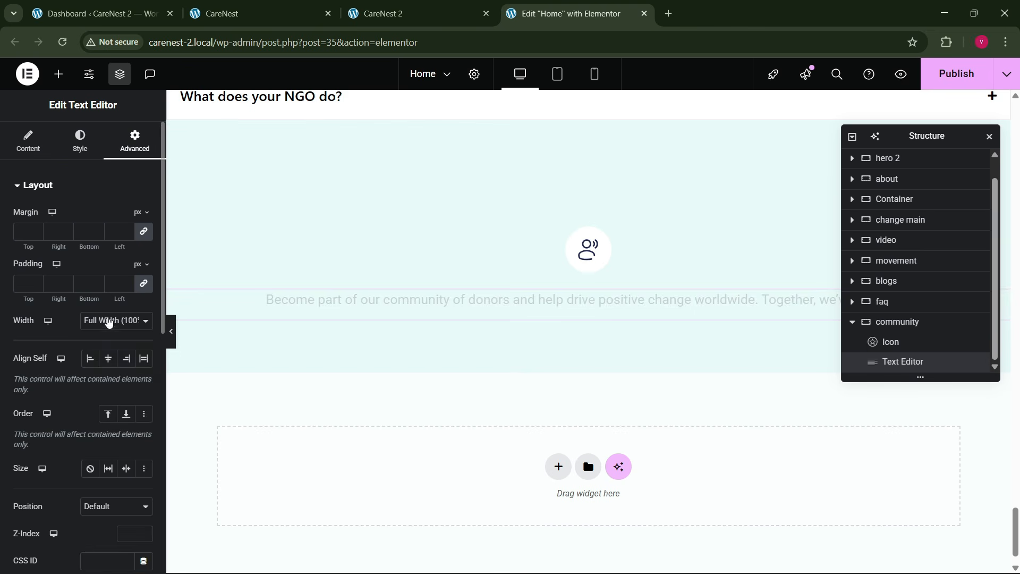
click(109, 385)
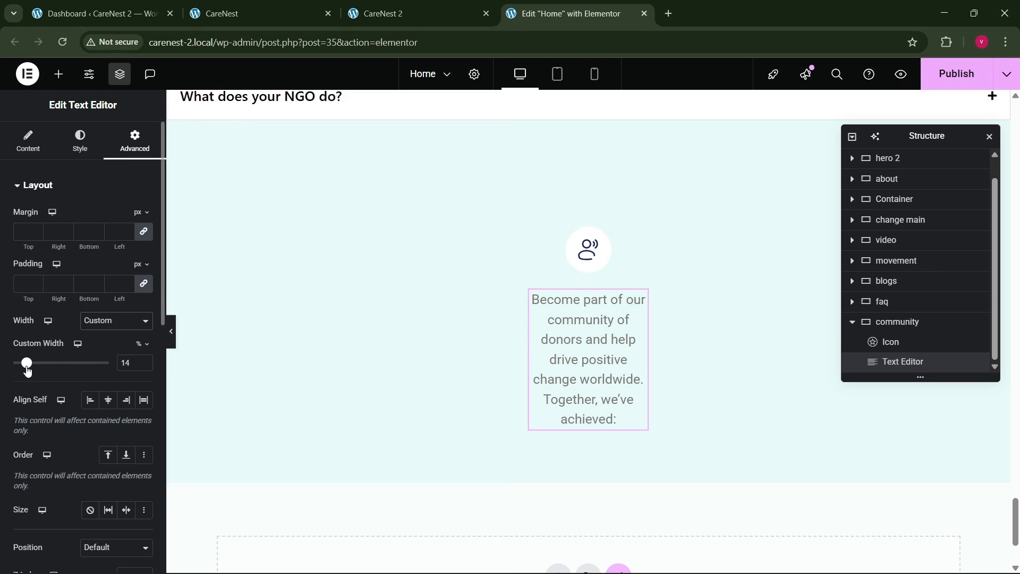
drag(27, 369, 60, 367)
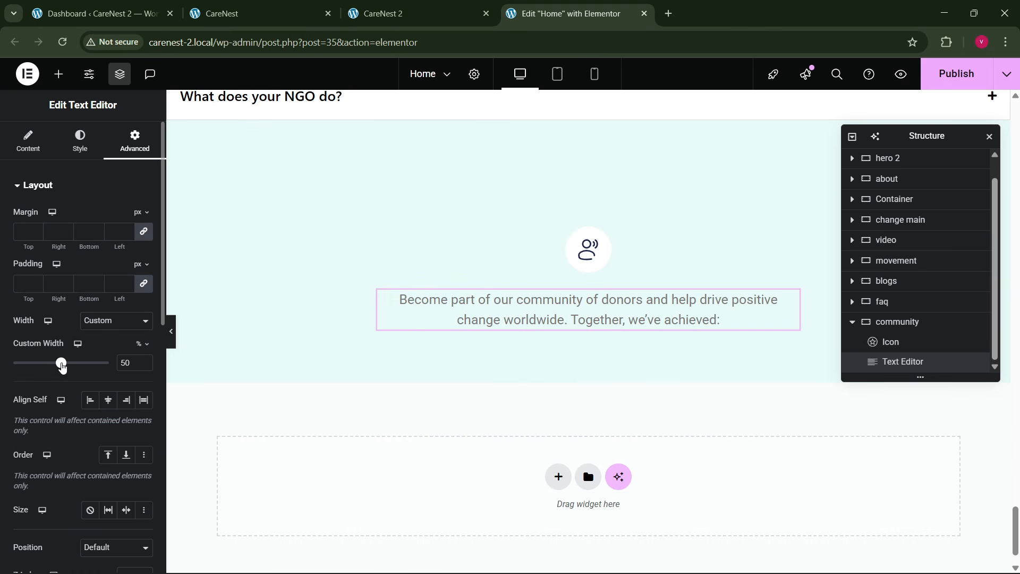
click(255, 13)
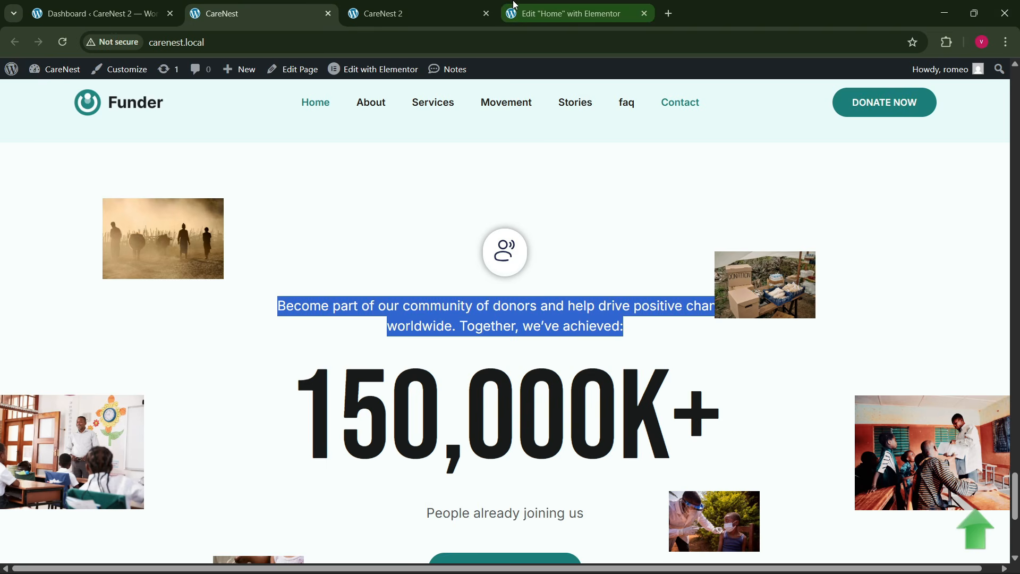
click(531, 12)
- Copy the 150K+ counter from the green hero card and paste it below the description text in the community container
scroll(509, 284, up, 20)
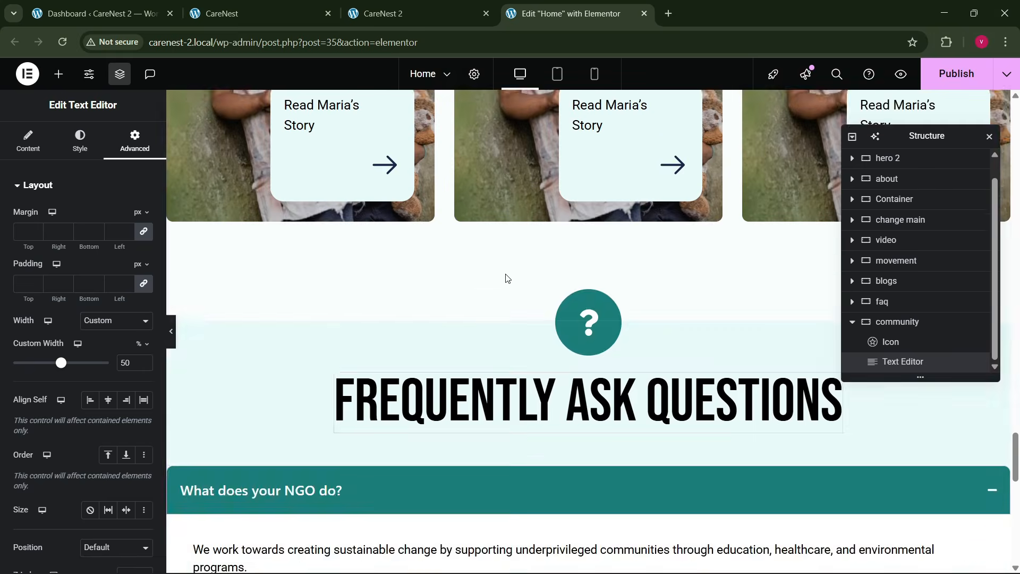
scroll(509, 277, up, 20)
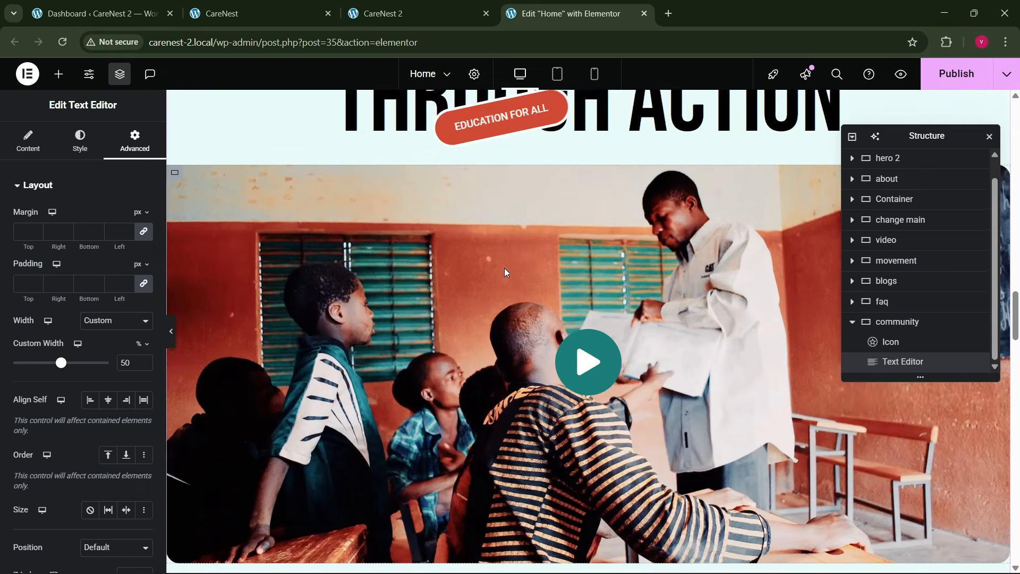
scroll(513, 271, up, 20)
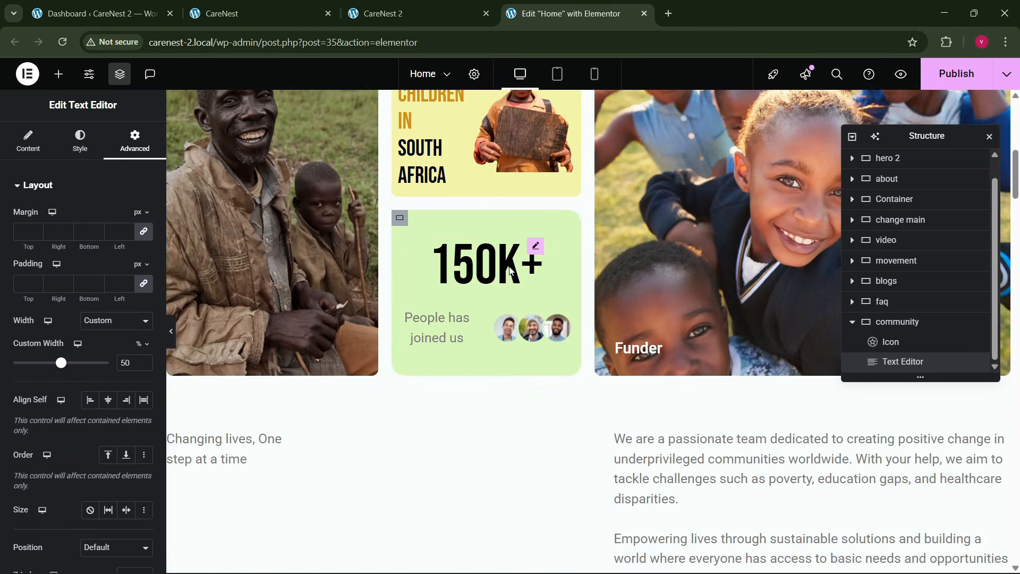
scroll(509, 271, up, 1)
right_click(484, 336)
click(511, 330)
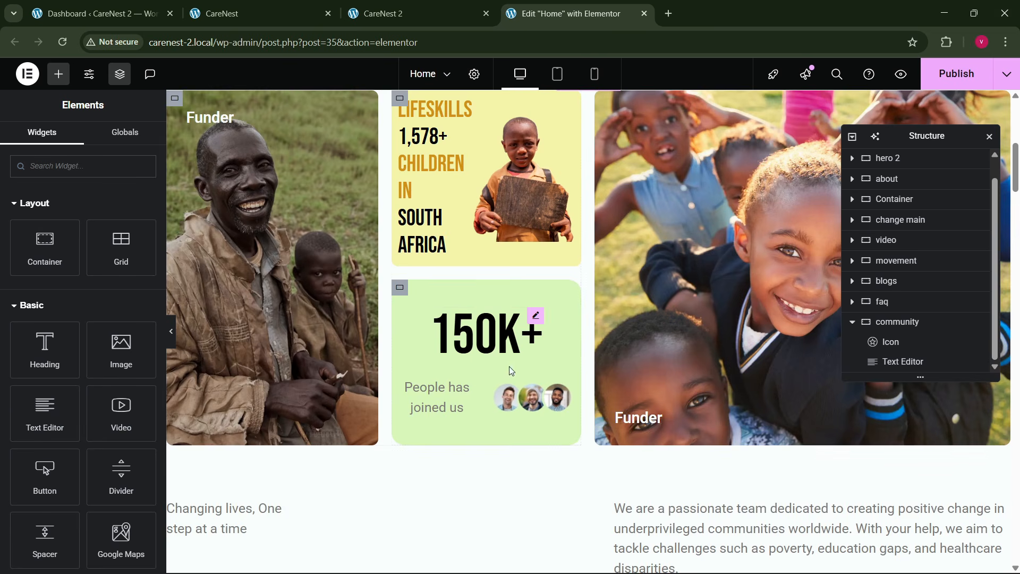
drag(1016, 188, 1005, 542)
scroll(665, 421, down, 2)
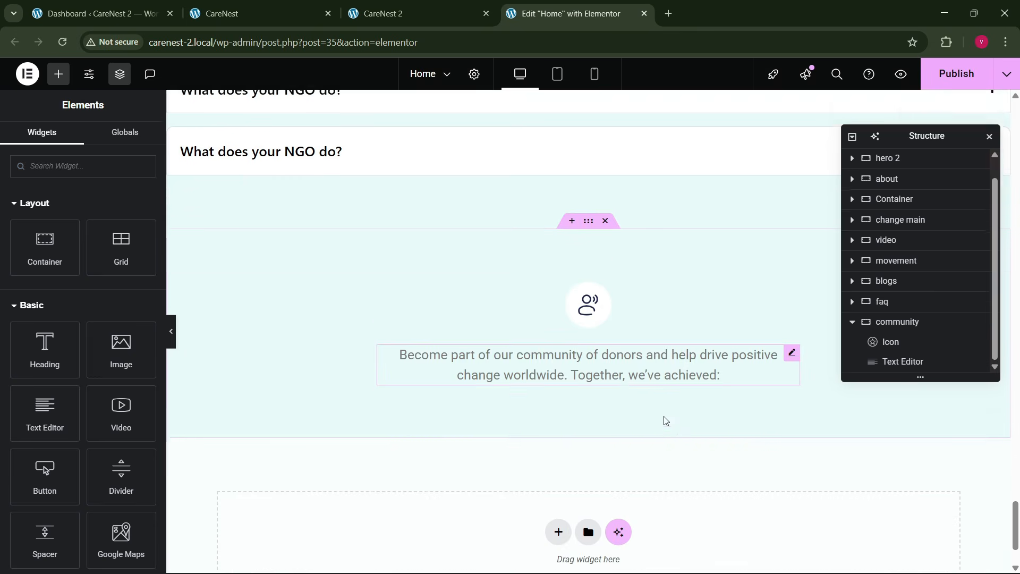
right_click(630, 350)
click(640, 353)
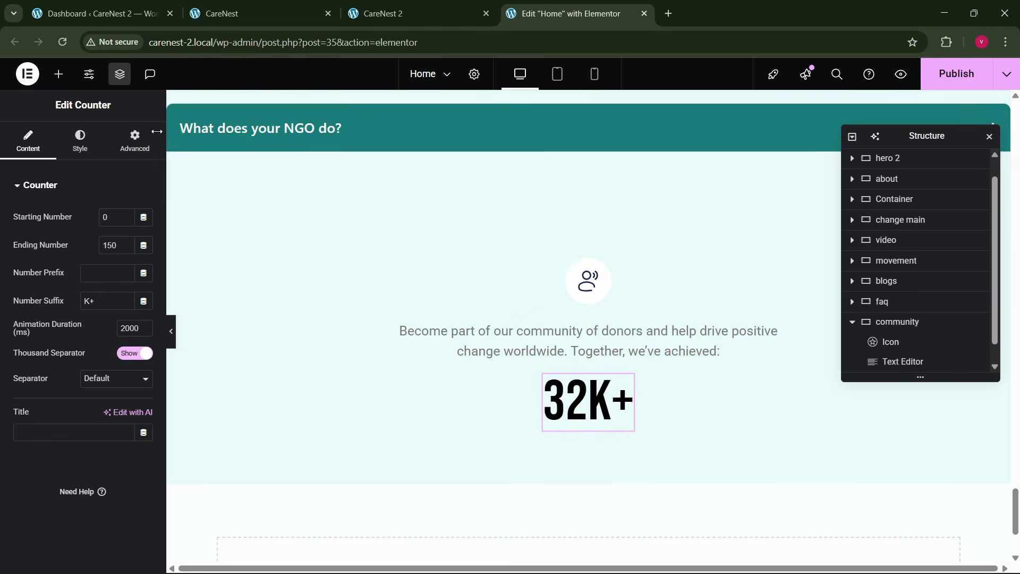
- Set the pasted community counter's number typography size to 200 px
click(80, 144)
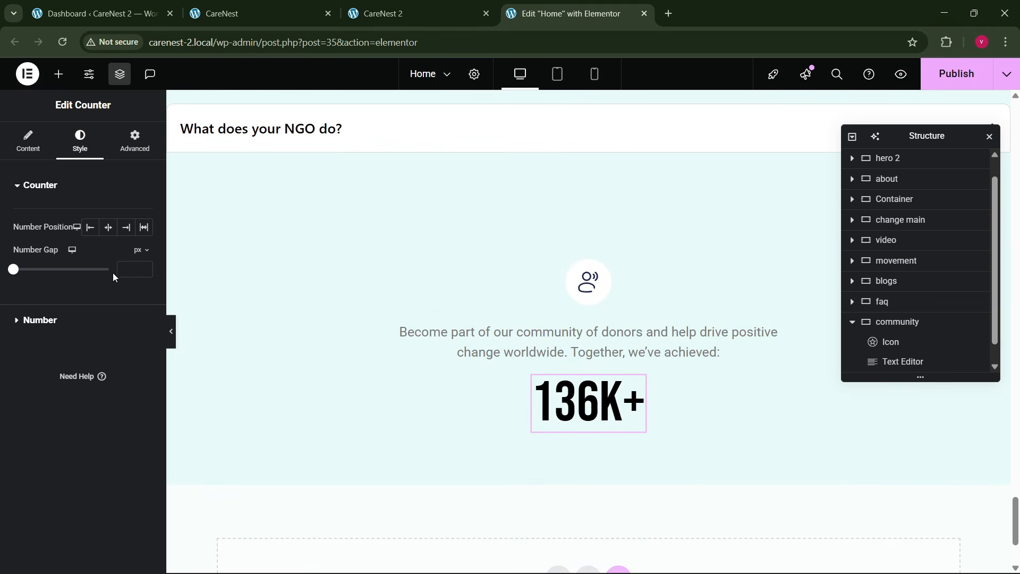
click(46, 319)
click(143, 278)
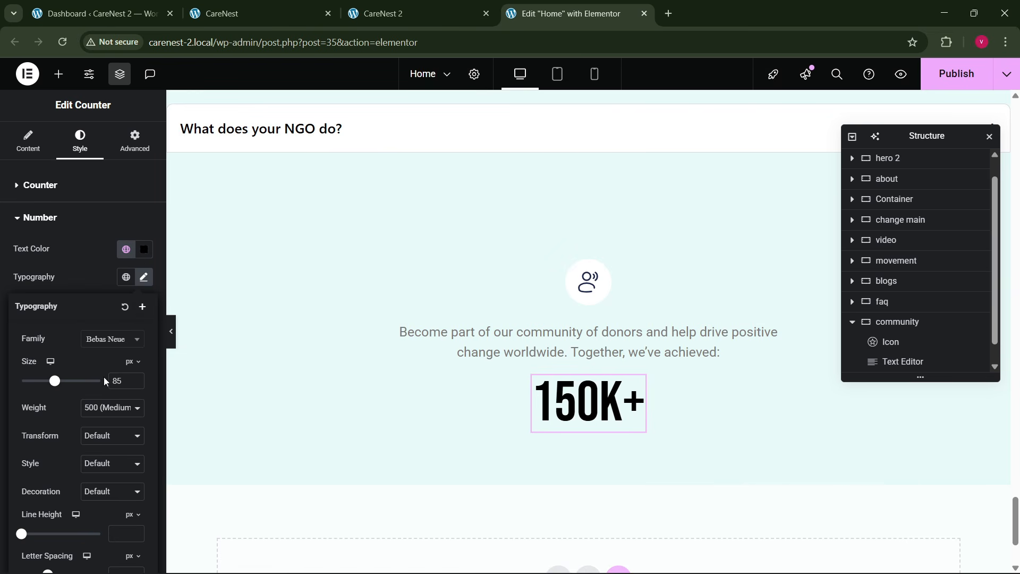
text(200)
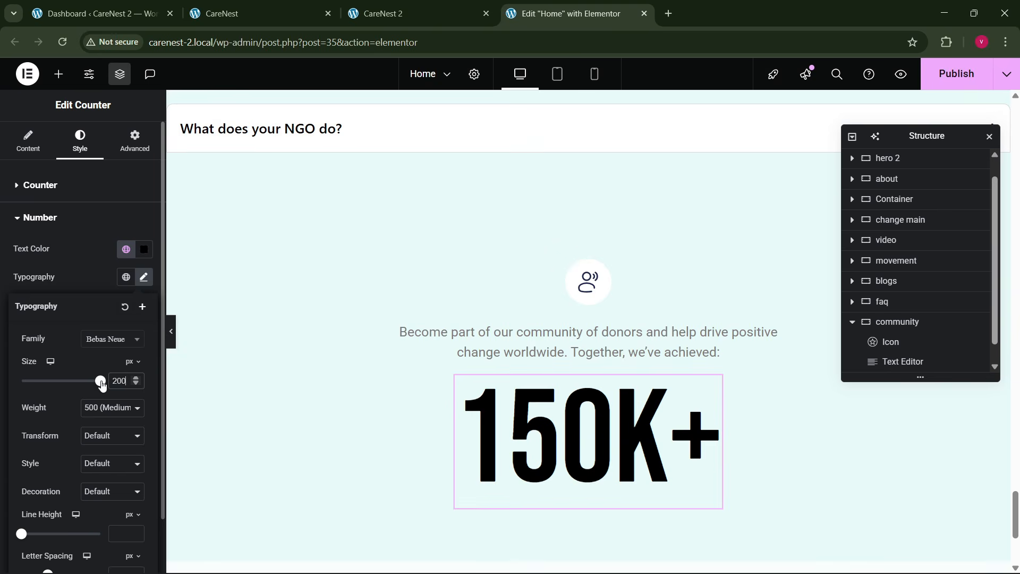
- Check the reference counter and set the community counter's ending number to 150000
click(247, 7)
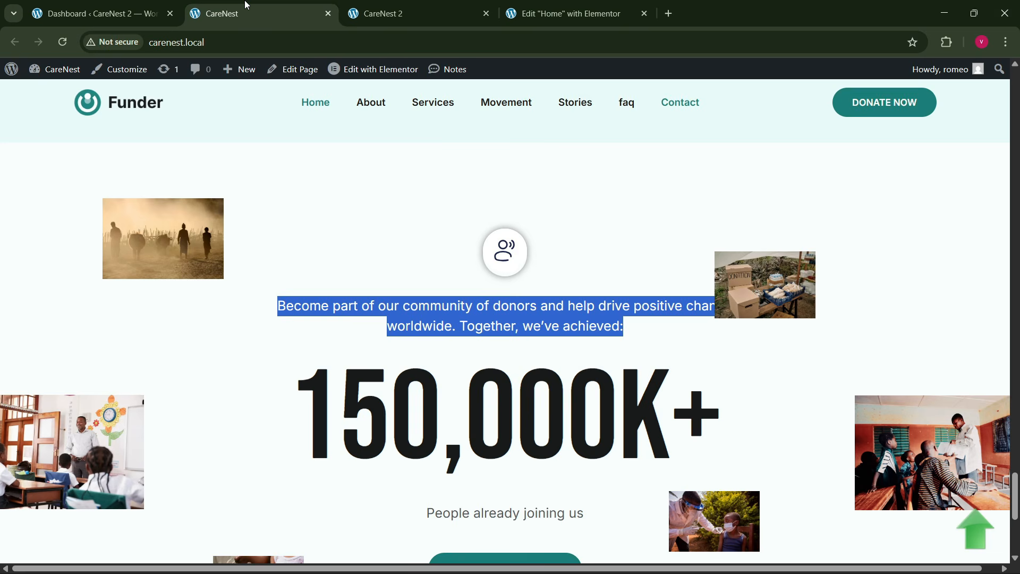
click(526, 8)
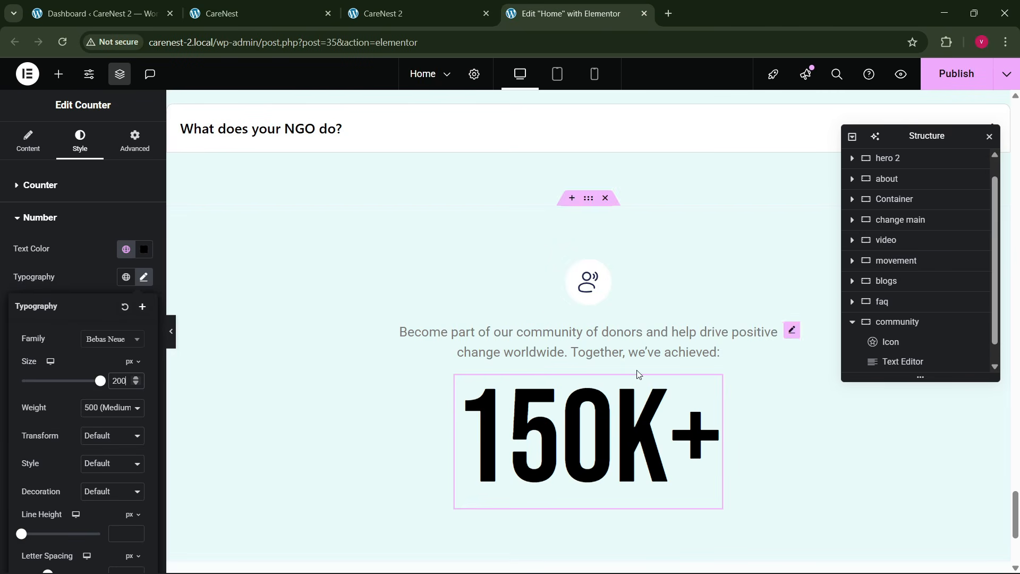
click(38, 142)
text(0000)
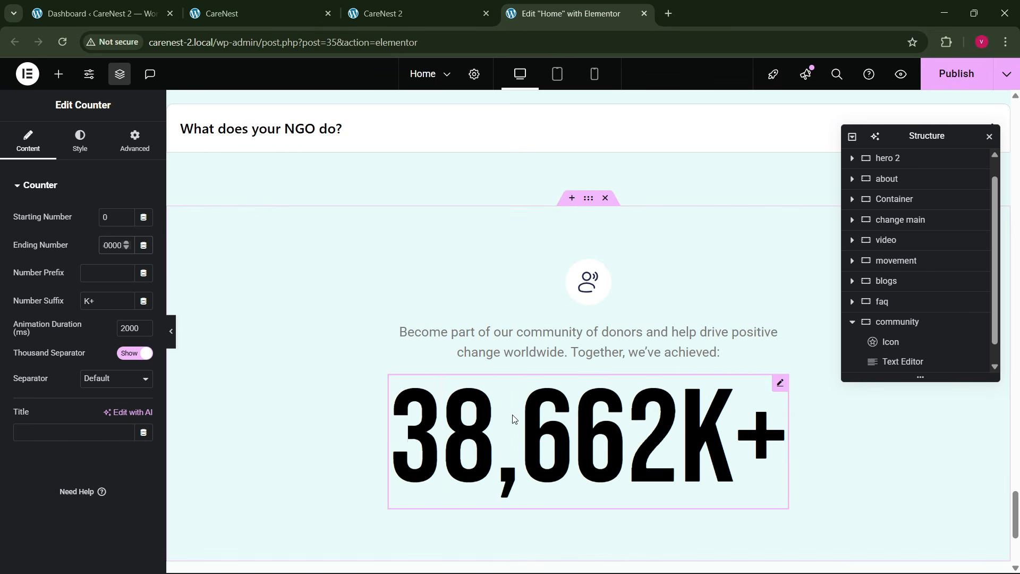
- Duplicate the community description text by copying it and pasting it below the counter
click(295, 4)
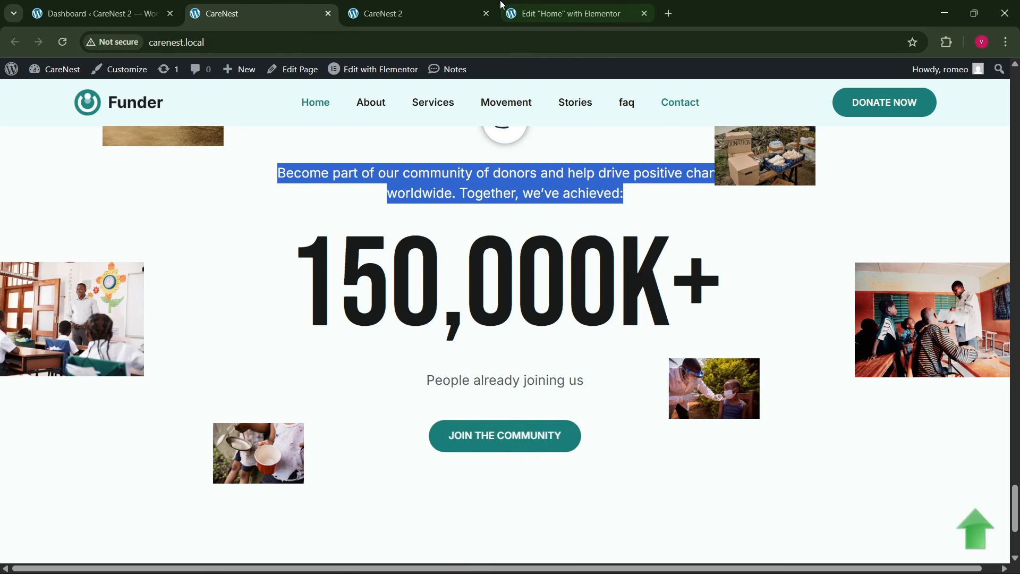
click(502, 7)
right_click(598, 263)
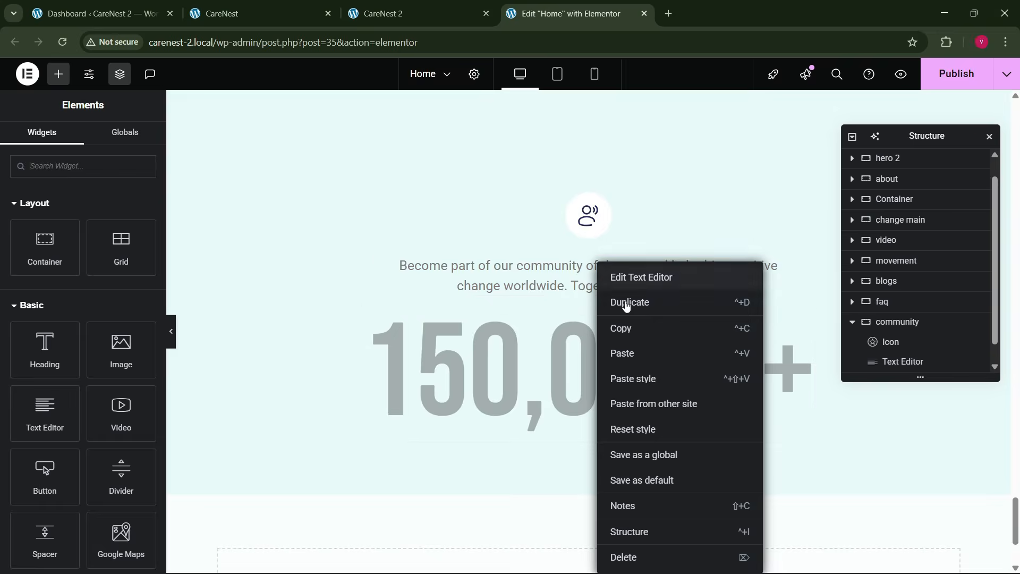
click(563, 372)
right_click(562, 372)
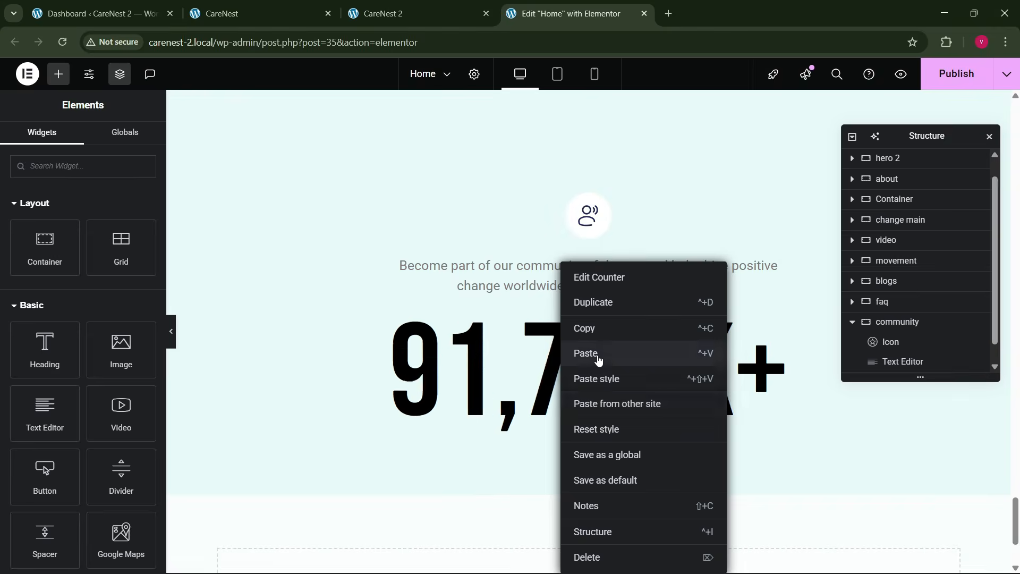
click(598, 360)
- Replace the text below the counter with "People already joining us" copied from the reference page
click(254, 13)
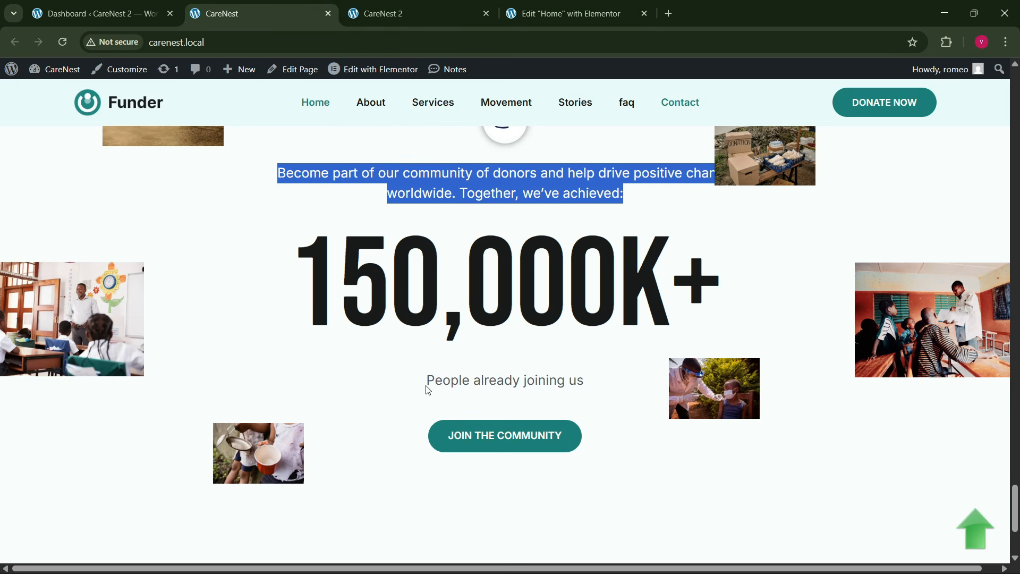
drag(428, 381, 538, 383)
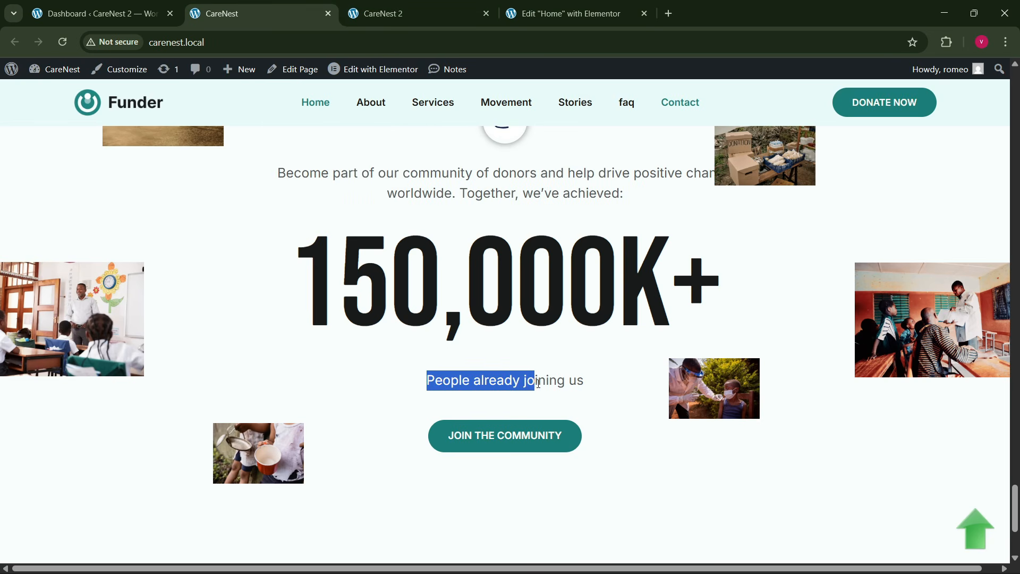
click(548, 13)
click(120, 251)
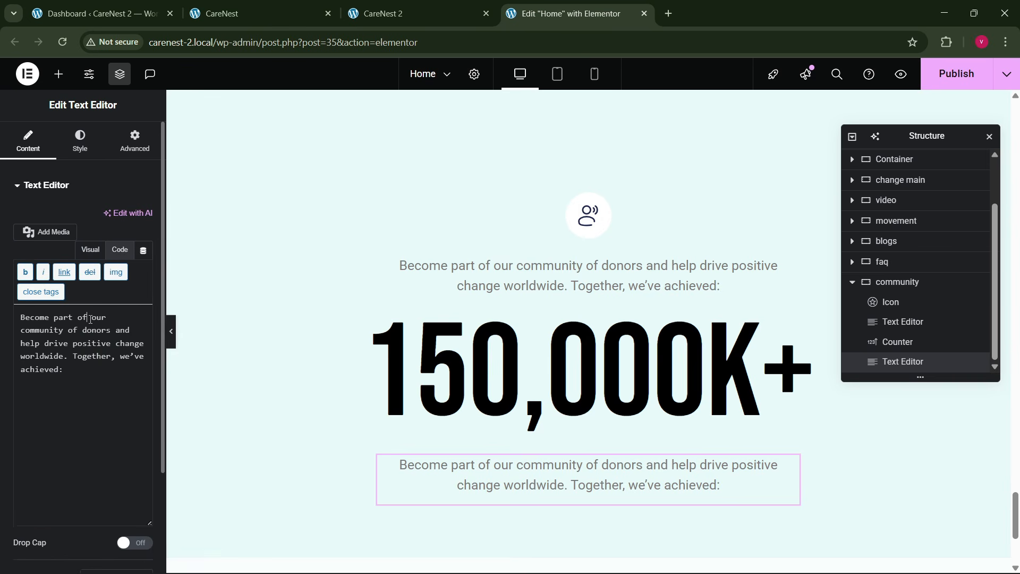
key(ctrl+a)
key(ctrl+v)
- Copy the ALL STORIES button from the stories section and paste it below the last text in the community container
click(245, 13)
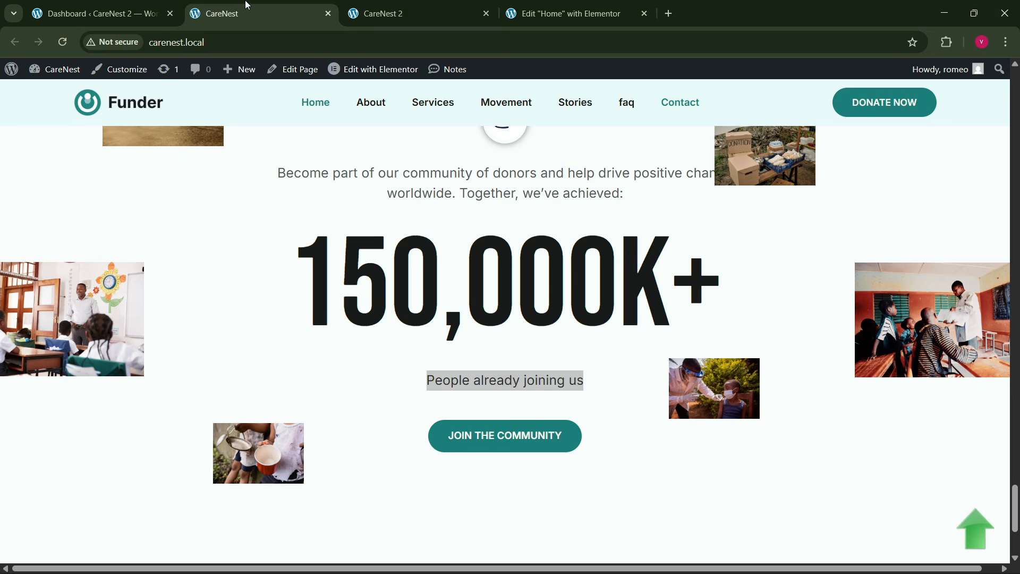
click(569, 13)
scroll(589, 220, up, 1)
scroll(590, 220, up, 15)
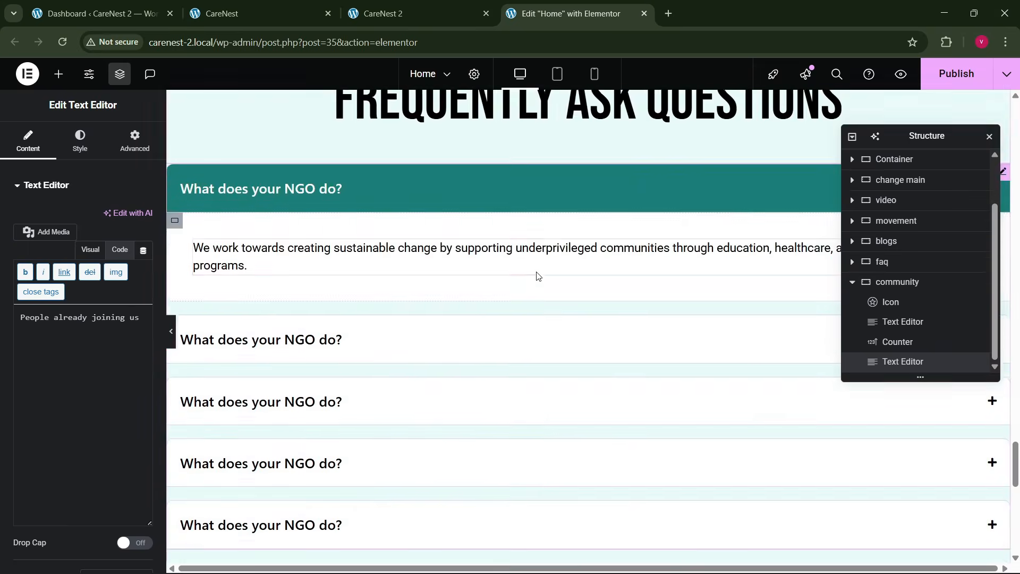
scroll(575, 287, down, 1)
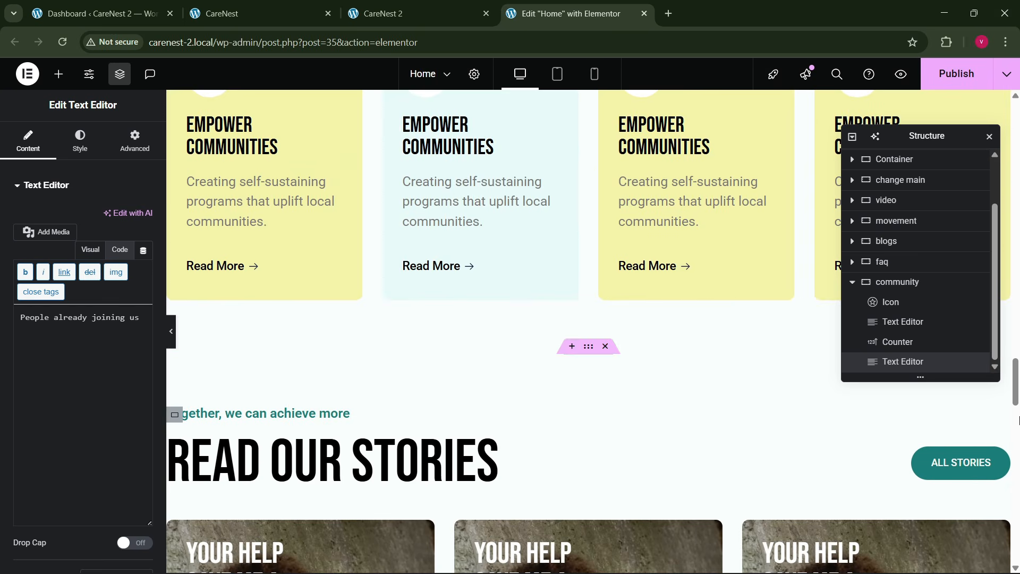
right_click(953, 463)
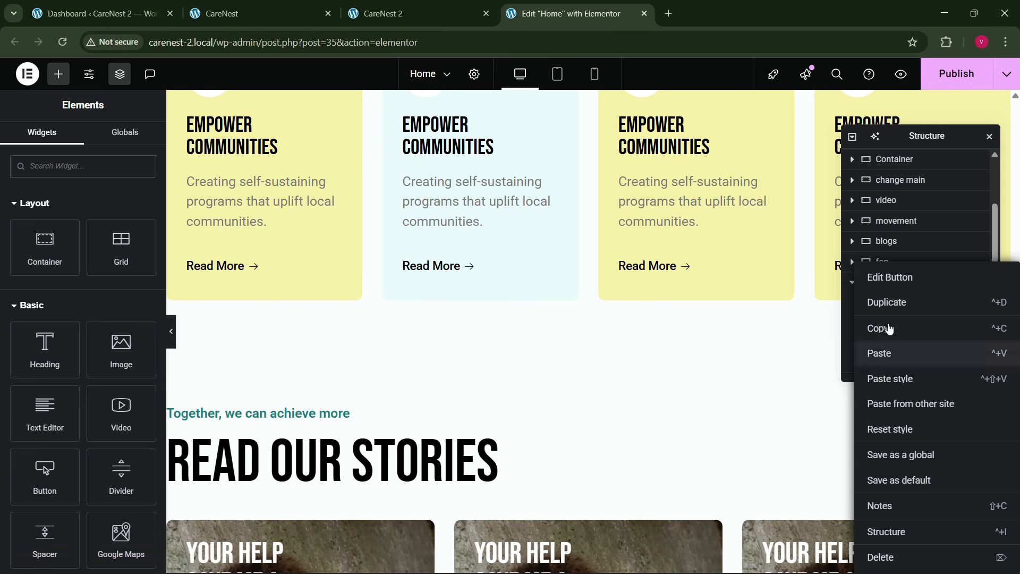
click(888, 330)
scroll(574, 375, down, 12)
scroll(463, 390, down, 10)
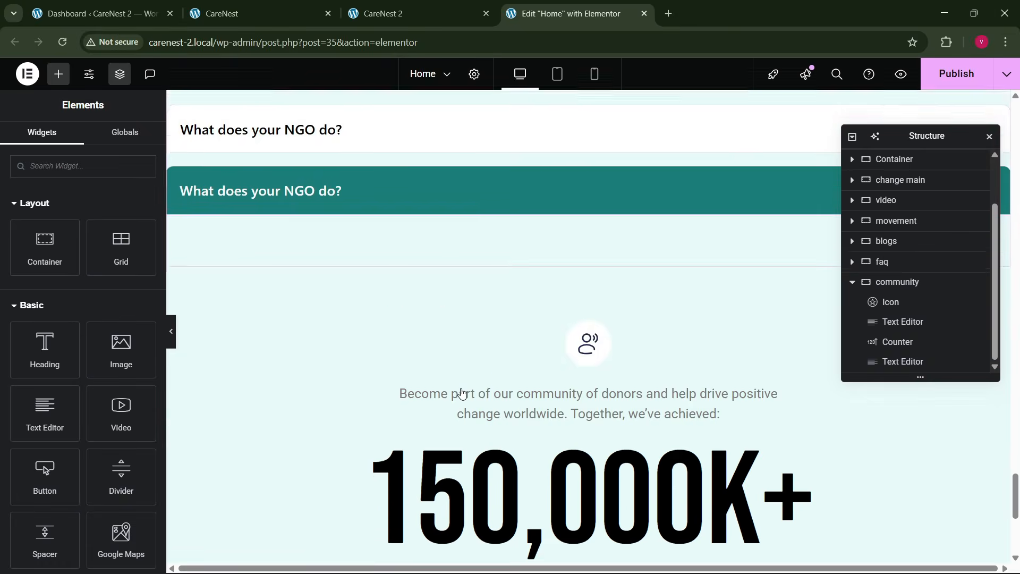
right_click(568, 273)
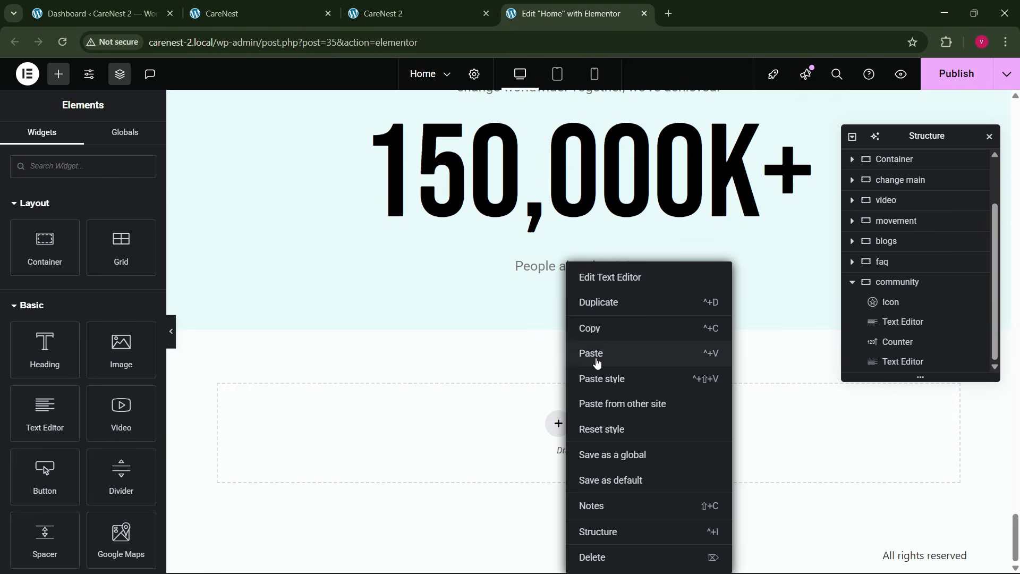
click(595, 356)
- Set the pasted button's text to "JOIN THE COMMUNITY", matching the reference page
click(367, 14)
click(328, 4)
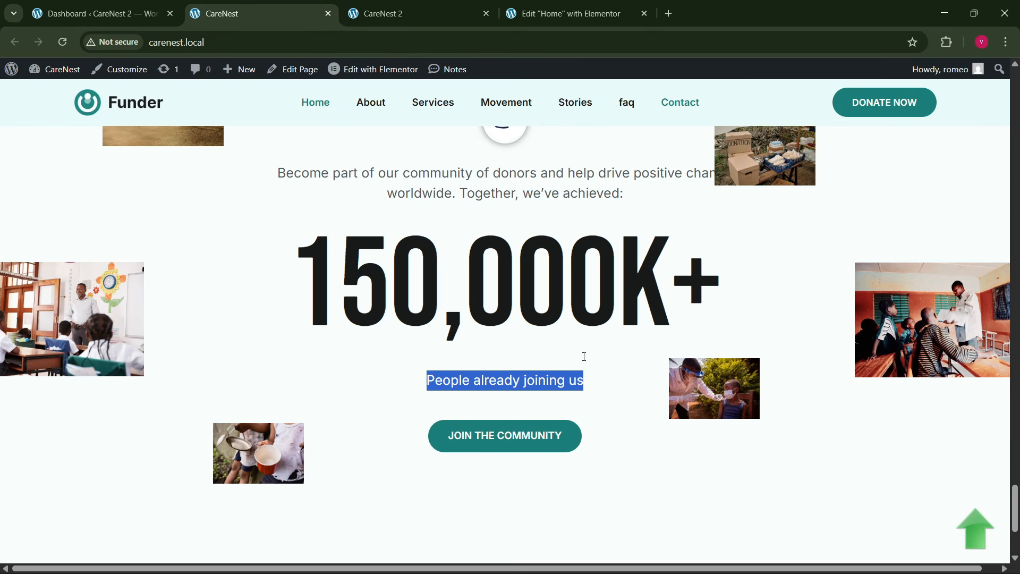
click(568, 13)
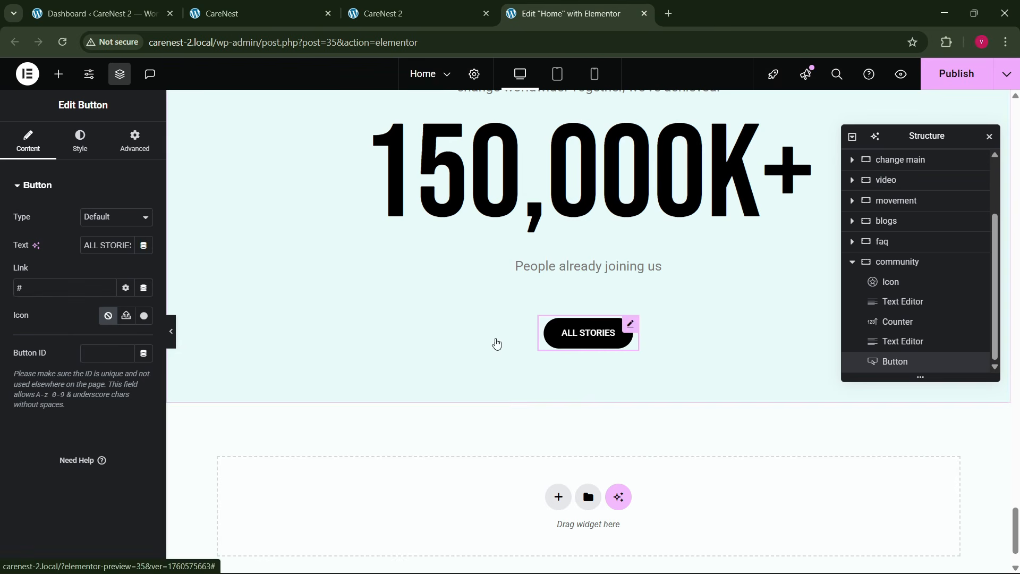
key(BackSpace)
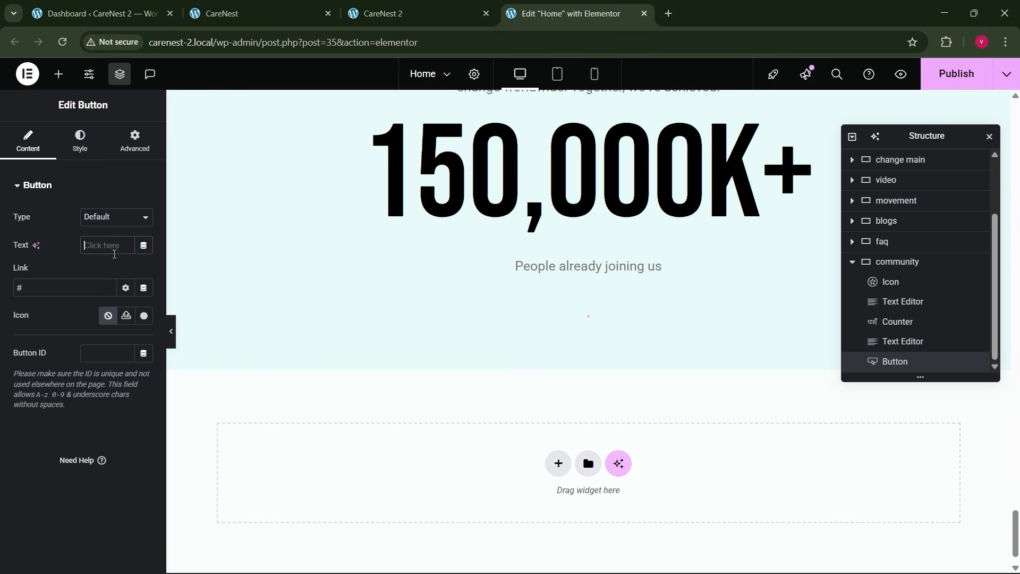
text(JOIN THE COMMUNITY)
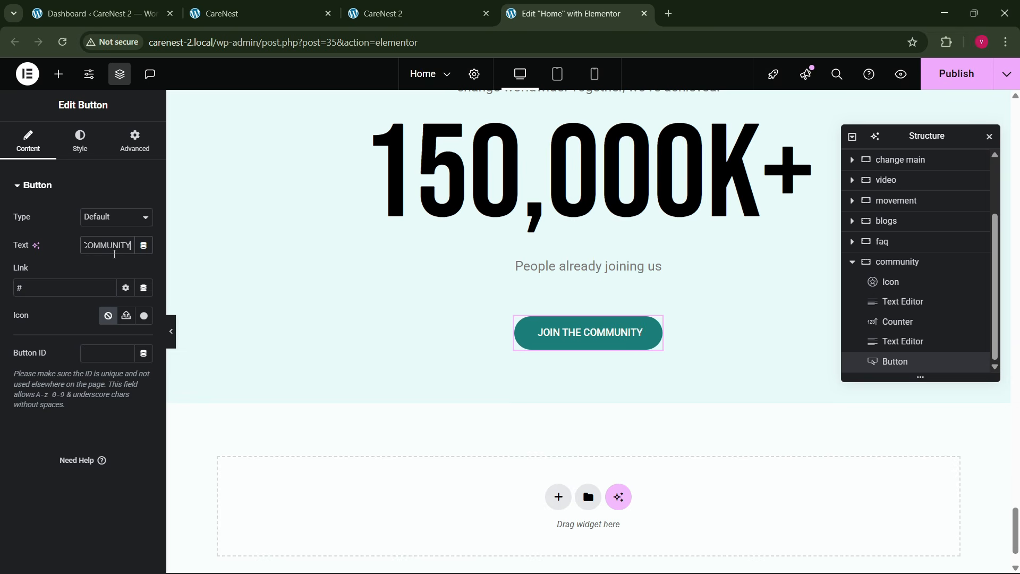
- Add an Image widget between the description text and the counter in the community container, checking the reference page for the image layout
click(260, 13)
scroll(514, 406, down, 4)
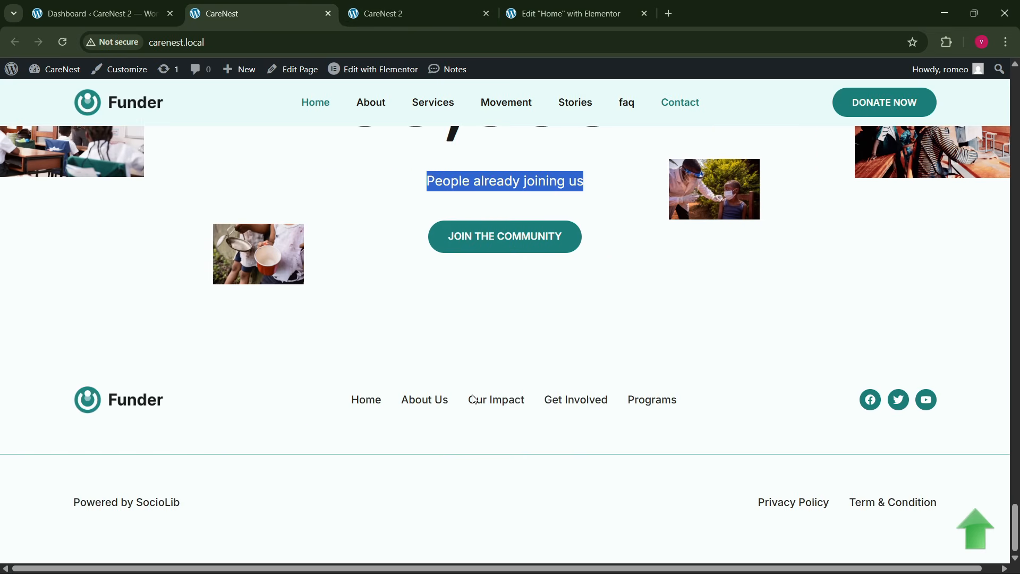
click(574, 13)
scroll(451, 317, up, 6)
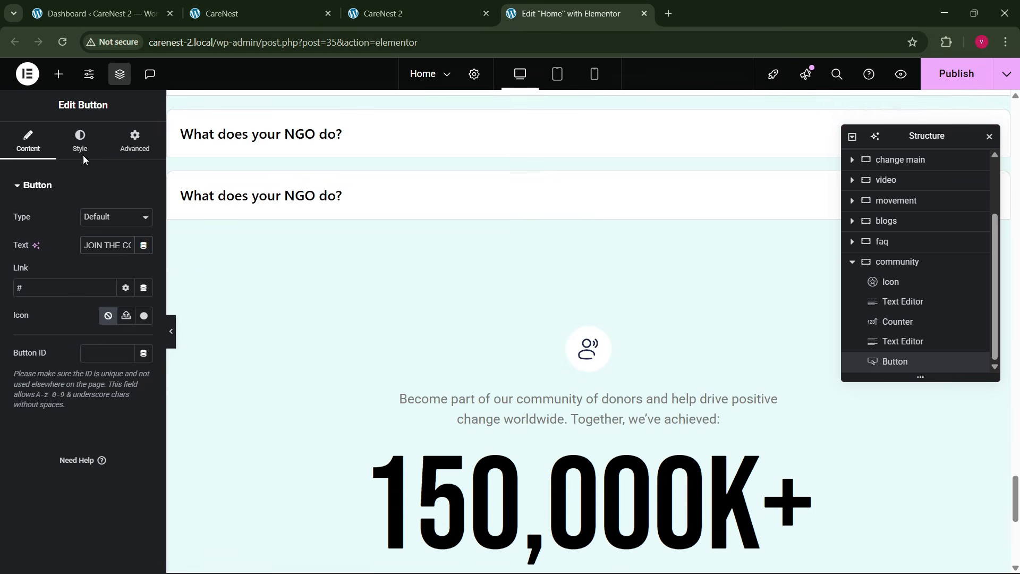
click(57, 77)
scroll(502, 355, down, 3)
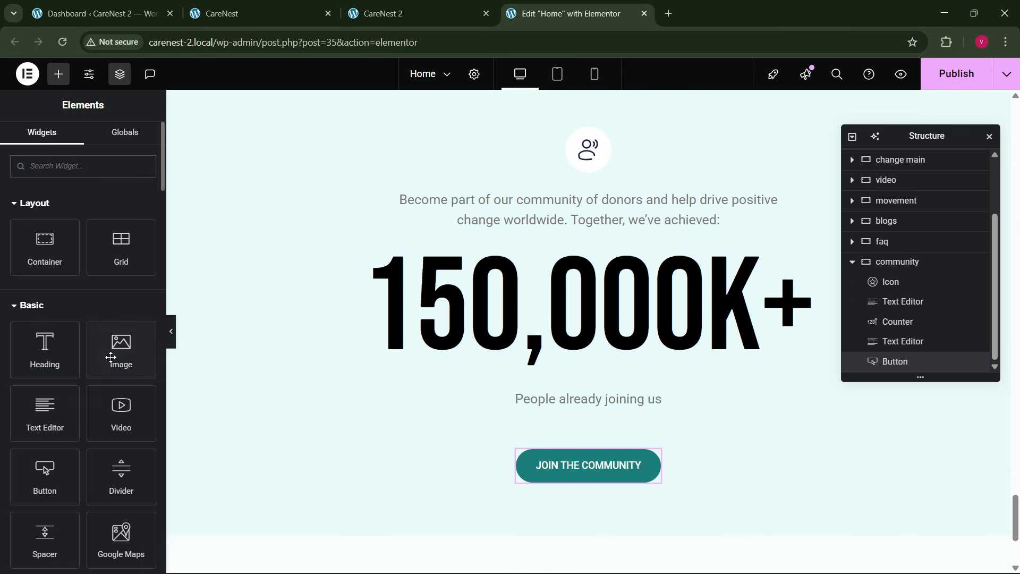
drag(112, 356, 530, 221)
click(233, 12)
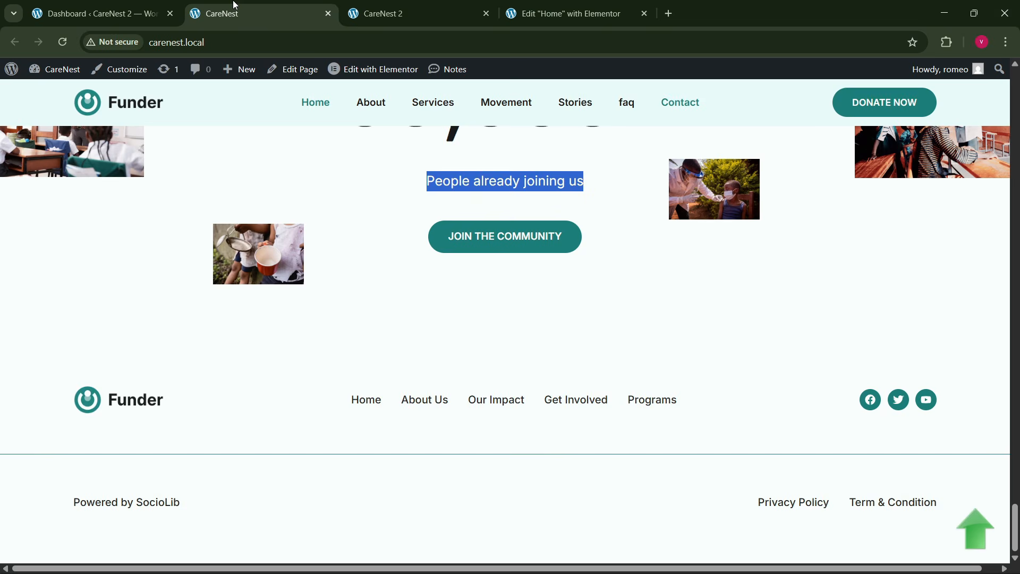
click(506, 11)
- Choose service-1.webp from the media library as the new community image
click(142, 268)
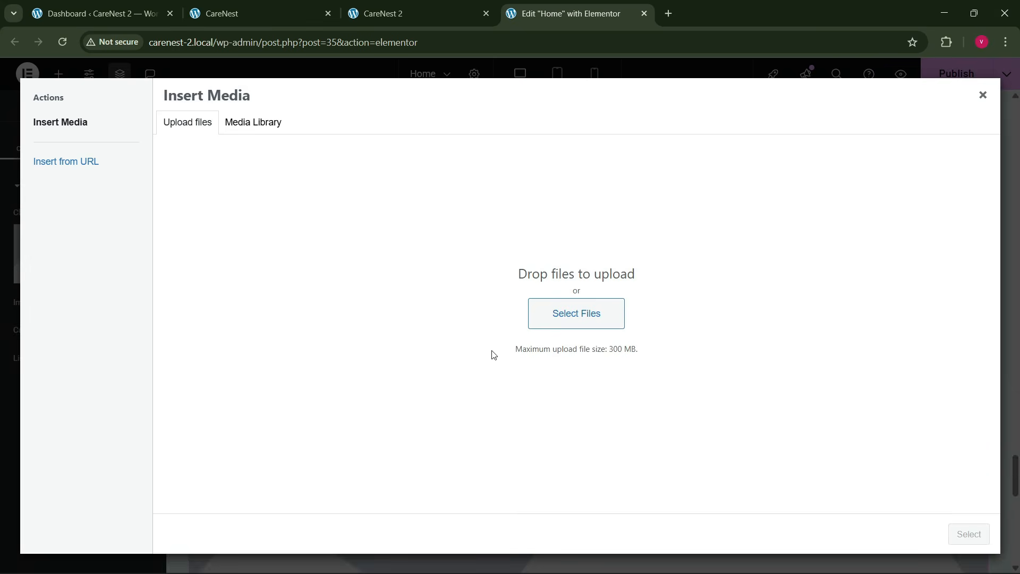
click(263, 137)
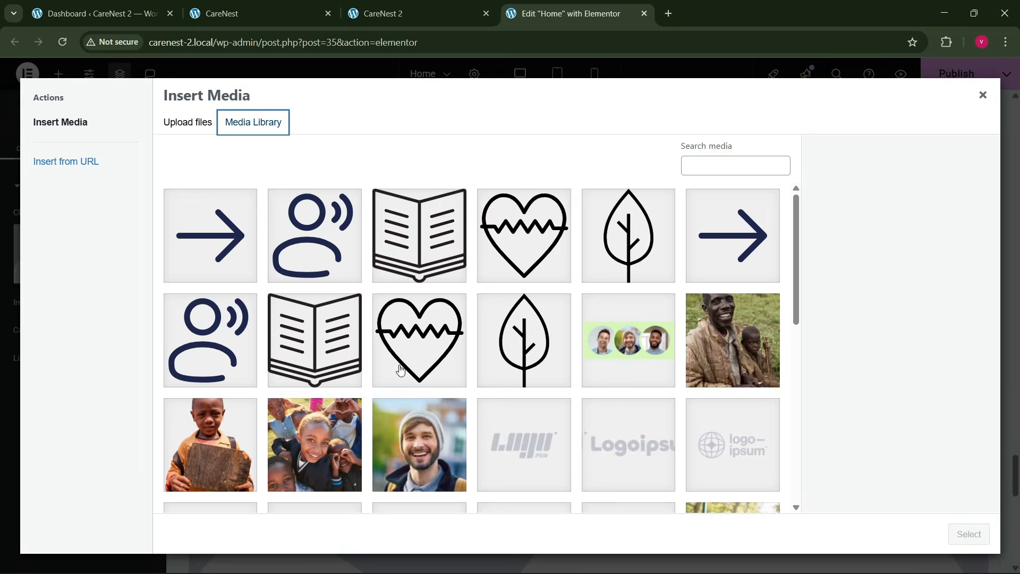
scroll(393, 372, down, 4)
click(503, 444)
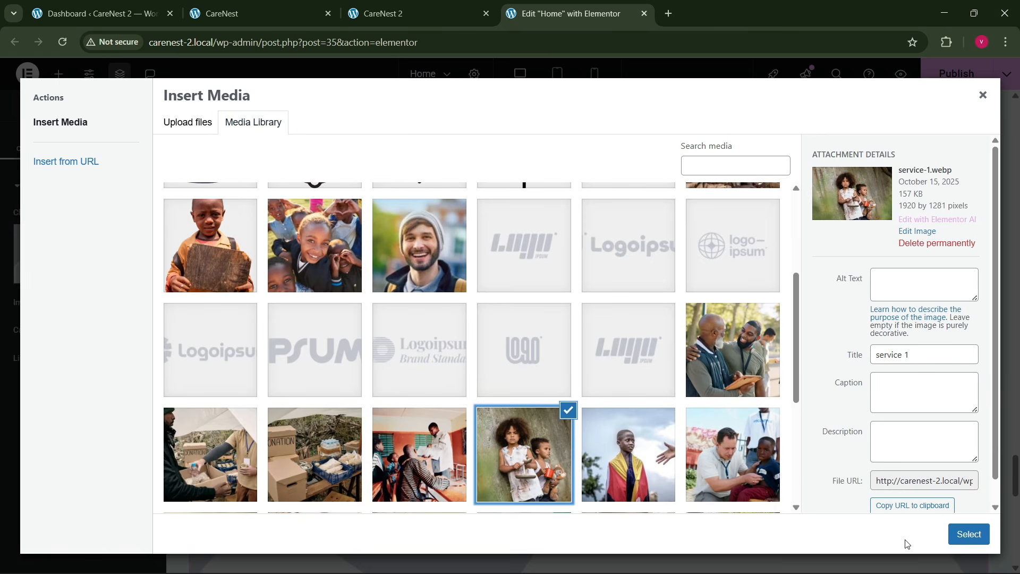
click(965, 541)
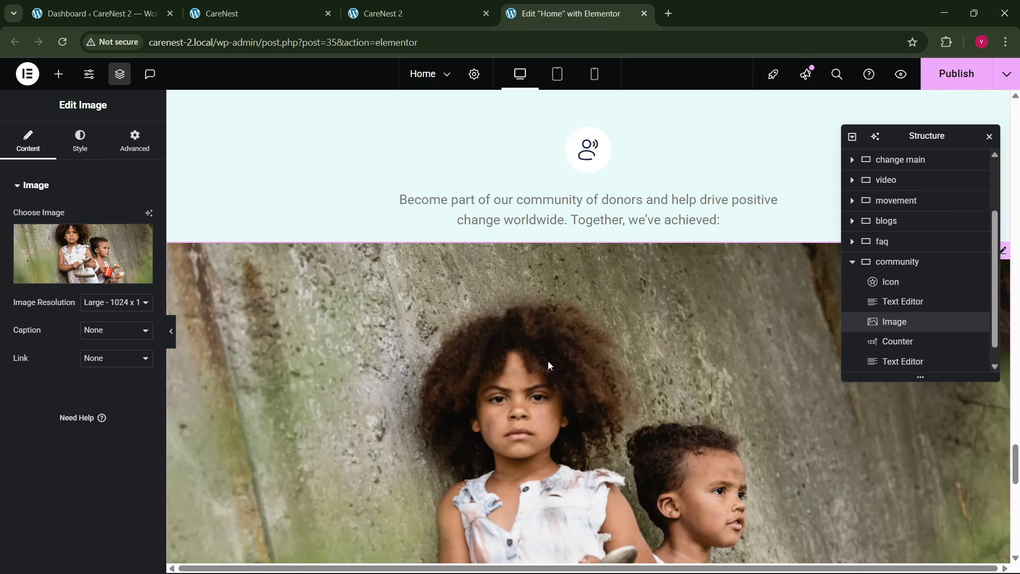
- Set the community image's position to Absolute
click(135, 140)
scroll(67, 359, down, 3)
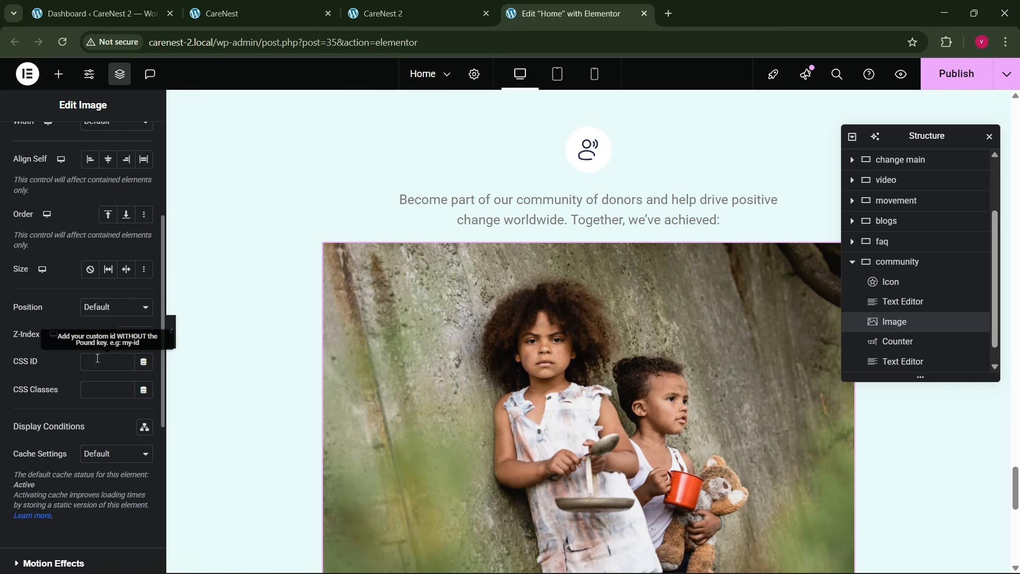
click(106, 343)
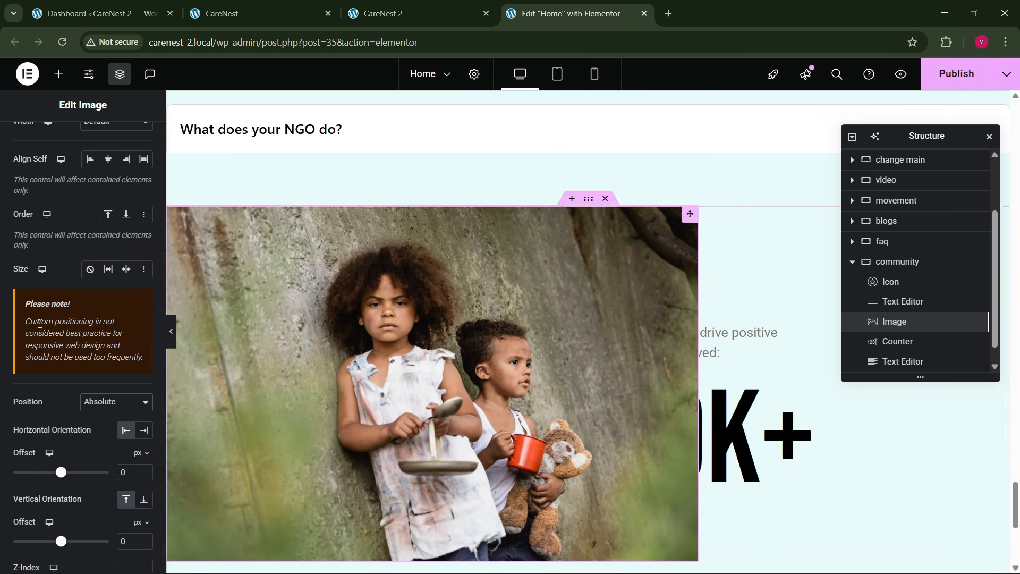
- Give the community image a custom width of 13%
scroll(53, 267, up, 3)
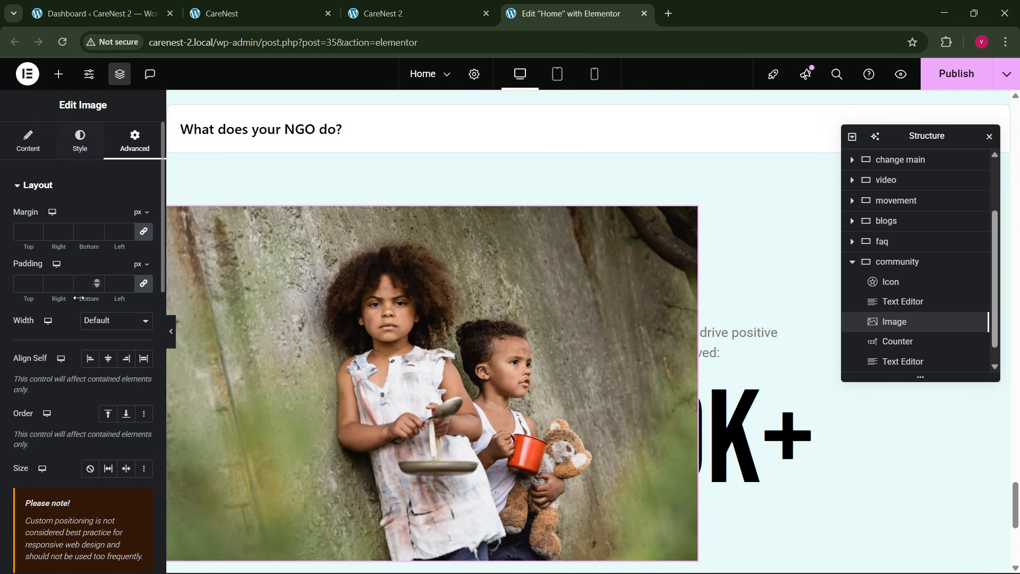
click(116, 320)
click(98, 382)
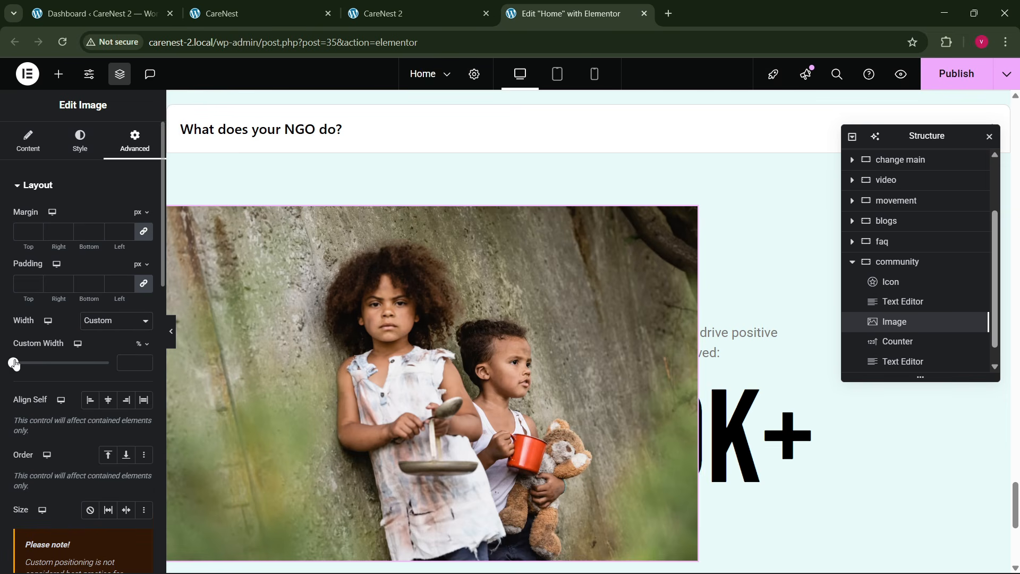
drag(14, 364, 23, 365)
scroll(287, 358, down, 1)
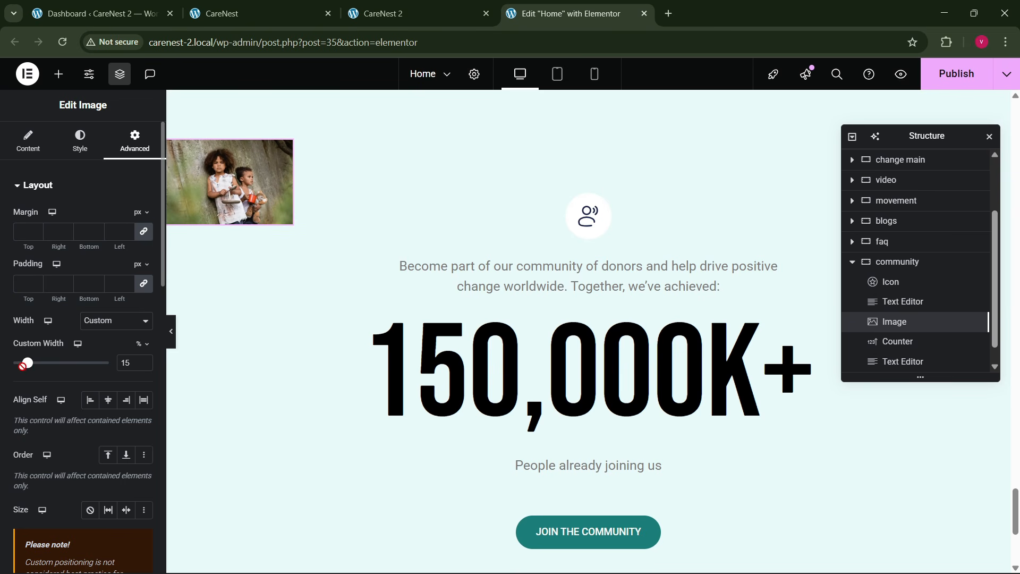
click(143, 367)
click(144, 366)
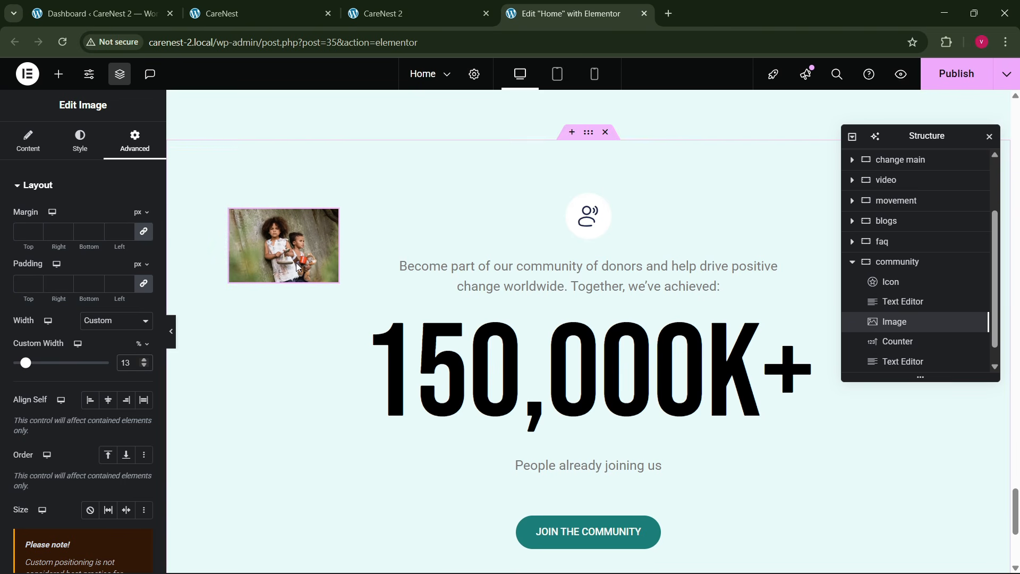
- Duplicate the community image twice and arrange the three images at the section's upper left, lower left and upper right
right_click(281, 257)
click(314, 302)
drag(307, 262, 282, 218)
right_click(282, 217)
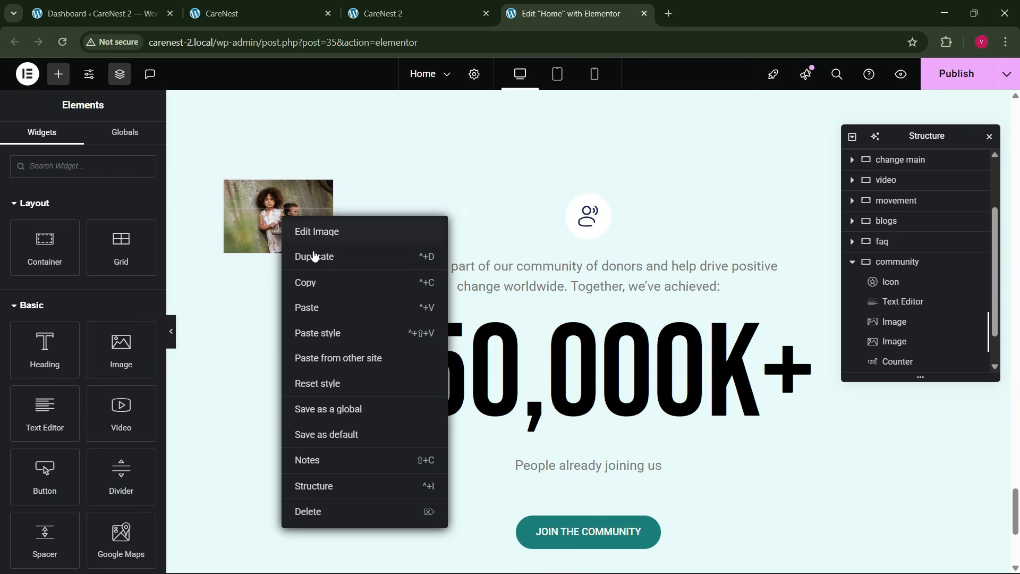
click(254, 259)
right_click(257, 245)
click(285, 280)
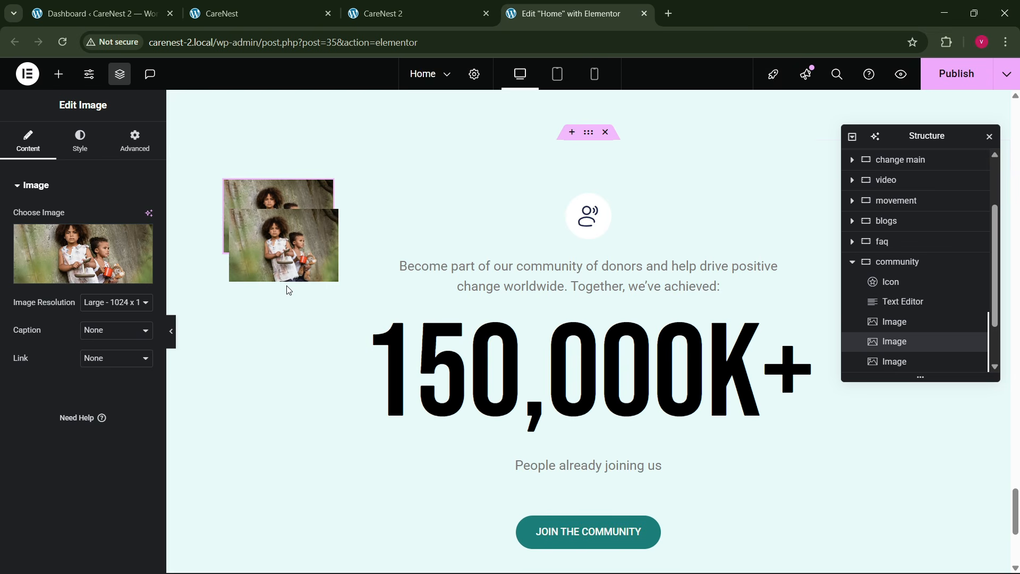
drag(278, 262, 346, 497)
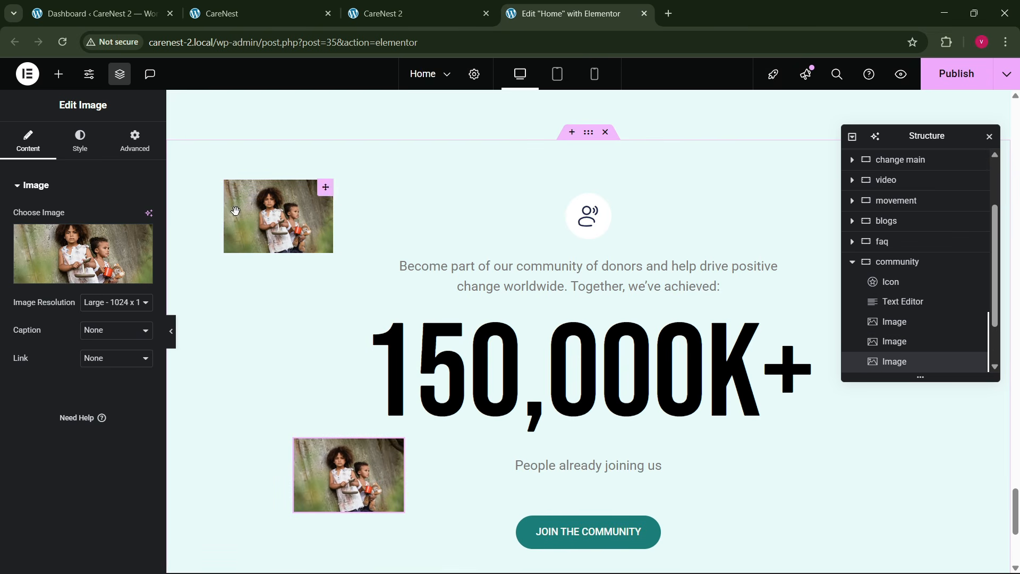
drag(235, 211, 750, 240)
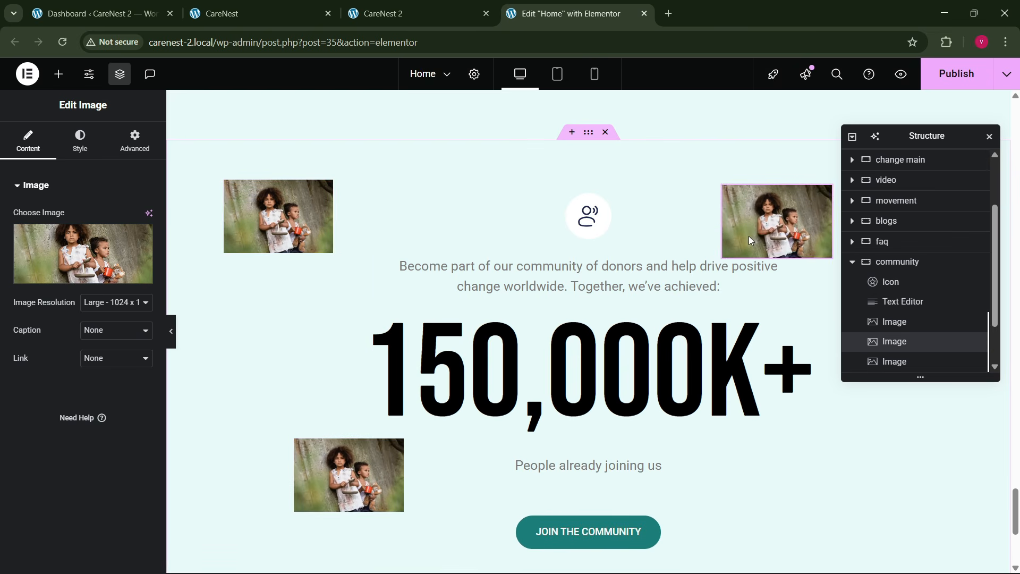
- Move the Structure window clear of the images, then duplicate the upper-right image and place the copy at the section's lower right
drag(903, 136, 550, 187)
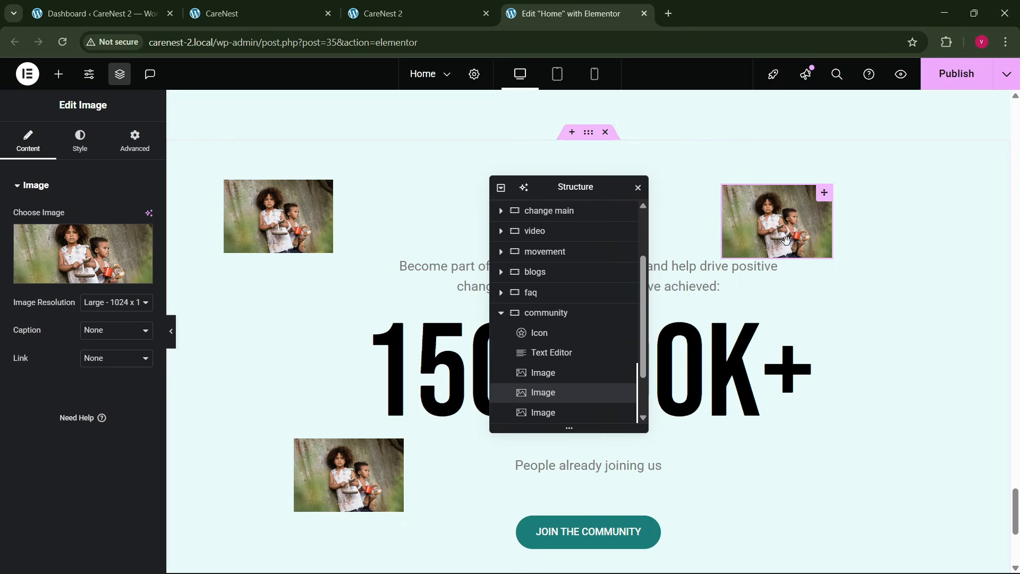
right_click(792, 242)
click(835, 297)
drag(783, 241, 887, 477)
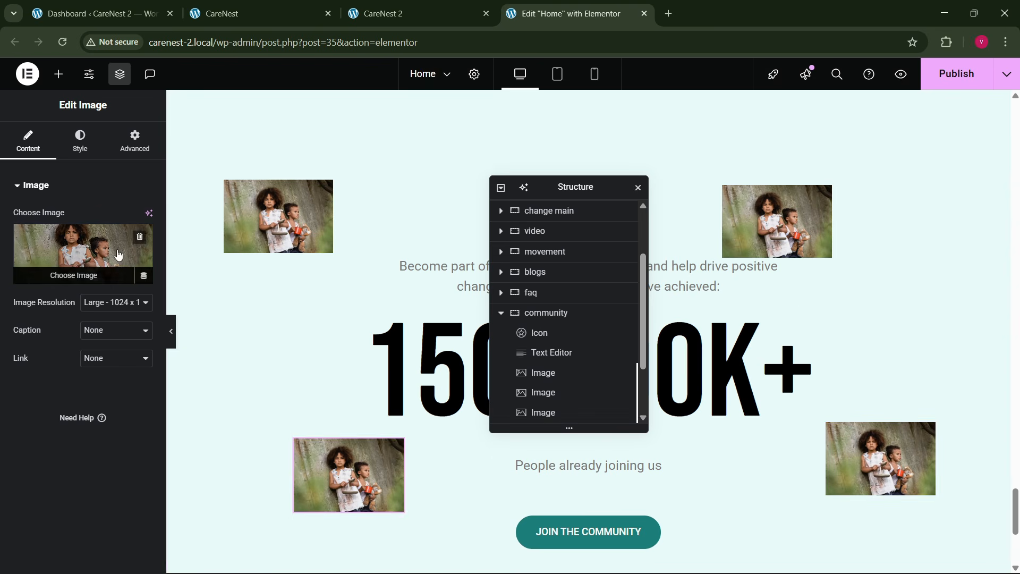
- Replace the lower-left community image with count-5.webp from the media library
click(82, 254)
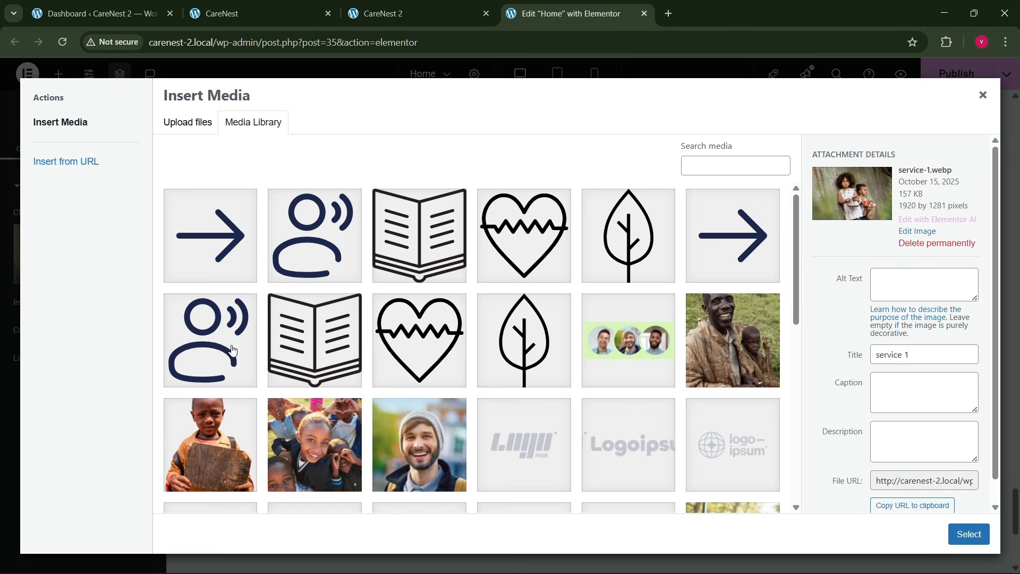
scroll(232, 349, down, 10)
click(413, 329)
click(661, 356)
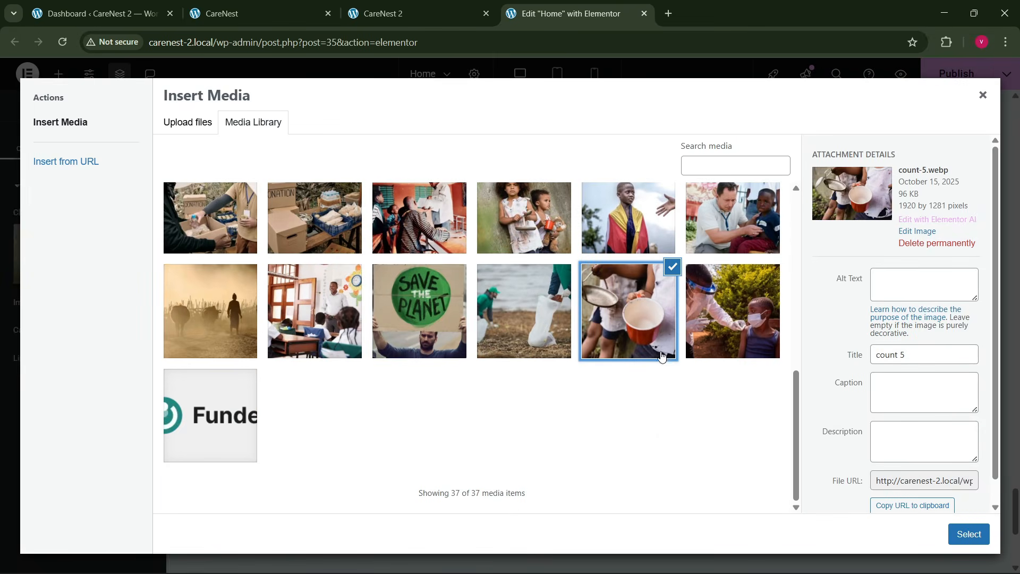
click(969, 534)
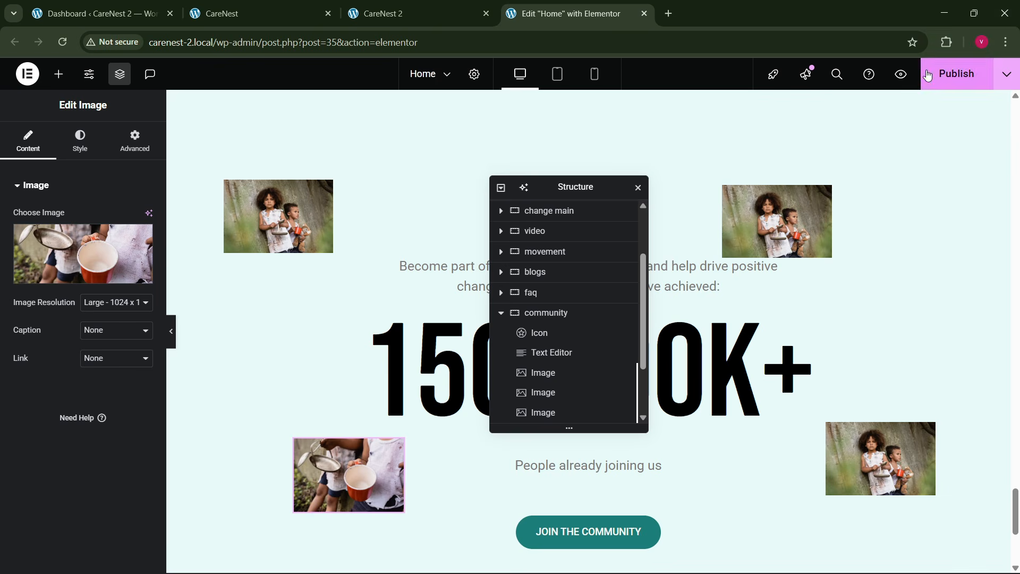
- Publish the page and reload the live CareNest 2 site to check the image placement in the community section
click(928, 76)
click(249, 14)
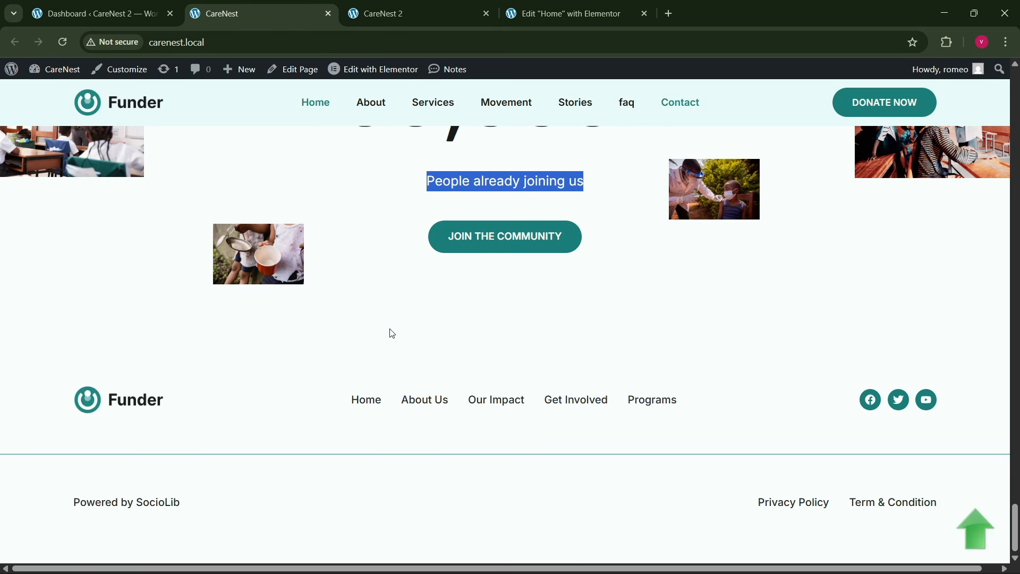
click(570, 5)
click(462, 5)
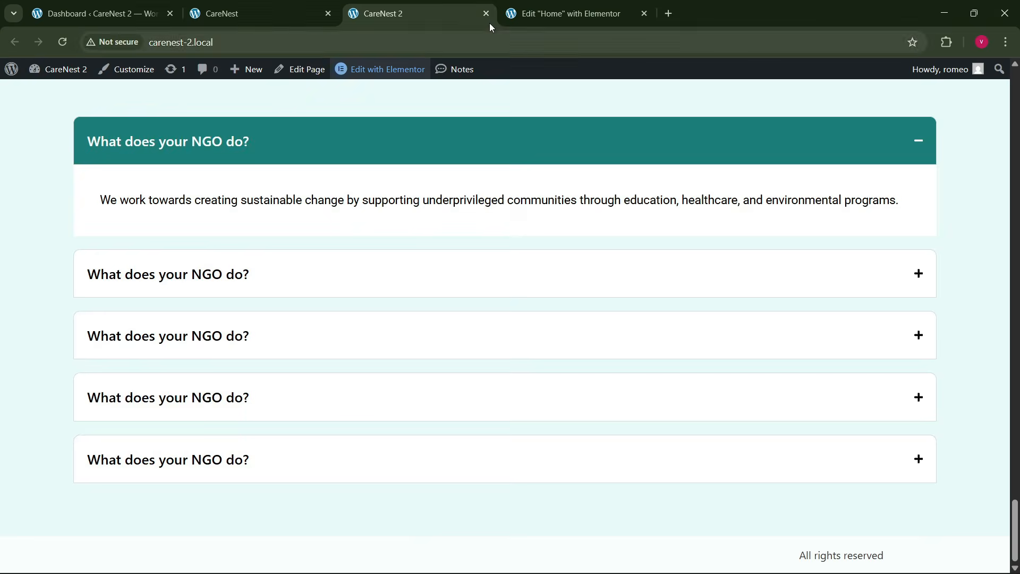
click(504, 13)
click(452, 6)
click(348, 44)
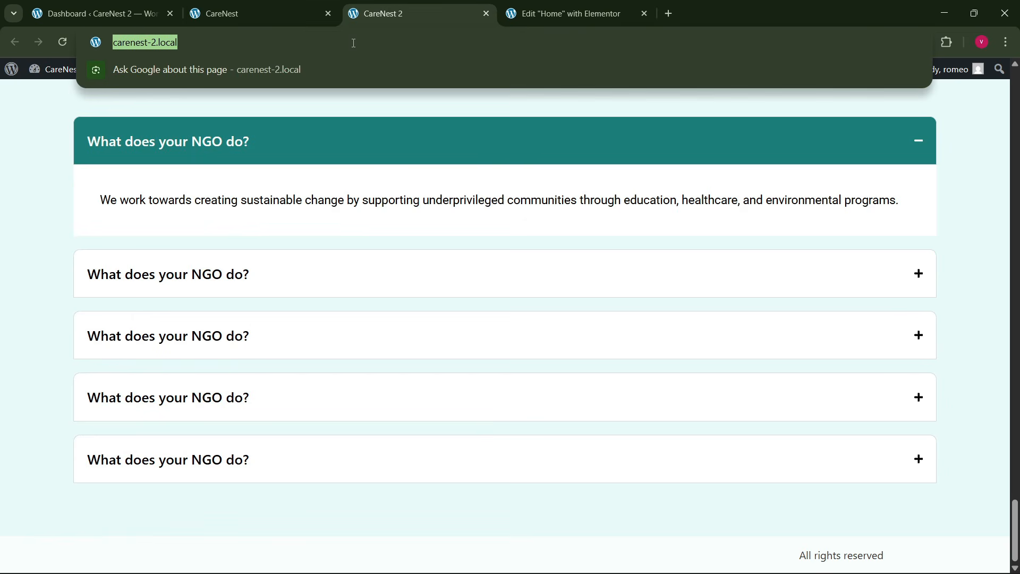
key(Return)
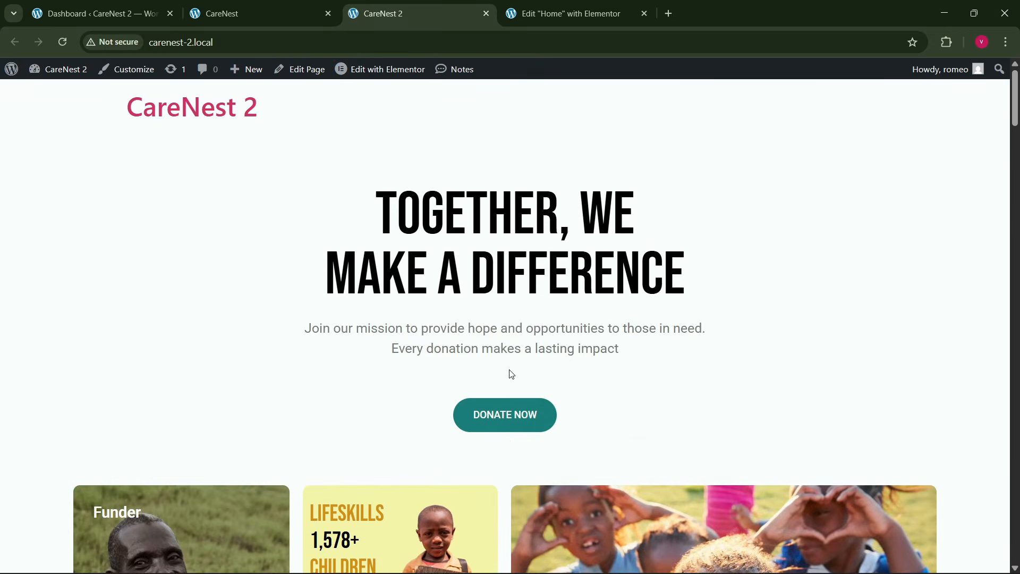
scroll(511, 373, down, 3)
drag(1014, 137, 1019, 553)
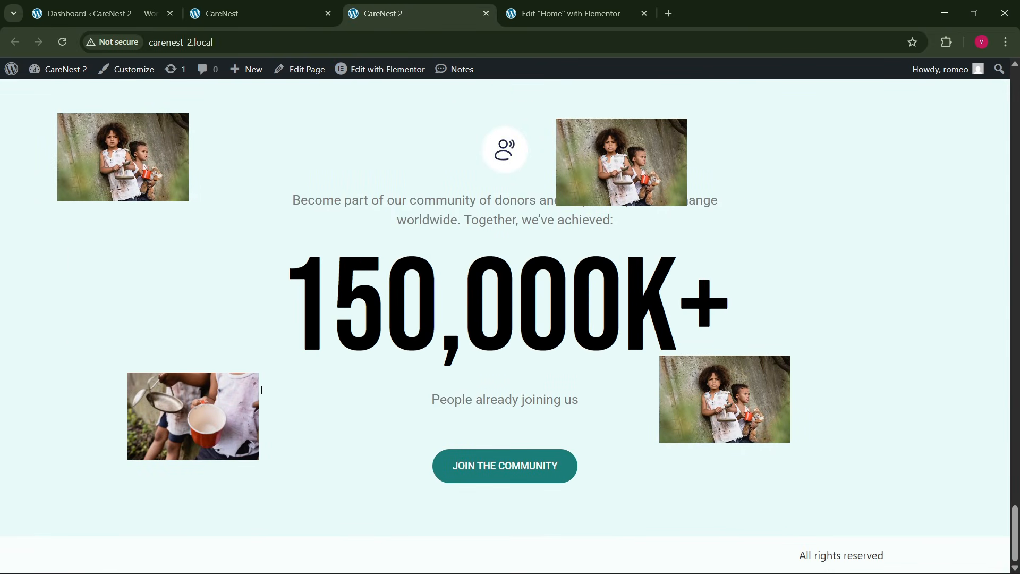
- Anchor the upper-right community image to the right with a horizontal offset of 28 px and a vertical offset of 54 px
key(ctrl+Tab)
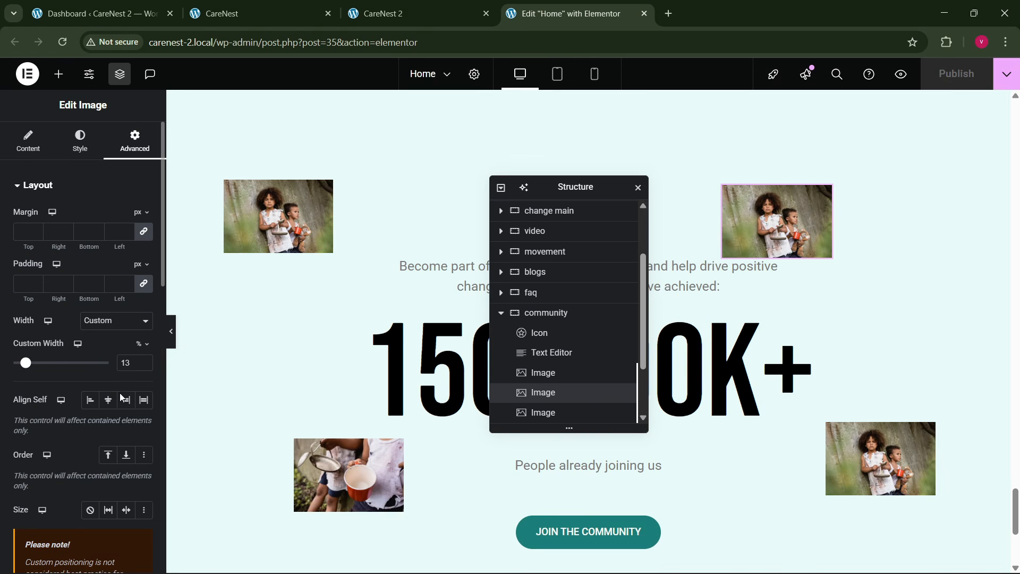
scroll(121, 397, down, 4)
click(141, 477)
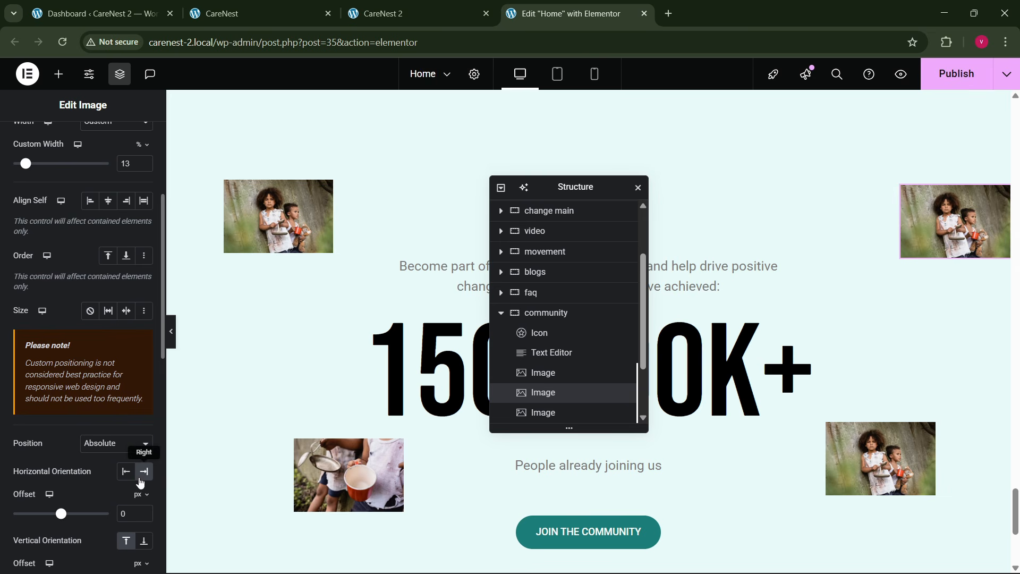
scroll(71, 501, down, 4)
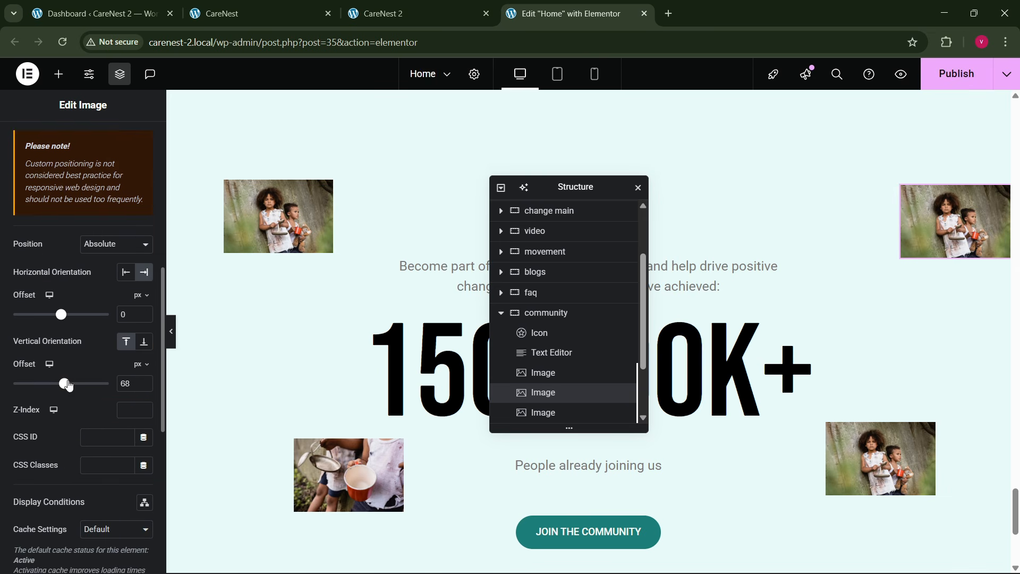
mouse_move(68, 385)
mouse_down()
mouse_move(55, 388)
mouse_move(67, 390)
mouse_up()
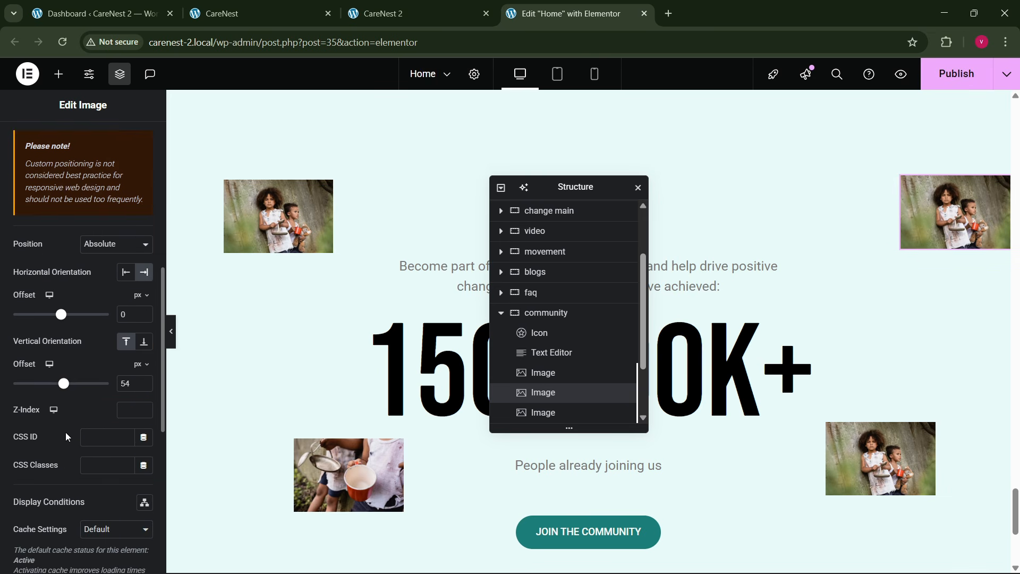
mouse_move(57, 325)
mouse_down()
mouse_move(72, 318)
mouse_move(58, 332)
mouse_up()
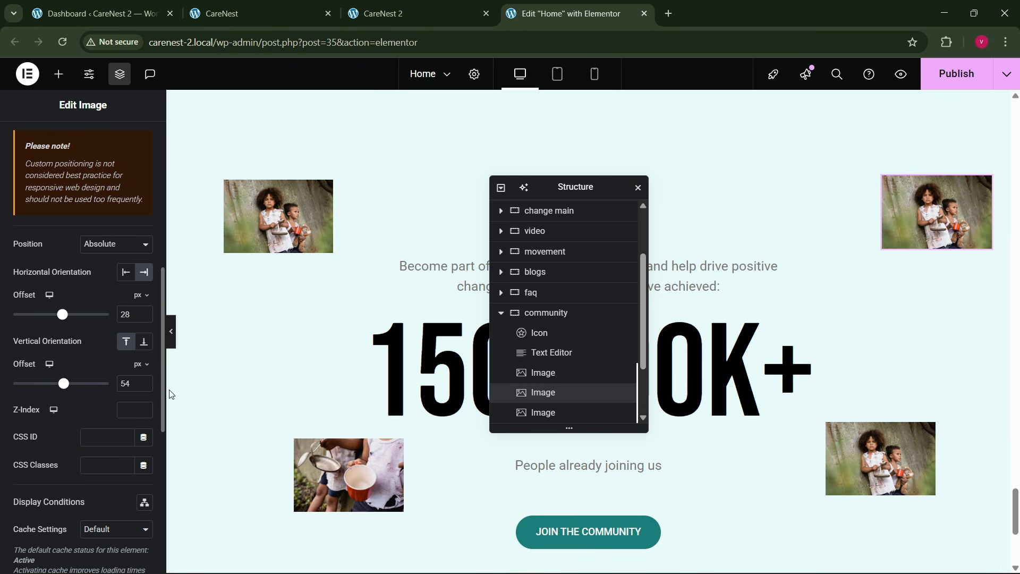
- Anchor the lower-right community image to the right with a horizontal offset of 153 px
click(865, 469)
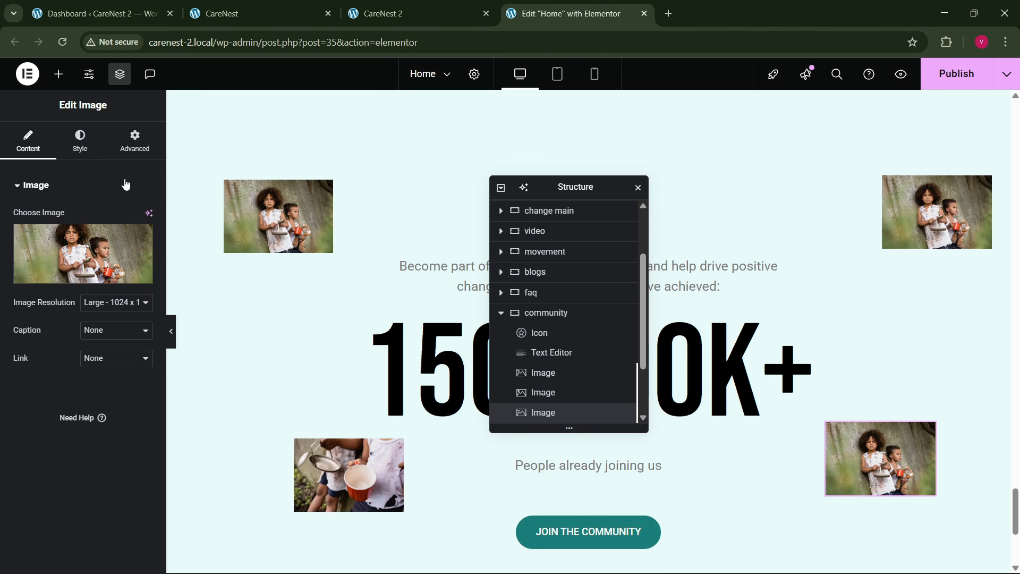
click(135, 141)
scroll(89, 399, down, 6)
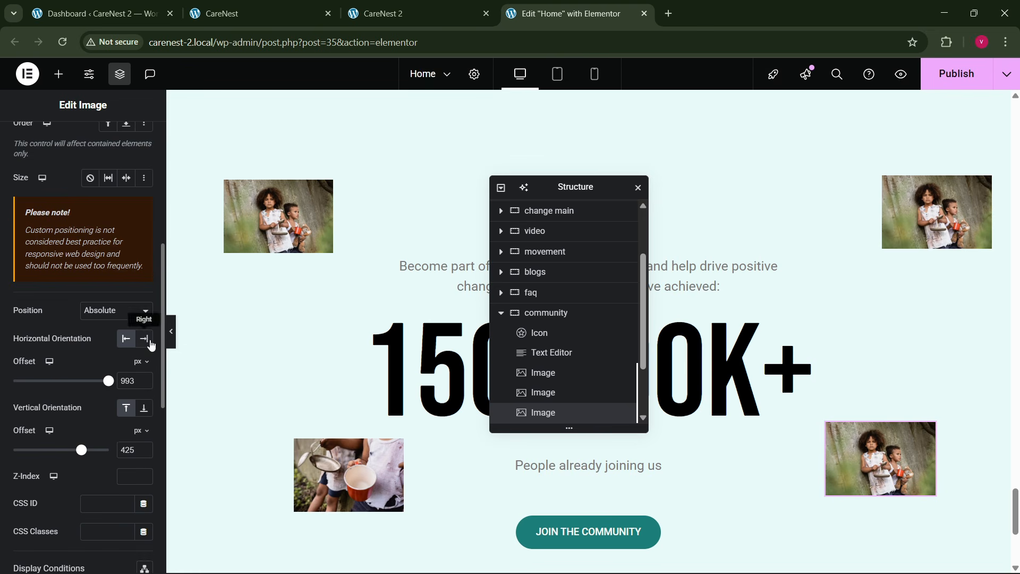
click(144, 339)
drag(63, 387, 70, 388)
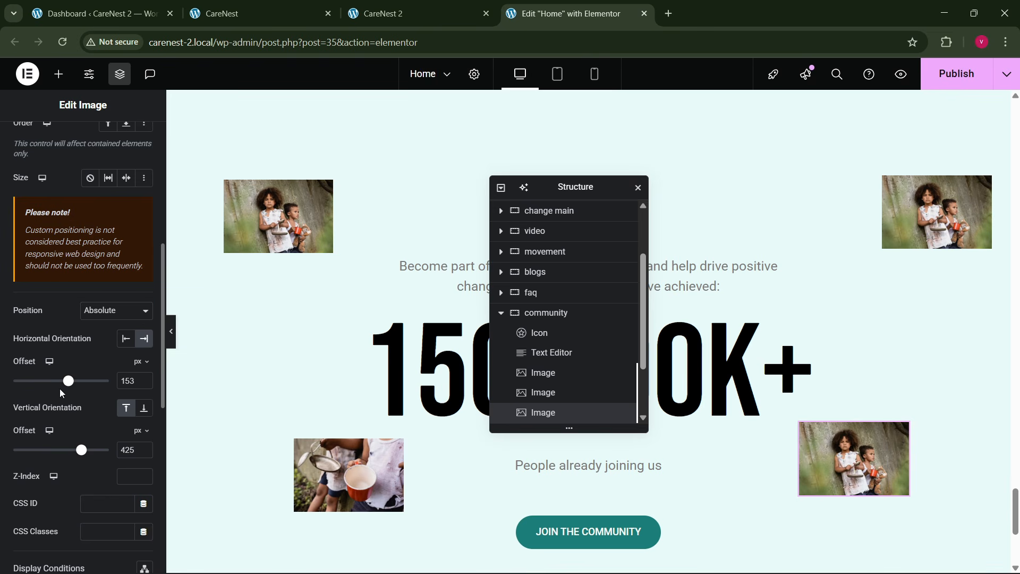
- Publish the home page, then reload the live CareNest 2 site and inspect its community section
click(171, 332)
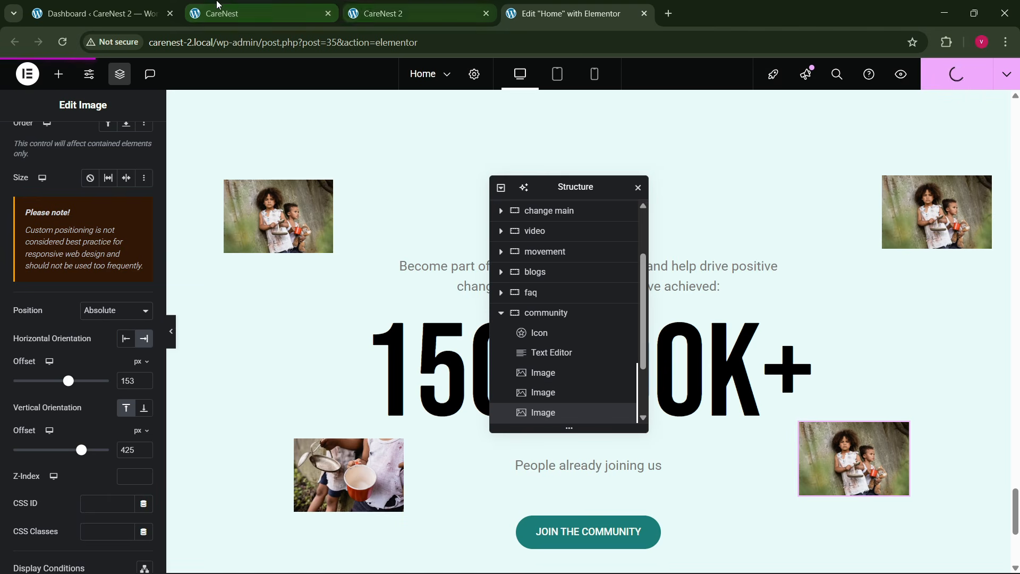
click(261, 14)
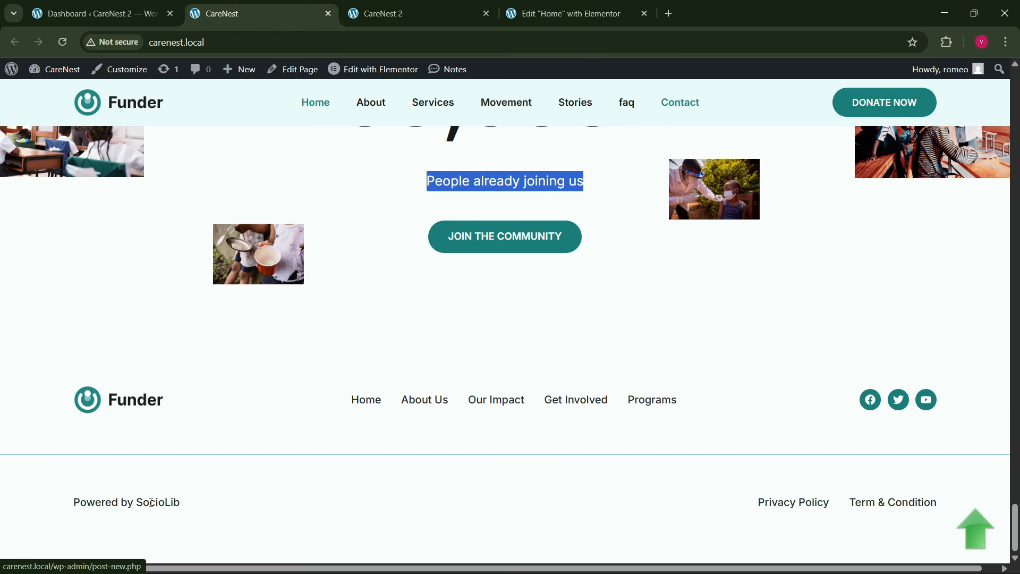
click(568, 14)
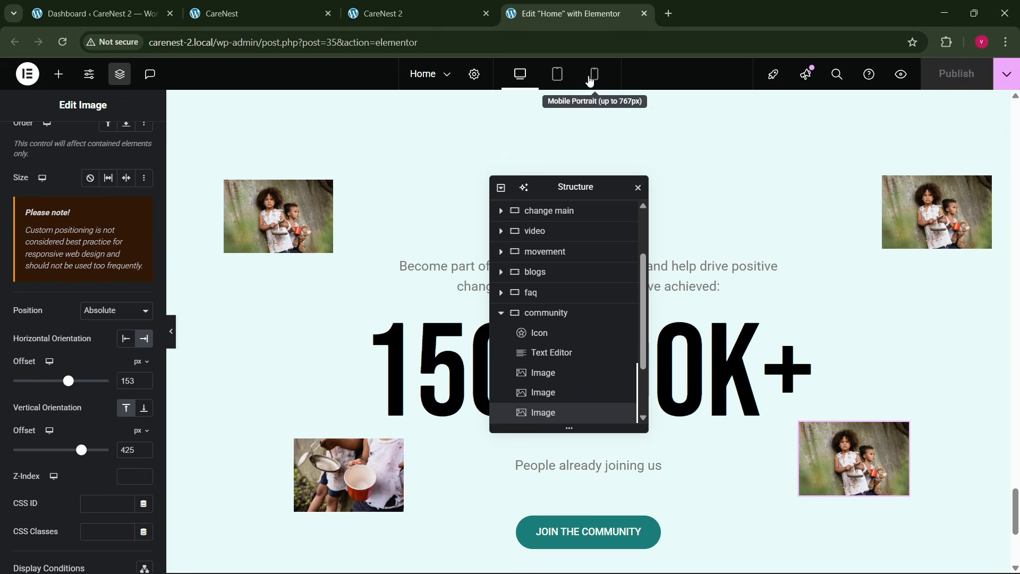
click(409, 13)
click(397, 43)
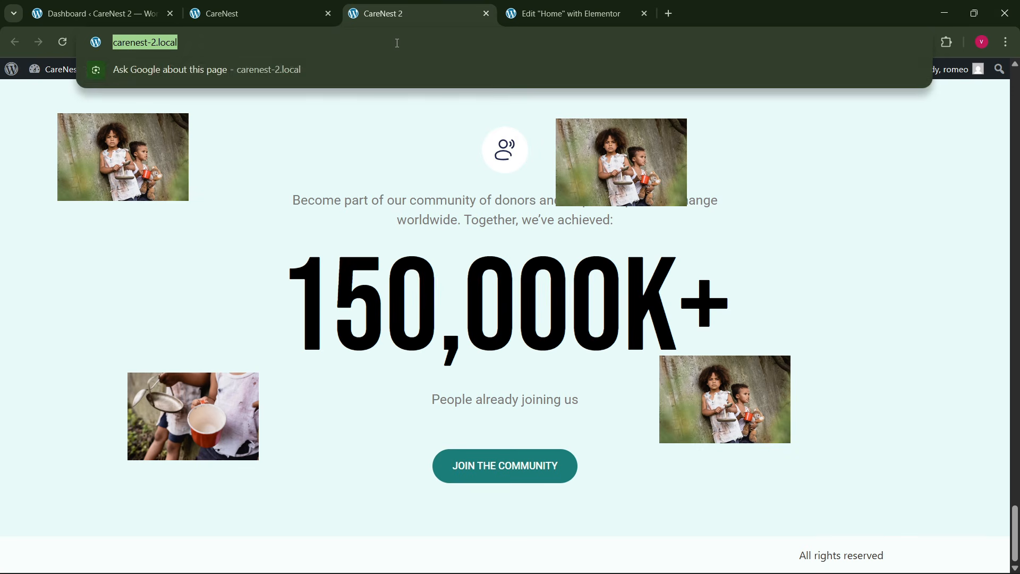
key(Return)
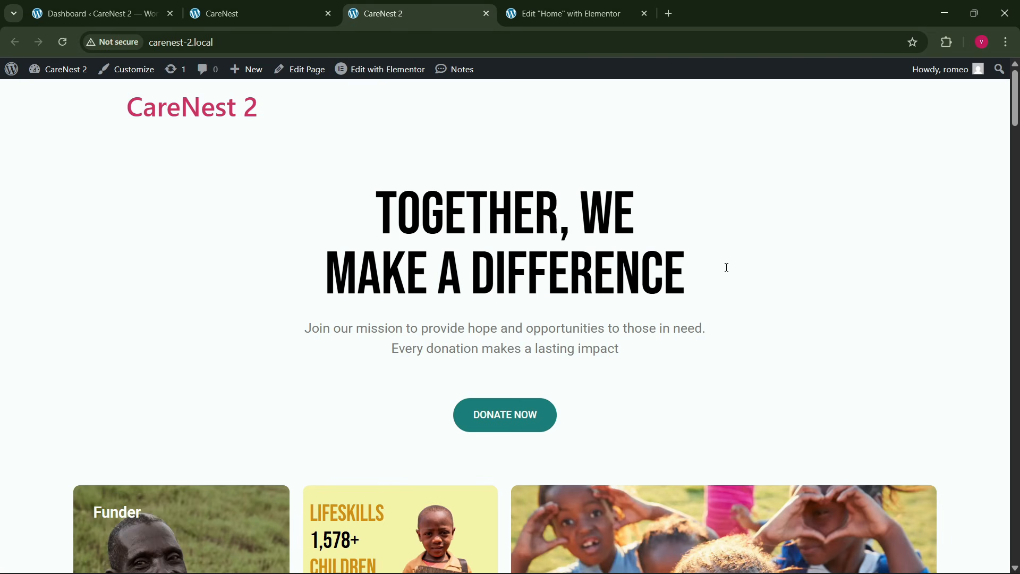
drag(1016, 109, 1016, 505)
- Open the CareNest 2 Theme Builder in a new browser tab and put the CareNest reference tab ahead of it
click(223, 14)
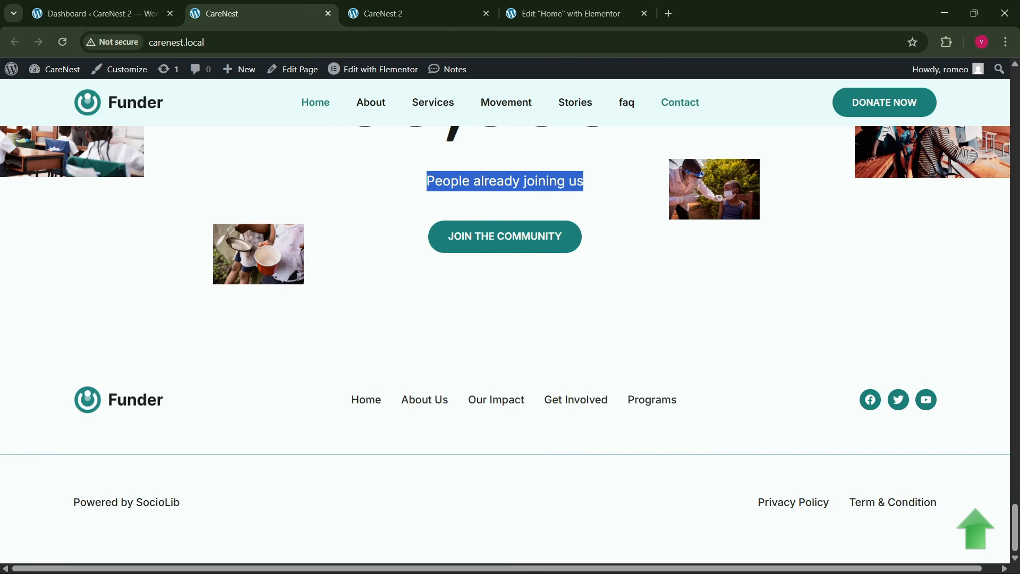
click(460, 365)
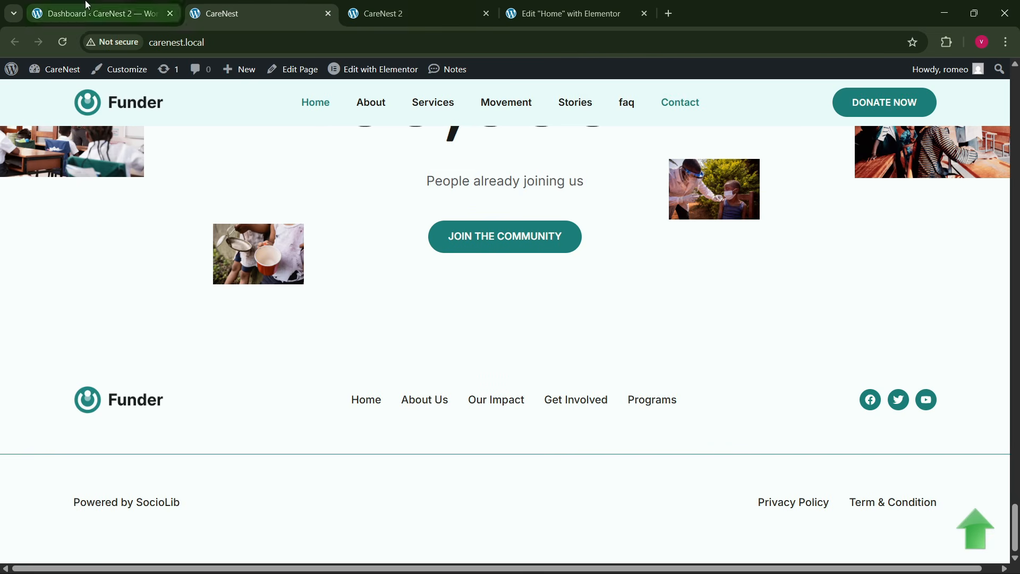
click(95, 13)
mouse_move(58, 388)
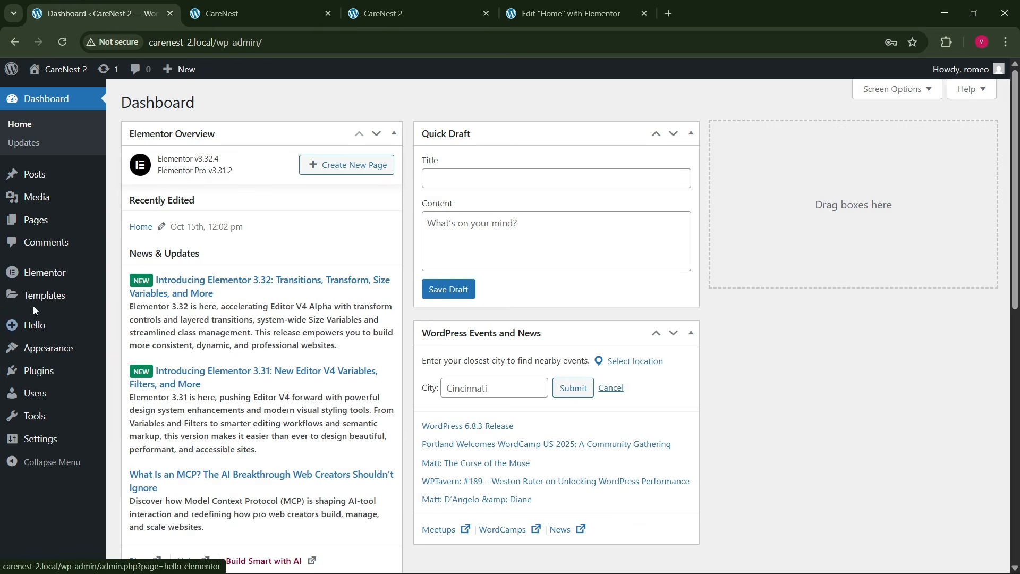
mouse_move(65, 296)
right_click(133, 335)
click(172, 349)
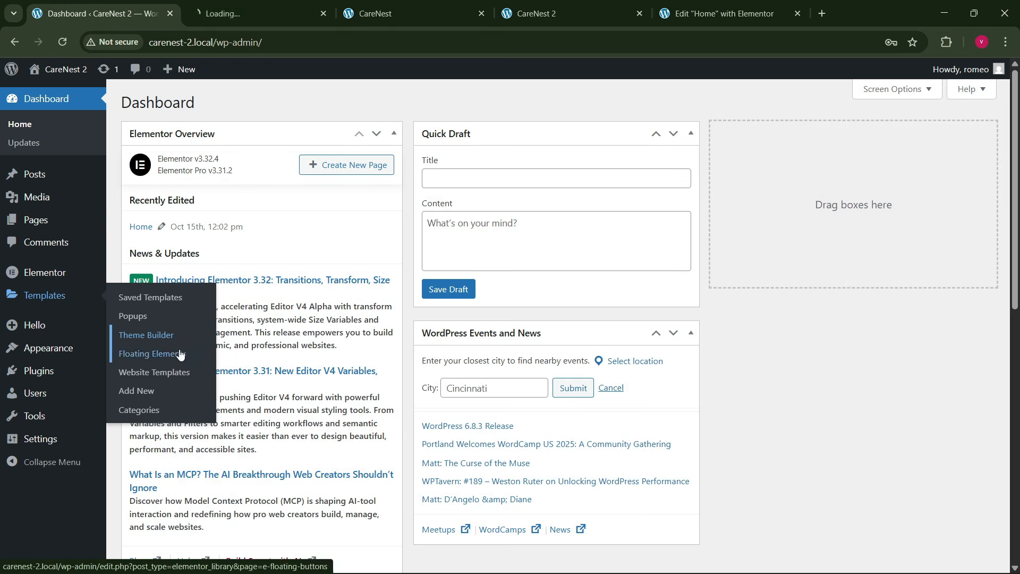
click(282, 7)
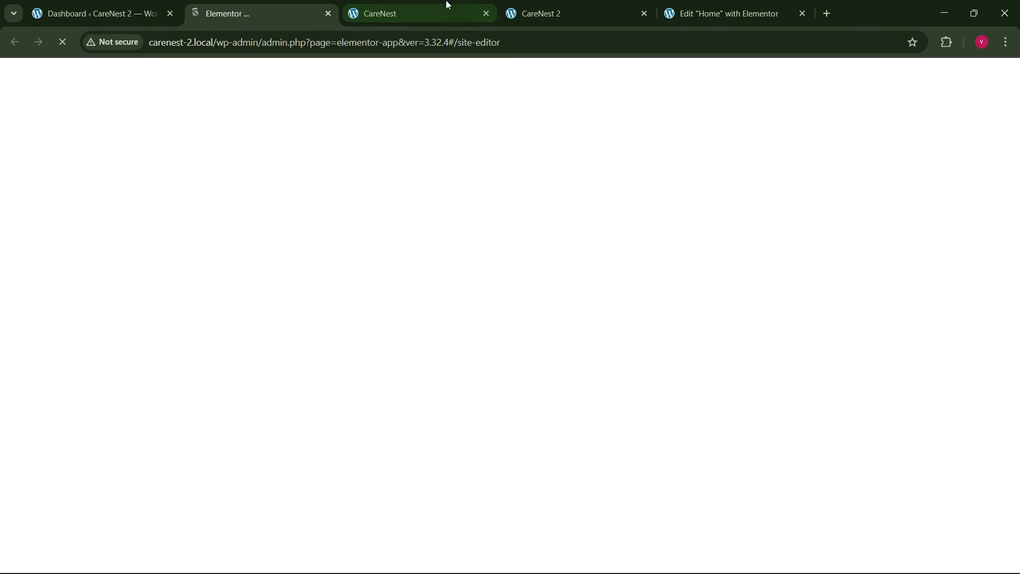
drag(446, 4, 308, 5)
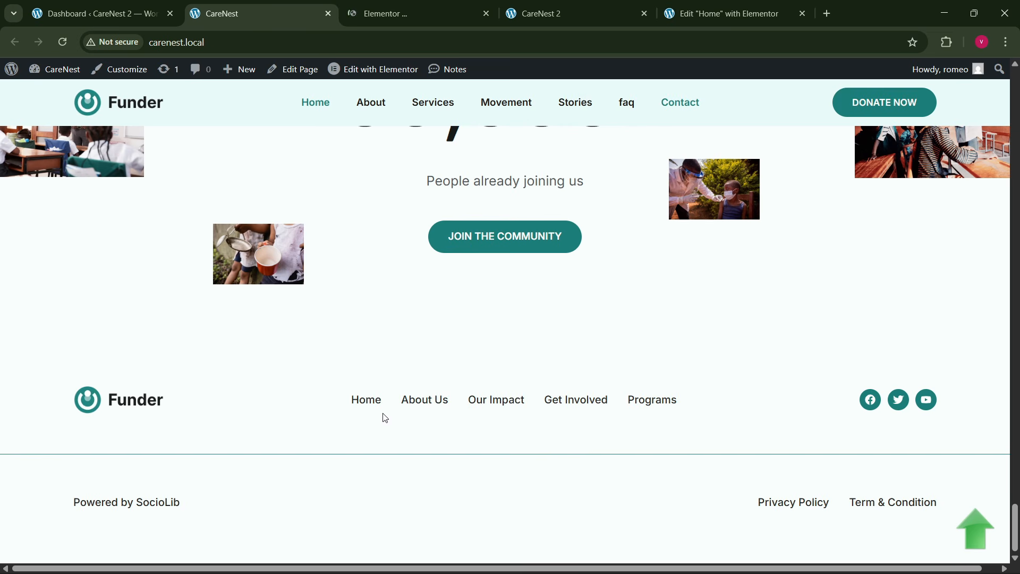
- Create a new Footer template in the Theme Builder and dismiss the template library
click(403, 13)
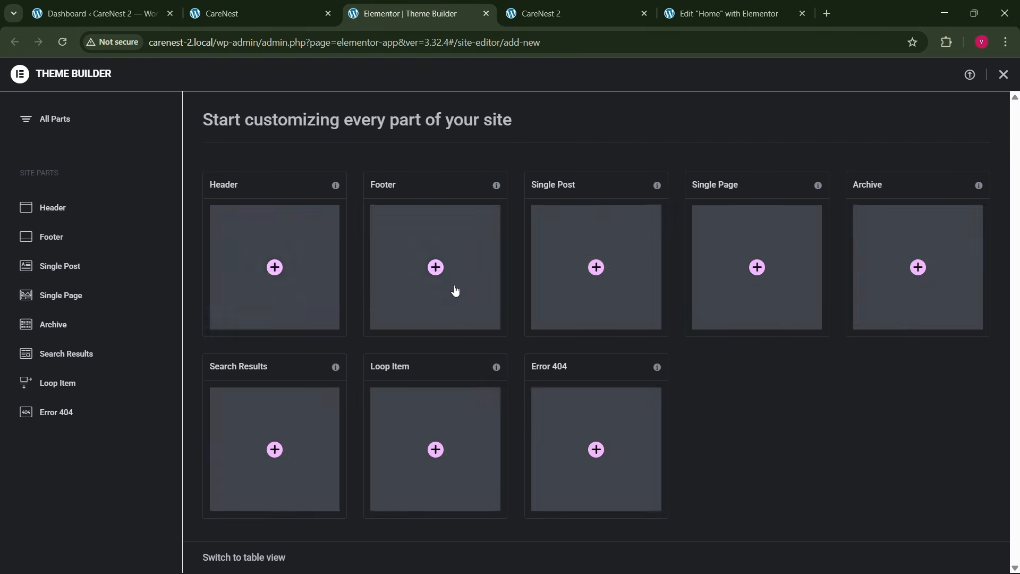
click(442, 260)
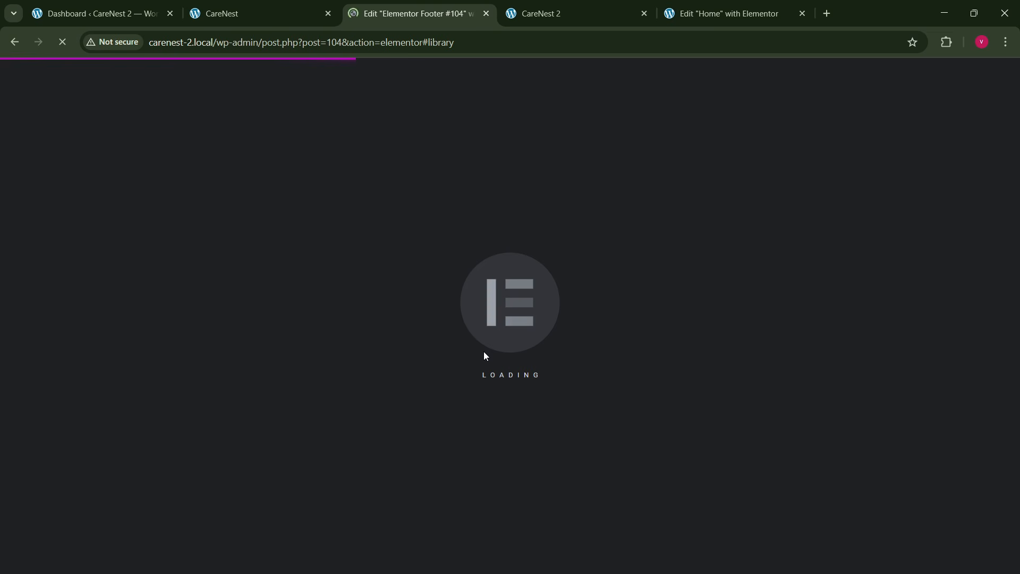
click(203, 6)
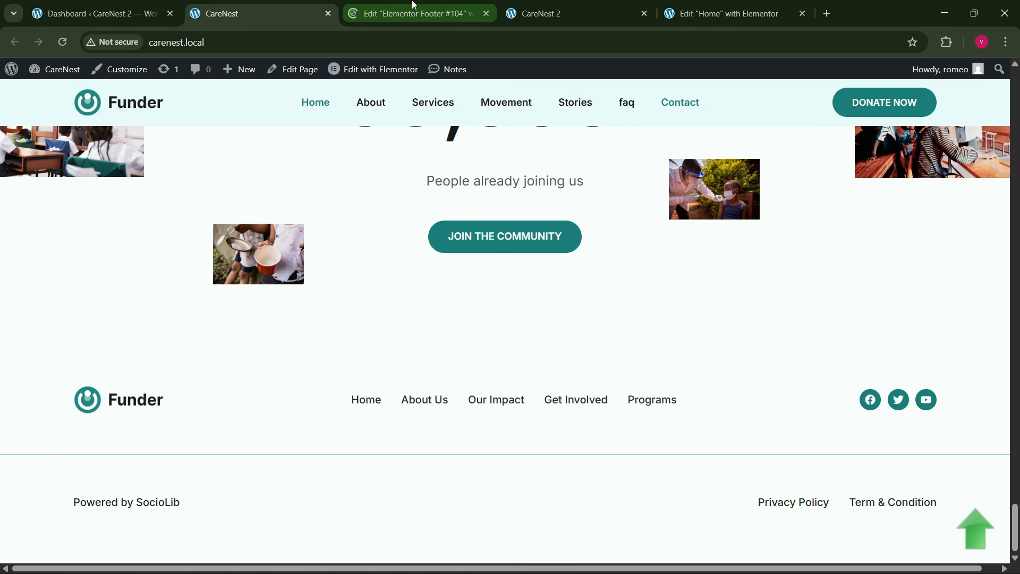
click(396, 9)
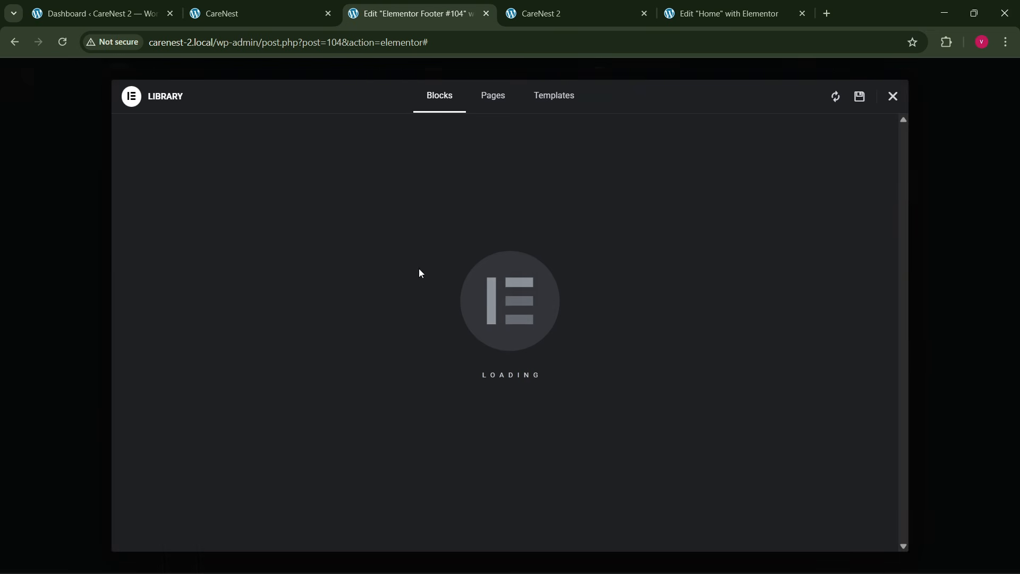
click(892, 97)
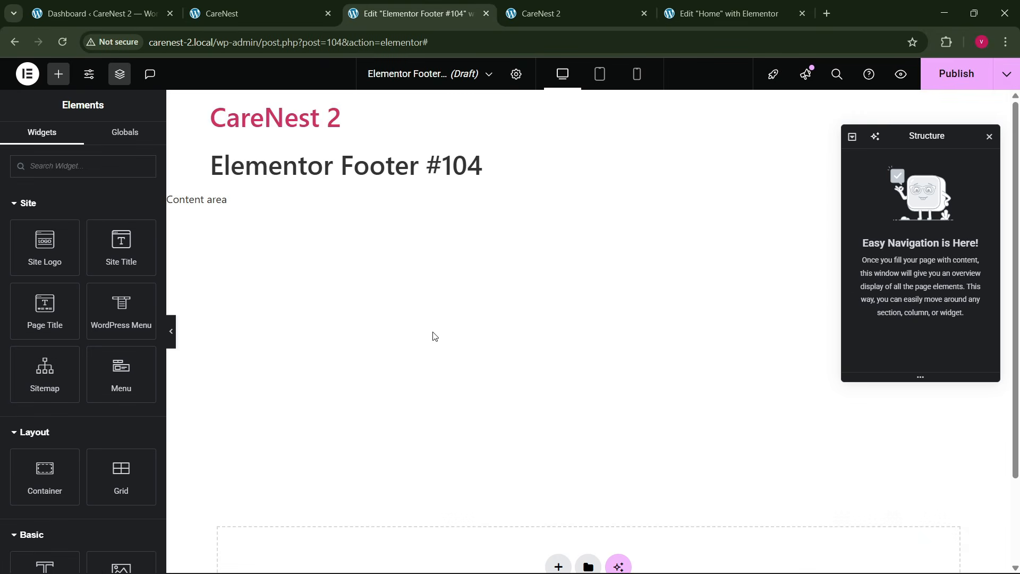
- Add a row-direction flexbox container to the empty footer template
scroll(455, 358, down, 2)
click(559, 460)
click(545, 490)
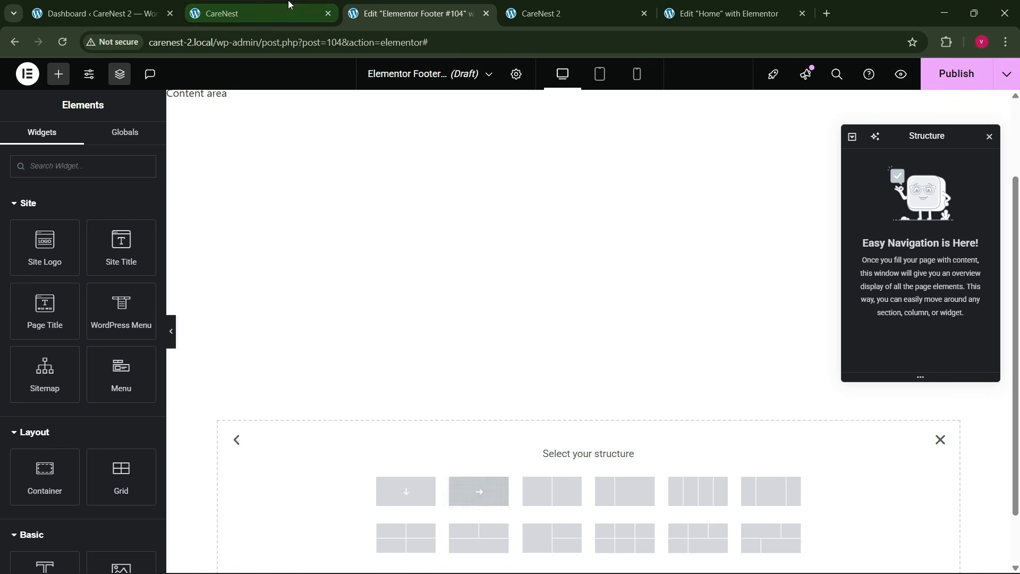
click(308, 6)
click(367, 13)
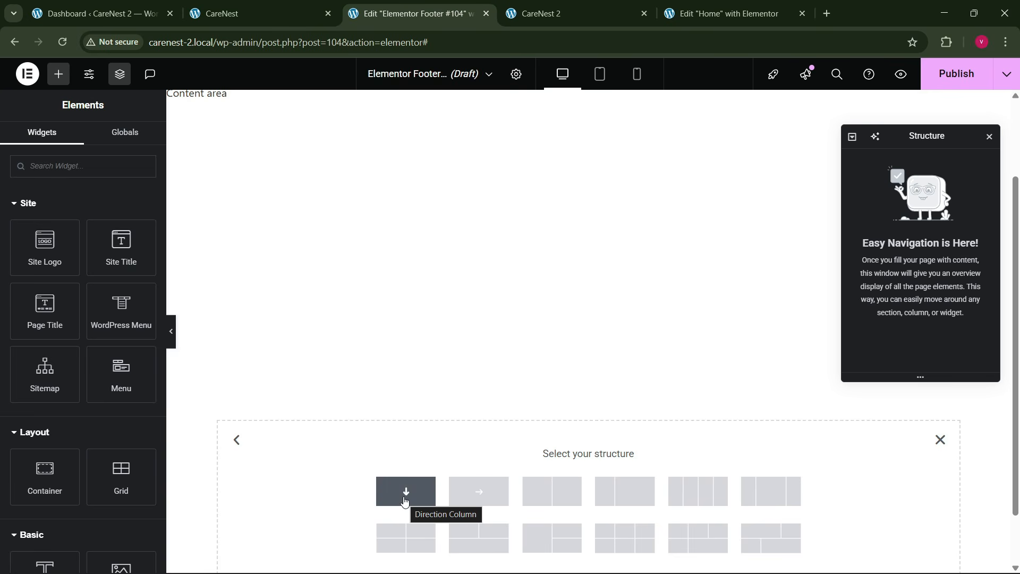
click(482, 493)
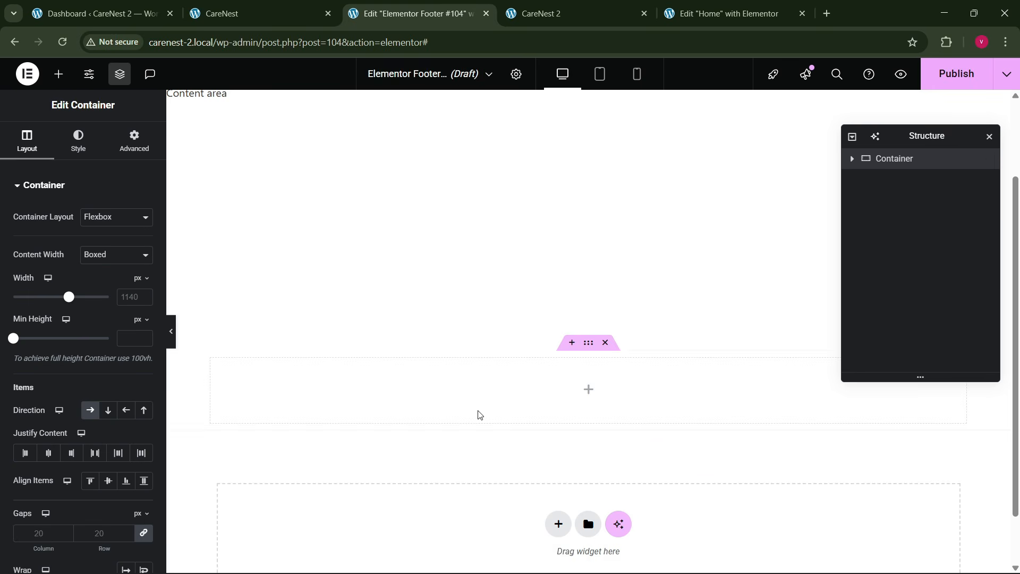
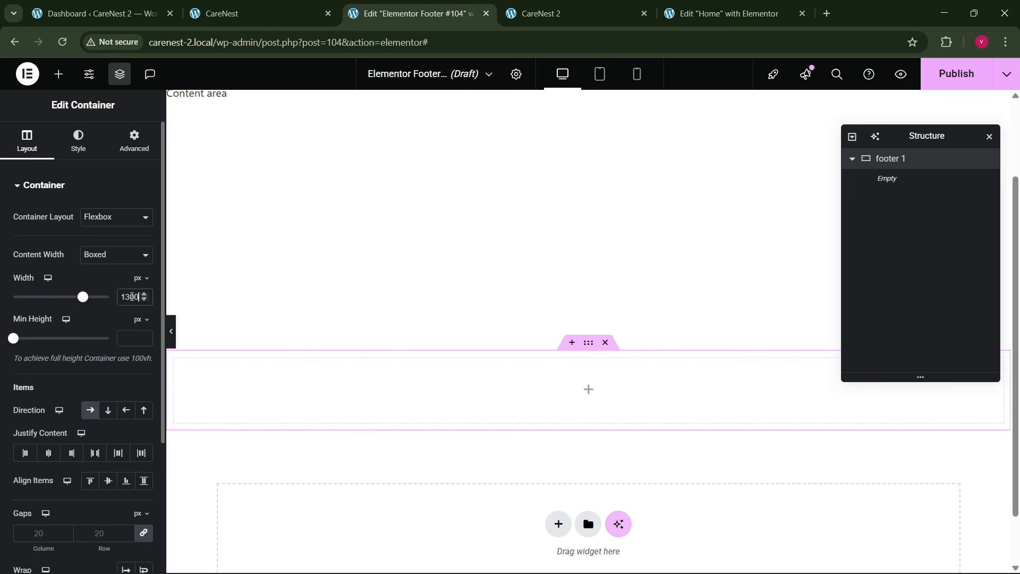
- Unlink the footer 1 container's padding values at 0 on all sides and check the CareNest reference footer
click(121, 144)
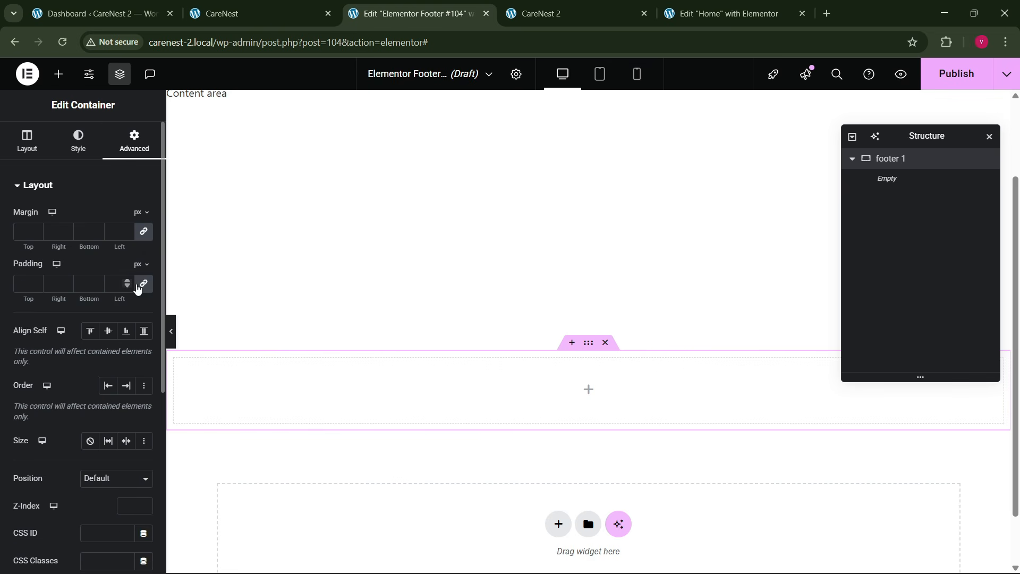
click(144, 286)
click(283, 7)
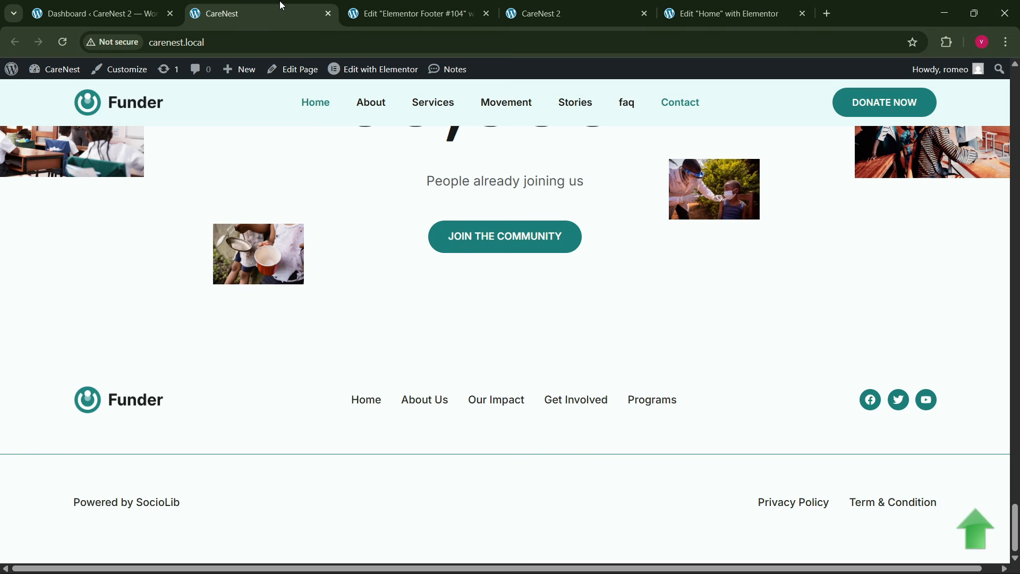
click(461, 13)
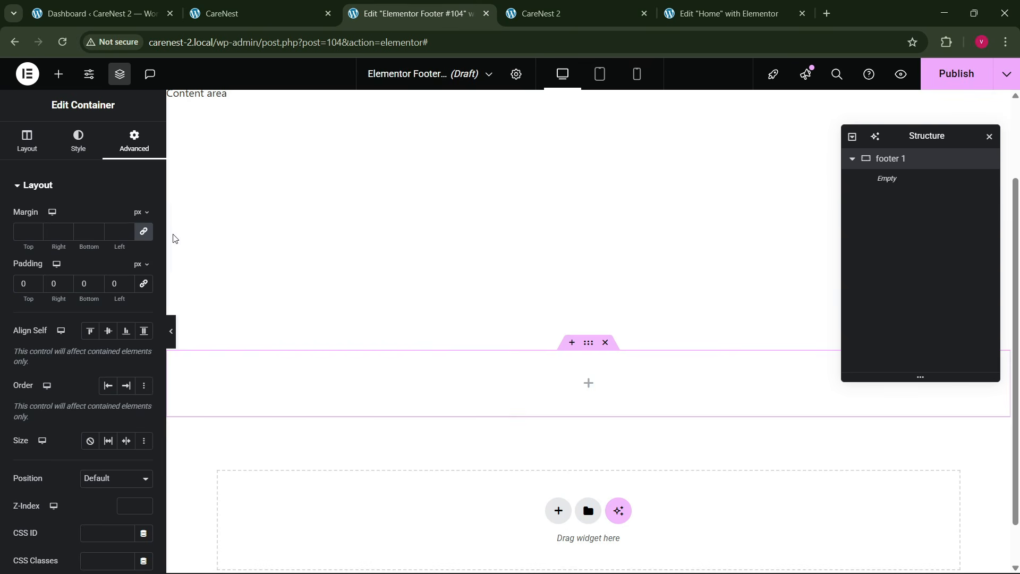
- Add an Image widget to the footer 1 container and choose the Funder logo from the media library
click(58, 73)
scroll(96, 385, down, 4)
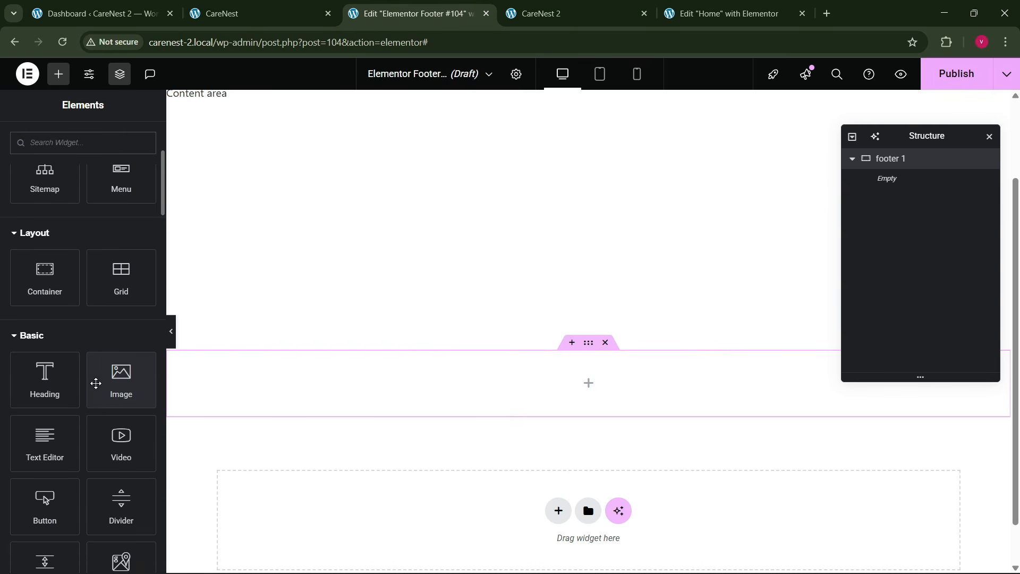
drag(122, 403, 313, 388)
click(144, 274)
click(84, 261)
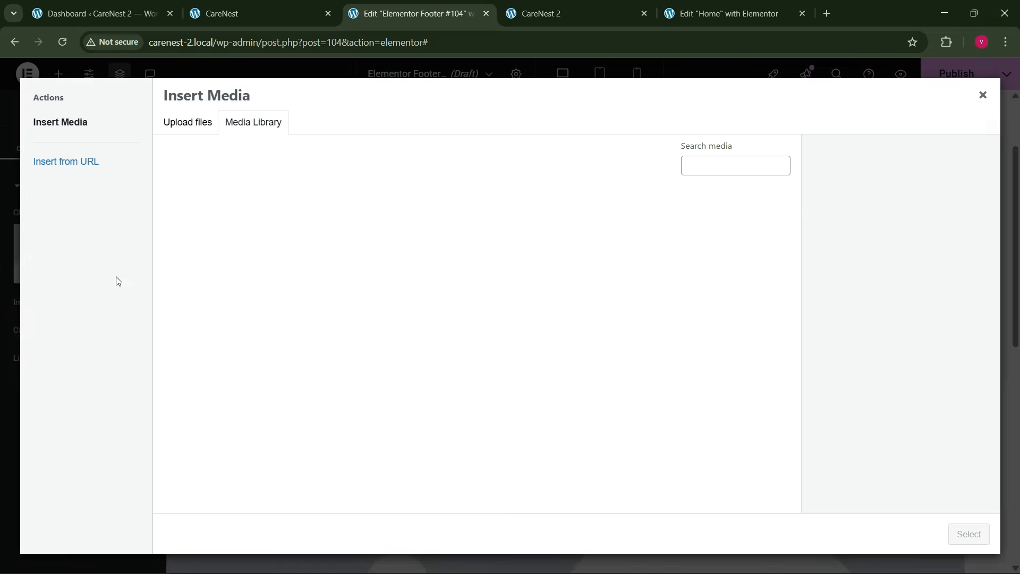
scroll(467, 358, down, 10)
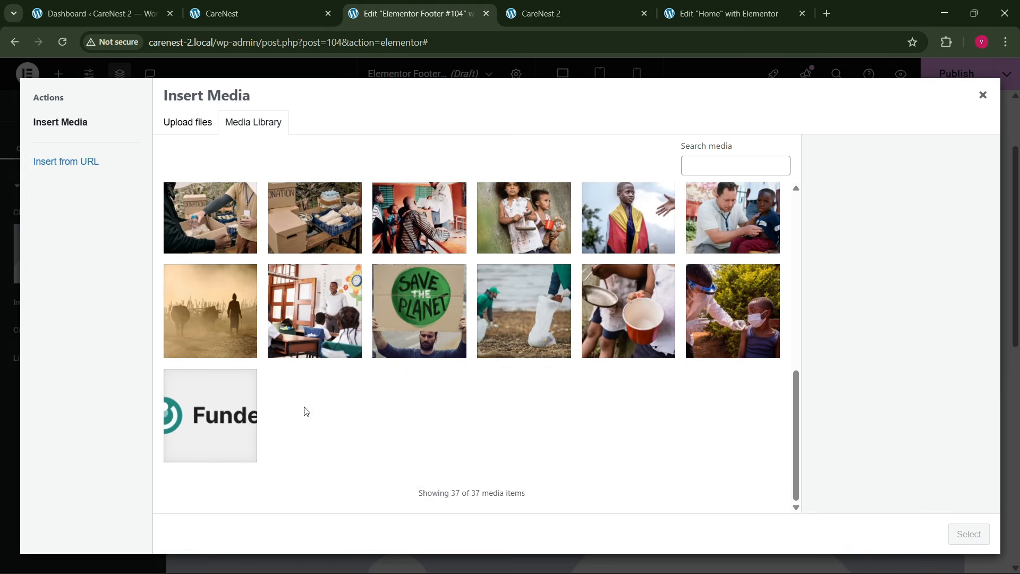
click(244, 427)
click(965, 536)
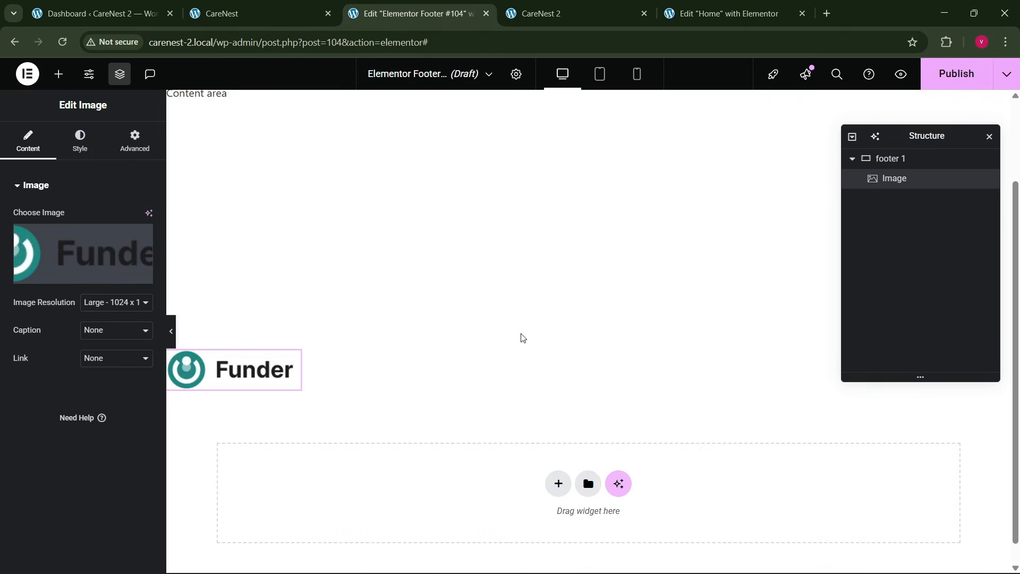
- Compare the logo with the CareNest reference footer and set its width to Custom at 11%
click(305, 9)
click(405, 15)
click(83, 151)
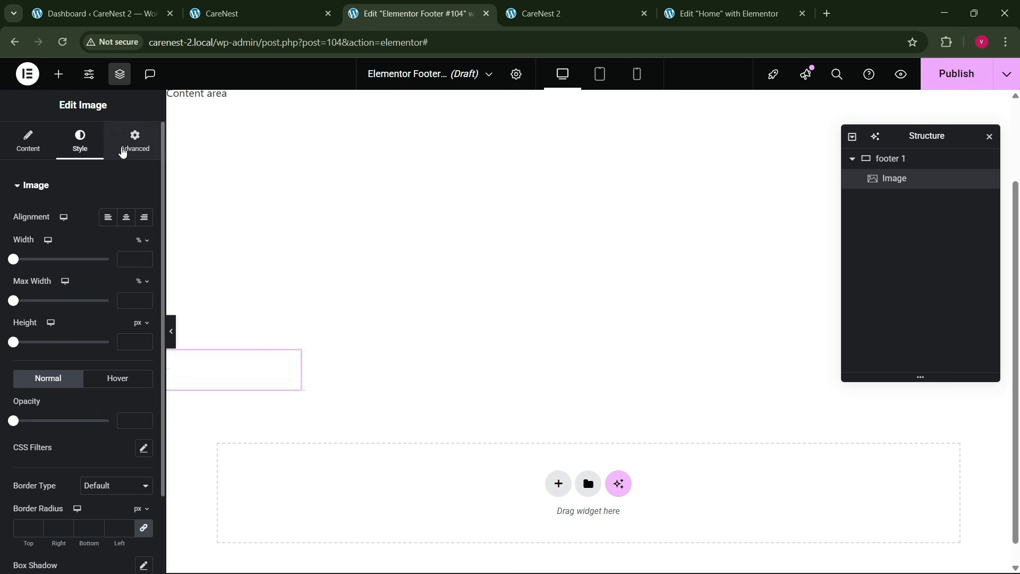
click(127, 143)
click(89, 329)
click(95, 384)
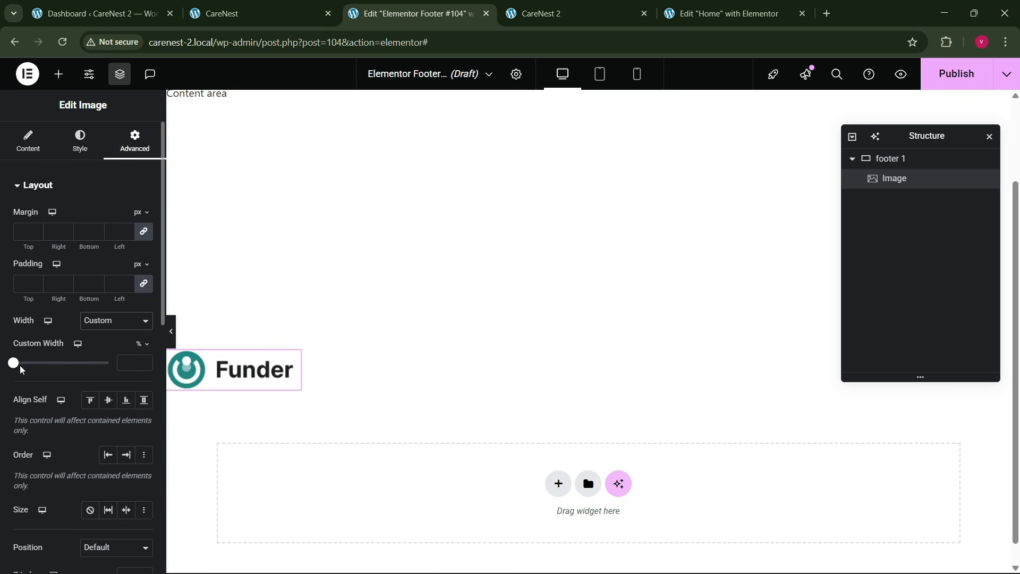
drag(14, 363, 28, 375)
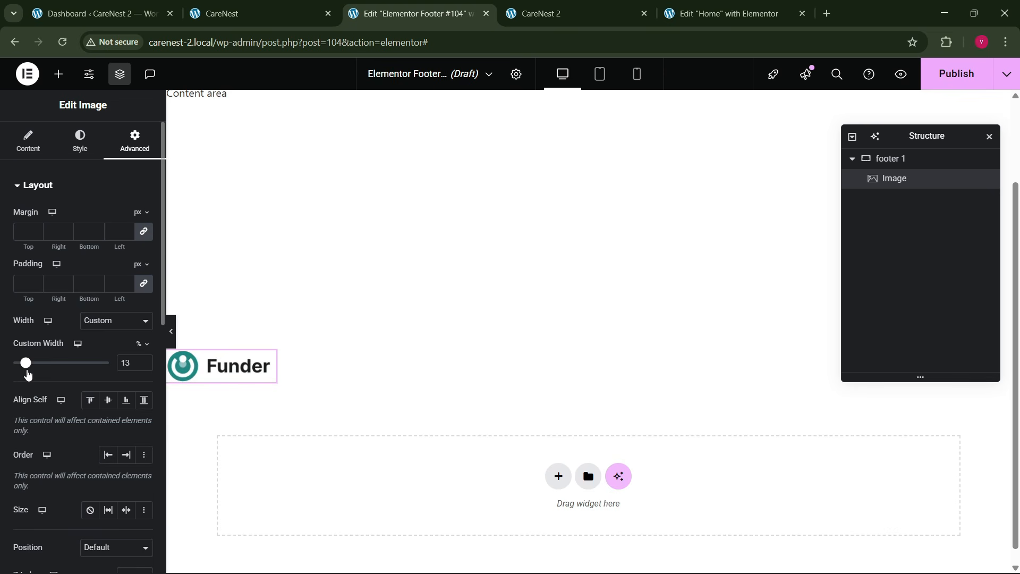
click(143, 367)
click(143, 366)
click(143, 366)
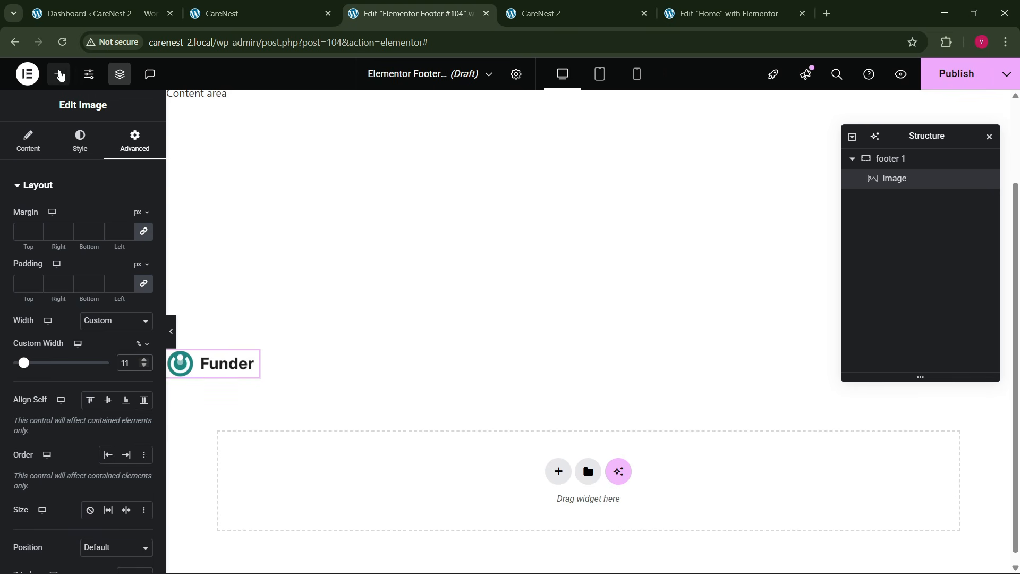
- Add a WordPress Menu widget beside the logo and set the footer 1 container to Space Between with items aligned to the center
click(58, 74)
drag(147, 327, 265, 367)
click(900, 162)
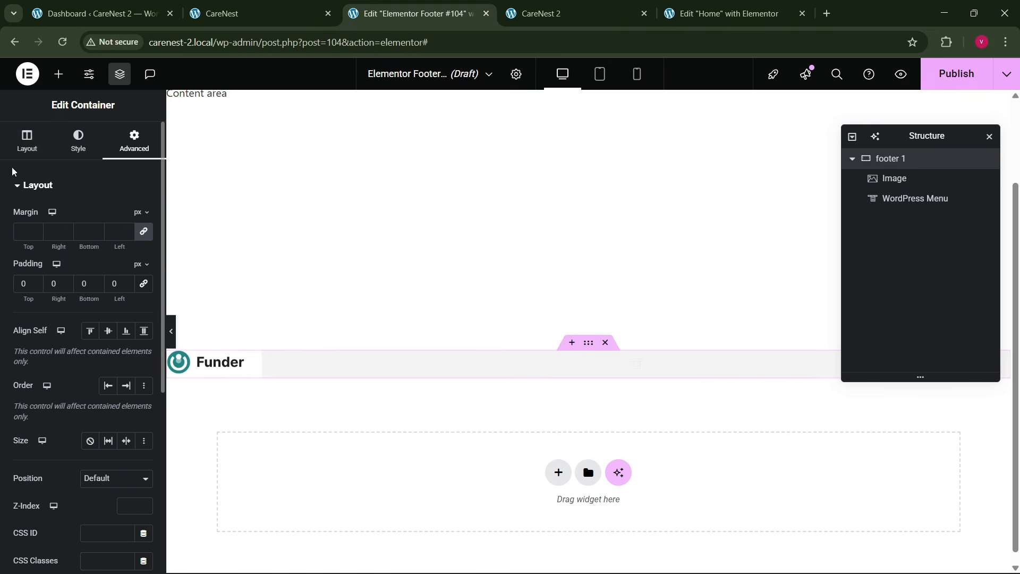
click(27, 141)
click(96, 451)
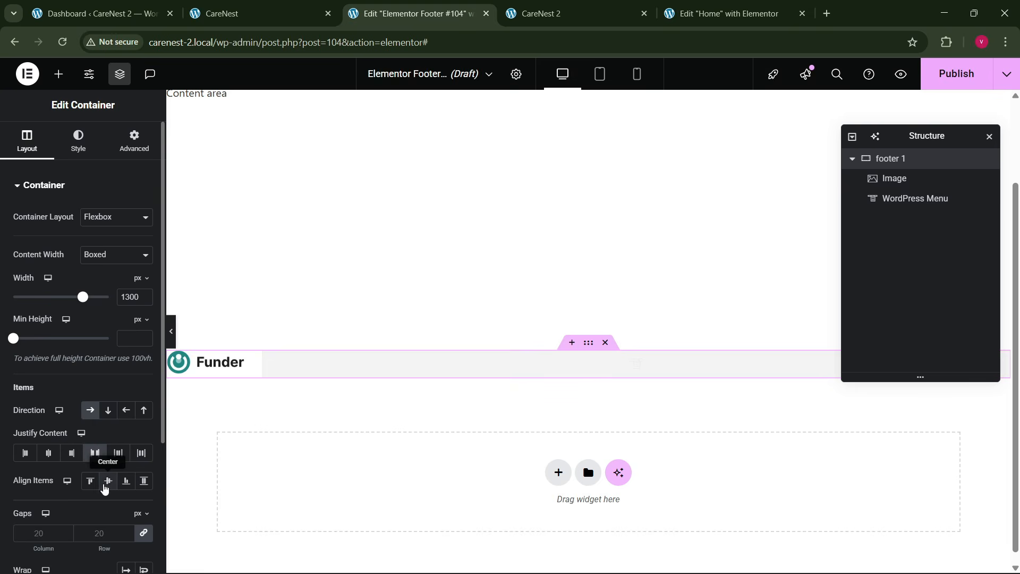
click(108, 480)
- Replace the WordPress Menu widget beside the logo with an Icon List widget
click(500, 372)
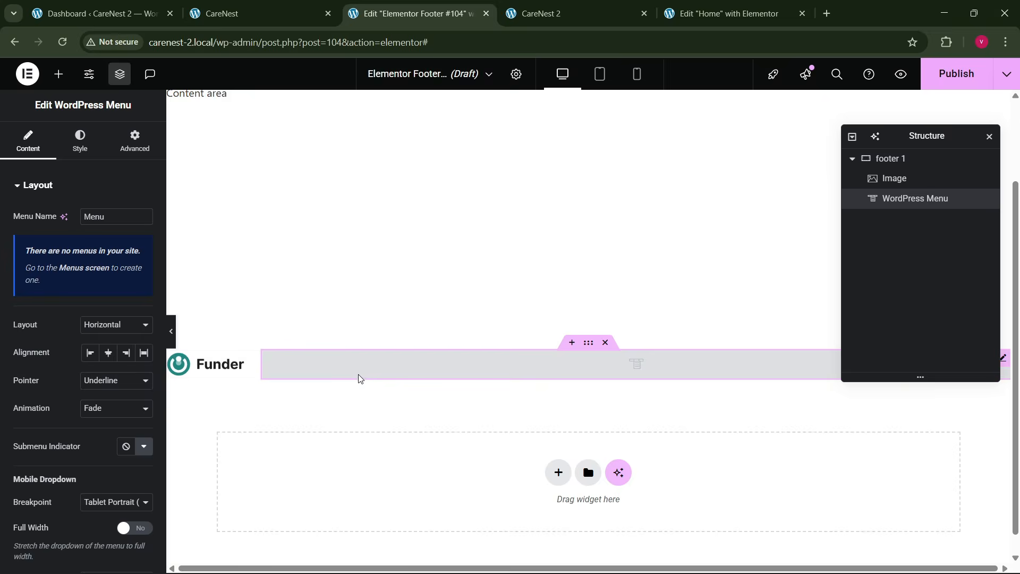
right_click(364, 378)
click(384, 555)
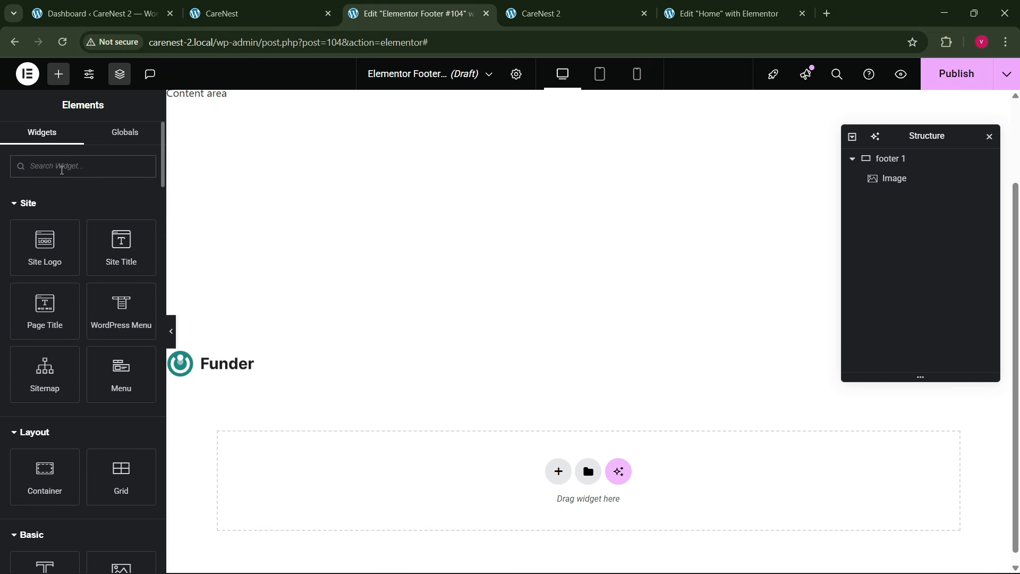
text(list)
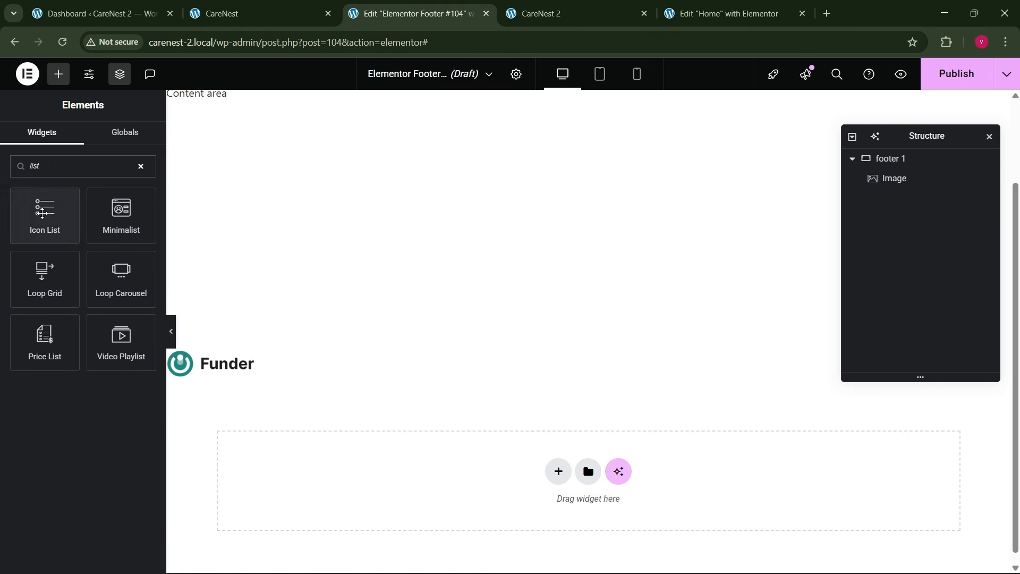
drag(45, 215, 212, 367)
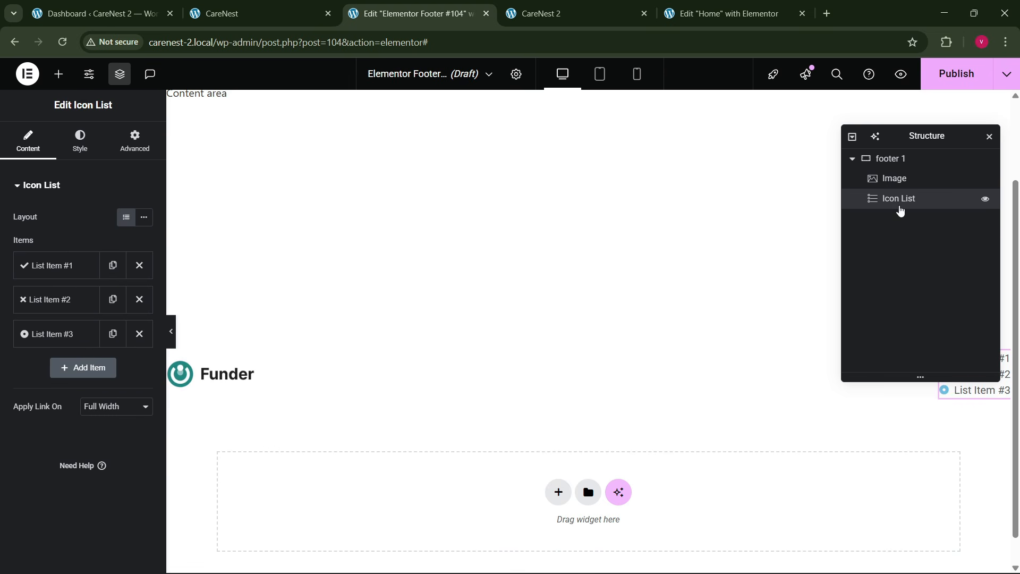
- Move the Structure panel clear of the icon list and switch the list's layout to Inline
click(903, 158)
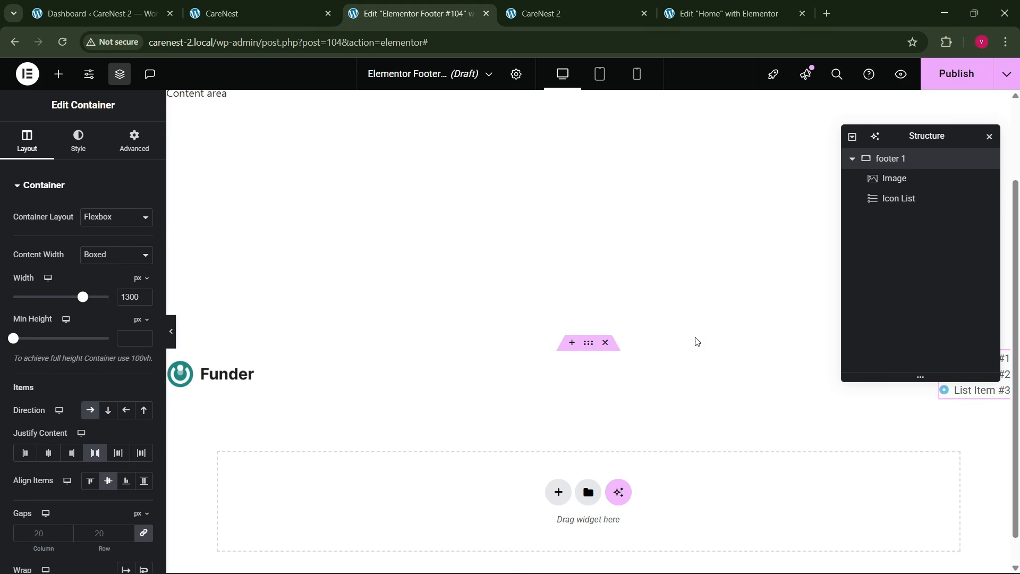
drag(925, 157, 509, 242)
click(982, 358)
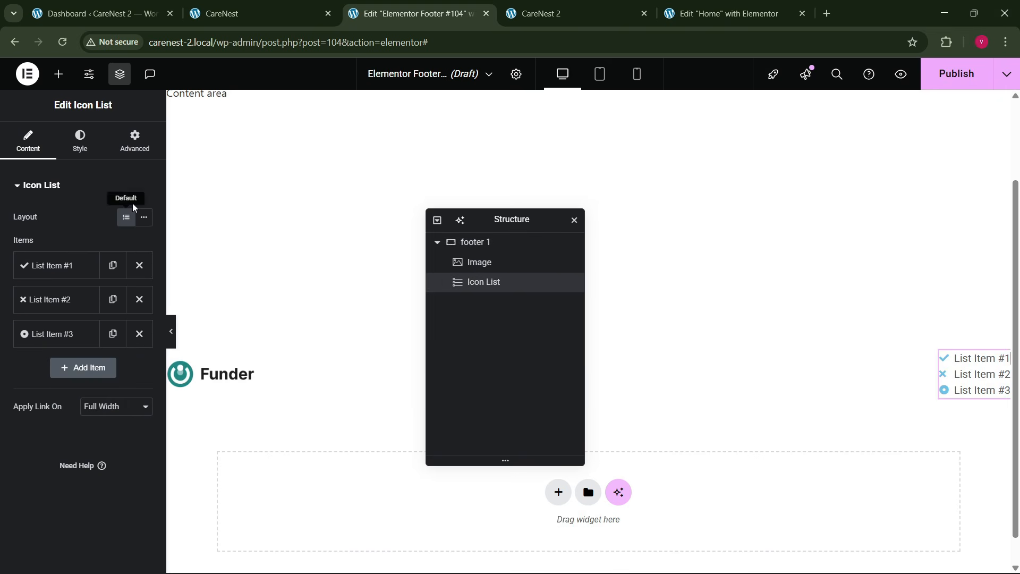
click(144, 218)
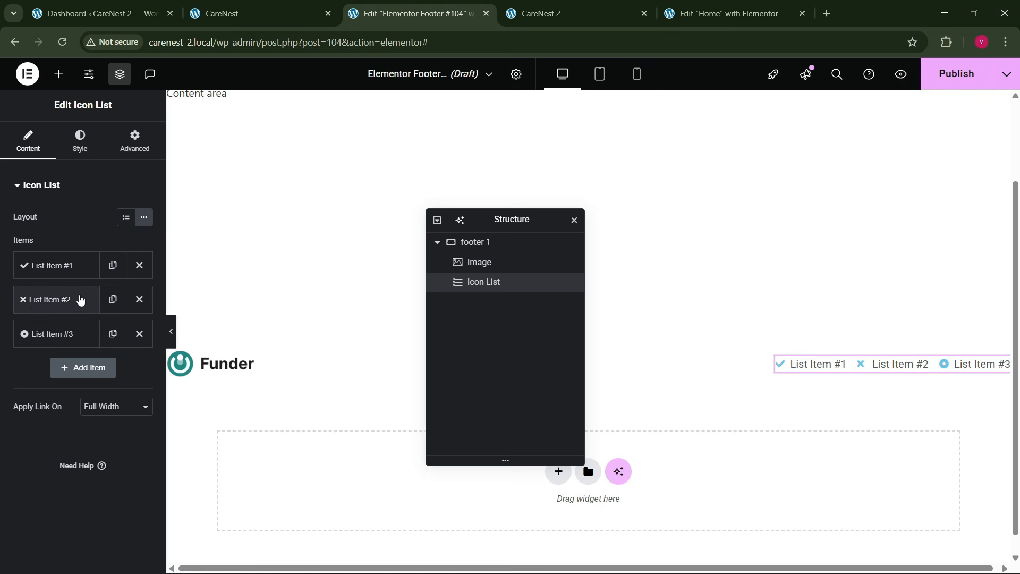
- Rename the first icon list item Home, remove its icon and delete the other two items
click(74, 265)
text(Home)
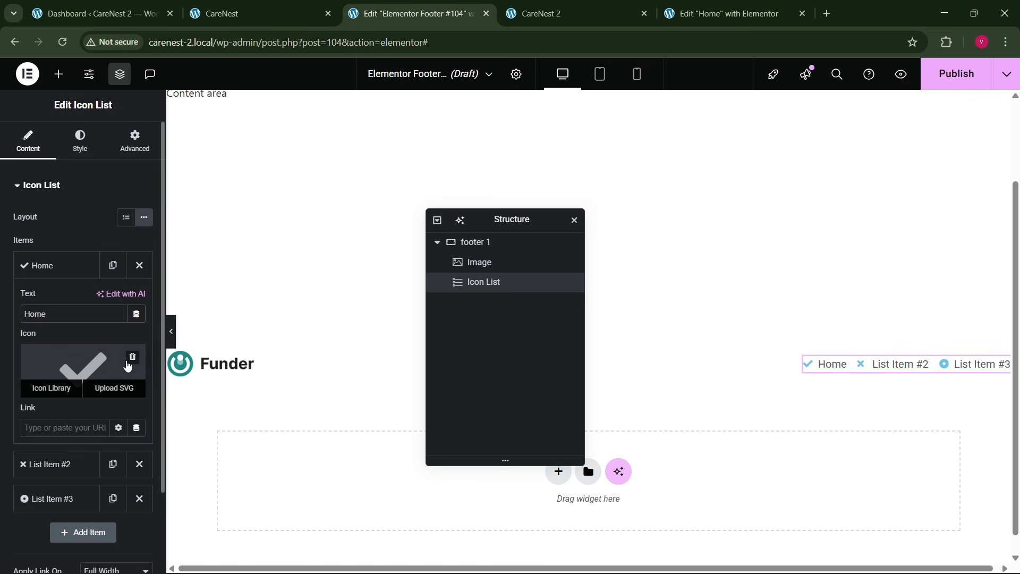
click(132, 358)
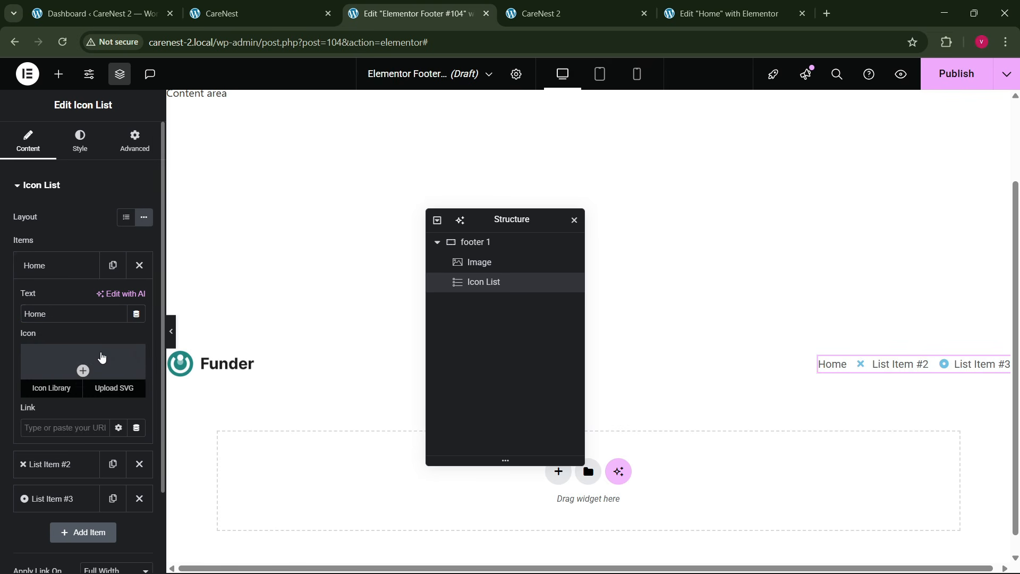
click(64, 268)
click(138, 310)
click(137, 310)
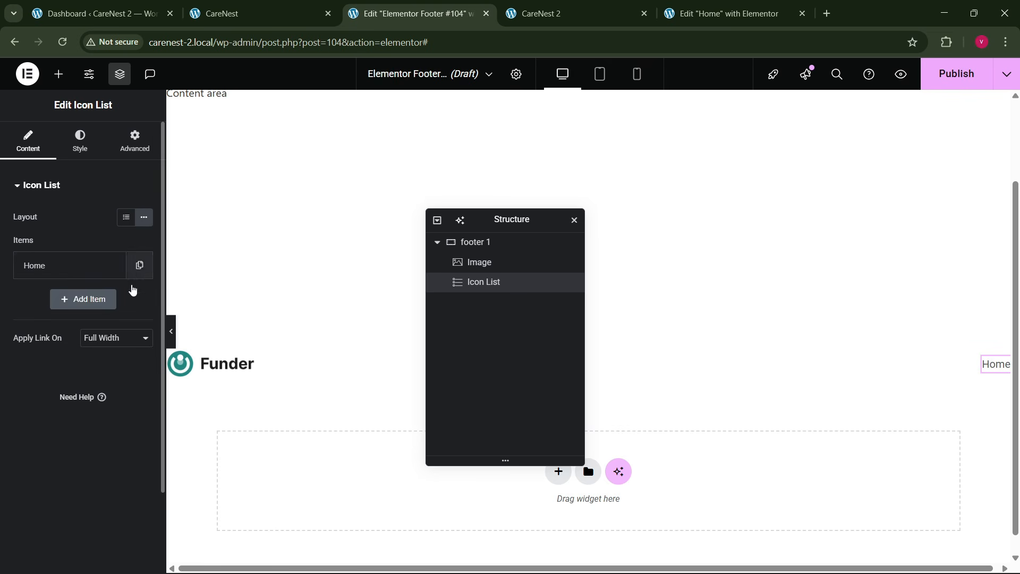
- Duplicate the Home item to make three list items and rename the second one About
click(139, 264)
click(113, 299)
click(63, 299)
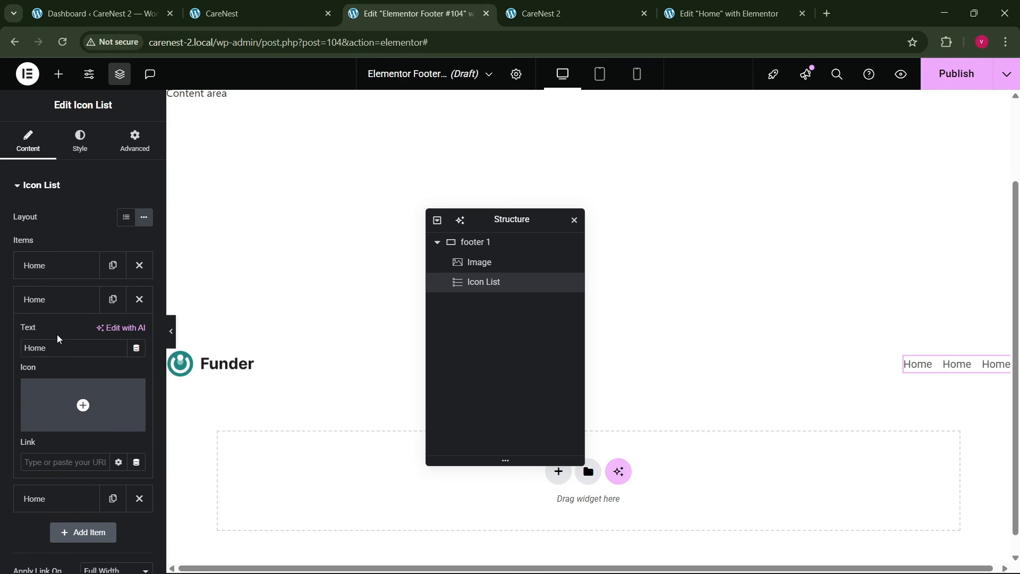
text(A)
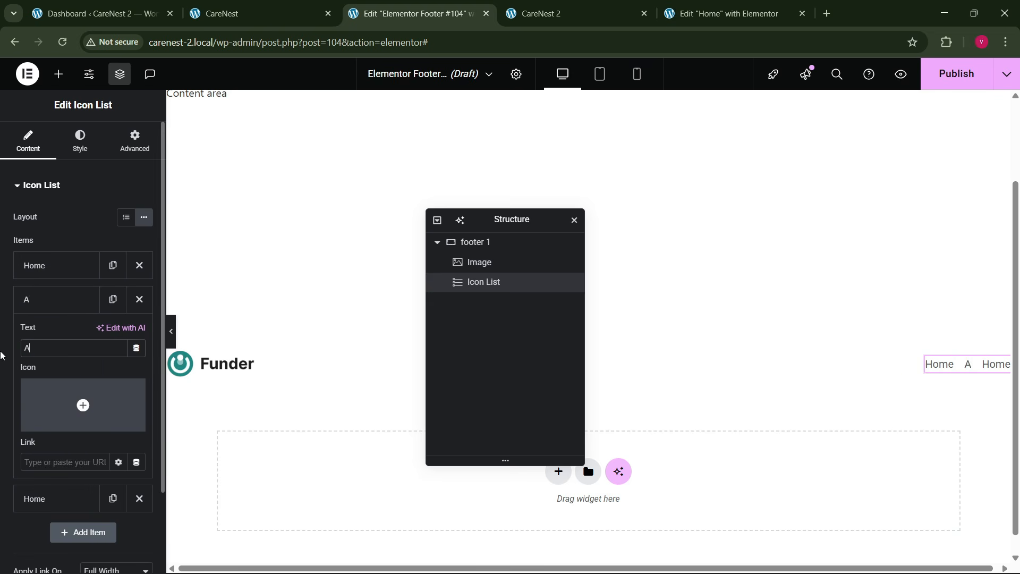
text(bout)
click(68, 302)
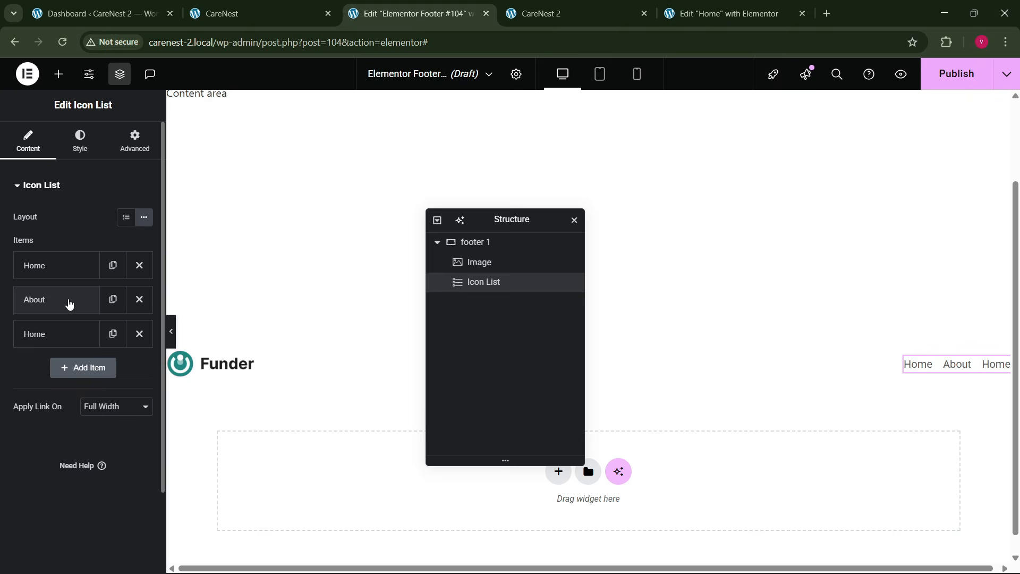
- Check the link names in the CareNest reference footer and rename the second list item About Us
click(207, 6)
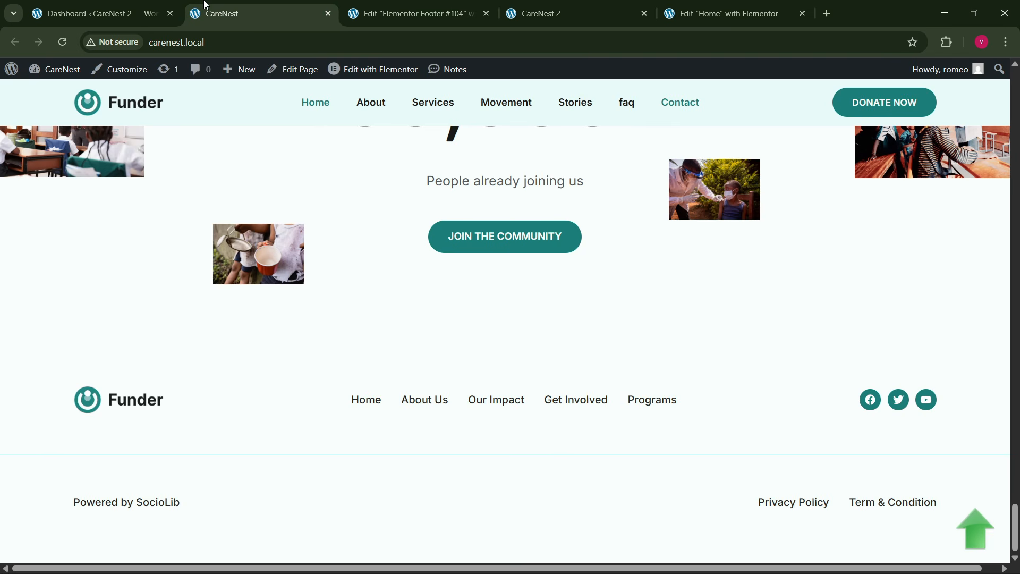
click(412, 13)
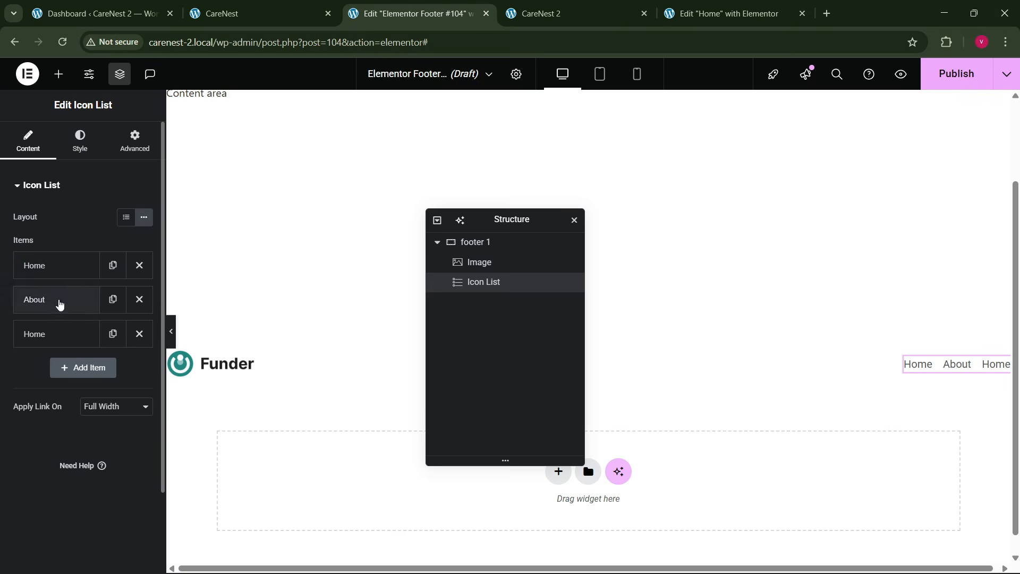
click(56, 300)
click(61, 345)
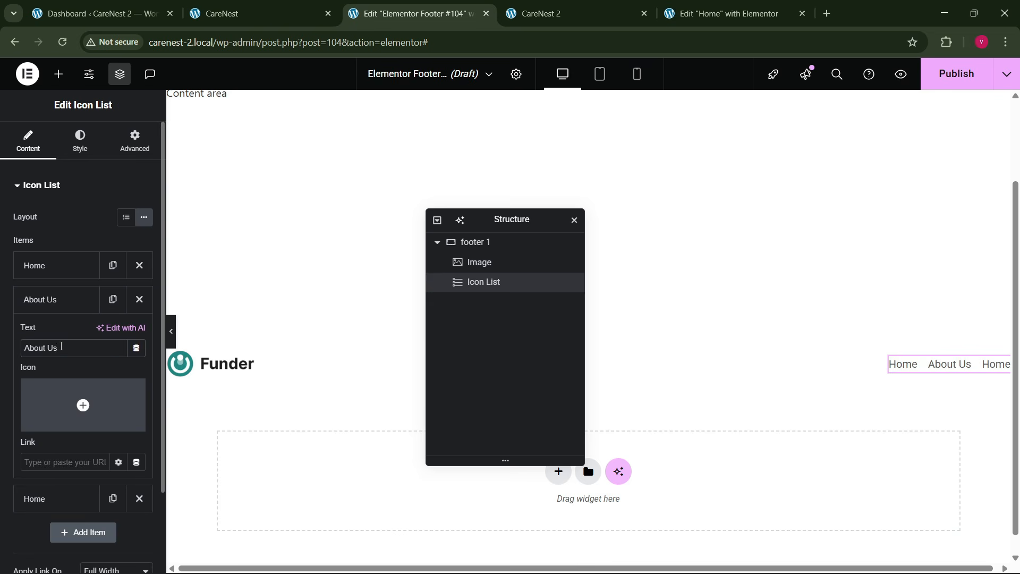
click(80, 300)
- Rename the third icon list item Our Impact
click(67, 334)
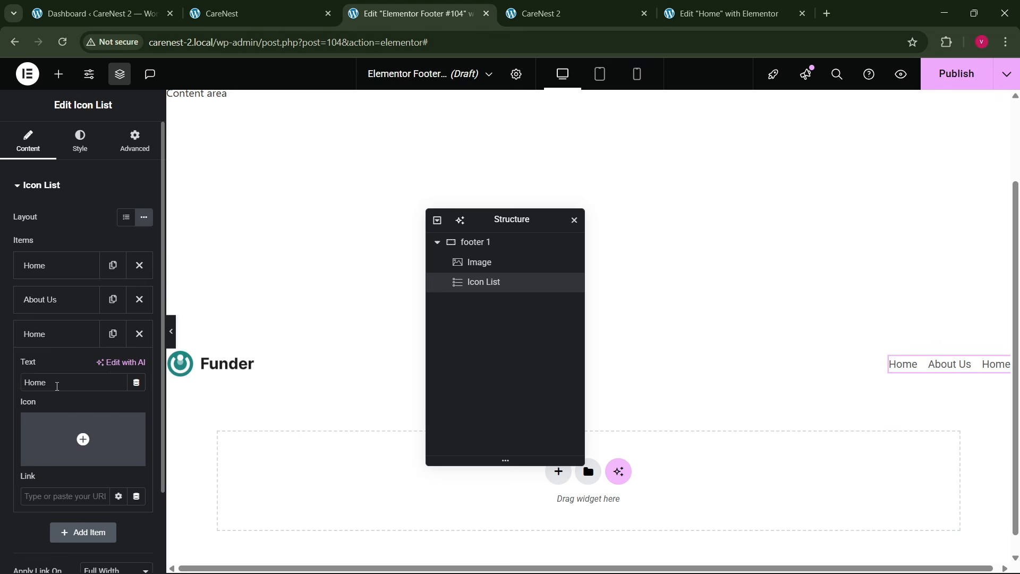
text(Our I)
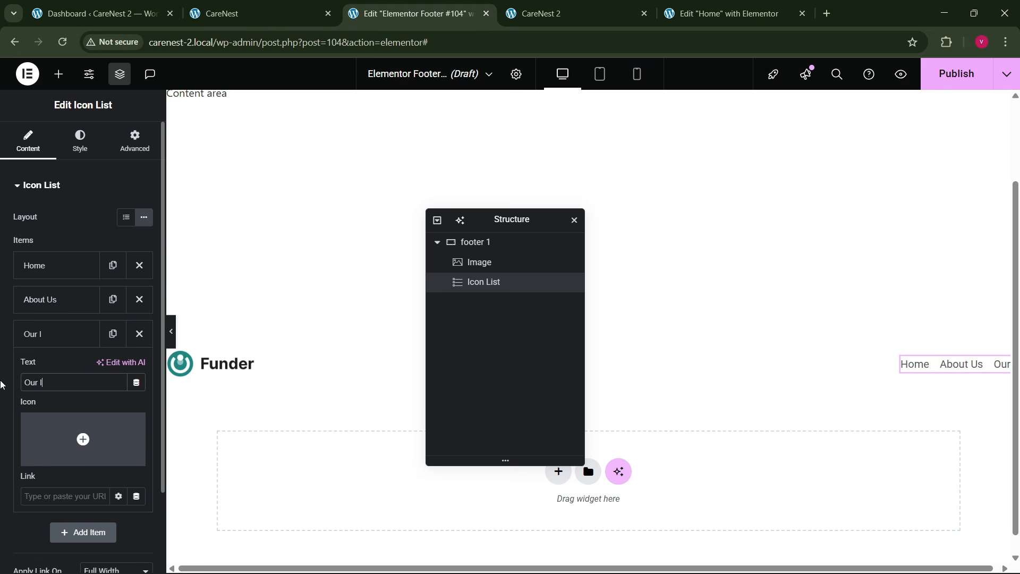
text(mpact)
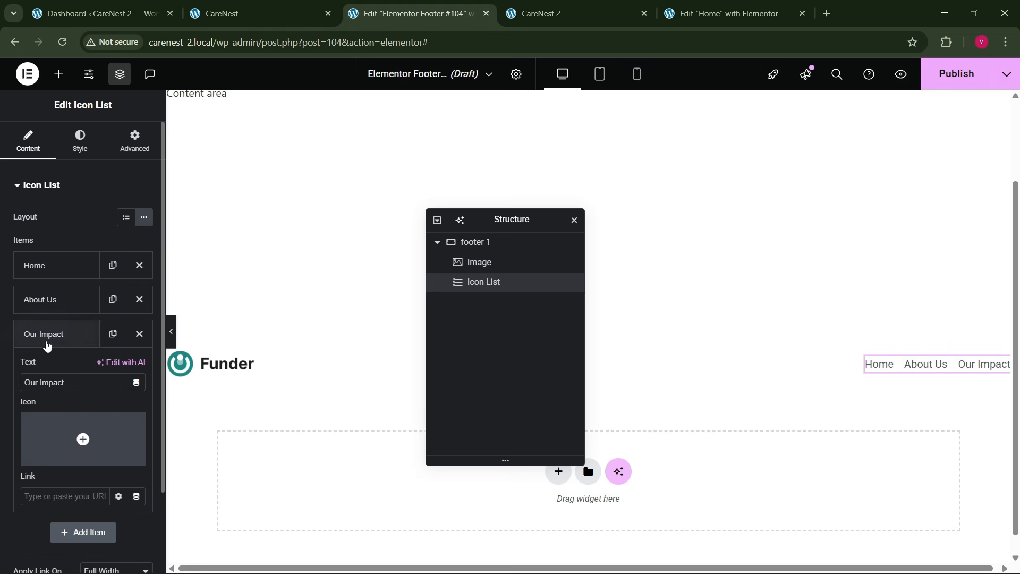
- Duplicate the Our Impact list item and rename the copy Get Involved, matching the CareNest reference footer
click(280, 6)
click(477, 5)
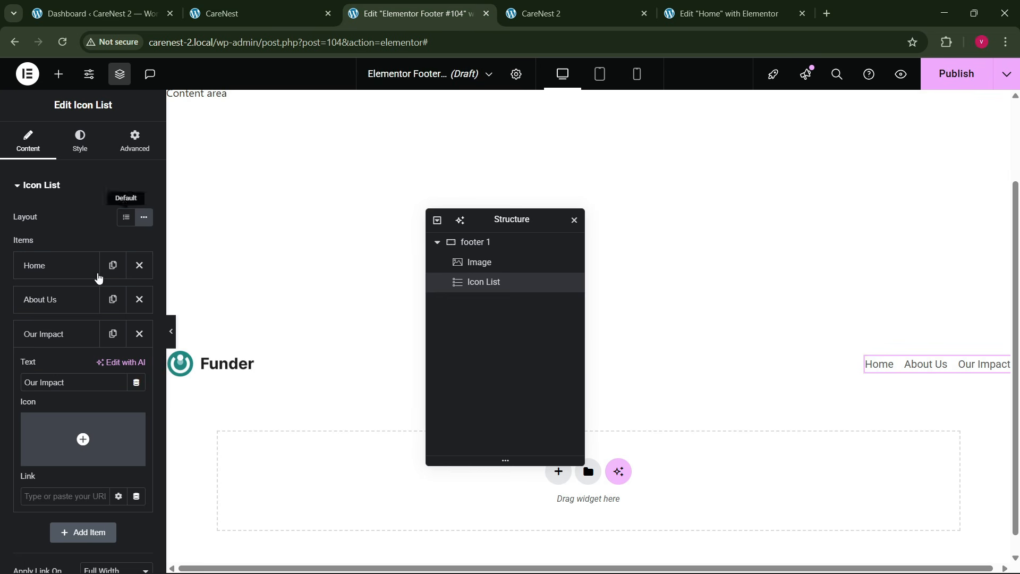
click(82, 336)
click(113, 334)
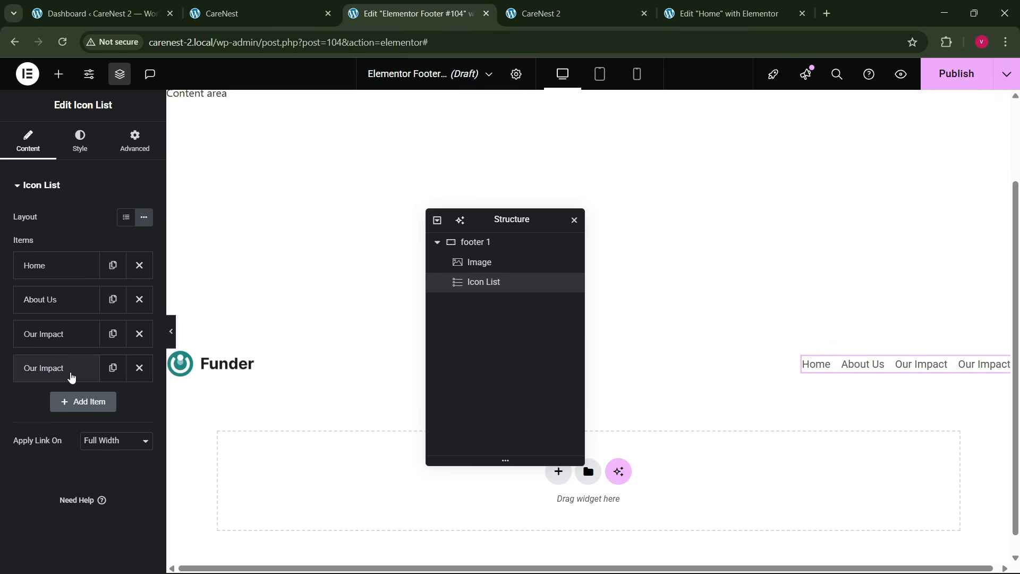
click(71, 372)
text(Get)
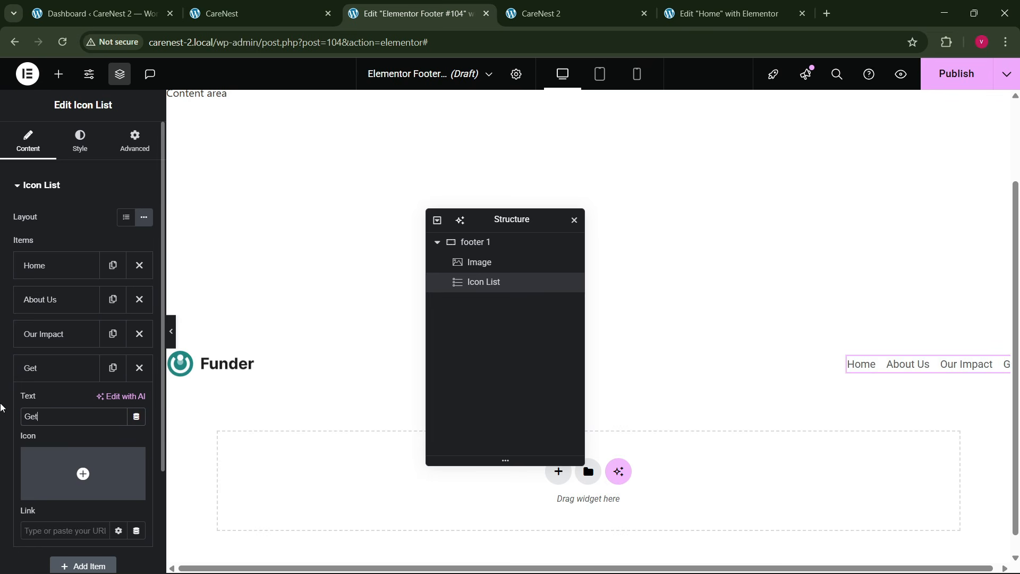
text( Involved)
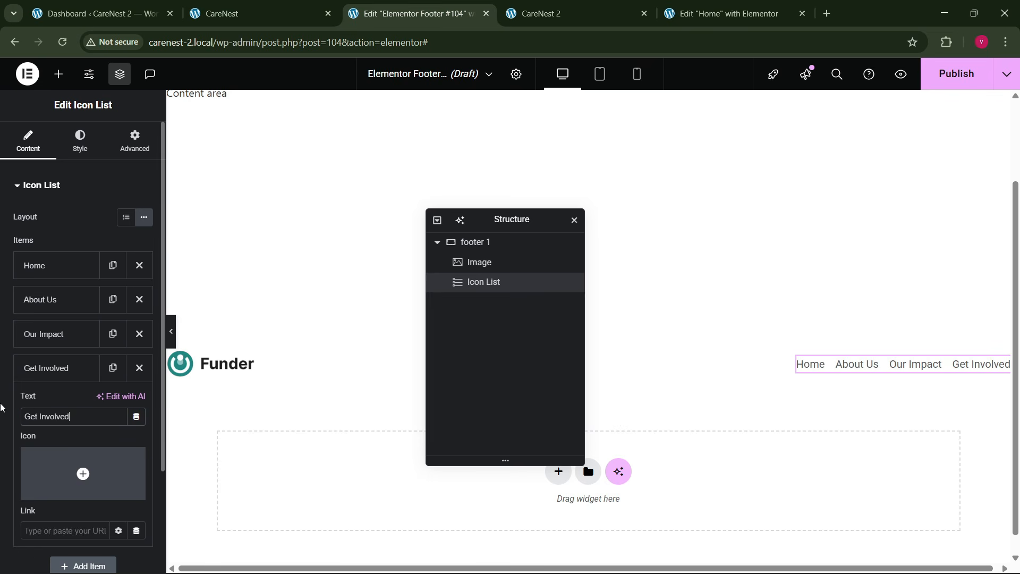
click(43, 368)
- Check the reference footer for the last link, then duplicate the Get Involved item and rename the copy Programs
click(263, 7)
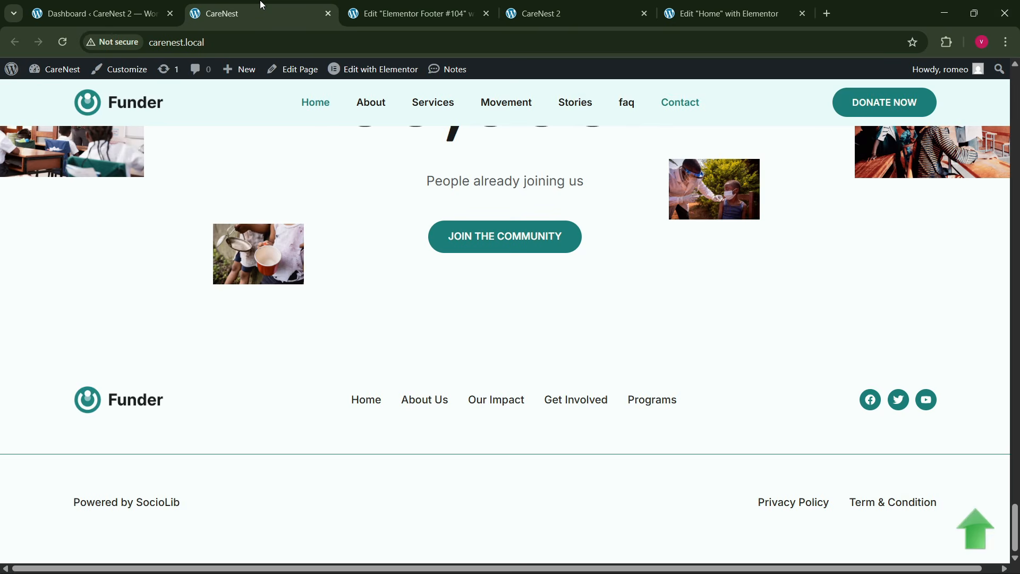
click(377, 5)
click(113, 367)
click(48, 402)
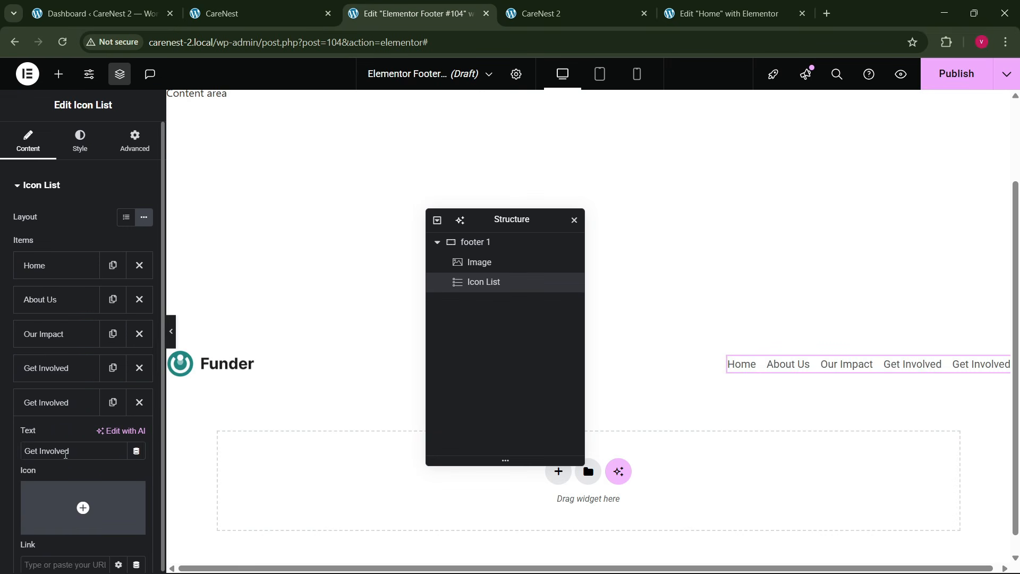
text(Programs)
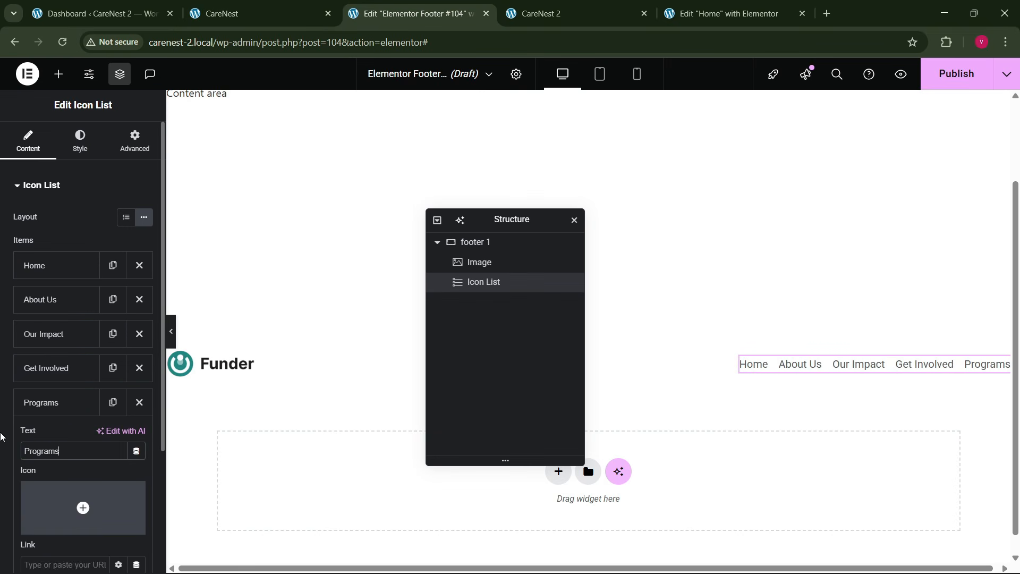
click(64, 403)
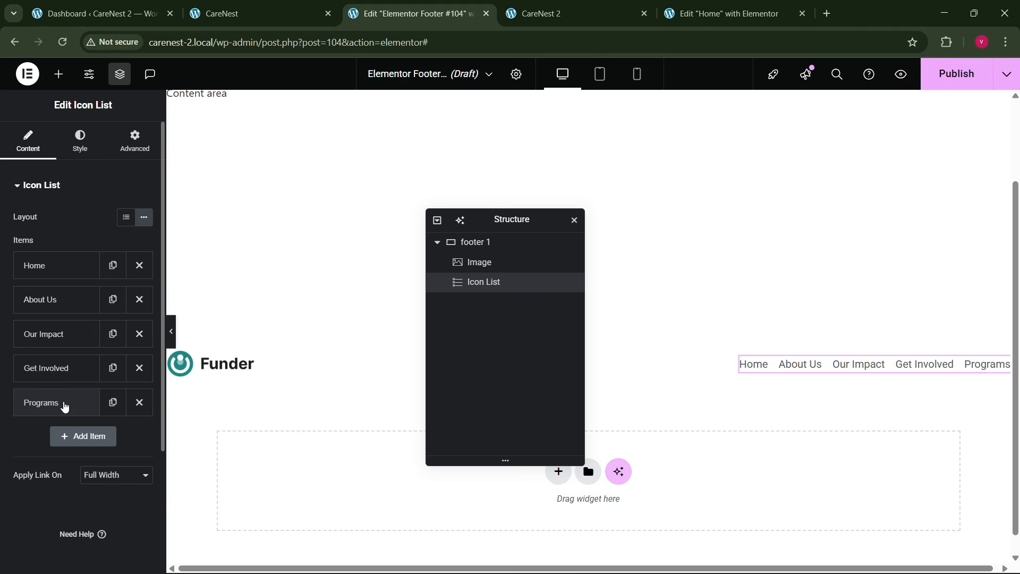
- Set the space between the icon list items to 30 px
click(79, 141)
click(124, 238)
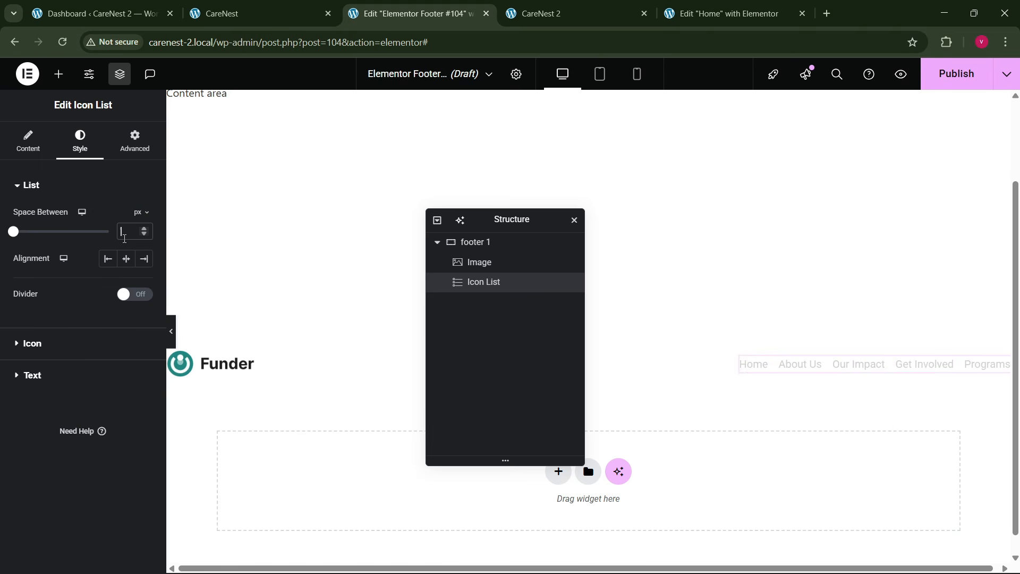
text(20)
key(BackSpace)
key(BackSpace)
text(30)
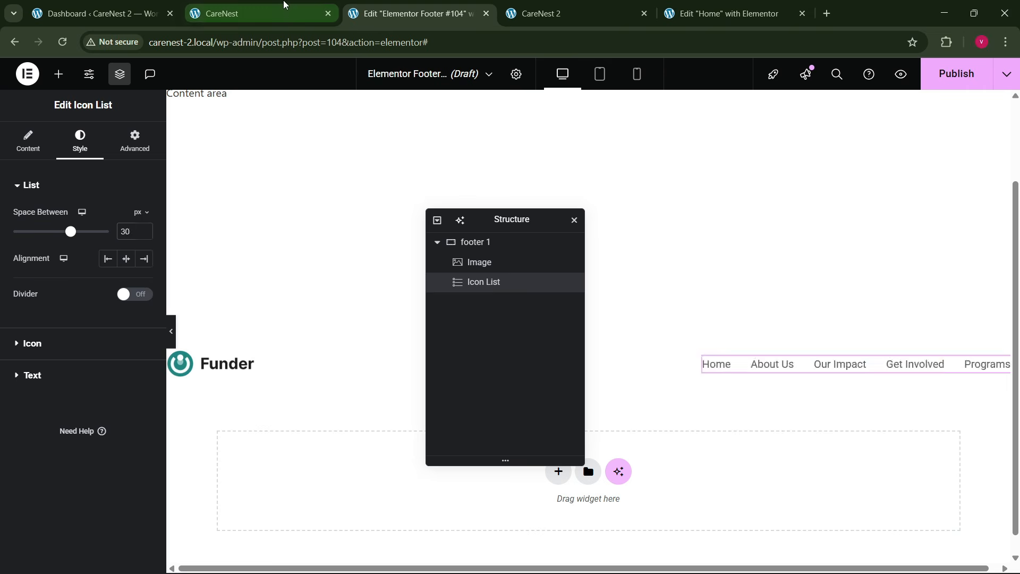
- Compare with the reference footer and add a Social Icons widget to the footer 1 container
click(284, 10)
click(372, 11)
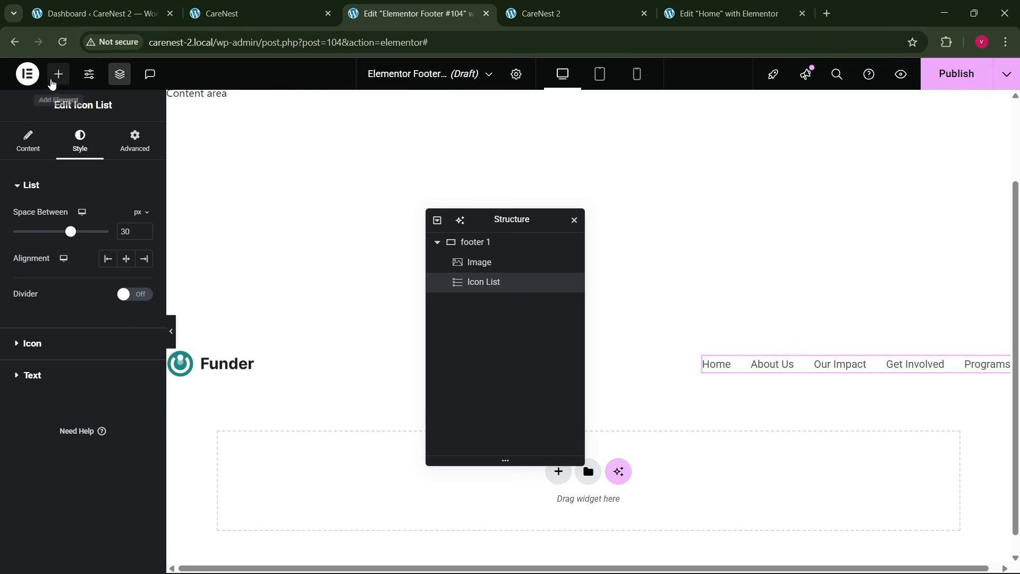
click(58, 74)
text(social)
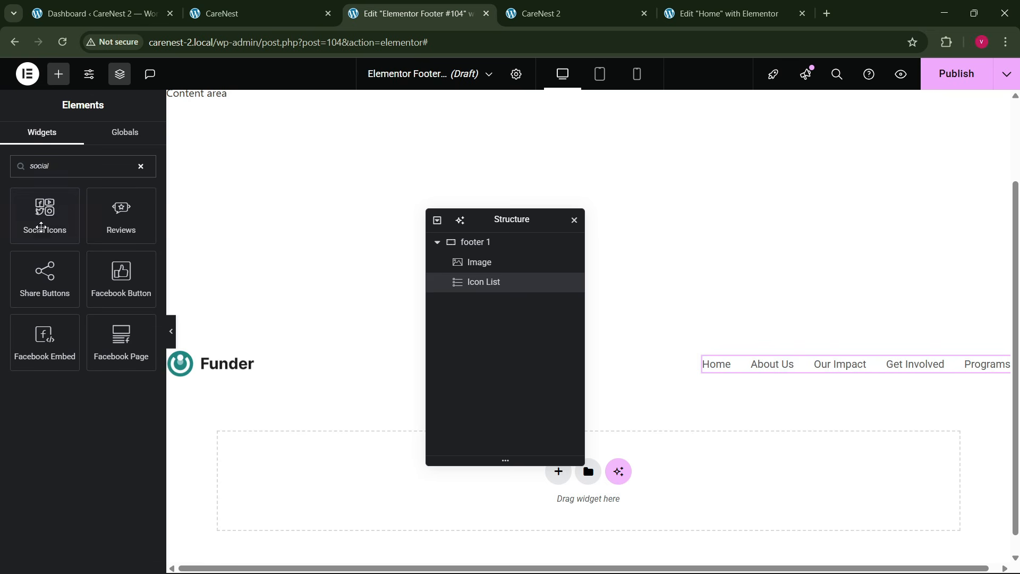
drag(42, 226, 765, 382)
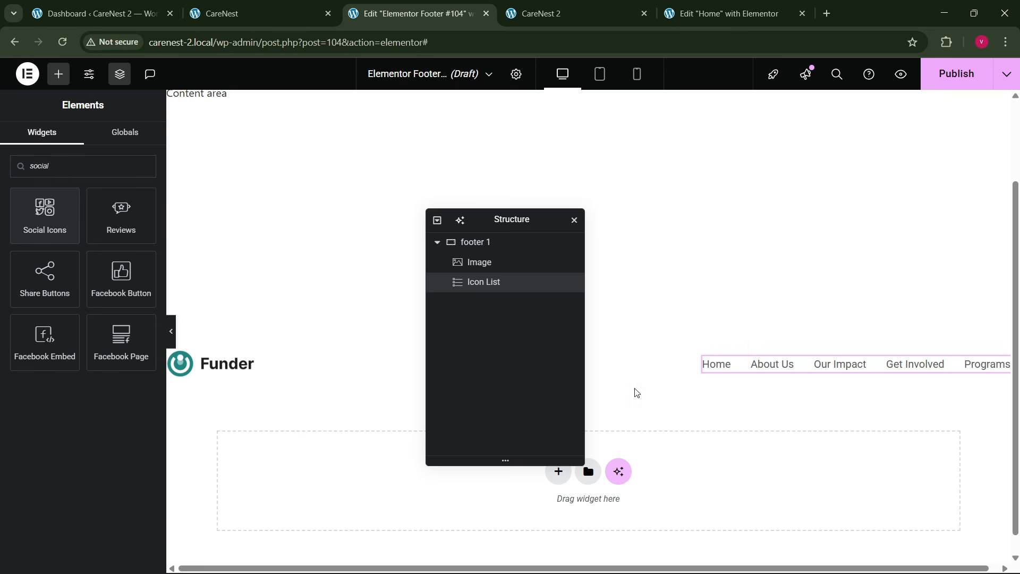
drag(55, 233, 210, 366)
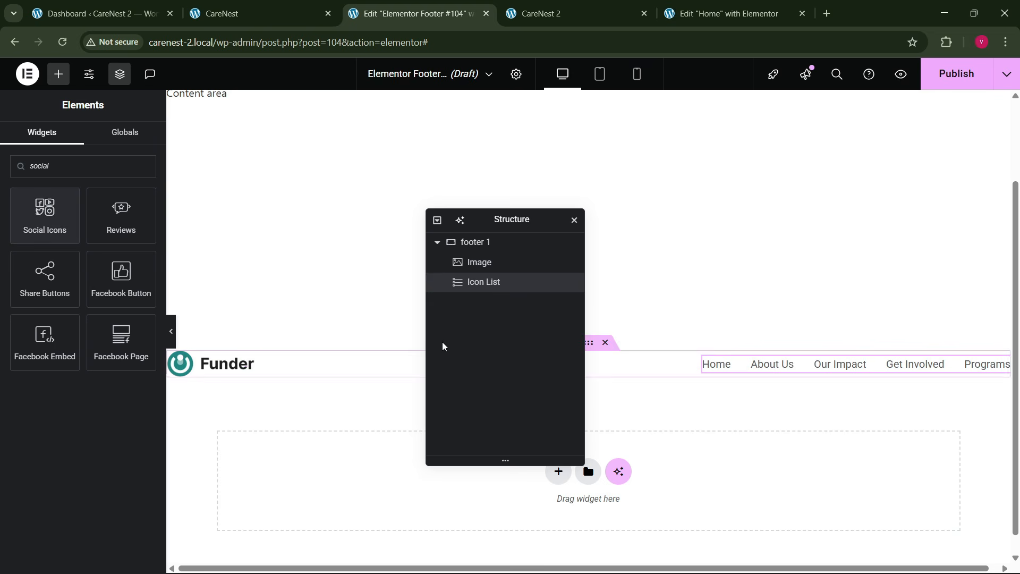
drag(528, 223, 369, 248)
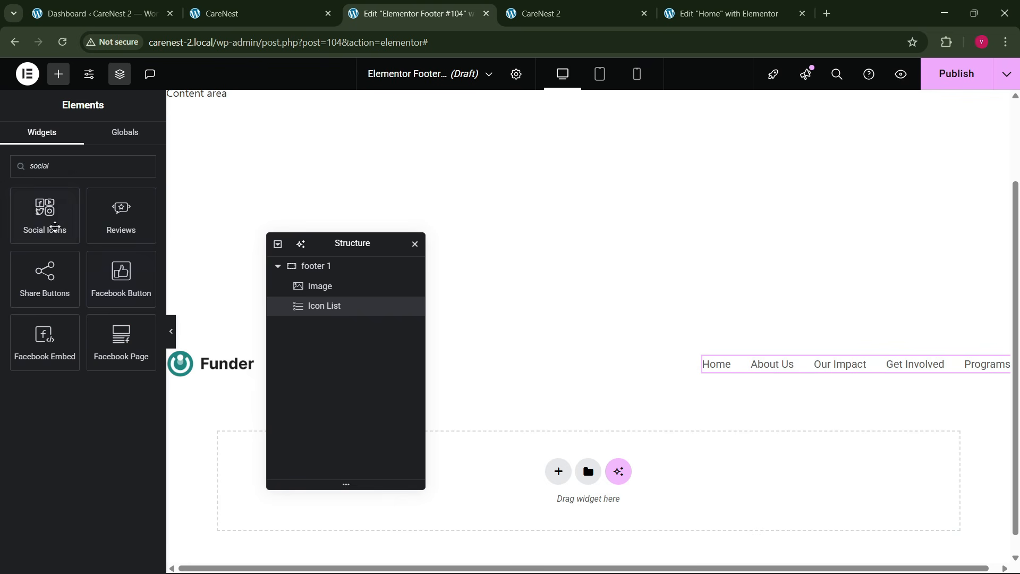
drag(54, 227, 425, 388)
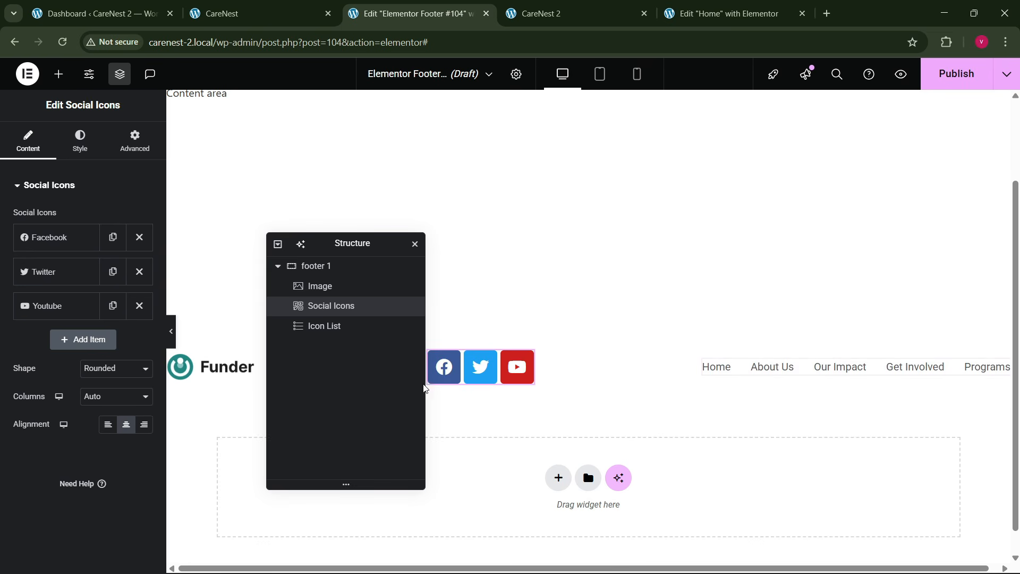
- Move the Social Icons widget after the Icon List in the footer 1 container and set its shape to Circle
click(323, 289)
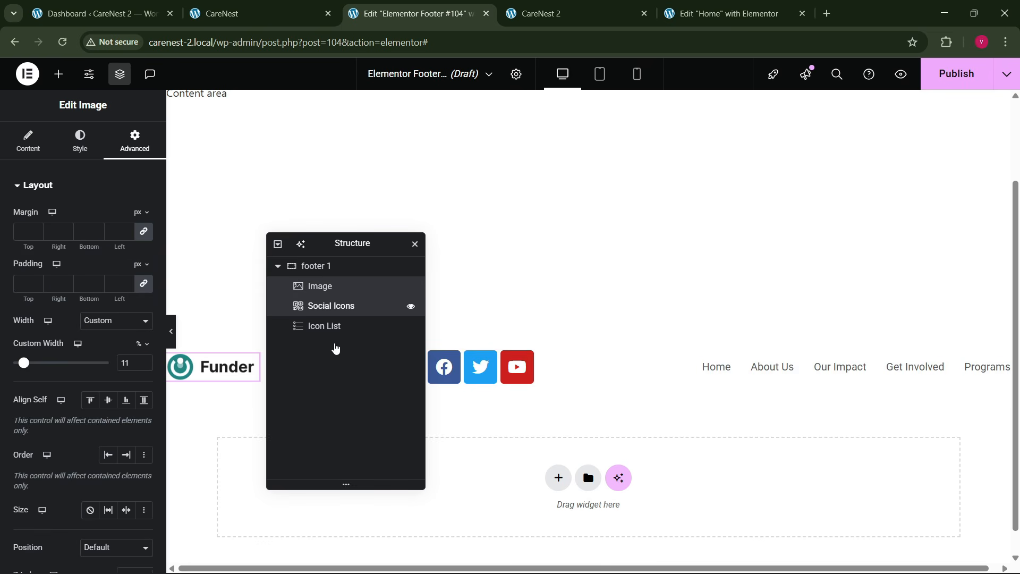
click(334, 307)
drag(328, 310, 330, 367)
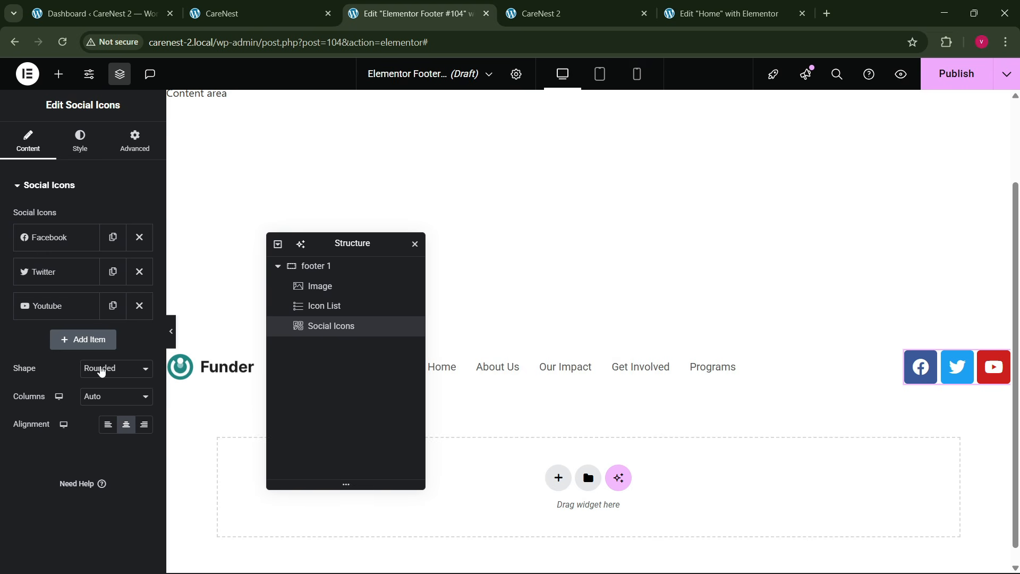
click(103, 368)
click(107, 416)
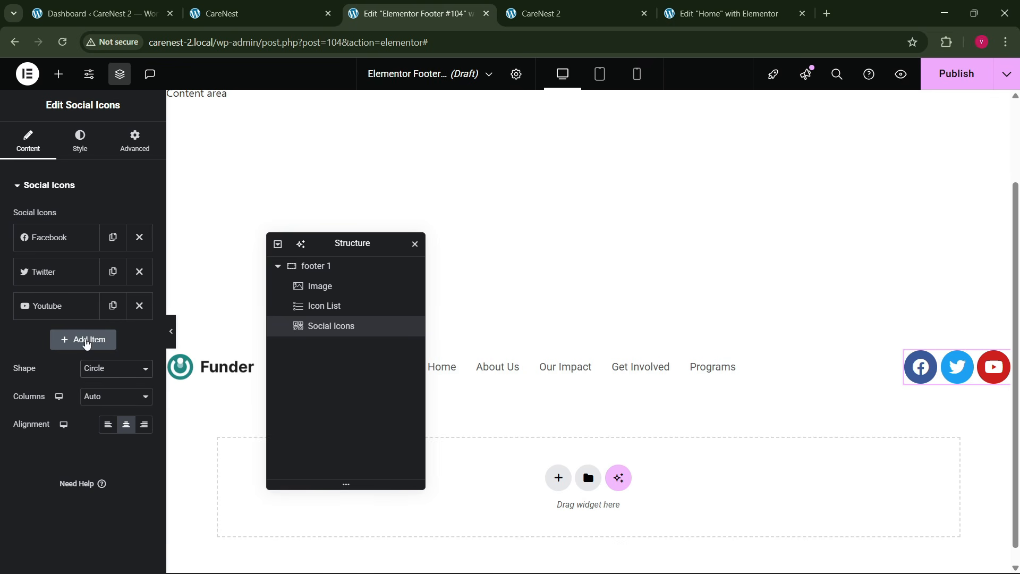
- Duplicate the Youtube social item and replace the copy's icon with Instagram from the icon library
click(111, 307)
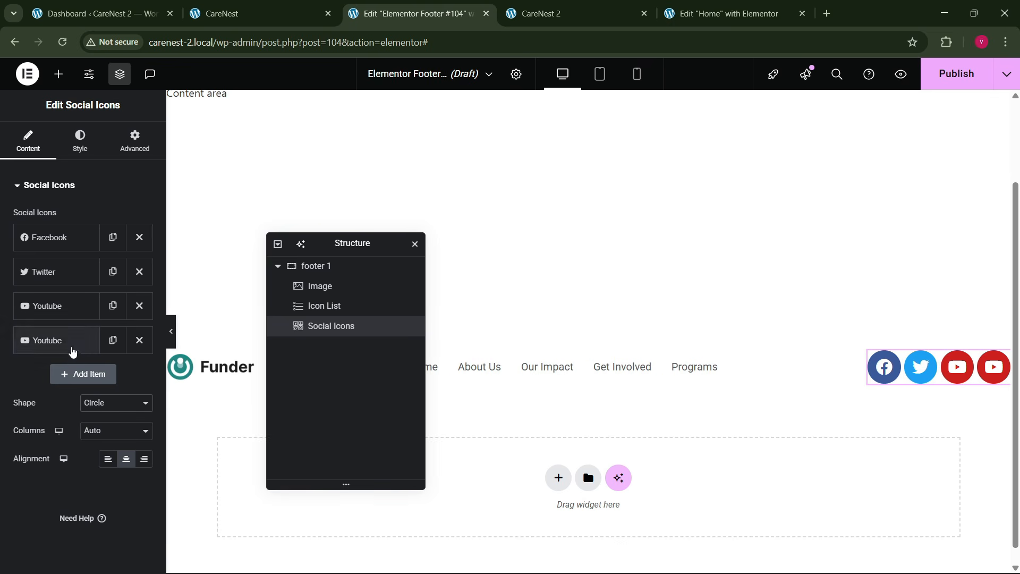
click(83, 342)
click(84, 398)
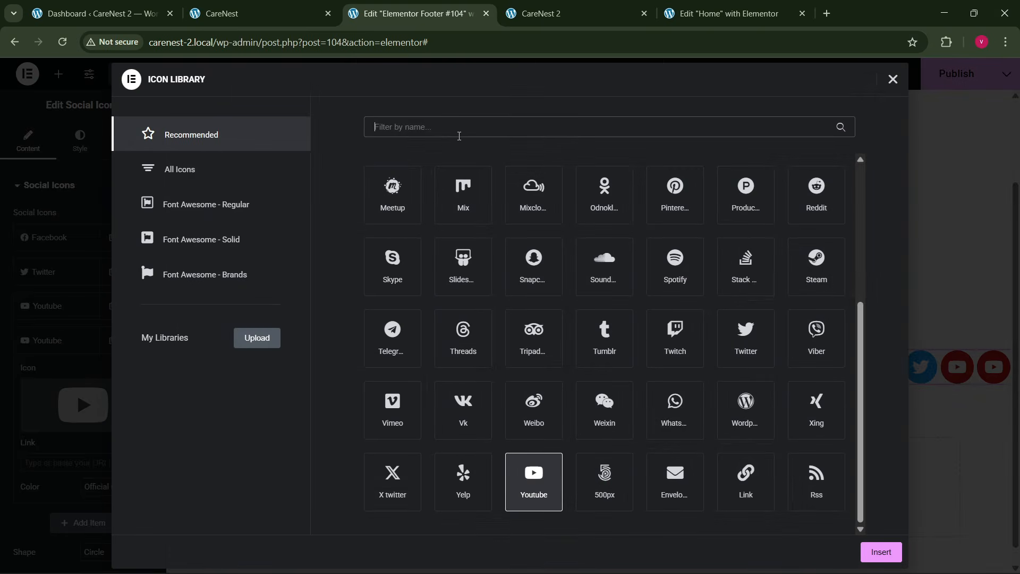
text(inst)
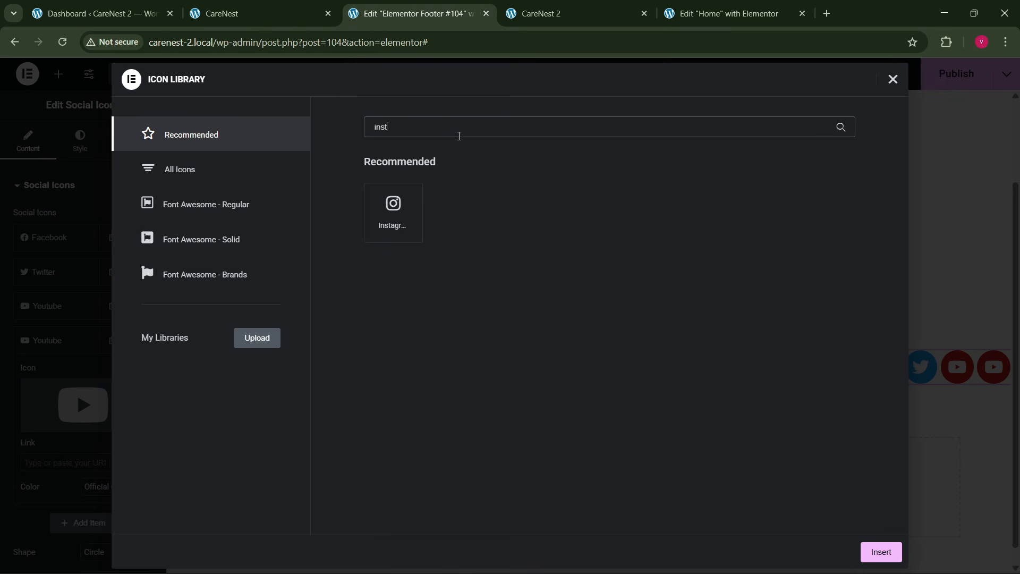
click(391, 230)
click(871, 558)
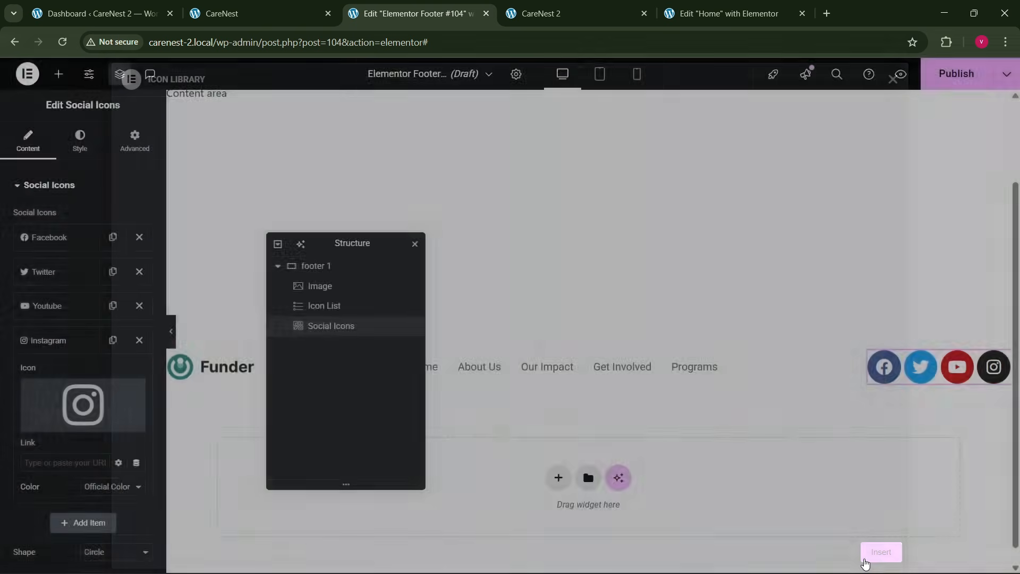
- Give the social icons custom colors, theme green as primary and white as secondary, and set their size to 16 px
click(80, 141)
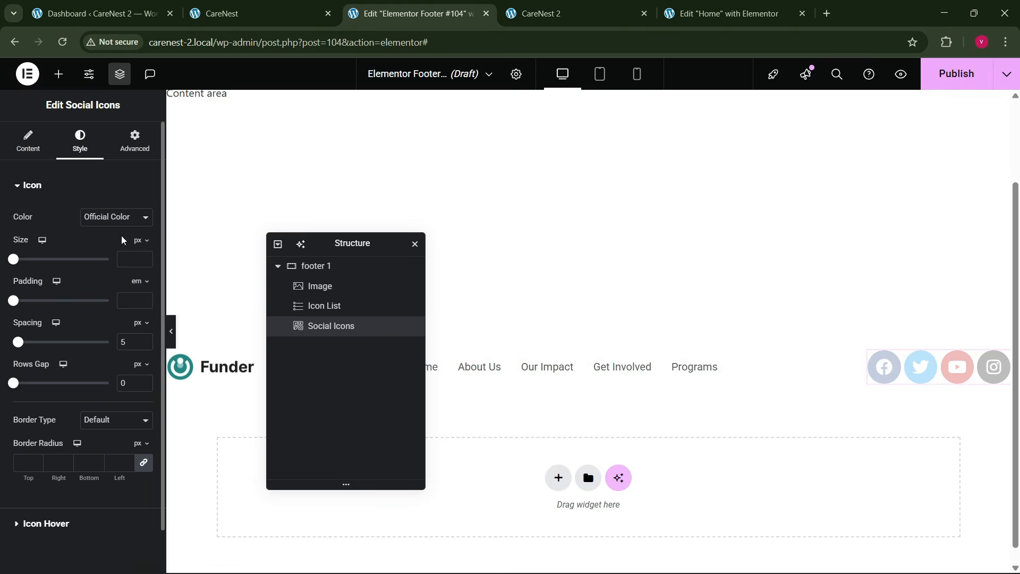
click(116, 218)
click(93, 245)
click(125, 275)
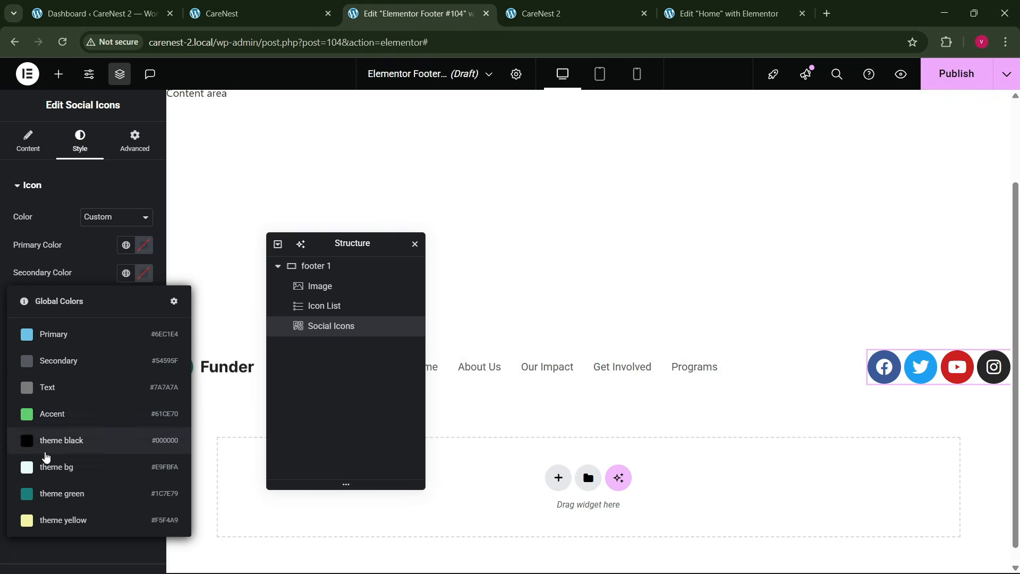
click(62, 493)
click(125, 244)
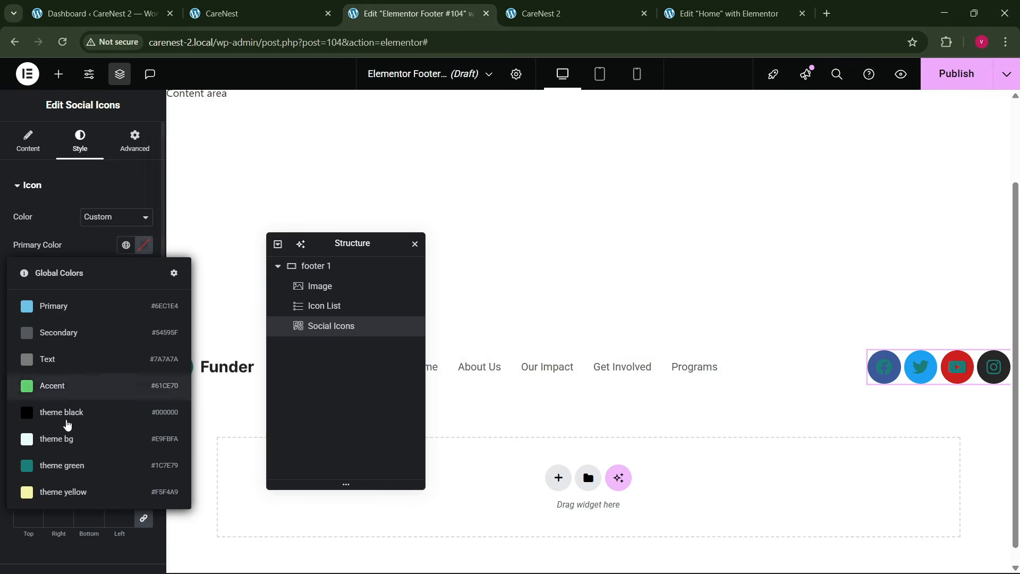
click(61, 463)
click(144, 273)
click(78, 326)
click(65, 270)
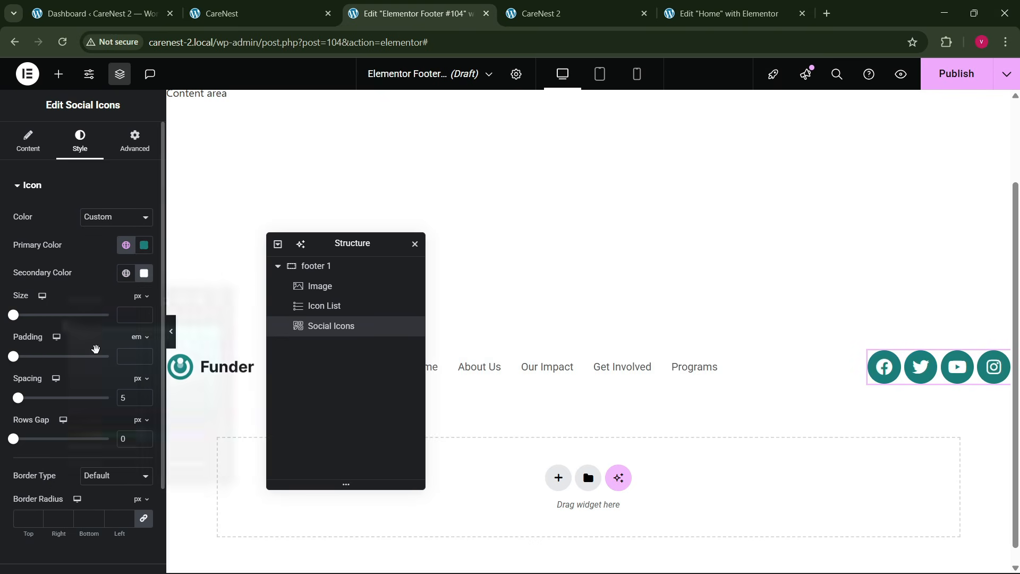
click(144, 312)
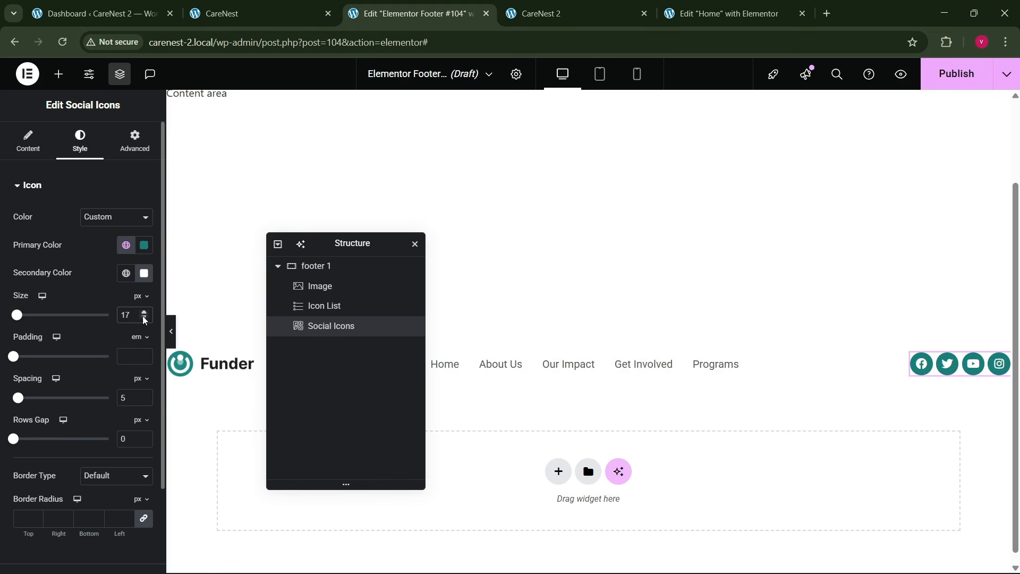
click(144, 319)
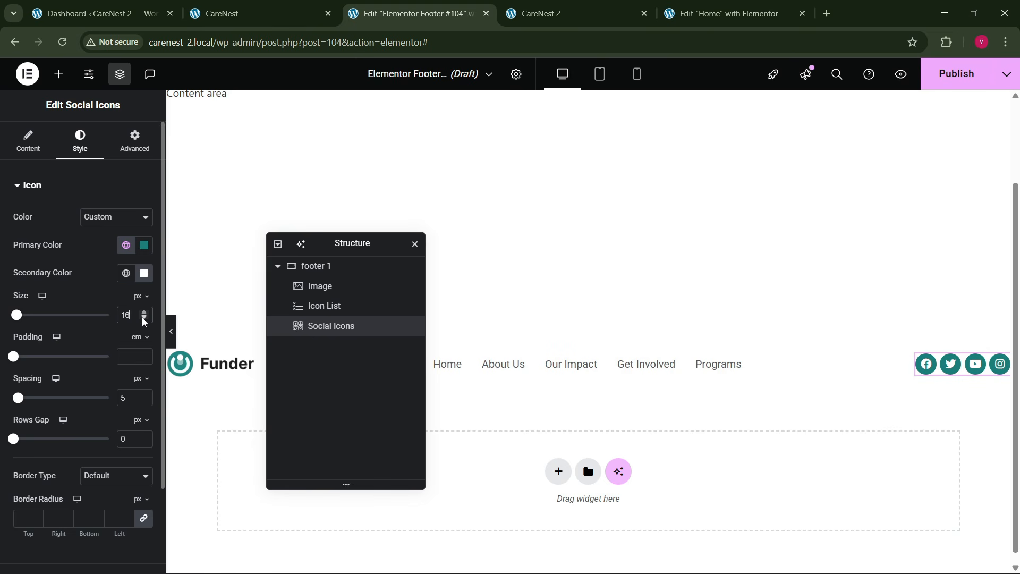
- Set the social icons' hover colors to theme black primary and white secondary, with the Grow hover animation
scroll(103, 429, down, 2)
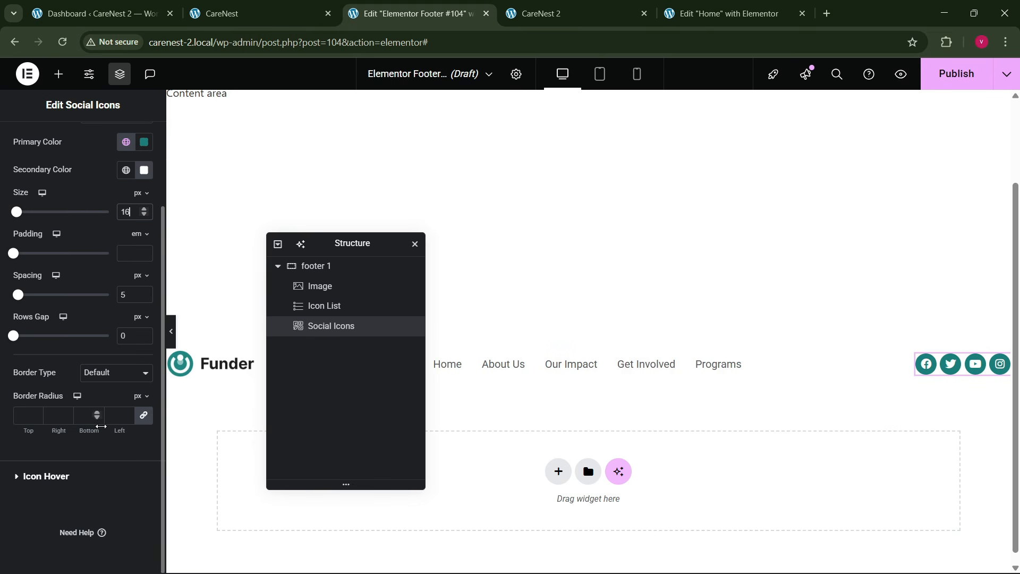
click(56, 490)
click(126, 249)
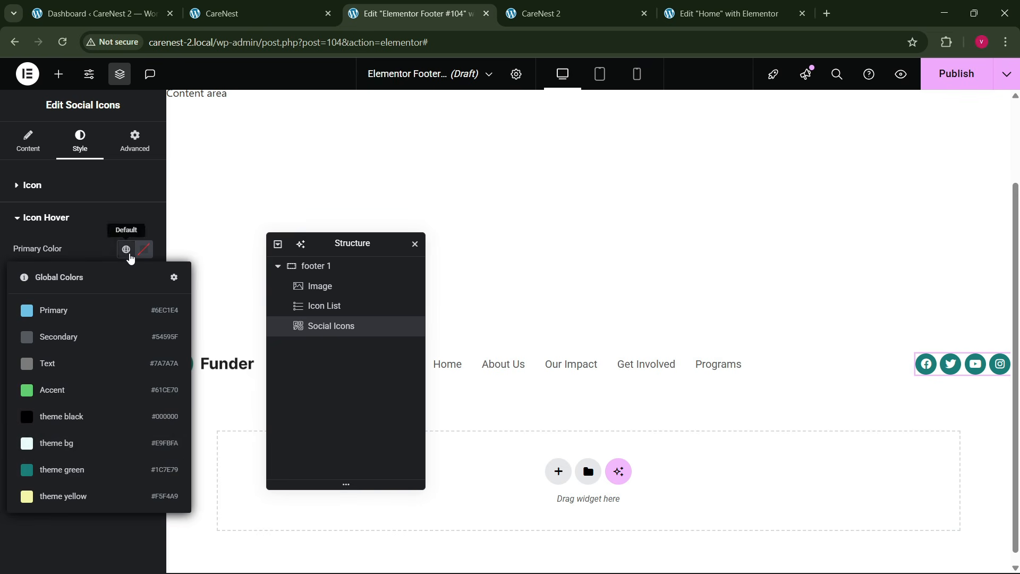
click(75, 447)
click(142, 281)
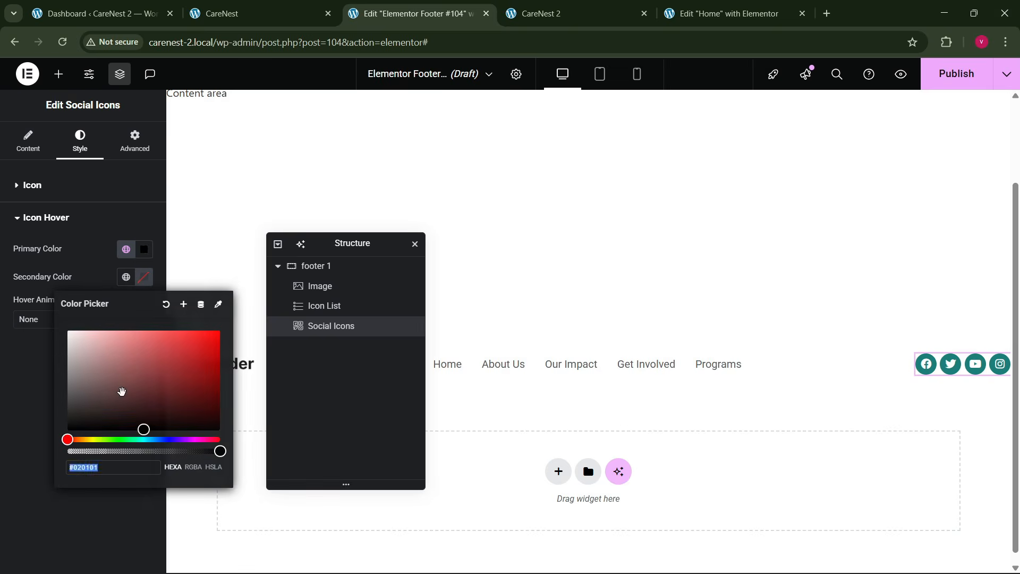
drag(121, 390, 46, 300)
click(30, 375)
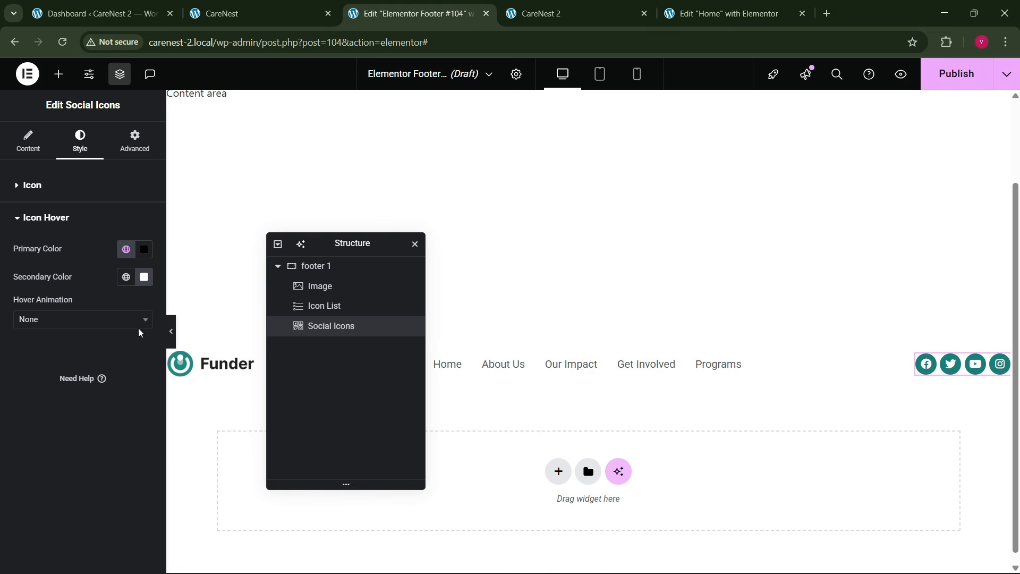
click(41, 321)
click(44, 358)
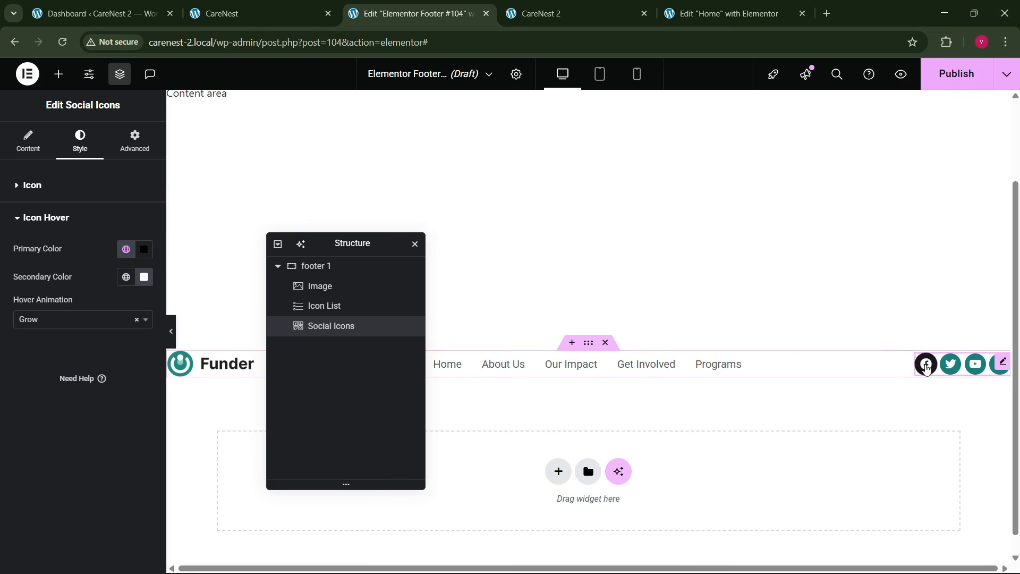
- Set the spacing between the social icons to 8 px
click(53, 185)
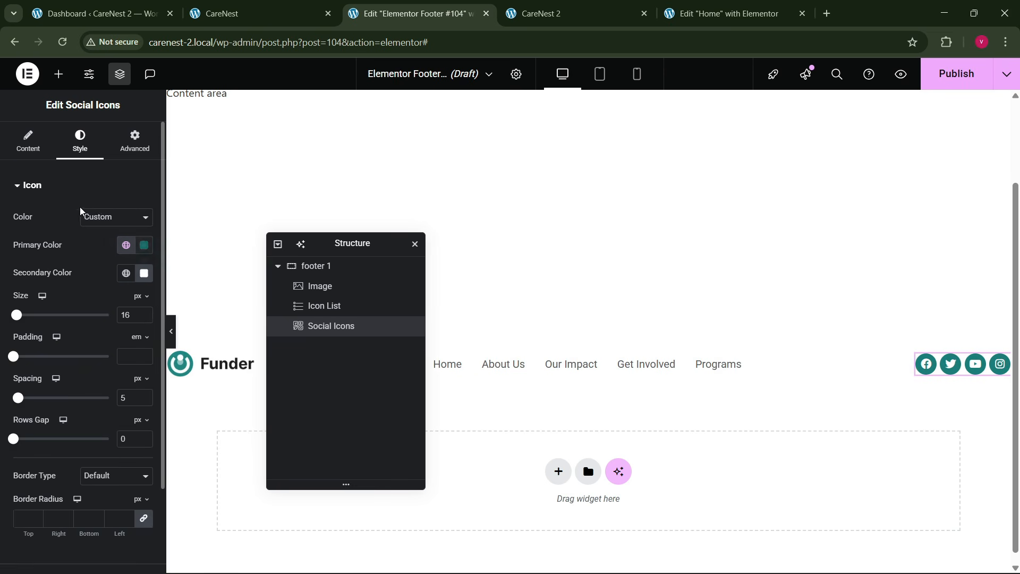
click(29, 141)
click(80, 154)
text(10)
key(BackSpace)
key(BackSpace)
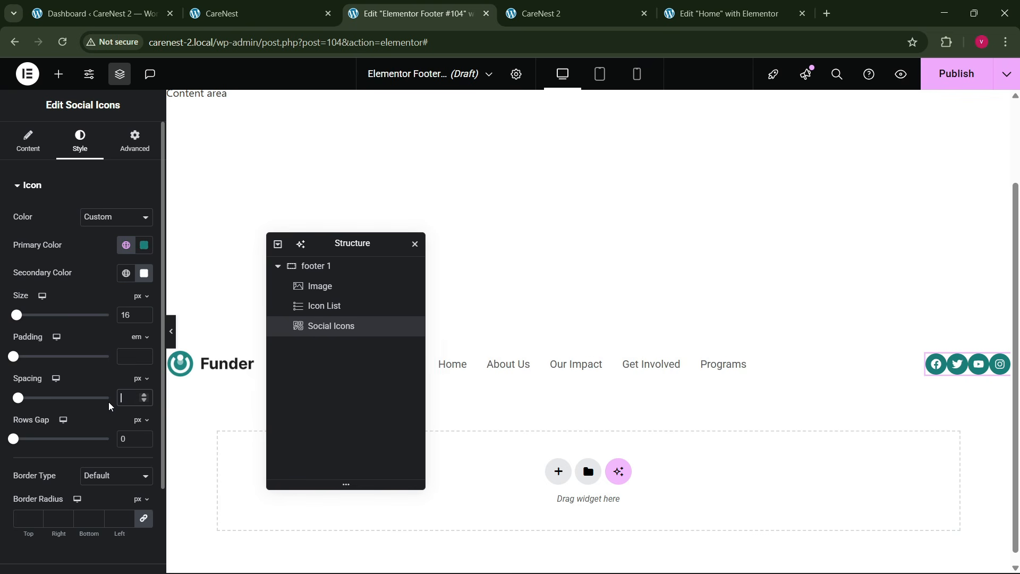
text(8)
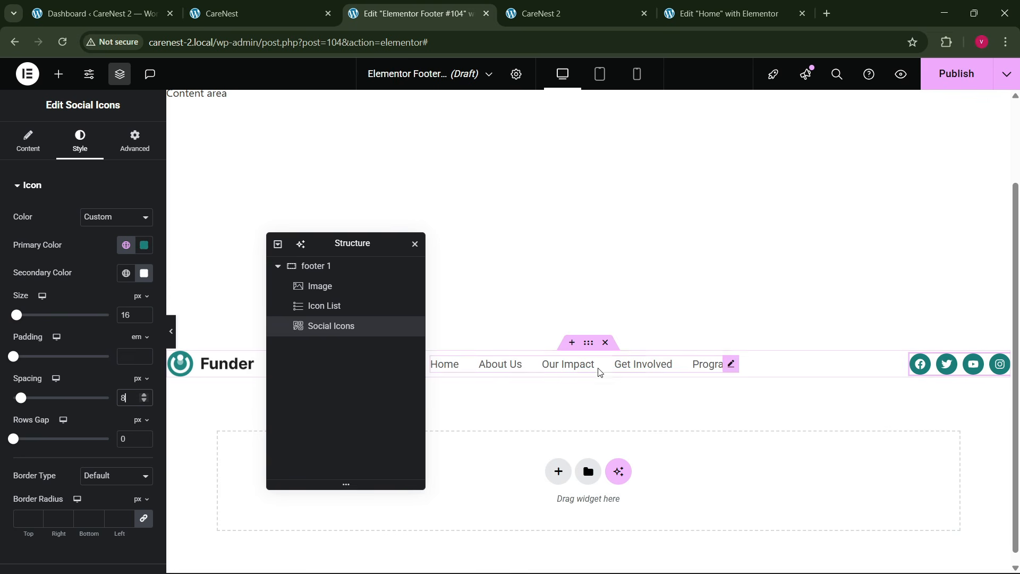
- Set the footer link list's text hover color to the theme green
click(731, 365)
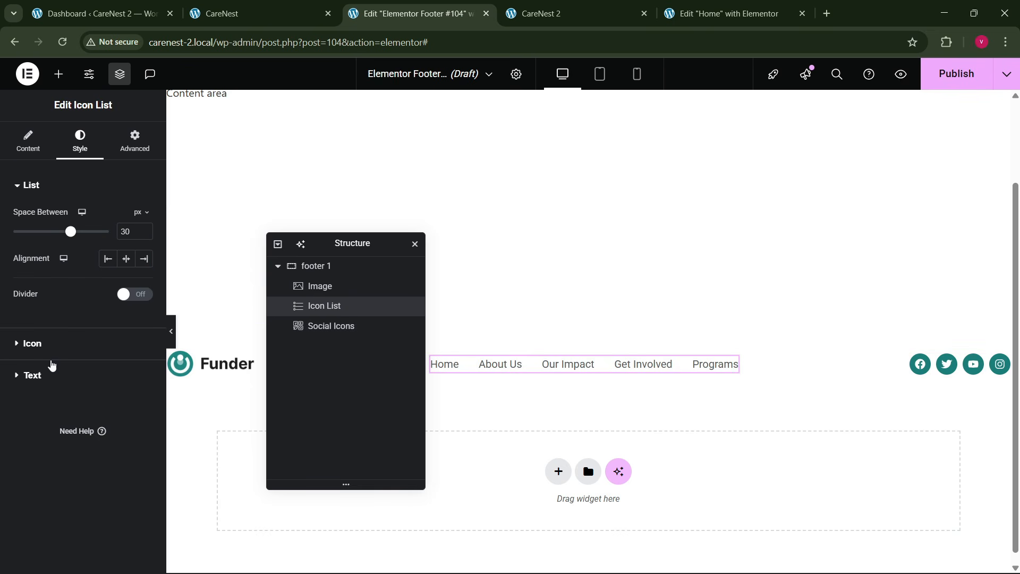
click(49, 377)
click(116, 336)
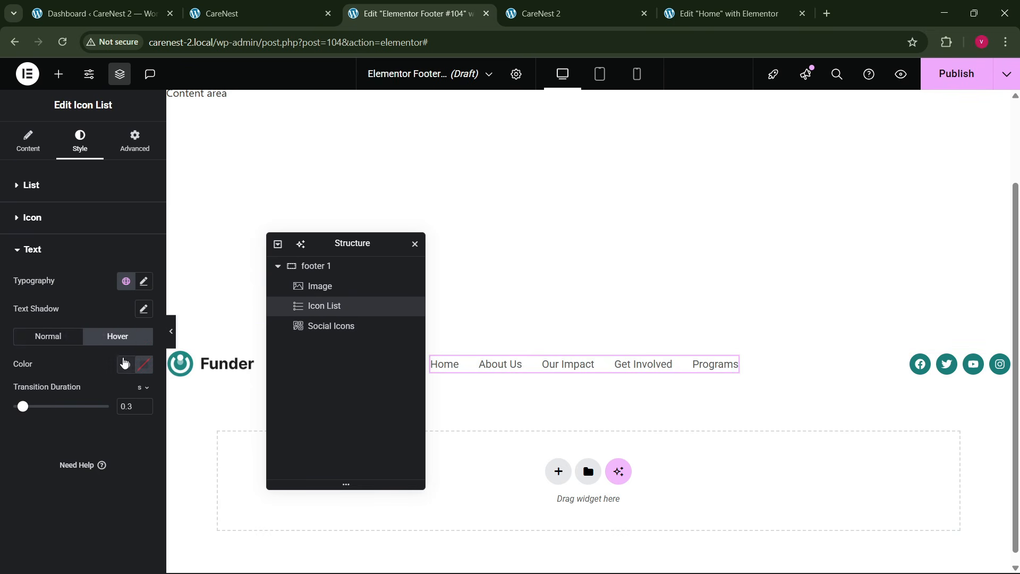
click(126, 364)
click(68, 311)
- Set the footer link list's typography to size 17 px and weight 500 (Medium)
click(143, 281)
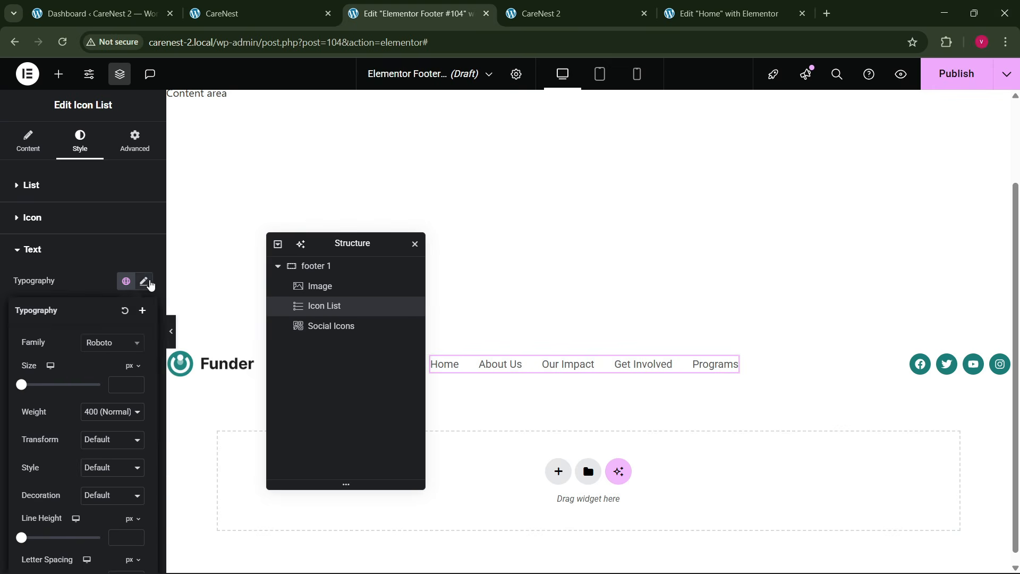
click(137, 385)
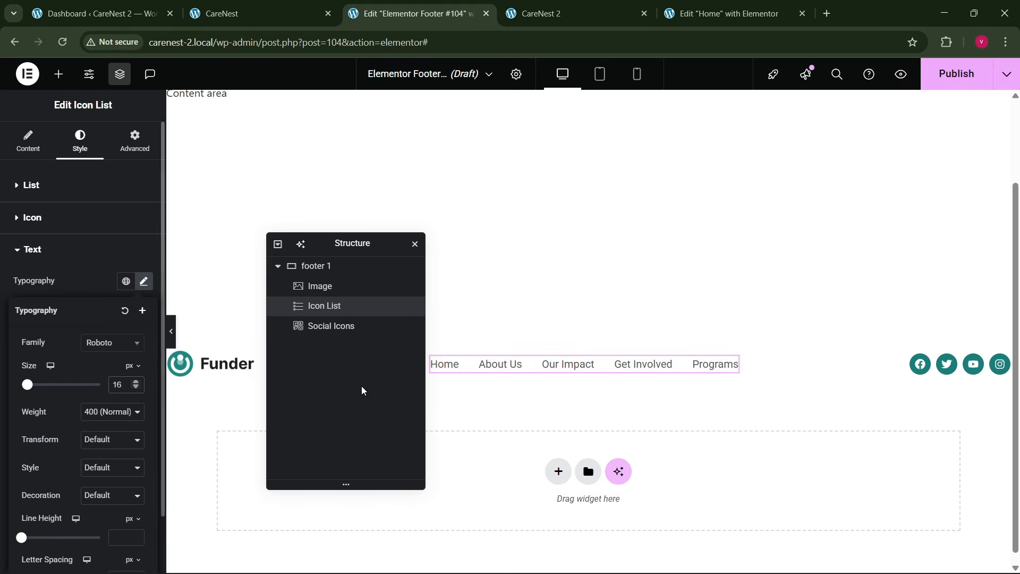
click(136, 382)
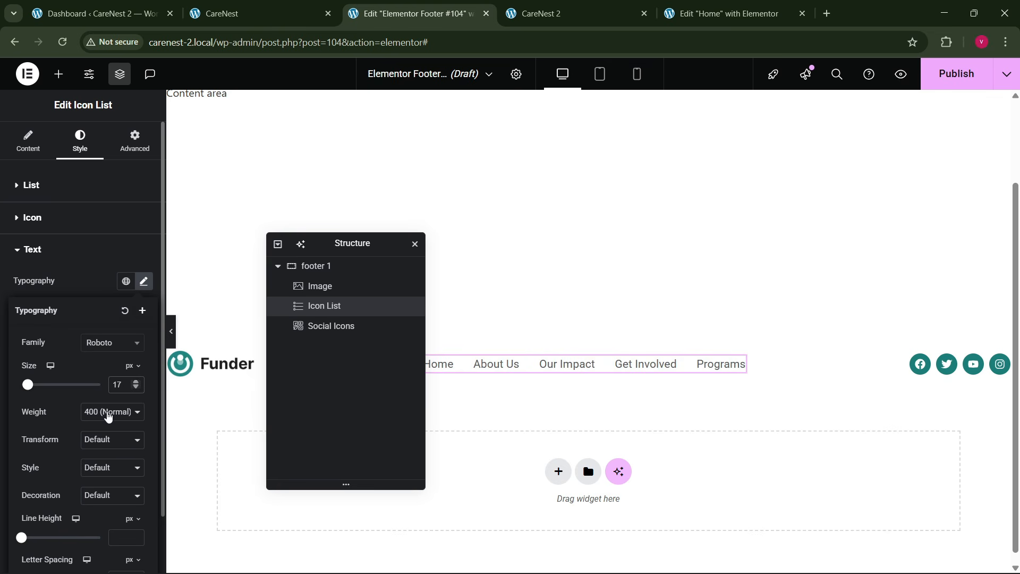
click(108, 417)
click(106, 286)
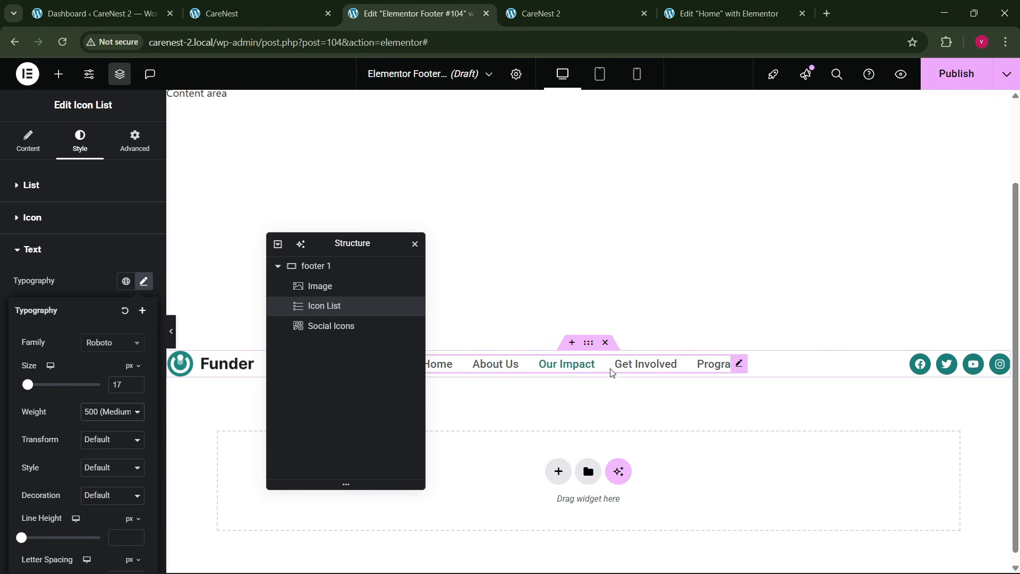
click(90, 298)
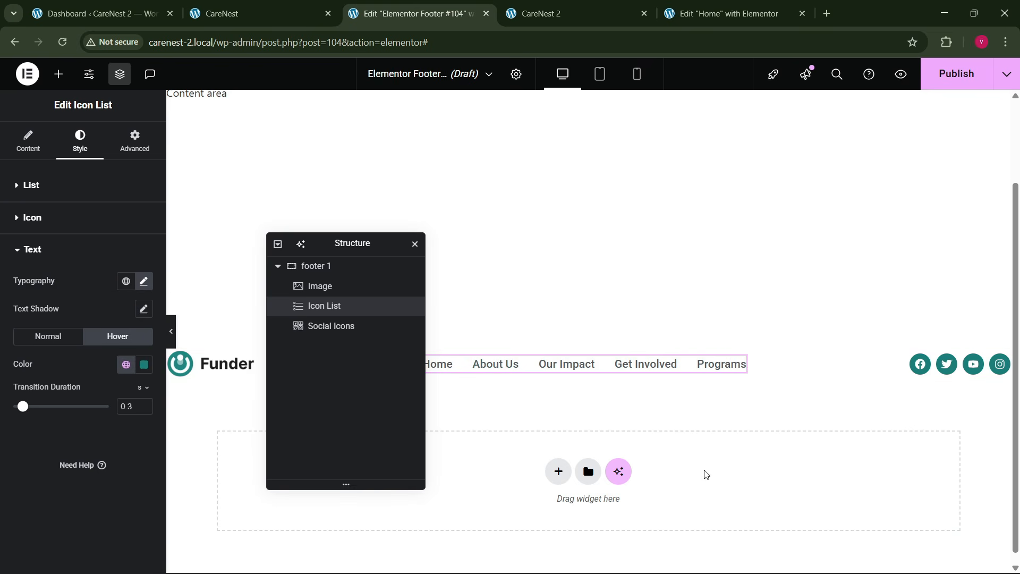
- Compare with the reference footer and set the footer 1 container's padding to 80 px top, 40 px bottom and 0 on the sides
click(304, 6)
click(461, 6)
click(589, 344)
click(134, 140)
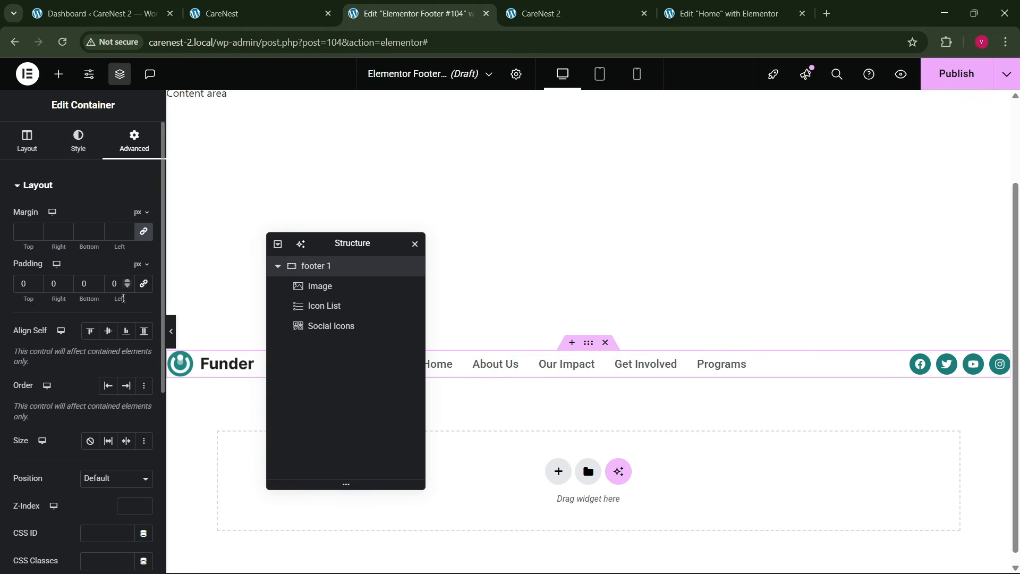
text(8)
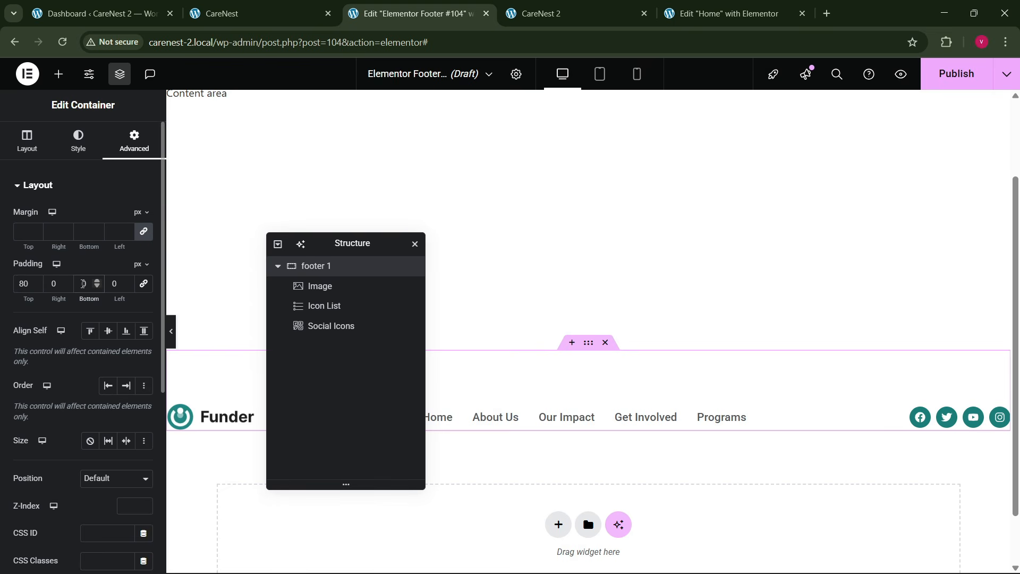
text(40)
scroll(638, 343, down, 1)
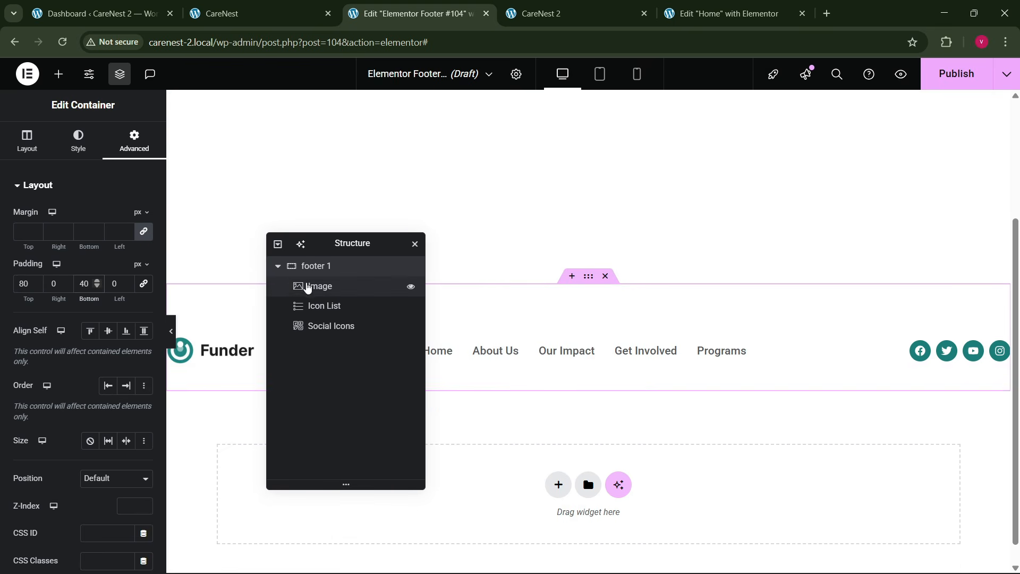
- Add a row-direction Flexbox container below footer 1, rename it "footer 2" and set its boxed width to 1300 px
click(278, 267)
click(558, 484)
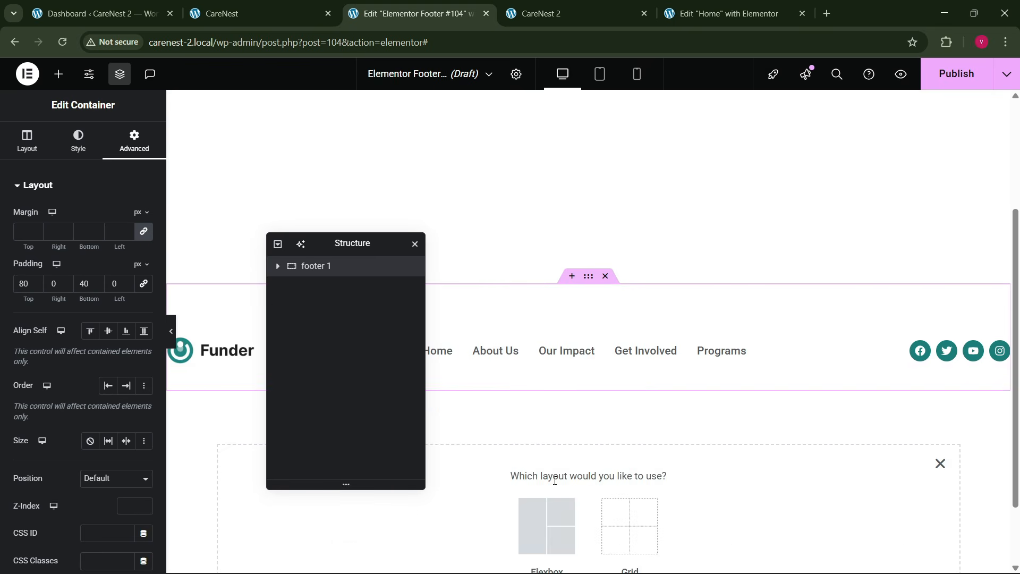
click(546, 516)
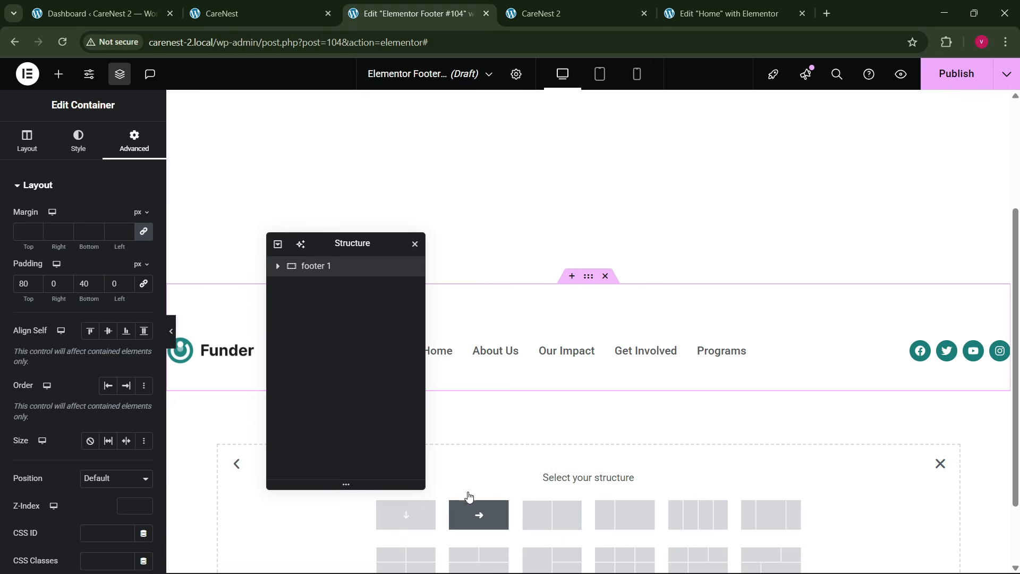
click(475, 513)
drag(363, 248, 597, 240)
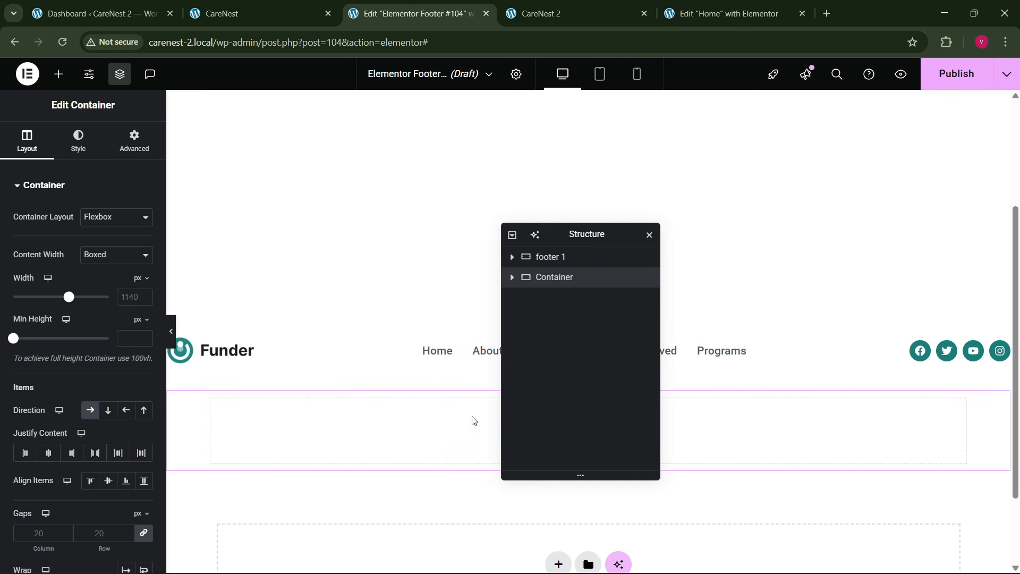
double_click(555, 278)
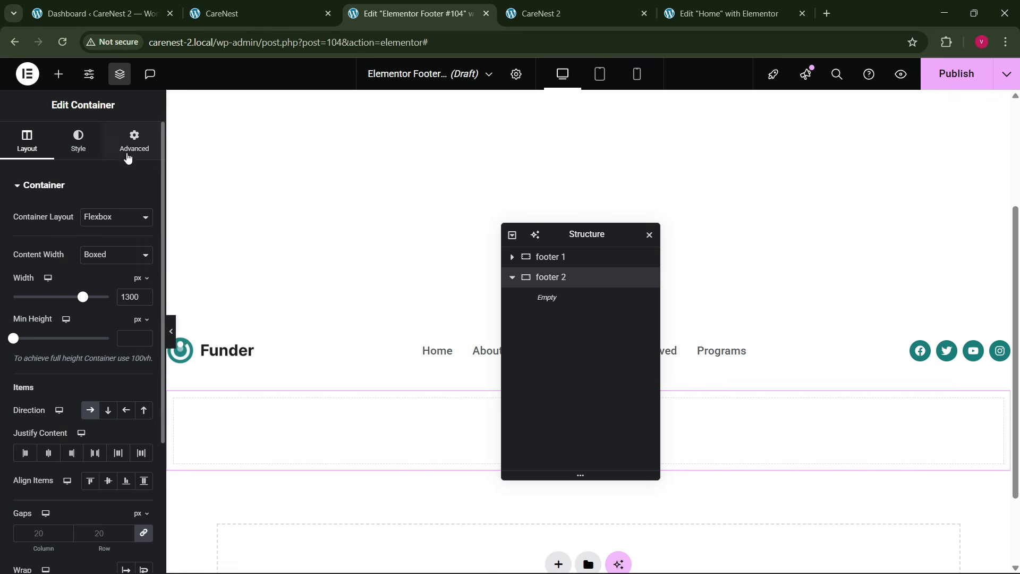
- Set the footer 2 container's padding to 40 px top, 80 px bottom and 0 on both sides
click(128, 154)
click(144, 283)
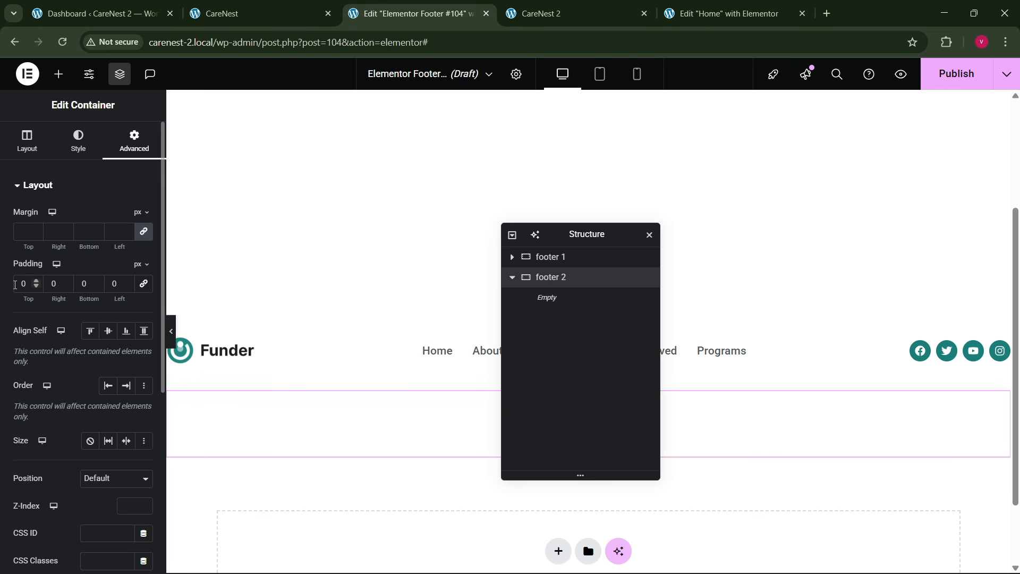
text(4)
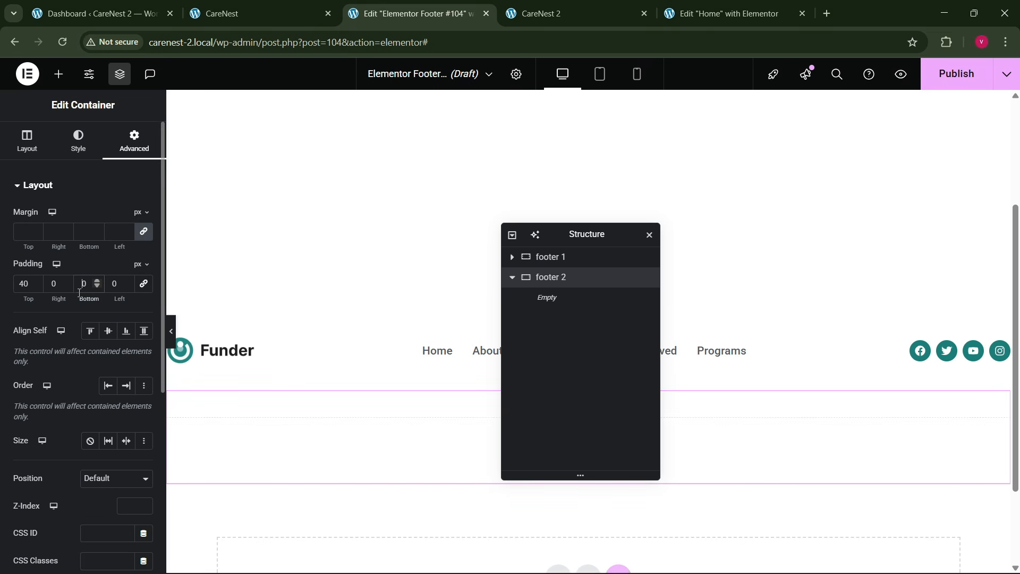
text(8)
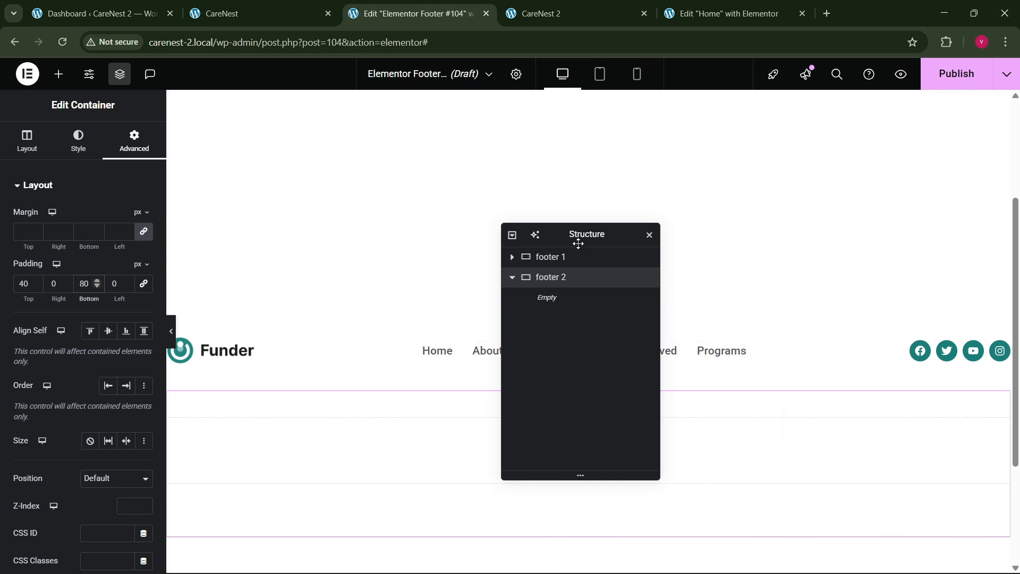
drag(581, 239, 694, 237)
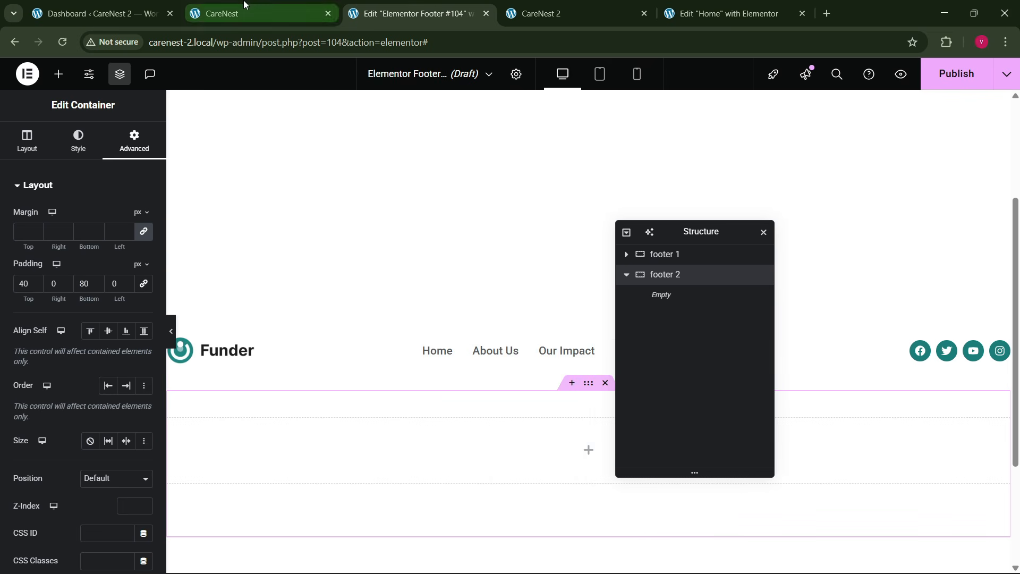
- Check the reference footer, then copy footer 1's link list and paste it into the footer 2 container
click(257, 14)
click(417, 14)
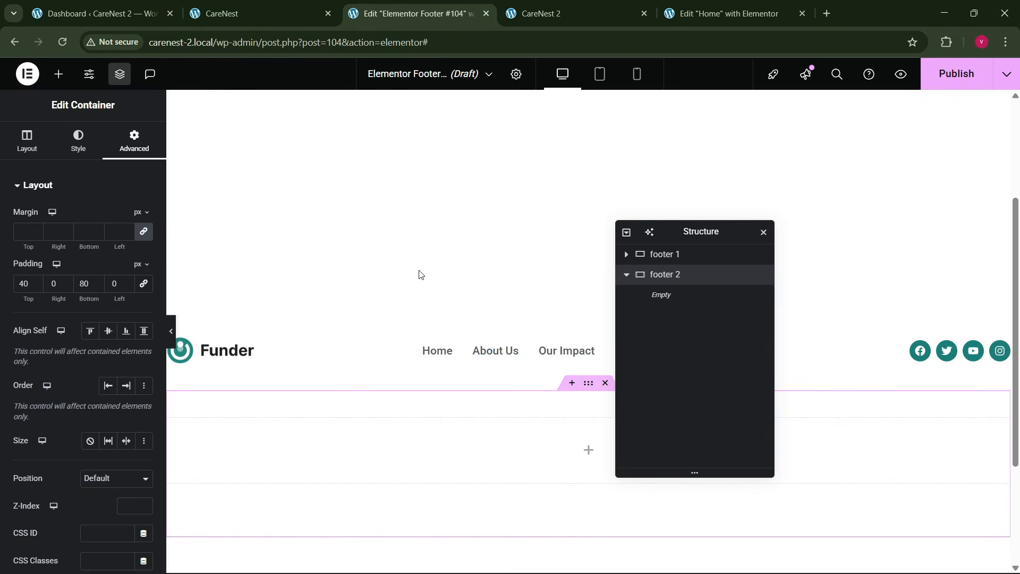
right_click(472, 360)
click(498, 330)
right_click(258, 446)
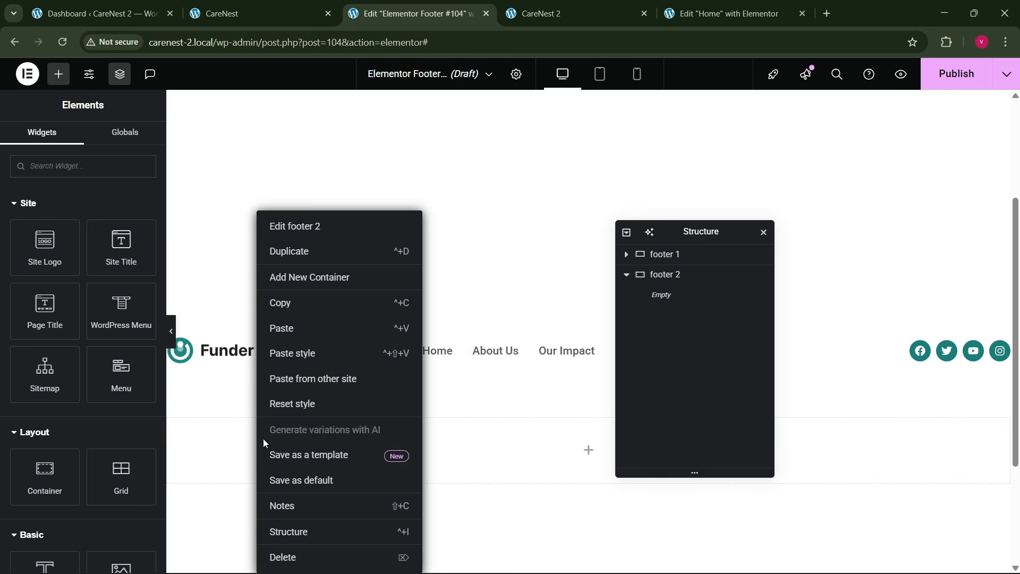
click(287, 327)
- Copy the text "Powered by SocioLib" from the reference site's footer and return to the footer editor
click(261, 14)
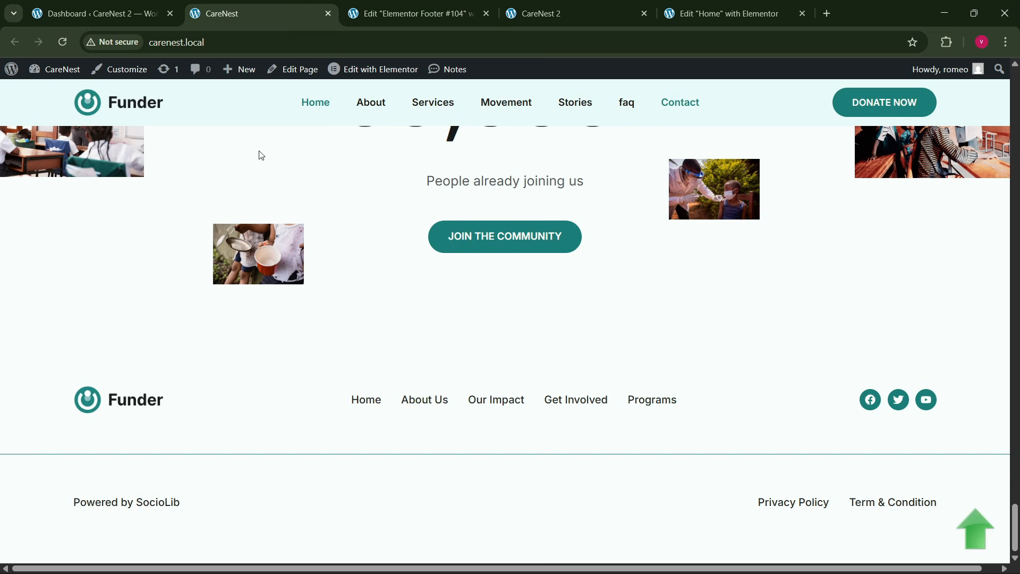
drag(77, 506, 184, 509)
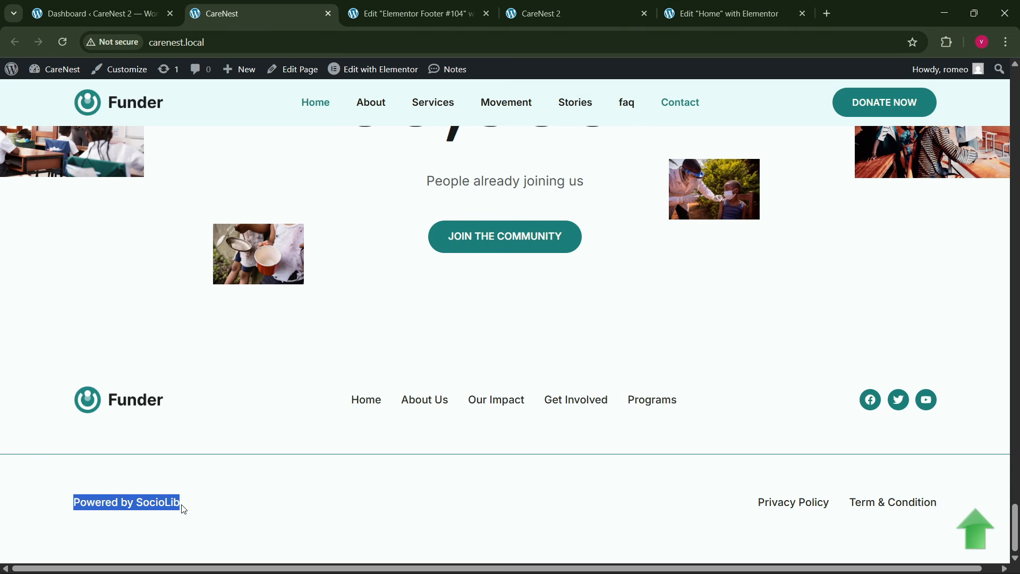
click(351, 21)
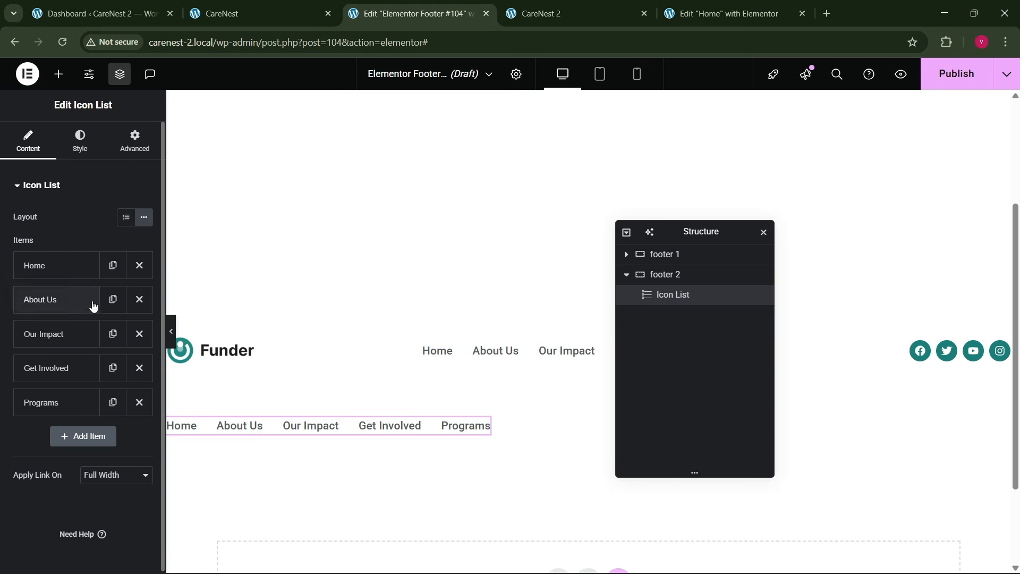
- Delete every item except Home from the footer 2 icon list and replace its text with "Powered by SocioLib"
click(139, 333)
click(139, 333)
click(139, 334)
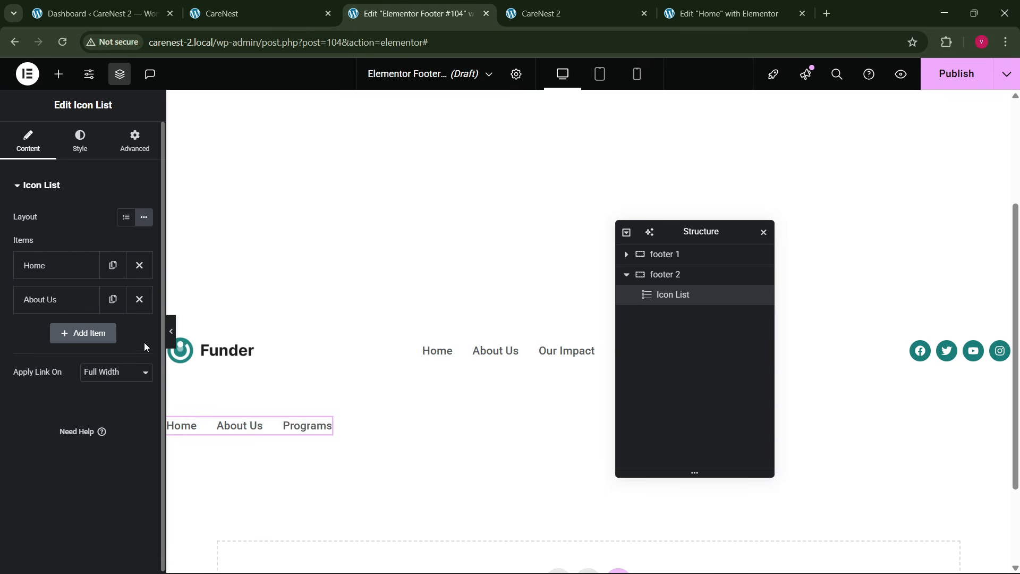
click(139, 299)
click(72, 268)
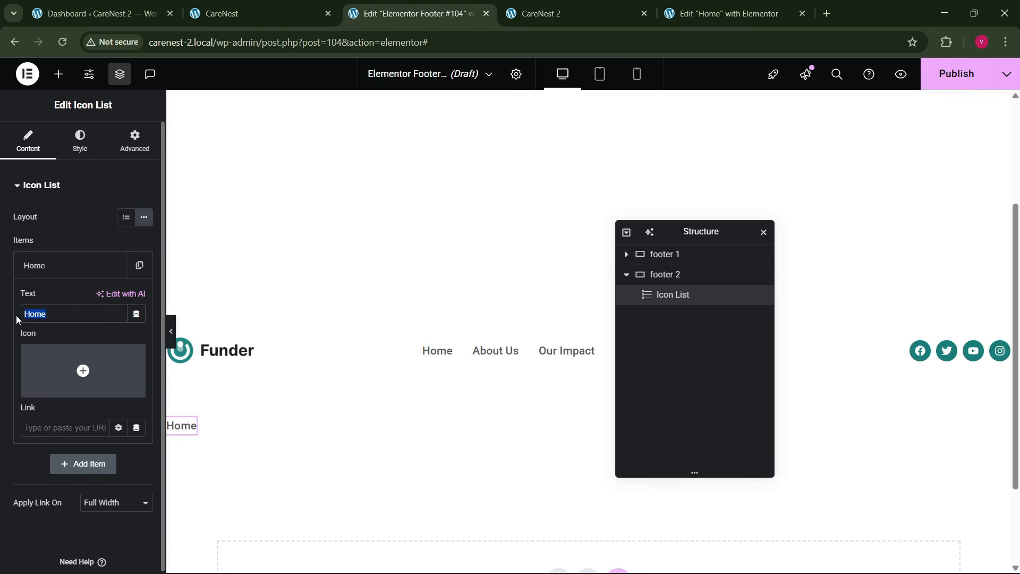
key(ctrl+v)
click(72, 265)
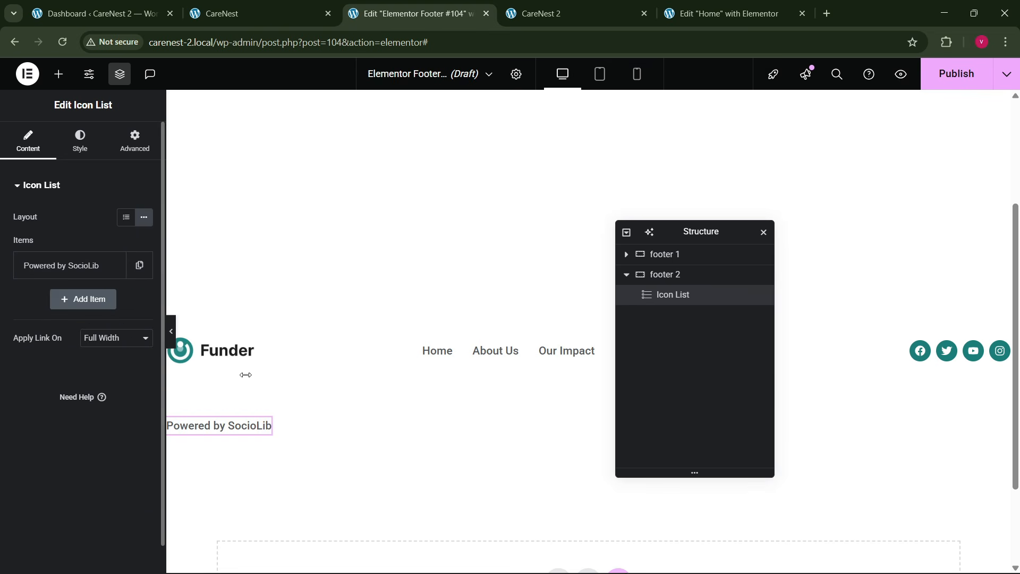
- Duplicate the footer 2 icon list and set the container to Space Between justification with centered item alignment
right_click(278, 422)
click(302, 301)
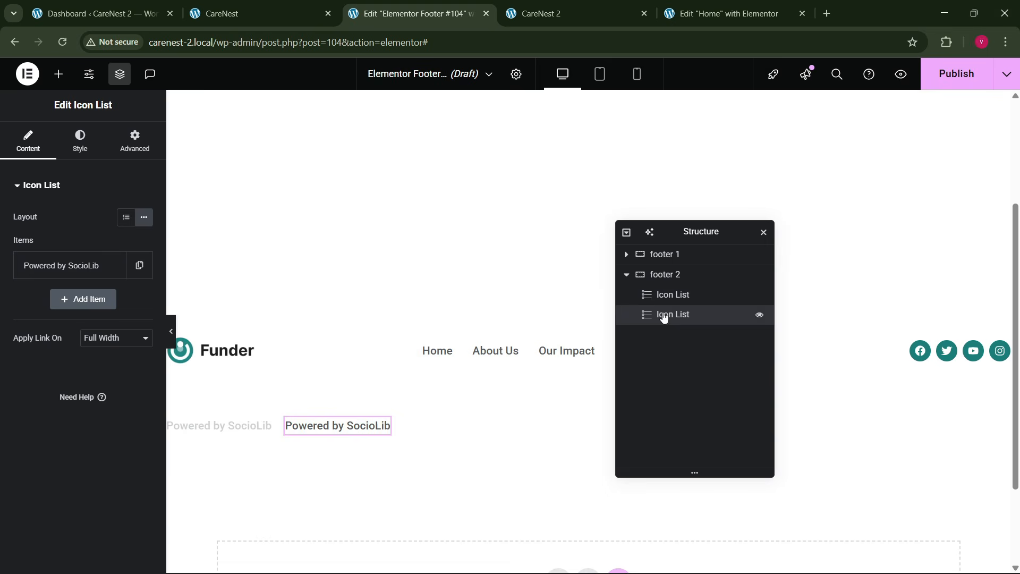
click(673, 285)
click(27, 140)
click(96, 452)
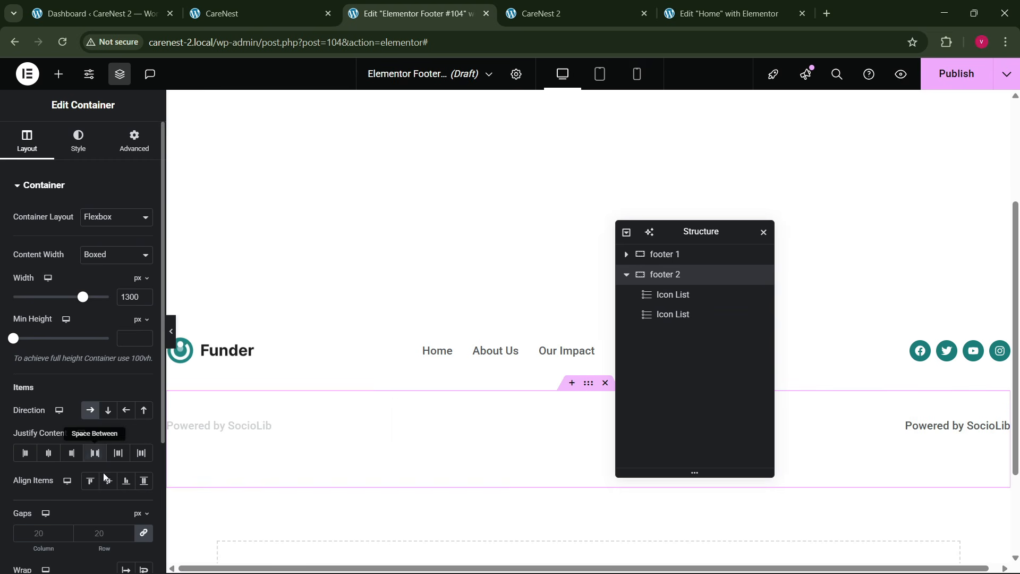
click(107, 480)
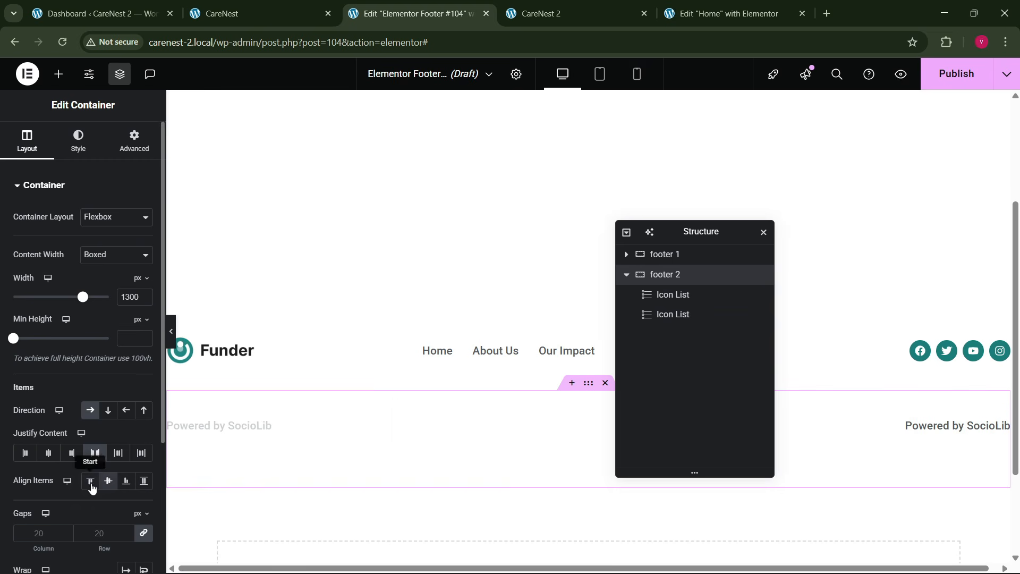
- Check the policy links in the reference footer, then set the second footer 2 icon list's item text to "Privacy Policy"
click(931, 433)
click(255, 13)
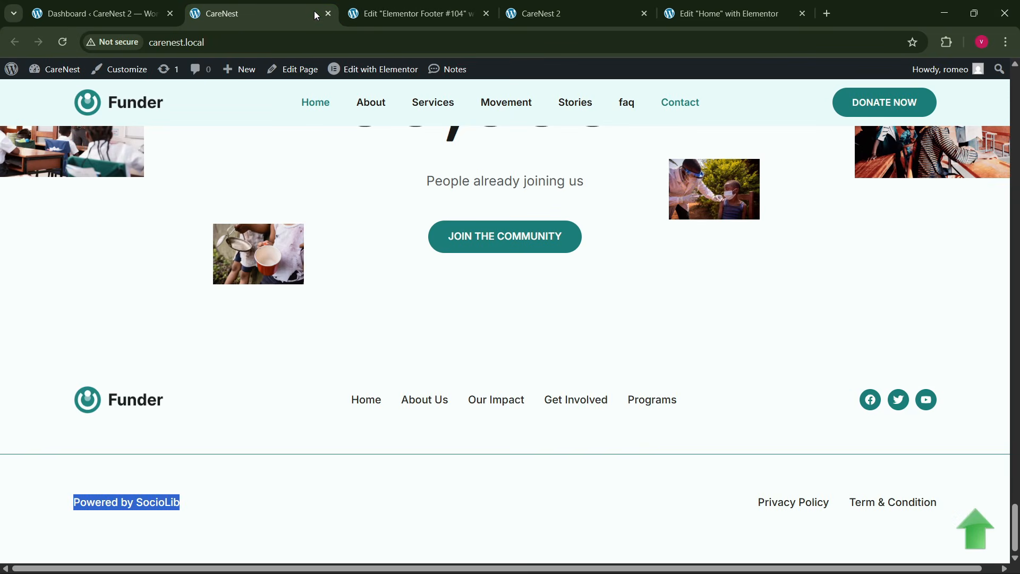
click(372, 5)
click(53, 265)
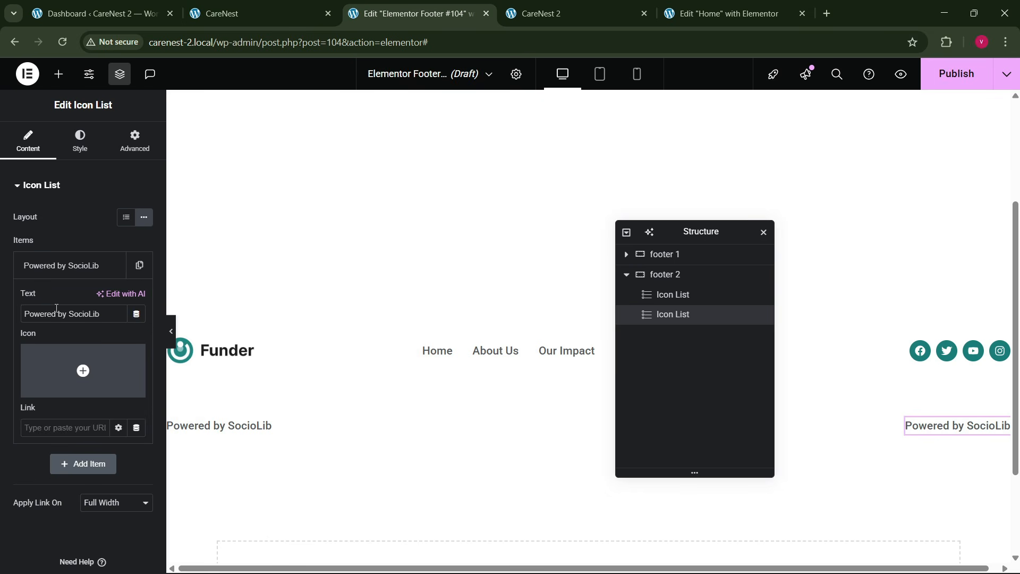
triple_click(86, 316)
text(Priva)
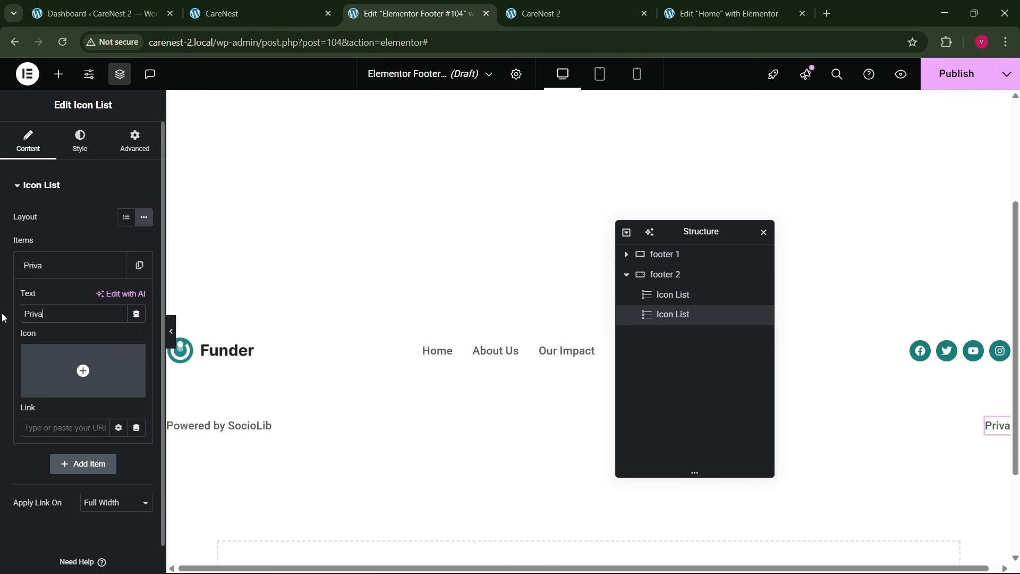
text(cy Policy)
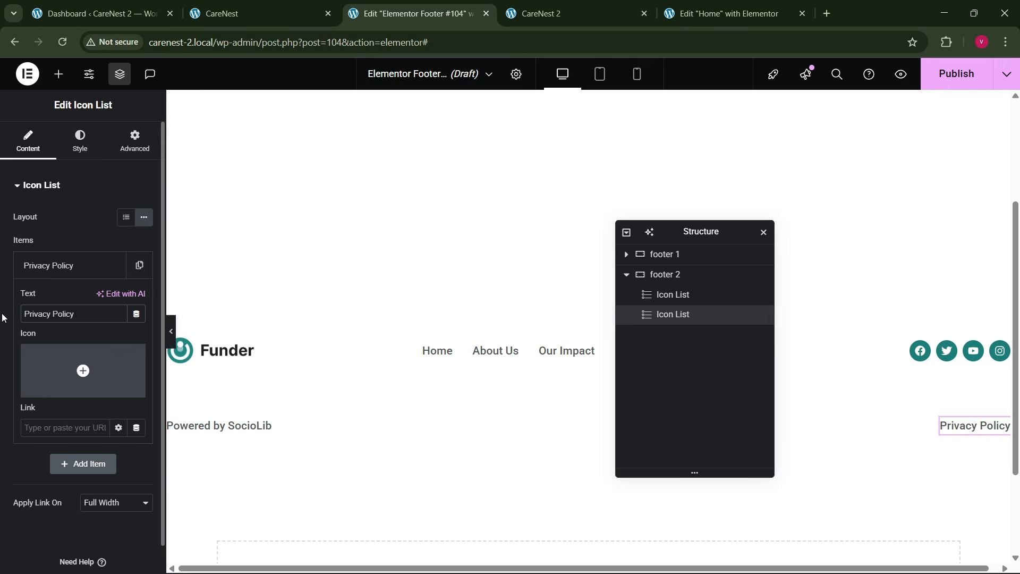
click(47, 273)
- Duplicate the Privacy Policy item in the icon list and change the copy's text to "Terms & Conditions"
click(113, 265)
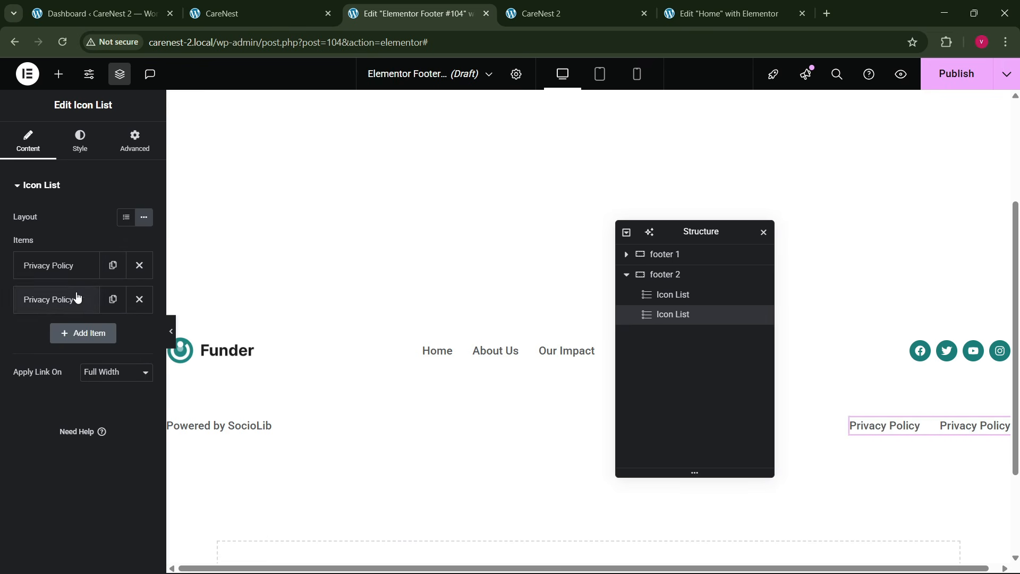
click(77, 299)
text(Terms)
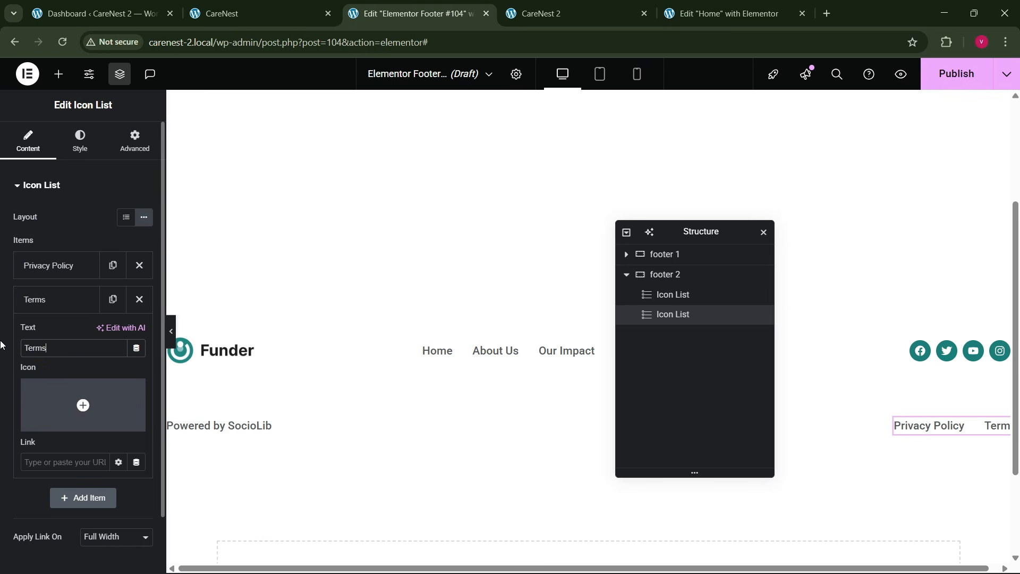
text( &)
key(BackSpace)
key(BackSpace)
text(& )
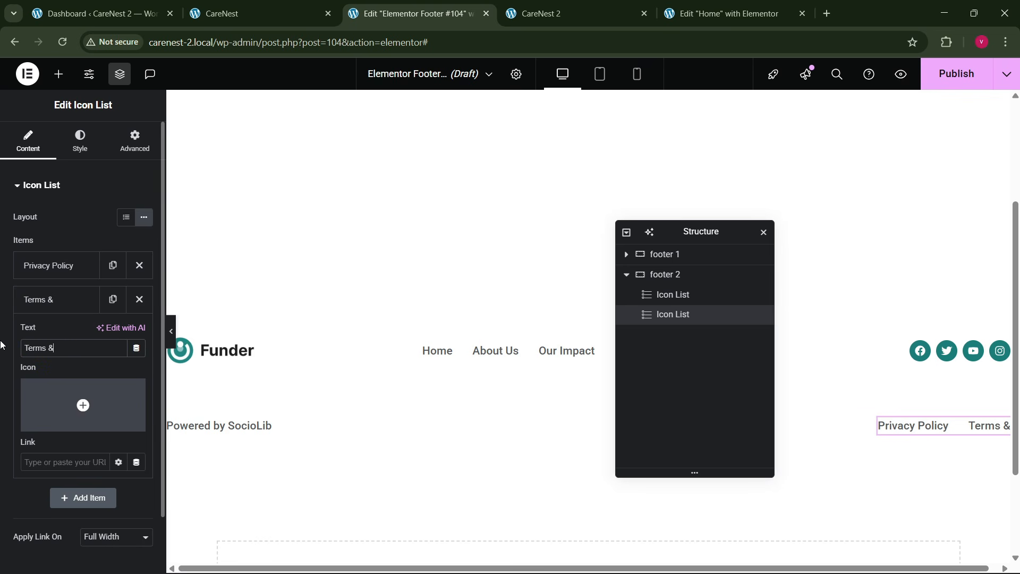
text(Conditions)
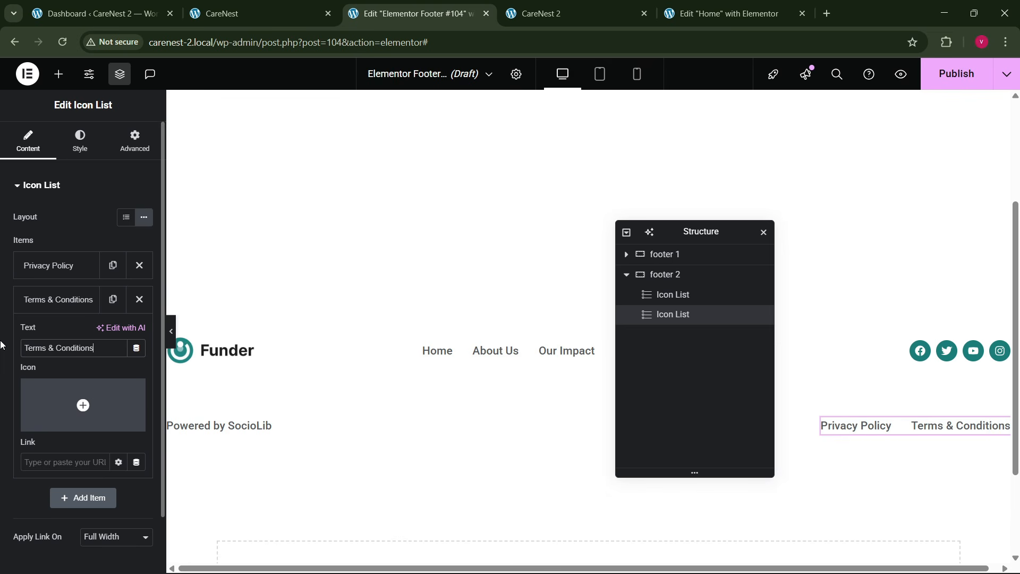
click(61, 307)
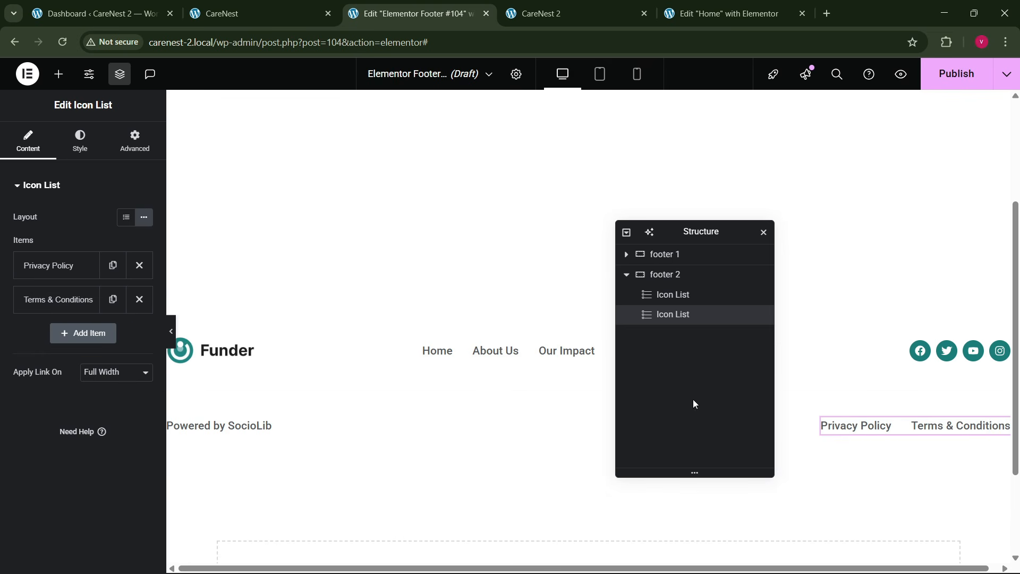
- Give the footer 2 container a solid border of 1 px on top and 0 elsewhere in the teal global color, then preview the footer
click(554, 419)
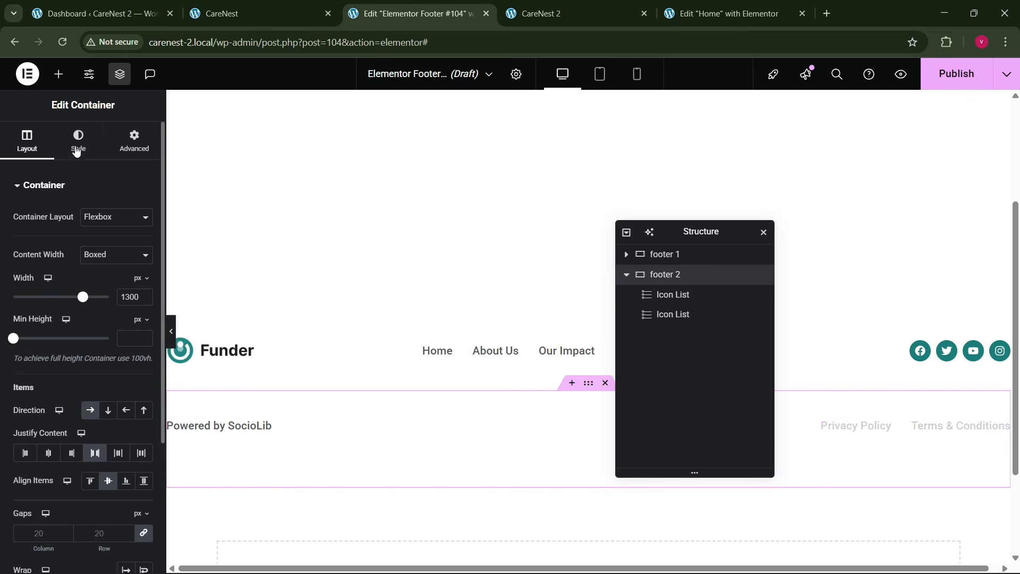
click(78, 143)
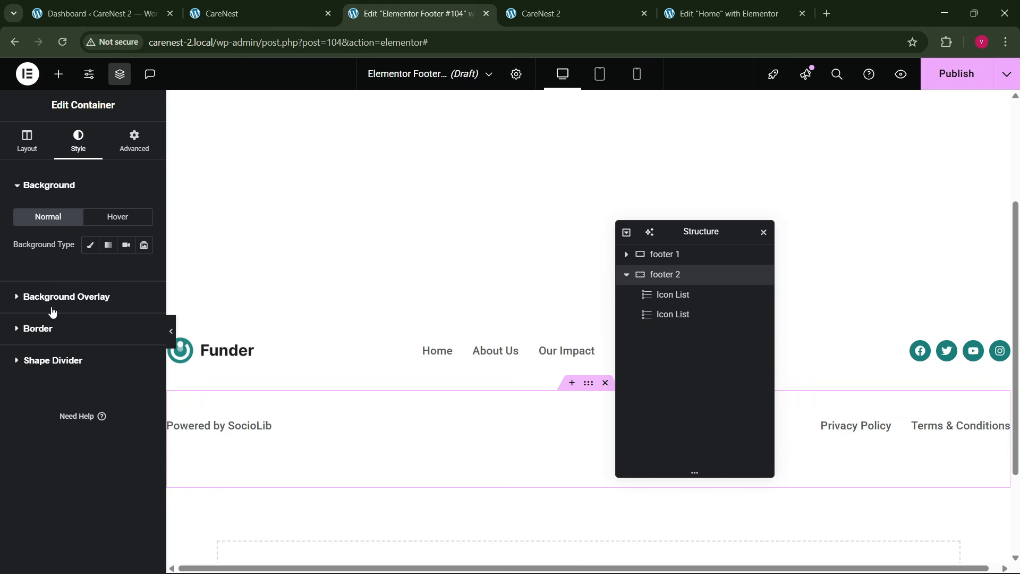
click(48, 328)
click(114, 308)
click(94, 353)
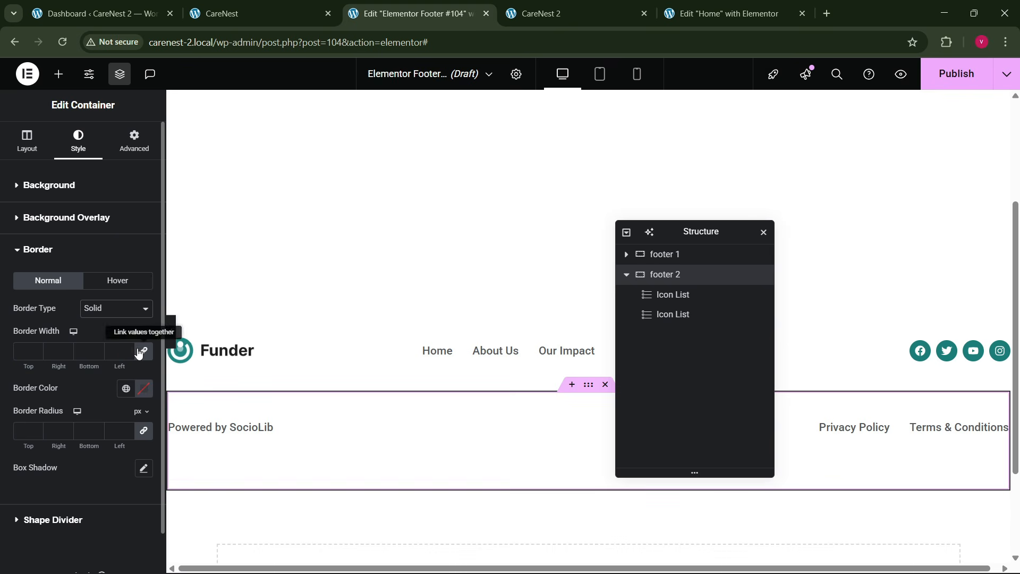
click(36, 352)
click(36, 349)
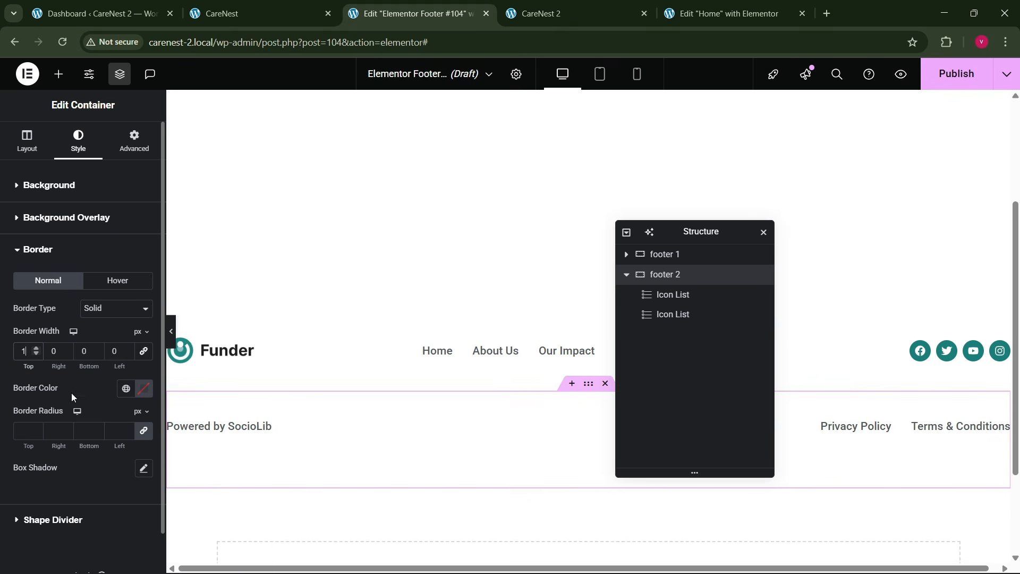
click(125, 388)
click(86, 338)
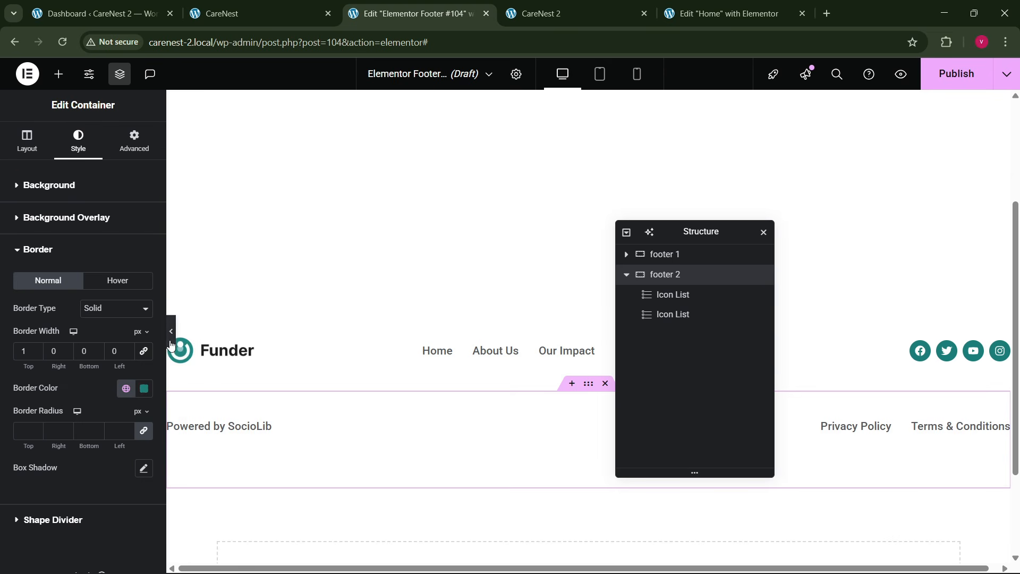
click(170, 331)
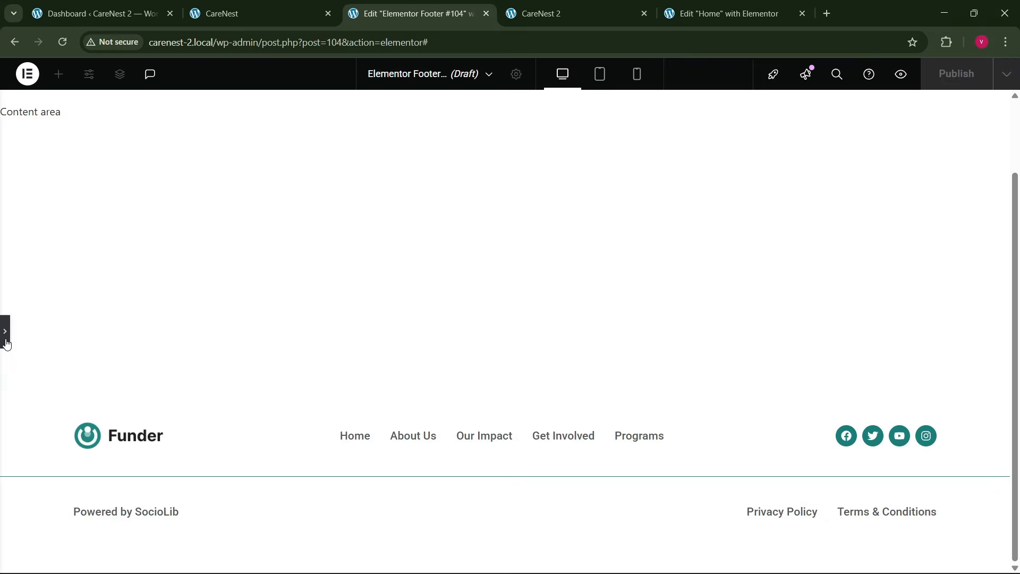
click(6, 343)
- Publish the footer template with a display condition added
click(956, 73)
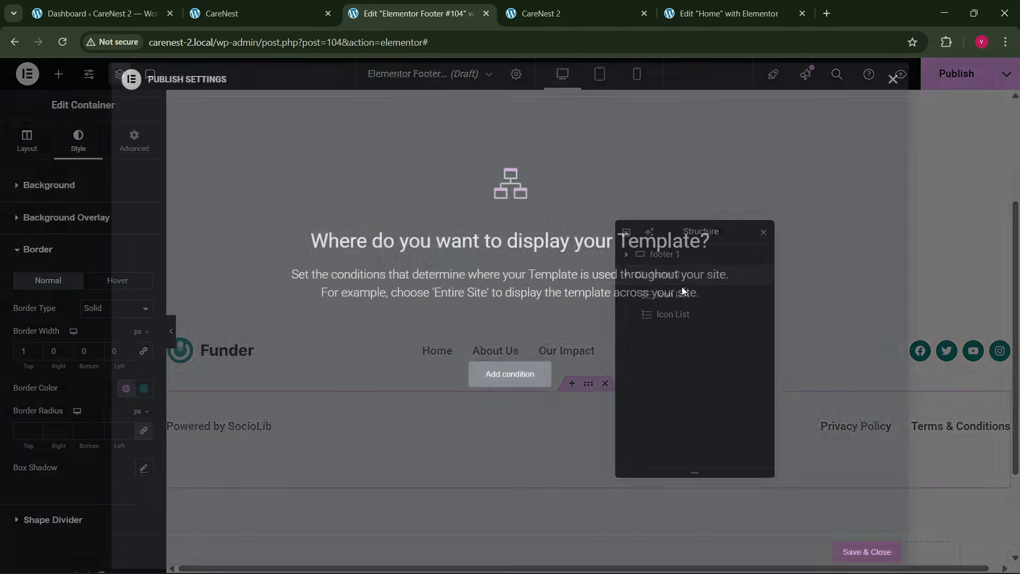
click(510, 374)
click(866, 552)
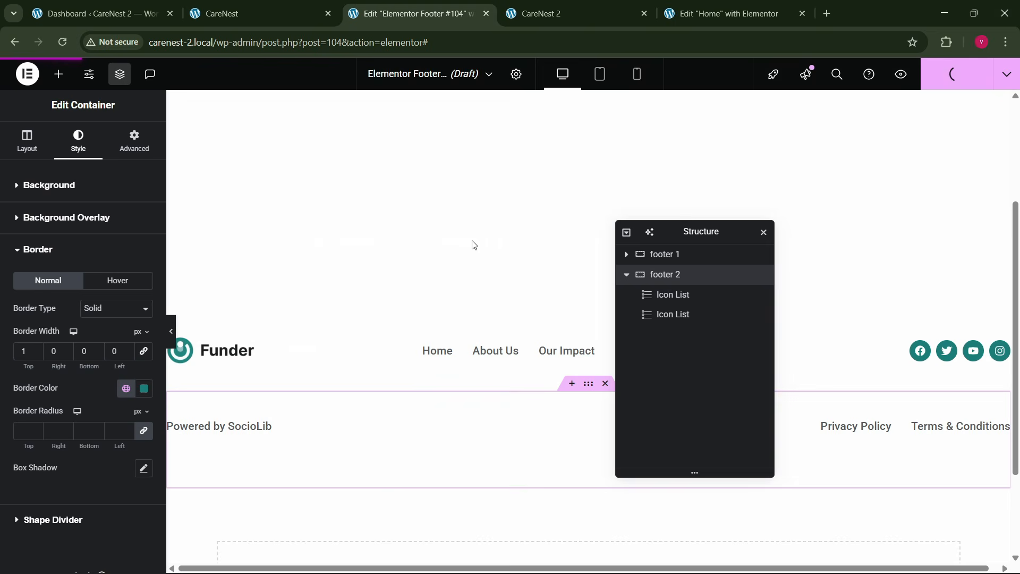
- Reload the live CareNest 2 page and check the published footer at its end
mouse_move(581, 2)
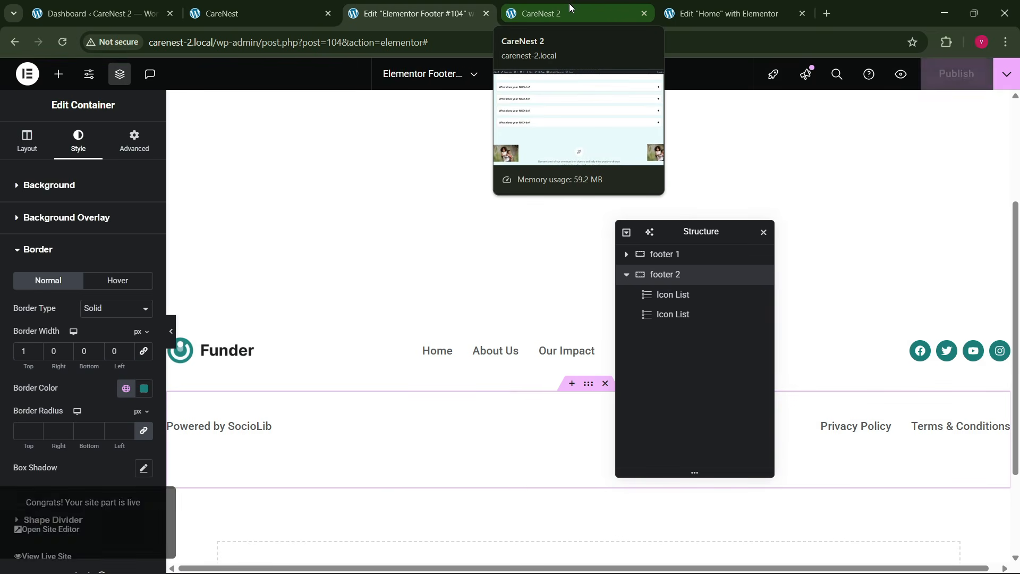
click(569, 3)
click(255, 43)
key(Return)
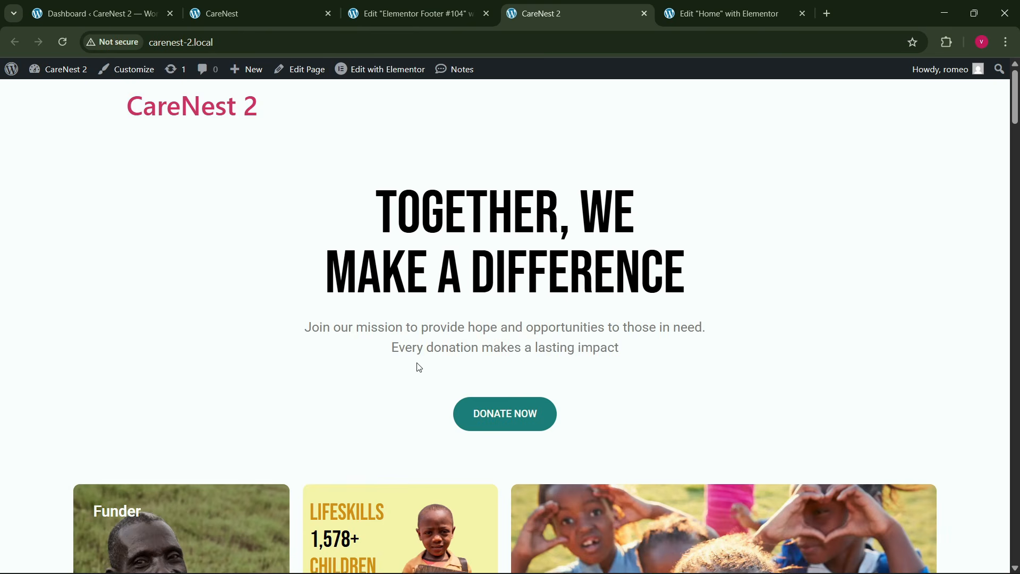
scroll(416, 364, down, 5)
scroll(505, 319, down, 10)
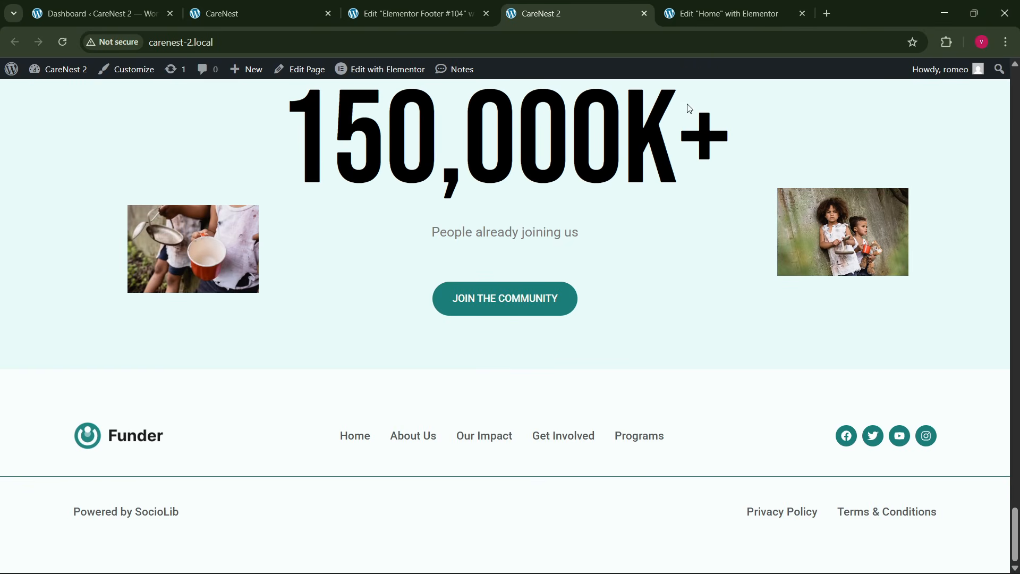
- Examine the header at the start of the CareNest reference page
click(147, 7)
click(234, 13)
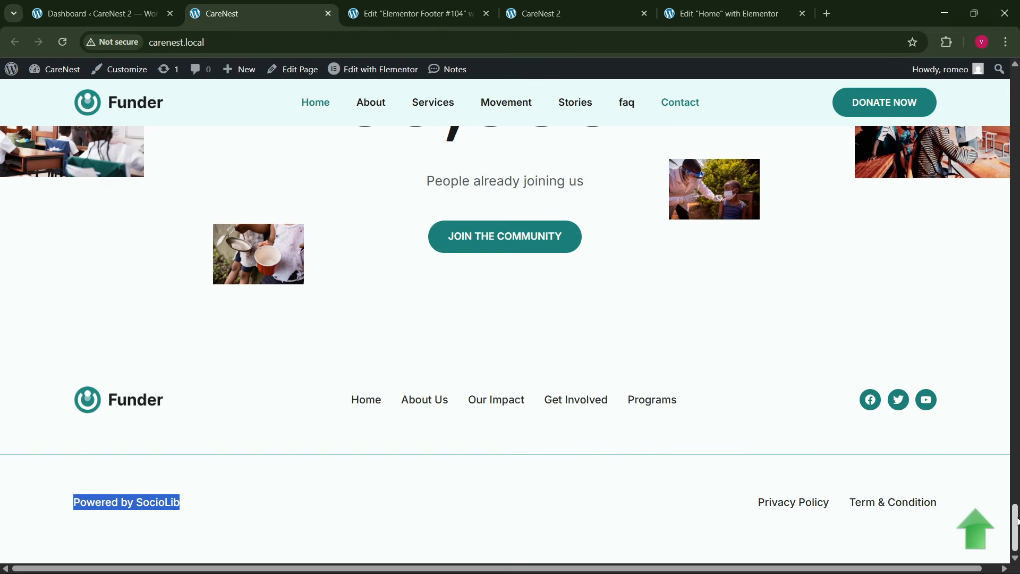
drag(1017, 521, 1015, 91)
scroll(401, 124, up, 1)
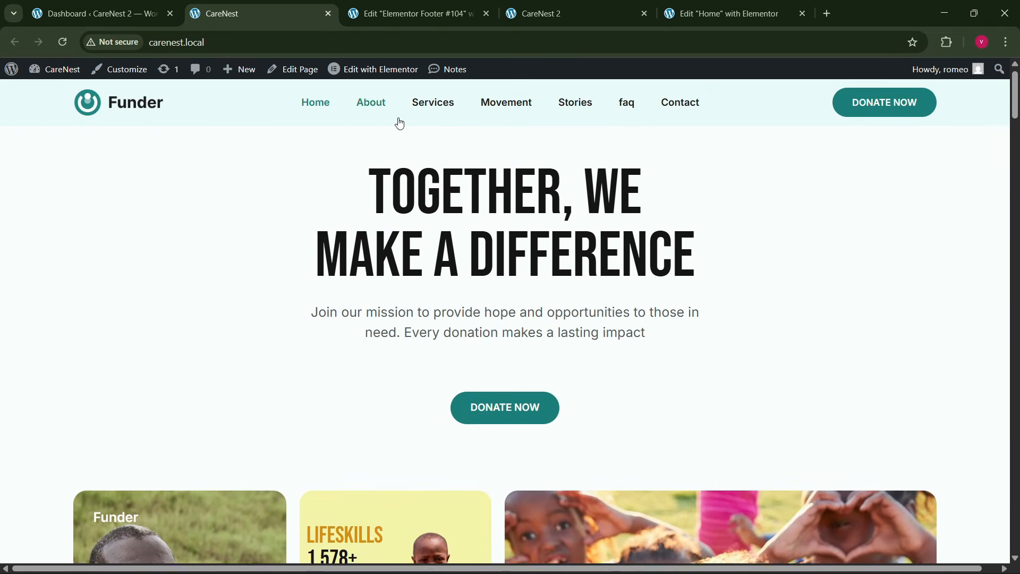
click(414, 13)
- Open Elementor's Theme Builder in a new browser tab from the CareNest 2 dashboard and glance at the reference header
click(96, 14)
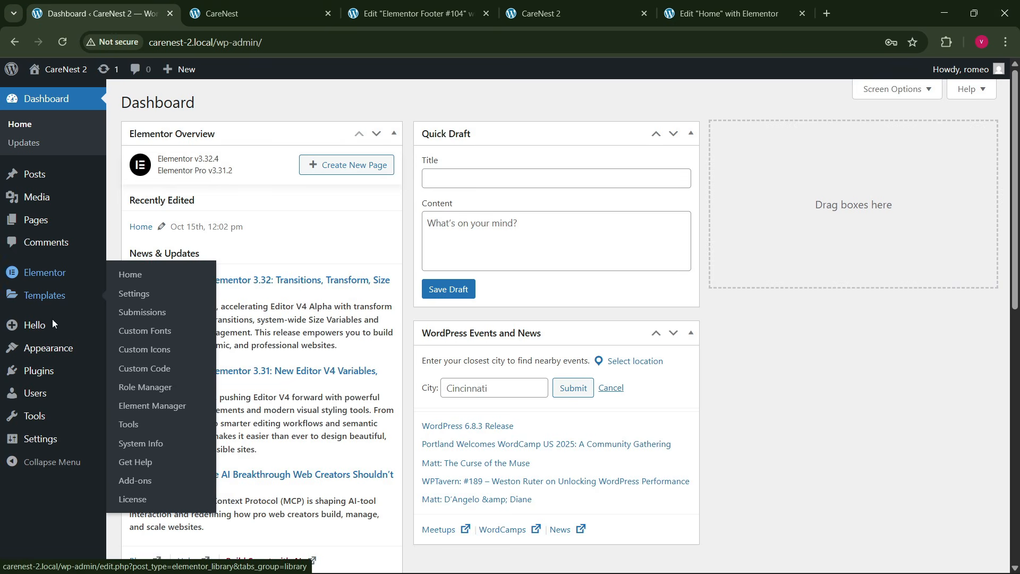
mouse_move(45, 296)
right_click(131, 333)
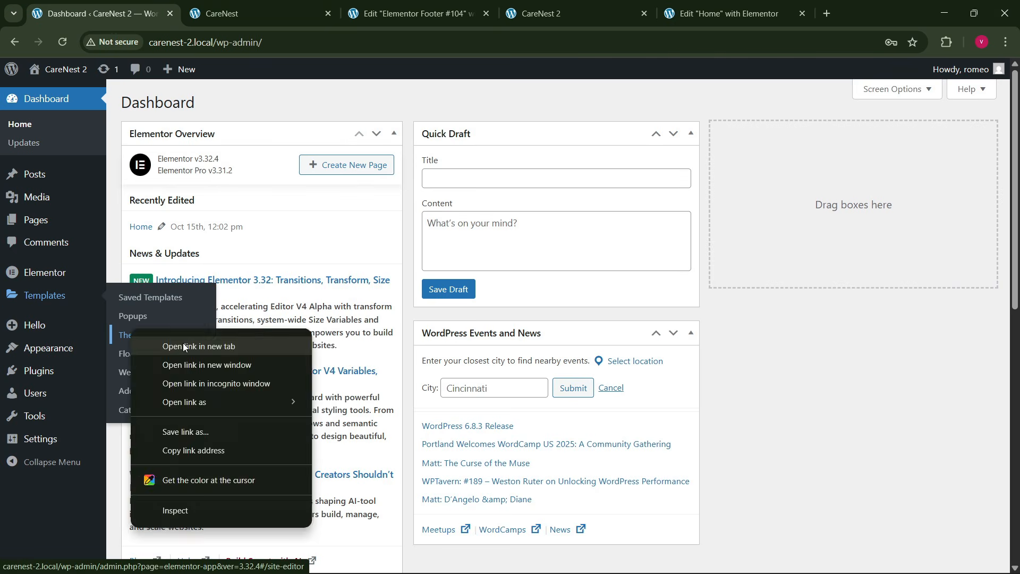
click(183, 346)
click(260, 11)
click(361, 11)
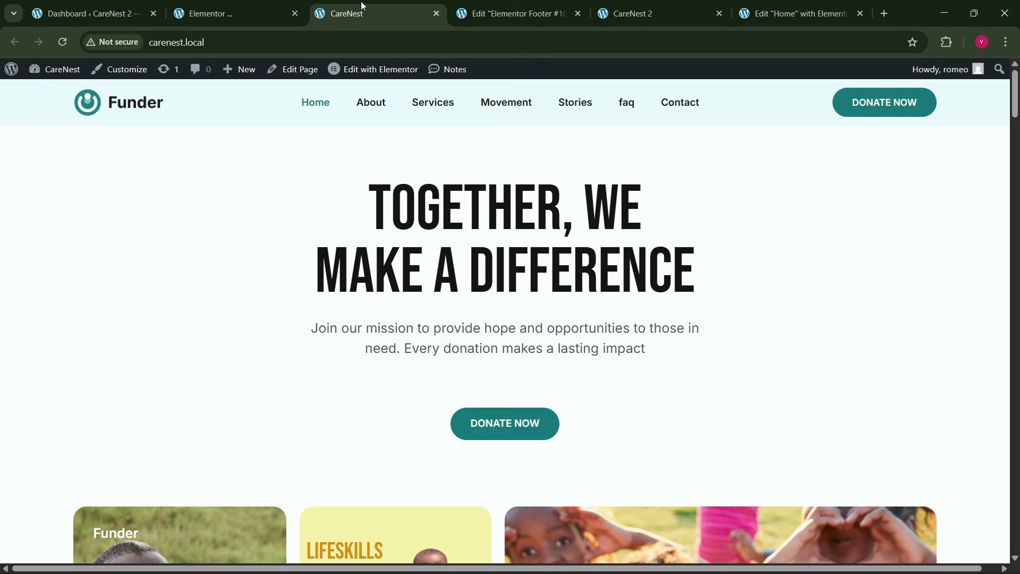
- Return to the footer template editor, move the Structure panel aside and switch to the mobile preview
click(493, 11)
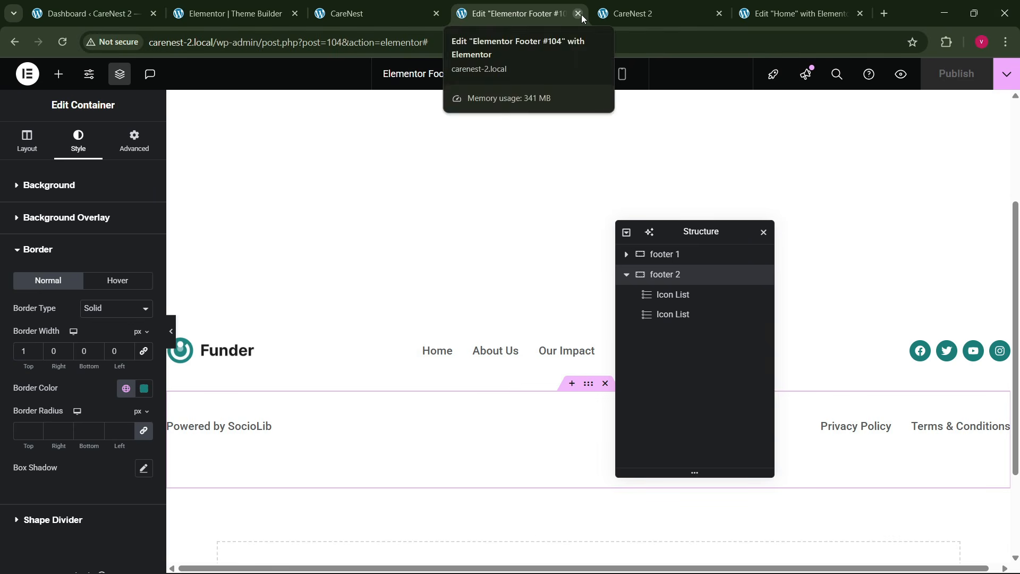
drag(685, 238, 326, 256)
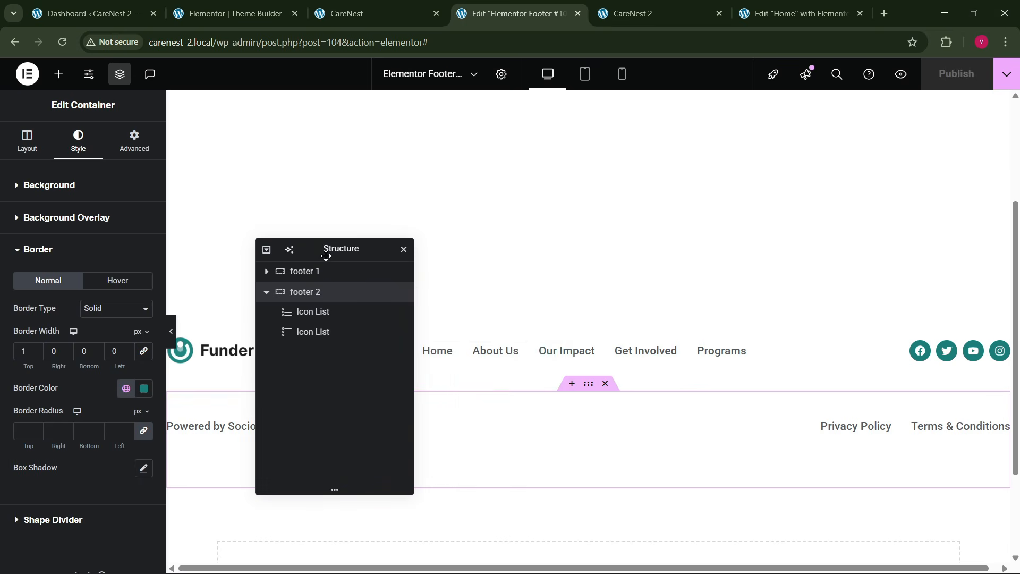
click(621, 75)
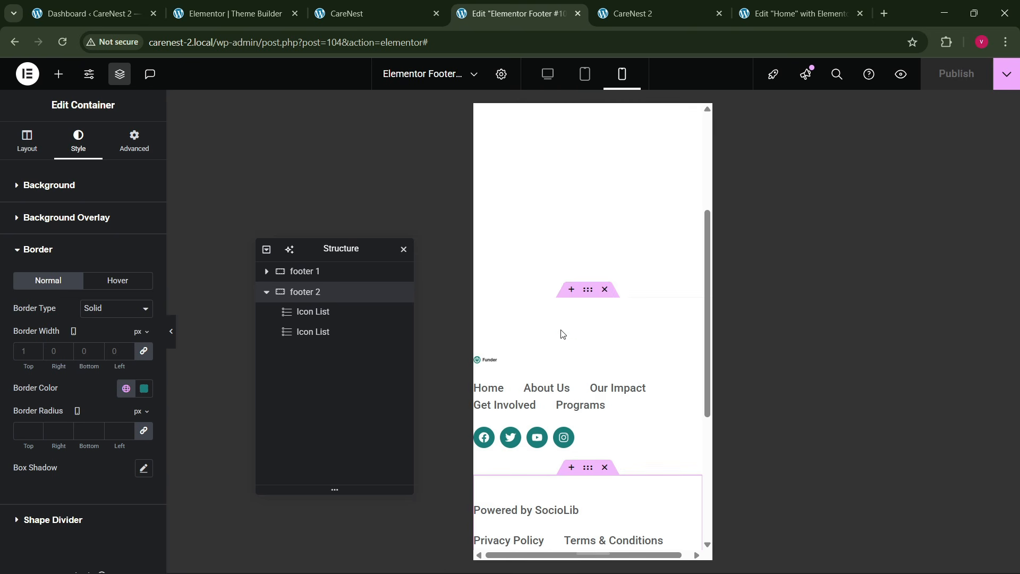
scroll(563, 343, down, 2)
scroll(579, 252, up, 2)
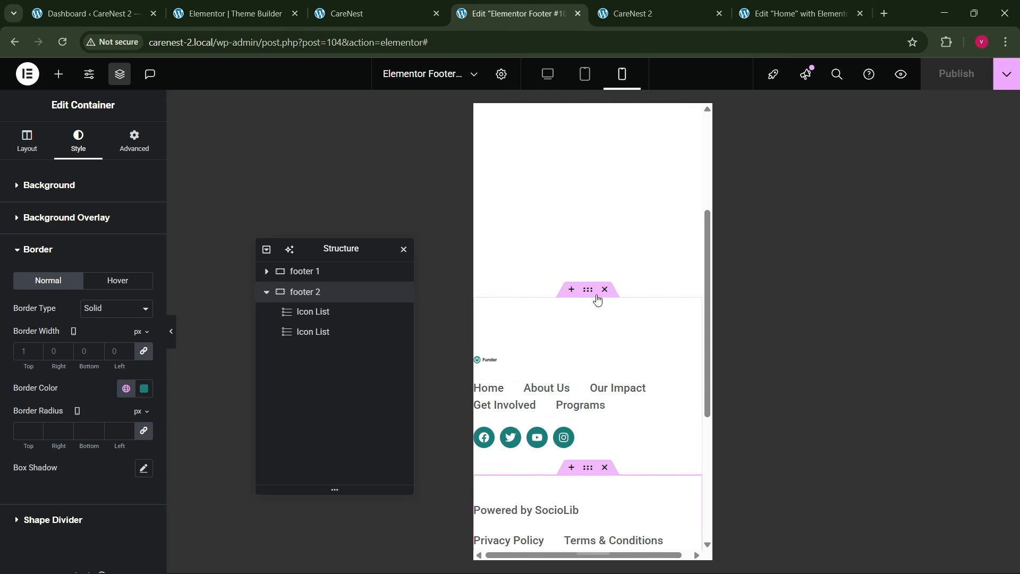
- Set the footer 1 container's mobile padding to 80 px top, 20 px right, 40 px bottom and 20 px left
click(589, 292)
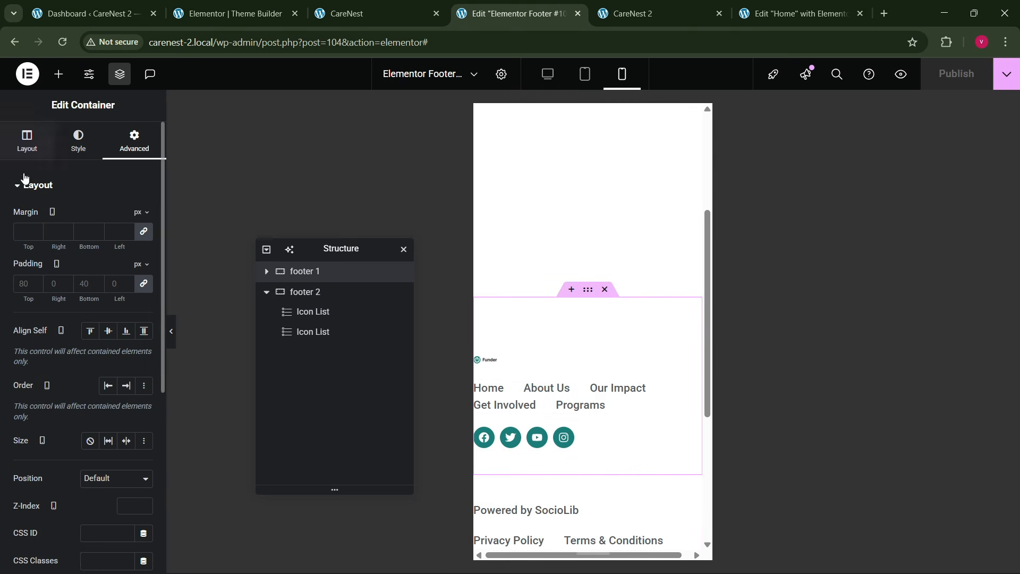
click(141, 287)
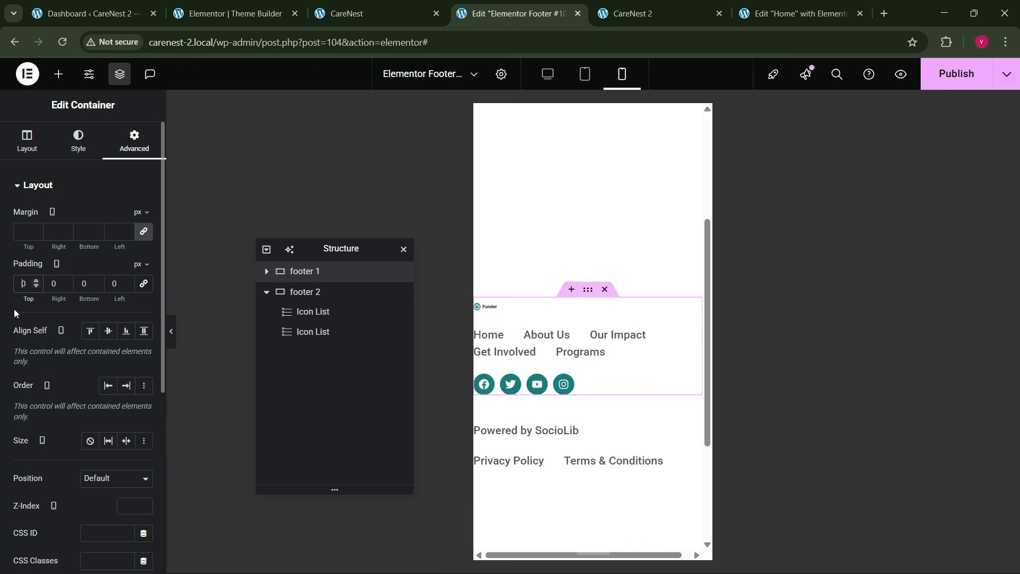
text(80)
key(Tab)
text(20)
key(Tab)
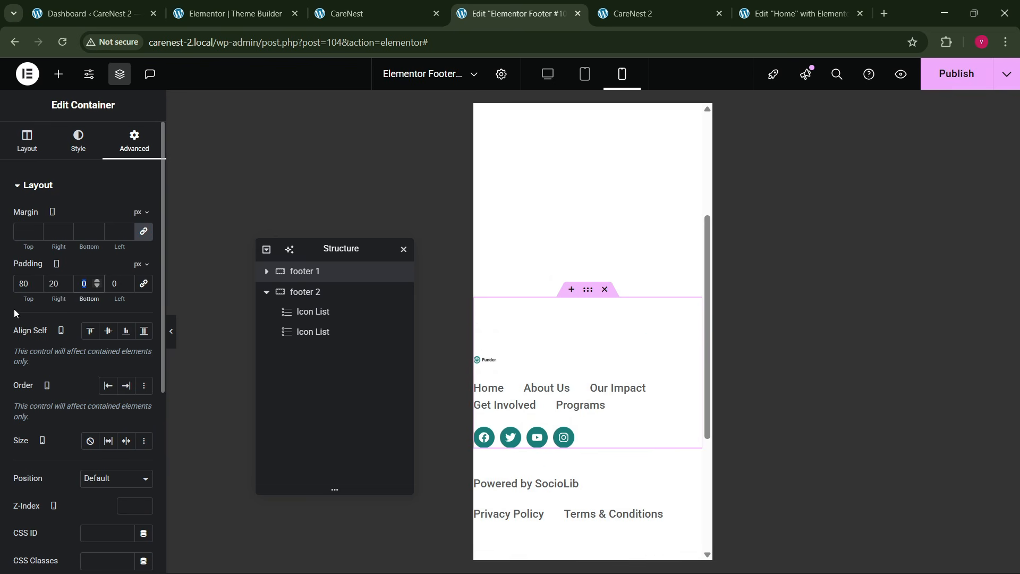
text(40)
key(Tab)
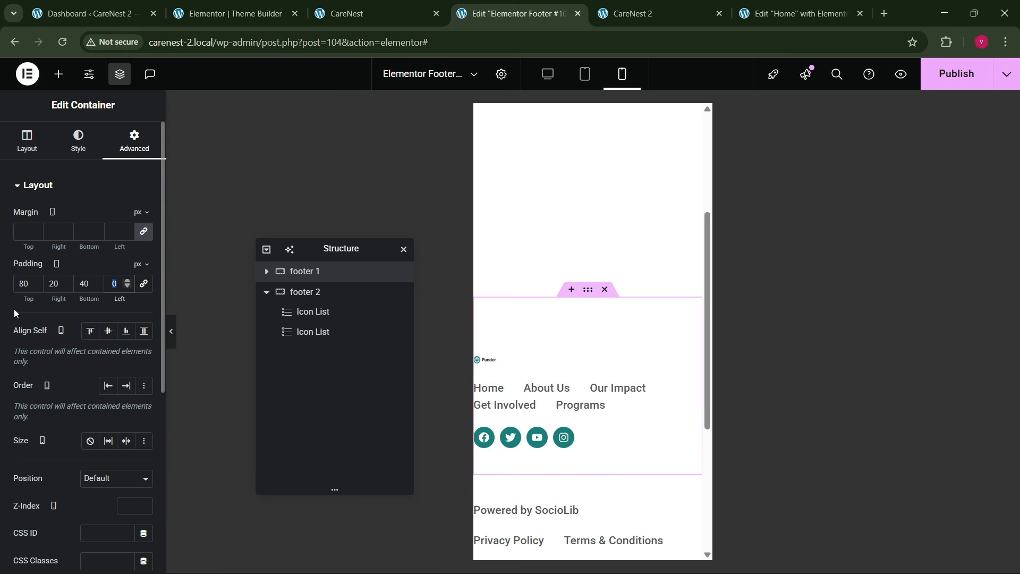
text(20)
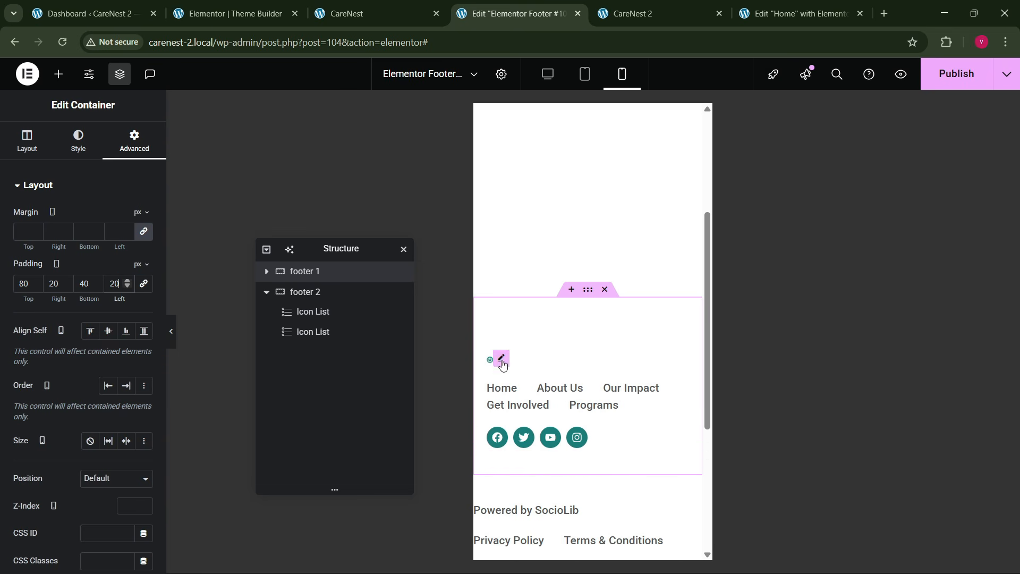
- Give the footer 1 logo image a custom width of 150 px on mobile
click(108, 320)
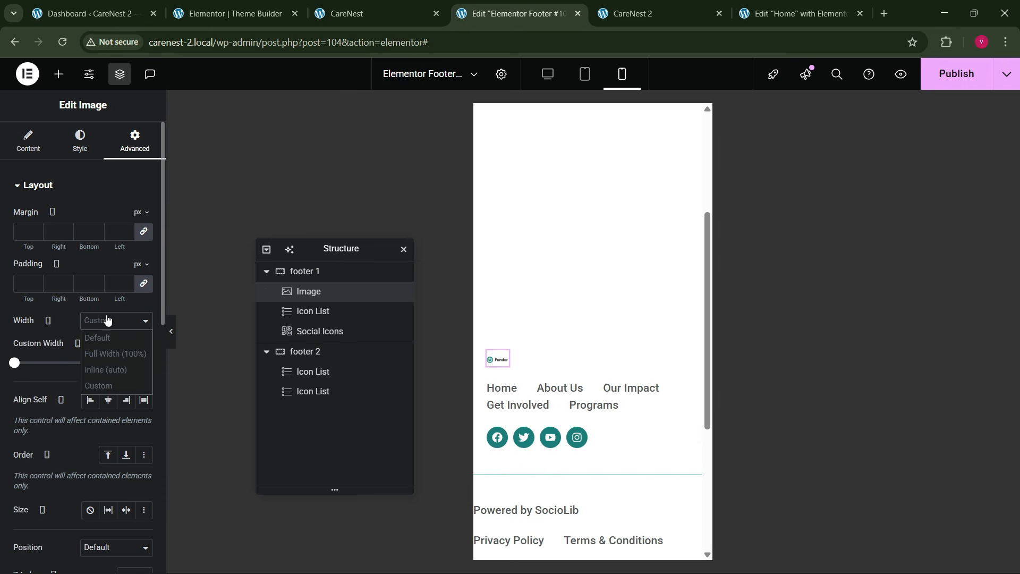
click(86, 369)
click(109, 320)
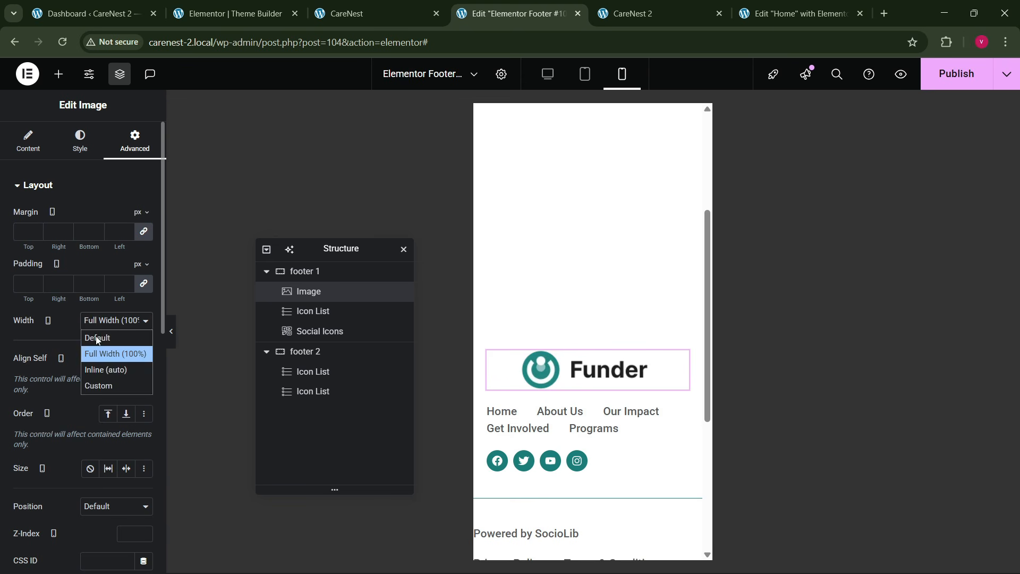
click(93, 386)
drag(12, 368, 24, 367)
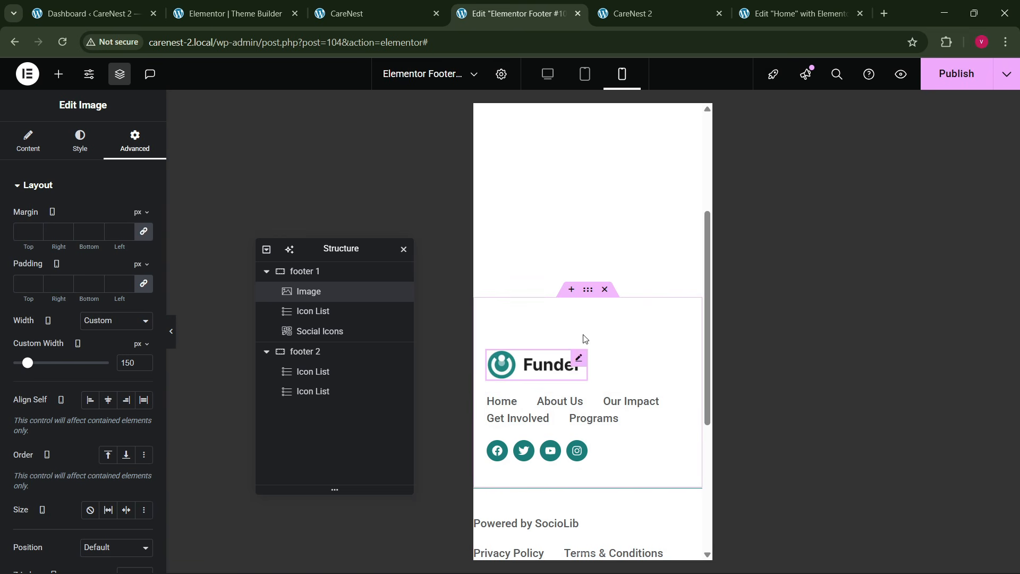
- Set the footer 1 container's mobile direction to column and justify its content to the center
click(311, 273)
click(25, 140)
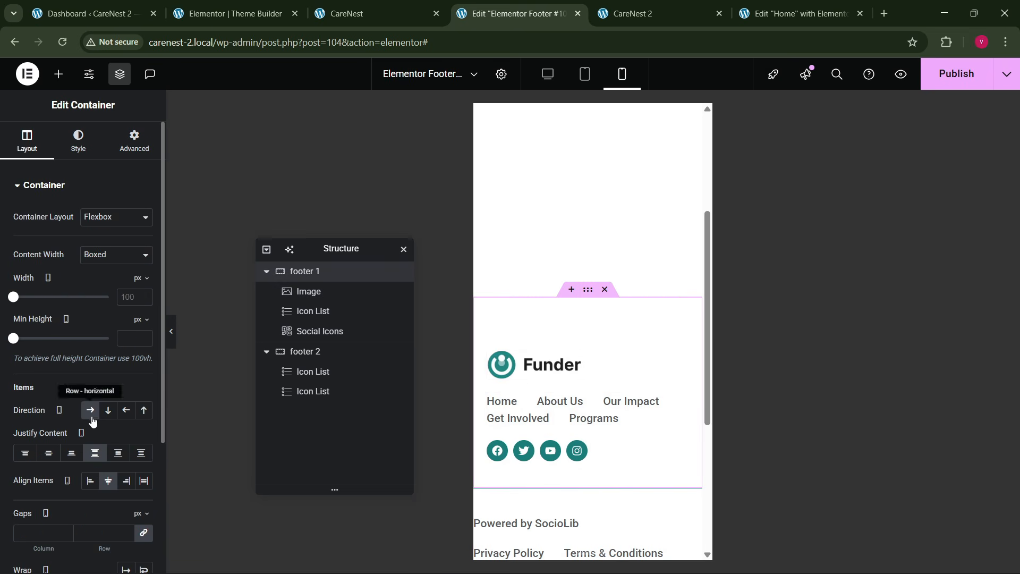
click(108, 410)
click(48, 453)
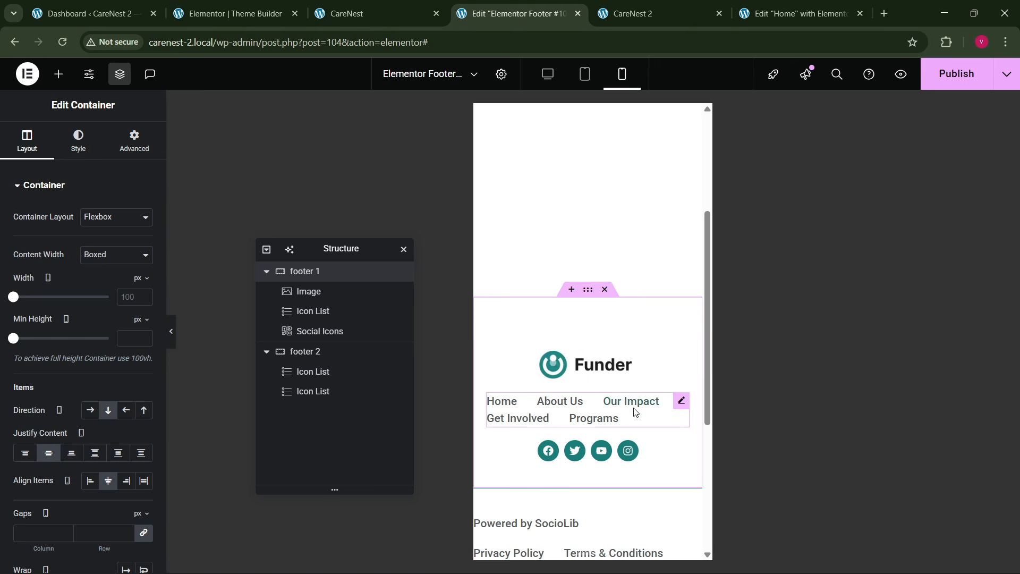
- Center-align the icon list of page links in footer 1 for mobile
click(669, 405)
click(126, 258)
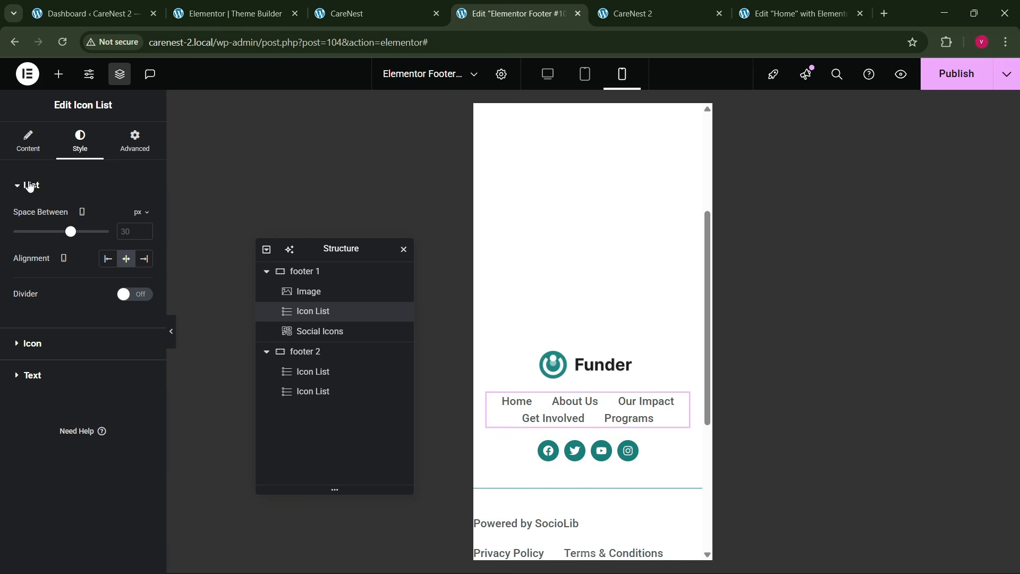
click(26, 148)
- Set the footer 1 container's mobile column and row gaps to 30 px
click(310, 271)
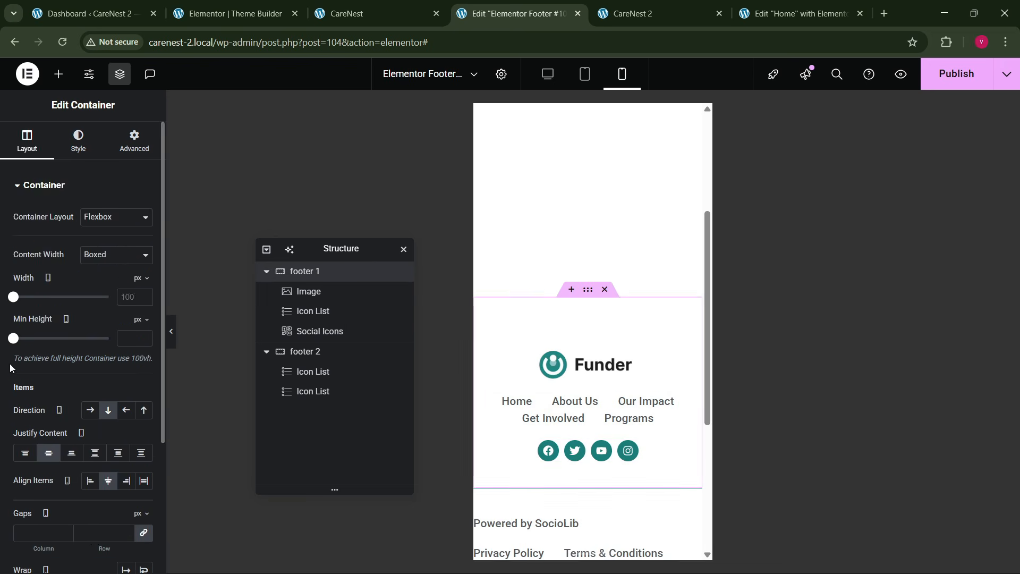
scroll(94, 409, down, 2)
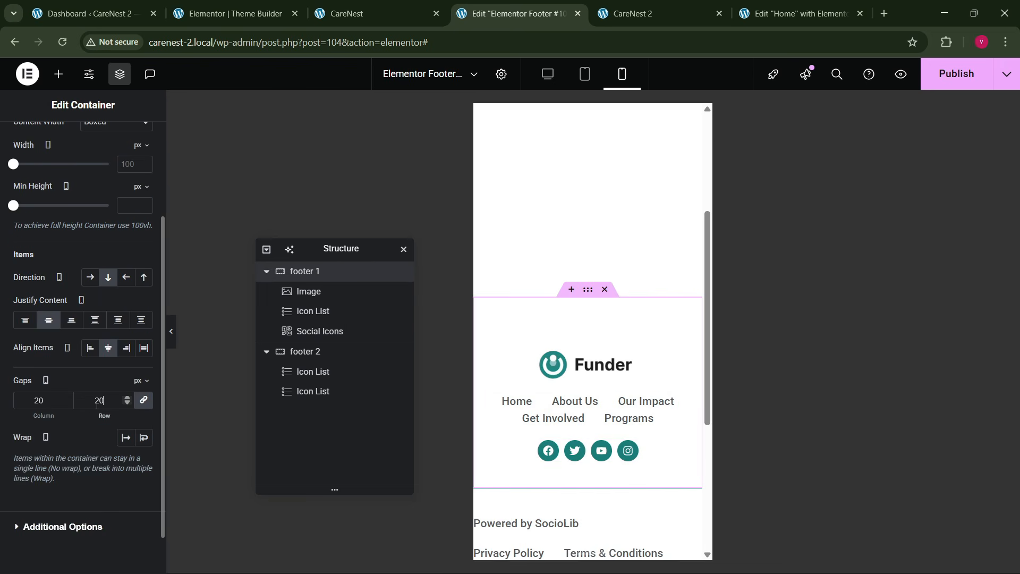
click(97, 402)
text(30)
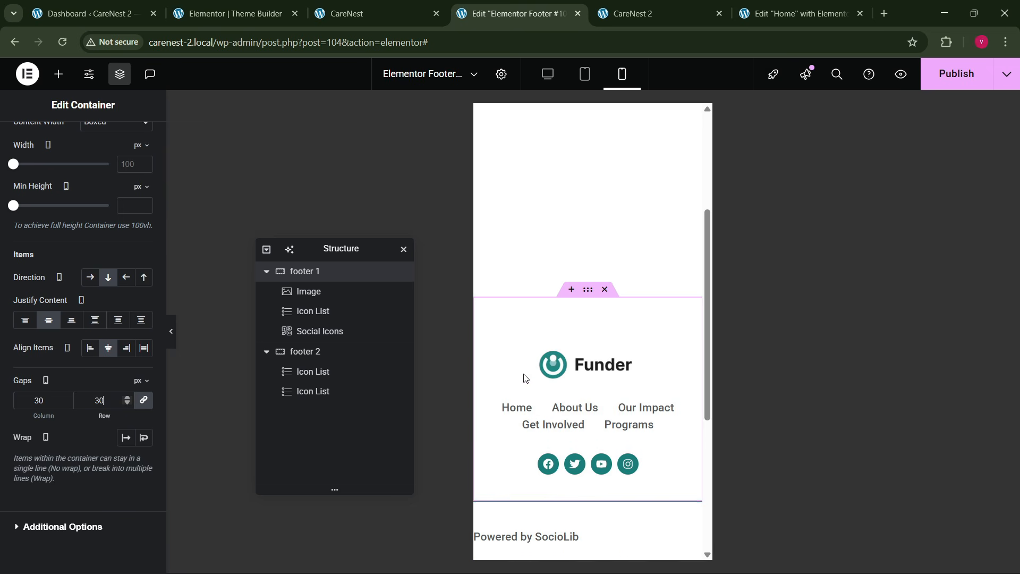
- Set footer 2's mobile direction to column with centered justification, and publish the footer template
scroll(587, 360, down, 3)
click(593, 368)
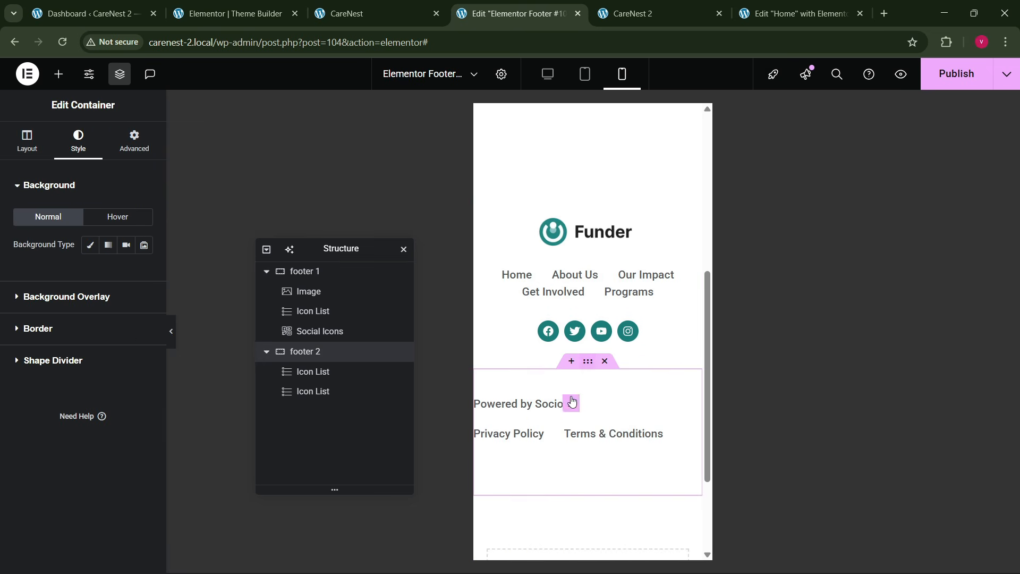
click(36, 152)
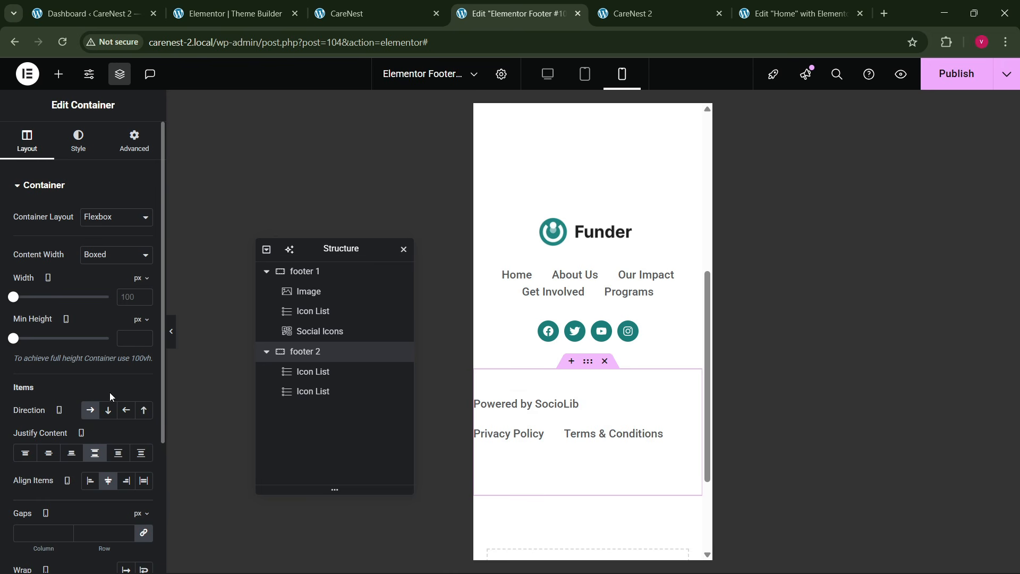
click(108, 409)
click(48, 453)
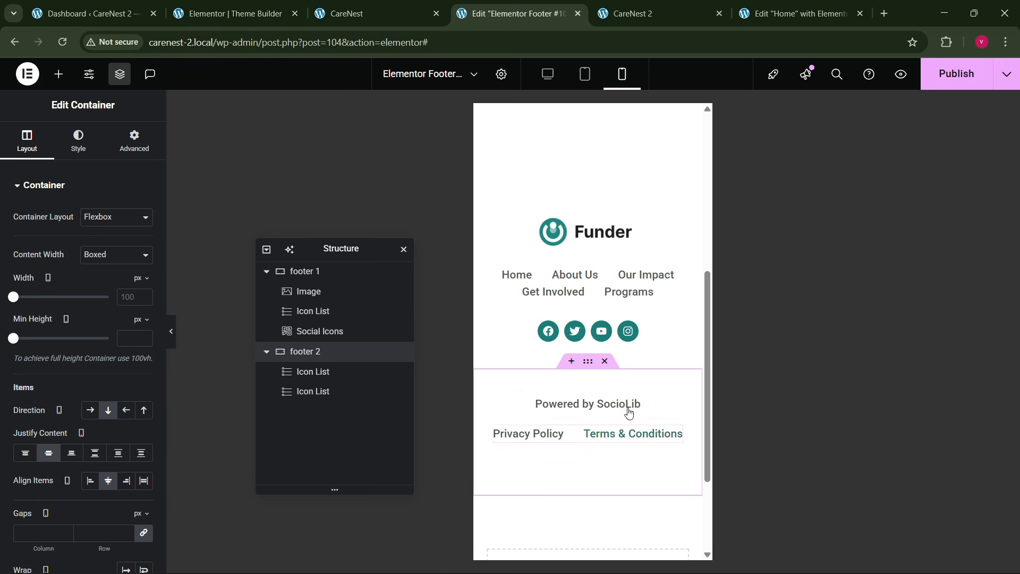
scroll(590, 401, up, 3)
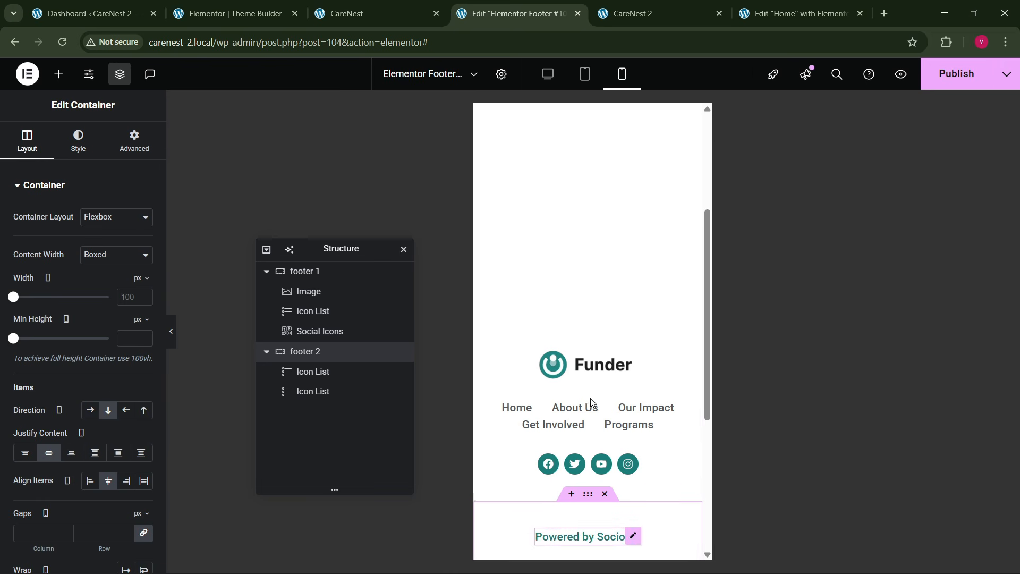
click(942, 90)
- Show the Header site part in the Theme Builder, and open the Menus page from the CareNest 2 dashboard after glancing at the reference navigation
click(266, 10)
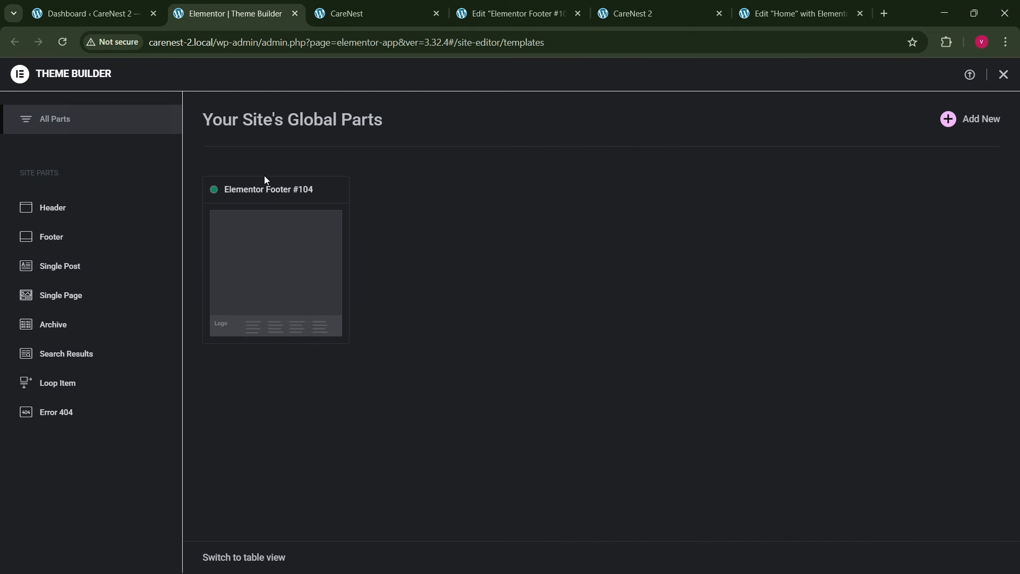
click(72, 211)
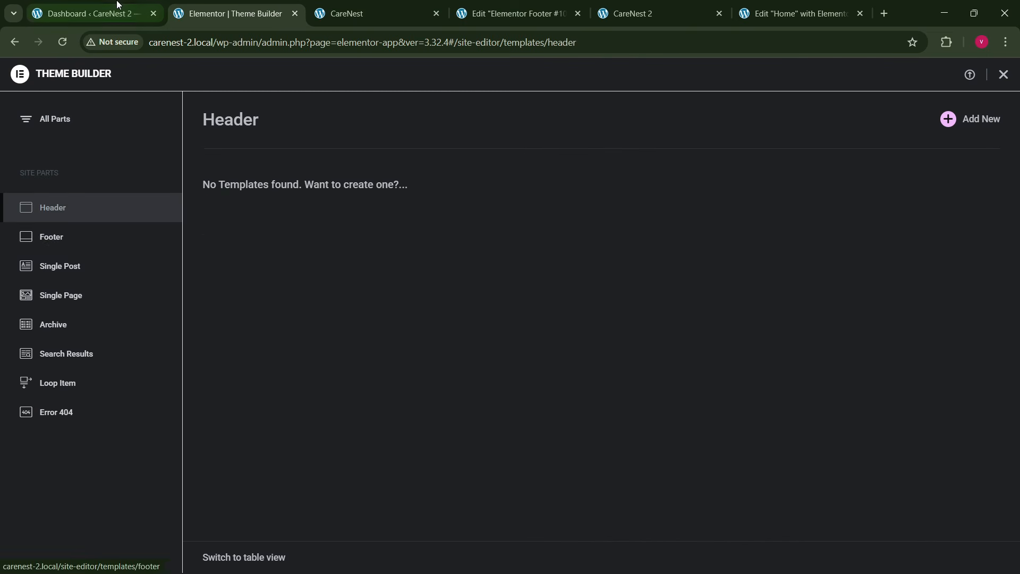
click(88, 13)
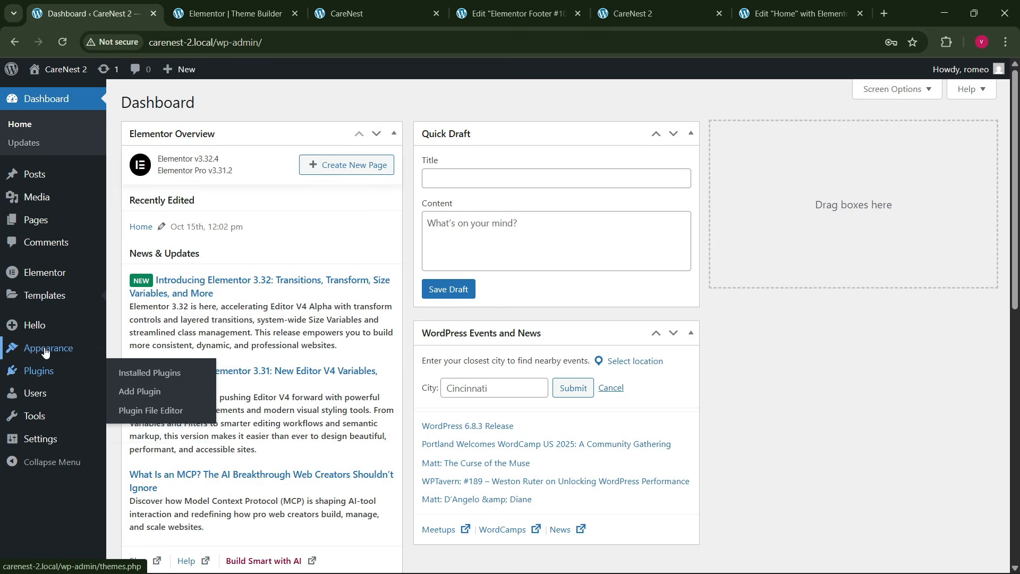
mouse_move(48, 348)
click(146, 404)
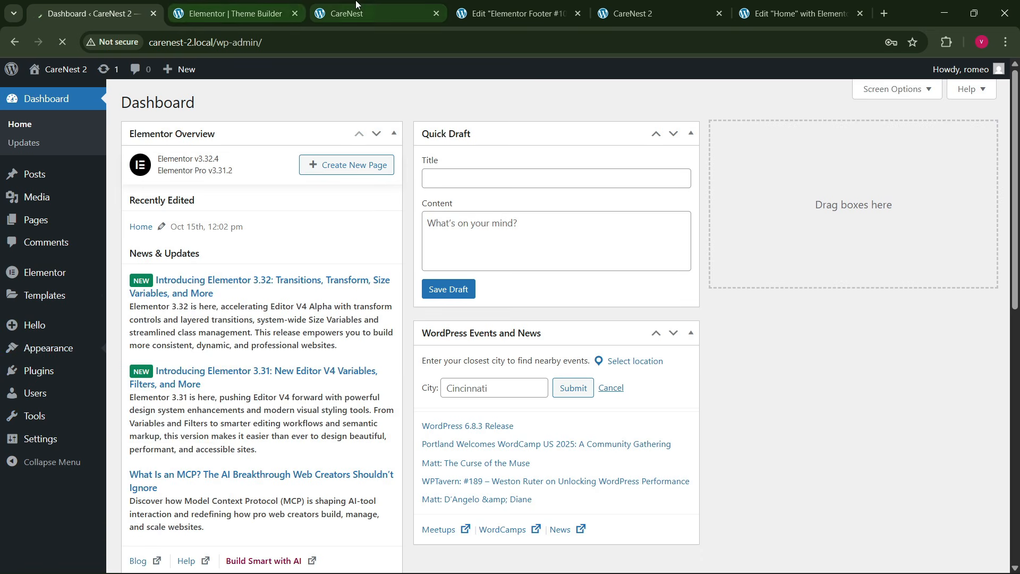
click(345, 13)
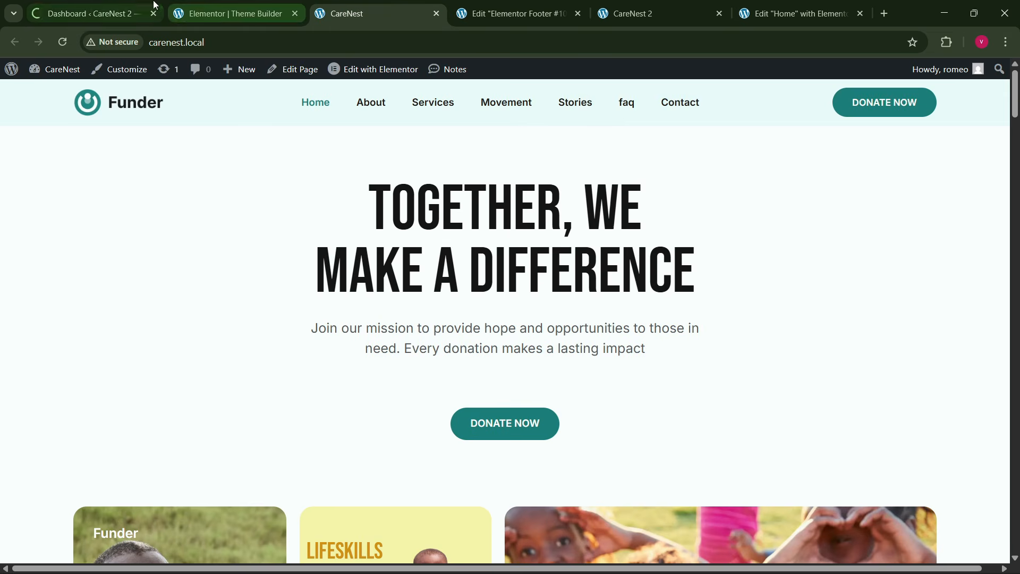
click(133, 8)
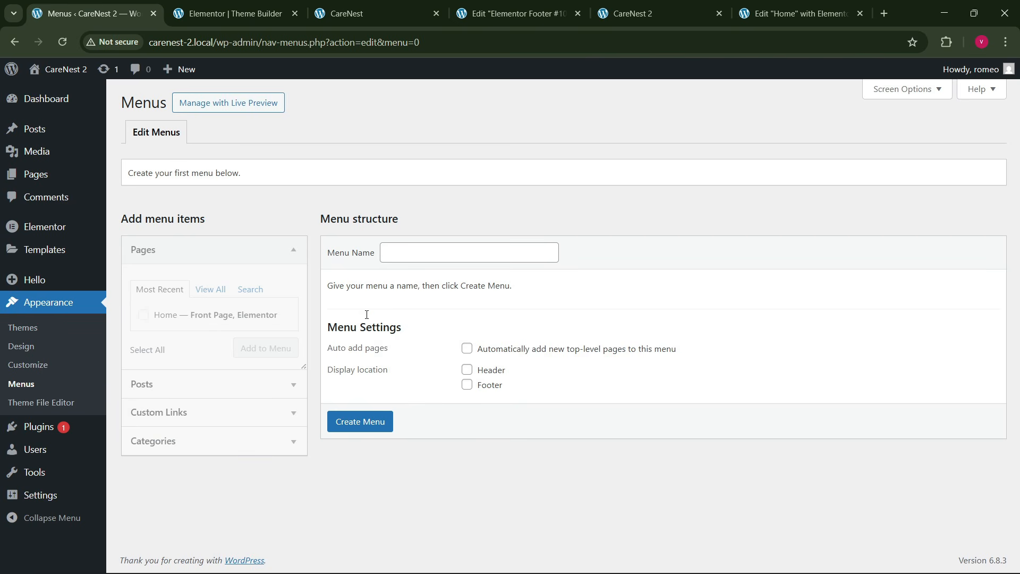
- Create a menu named "final menu" for the Header display location and add the Home page to it
click(457, 252)
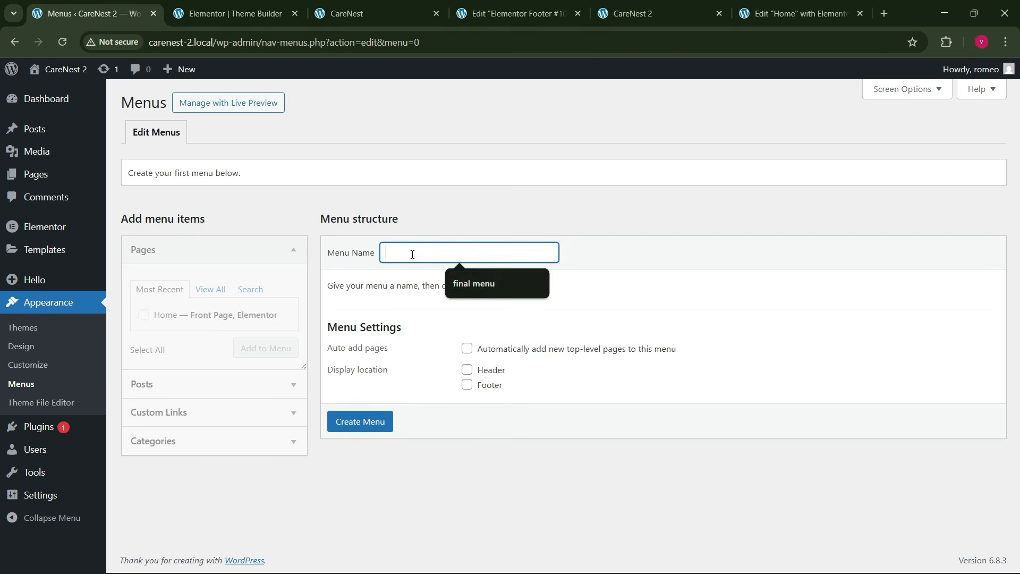
click(461, 282)
click(467, 369)
click(373, 422)
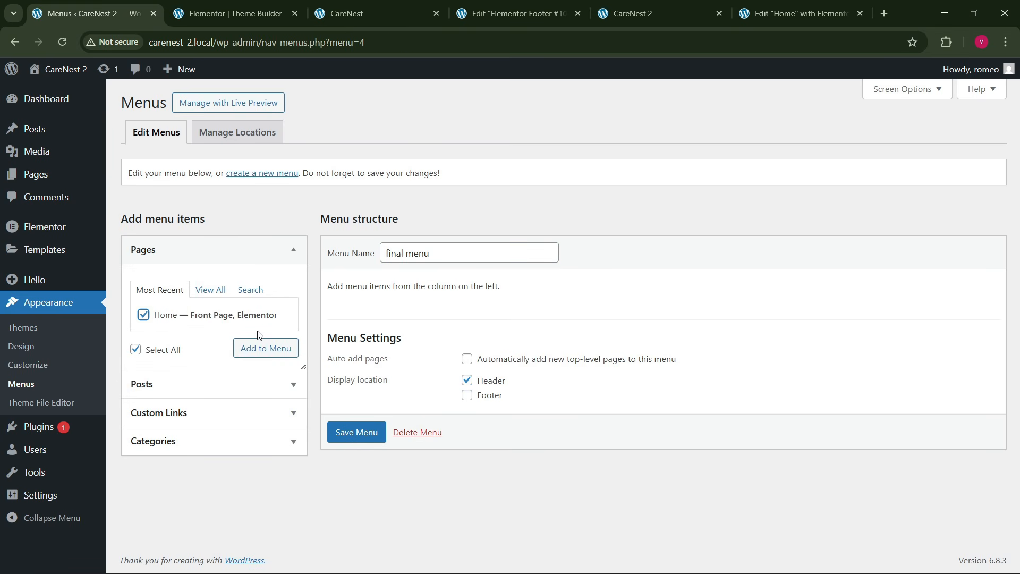
click(262, 346)
- Add a custom link with URL #about and link text About to the menu
click(225, 419)
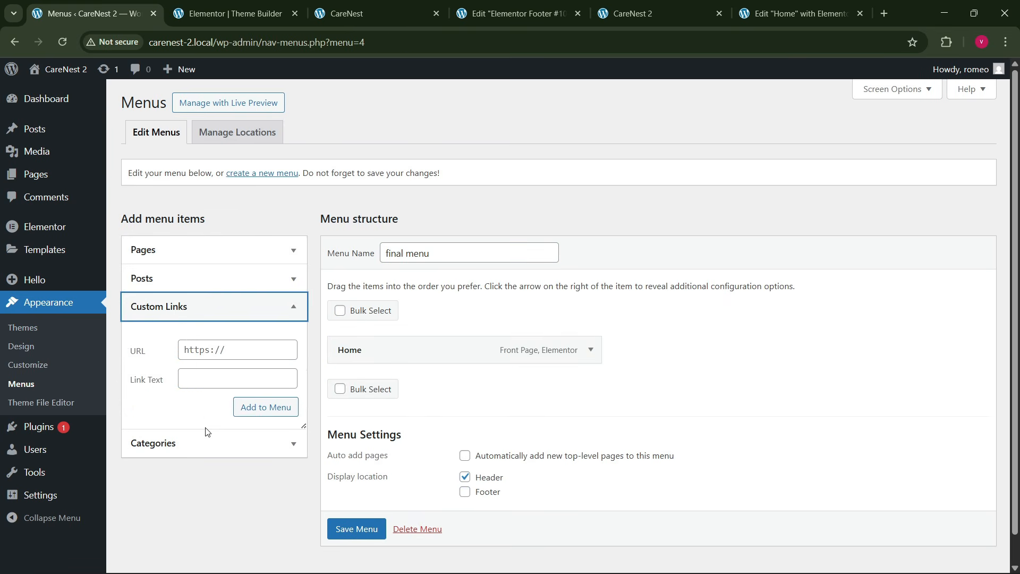
click(211, 350)
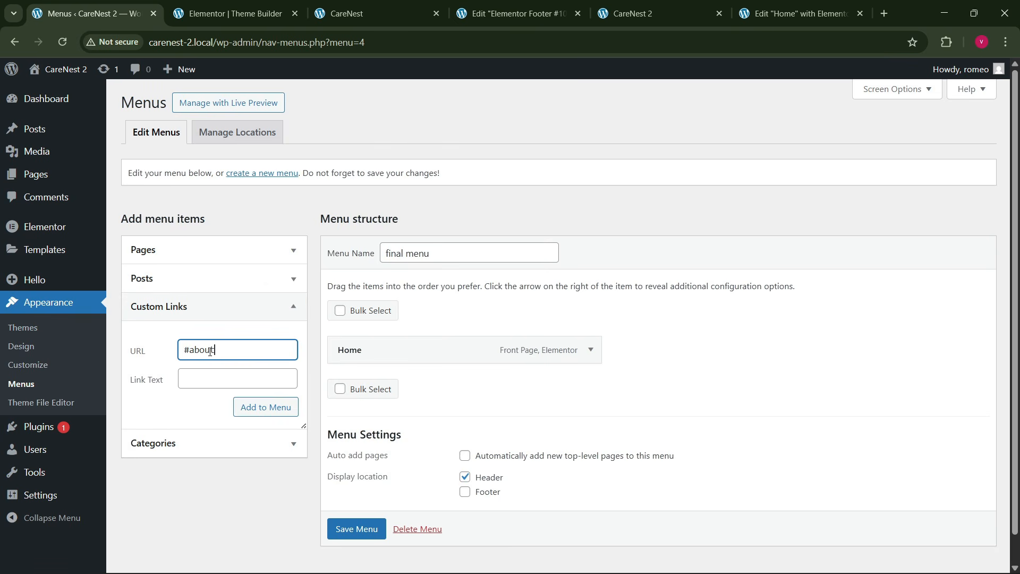
click(207, 380)
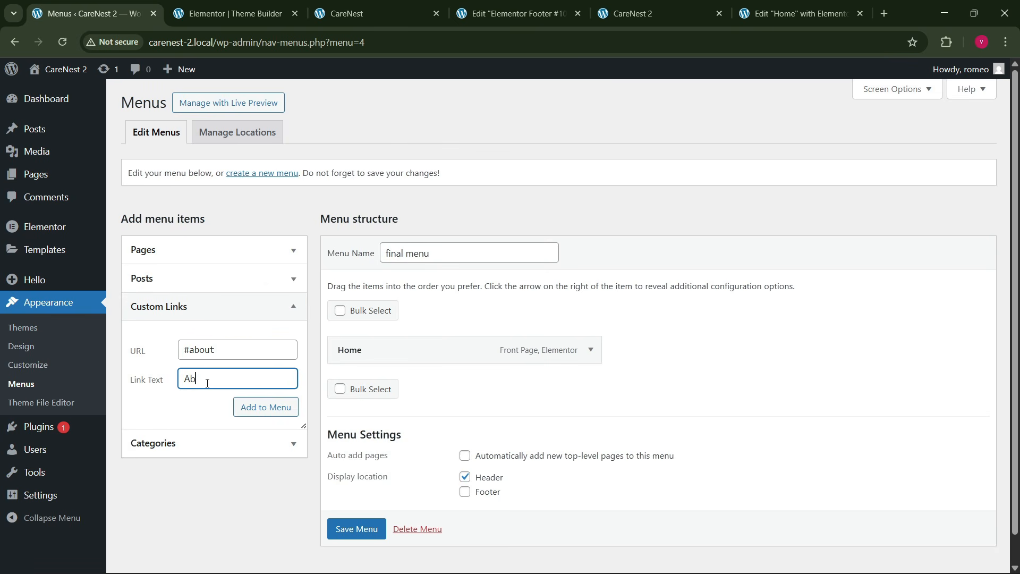
click(244, 408)
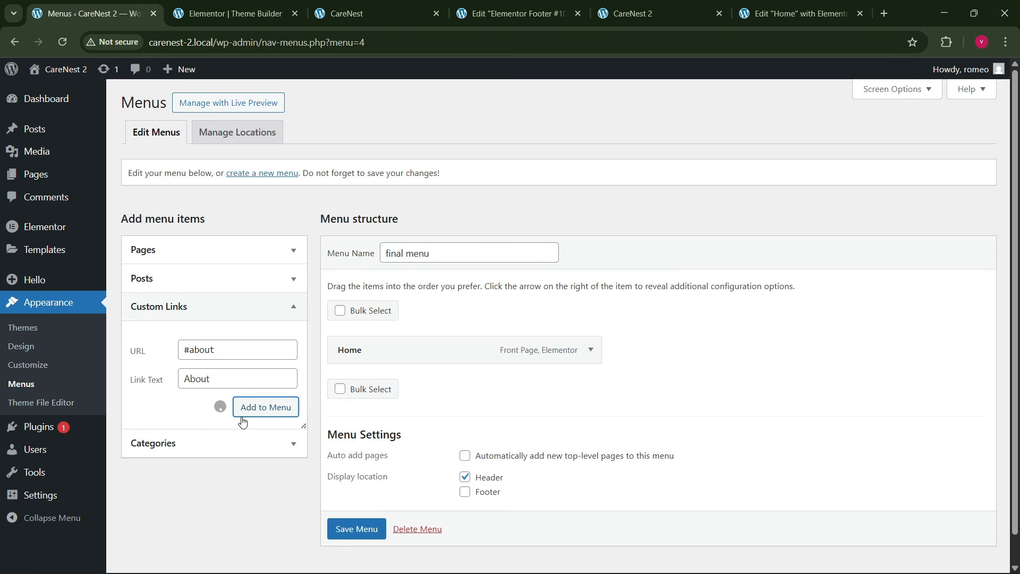
- Check the reference site's navigation and add a custom link with URL #services and link text Services to the menu
click(382, 15)
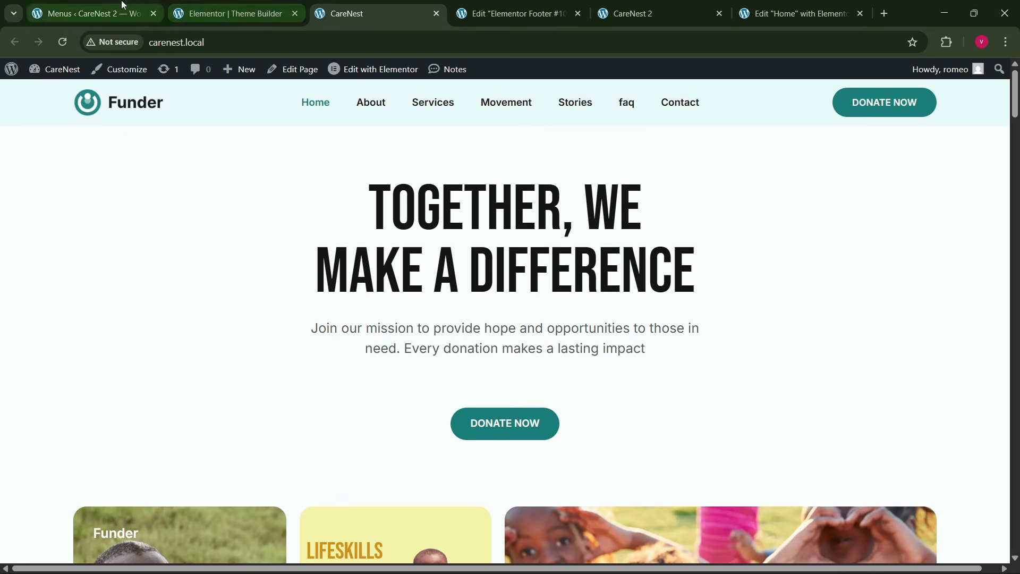
click(123, 6)
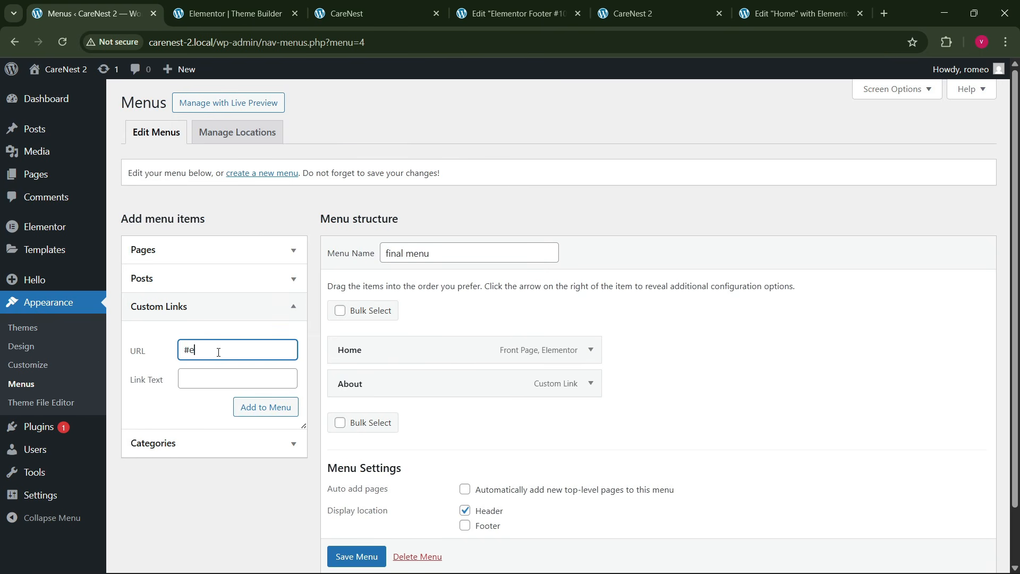
click(218, 352)
text(#services)
key(Tab)
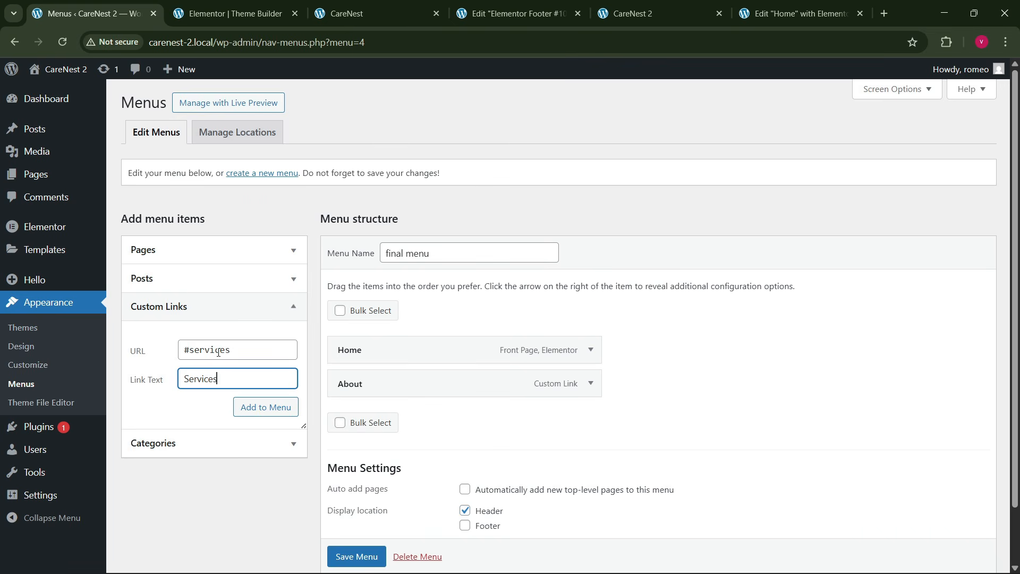
click(240, 407)
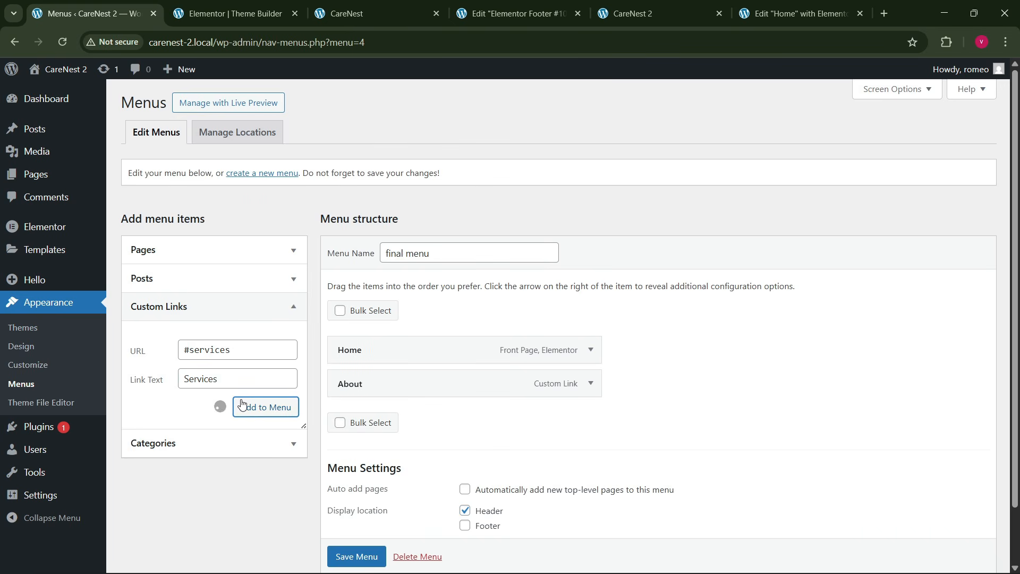
- Add a custom link with URL #movement and link text Movement to the menu
click(213, 351)
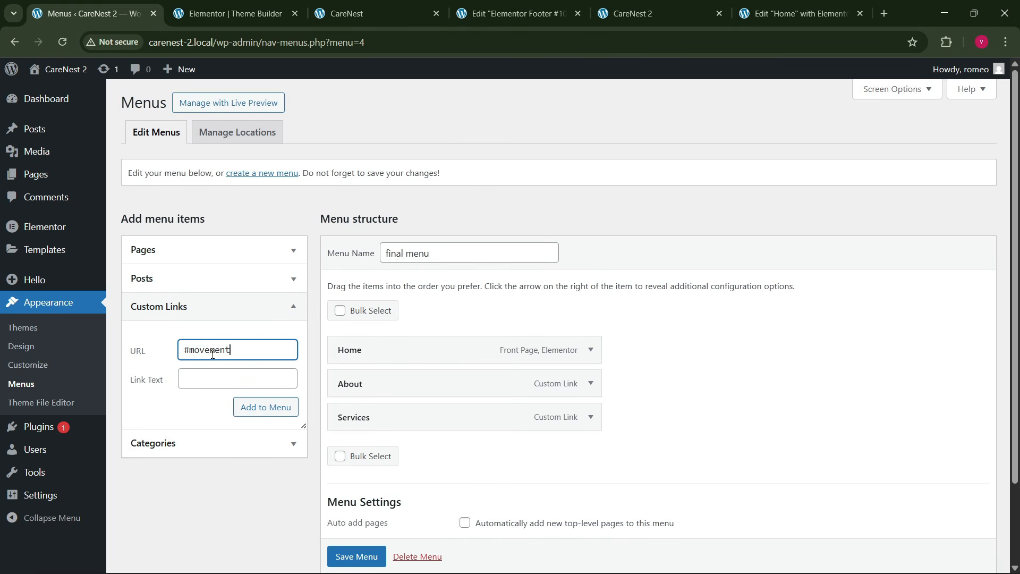
click(213, 374)
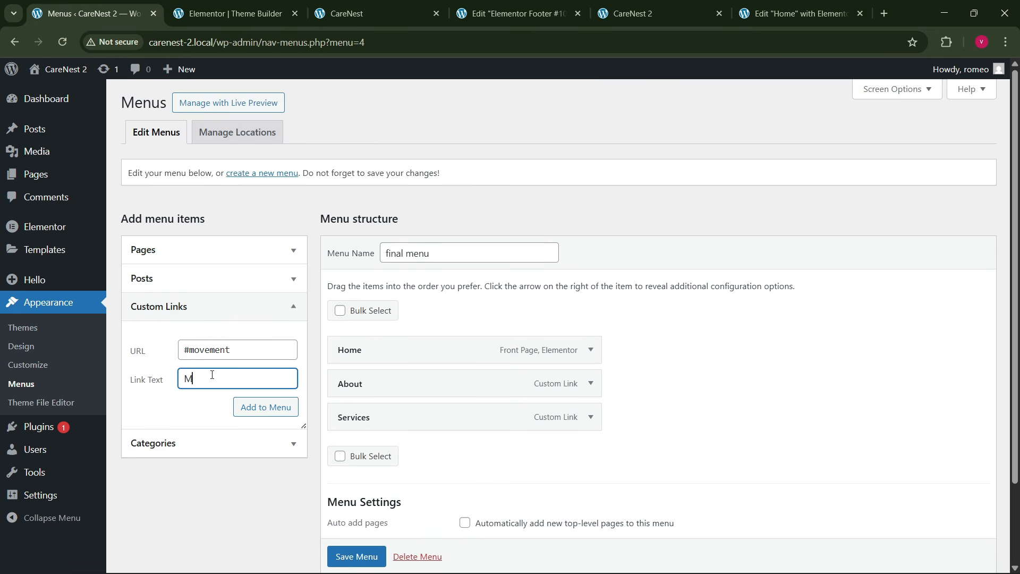
click(247, 407)
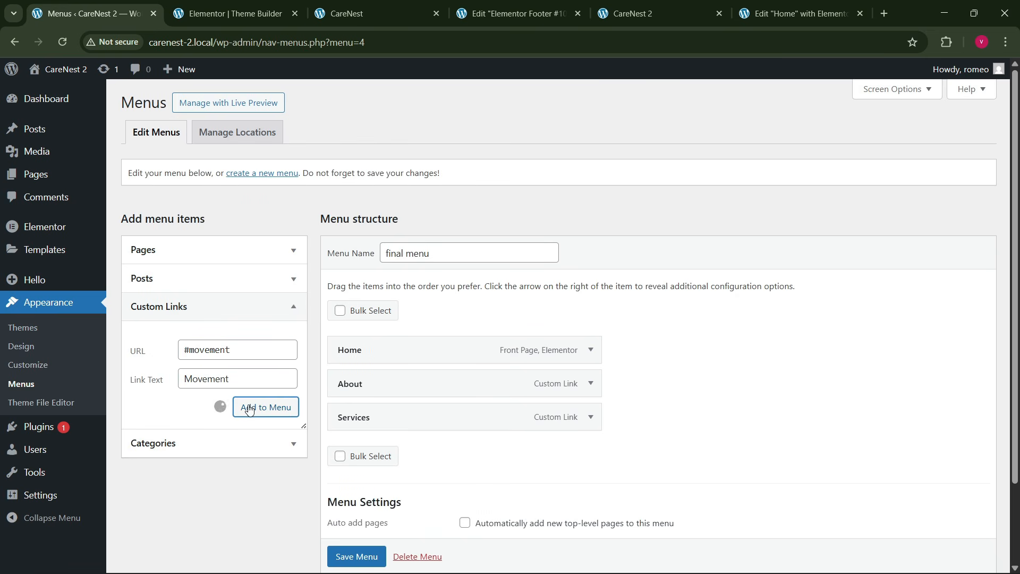
- Check the reference site's navigation and add a custom link with URL #stories and link text Stories to the menu
click(220, 4)
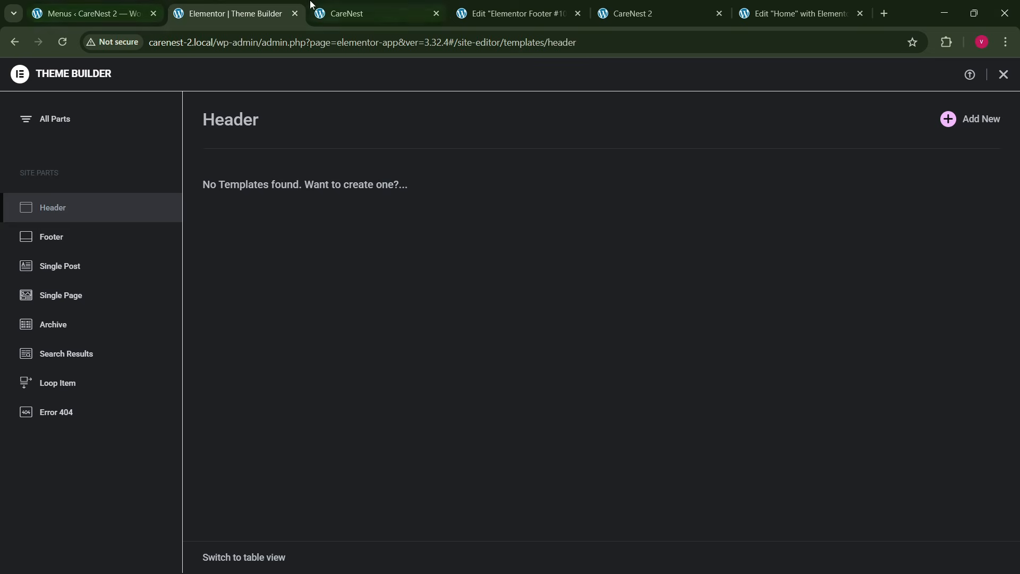
click(383, 10)
click(228, 13)
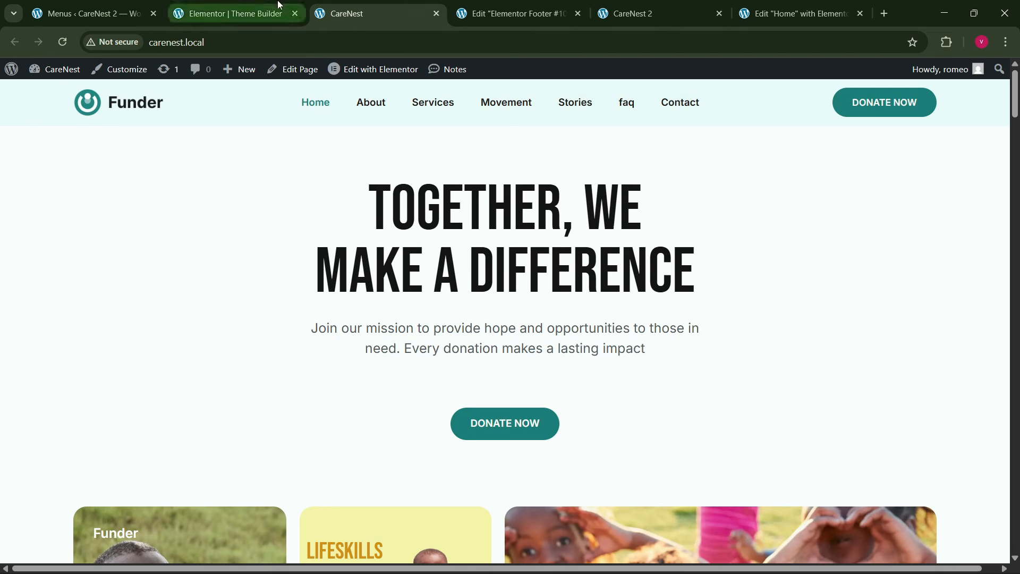
click(87, 13)
click(205, 344)
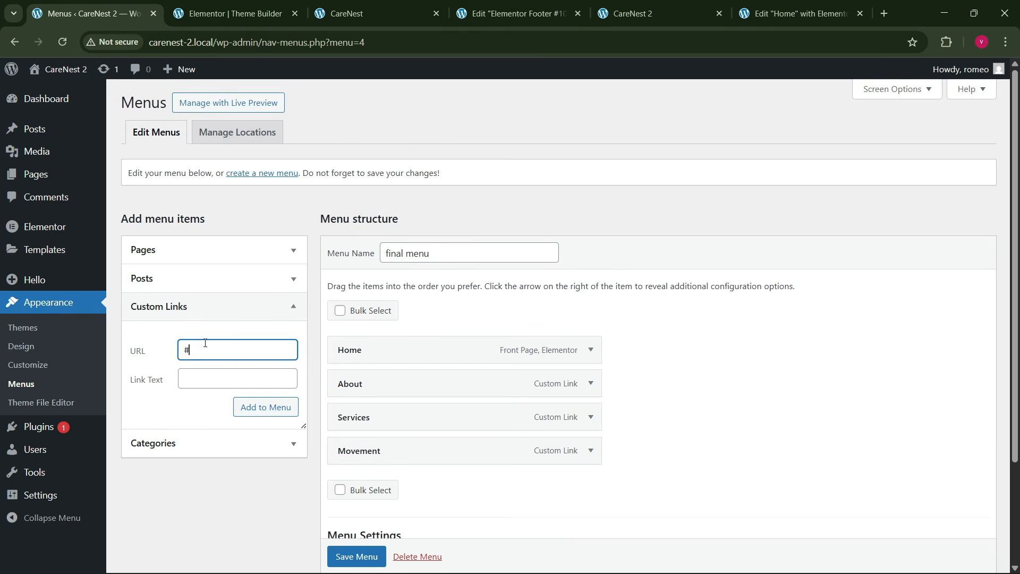
key(Tab)
text(S)
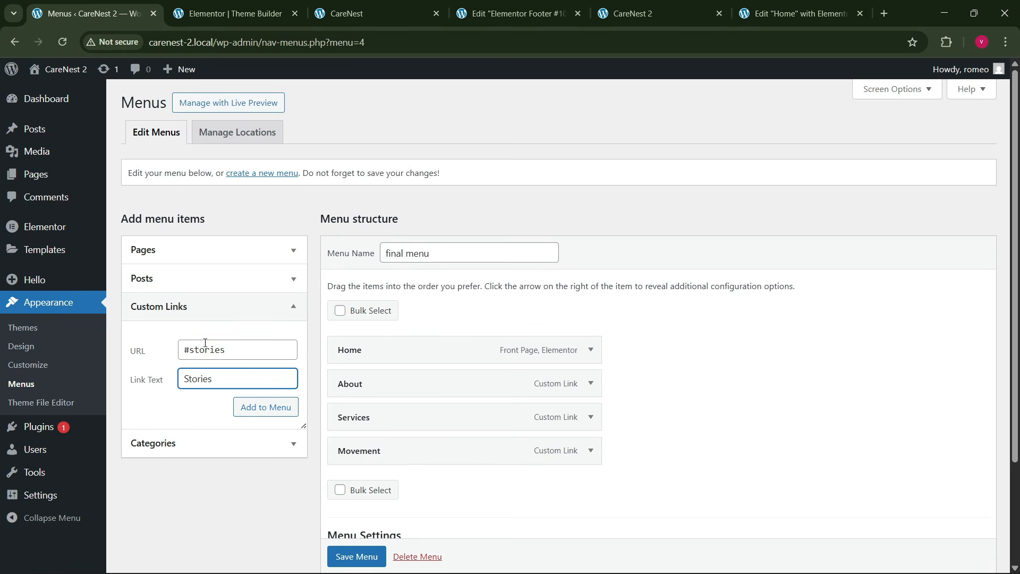
click(246, 399)
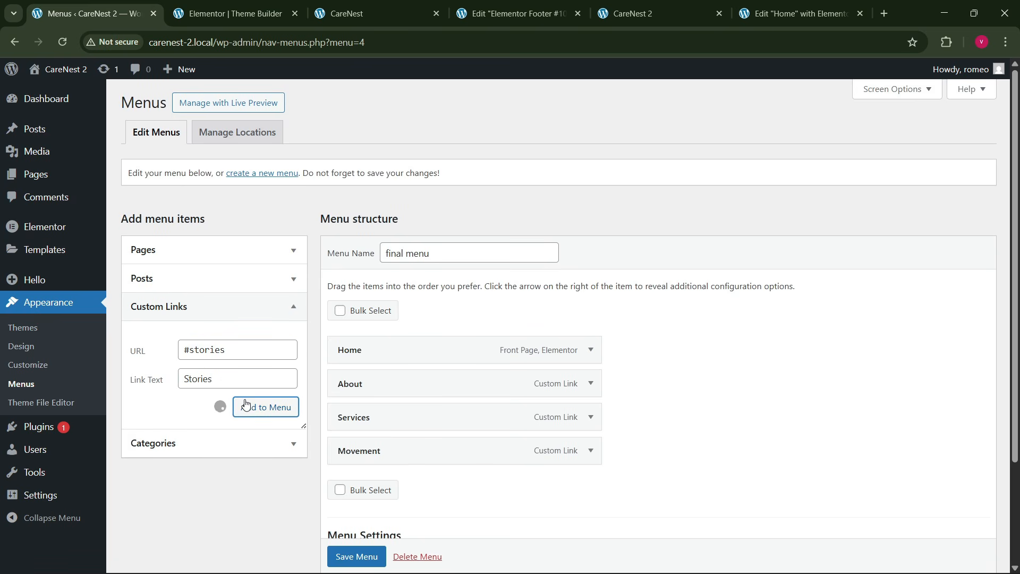
- Add a custom link with URL #faq and link text Faq to the menu
click(230, 354)
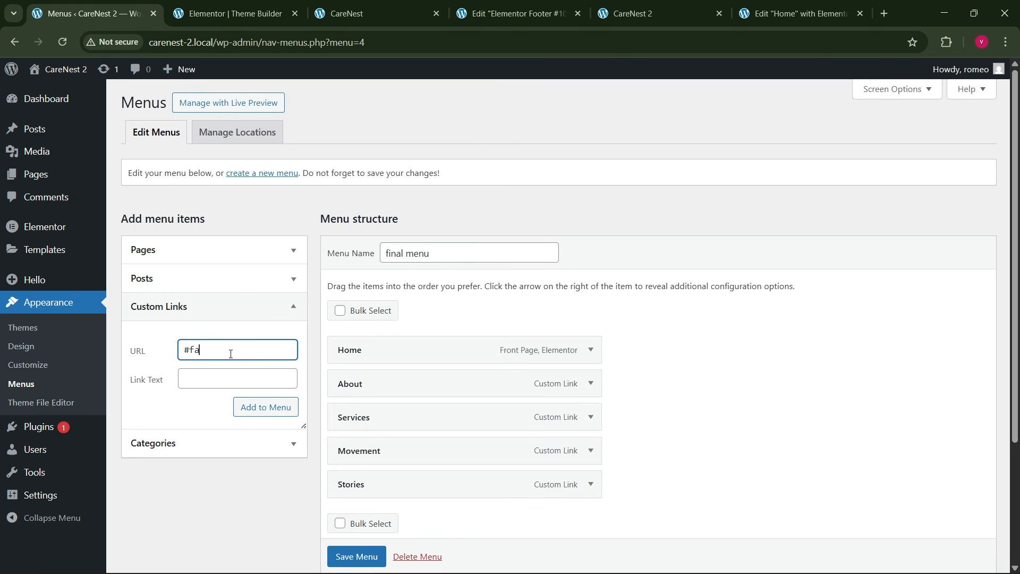
key(Tab)
text(F)
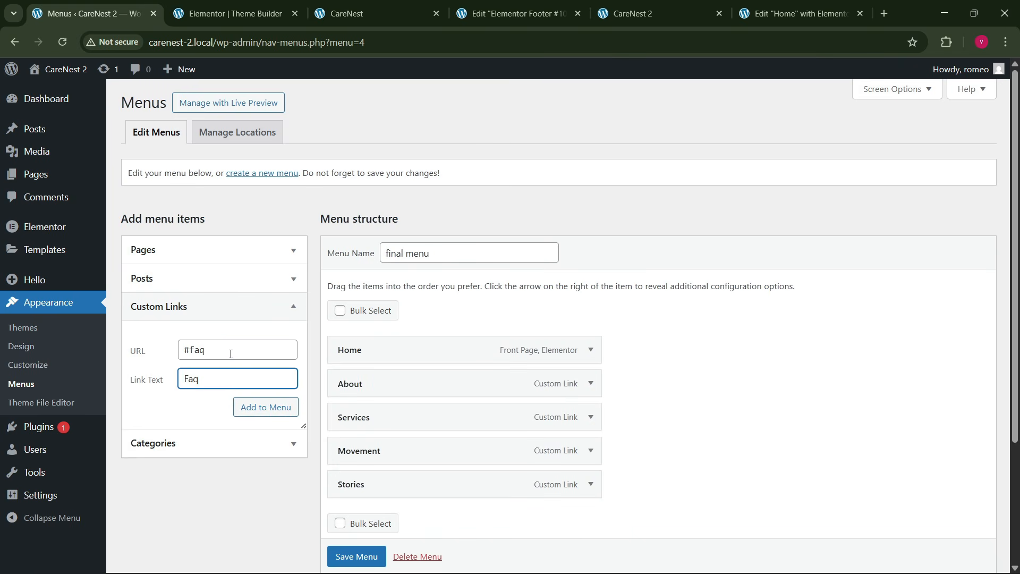
click(248, 412)
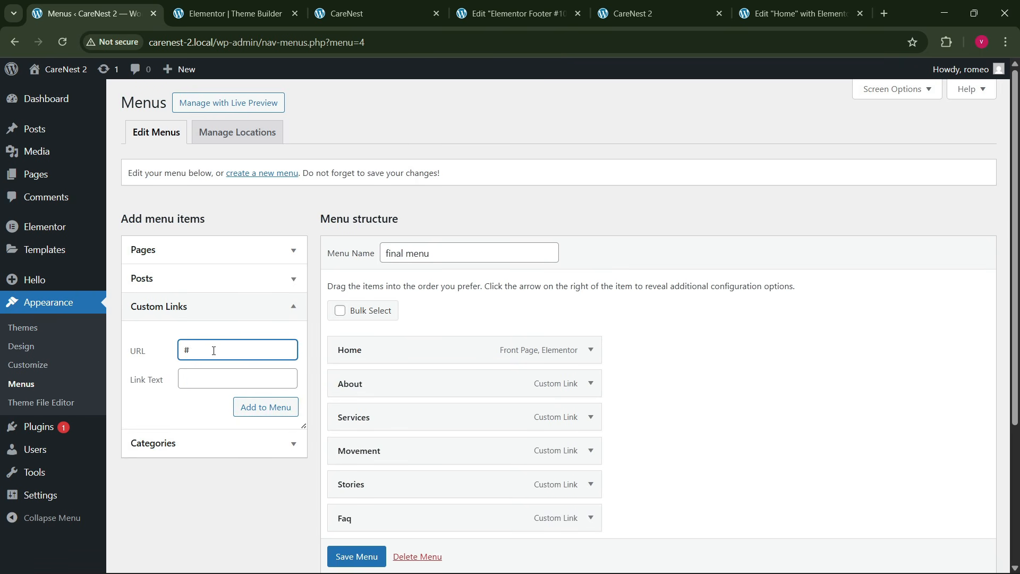
- Add a custom link with URL #contact and link text Contact, and save the final menu
key(Tab)
text(C)
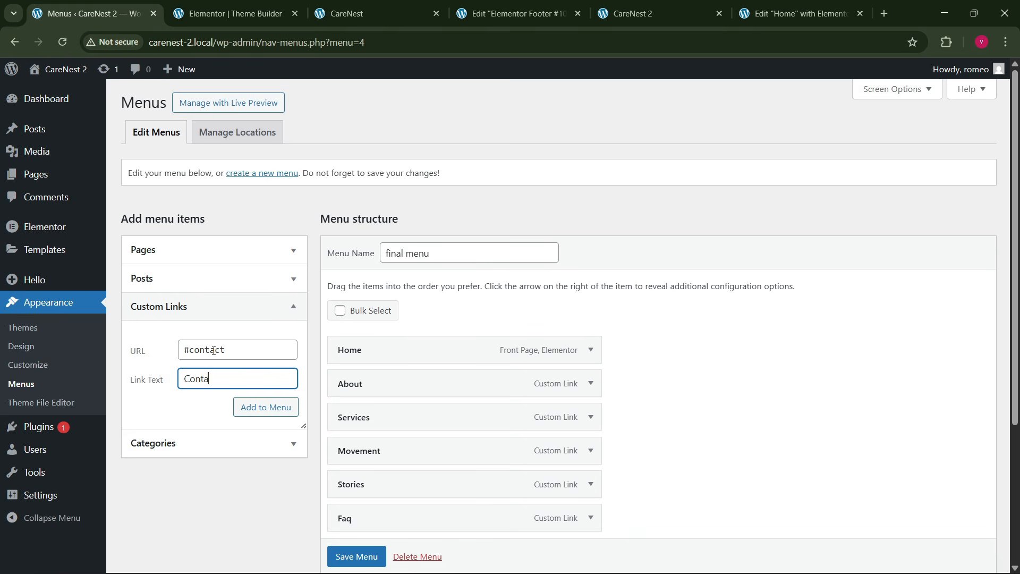
click(260, 408)
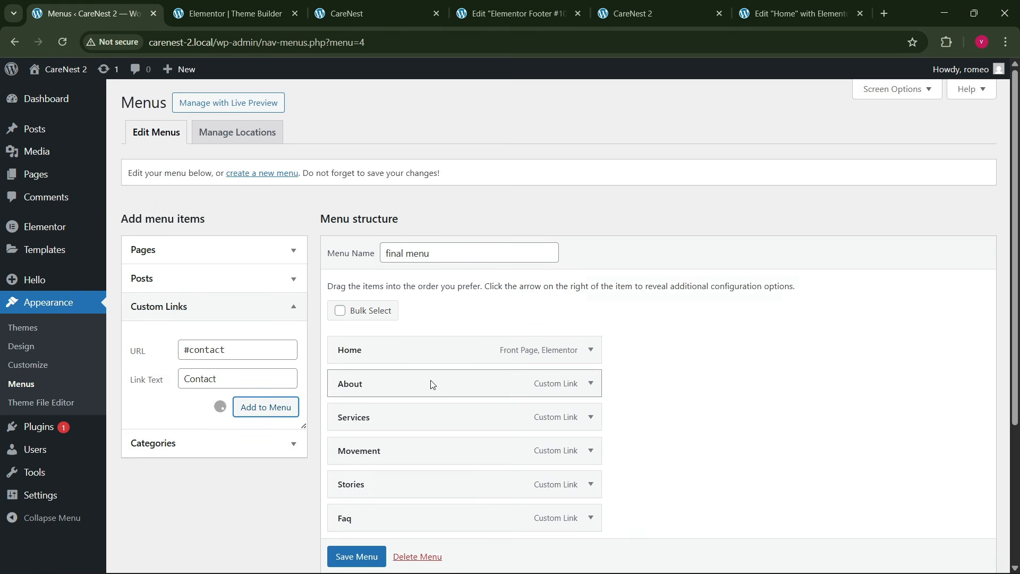
scroll(432, 387, down, 2)
scroll(345, 559, down, 1)
click(344, 556)
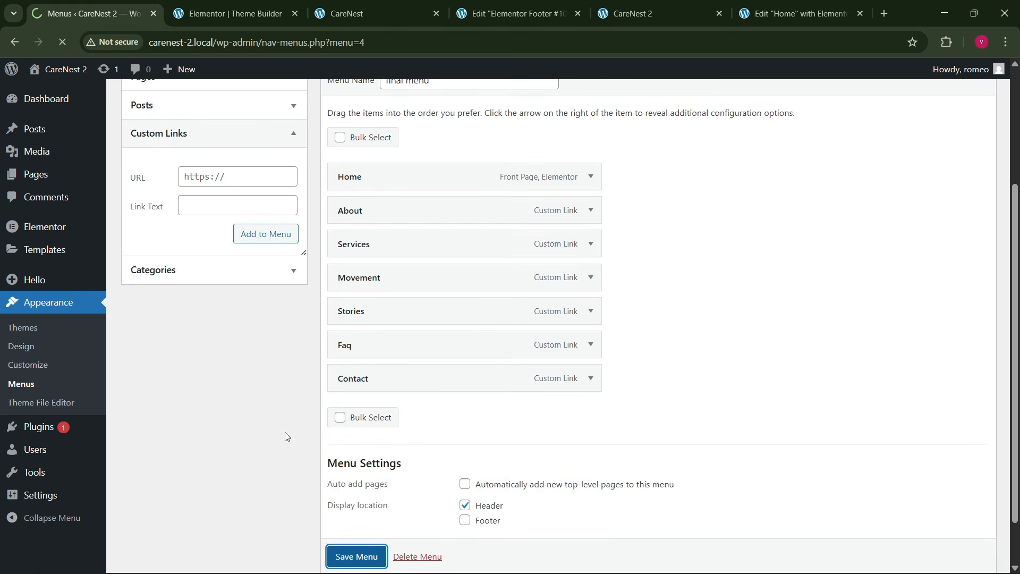
- Create a new Header template in the Theme Builder, place the reference site beside the Menus page, and dismiss the template library
click(400, 10)
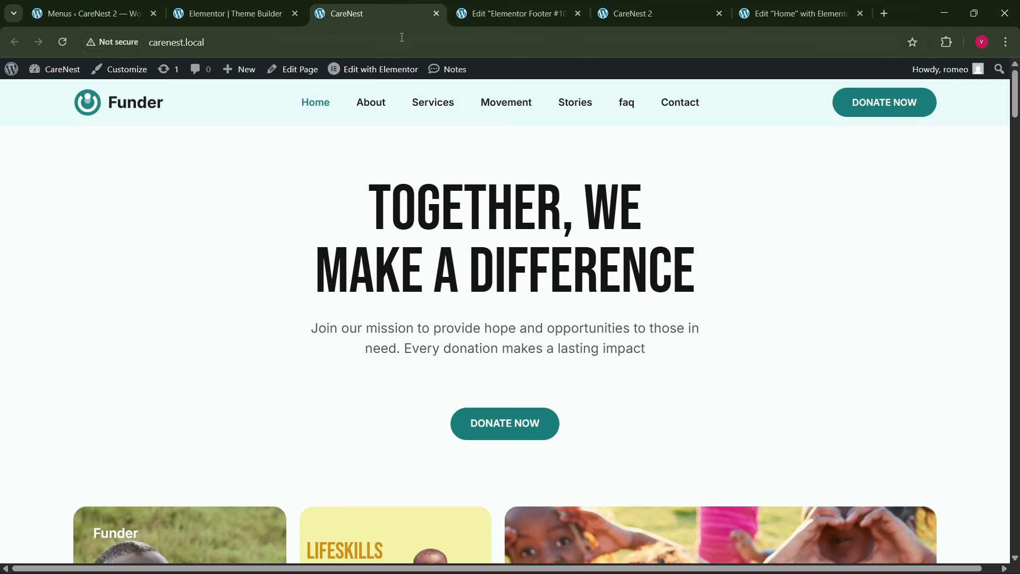
click(296, 5)
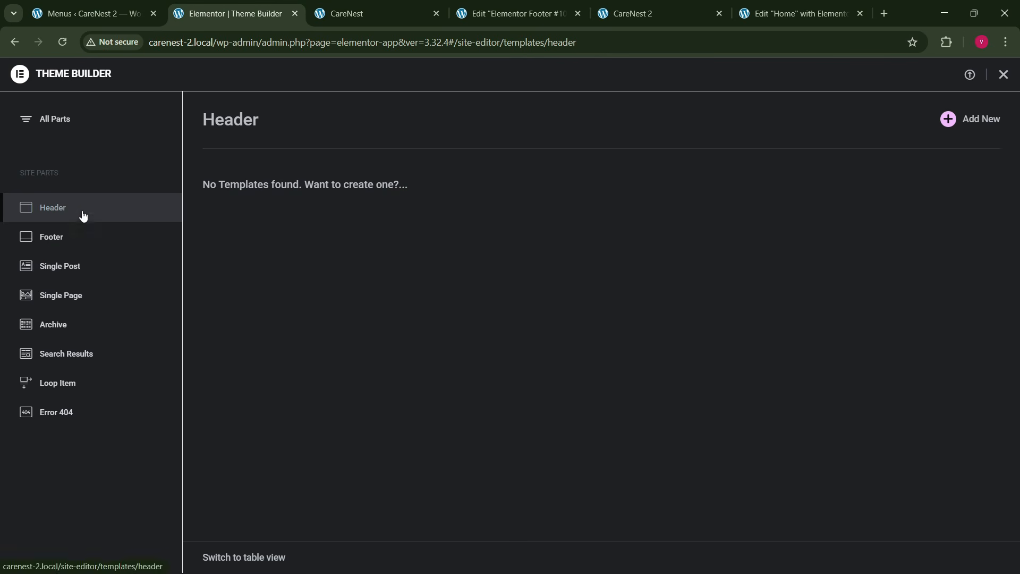
click(938, 132)
click(108, 3)
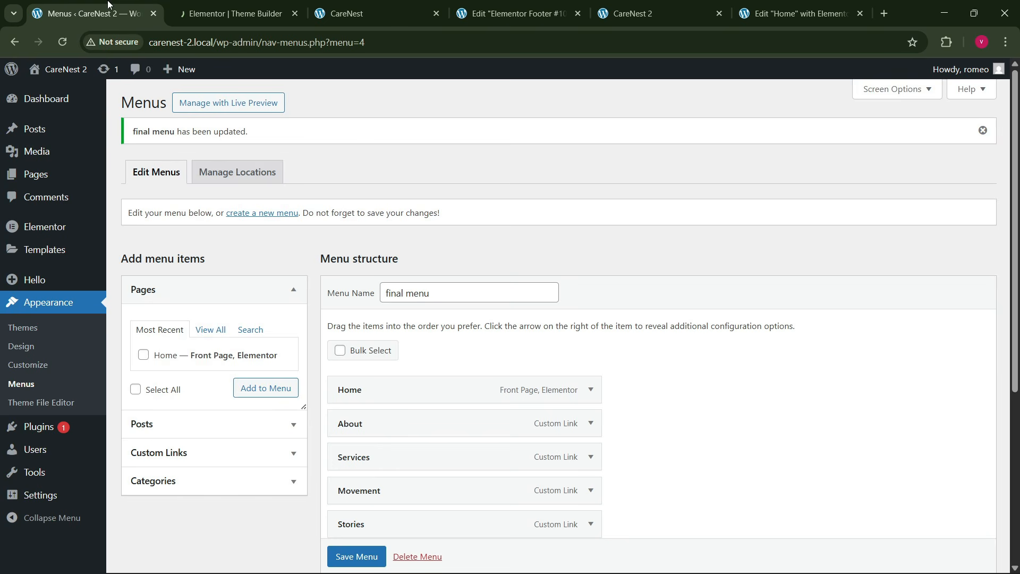
click(374, 6)
drag(374, 6, 234, 12)
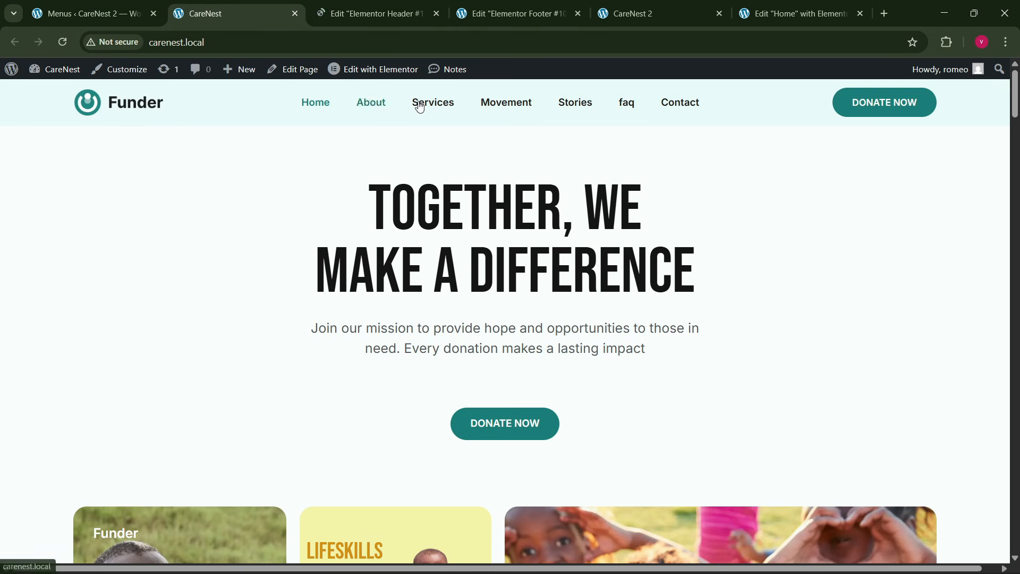
click(394, 5)
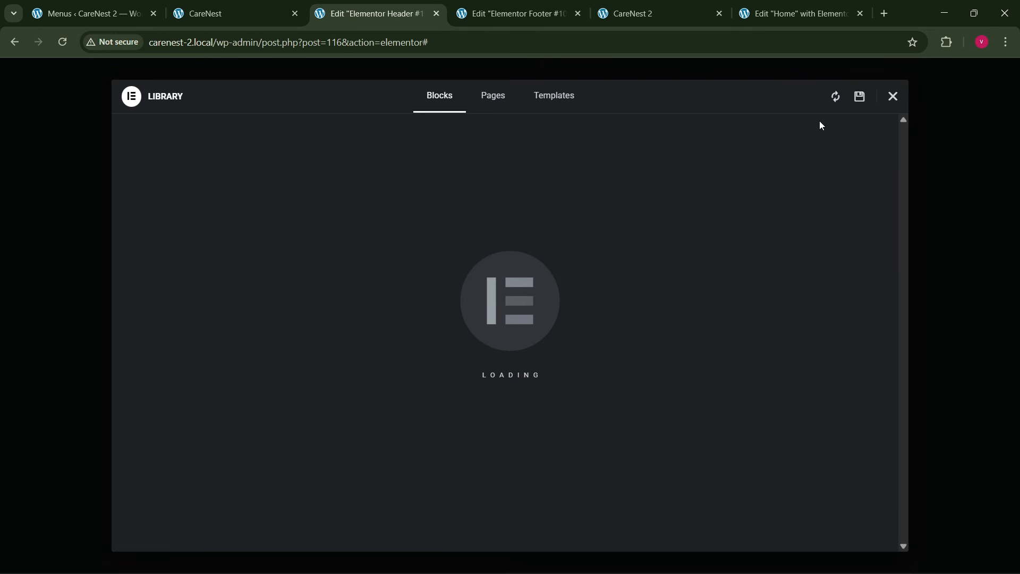
click(891, 97)
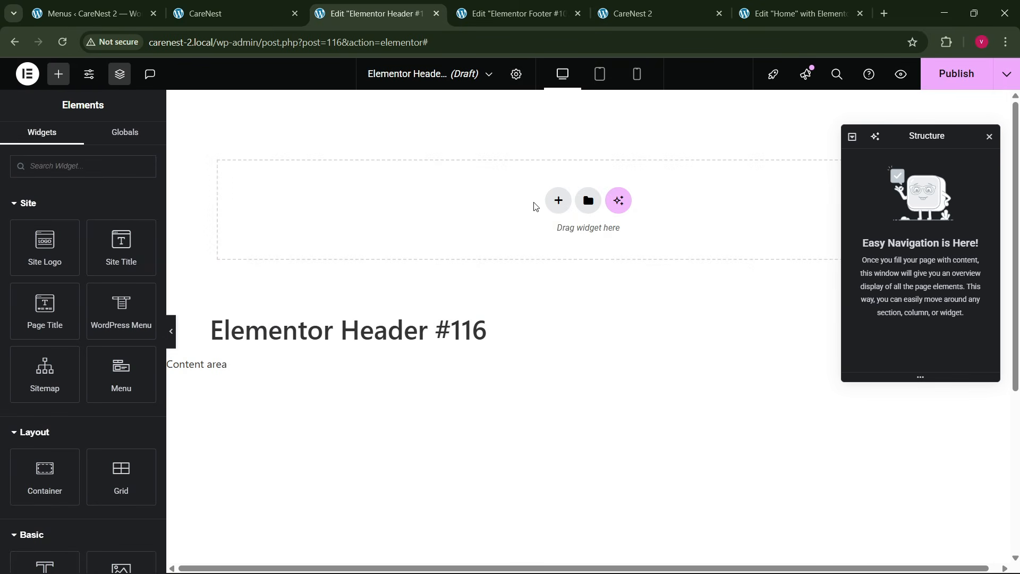
- Add a row-direction flexbox container named "header" to the template and set its boxed width to 1300 px
click(564, 204)
click(554, 218)
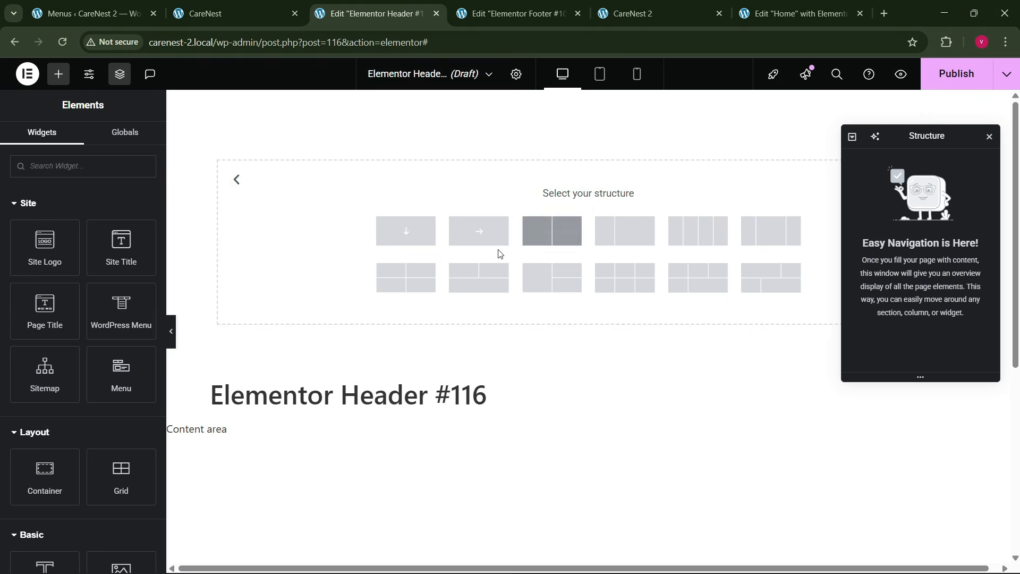
click(509, 261)
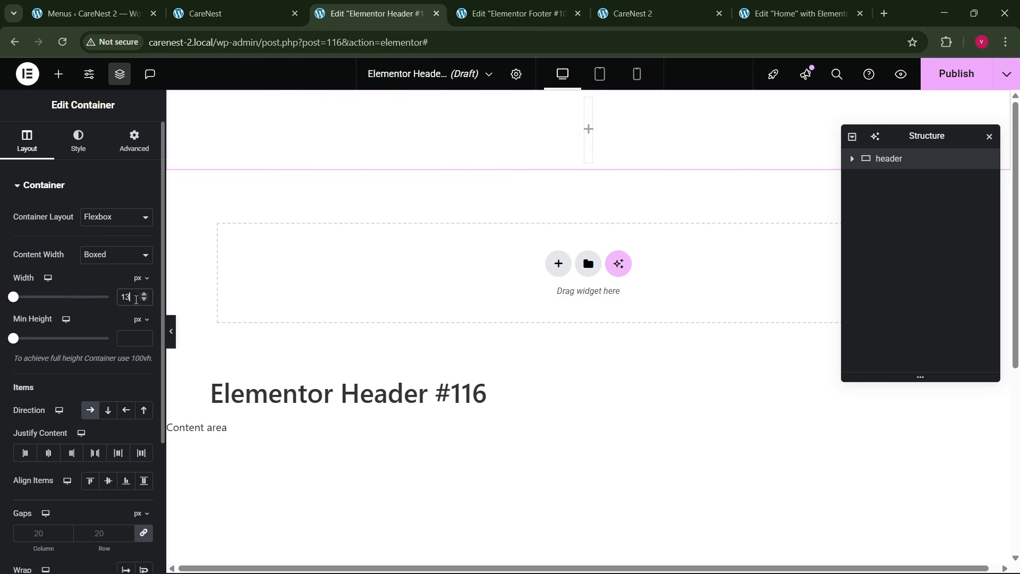
- Set the header container's left and right padding to 0 and give it top and bottom padding
click(147, 150)
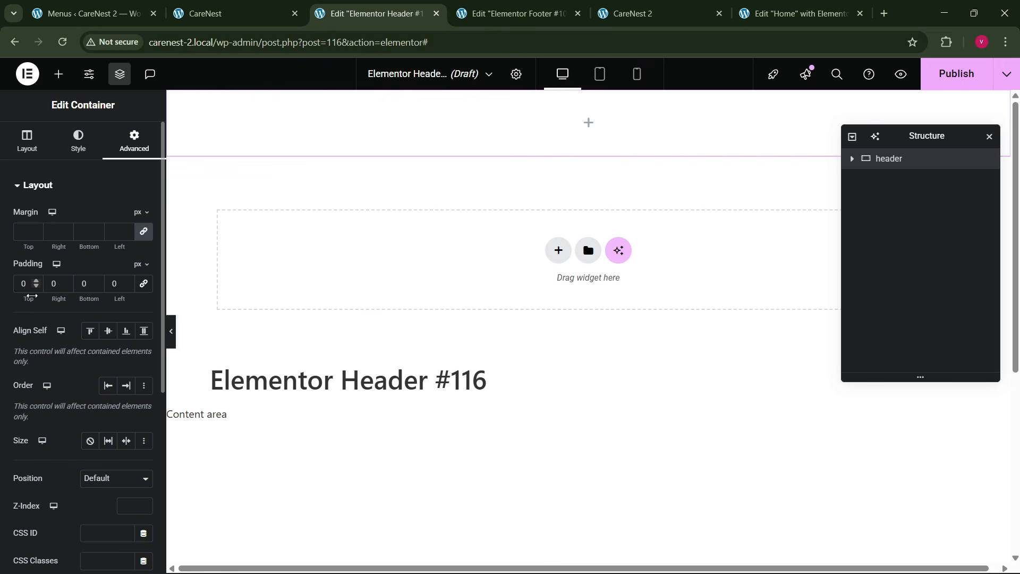
click(22, 284)
text(1)
click(75, 284)
text(1)
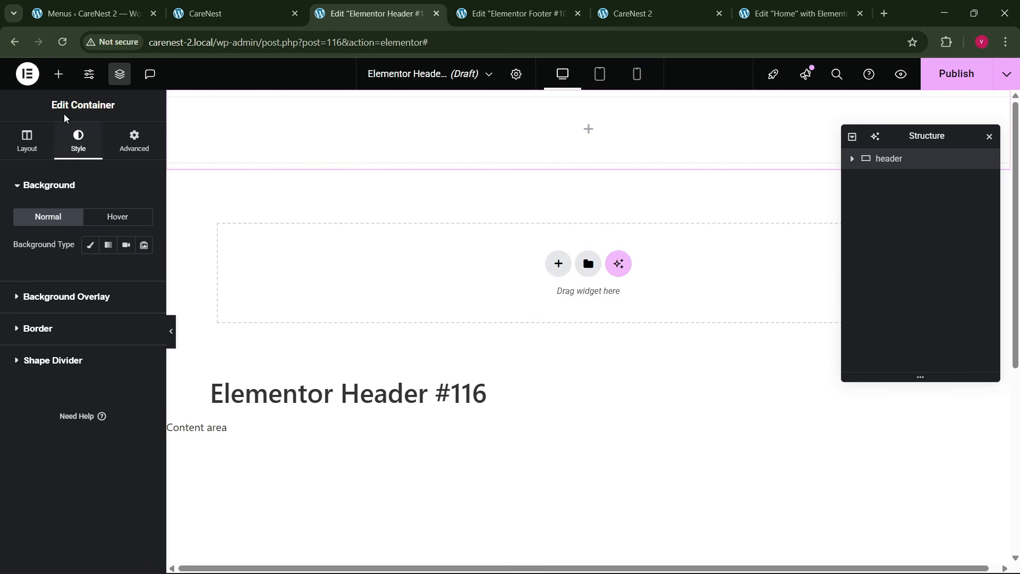
- Add an Image widget to the header container and choose the Funder logo from the media library
click(58, 74)
scroll(102, 449, down, 1)
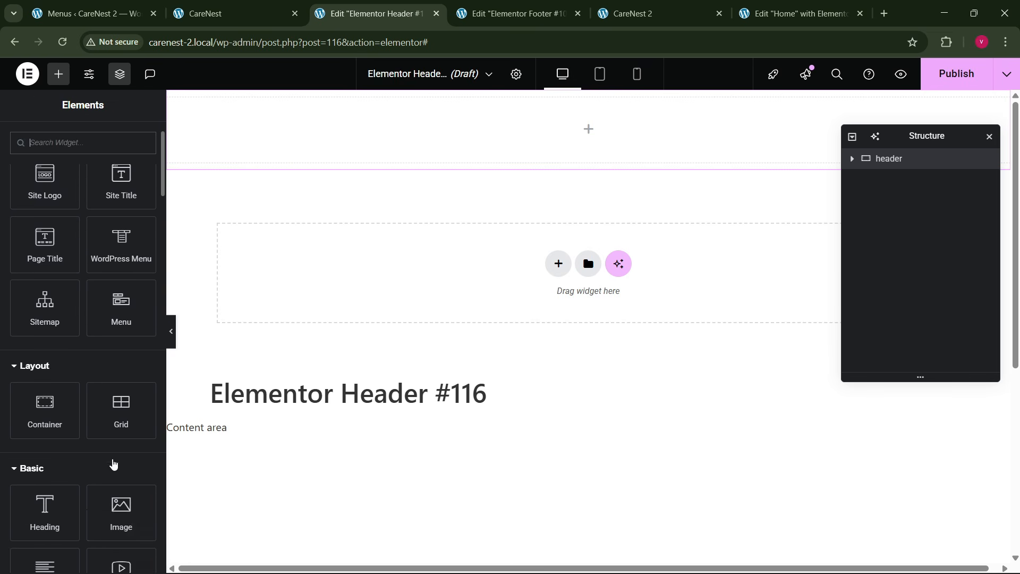
drag(121, 513, 313, 148)
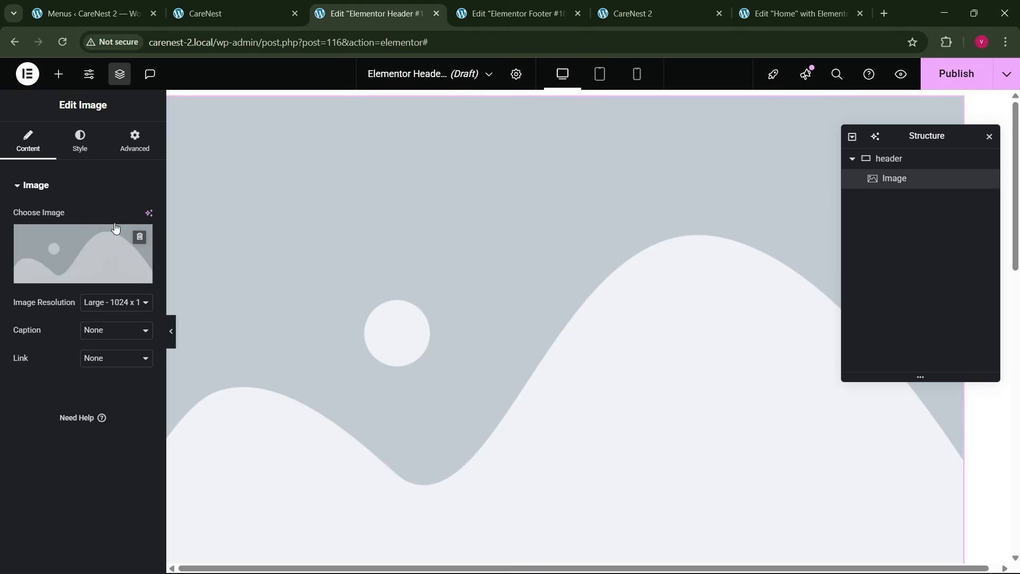
click(64, 250)
scroll(452, 343, down, 5)
scroll(452, 343, down, 2)
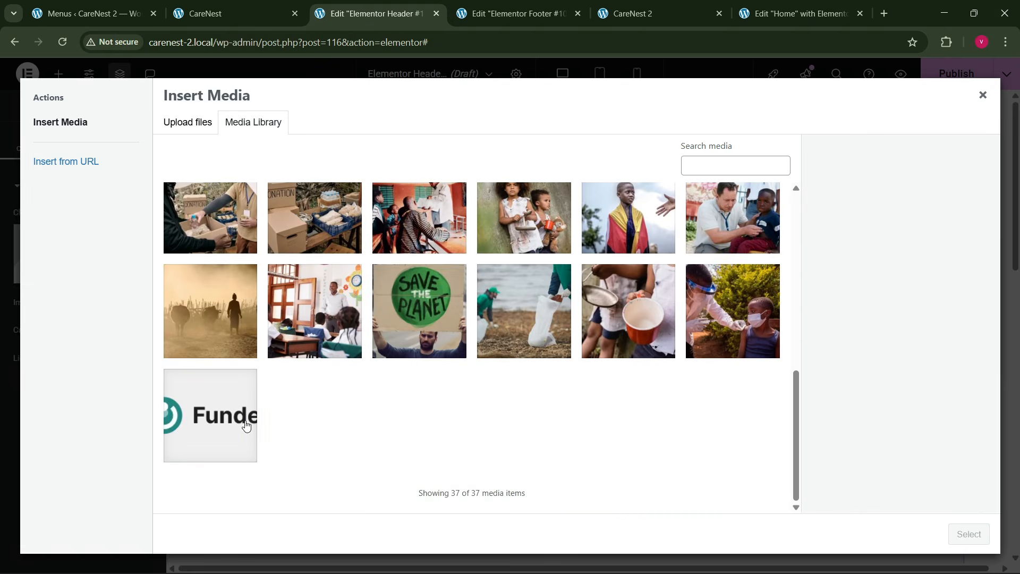
click(244, 424)
click(968, 534)
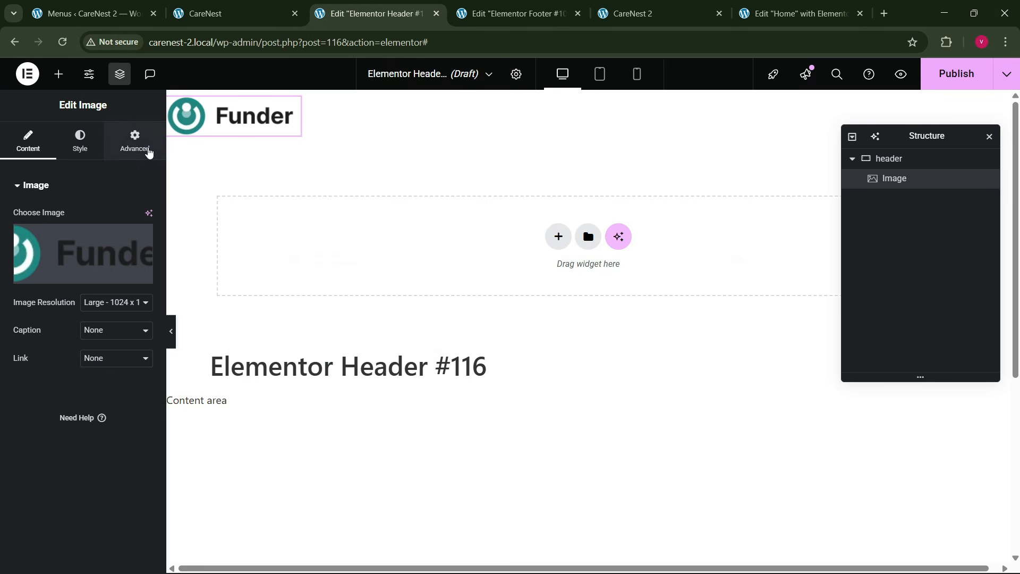
- Set the logo image's width to Custom at 11%
click(135, 141)
click(113, 321)
click(102, 386)
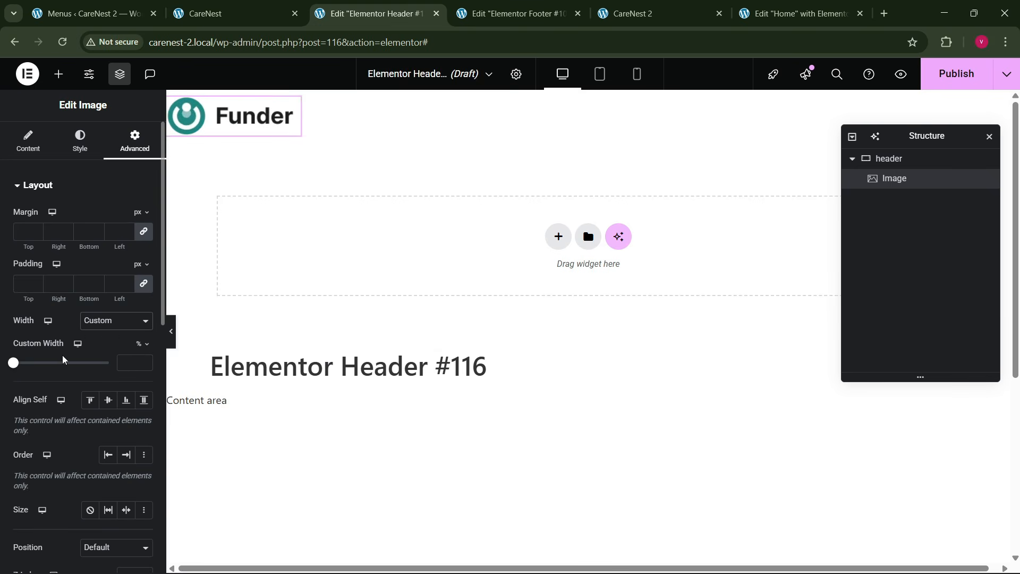
drag(15, 367, 25, 374)
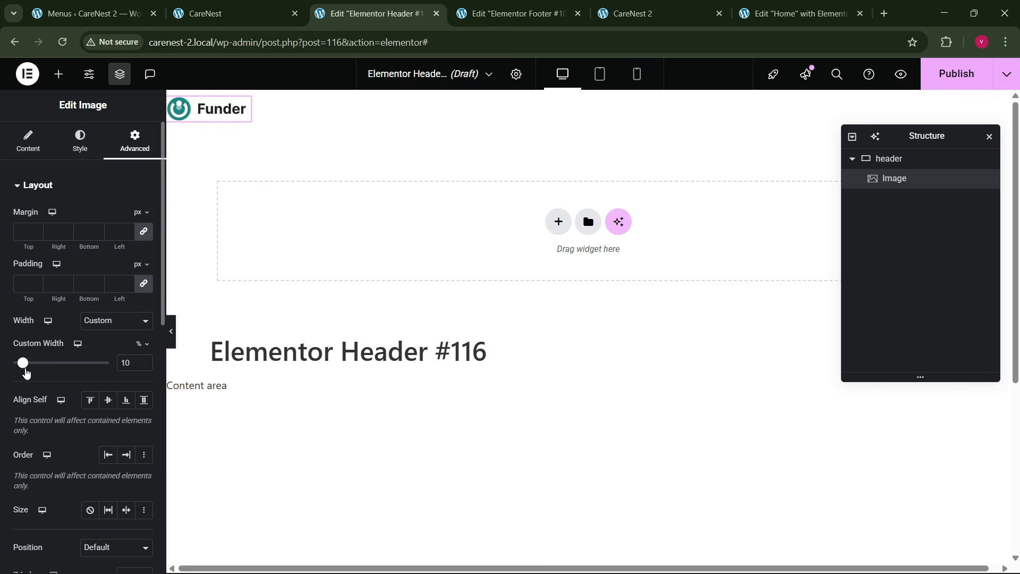
click(143, 360)
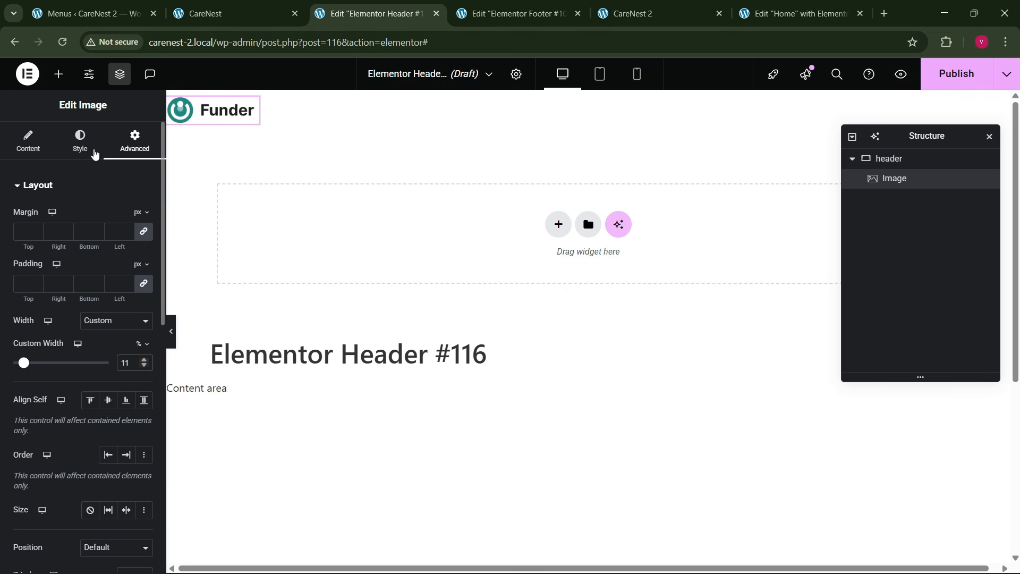
- Add a WordPress Menu widget beside the logo and set the header container to Space Between with items aligned to the center
click(59, 74)
drag(121, 319, 265, 112)
click(882, 159)
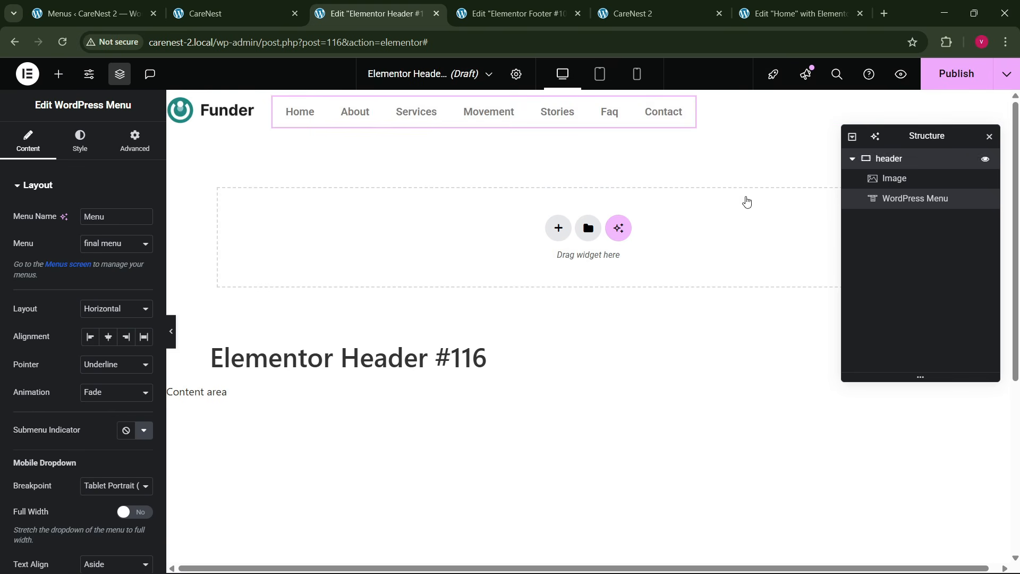
click(95, 452)
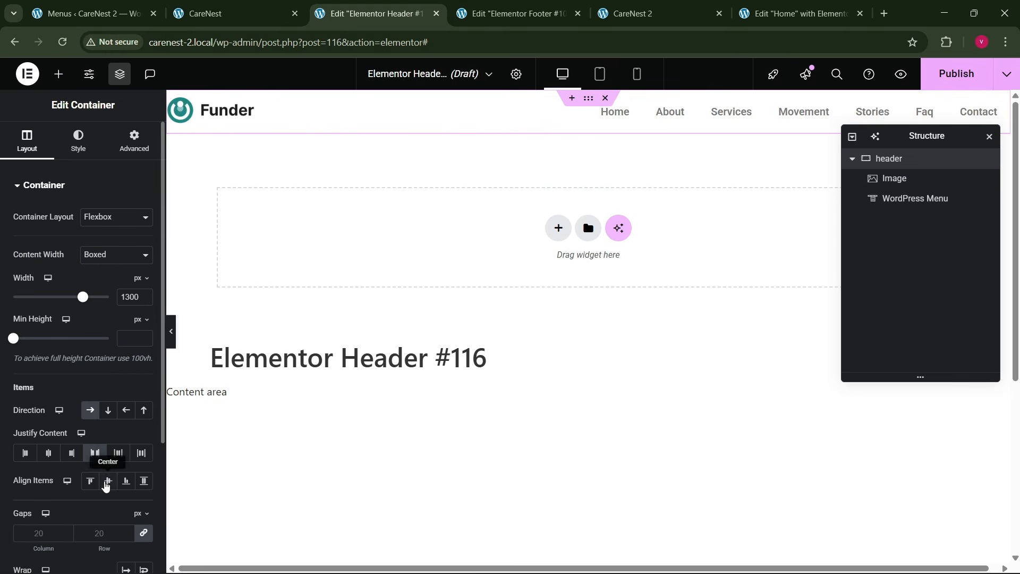
click(108, 480)
- Copy the JOIN THE COMMUNITY button from the Home page and paste it after the menu in the header container
click(649, 120)
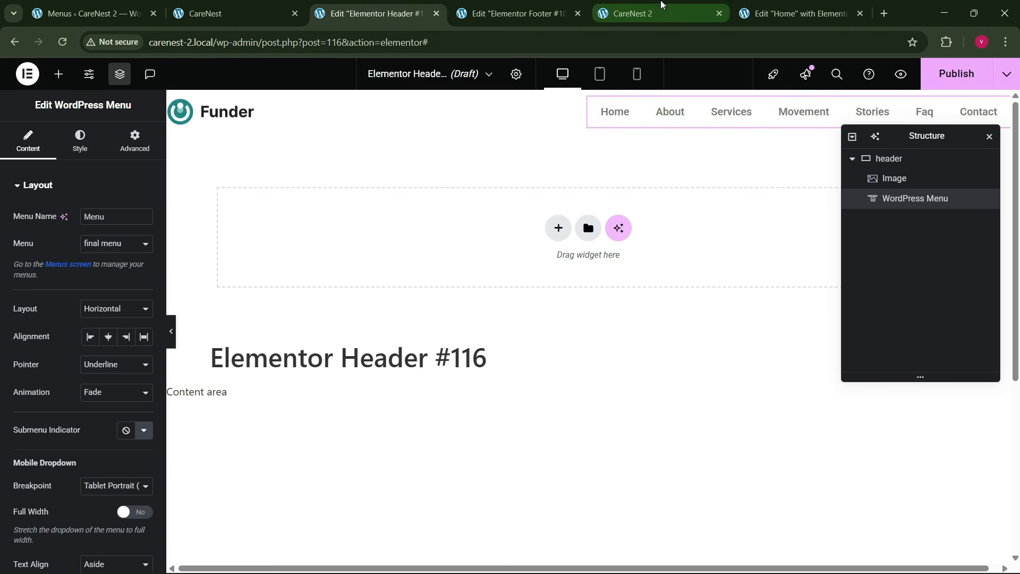
click(796, 13)
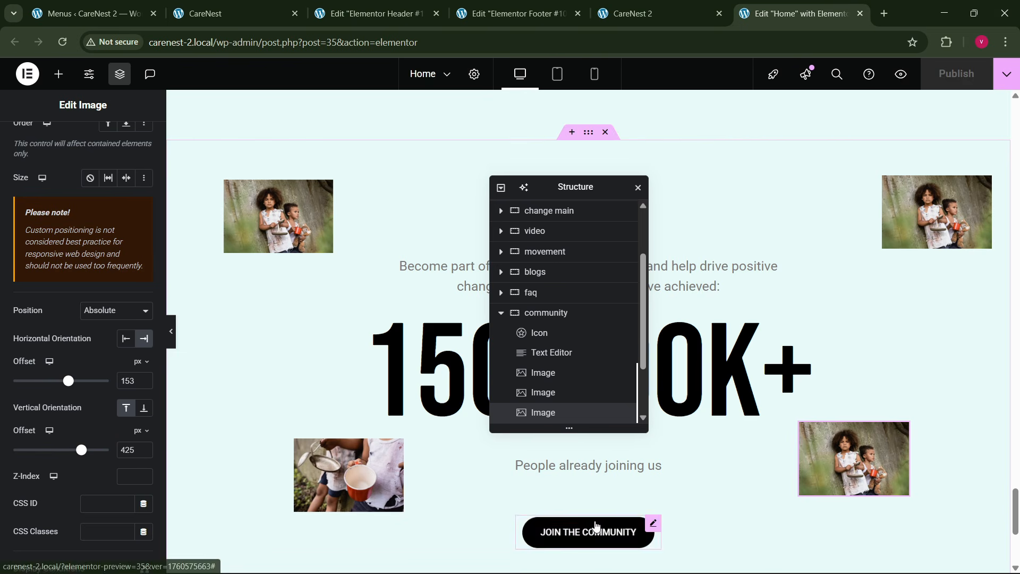
right_click(600, 529)
click(616, 334)
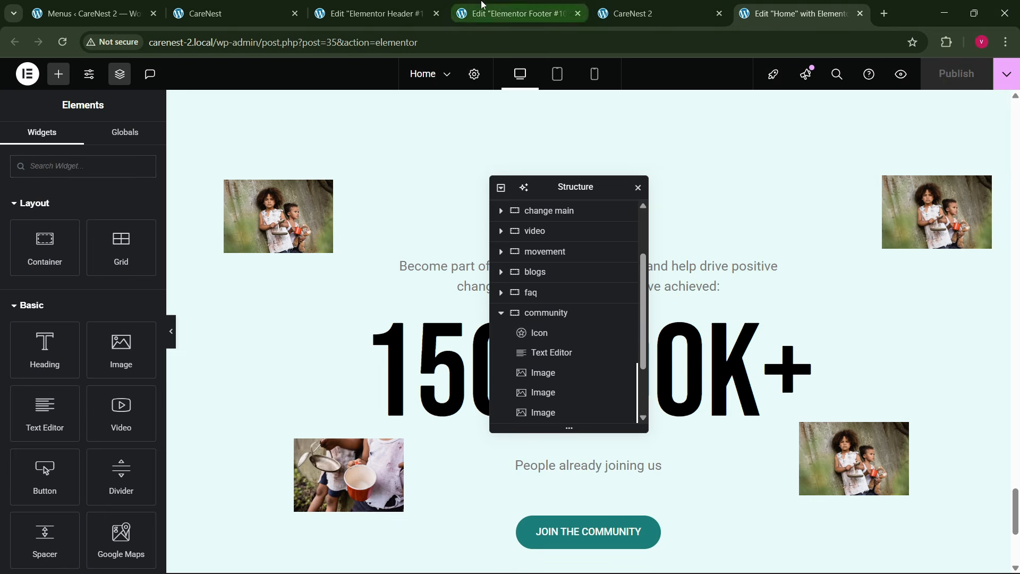
click(371, 14)
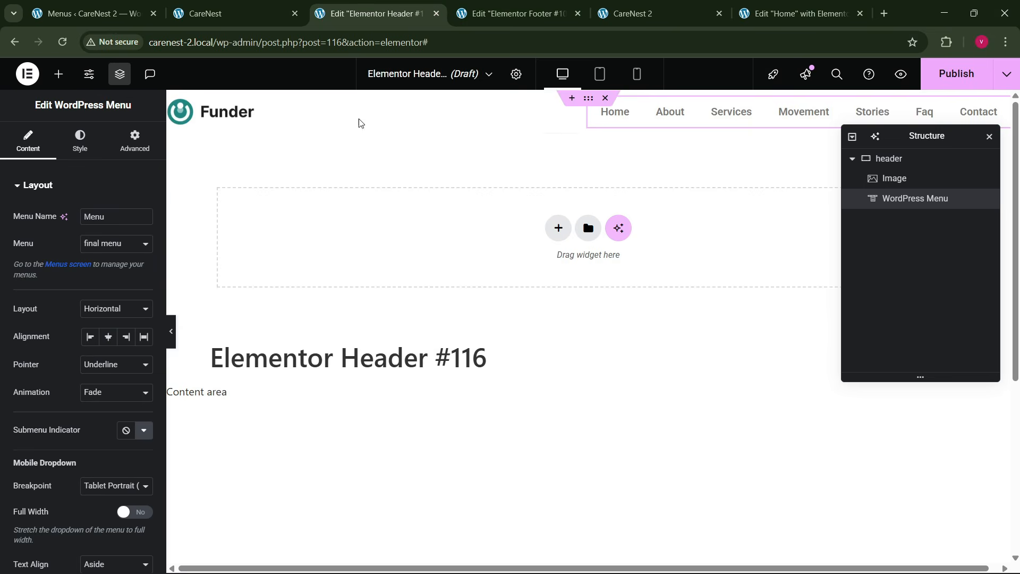
right_click(672, 125)
click(698, 220)
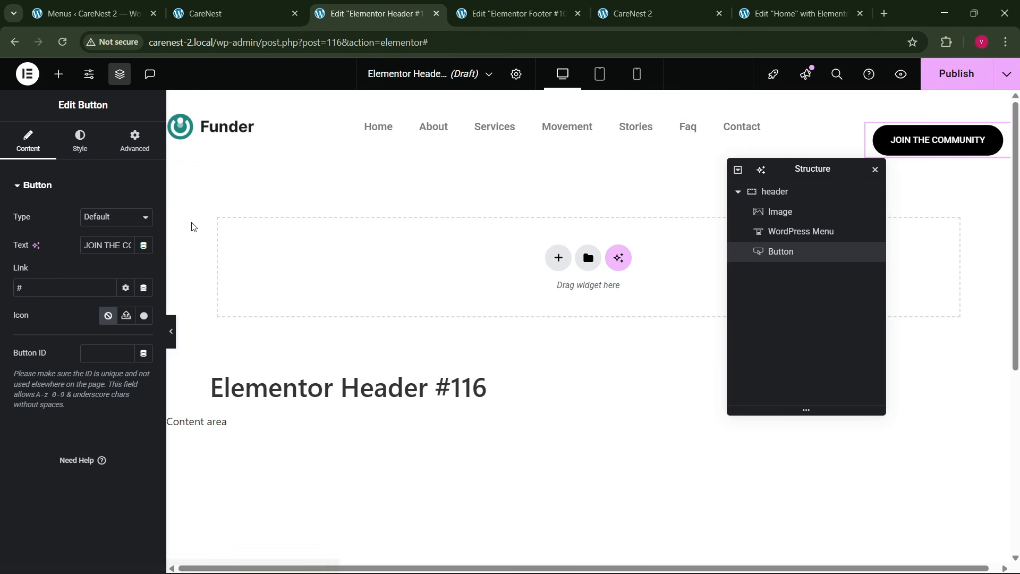
- Set the pasted header button's top margin to 0 px
click(136, 143)
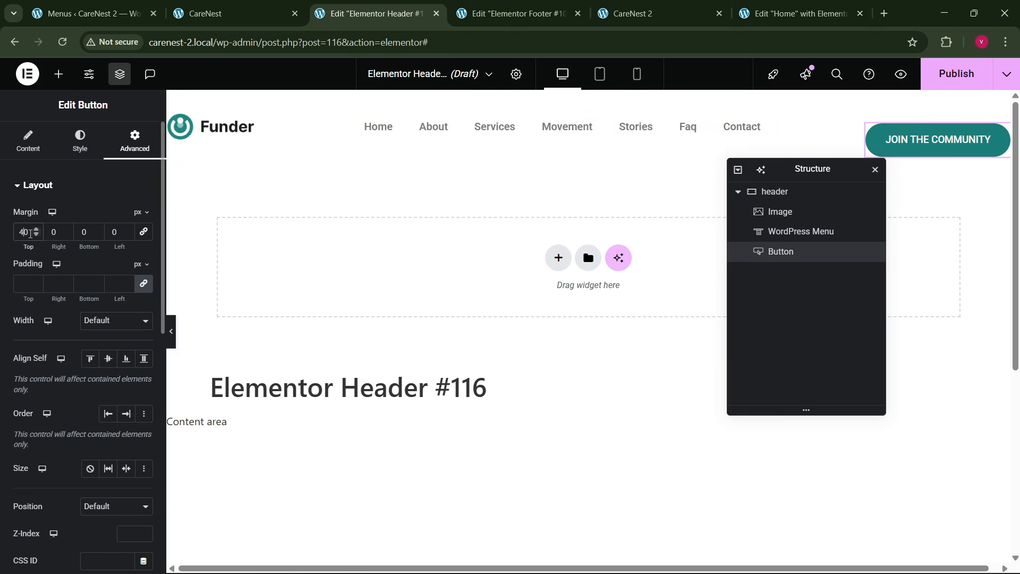
key(BackSpace)
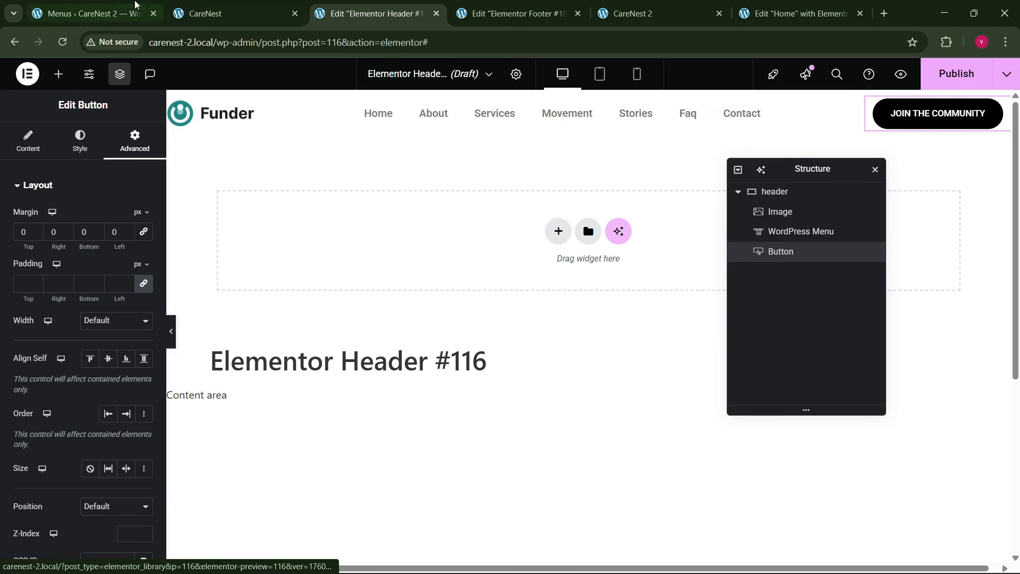
click(192, 6)
click(369, 13)
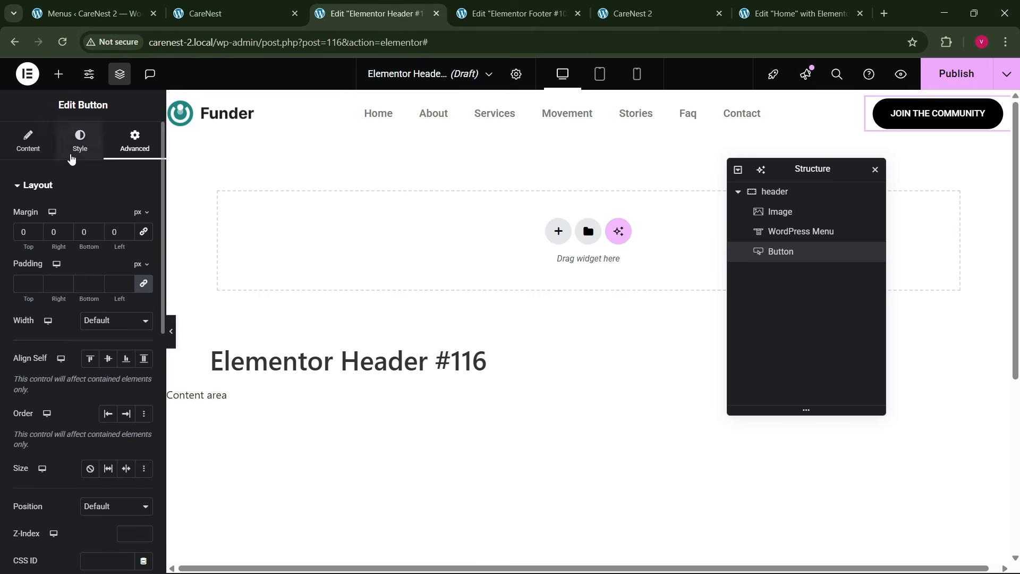
- Replace the header button's text with DONATE NOW
click(28, 140)
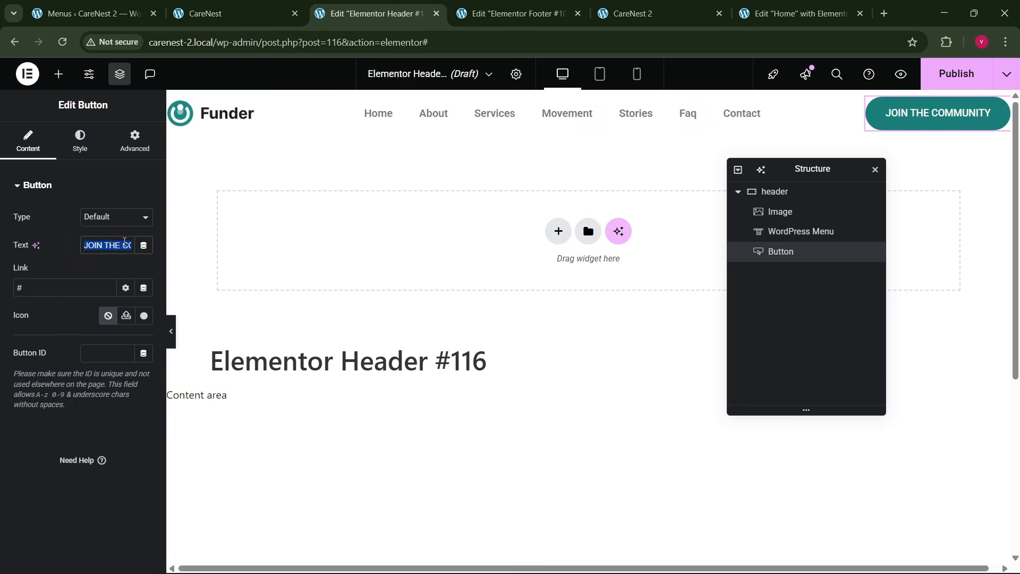
key(BackSpace)
text(DONAGTE)
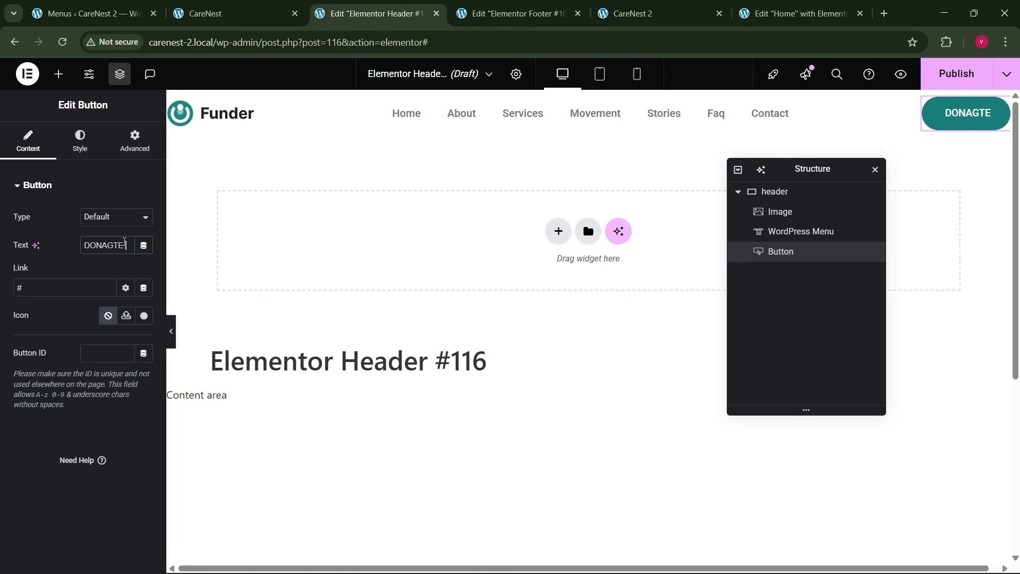
key(BackSpace)
key(BackSpace)
key(BackSpace)
text(TE NOW)
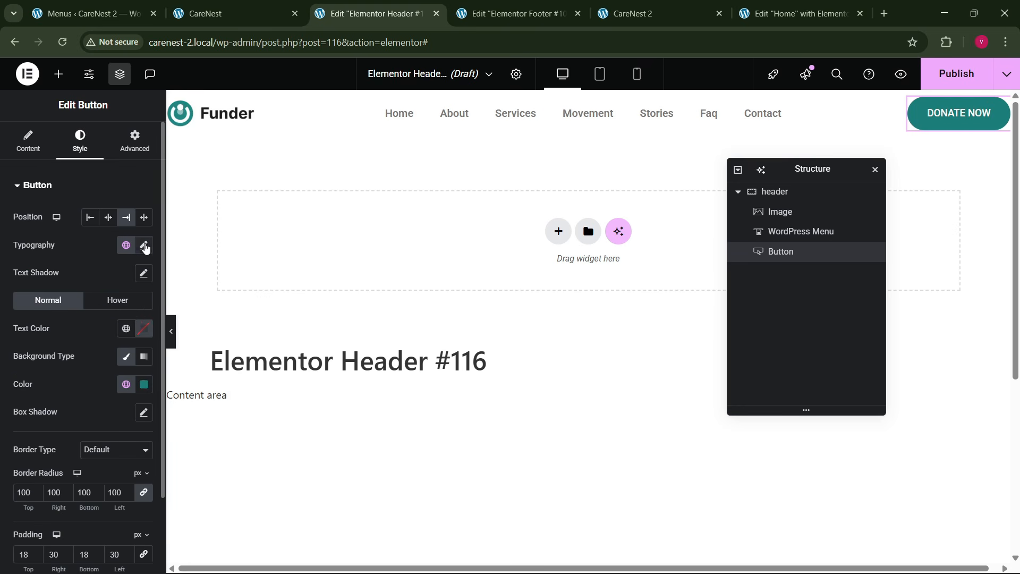
- Set the DONATE NOW button's font size to 14 px and its top and bottom padding to 16 px
click(144, 245)
click(136, 347)
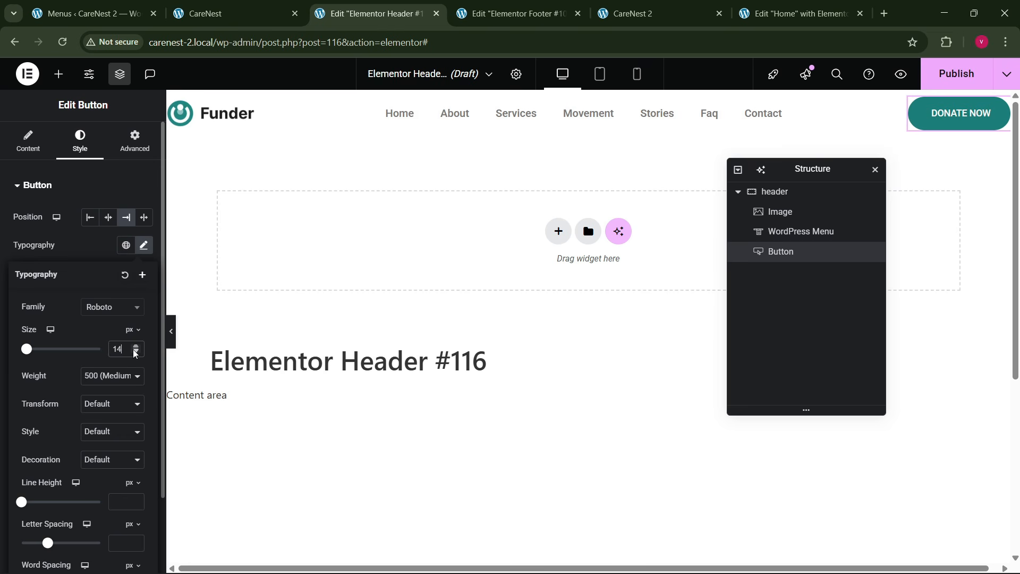
click(54, 237)
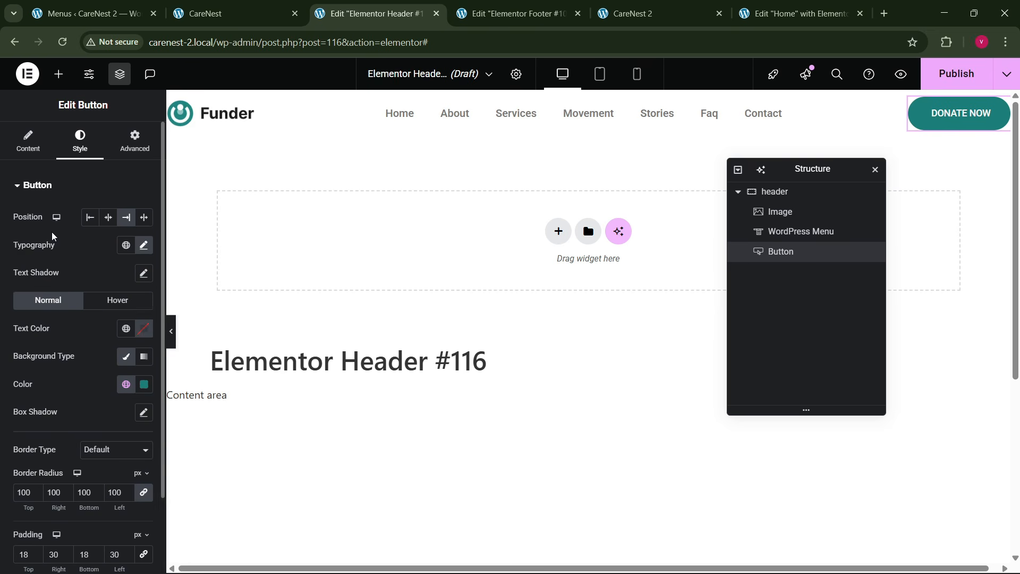
scroll(64, 331, down, 2)
click(36, 466)
click(36, 466)
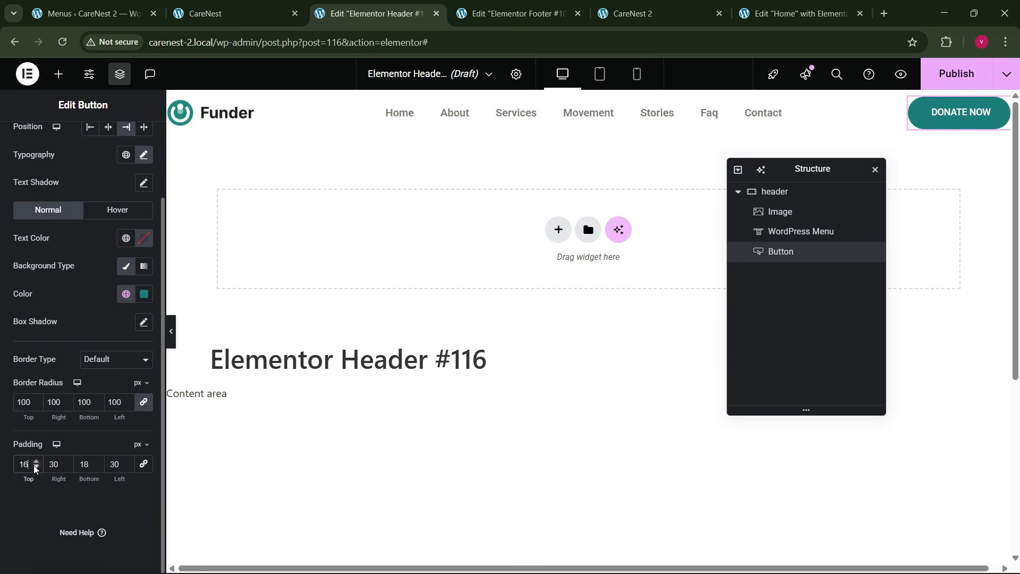
click(97, 466)
click(97, 467)
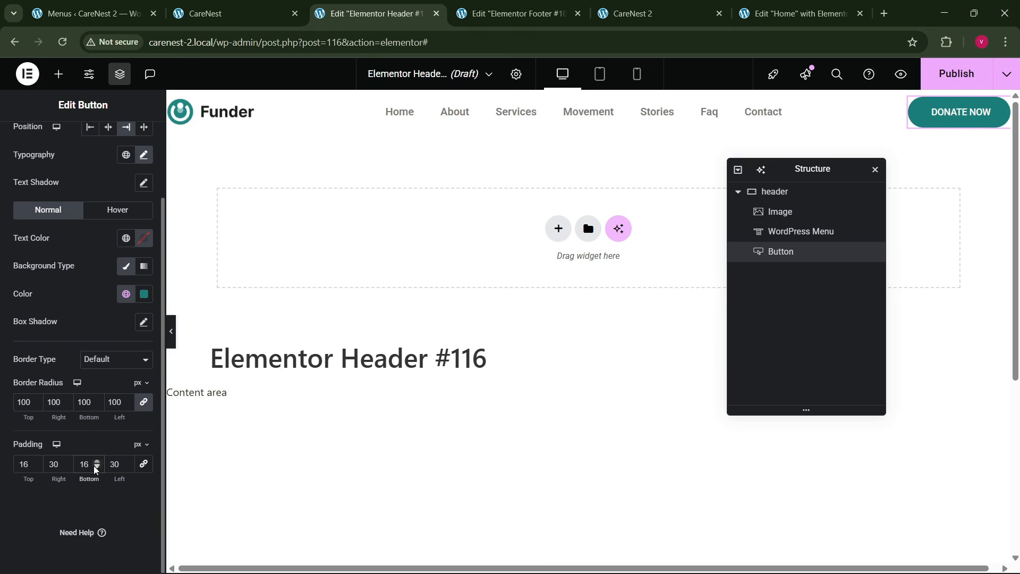
- Set the WordPress Menu's pointer to Text and its animation to None
click(452, 120)
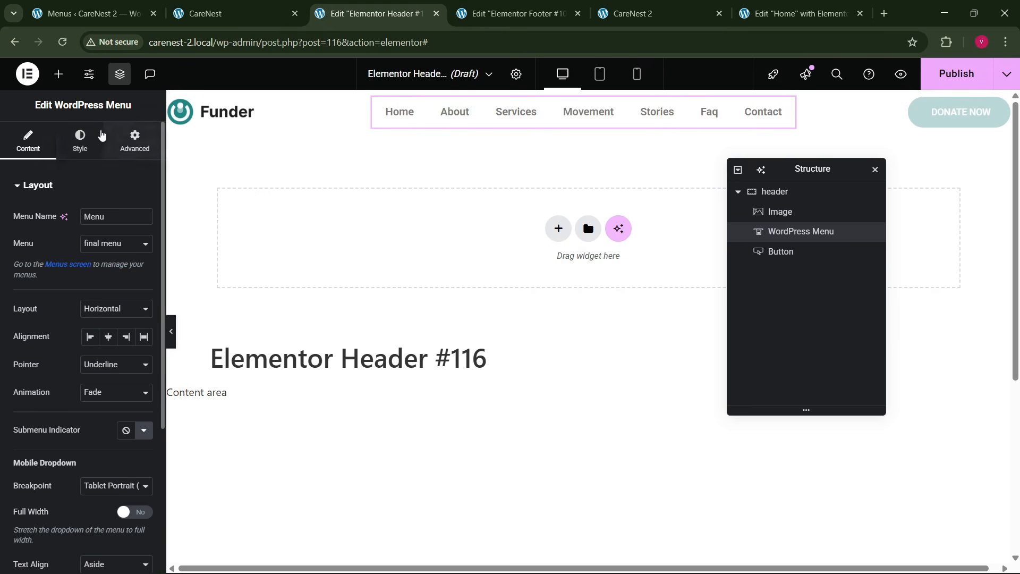
click(103, 365)
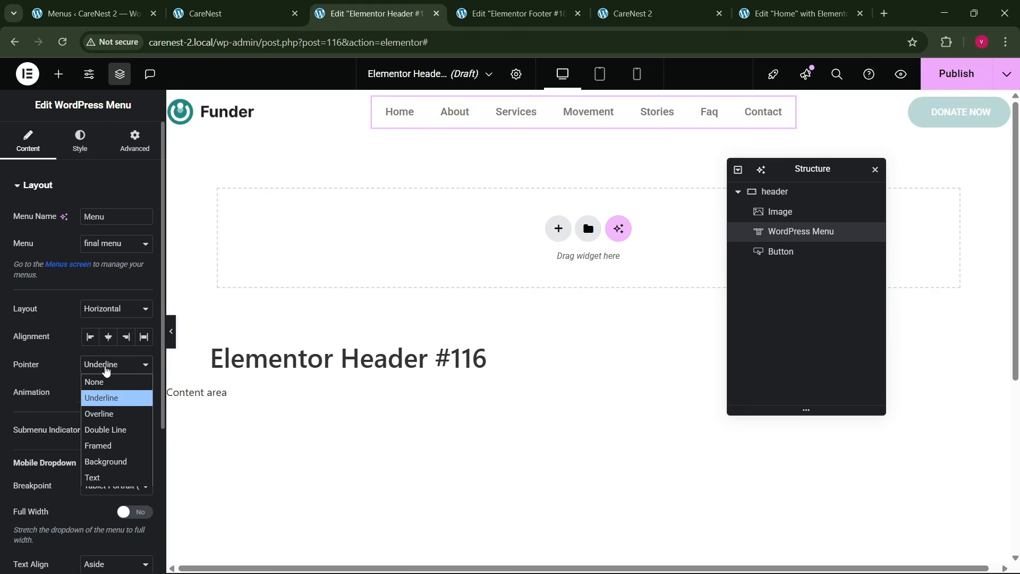
click(105, 475)
click(102, 393)
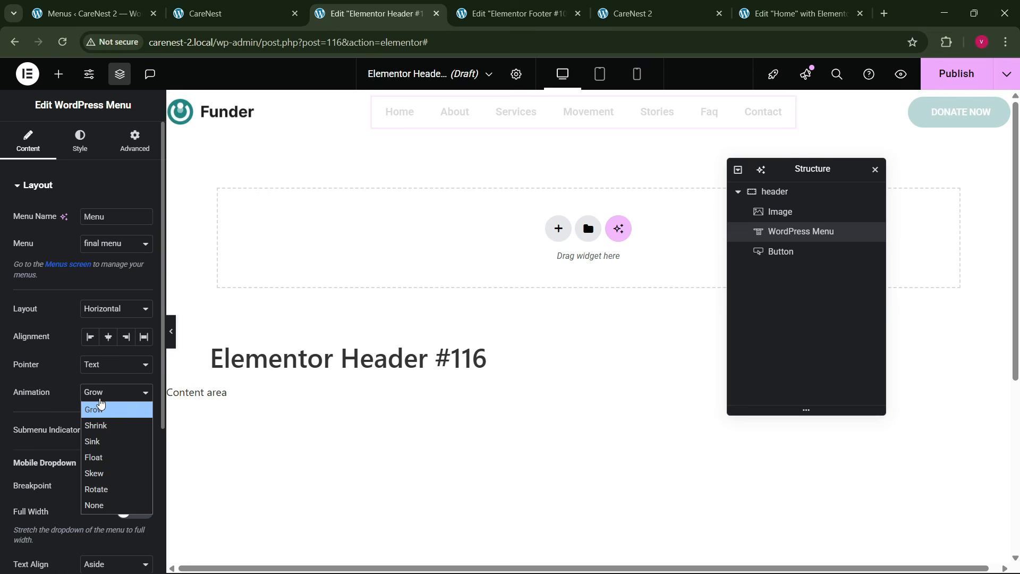
click(108, 505)
- Make the menu's mobile dropdown full width and set its text alignment to Center
scroll(97, 427, down, 1)
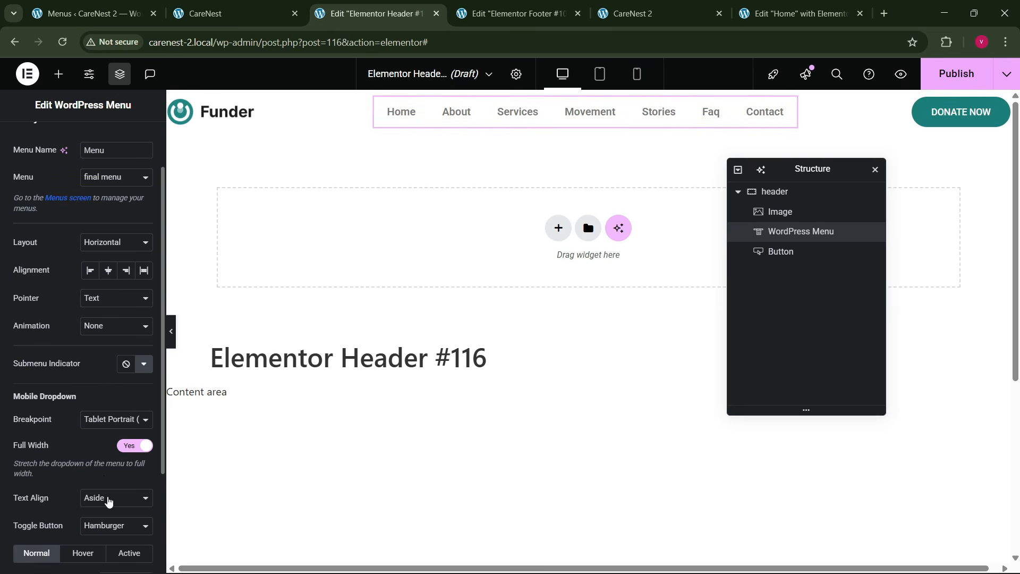
click(109, 501)
click(104, 529)
scroll(88, 312, up, 1)
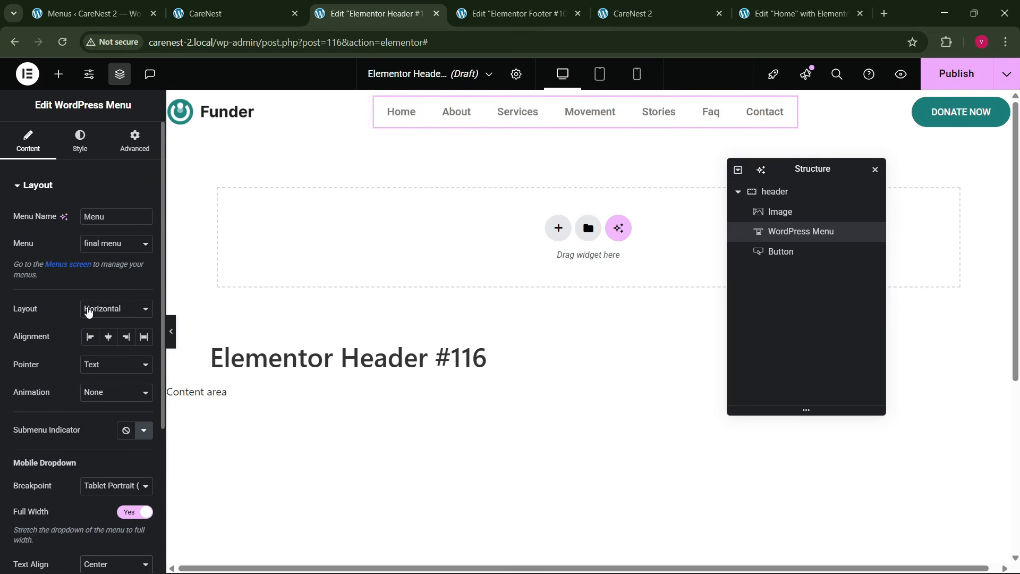
- Set the main menu's font weight to 500 (Medium)
click(80, 141)
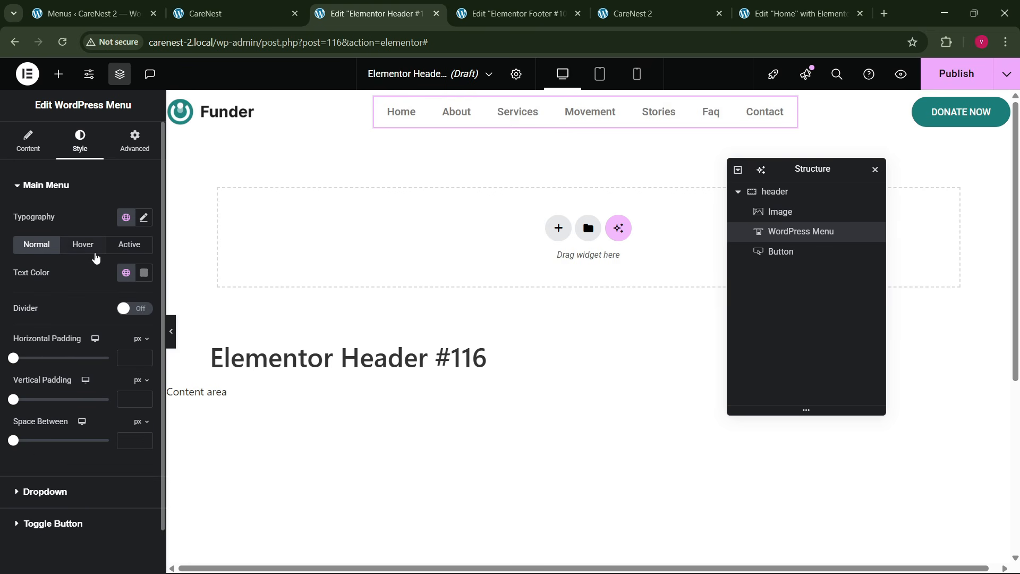
click(143, 217)
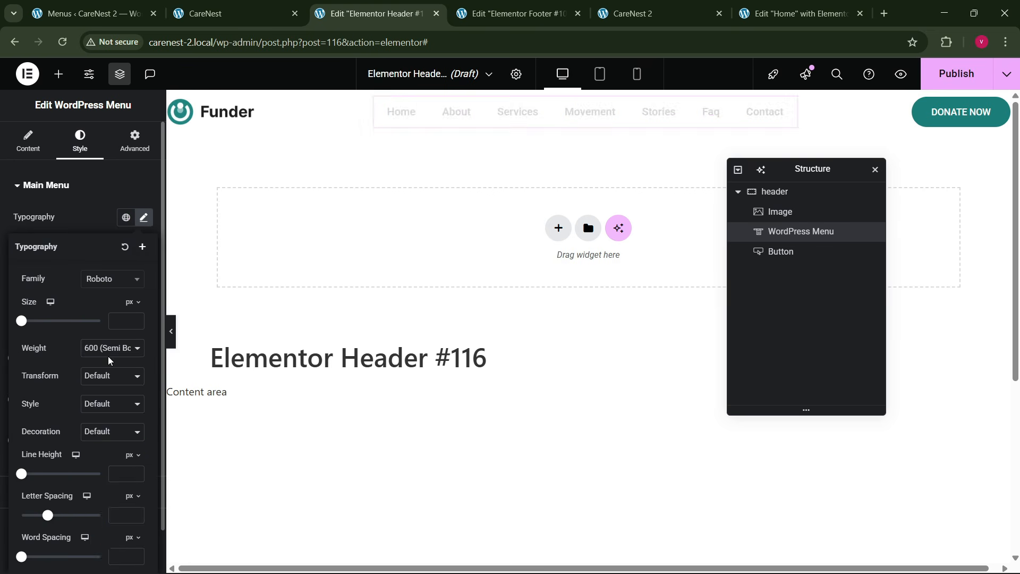
click(108, 350)
click(99, 436)
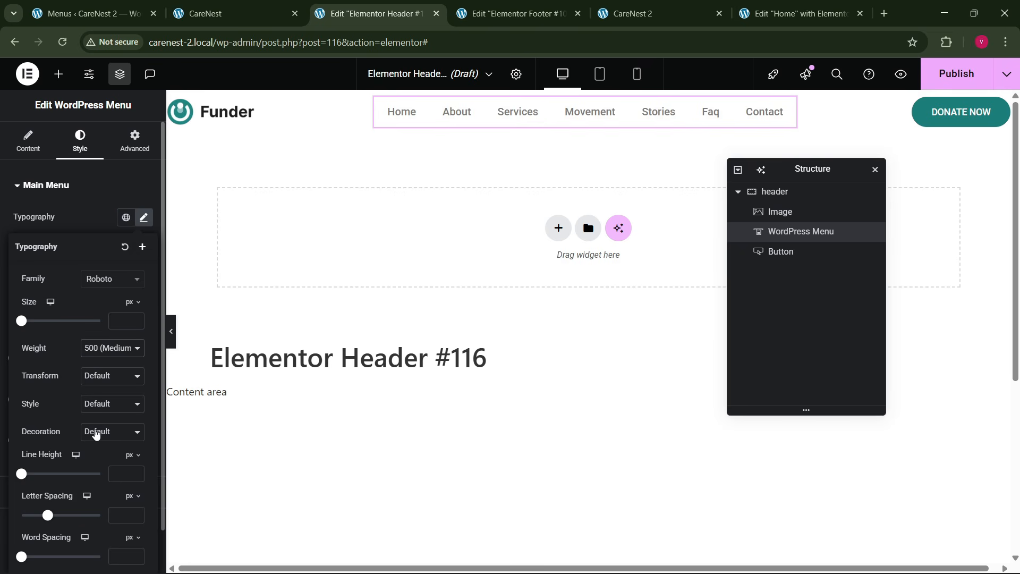
click(76, 227)
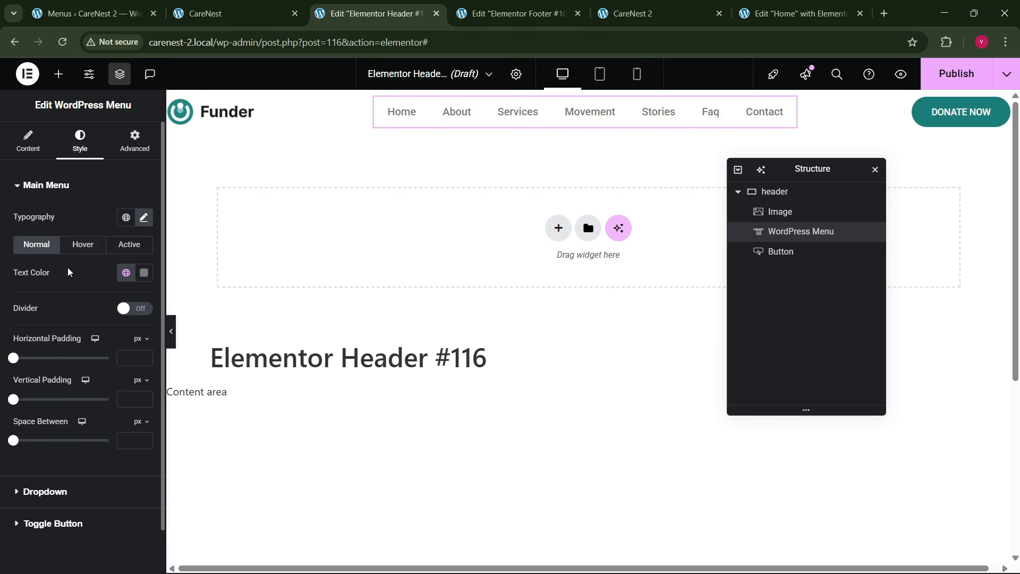
- Apply the theme green global color to the menu's hover and active text
click(90, 249)
click(126, 272)
click(79, 493)
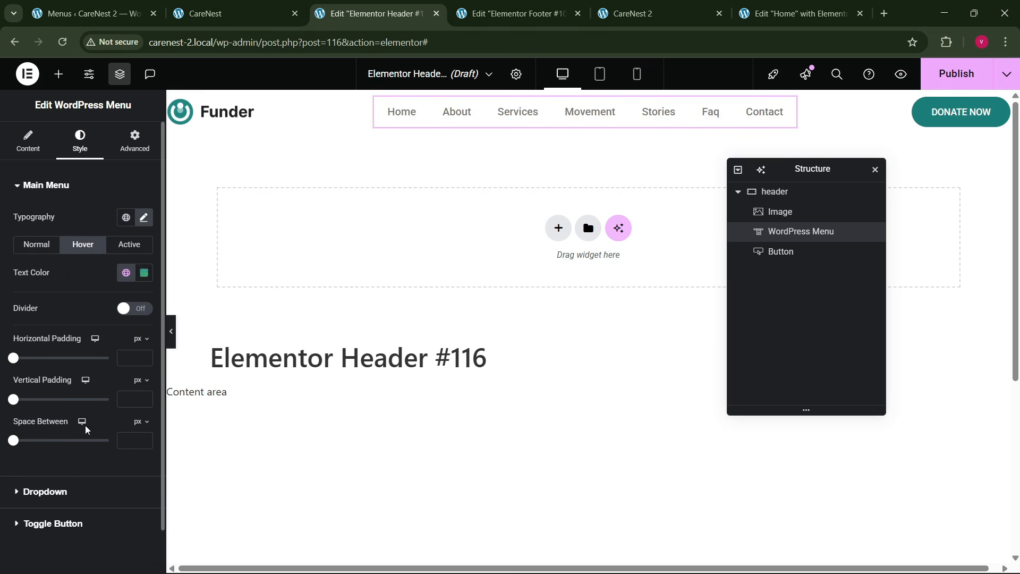
click(123, 242)
click(126, 272)
click(85, 477)
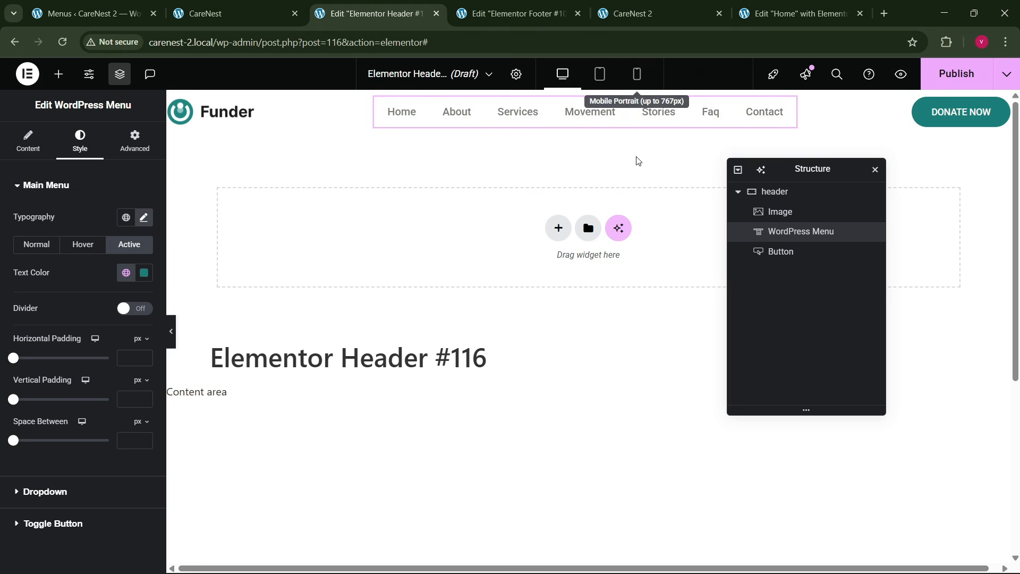
- Give the header container a classic background in the theme bg global color
click(774, 192)
click(78, 141)
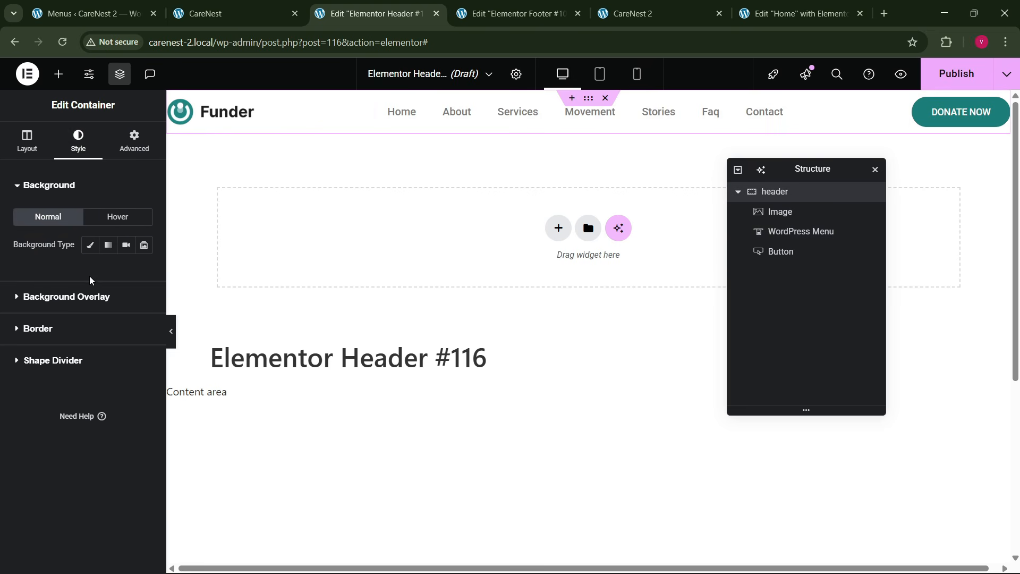
click(90, 244)
click(126, 272)
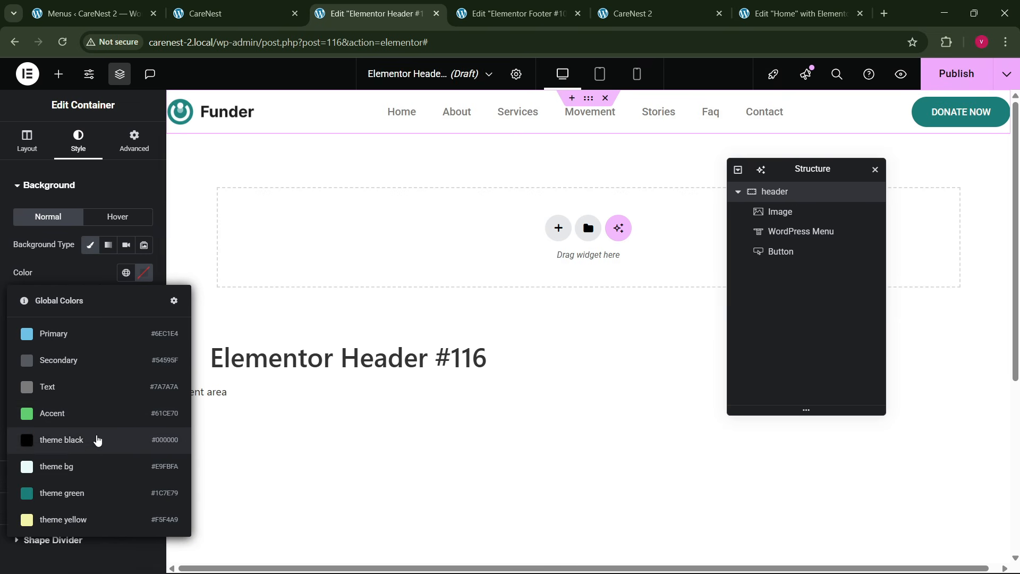
click(56, 471)
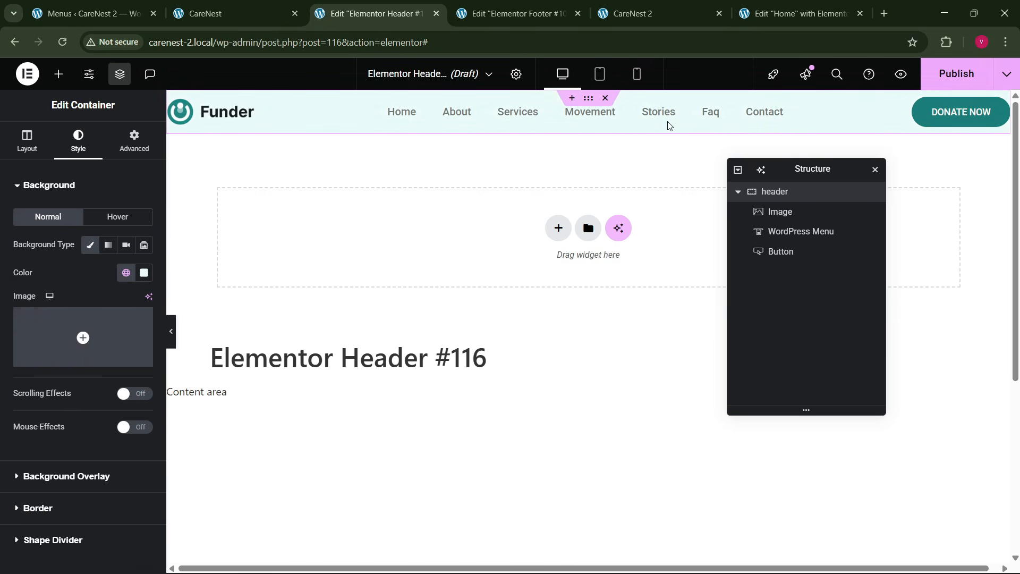
- Set the header container's padding to 10 px on all sides for the mobile portrait layout
click(637, 75)
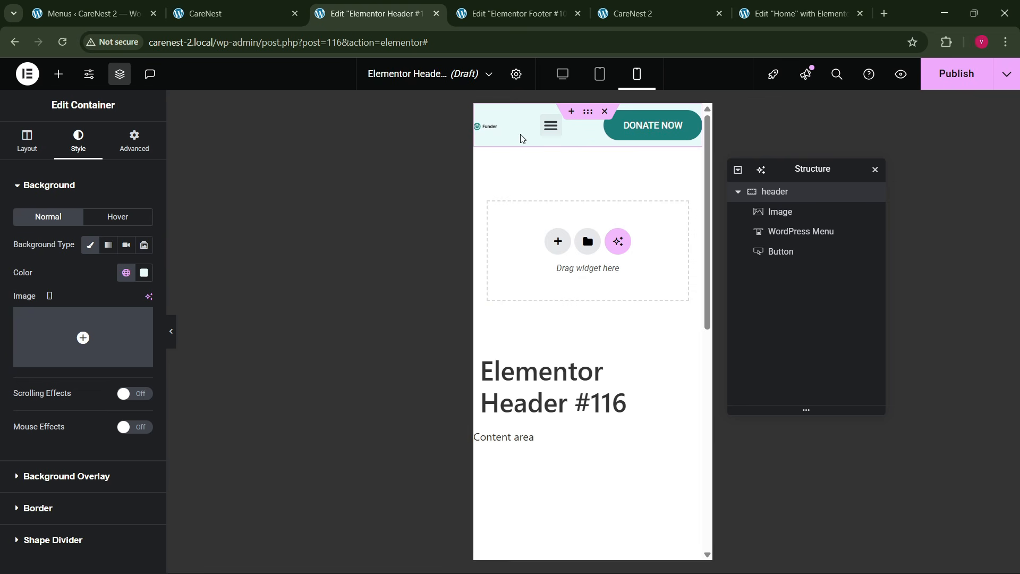
click(498, 130)
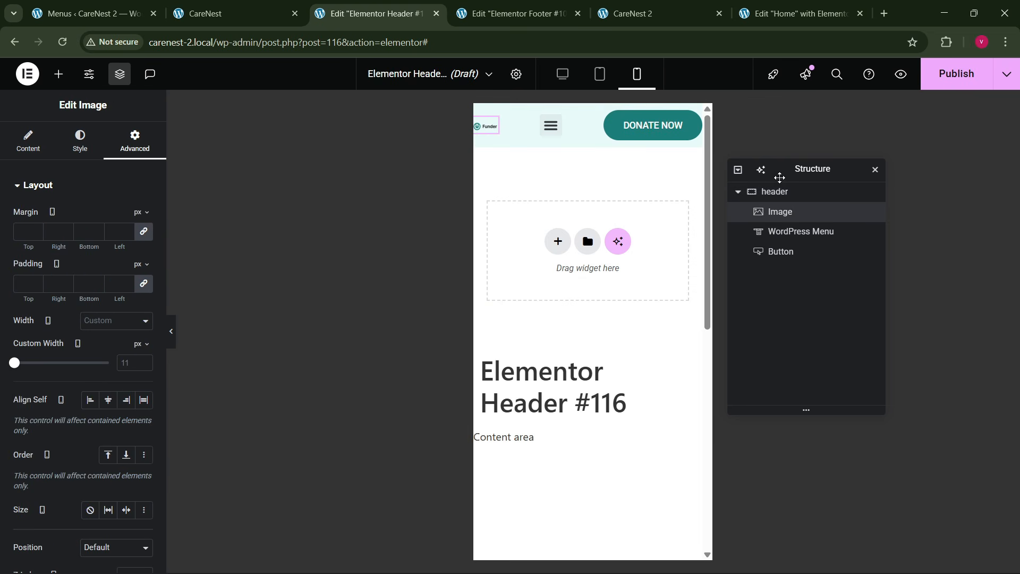
click(773, 191)
click(136, 149)
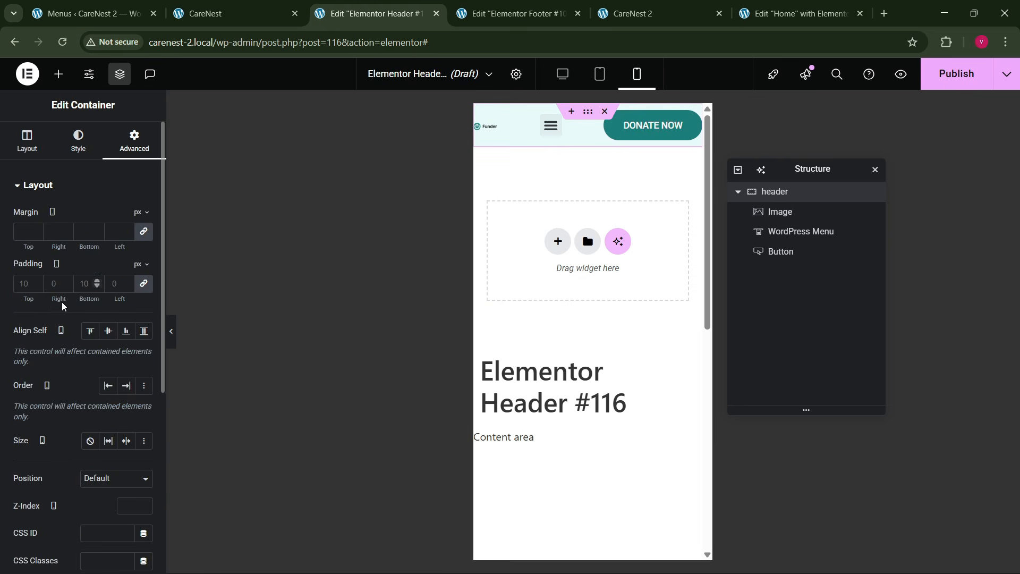
click(141, 285)
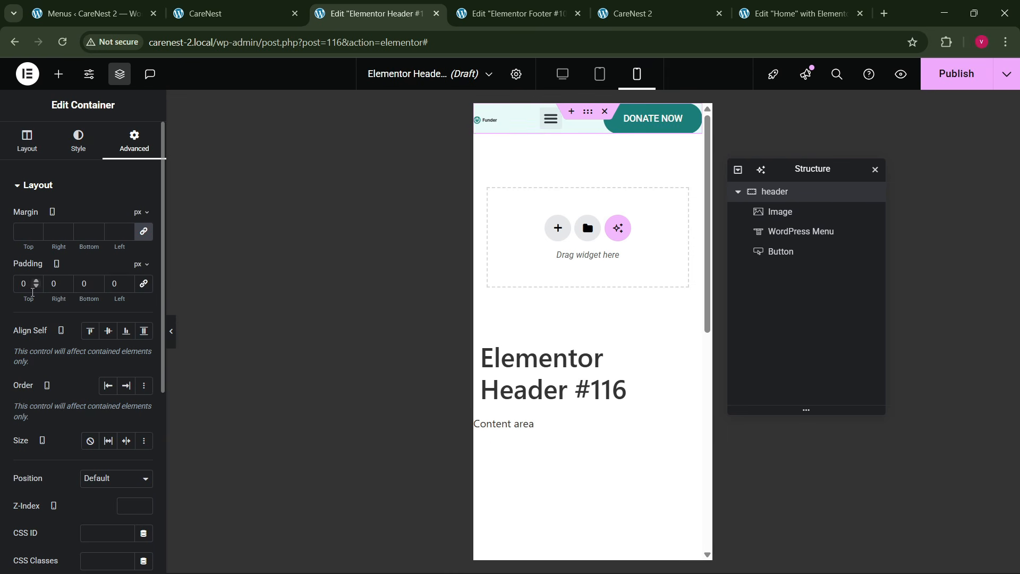
click(143, 287)
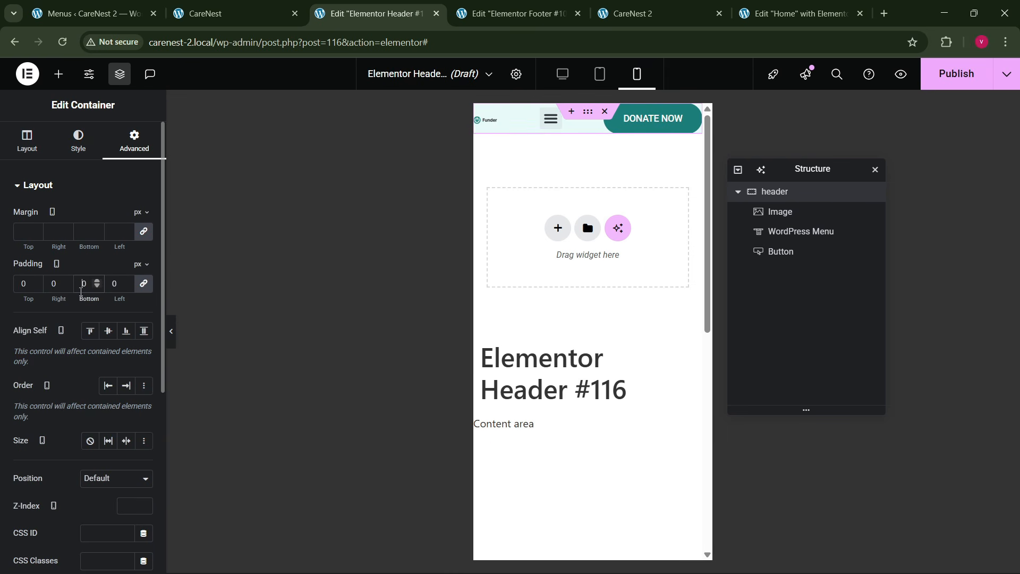
text(1)
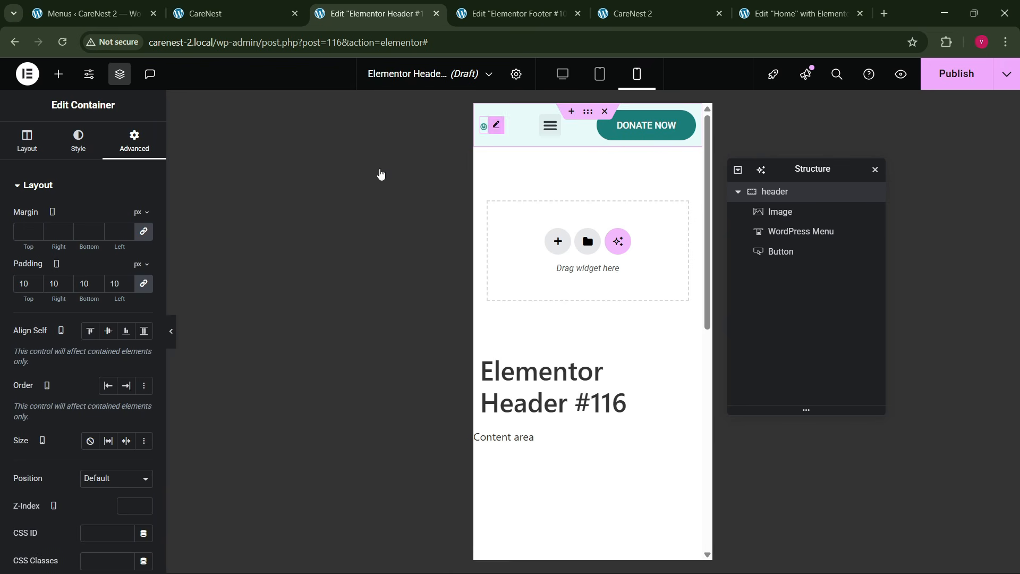
- Enlarge the logo image's custom width to 136 px for mobile
click(496, 125)
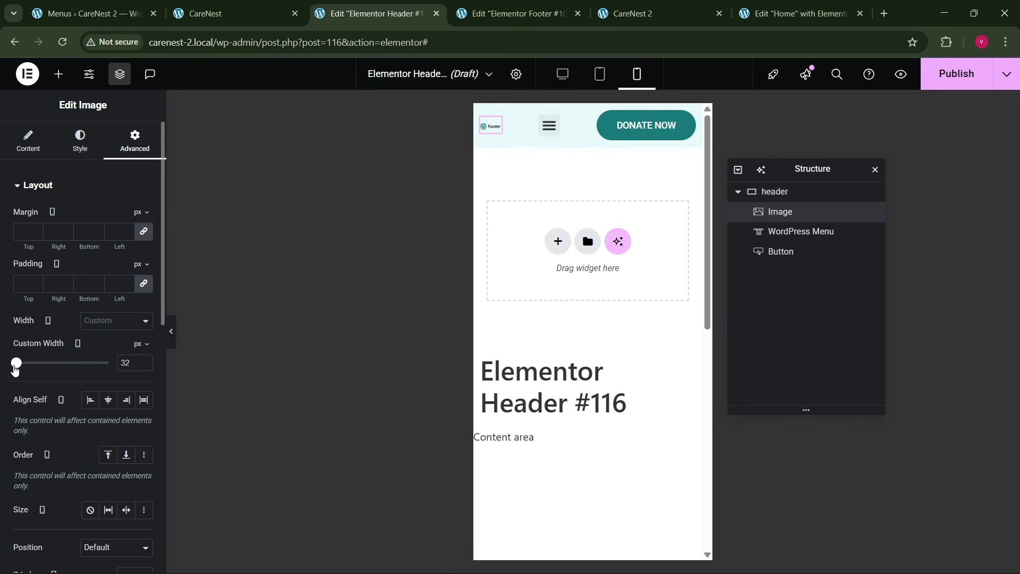
drag(15, 370, 22, 370)
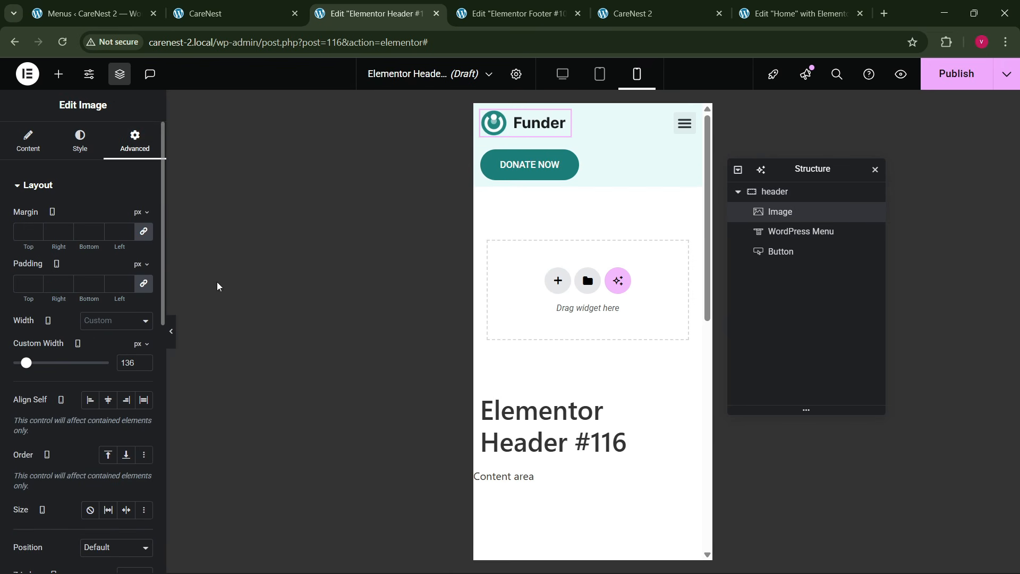
- Set the DONATE NOW button's font size to 12 px for mobile
click(517, 171)
click(89, 145)
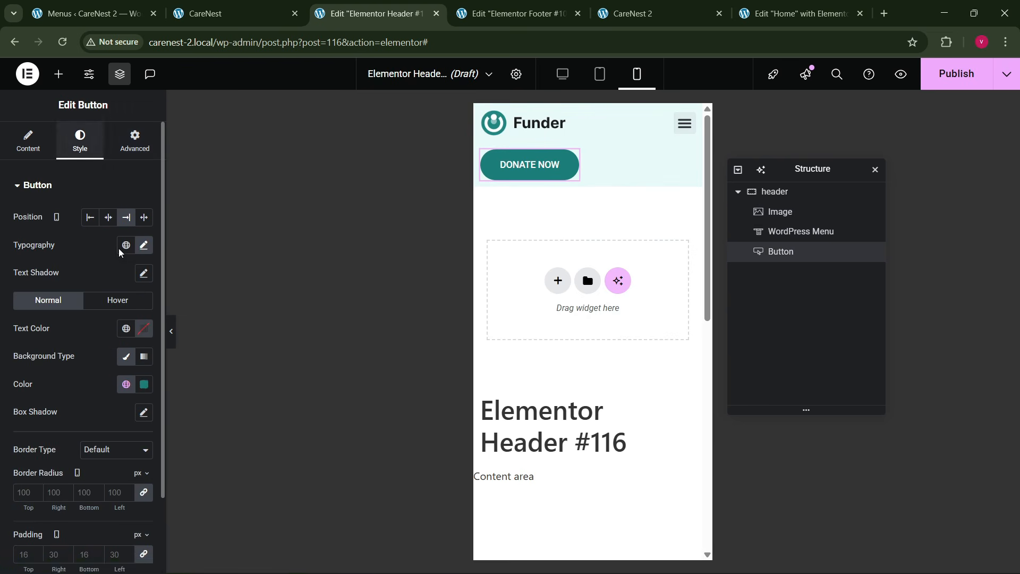
click(143, 245)
click(136, 347)
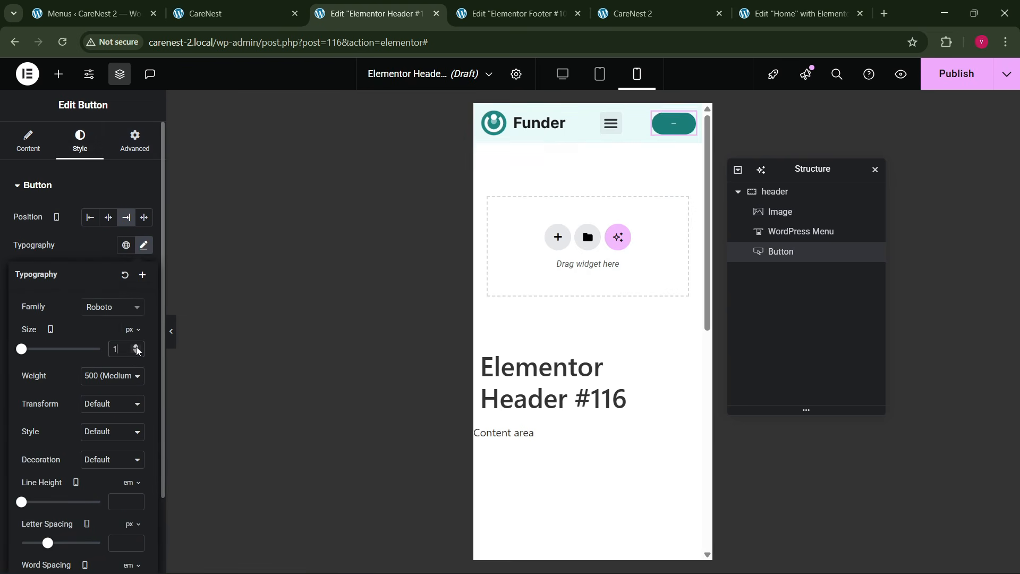
click(136, 347)
click(136, 347)
- Raise the DONATE NOW button's font size slightly and set its padding to 13 px on all sides for mobile
click(137, 347)
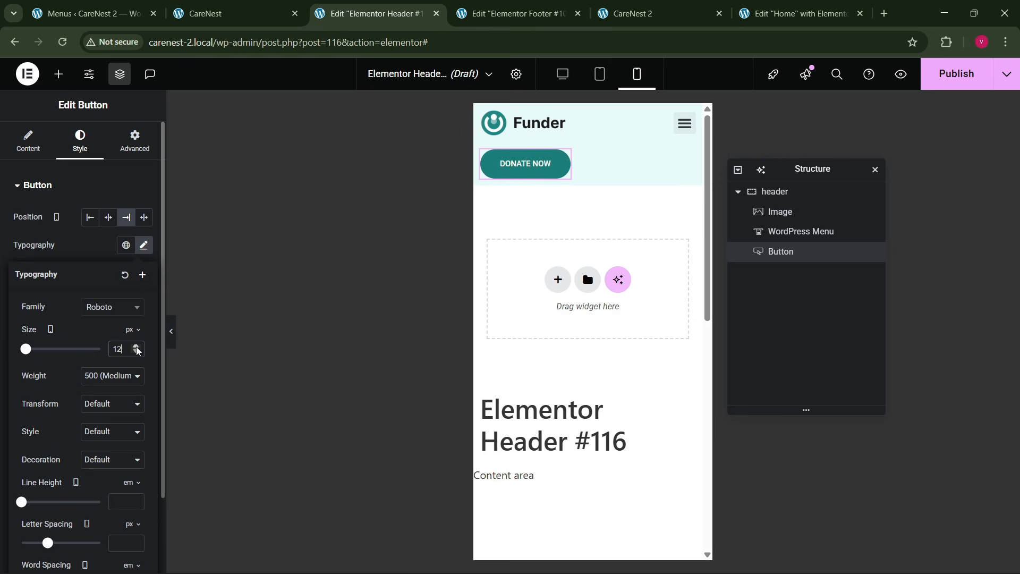
click(136, 347)
click(82, 250)
scroll(69, 373, down, 2)
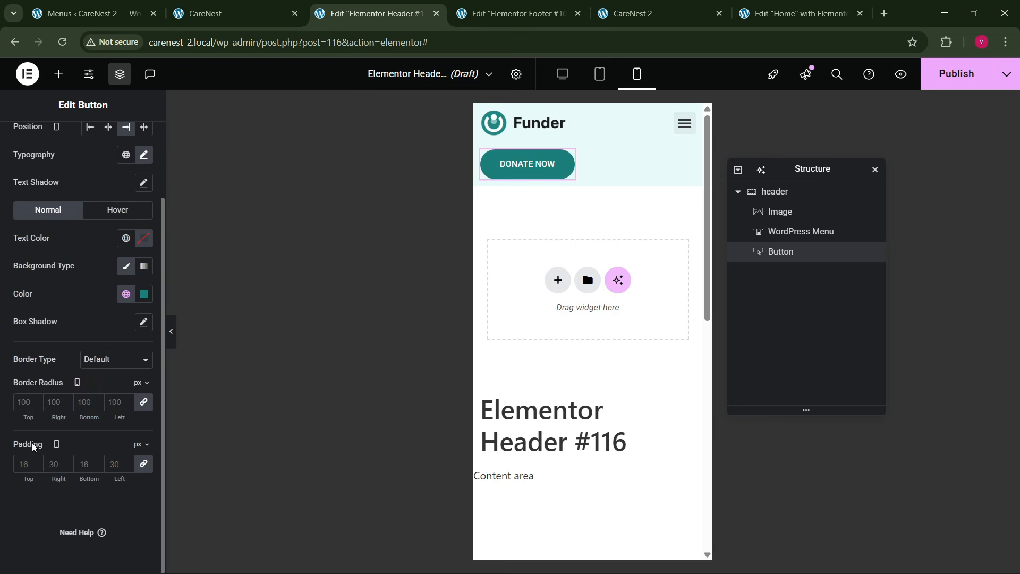
click(38, 463)
click(38, 464)
click(37, 463)
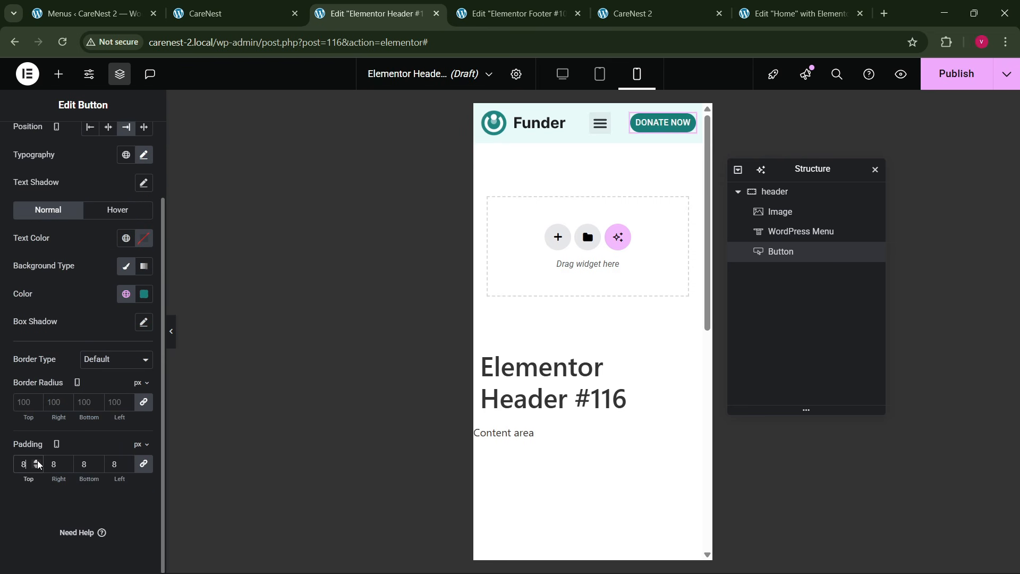
click(37, 463)
click(37, 464)
click(37, 463)
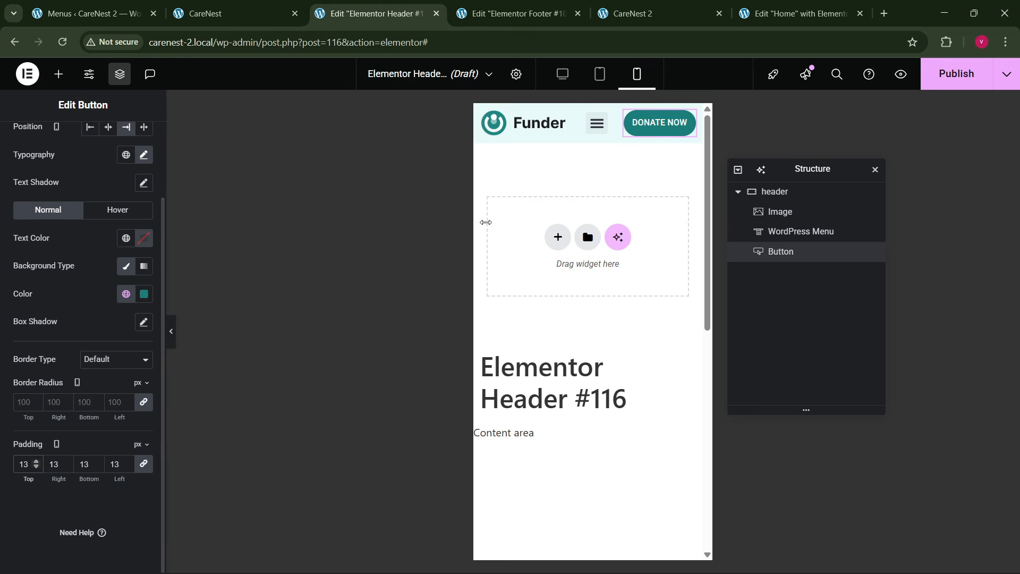
- Style the mobile menu's toggle button with the teal global color as background and a white (#FFFFFF) icon color
click(596, 122)
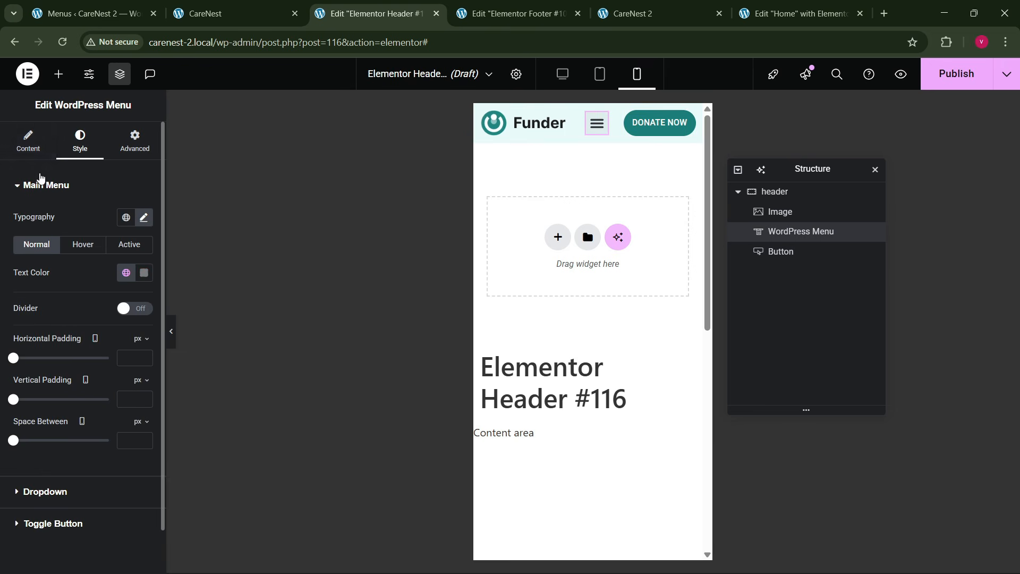
scroll(63, 486, down, 1)
click(62, 481)
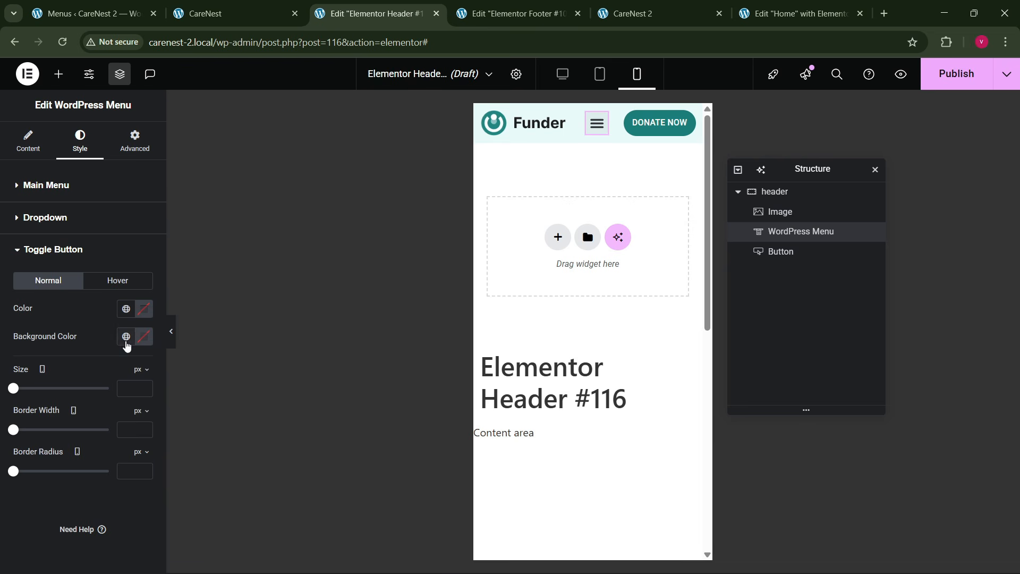
click(126, 336)
click(75, 284)
click(142, 309)
click(68, 360)
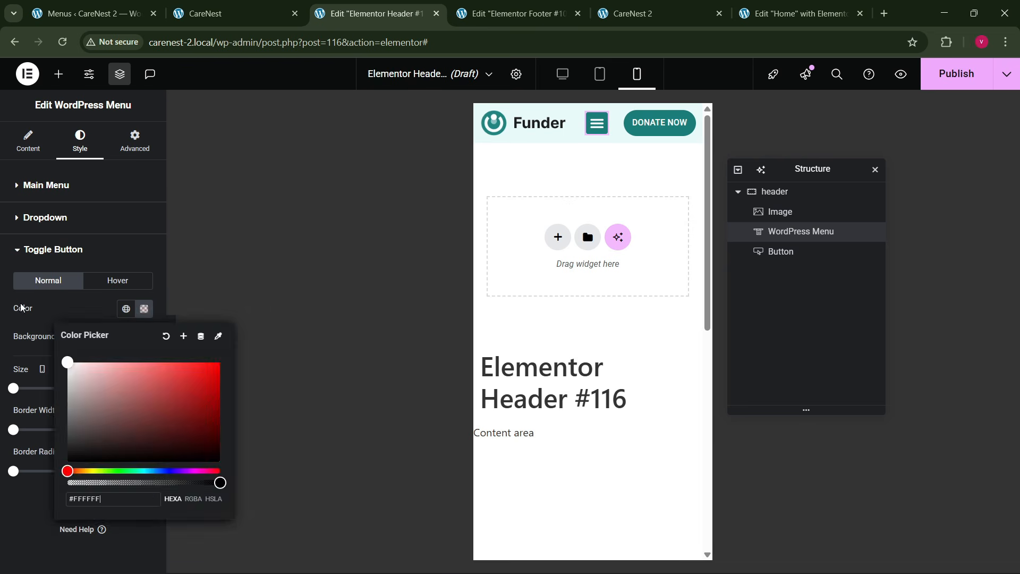
- Expand the mobile menu and give its dropdown hover state a teal global background color with white text
click(597, 126)
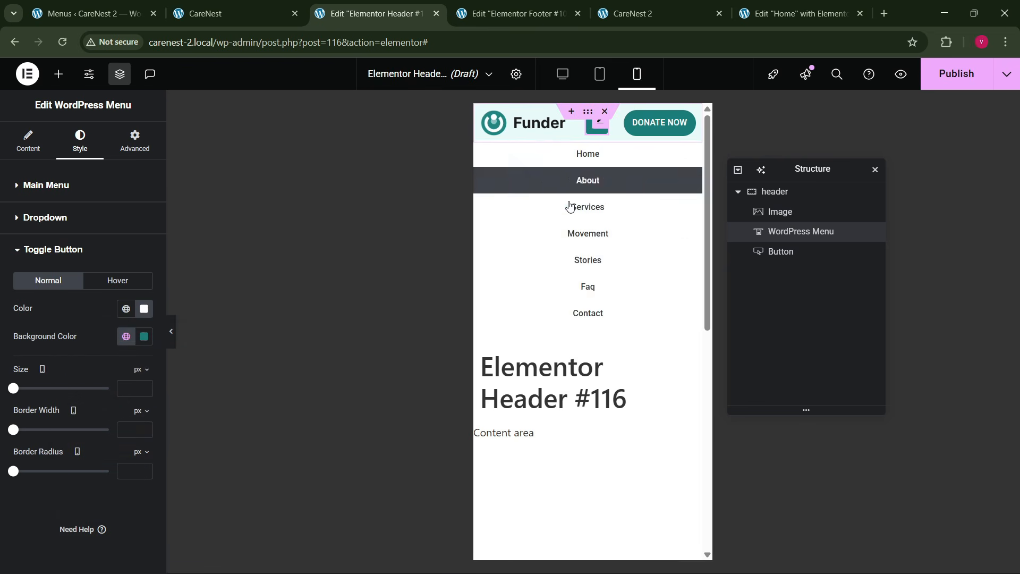
click(73, 220)
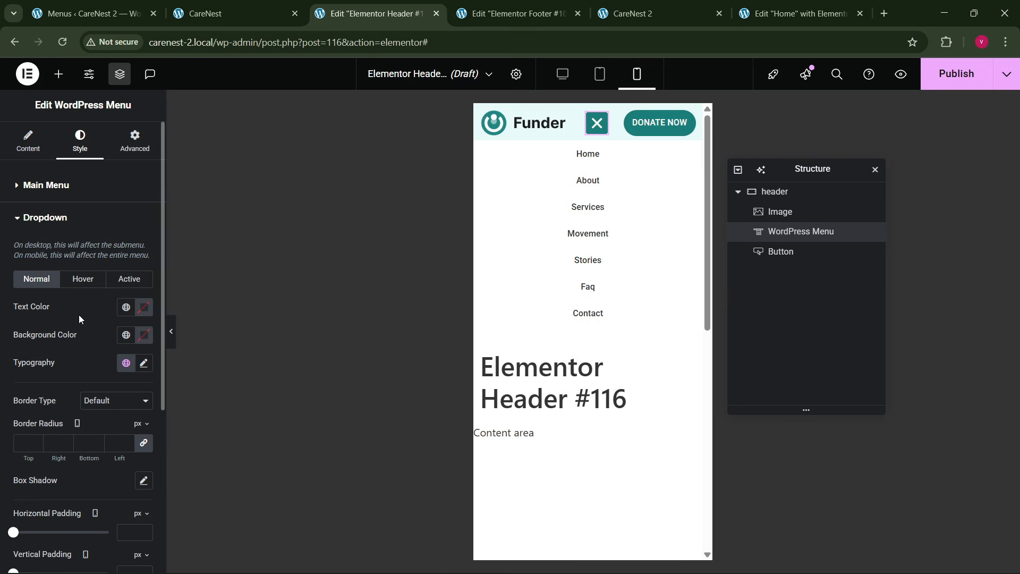
click(83, 282)
click(126, 335)
click(63, 279)
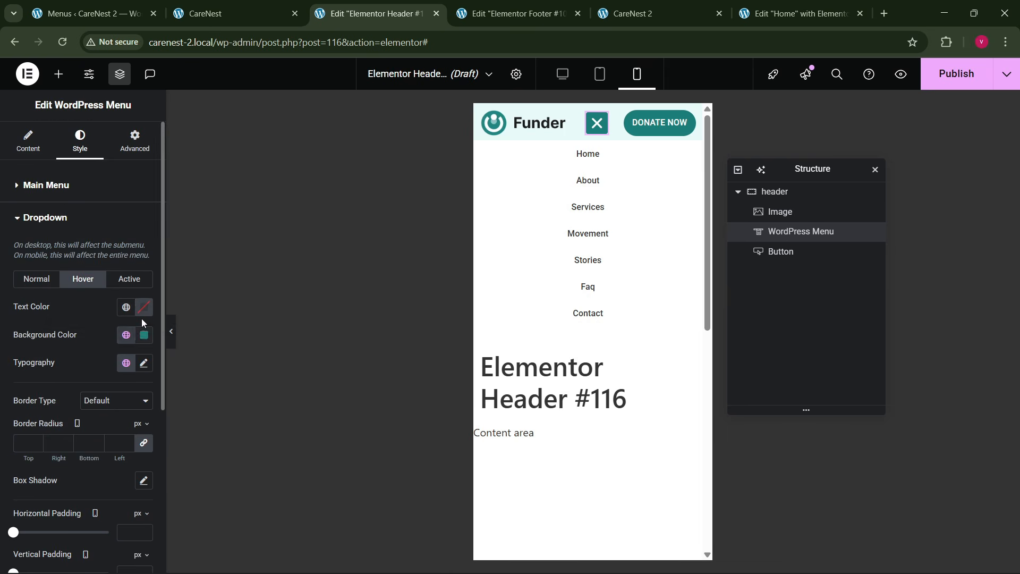
click(144, 309)
drag(135, 417, 65, 357)
click(98, 314)
- Give the dropdown's active state a teal global background color and white text
click(125, 283)
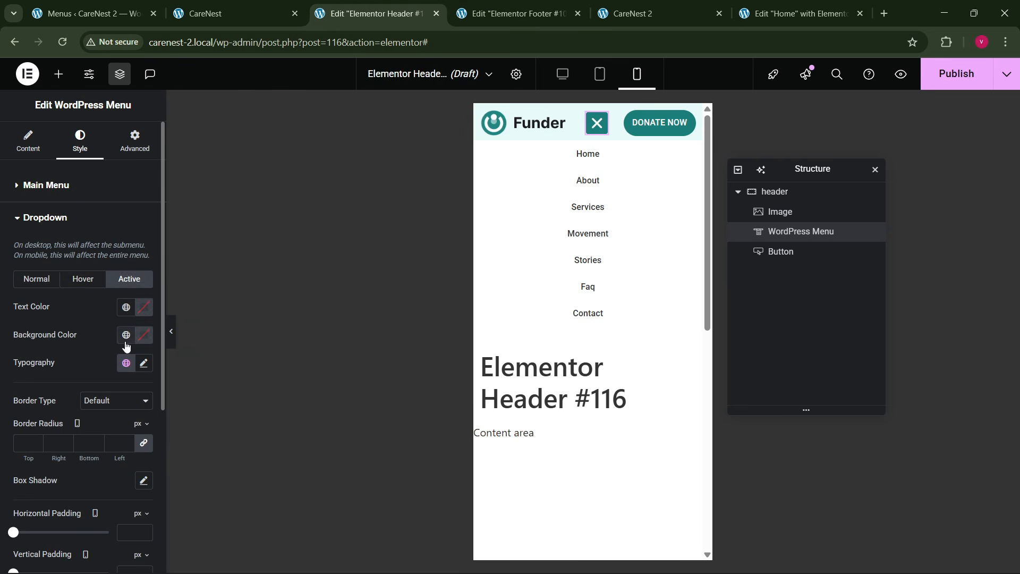
click(126, 338)
click(67, 280)
scroll(155, 310, down, 5)
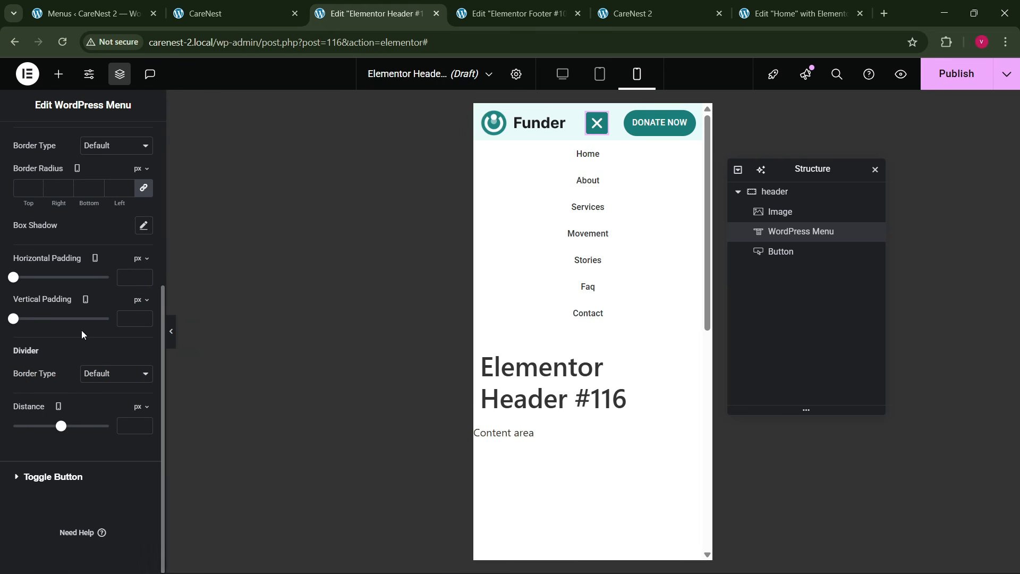
scroll(109, 259, up, 3)
click(144, 184)
click(67, 234)
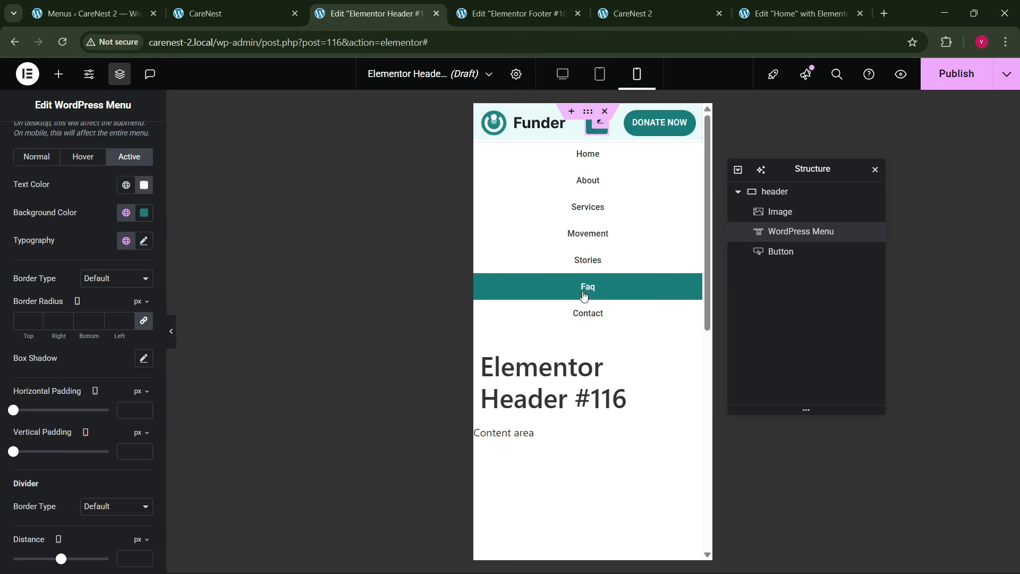
- Publish the header template with its display settings saved, and reload the live CareNest 2 homepage to check the header
click(952, 78)
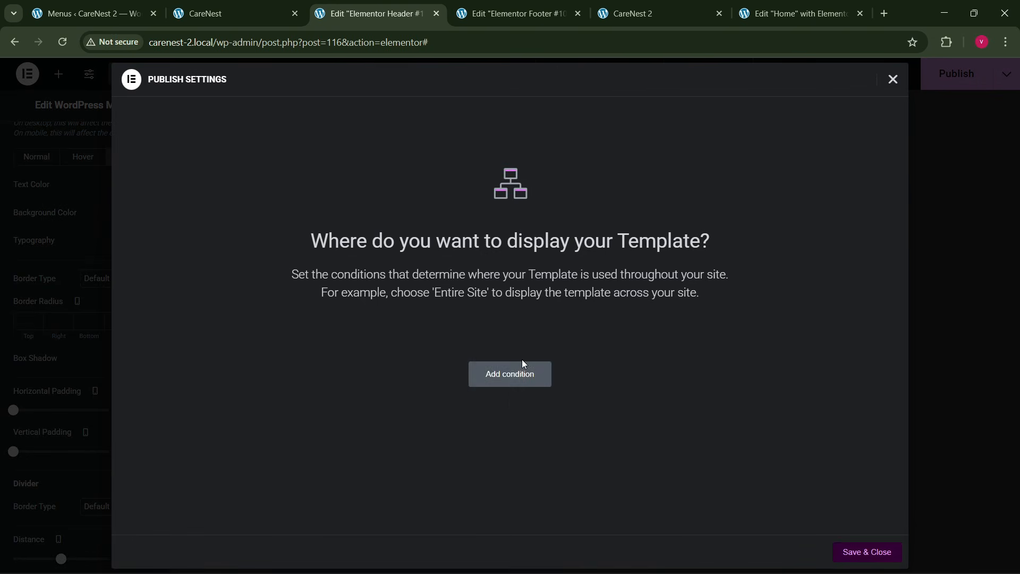
click(856, 551)
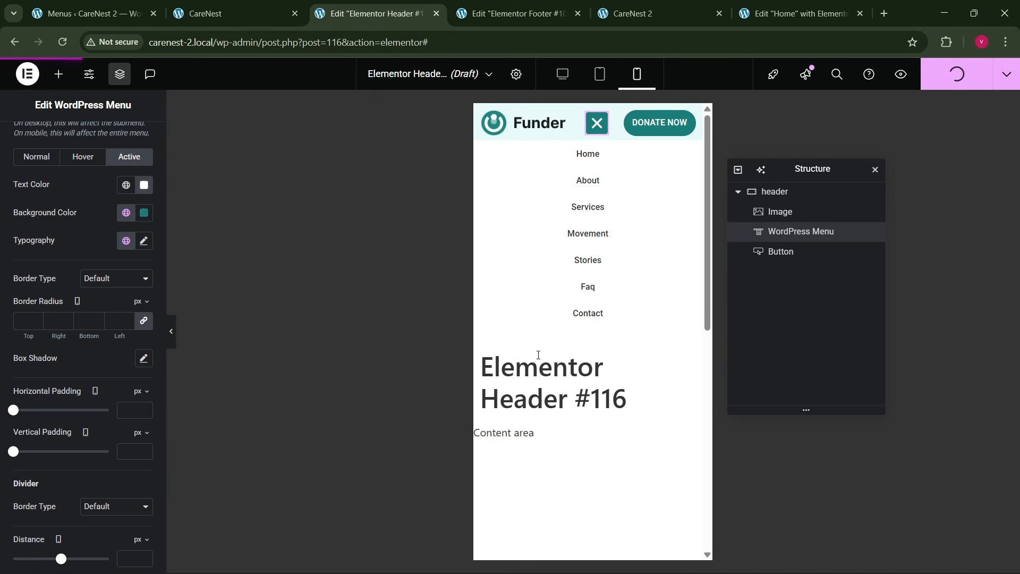
click(668, 4)
click(265, 44)
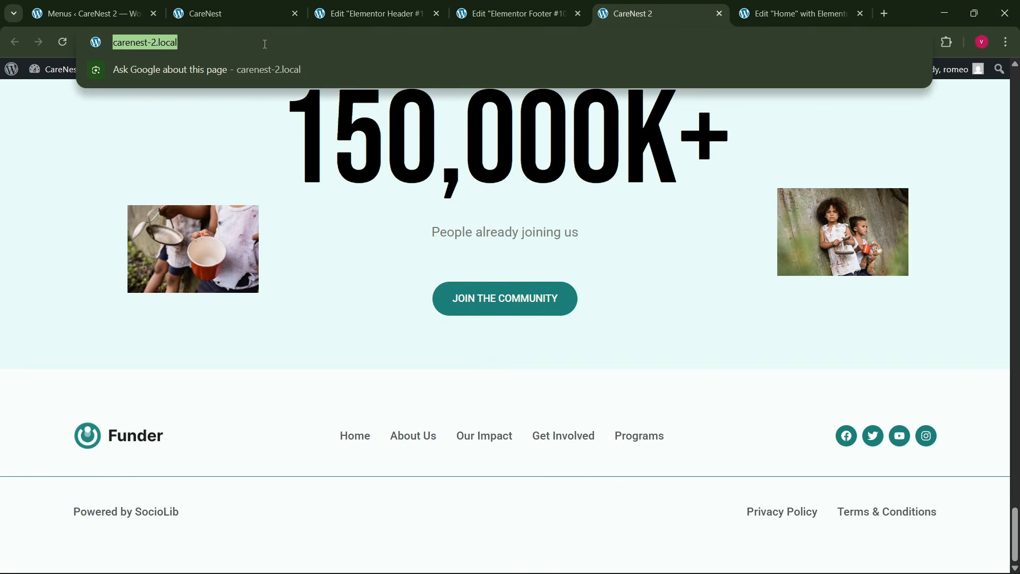
key(Return)
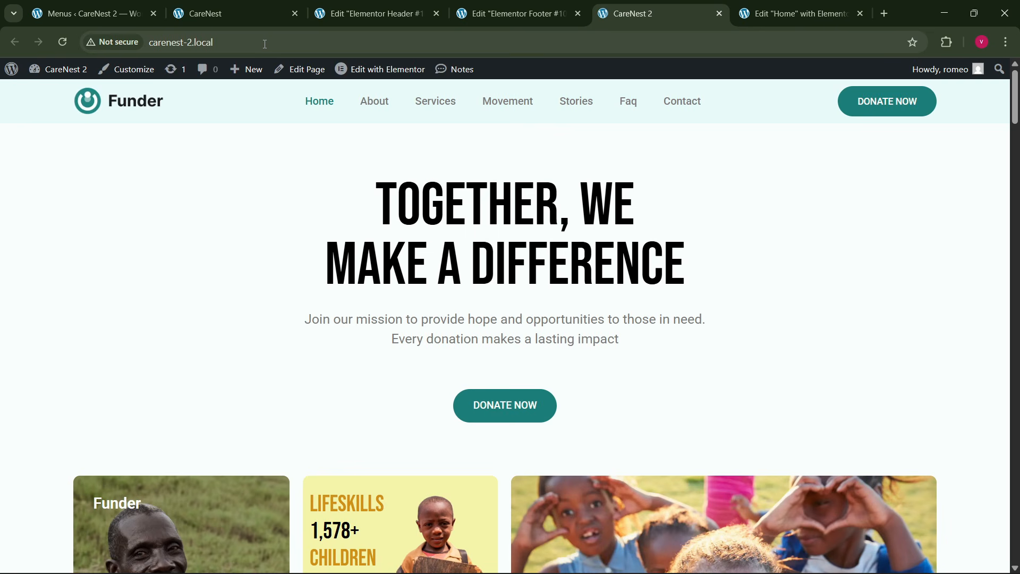
scroll(447, 203, down, 7)
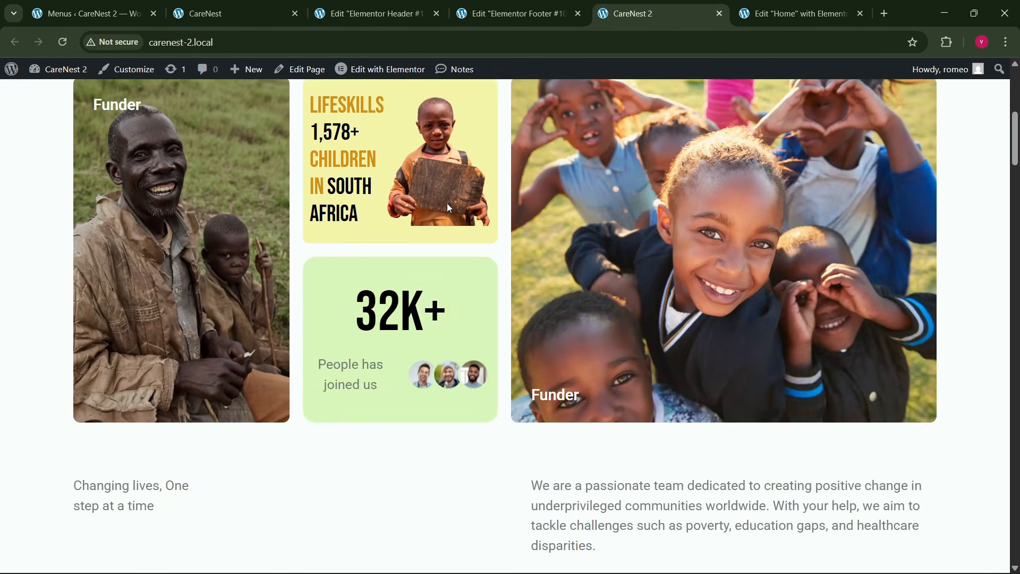
scroll(455, 202, up, 5)
scroll(455, 202, up, 3)
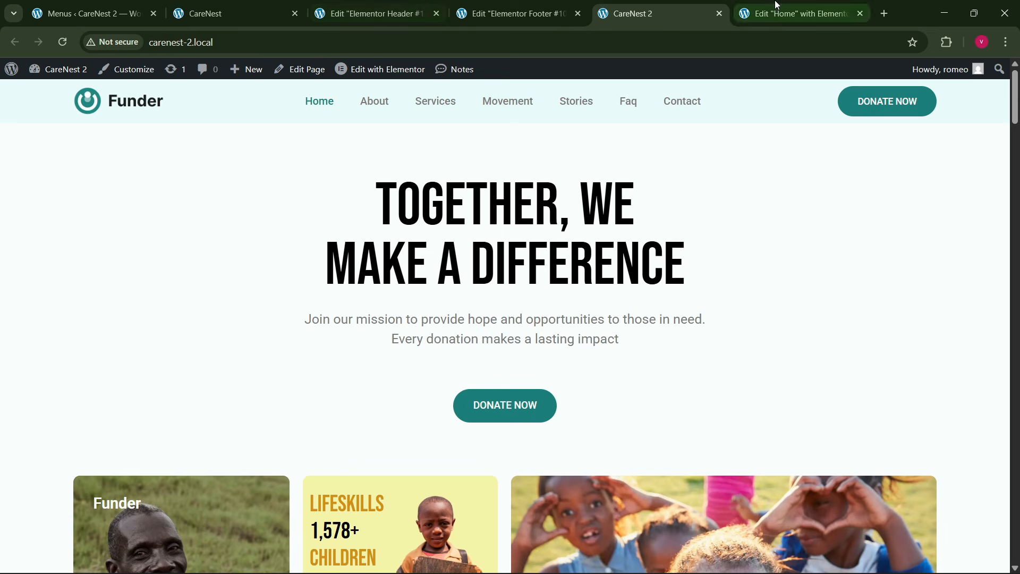
- In the header template's desktop view, make the header container sticky at the top on all devices and publish the change
click(423, 5)
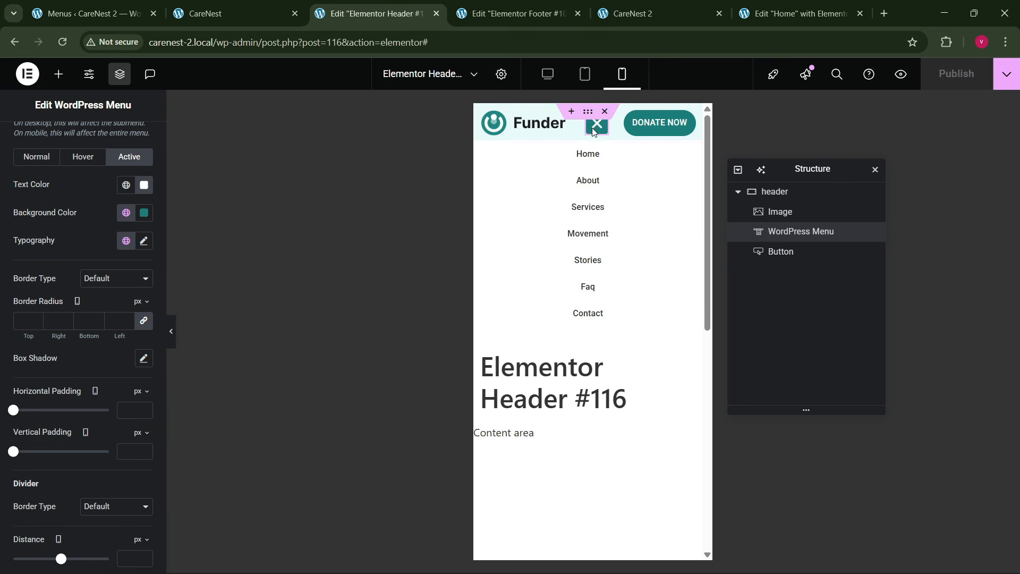
click(551, 74)
click(793, 197)
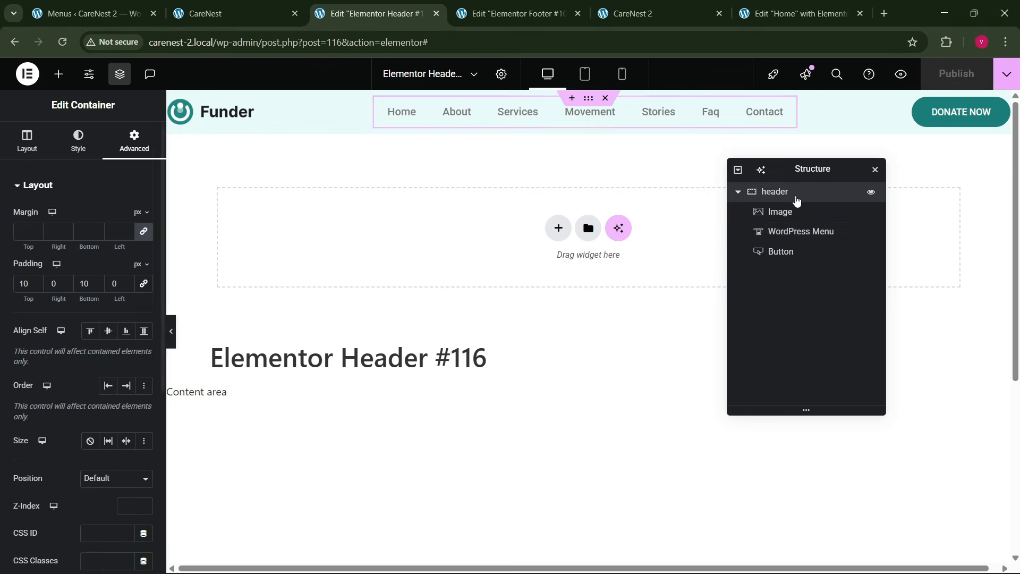
scroll(38, 372, down, 4)
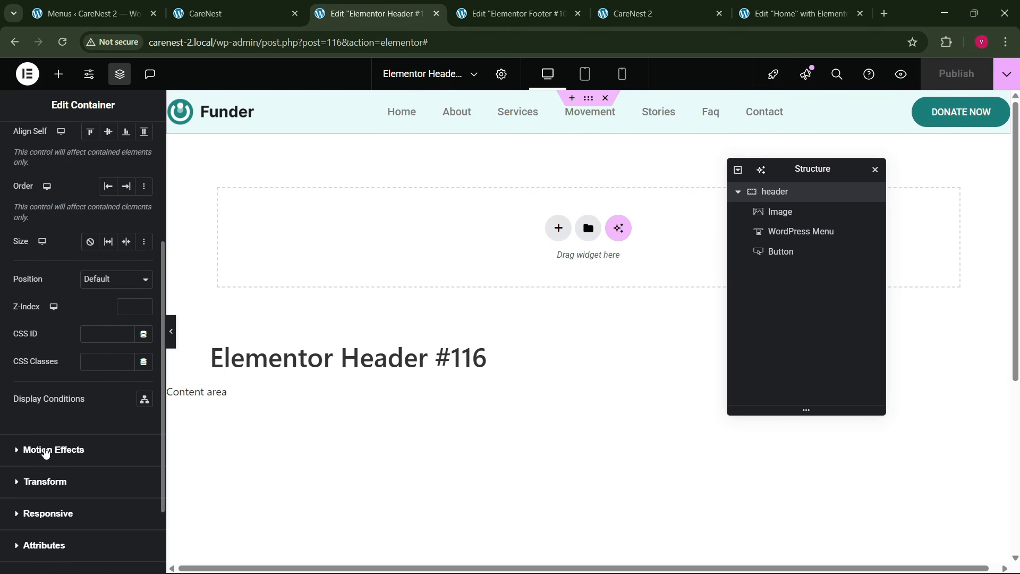
click(46, 451)
click(100, 353)
click(93, 375)
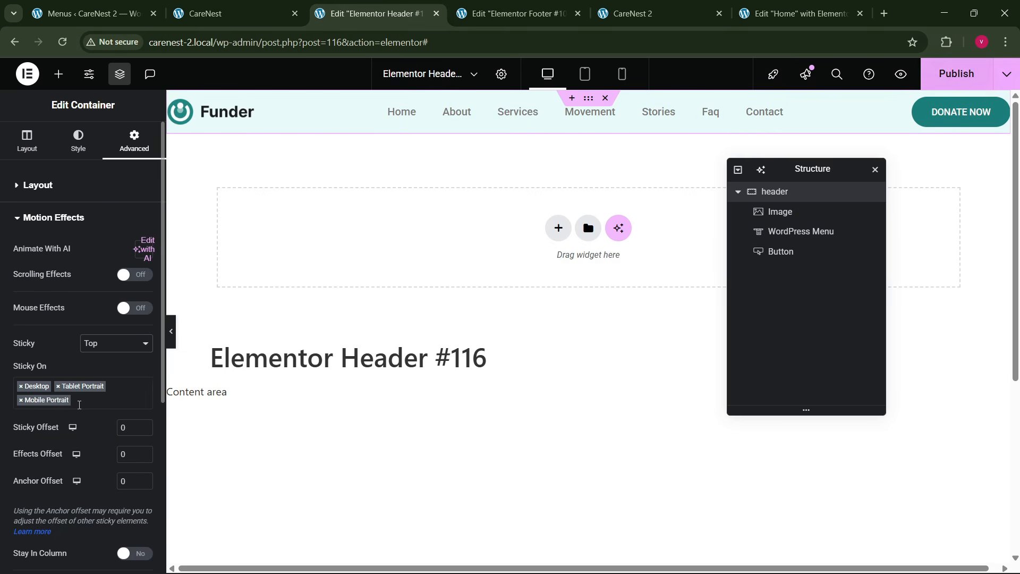
click(953, 69)
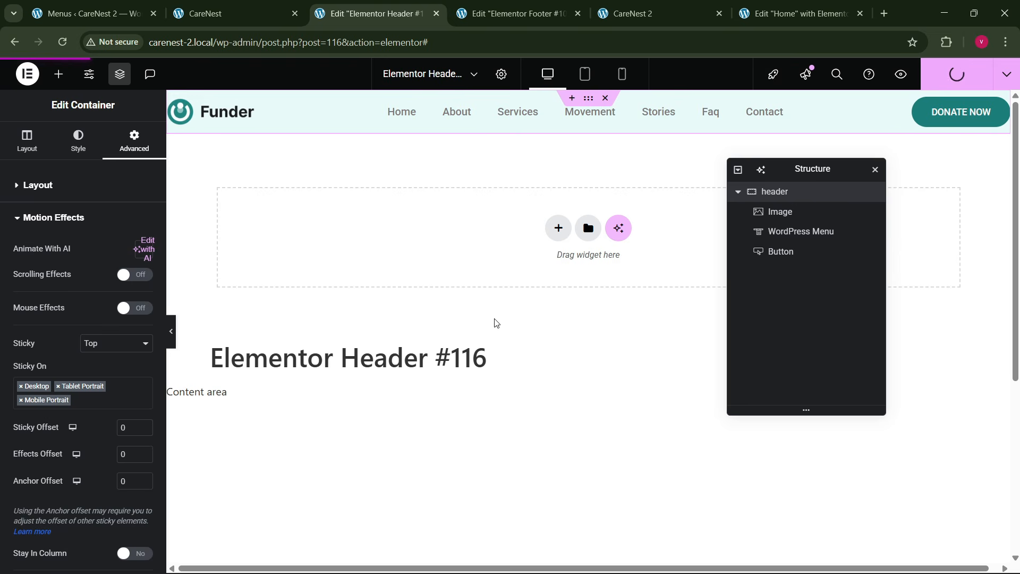
- Reload the live CareNest 2 homepage and look through it to check the header's sticky behavior
click(632, 13)
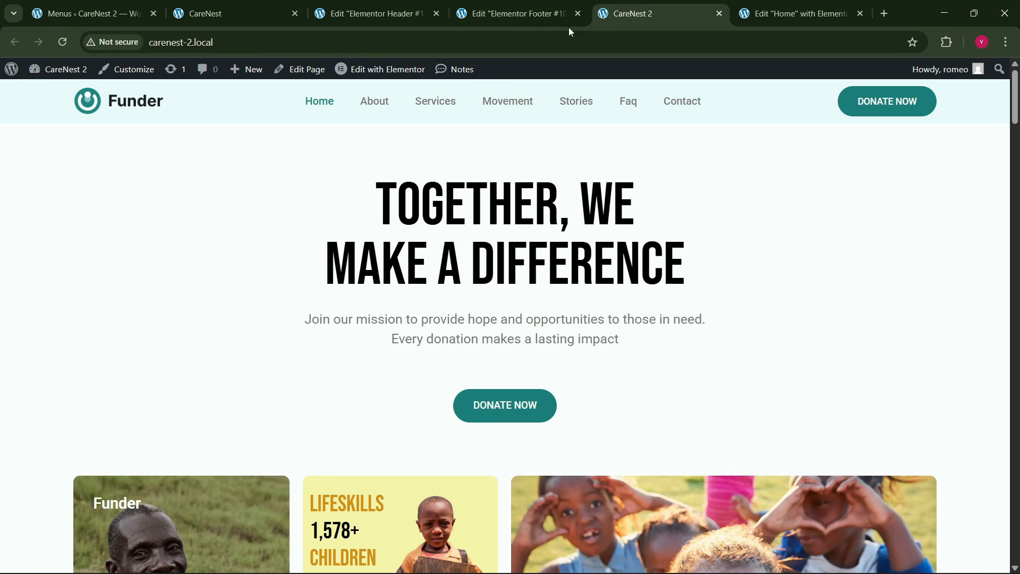
click(251, 46)
key(Return)
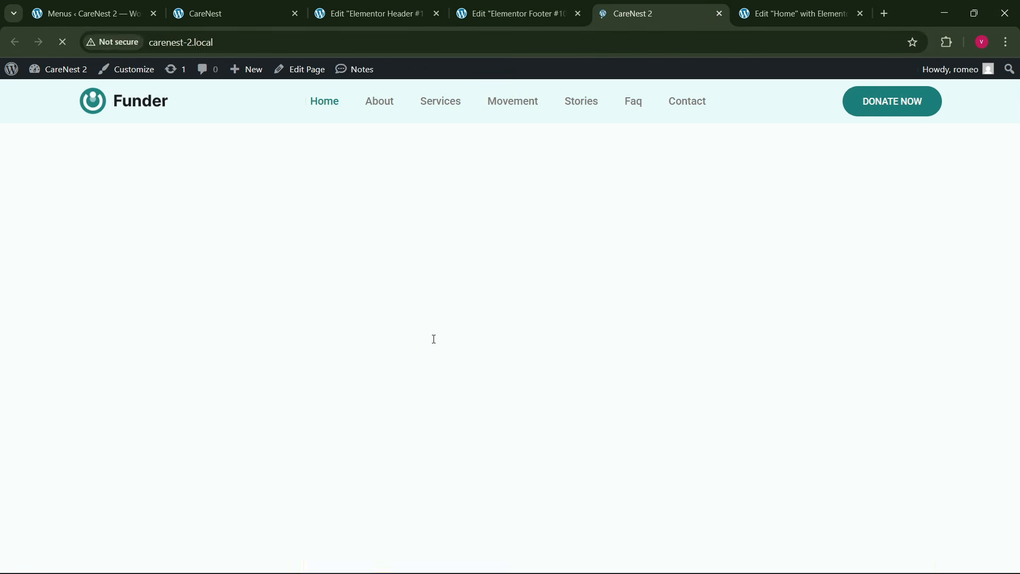
scroll(498, 401, down, 15)
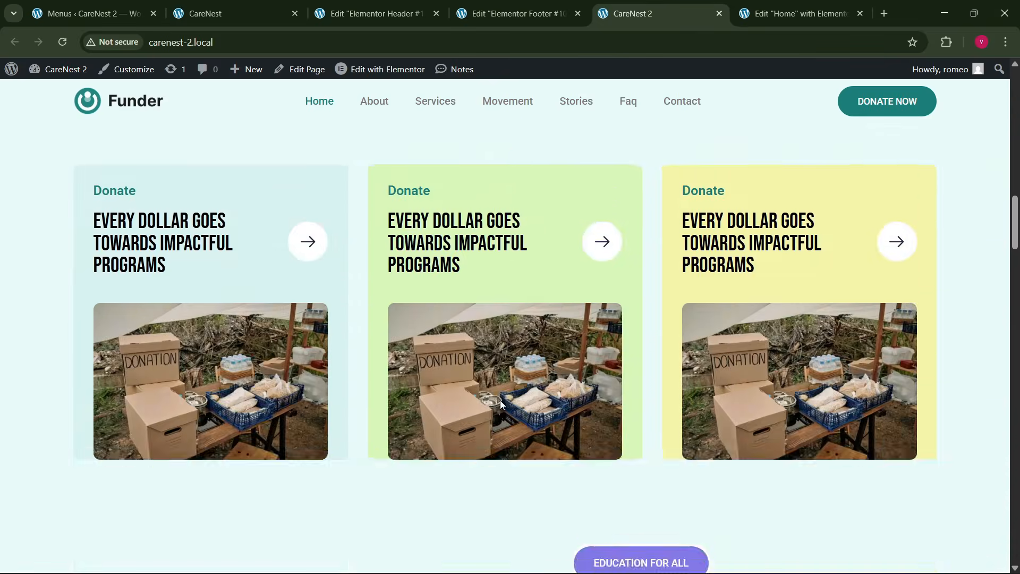
scroll(501, 404, down, 15)
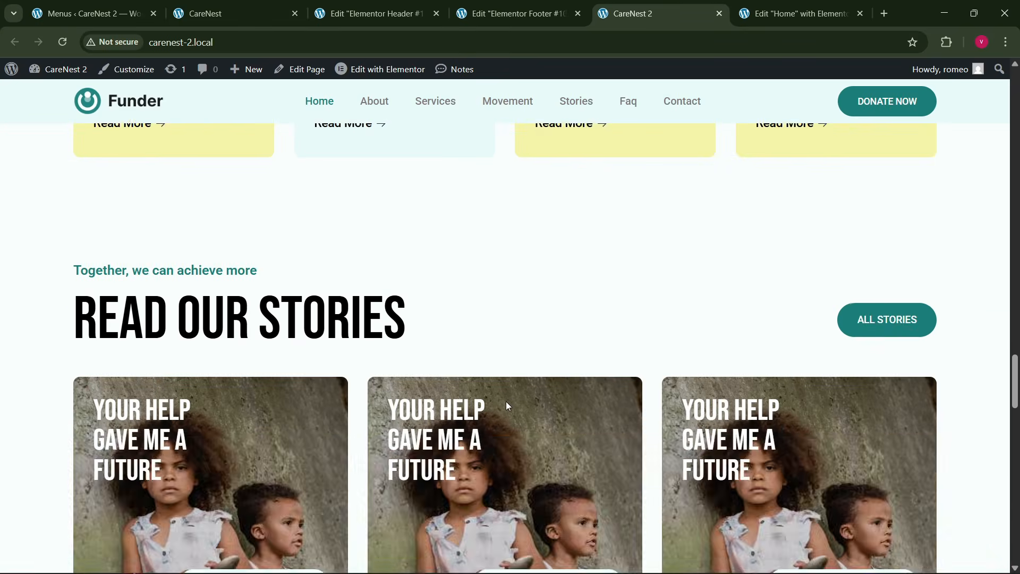
scroll(507, 407, down, 15)
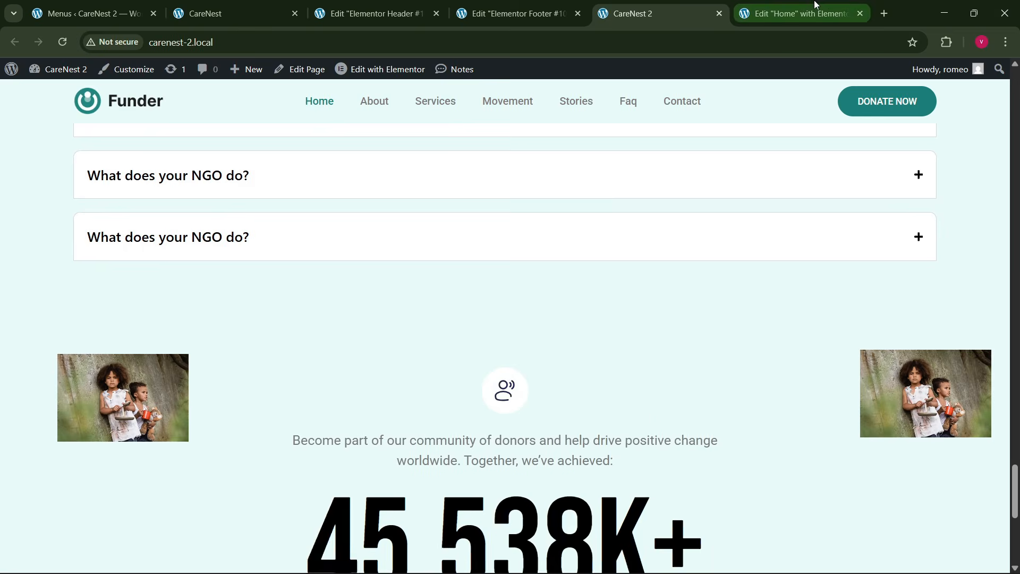
- Switch to the Home page's Elementor editor, reposition the Structure panel and return to the hero section
click(817, 6)
scroll(408, 318, up, 10)
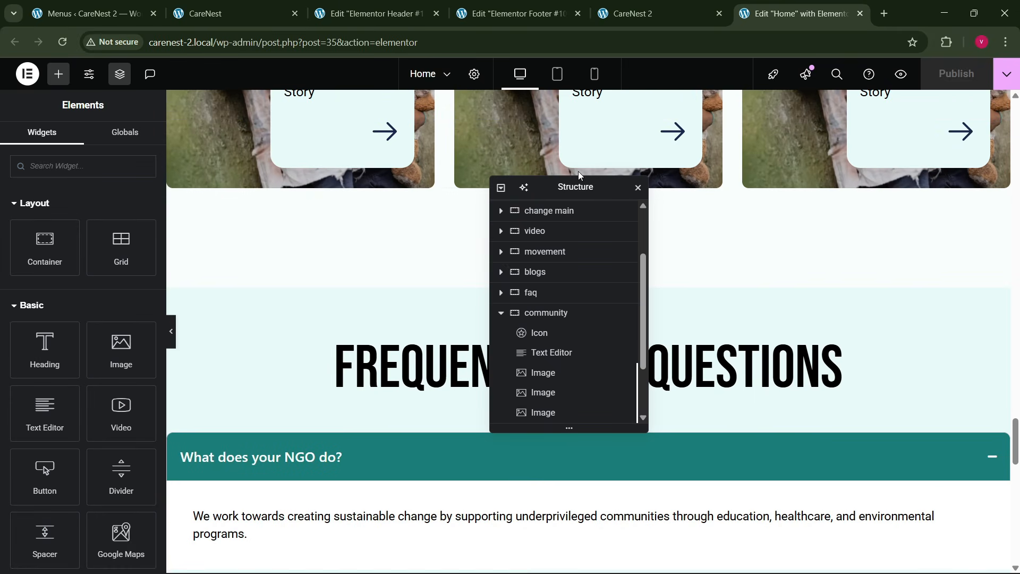
drag(563, 193, 243, 281)
scroll(567, 313, up, 10)
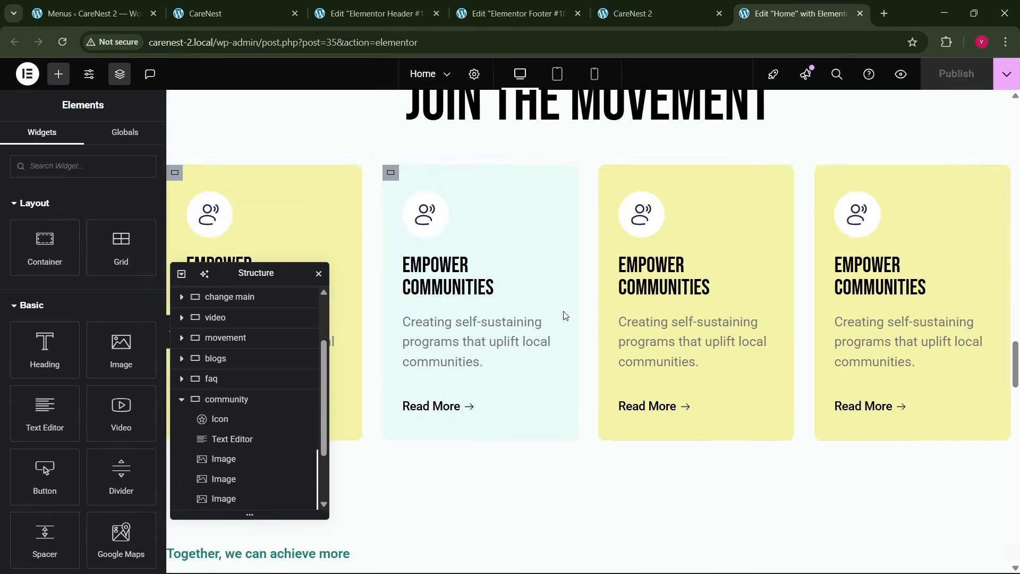
scroll(570, 313, up, 5)
drag(1015, 343, 1014, 137)
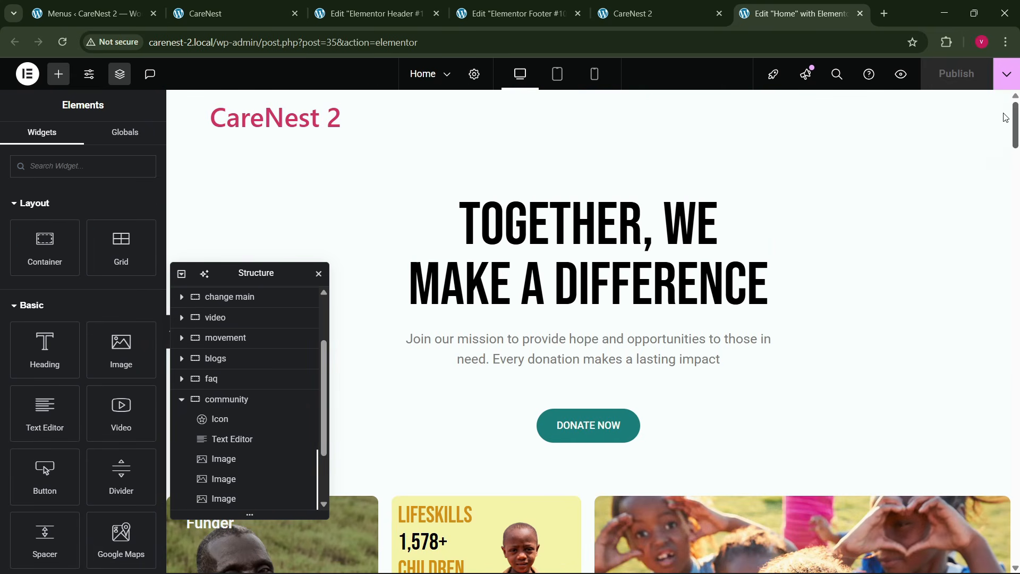
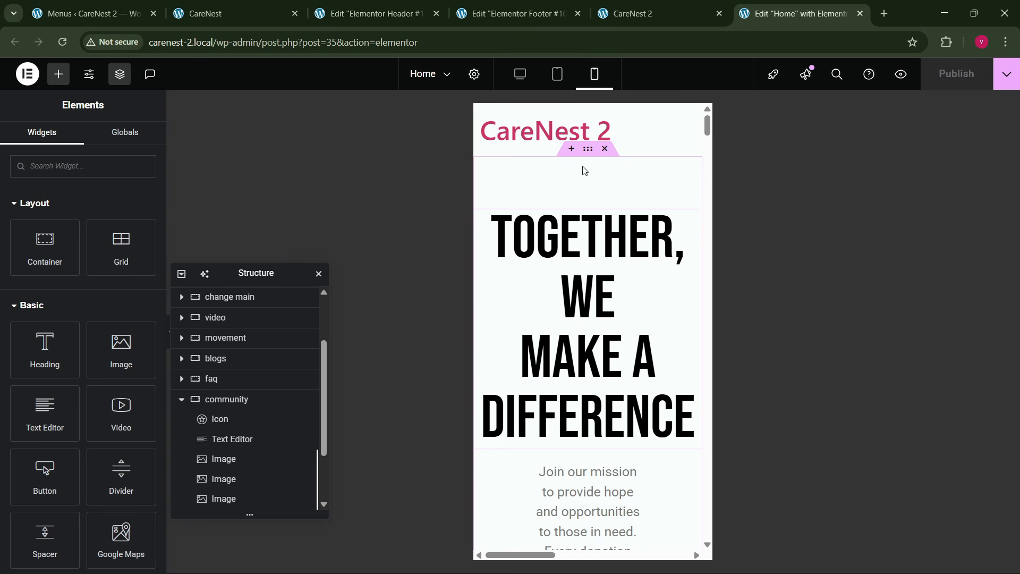
- In mobile view, set the hero container's padding to 80 px top and bottom and 20 px left and right
click(584, 153)
click(132, 148)
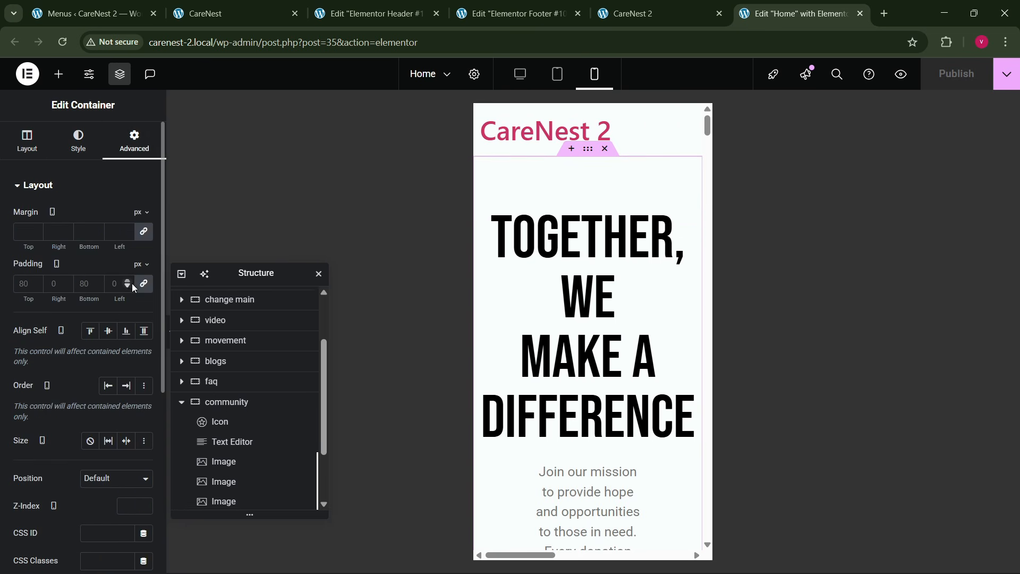
click(140, 284)
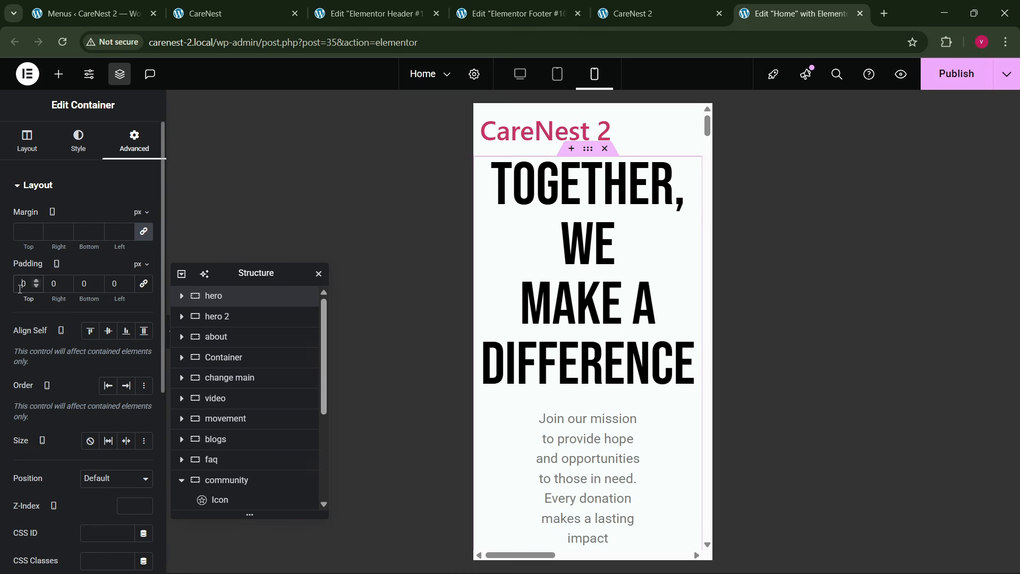
text(8)
key(Tab)
text(208)
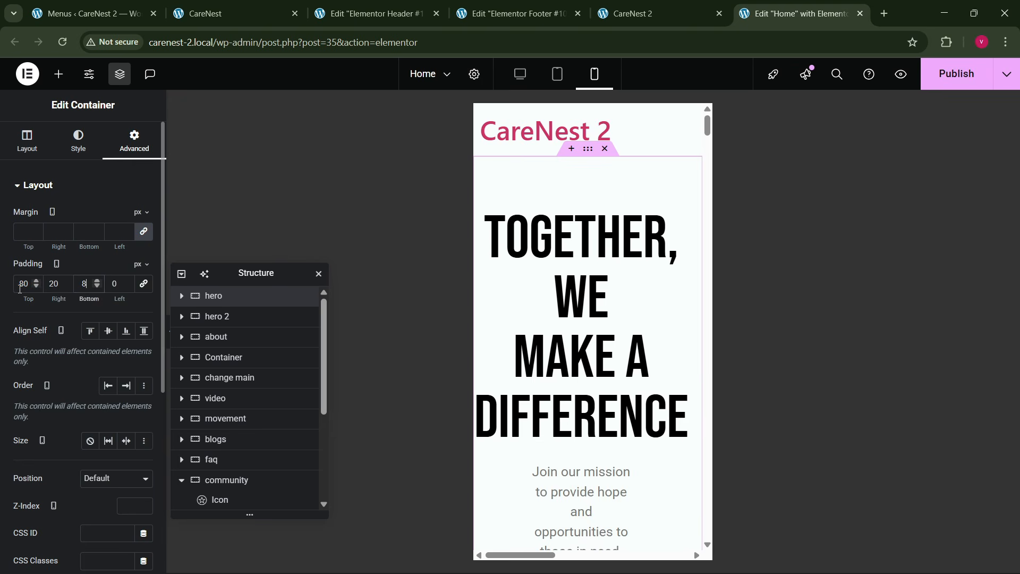
text(0)
key(Tab)
text(20)
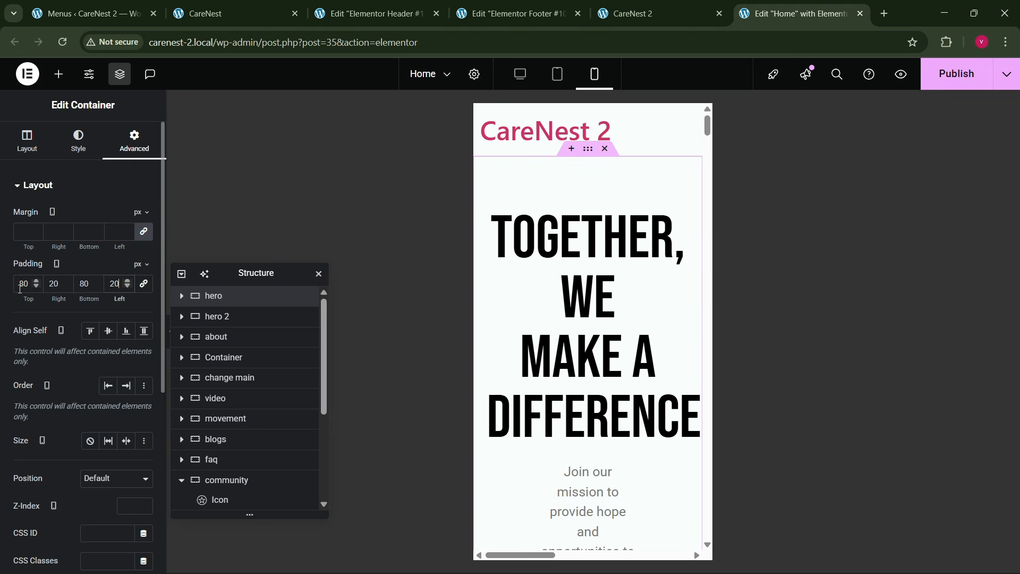
- Set the mobile font size of the hero heading "Together, we make a difference" to 60 px
click(674, 229)
click(80, 140)
click(144, 255)
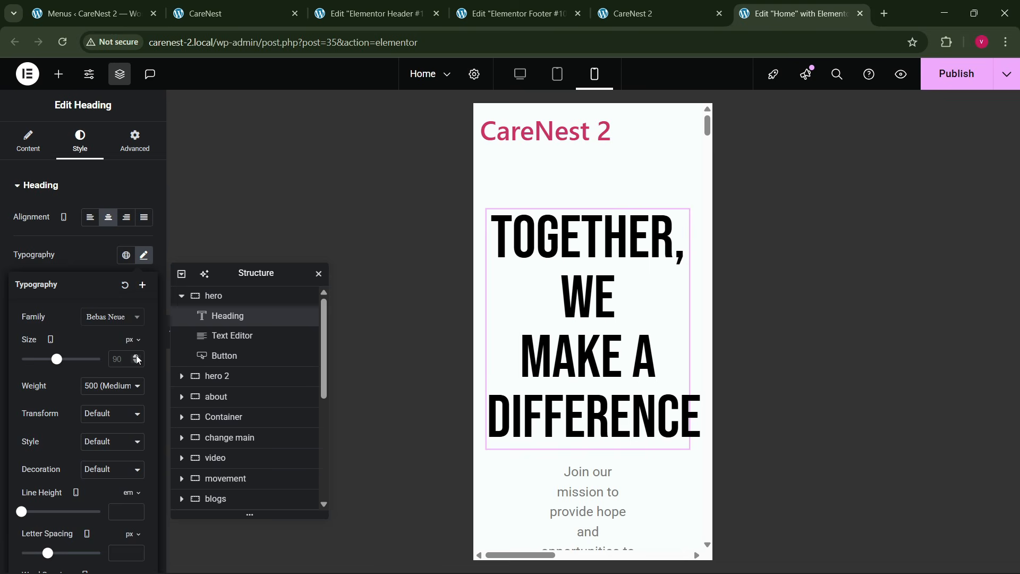
click(136, 356)
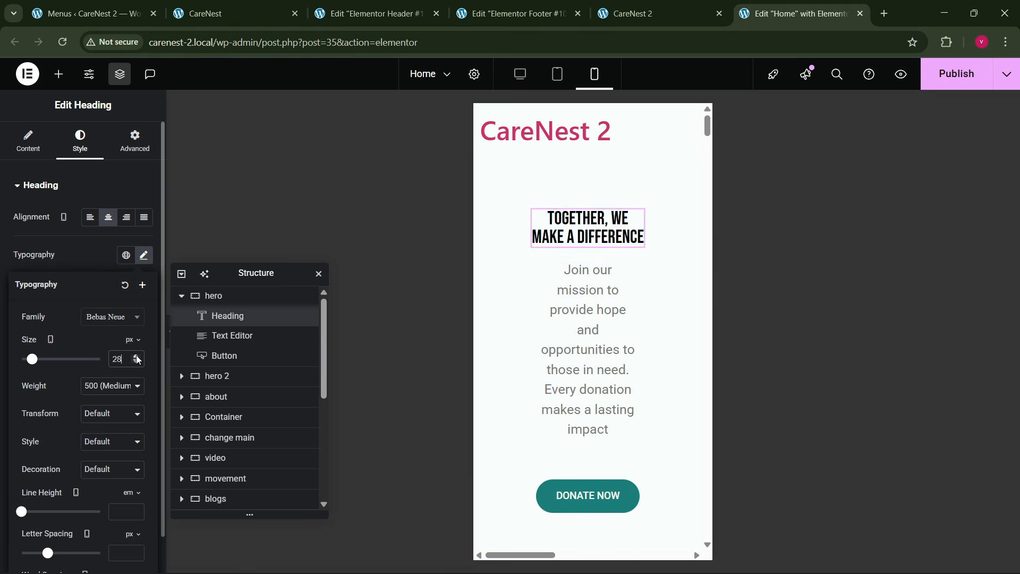
drag(136, 355, 136, 355)
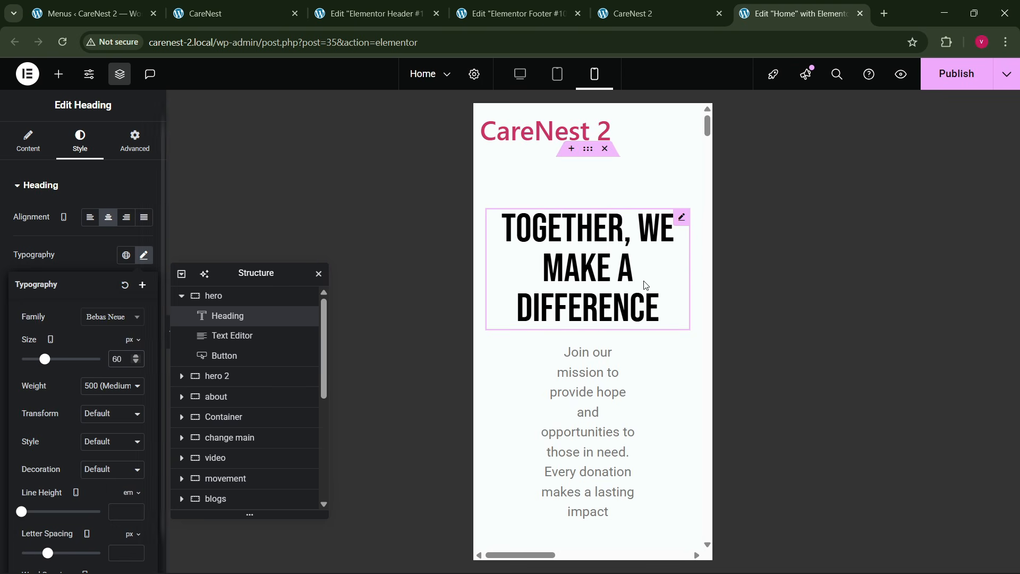
- Set the hero description text's mobile width to Full Width (100%)
click(620, 350)
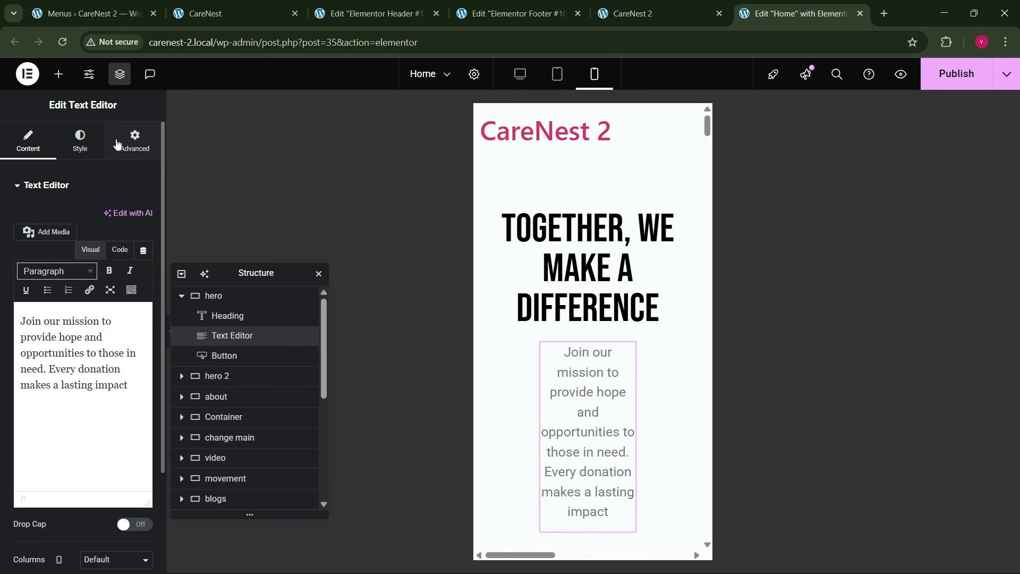
click(116, 144)
click(109, 320)
click(109, 351)
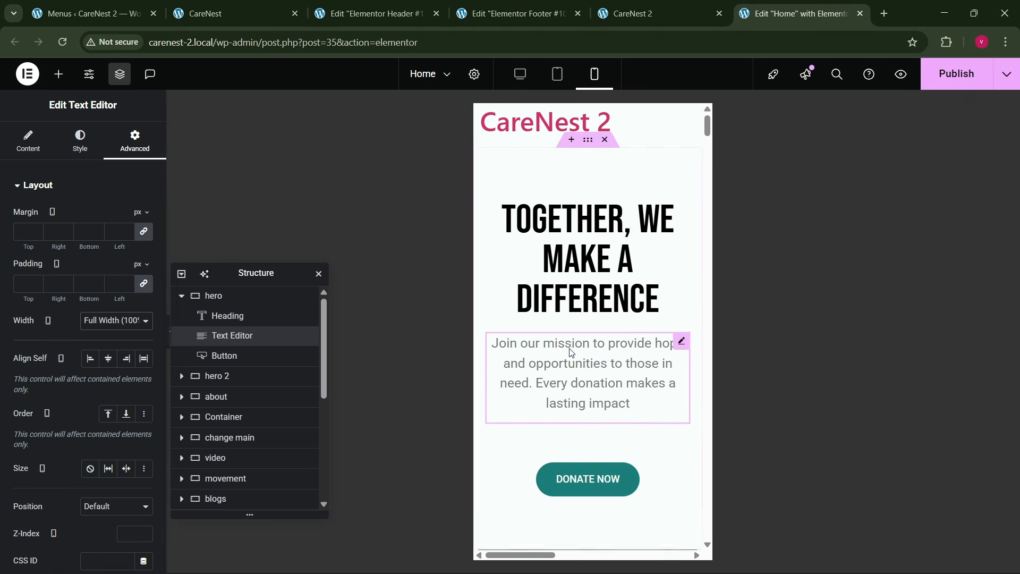
- Give the hero 2 container 20 px left and right padding on mobile, with 0 at the top and bottom
scroll(571, 352, down, 3)
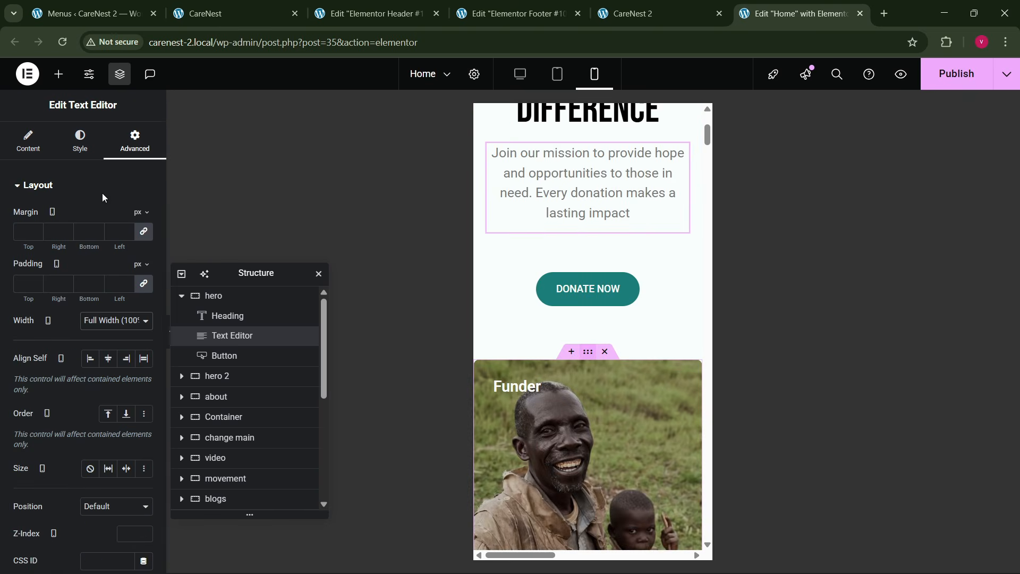
click(217, 376)
click(135, 143)
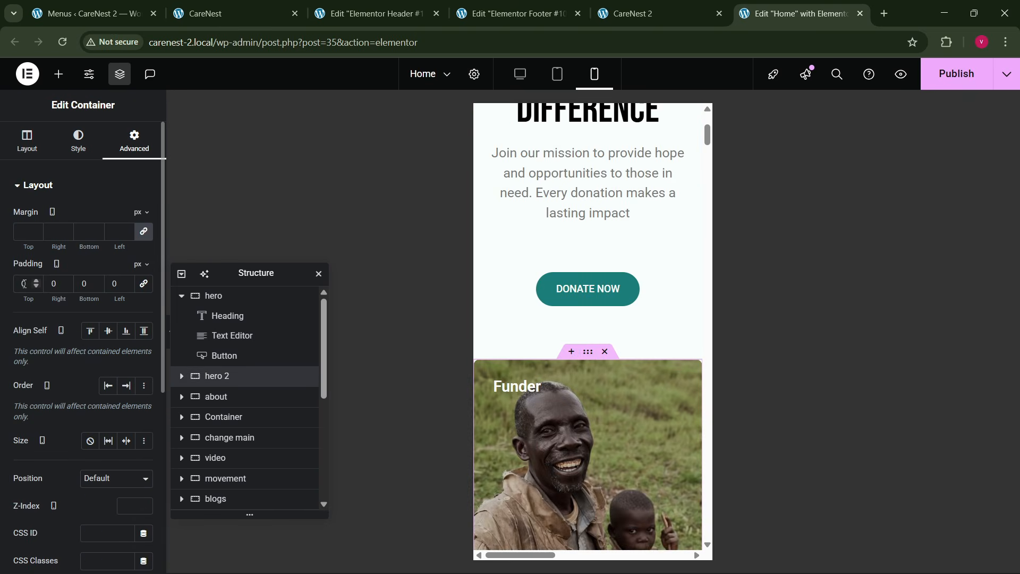
click(53, 287)
text(22)
- Set the mobile minimum height of the second Funder image container in hero 2 to 350 px
scroll(543, 367, down, 6)
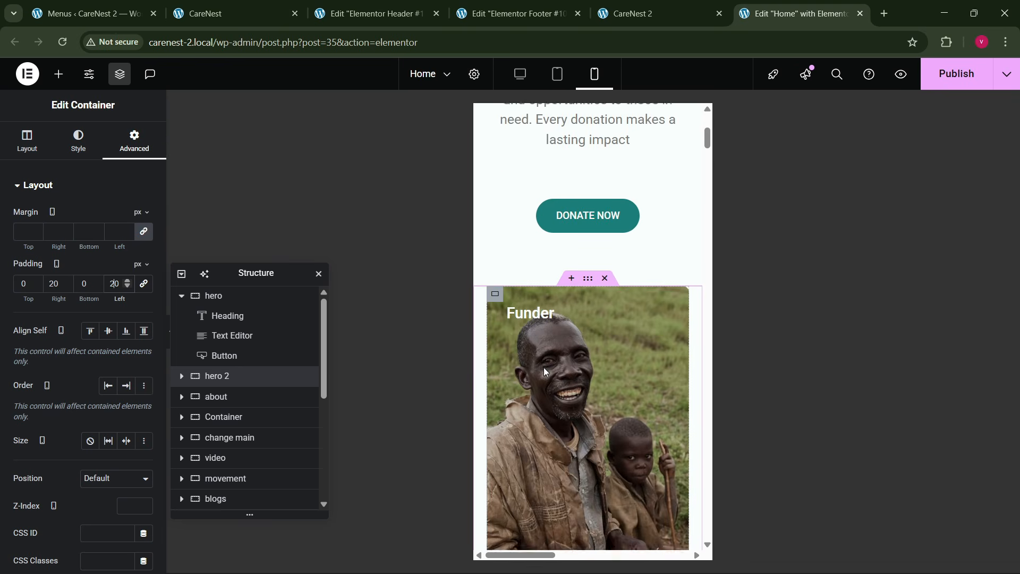
scroll(567, 384, down, 5)
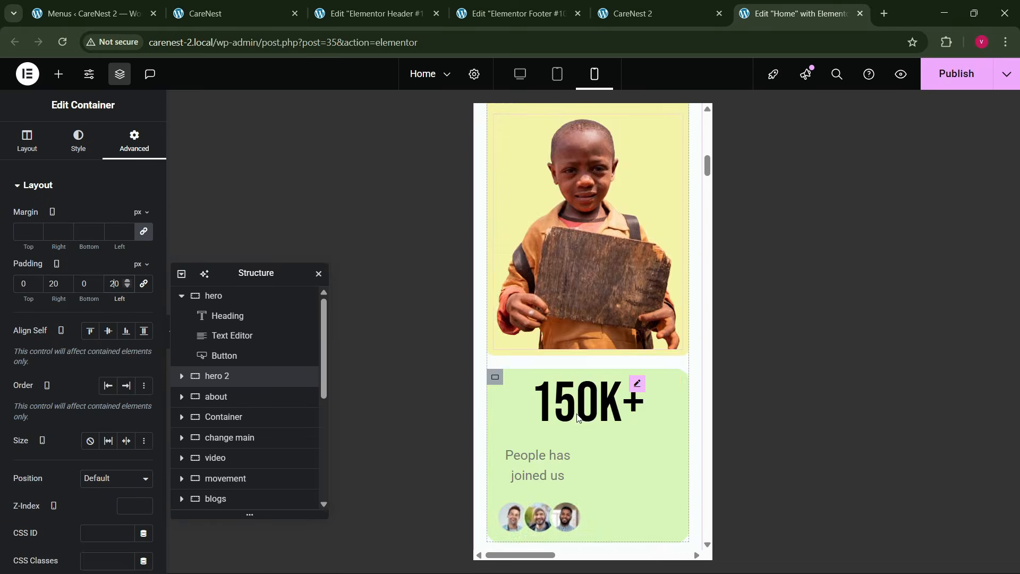
scroll(575, 409, up, 5)
scroll(577, 412, down, 5)
scroll(577, 409, up, 2)
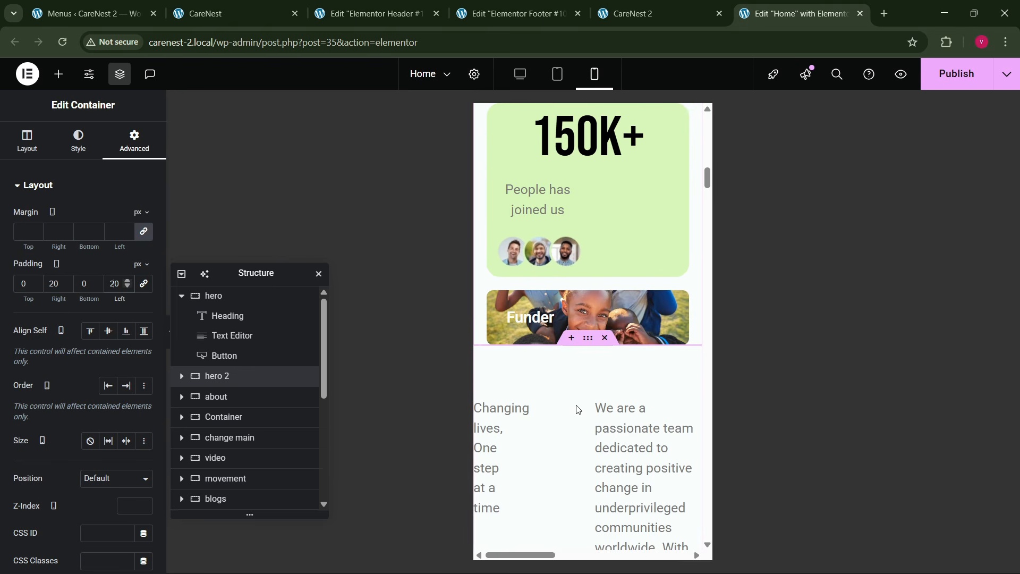
click(494, 300)
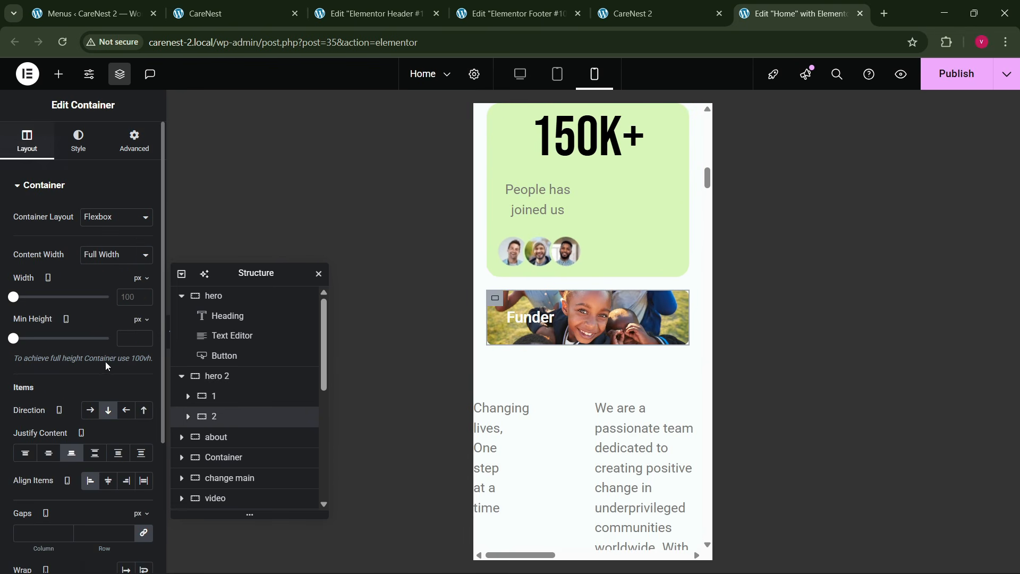
text(350)
- Set the about container's mobile padding to 80 px top and bottom and 20 px left and right
scroll(558, 378, down, 5)
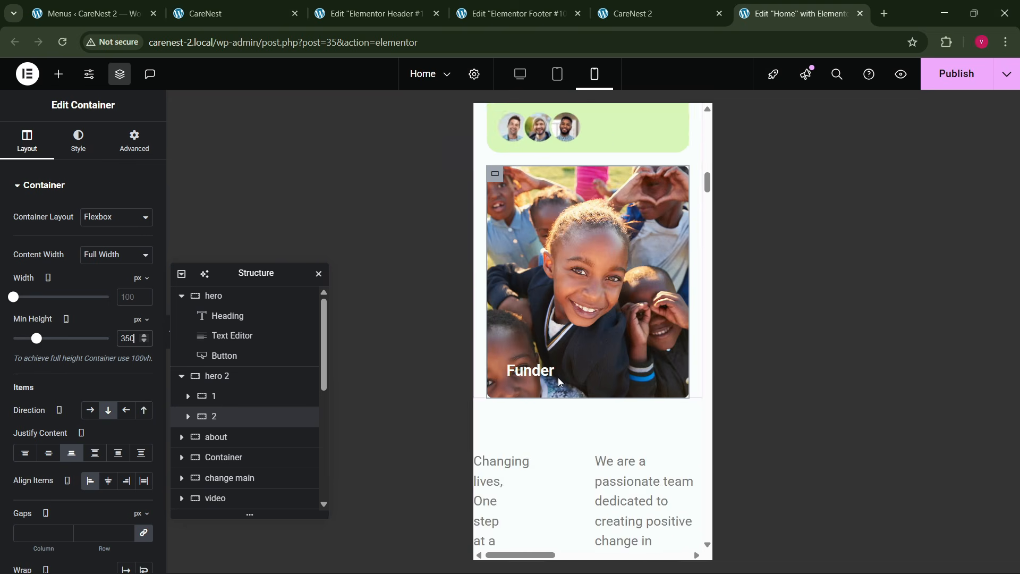
click(592, 185)
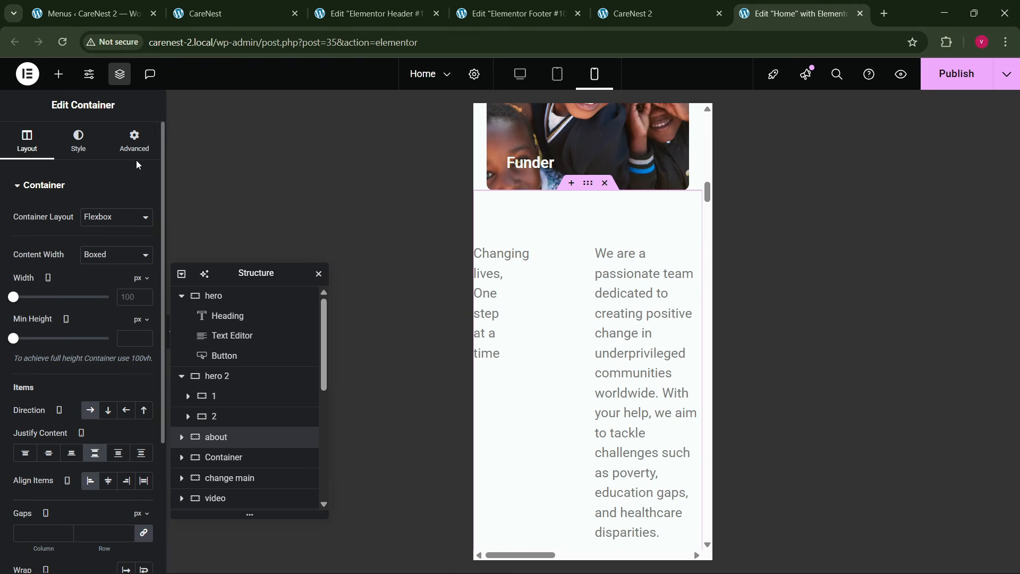
click(137, 142)
click(22, 287)
text(0)
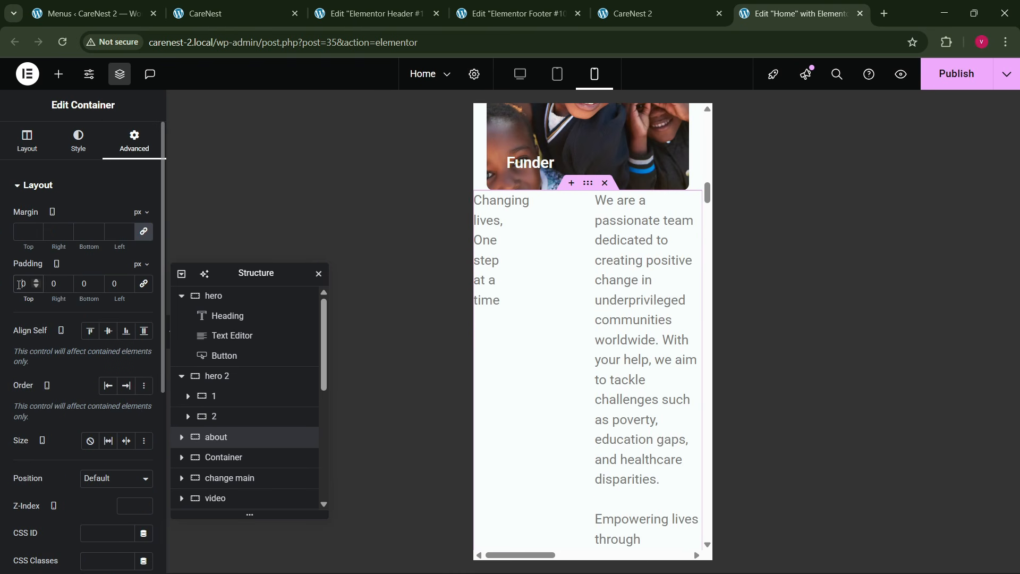
text(8)
key(Tab)
text(20)
key(Tab)
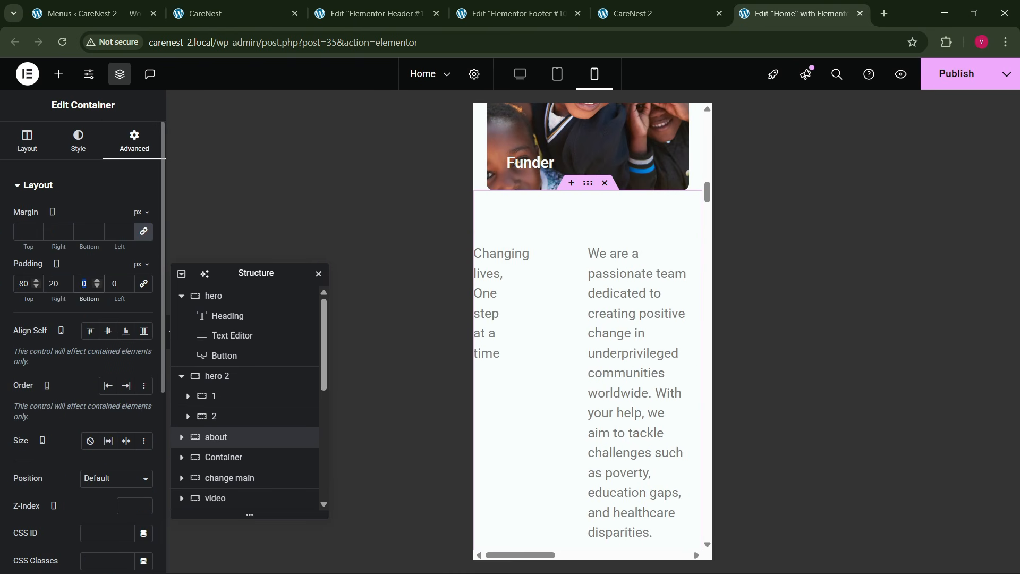
text(20)
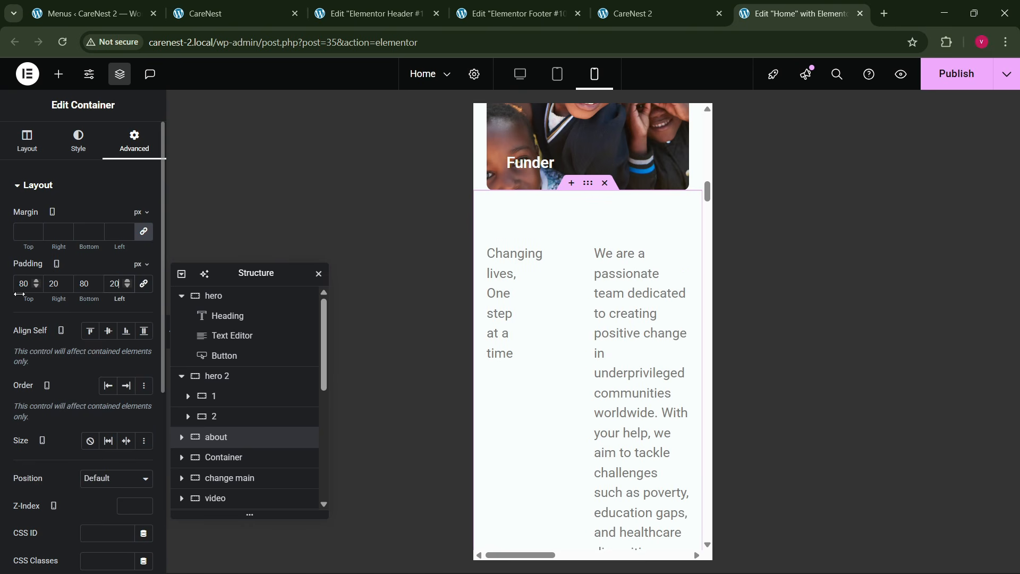
- Stack the about container's items vertically on mobile, with the items aligned to the start
click(28, 142)
click(108, 410)
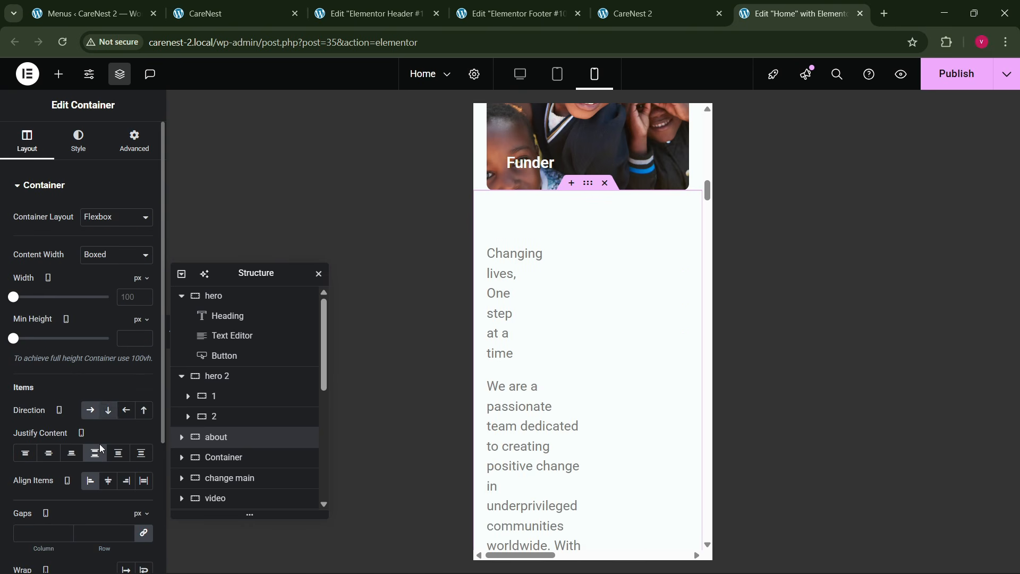
click(104, 484)
click(90, 480)
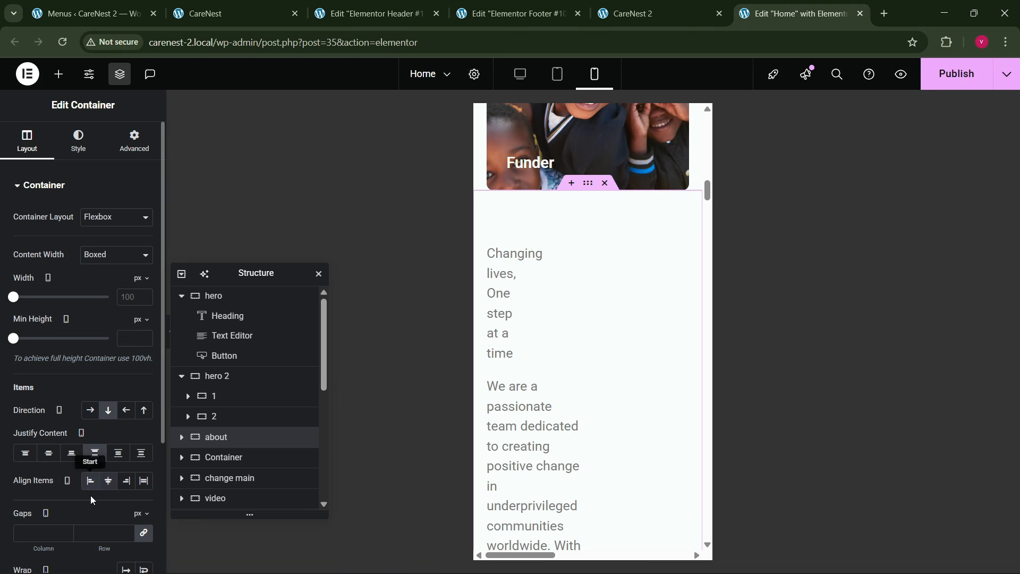
- Set both text blocks in the about section to Full Width (100%) on mobile
click(510, 256)
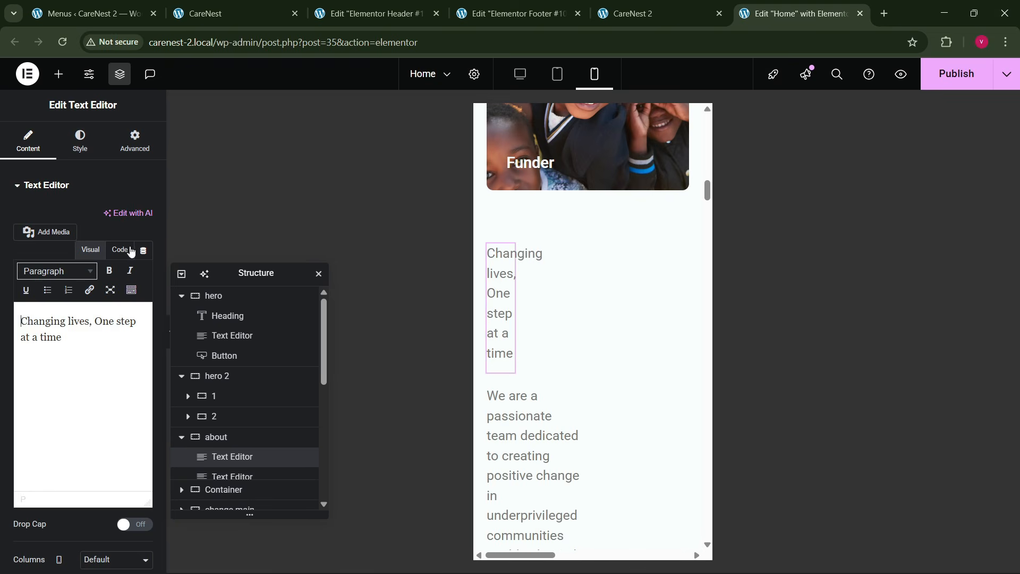
click(135, 143)
click(116, 320)
click(111, 350)
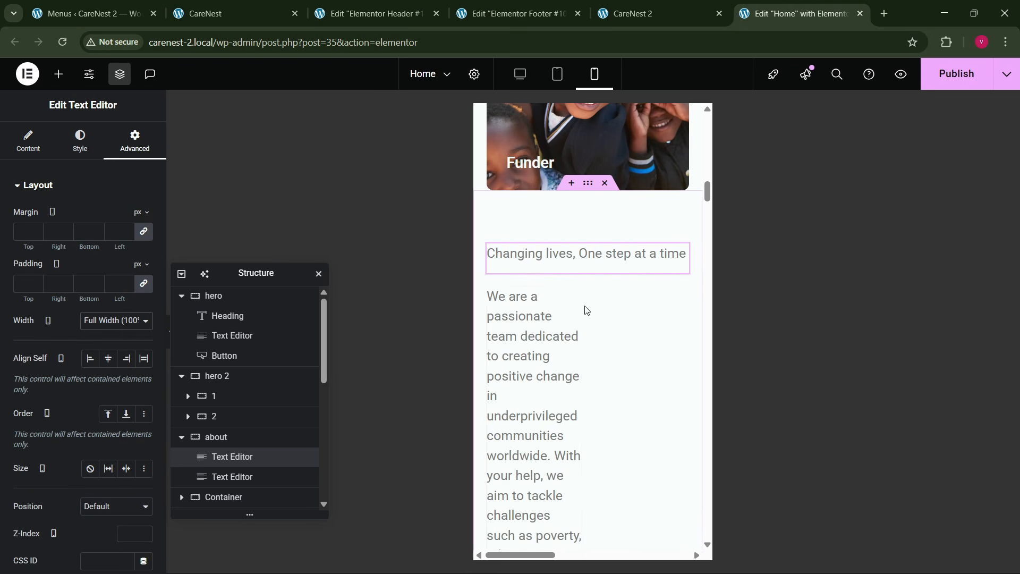
click(598, 309)
click(135, 143)
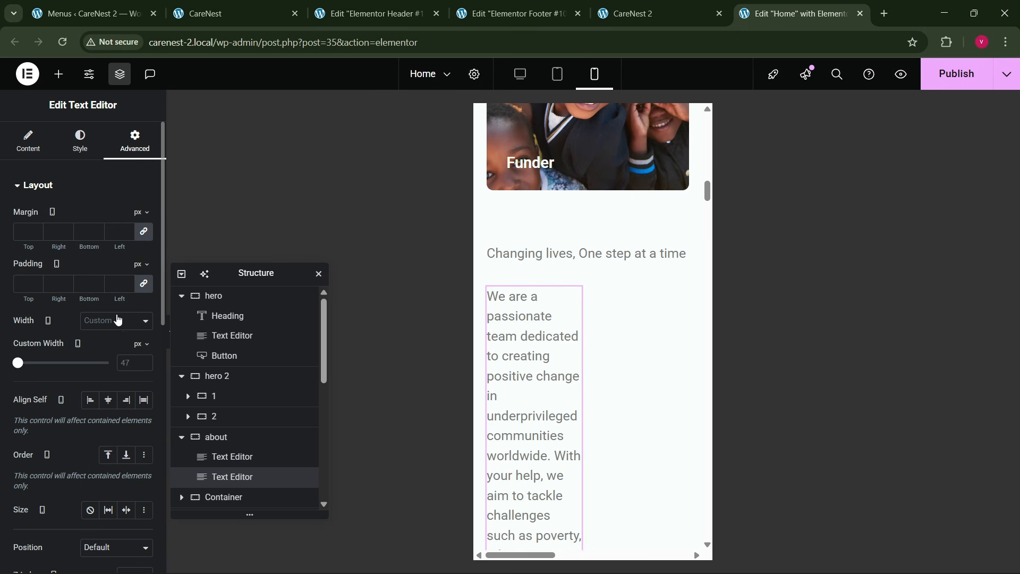
click(117, 319)
click(111, 353)
- Stack the logos container vertically on mobile and set its column and row gaps to 40 px
scroll(573, 371, down, 6)
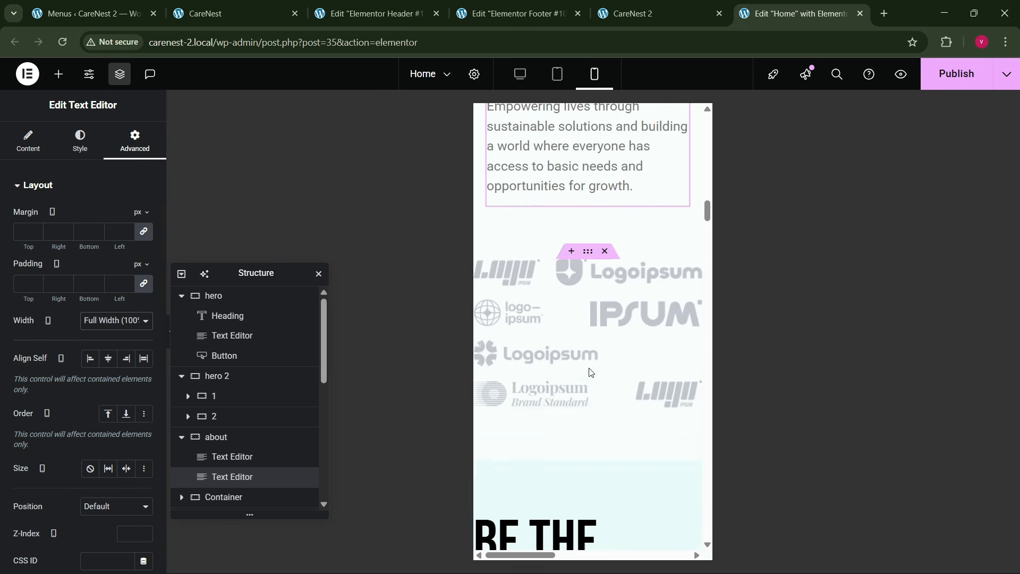
scroll(587, 371, down, 2)
scroll(574, 319, up, 3)
click(587, 288)
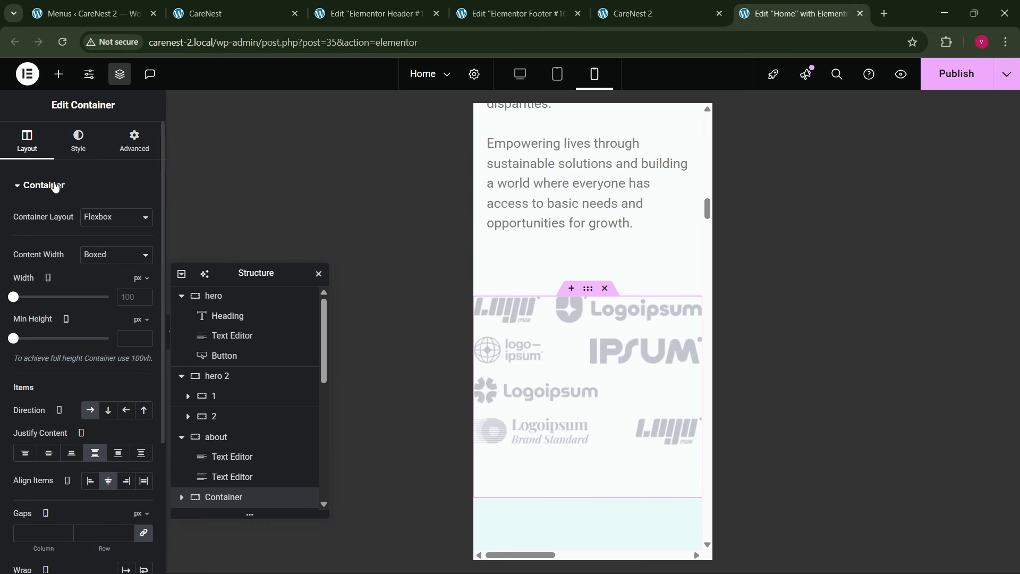
click(108, 410)
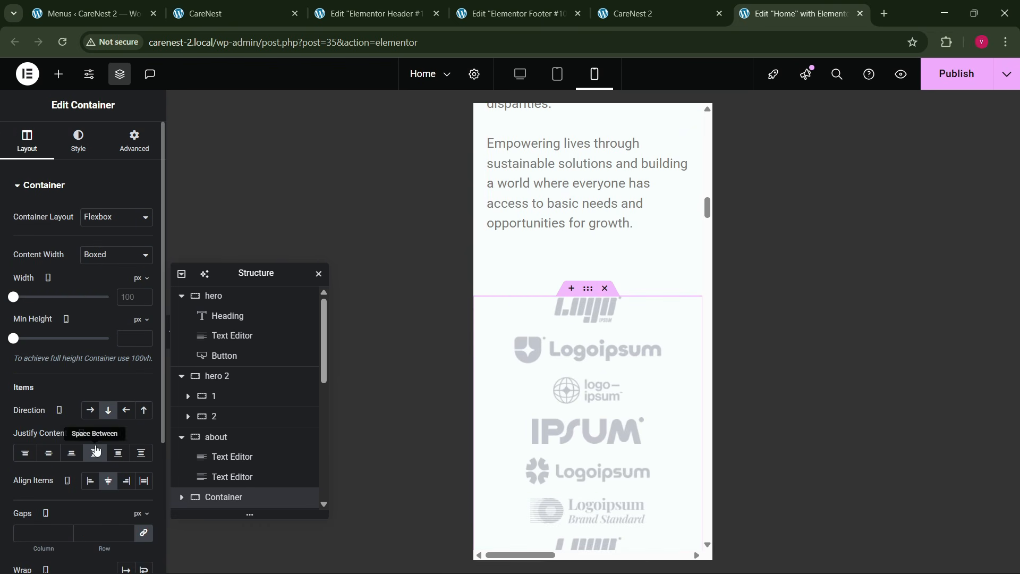
scroll(106, 452, down, 3)
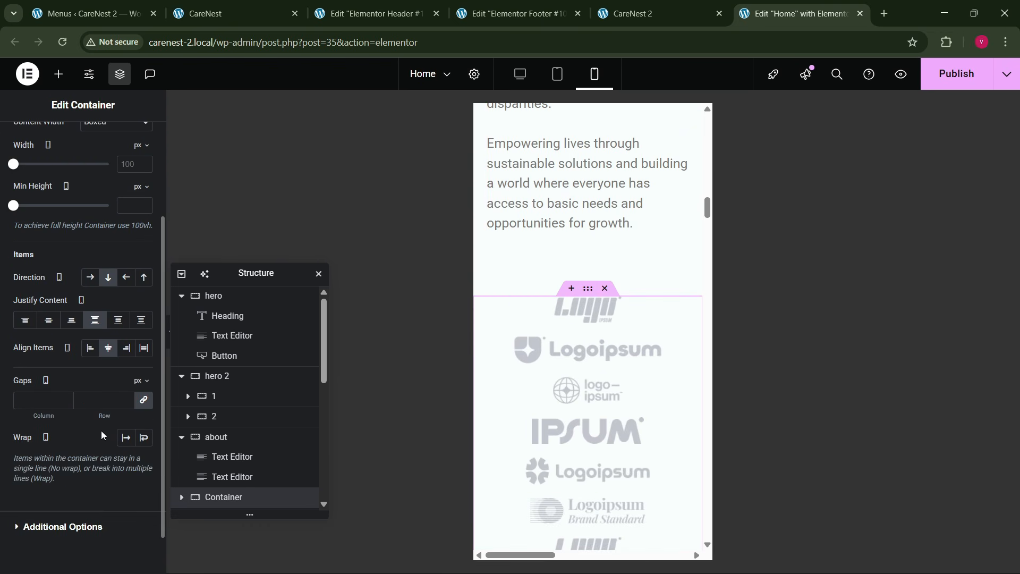
click(98, 403)
text(40)
- Set the change main container's mobile padding to 80 px top and bottom and 20 px left and right
scroll(577, 391, down, 8)
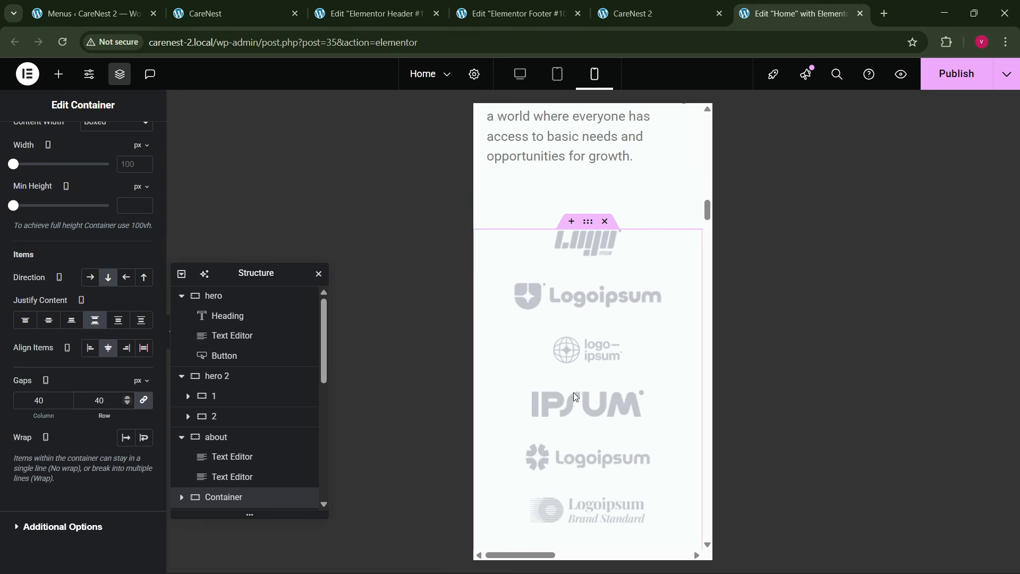
click(588, 291)
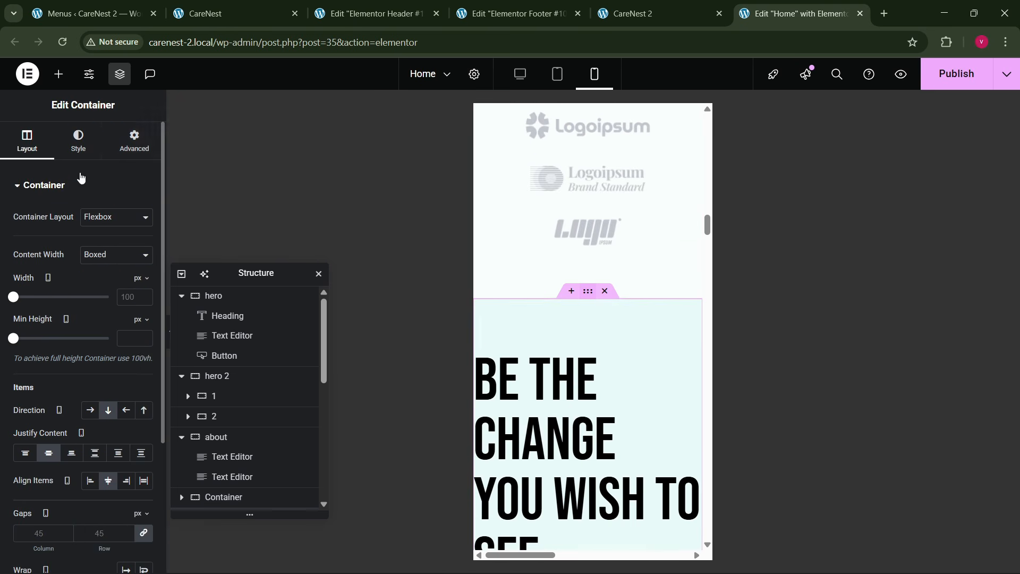
click(129, 150)
click(142, 286)
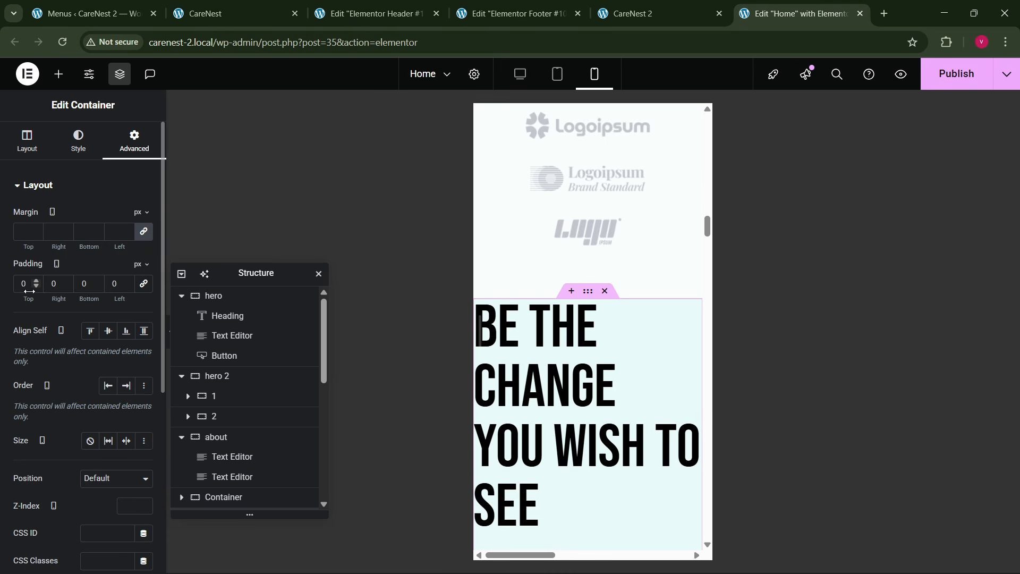
text(80)
key(Tab)
text(20)
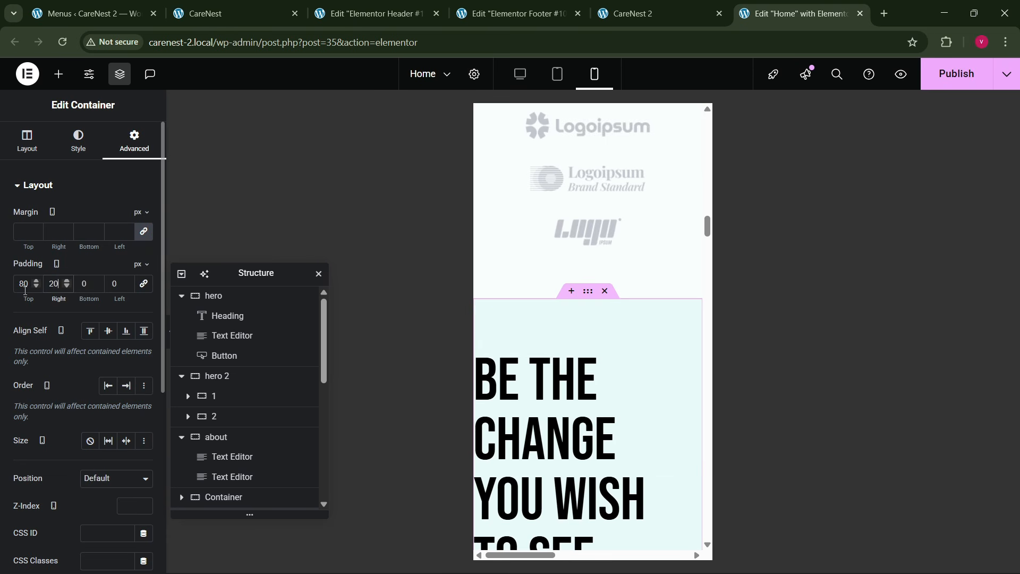
text(20)
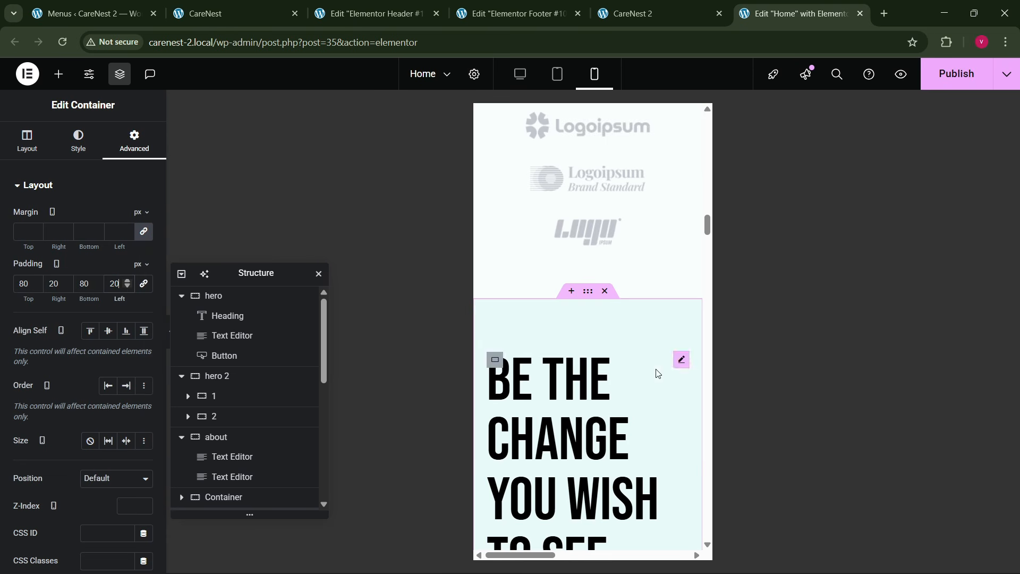
- Set the mobile font size of the change main section's heading to 50 px
click(681, 360)
click(80, 141)
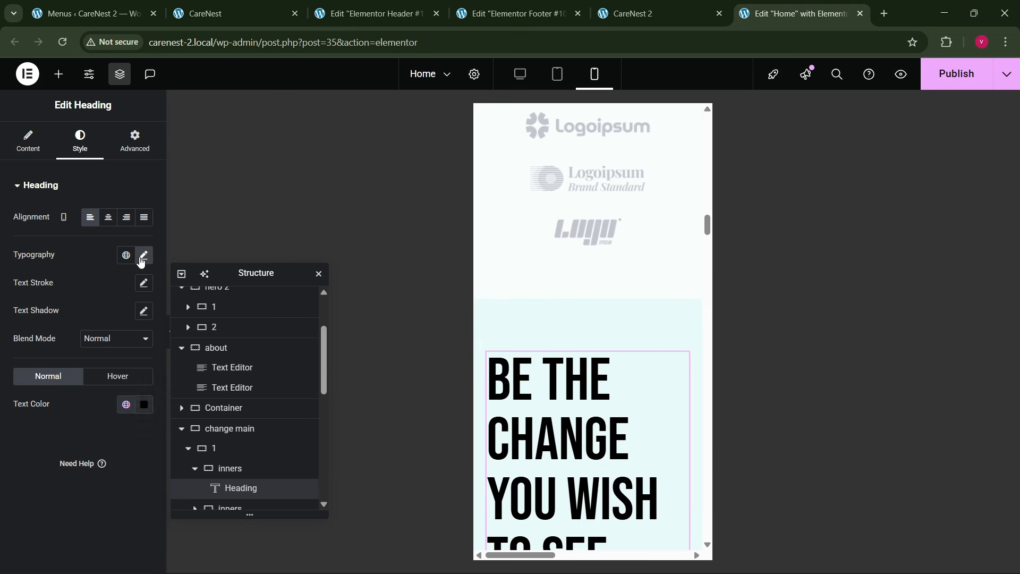
click(143, 255)
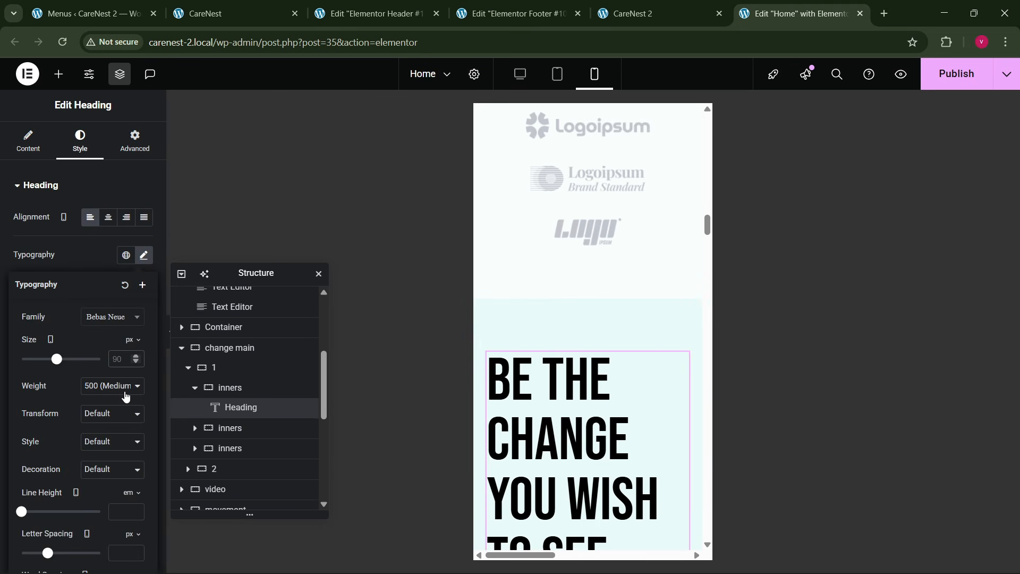
text(50)
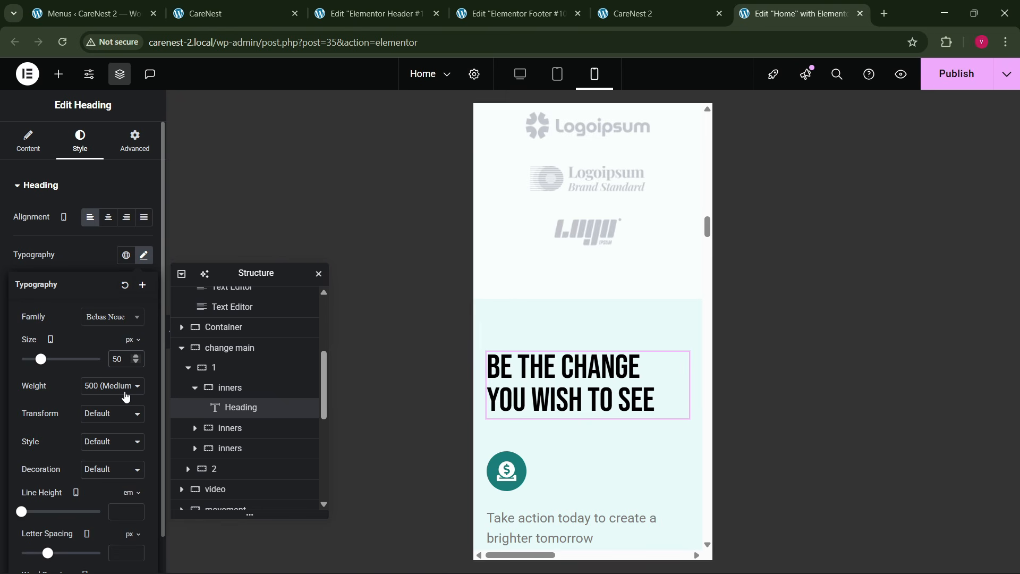
- Align the Donate Now button in the change main section to the left on mobile
scroll(560, 343, down, 6)
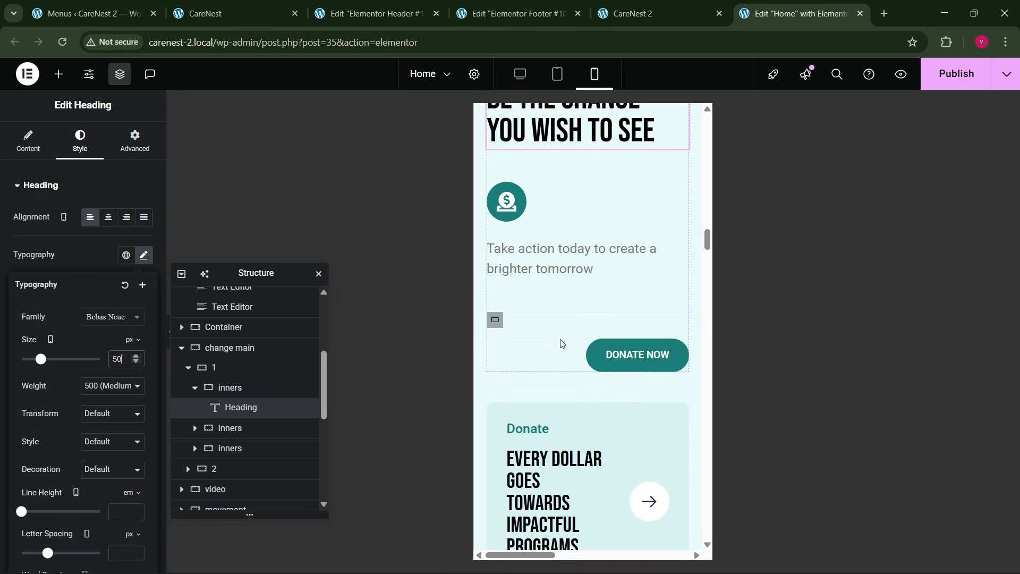
click(586, 299)
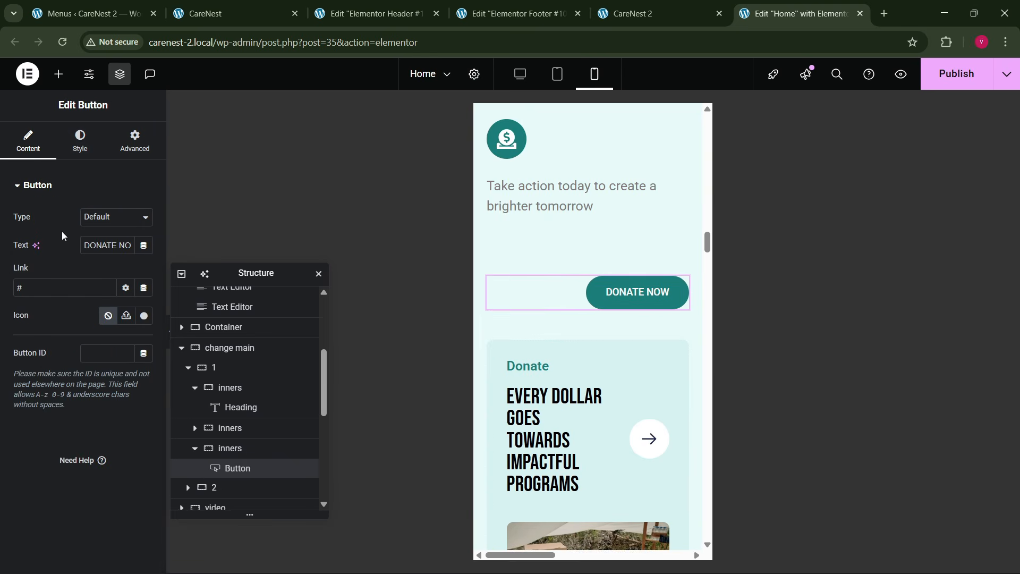
click(80, 141)
click(90, 217)
- Set the video container's mobile padding to 80 px top and bottom and 20 px left and right
scroll(538, 256, down, 3)
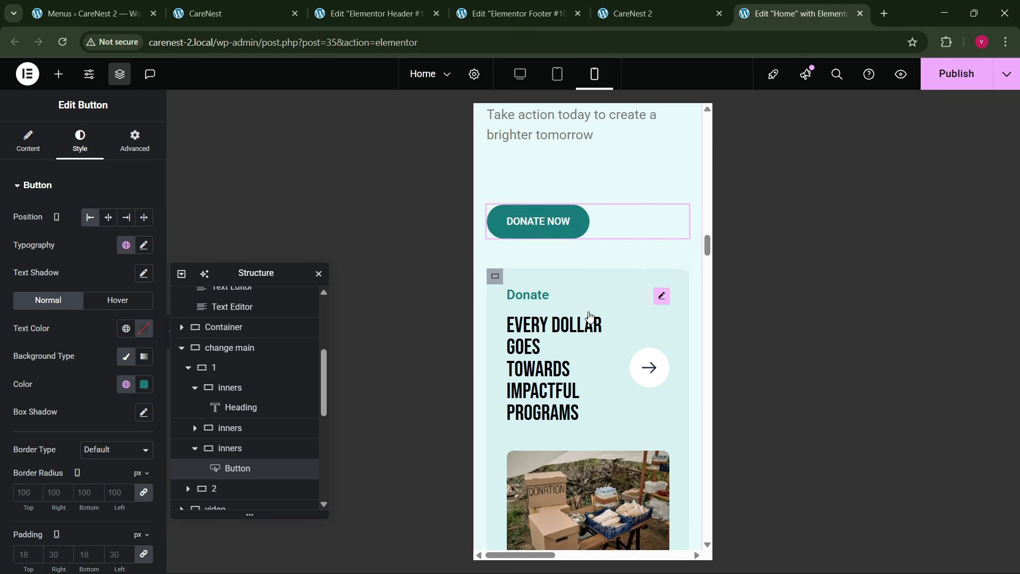
scroll(569, 354, down, 12)
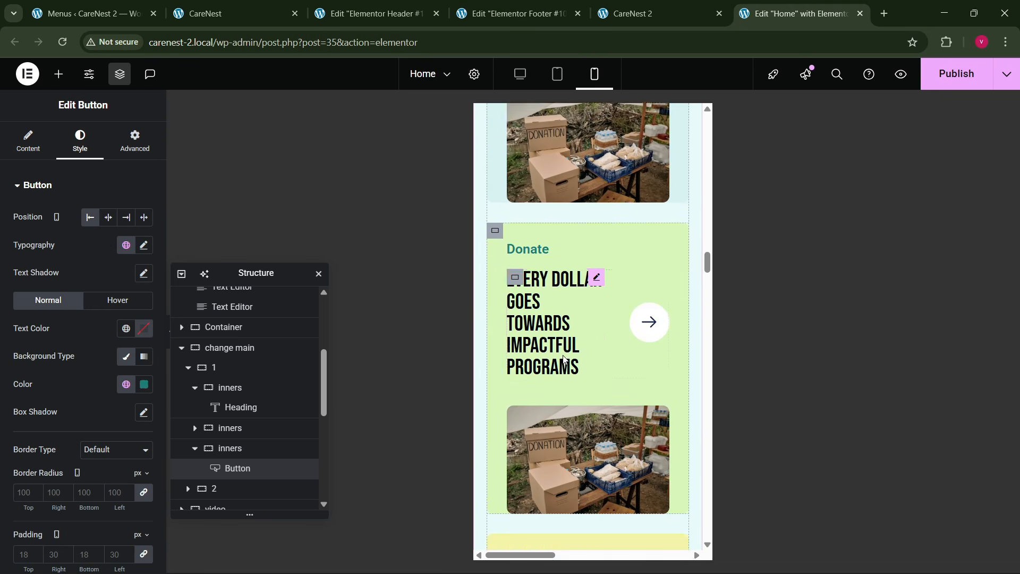
scroll(565, 355, down, 5)
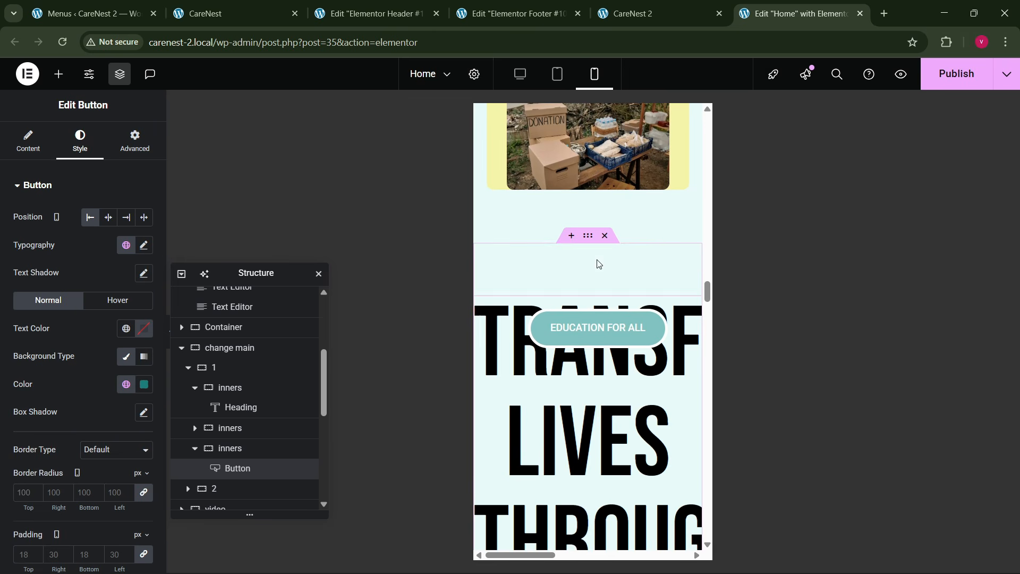
click(592, 237)
click(122, 142)
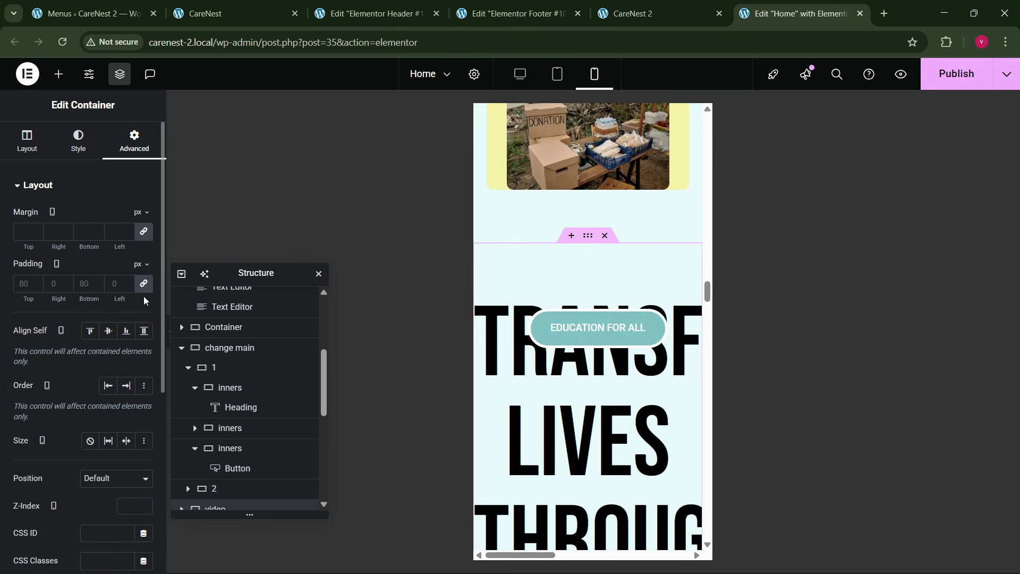
click(143, 284)
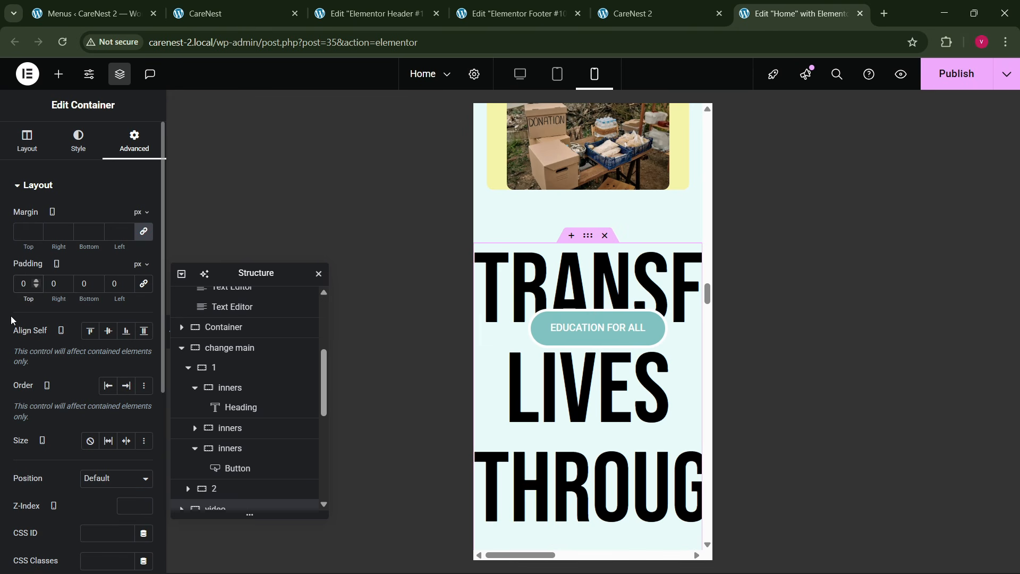
text(80)
key(Tab)
text(20)
key(Tab)
text(20)
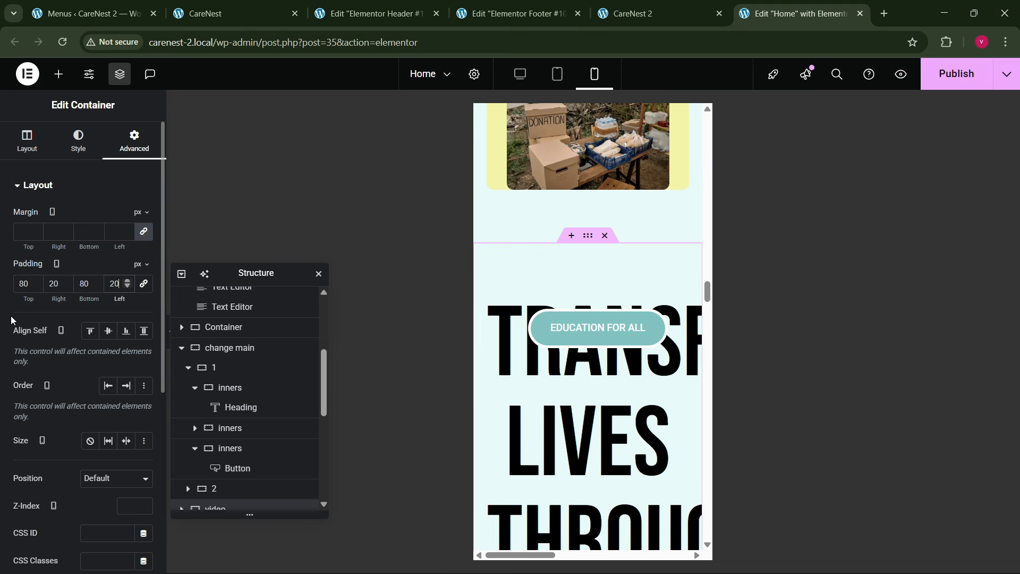
- Set the mobile font size of the video section's heading to 60 px
click(537, 446)
click(80, 142)
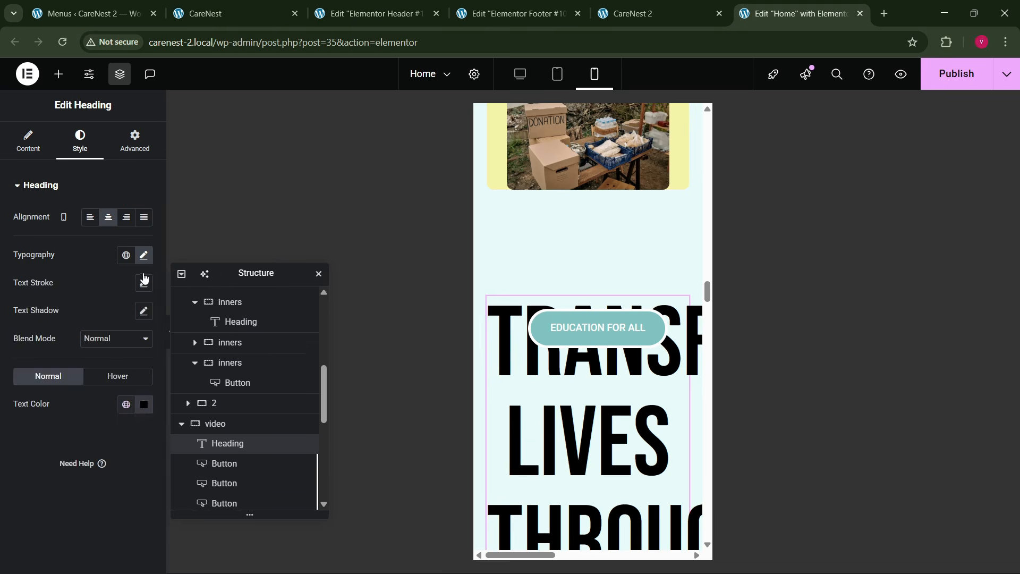
click(143, 255)
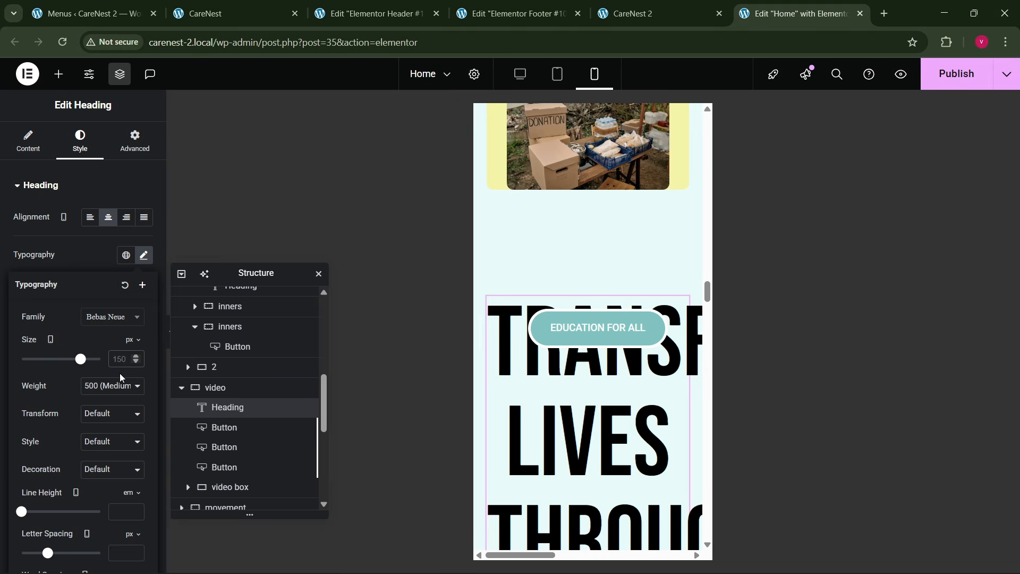
text(50)
key(BackSpace)
key(BackSpace)
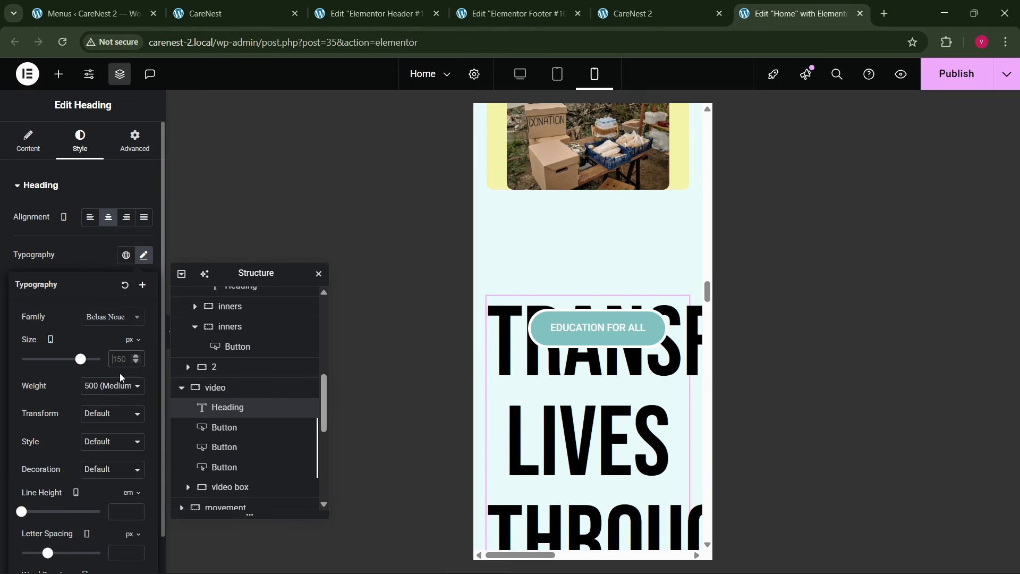
text(80)
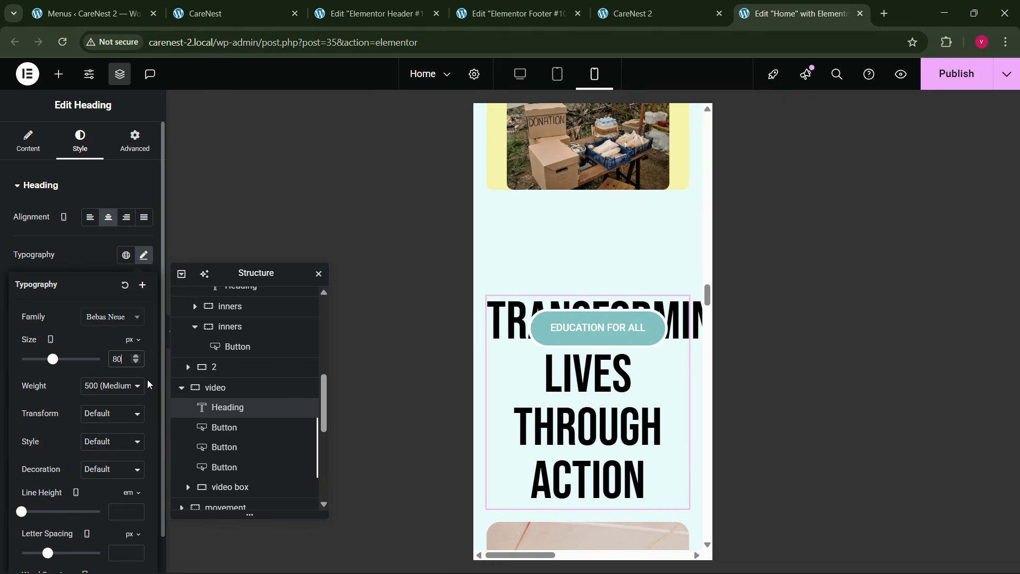
key(BackSpace)
key(BackSpace)
text(60)
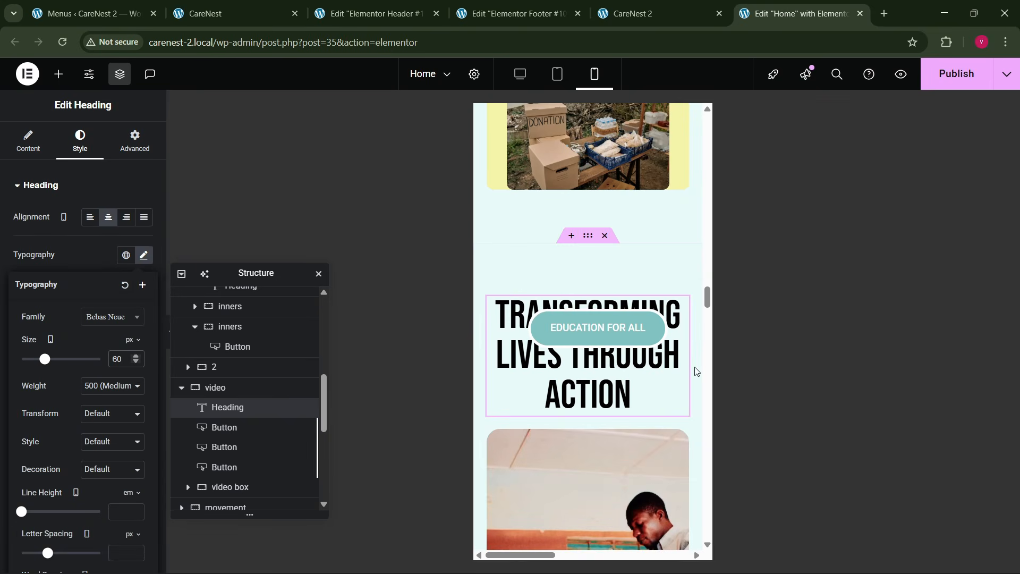
- Move the teal Education for All button above the video heading and the purple one to offsets of about 2 px horizontally and 212 px vertically
drag(597, 327, 549, 259)
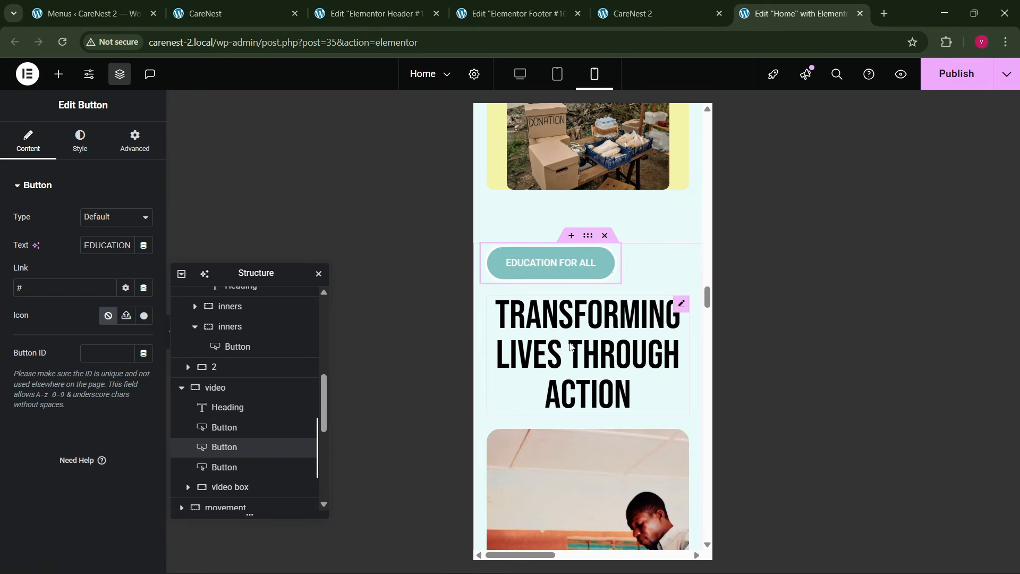
click(243, 430)
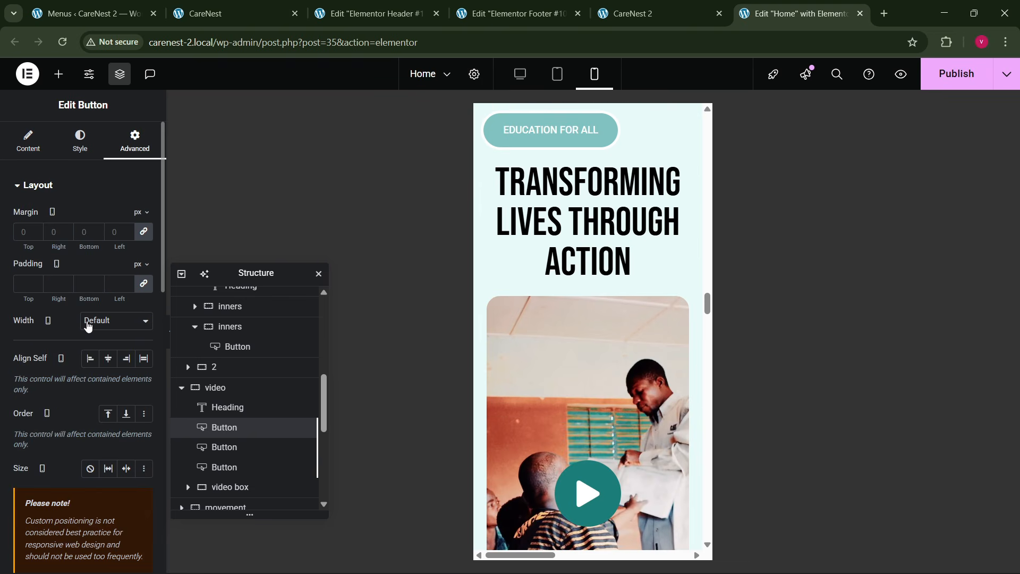
scroll(85, 346, down, 6)
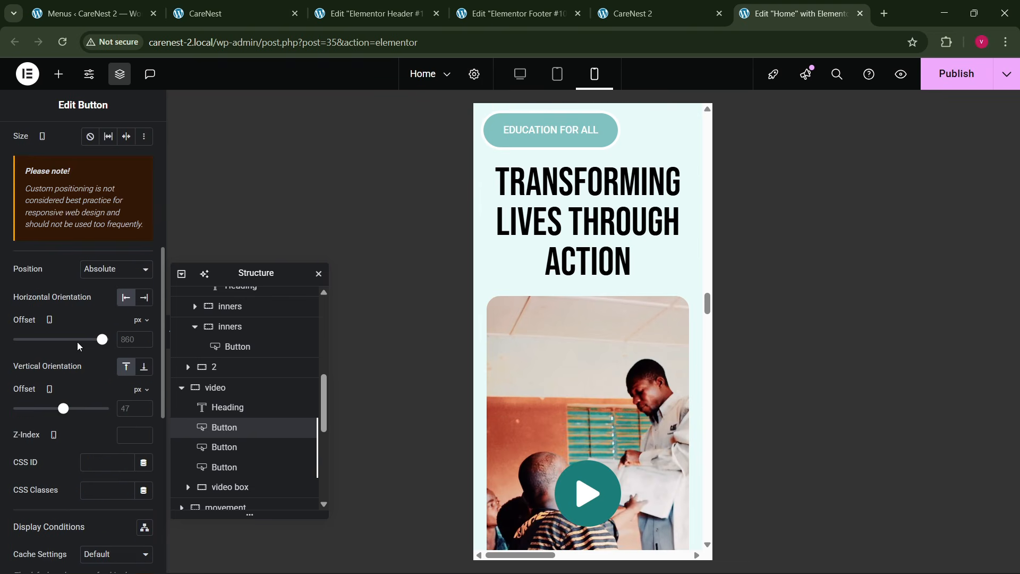
drag(102, 340, 65, 351)
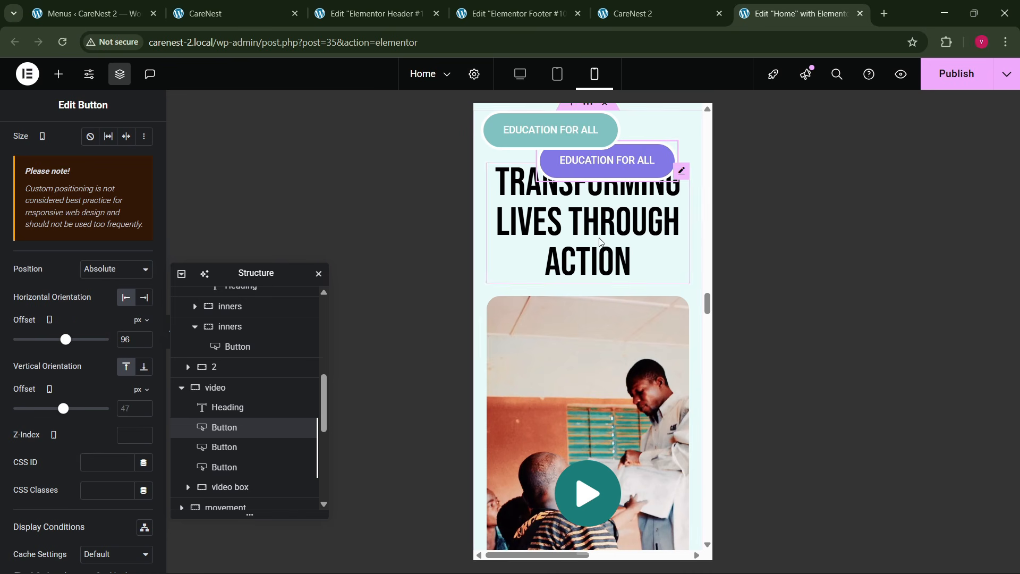
drag(624, 182, 563, 280)
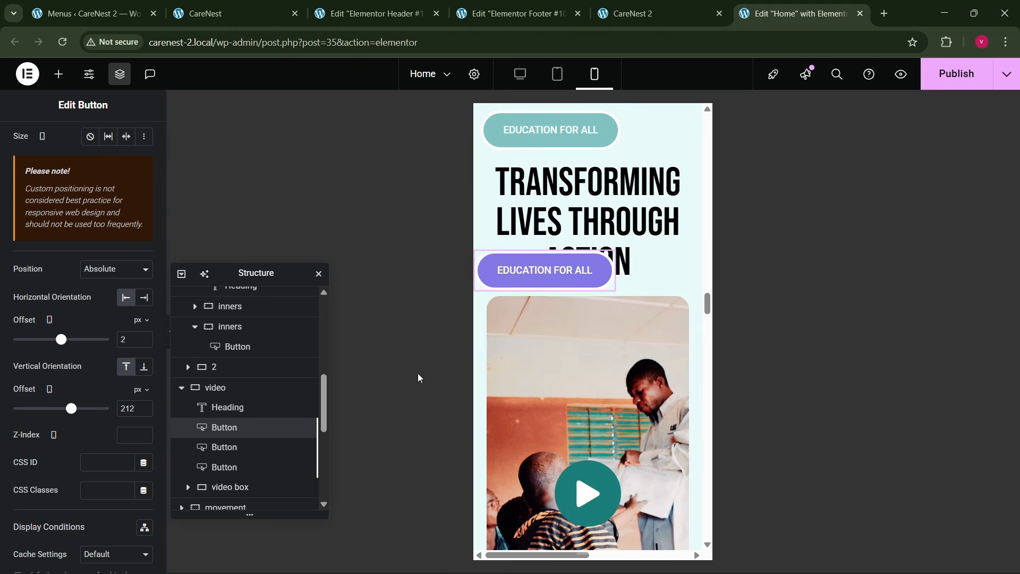
- Bring the red Education for All button over the video image with a mobile horizontal offset of about 66 px
click(218, 446)
click(212, 467)
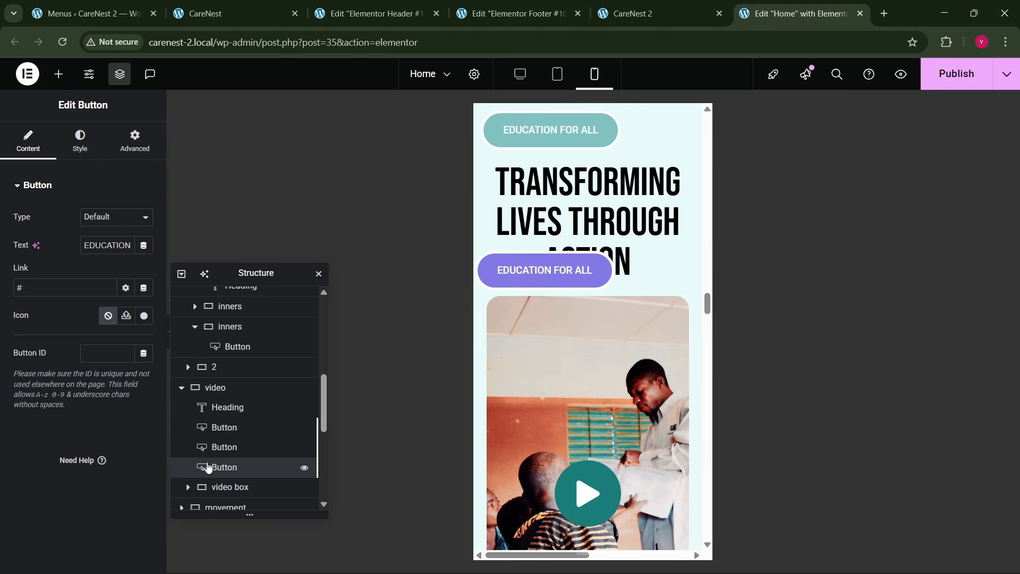
click(135, 141)
scroll(101, 403, down, 5)
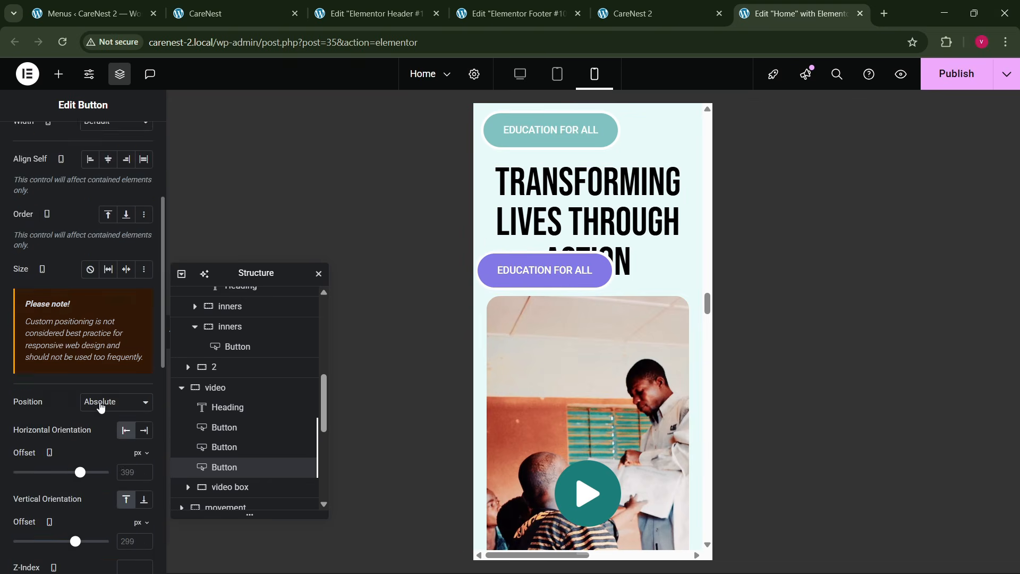
drag(75, 344, 64, 342)
scroll(563, 381, up, 4)
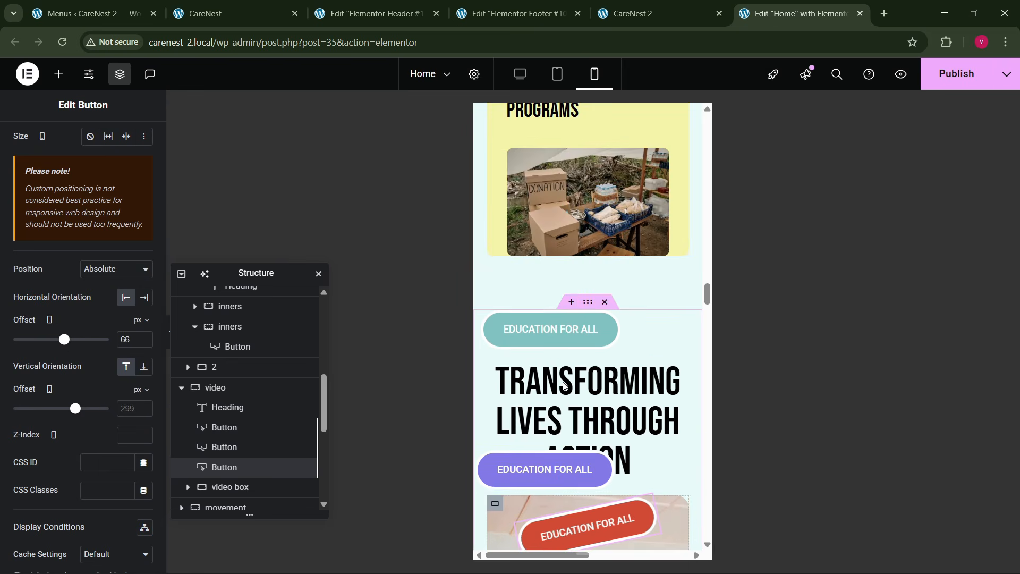
scroll(563, 382, down, 9)
scroll(563, 381, up, 3)
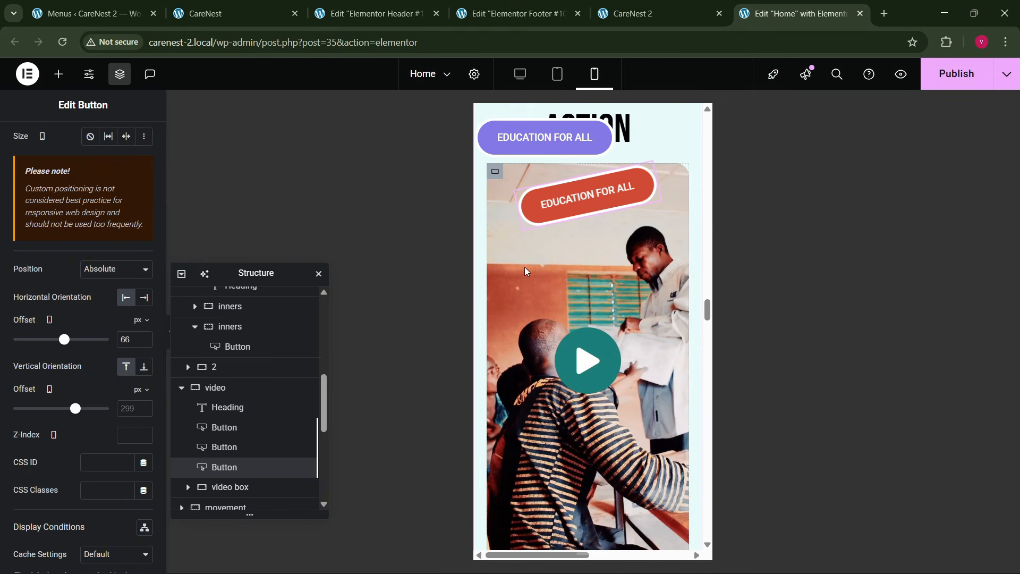
- Set the video box container's minimum height to 400 px on mobile
click(495, 171)
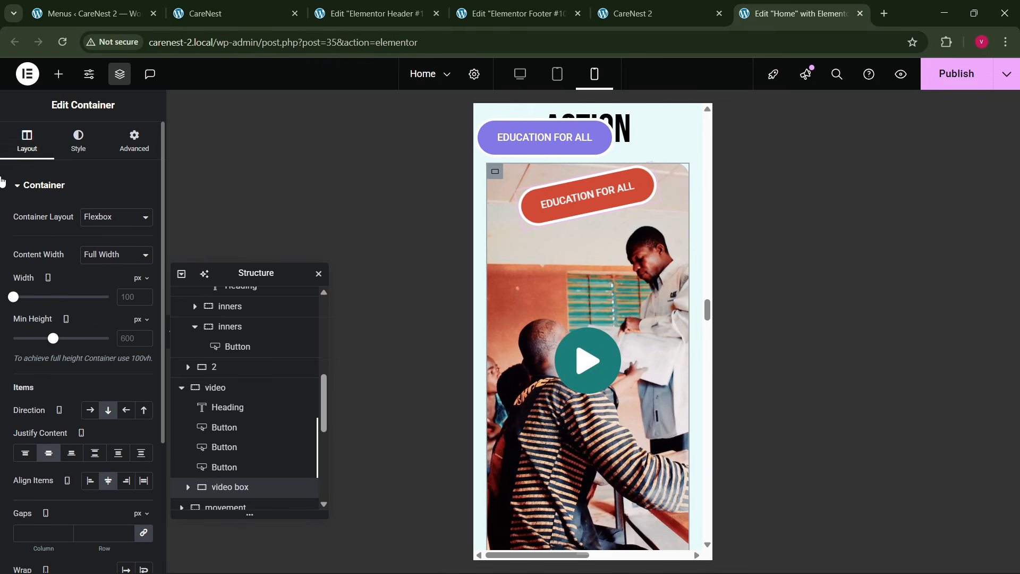
click(133, 338)
text(400)
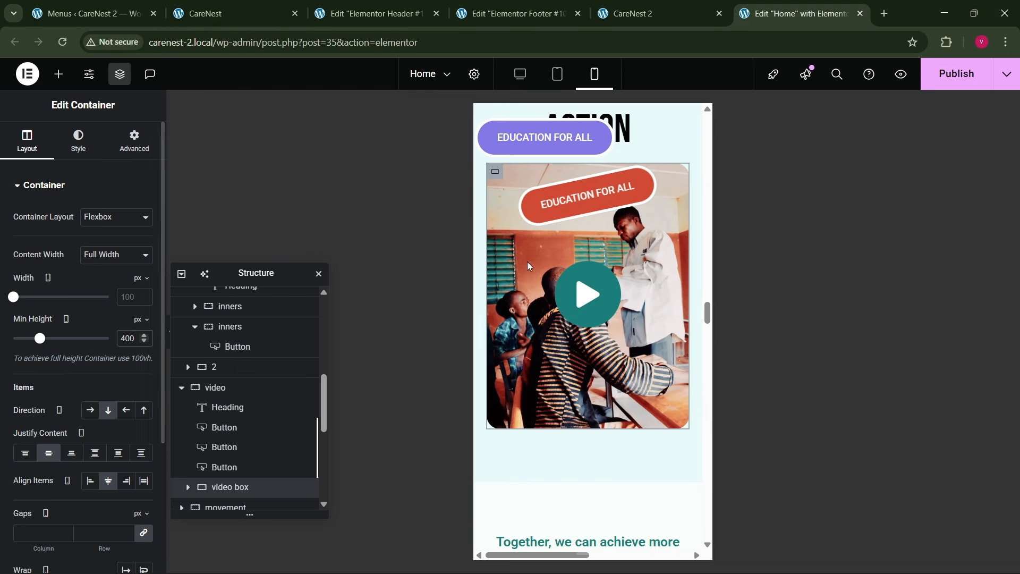
- Set the video play icon's mobile size to 25 px and its padding to 20 px
click(613, 269)
click(80, 141)
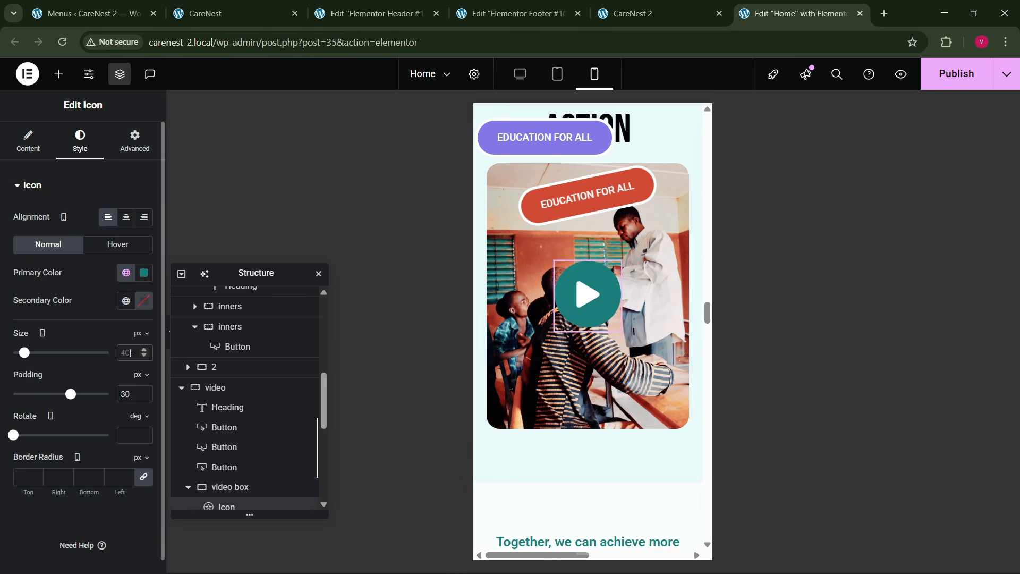
click(130, 353)
text(30)
key(BackSpace)
key(BackSpace)
text(20)
key(BackSpace)
text(5)
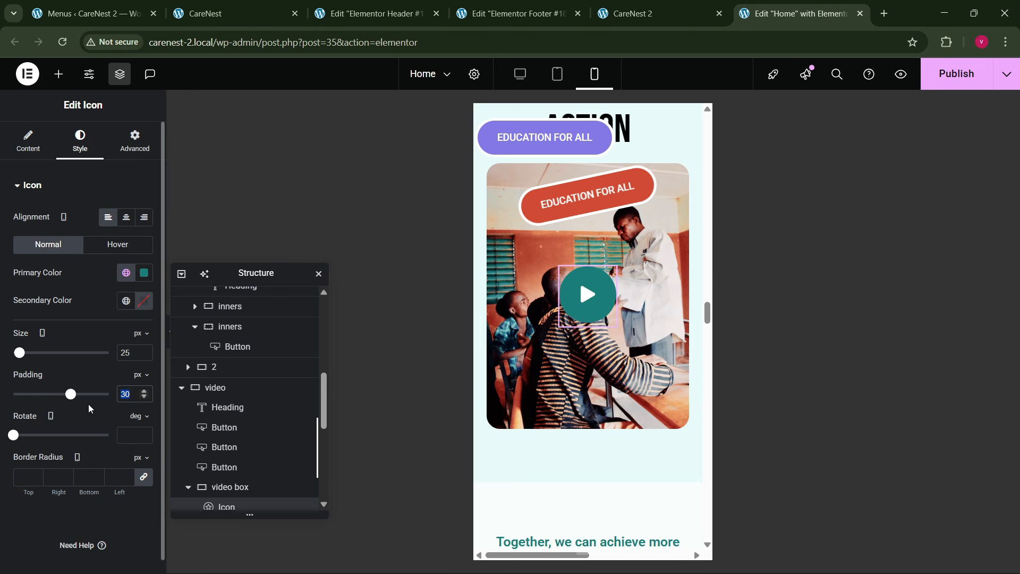
text(20)
- Set the movement section container's mobile padding to 80 px top and bottom and 20 px right and left
scroll(596, 324, down, 4)
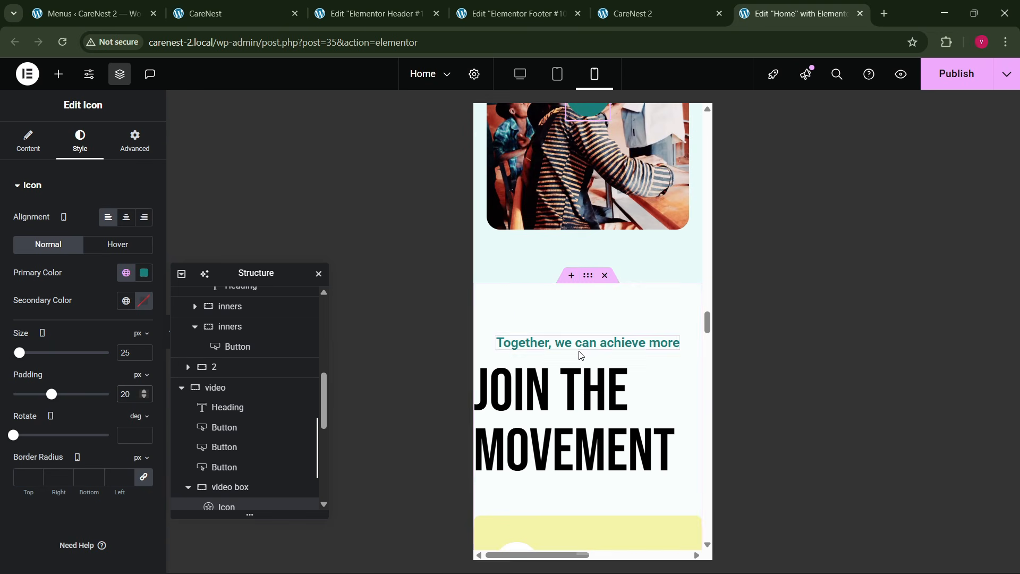
click(135, 141)
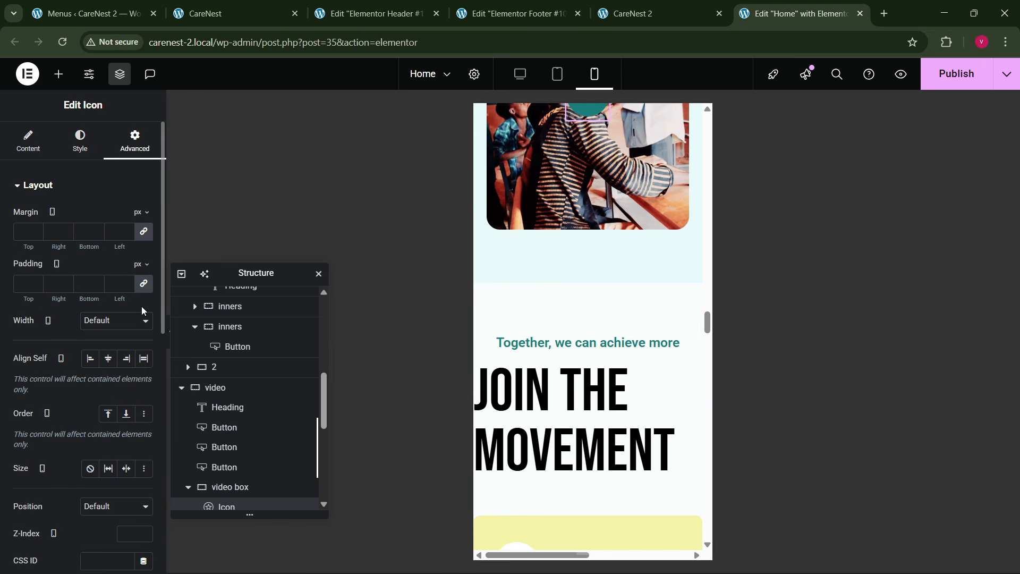
click(525, 332)
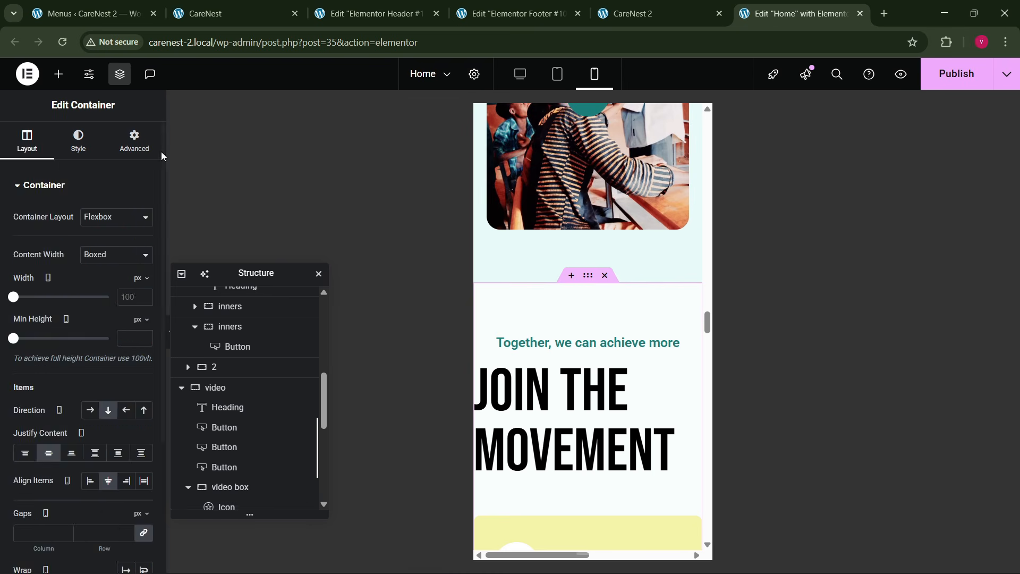
scroll(94, 266, down, 3)
scroll(95, 216, up, 1)
scroll(94, 216, up, 2)
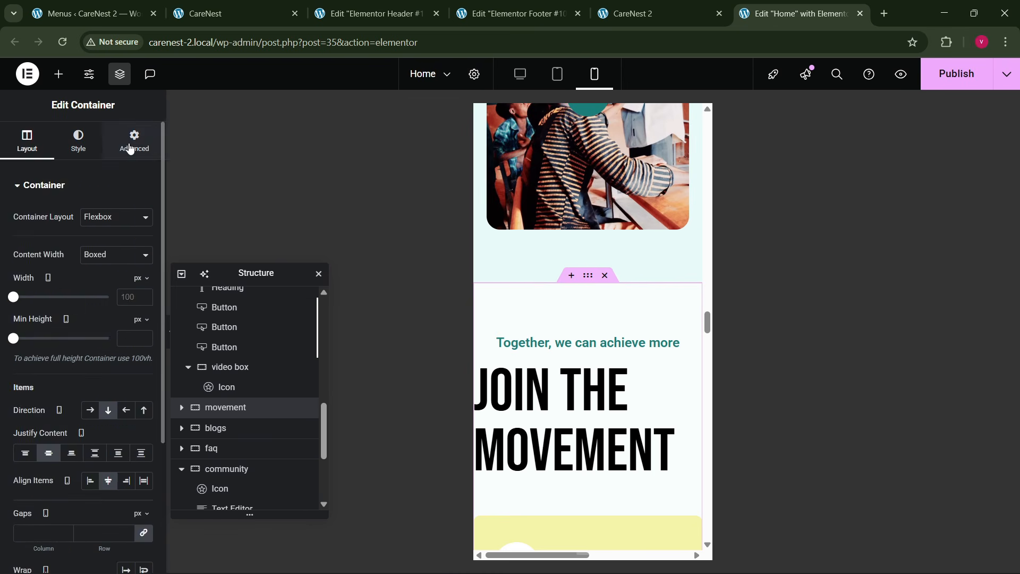
click(132, 141)
click(134, 283)
text(0)
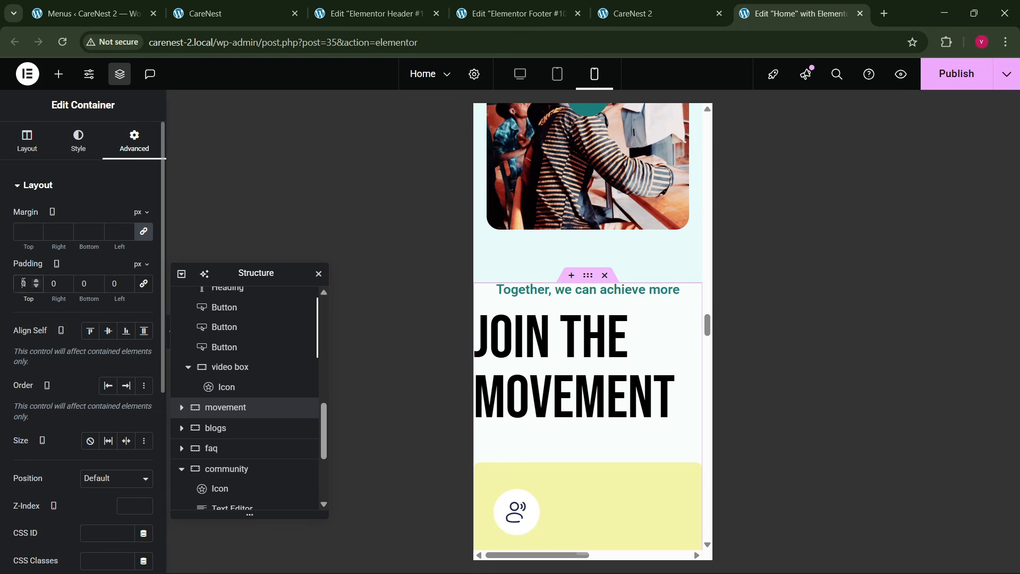
text(8)
key(Tab)
text(20)
key(Tab)
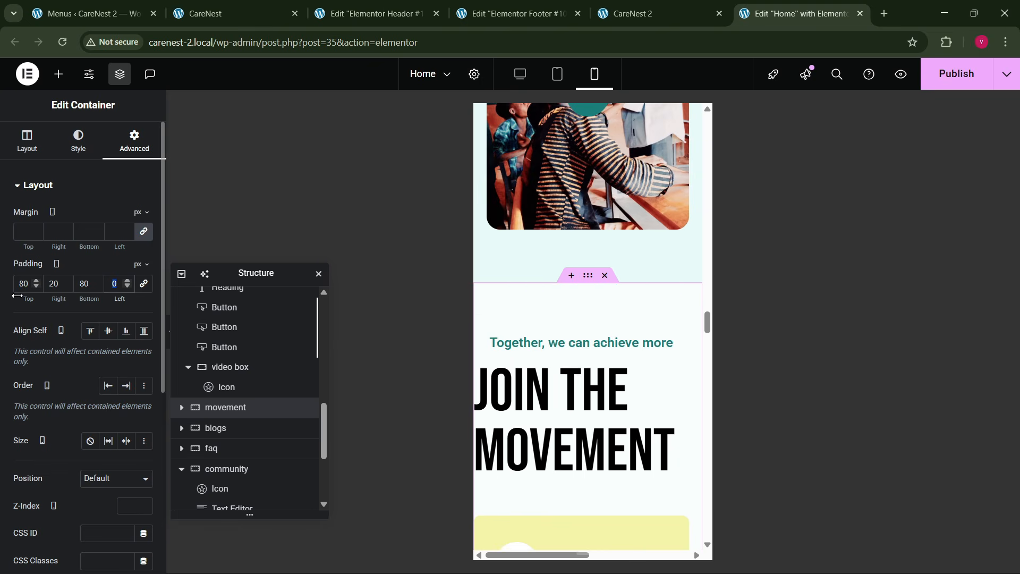
text(20)
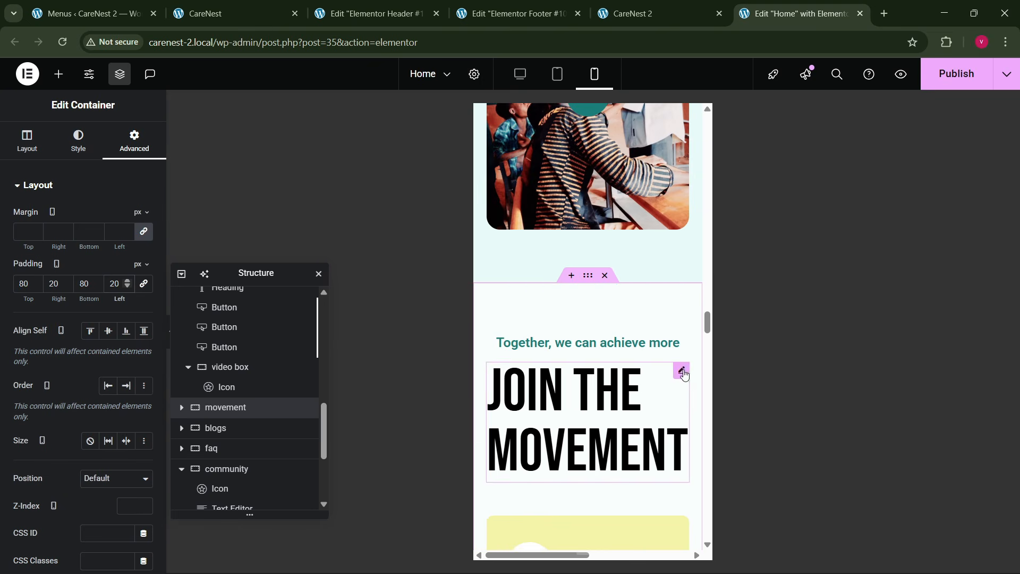
- Set the Join the Movement heading's mobile font size to 60 px
click(681, 371)
click(79, 141)
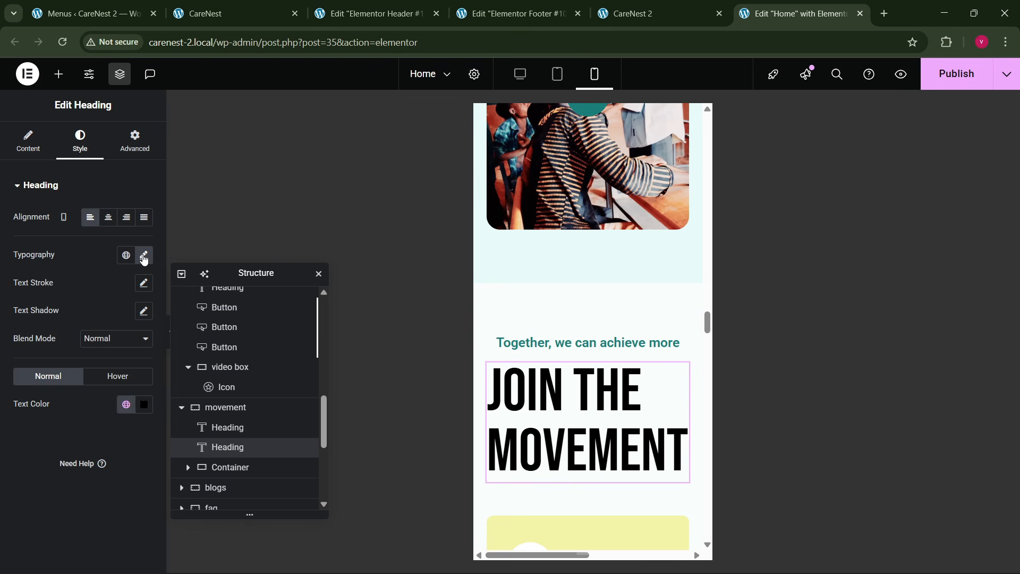
click(144, 256)
click(126, 355)
text(50)
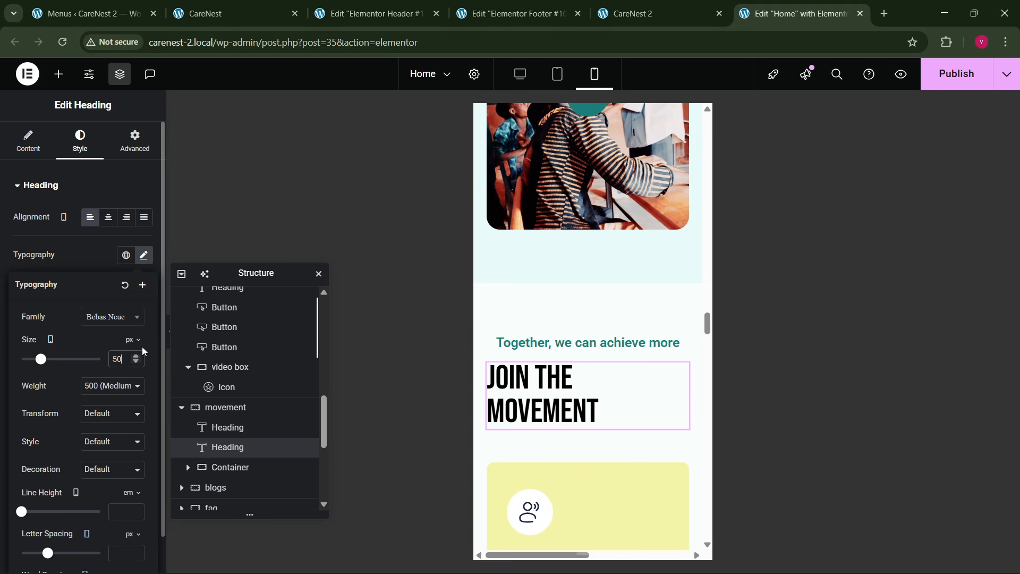
key(BackSpace)
key(BackSpace)
text(60)
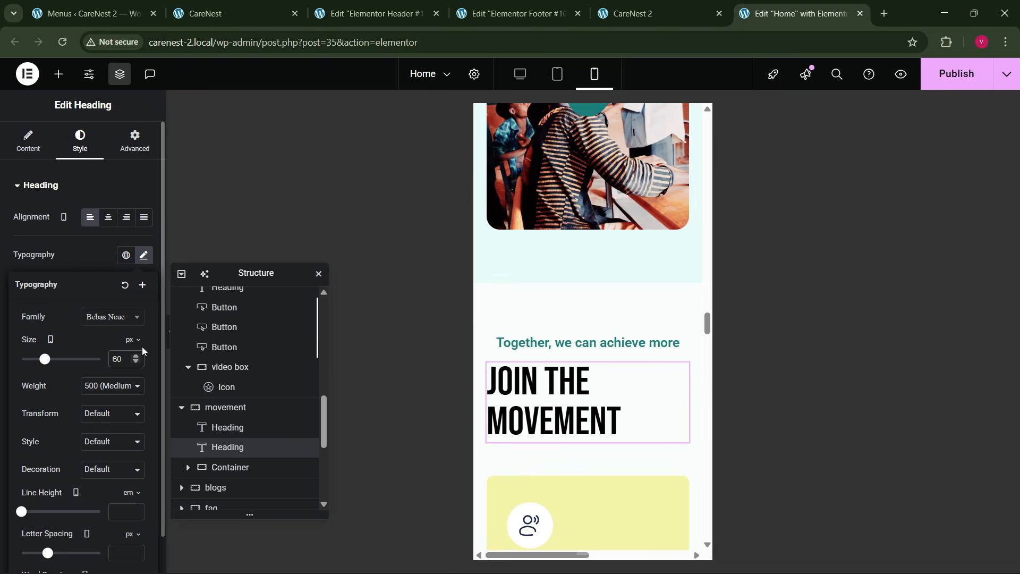
- Align the movement section container's items to the start on mobile
scroll(519, 370, down, 1)
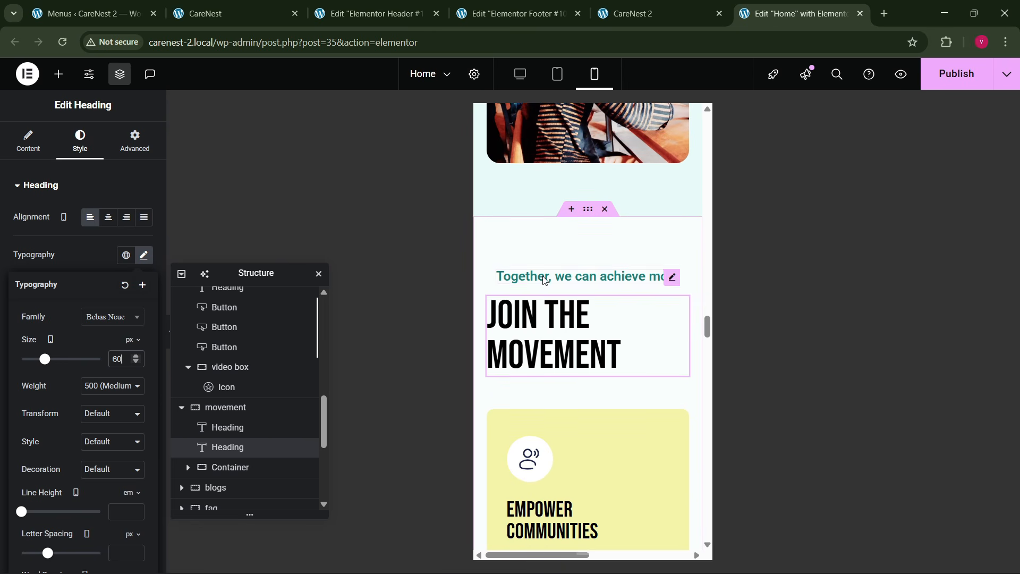
click(638, 276)
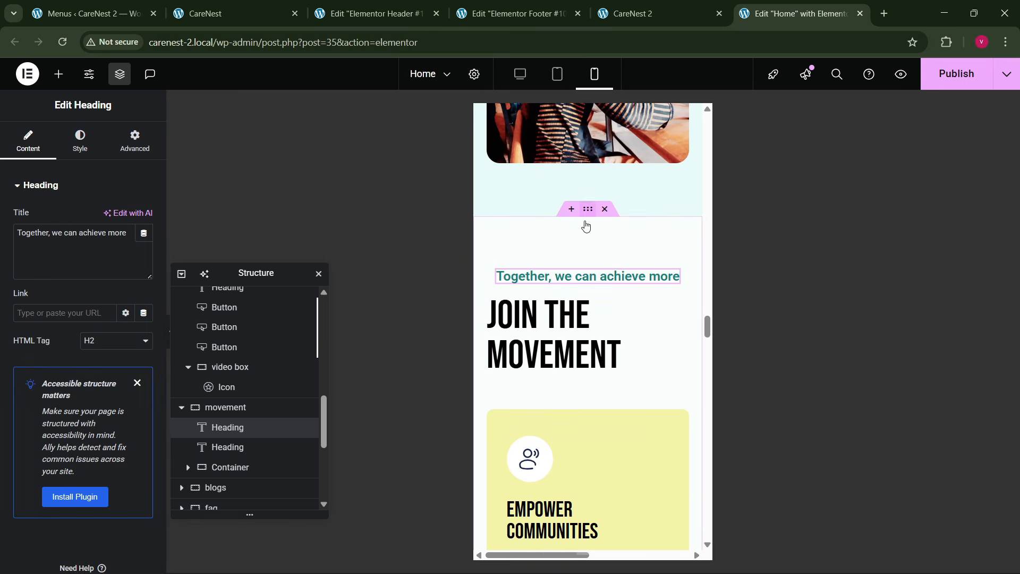
click(586, 226)
click(33, 144)
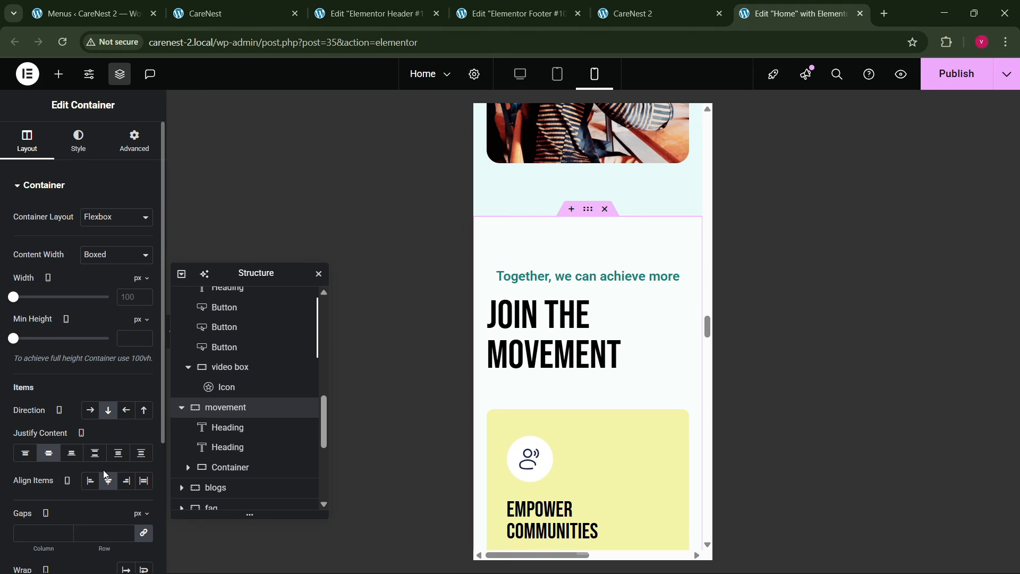
click(90, 480)
- Set the blogs section container's mobile padding to 80 px top, 20 px right, 150 px bottom and 20 px left
scroll(588, 358, down, 10)
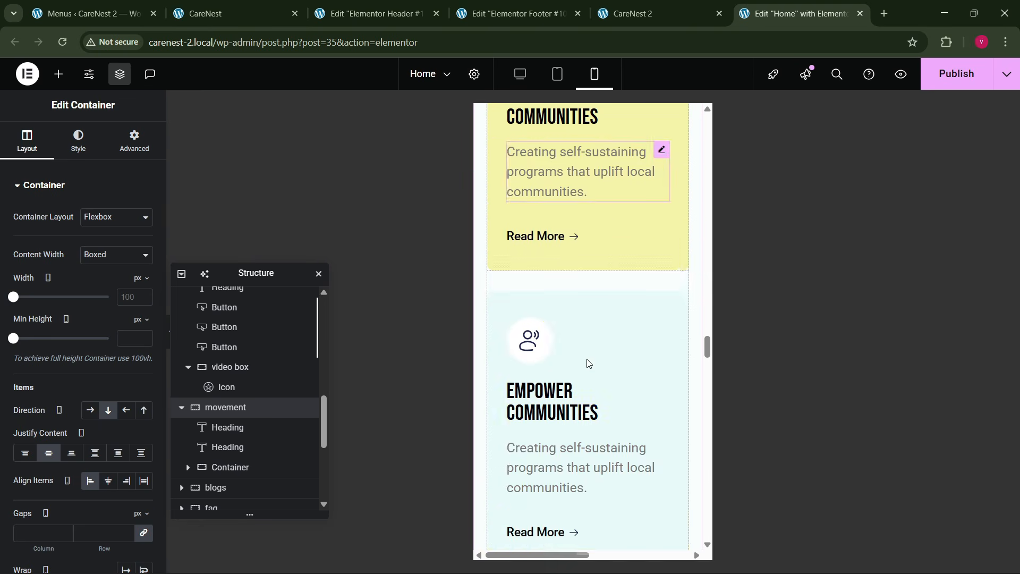
scroll(588, 358, down, 6)
scroll(588, 359, up, 3)
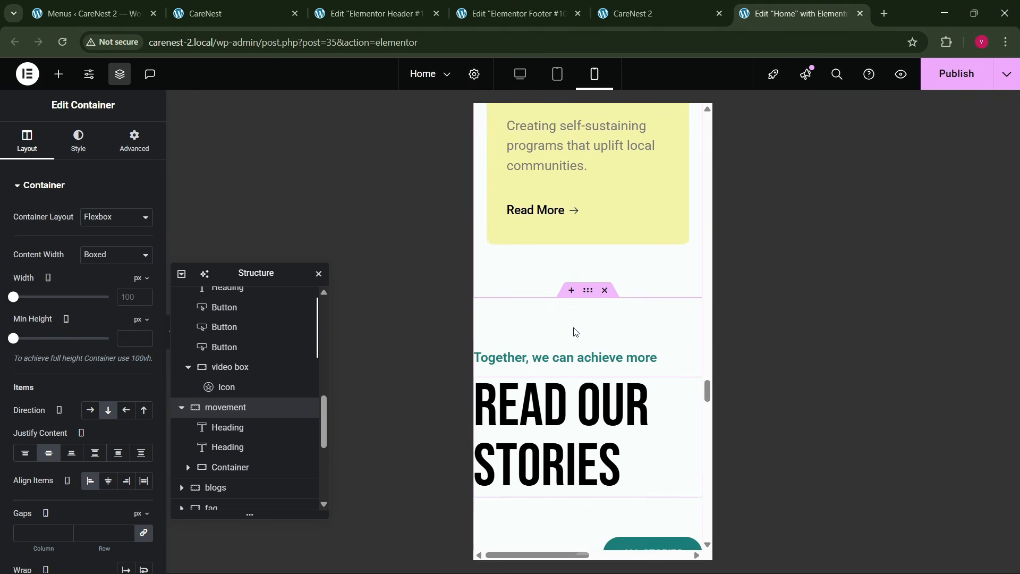
click(584, 293)
click(134, 143)
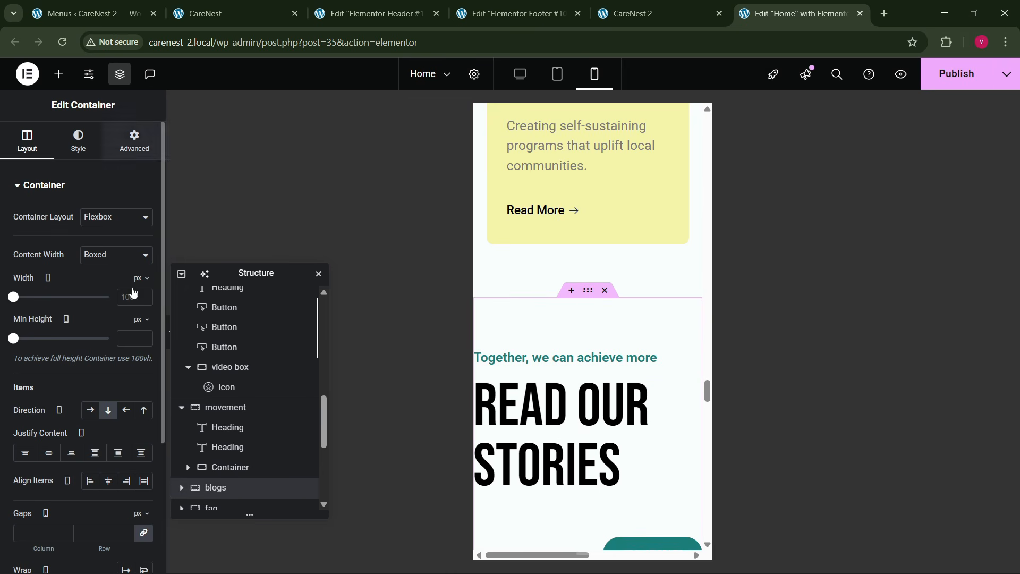
click(144, 284)
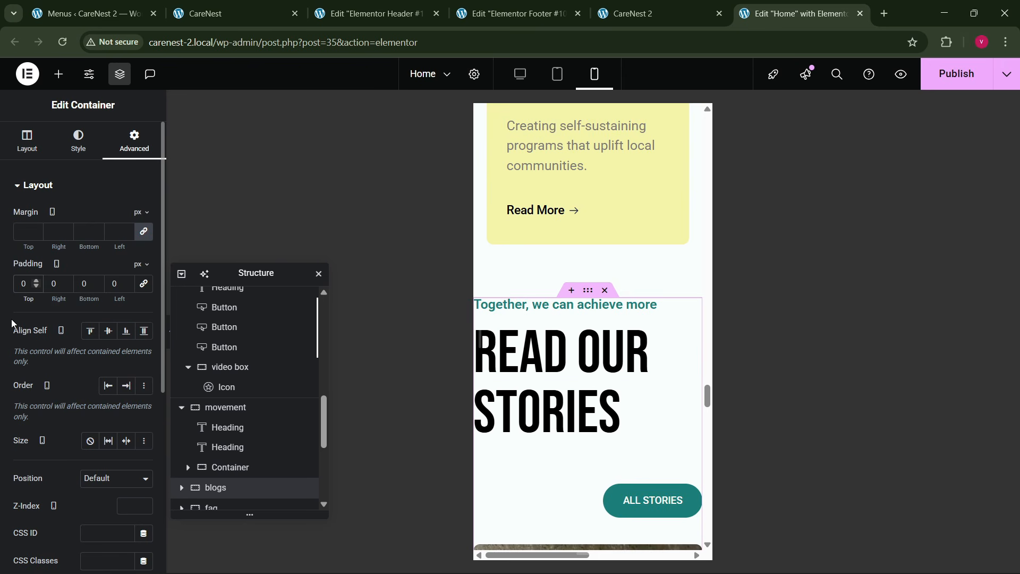
text(80)
key(Tab)
text(20)
key(Tab)
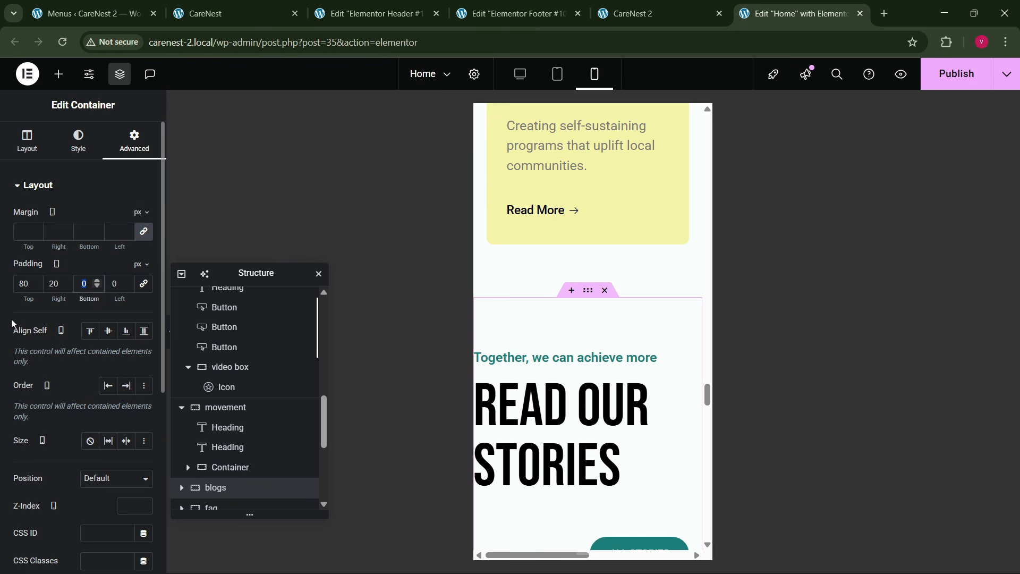
text(80)
key(Tab)
text(20)
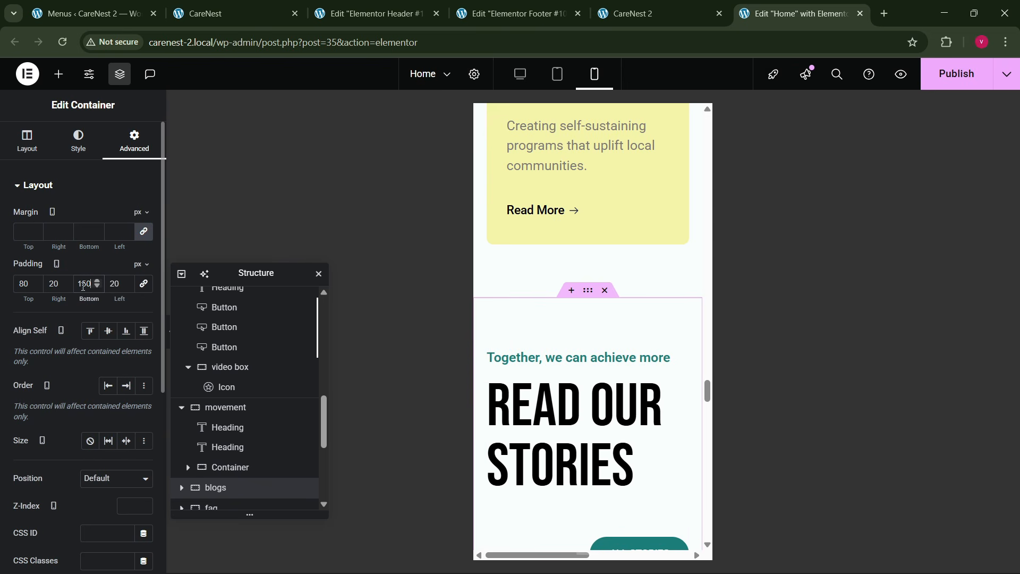
- Position the All Stories button at the left on mobile
scroll(560, 335, down, 3)
click(665, 359)
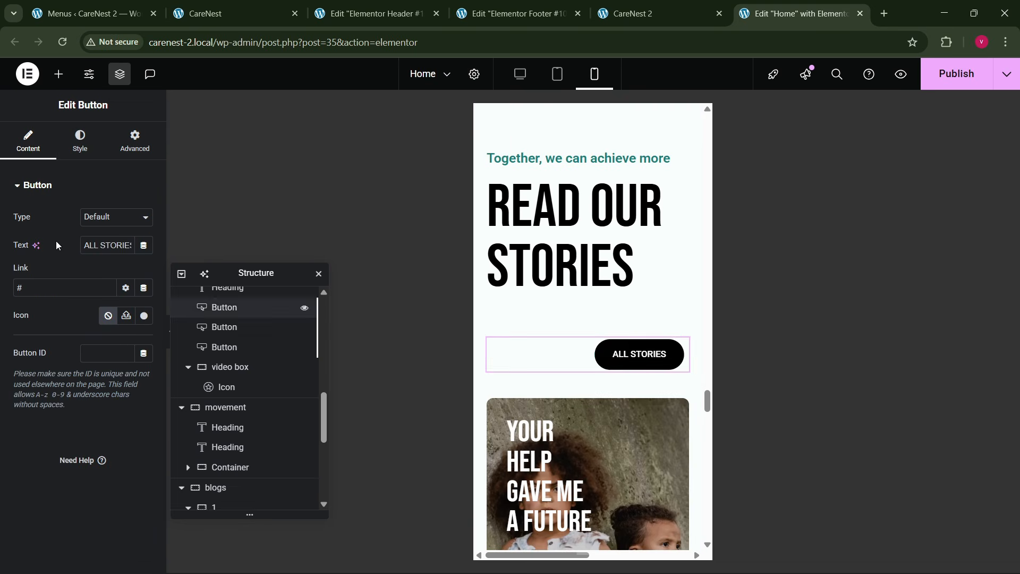
click(80, 141)
click(92, 222)
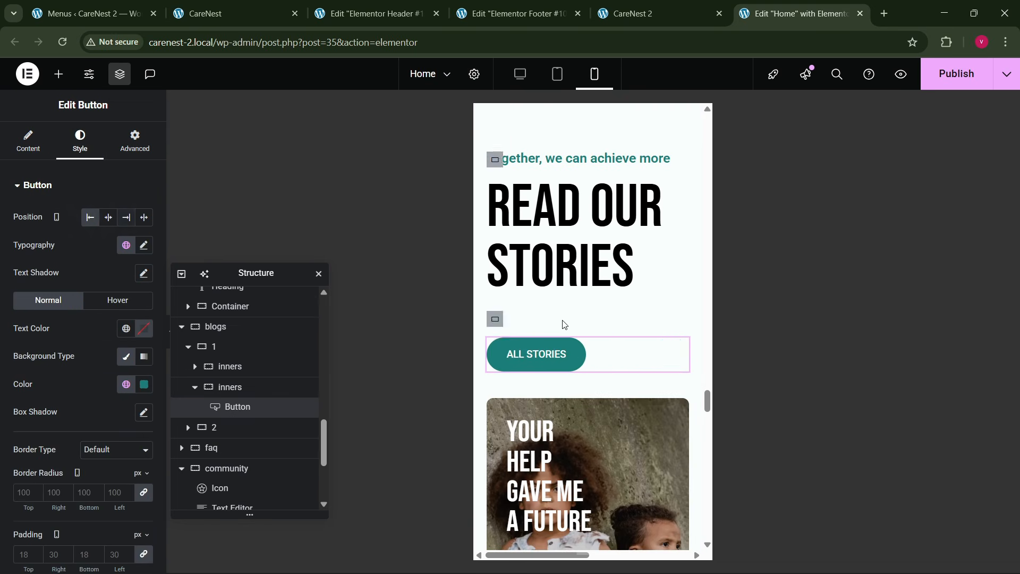
- Set the faq section container's mobile padding to 80 px top and bottom and 20 px right and left
scroll(572, 334, down, 9)
scroll(575, 346, down, 5)
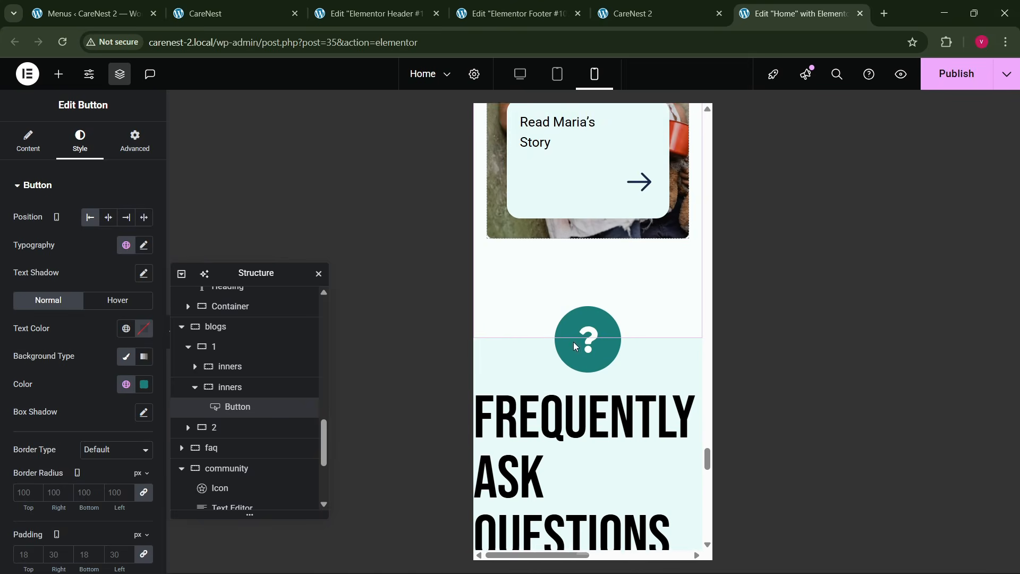
click(138, 156)
click(142, 285)
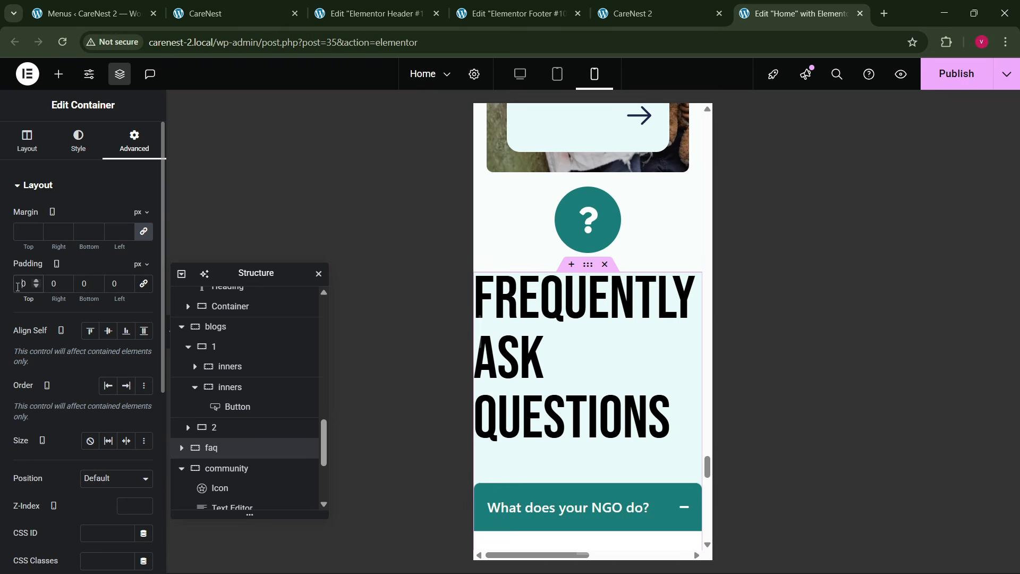
click(17, 286)
text(8)
key(Tab)
text(208)
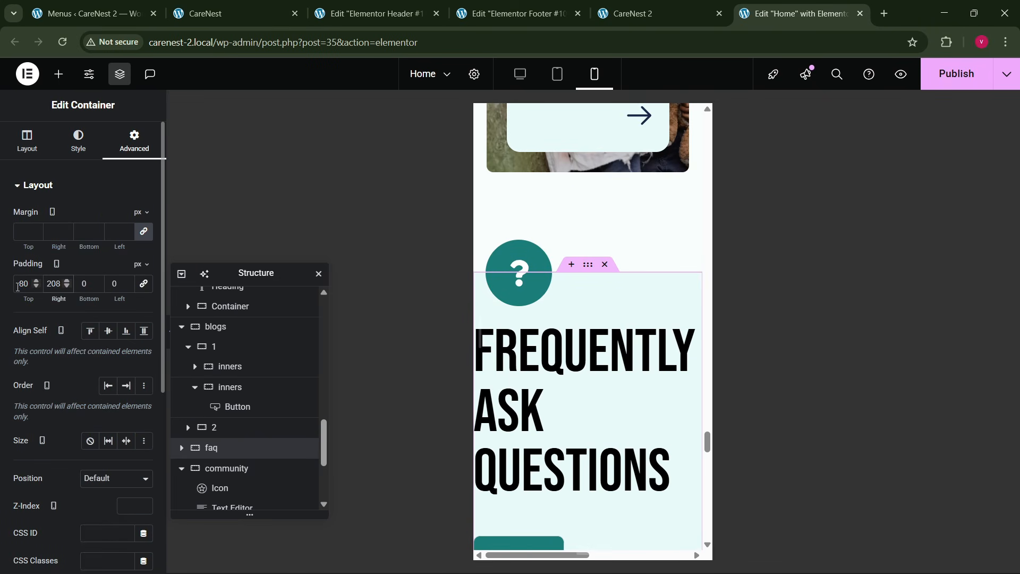
key(BackSpace)
key(Tab)
text(80)
key(Tab)
text(20)
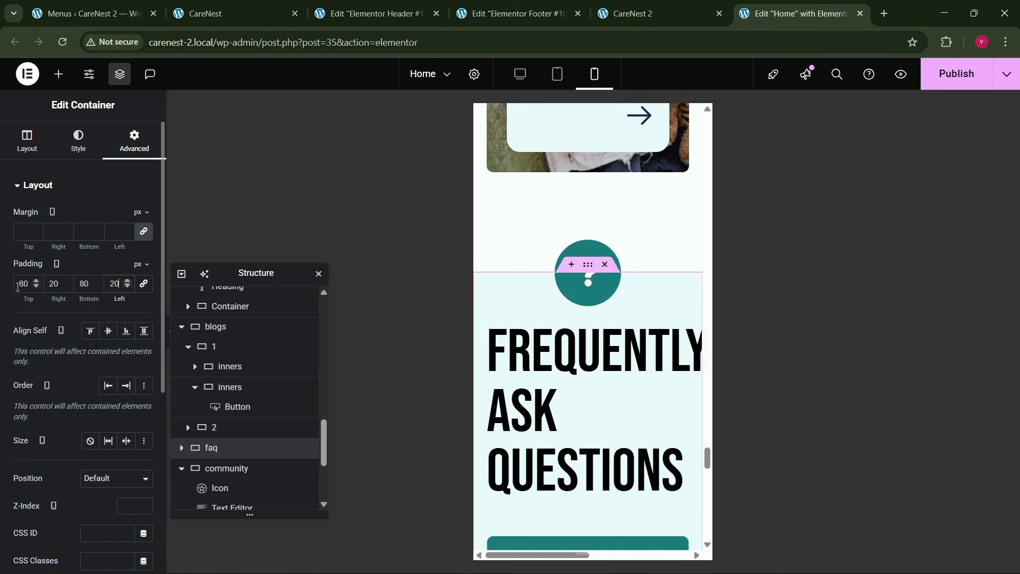
- Set the Frequently Ask Questions heading's mobile font size to 60 px and center it
click(671, 335)
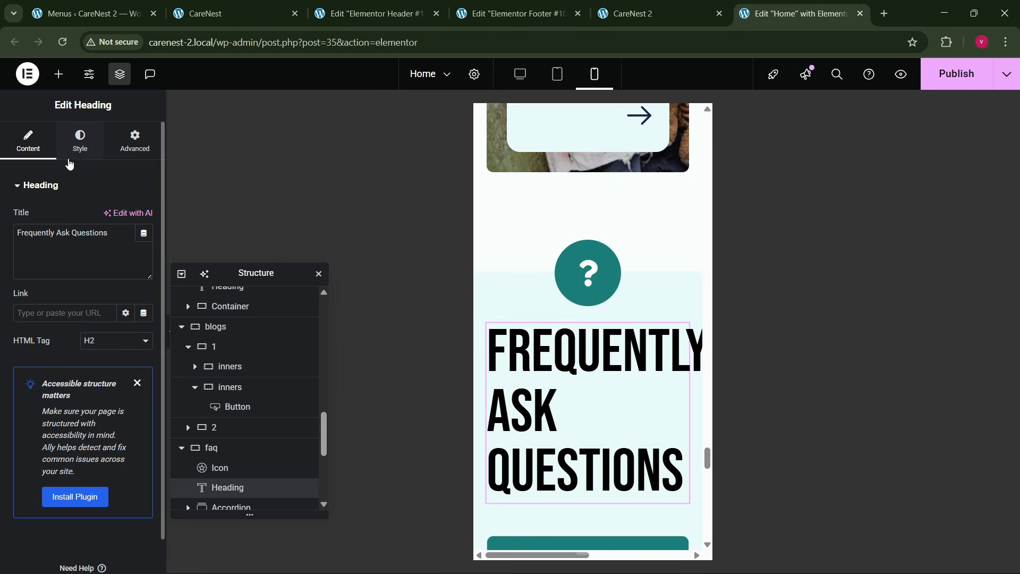
click(79, 140)
click(143, 255)
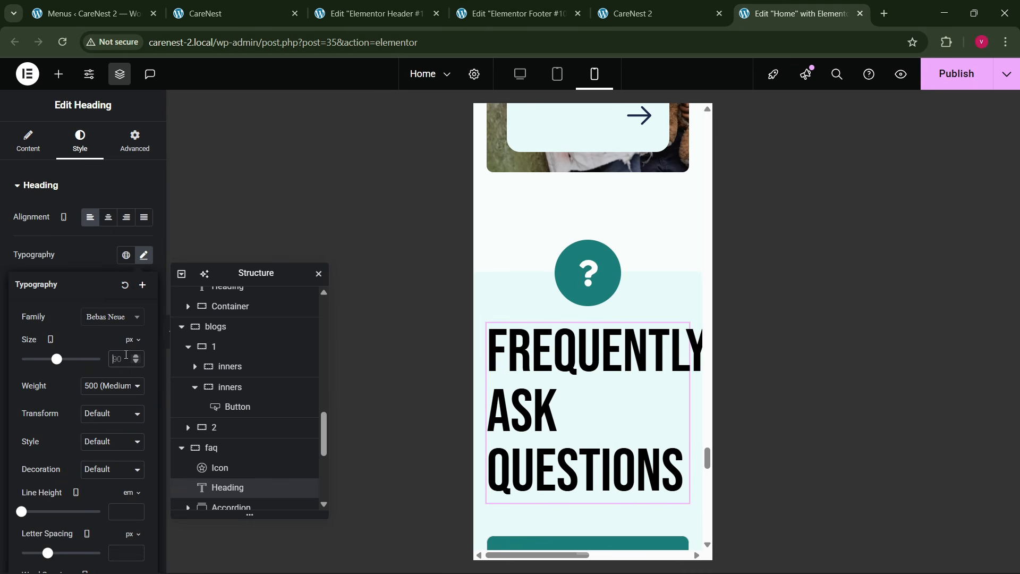
text(60)
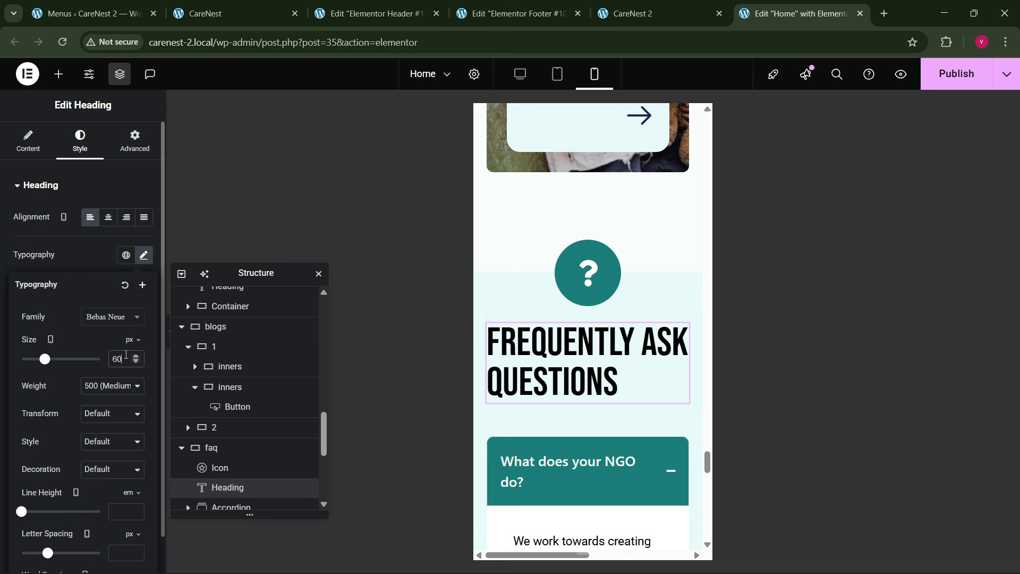
click(109, 217)
- Set the FAQ accordion's header title font size to 18 px on mobile
scroll(585, 349, down, 8)
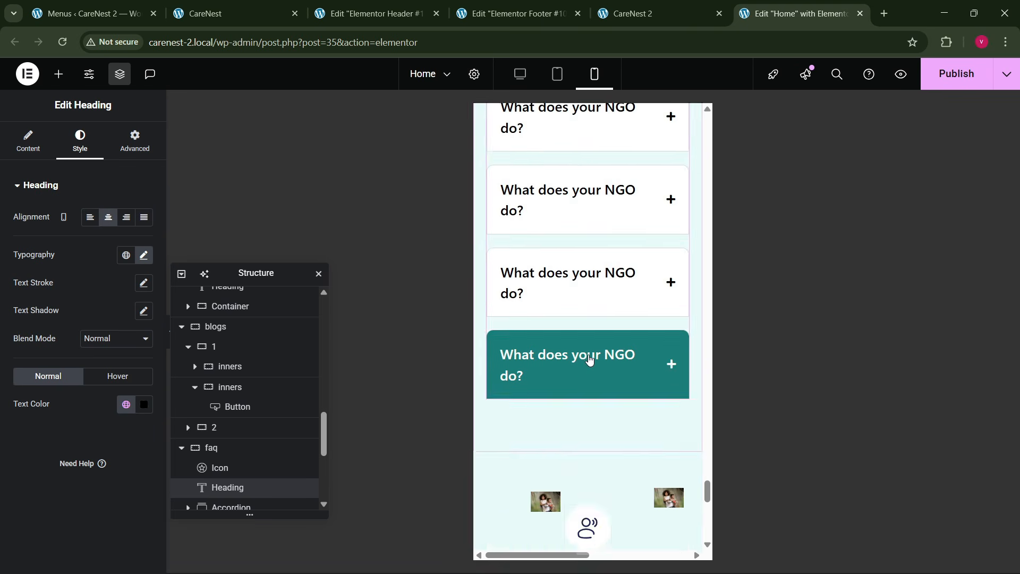
scroll(588, 357, up, 7)
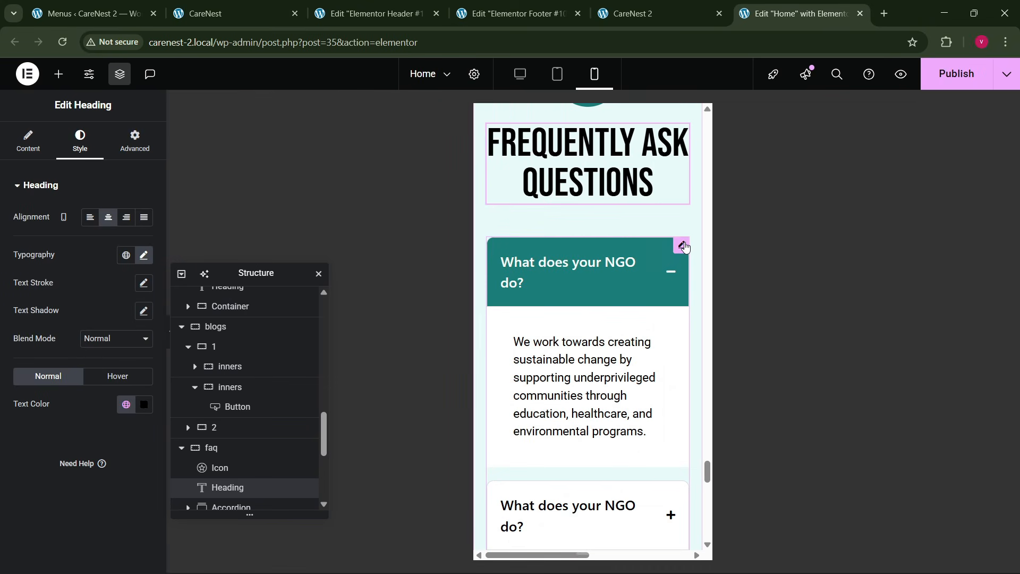
click(682, 245)
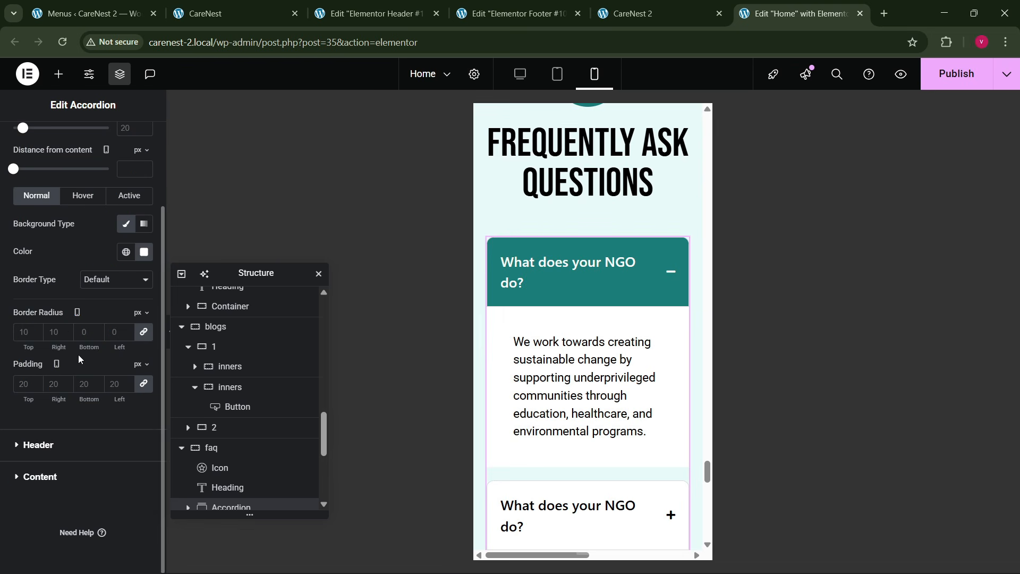
click(52, 444)
click(144, 268)
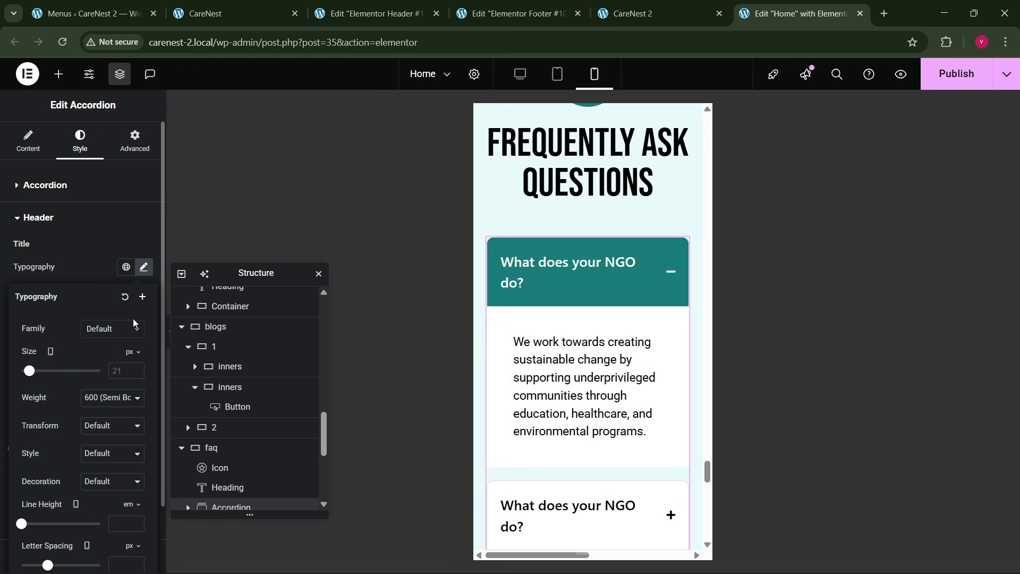
click(121, 371)
text(18)
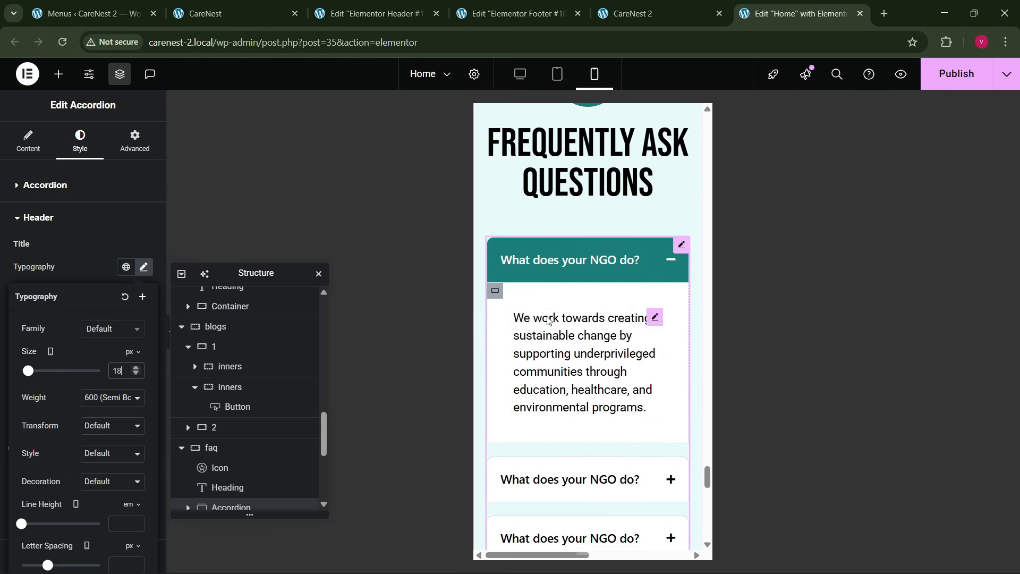
- Set the community container's mobile padding to 80 px top and bottom and 20 px right and left
scroll(560, 338, down, 10)
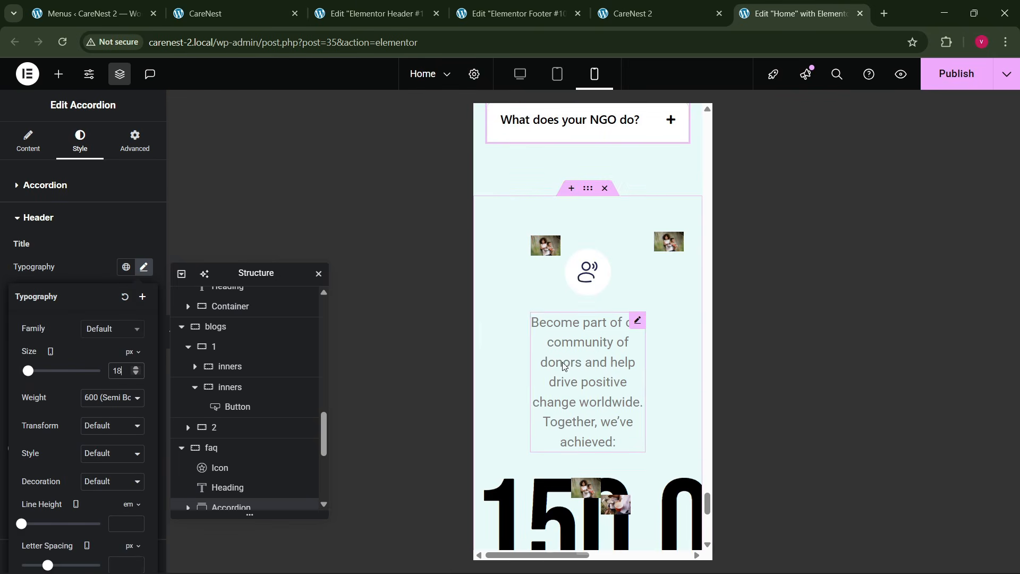
click(486, 255)
click(139, 145)
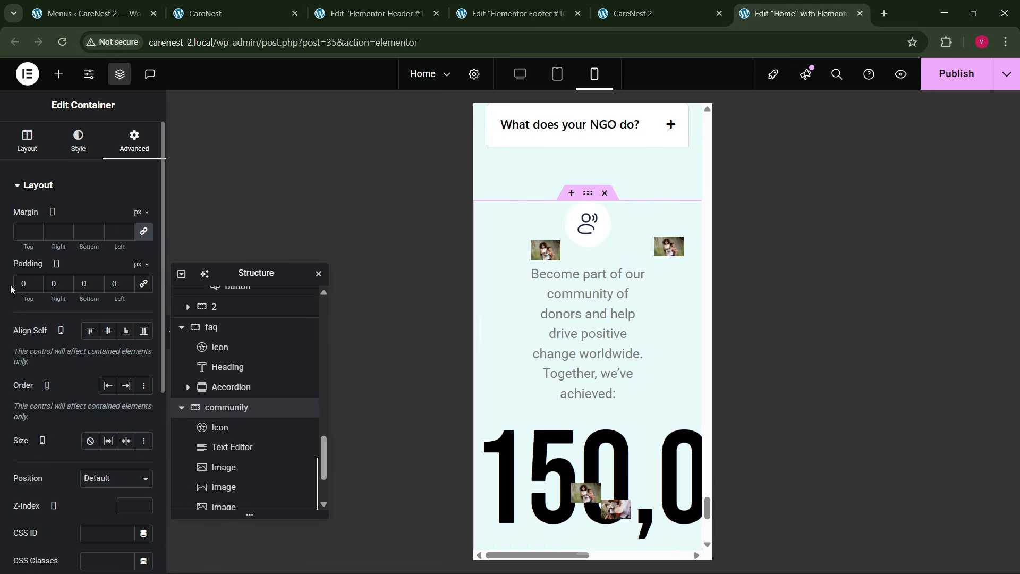
text(80)
key(Tab)
text(20)
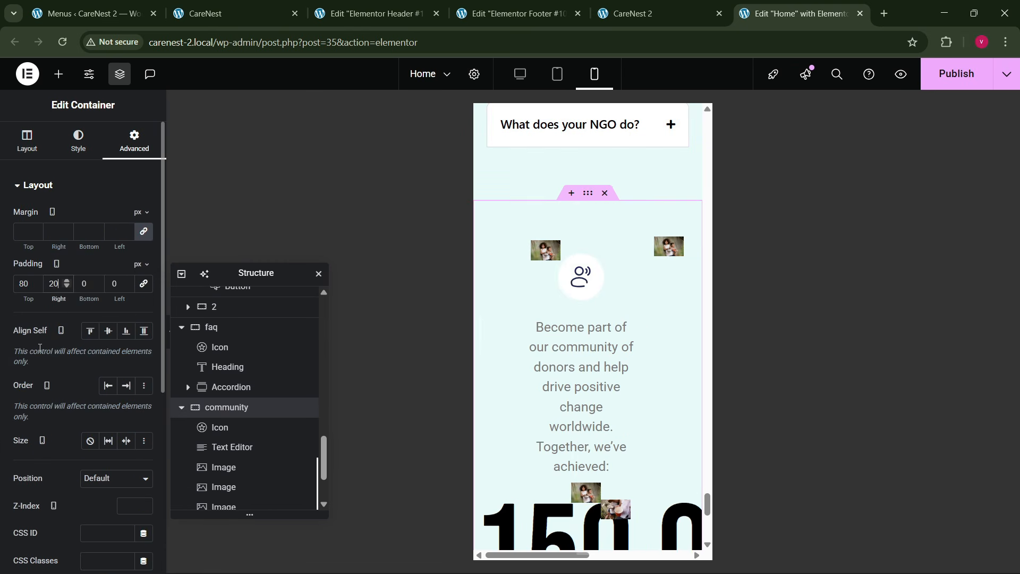
text(80)
key(Tab)
text(20)
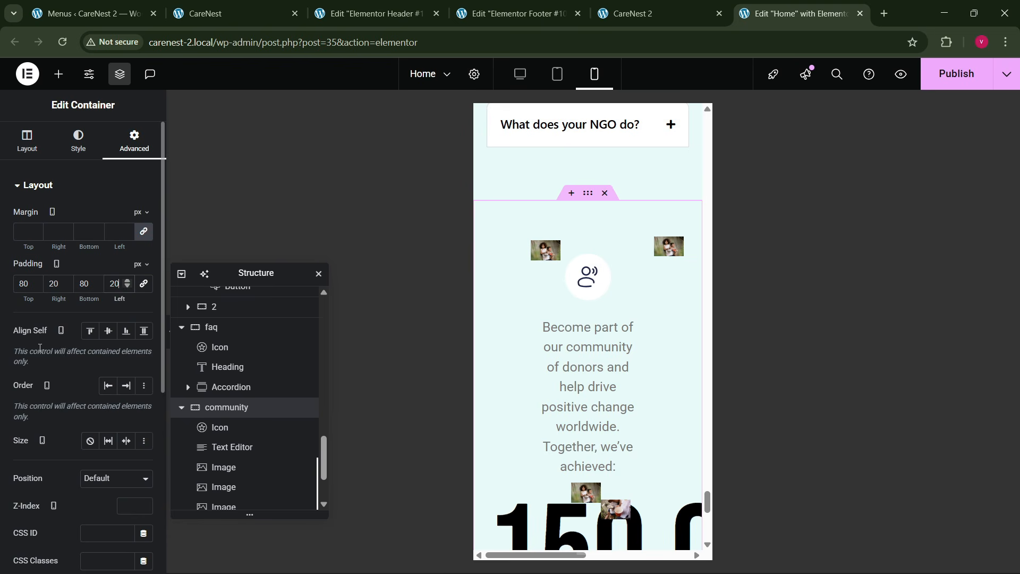
- Set the "Become part of our community" text's mobile width to Full Width (100%)
click(619, 332)
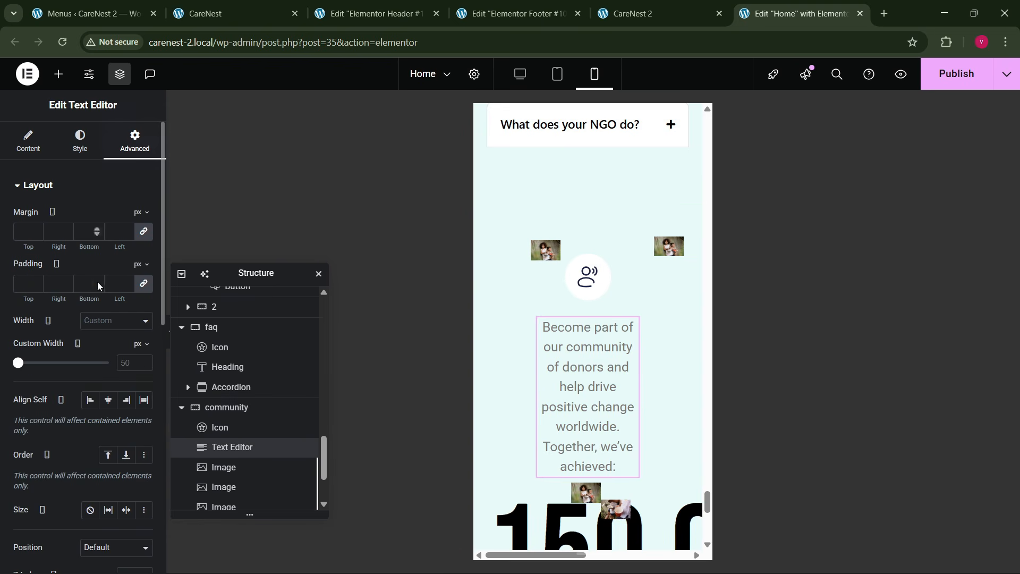
click(102, 320)
click(114, 353)
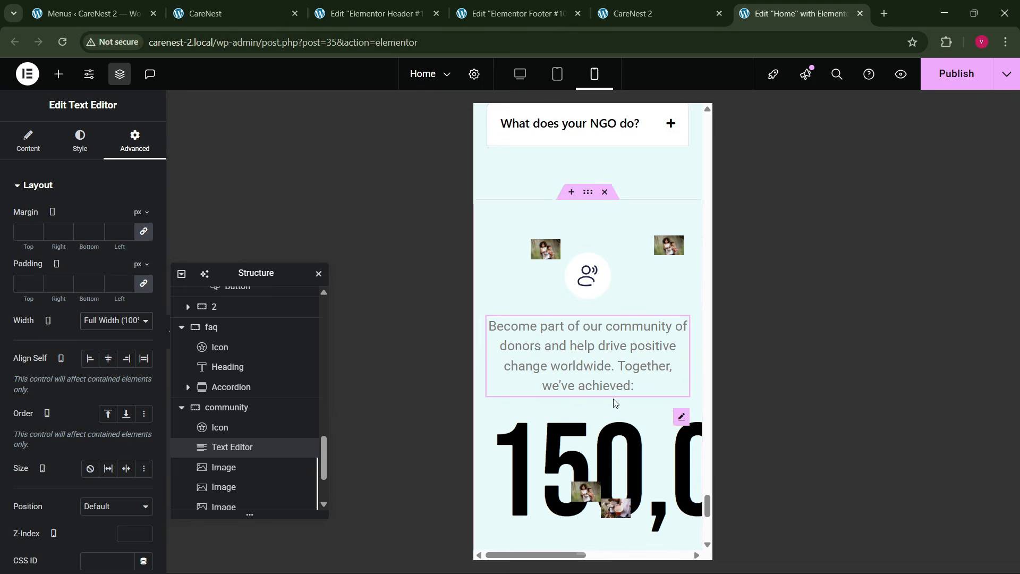
- Set the community counter's number font size to 80 px on mobile
scroll(627, 265, down, 3)
click(627, 263)
click(80, 142)
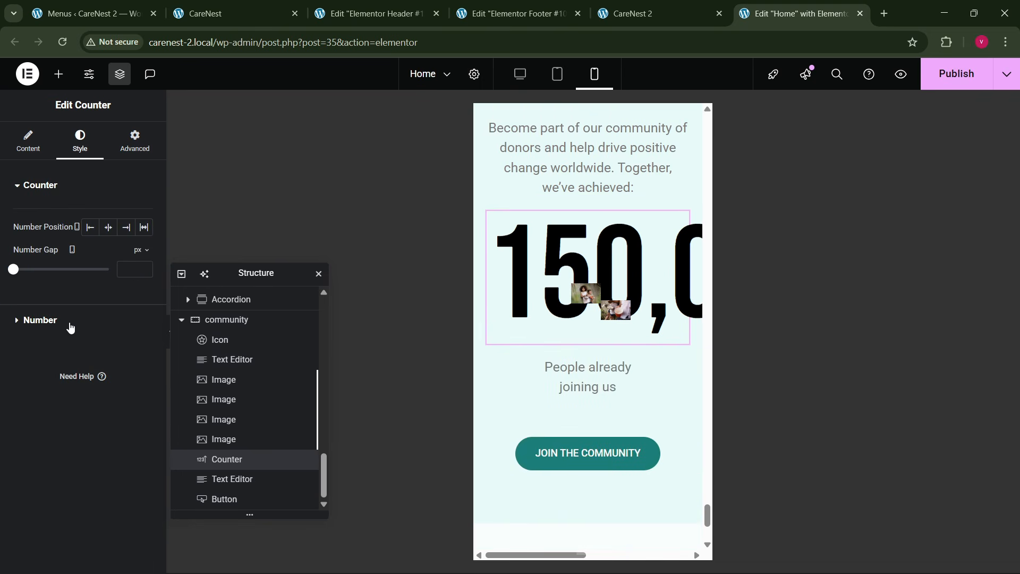
click(154, 320)
click(144, 277)
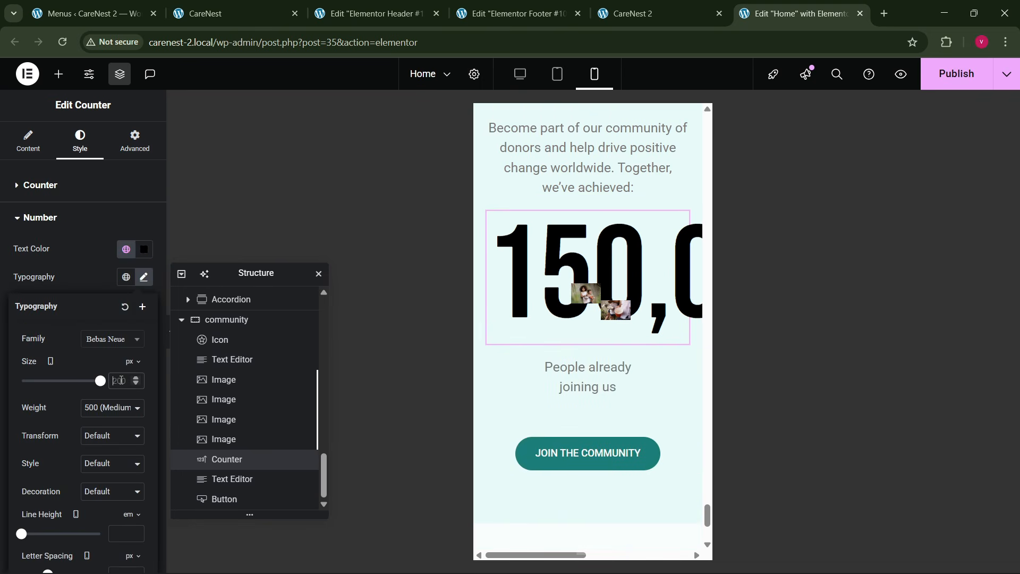
text(100)
key(BackSpace)
key(BackSpace)
key(BackSpace)
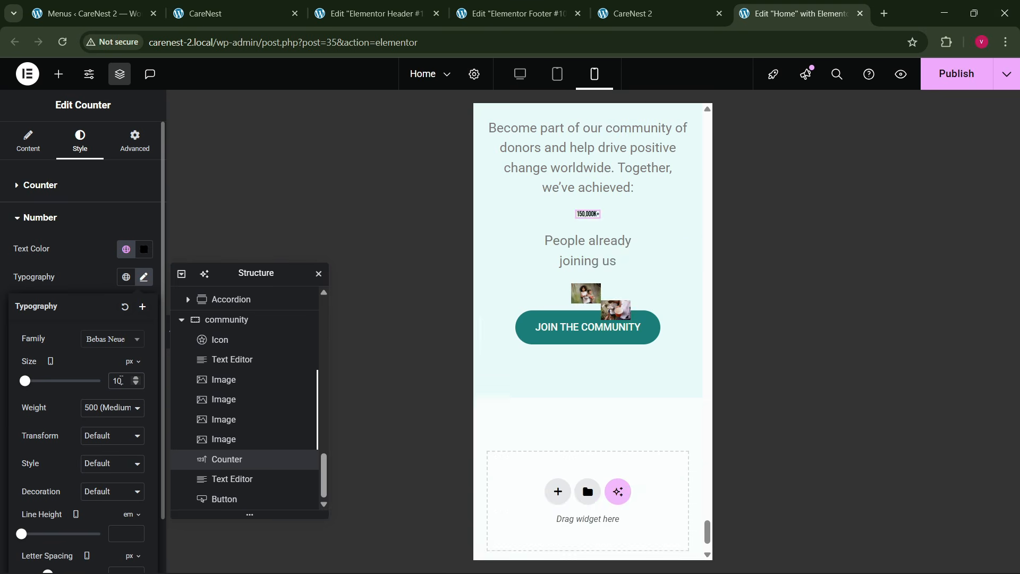
text(120)
key(BackSpace)
key(BackSpace)
key(BackSpace)
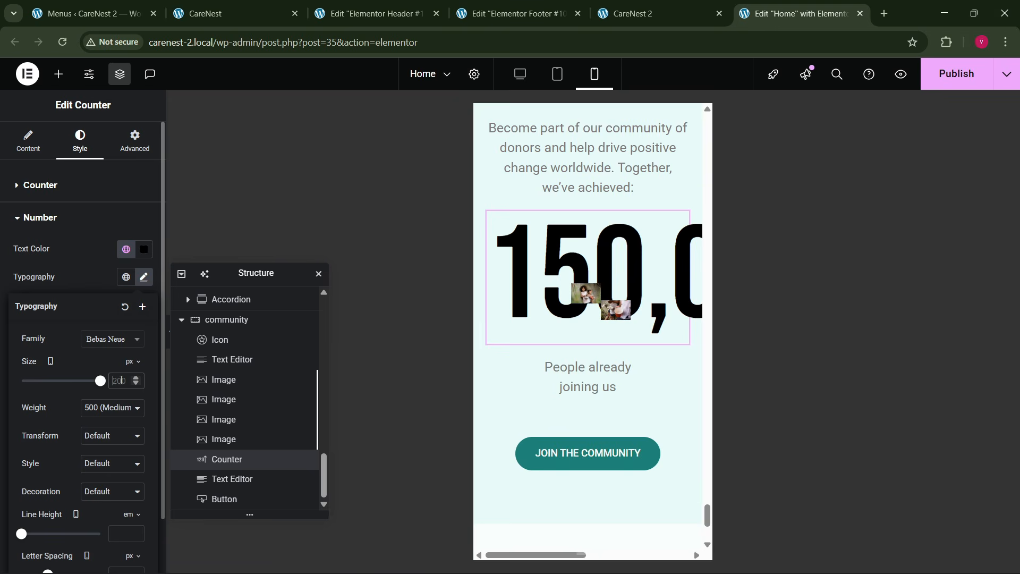
text(80)
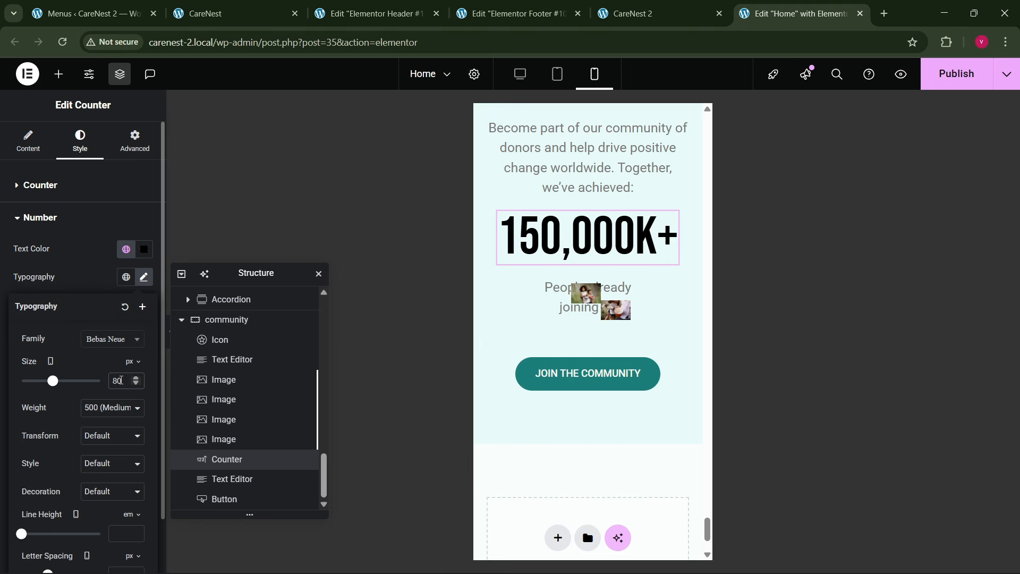
- Set the "People already joining us" text's mobile width to Full Width (100%)
click(557, 296)
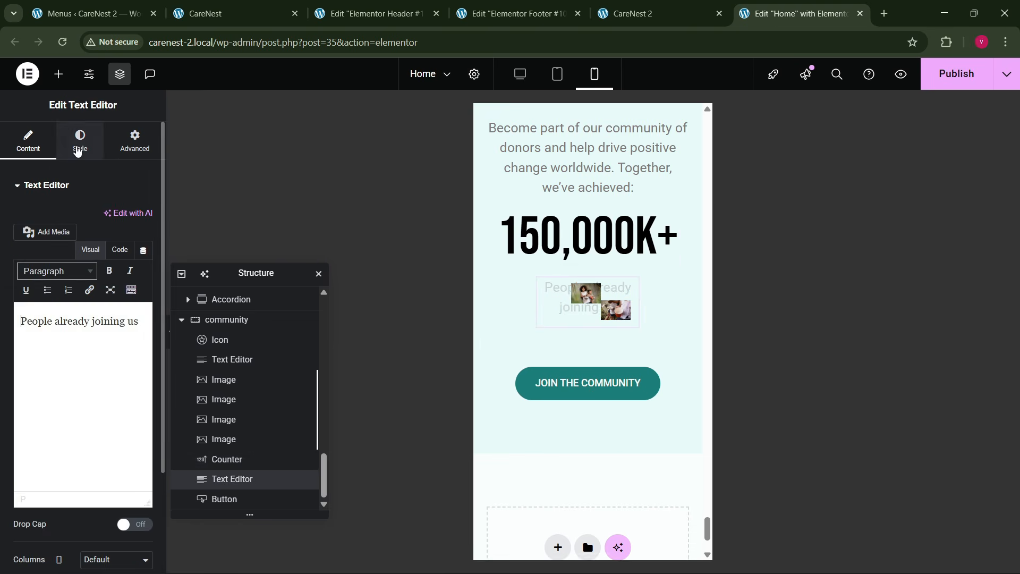
click(80, 140)
click(135, 140)
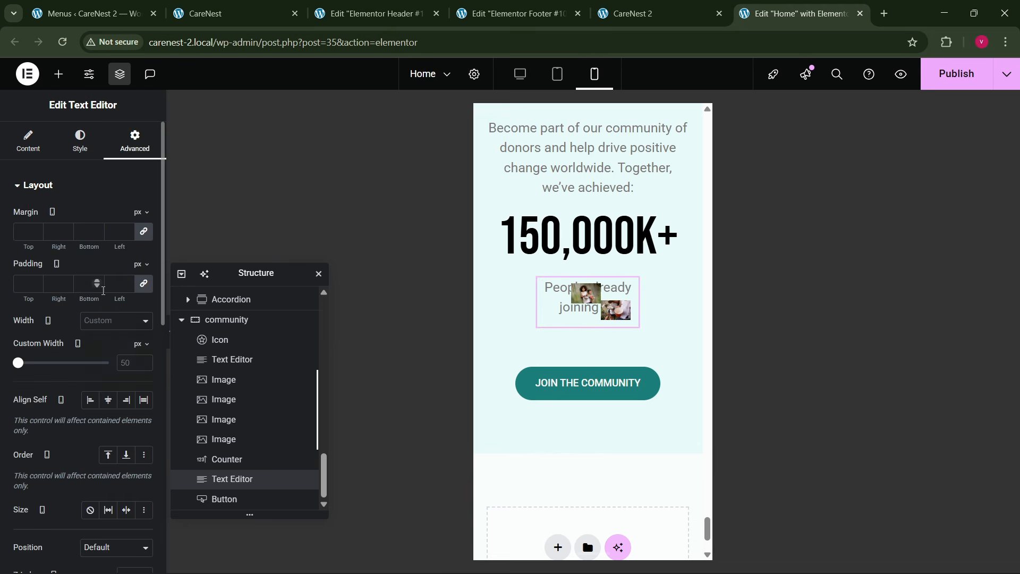
click(116, 320)
click(114, 353)
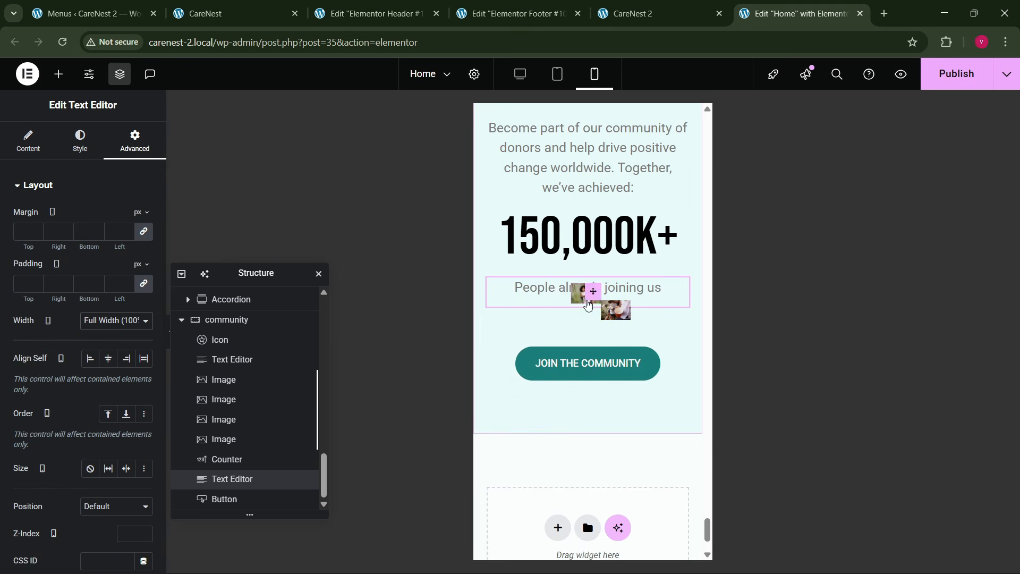
- Move the two lower community images into the gap between "People already joining us" and the Join the Community button, spaced apart
click(593, 297)
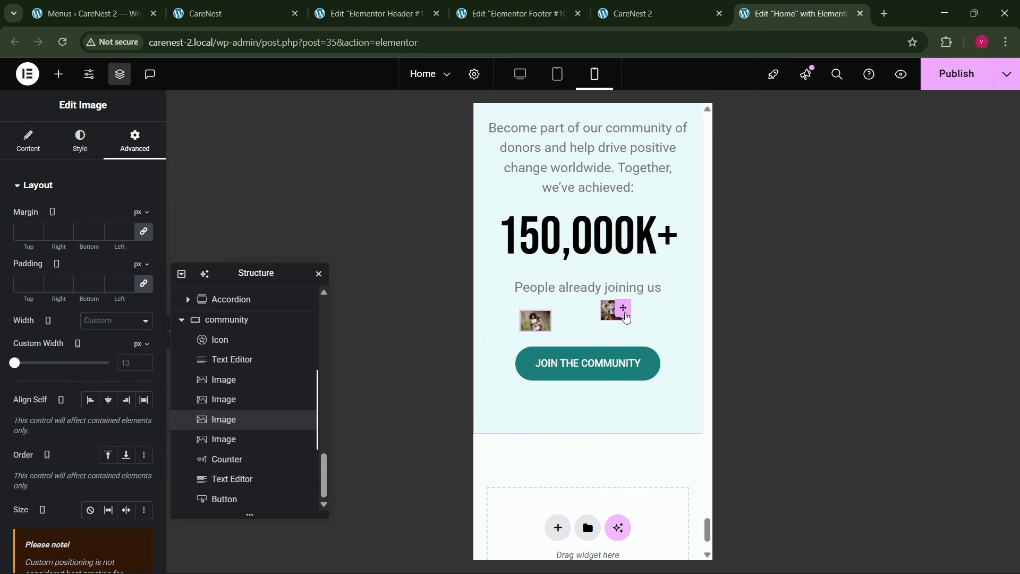
click(647, 323)
scroll(597, 334, up, 2)
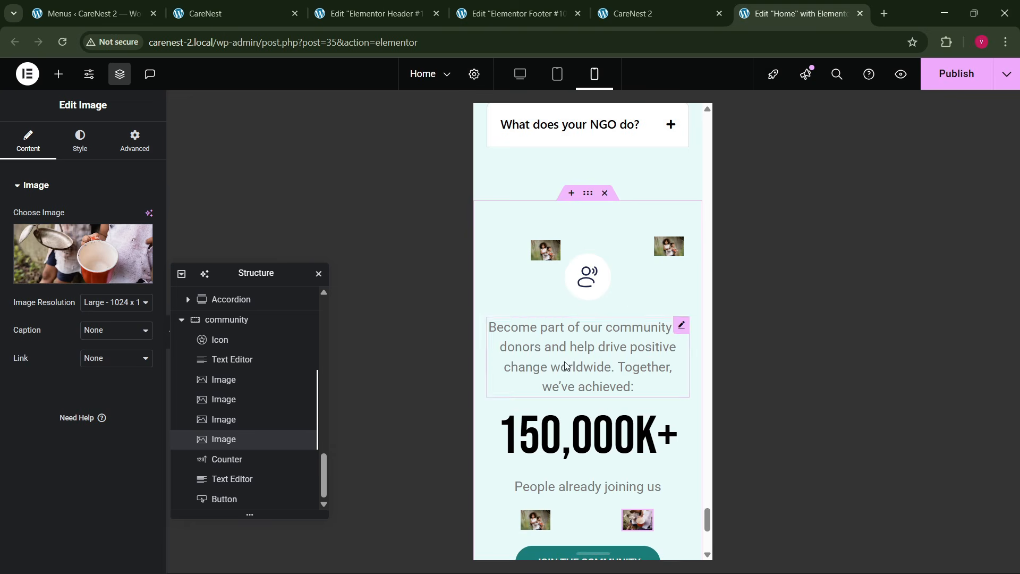
scroll(567, 366, down, 5)
- Publish the Home page's mobile changes
click(949, 78)
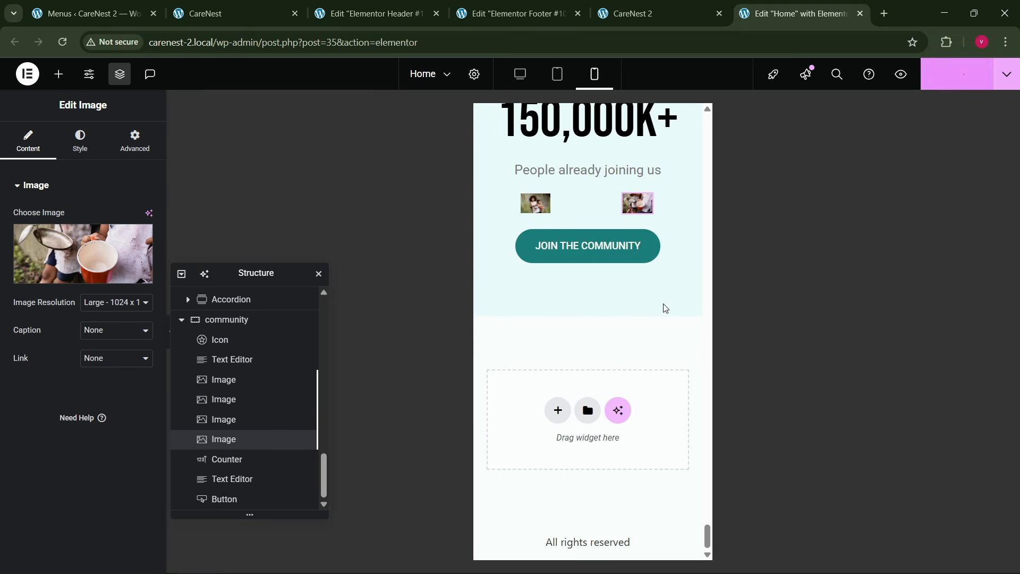
scroll(603, 313, up, 13)
scroll(601, 312, up, 5)
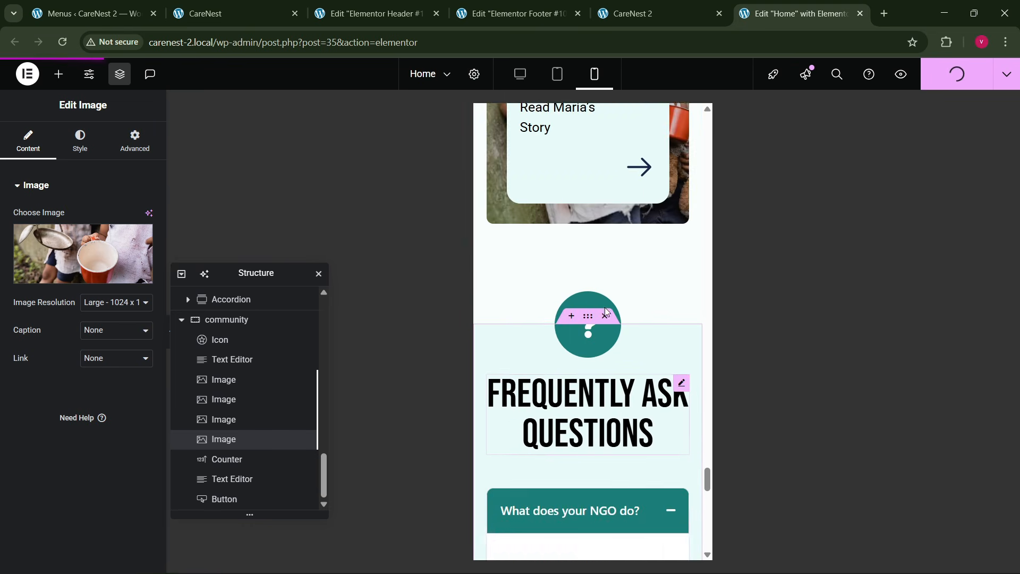
- Reload the live CareNest 2 home page and preview it in responsive device emulation at about 359 px wide
click(639, 13)
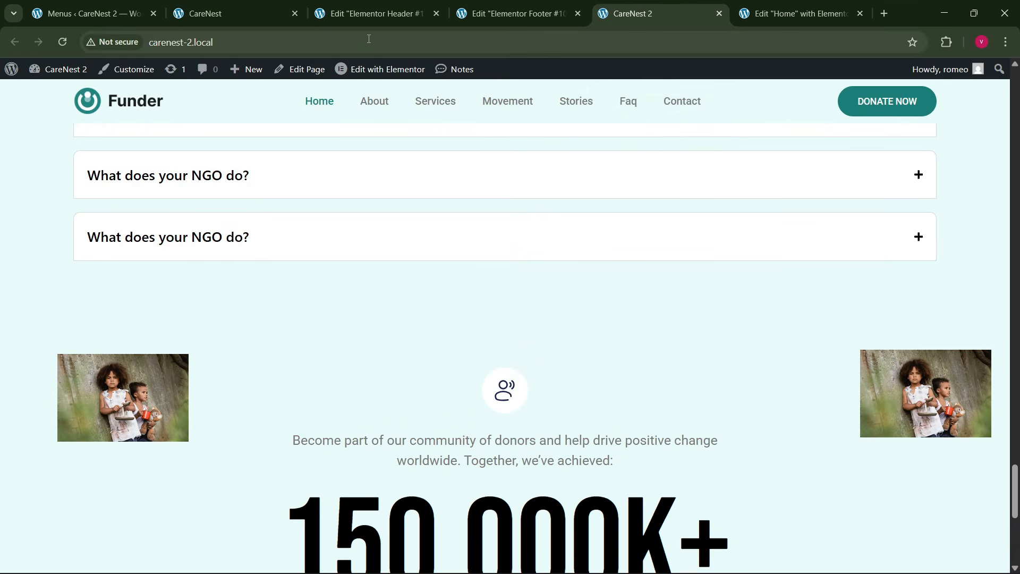
click(310, 43)
key(Return)
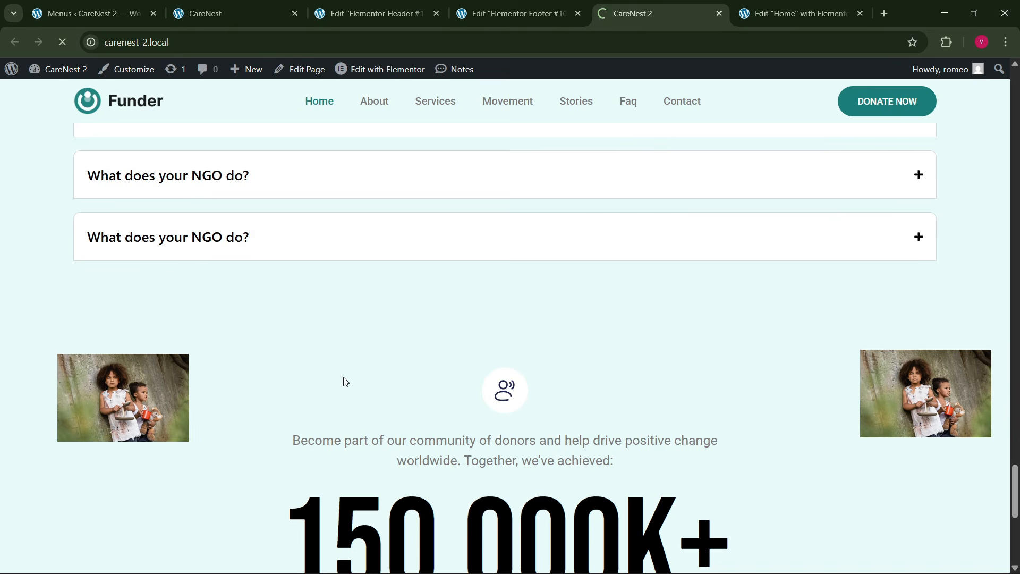
right_click(264, 277)
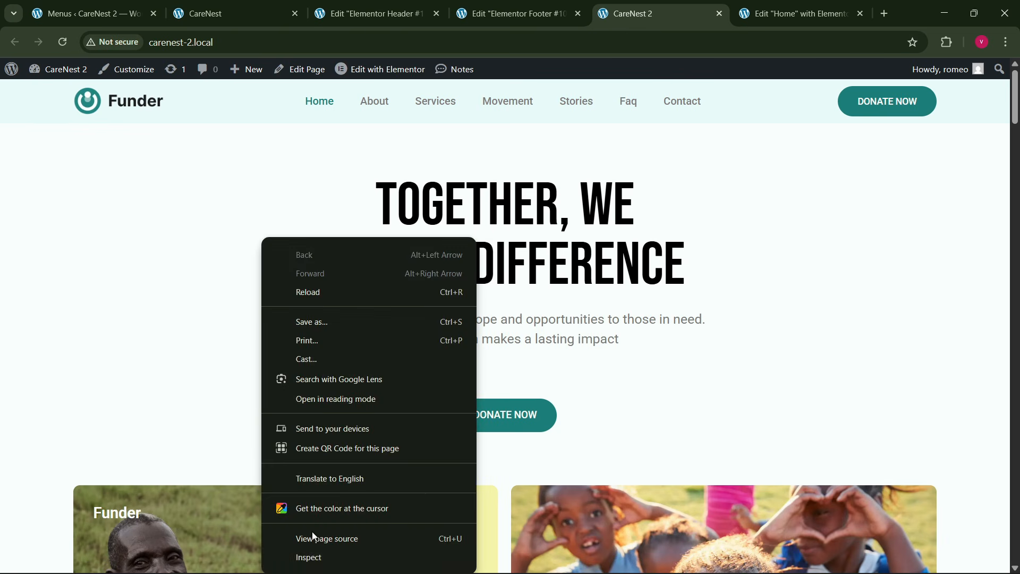
click(318, 552)
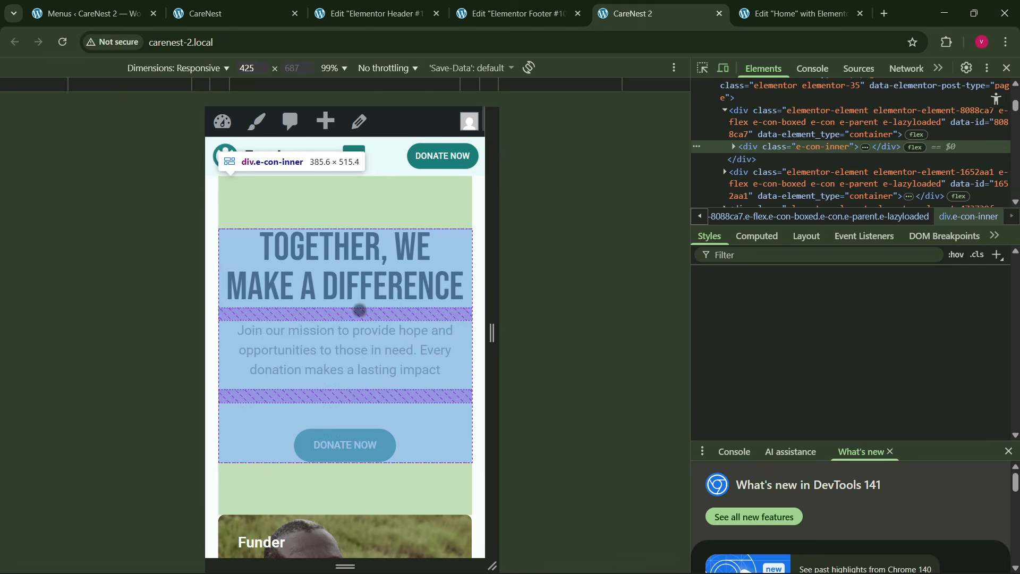
drag(492, 333, 468, 352)
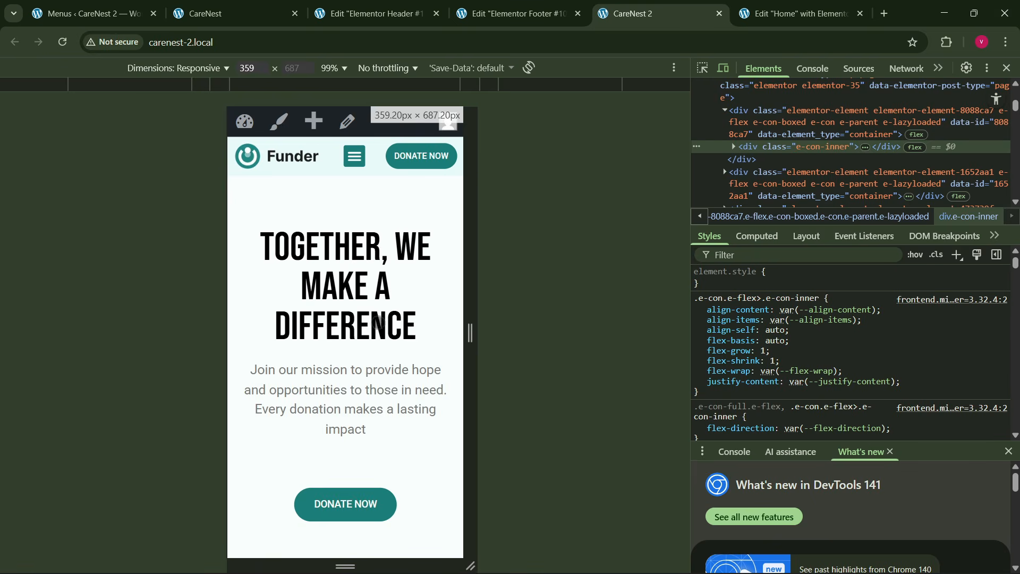
- Examine the live page's mobile layout from the hero down to the footer and close the developer tools
scroll(377, 322, down, 15)
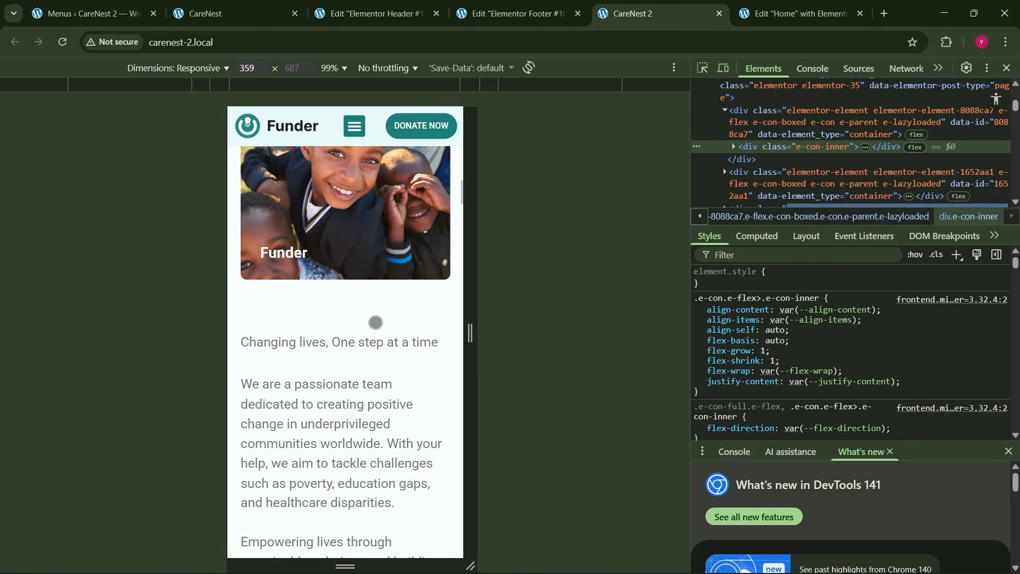
scroll(375, 323, down, 15)
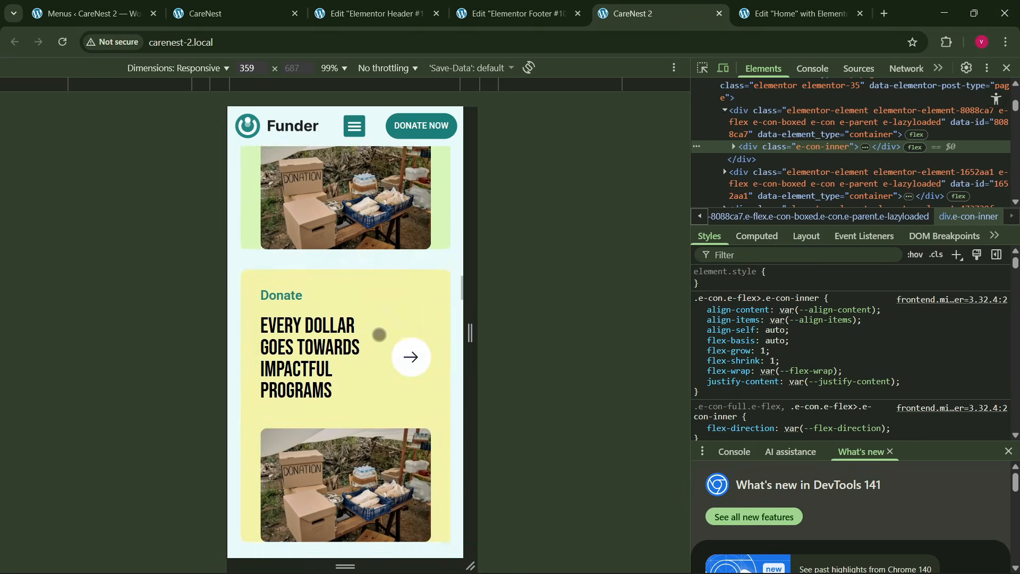
scroll(379, 335, down, 15)
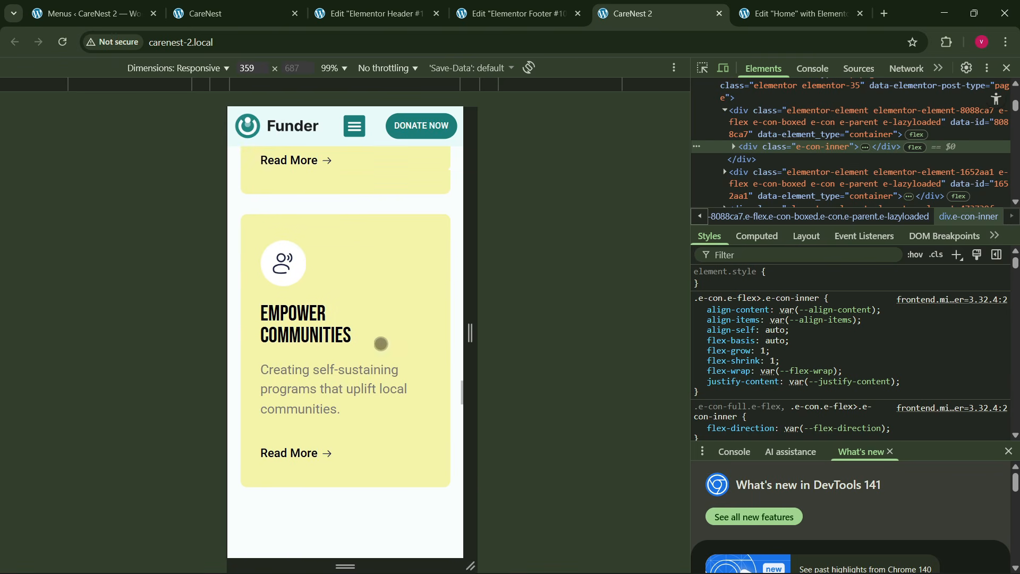
scroll(381, 344, down, 15)
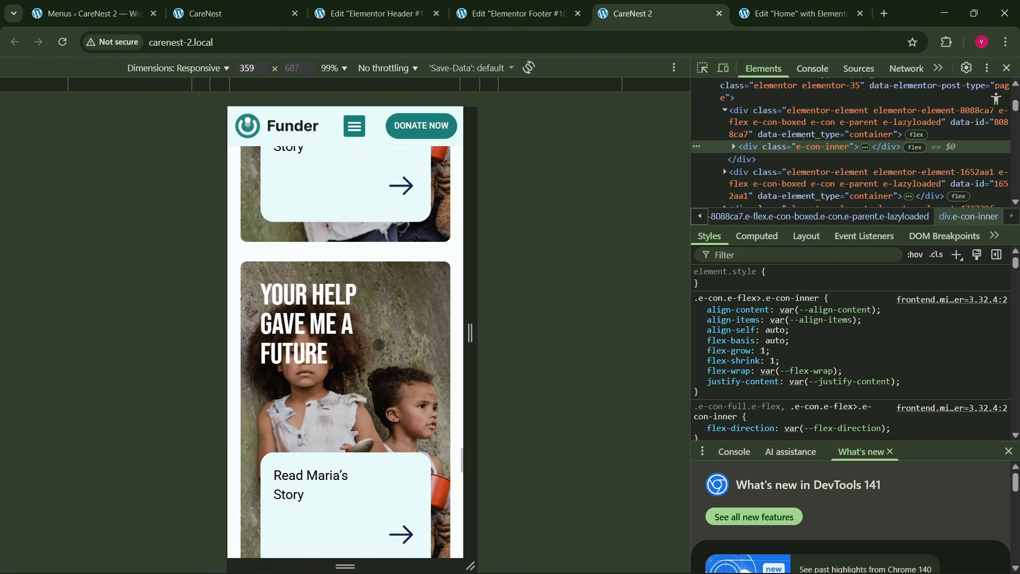
scroll(378, 344, down, 15)
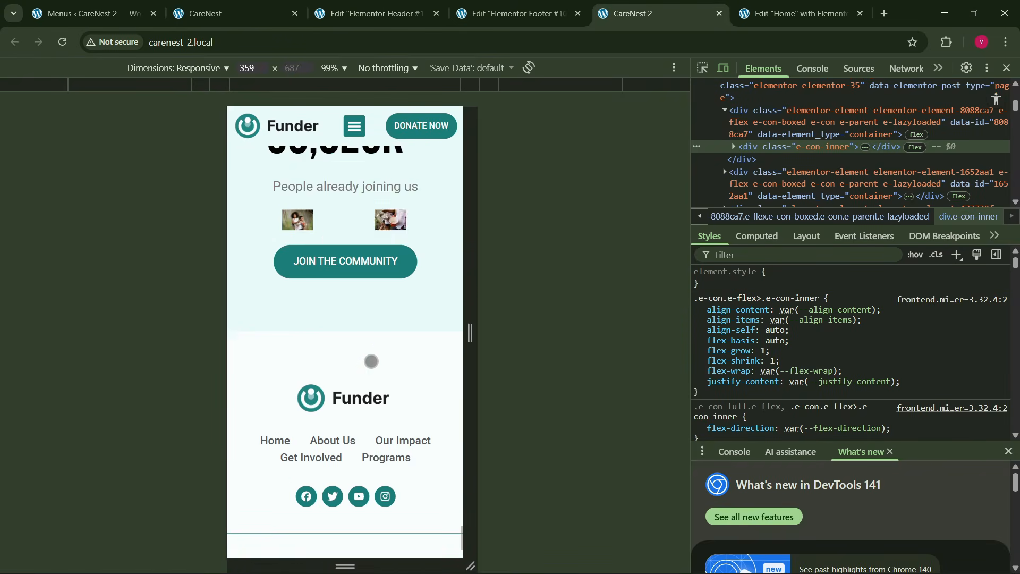
scroll(372, 361, down, 2)
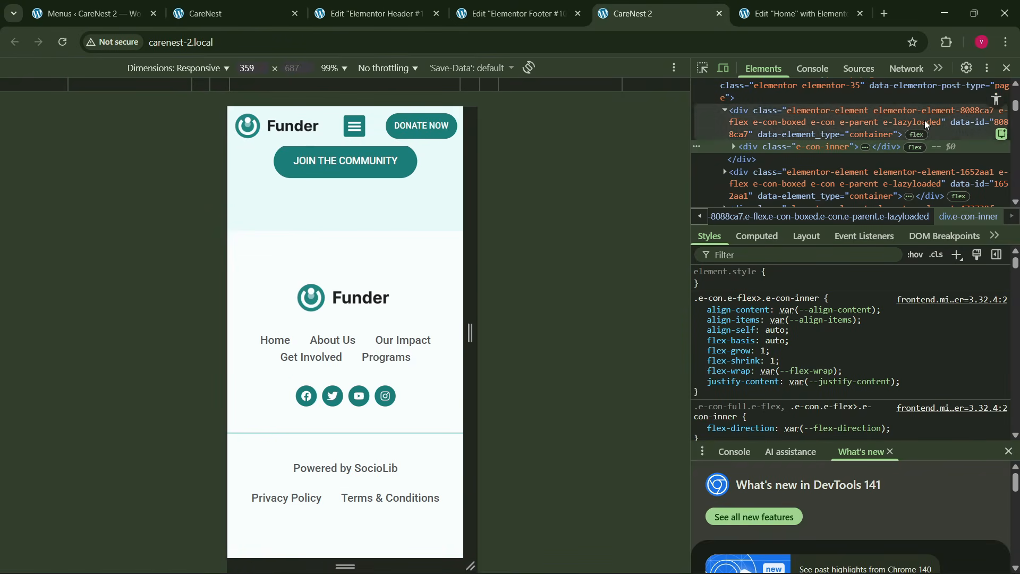
click(1007, 68)
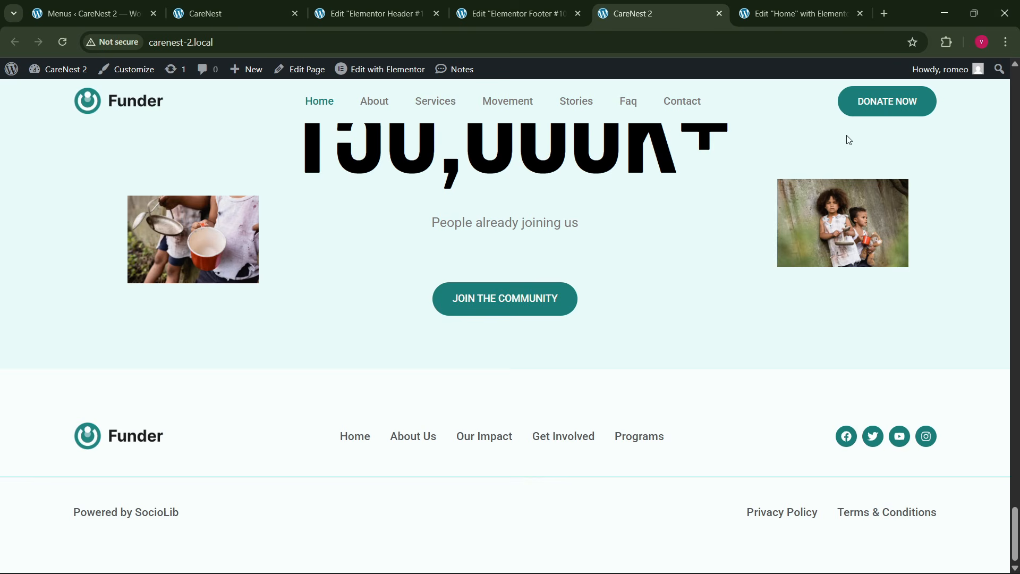
- Try the Services and Stories menu links on the reference CareNest site
click(262, 8)
click(408, 106)
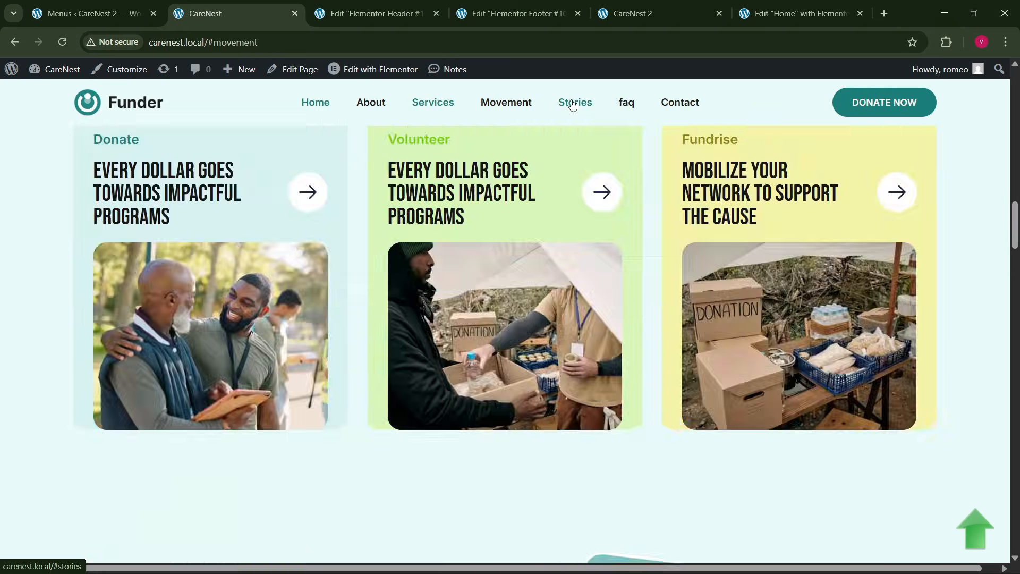
click(572, 103)
- Close the Elementor footer and header editors, keeping the live site and Home page editor open
click(626, 13)
click(553, 13)
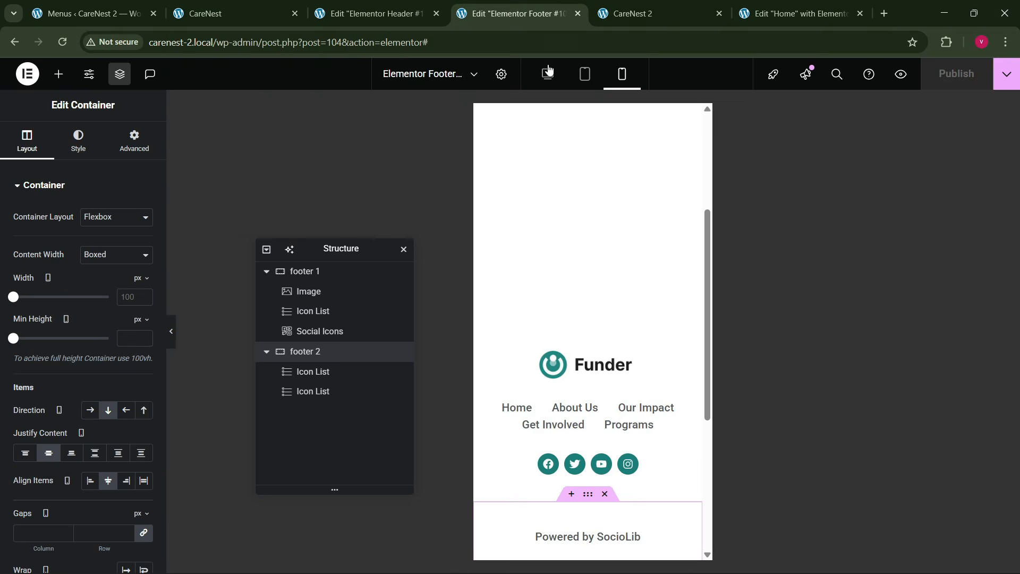
click(577, 13)
click(436, 13)
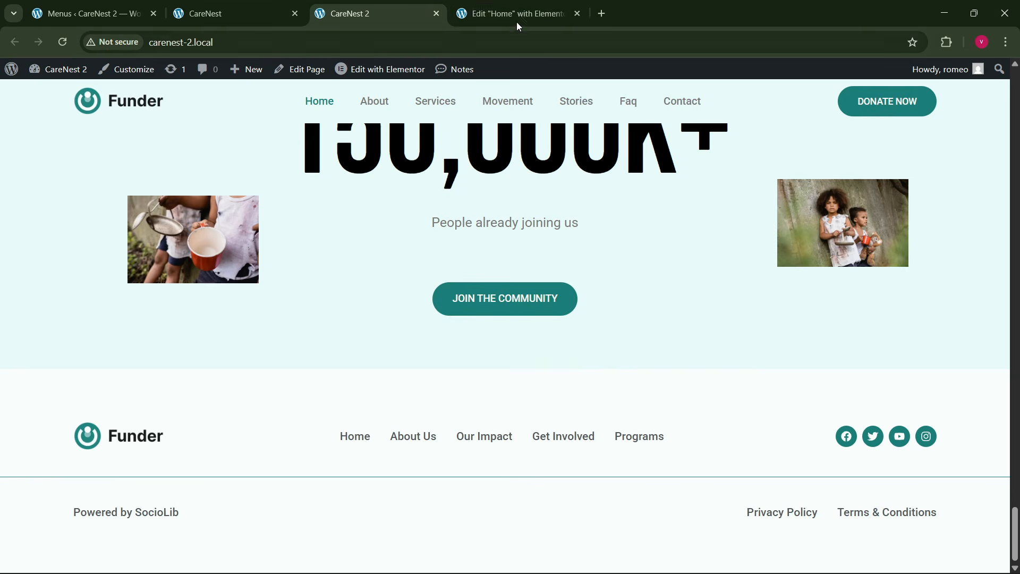
- Return to the Home page editor and switch it to desktop view
click(516, 16)
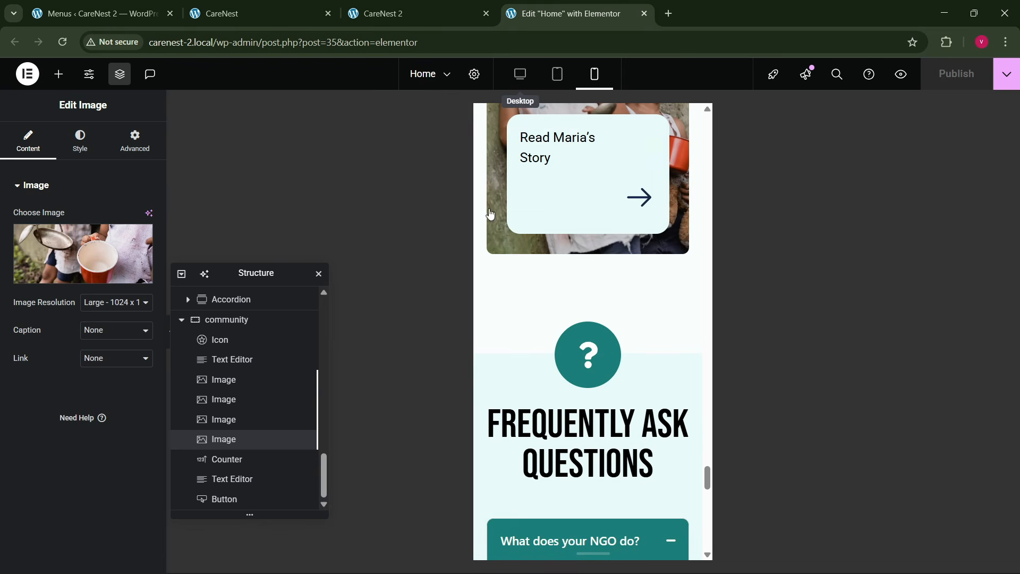
scroll(535, 334, up, 9)
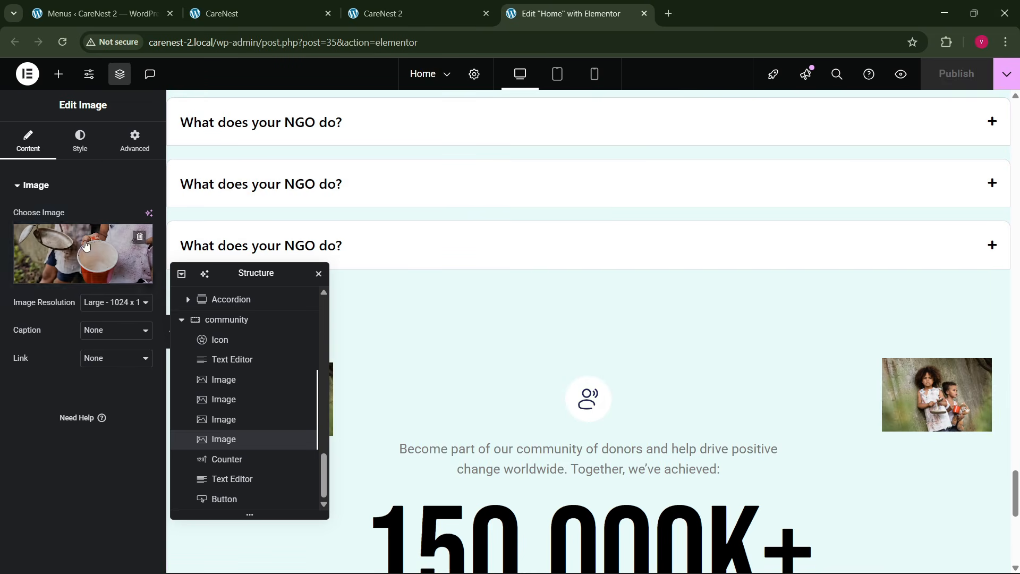
- Assign the CSS ID "community" to the community container that holds the donor counter
click(129, 155)
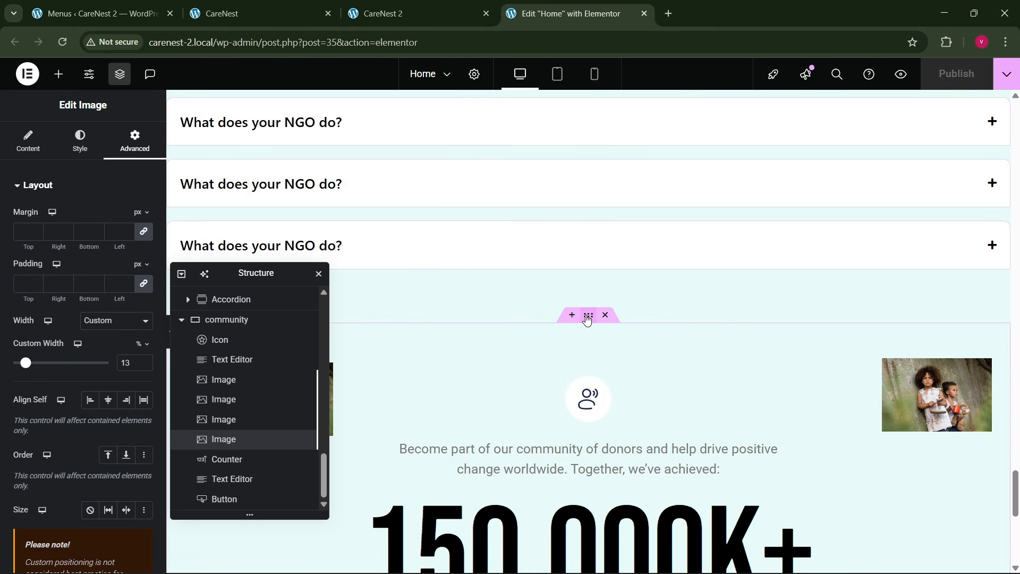
click(587, 318)
scroll(14, 343, down, 4)
click(94, 334)
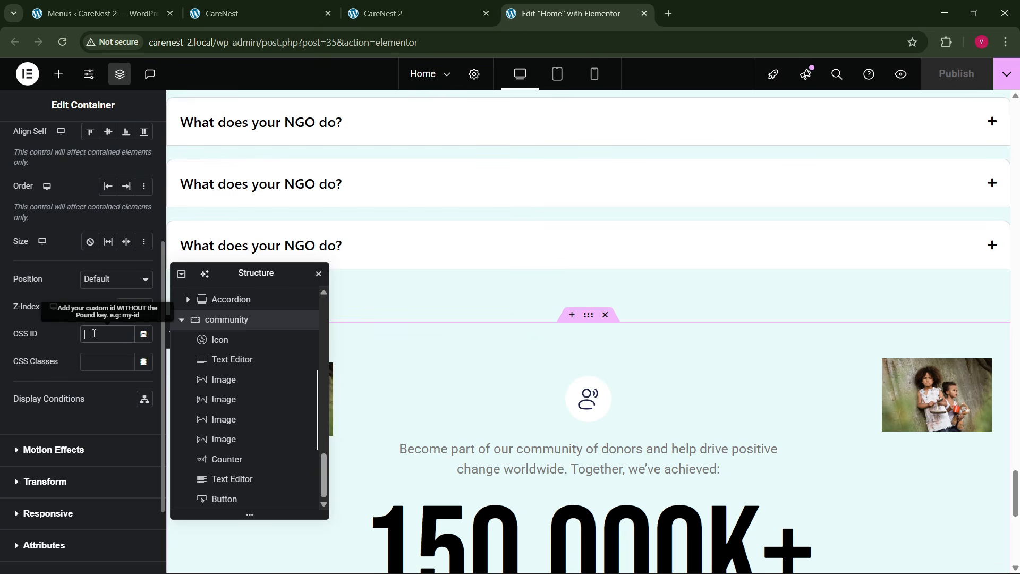
text(comm)
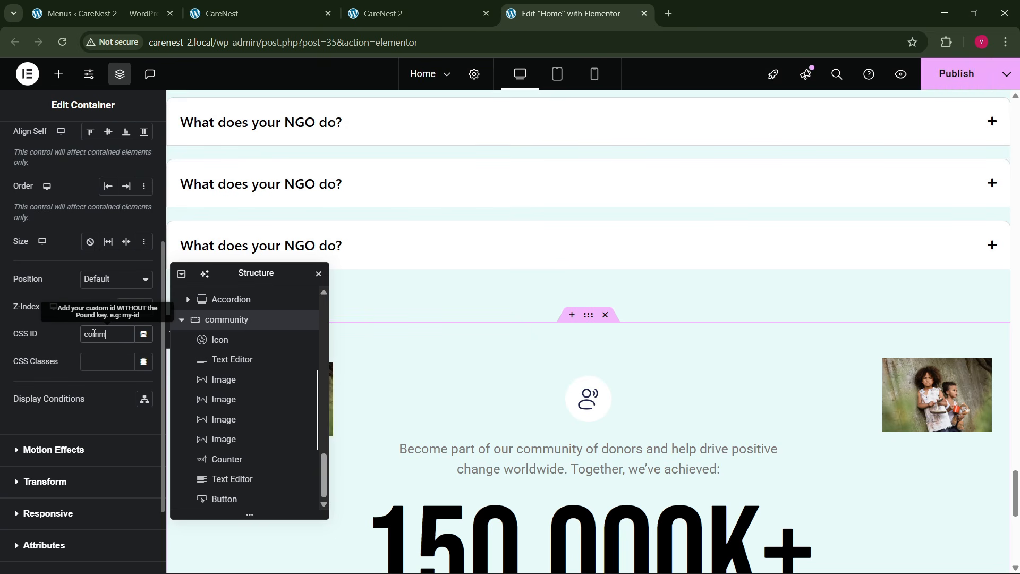
text(unity)
- Assign the CSS ID "faq" to the Frequently Ask Questions container
scroll(478, 323, up, 8)
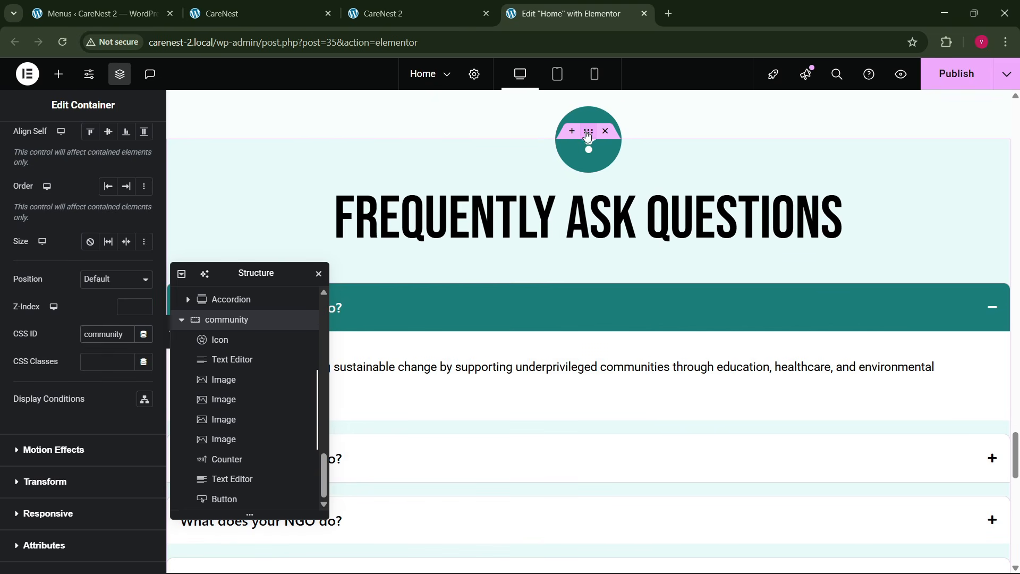
click(593, 146)
scroll(52, 424, down, 2)
click(89, 401)
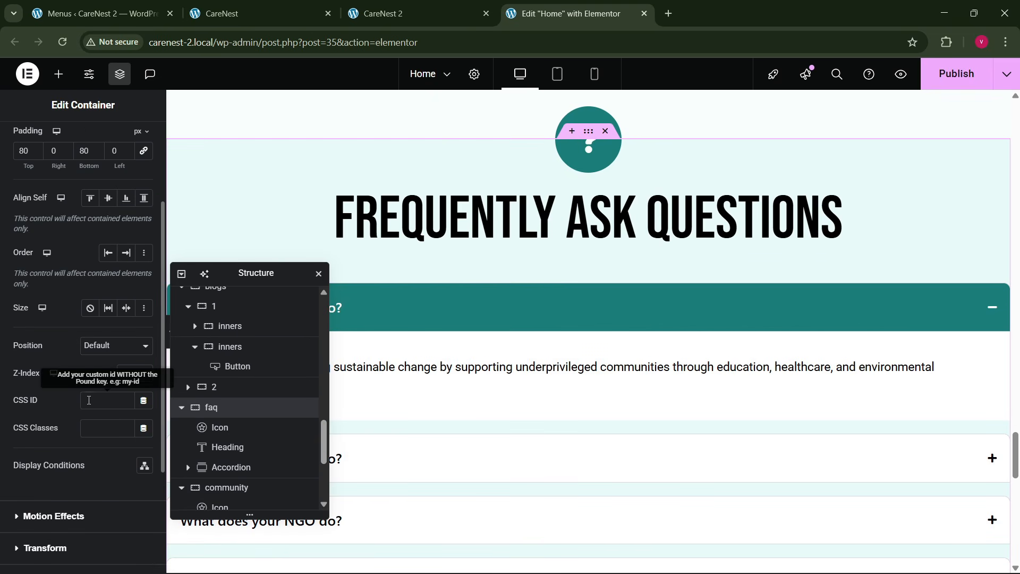
text(faq)
- Assign the CSS ID "stories" to the blogs container that holds the stories section
scroll(525, 335, up, 10)
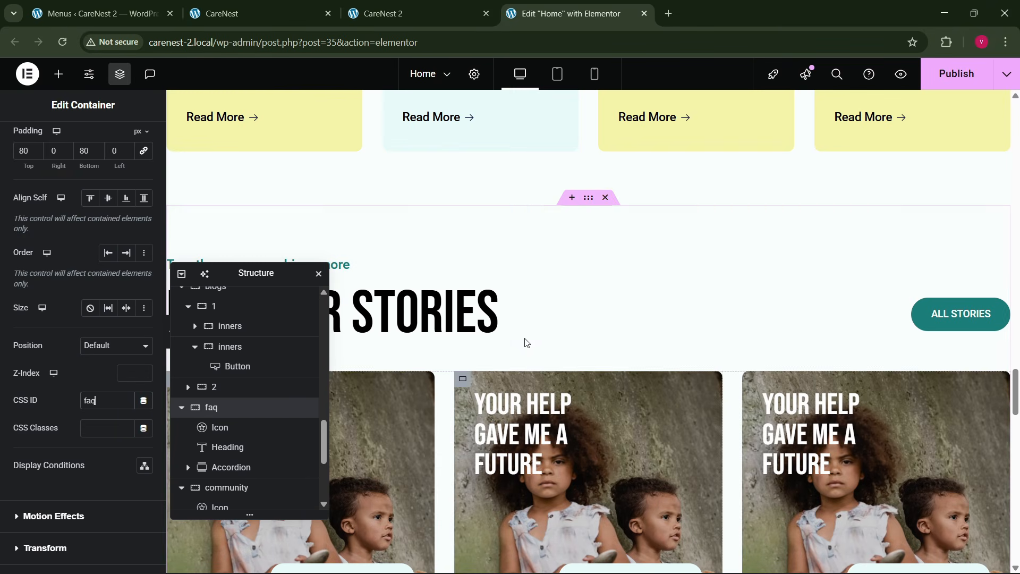
click(588, 200)
scroll(37, 345, down, 5)
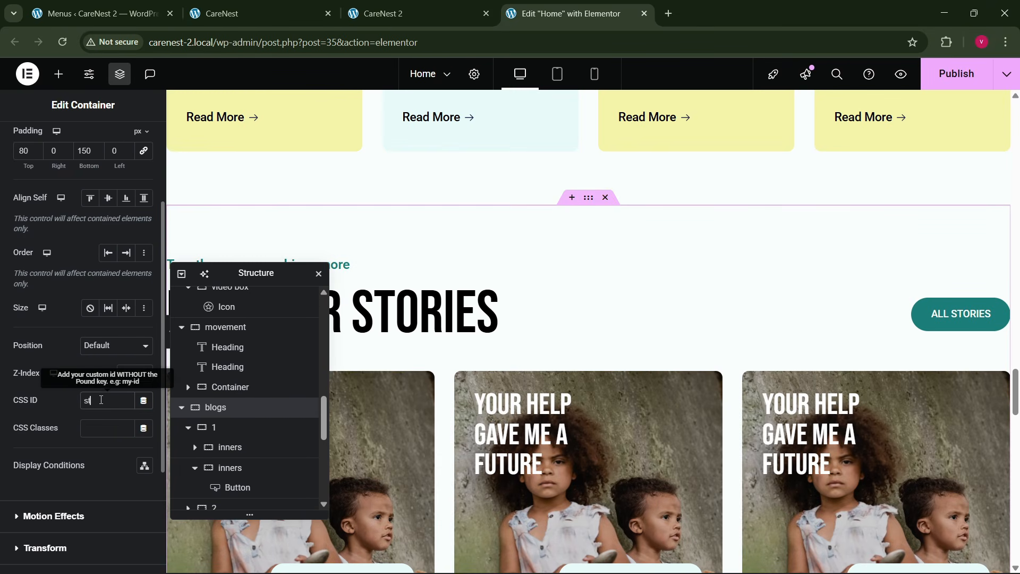
click(102, 400)
text(stories)
- Assign the CSS ID "movement" to the Join the Movement container
scroll(535, 346, up, 10)
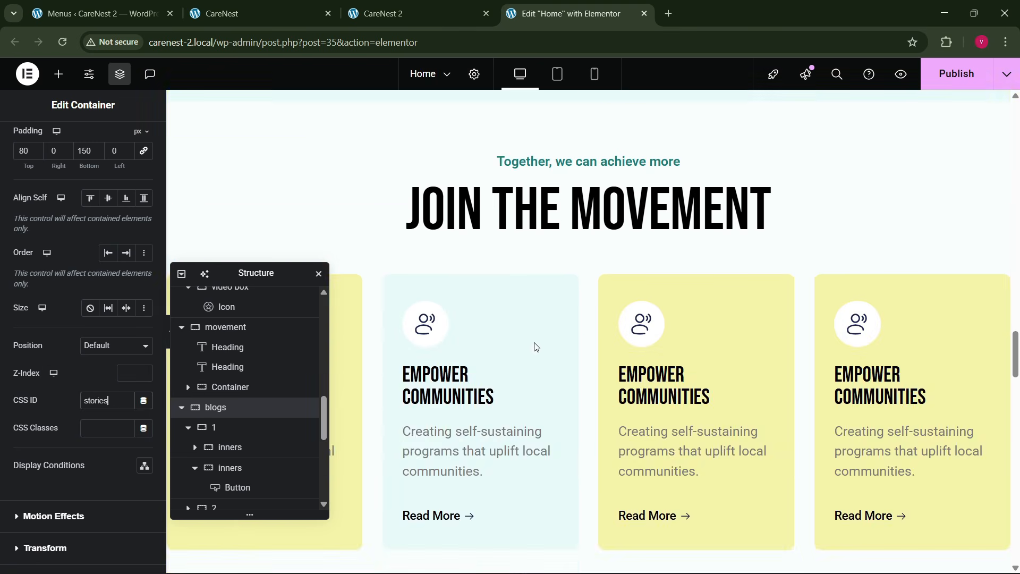
click(586, 297)
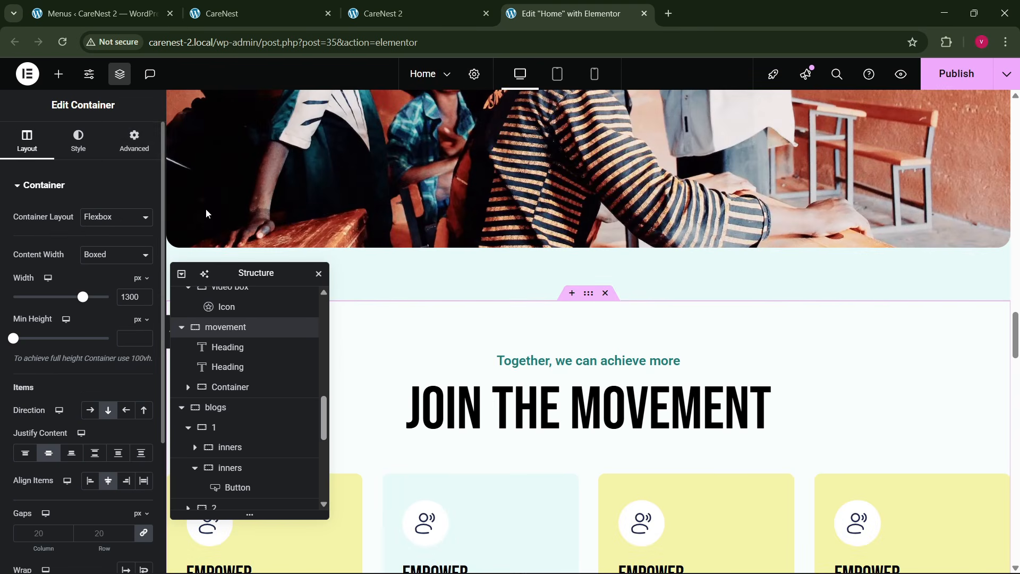
click(137, 81)
scroll(91, 355, down, 5)
click(100, 269)
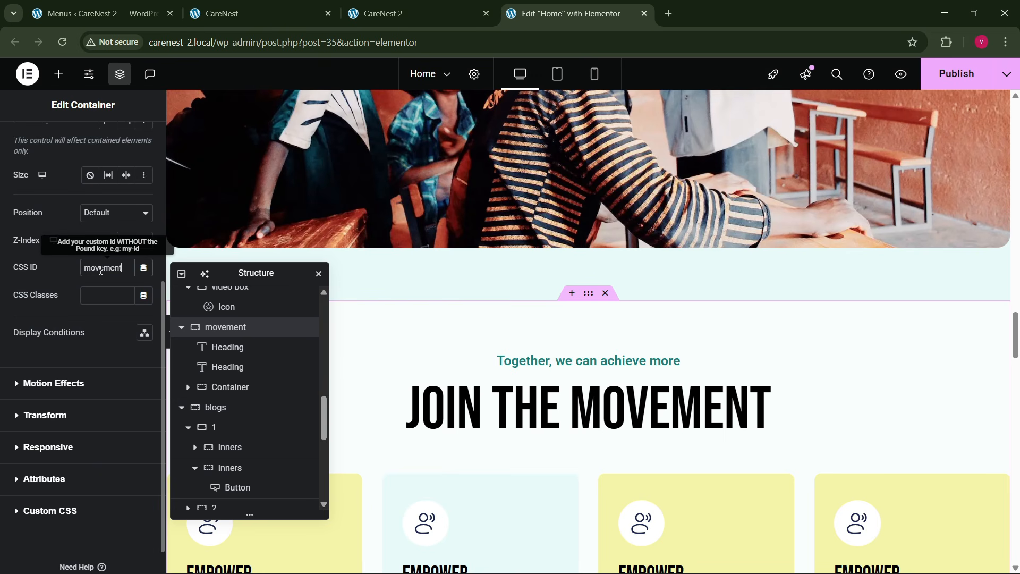
- Assign the CSS ID "services" to the change main container with the donation cards
scroll(626, 307, up, 10)
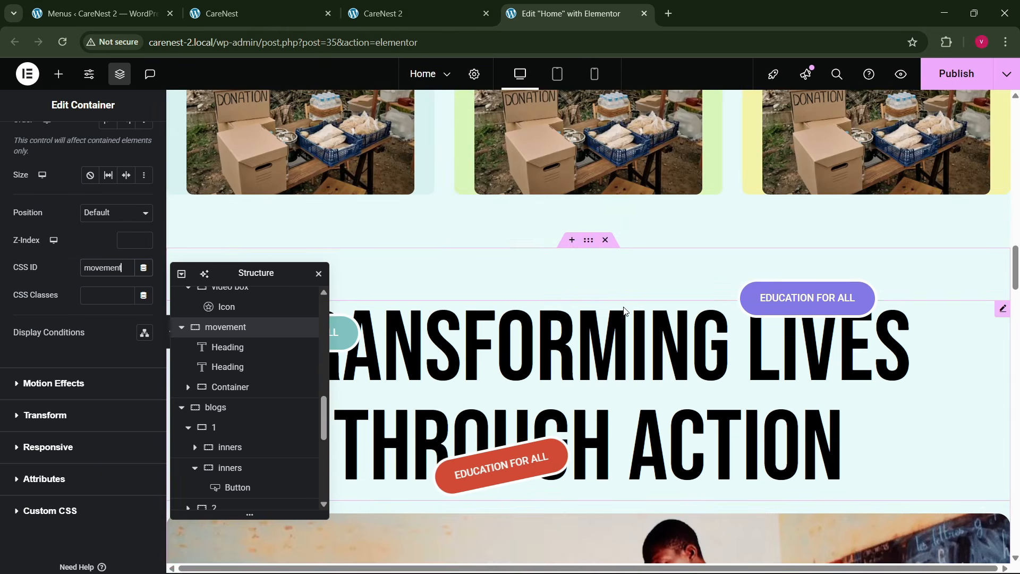
scroll(624, 311, up, 8)
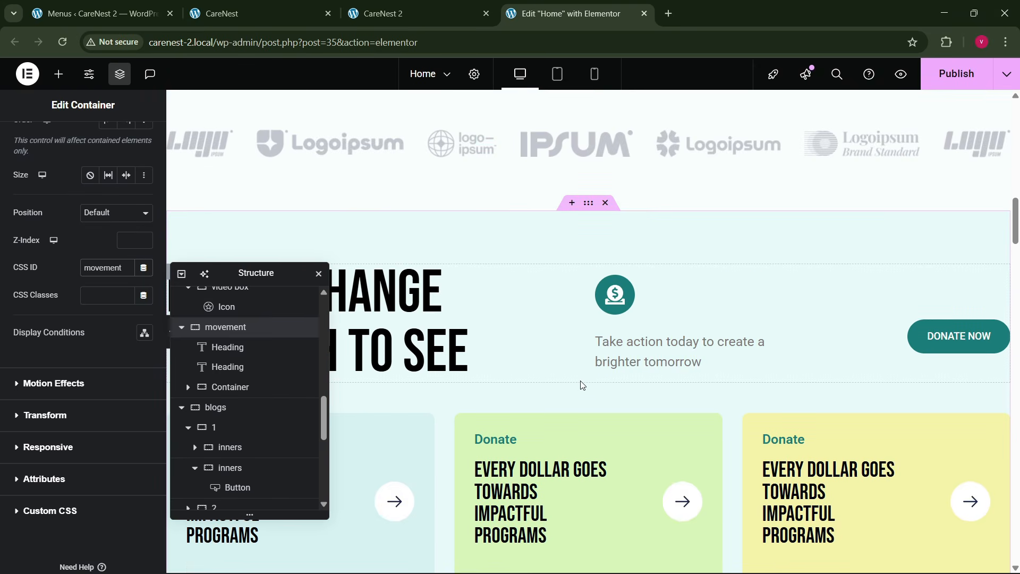
click(586, 210)
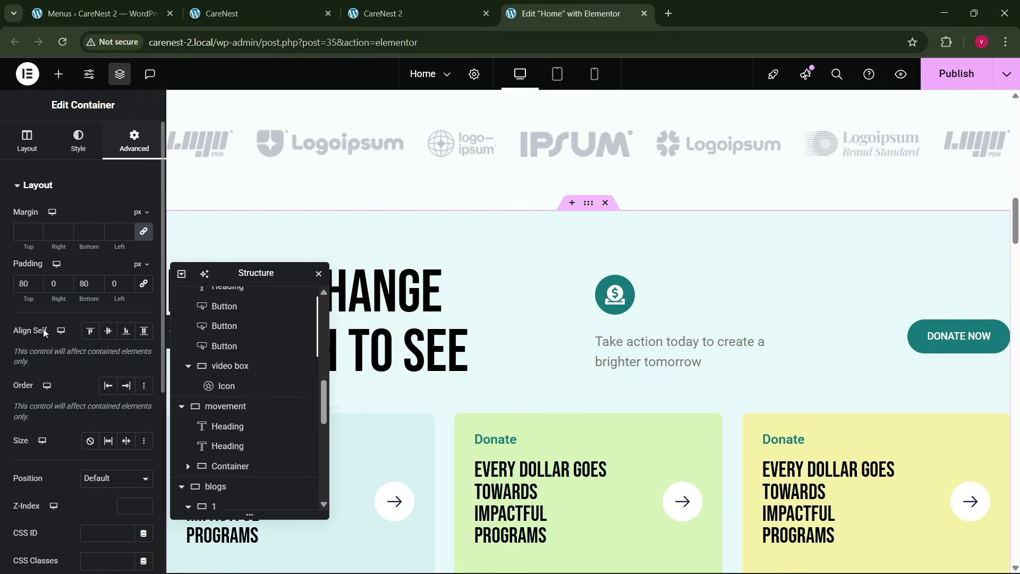
scroll(44, 384, down, 3)
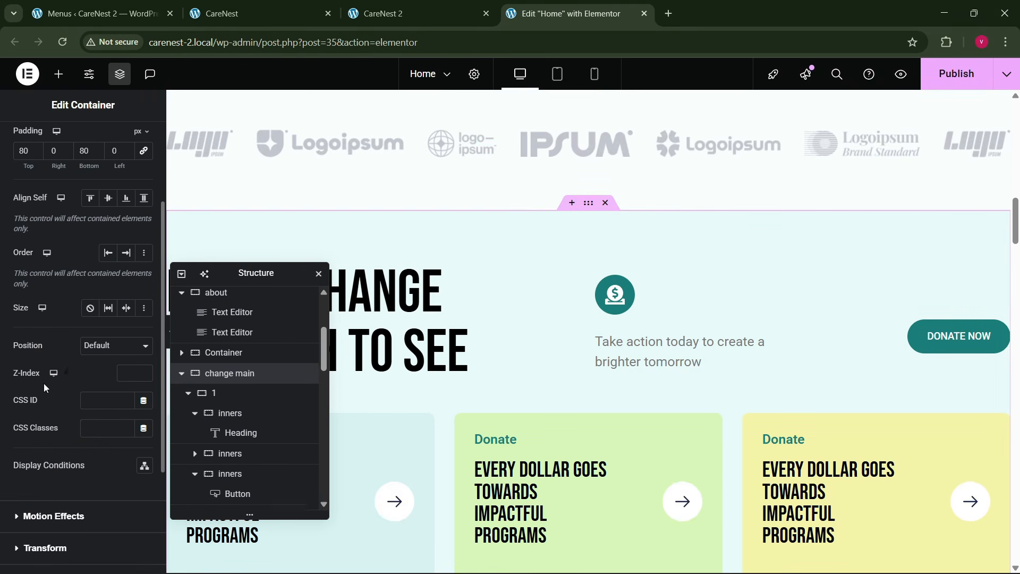
click(111, 391)
text(services)
- Assign the CSS ID "about" to the hero 2 container with the image grid below the hero
scroll(523, 381, up, 17)
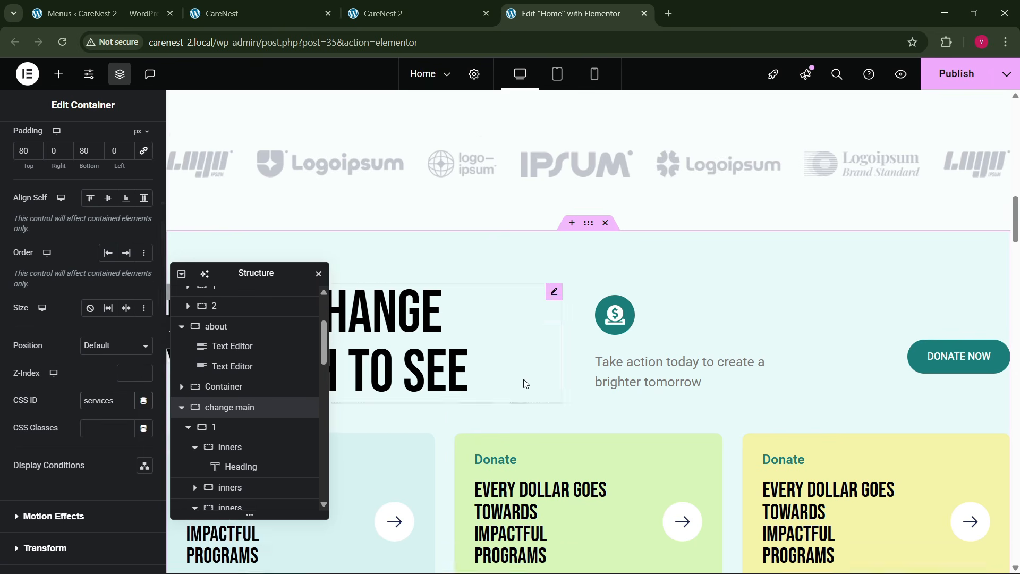
scroll(548, 373, down, 2)
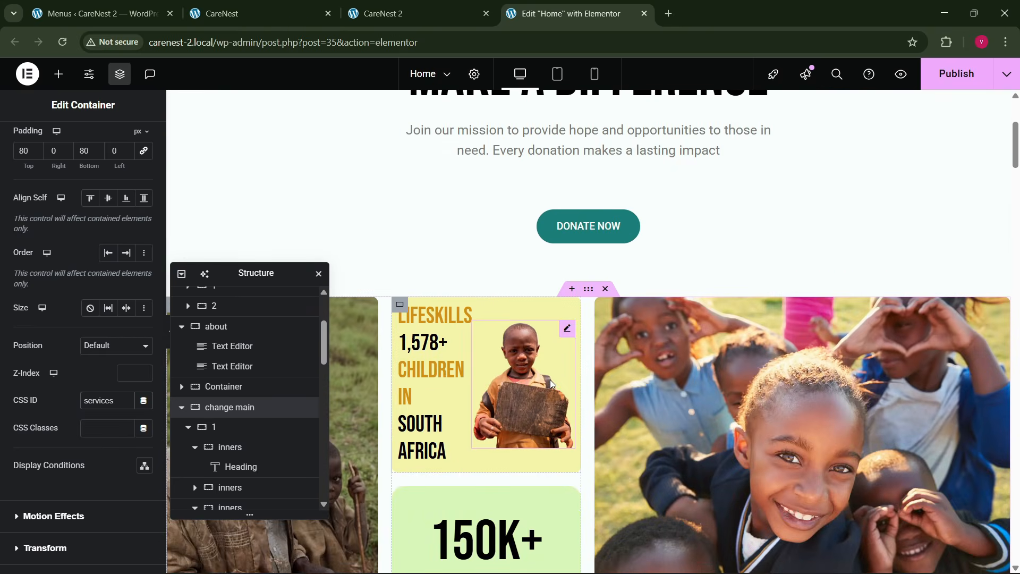
scroll(549, 379, up, 2)
scroll(551, 382, down, 2)
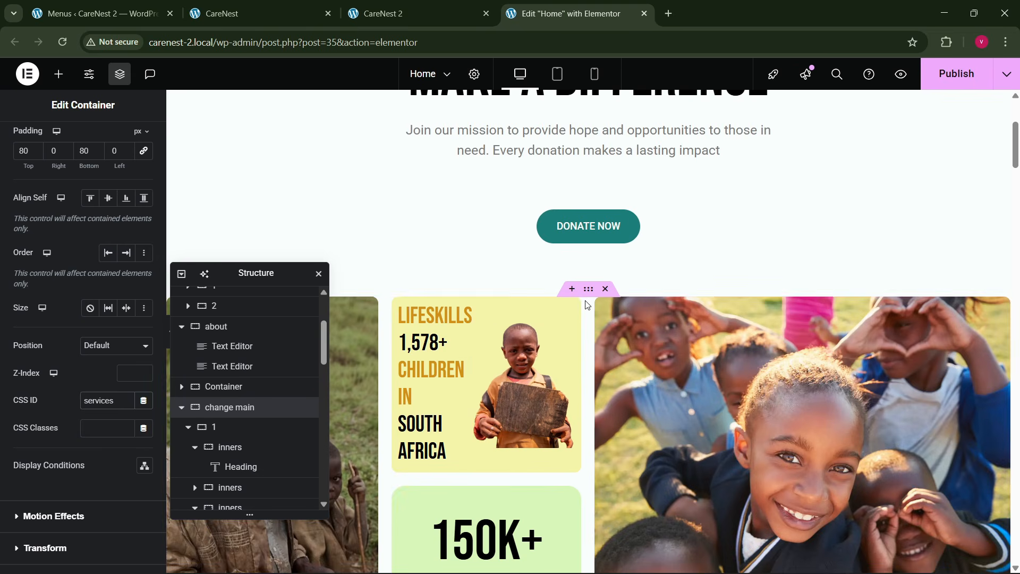
click(499, 333)
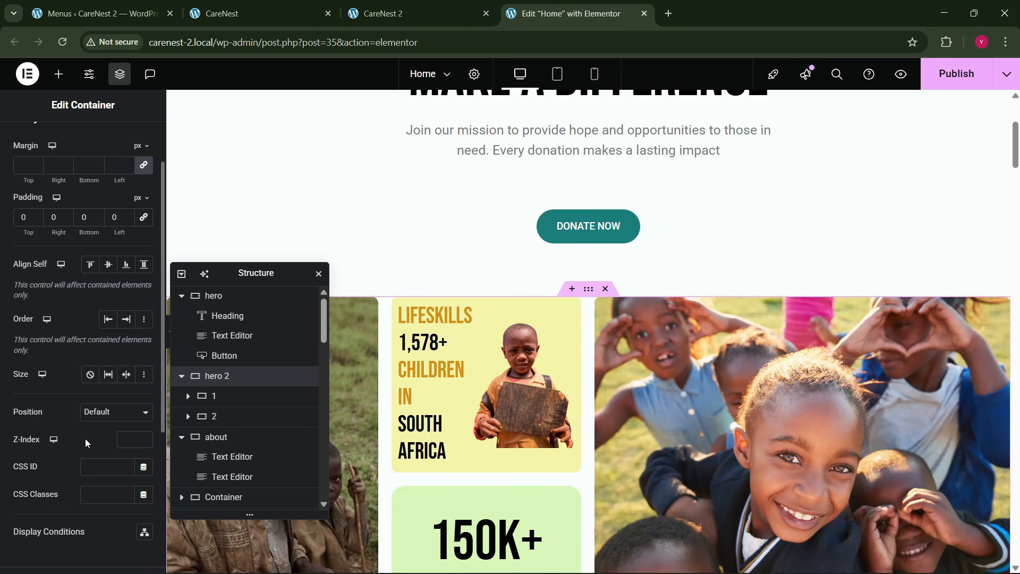
click(99, 464)
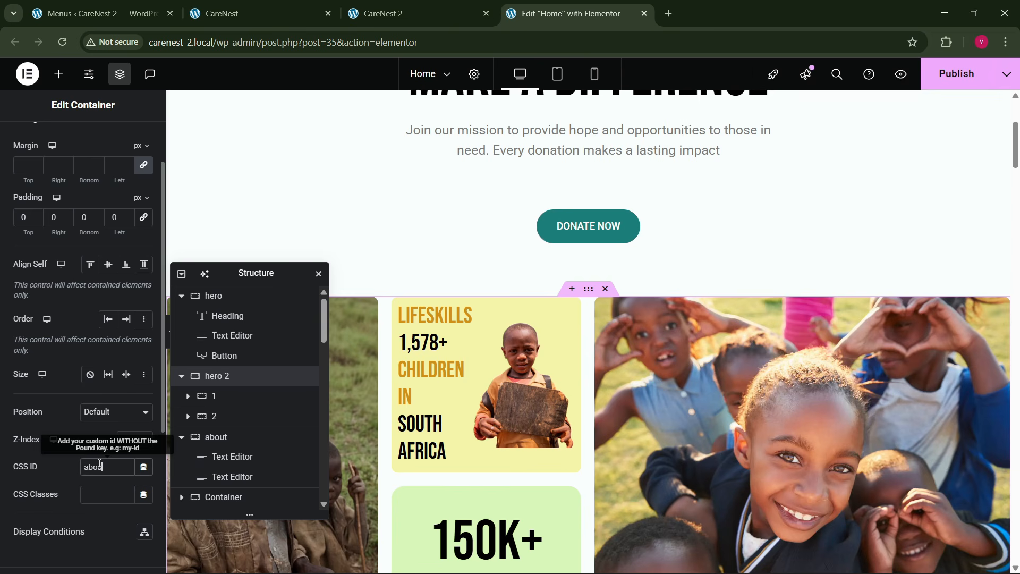
- Publish the Home page changes and reload the live CareNest 2 site
click(942, 80)
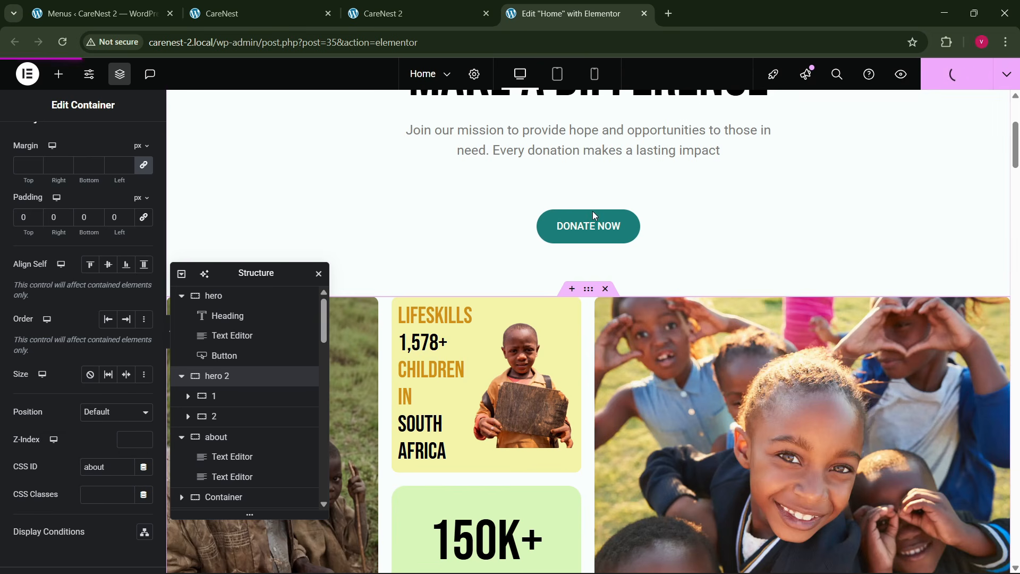
click(441, 7)
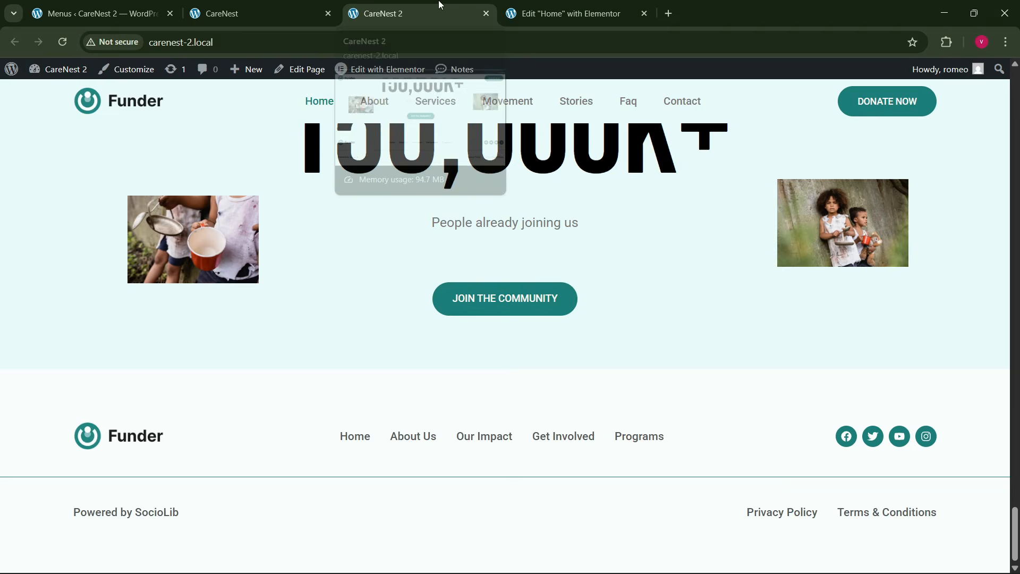
click(309, 46)
key(Return)
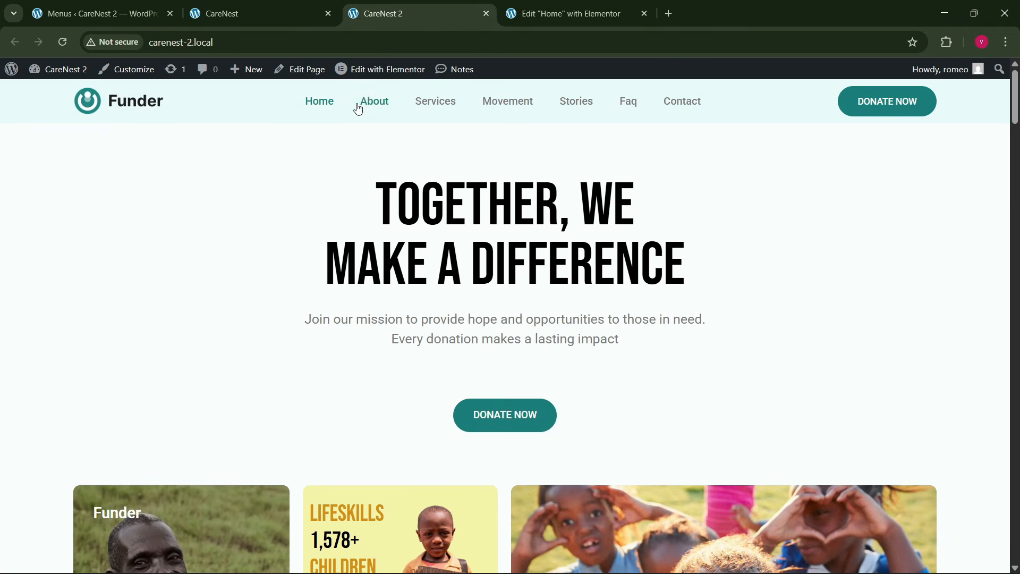
- Test the About, Services, Movement, Stories, Faq and Contact menu links on the live CareNest 2 page
click(380, 108)
click(429, 108)
click(497, 100)
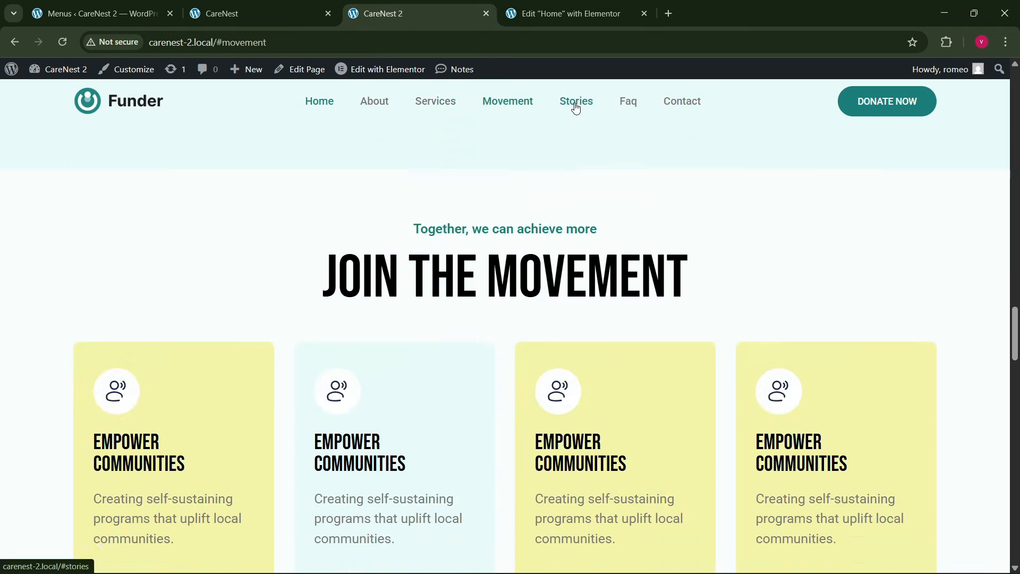
click(576, 108)
click(626, 105)
click(680, 105)
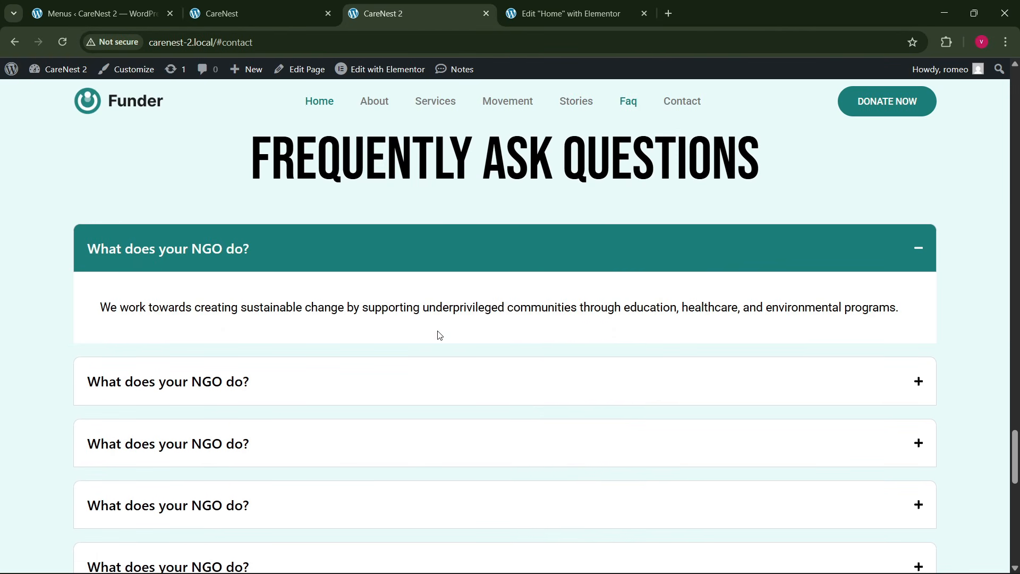
drag(1016, 462, 1016, 99)
- Back in the Home page editor, change the community container's CSS ID to "contact" and publish the page
click(620, 7)
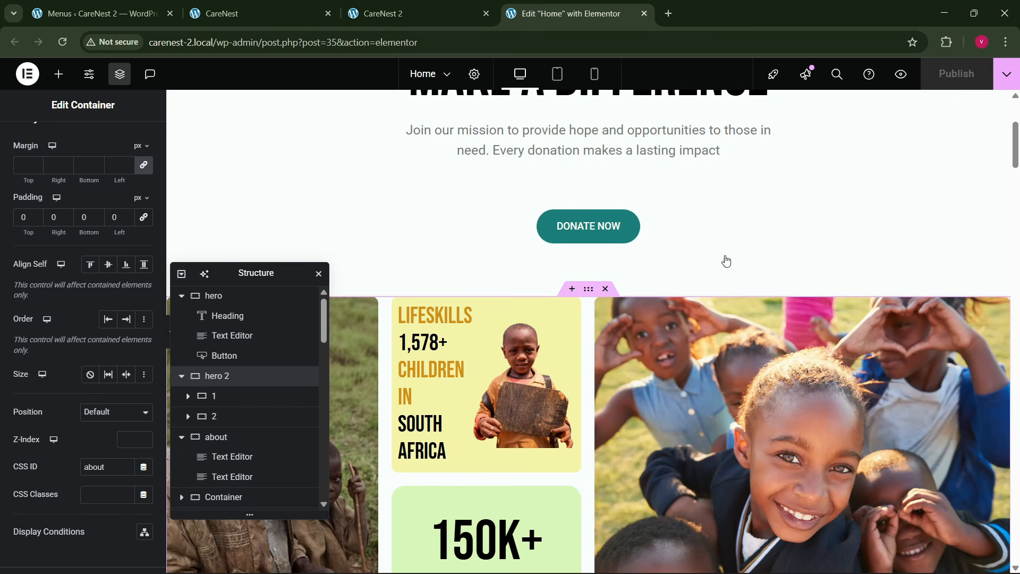
drag(1016, 164, 1016, 519)
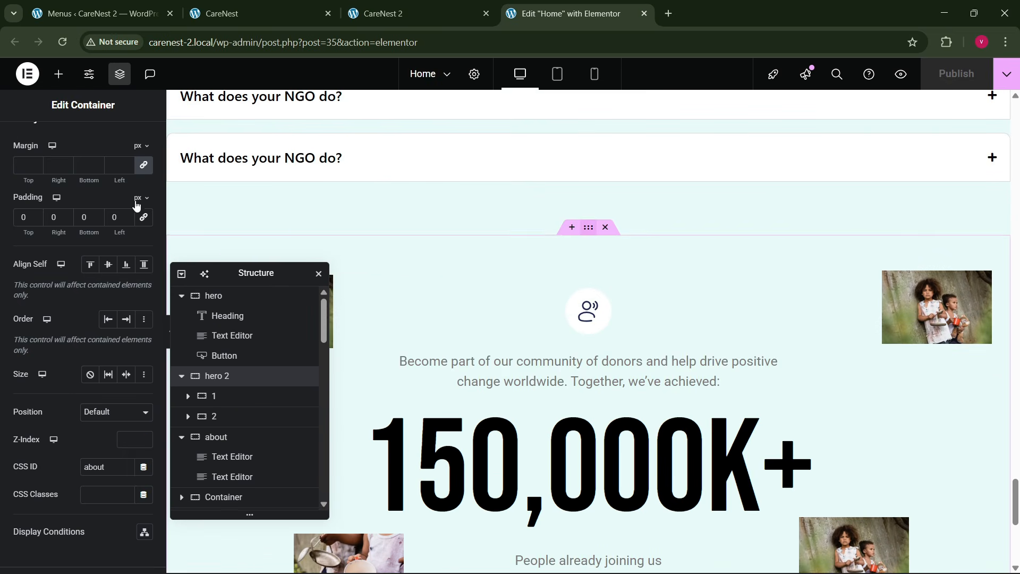
scroll(58, 339, down, 5)
click(101, 270)
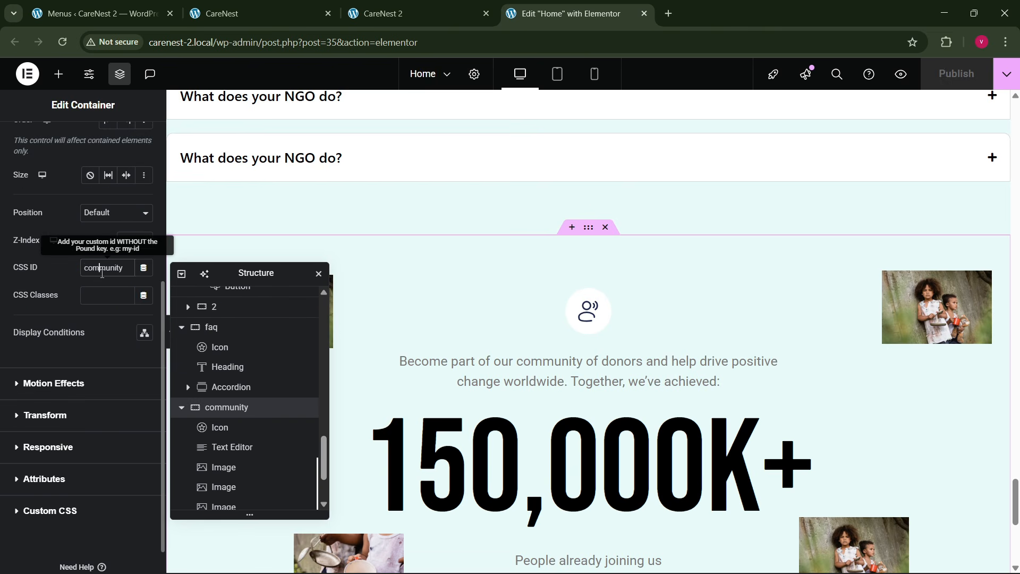
text(contact)
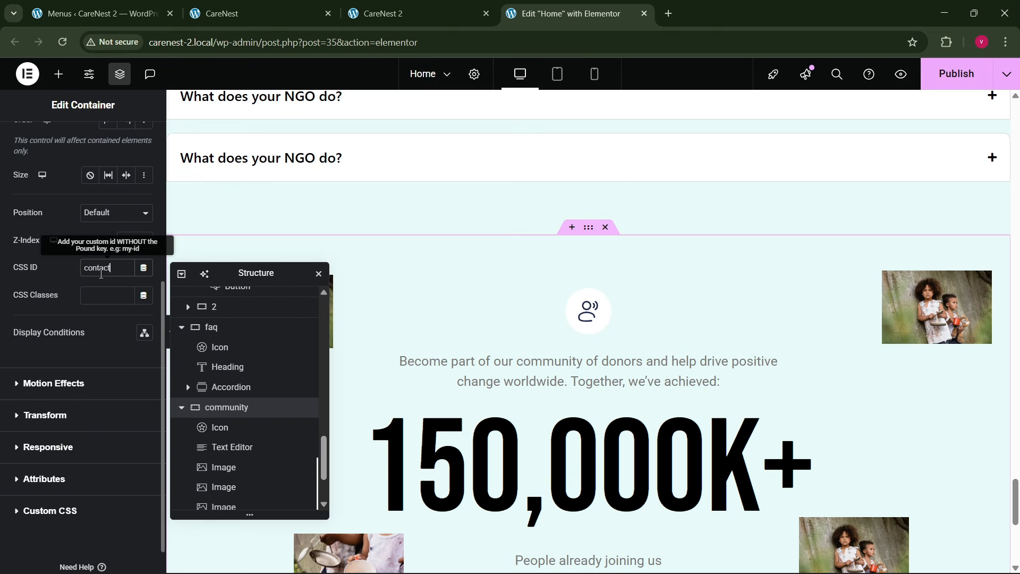
click(956, 74)
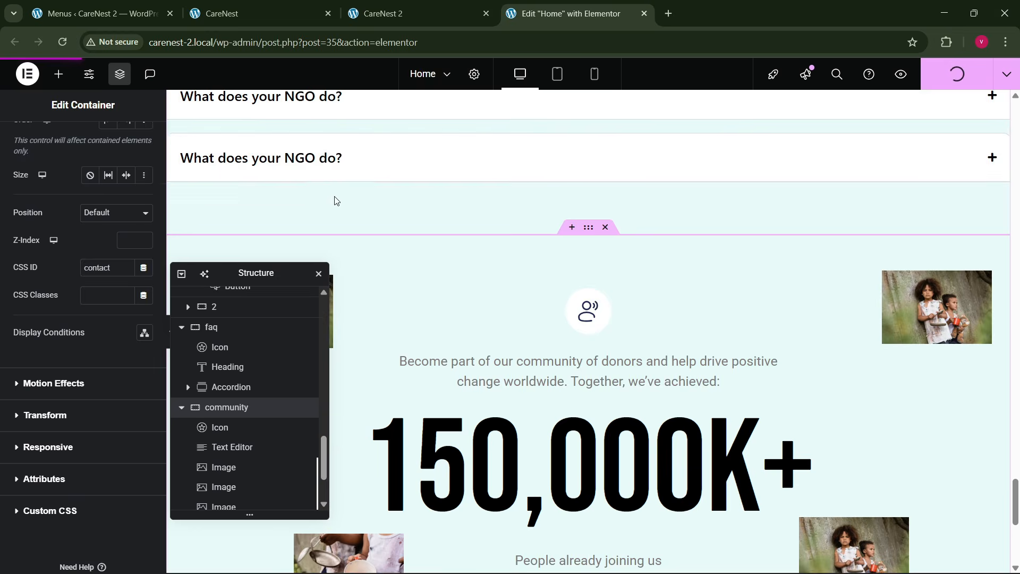
- Try the green scroll-to-top arrow on the reference CareNest site and look over the page again
click(216, 7)
scroll(865, 314, down, 3)
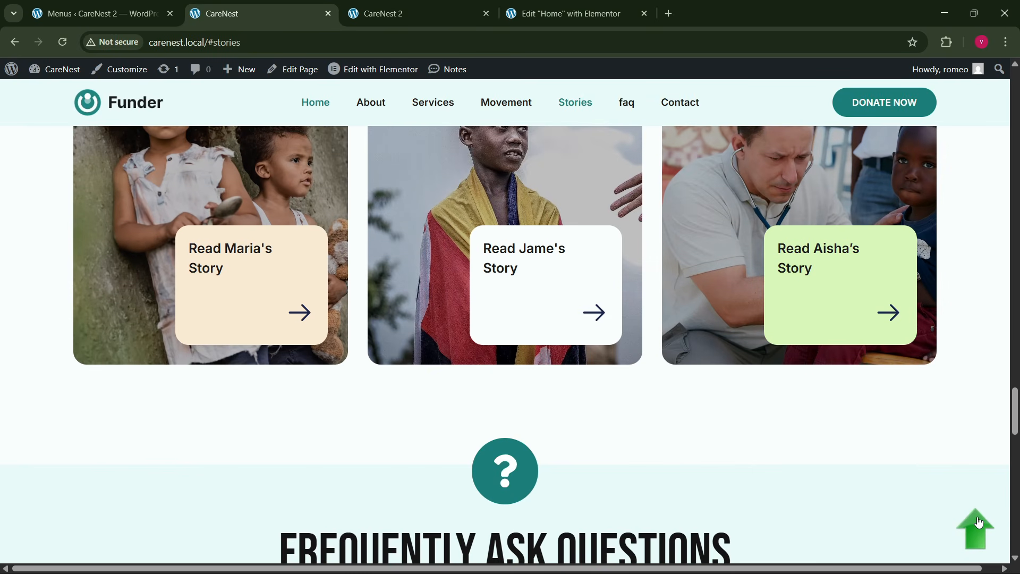
click(980, 523)
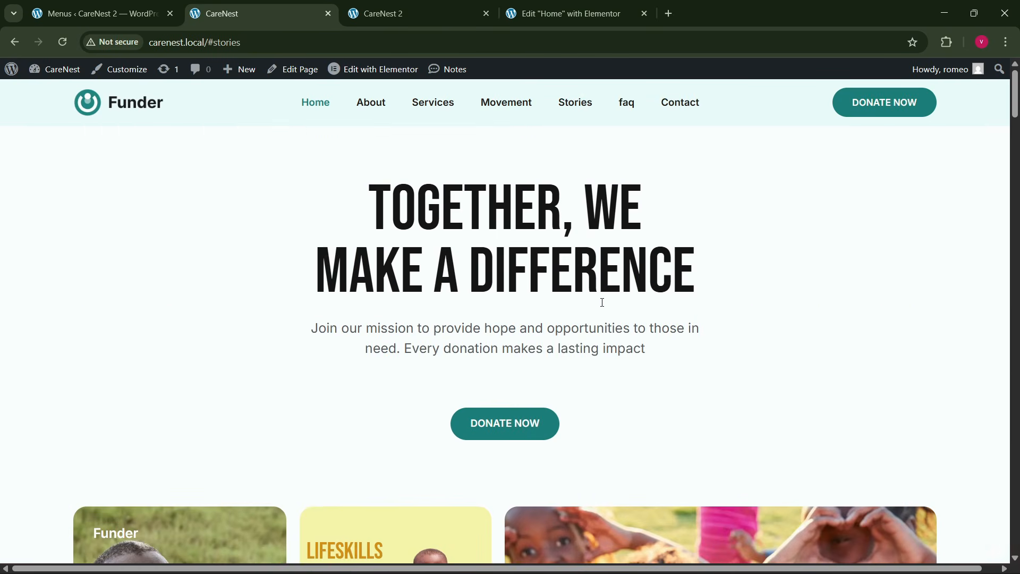
right_click(299, 295)
click(237, 355)
scroll(239, 358, down, 3)
scroll(240, 359, down, 2)
scroll(319, 391, up, 6)
- Return the Home page editor to the page top, and load the reference site at carenest.local without the section anchor
click(566, 13)
scroll(531, 281, up, 5)
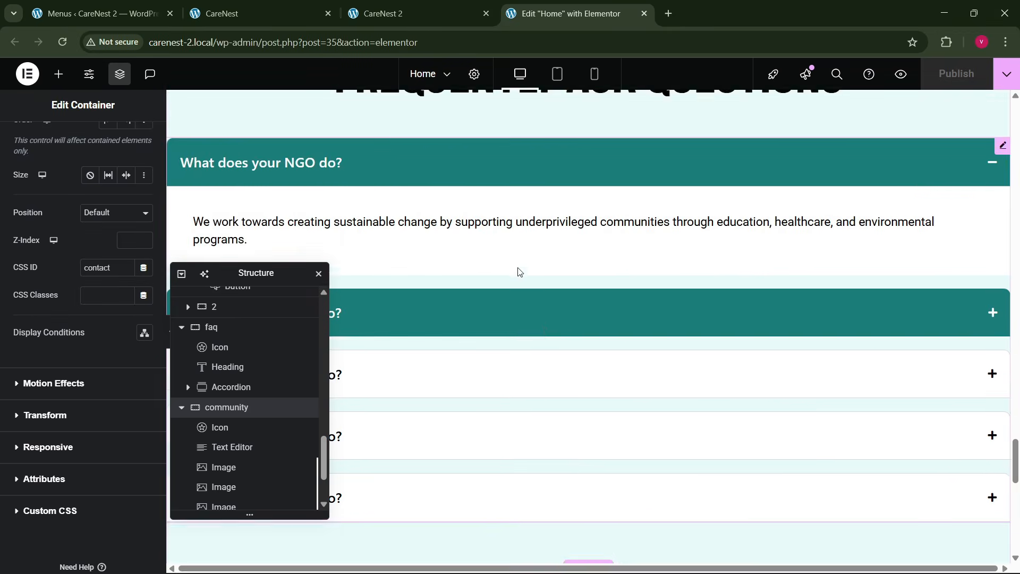
drag(1015, 451, 1016, 108)
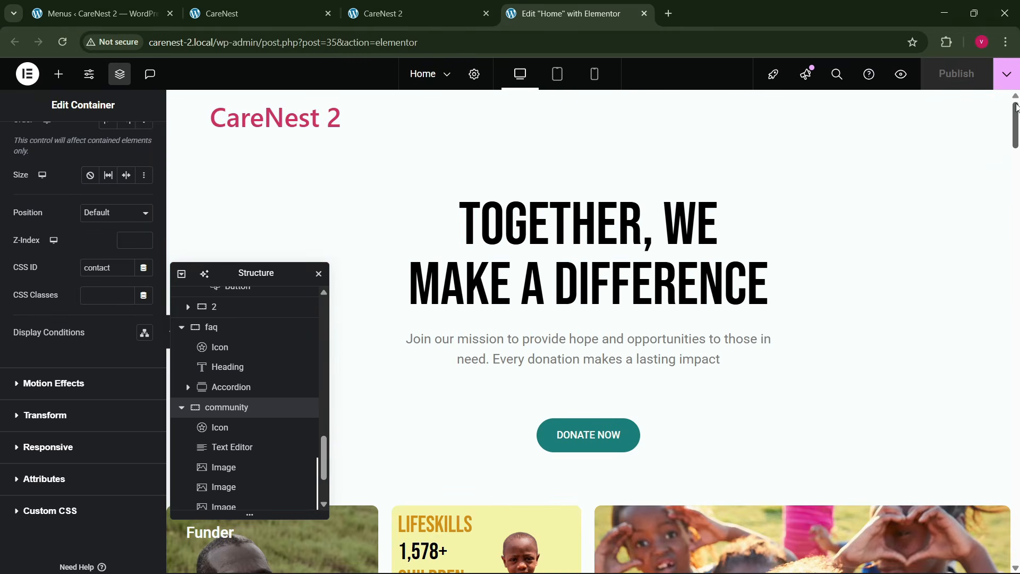
click(297, 13)
click(270, 43)
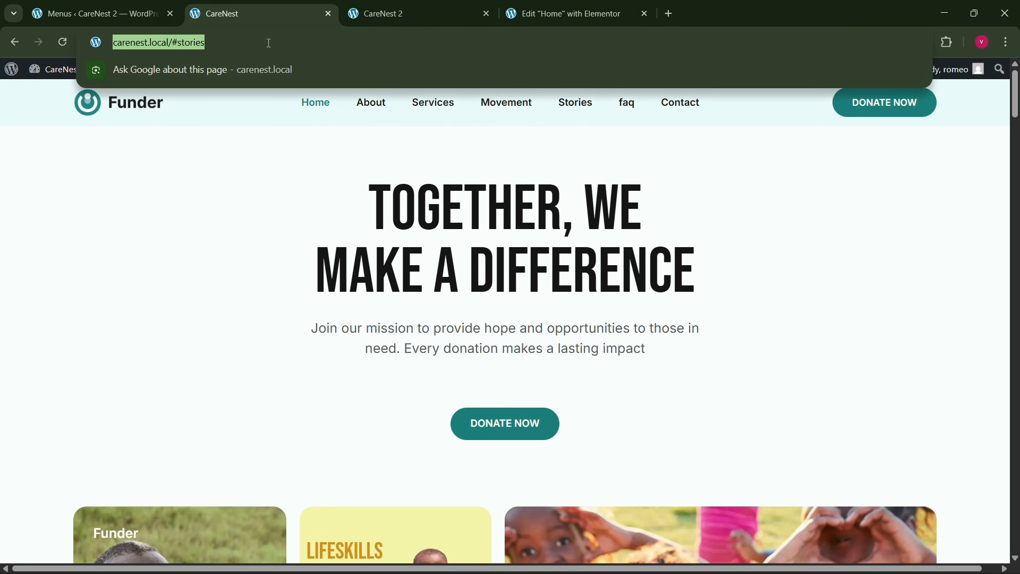
click(240, 193)
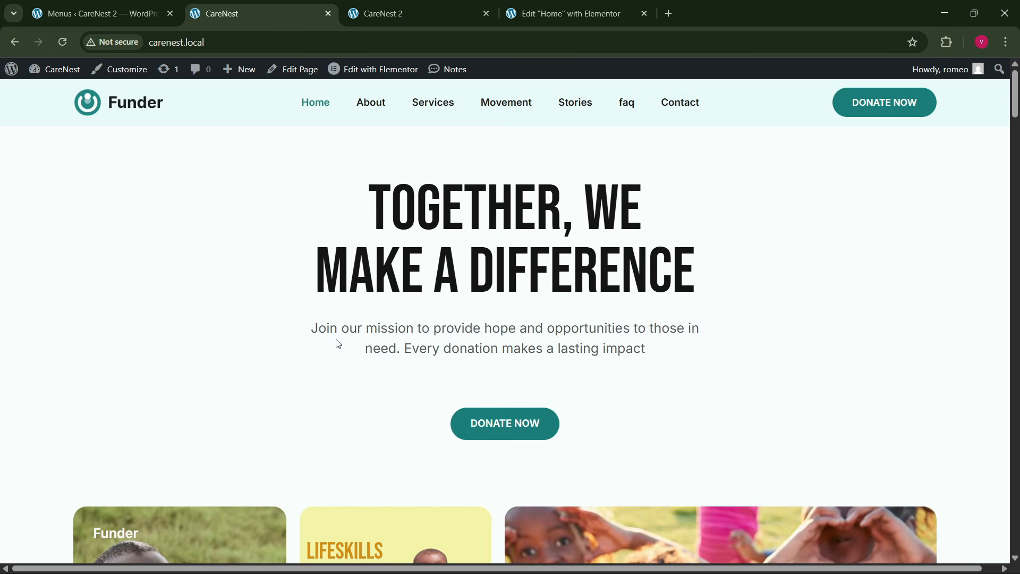
- Switch to the Home page Elementor editor and give the hero heading a Zoom In entrance animation
click(527, 6)
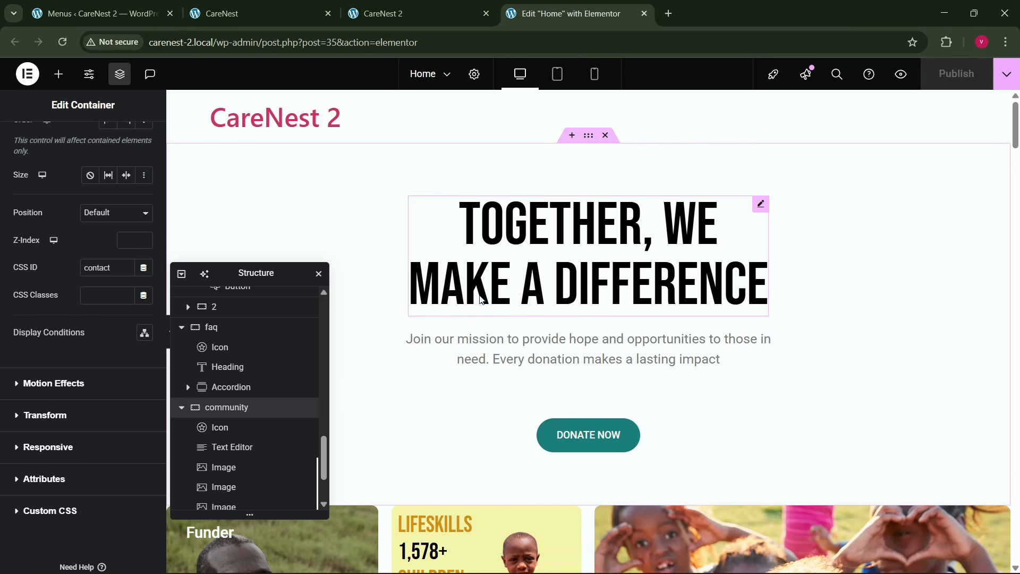
click(588, 135)
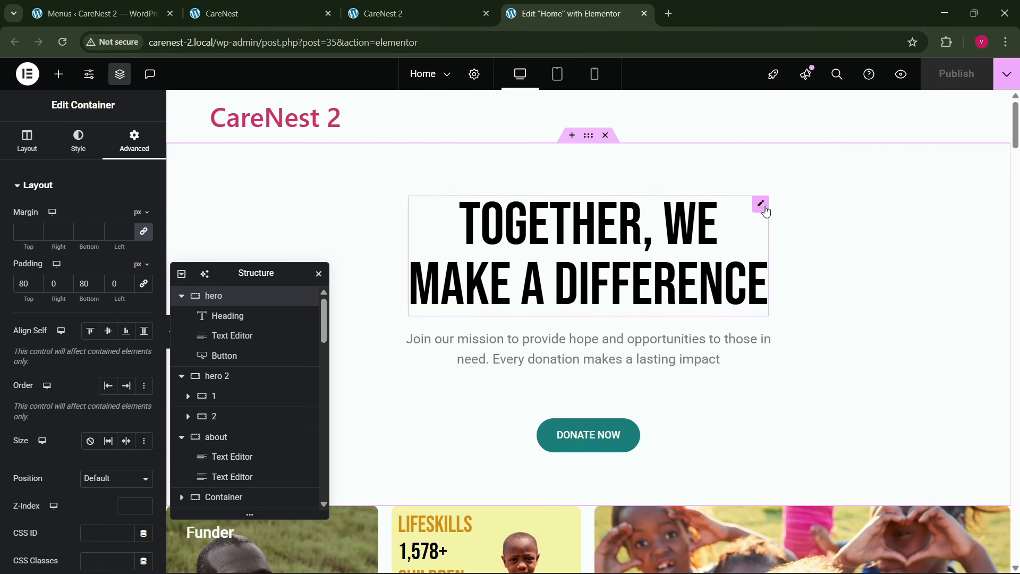
click(762, 206)
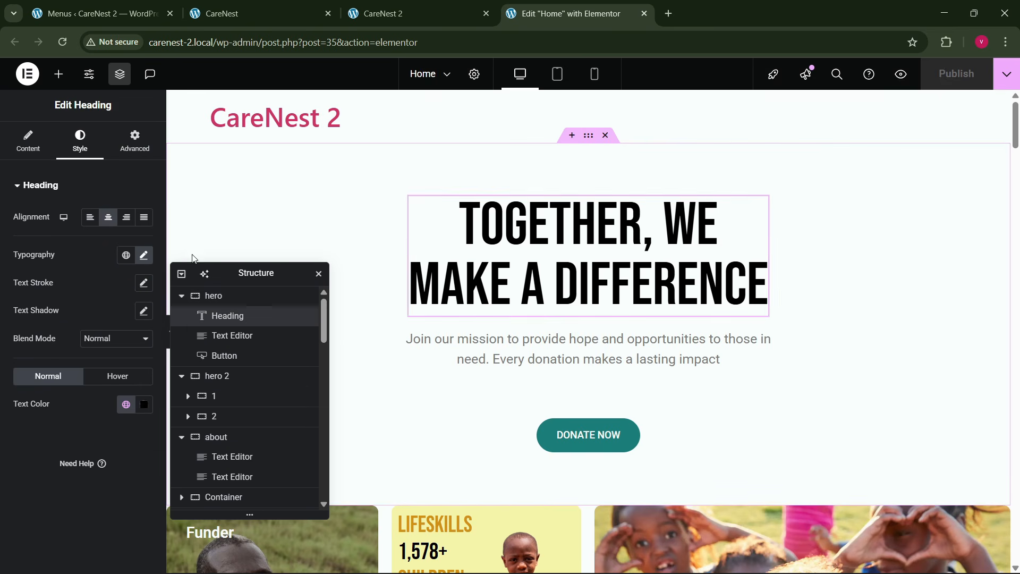
click(125, 150)
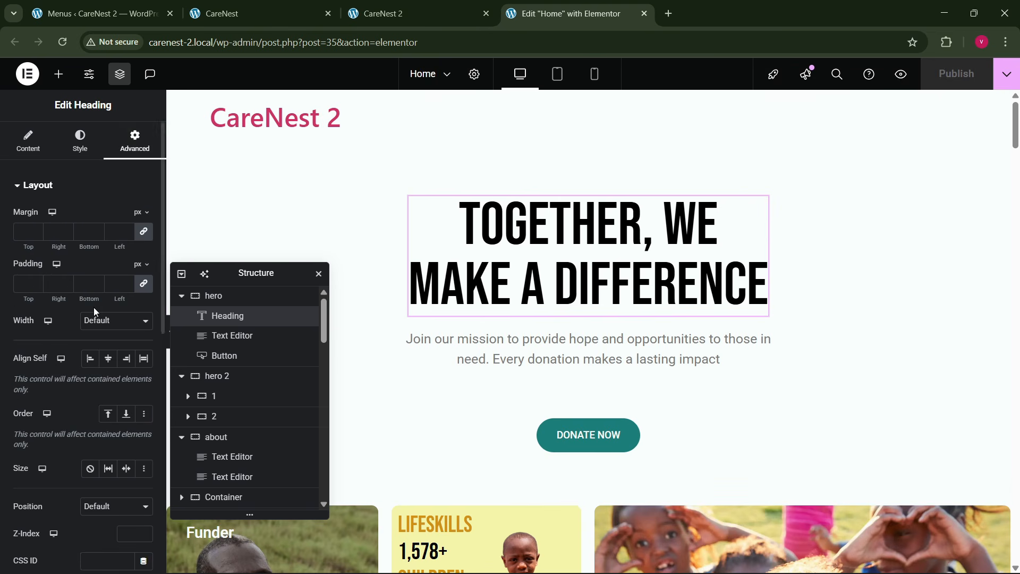
scroll(139, 341, down, 7)
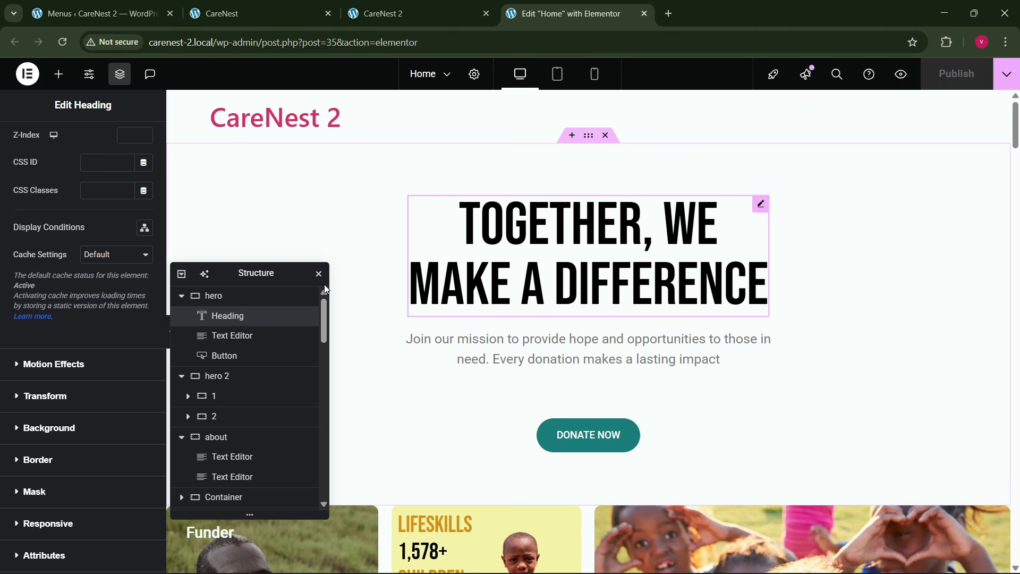
click(56, 364)
scroll(54, 357, down, 3)
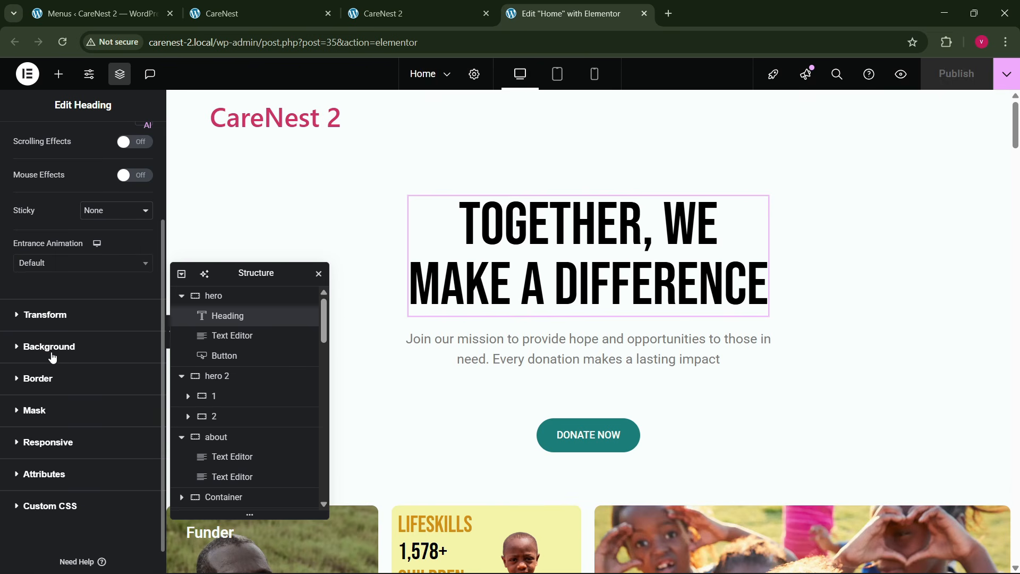
click(50, 265)
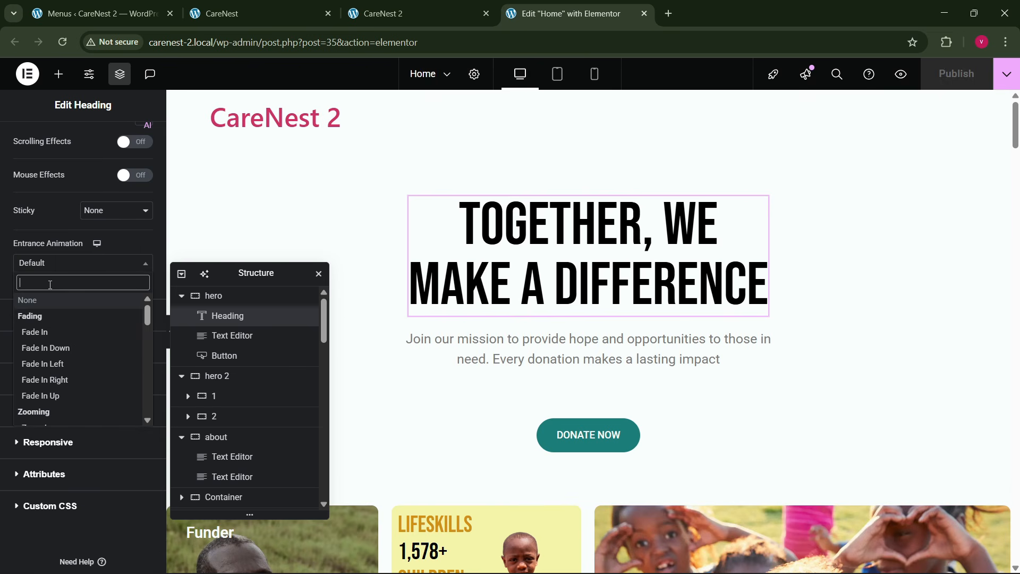
text(zaoo)
key(BackSpace)
key(BackSpace)
key(BackSpace)
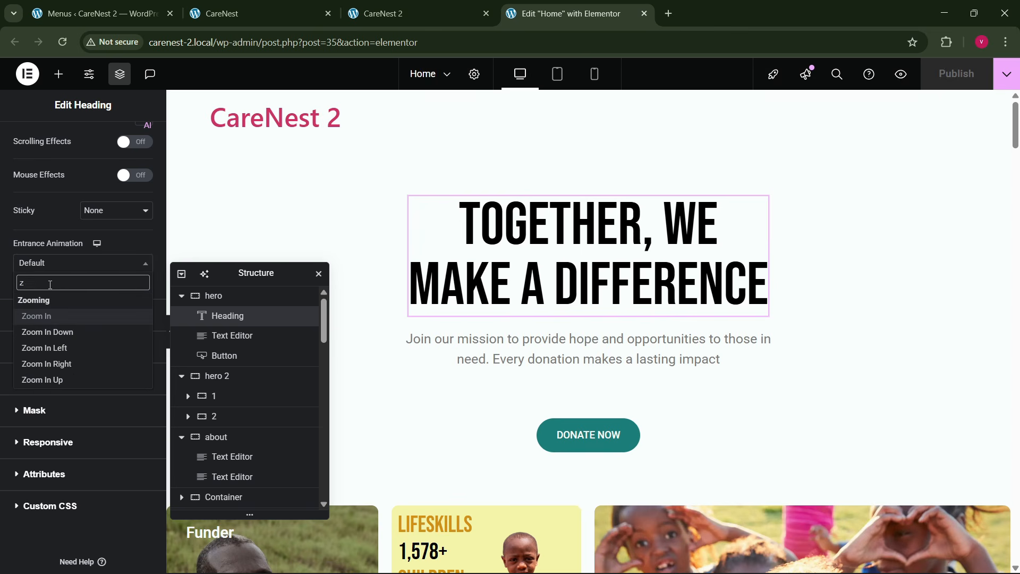
text(oom)
key(Return)
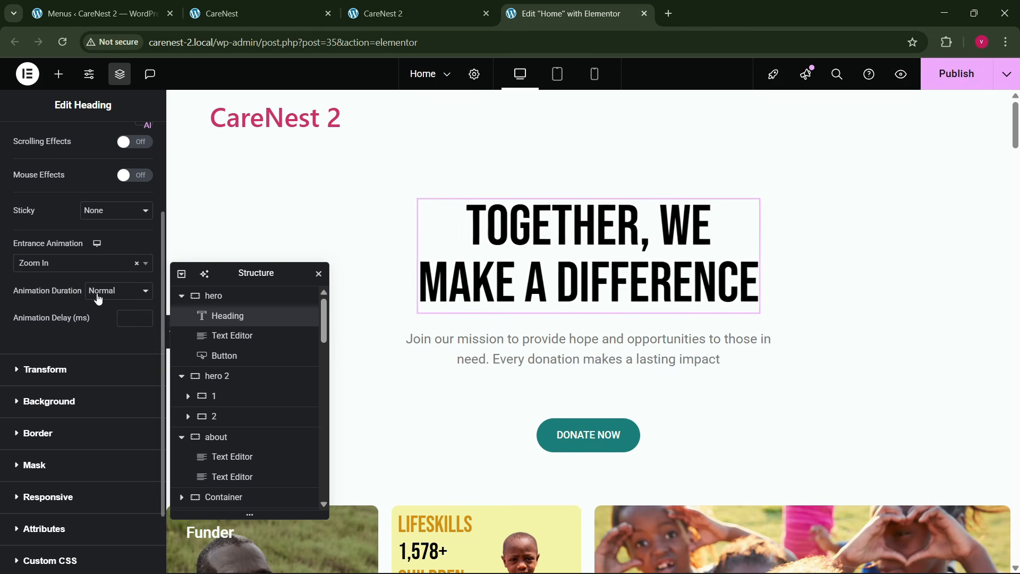
- Set the hero heading's animation duration to Fast and its animation delay to 50 ms
click(103, 291)
click(111, 341)
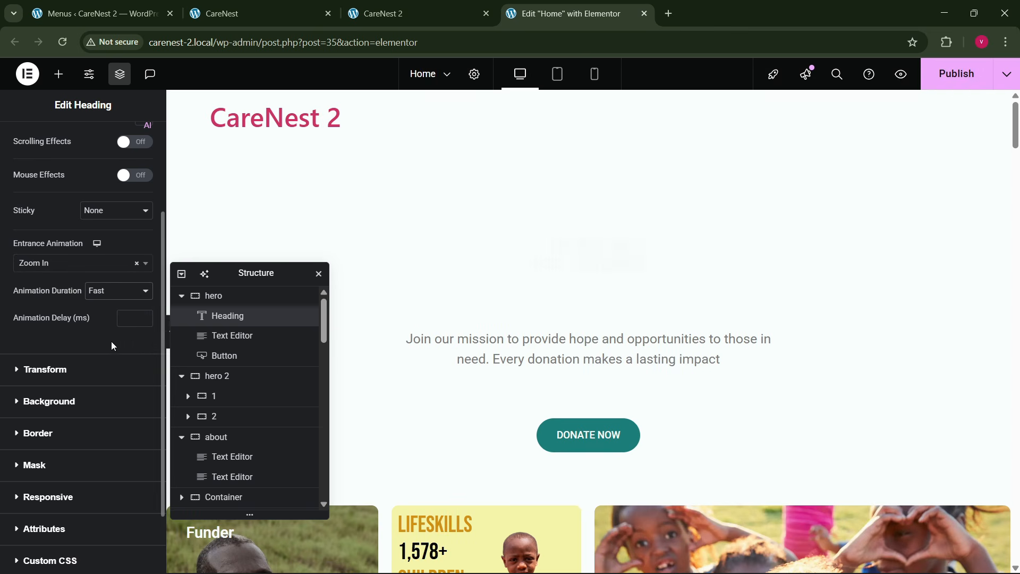
click(130, 321)
text(50)
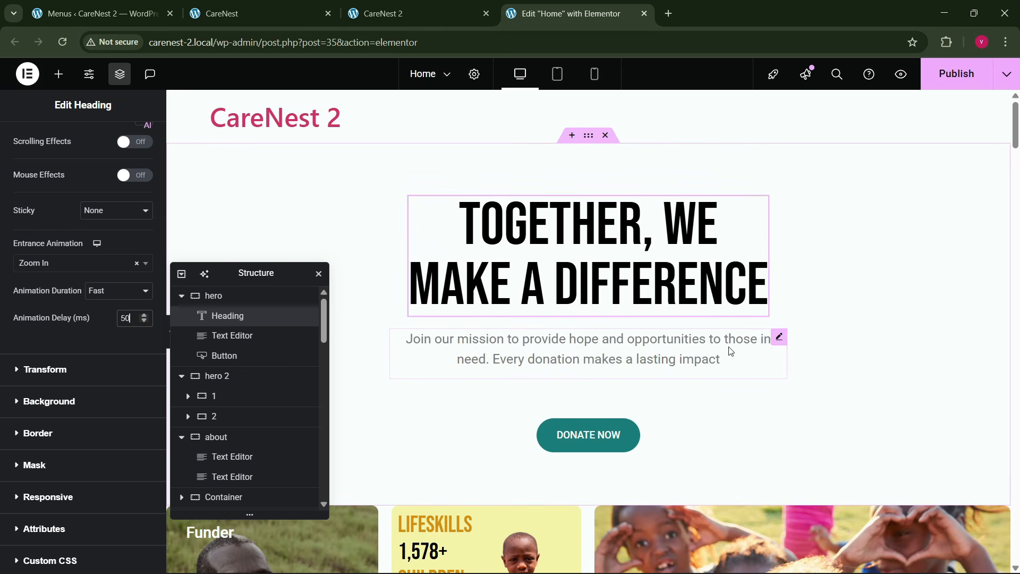
- Give the hero paragraph below the heading a Slide In Up entrance animation
click(780, 339)
scroll(37, 387, down, 5)
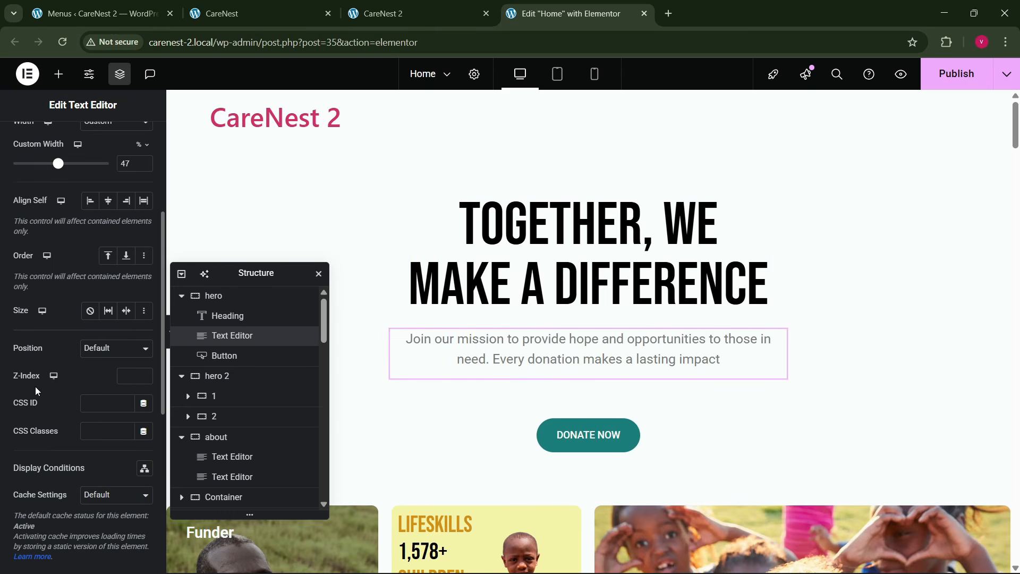
scroll(37, 388, down, 4)
click(59, 287)
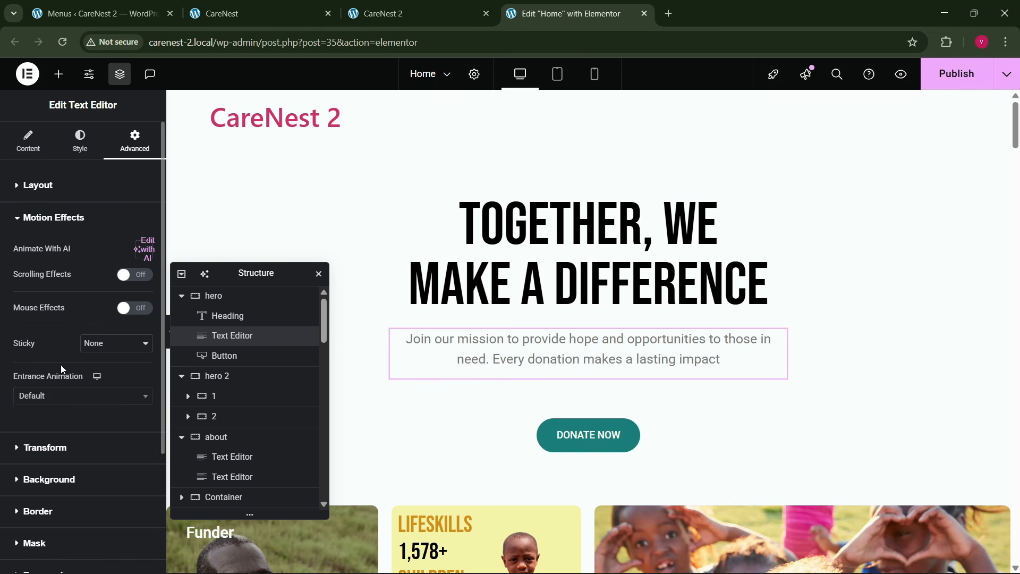
click(58, 398)
text(slid)
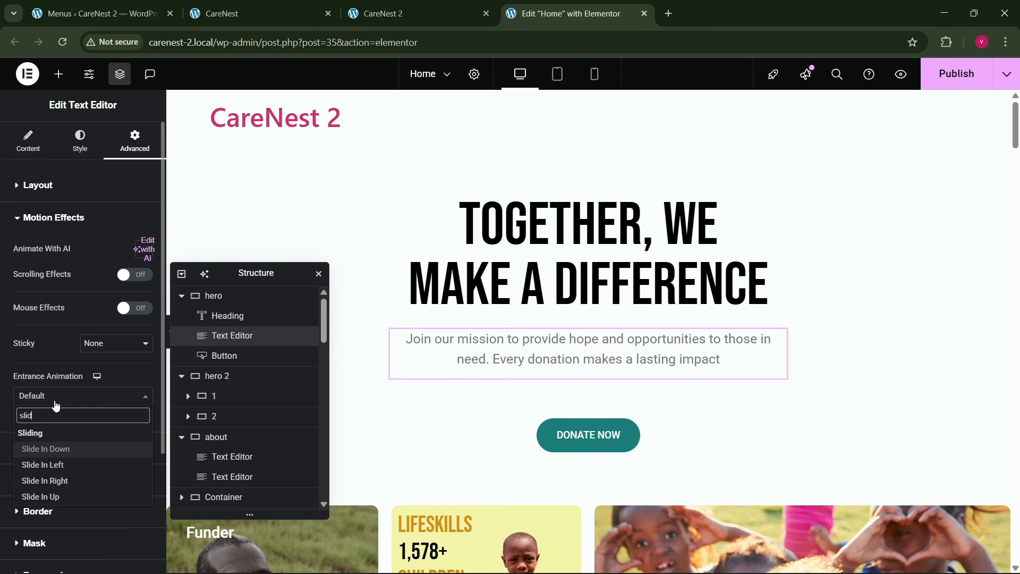
key(Down)
key(Down)
key(Down)
key(Return)
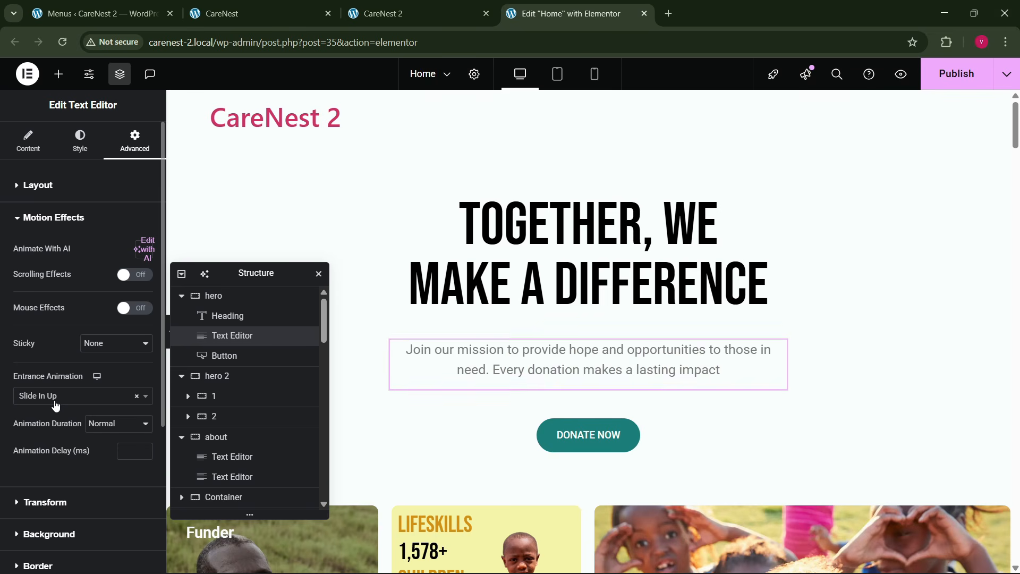
- Set the hero paragraph's animation duration to Fast and its animation delay to 100 ms
click(108, 431)
click(114, 471)
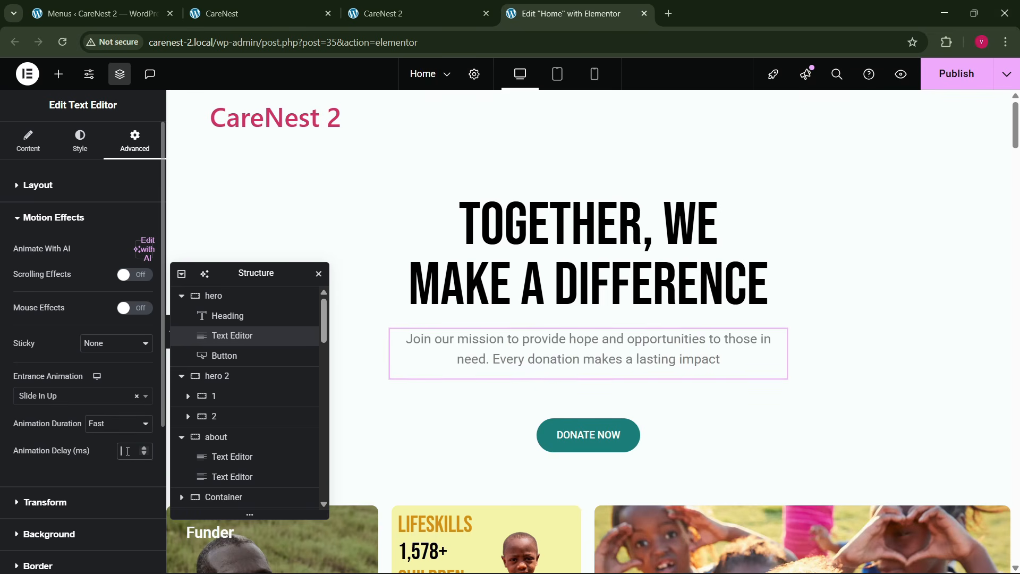
click(125, 451)
text(100)
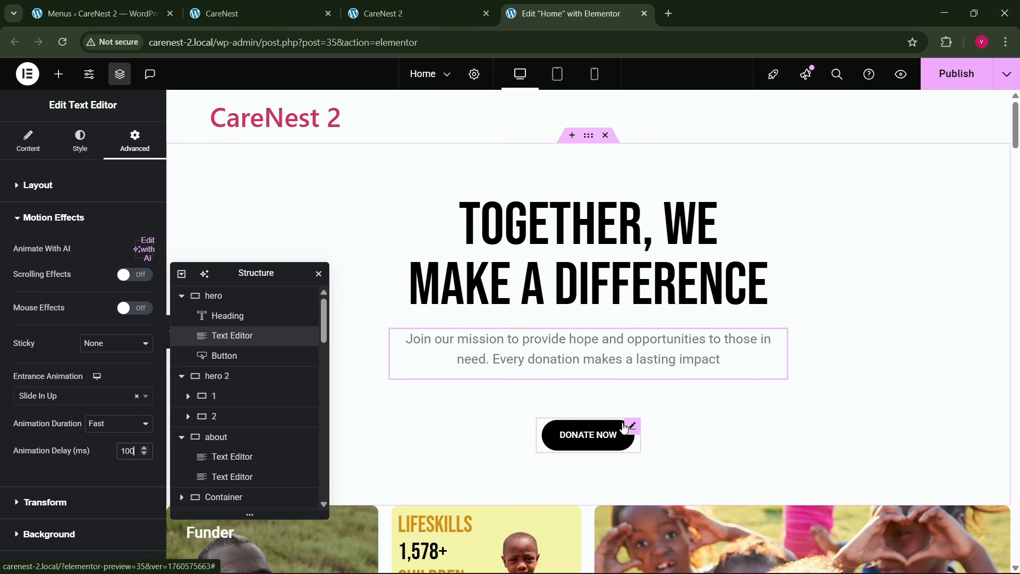
- Give the hero's Donate Now button a Zoom In entrance animation
click(633, 428)
click(135, 141)
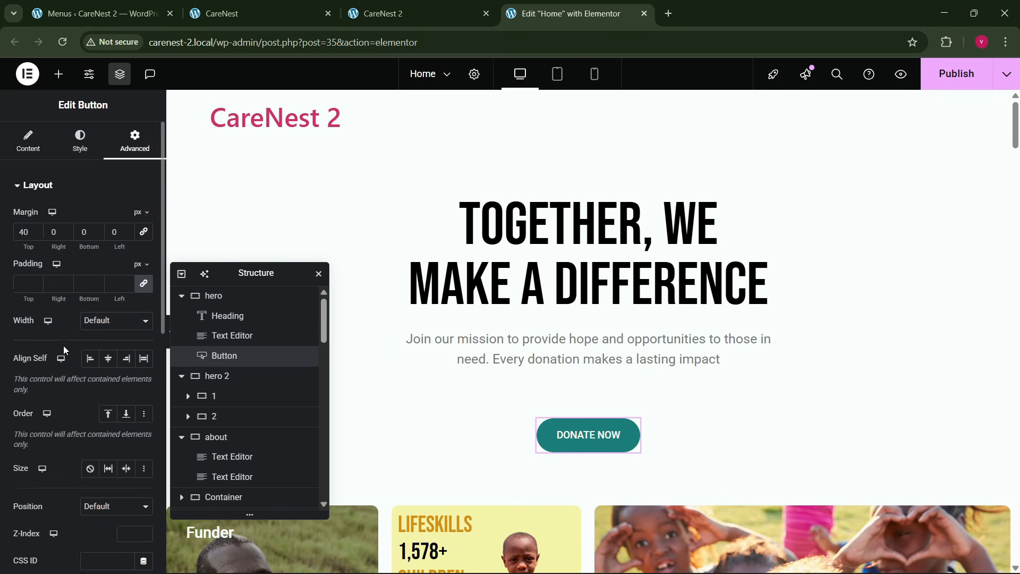
scroll(62, 345, down, 6)
click(55, 430)
click(61, 397)
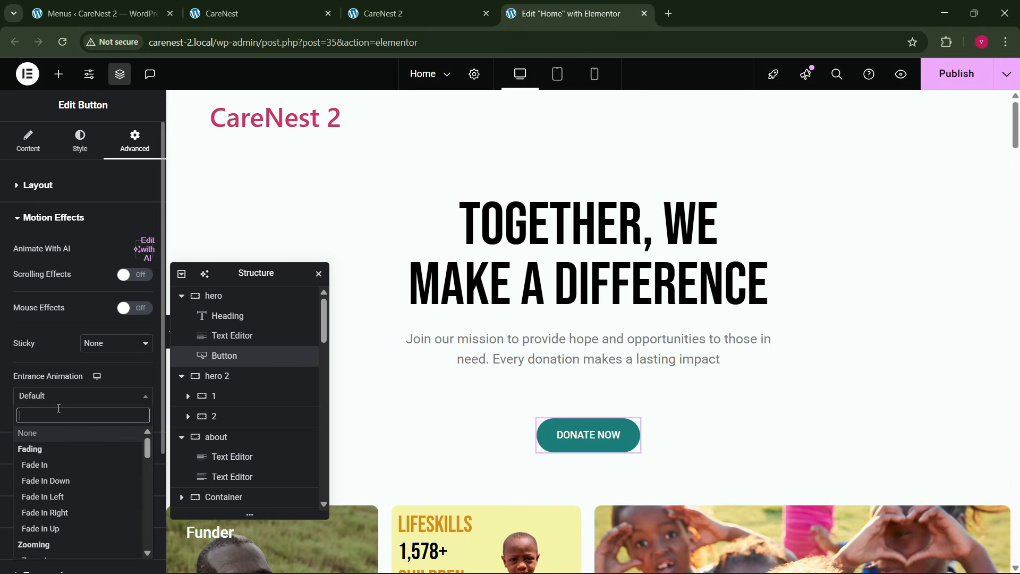
text(zoom)
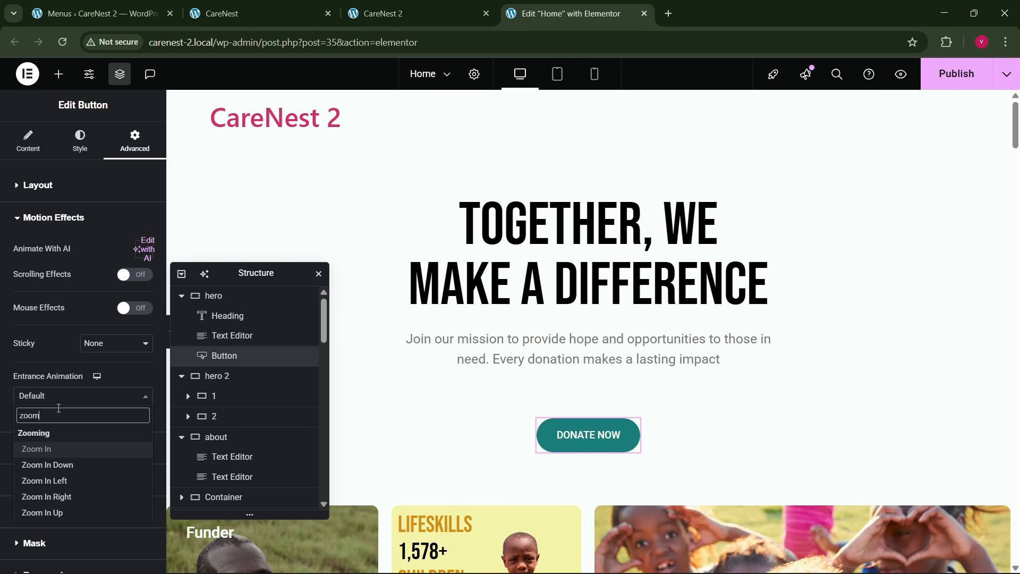
key(Return)
- Set the Donate Now button's animation duration to Fast and its animation delay to 150 ms
click(109, 424)
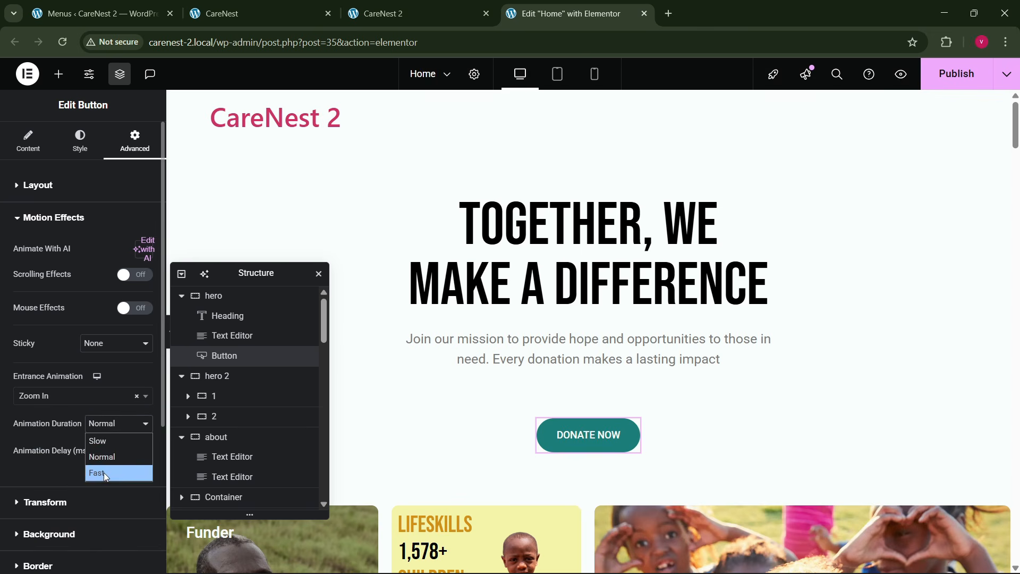
click(103, 472)
click(133, 449)
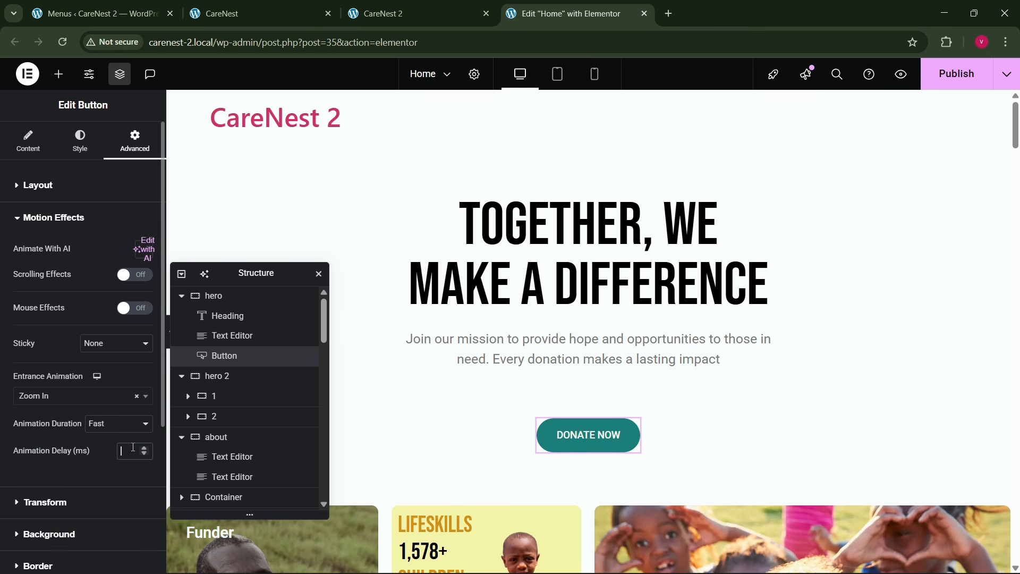
text(150)
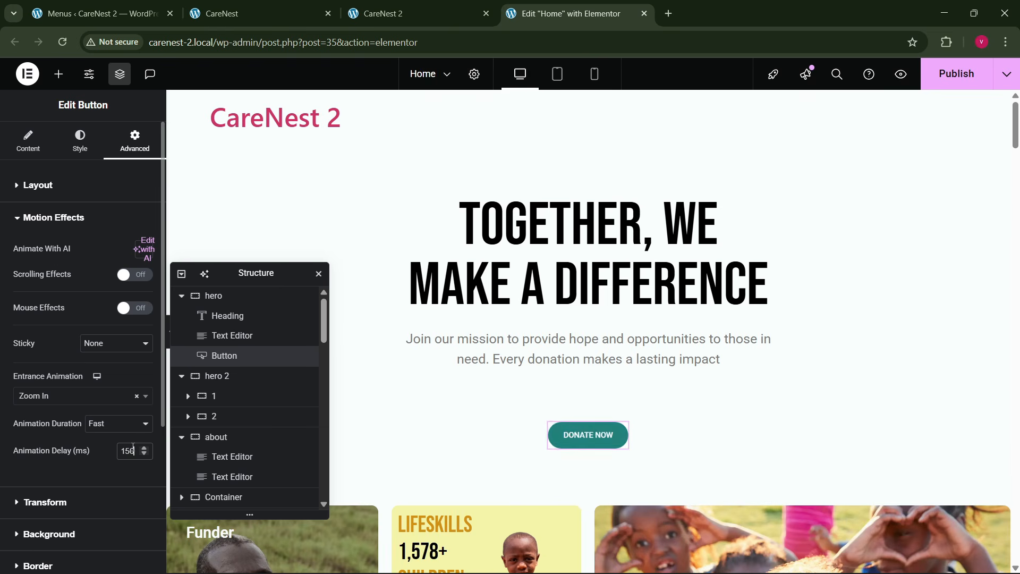
- Move the Structure window away from the first image card and select container 1 inside hero 2
scroll(526, 317, down, 2)
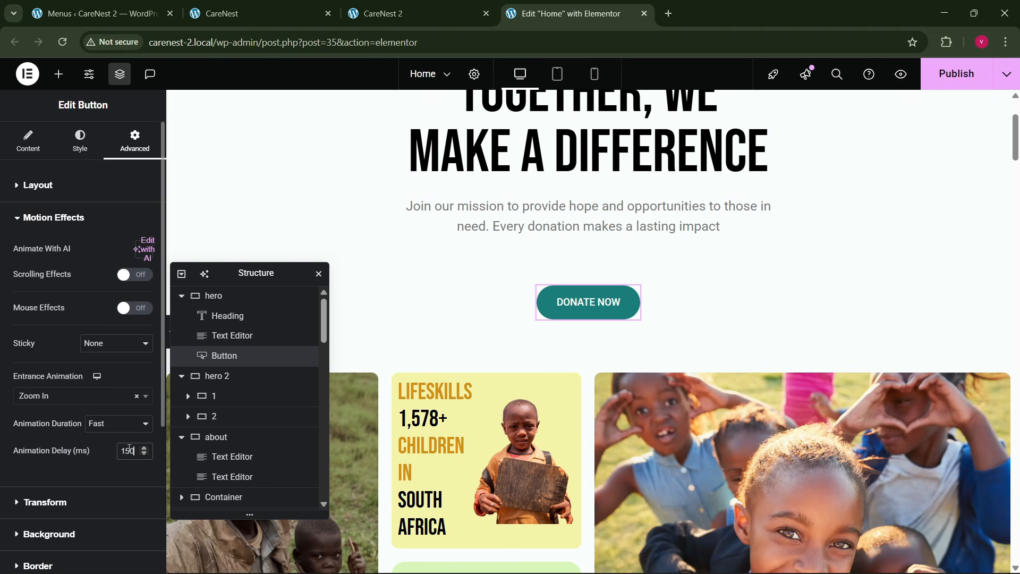
scroll(564, 343, down, 1)
drag(268, 275, 606, 255)
scroll(237, 217, down, 2)
click(232, 258)
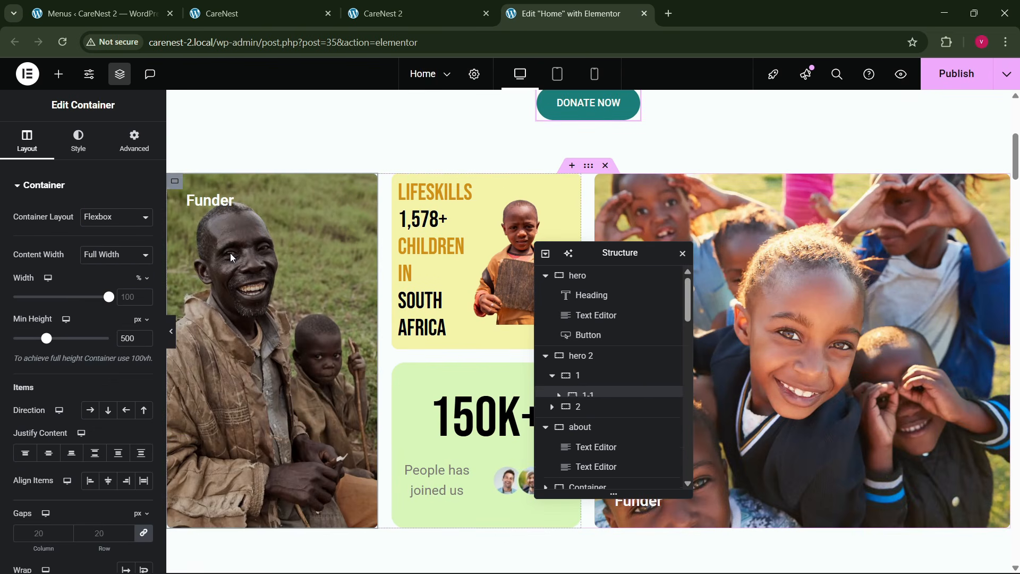
click(552, 378)
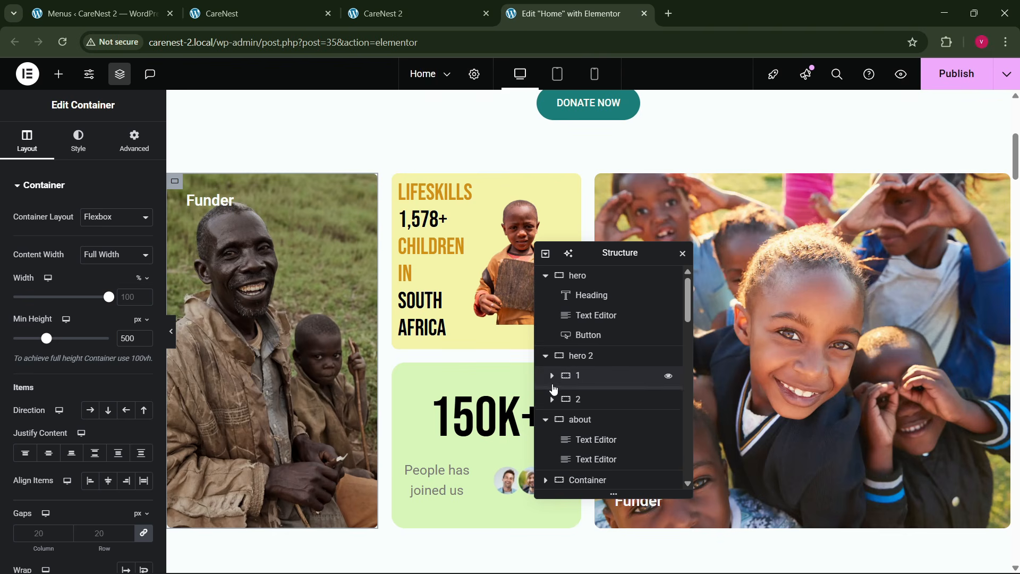
click(572, 378)
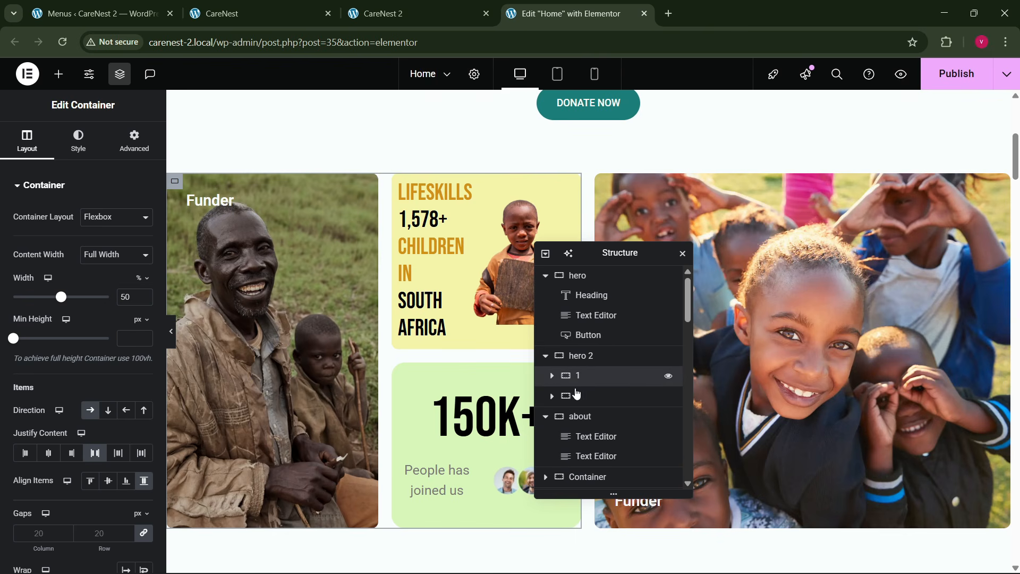
scroll(106, 266, down, 4)
scroll(113, 182, up, 4)
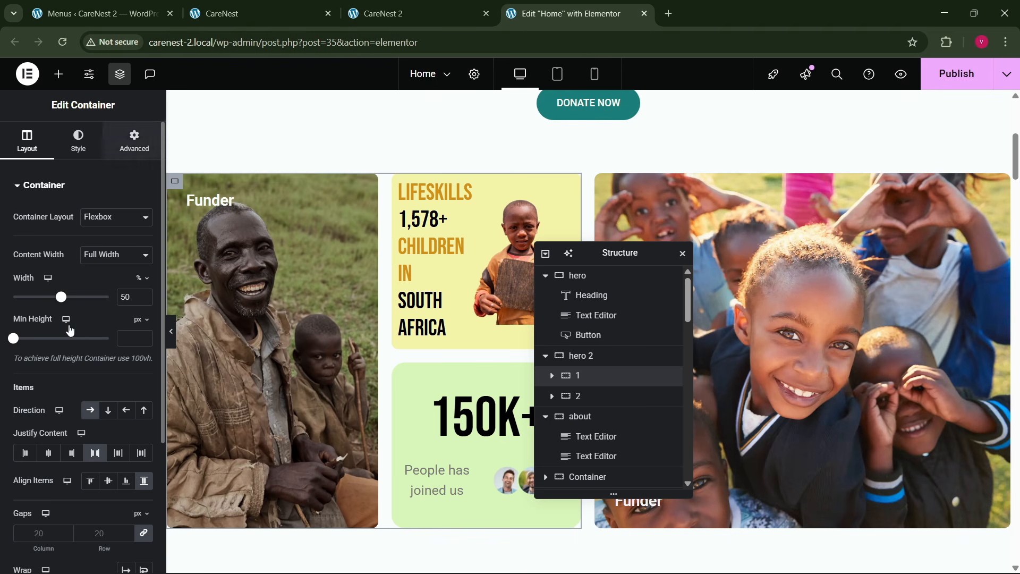
- Apply a Slide In Left entrance animation to container 1 of hero 2
click(134, 142)
scroll(98, 325, down, 5)
click(50, 390)
click(34, 395)
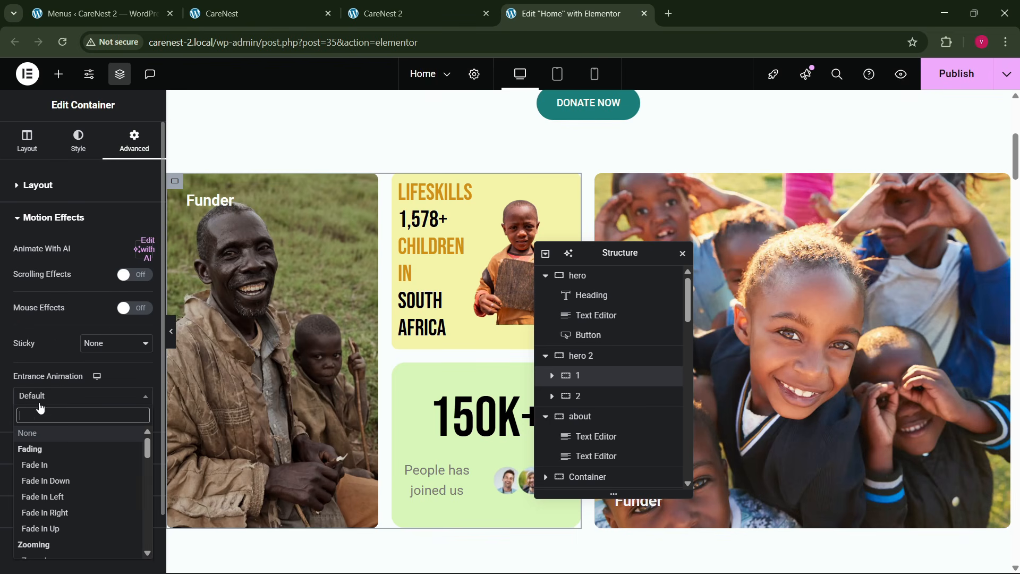
text(slide)
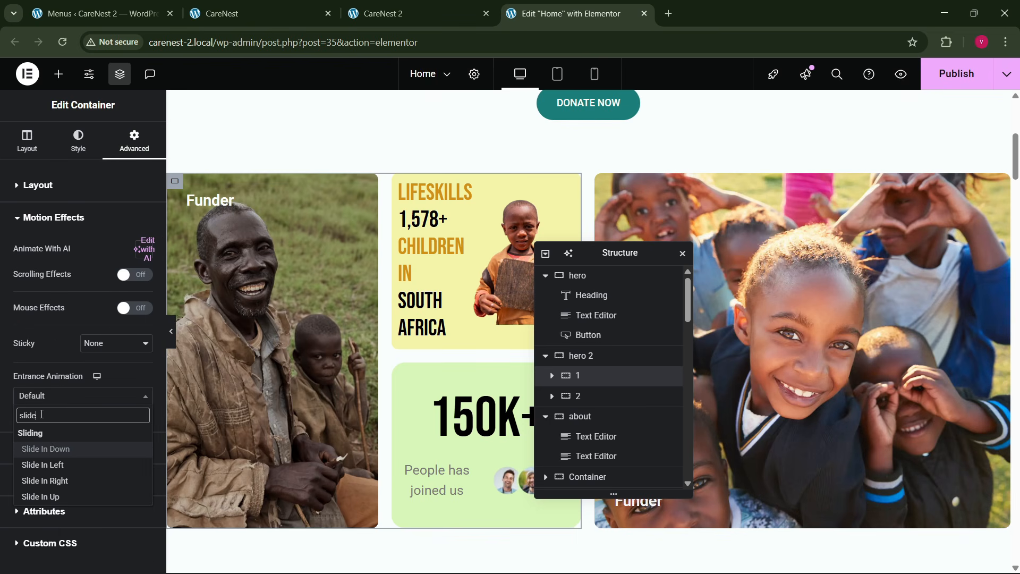
key(Down)
key(Return)
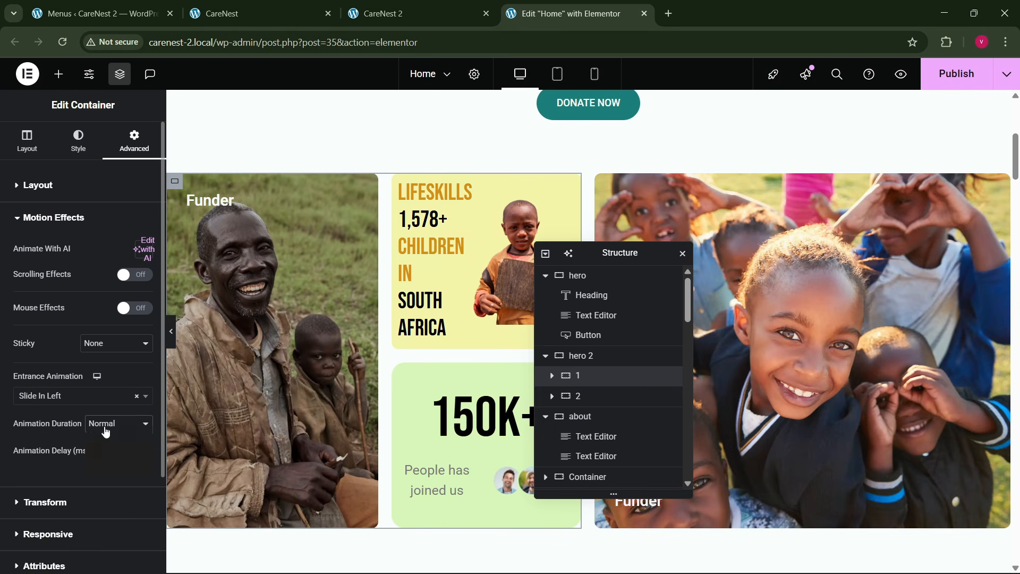
- Set container 1's animation duration to Fast and its animation delay to 50 ms
click(106, 425)
click(109, 467)
click(116, 451)
text(50)
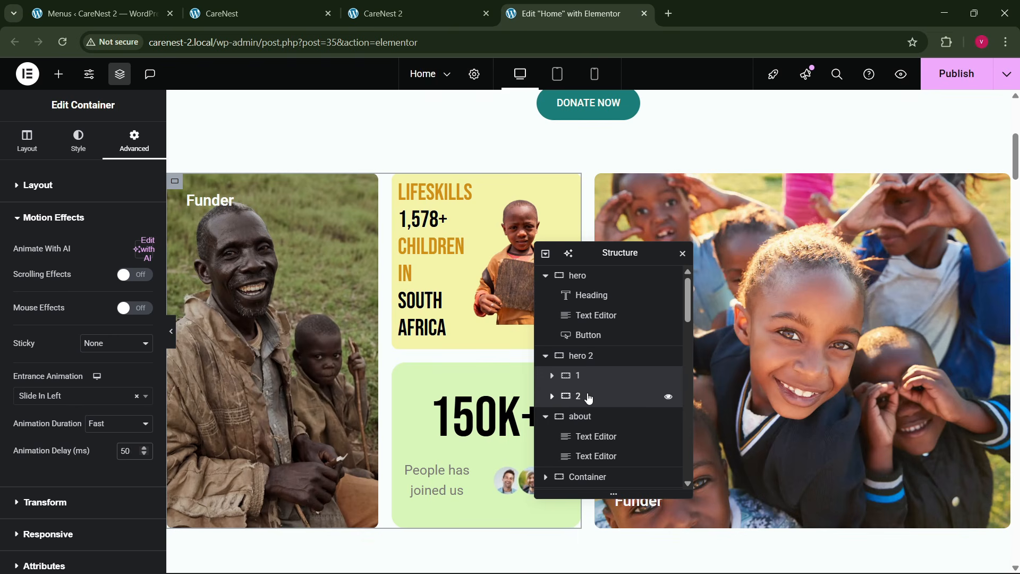
- Apply a Slide In Right entrance animation to container 2 of hero 2
click(588, 398)
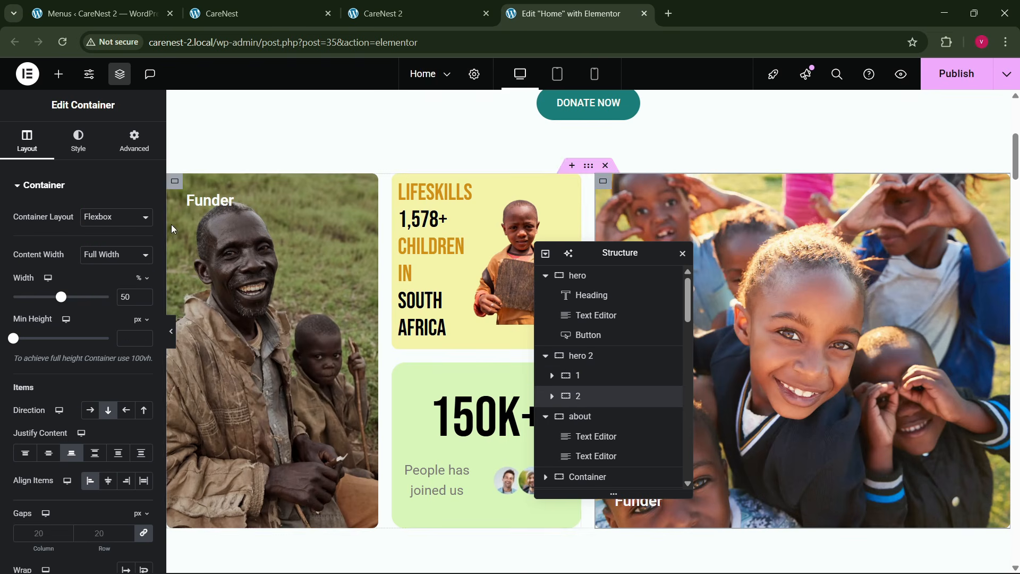
click(134, 141)
scroll(82, 349, down, 5)
click(82, 351)
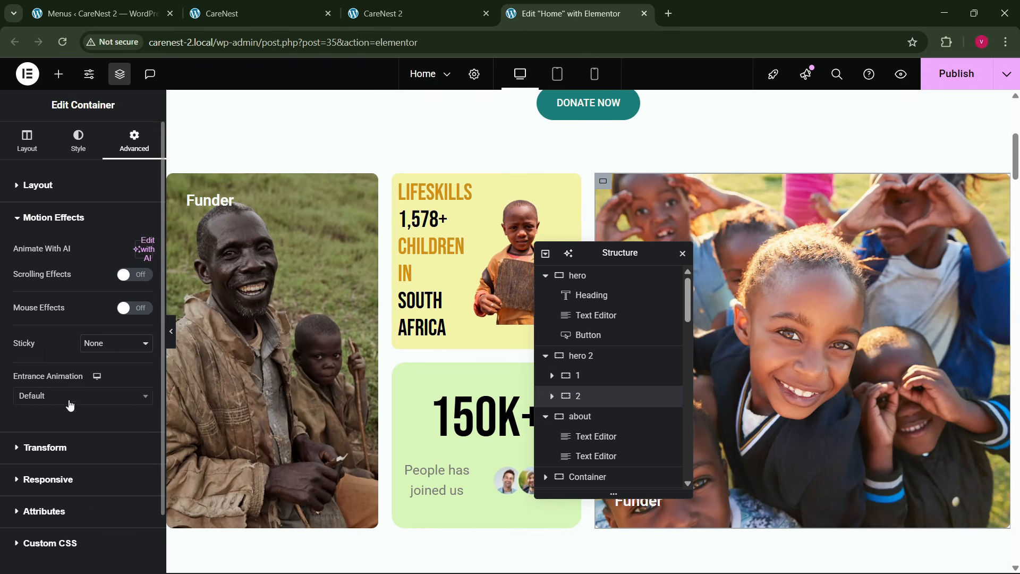
click(70, 405)
text(slide)
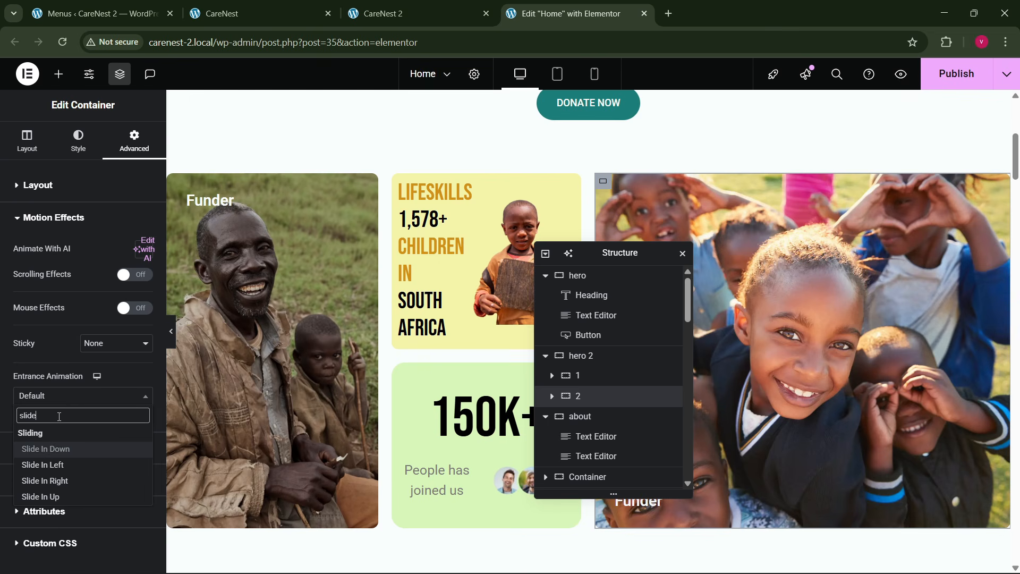
key(Down)
key(Down)
key(Return)
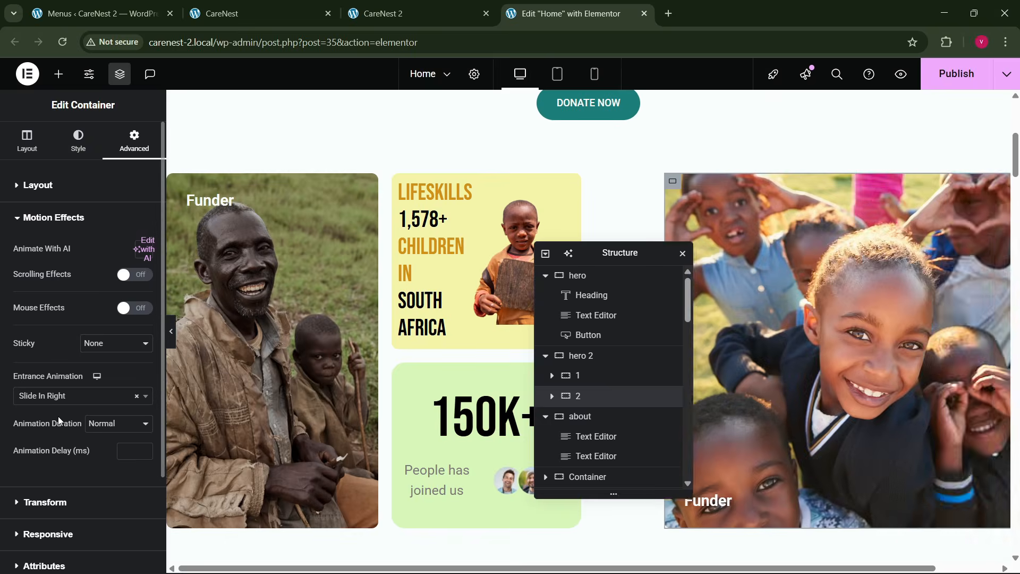
- Set container 2's animation duration to Fast and its animation delay to 100 ms, and publish the Home page
click(114, 423)
click(111, 471)
click(126, 450)
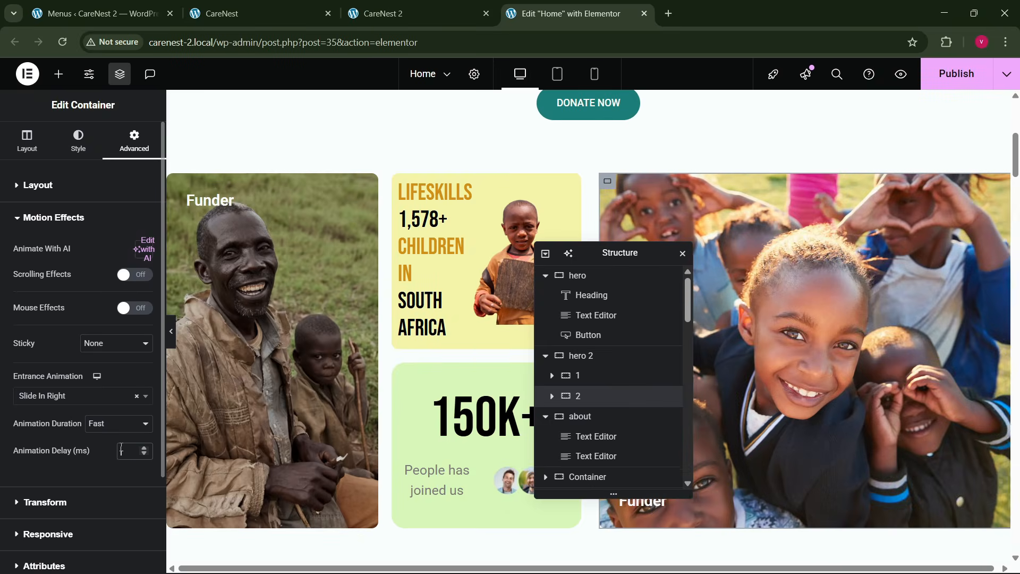
text(100)
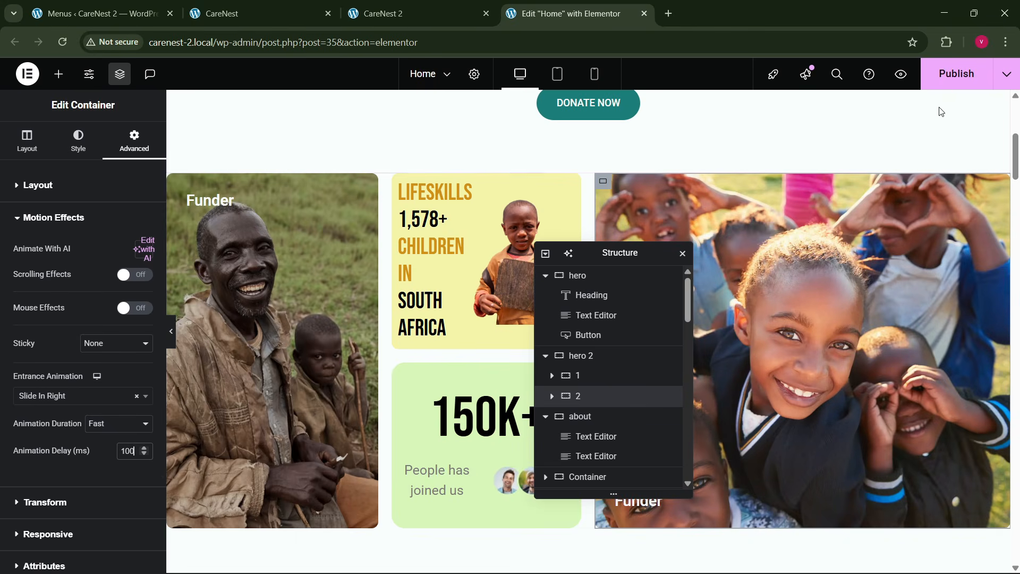
click(950, 81)
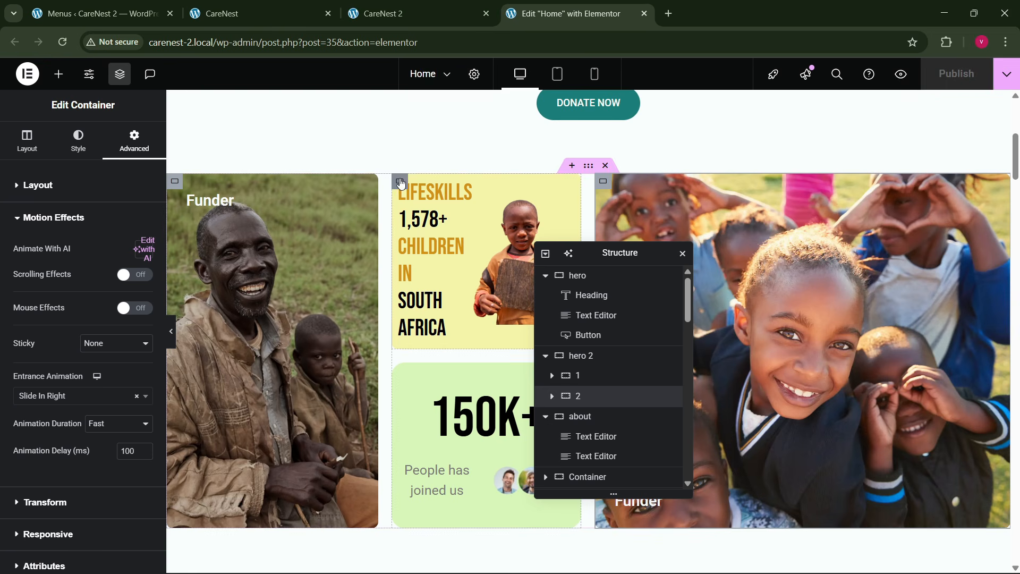
- Reload the live CareNest 2 home page and check the entrance animations of the hero text and image cards
click(552, 375)
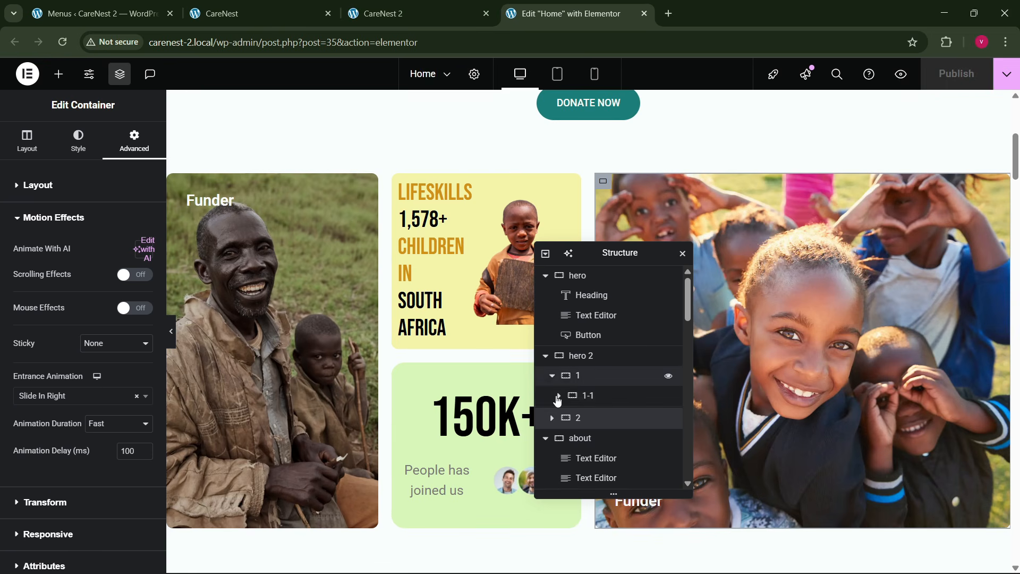
click(587, 395)
click(404, 13)
click(319, 42)
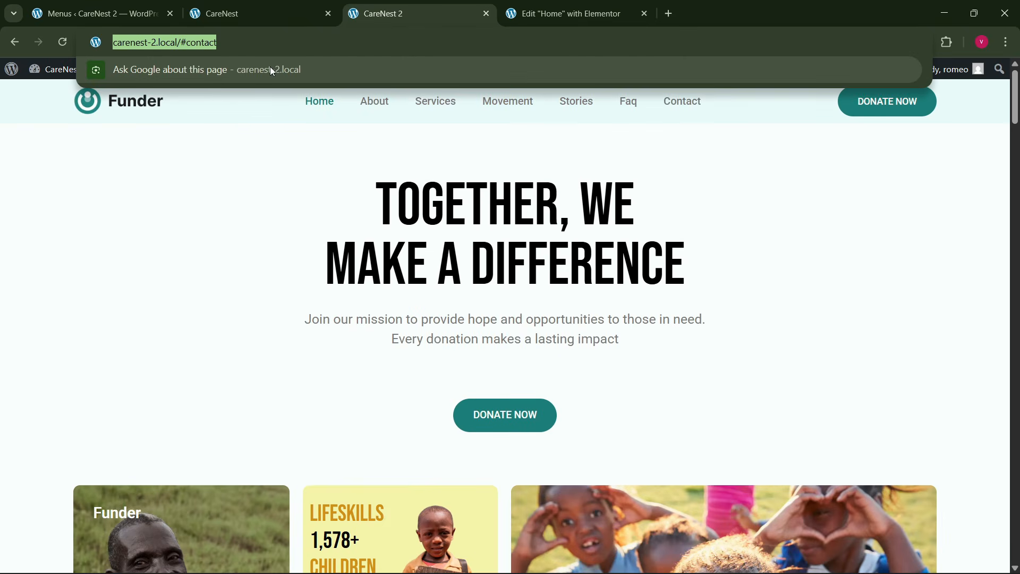
key(Return)
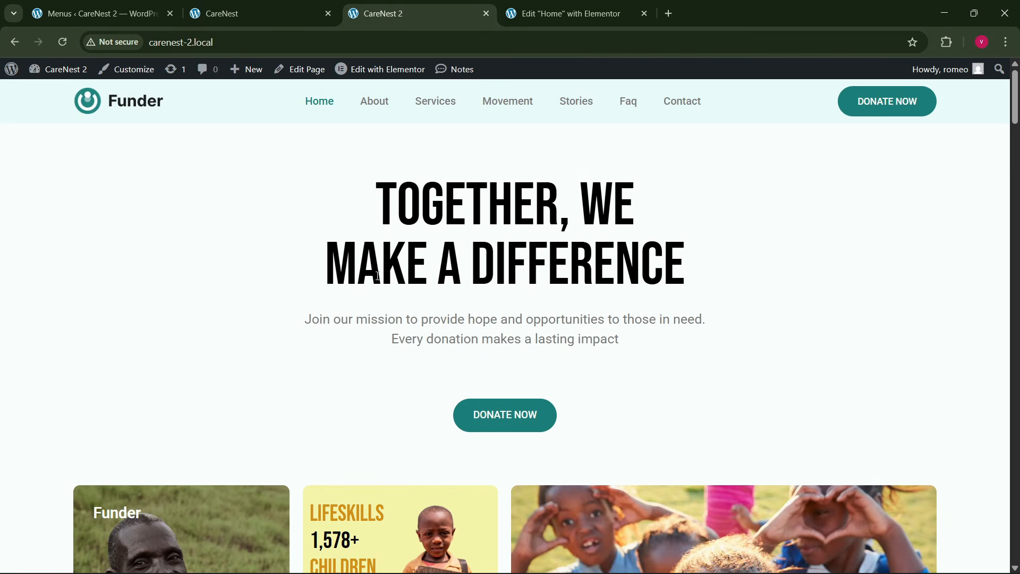
scroll(404, 292, down, 2)
scroll(411, 301, up, 2)
scroll(417, 305, down, 4)
scroll(417, 305, up, 1)
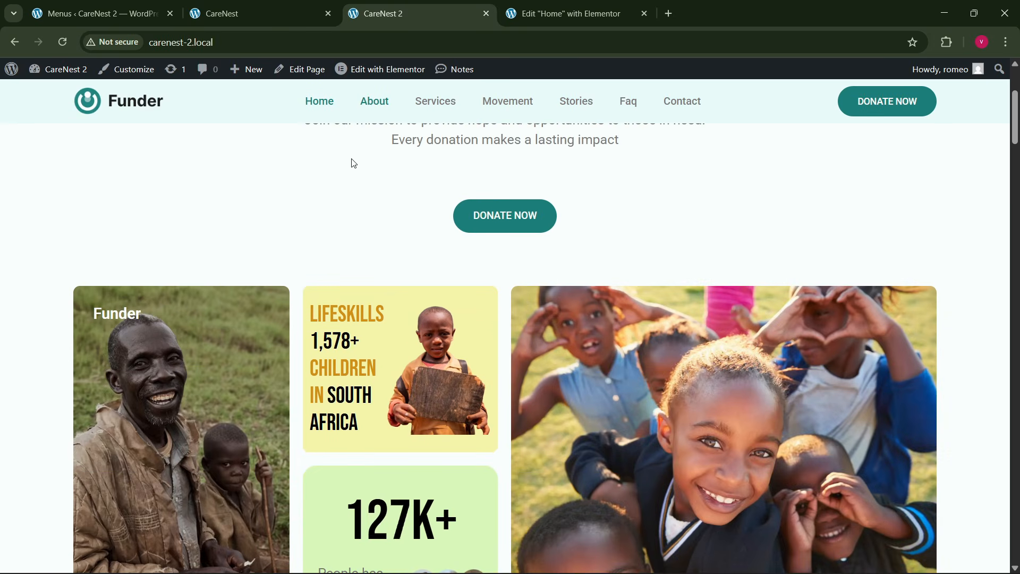
click(247, 36)
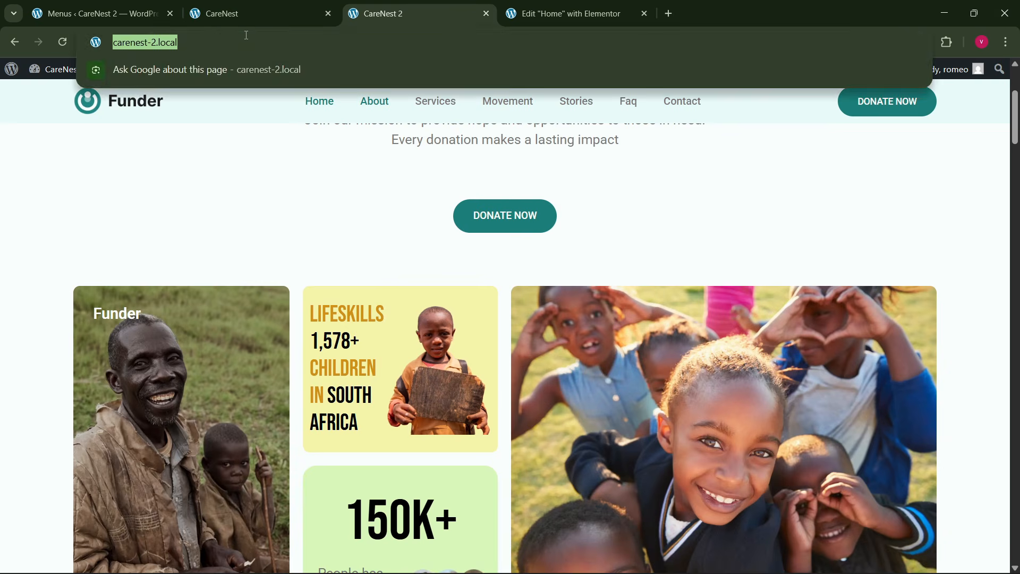
key(Return)
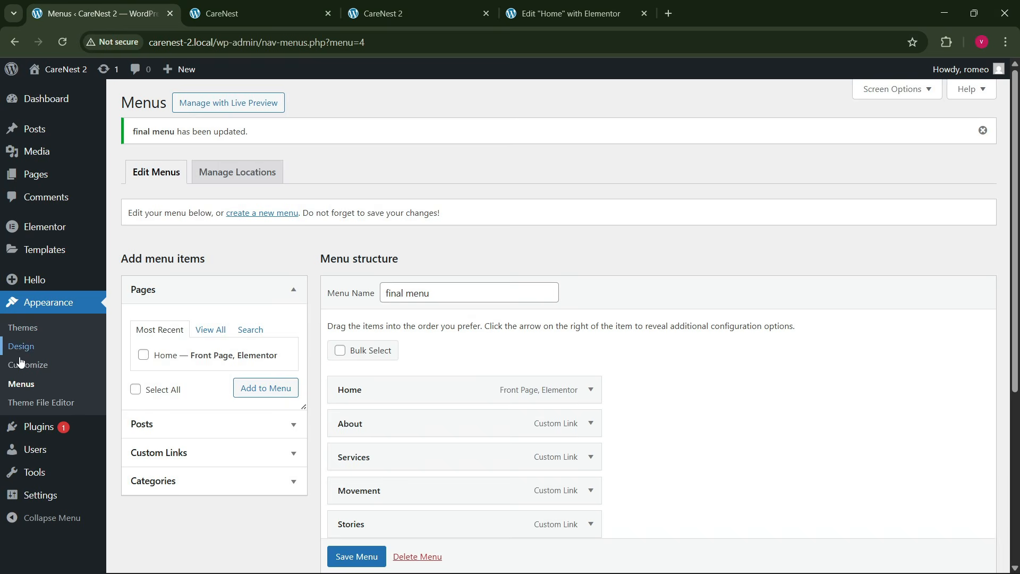
- Go to the WordPress dashboard's plugin installation page and search for "wpfront scroll"
click(96, 13)
mouse_move(52, 427)
click(131, 429)
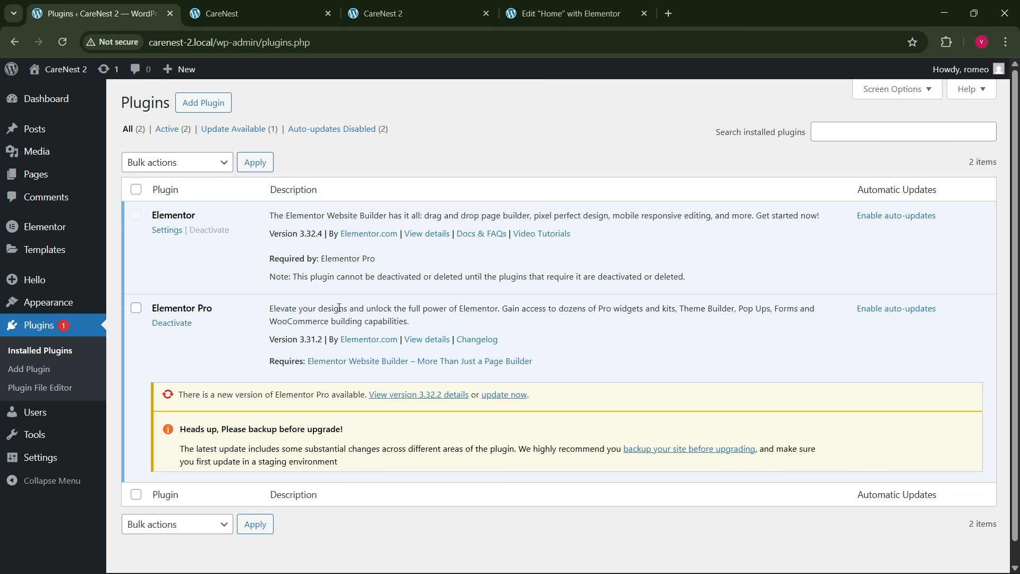
click(204, 103)
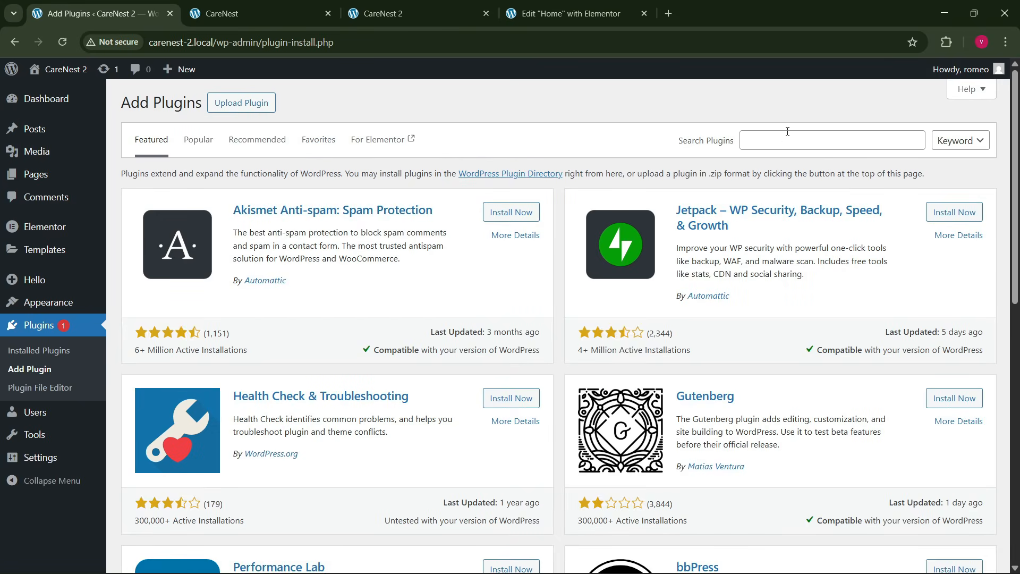
click(777, 139)
text(wp)
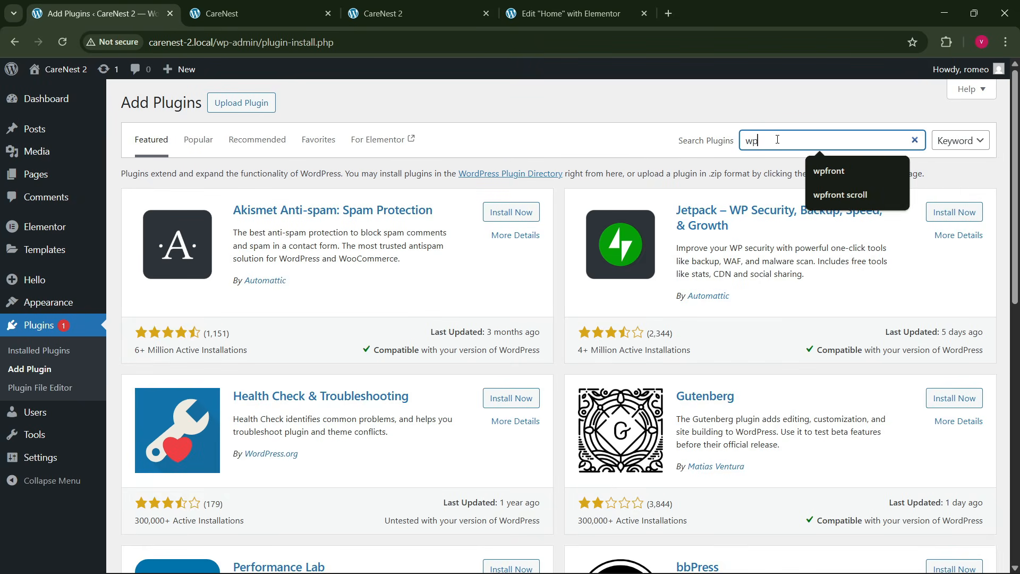
text(front scrol)
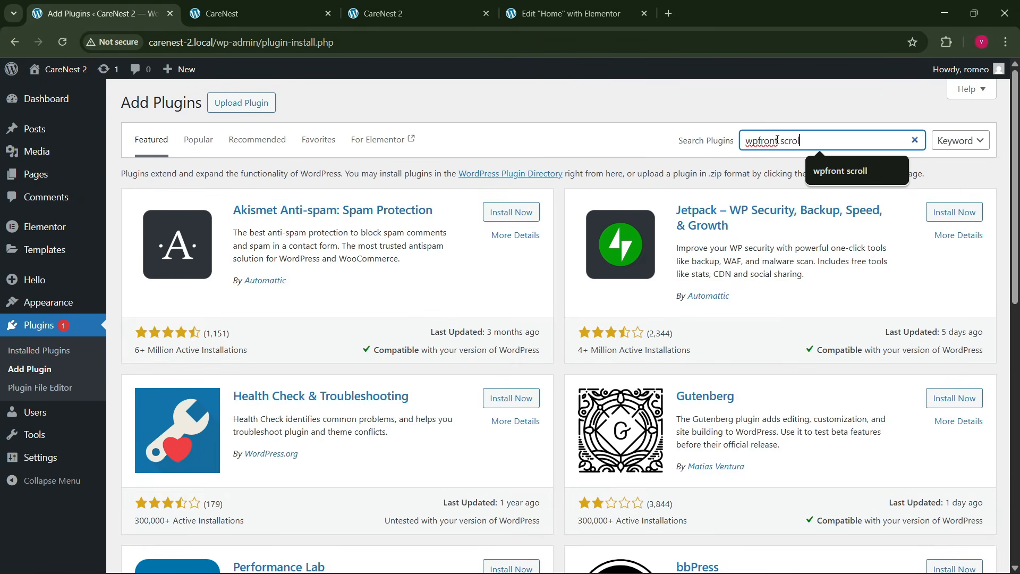
text(l)
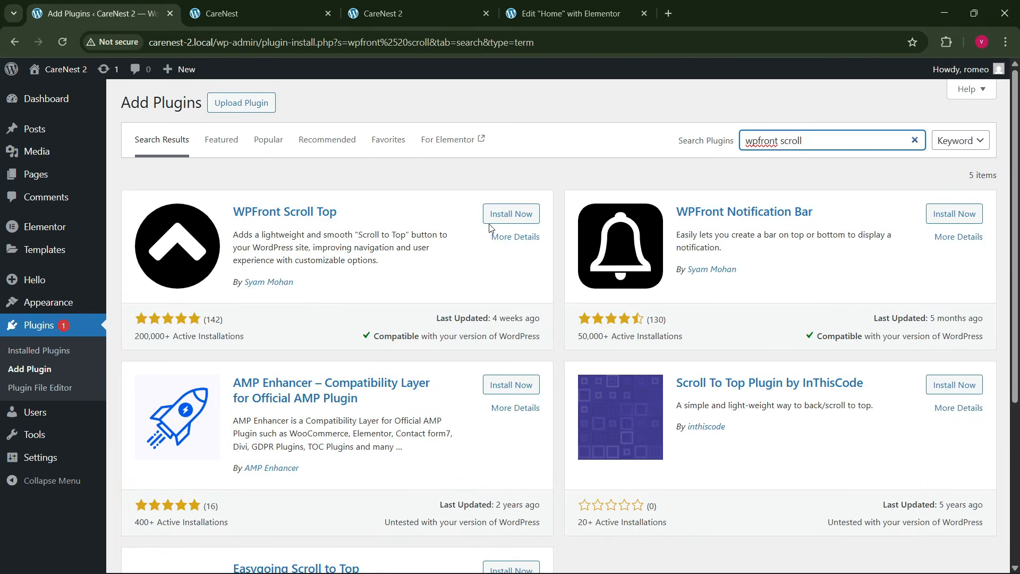
- Install and activate the WPFront Scroll Top plugin
click(491, 220)
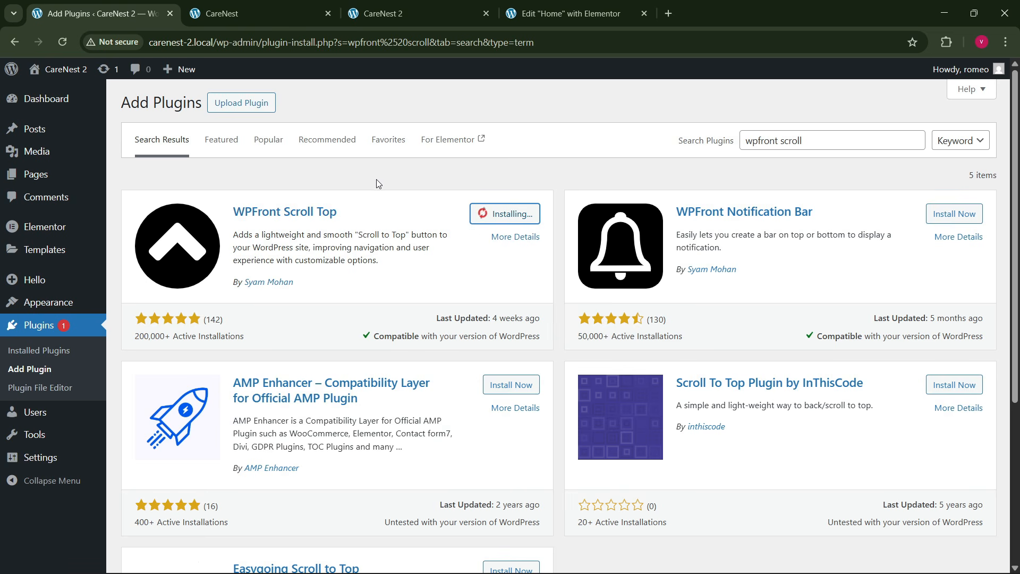
mouse_move(23, 238)
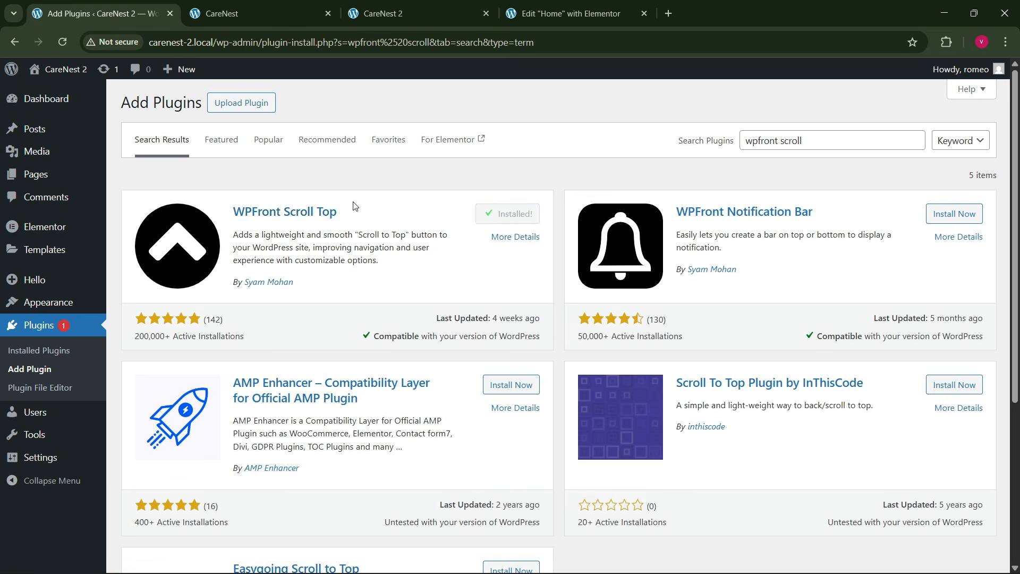
click(514, 215)
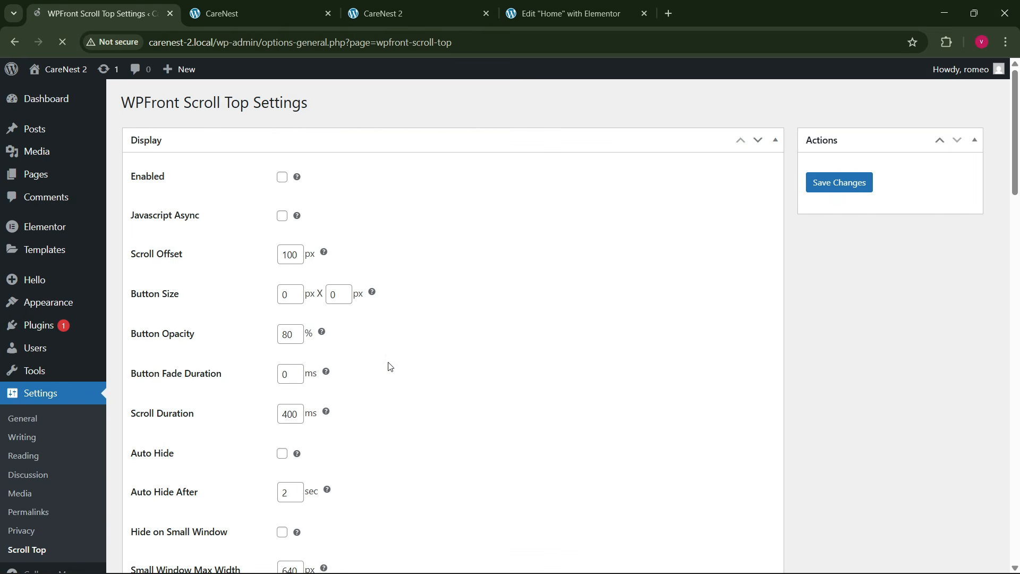
- Enable the scroll-to-top button and set it to hide on WP-ADMIN
click(282, 180)
scroll(220, 343, down, 5)
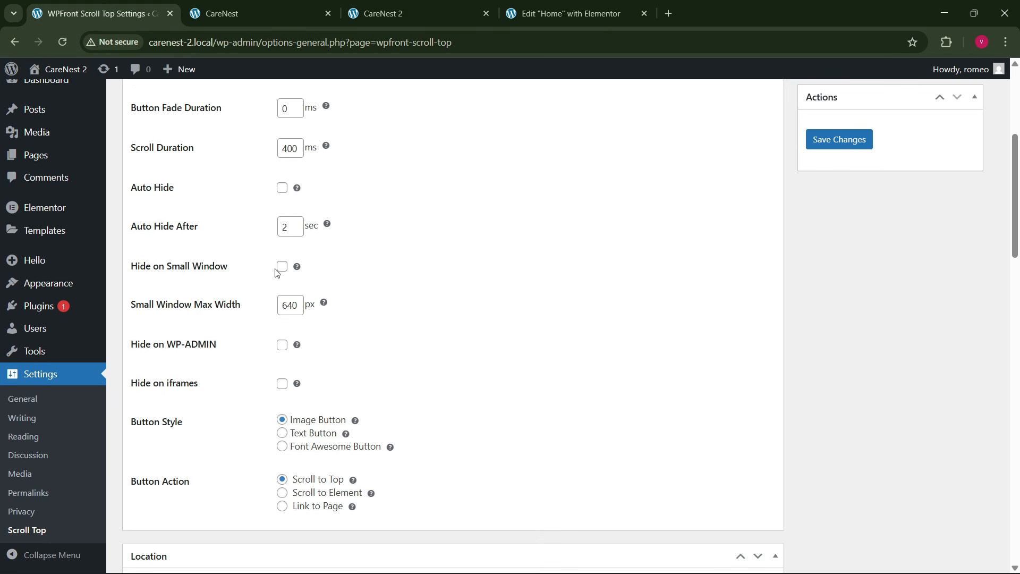
click(281, 344)
- Choose the green up-arrow image for the scroll-to-top button and save the plugin settings
scroll(534, 366, down, 14)
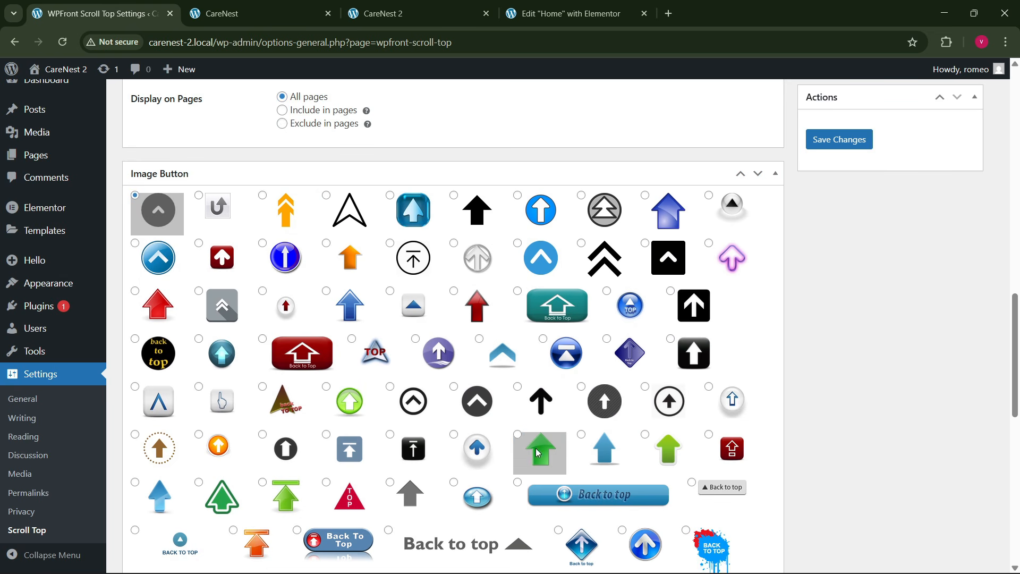
click(519, 460)
scroll(515, 423, down, 4)
scroll(513, 425, up, 4)
scroll(514, 425, down, 3)
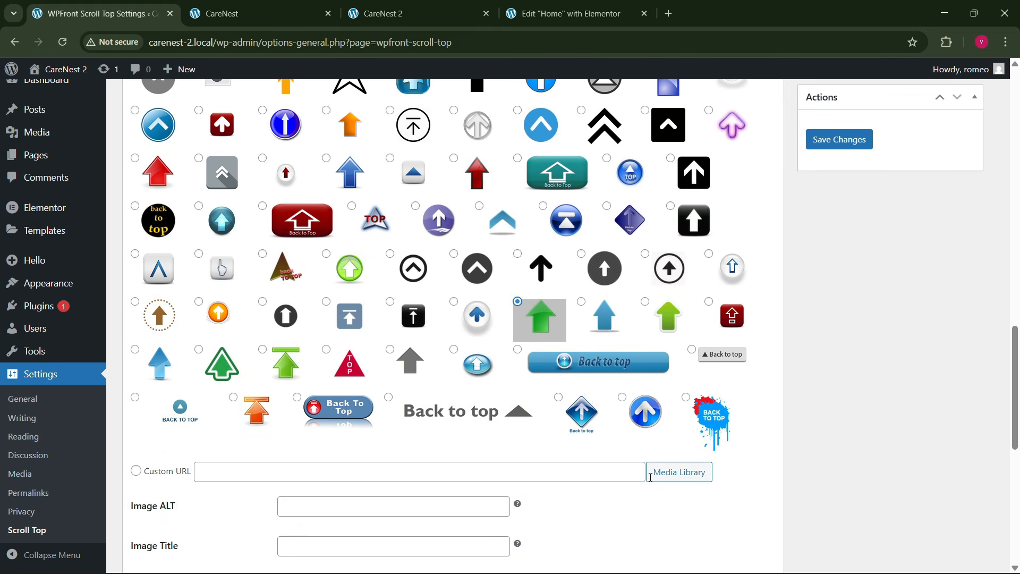
scroll(413, 396, up, 3)
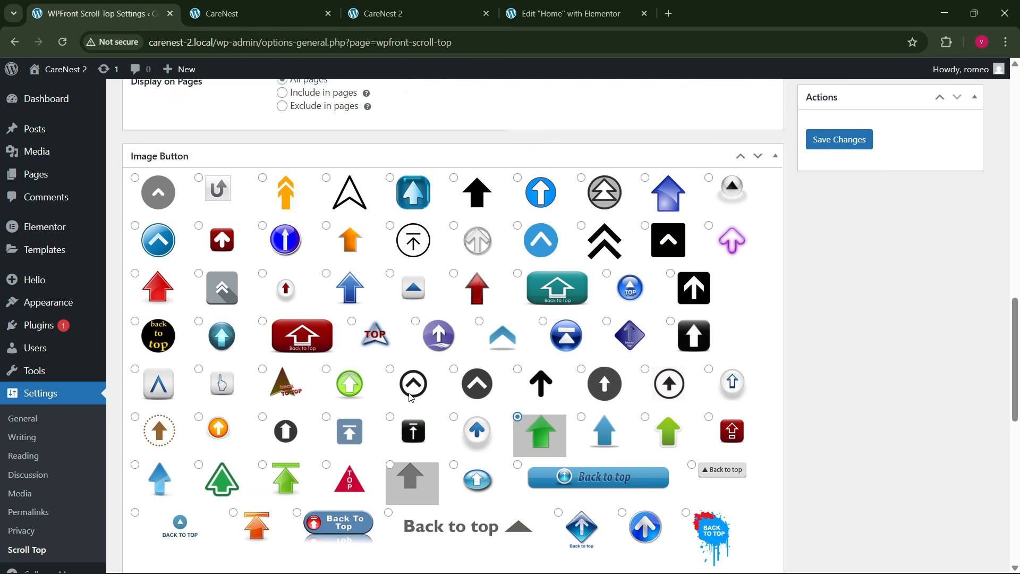
scroll(413, 395, up, 3)
click(830, 141)
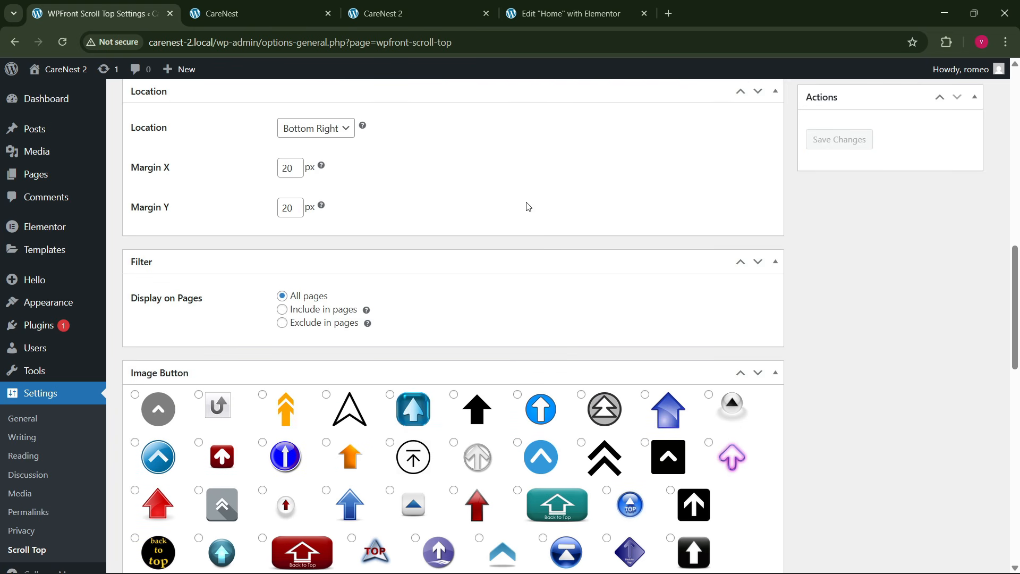
- Reload the live CareNest 2 home page and test the green scroll-to-top button from the FAQ section
click(383, 13)
click(228, 43)
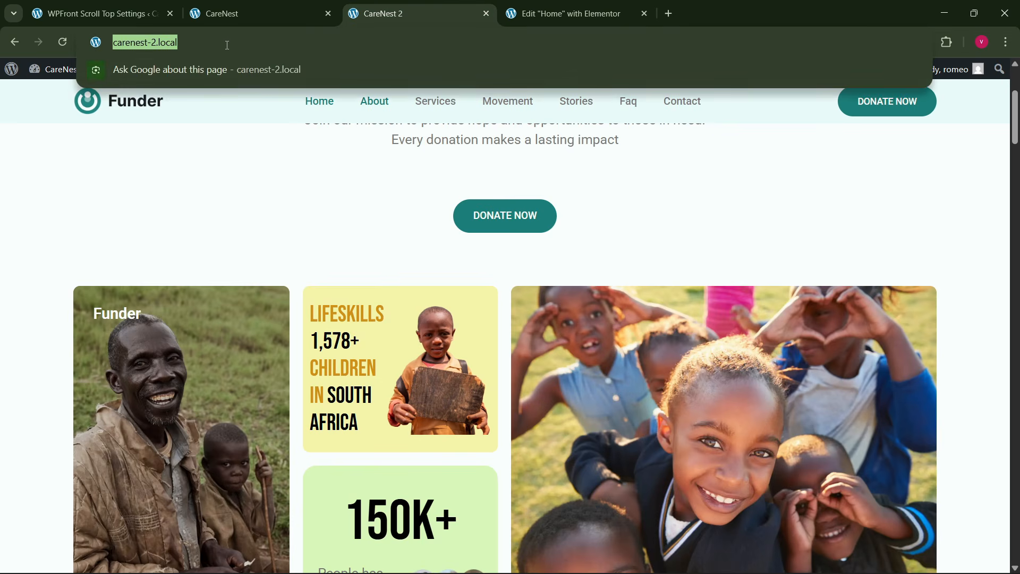
key(Return)
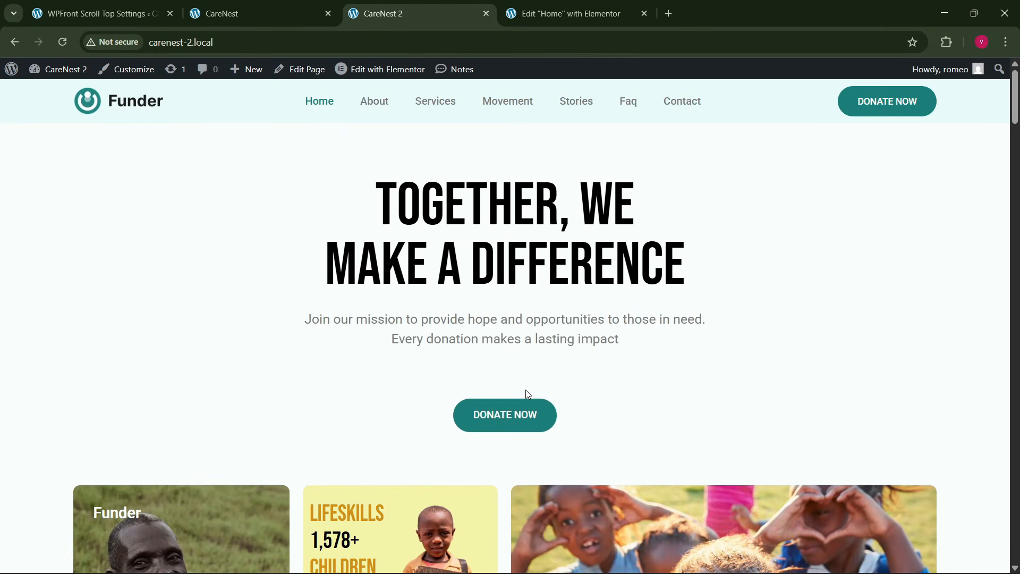
scroll(499, 423, down, 15)
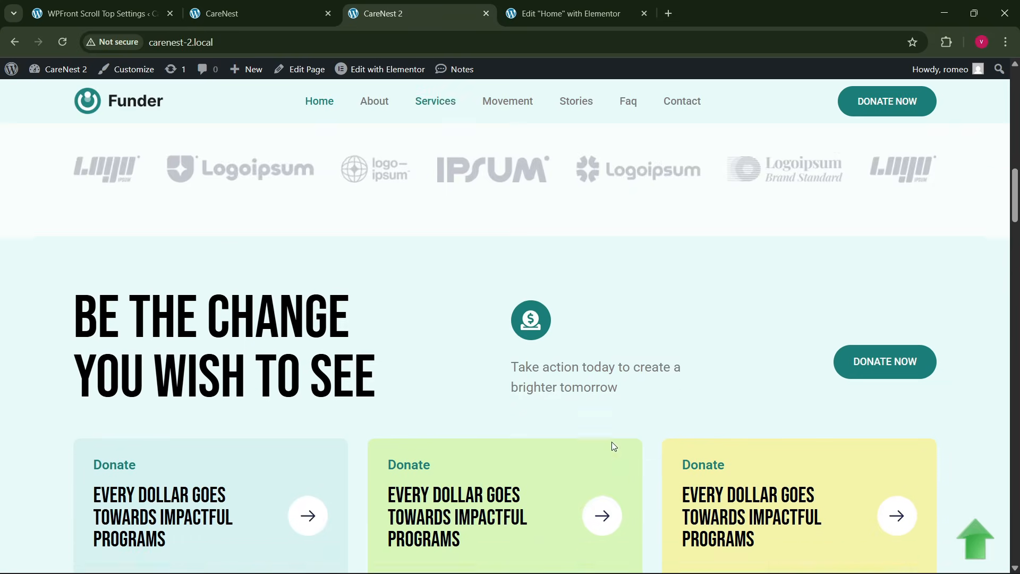
scroll(614, 446, down, 20)
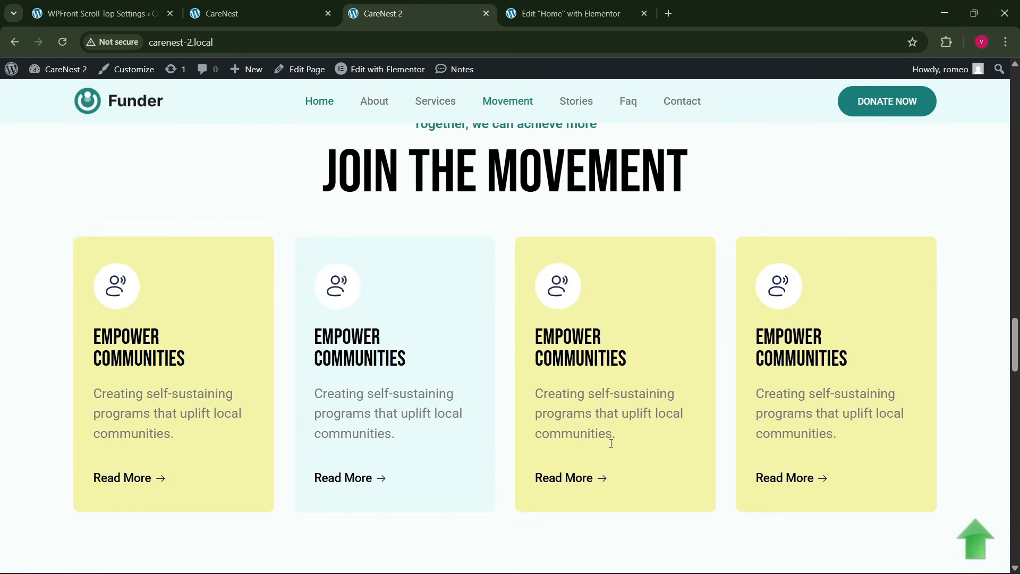
scroll(610, 444, down, 15)
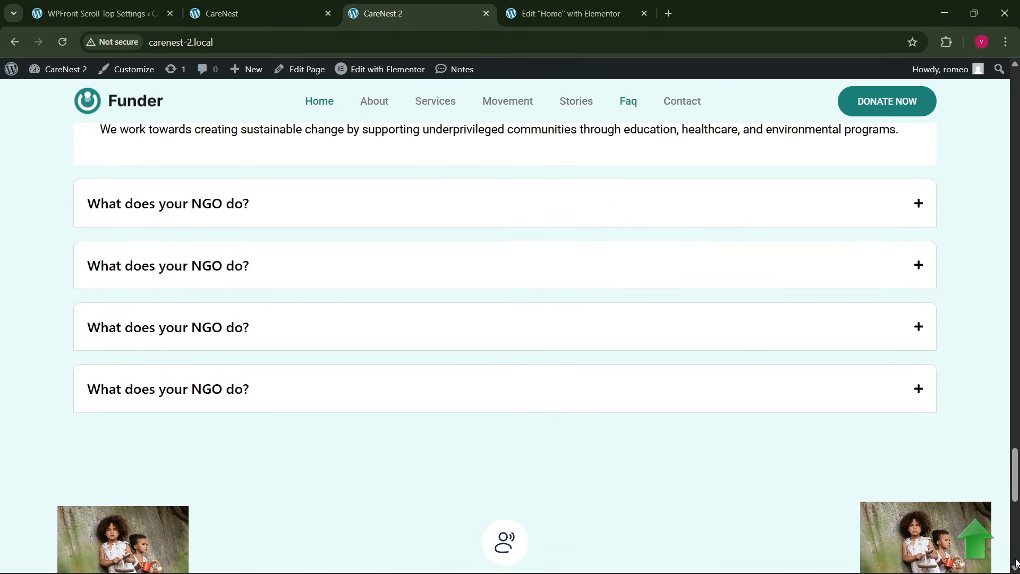
click(975, 538)
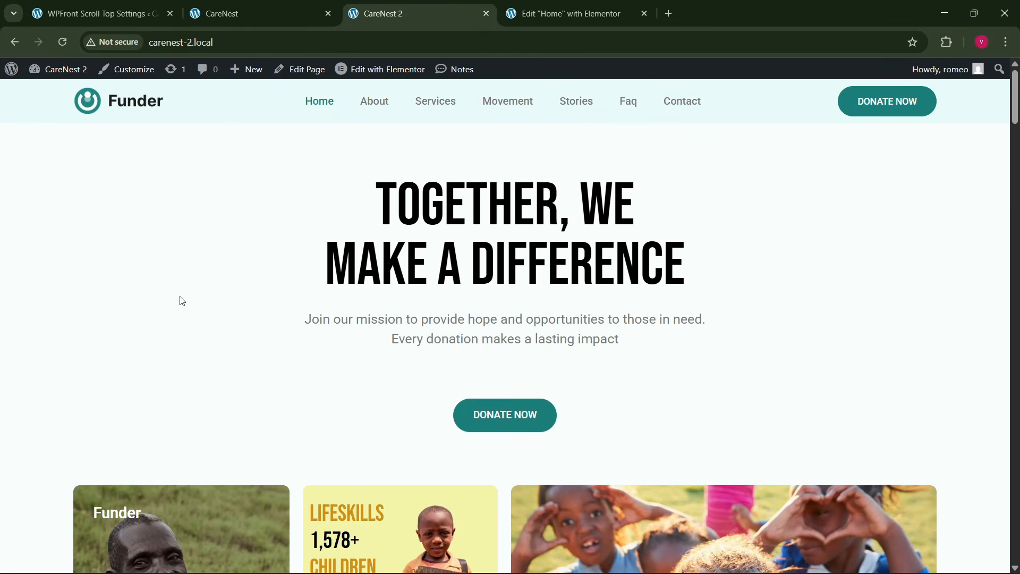
- Inspect the live home page in the browser's developer tools and look through its mobile layout
right_click(182, 301)
click(228, 551)
scroll(254, 436, down, 10)
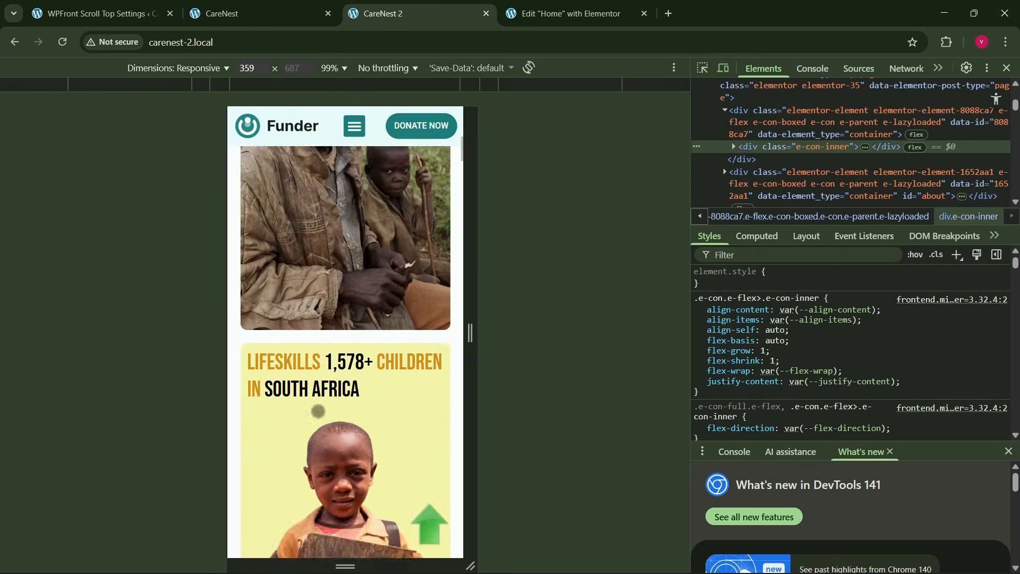
- Test the scroll-to-top button in the mobile layout, and test the mobile menu's Services and Stories links
click(429, 523)
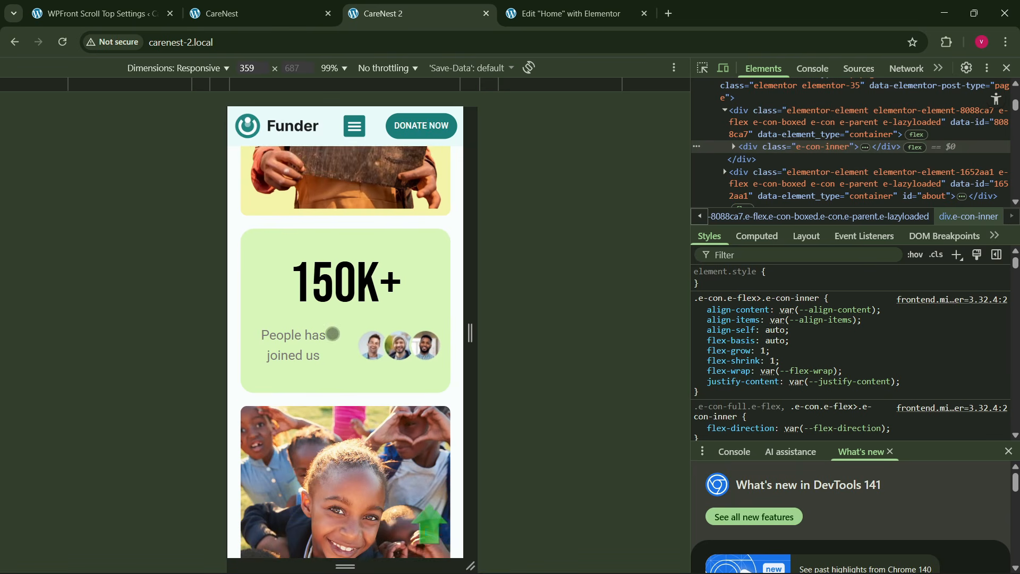
click(355, 156)
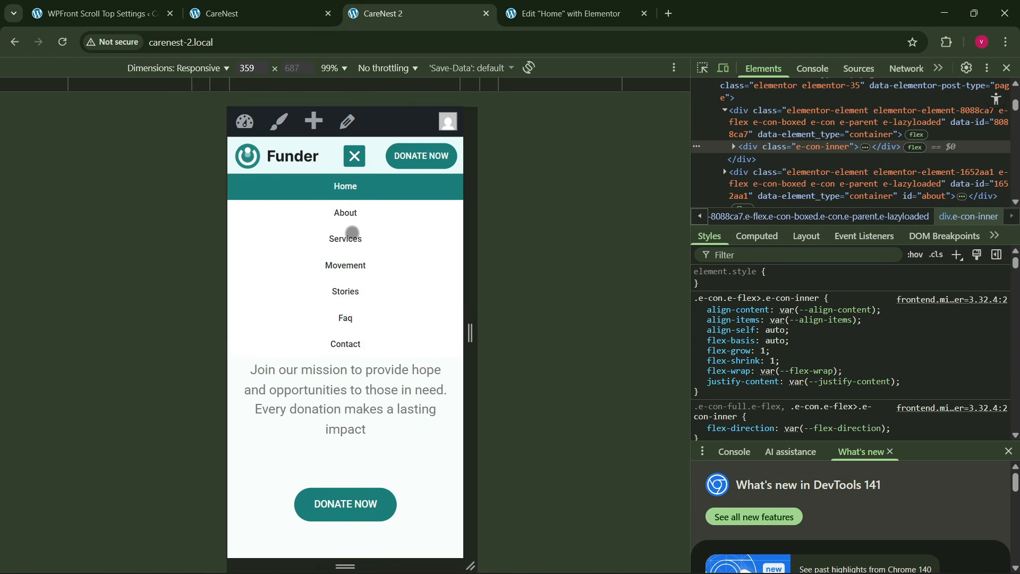
click(351, 235)
click(354, 128)
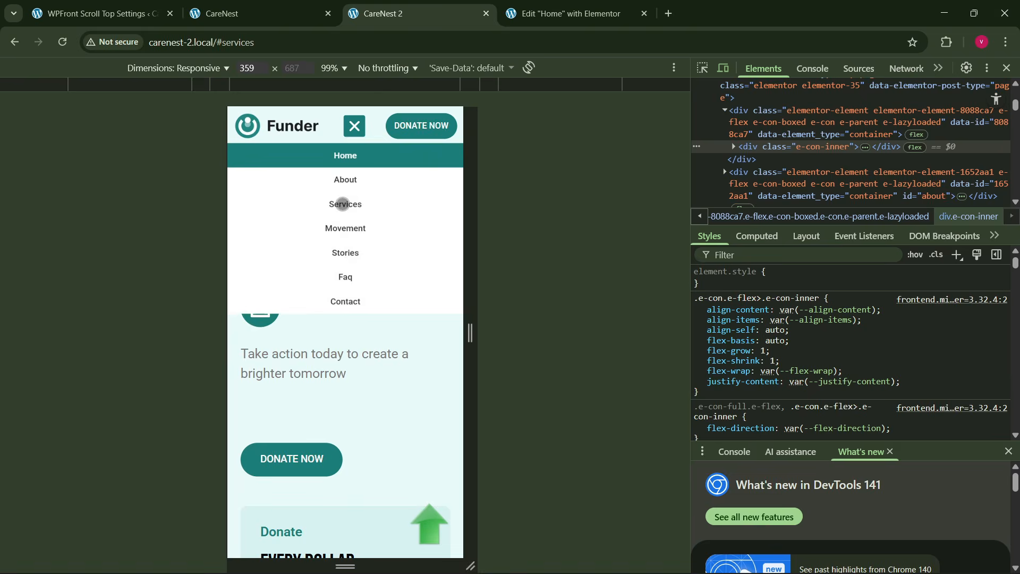
click(345, 257)
click(351, 130)
click(346, 231)
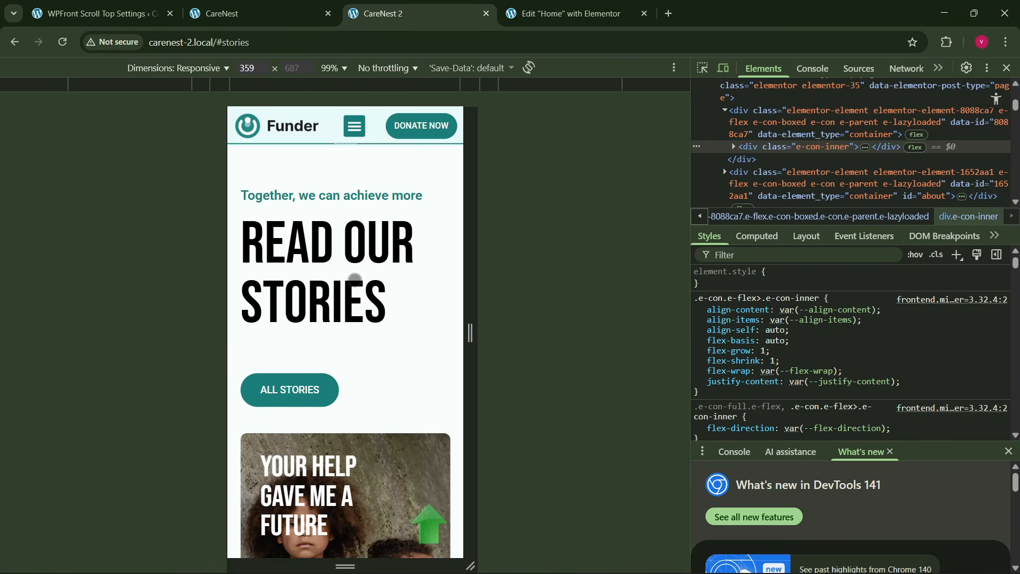
- Close the developer tools and look over the desktop home page from the footer back up to the hero
click(1007, 69)
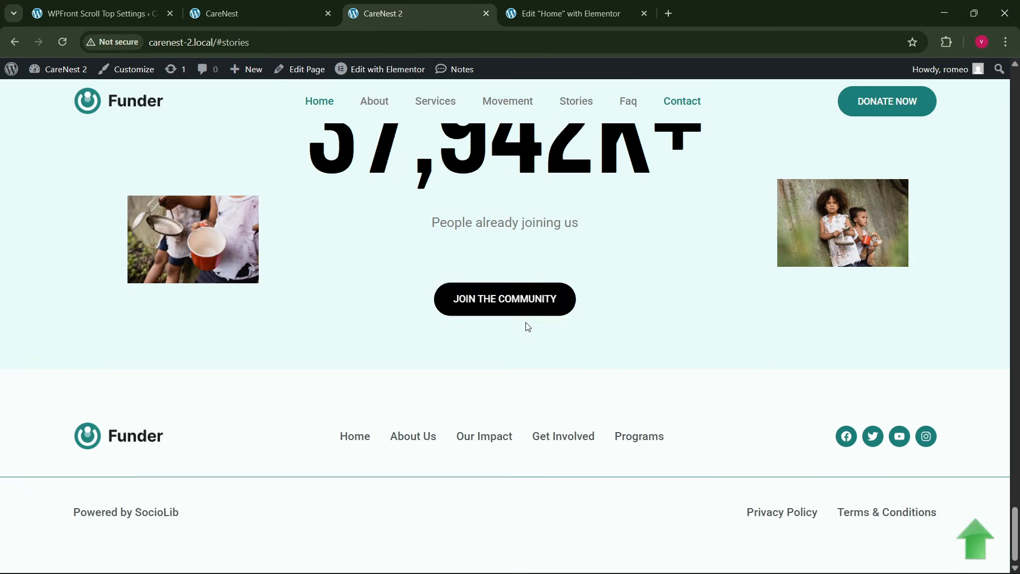
scroll(531, 323, up, 2)
scroll(831, 453, up, 10)
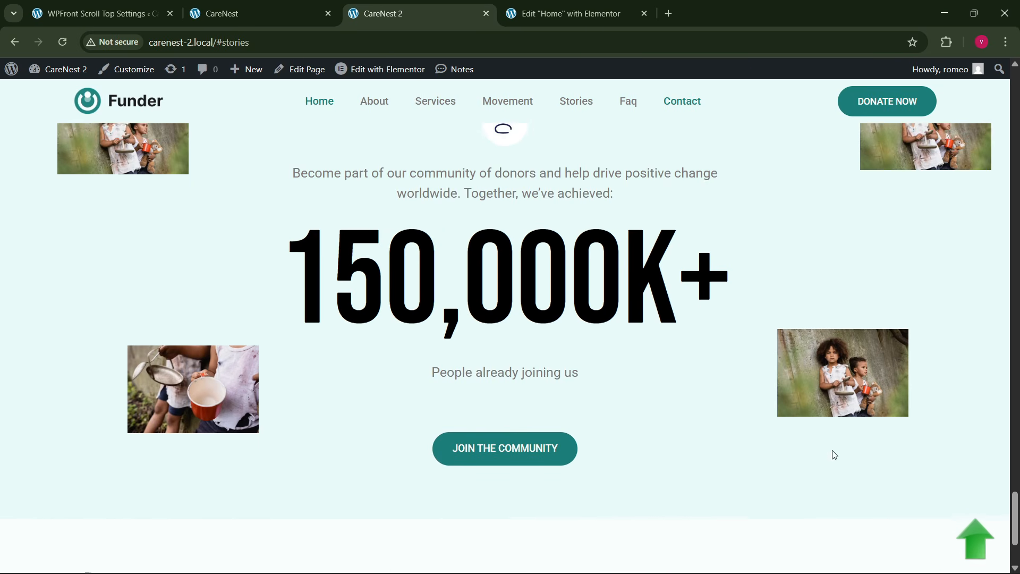
scroll(508, 323, up, 6)
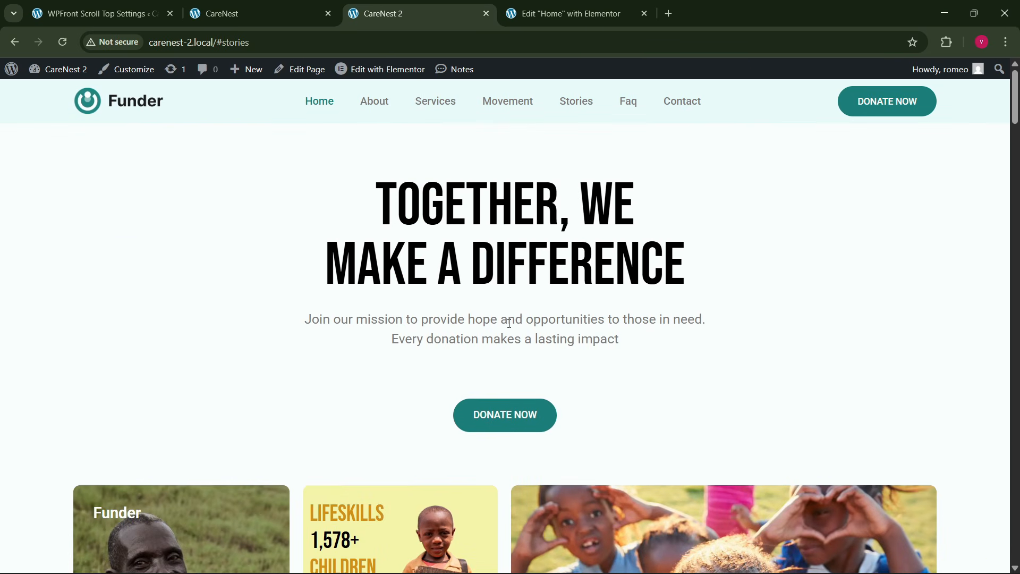